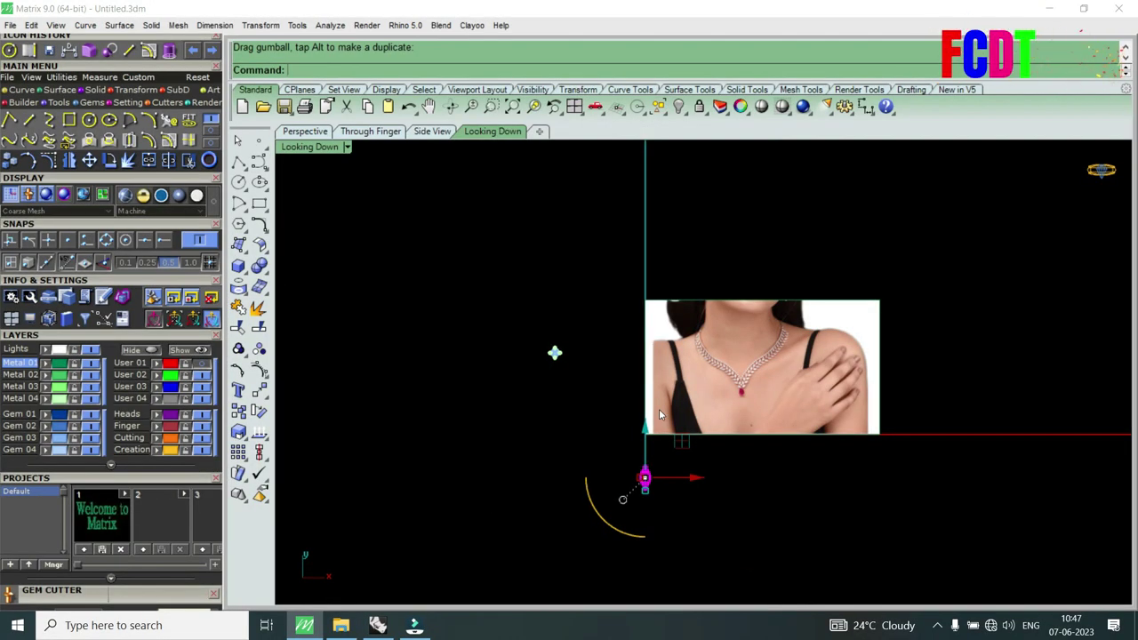
Step: Deselect the small gem, zoom in and select the necklace reference photo
key(Escape)
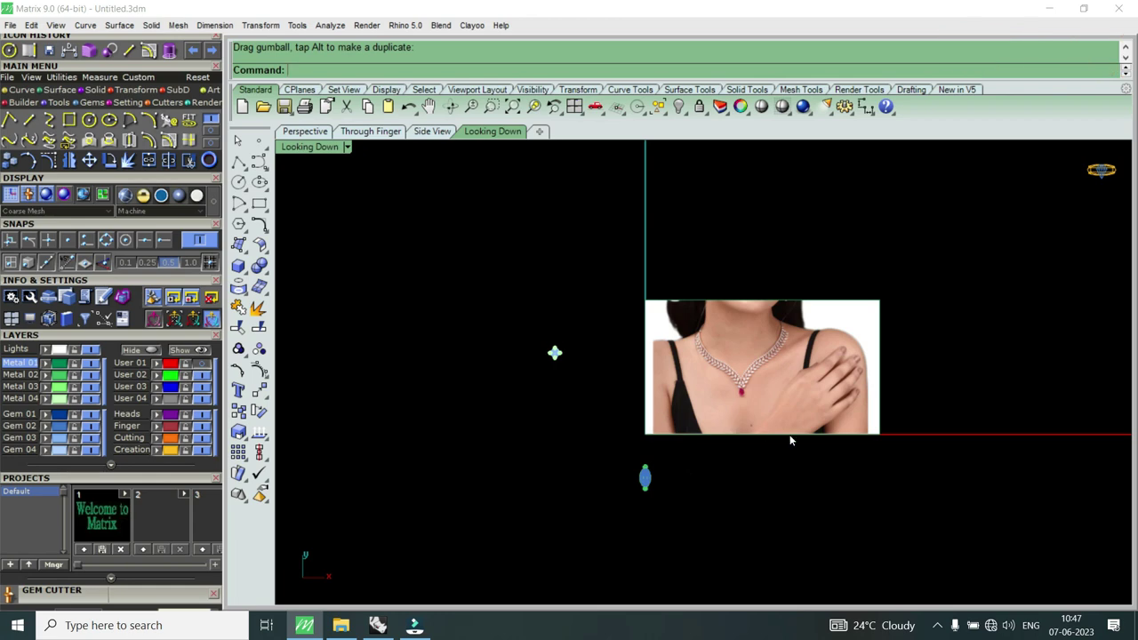
scroll(749, 464, up, 2)
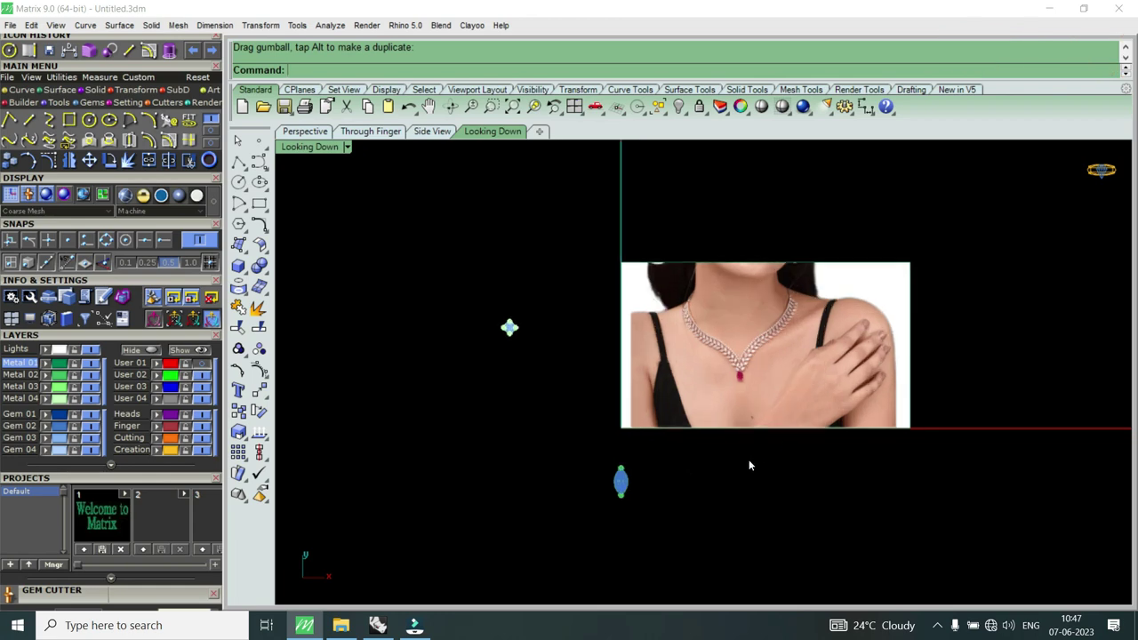
scroll(758, 354, up, 2)
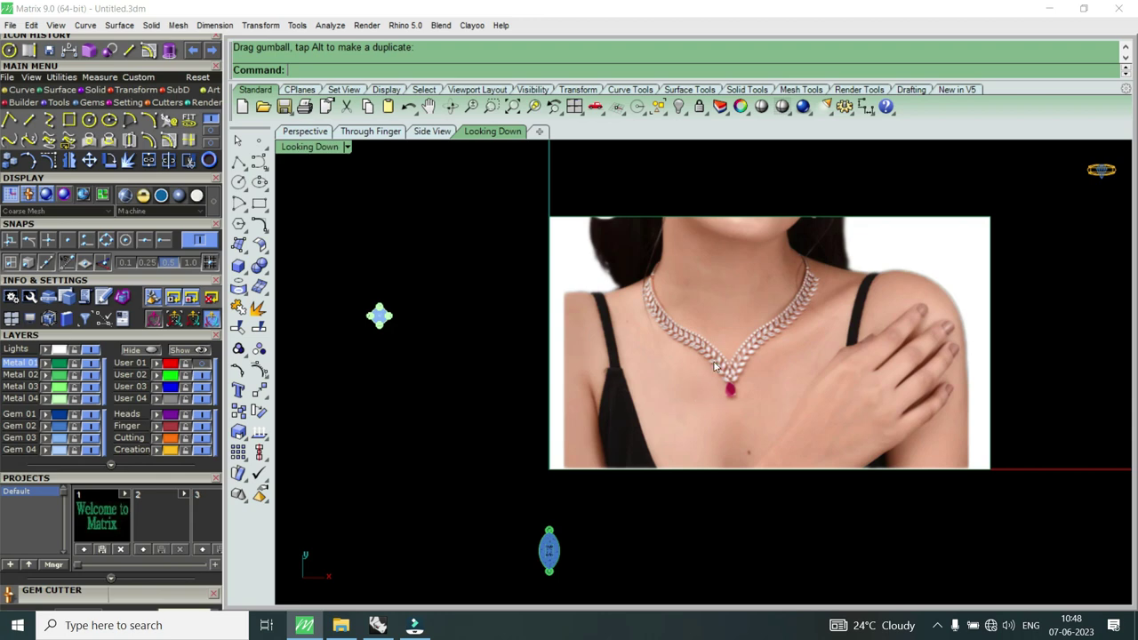
scroll(720, 373, up, 2)
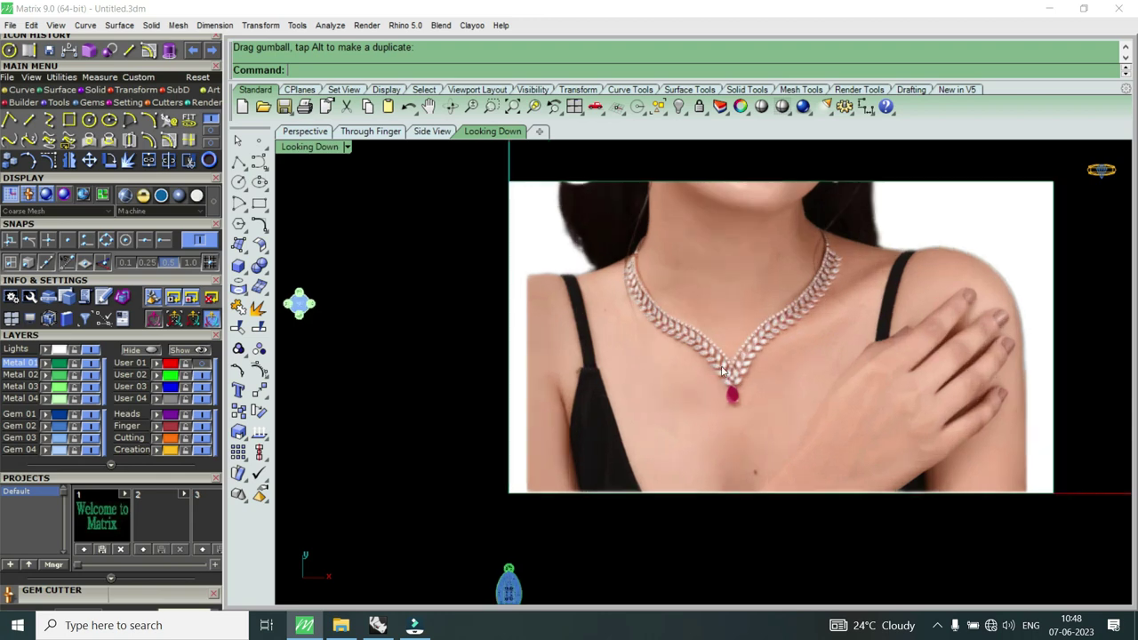
click(729, 351)
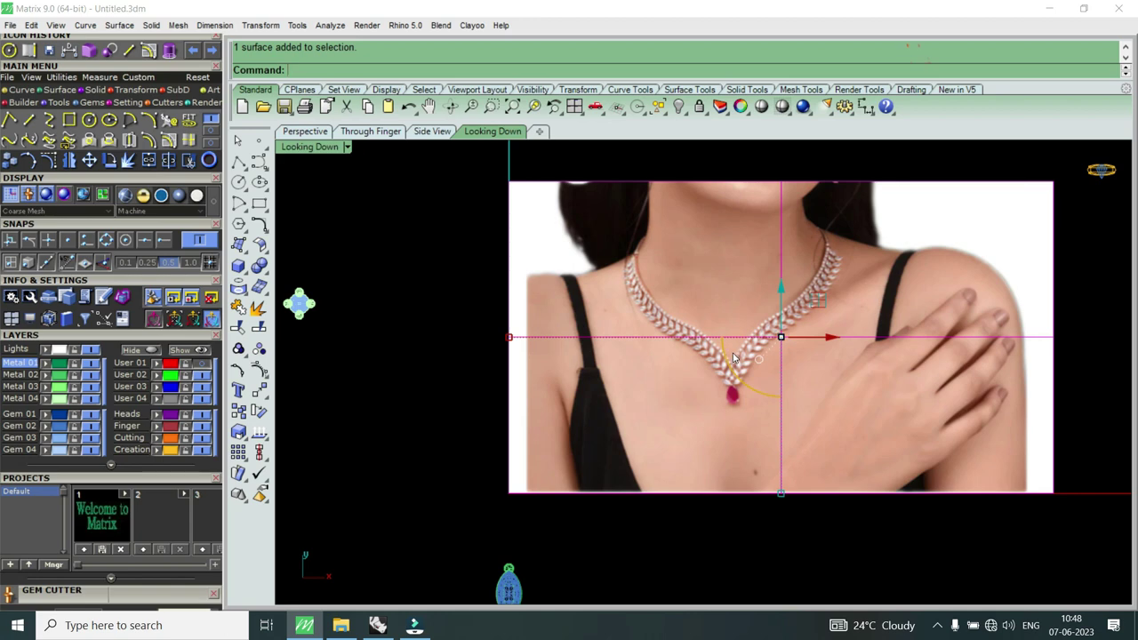
Step: Move the reference photo from the necklace's V point to the origin (0), then deselect it
click(89, 160)
scroll(731, 361, up, 2)
scroll(731, 361, up, 2)
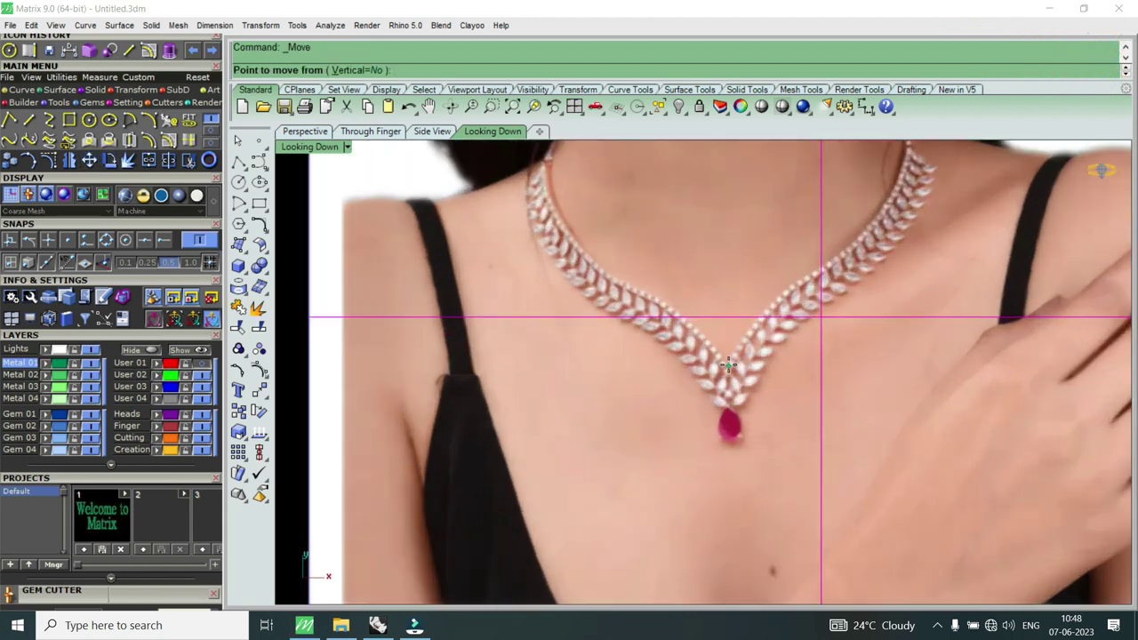
click(727, 364)
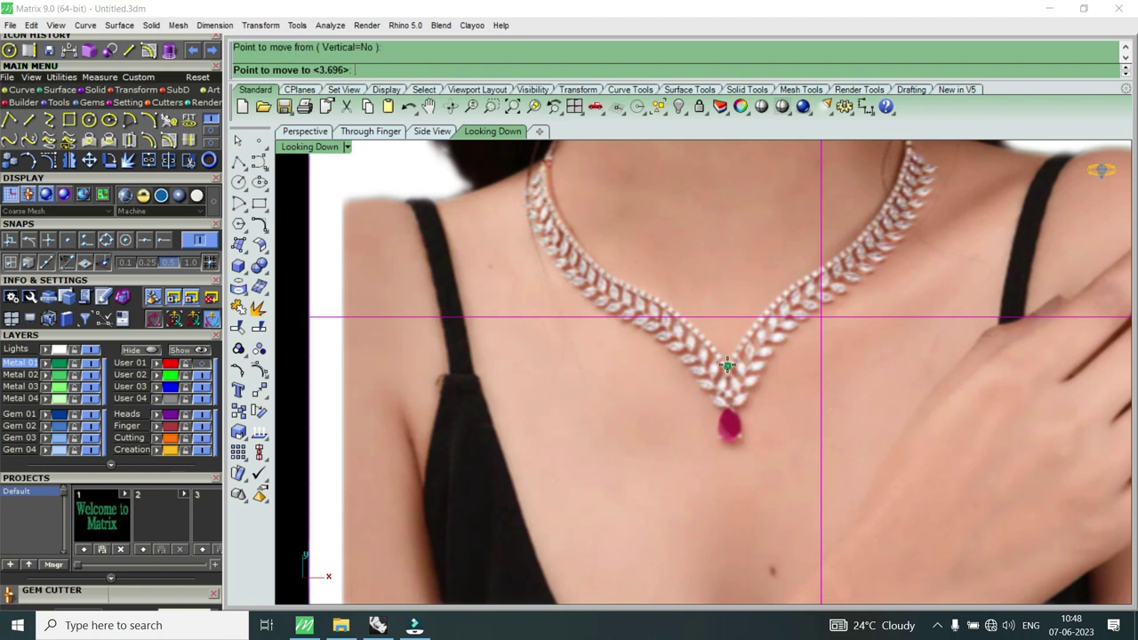
text(0)
key(Return)
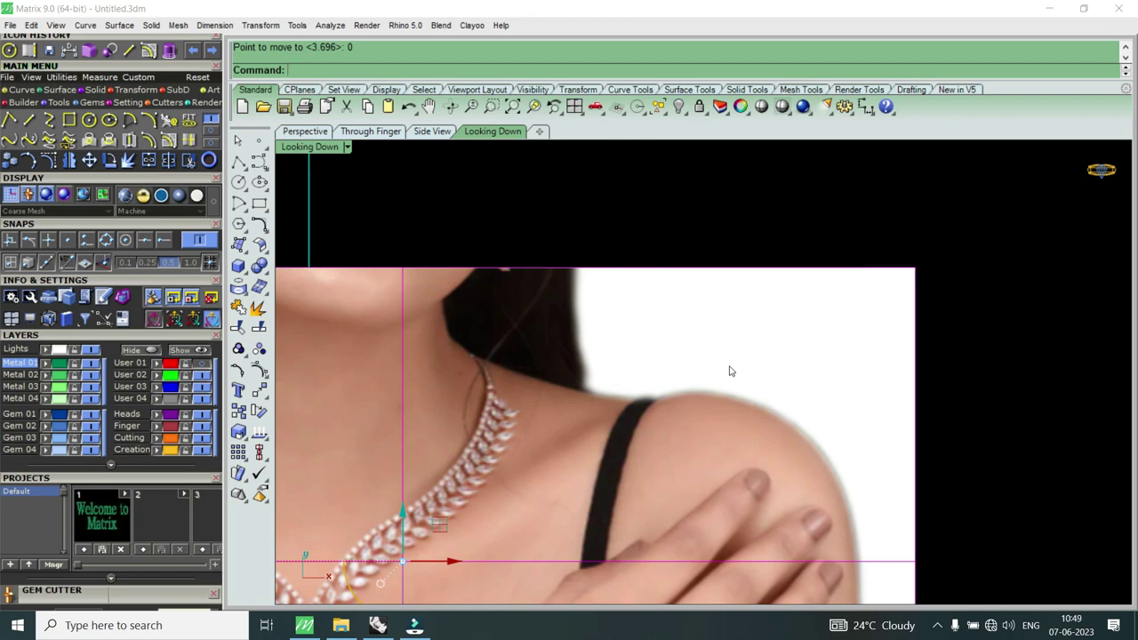
scroll(786, 376, down, 2)
scroll(794, 335, down, 3)
key(Escape)
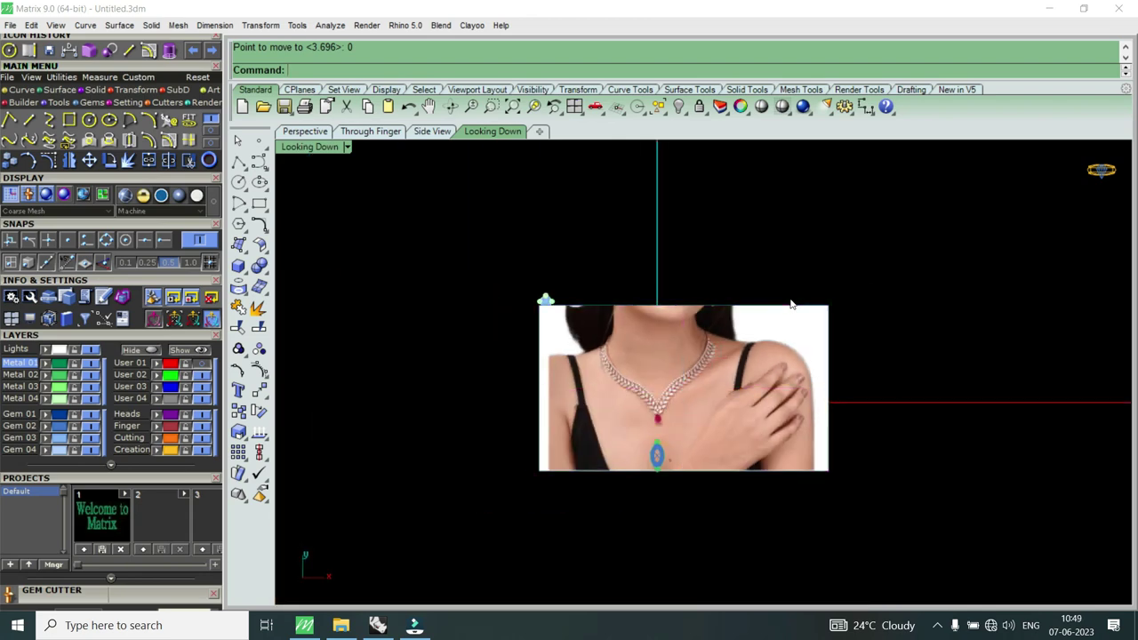
scroll(663, 393, up, 2)
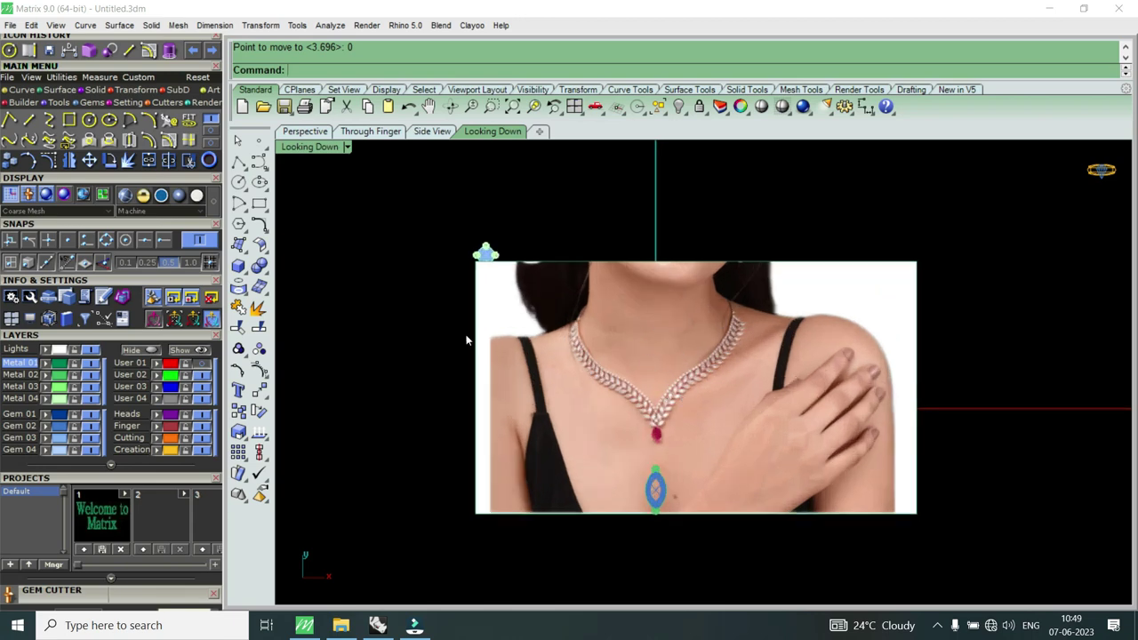
click(89, 120)
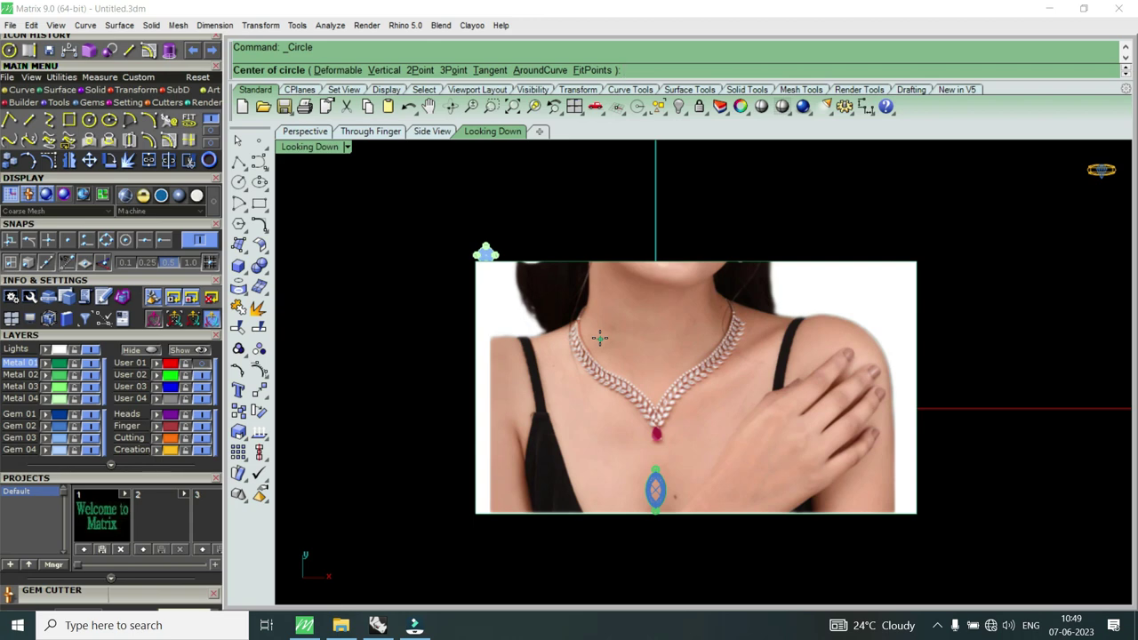
Step: Draw a circle of area 110 centred on the origin after a failed first attempt
text(110)
key(Return)
key(Escape)
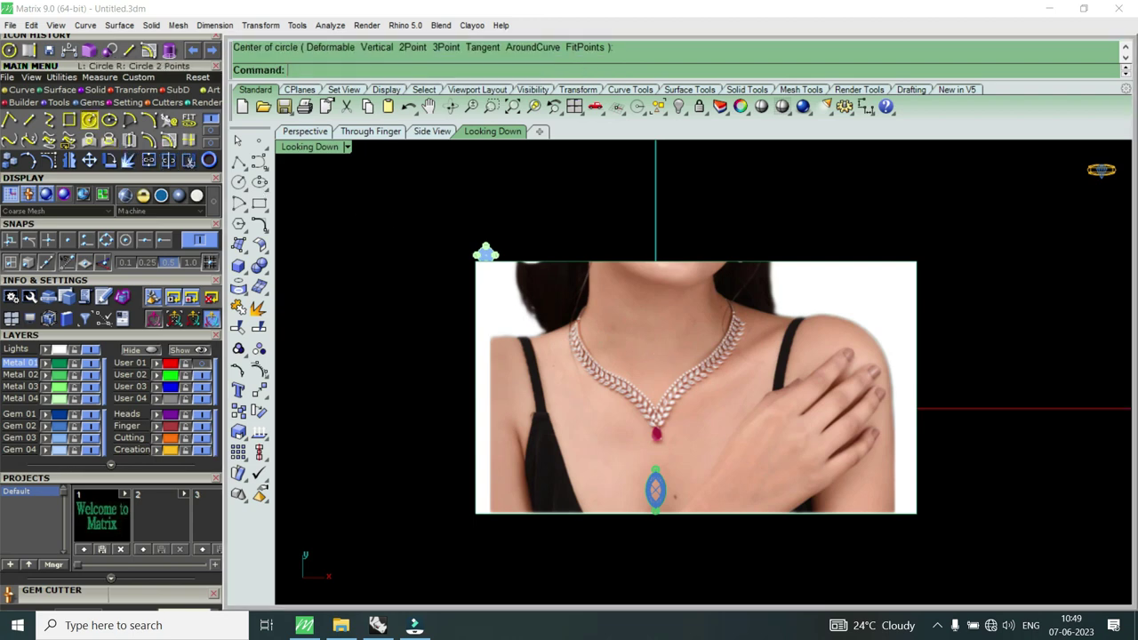
click(89, 120)
text(0)
key(Return)
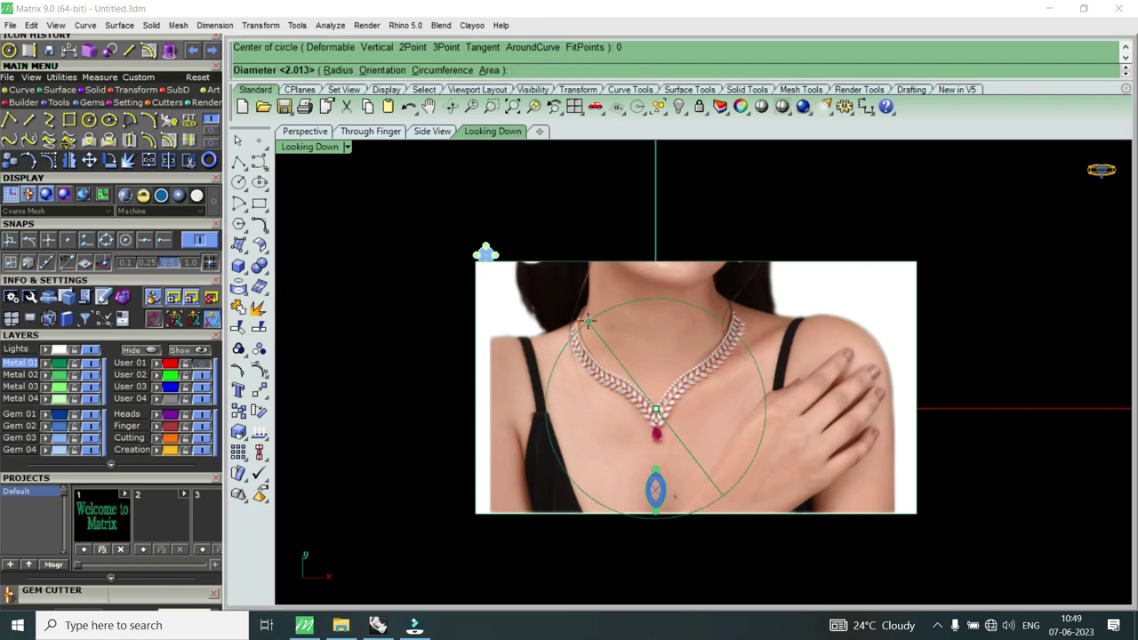
text(110)
key(Return)
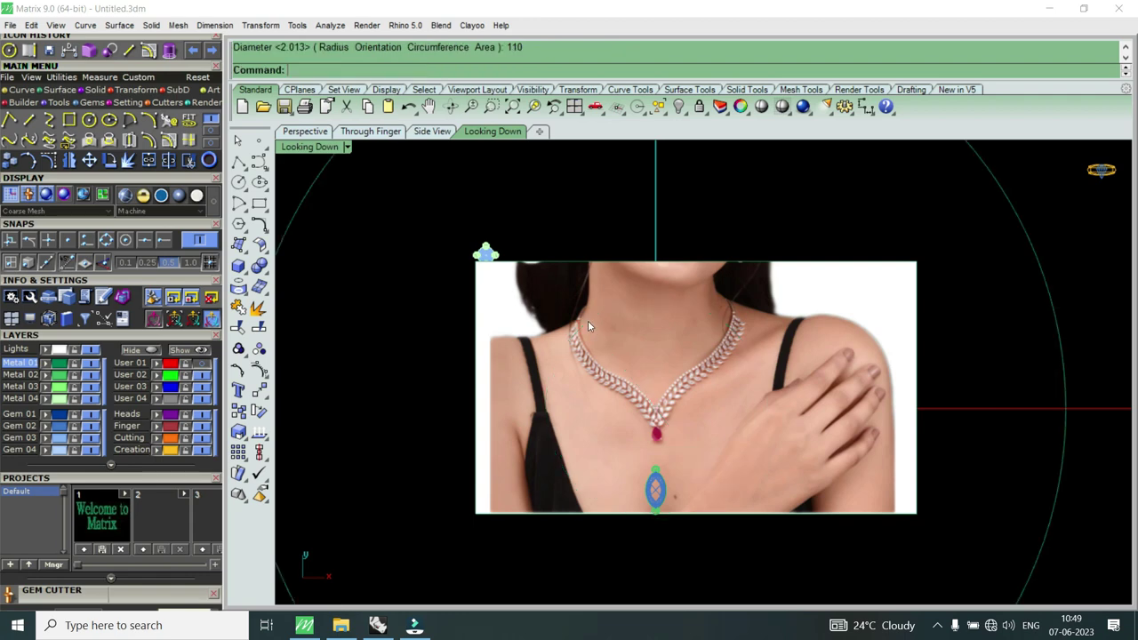
Step: Put the new circle on the red User 01 layer, then select the reference photo
scroll(587, 327, down, 4)
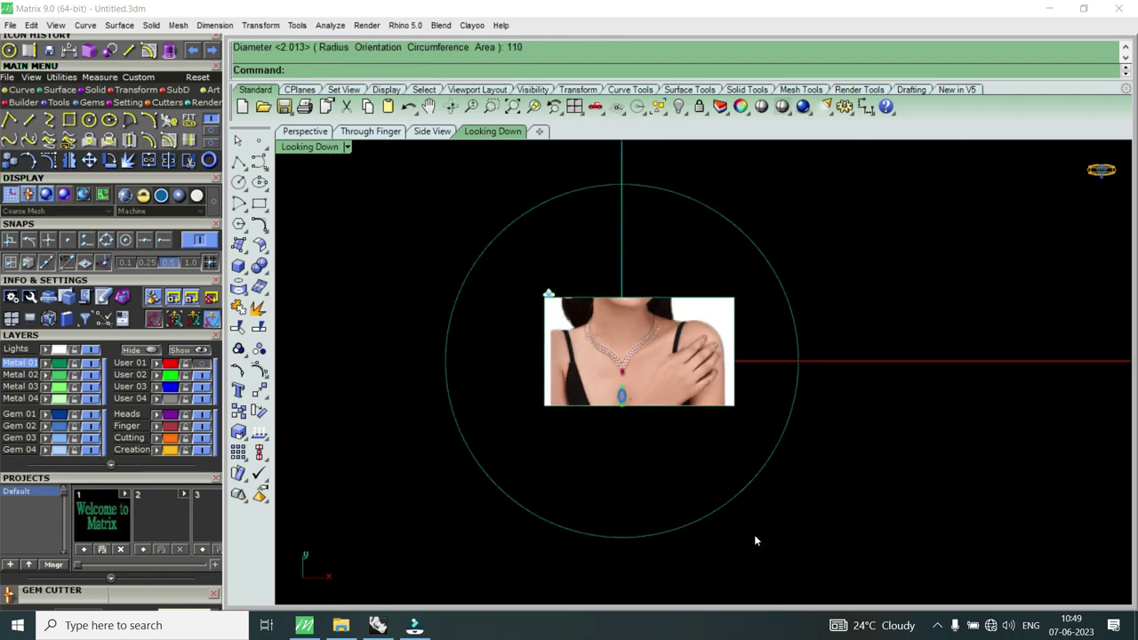
click(725, 513)
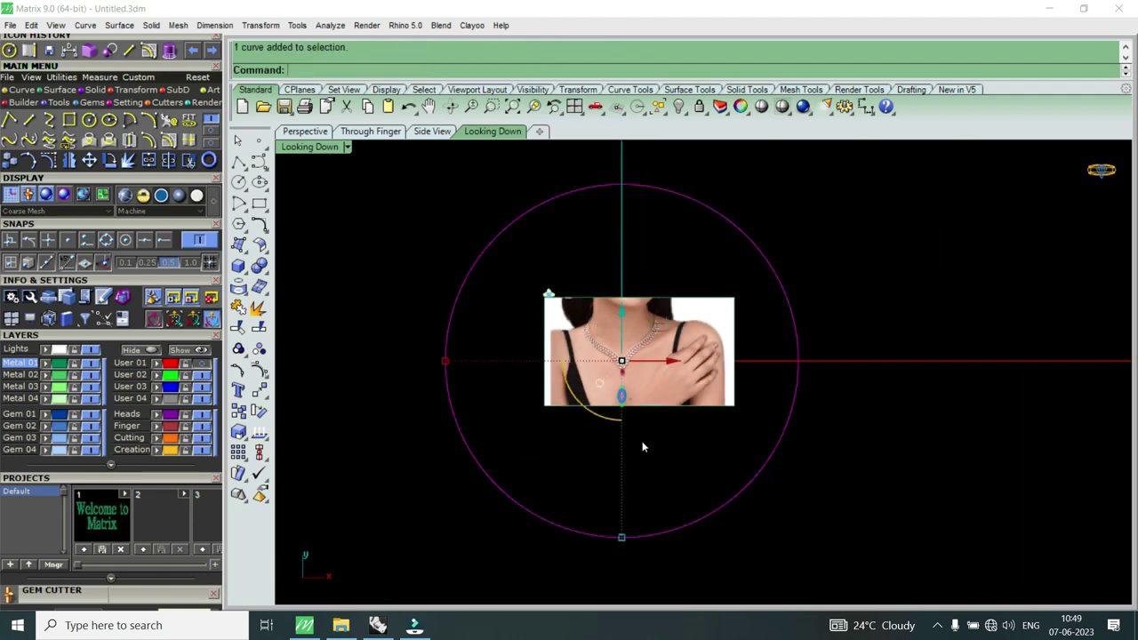
click(160, 365)
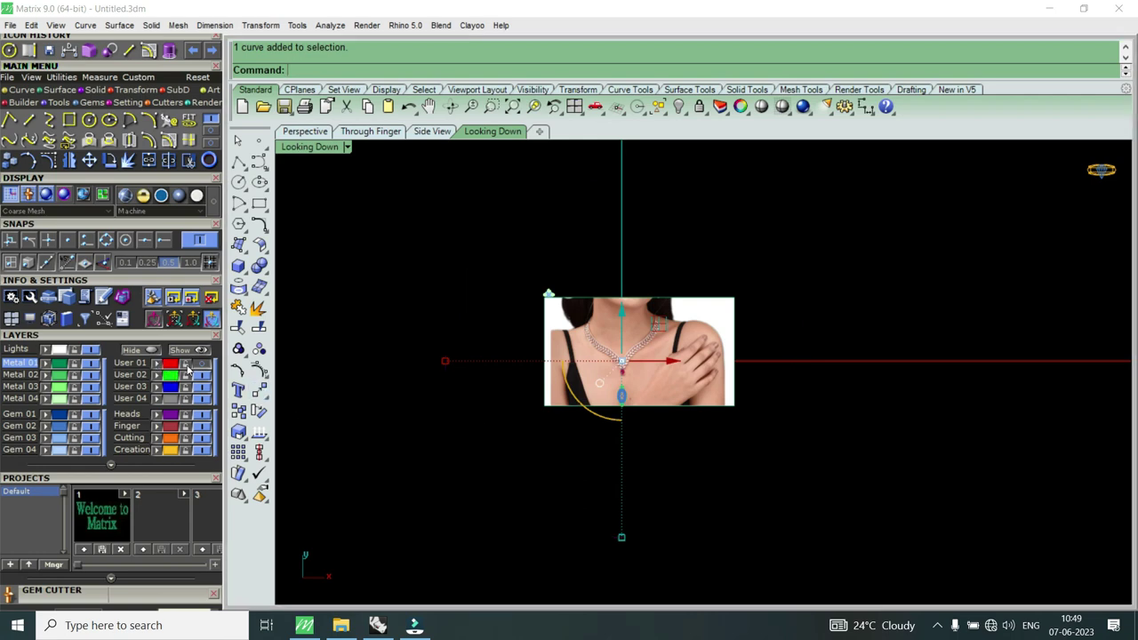
click(204, 369)
scroll(582, 327, down, 2)
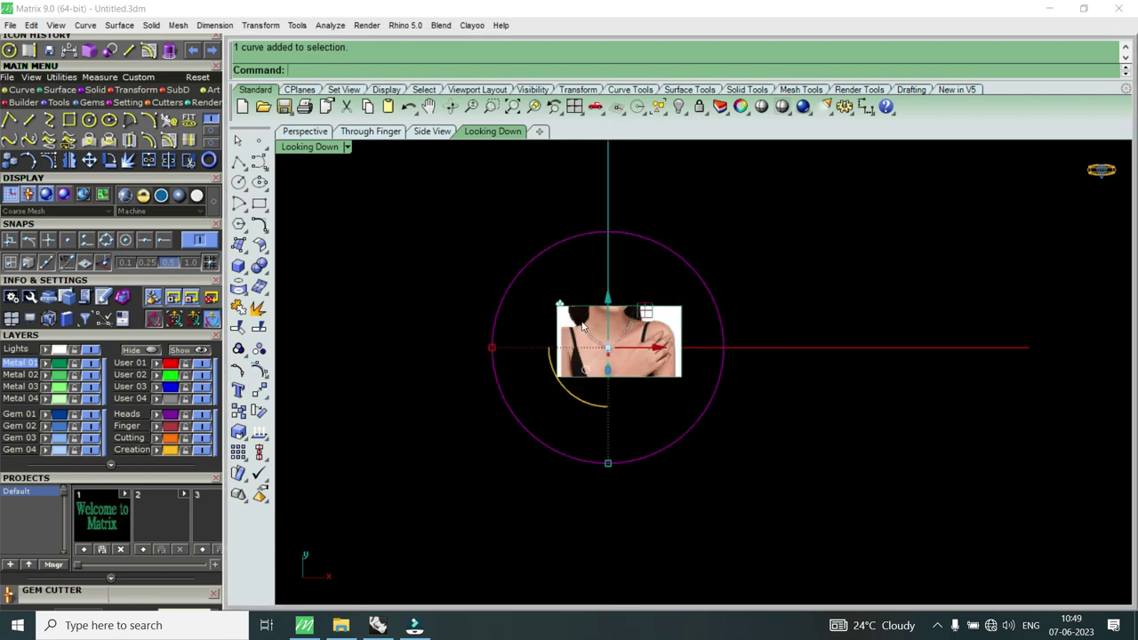
key(Escape)
scroll(624, 366, up, 2)
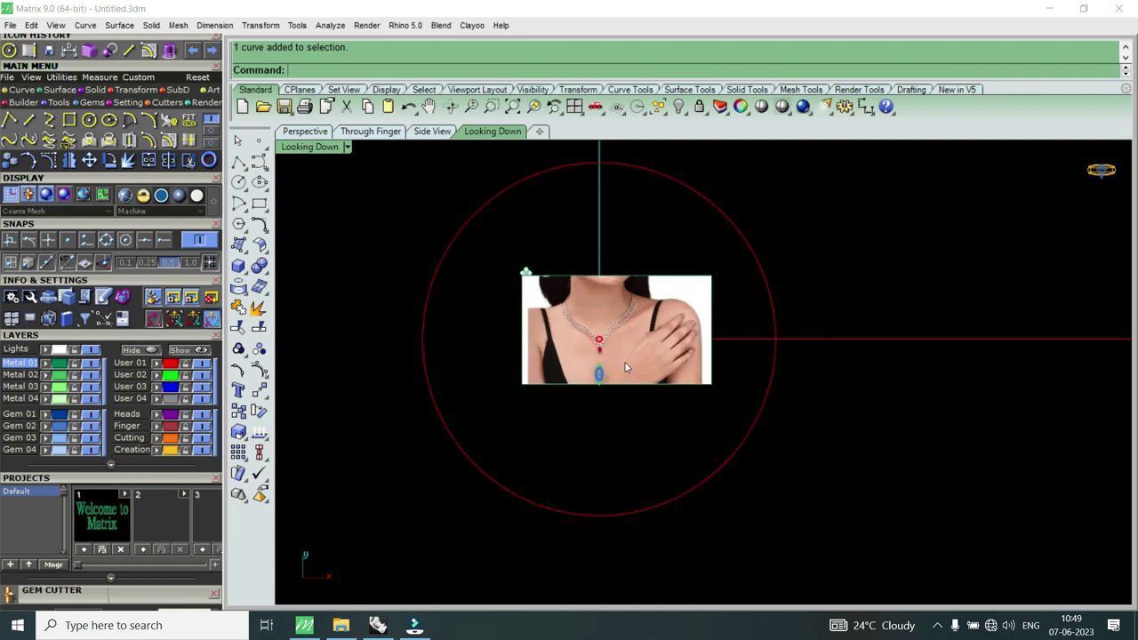
click(625, 367)
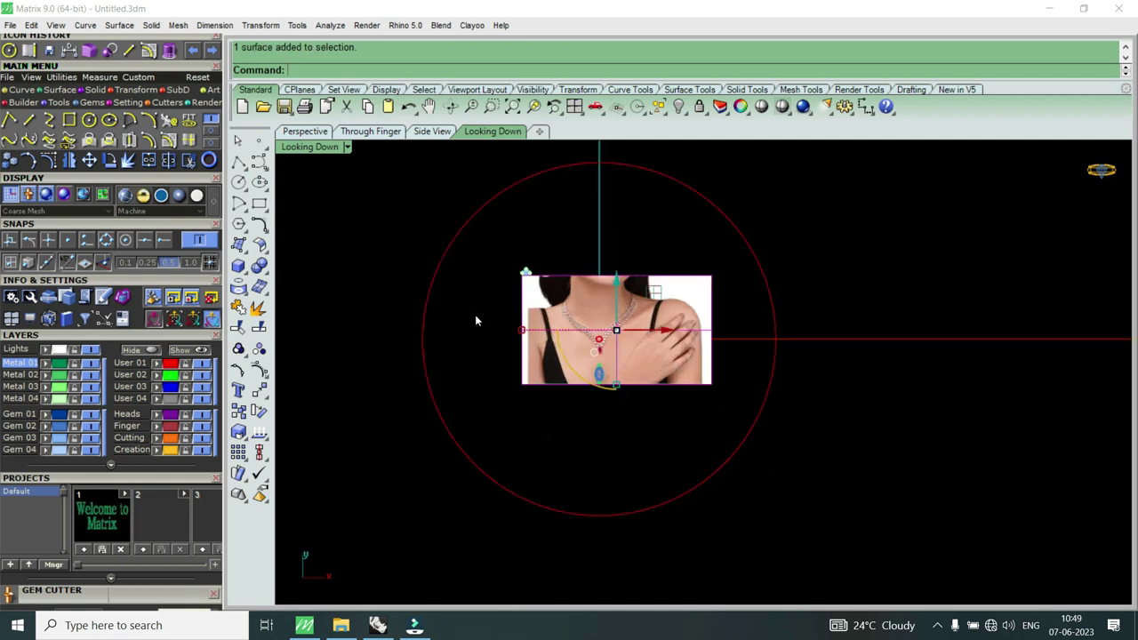
Step: Scale the reference photo 2-D about the origin using two reference points
click(125, 91)
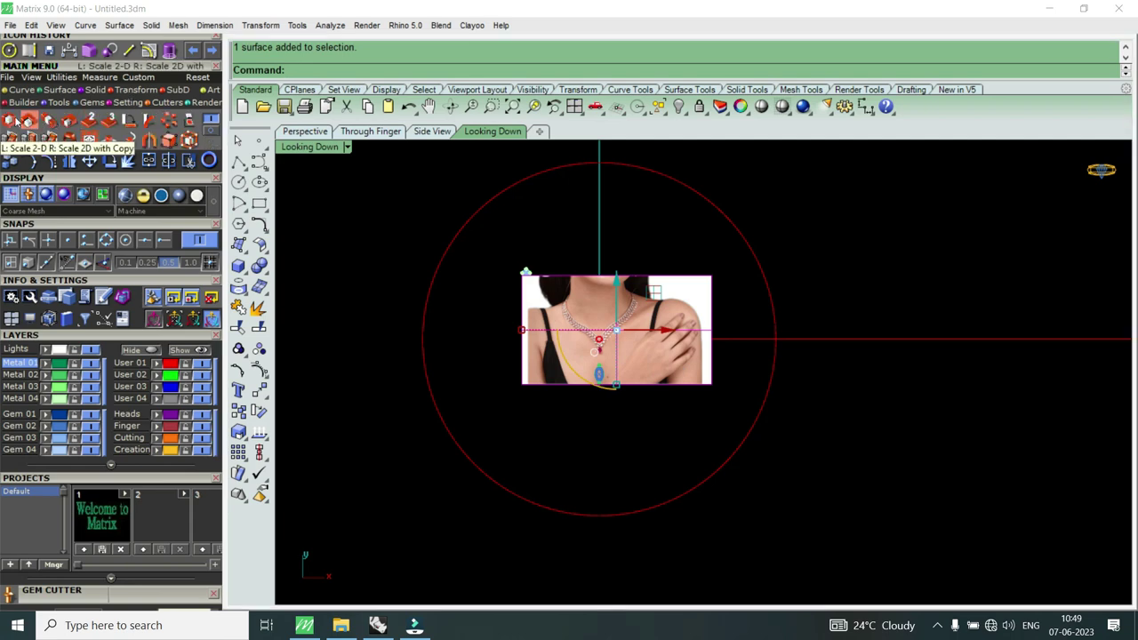
click(29, 120)
text(0)
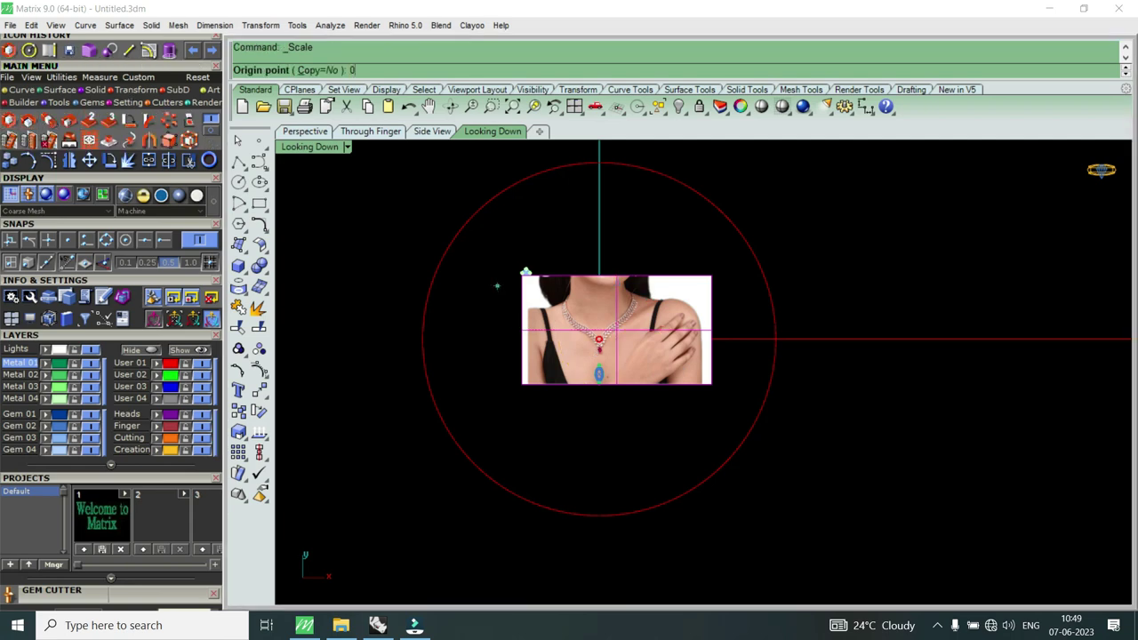
key(Return)
scroll(730, 338, down, 2)
scroll(730, 338, down, 2)
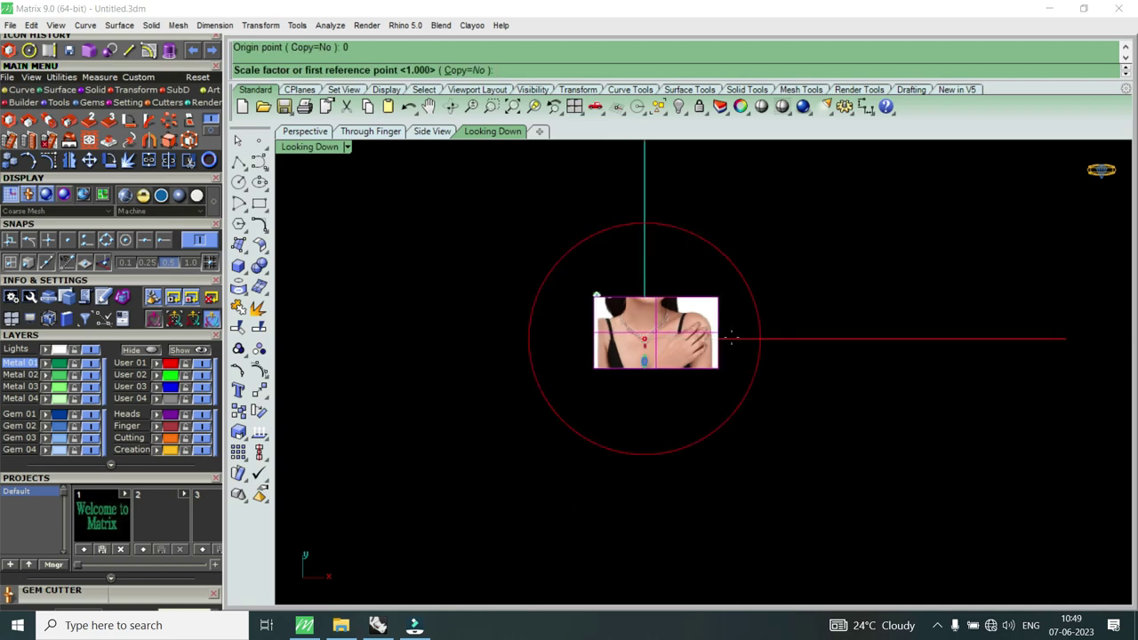
click(731, 339)
click(1029, 407)
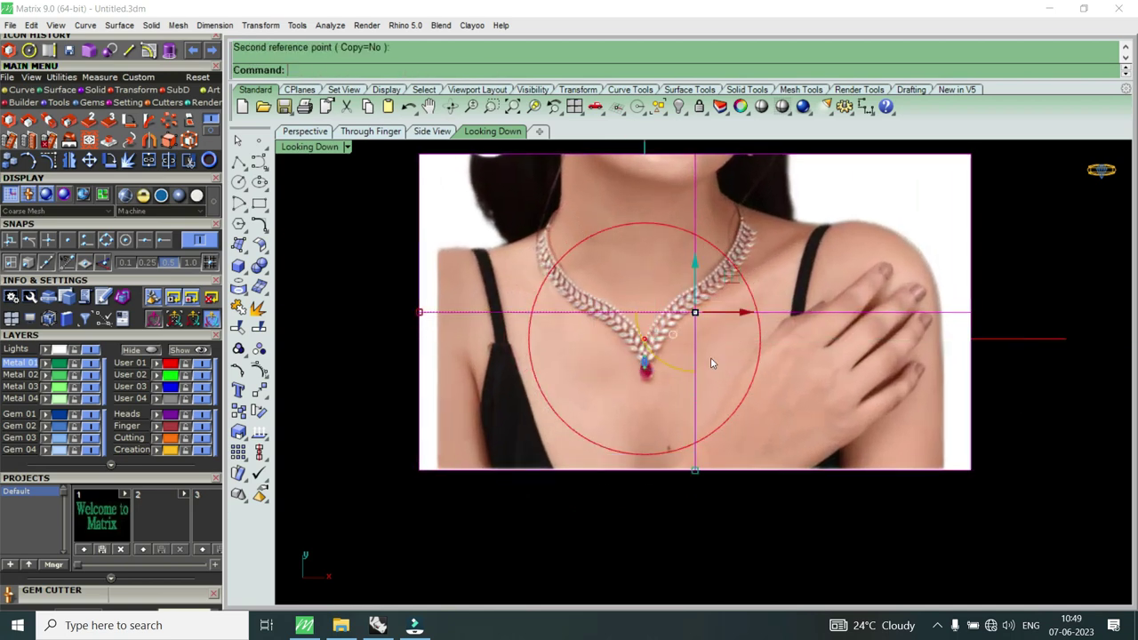
Step: Scale the photo down again and drag it lower so the neckline meets the red circle
key(Return)
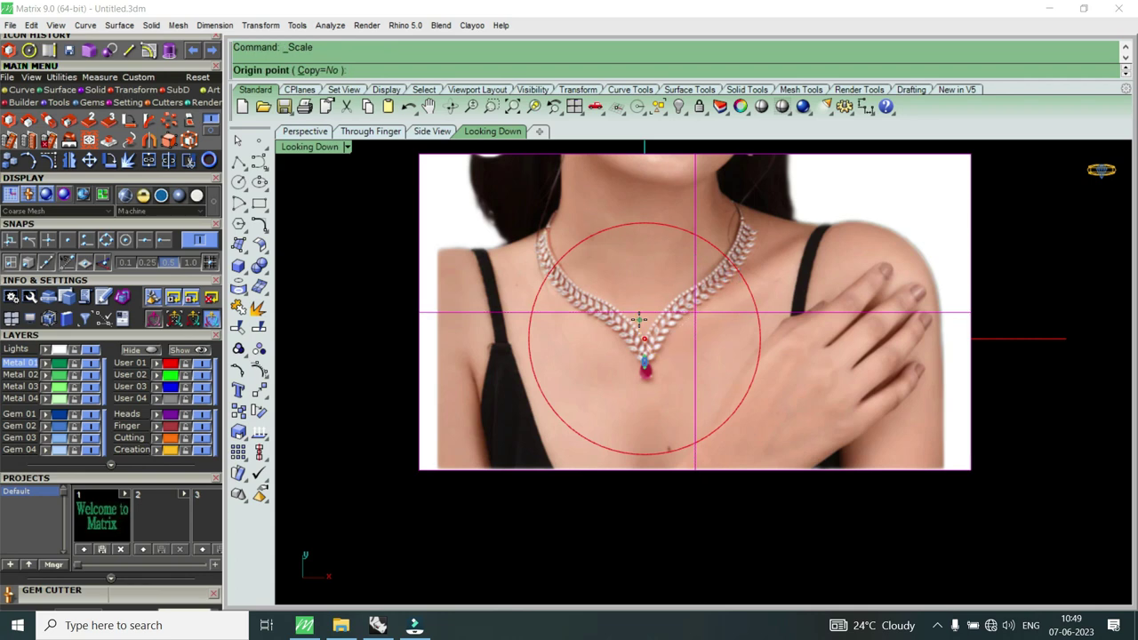
text(0)
key(Return)
click(879, 338)
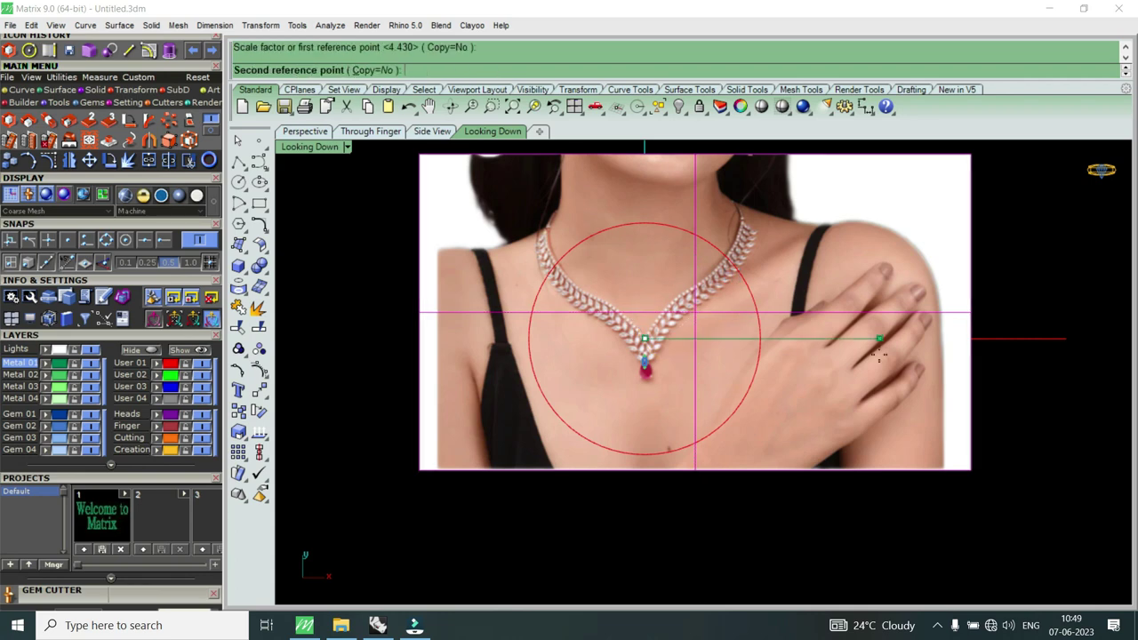
click(702, 267)
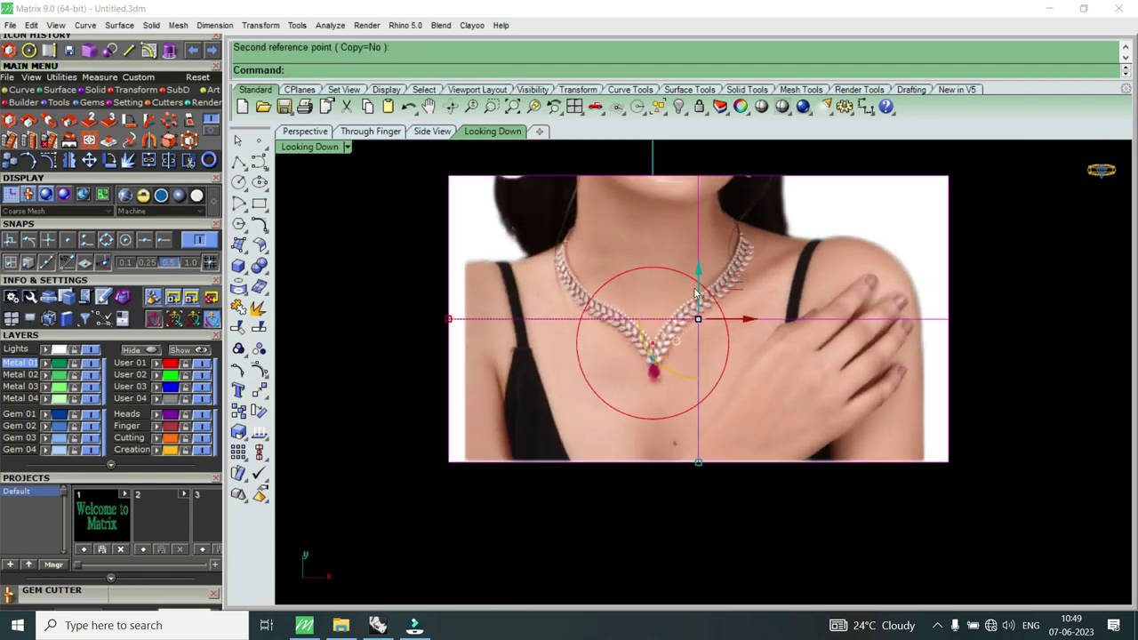
drag(702, 271, 700, 373)
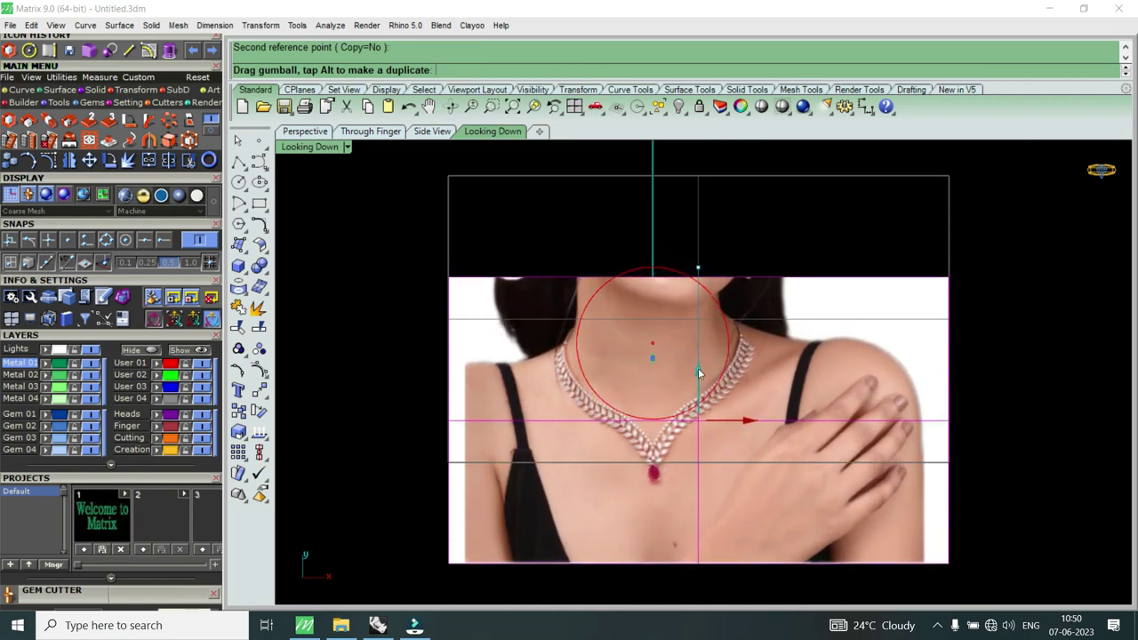
drag(698, 368, 698, 368)
scroll(693, 340, down, 2)
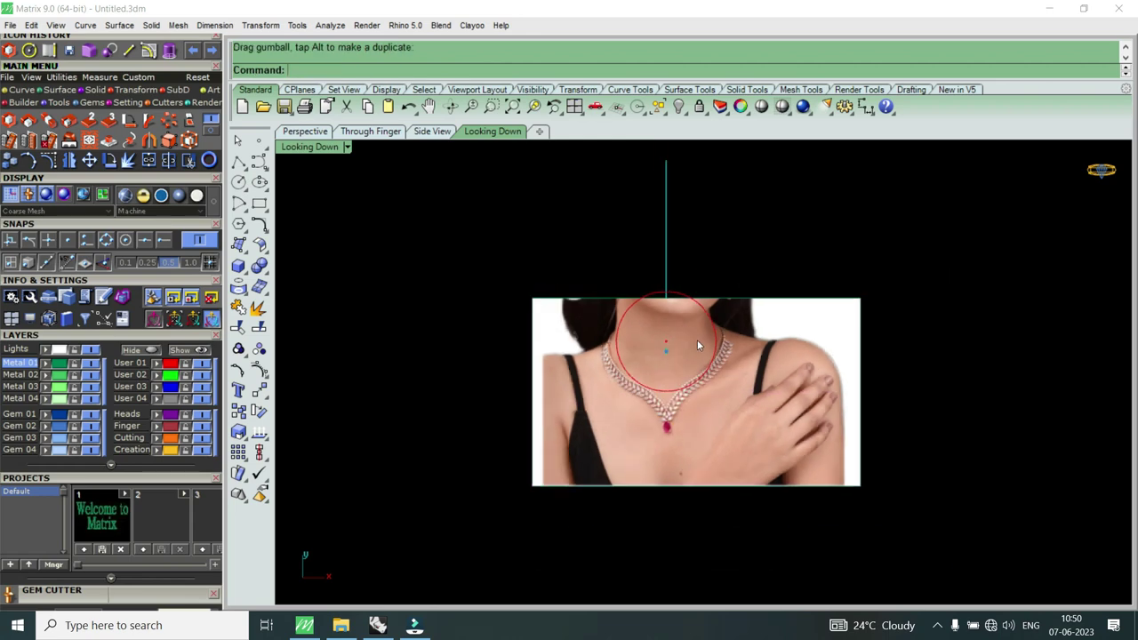
click(129, 49)
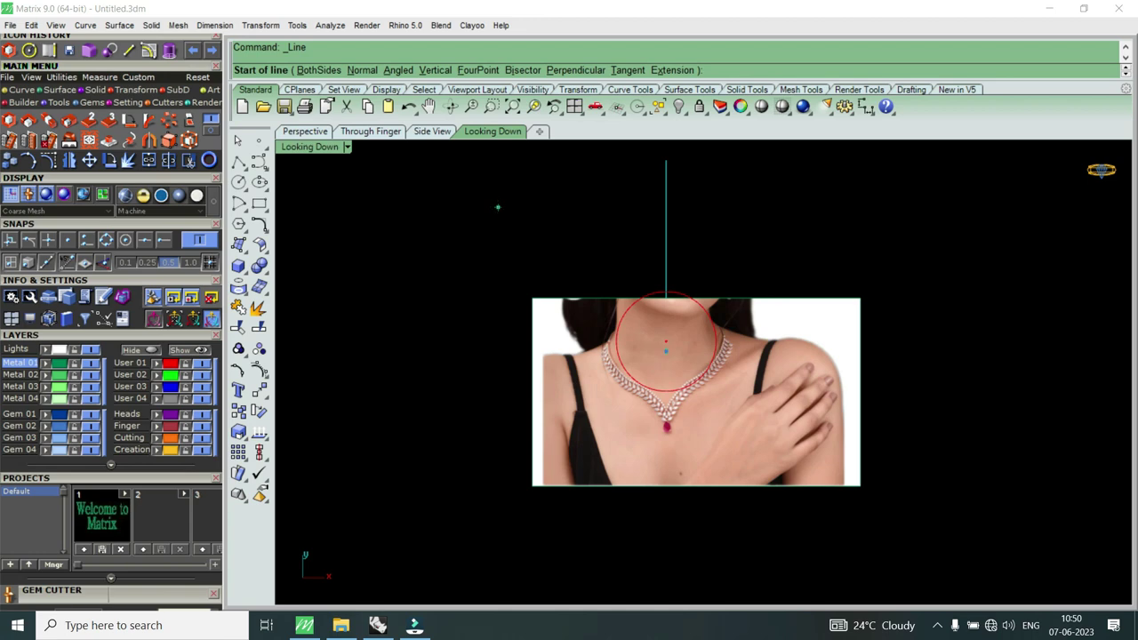
Step: Draw a vertical BothSides line through the origin down the photo, then select the photo
text(0)
key(Return)
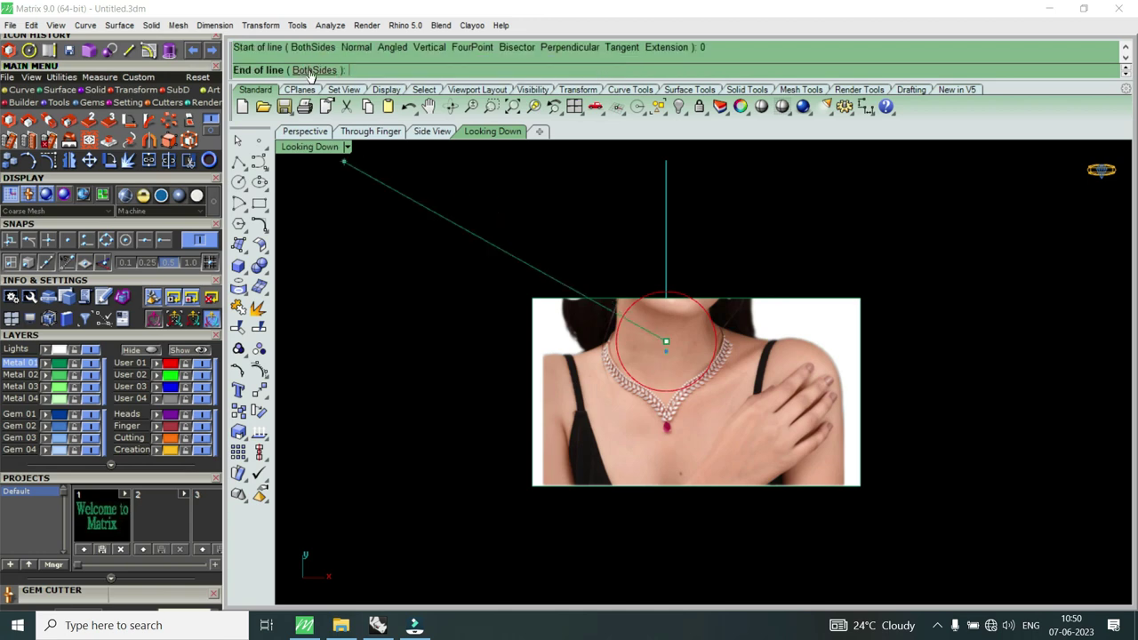
click(309, 71)
click(676, 564)
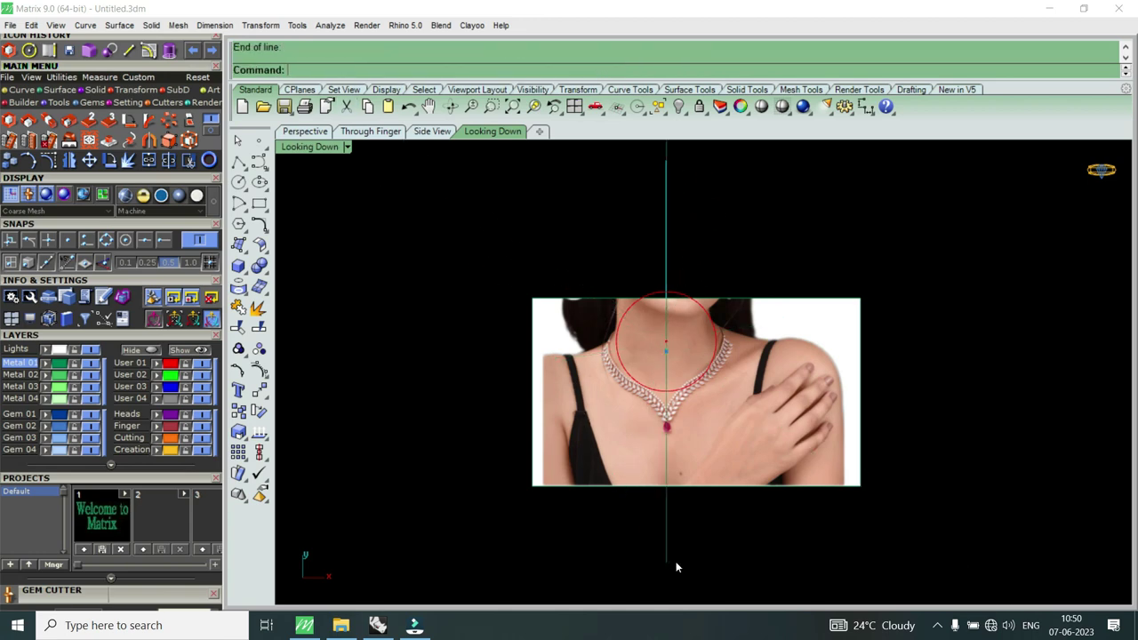
scroll(662, 434, up, 2)
scroll(674, 446, up, 2)
scroll(674, 405, up, 2)
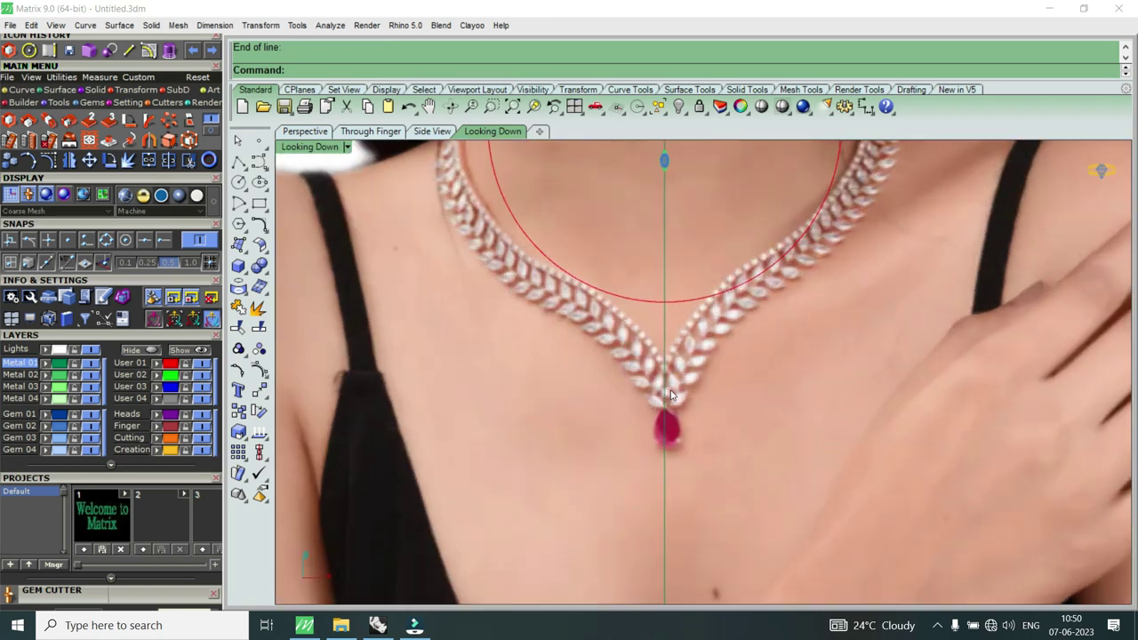
click(684, 385)
scroll(640, 364, down, 3)
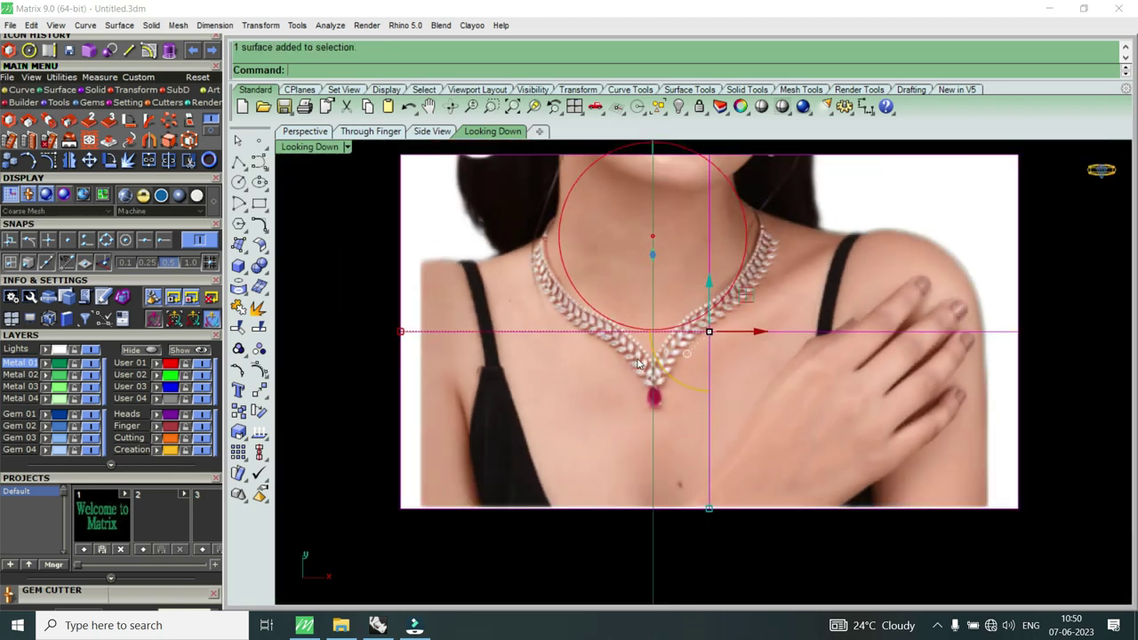
Step: Rotate the reference photo about the circle's bottom with Intersection snap, then reselect it
click(109, 160)
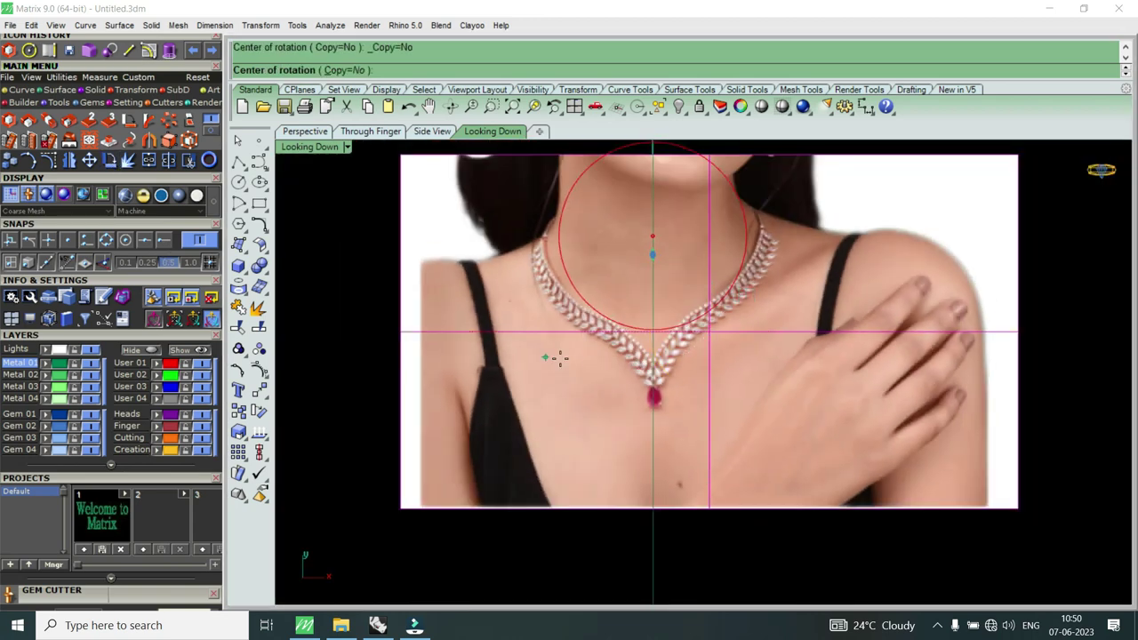
scroll(648, 358, up, 2)
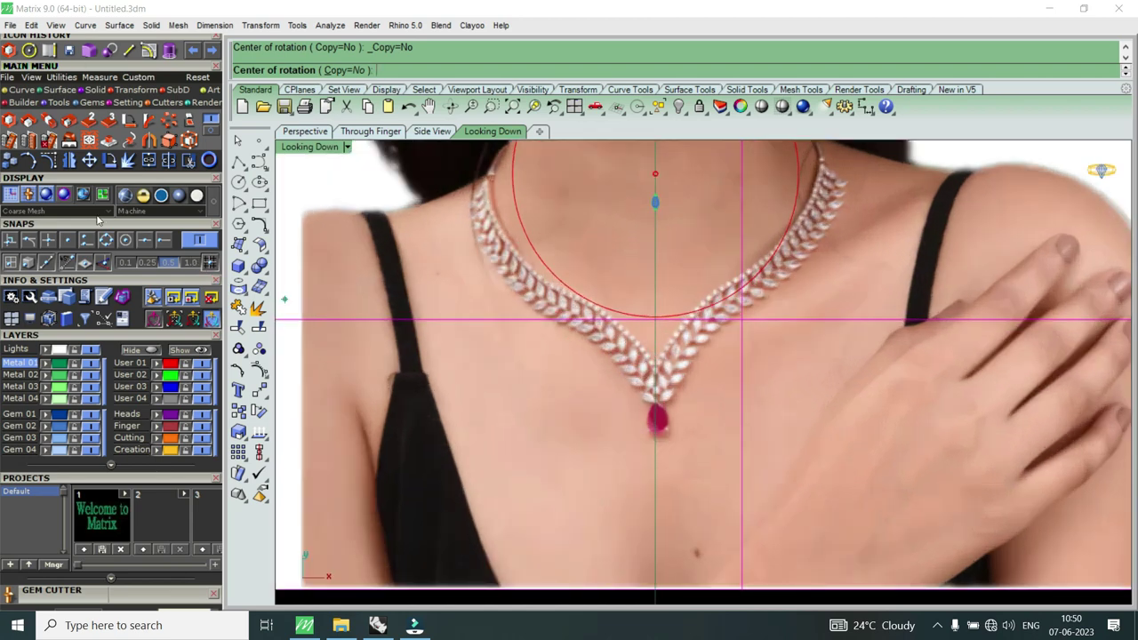
click(48, 240)
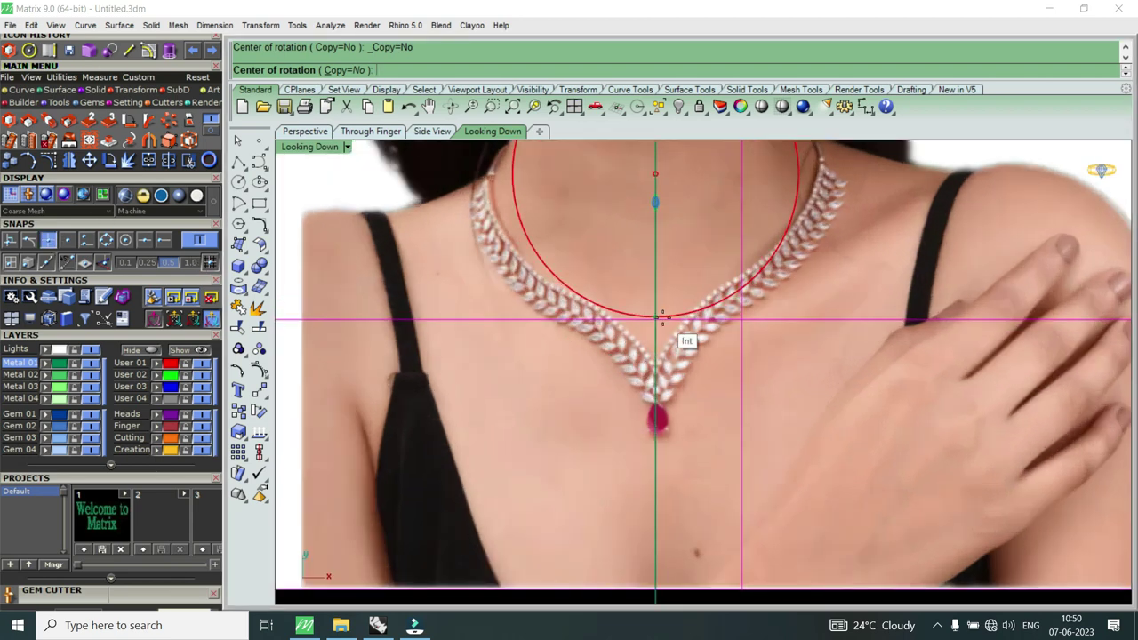
click(662, 322)
scroll(770, 441, up, 2)
click(782, 448)
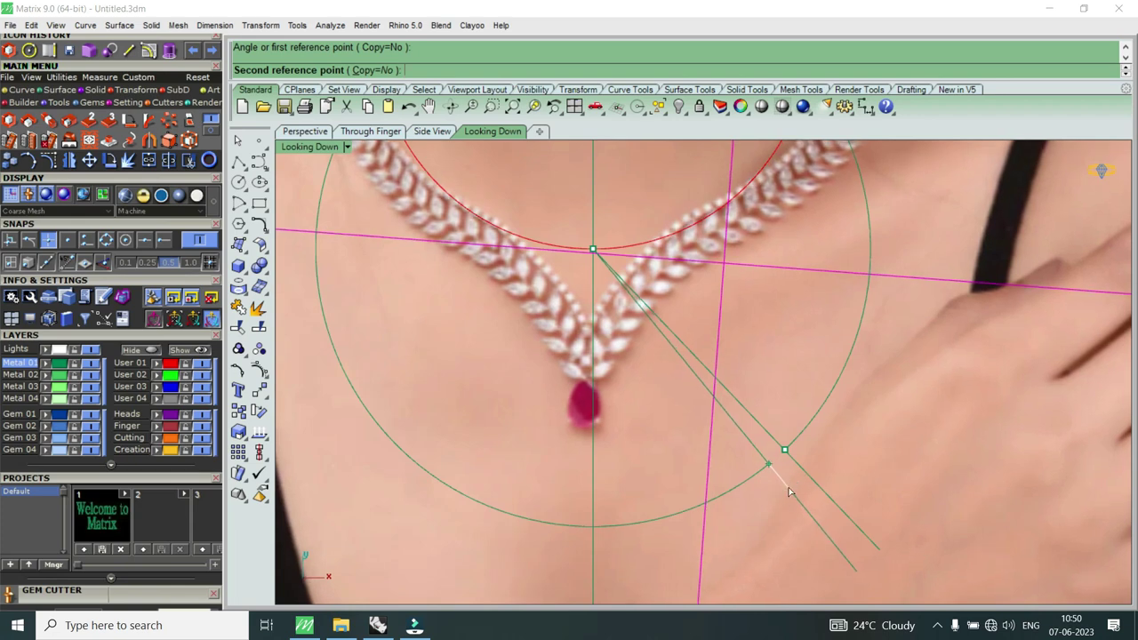
click(789, 482)
scroll(804, 497, down, 2)
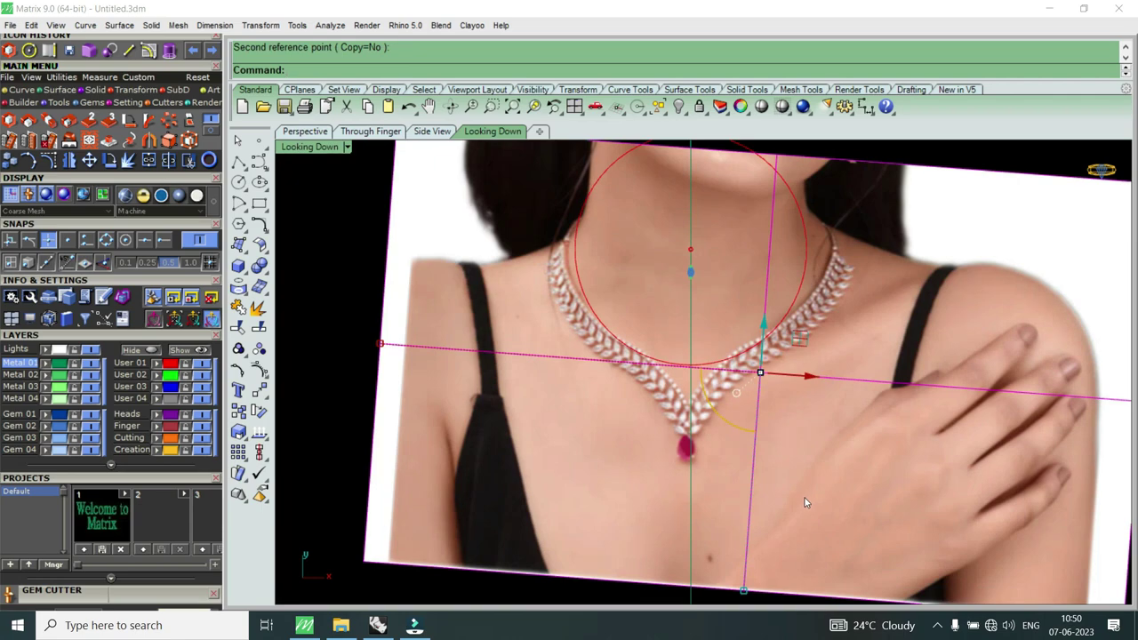
scroll(781, 528, up, 1)
scroll(666, 384, down, 3)
key(Escape)
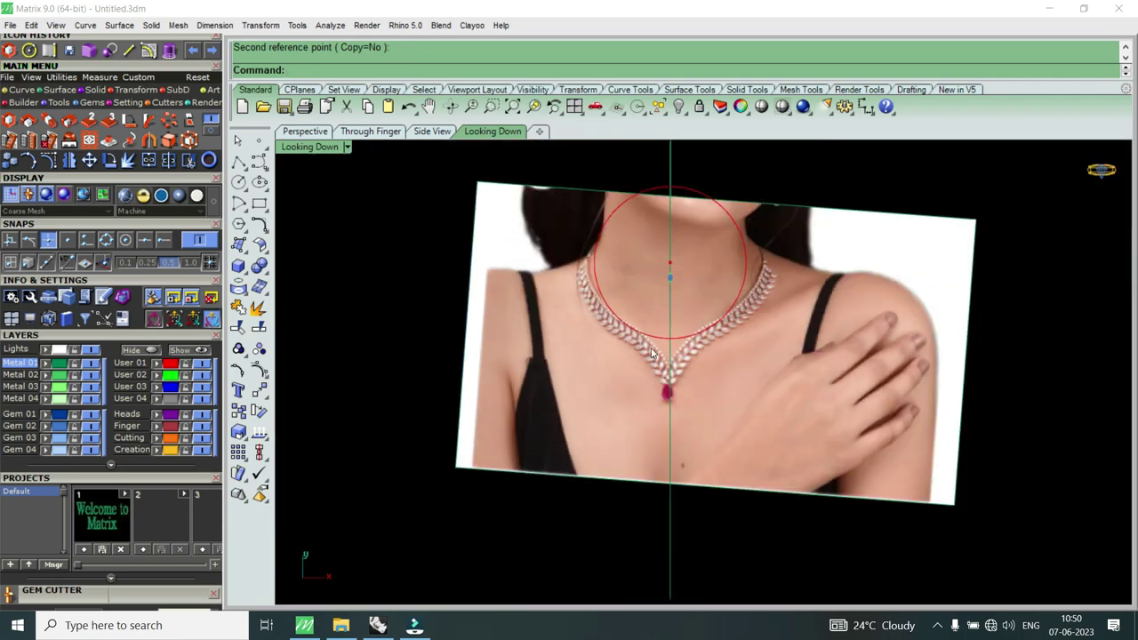
scroll(666, 384, up, 3)
click(714, 374)
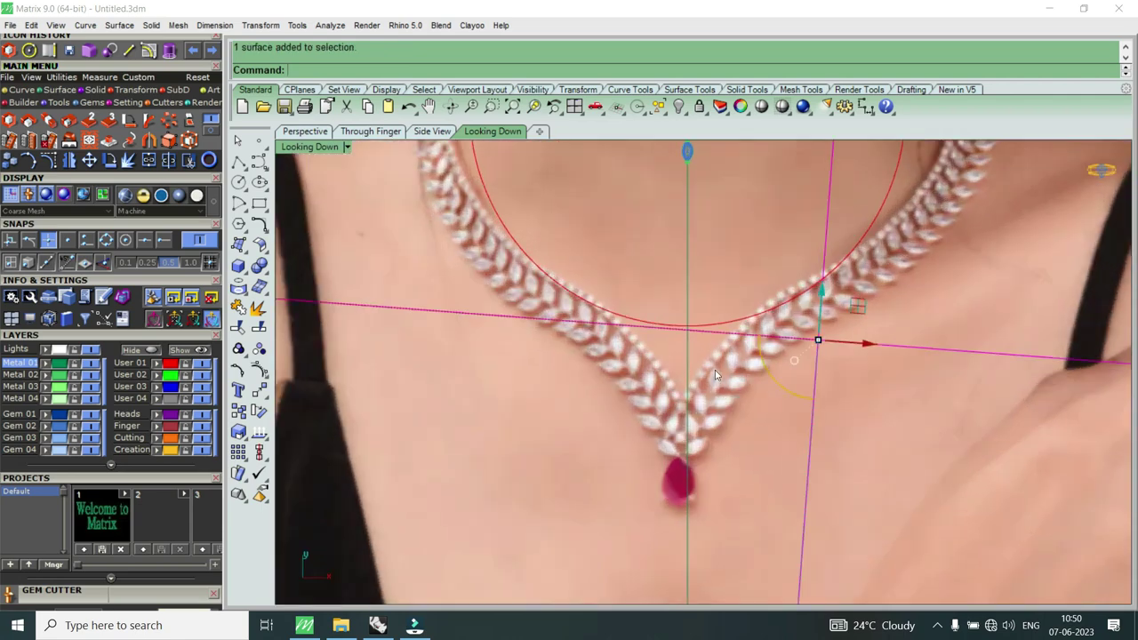
Step: Rotate the photo again to align the V, and nudge it so the pear drop sits on the centre line
click(111, 160)
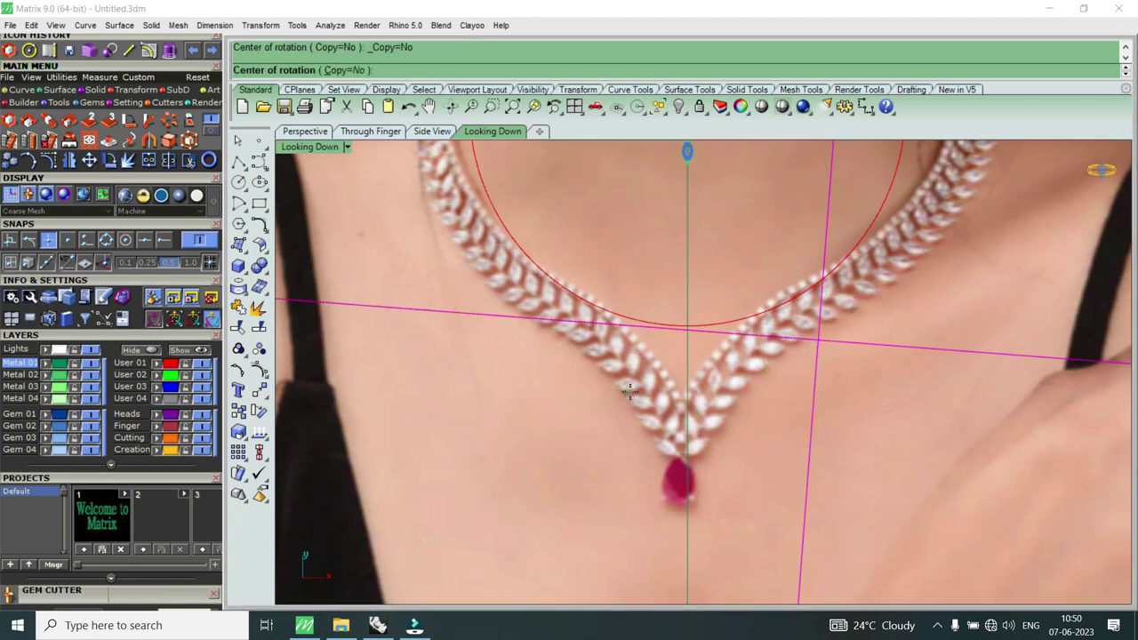
click(686, 327)
click(738, 487)
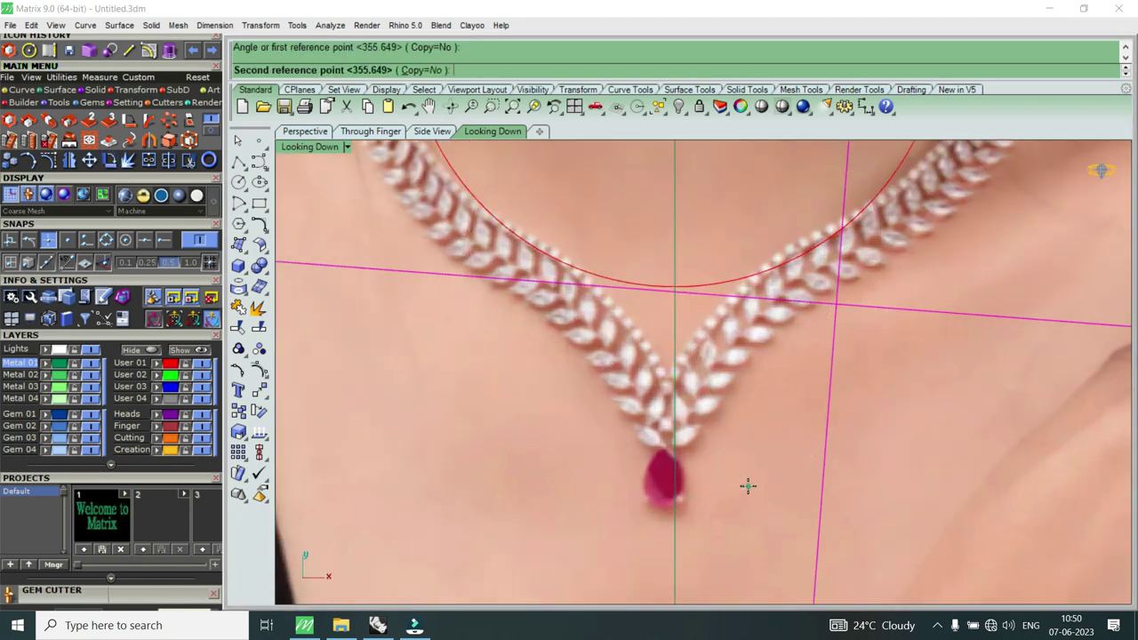
click(741, 484)
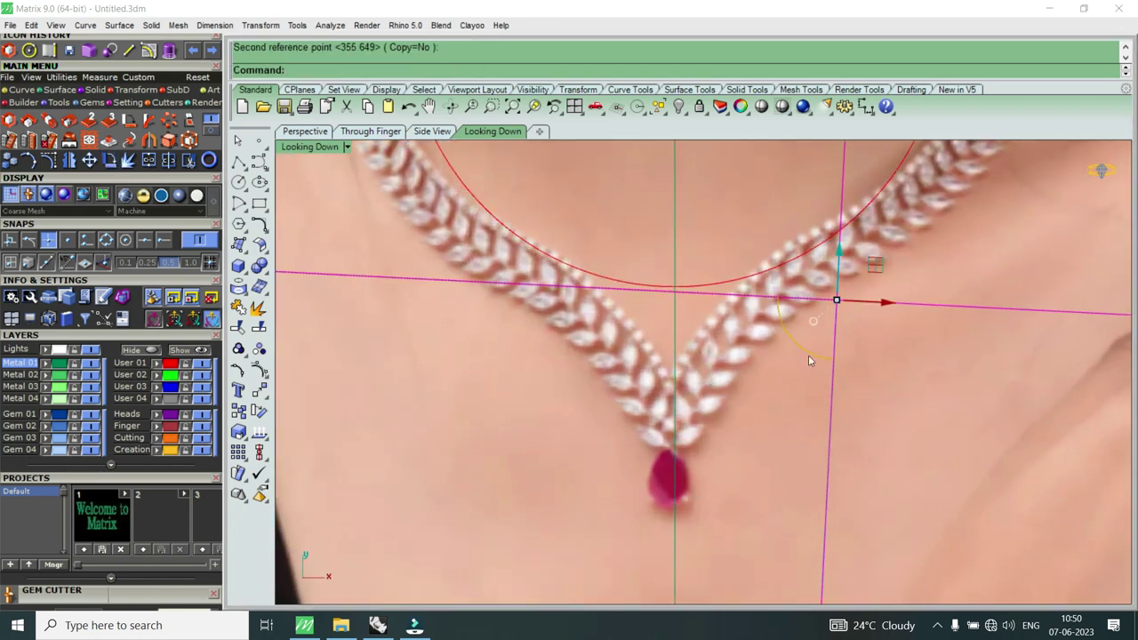
drag(886, 302, 898, 305)
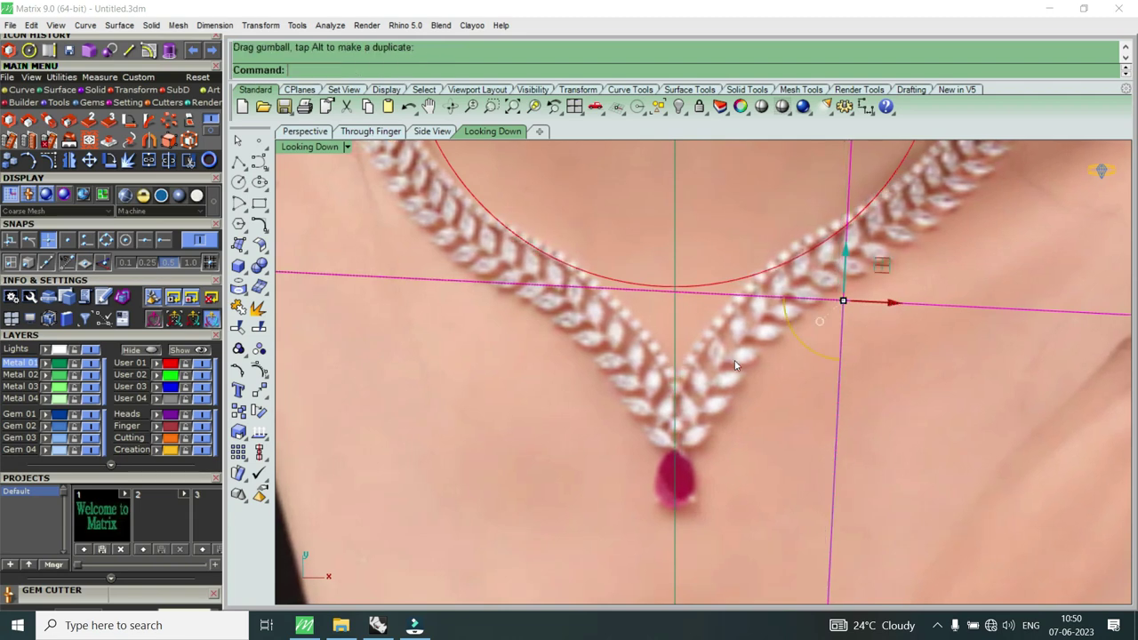
scroll(702, 377, down, 3)
scroll(702, 377, down, 1)
scroll(702, 378, down, 1)
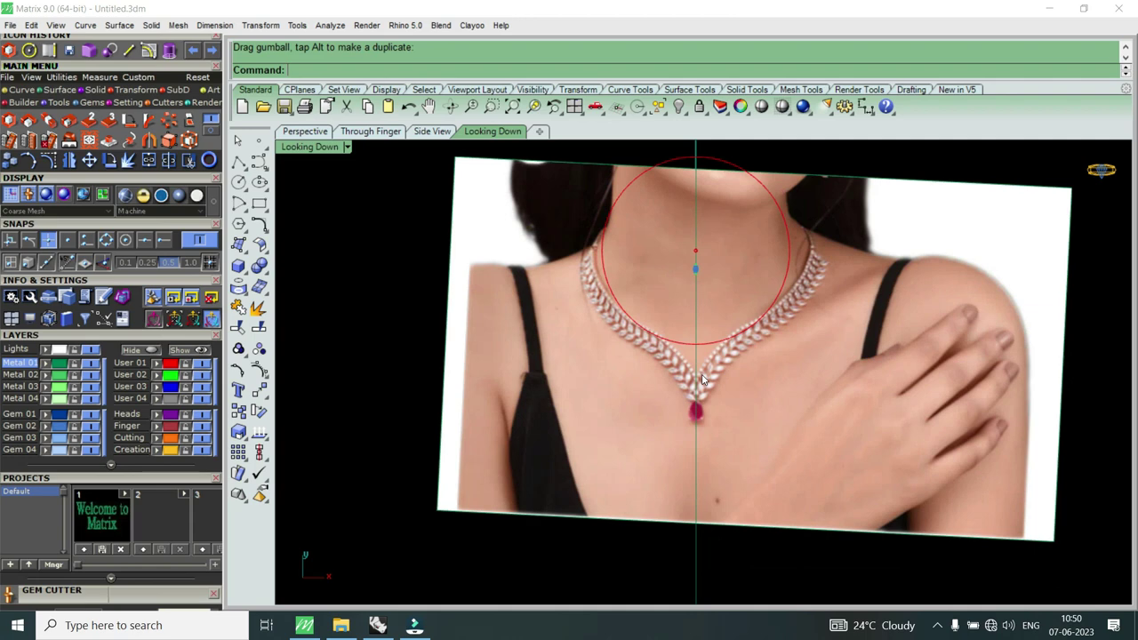
Step: Select the reference photo and move it slightly to a new position
scroll(614, 303, up, 2)
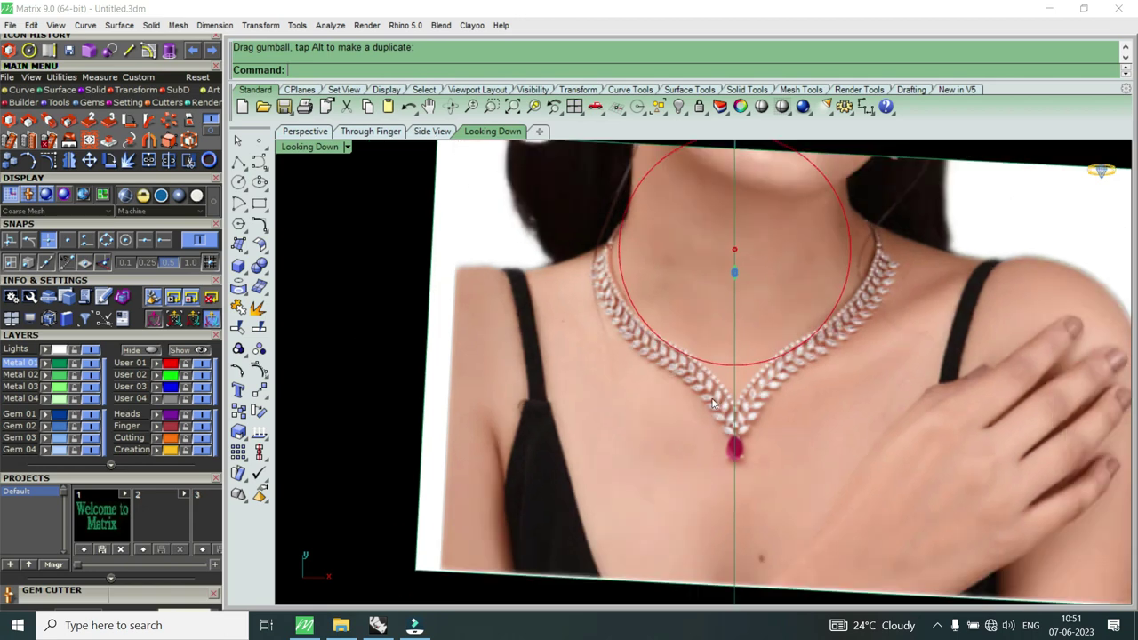
scroll(720, 398, down, 1)
click(720, 397)
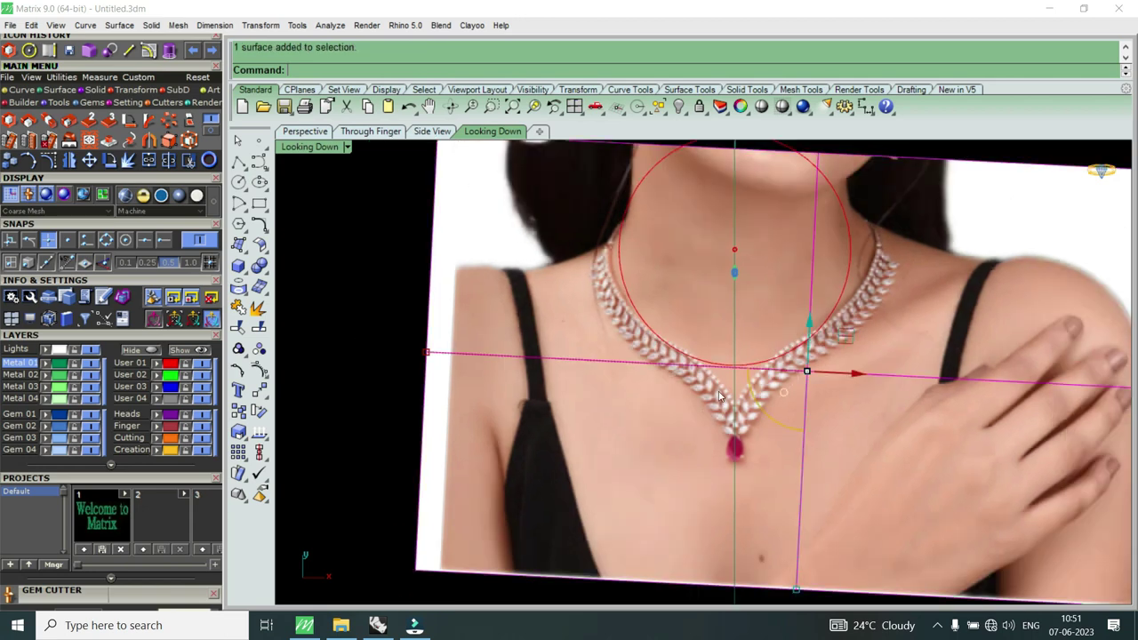
click(89, 160)
click(561, 368)
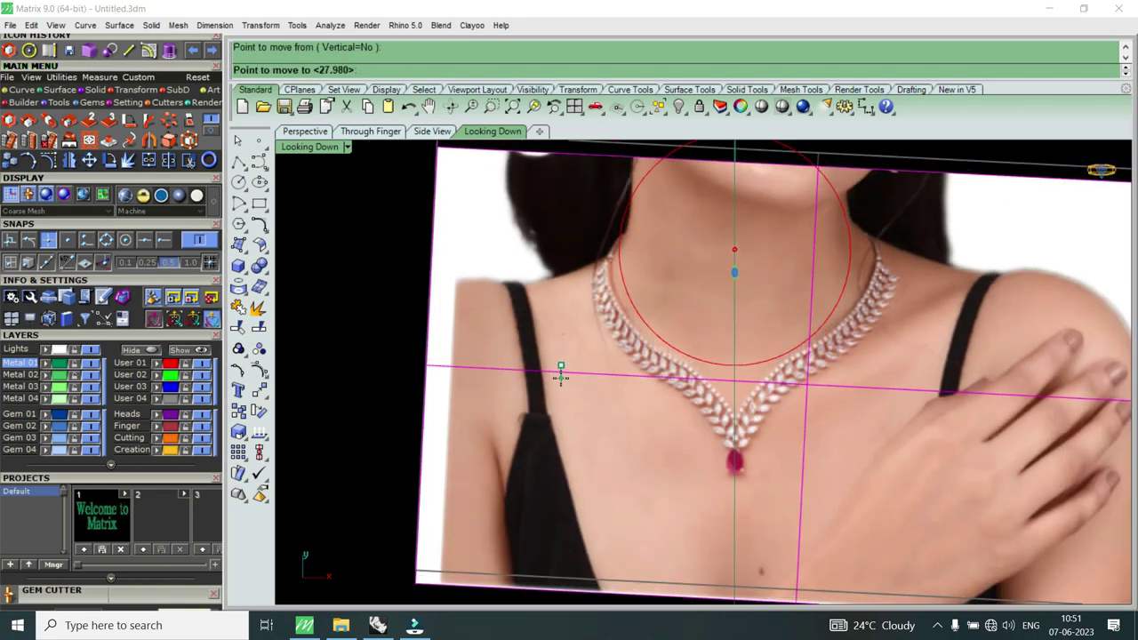
click(561, 379)
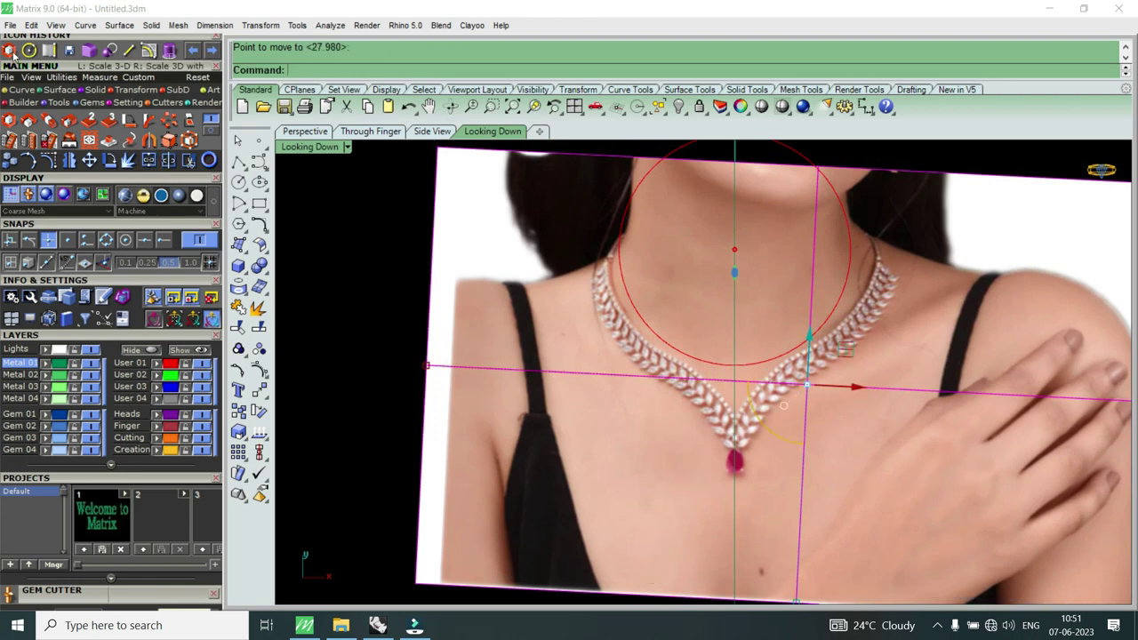
Step: Rescale the photo about the origin (0) using two reference points
click(150, 160)
text(0)
key(Return)
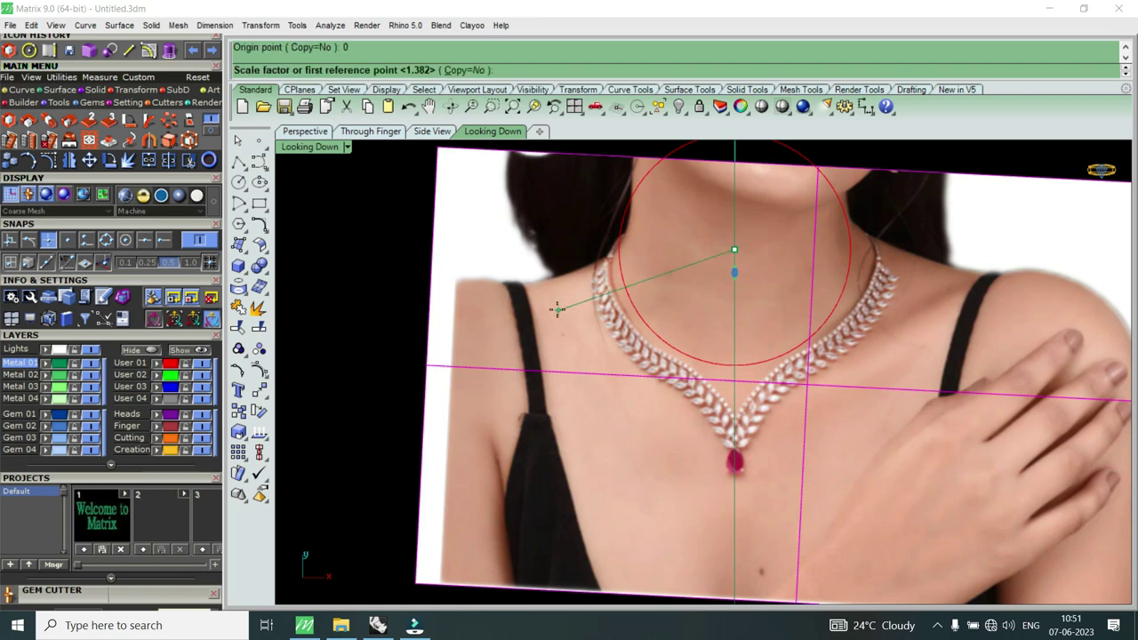
click(953, 249)
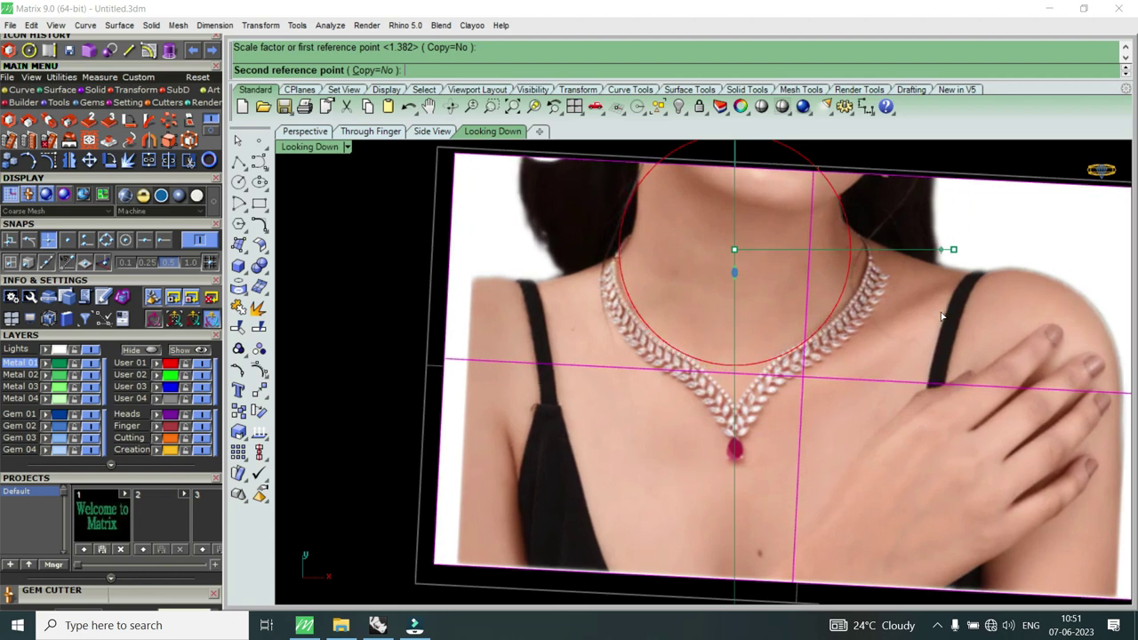
click(940, 316)
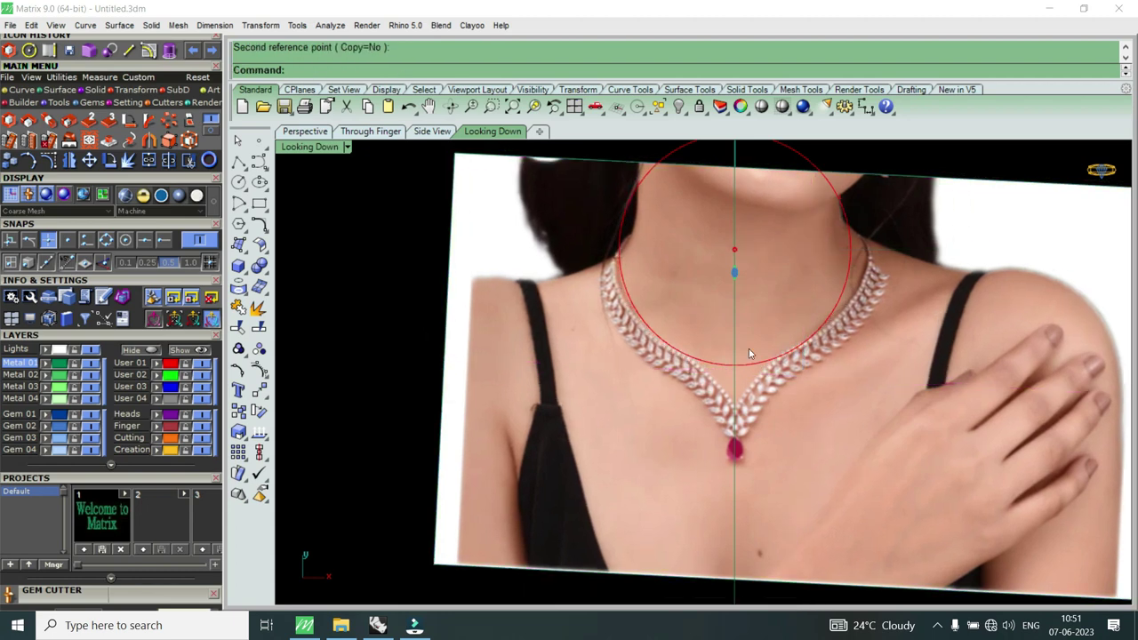
scroll(725, 356, down, 2)
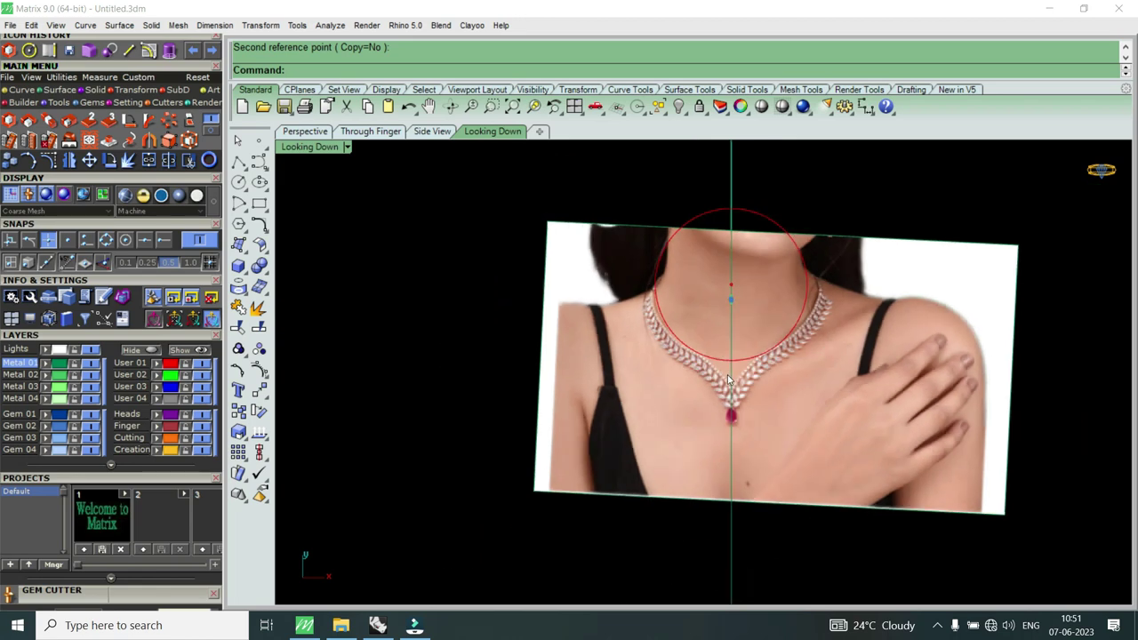
scroll(734, 384, up, 2)
scroll(734, 384, up, 1)
scroll(734, 383, up, 1)
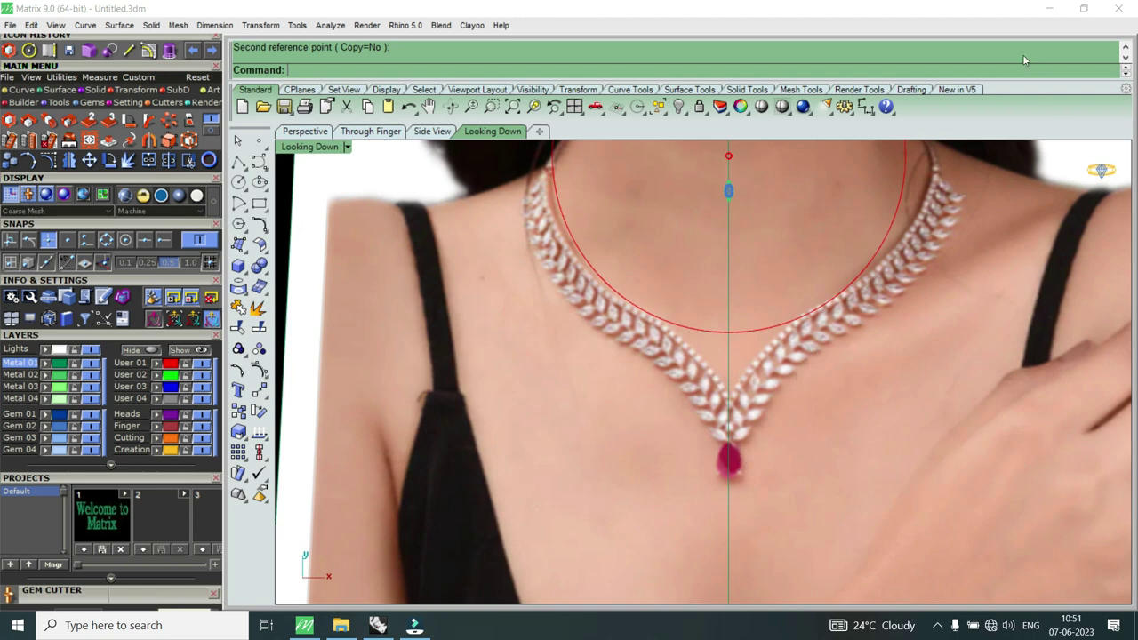
Step: Minimise Matrix and bring up the Rhinoceros window, zooming to the pear gems
click(1051, 8)
click(391, 628)
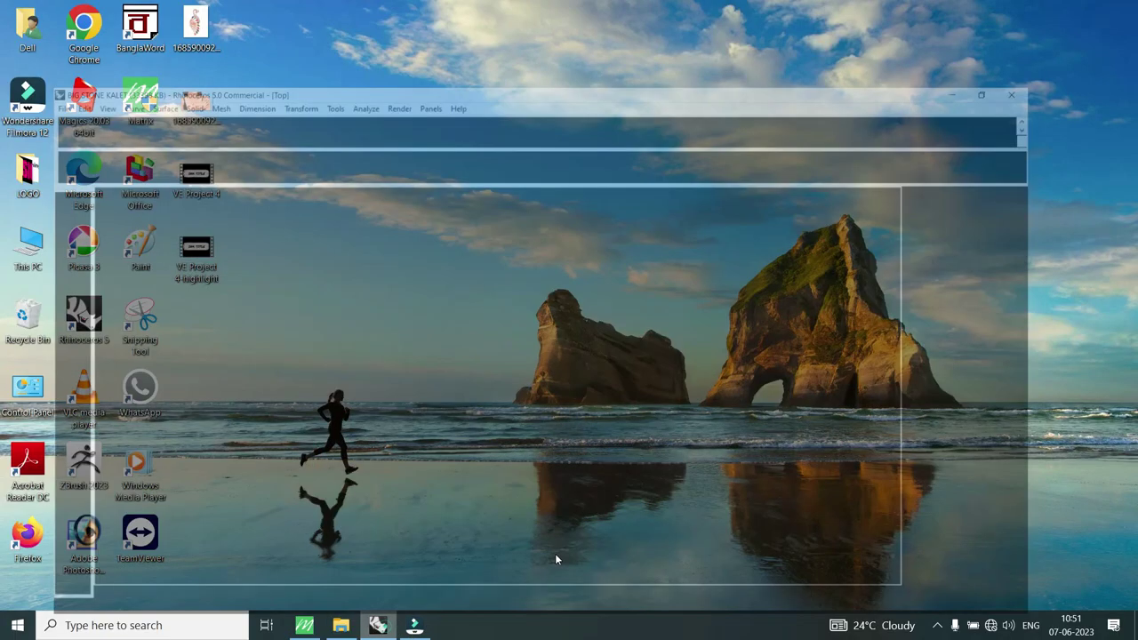
scroll(678, 362, down, 2)
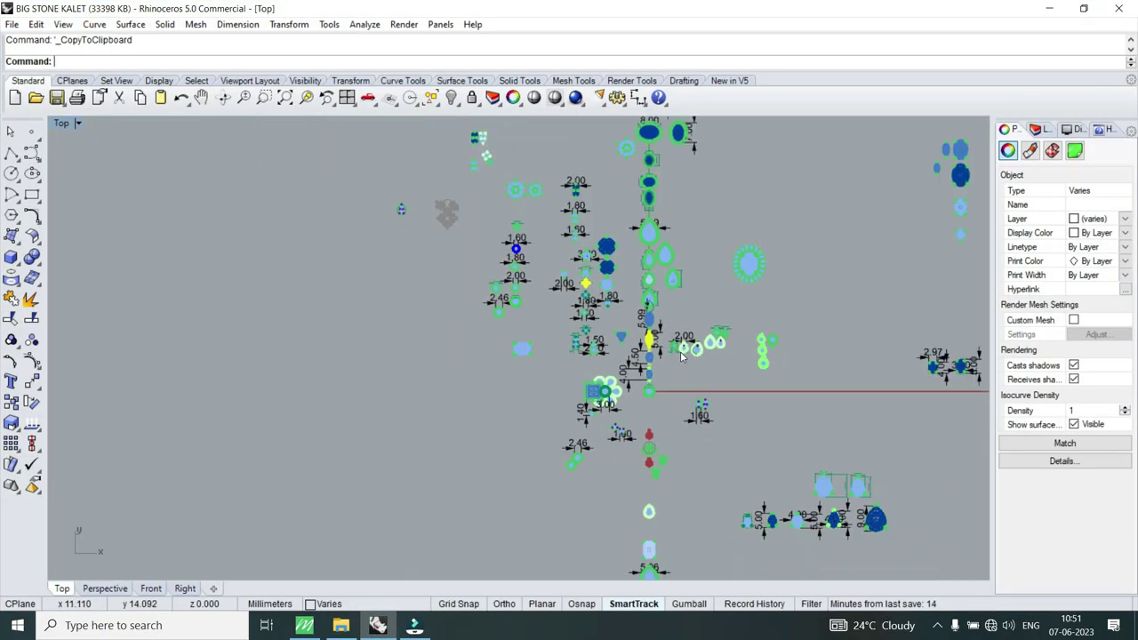
scroll(685, 399, down, 2)
scroll(825, 449, down, 1)
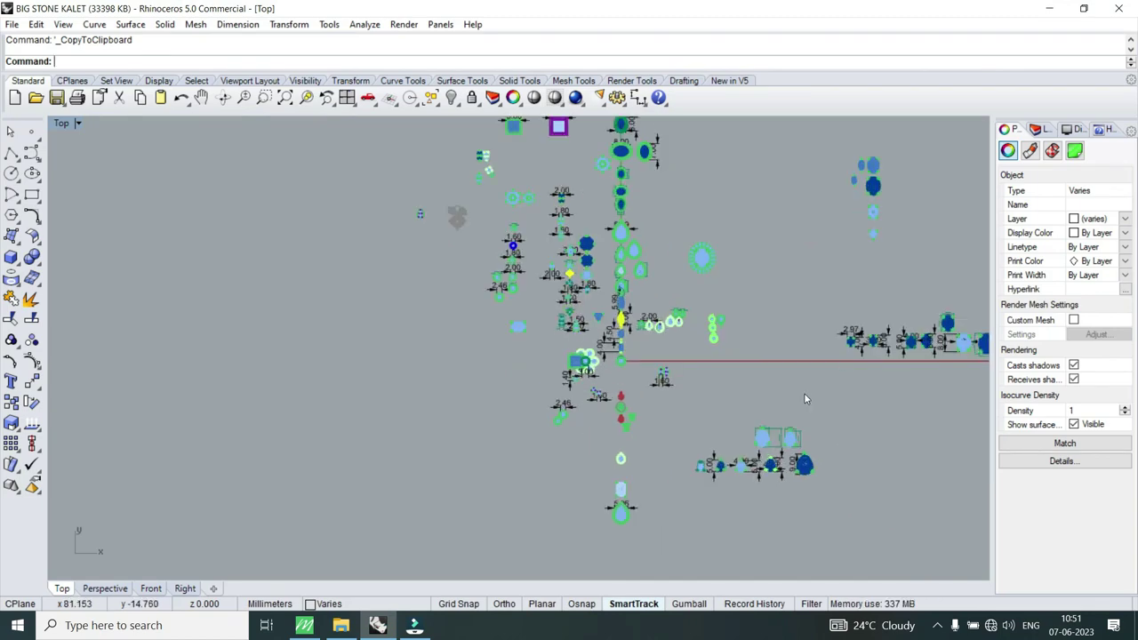
scroll(786, 458, up, 3)
scroll(780, 463, up, 3)
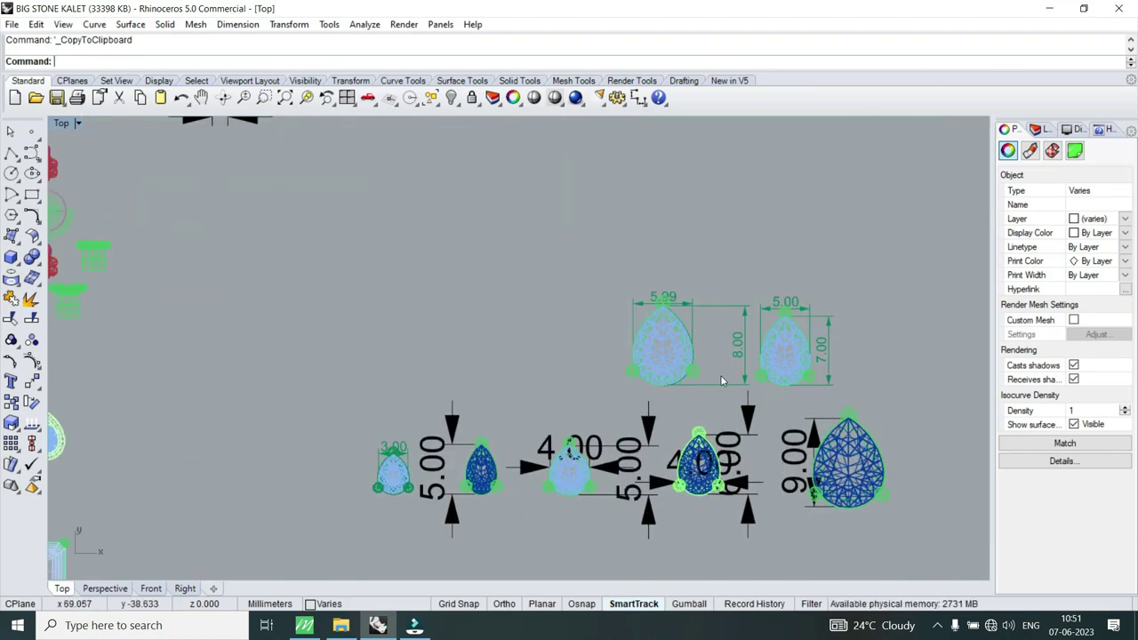
scroll(788, 453, down, 3)
scroll(795, 443, up, 3)
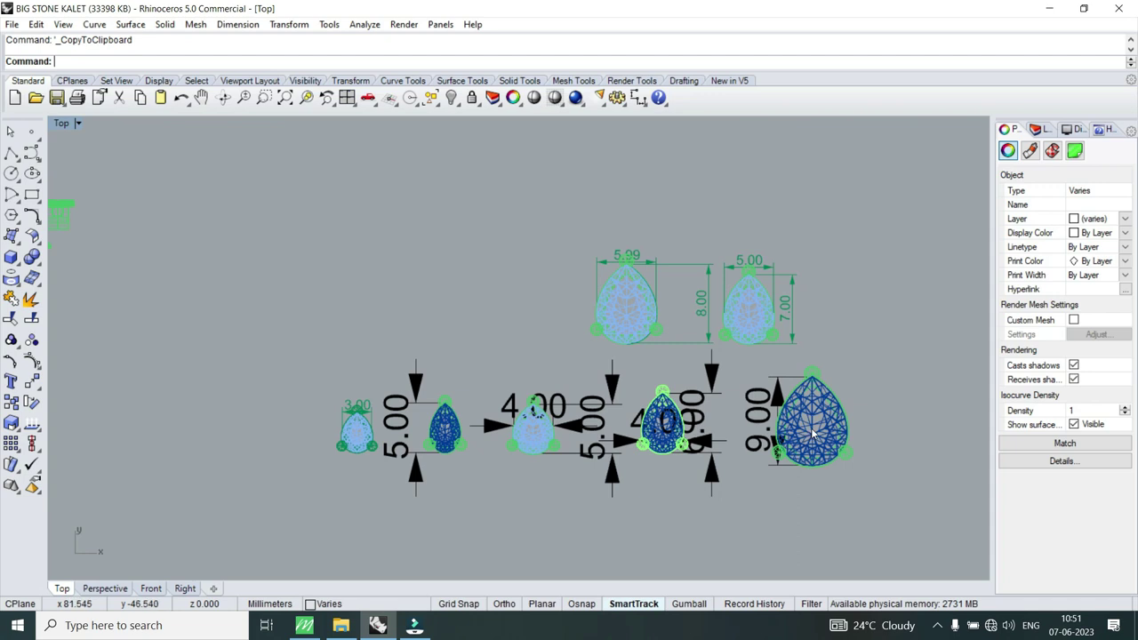
Step: Copy the upper-left and large pear stone settings with Ctrl+C, then minimise Rhino
drag(659, 369, 627, 320)
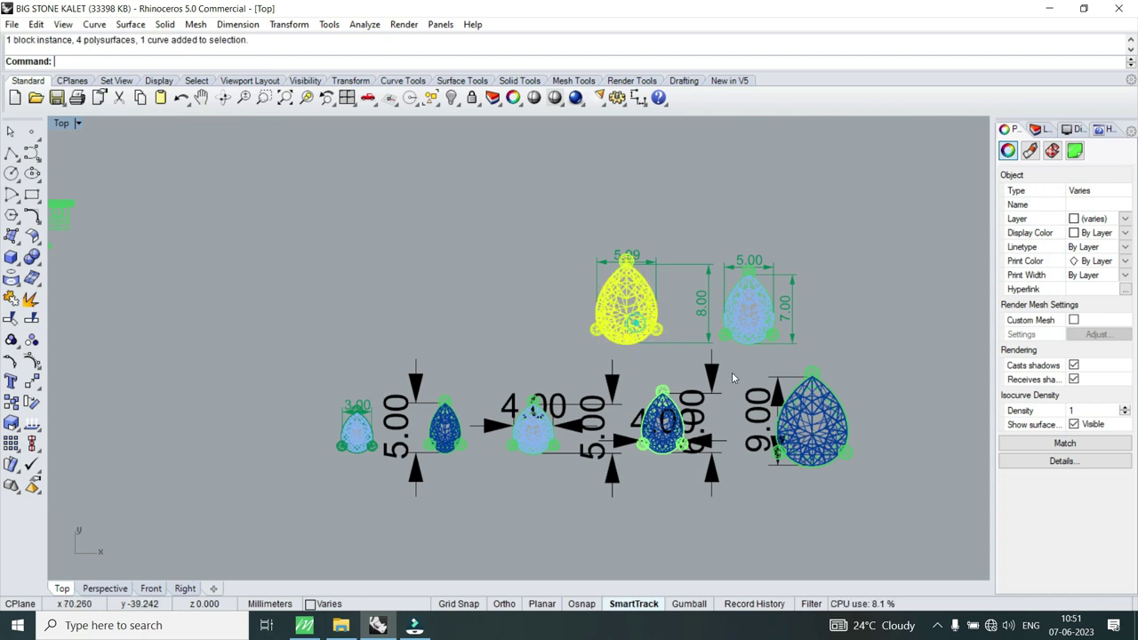
shift+click(818, 430)
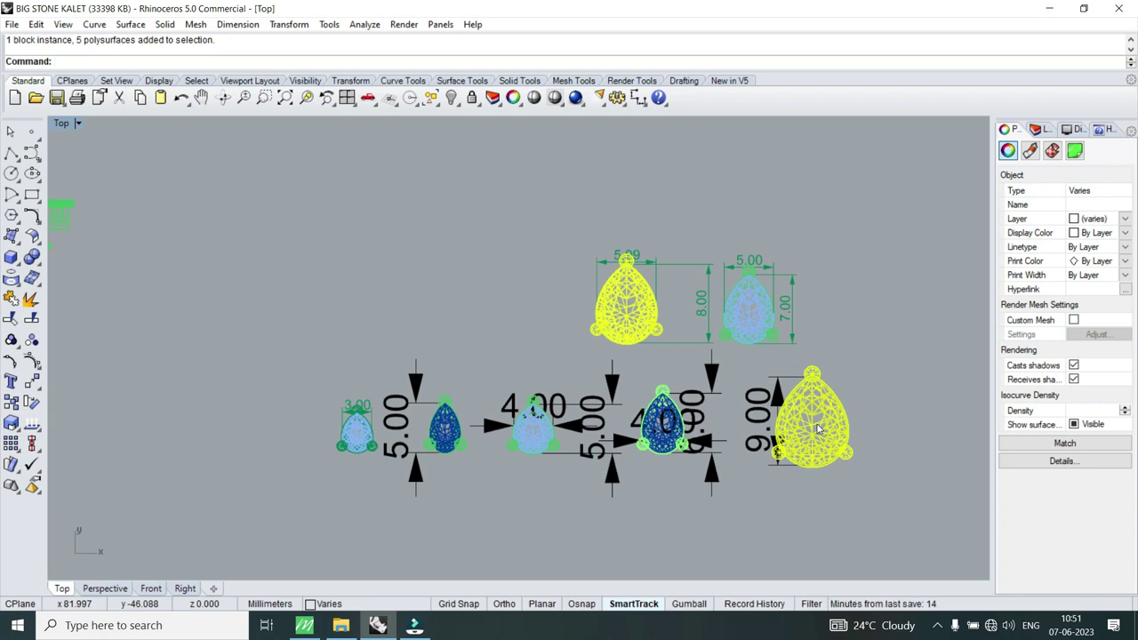
key(ctrl+c)
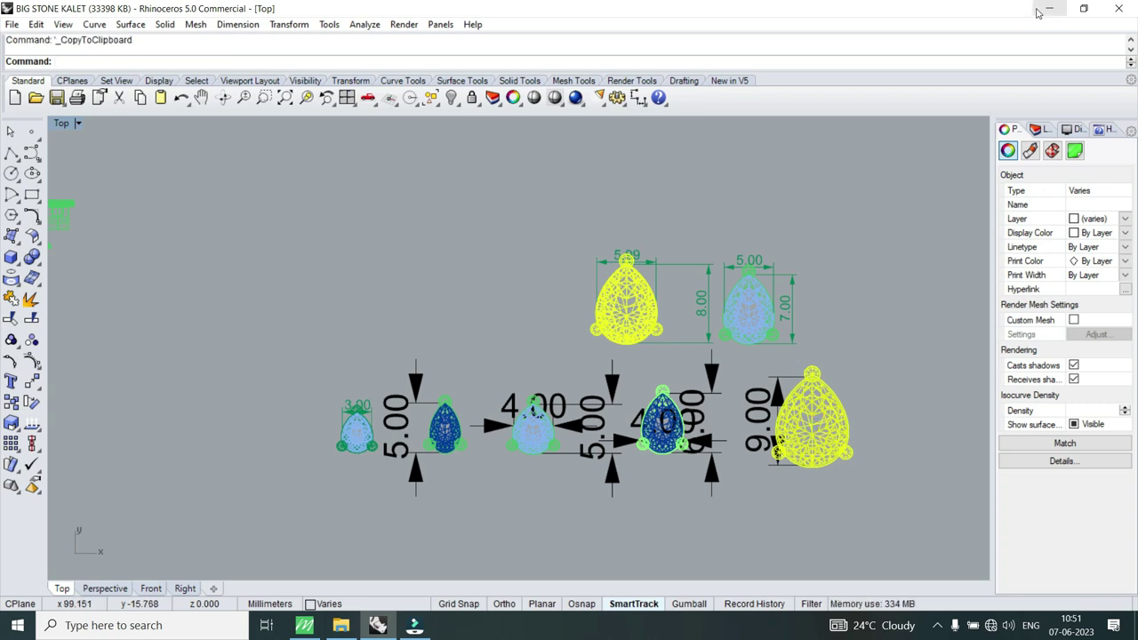
click(1048, 8)
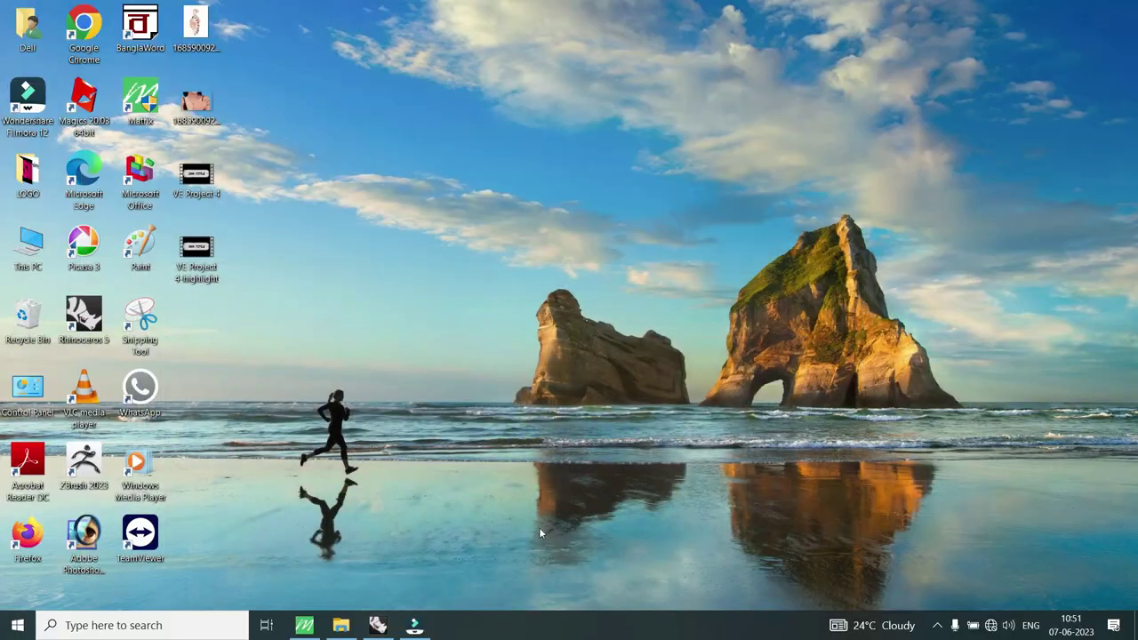
Step: Restore Matrix, paste the gem settings with Ctrl+V and select the whole gem group
click(304, 625)
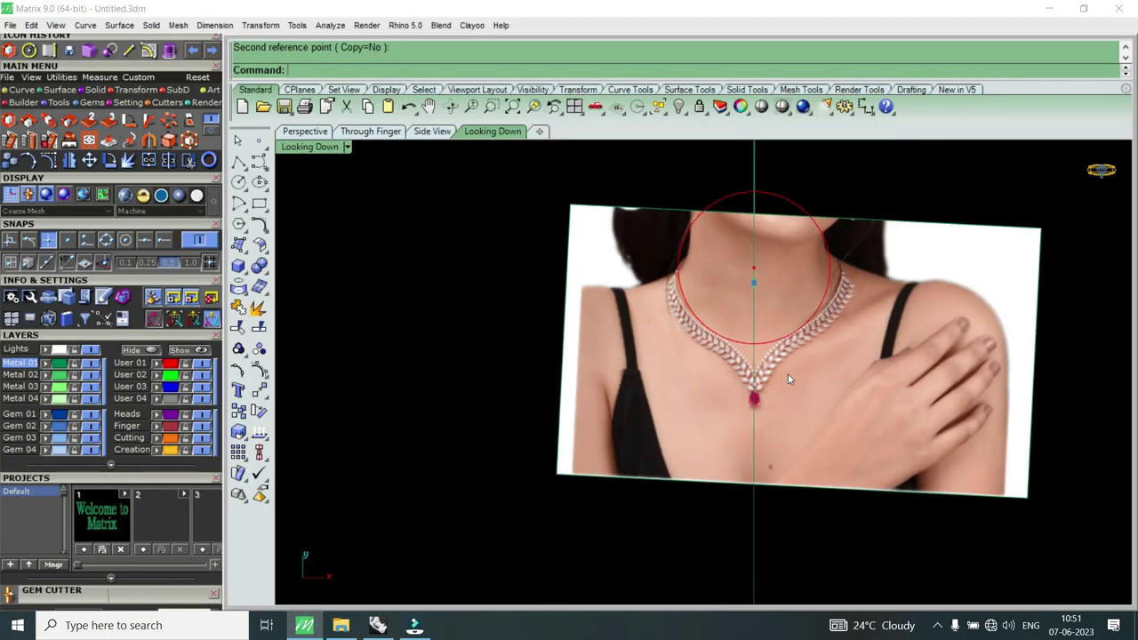
key(ctrl+v)
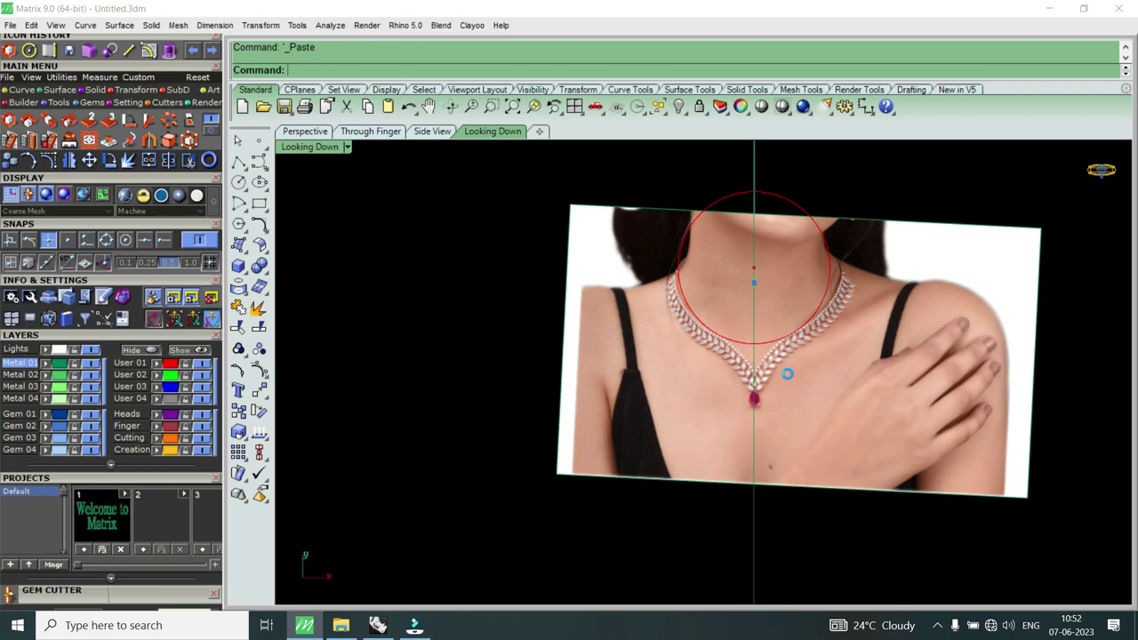
scroll(844, 325, up, 1)
scroll(871, 329, up, 1)
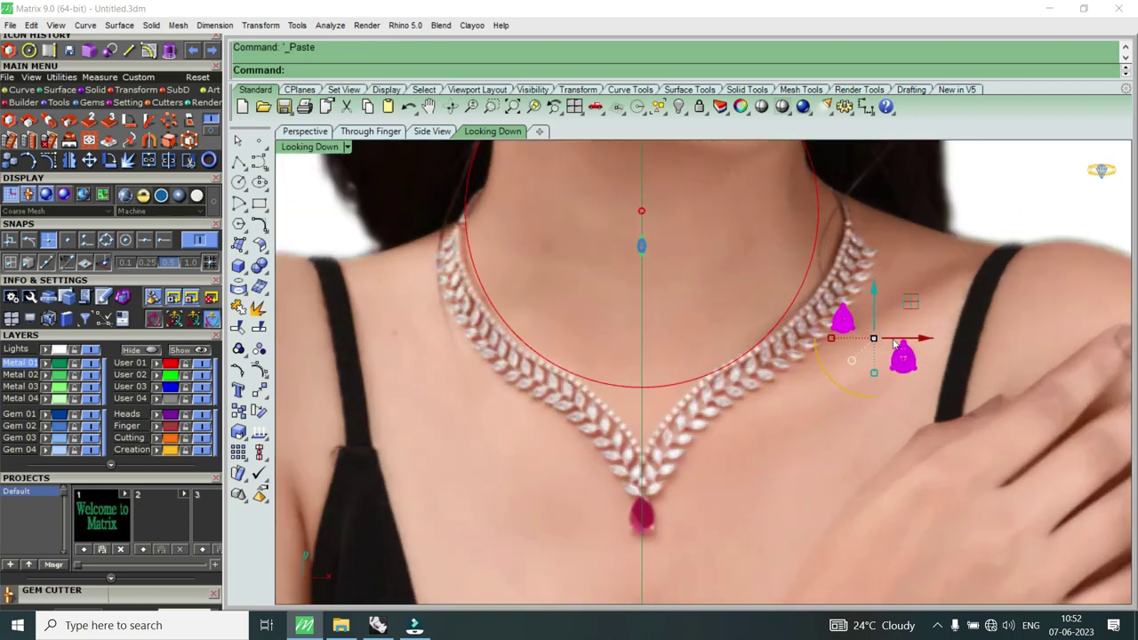
click(928, 383)
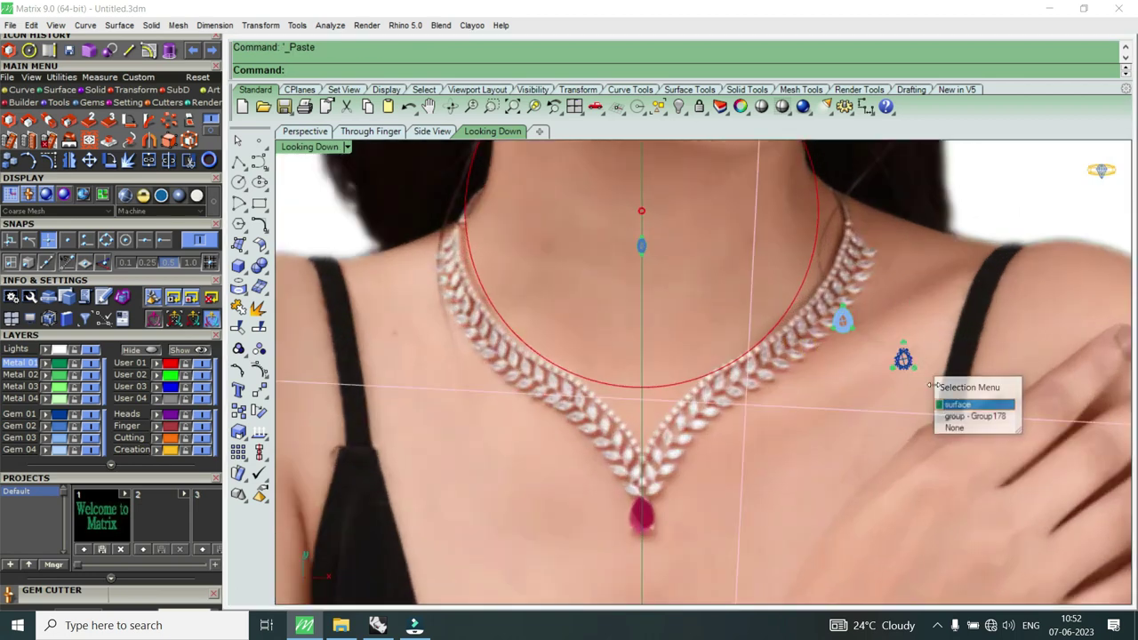
click(975, 415)
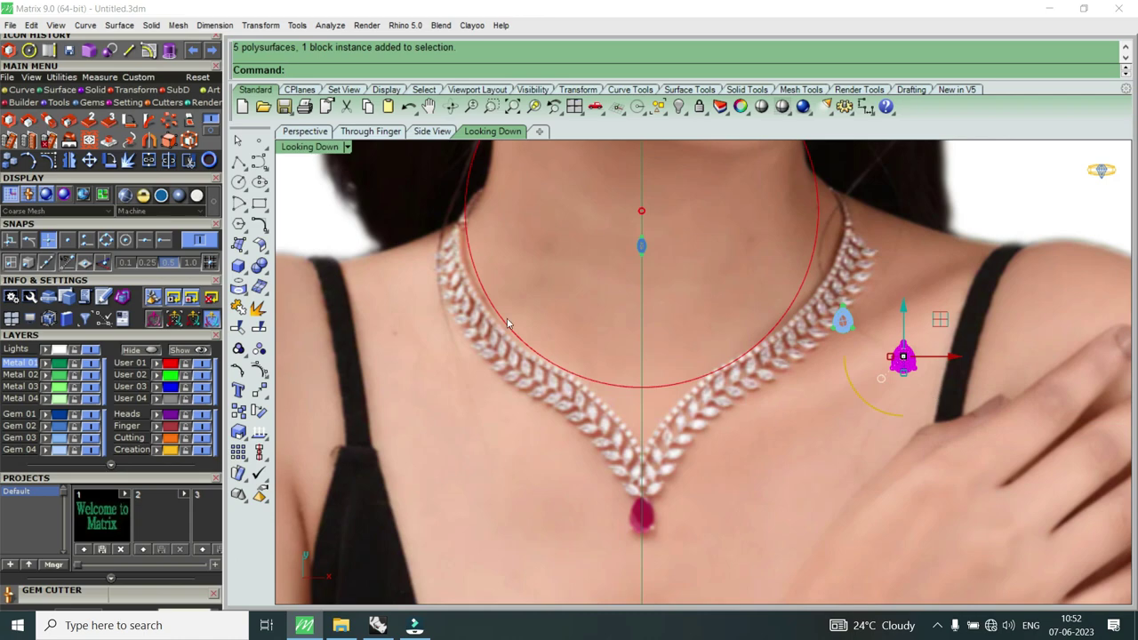
Step: Move the gem group from the tip circle's centre to the origin
click(89, 160)
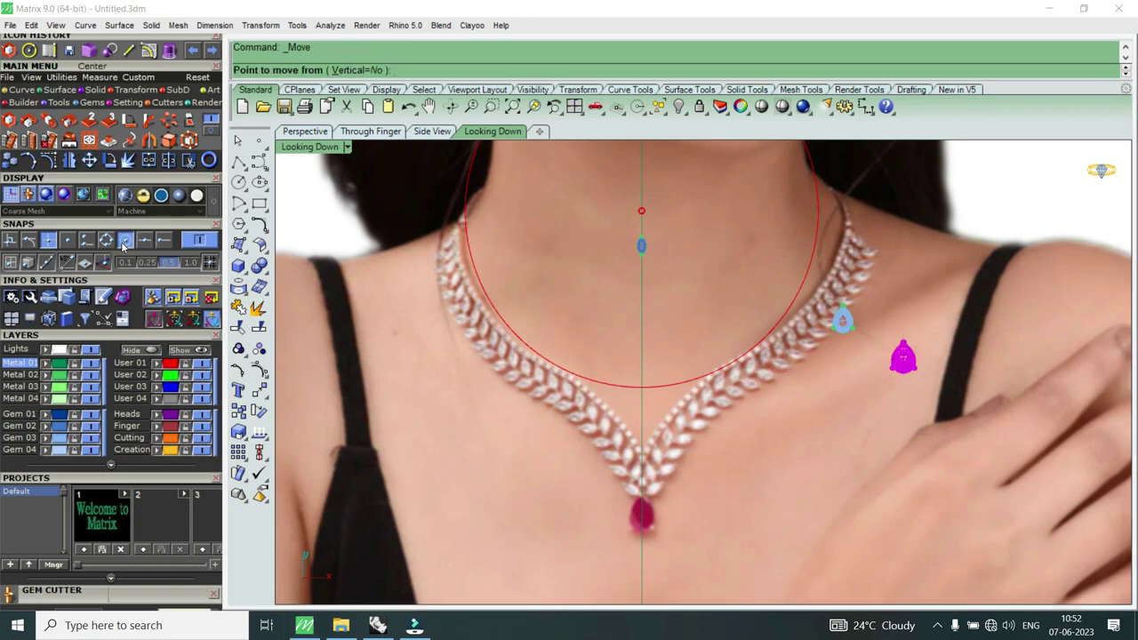
scroll(924, 325, up, 3)
scroll(927, 320, up, 3)
scroll(902, 326, up, 2)
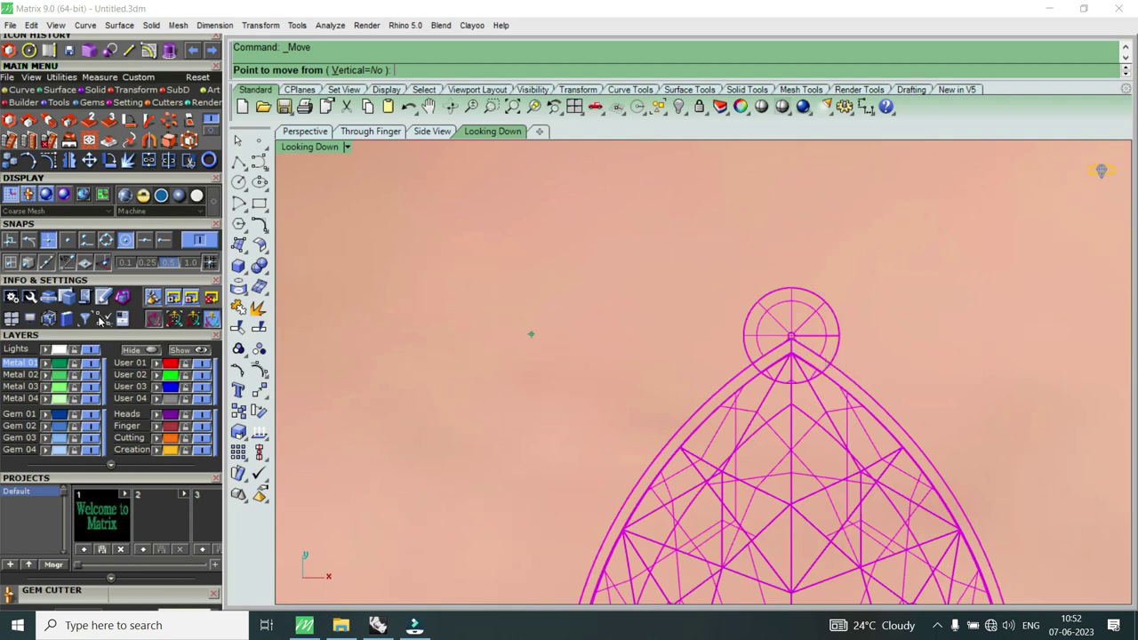
scroll(796, 343, up, 2)
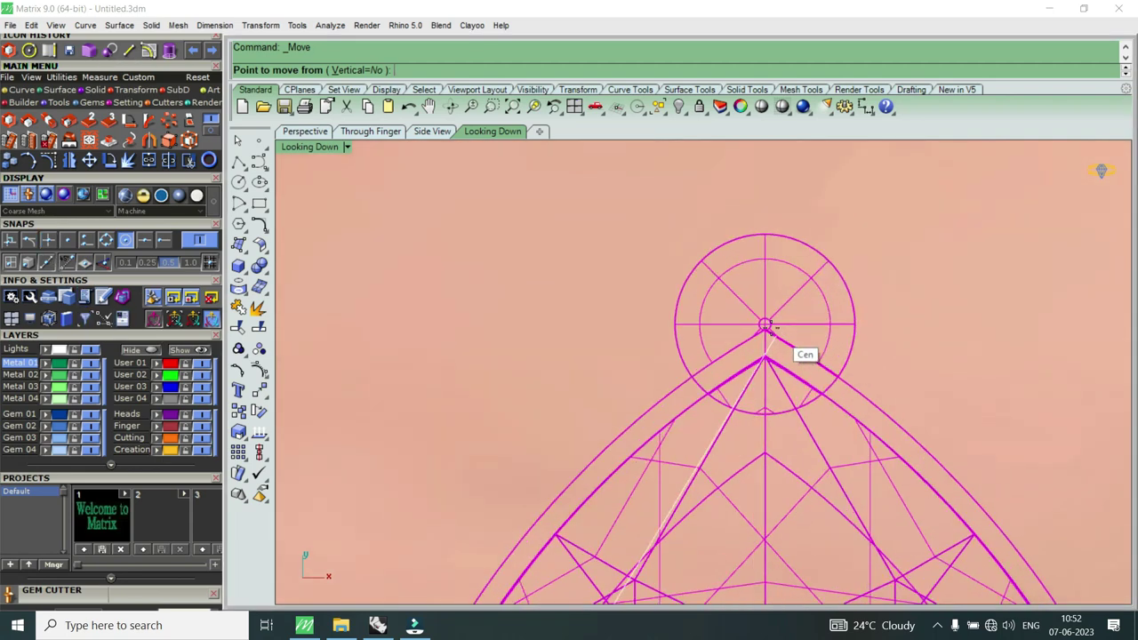
click(766, 326)
scroll(766, 326, up, 1)
key(Return)
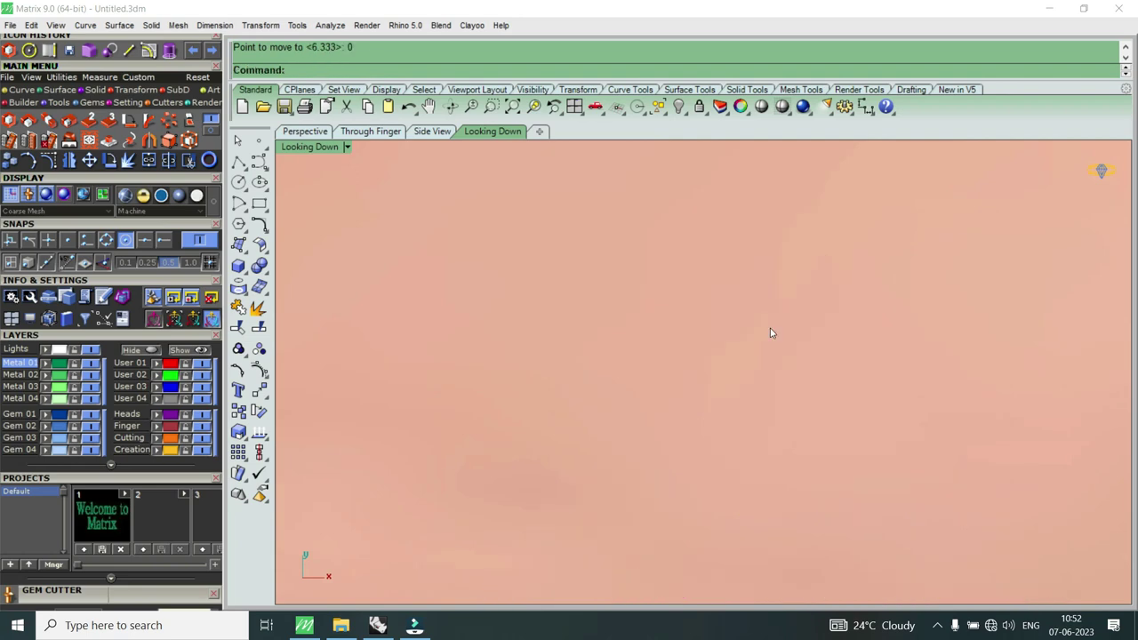
Step: Drag the pear setting down onto the pendant drop and deselect it
scroll(762, 337, down, 3)
scroll(762, 337, down, 3)
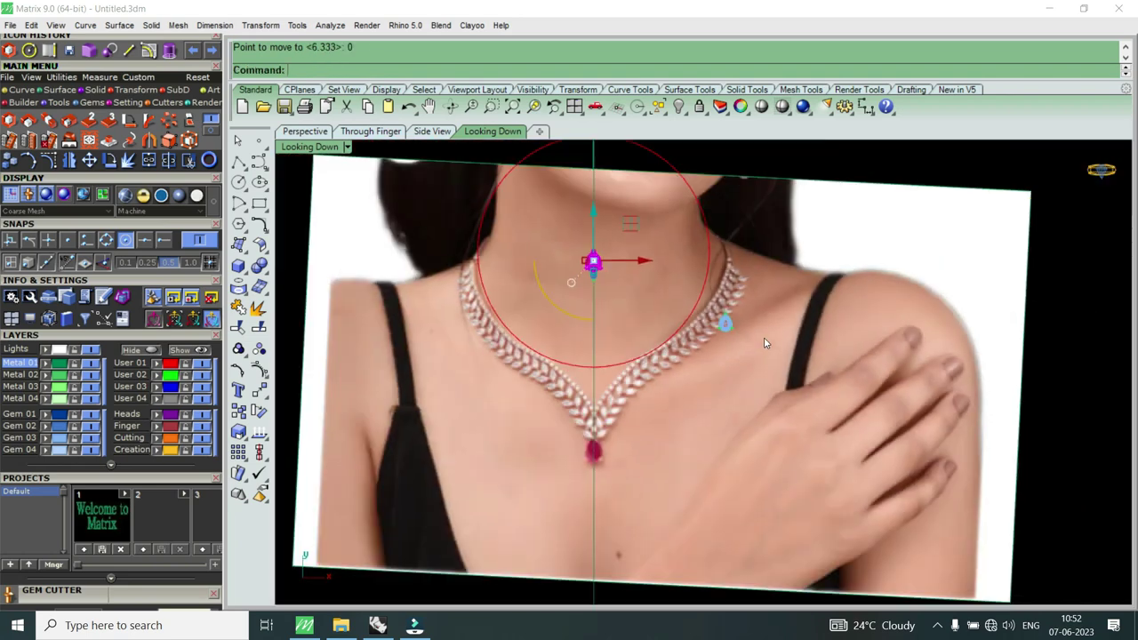
scroll(762, 337, down, 2)
scroll(699, 375, up, 3)
drag(651, 190, 670, 420)
scroll(669, 440, up, 2)
scroll(664, 462, up, 2)
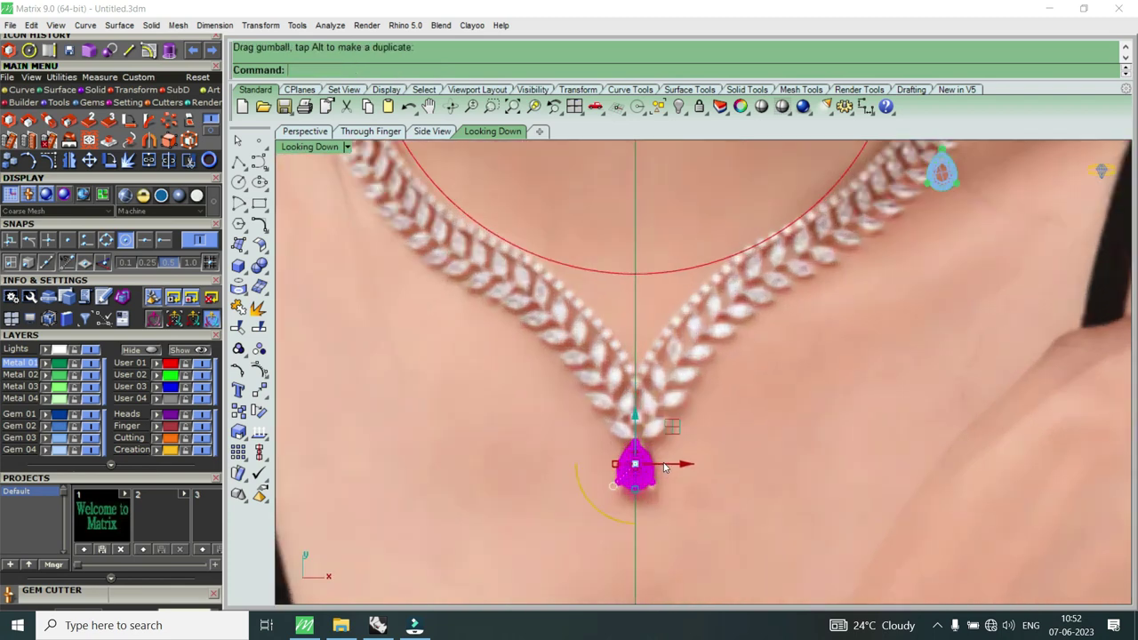
key(Escape)
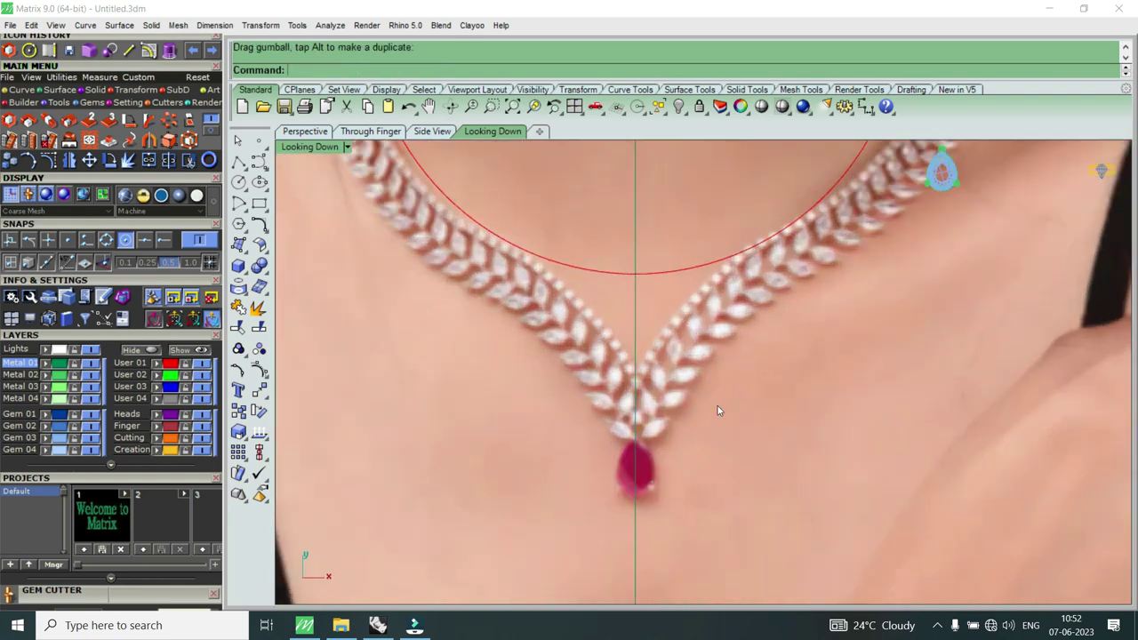
scroll(622, 445, down, 5)
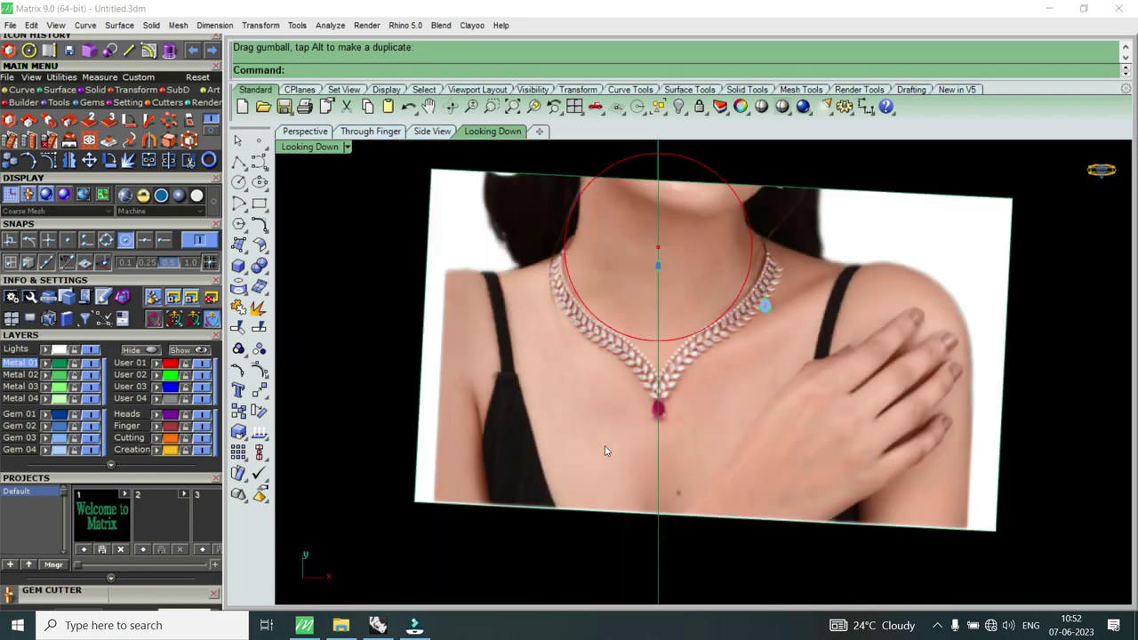
Step: Select the reference photo, adjust it in the four-view layout, then maximise the Looking Down view
click(606, 449)
double_click(309, 148)
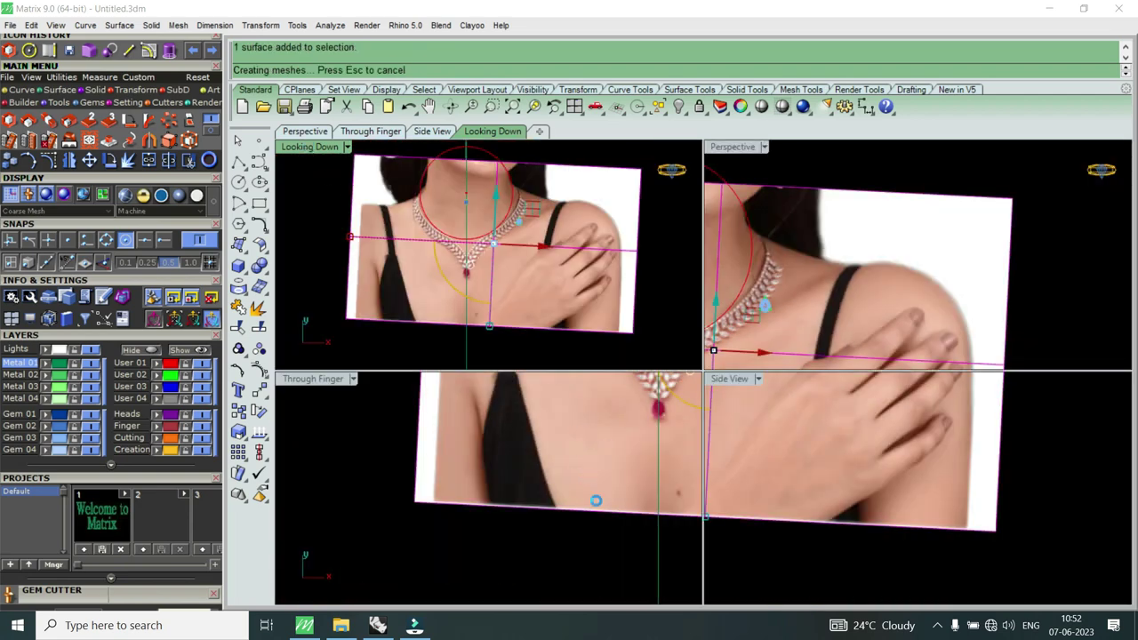
scroll(584, 457, down, 2)
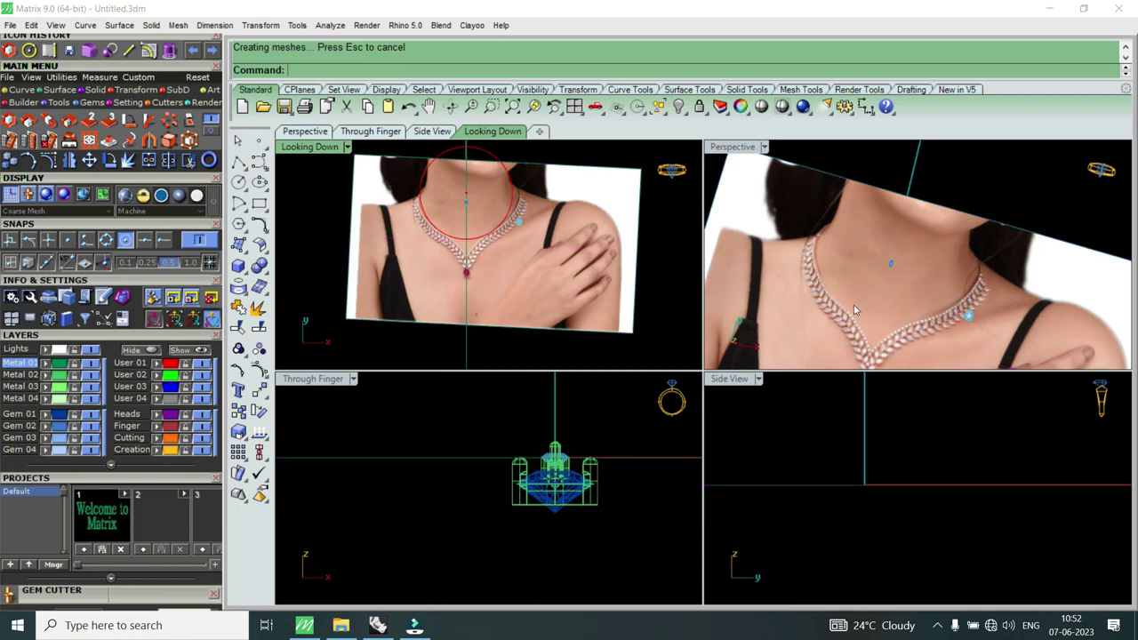
scroll(577, 533, down, 4)
scroll(577, 546, down, 1)
scroll(614, 480, down, 1)
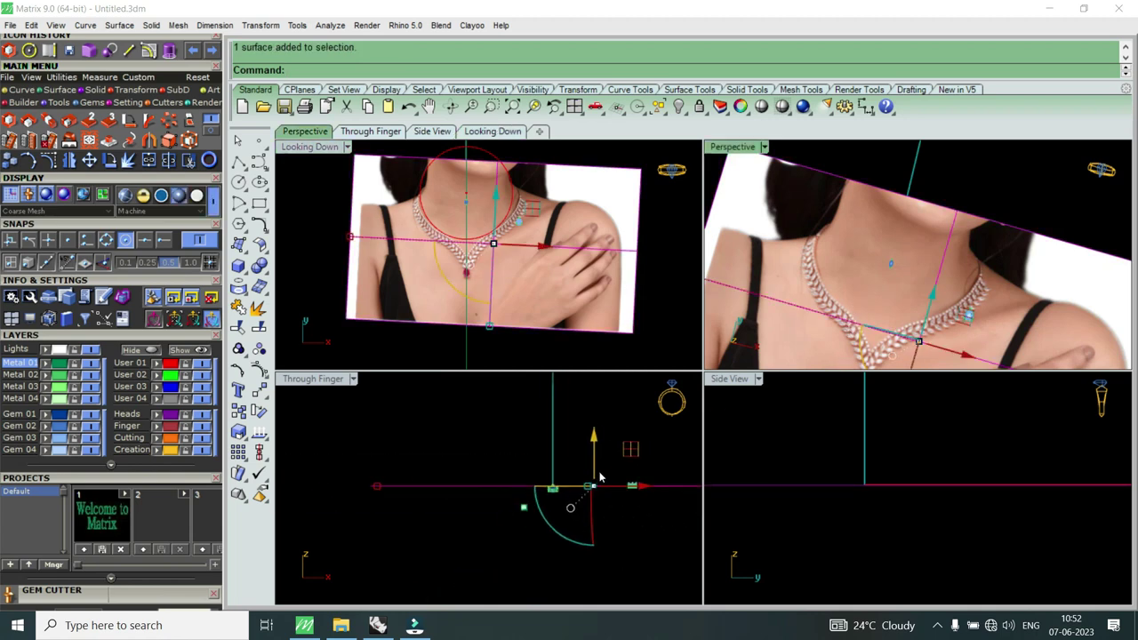
scroll(627, 451, down, 1)
click(596, 451)
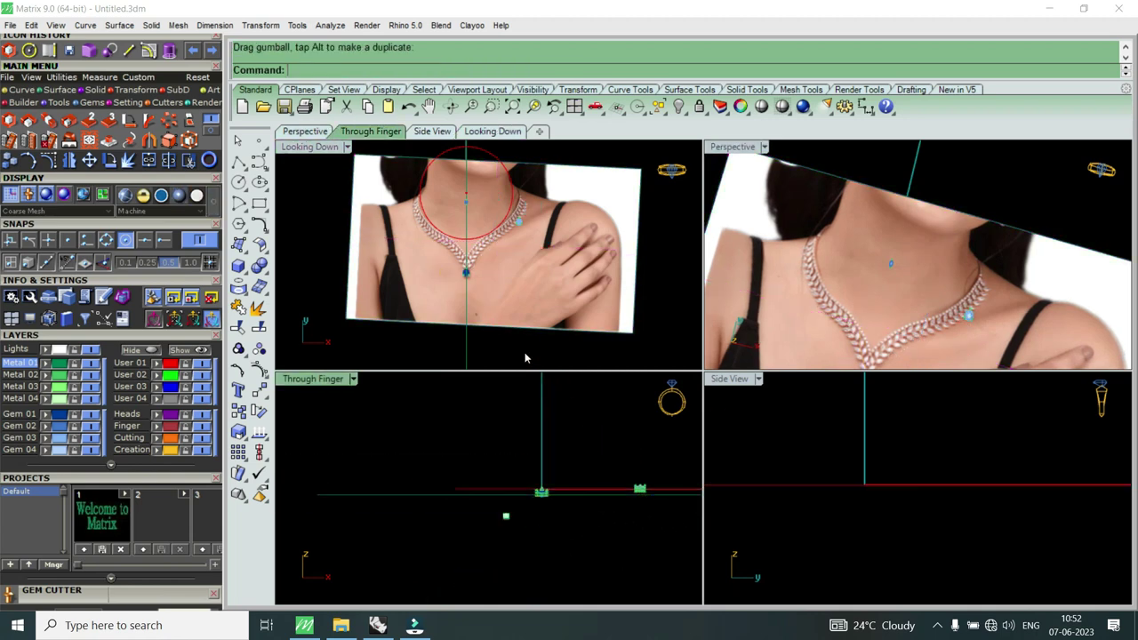
scroll(439, 264, up, 3)
scroll(438, 264, up, 2)
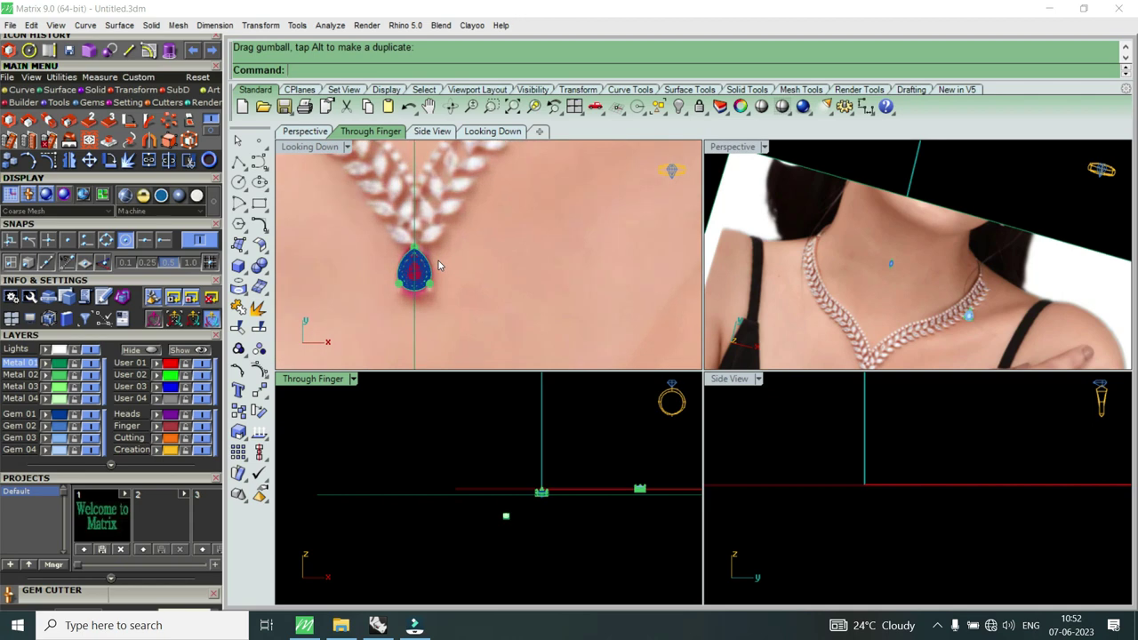
double_click(311, 147)
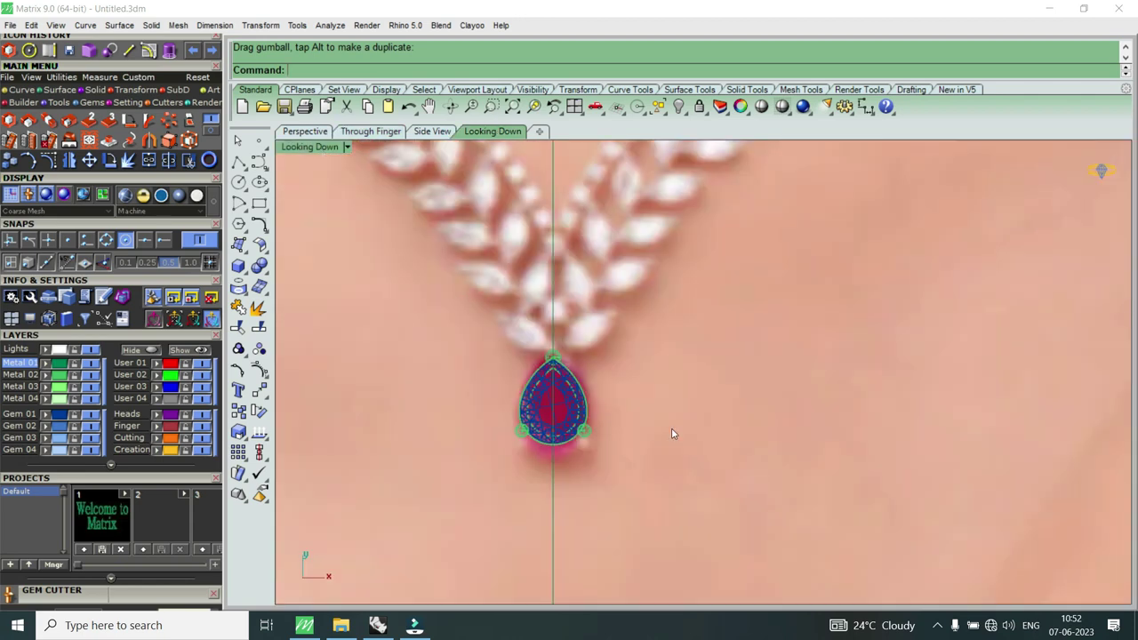
scroll(675, 440, down, 5)
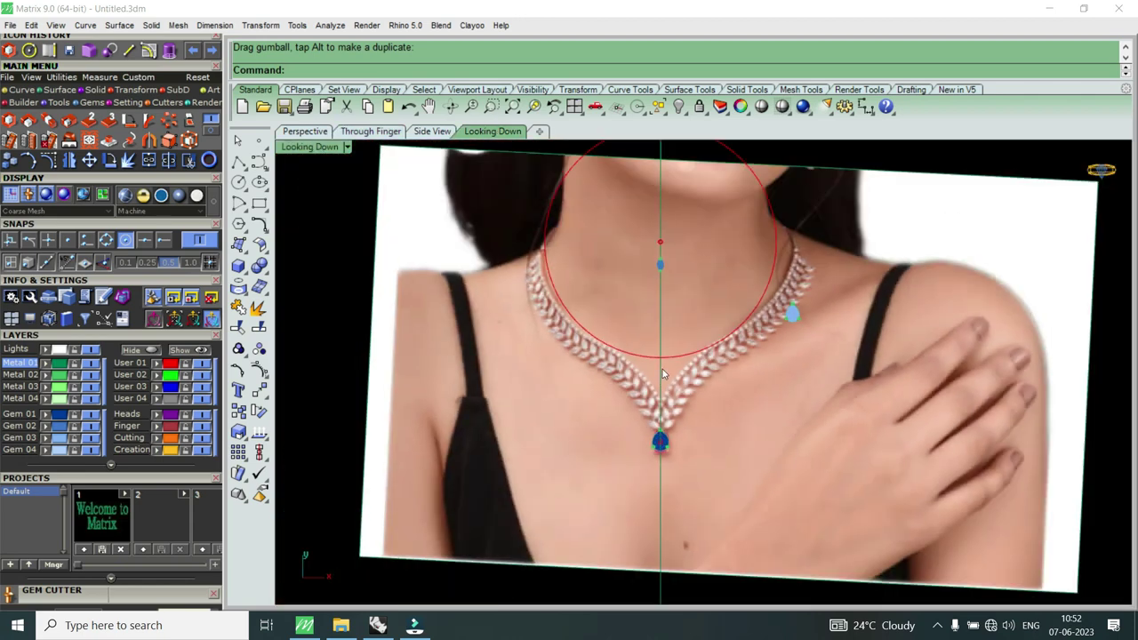
Step: Draw a horizontal line across the red neck circle from its left quadrant to its right quadrant
click(129, 51)
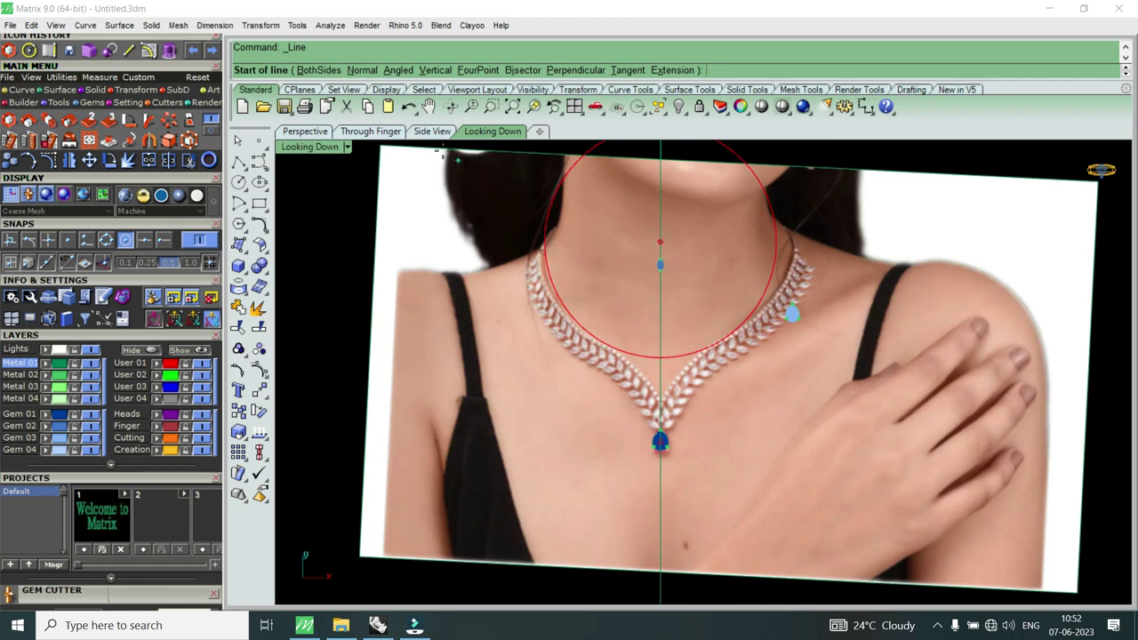
key(Escape)
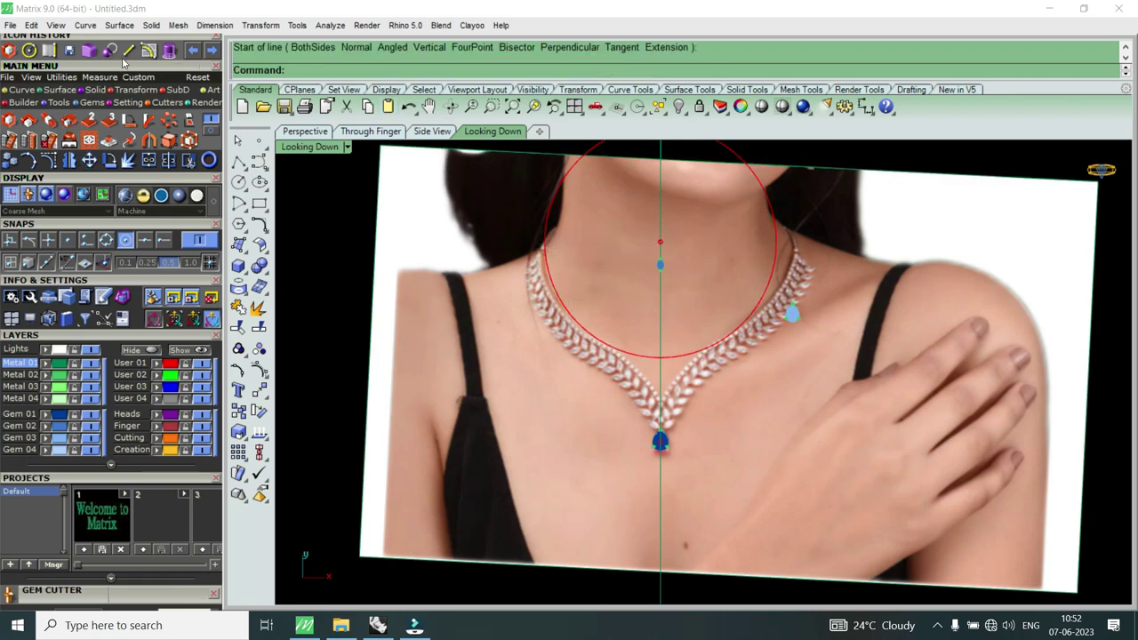
click(128, 51)
click(108, 240)
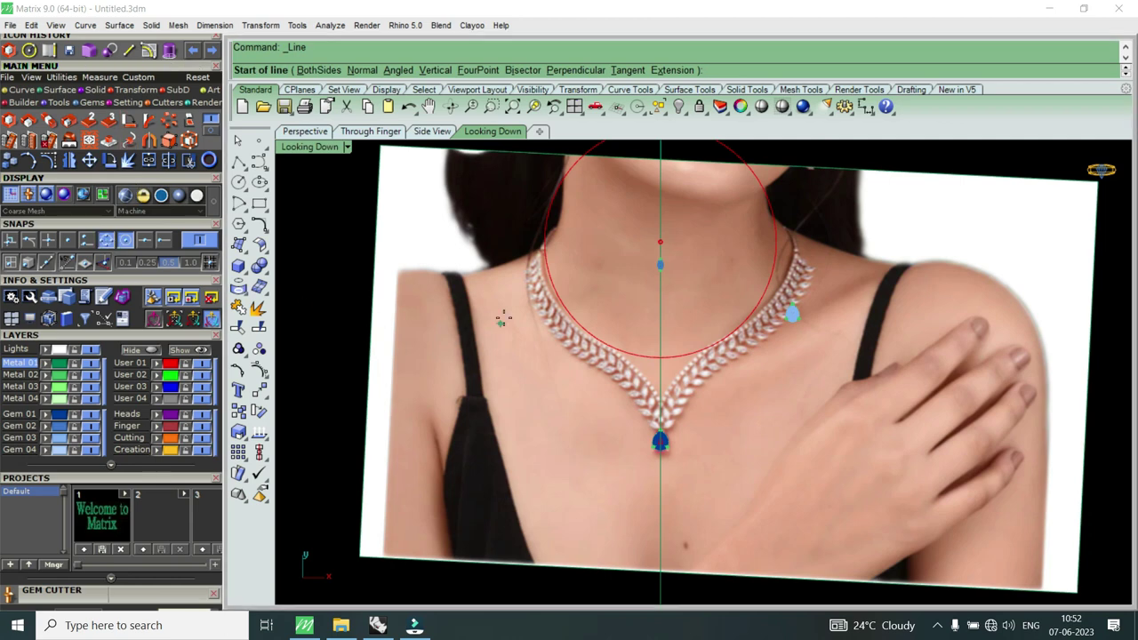
click(544, 244)
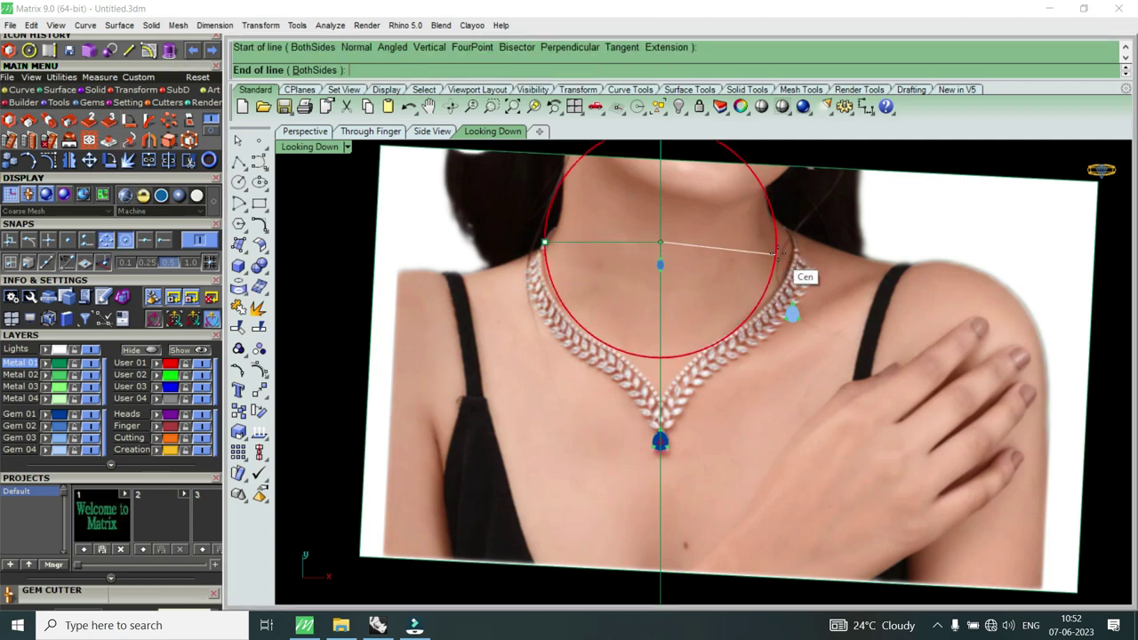
click(775, 243)
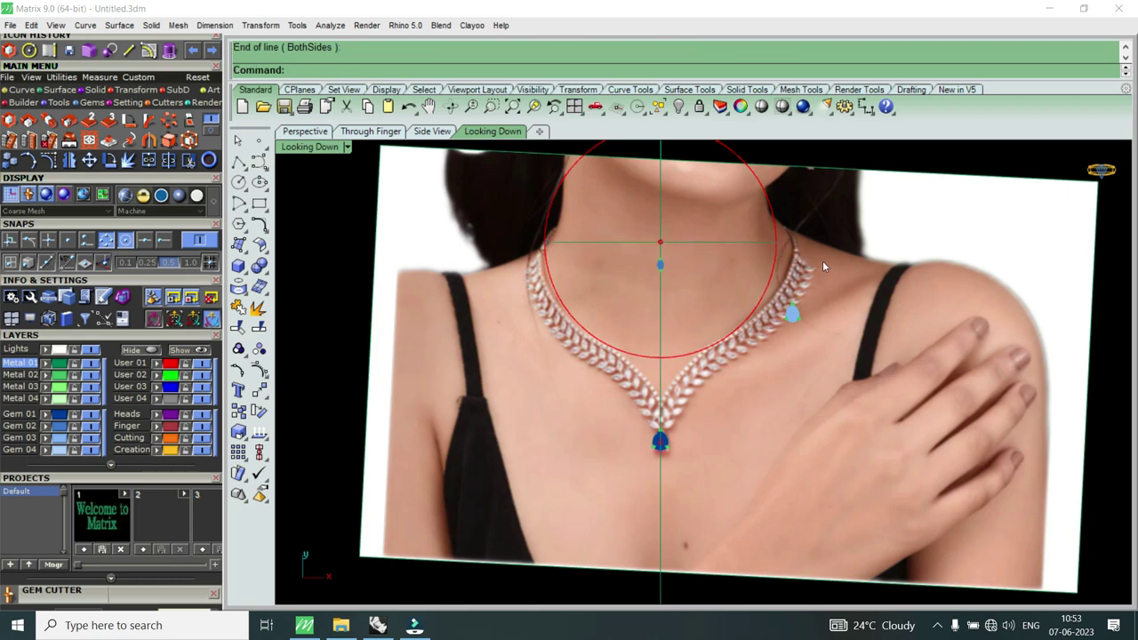
scroll(544, 255, up, 1)
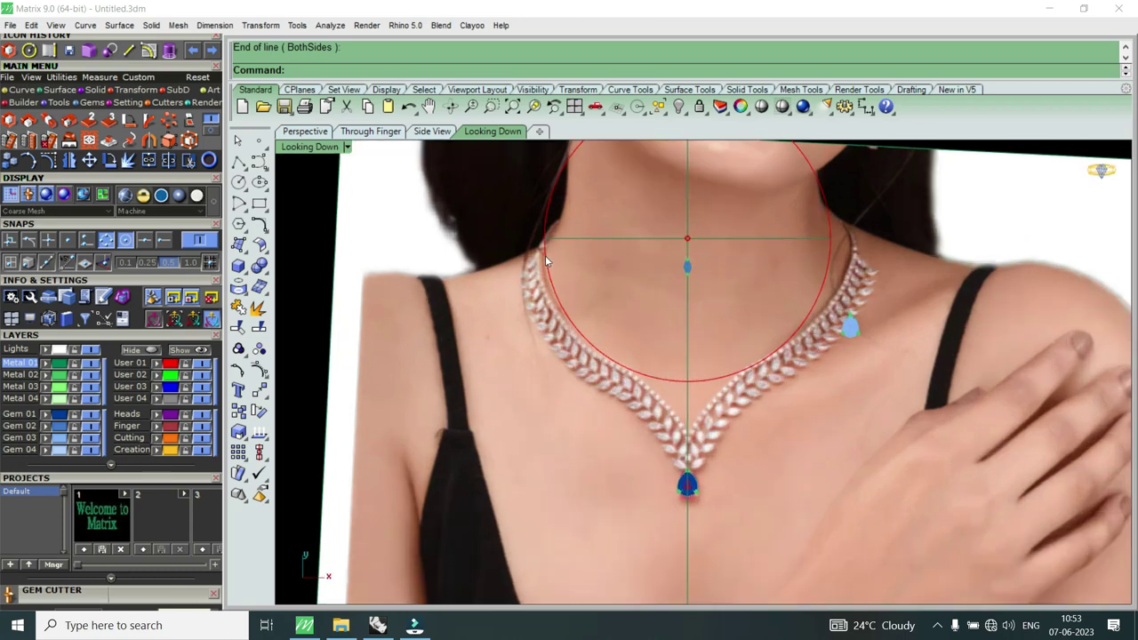
scroll(539, 250, up, 1)
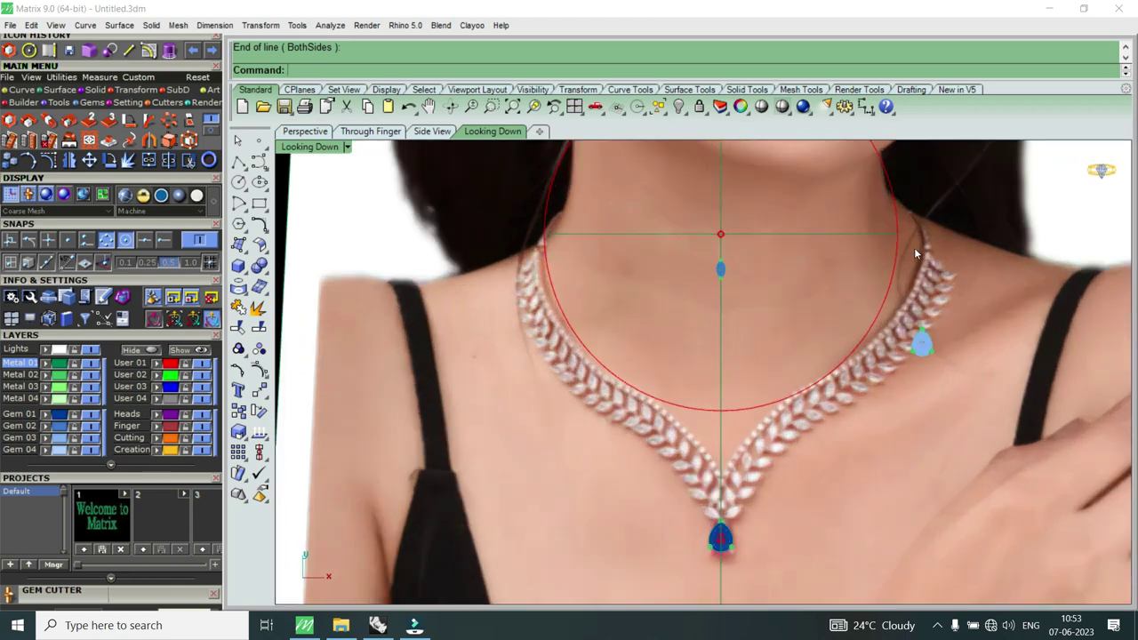
Step: Delete the tilted reference photo surface, then zoom around the necklace V to check the pendant
scroll(674, 391, down, 2)
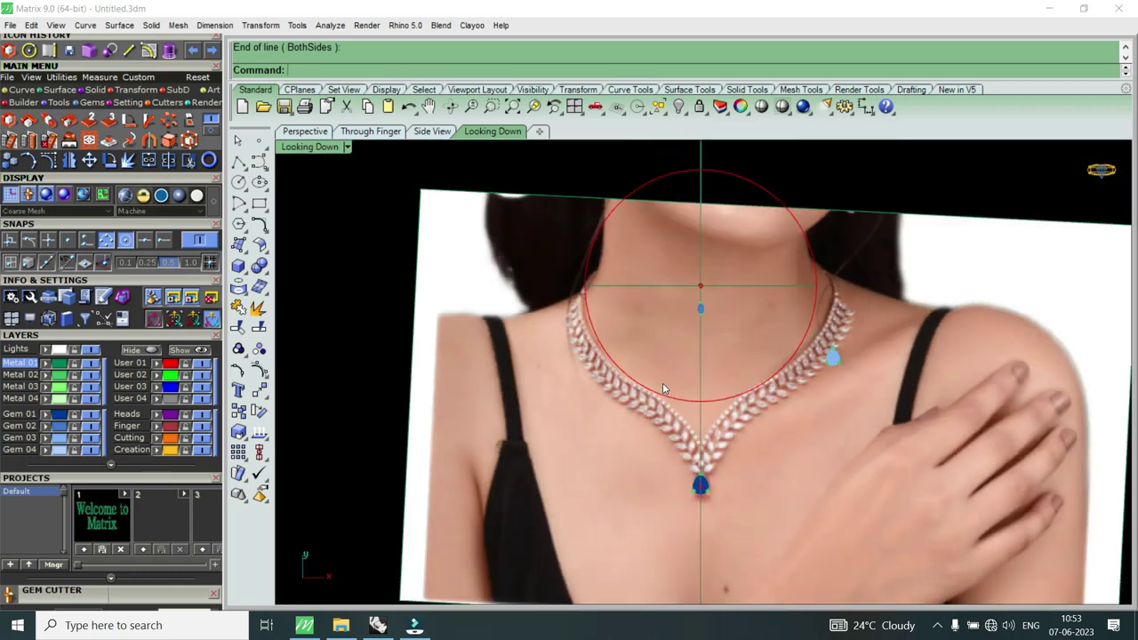
click(631, 368)
click(658, 401)
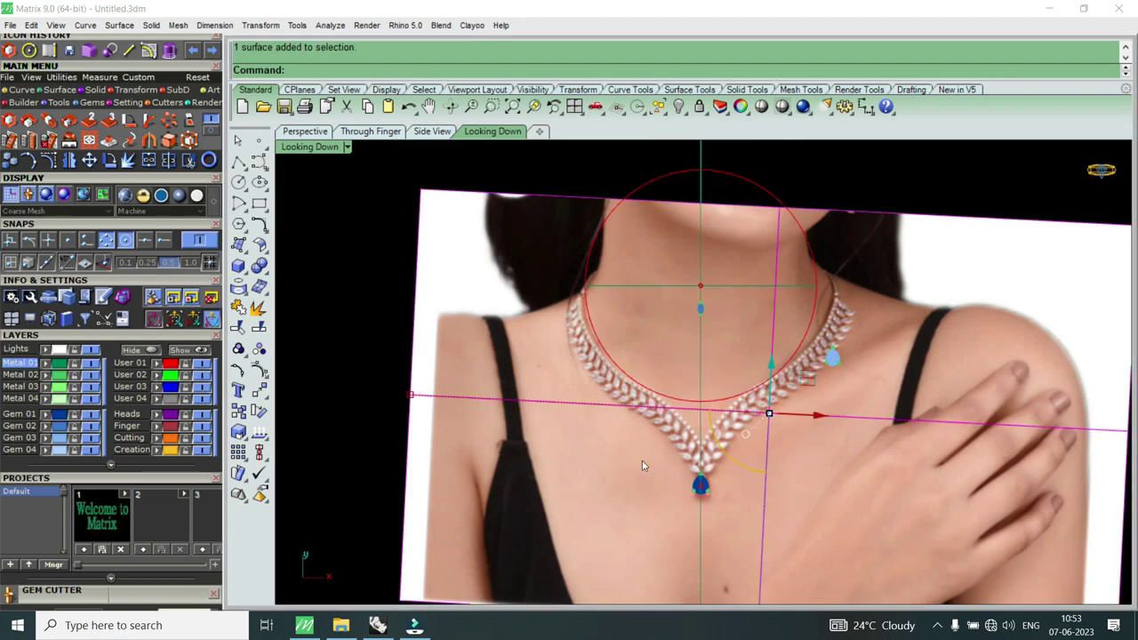
scroll(642, 460, up, 3)
scroll(675, 455, up, 2)
key(Escape)
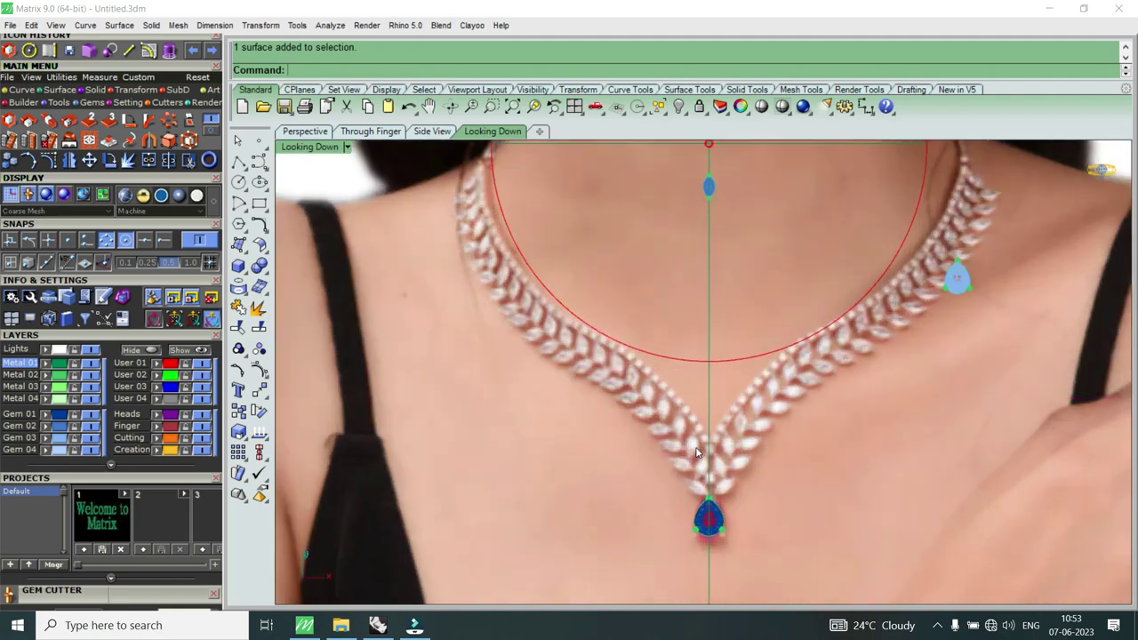
scroll(697, 453, up, 3)
scroll(716, 446, up, 1)
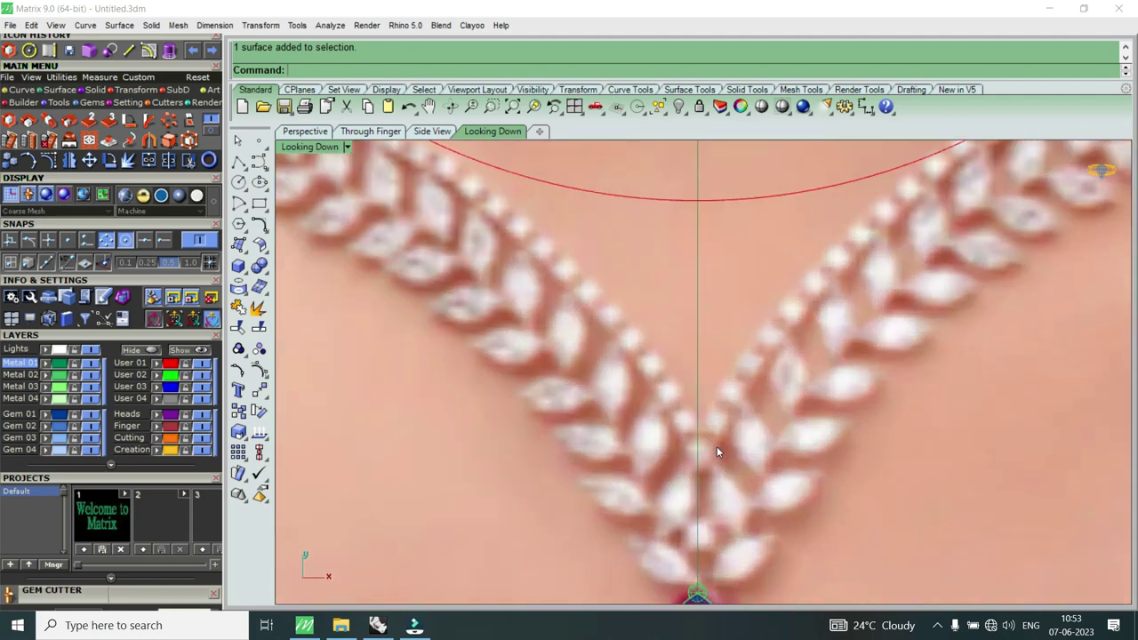
scroll(716, 452, down, 2)
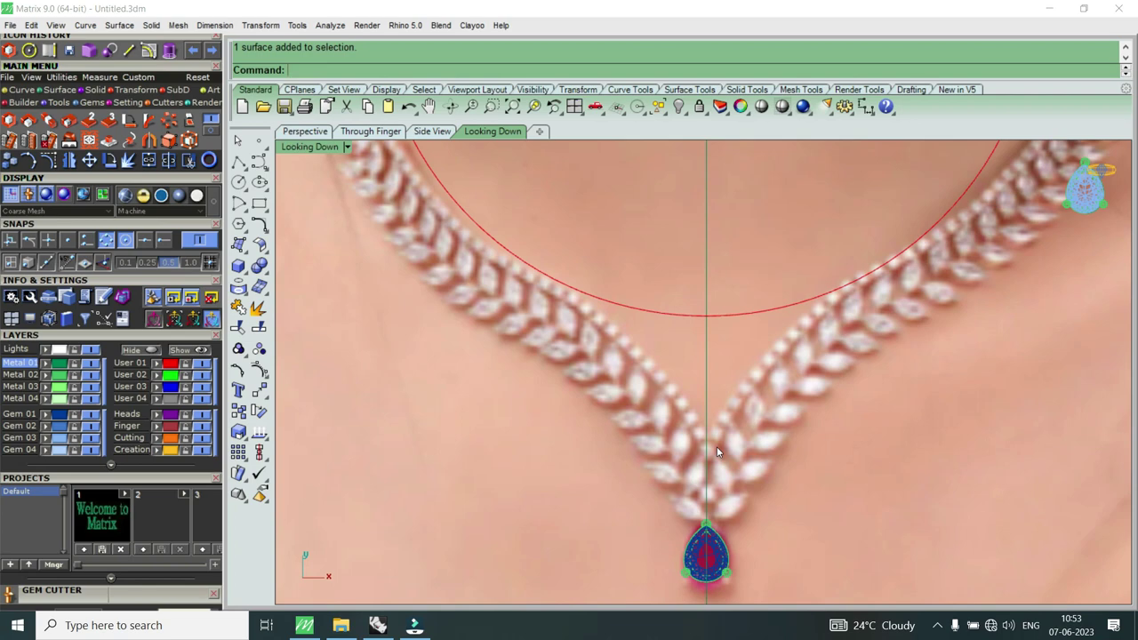
scroll(541, 307, down, 2)
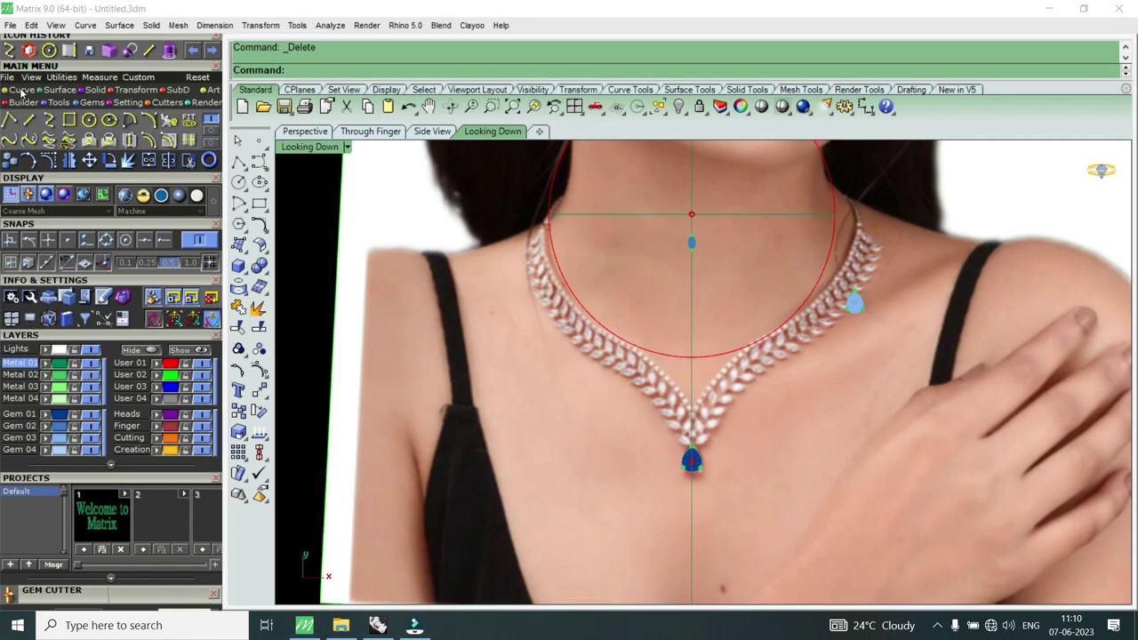
Step: Begin an interpolated curve with four points down the necklace's left inner edge
click(51, 125)
scroll(545, 229, up, 4)
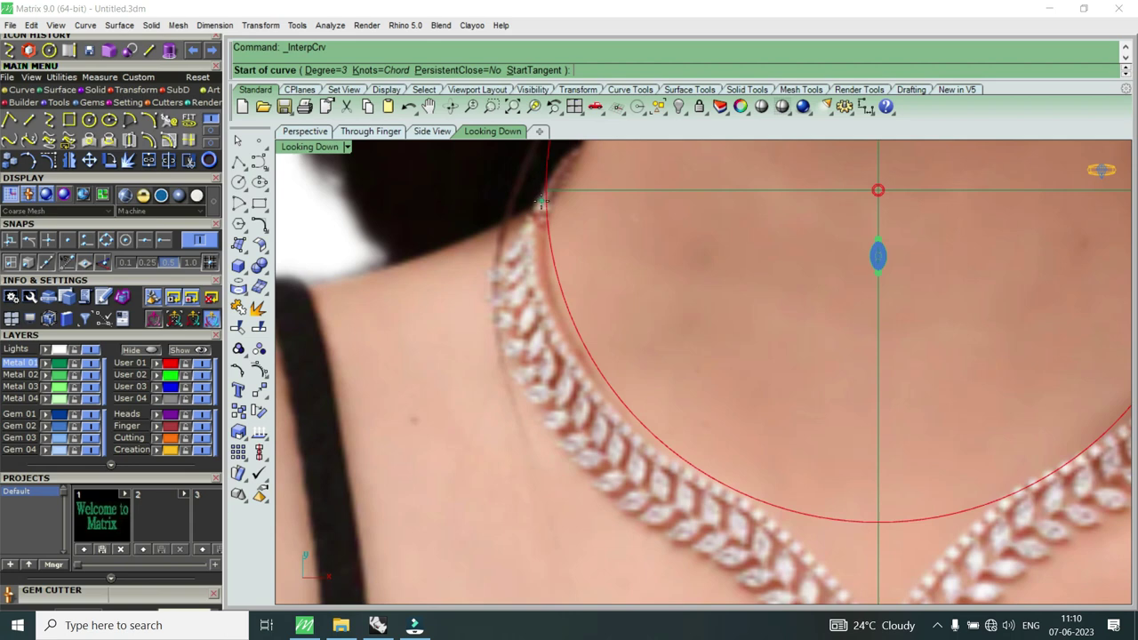
click(539, 194)
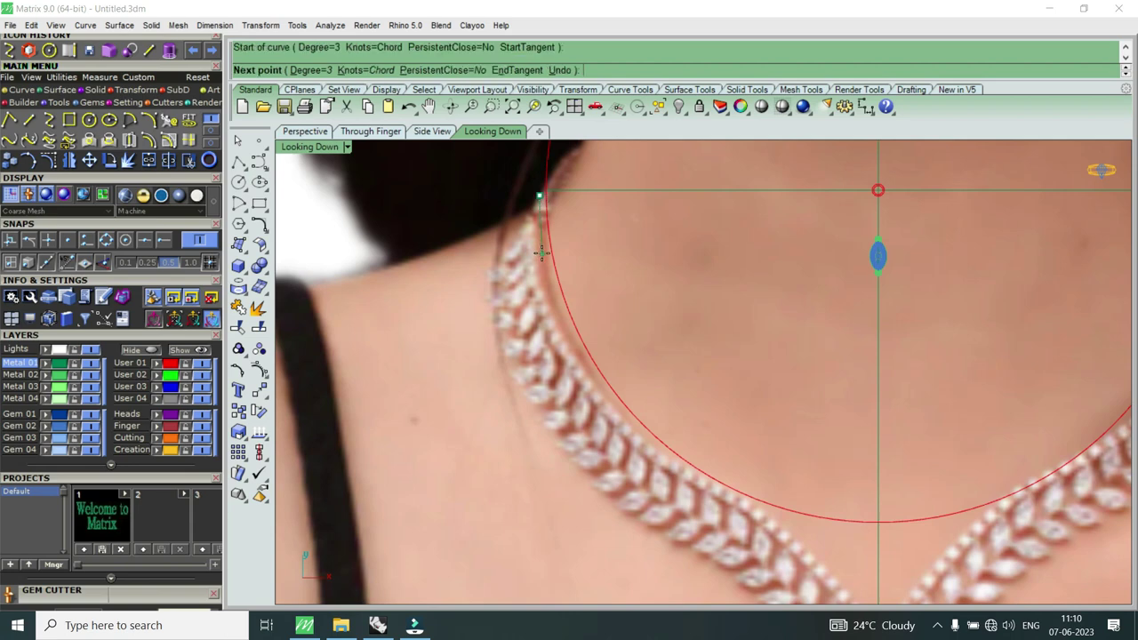
click(540, 252)
scroll(560, 320, down, 1)
scroll(560, 320, up, 3)
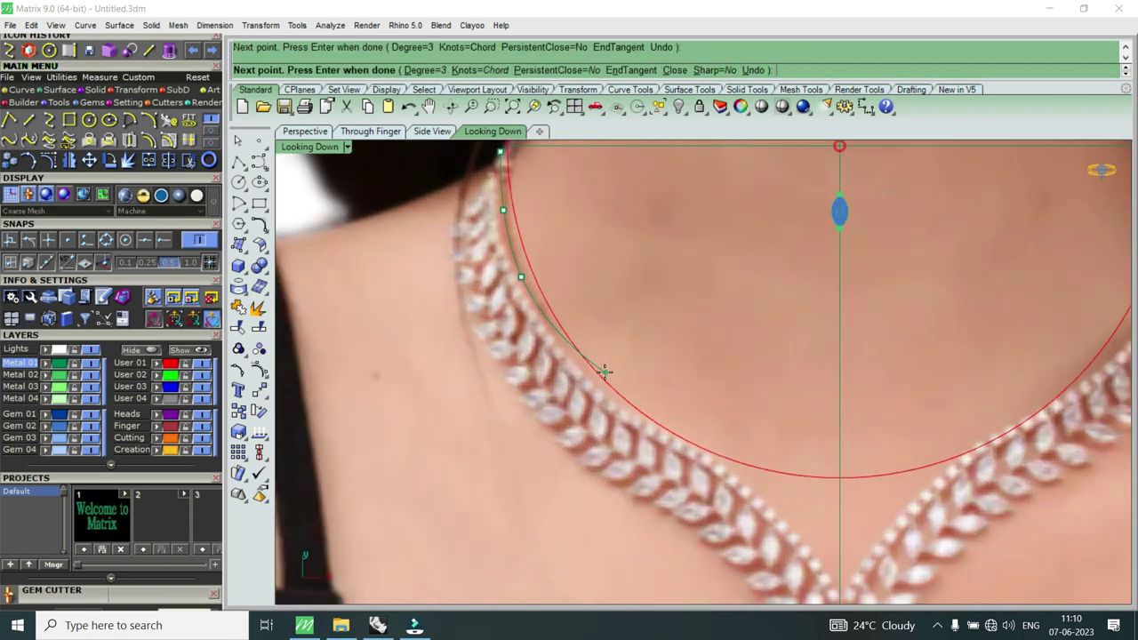
click(578, 372)
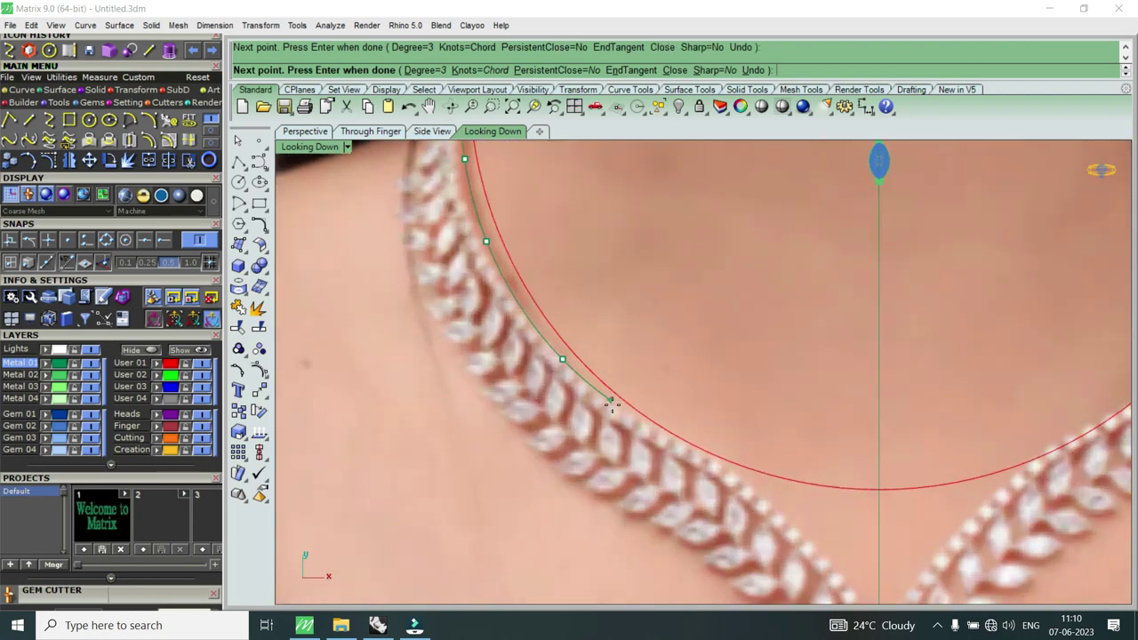
click(628, 418)
scroll(630, 415, down, 2)
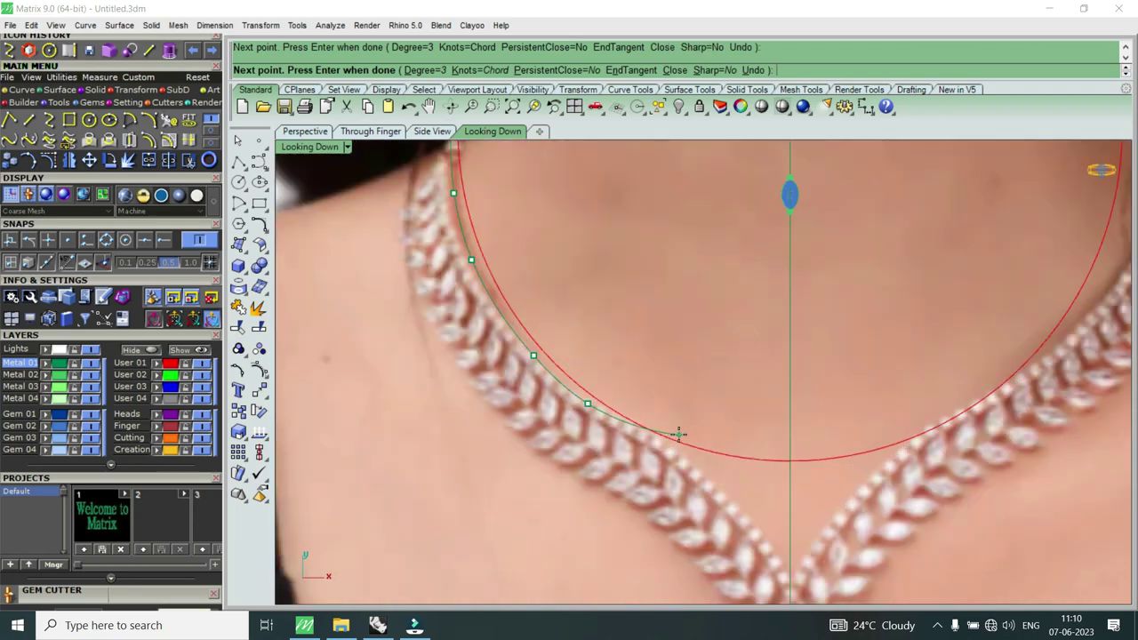
scroll(658, 437, up, 2)
Step: Continue the curve through points down to the V's tip and finish it
click(656, 441)
scroll(658, 442, down, 3)
scroll(690, 463, up, 2)
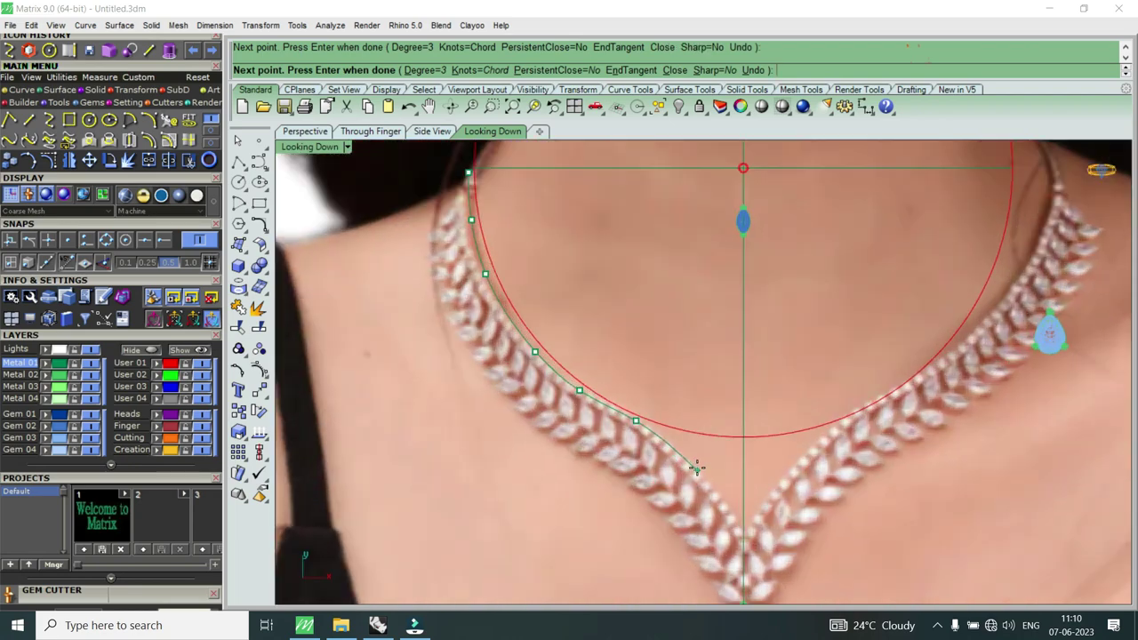
click(690, 463)
scroll(734, 526, up, 2)
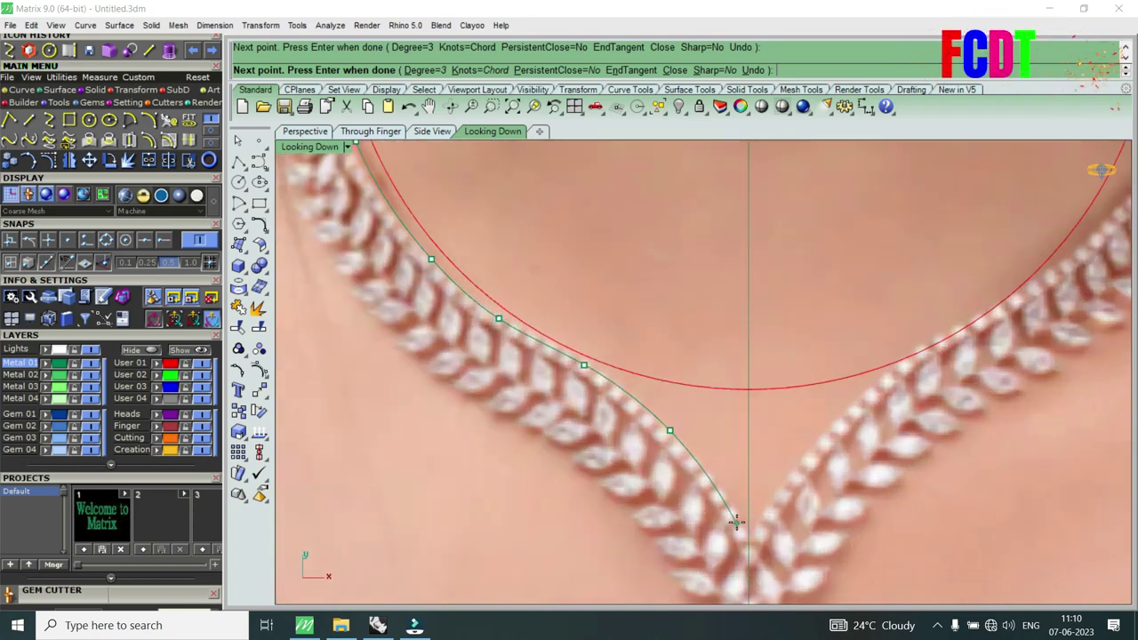
click(736, 525)
click(751, 558)
key(Return)
Step: Select the newly traced curve from the overlapping objects
scroll(685, 422, down, 2)
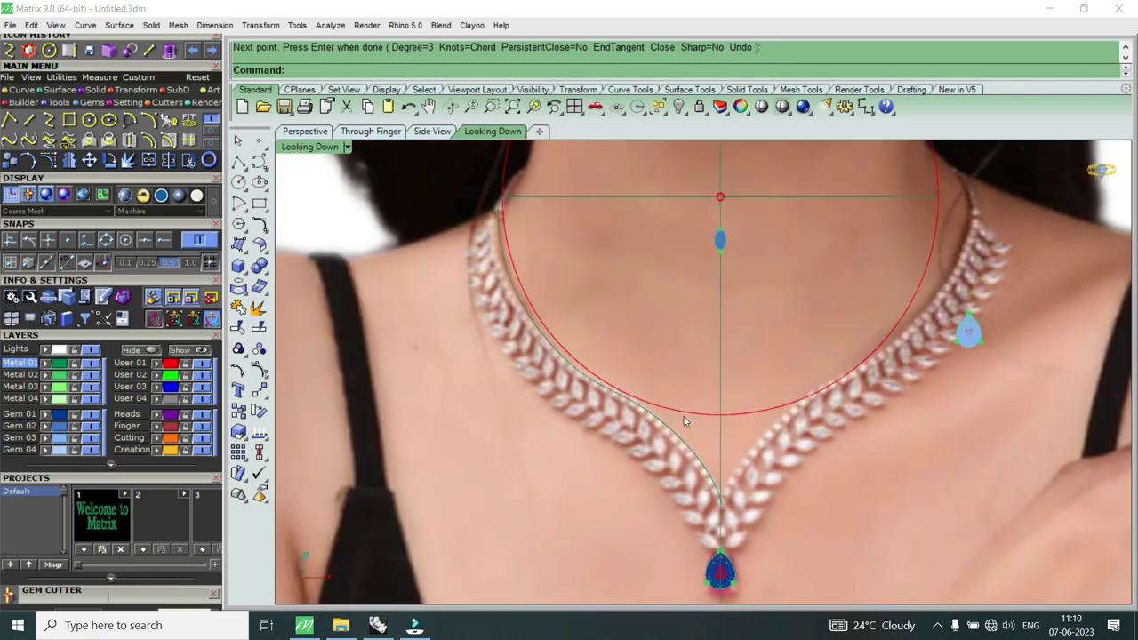
scroll(667, 425, up, 2)
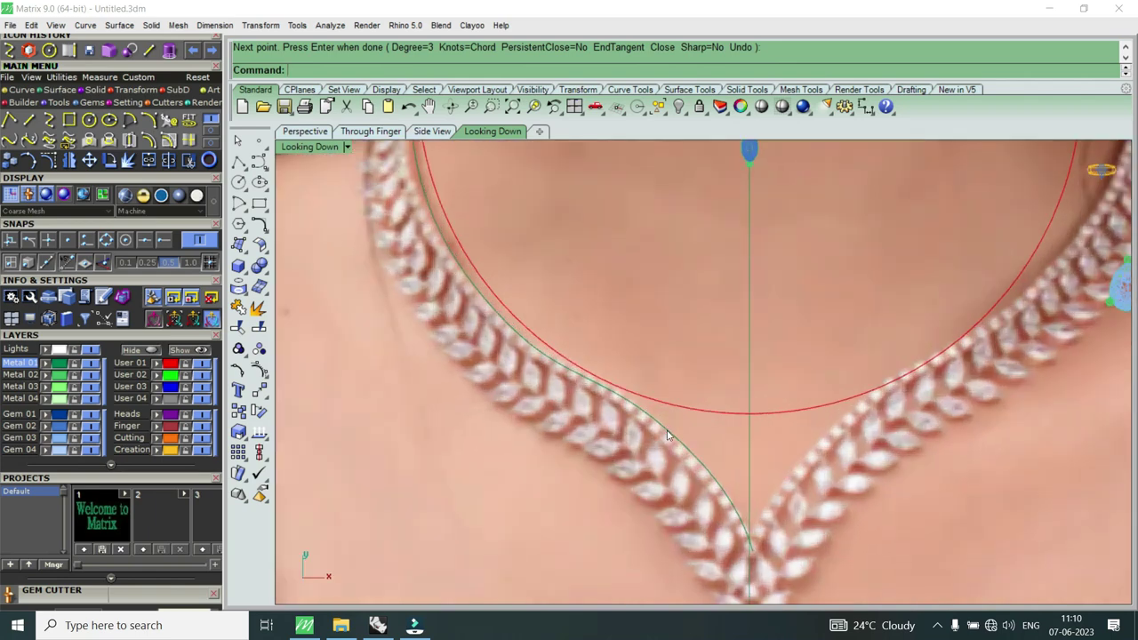
click(682, 438)
click(710, 476)
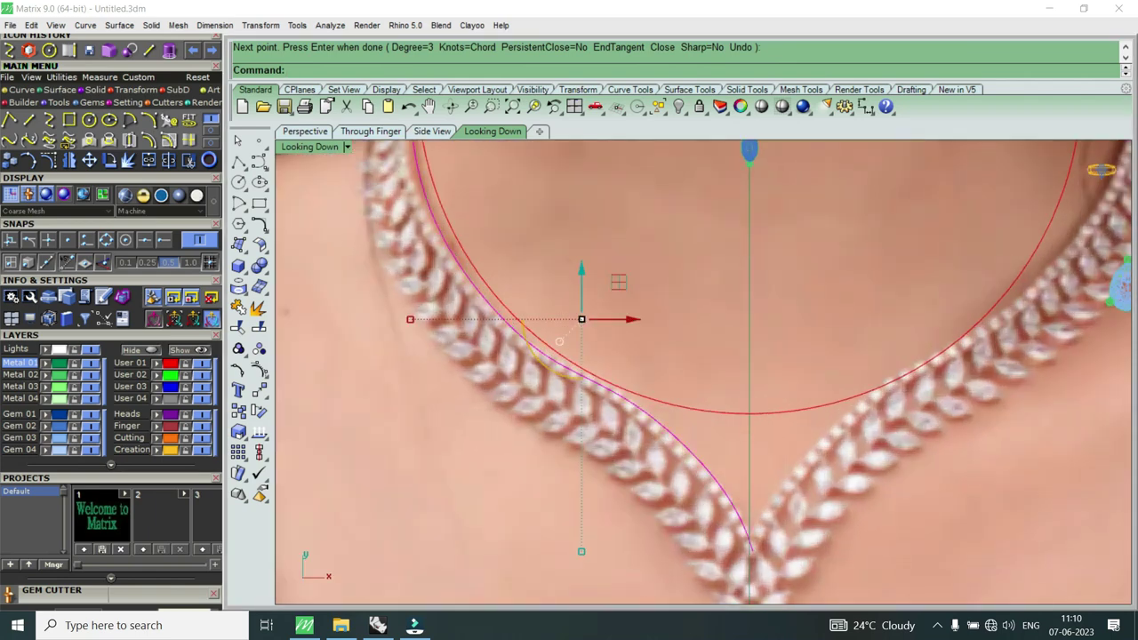
Step: Rebuild the traced curve at degree 3 with a new point count, and hide the User 03 photo layer
text(Rebuild)
key(Return)
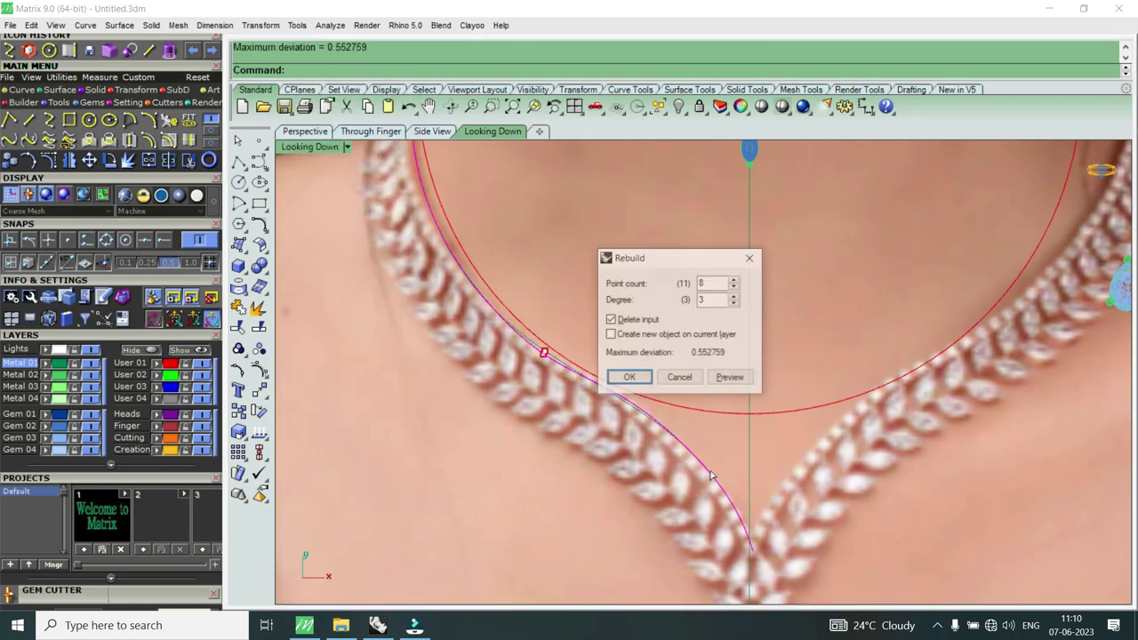
double_click(712, 282)
text(10)
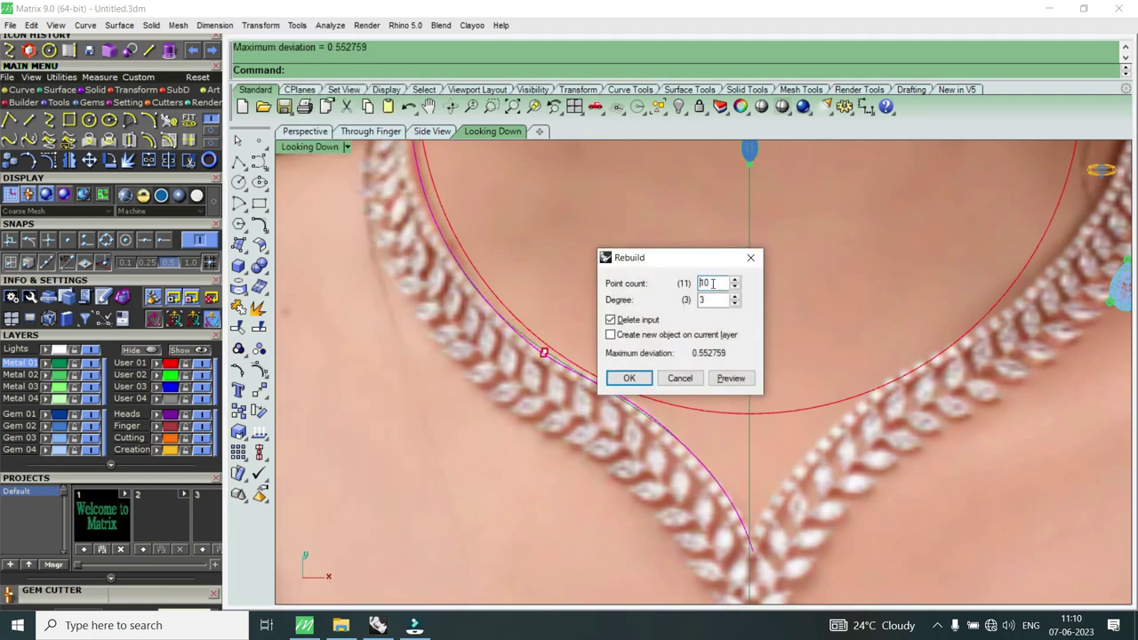
click(628, 377)
scroll(657, 394, down, 3)
scroll(567, 308, up, 2)
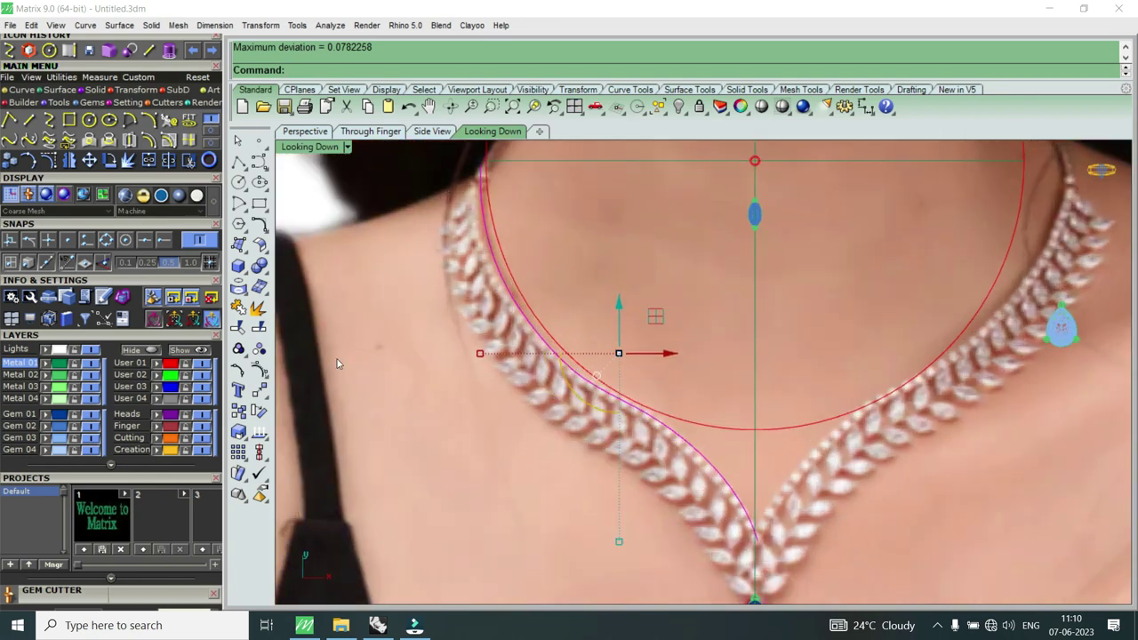
click(204, 383)
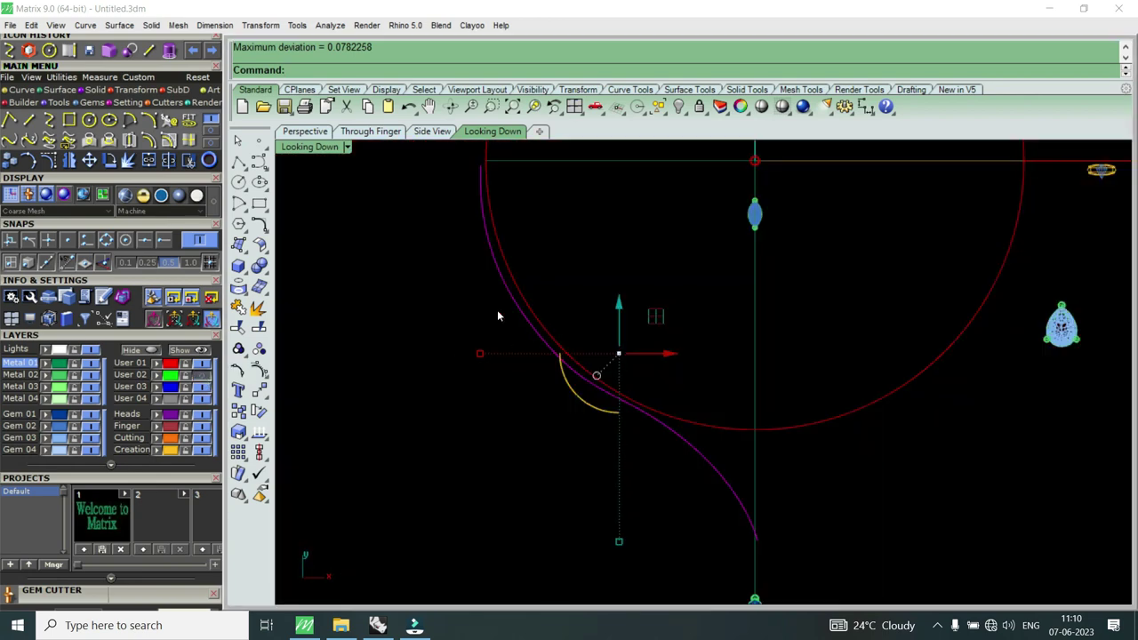
Step: Turn on the curve's control points and drag one point to refine the lower curve
click(55, 165)
scroll(519, 302, up, 2)
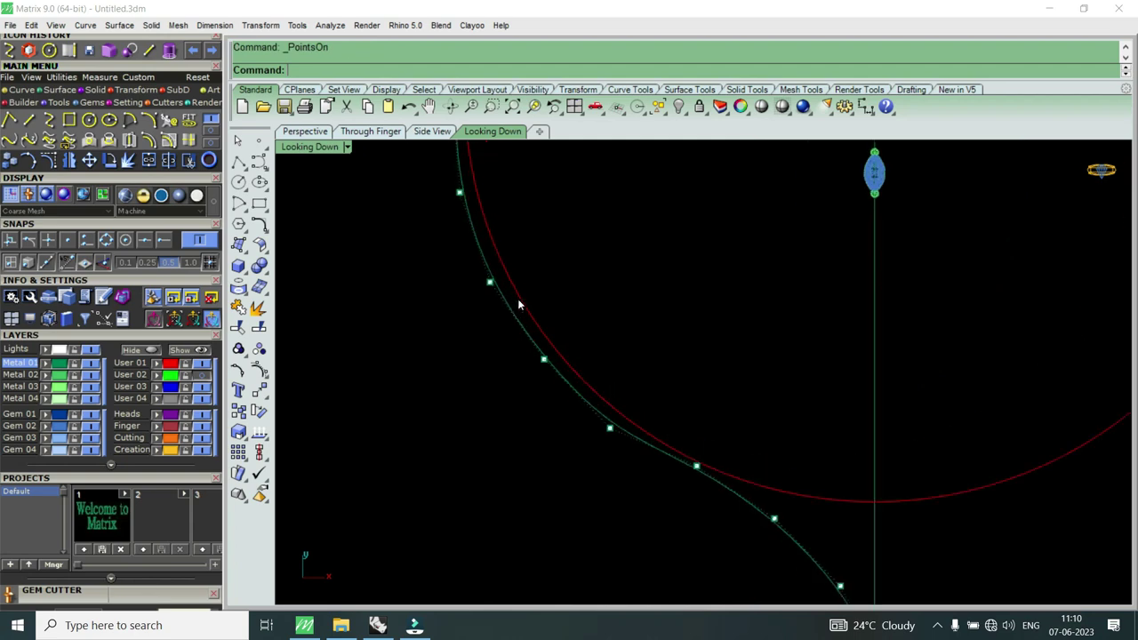
click(610, 427)
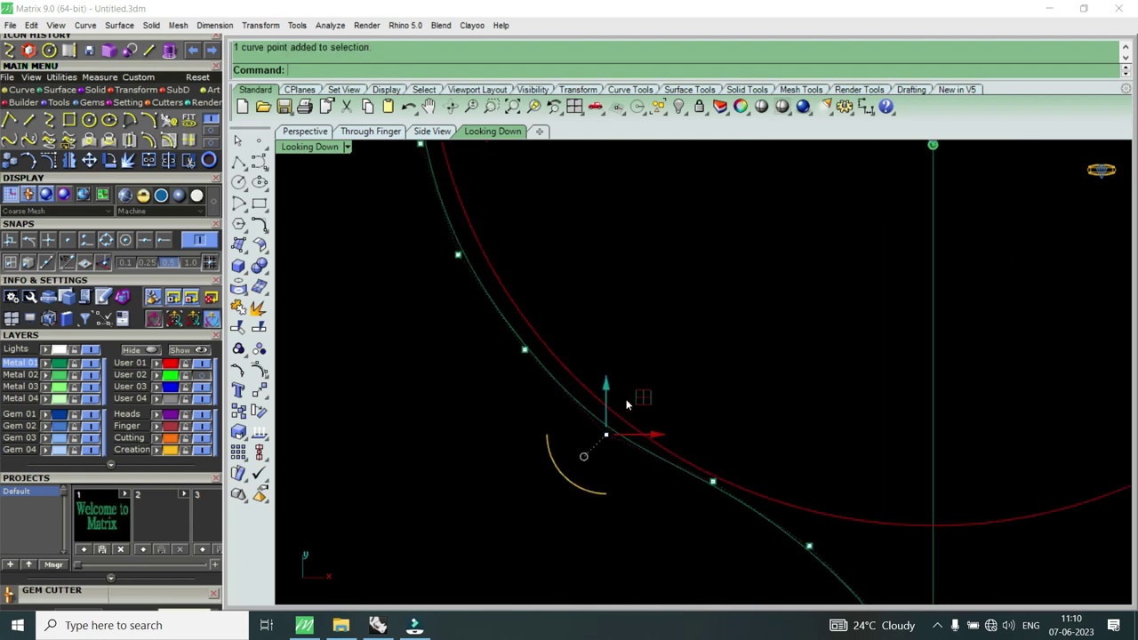
drag(603, 401, 627, 447)
scroll(627, 446, down, 2)
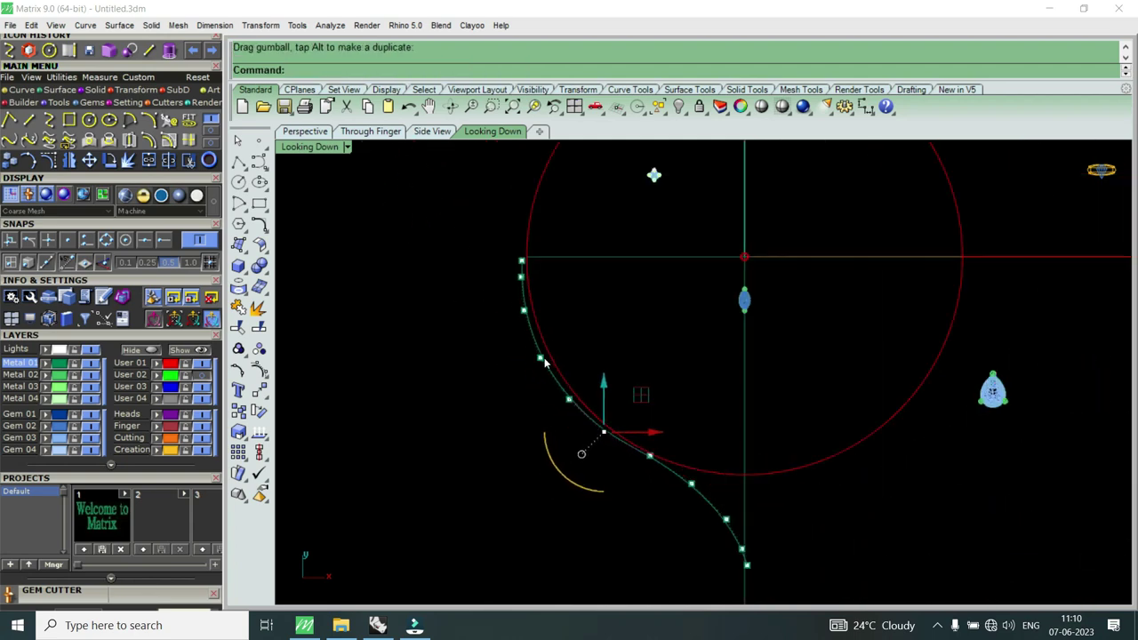
scroll(490, 279, up, 2)
Step: Select and shift control points to smooth the curve's middle section
shift+drag(489, 275, 589, 457)
drag(584, 368, 591, 362)
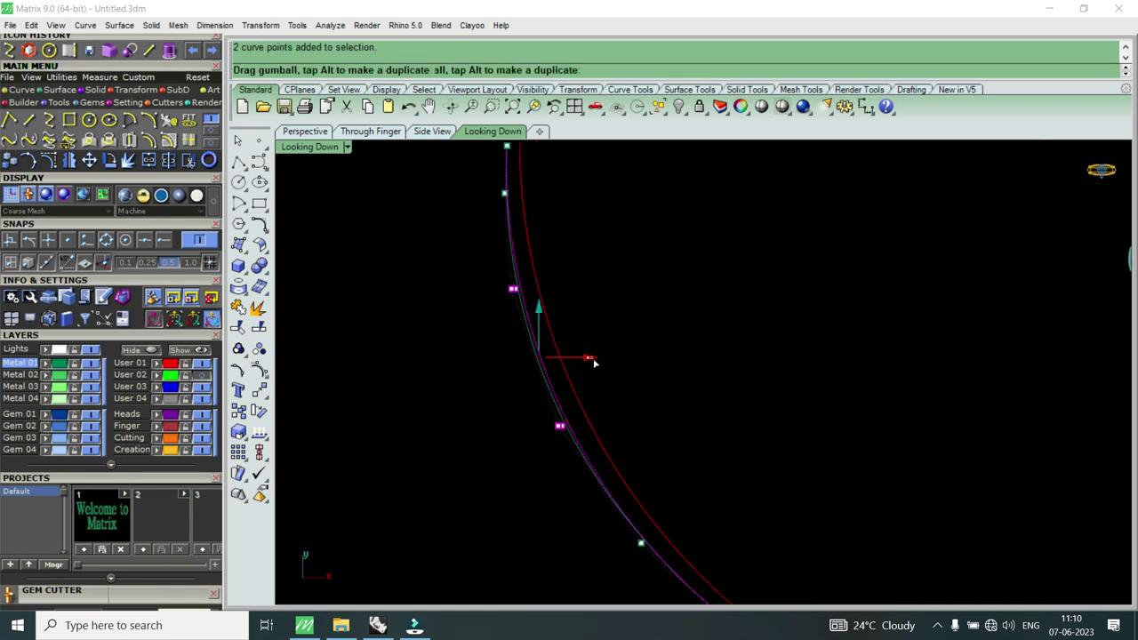
scroll(540, 308, down, 2)
scroll(544, 281, up, 1)
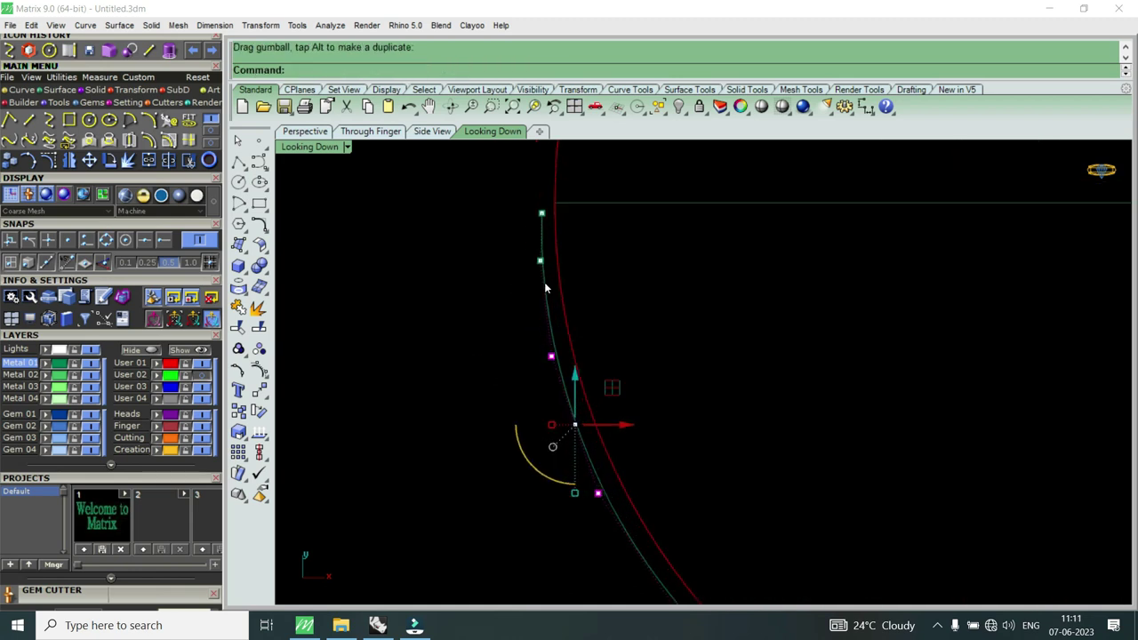
scroll(544, 282, down, 1)
scroll(540, 308, up, 2)
scroll(548, 418, up, 2)
mouse_move(548, 418)
mouse_down()
mouse_move(689, 530)
mouse_move(732, 541)
mouse_up()
scroll(644, 465, up, 1)
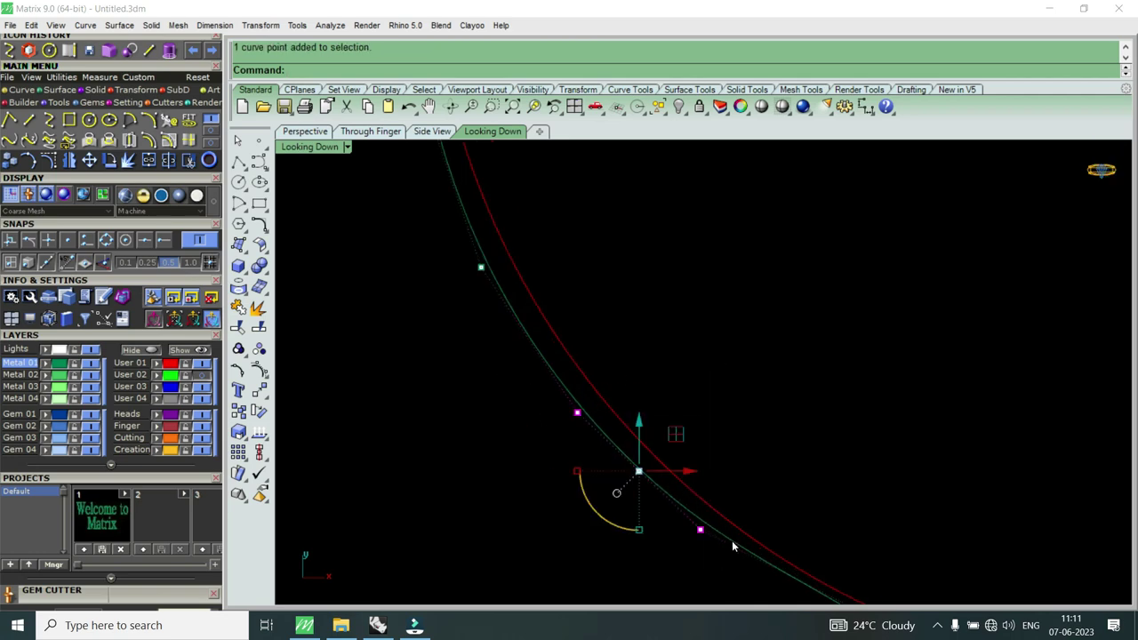
drag(690, 479, 693, 472)
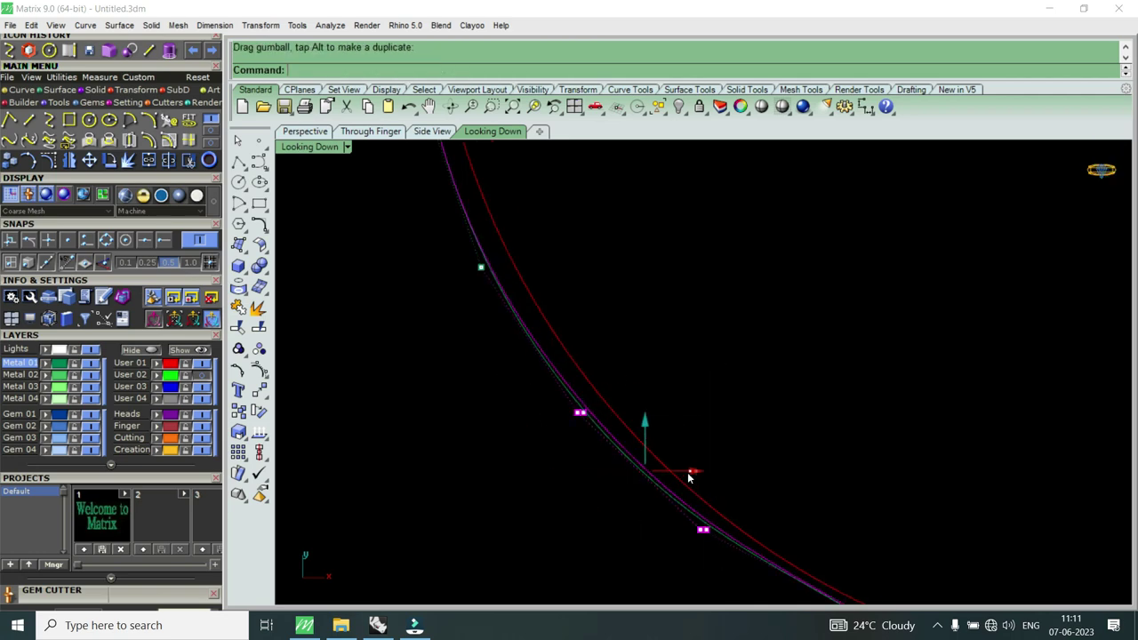
scroll(624, 531, down, 3)
scroll(624, 530, up, 2)
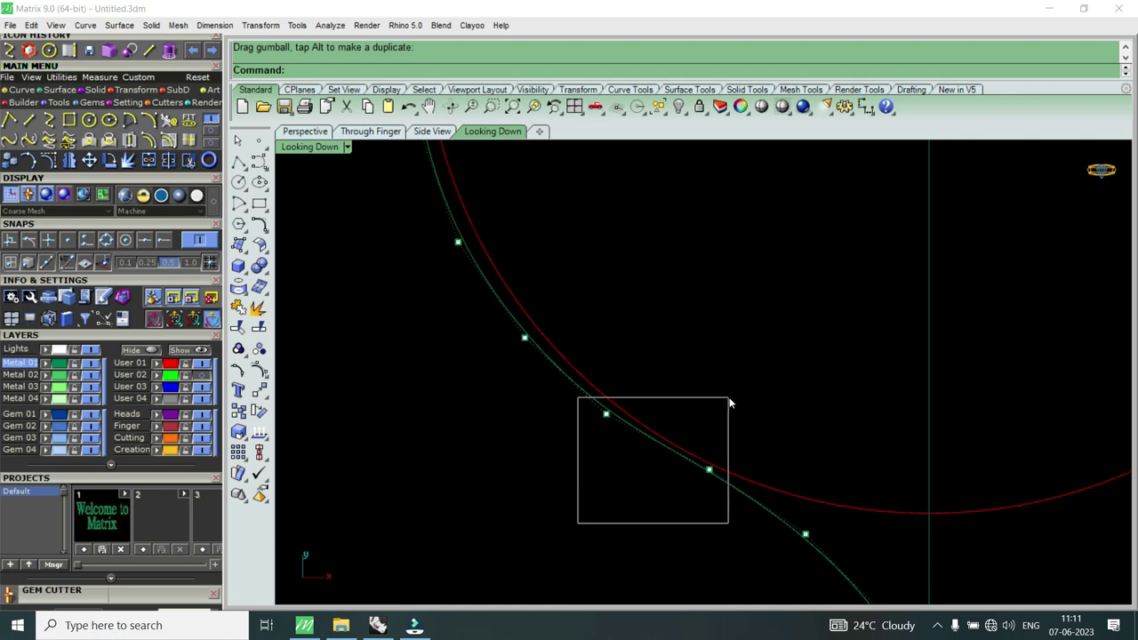
Step: Adjust control points beside the red circle and along the upper part of the curve
drag(676, 447, 726, 399)
scroll(672, 451, up, 2)
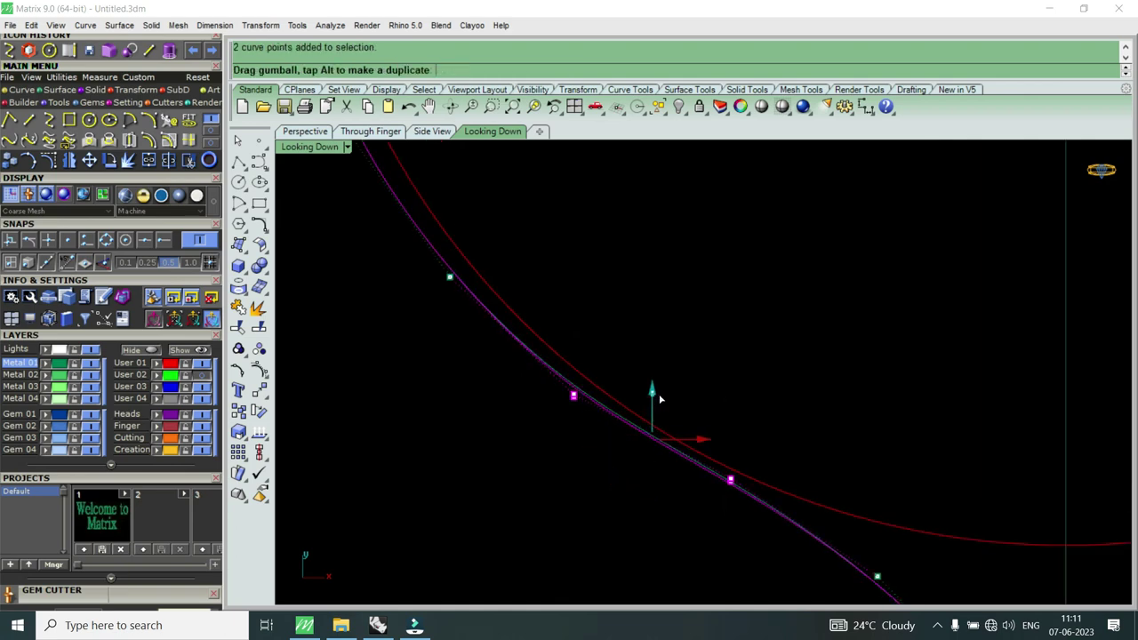
scroll(636, 462, down, 2)
scroll(655, 178, down, 2)
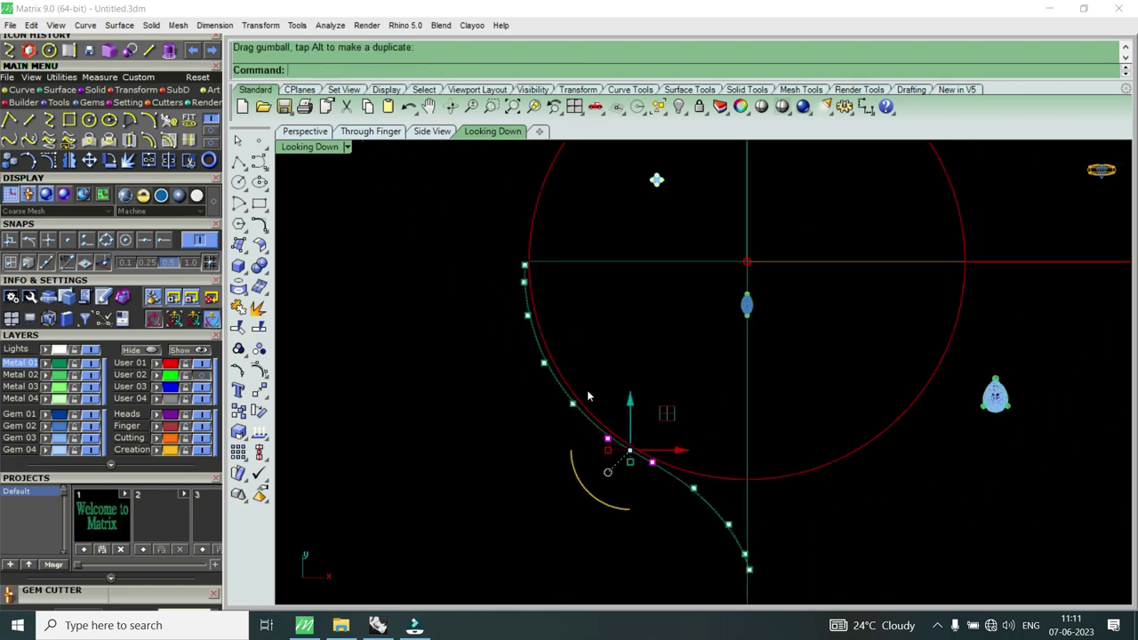
scroll(507, 237, up, 3)
mouse_move(480, 256)
mouse_down()
mouse_move(555, 319)
mouse_move(549, 283)
mouse_move(511, 291)
mouse_up()
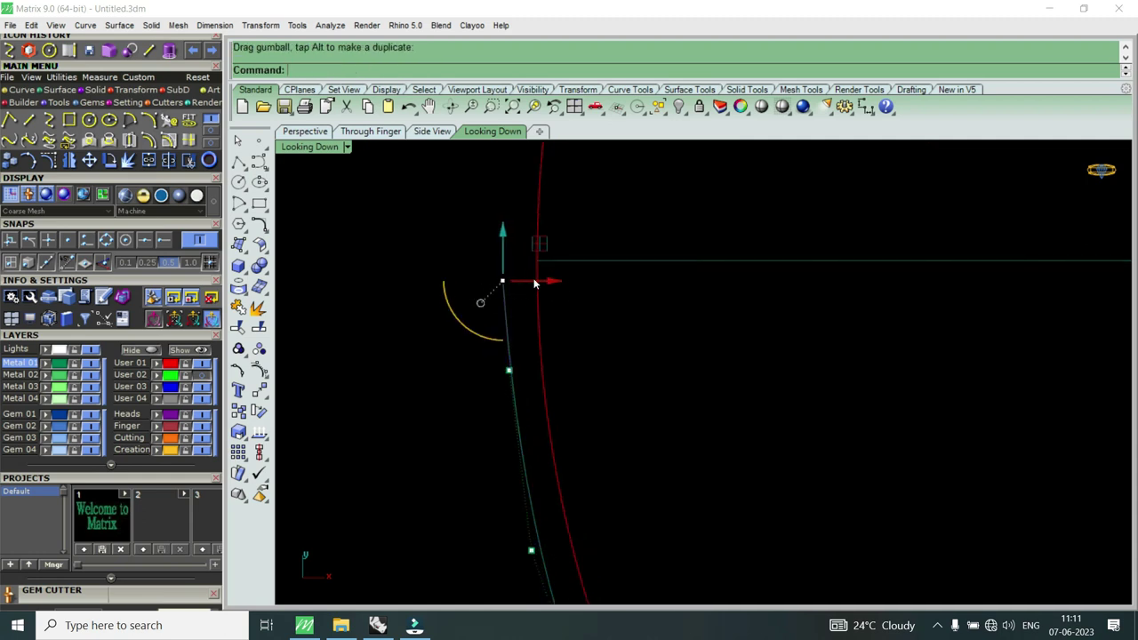
scroll(535, 283, down, 2)
scroll(502, 282, down, 1)
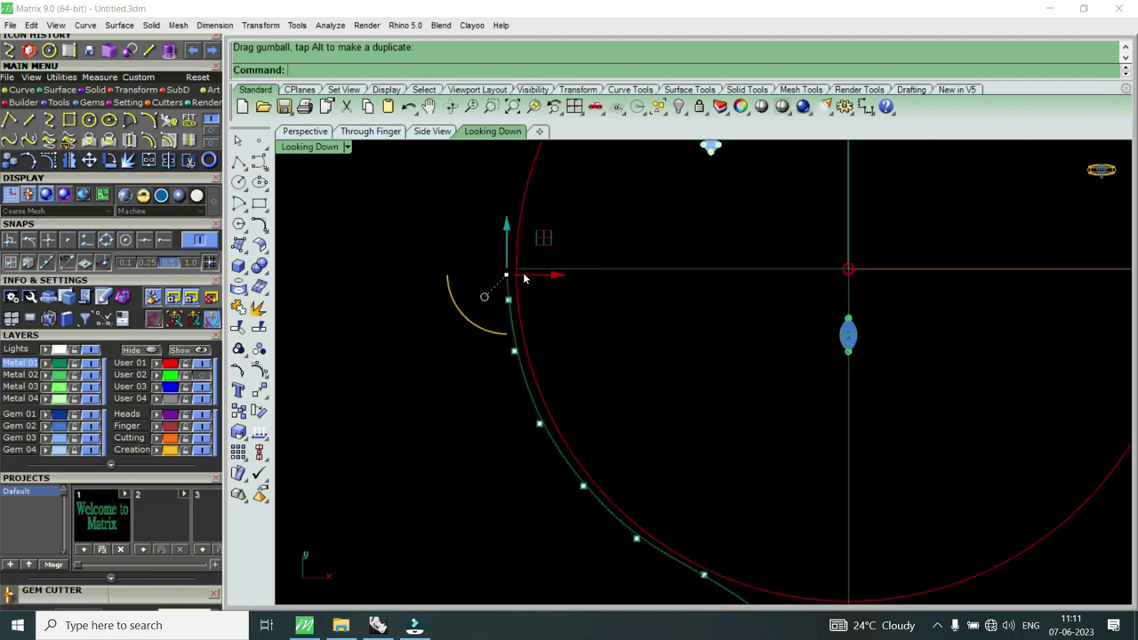
scroll(525, 278, up, 1)
scroll(525, 277, up, 1)
drag(517, 276, 517, 276)
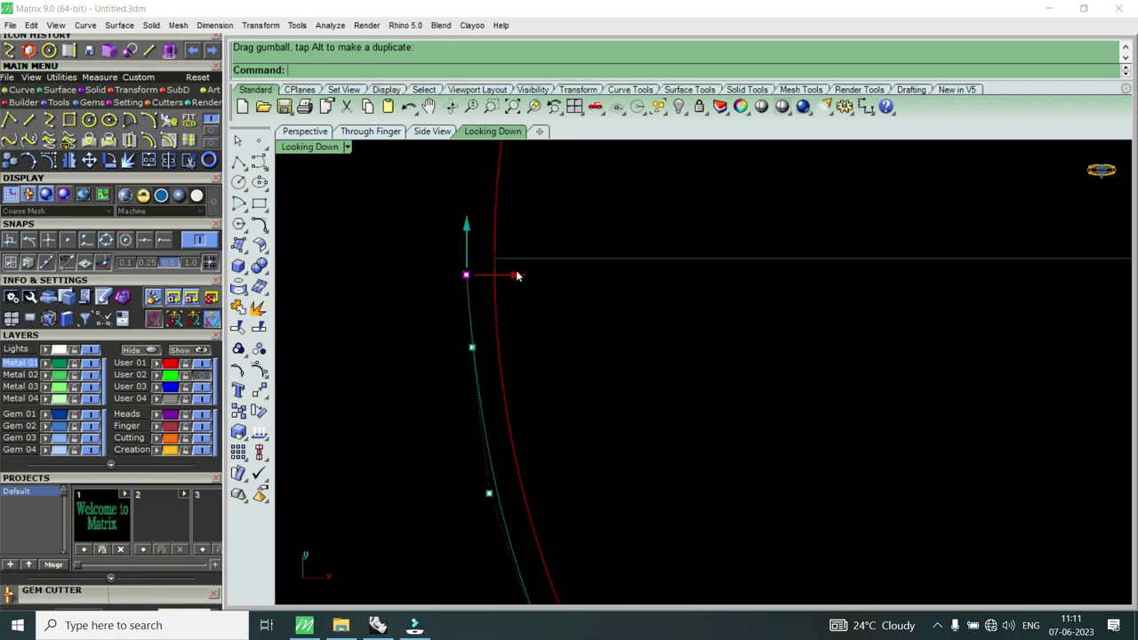
mouse_move(394, 331)
mouse_down()
mouse_move(480, 374)
mouse_move(514, 356)
mouse_up()
scroll(621, 453, down, 5)
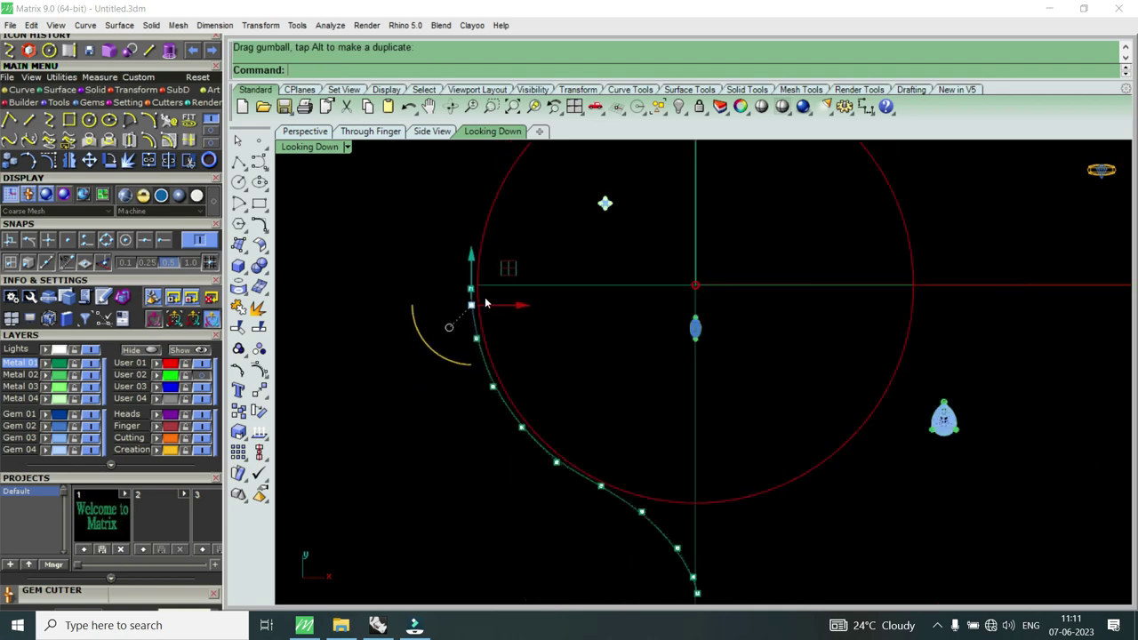
scroll(622, 445, up, 3)
scroll(622, 436, up, 3)
scroll(613, 431, up, 2)
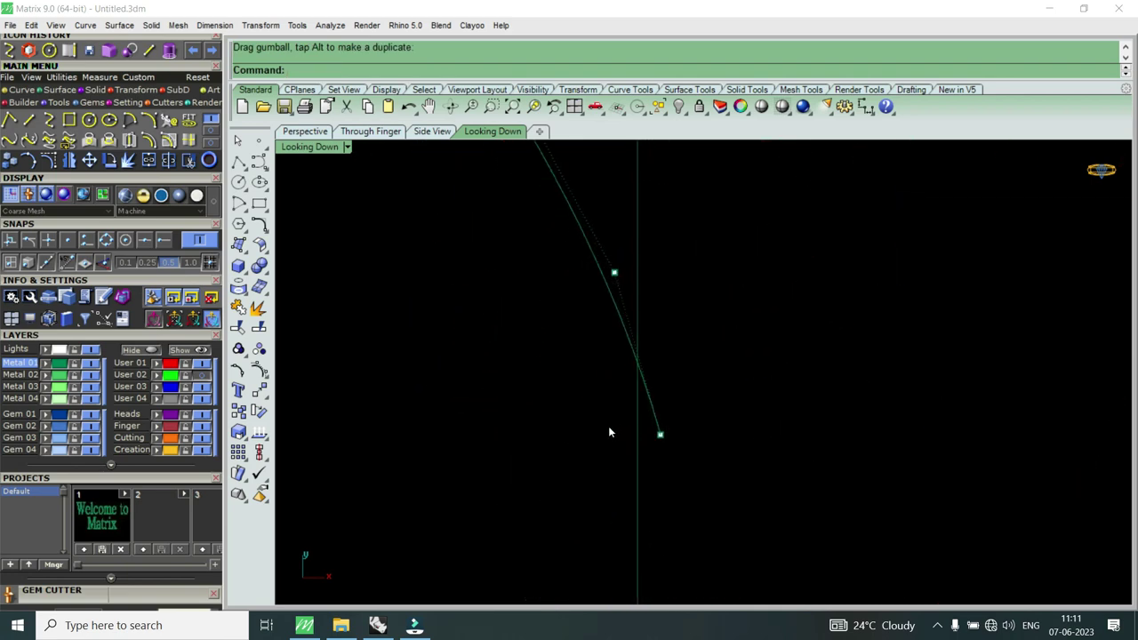
Step: Toggle the reference photo on and off to compare, then select the curve's lower end point
click(205, 386)
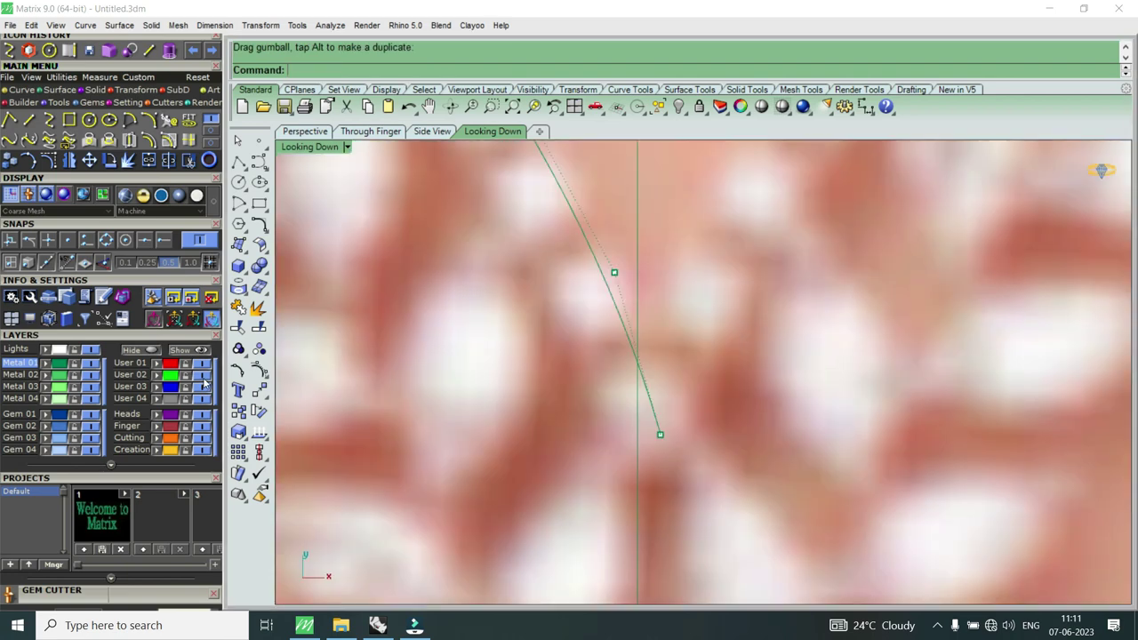
scroll(631, 387, down, 4)
scroll(629, 392, up, 6)
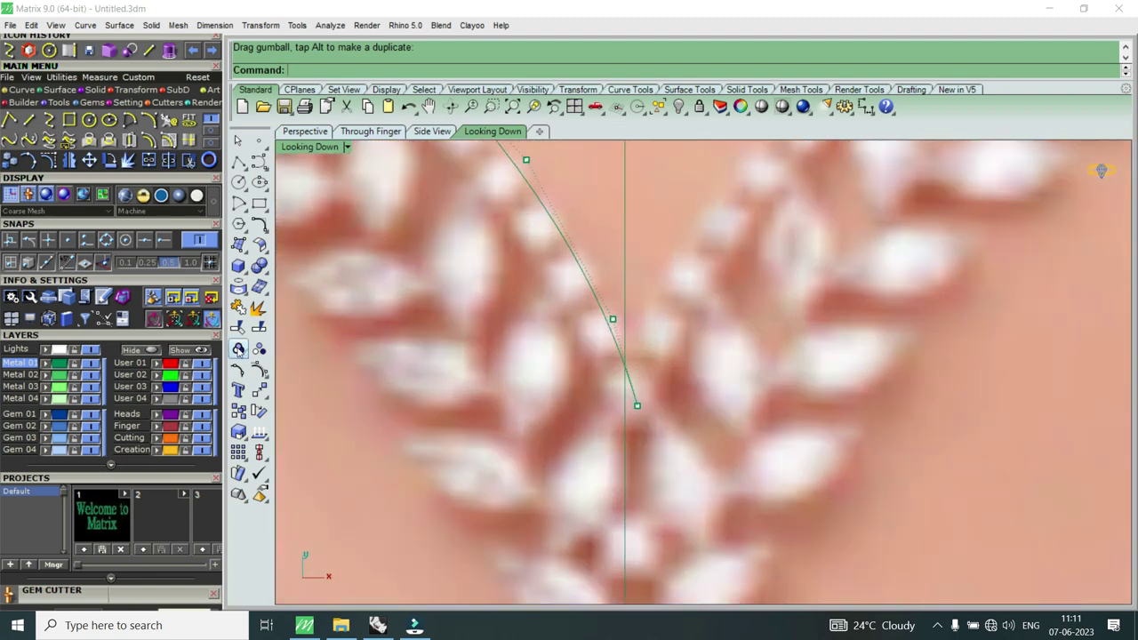
click(203, 374)
scroll(671, 411, up, 1)
mouse_move(586, 377)
mouse_down()
mouse_move(668, 431)
mouse_move(610, 430)
mouse_up()
scroll(669, 407, up, 1)
scroll(628, 415, down, 2)
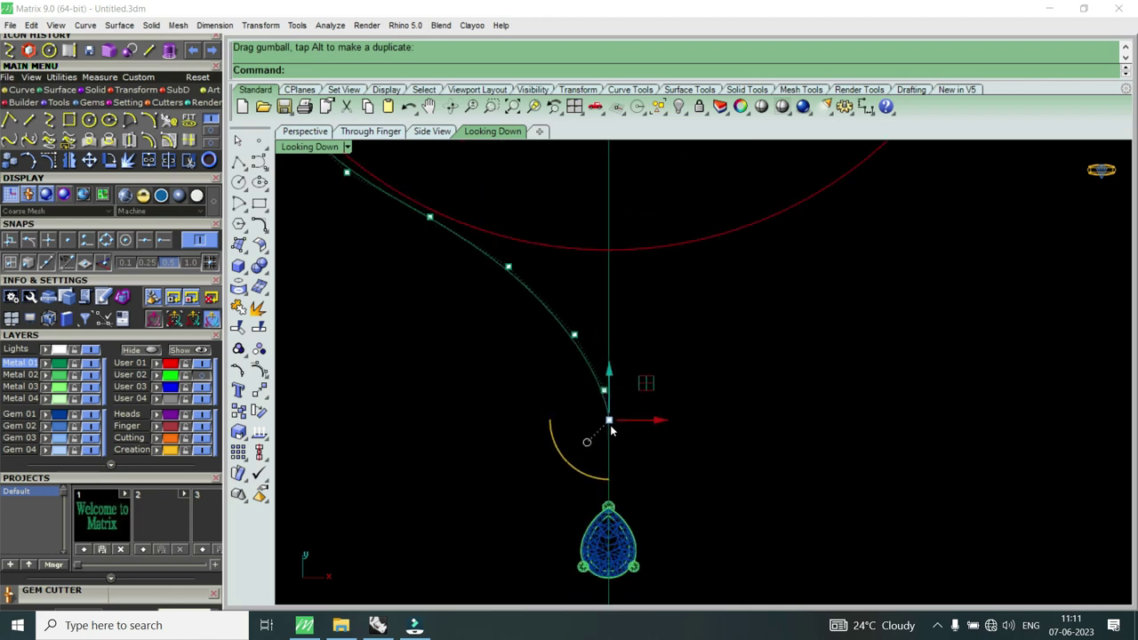
scroll(538, 351, up, 2)
scroll(504, 266, up, 2)
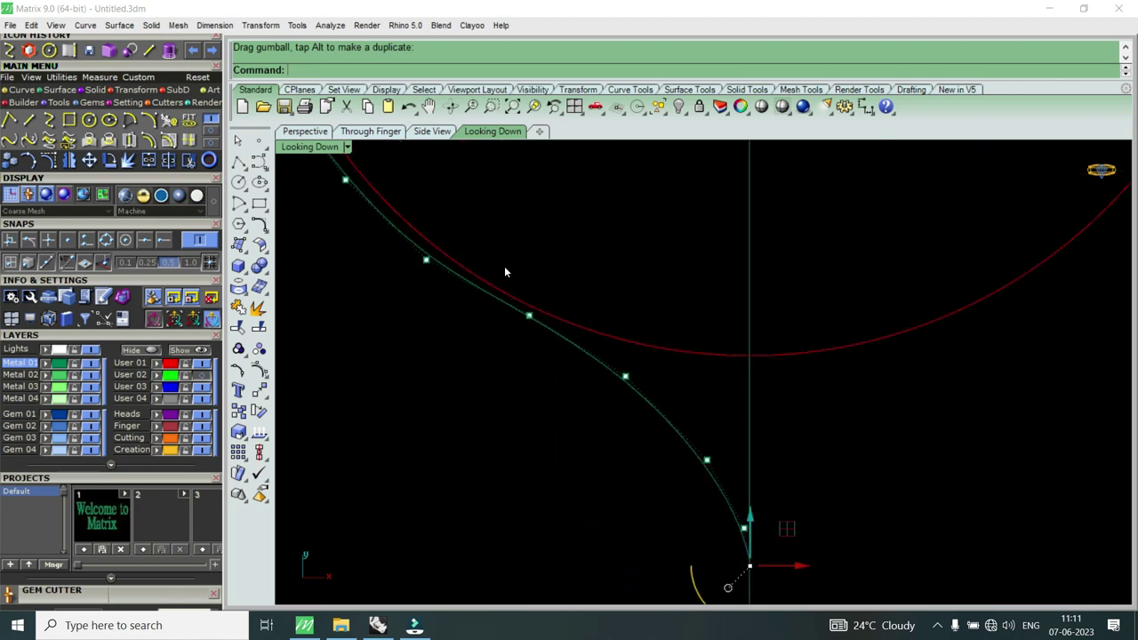
Step: Nudge another point on the upper curve and zoom around to check the shape
click(529, 316)
drag(529, 276, 530, 281)
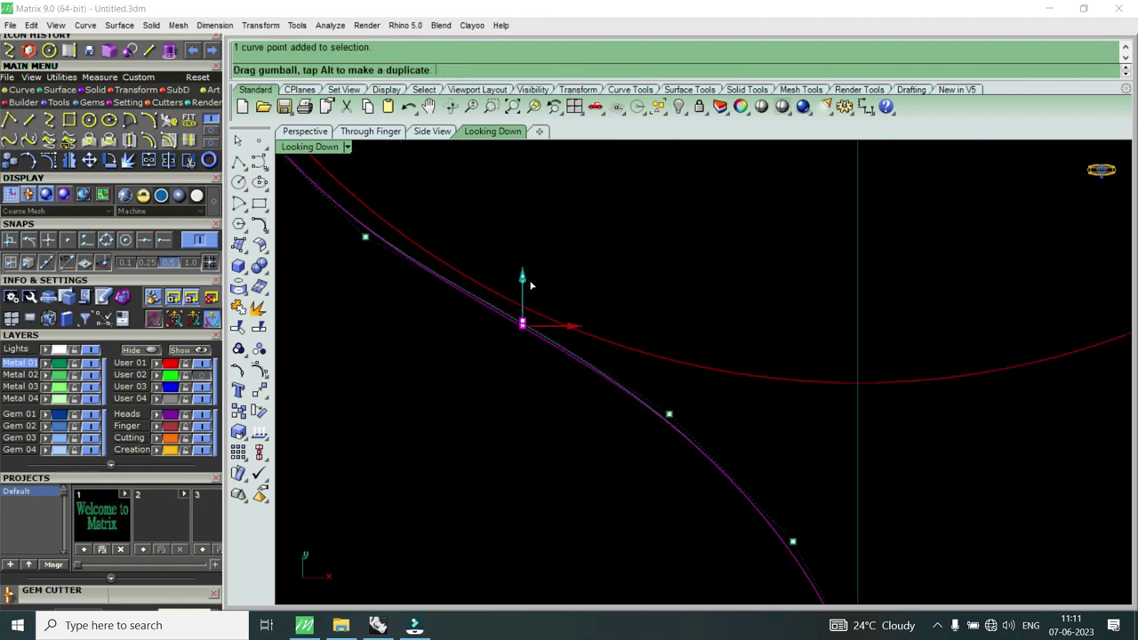
scroll(624, 415, down, 1)
scroll(623, 410, down, 1)
scroll(623, 410, down, 1)
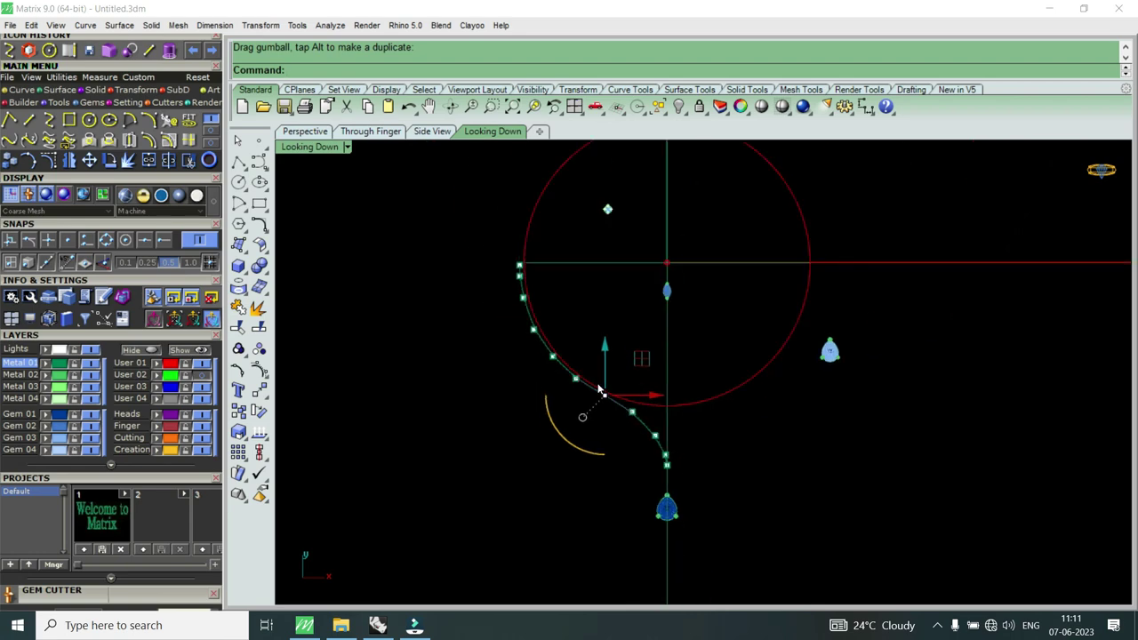
scroll(668, 463, up, 1)
scroll(669, 463, up, 1)
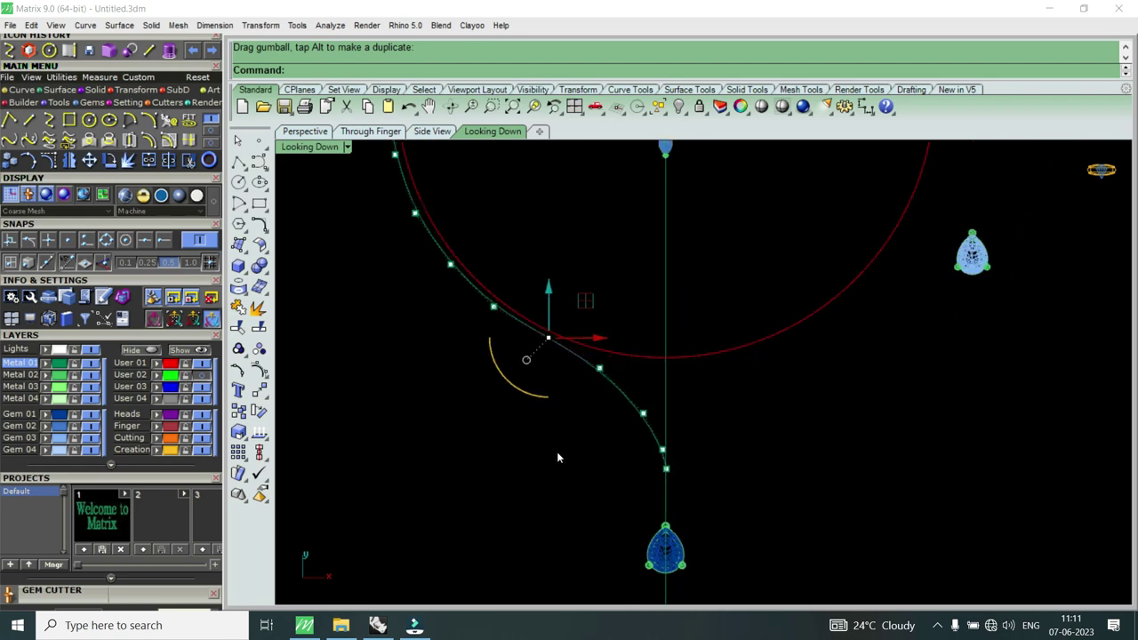
scroll(668, 467, up, 2)
scroll(658, 449, down, 1)
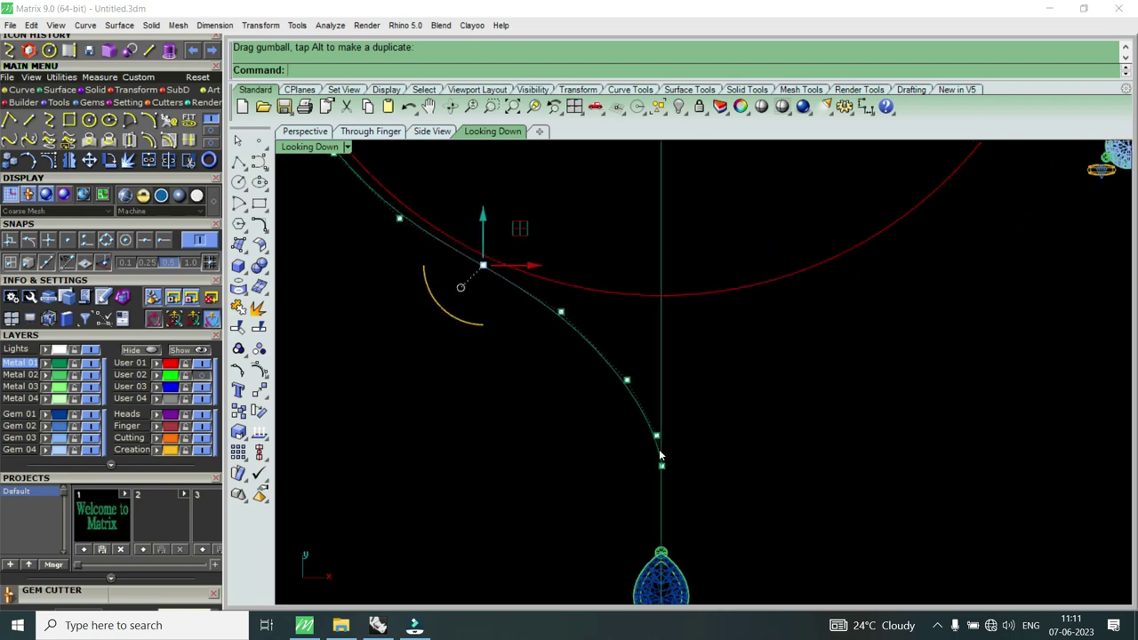
scroll(658, 449, down, 1)
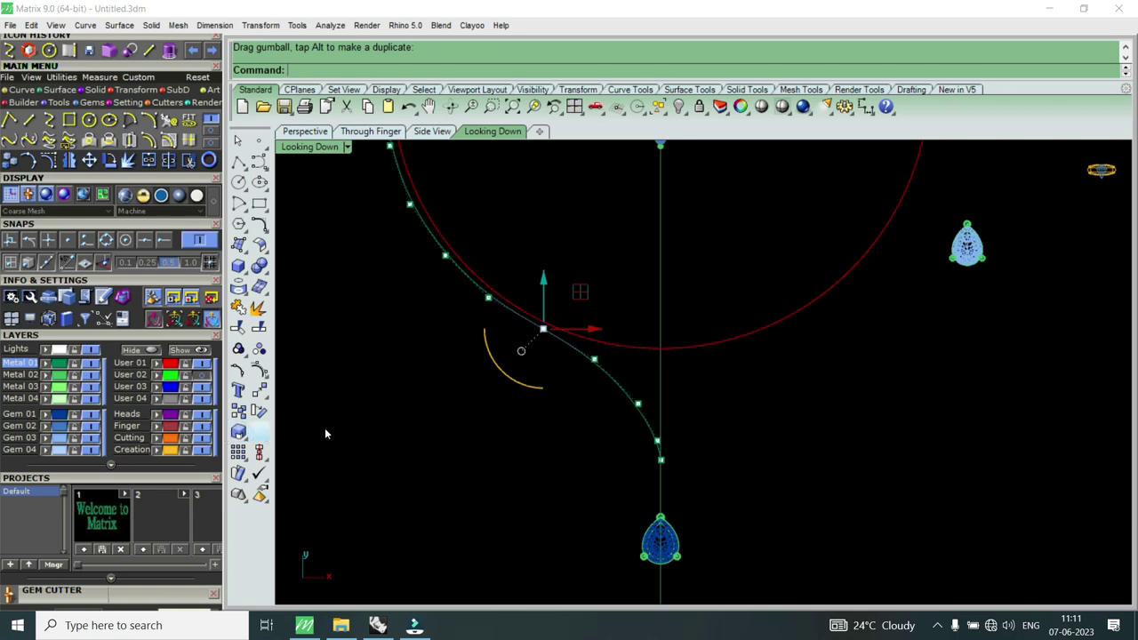
scroll(659, 368, down, 5)
scroll(661, 269, up, 3)
scroll(649, 256, up, 1)
scroll(633, 231, down, 4)
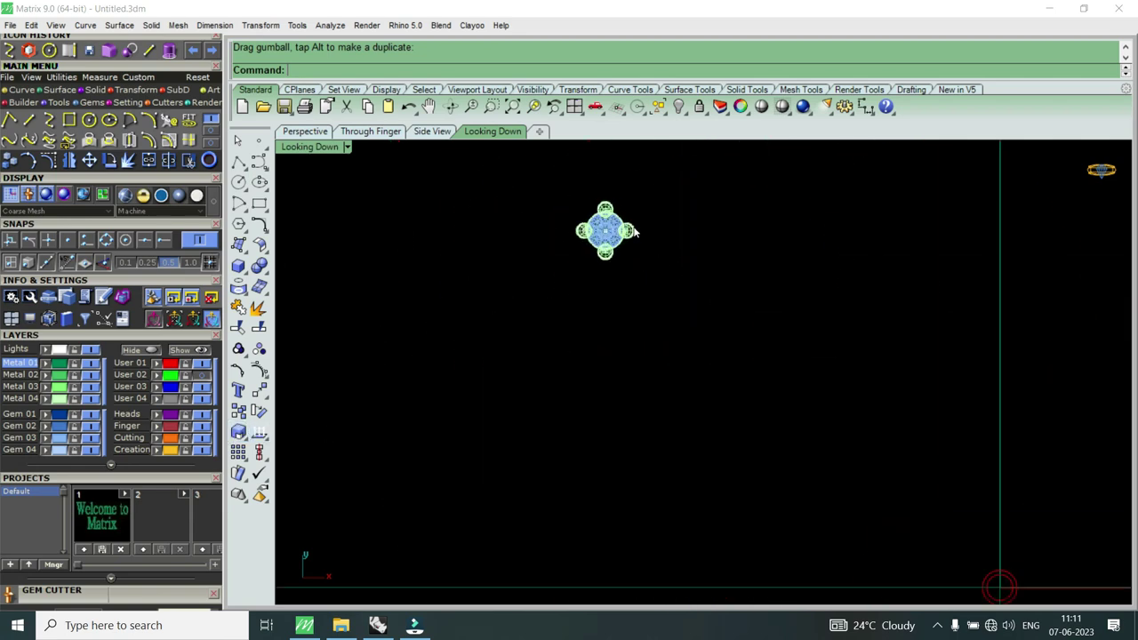
scroll(633, 229, down, 2)
scroll(633, 231, down, 1)
scroll(633, 231, down, 1)
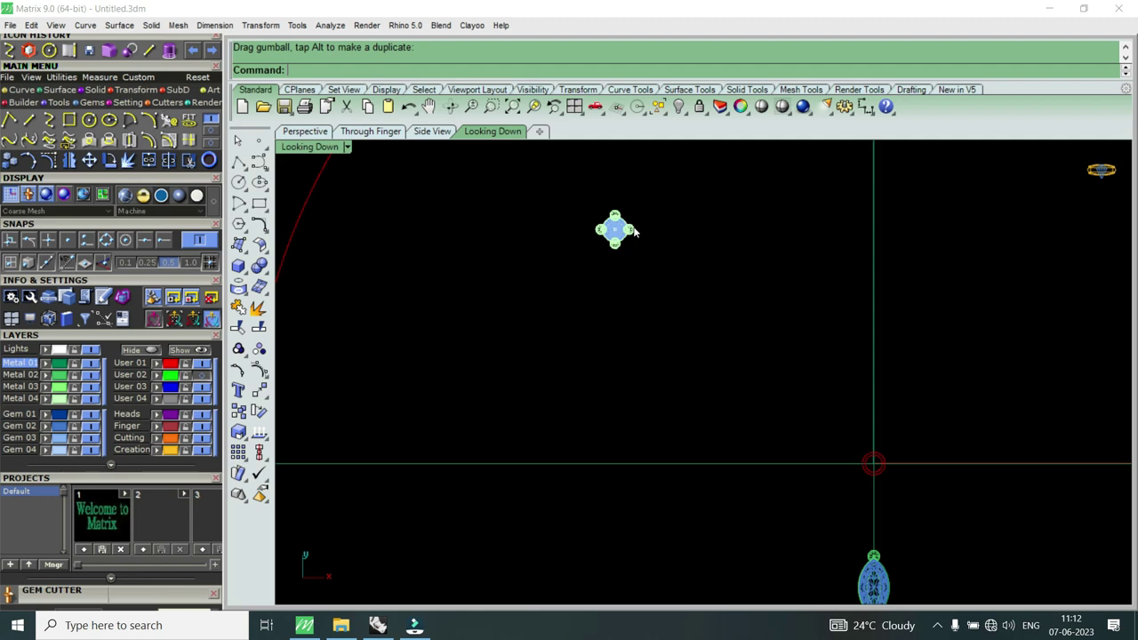
scroll(633, 231, down, 2)
scroll(632, 230, down, 3)
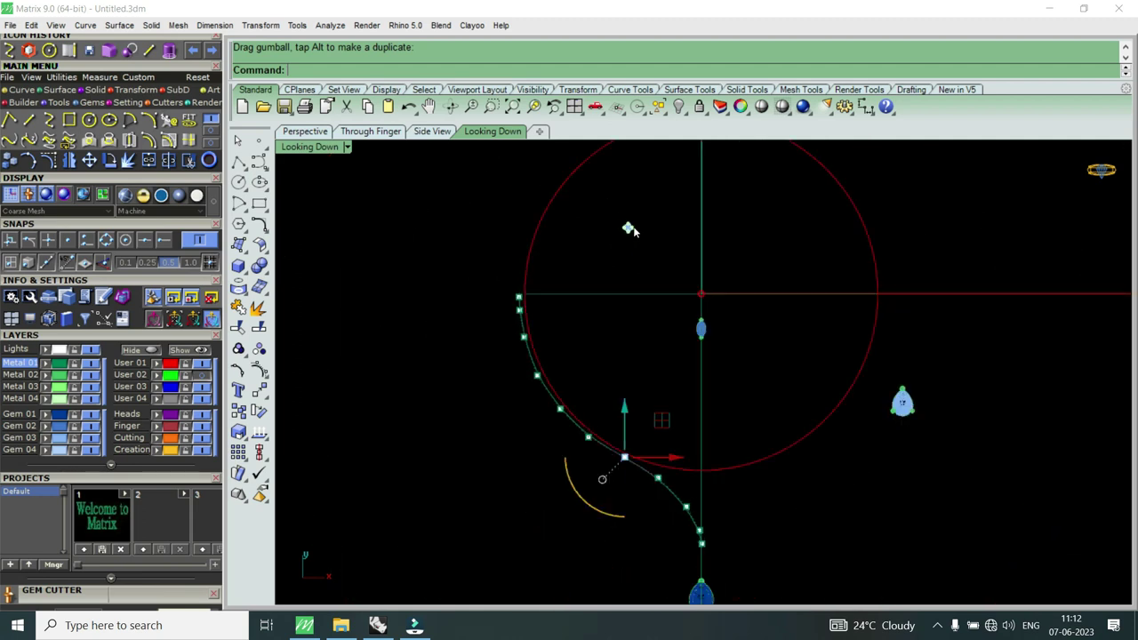
Step: Hide the control points, show and inspect the reference picture plane, then hide the photo again
key(Escape)
key(Escape)
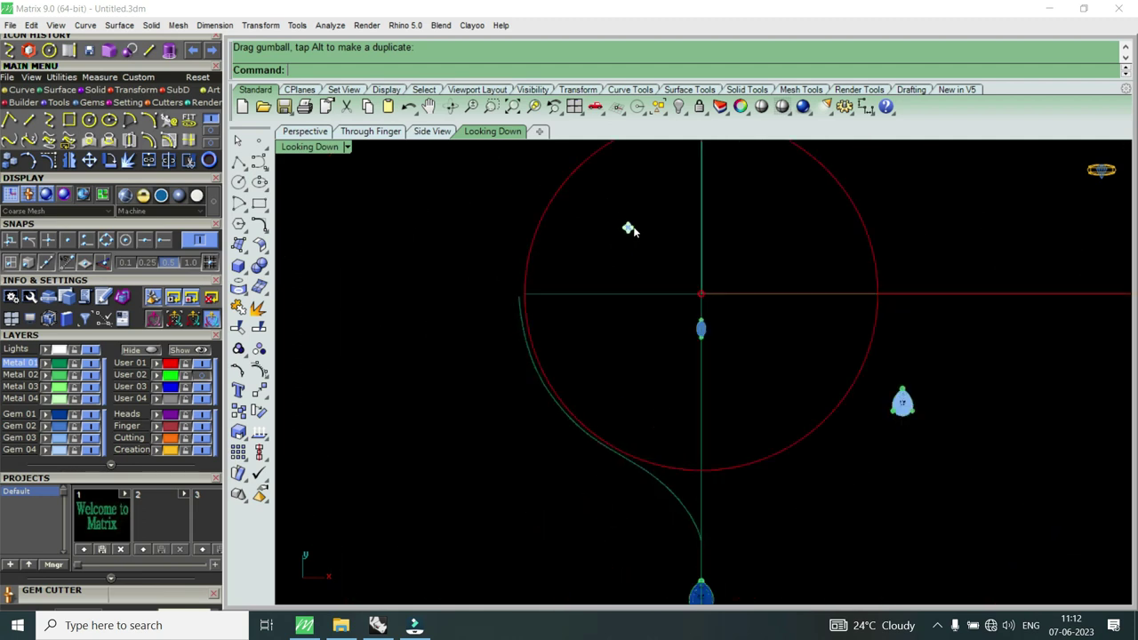
click(206, 379)
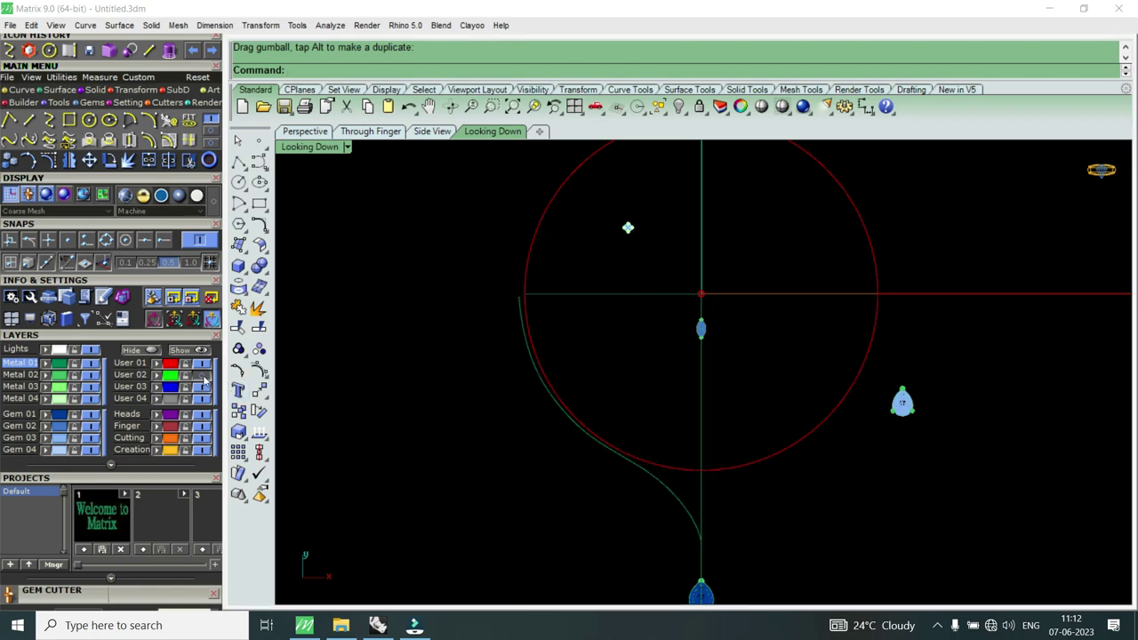
click(539, 378)
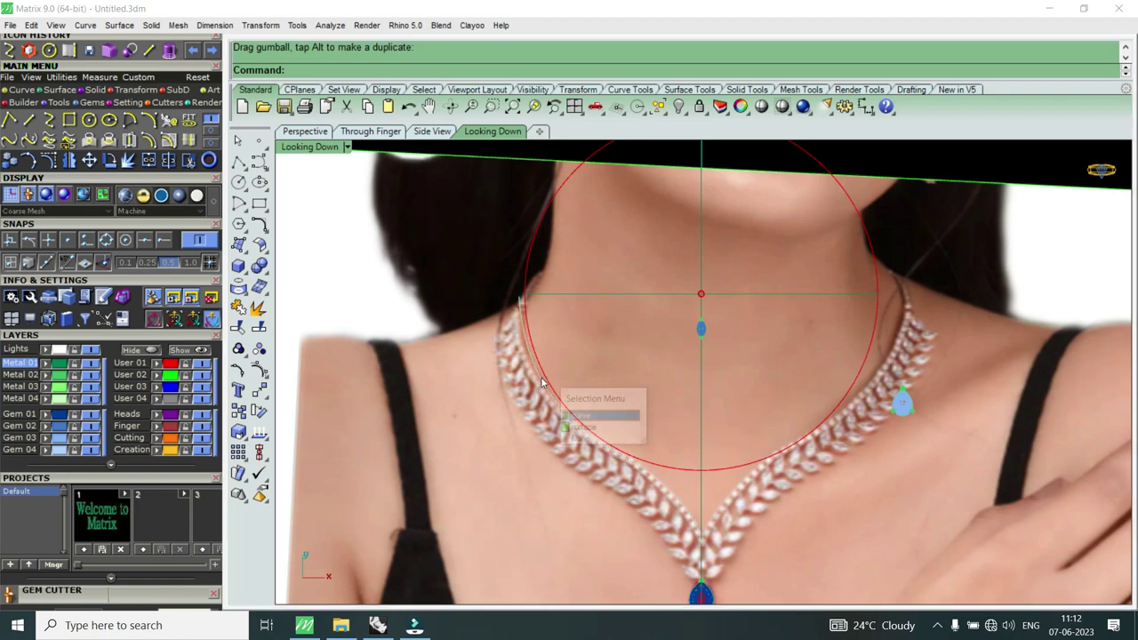
click(587, 428)
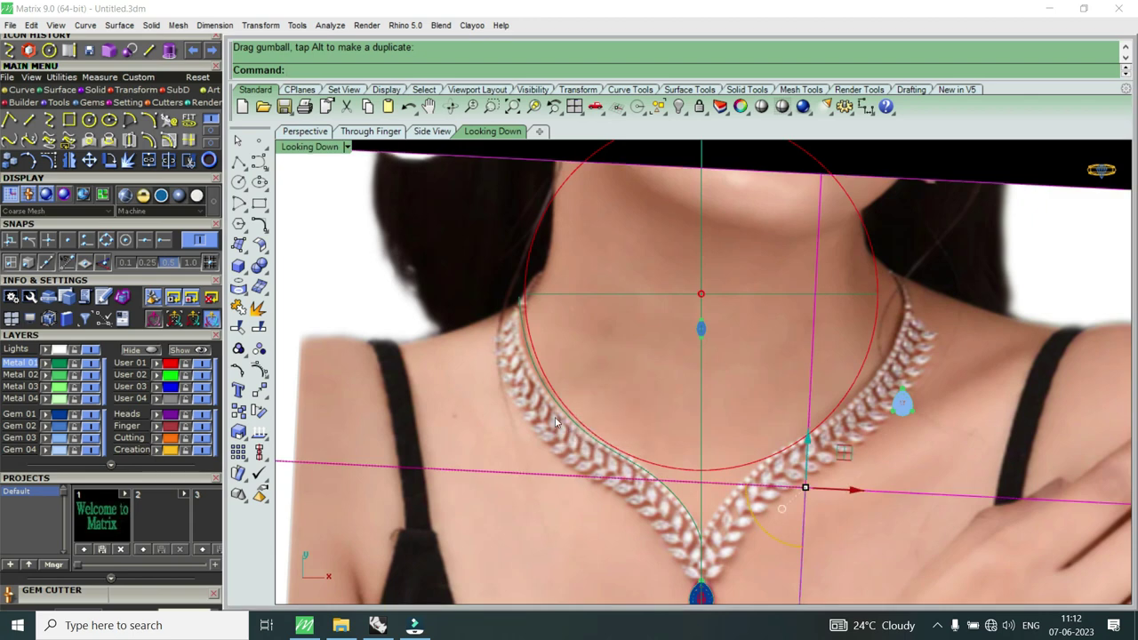
key(Escape)
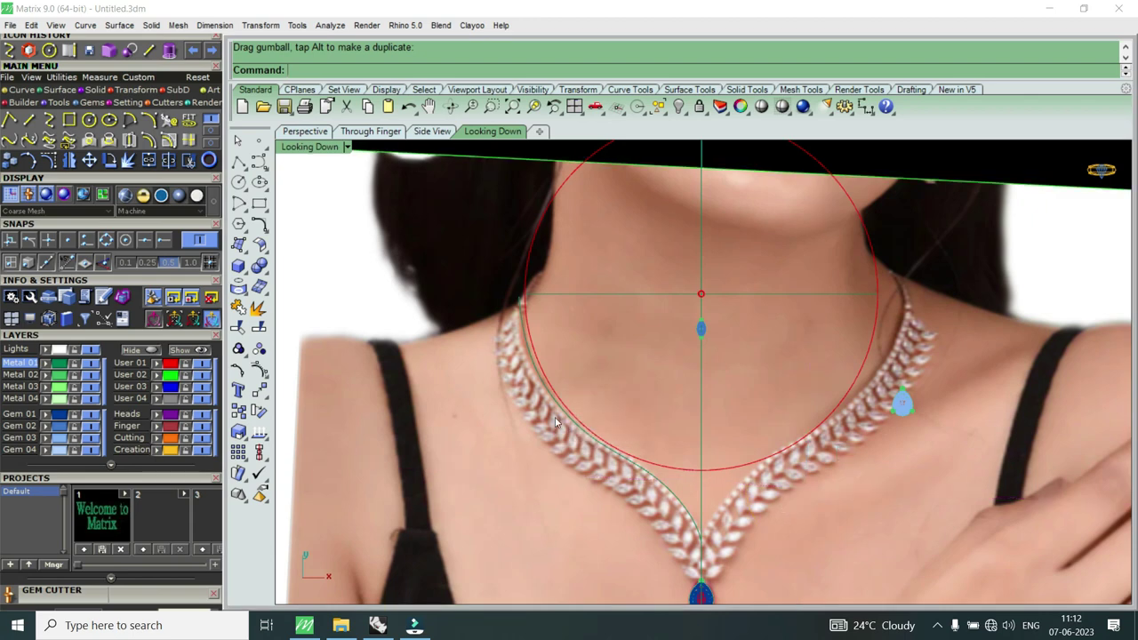
click(203, 374)
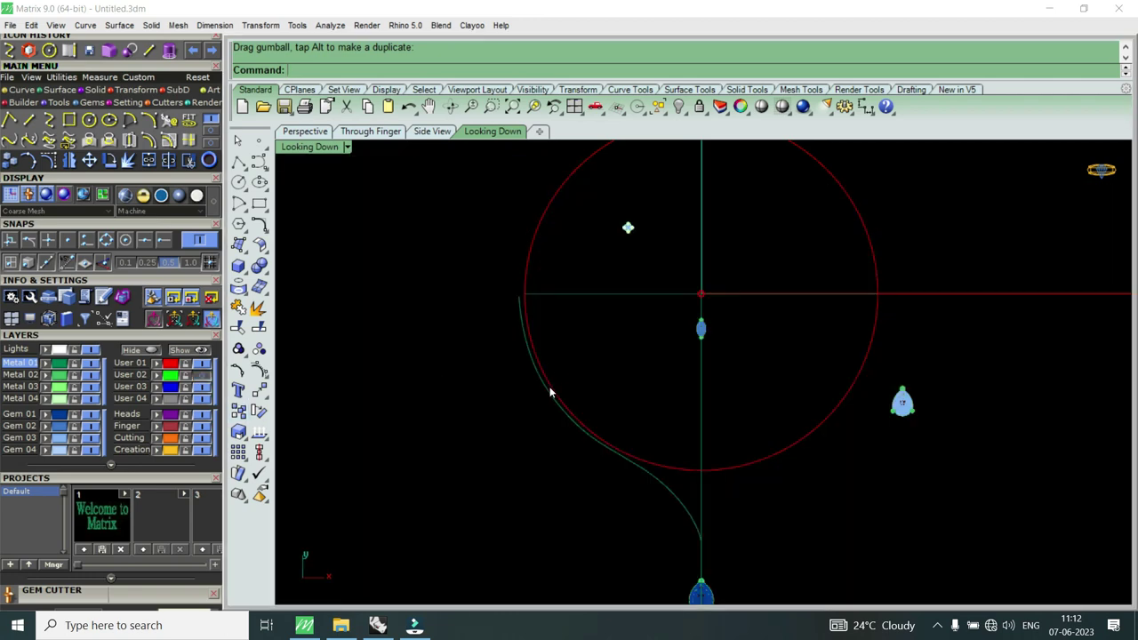
Step: Reselect the left necklace curve with control points on and shift two points slightly right
click(548, 393)
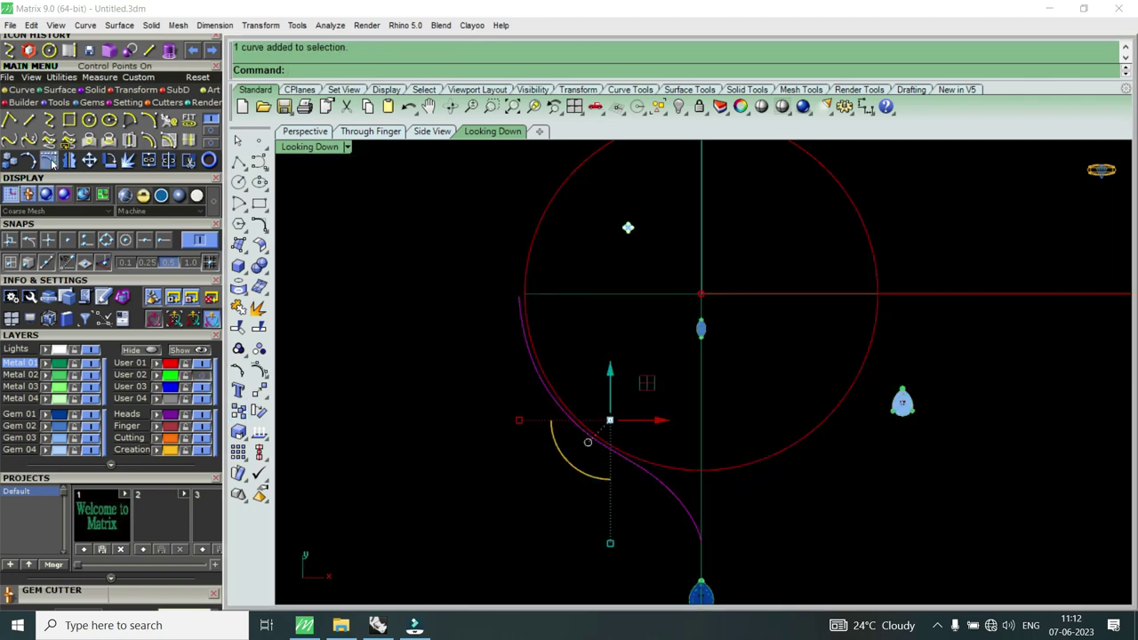
click(49, 160)
scroll(534, 329, up, 5)
drag(462, 209, 570, 383)
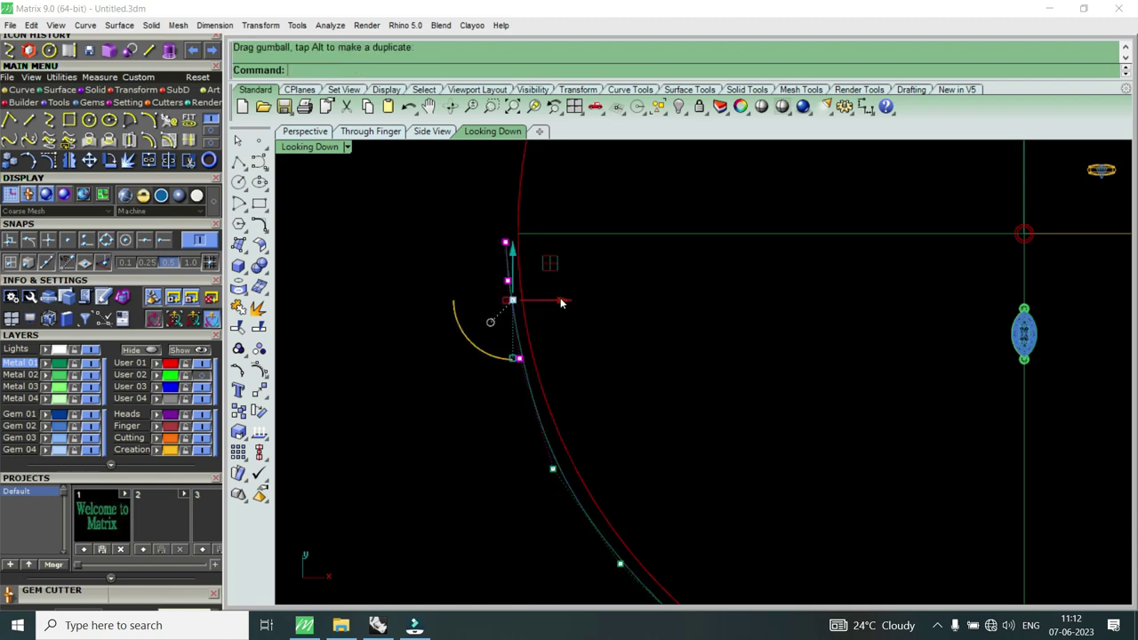
scroll(490, 320, down, 2)
drag(506, 324, 636, 449)
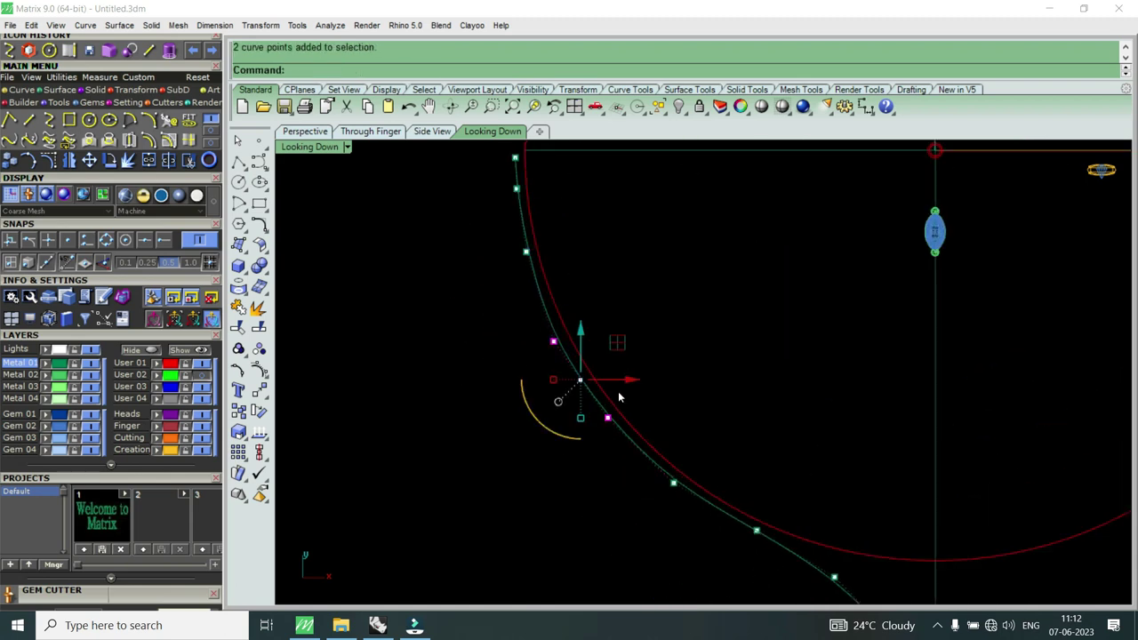
drag(627, 380, 628, 380)
Step: Pull a single control point left to refine the curve's bend
scroll(627, 380, up, 3)
drag(610, 432, 559, 465)
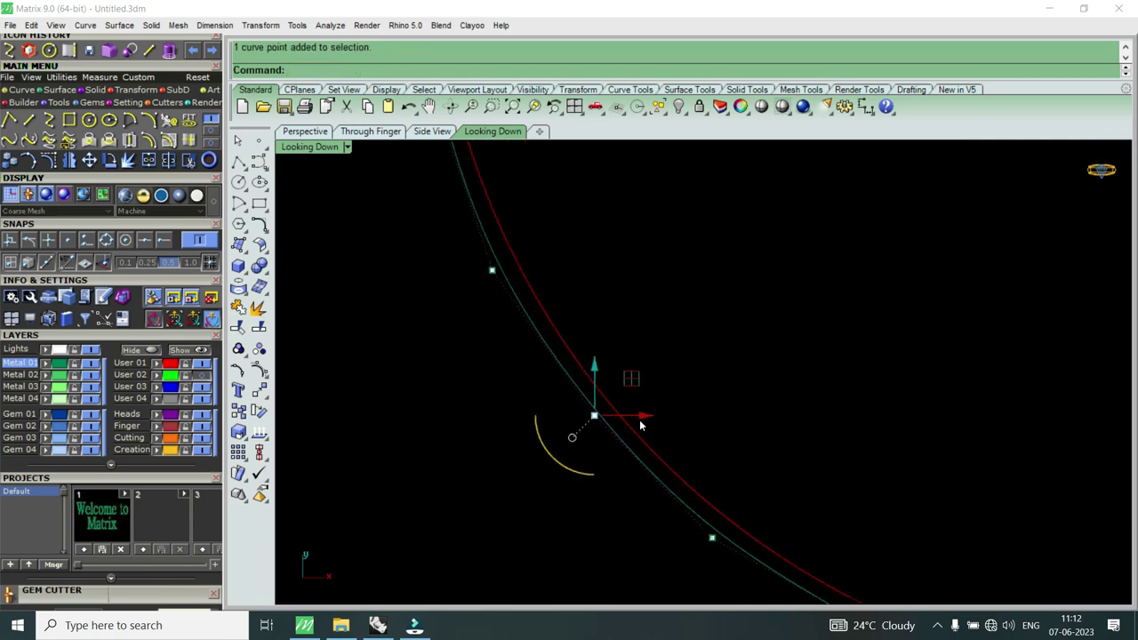
scroll(635, 419, up, 2)
drag(636, 419, 584, 388)
scroll(563, 394, down, 3)
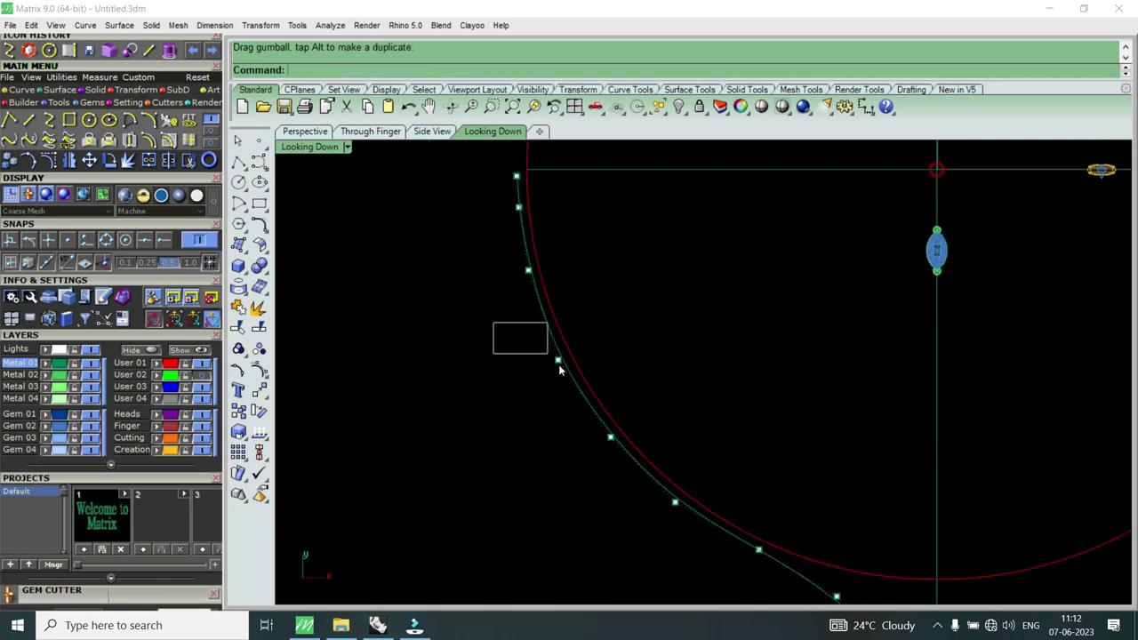
scroll(584, 388, up, 2)
drag(589, 338, 589, 338)
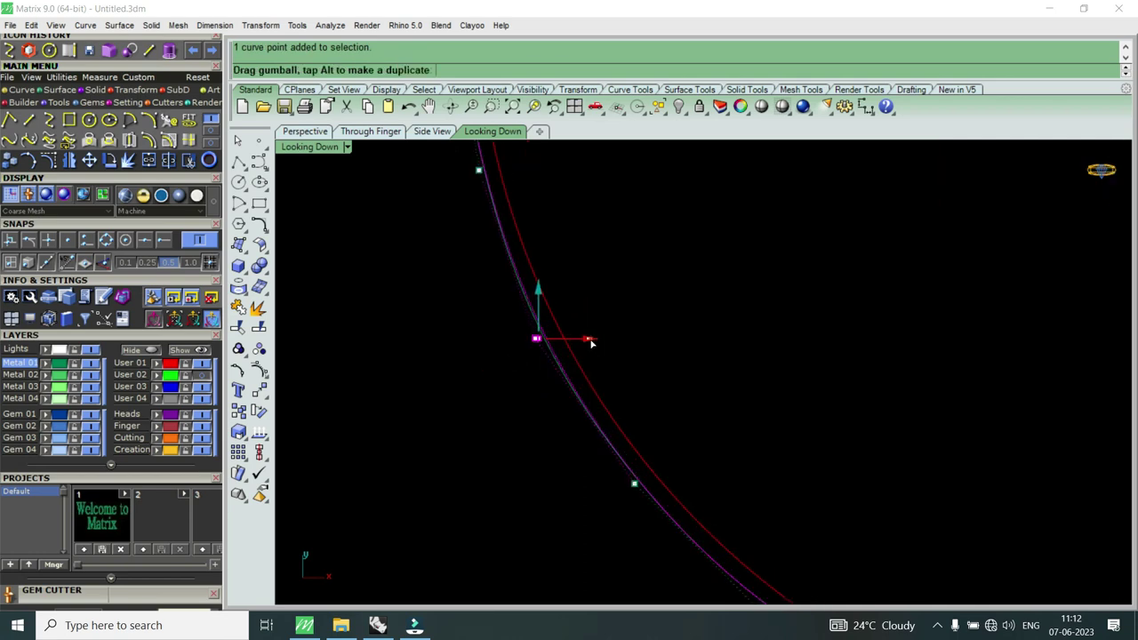
scroll(590, 342, down, 2)
scroll(595, 345, down, 2)
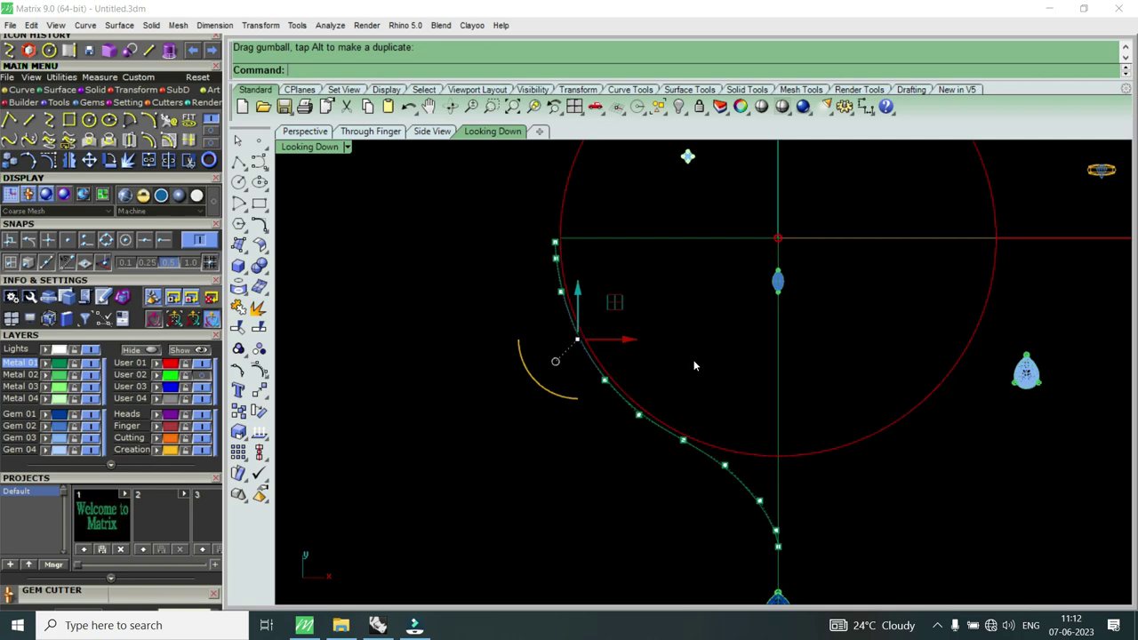
scroll(680, 231, down, 1)
scroll(671, 222, up, 4)
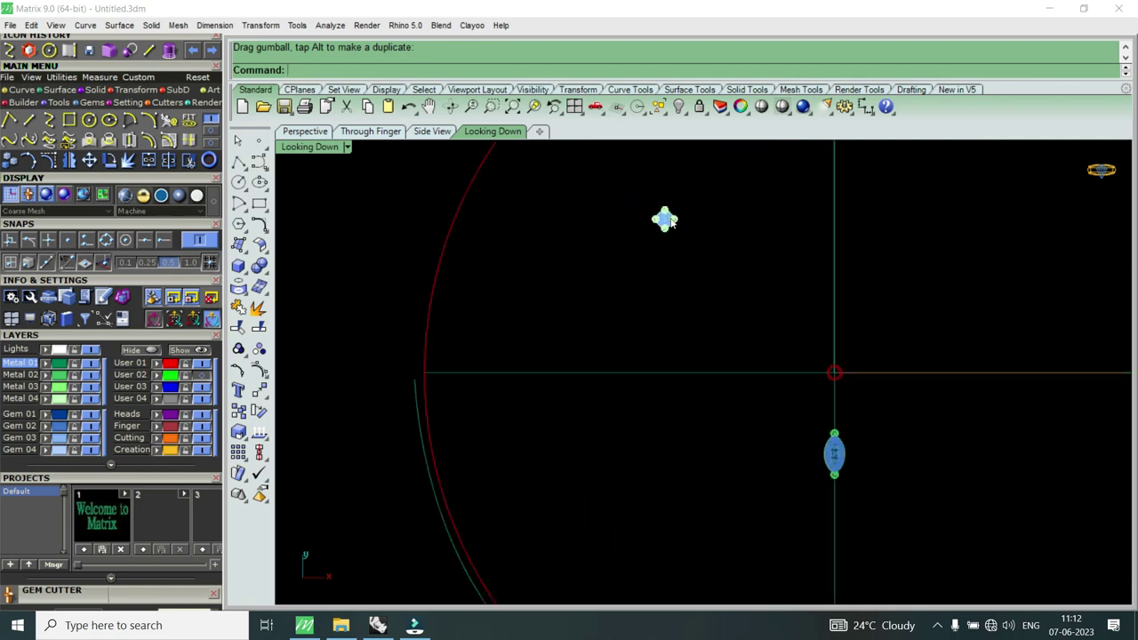
scroll(671, 222, up, 2)
Step: Copy the cluster setting head onto the centre line where the left curve meets it, using the Near snap
scroll(671, 226, up, 1)
click(667, 240)
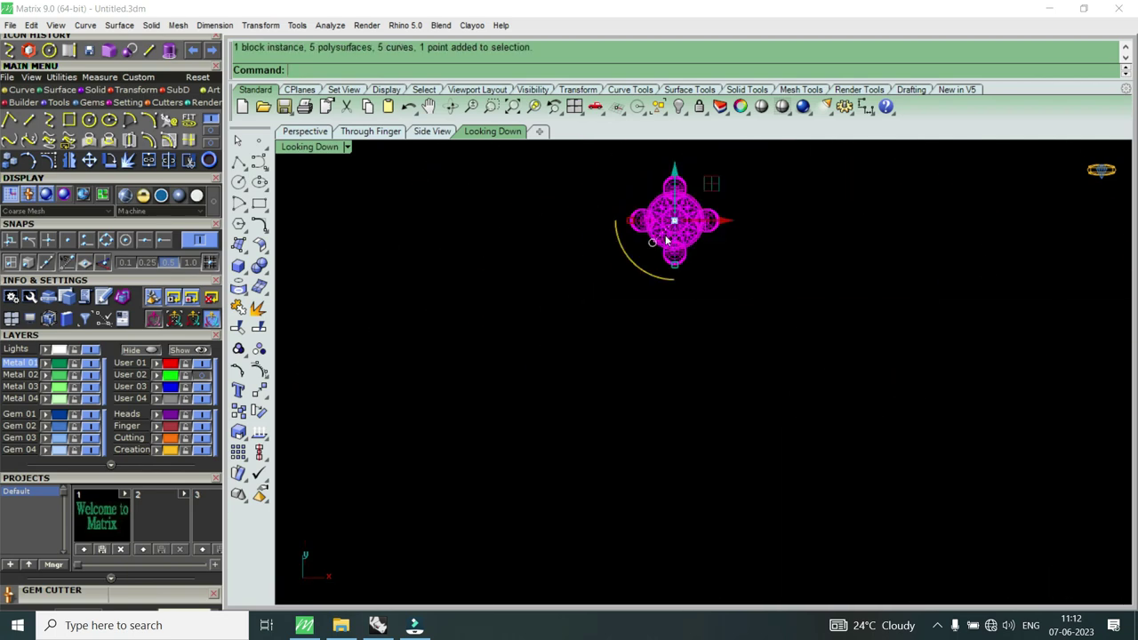
click(10, 160)
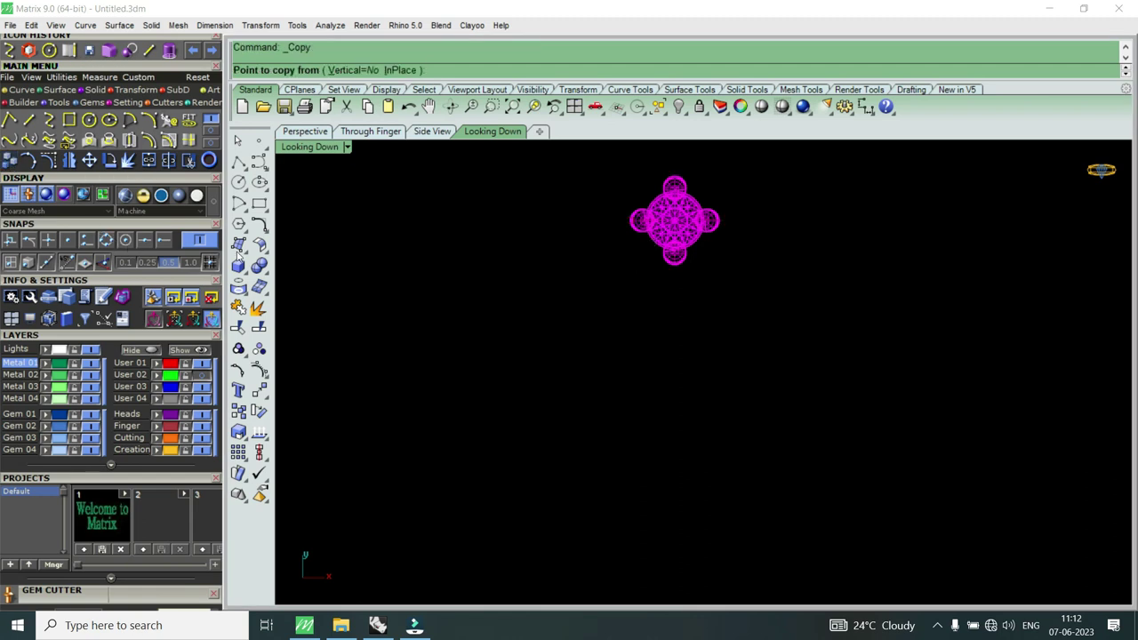
click(126, 240)
click(655, 243)
scroll(653, 240, down, 4)
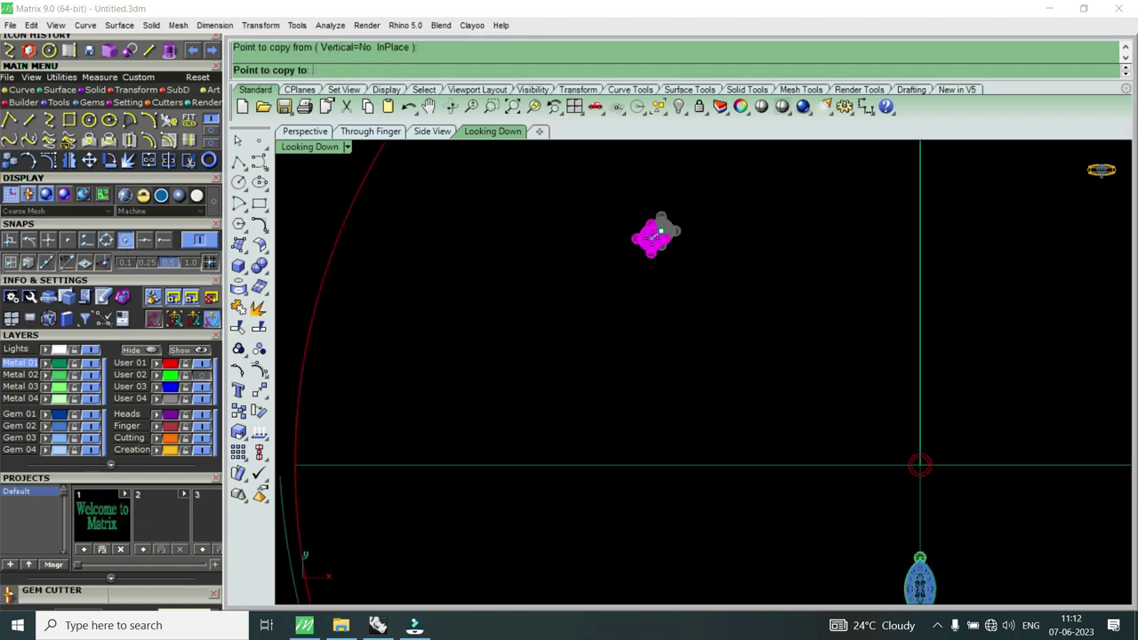
scroll(653, 237, down, 2)
scroll(675, 368, up, 3)
scroll(693, 326, up, 3)
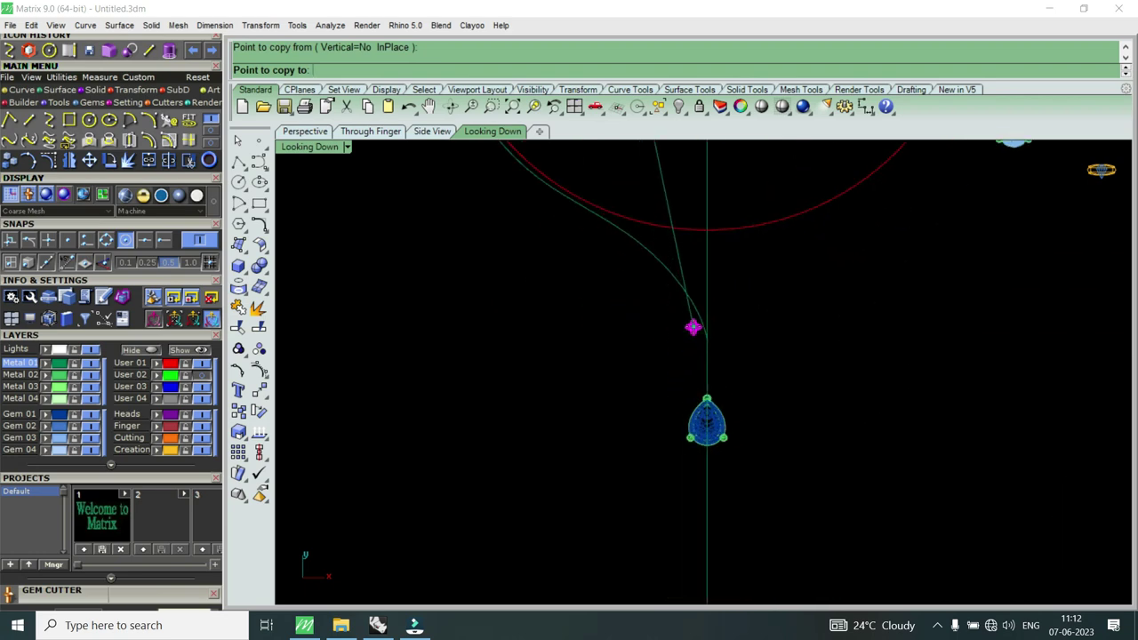
scroll(717, 335, up, 2)
scroll(711, 336, up, 2)
scroll(675, 311, up, 2)
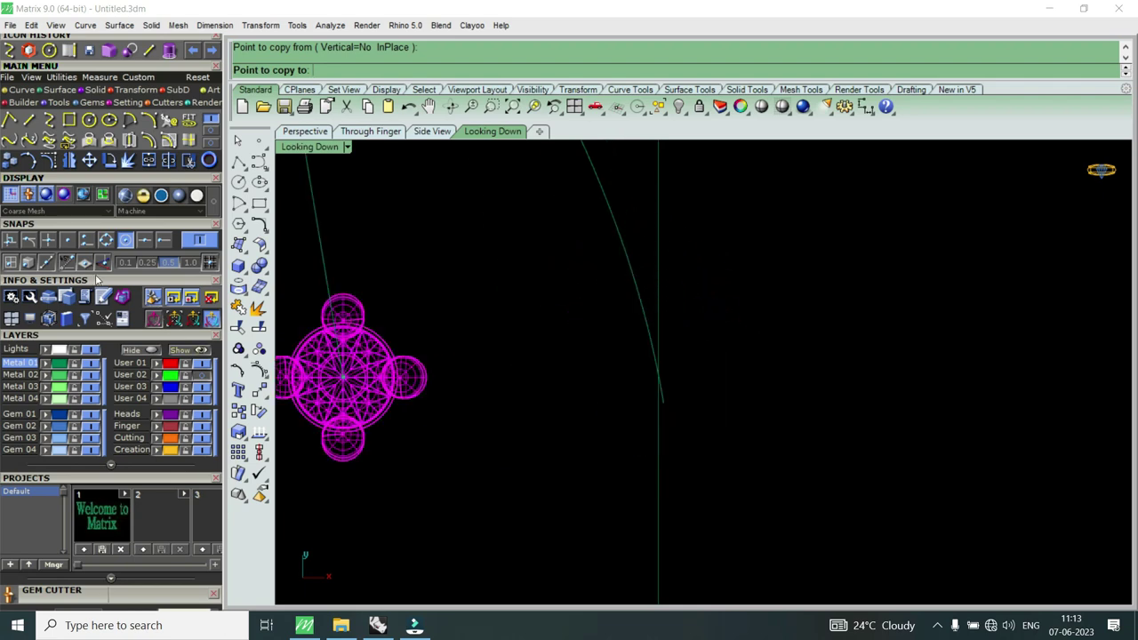
click(67, 240)
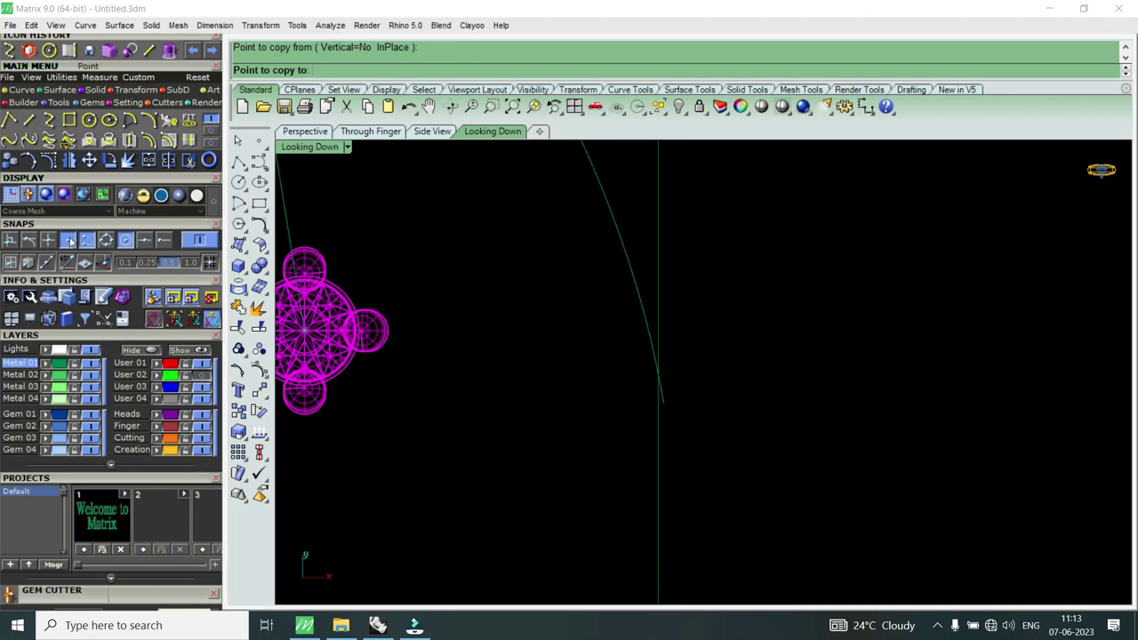
click(680, 502)
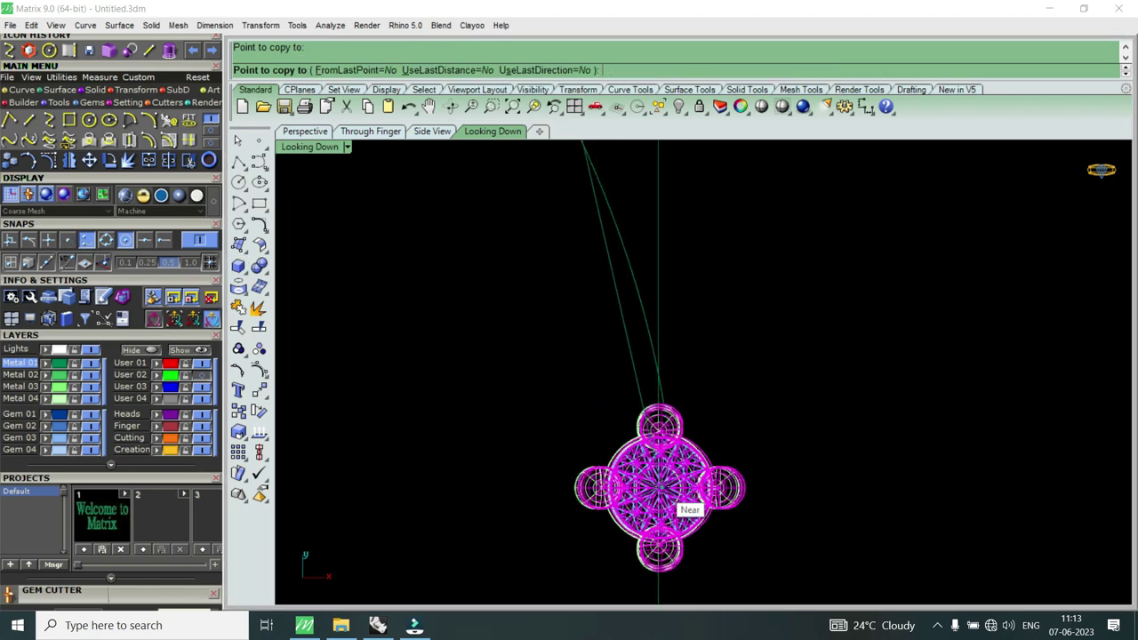
key(Return)
Step: With the reference photo shown, nudge the copied head up the centre line, then hide the photo and select all
scroll(671, 393, down, 3)
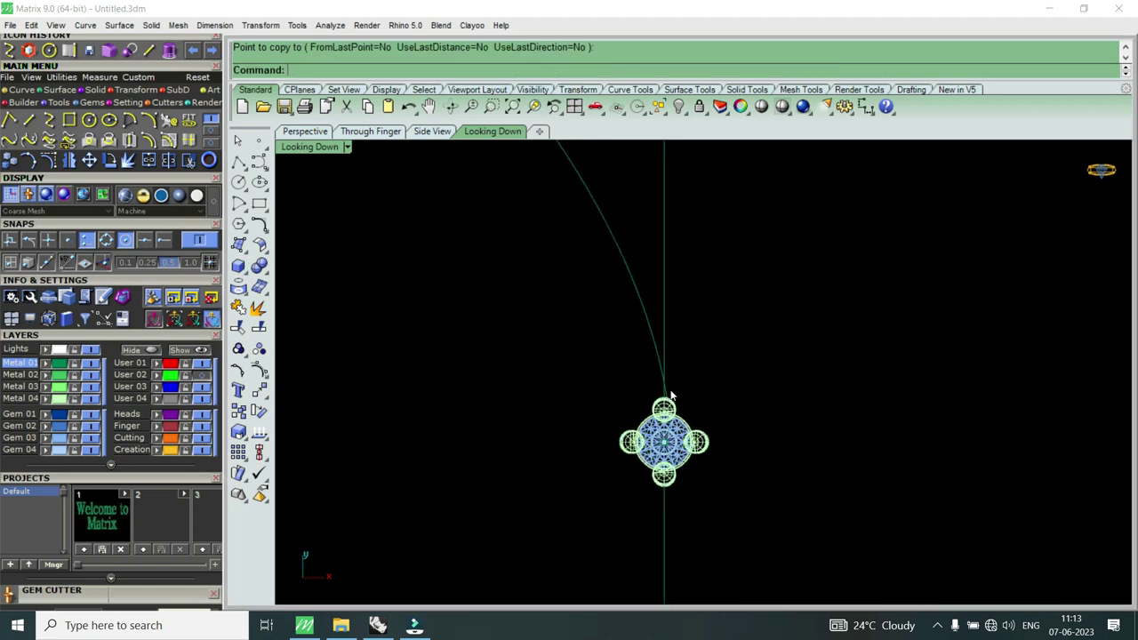
scroll(673, 394, down, 2)
click(198, 380)
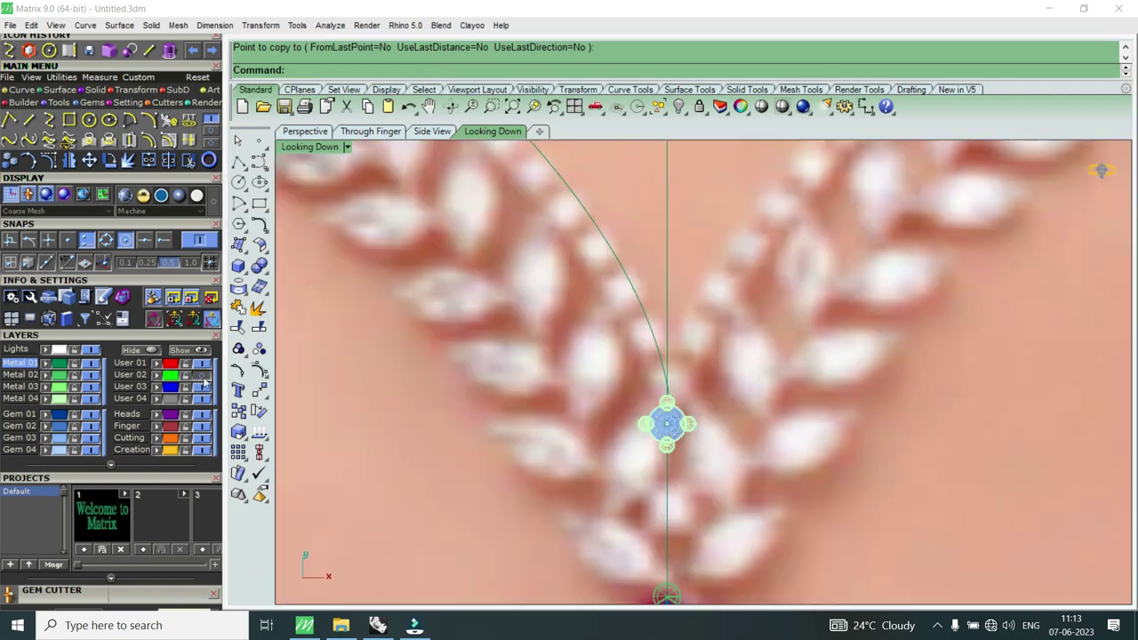
click(674, 429)
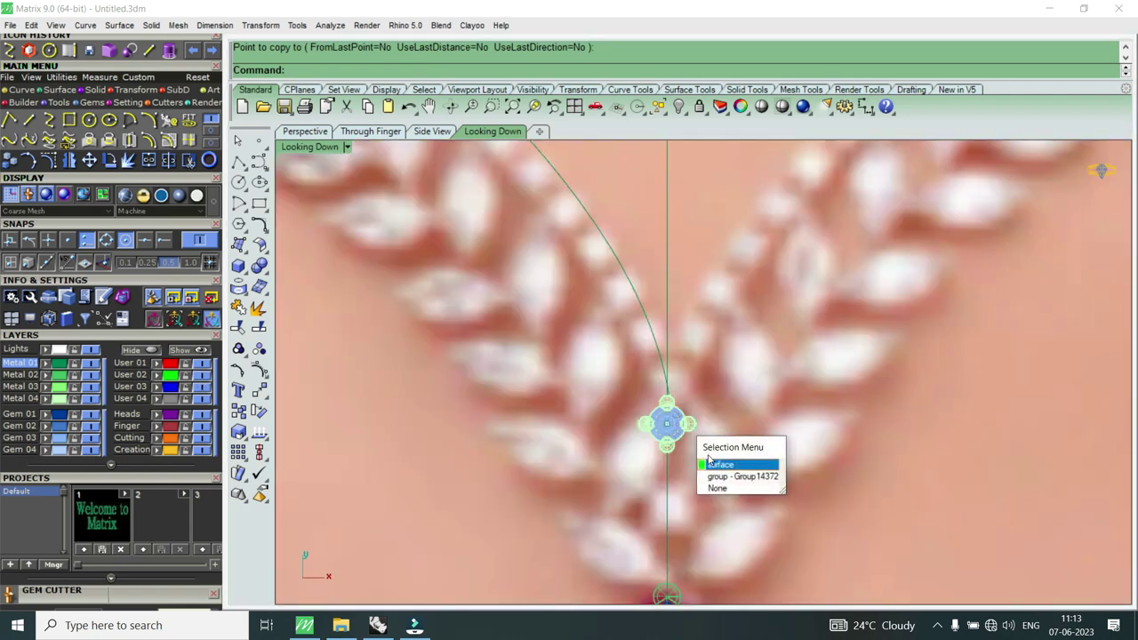
click(716, 478)
drag(667, 385, 694, 331)
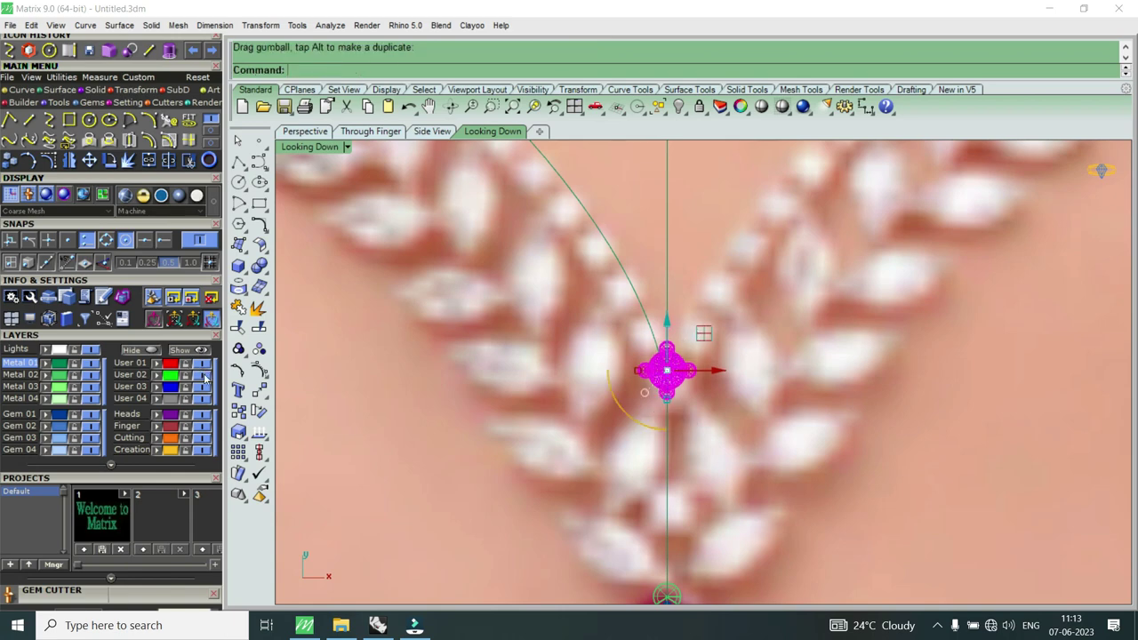
click(204, 376)
scroll(651, 358, up, 4)
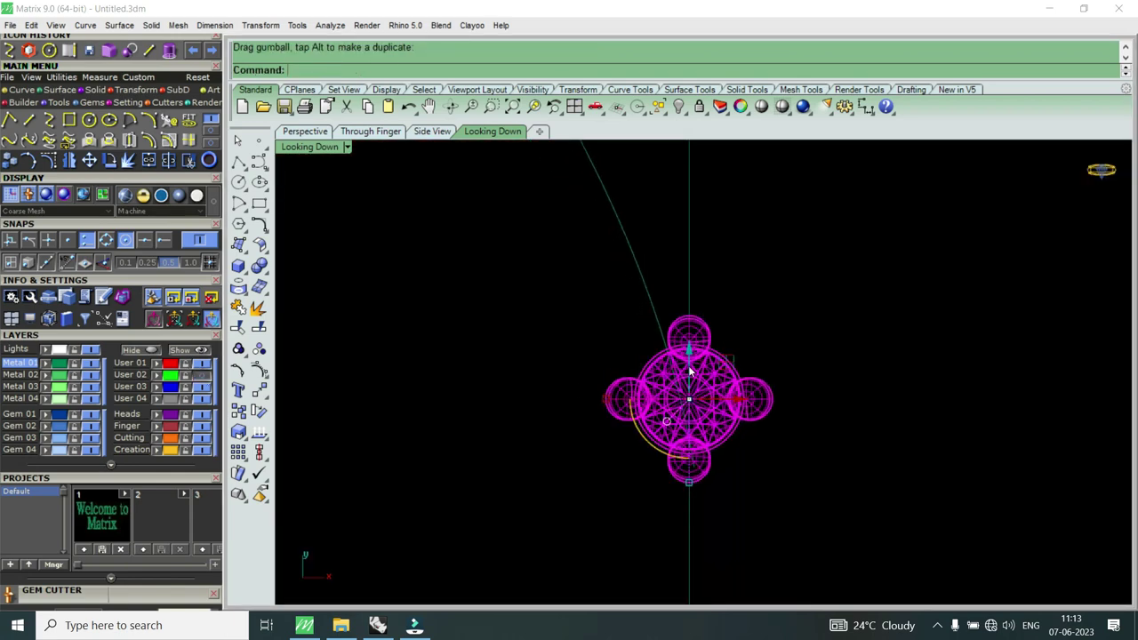
key(Escape)
key(ctrl+a)
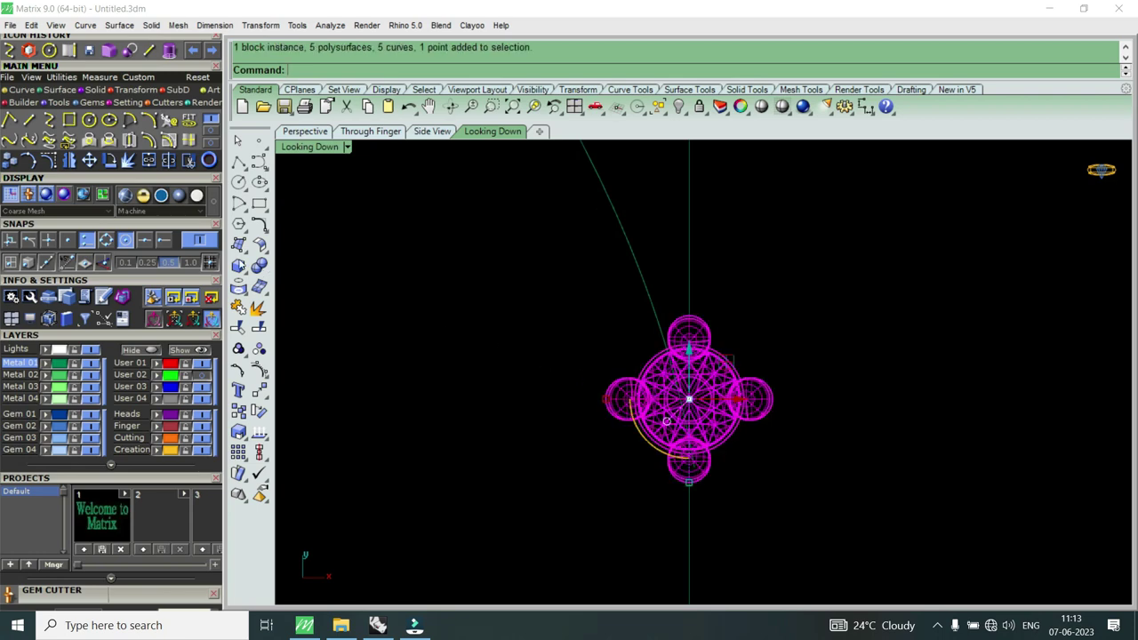
Step: Copy the selected setting to a new position higher up the left curve
click(12, 162)
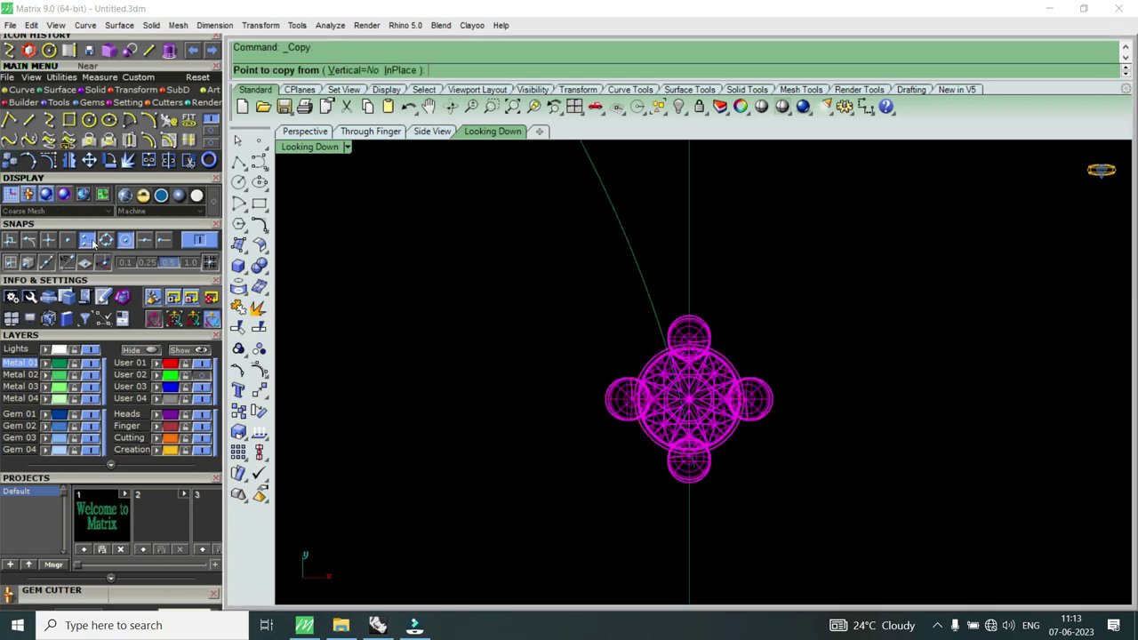
click(682, 370)
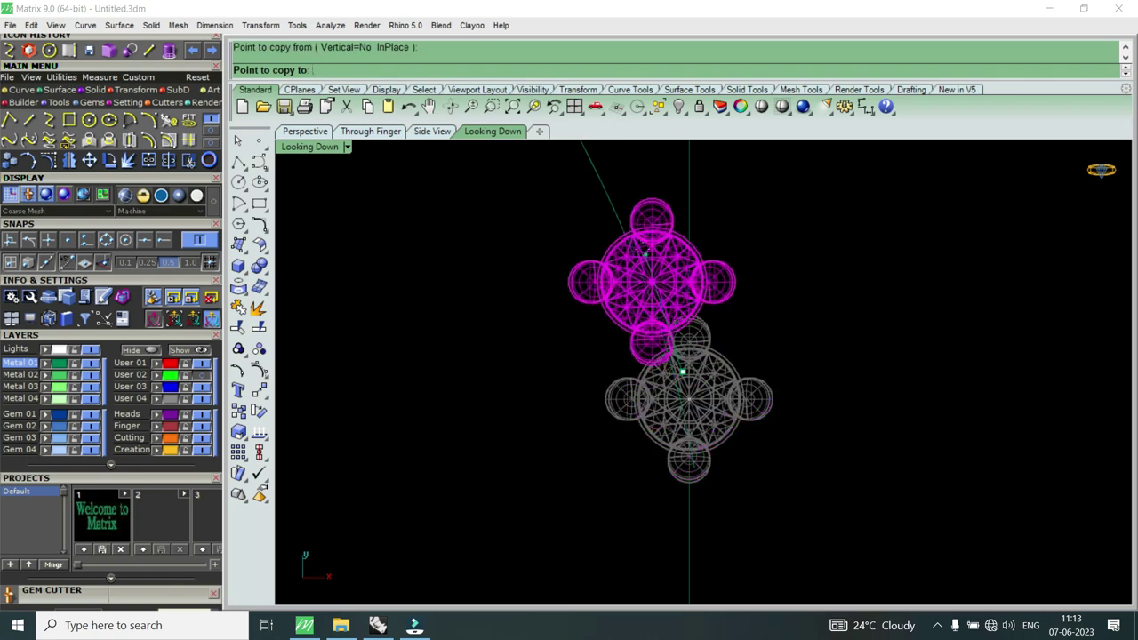
click(627, 229)
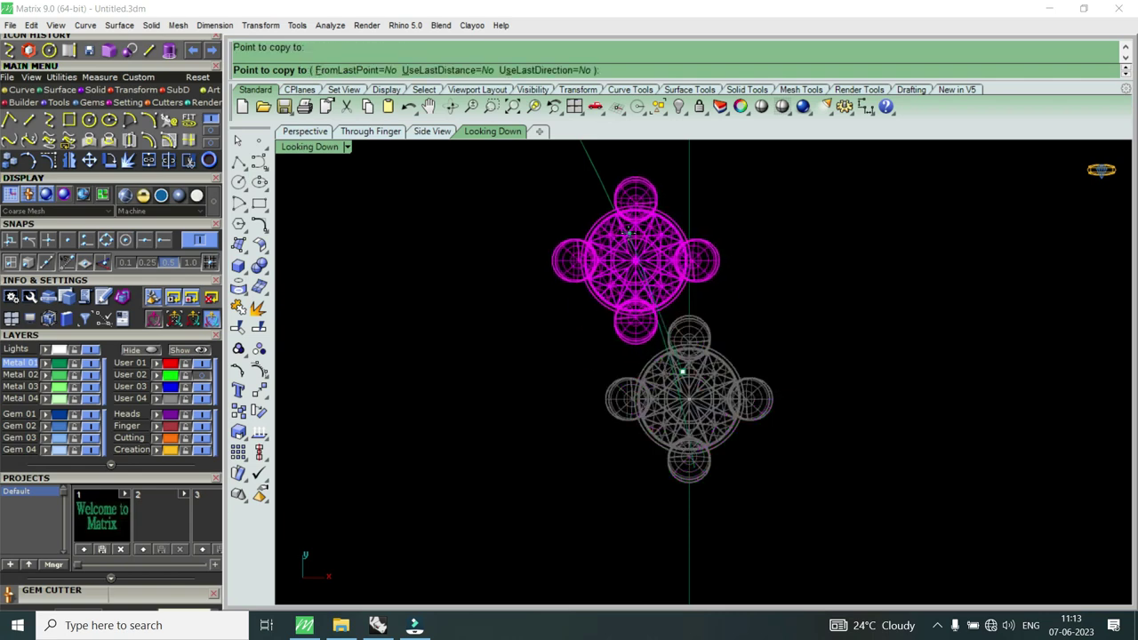
key(Return)
scroll(619, 257, up, 2)
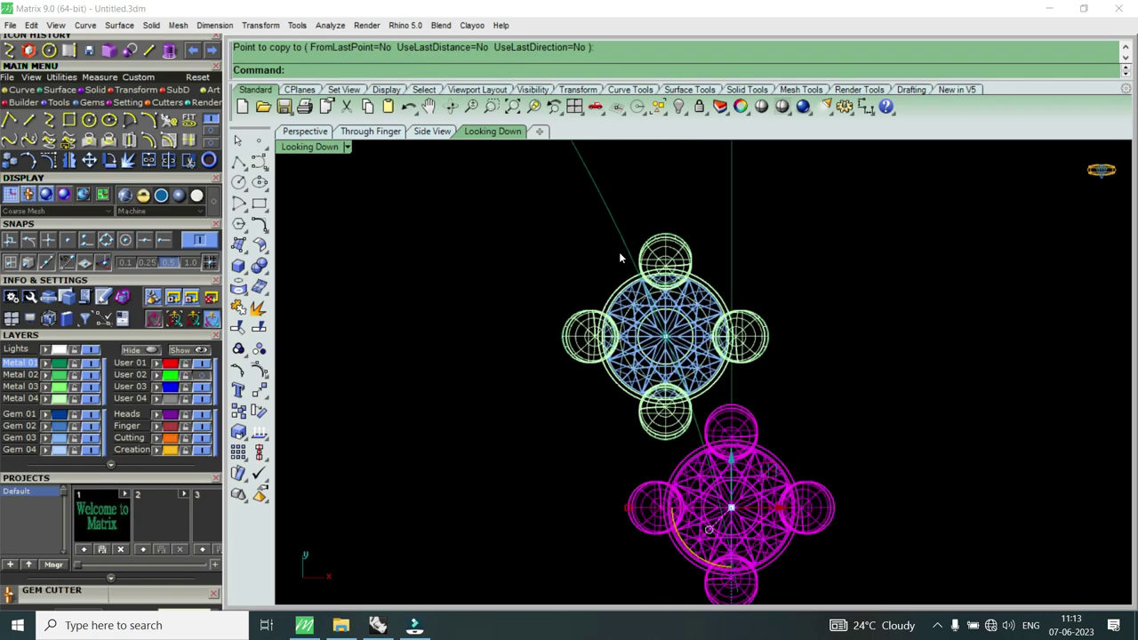
scroll(620, 256, up, 2)
Step: Rotate the copied setting about its centre to tilt it
click(690, 307)
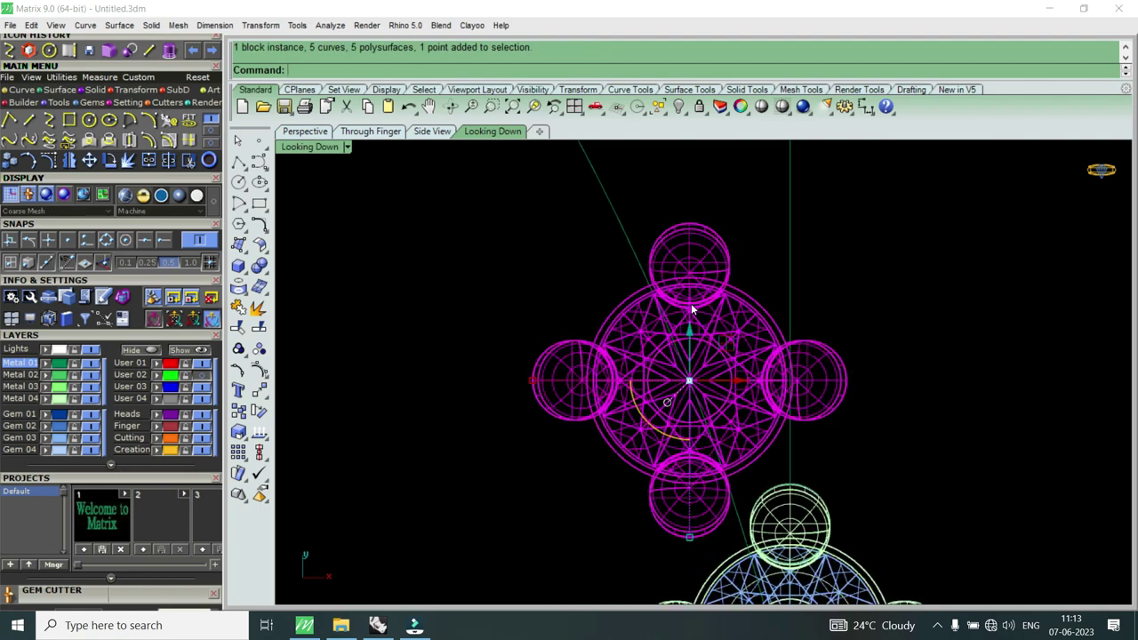
scroll(698, 381, up, 3)
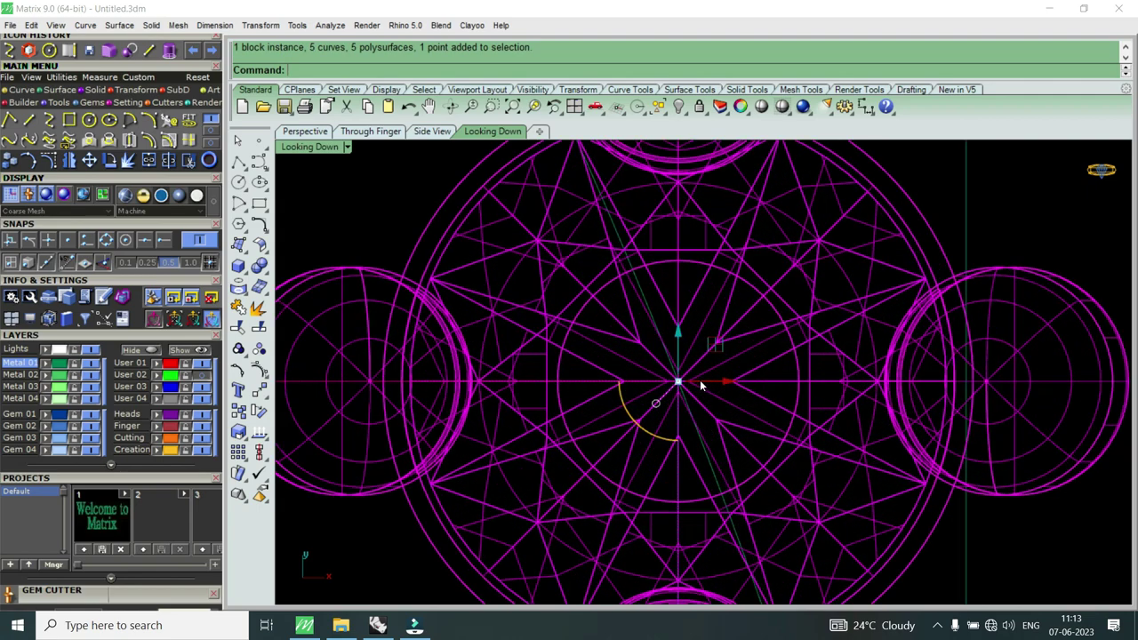
click(108, 164)
click(125, 240)
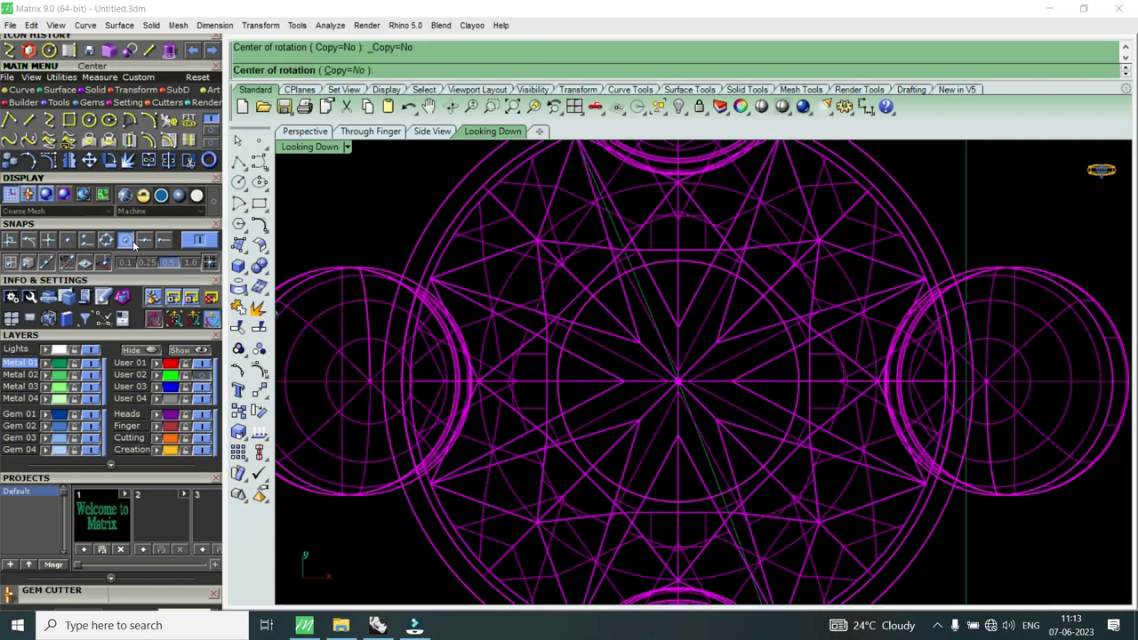
scroll(693, 322, down, 1)
click(544, 494)
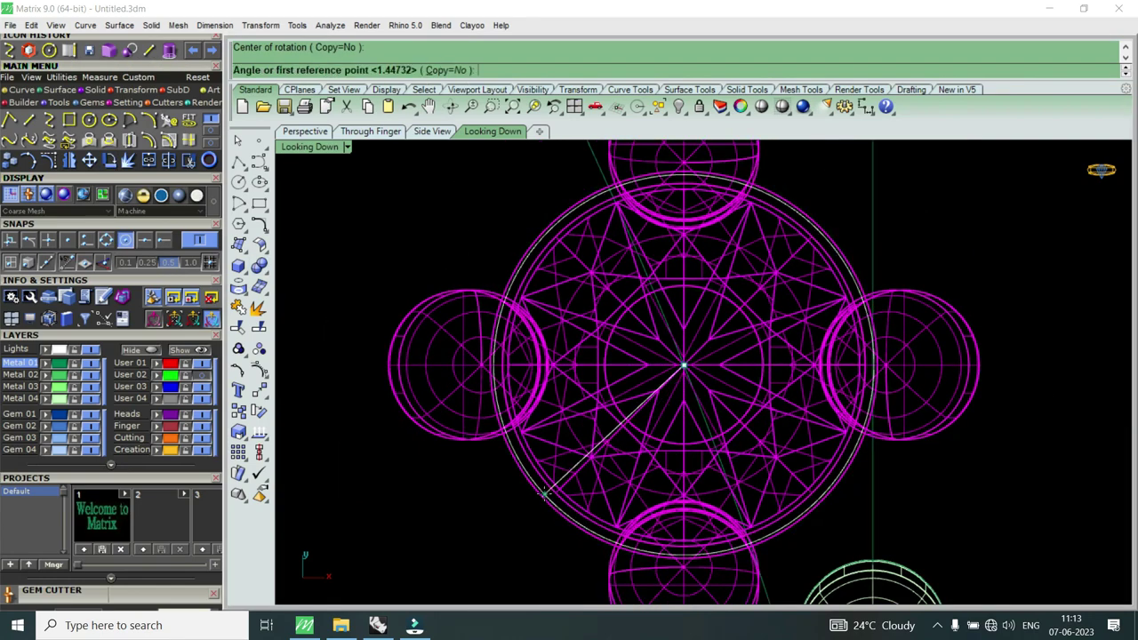
scroll(544, 494, down, 1)
click(487, 535)
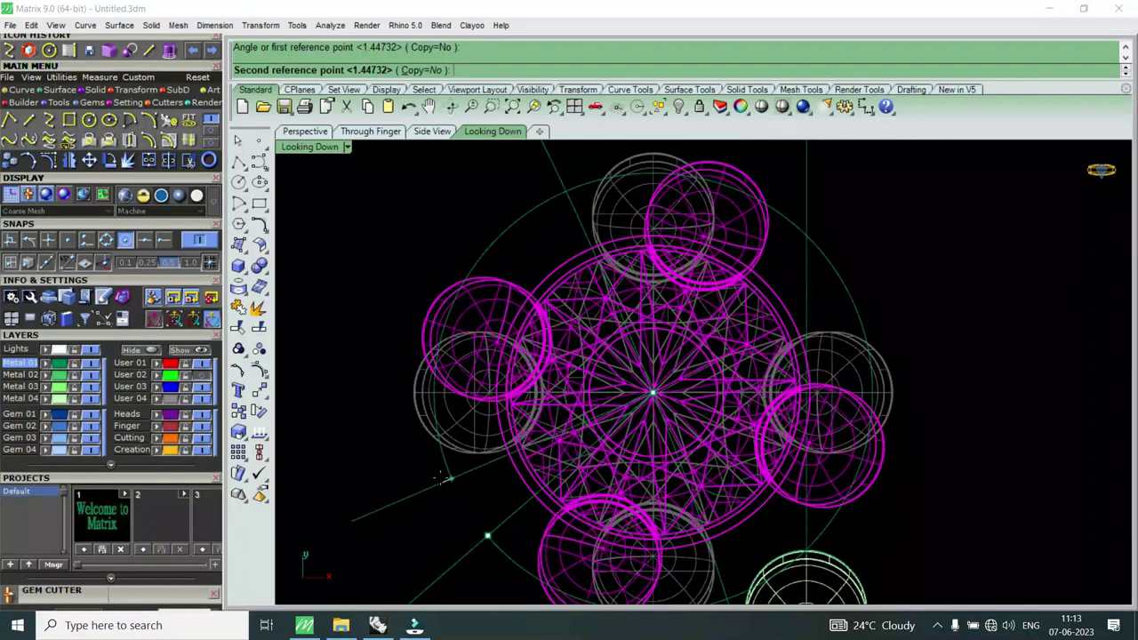
click(483, 476)
scroll(549, 383, down, 2)
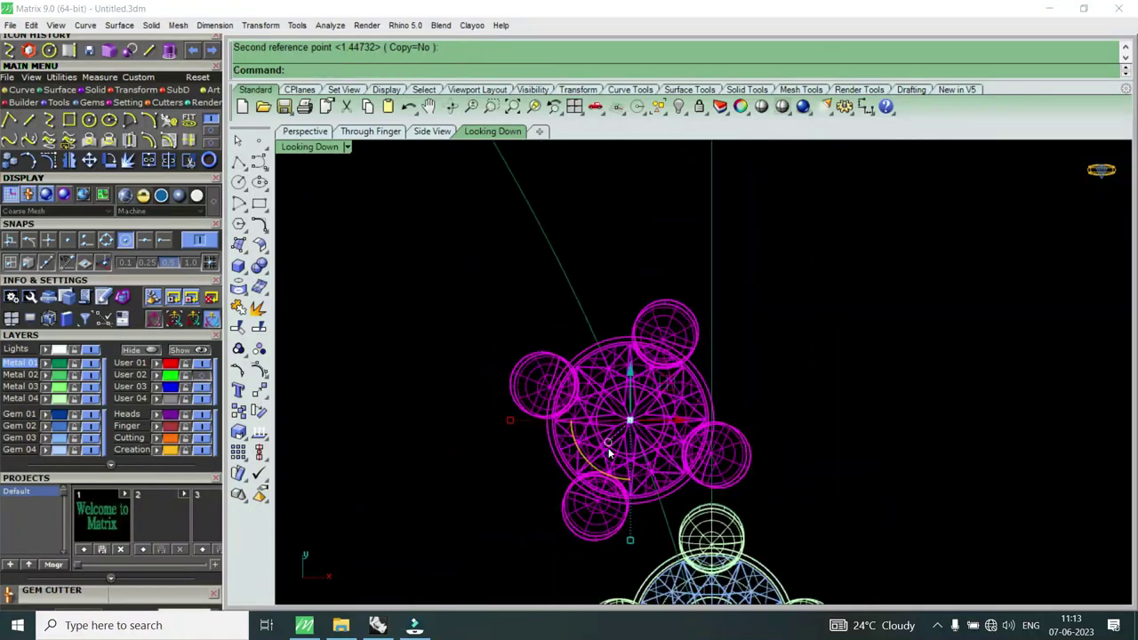
scroll(635, 462, down, 2)
scroll(627, 462, down, 1)
scroll(624, 464, up, 2)
scroll(624, 464, up, 2)
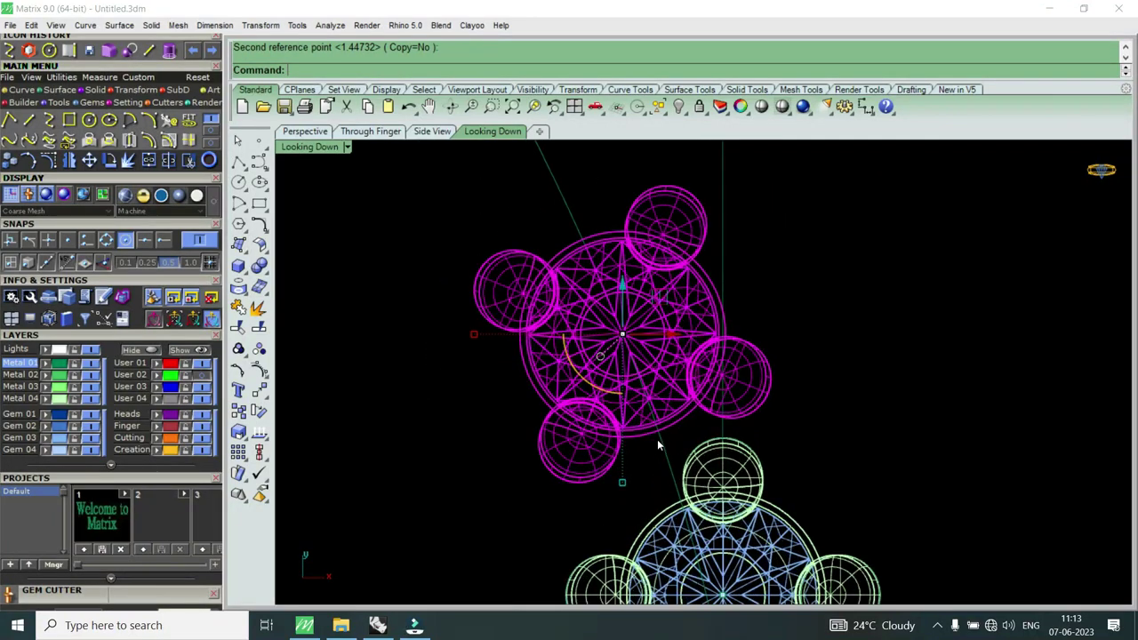
scroll(658, 426, up, 2)
scroll(659, 426, down, 2)
scroll(604, 271, up, 2)
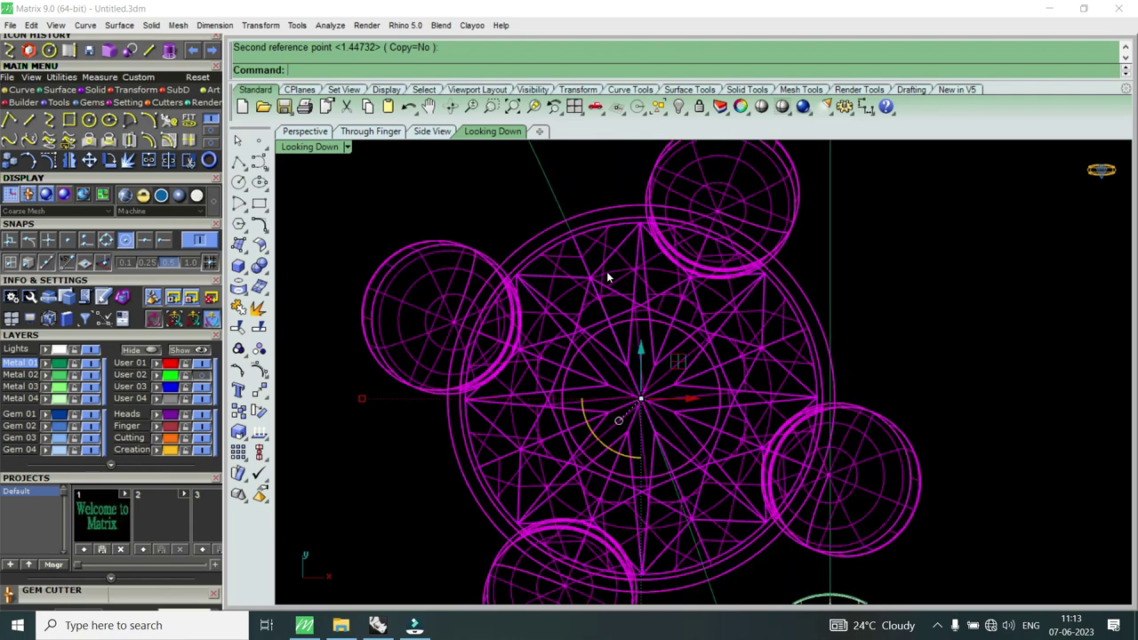
Step: Rotate the setting again so it follows the curve, then deselect it
click(109, 160)
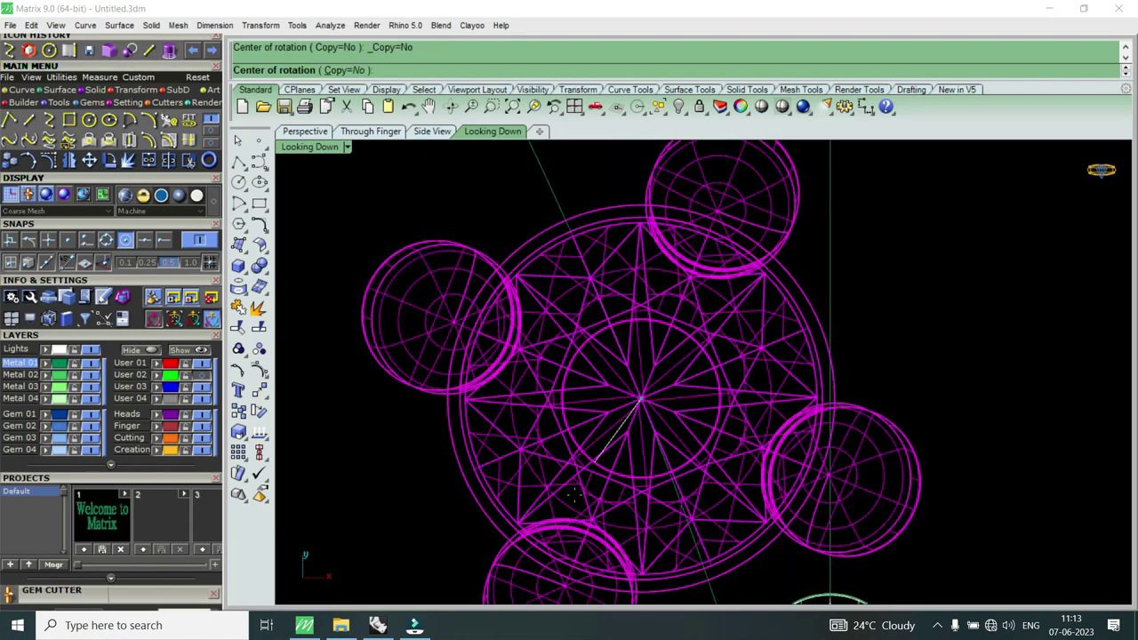
click(482, 520)
scroll(413, 513, down, 1)
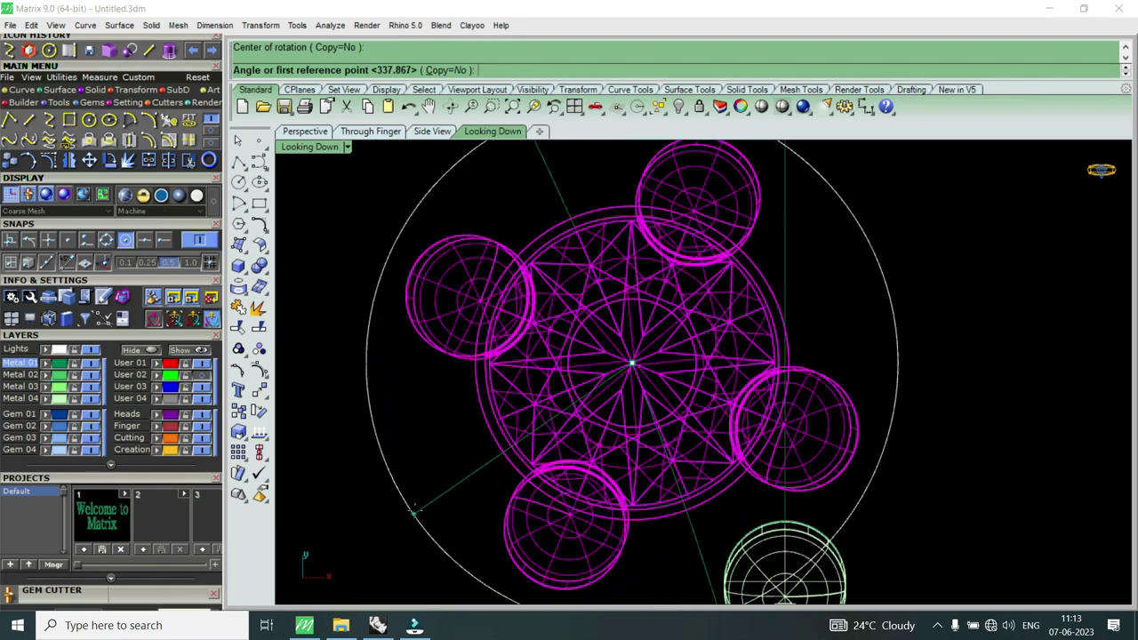
scroll(413, 513, up, 1)
click(409, 503)
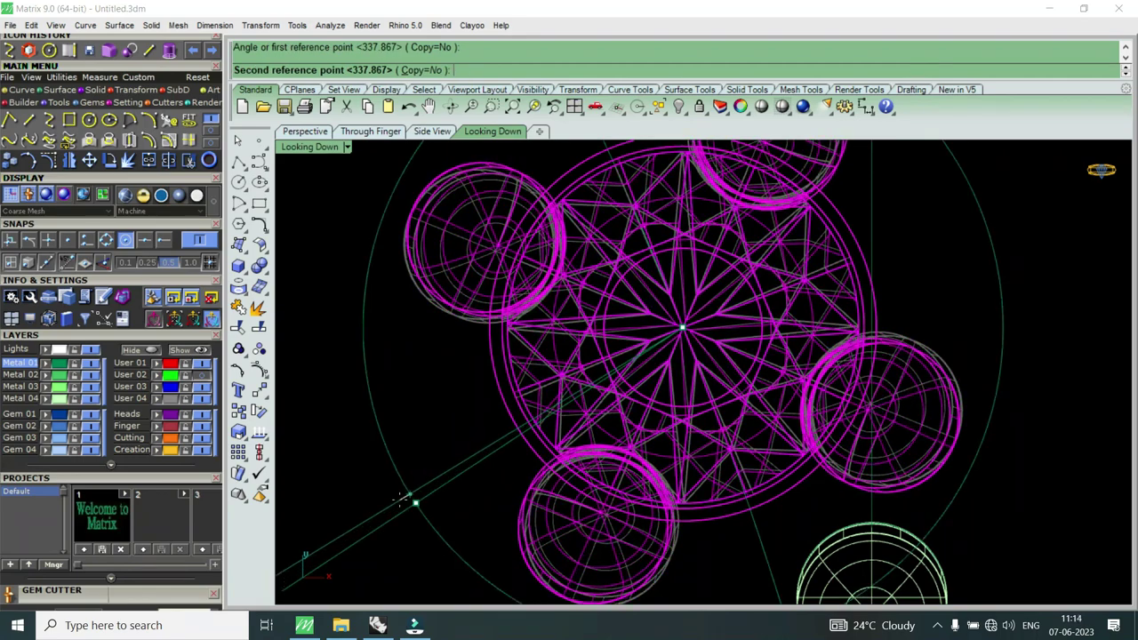
click(452, 518)
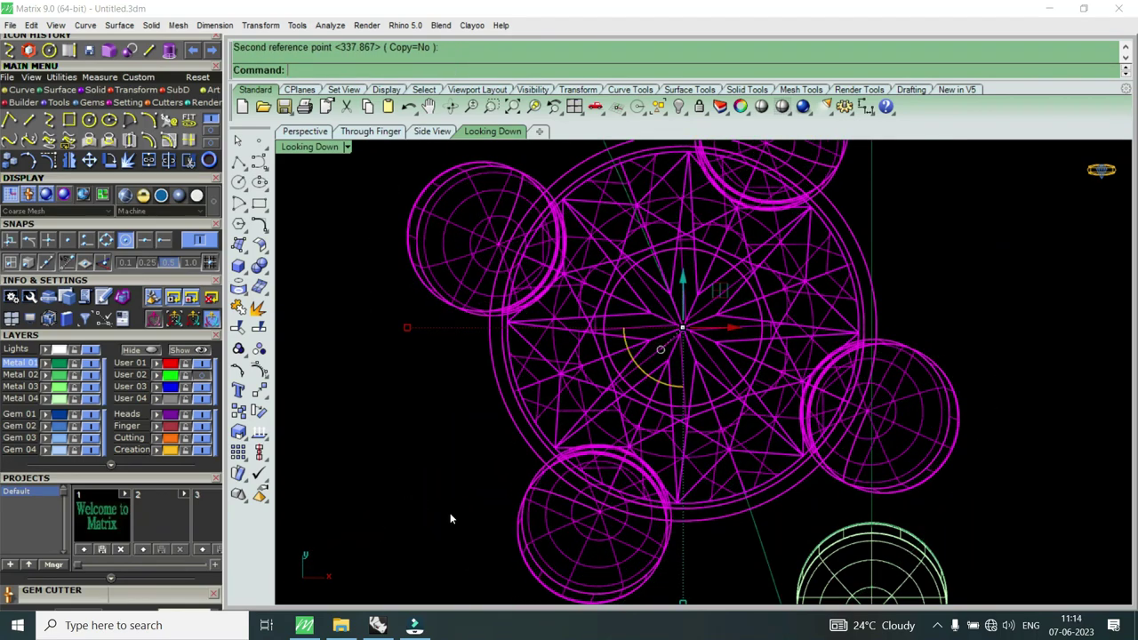
scroll(601, 444, down, 1)
scroll(600, 445, up, 1)
scroll(607, 302, down, 1)
scroll(607, 302, down, 2)
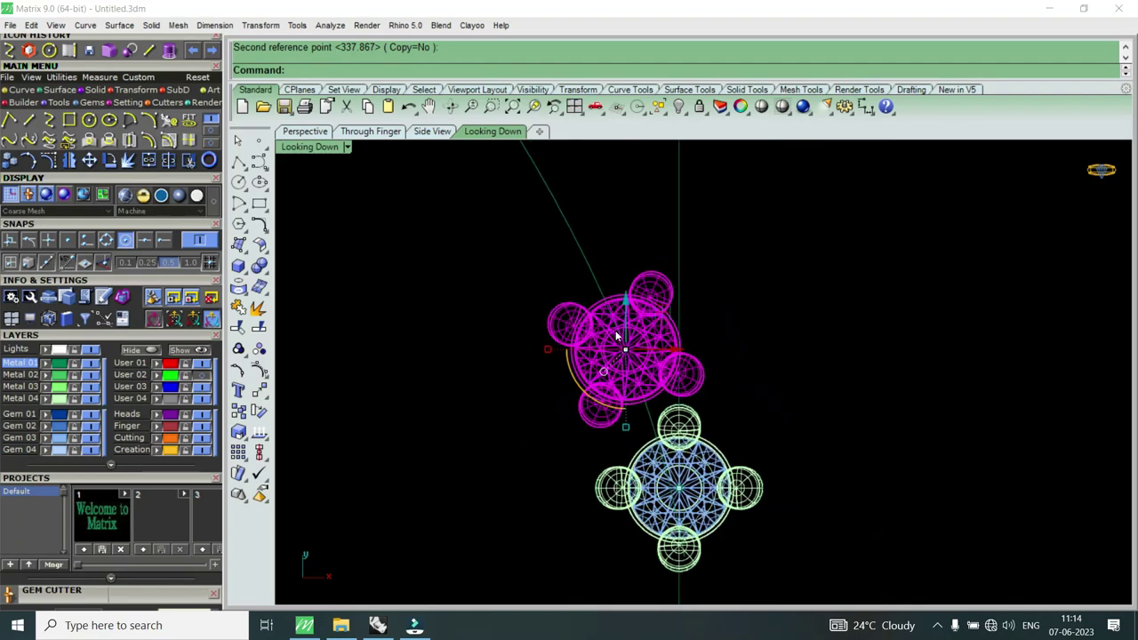
scroll(624, 361, down, 1)
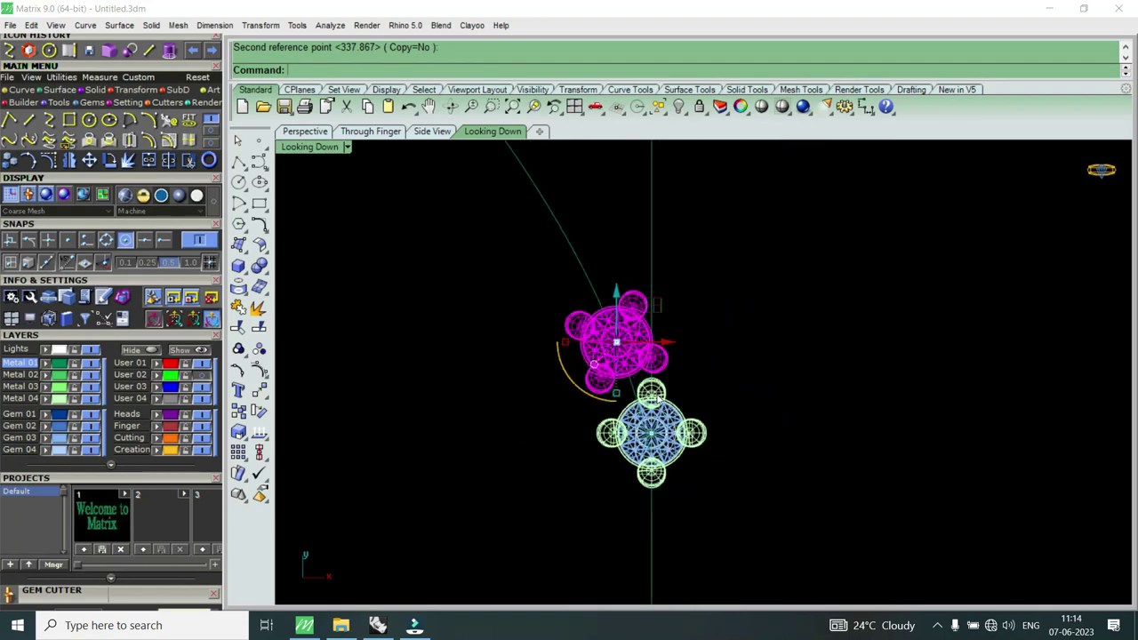
scroll(653, 389, down, 1)
scroll(653, 389, down, 1)
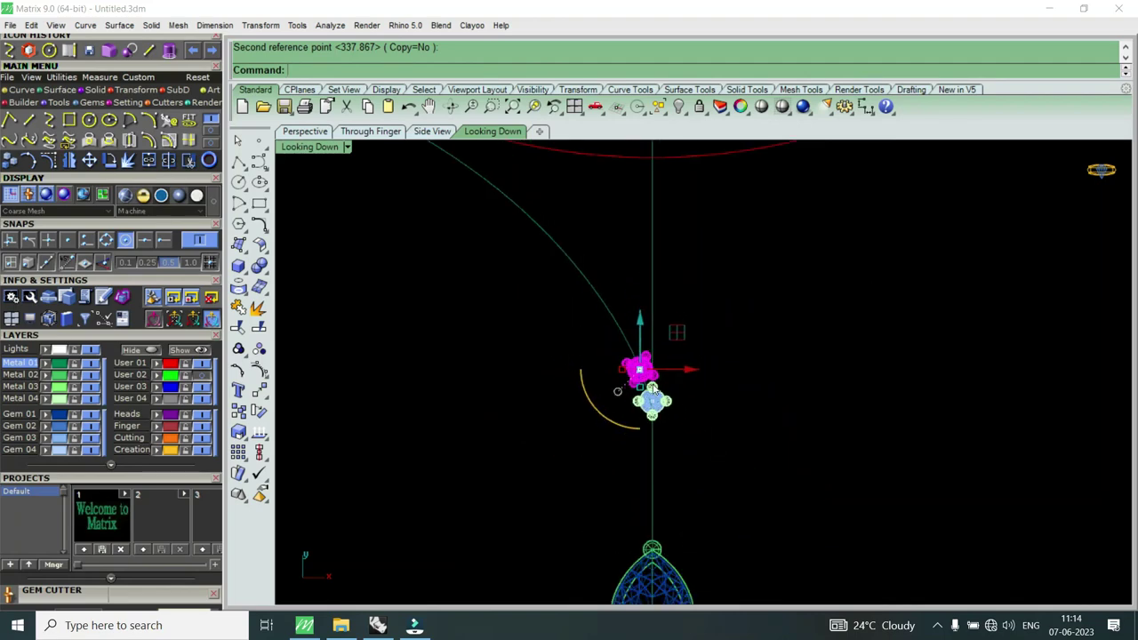
key(Escape)
Step: Select the left necklace curve, then the upper gem cluster setting
scroll(681, 376, up, 1)
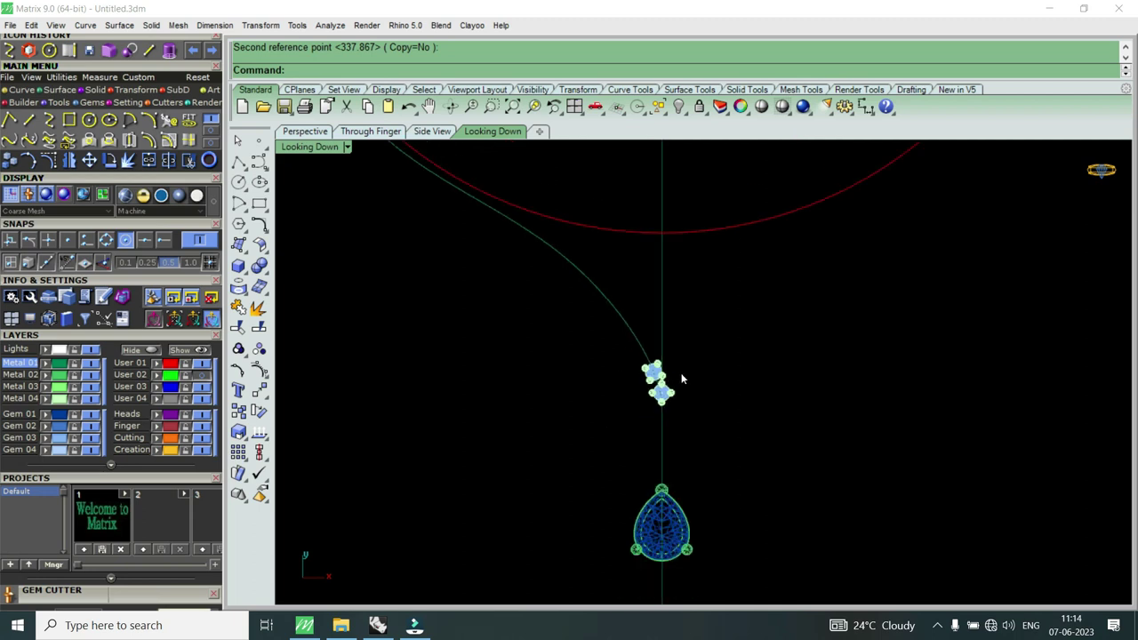
scroll(652, 346, down, 1)
scroll(673, 377, up, 1)
scroll(673, 376, down, 1)
scroll(670, 376, down, 1)
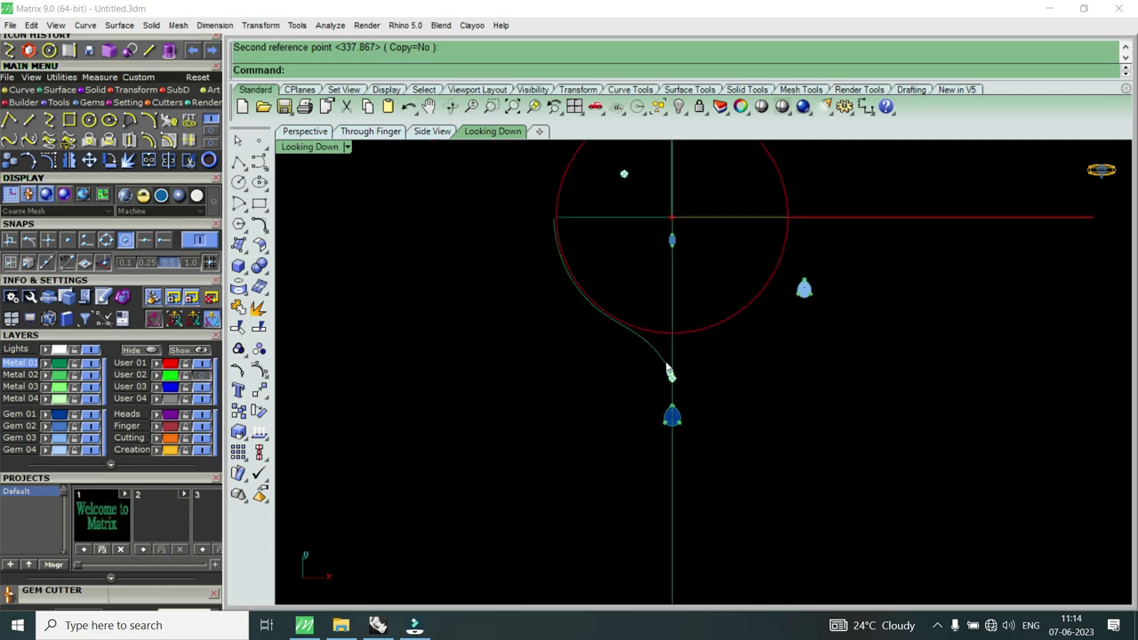
scroll(670, 372, up, 2)
scroll(677, 394, up, 1)
click(660, 358)
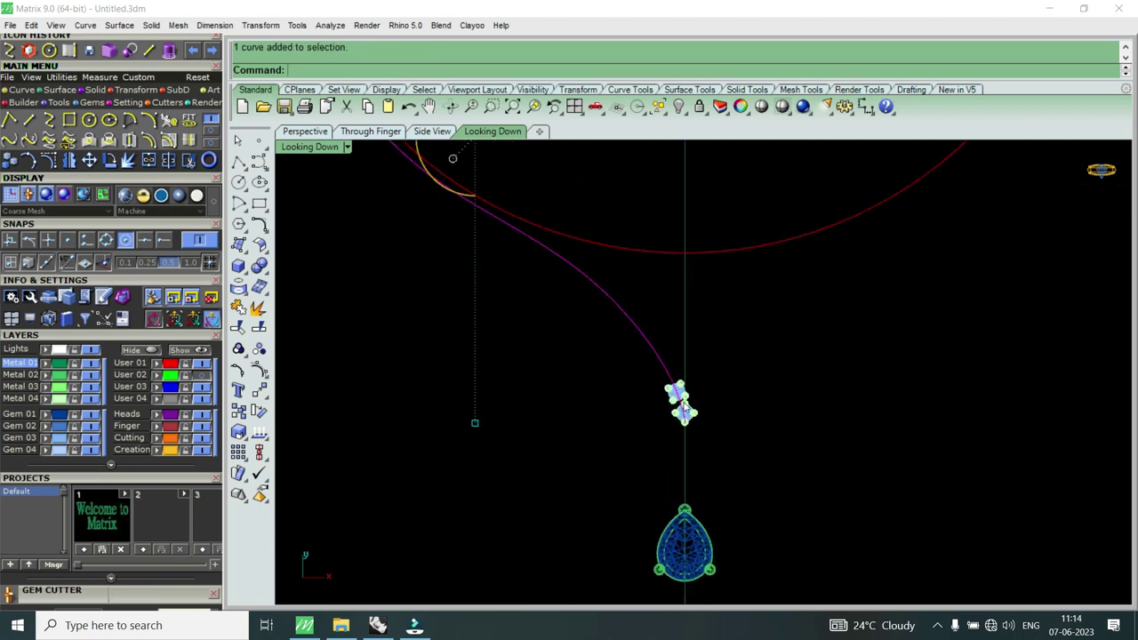
scroll(660, 358, down, 1)
scroll(614, 353, down, 1)
scroll(545, 270, up, 1)
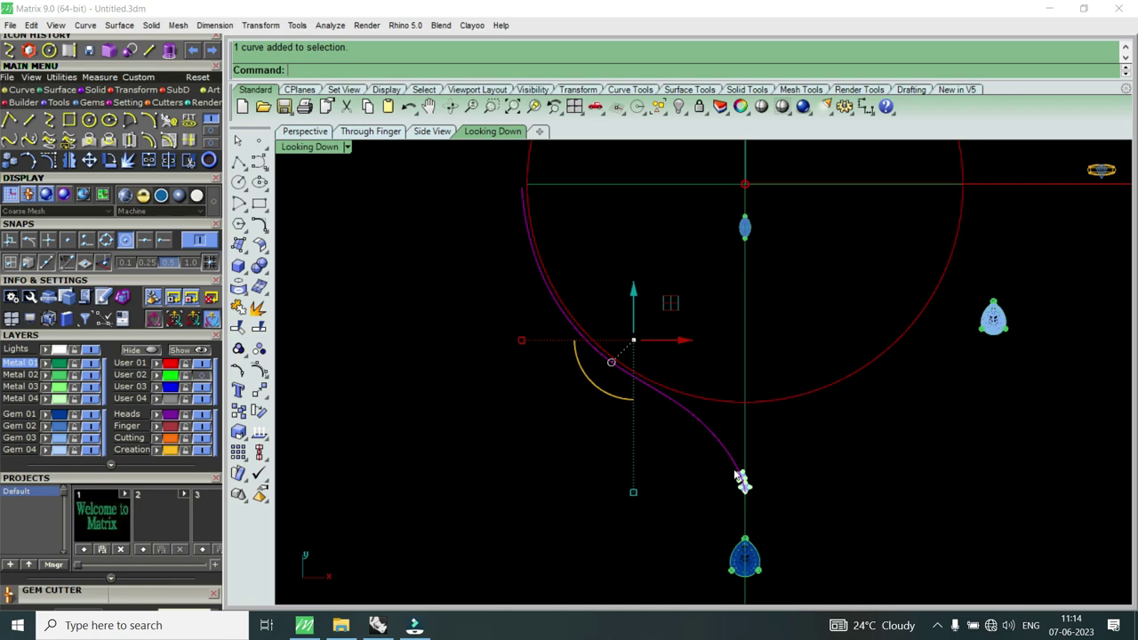
scroll(736, 477, up, 1)
scroll(737, 480, up, 1)
scroll(736, 483, up, 1)
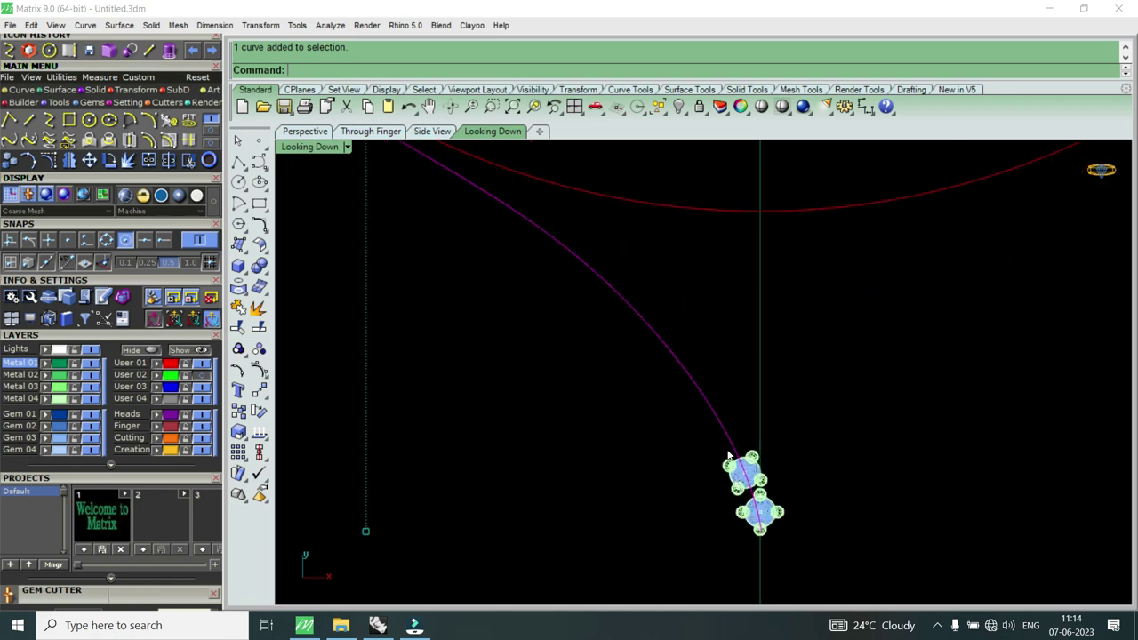
scroll(670, 432, down, 1)
scroll(649, 399, down, 1)
scroll(625, 417, down, 1)
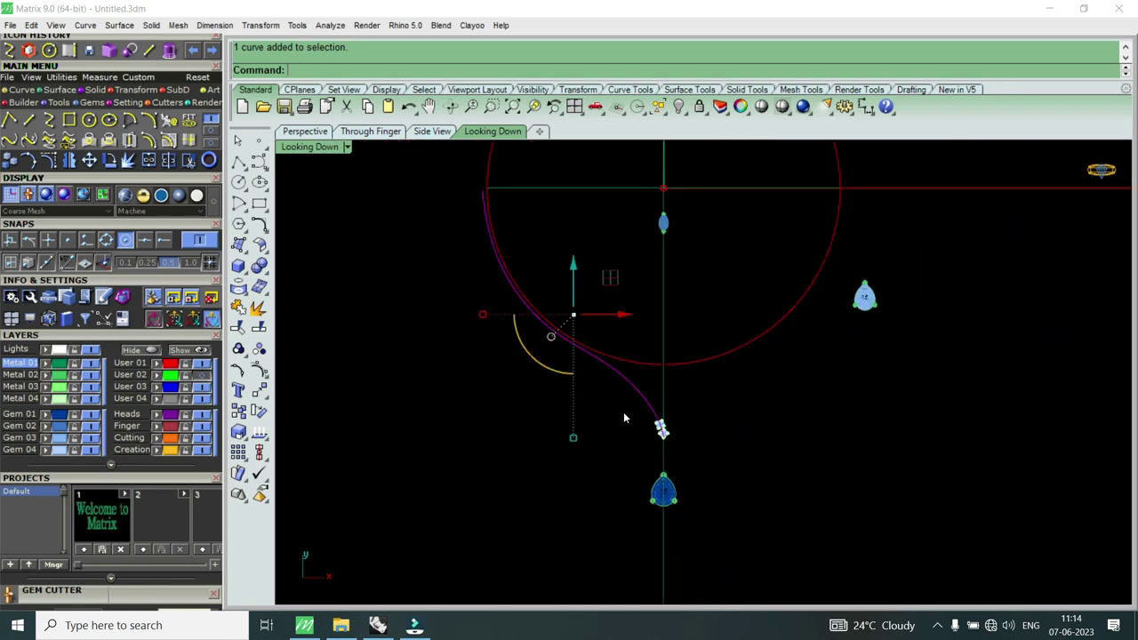
scroll(654, 432, up, 2)
scroll(654, 432, up, 1)
click(656, 431)
text(A)
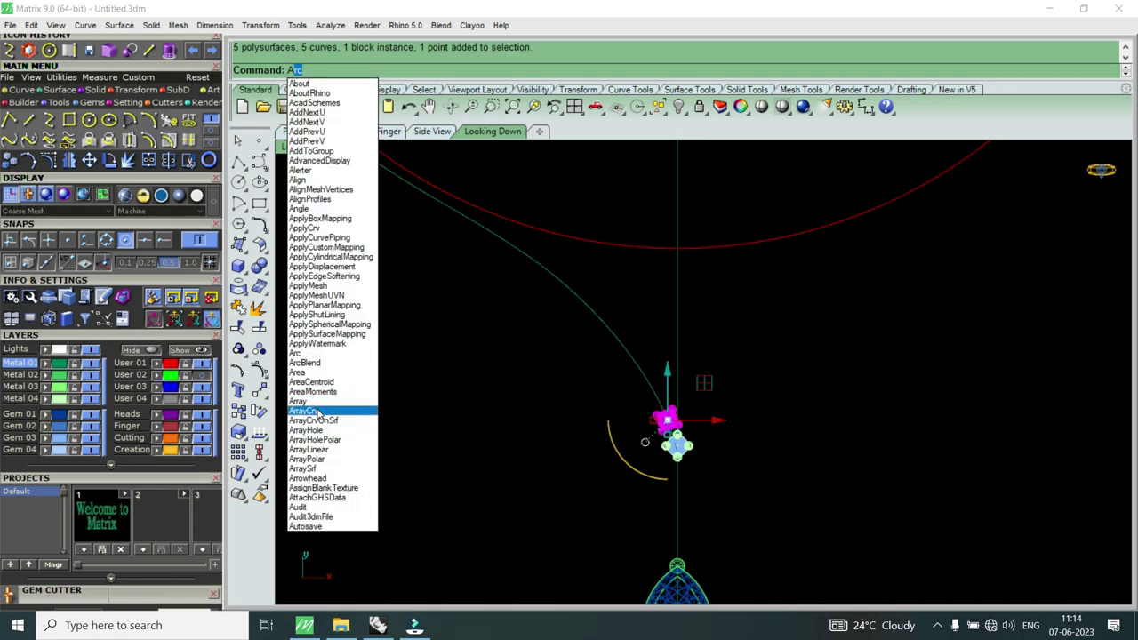
Step: Array the cluster setting 40 times along the left curve with Freeform orientation, then undo it
click(318, 414)
click(631, 367)
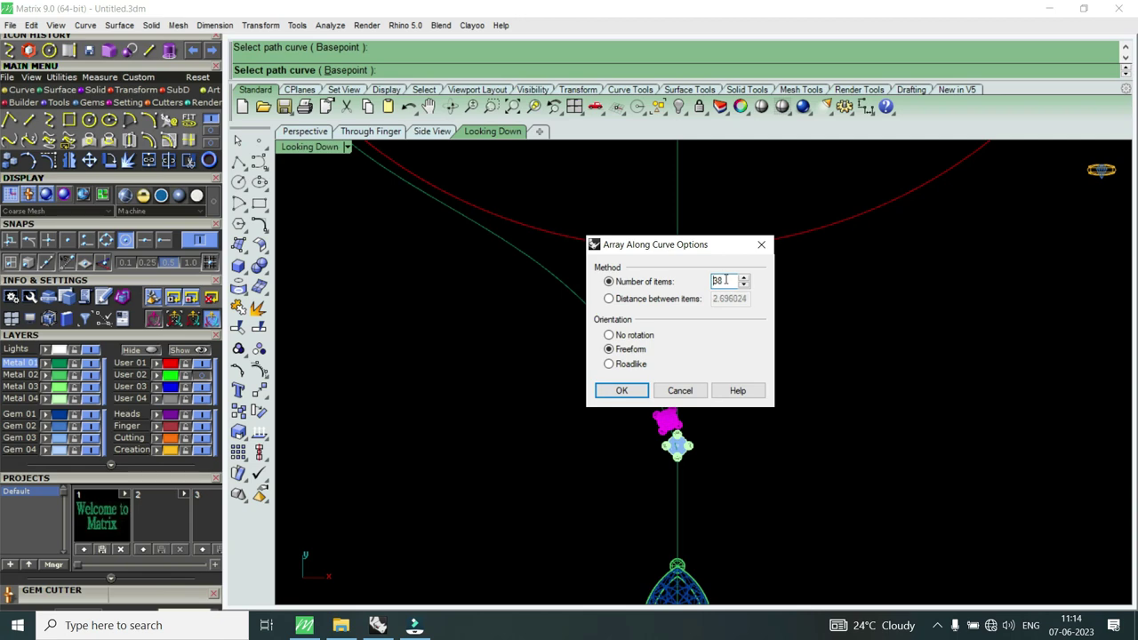
click(627, 391)
scroll(720, 400, down, 3)
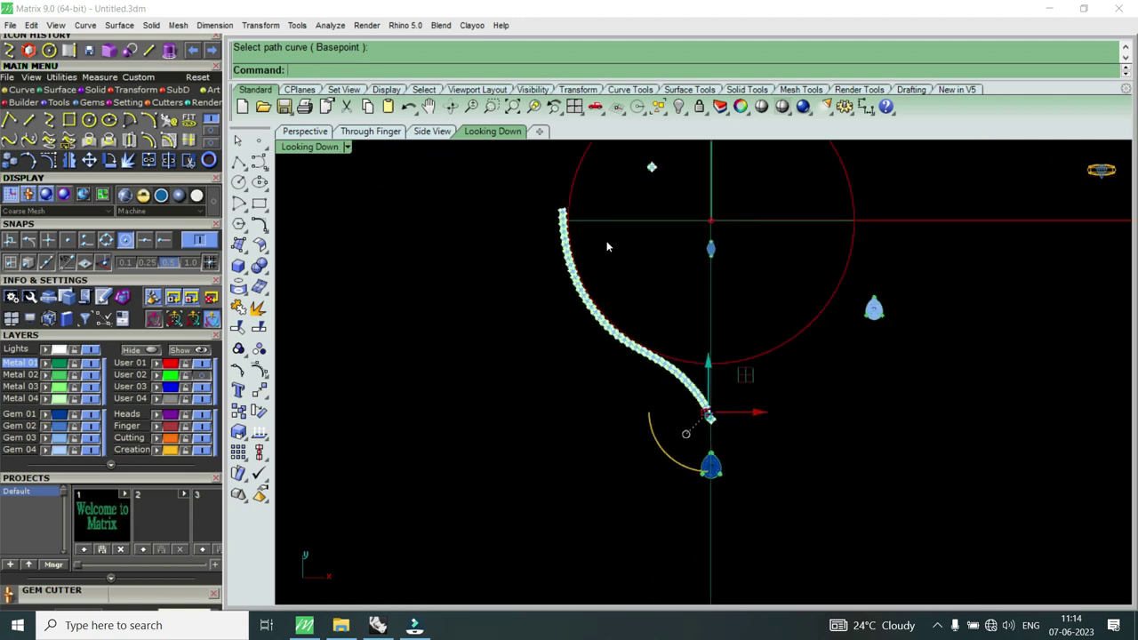
scroll(604, 246, up, 3)
scroll(539, 232, up, 3)
scroll(540, 245, down, 3)
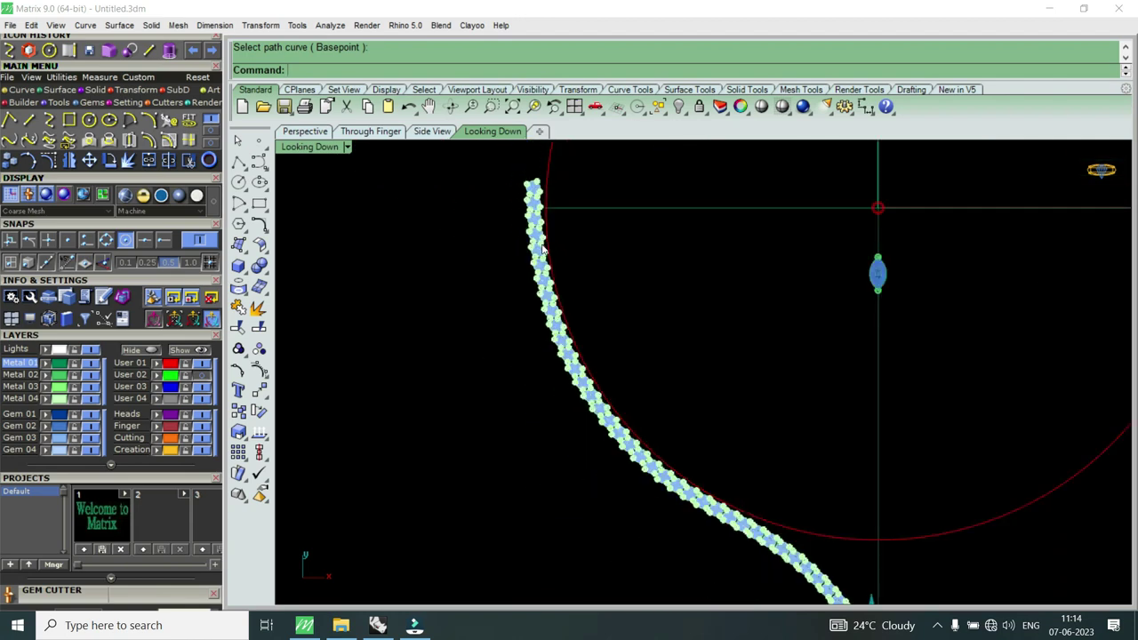
scroll(644, 354, down, 2)
scroll(671, 436, down, 2)
scroll(742, 467, up, 3)
scroll(742, 467, up, 2)
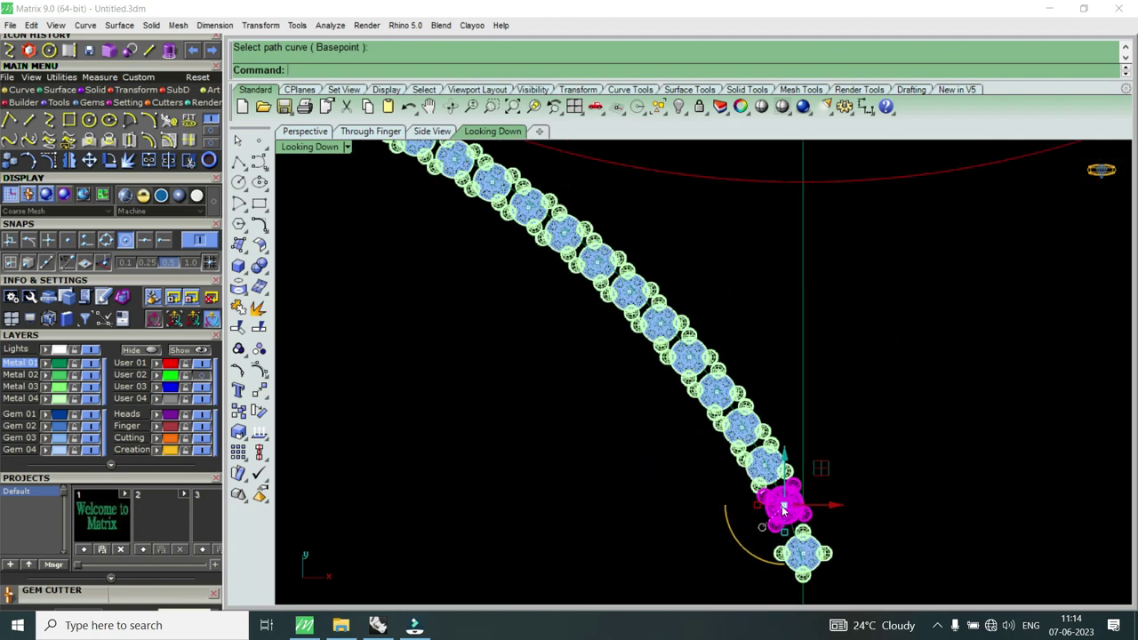
scroll(773, 484, up, 2)
scroll(779, 484, down, 1)
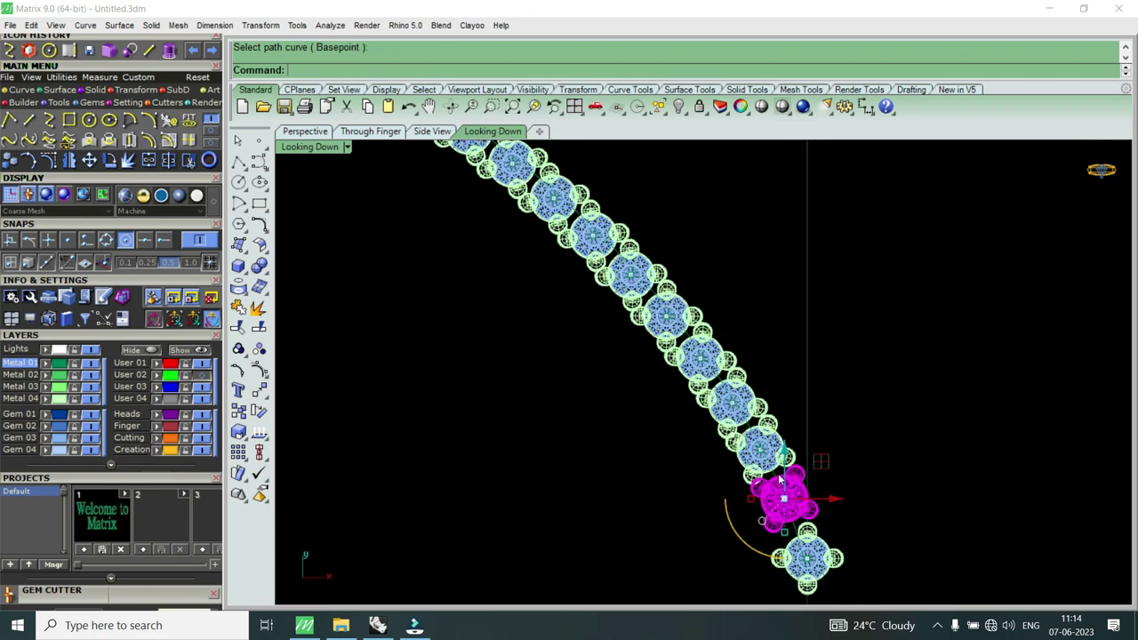
scroll(782, 477, down, 1)
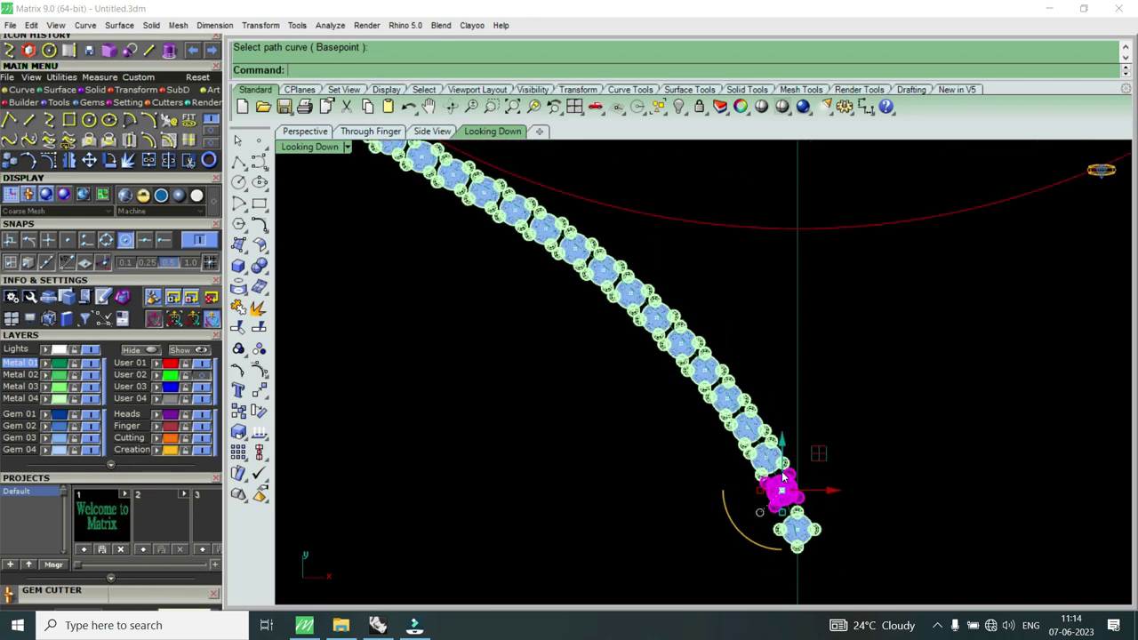
key(ctrl+z)
Step: Drag the upper cluster left and down with the gumball so it sits on the left curve
scroll(783, 477, down, 1)
scroll(787, 463, up, 2)
scroll(800, 454, up, 2)
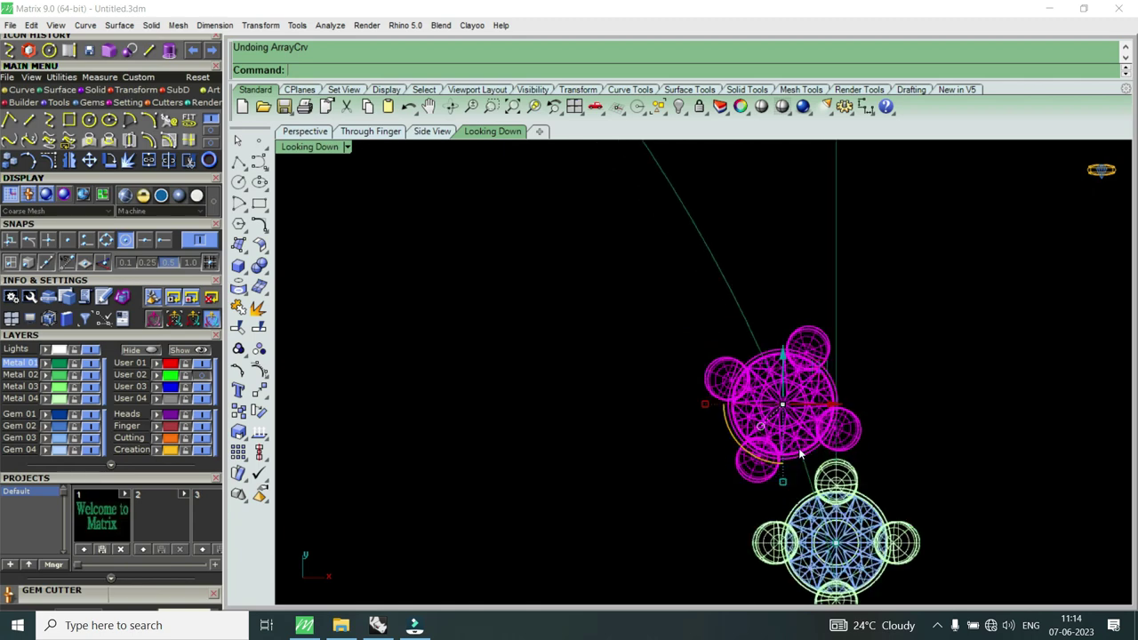
drag(823, 413, 752, 407)
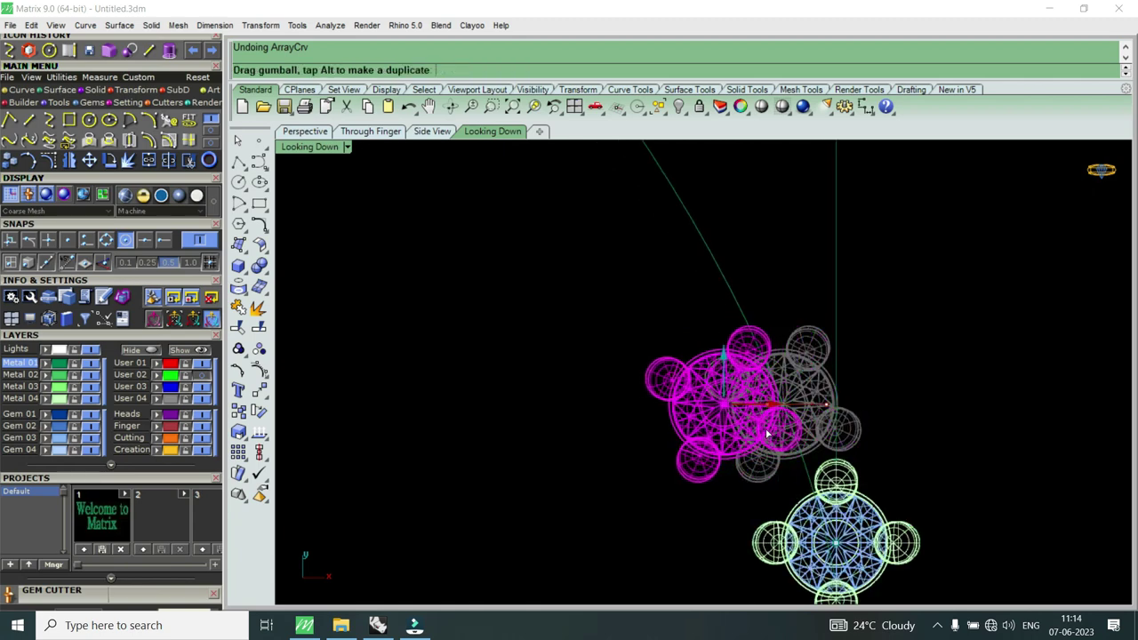
scroll(734, 402, up, 1)
drag(708, 363, 734, 388)
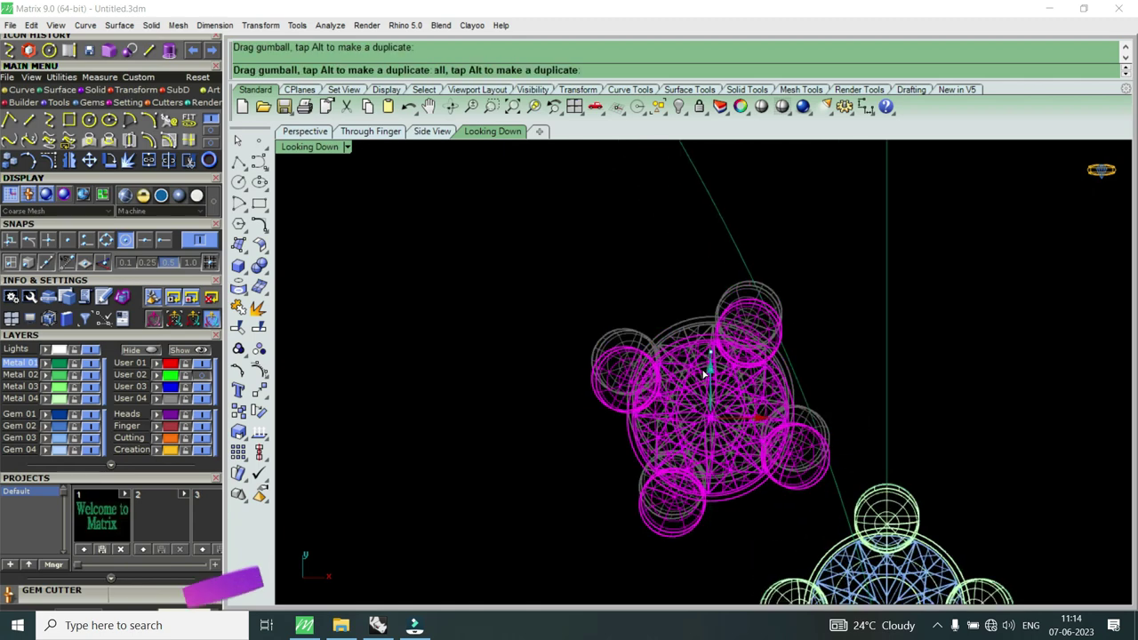
scroll(734, 388, down, 2)
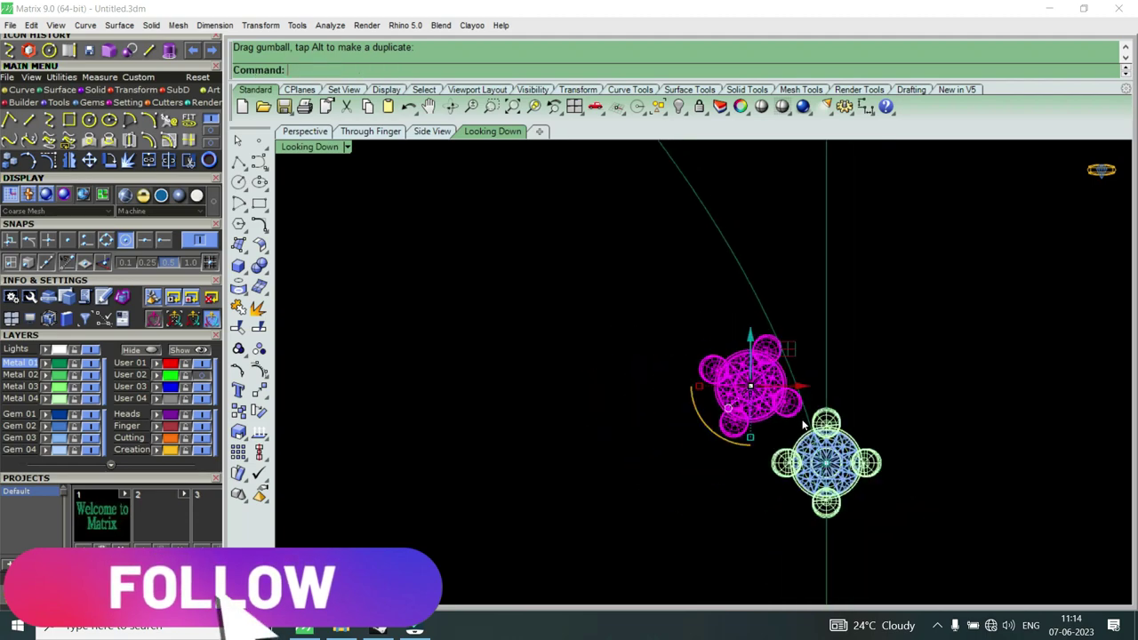
scroll(729, 320, up, 3)
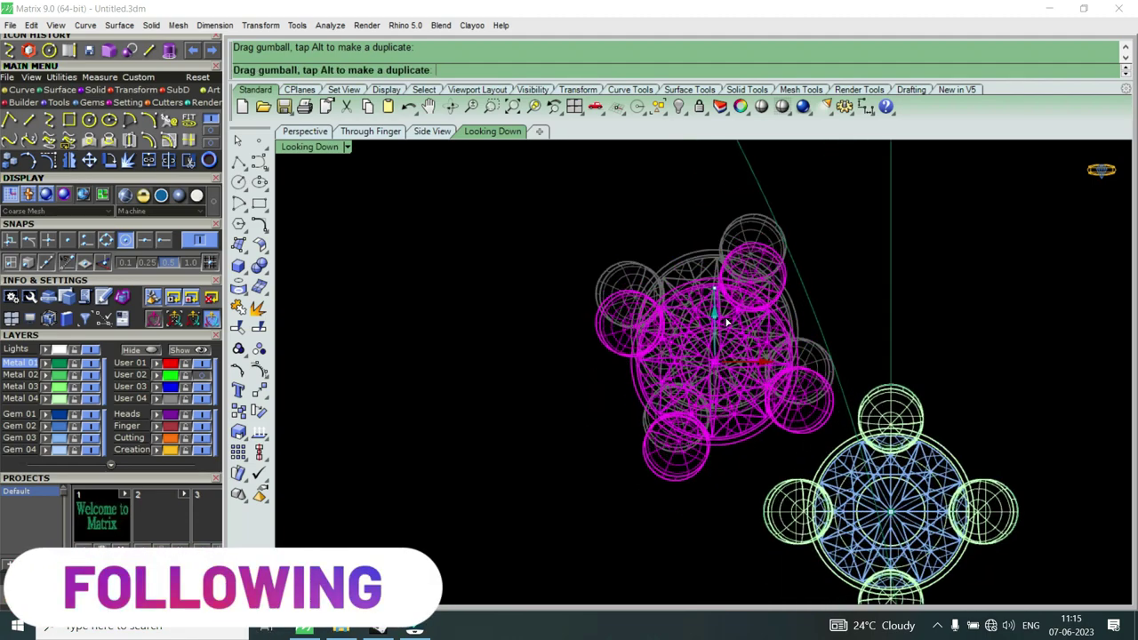
drag(717, 293, 782, 378)
scroll(803, 382, up, 3)
scroll(844, 395, up, 3)
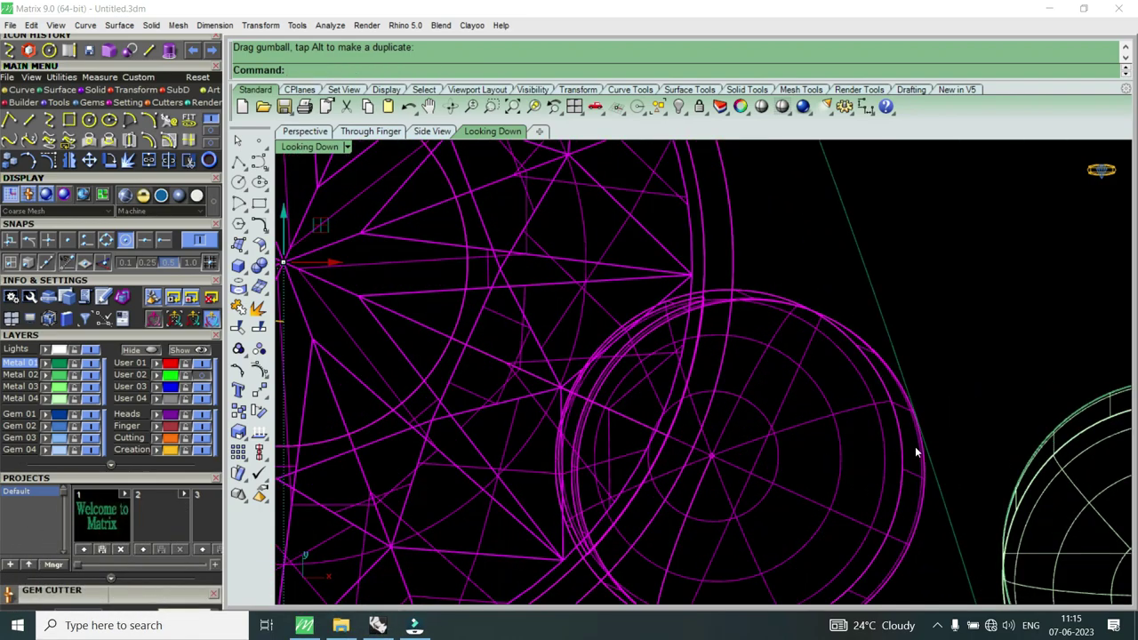
scroll(824, 211, down, 3)
scroll(841, 188, up, 2)
scroll(825, 262, down, 2)
scroll(832, 300, down, 2)
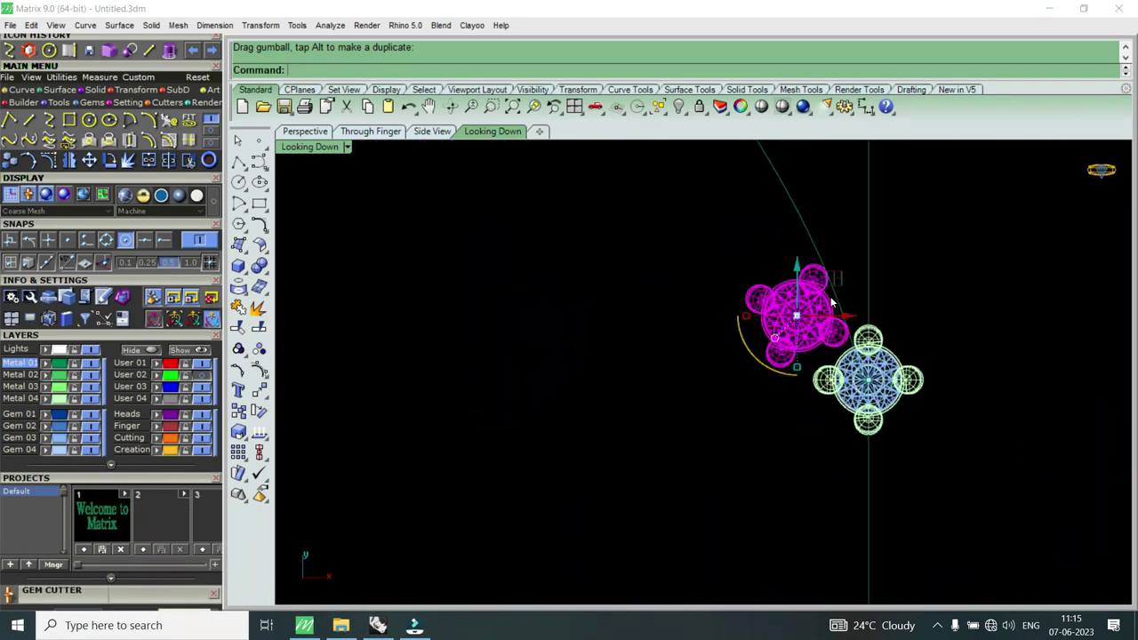
key(Escape)
Step: Move the lower cluster further down beneath the upper head, then select the left curve
scroll(832, 304, down, 2)
scroll(853, 338, down, 2)
scroll(894, 355, up, 2)
scroll(914, 392, down, 1)
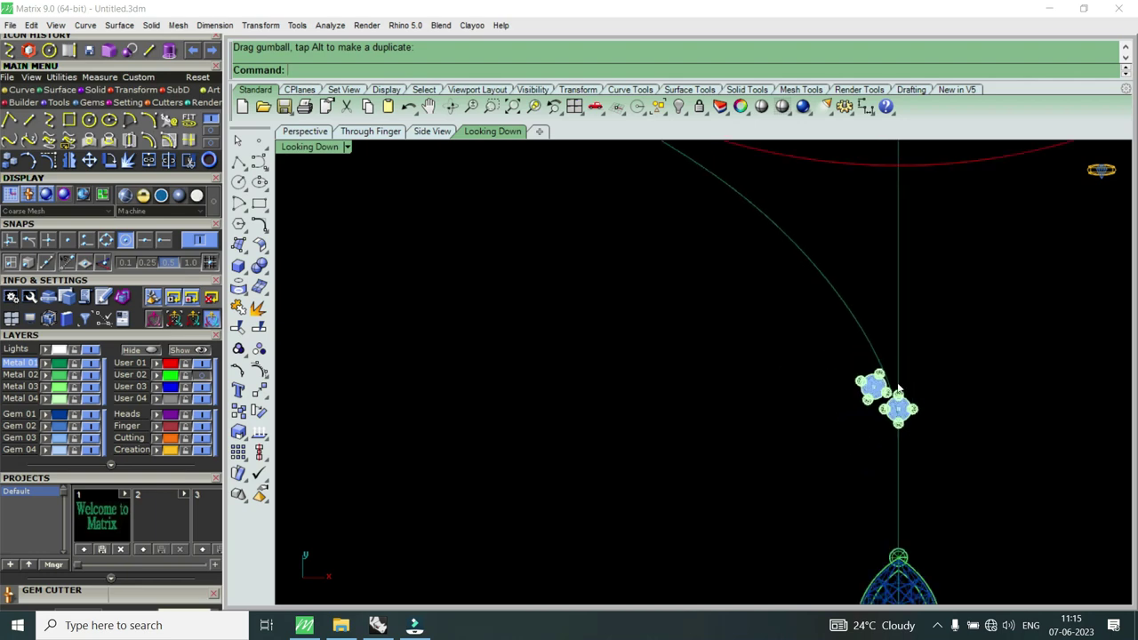
scroll(898, 389, up, 2)
scroll(897, 391, up, 2)
click(896, 397)
scroll(896, 400, up, 2)
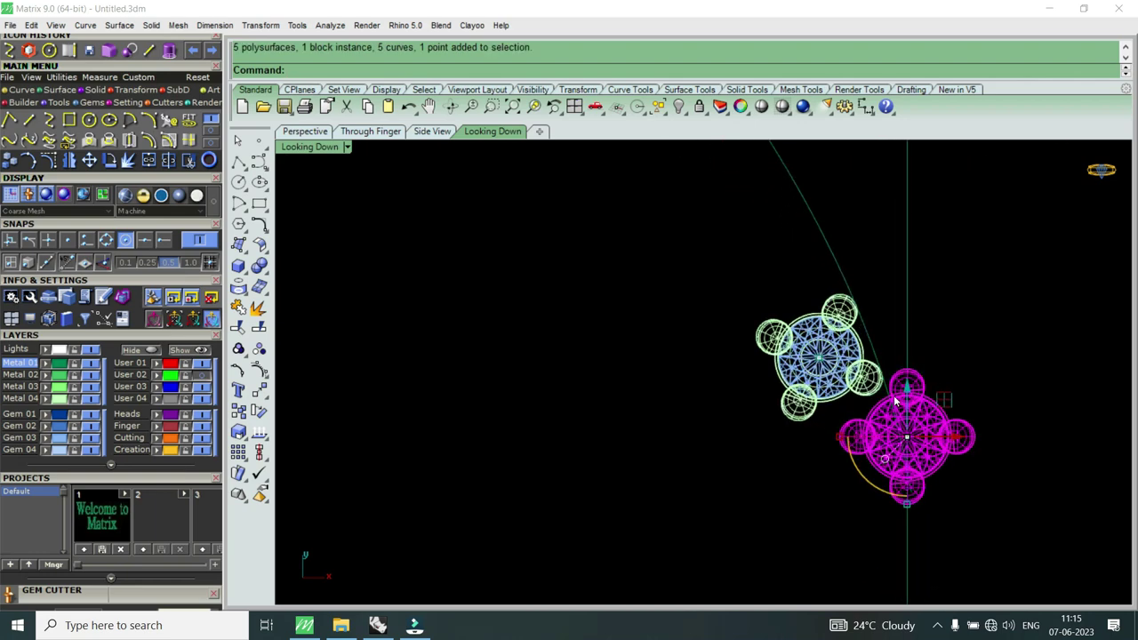
drag(903, 396, 884, 418)
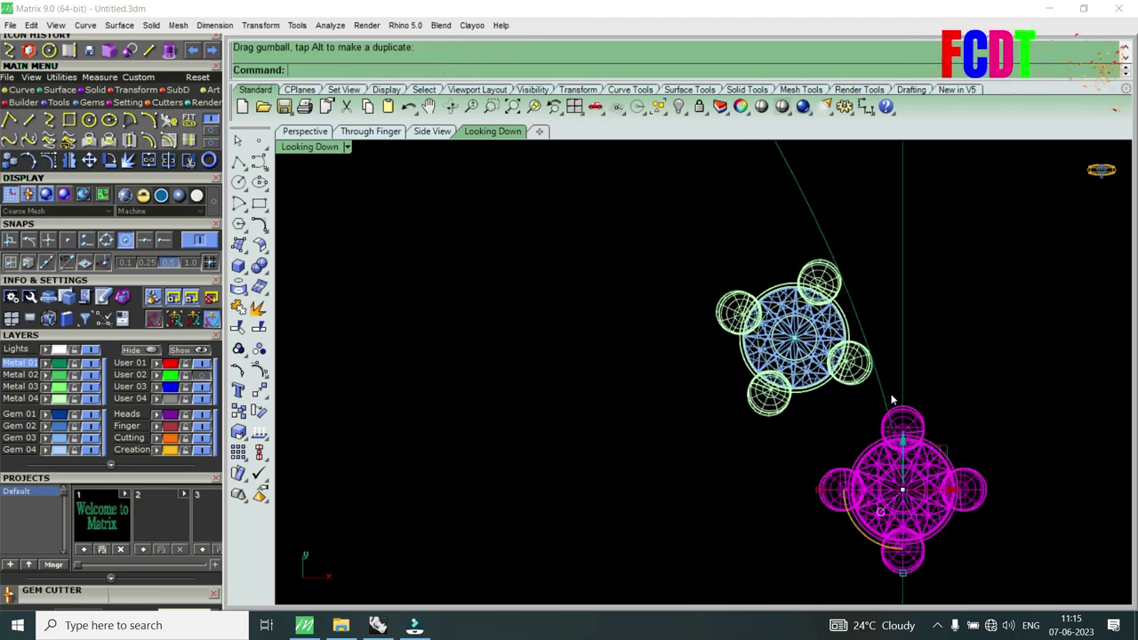
scroll(845, 329, down, 3)
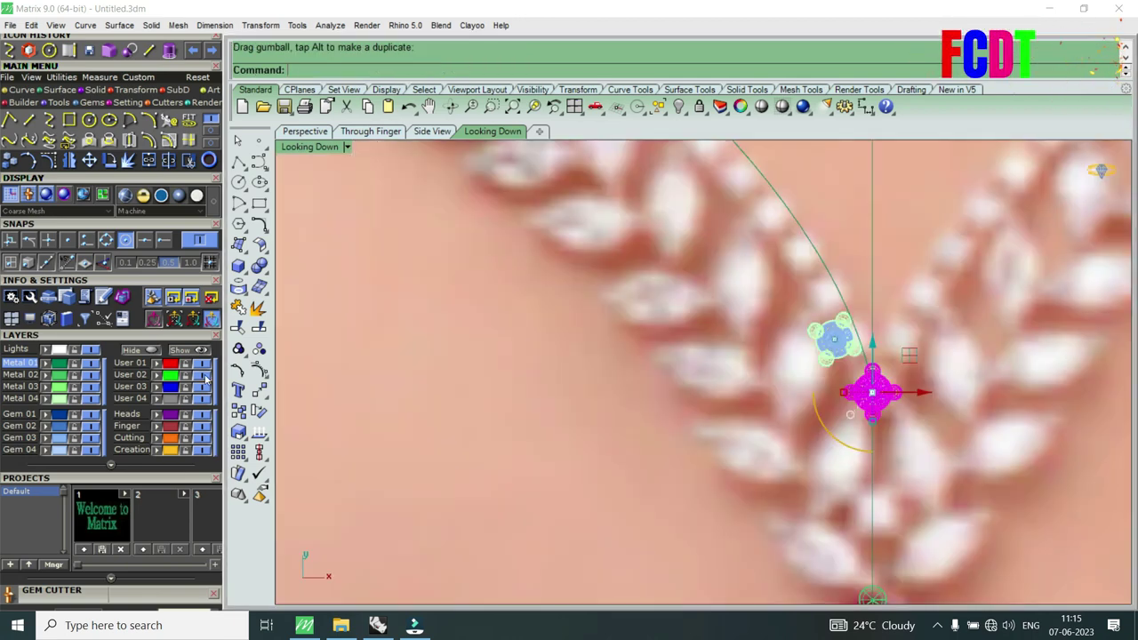
scroll(804, 376, up, 5)
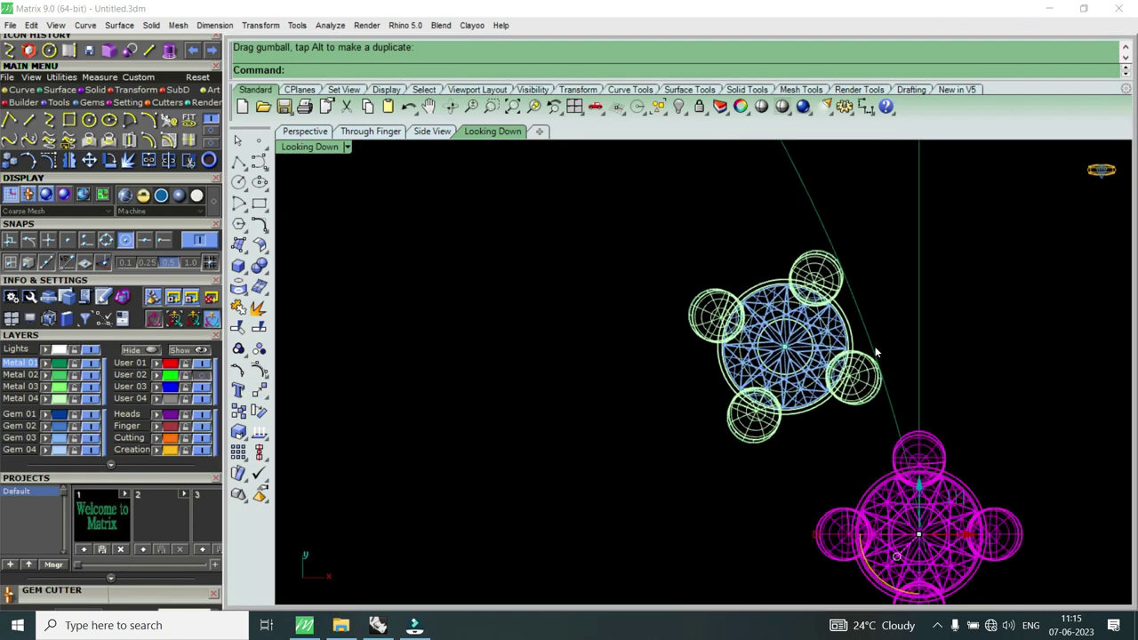
click(894, 417)
scroll(876, 395, down, 3)
scroll(897, 427, up, 2)
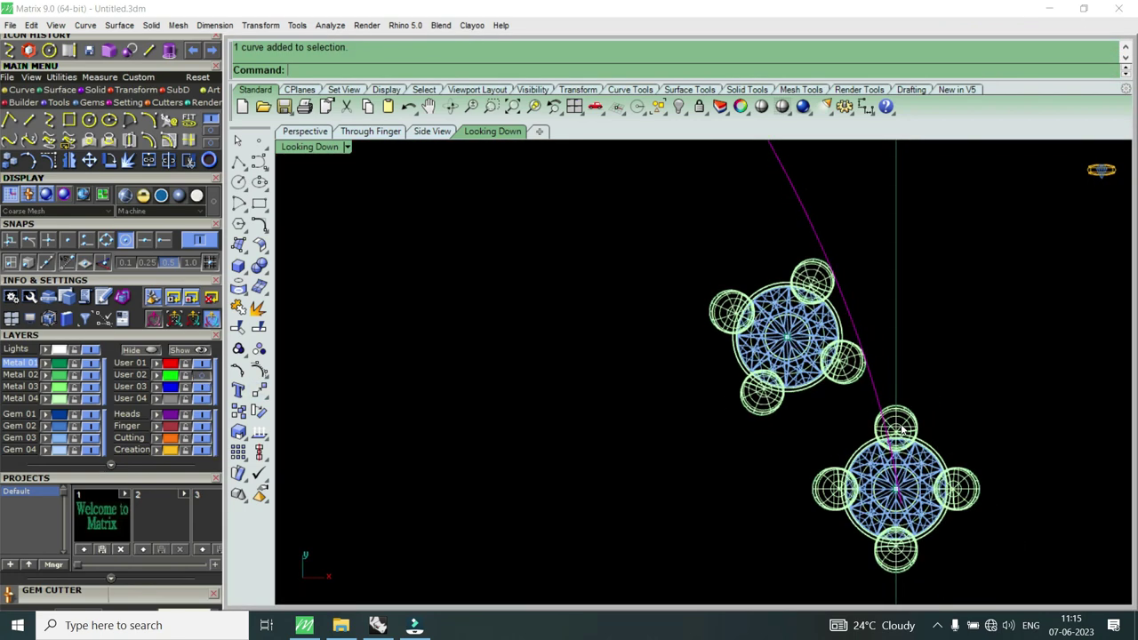
scroll(884, 402, down, 3)
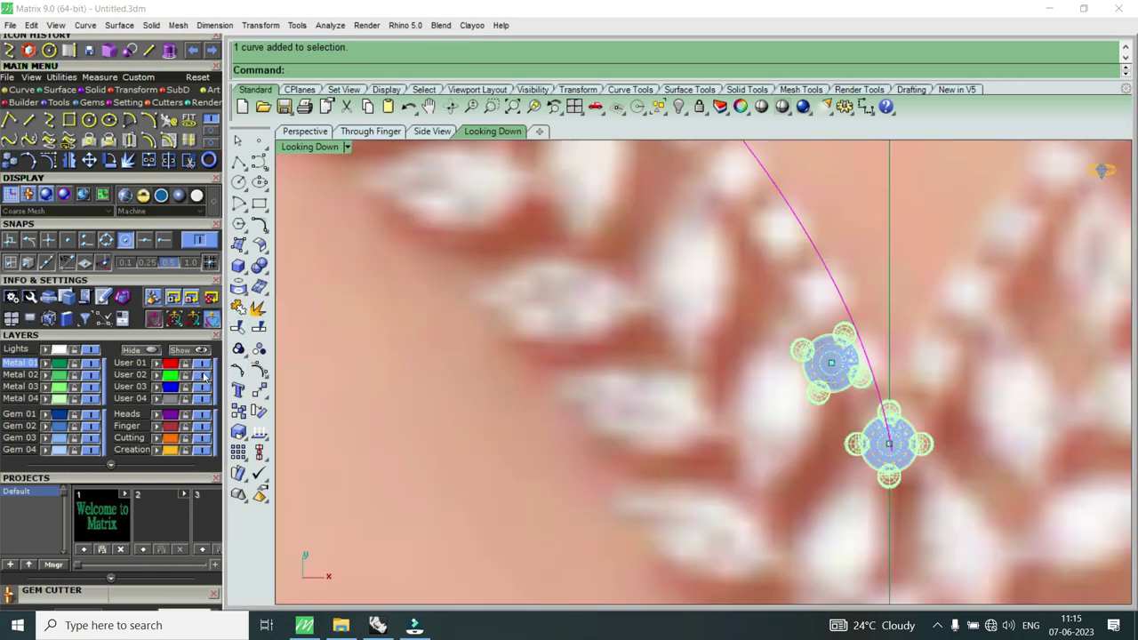
Step: Pick the lower gem cluster from the overlapping objects and nudge it up the curve
click(506, 414)
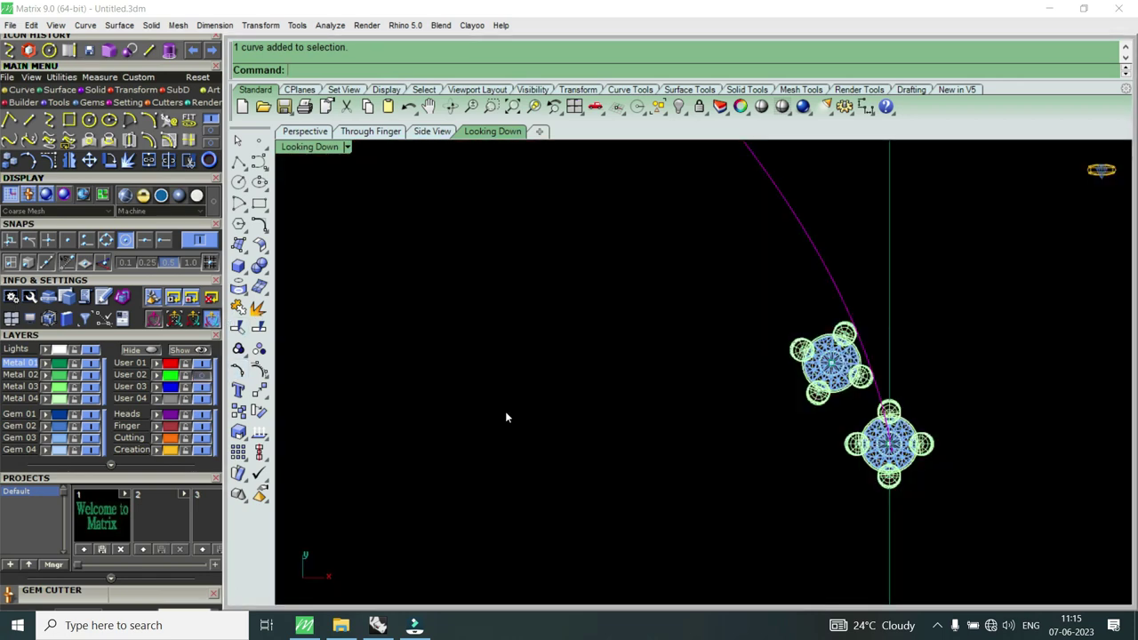
scroll(819, 432, up, 1)
scroll(902, 431, up, 1)
click(902, 431)
click(964, 469)
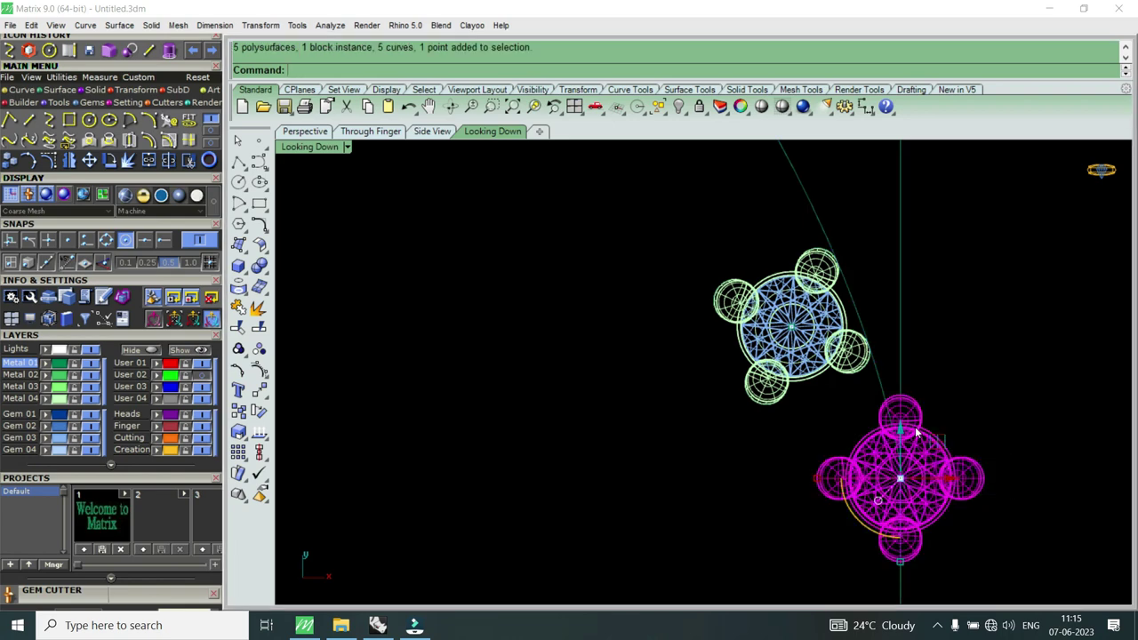
drag(905, 428, 902, 402)
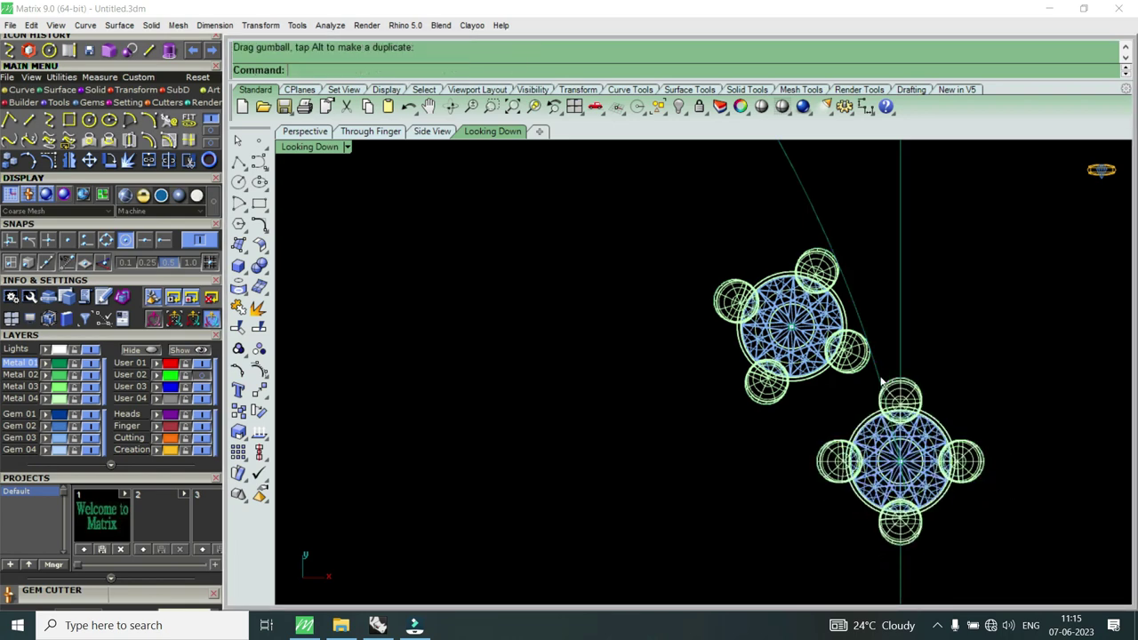
Step: Show the left arc curve's control points and select the point near the lower cluster
click(883, 383)
scroll(877, 362, down, 1)
scroll(880, 391, up, 2)
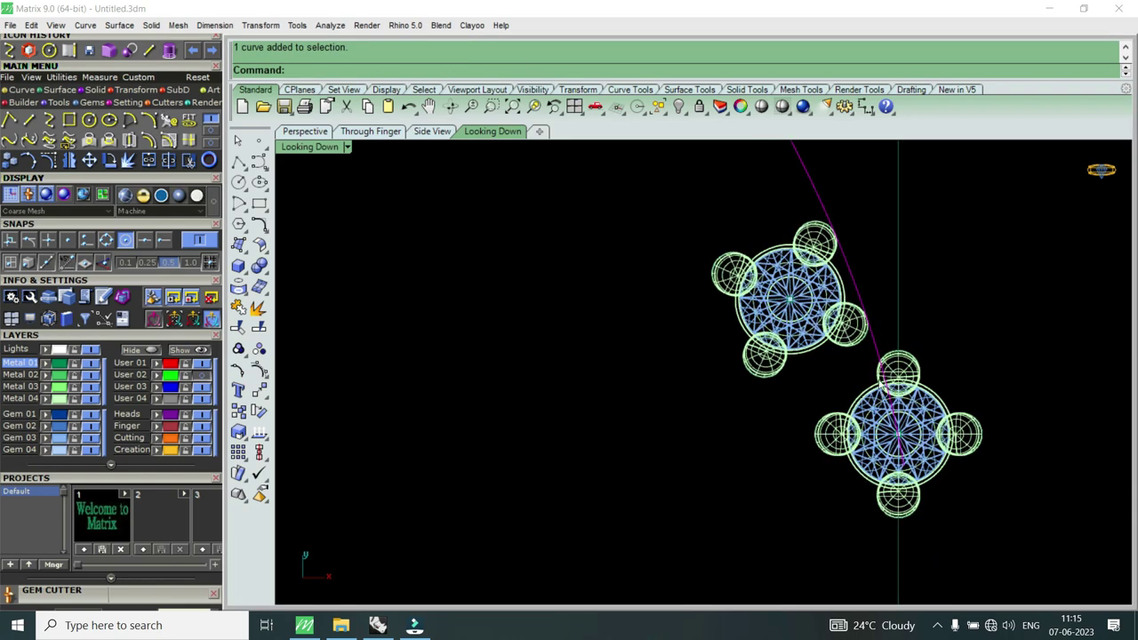
click(49, 161)
drag(756, 417, 996, 533)
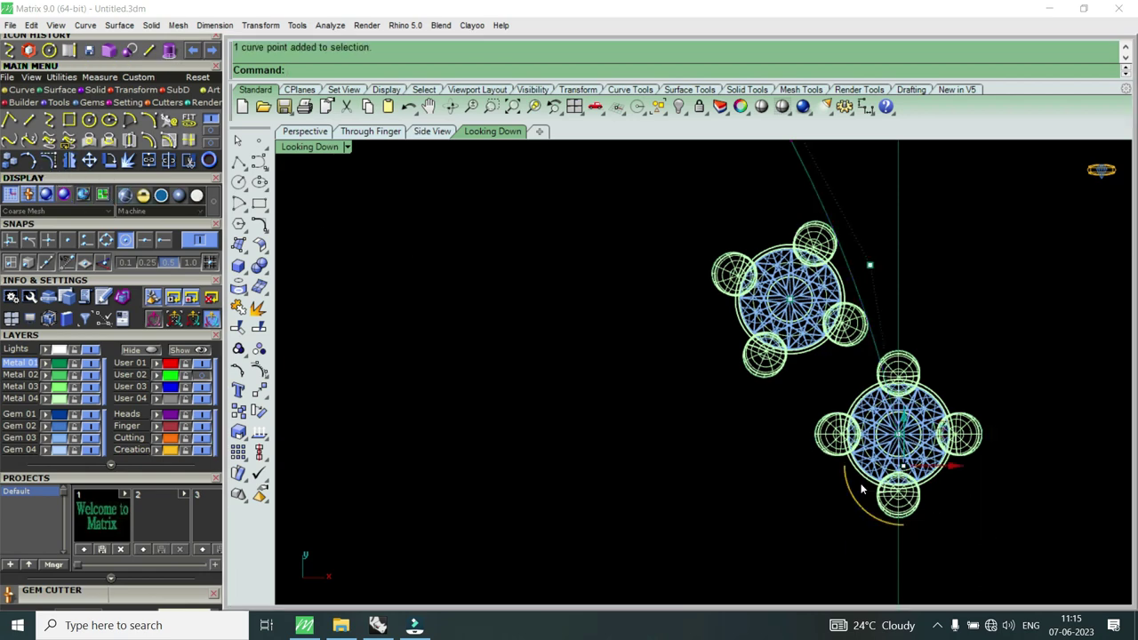
Step: Window-select the lower gem cluster and Move it onto the centre line
drag(711, 354, 1021, 551)
scroll(815, 375, down, 2)
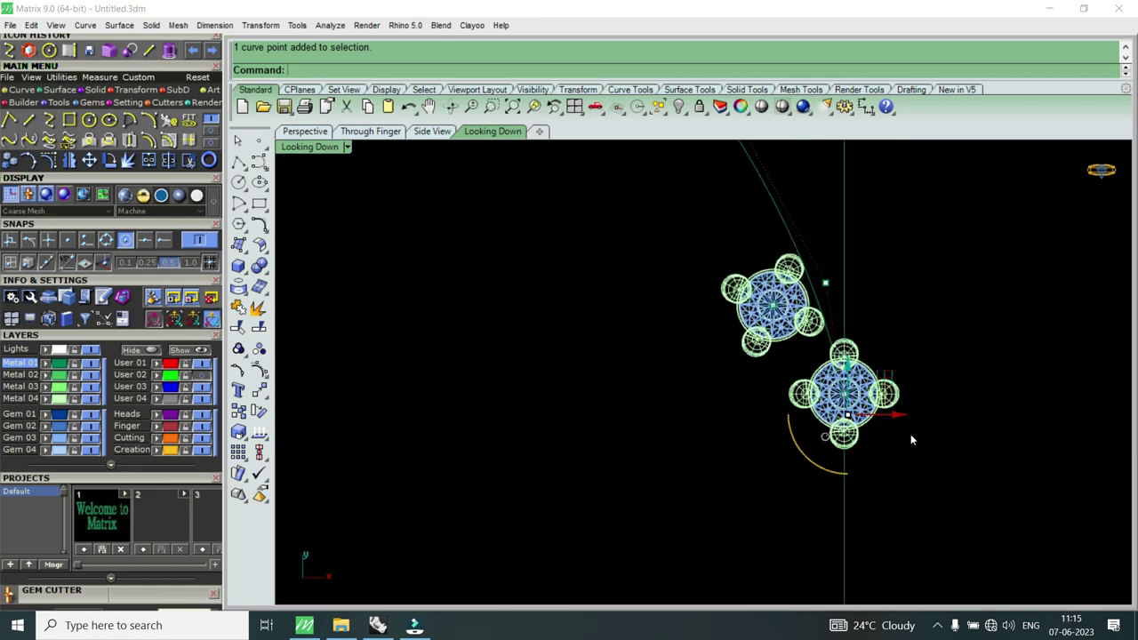
scroll(910, 430, up, 1)
text(m)
key(Return)
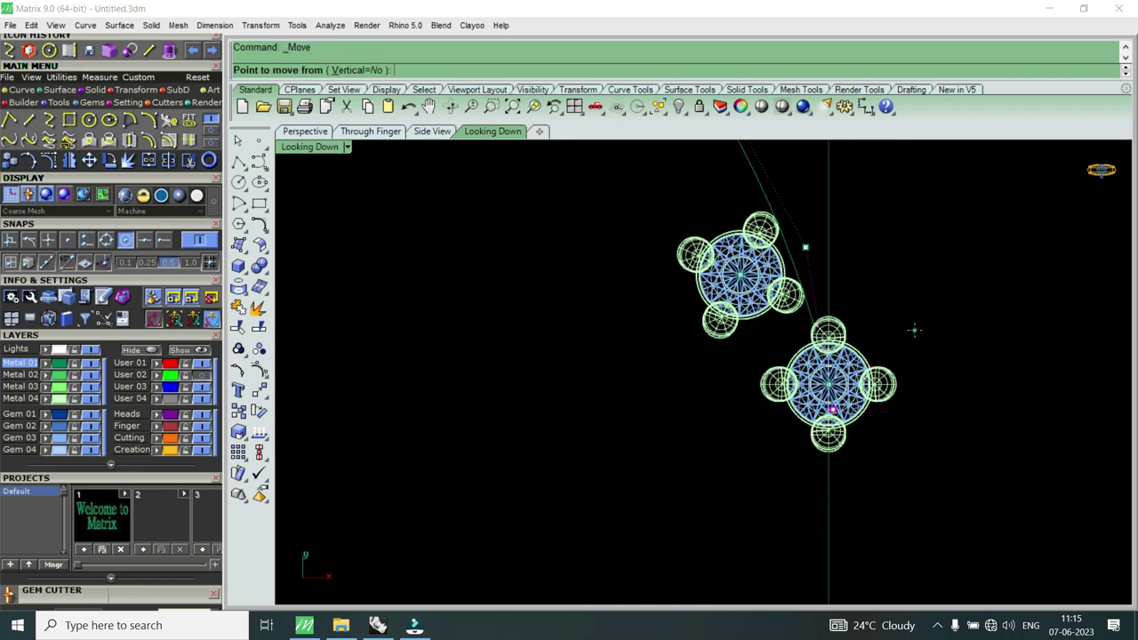
click(914, 329)
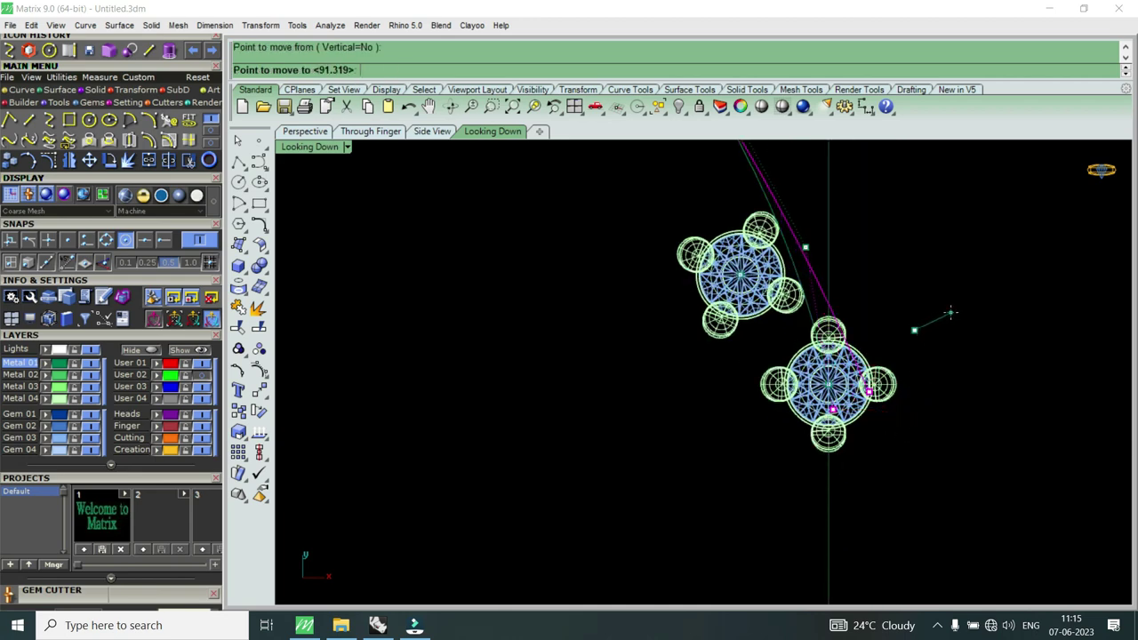
click(950, 311)
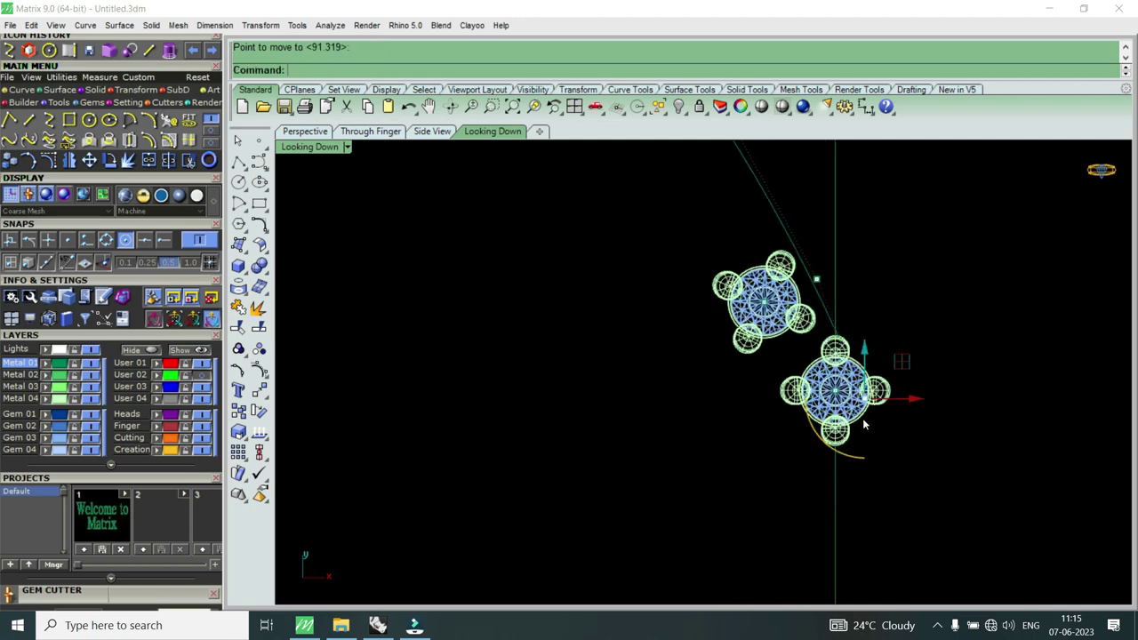
Step: Shift the curve's lower end point sideways with the gumball
scroll(889, 373, down, 3)
scroll(819, 345, up, 2)
mouse_move(757, 299)
mouse_down()
mouse_move(890, 383)
mouse_move(859, 359)
mouse_up()
Step: Slide the left gem cluster toward the lower cluster with the gumball
scroll(884, 361, up, 2)
scroll(788, 376, down, 2)
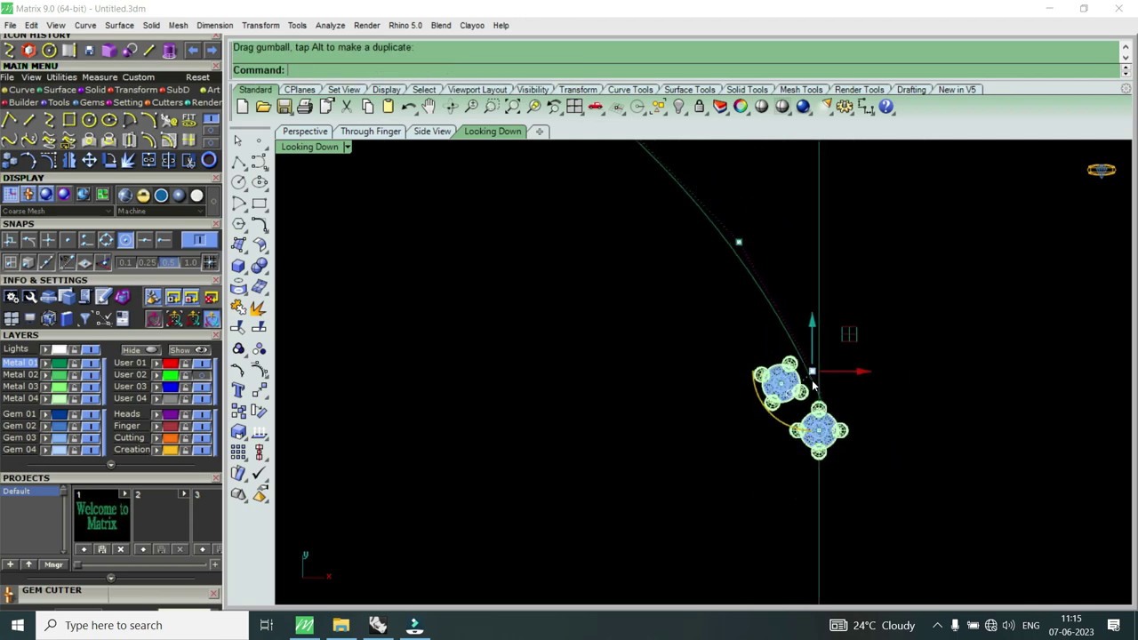
scroll(787, 380, up, 2)
click(790, 400)
scroll(789, 400, up, 2)
drag(787, 382, 798, 377)
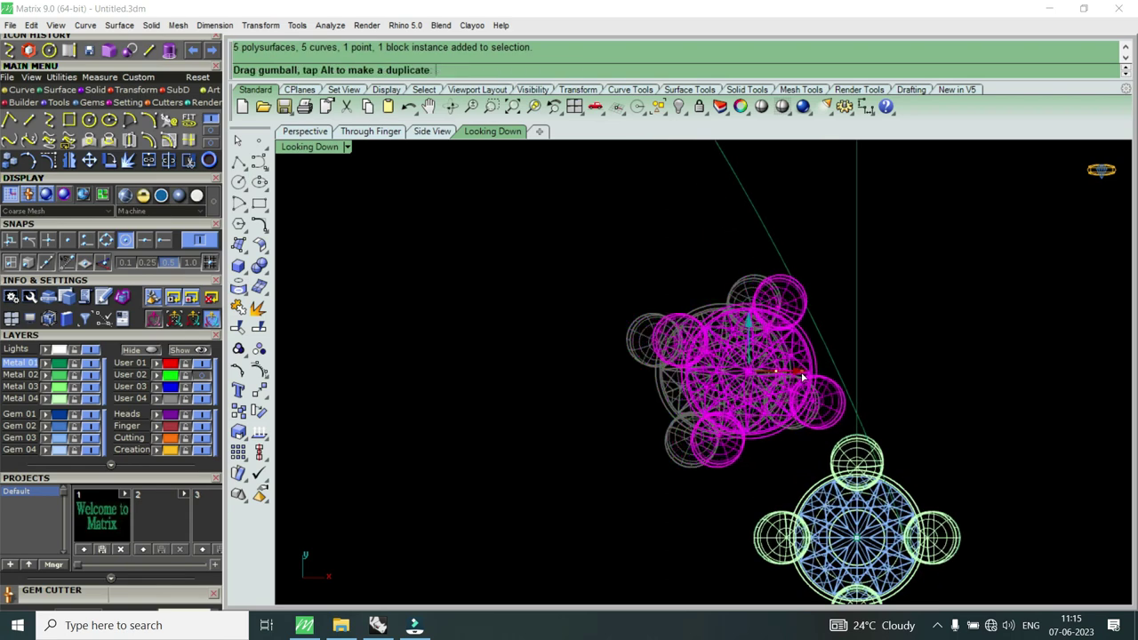
Step: Settle the left cluster snugly beside the lower cluster, then deselect it
drag(798, 378, 805, 381)
key(Escape)
scroll(807, 379, down, 1)
scroll(813, 373, up, 1)
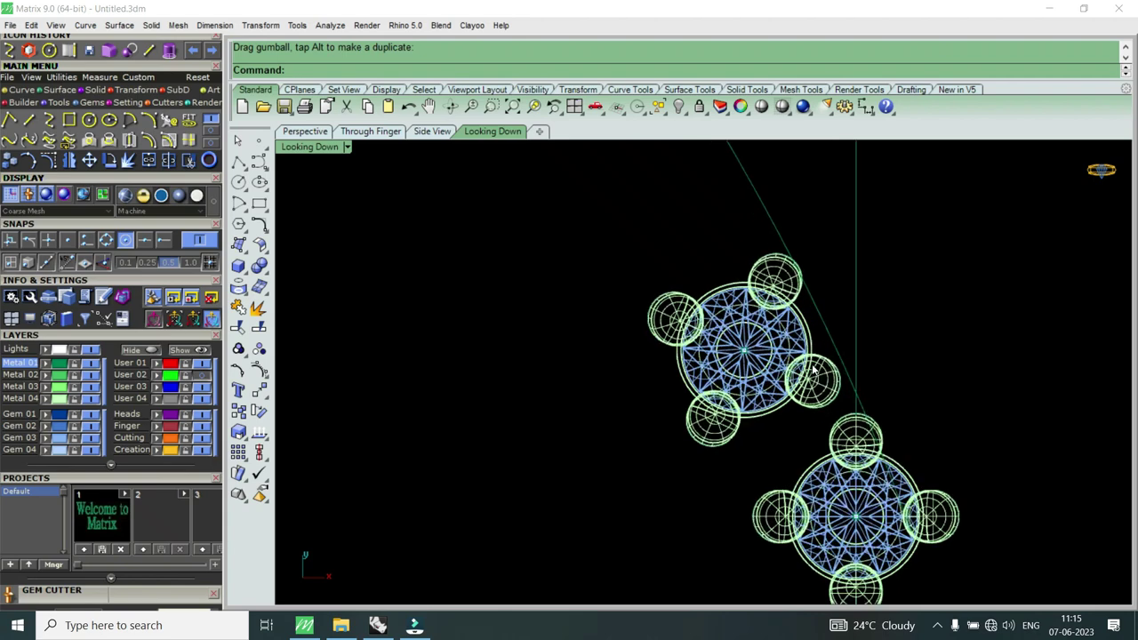
scroll(821, 366, up, 1)
Step: Rotate the upper gem cluster about its middle to start following the curve
click(795, 380)
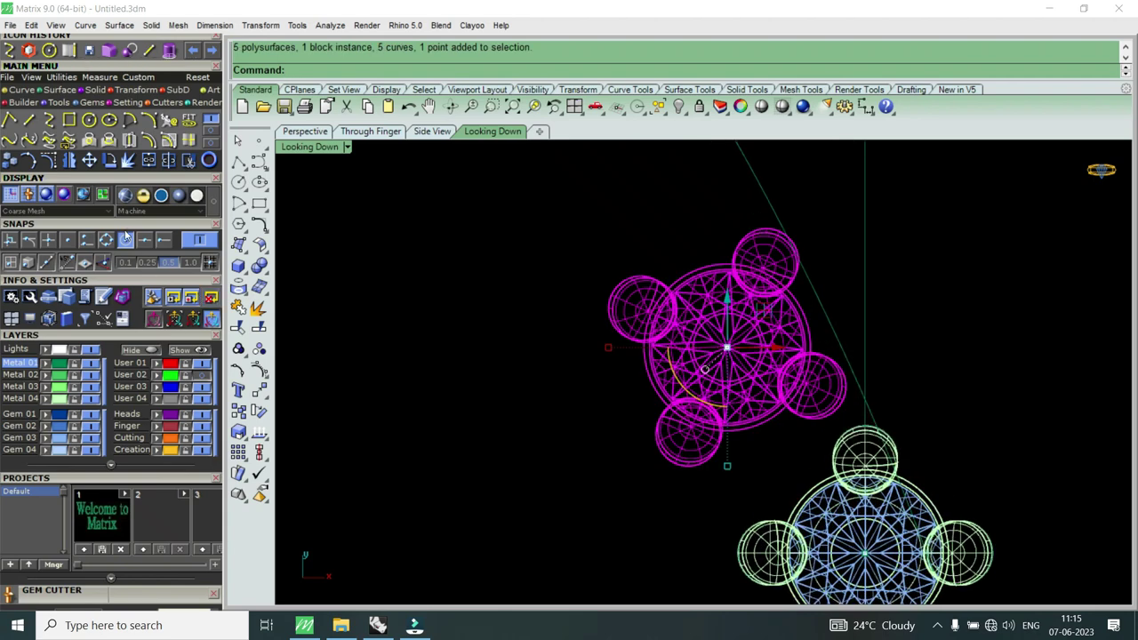
click(109, 160)
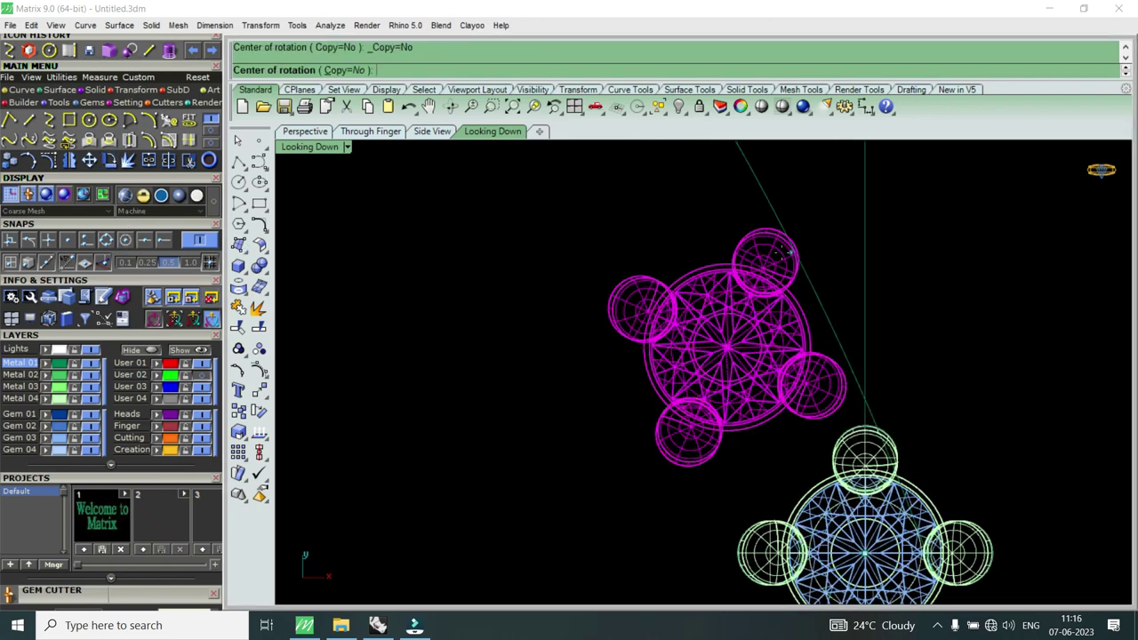
click(780, 253)
scroll(843, 372, up, 3)
click(856, 379)
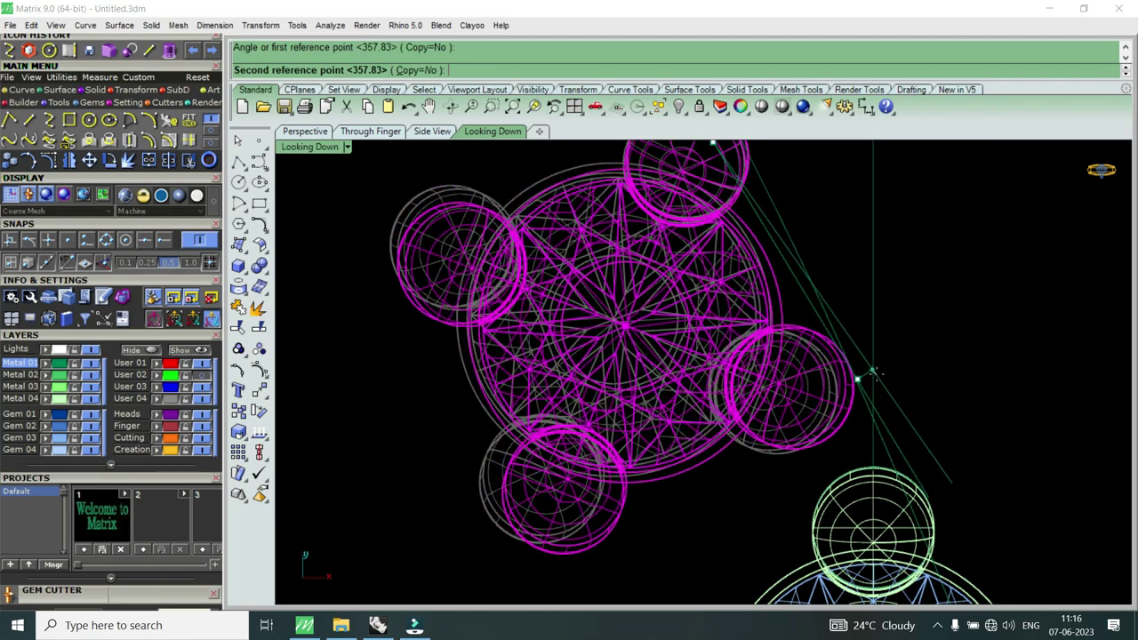
click(876, 379)
scroll(871, 386, down, 2)
scroll(853, 382, down, 1)
Step: Rotate the cluster again, using a side stone as reference, to match the curve
key(Return)
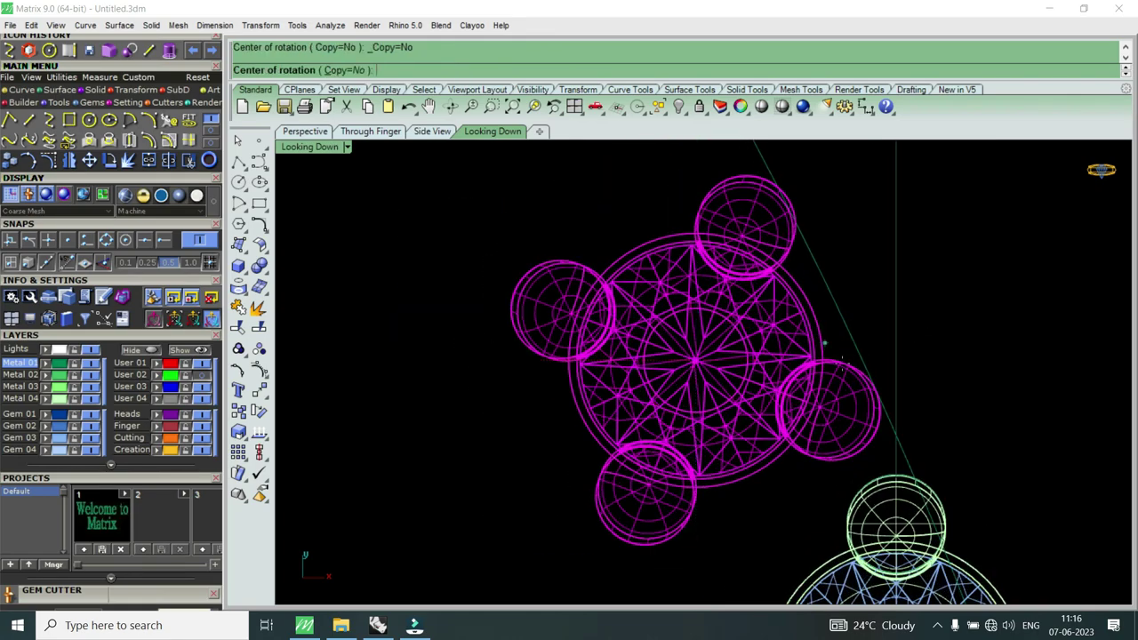
click(853, 379)
scroll(853, 380, up, 2)
scroll(852, 379, up, 1)
click(836, 233)
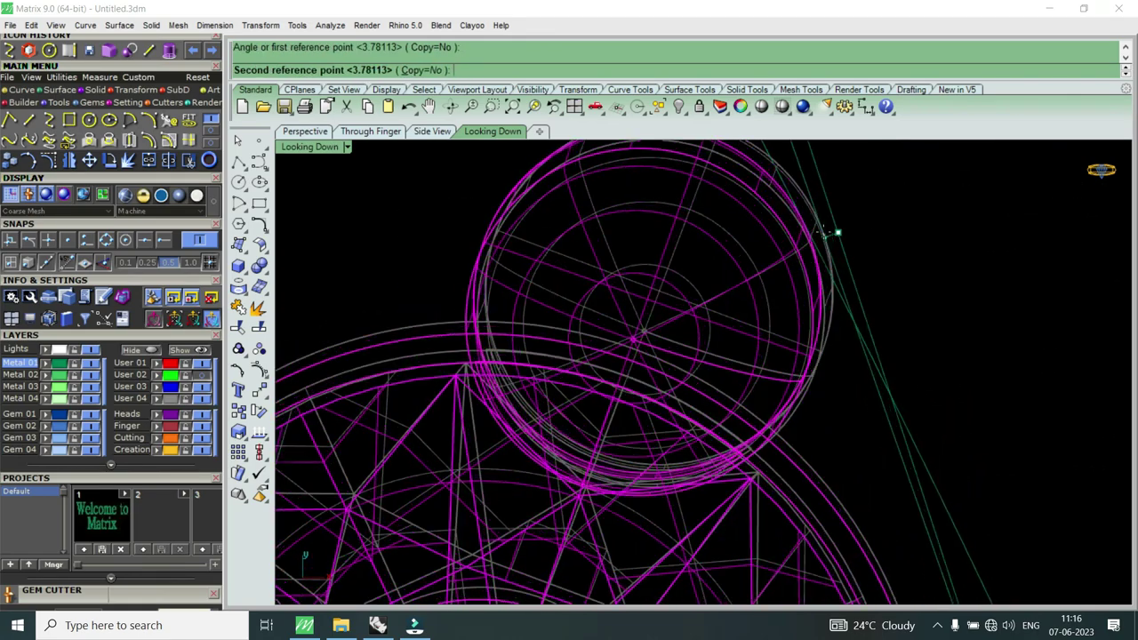
click(825, 235)
scroll(823, 254, down, 2)
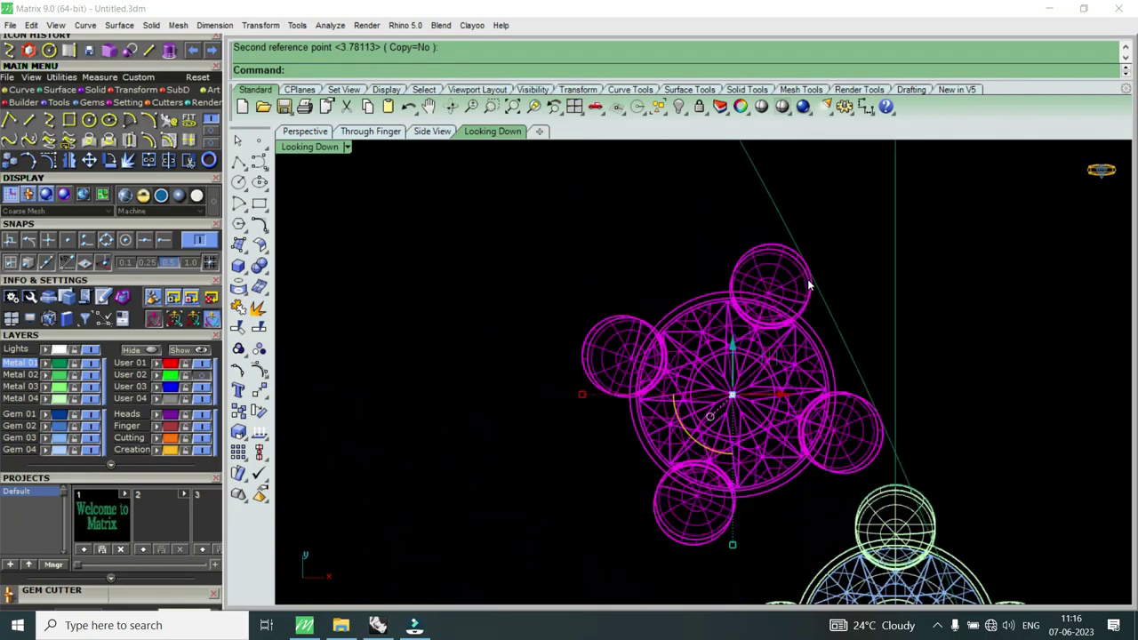
scroll(833, 340, down, 1)
Step: Drag the rotated upper cluster upward against the lower cluster
click(834, 339)
scroll(849, 424, up, 2)
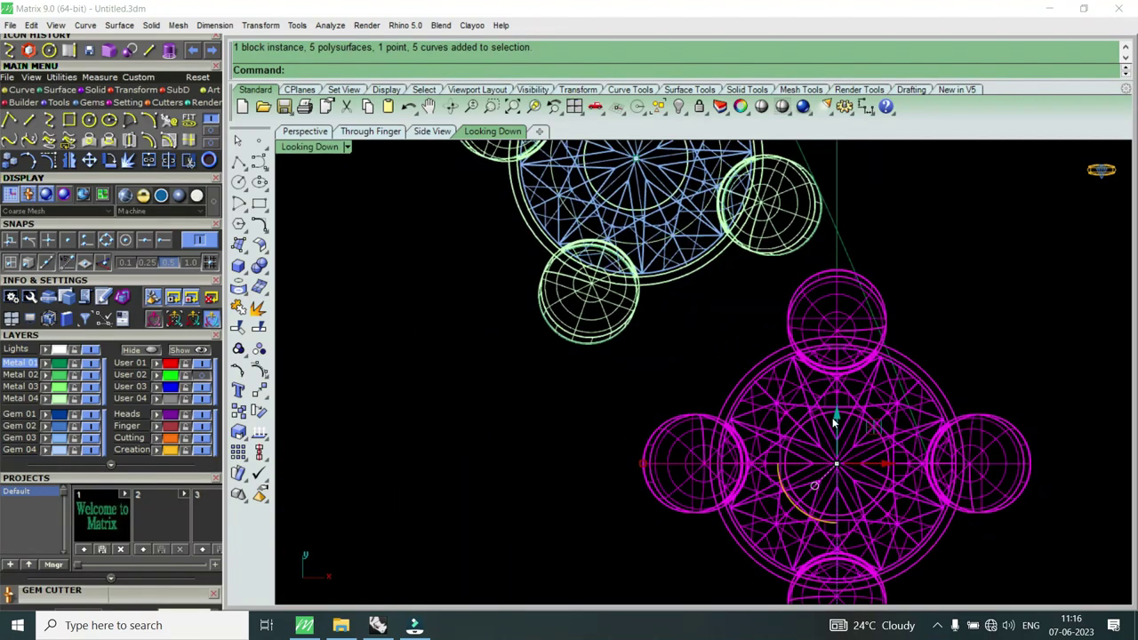
drag(834, 424, 849, 391)
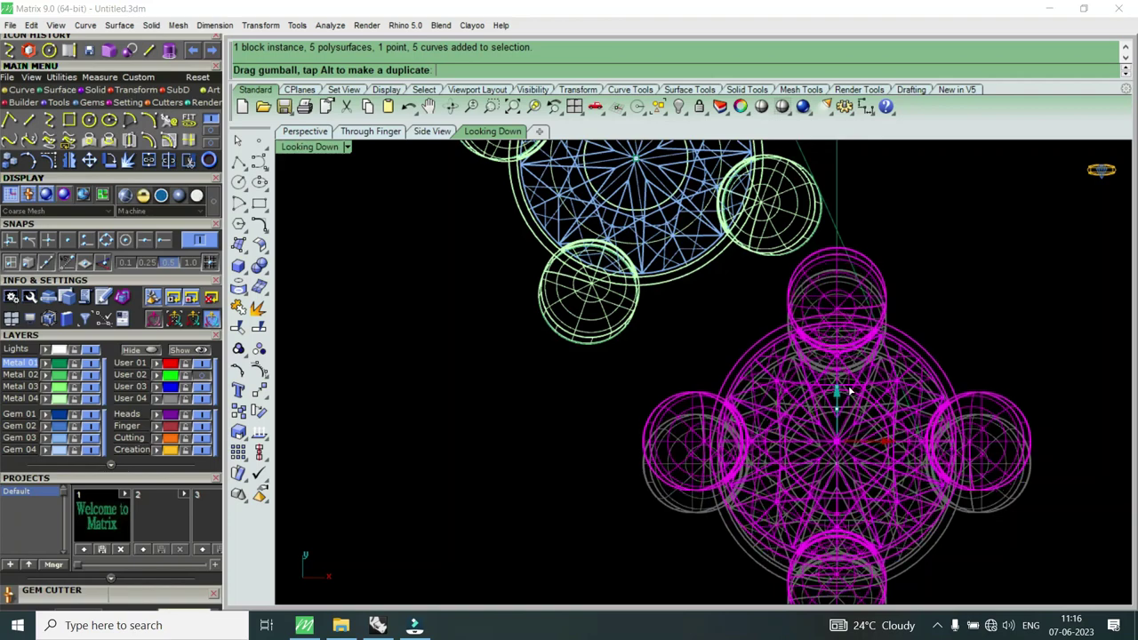
scroll(849, 391, down, 2)
scroll(849, 391, down, 4)
scroll(849, 391, down, 1)
key(Escape)
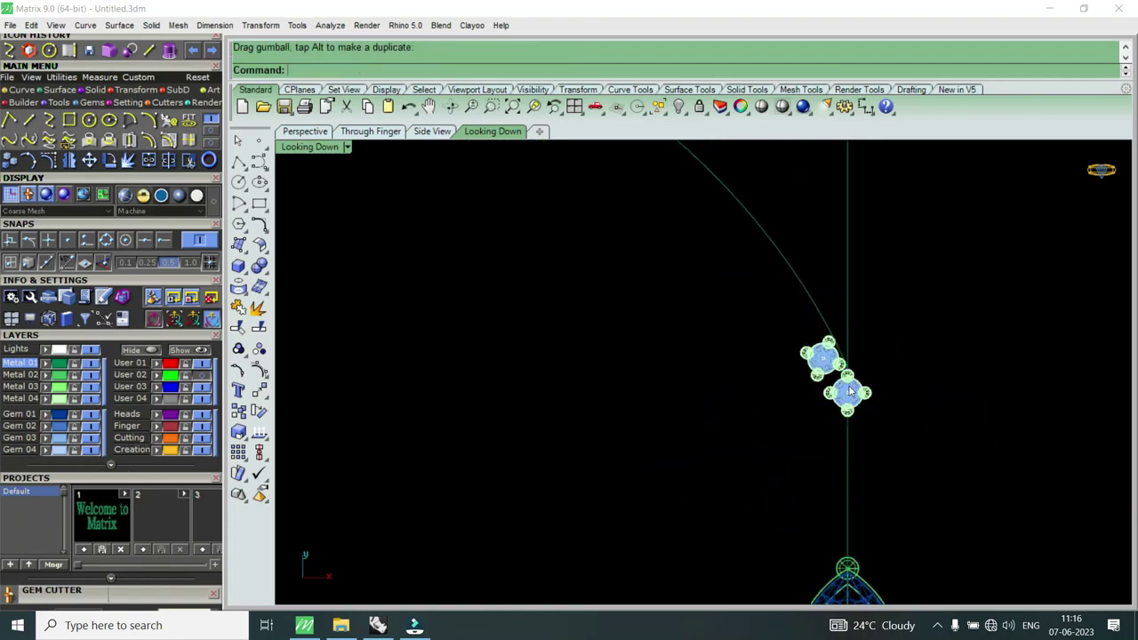
scroll(849, 391, up, 2)
click(824, 371)
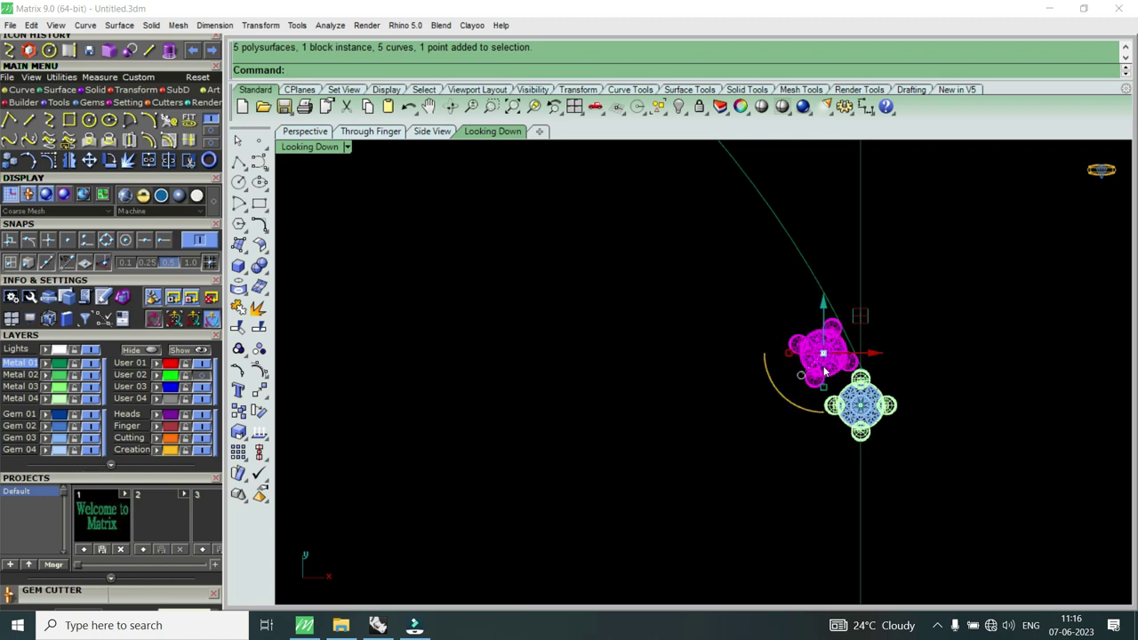
text(ArrayCrv)
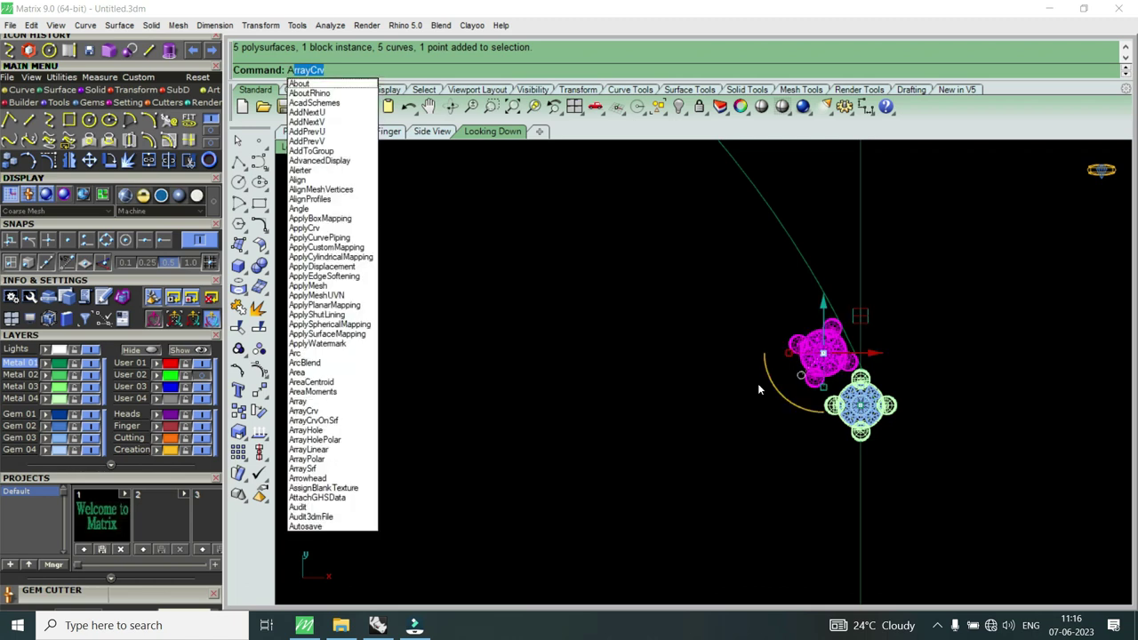
key(Return)
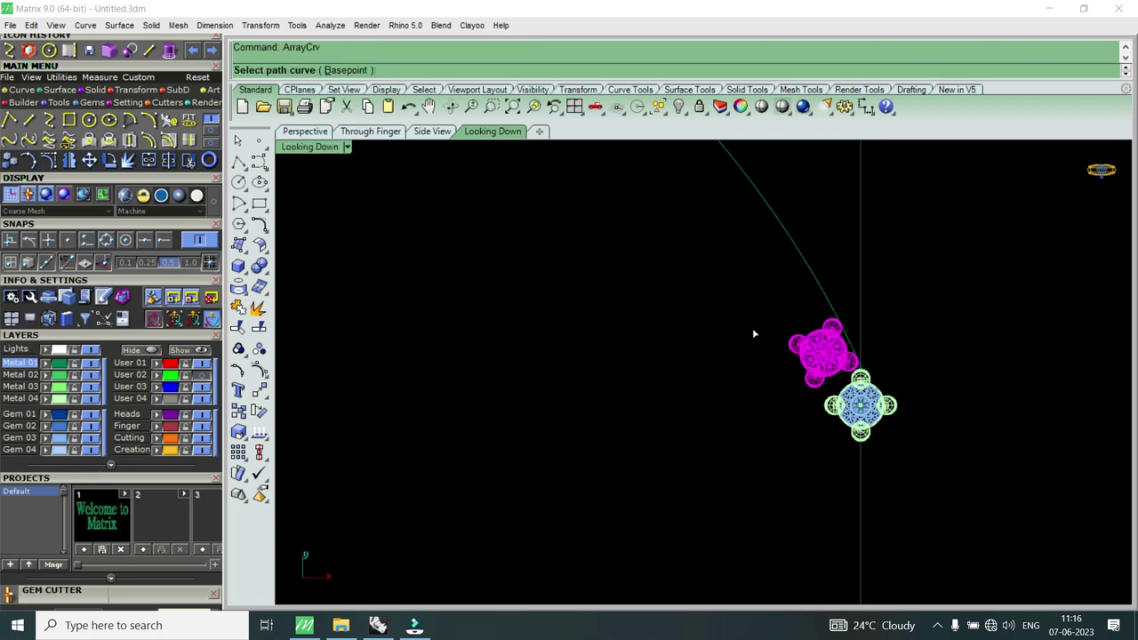
click(813, 282)
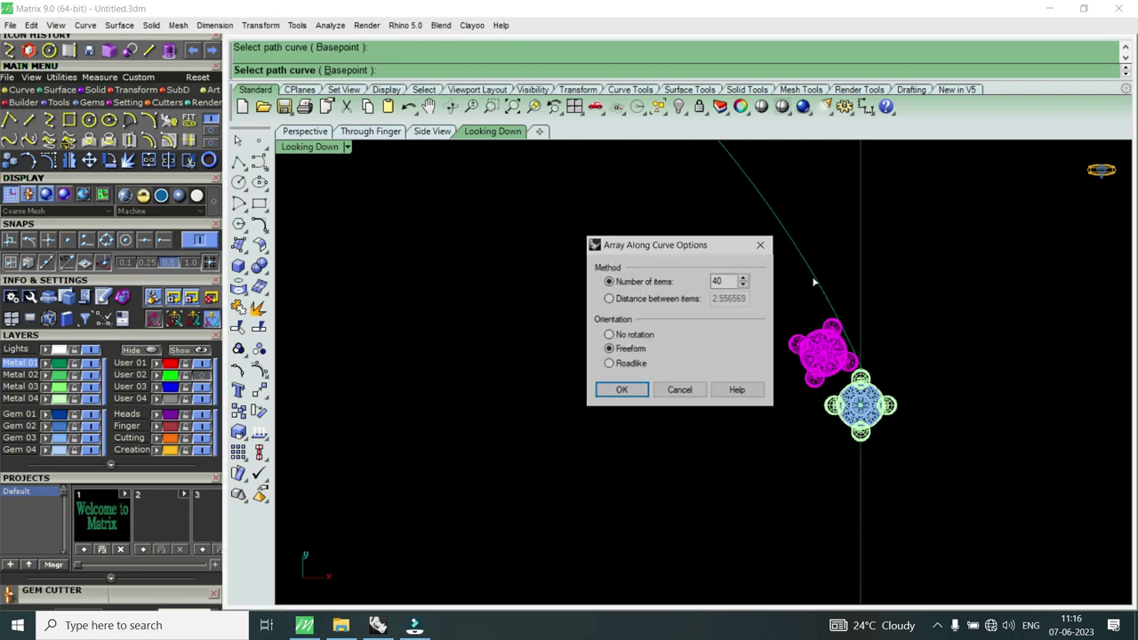
click(619, 391)
scroll(827, 391, down, 2)
scroll(827, 391, down, 3)
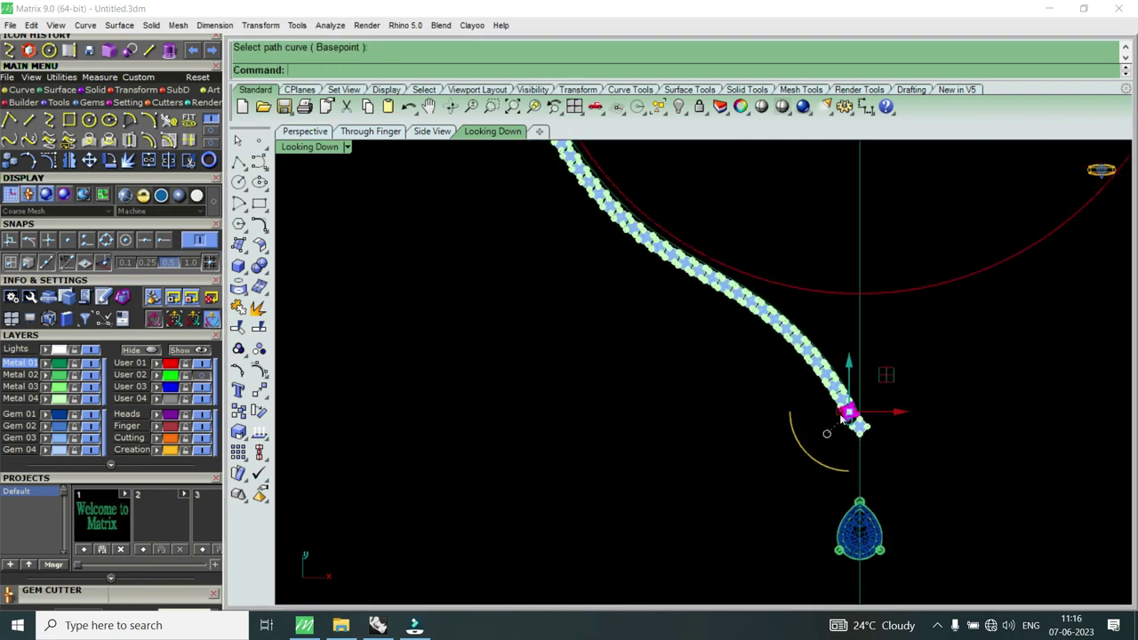
scroll(630, 202, up, 4)
scroll(629, 217, up, 2)
scroll(629, 233, down, 2)
scroll(902, 526, down, 2)
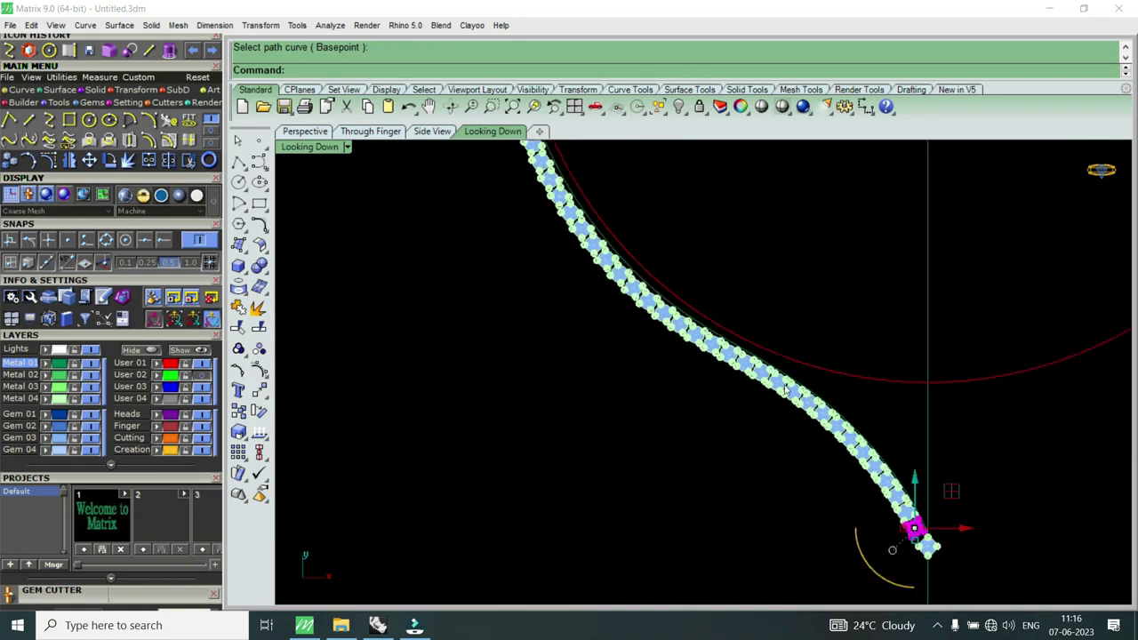
scroll(843, 423, up, 5)
scroll(846, 425, down, 1)
scroll(800, 343, down, 3)
scroll(907, 467, up, 4)
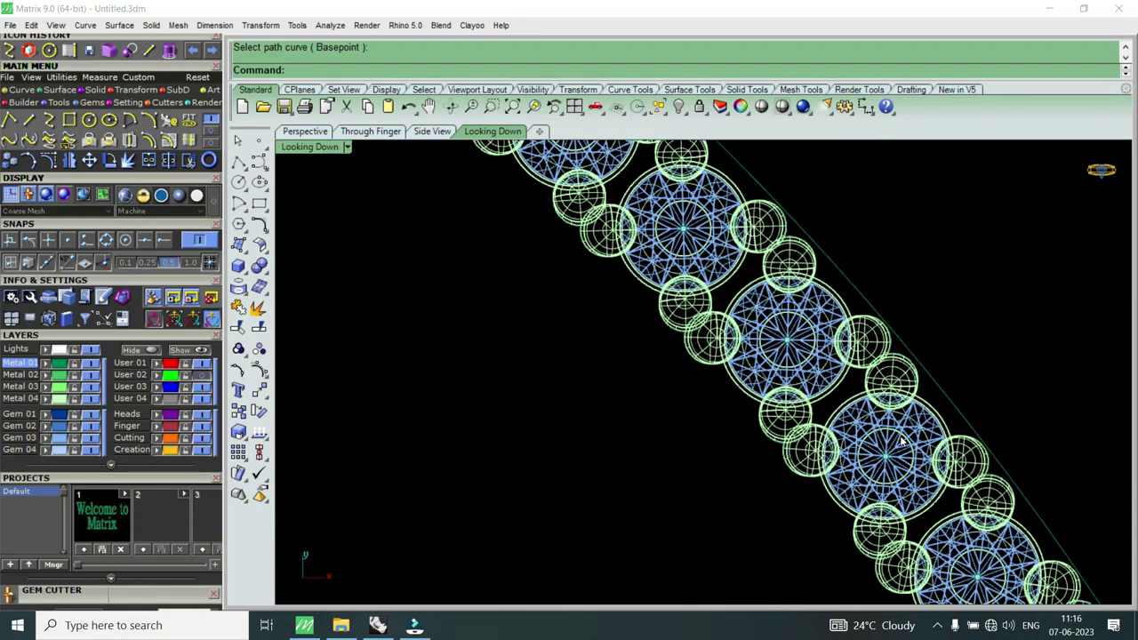
scroll(876, 386, down, 1)
scroll(877, 384, down, 3)
scroll(728, 263, down, 1)
scroll(714, 255, down, 1)
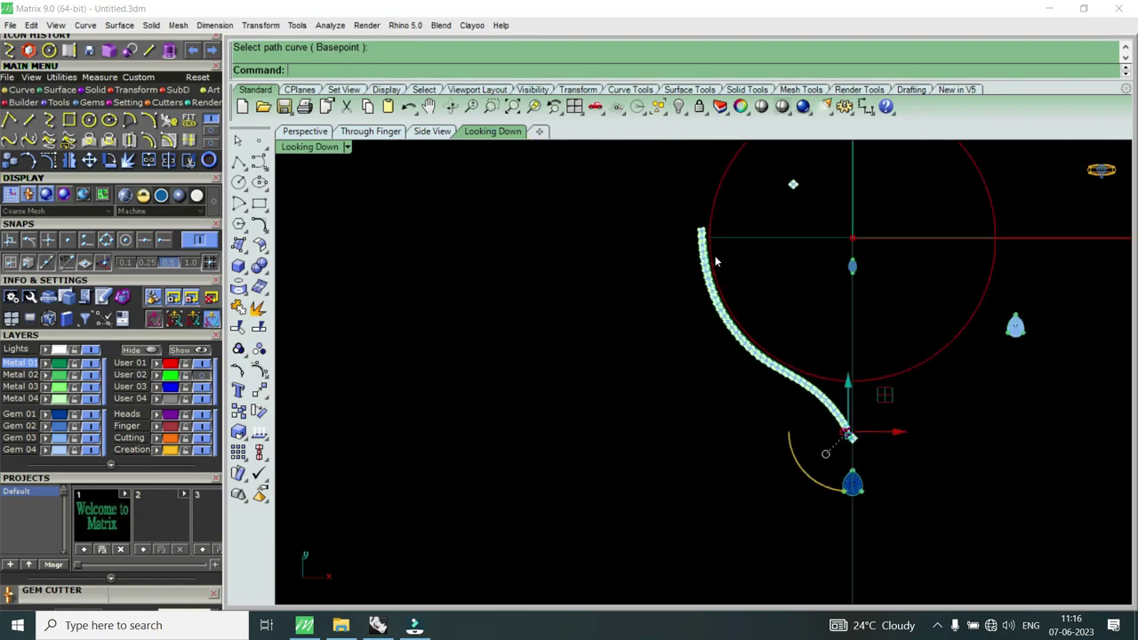
scroll(716, 255, up, 3)
scroll(716, 255, up, 2)
scroll(715, 257, down, 3)
scroll(702, 267, down, 2)
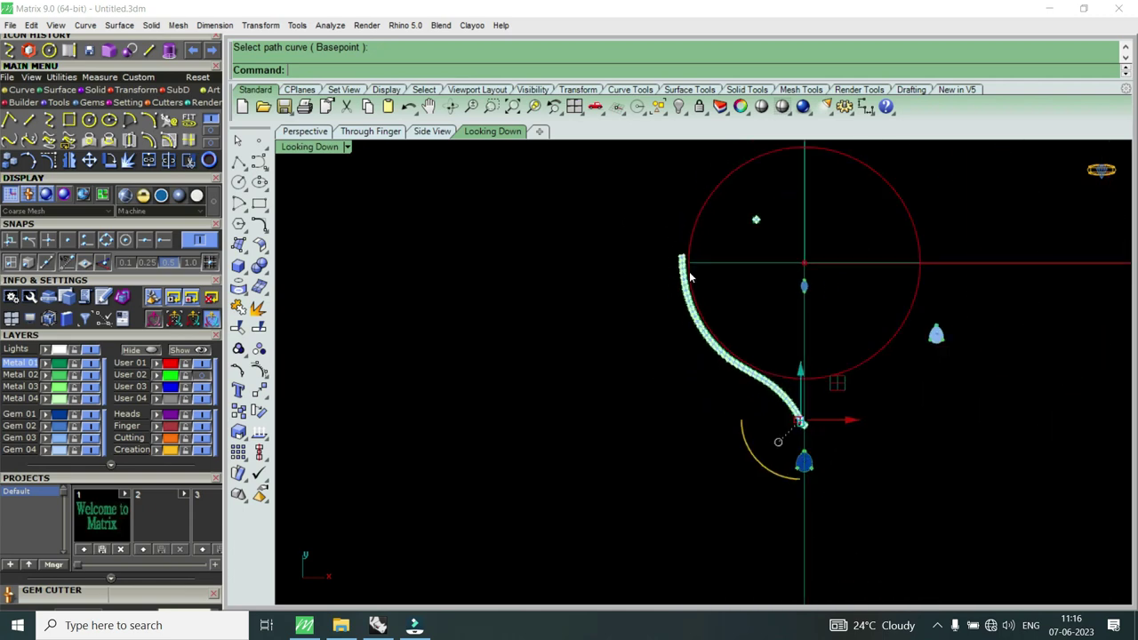
key(ctrl+z)
scroll(685, 275, up, 2)
scroll(774, 293, up, 2)
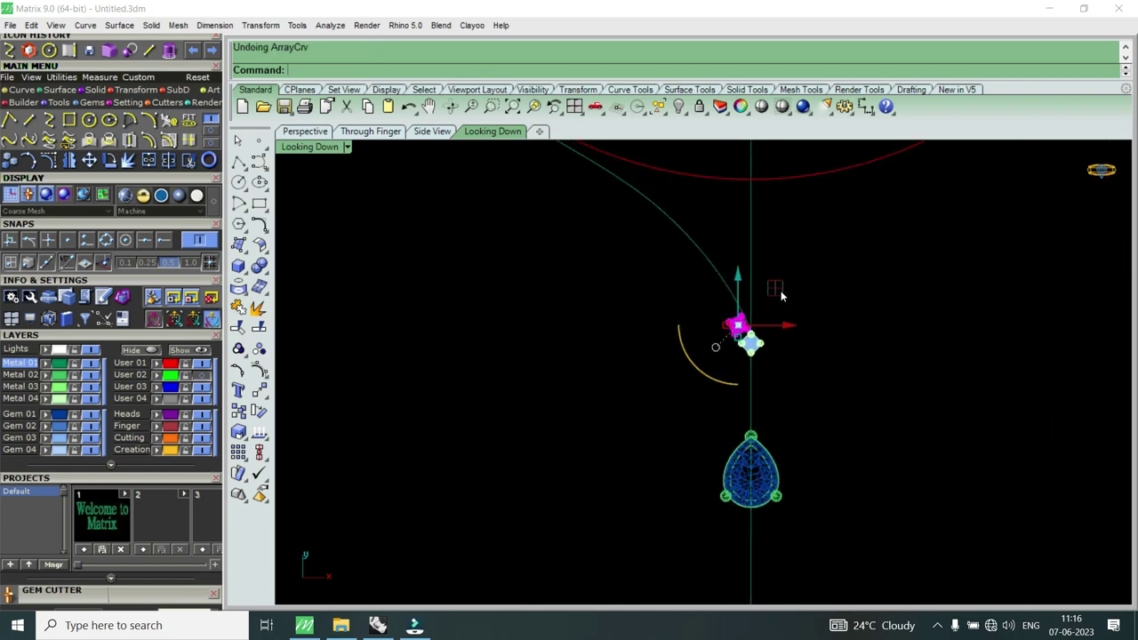
right_click(761, 291)
click(724, 281)
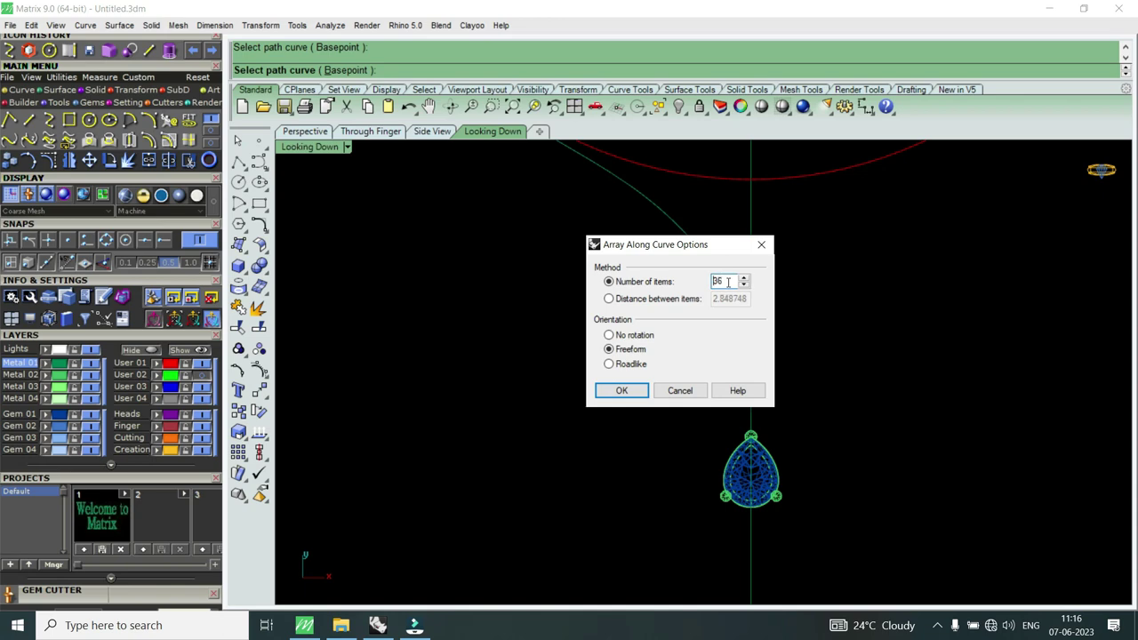
click(633, 391)
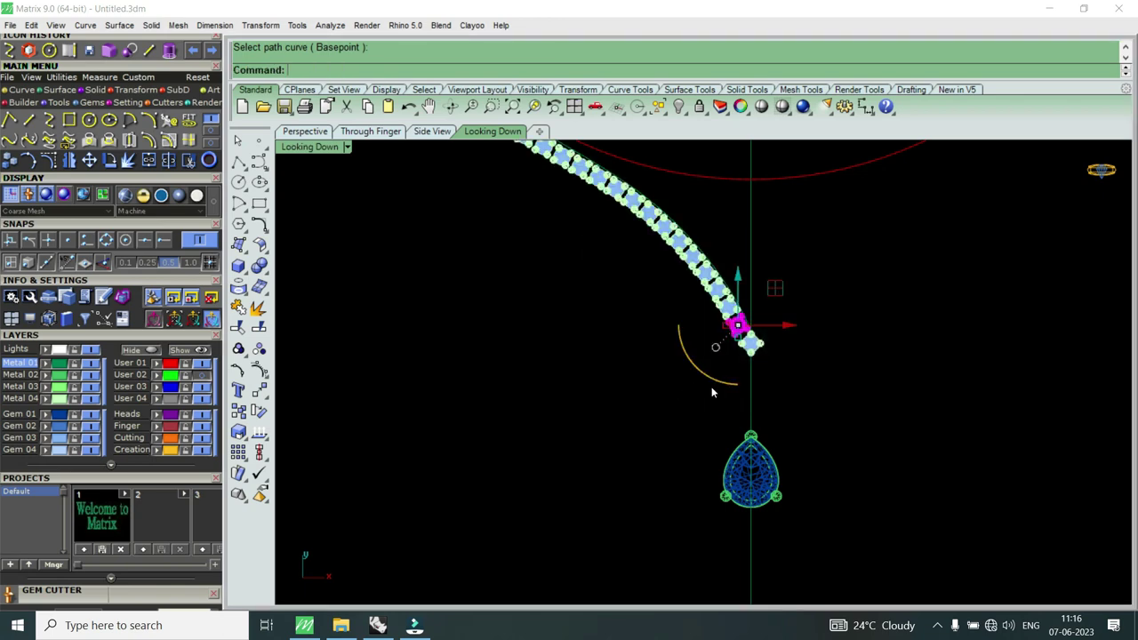
scroll(797, 413, down, 2)
scroll(797, 413, down, 2)
scroll(651, 249, up, 3)
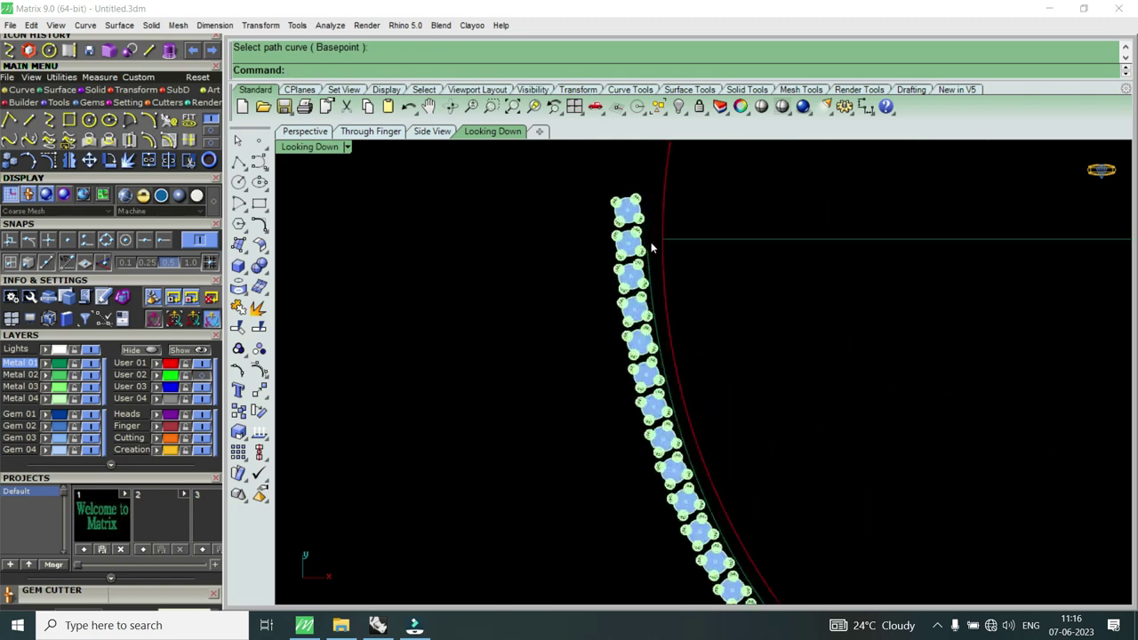
scroll(652, 249, up, 2)
scroll(652, 249, down, 3)
key(ctrl+z)
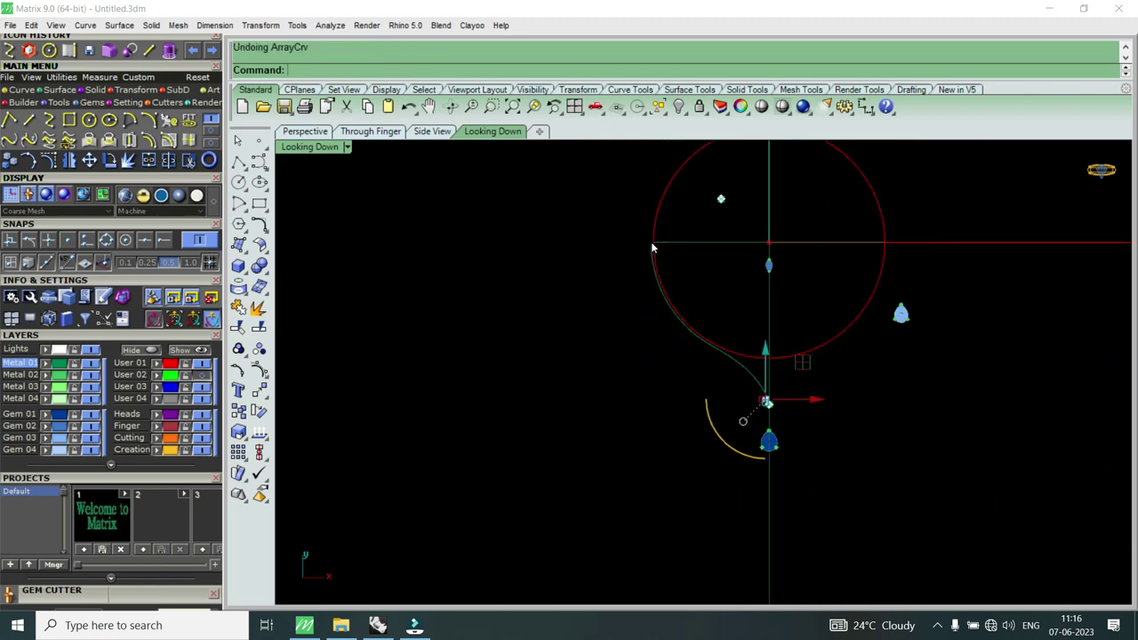
scroll(716, 309, up, 3)
scroll(714, 313, up, 2)
key(Return)
Step: Create the gem array along the left curve and zoom in to inspect it
click(726, 314)
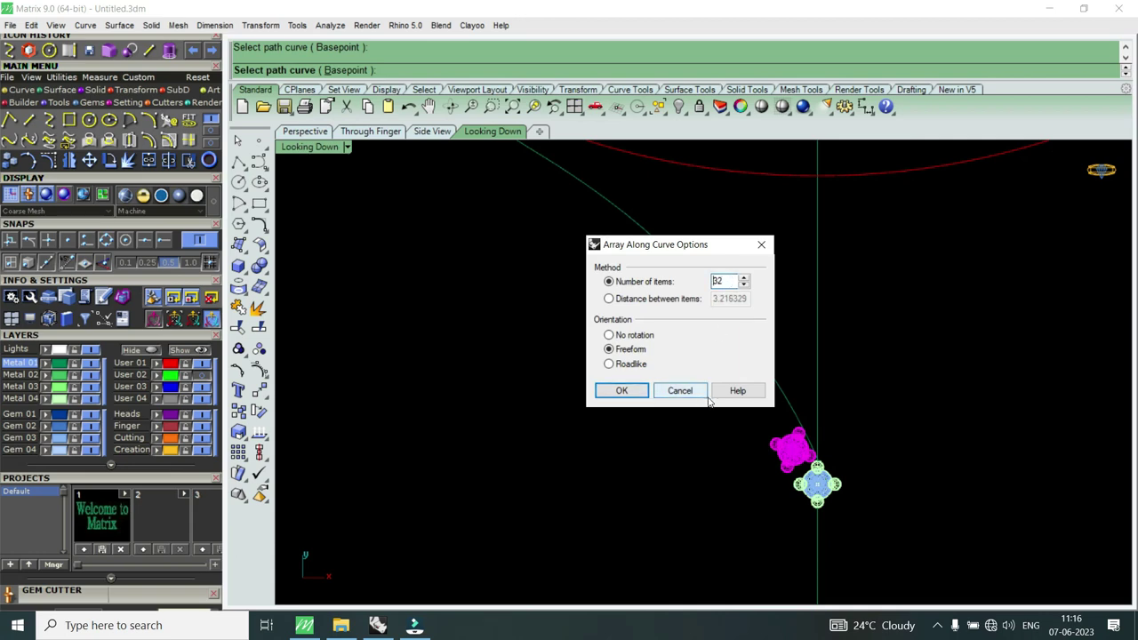
click(673, 392)
scroll(729, 400, down, 1)
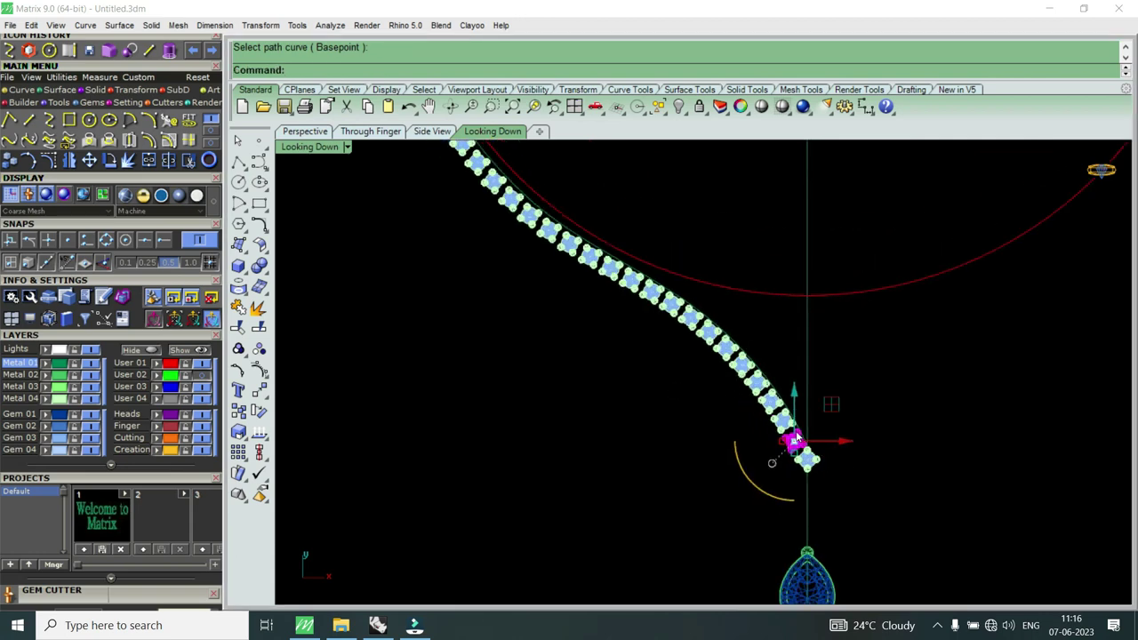
scroll(742, 402, down, 1)
scroll(755, 403, down, 1)
scroll(658, 273, up, 2)
scroll(659, 273, up, 2)
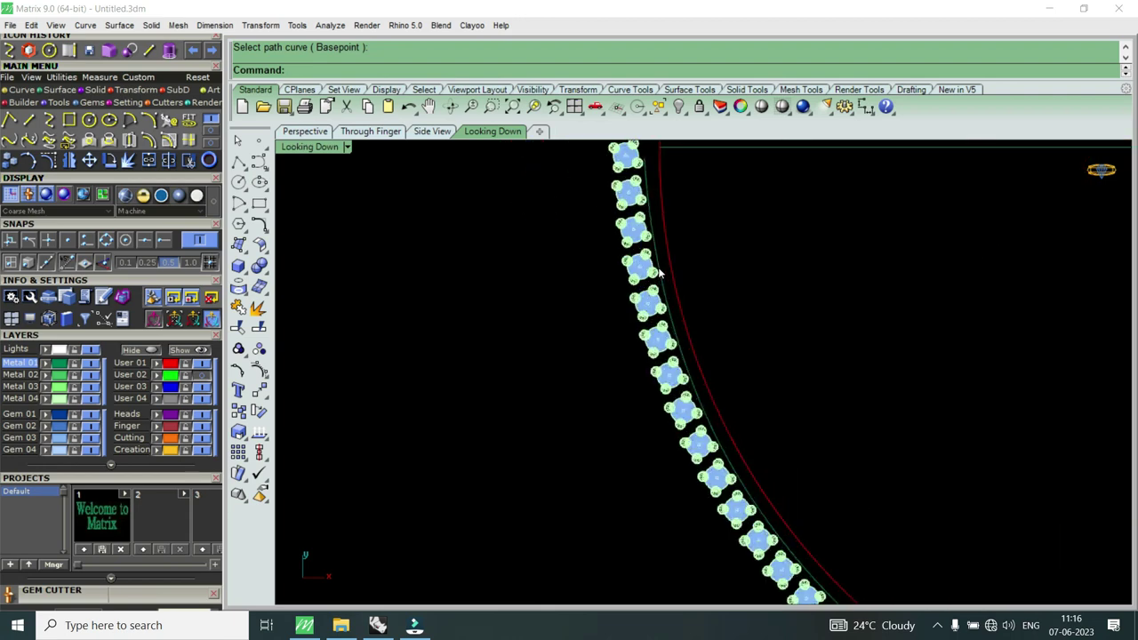
scroll(659, 273, down, 2)
scroll(751, 412, down, 2)
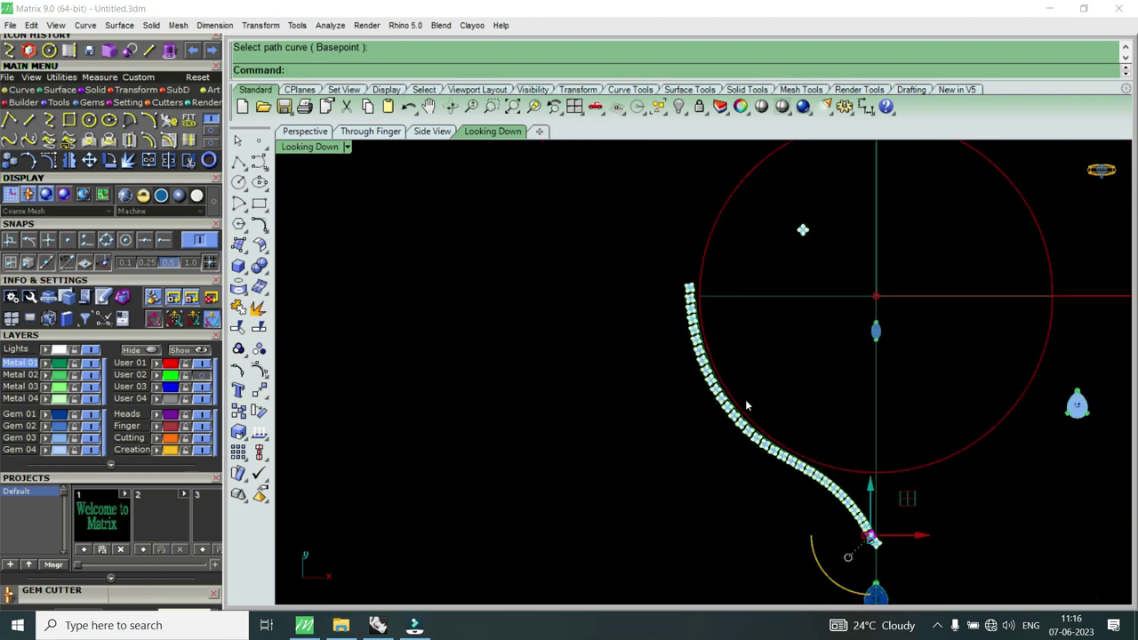
Step: Show the reference necklace photo behind the model, then hide it again
click(205, 379)
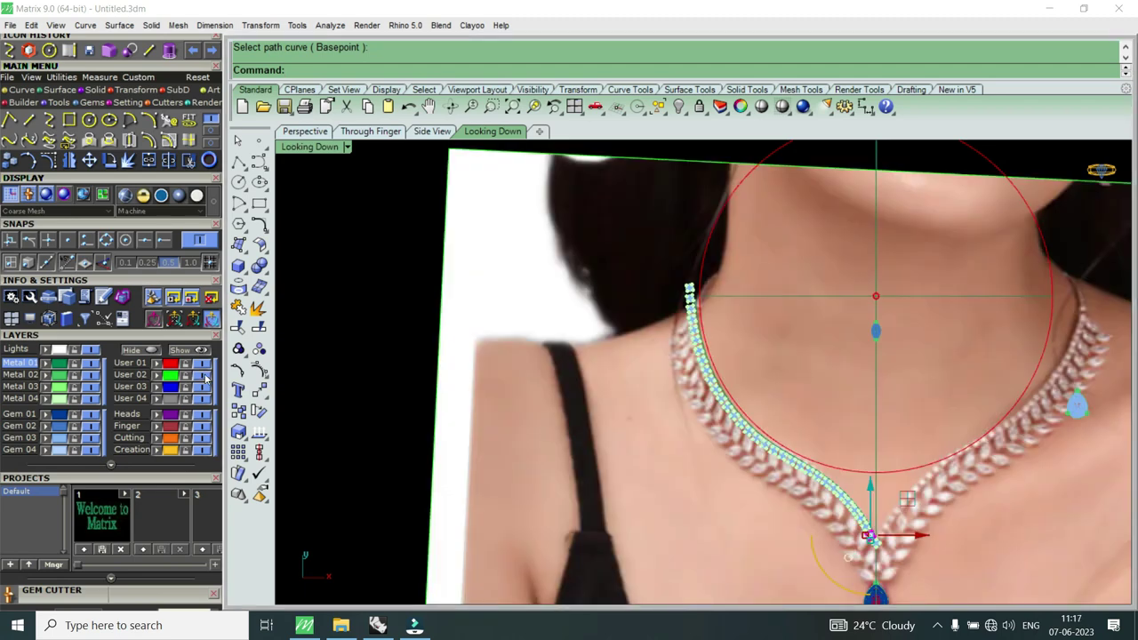
click(205, 378)
scroll(576, 347, up, 1)
scroll(623, 382, up, 2)
scroll(662, 422, up, 3)
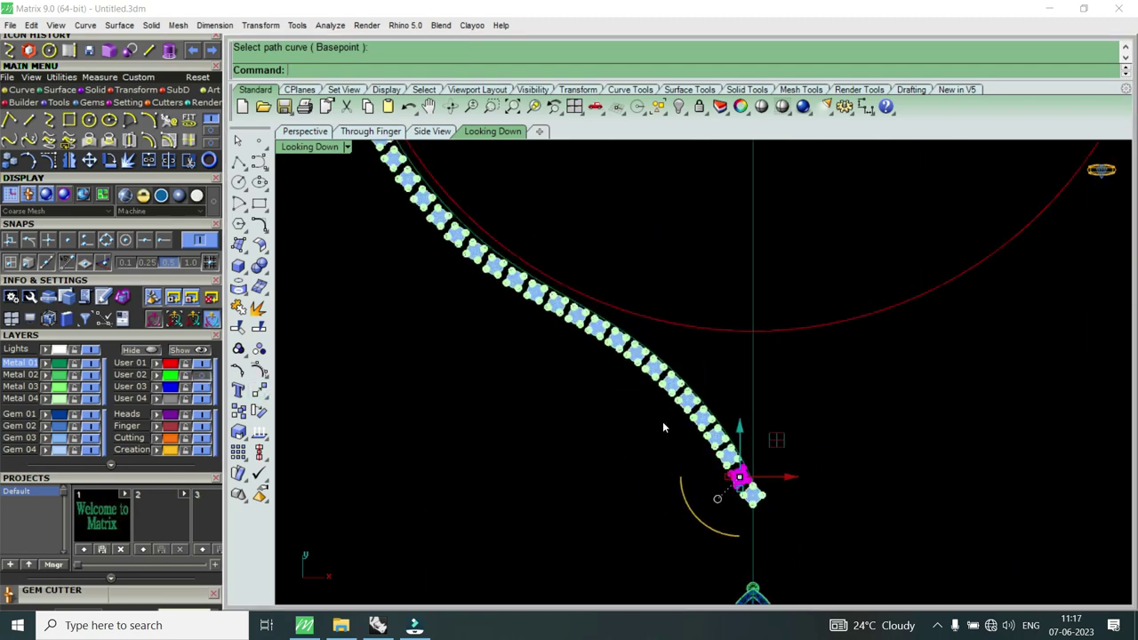
scroll(693, 391, up, 2)
scroll(715, 347, up, 1)
scroll(729, 353, down, 2)
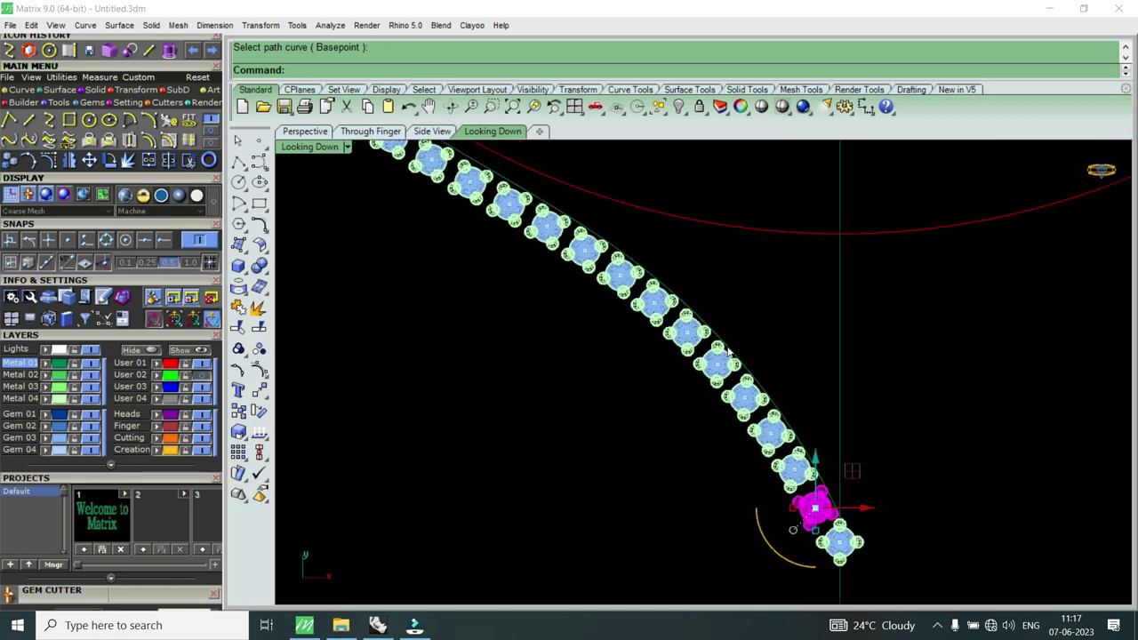
Step: Undo the ArrayCrv gem array with Ctrl+Z
key(ctrl+z)
scroll(746, 391, up, 1)
scroll(774, 427, up, 3)
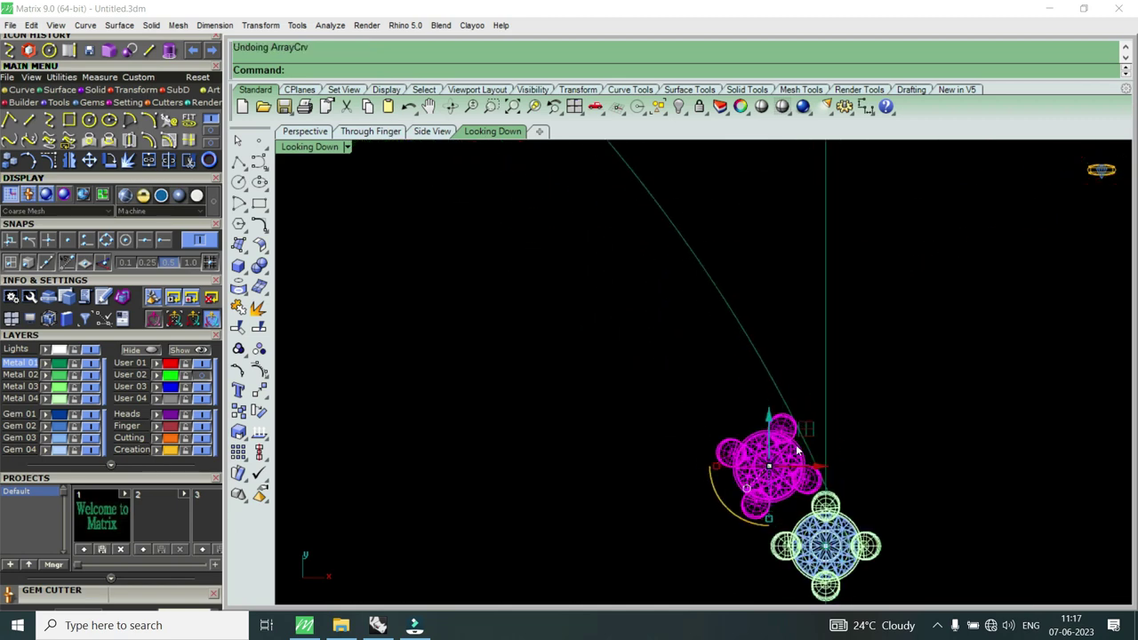
scroll(800, 453, up, 3)
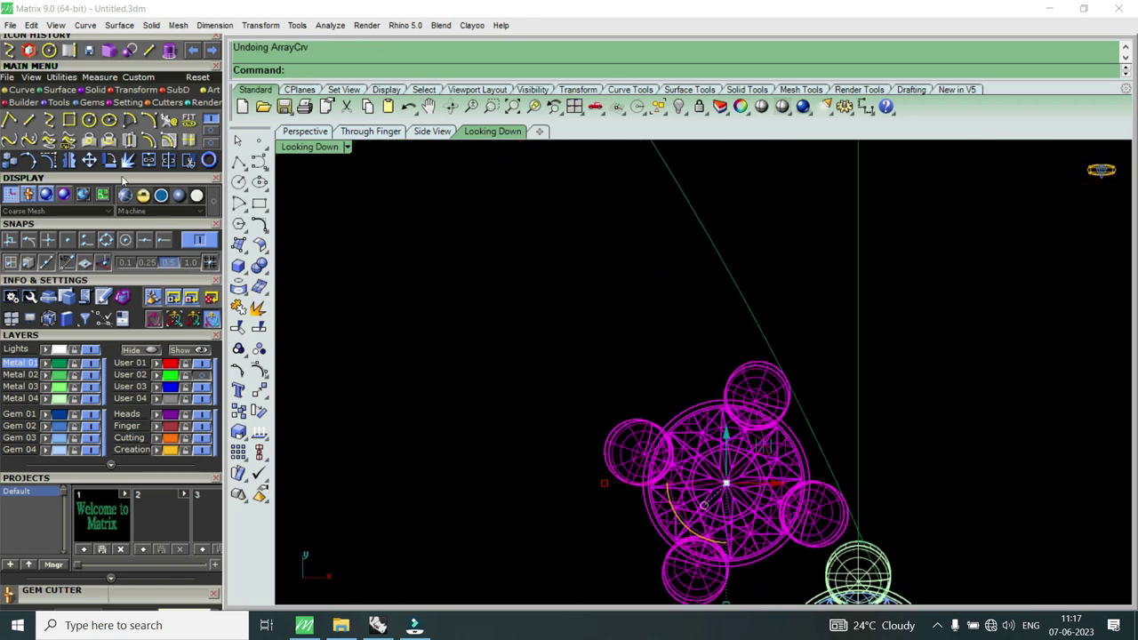
Step: Rotate the pink cluster setting to a new angle using a centre and reference points
text(rotate)
key(Return)
click(756, 529)
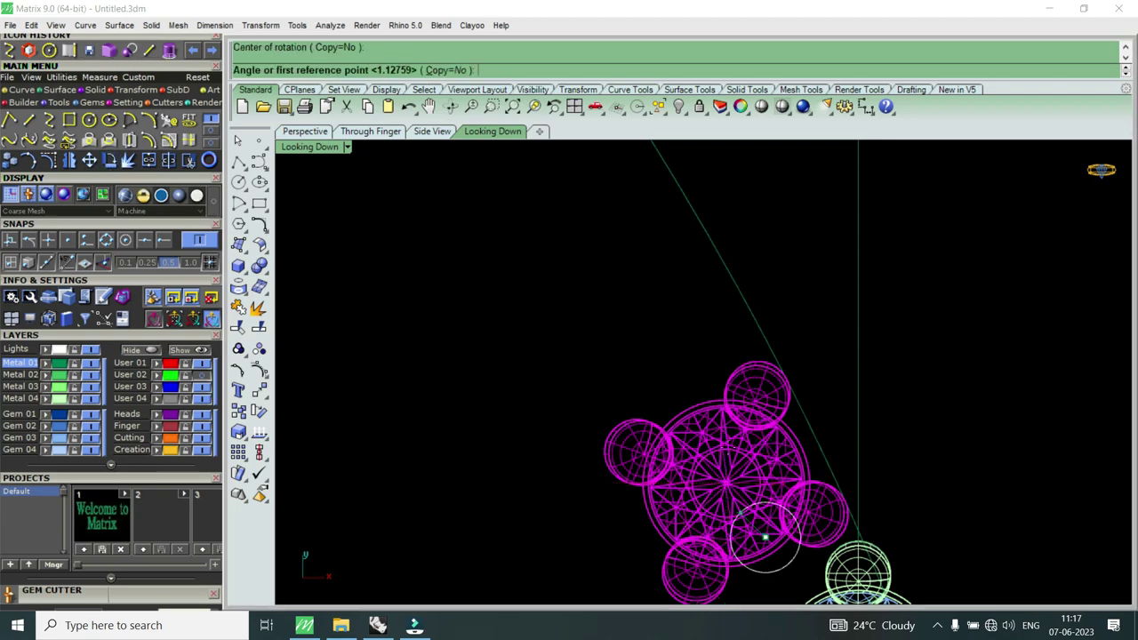
scroll(727, 420, up, 3)
click(729, 416)
click(736, 428)
scroll(747, 445, down, 3)
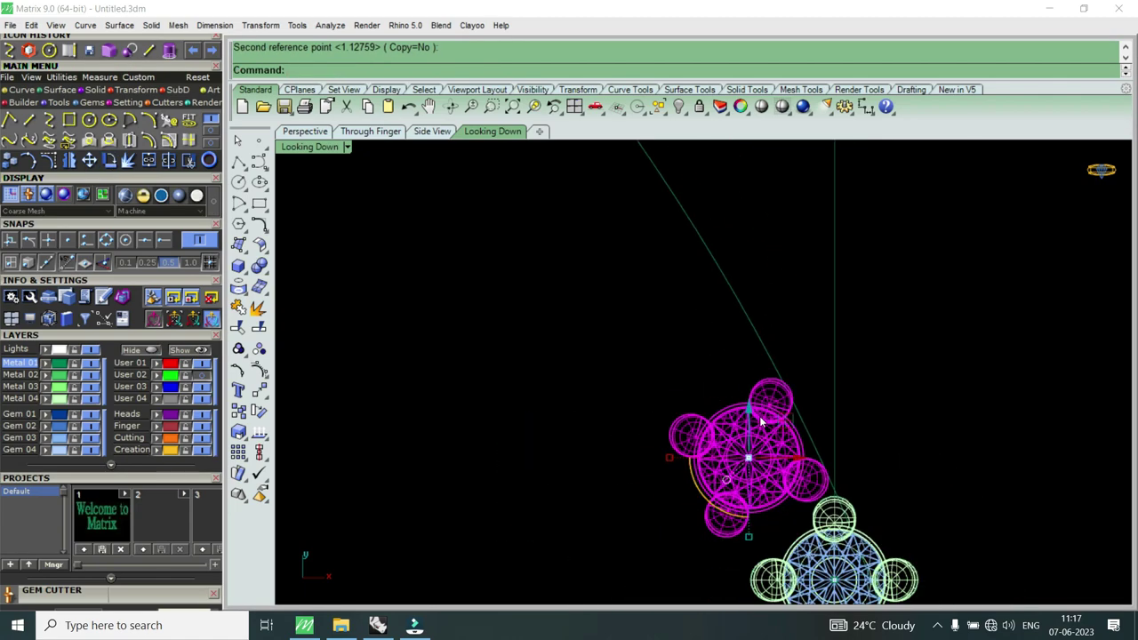
scroll(782, 471, down, 1)
Step: Array the rotated pink setting as 32 freeform copies along the left necklace curve
click(752, 439)
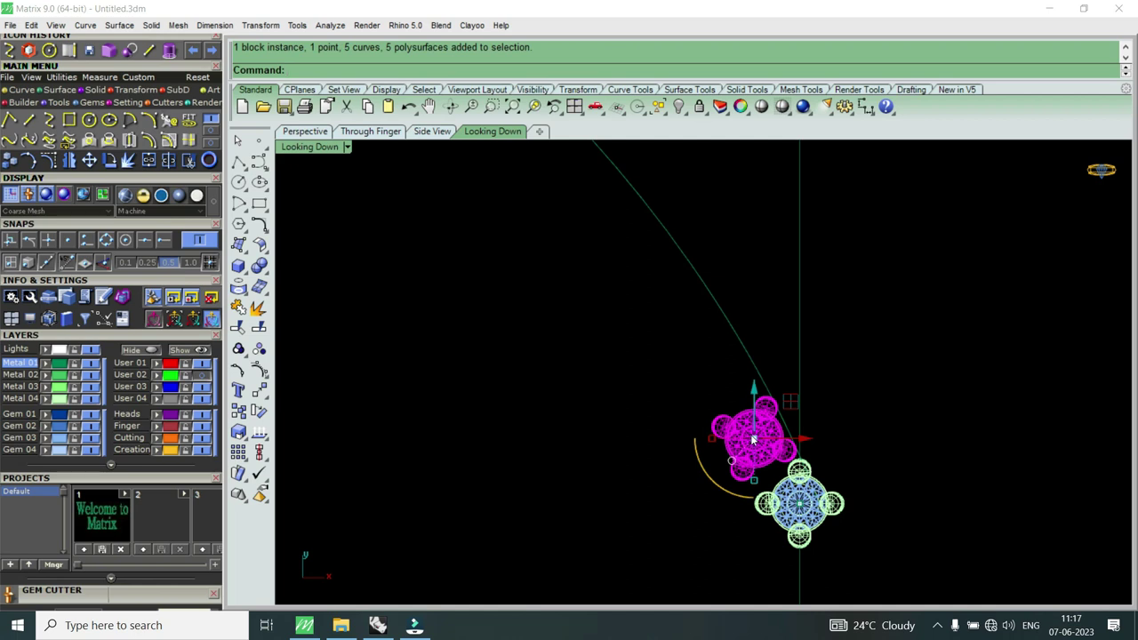
text(A)
key(Return)
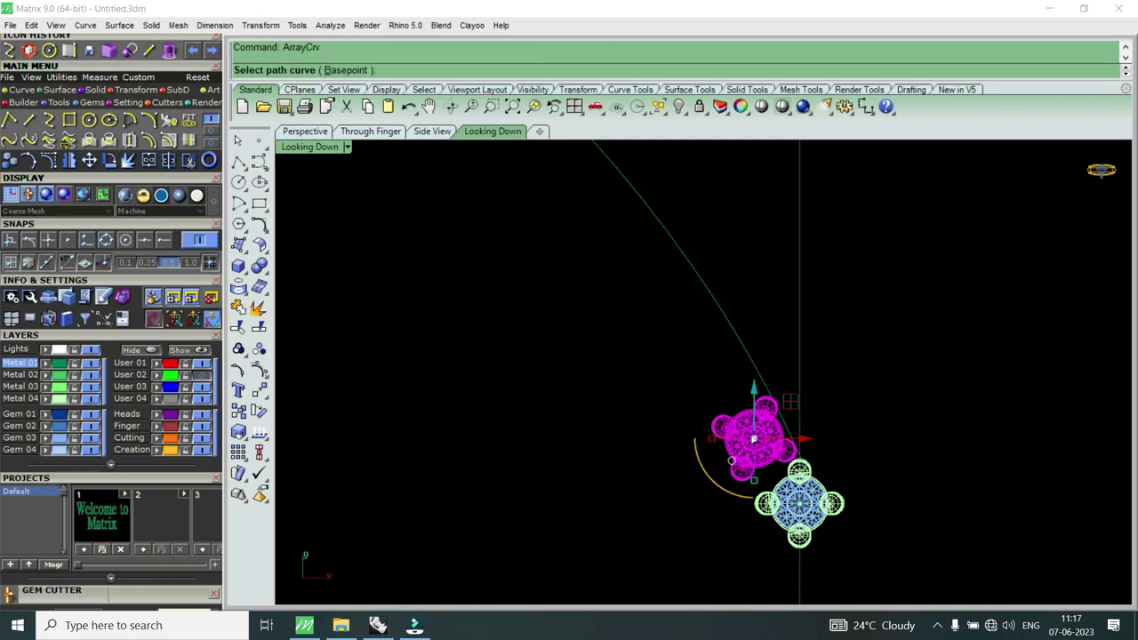
click(755, 369)
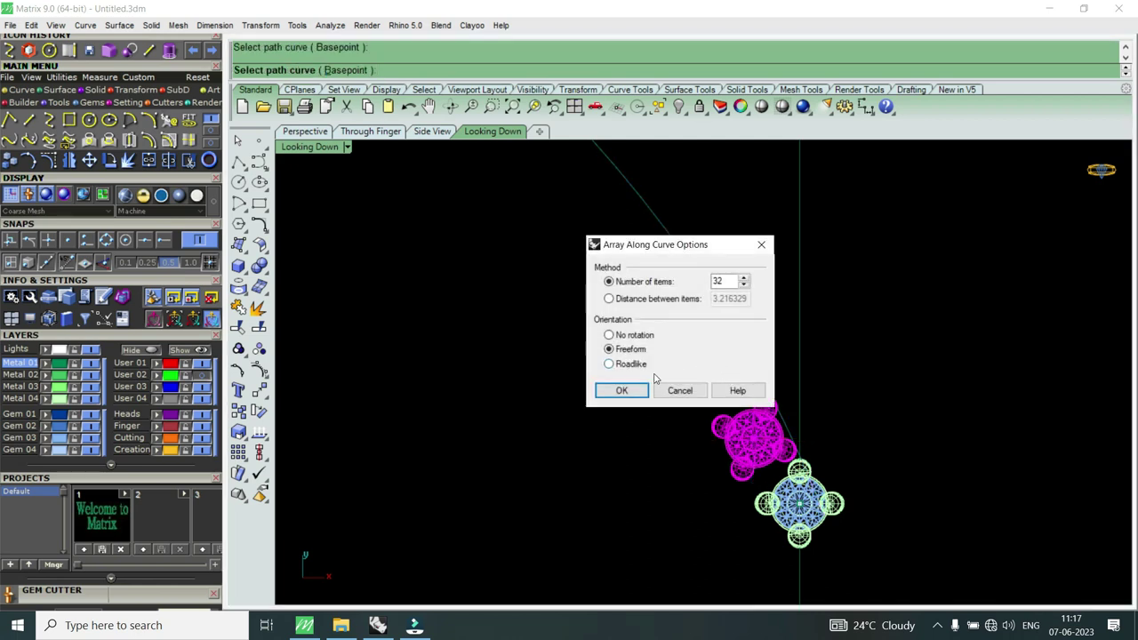
click(619, 391)
scroll(770, 458, down, 2)
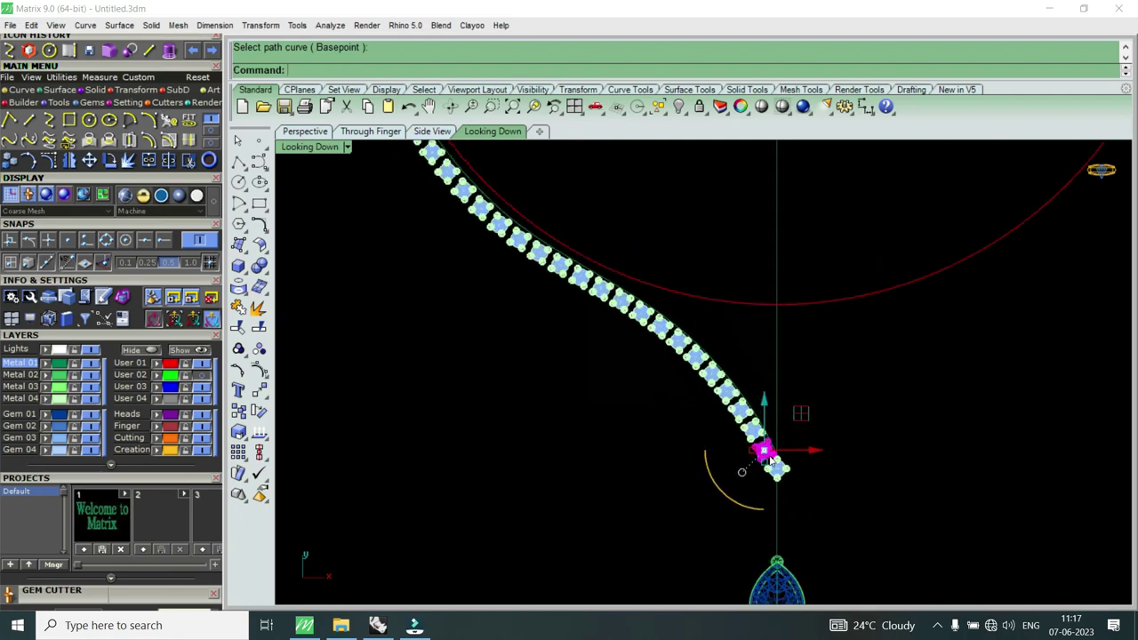
scroll(769, 458, down, 2)
scroll(770, 458, down, 1)
scroll(663, 310, up, 2)
scroll(655, 382, up, 1)
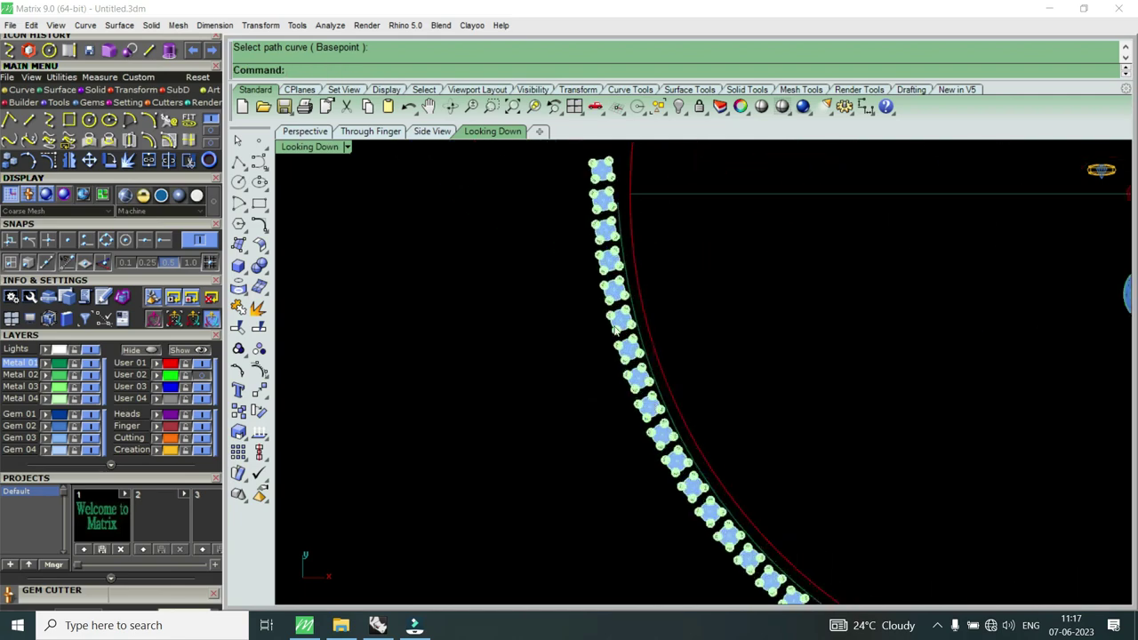
scroll(711, 427, up, 1)
scroll(751, 452, up, 2)
scroll(752, 452, up, 2)
scroll(752, 449, down, 2)
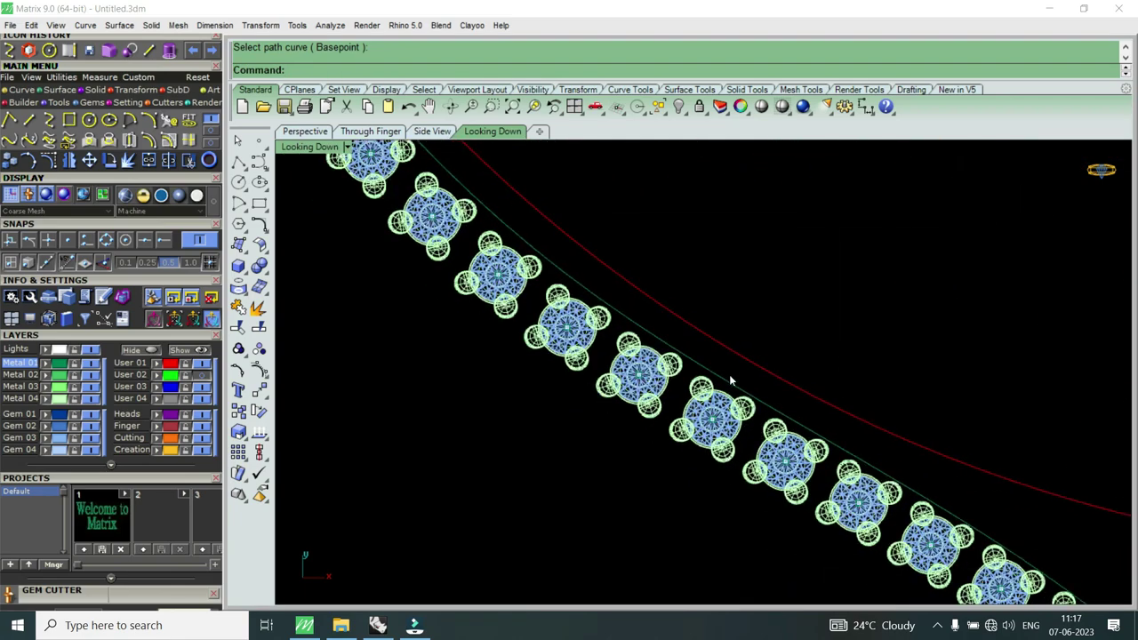
scroll(729, 374, down, 2)
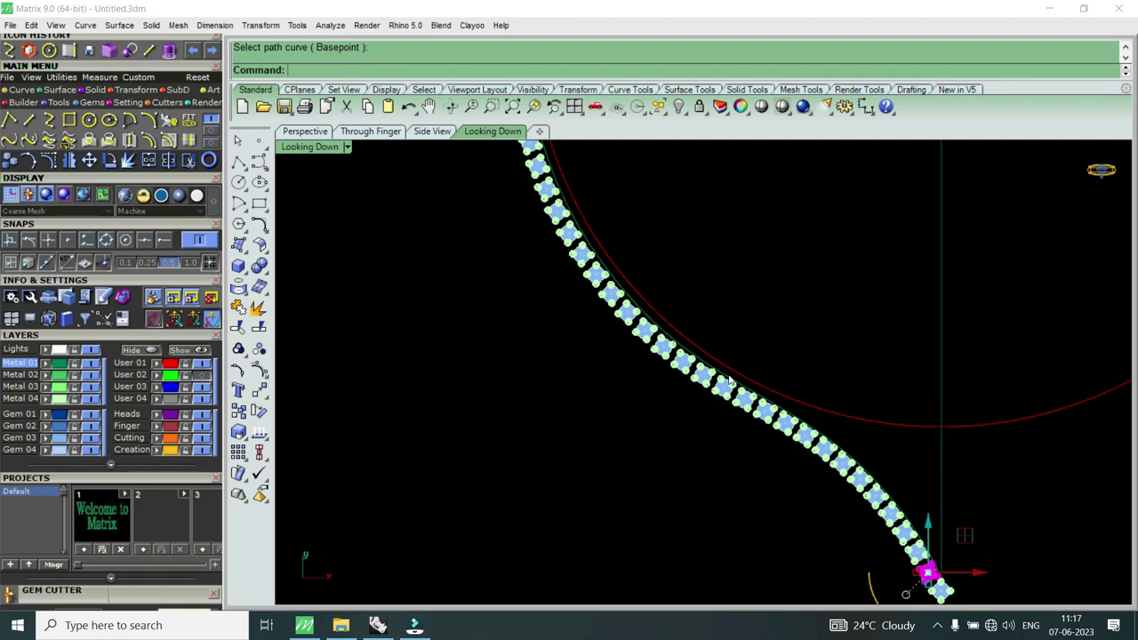
scroll(827, 401, down, 1)
scroll(844, 391, up, 1)
scroll(853, 387, up, 1)
scroll(867, 380, up, 2)
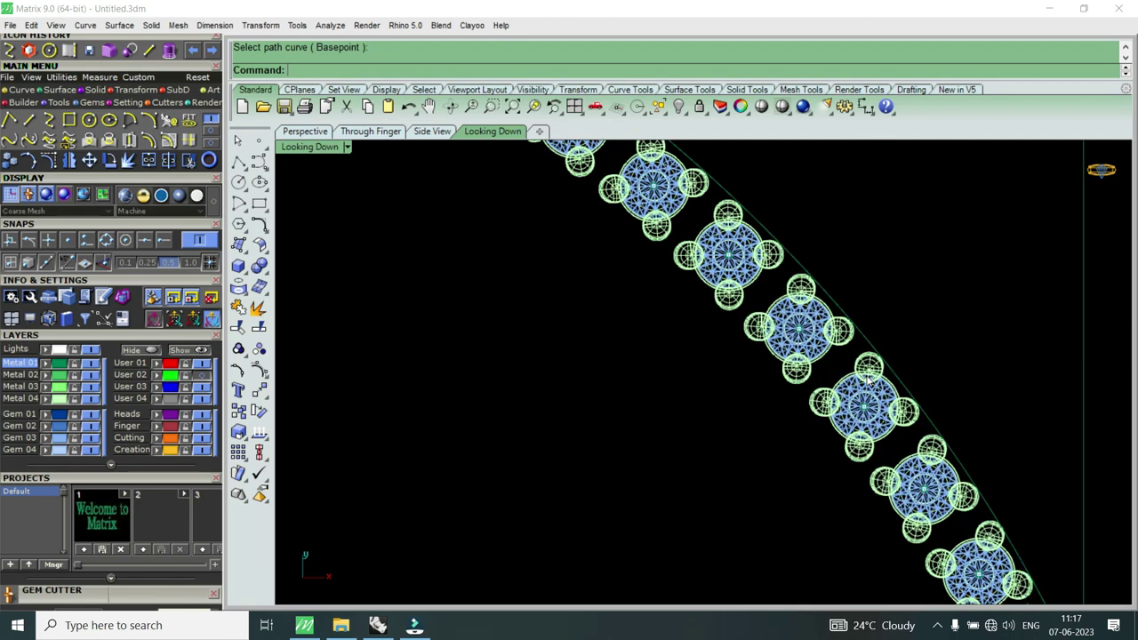
scroll(868, 378, down, 3)
scroll(862, 409, down, 1)
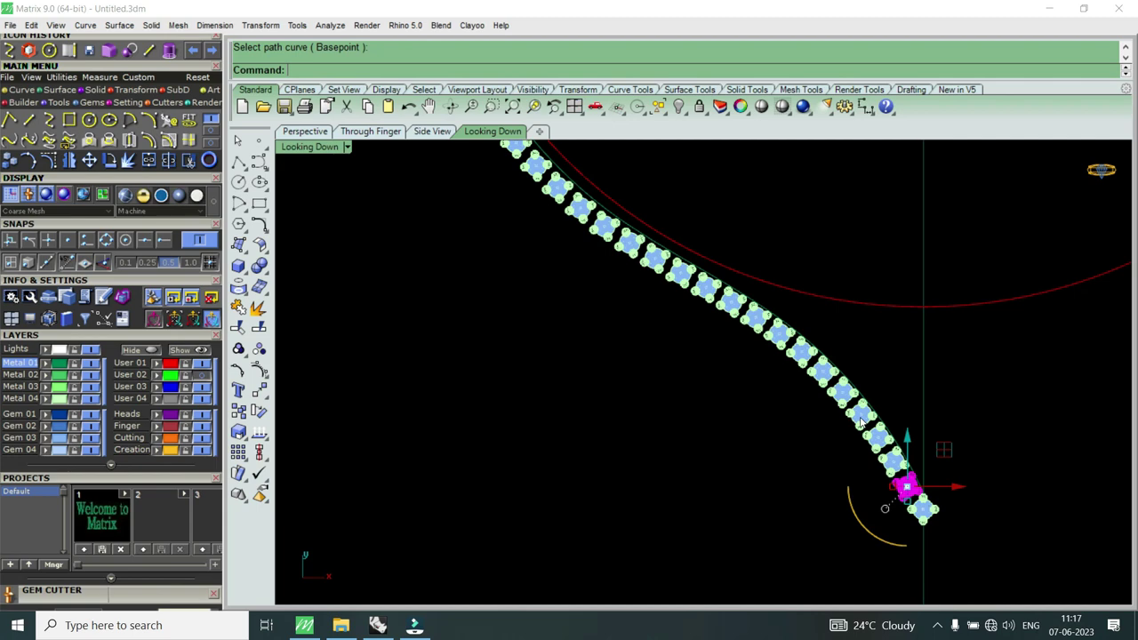
scroll(860, 421, down, 1)
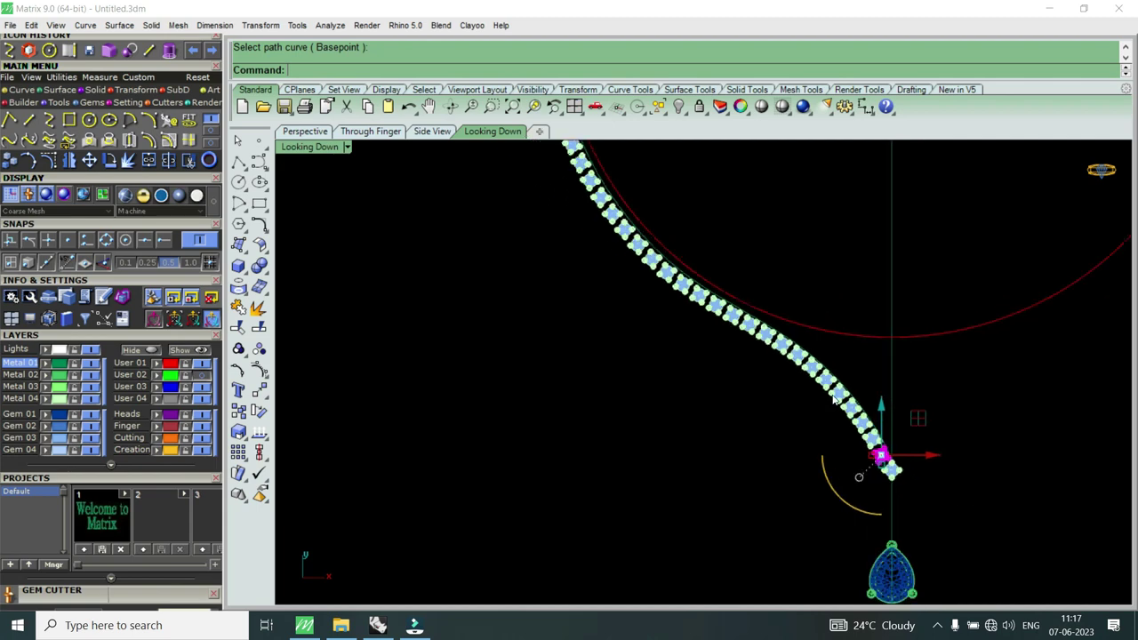
scroll(800, 373, up, 1)
scroll(729, 319, up, 2)
scroll(680, 280, up, 2)
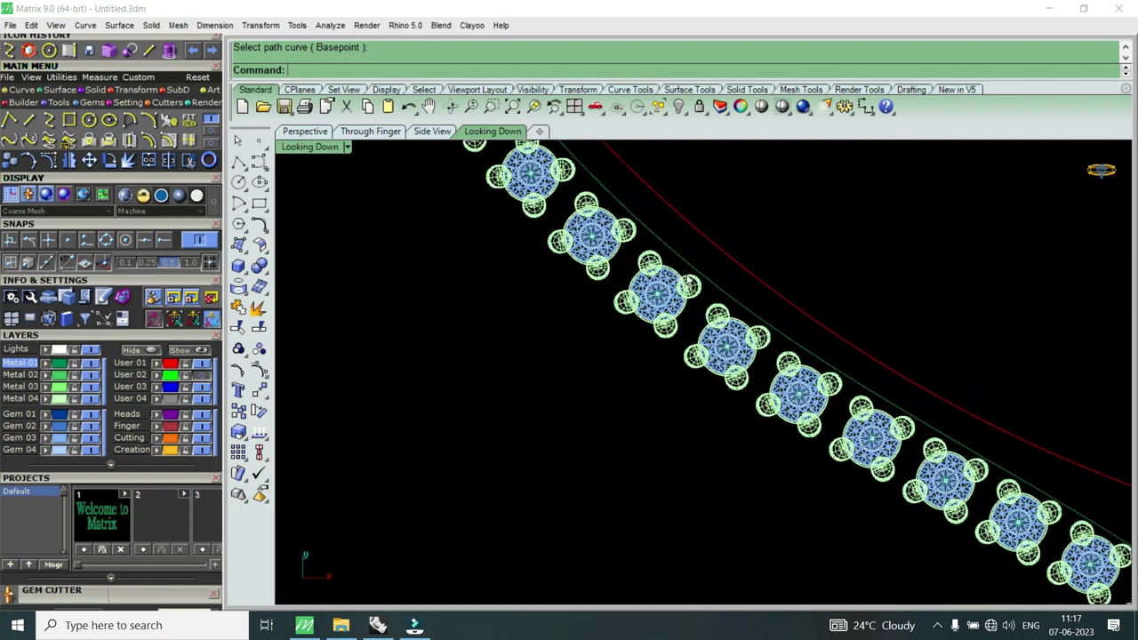
scroll(692, 282, down, 1)
scroll(706, 288, down, 1)
scroll(720, 292, down, 1)
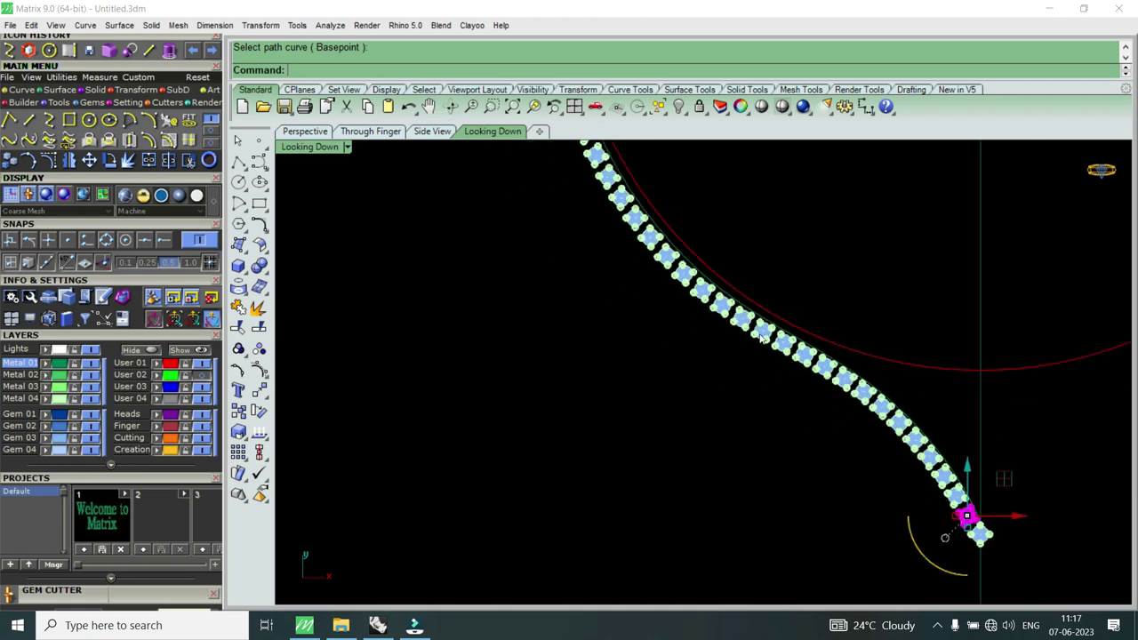
scroll(764, 339, down, 1)
scroll(768, 344, down, 1)
scroll(771, 349, down, 1)
scroll(775, 353, down, 1)
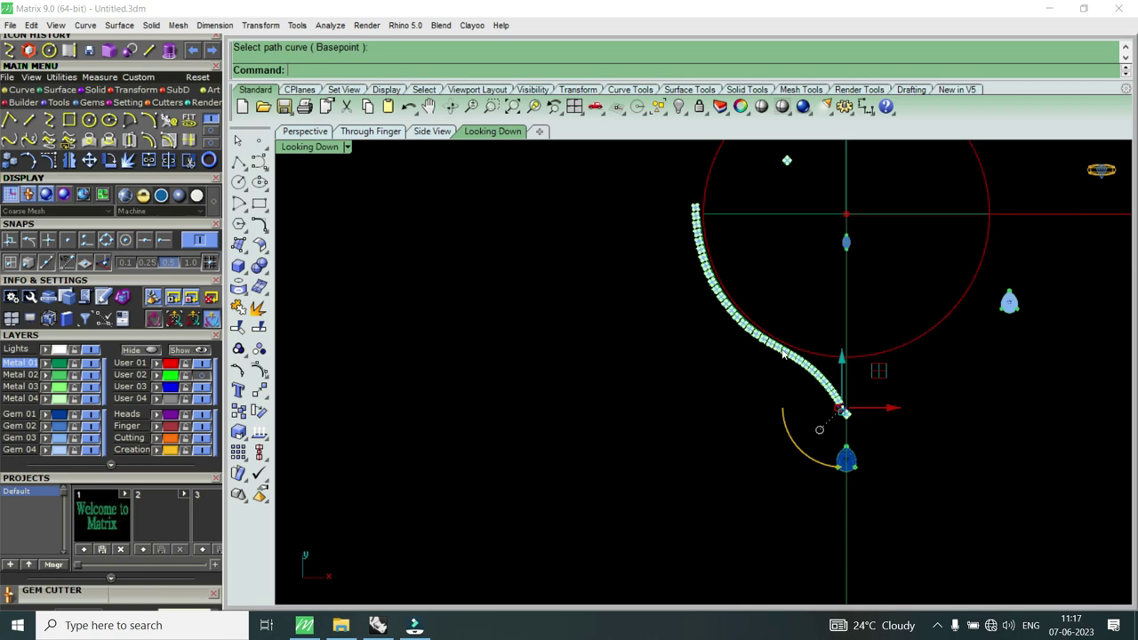
scroll(782, 352, up, 2)
scroll(839, 394, up, 1)
scroll(840, 394, down, 2)
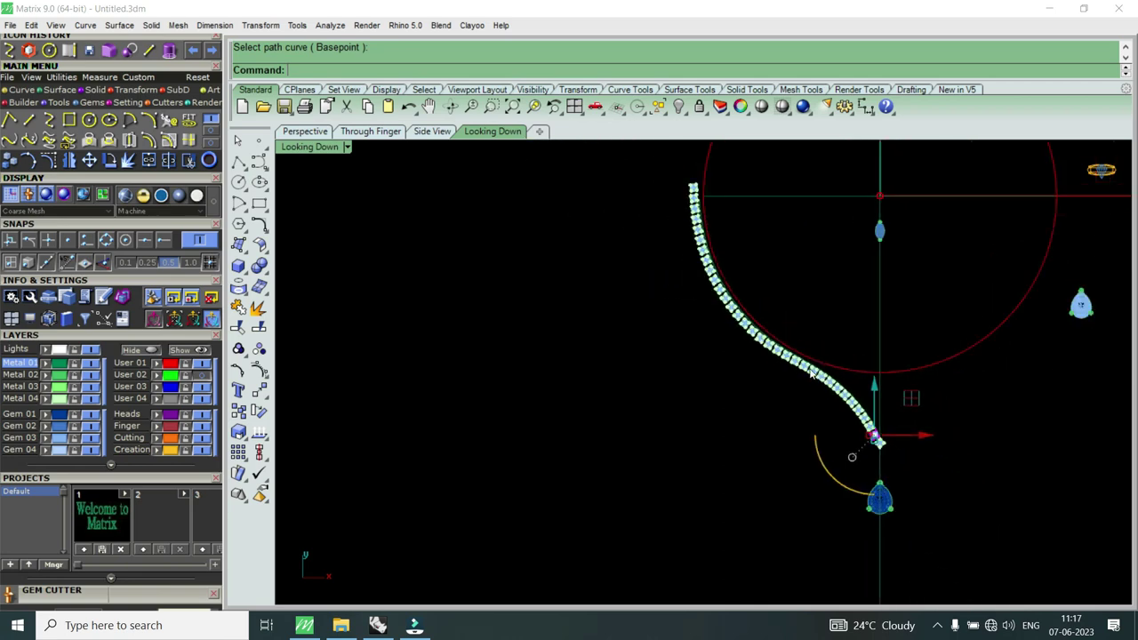
scroll(737, 234, down, 1)
scroll(737, 233, up, 2)
scroll(746, 293, up, 1)
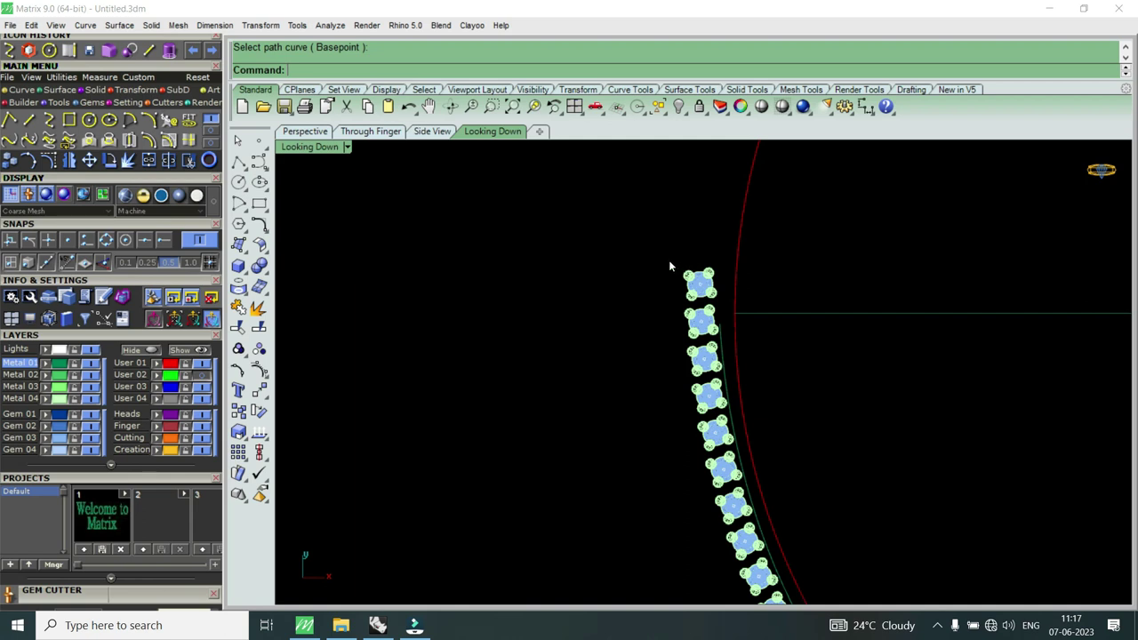
Step: Undo the old array and re-array the gem along the neckline curve: 34 items, Freeform orientation
key(ctrl+z)
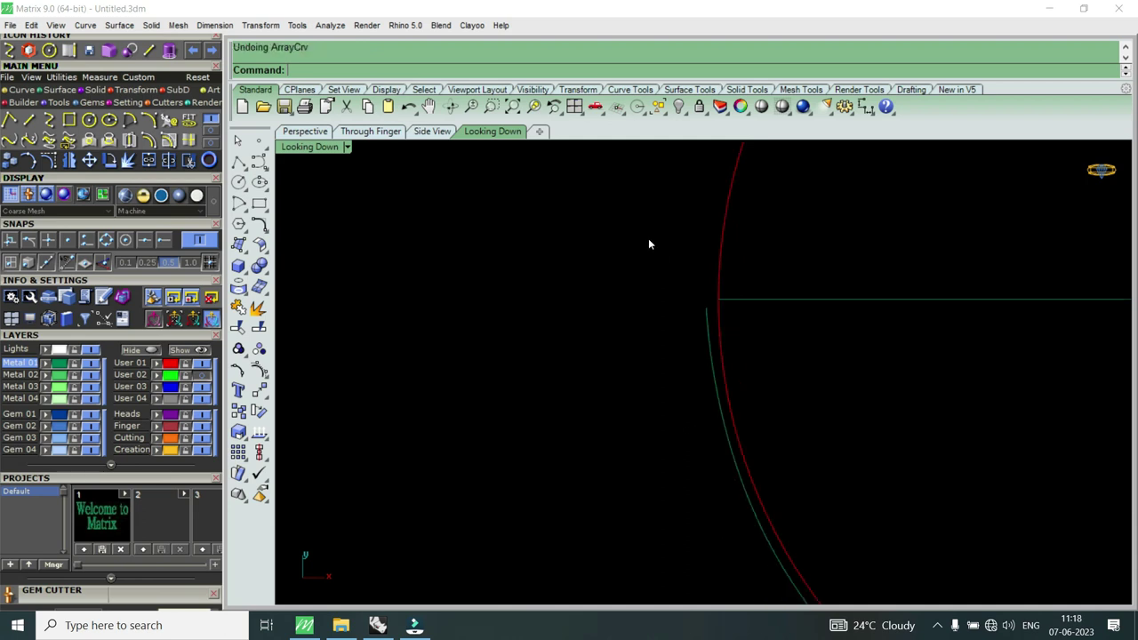
scroll(744, 379, down, 2)
scroll(744, 379, up, 3)
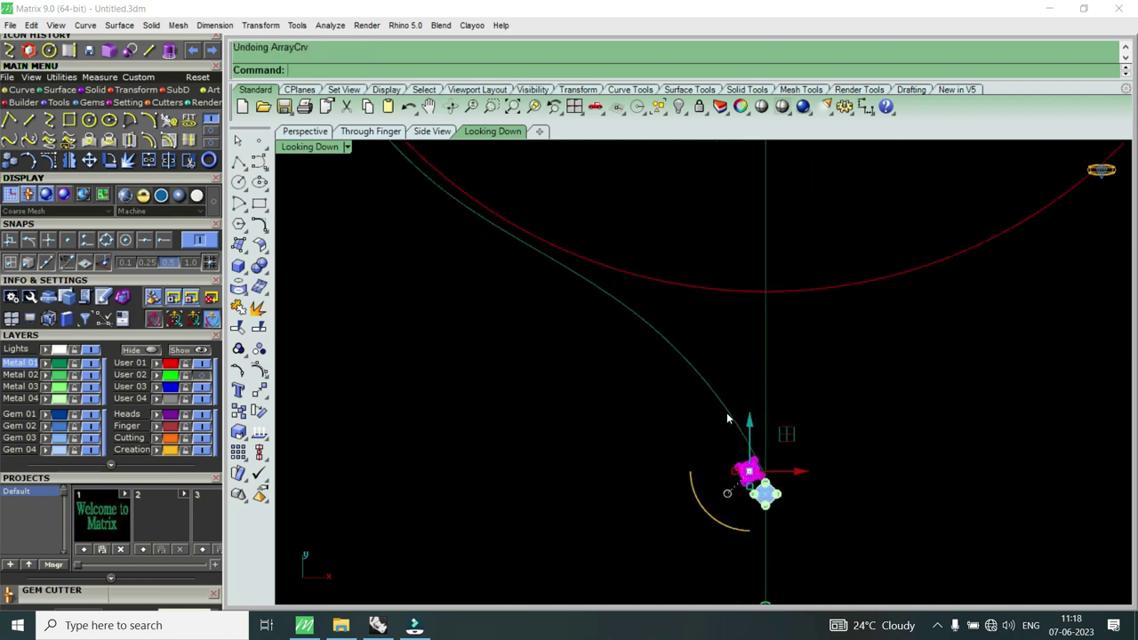
text(ayCrv)
key(Return)
click(727, 418)
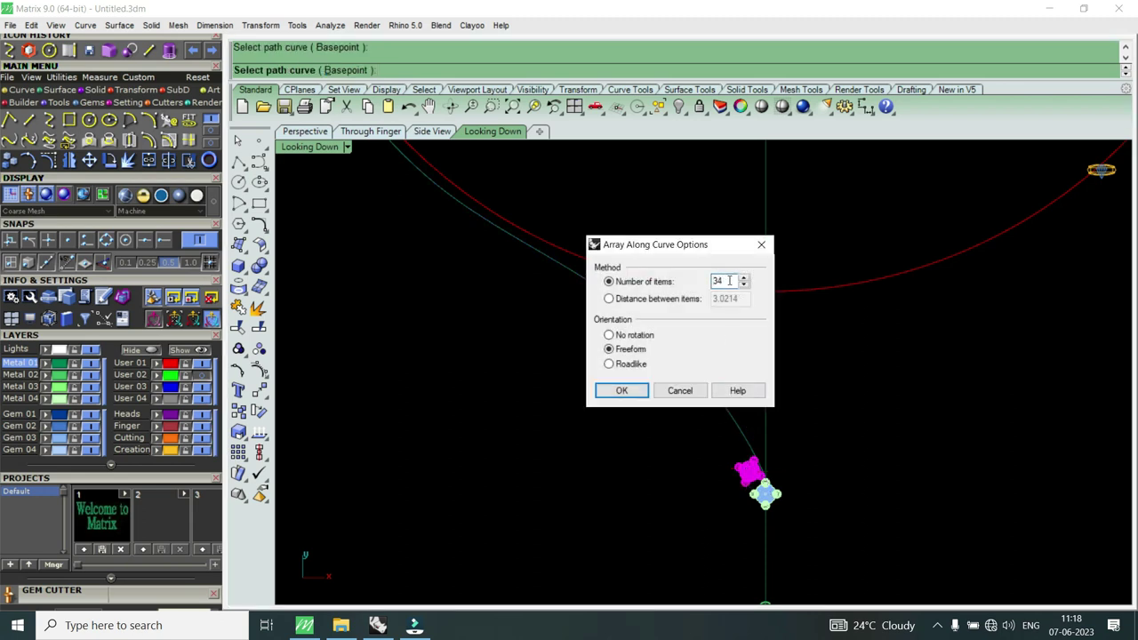
click(621, 391)
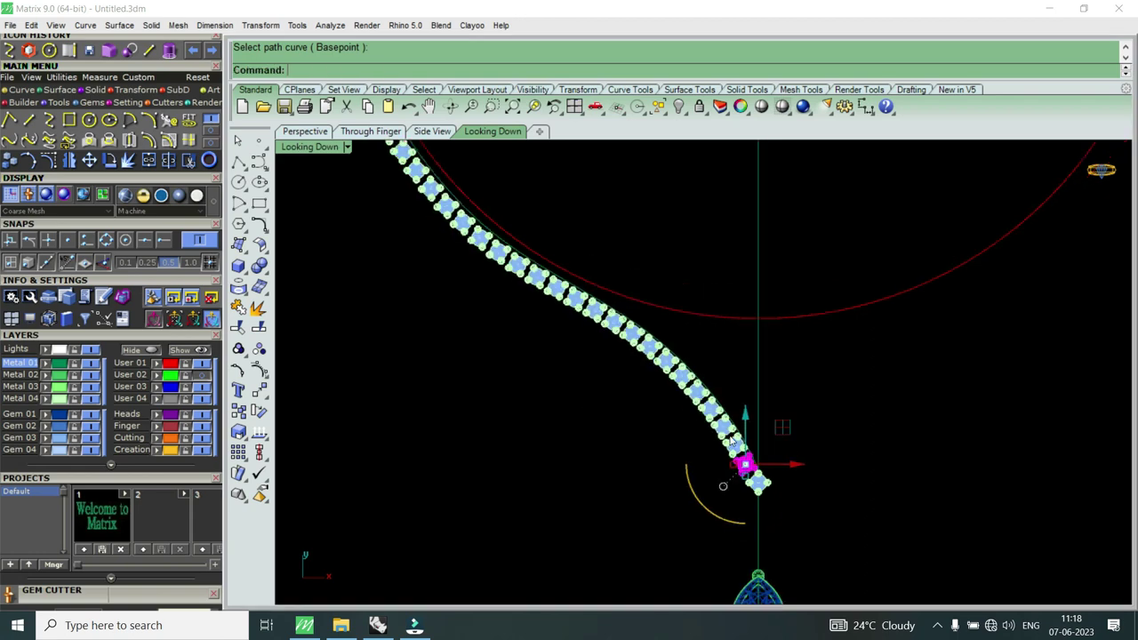
Step: Zoom in and out to inspect the 34 gem clusters along the S-shaped neckline
scroll(562, 258, up, 2)
scroll(562, 259, up, 5)
scroll(543, 335, down, 4)
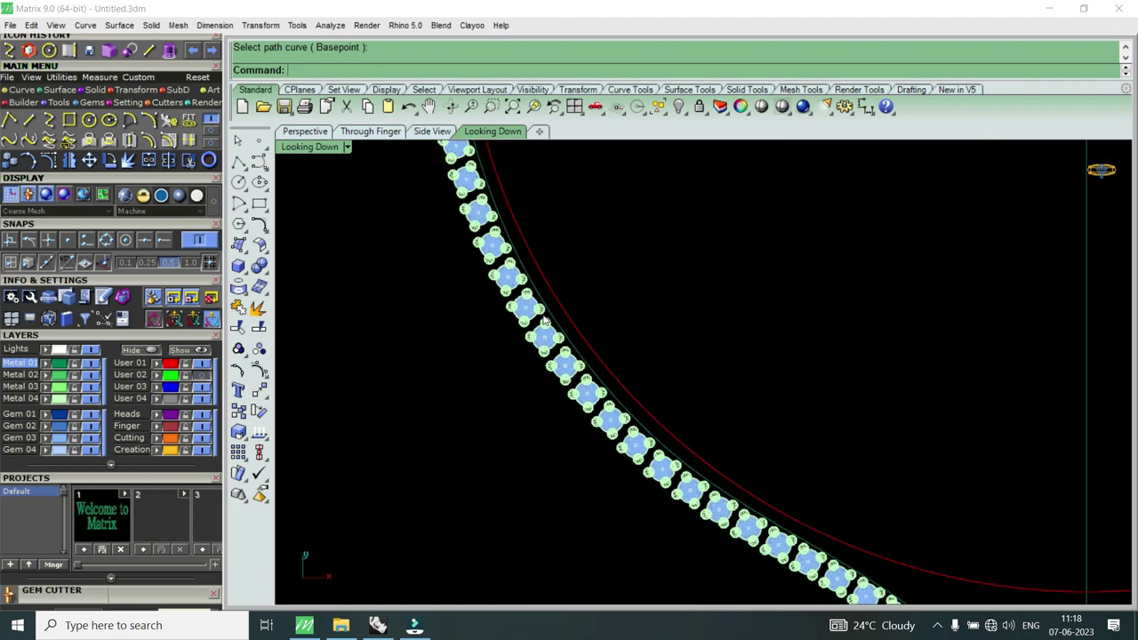
scroll(543, 321, down, 1)
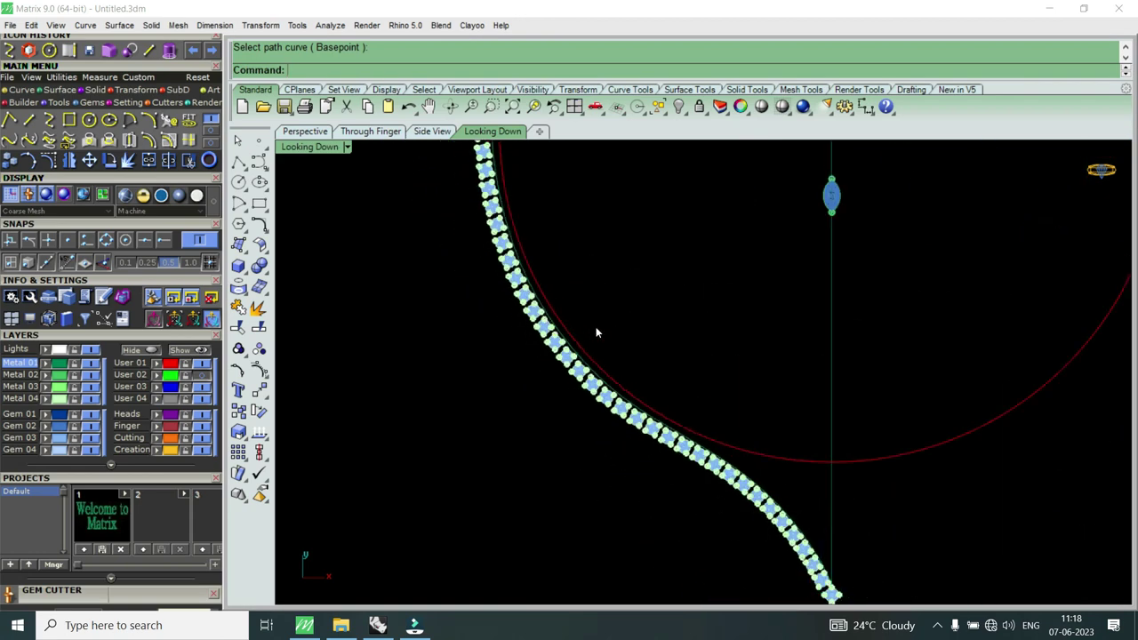
scroll(596, 332, down, 2)
scroll(772, 533, up, 3)
scroll(772, 538, up, 2)
scroll(771, 540, up, 2)
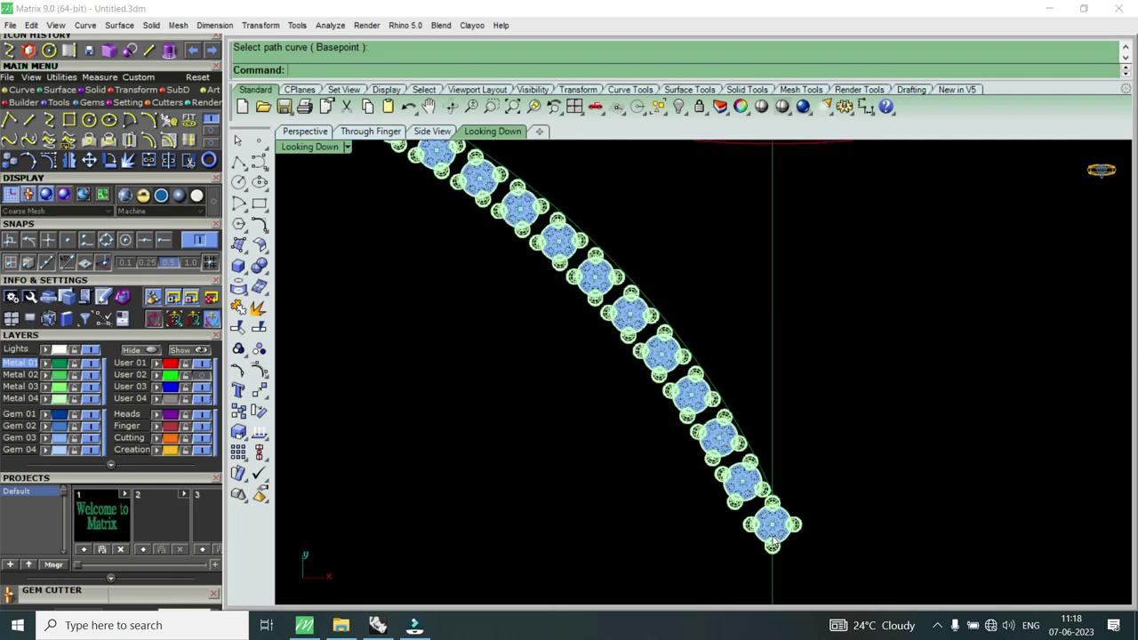
scroll(771, 540, down, 2)
scroll(768, 517, up, 2)
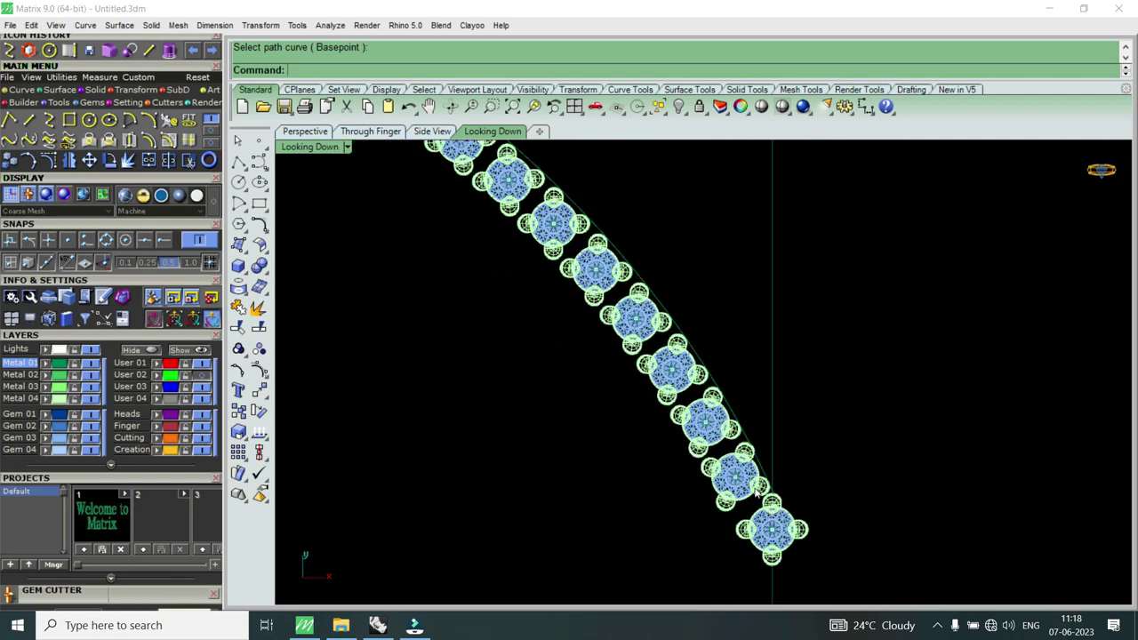
scroll(756, 490, down, 2)
scroll(655, 424, down, 2)
scroll(571, 338, up, 2)
scroll(570, 338, up, 2)
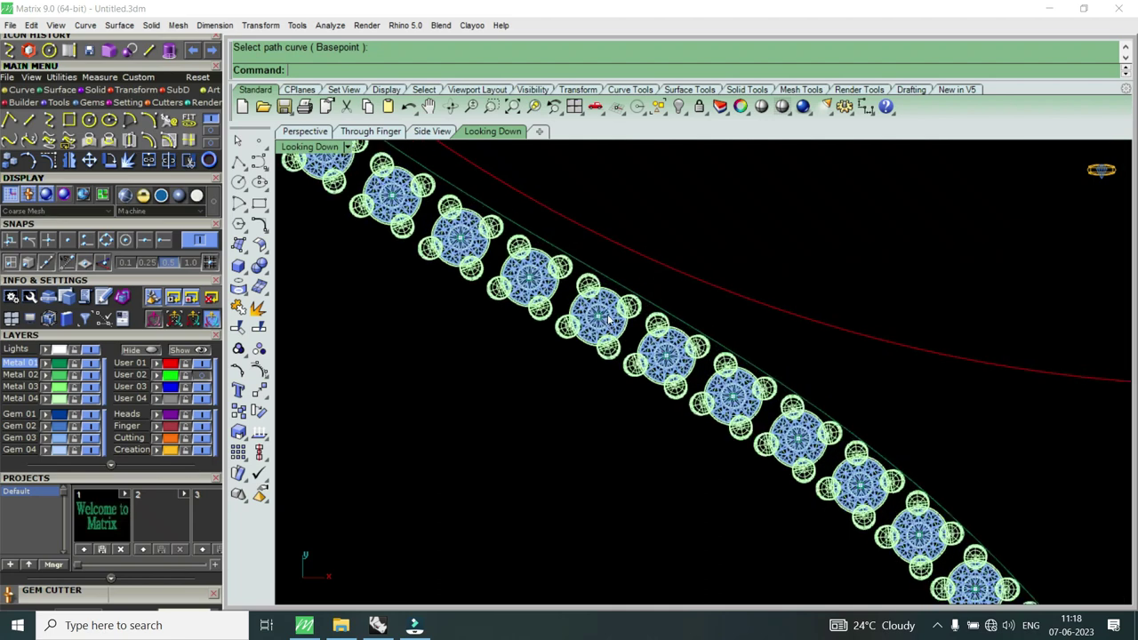
scroll(636, 350, down, 2)
scroll(645, 355, down, 2)
scroll(655, 361, down, 1)
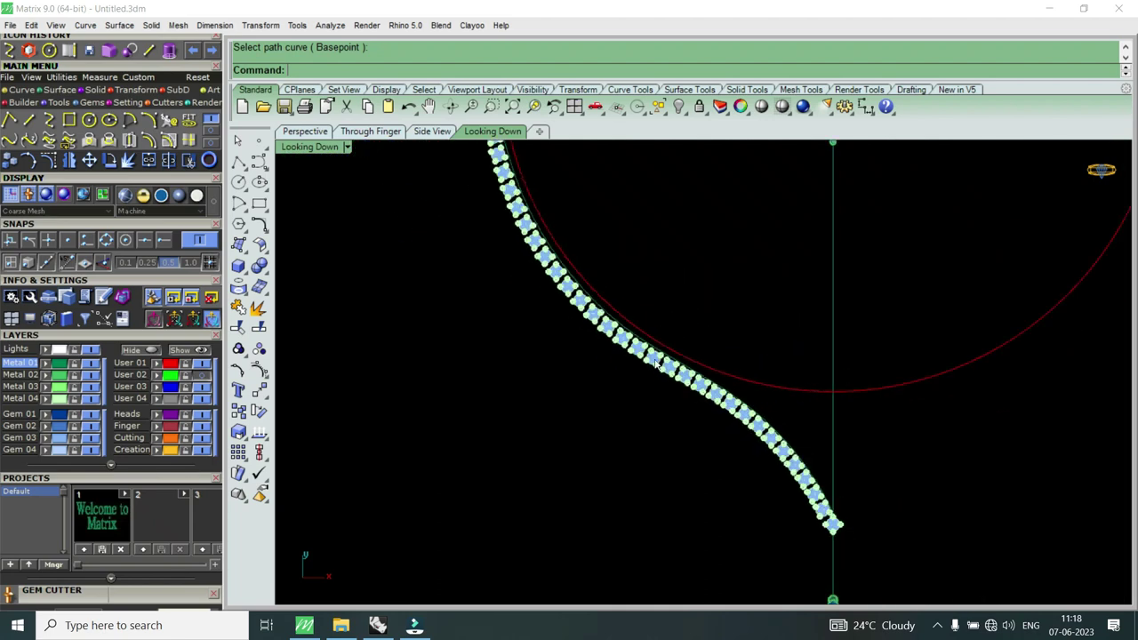
scroll(613, 331, down, 2)
scroll(579, 279, up, 2)
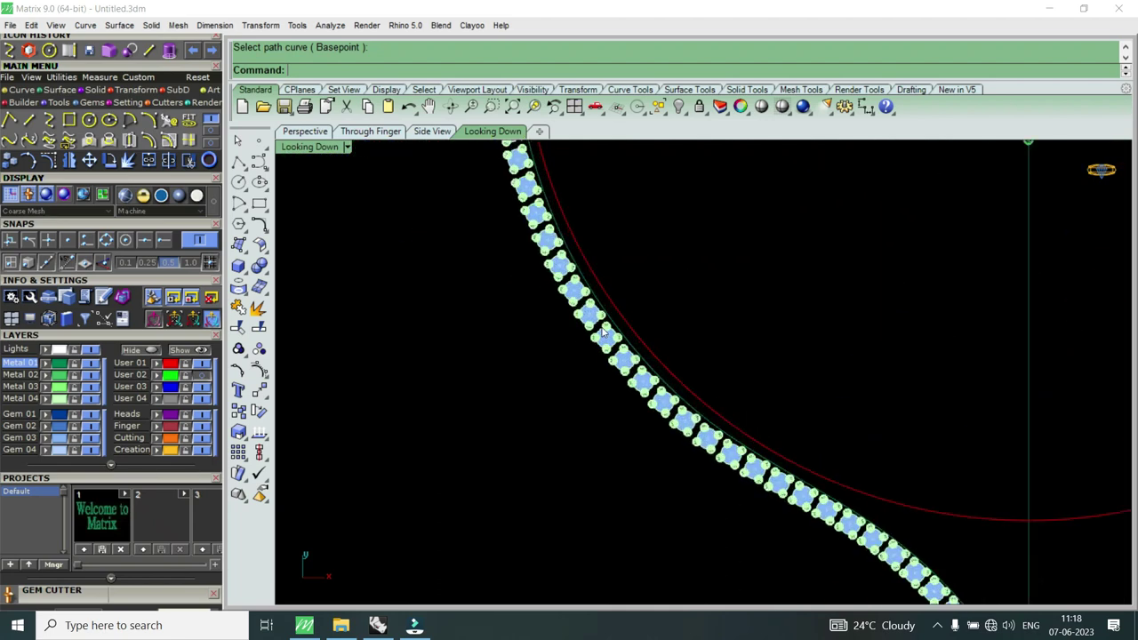
scroll(640, 356, up, 2)
scroll(711, 418, up, 1)
scroll(758, 472, up, 1)
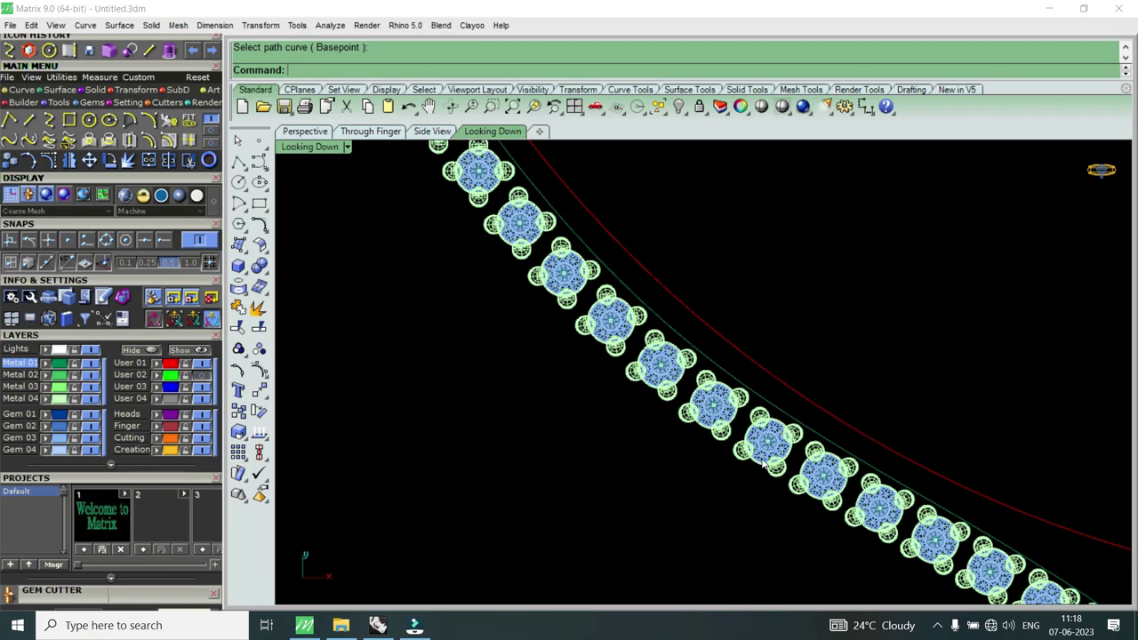
scroll(761, 467, down, 1)
scroll(782, 463, up, 2)
scroll(766, 424, up, 1)
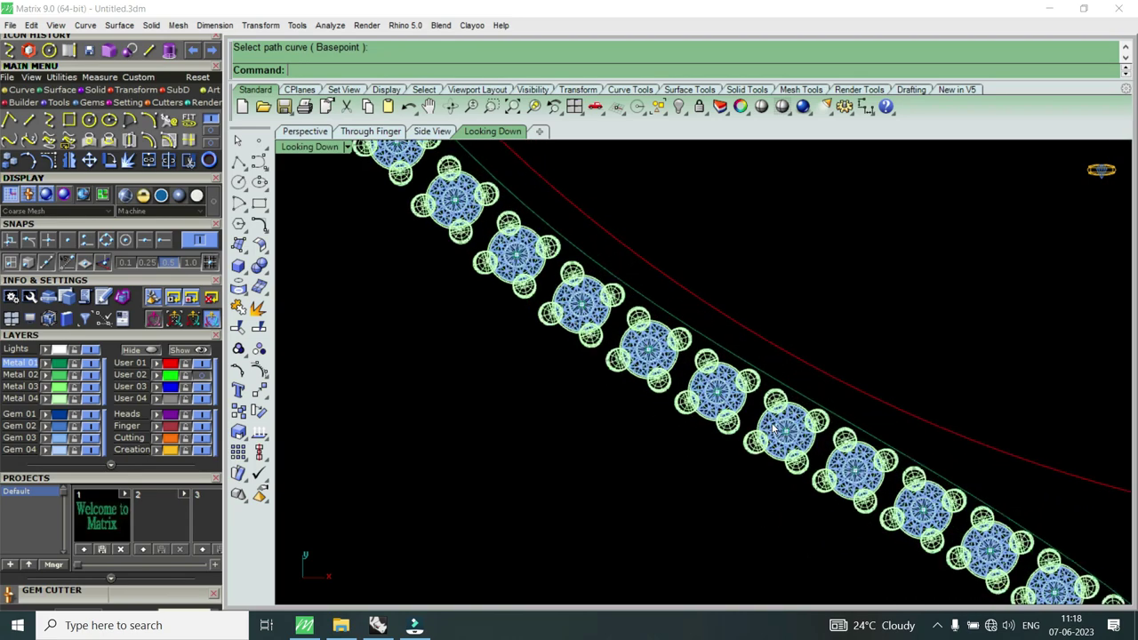
scroll(791, 431, up, 1)
scroll(798, 433, down, 3)
scroll(860, 465, up, 2)
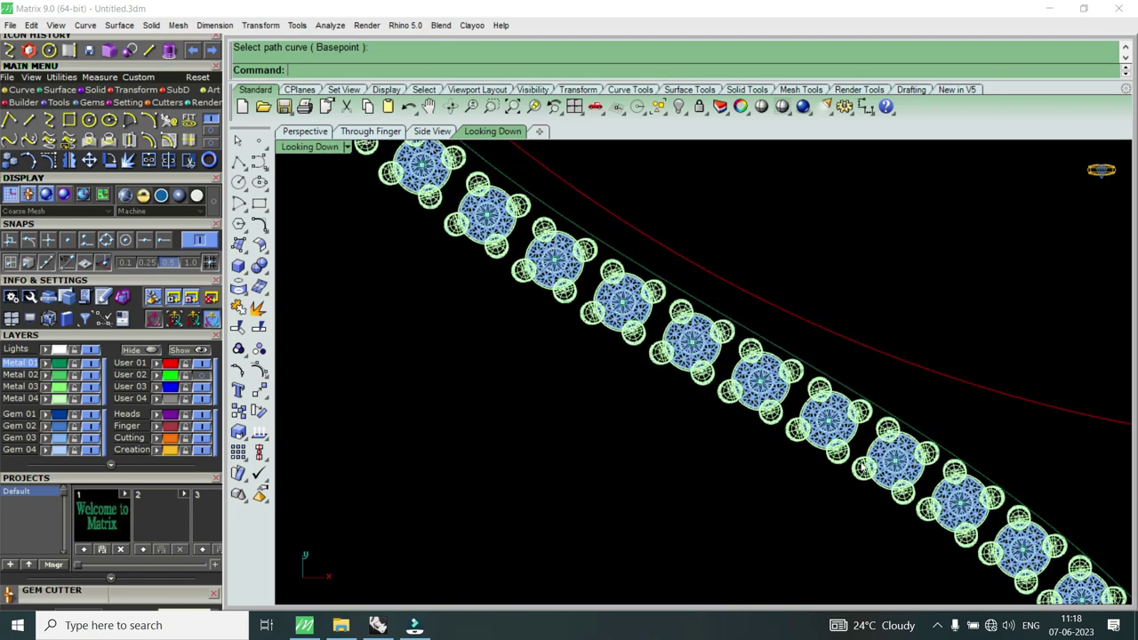
scroll(755, 371, up, 1)
Step: Window-select the first round gem with its four accent gems and group them
click(757, 367)
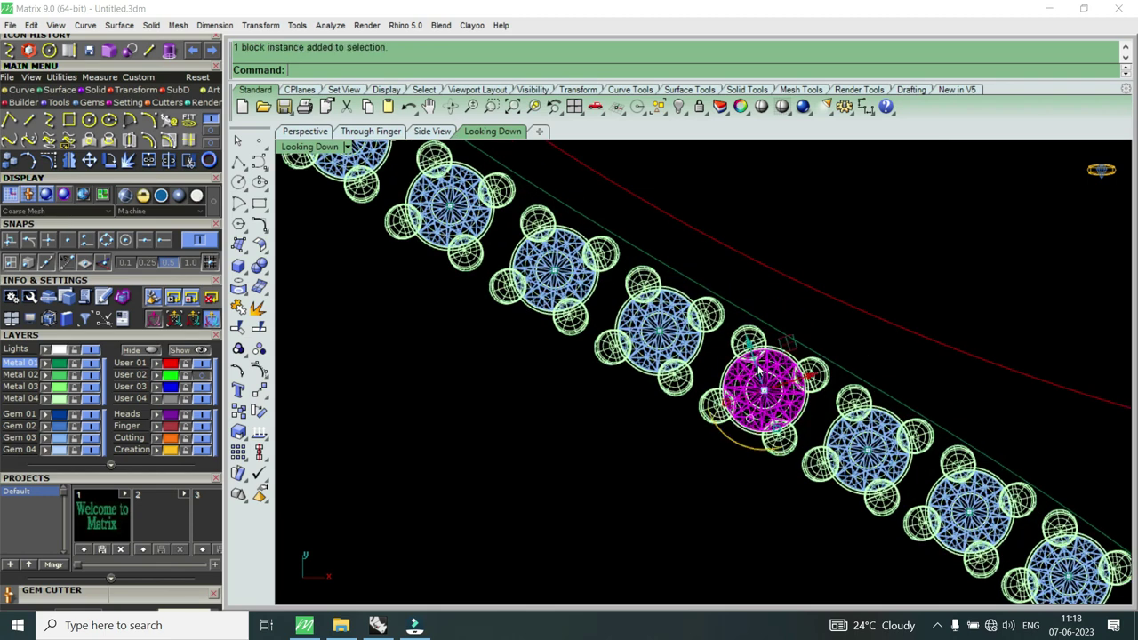
drag(681, 486, 788, 376)
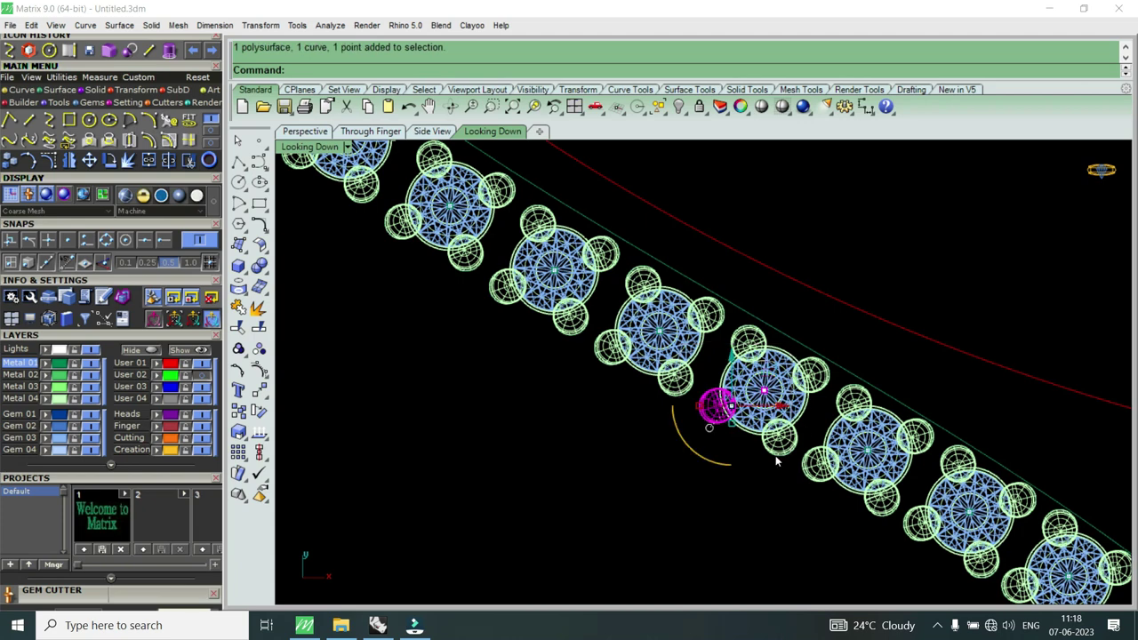
mouse_move(799, 418)
mouse_down()
mouse_move(714, 462)
mouse_move(832, 320)
mouse_up()
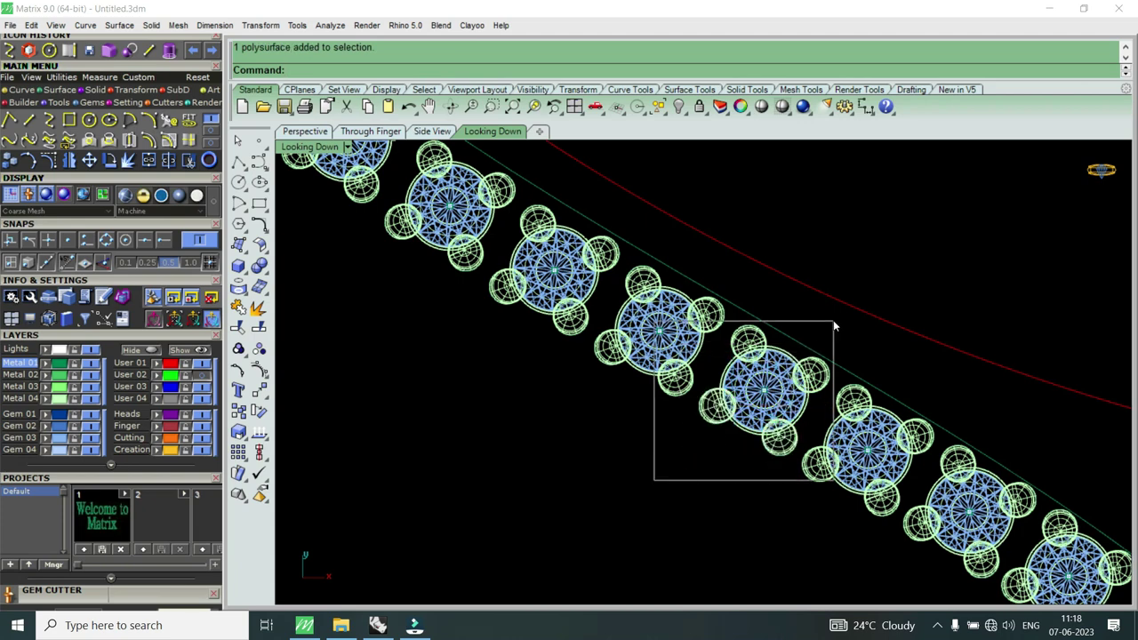
drag(675, 457, 831, 324)
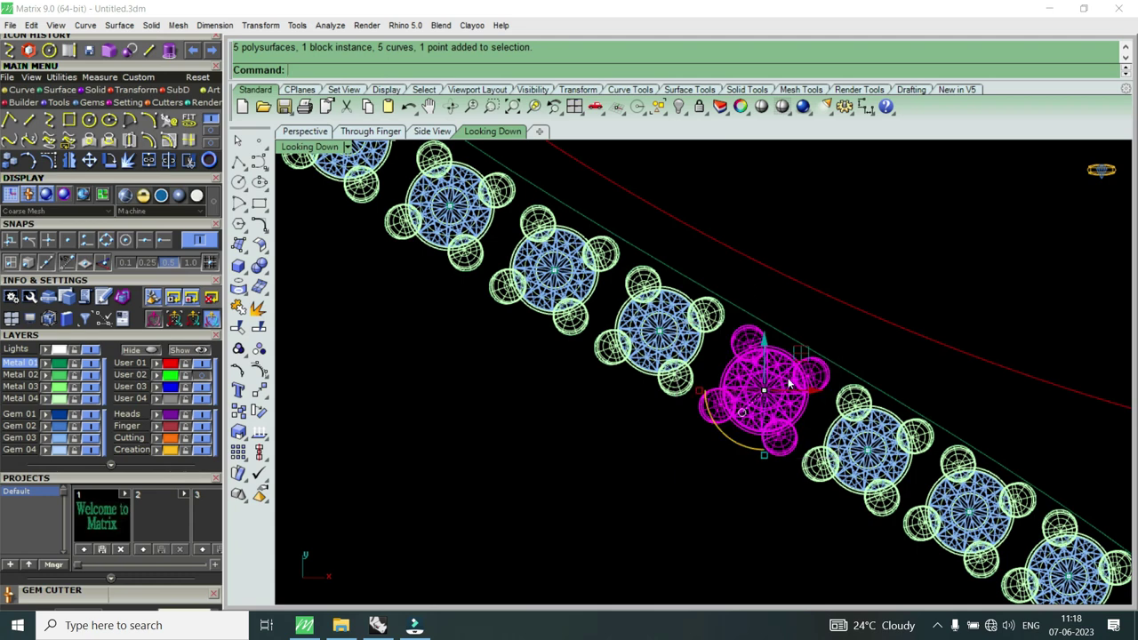
middle_click(788, 382)
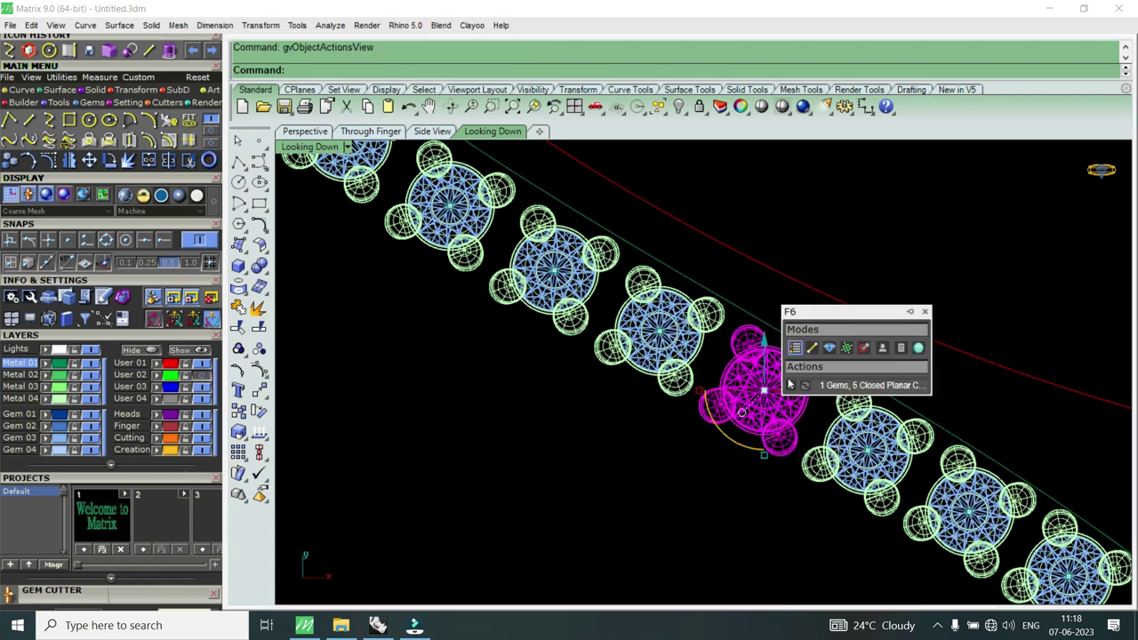
text(gvObjectActionsView)
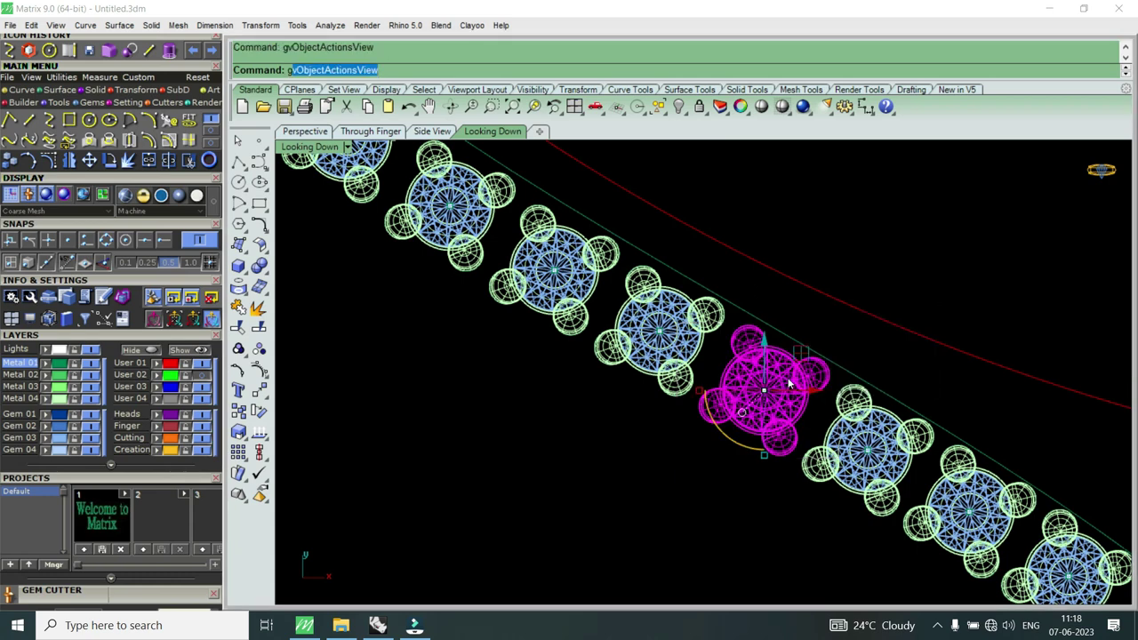
click(345, 150)
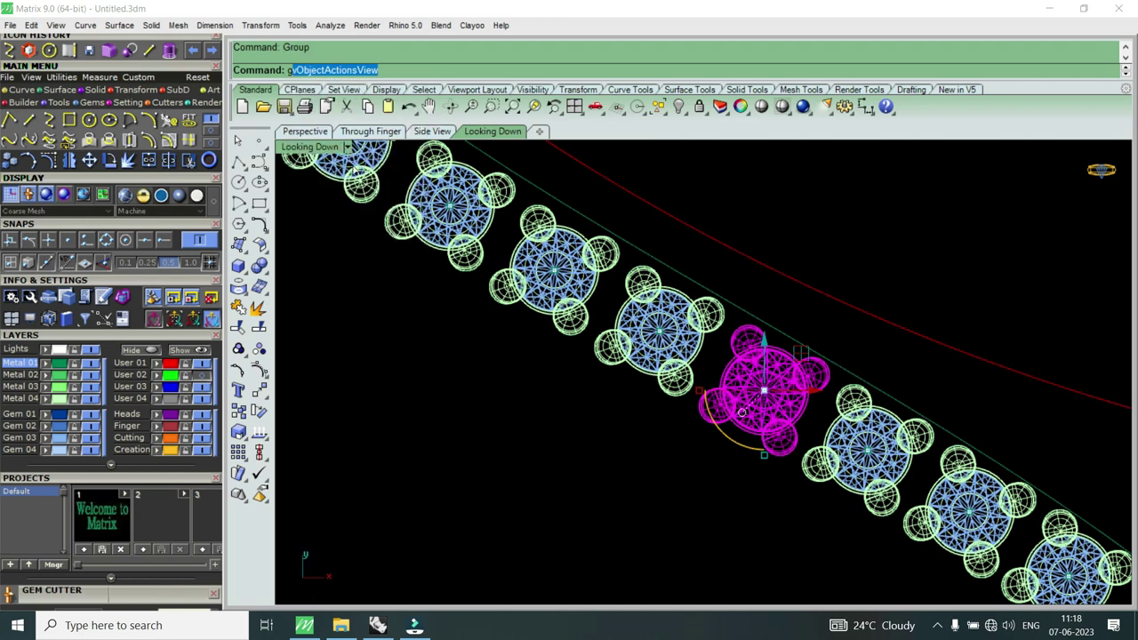
scroll(742, 410, down, 3)
scroll(711, 373, down, 2)
key(Escape)
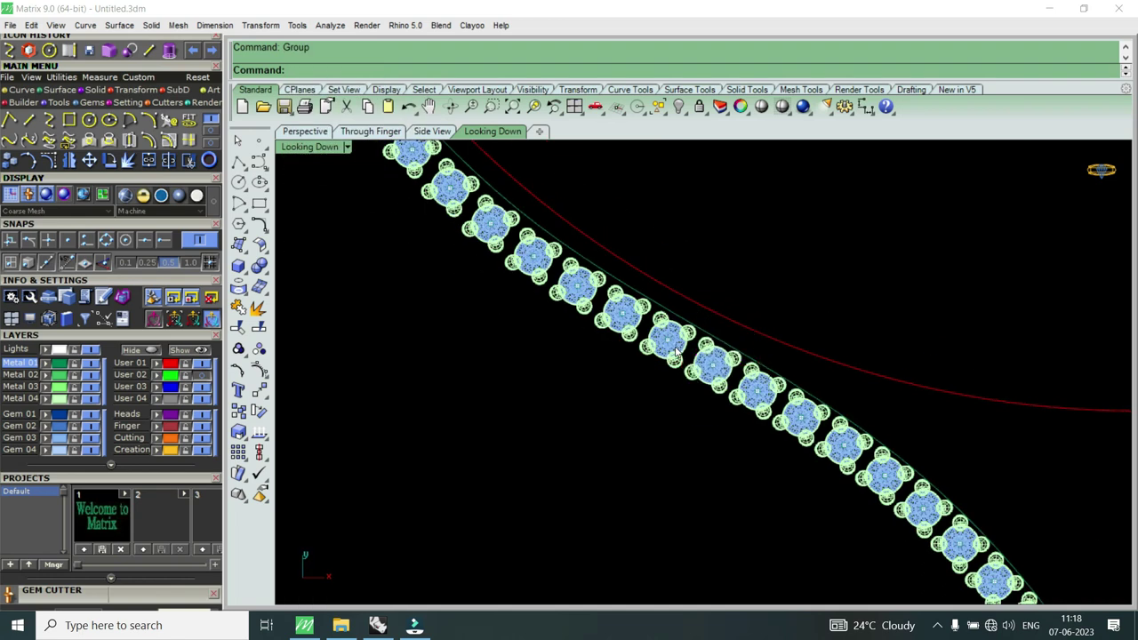
Step: Pick out the middle gem of the row from among the overlapping objects
scroll(755, 408, up, 2)
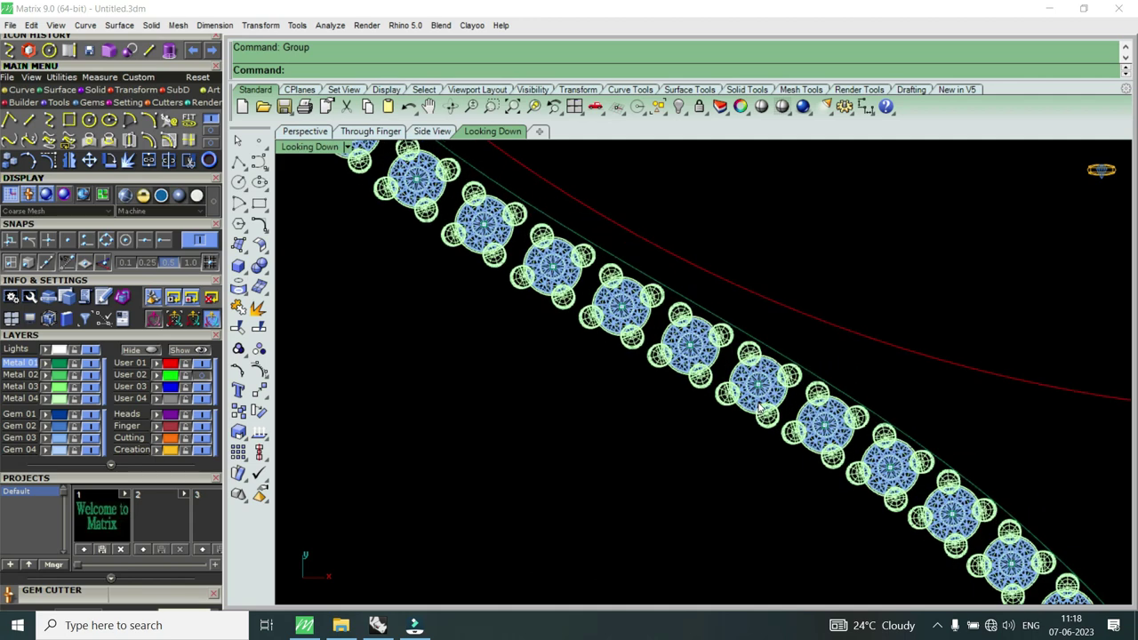
click(760, 406)
click(844, 430)
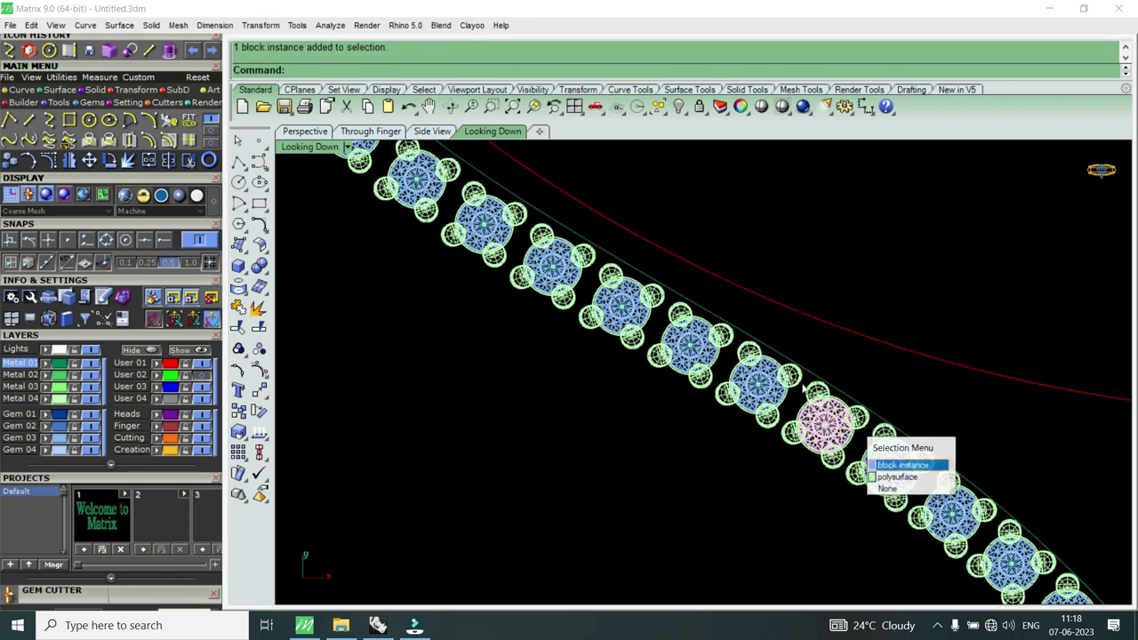
click(898, 490)
scroll(897, 503, down, 4)
scroll(898, 502, up, 2)
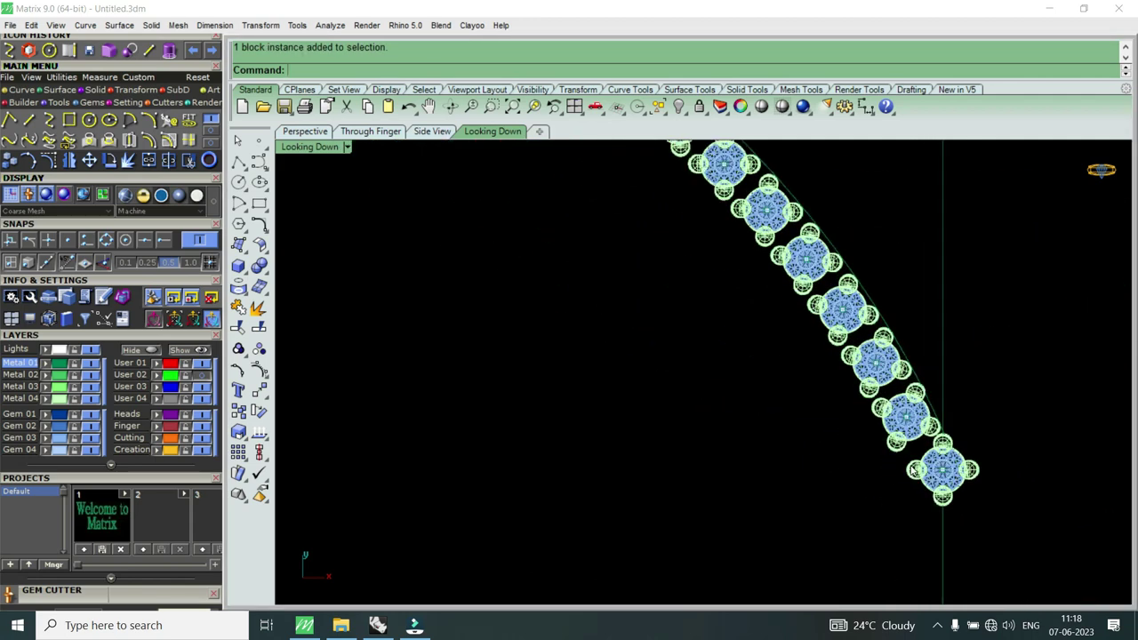
scroll(901, 401, up, 1)
click(901, 401)
scroll(901, 402, up, 1)
scroll(904, 391, up, 1)
click(905, 380)
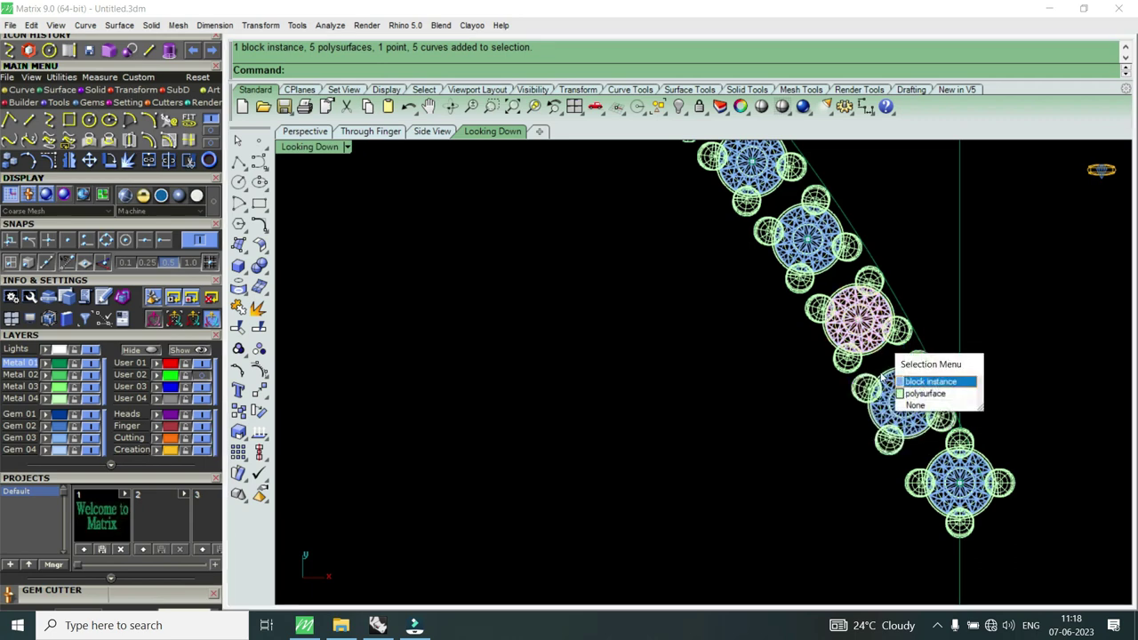
click(924, 393)
click(755, 398)
Step: Window-select the middle gem cluster, drop a stray neighbouring prong, and group it
drag(755, 398, 908, 247)
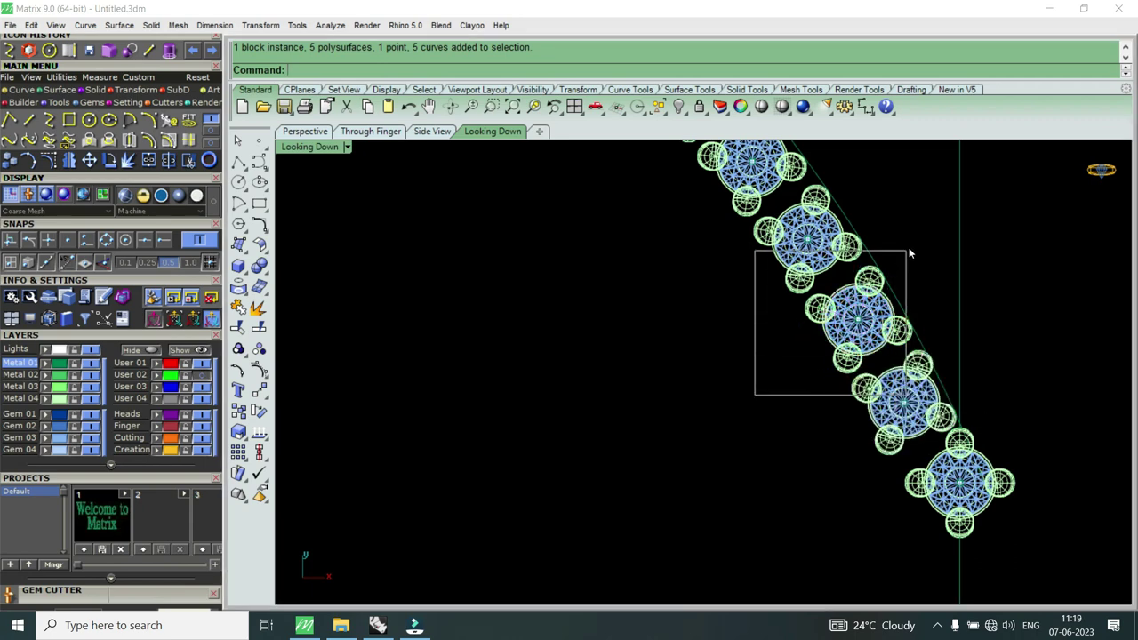
scroll(814, 285, up, 2)
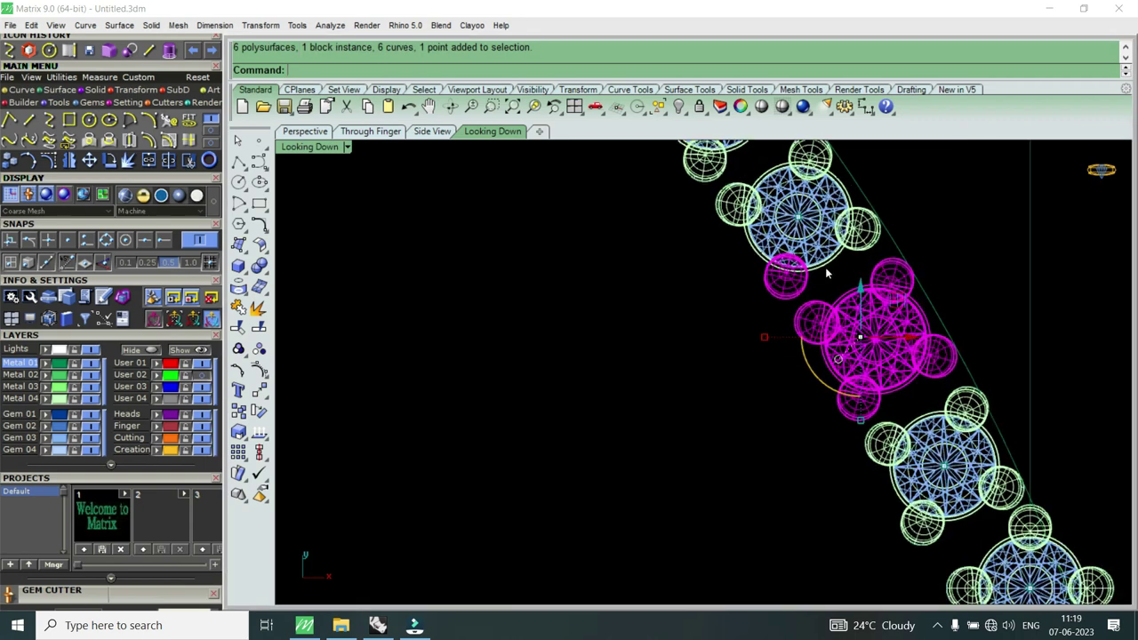
ctrl+click(786, 295)
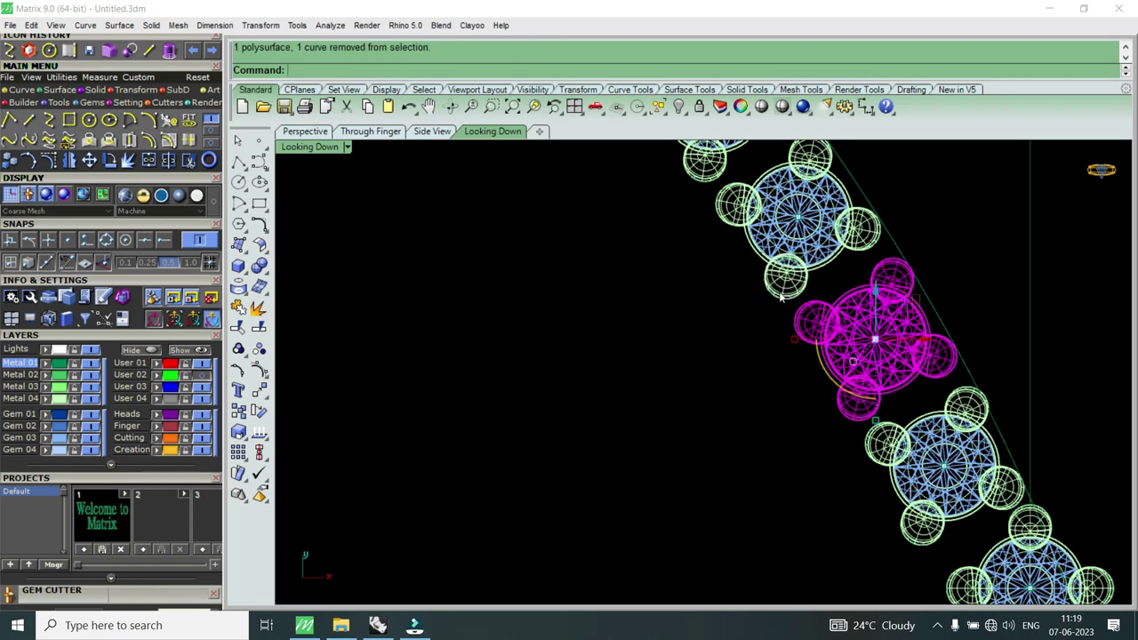
right_click(780, 297)
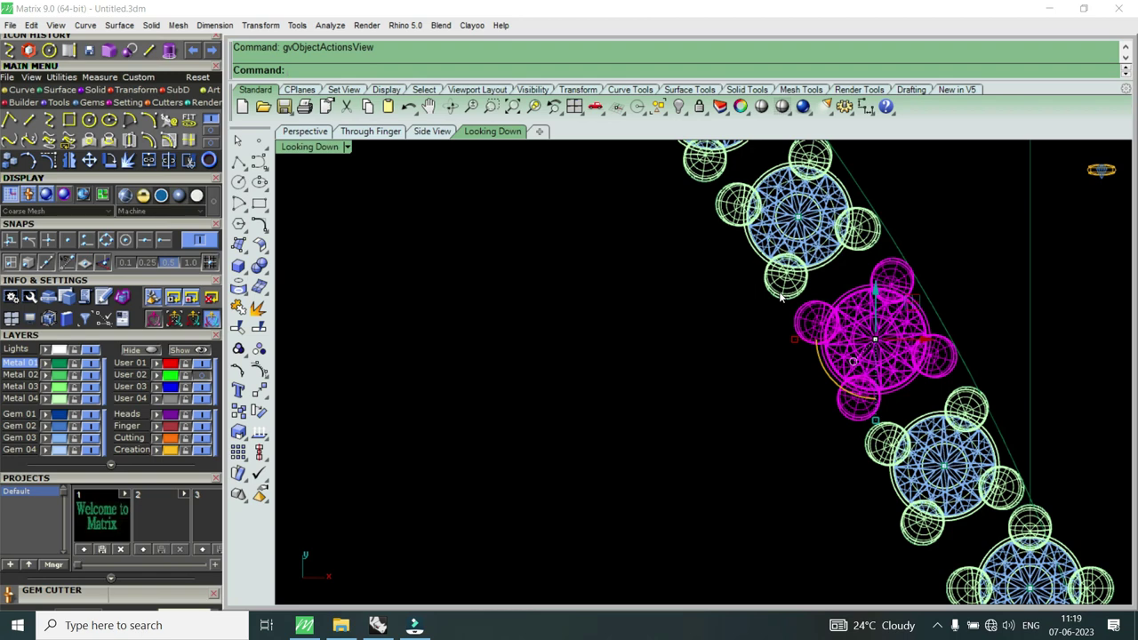
key(Up)
text(gr)
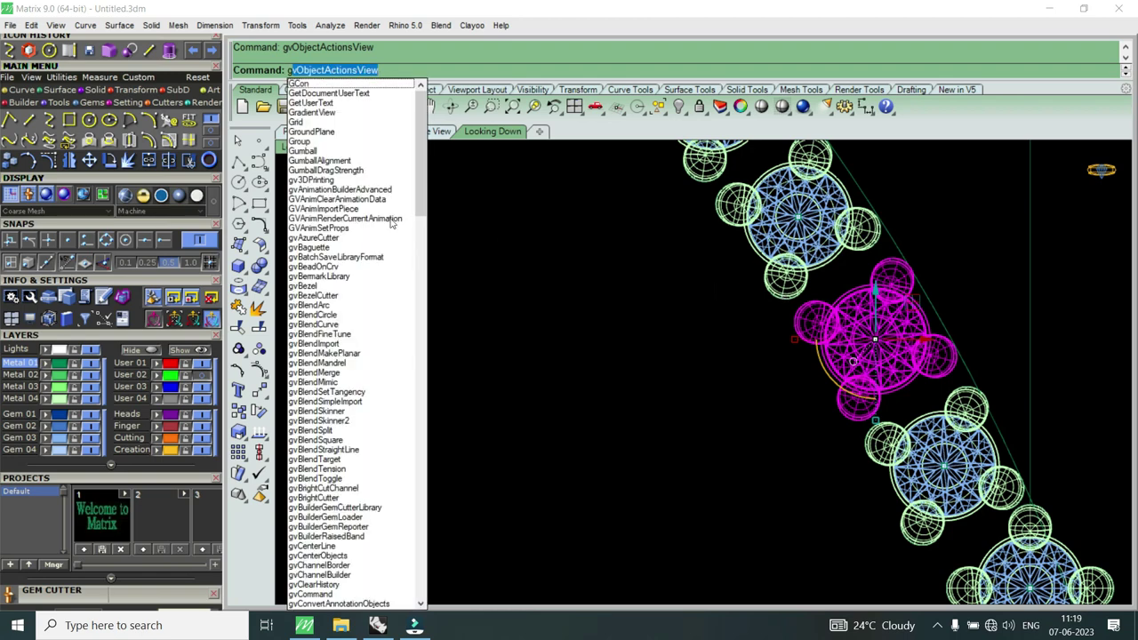
text(oup)
key(Return)
Step: Group the next round gem cluster after removing one extra part from the selection
scroll(844, 440, down, 2)
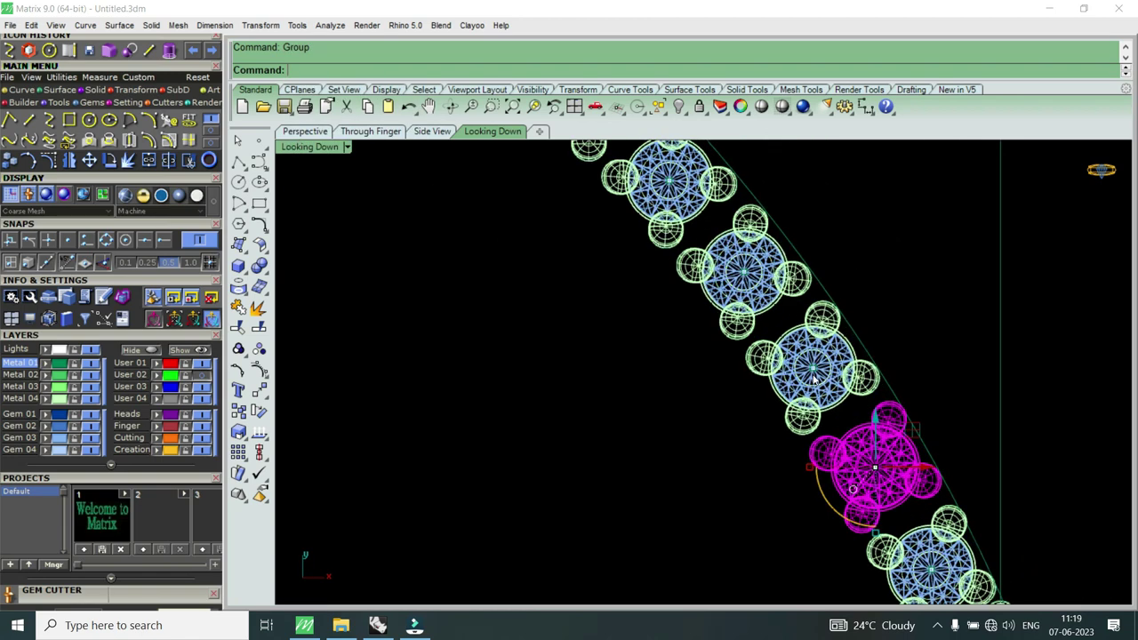
drag(703, 441, 906, 297)
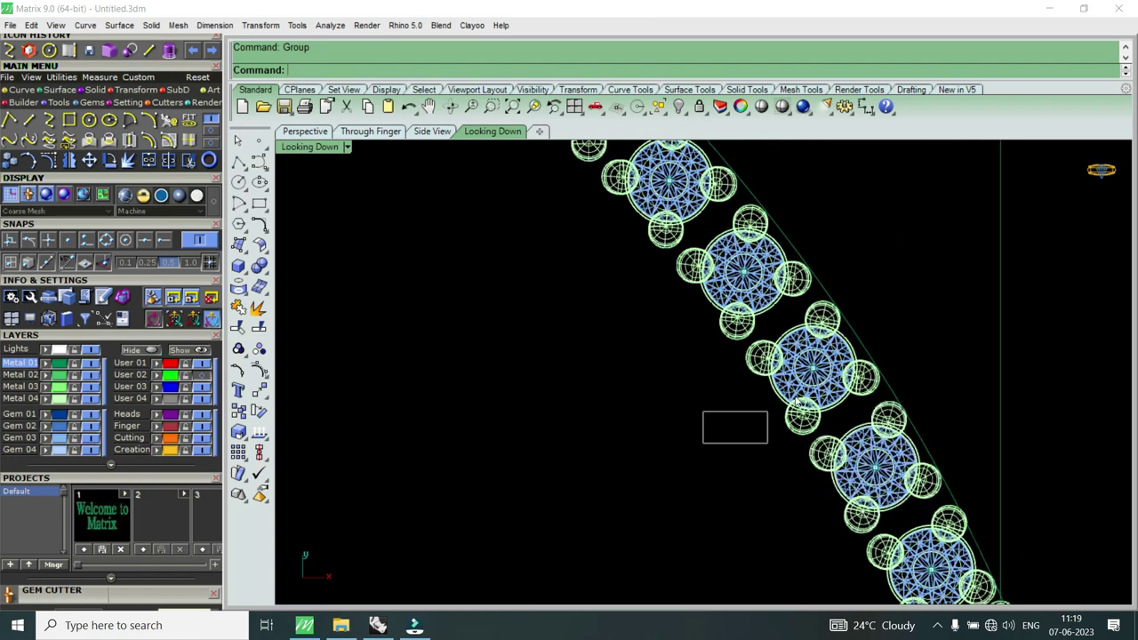
ctrl+click(749, 320)
key(ctrl+g)
scroll(756, 342, down, 3)
scroll(755, 266, up, 3)
Step: Group the following upper gem cluster on its own, excluding the lower cluster
click(670, 398)
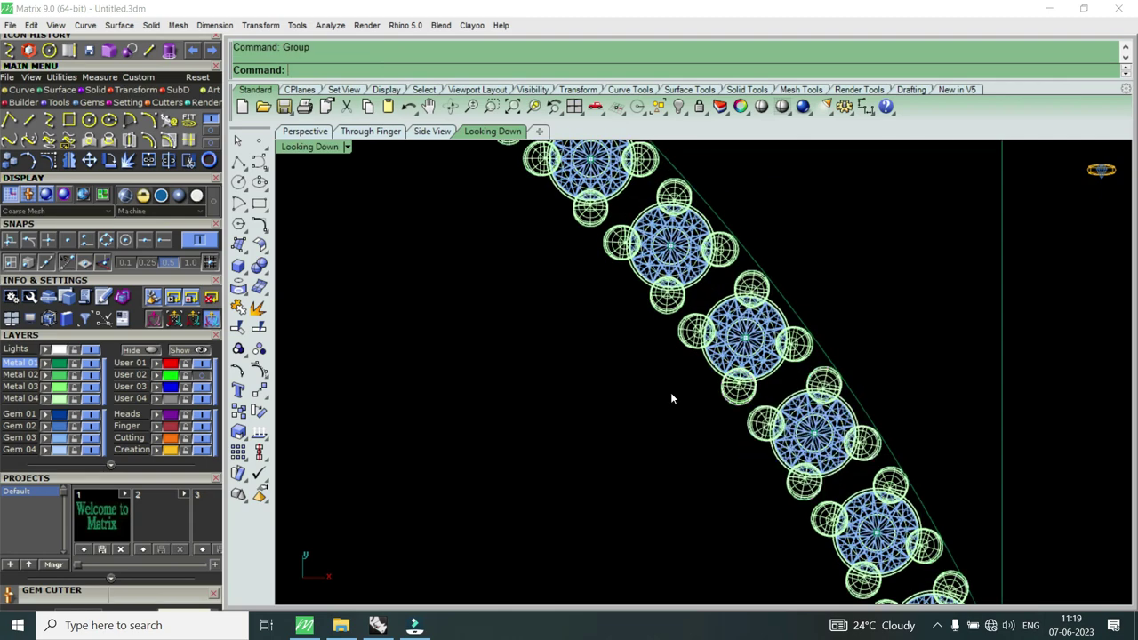
drag(672, 399, 834, 290)
scroll(770, 393, up, 3)
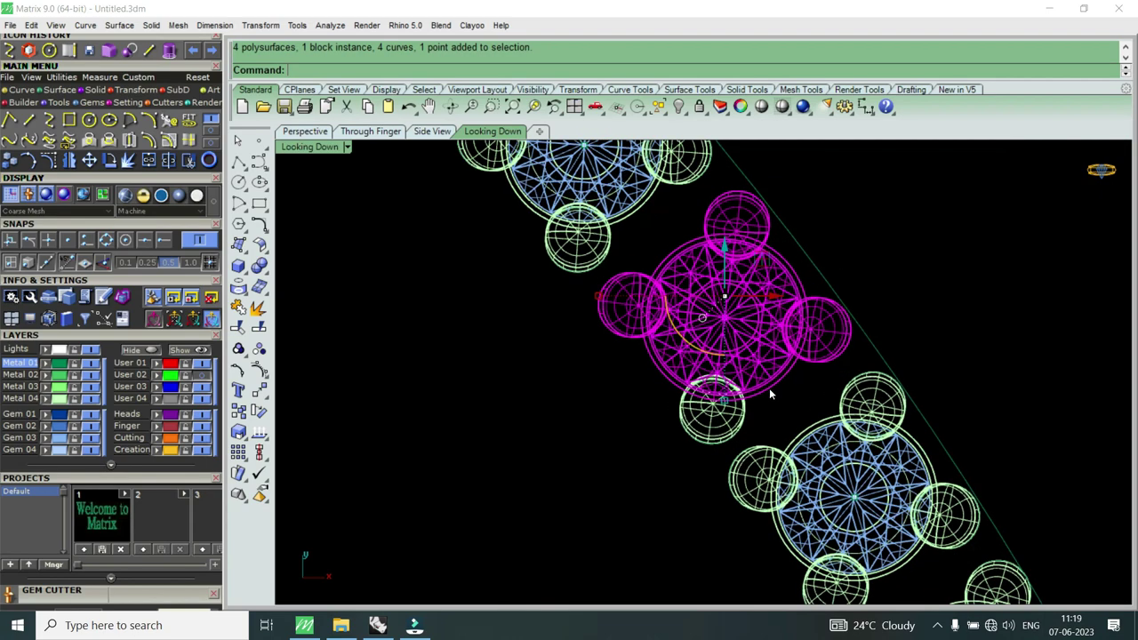
shift+click(725, 426)
key(ctrl+g)
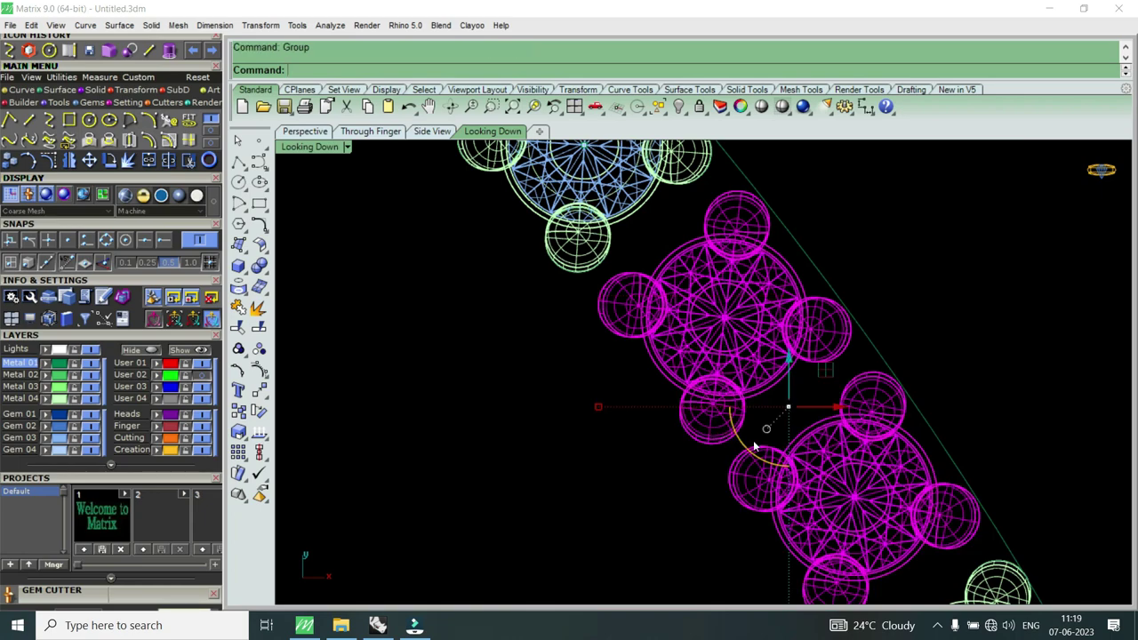
ctrl+click(843, 449)
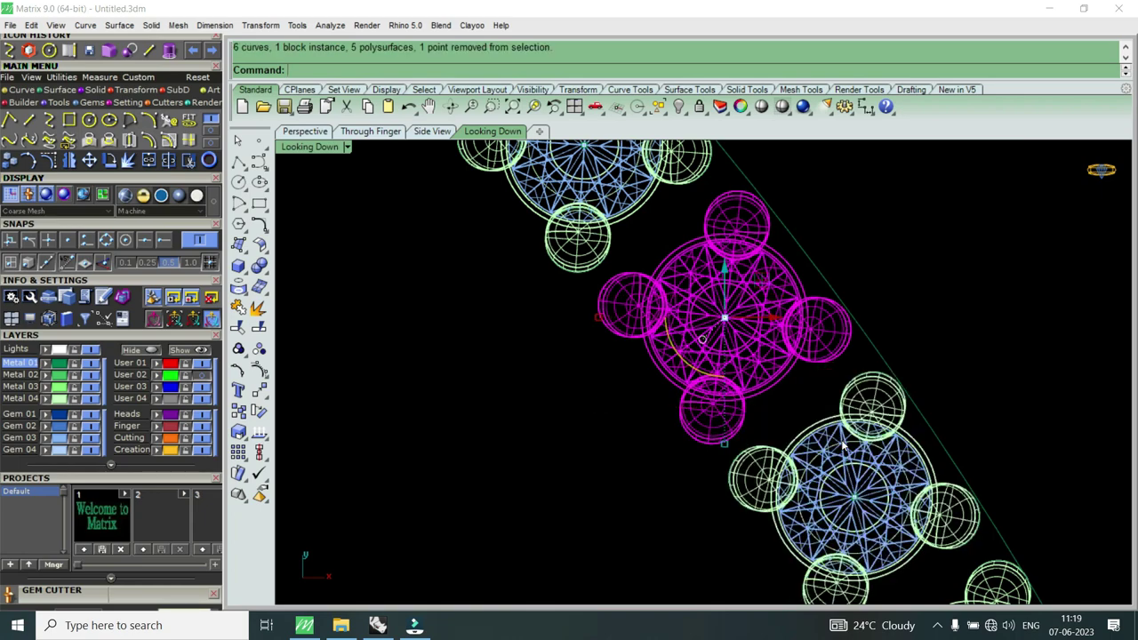
key(ctrl+g)
Step: Window-select the next round gem cluster along the row and group it
scroll(793, 455, down, 3)
scroll(594, 424, up, 1)
click(595, 423)
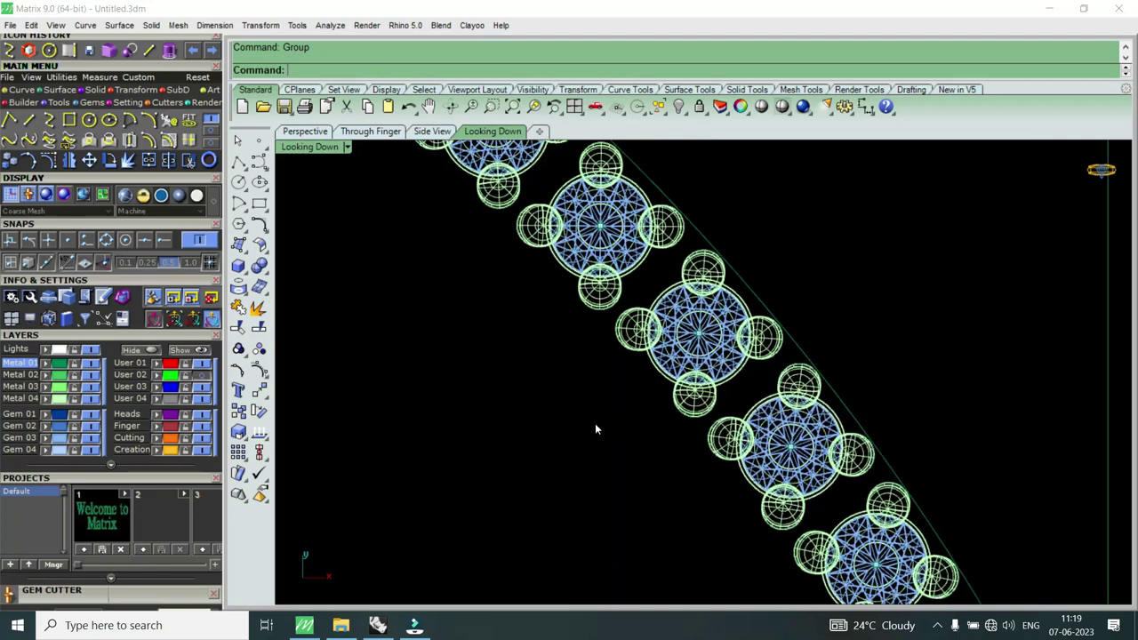
drag(594, 423, 800, 241)
key(ctrl+g)
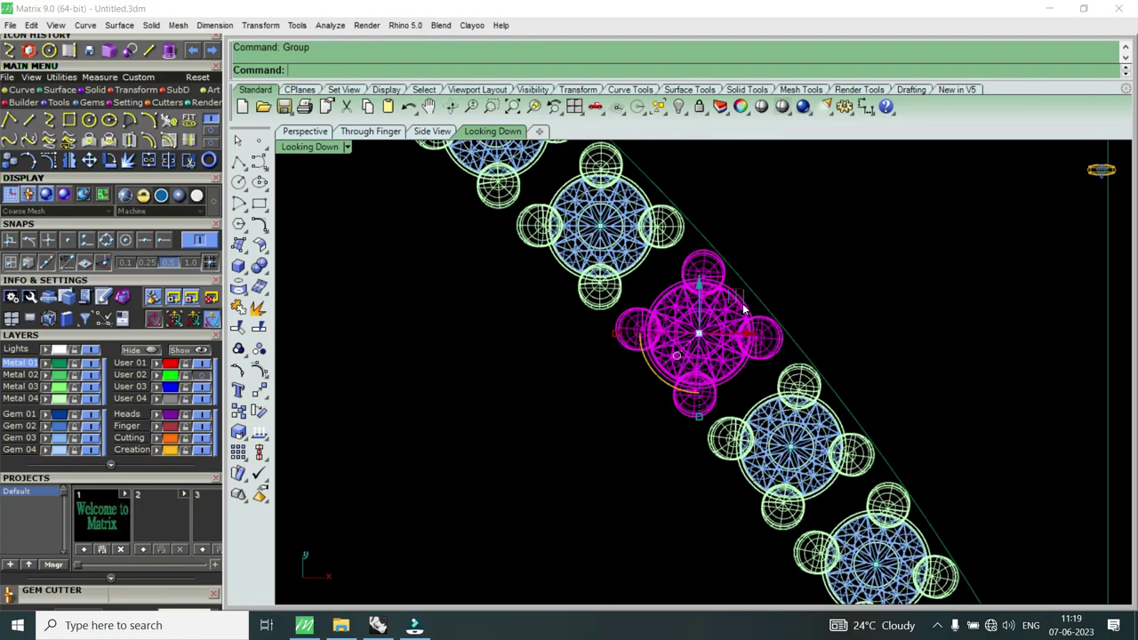
Step: Pan along the row, reselect the next gem cluster and group it
right_drag(800, 242, 760, 237)
mouse_move(563, 442)
mouse_down()
mouse_move(675, 357)
mouse_move(762, 236)
mouse_up()
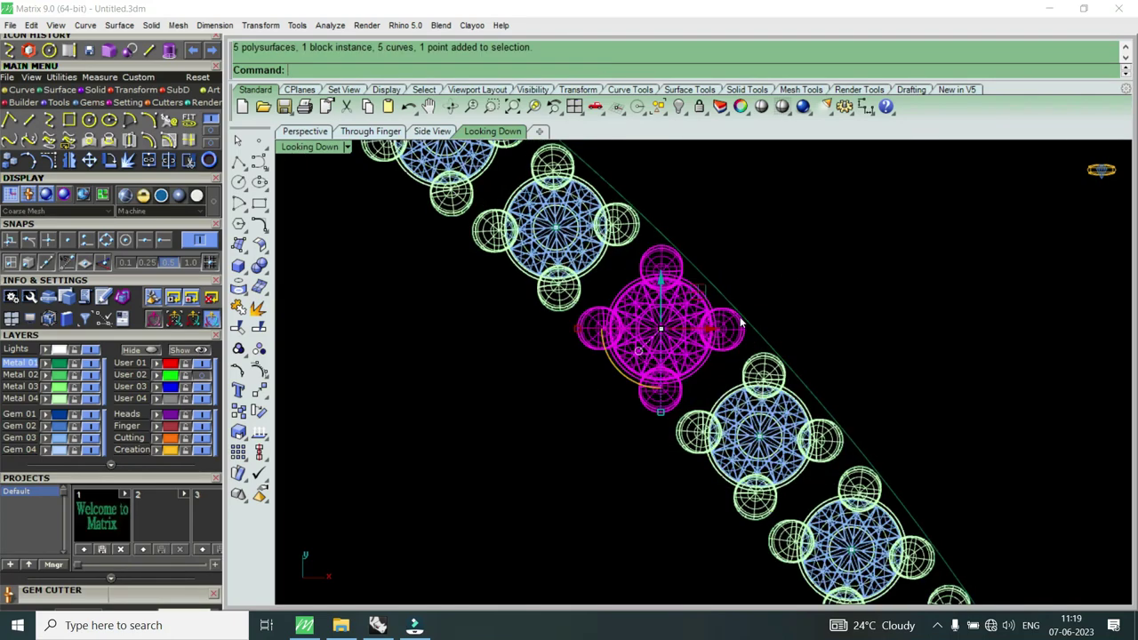
scroll(761, 412, down, 3)
scroll(680, 355, up, 3)
drag(561, 464, 769, 275)
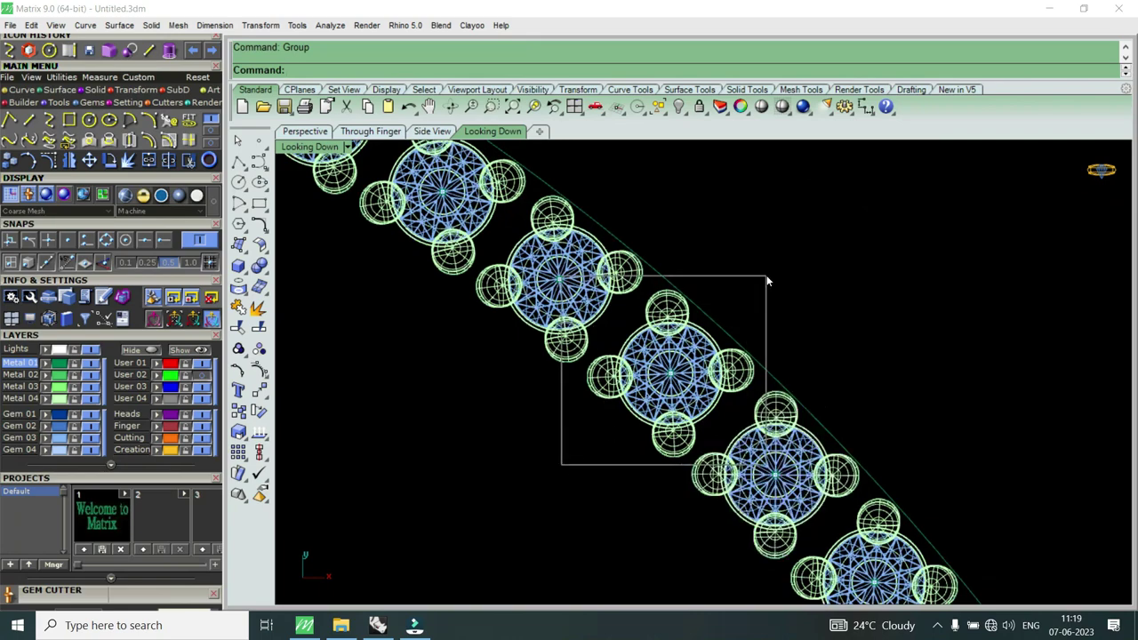
right_drag(735, 419, 803, 503)
drag(521, 459, 745, 253)
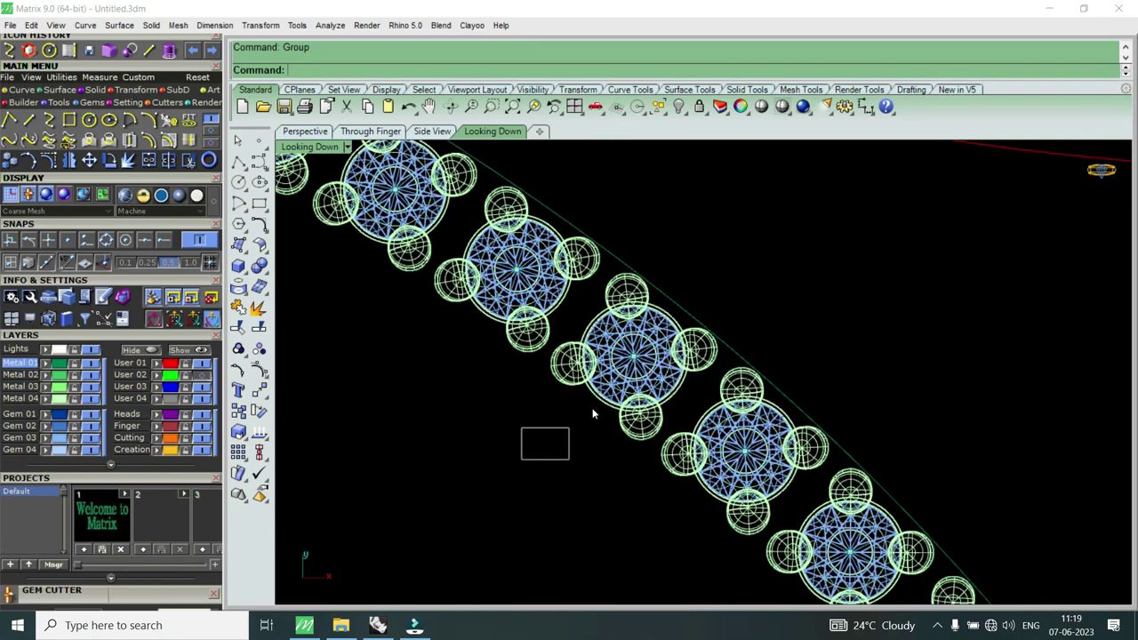
scroll(694, 343, up, 2)
key(ctrl+g)
Step: Select the third gem cluster after several window attempts and group it
scroll(712, 383, down, 2)
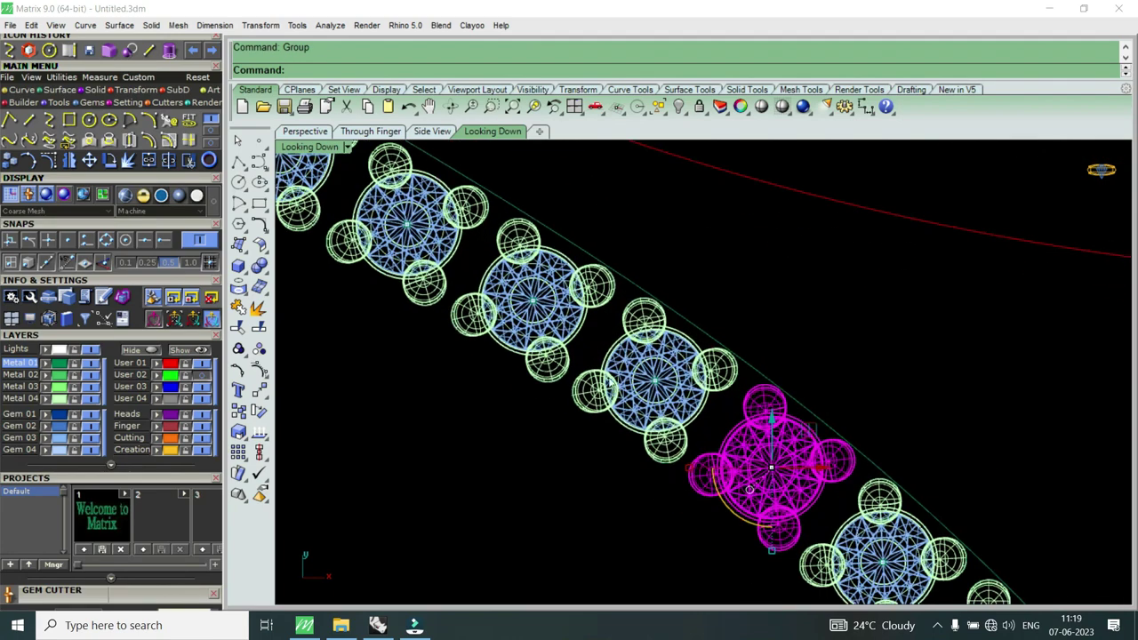
drag(533, 476, 739, 290)
scroll(684, 355, down, 3)
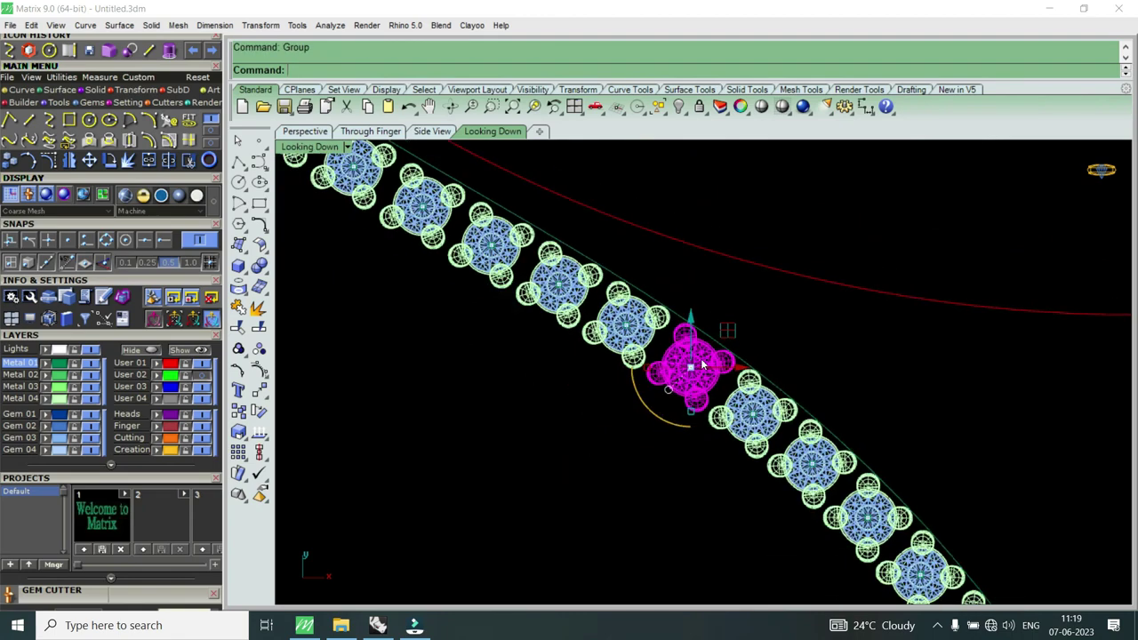
scroll(685, 355, up, 3)
mouse_move(558, 409)
mouse_down()
mouse_move(711, 296)
mouse_move(725, 269)
mouse_up()
scroll(726, 269, up, 1)
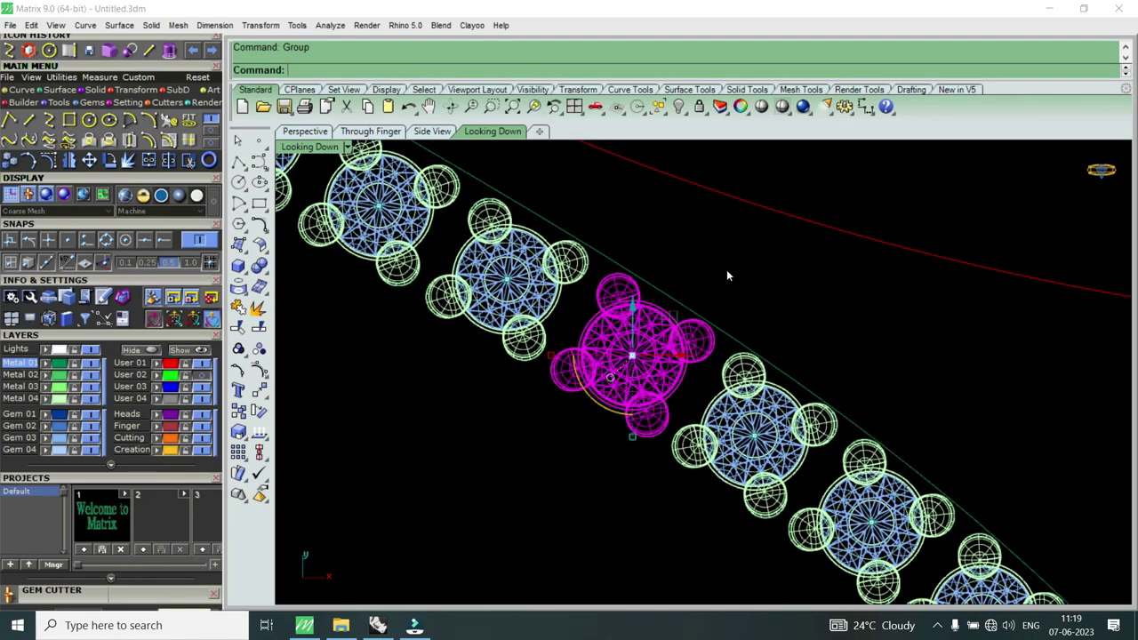
scroll(726, 269, down, 2)
scroll(540, 432, up, 2)
drag(540, 433, 716, 270)
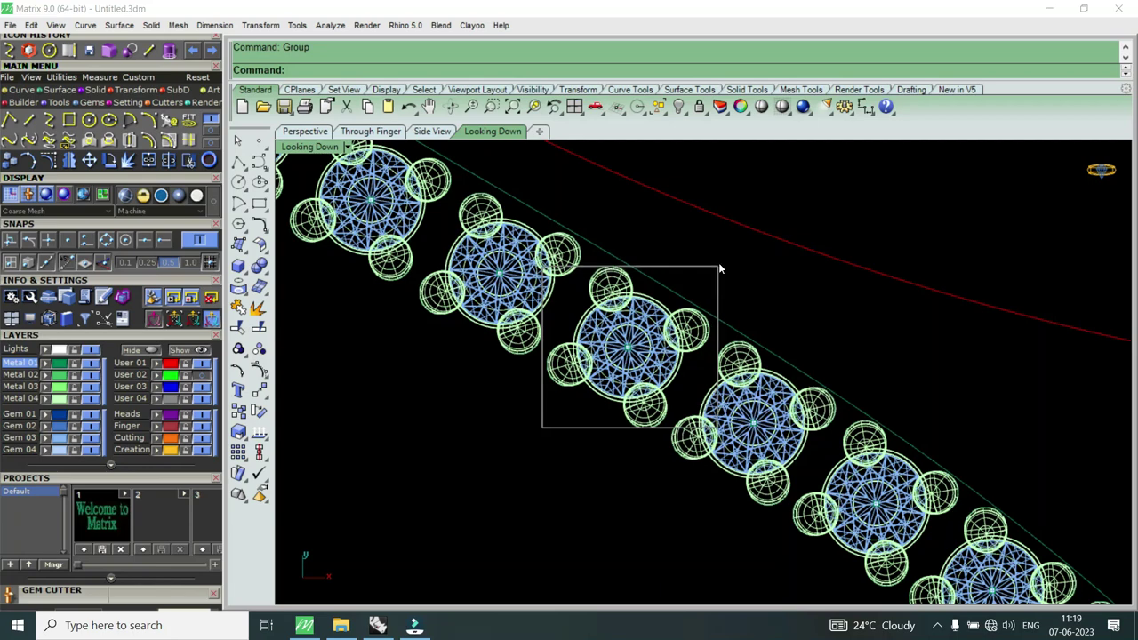
key(ctrl+g)
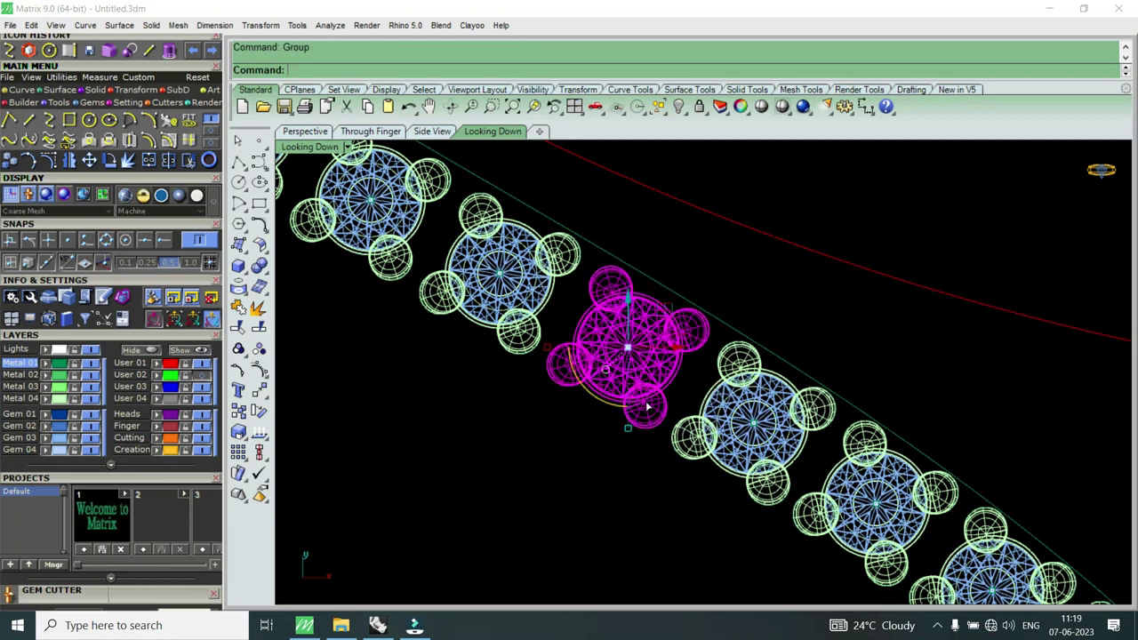
Step: Clear the selection, window-select the next gem cluster cleanly, and group it
scroll(533, 391, down, 3)
scroll(501, 407, up, 3)
click(501, 407)
drag(501, 408, 690, 281)
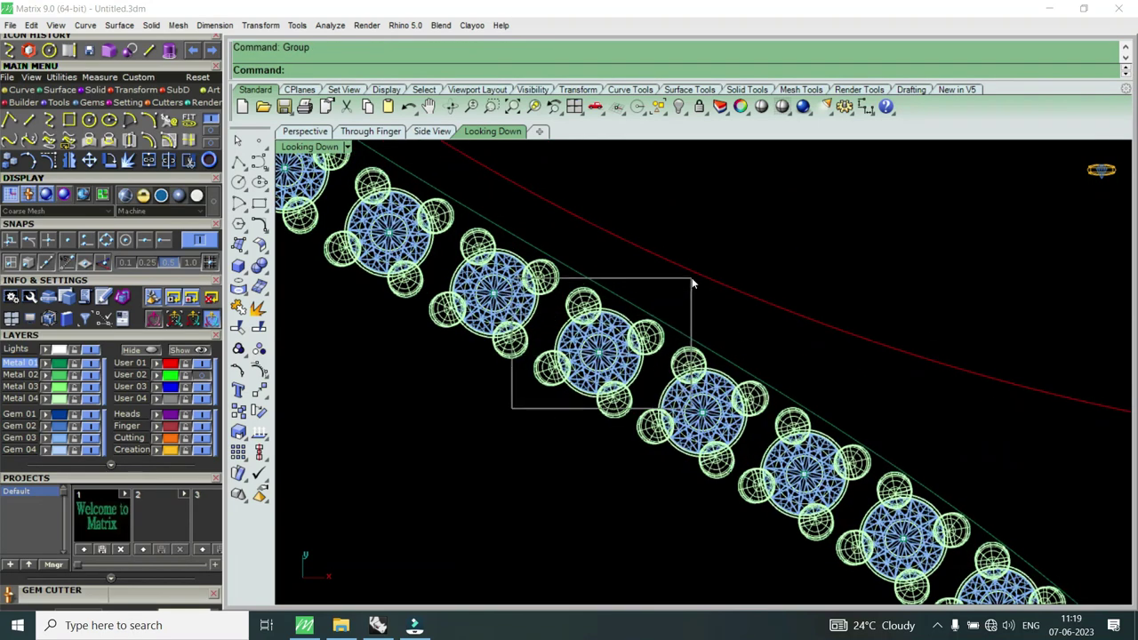
scroll(603, 402, up, 2)
click(591, 426)
scroll(579, 449, down, 3)
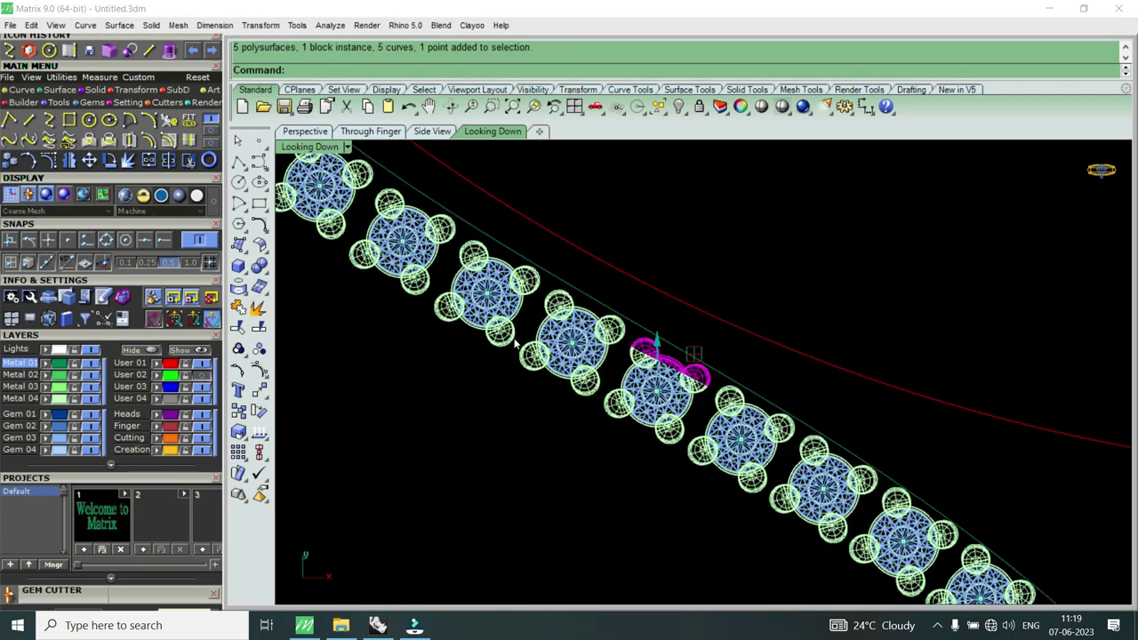
scroll(501, 411, up, 3)
click(500, 412)
drag(500, 411, 707, 249)
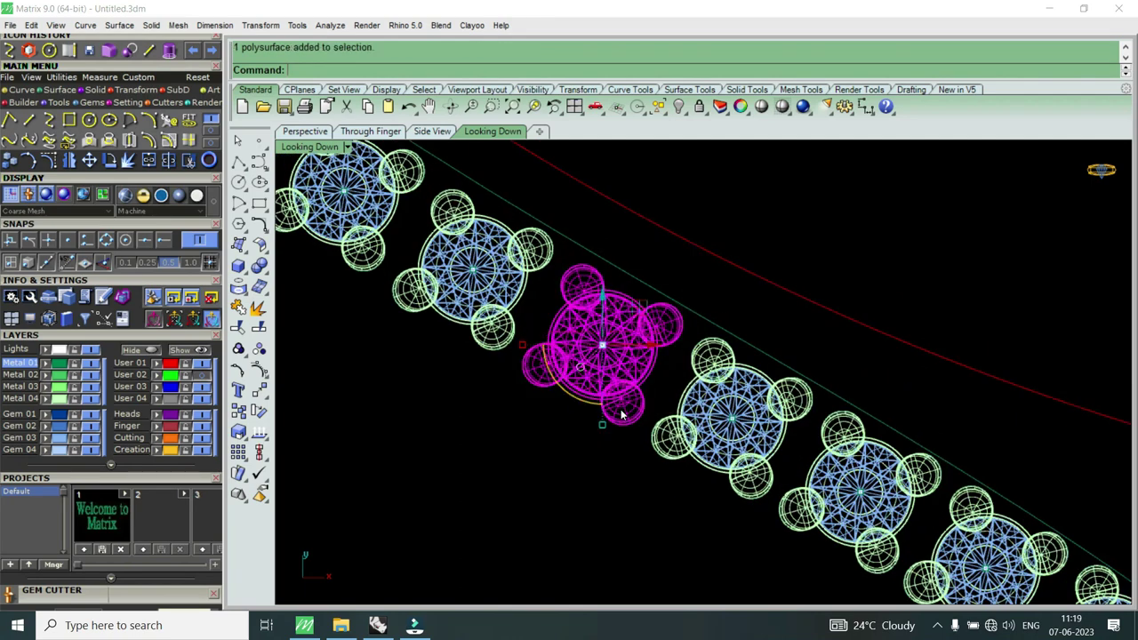
key(ctrl+g)
Step: Group the next cluster, dropping the neighbouring small gem and centre point first
scroll(566, 412, down, 2)
scroll(566, 412, up, 2)
mouse_move(501, 423)
mouse_down()
mouse_move(683, 289)
mouse_move(685, 265)
mouse_up()
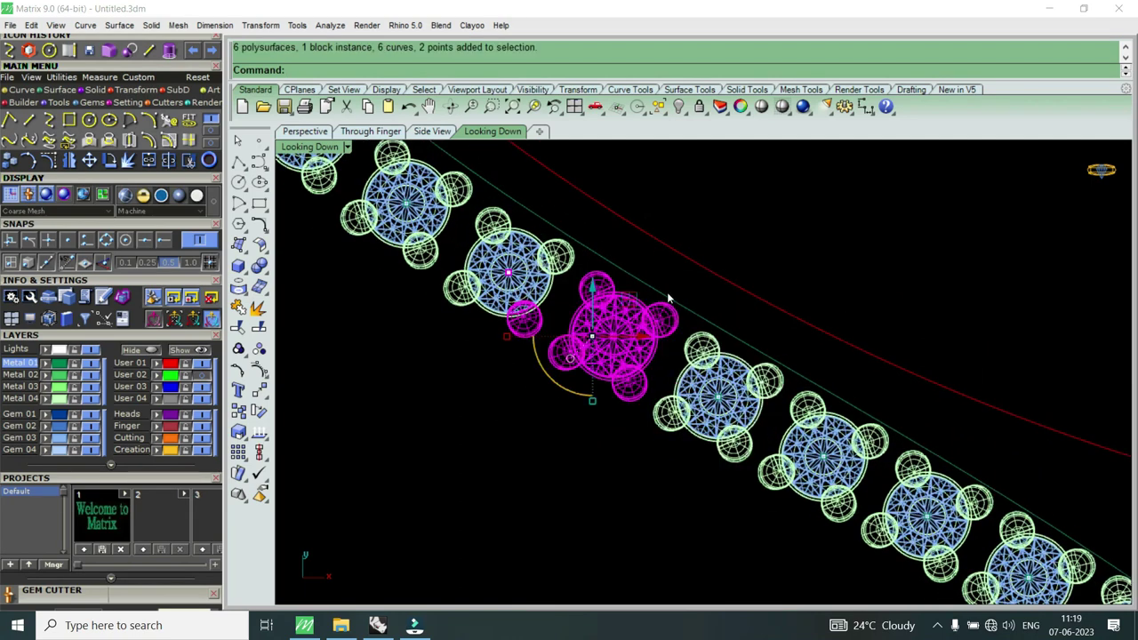
scroll(547, 331, up, 2)
scroll(545, 284, up, 2)
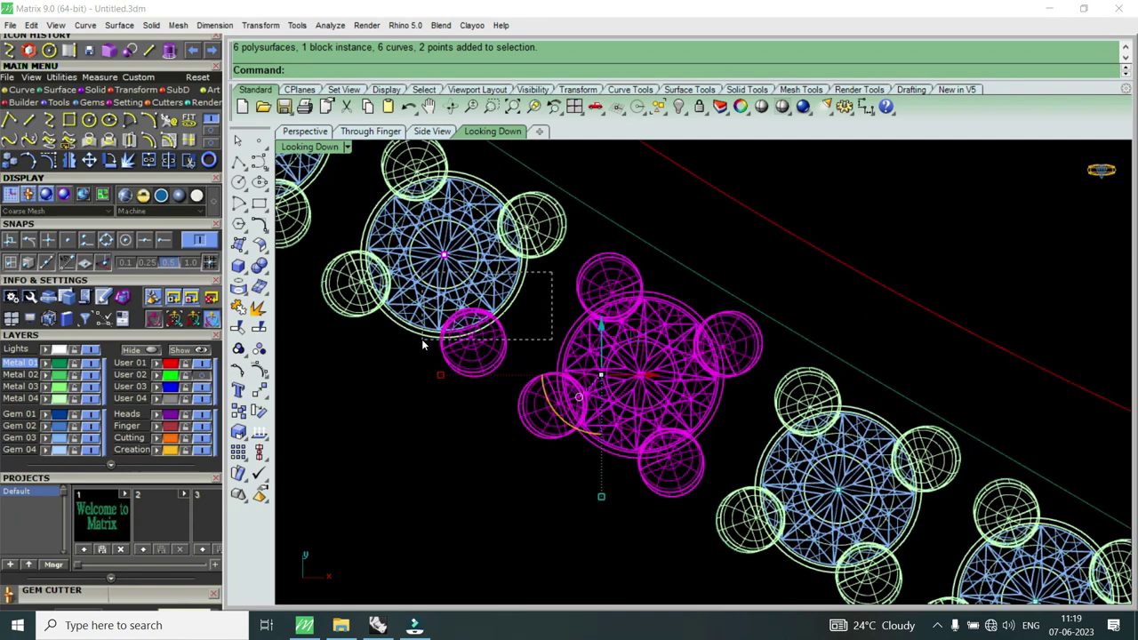
ctrl+click(457, 311)
ctrl+click(449, 260)
key(ctrl+g)
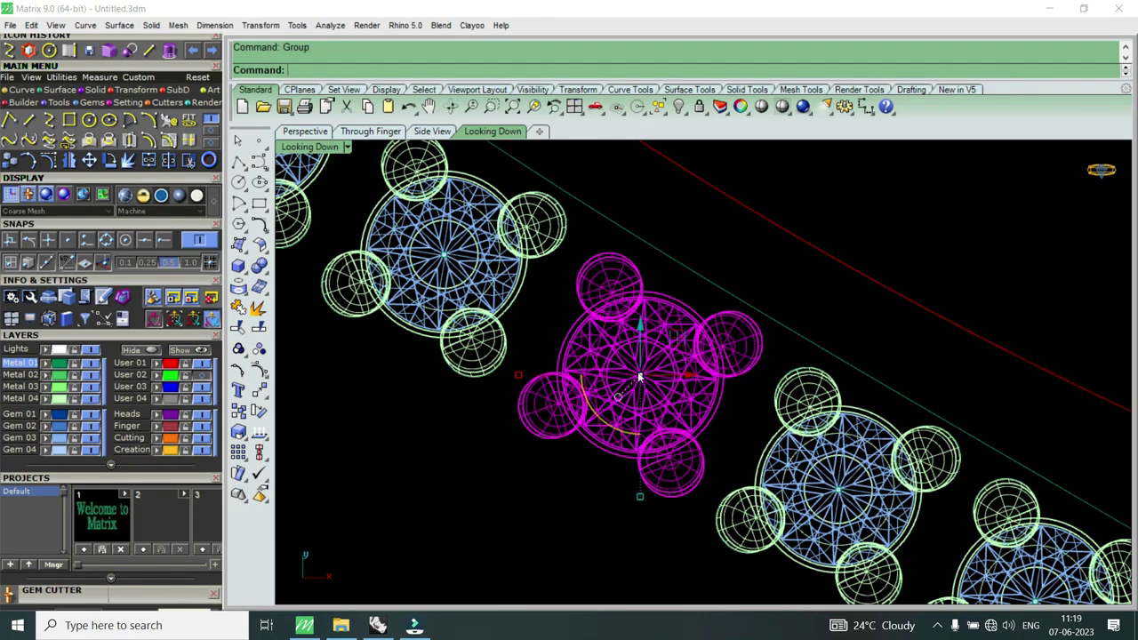
Step: Group the following cluster, likewise excluding its neighbour's small gem and centre point
scroll(888, 533, down, 3)
drag(538, 454, 720, 311)
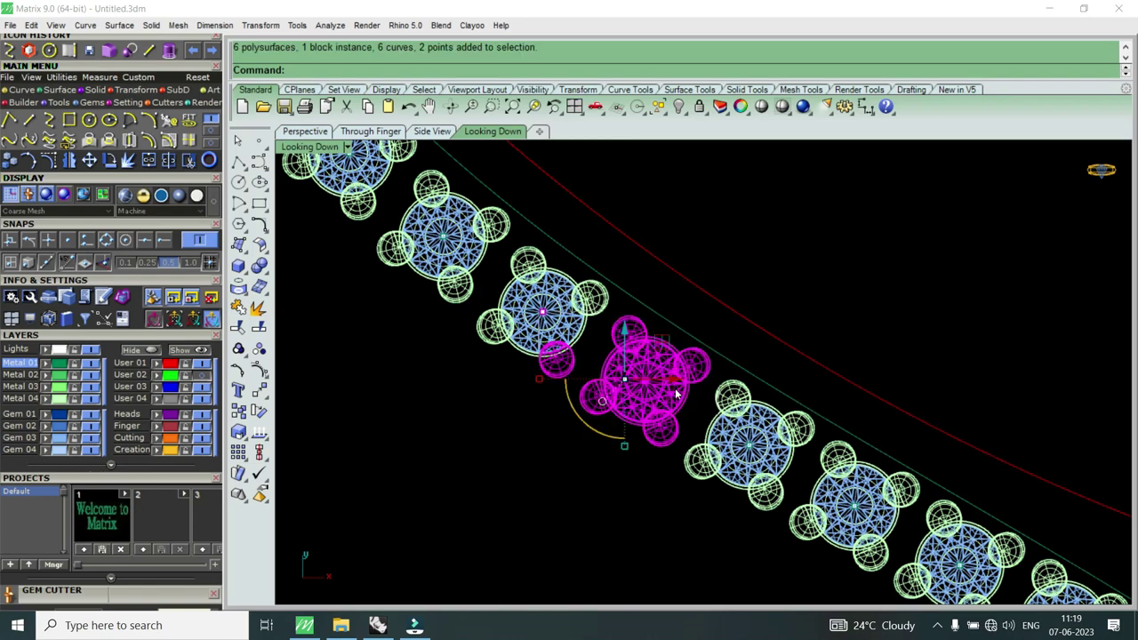
scroll(565, 350, up, 1)
scroll(568, 347, up, 1)
ctrl+click(500, 357)
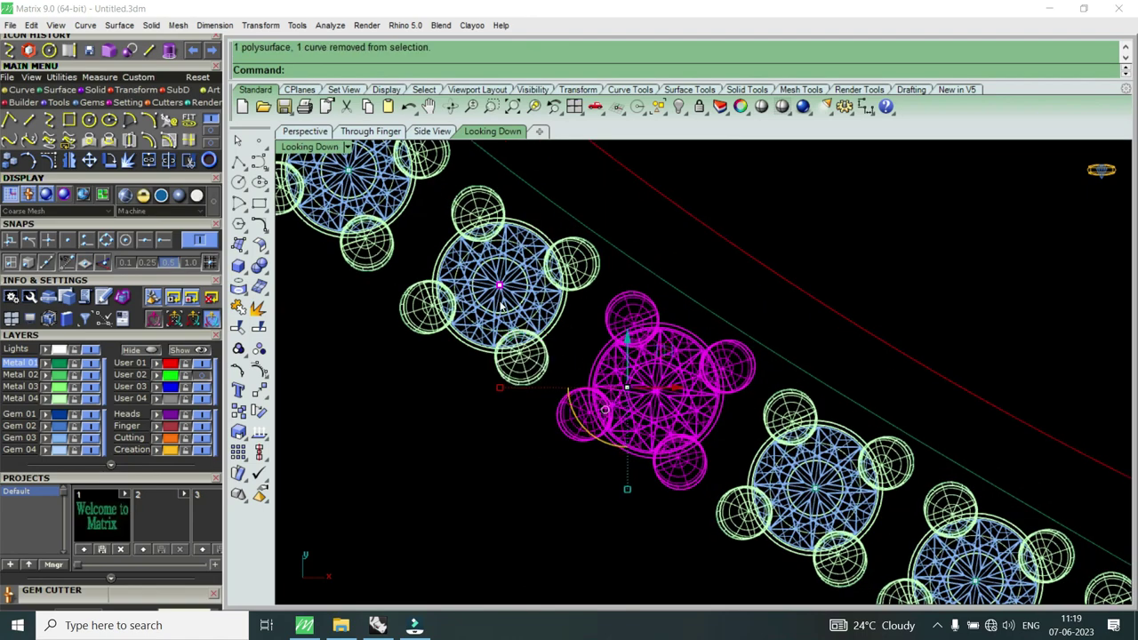
ctrl+click(501, 289)
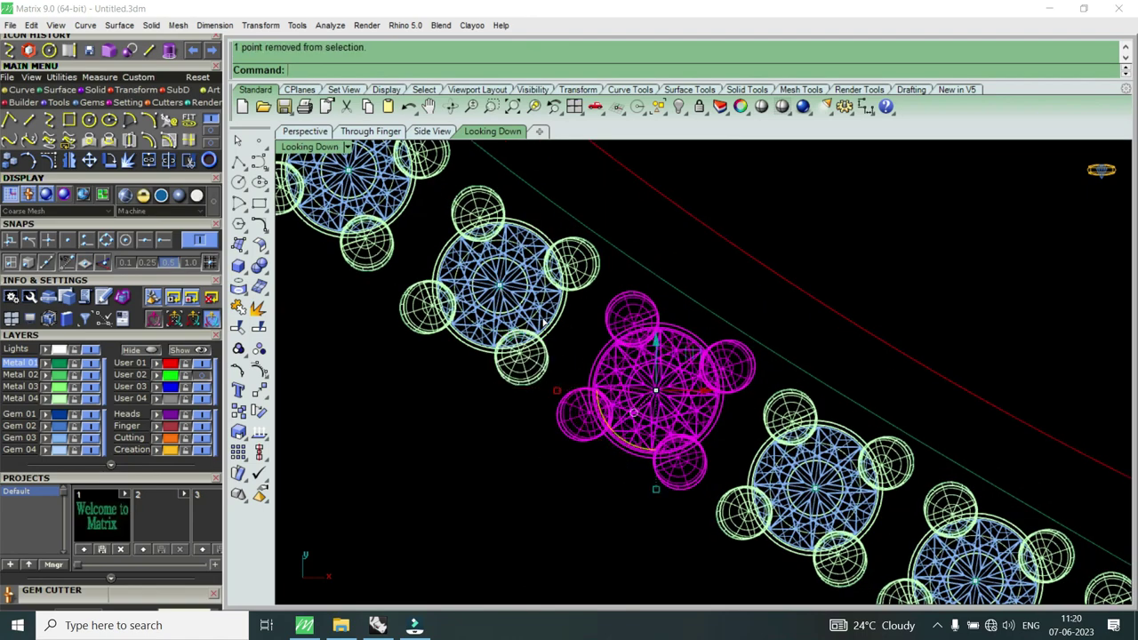
key(ctrl+g)
scroll(622, 374, down, 2)
Step: Group each of the top two gem clusters in the neckline row into a single object
scroll(640, 382, down, 2)
scroll(645, 384, down, 2)
scroll(647, 387, down, 1)
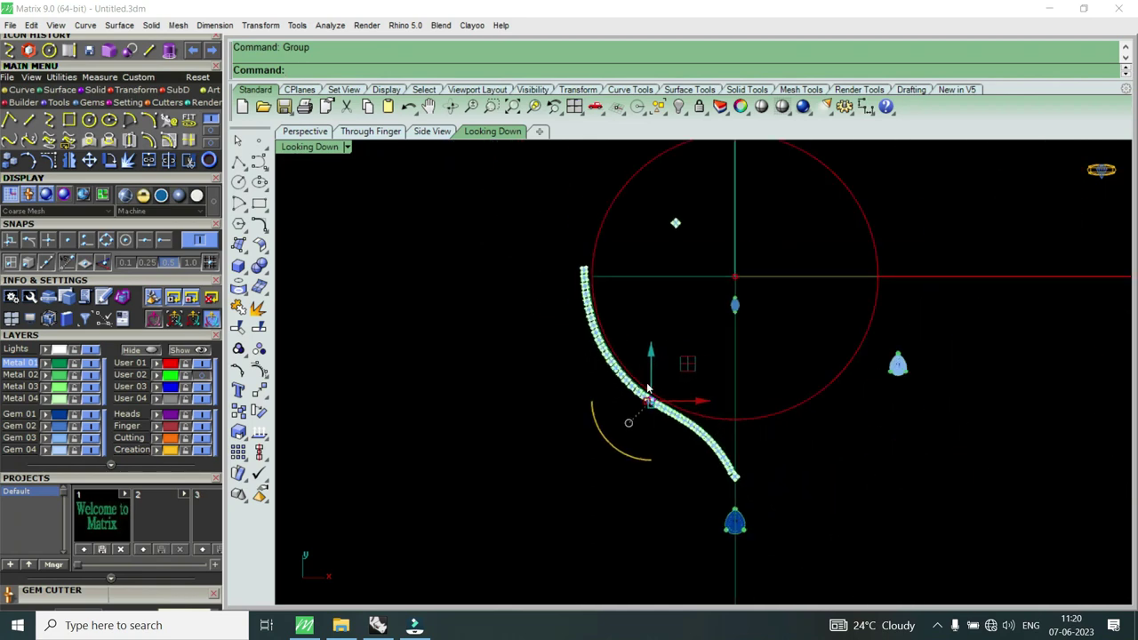
scroll(622, 365, up, 2)
scroll(596, 334, up, 2)
scroll(512, 211, down, 2)
scroll(561, 315, up, 1)
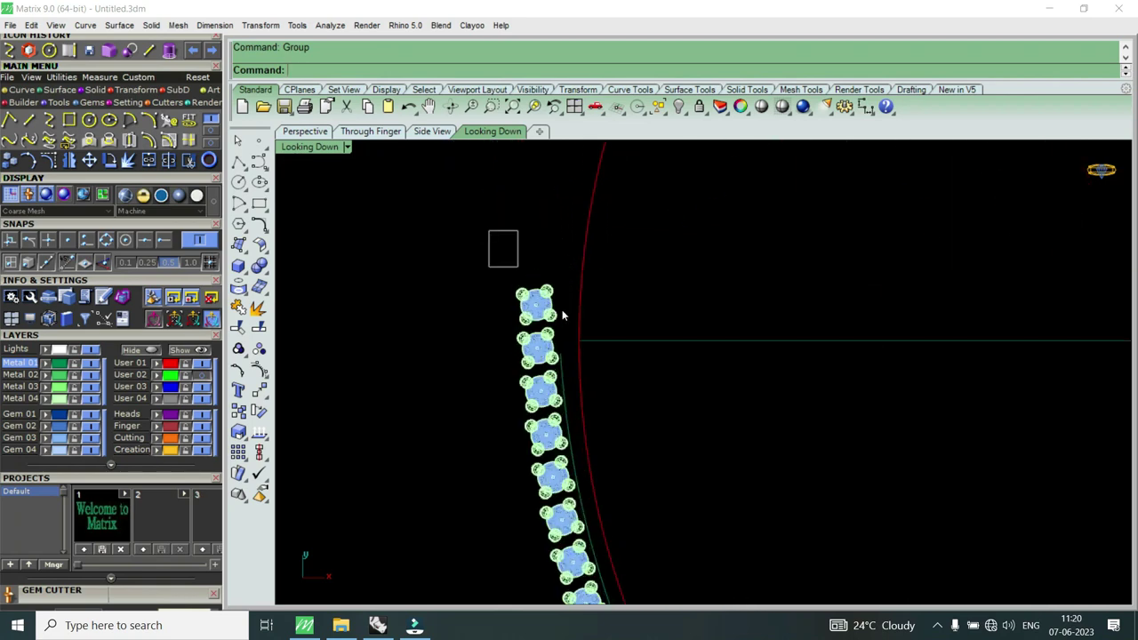
click(558, 313)
scroll(544, 386, up, 3)
ctrl+click(504, 386)
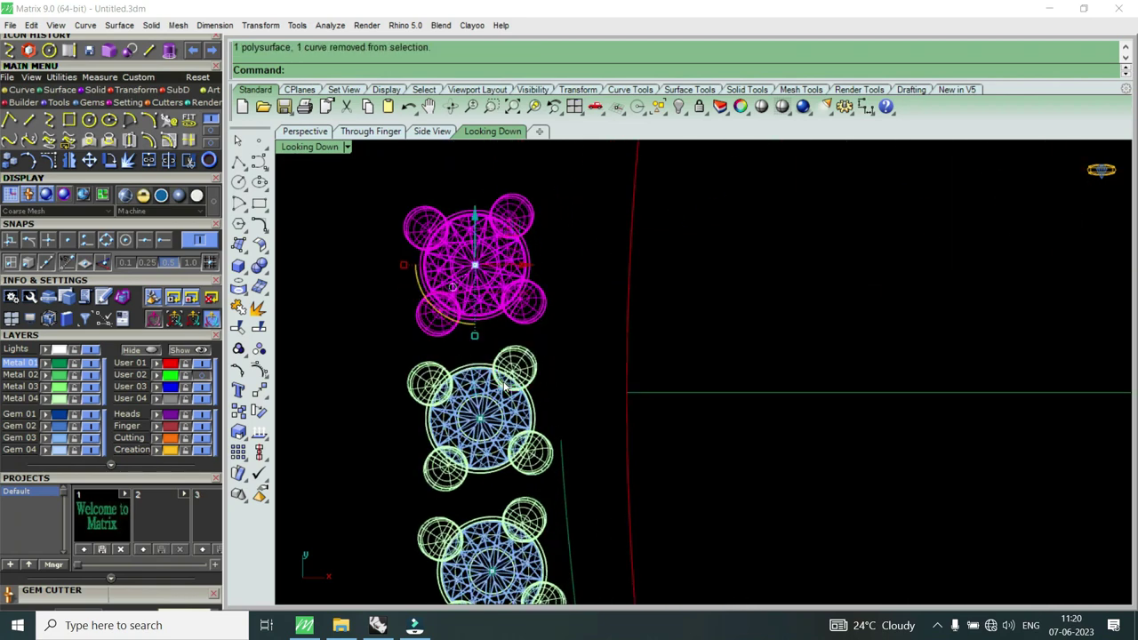
key(ctrl+g)
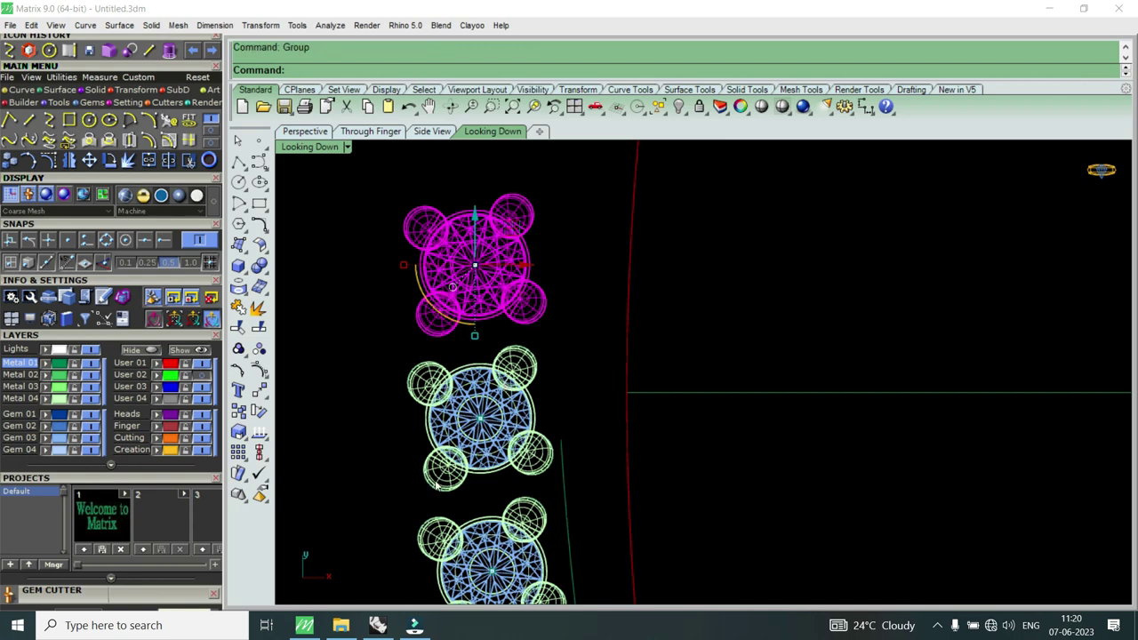
drag(376, 495, 592, 332)
key(ctrl+g)
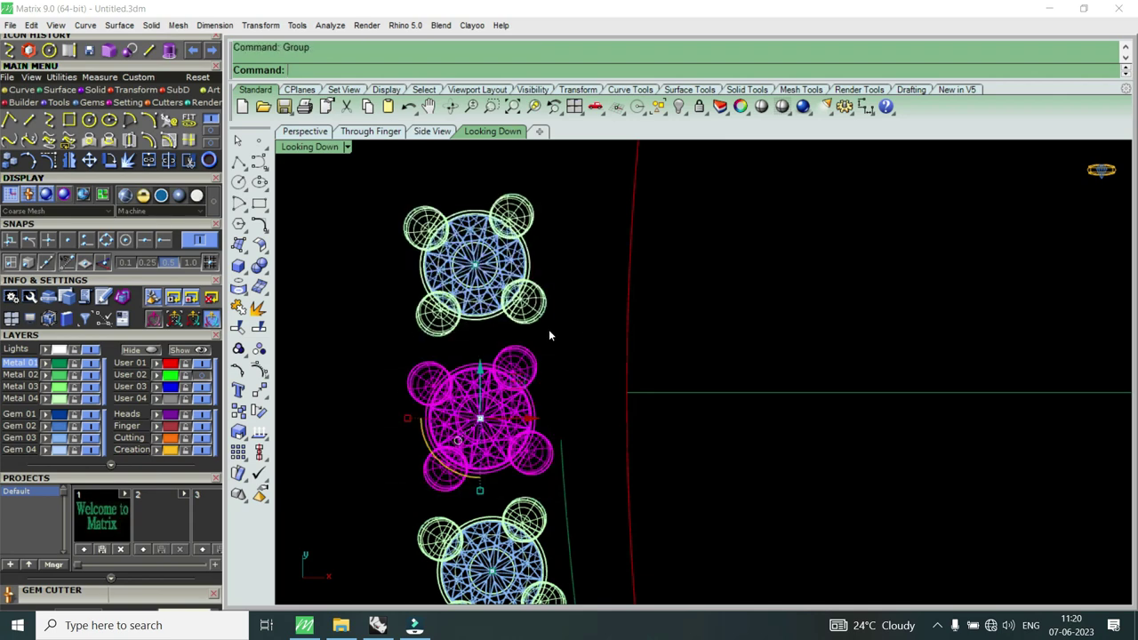
click(550, 334)
Step: Select the top two gem settings and delete them from the row
scroll(560, 268, down, 5)
drag(515, 329, 509, 334)
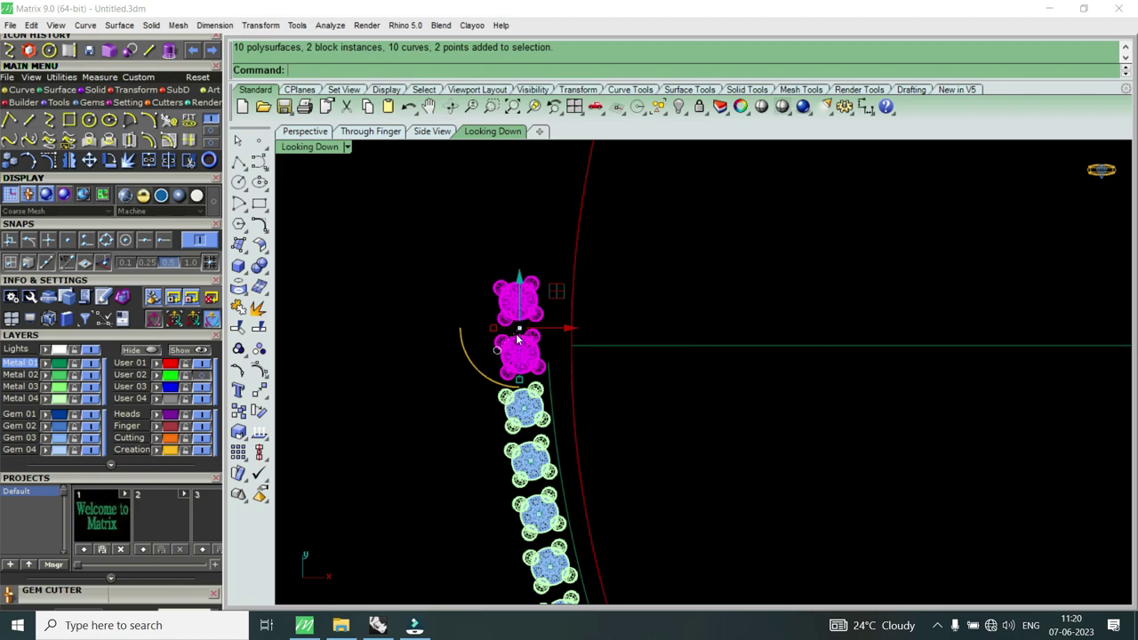
scroll(548, 295, up, 2)
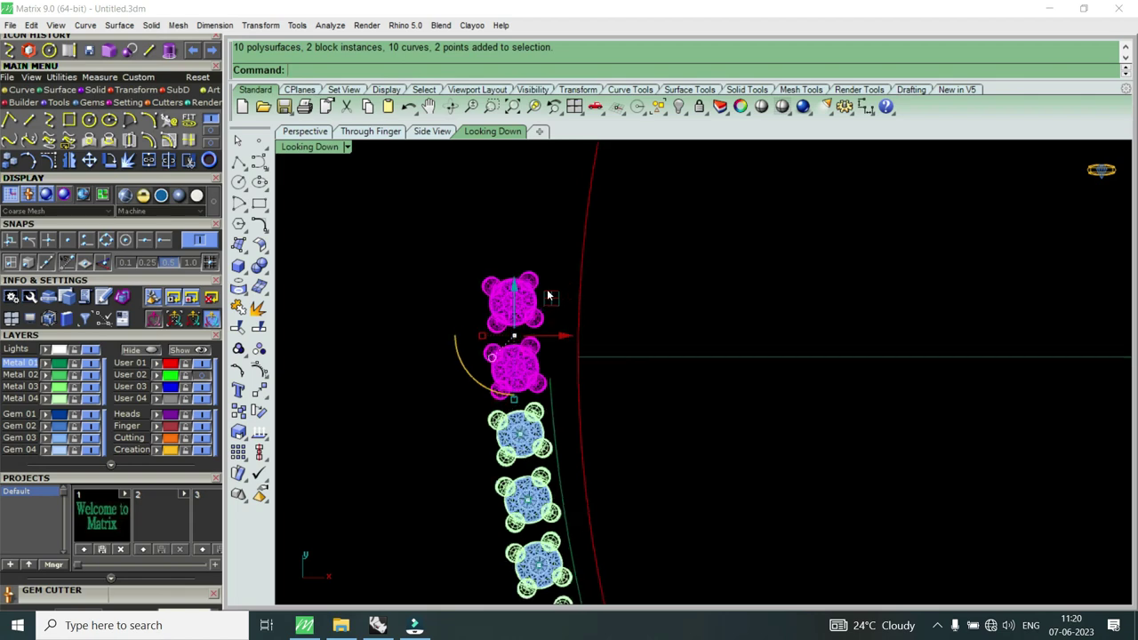
shift+click(537, 297)
key(Delete)
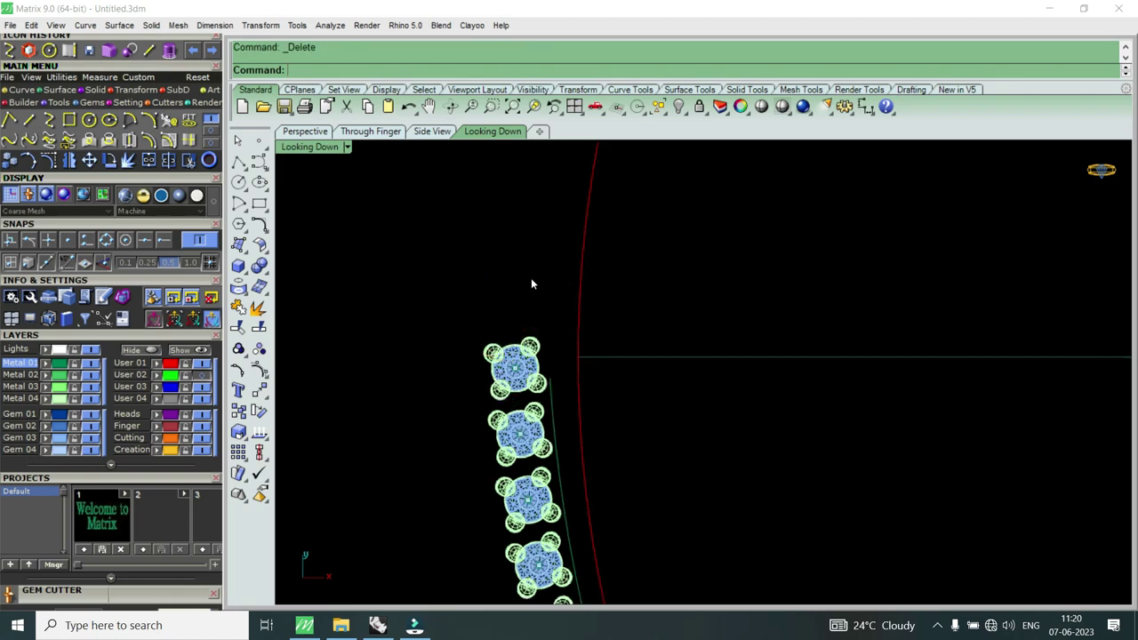
scroll(533, 281, down, 3)
scroll(528, 327, up, 2)
scroll(739, 170, down, 3)
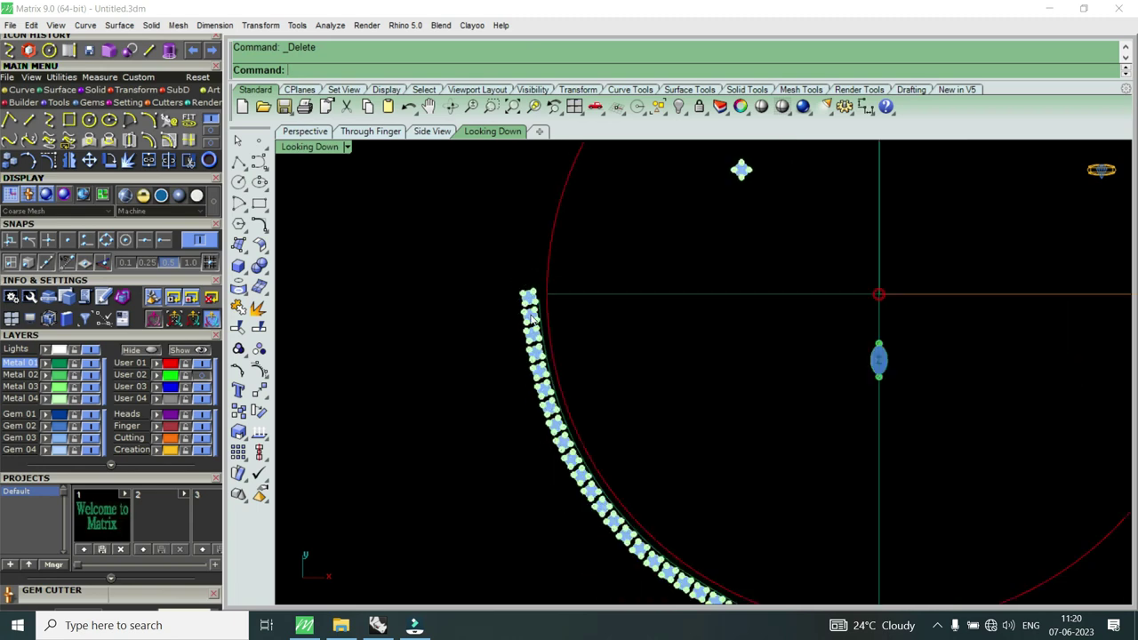
scroll(630, 249, down, 2)
Step: Window-select the first round gem with its prongs and group them
scroll(705, 488, up, 2)
scroll(705, 488, up, 3)
scroll(705, 488, up, 2)
click(707, 467)
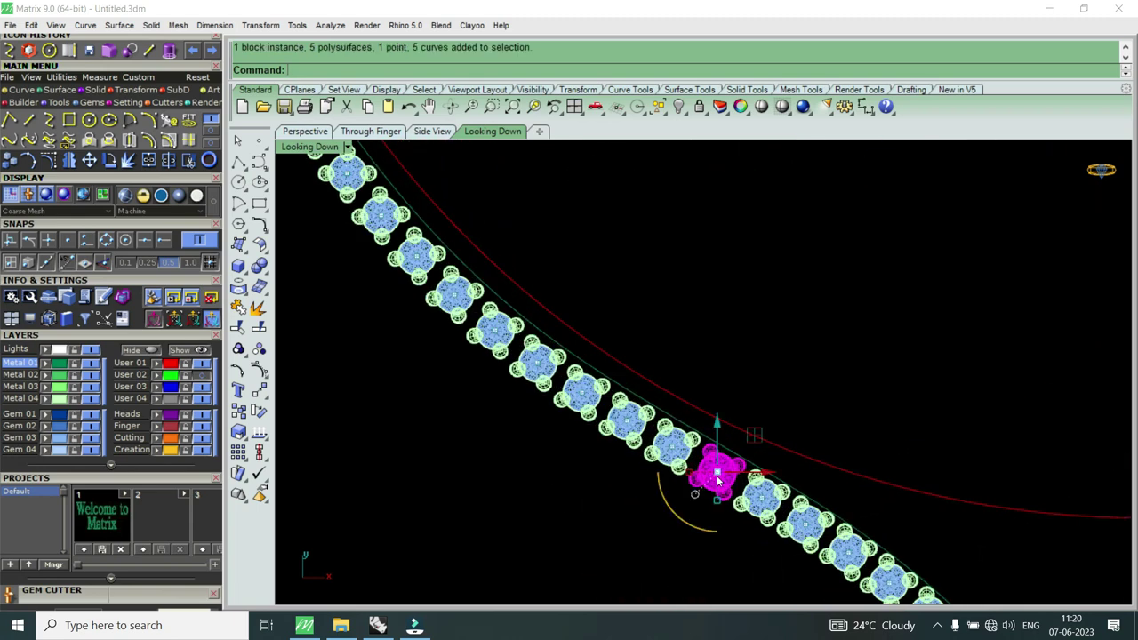
drag(706, 467, 537, 362)
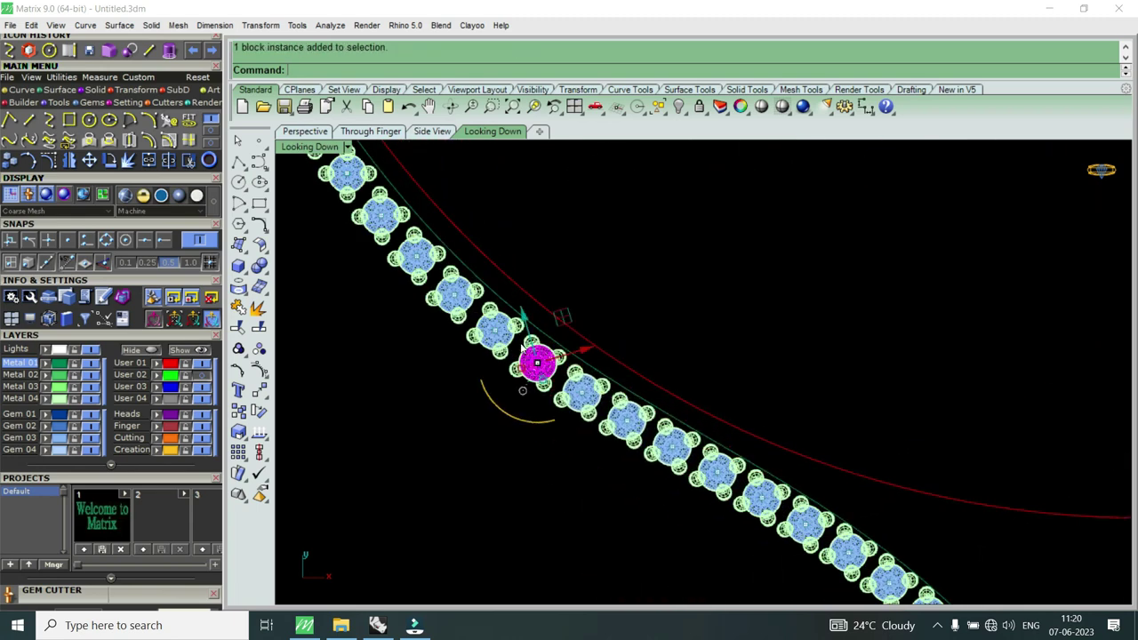
scroll(499, 404, up, 3)
drag(484, 448, 641, 293)
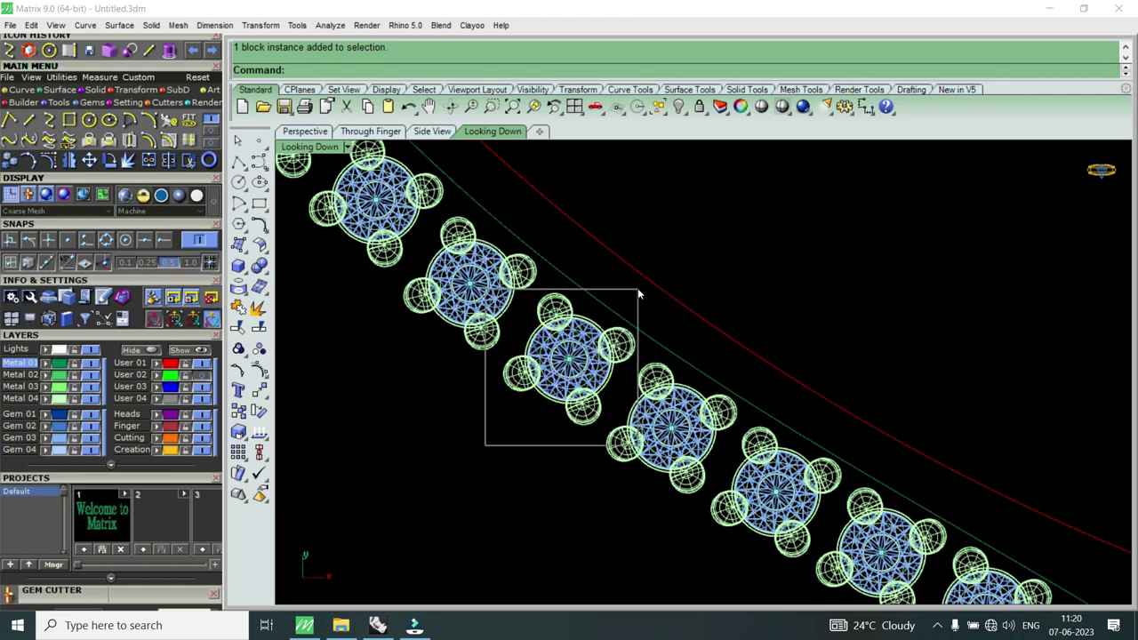
key(ctrl+g)
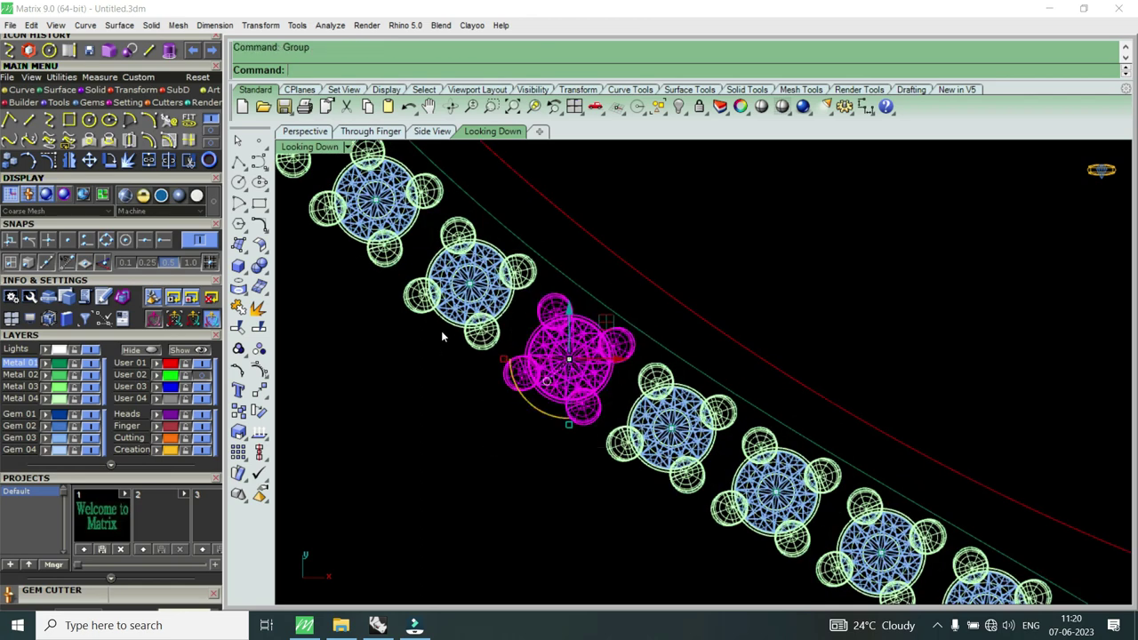
Step: Group the next gem setting along the row into one object
drag(394, 348, 551, 216)
scroll(540, 411, down, 3)
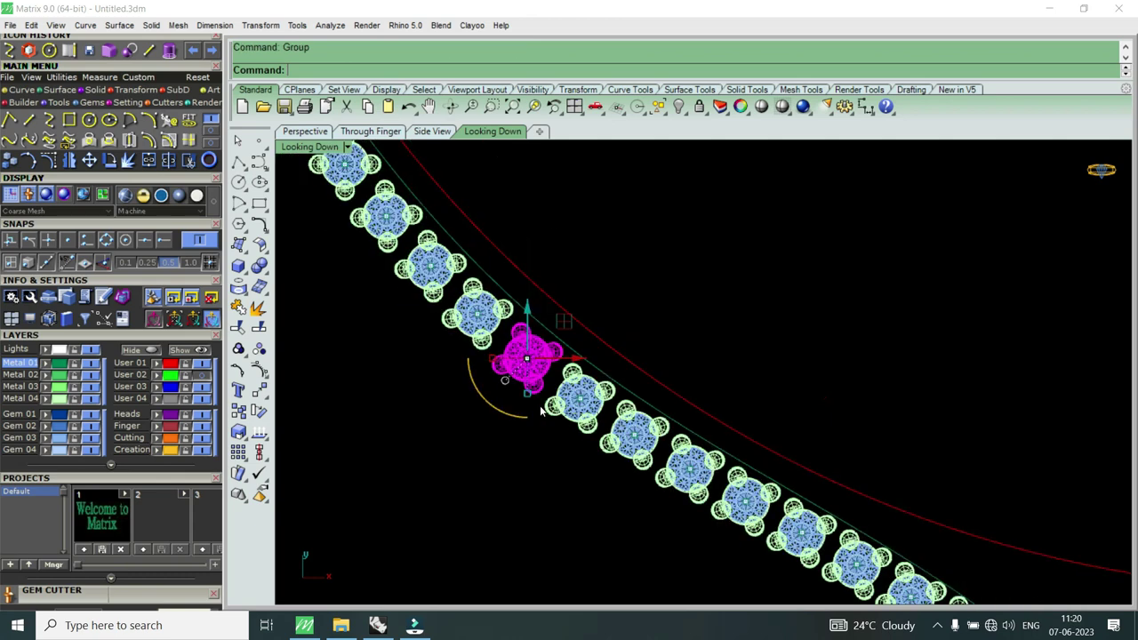
scroll(541, 411, up, 3)
drag(381, 414, 553, 253)
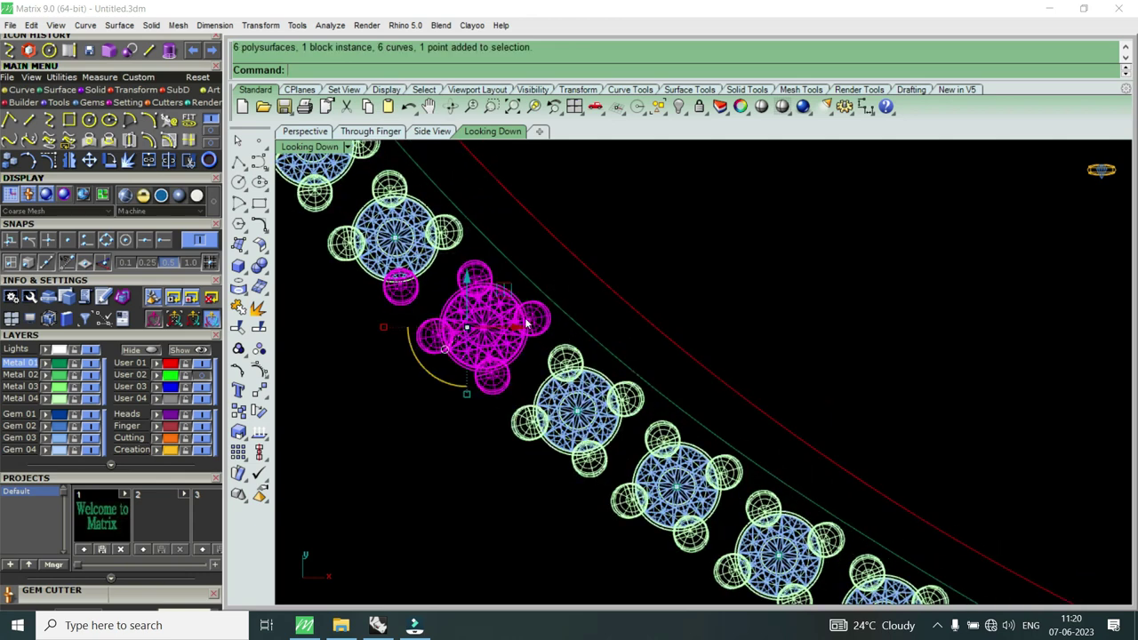
drag(406, 405, 566, 262)
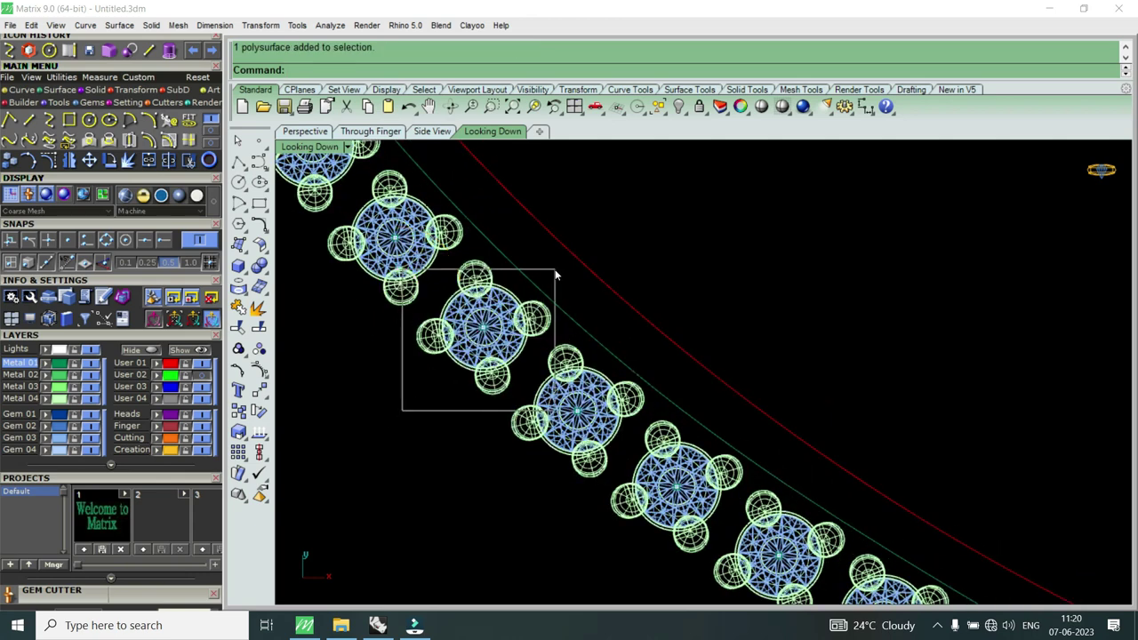
key(ctrl+g)
Step: Group two middle gem settings, adding their top and bottom prongs and excluding a neighbour's prong
click(500, 279)
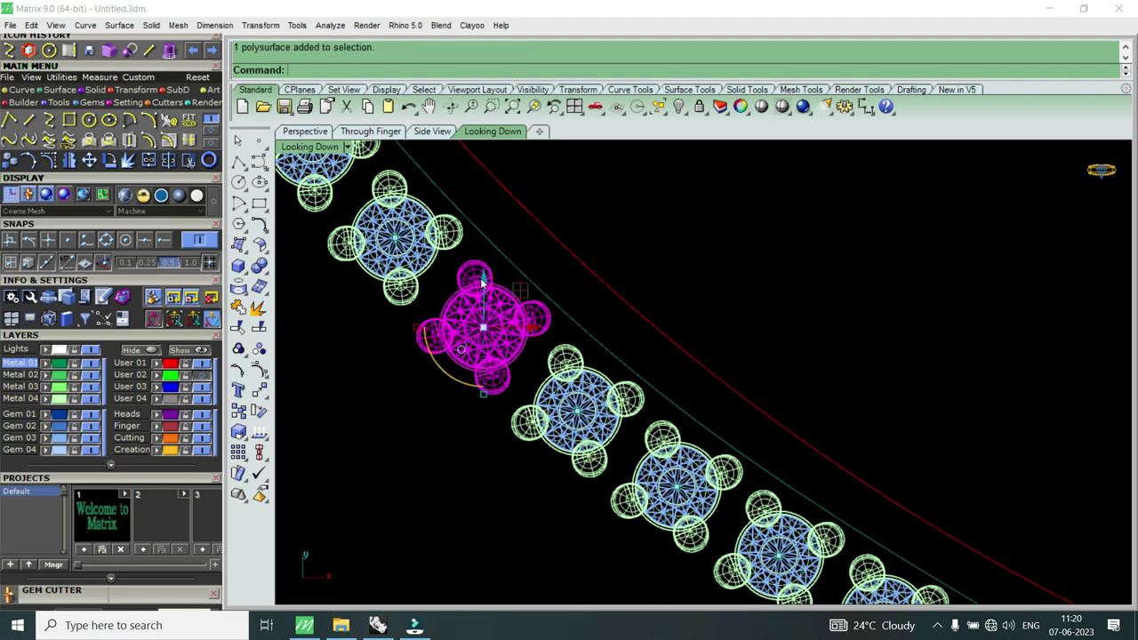
scroll(601, 416, down, 2)
scroll(601, 415, up, 2)
drag(452, 457, 653, 296)
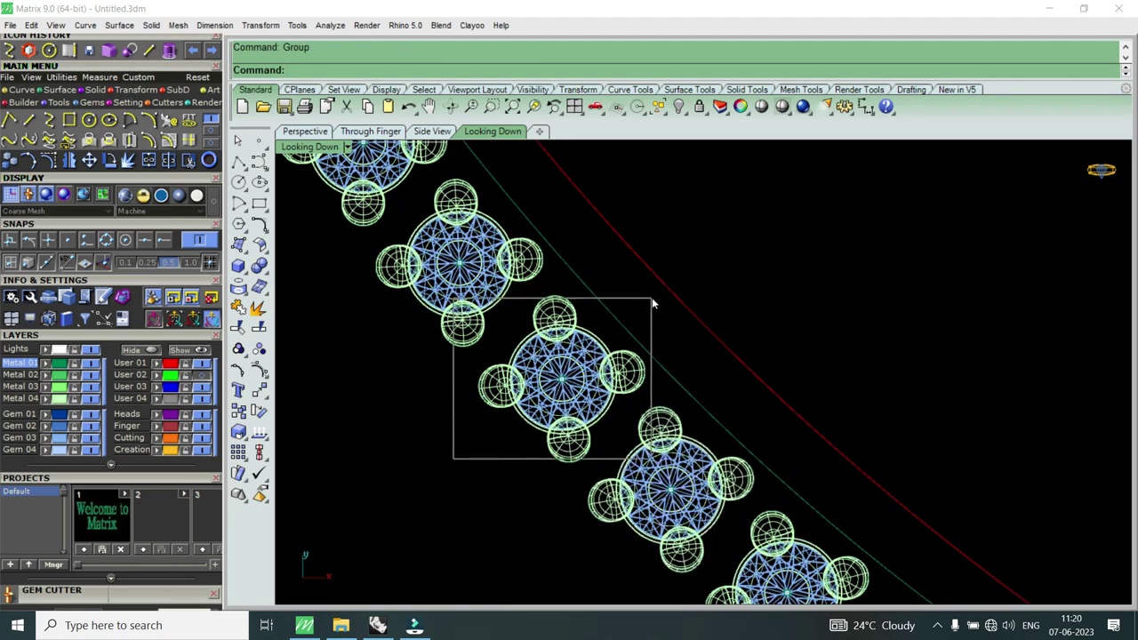
click(572, 440)
click(556, 320)
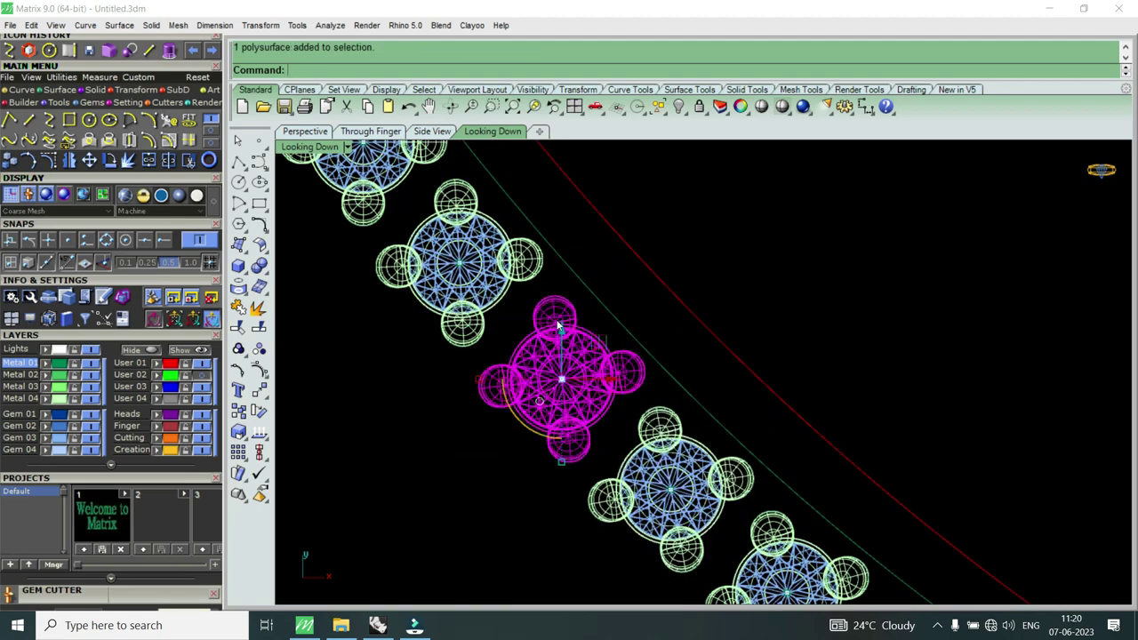
key(ctrl+g)
scroll(639, 442, down, 2)
scroll(542, 360, up, 2)
drag(445, 426, 650, 288)
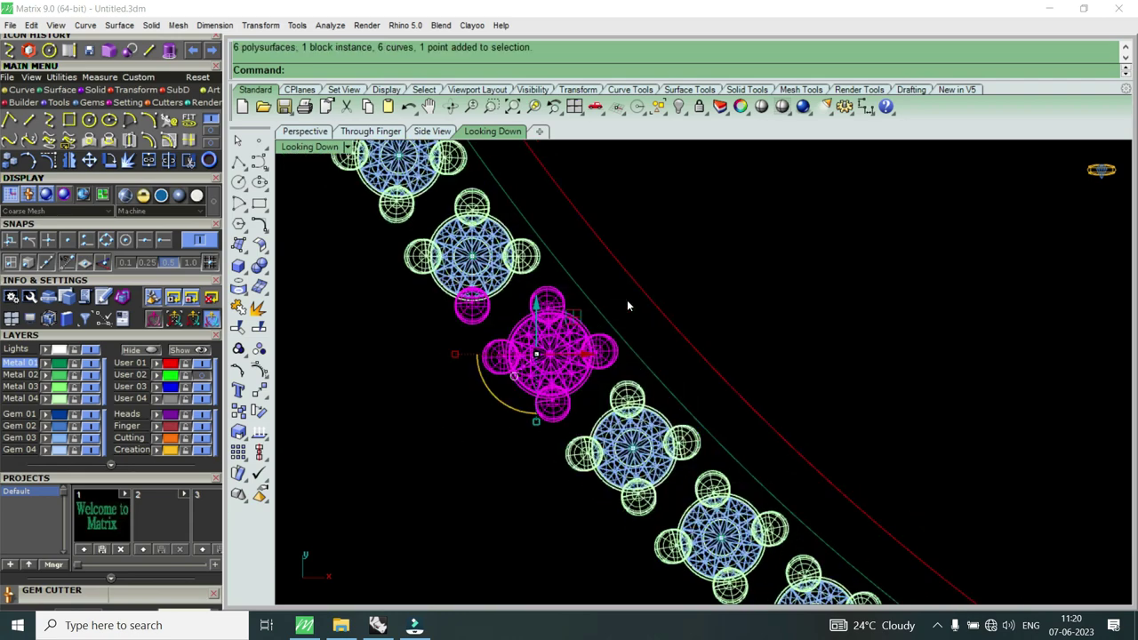
ctrl+click(487, 300)
key(ctrl+g)
Step: Group the following two gems together with their missing top and bottom prongs
scroll(434, 399, down, 2)
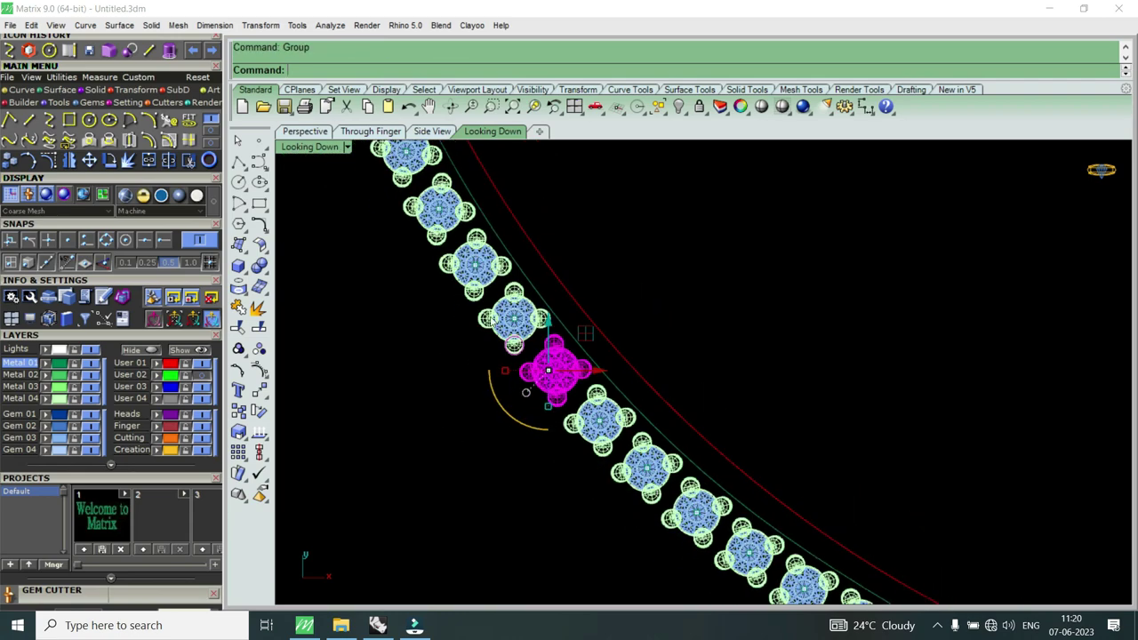
scroll(434, 399, up, 3)
drag(434, 399, 631, 258)
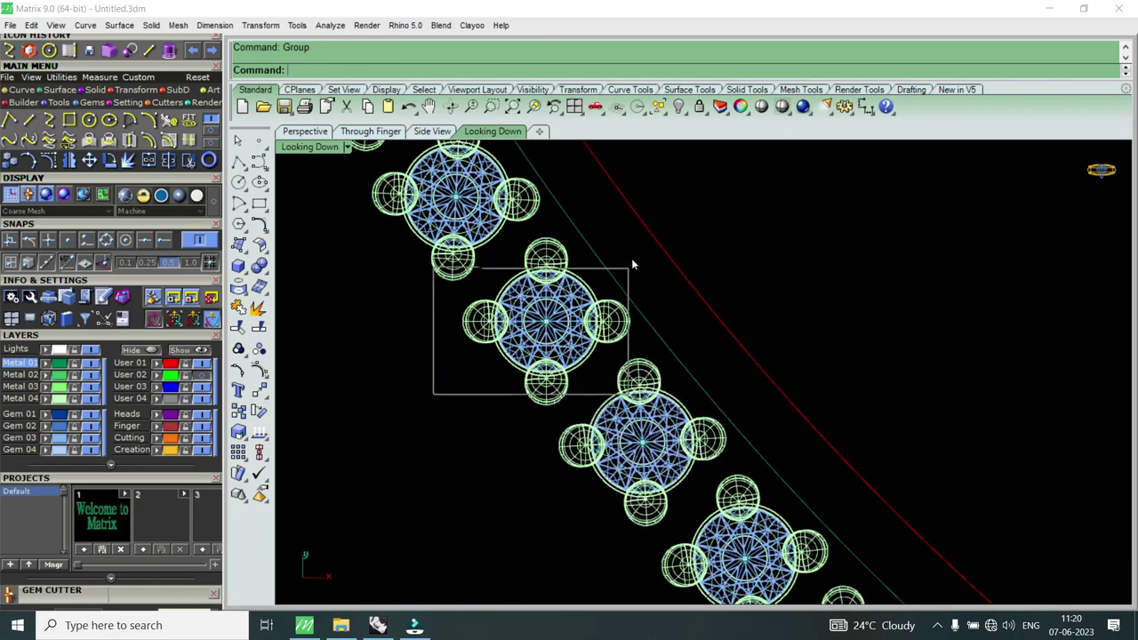
shift+click(551, 382)
shift+click(545, 259)
key(ctrl+g)
scroll(448, 426, down, 2)
scroll(448, 427, up, 2)
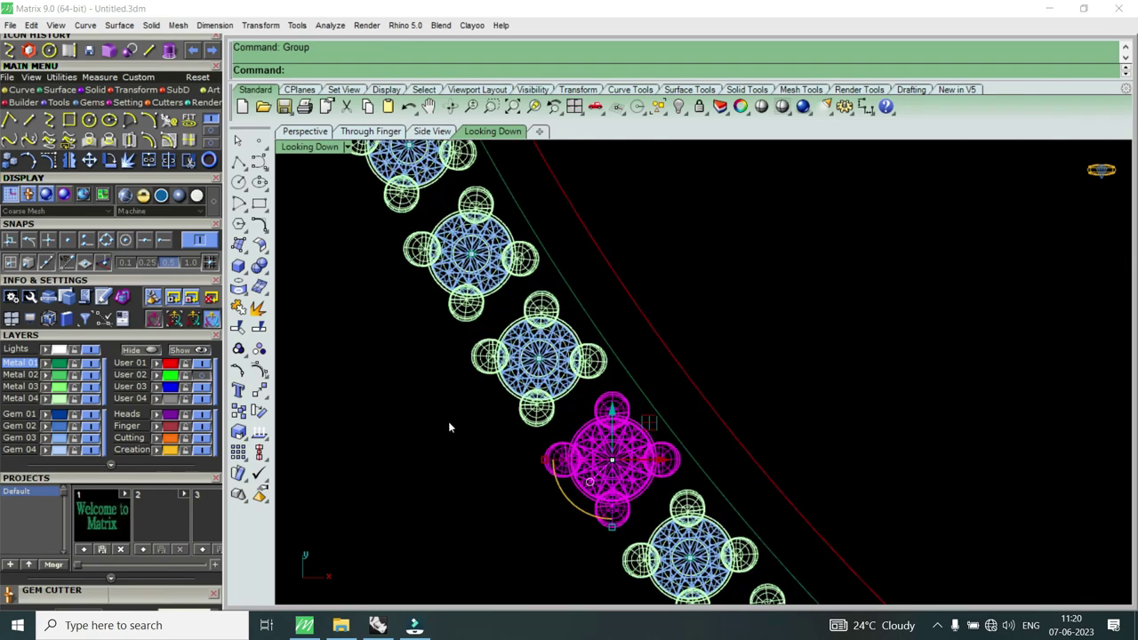
drag(448, 427, 631, 305)
shift+click(537, 408)
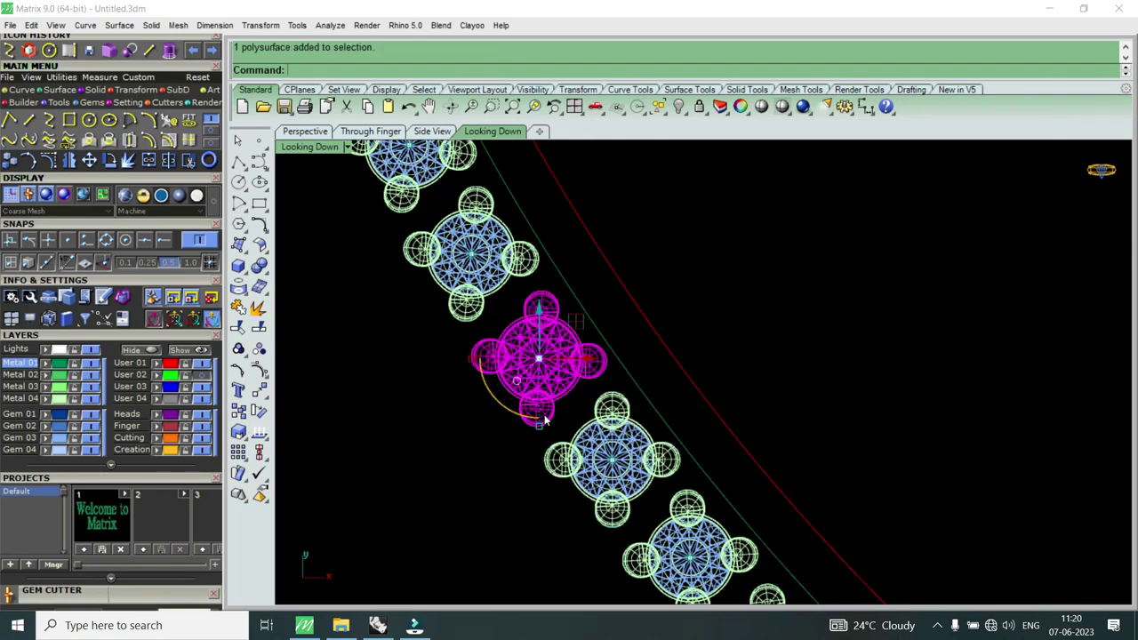
key(ctrl+g)
Step: Group two more gem settings, leaving a stray prong out of the second
scroll(539, 435, down, 2)
scroll(613, 498, up, 2)
mouse_move(427, 394)
mouse_down()
mouse_move(560, 296)
mouse_move(549, 308)
mouse_up()
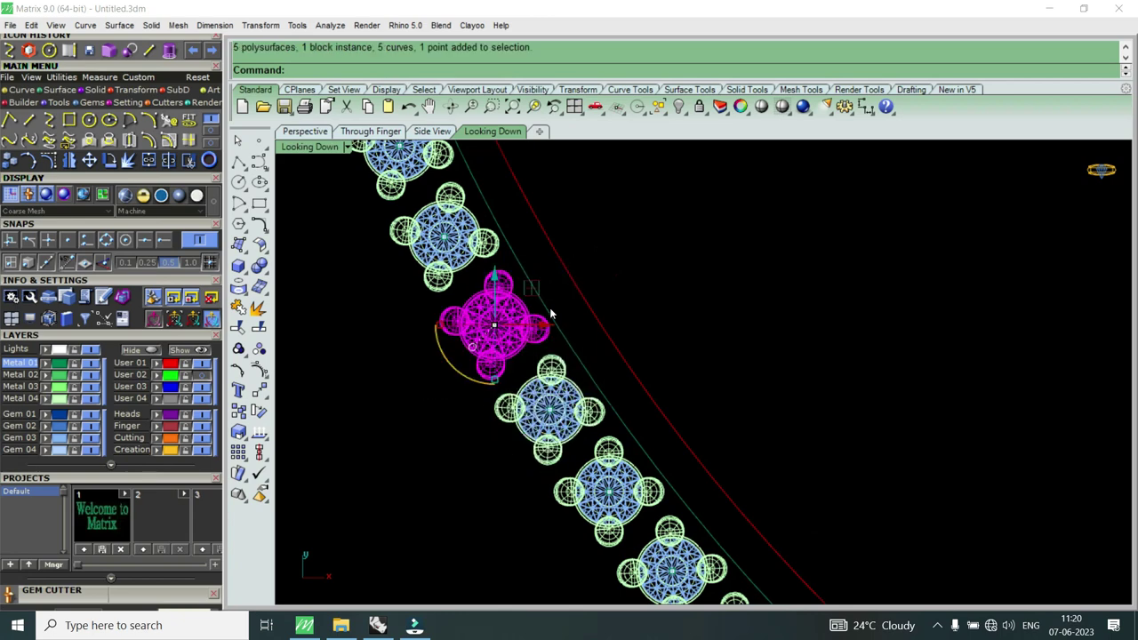
key(ctrl+g)
scroll(533, 373, down, 2)
scroll(534, 373, up, 2)
click(541, 384)
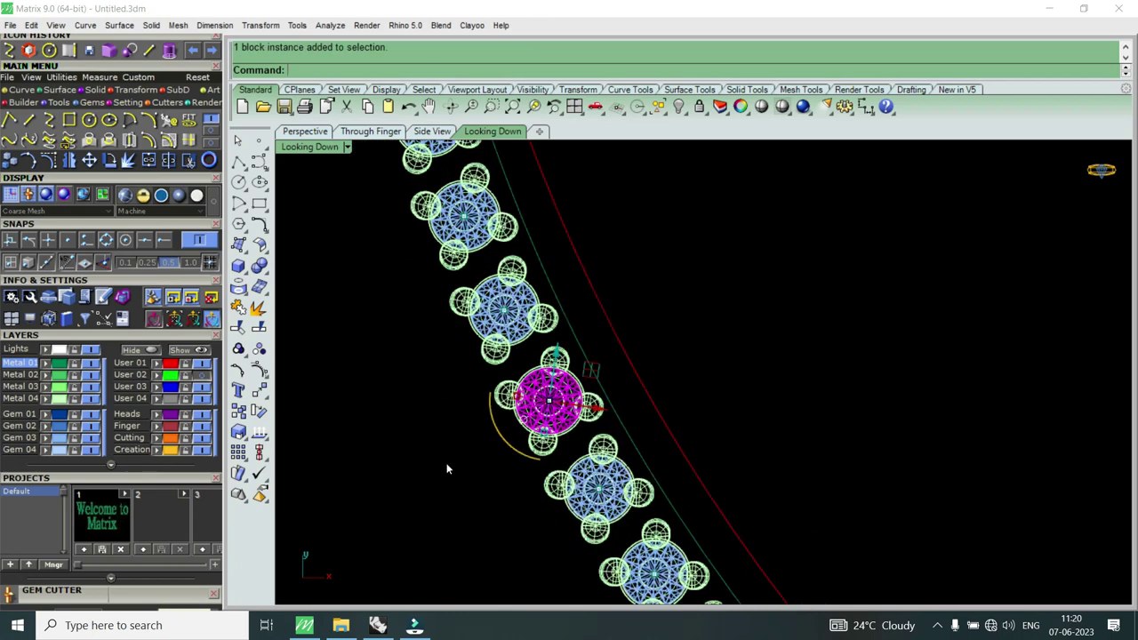
drag(447, 469, 609, 332)
ctrl+click(509, 353)
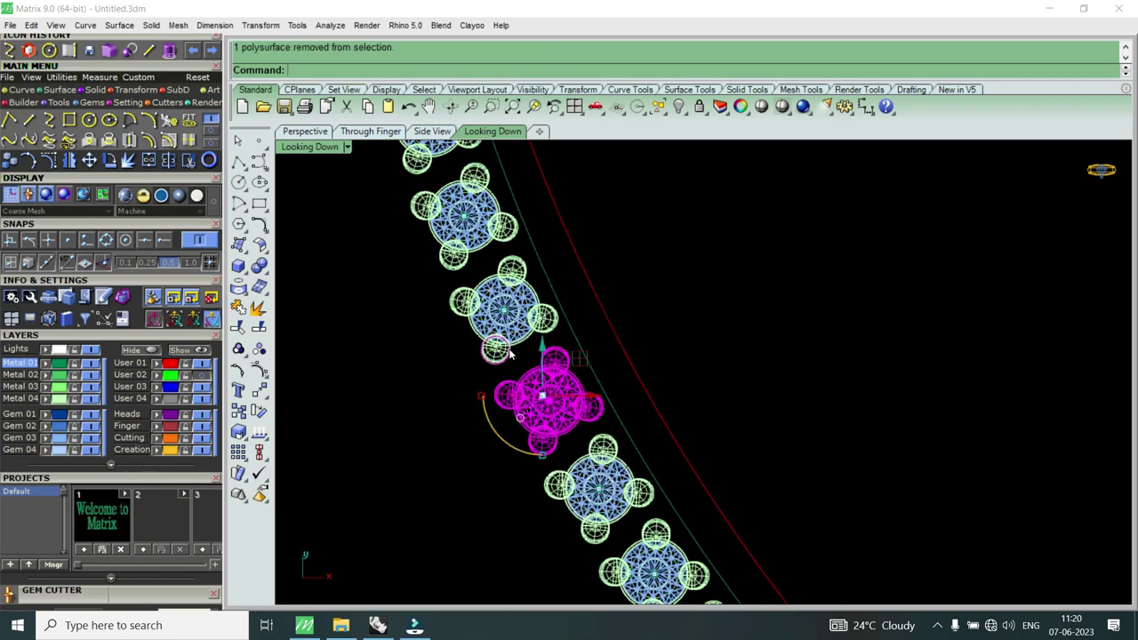
key(ctrl+g)
Step: Window-select and group three further gem settings up the row
scroll(508, 353, down, 2)
scroll(444, 400, up, 2)
drag(421, 401, 589, 248)
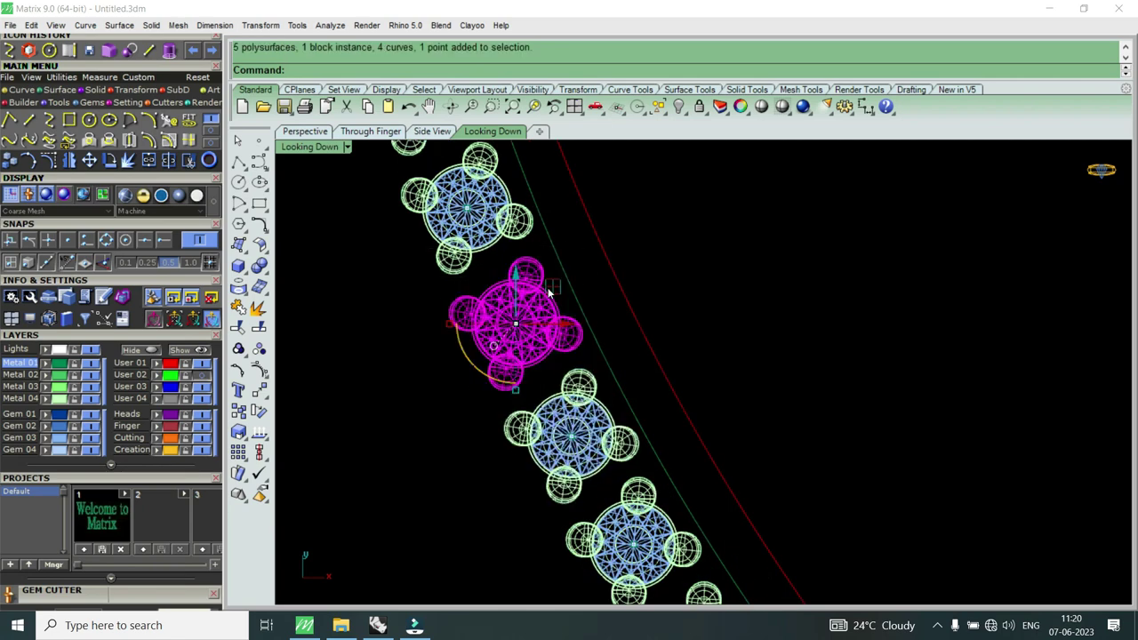
key(ctrl+g)
scroll(546, 285, down, 2)
scroll(497, 310, up, 2)
drag(472, 445, 636, 342)
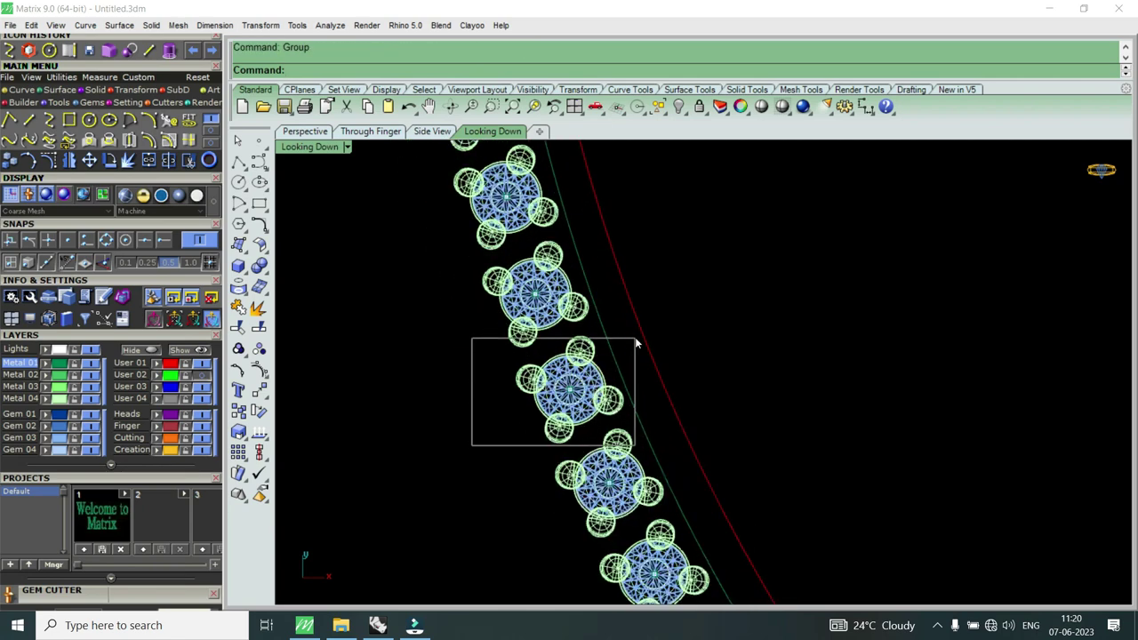
key(ctrl+g)
drag(459, 355, 615, 239)
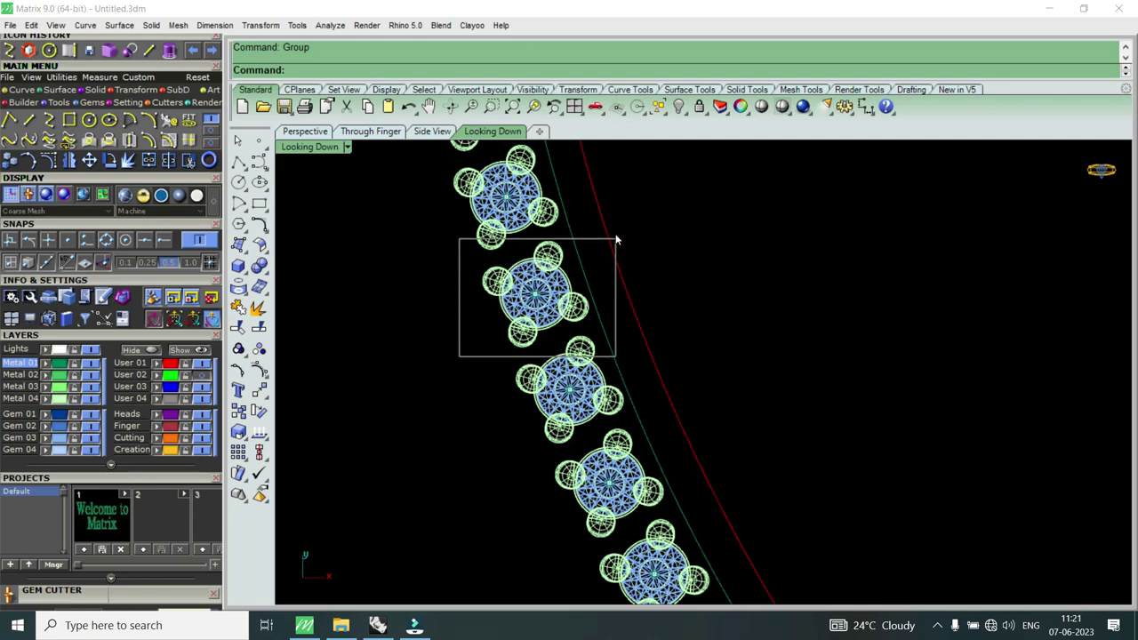
key(ctrl+g)
Step: Group the next two upper gems each with their prongs
click(519, 220)
scroll(486, 246, down, 2)
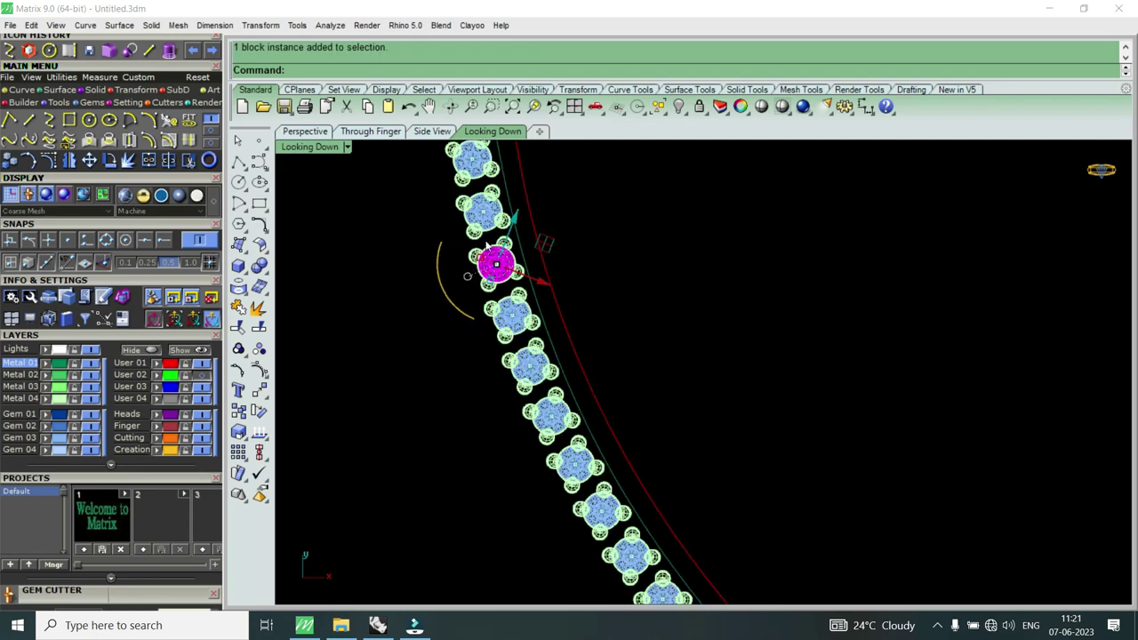
scroll(487, 248, up, 2)
drag(414, 356, 578, 216)
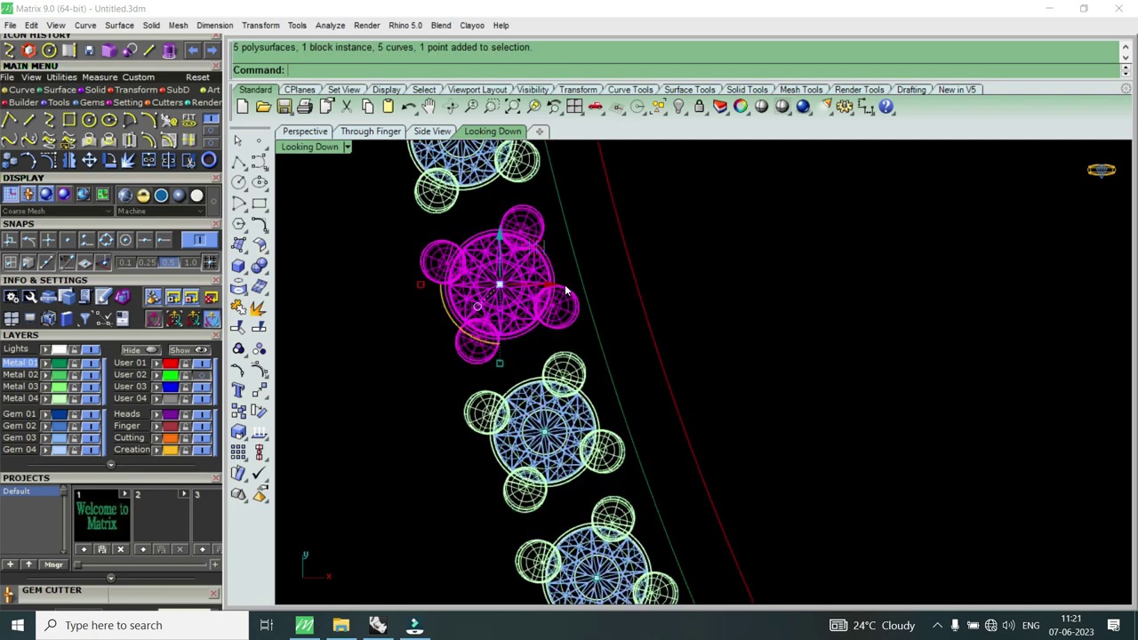
key(ctrl+g)
scroll(563, 302, down, 2)
scroll(462, 338, up, 2)
drag(454, 339, 603, 225)
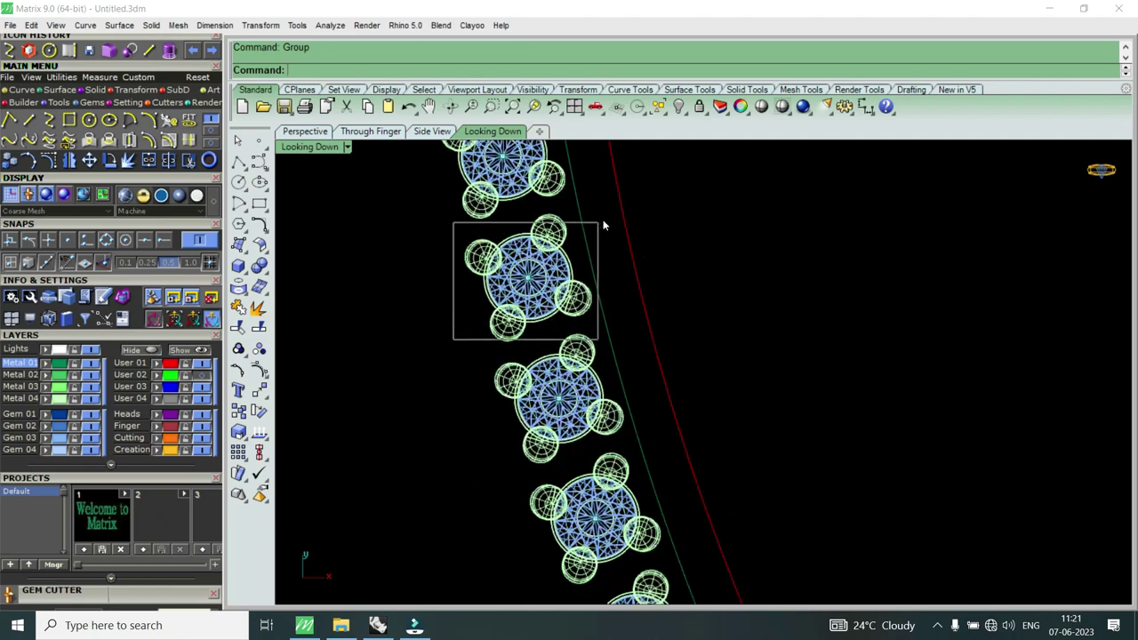
scroll(583, 278, up, 2)
key(ctrl+g)
Step: Group two more gem settings further along the neckline into single objects
scroll(483, 356, down, 3)
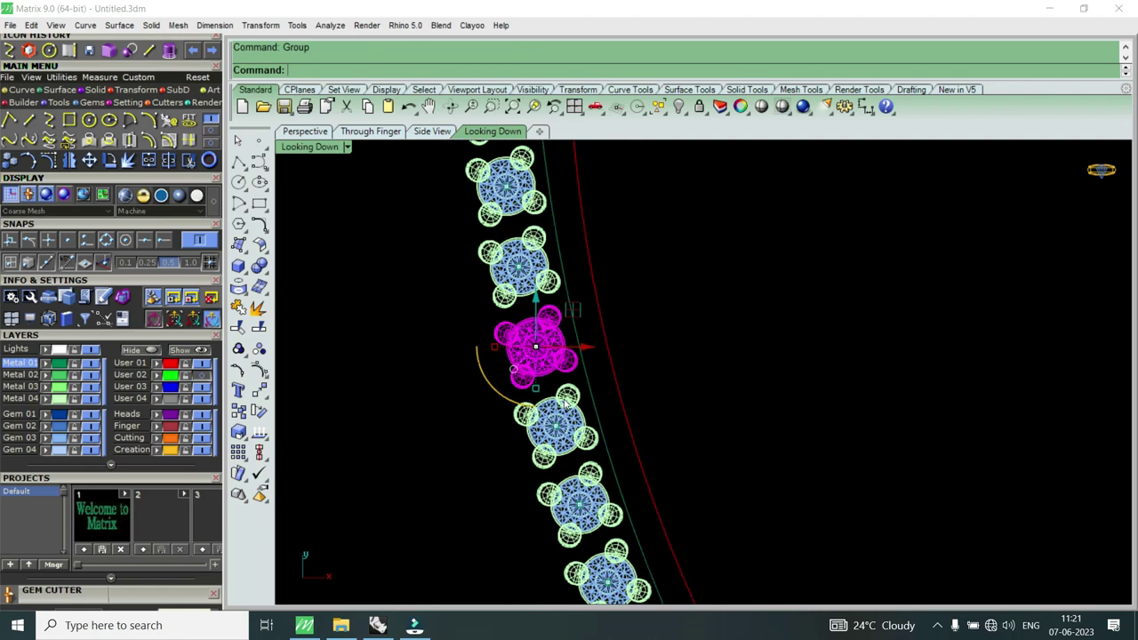
scroll(533, 338, down, 2)
click(549, 284)
scroll(511, 301, up, 1)
drag(472, 324, 609, 239)
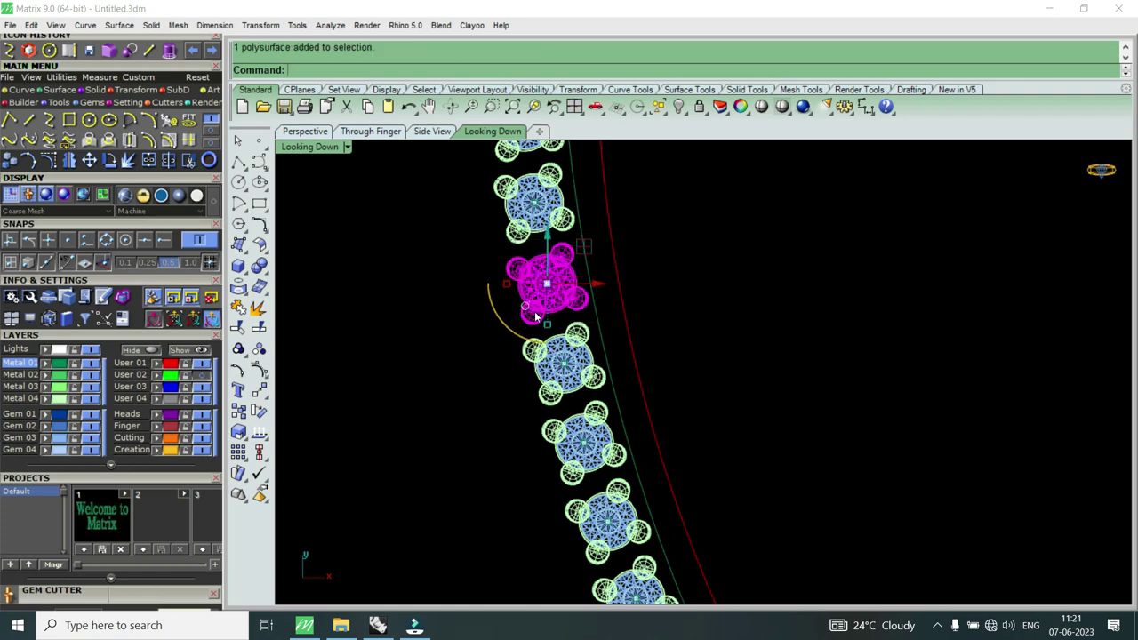
key(ctrl+g)
scroll(533, 305, down, 1)
scroll(524, 305, up, 2)
scroll(506, 304, up, 1)
click(501, 304)
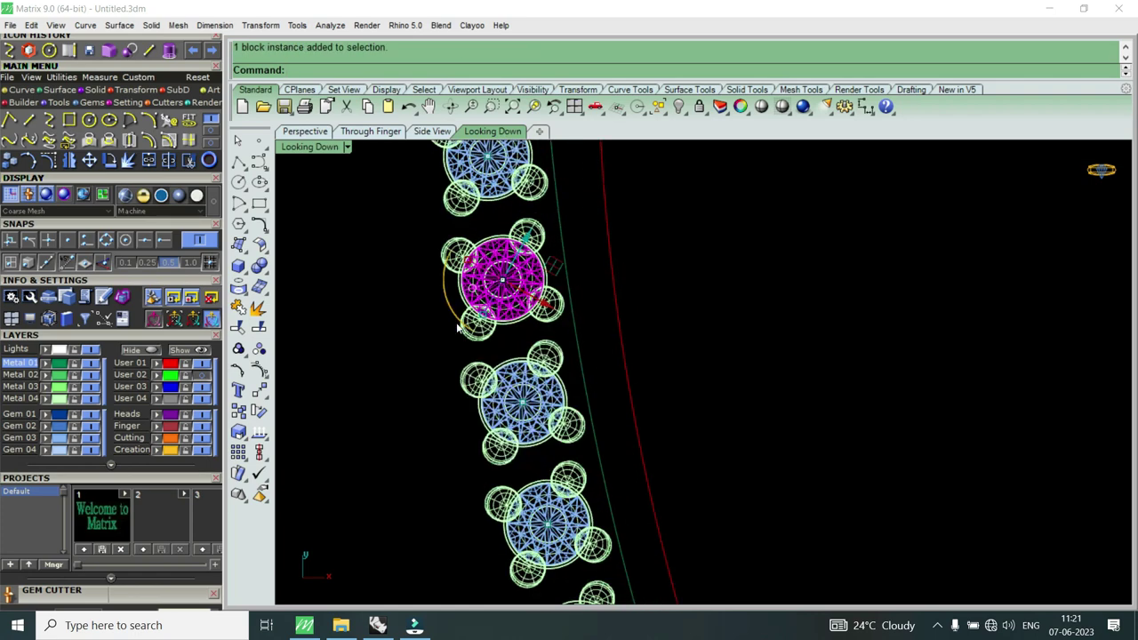
scroll(457, 326, down, 2)
drag(399, 355, 566, 212)
key(ctrl+g)
Step: Select the last gem in this run with its prongs and group it
scroll(535, 236, down, 2)
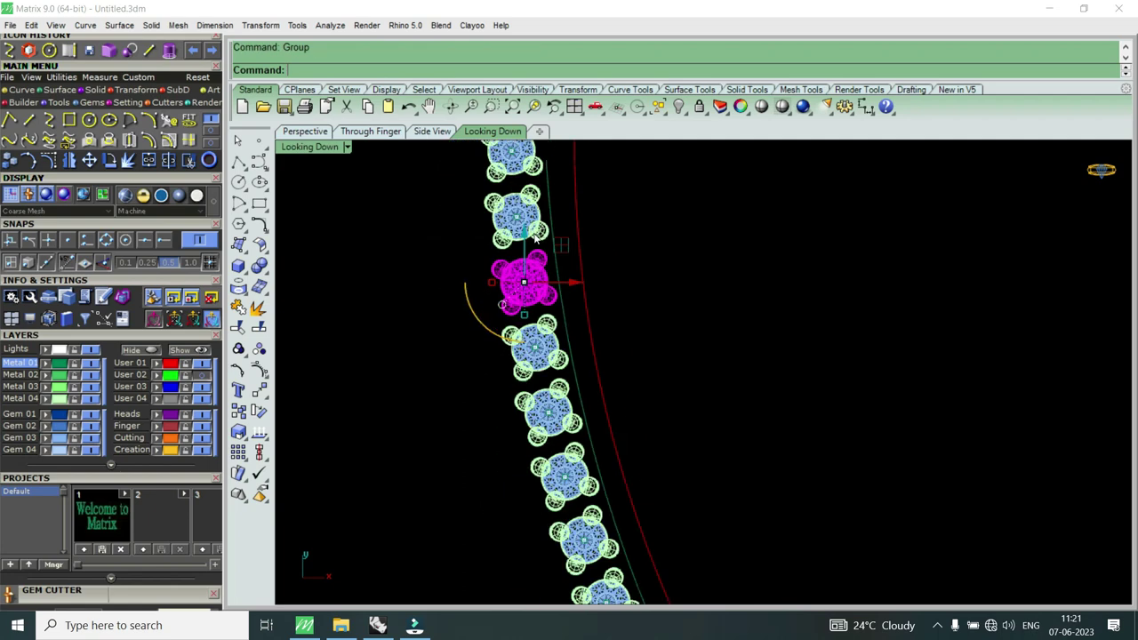
click(535, 235)
scroll(516, 266, down, 3)
scroll(495, 289, up, 4)
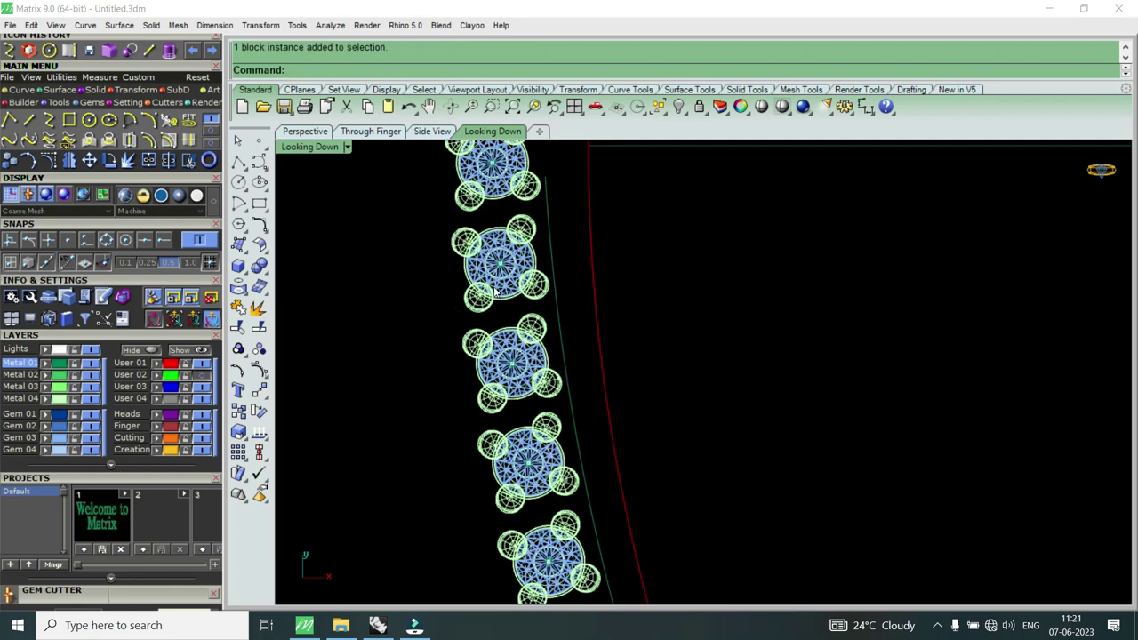
click(540, 244)
key(ctrl+g)
scroll(515, 244, down, 1)
Step: Rotate the first round gem setting on the neckline so it follows the curve
scroll(492, 249, down, 2)
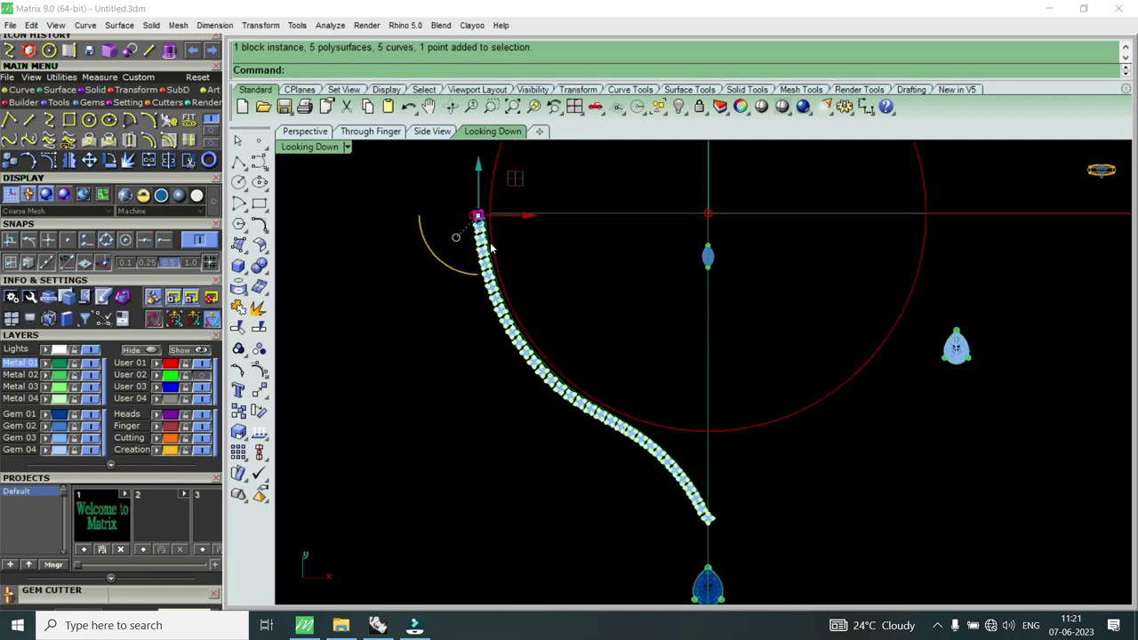
scroll(491, 249, down, 1)
scroll(534, 297, up, 2)
scroll(506, 293, up, 2)
scroll(500, 387, up, 2)
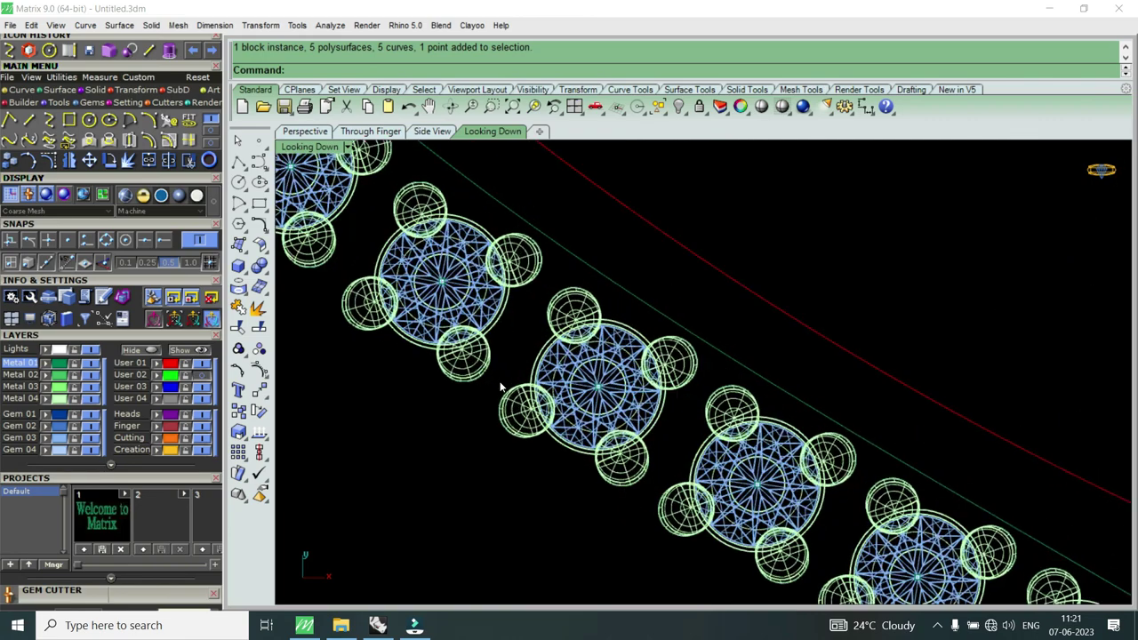
scroll(620, 398, down, 2)
scroll(633, 414, down, 3)
scroll(626, 382, up, 4)
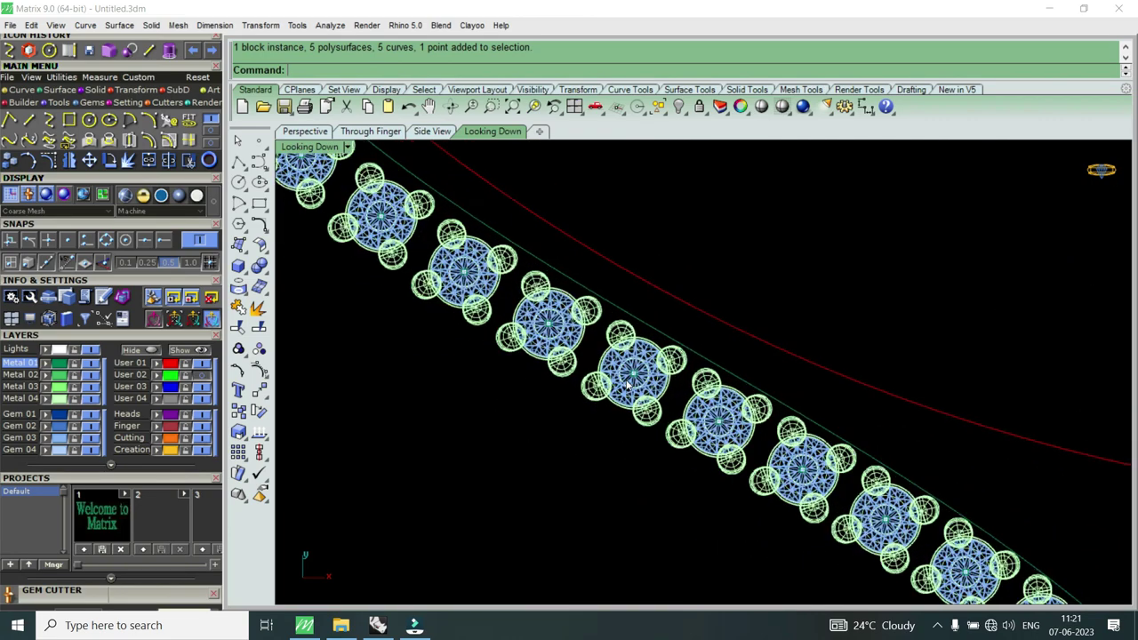
click(648, 406)
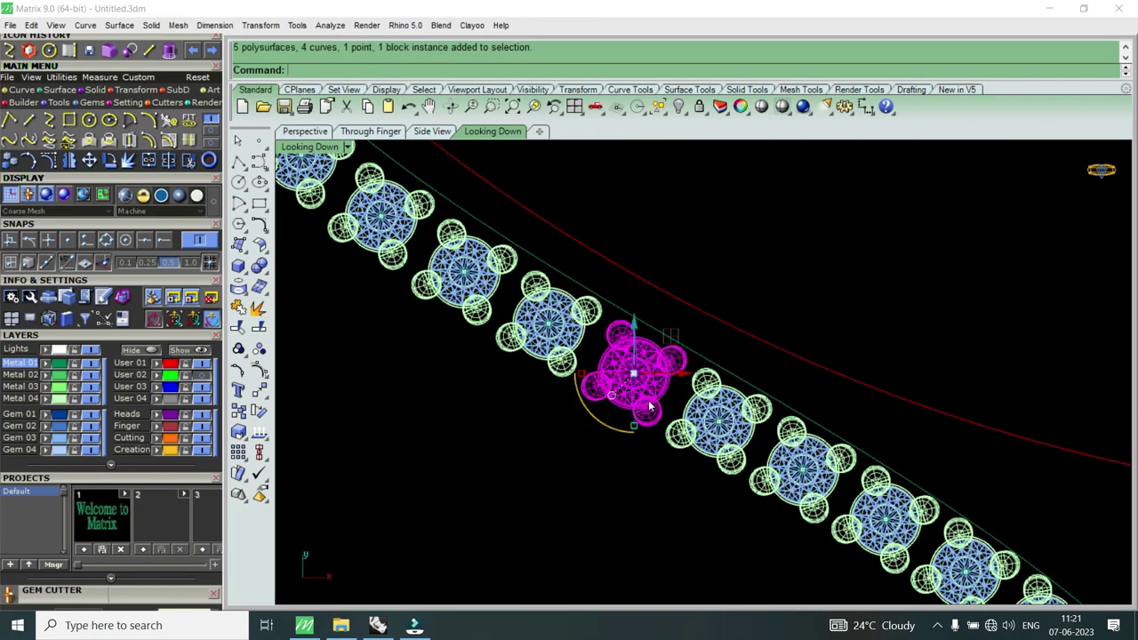
scroll(634, 382, up, 2)
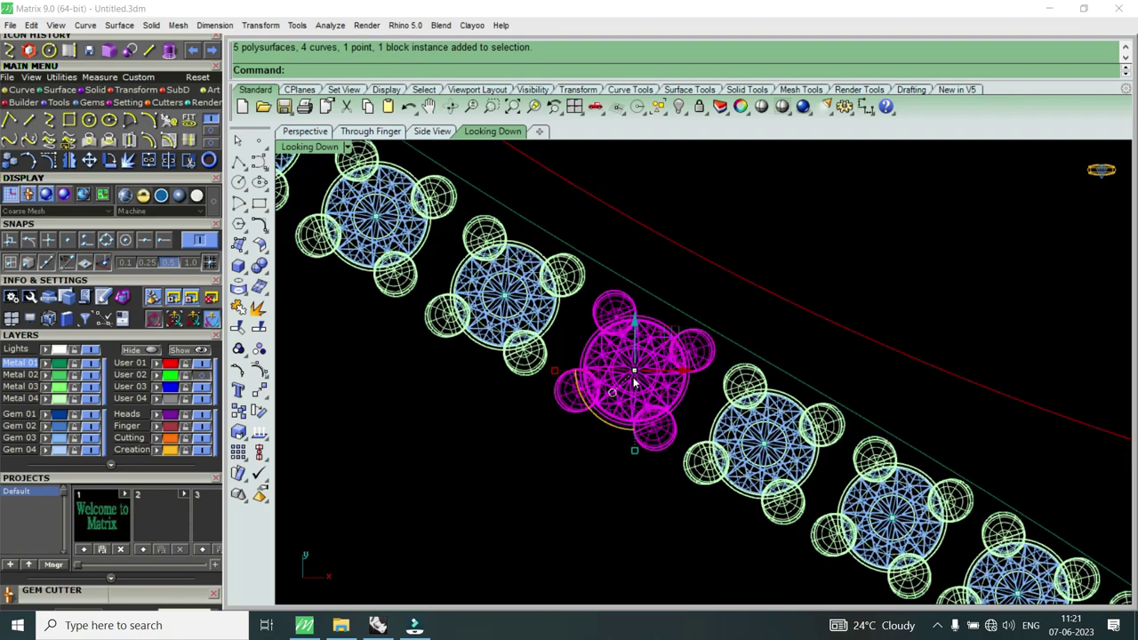
click(109, 160)
scroll(682, 406, up, 2)
click(725, 431)
click(569, 320)
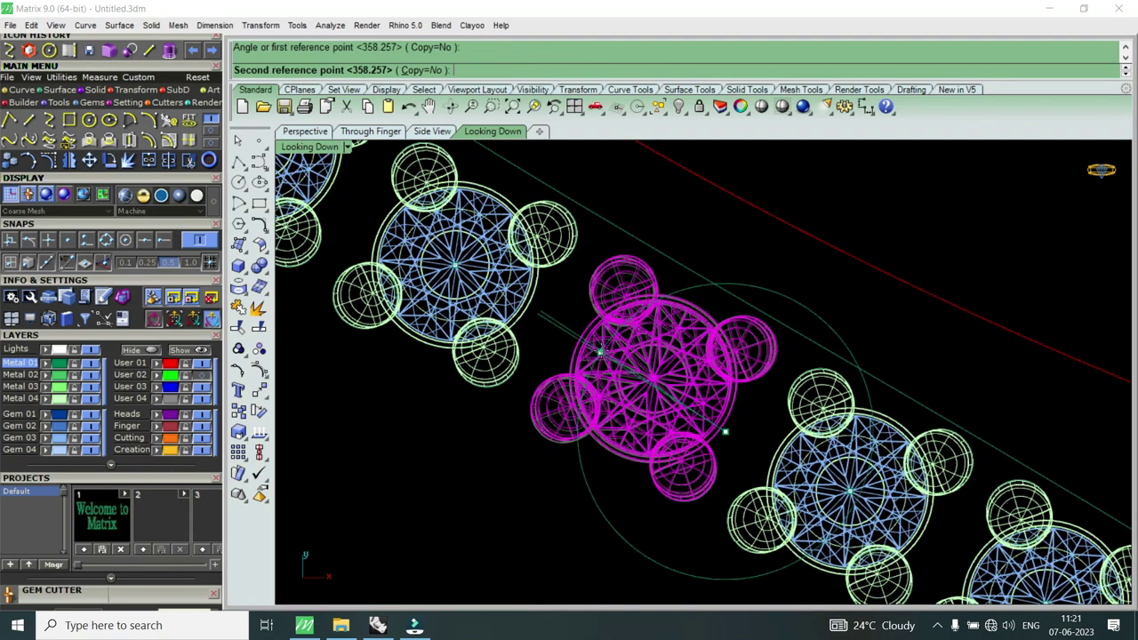
click(601, 352)
scroll(657, 382, down, 1)
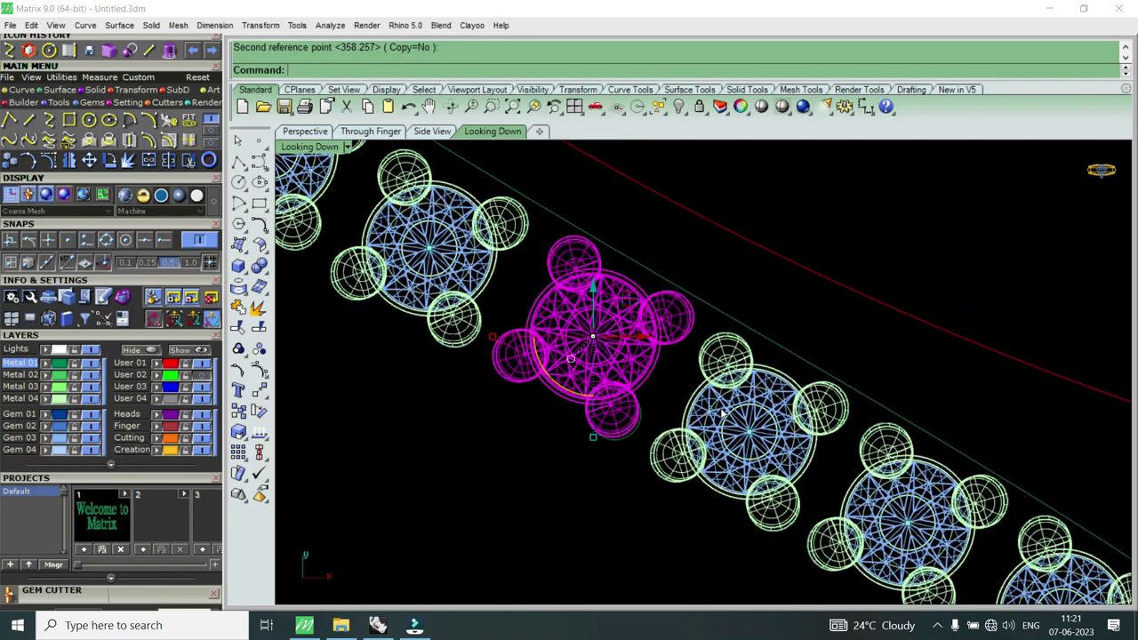
Step: Rotate the second gem setting about its centre to match the neckline curve
click(768, 431)
key(Return)
click(809, 465)
click(764, 447)
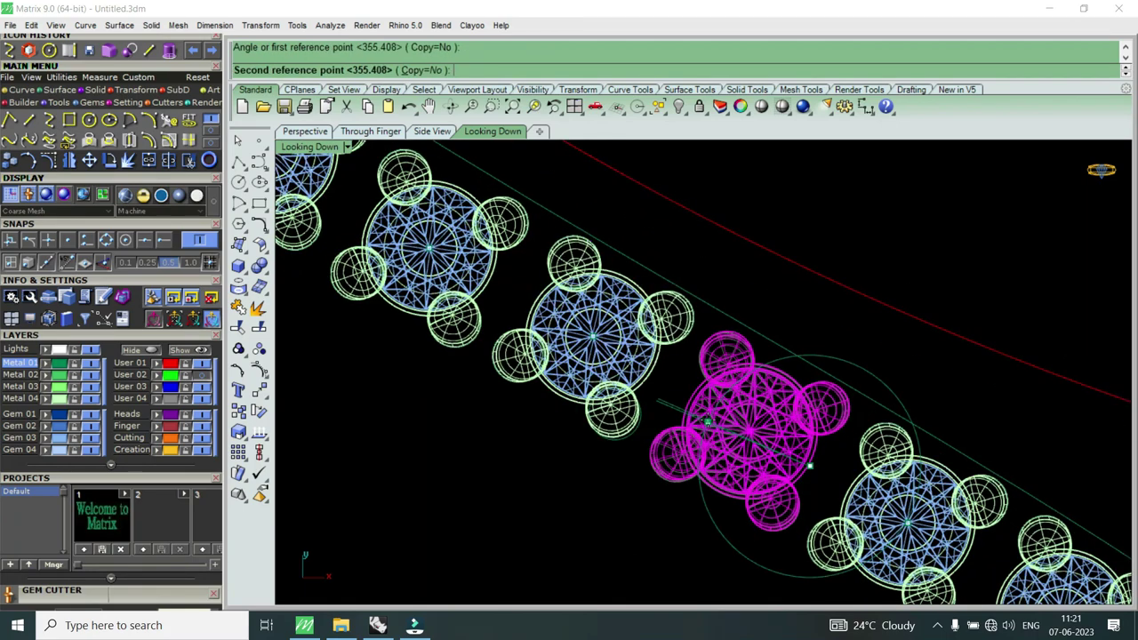
scroll(707, 421, down, 2)
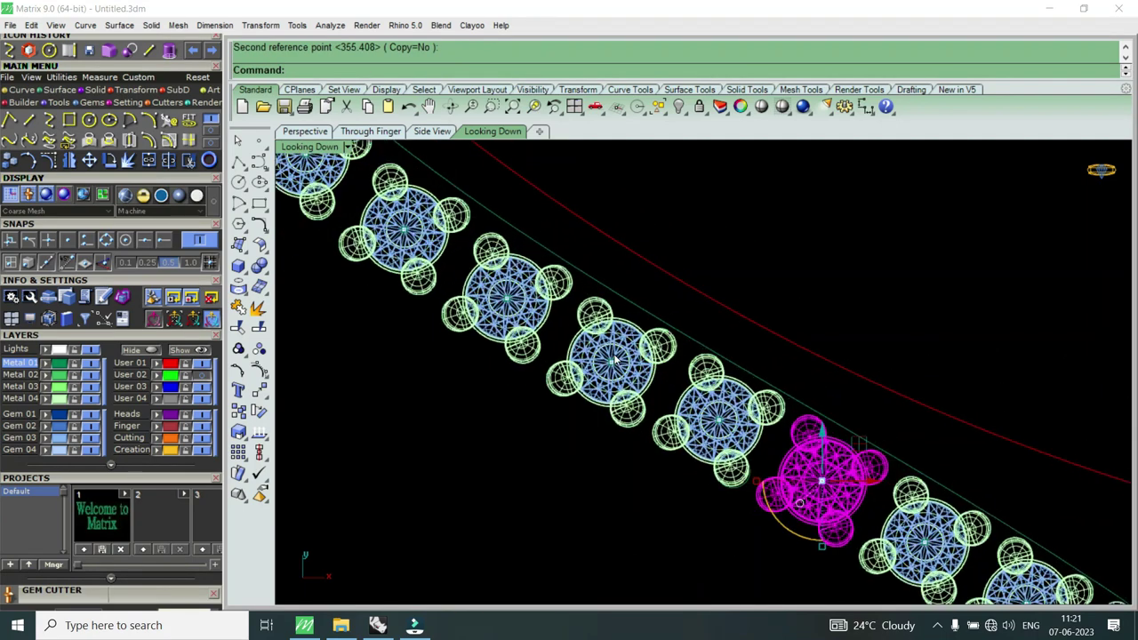
click(676, 400)
scroll(659, 381, up, 2)
Step: Rotate the third gem setting so it sits angled along the curve
click(658, 380)
key(Return)
click(660, 385)
scroll(662, 388, up, 2)
click(690, 406)
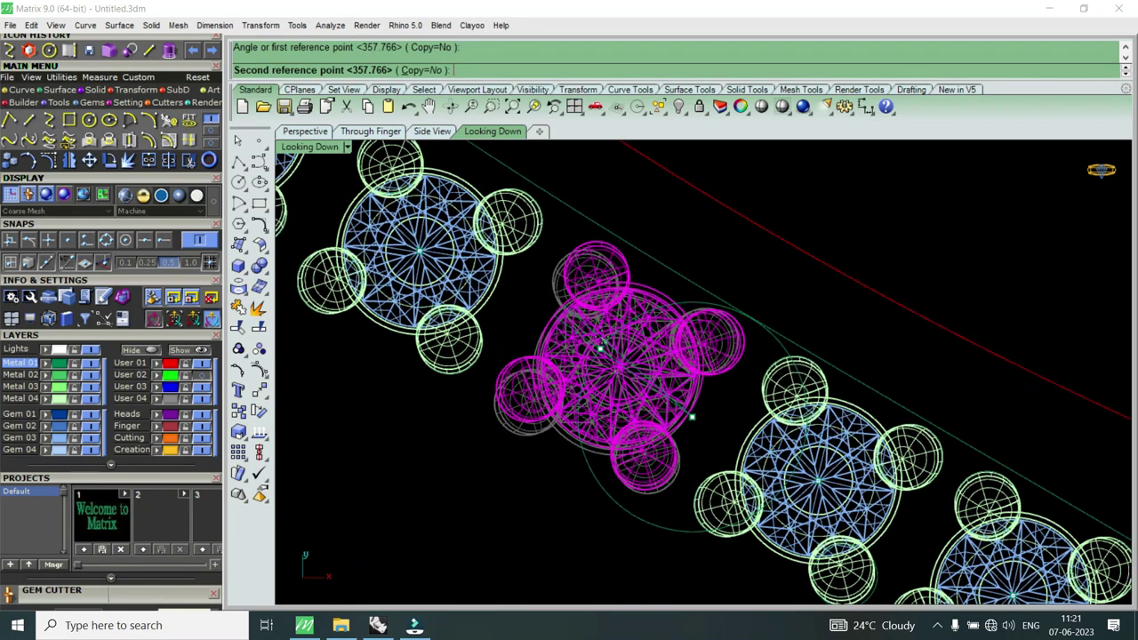
click(602, 343)
scroll(602, 343, down, 3)
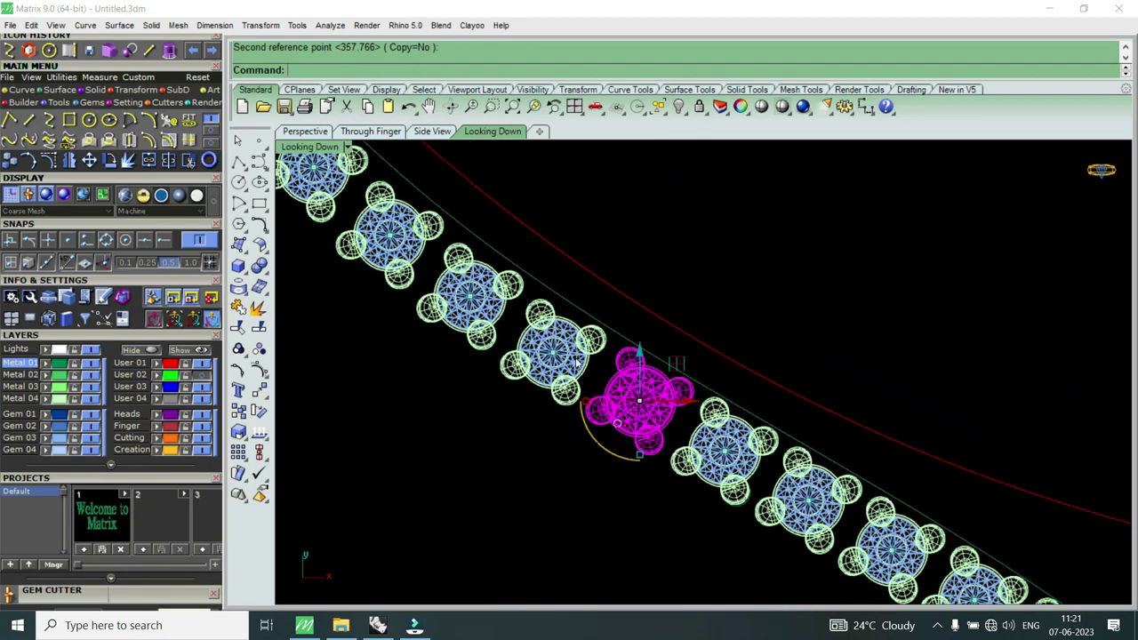
scroll(589, 367, up, 3)
Step: Reselect the fourth gem setting and rotate it to follow the curve
click(589, 367)
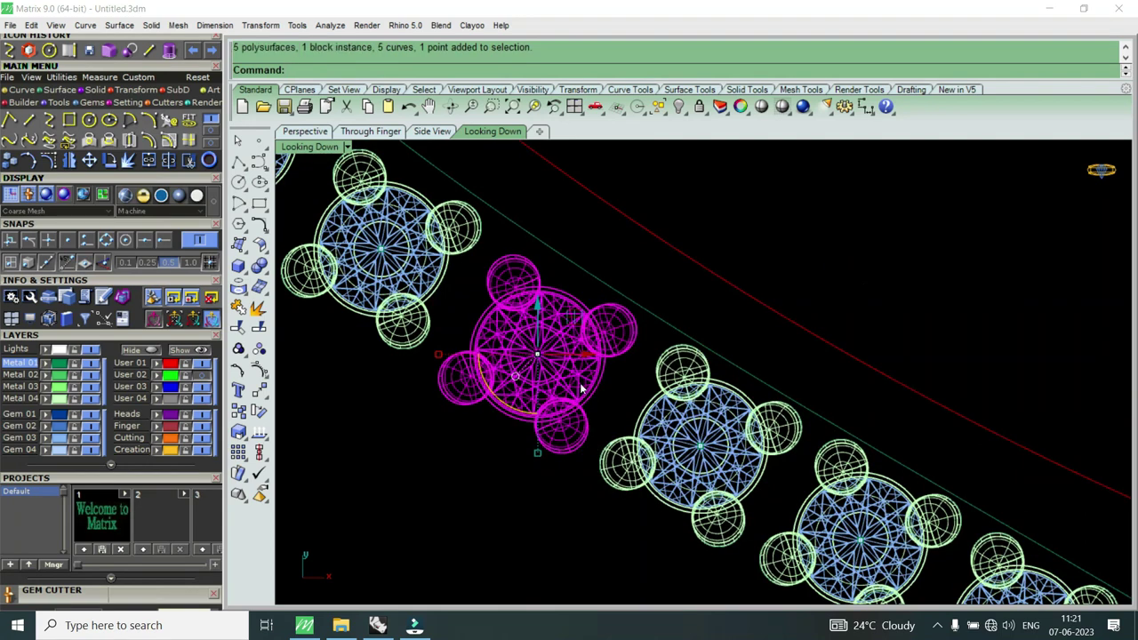
key(Escape)
click(579, 385)
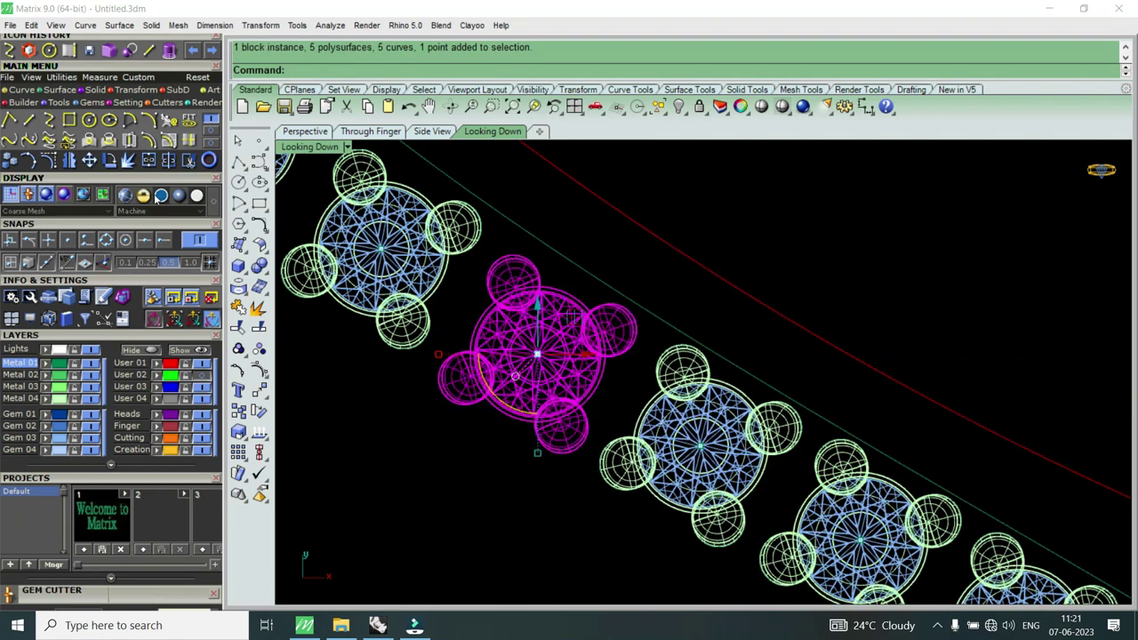
click(109, 160)
click(595, 381)
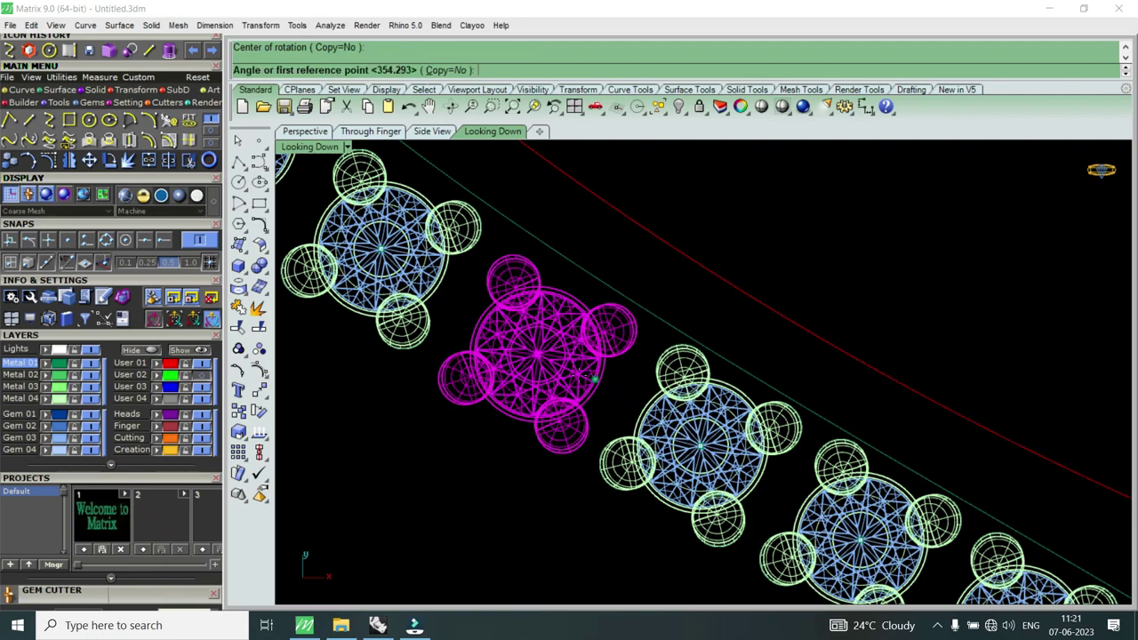
scroll(517, 347, up, 2)
click(479, 320)
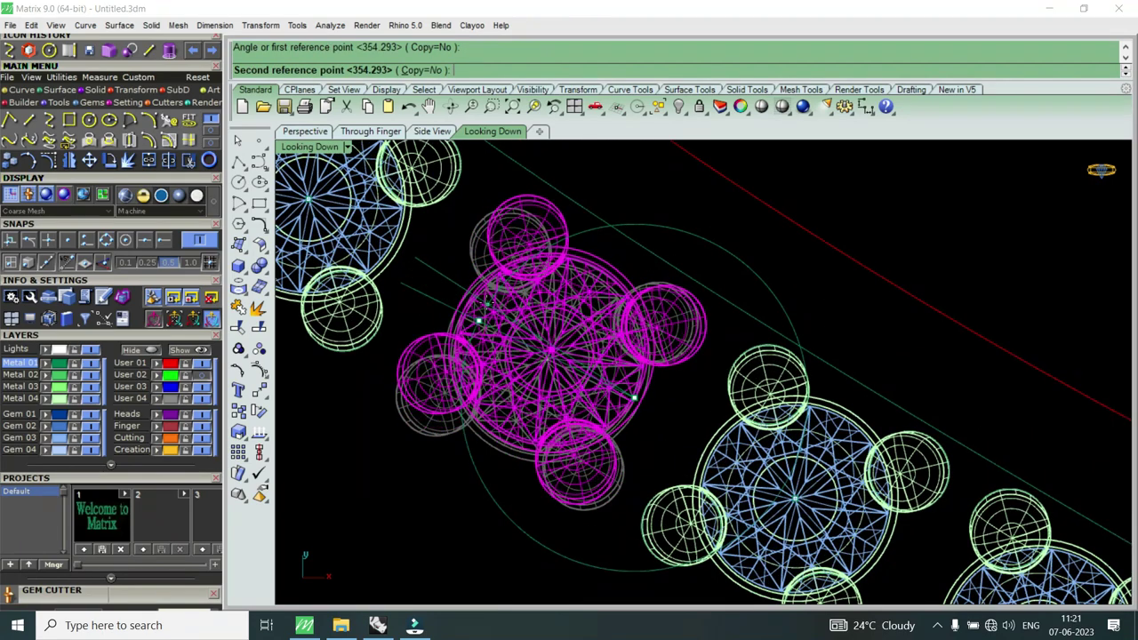
click(684, 472)
scroll(684, 472, down, 1)
scroll(684, 472, down, 1)
scroll(685, 472, up, 2)
Step: Rotate the fifth gem setting to its final angle along the curve
click(658, 411)
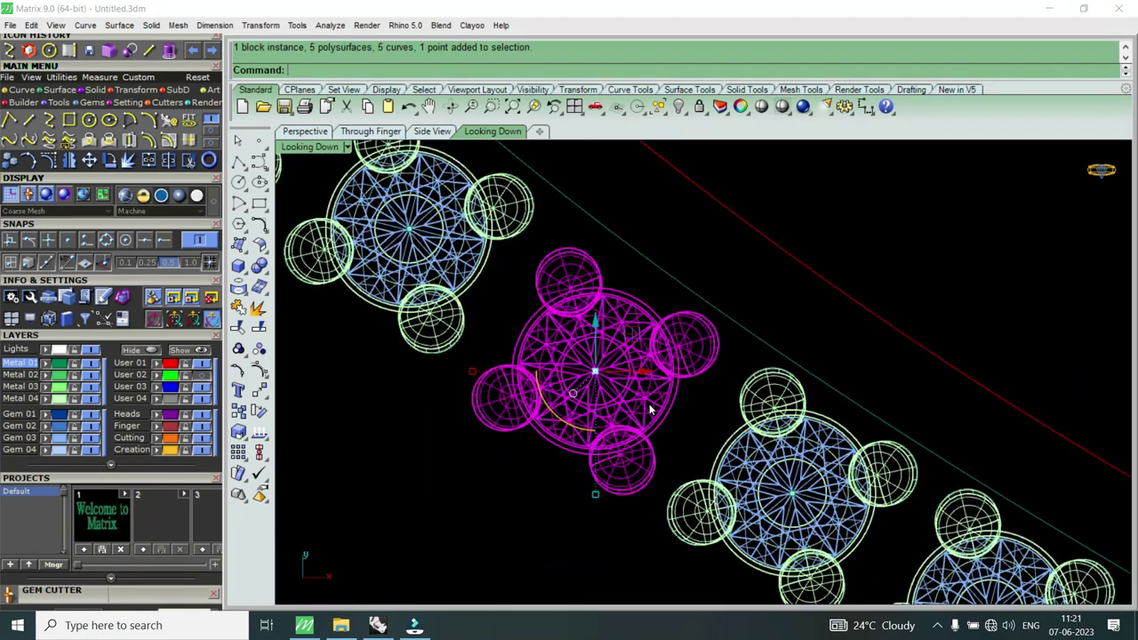
key(Return)
click(663, 411)
click(535, 312)
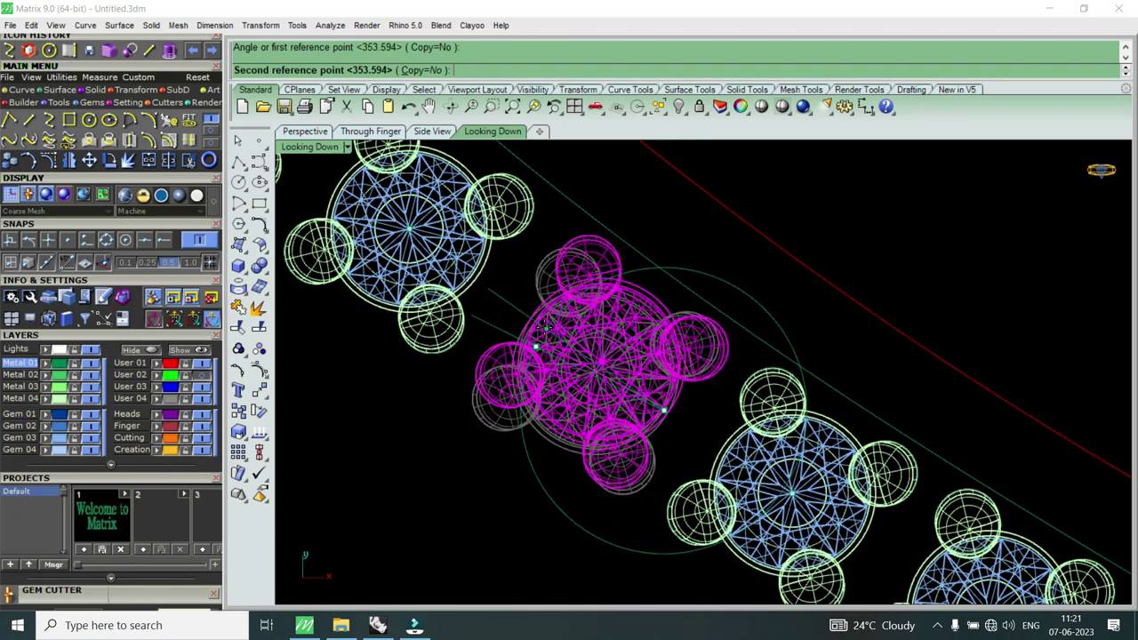
click(698, 504)
scroll(698, 504, down, 1)
Step: Rotate the middle gem setting, undoing and redoing it to refine the angle
click(681, 471)
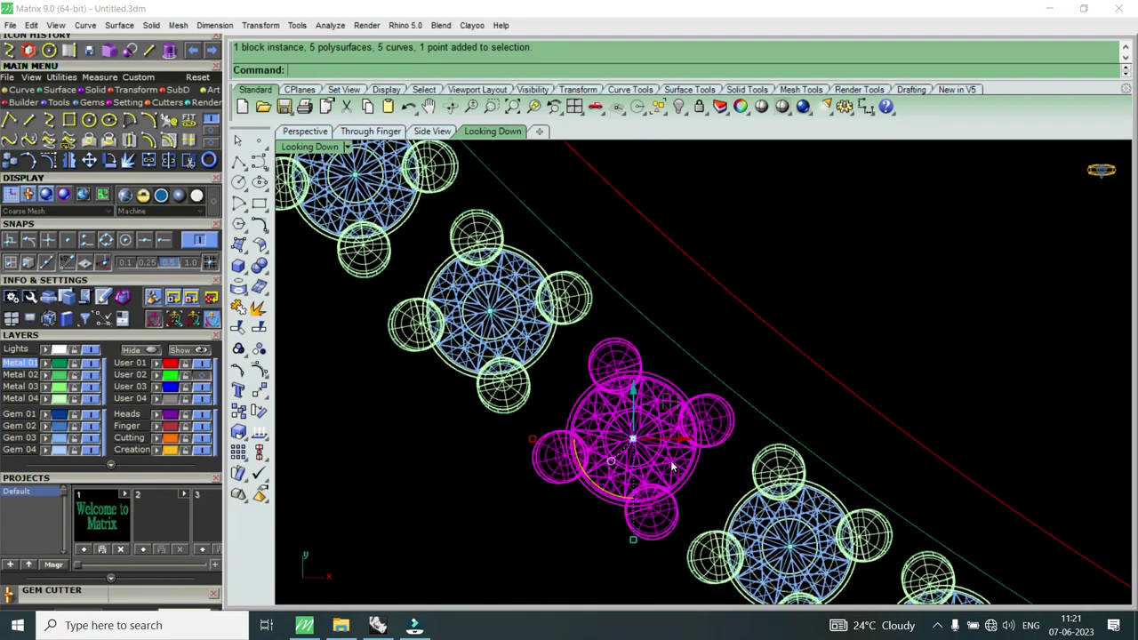
key(Return)
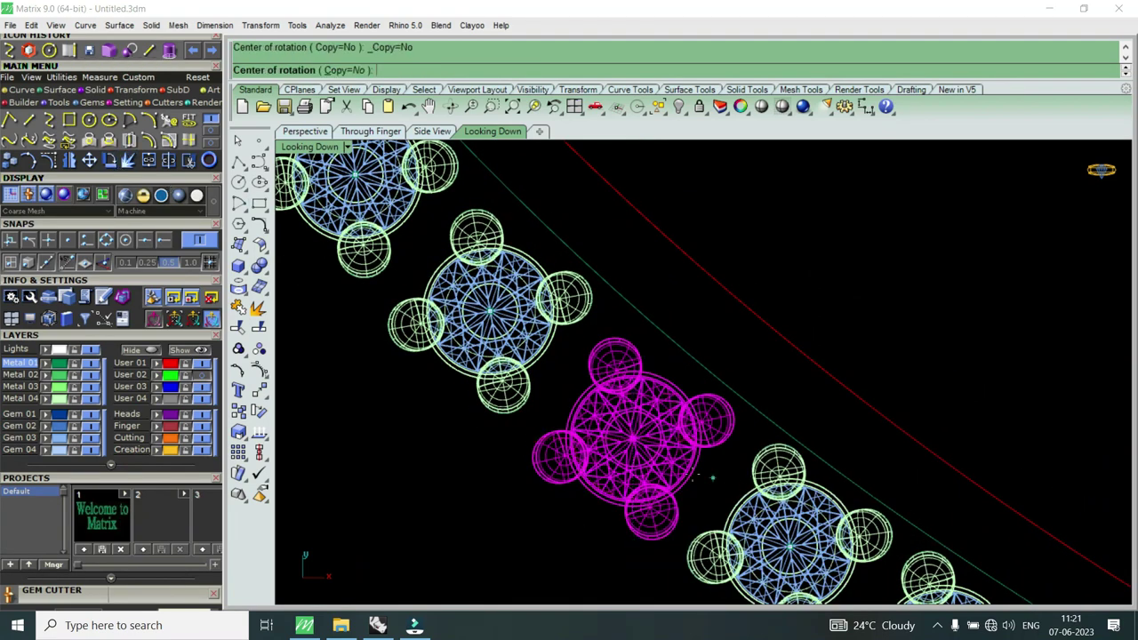
click(682, 473)
click(569, 378)
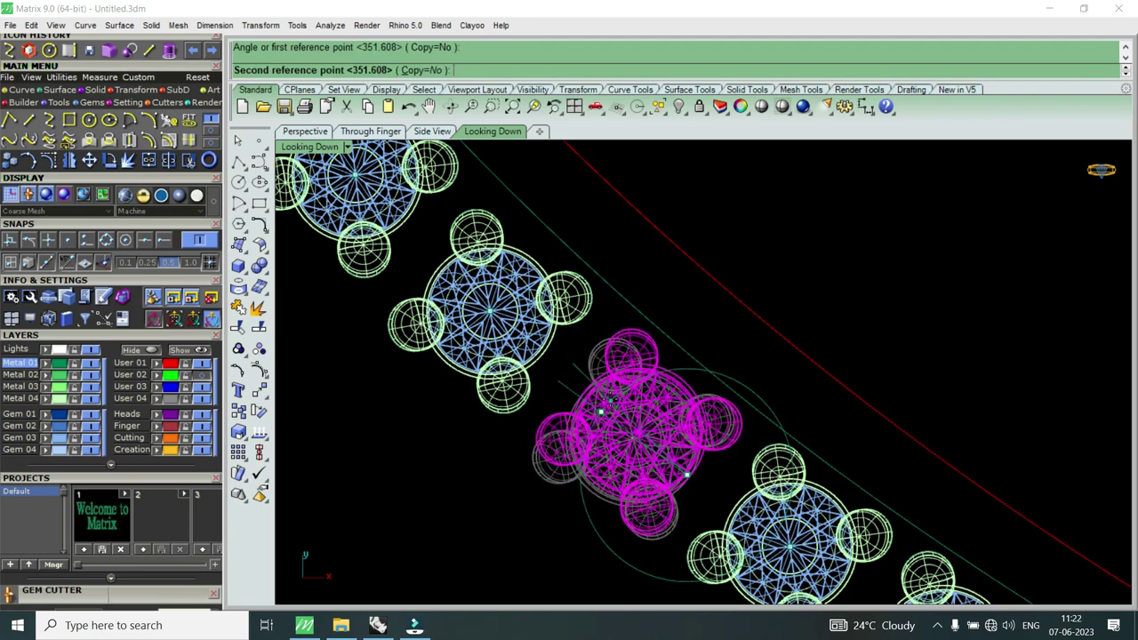
click(610, 401)
scroll(614, 431, down, 2)
scroll(614, 431, up, 2)
key(ctrl+z)
key(Return)
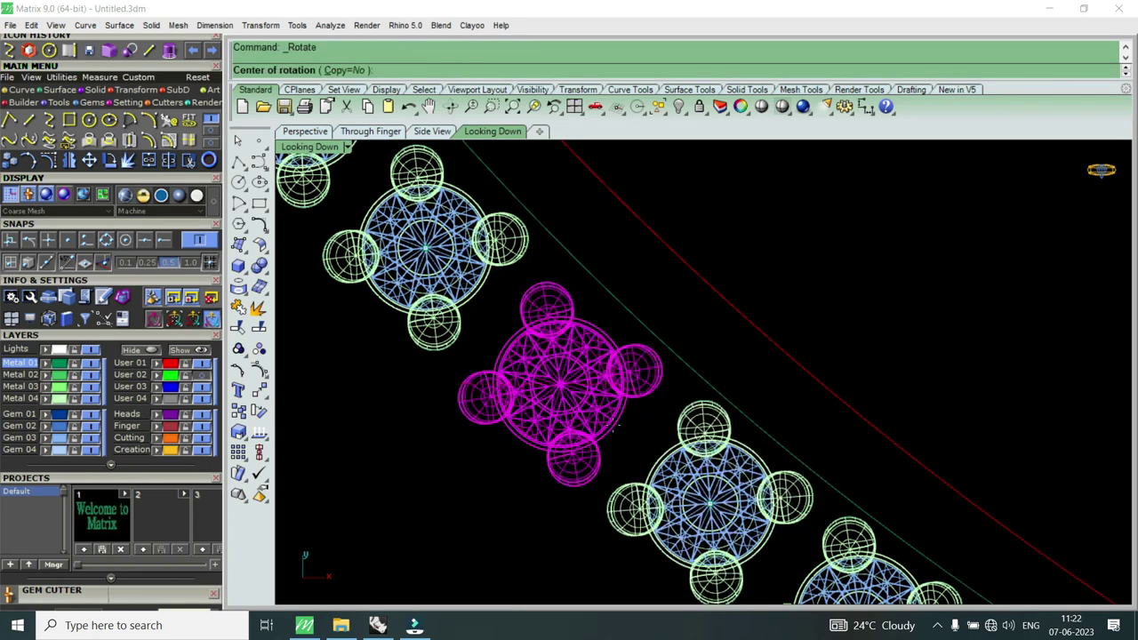
click(613, 424)
click(543, 350)
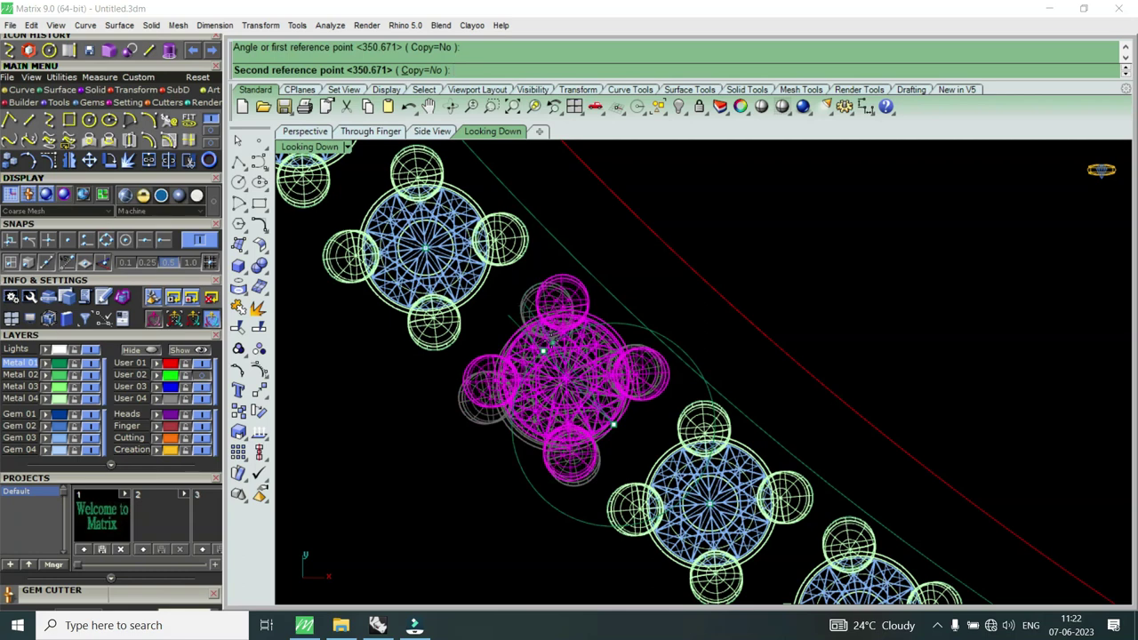
click(544, 342)
scroll(705, 436, down, 2)
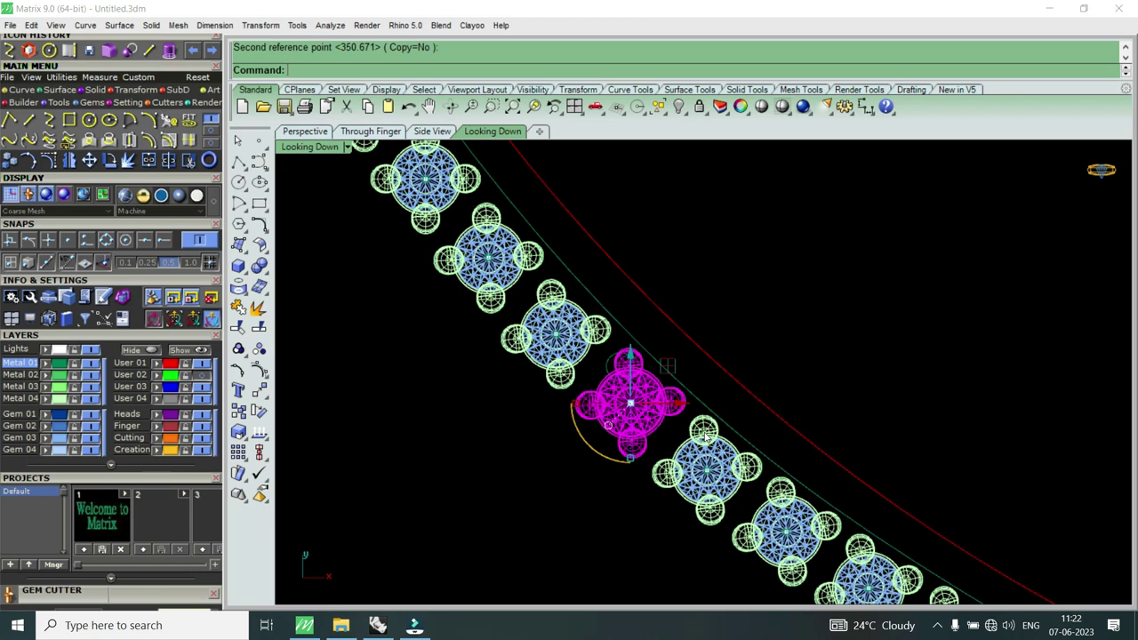
scroll(598, 384, up, 1)
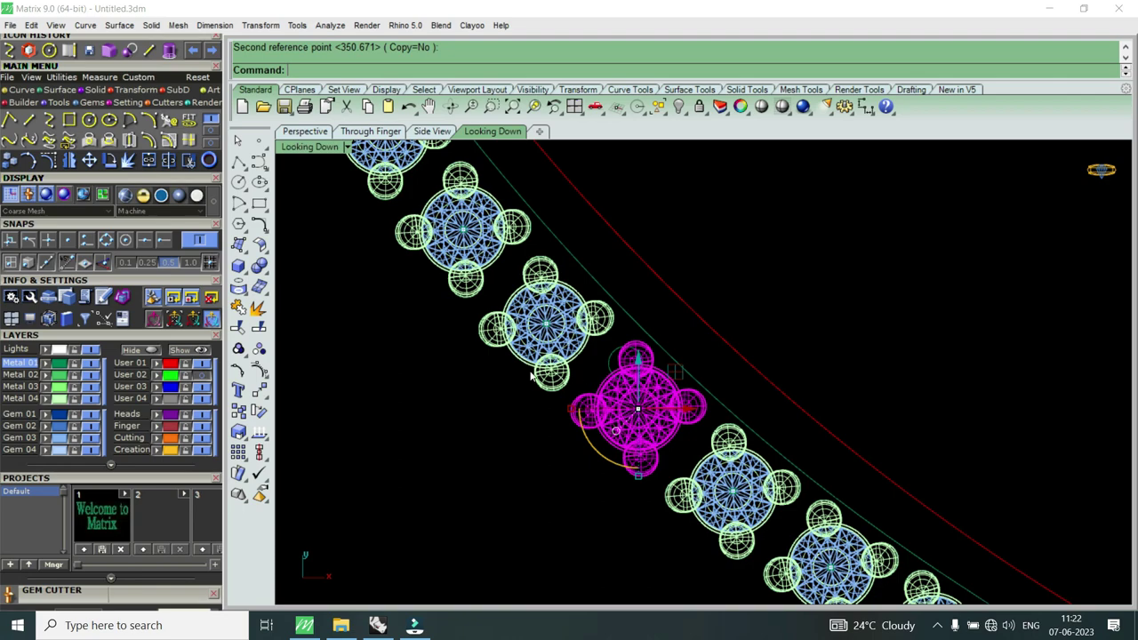
Step: Rotate the selected gem once more to adjust its angle along the curve
click(109, 160)
scroll(653, 433, up, 3)
scroll(687, 447, up, 1)
click(687, 447)
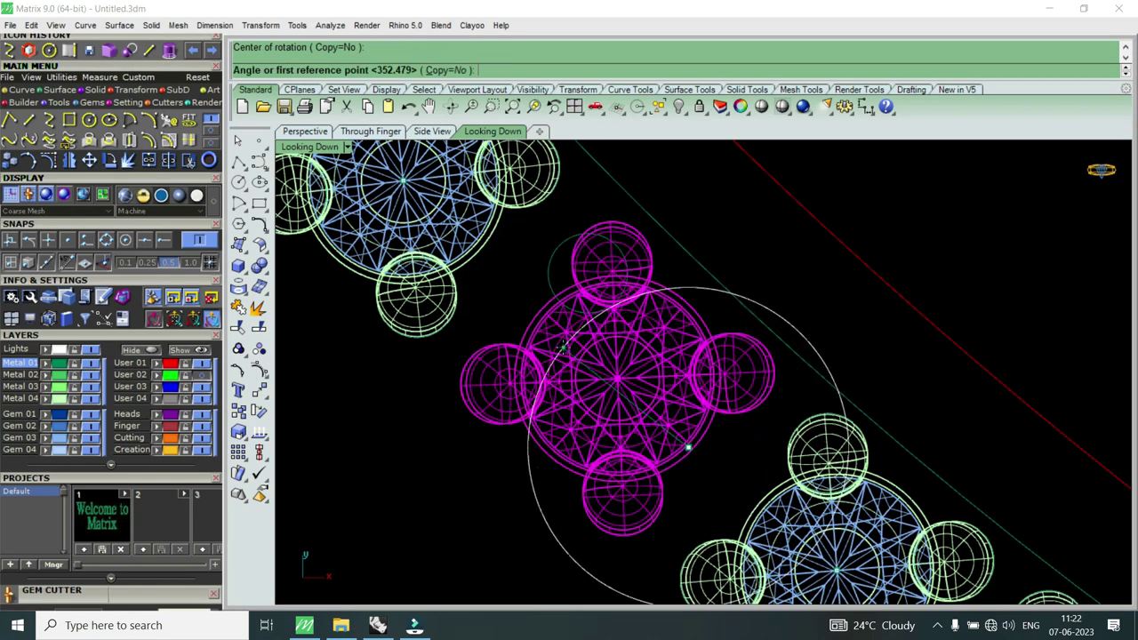
click(675, 380)
click(812, 468)
scroll(812, 469, down, 3)
scroll(657, 360, up, 2)
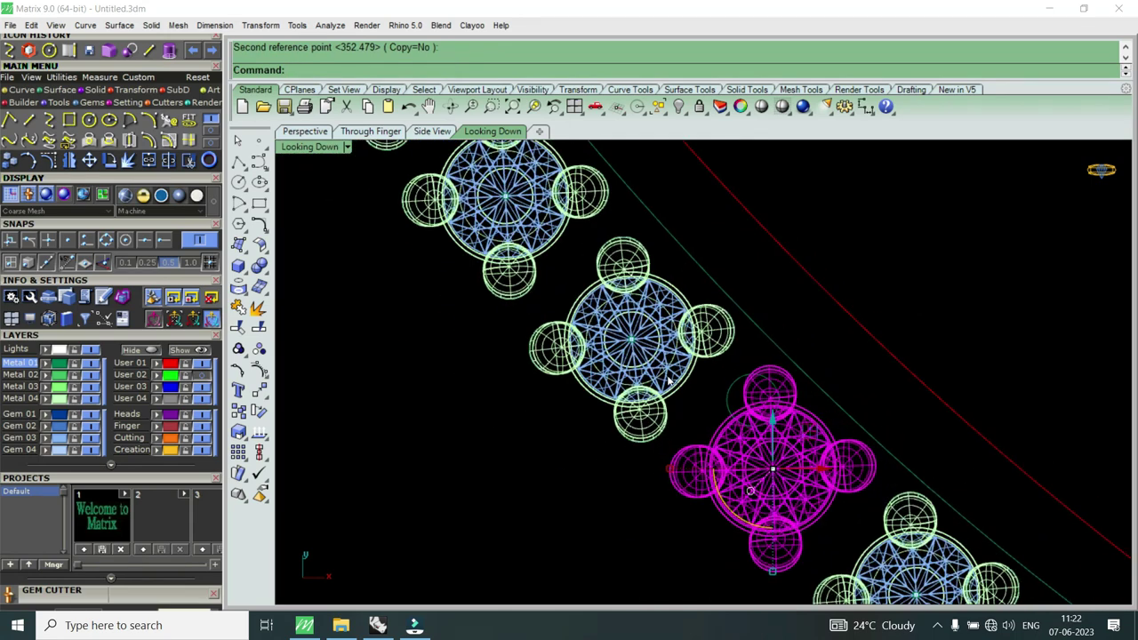
Step: Select the next gem setting and rotate it to align with the curve
click(678, 394)
click(110, 160)
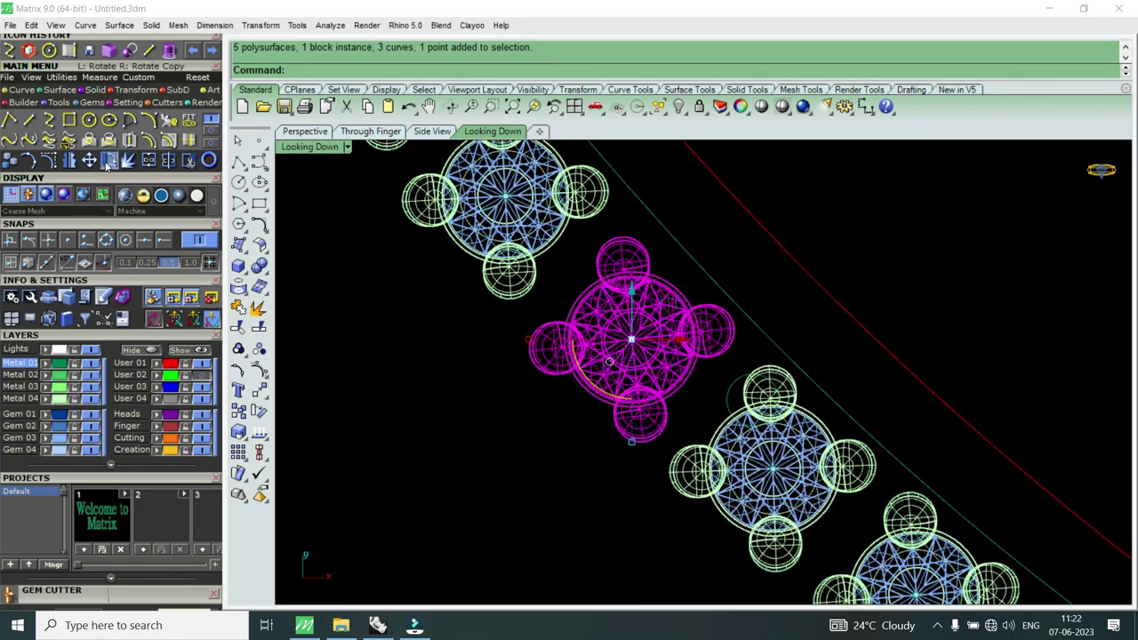
click(682, 388)
scroll(631, 302, up, 2)
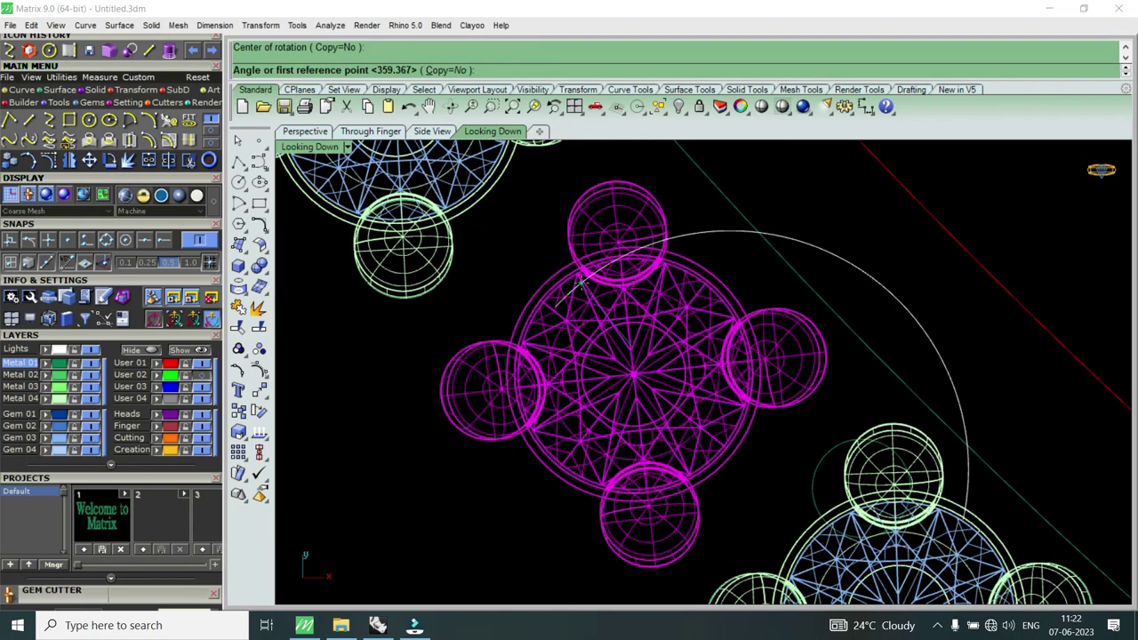
click(582, 285)
click(610, 287)
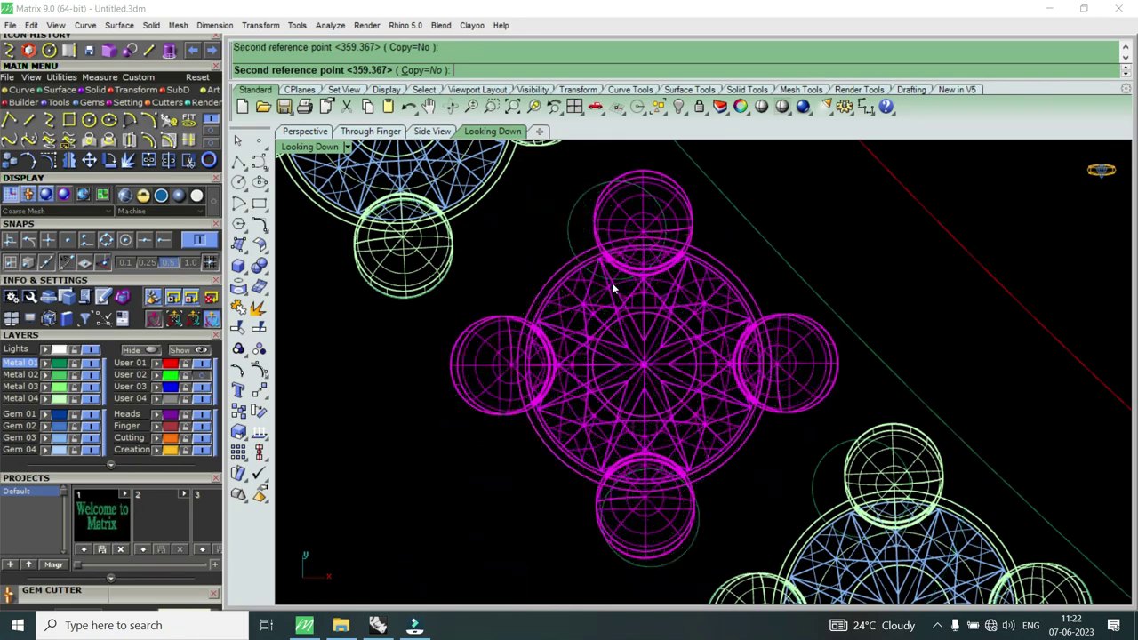
scroll(856, 404, down, 2)
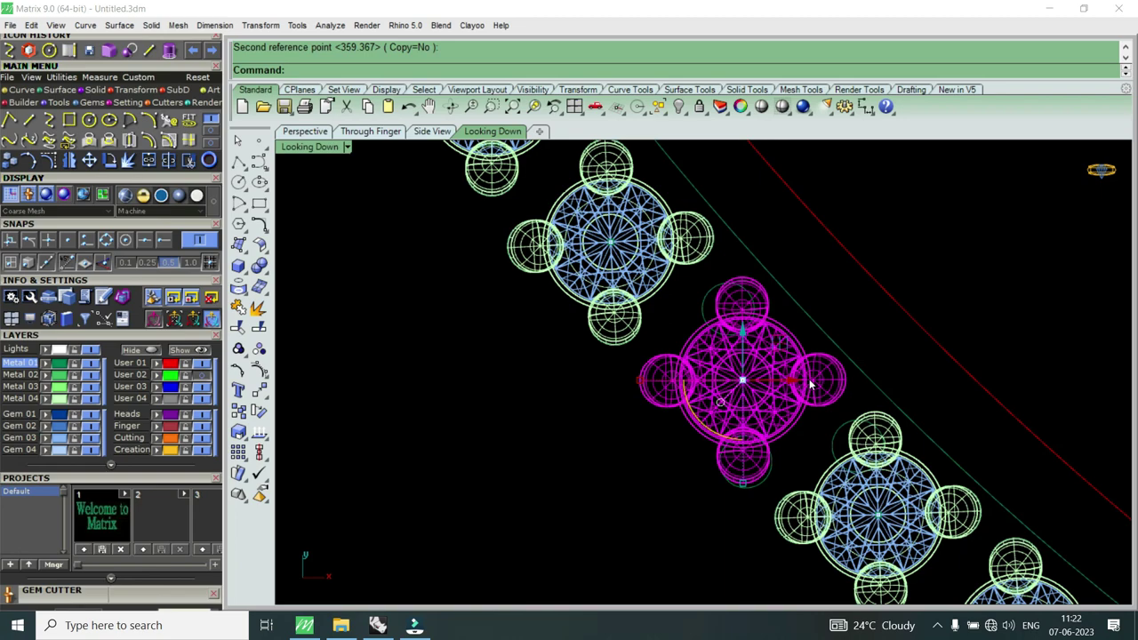
scroll(820, 428, down, 5)
scroll(795, 410, up, 6)
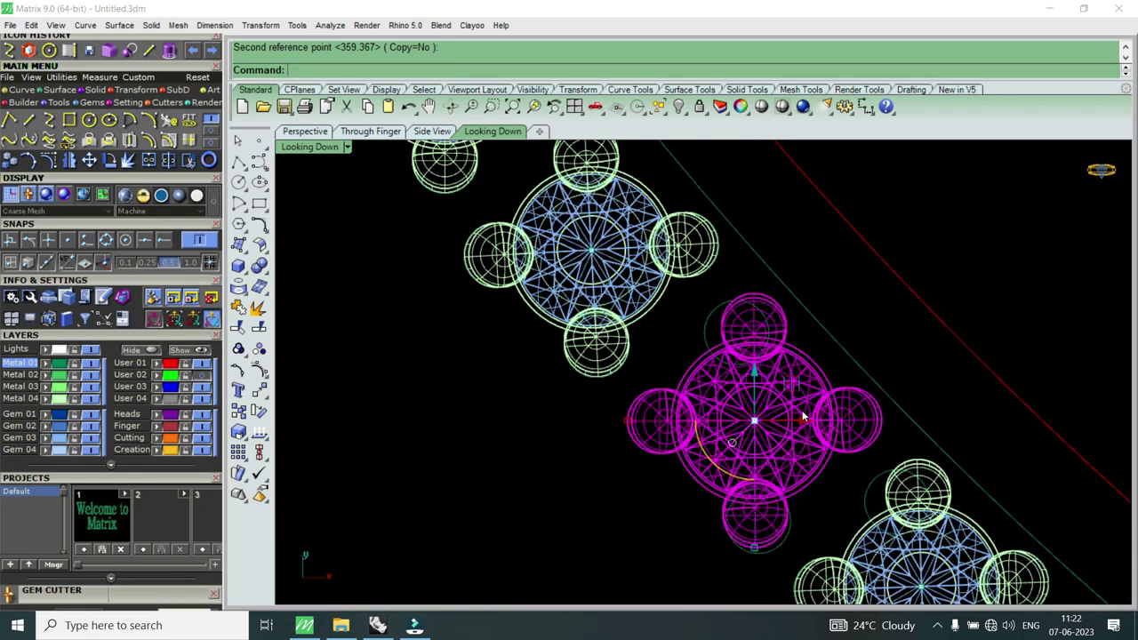
Step: Rotate the current gem again about its centre to fine-tune its angle
click(106, 161)
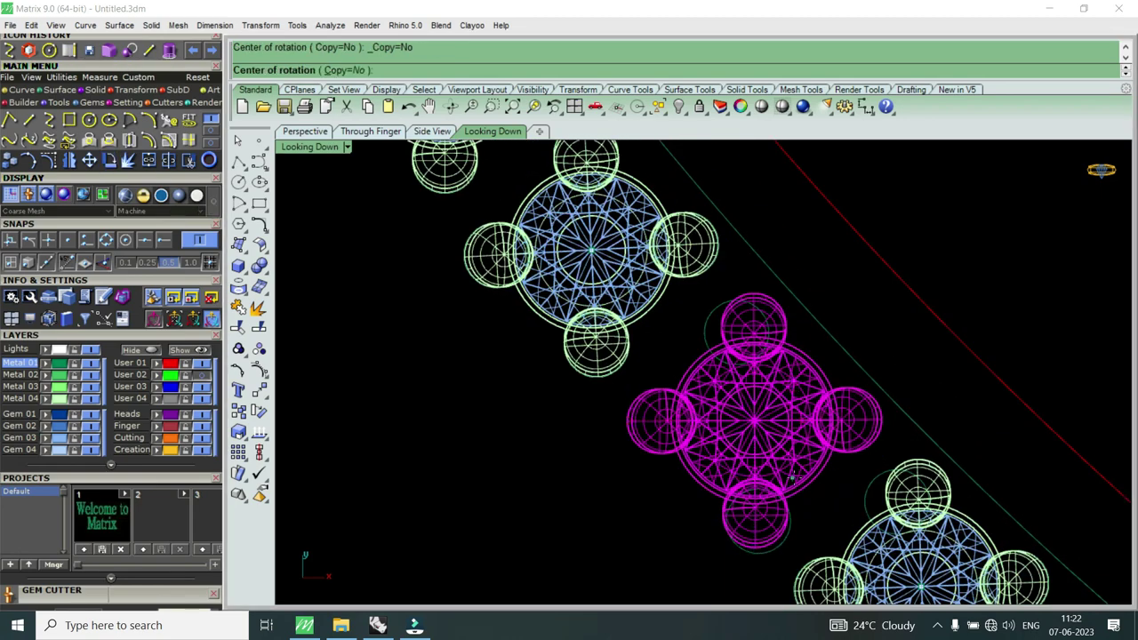
click(805, 477)
scroll(731, 389, up, 2)
click(729, 384)
click(805, 451)
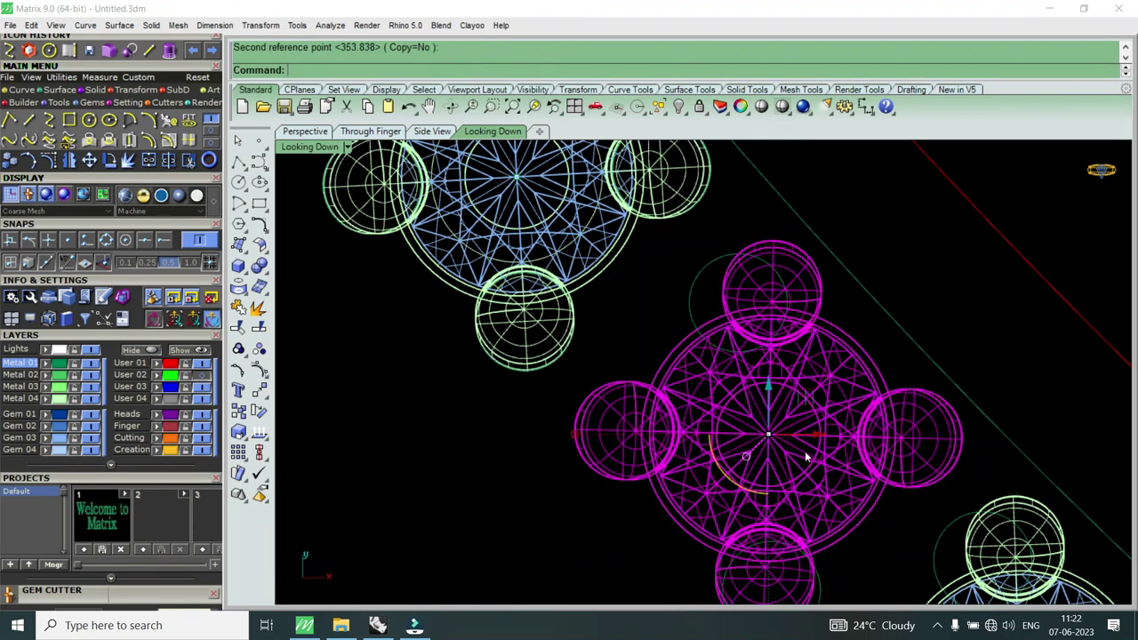
scroll(773, 403, down, 3)
scroll(761, 398, up, 2)
Step: Select another set gem and rotate it along the neckline curve
click(760, 395)
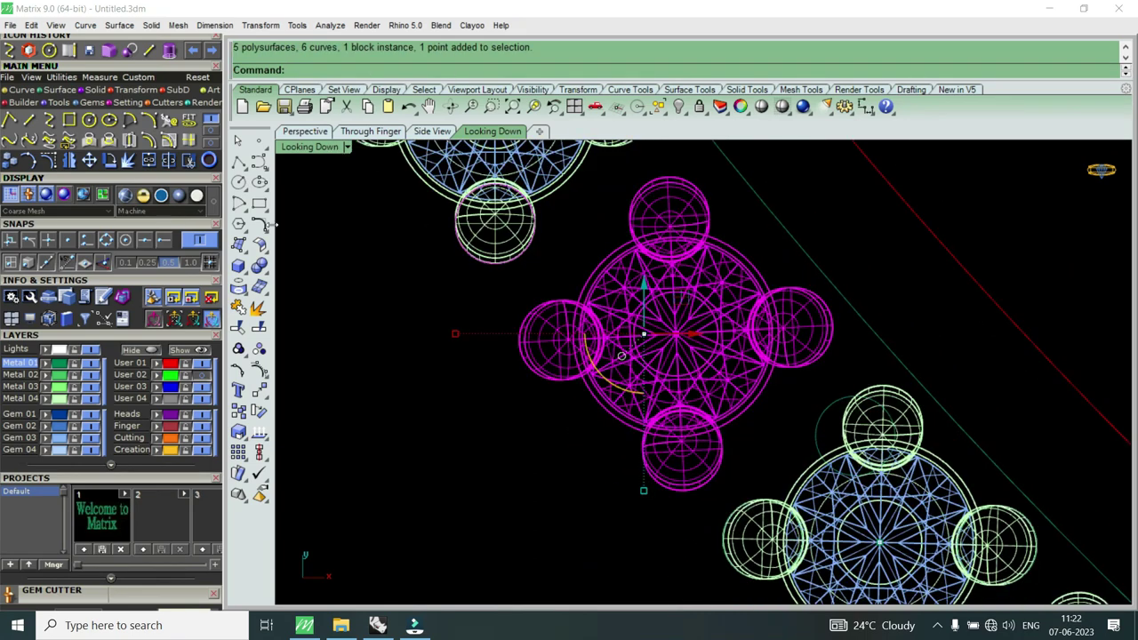
key(Return)
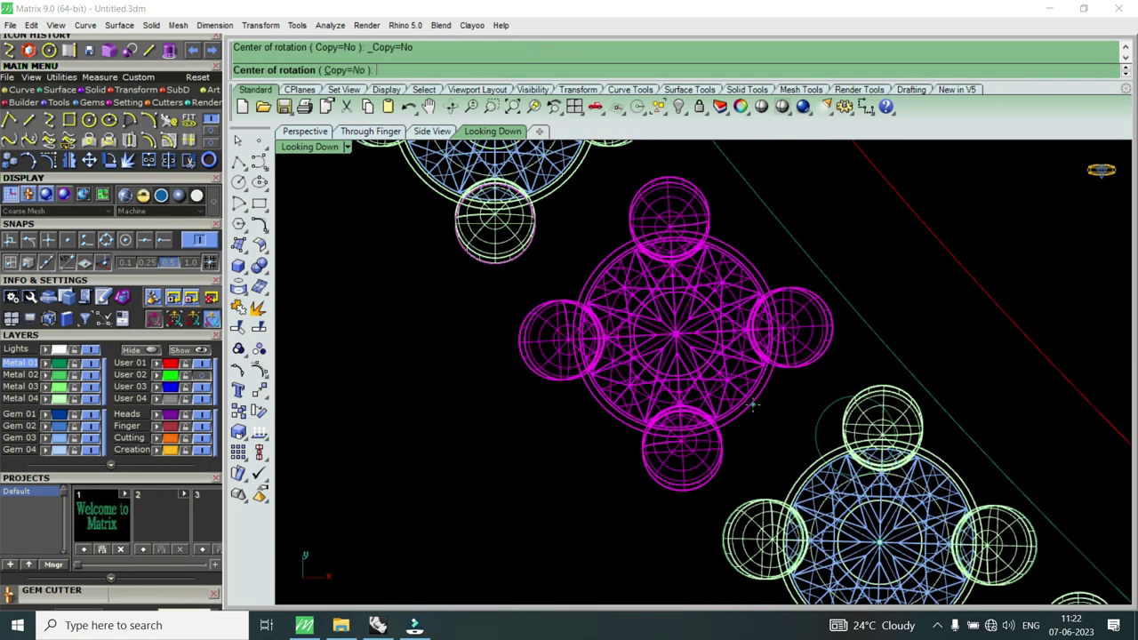
click(751, 405)
scroll(755, 393, down, 2)
scroll(833, 538, up, 3)
click(834, 539)
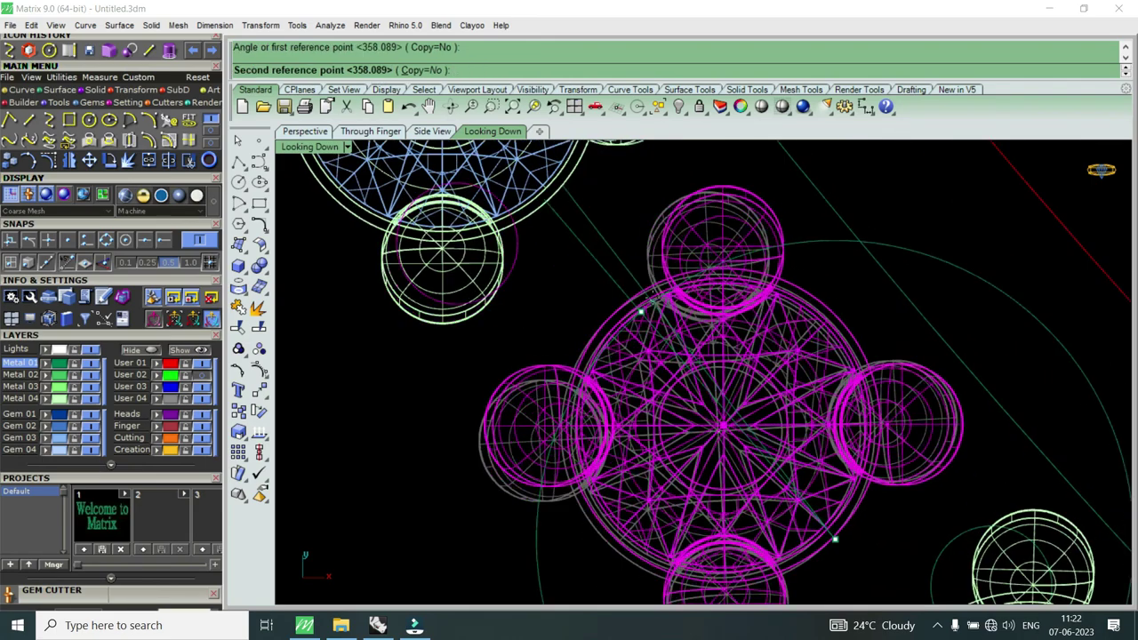
click(676, 296)
scroll(711, 338, down, 2)
scroll(851, 406, down, 1)
scroll(852, 405, up, 3)
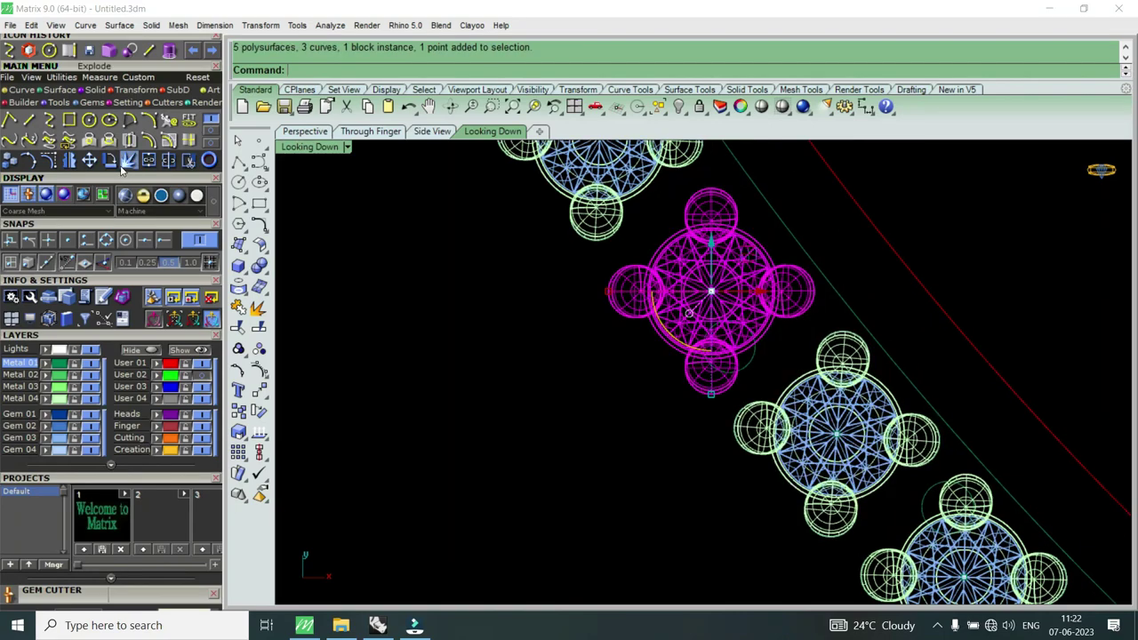
Step: Rotate that gem a second time to correct its angle
click(109, 161)
click(763, 340)
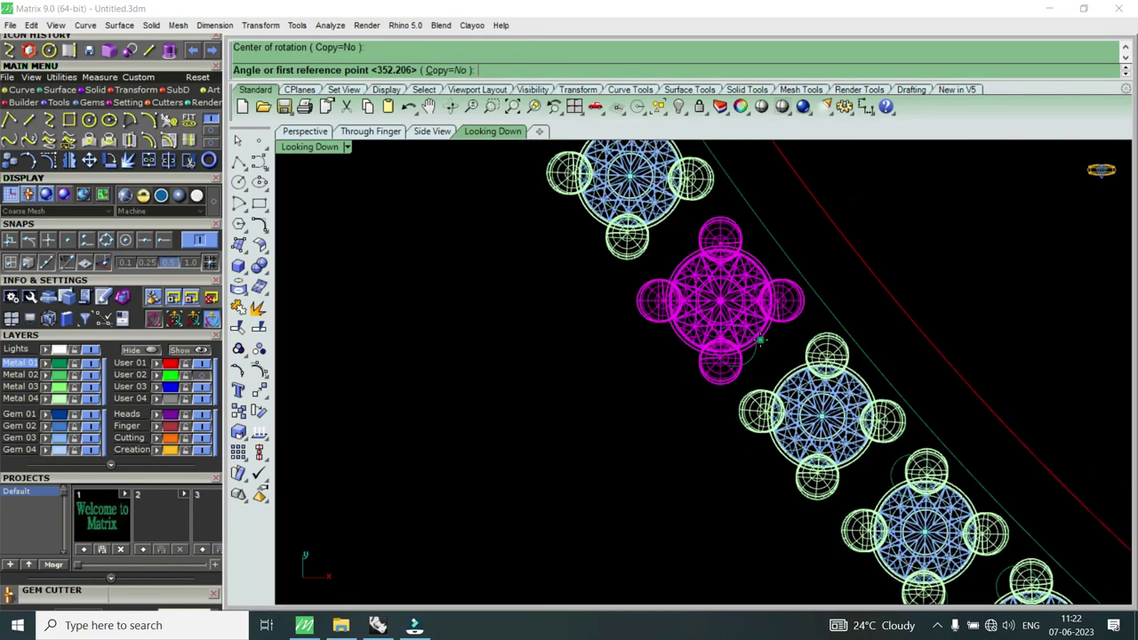
scroll(794, 399, up, 3)
scroll(838, 465, up, 2)
click(838, 466)
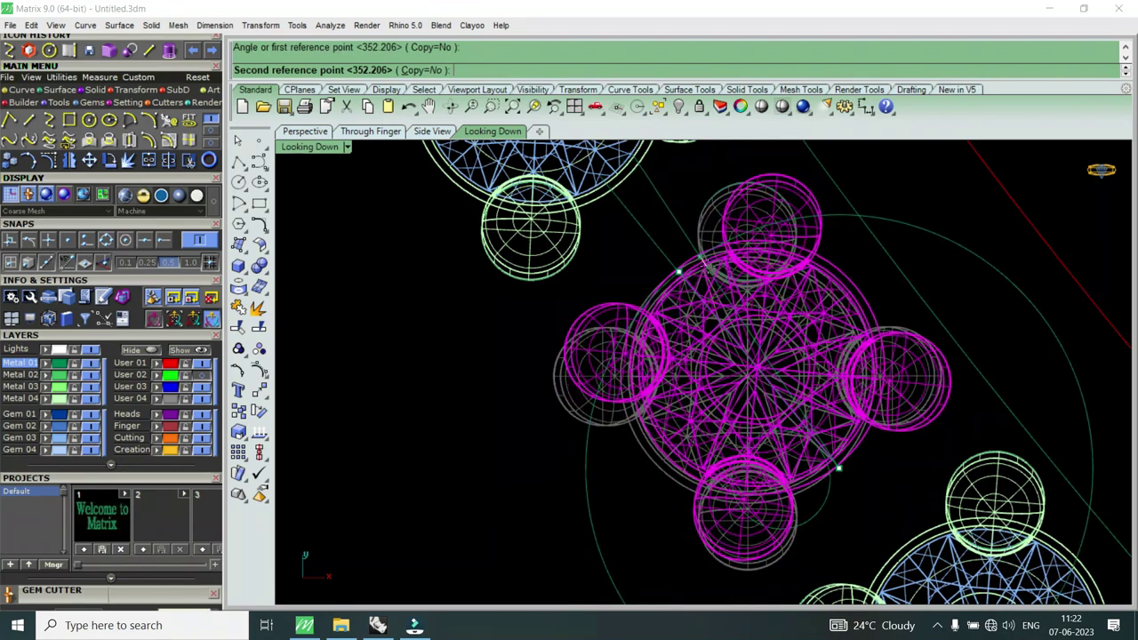
click(925, 425)
scroll(924, 425, down, 1)
scroll(924, 424, down, 3)
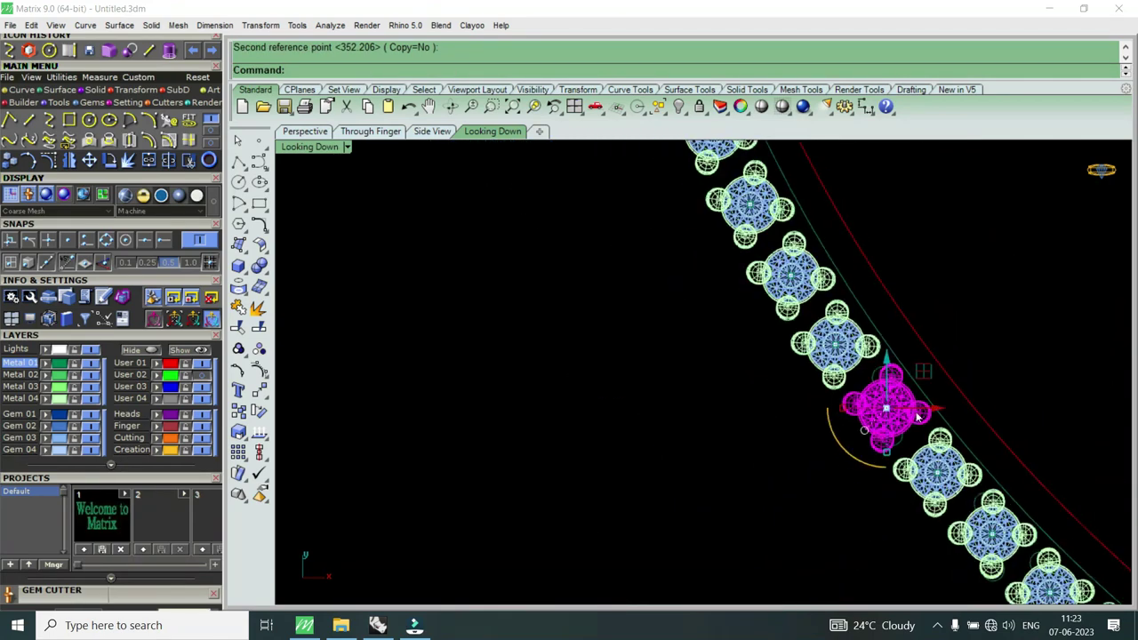
scroll(888, 400, up, 2)
scroll(867, 376, up, 1)
Step: Straighten the next gem along the curve by rotating it about its centre
click(867, 376)
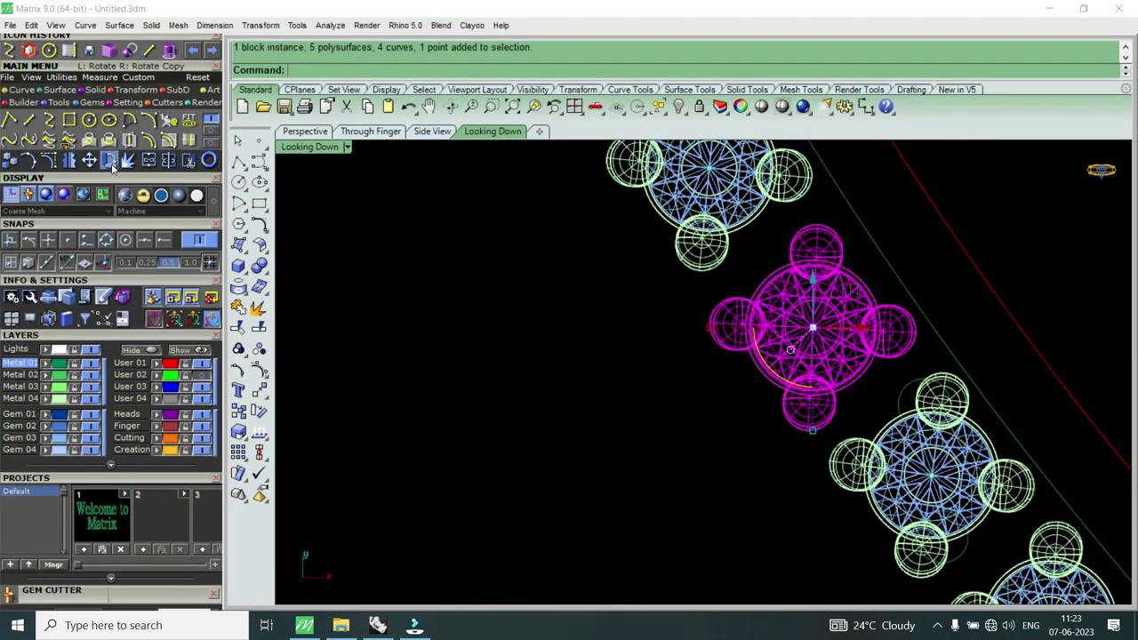
click(111, 164)
click(869, 384)
scroll(888, 480, up, 2)
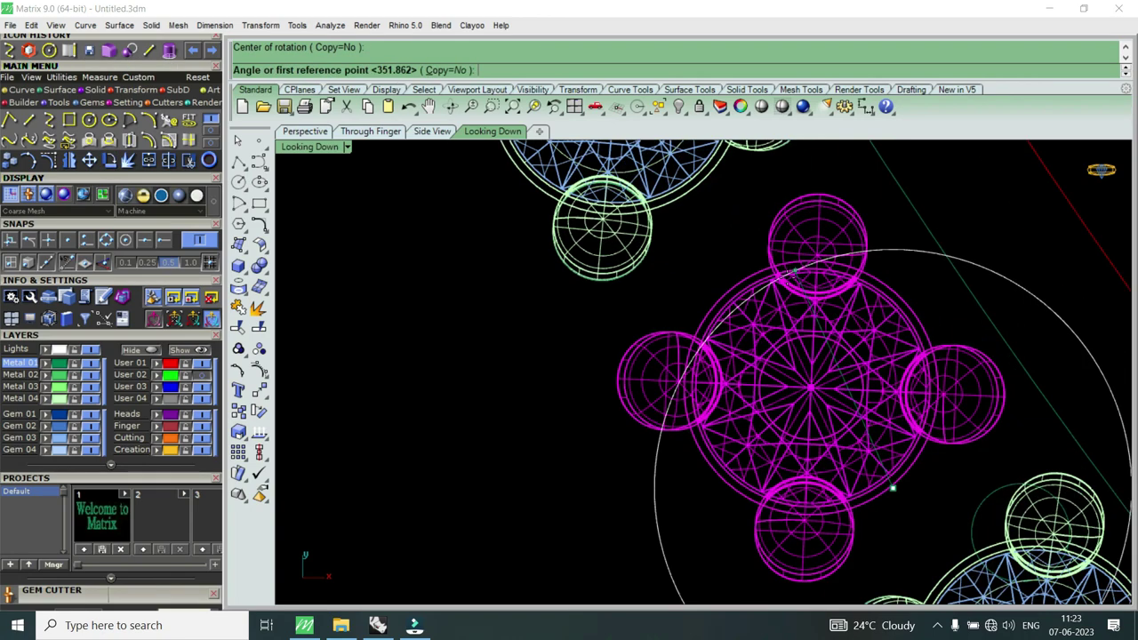
click(889, 483)
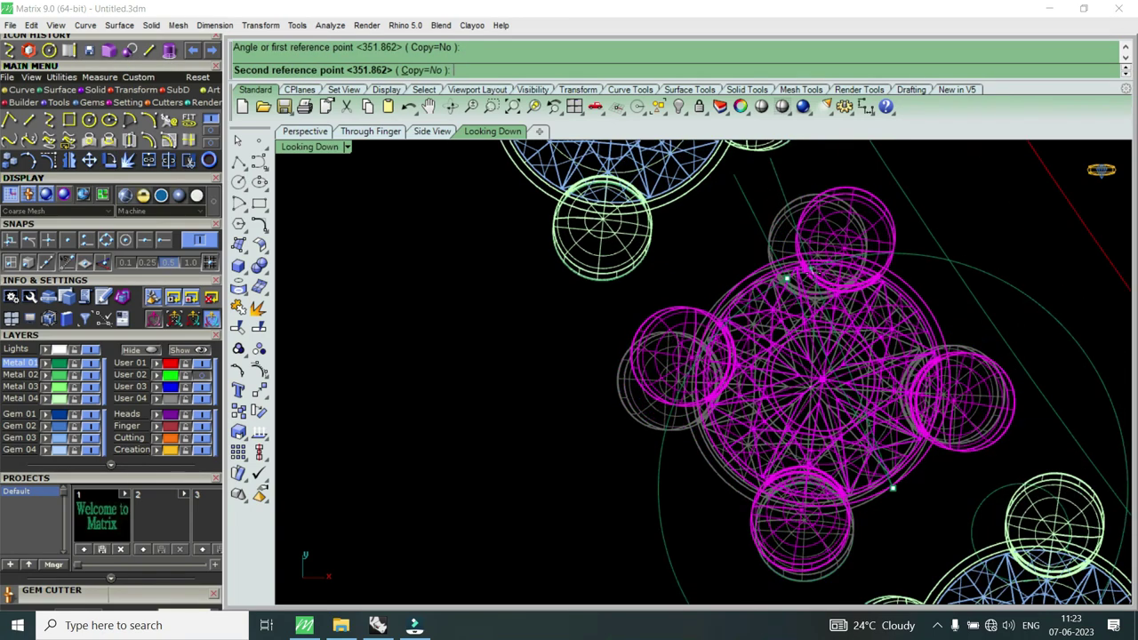
click(814, 267)
scroll(880, 480, down, 3)
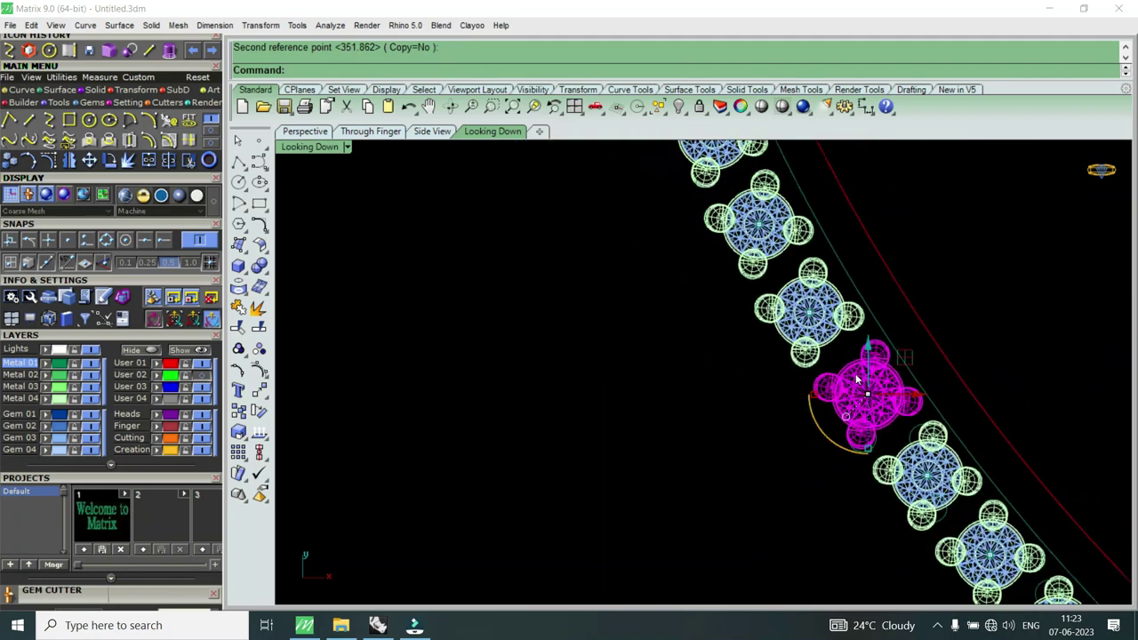
scroll(889, 471, up, 3)
Step: Window-select the next gem with its prongs and rotate it onto the curve
right_drag(1004, 514, 871, 362)
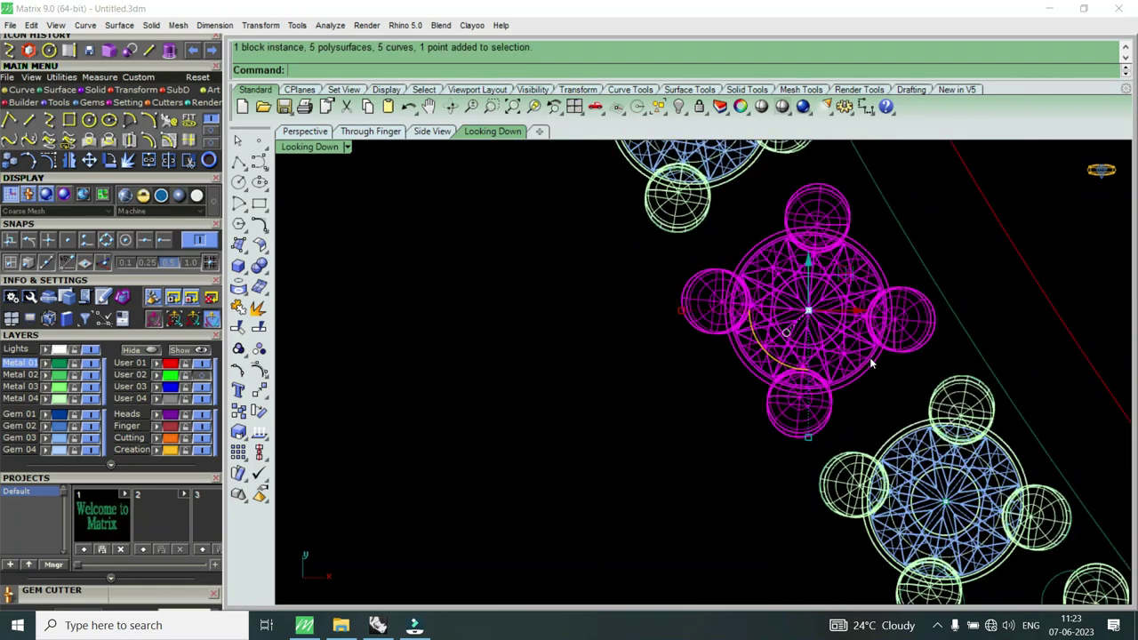
click(127, 162)
click(809, 309)
scroll(844, 355, down, 3)
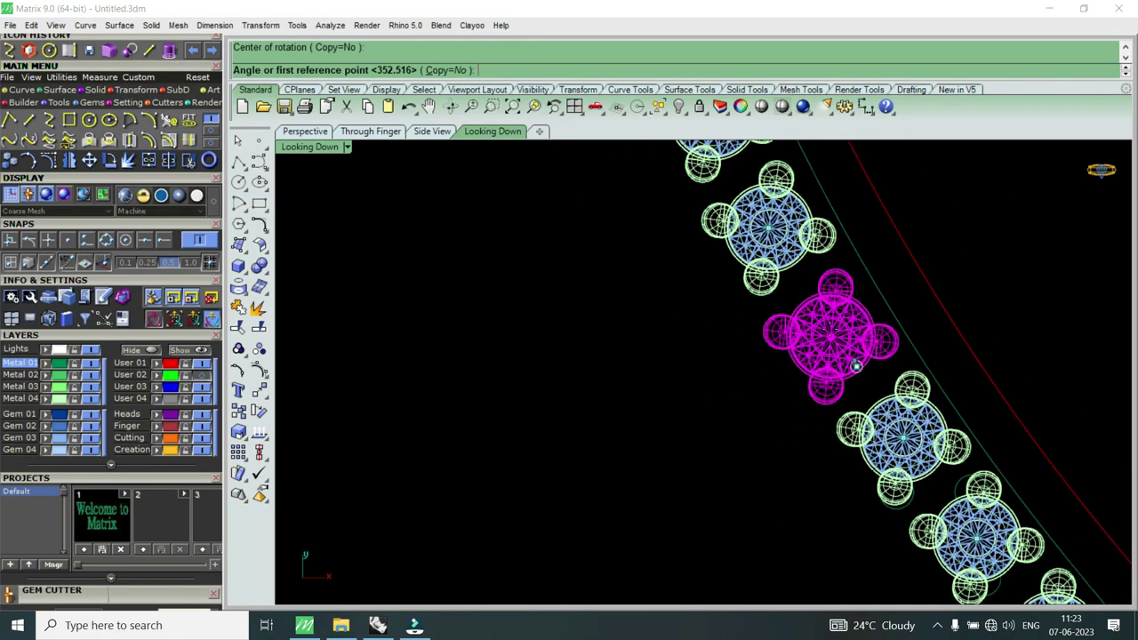
scroll(844, 355, up, 4)
click(823, 296)
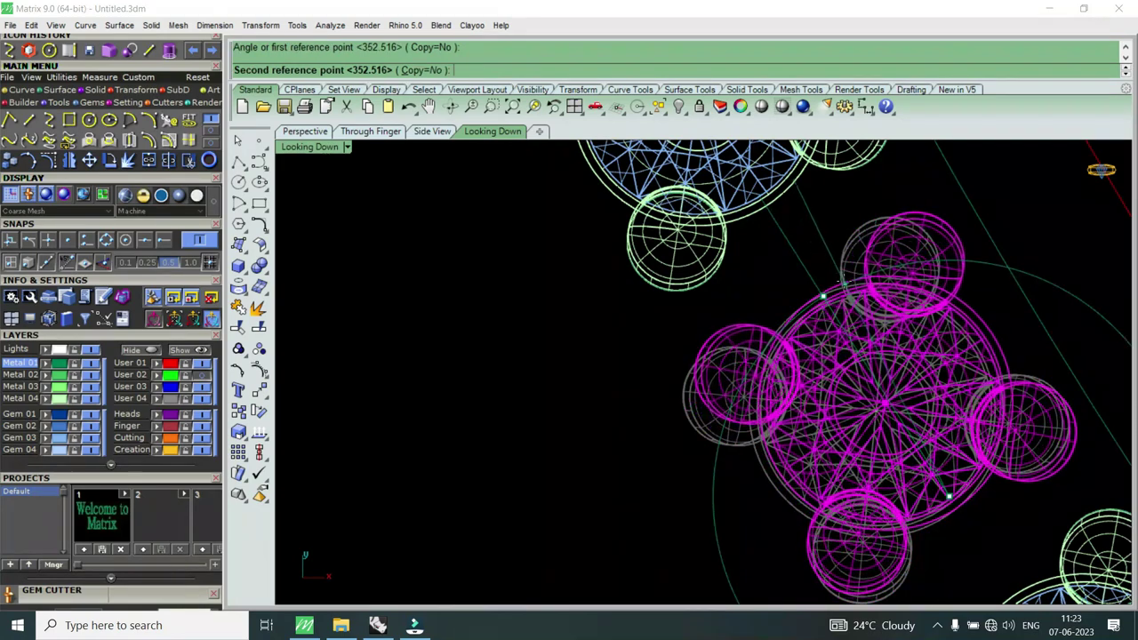
click(785, 368)
scroll(785, 368, down, 3)
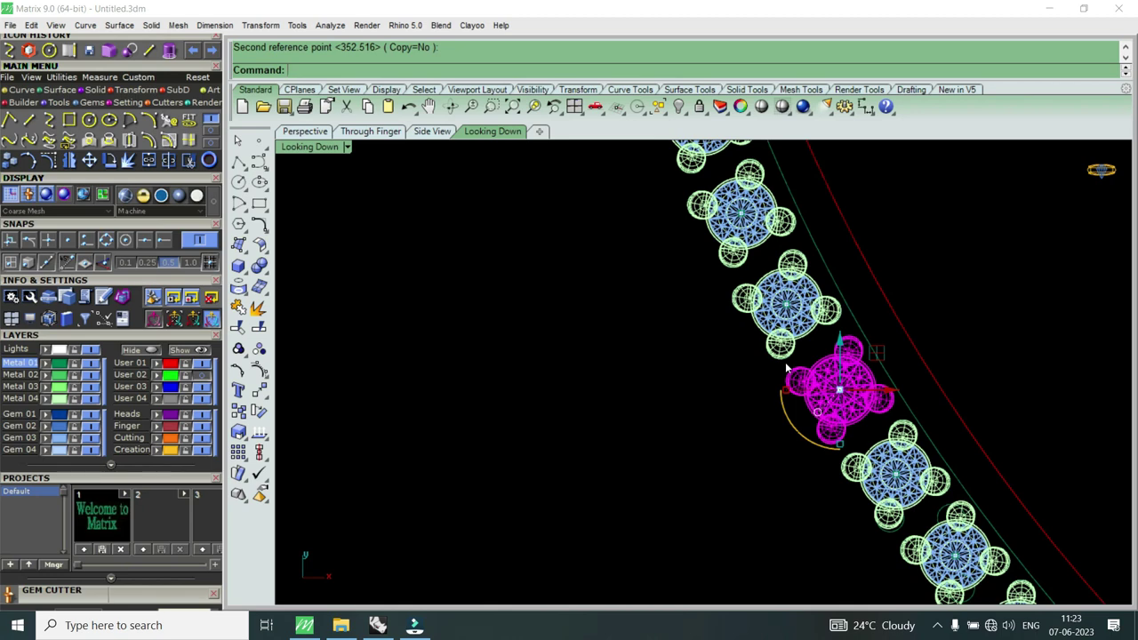
Step: Rotate the selected round gem so it angles along the neckline curve
scroll(791, 325, up, 3)
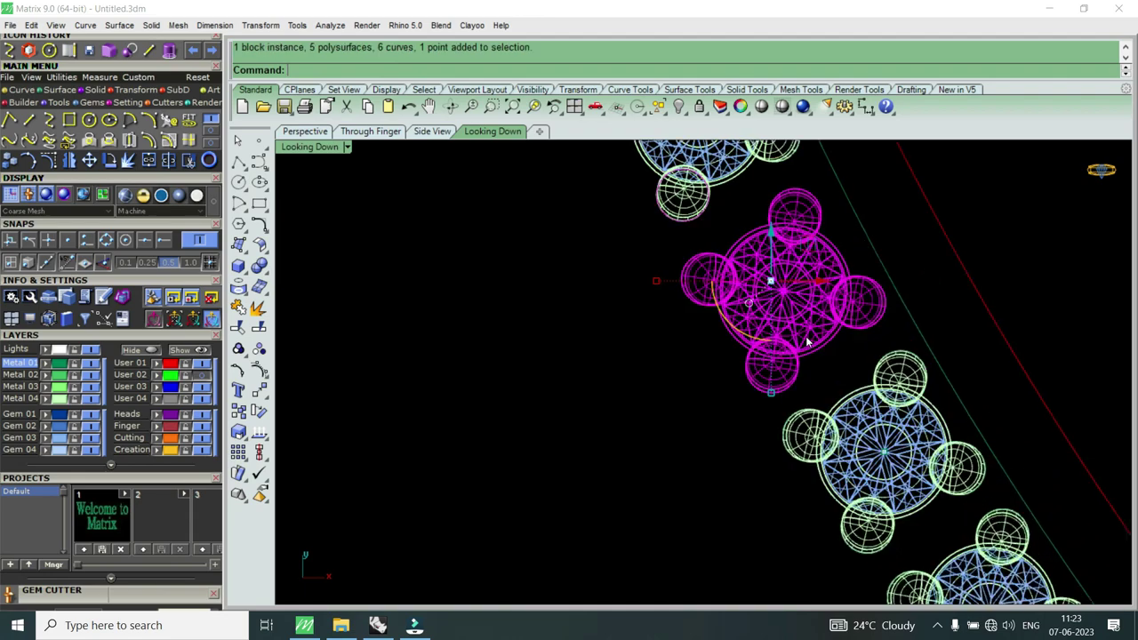
click(118, 167)
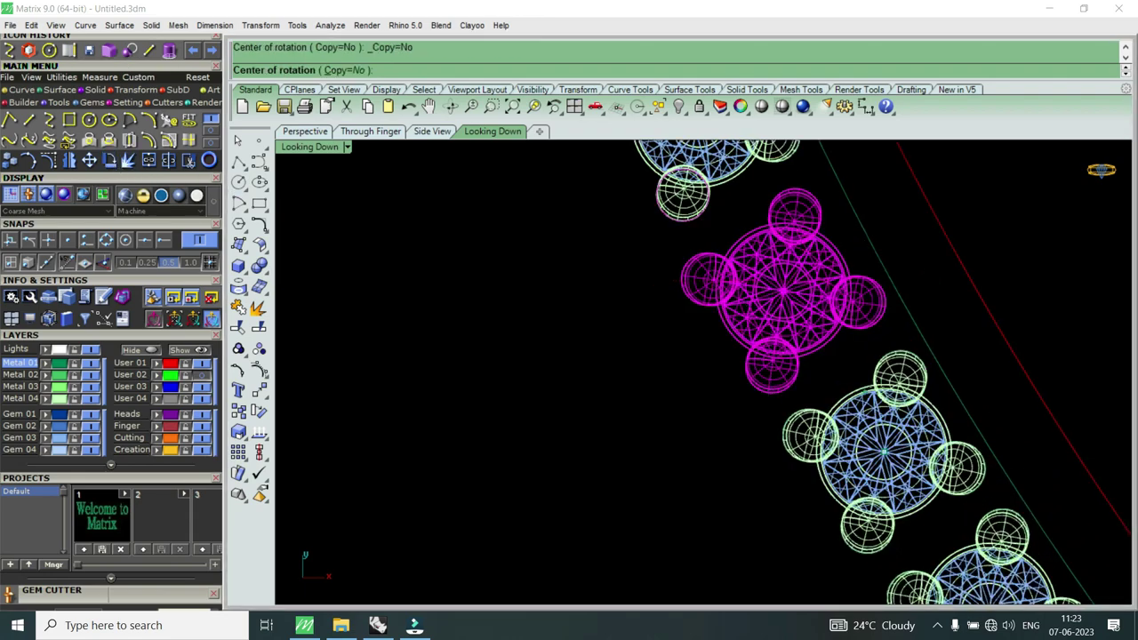
click(822, 349)
scroll(860, 475, up, 3)
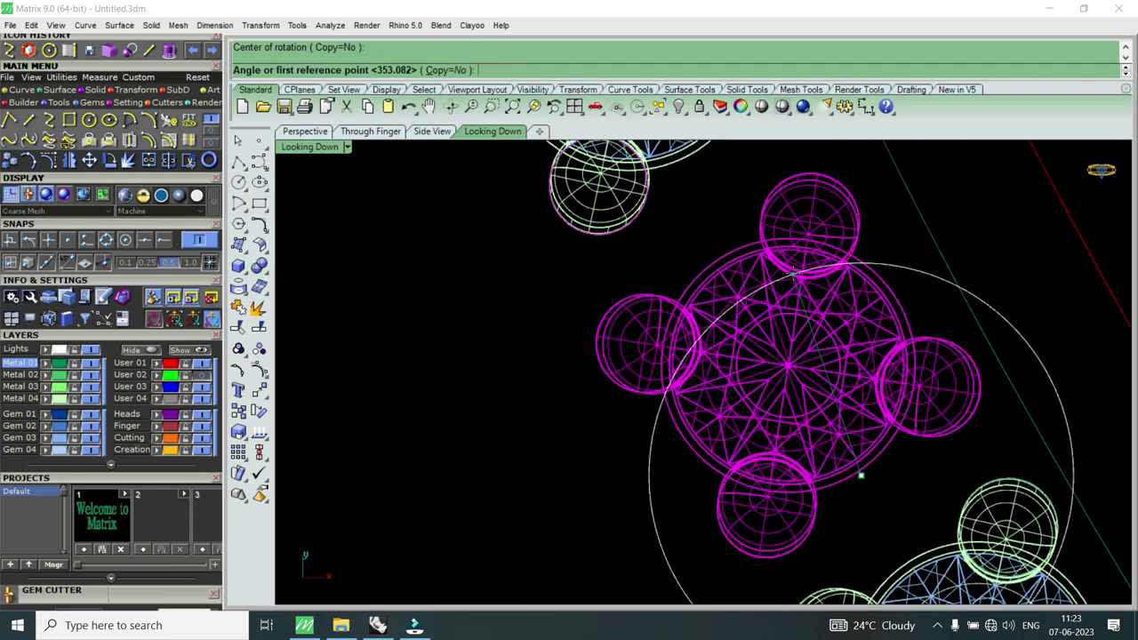
click(792, 274)
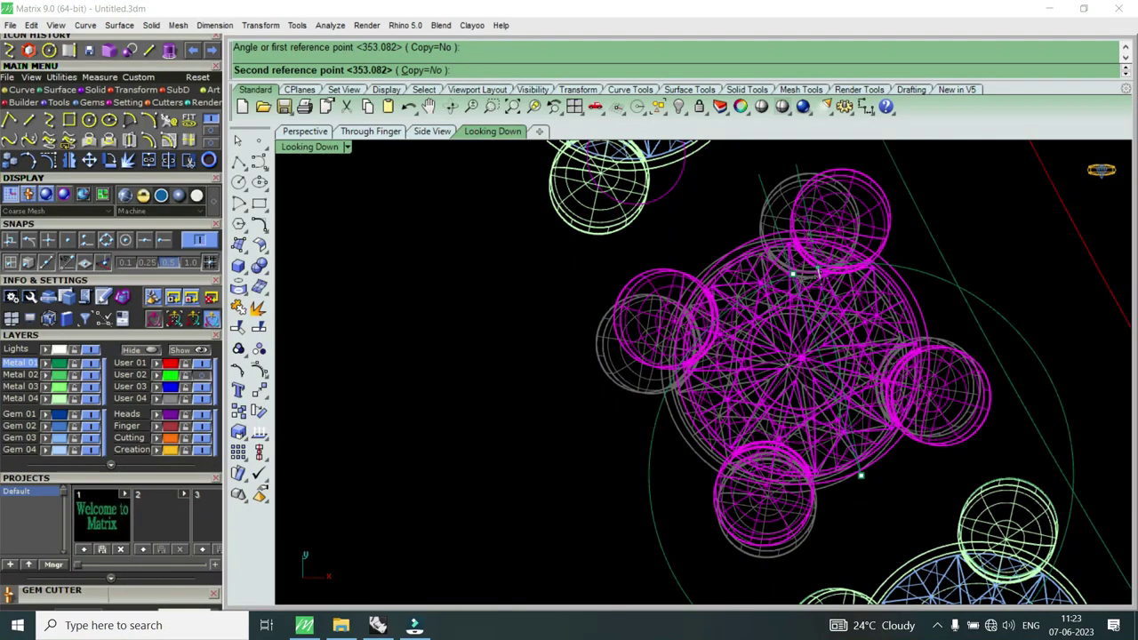
click(800, 266)
scroll(827, 373, down, 4)
scroll(841, 359, up, 2)
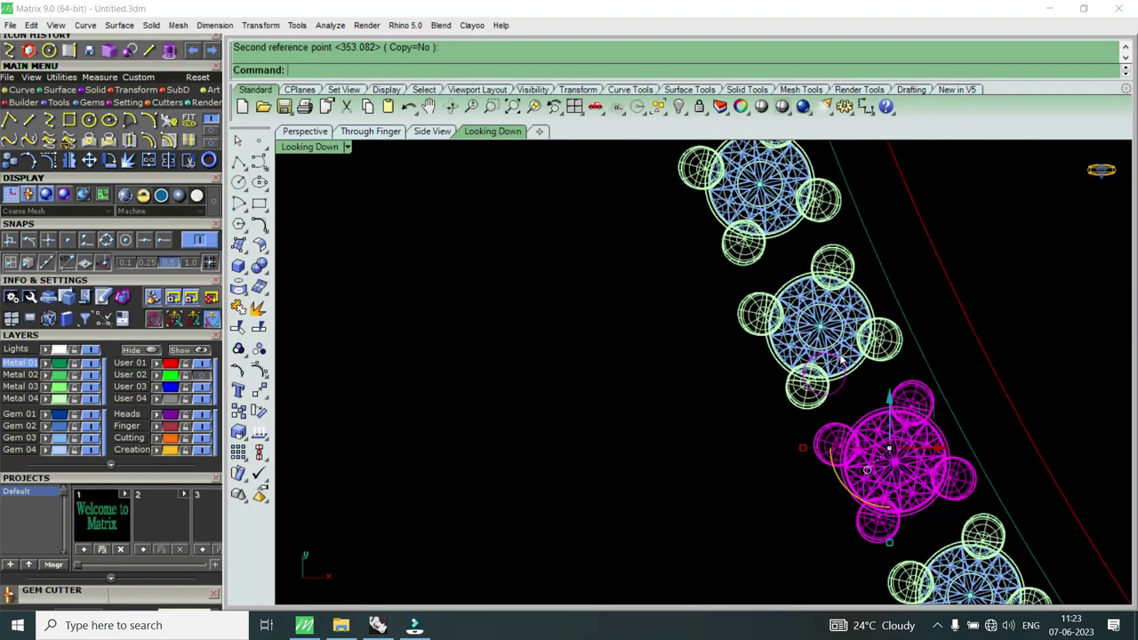
Step: Select the next neckline gem and rotate it to follow the curve
click(843, 359)
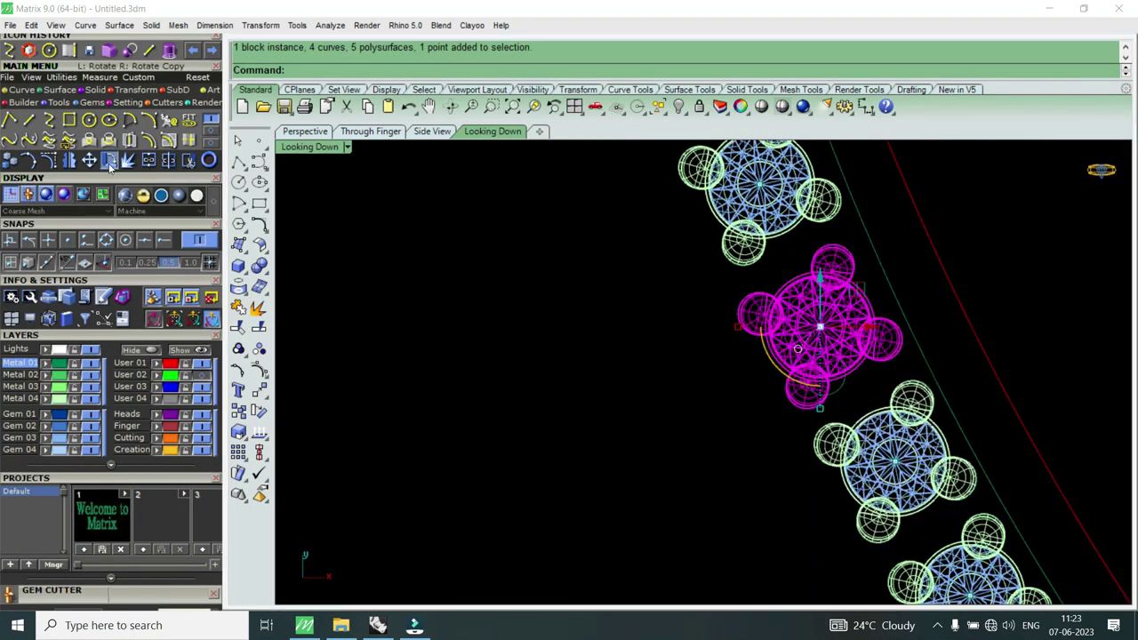
click(109, 160)
scroll(851, 374, up, 2)
click(847, 374)
scroll(801, 248, up, 2)
click(801, 247)
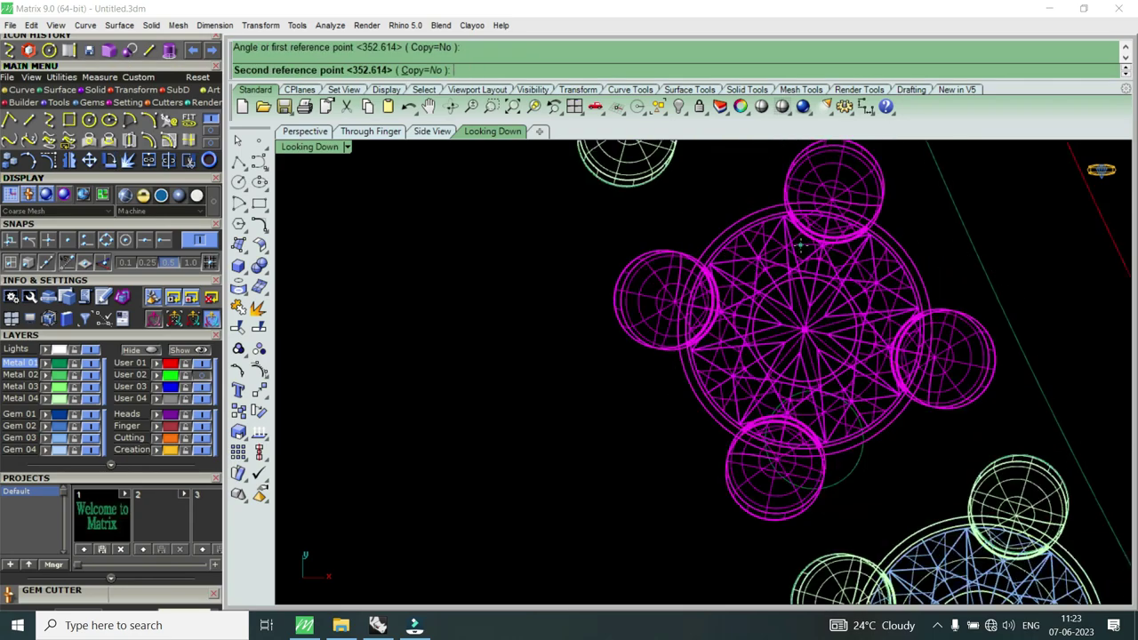
click(826, 255)
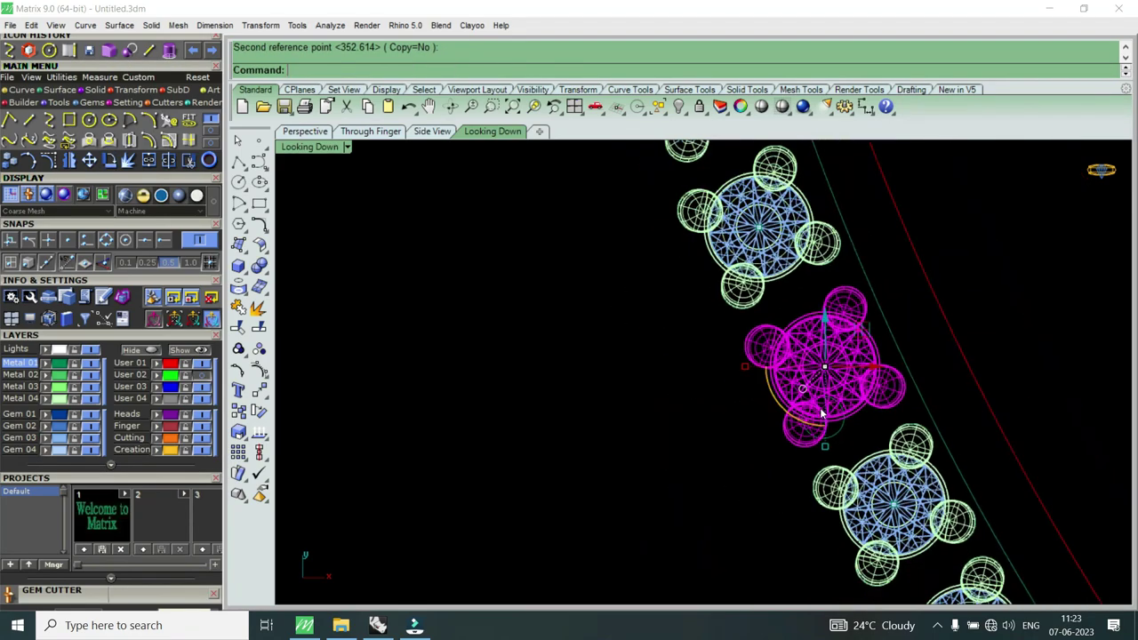
scroll(826, 267, down, 3)
scroll(800, 355, up, 3)
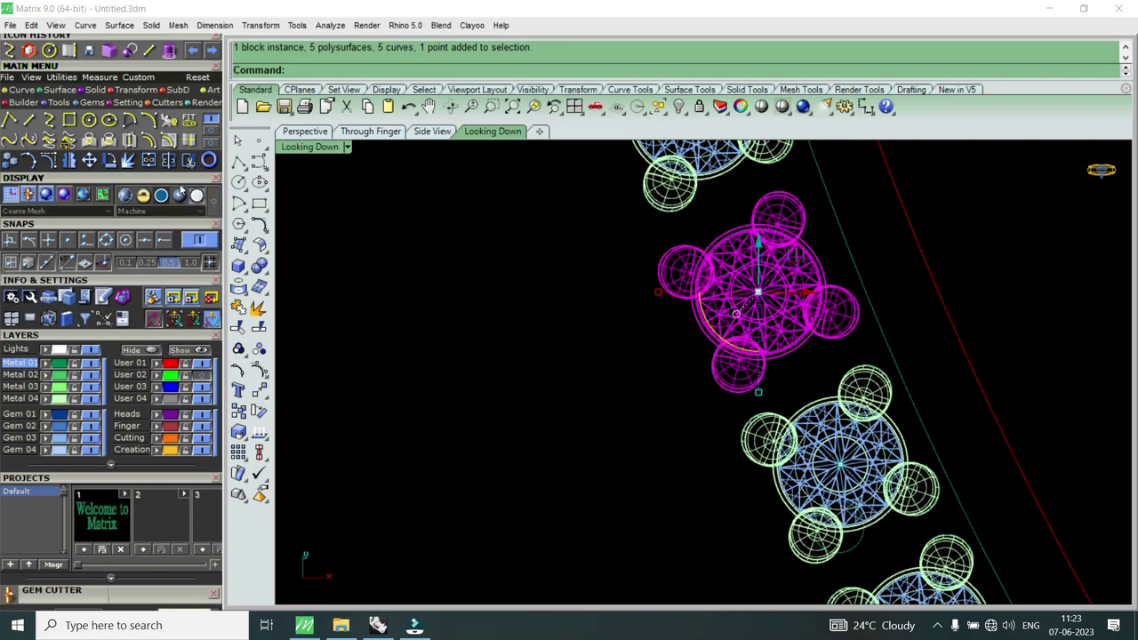
Step: Rotate the third gem in the row to align with the neckline curve
click(110, 160)
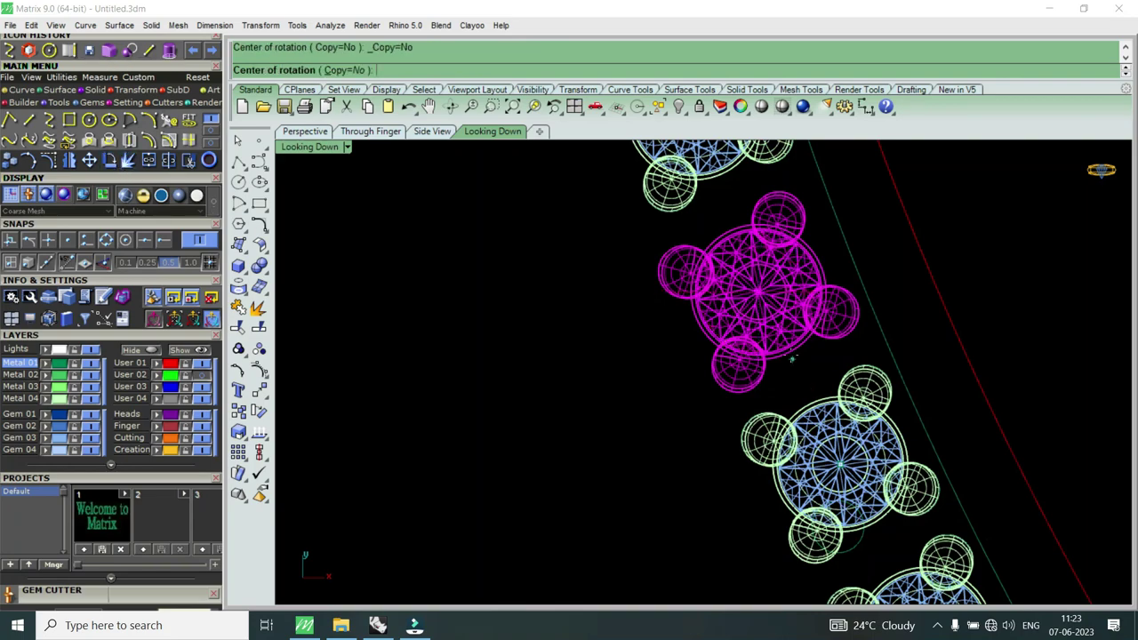
click(790, 357)
scroll(790, 356, up, 3)
click(781, 291)
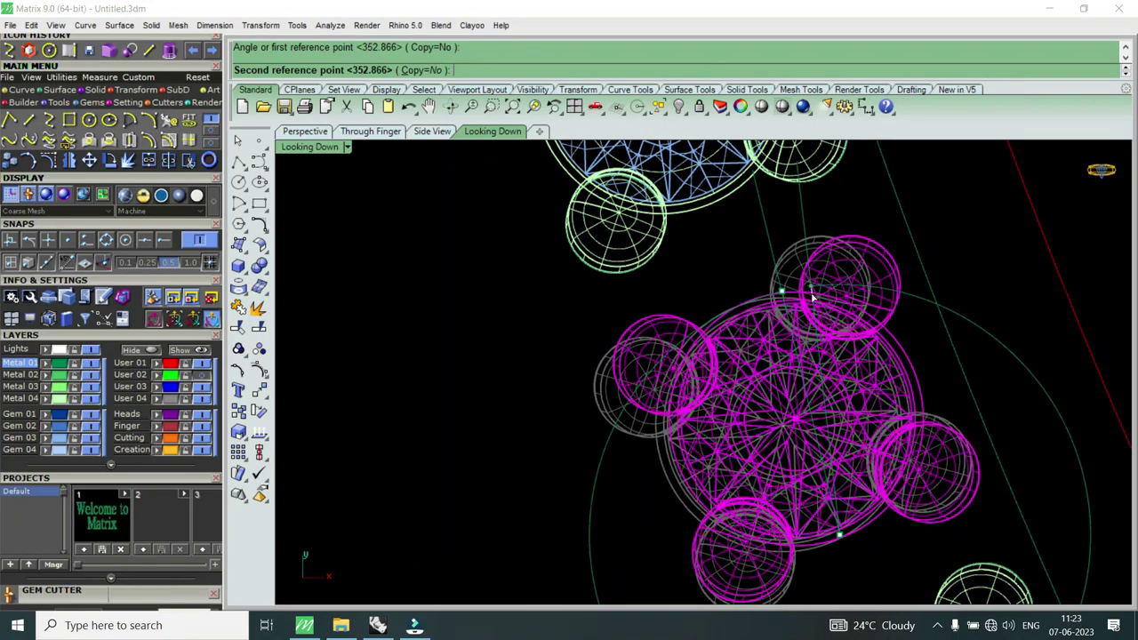
click(812, 298)
scroll(811, 297, down, 3)
scroll(813, 359, up, 2)
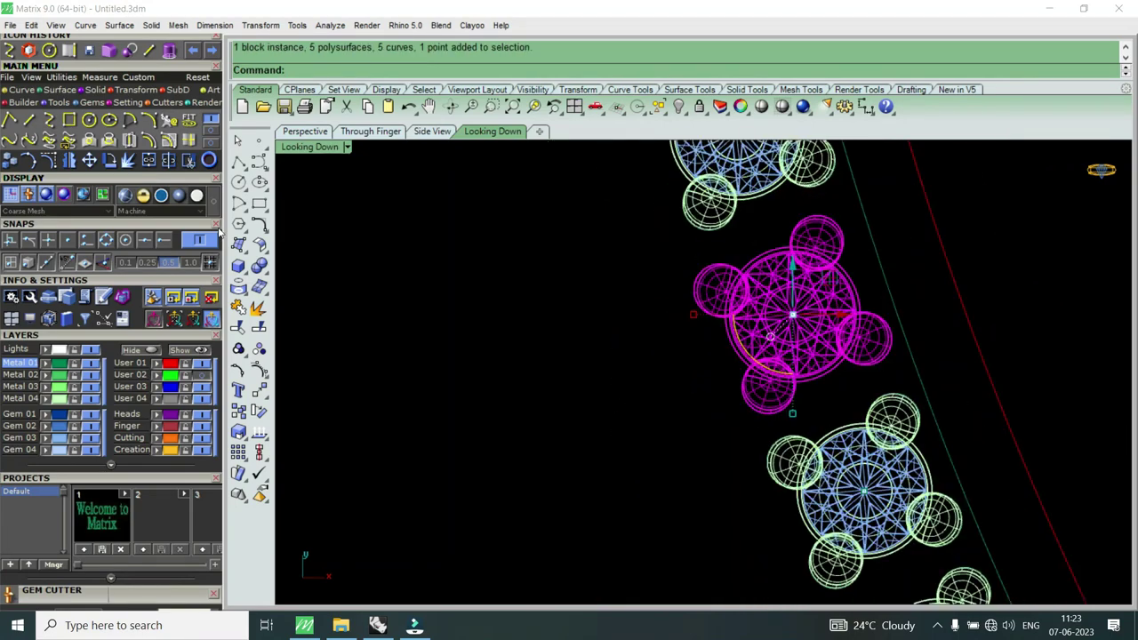
Step: Turn the fourth round gem about its centre so it follows the curve
click(111, 161)
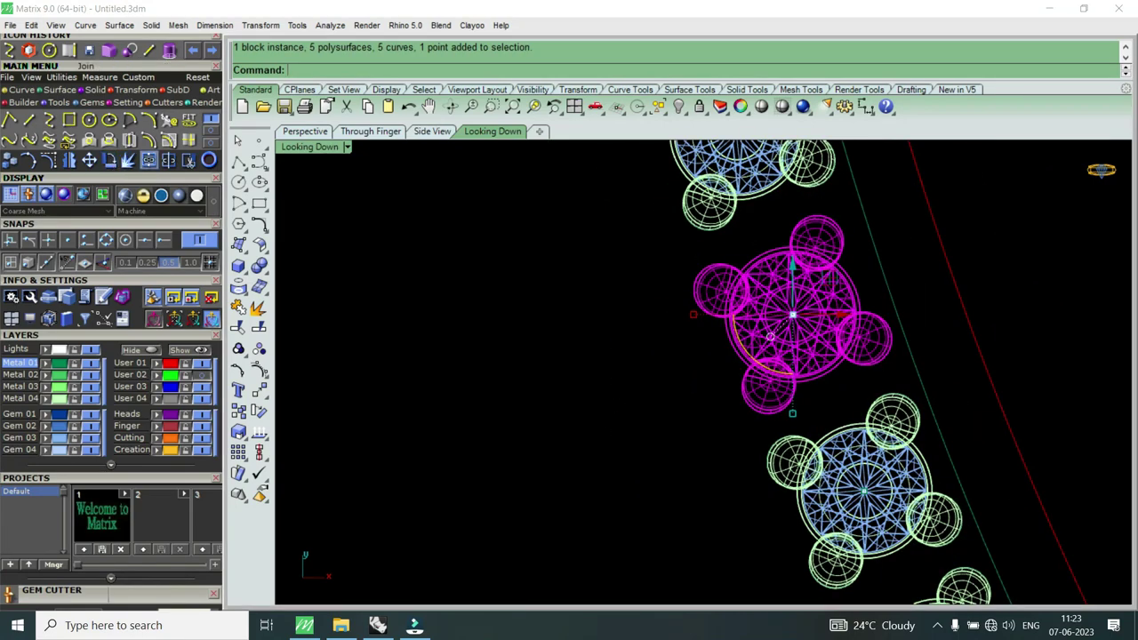
click(822, 377)
scroll(823, 377, up, 2)
click(838, 414)
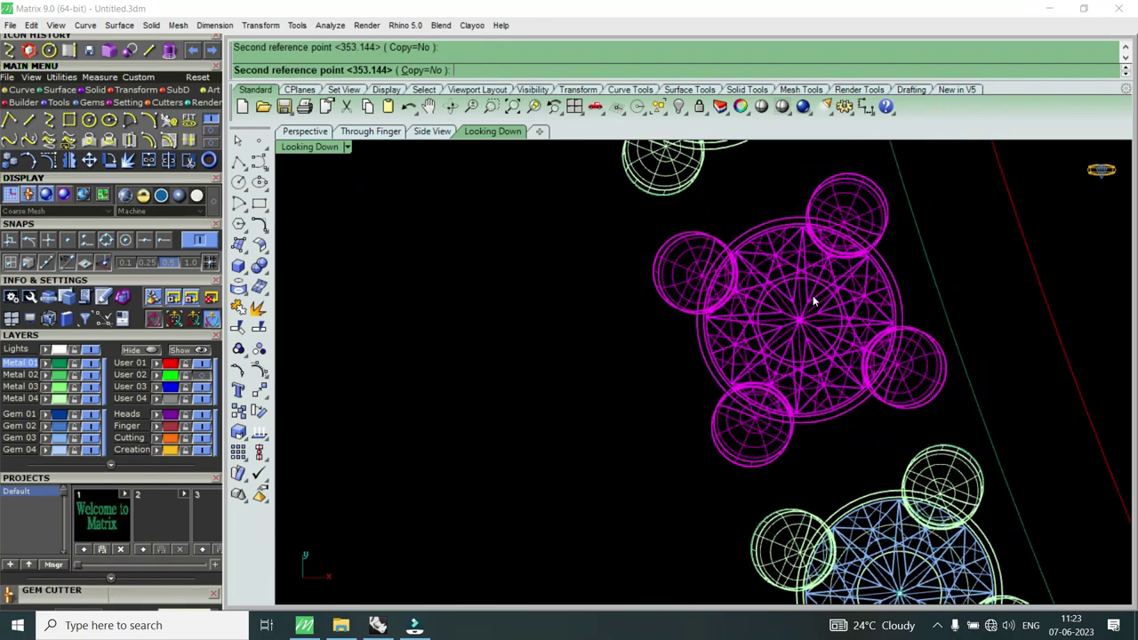
click(813, 300)
scroll(778, 455, down, 3)
scroll(778, 455, up, 3)
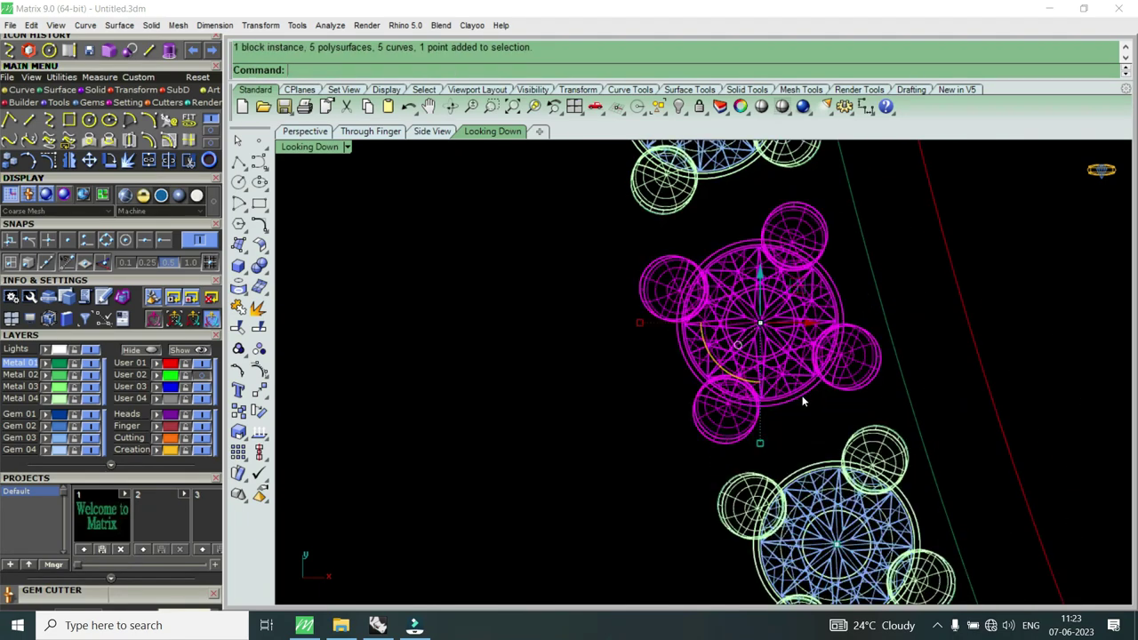
Step: Rotate the gem a second time to refine its angle along the curve
click(110, 161)
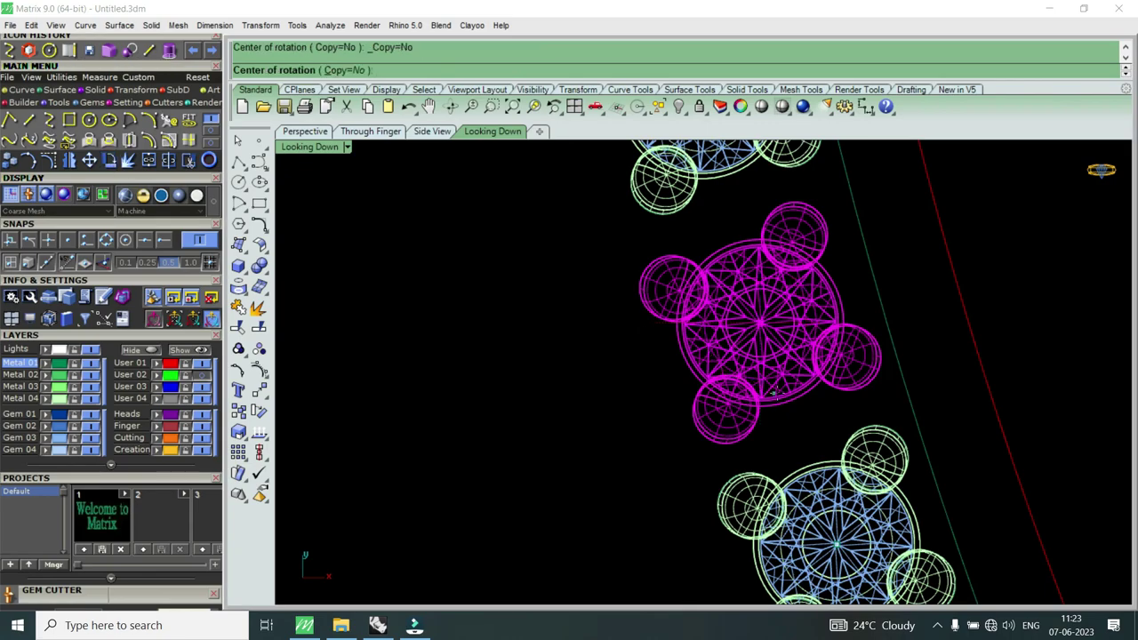
click(791, 397)
scroll(791, 397, up, 2)
click(811, 447)
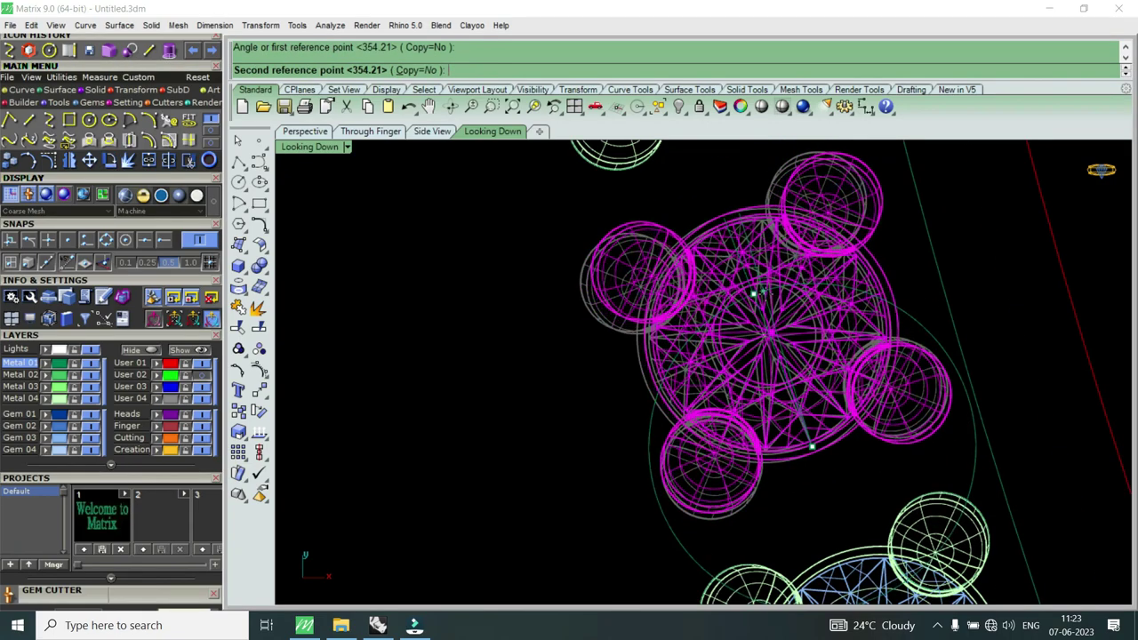
click(772, 293)
scroll(771, 293, down, 3)
Step: Select the next gem on the curve and rotate it into line
click(788, 436)
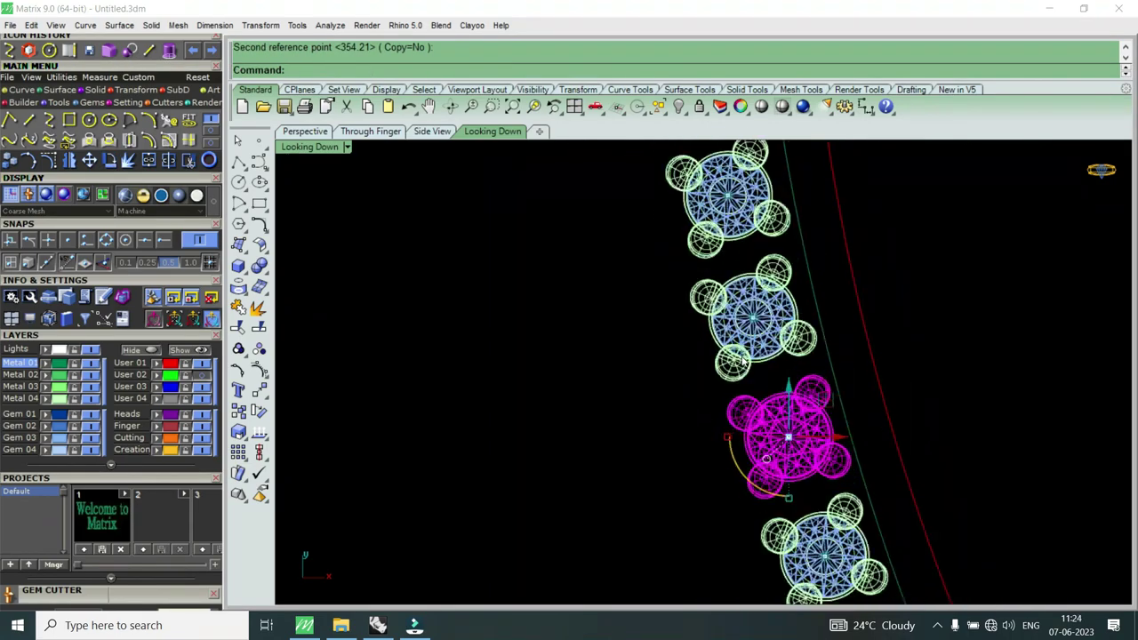
scroll(766, 351, up, 2)
click(110, 161)
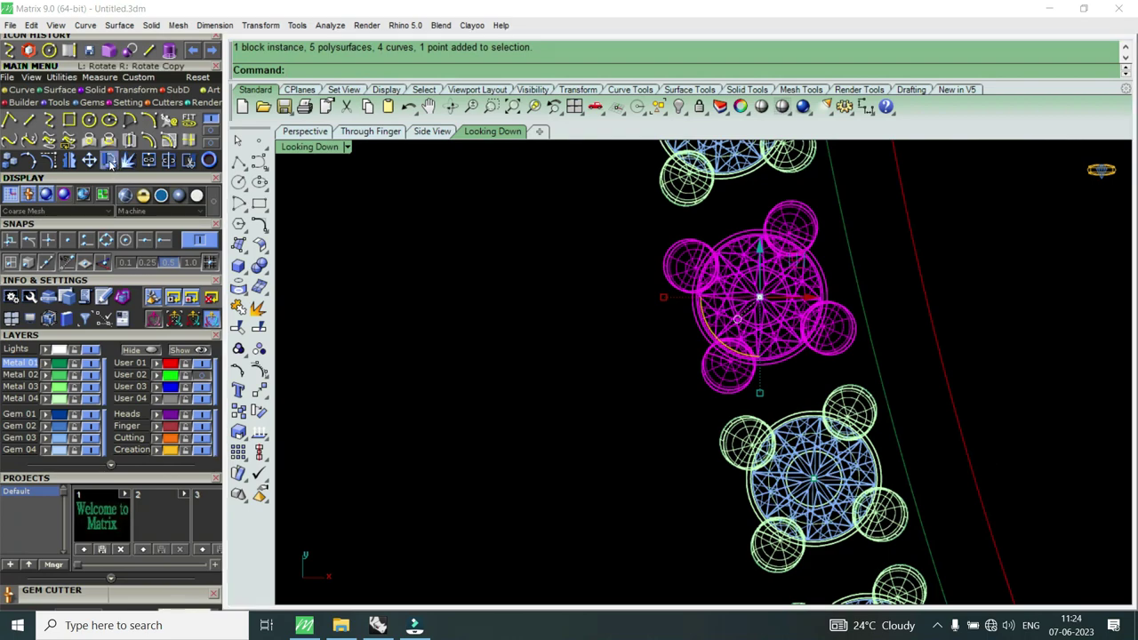
click(773, 365)
scroll(773, 364, up, 2)
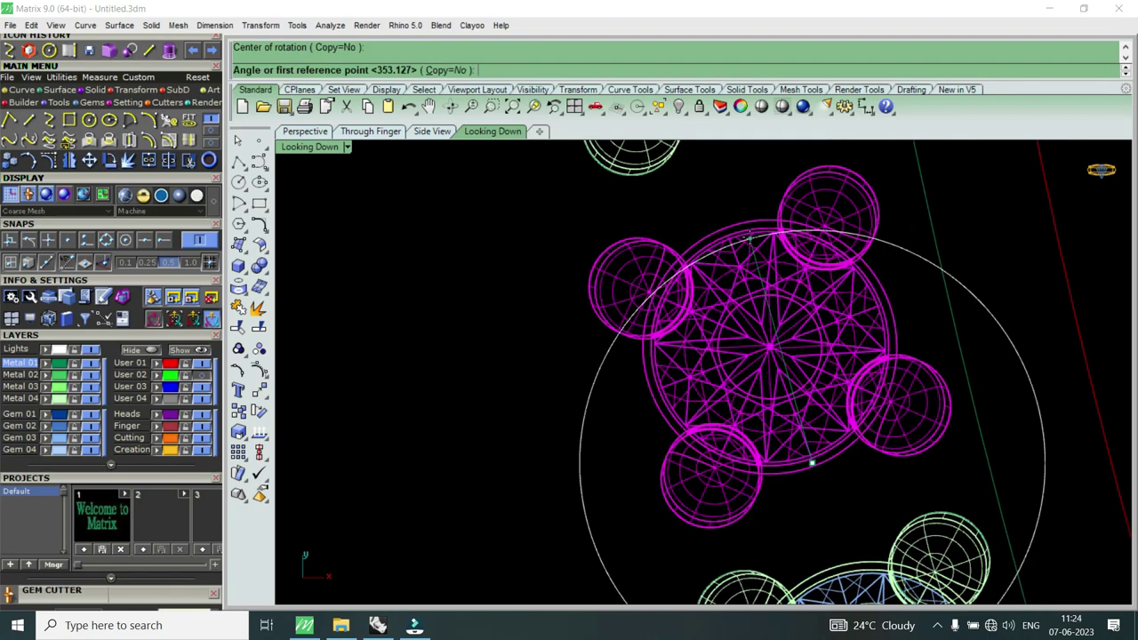
click(751, 236)
click(754, 330)
scroll(754, 330, down, 2)
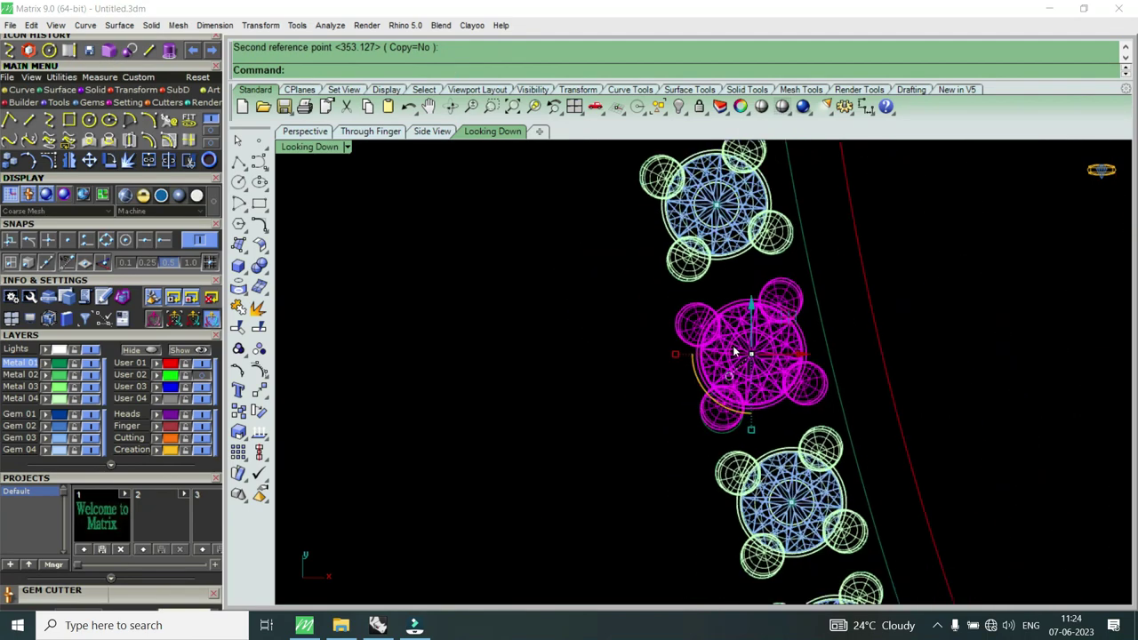
scroll(753, 330, down, 2)
scroll(749, 333, up, 3)
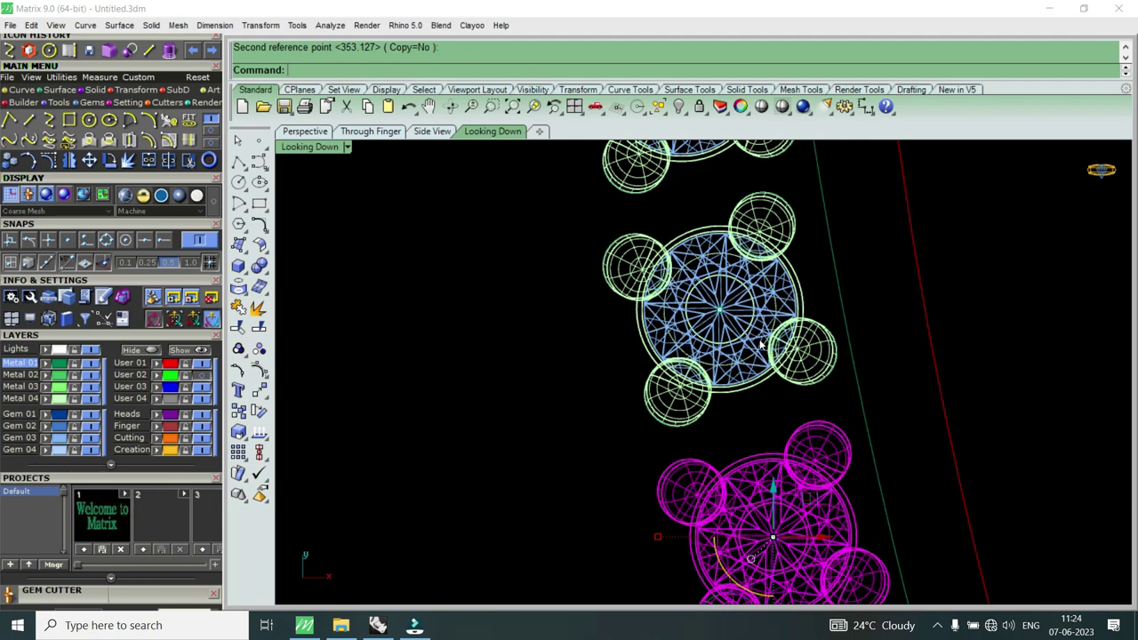
Step: Select the upper gem and rotate it to follow the neckline
click(762, 350)
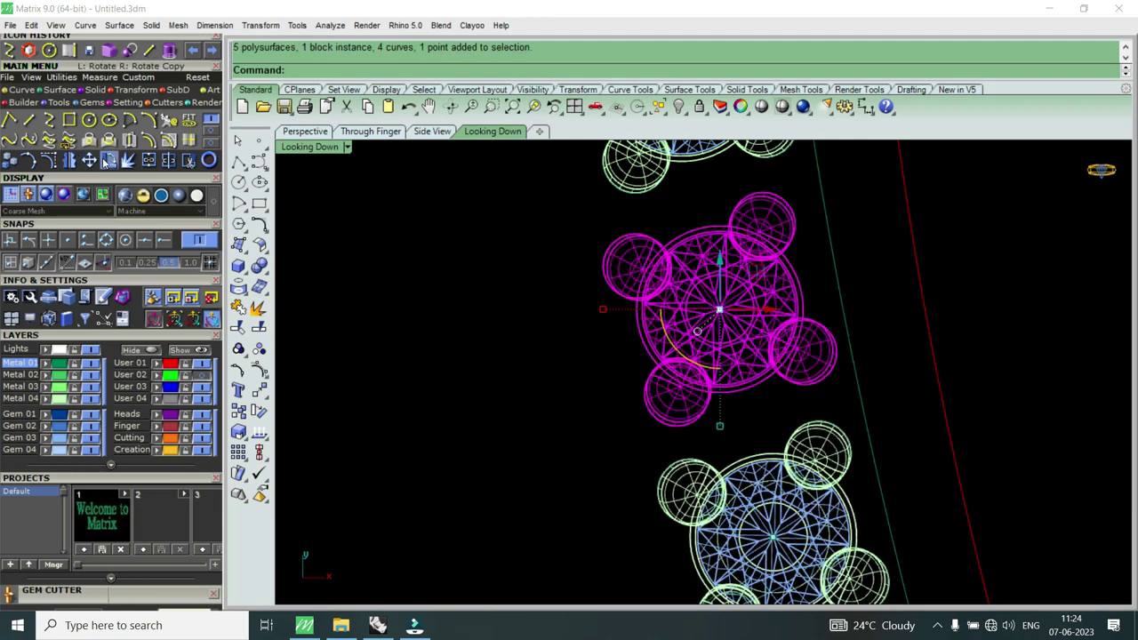
click(109, 160)
click(743, 387)
scroll(720, 248, up, 2)
click(740, 245)
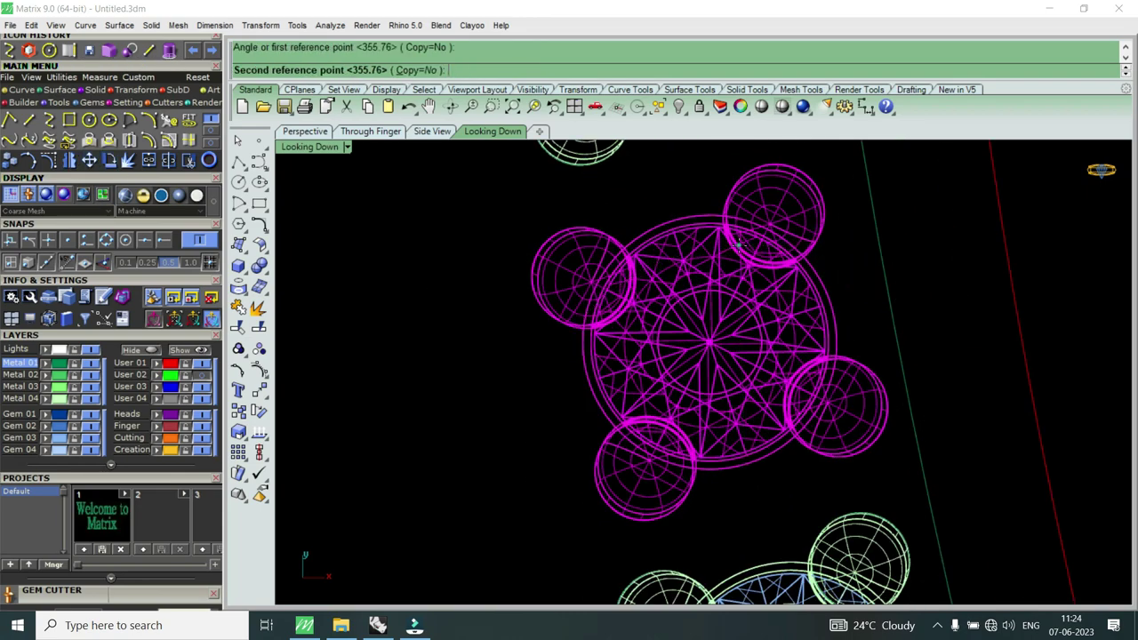
click(757, 252)
scroll(722, 341, down, 2)
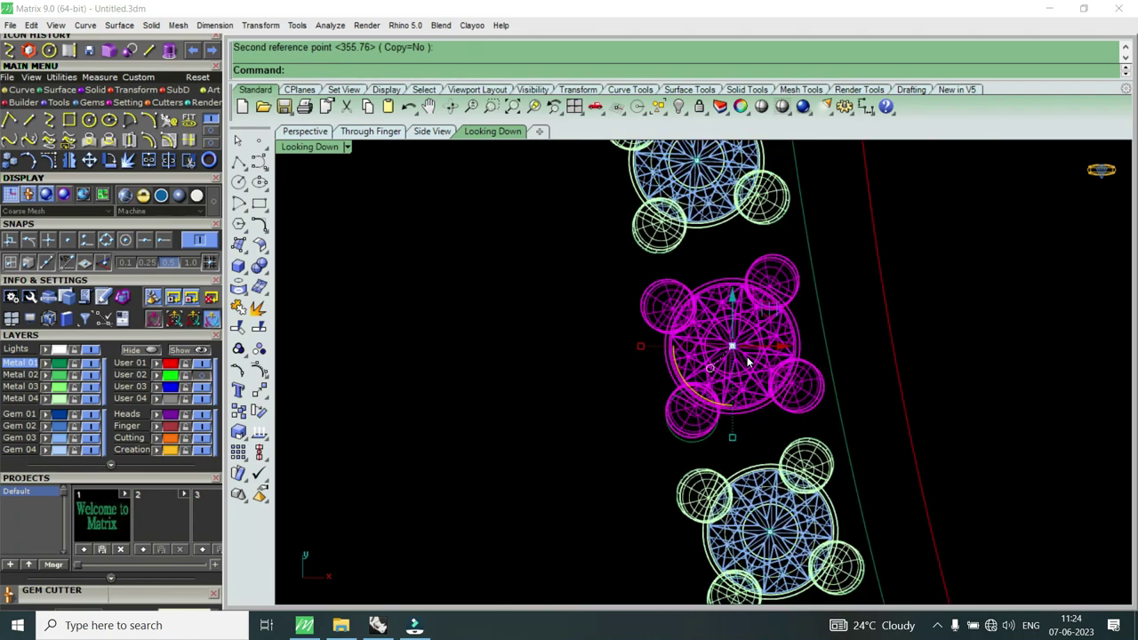
scroll(734, 356, down, 2)
scroll(732, 320, up, 3)
Step: Select the middle gem and rotate it along the curve
click(739, 338)
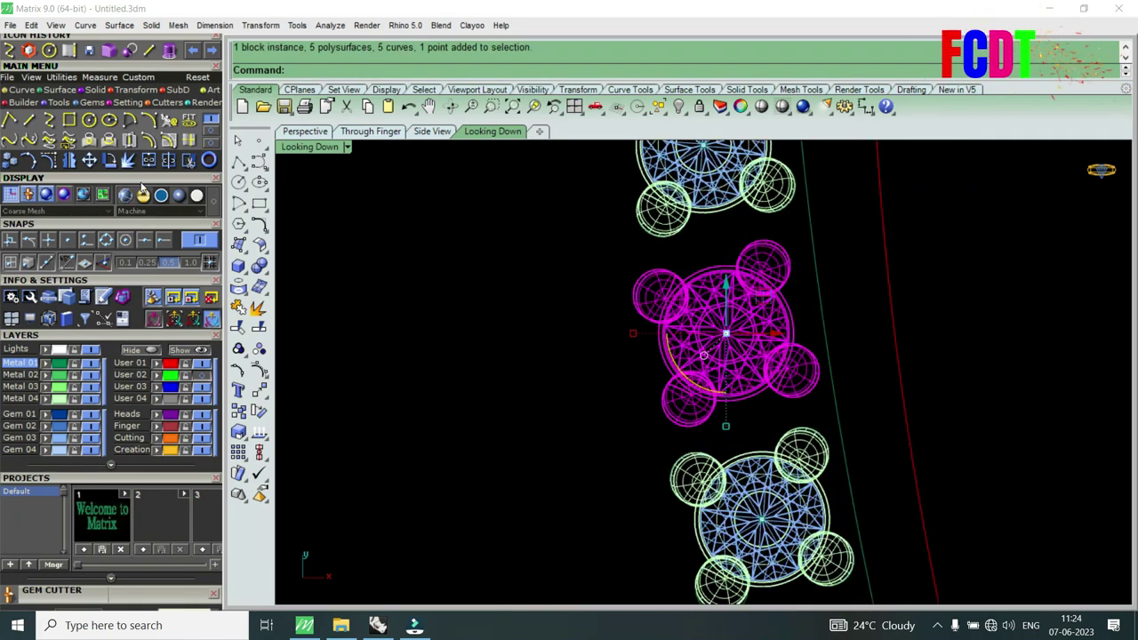
click(109, 160)
click(744, 402)
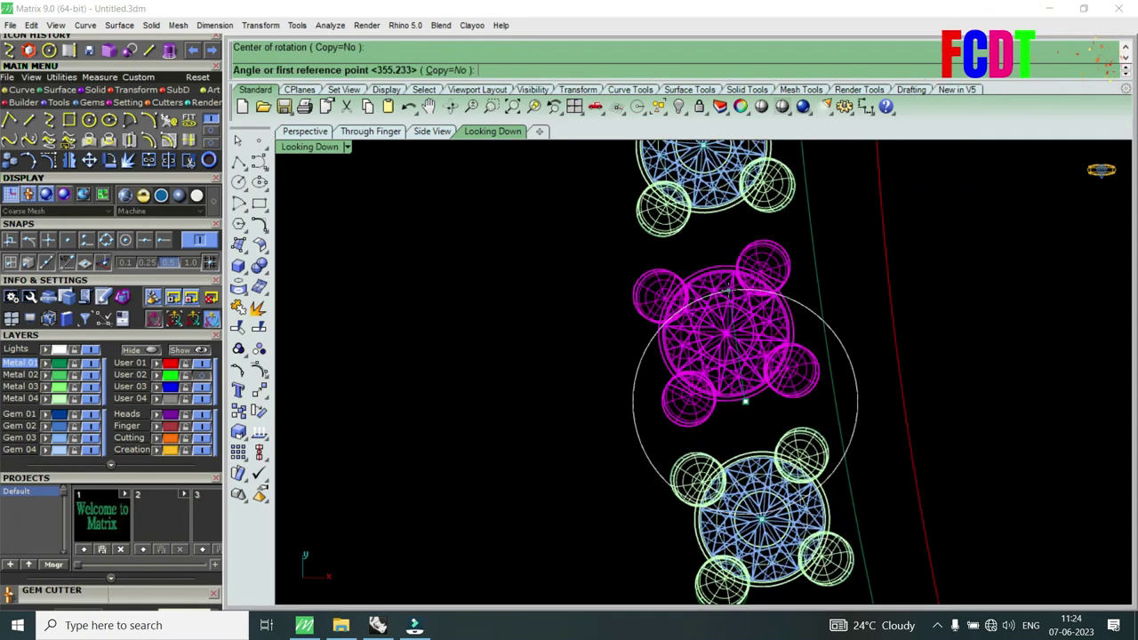
click(738, 289)
scroll(728, 287, up, 4)
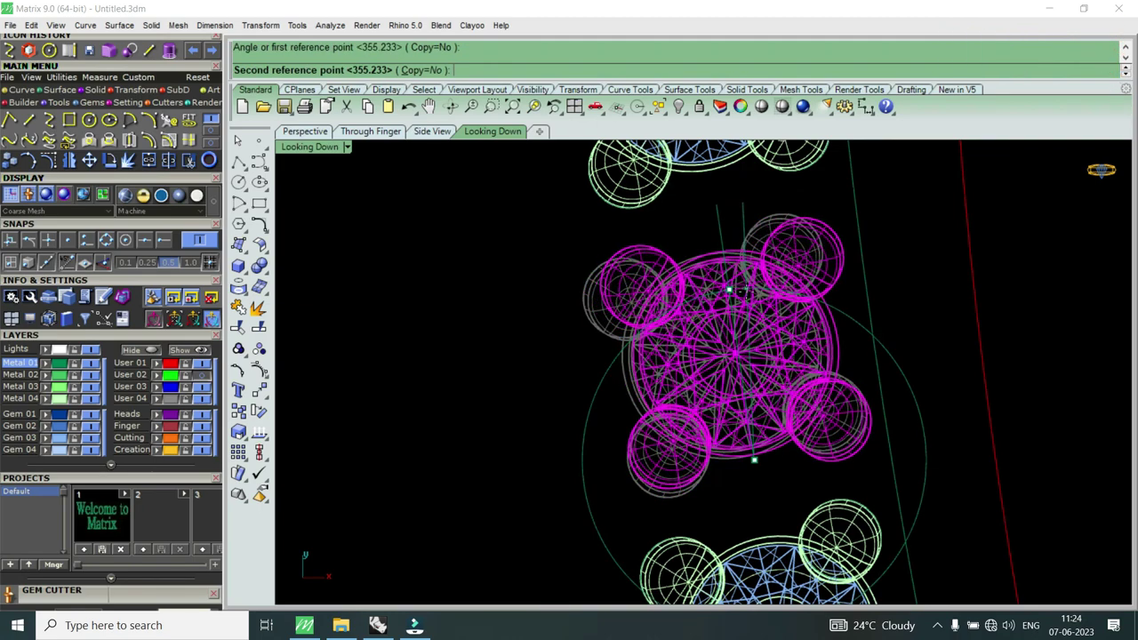
click(752, 459)
scroll(722, 407, down, 4)
scroll(722, 409, up, 4)
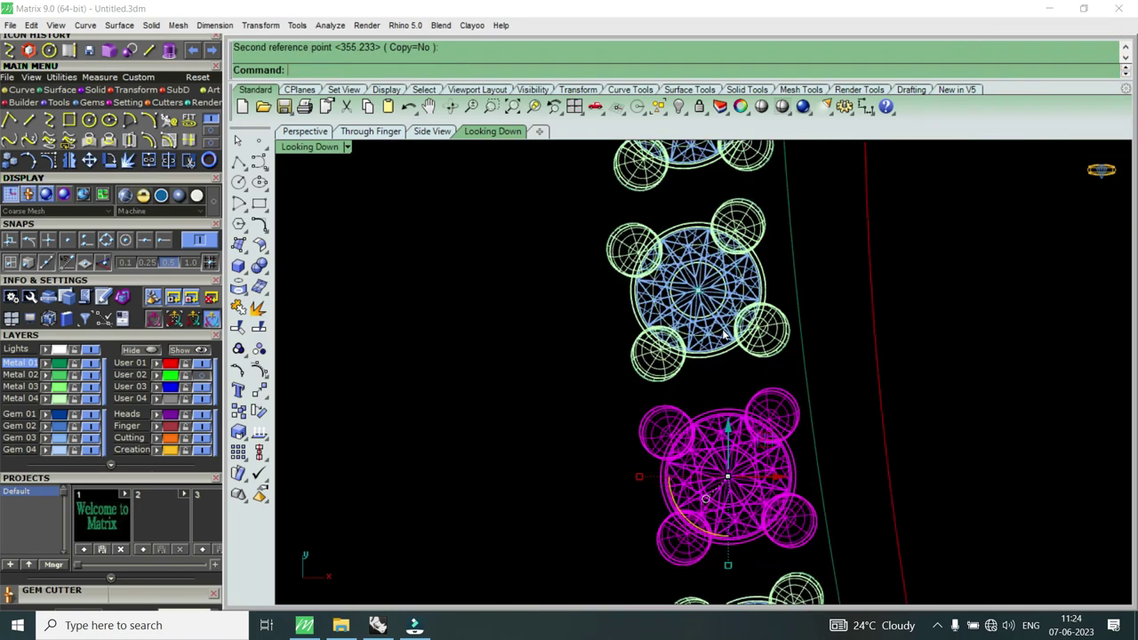
Step: Repeat the rotation on the next gem to align it with the curve
key(Return)
click(713, 352)
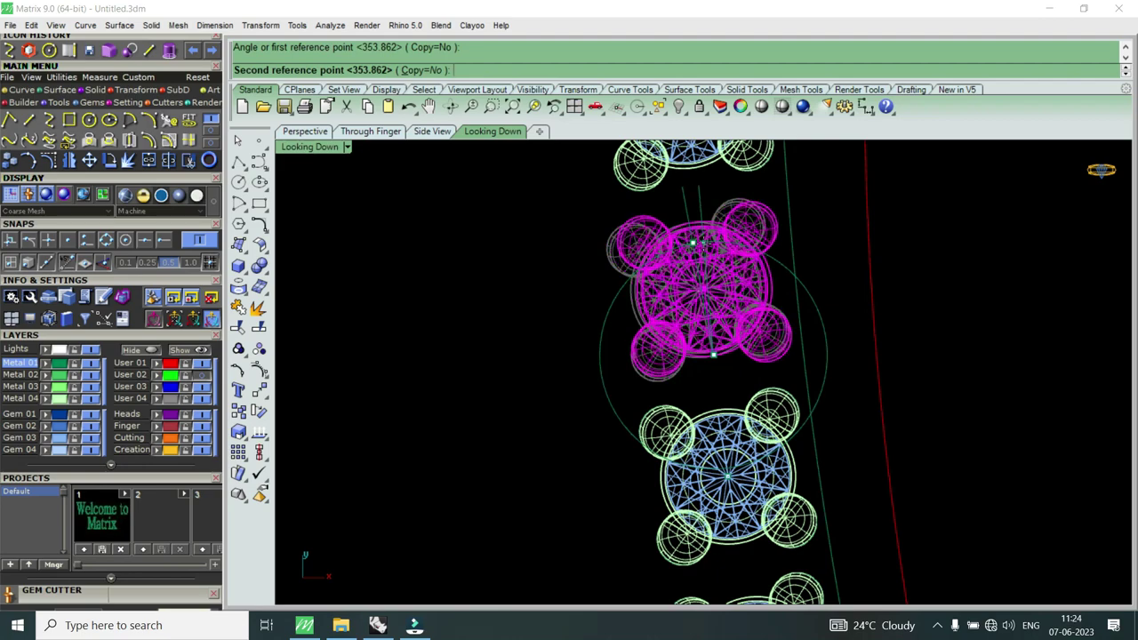
click(709, 250)
scroll(718, 325, down, 3)
scroll(718, 325, down, 5)
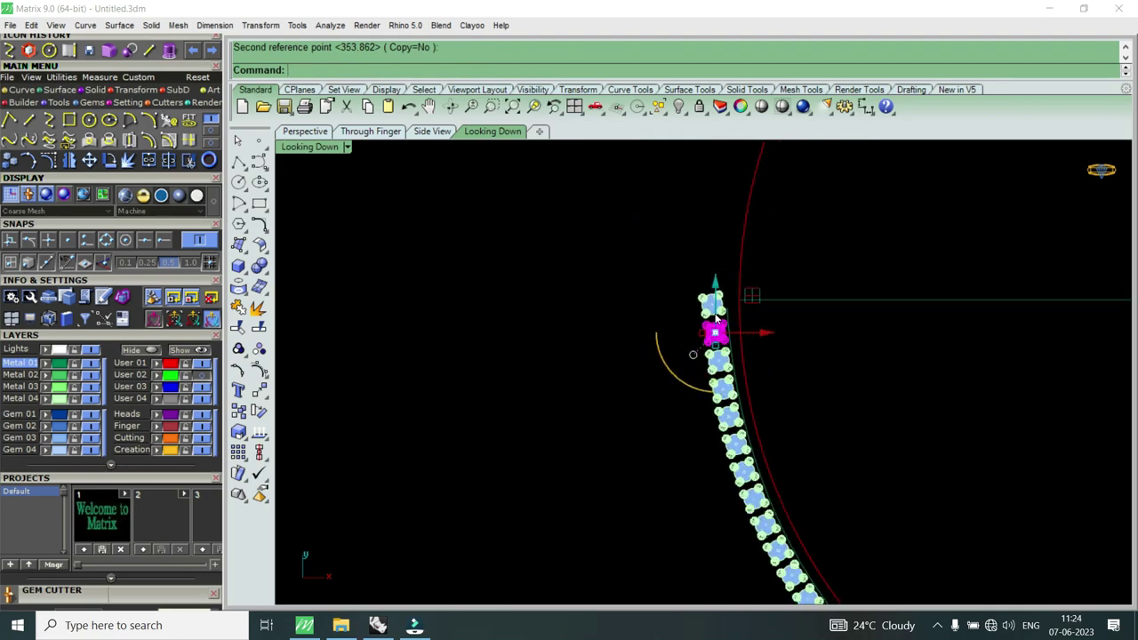
scroll(747, 444, up, 3)
scroll(730, 416, down, 1)
scroll(696, 247, up, 2)
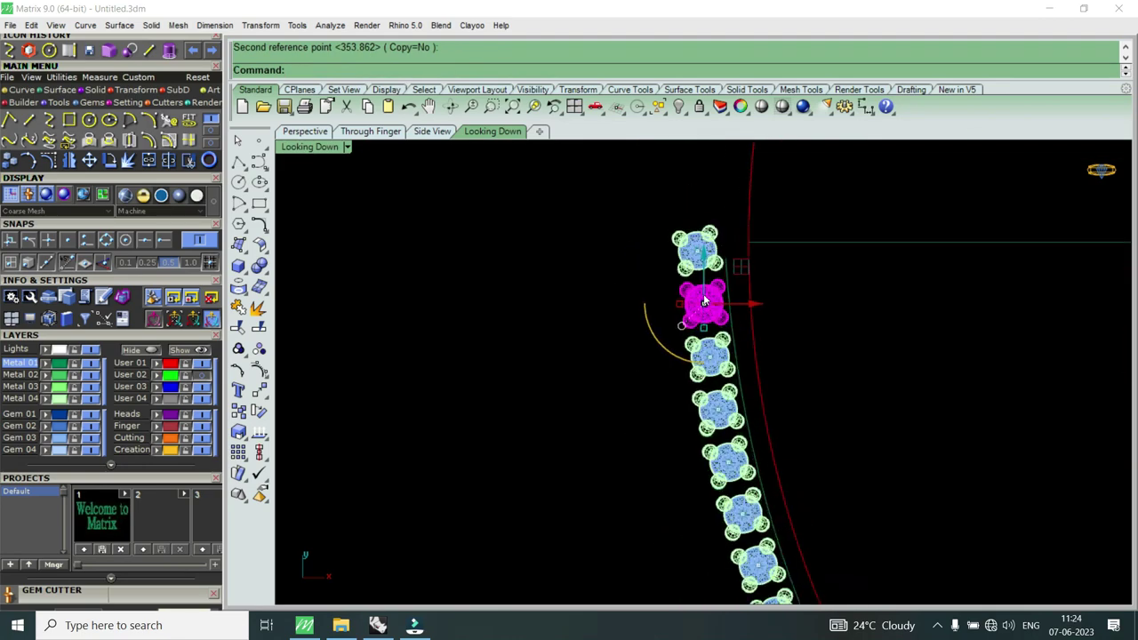
scroll(697, 247, up, 3)
key(Escape)
scroll(693, 291, up, 2)
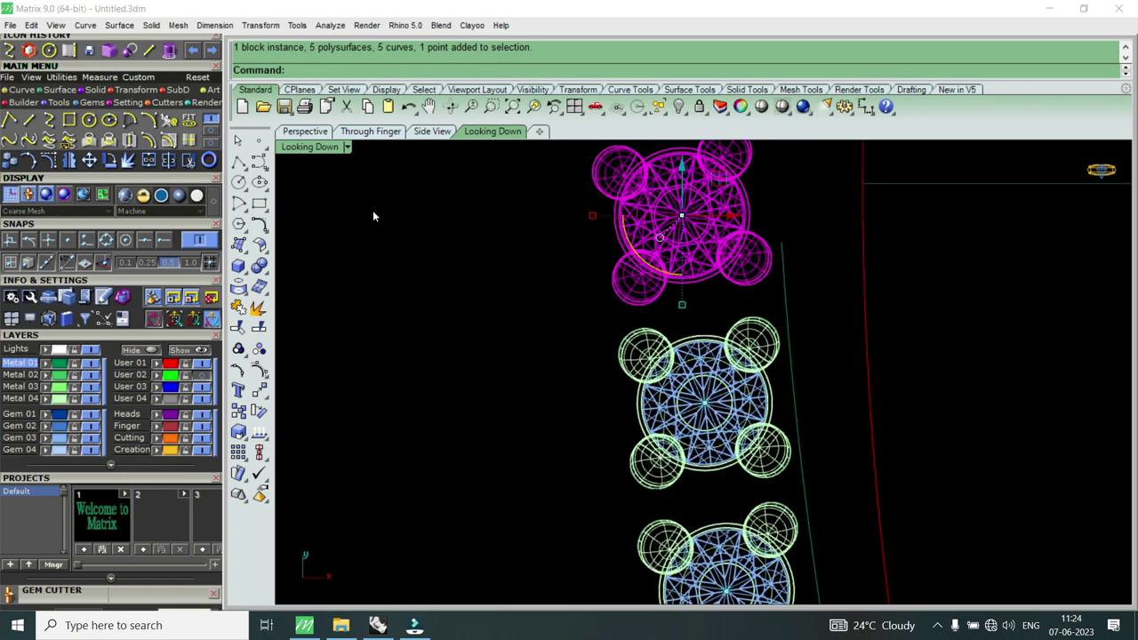
Step: Repeat the rotation on a topmost gem, completing the S-shaped neckline row
key(Return)
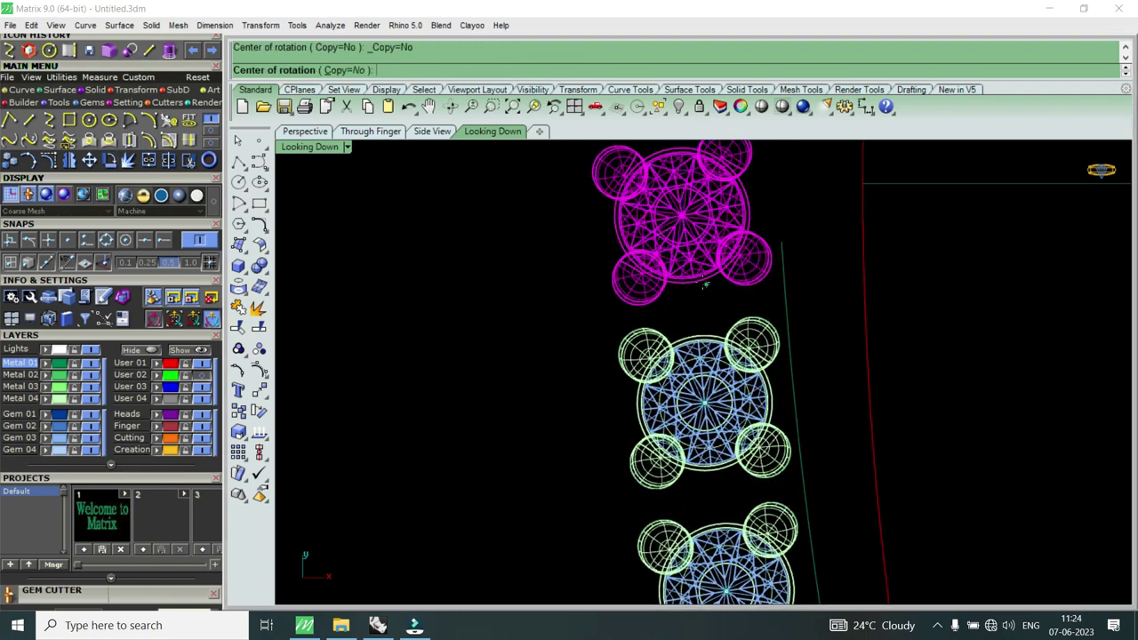
click(696, 219)
click(692, 279)
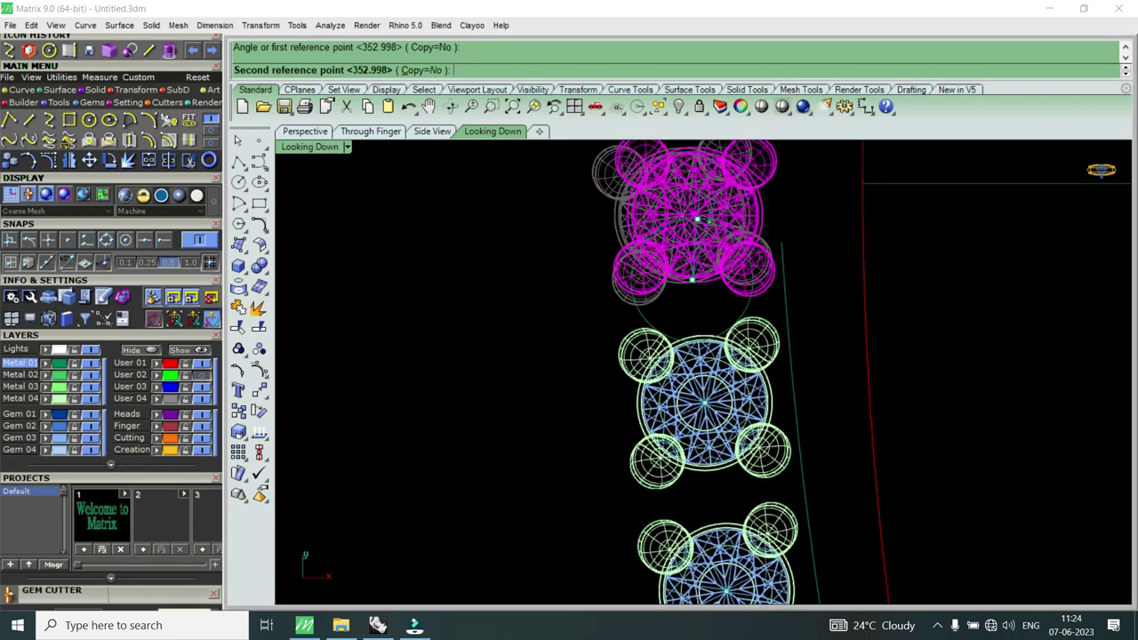
click(699, 277)
scroll(702, 276, down, 3)
scroll(703, 275, down, 5)
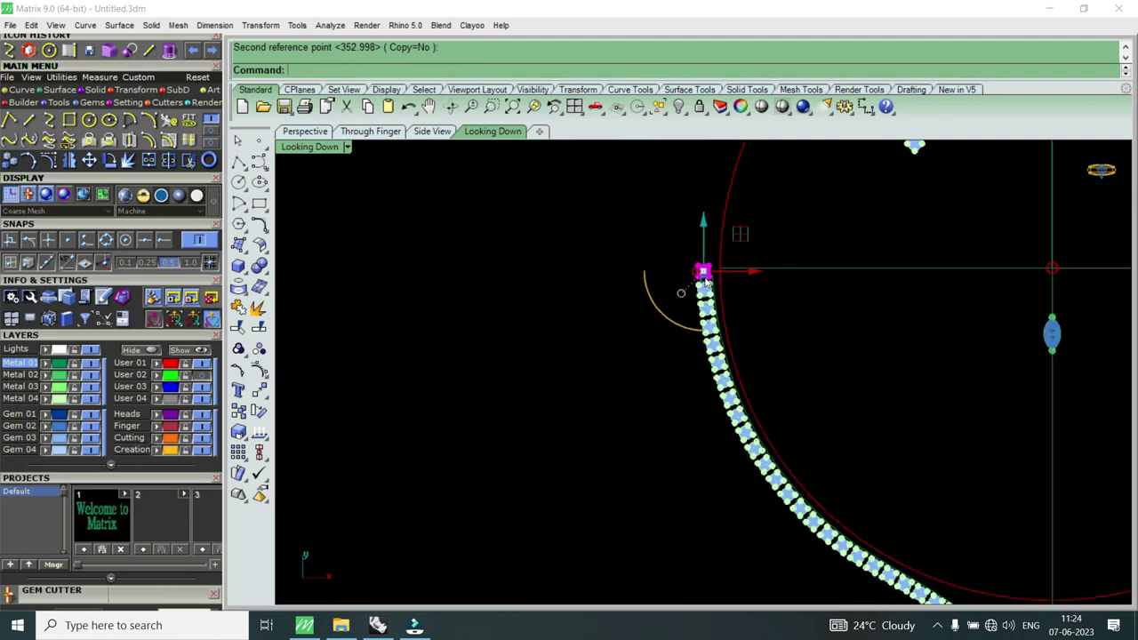
scroll(705, 283, down, 4)
scroll(777, 406, up, 3)
scroll(853, 445, up, 3)
scroll(897, 470, down, 2)
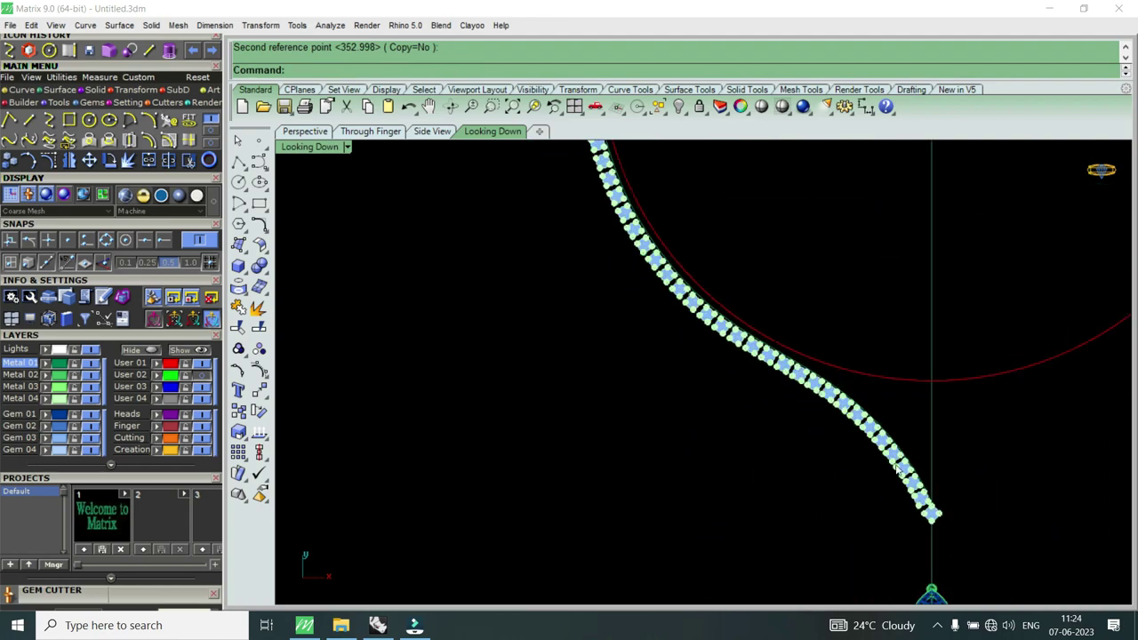
scroll(895, 468, up, 2)
scroll(920, 491, down, 2)
scroll(920, 488, up, 3)
scroll(924, 480, up, 2)
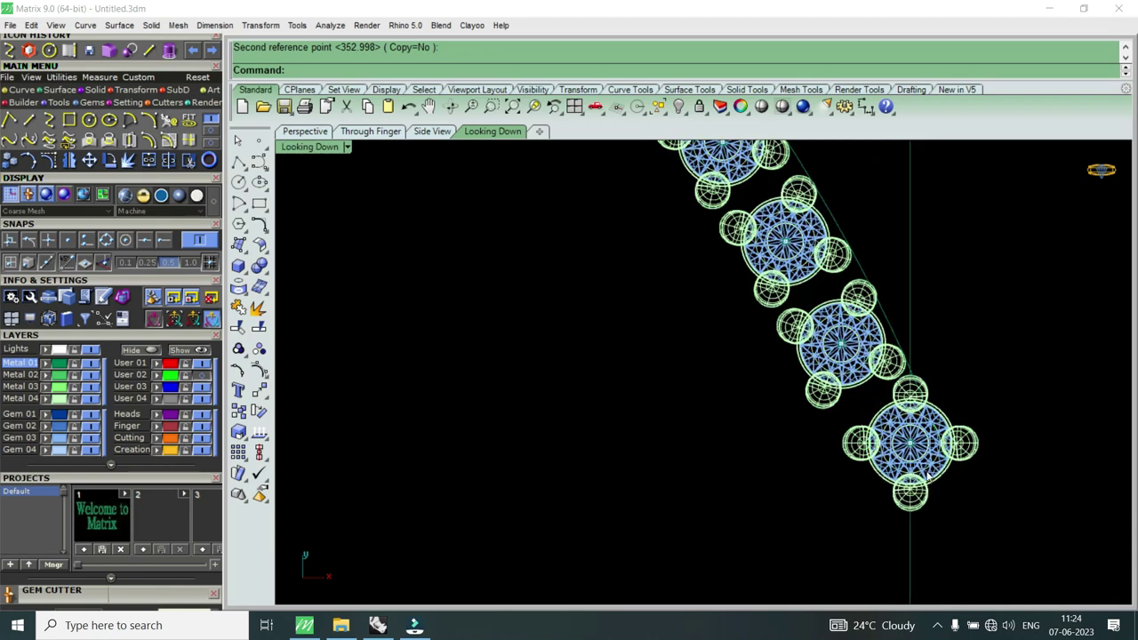
Step: Rotate a lower gem cluster, then undo that rotation and clear the selection
click(843, 378)
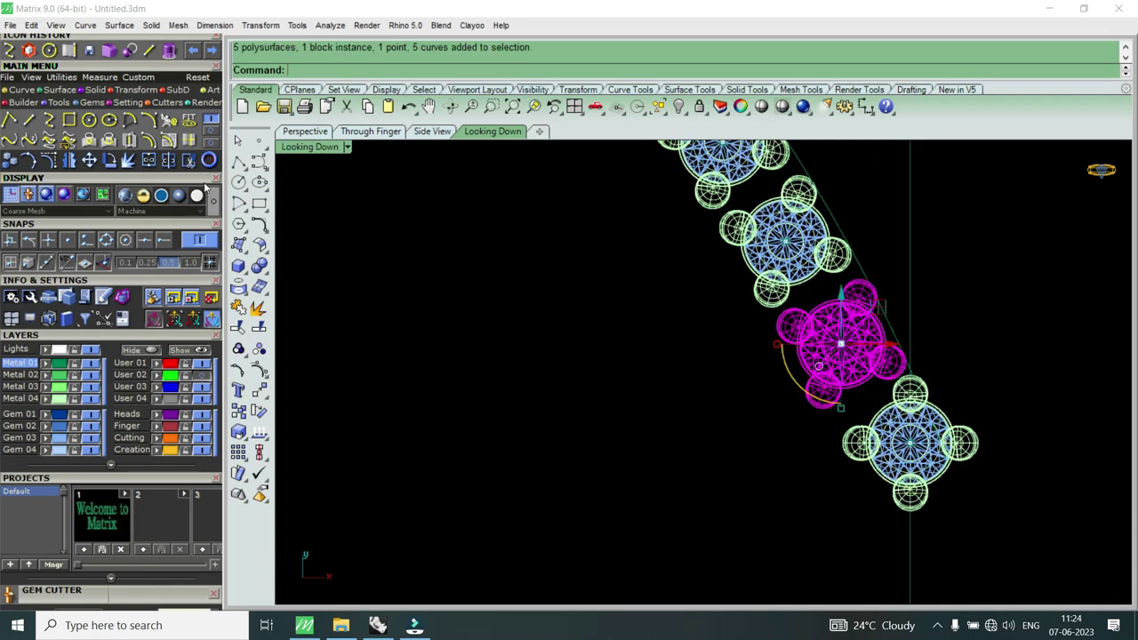
click(110, 160)
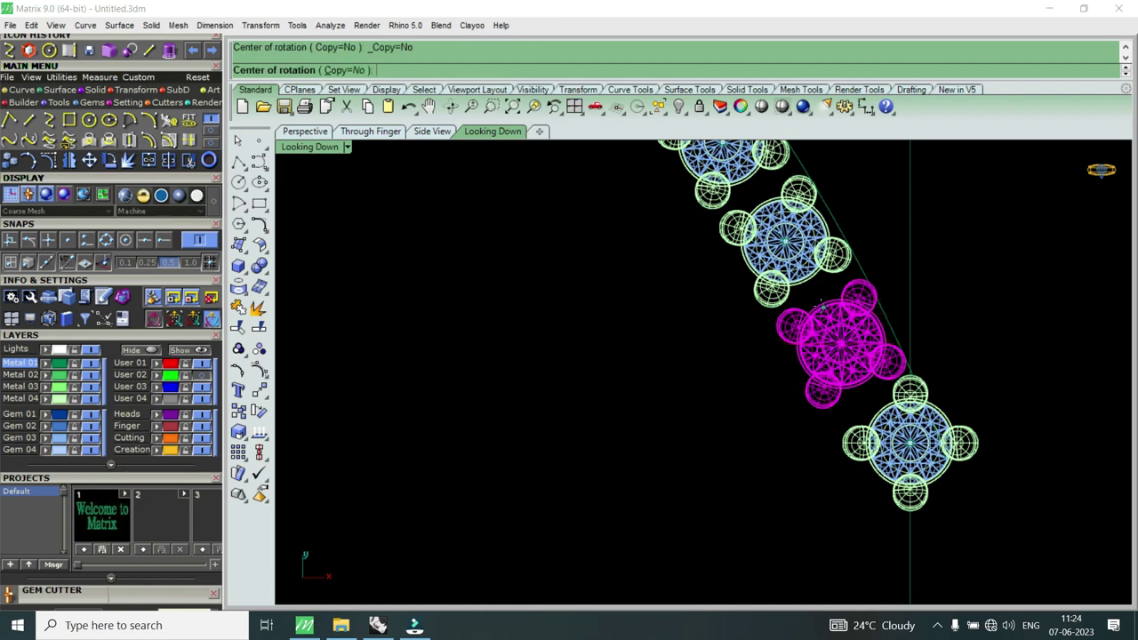
click(820, 307)
click(852, 368)
click(865, 374)
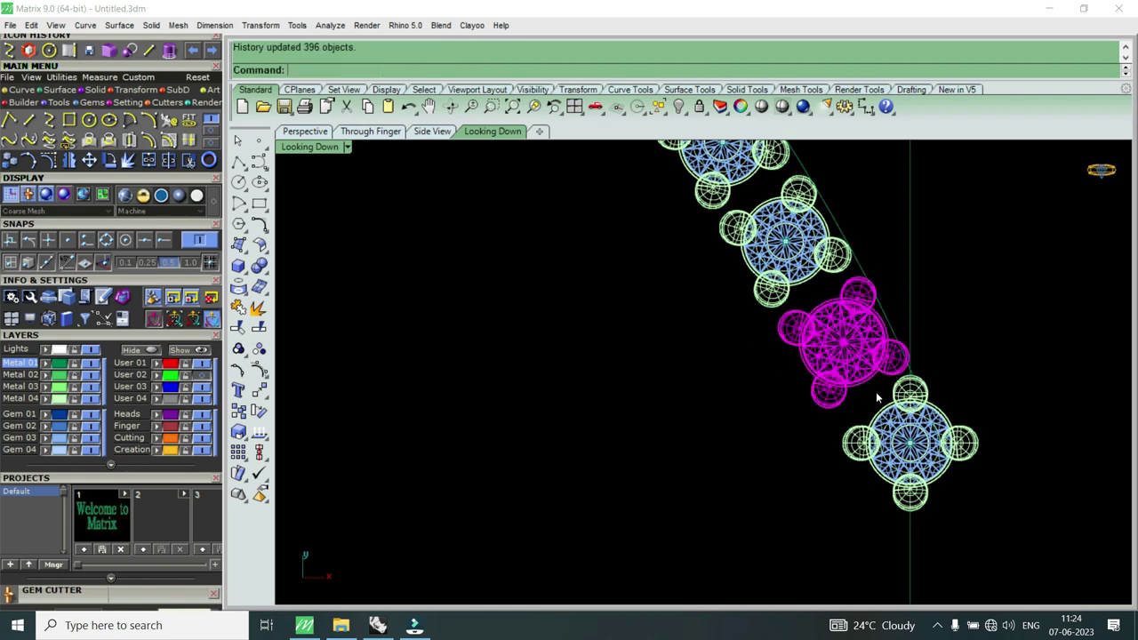
scroll(889, 427, down, 3)
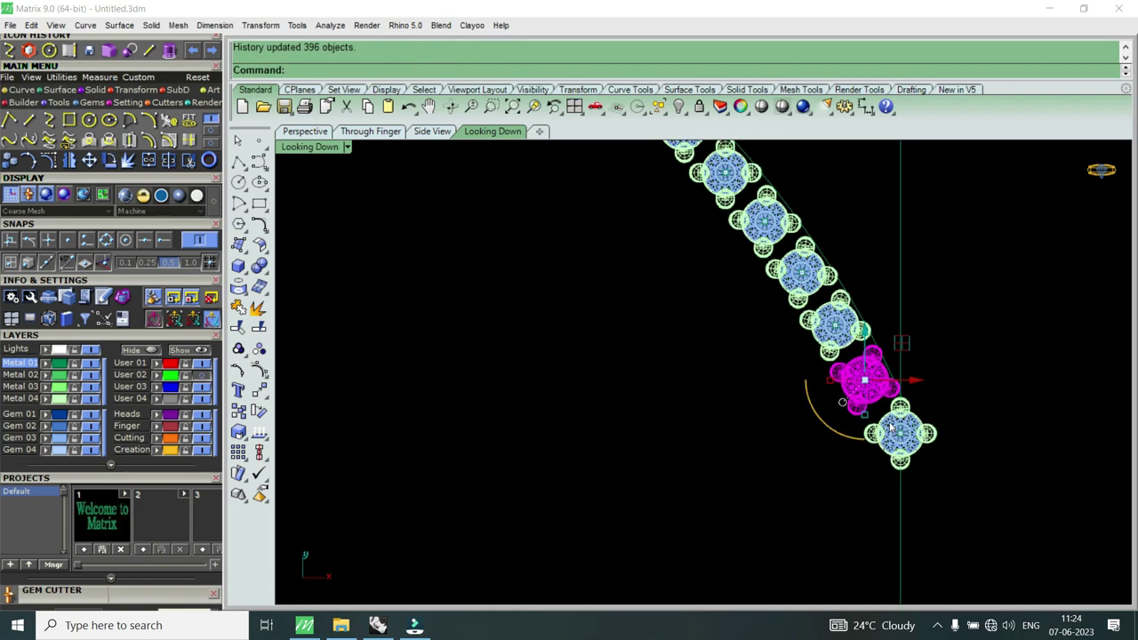
key(ctrl+z)
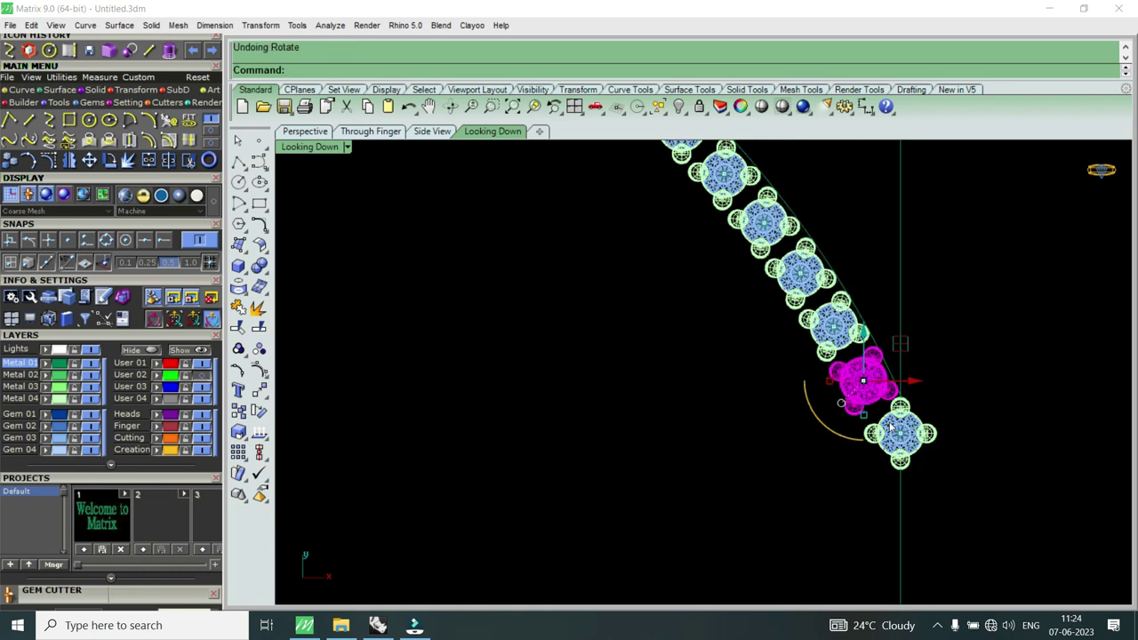
key(Escape)
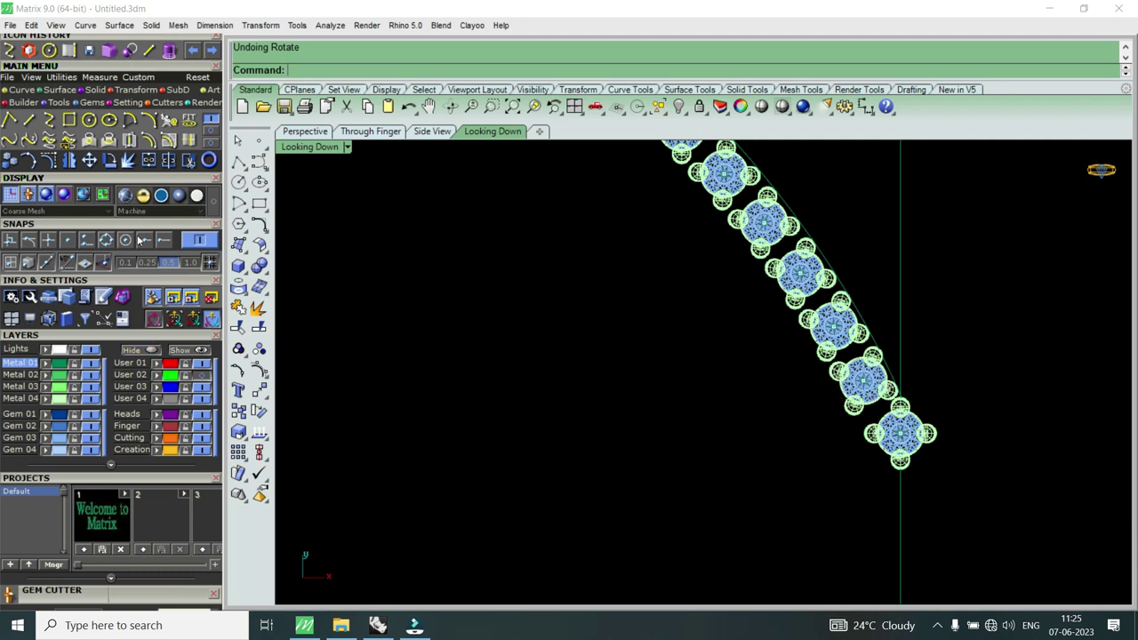
Step: Select the gem near the chain's lower end, rotate it, then undo the attempt
click(875, 402)
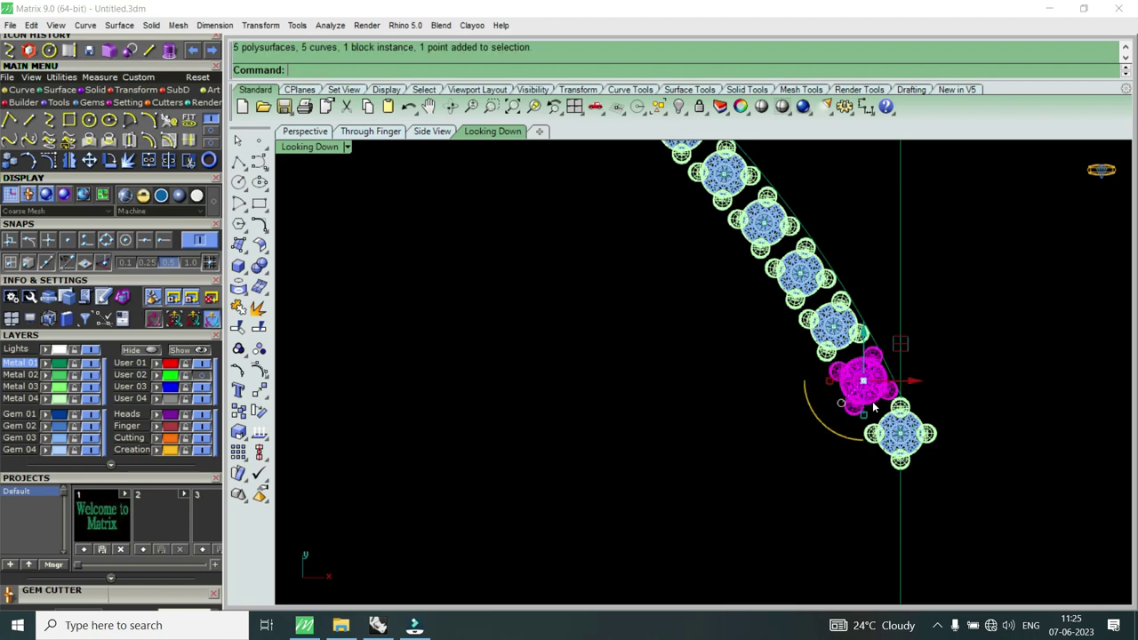
scroll(878, 404, down, 2)
scroll(880, 404, up, 2)
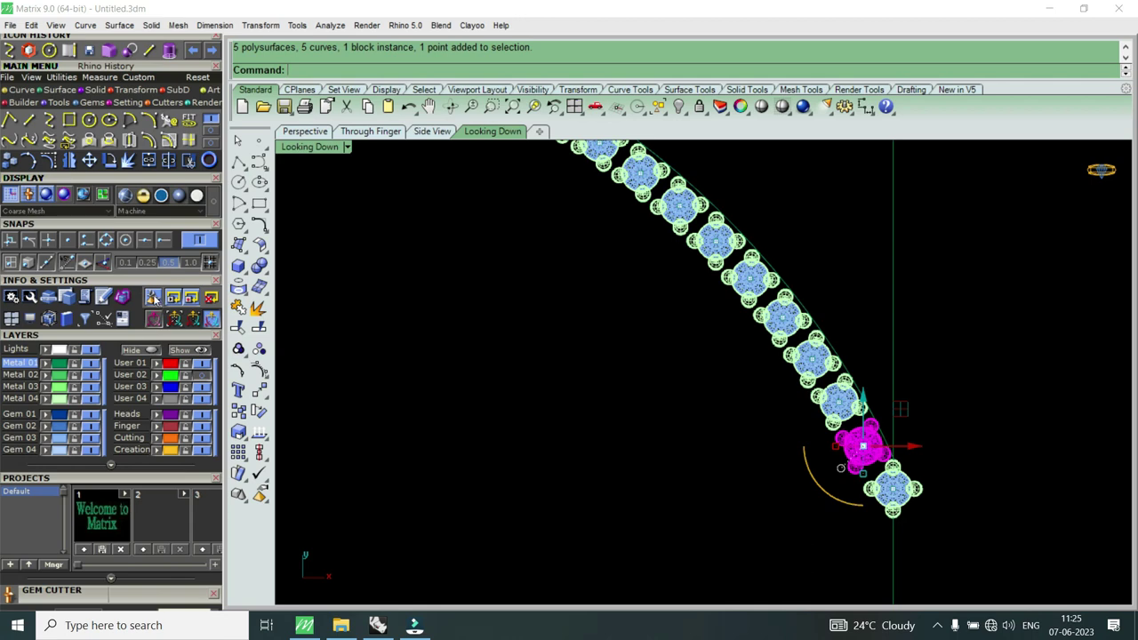
click(109, 161)
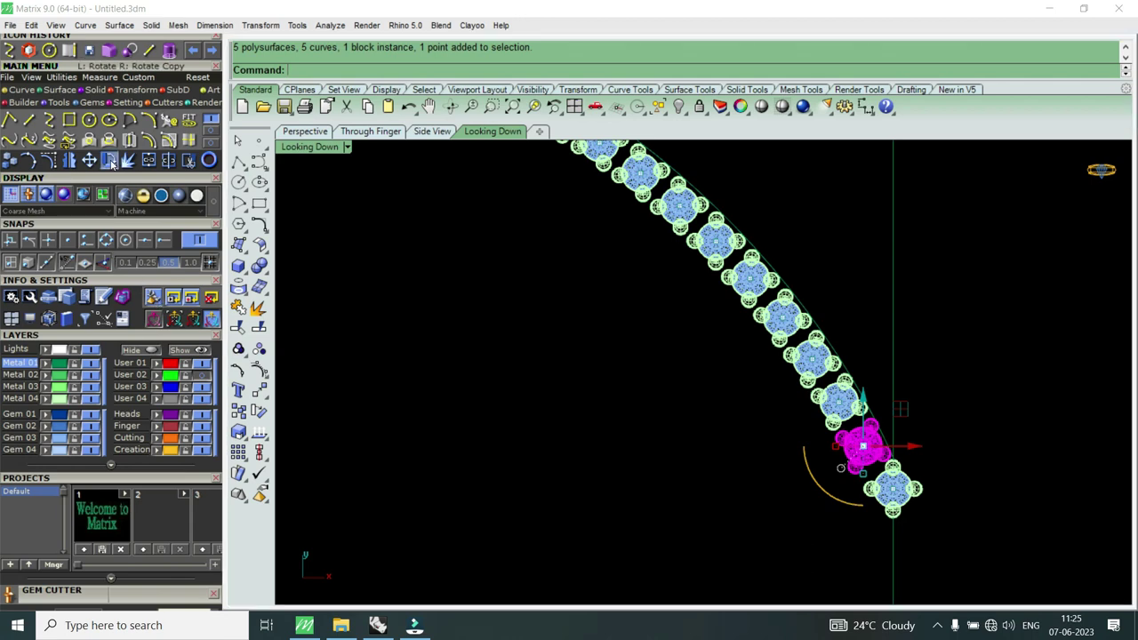
scroll(840, 449, up, 1)
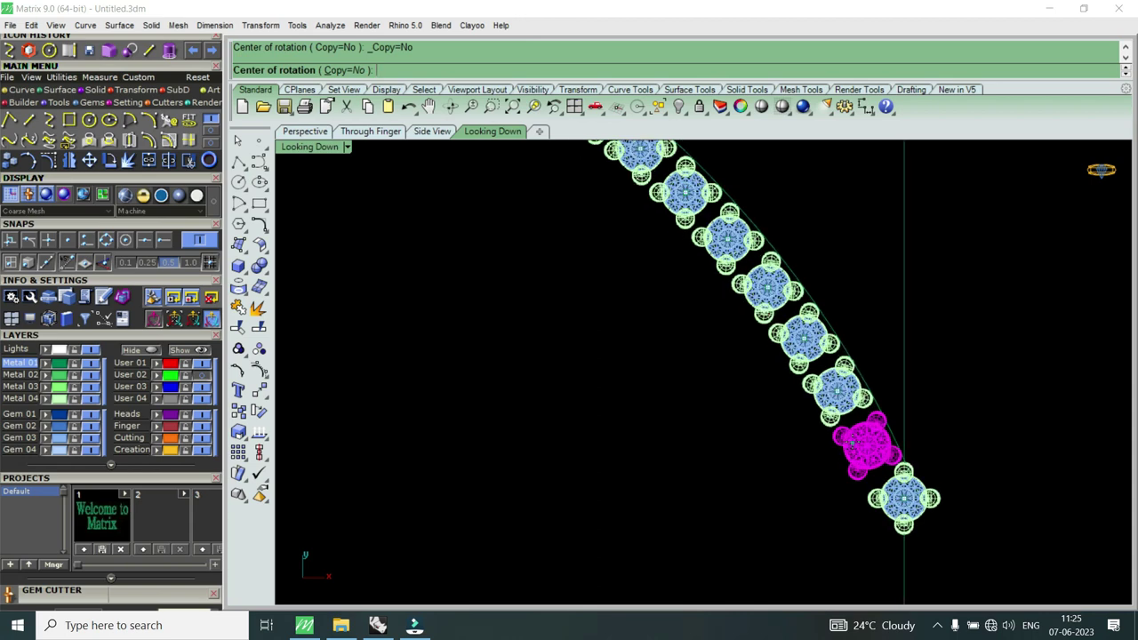
click(877, 421)
click(825, 525)
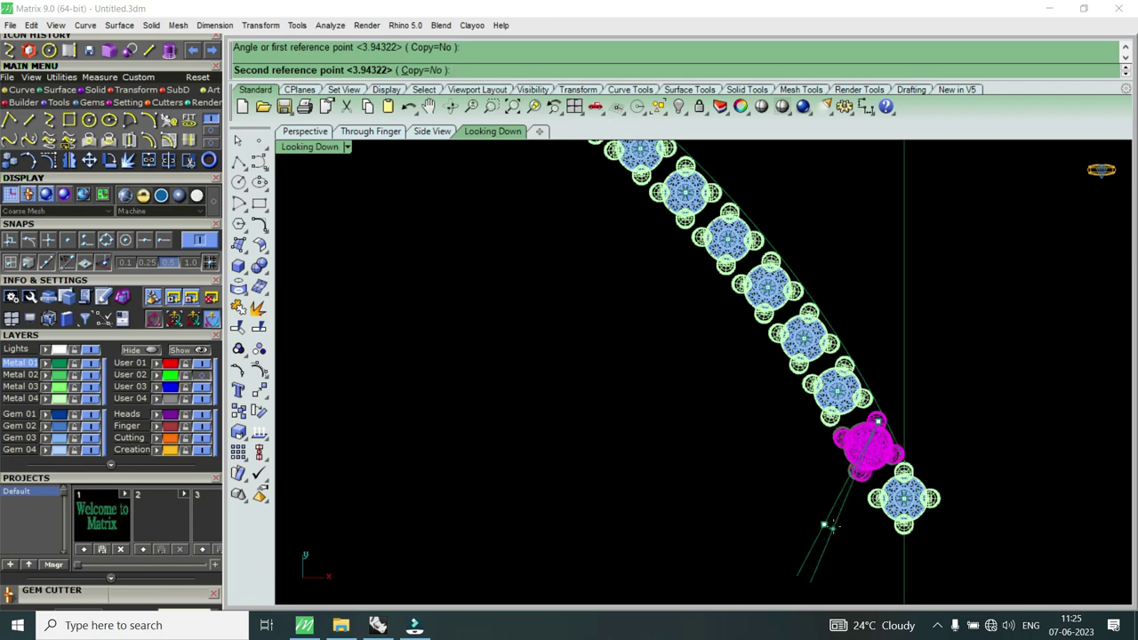
click(835, 526)
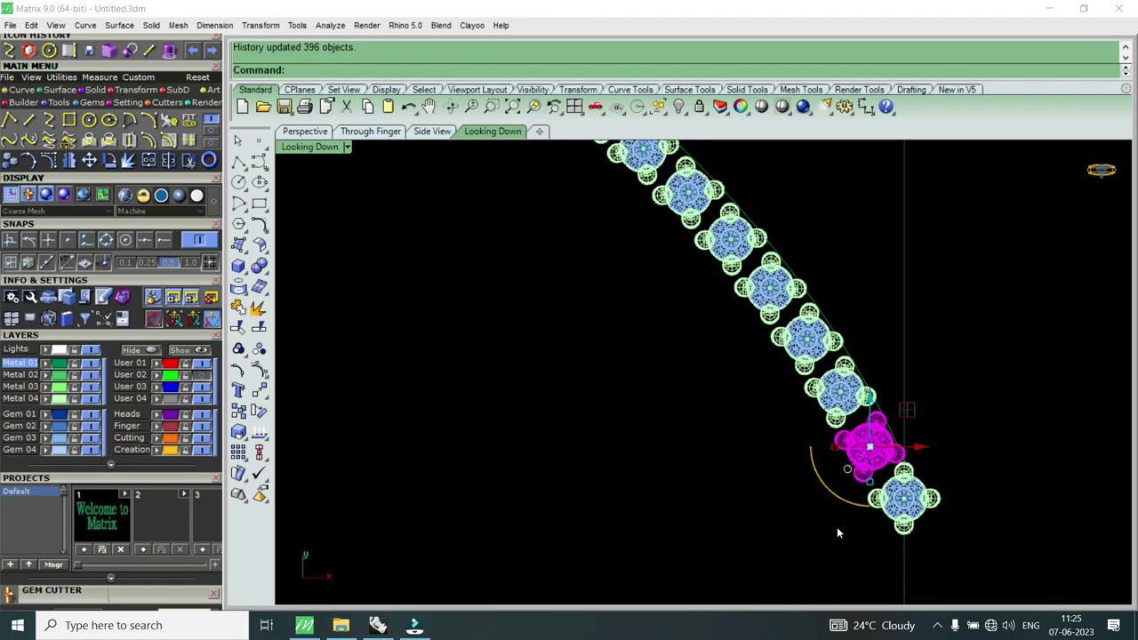
key(ctrl+z)
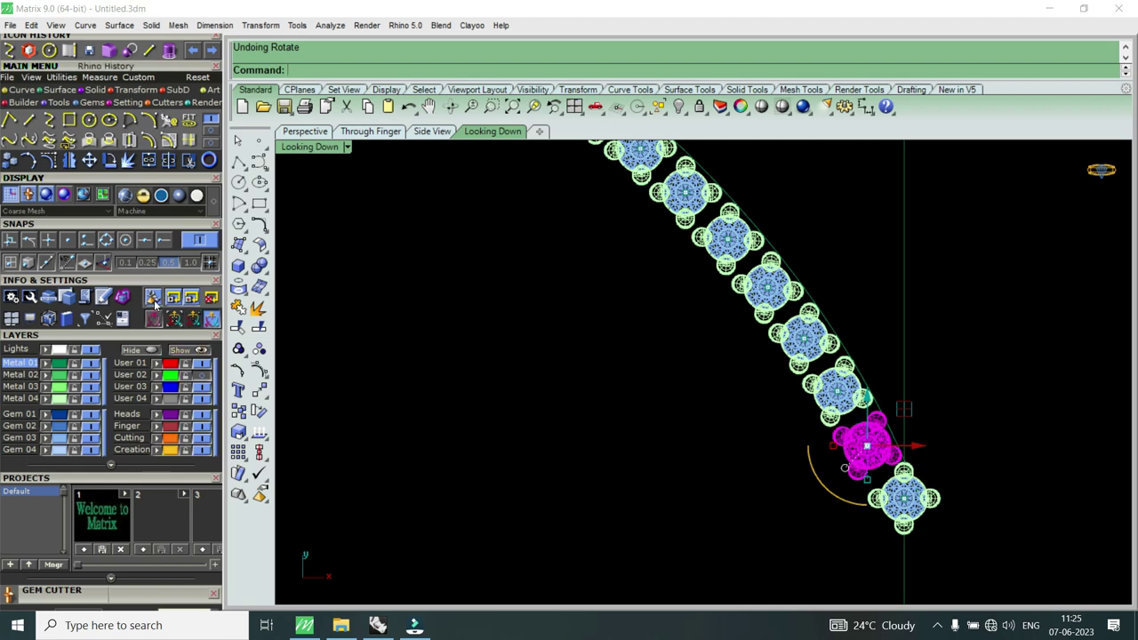
key(Escape)
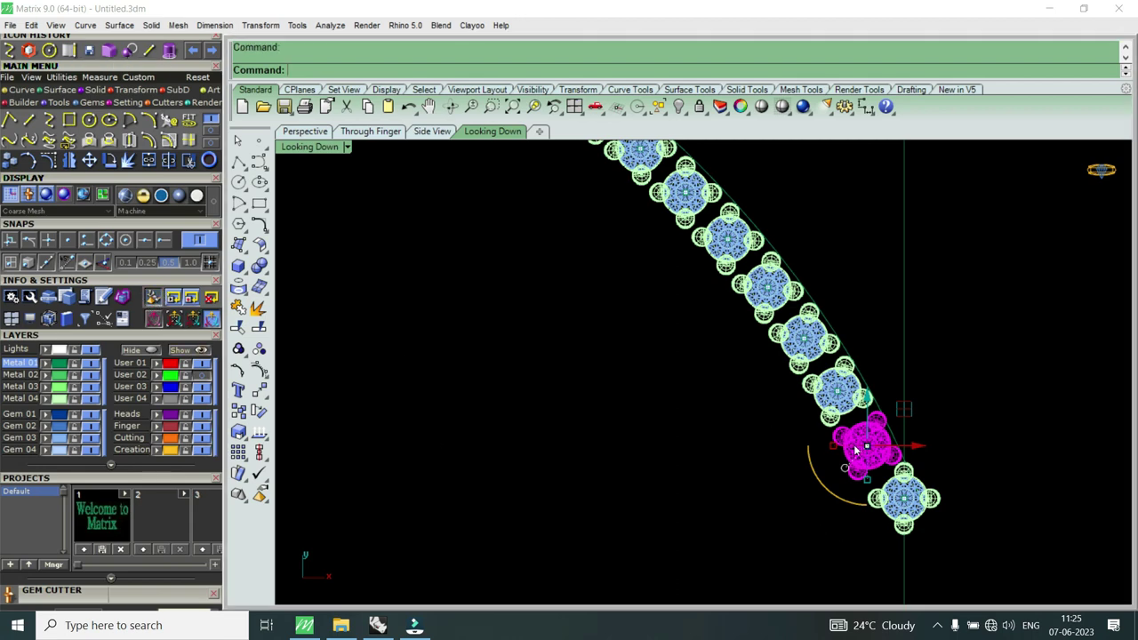
Step: Rotate the gem again with new reference points so it aligns with the curve
click(109, 160)
scroll(878, 455, up, 3)
click(847, 433)
click(872, 387)
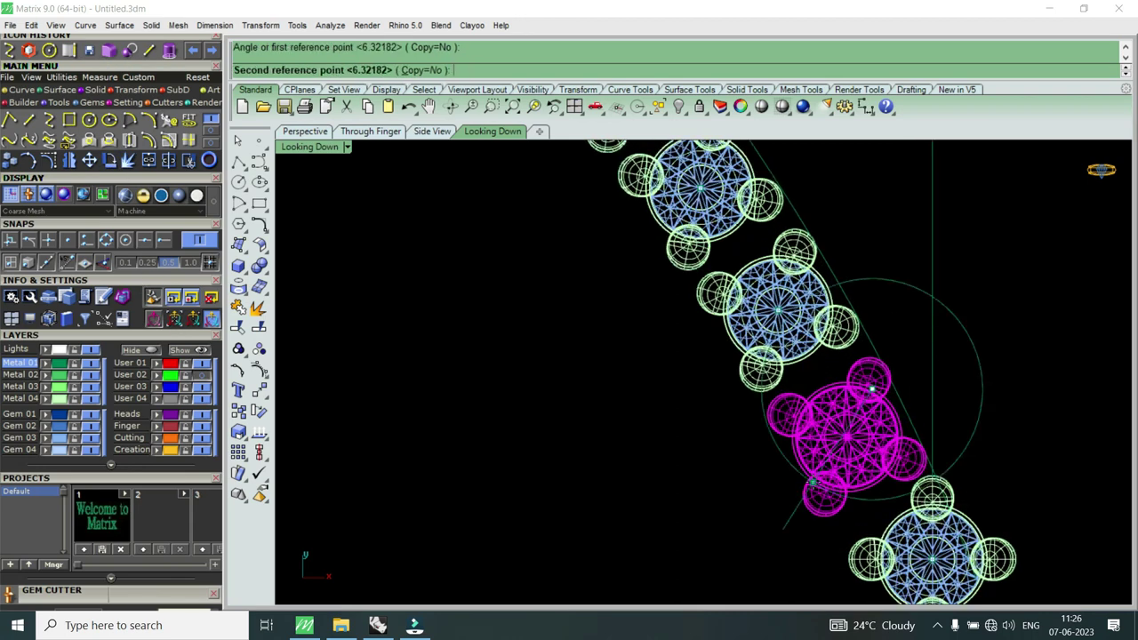
click(813, 484)
scroll(844, 430, down, 2)
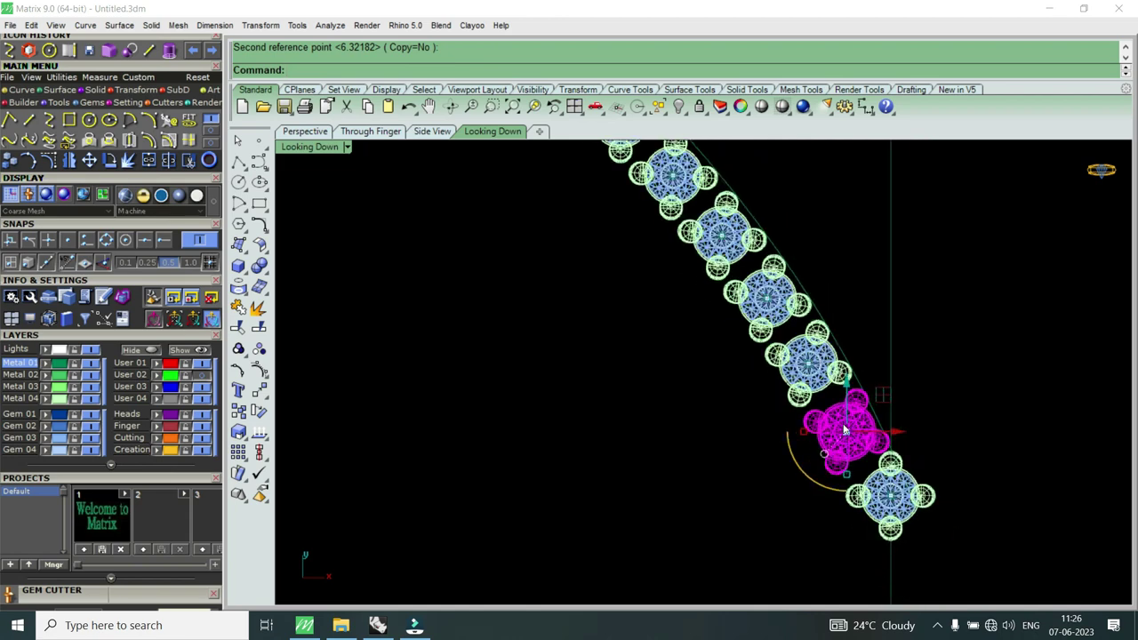
Step: Show and then hide the User 02 necklace reference photo layer
scroll(846, 432, down, 2)
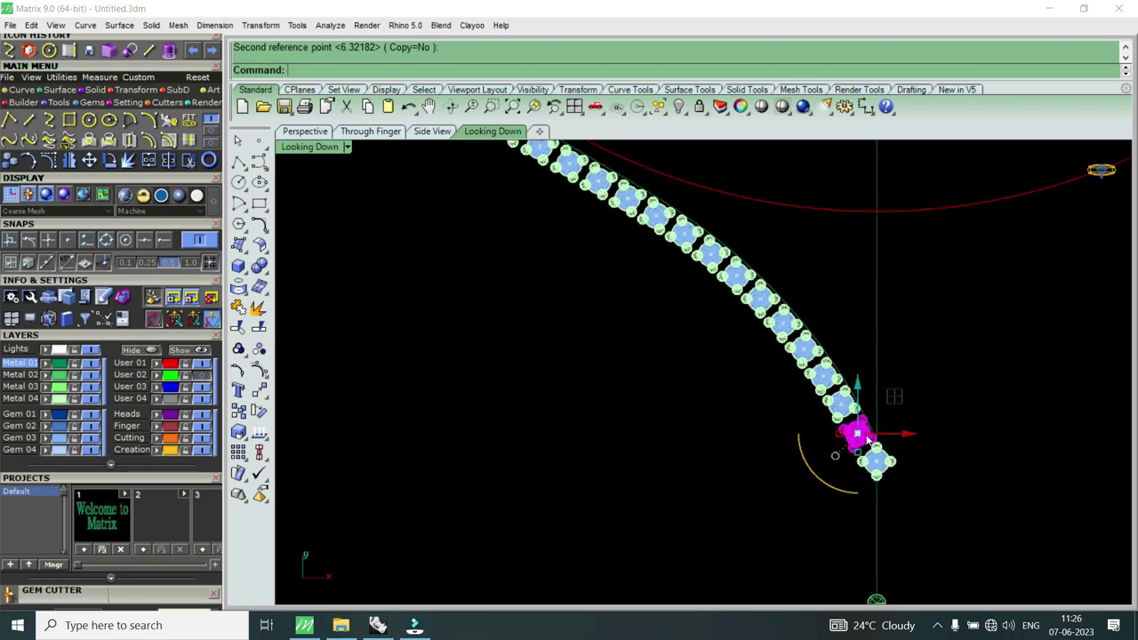
scroll(862, 435, down, 2)
scroll(867, 440, down, 2)
key(Escape)
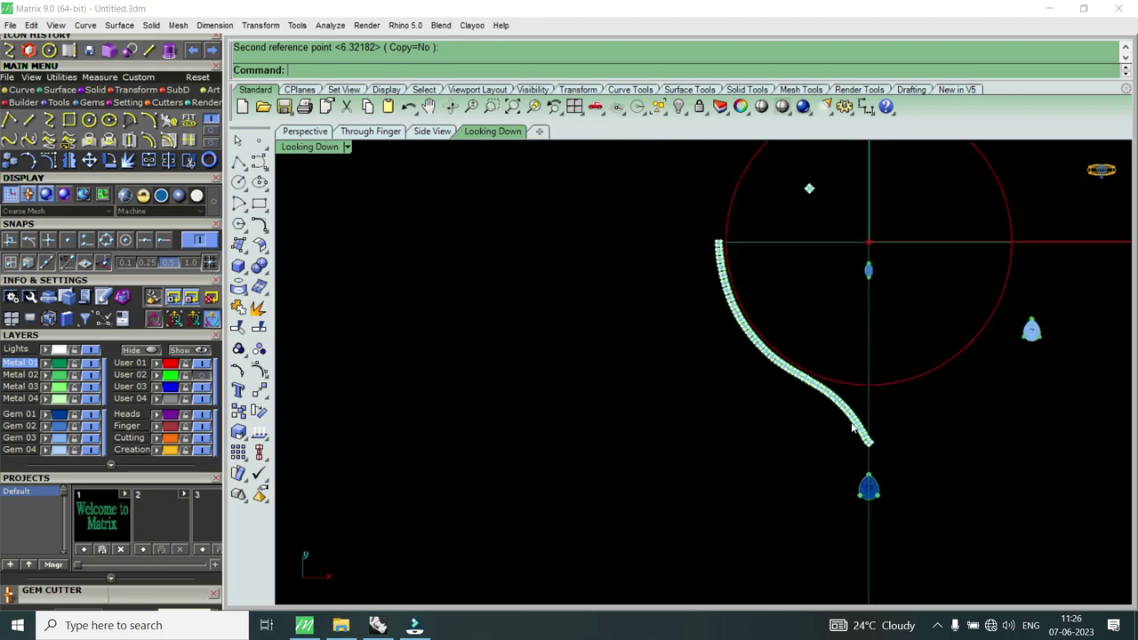
click(204, 377)
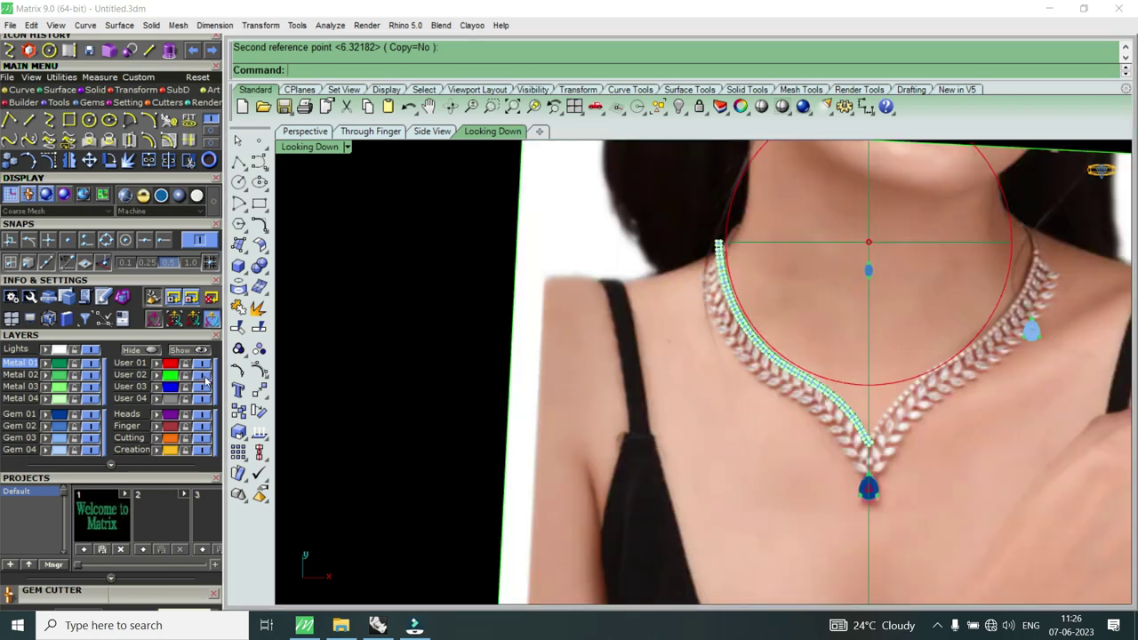
click(204, 377)
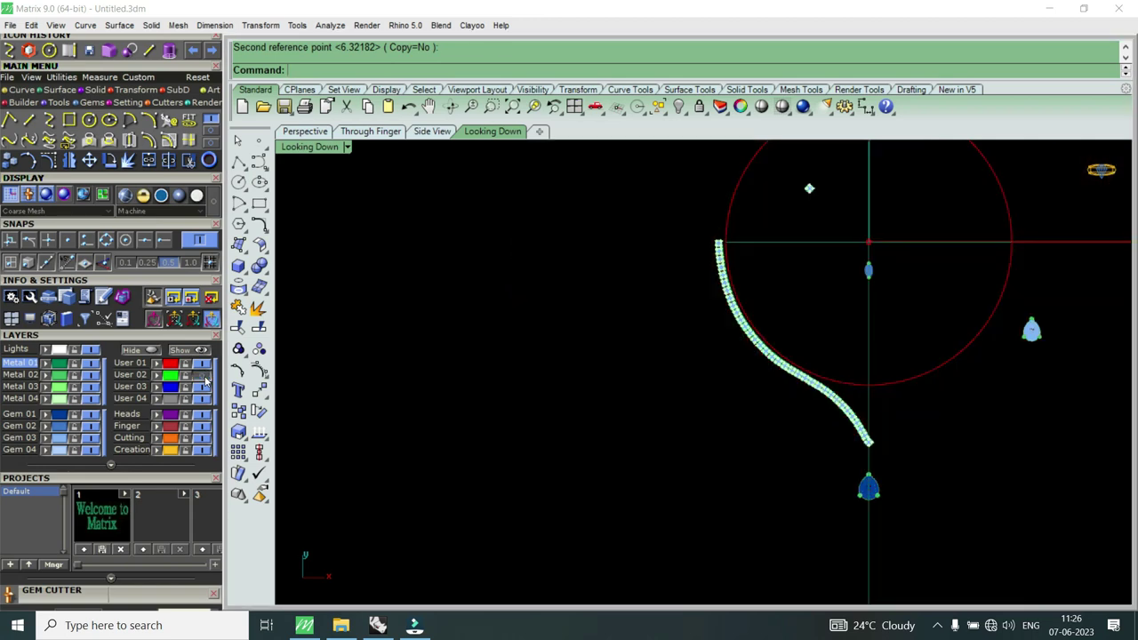
scroll(812, 211, up, 5)
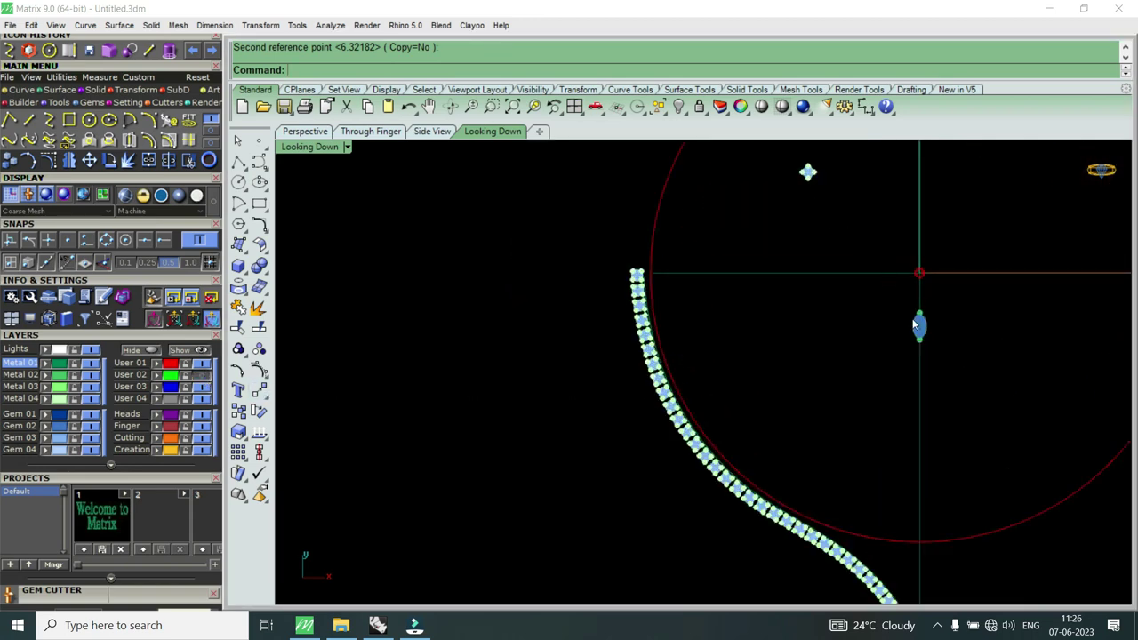
Step: Start copying the marquise gem near the circle centre from its centre point
click(916, 325)
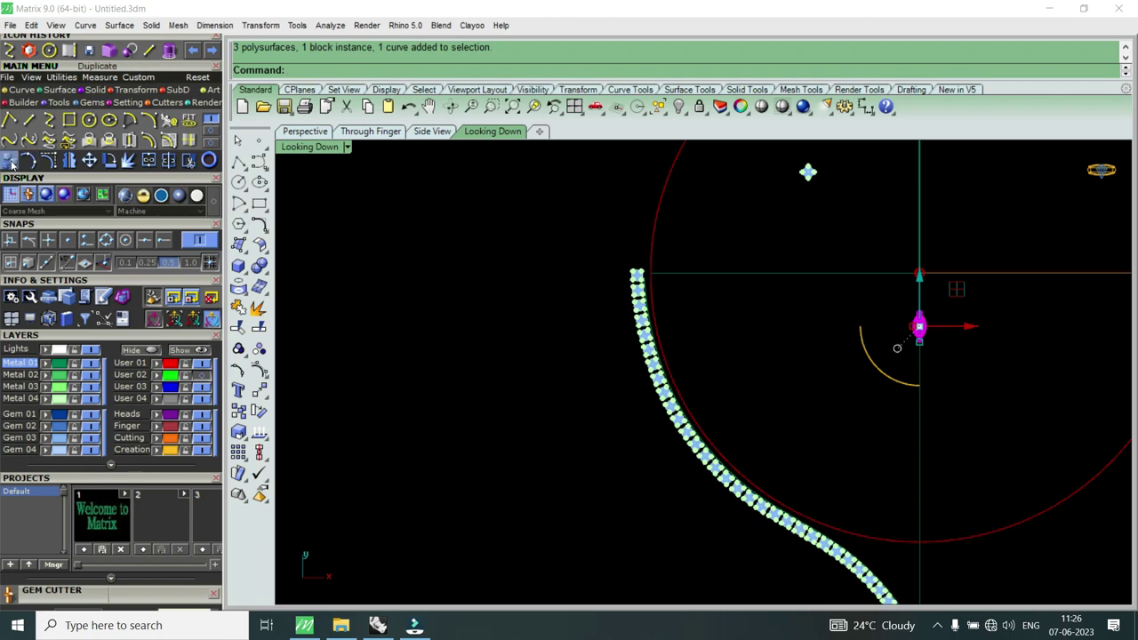
click(10, 161)
click(921, 327)
scroll(926, 335, down, 2)
scroll(924, 331, down, 3)
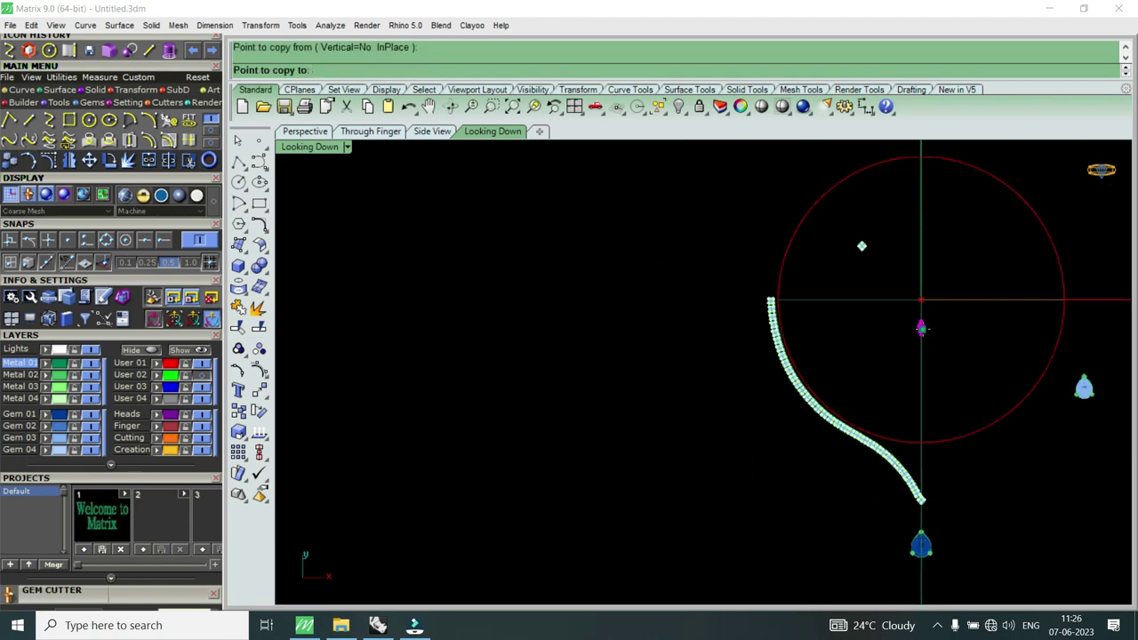
scroll(901, 514, up, 4)
scroll(919, 495, up, 2)
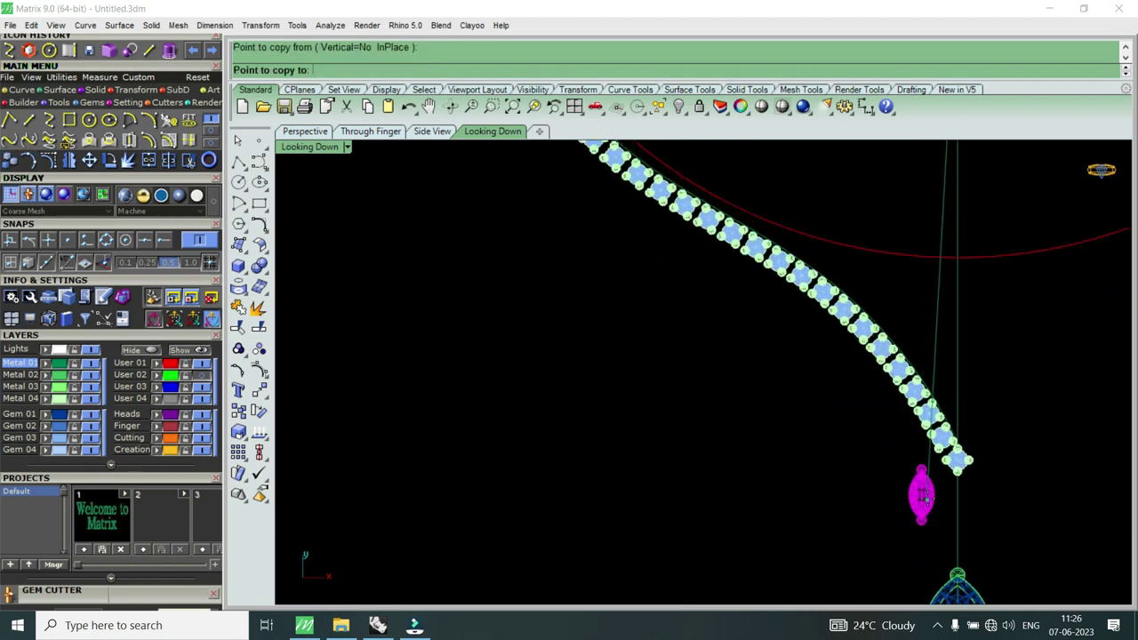
Step: Place the marquise copy below the chain's end and save the model as neklesh.3dm
click(940, 500)
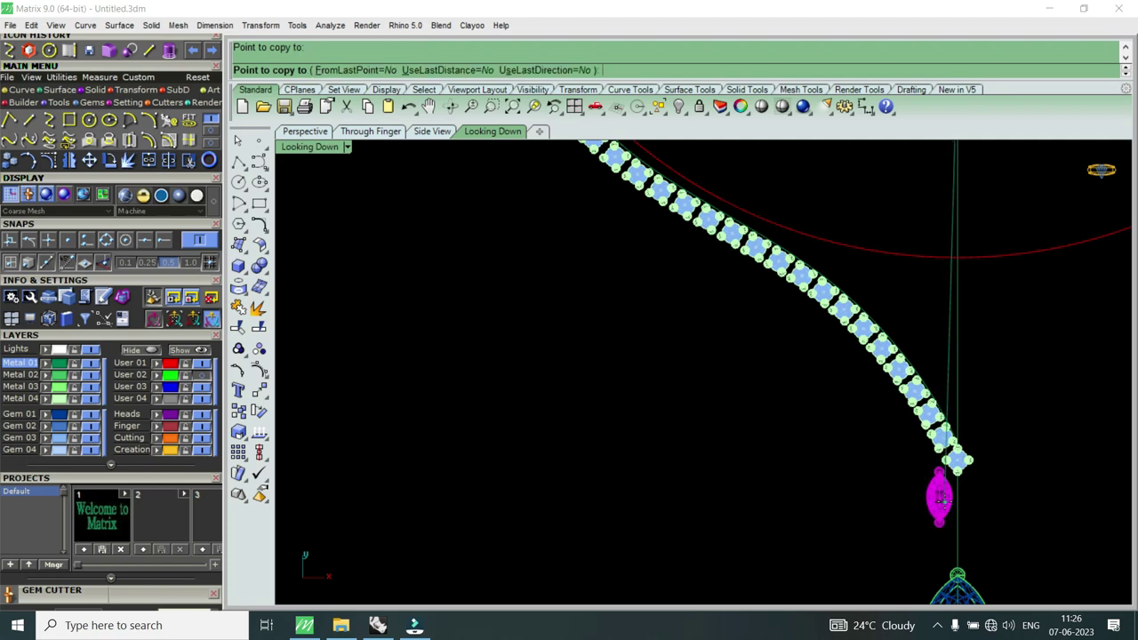
key(Return)
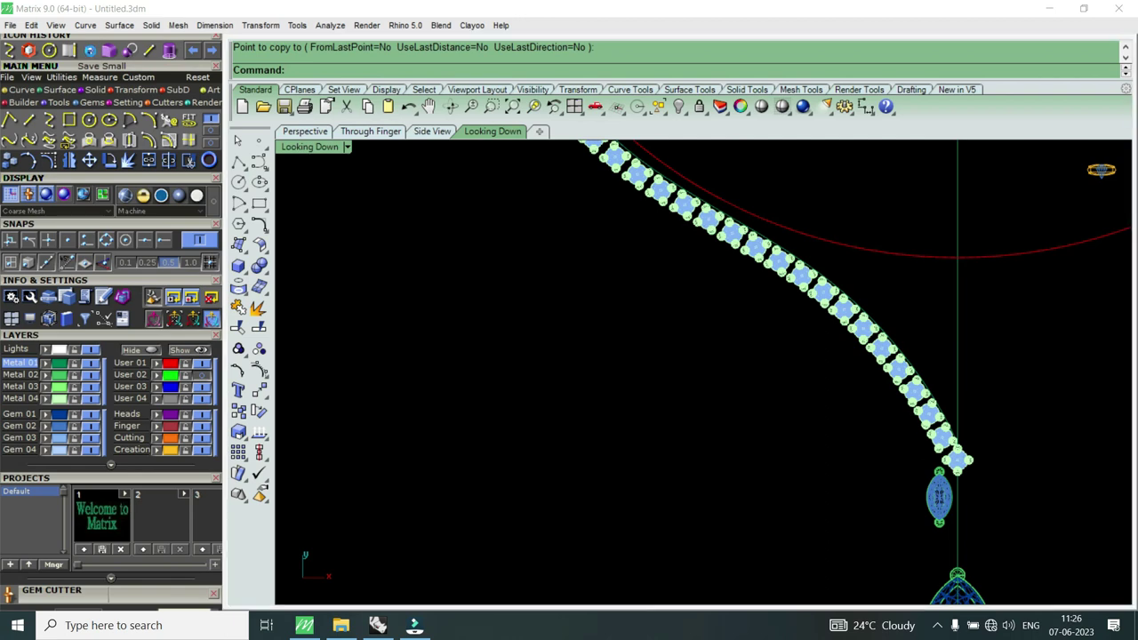
click(90, 51)
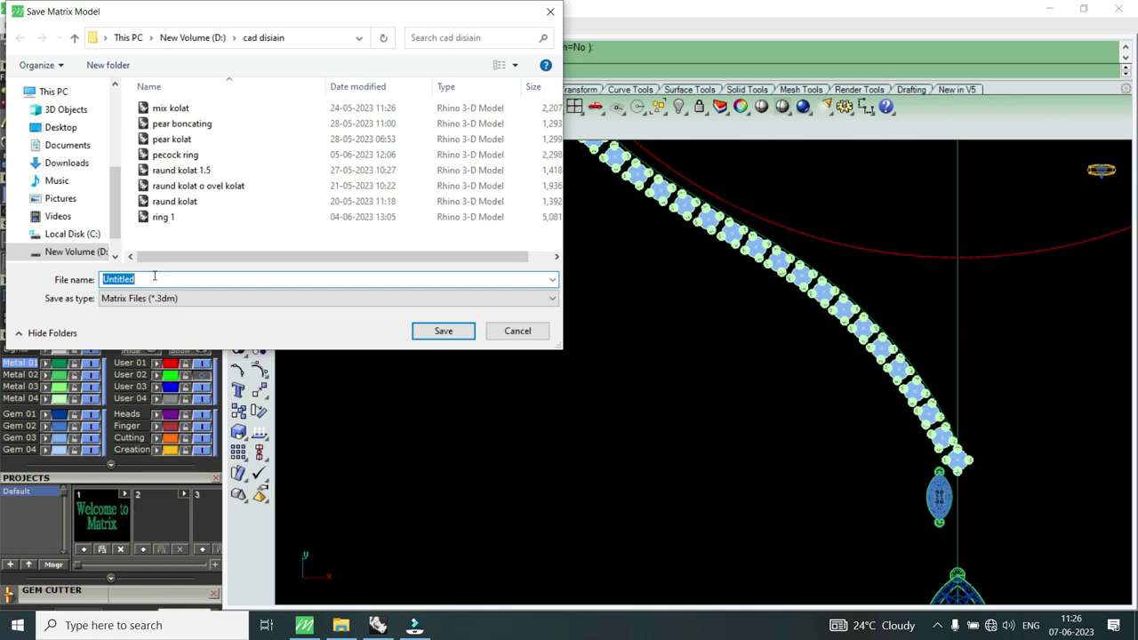
text(neklesh)
click(457, 329)
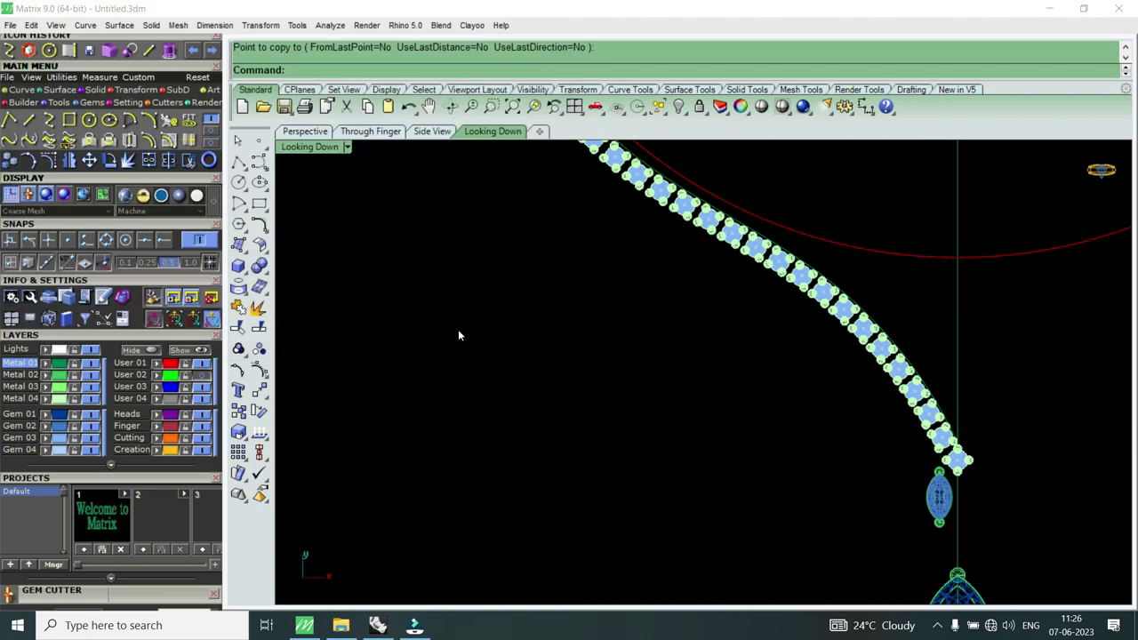
Step: Show the necklace reference photo and select the copied marquise gem from the overlapping objects
click(205, 376)
scroll(778, 473, down, 3)
scroll(907, 476, up, 3)
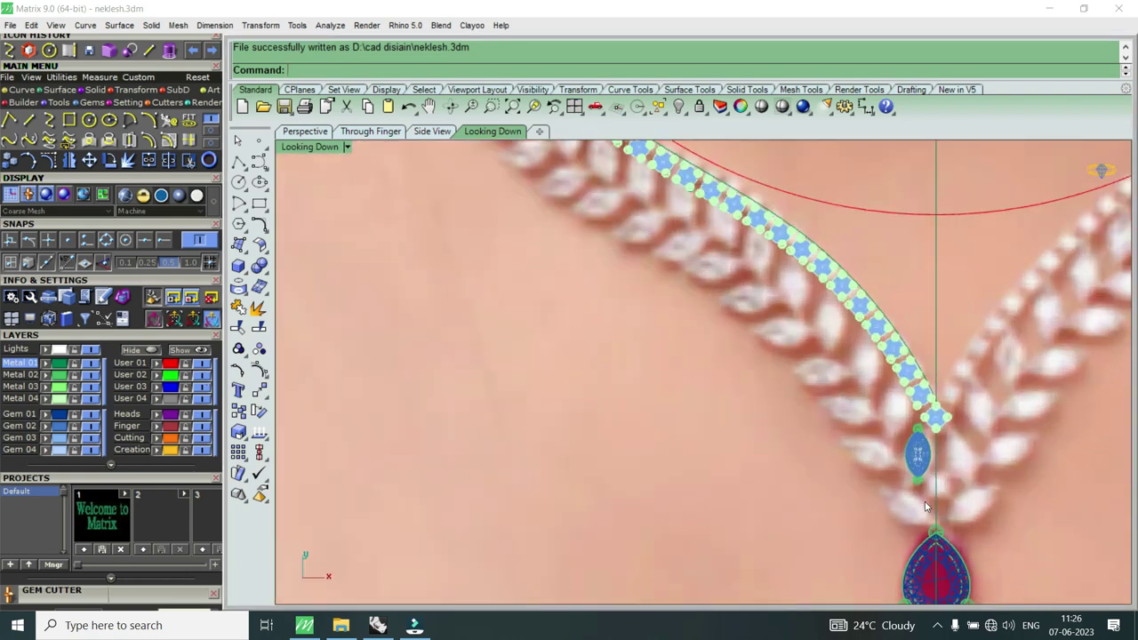
scroll(918, 478, up, 2)
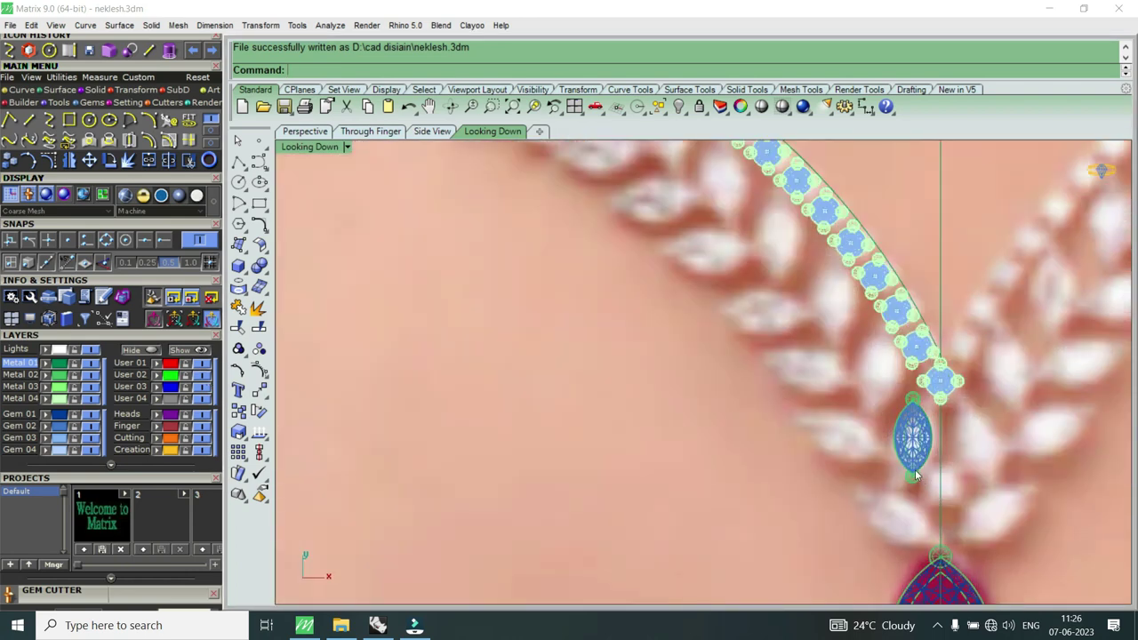
click(915, 476)
click(968, 519)
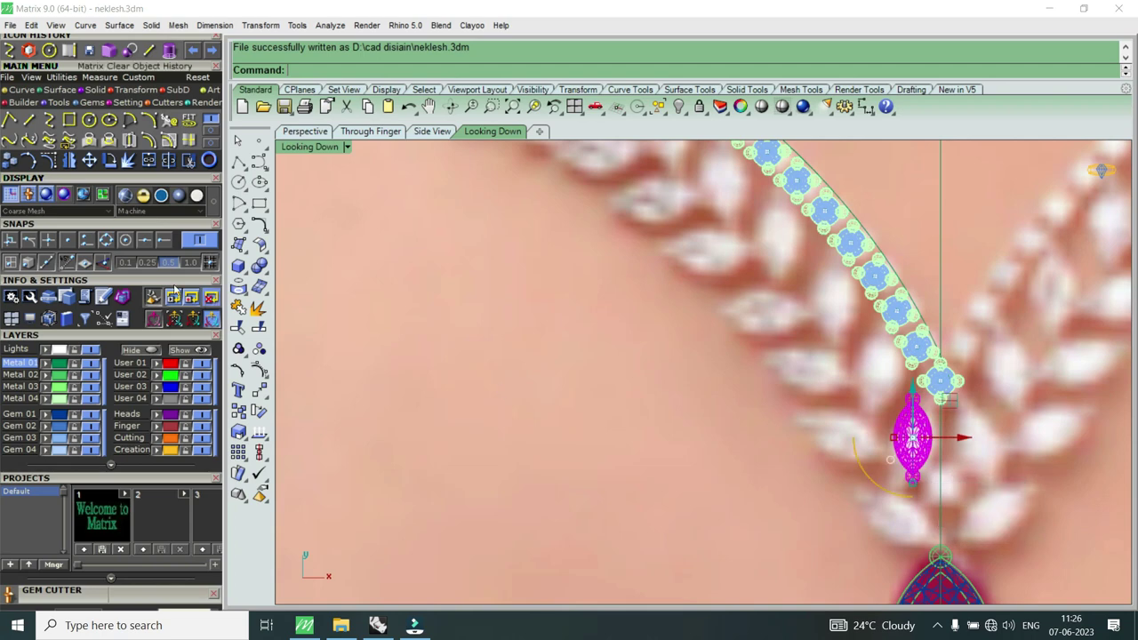
Step: Rotate the marquise gem slightly about its centre
click(109, 160)
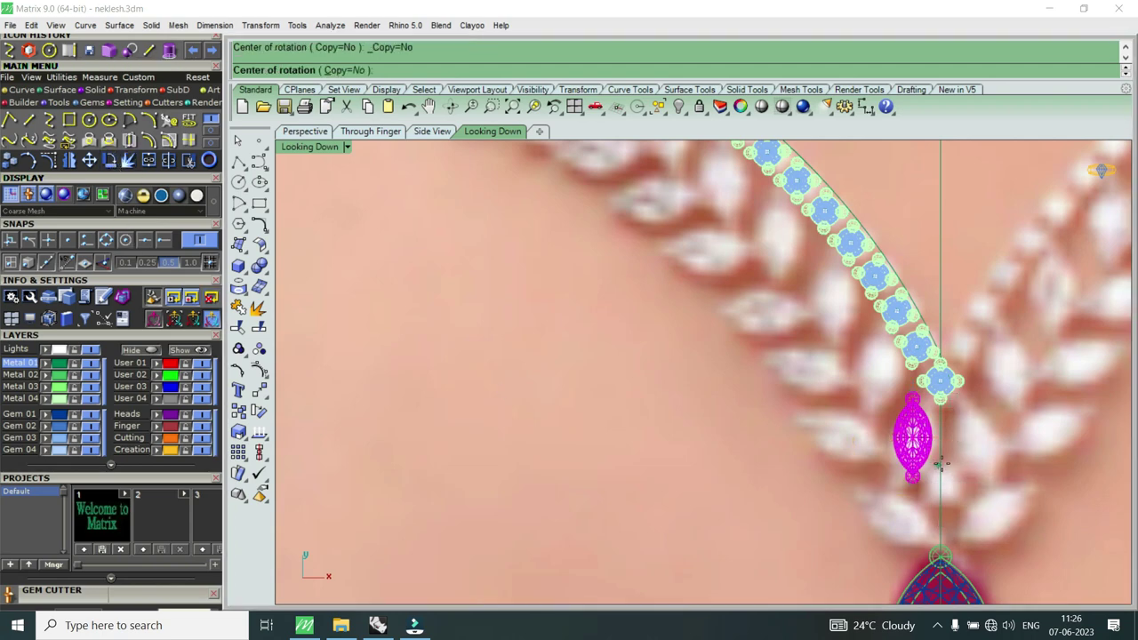
click(913, 400)
click(912, 485)
click(899, 485)
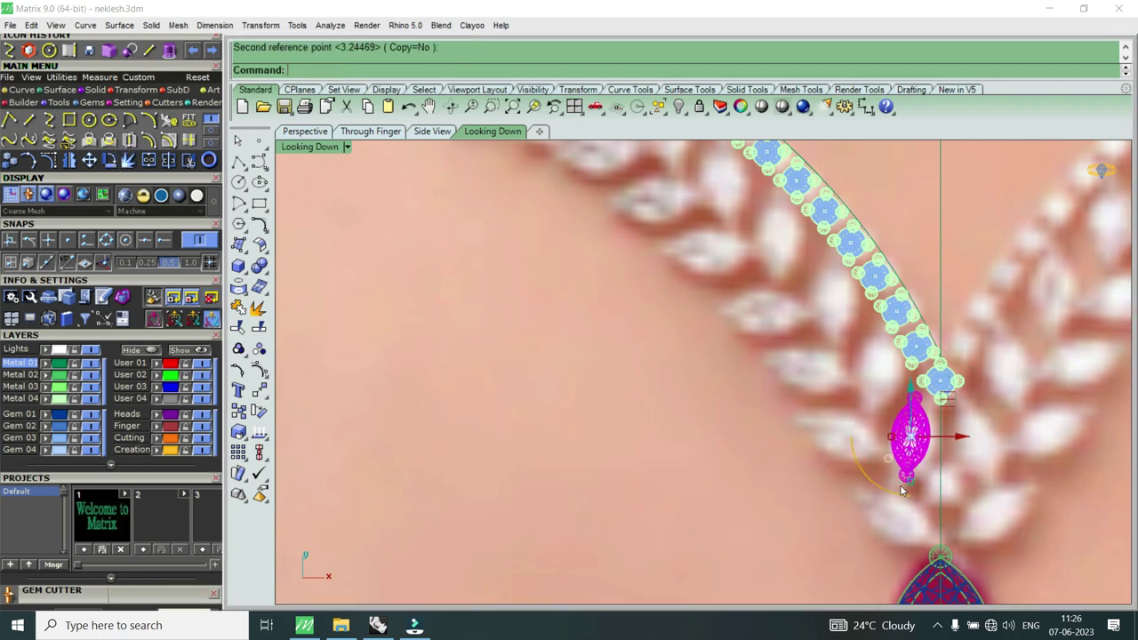
Step: Fine-tune the marquise gem's tilt so it follows the neckline curve
key(Return)
scroll(898, 485, up, 2)
click(907, 476)
scroll(920, 404, up, 2)
click(925, 400)
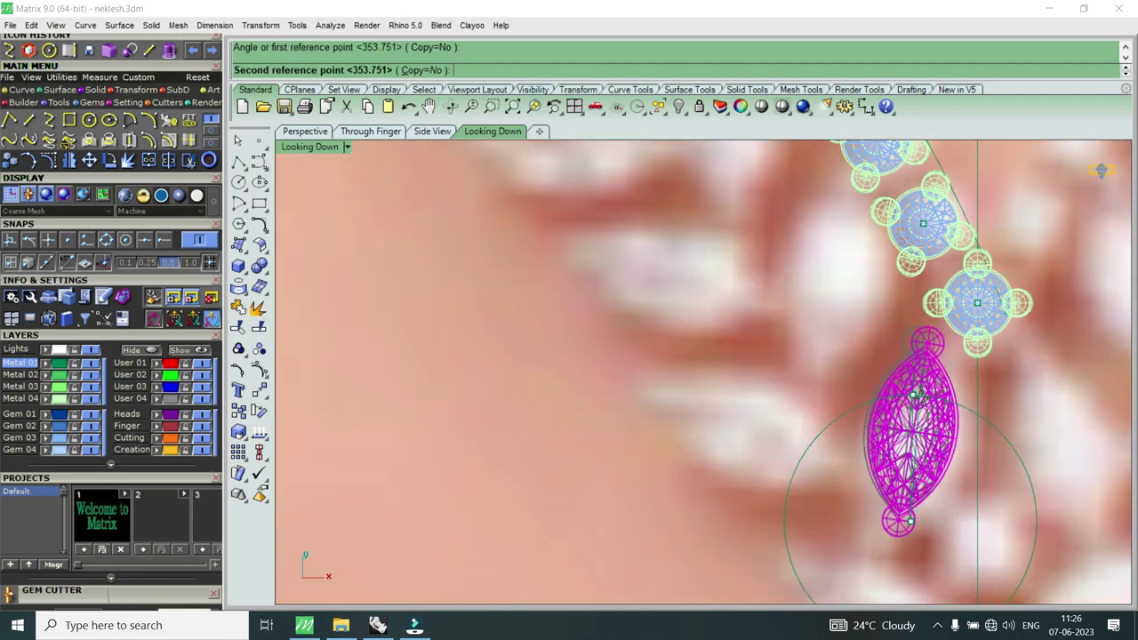
click(929, 402)
scroll(929, 405, down, 3)
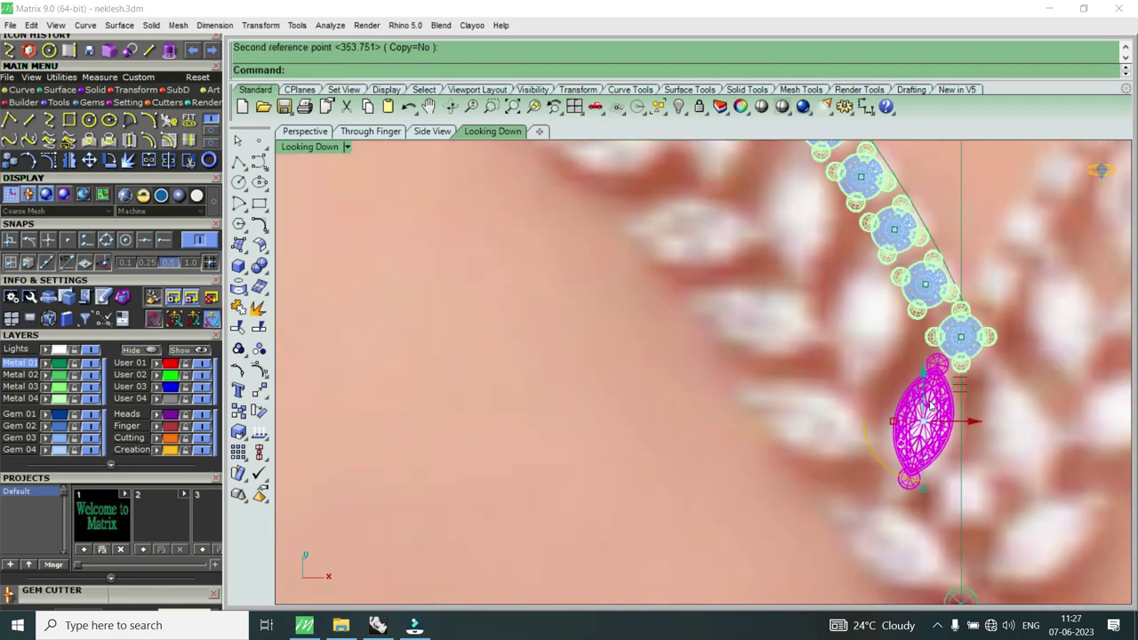
scroll(930, 402, down, 1)
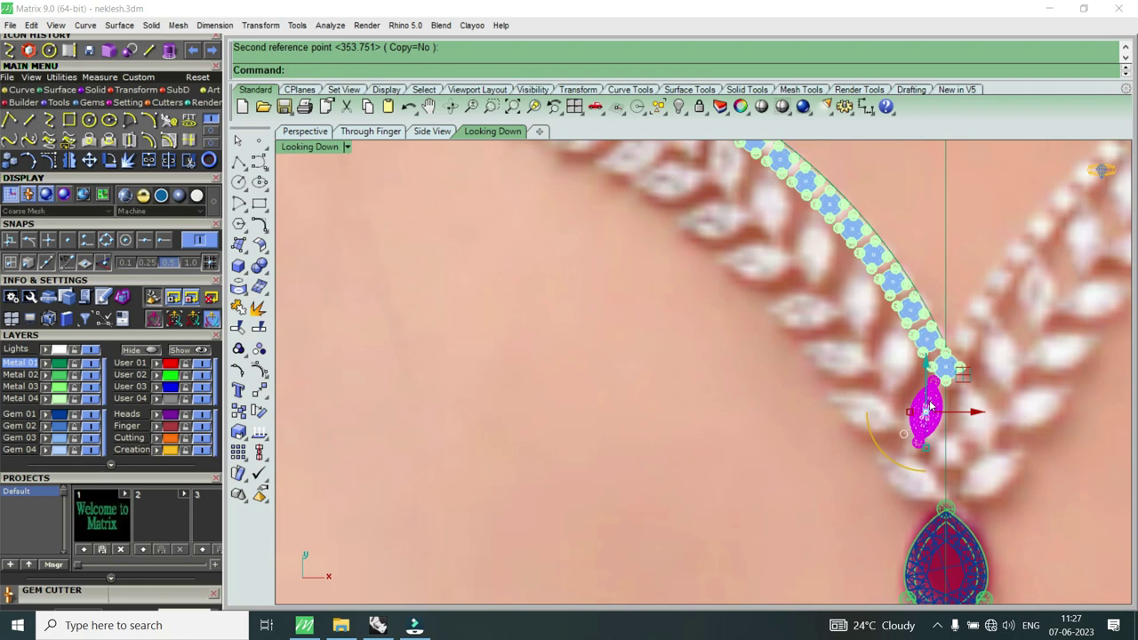
scroll(929, 407, up, 2)
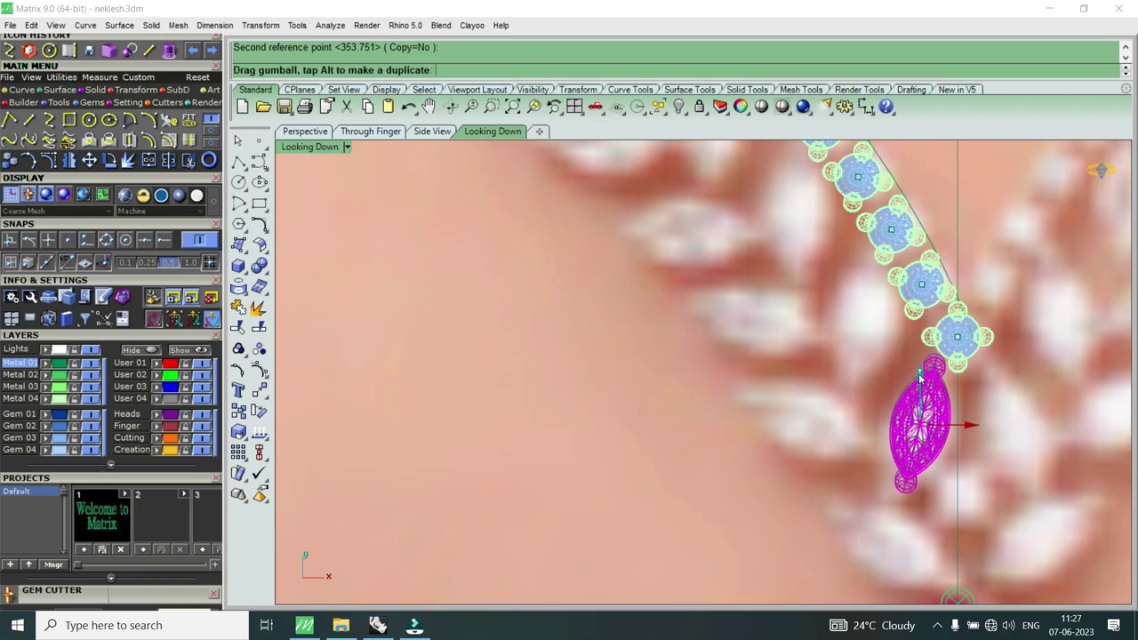
scroll(924, 391, down, 1)
scroll(932, 405, down, 2)
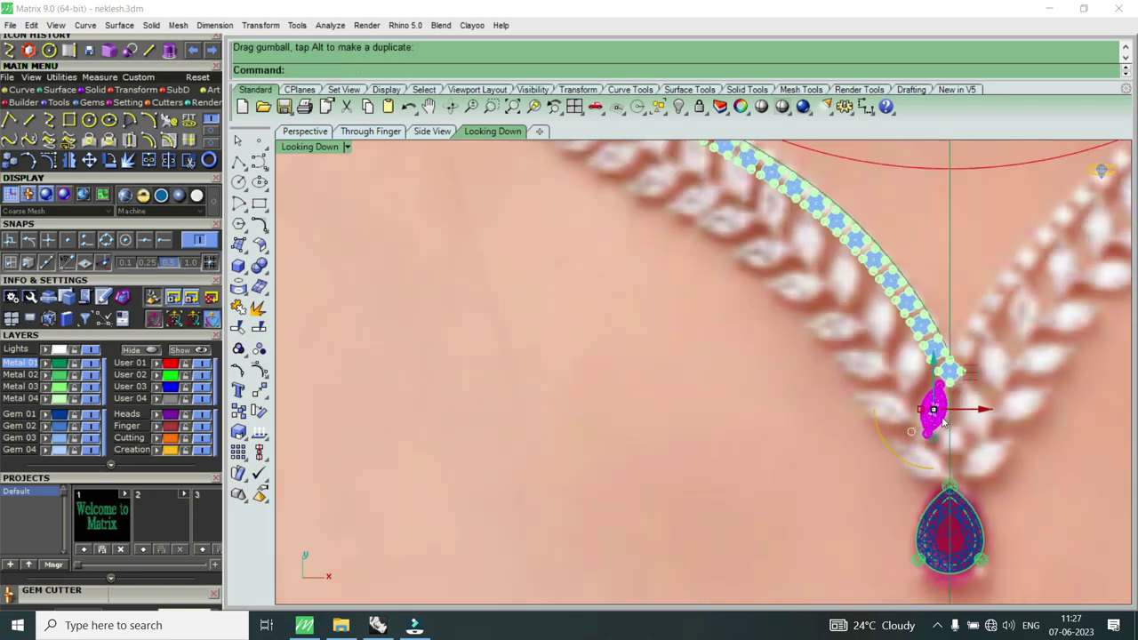
scroll(933, 413, up, 2)
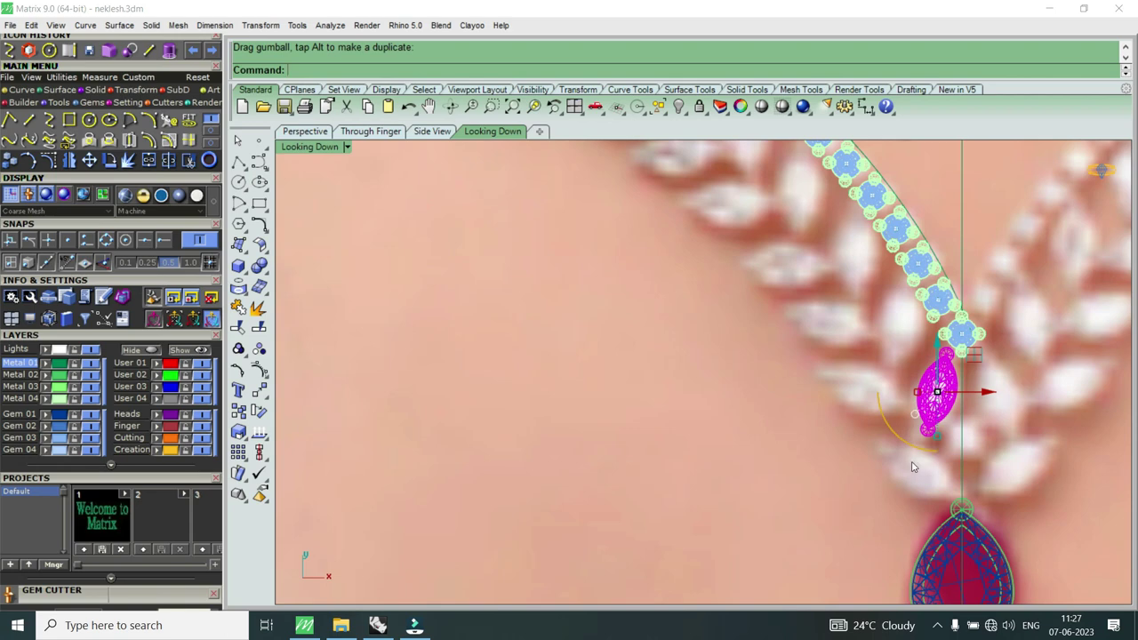
Step: Copy the marquise gem to the left and select the new gem's group
click(9, 161)
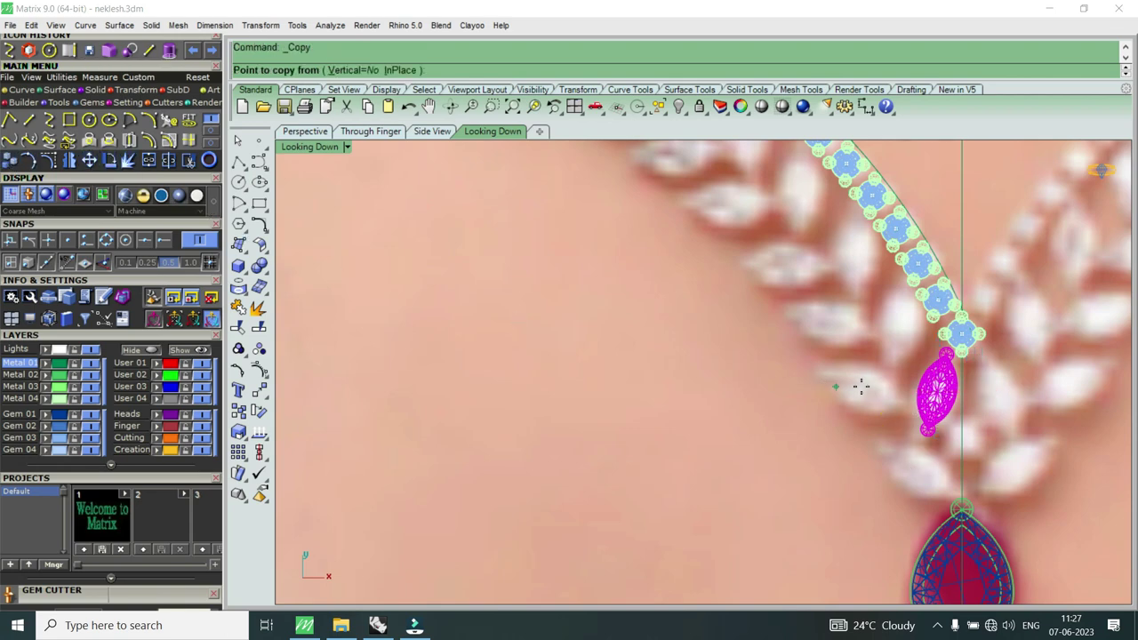
click(921, 392)
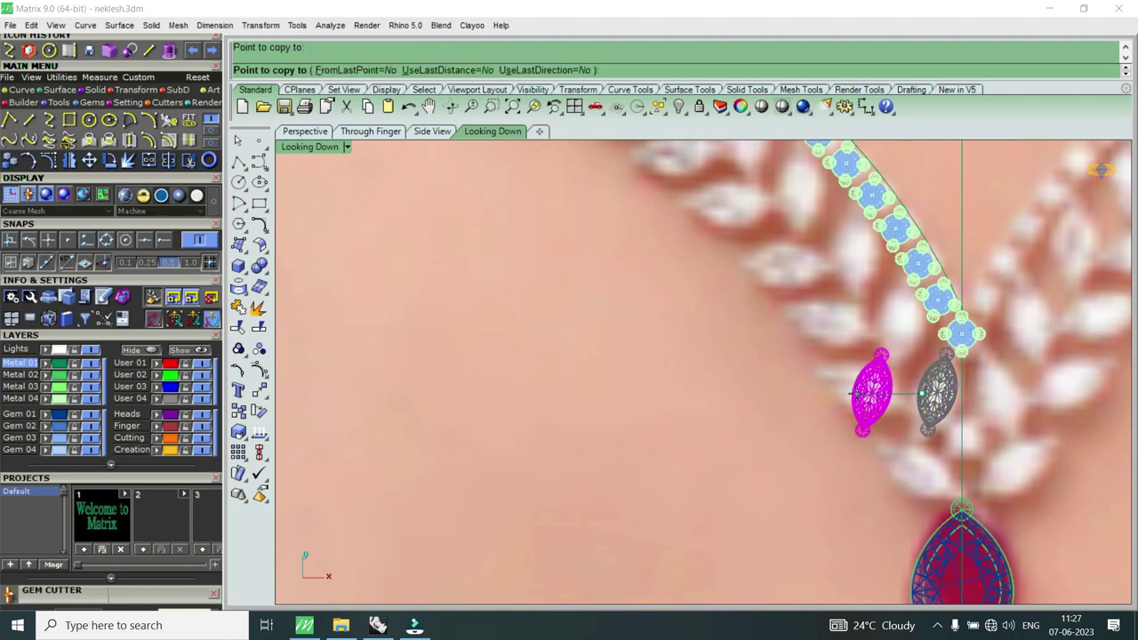
click(858, 392)
key(Return)
scroll(862, 394, up, 2)
click(900, 398)
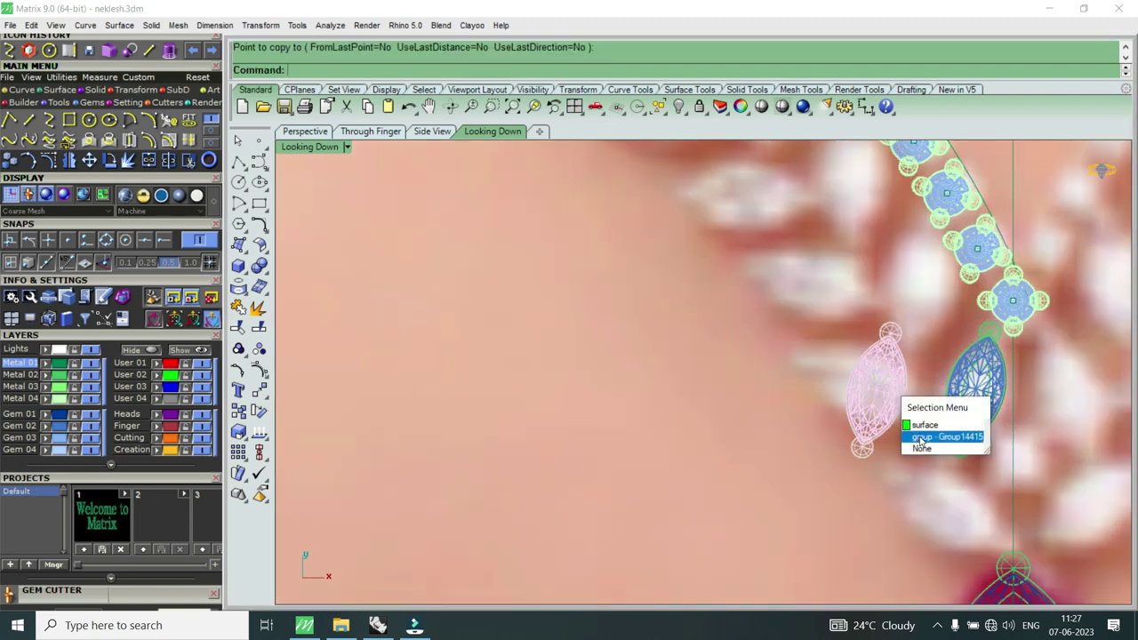
click(920, 439)
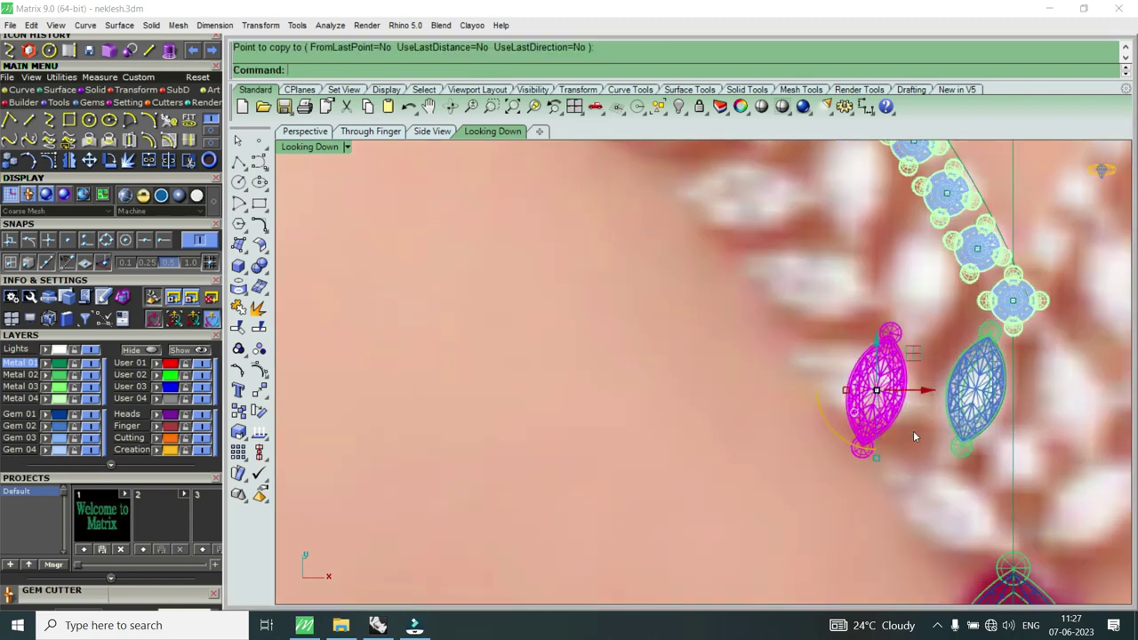
Step: Rotate the copied marquise gem three times until it lies near-horizontal
click(114, 161)
click(891, 336)
click(838, 446)
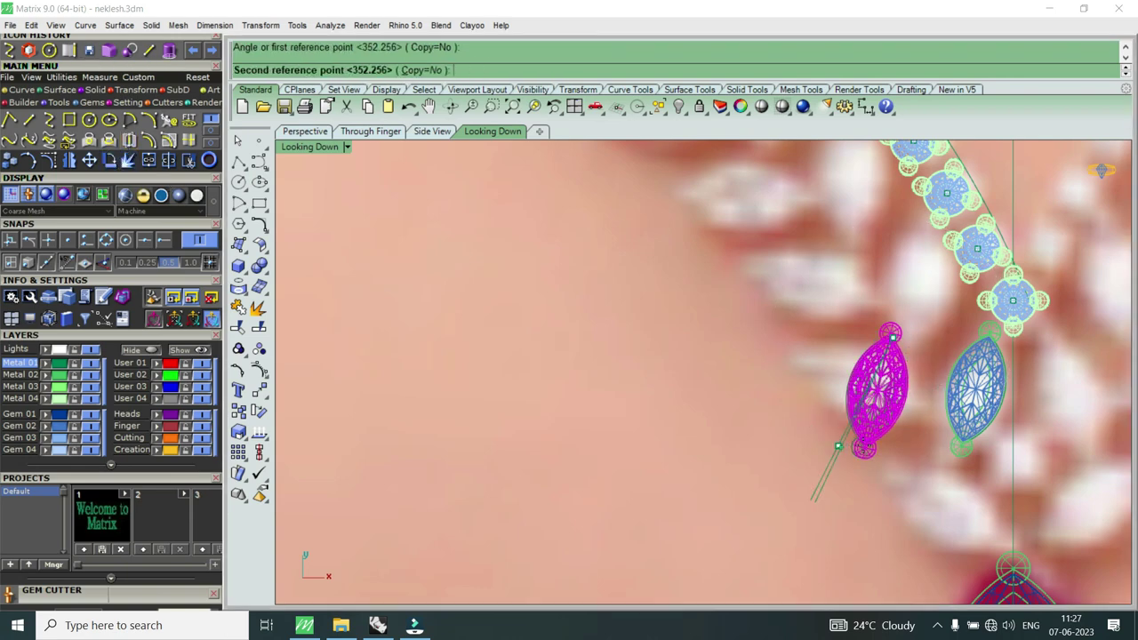
click(925, 435)
key(Return)
click(926, 437)
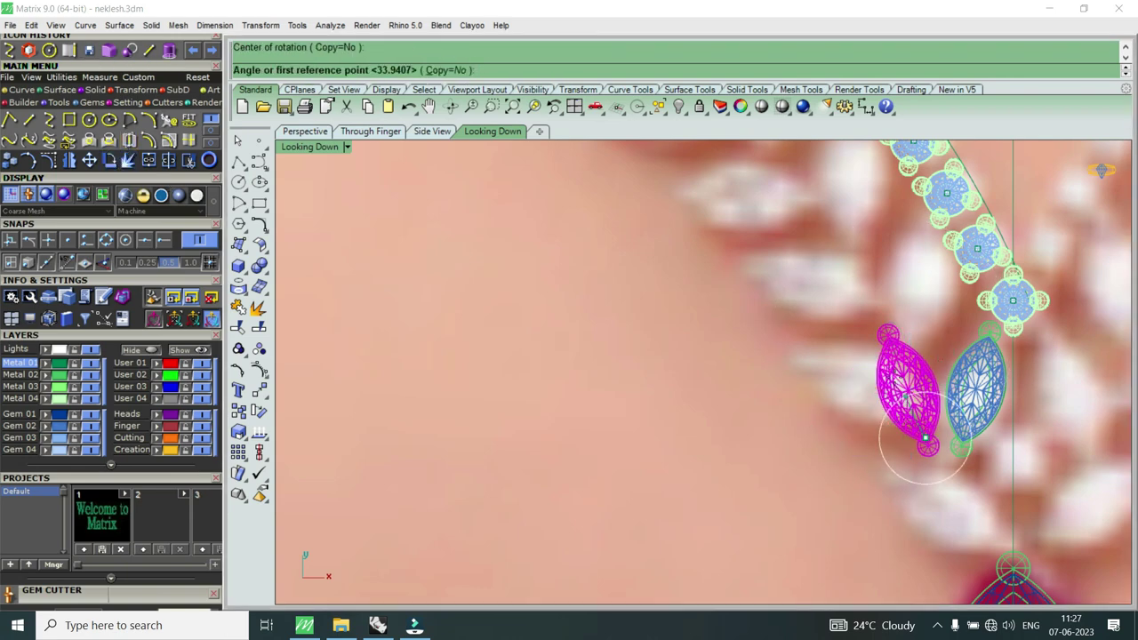
click(888, 335)
click(848, 373)
key(Return)
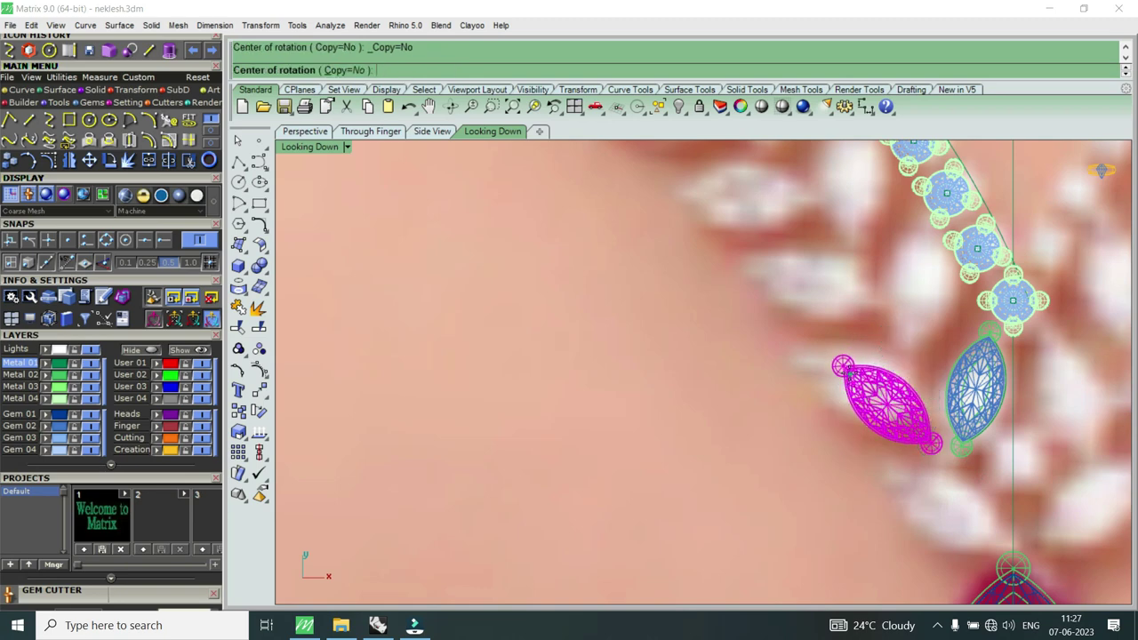
click(844, 368)
click(931, 442)
click(920, 408)
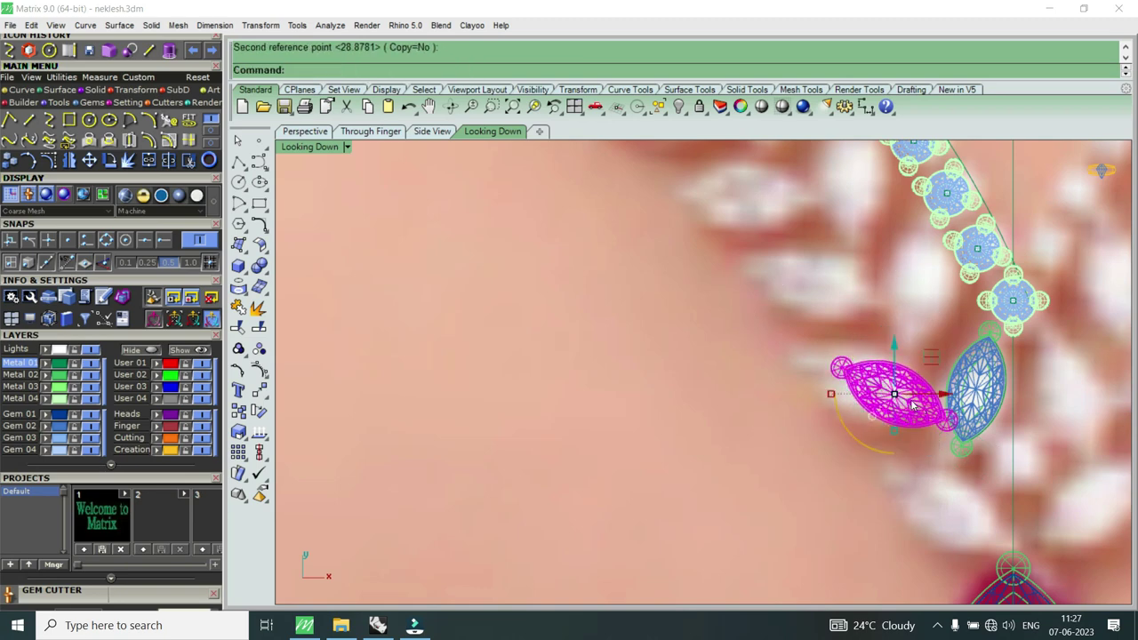
Step: Move the tilted gem snug against the upright marquise gem
click(88, 160)
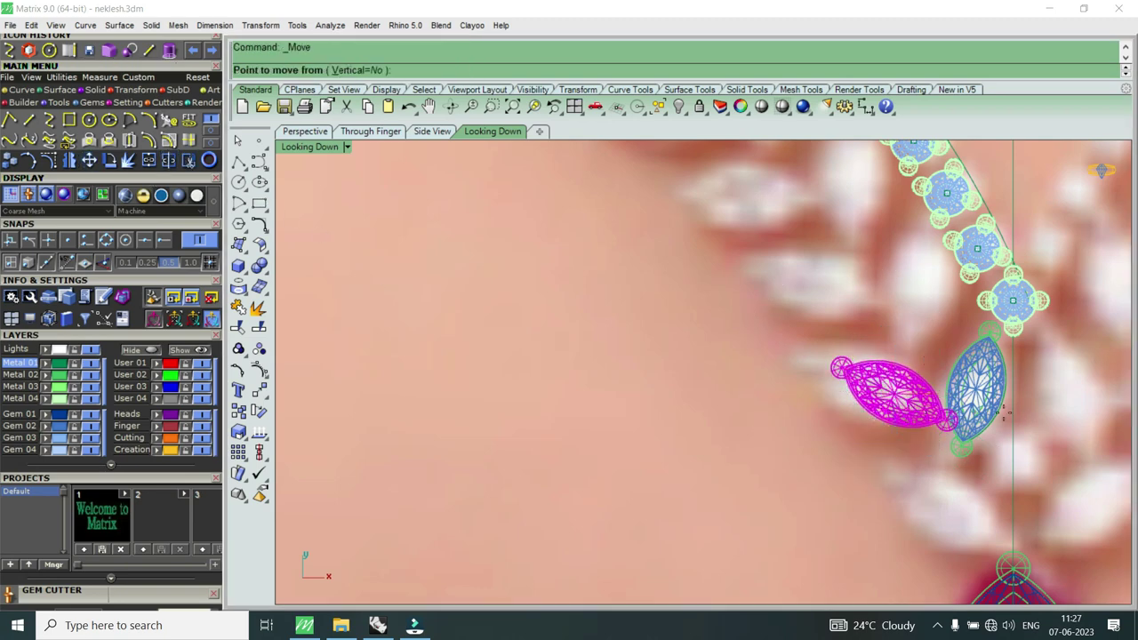
click(943, 418)
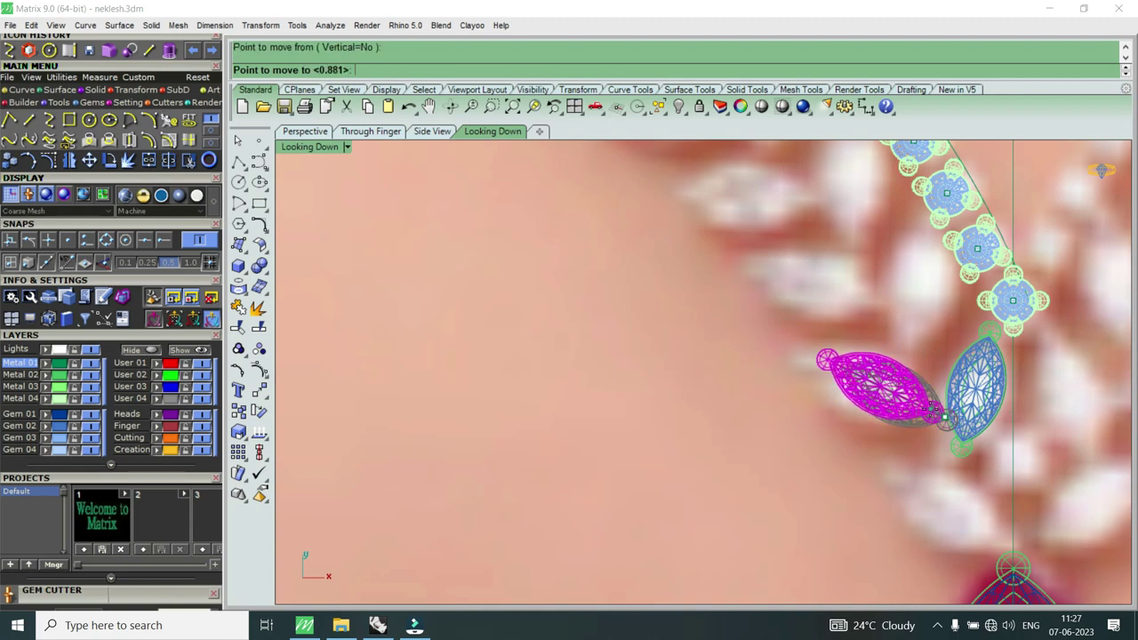
click(933, 414)
scroll(933, 415, down, 2)
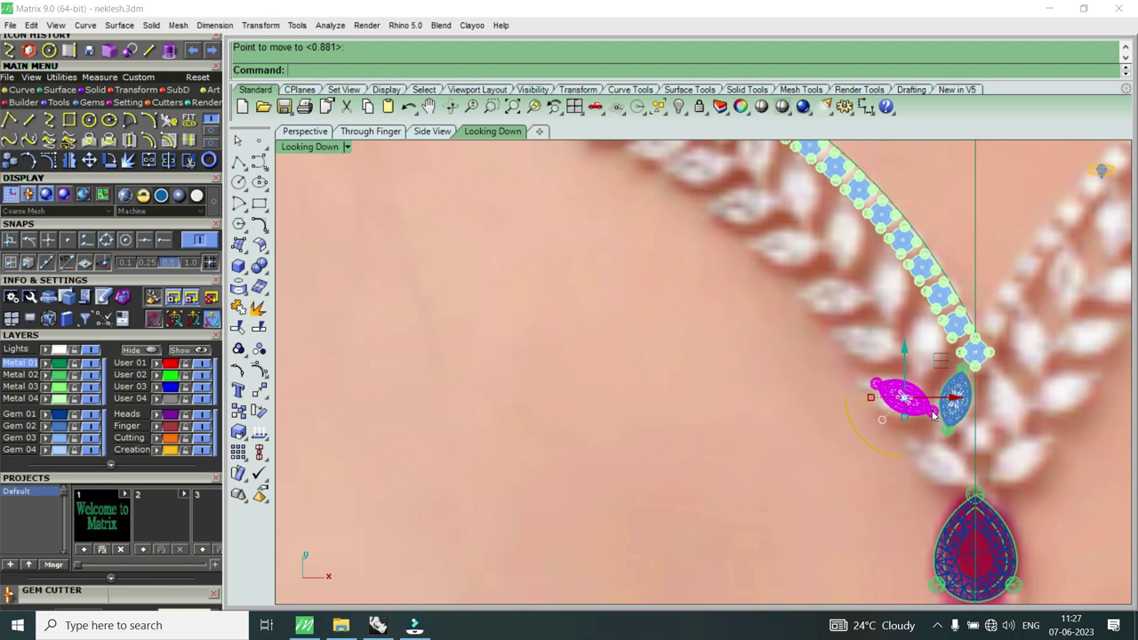
Step: Measure the marquise gem's width end to end, then cancel the measurement
key(Escape)
scroll(924, 405, up, 2)
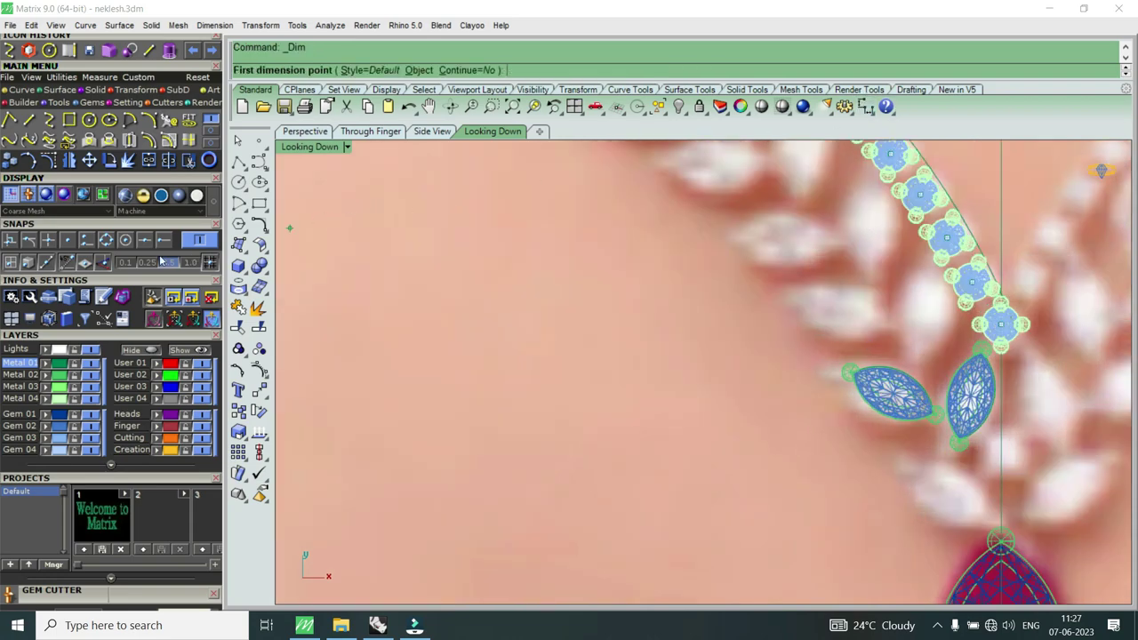
scroll(942, 382, up, 2)
scroll(942, 382, up, 3)
scroll(800, 398, up, 2)
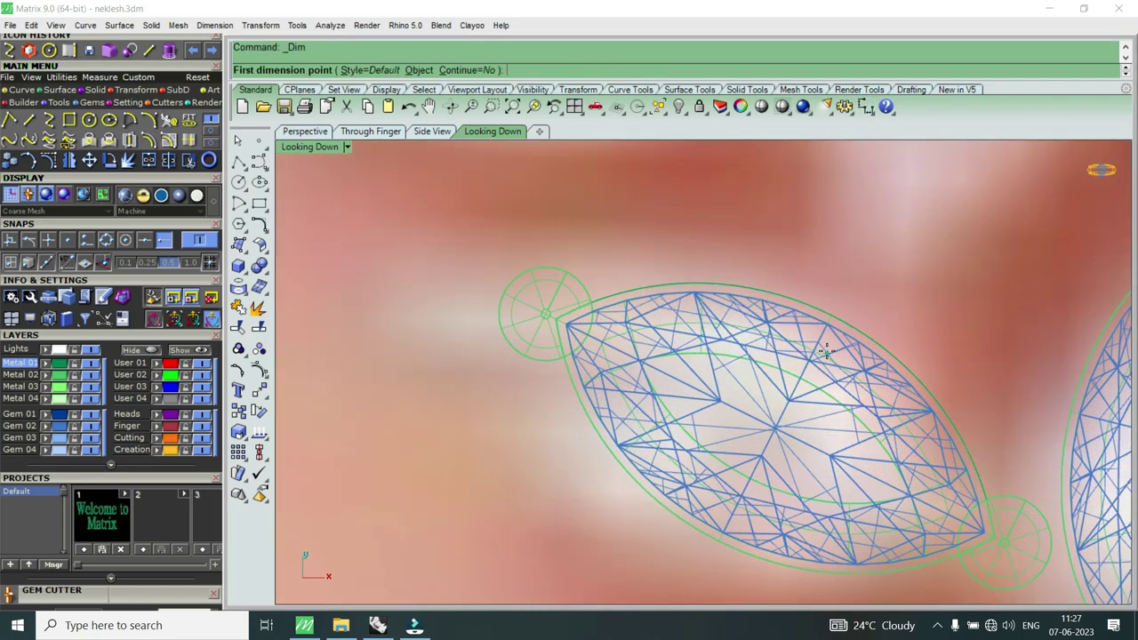
click(827, 324)
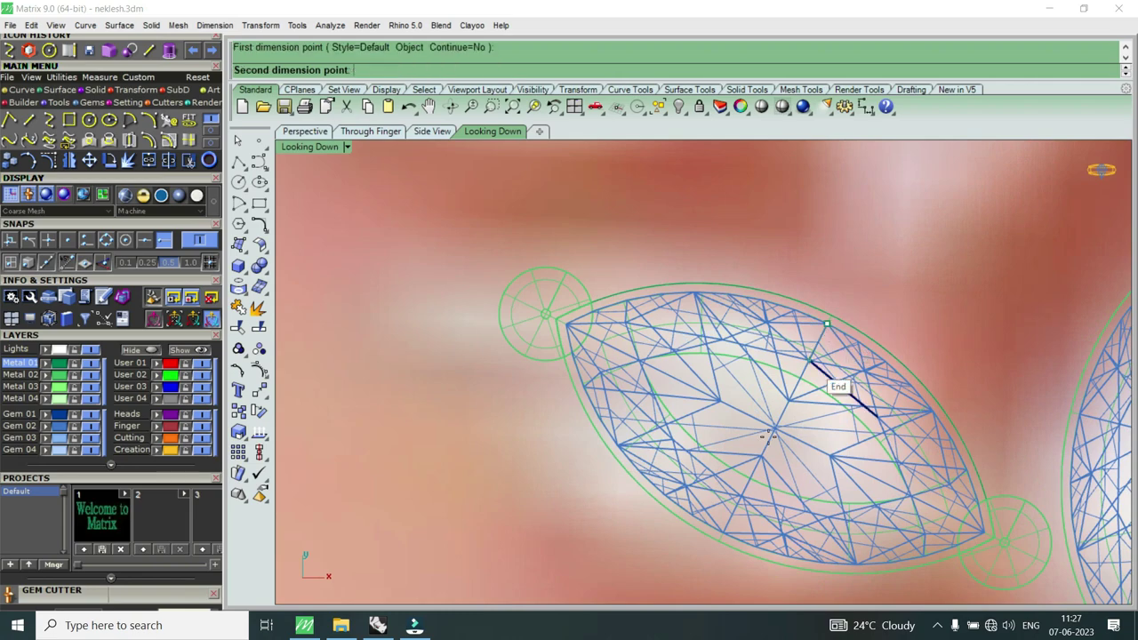
click(725, 526)
scroll(724, 526, down, 1)
key(Escape)
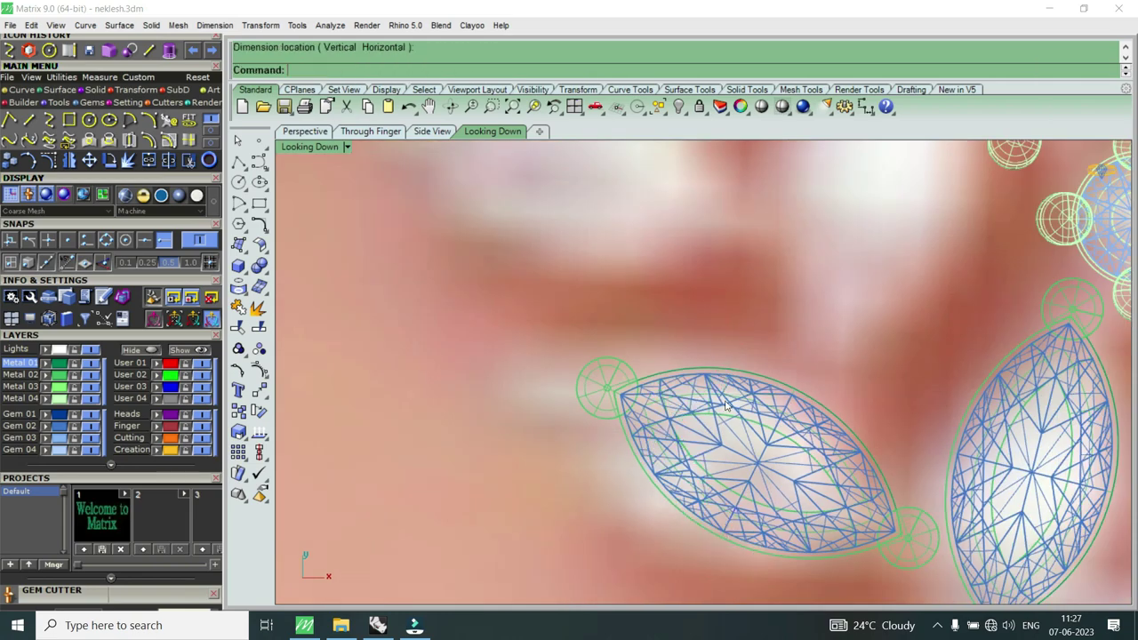
scroll(742, 391, down, 4)
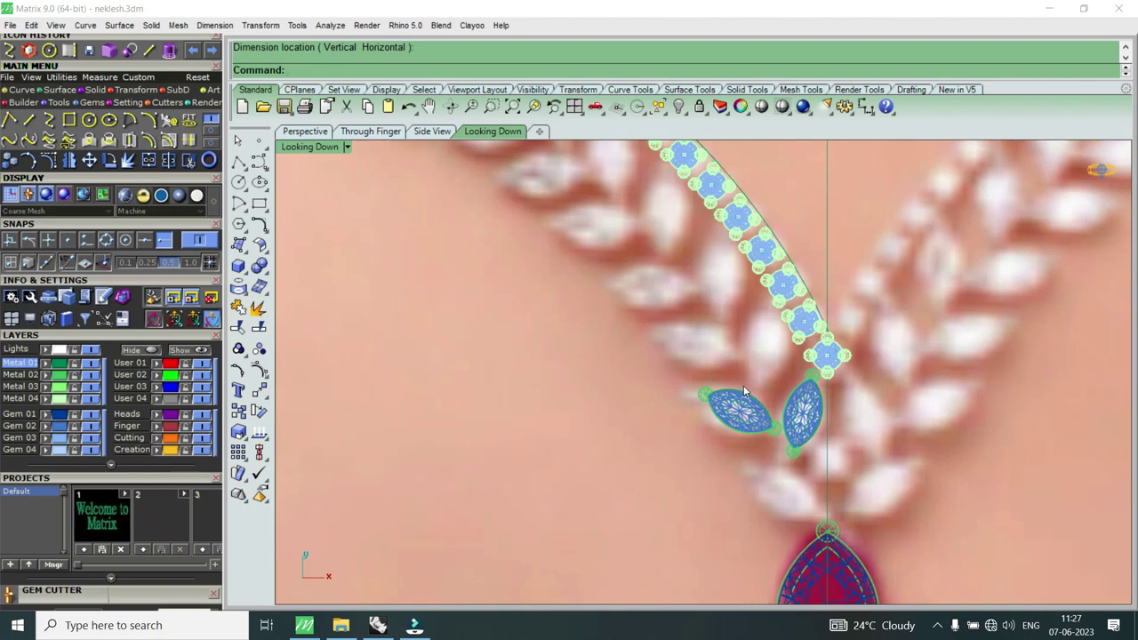
scroll(771, 433, up, 4)
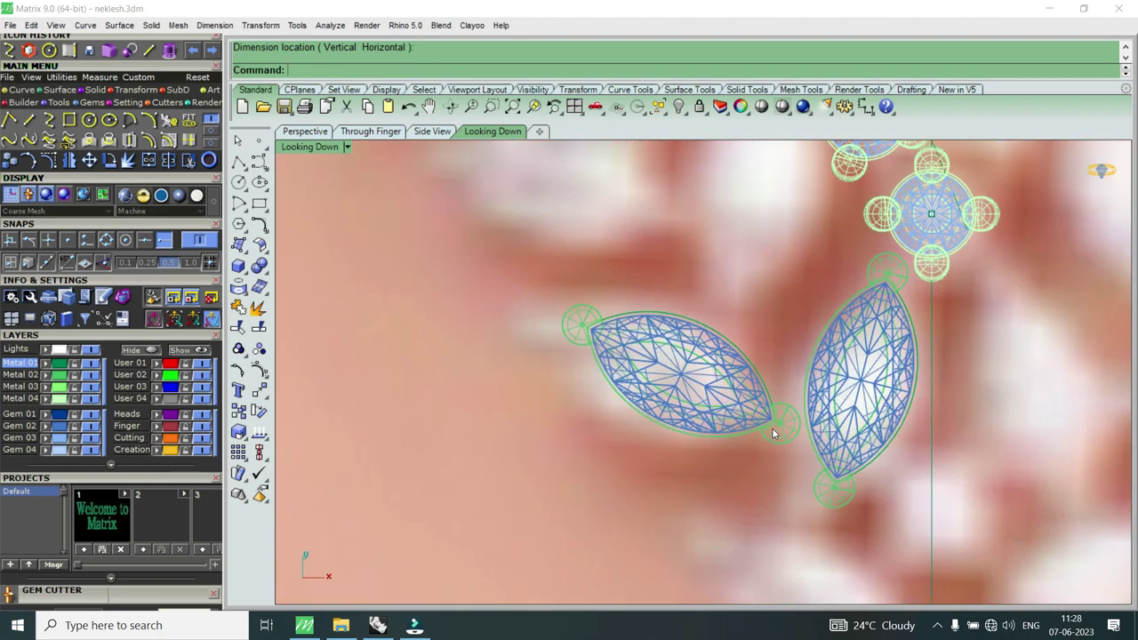
scroll(772, 427, down, 2)
Step: Select the left marquise gem group and rotate it to lie horizontal
click(773, 433)
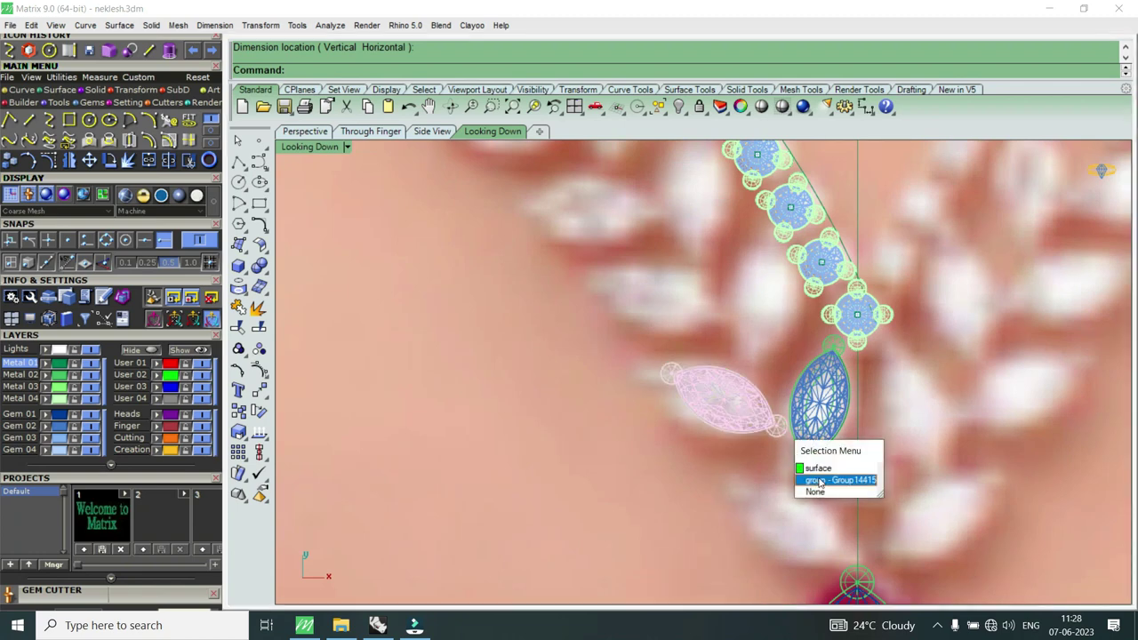
click(831, 478)
click(121, 167)
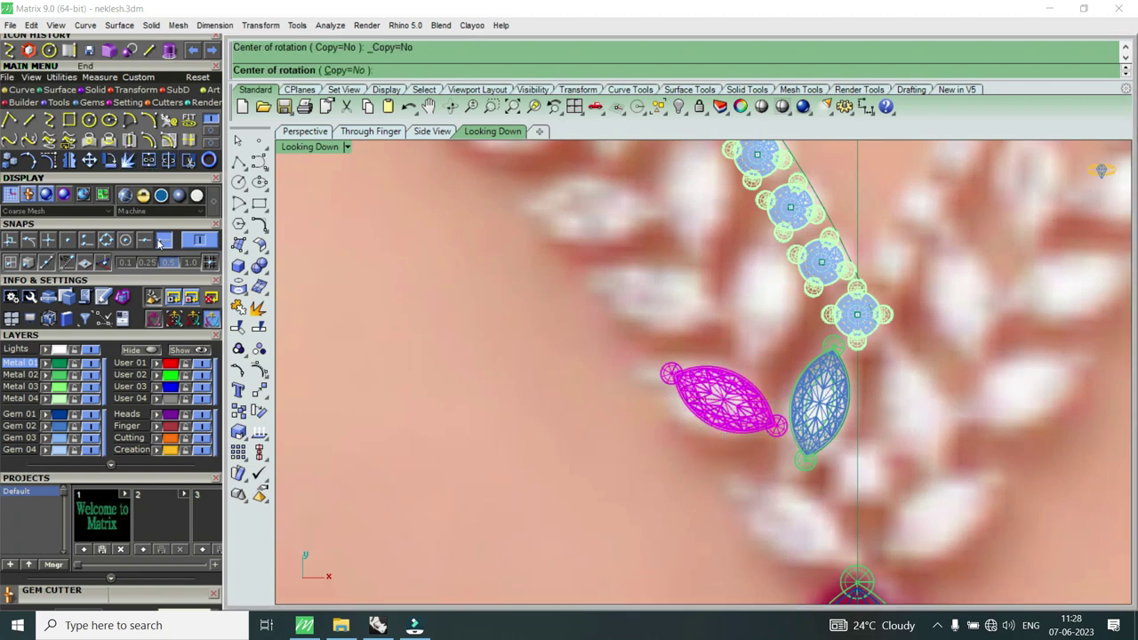
click(722, 399)
scroll(722, 399, up, 2)
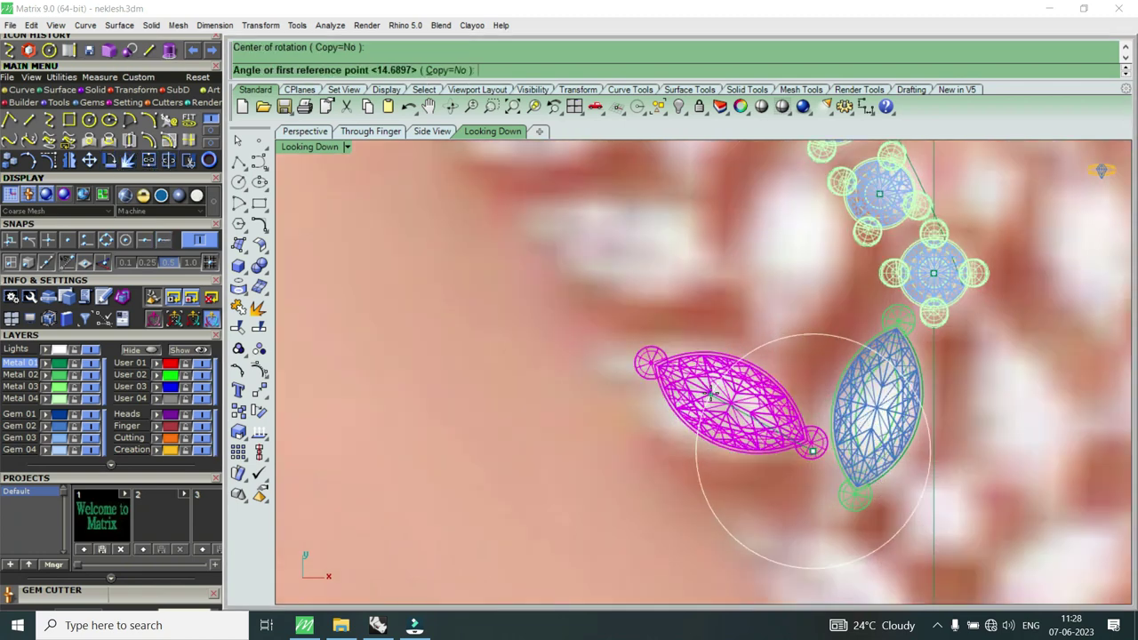
click(812, 451)
click(632, 401)
scroll(731, 400, down, 1)
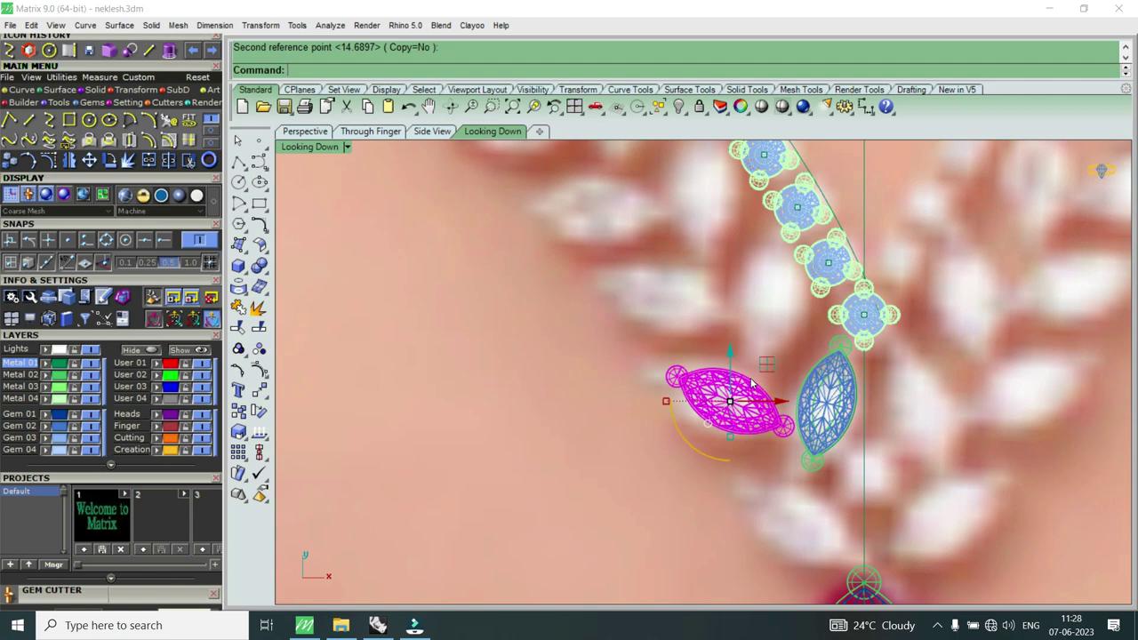
Step: Rotate the left marquise gem to tilt it beside the upright gem
scroll(785, 392, down, 3)
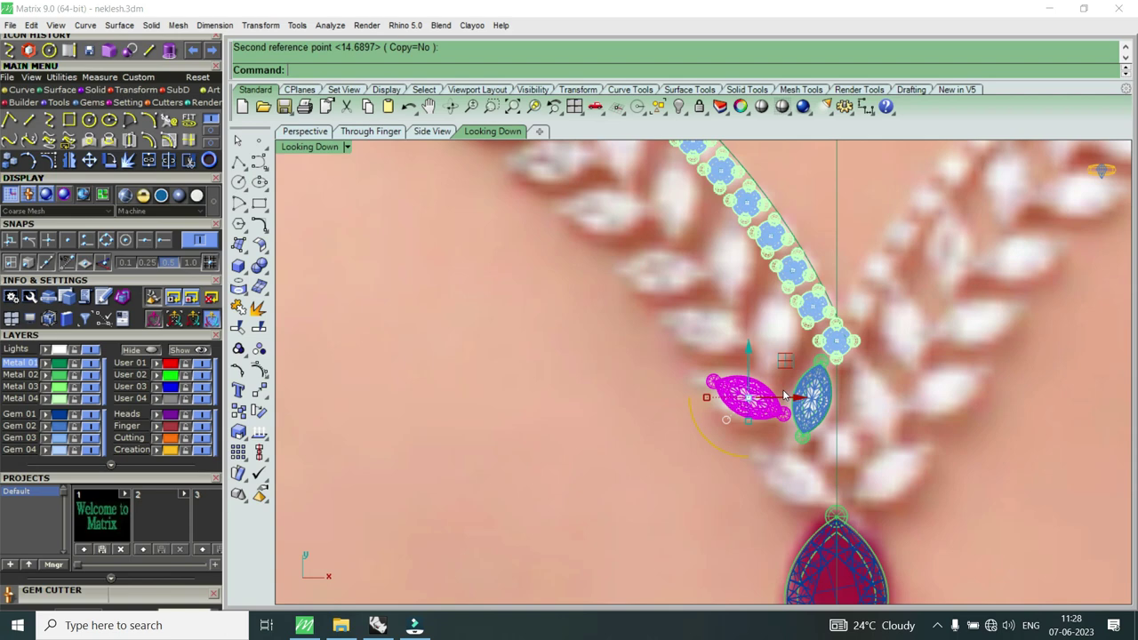
scroll(785, 394, up, 3)
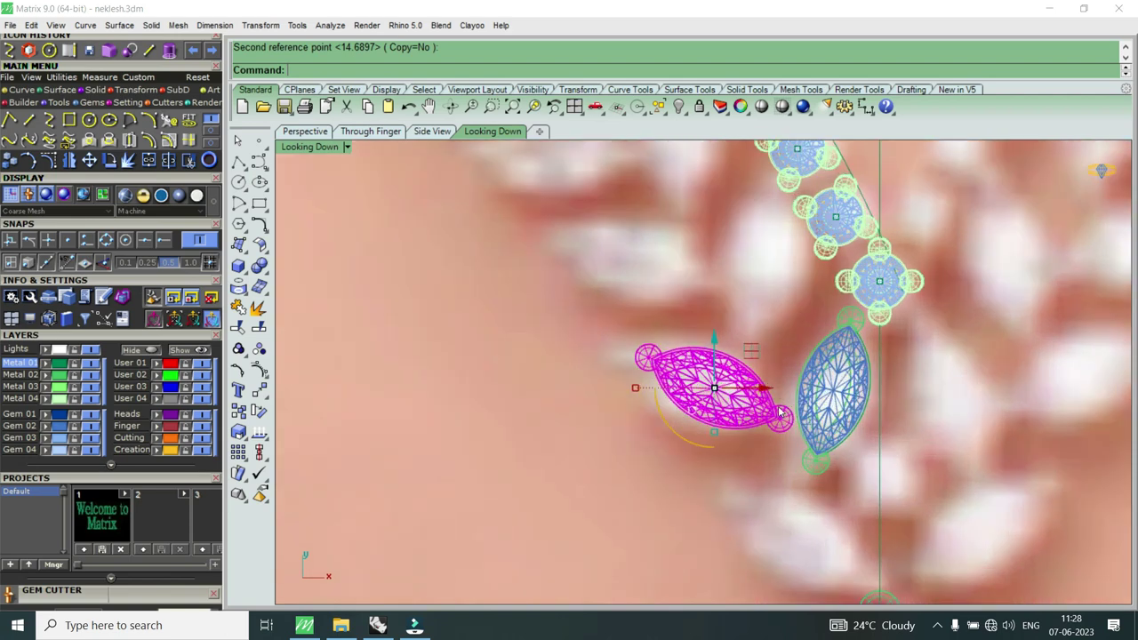
click(109, 160)
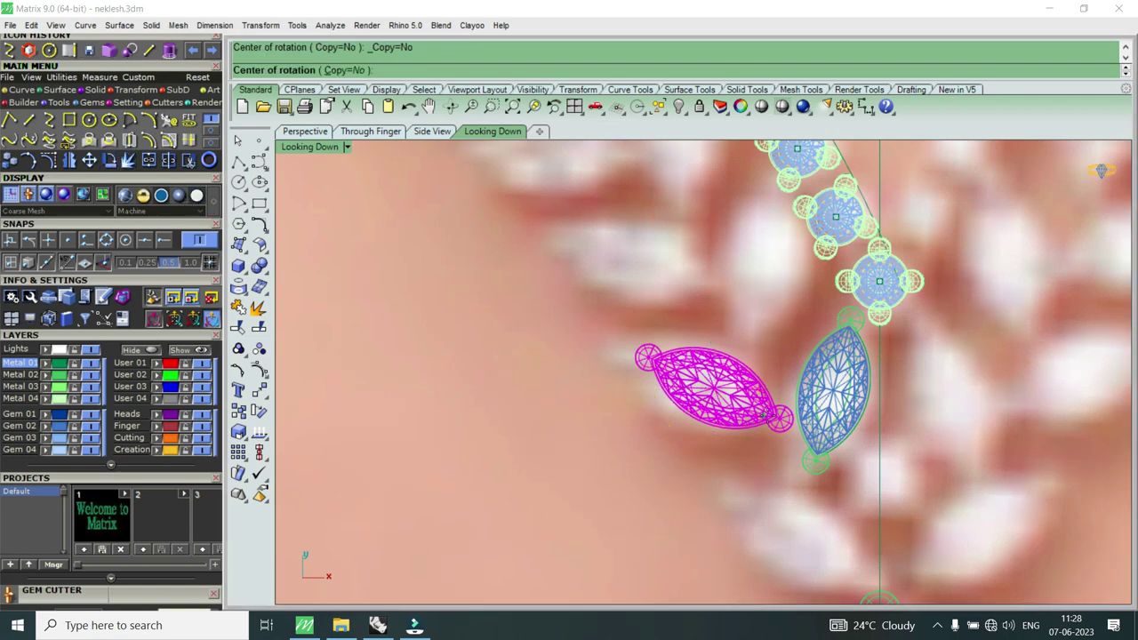
click(714, 389)
click(673, 360)
scroll(673, 360, up, 2)
click(672, 363)
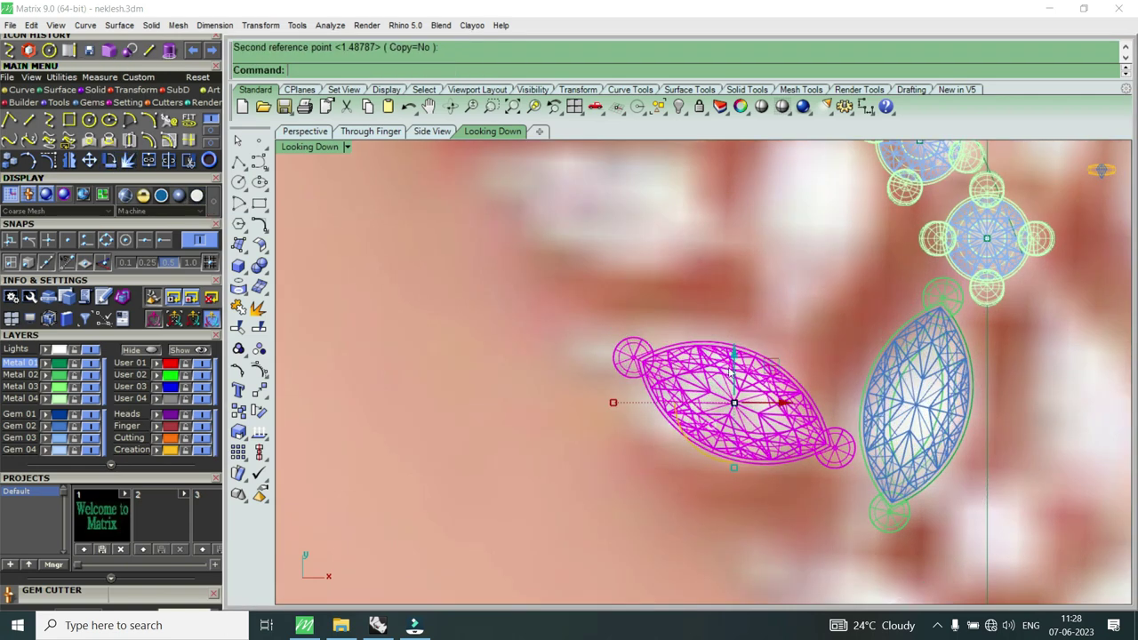
scroll(777, 378, down, 3)
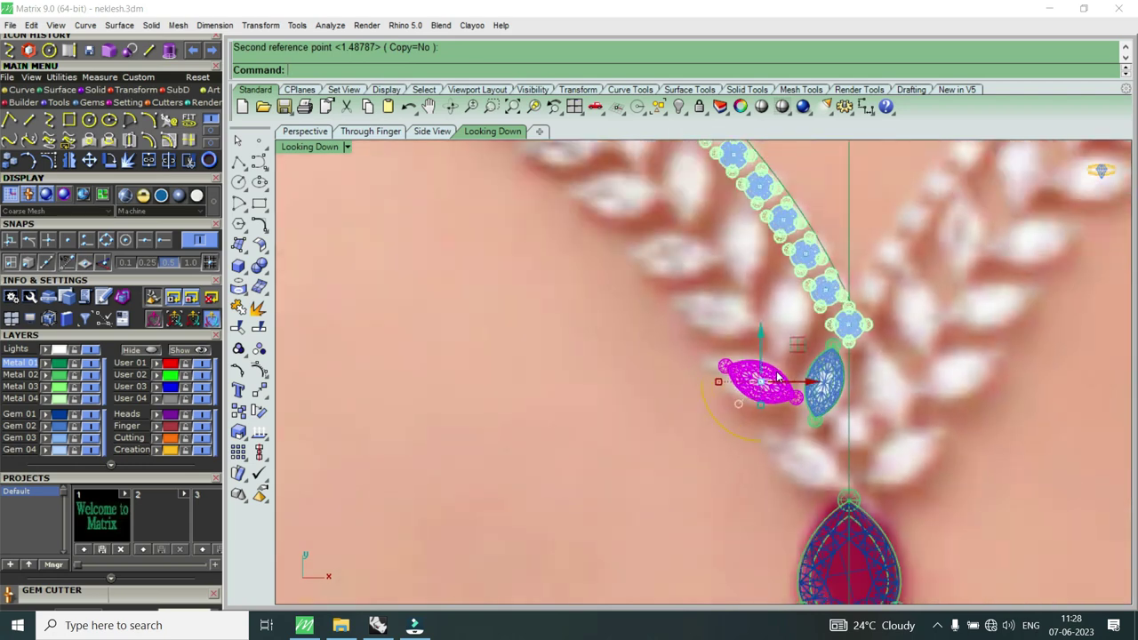
scroll(824, 402, up, 2)
Step: Select the upright gem's group from the Selection Menu and zoom to inspect the pair
click(845, 403)
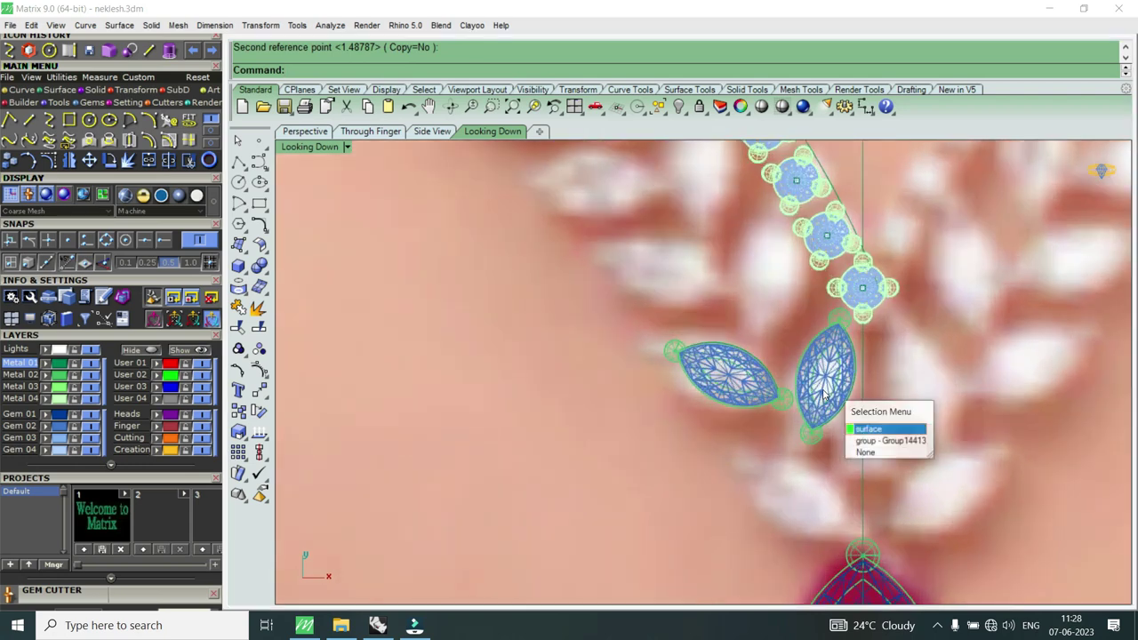
click(866, 433)
scroll(855, 428, down, 2)
scroll(855, 429, down, 1)
scroll(855, 428, down, 1)
scroll(855, 428, down, 2)
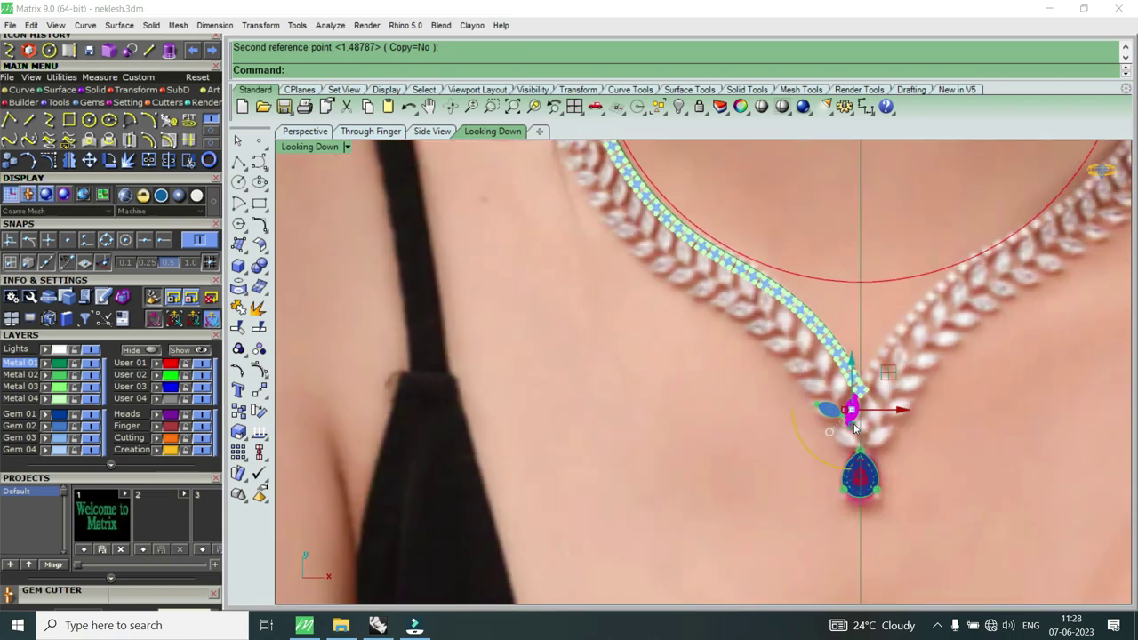
scroll(855, 428, down, 3)
scroll(851, 399, up, 2)
scroll(855, 427, up, 1)
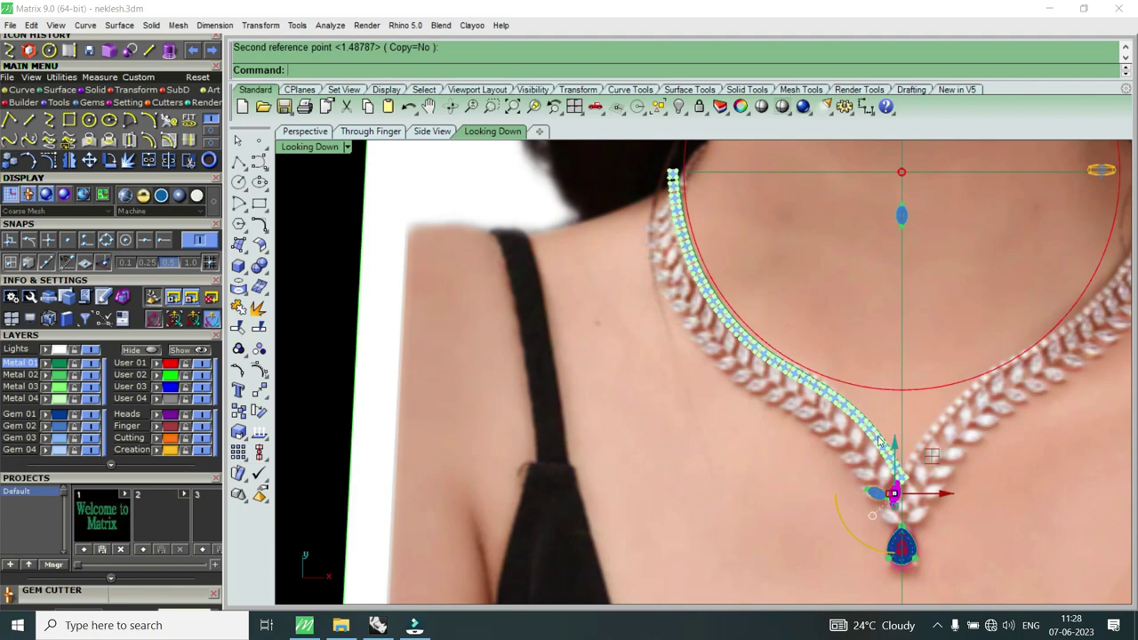
scroll(898, 497, up, 2)
scroll(900, 498, up, 1)
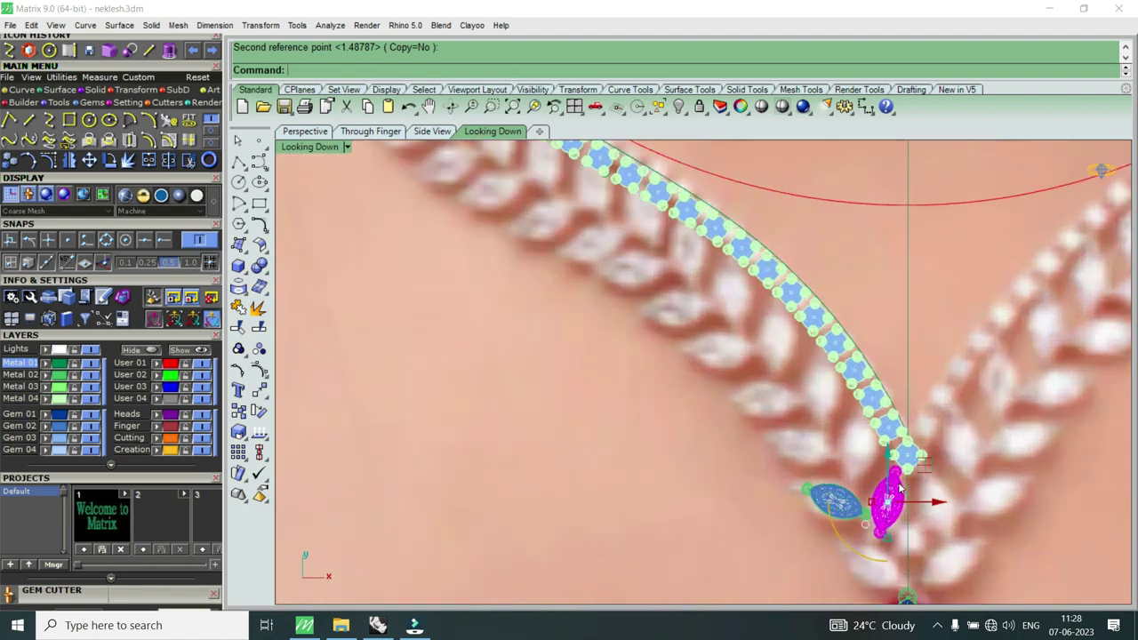
scroll(899, 489, down, 1)
scroll(900, 489, down, 2)
scroll(899, 488, down, 1)
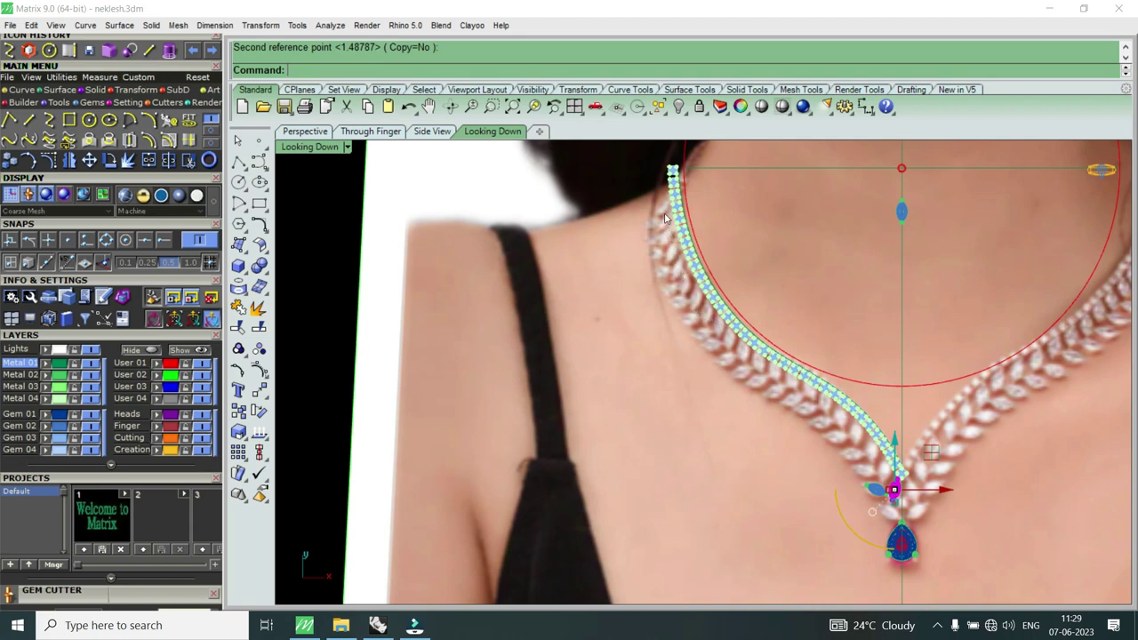
scroll(760, 266, down, 1)
scroll(760, 267, down, 1)
scroll(781, 357, up, 5)
scroll(781, 358, up, 2)
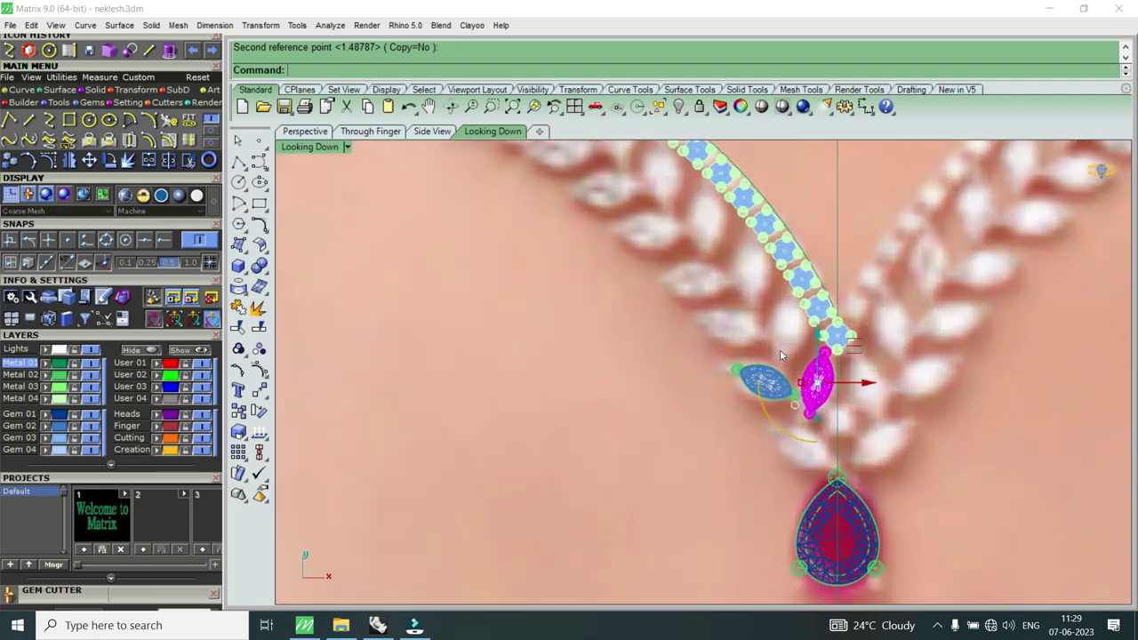
scroll(818, 309, up, 2)
scroll(819, 309, up, 1)
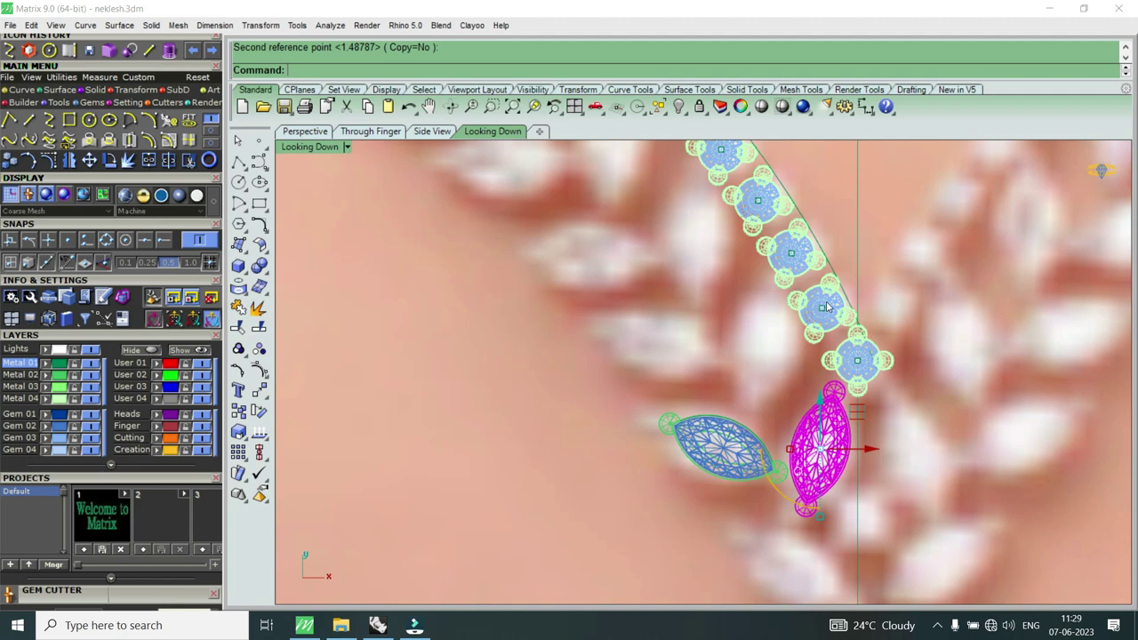
text(ArrayCrv)
key(Return)
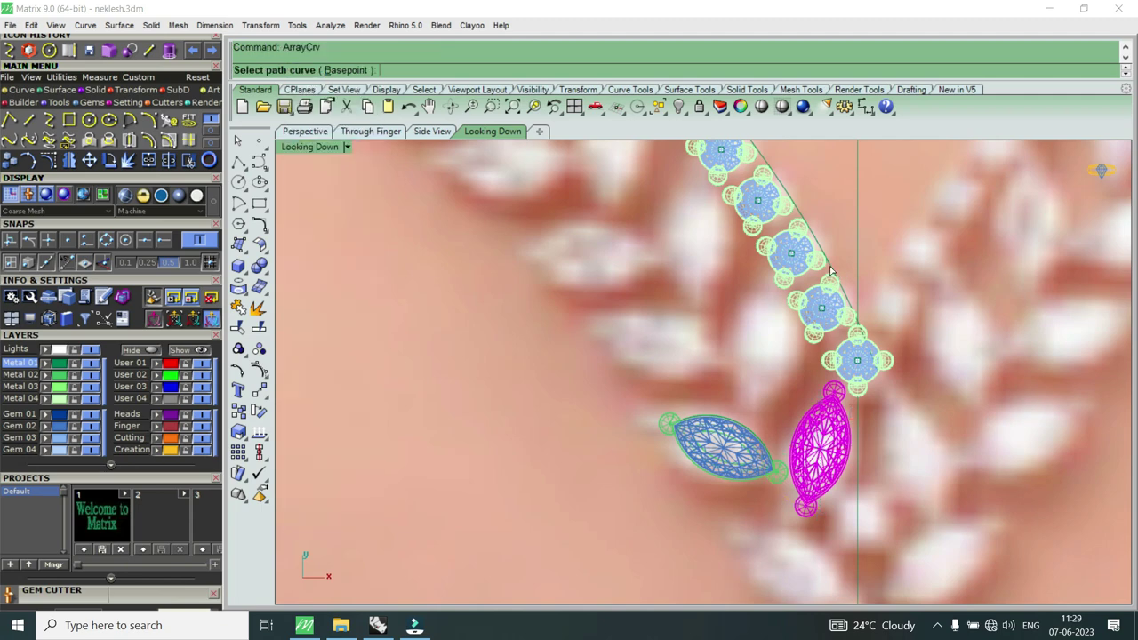
click(830, 269)
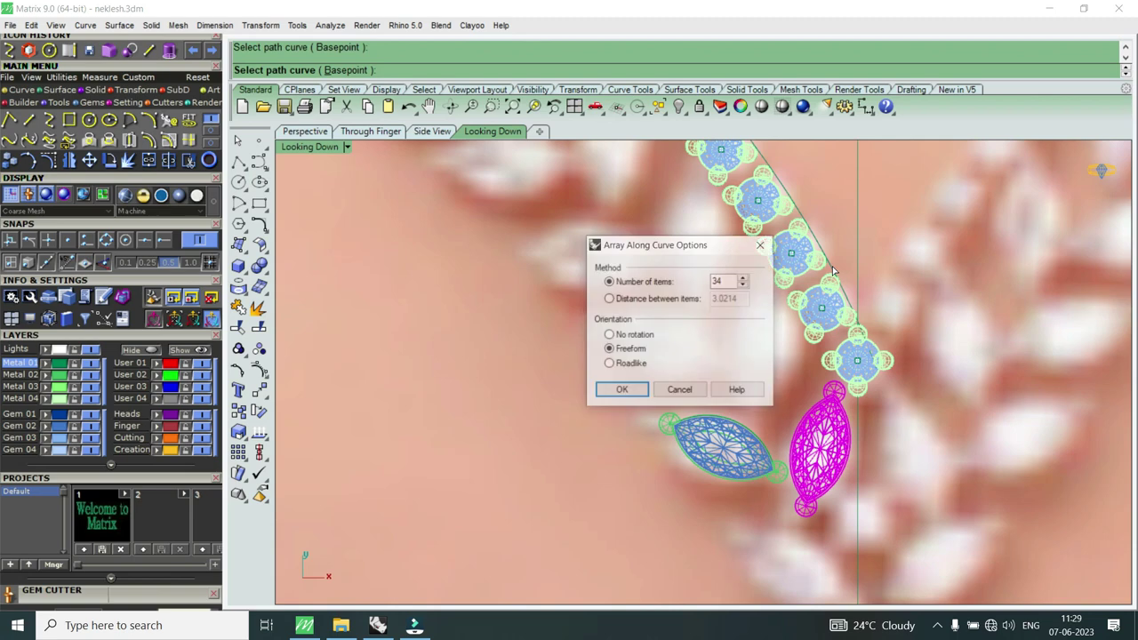
double_click(725, 281)
text(28)
text(22)
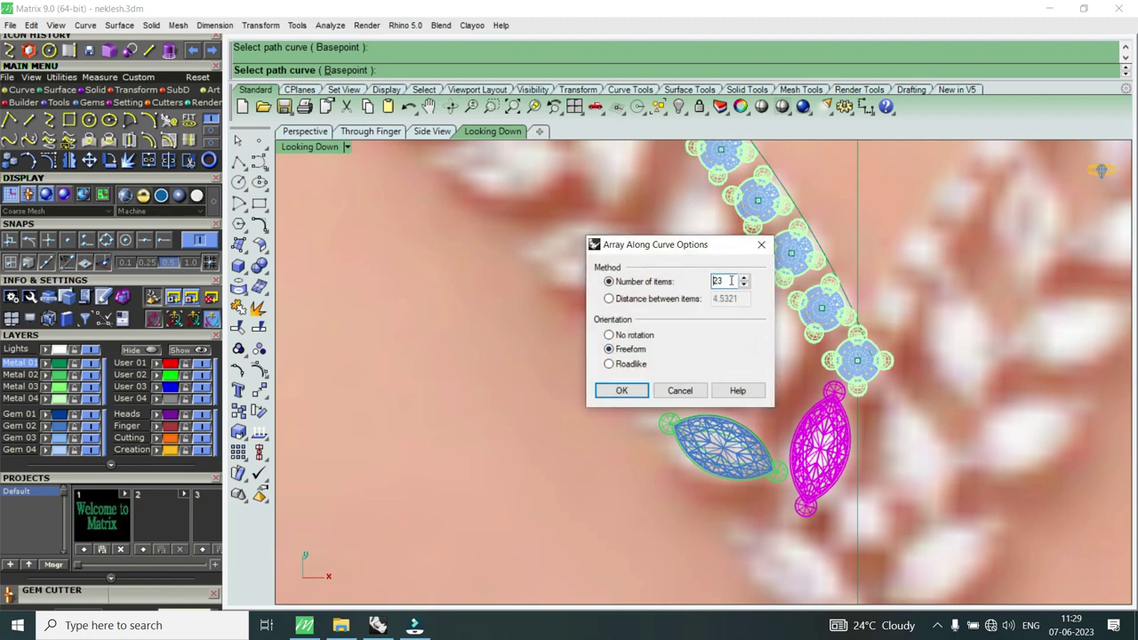
click(627, 391)
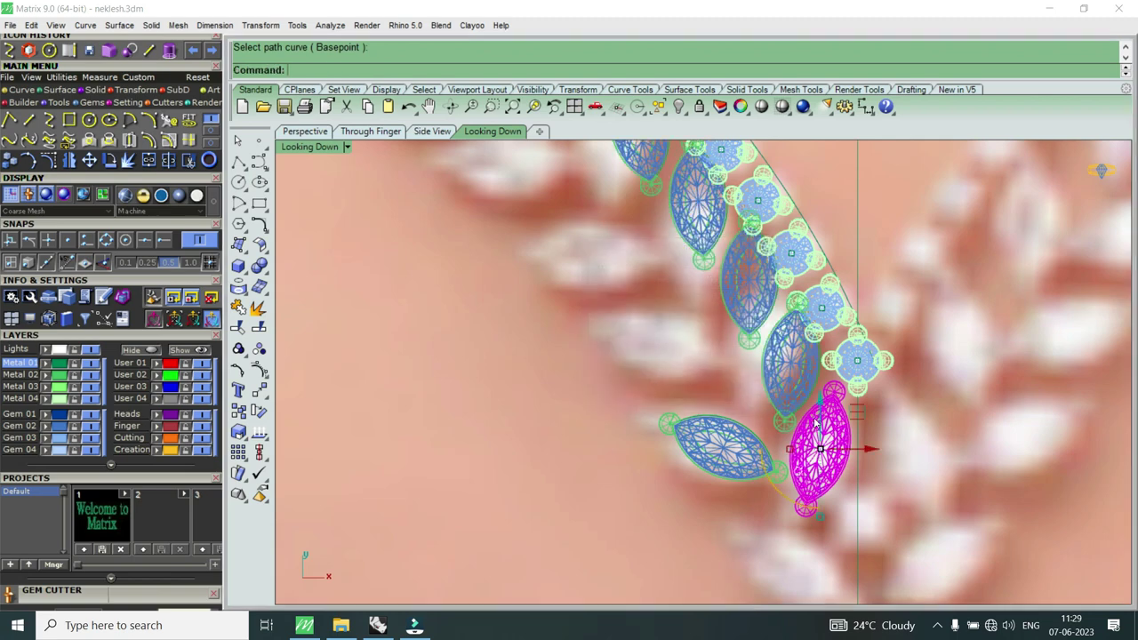
scroll(800, 471, down, 5)
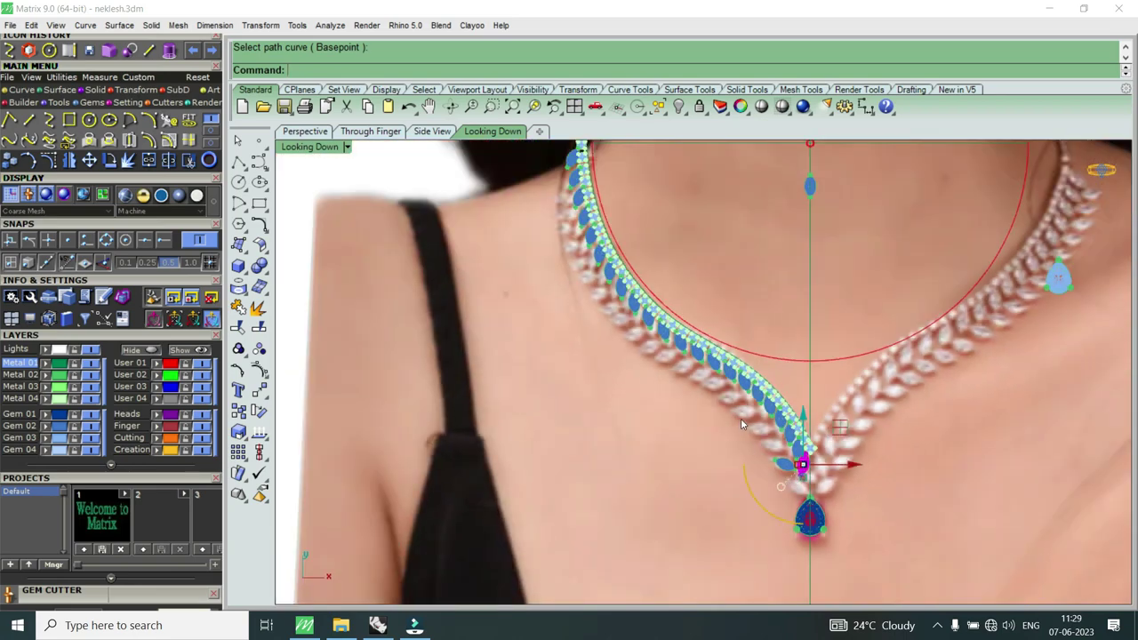
scroll(662, 327, up, 2)
scroll(657, 326, up, 2)
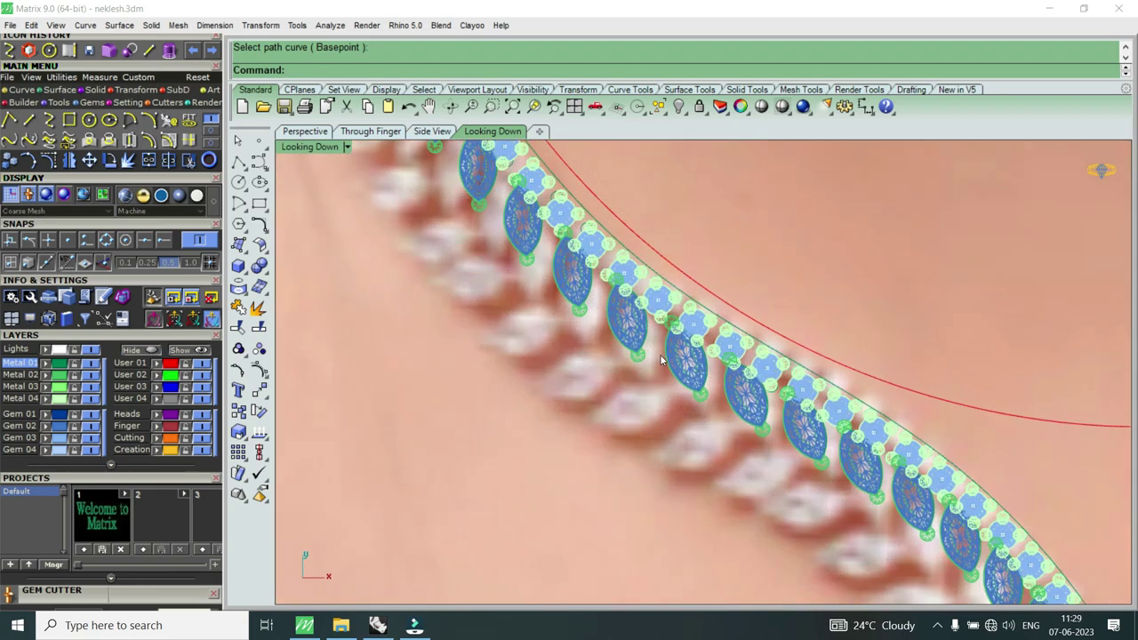
scroll(662, 360, down, 2)
scroll(665, 356, down, 2)
scroll(671, 368, down, 2)
scroll(715, 400, up, 2)
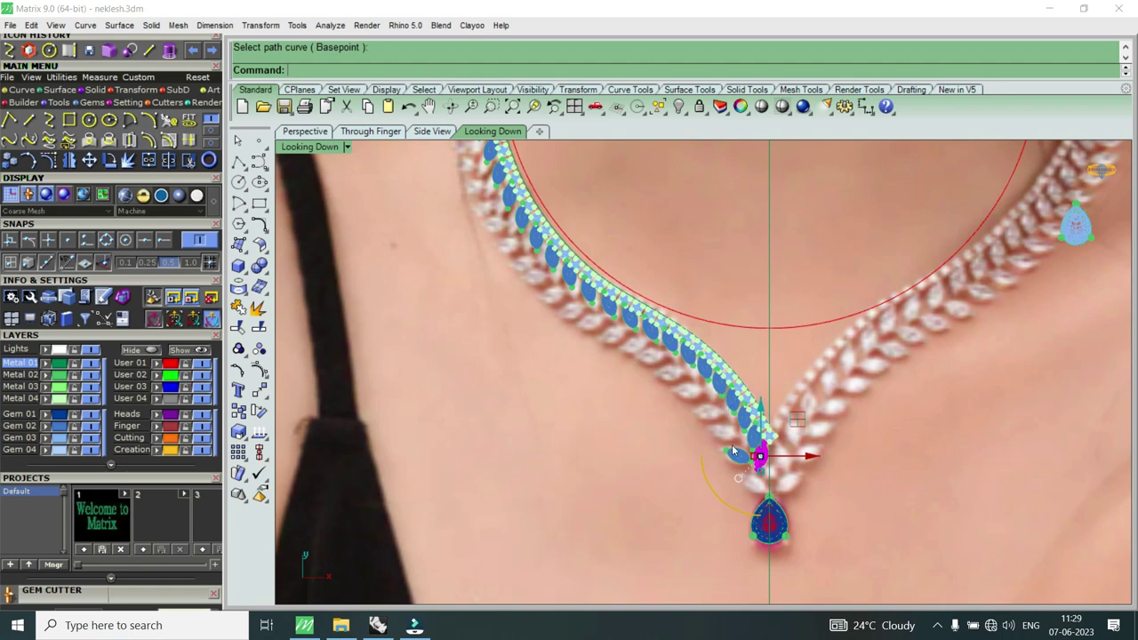
scroll(727, 449, up, 2)
key(ctrl+z)
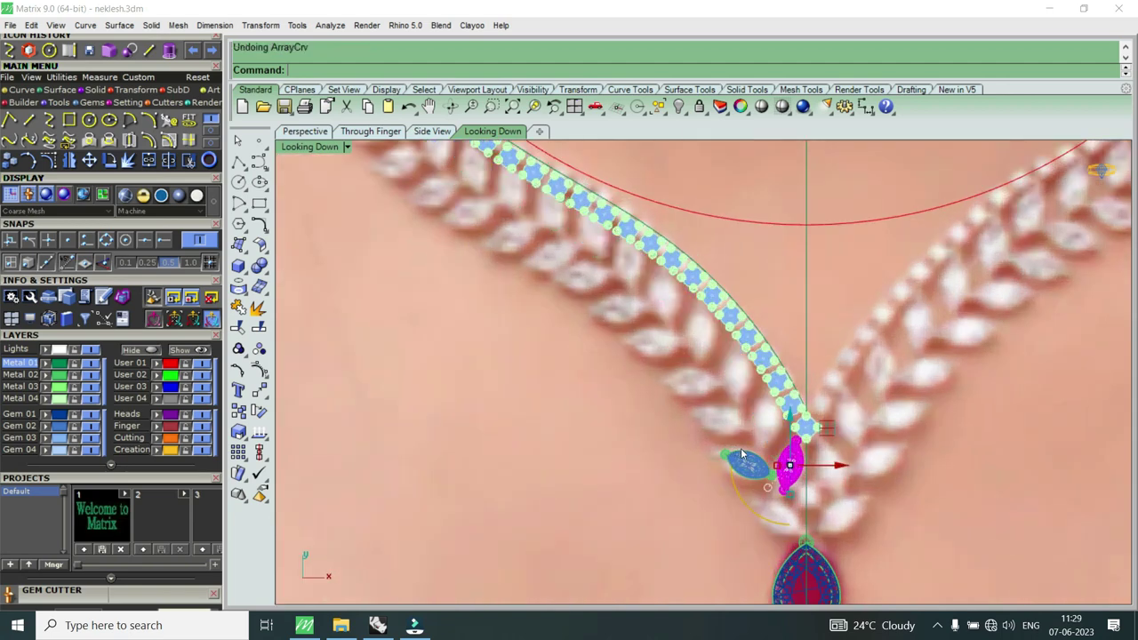
Step: Select the upright marquise gem as a group from the Selection Menu
scroll(751, 446, up, 1)
click(764, 476)
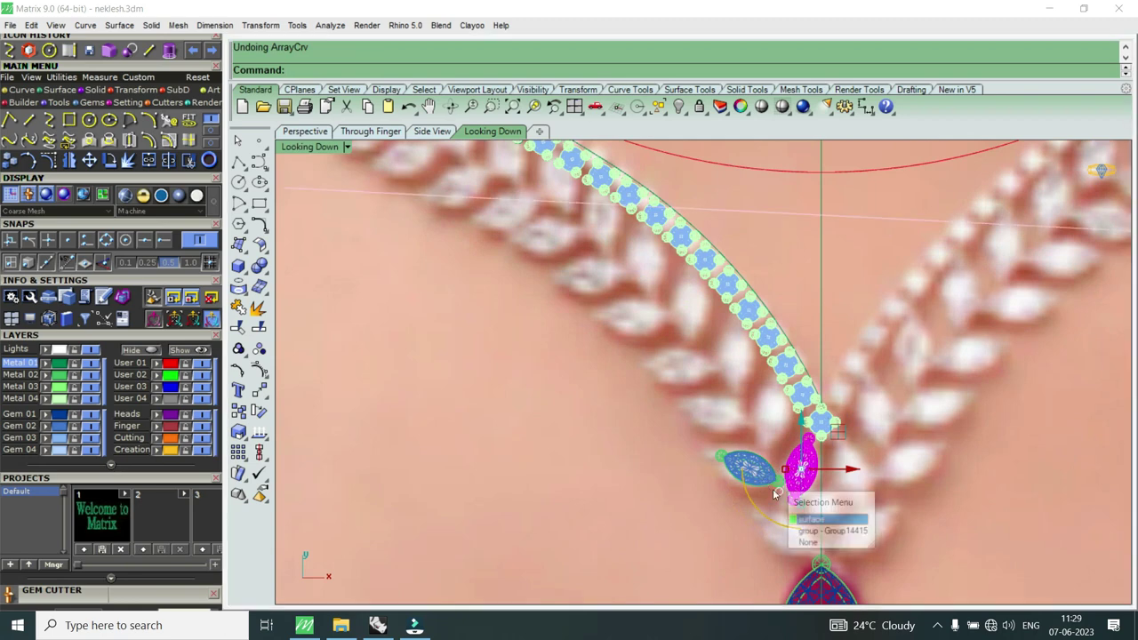
click(791, 514)
scroll(791, 513, up, 1)
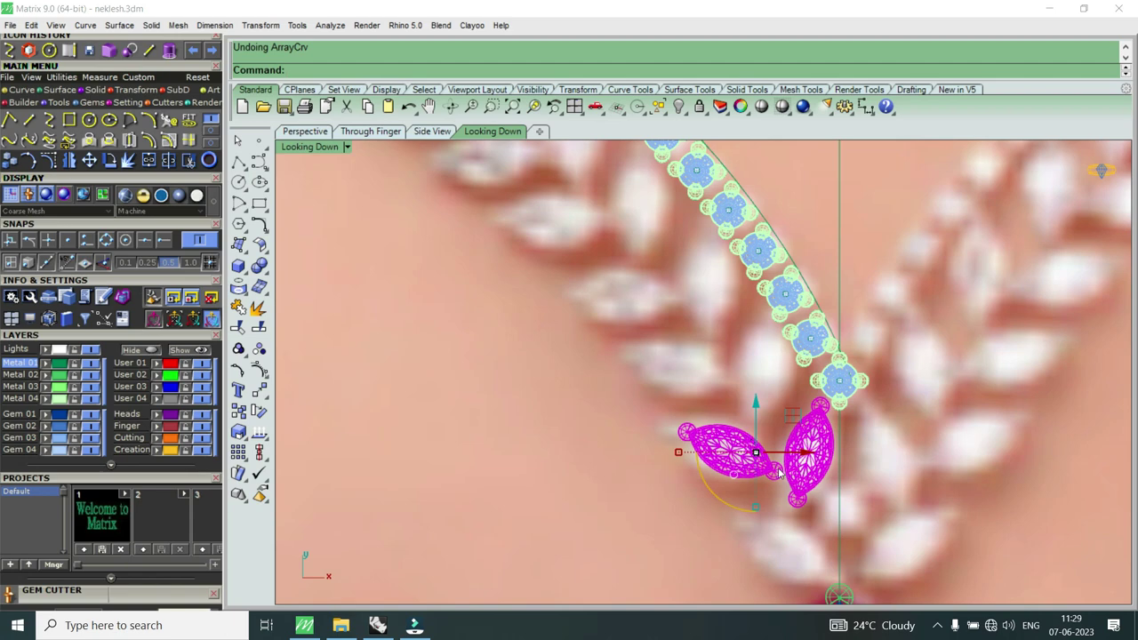
key(Escape)
click(806, 472)
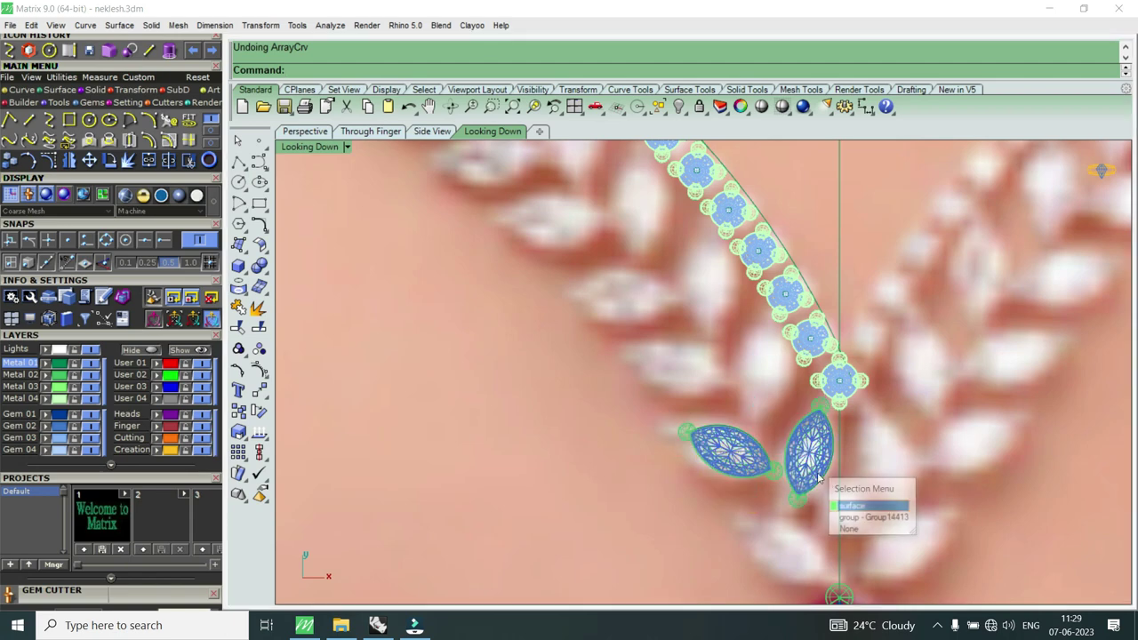
click(859, 523)
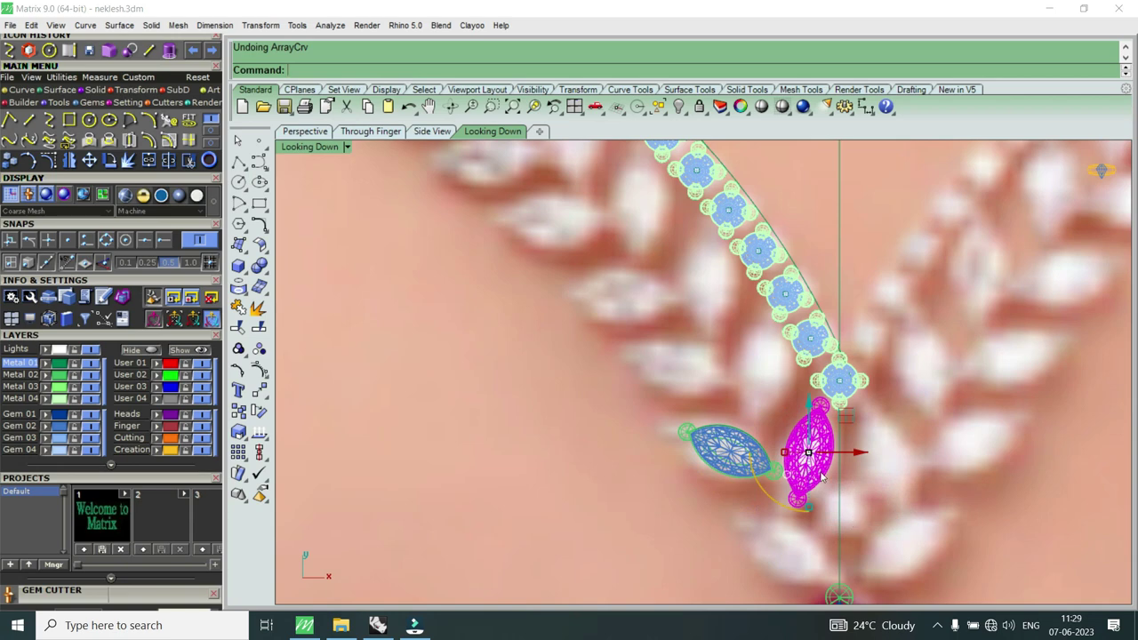
Step: Copy the upright gem further up the curve, then undo the copy
click(11, 160)
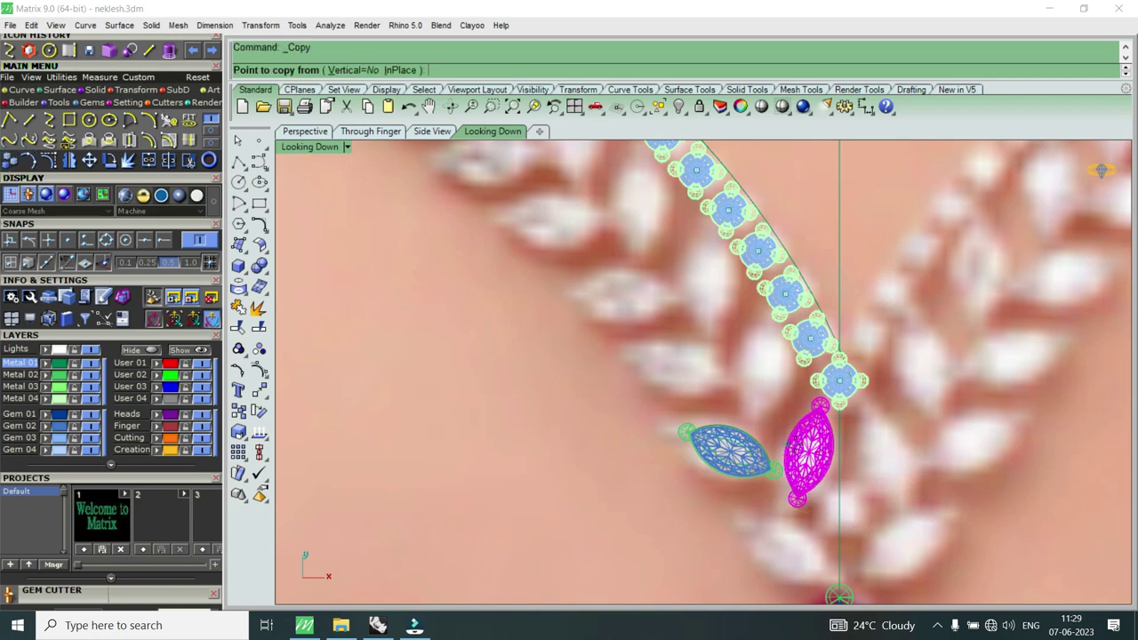
click(795, 449)
scroll(753, 390, up, 1)
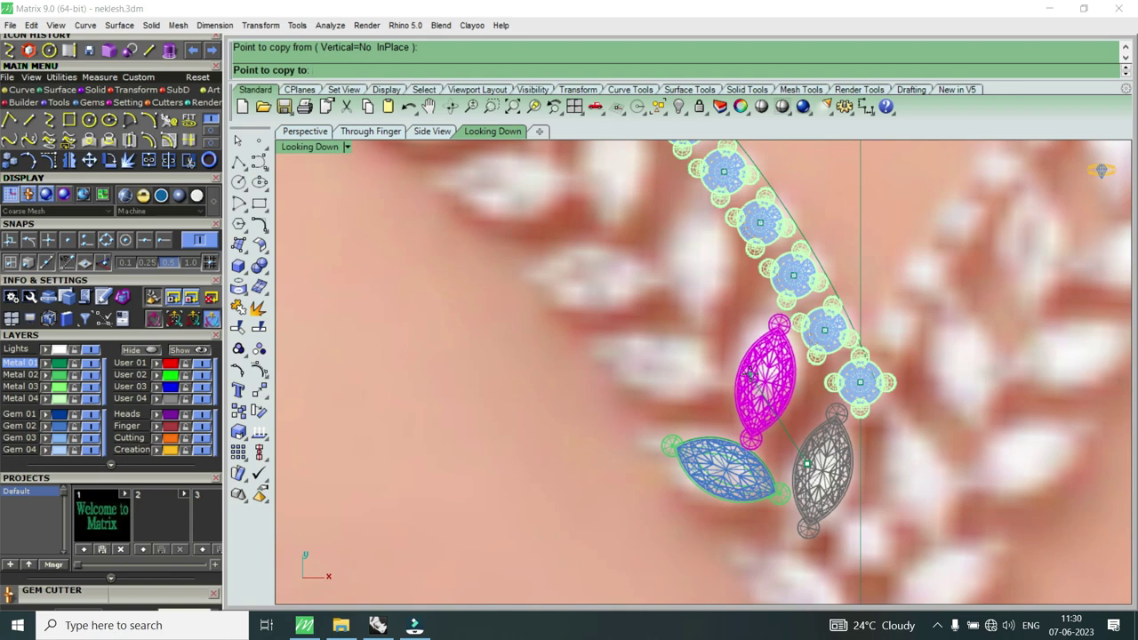
click(751, 375)
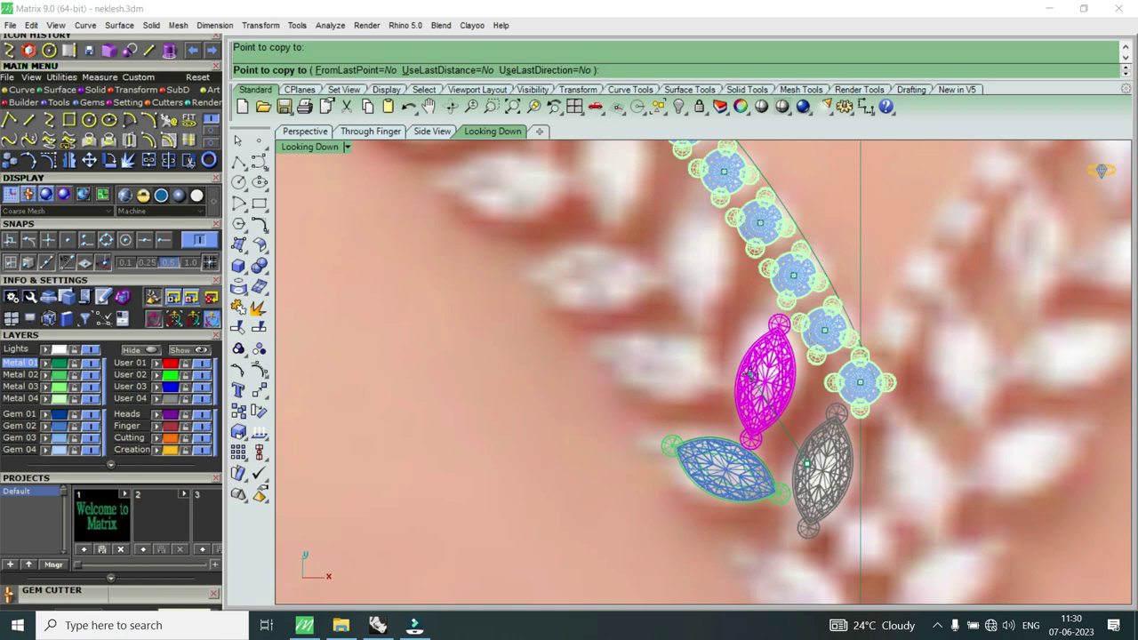
key(Return)
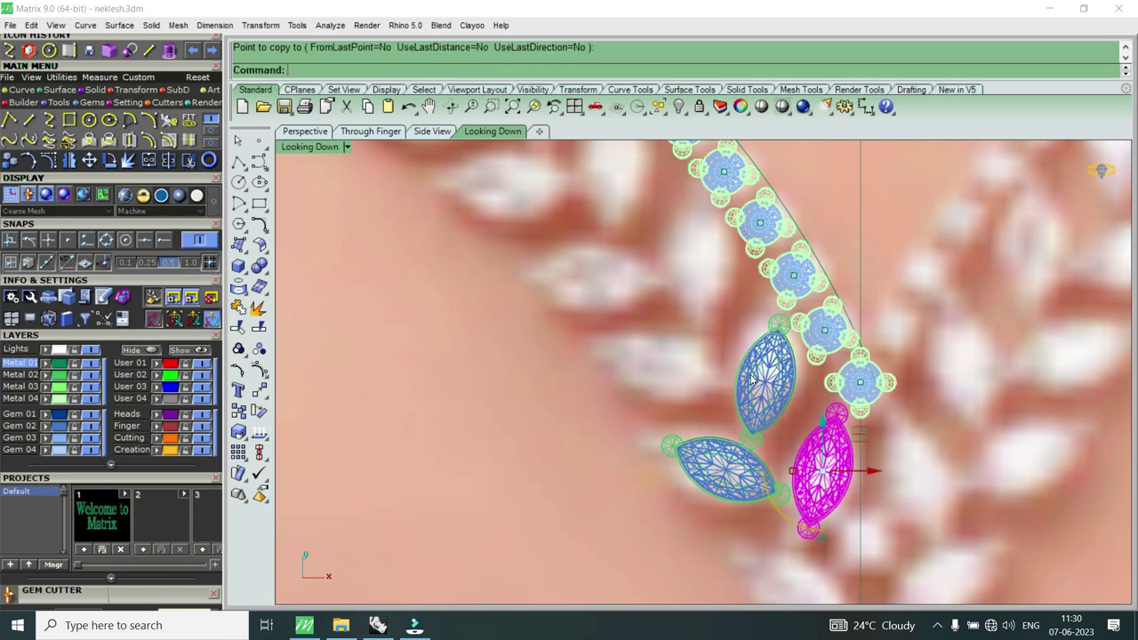
key(ctrl+z)
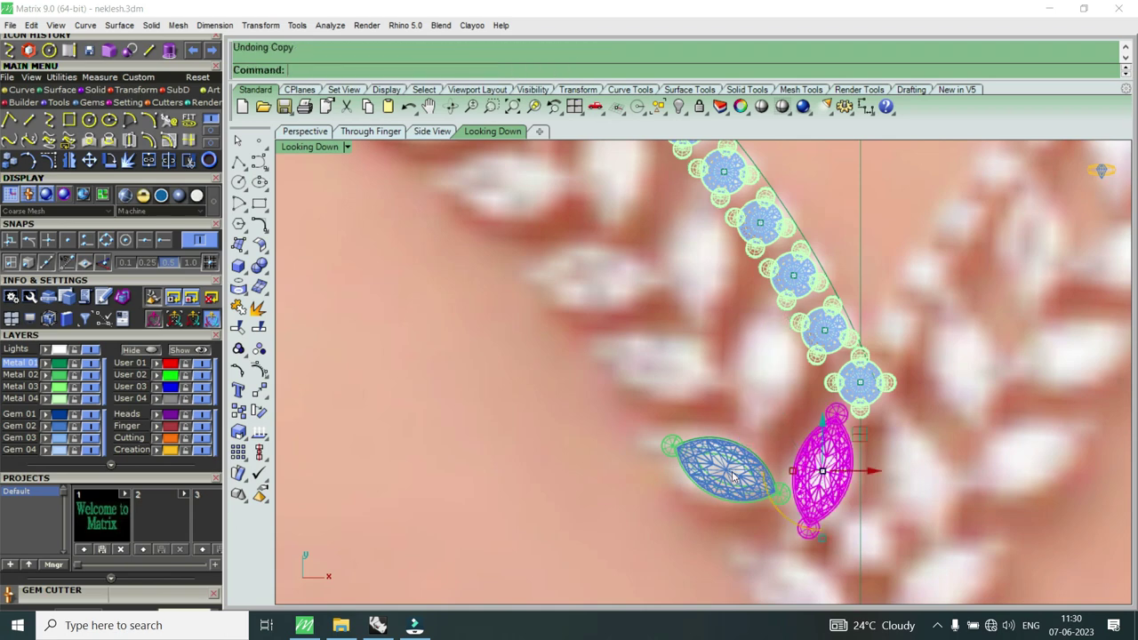
Step: Select both marquise gems and group them with Ctrl+G
click(738, 475)
click(776, 524)
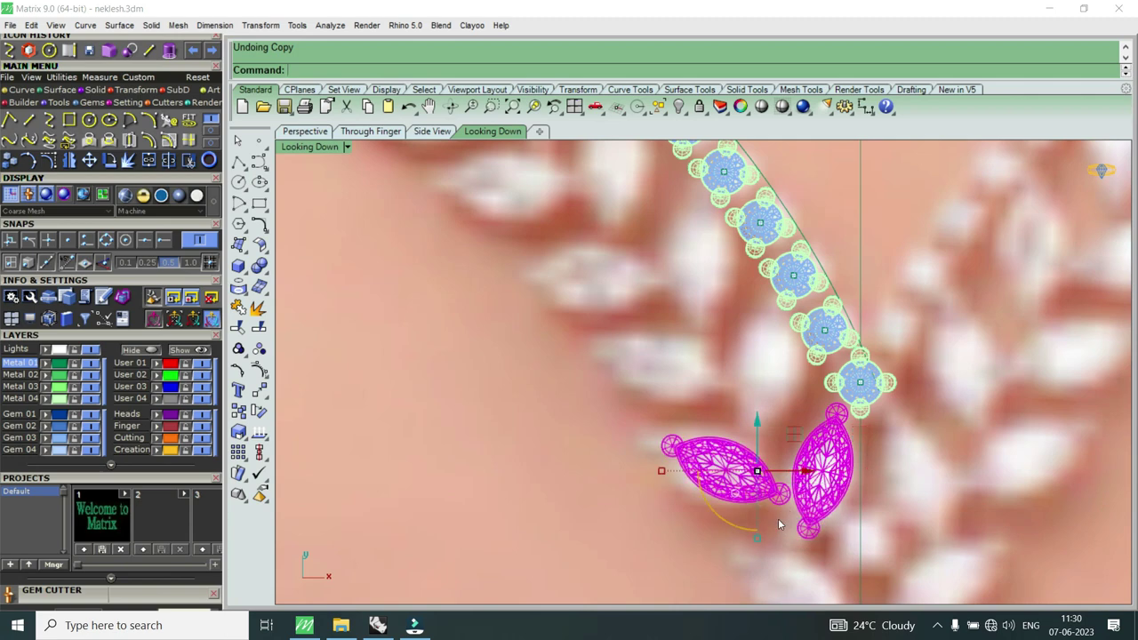
text(G)
key(ctrl+g)
Step: Copy the grouped leaf pair to two new positions up the stone curve
click(13, 161)
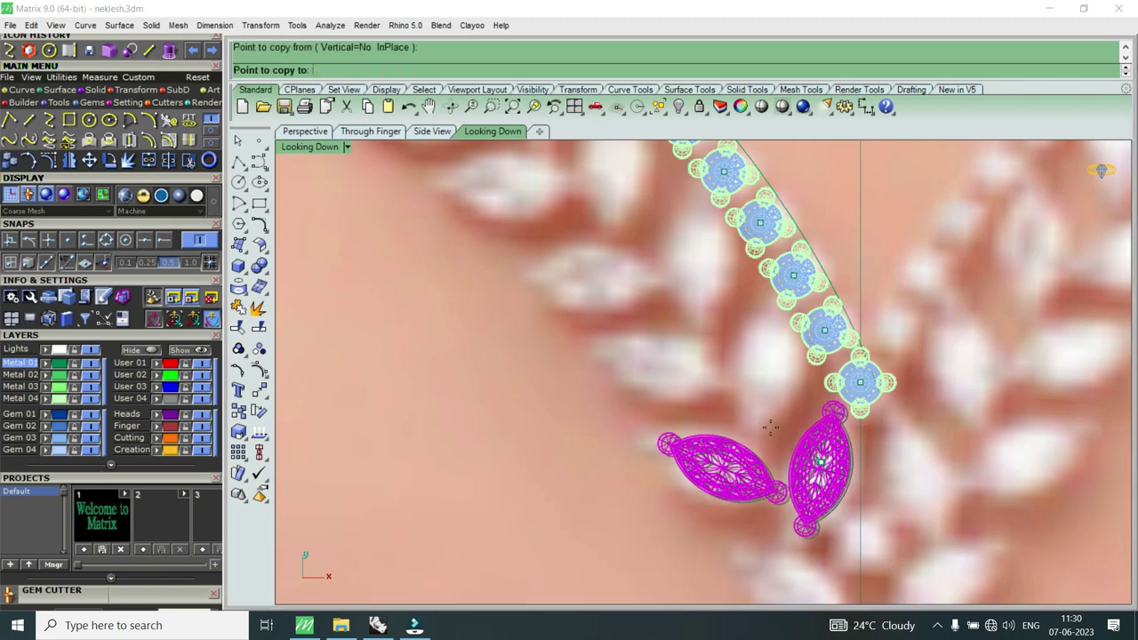
scroll(770, 427, up, 2)
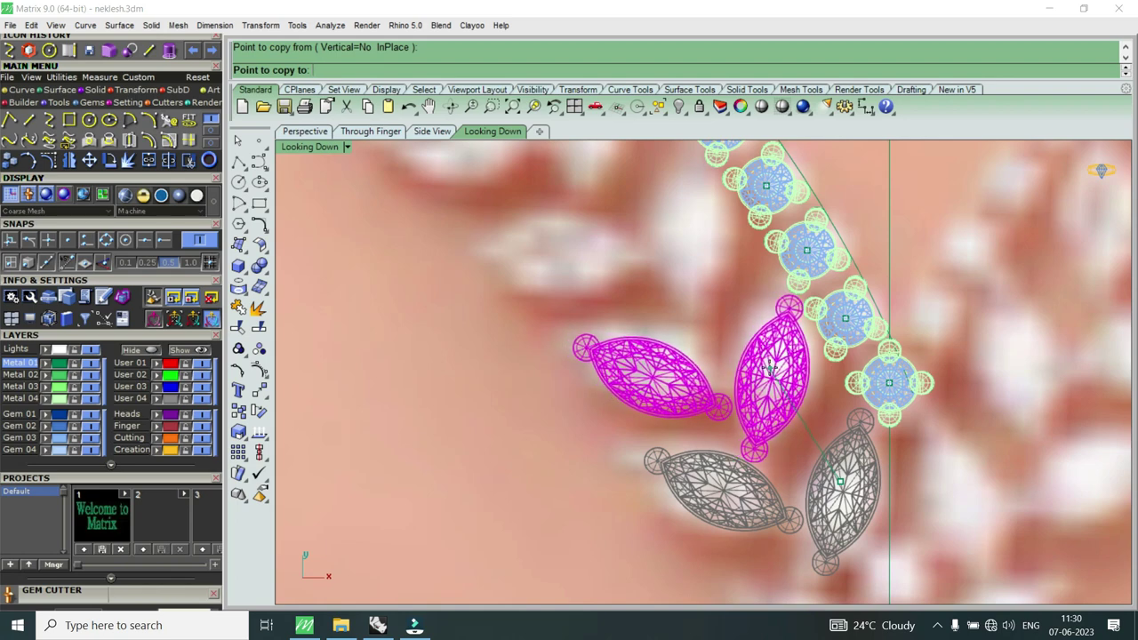
click(769, 369)
scroll(762, 368, down, 1)
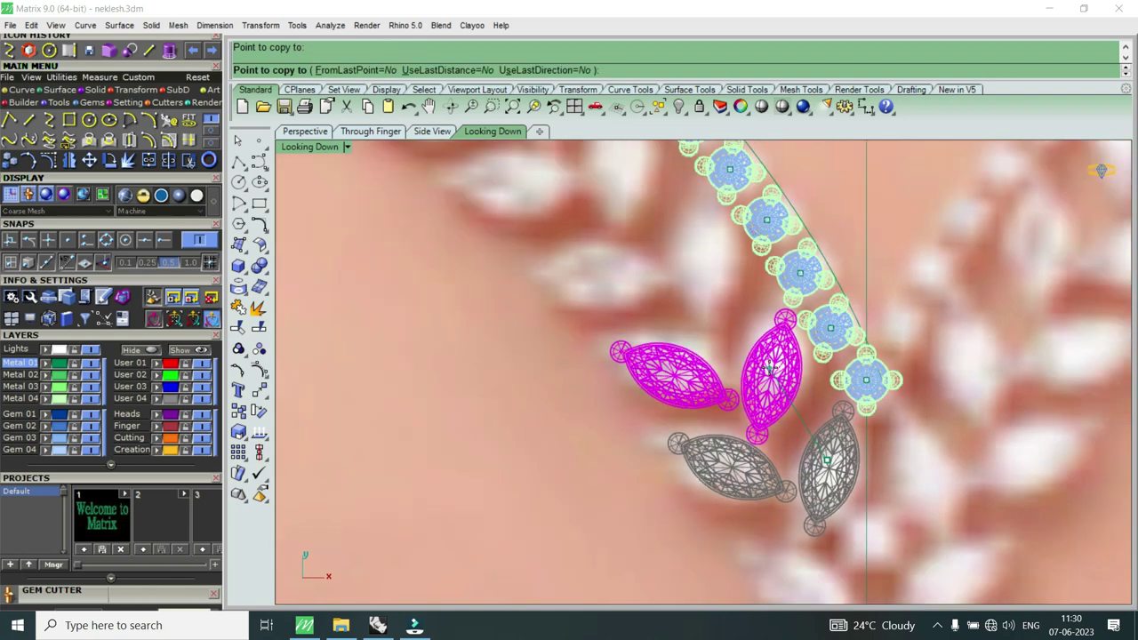
scroll(755, 355, down, 2)
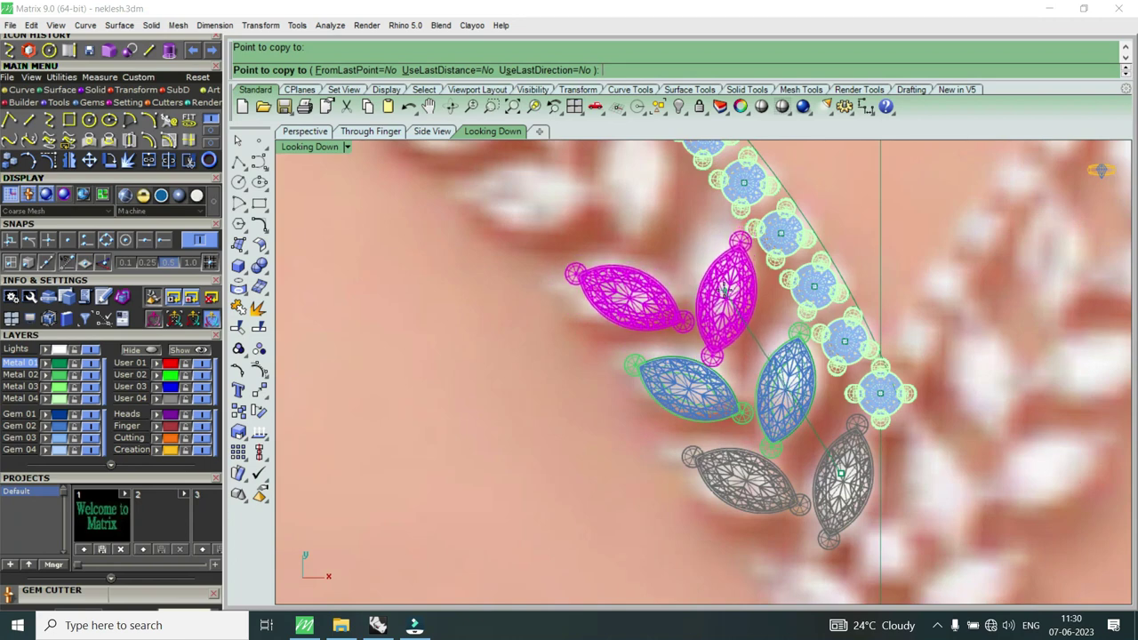
click(726, 289)
key(Return)
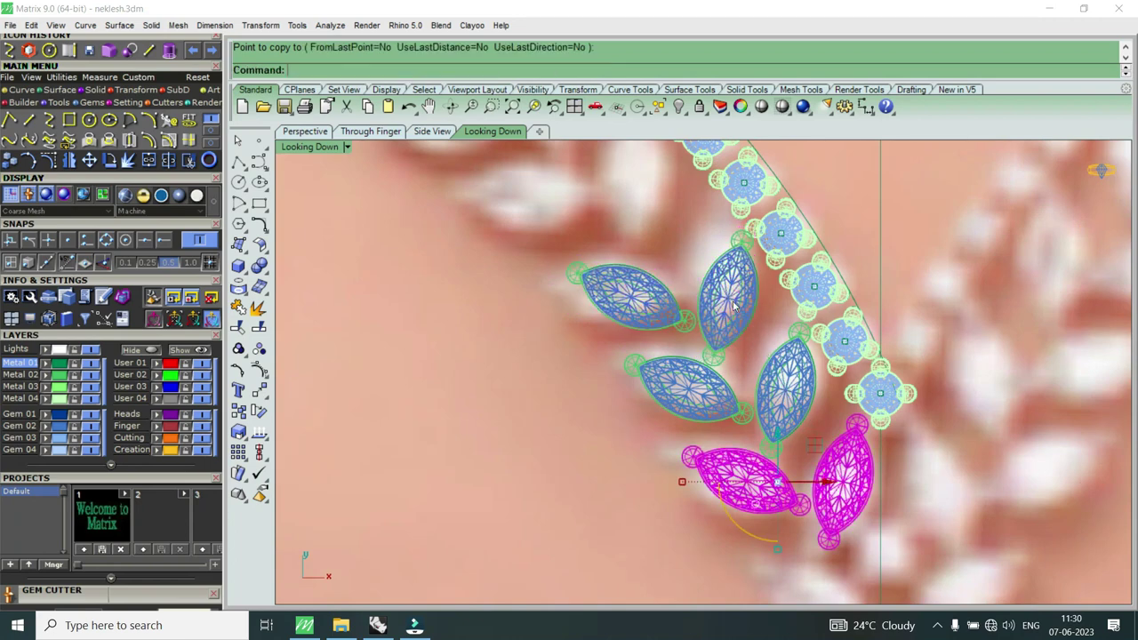
Step: Select an upper copied leaf pair as a group from the overlapping objects
scroll(747, 374, down, 4)
scroll(751, 380, down, 1)
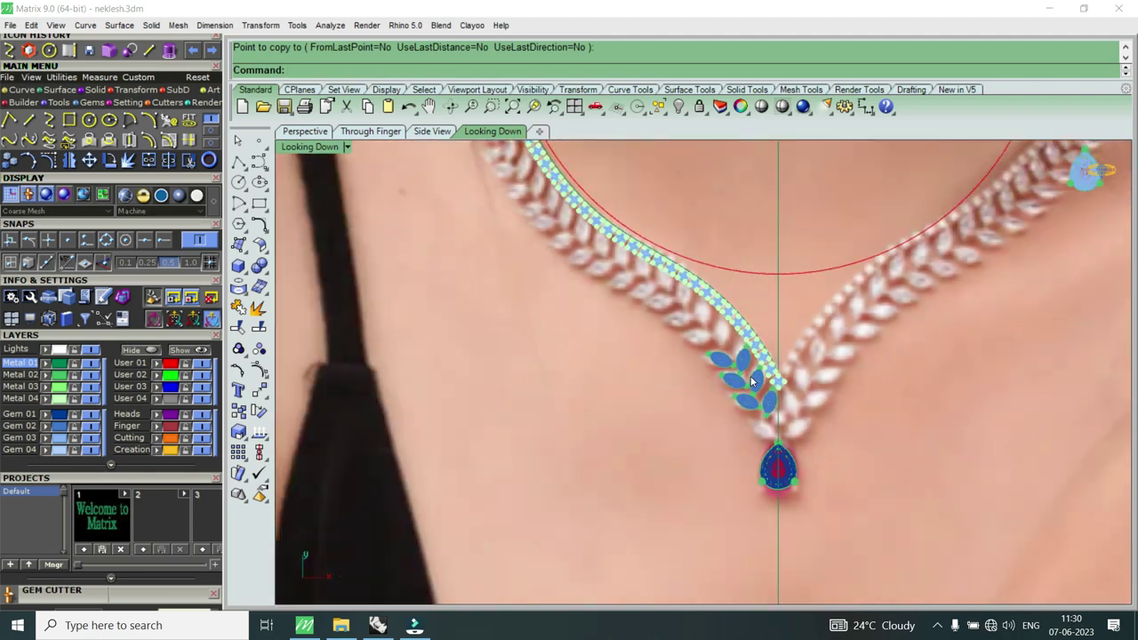
scroll(751, 381, up, 2)
scroll(751, 380, up, 4)
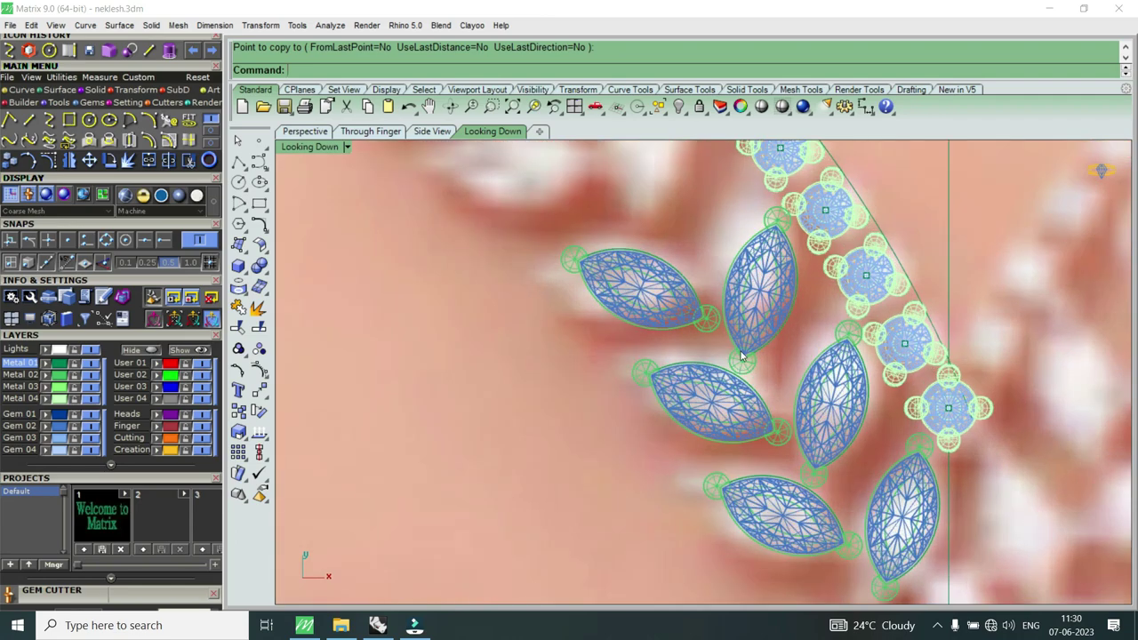
scroll(743, 354, down, 3)
click(755, 343)
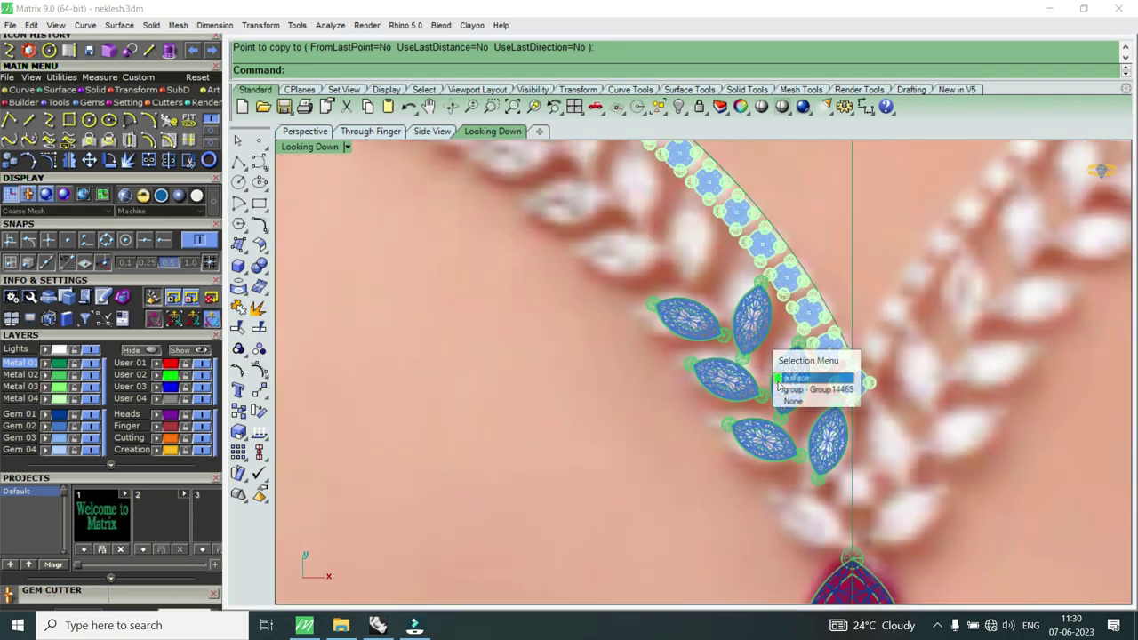
click(794, 403)
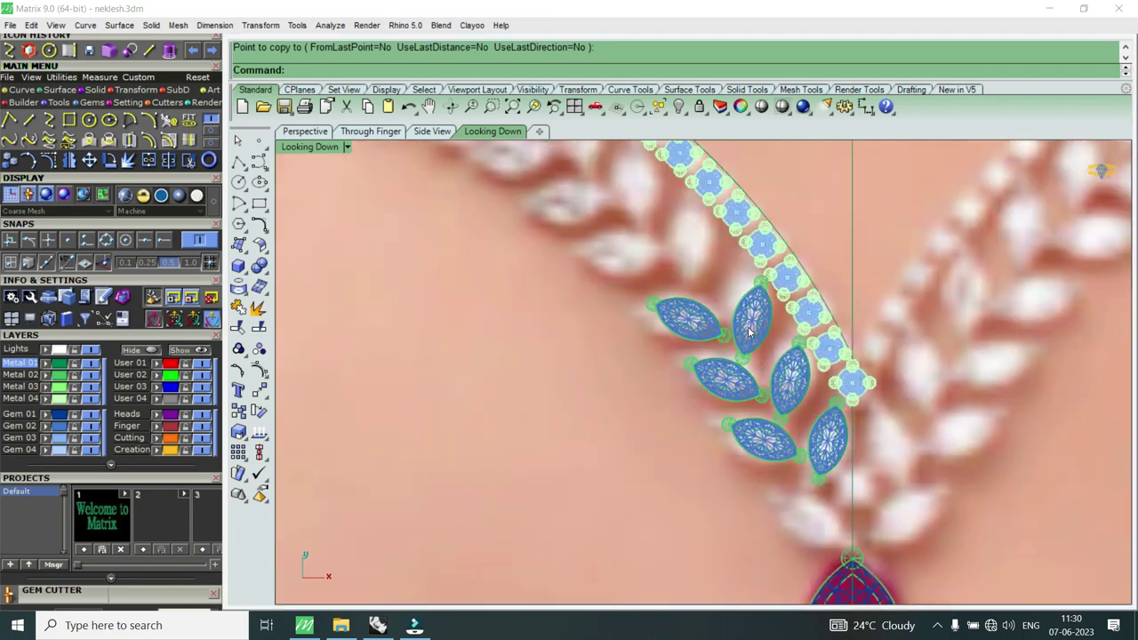
click(751, 334)
click(786, 380)
scroll(732, 329, up, 2)
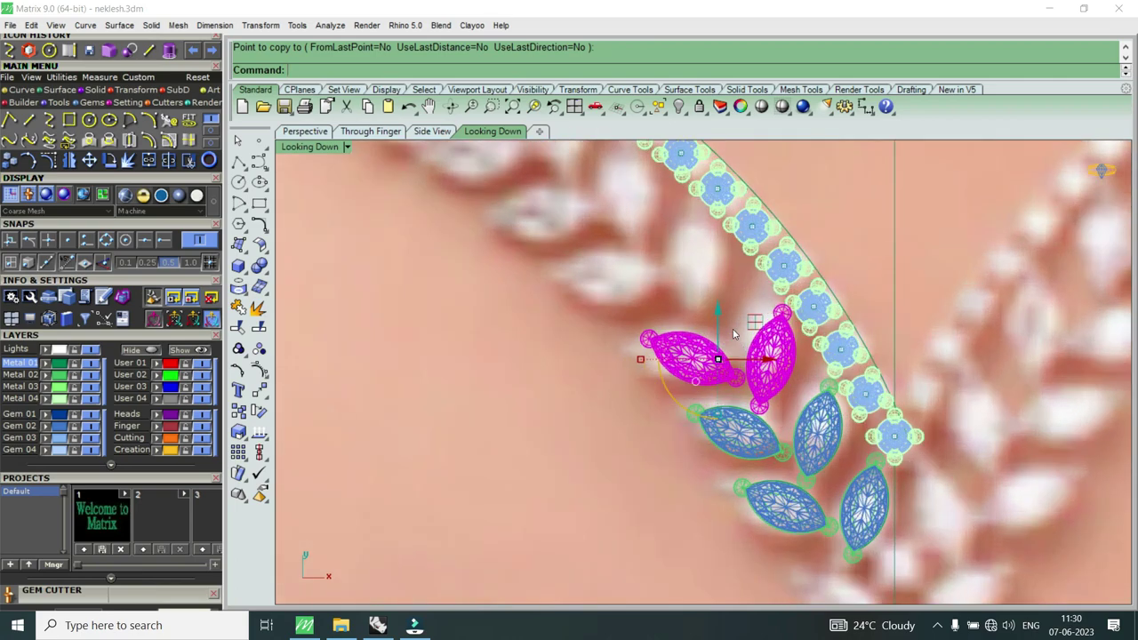
scroll(730, 329, up, 2)
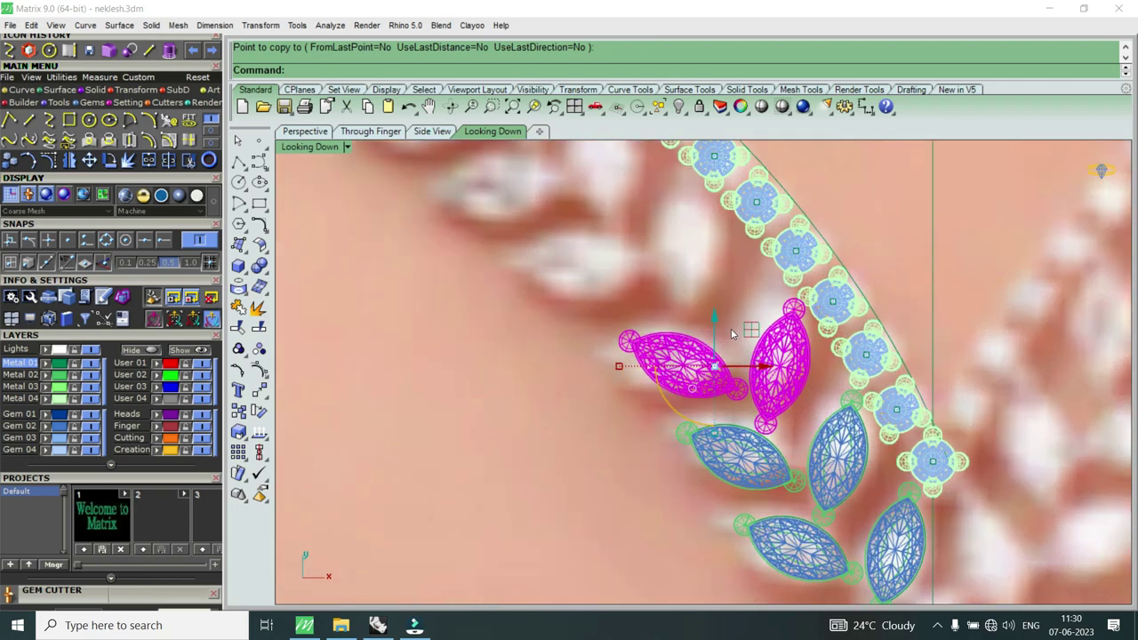
Step: Copy the selected leaf pair twice more, higher along the curve
click(9, 163)
click(805, 354)
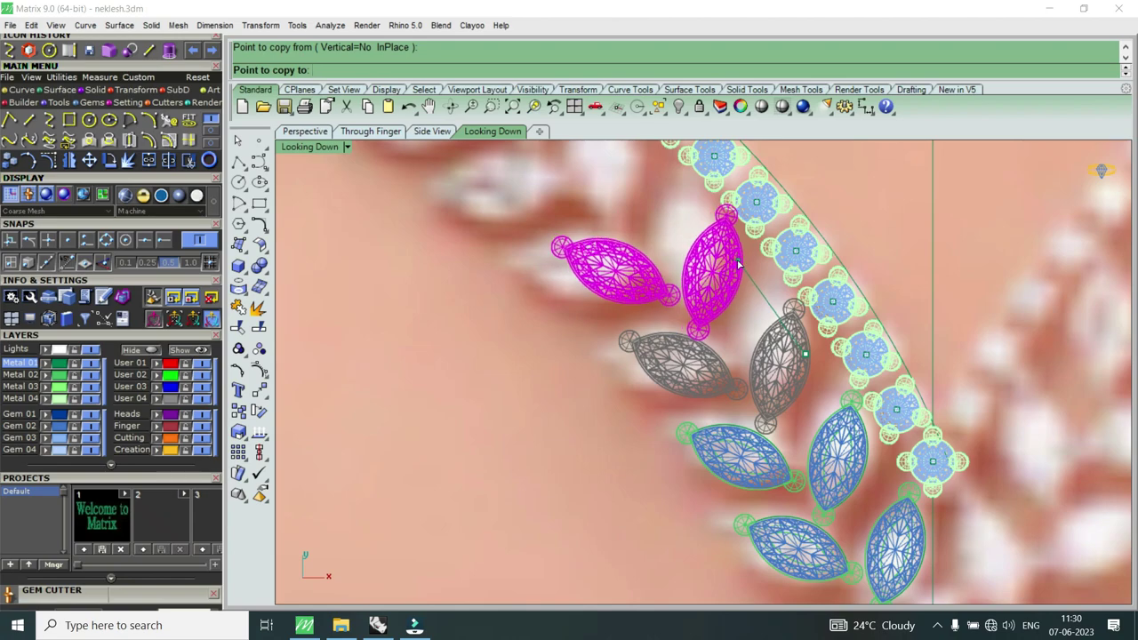
click(737, 262)
scroll(738, 262, down, 3)
scroll(684, 280, up, 3)
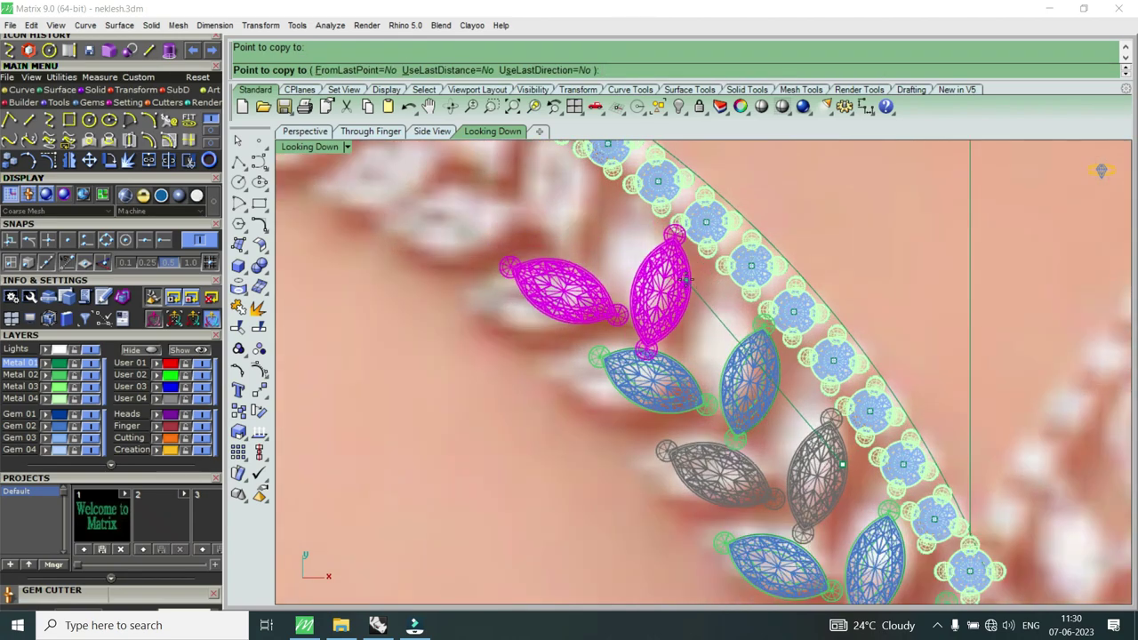
click(684, 280)
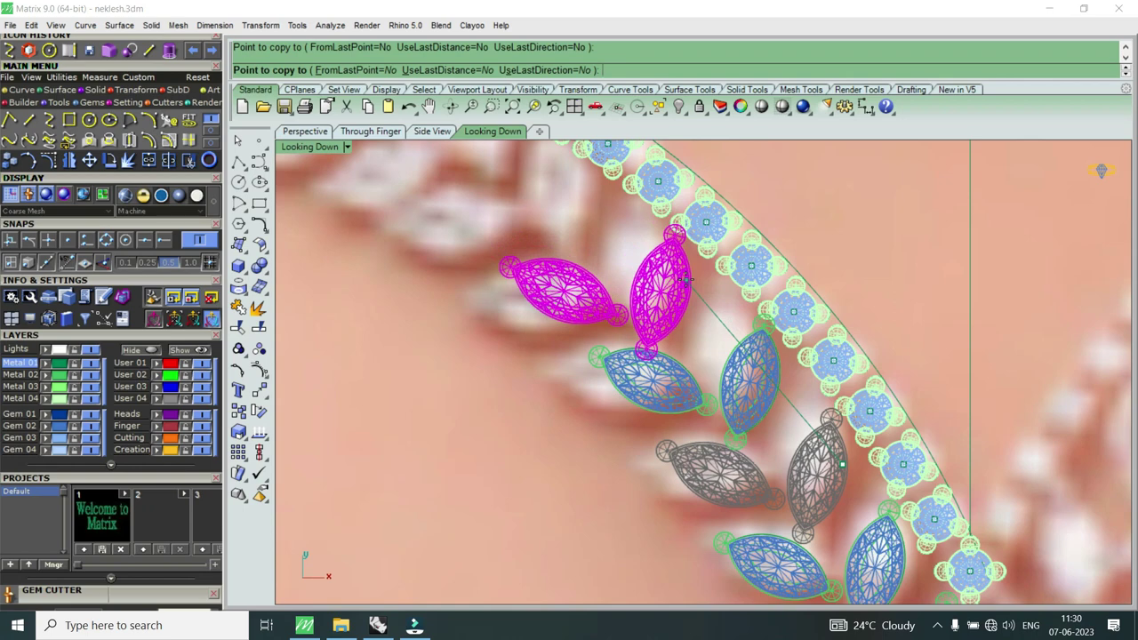
key(Return)
Step: Rotate one leaf pair so it follows the curve
scroll(684, 280, down, 2)
scroll(685, 280, down, 2)
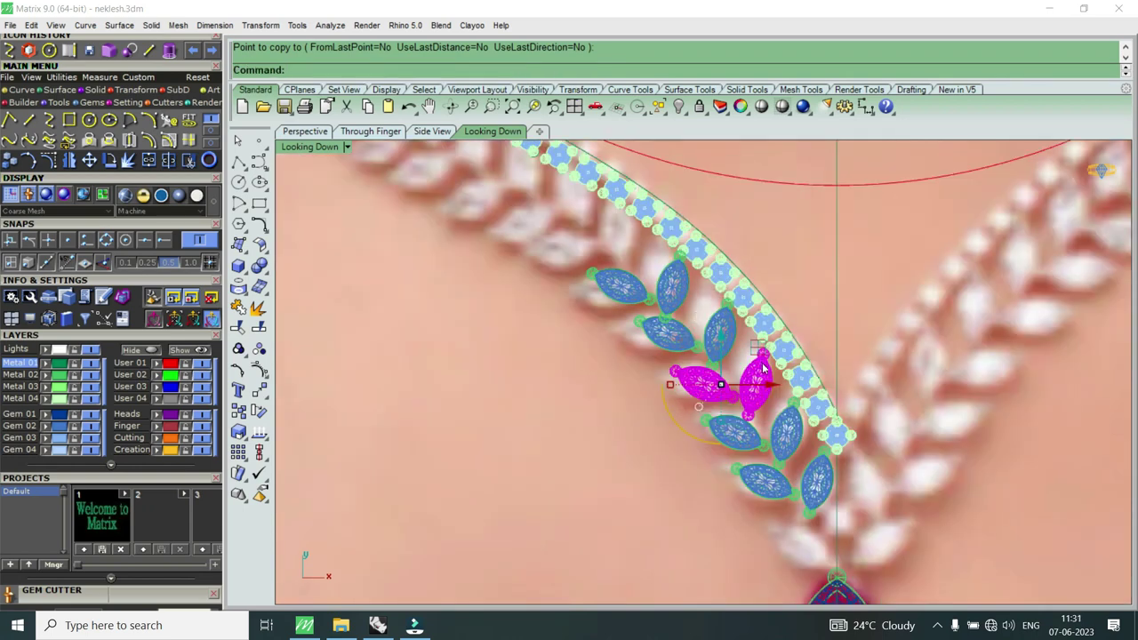
scroll(737, 416, up, 1)
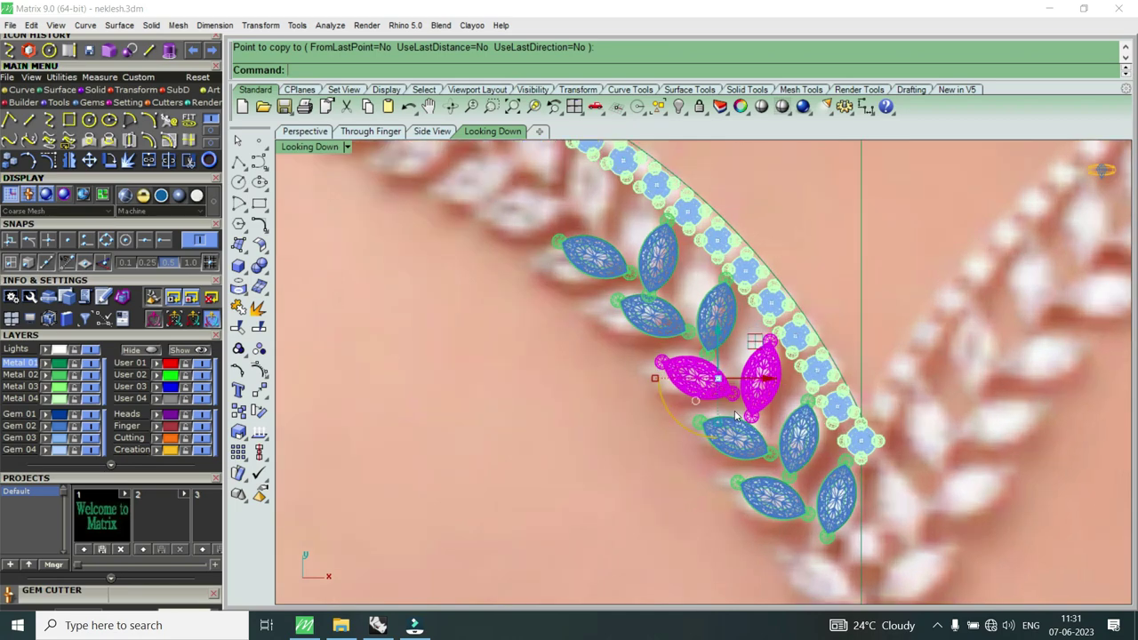
scroll(736, 416, down, 3)
scroll(734, 364, up, 5)
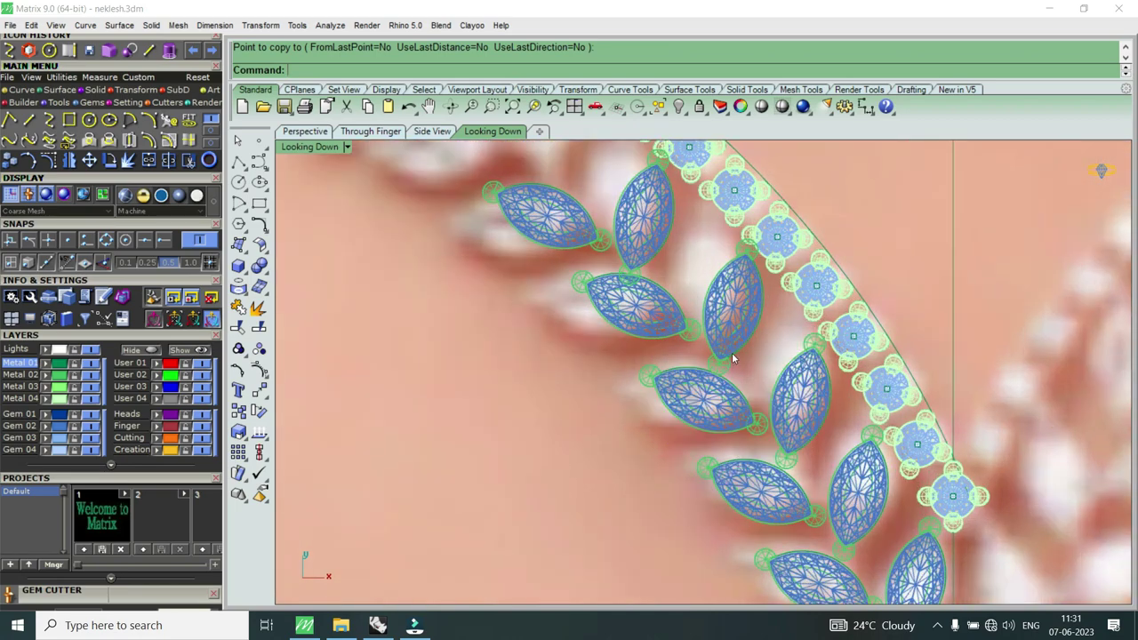
click(751, 342)
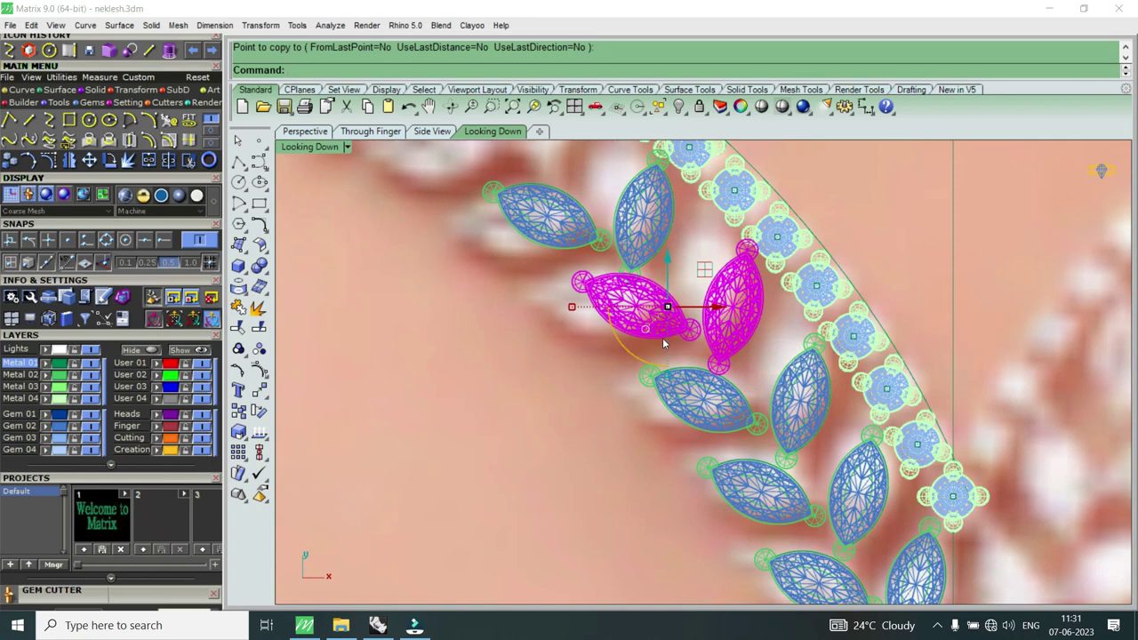
click(109, 160)
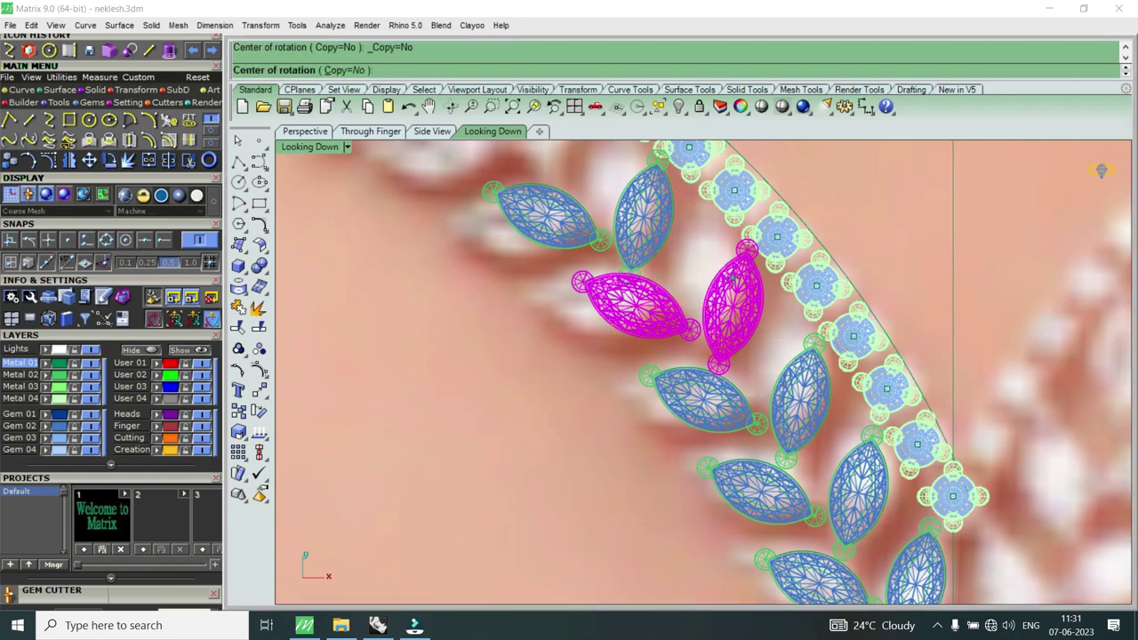
click(731, 278)
click(722, 356)
click(729, 360)
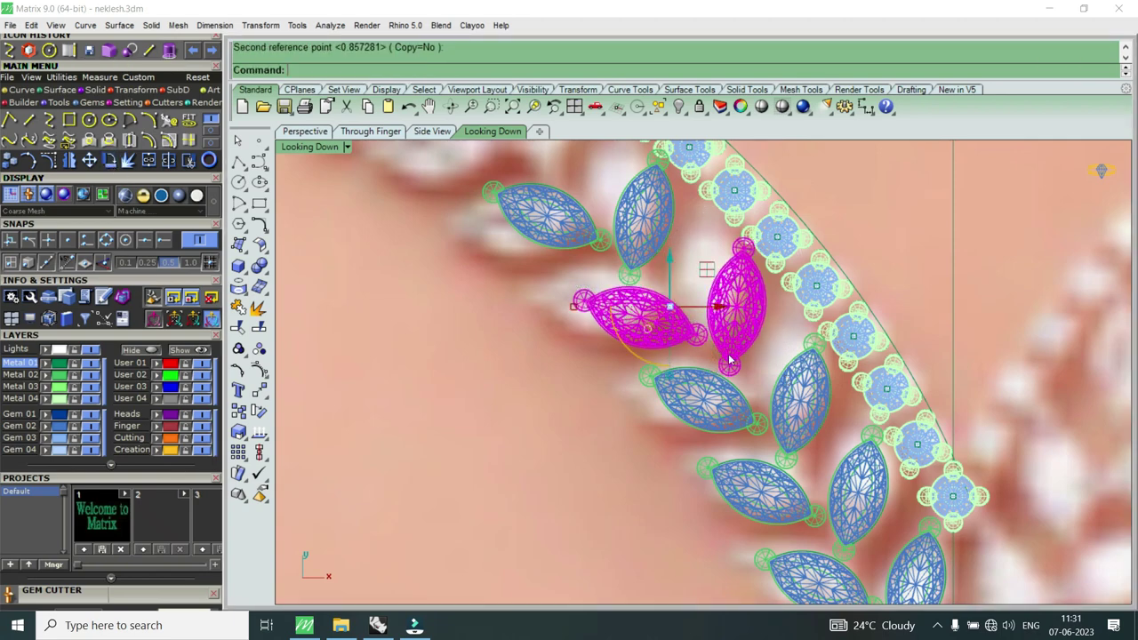
Step: Select a lower leaf pair group and rotate it to follow the curve
click(786, 434)
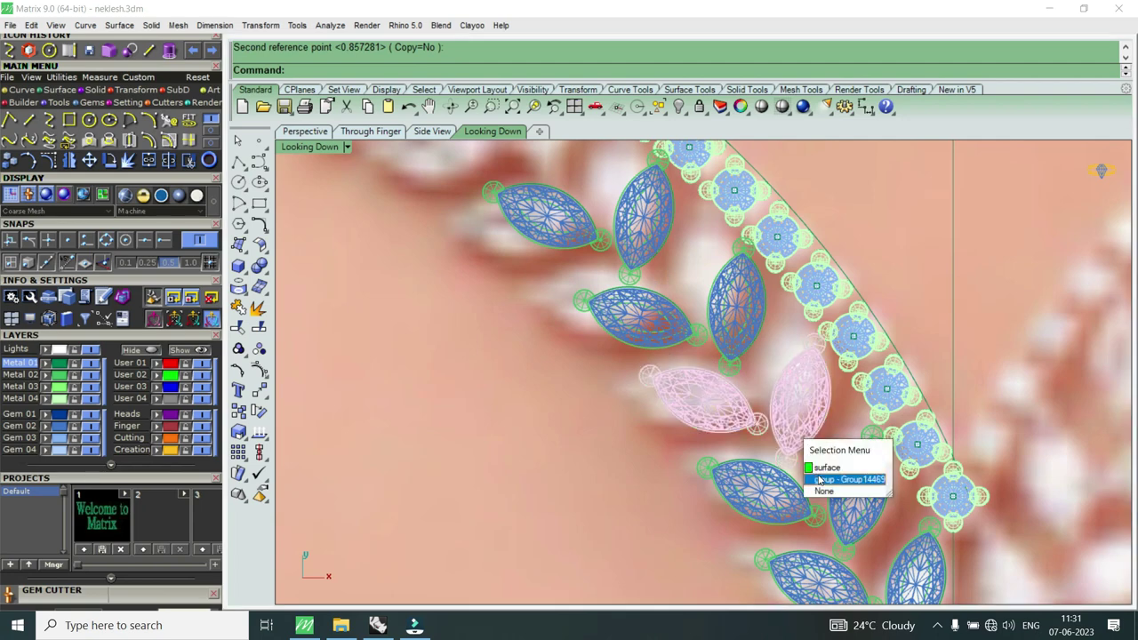
click(825, 478)
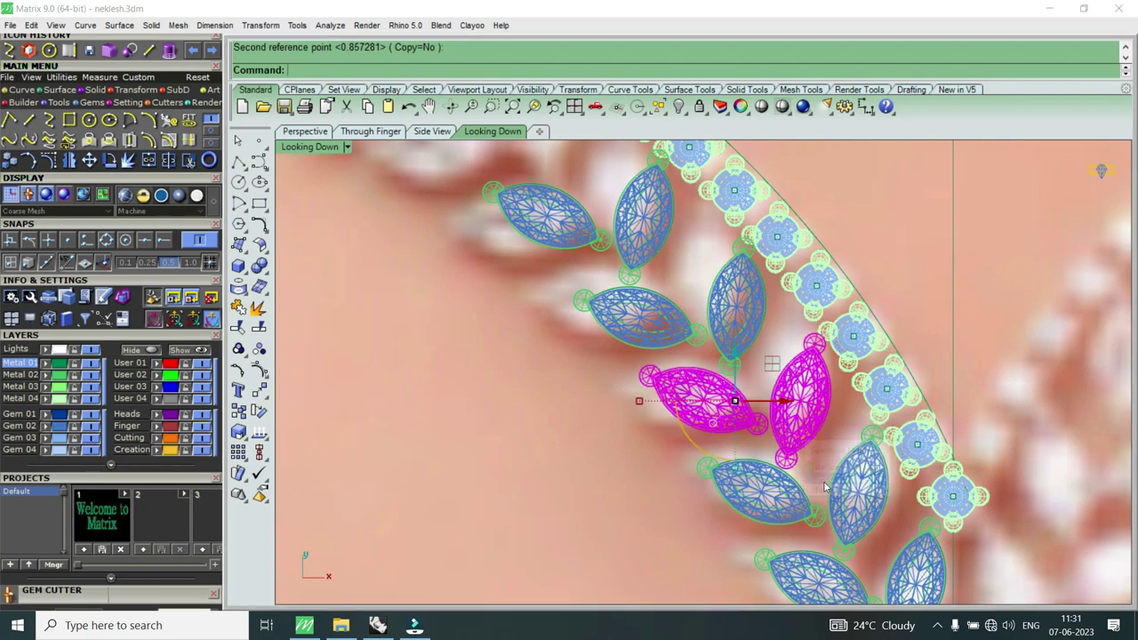
click(109, 160)
click(822, 366)
click(782, 425)
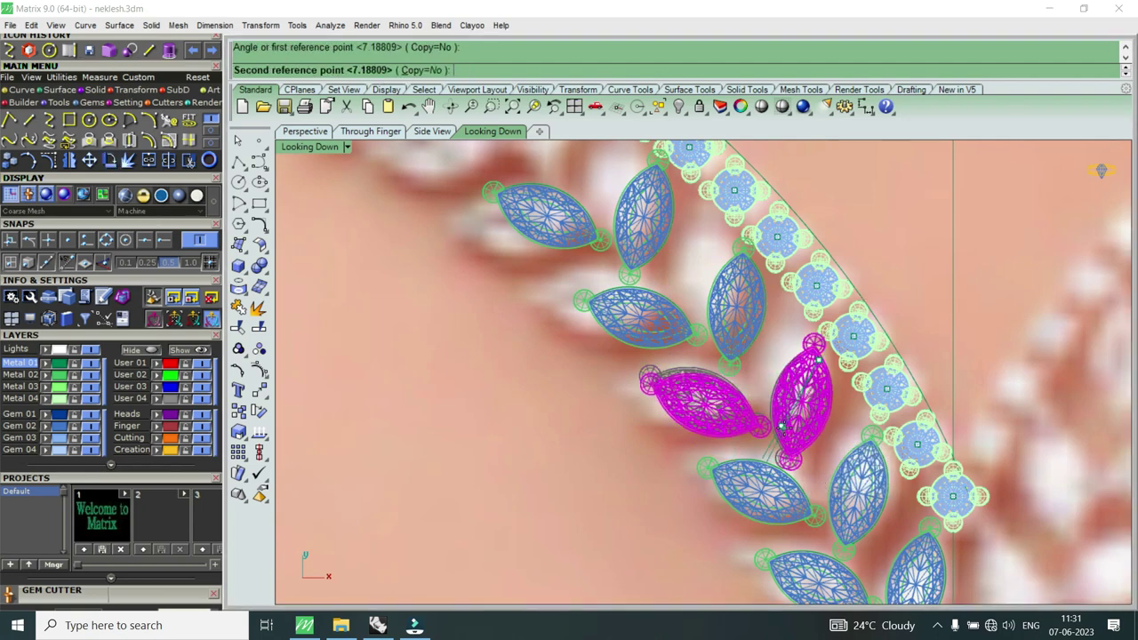
click(789, 433)
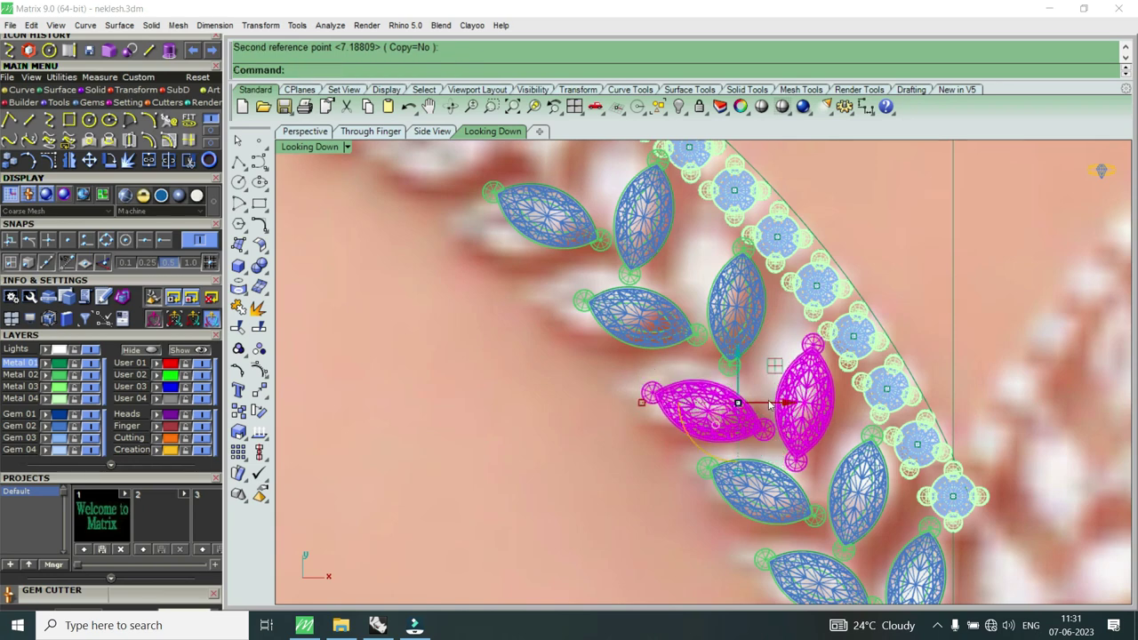
Step: Reselect the upper leaf pair and turn it to match the curve
key(Escape)
click(747, 342)
click(790, 383)
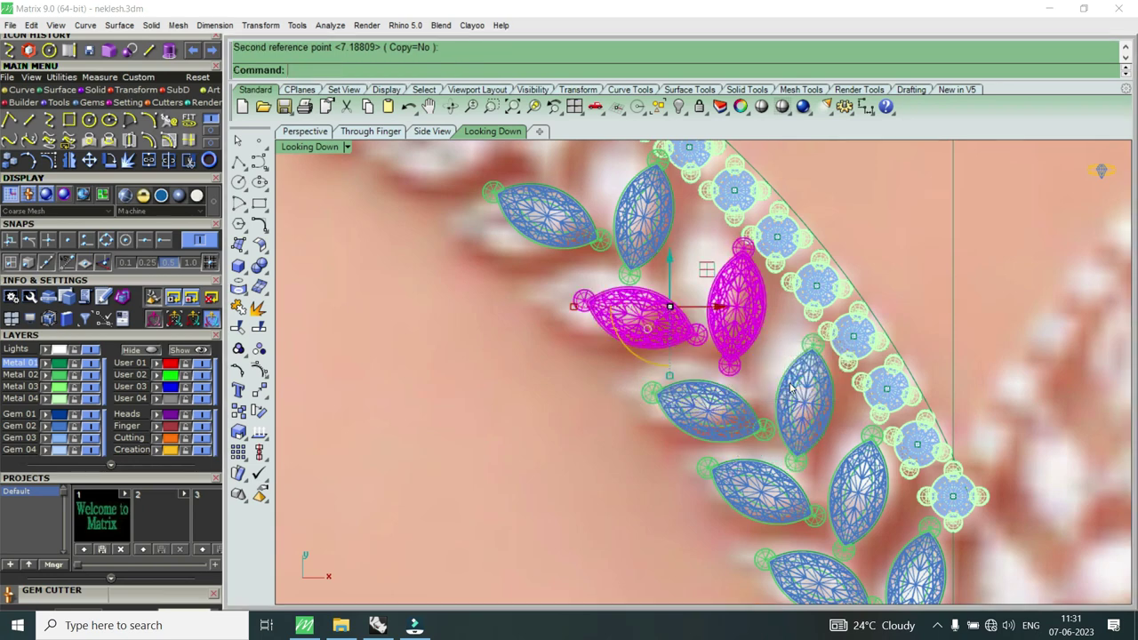
key(Return)
click(747, 260)
click(683, 327)
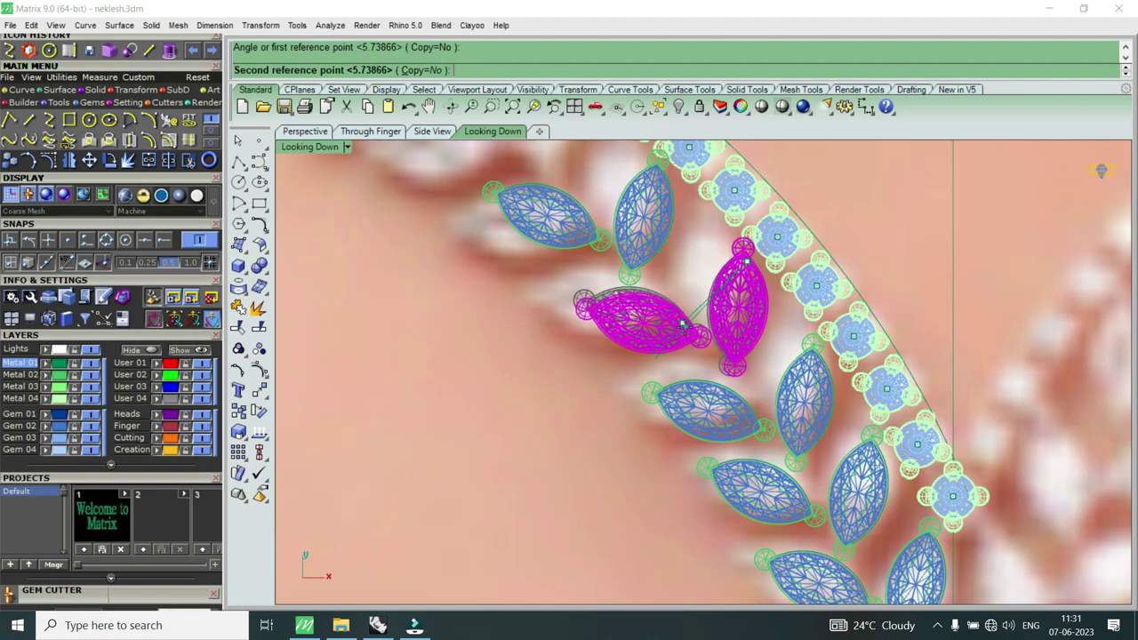
click(698, 313)
Step: Nudge the upper leaf pair slightly with Move, then deselect and zoom out
scroll(720, 359, up, 2)
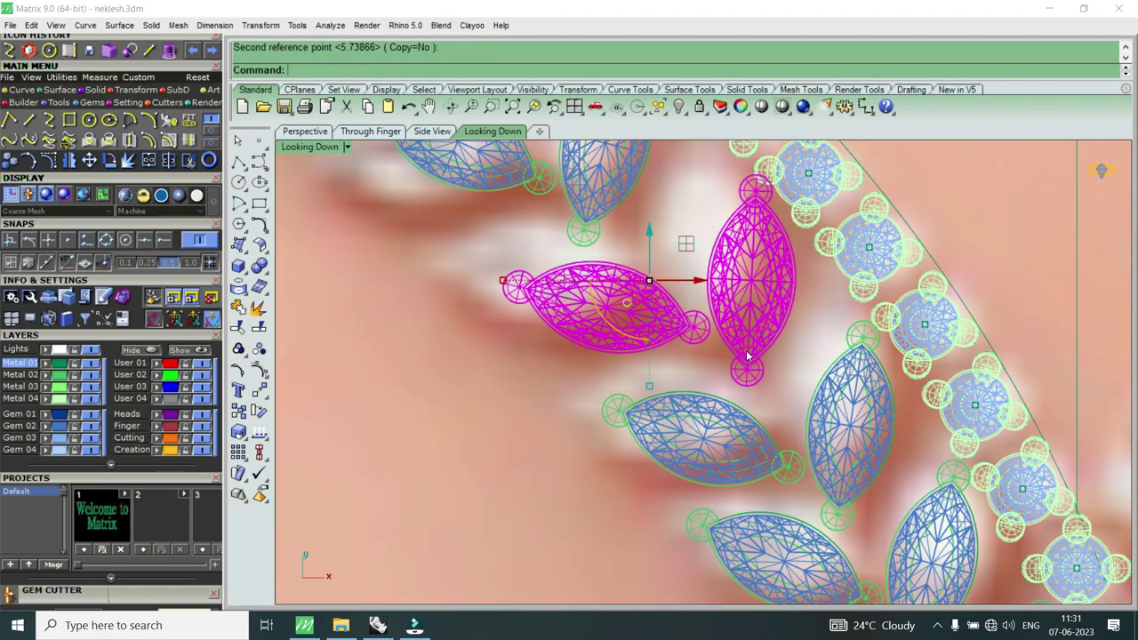
key(m)
scroll(746, 355, up, 1)
click(744, 362)
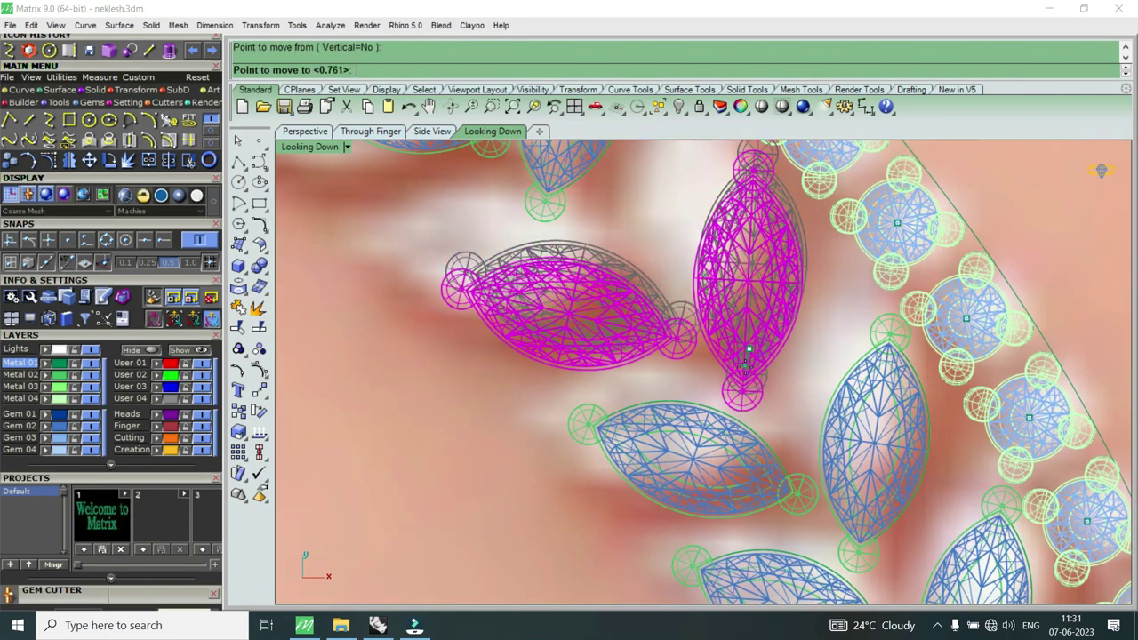
click(747, 359)
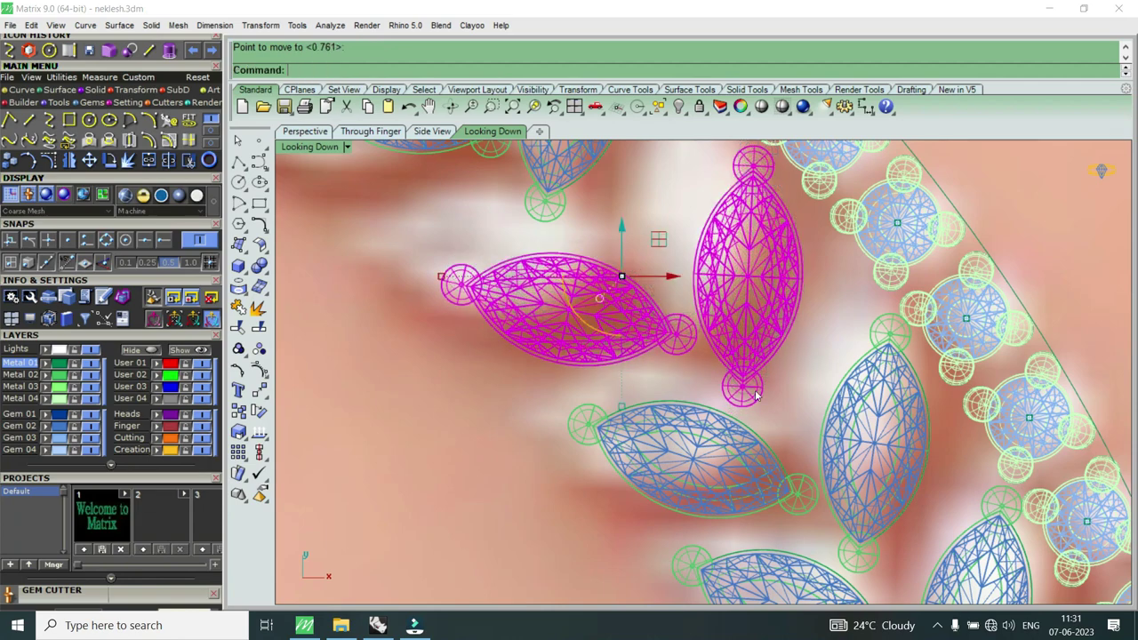
scroll(755, 396, down, 2)
key(Escape)
scroll(775, 436, down, 2)
scroll(775, 449, down, 1)
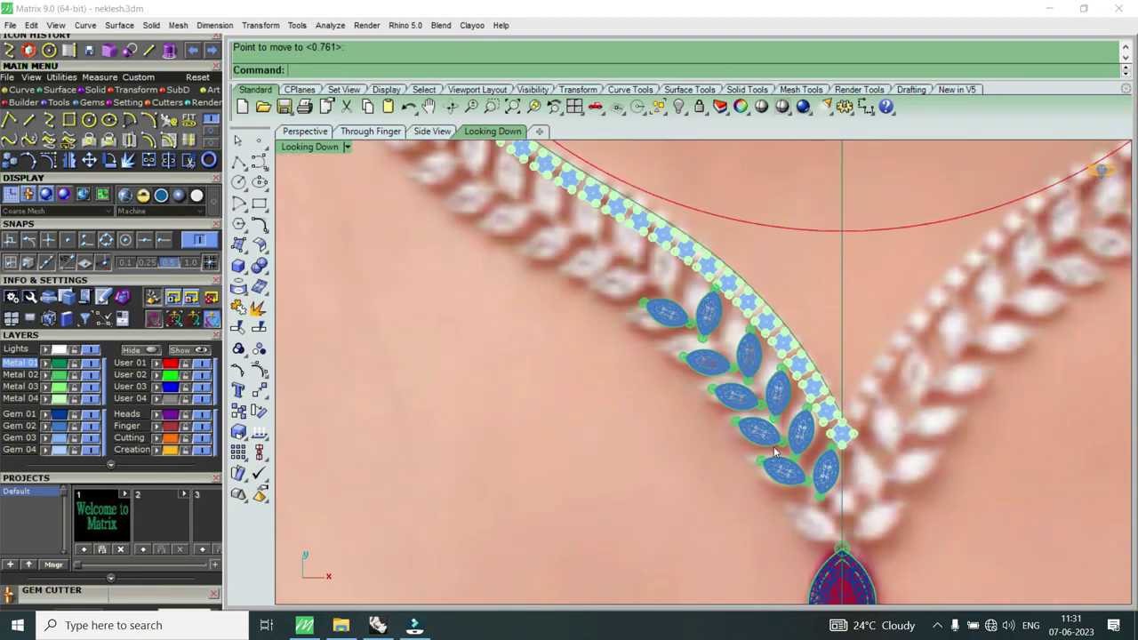
scroll(775, 449, up, 1)
Step: Select the top two-gem leaf group and rotate it into line with the curve
scroll(704, 320, up, 2)
click(717, 347)
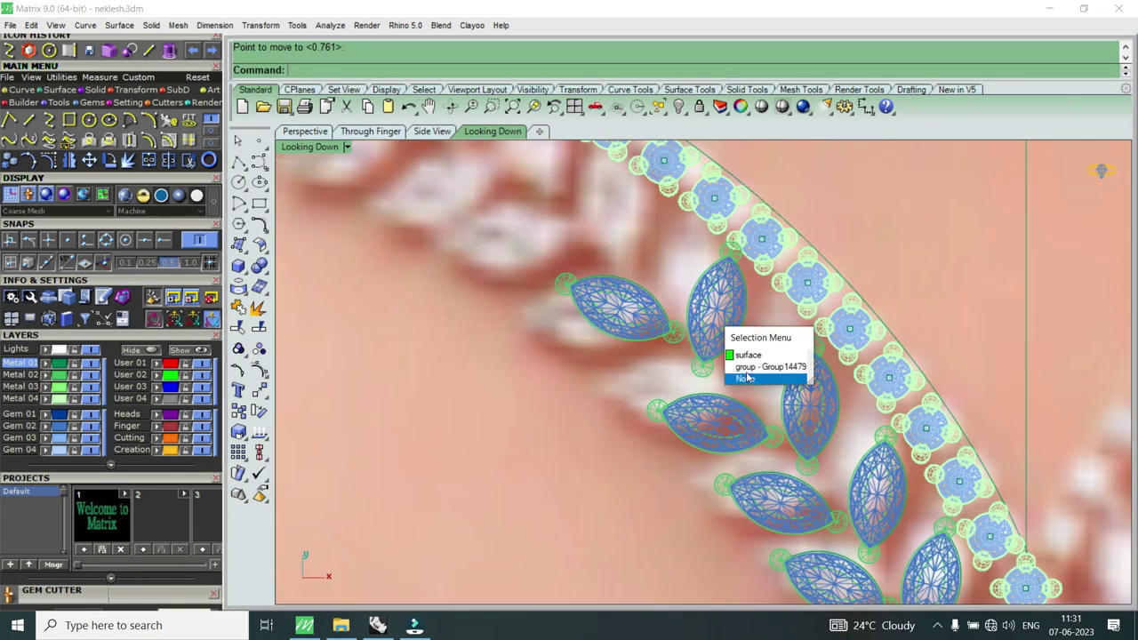
click(745, 363)
click(745, 363)
click(795, 376)
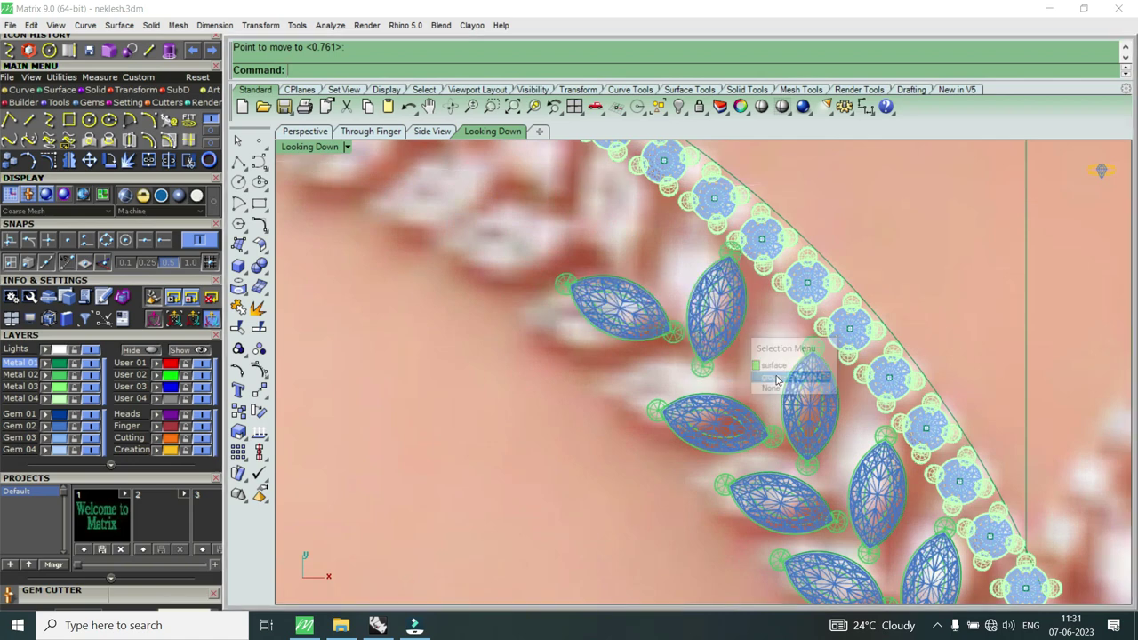
click(110, 160)
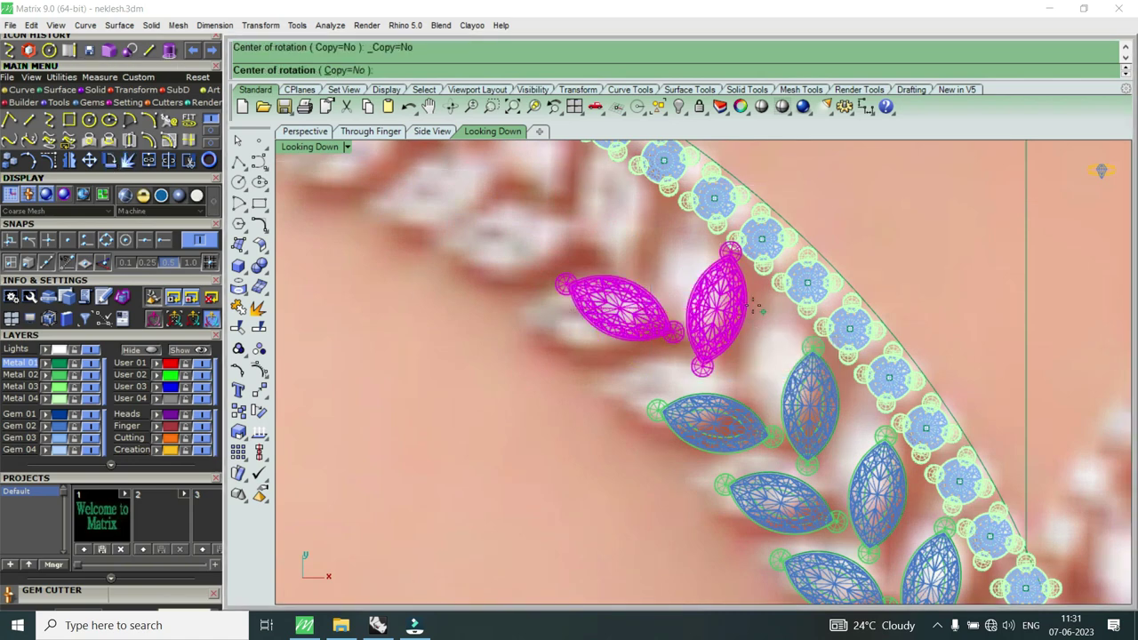
click(731, 252)
click(665, 310)
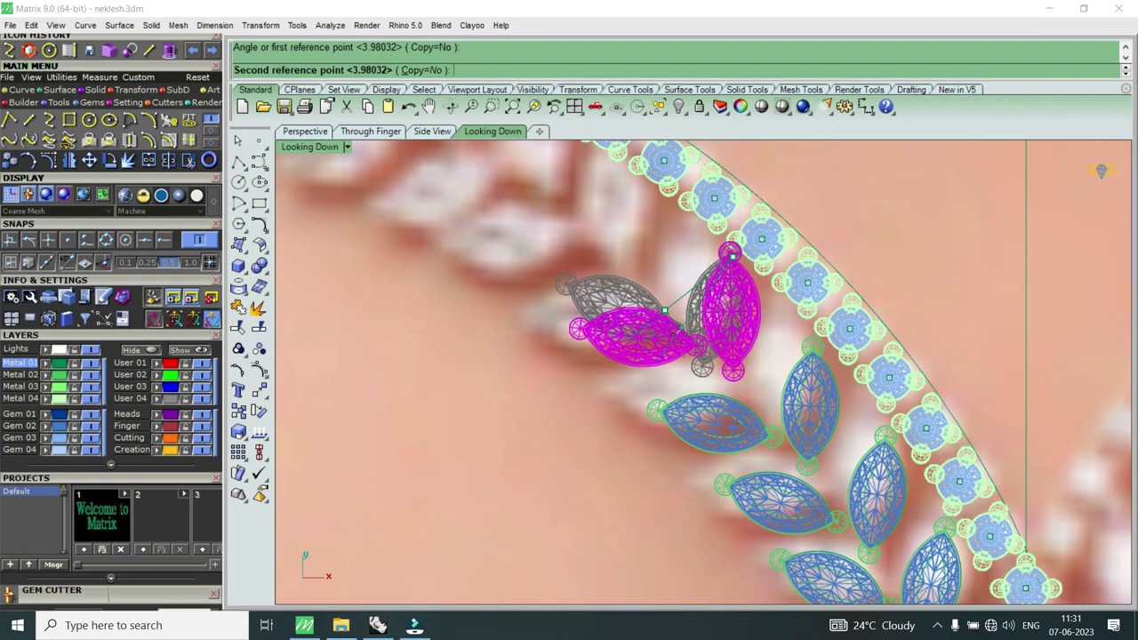
click(679, 336)
Step: Nudge the top leaf pair into place with Move, then deselect it
text(m)
key(Return)
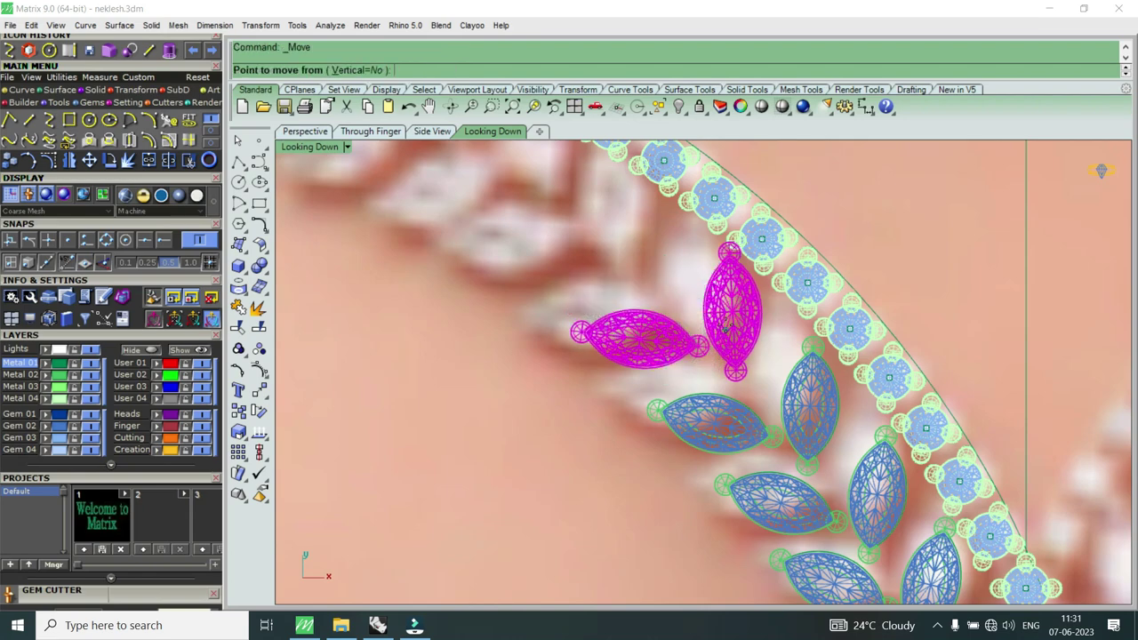
click(726, 325)
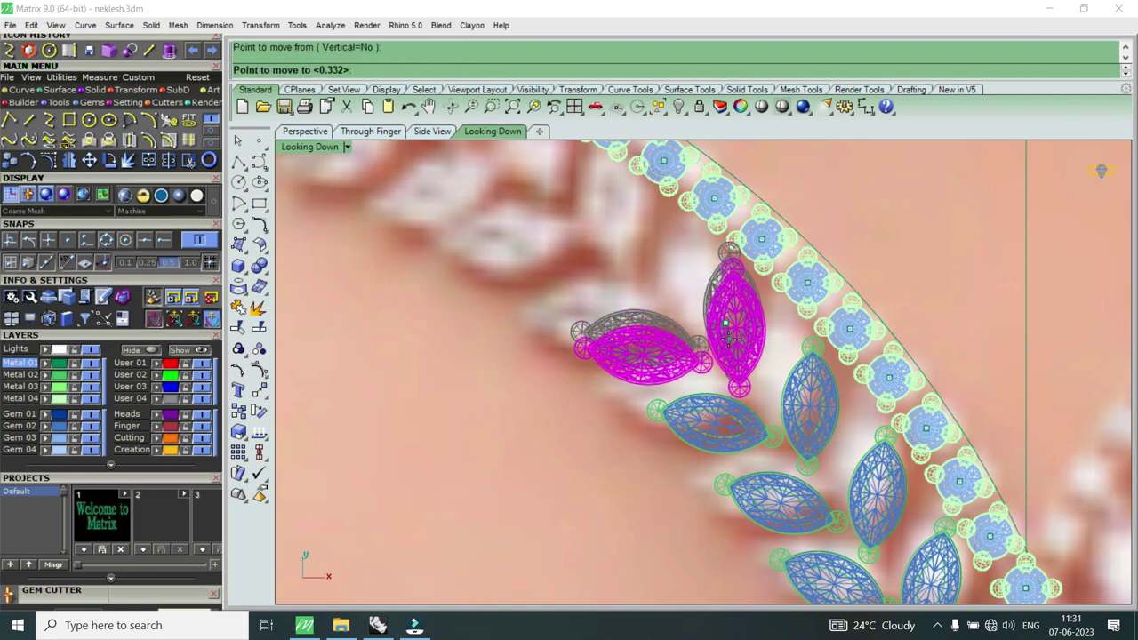
click(727, 333)
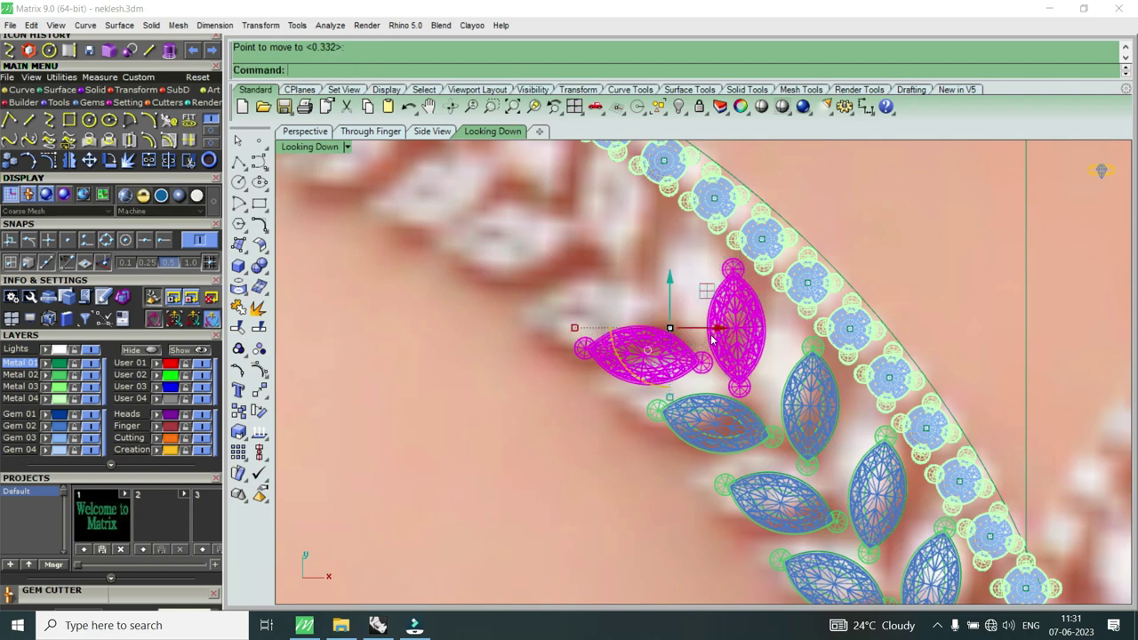
scroll(676, 331, down, 3)
key(Escape)
scroll(711, 355, up, 2)
scroll(743, 384, up, 2)
scroll(743, 384, down, 2)
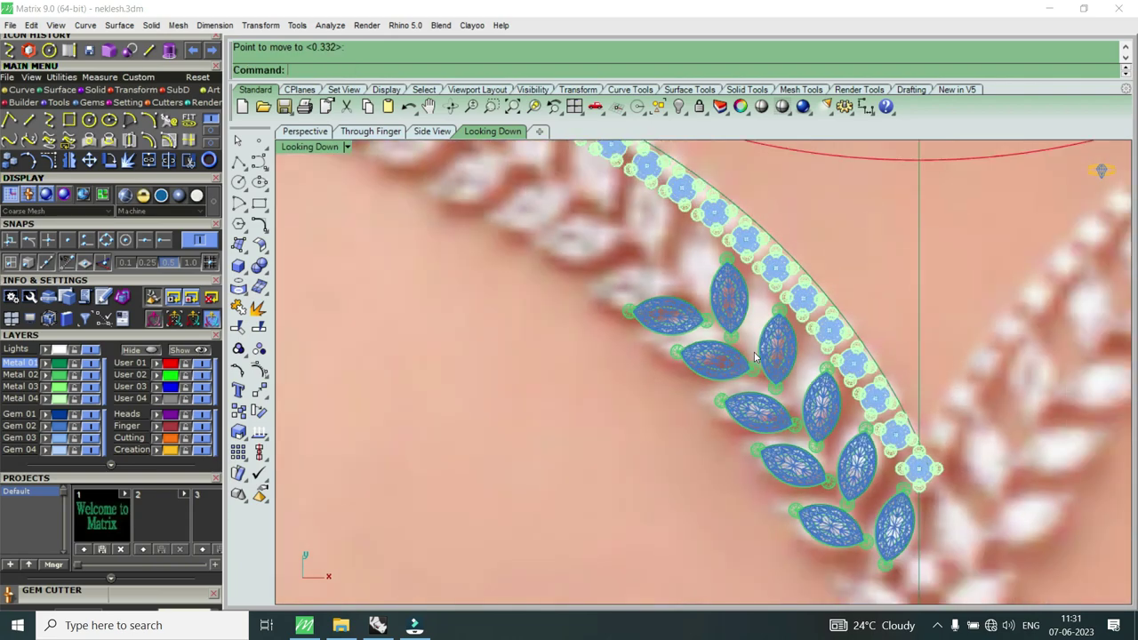
Step: Select the top two-gem leaf pair and move it slightly lower
scroll(784, 453, up, 2)
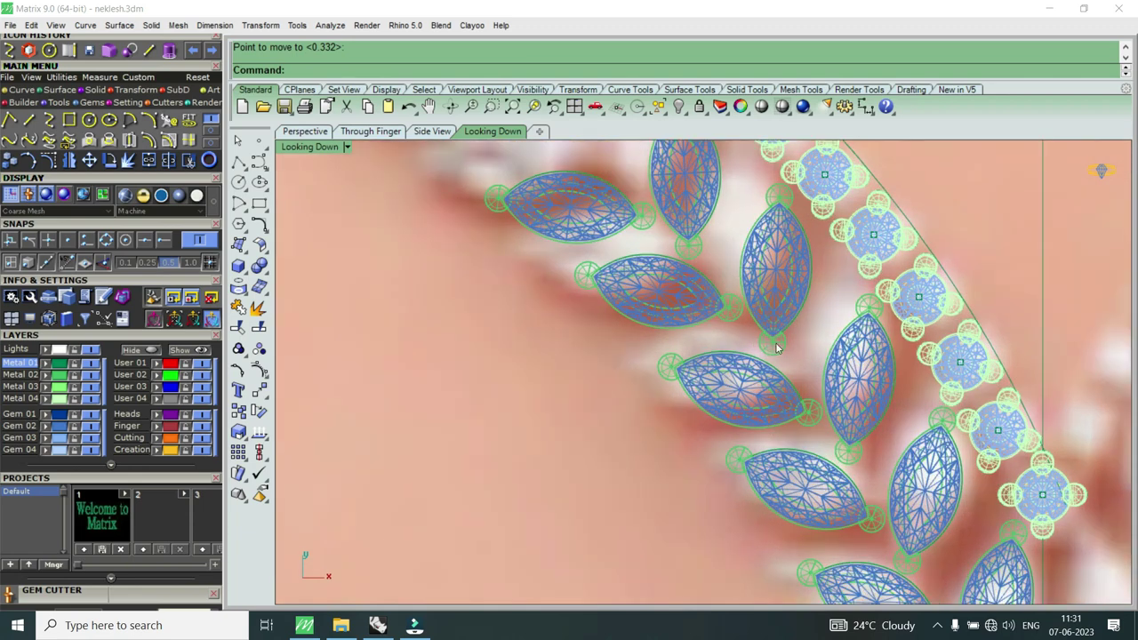
click(776, 346)
click(824, 395)
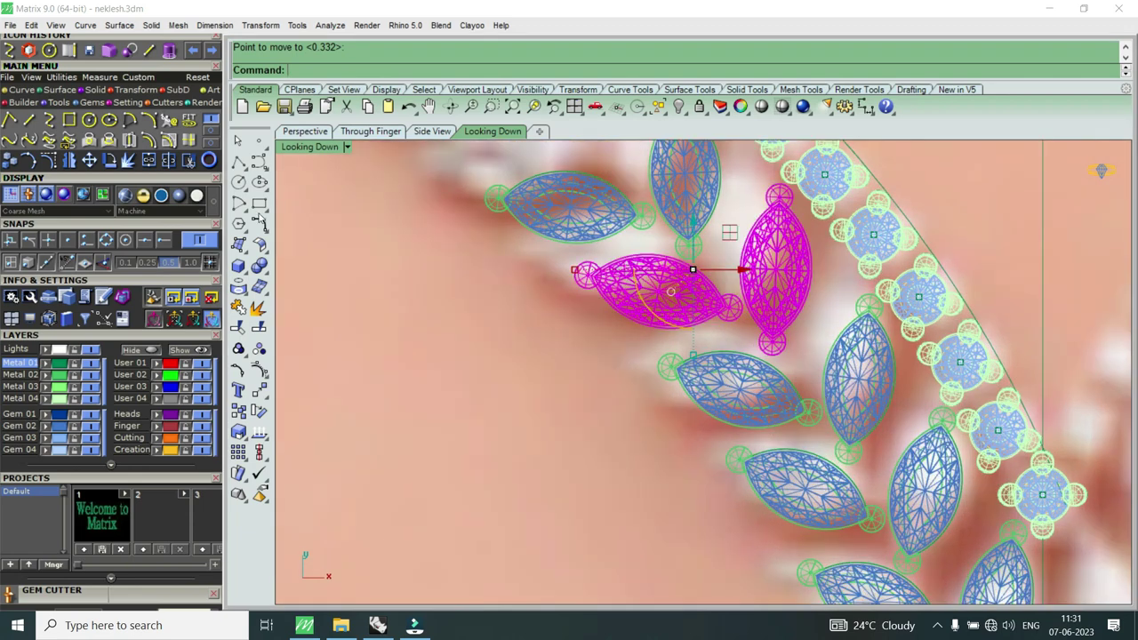
click(88, 160)
click(732, 260)
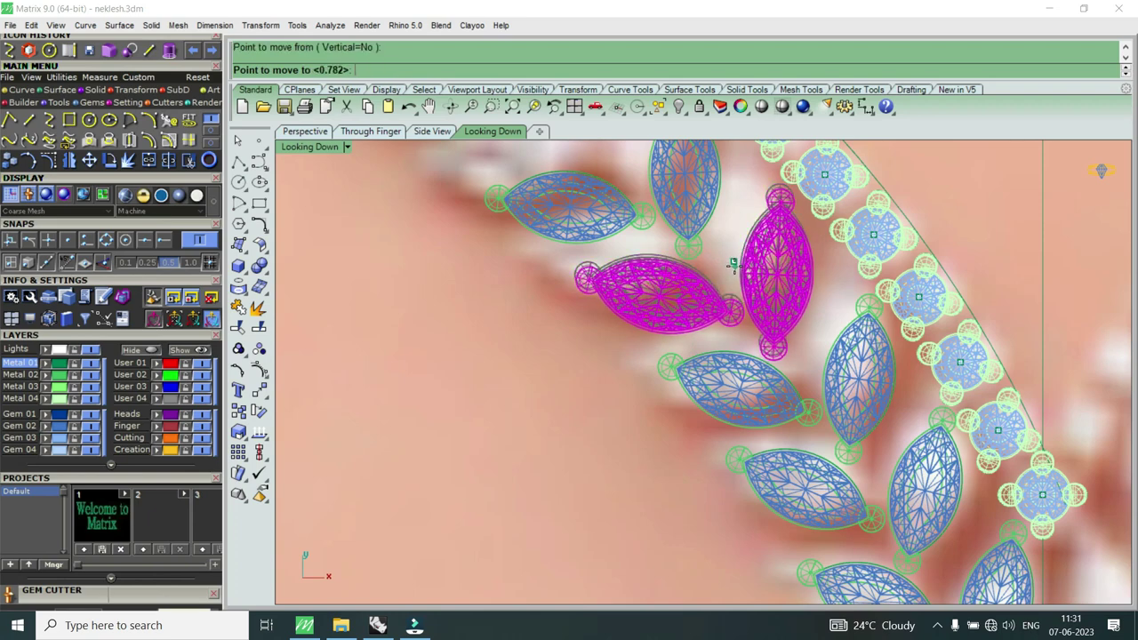
click(735, 268)
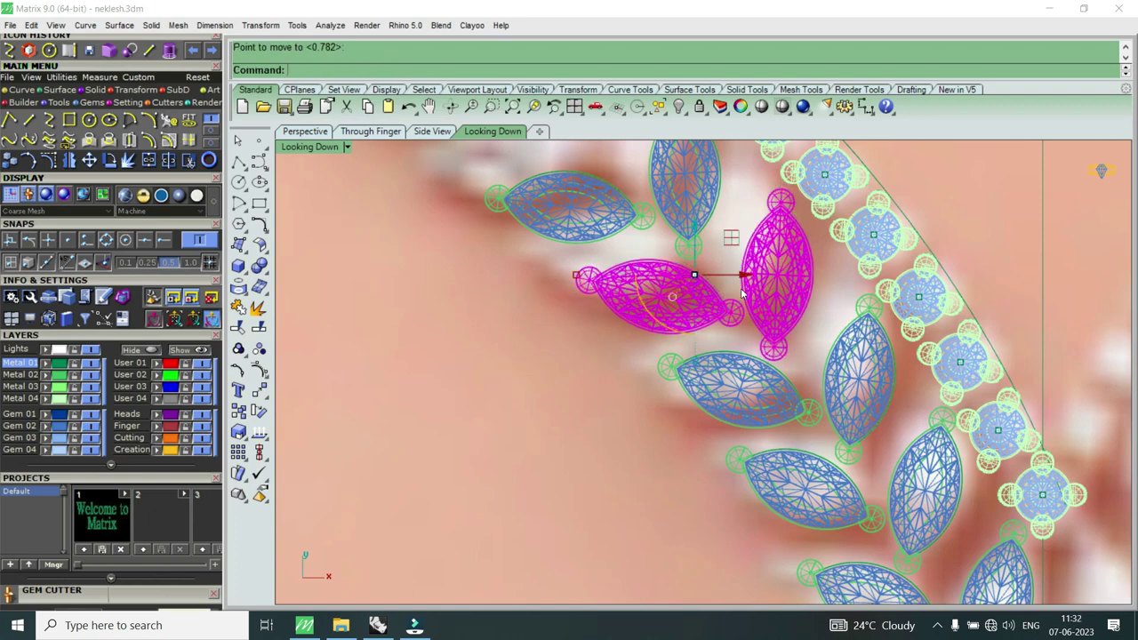
scroll(745, 301, down, 2)
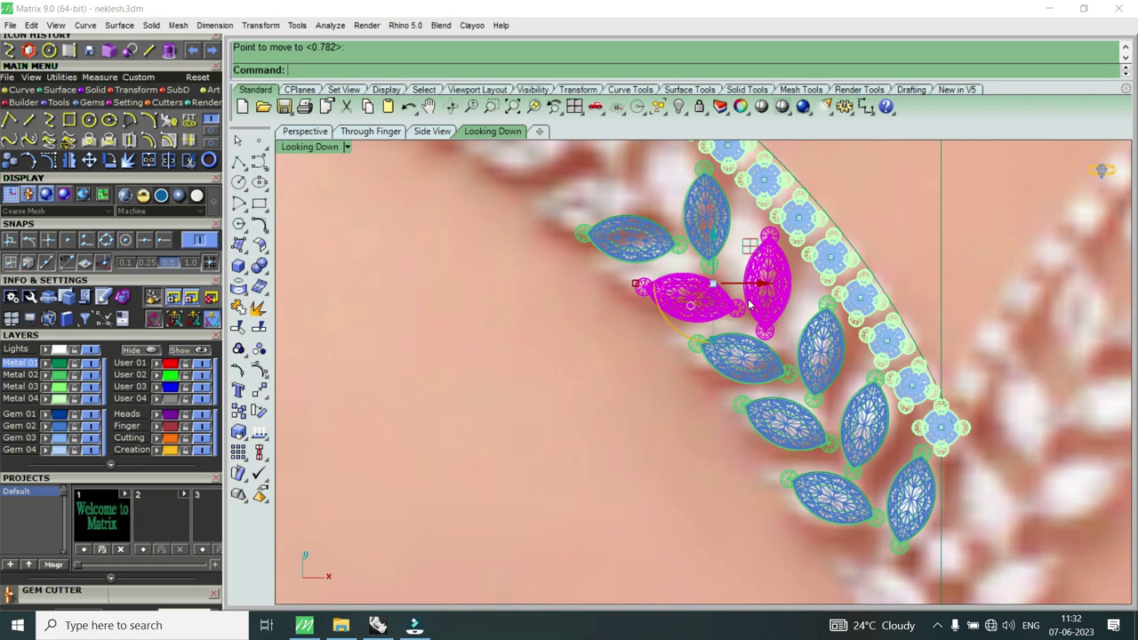
click(823, 373)
key(Escape)
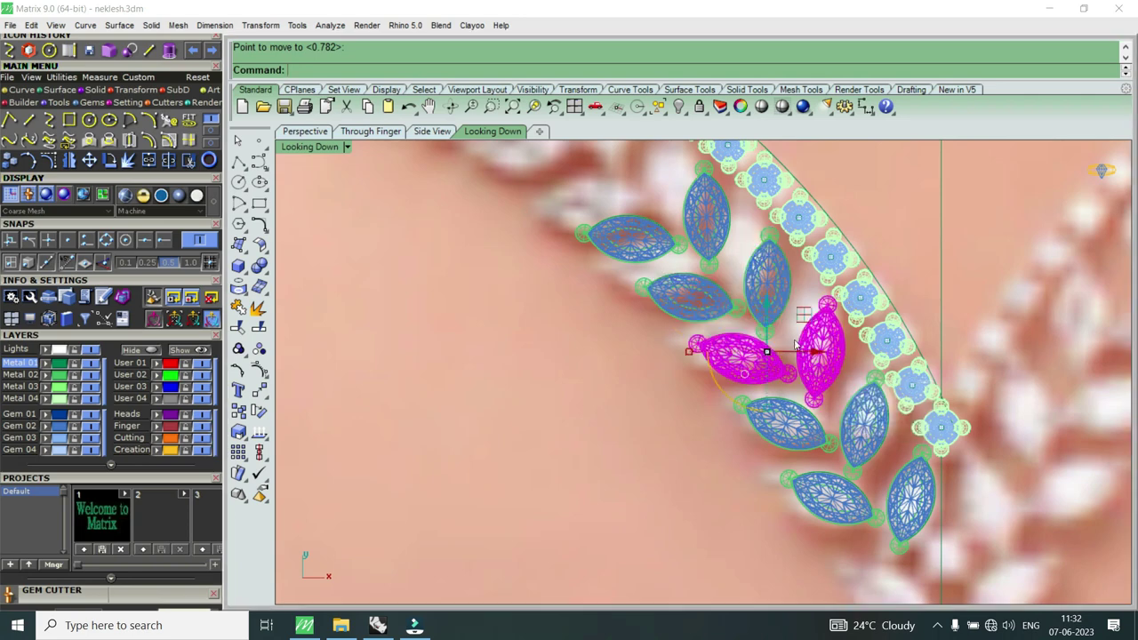
scroll(572, 324, up, 2)
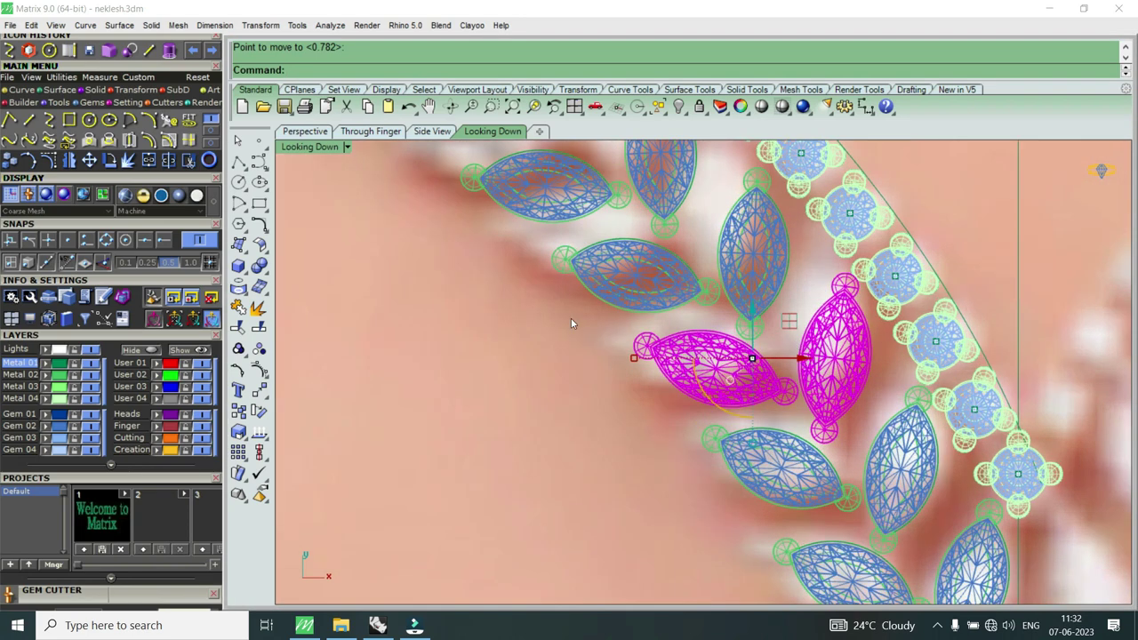
Step: Rotate the leaf pair twice, the second time about the gem's top prong, to refine its angle
click(112, 160)
click(677, 367)
scroll(854, 336, up, 1)
click(838, 339)
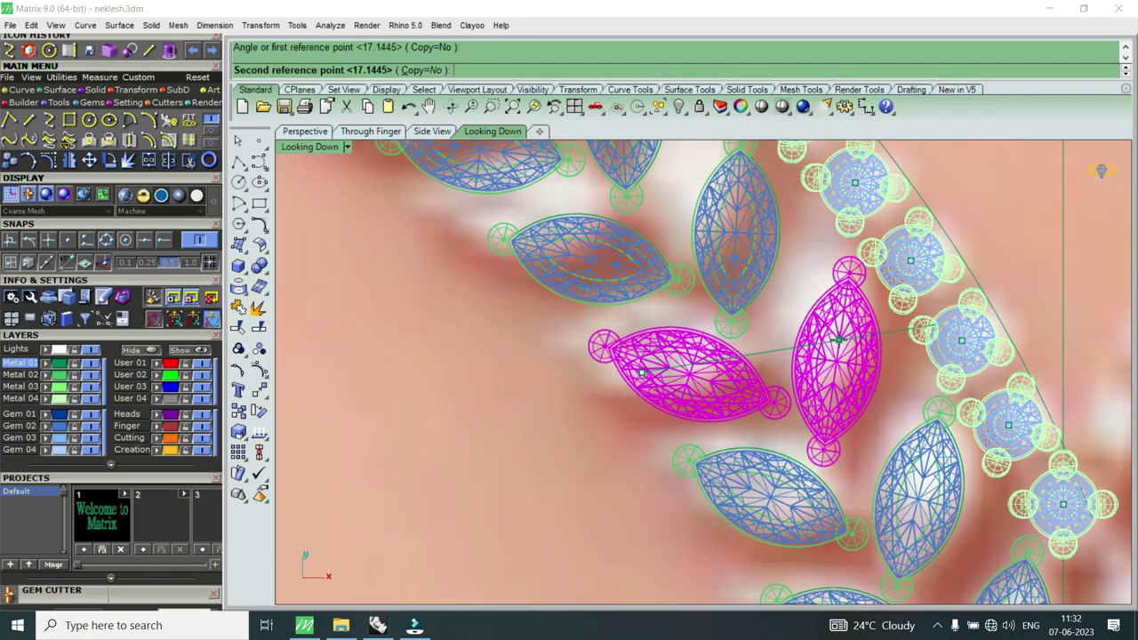
click(840, 343)
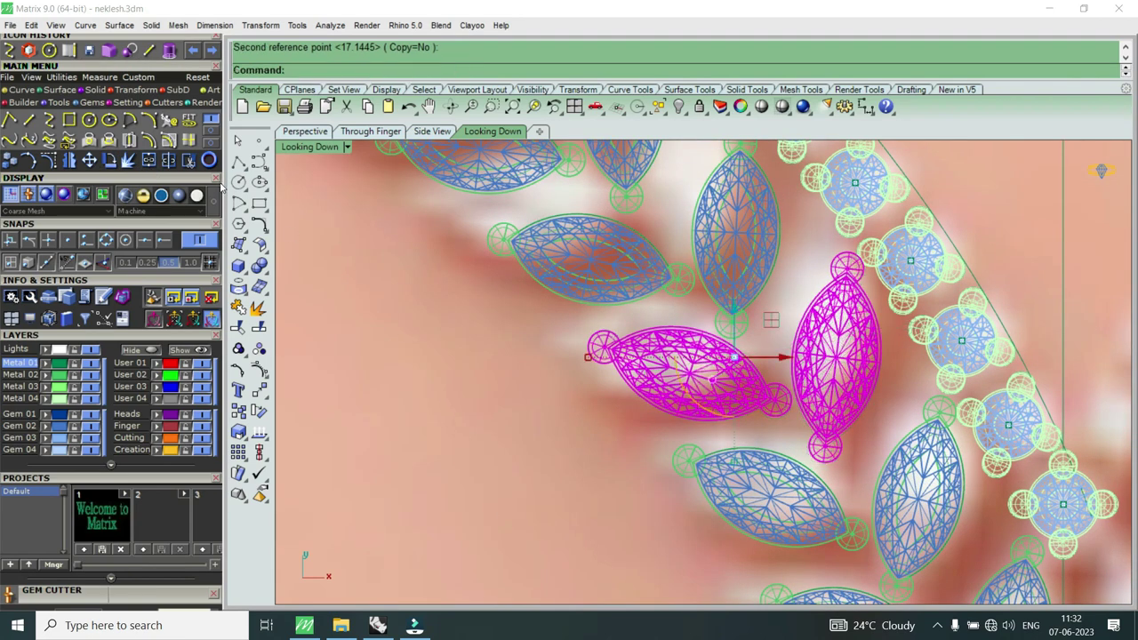
click(111, 160)
click(855, 277)
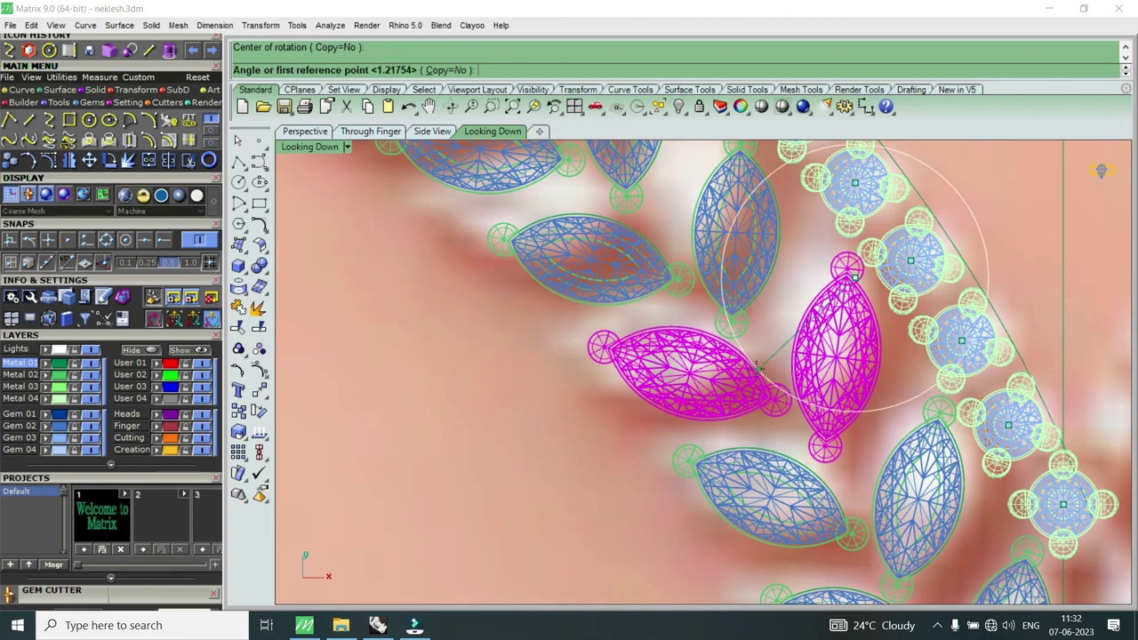
click(758, 365)
click(771, 357)
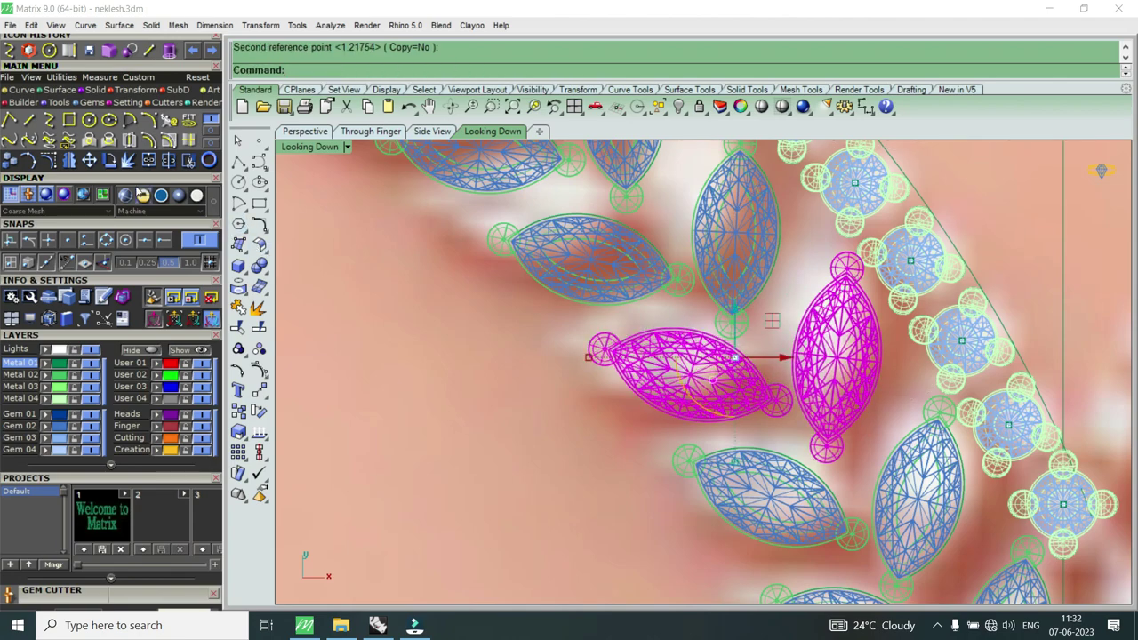
Step: Nudge the leaf pair to a new spot, then abandon a further rotation
click(89, 160)
scroll(755, 356, up, 2)
click(763, 360)
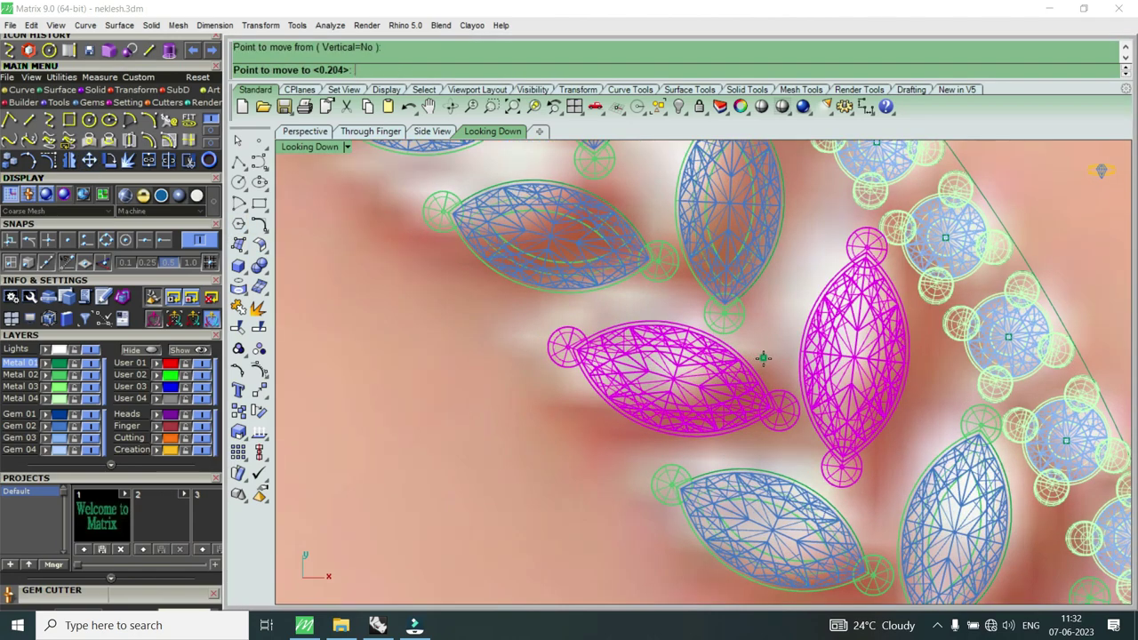
click(761, 360)
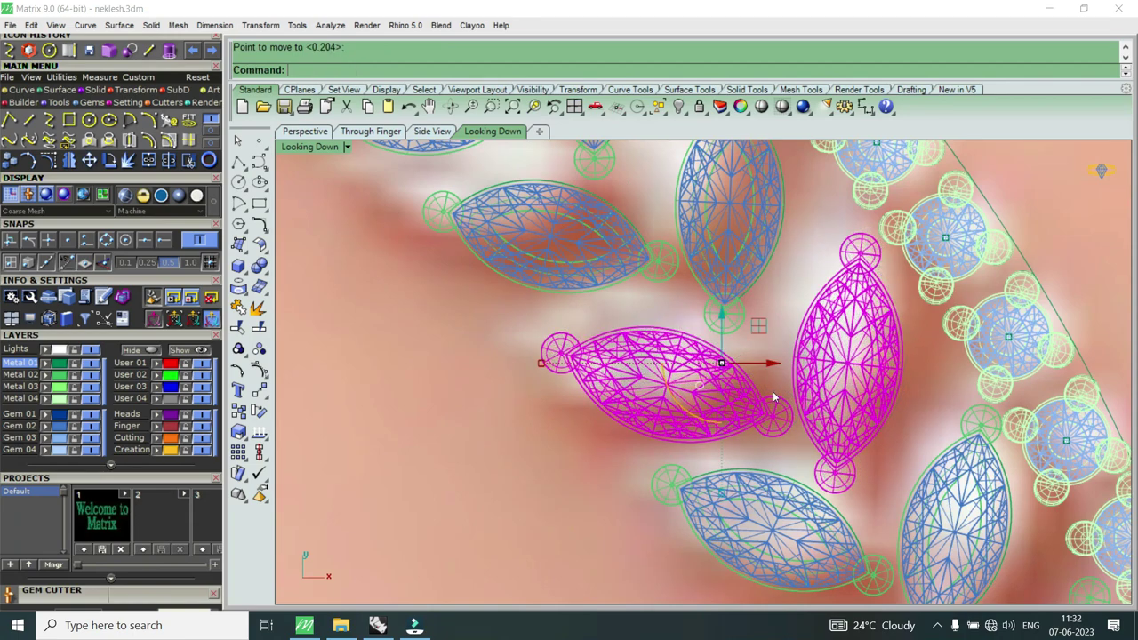
scroll(755, 355, down, 2)
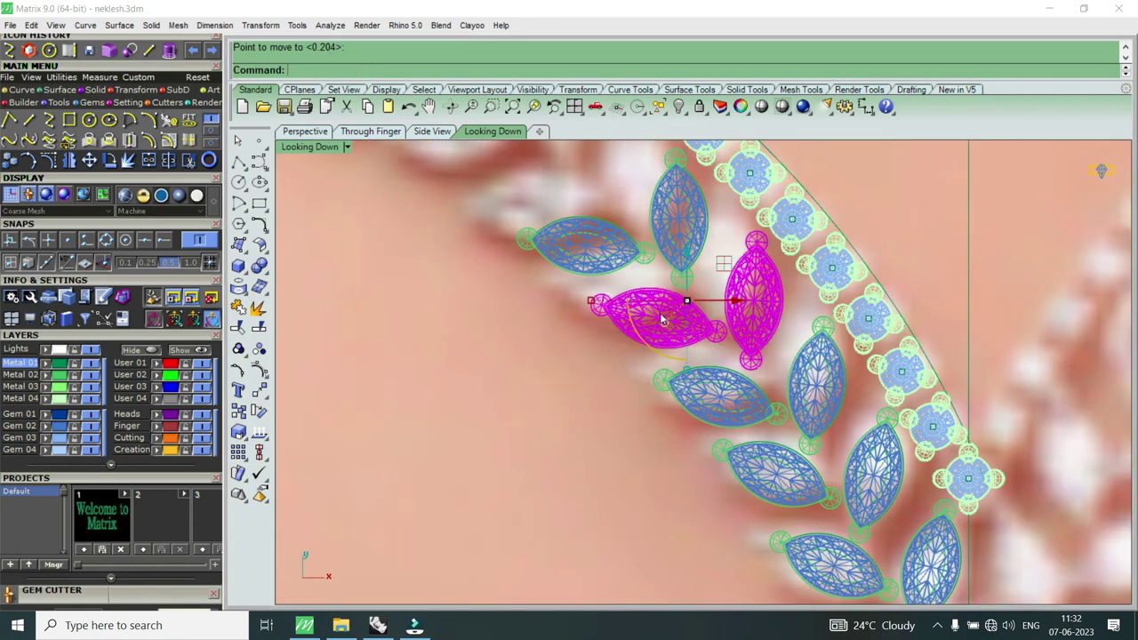
click(111, 161)
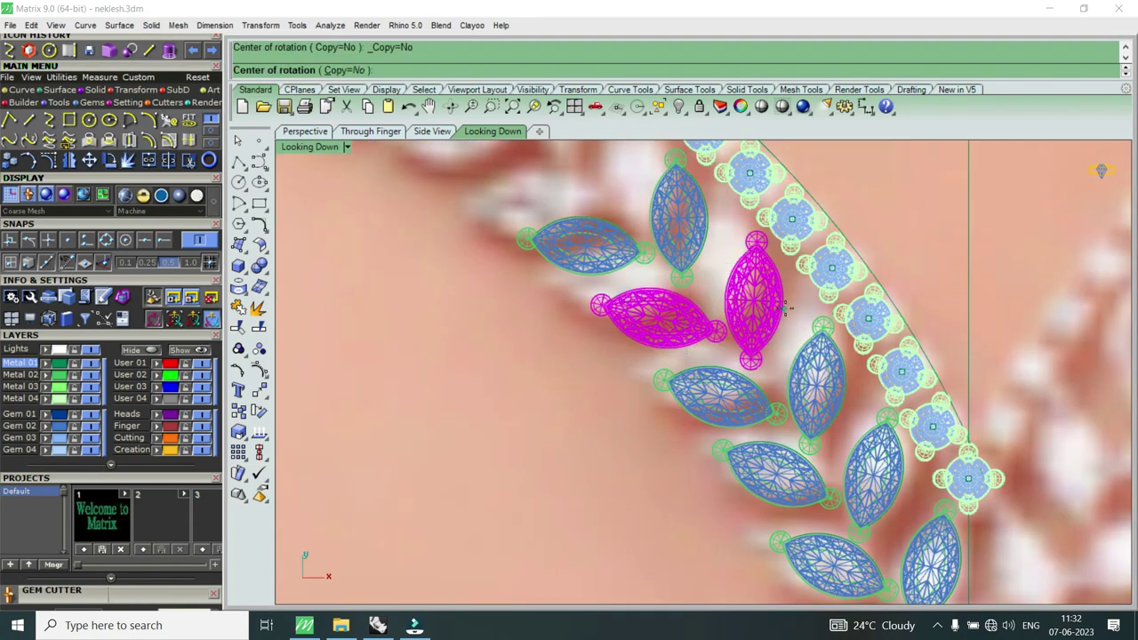
scroll(743, 293, up, 2)
click(743, 293)
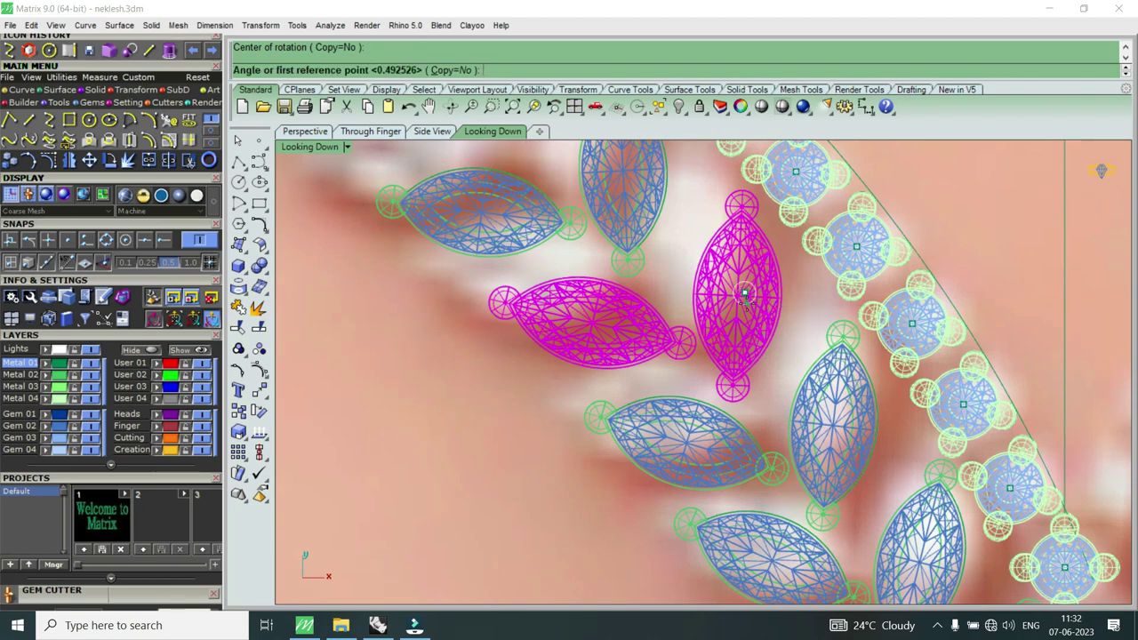
key(Return)
scroll(738, 320, down, 2)
Step: Select the top two-gem marquise leaf pair among the overlapping objects
scroll(774, 360, down, 2)
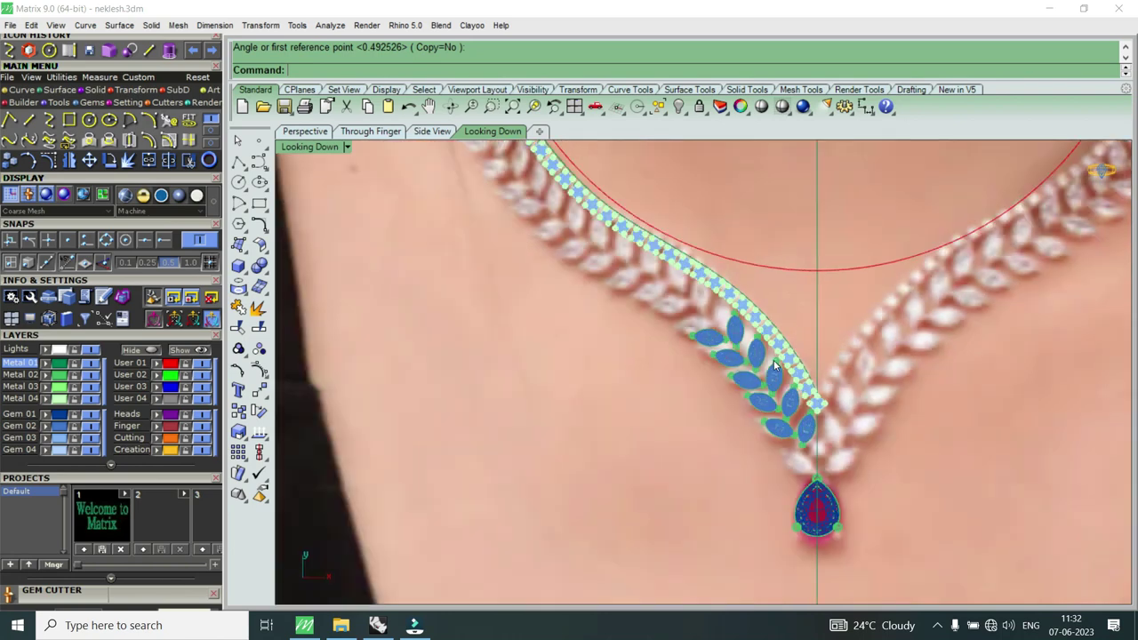
scroll(773, 360, down, 1)
scroll(743, 354, up, 3)
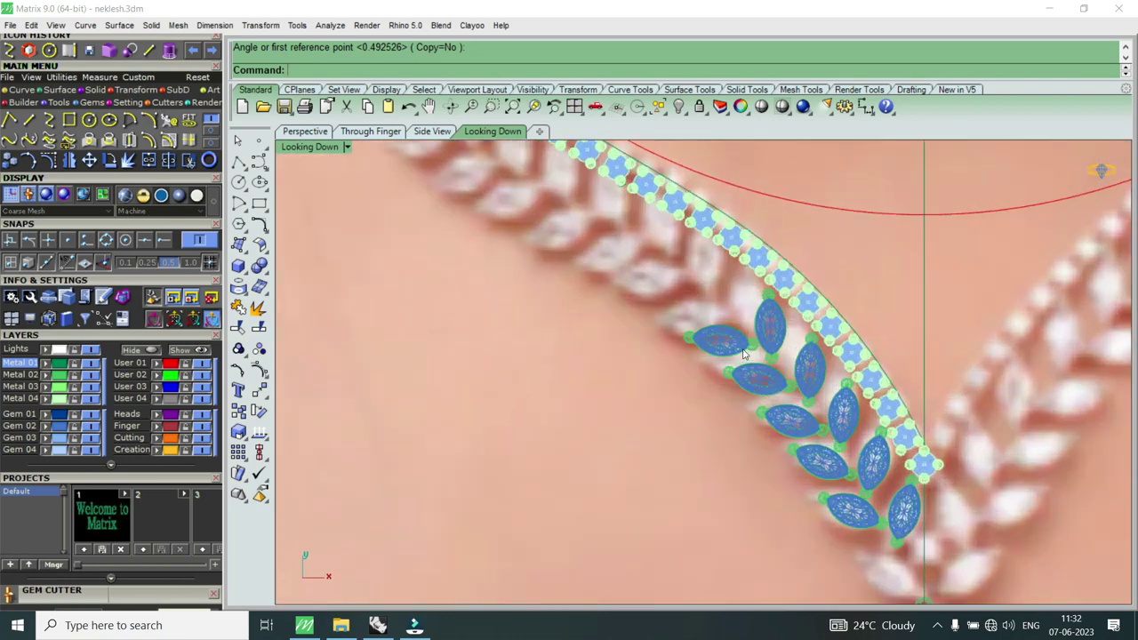
click(770, 351)
click(809, 400)
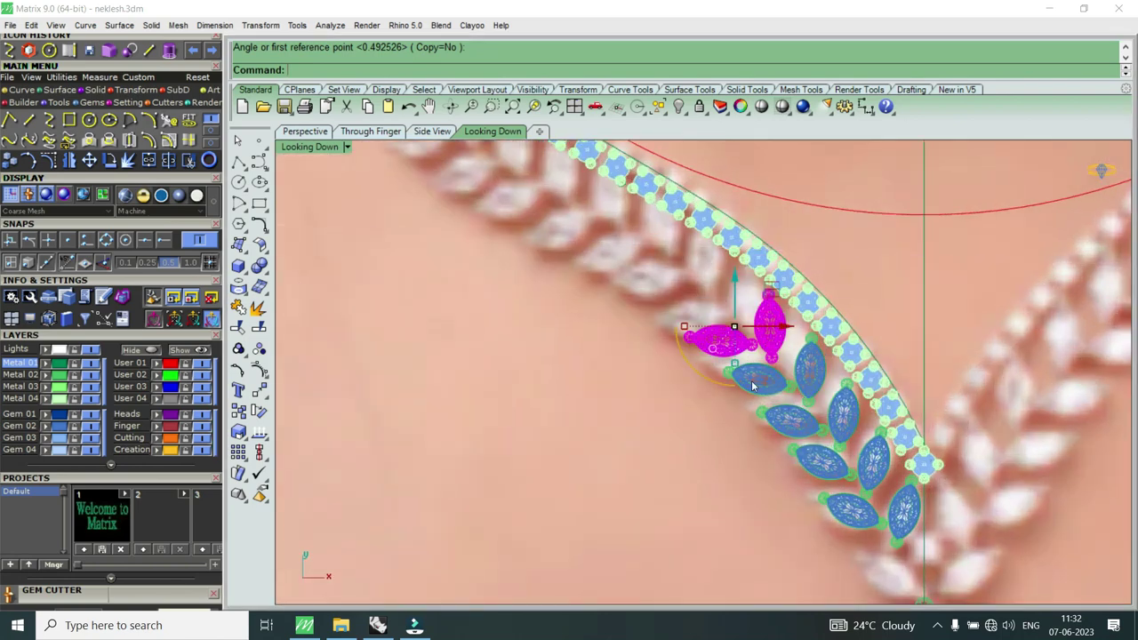
Step: Copy the leaf pair to two new positions further up the stone curve
click(10, 160)
scroll(712, 330, up, 2)
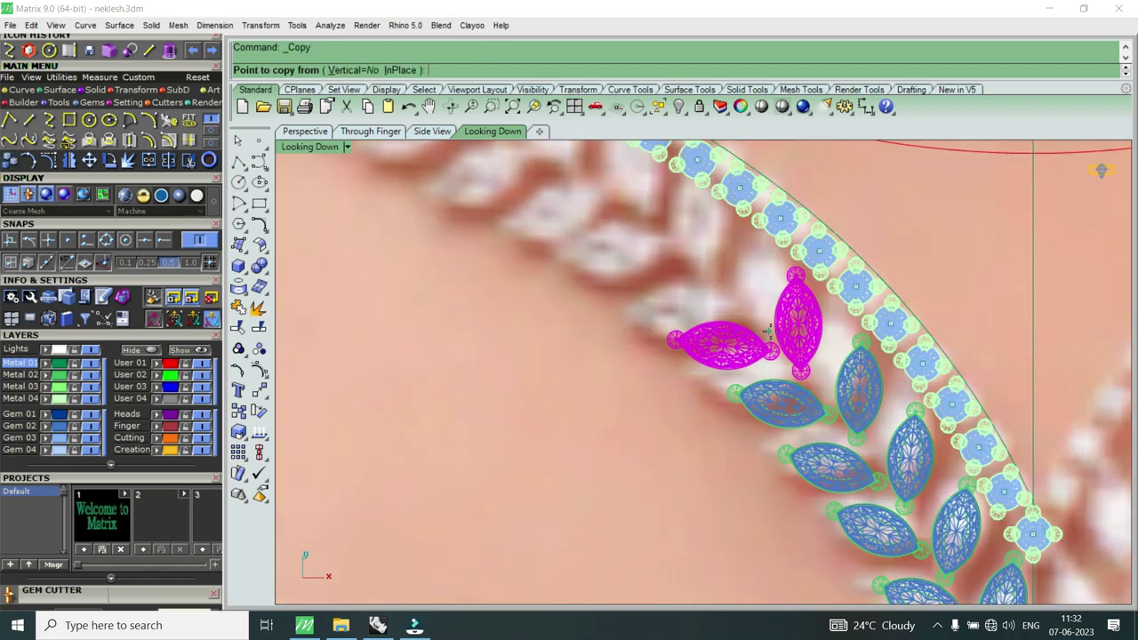
click(772, 331)
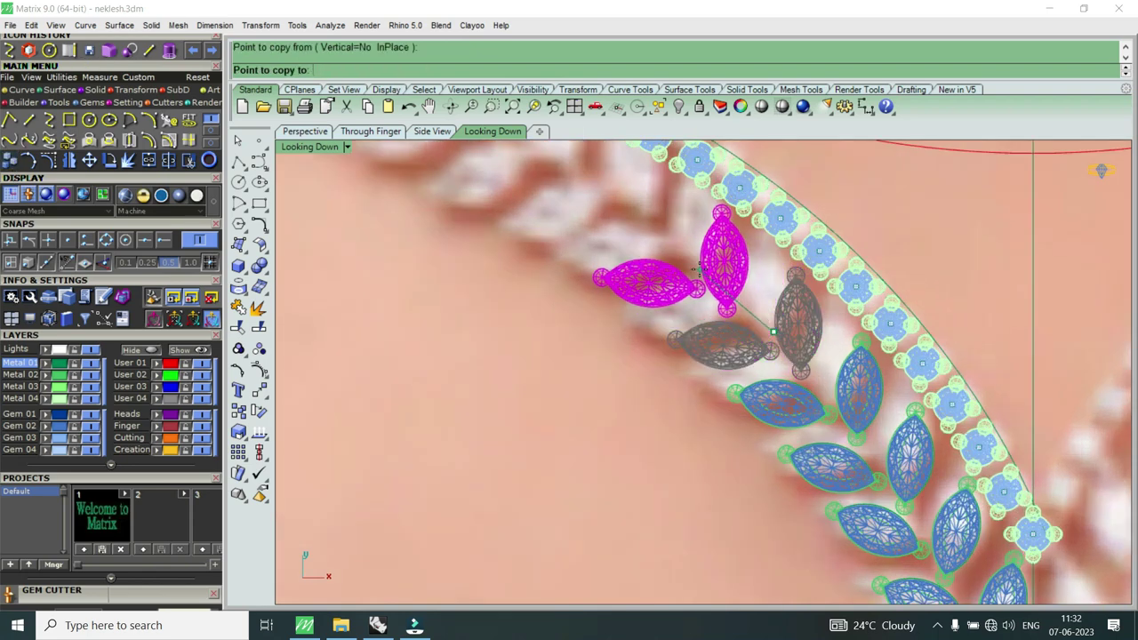
click(701, 271)
scroll(684, 272, down, 1)
scroll(667, 273, up, 2)
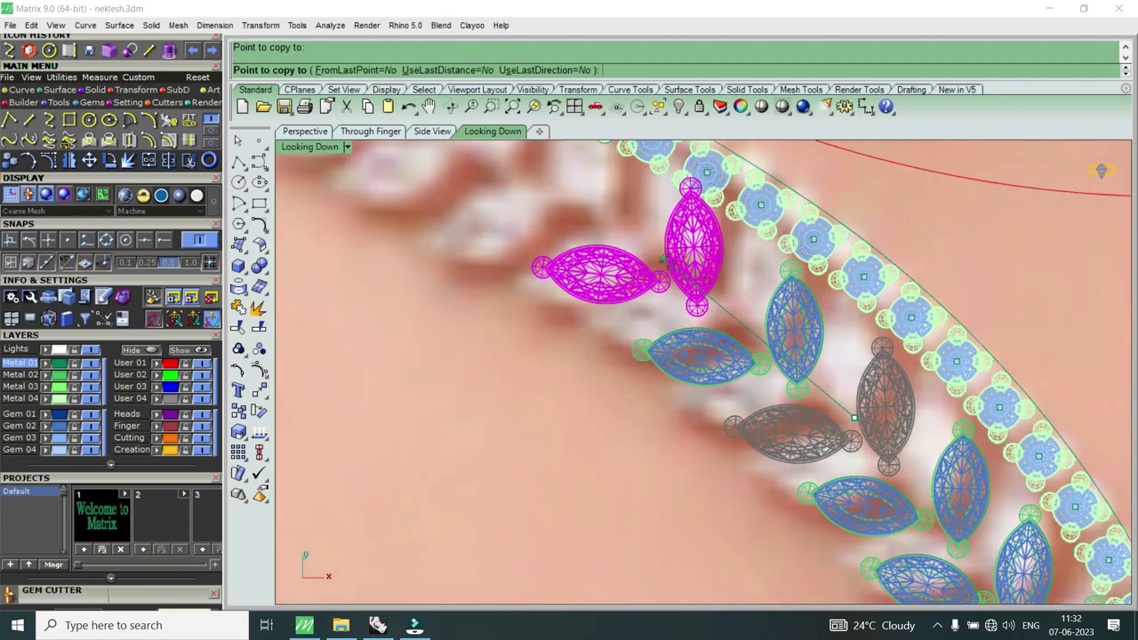
click(651, 273)
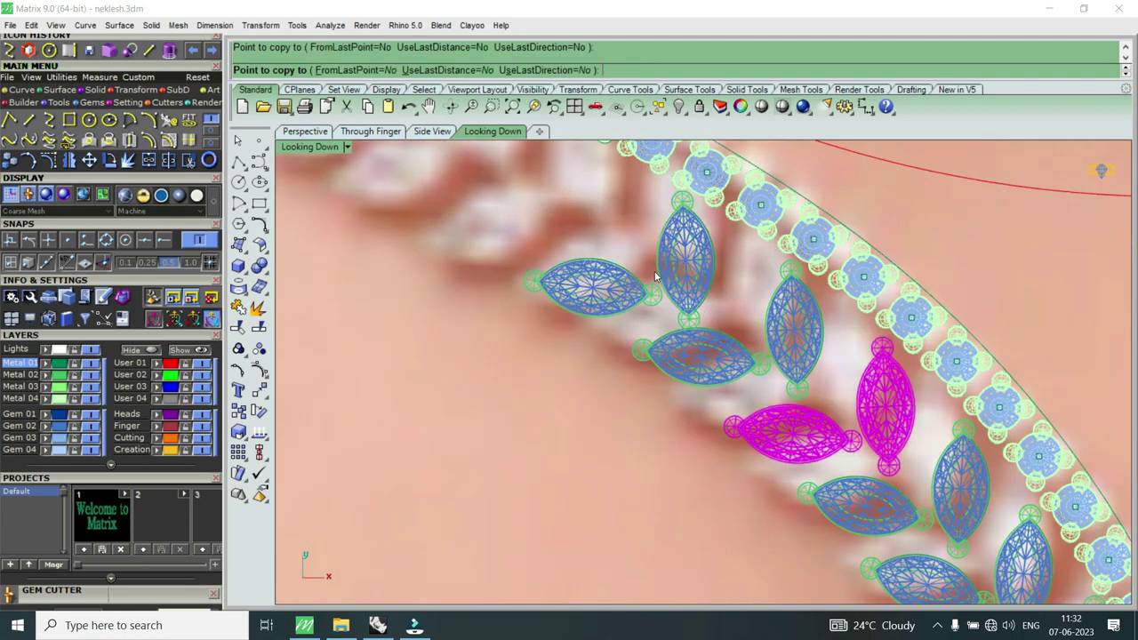
key(Return)
scroll(687, 302, down, 2)
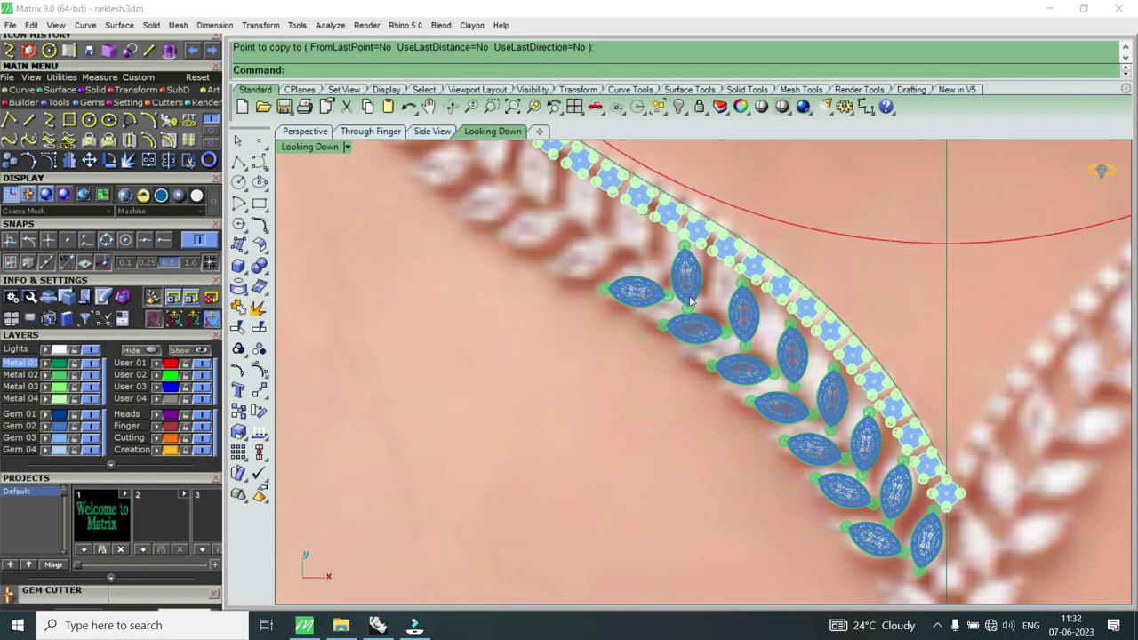
scroll(764, 365, down, 2)
scroll(800, 387, up, 2)
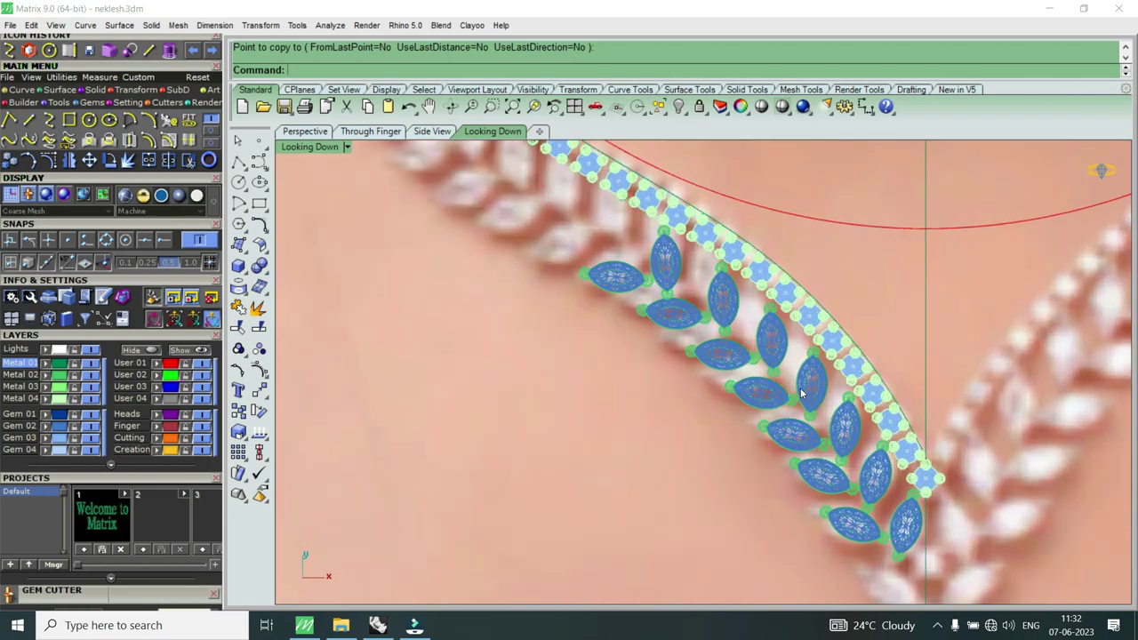
Step: Hide the reference photo, then rotate the top marquise leaf pair about a gem tip
click(201, 378)
scroll(470, 388, up, 1)
scroll(665, 363, up, 3)
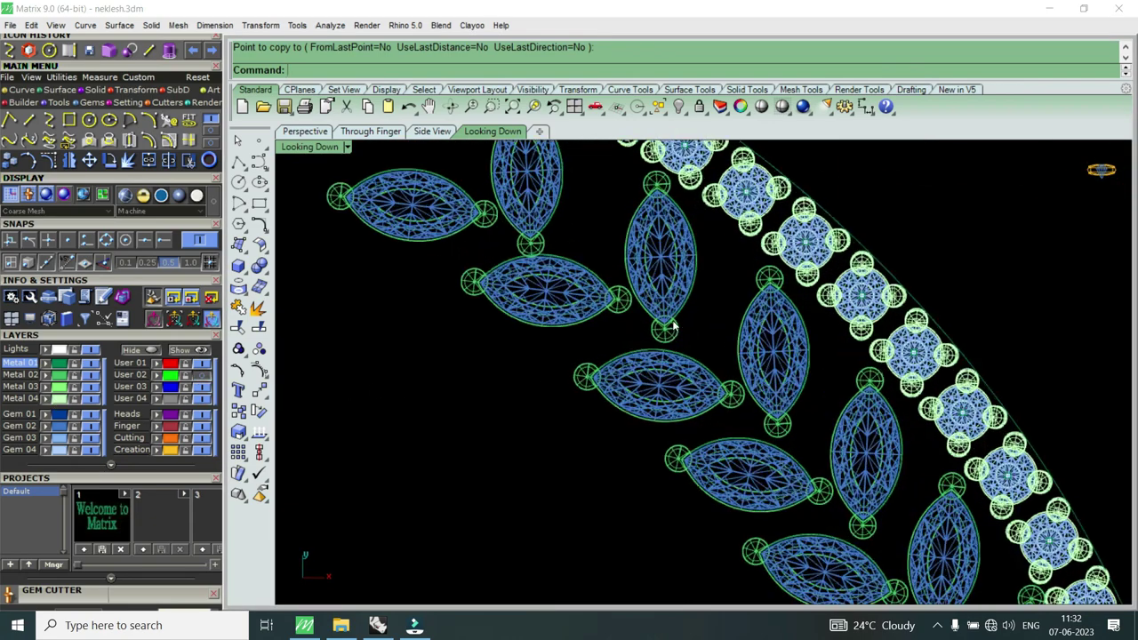
click(669, 327)
click(127, 160)
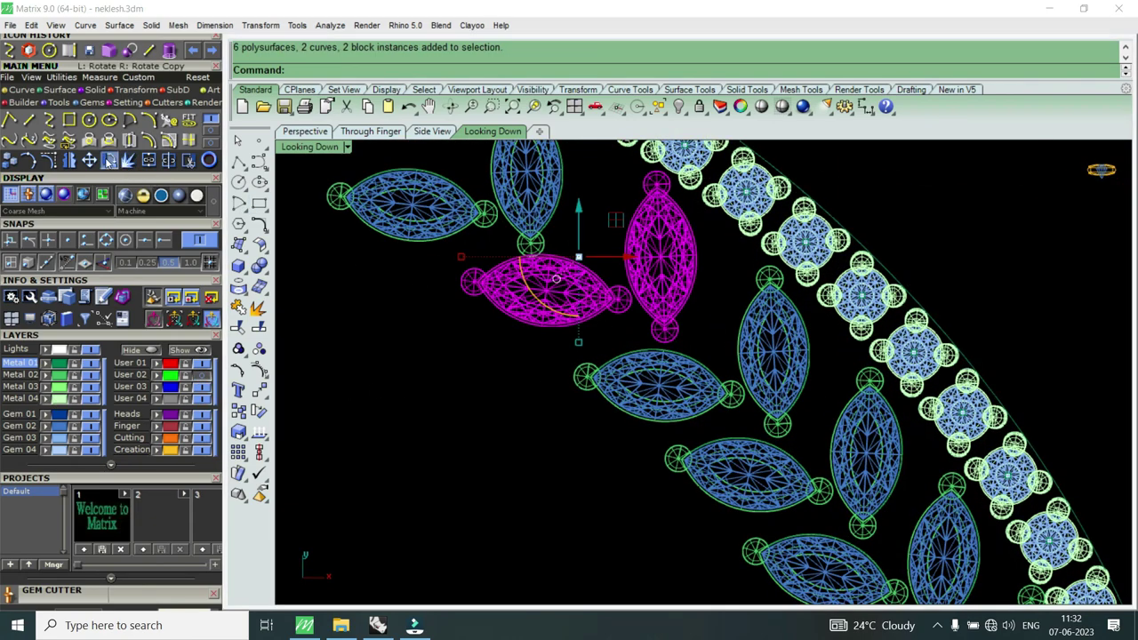
click(670, 200)
click(622, 276)
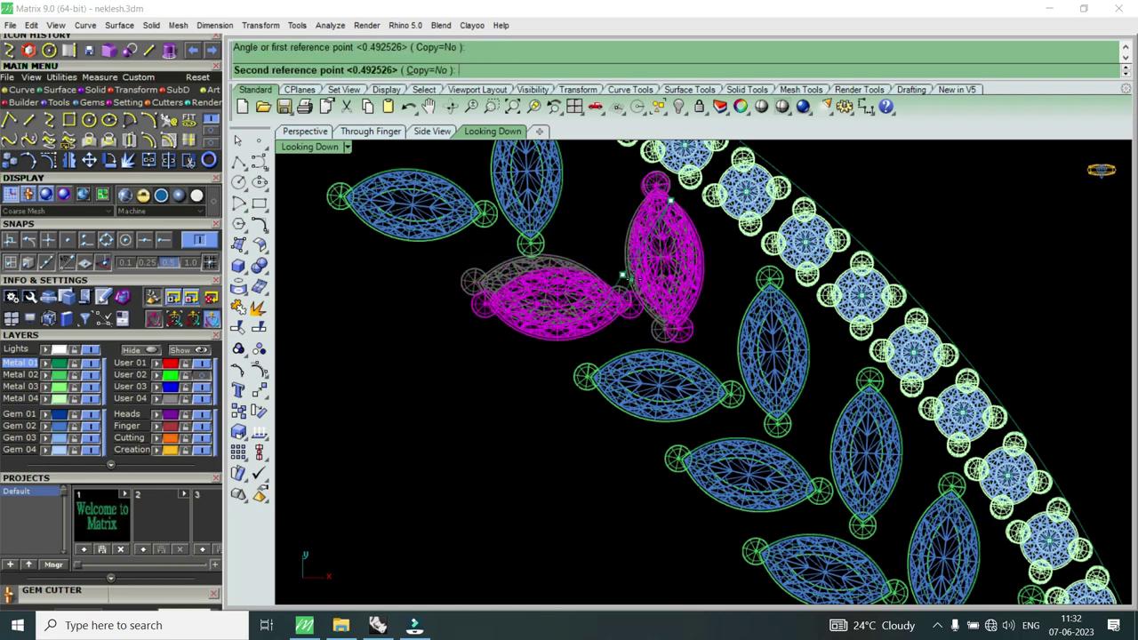
click(643, 289)
Step: Select the upper leaf gem pair and rotate it about its gem tip
click(782, 364)
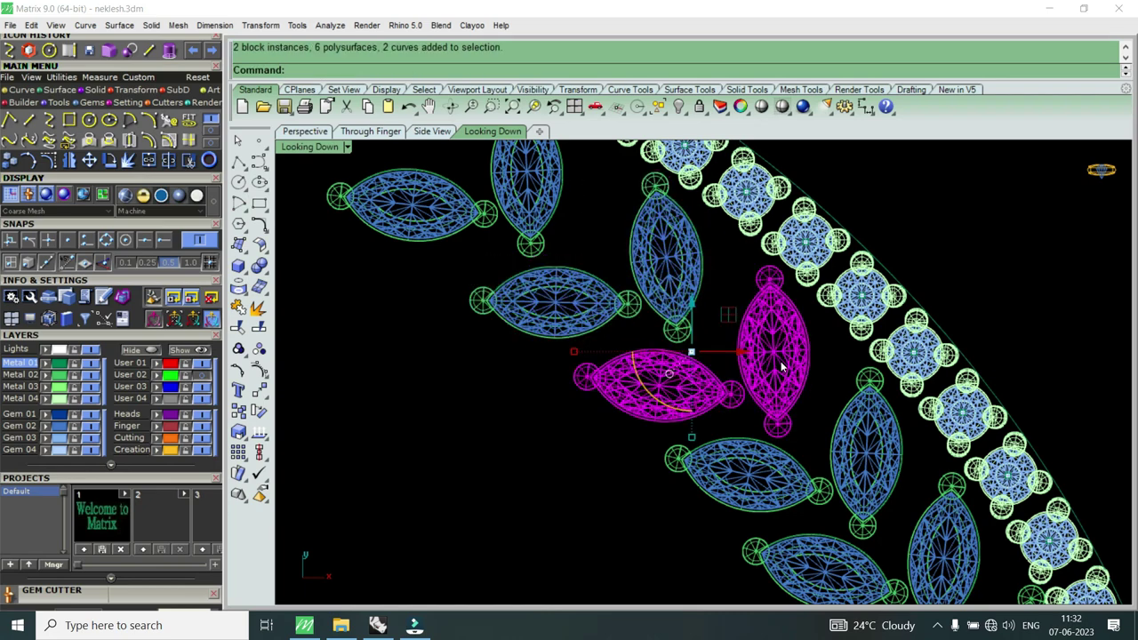
click(678, 327)
click(109, 160)
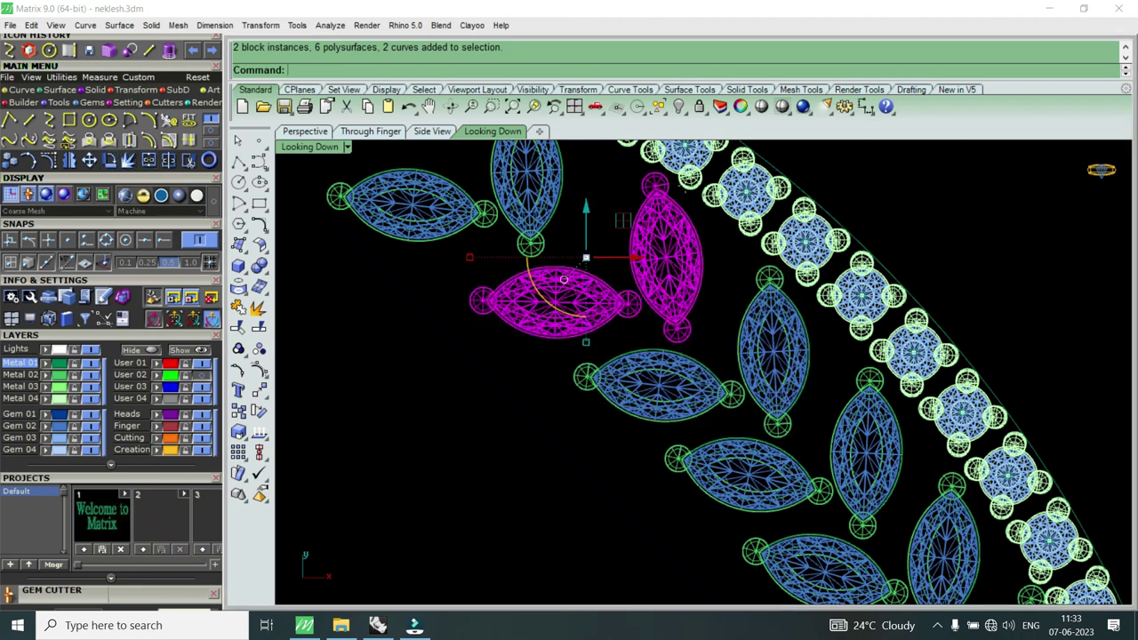
click(664, 186)
click(612, 274)
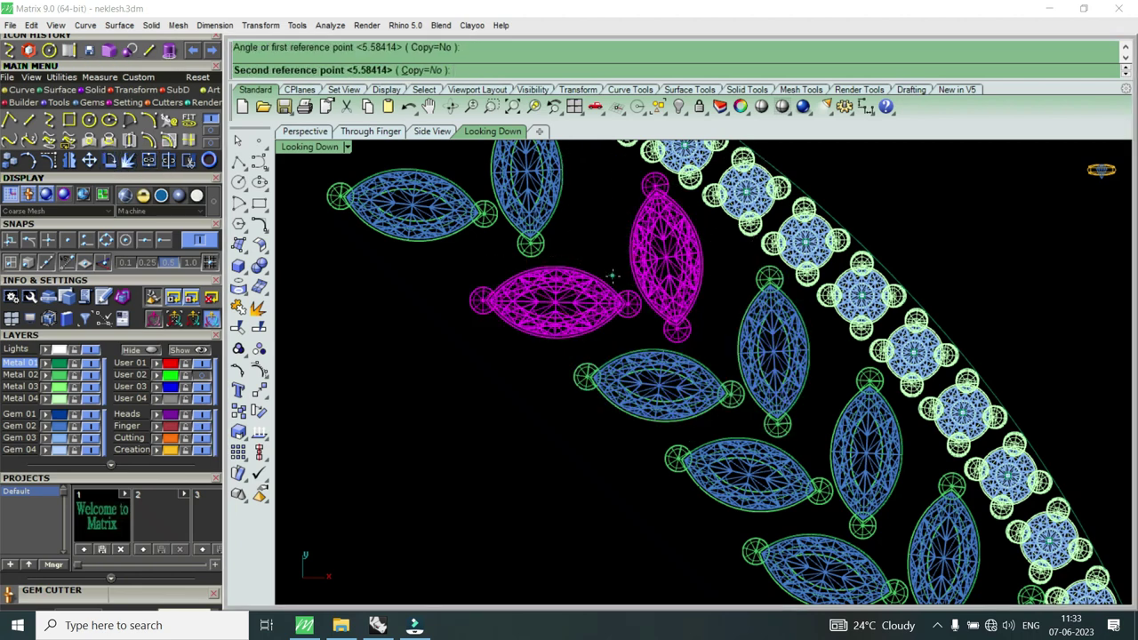
click(614, 278)
scroll(631, 262, down, 3)
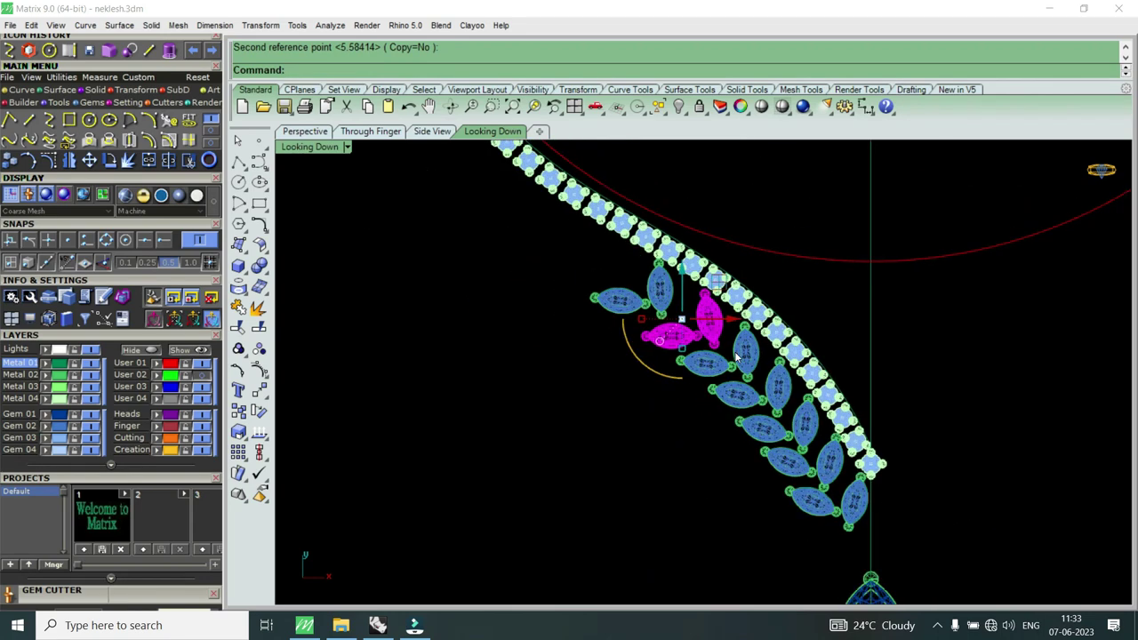
scroll(736, 356, down, 1)
scroll(711, 338, up, 5)
scroll(675, 304, up, 1)
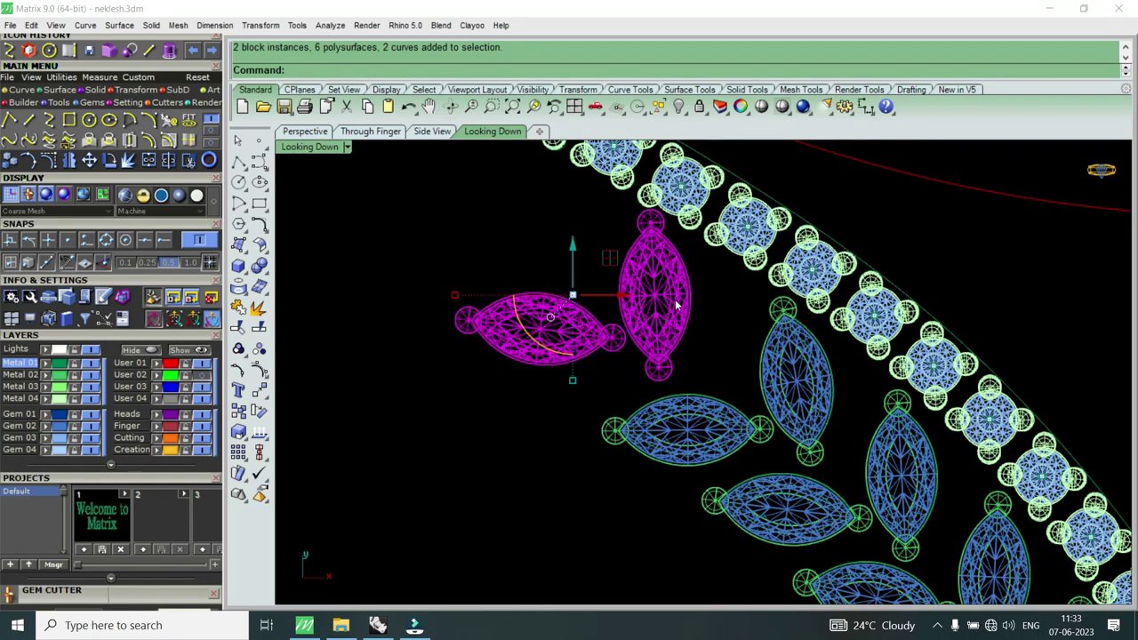
Step: Rotate the leaf pair again so its left gem lies horizontal
click(128, 160)
click(601, 314)
click(651, 232)
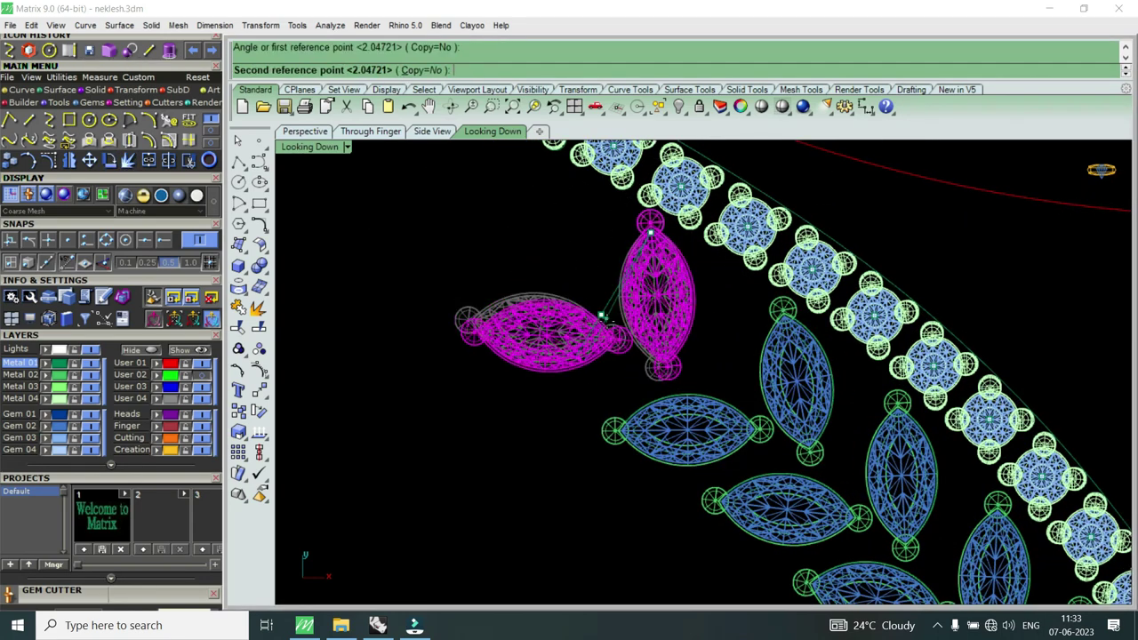
click(622, 320)
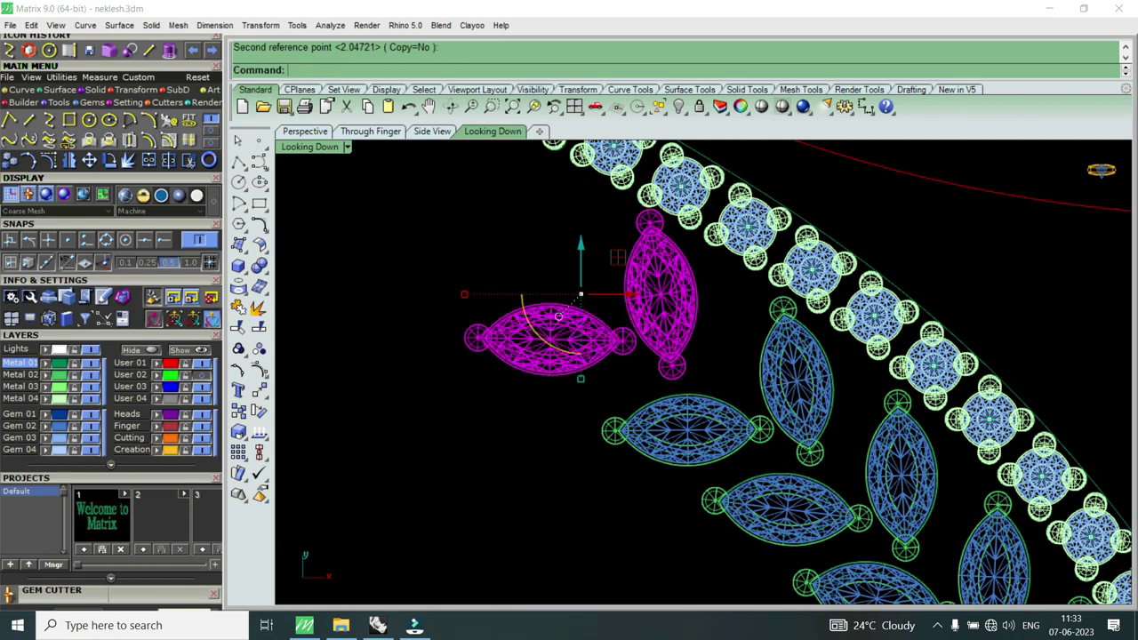
text(m)
key(Return)
key(Escape)
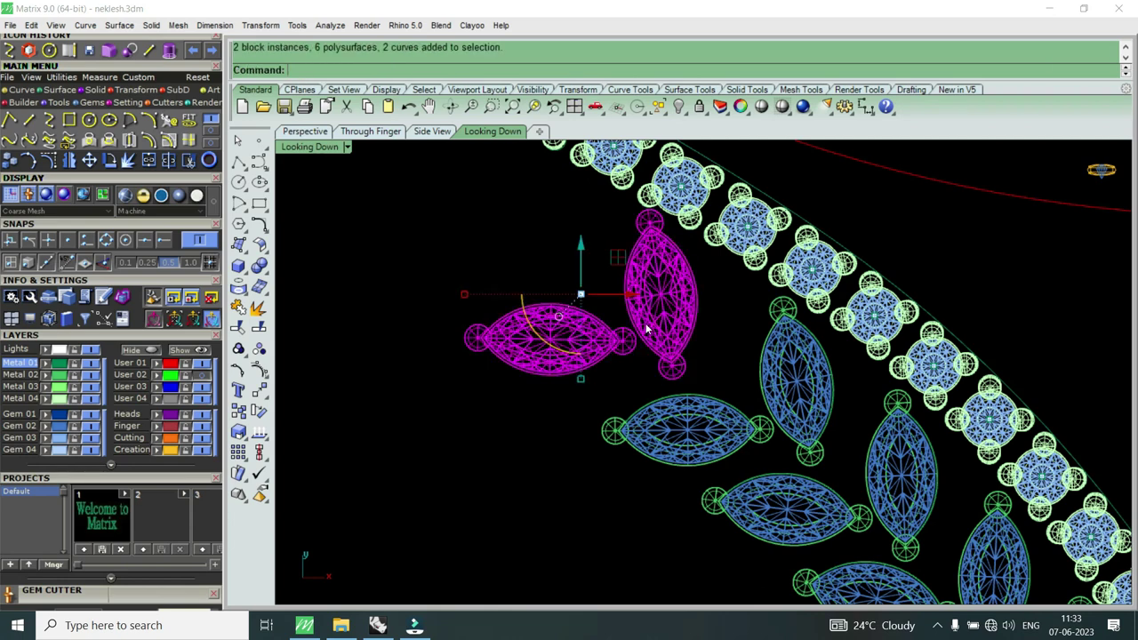
Step: Move the leaf pair, then nudge it slightly down and right into line with the row
click(89, 159)
click(638, 313)
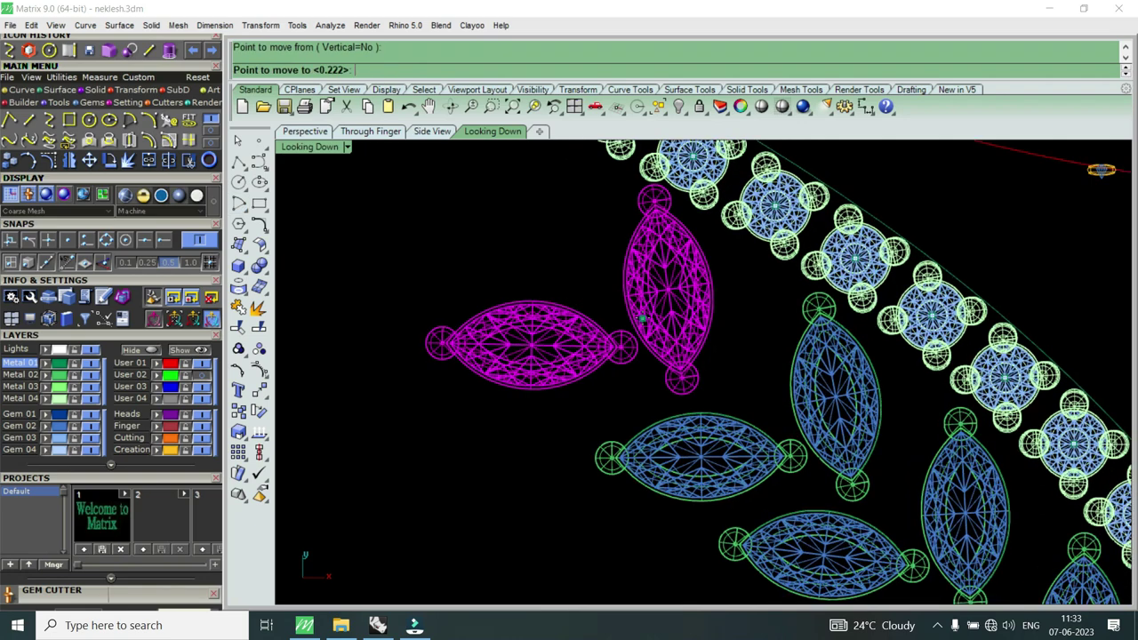
click(660, 332)
scroll(663, 330, down, 5)
scroll(675, 329, down, 1)
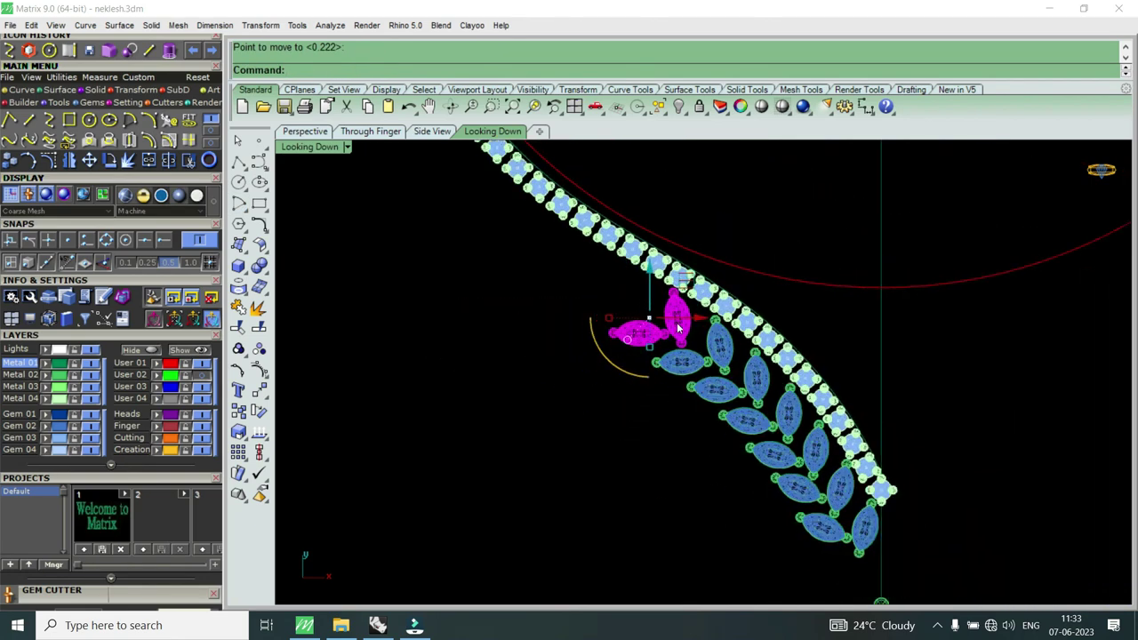
scroll(678, 328, up, 3)
scroll(676, 324, up, 2)
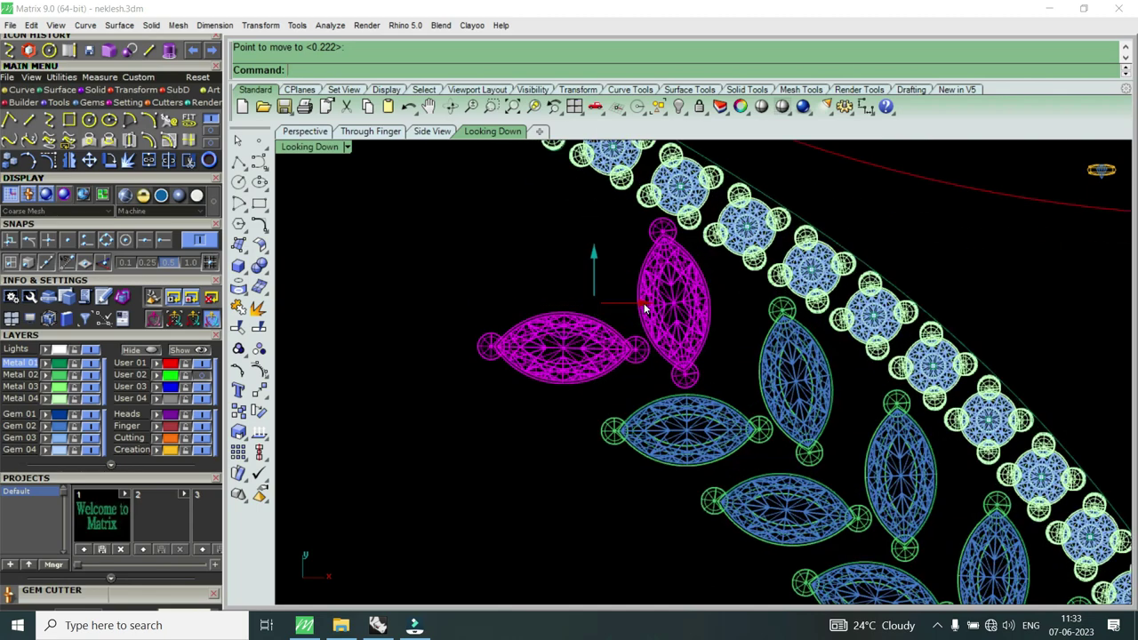
drag(647, 306, 650, 309)
drag(600, 257, 605, 259)
scroll(676, 293, down, 2)
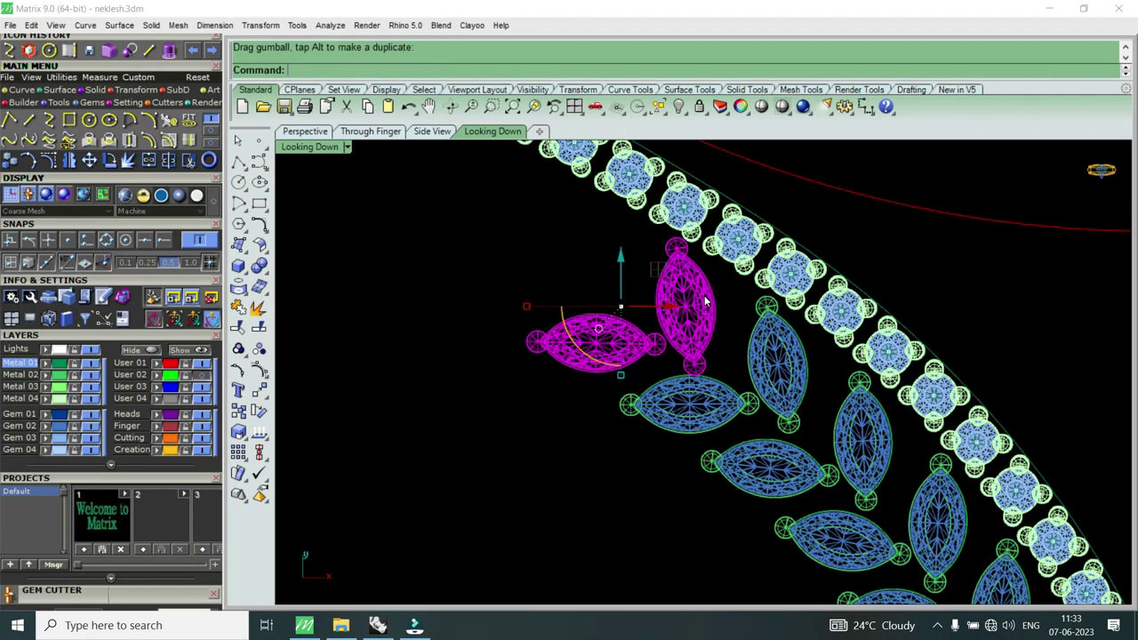
click(27, 160)
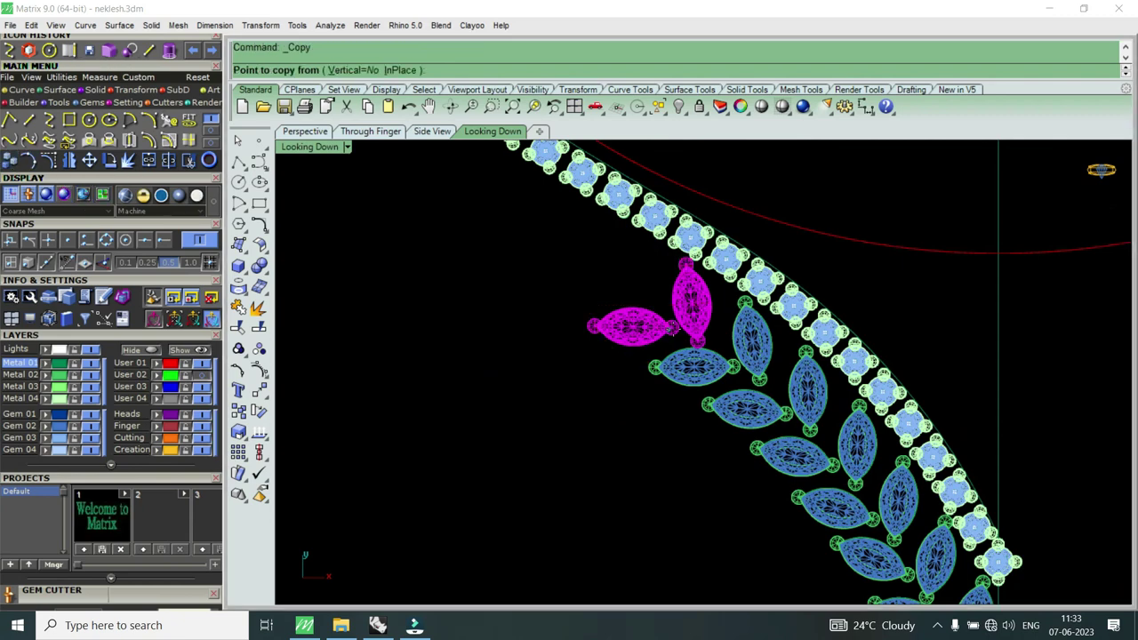
Step: Place a copy of the leaf pair higher along the curve
click(672, 310)
scroll(622, 283, up, 1)
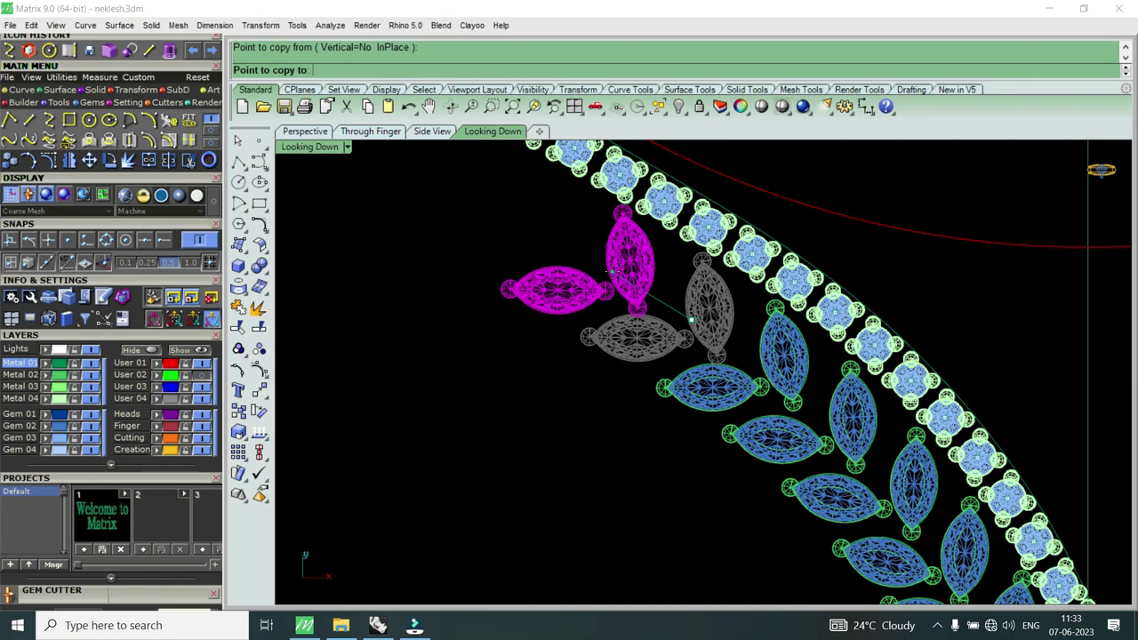
click(690, 318)
key(Return)
scroll(760, 416, down, 5)
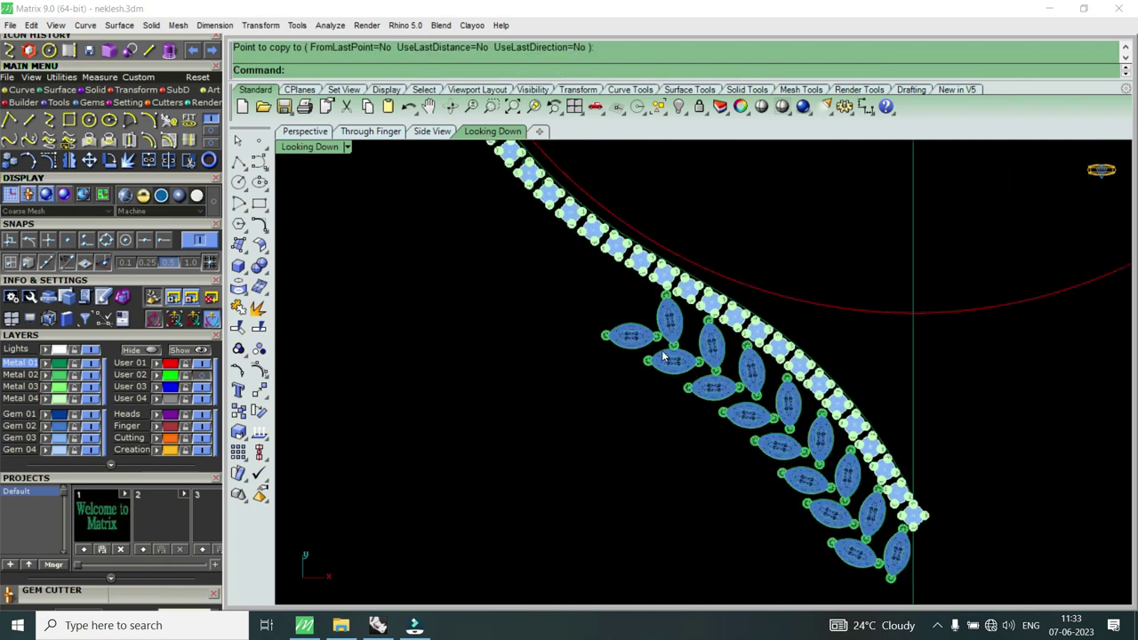
scroll(760, 416, down, 4)
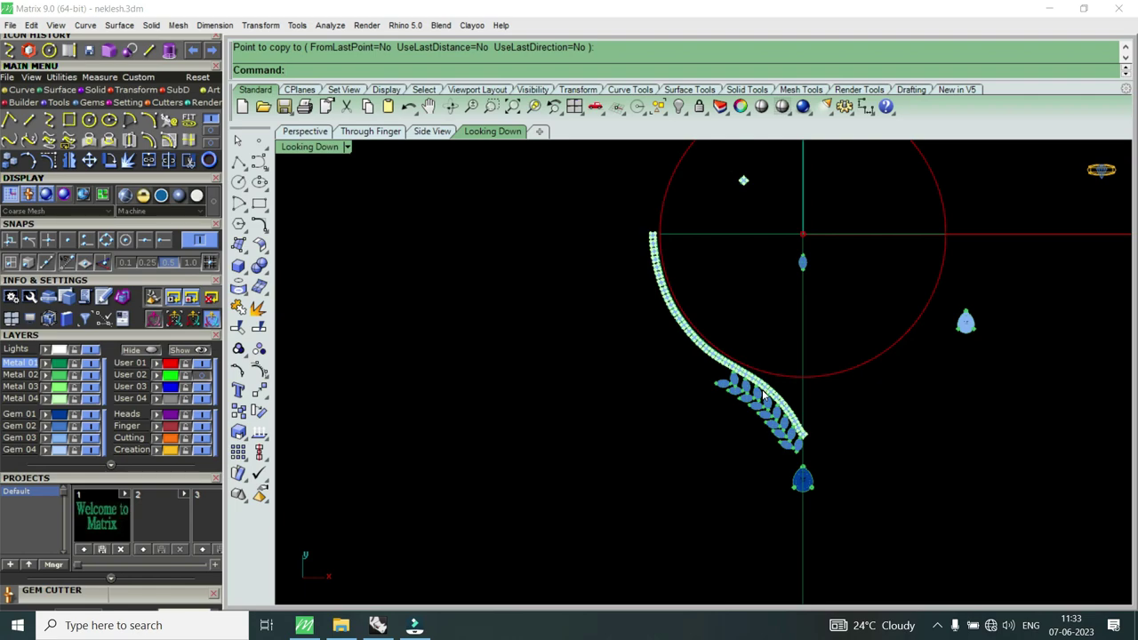
scroll(760, 391, up, 3)
scroll(756, 382, up, 4)
scroll(746, 365, up, 3)
Step: Select the newly copied leaf pair and rotate it to a new angle
click(734, 346)
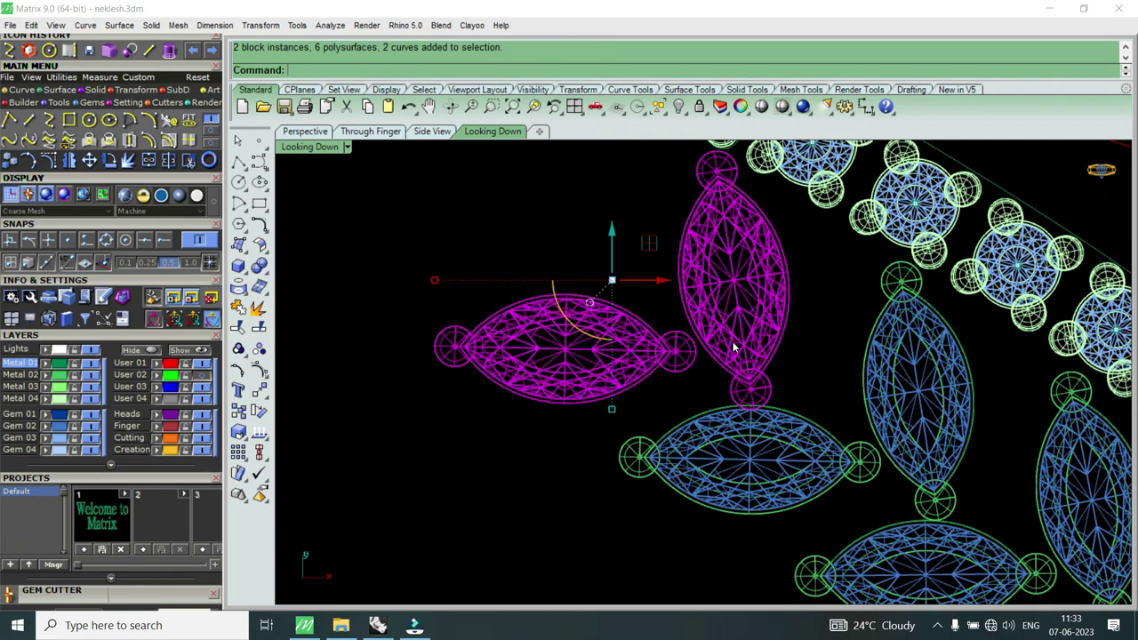
click(110, 159)
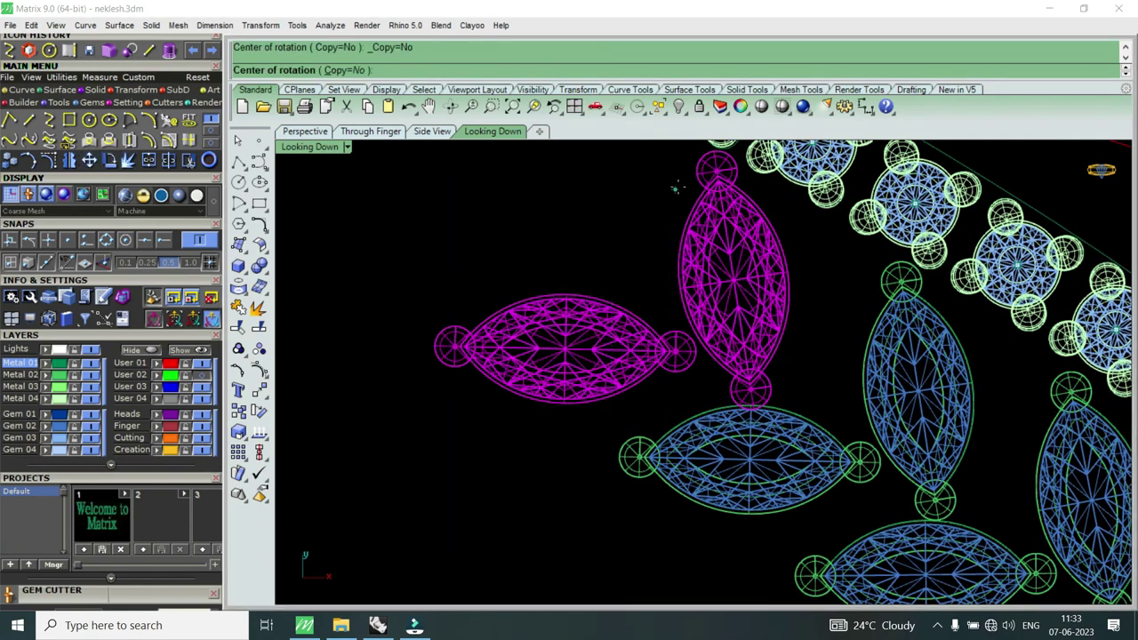
click(708, 178)
click(738, 356)
click(731, 349)
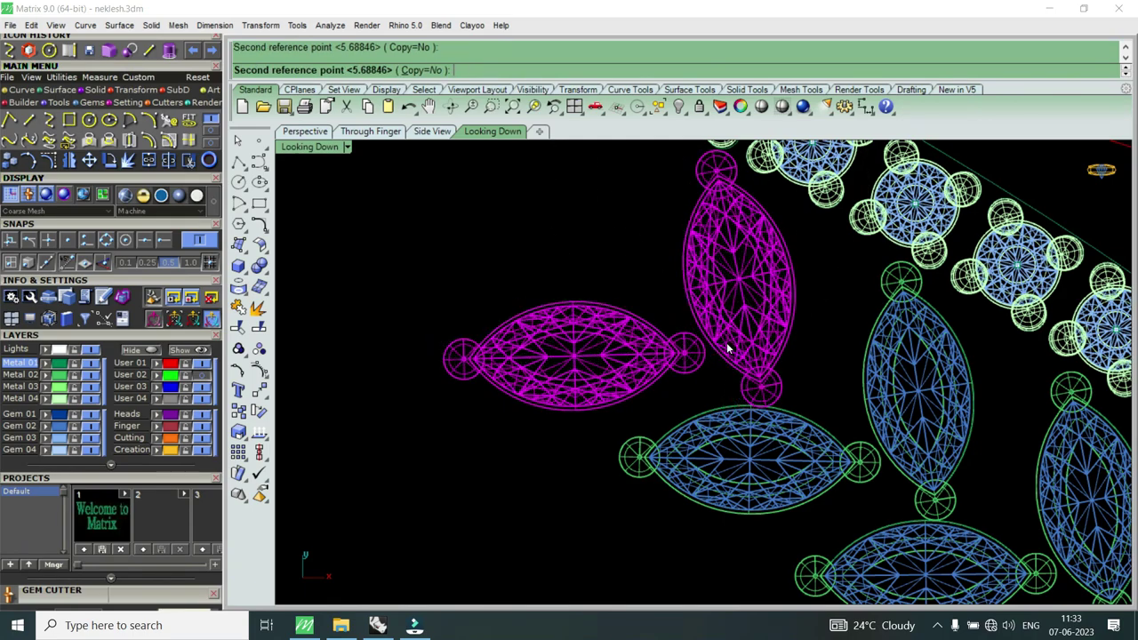
scroll(731, 348, down, 3)
scroll(731, 348, up, 3)
Step: Rotate the gem pair once more to set its final angle along the curve
right_click(731, 348)
click(766, 400)
click(711, 293)
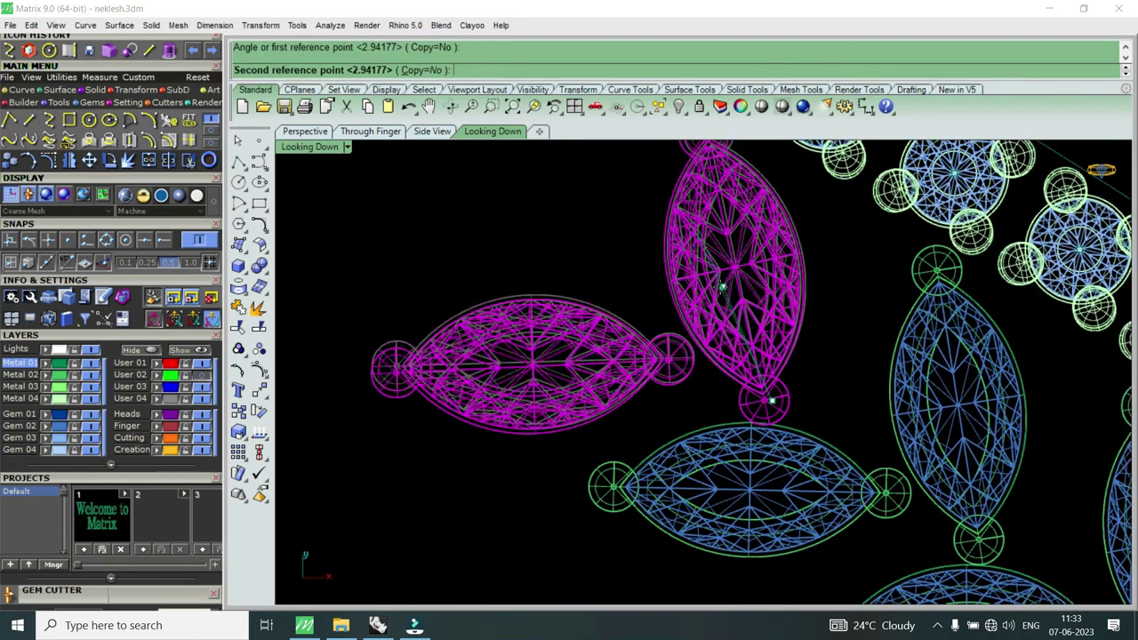
click(689, 311)
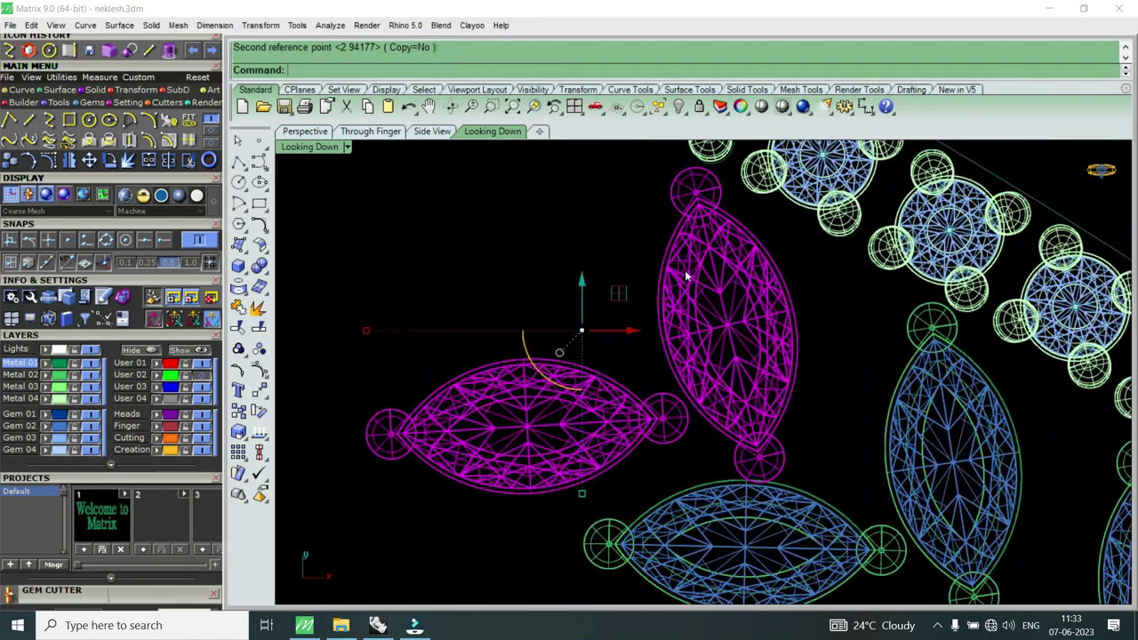
click(581, 284)
scroll(711, 347, down, 3)
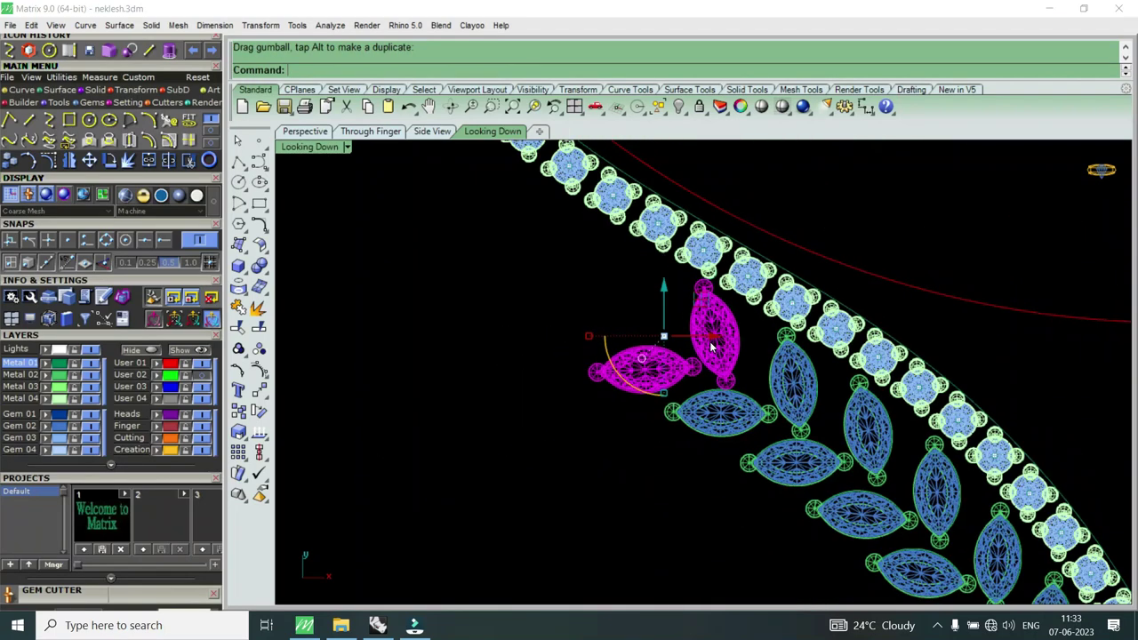
Step: Give the next marquise gem pair a slight turn
click(762, 406)
click(109, 160)
scroll(647, 413, up, 2)
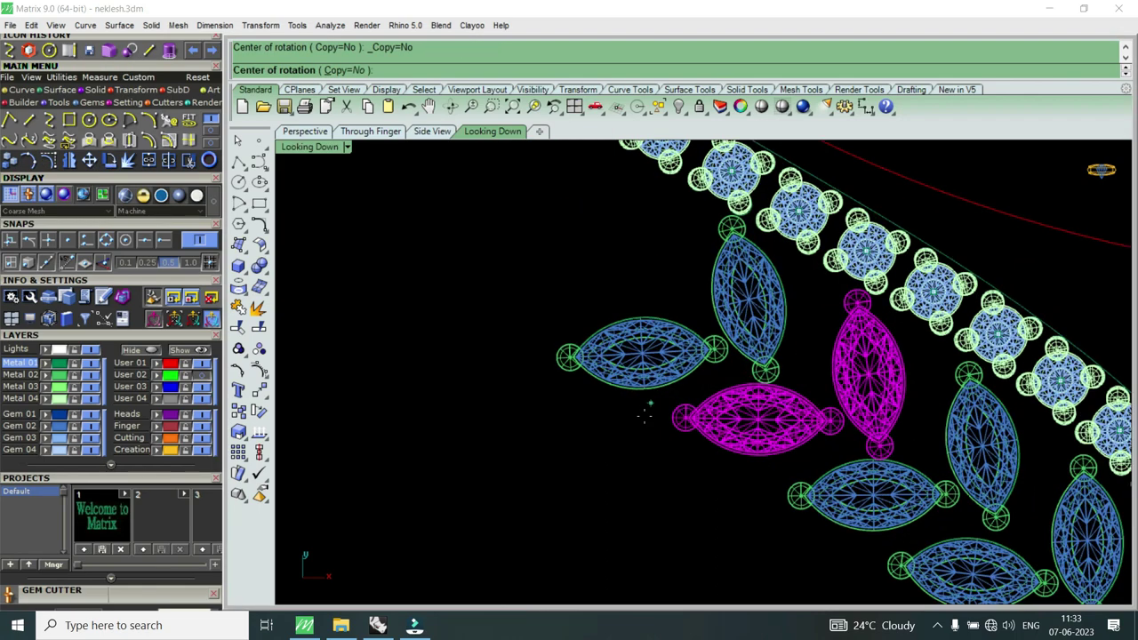
click(650, 404)
scroll(751, 356, up, 2)
click(902, 367)
Step: Repeat the rotation about the upright gem to bring the pair to a new angle
click(900, 362)
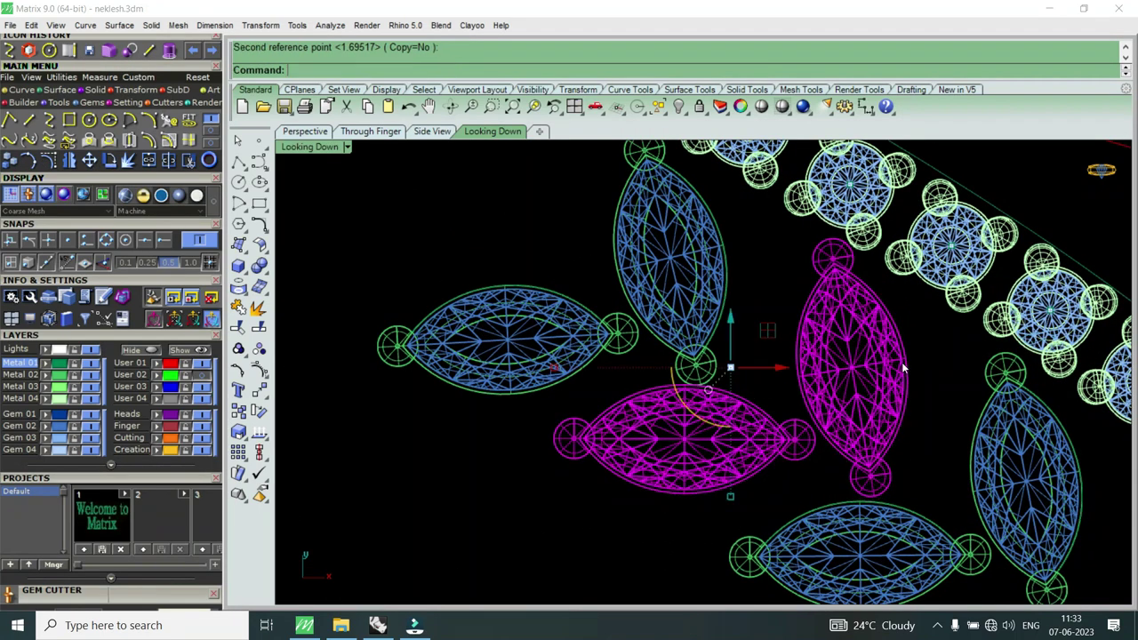
key(Return)
click(838, 278)
click(740, 456)
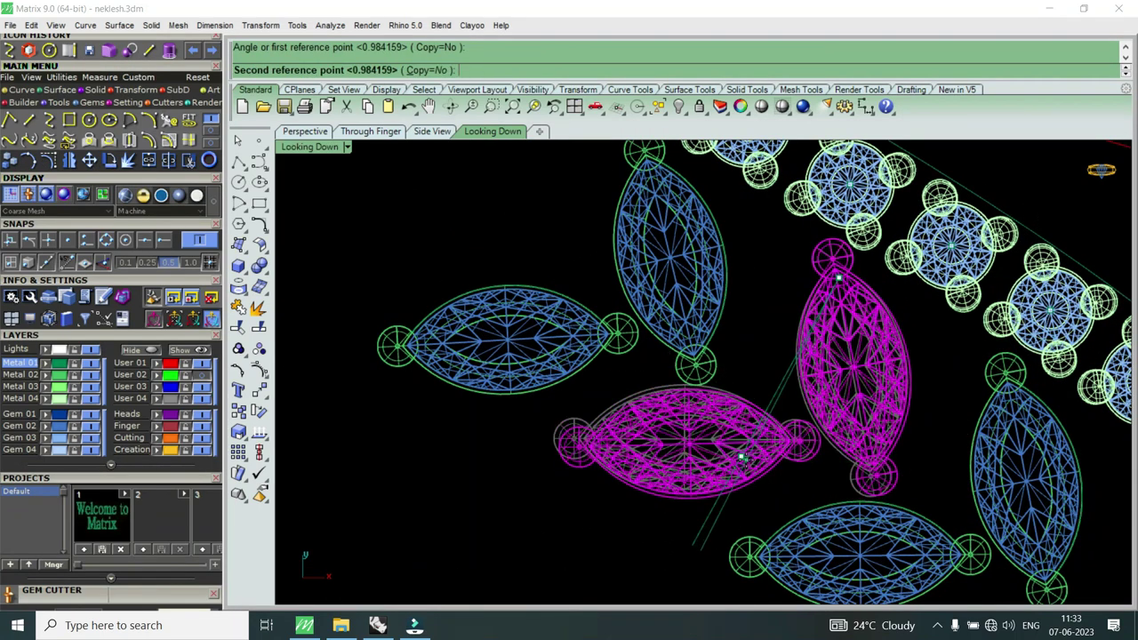
click(737, 498)
scroll(745, 462, down, 4)
scroll(745, 462, up, 3)
Step: Rotate the following marquise gem pair to realign it with the curve
click(822, 484)
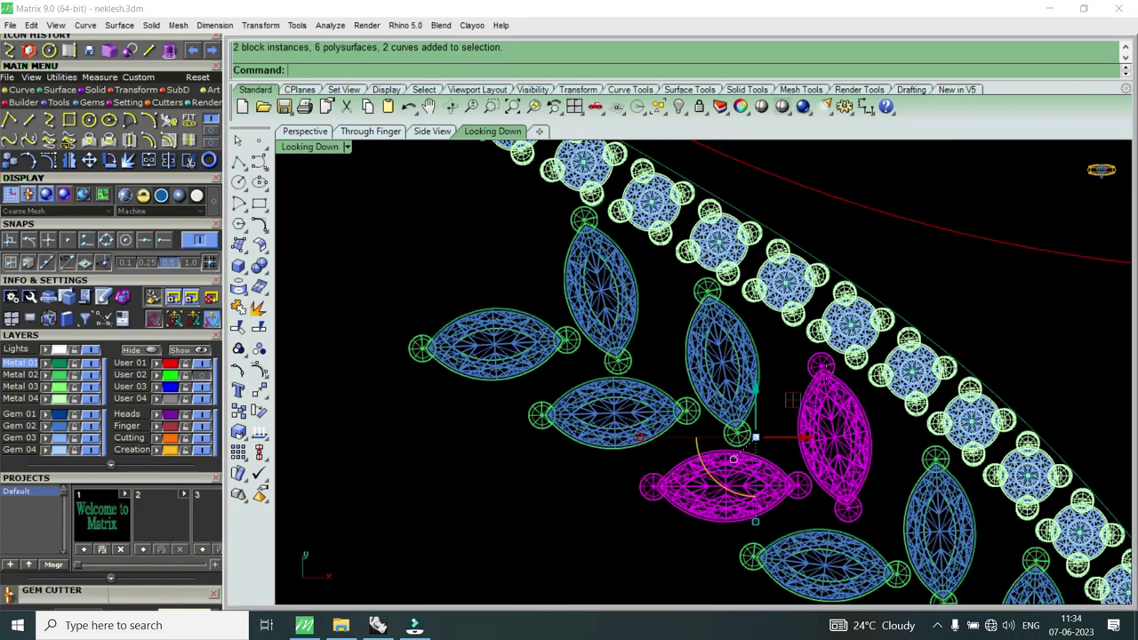
click(110, 160)
click(813, 372)
scroll(769, 489, up, 2)
click(764, 492)
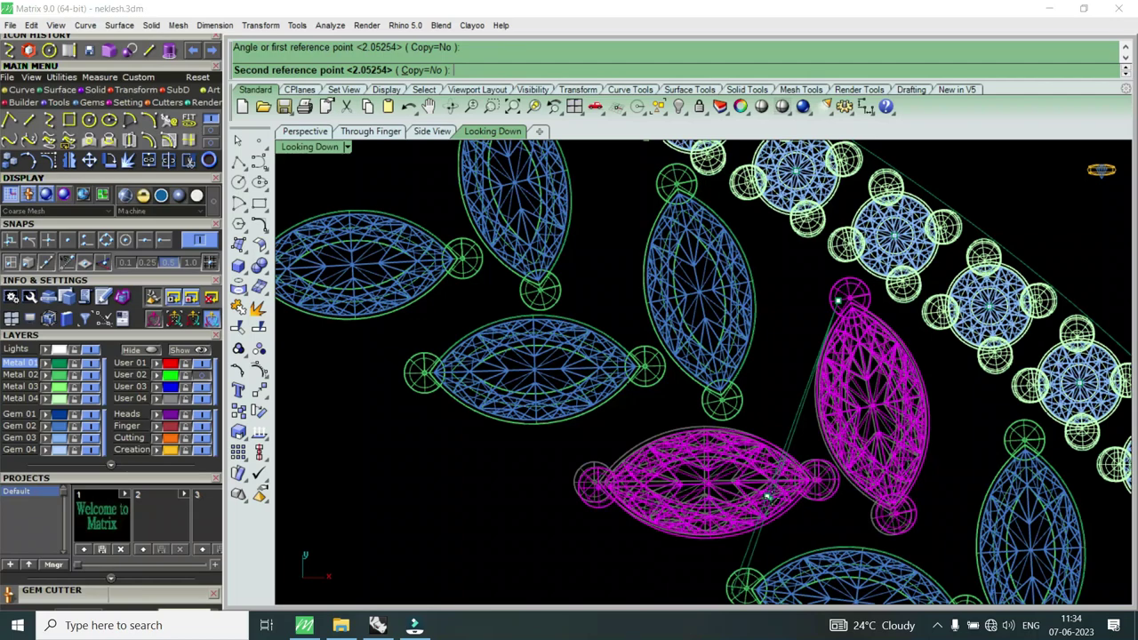
click(753, 485)
scroll(738, 454, down, 3)
scroll(723, 419, down, 3)
scroll(756, 444, up, 4)
Step: Refine that gem pair's angle with one more rotation
click(793, 474)
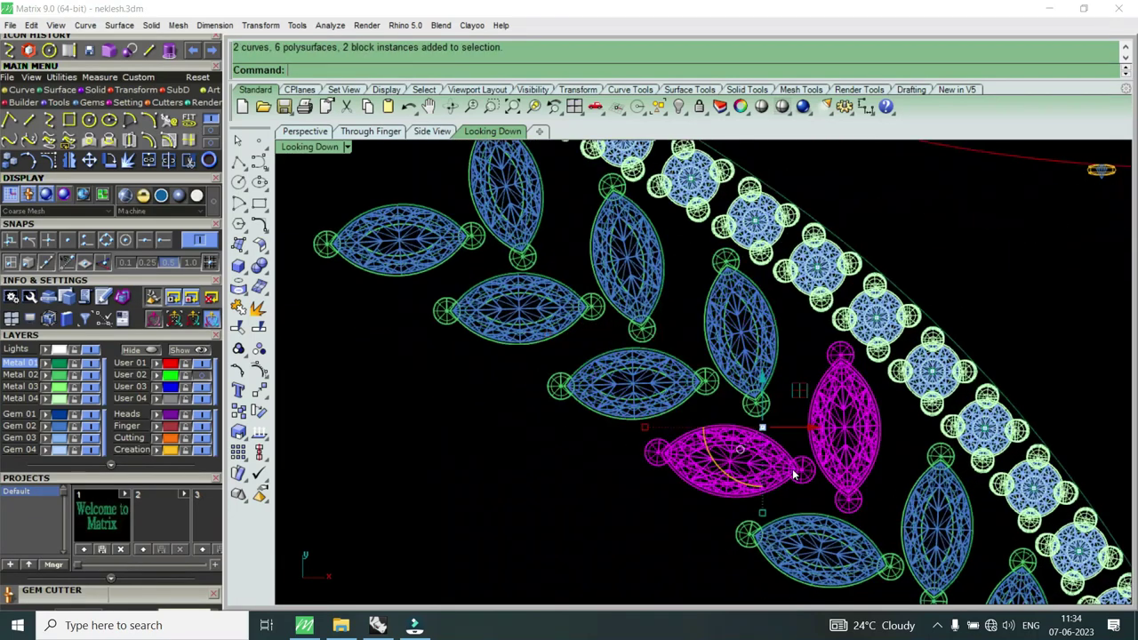
click(110, 160)
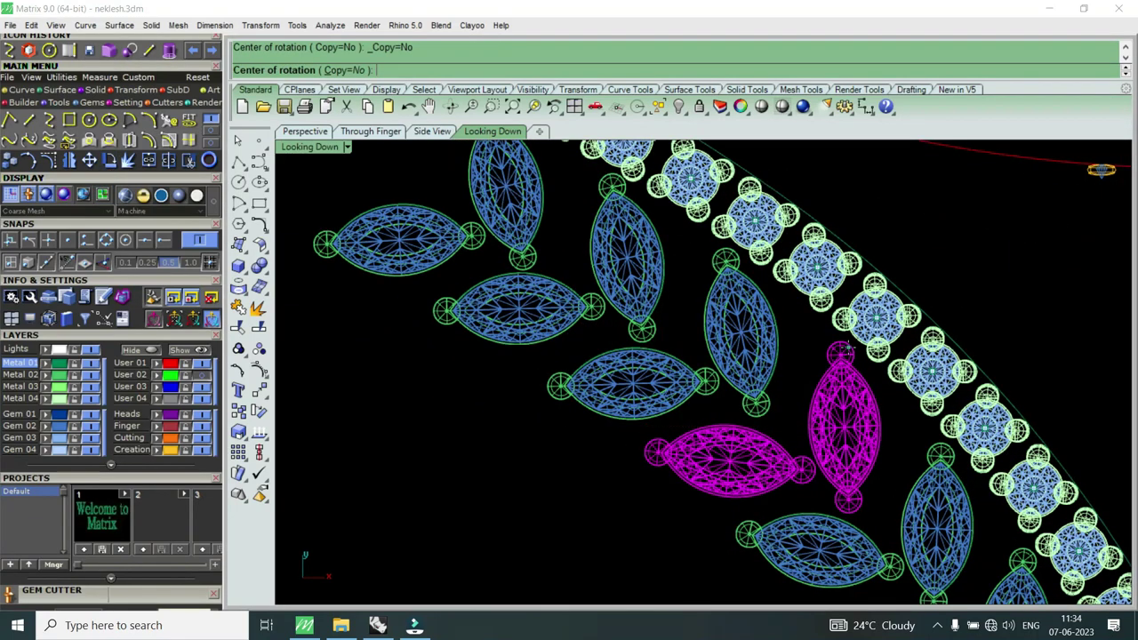
click(844, 349)
click(760, 480)
click(761, 480)
scroll(782, 444, down, 2)
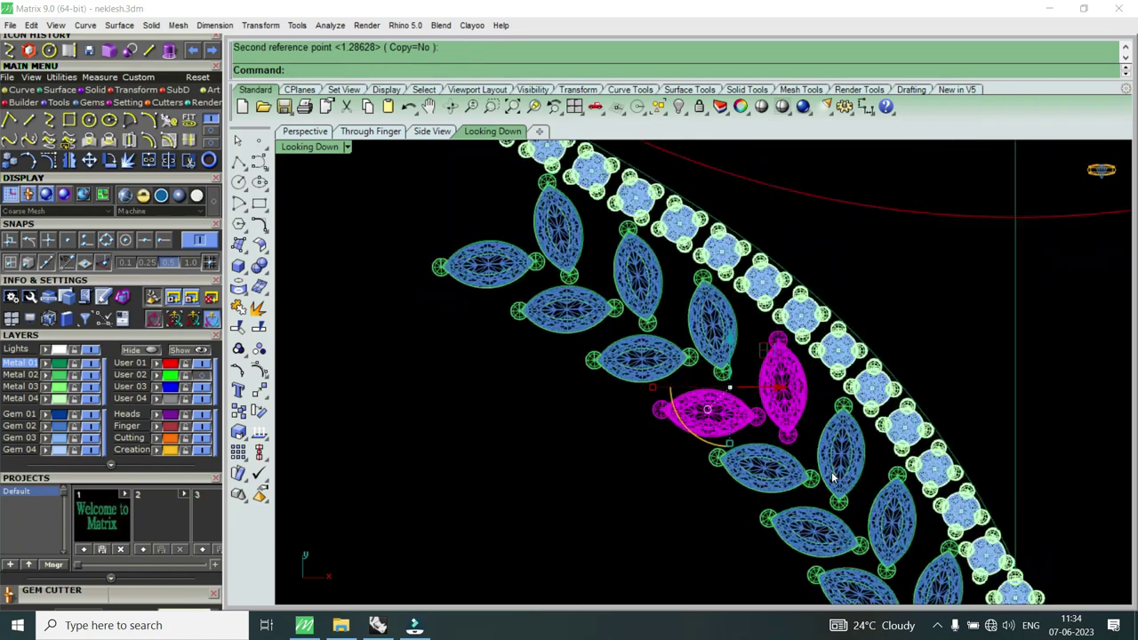
scroll(786, 397, up, 2)
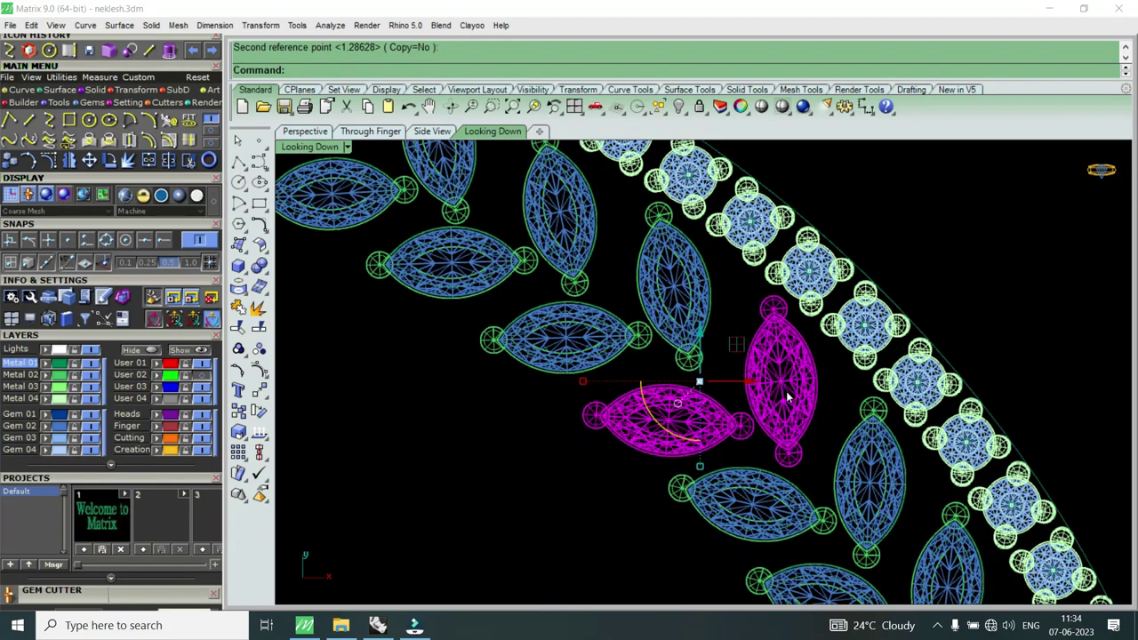
Step: Reposition the gem pair and nudge it slightly sideways
click(788, 397)
scroll(787, 397, up, 3)
click(791, 397)
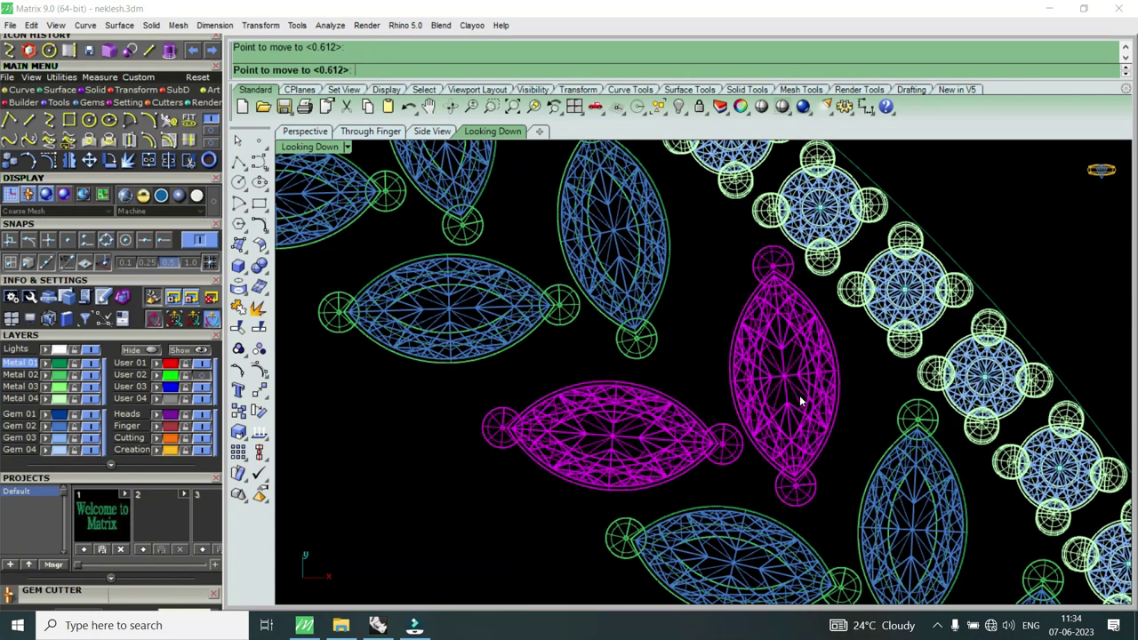
click(794, 397)
scroll(782, 391, down, 3)
scroll(722, 350, up, 2)
scroll(721, 349, up, 2)
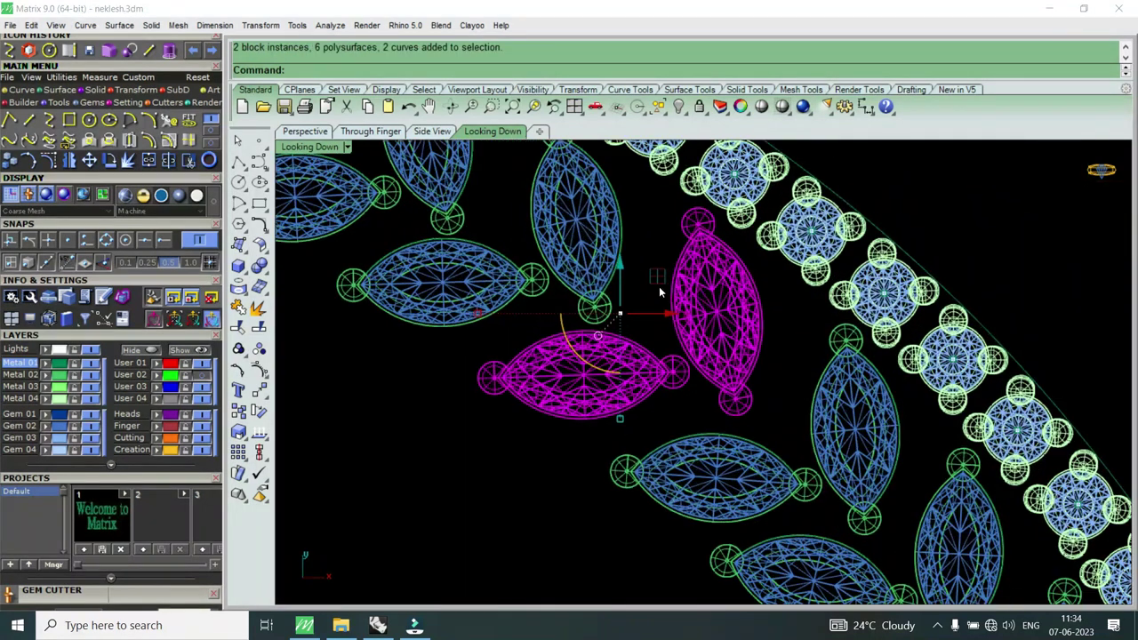
drag(659, 320, 665, 328)
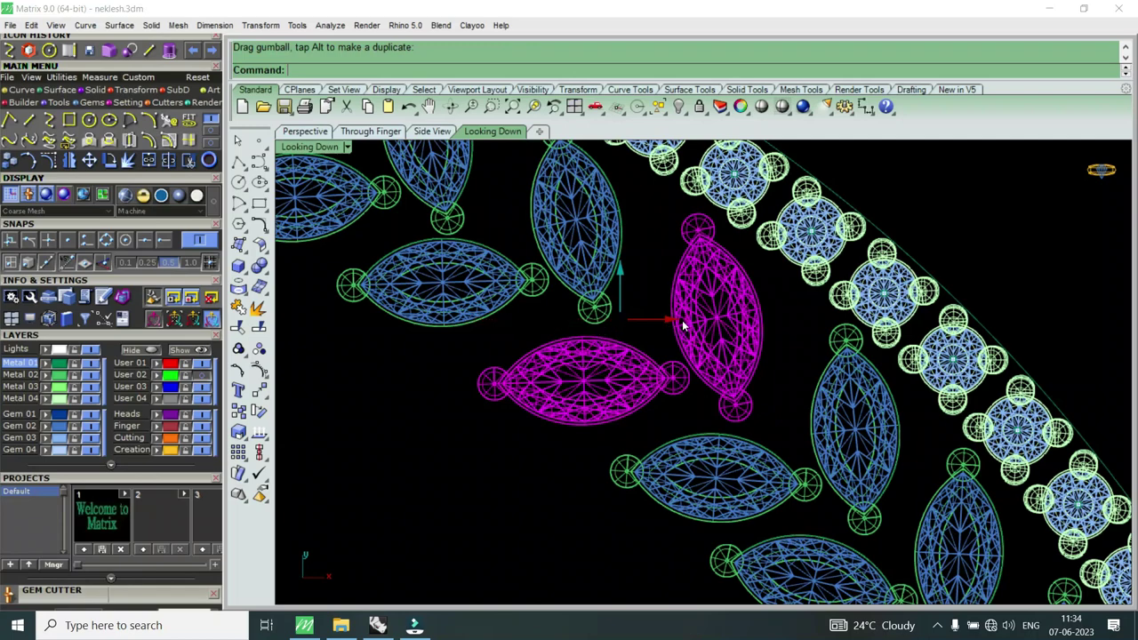
scroll(682, 356, down, 3)
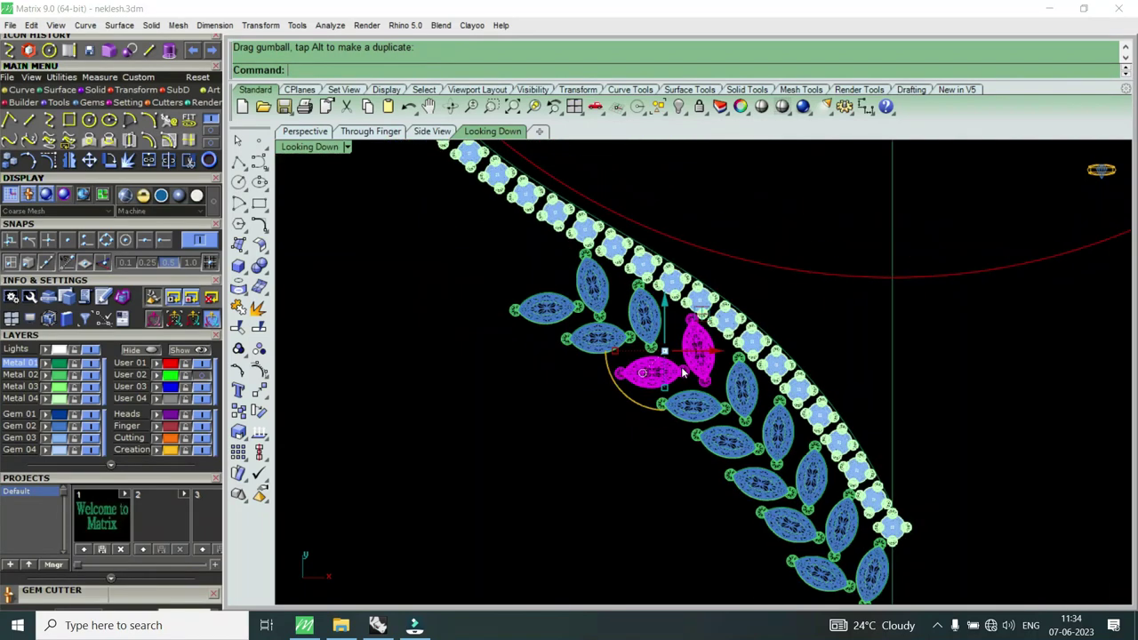
key(Escape)
scroll(682, 372, down, 2)
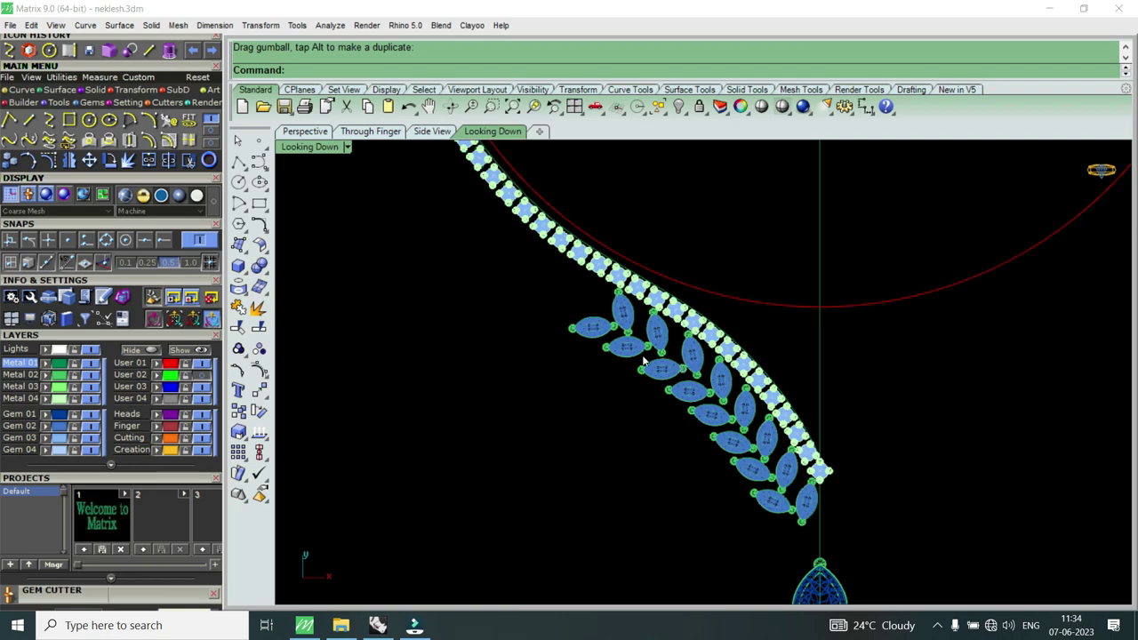
scroll(645, 358, up, 3)
Step: Move the topmost marquise gem pair to a new position
click(658, 342)
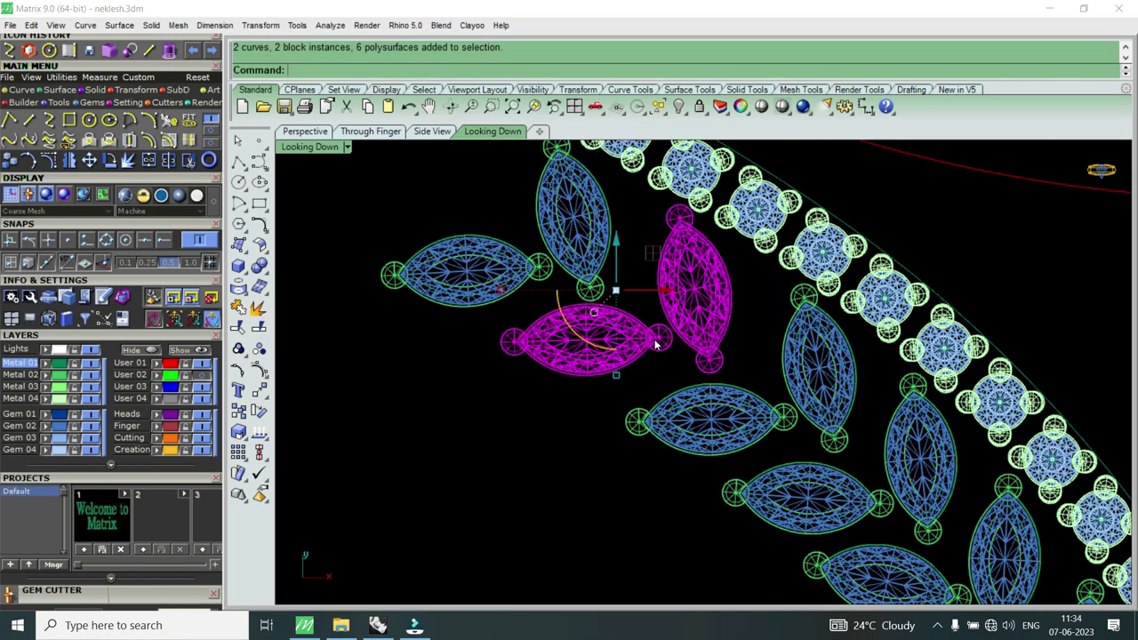
click(88, 160)
scroll(694, 307, up, 1)
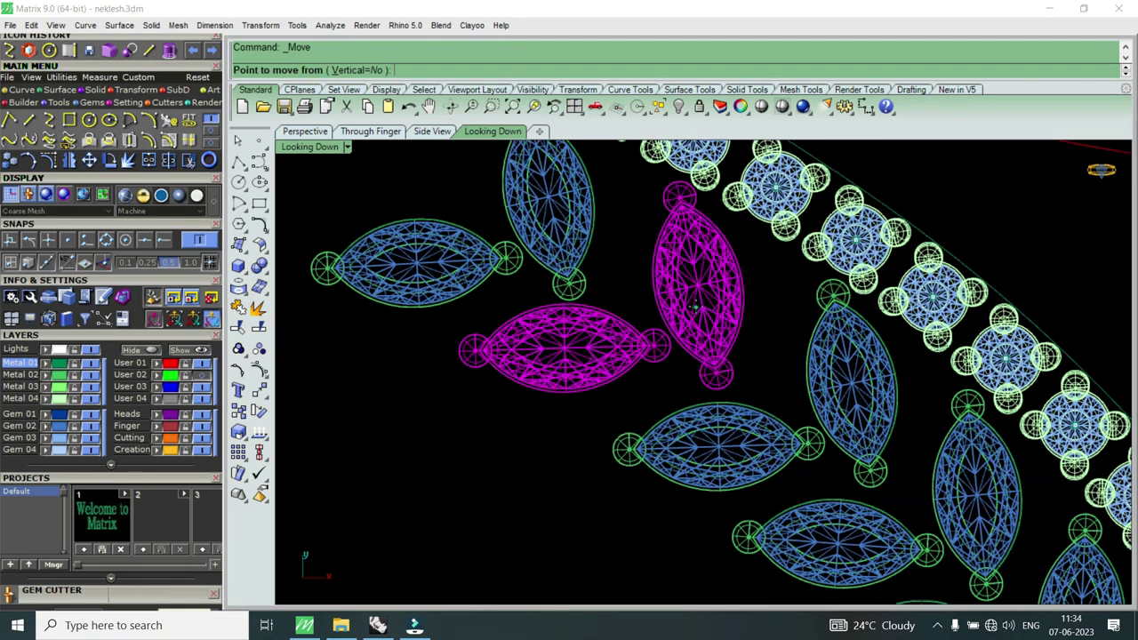
click(694, 307)
click(698, 310)
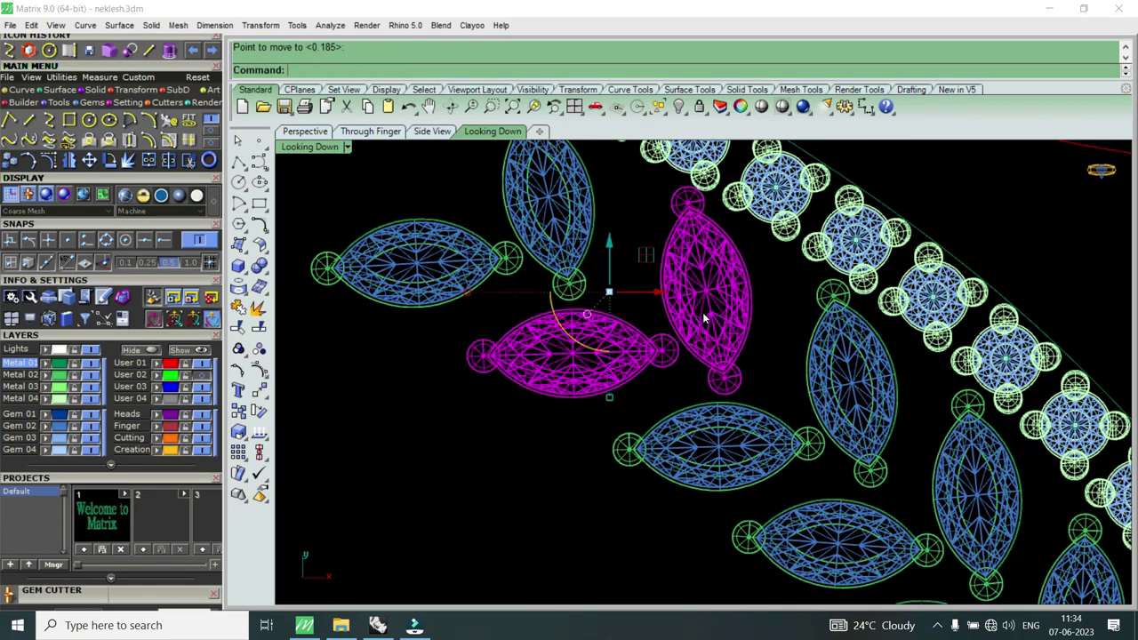
scroll(693, 320, down, 2)
scroll(693, 320, down, 2)
scroll(678, 336, up, 3)
key(Escape)
Step: Drag the end marquise gem pair slightly to adjust its position
click(678, 336)
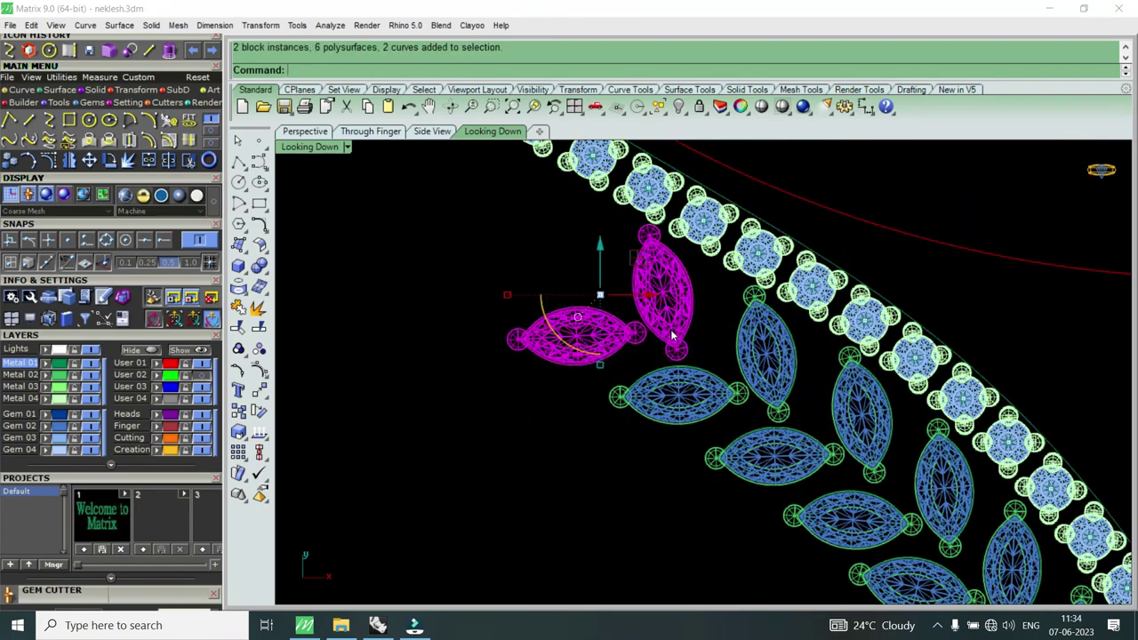
scroll(675, 334, down, 1)
scroll(676, 334, down, 2)
scroll(678, 329, up, 3)
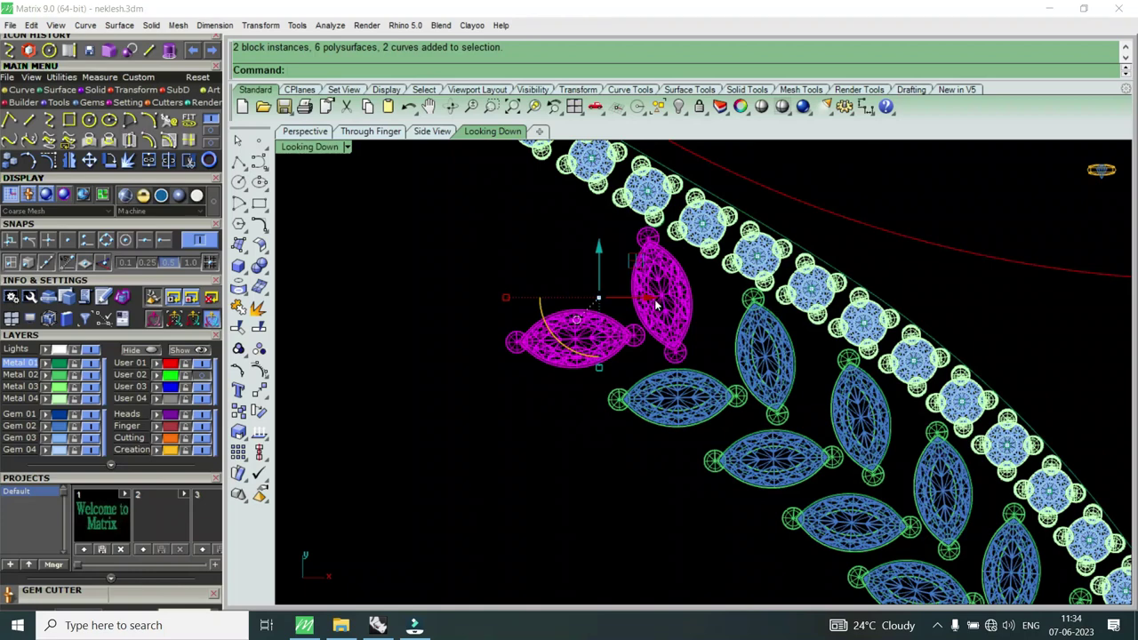
drag(655, 305, 615, 269)
scroll(613, 266, down, 3)
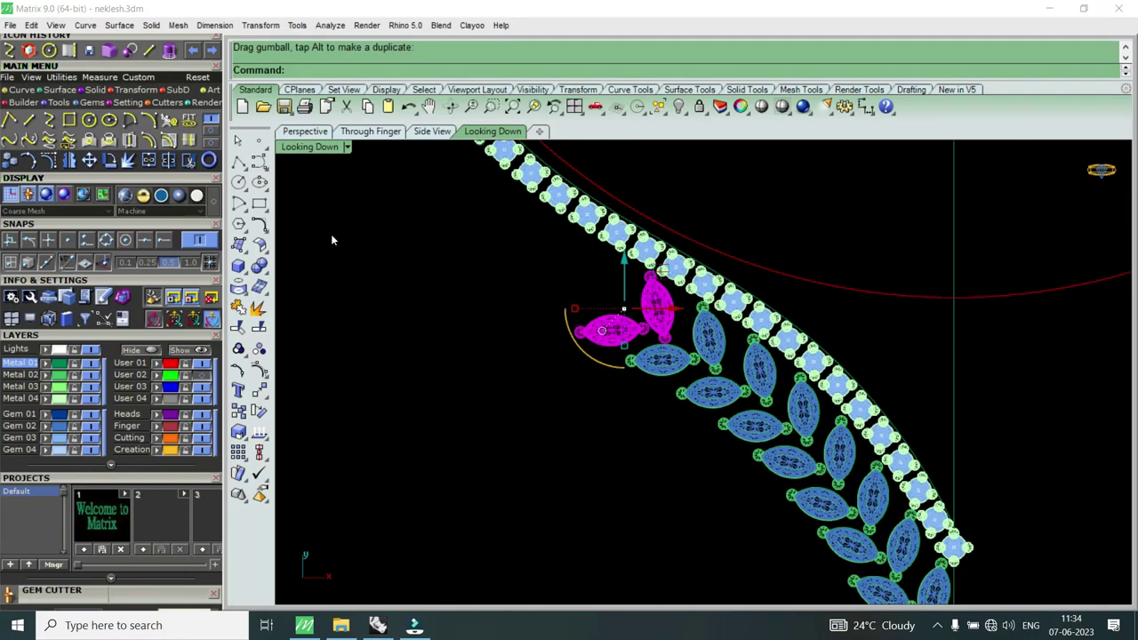
Step: Copy the gem pair to new spots further up the curve
click(29, 160)
click(669, 325)
scroll(793, 406, up, 2)
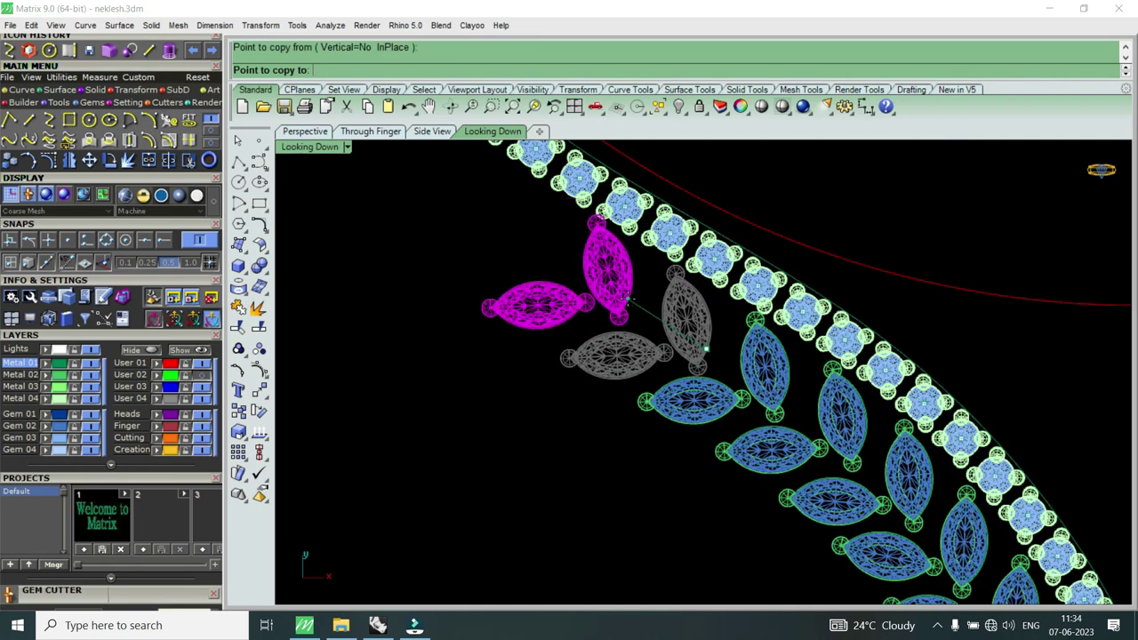
click(630, 303)
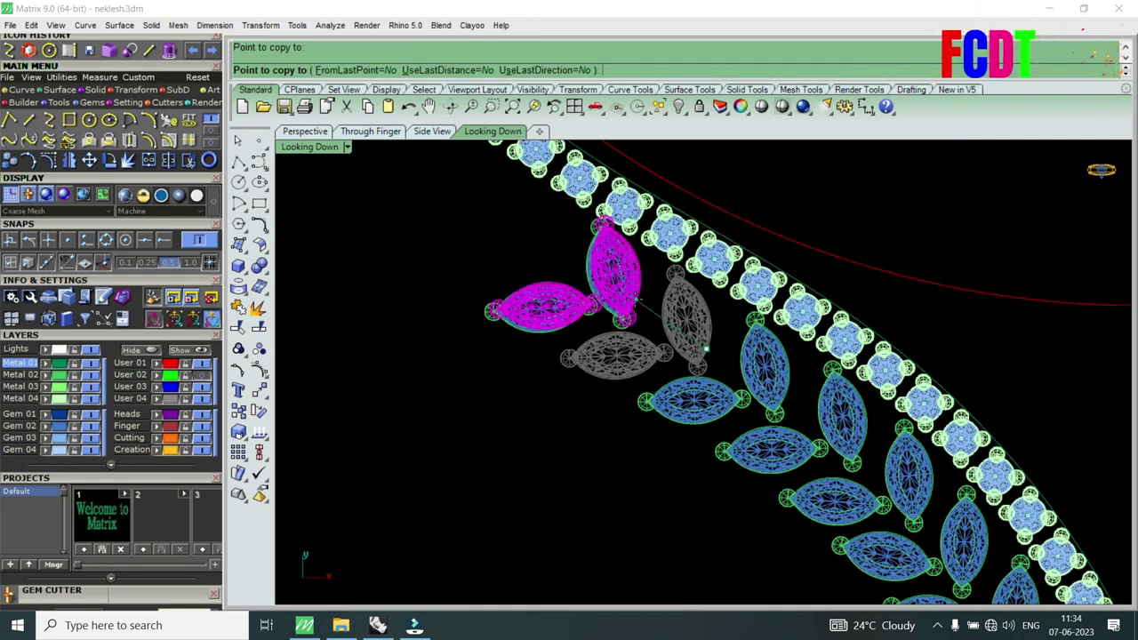
click(706, 349)
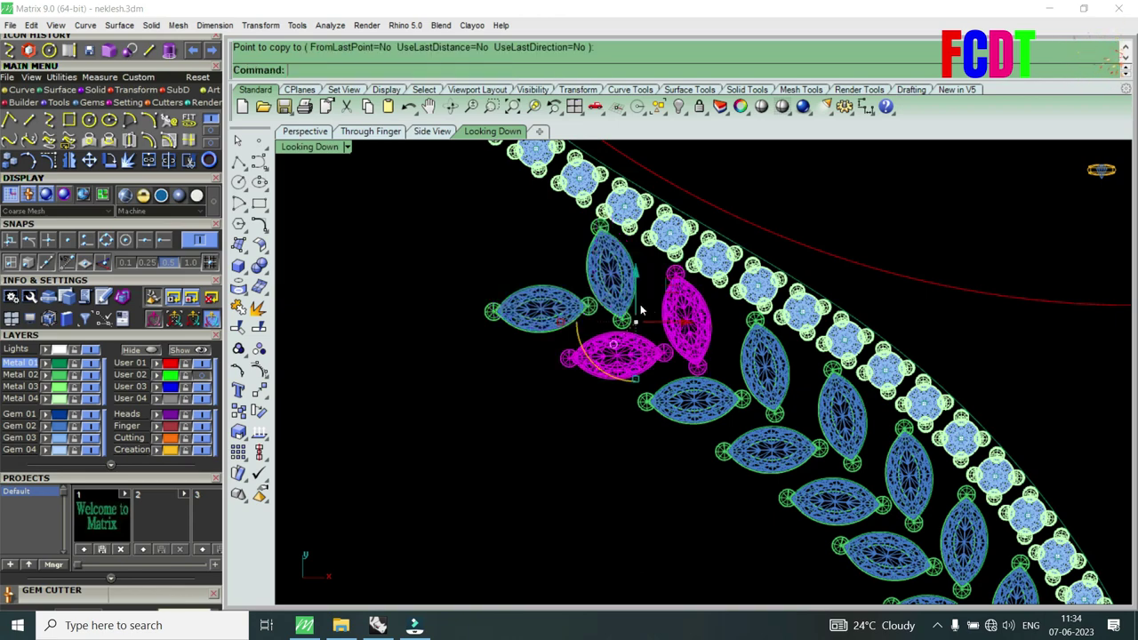
key(Return)
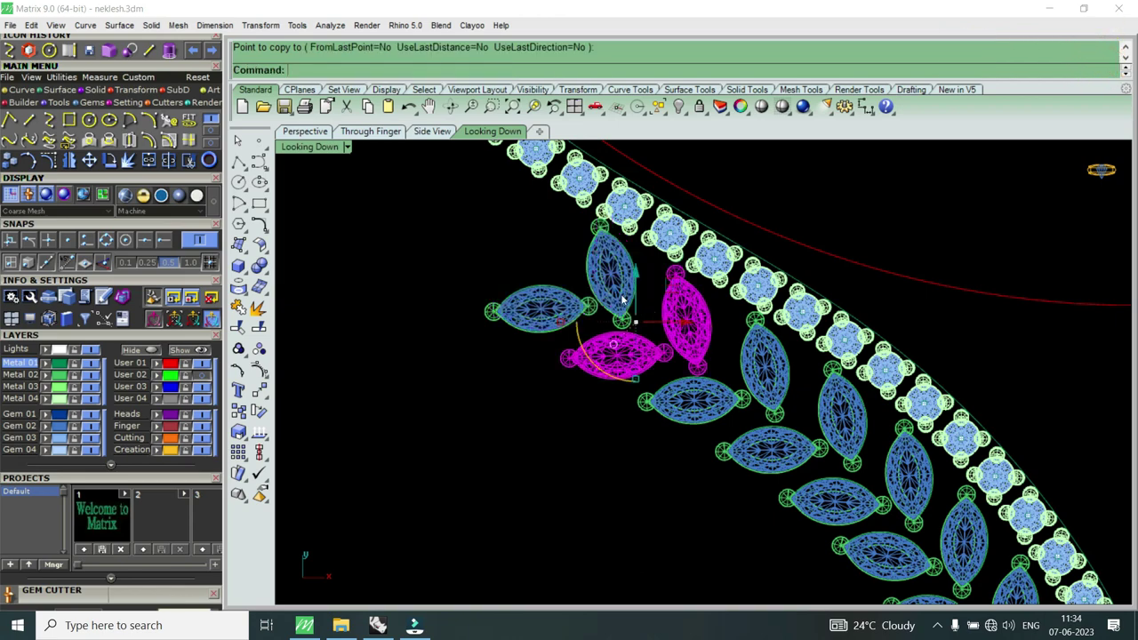
scroll(608, 296, up, 3)
key(Return)
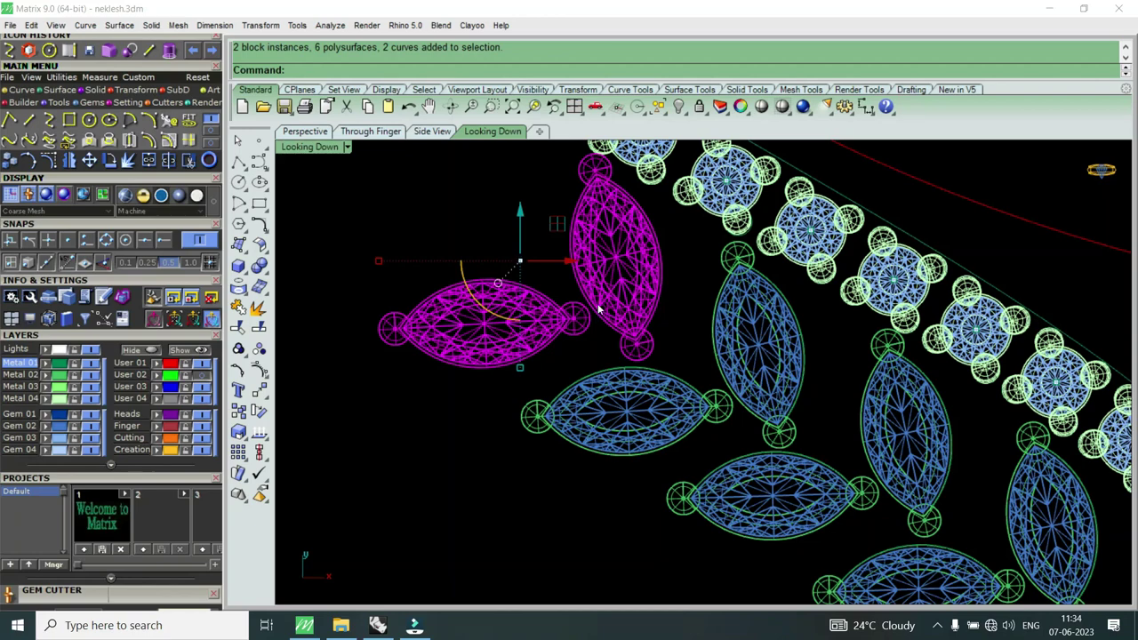
scroll(598, 308, down, 3)
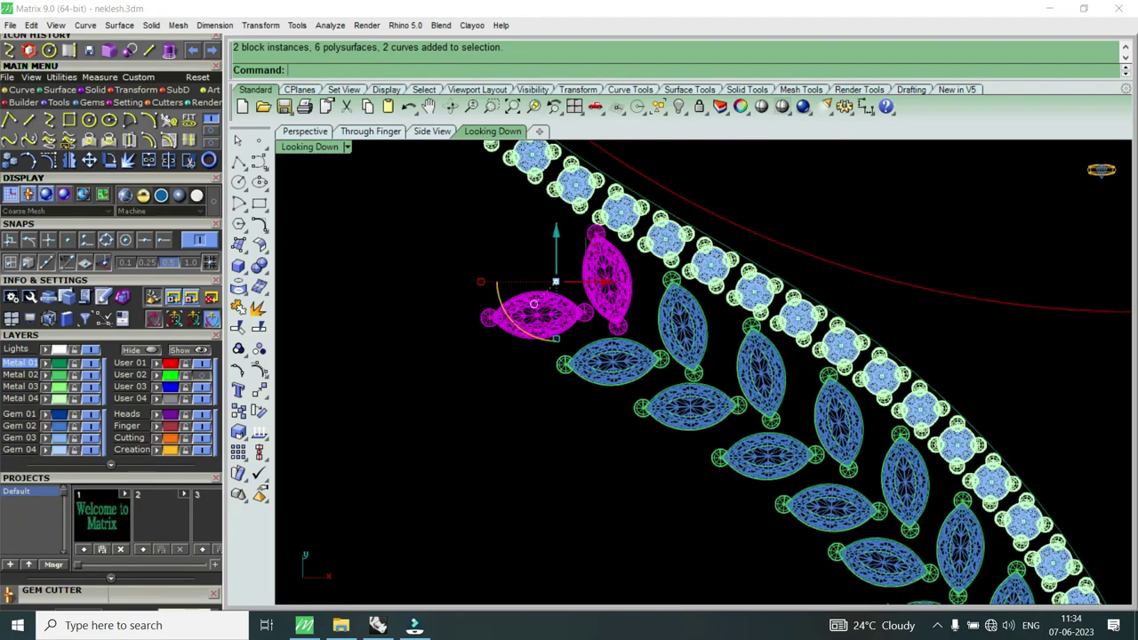
Step: Angle the new gem pair along the curve and show the User 02 photo layer
click(110, 161)
click(623, 329)
scroll(622, 330, up, 2)
click(624, 347)
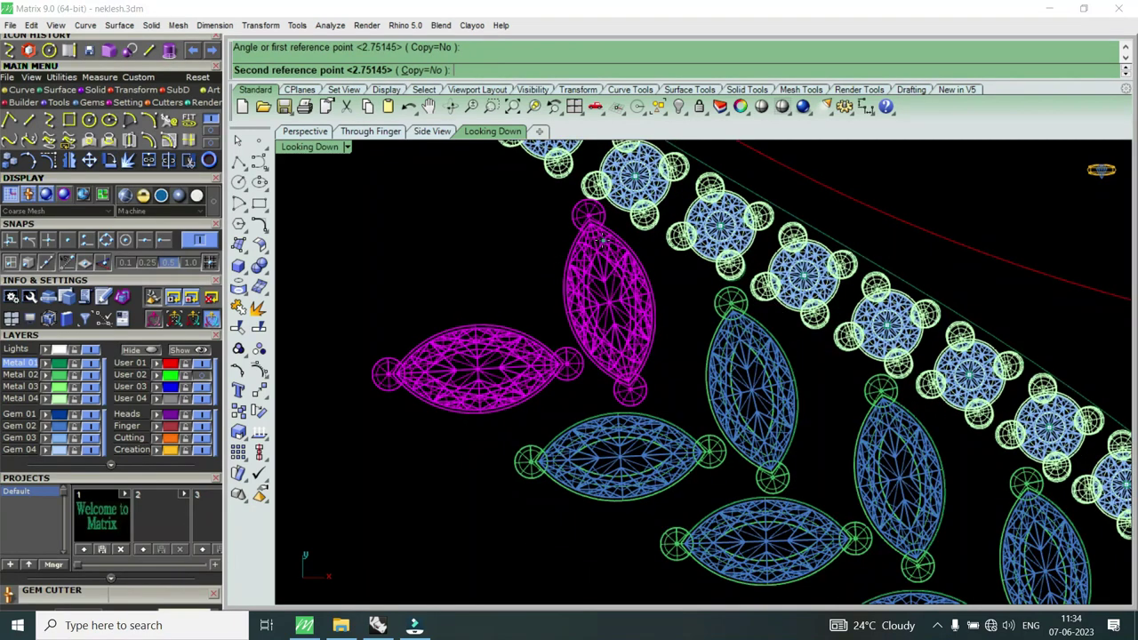
click(624, 346)
scroll(624, 347, down, 5)
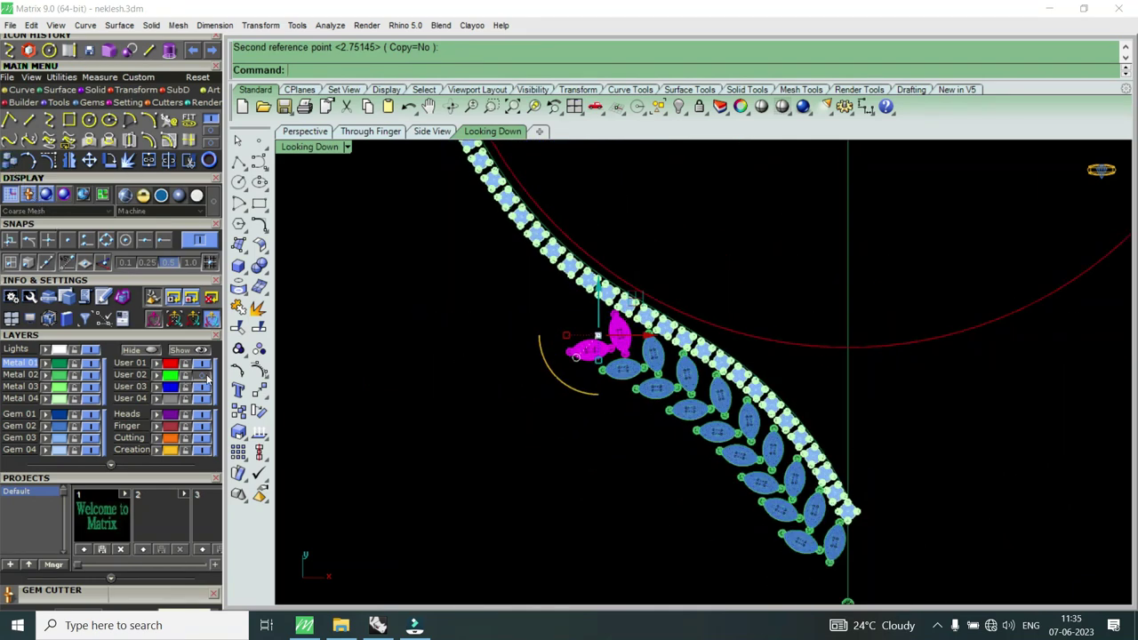
click(206, 376)
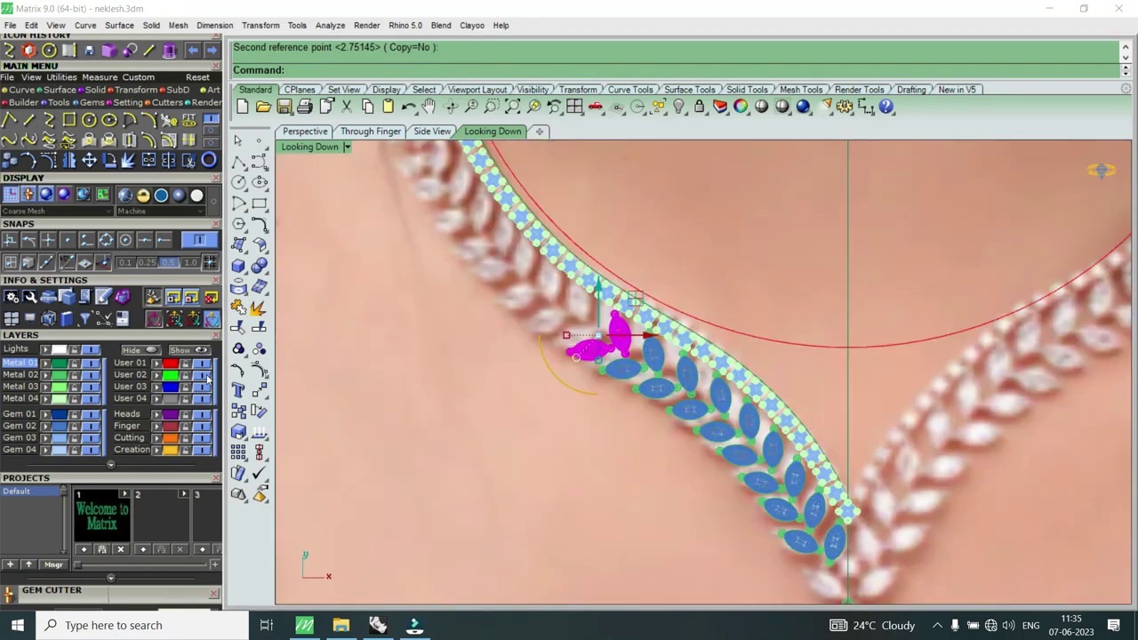
Step: Copy the magenta gem pair to two spots further up the stone curve
scroll(556, 476, down, 3)
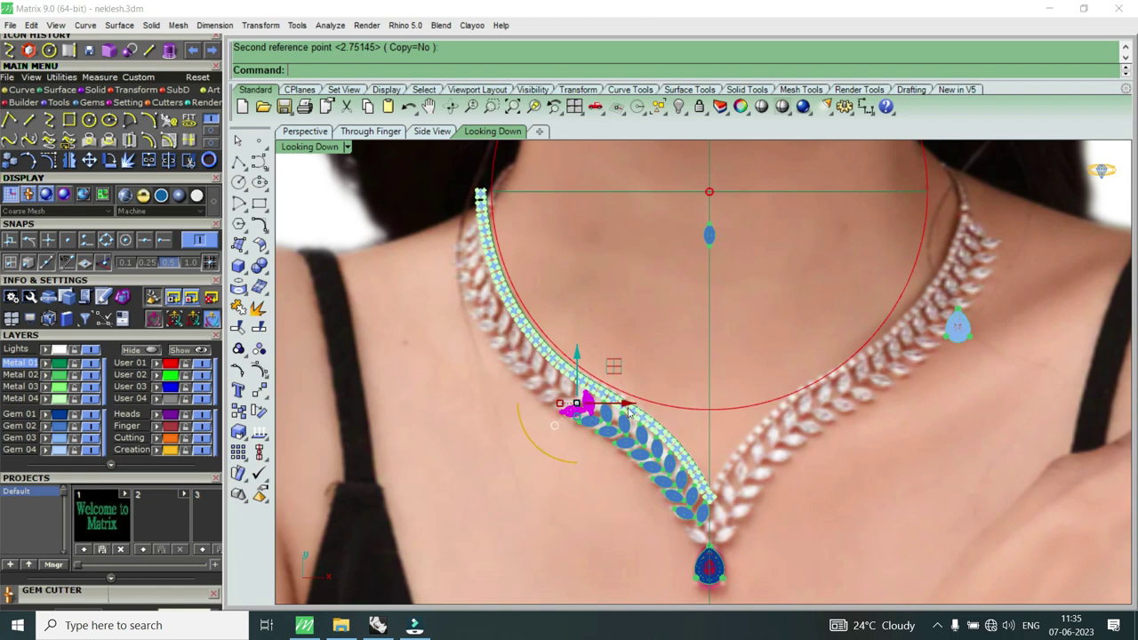
scroll(679, 487, up, 3)
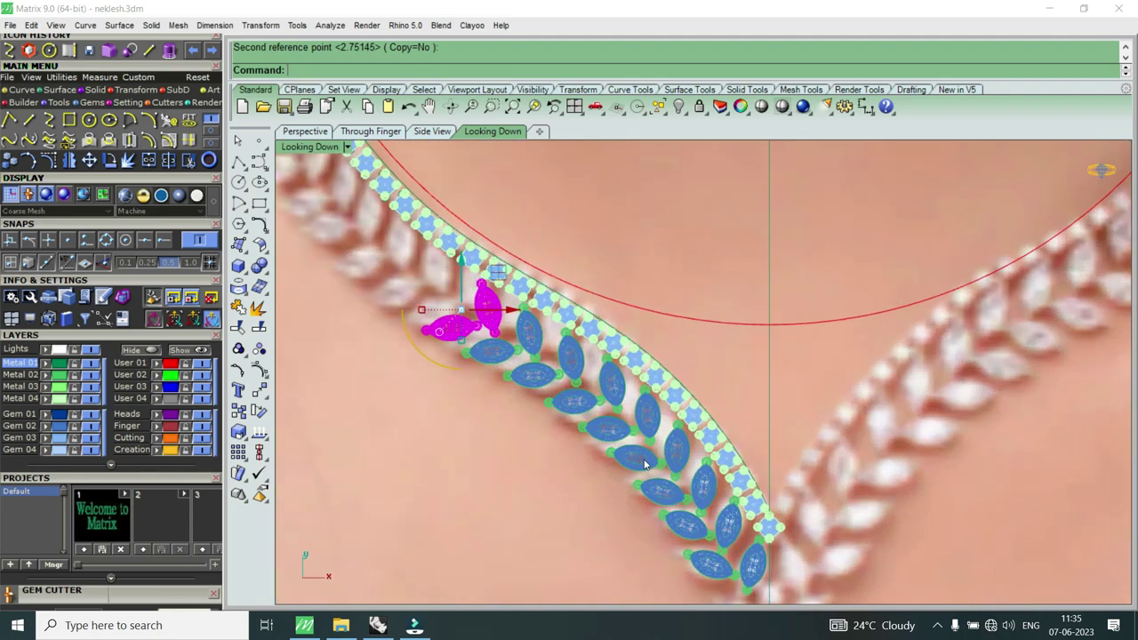
scroll(685, 434, down, 2)
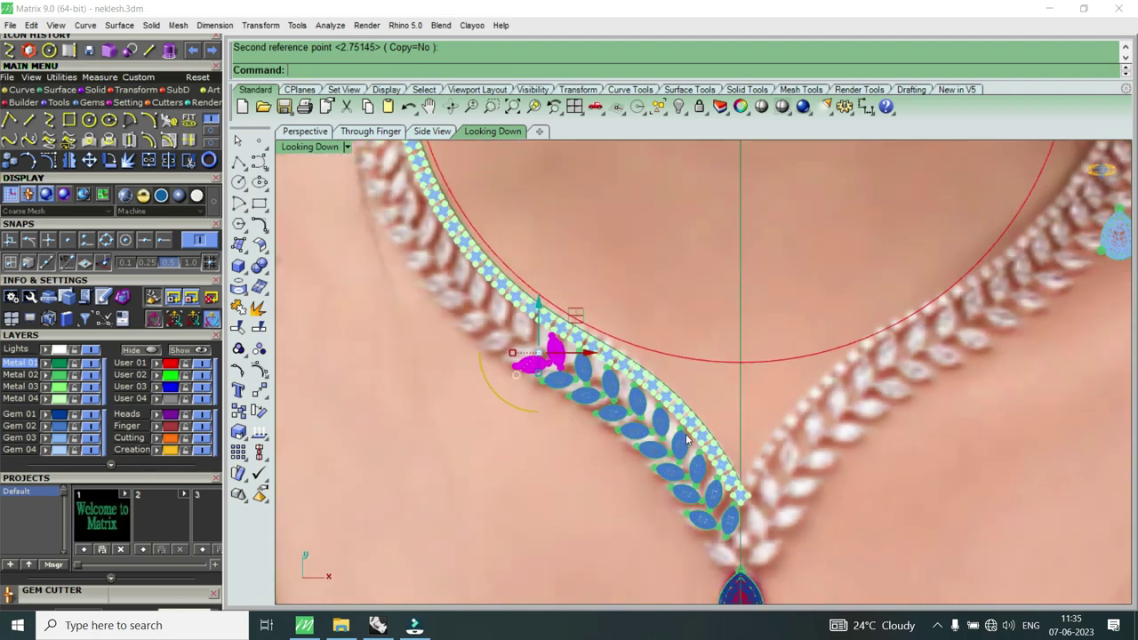
scroll(686, 435, down, 3)
scroll(593, 394, up, 3)
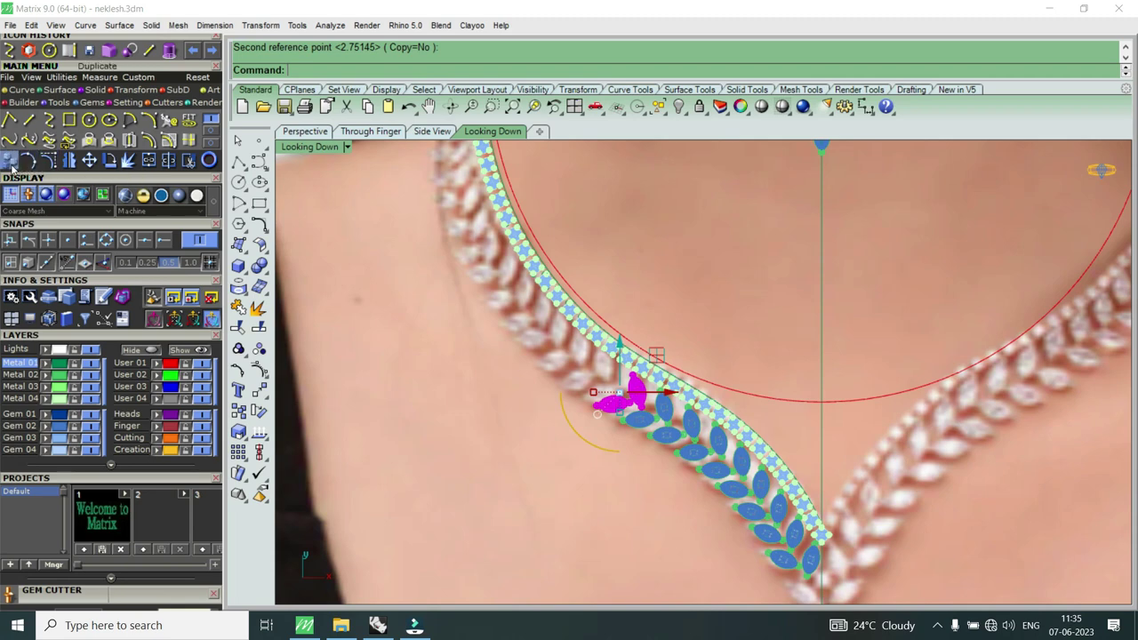
scroll(551, 338, up, 2)
scroll(622, 382, up, 2)
click(631, 400)
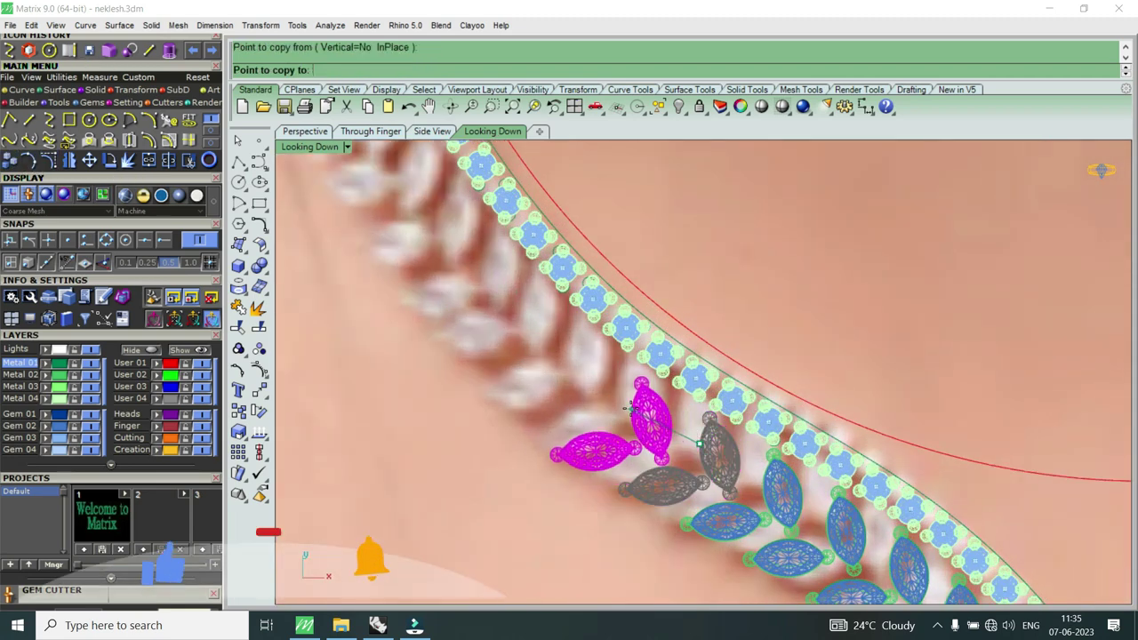
scroll(631, 406, up, 2)
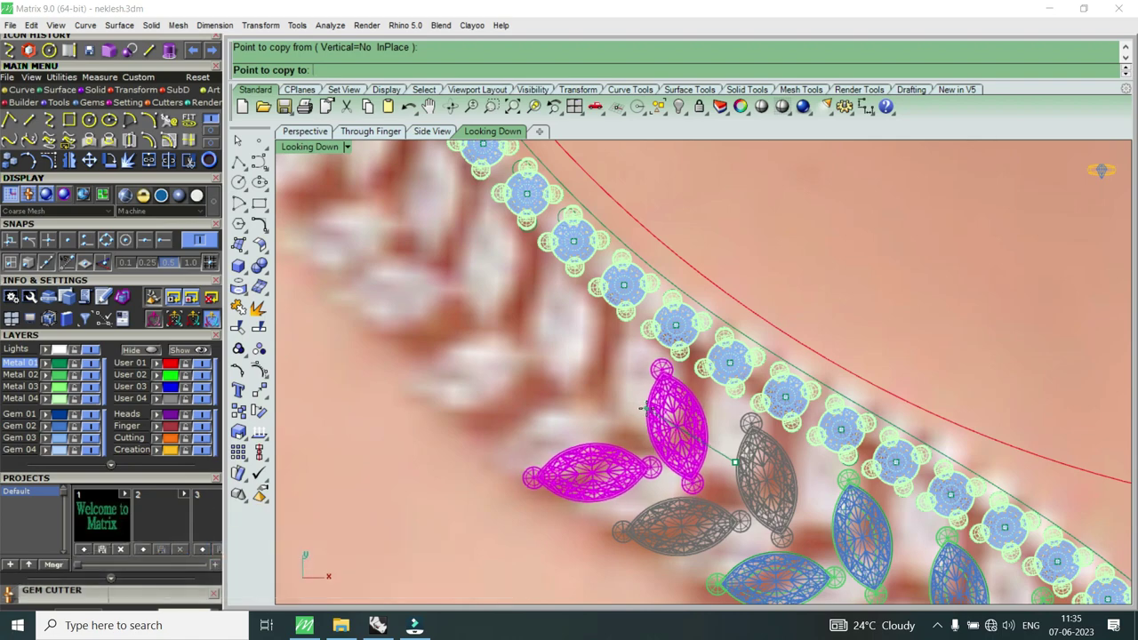
click(647, 409)
scroll(622, 391, down, 3)
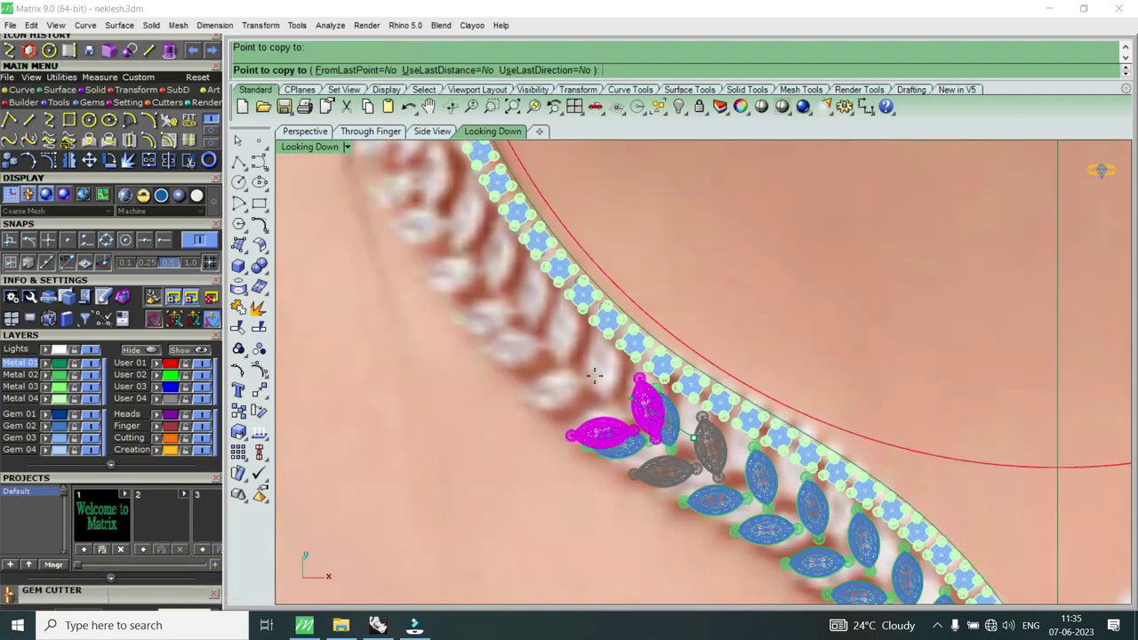
scroll(601, 381, up, 3)
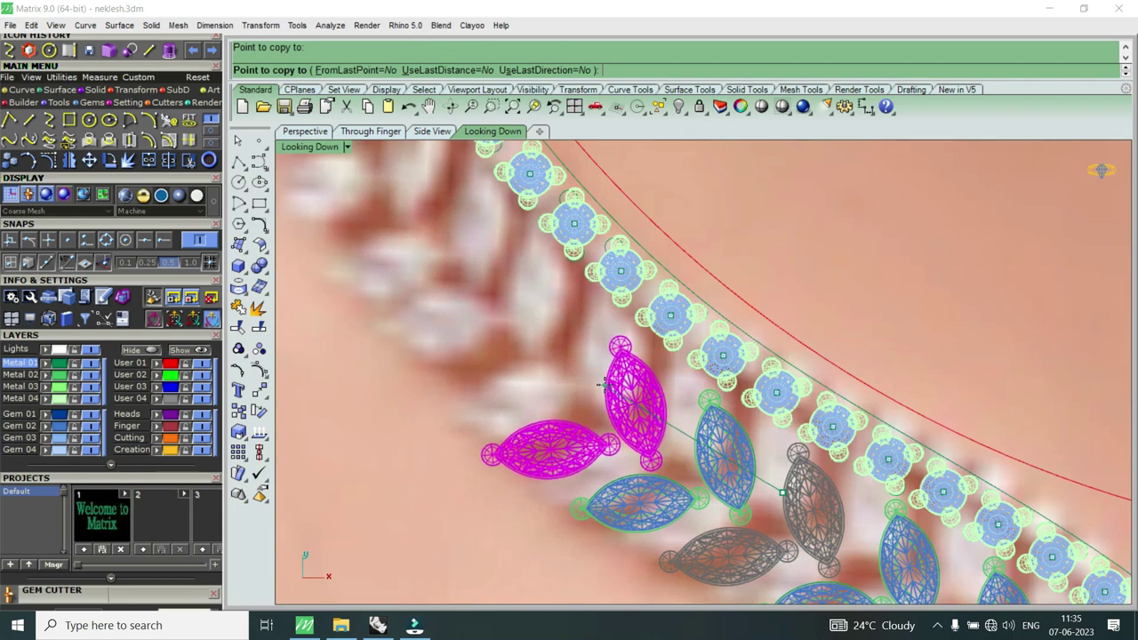
click(603, 382)
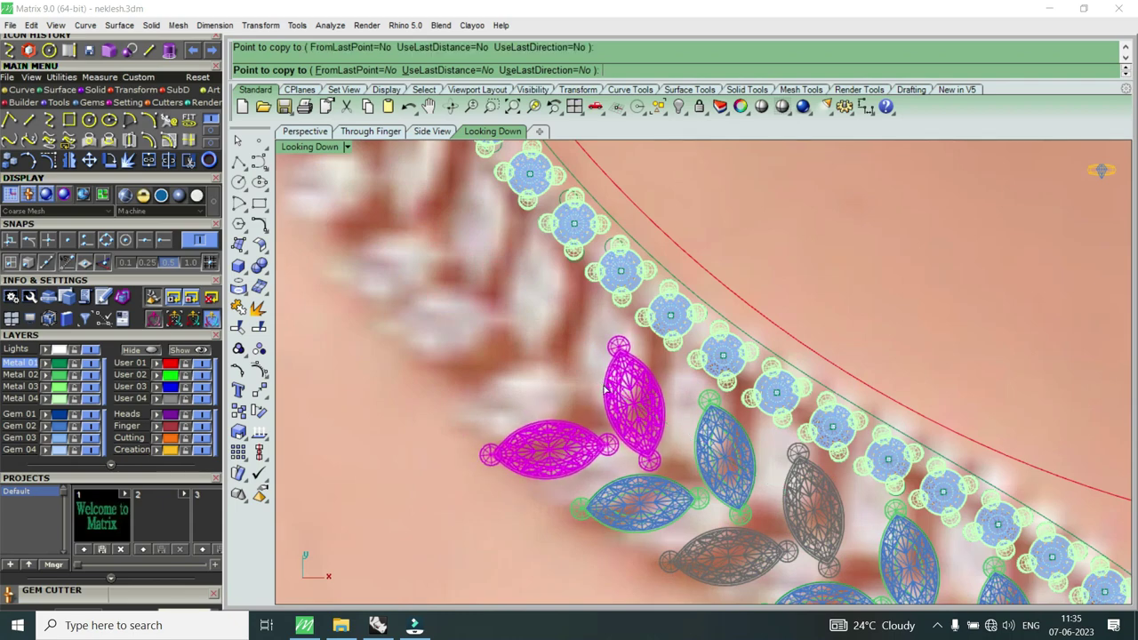
key(Return)
Step: Select the new top gem group and rotate it about its tip to follow the curve
scroll(608, 371, down, 3)
scroll(609, 369, up, 3)
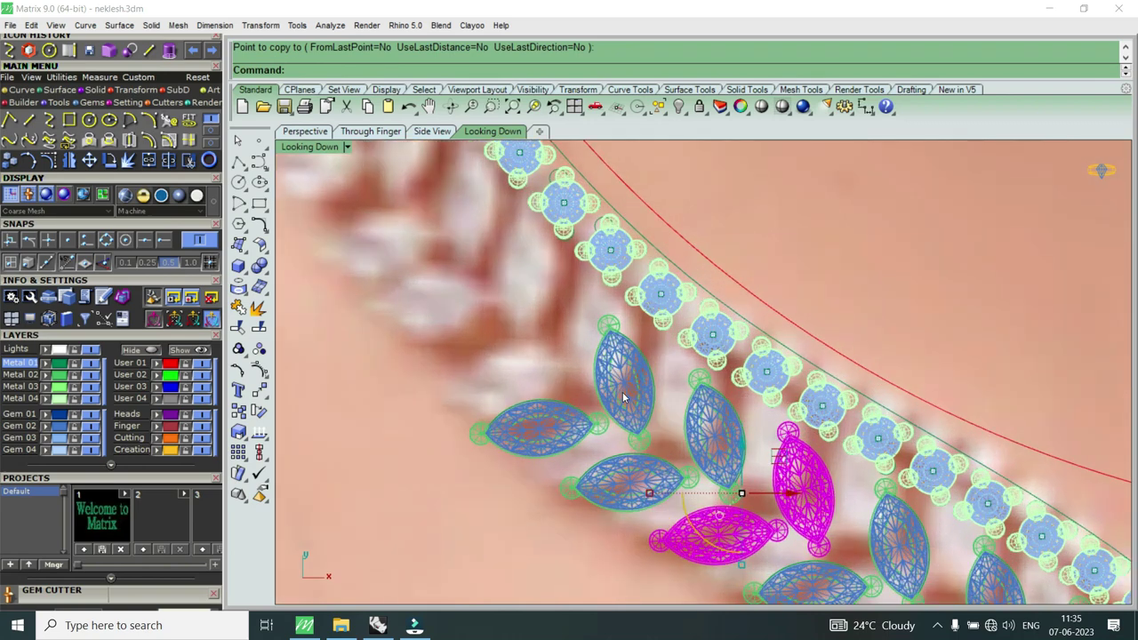
key(Escape)
click(661, 430)
click(665, 464)
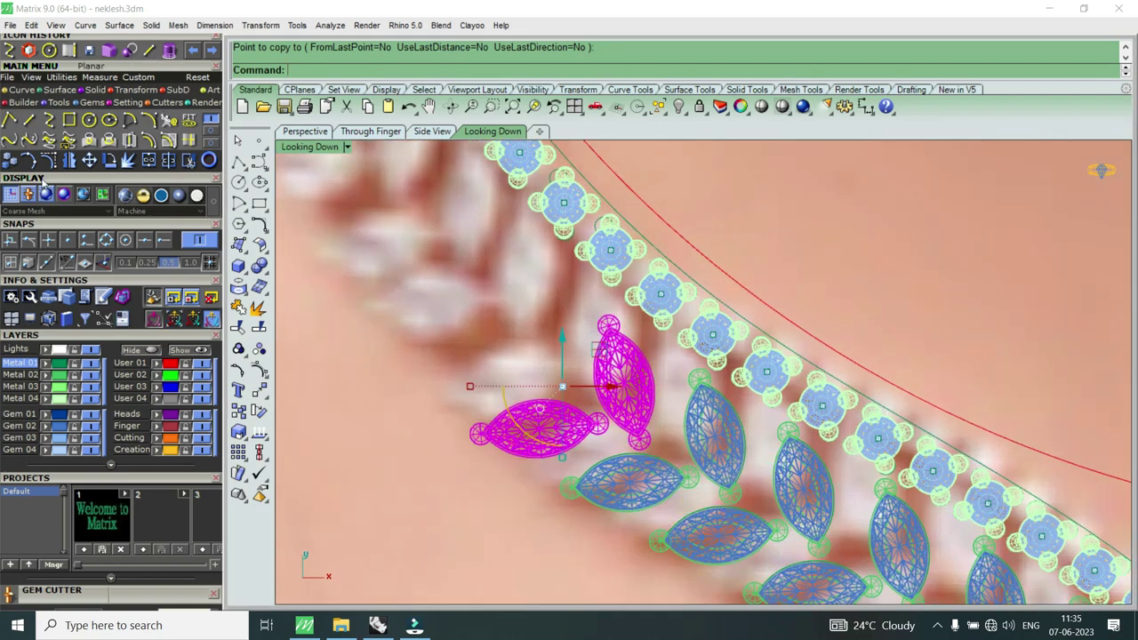
click(108, 160)
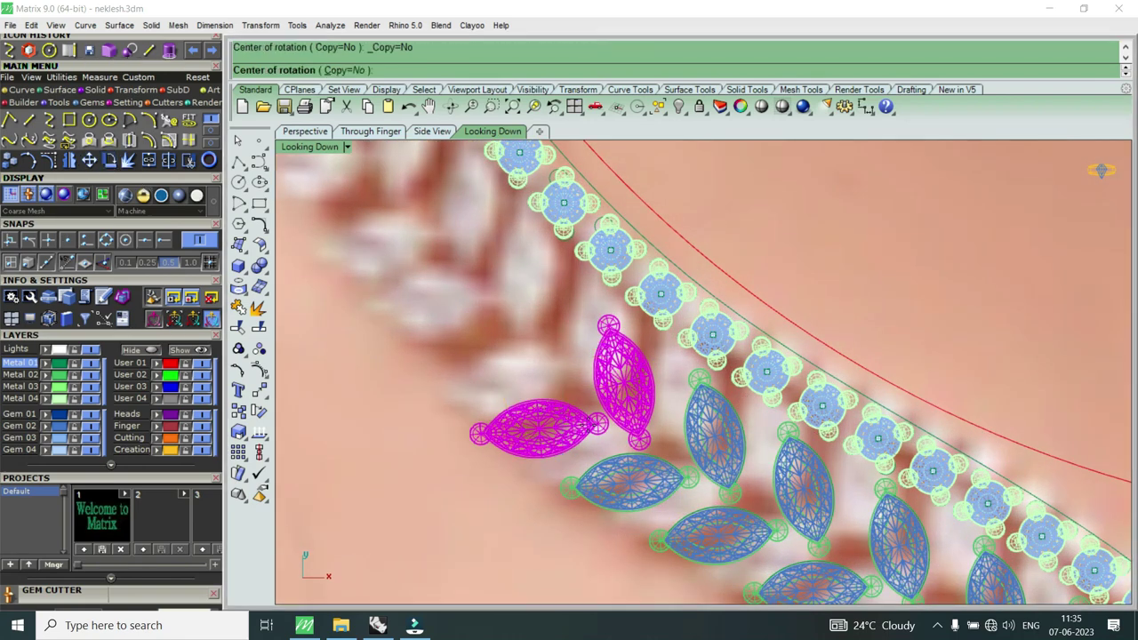
click(636, 440)
click(643, 413)
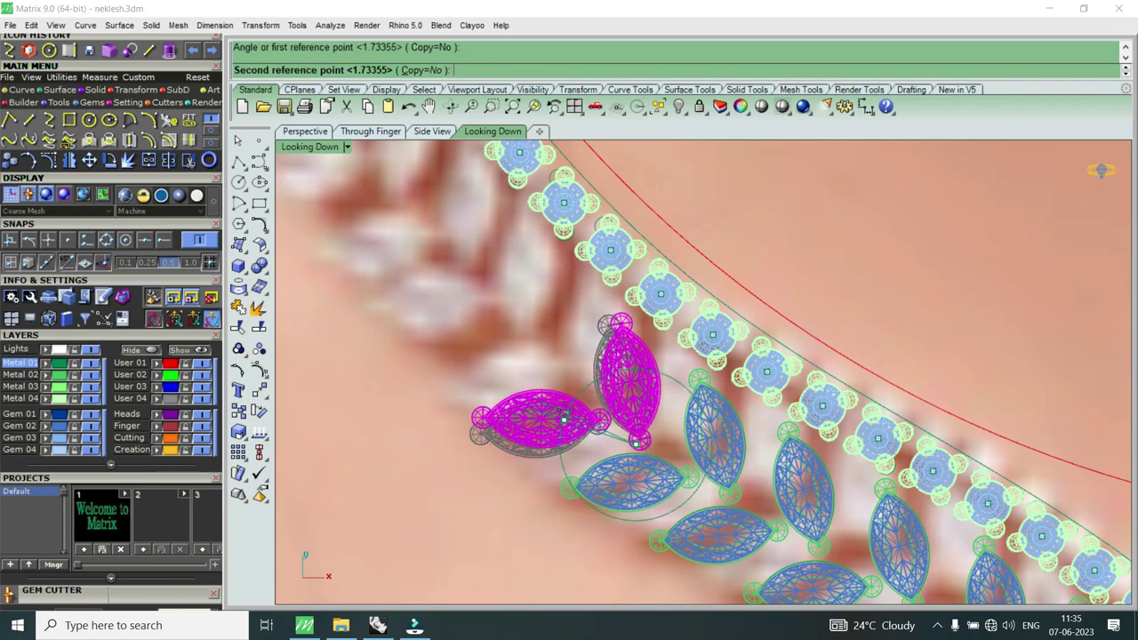
click(563, 410)
scroll(564, 410, down, 3)
scroll(567, 414, down, 3)
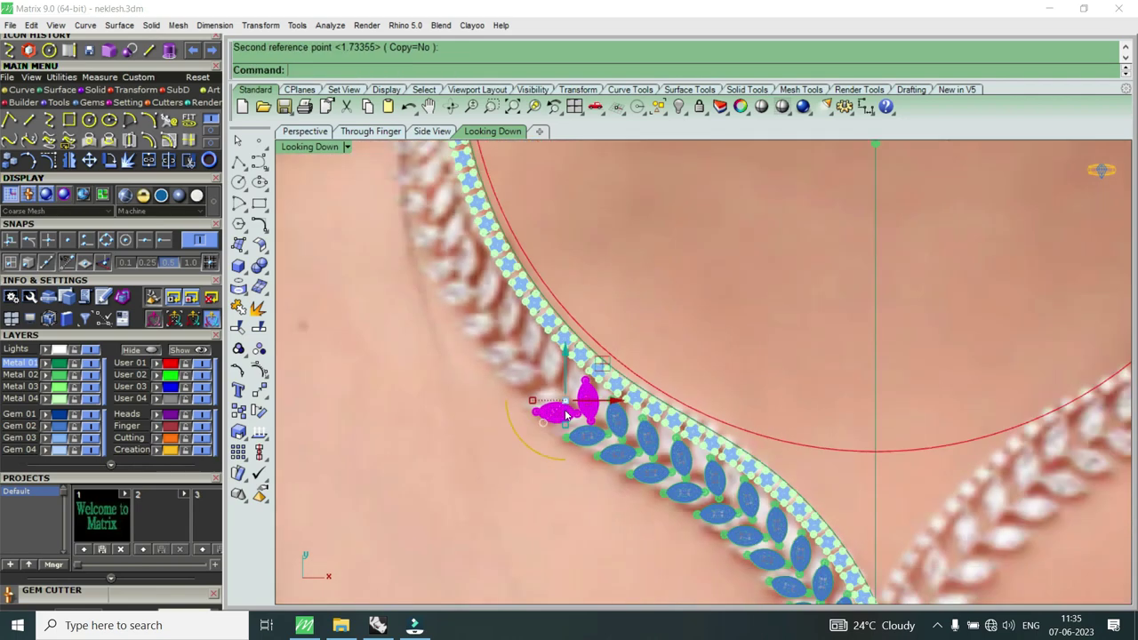
scroll(565, 414, down, 2)
scroll(646, 452, up, 5)
Step: Nudge the rotated marquise gem pair slightly into place along the curve
scroll(645, 453, up, 3)
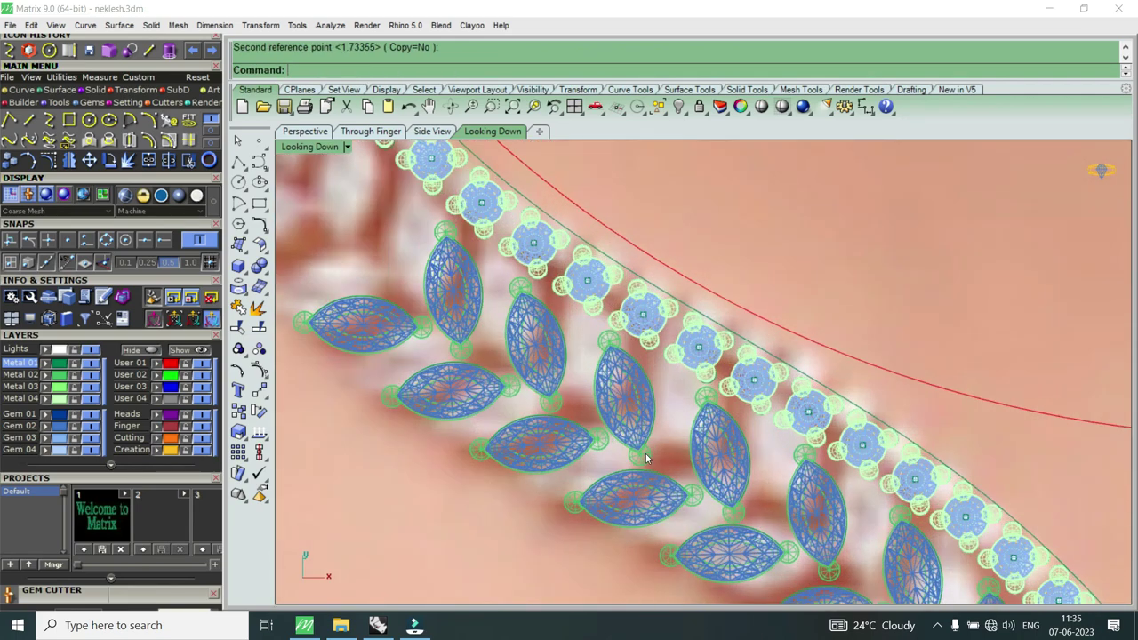
click(671, 469)
click(711, 505)
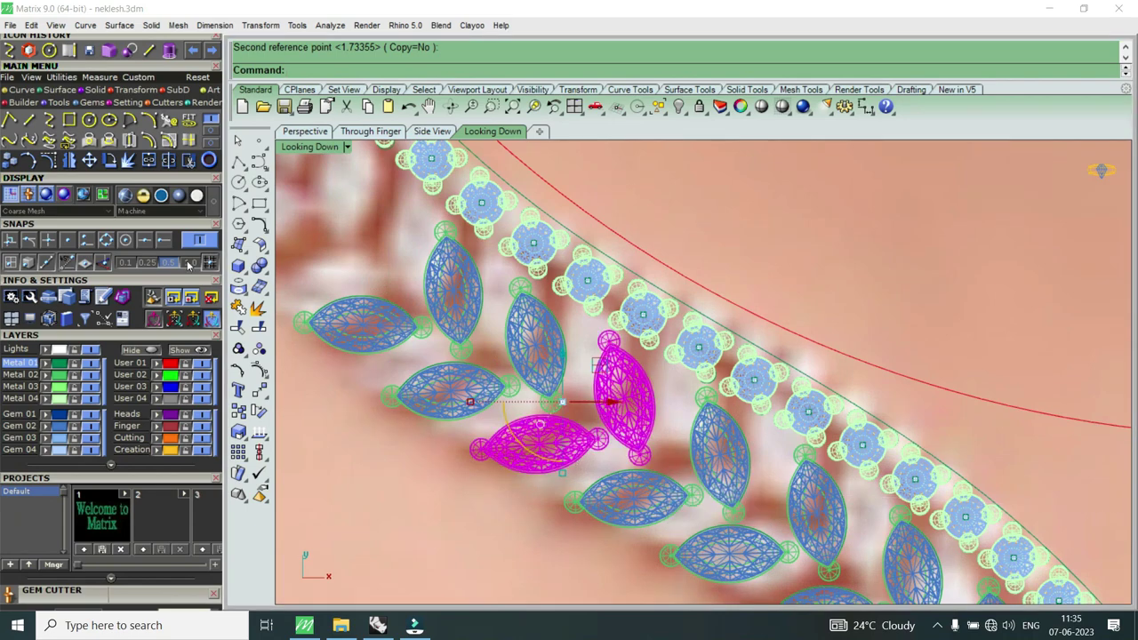
click(90, 161)
scroll(708, 443, up, 1)
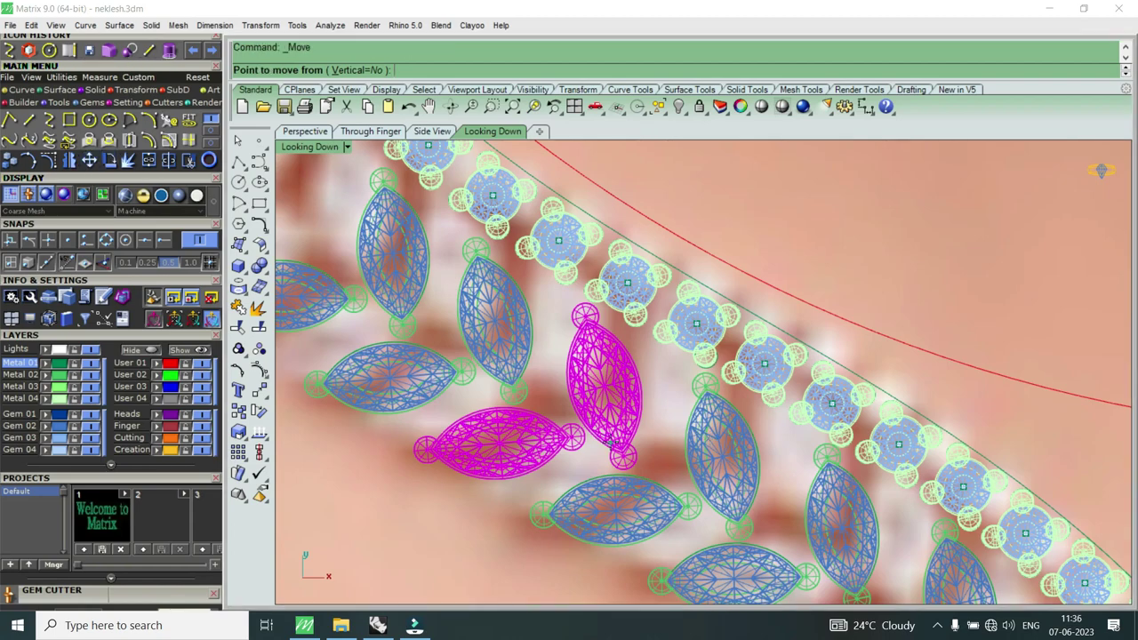
scroll(608, 441, up, 1)
click(611, 445)
click(613, 446)
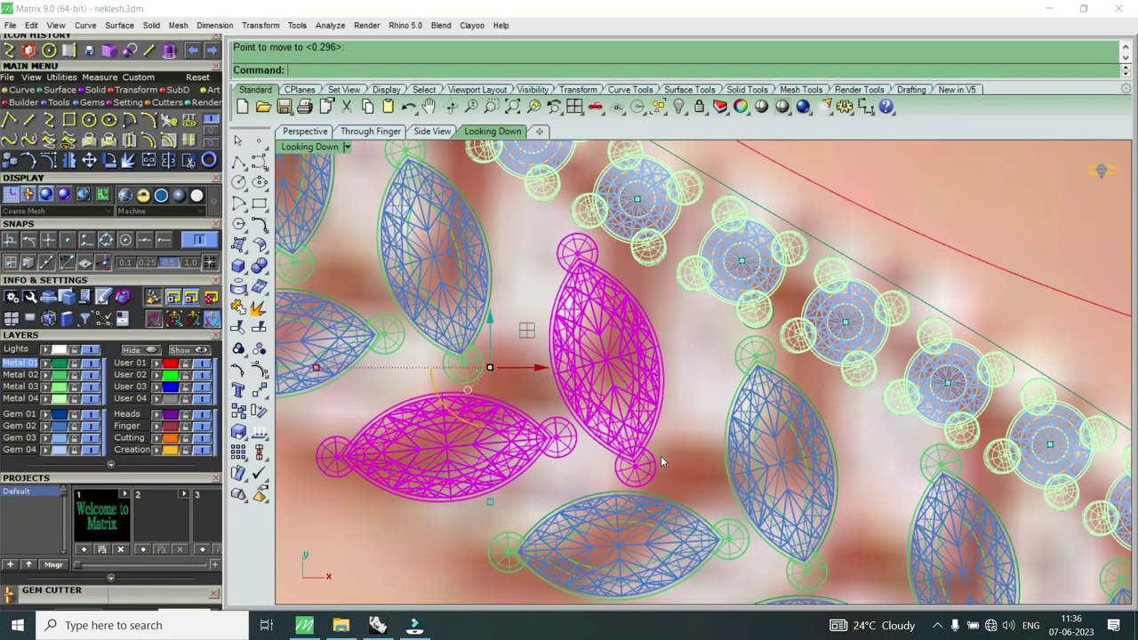
scroll(660, 455, down, 3)
scroll(700, 450, down, 2)
scroll(587, 426, up, 1)
Step: Copy the upper-left gem pair to two new spots further up the curve
click(578, 371)
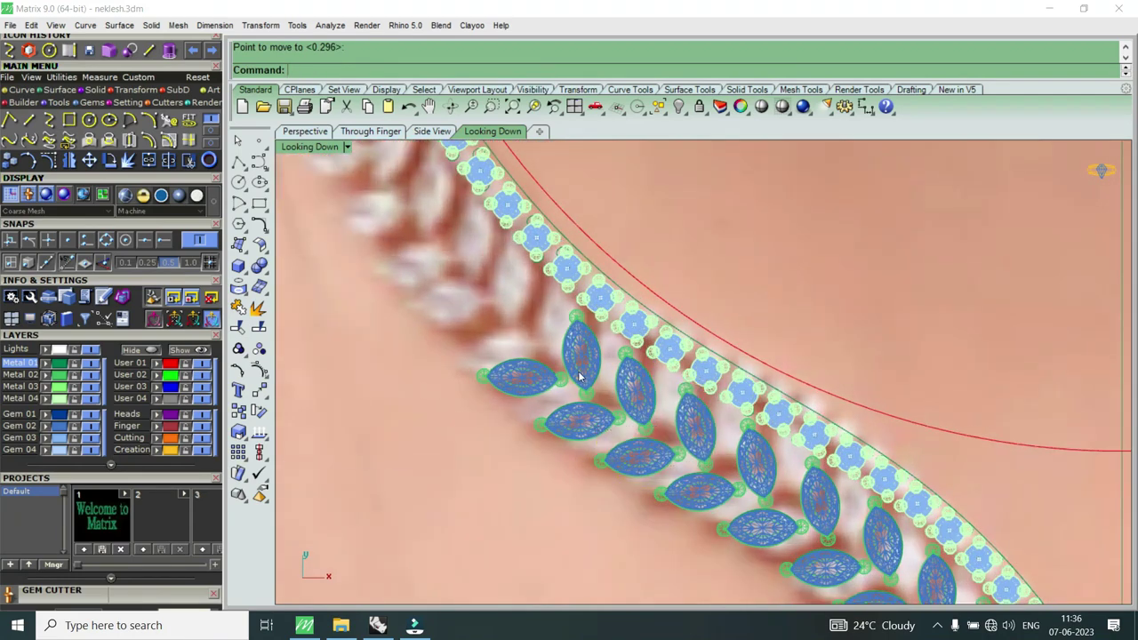
click(634, 421)
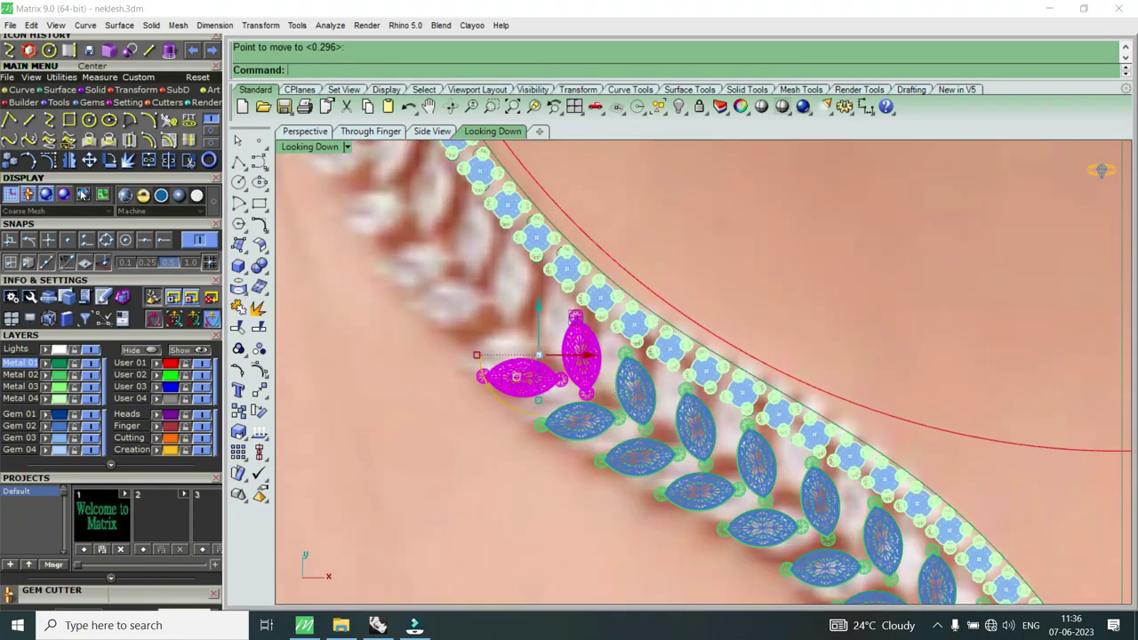
click(10, 160)
click(551, 354)
scroll(498, 316, up, 1)
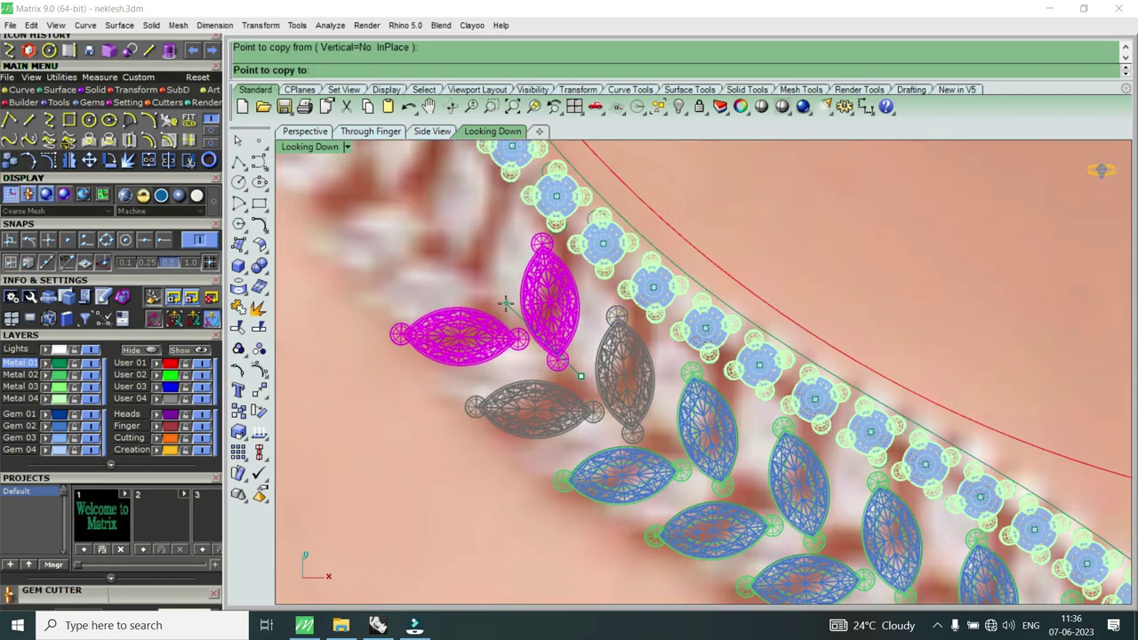
click(507, 302)
scroll(484, 293, down, 3)
scroll(472, 252, up, 2)
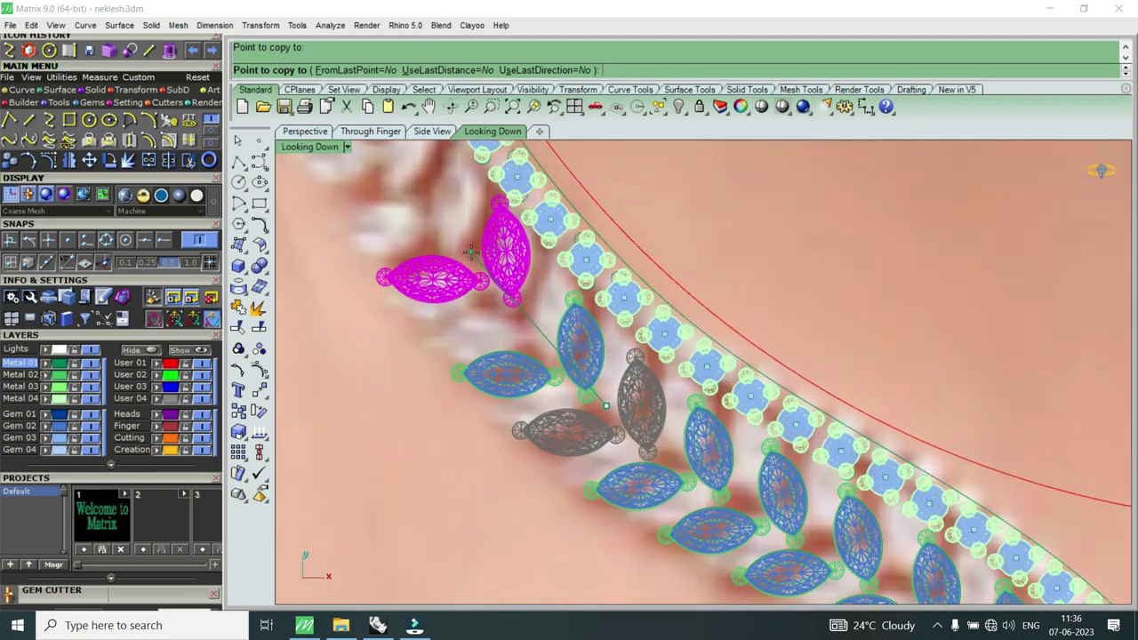
scroll(471, 251, up, 1)
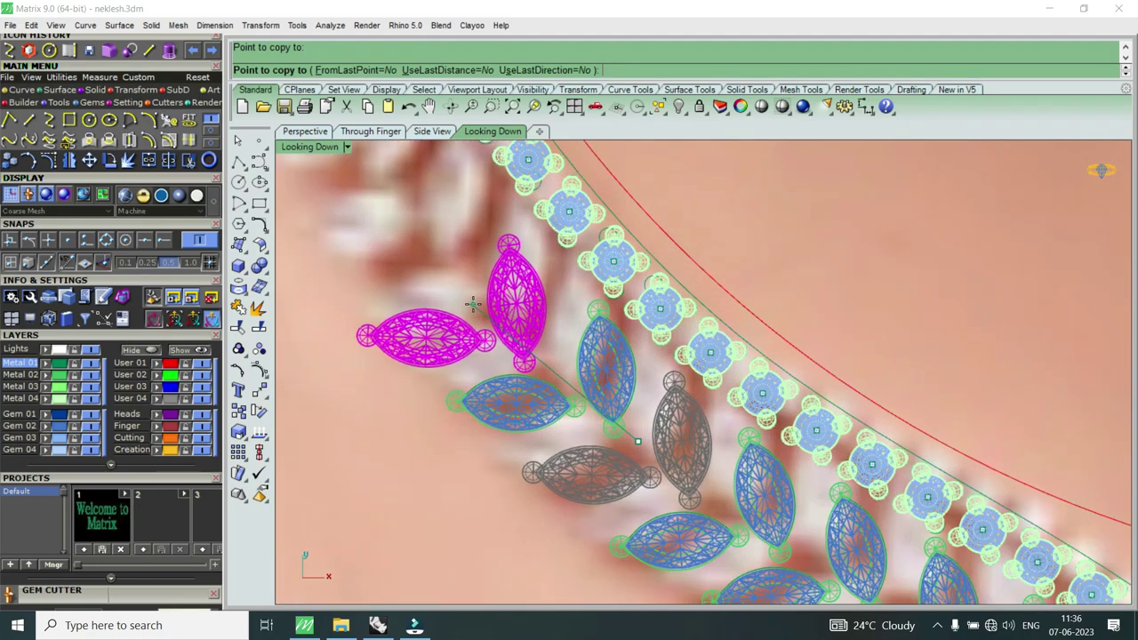
click(472, 304)
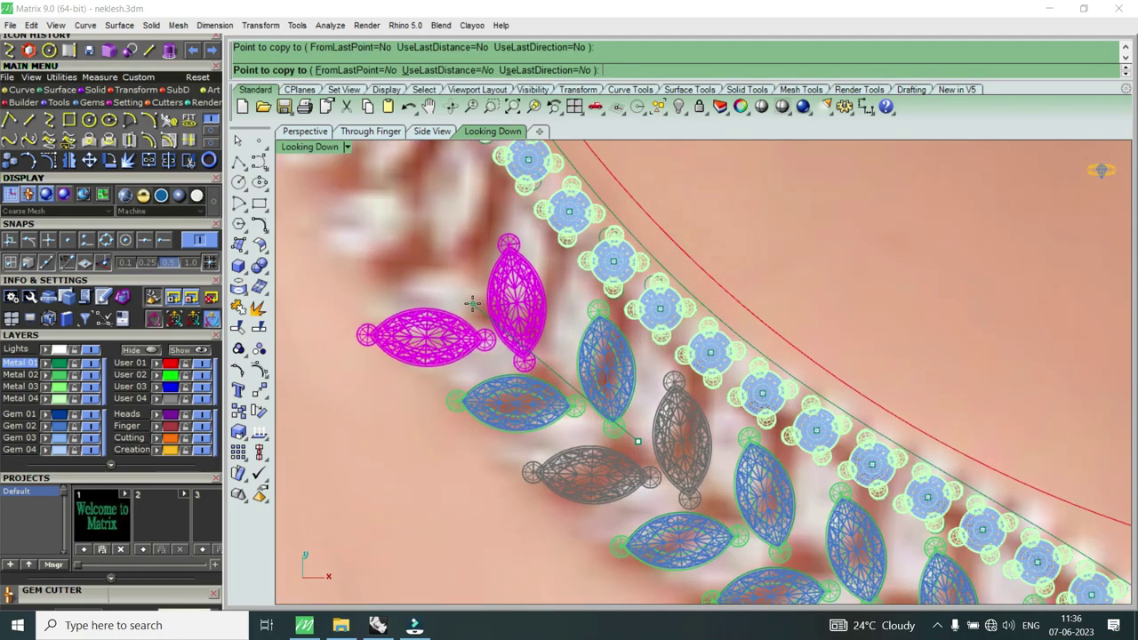
key(Return)
Step: Rotate the newest gem pair about its bottom tip to follow the curve
click(505, 312)
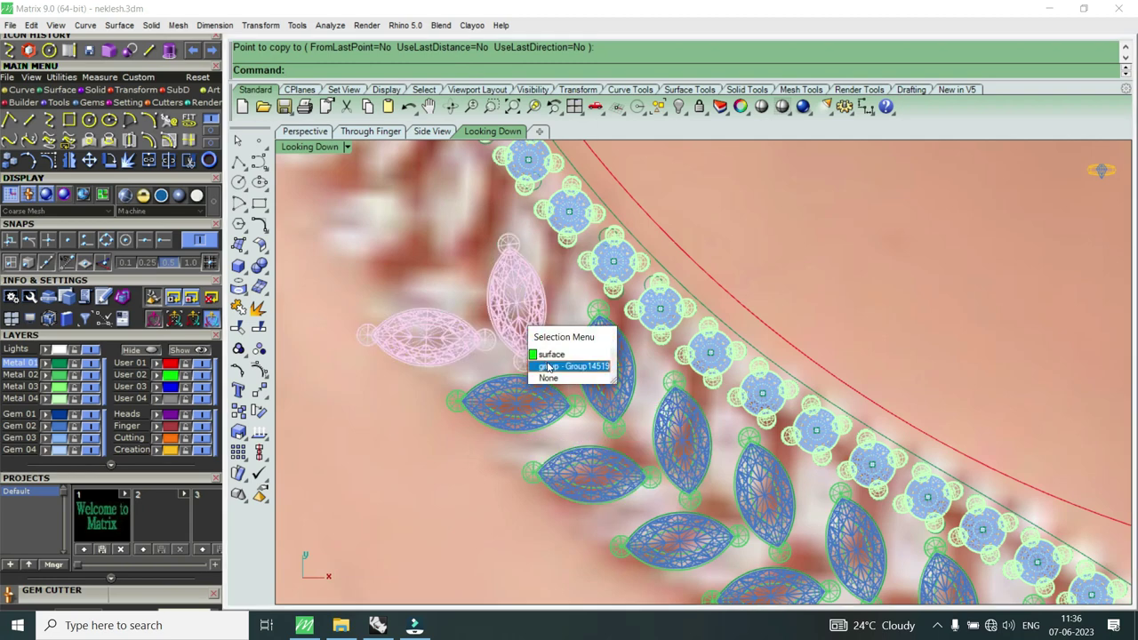
click(562, 363)
click(109, 160)
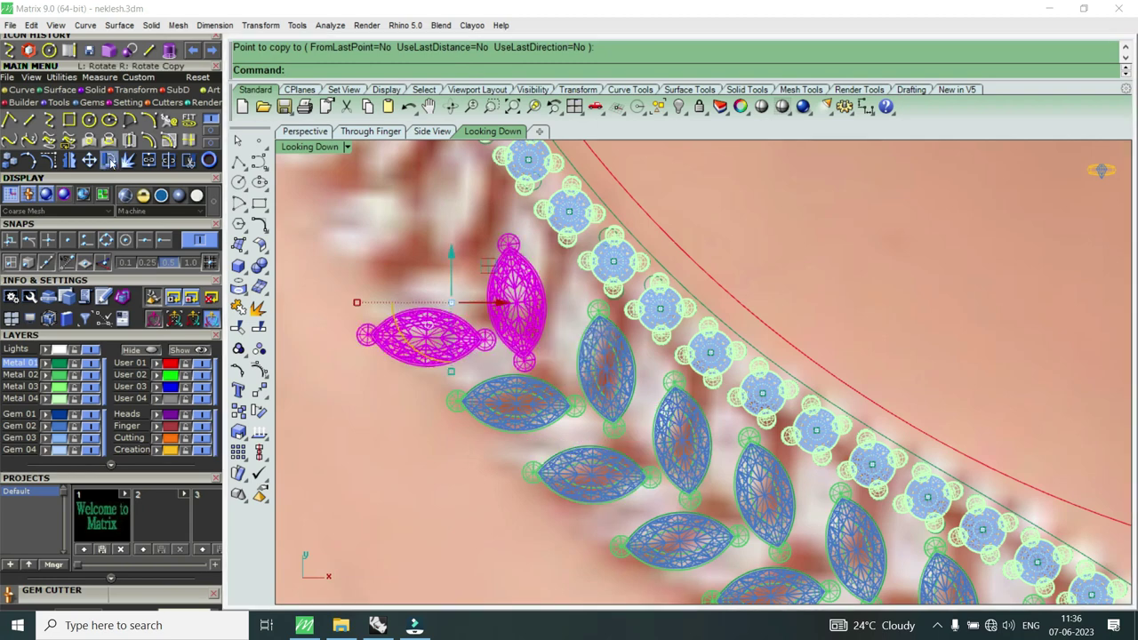
click(525, 363)
click(494, 331)
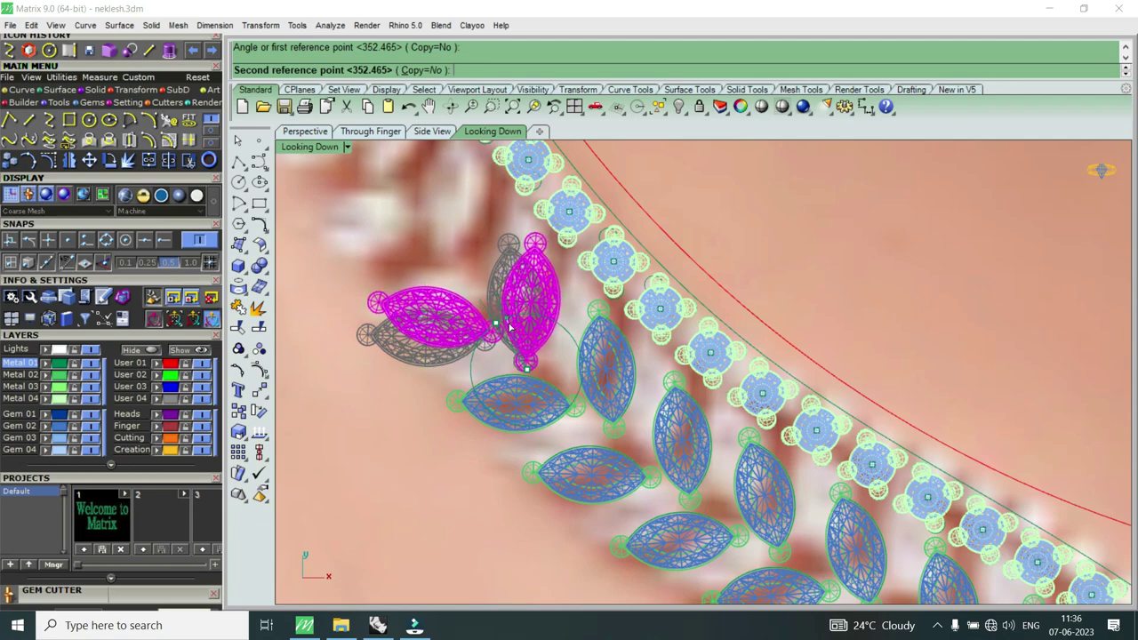
click(503, 307)
scroll(513, 355, down, 5)
scroll(513, 359, down, 2)
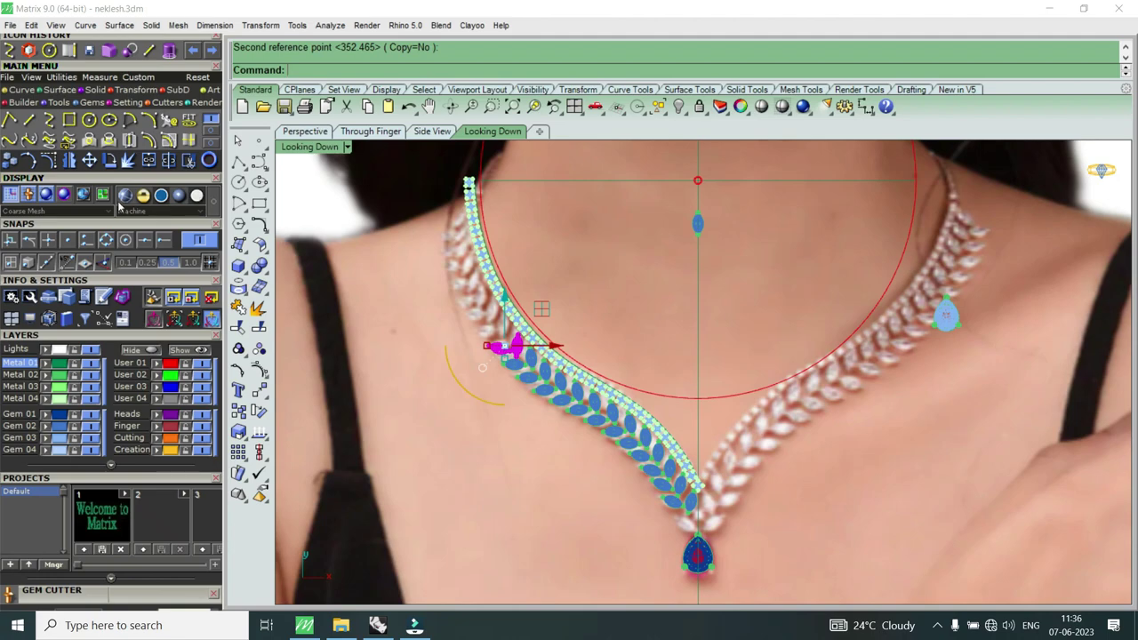
Step: Place three more copies of the leaf pair up the stone-lined curve
click(13, 158)
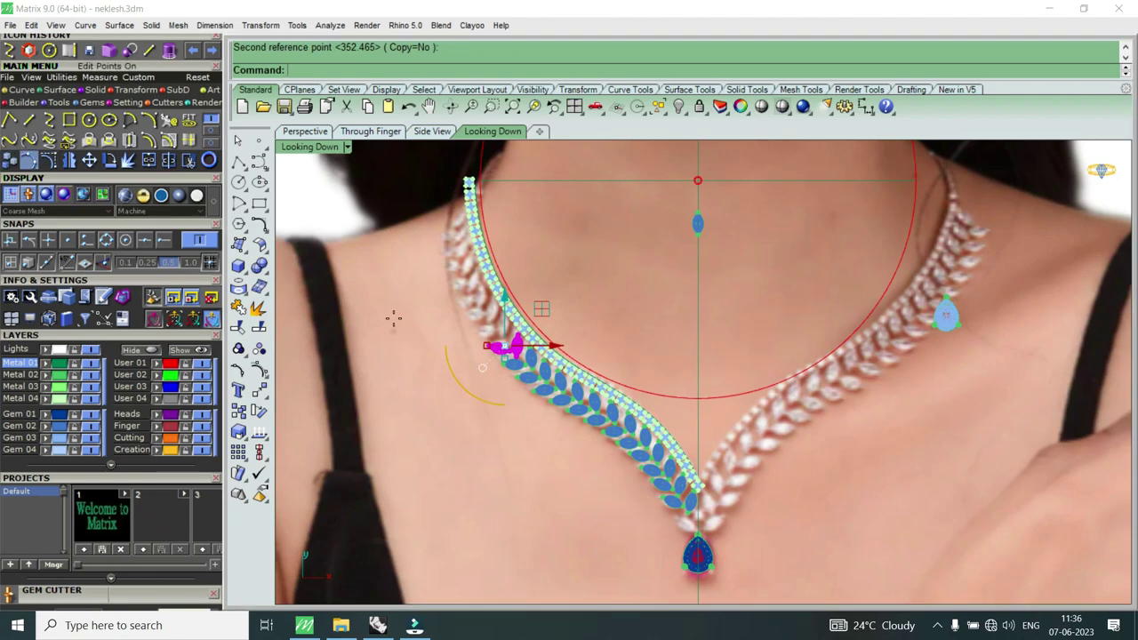
scroll(515, 351, up, 4)
click(530, 351)
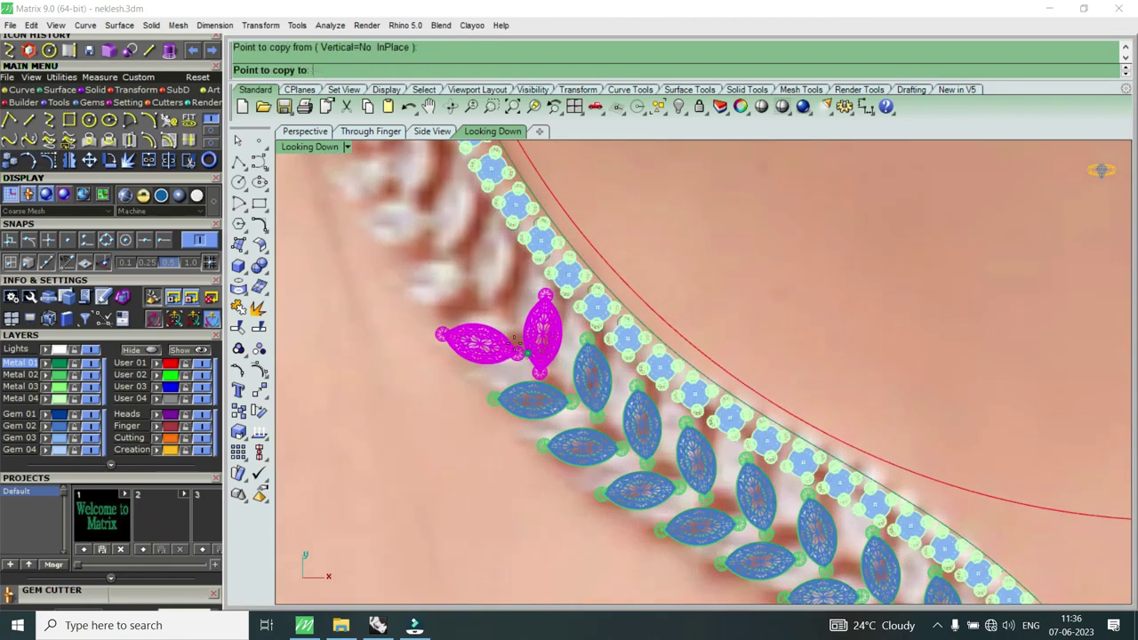
scroll(546, 368, up, 2)
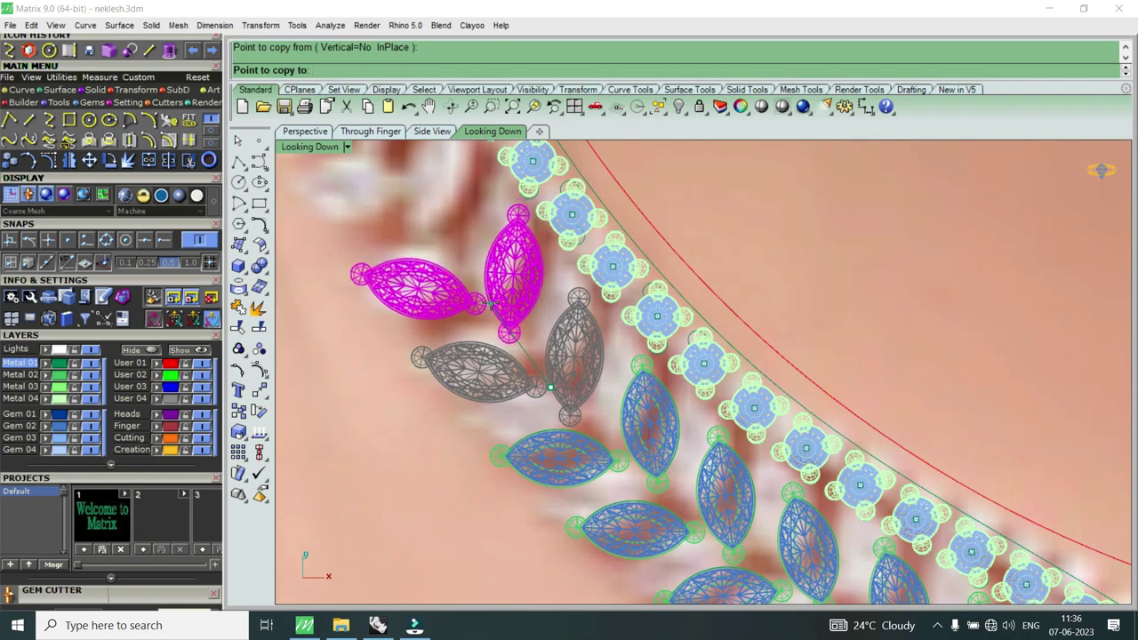
click(491, 304)
scroll(493, 311, down, 2)
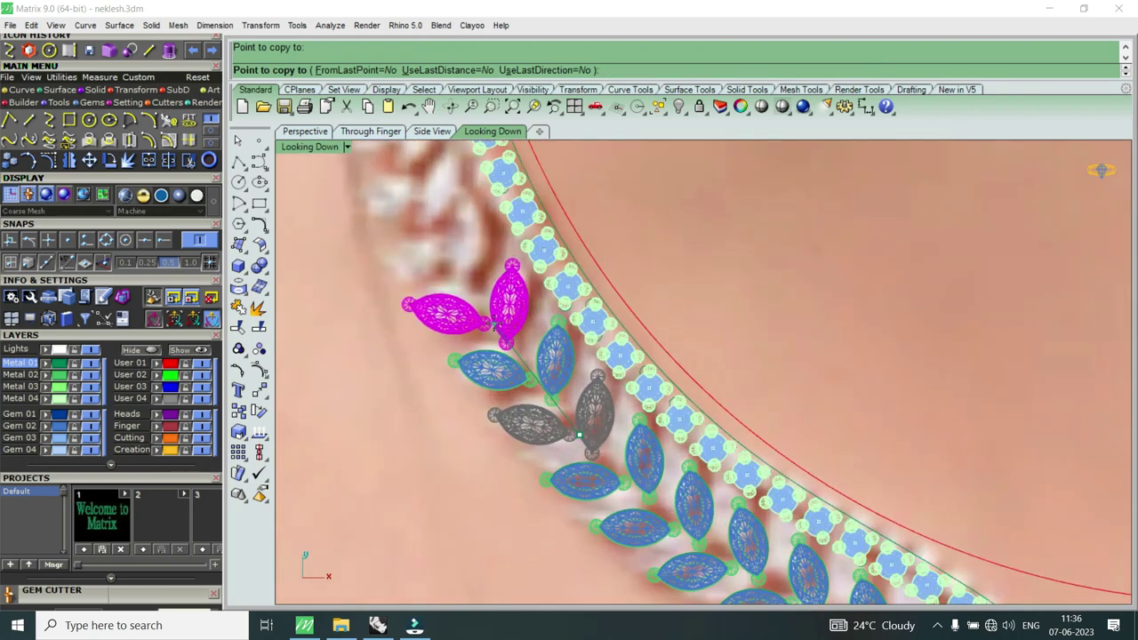
click(495, 327)
scroll(495, 327, down, 2)
scroll(489, 320, up, 2)
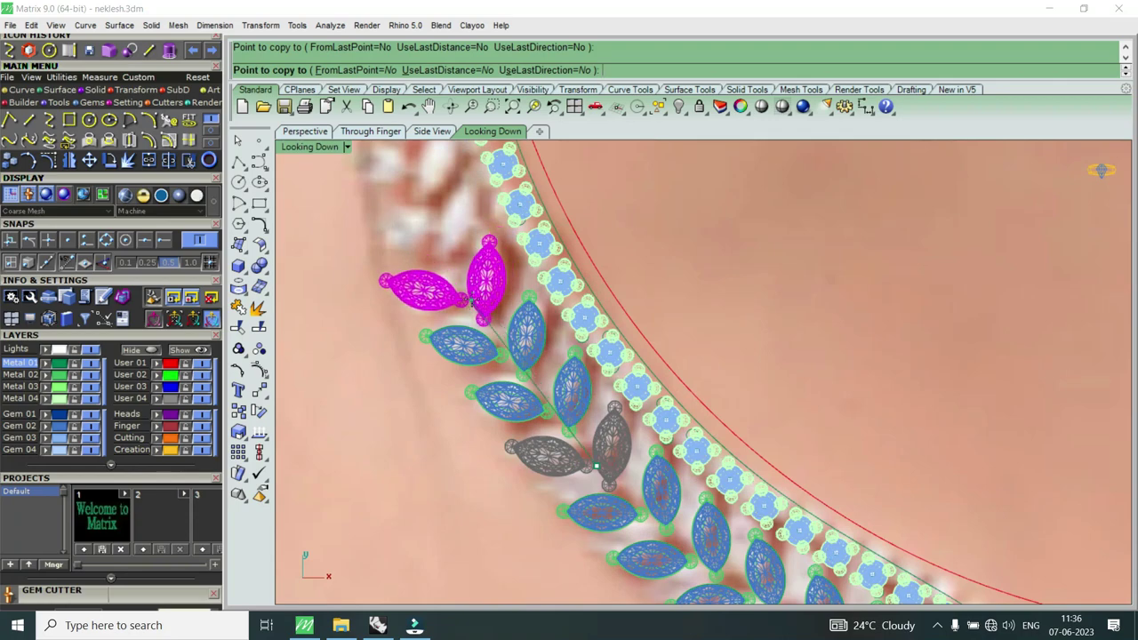
click(473, 303)
key(Return)
scroll(516, 378, up, 2)
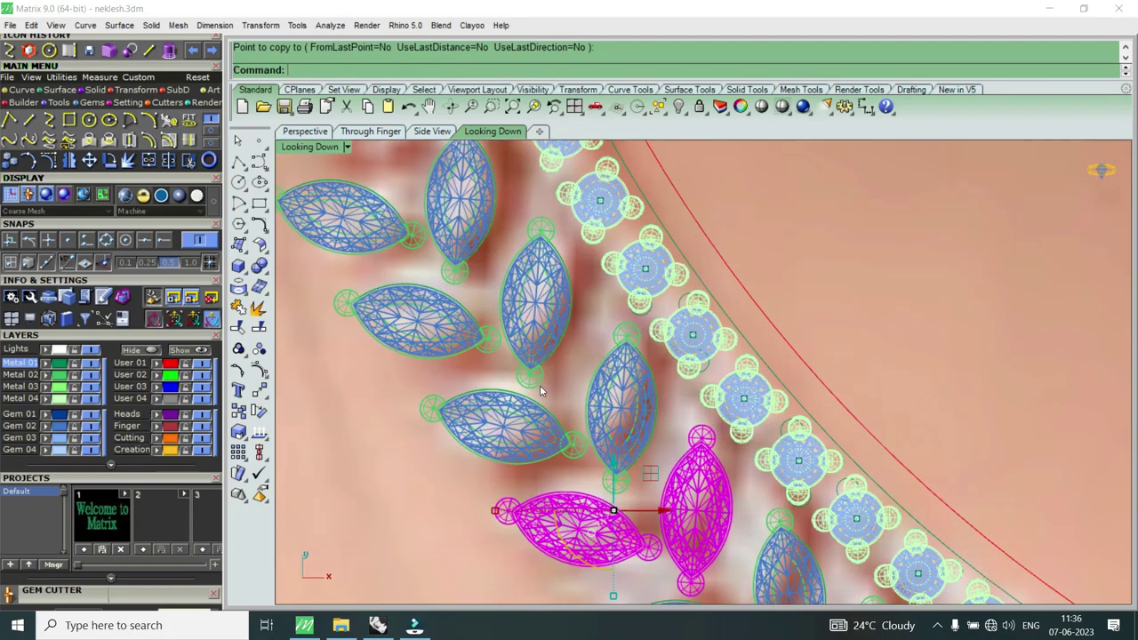
Step: Angle a new leaf pair along the curve, rotating it twice about its base
click(626, 427)
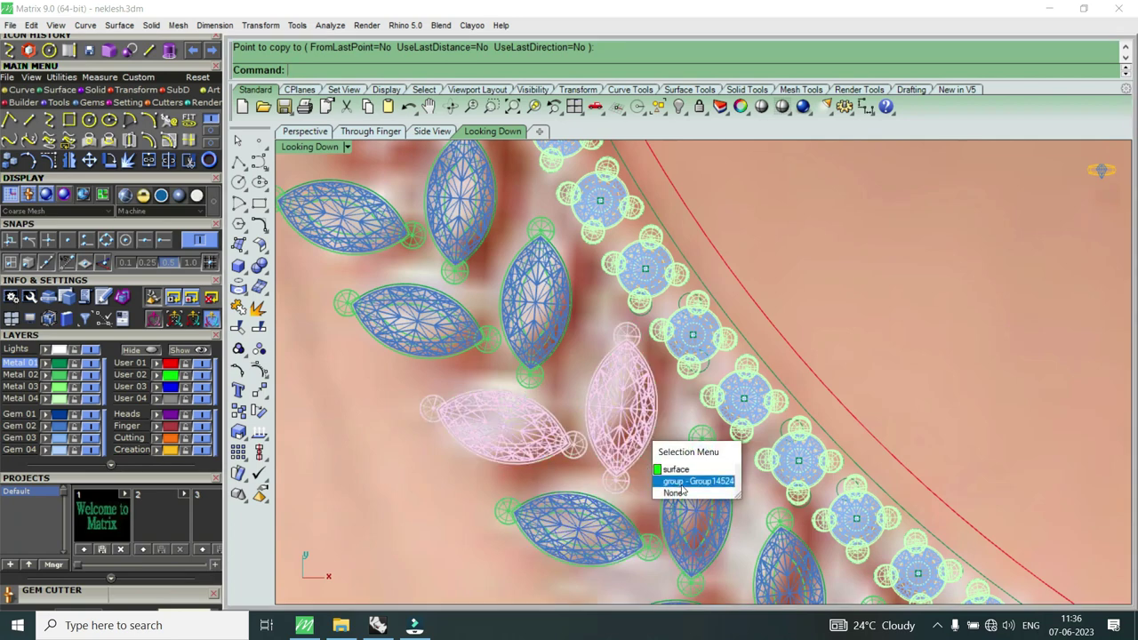
click(681, 483)
click(110, 162)
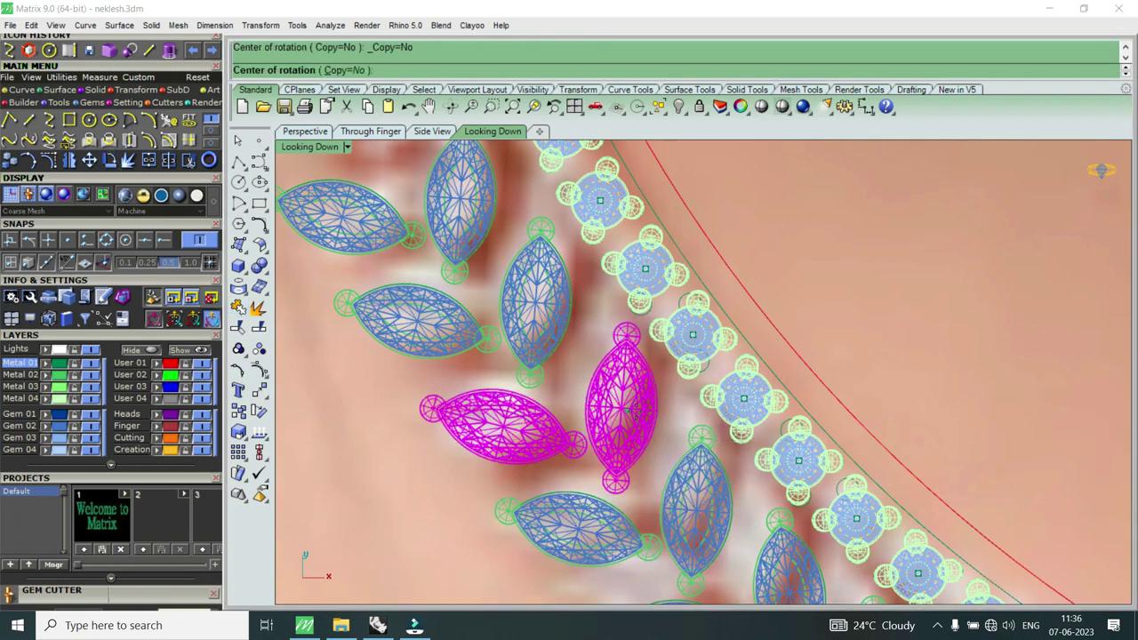
click(535, 407)
click(582, 407)
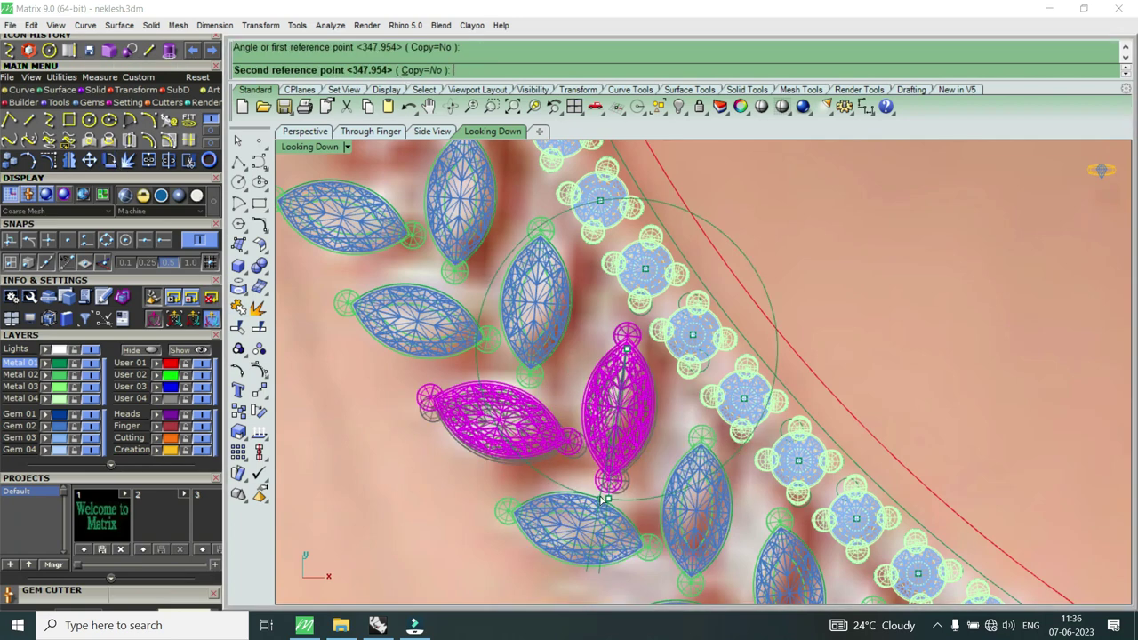
click(600, 502)
key(Return)
click(538, 407)
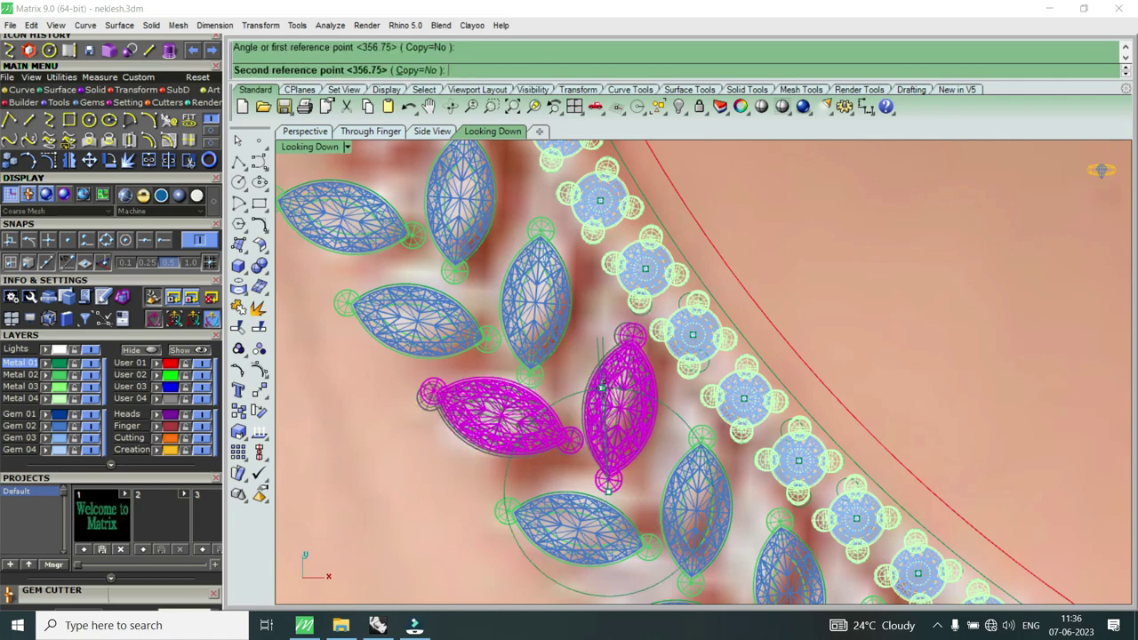
click(587, 407)
scroll(605, 391, down, 5)
scroll(607, 388, up, 3)
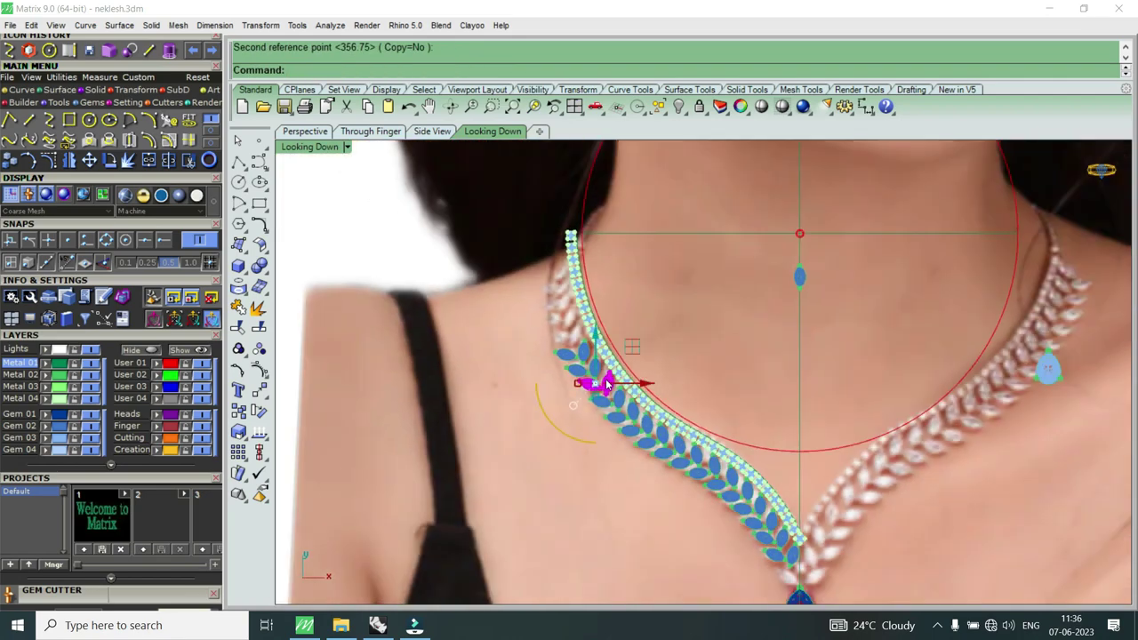
Step: Re-angle the overlapping leaf pair about its base to match the curve
scroll(650, 447, up, 3)
scroll(650, 447, up, 2)
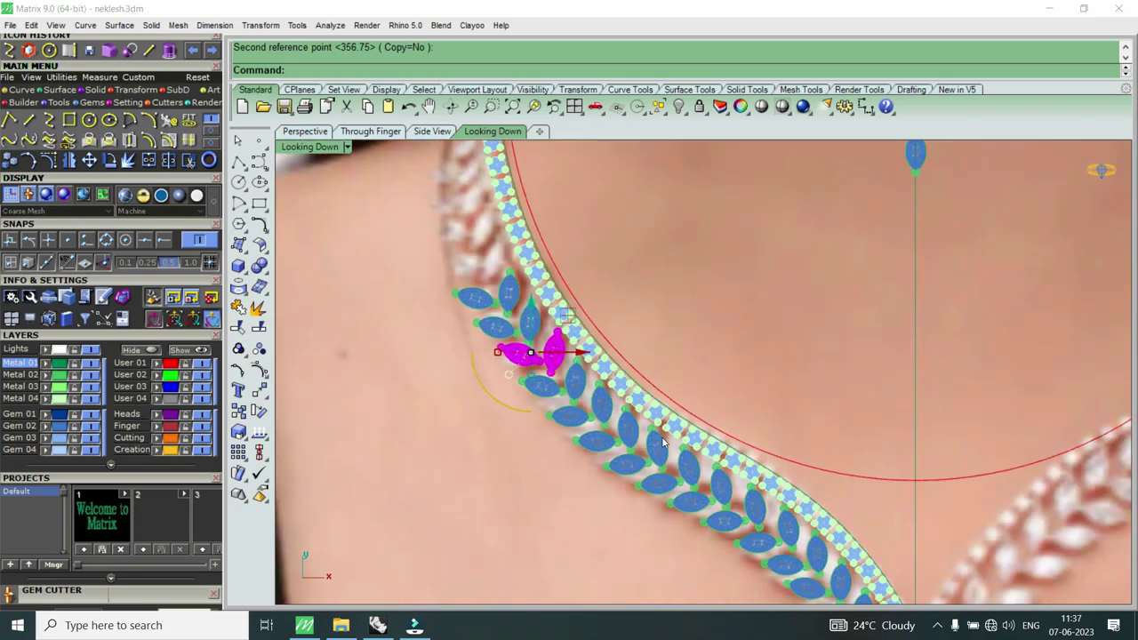
scroll(662, 443, down, 4)
scroll(553, 358, up, 1)
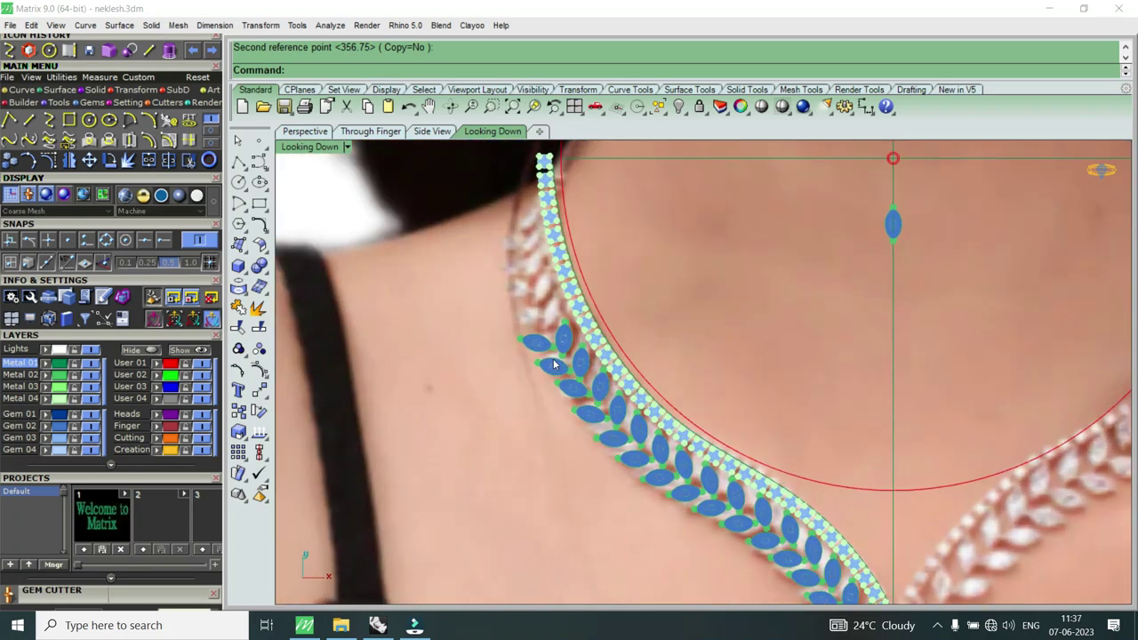
scroll(577, 352, up, 3)
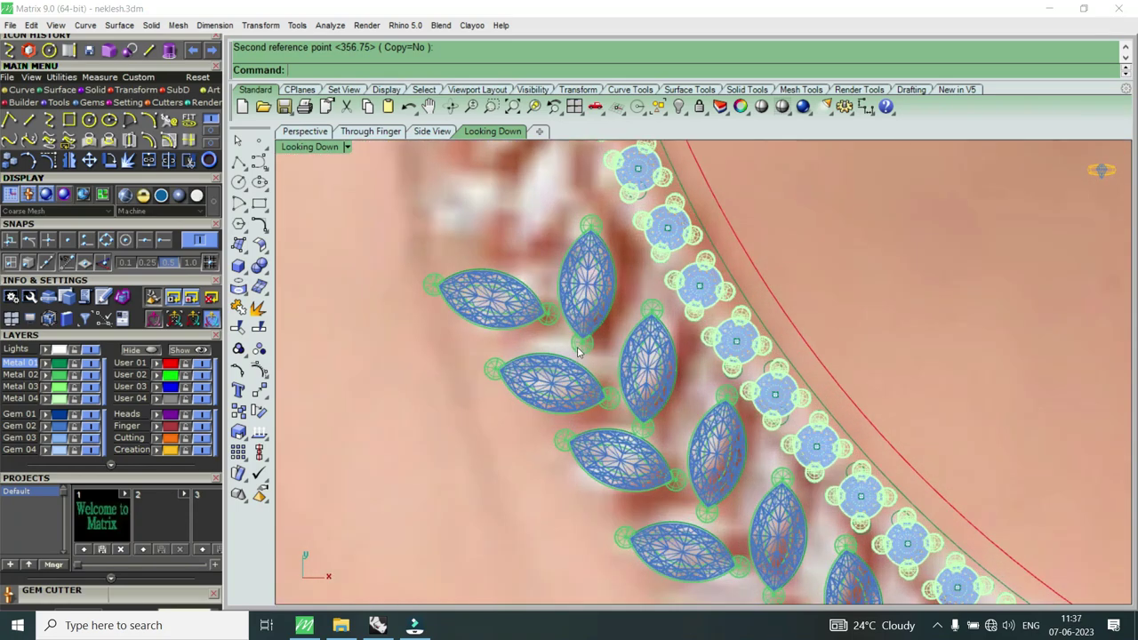
click(660, 383)
click(711, 431)
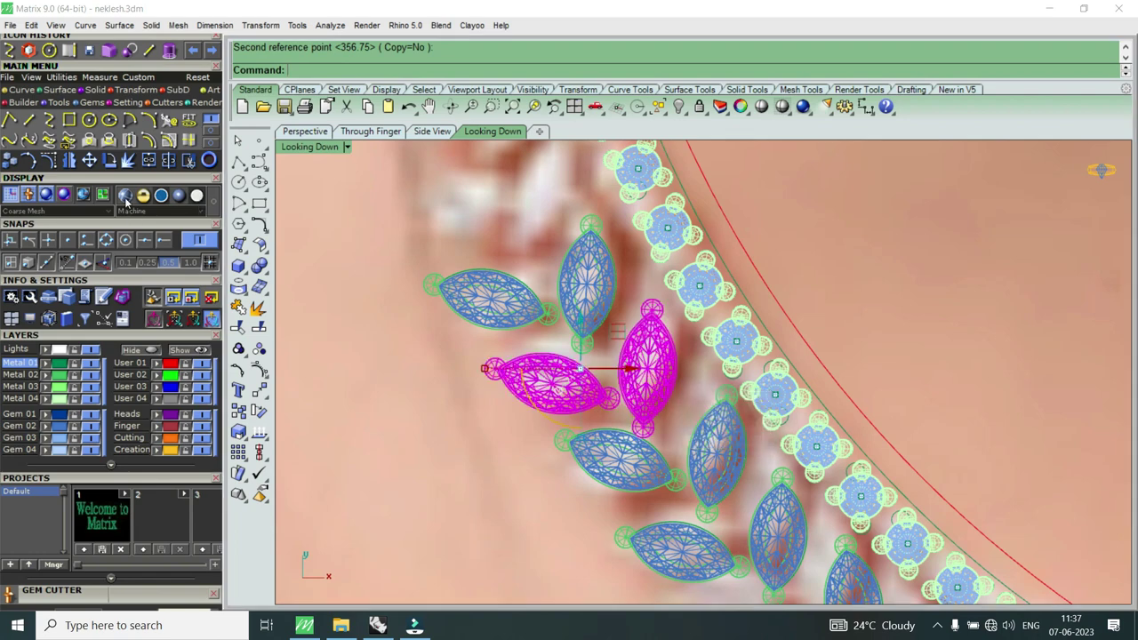
right_click(745, 413)
scroll(720, 402, up, 1)
click(624, 438)
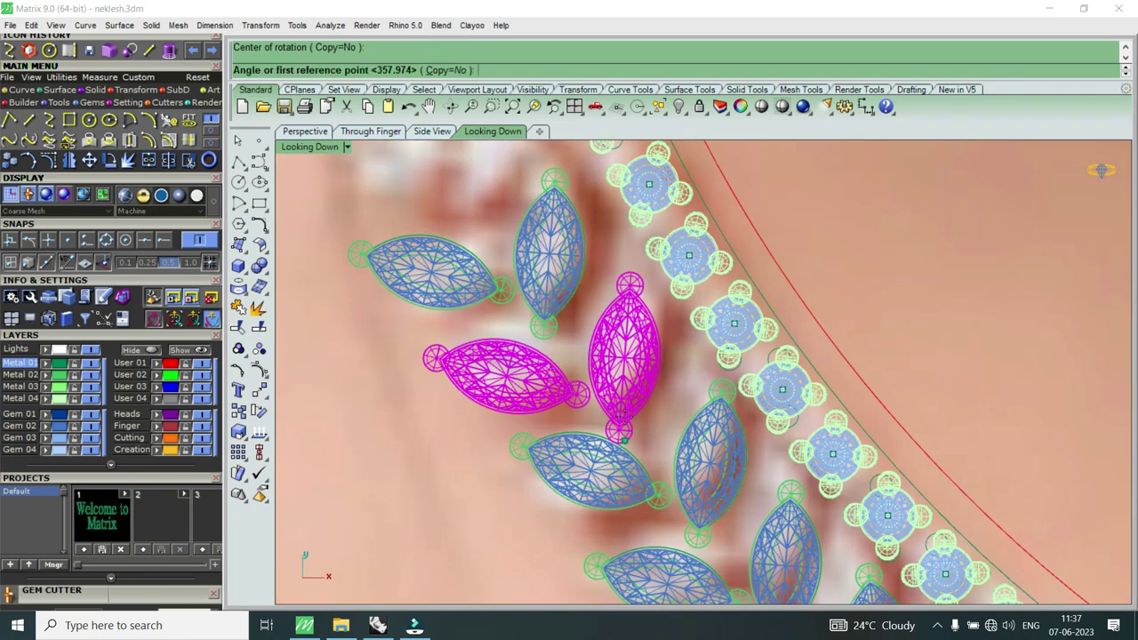
click(619, 366)
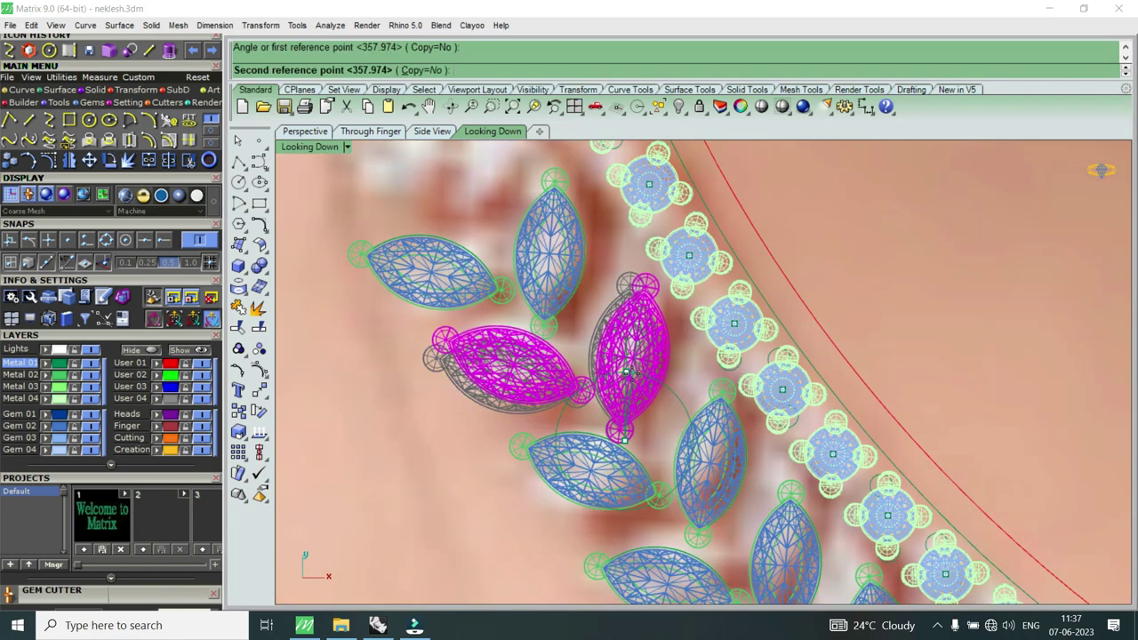
click(642, 360)
scroll(677, 442, up, 1)
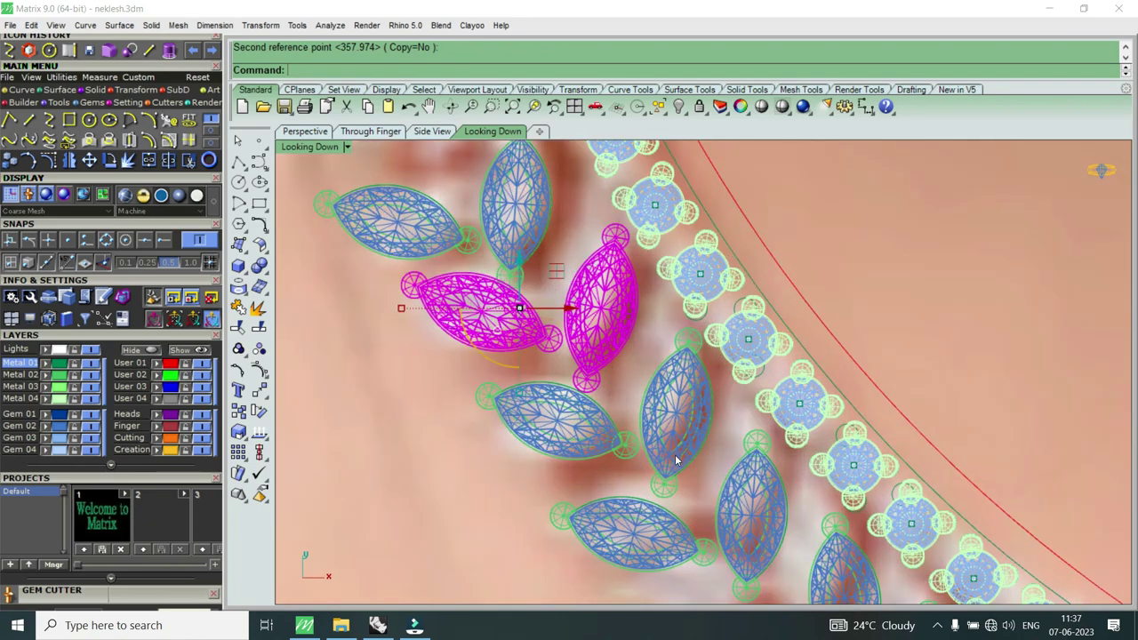
Step: Shift the leaf pair below slightly to a new position with Move (M)
click(673, 471)
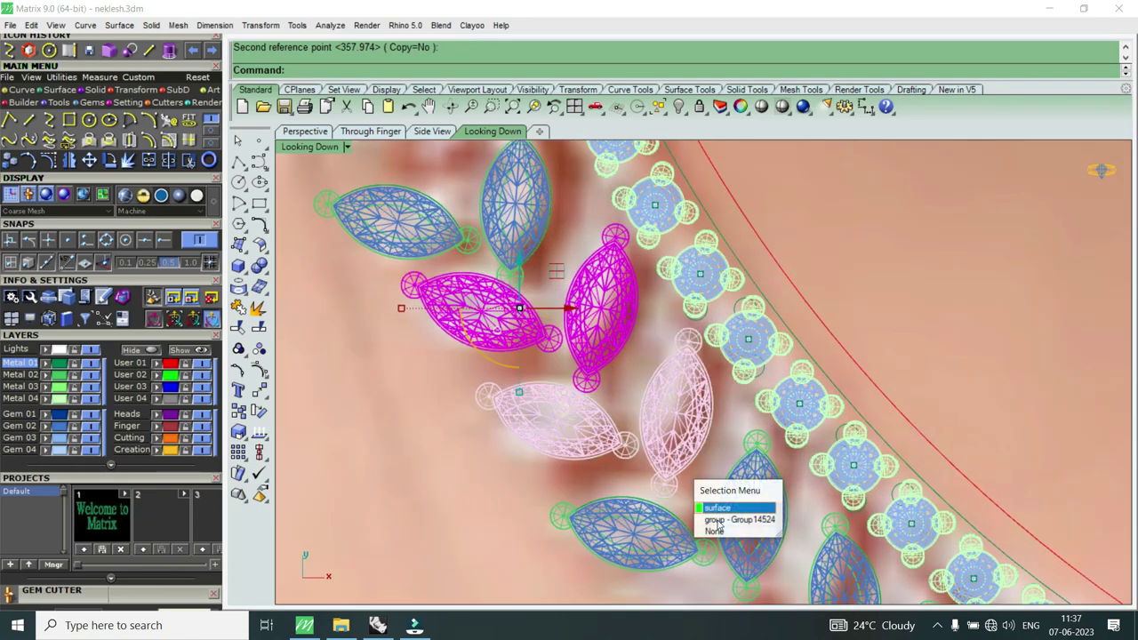
click(736, 519)
scroll(660, 477, up, 1)
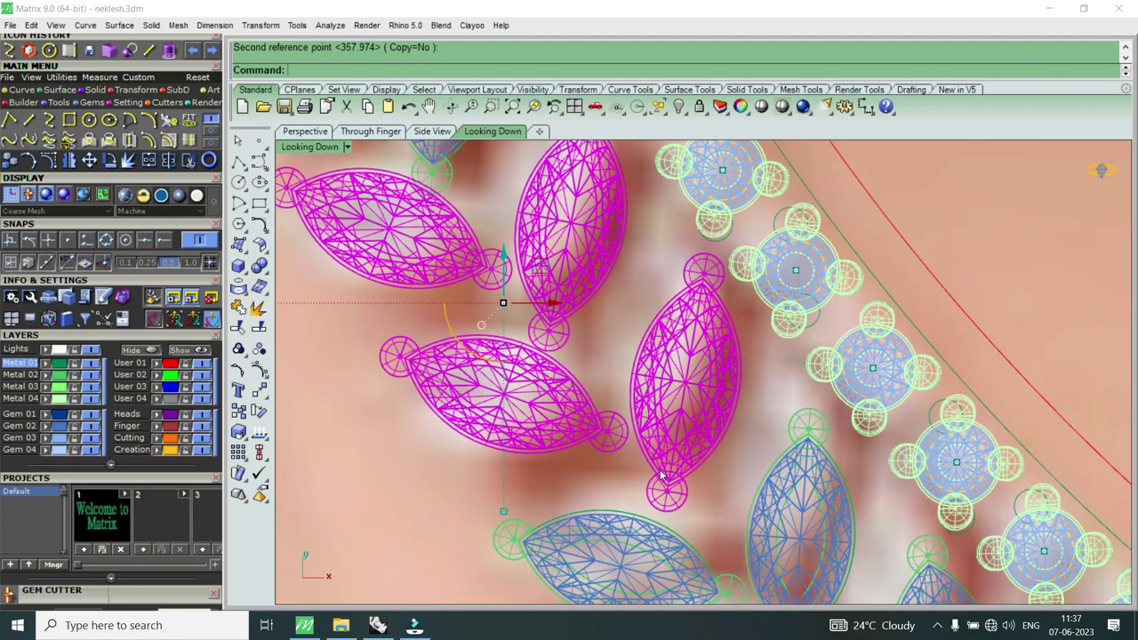
text(m)
key(Return)
click(682, 454)
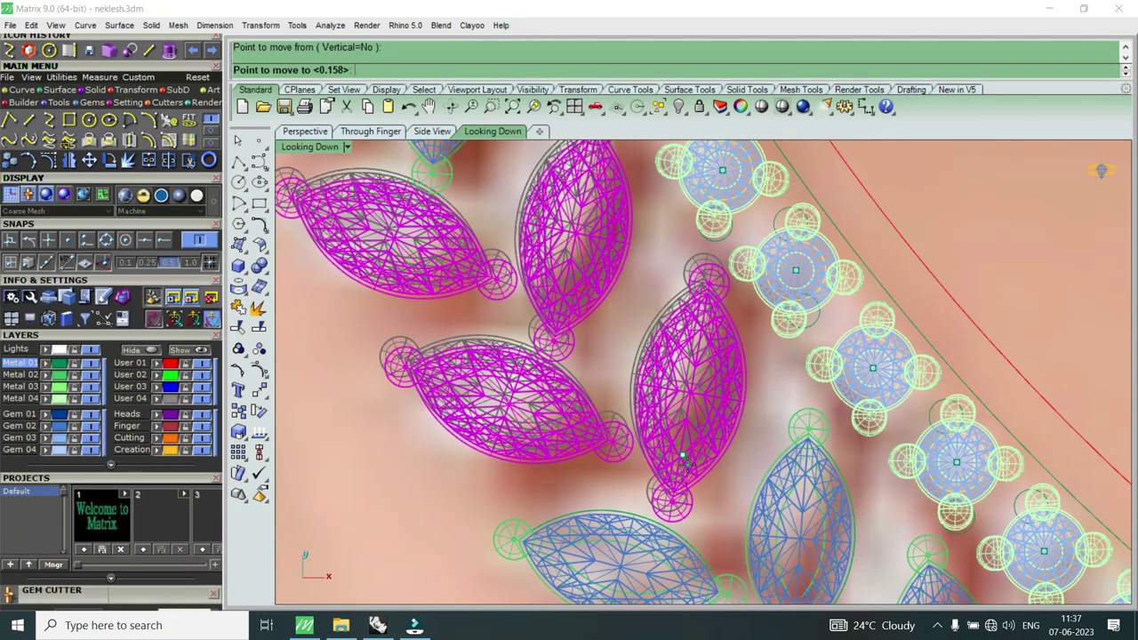
click(691, 471)
scroll(743, 511, down, 2)
Step: Move one more leaf pair a little along the curve, then deselect the gems
click(763, 522)
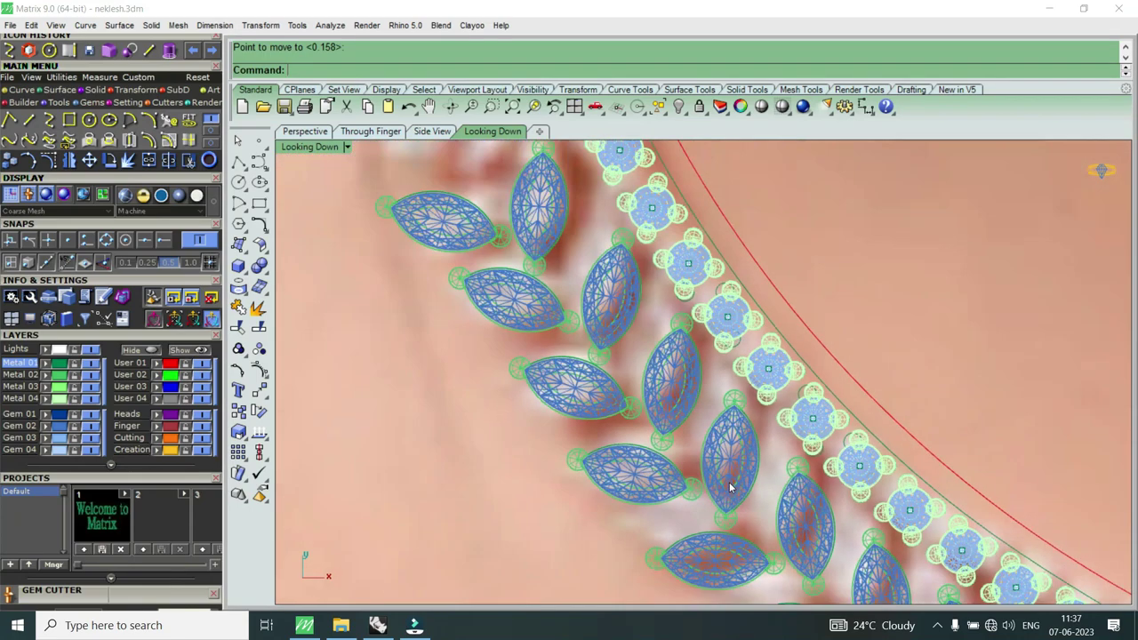
click(775, 534)
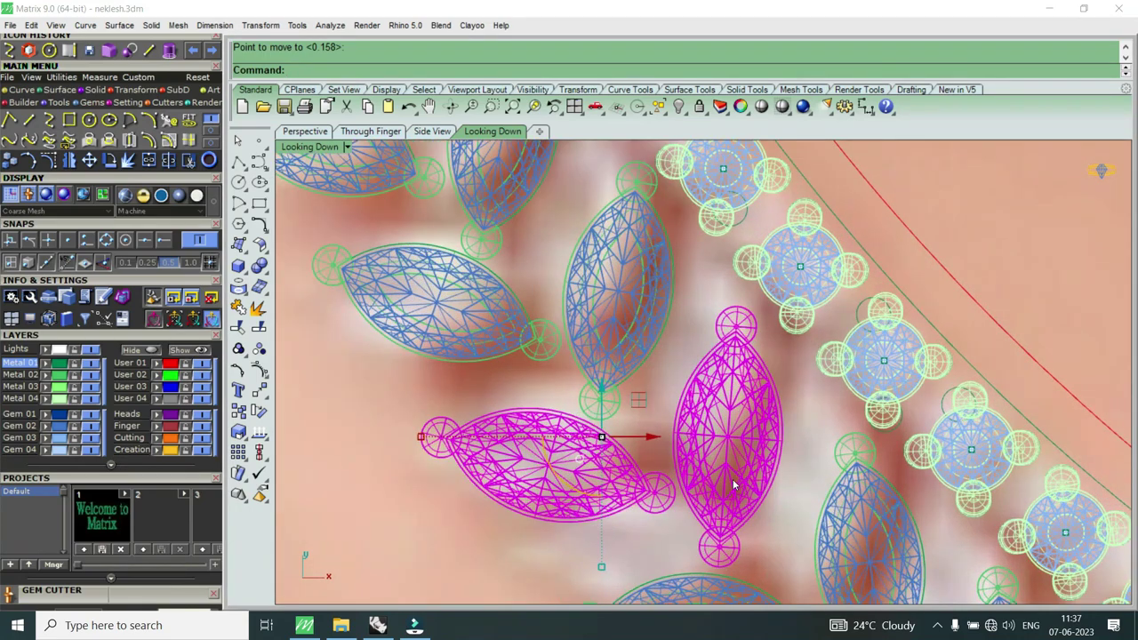
right_click(731, 477)
click(730, 478)
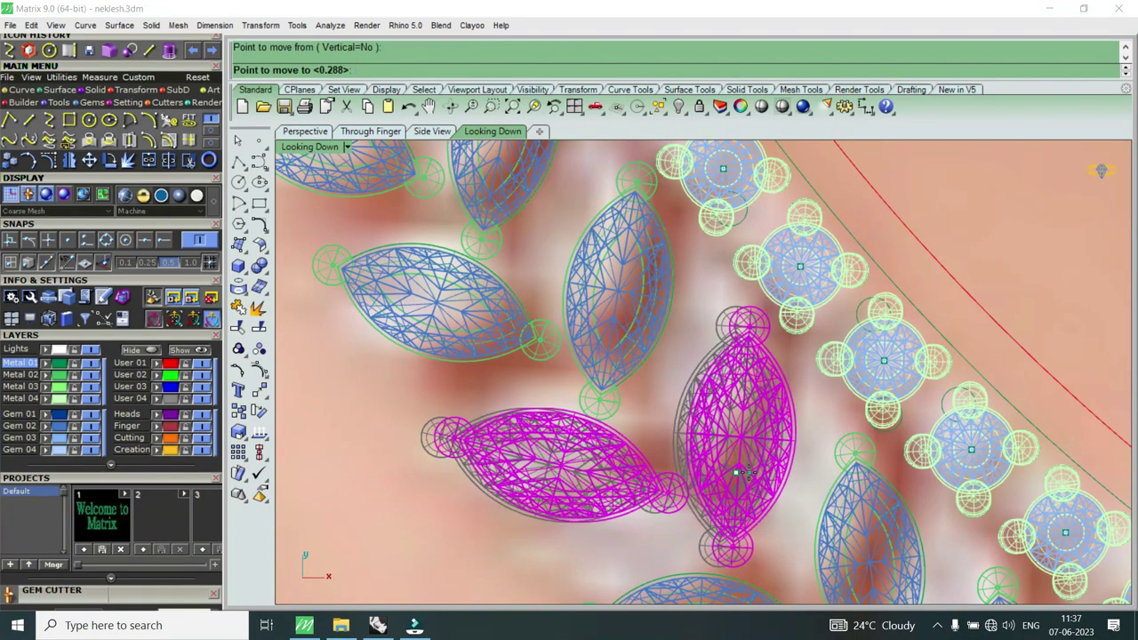
click(734, 467)
scroll(685, 502, down, 3)
scroll(680, 502, down, 3)
key(Escape)
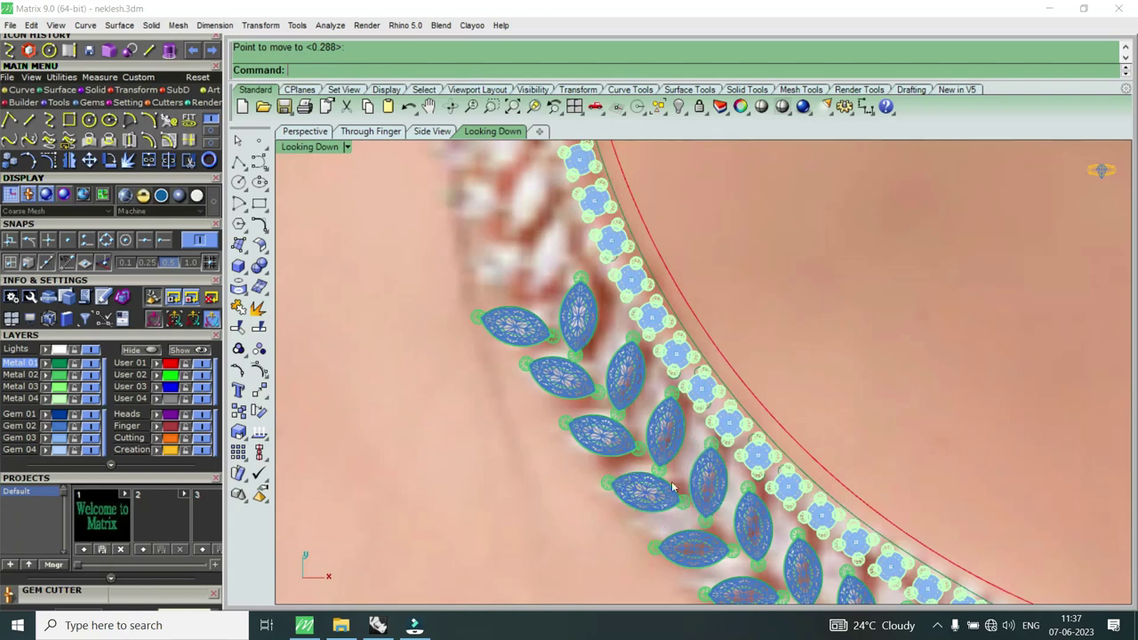
scroll(595, 388, up, 4)
Step: Select an overlapping leaf pair and rotate it toward the curve
click(611, 404)
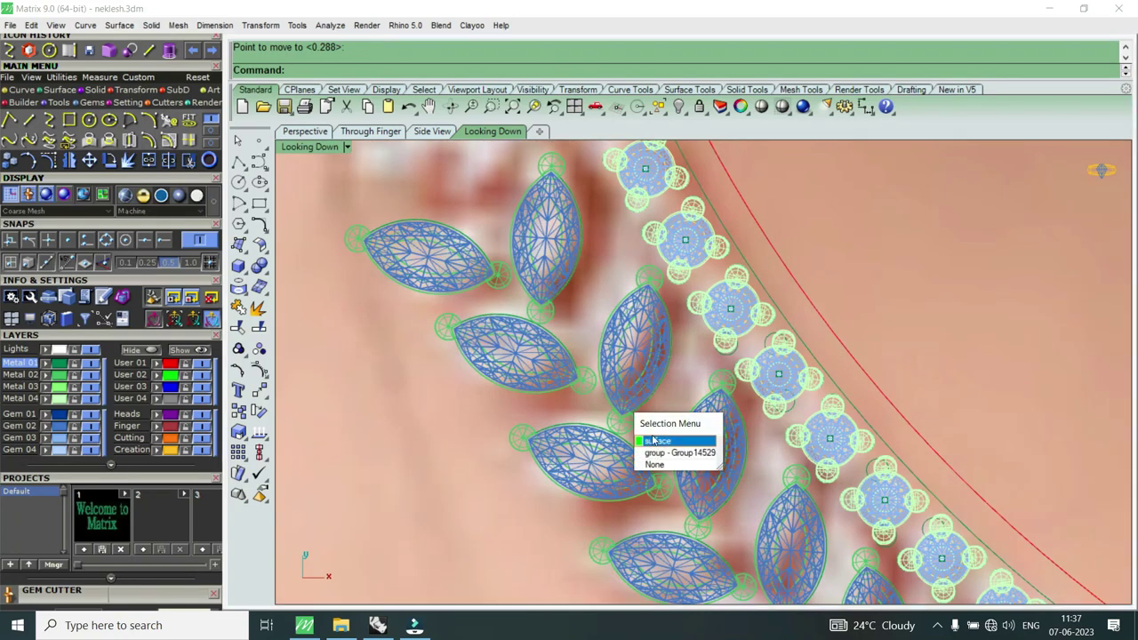
click(662, 454)
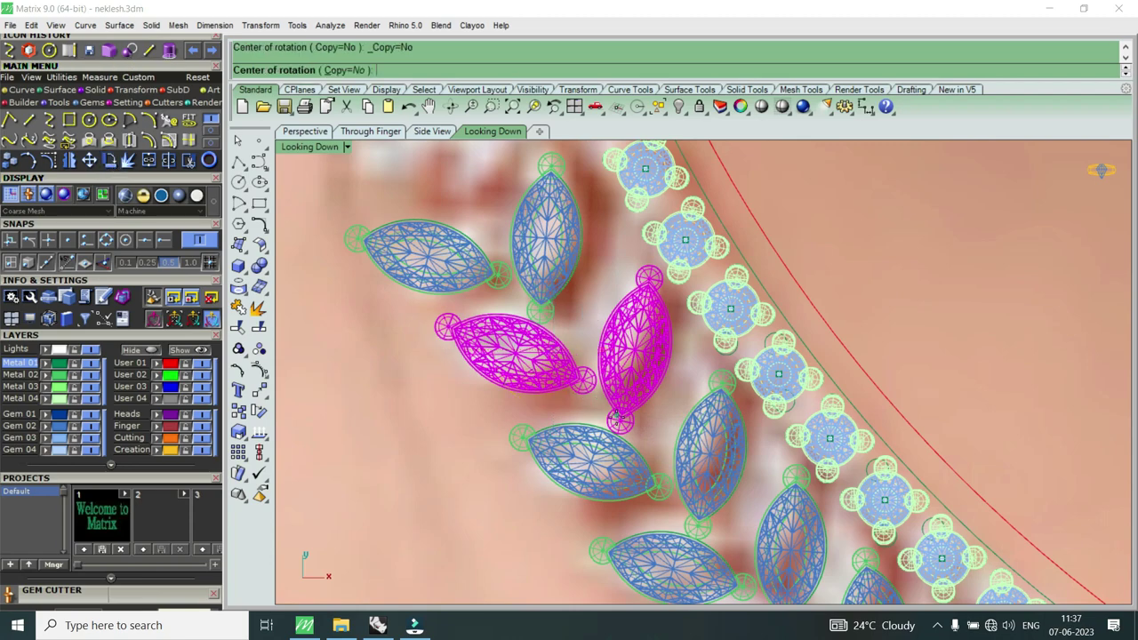
click(614, 414)
scroll(611, 307, up, 2)
click(617, 303)
click(617, 303)
scroll(617, 303, down, 4)
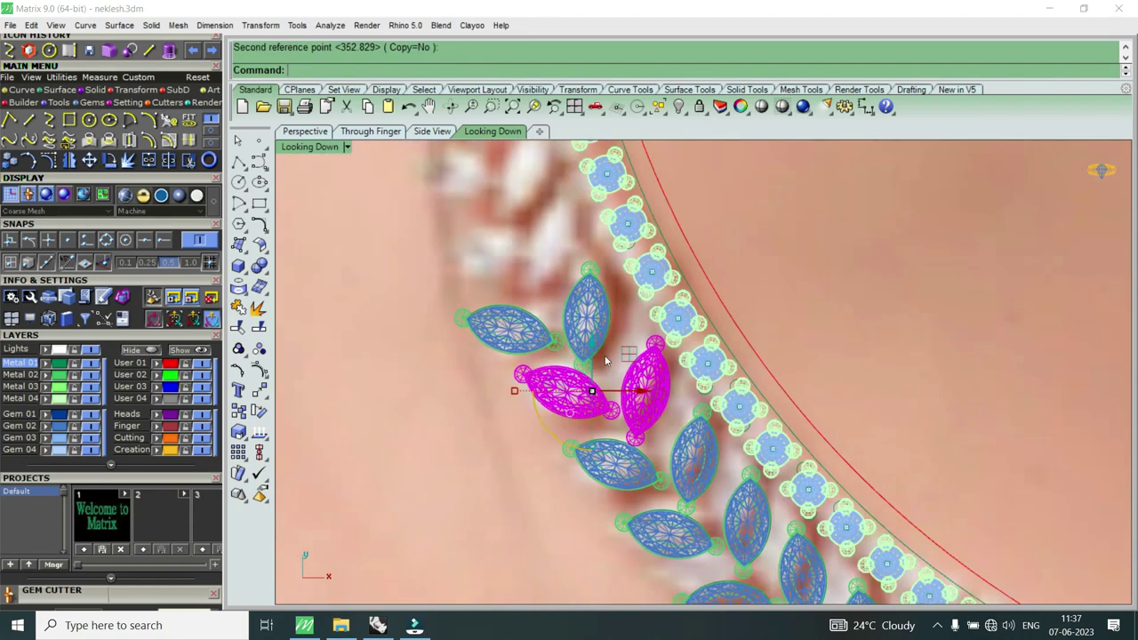
Step: Rotate another marquise gem pair about its tip to a new angle
click(595, 303)
click(630, 350)
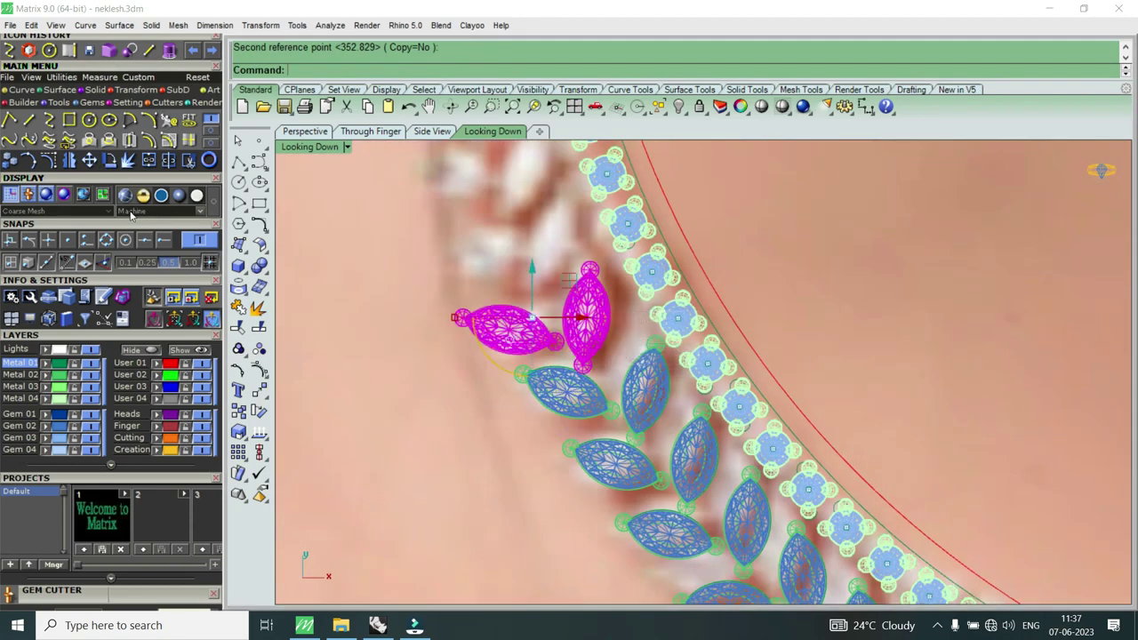
key(Return)
click(582, 362)
scroll(583, 362, up, 2)
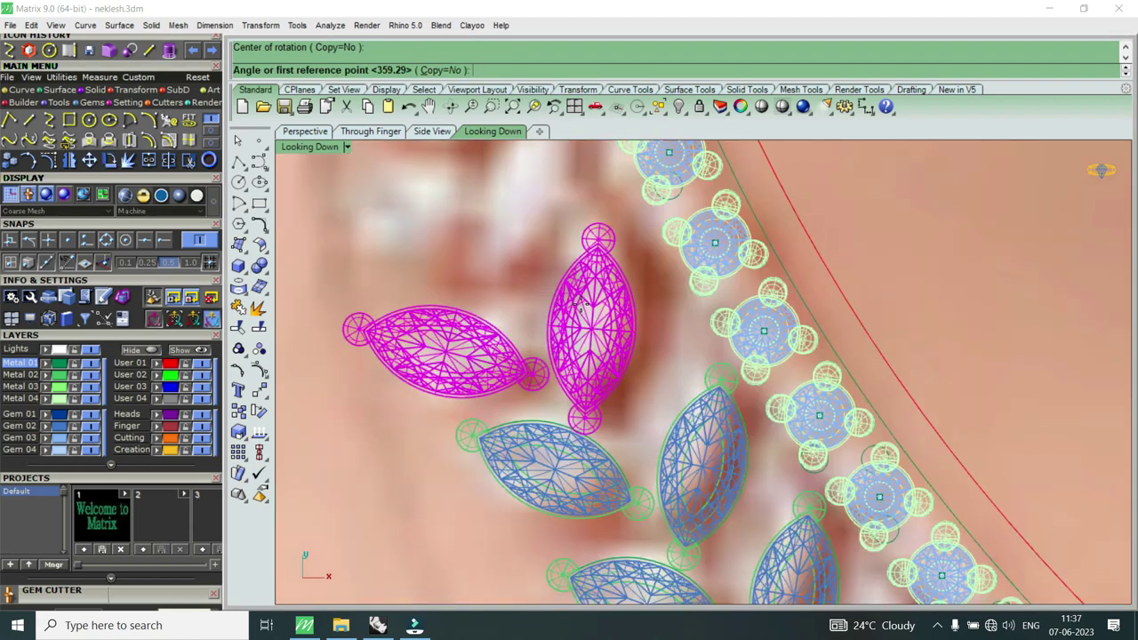
click(580, 304)
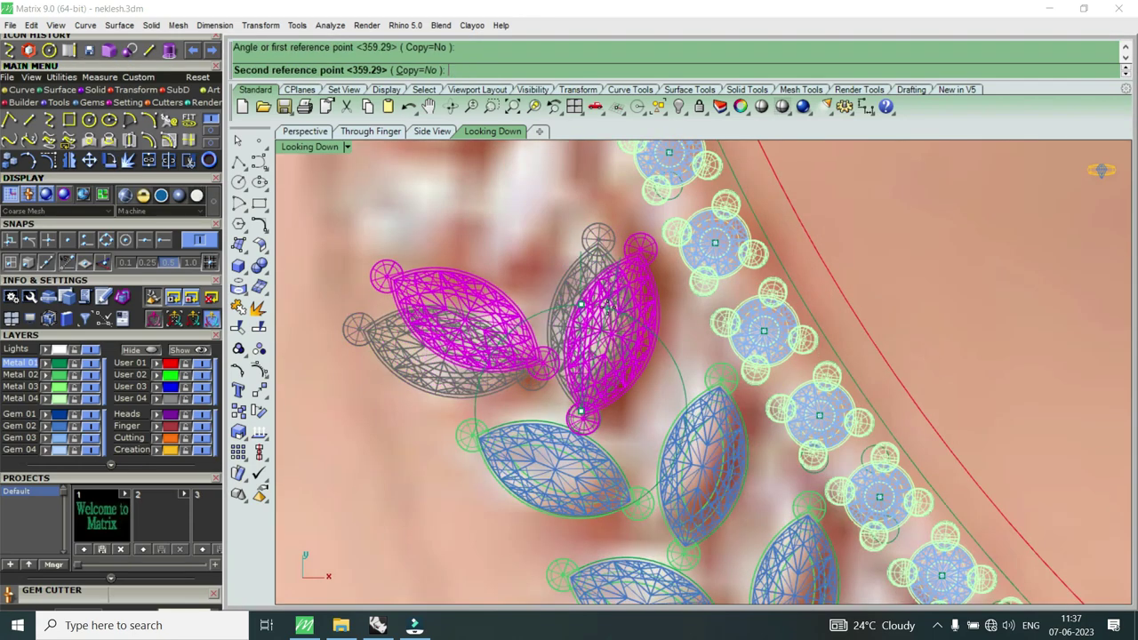
click(609, 311)
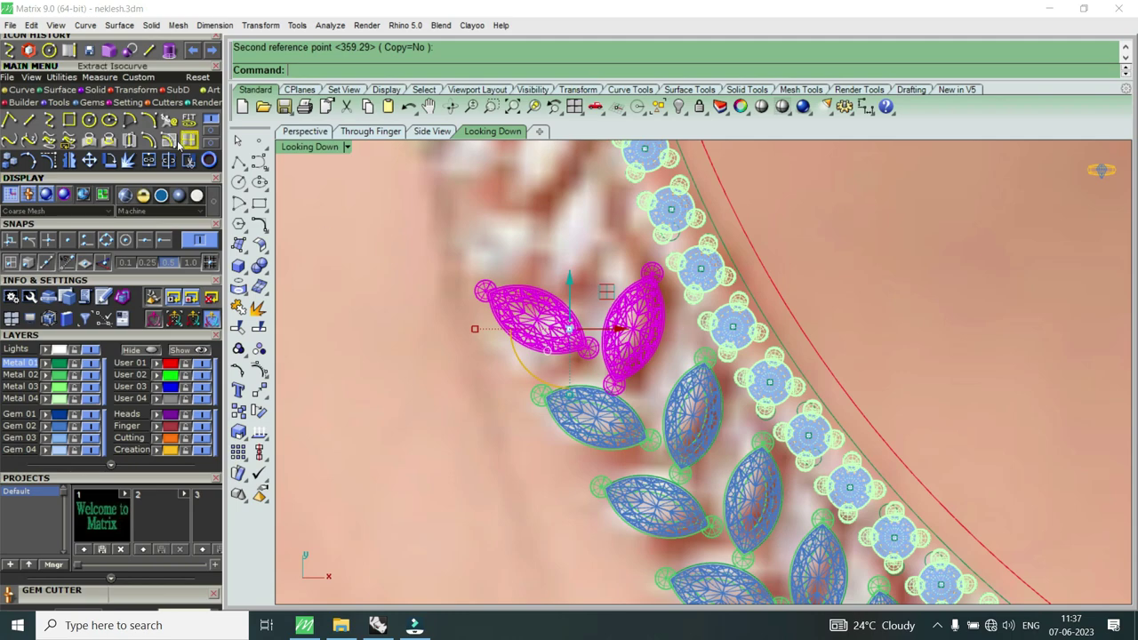
Step: Rotate the gem pair again about its lower tip to refine its angle
click(109, 160)
click(665, 286)
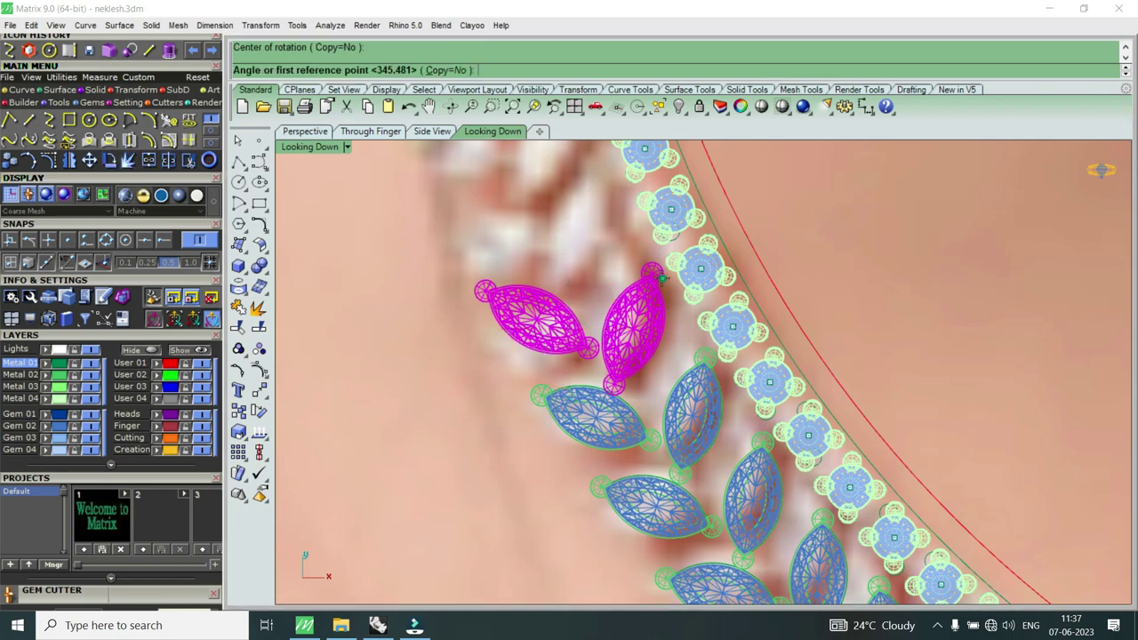
scroll(632, 369, up, 3)
click(622, 391)
click(637, 380)
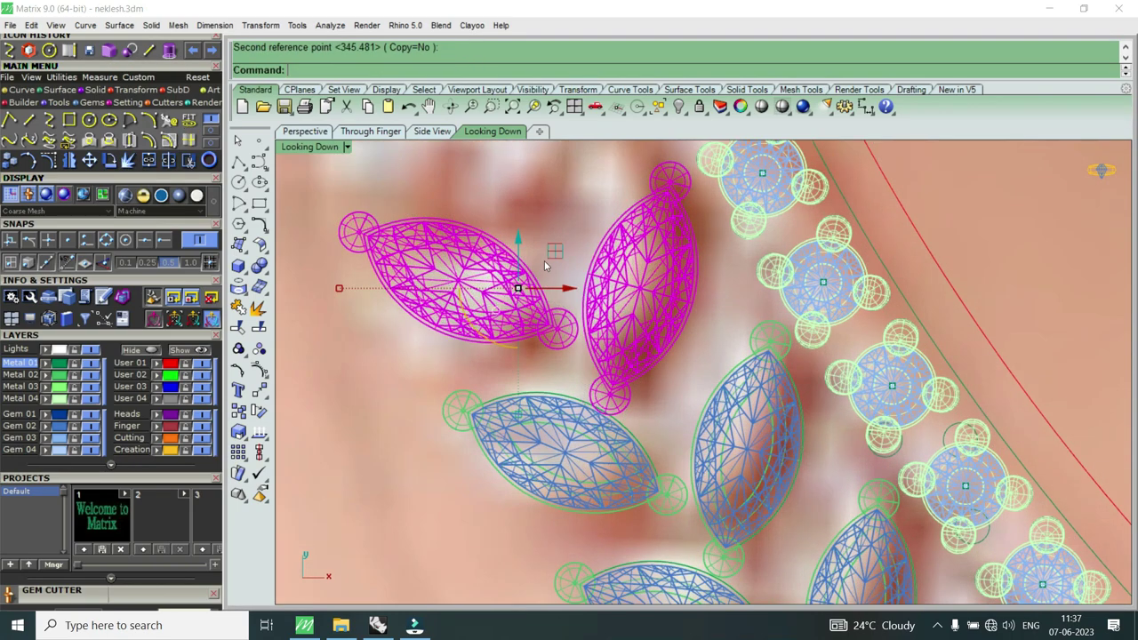
click(516, 238)
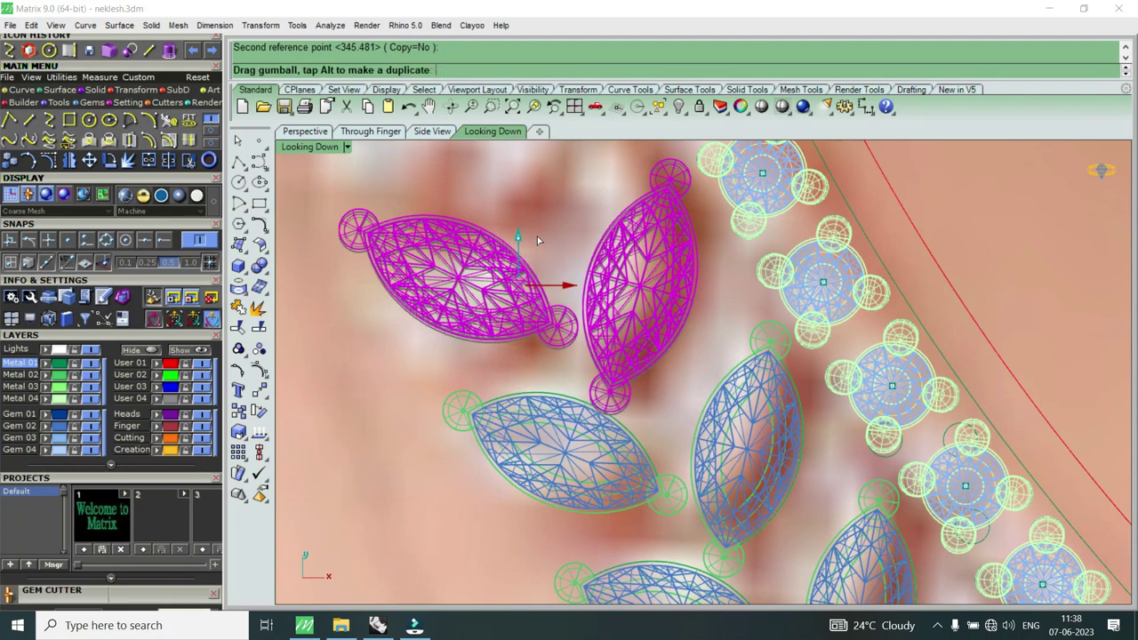
scroll(638, 278, down, 3)
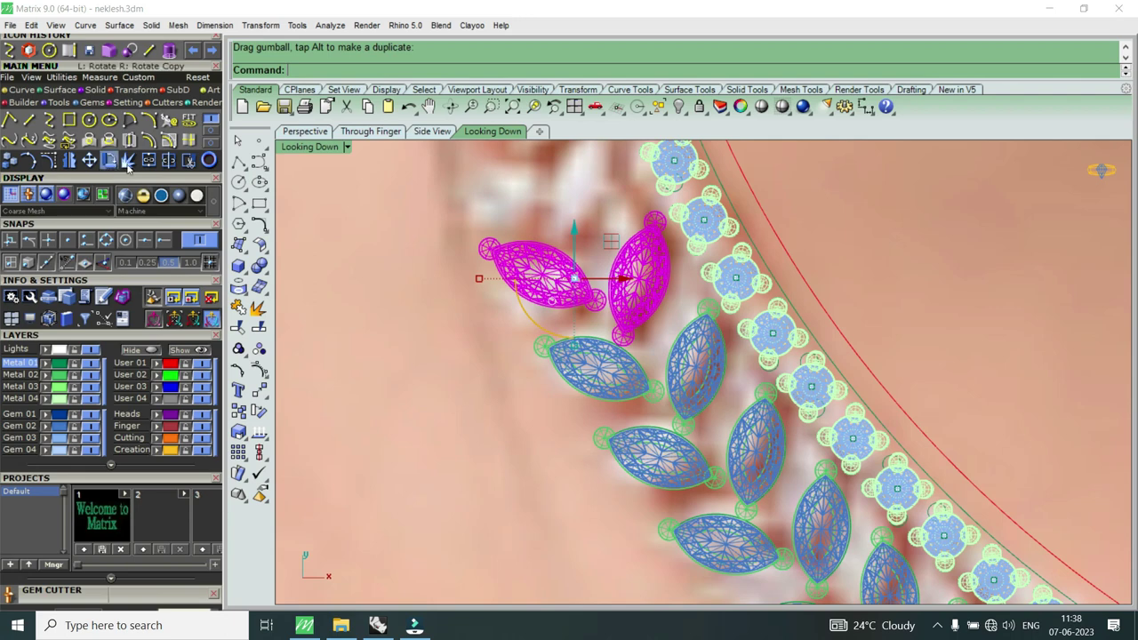
Step: Give the topmost gem pair one final slight tilt along the curve
click(110, 160)
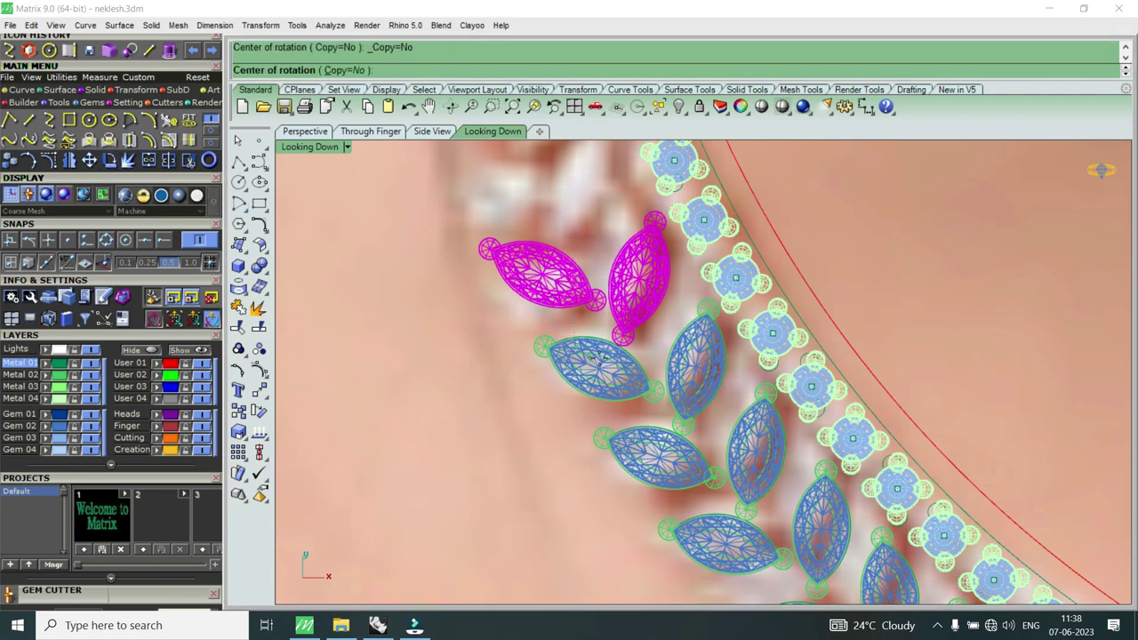
click(626, 334)
scroll(641, 251, up, 4)
click(642, 252)
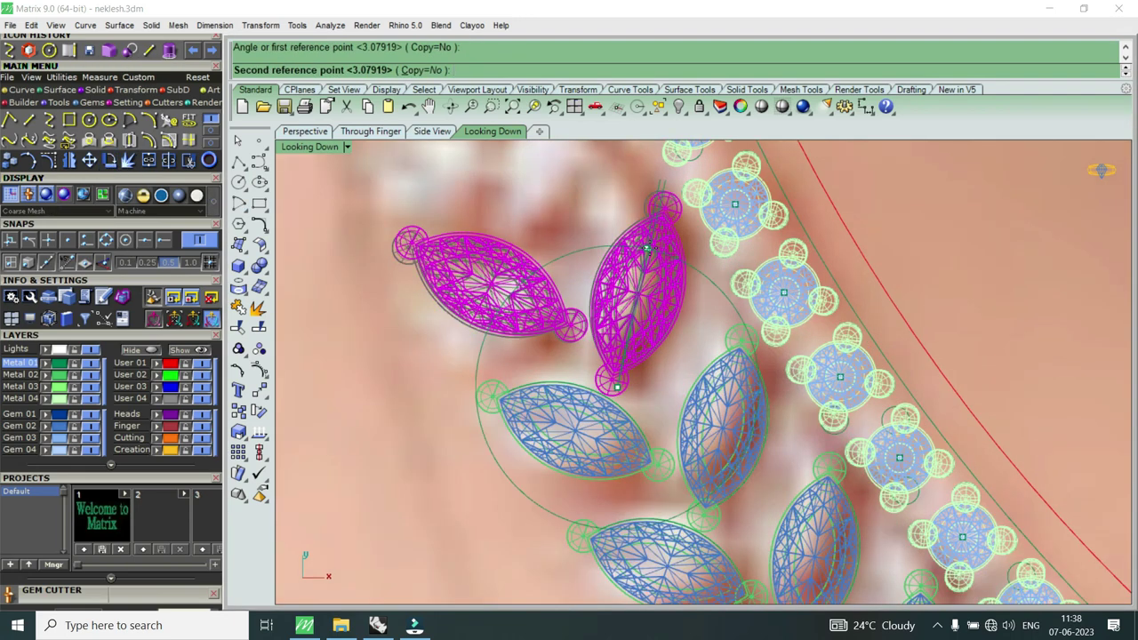
click(658, 353)
scroll(658, 353, down, 6)
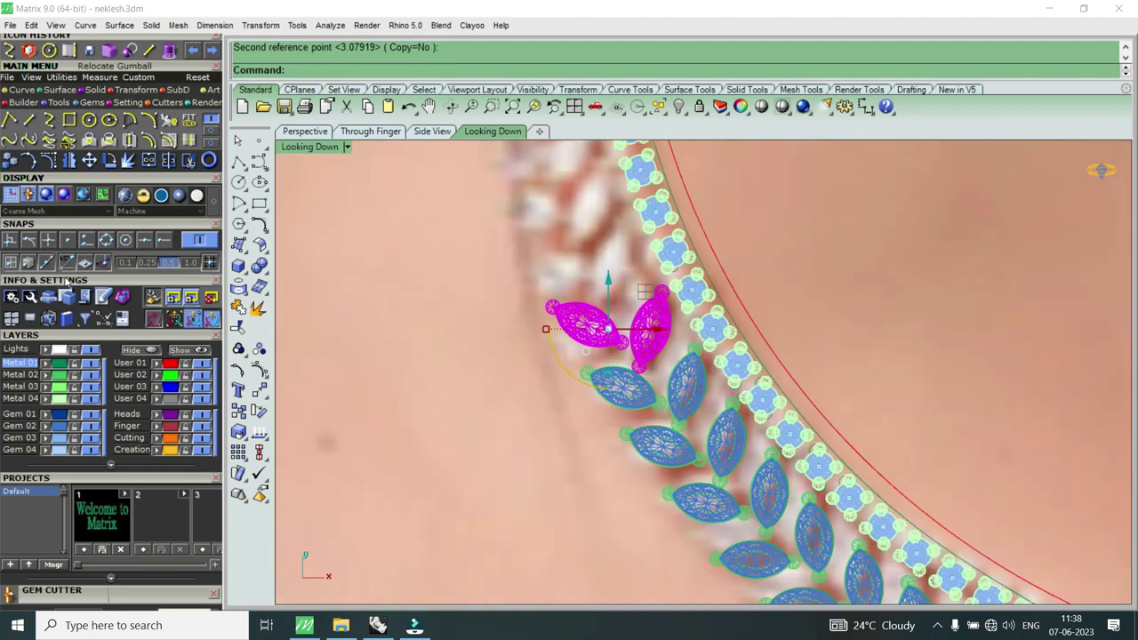
Step: Copy the marquise gem pair using its tip as the base point
click(9, 160)
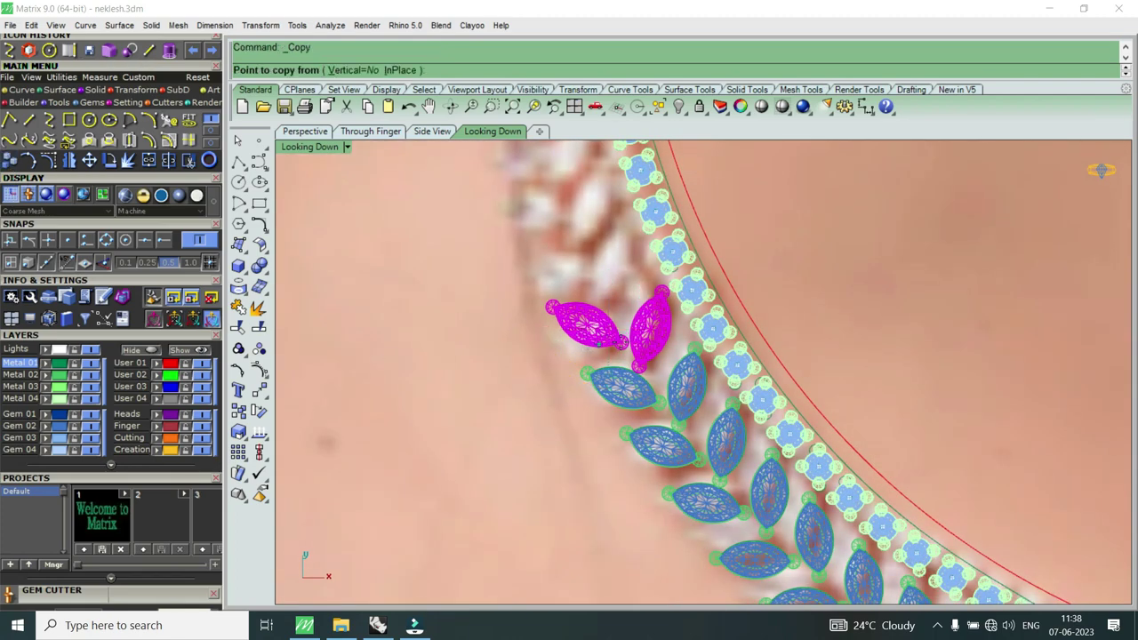
click(623, 340)
scroll(653, 397, up, 3)
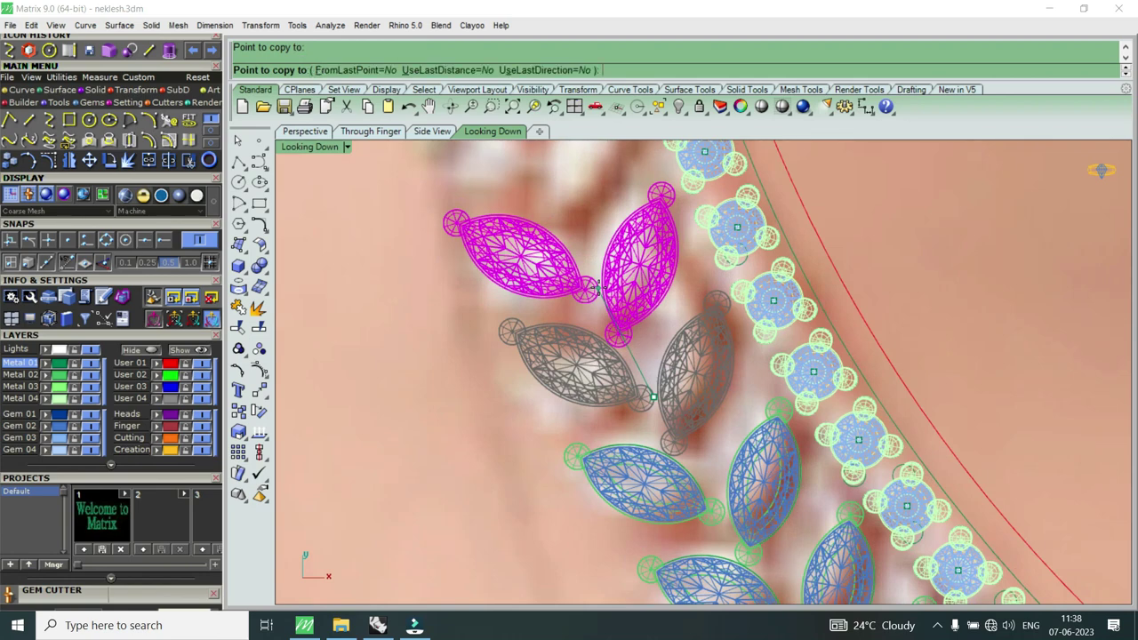
key(Return)
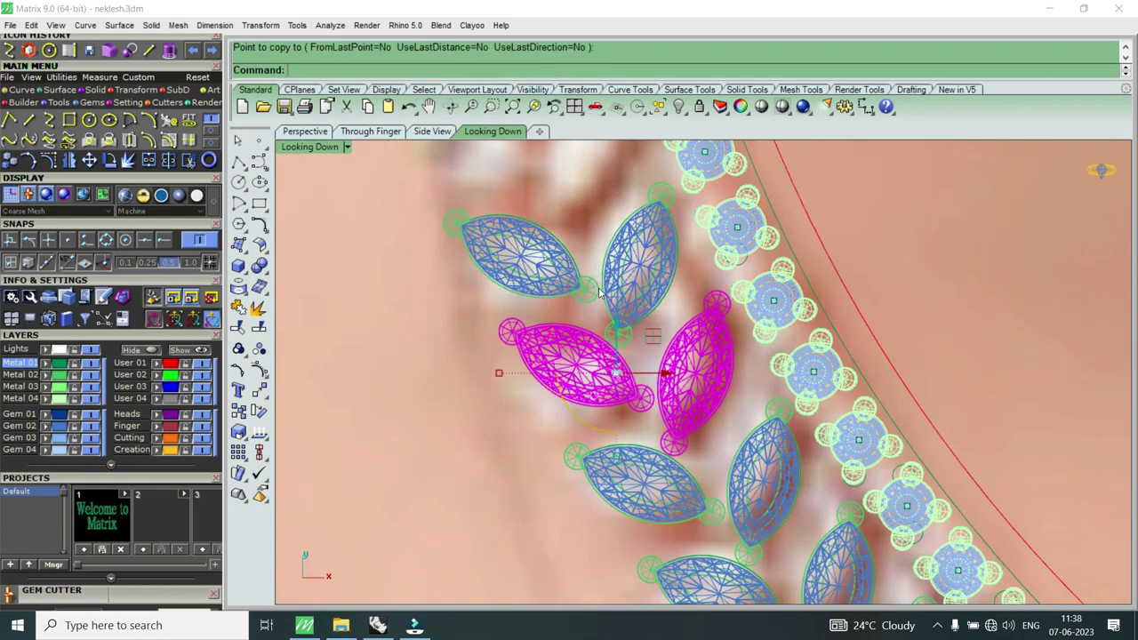
Step: Select the copied gem pair group and rotate it about its tip to a new angle
click(638, 283)
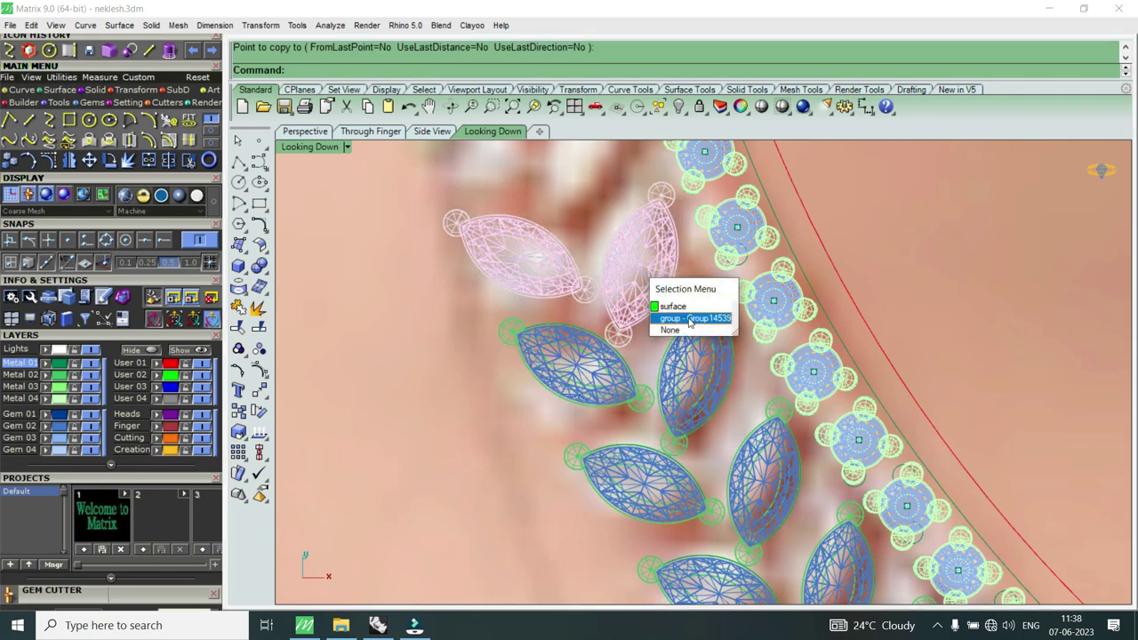
click(662, 325)
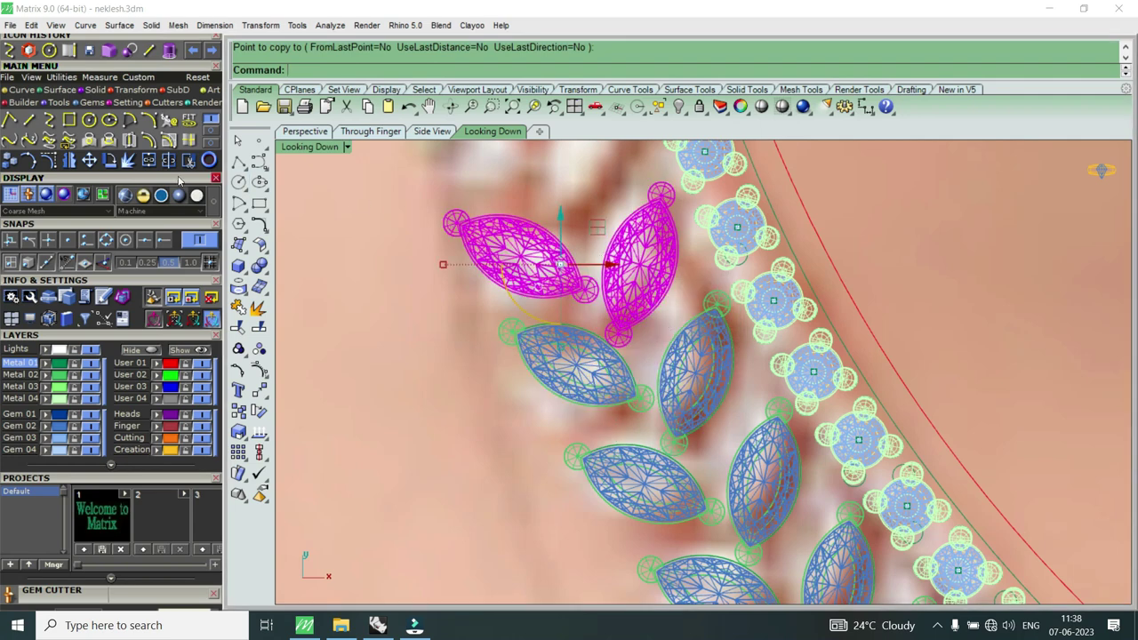
click(113, 160)
click(616, 333)
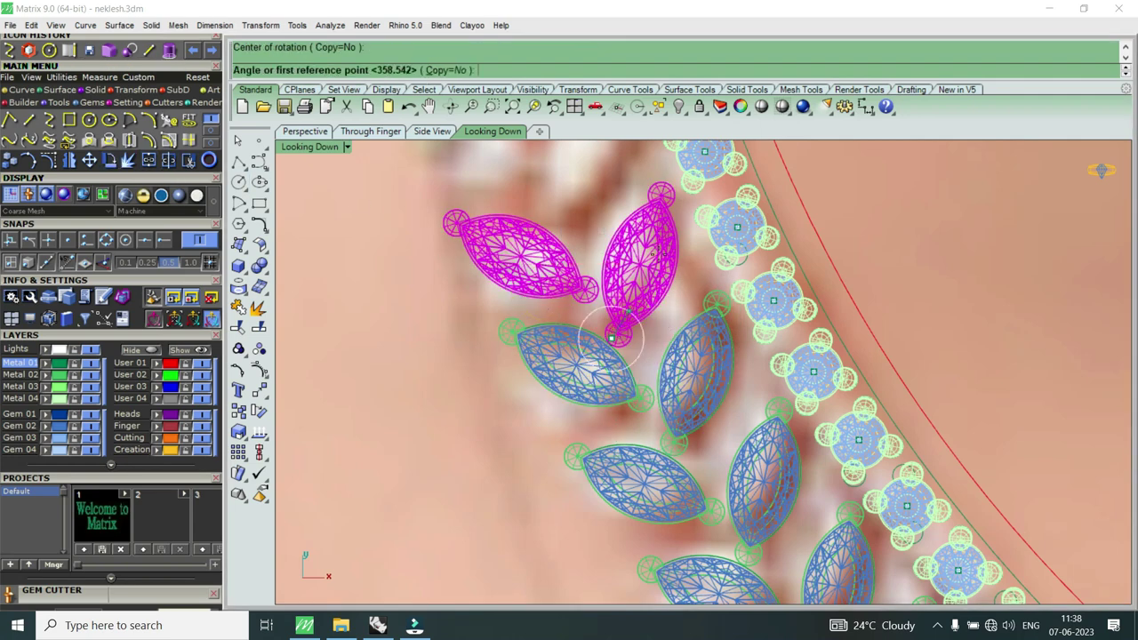
scroll(673, 219, up, 3)
click(672, 220)
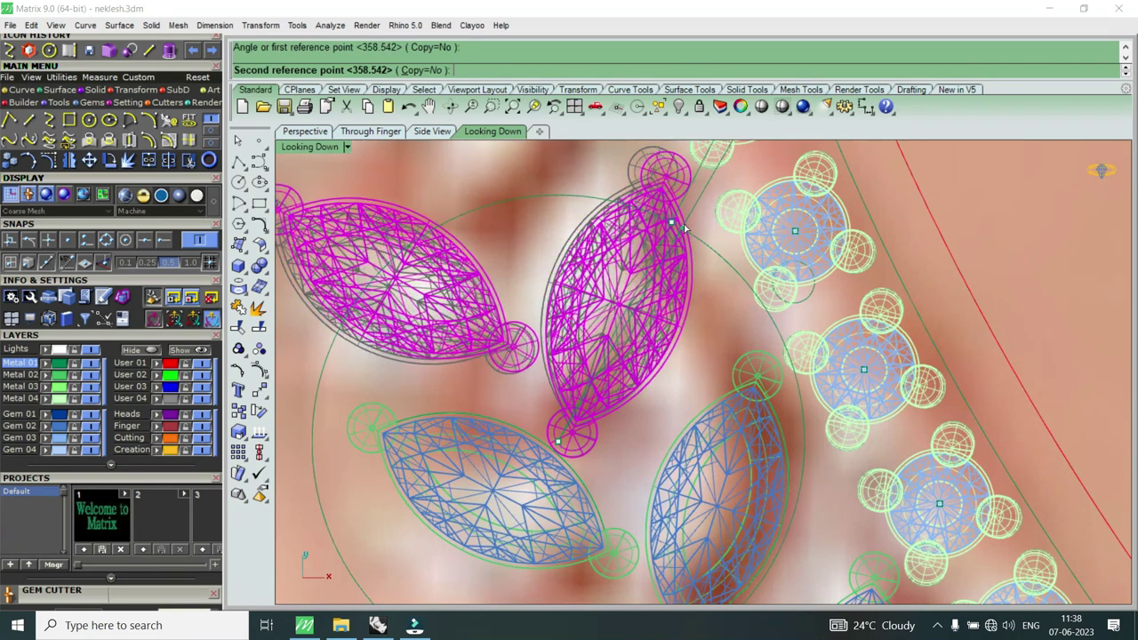
click(683, 300)
scroll(682, 300, down, 3)
scroll(682, 300, down, 2)
scroll(682, 299, down, 2)
scroll(683, 299, down, 2)
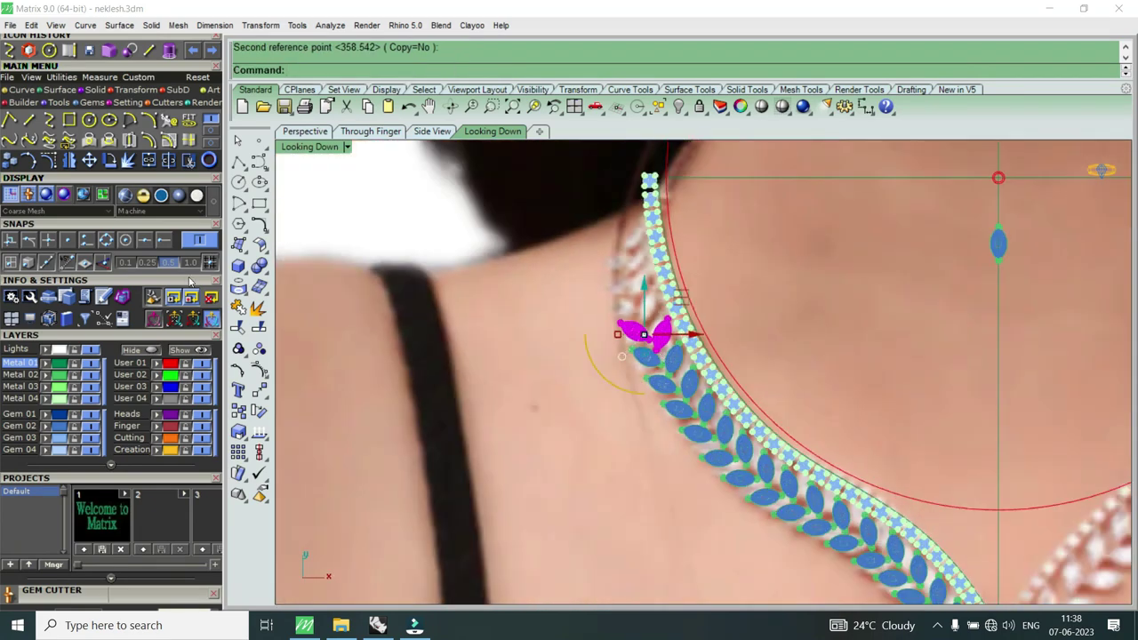
Step: Copy the gem pair to a spot further up the stone curve
click(89, 160)
scroll(622, 302, up, 3)
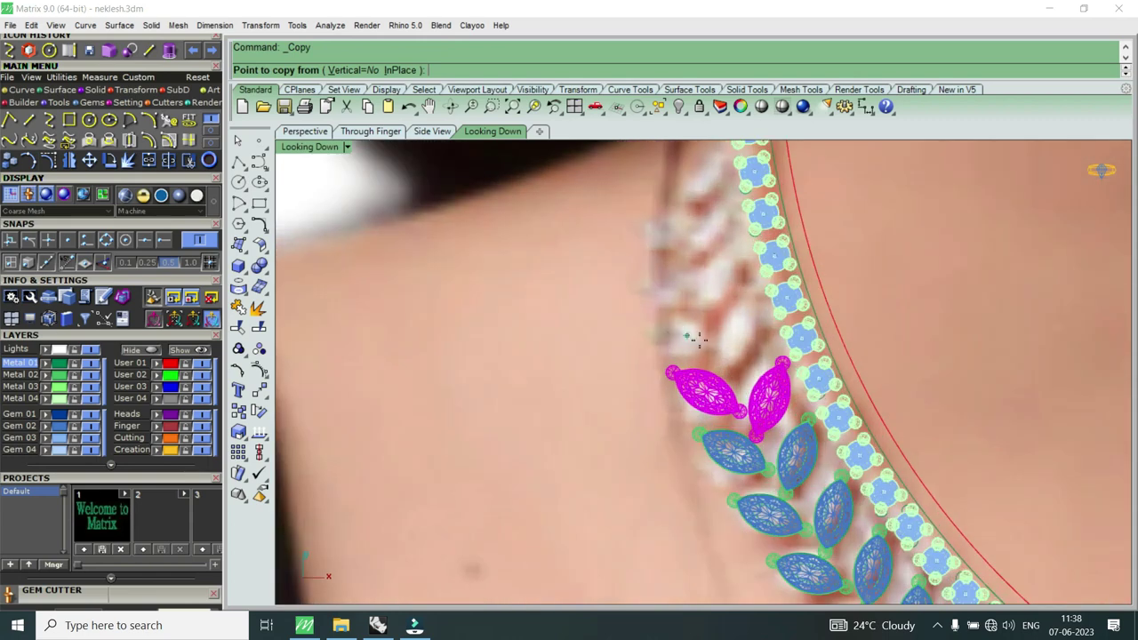
click(740, 392)
click(712, 328)
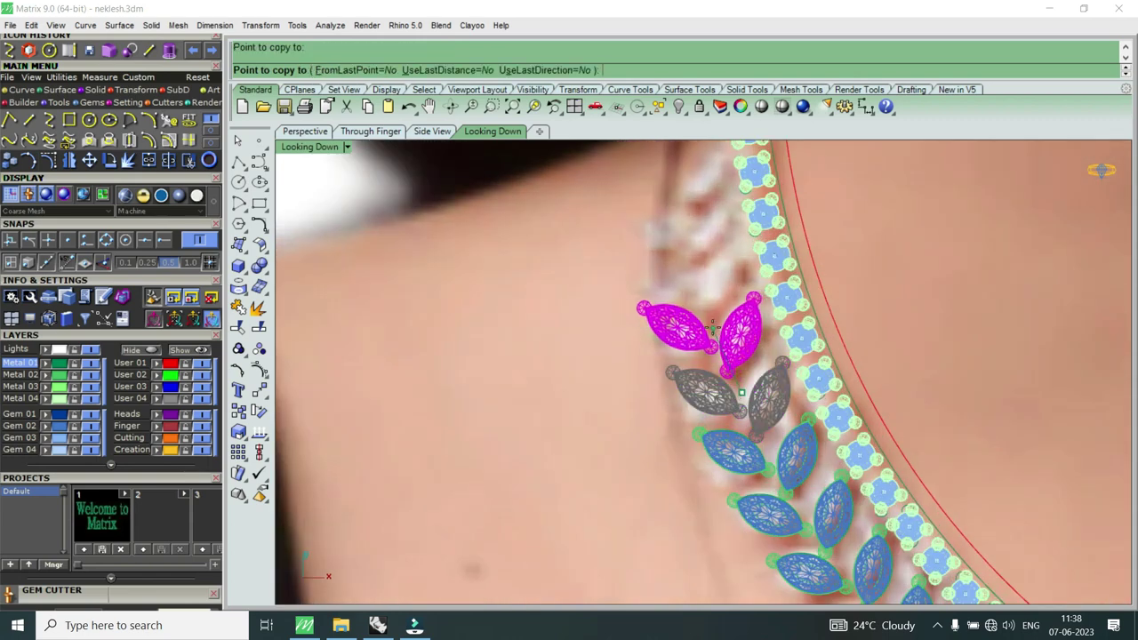
key(Return)
Step: Select the new gem pair group and tilt it slightly about its lower tip along the curve
click(737, 338)
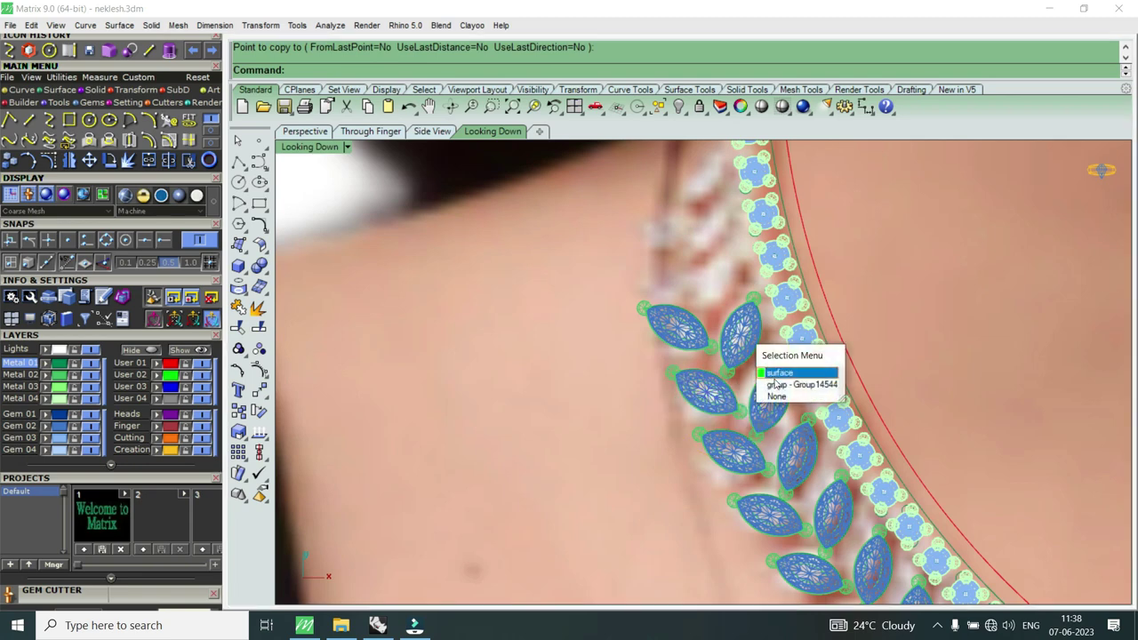
click(777, 384)
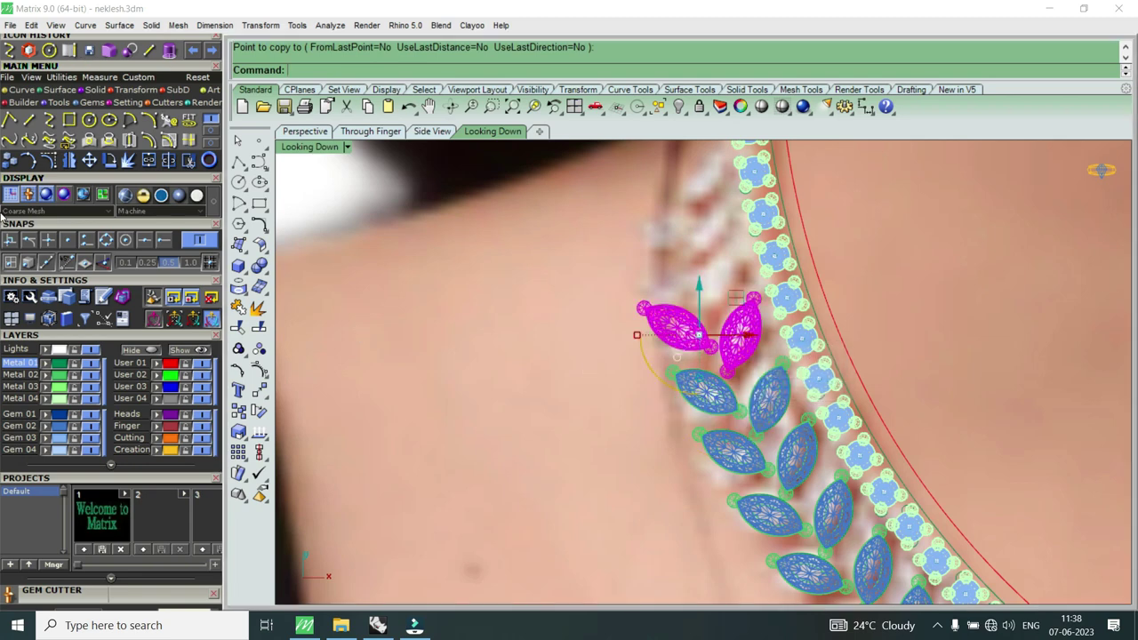
click(110, 160)
click(722, 378)
scroll(721, 315, up, 2)
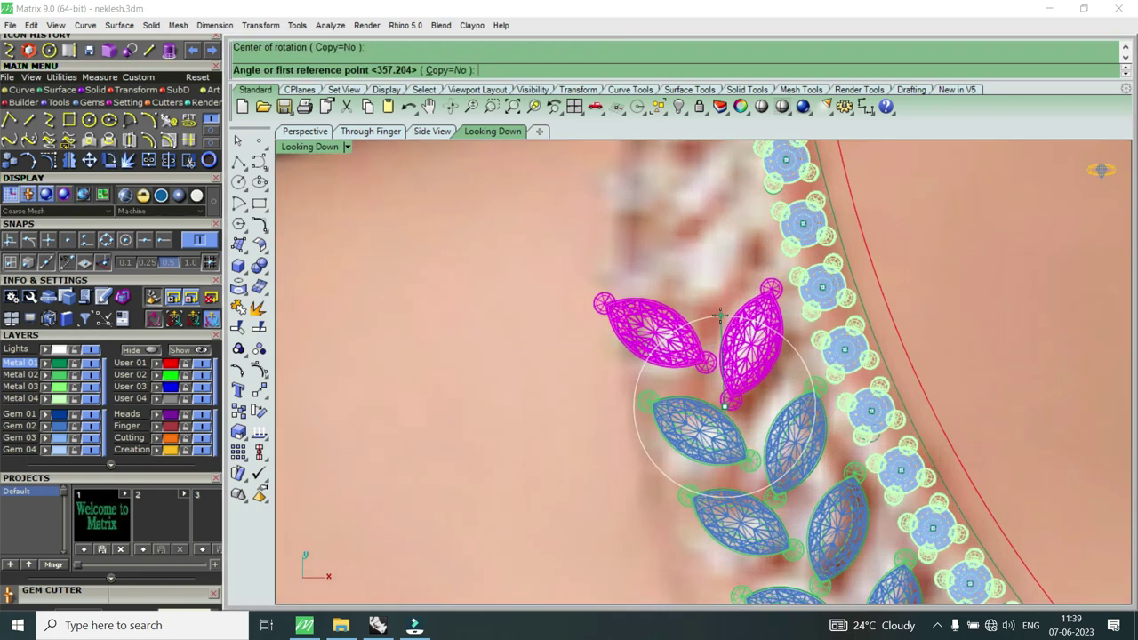
click(721, 316)
click(729, 320)
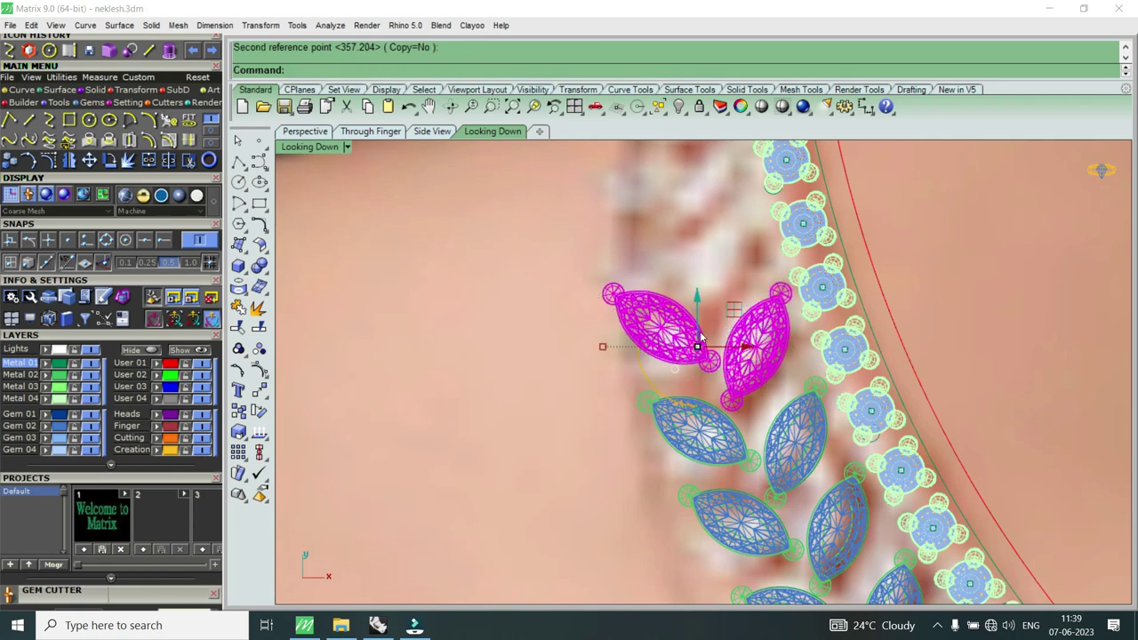
scroll(722, 346, up, 2)
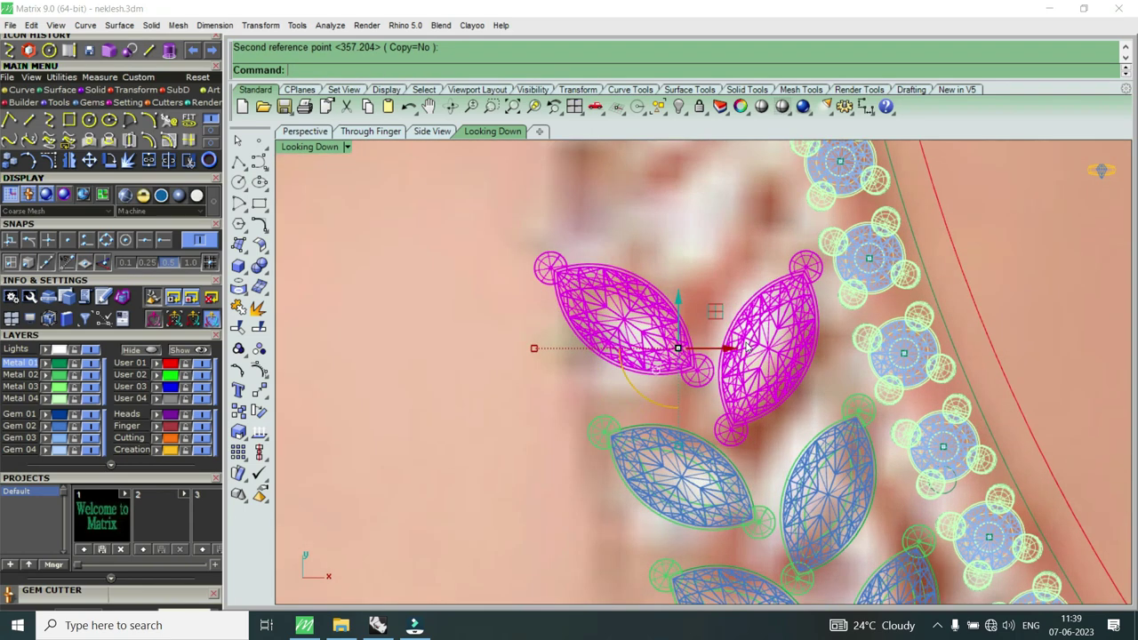
click(676, 309)
scroll(676, 311, down, 2)
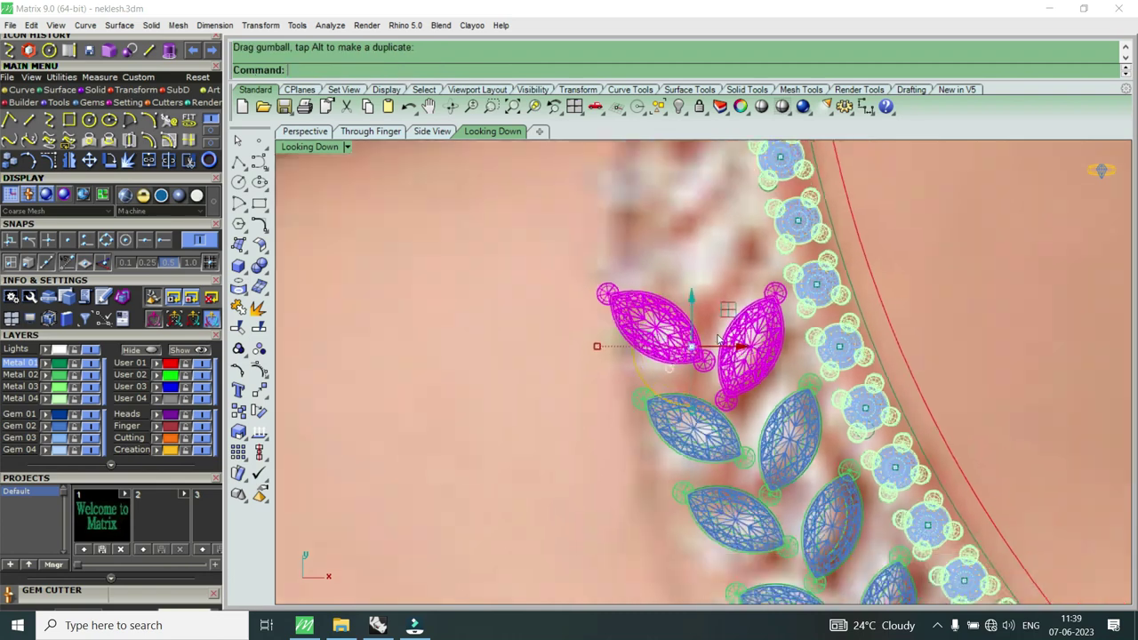
scroll(675, 311, down, 1)
Step: Copy the gem pair from its centre to a point higher up the curve
click(9, 160)
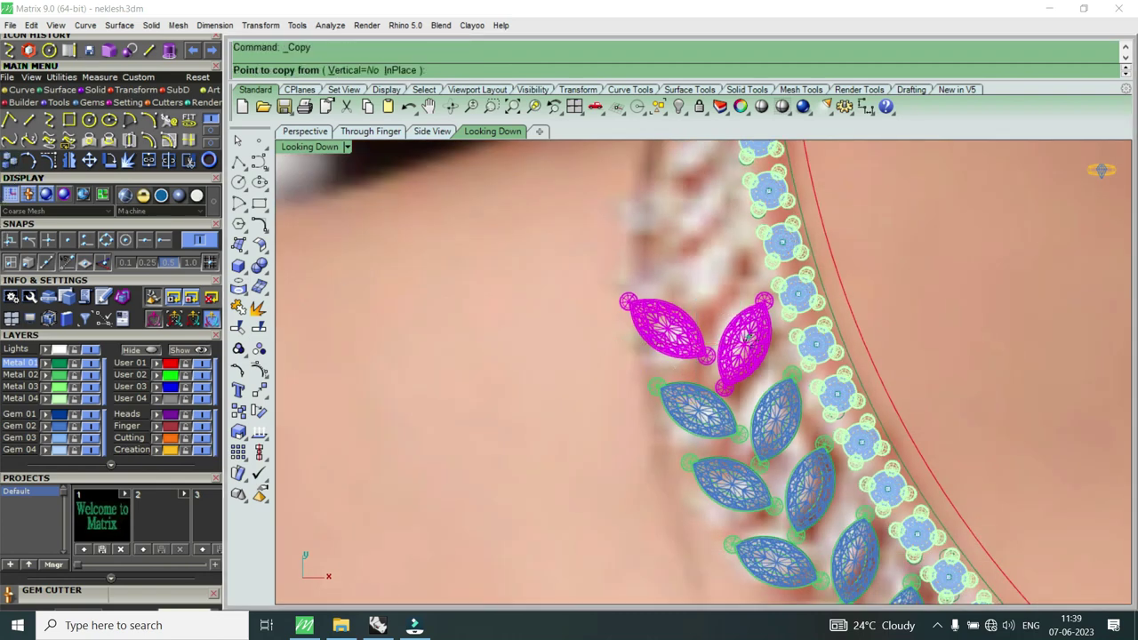
click(744, 344)
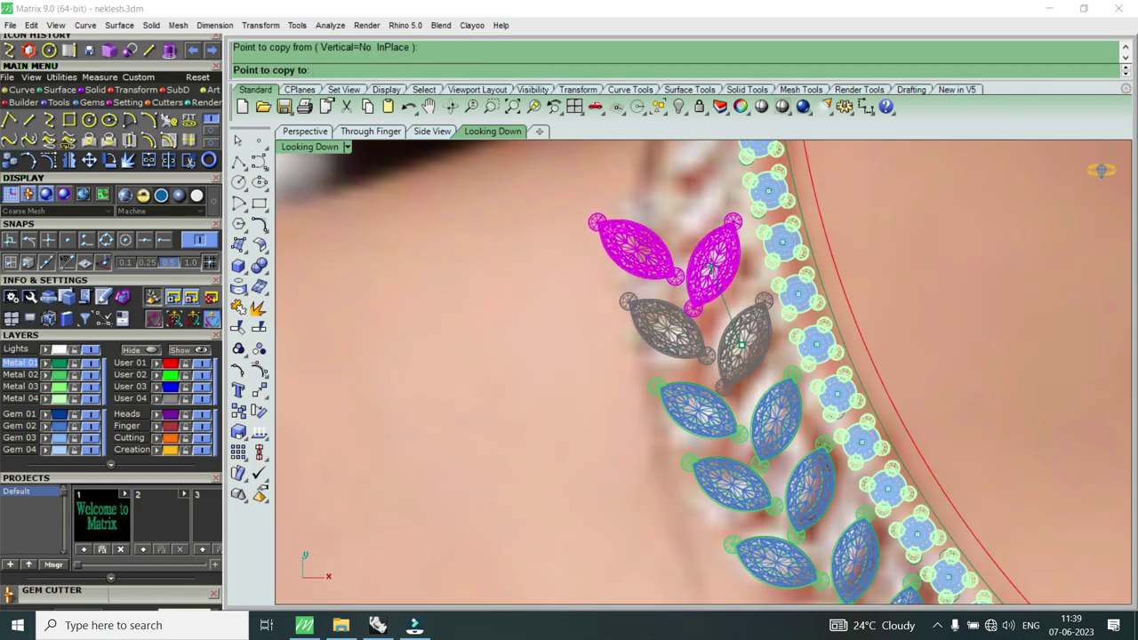
click(711, 267)
scroll(711, 267, down, 2)
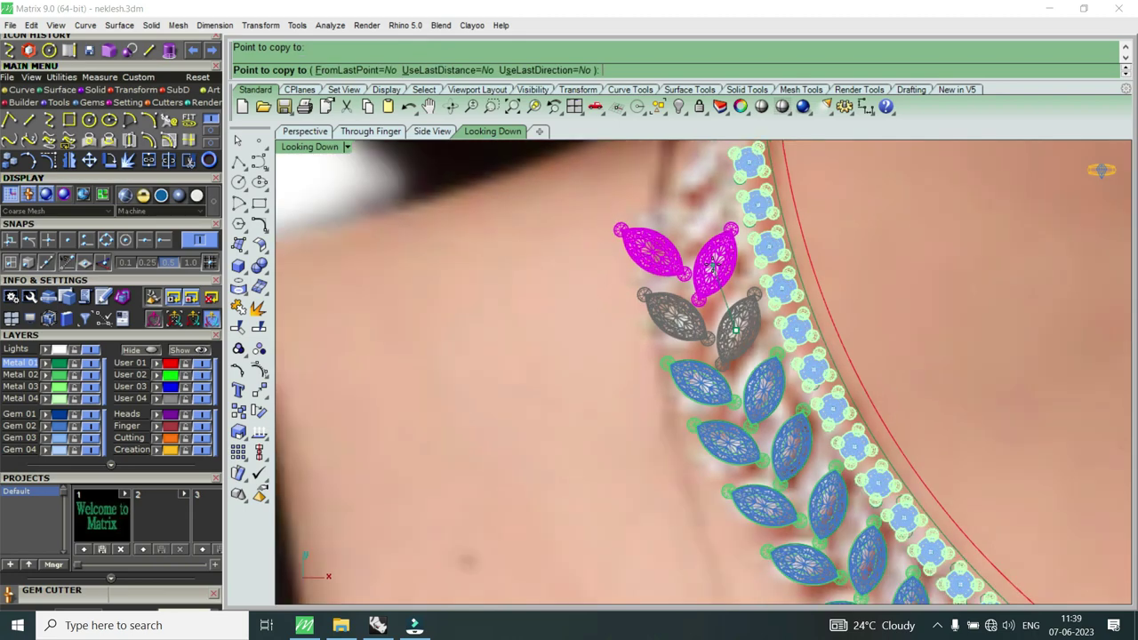
scroll(708, 263, down, 4)
key(Return)
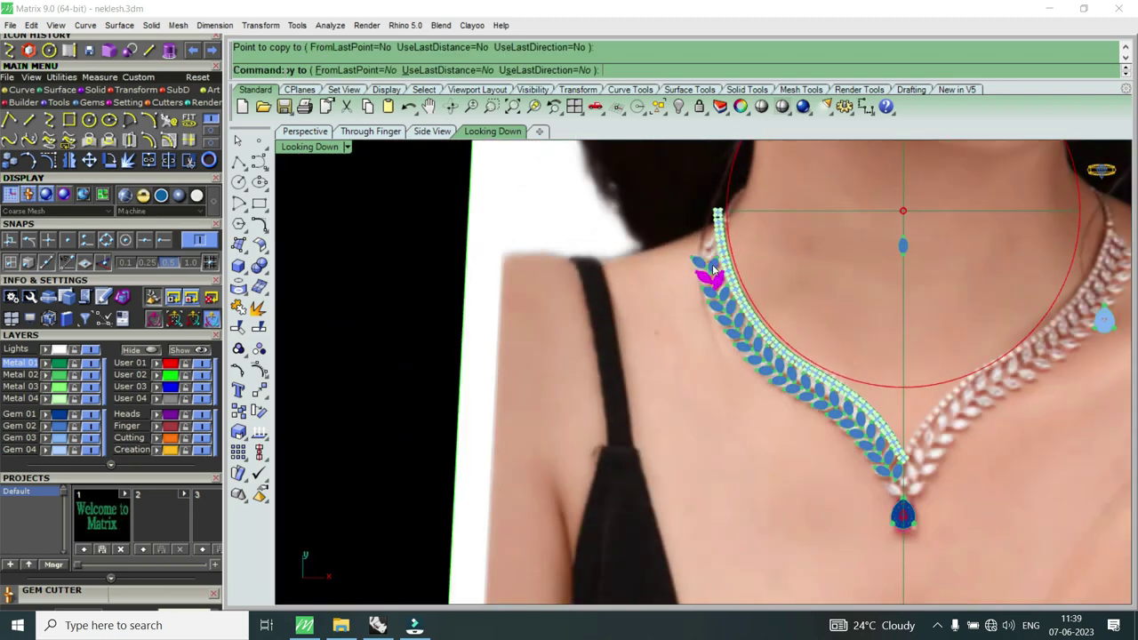
scroll(798, 383, up, 5)
scroll(799, 383, down, 1)
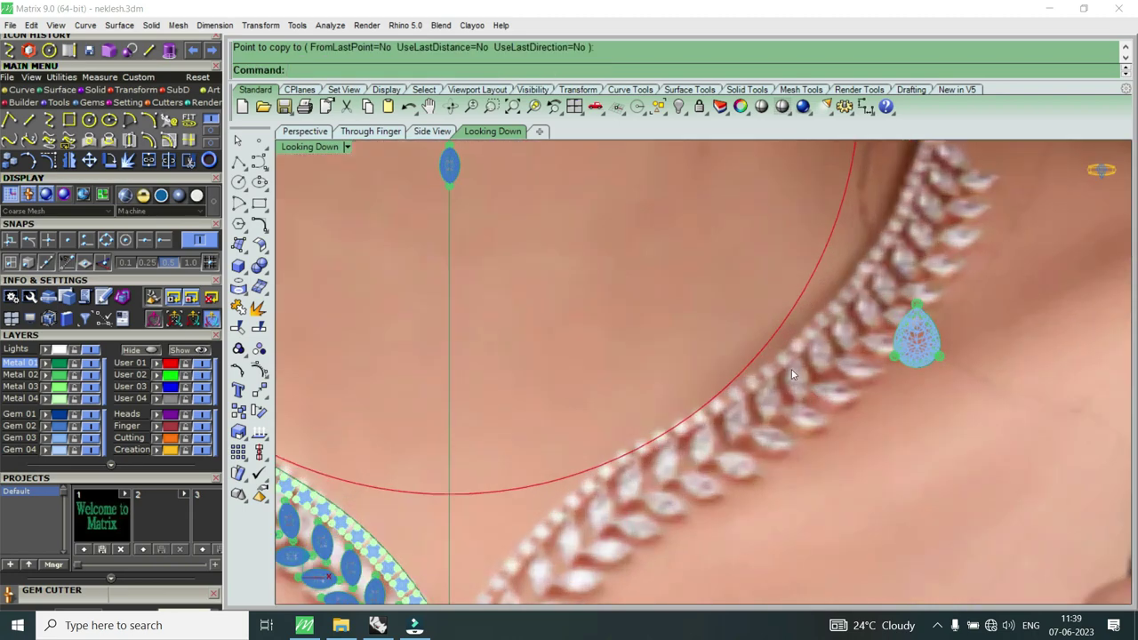
scroll(791, 369, down, 3)
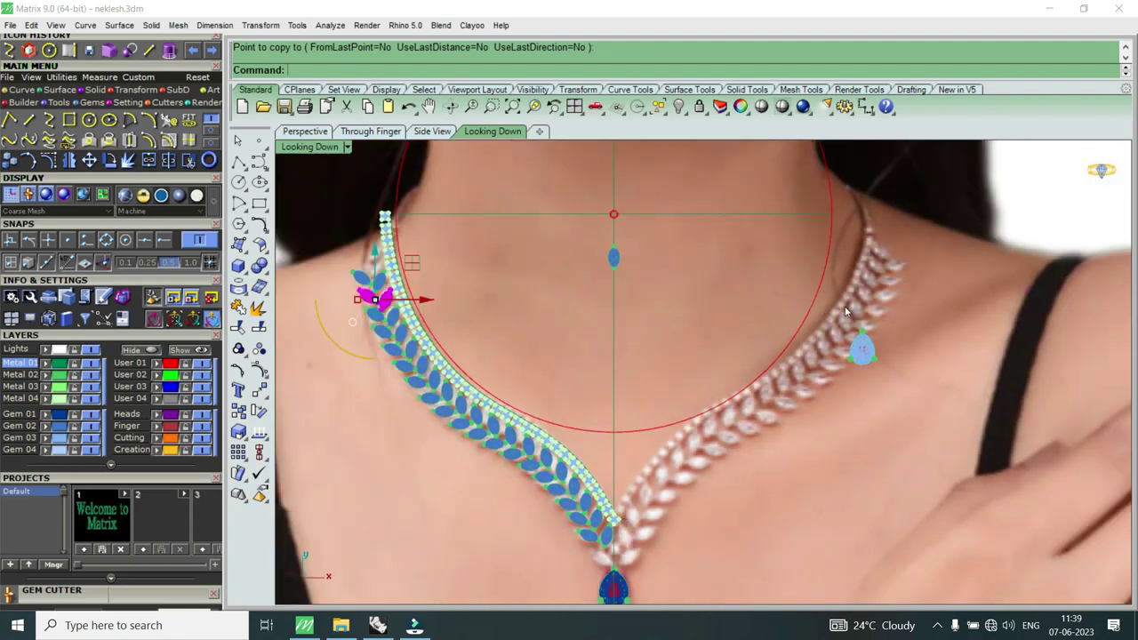
scroll(844, 305, up, 3)
scroll(873, 227, down, 1)
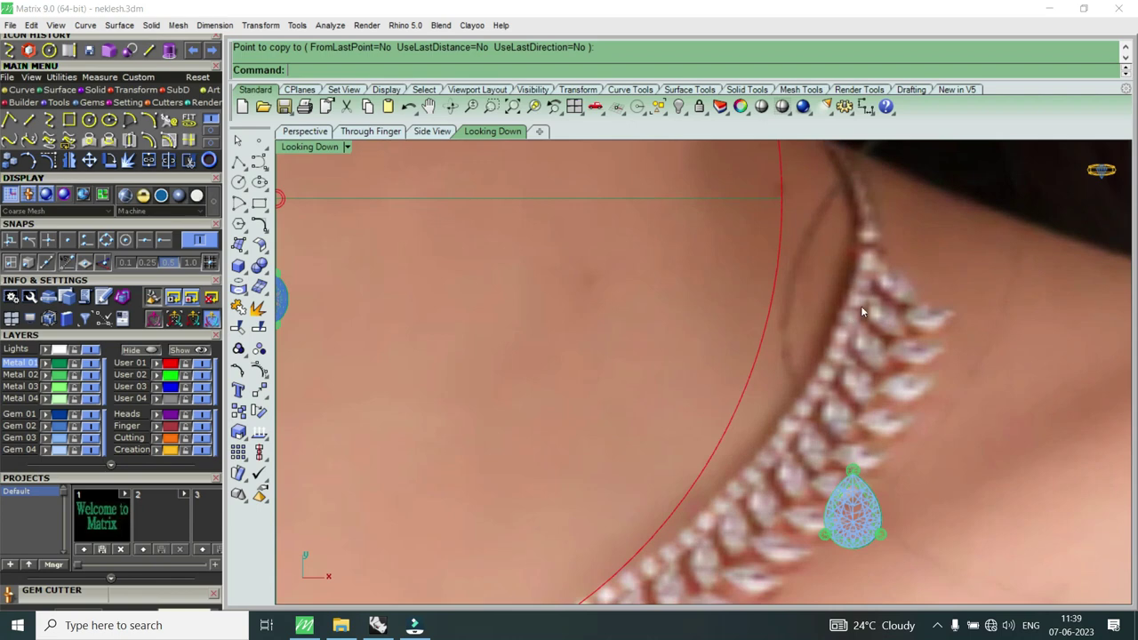
scroll(860, 299, down, 3)
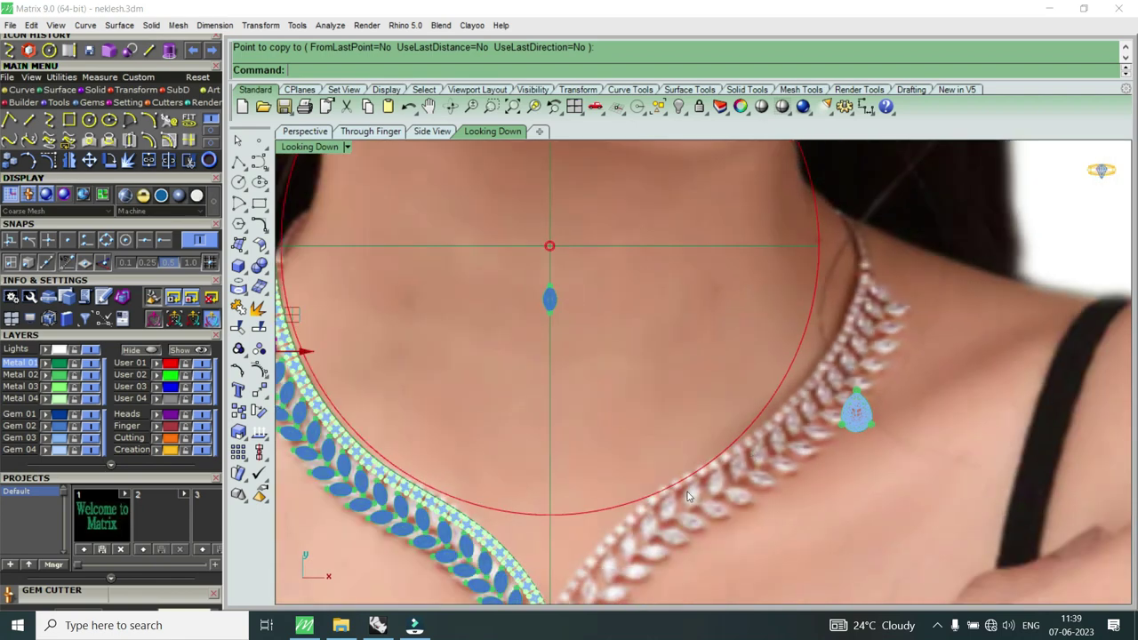
scroll(689, 495, down, 1)
scroll(676, 414, down, 1)
scroll(809, 335, up, 2)
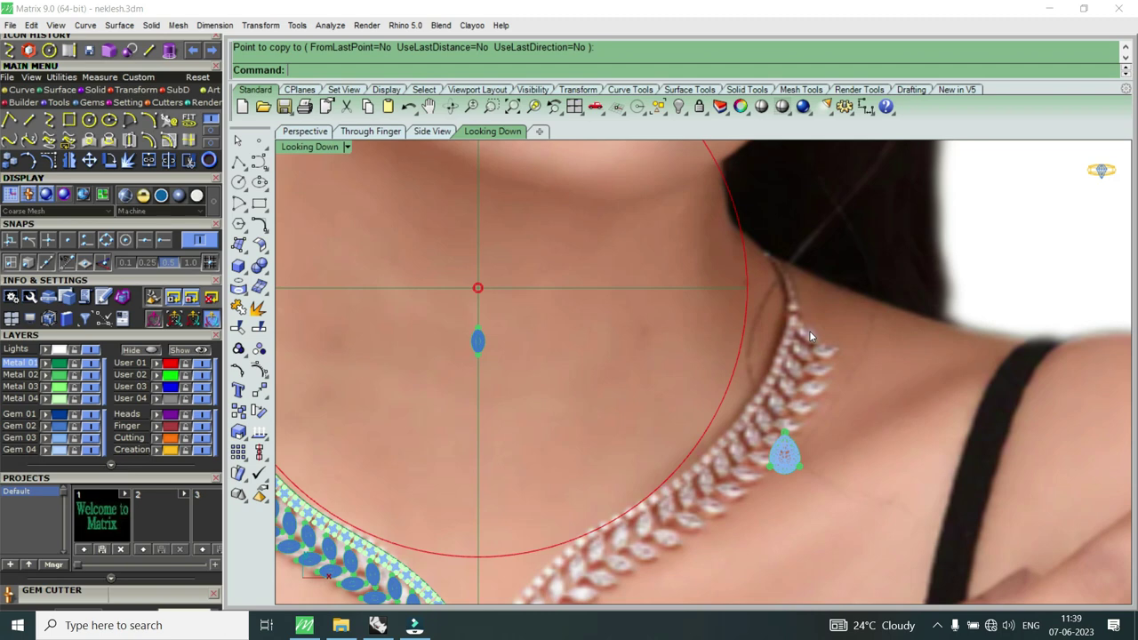
scroll(825, 329, down, 2)
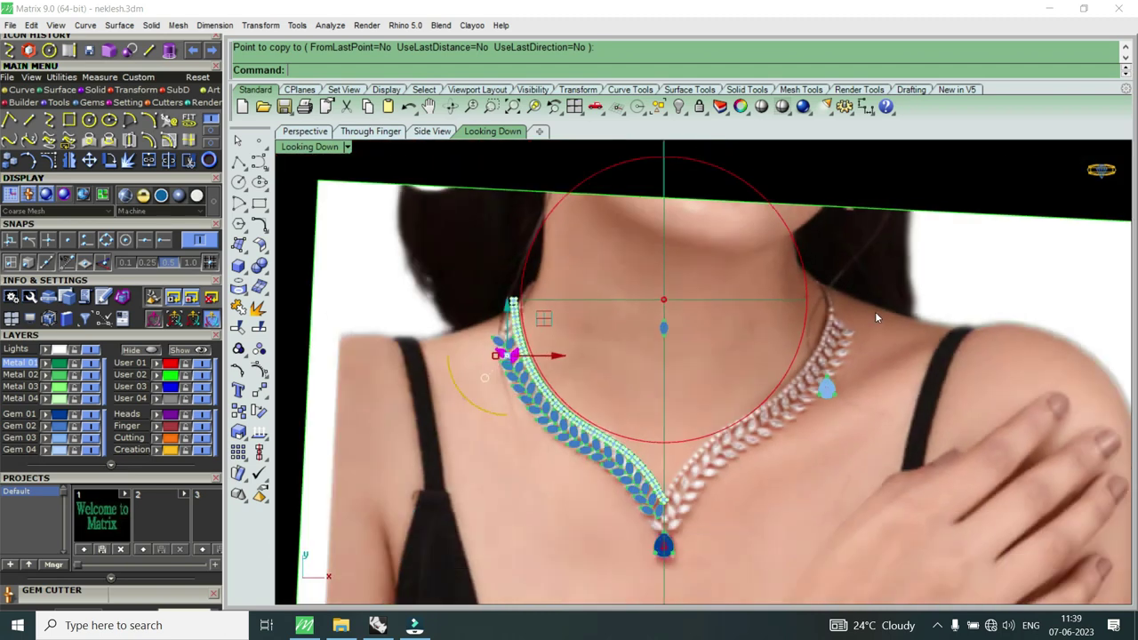
scroll(518, 357, up, 3)
scroll(518, 358, up, 2)
scroll(520, 355, down, 3)
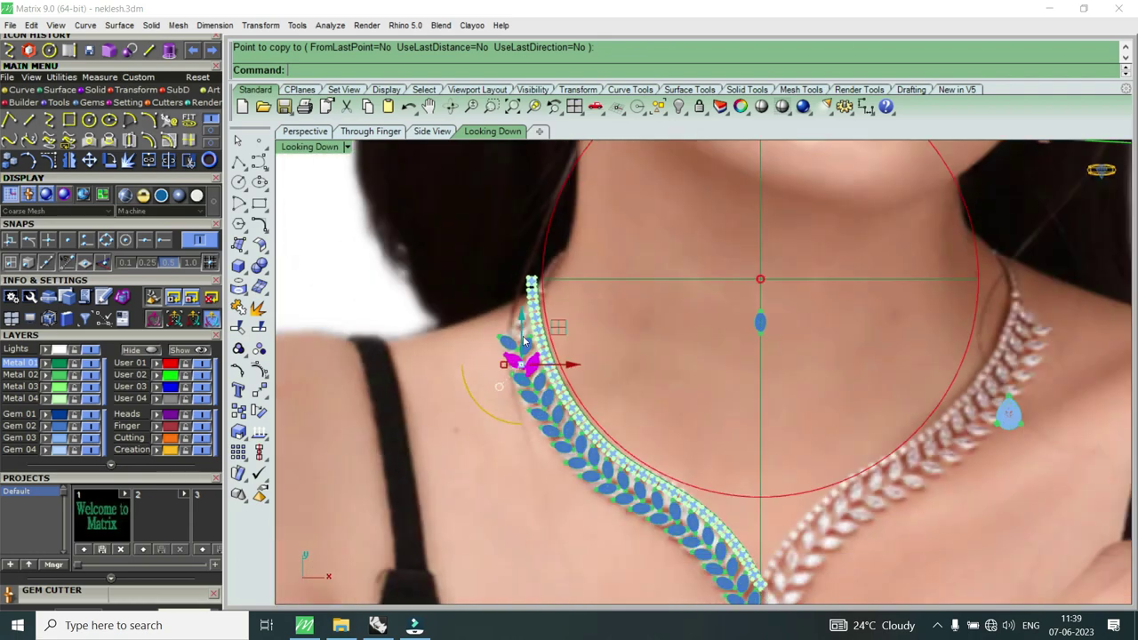
scroll(524, 356, down, 2)
scroll(856, 332, up, 1)
scroll(731, 383, down, 2)
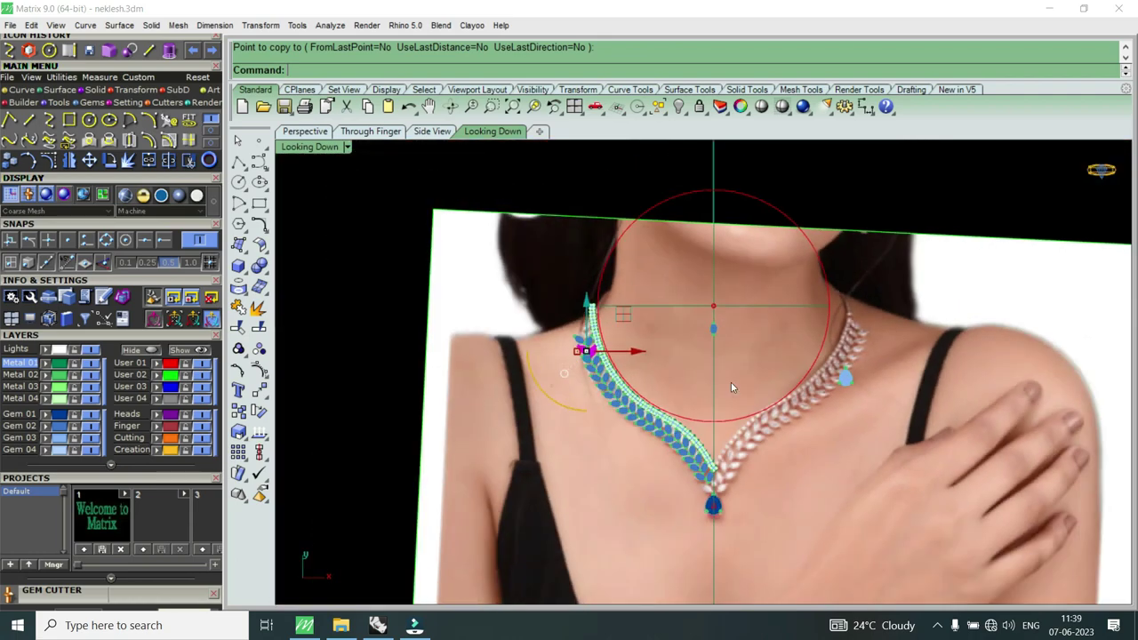
scroll(930, 331, up, 1)
scroll(814, 338, up, 1)
scroll(814, 338, up, 2)
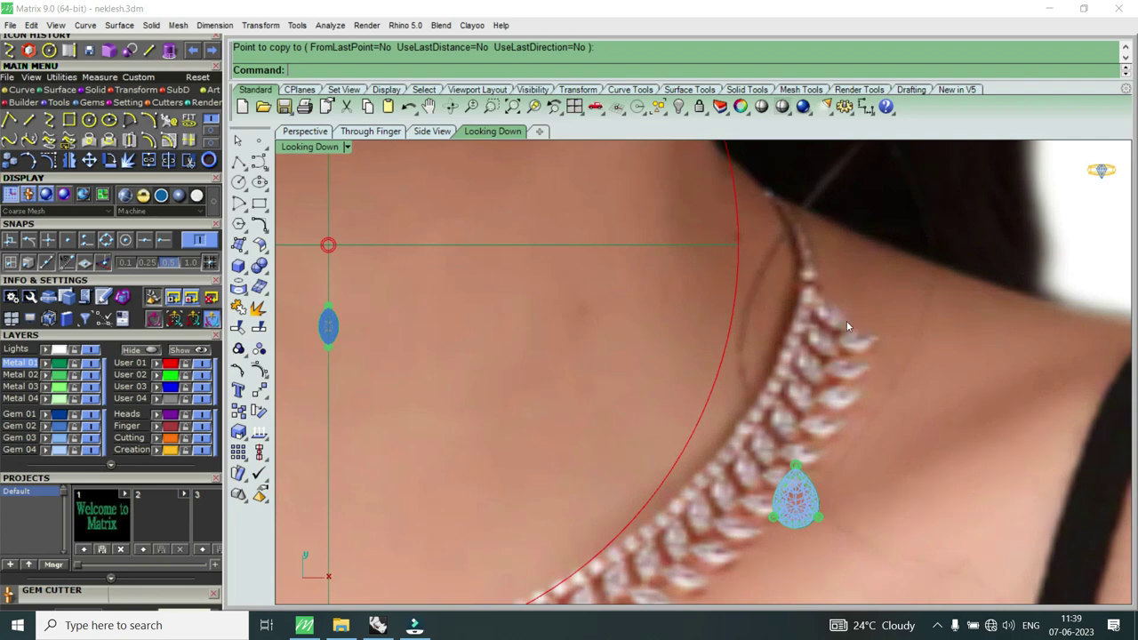
scroll(847, 326, down, 1)
scroll(847, 325, down, 1)
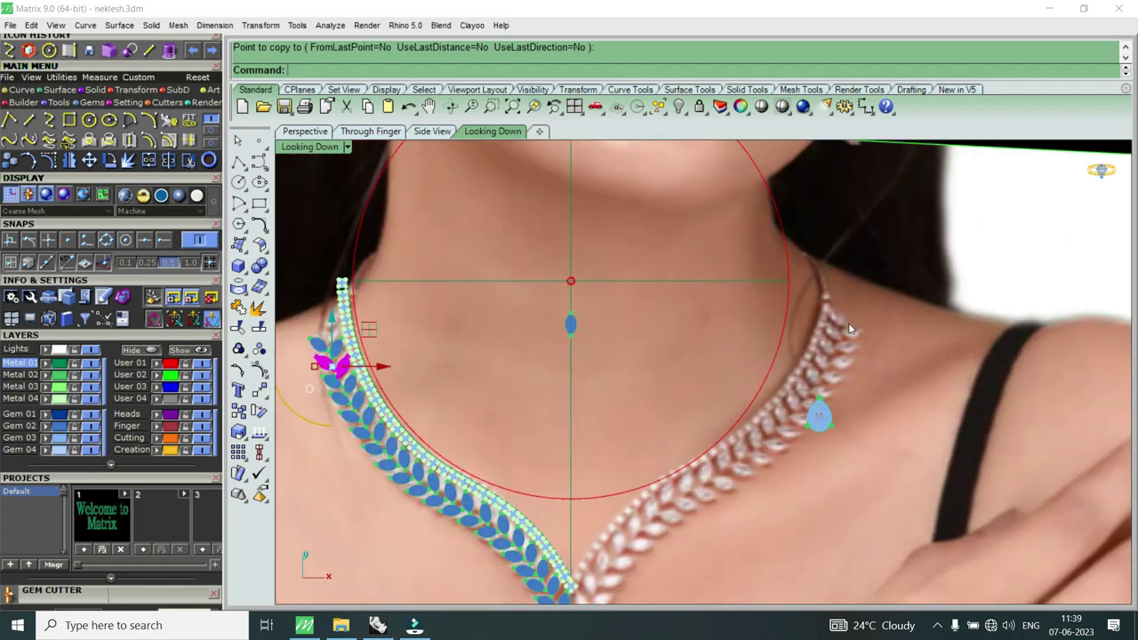
scroll(898, 345, down, 1)
scroll(623, 333, up, 2)
scroll(620, 330, up, 1)
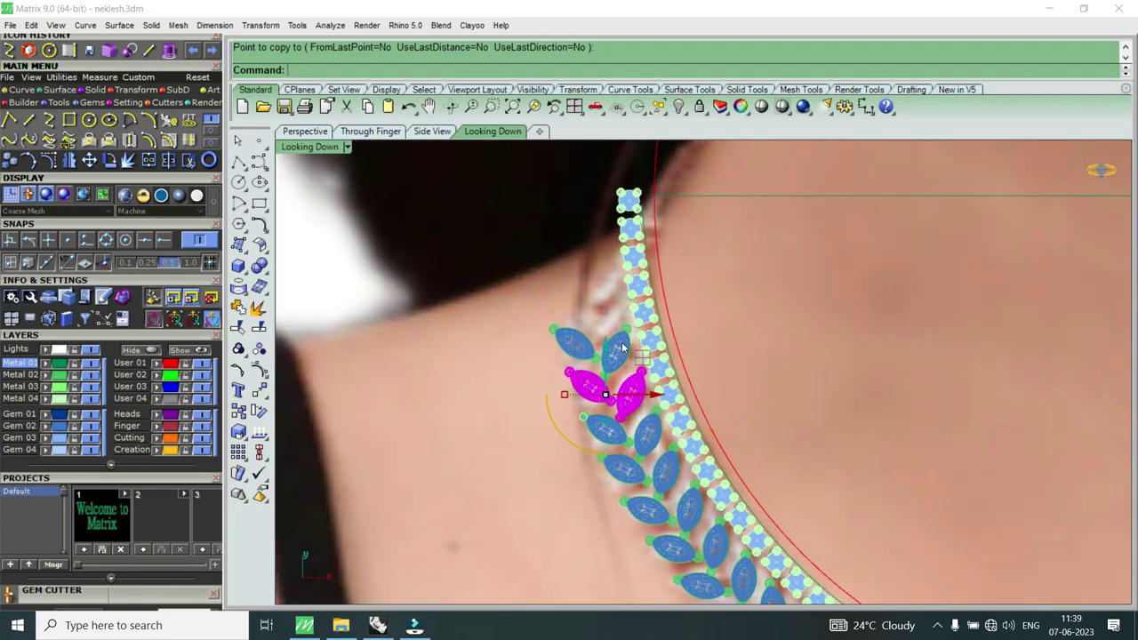
scroll(620, 353, up, 1)
Step: Select the top gem leaf pair group and rotate it about its tip to follow the curve
scroll(620, 353, up, 1)
click(632, 372)
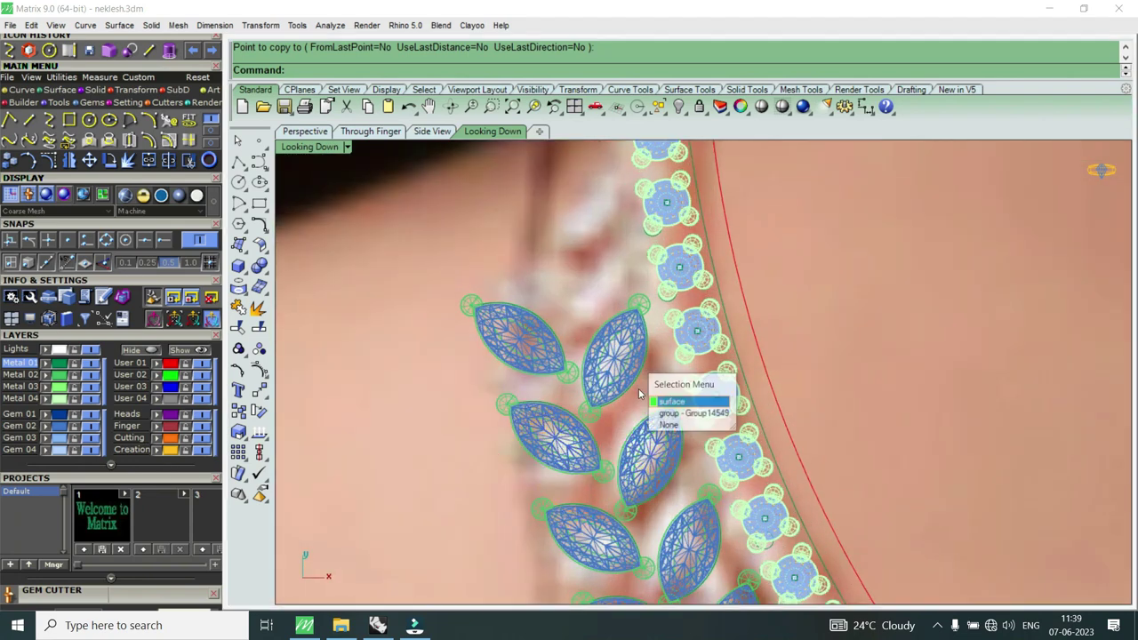
click(696, 411)
click(109, 160)
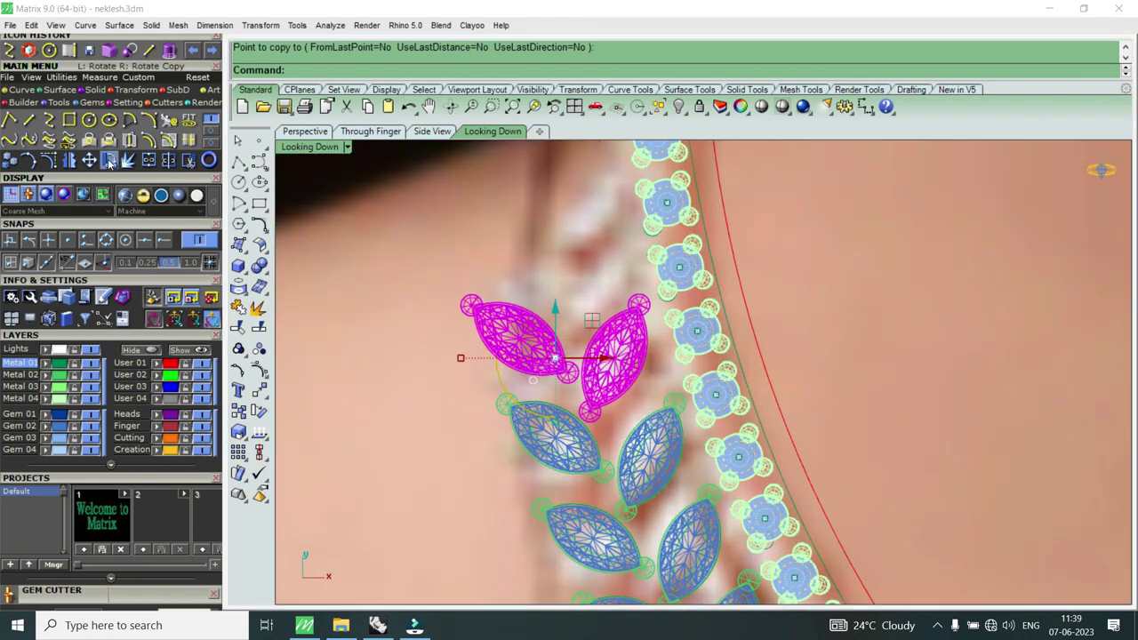
click(589, 407)
click(581, 323)
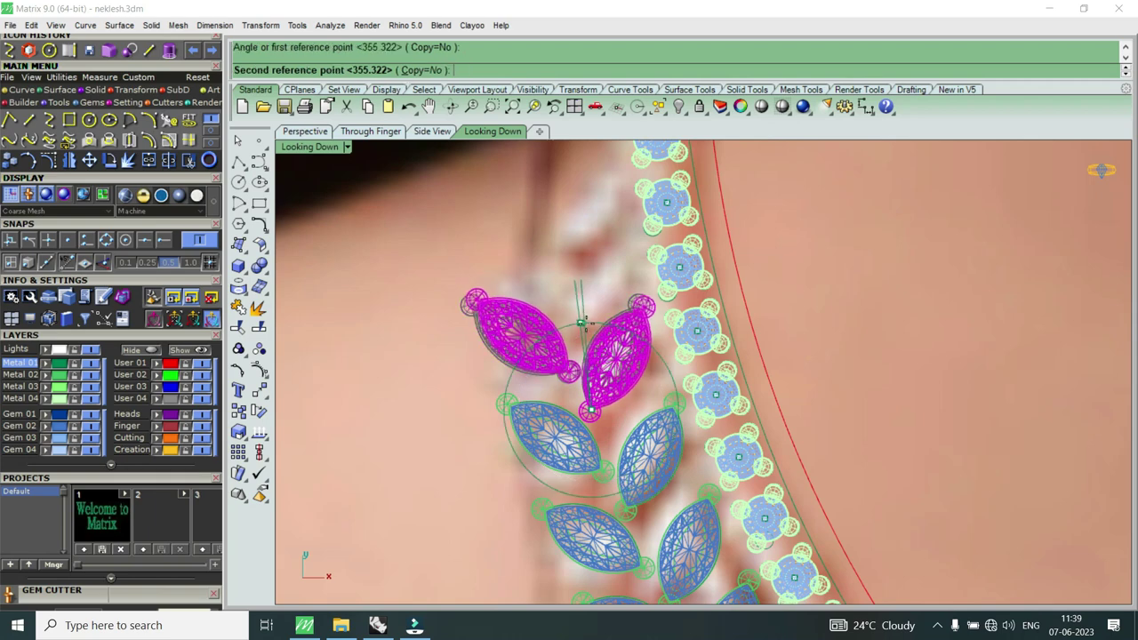
click(589, 331)
scroll(590, 330, down, 2)
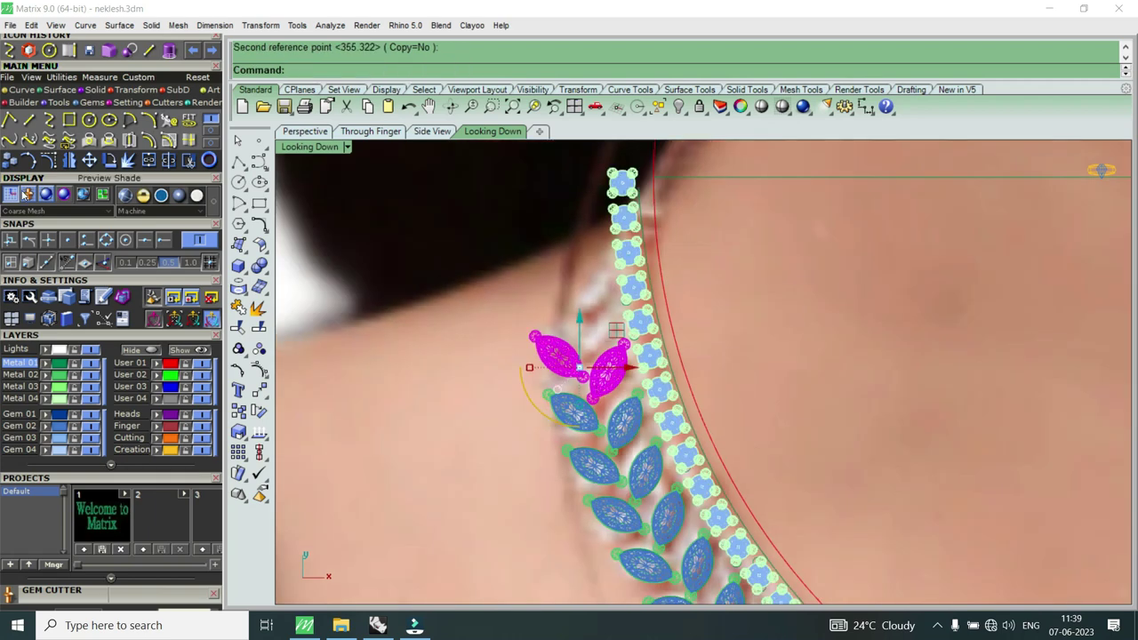
Step: Copy the gem pair to a higher position on the stone curve
right_click(642, 393)
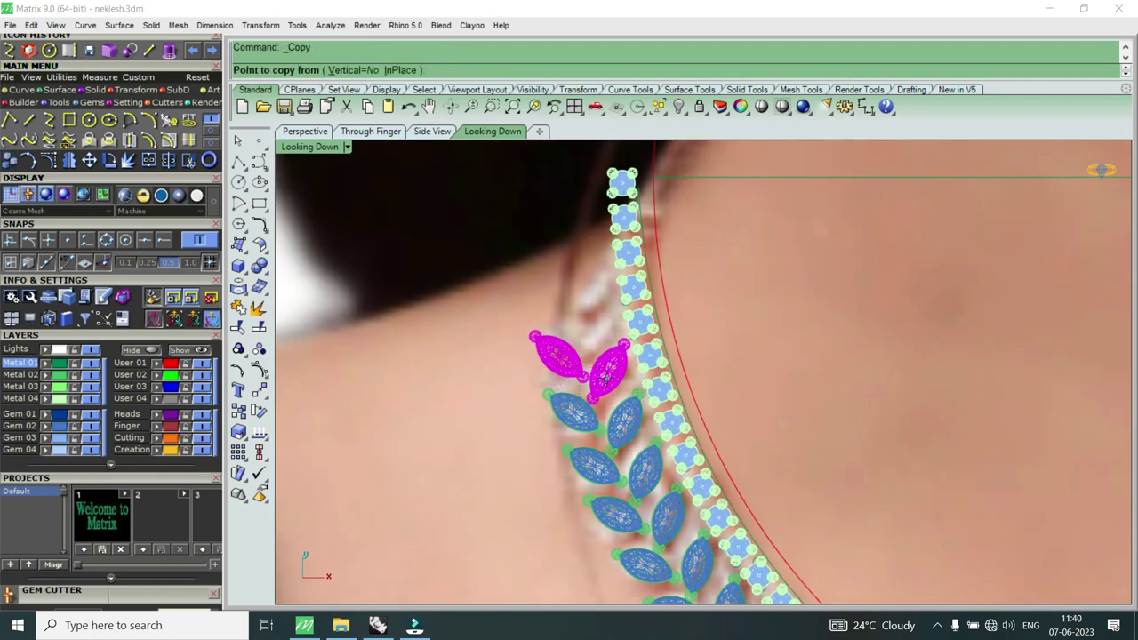
click(605, 378)
scroll(626, 463, up, 2)
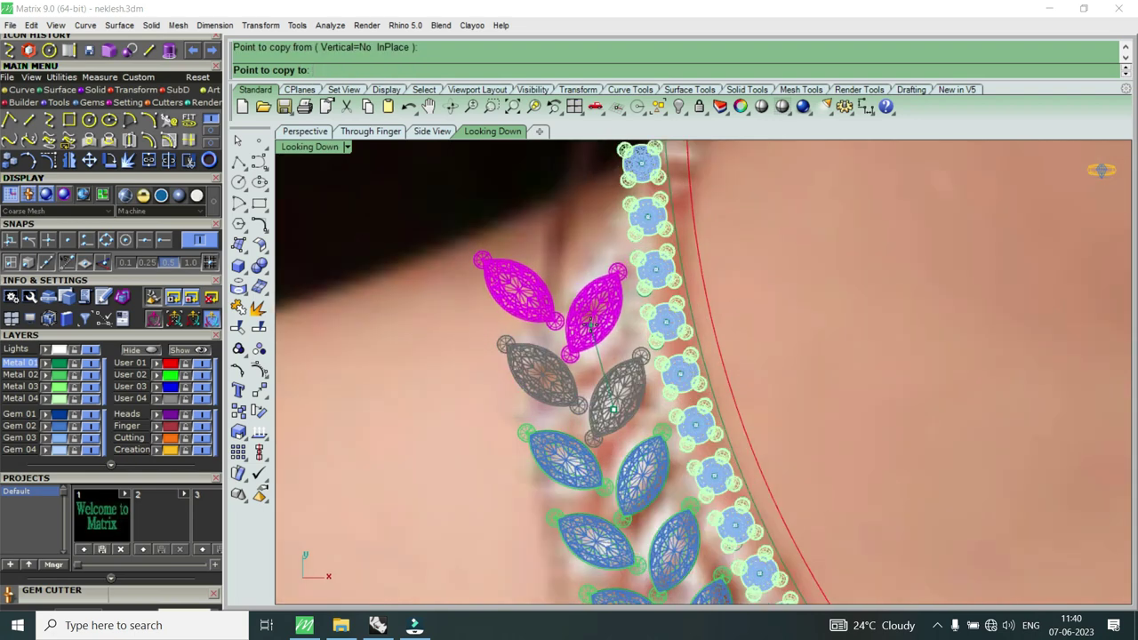
click(591, 322)
scroll(591, 324, down, 3)
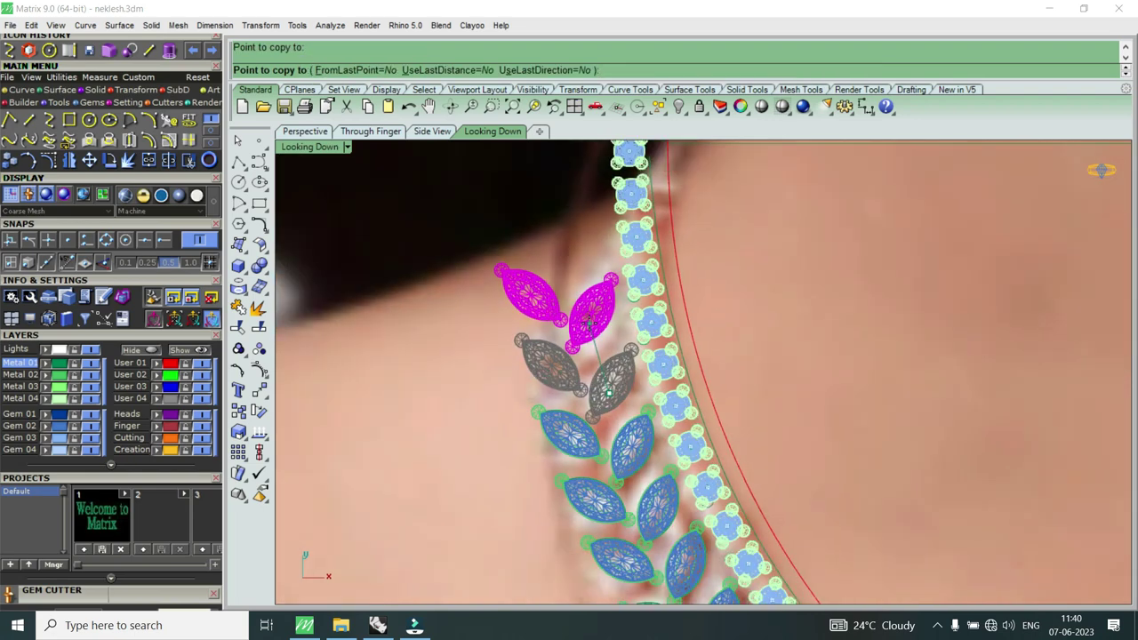
scroll(591, 327, down, 3)
right_click(588, 325)
scroll(588, 326, down, 2)
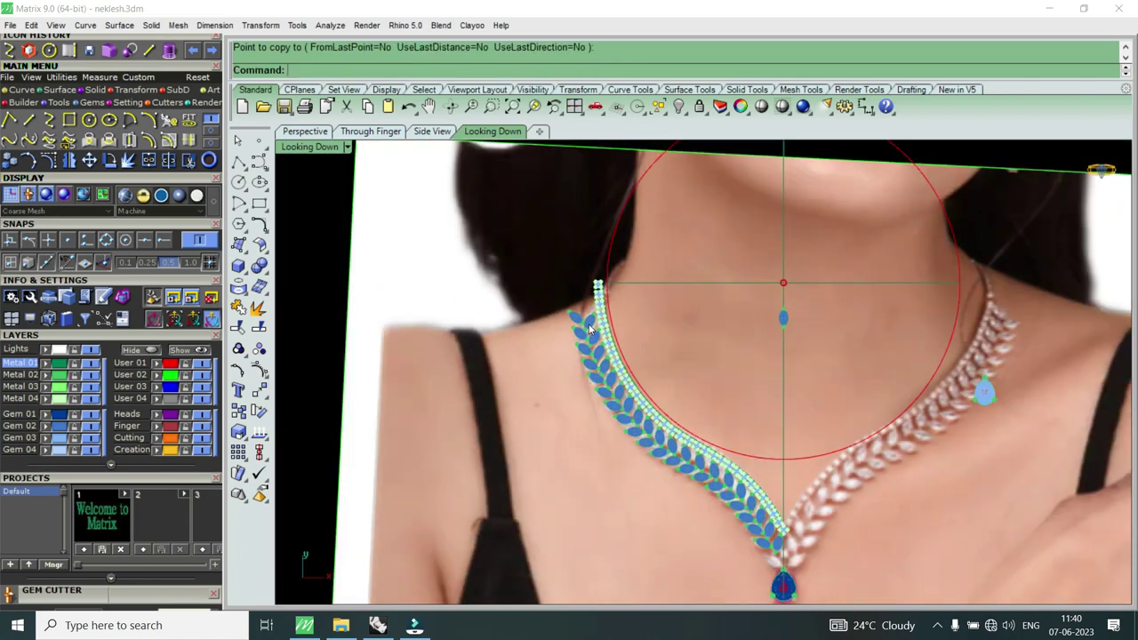
scroll(588, 327, down, 2)
scroll(588, 329, up, 3)
scroll(588, 329, up, 3)
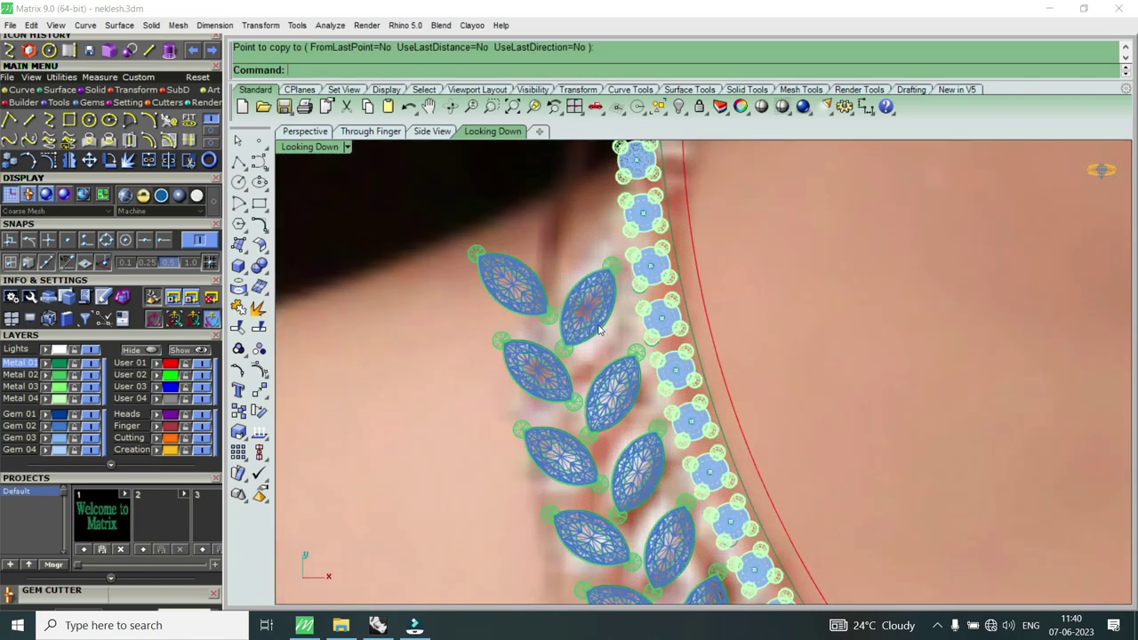
Step: Select the new top pair and rotate it about the stone's lower tip to align with the curve
click(625, 340)
click(650, 379)
scroll(577, 320, up, 3)
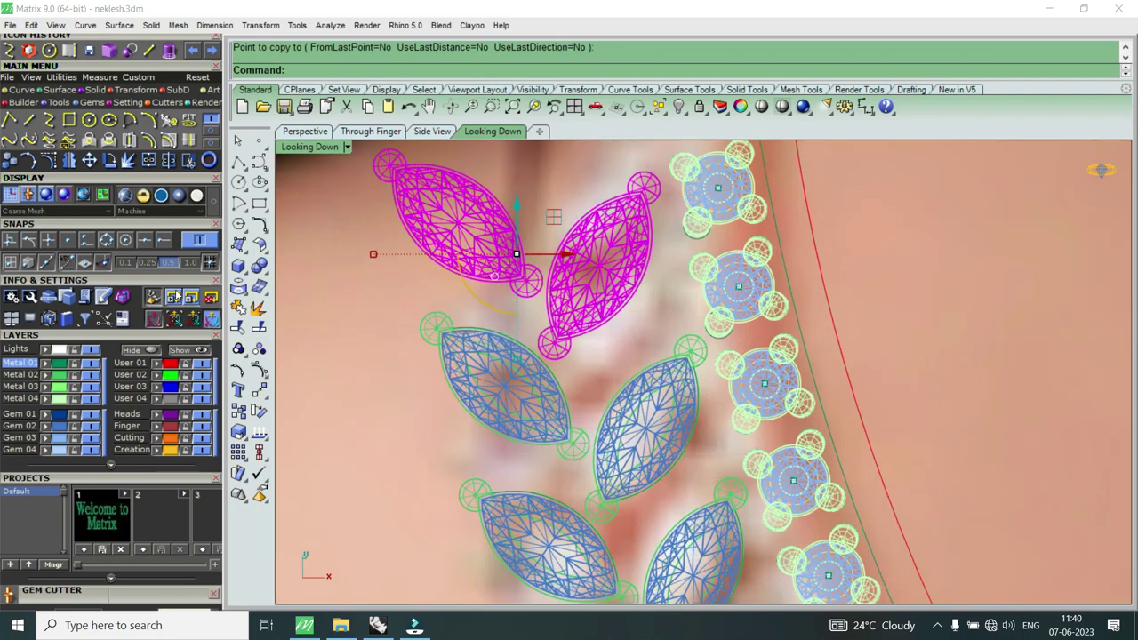
click(105, 160)
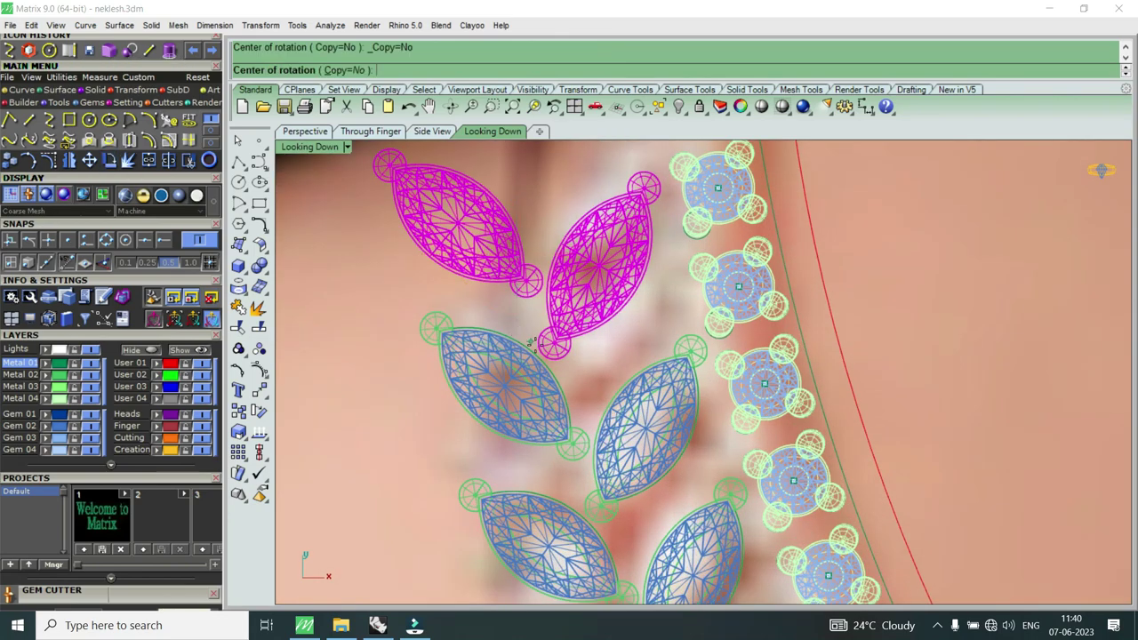
click(546, 351)
click(611, 264)
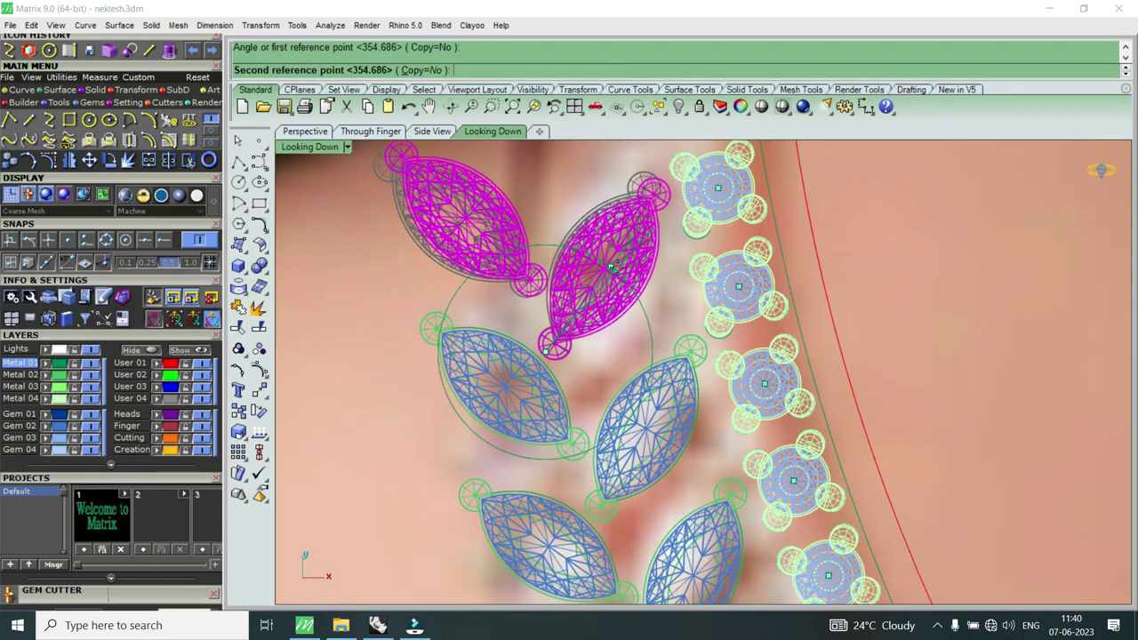
click(612, 265)
scroll(611, 266, down, 3)
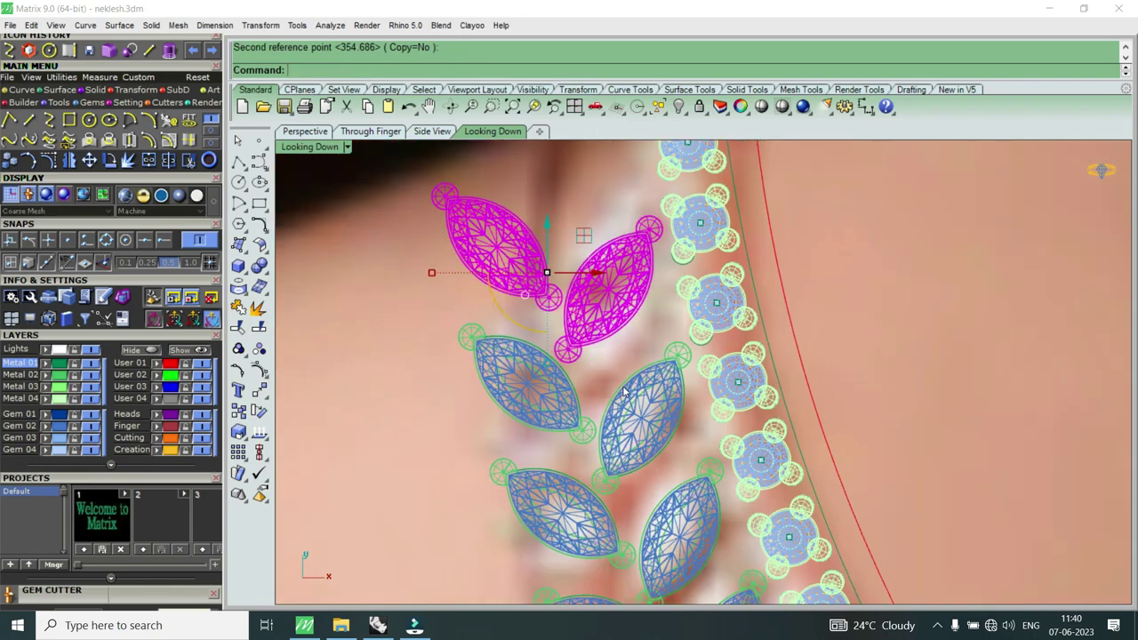
scroll(624, 396, down, 2)
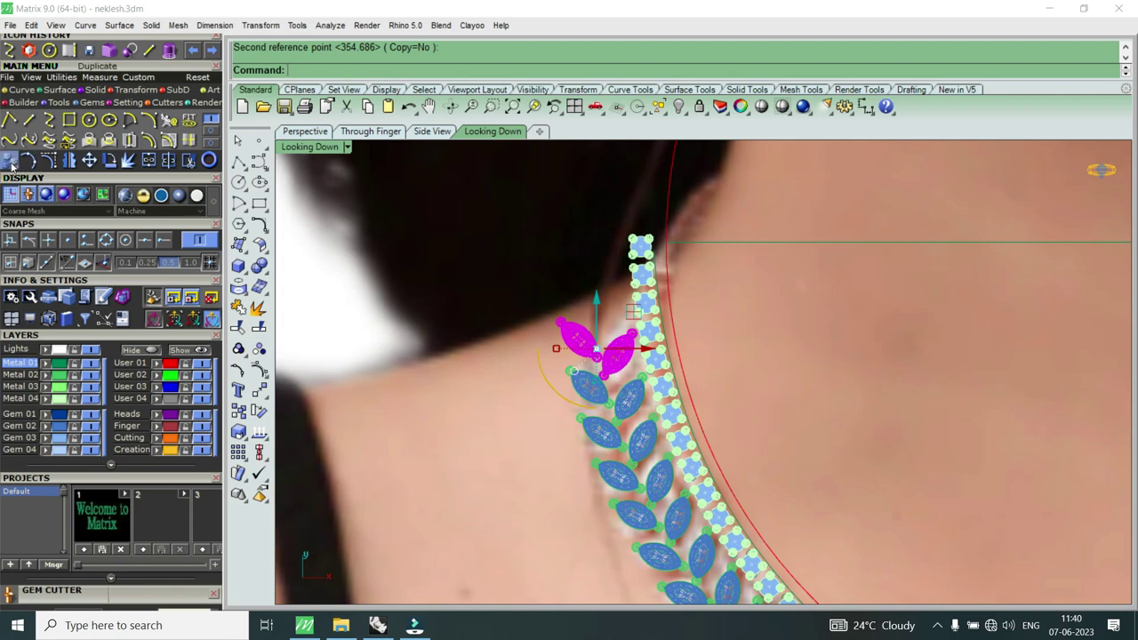
Step: Copy the selected marquise leaf pair twice up the left strand, ending at the strand top
key(ctrl+c)
scroll(622, 338, up, 2)
click(597, 346)
scroll(596, 320, up, 2)
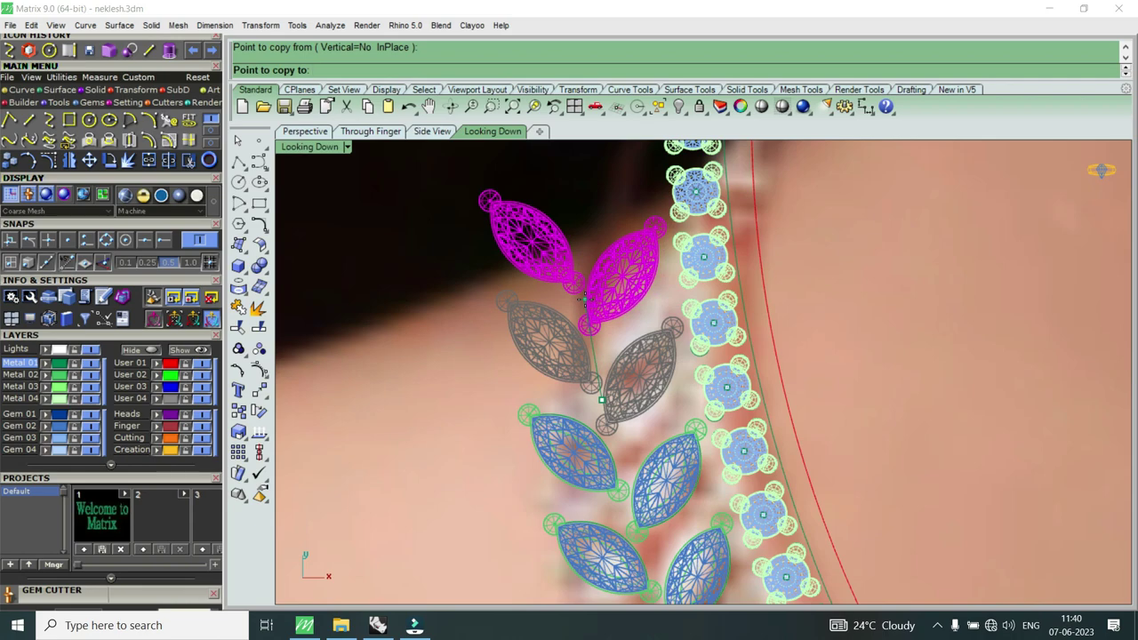
click(586, 304)
scroll(585, 304, down, 3)
scroll(583, 299, down, 2)
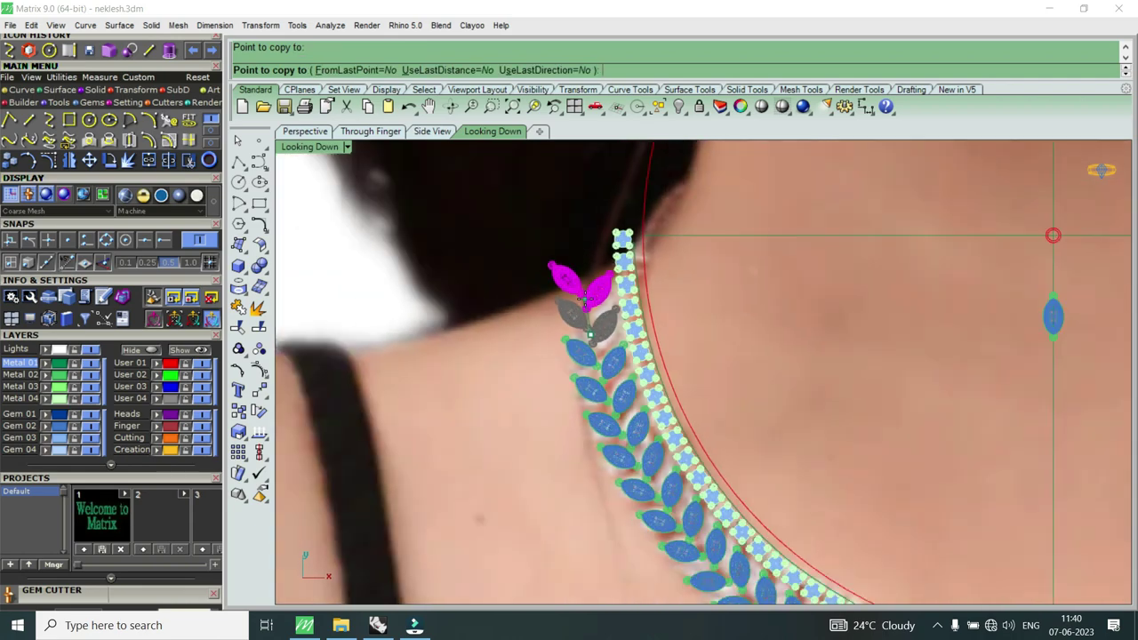
click(586, 304)
key(Return)
scroll(585, 304, down, 2)
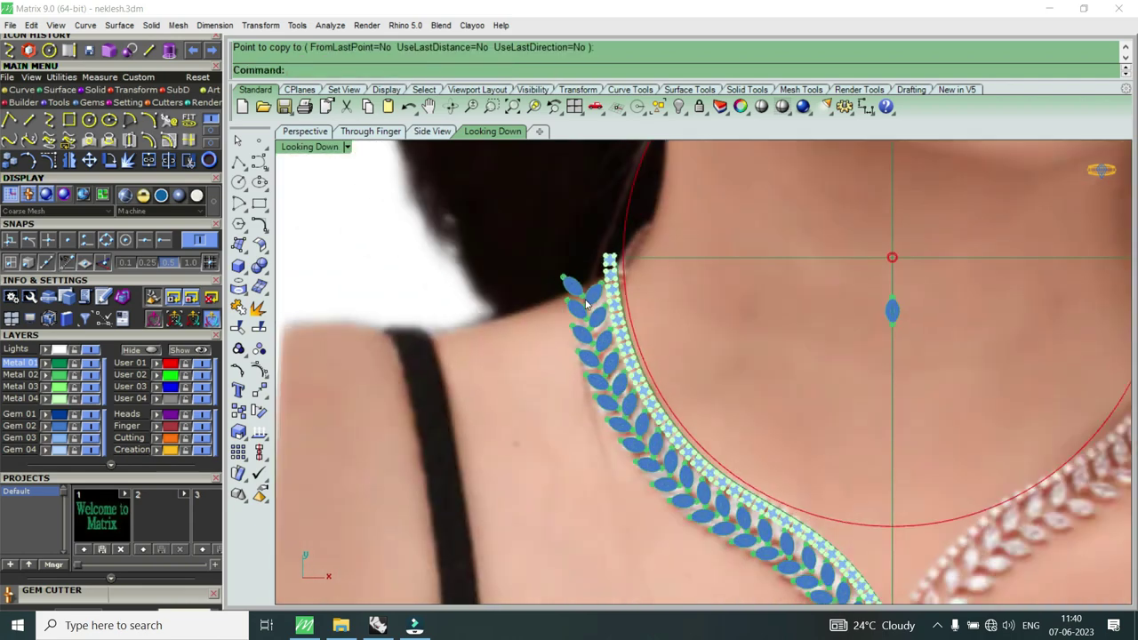
scroll(585, 304, up, 3)
scroll(585, 303, down, 3)
scroll(585, 300, down, 1)
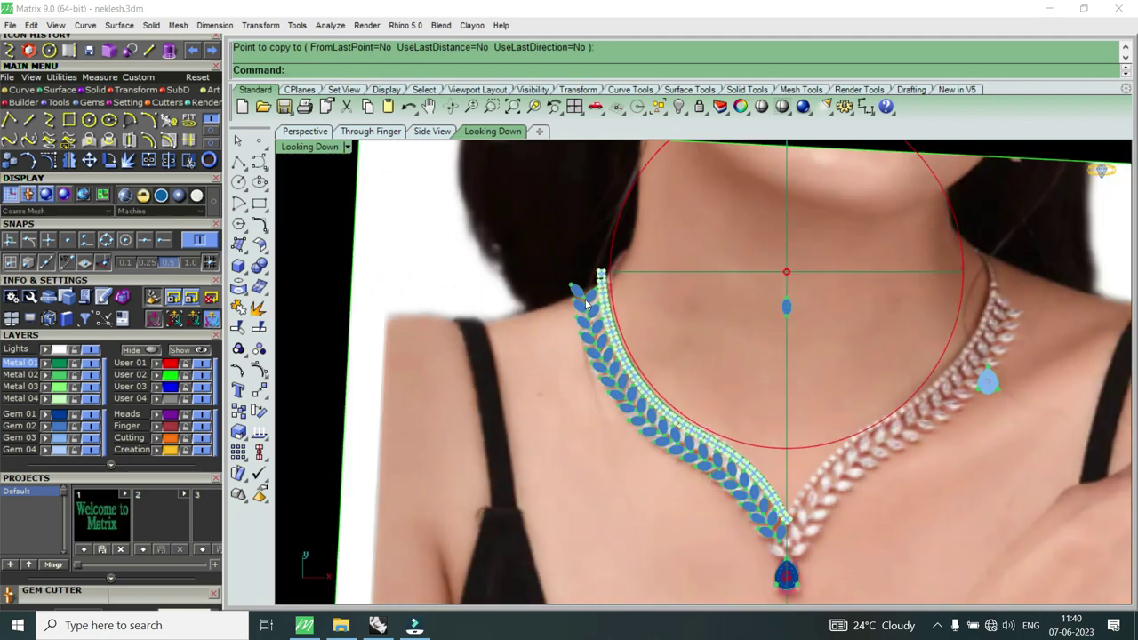
scroll(585, 298, up, 2)
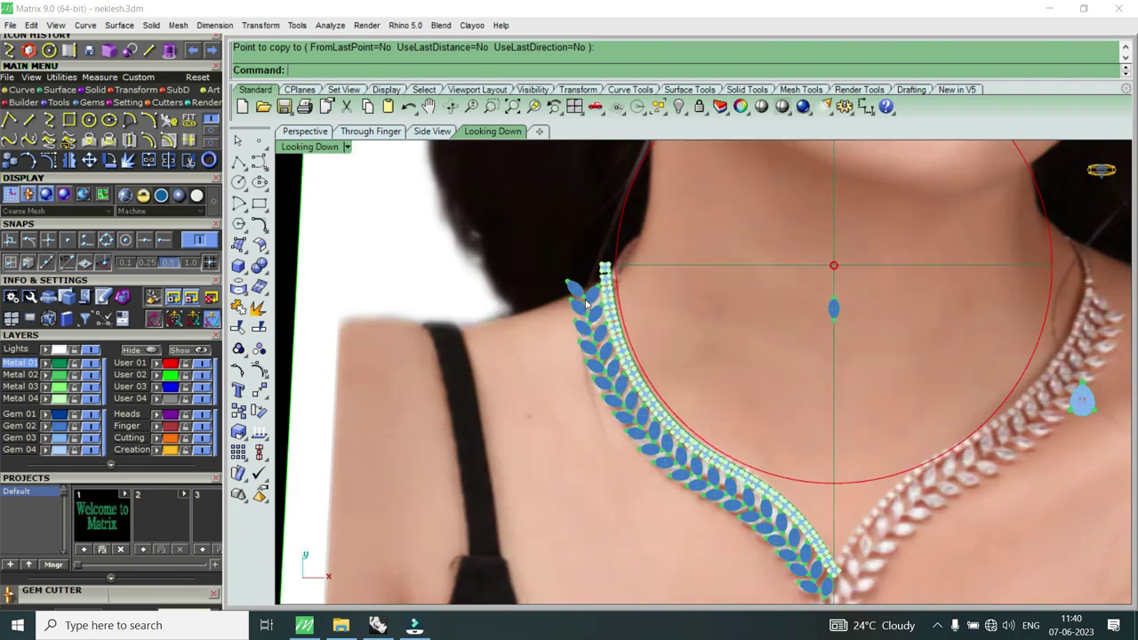
scroll(585, 300, up, 2)
scroll(586, 304, down, 2)
scroll(585, 304, down, 2)
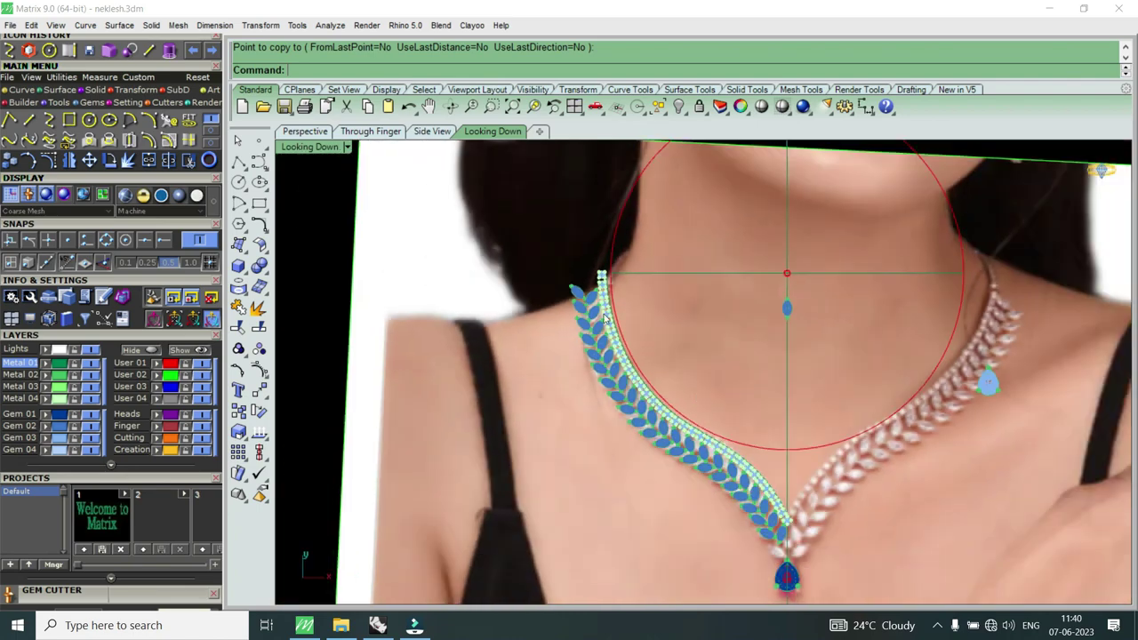
scroll(643, 418, up, 4)
scroll(644, 418, down, 3)
scroll(533, 286, up, 3)
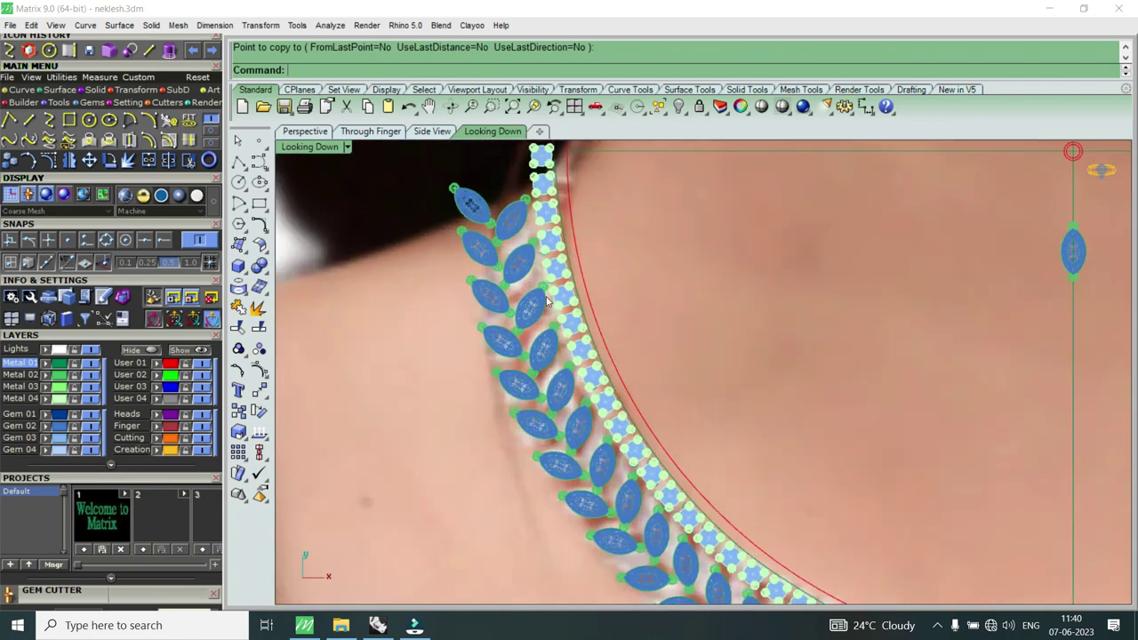
scroll(533, 286, up, 2)
Step: Select a marquise leaf-pair group near the top of the left strand
click(515, 269)
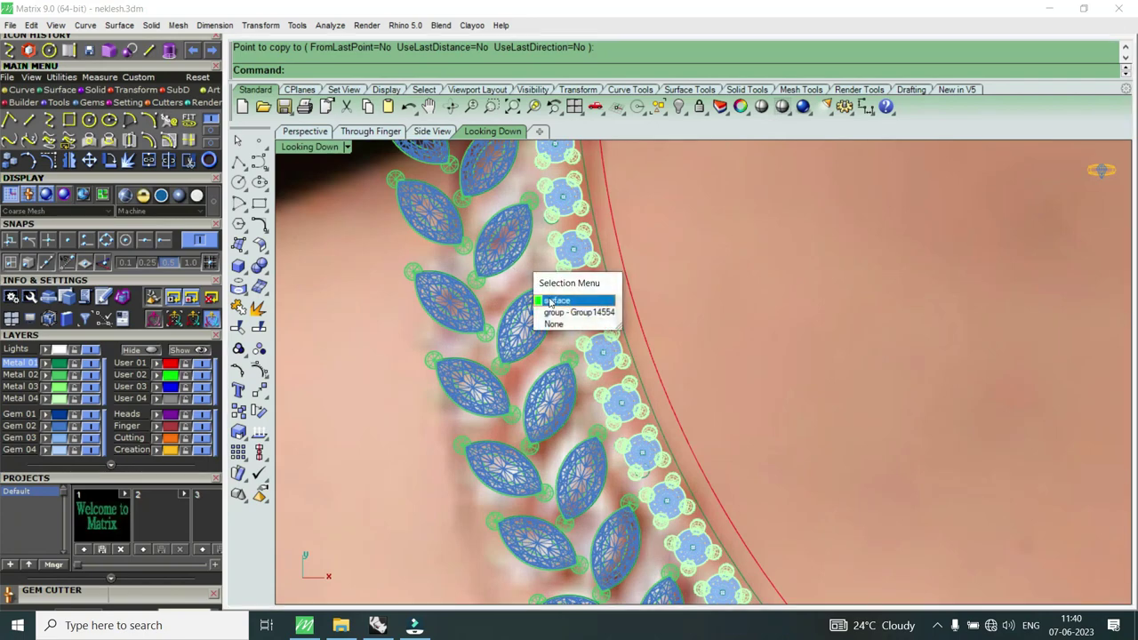
click(556, 305)
scroll(533, 364, up, 2)
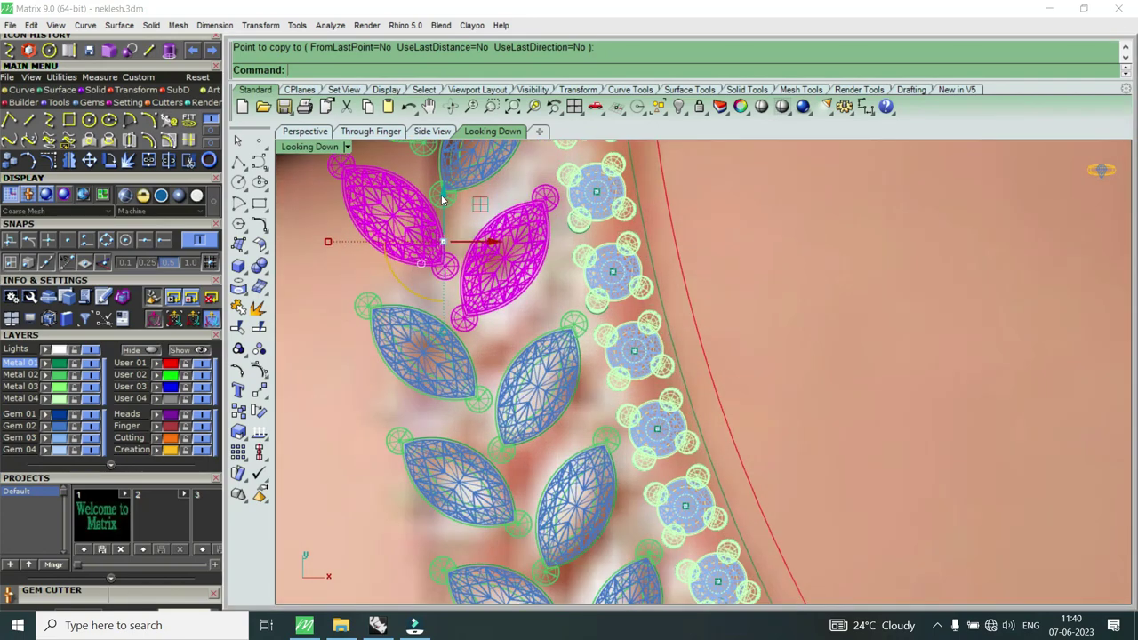
drag(462, 241, 505, 259)
scroll(505, 259, down, 1)
scroll(507, 293, up, 2)
scroll(508, 307, up, 1)
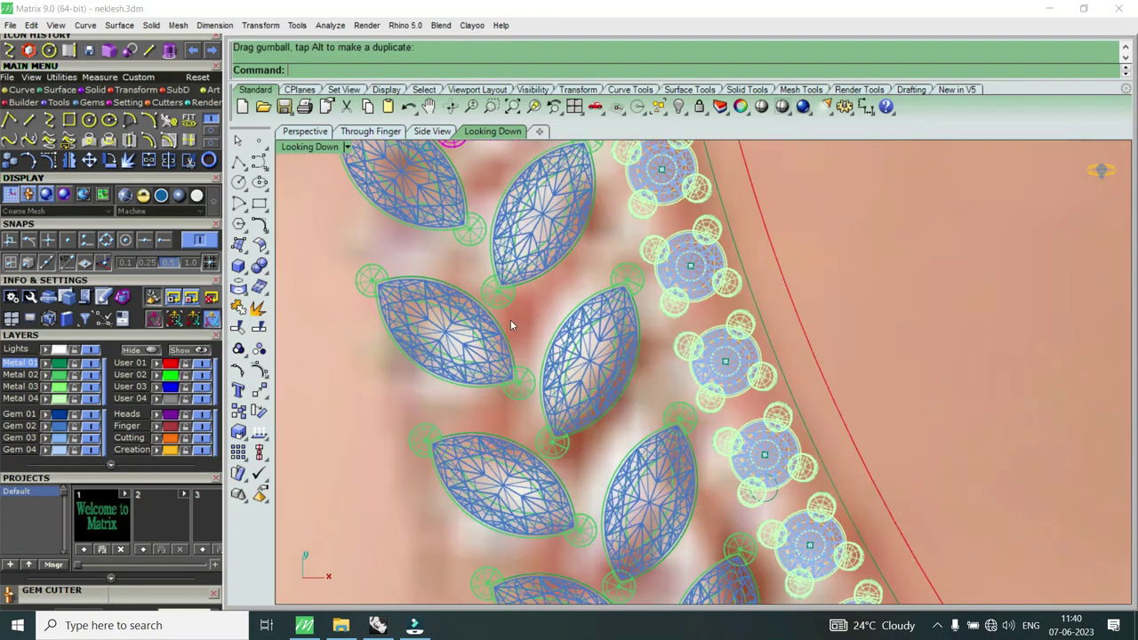
scroll(553, 402, down, 3)
scroll(569, 369, up, 3)
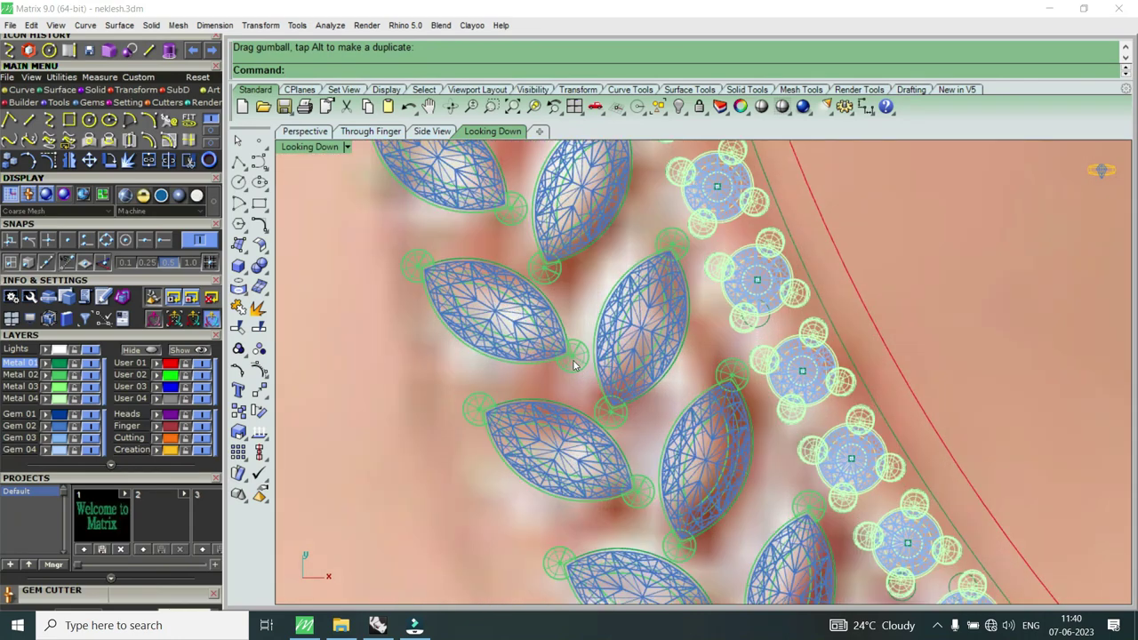
scroll(598, 380, down, 1)
scroll(599, 380, down, 2)
scroll(598, 380, up, 3)
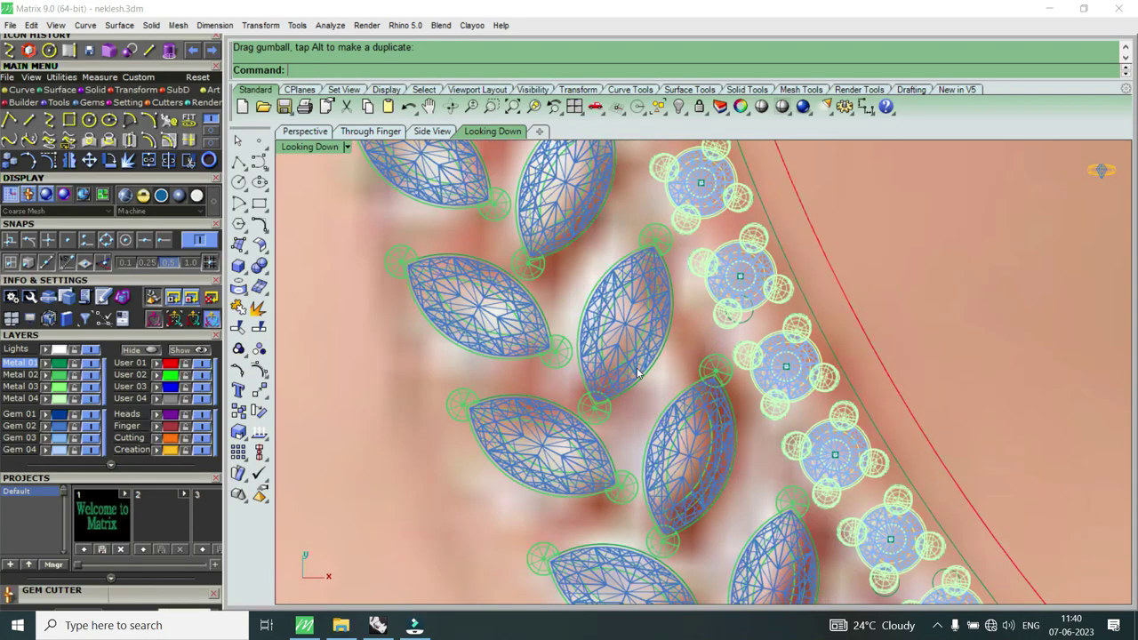
Step: Rotate a lower leaf pair so it follows the strand's curve
click(642, 374)
click(692, 419)
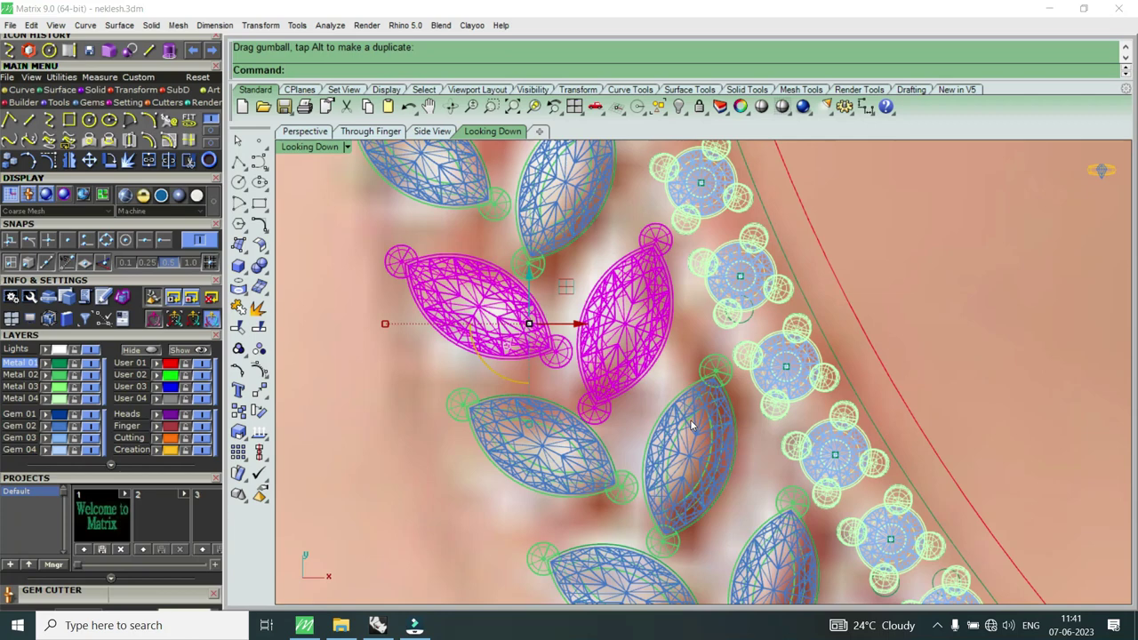
click(114, 161)
click(661, 238)
click(613, 384)
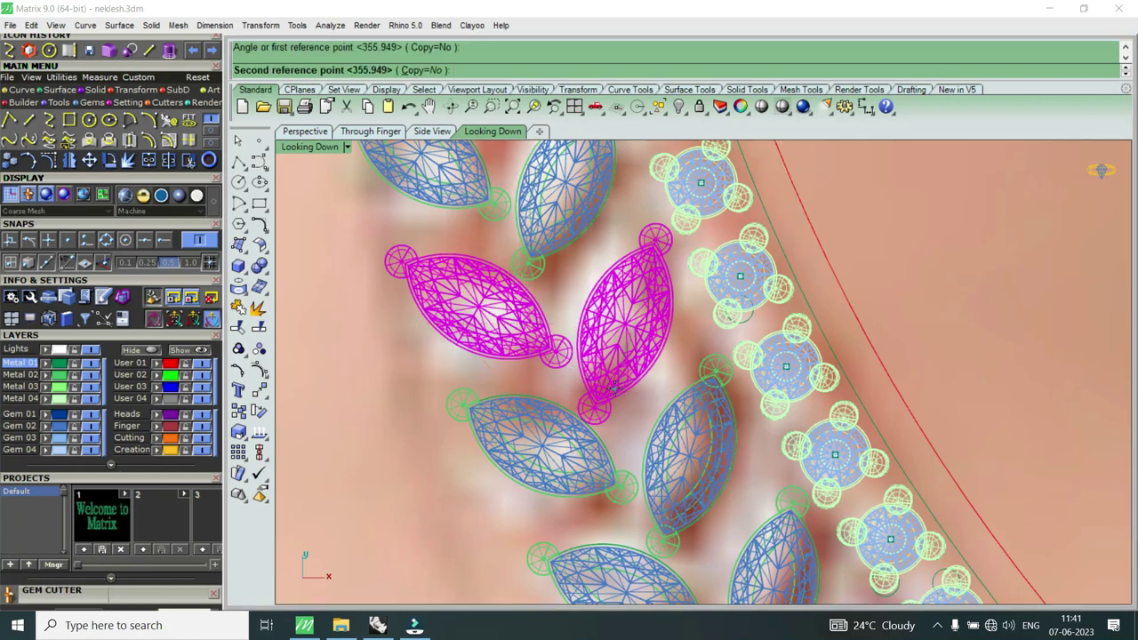
click(615, 384)
scroll(613, 386, down, 2)
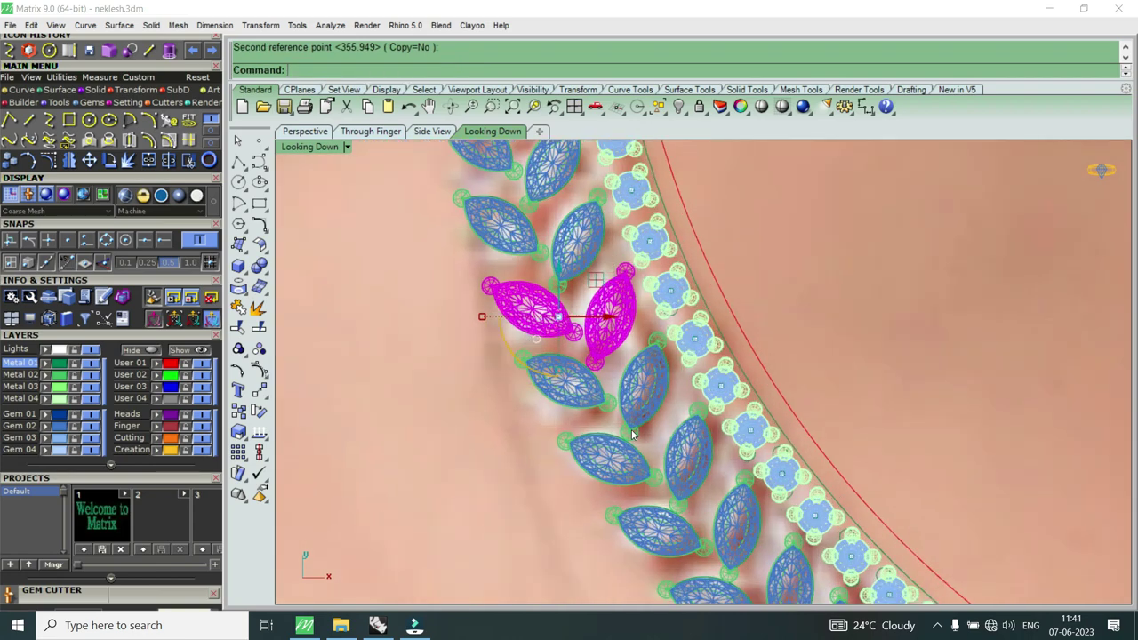
scroll(597, 394, up, 2)
Step: Rotate the next leaf pair about its top tip to match its neighbours
click(624, 412)
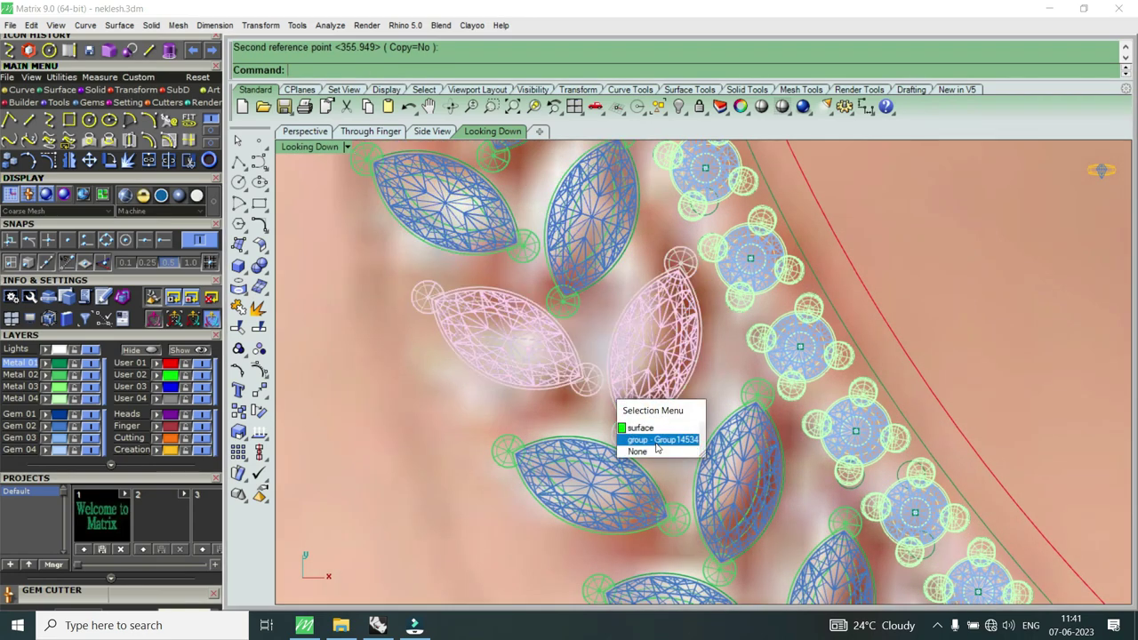
click(657, 439)
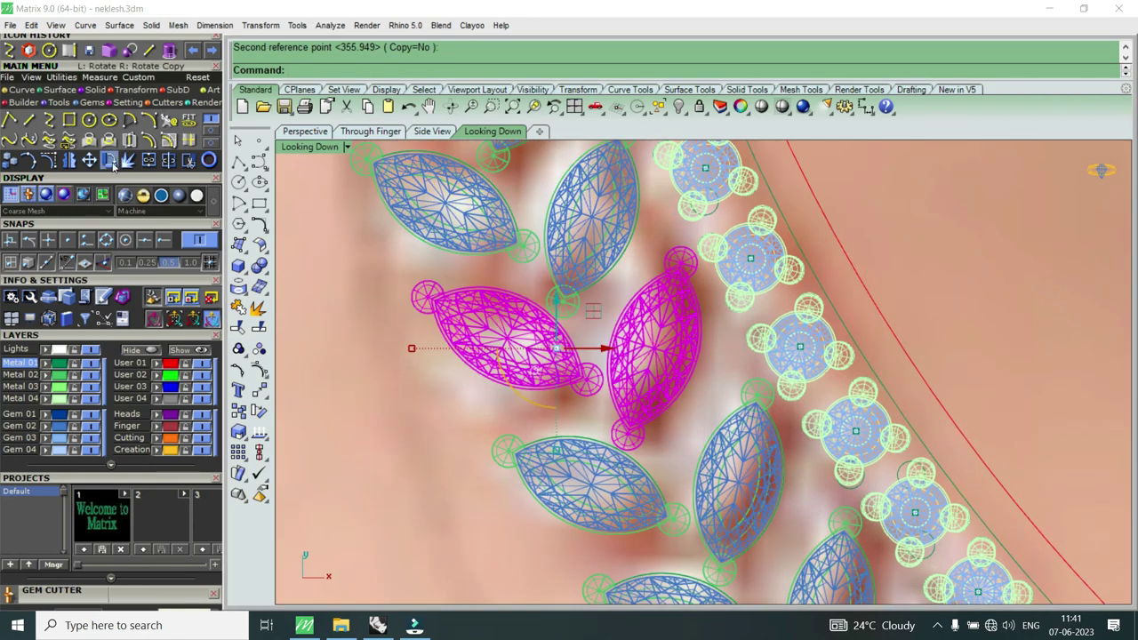
click(109, 160)
click(680, 259)
scroll(627, 434, up, 3)
click(627, 435)
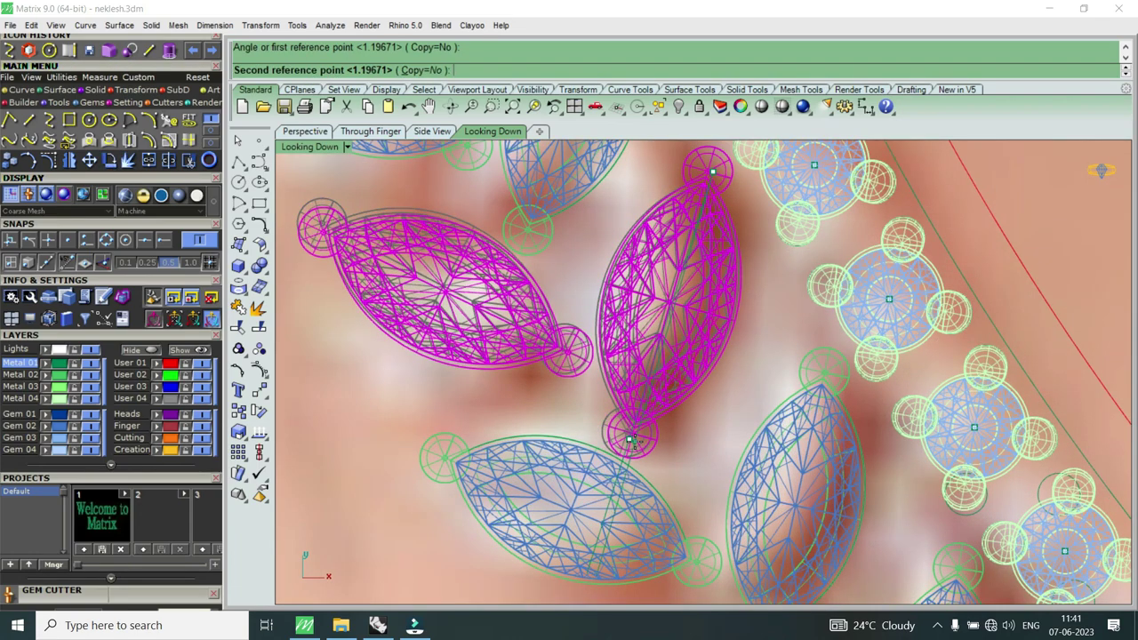
click(653, 418)
scroll(658, 368, down, 5)
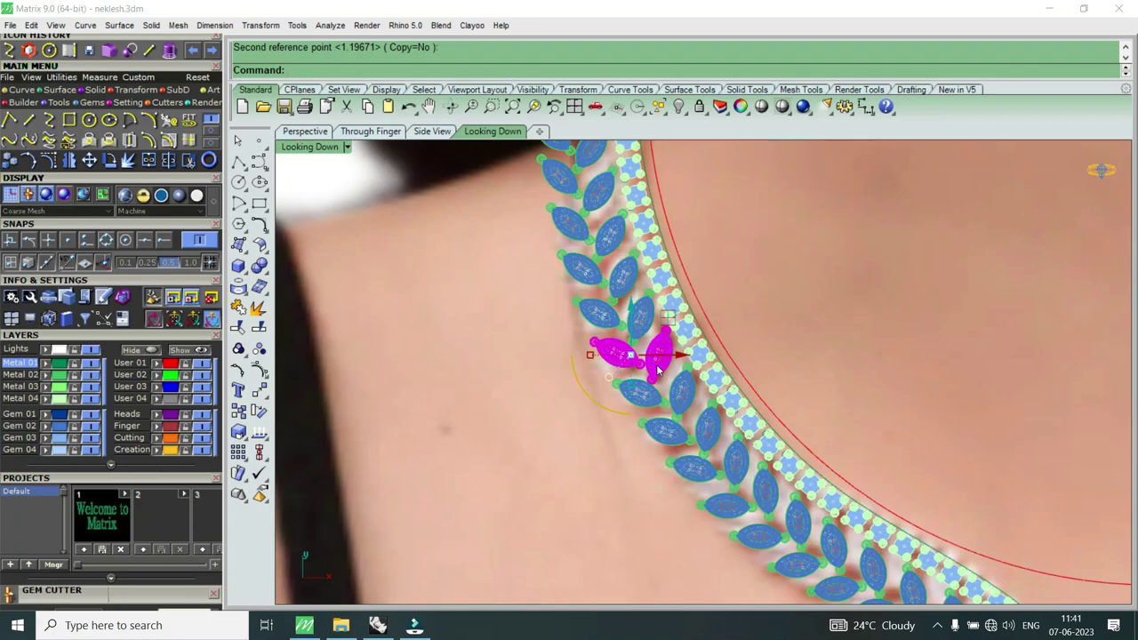
scroll(675, 386, up, 5)
scroll(764, 312, down, 2)
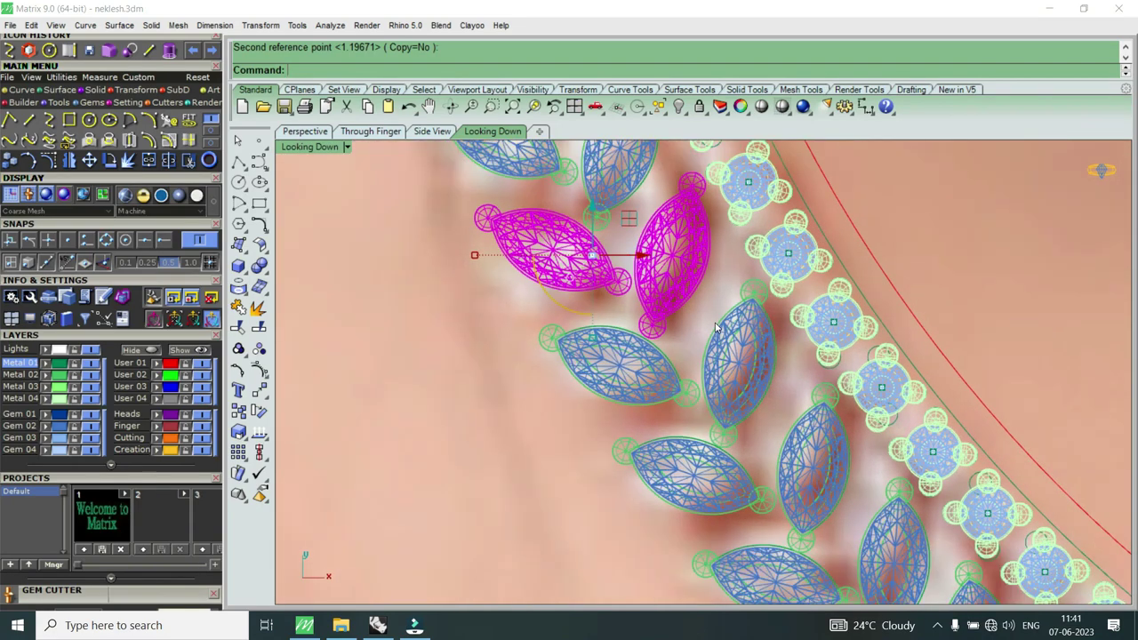
scroll(747, 320, down, 2)
scroll(724, 327, down, 2)
scroll(708, 335, down, 2)
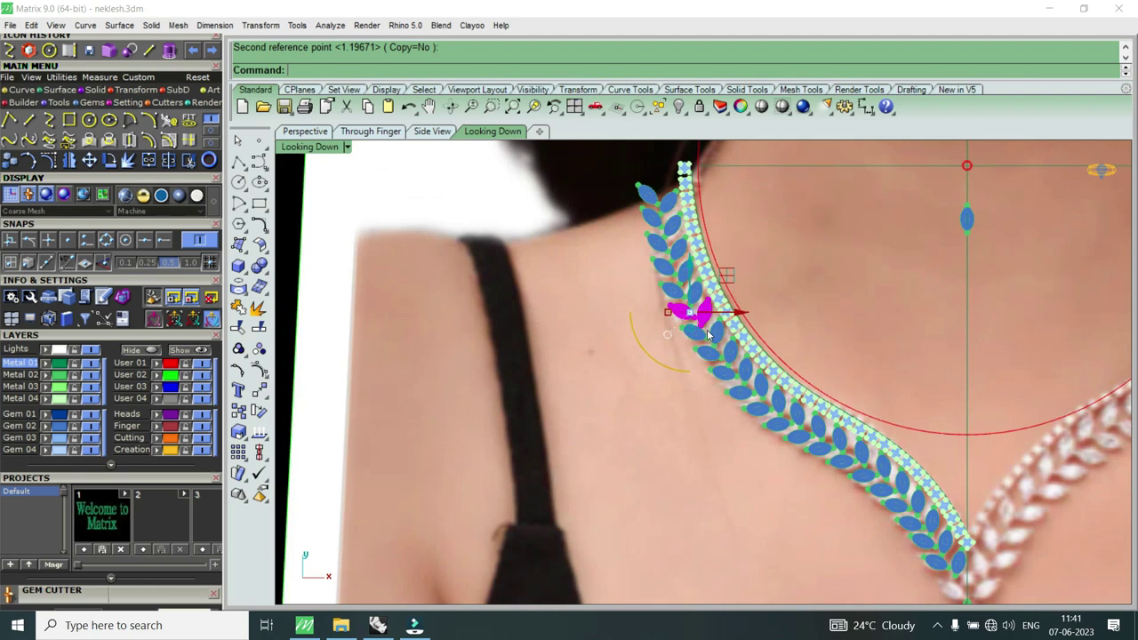
scroll(708, 334, down, 2)
scroll(649, 257, up, 3)
scroll(698, 209, up, 1)
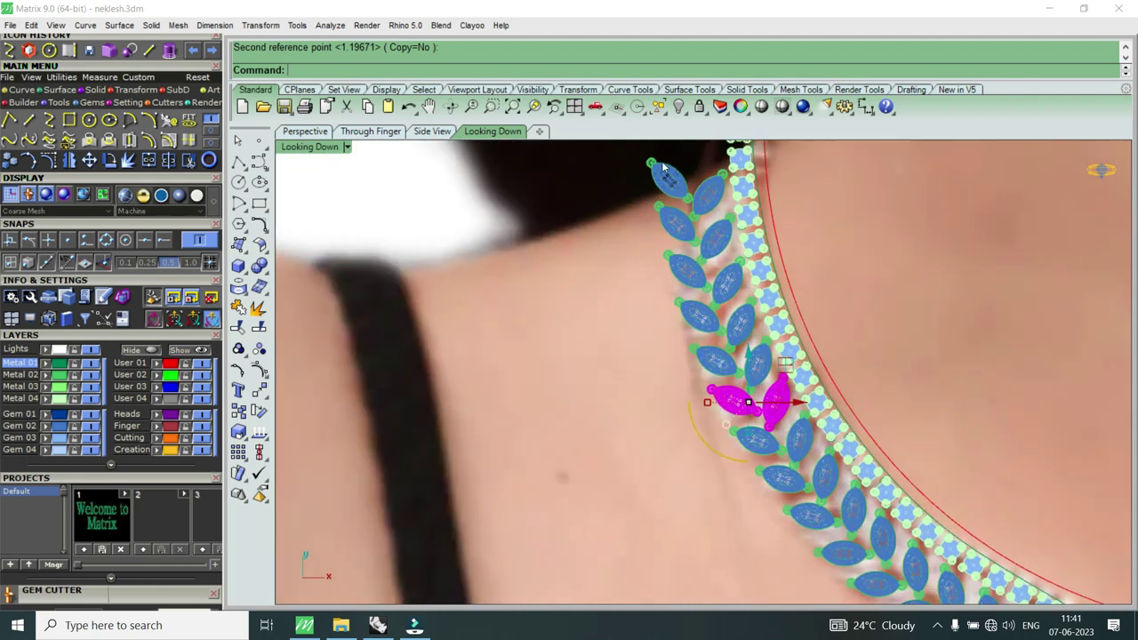
Step: Select the top leaf-pair group of the left strand
click(699, 206)
click(729, 224)
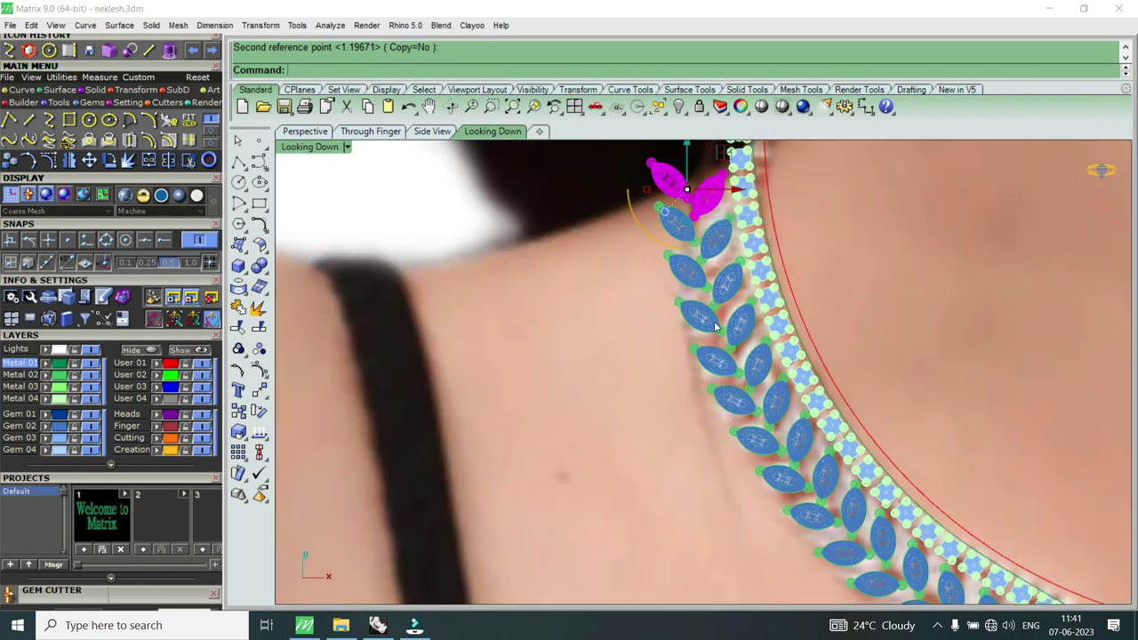
scroll(734, 246, down, 2)
scroll(735, 246, down, 2)
scroll(889, 235, up, 1)
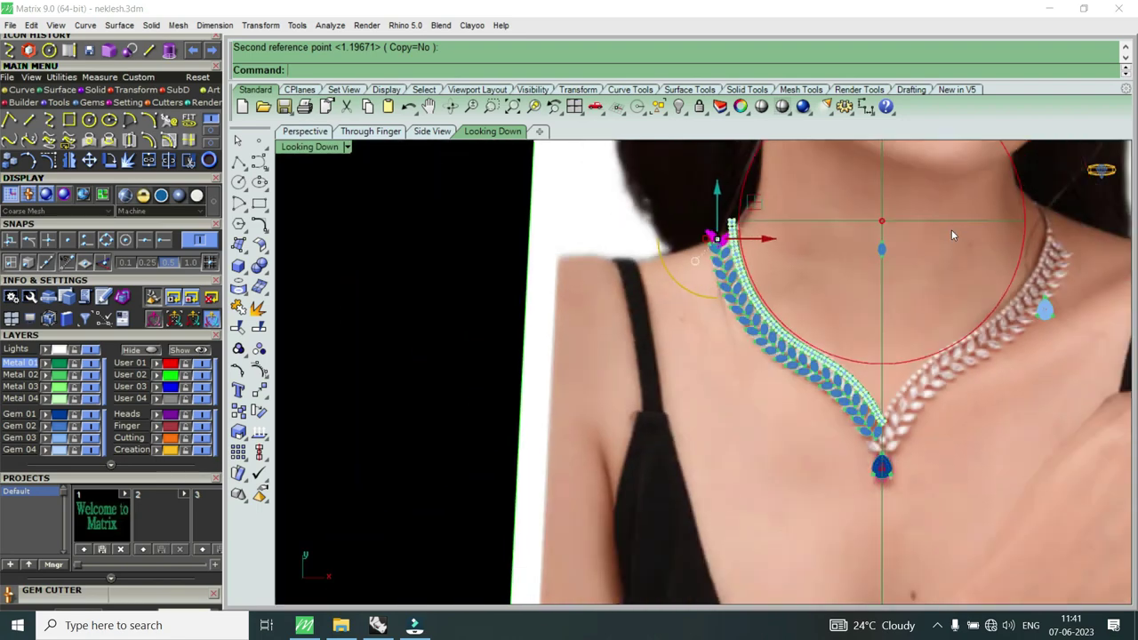
scroll(1080, 249, up, 3)
scroll(1080, 251, up, 1)
scroll(984, 322, down, 2)
scroll(984, 323, down, 2)
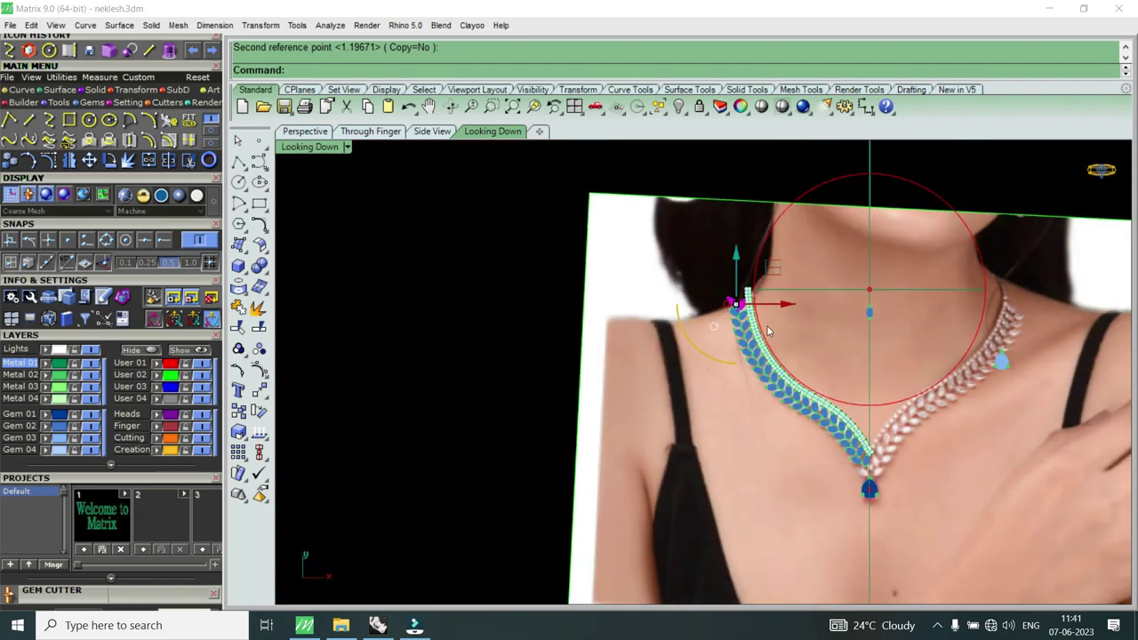
scroll(751, 296, up, 4)
scroll(751, 296, up, 2)
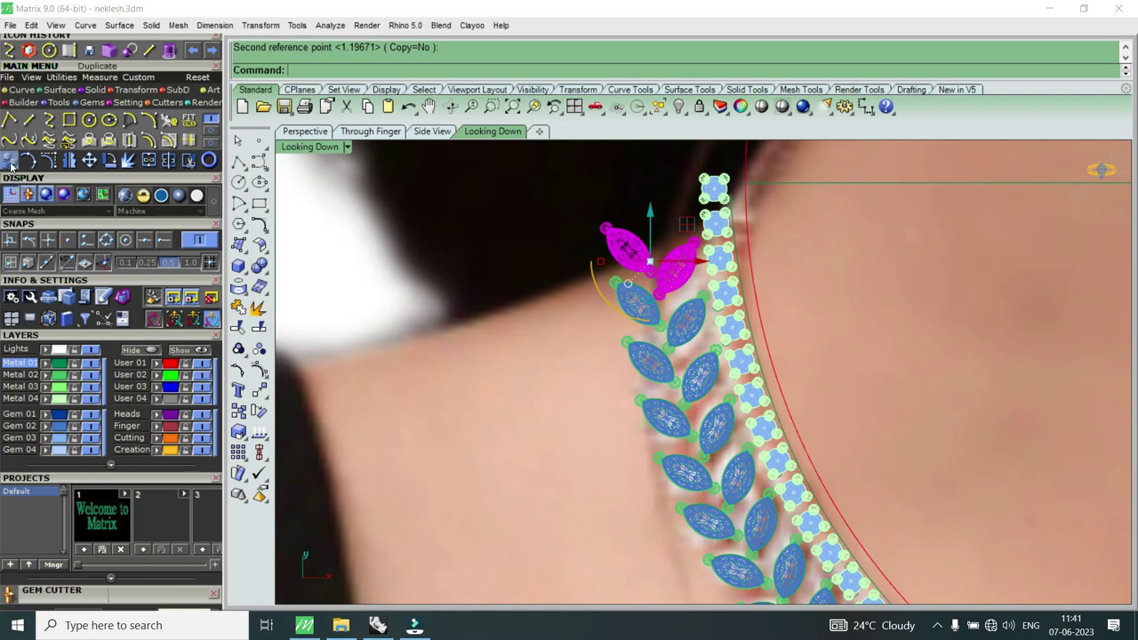
Step: Copy the top leaf pair once more, placing it above the strand's upper end
right_click(602, 296)
click(661, 291)
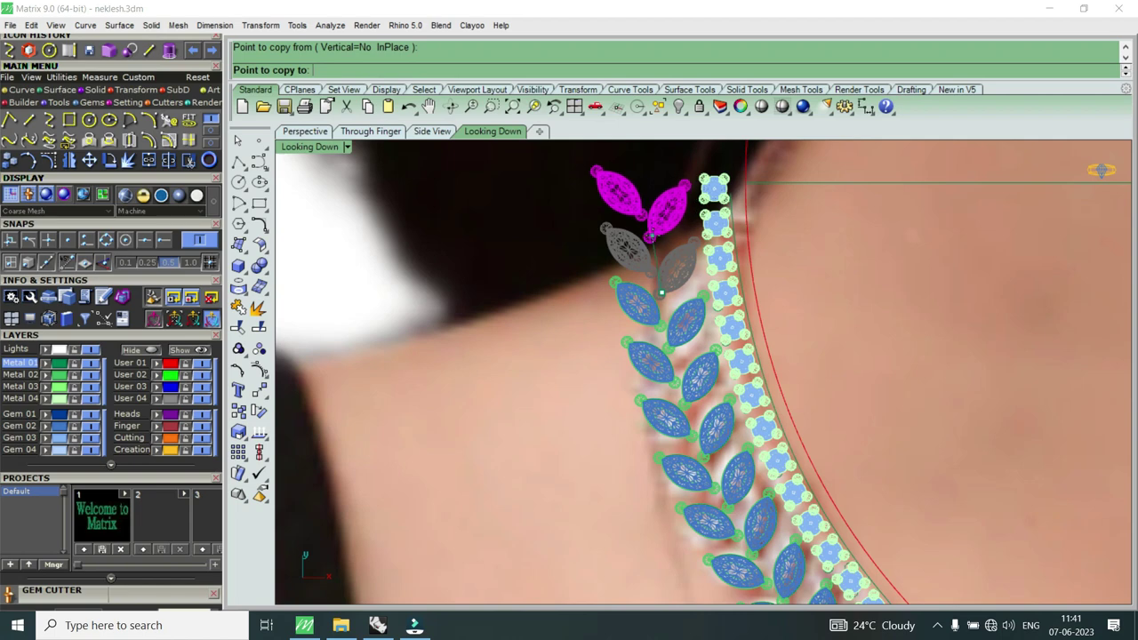
click(648, 233)
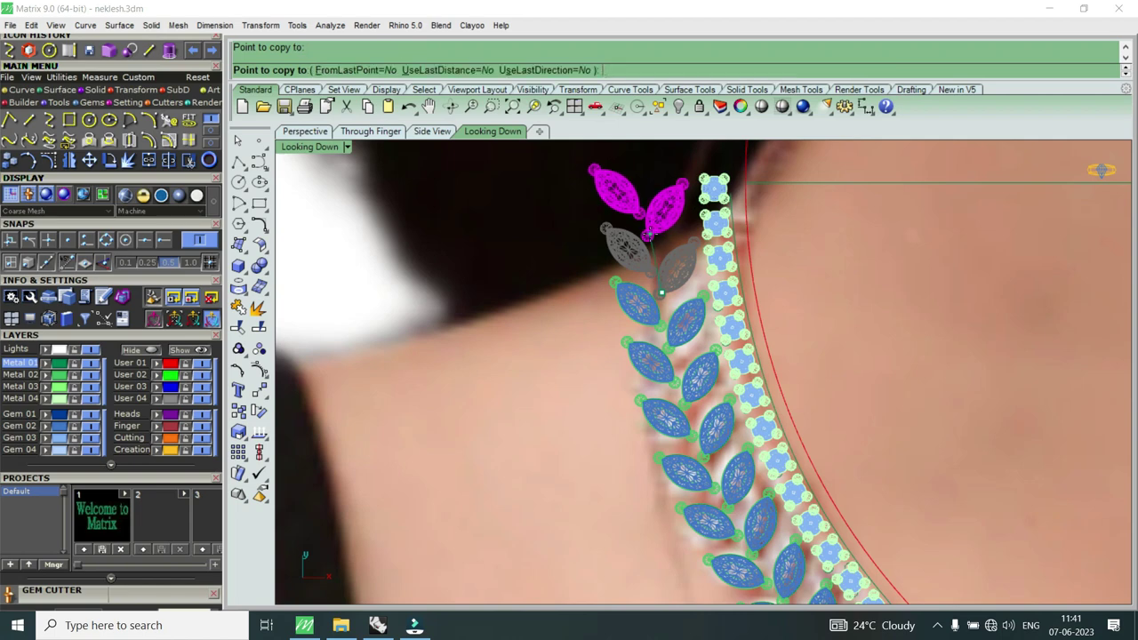
key(Return)
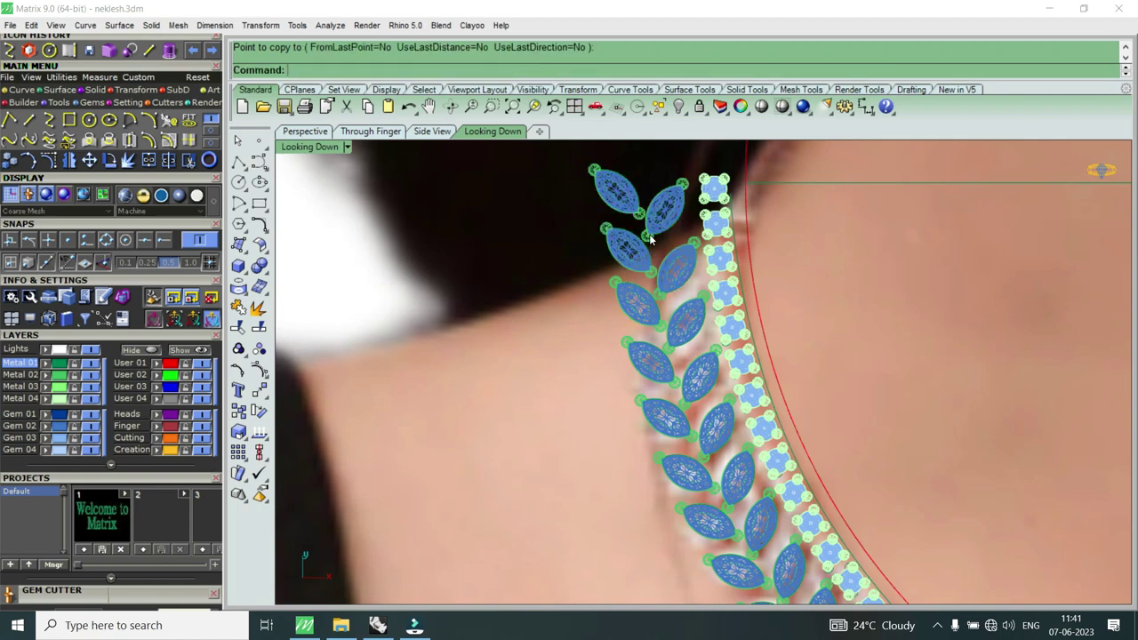
scroll(649, 242, down, 5)
scroll(997, 276, up, 3)
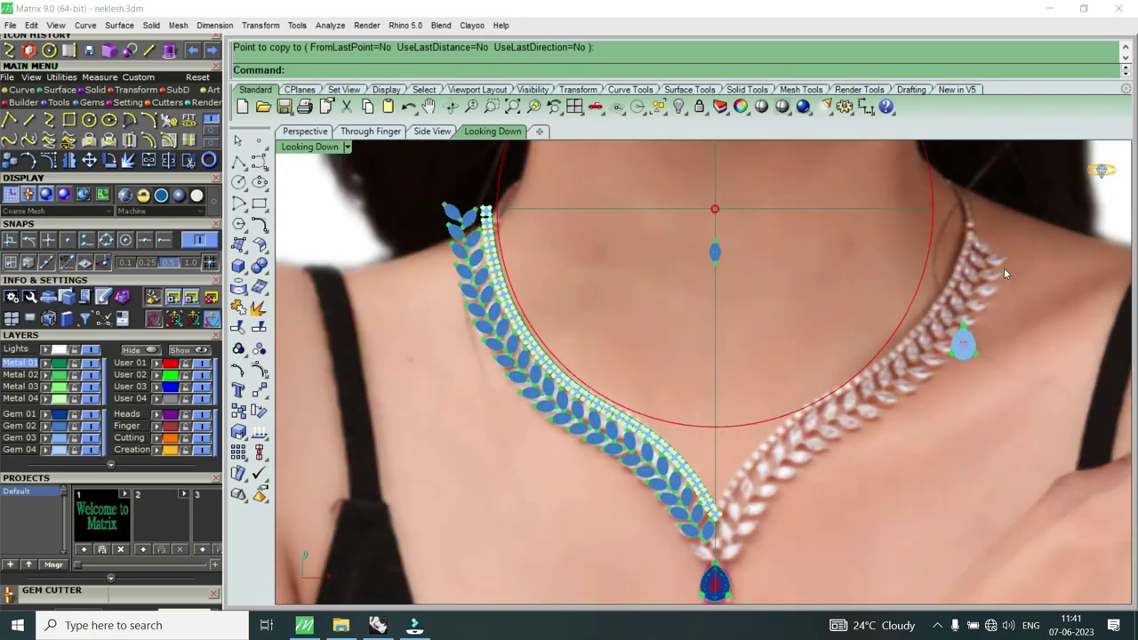
scroll(442, 215, up, 3)
scroll(443, 215, up, 2)
Step: Rotate the new top leaf pair about its tip to angle toward the bead row
click(485, 238)
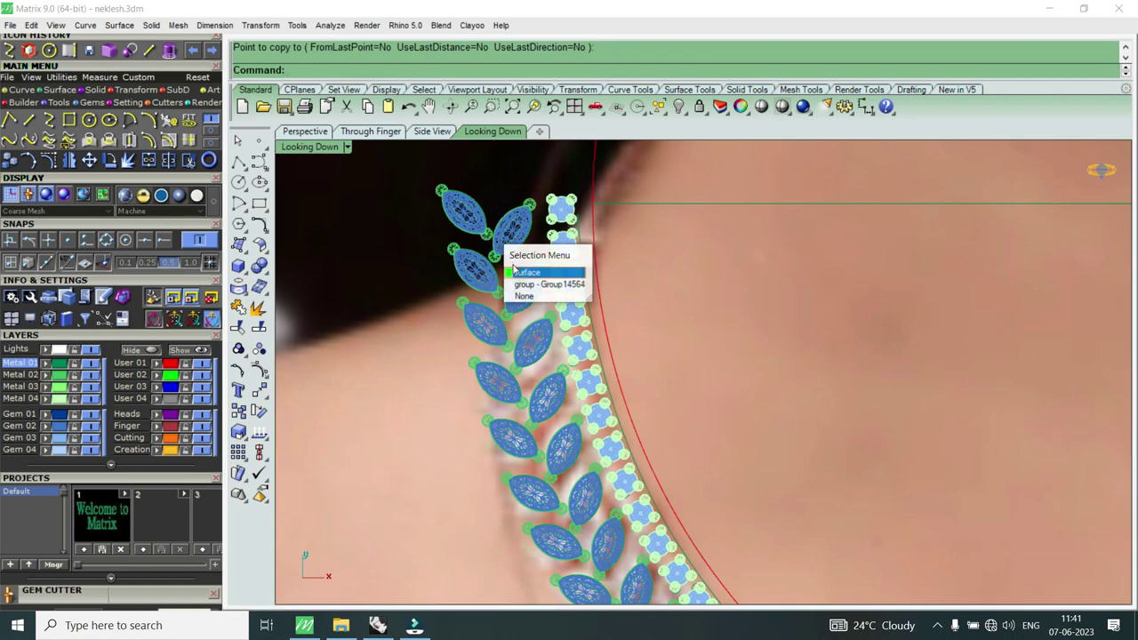
click(525, 285)
scroll(525, 253, up, 2)
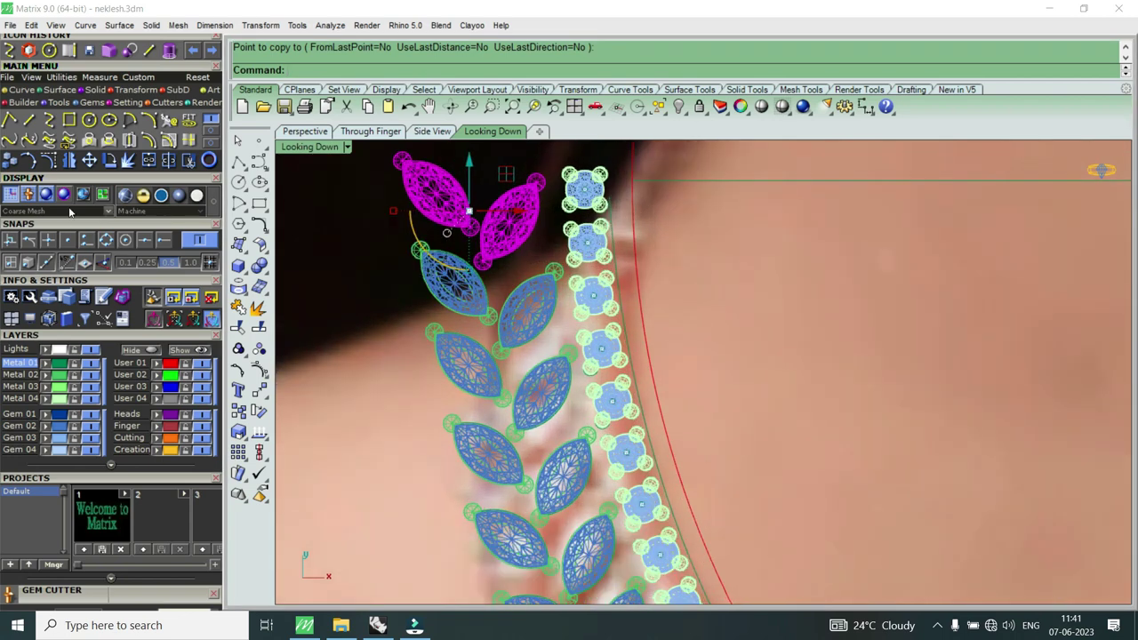
click(109, 160)
click(485, 261)
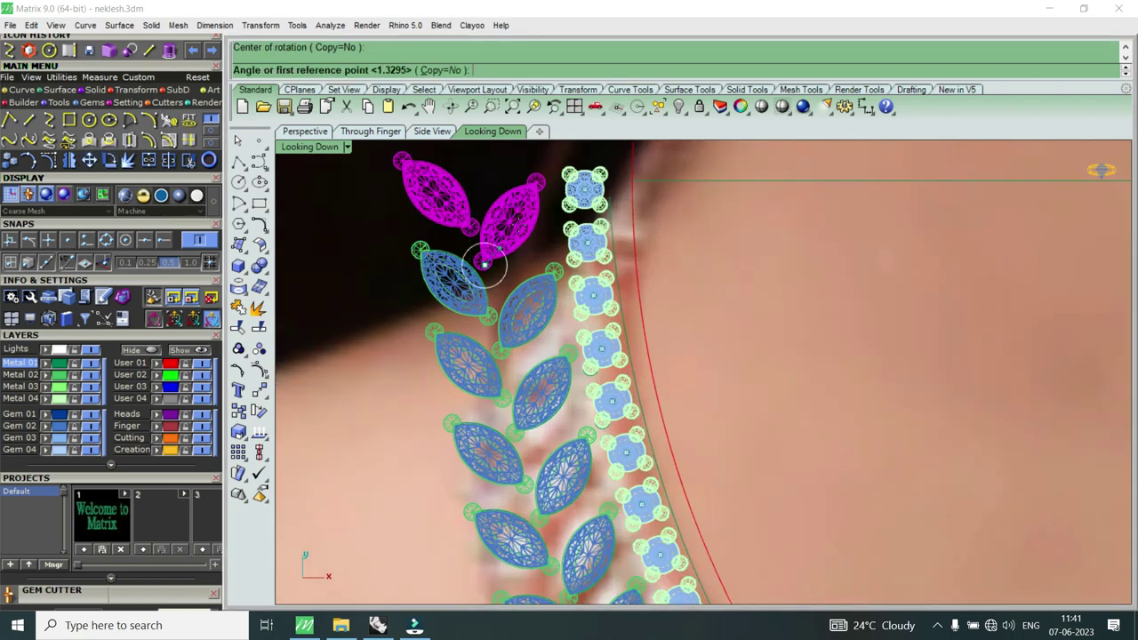
click(497, 233)
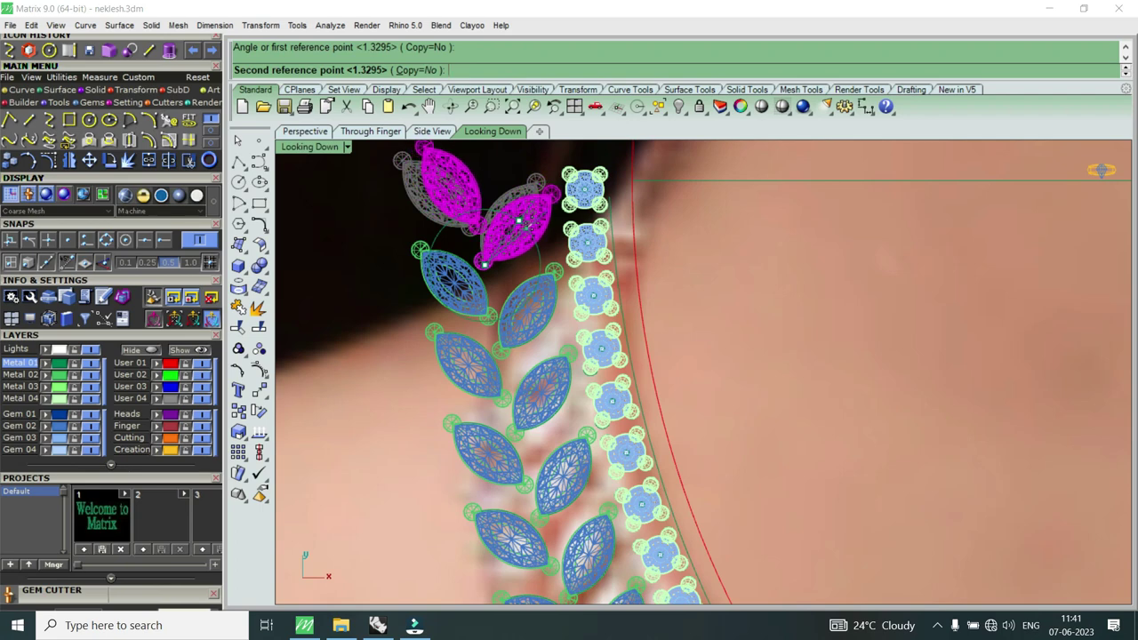
click(534, 228)
scroll(497, 298, down, 3)
text(U)
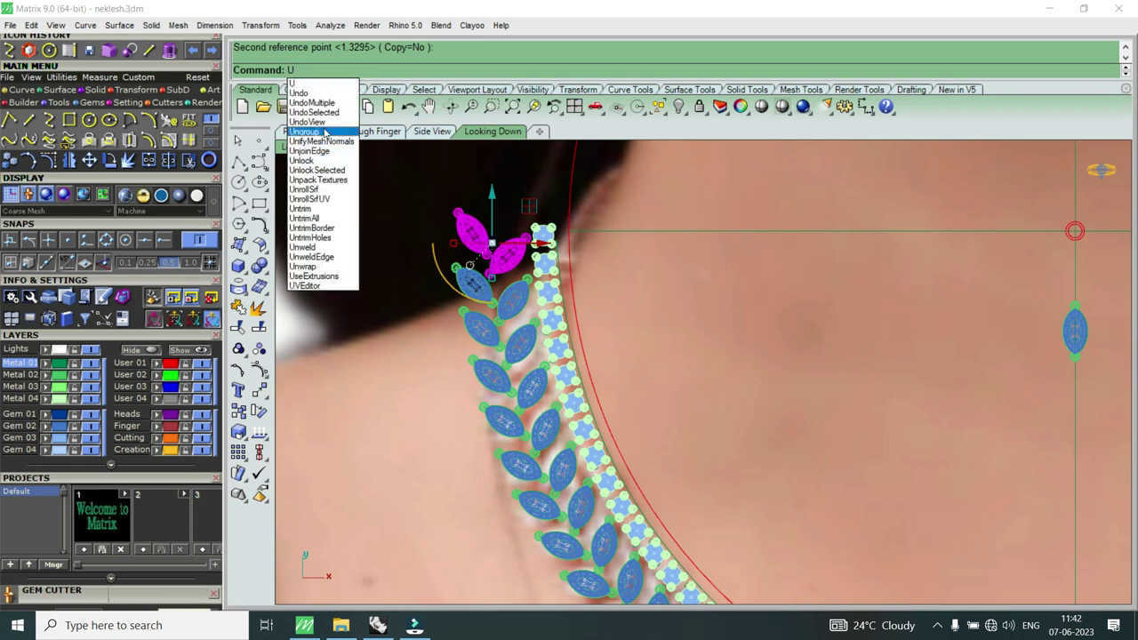
Step: Ungroup the upper leaf pair and delete one stray leaf
click(325, 133)
click(503, 258)
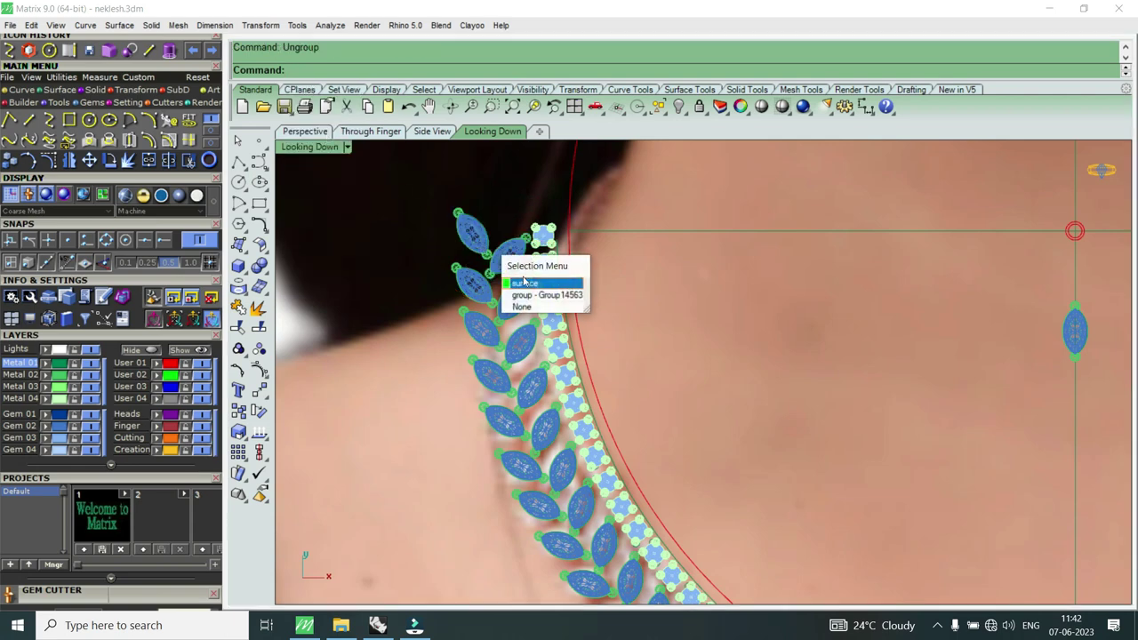
click(537, 300)
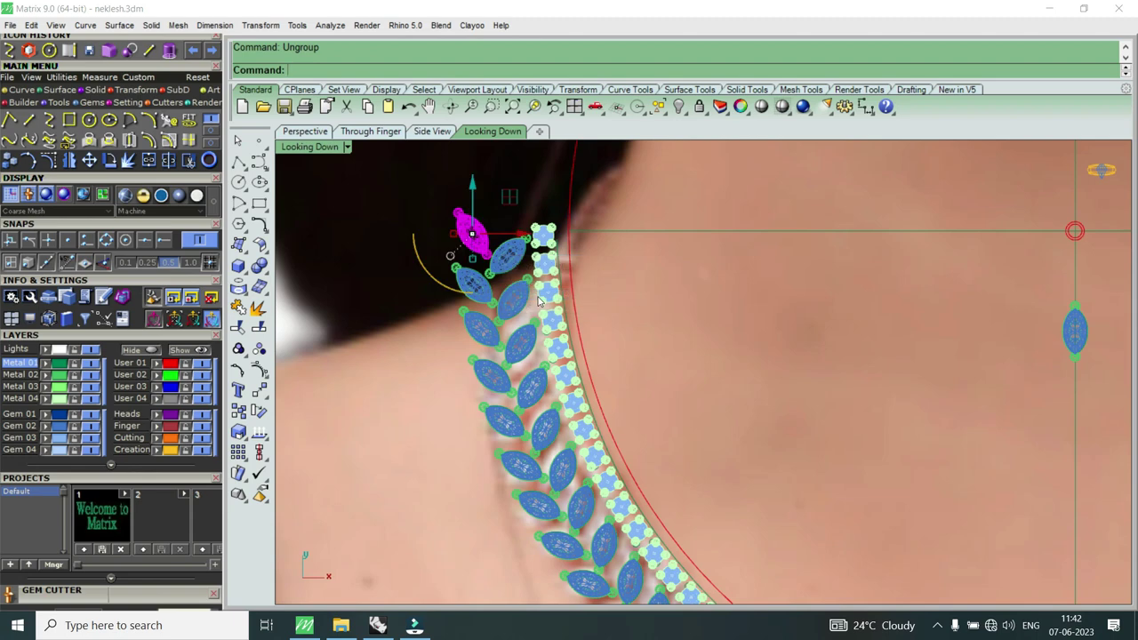
key(Delete)
scroll(540, 303, down, 3)
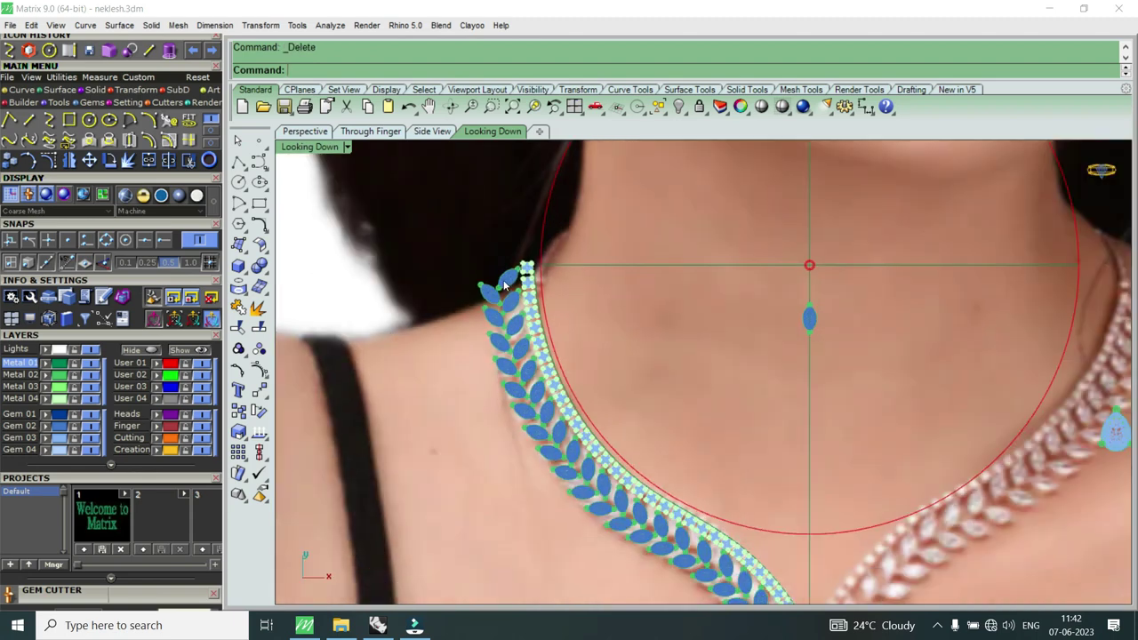
scroll(504, 284, up, 1)
scroll(525, 271, up, 2)
Step: Copy the end round gem setting and place it just above the top setting
click(539, 274)
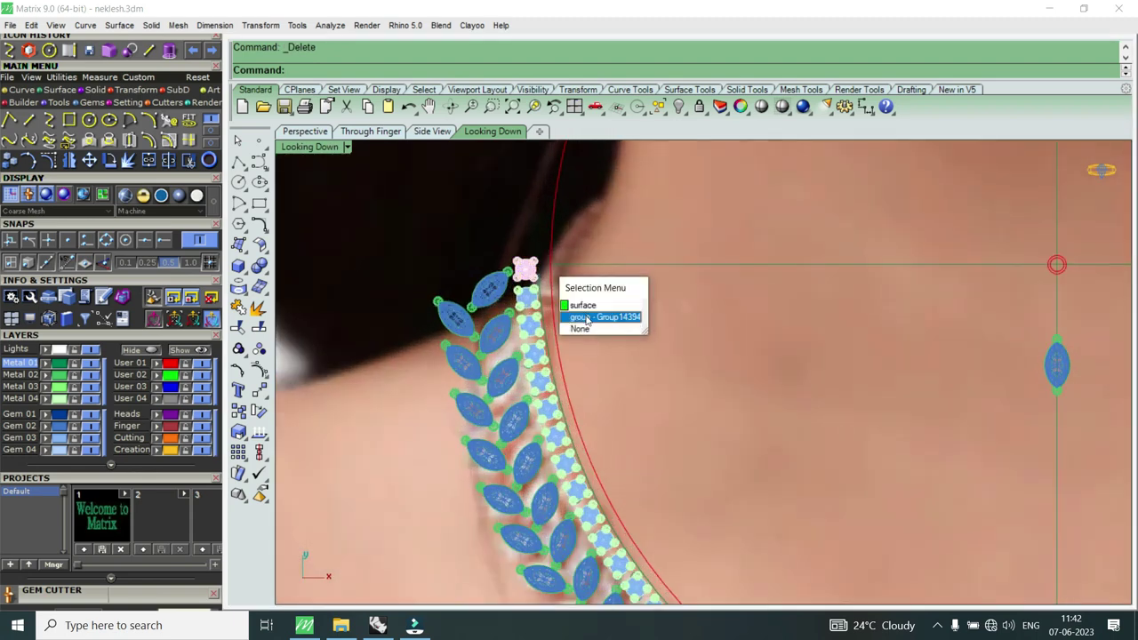
click(587, 317)
key(c)
key(Return)
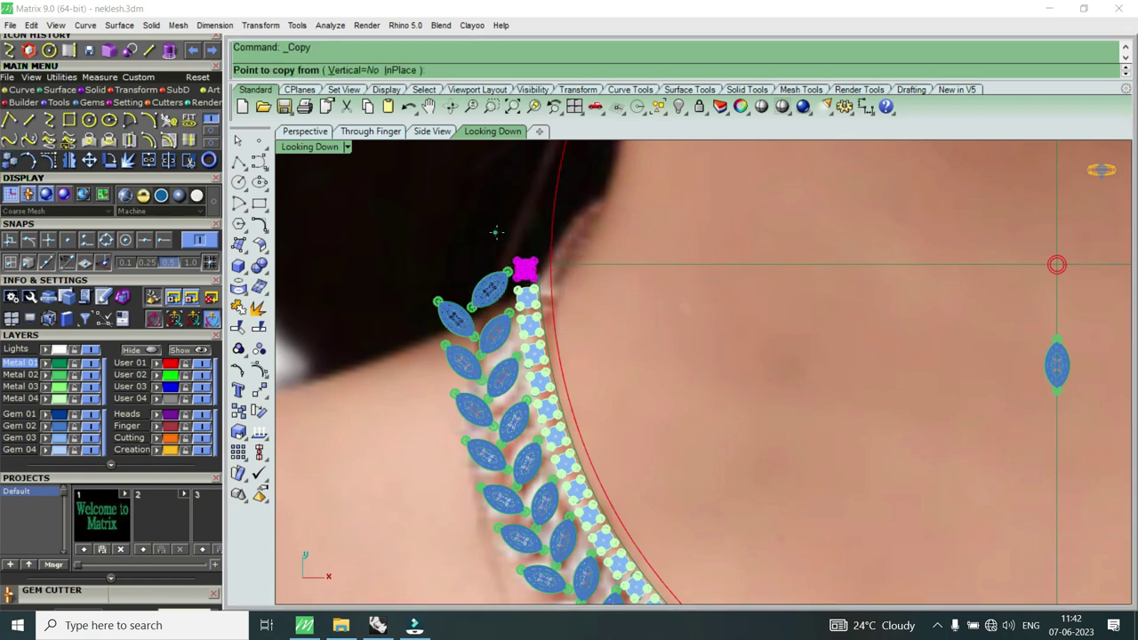
scroll(496, 233, up, 3)
click(564, 311)
scroll(566, 262, up, 3)
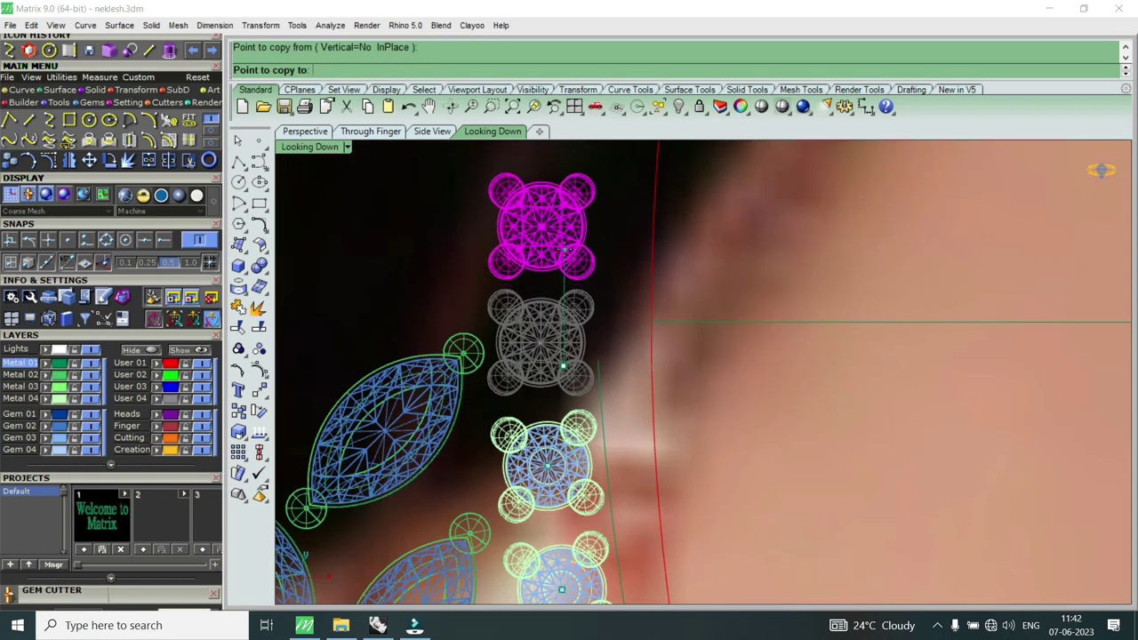
click(560, 252)
scroll(559, 252, down, 5)
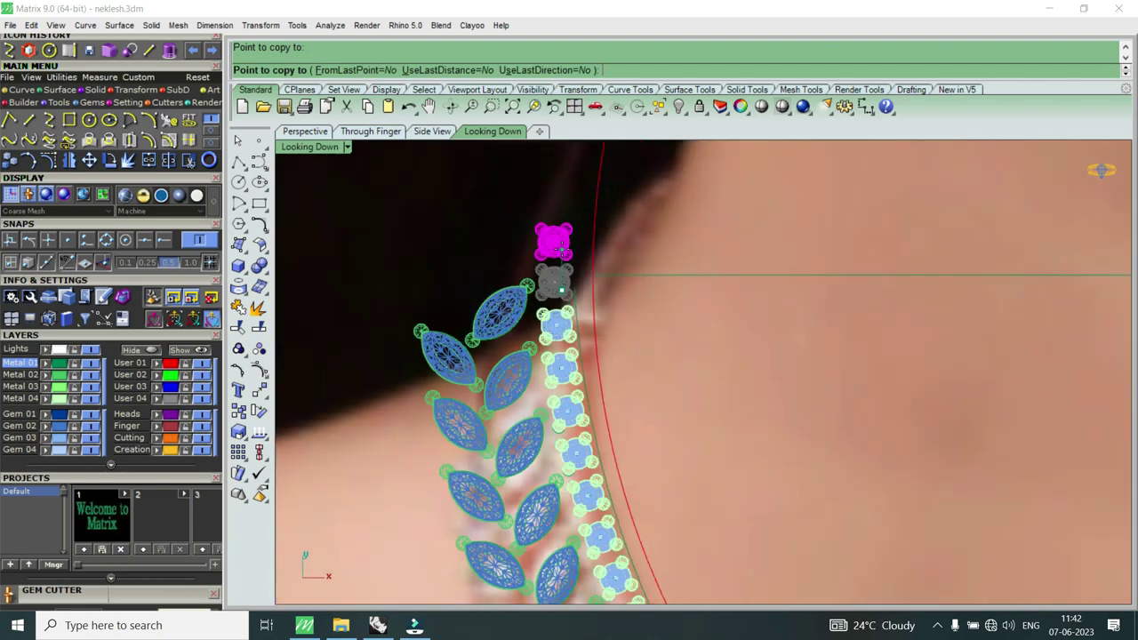
scroll(560, 252, down, 3)
key(Return)
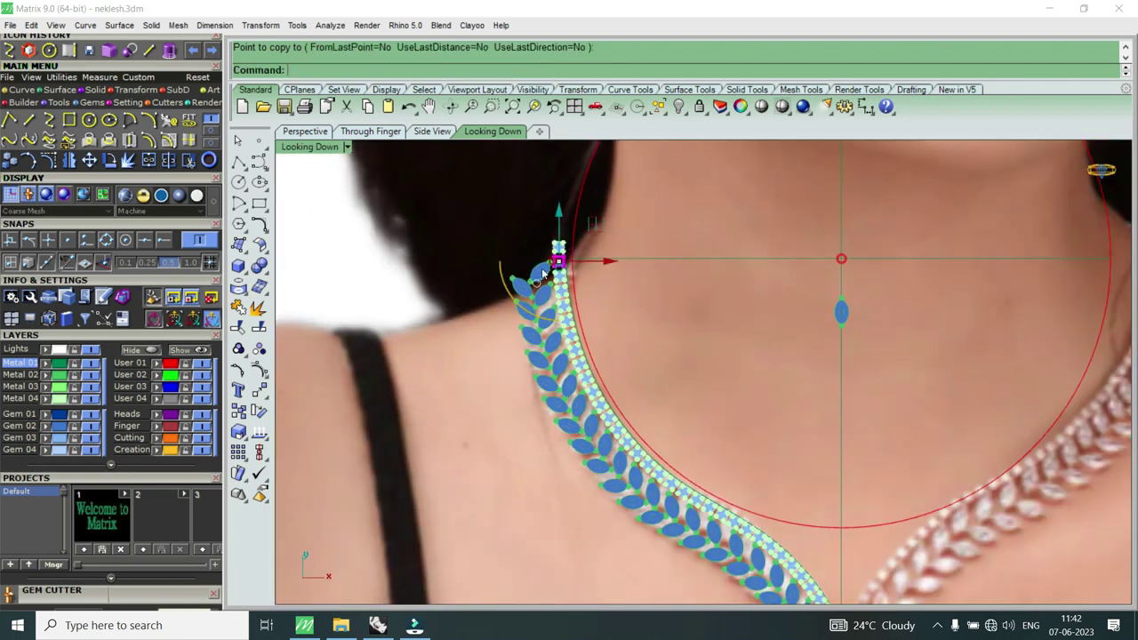
Step: Select the upper leaf-pair group at the chain's end
scroll(560, 251, down, 2)
scroll(924, 291, up, 5)
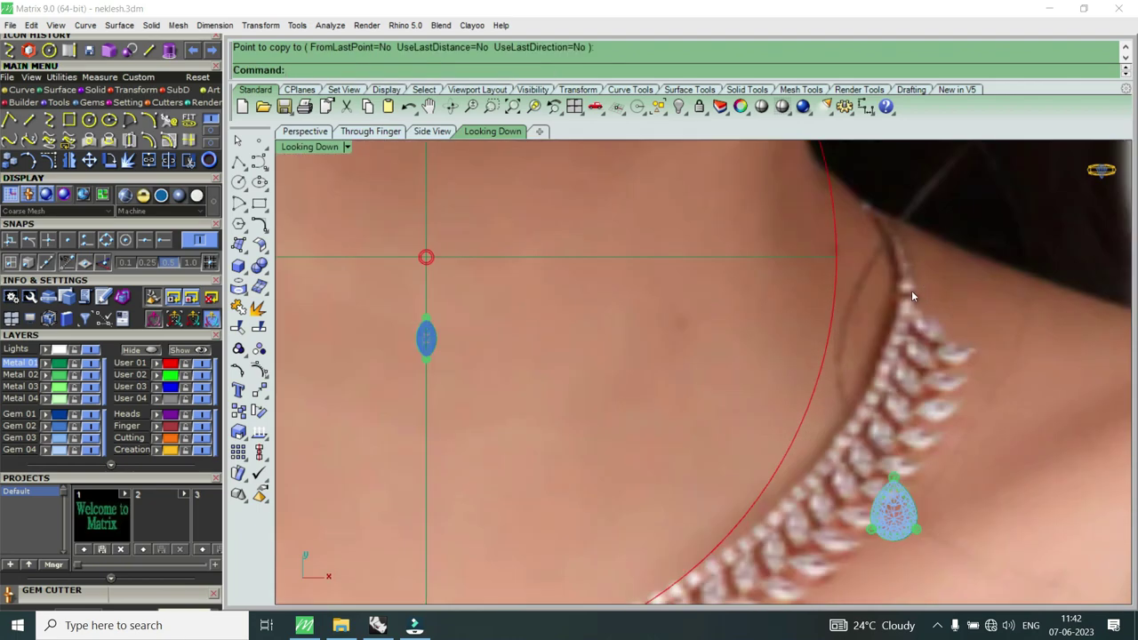
scroll(912, 291, down, 2)
scroll(913, 295, down, 2)
scroll(914, 295, down, 2)
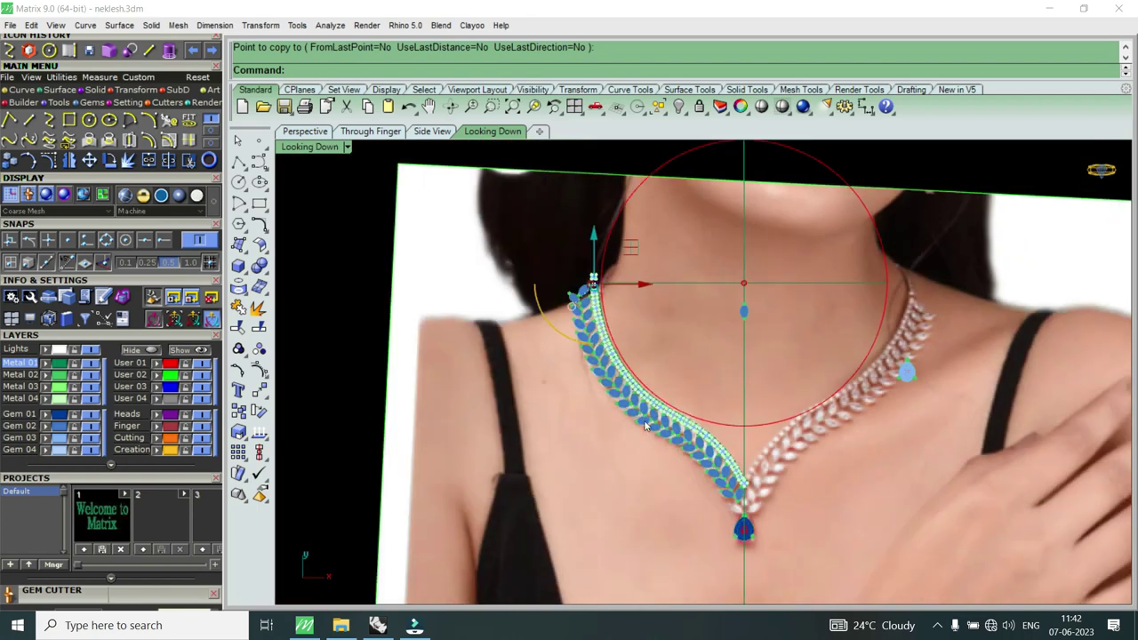
scroll(675, 449, up, 2)
scroll(765, 520, up, 1)
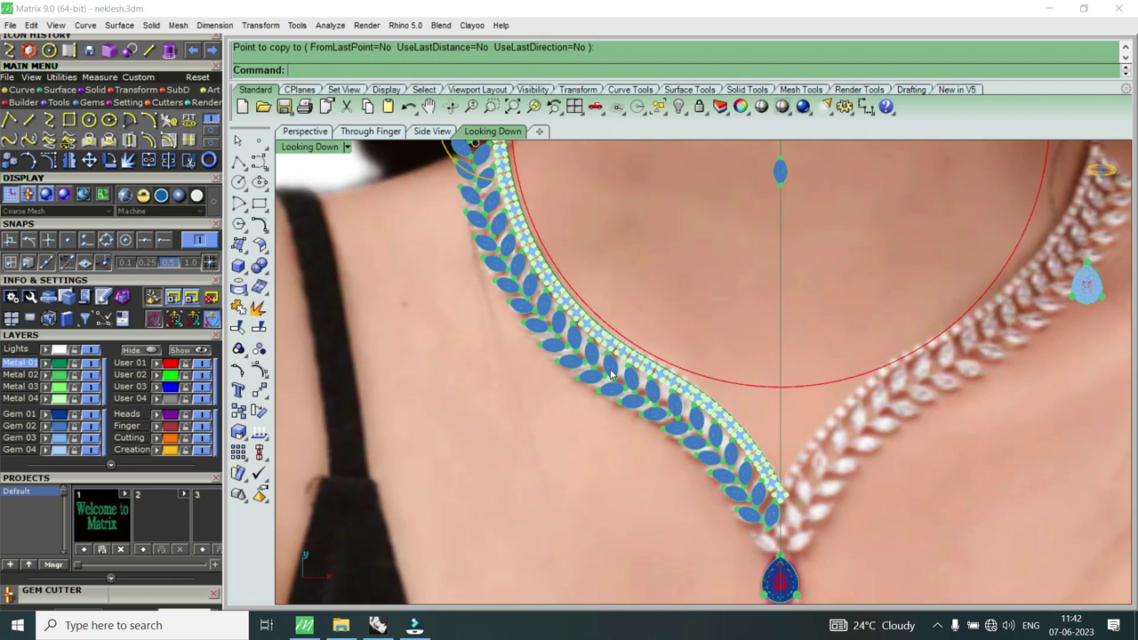
scroll(612, 373, down, 3)
scroll(612, 373, down, 1)
scroll(611, 373, up, 3)
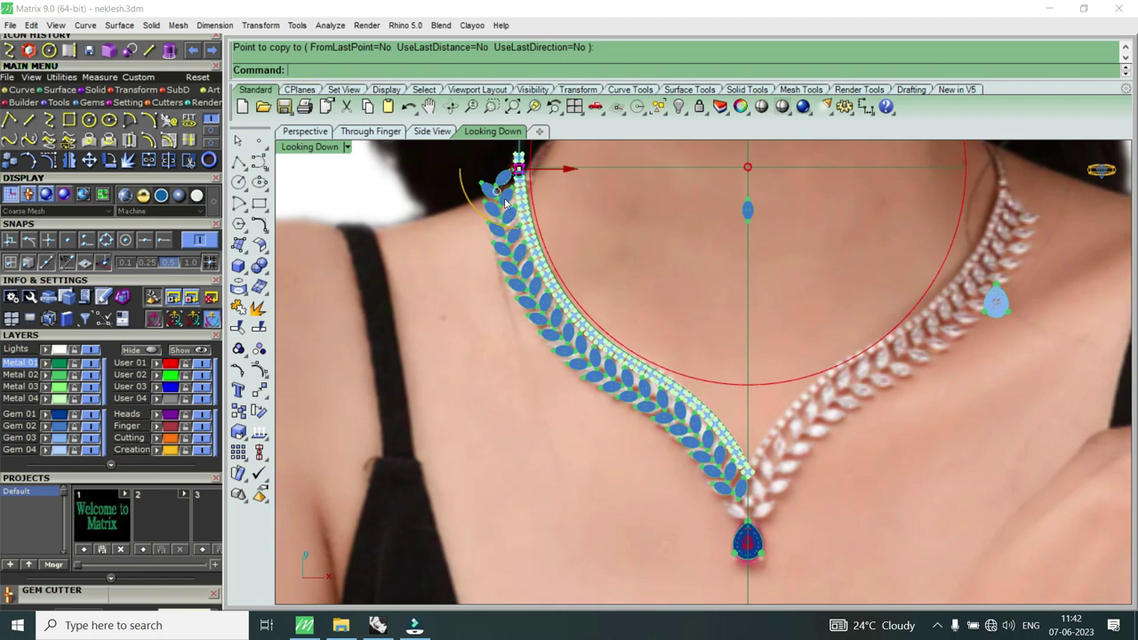
scroll(505, 203, up, 3)
scroll(487, 181, up, 2)
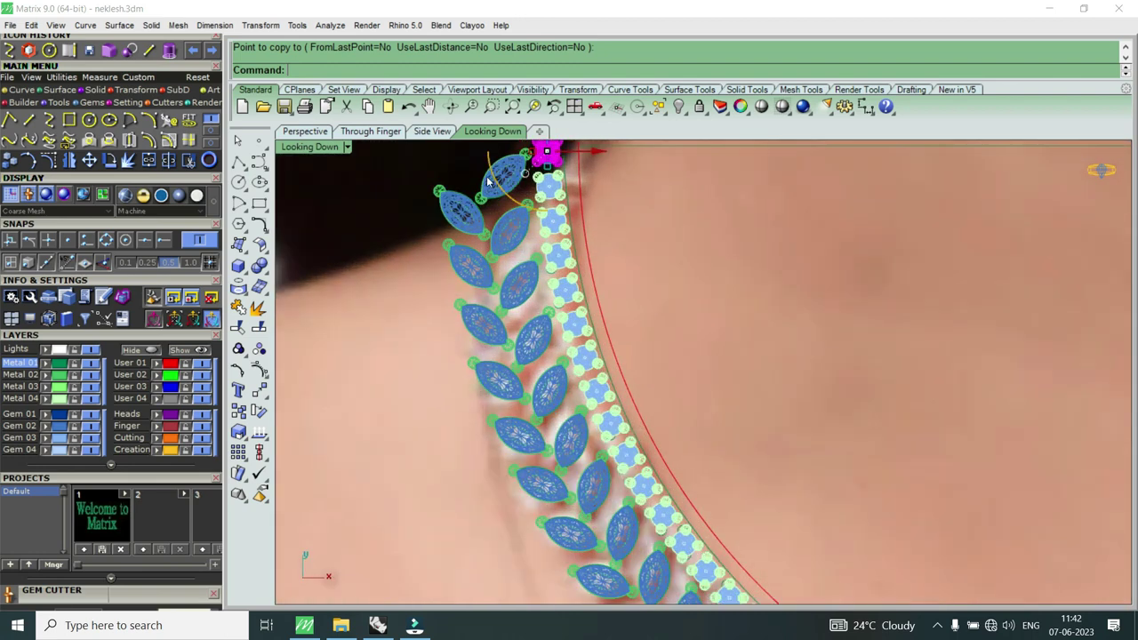
click(506, 233)
click(569, 279)
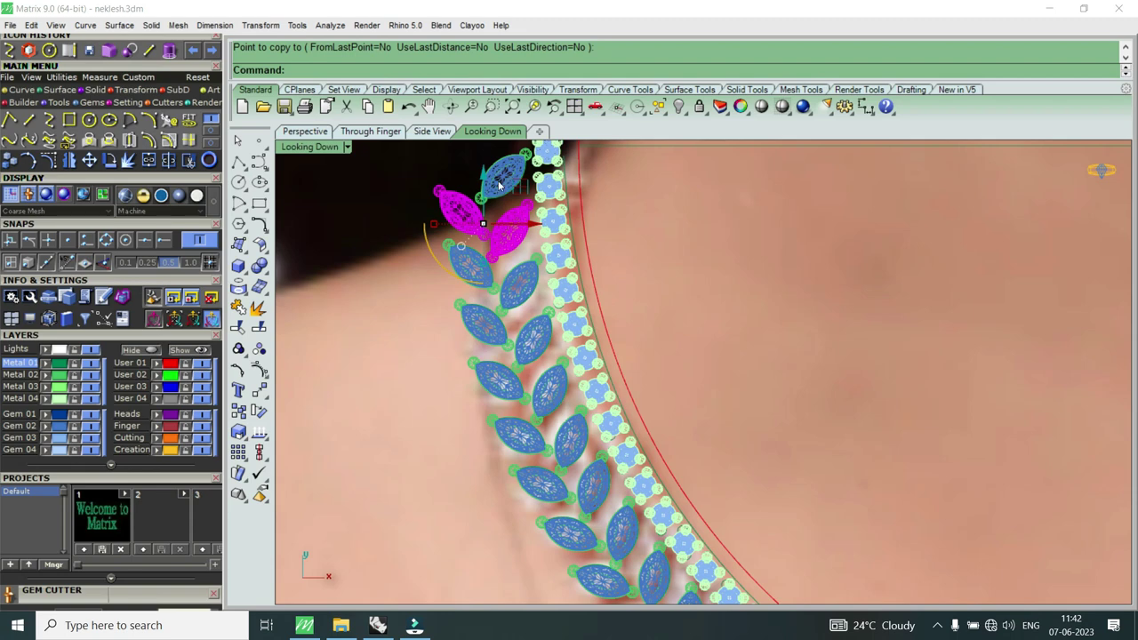
scroll(508, 213, down, 1)
scroll(525, 253, down, 1)
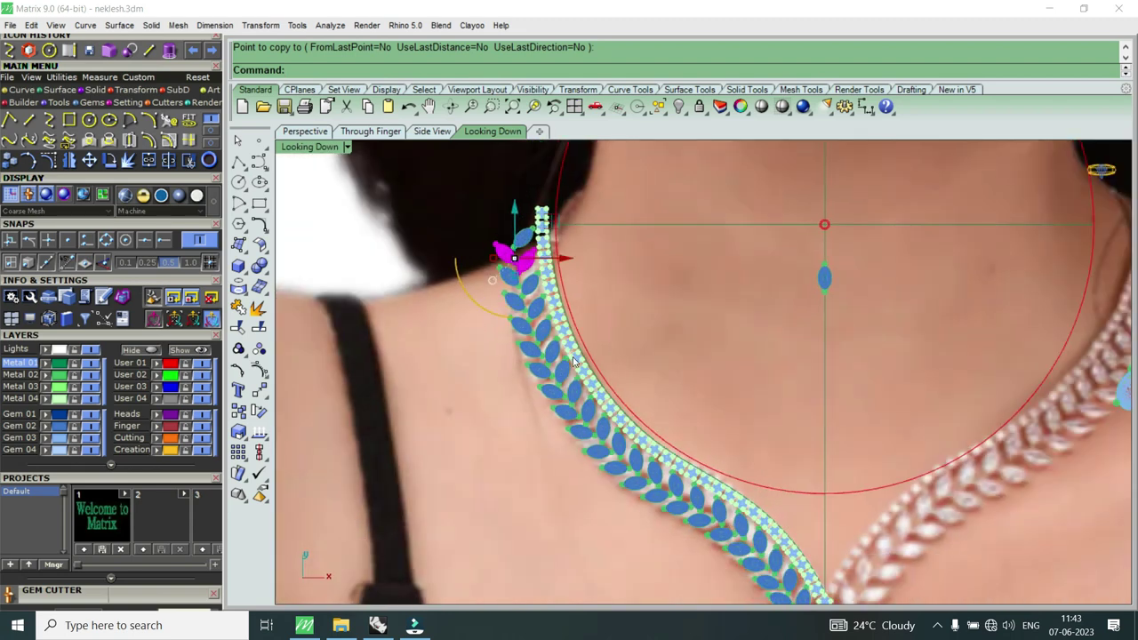
scroll(569, 338, down, 1)
scroll(595, 373, down, 1)
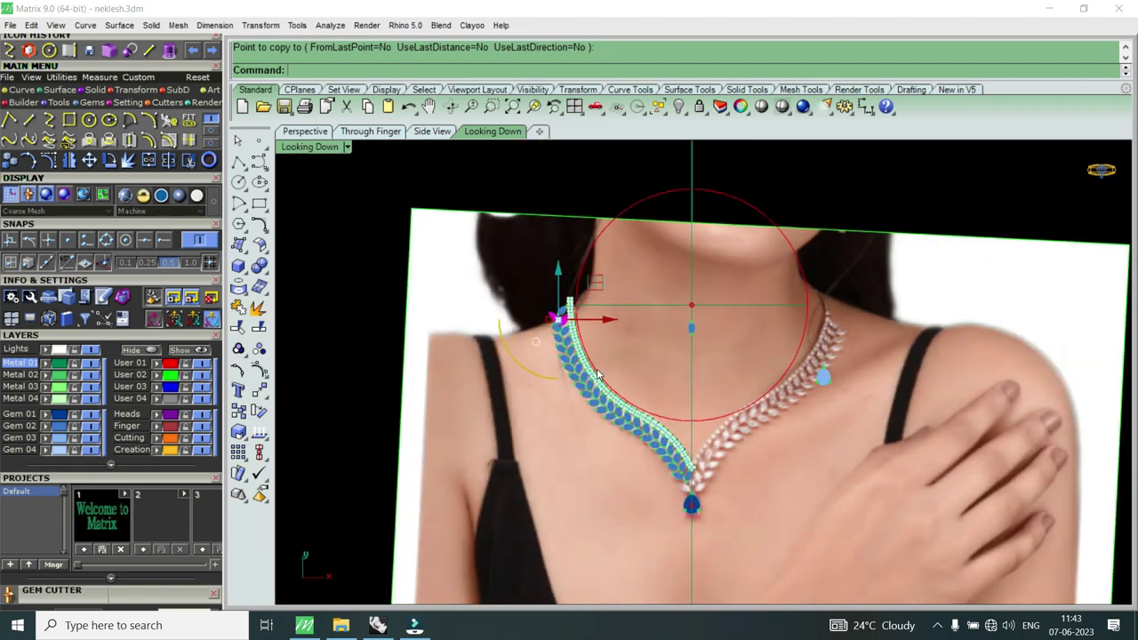
double_click(309, 146)
double_click(724, 148)
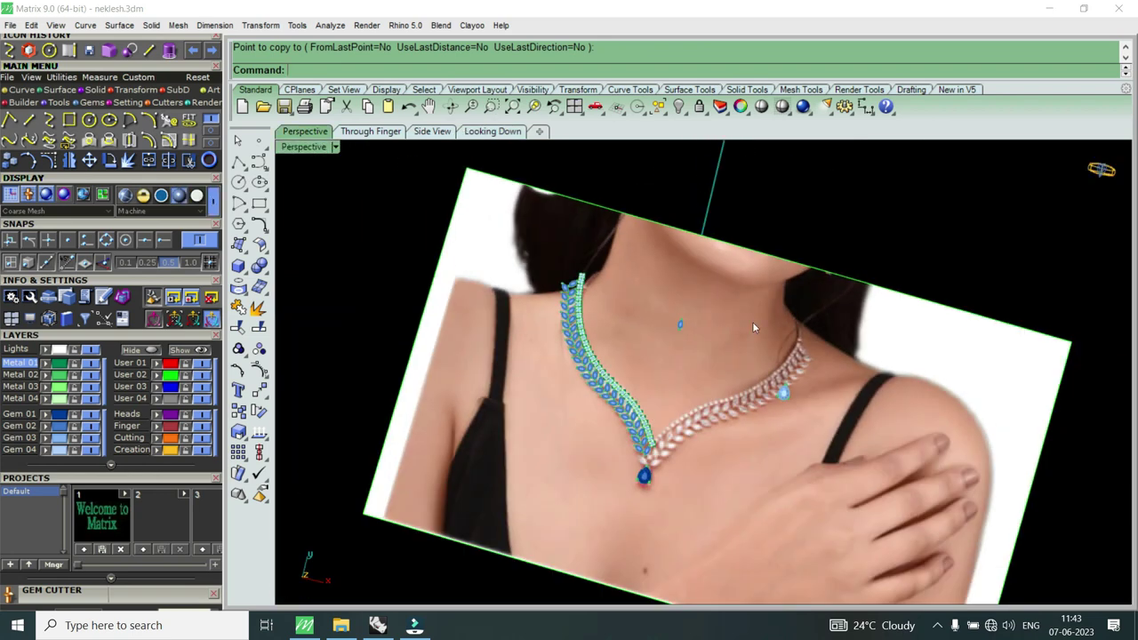
scroll(752, 327, up, 3)
mouse_move(432, 408)
right_down()
mouse_move(654, 325)
mouse_move(759, 237)
mouse_move(958, 226)
right_up()
scroll(1047, 322, up, 3)
mouse_move(1047, 323)
right_down()
mouse_move(739, 418)
mouse_move(622, 395)
mouse_move(844, 377)
mouse_move(617, 415)
mouse_move(622, 400)
mouse_move(724, 494)
mouse_move(771, 513)
right_up()
double_click(304, 146)
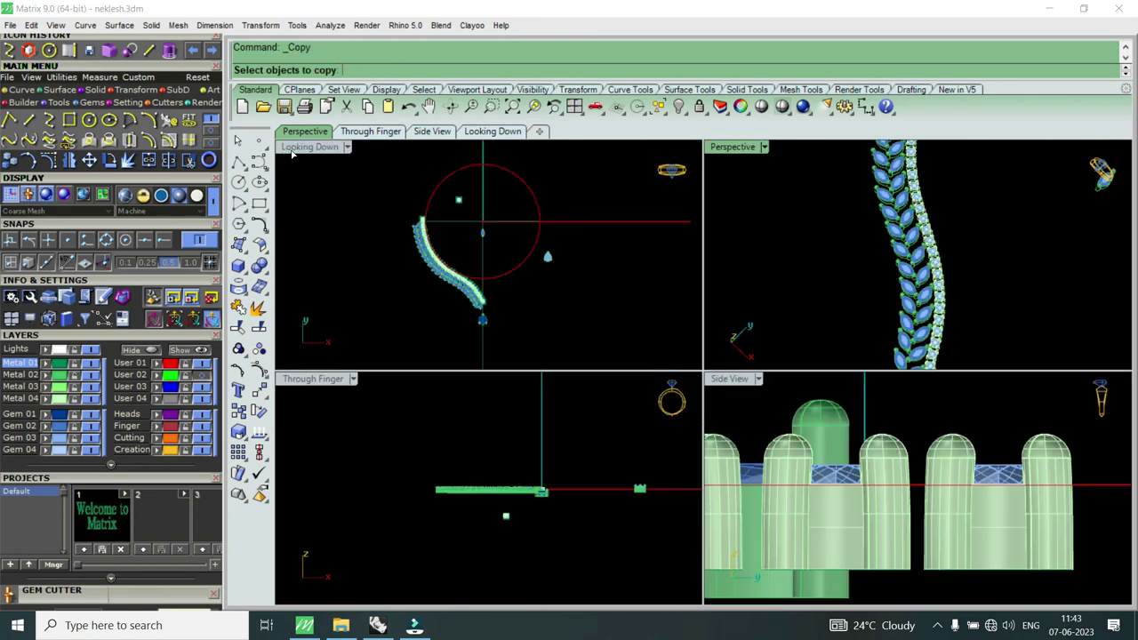
click(492, 131)
scroll(685, 355, down, 2)
scroll(689, 411, up, 4)
Step: Cancel the pending copy and zoom around the lower chain
key(Escape)
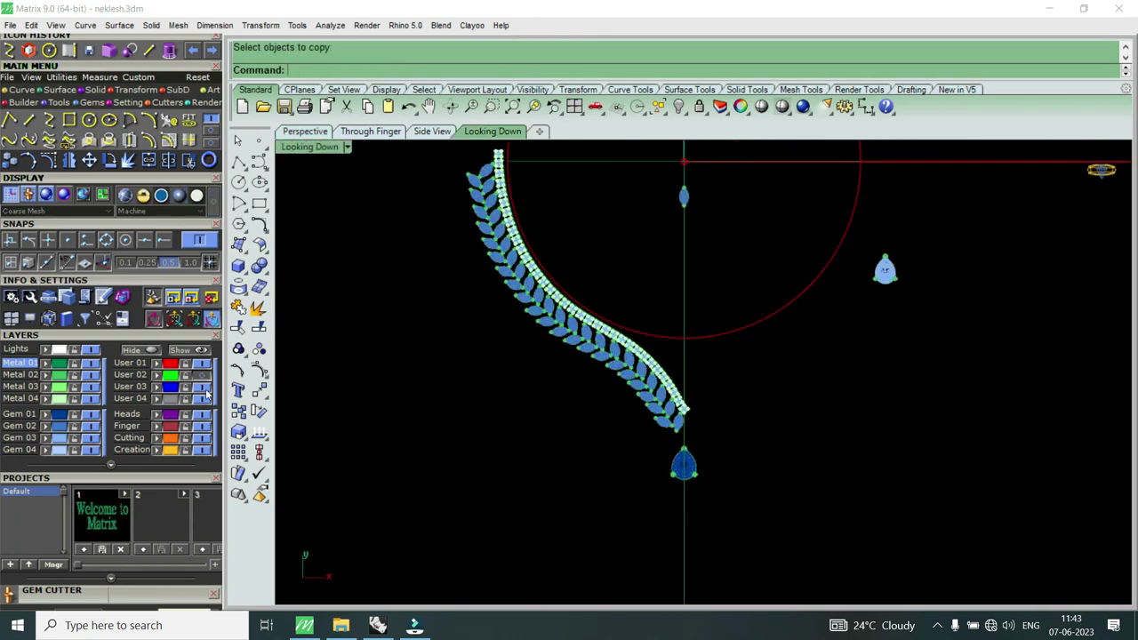
scroll(685, 440, up, 3)
scroll(685, 440, down, 1)
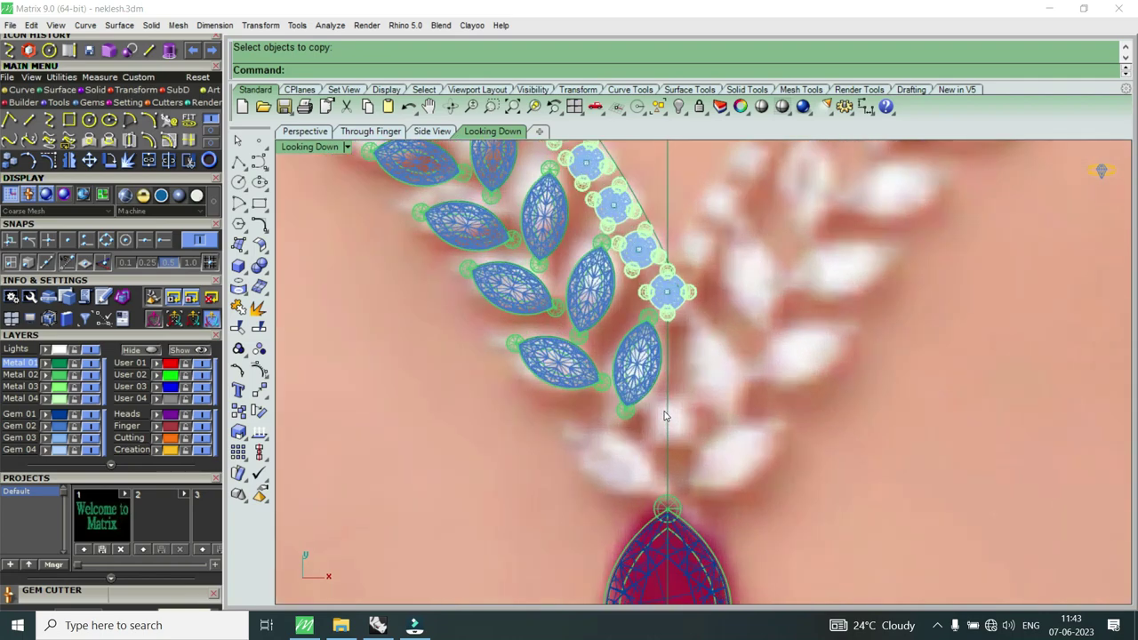
scroll(738, 479, down, 2)
scroll(738, 480, down, 3)
scroll(627, 292, up, 2)
scroll(627, 291, up, 2)
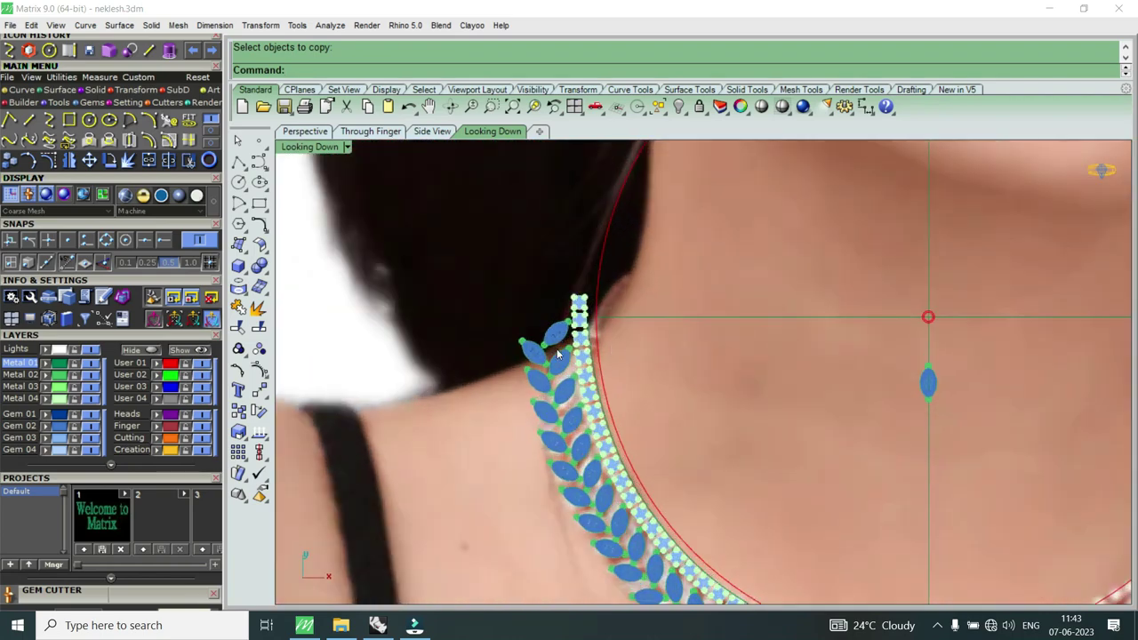
Step: Pick a gem group at the chain's upper end as copy source, then abandon the copy
click(552, 334)
click(603, 383)
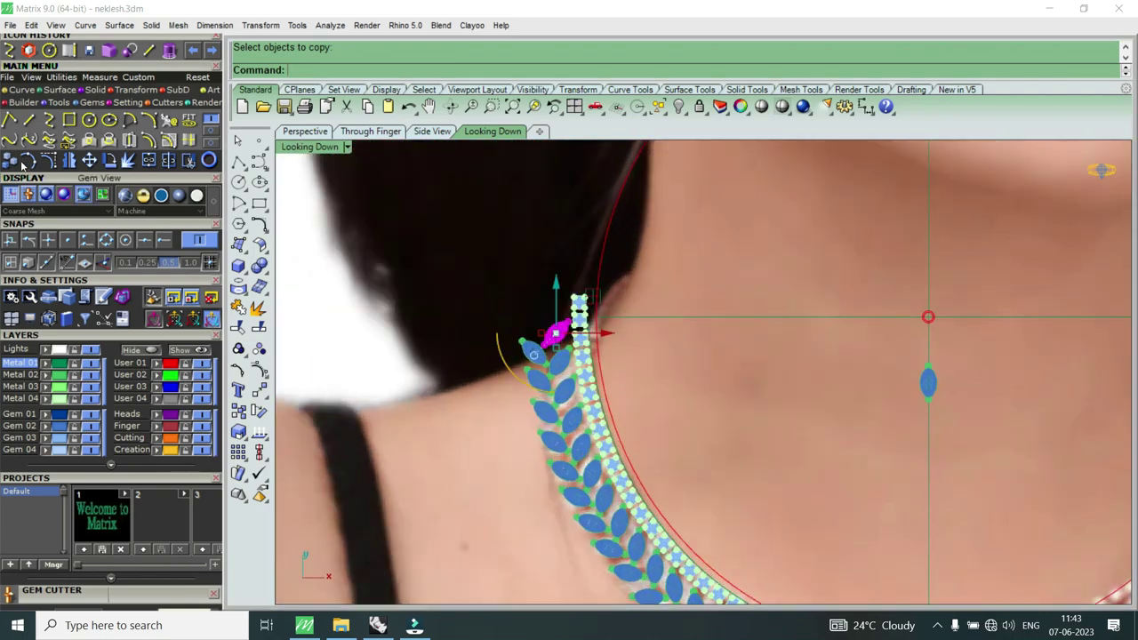
key(Return)
scroll(551, 332, down, 3)
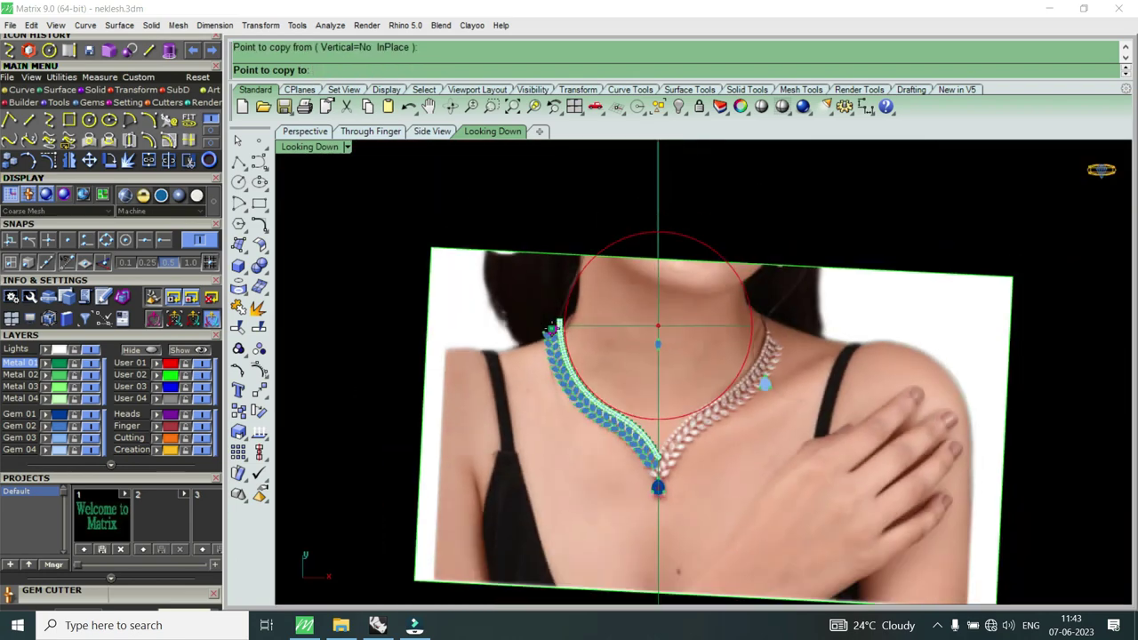
scroll(622, 415, up, 2)
scroll(622, 415, up, 2)
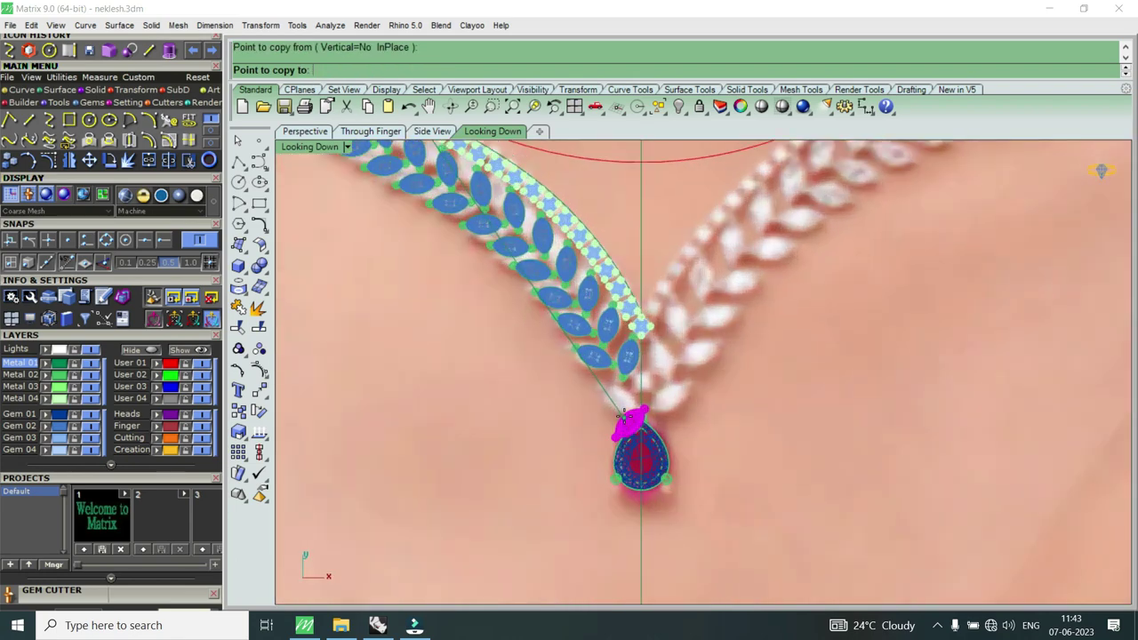
scroll(622, 416, up, 3)
click(622, 410)
key(Escape)
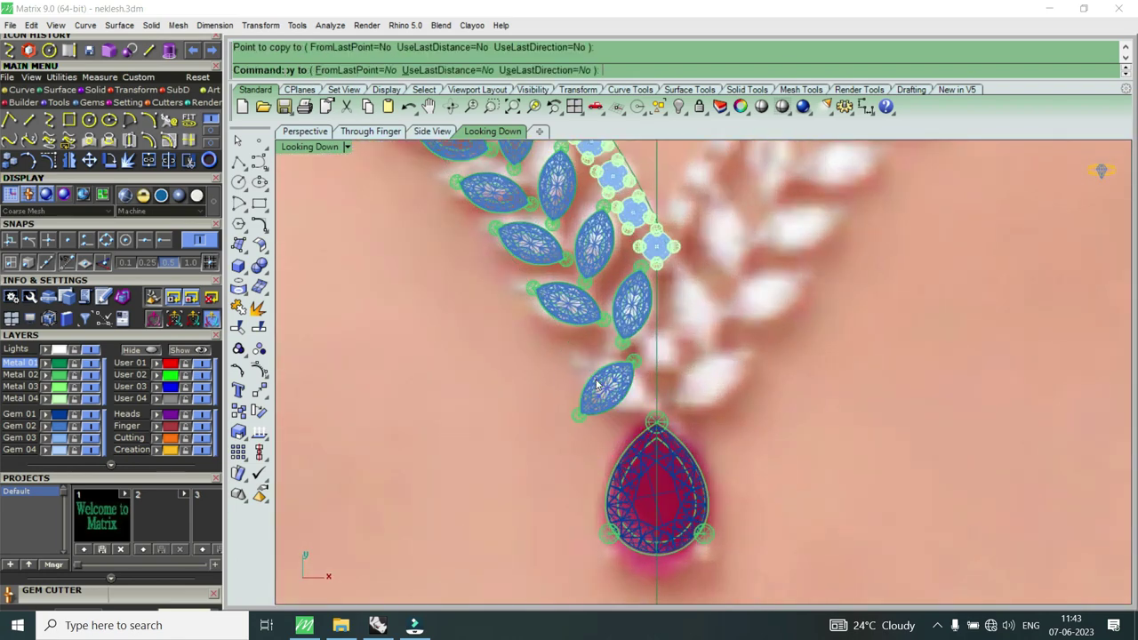
Step: Rotate the marquise leaf group above the pear drop so it lies horizontal
click(633, 410)
click(663, 446)
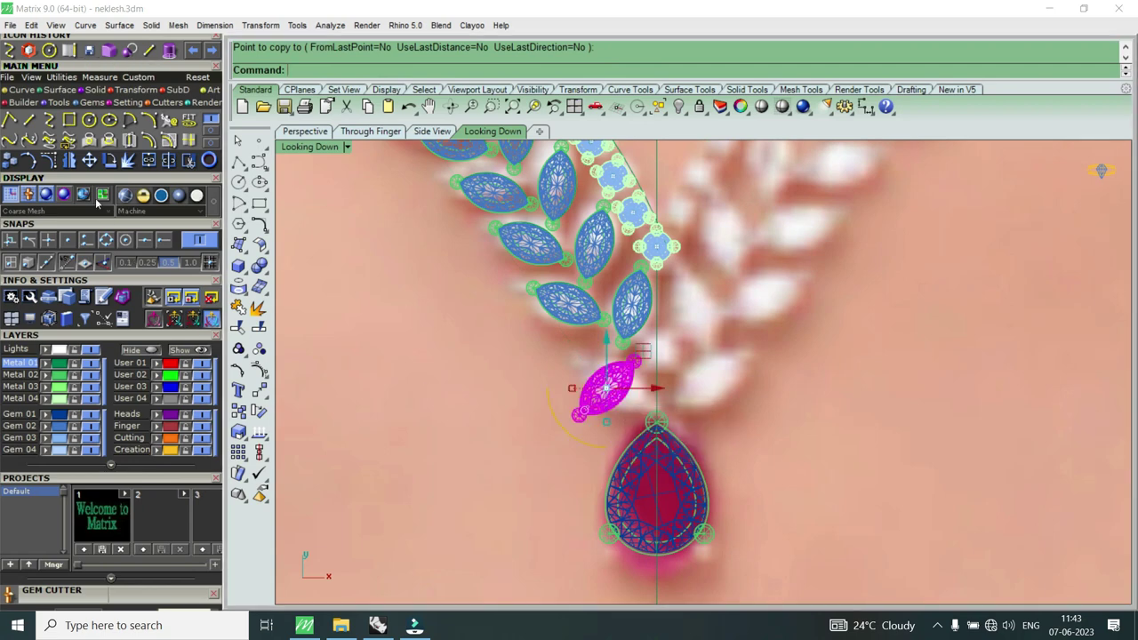
click(110, 160)
click(605, 391)
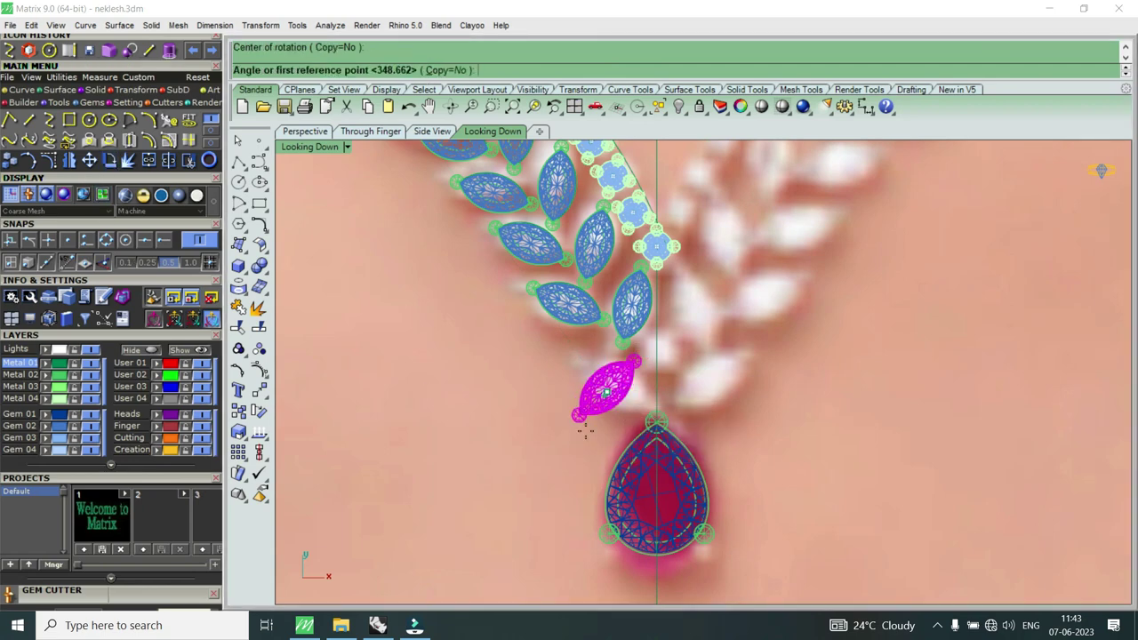
click(582, 441)
click(665, 400)
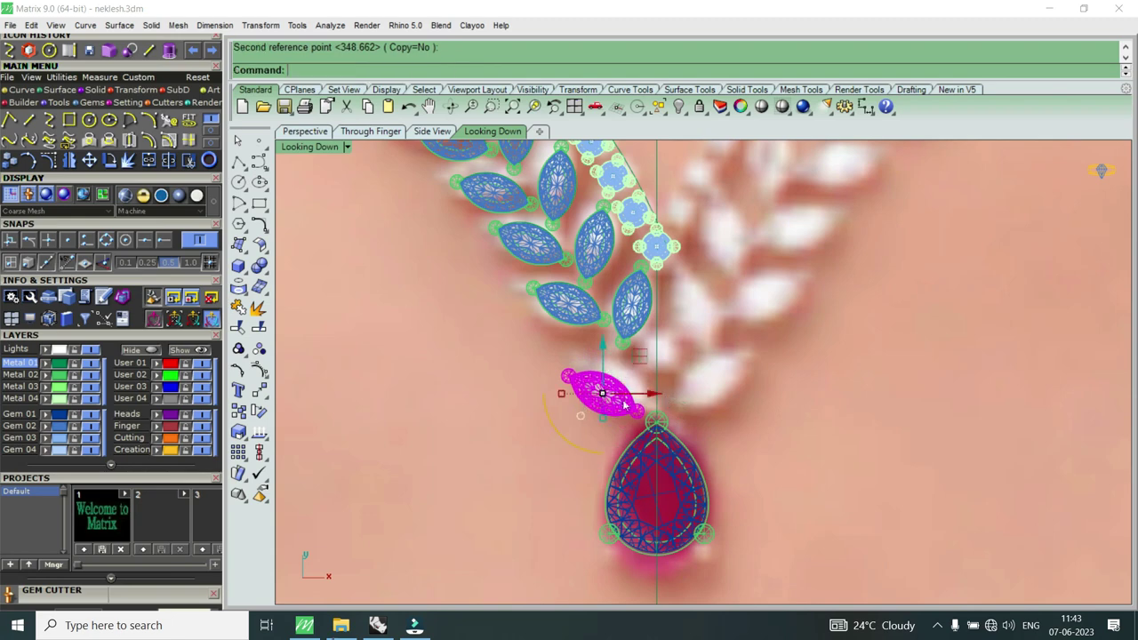
Step: Drag the marquise leaf upward toward the chain with the gumball's green arrow
scroll(607, 363, up, 1)
drag(604, 341, 611, 316)
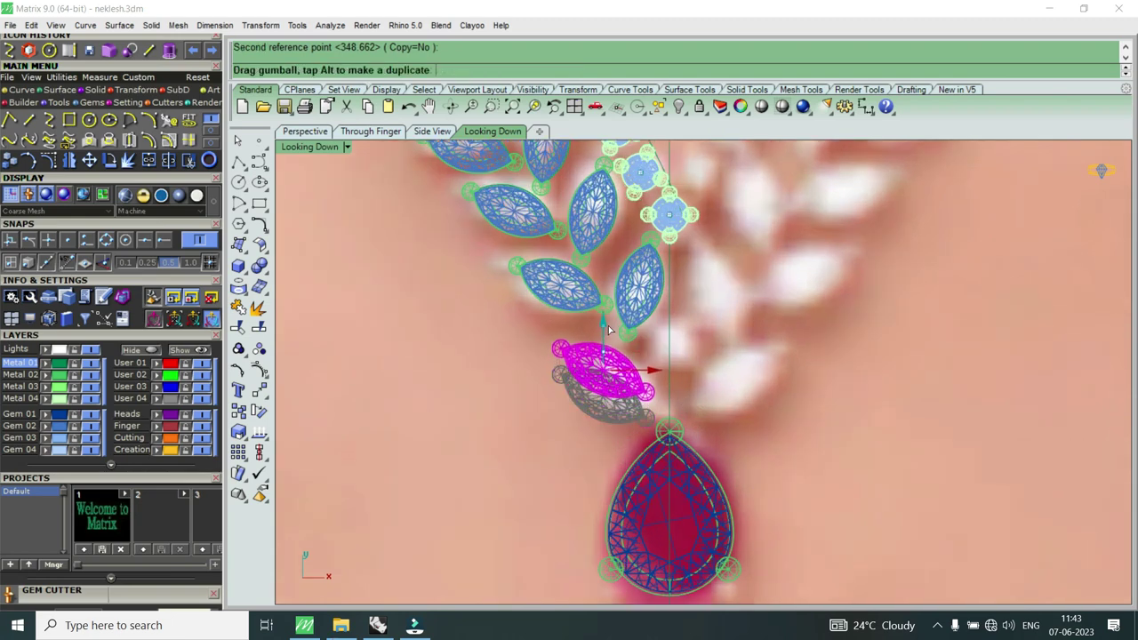
scroll(678, 372, down, 2)
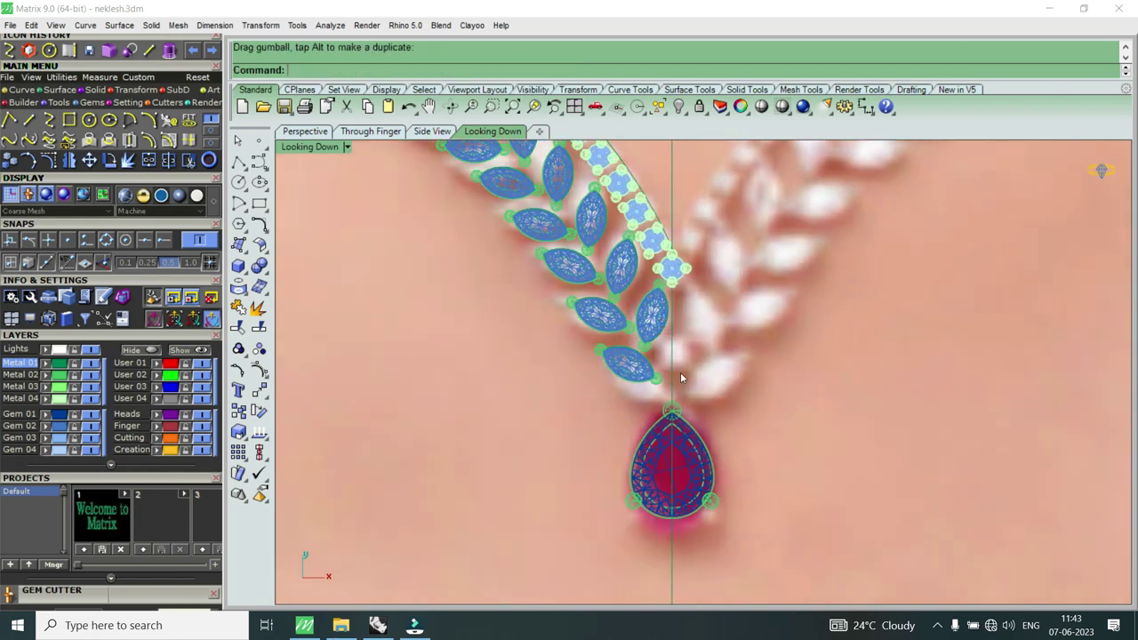
scroll(679, 371, down, 2)
Step: Copy the round gem cluster from the chain's end to a lower spot beside the leaves
scroll(684, 347, up, 3)
click(703, 341)
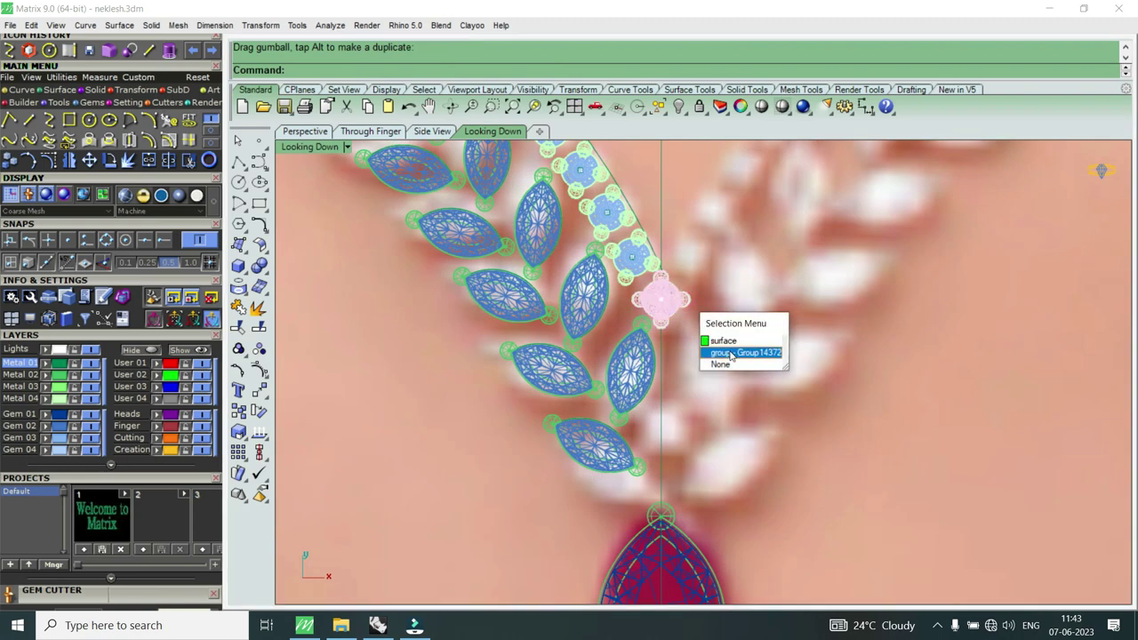
click(720, 352)
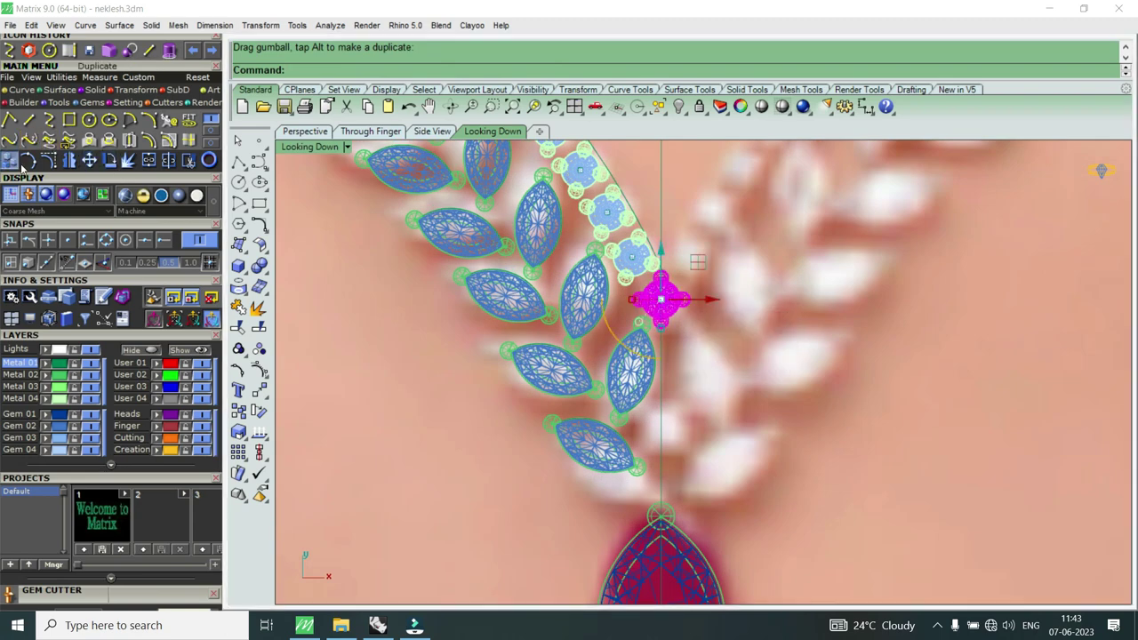
click(13, 160)
click(717, 318)
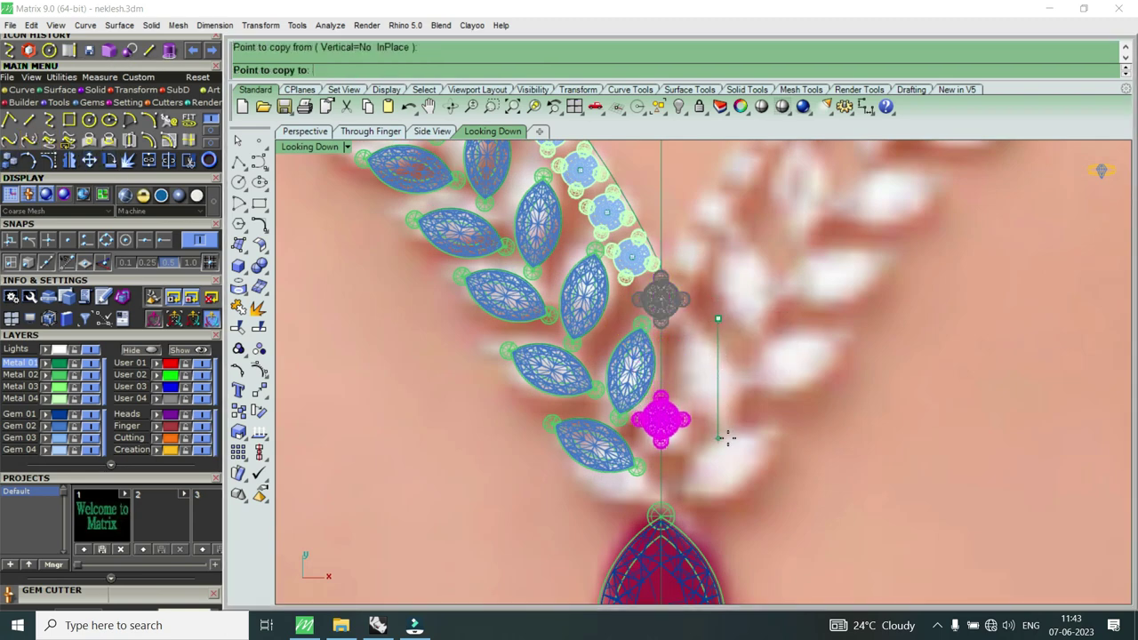
click(727, 440)
right_click(727, 441)
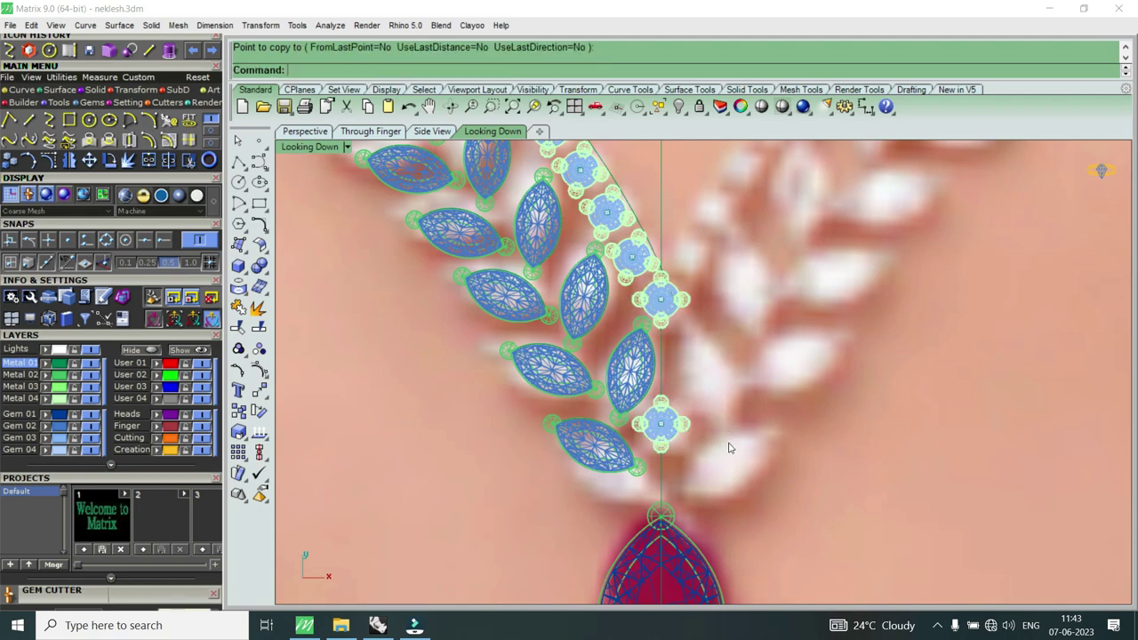
Step: Rotate the new round cluster 45 degrees about its snapped centre, then deselect it
scroll(666, 404, down, 2)
scroll(667, 405, up, 3)
scroll(667, 404, up, 2)
click(667, 404)
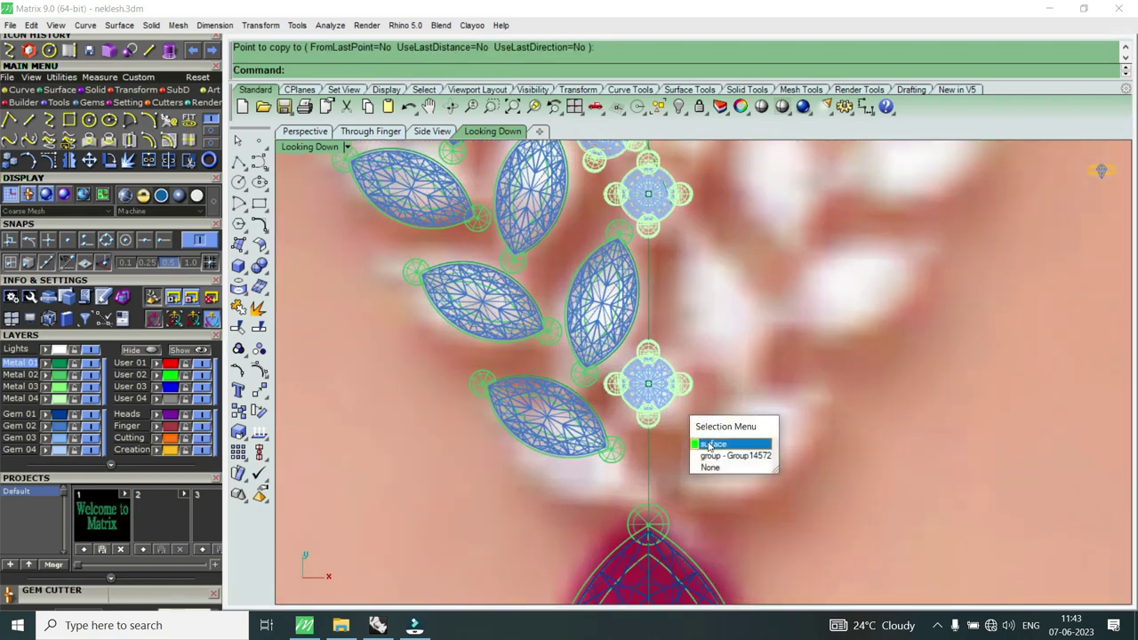
click(718, 454)
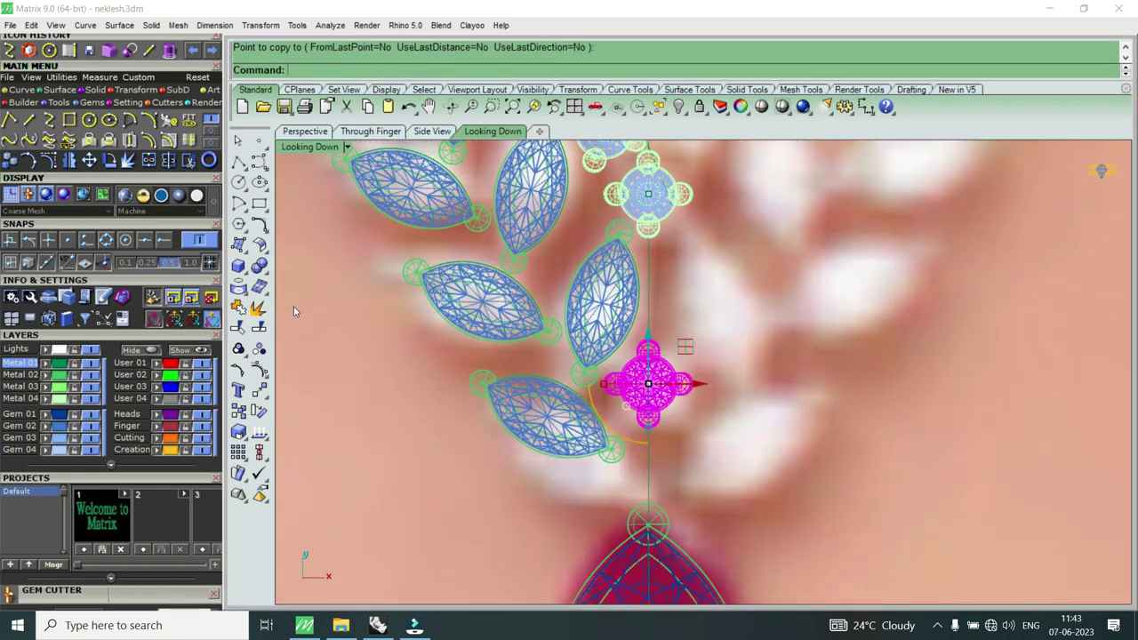
click(110, 160)
click(126, 241)
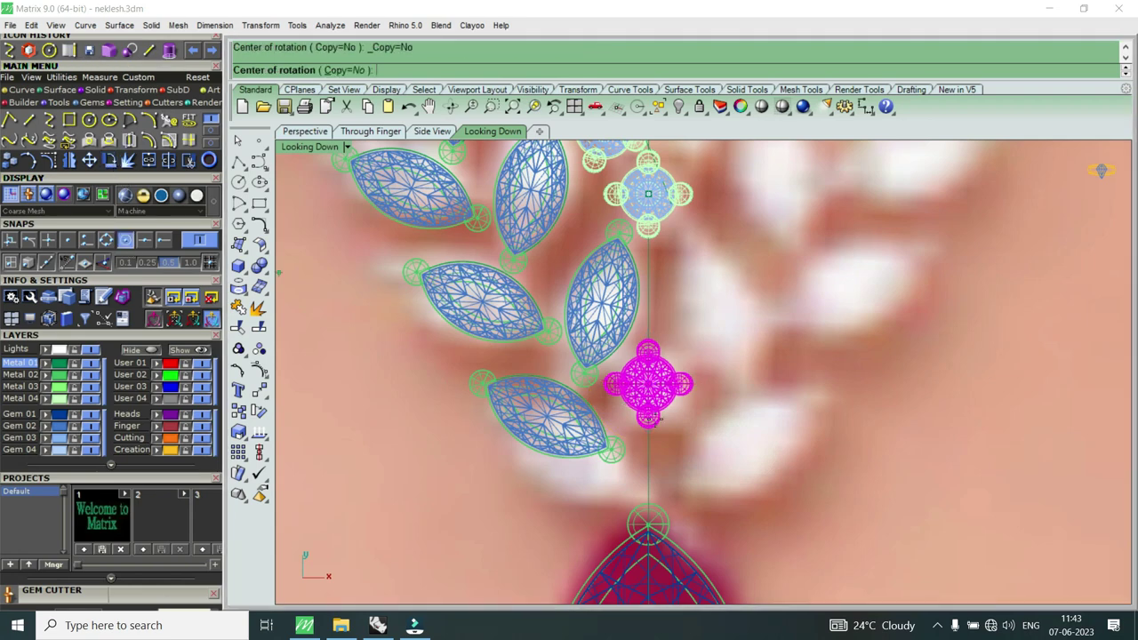
scroll(660, 409, up, 2)
click(648, 384)
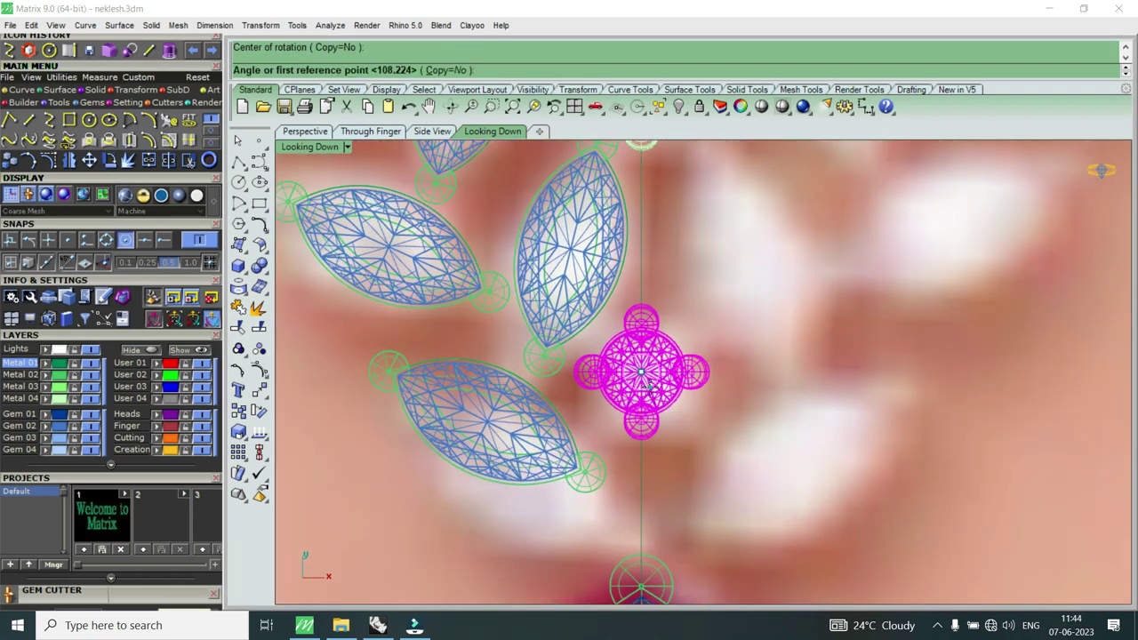
text(45)
key(Return)
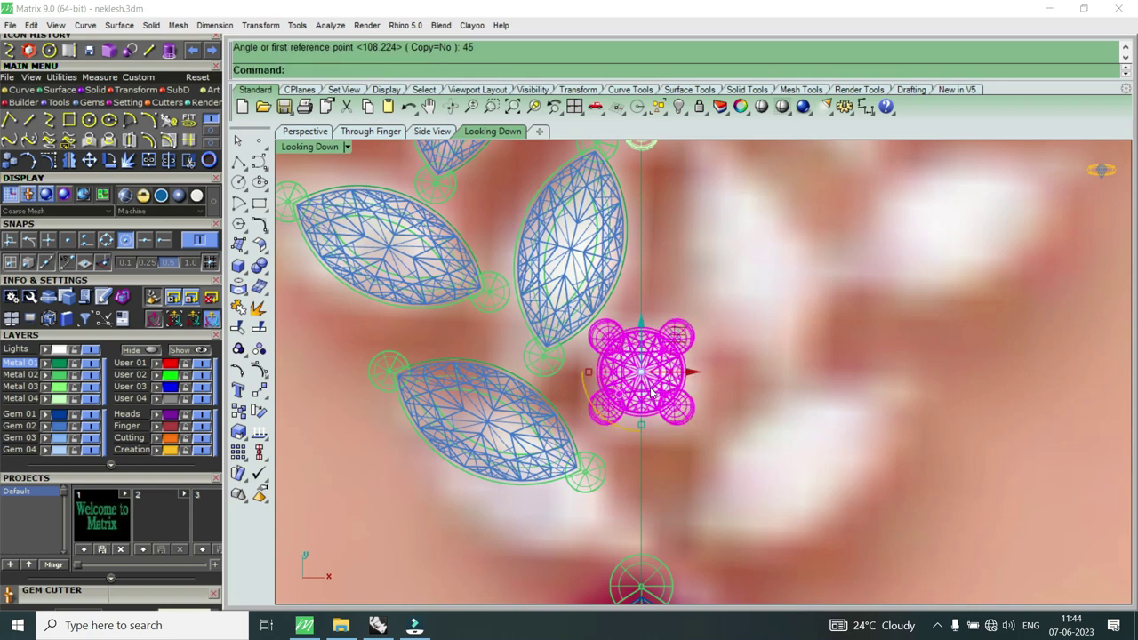
scroll(651, 393, down, 3)
scroll(648, 426, down, 2)
key(Escape)
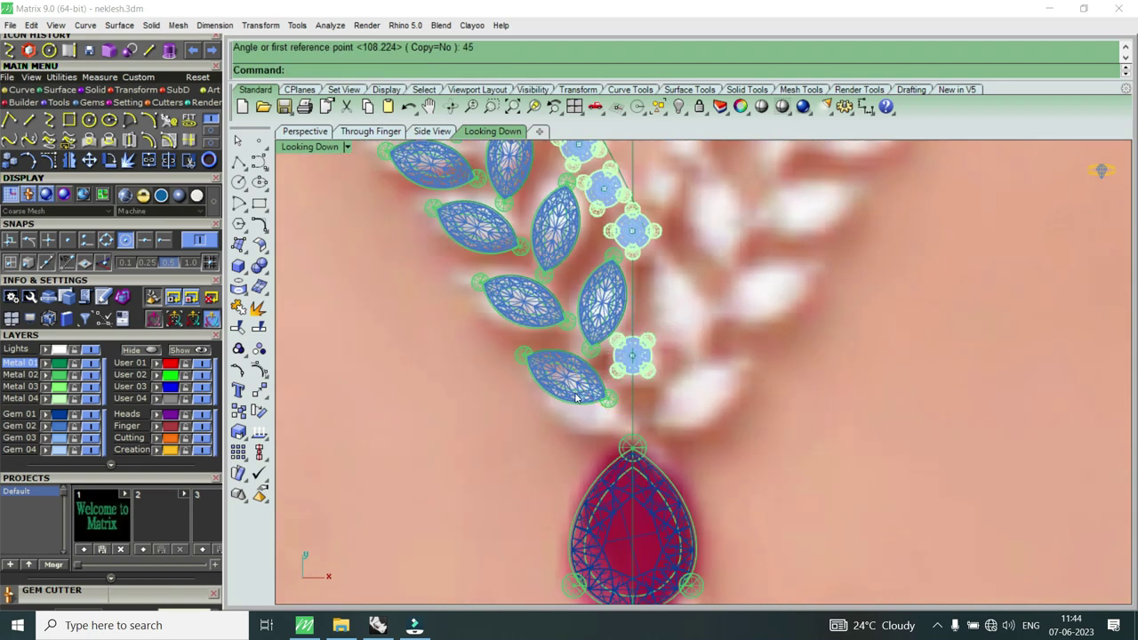
Step: Try picking the pear drop gem while zooming around it
click(661, 518)
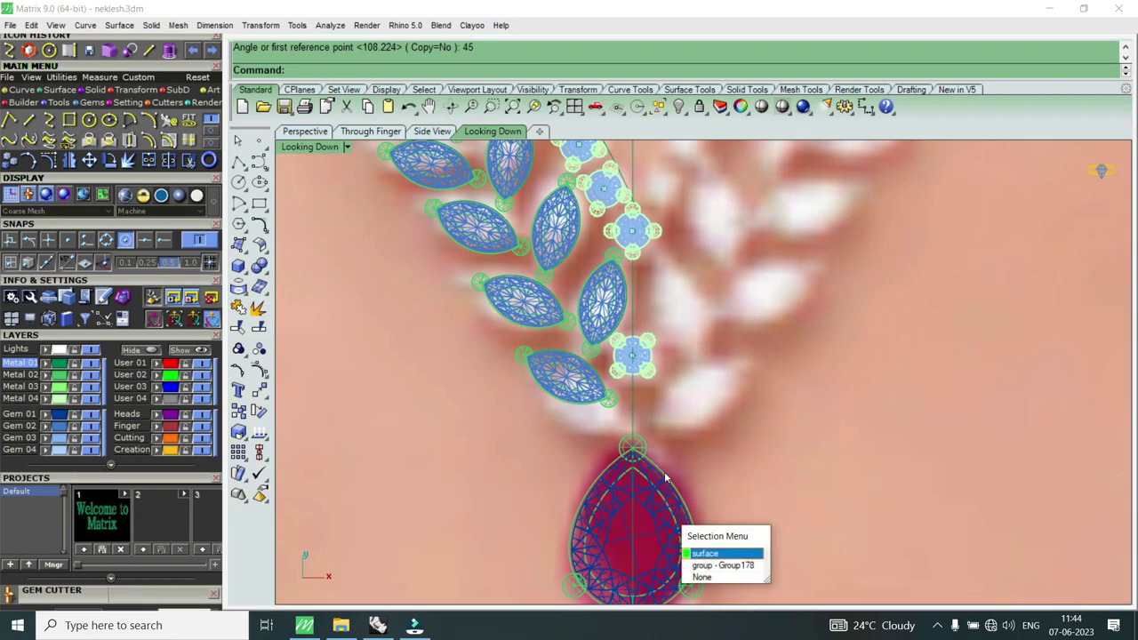
scroll(668, 445, down, 3)
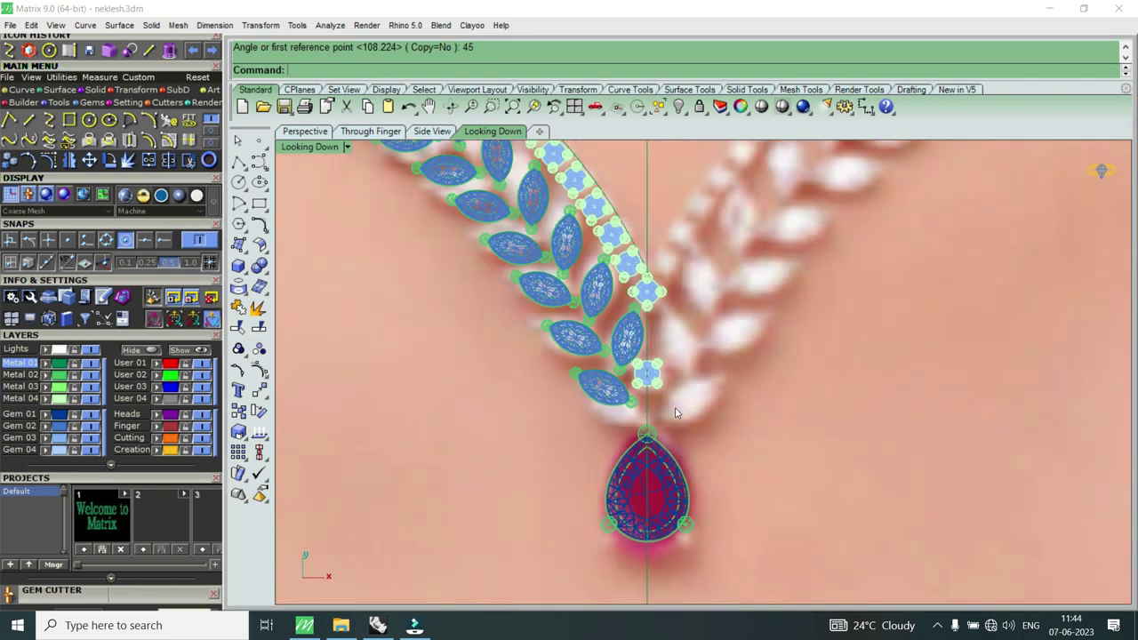
scroll(627, 335, up, 4)
scroll(622, 342, up, 2)
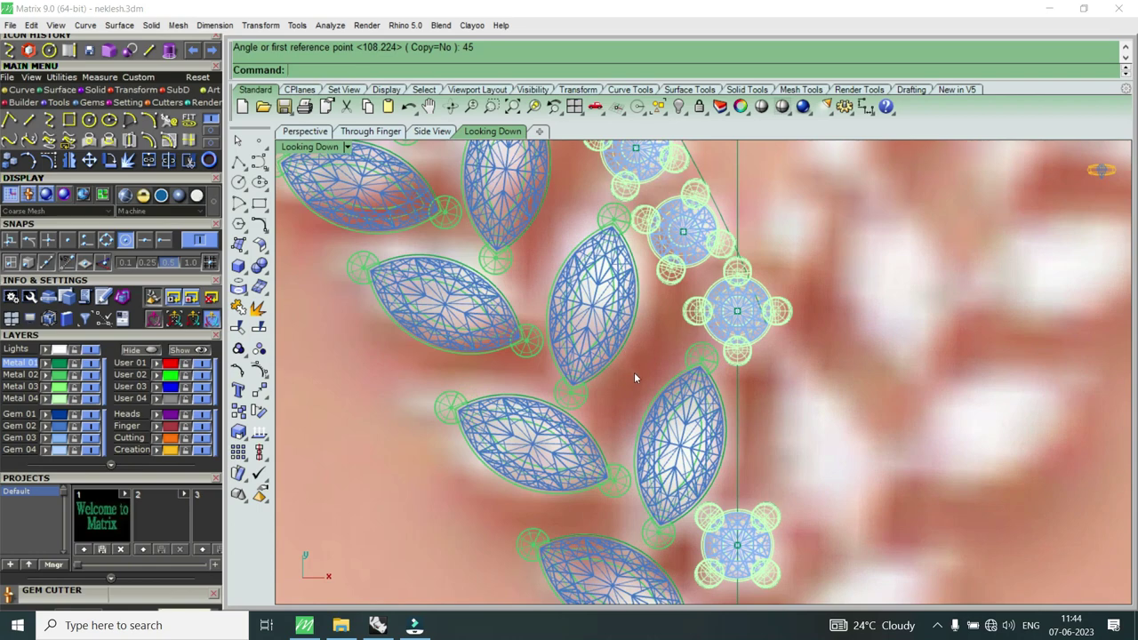
scroll(634, 372, down, 3)
scroll(643, 383, up, 4)
scroll(610, 350, up, 1)
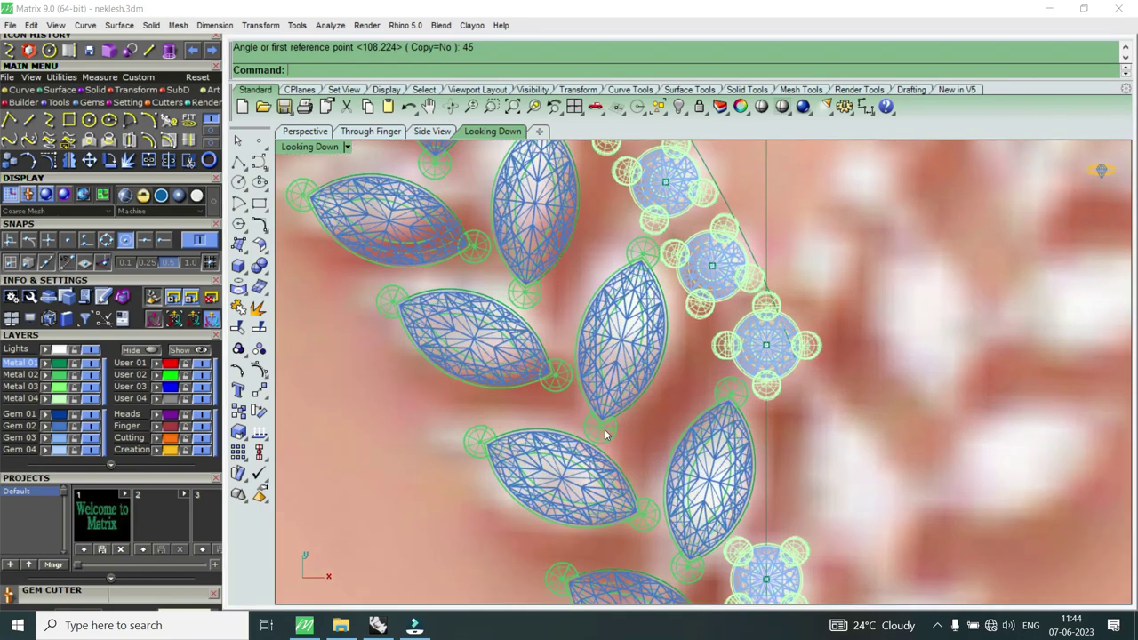
Step: Select a marquise leaf pair's group, then cancel and clear the selection
click(604, 429)
click(655, 483)
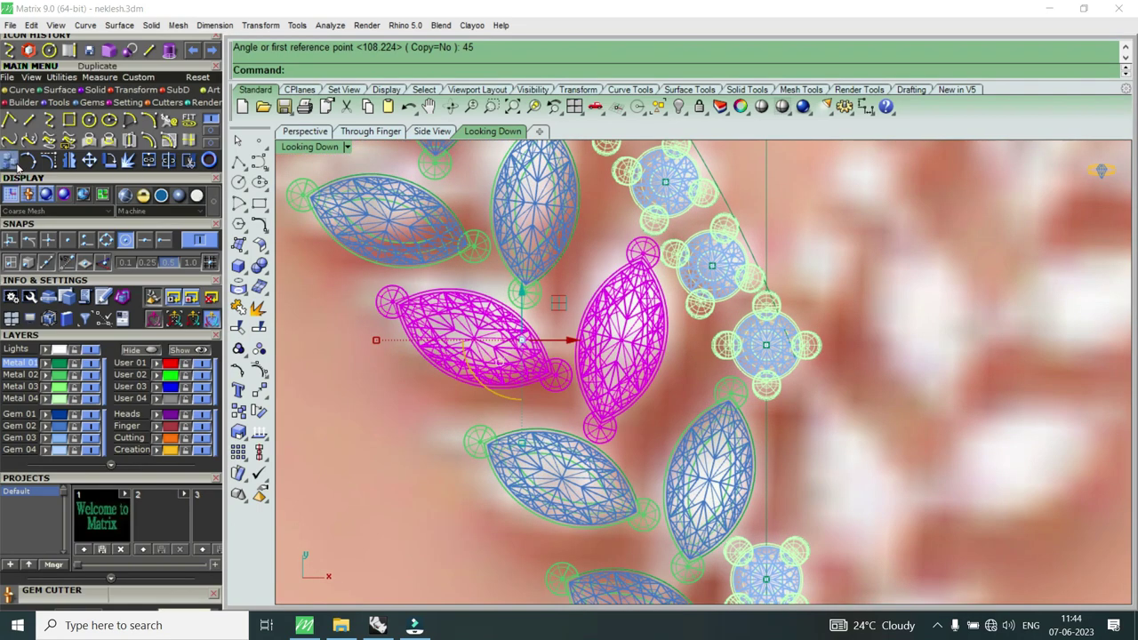
scroll(567, 339, up, 1)
key(Escape)
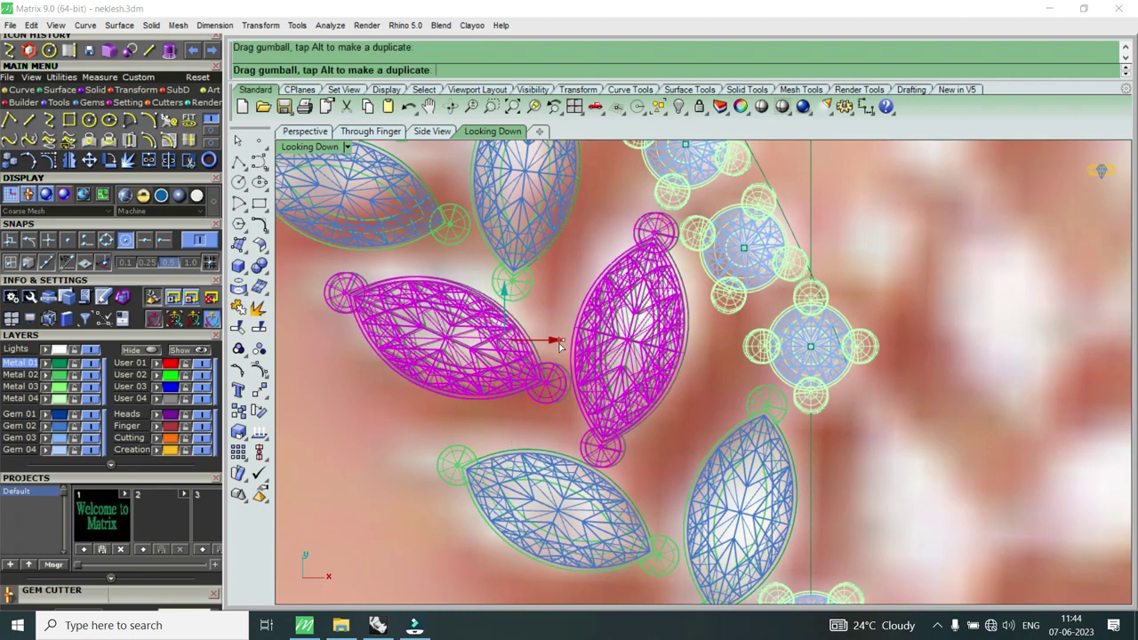
scroll(560, 355, down, 3)
scroll(559, 366, up, 2)
key(Escape)
Step: Select the next marquise leaf pair below and zoom out over the strand
click(606, 432)
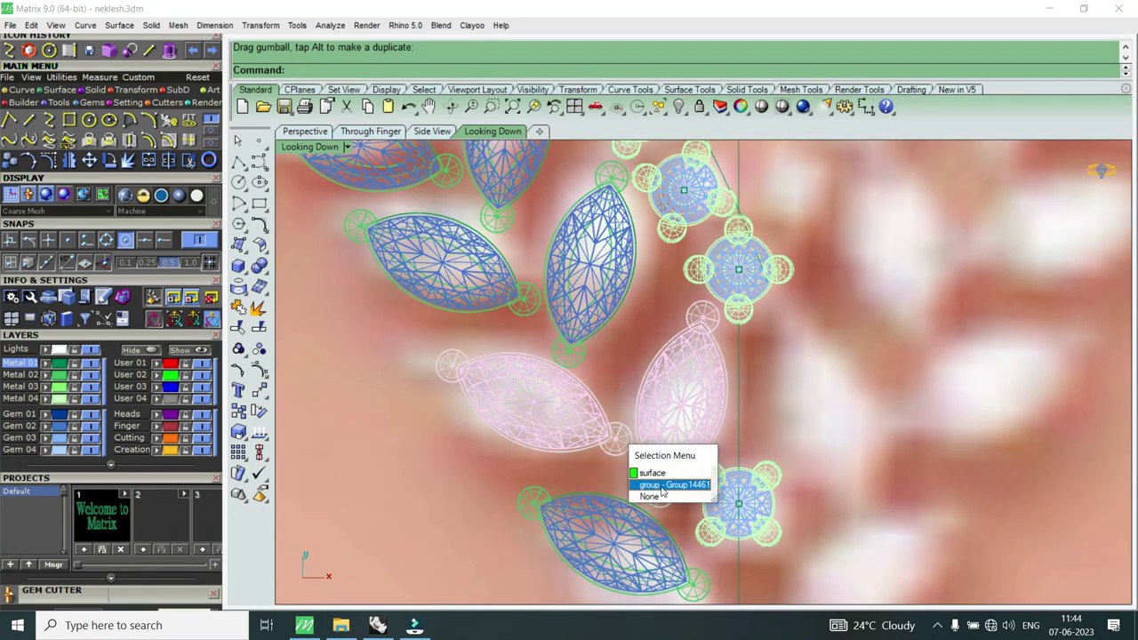
click(660, 487)
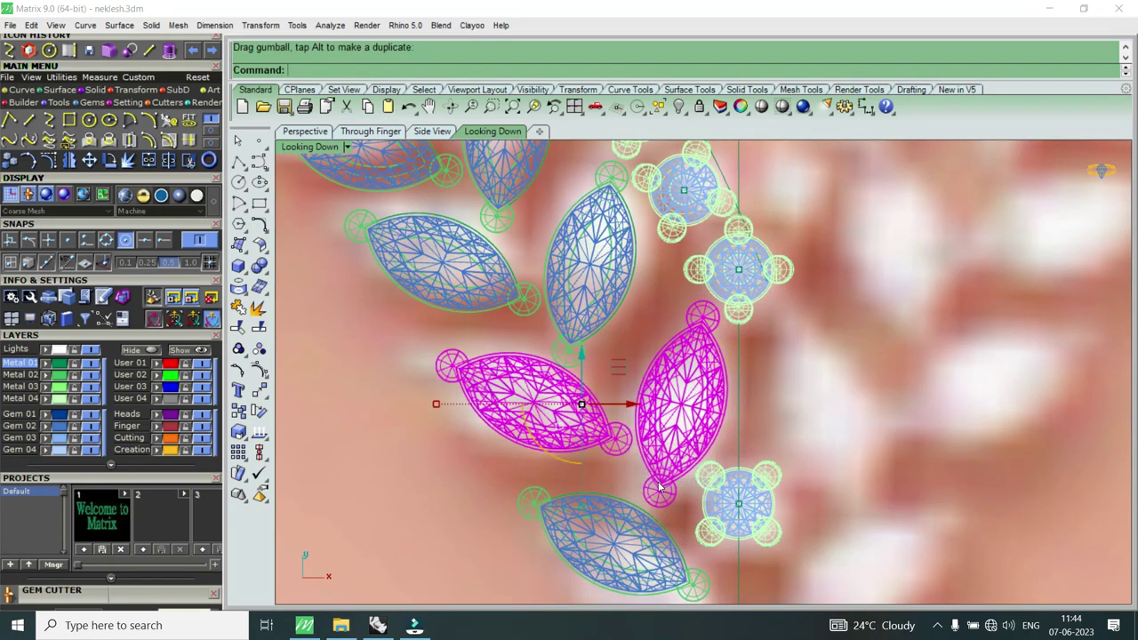
scroll(582, 394, down, 5)
scroll(595, 400, up, 1)
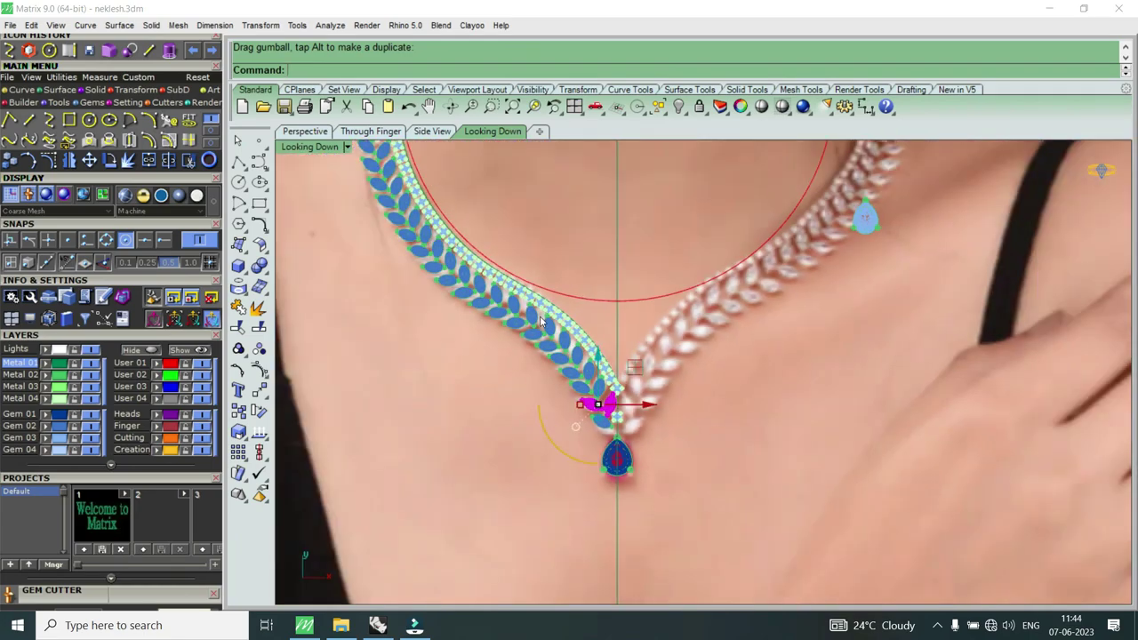
scroll(532, 315, up, 4)
scroll(532, 315, up, 1)
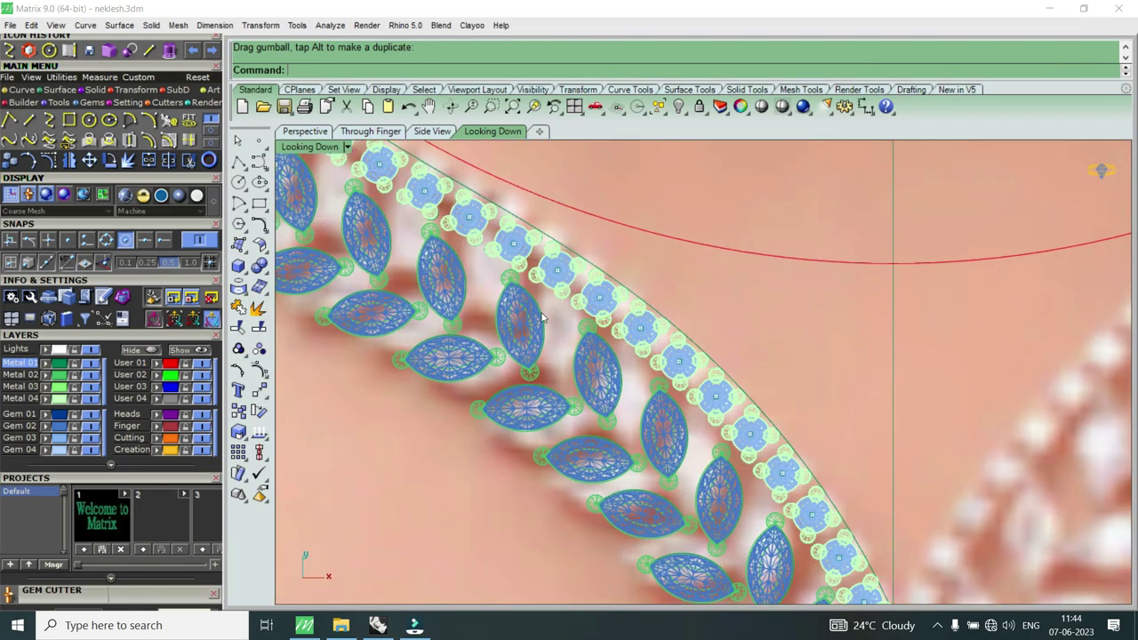
scroll(542, 317, up, 2)
scroll(648, 346, up, 2)
scroll(649, 345, down, 1)
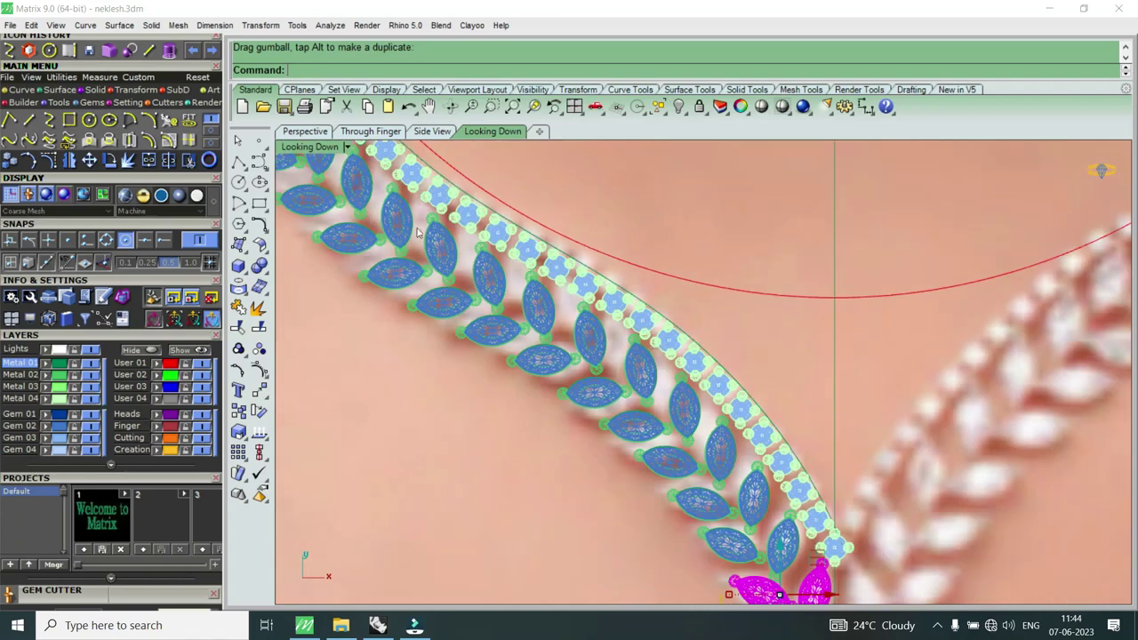
scroll(533, 302, up, 2)
scroll(431, 256, up, 2)
scroll(473, 279, up, 1)
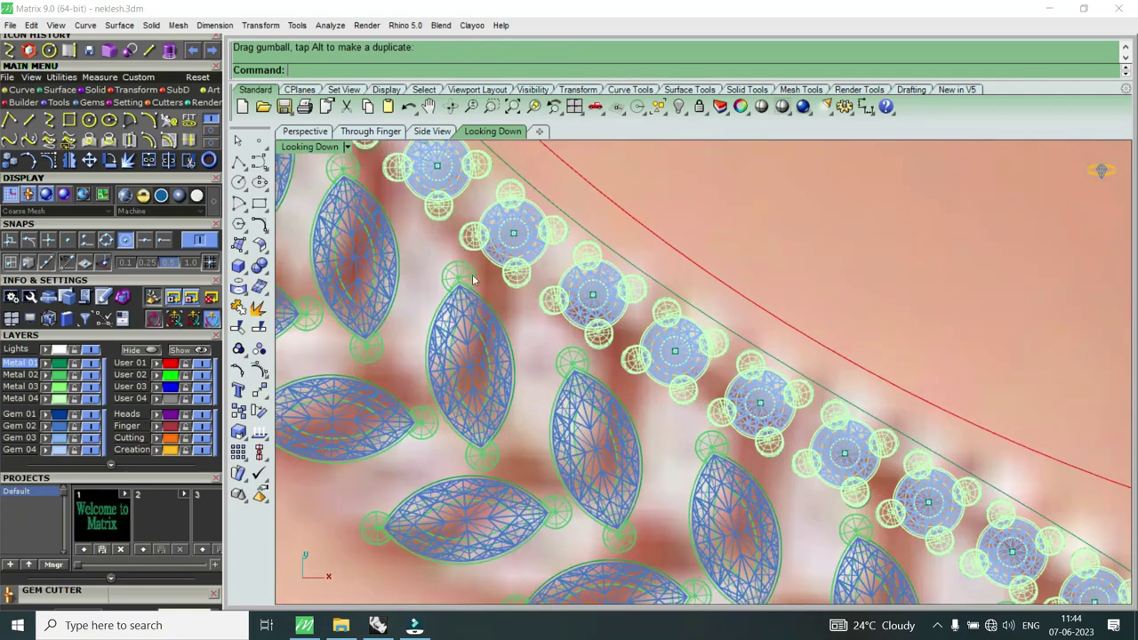
Step: Select two marquise leaf pairs by their groups
click(484, 328)
click(533, 373)
scroll(536, 384, down, 1)
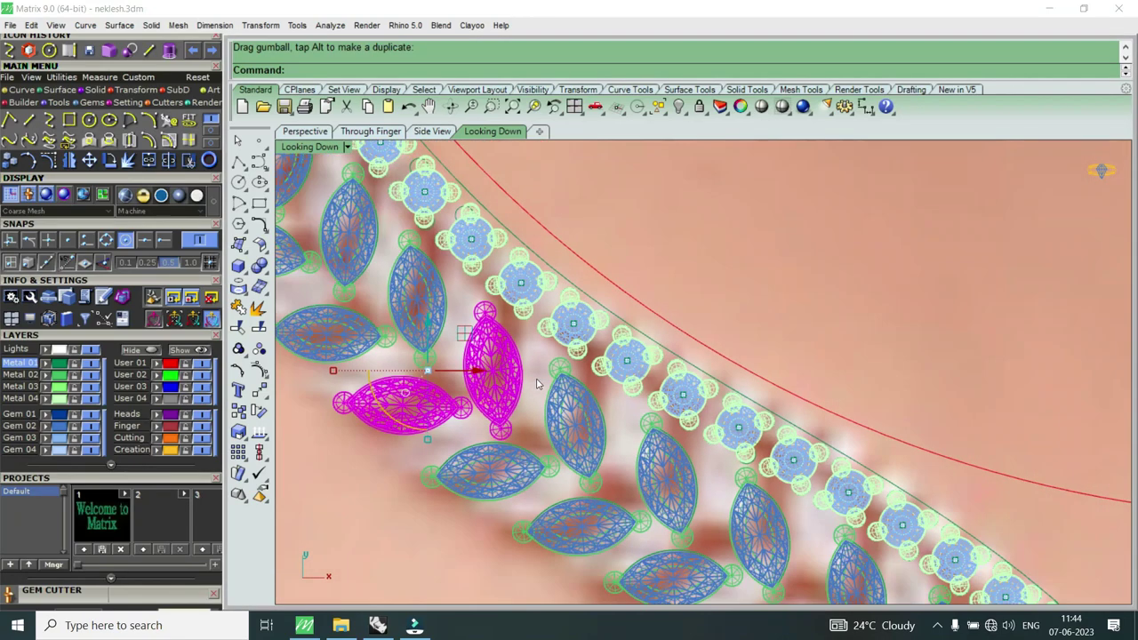
click(574, 457)
click(622, 500)
scroll(568, 453, up, 2)
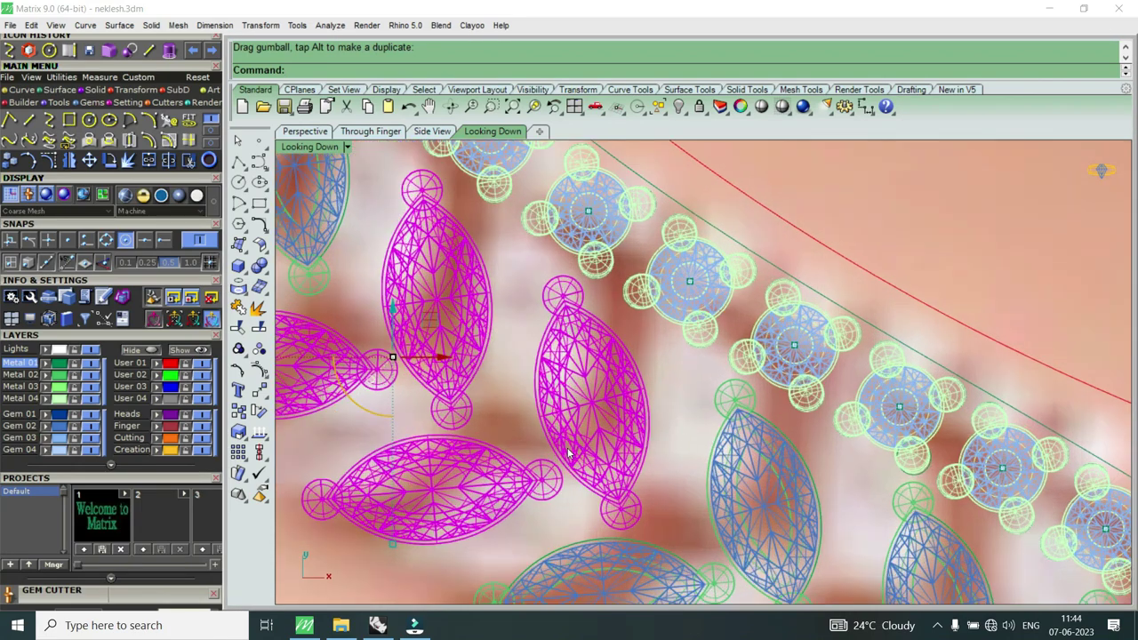
Step: Move the two selected leaf pairs into an adjusted position with M
text(m)
key(Return)
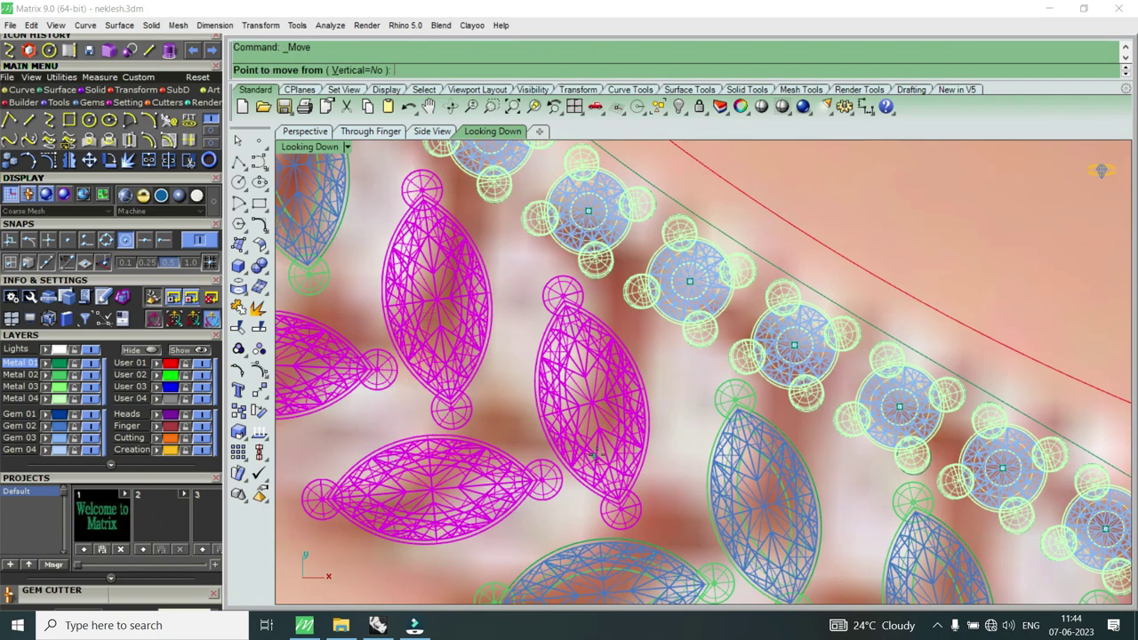
scroll(595, 449, up, 1)
click(603, 430)
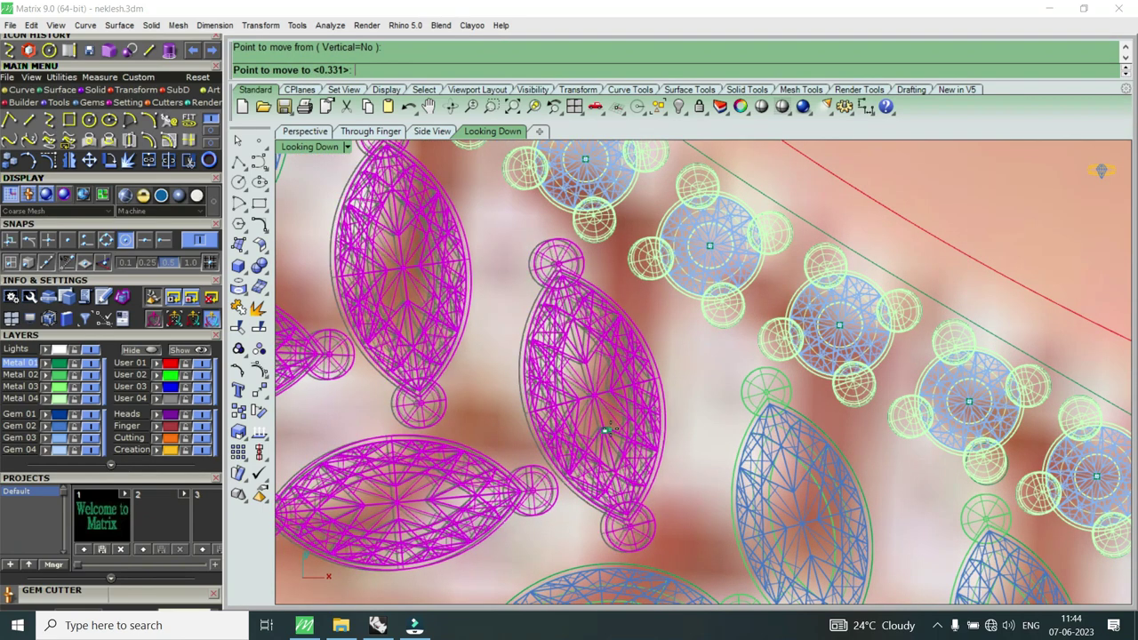
click(600, 430)
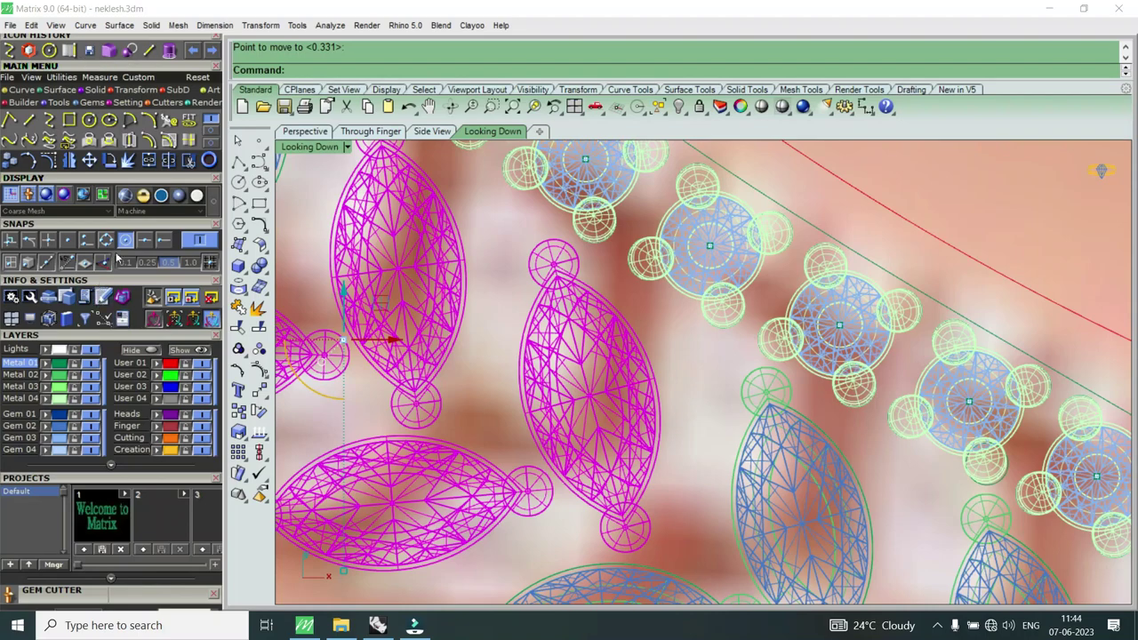
key(Return)
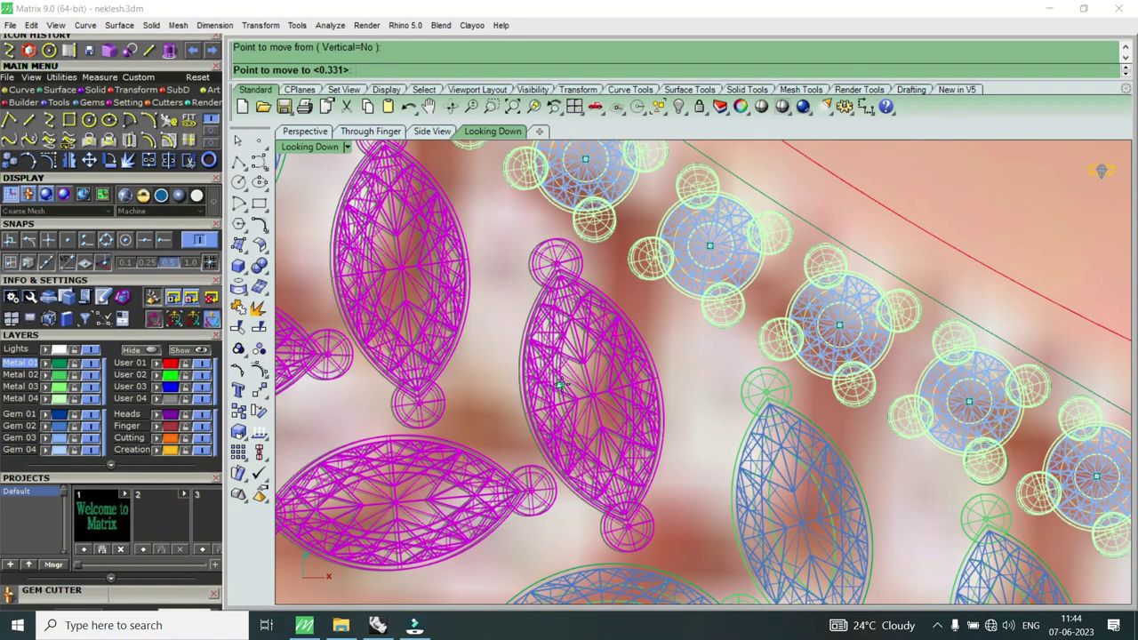
click(558, 384)
scroll(625, 389, down, 5)
scroll(587, 389, down, 3)
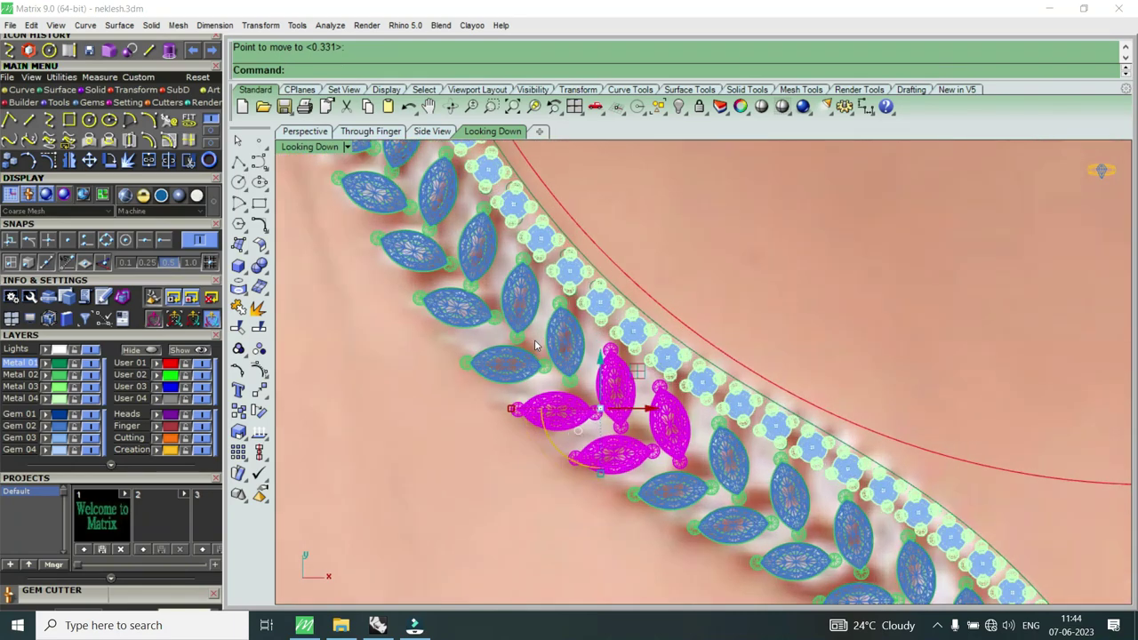
scroll(534, 391, up, 3)
key(Escape)
Step: Select two more leaf pairs, then clear the selection without changing them
click(534, 391)
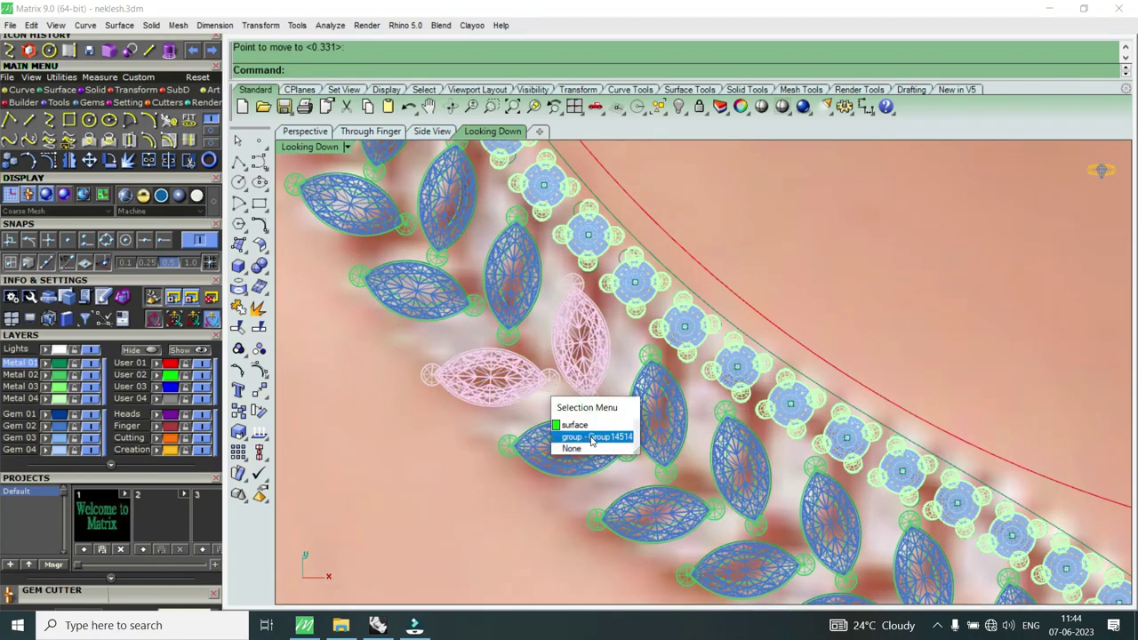
click(569, 434)
scroll(524, 329, up, 2)
scroll(521, 293, up, 2)
click(522, 282)
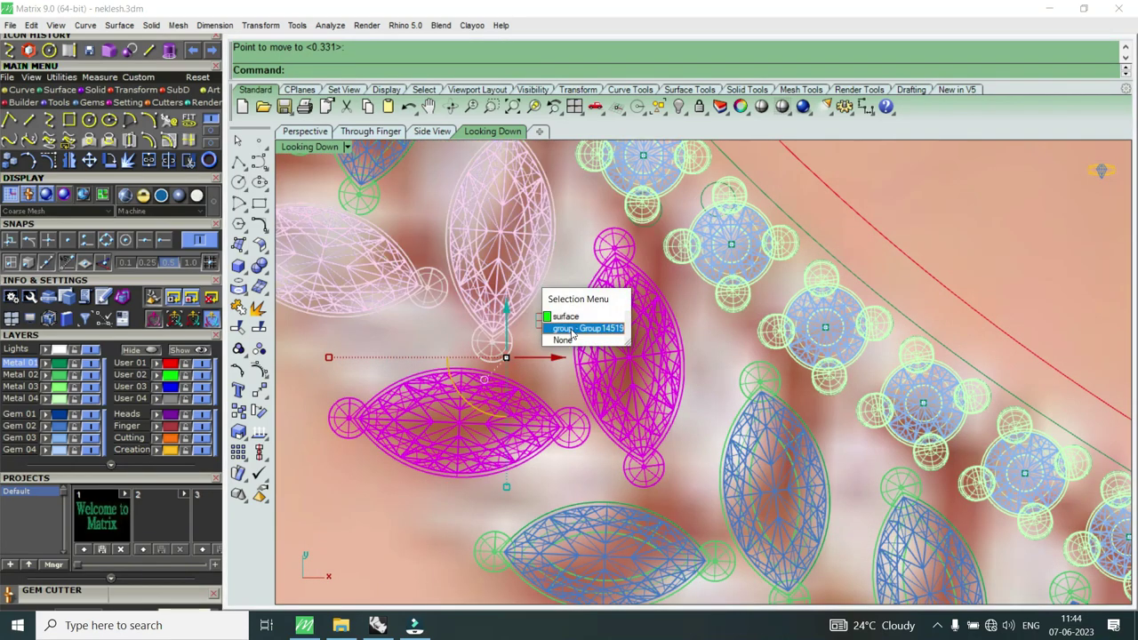
click(553, 328)
scroll(553, 331, down, 2)
scroll(553, 329, up, 1)
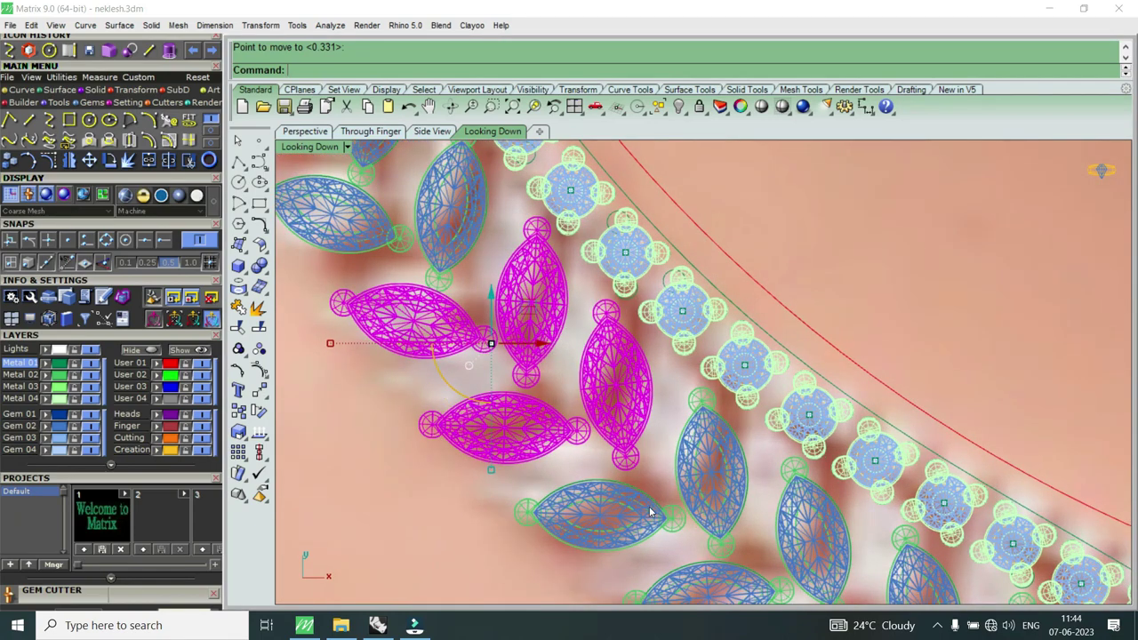
scroll(639, 479, down, 3)
scroll(684, 480, up, 3)
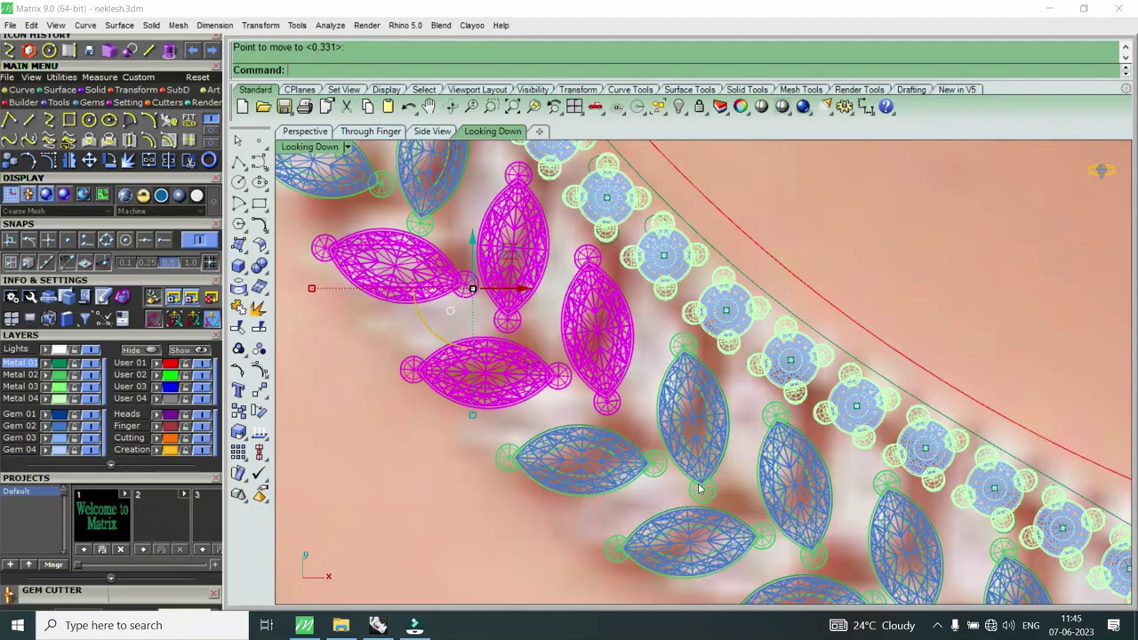
click(709, 496)
click(726, 508)
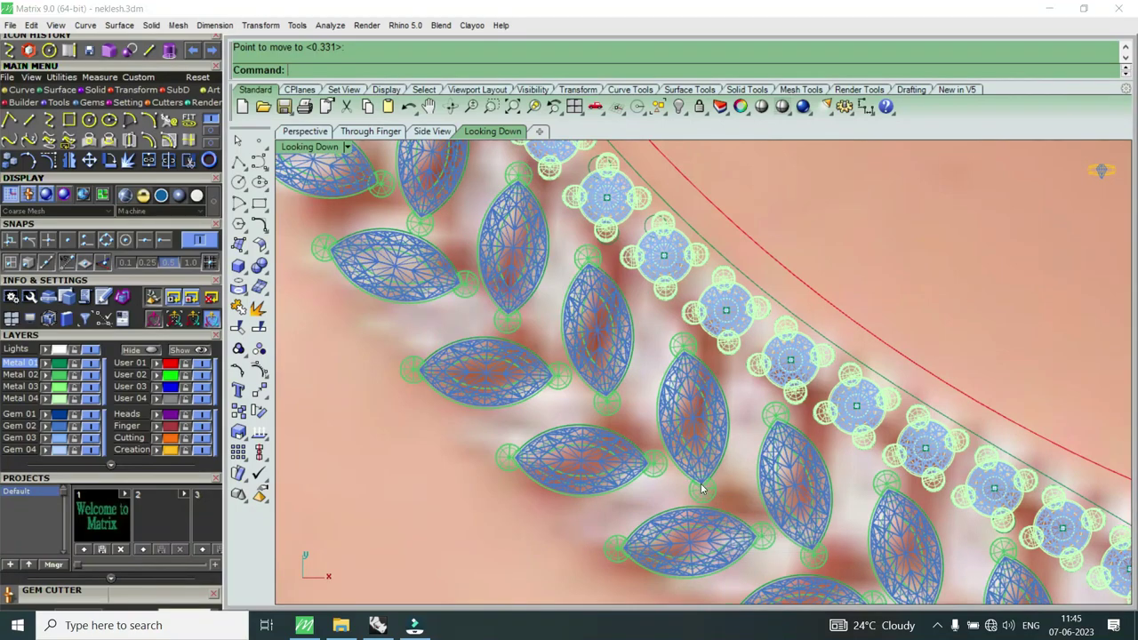
Step: Tilt a single marquise leaf pair slightly with Rotate
click(700, 487)
click(758, 536)
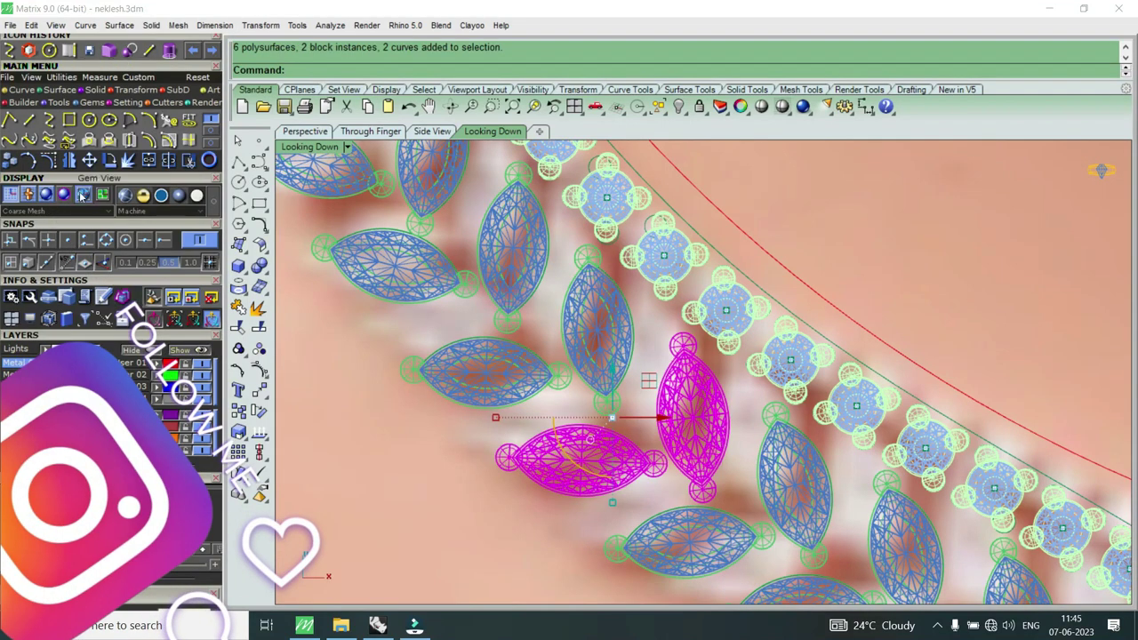
click(110, 160)
click(702, 359)
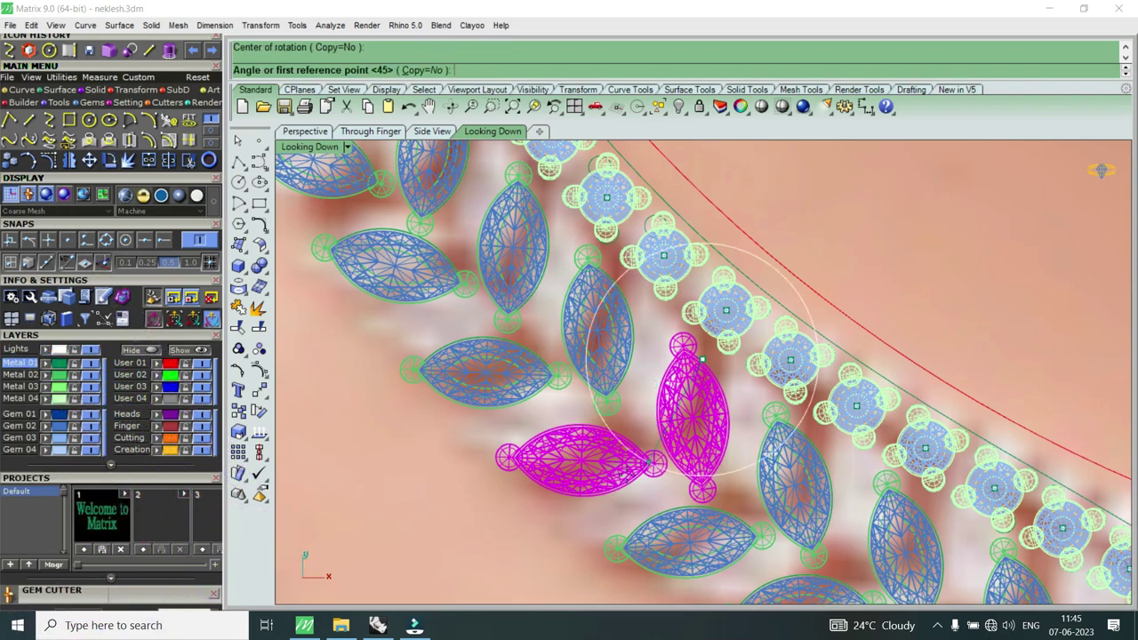
click(624, 475)
click(634, 456)
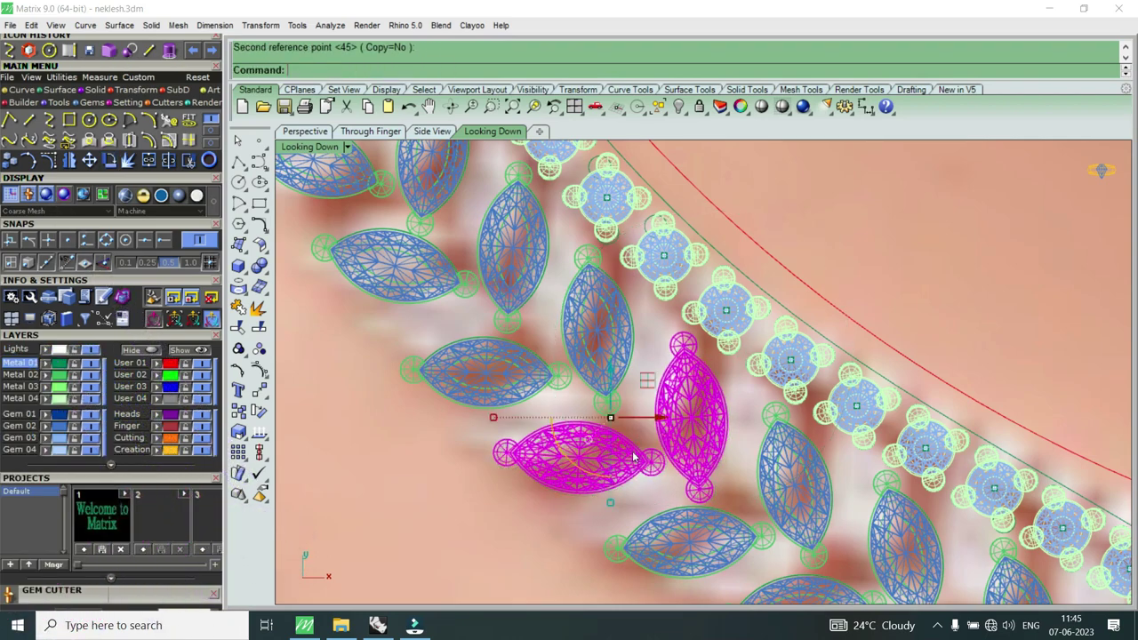
scroll(636, 420, down, 3)
scroll(622, 419, up, 3)
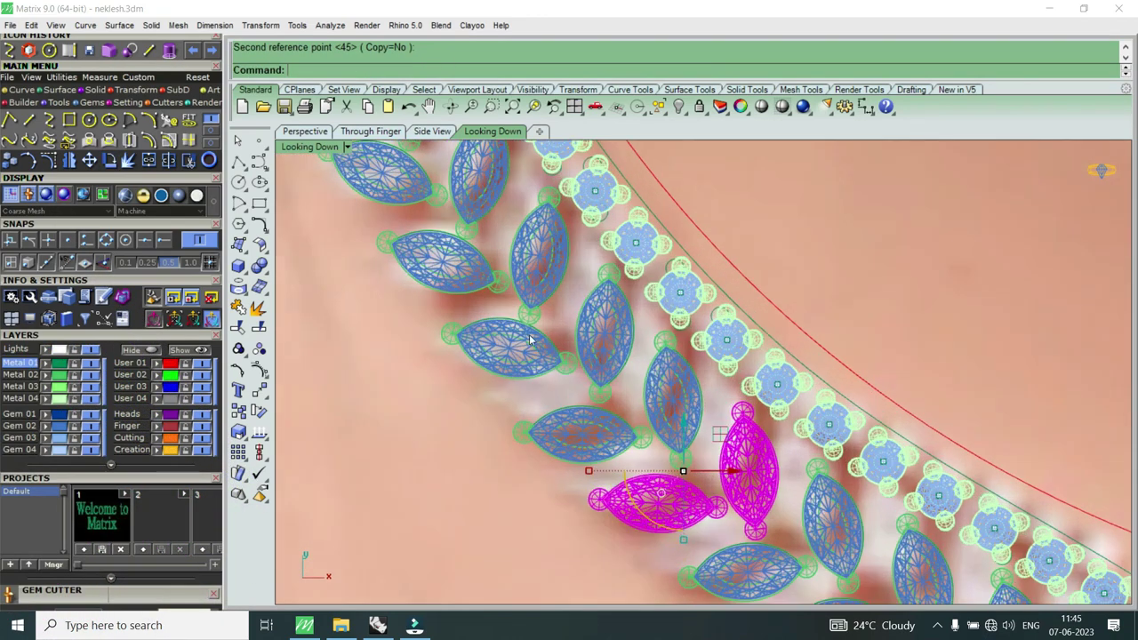
Step: Move the rotated leaf pair and nudge it vertically into line with the chain
click(601, 407)
click(626, 414)
scroll(497, 356, up, 2)
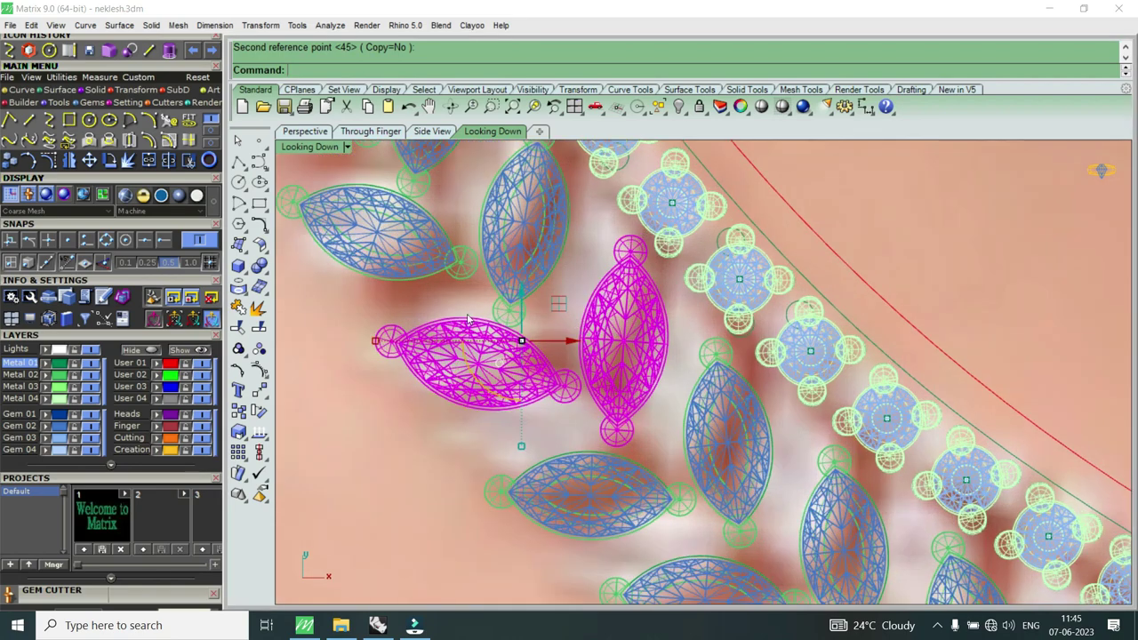
click(89, 161)
scroll(660, 342, up, 1)
click(613, 367)
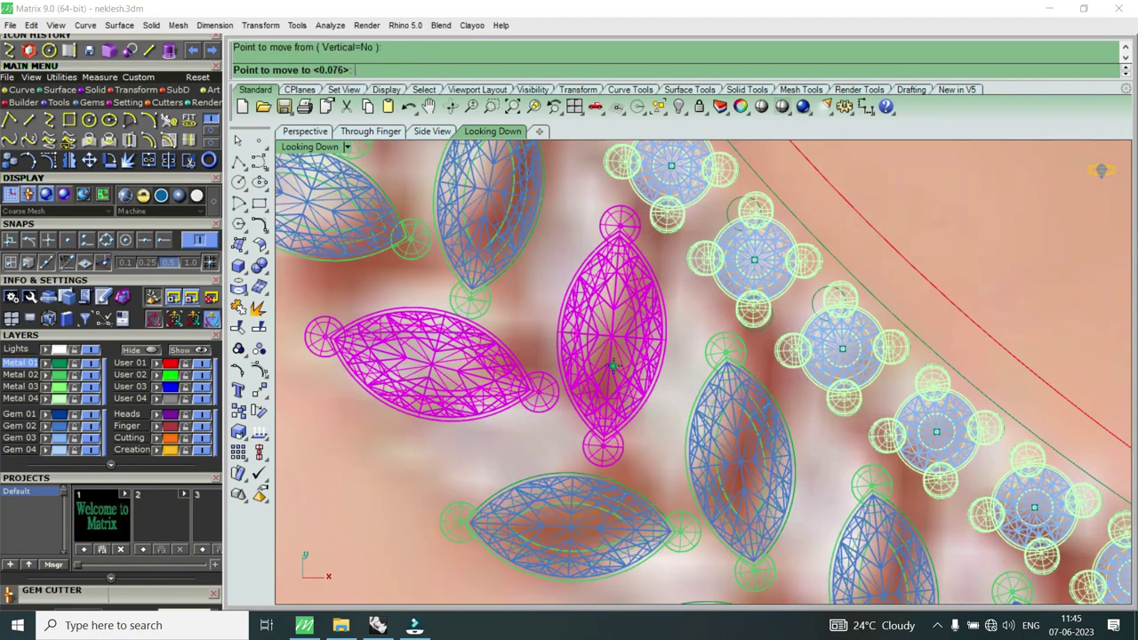
click(614, 367)
scroll(534, 338, up, 1)
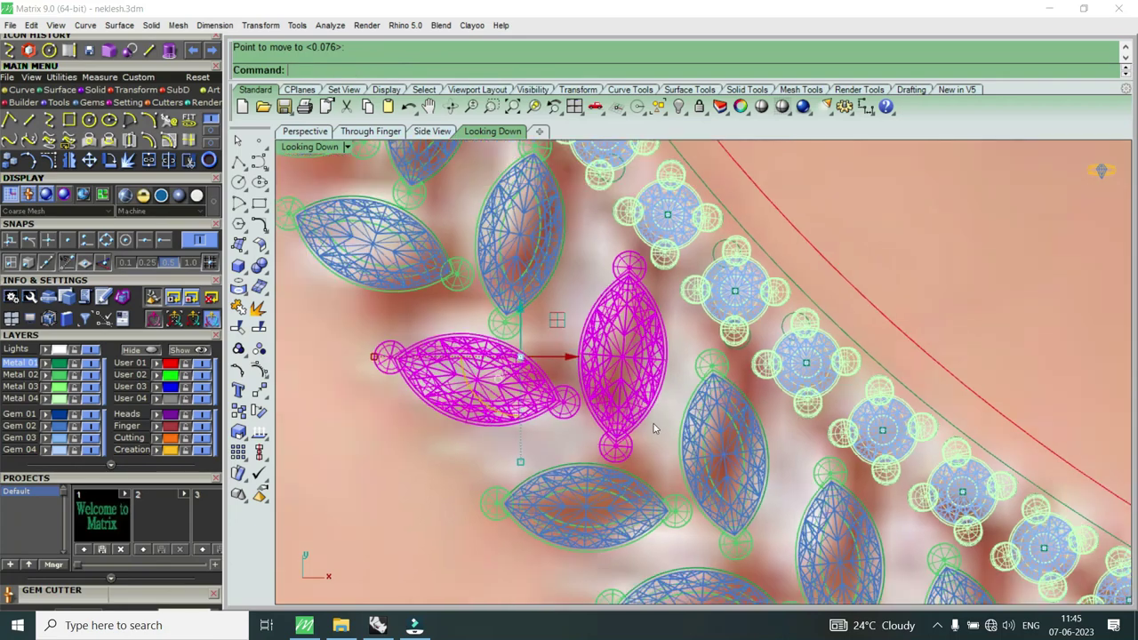
scroll(507, 329, down, 1)
drag(511, 312, 513, 313)
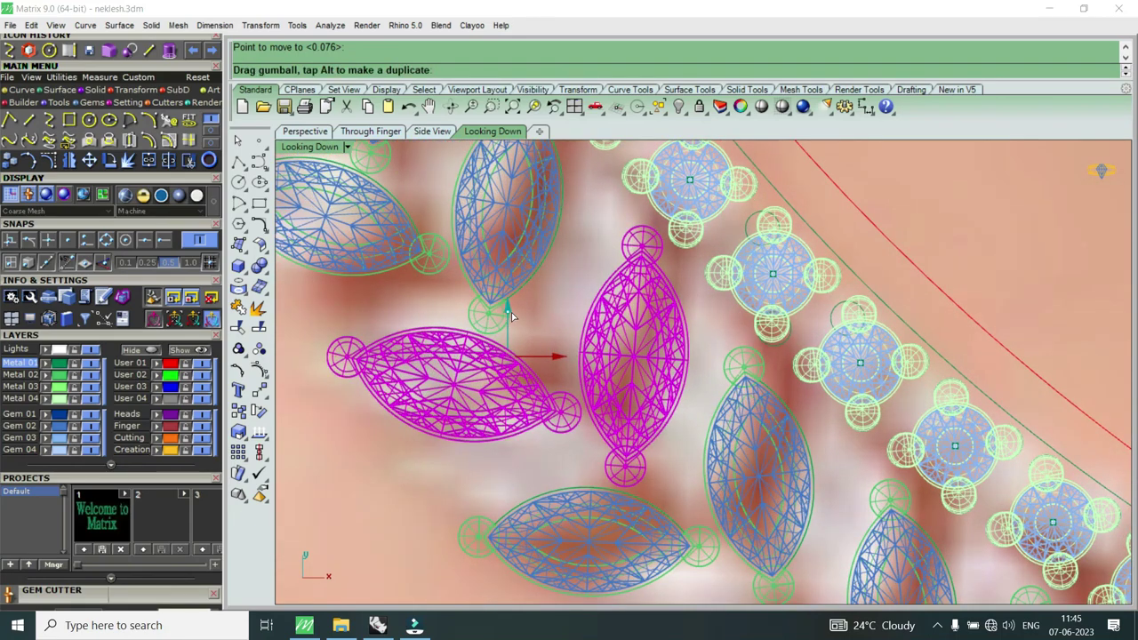
scroll(649, 416, down, 5)
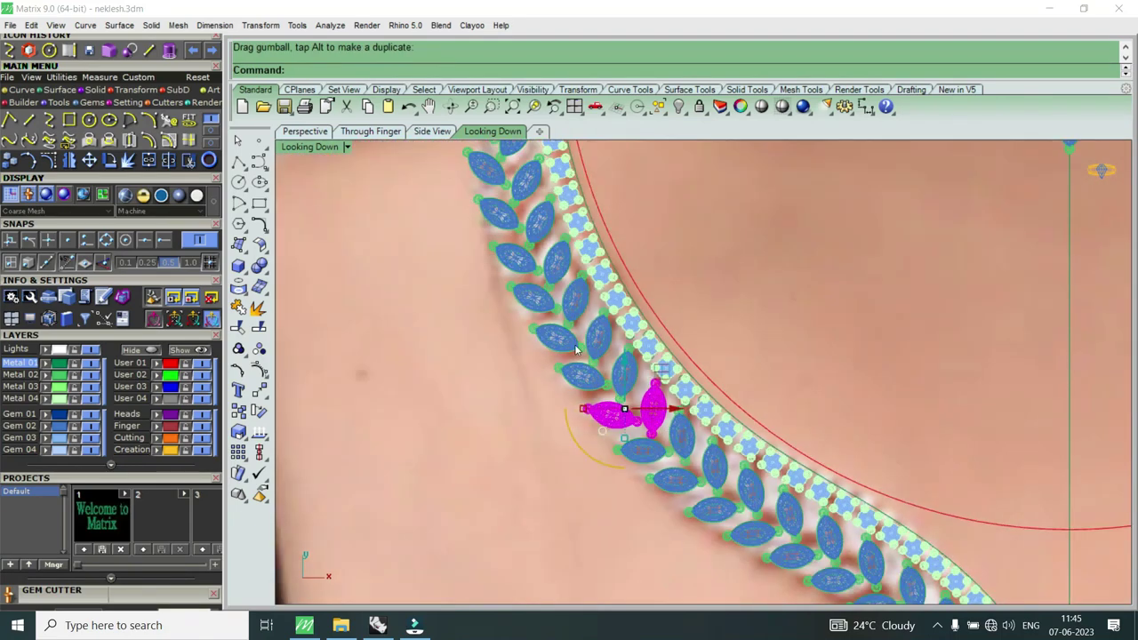
Step: Rotate the lower marquise leaf pair about the top-right bead to angle it along the strand
scroll(574, 344, up, 2)
scroll(546, 330, up, 1)
scroll(542, 351, up, 1)
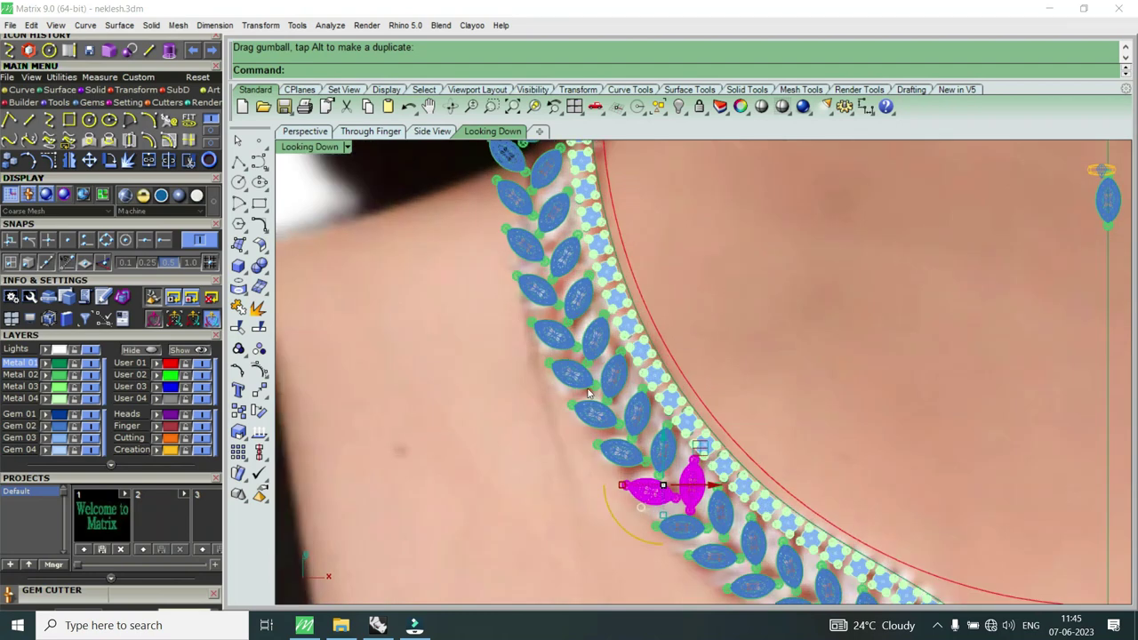
scroll(540, 369, up, 1)
scroll(541, 309, up, 1)
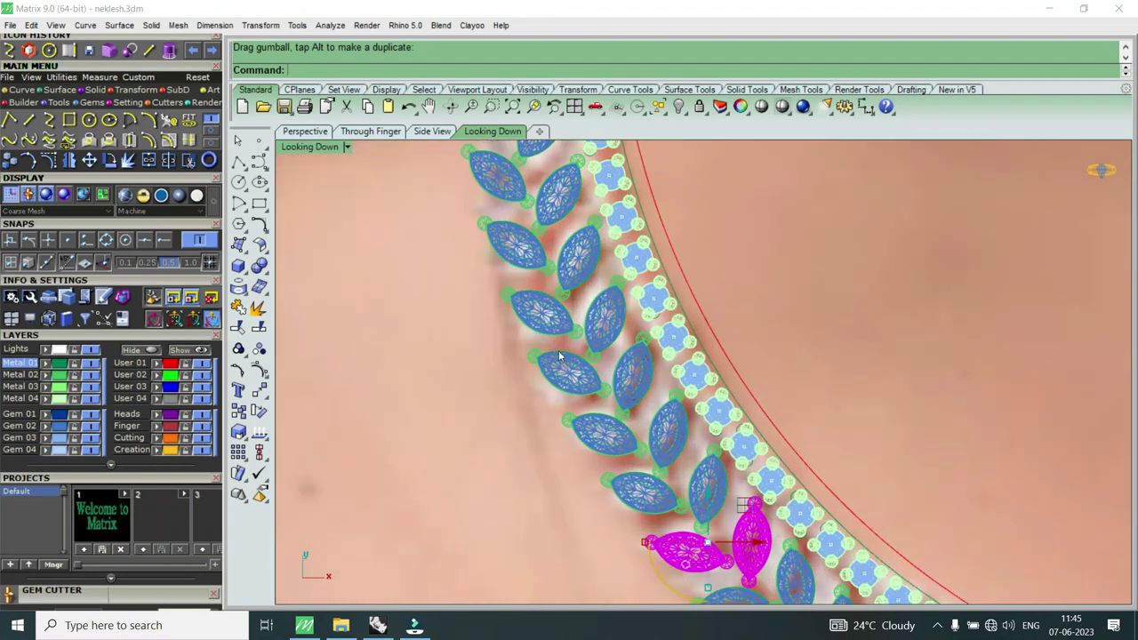
scroll(584, 326, up, 1)
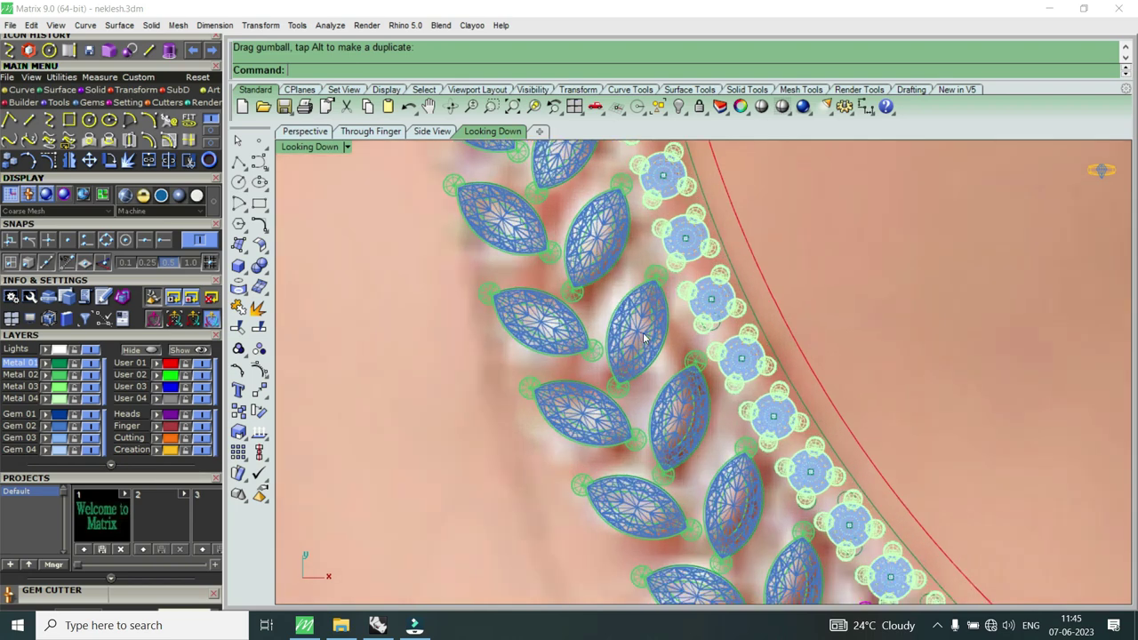
click(538, 349)
click(580, 379)
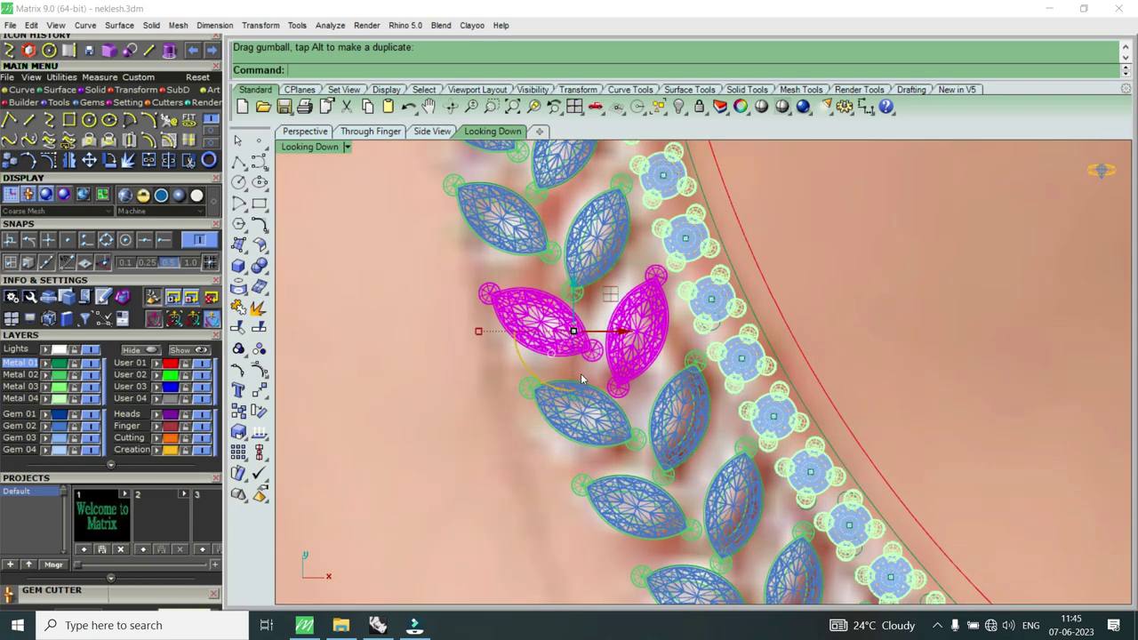
scroll(581, 379, up, 3)
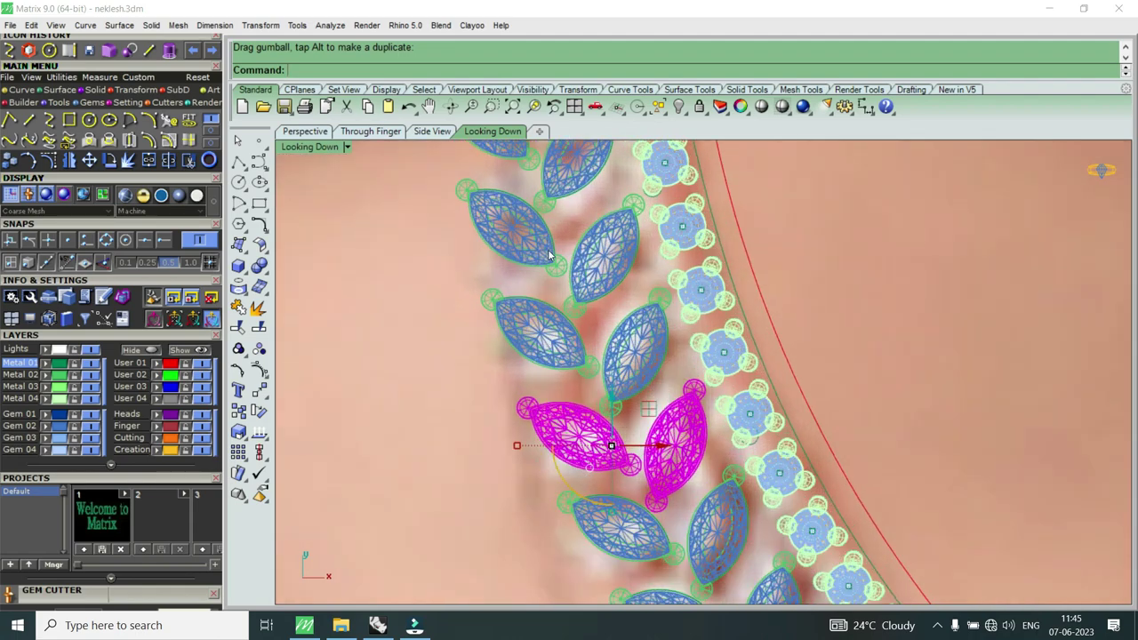
click(611, 402)
click(614, 407)
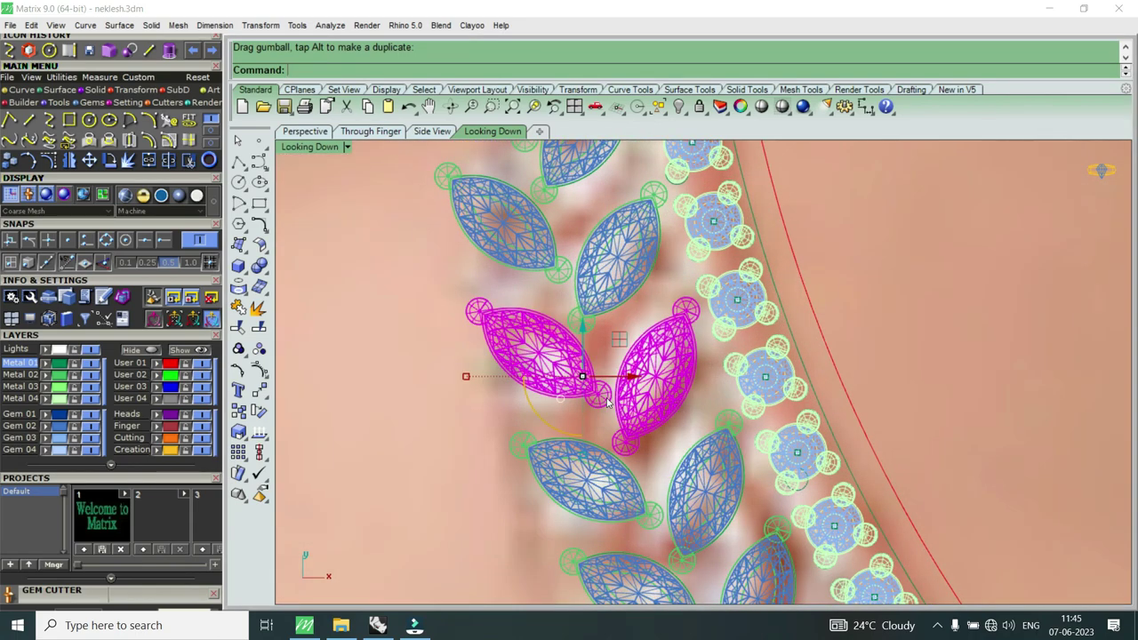
click(127, 161)
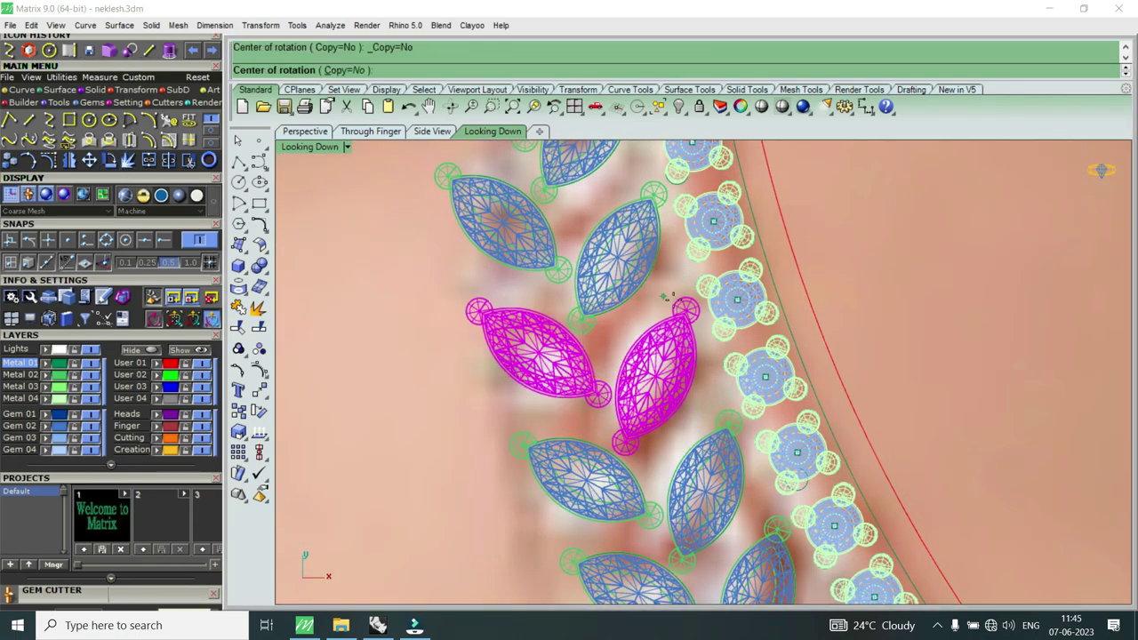
click(687, 307)
click(576, 415)
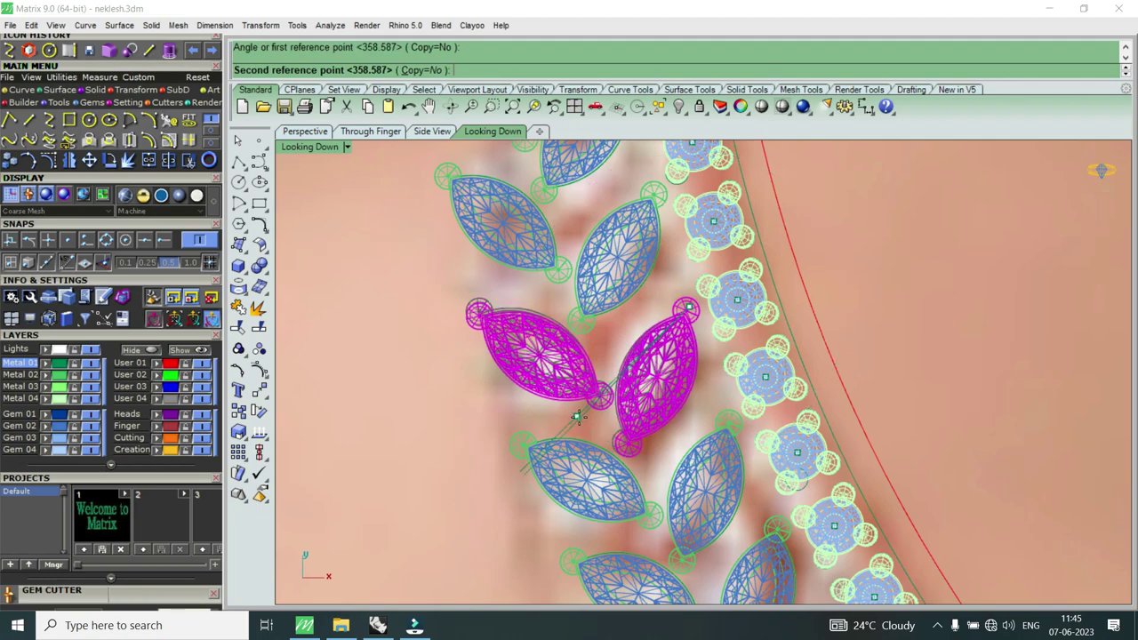
click(578, 416)
scroll(580, 417, down, 3)
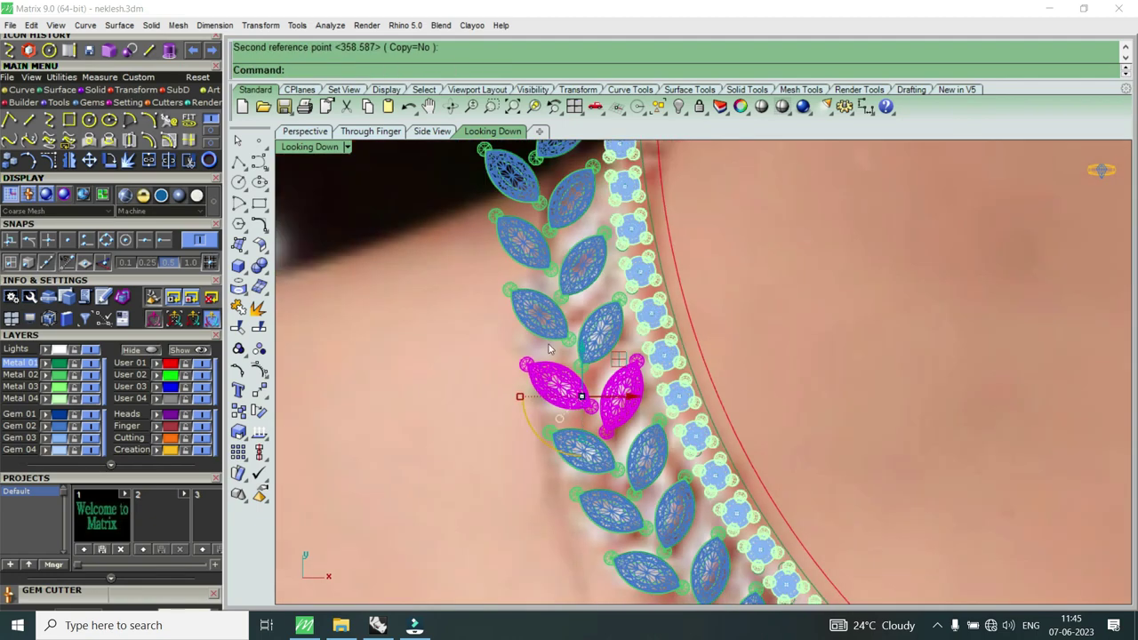
Step: Rotate the next marquise gem pair up the strand to a new angle
scroll(549, 344, up, 3)
click(621, 353)
click(680, 407)
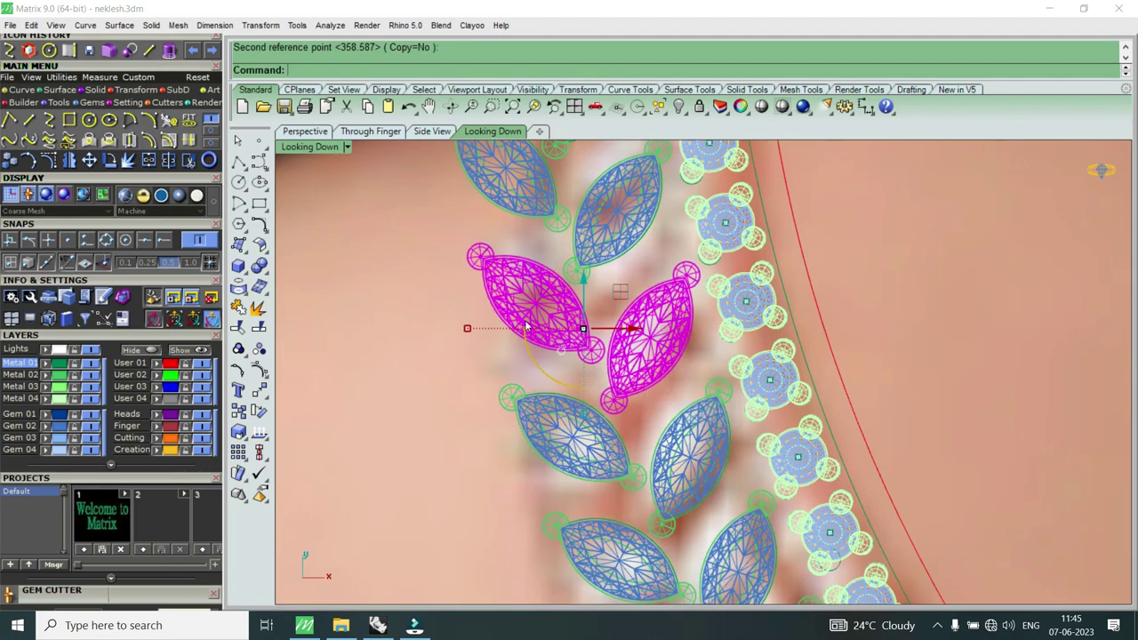
click(110, 161)
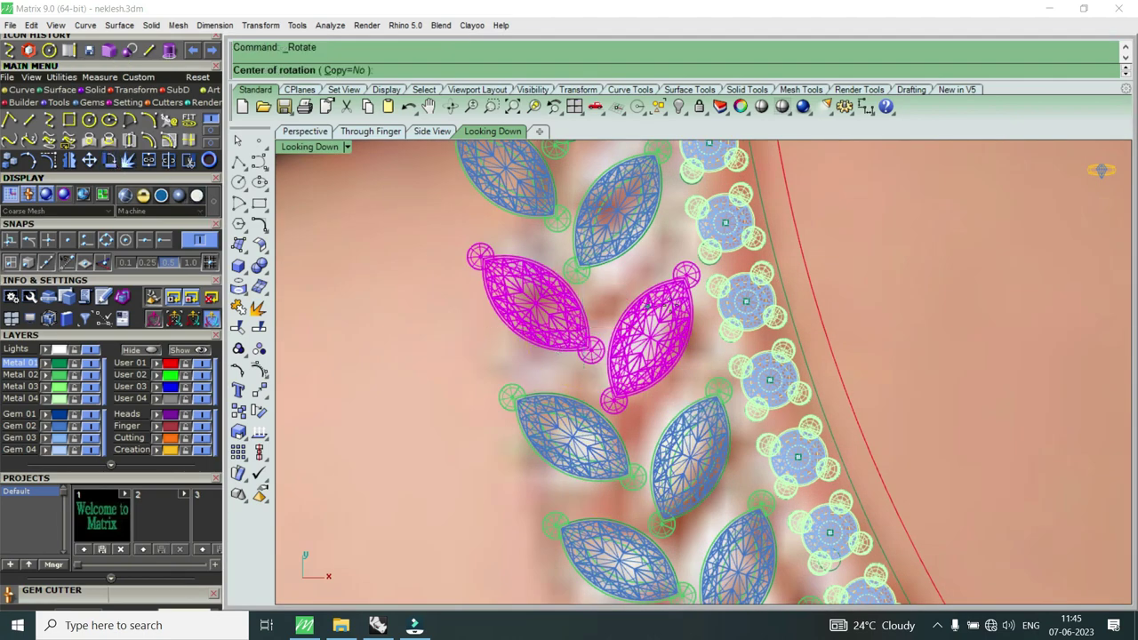
click(689, 280)
scroll(578, 333, up, 2)
click(582, 335)
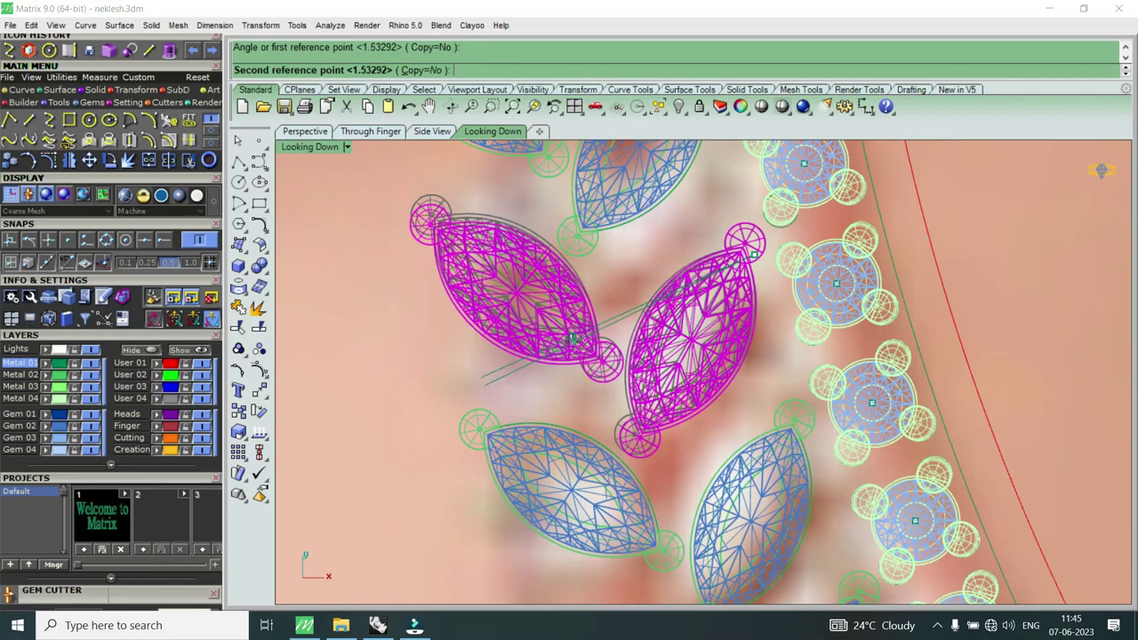
click(573, 349)
scroll(573, 349, down, 2)
Step: Rotate the following marquise pair about its gem tip to follow the strand
scroll(573, 349, up, 1)
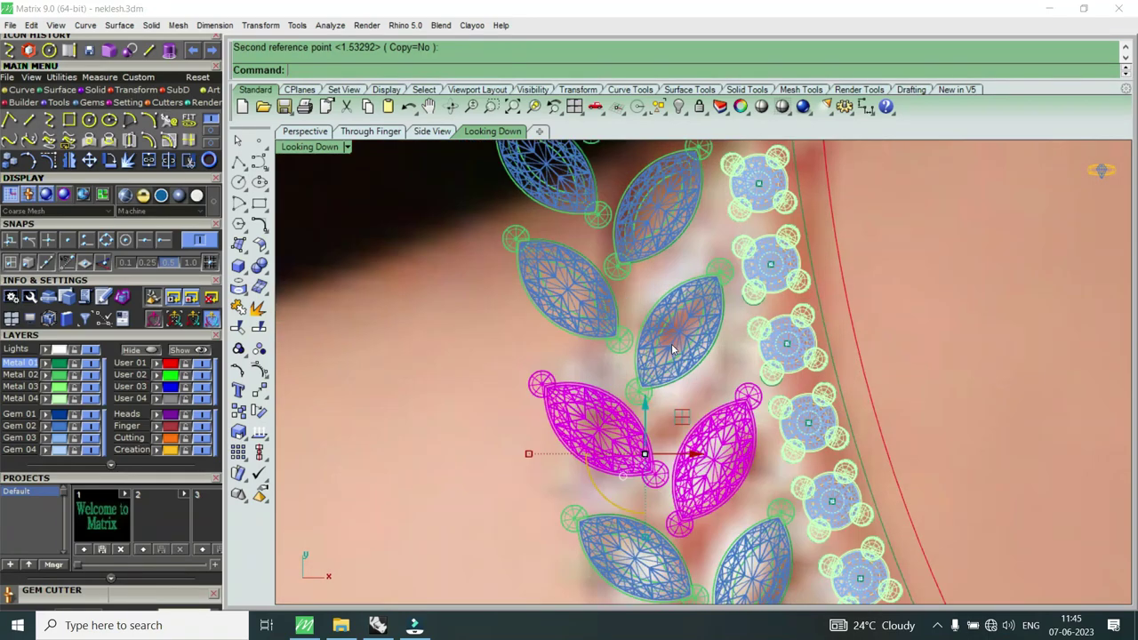
click(707, 389)
click(715, 399)
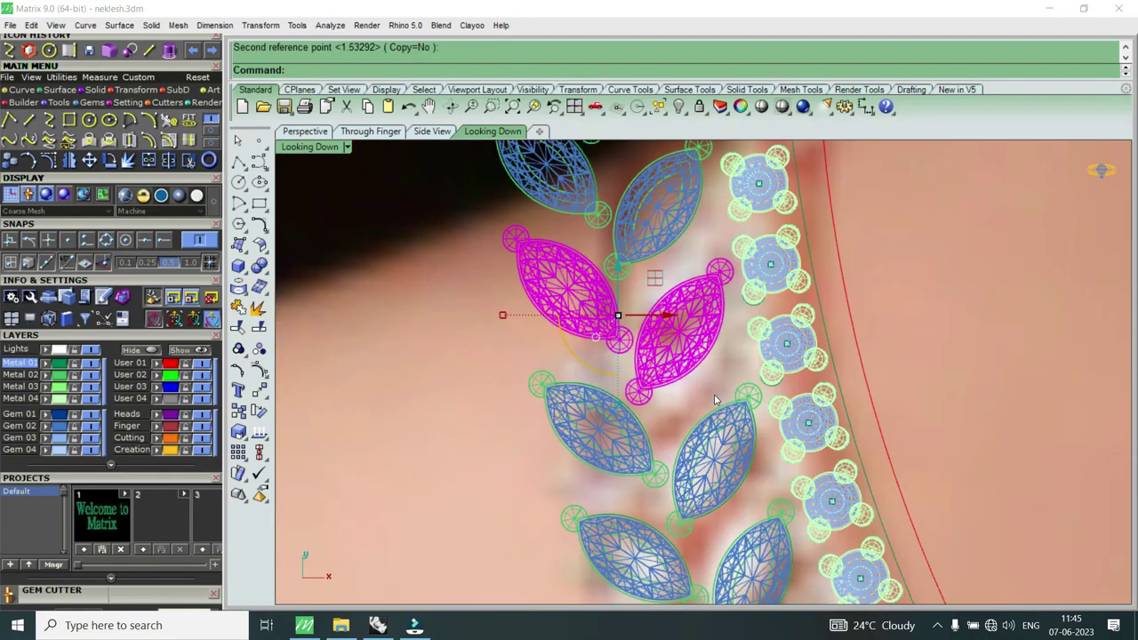
click(112, 161)
click(718, 269)
scroll(623, 328, up, 2)
scroll(622, 328, up, 1)
click(622, 327)
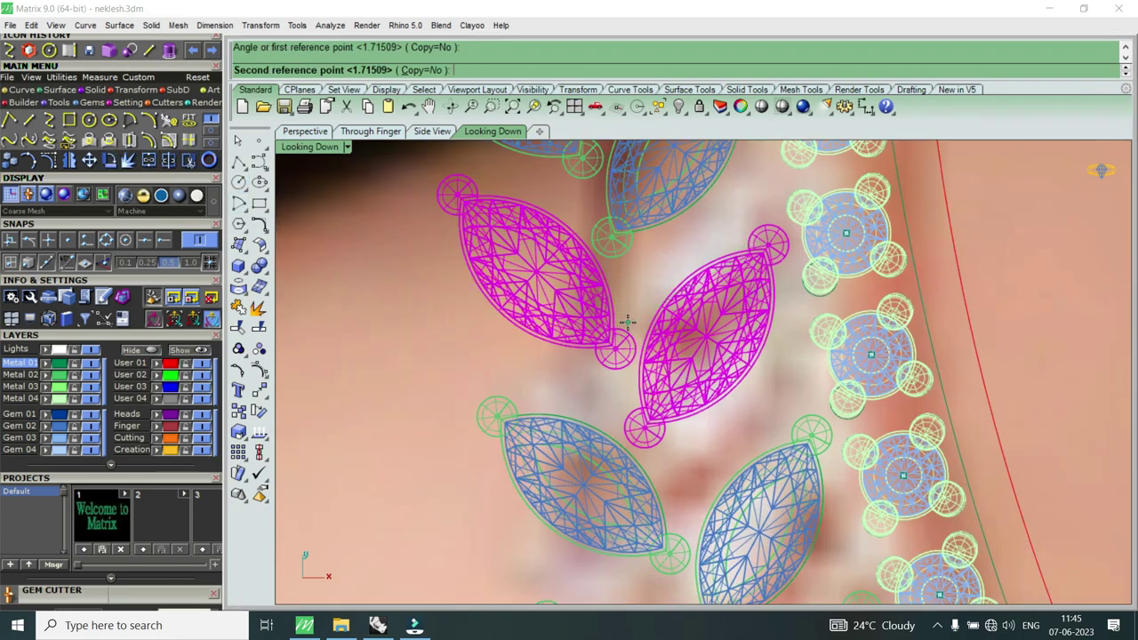
click(628, 329)
scroll(628, 329, down, 3)
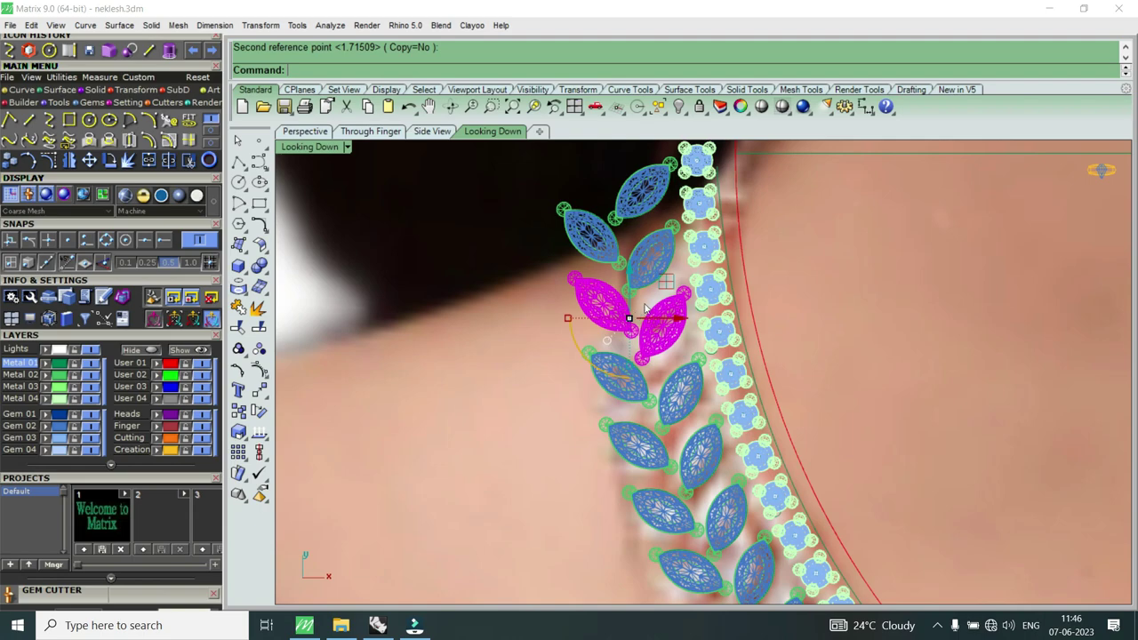
Step: Angle the upper marquise gem pair by rotating its whole group
scroll(650, 245, up, 1)
scroll(649, 244, up, 3)
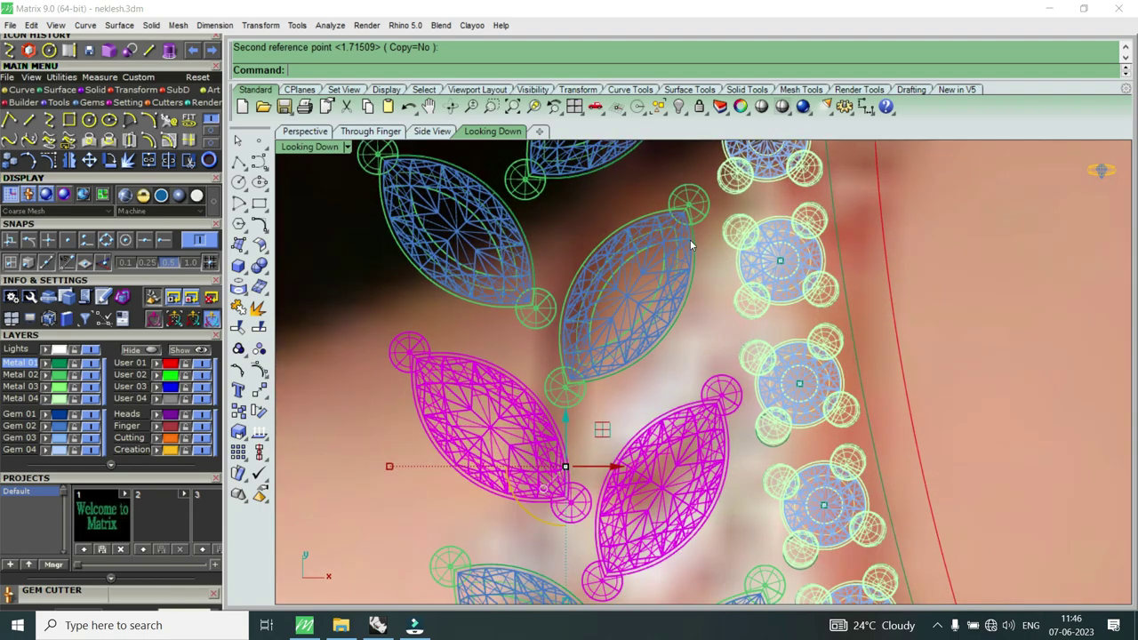
click(691, 250)
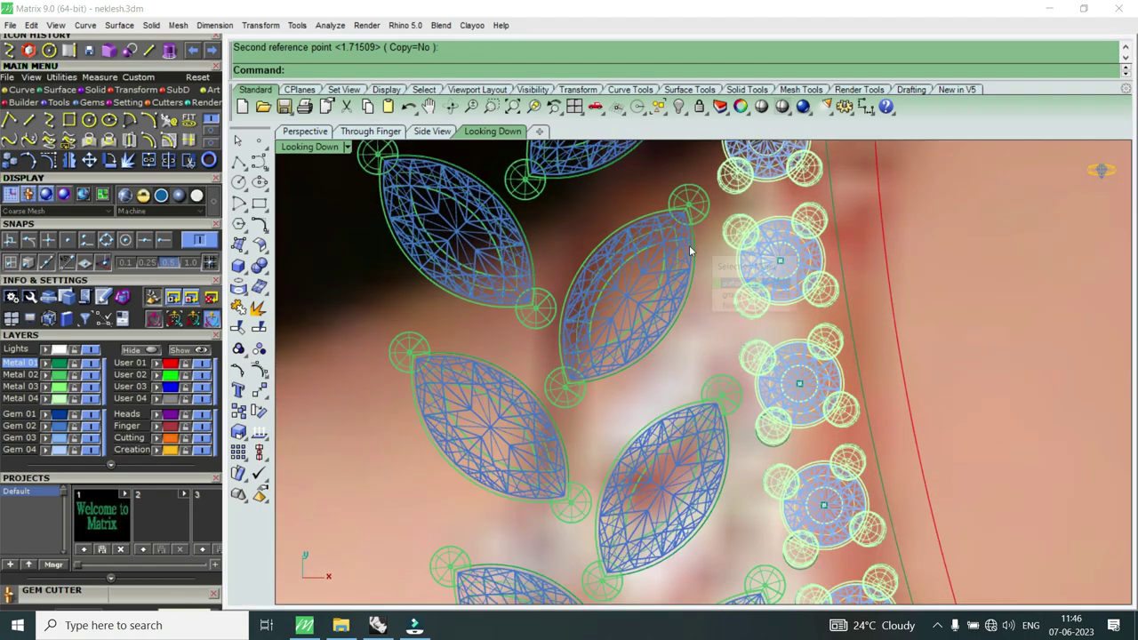
click(746, 300)
click(110, 160)
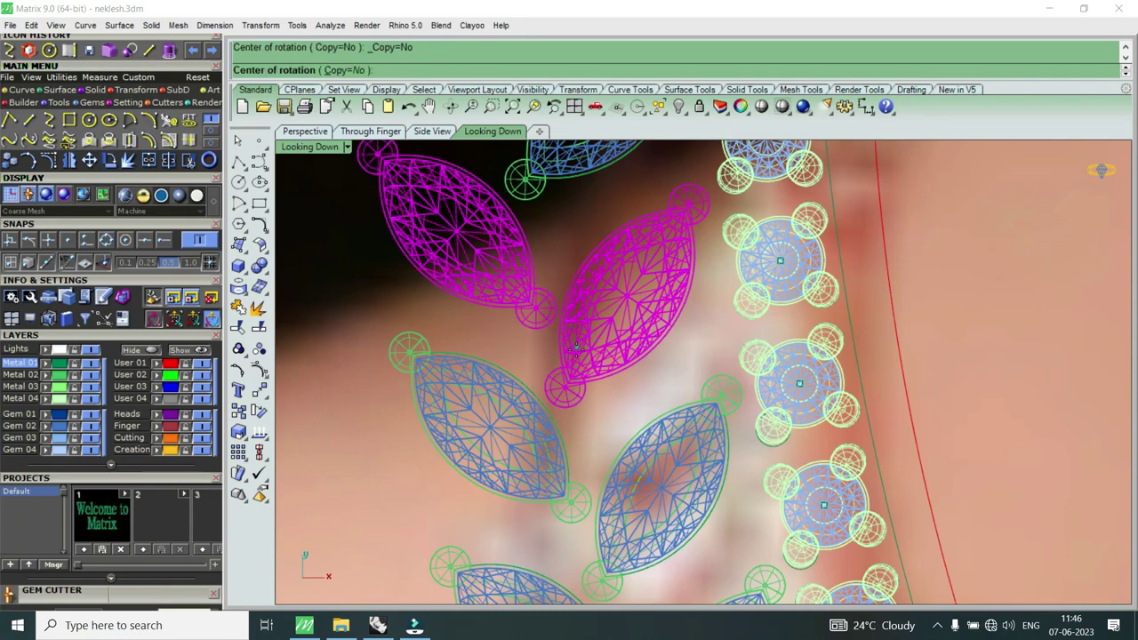
click(563, 392)
scroll(569, 373, up, 2)
click(587, 293)
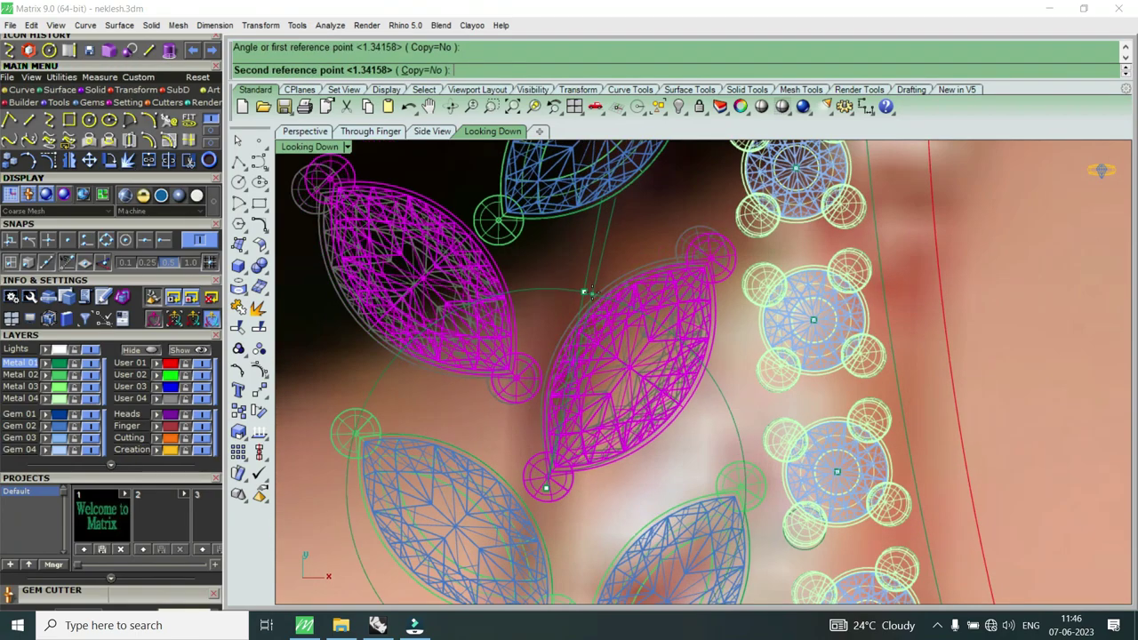
click(594, 297)
scroll(548, 379, down, 3)
scroll(497, 445, up, 4)
Step: Move the top single marquise gem to its new spot at the strand's upper end
key(Escape)
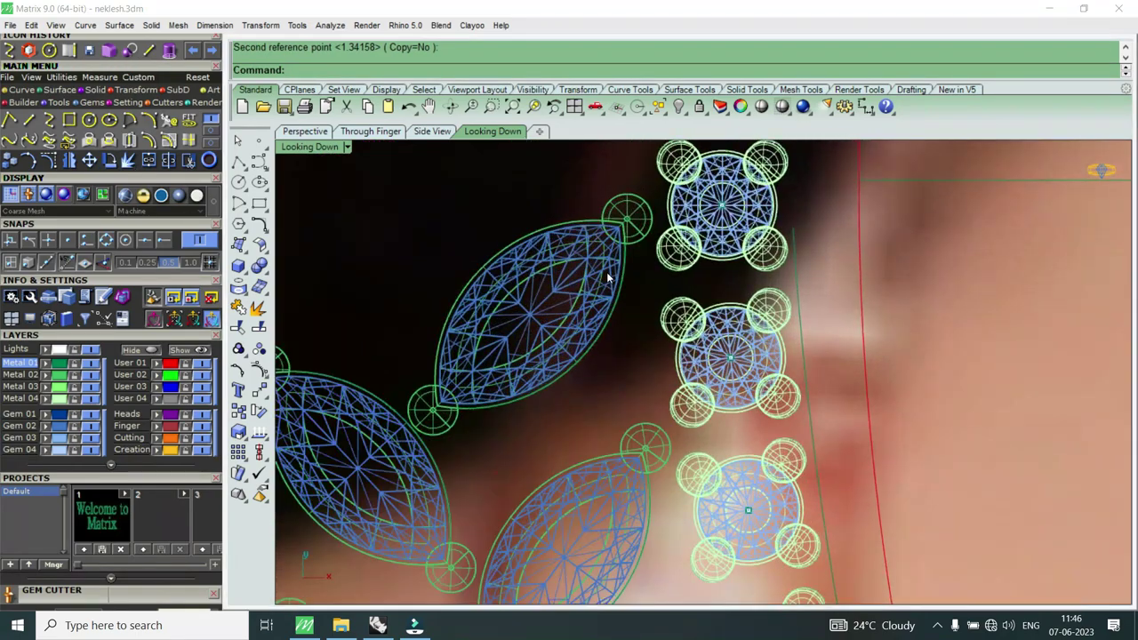
click(635, 315)
key(Escape)
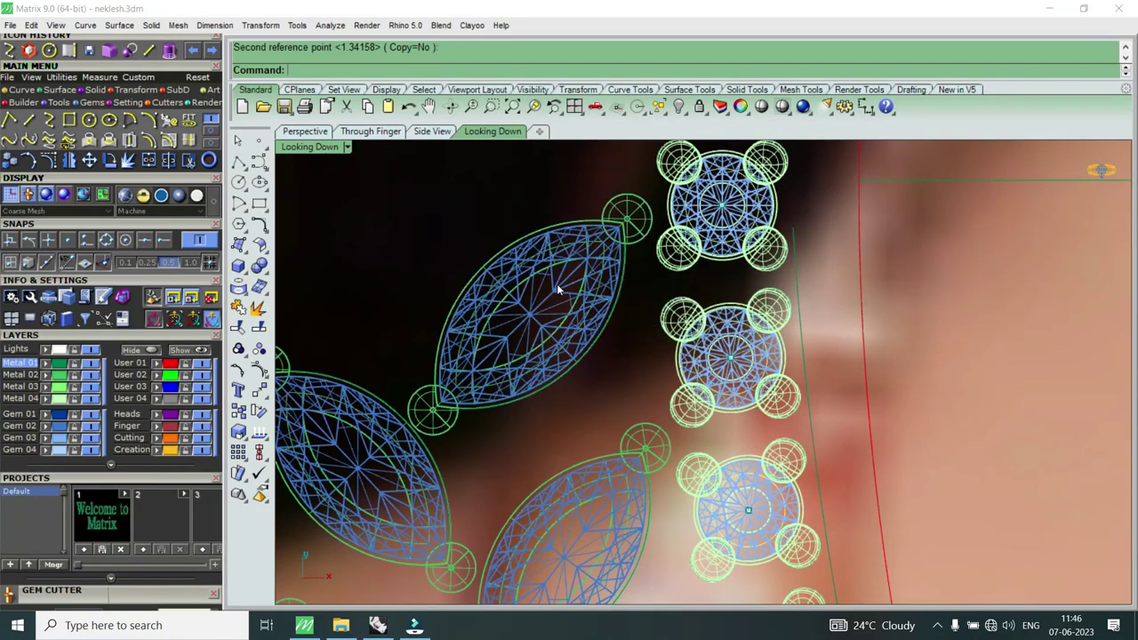
click(558, 288)
click(624, 343)
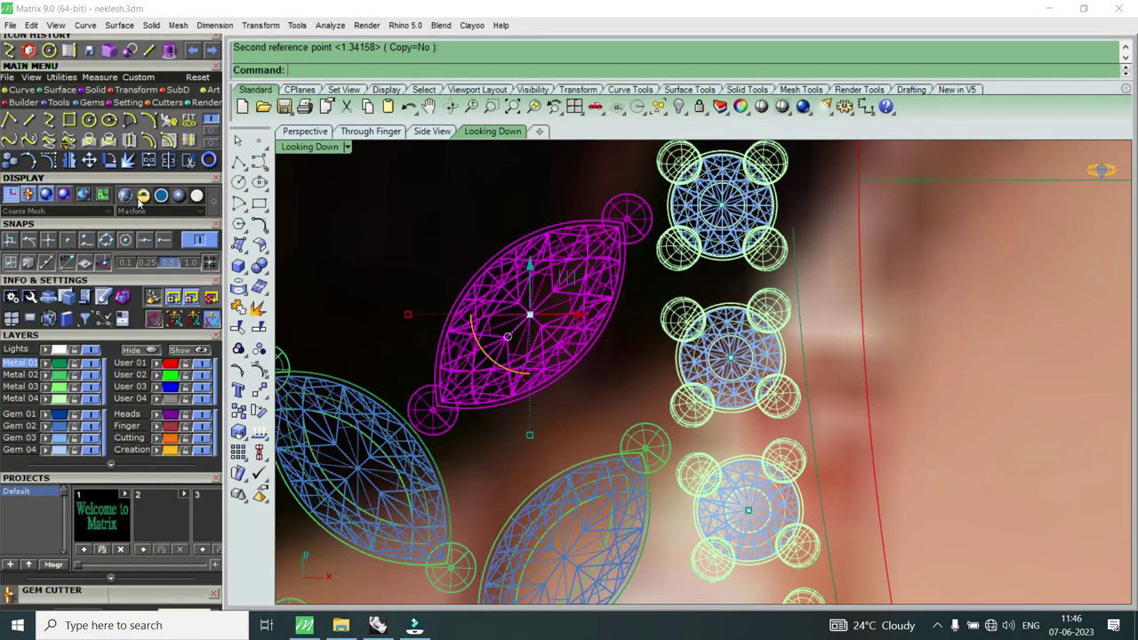
click(90, 161)
click(562, 270)
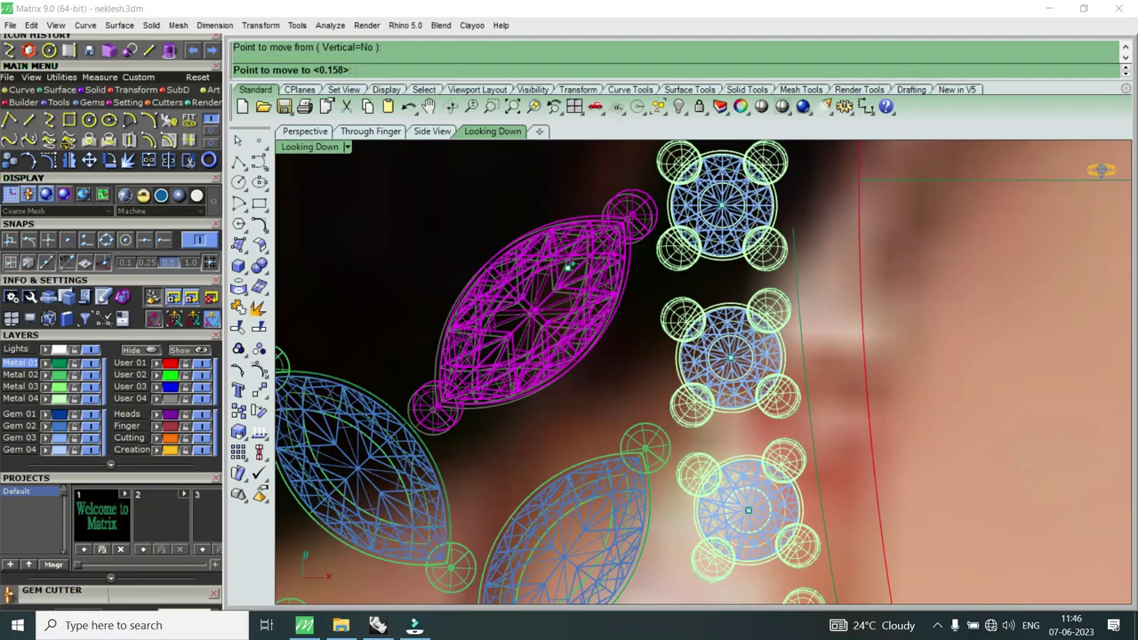
click(569, 266)
scroll(579, 262, down, 5)
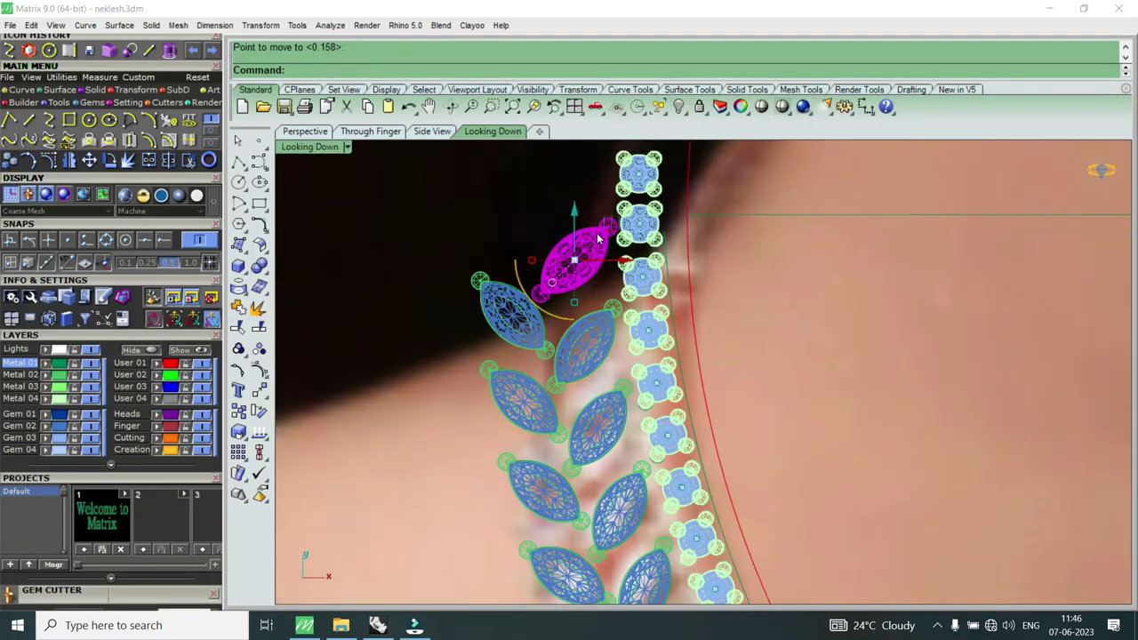
scroll(598, 238, up, 2)
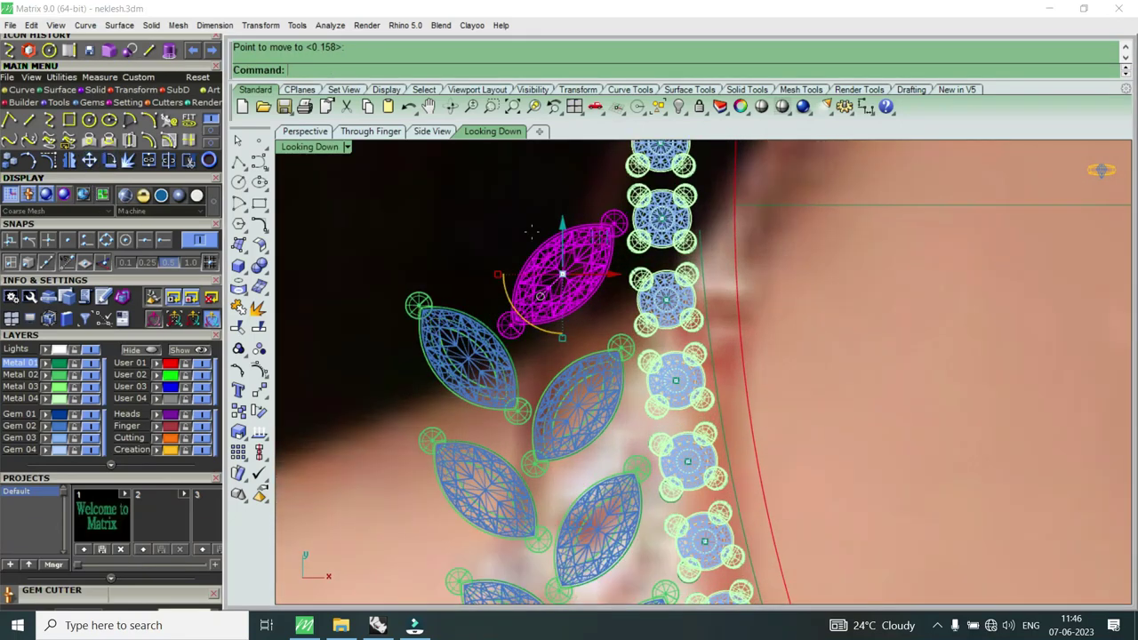
Step: Rotate the top marquise gem into alignment, check the strand's upper end, then deselect it
click(514, 354)
scroll(531, 320, up, 2)
click(533, 327)
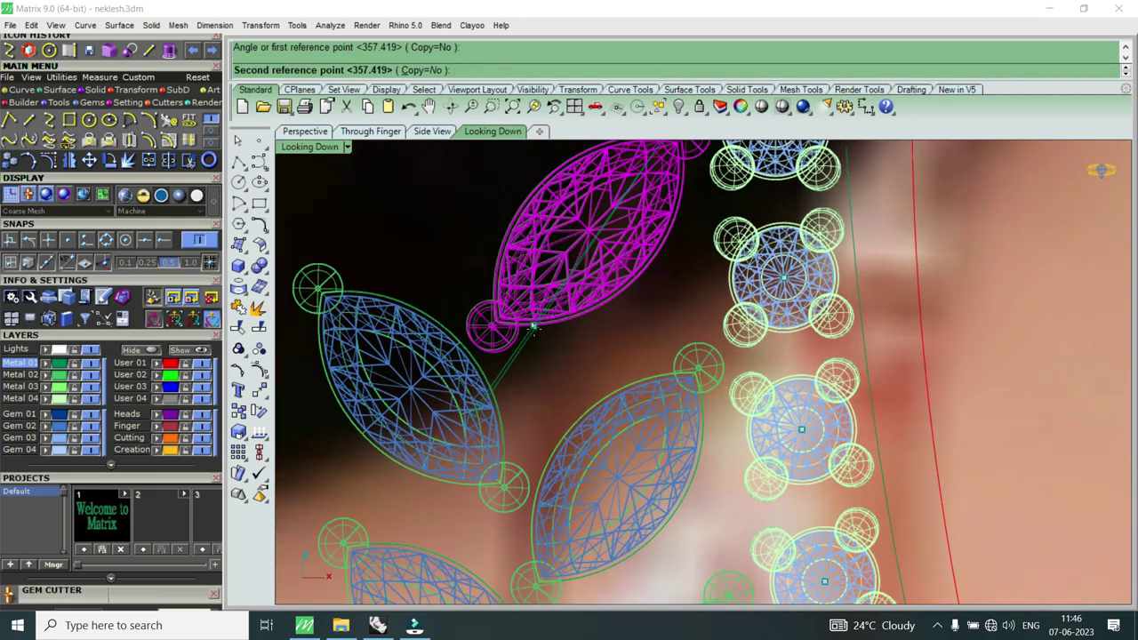
click(531, 329)
scroll(527, 326, down, 5)
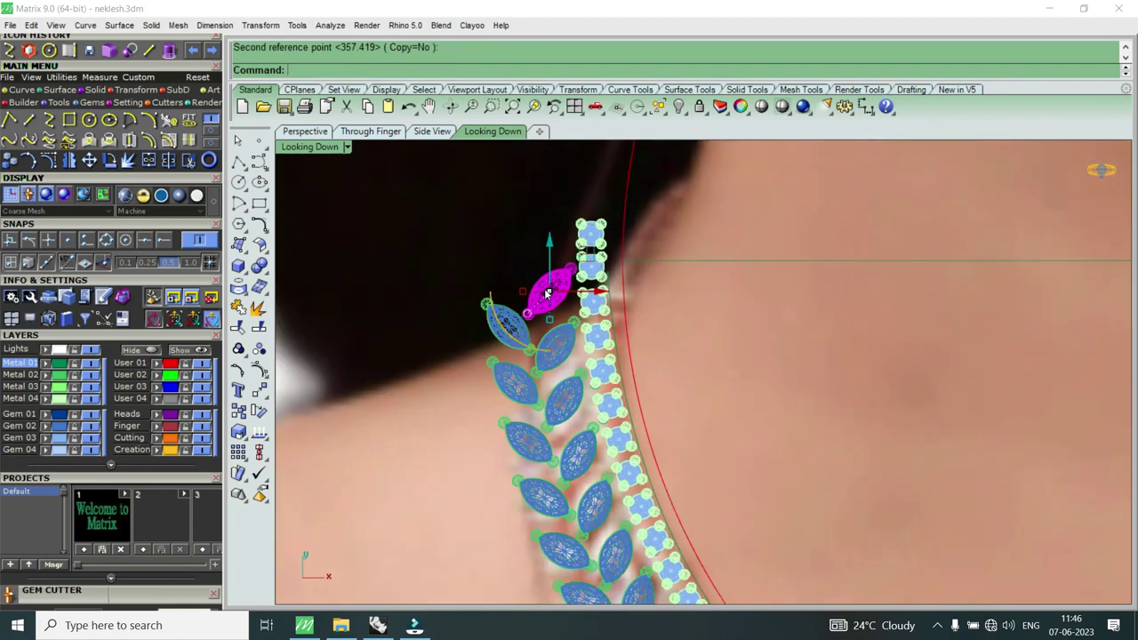
scroll(560, 354, up, 5)
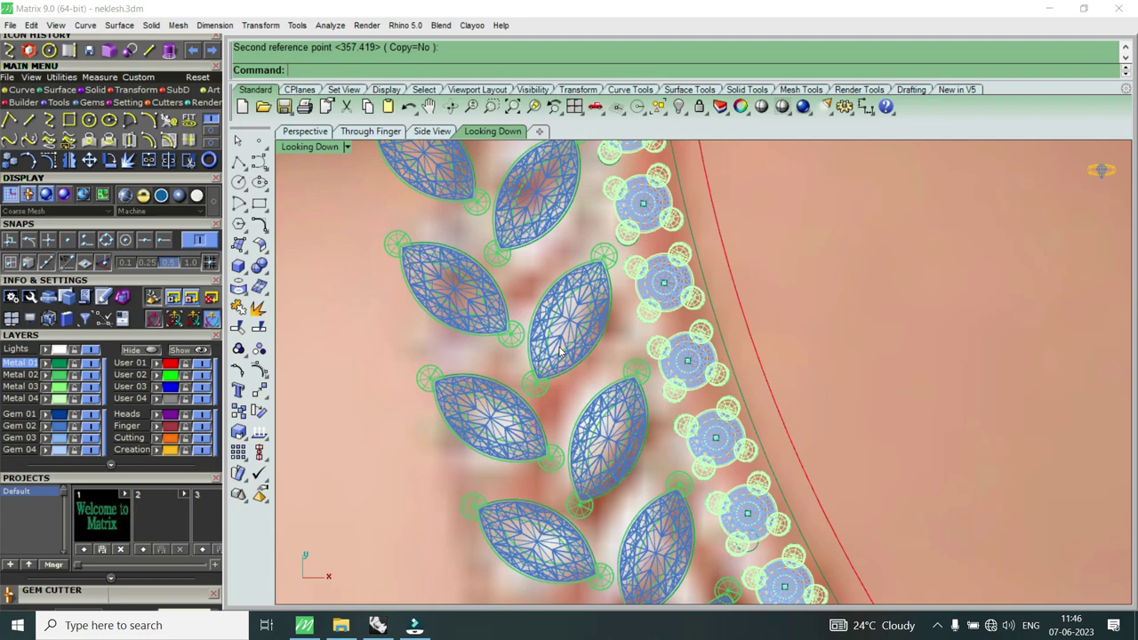
scroll(562, 329, down, 2)
scroll(569, 324, down, 2)
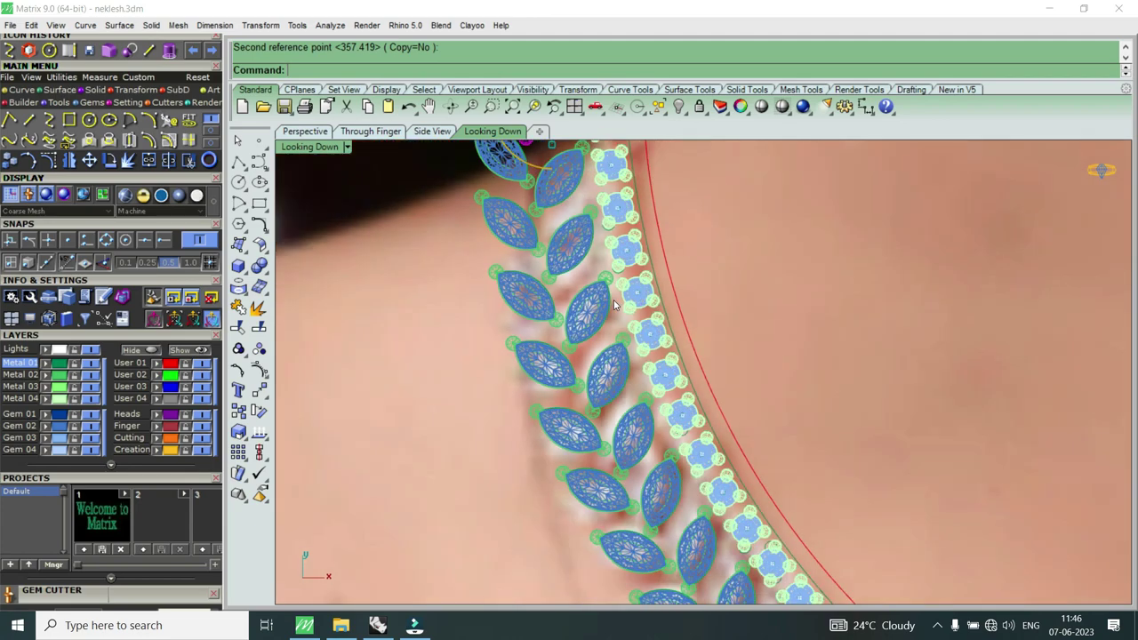
scroll(609, 311, down, 2)
scroll(610, 314, down, 1)
scroll(610, 314, down, 3)
scroll(724, 419, up, 2)
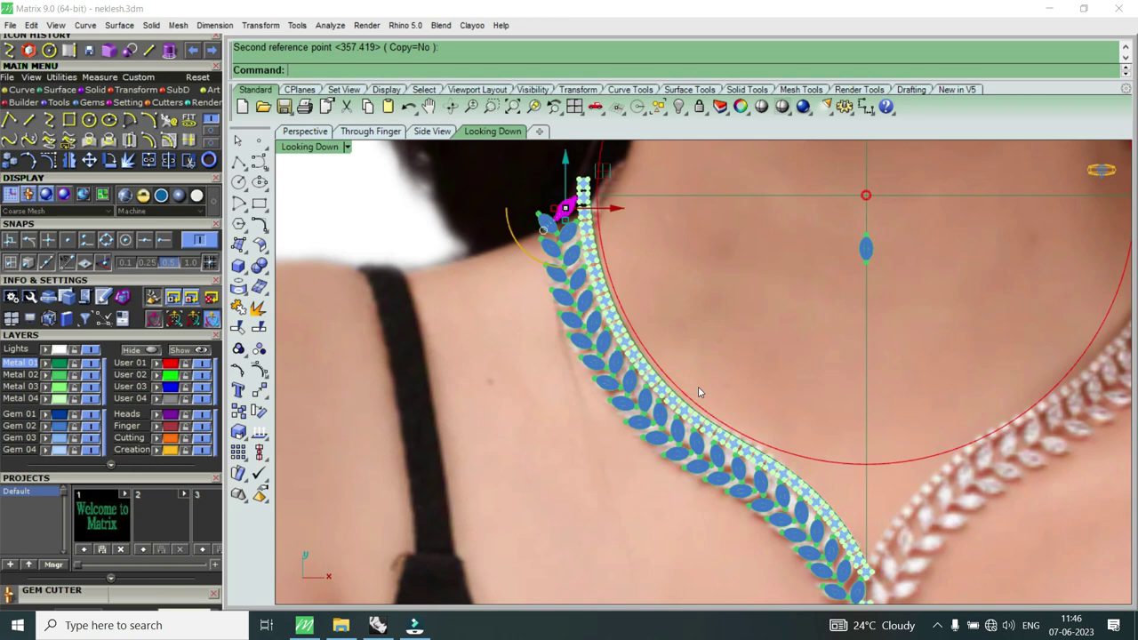
scroll(708, 331, down, 3)
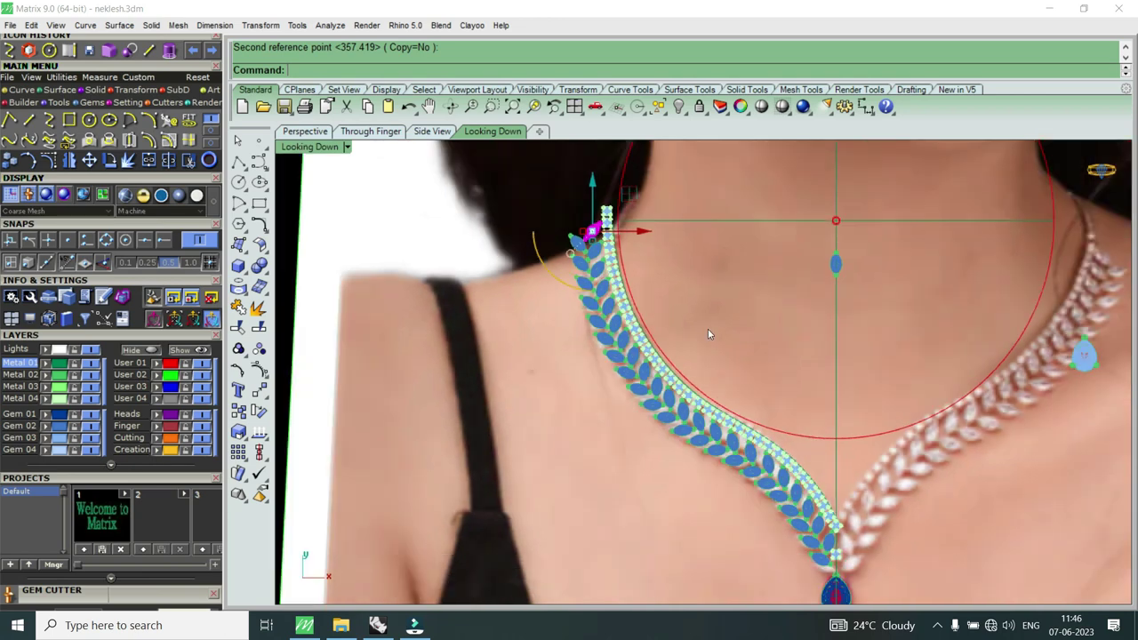
key(Escape)
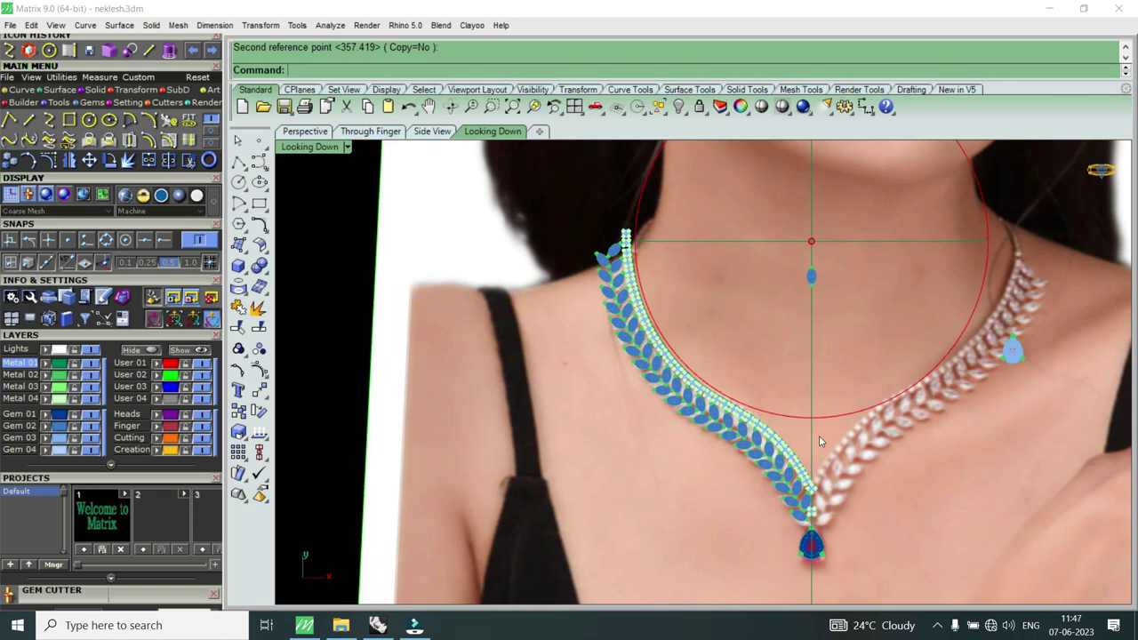
Step: Select the pear drop pendant group and raise it up to the strand's end
scroll(817, 571, up, 3)
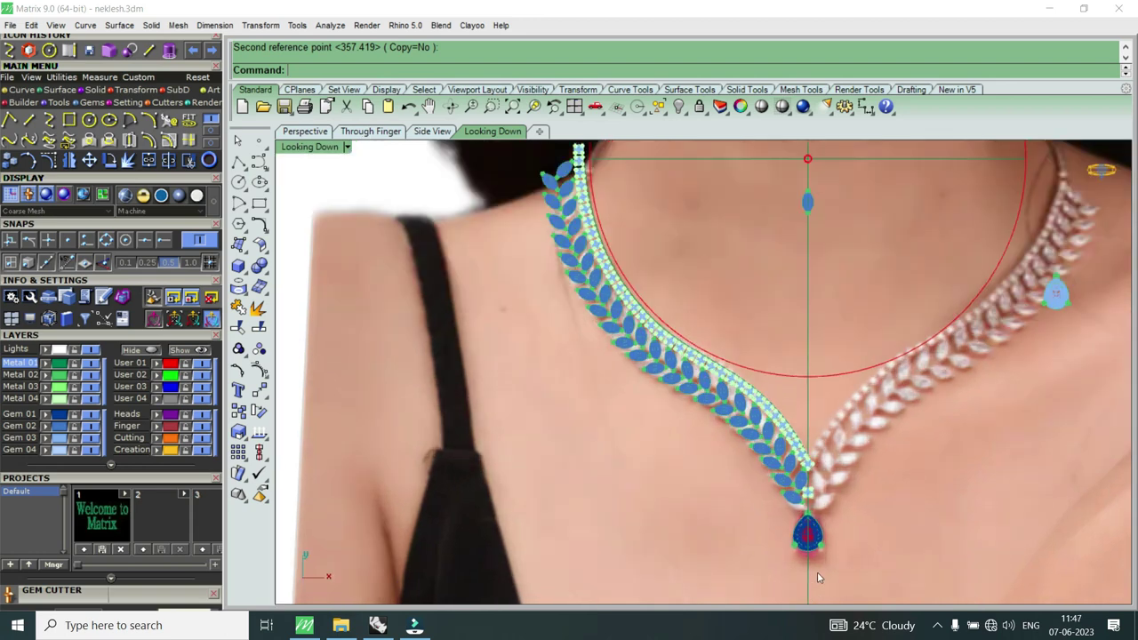
scroll(815, 497, up, 2)
click(815, 496)
click(859, 551)
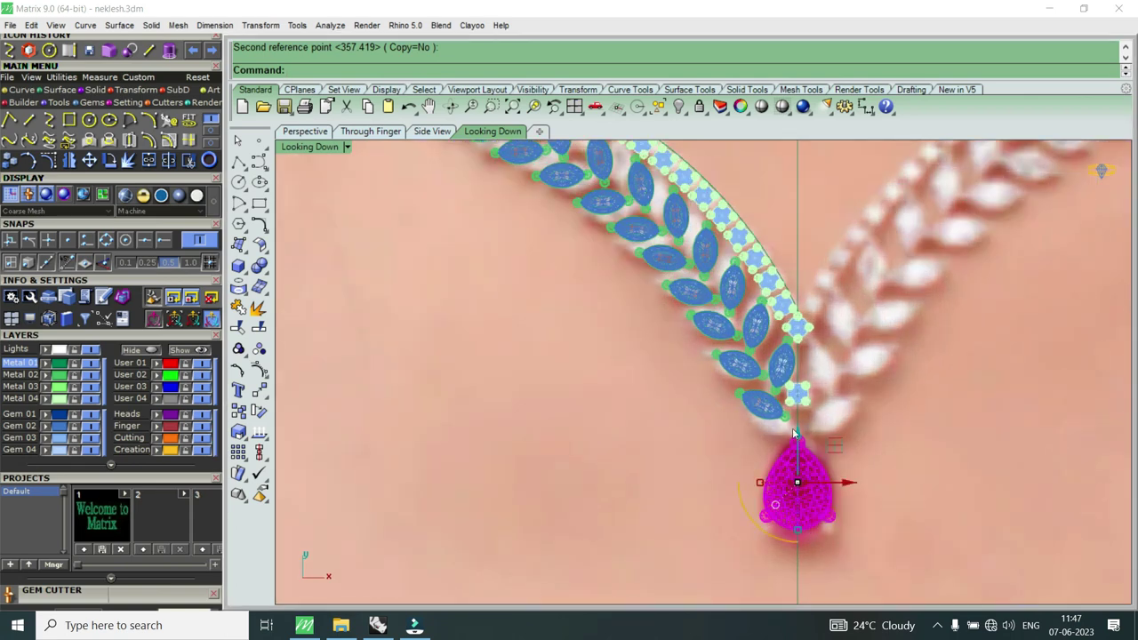
scroll(802, 462, up, 1)
drag(800, 464, 807, 438)
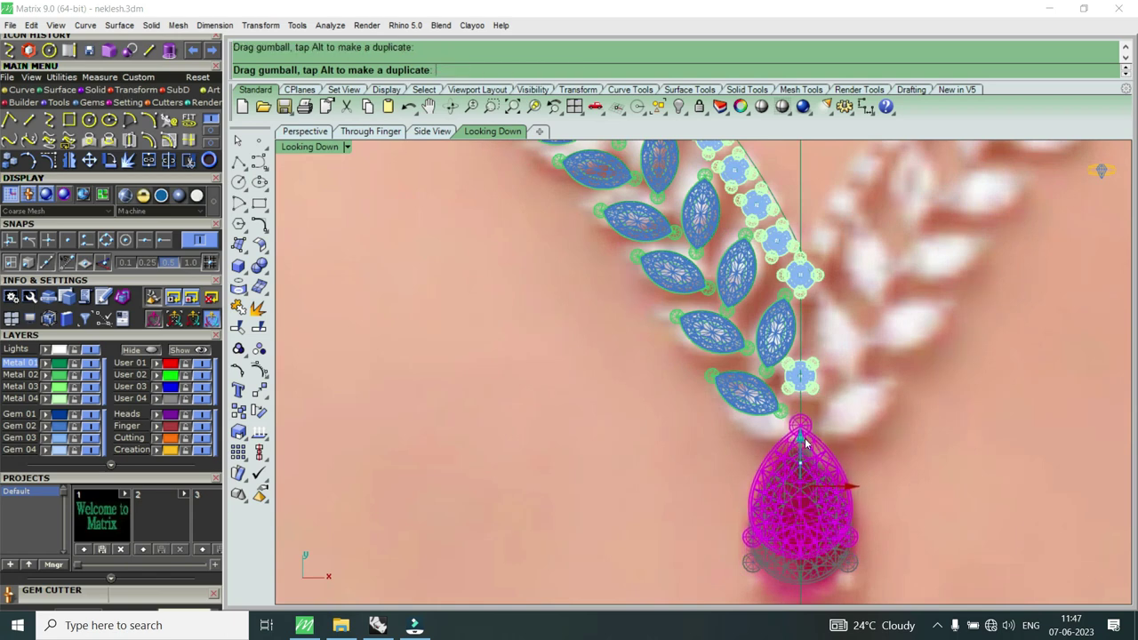
Step: Deselect the pendant and zoom in on the left strand's blue marquise leaf pairs
scroll(806, 439, down, 2)
scroll(806, 440, down, 1)
scroll(805, 441, down, 1)
scroll(804, 443, down, 1)
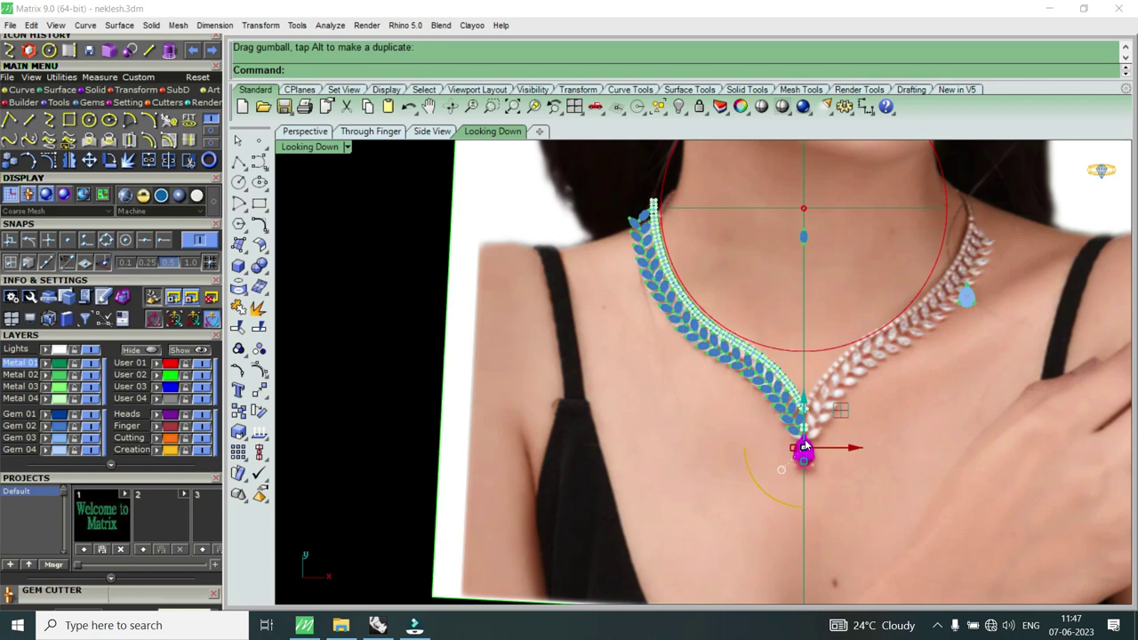
key(Escape)
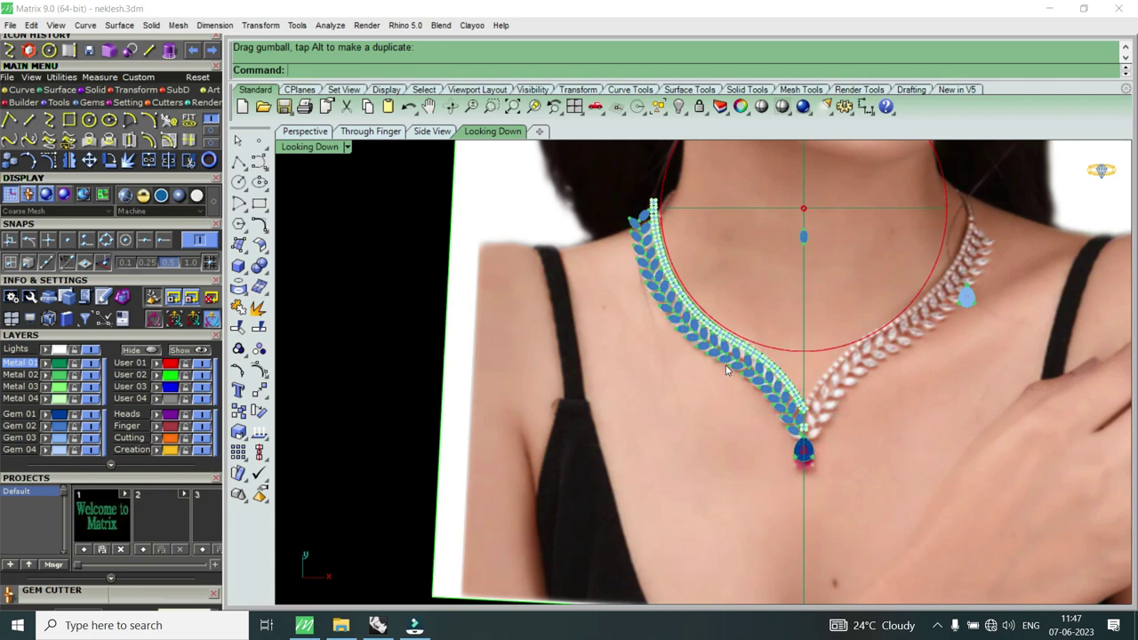
scroll(733, 372, up, 2)
scroll(733, 372, up, 1)
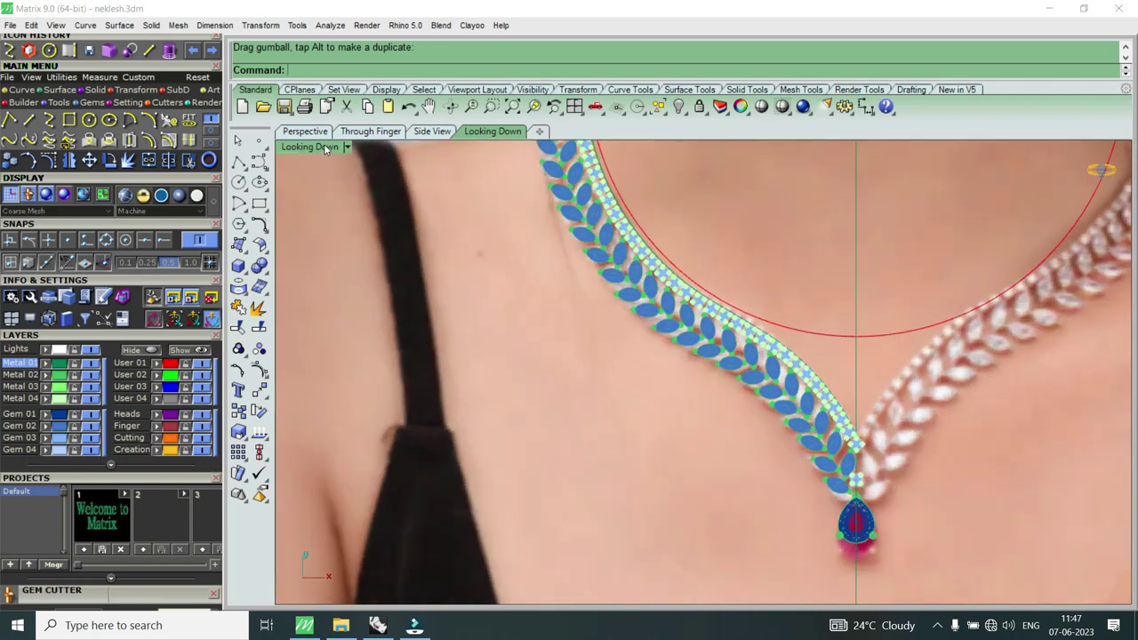
scroll(760, 449, down, 2)
scroll(787, 449, up, 1)
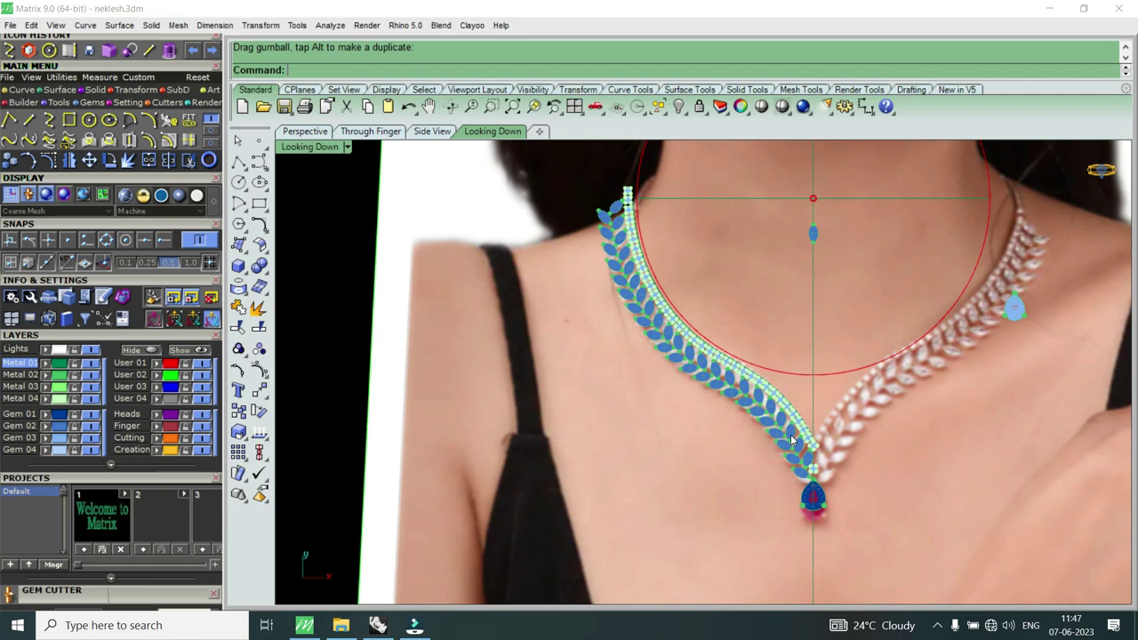
scroll(787, 447, up, 1)
scroll(795, 471, up, 2)
scroll(809, 513, up, 2)
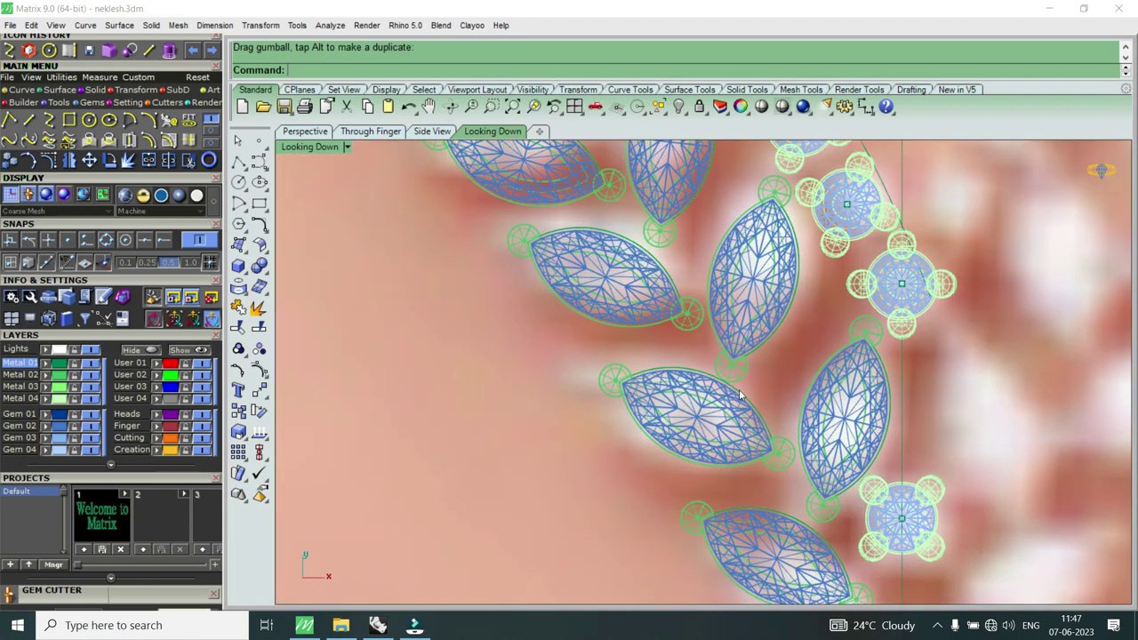
Step: Rotate the lower marquise leaf pair about its gem tip by about 2.3°
scroll(742, 394, down, 1)
click(775, 437)
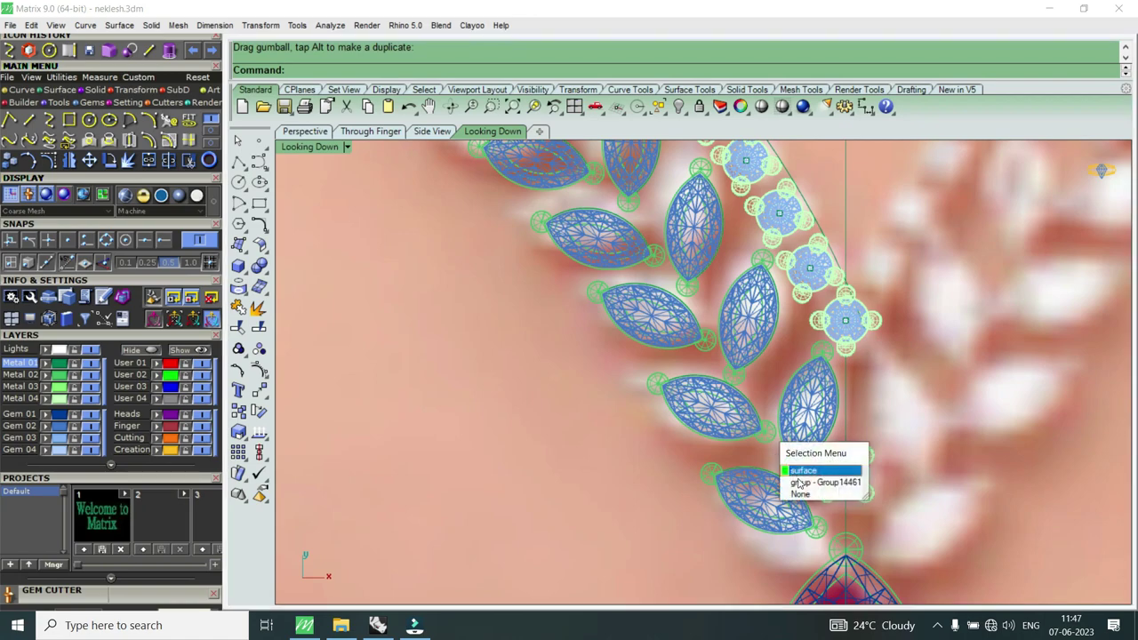
click(816, 480)
scroll(795, 408, up, 1)
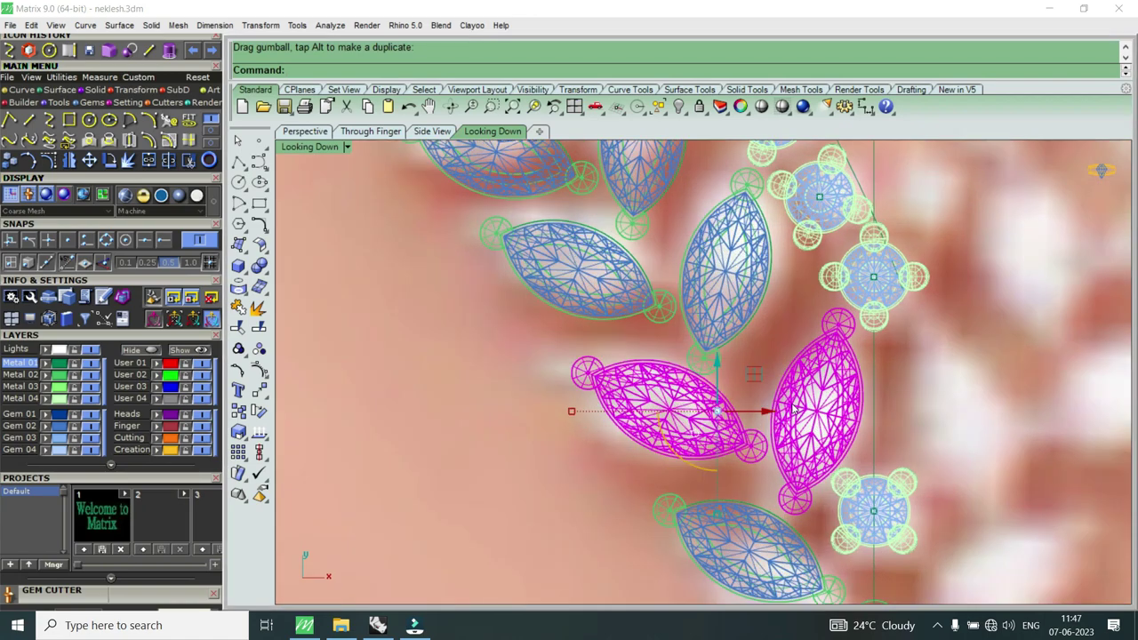
click(109, 160)
click(850, 326)
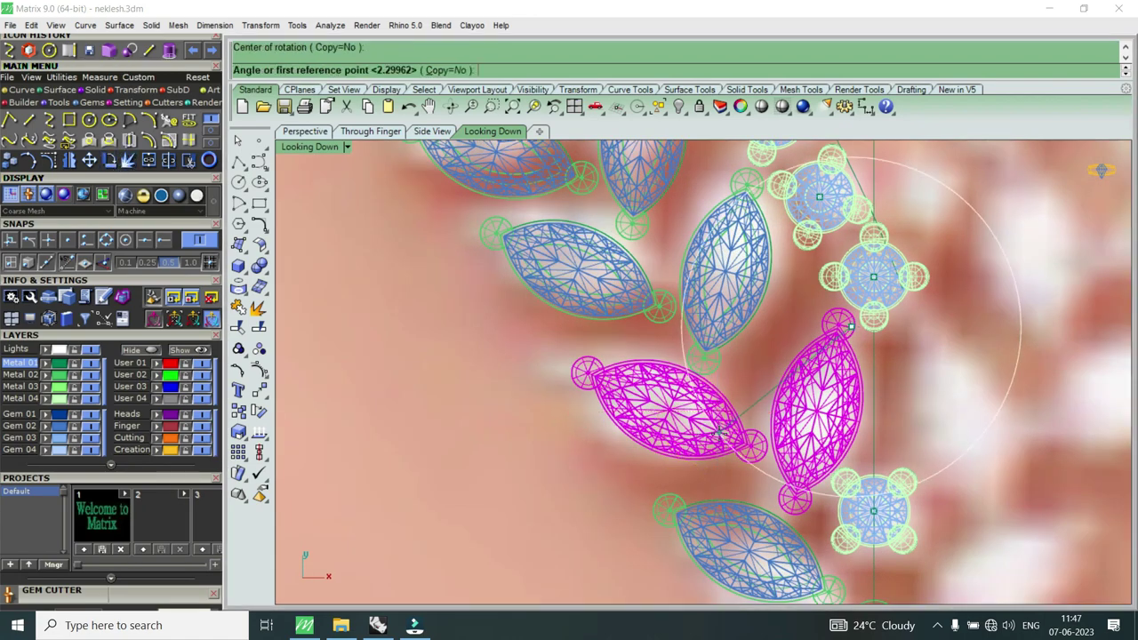
scroll(718, 431, up, 2)
click(720, 434)
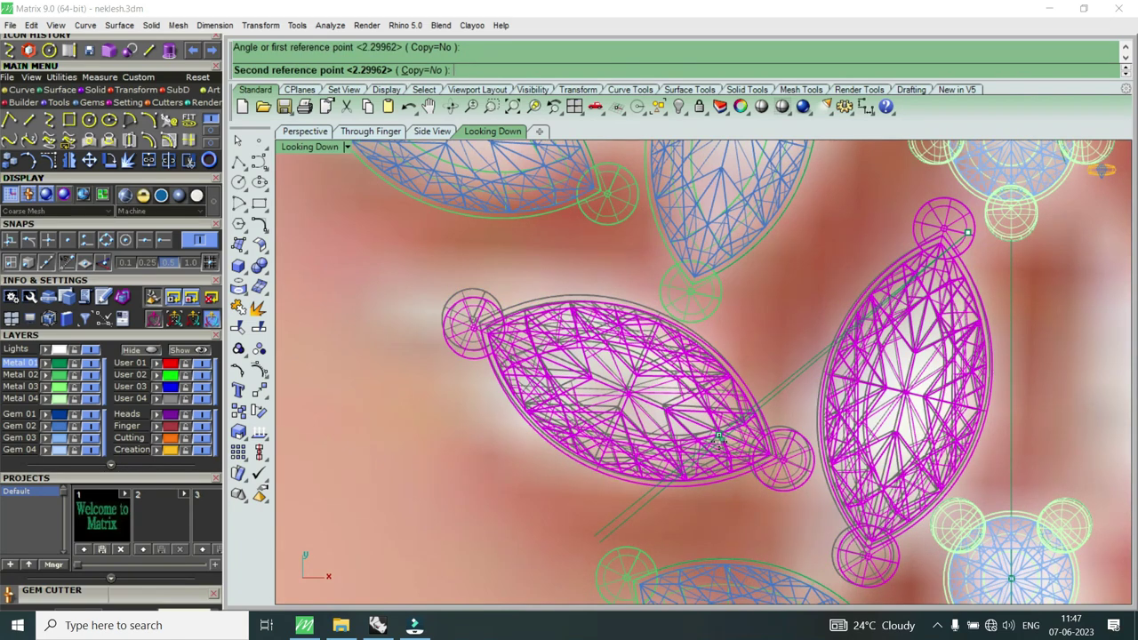
click(718, 437)
scroll(718, 438, down, 1)
scroll(720, 442, down, 1)
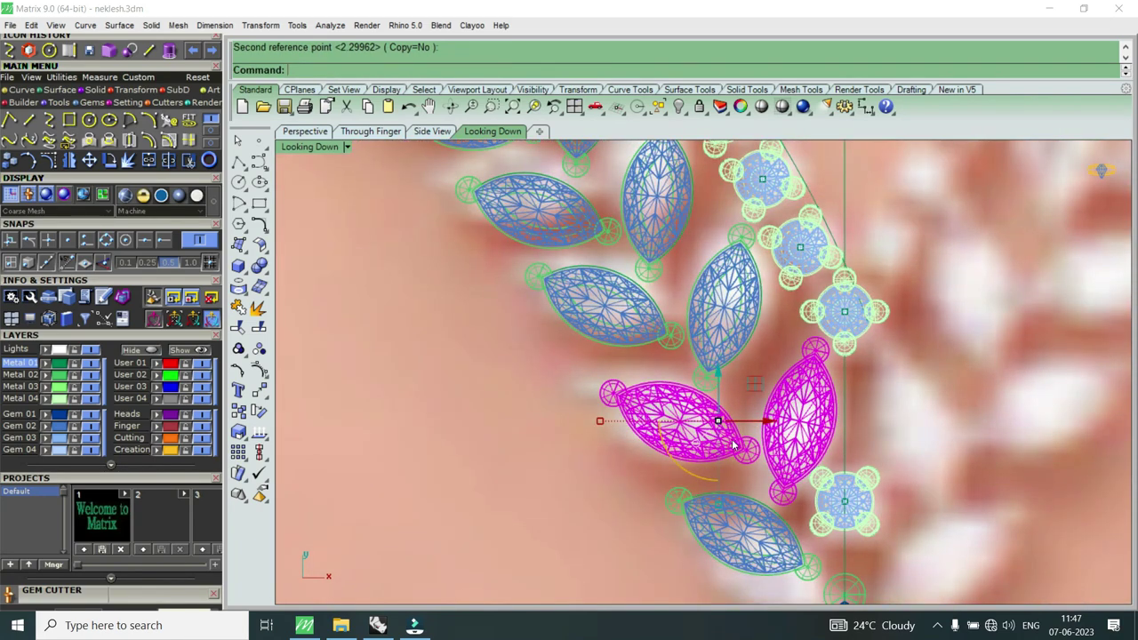
scroll(736, 444, down, 2)
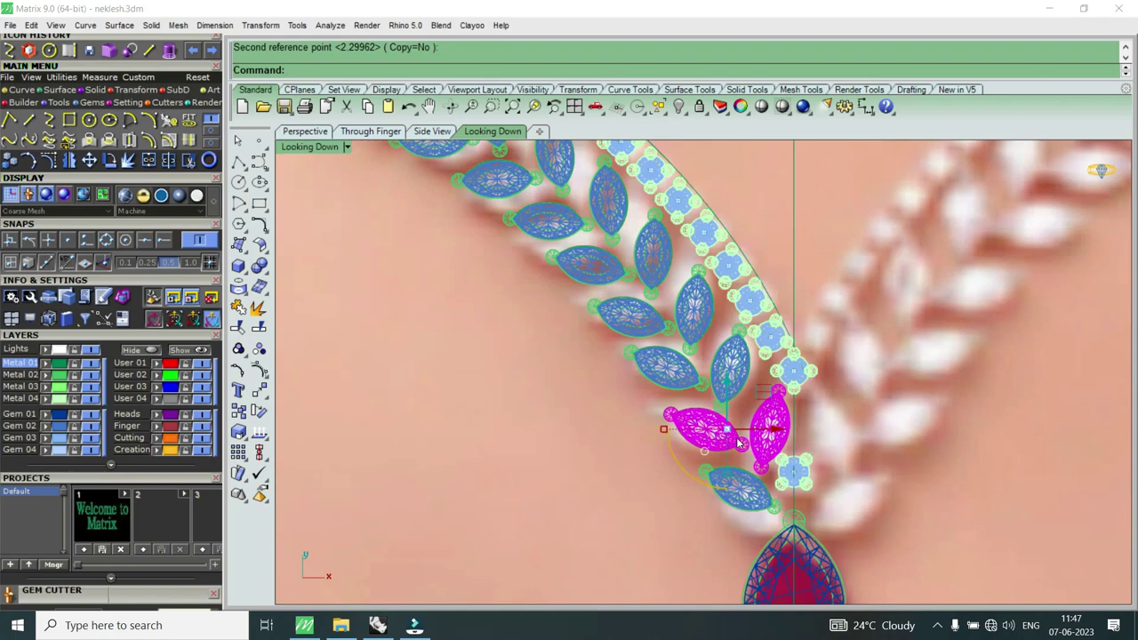
scroll(657, 266, up, 2)
scroll(675, 287, up, 2)
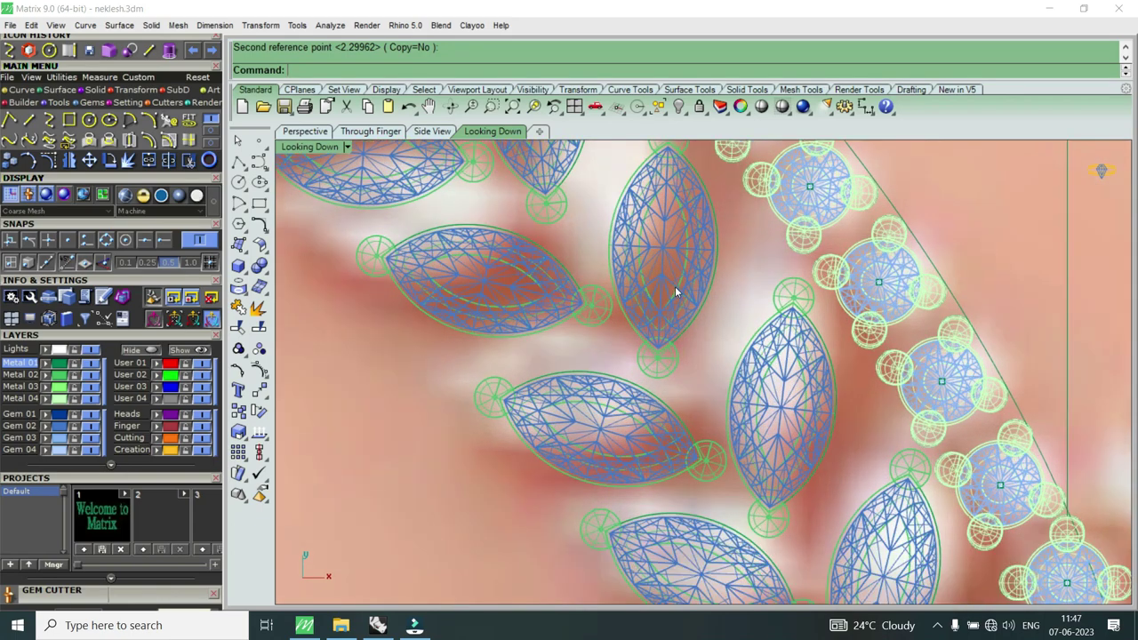
Step: Rotate the higher leaf pair about its gem tip by about 1° and review the strand
click(695, 314)
click(729, 362)
scroll(729, 362, down, 3)
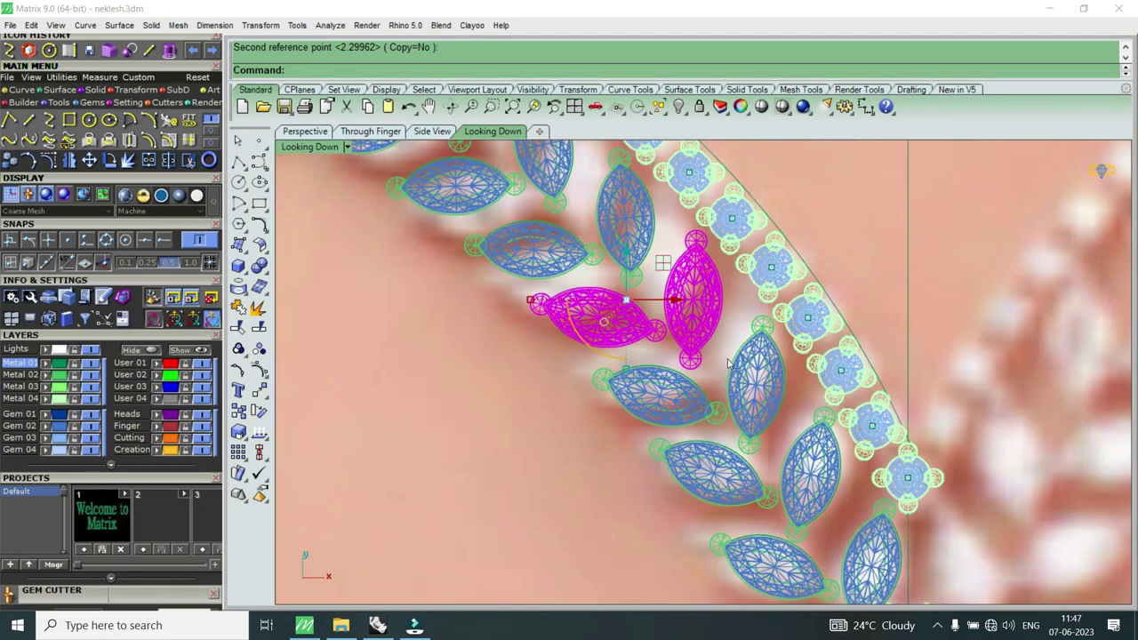
click(109, 160)
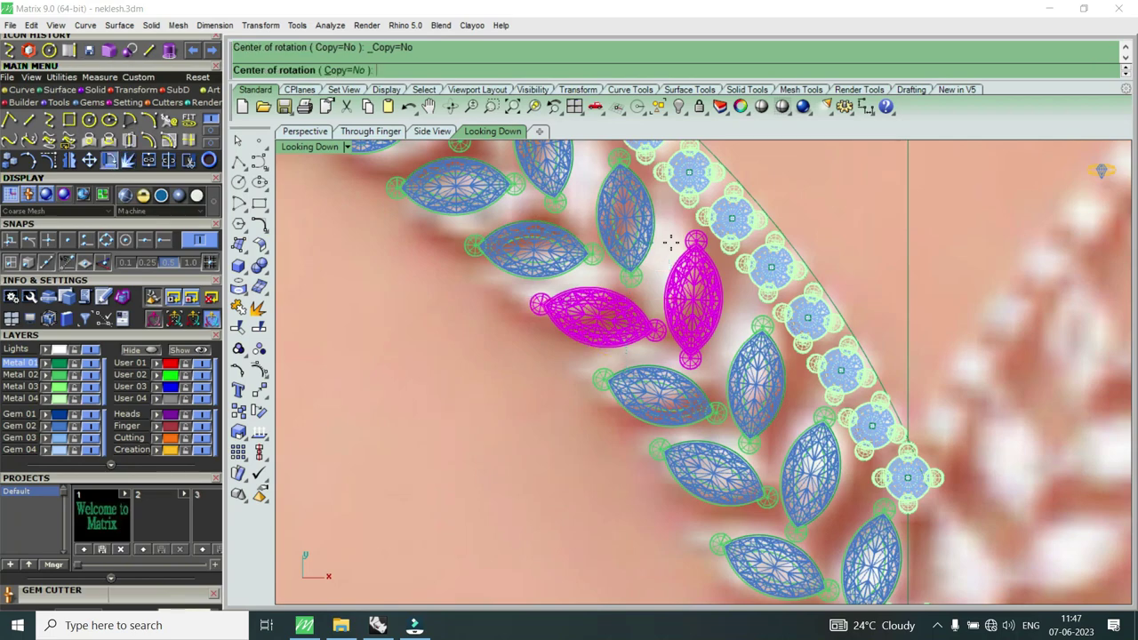
scroll(696, 246, up, 2)
click(696, 245)
scroll(642, 364, up, 1)
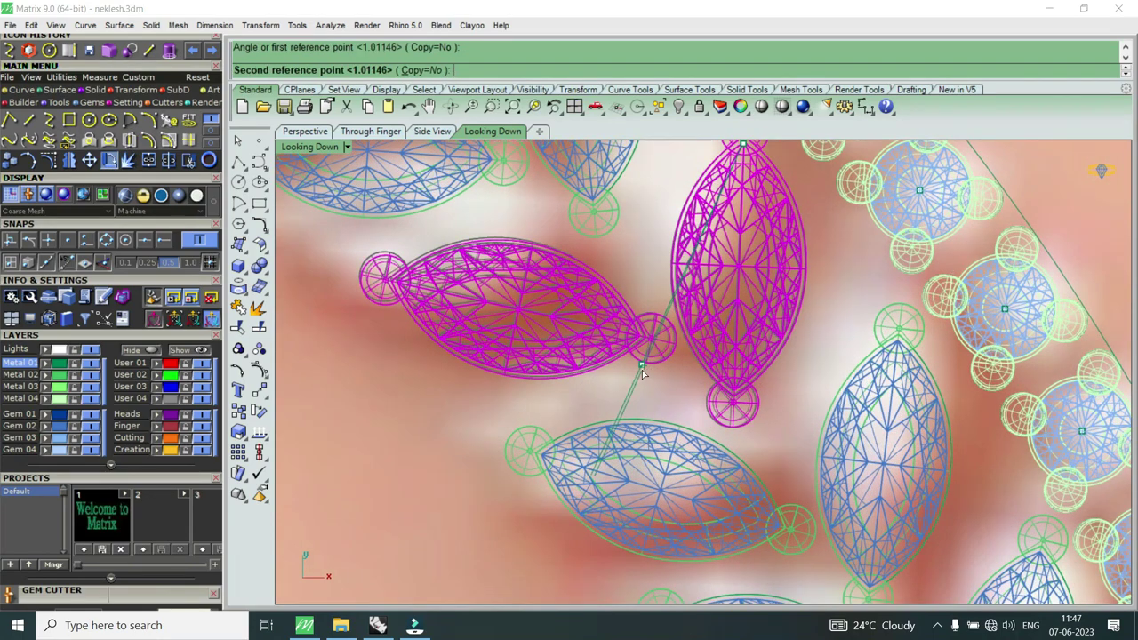
click(644, 371)
scroll(675, 355, down, 3)
scroll(769, 402, down, 3)
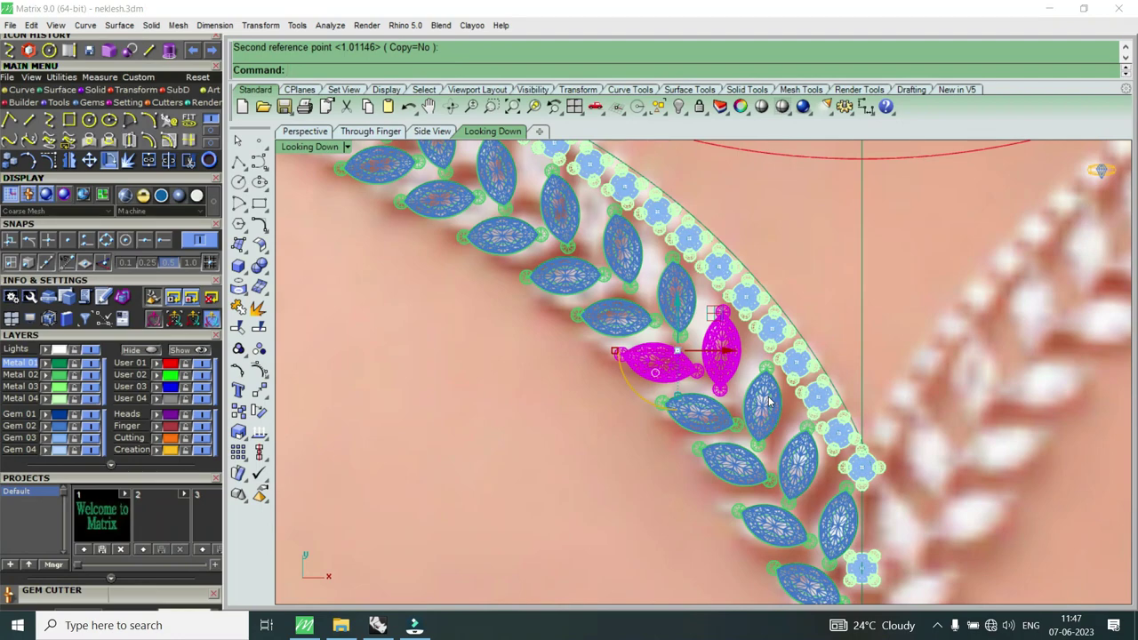
scroll(659, 343, down, 2)
scroll(662, 343, down, 2)
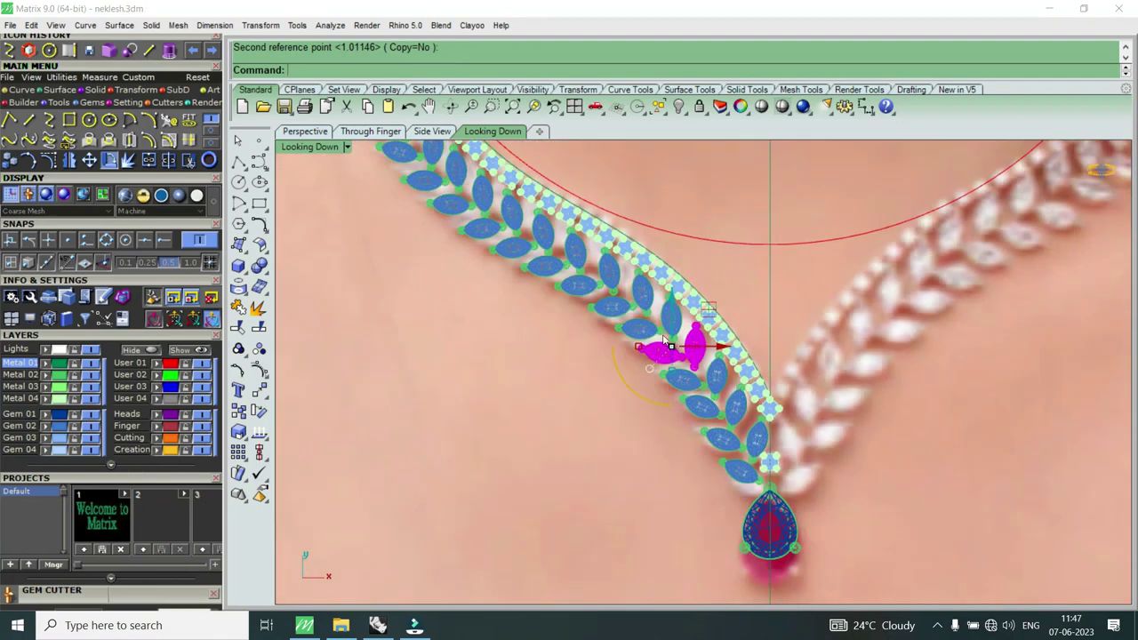
scroll(640, 311, up, 3)
scroll(636, 309, up, 2)
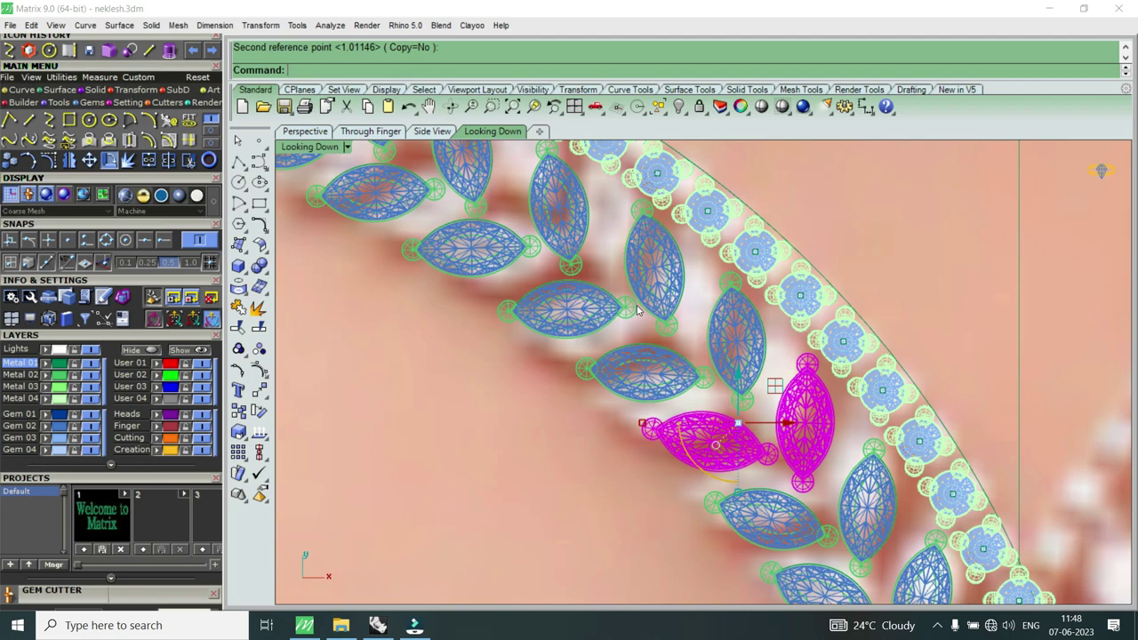
scroll(723, 321, down, 3)
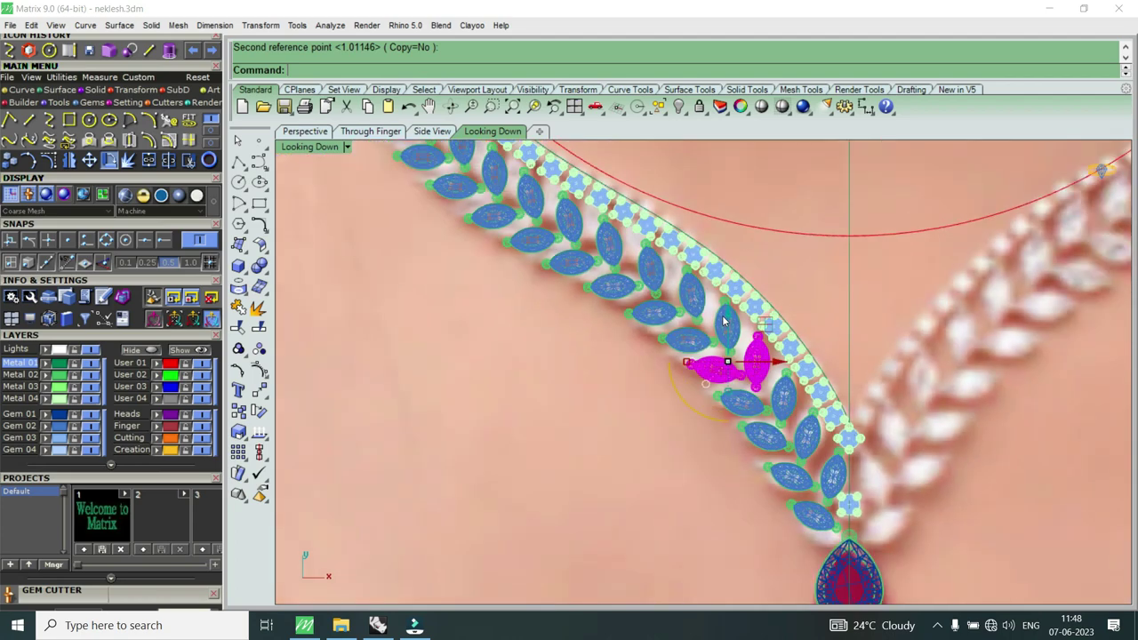
scroll(723, 322, down, 2)
scroll(724, 322, down, 3)
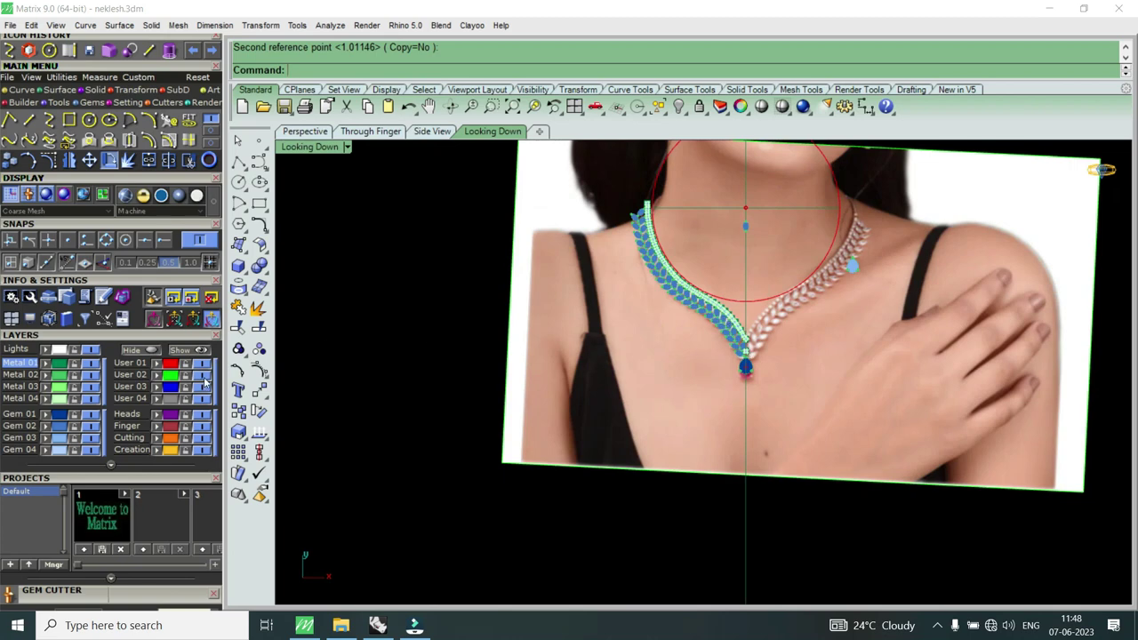
Step: Hide the model's background photo and switch the viewport to shaded display
click(206, 381)
scroll(666, 304, up, 5)
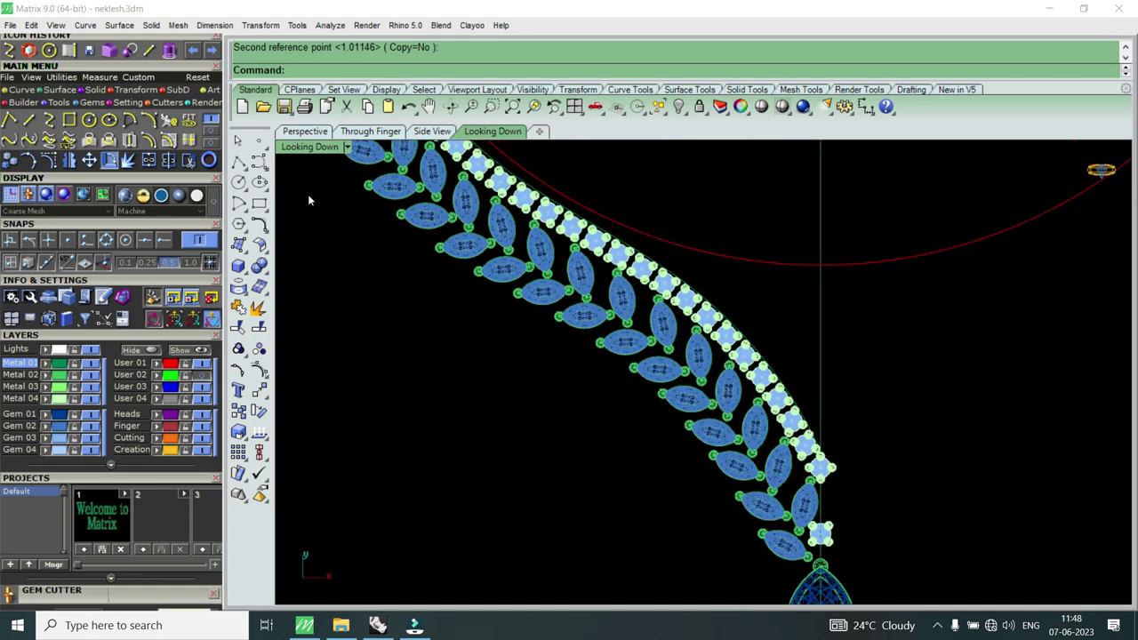
click(346, 146)
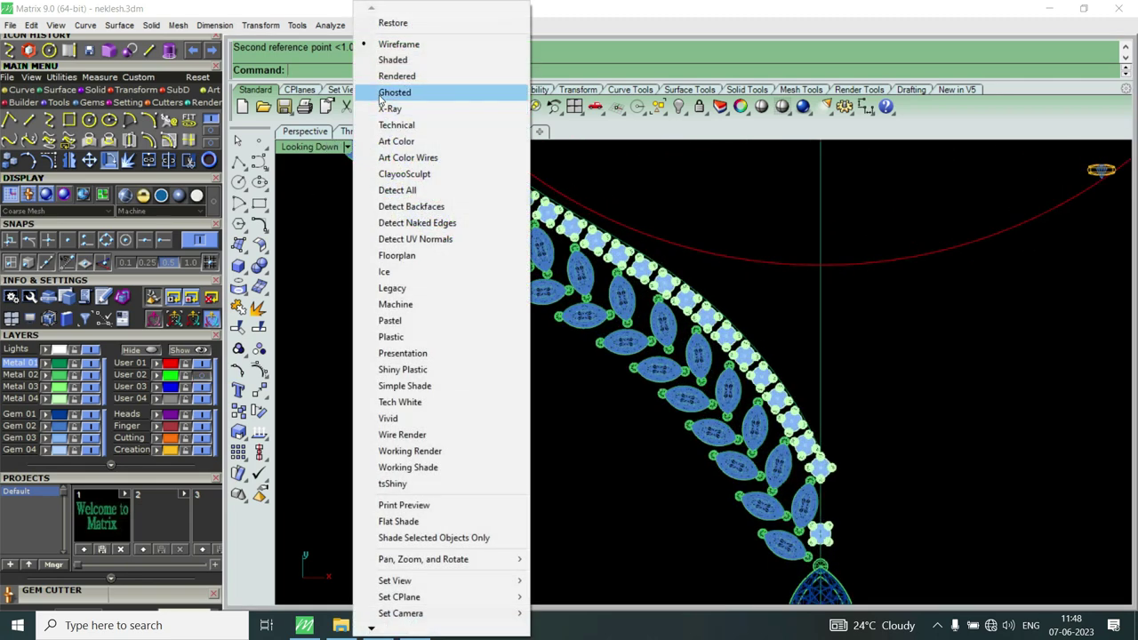
click(408, 60)
scroll(626, 293, down, 3)
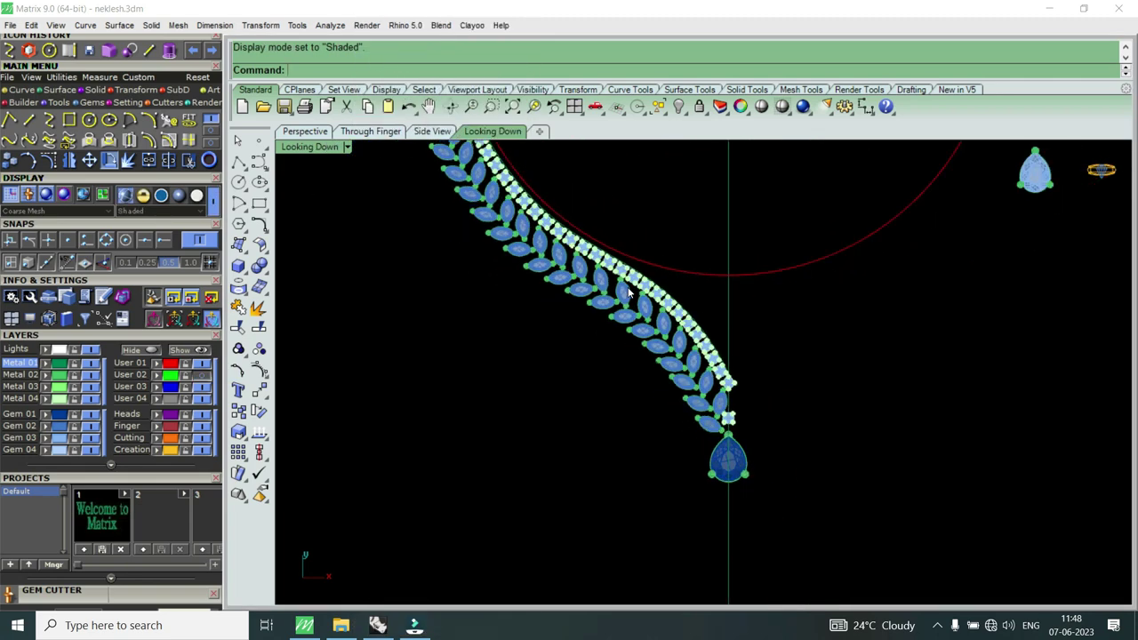
Step: Select the two gems of a leaf pair and shift them slightly sideways
scroll(645, 300, up, 1)
scroll(658, 304, up, 2)
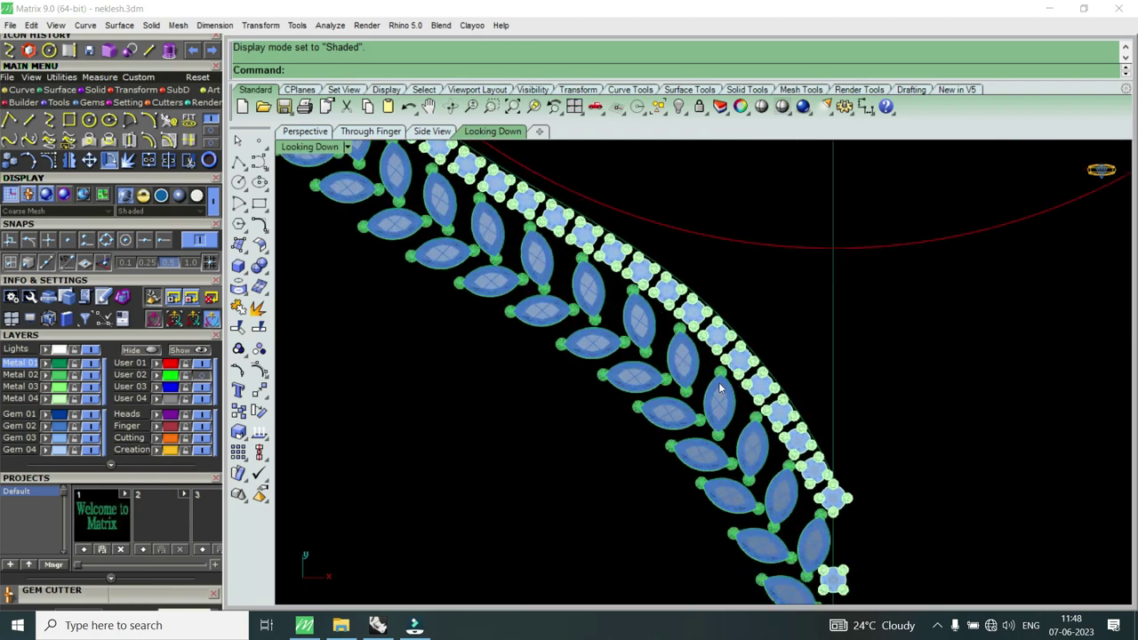
scroll(604, 297, up, 3)
drag(597, 314, 484, 343)
scroll(568, 294, up, 2)
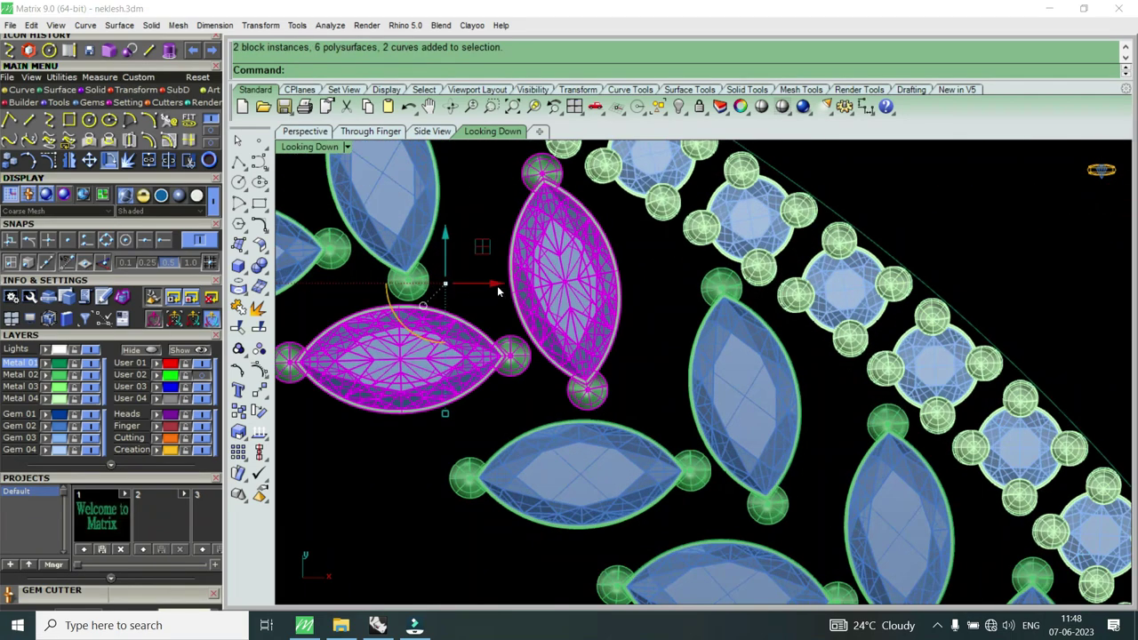
drag(496, 285, 480, 285)
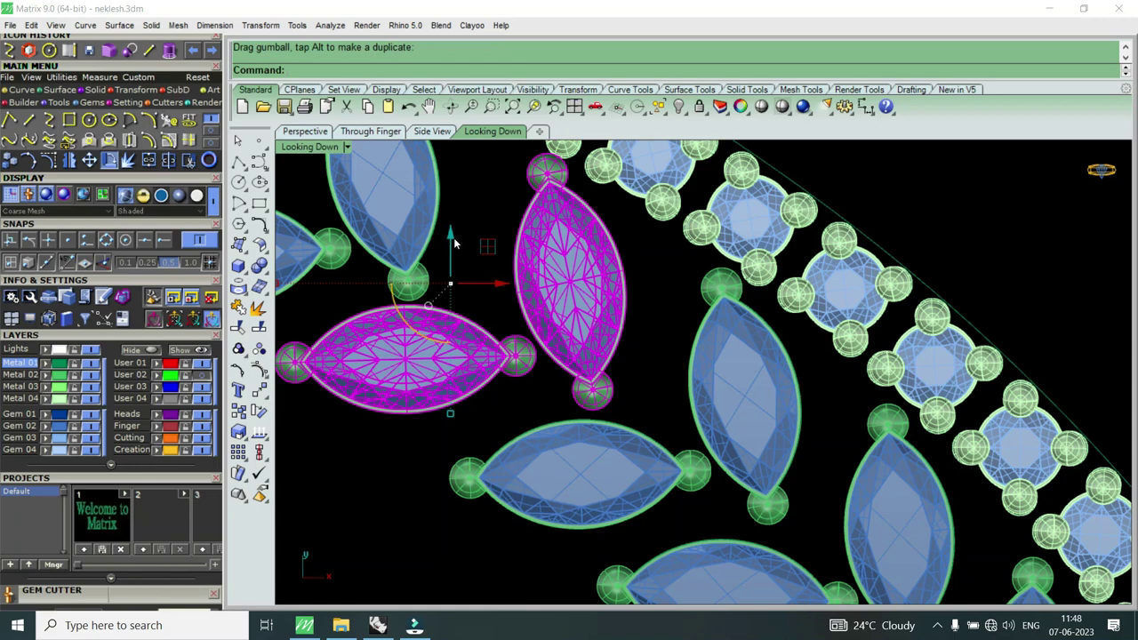
scroll(511, 320, down, 3)
scroll(515, 322, down, 2)
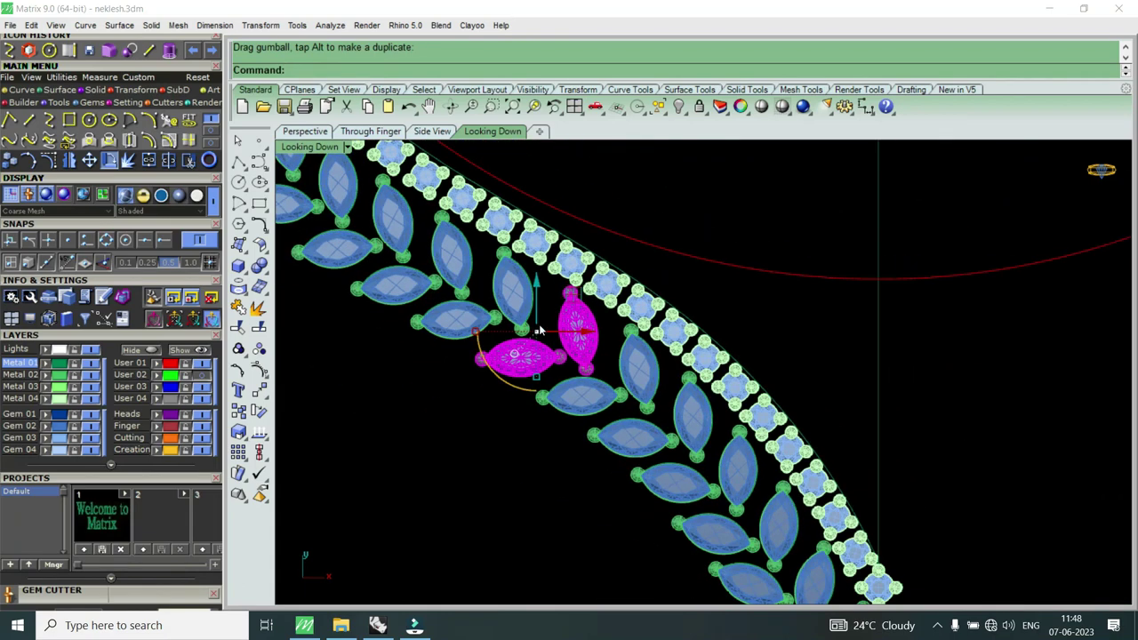
key(Escape)
Step: Nudge the next marquise leaf pair slightly right with the gumball X arrow
scroll(541, 325, up, 2)
scroll(578, 354, down, 1)
scroll(578, 354, down, 2)
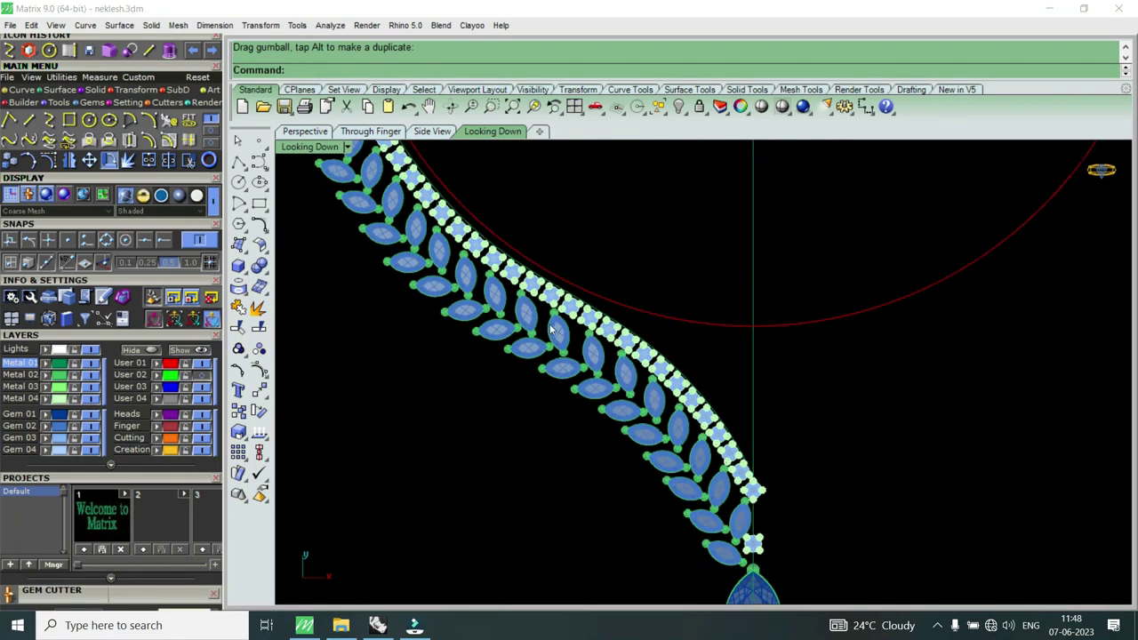
scroll(578, 360, up, 2)
scroll(578, 364, up, 1)
click(578, 368)
scroll(578, 367, up, 2)
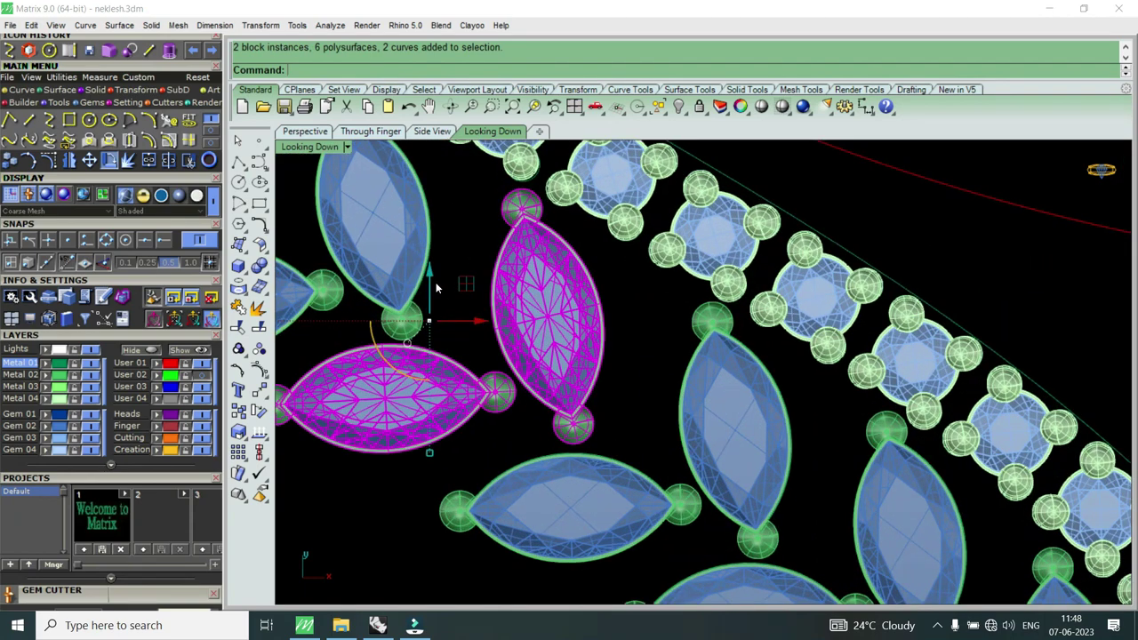
drag(439, 285, 439, 282)
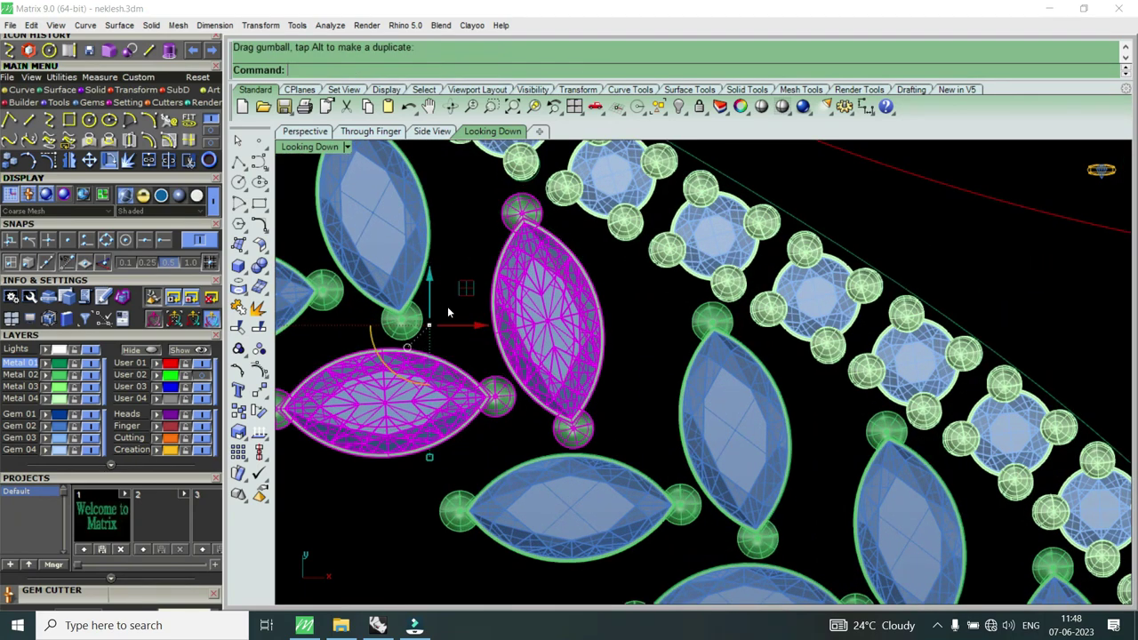
drag(468, 325, 476, 328)
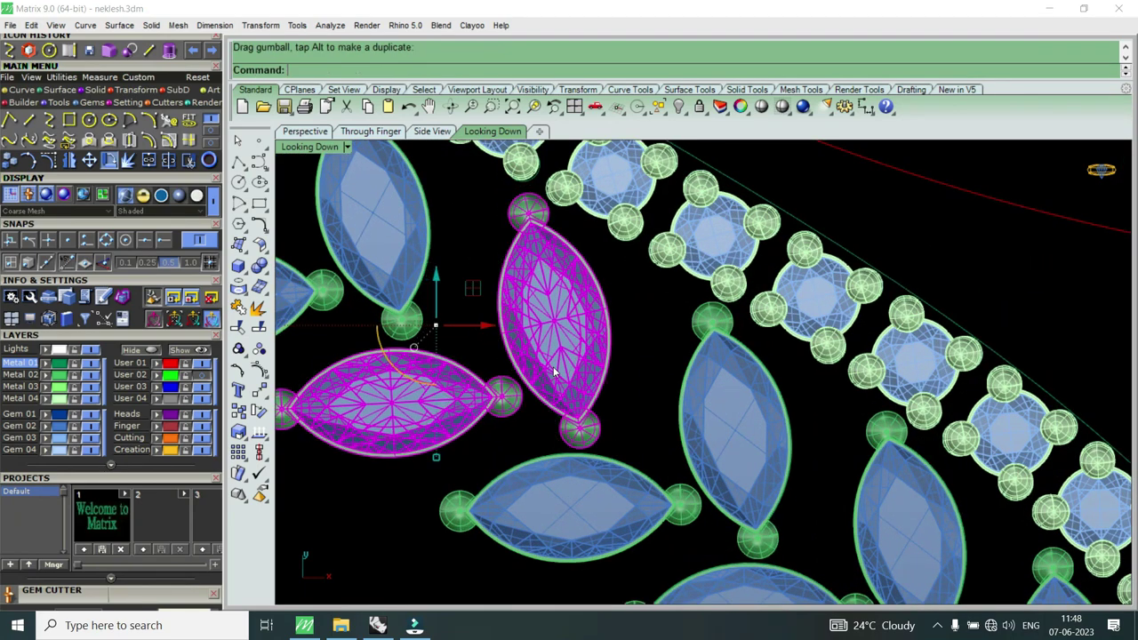
scroll(475, 329, down, 3)
scroll(522, 338, up, 2)
key(Escape)
Step: Nudge the current marquise pair slightly further right, then deselect it
scroll(522, 338, up, 2)
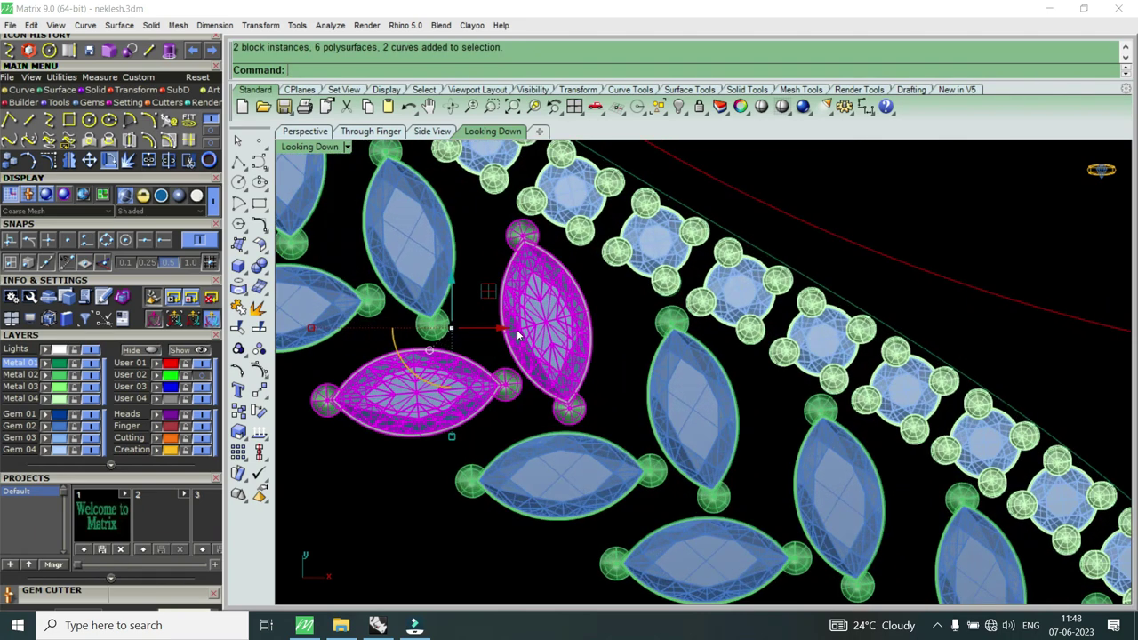
drag(451, 292, 454, 287)
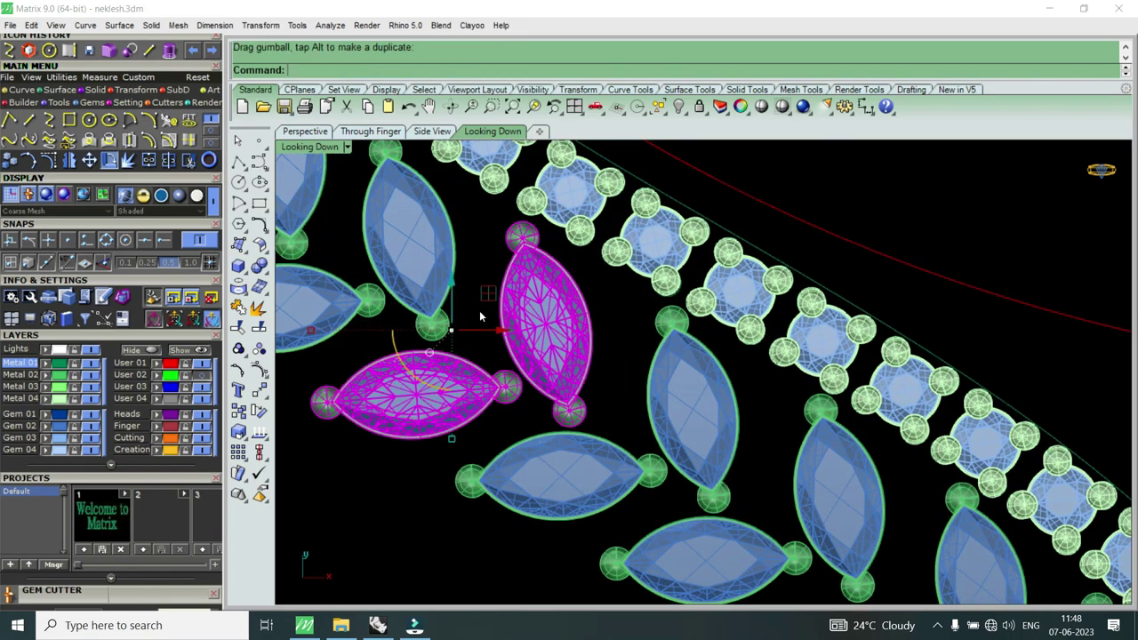
drag(498, 331, 504, 332)
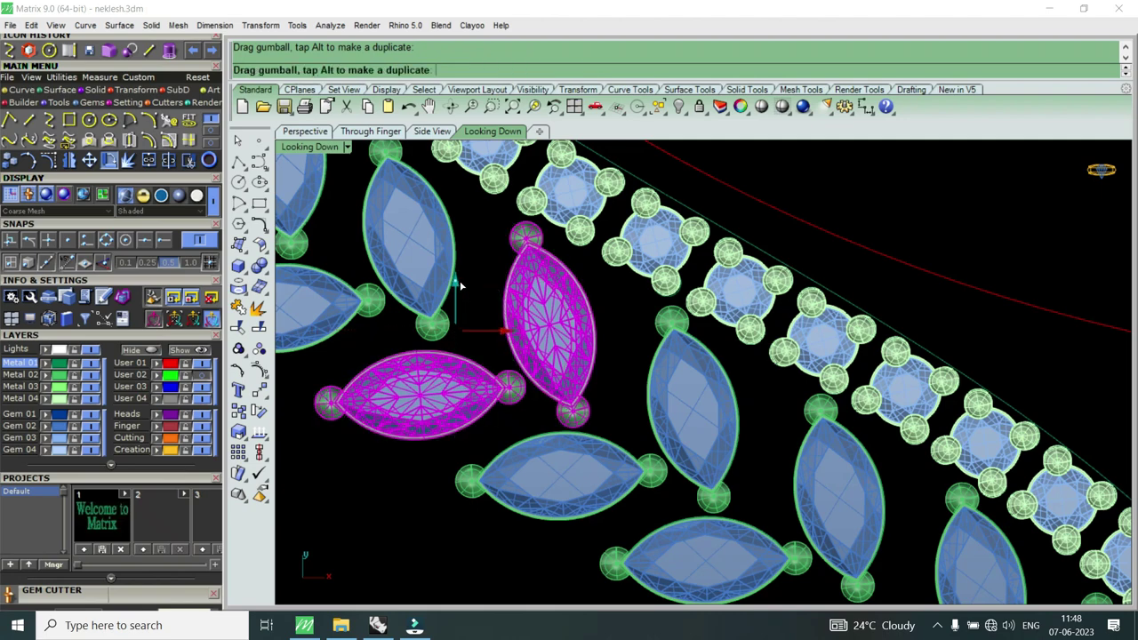
scroll(586, 406, down, 5)
scroll(631, 407, up, 1)
key(Escape)
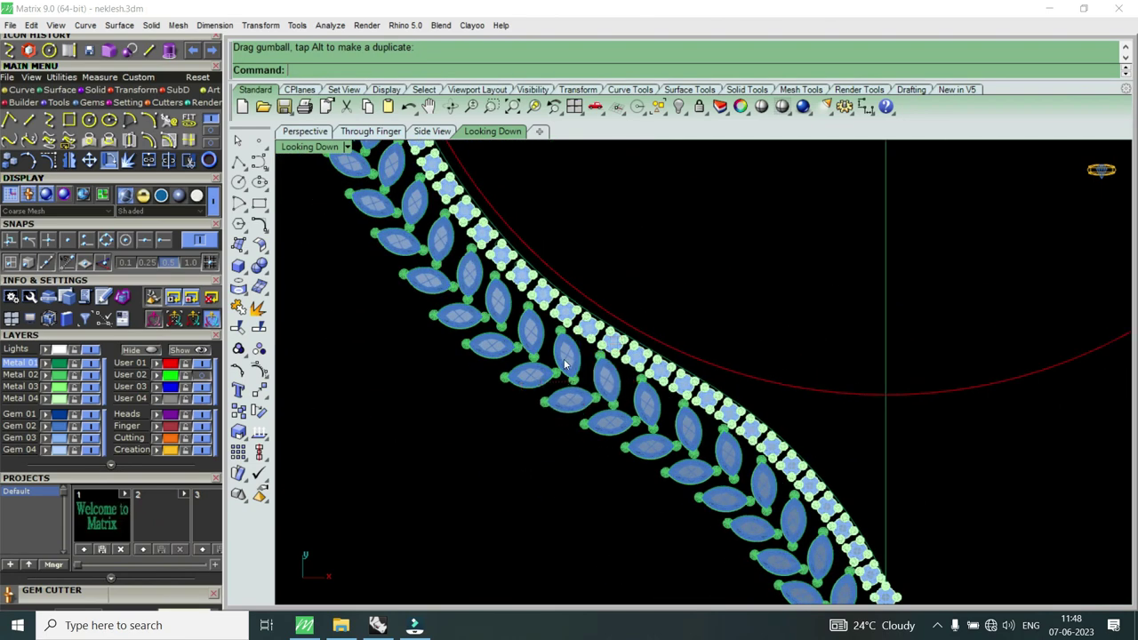
Step: Shift the next marquise leaf pair up the necklace slightly left
scroll(478, 275, up, 4)
click(463, 304)
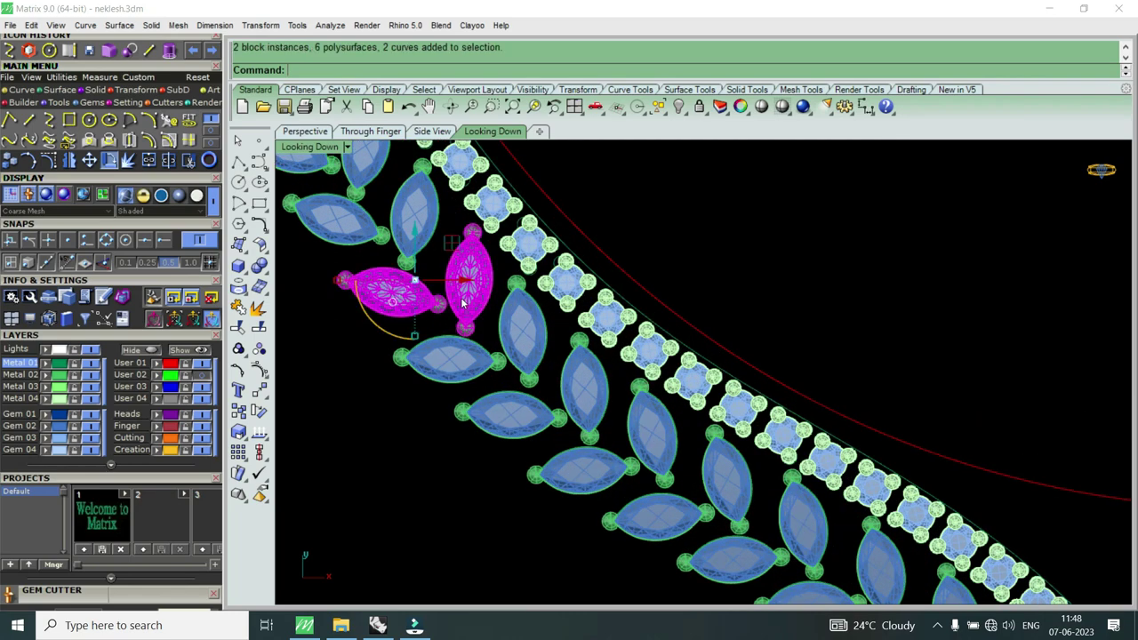
scroll(431, 267, up, 3)
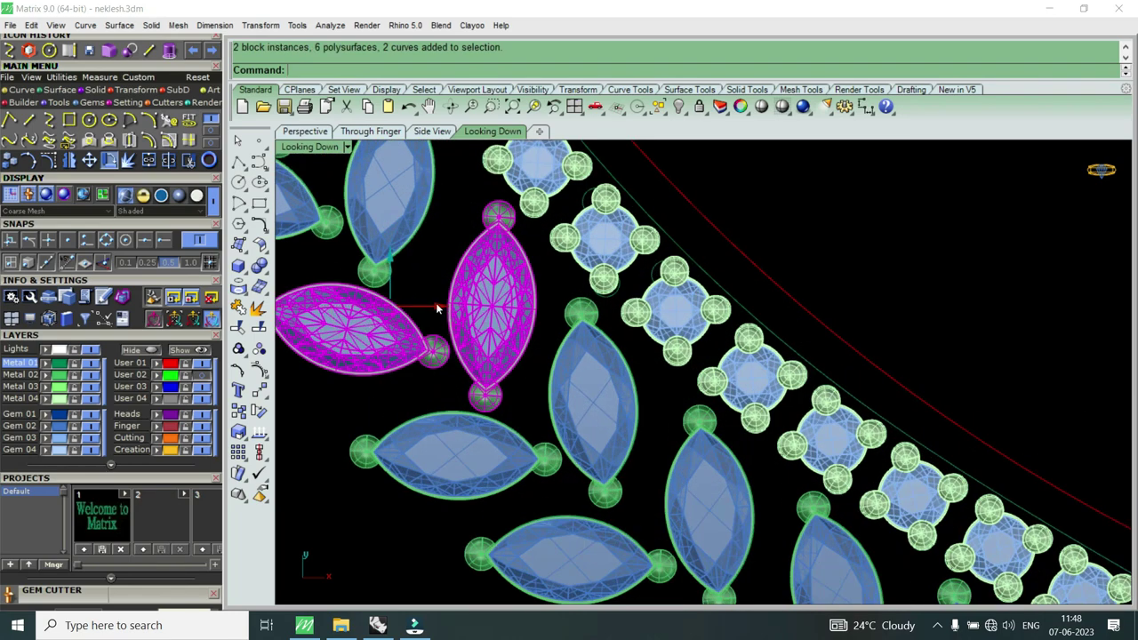
mouse_move(438, 307)
mouse_down()
mouse_move(398, 287)
mouse_move(485, 331)
mouse_up()
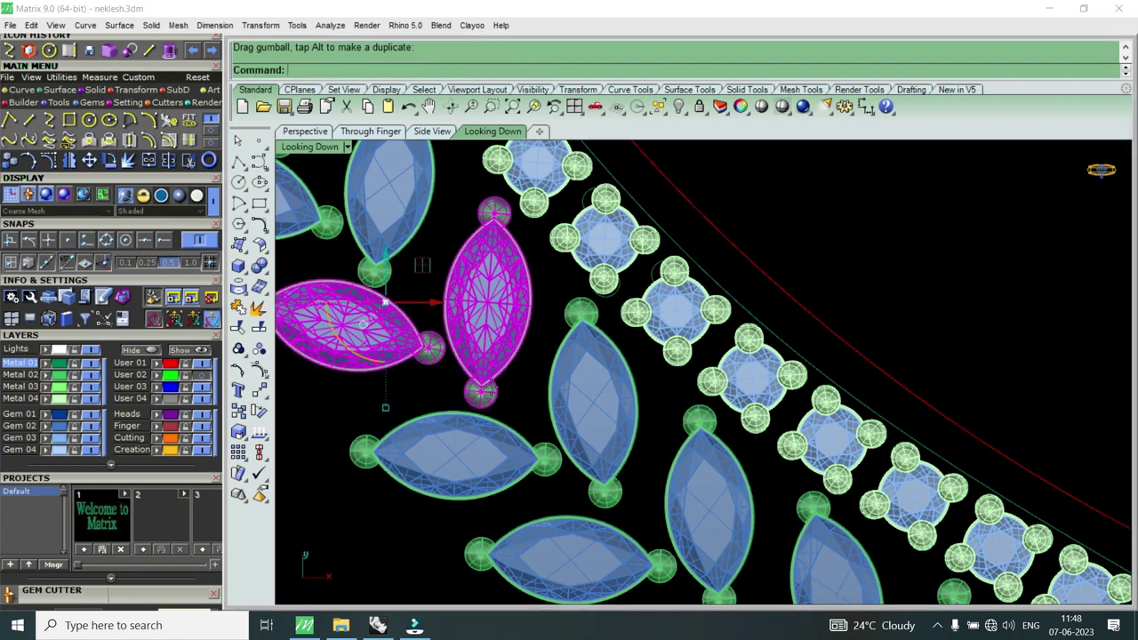
Step: Rotate that marquise pair about its gem tip using two reference points
right_click(493, 395)
click(481, 393)
scroll(513, 290, up, 3)
click(513, 294)
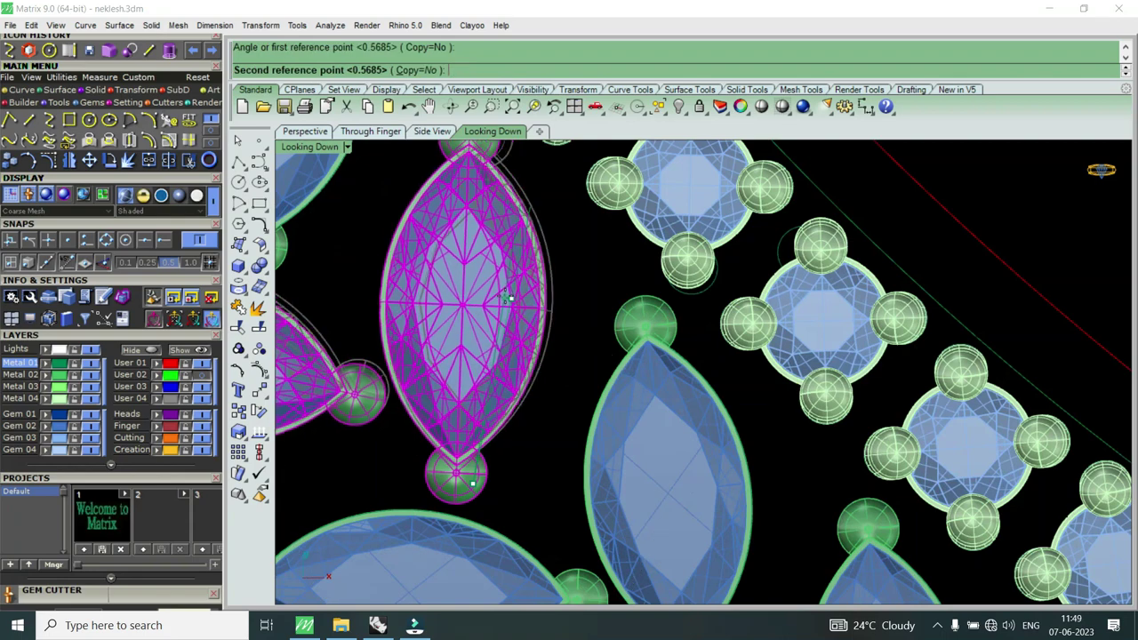
scroll(547, 354, down, 3)
click(561, 354)
scroll(561, 354, down, 2)
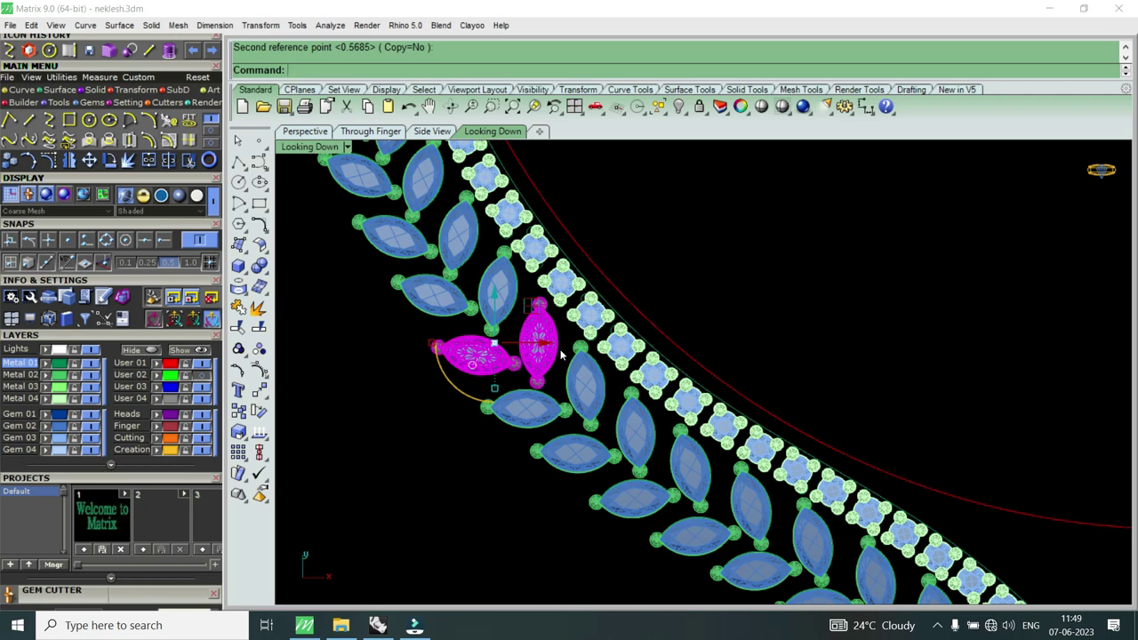
scroll(561, 353, up, 1)
scroll(551, 354, up, 1)
scroll(534, 353, up, 1)
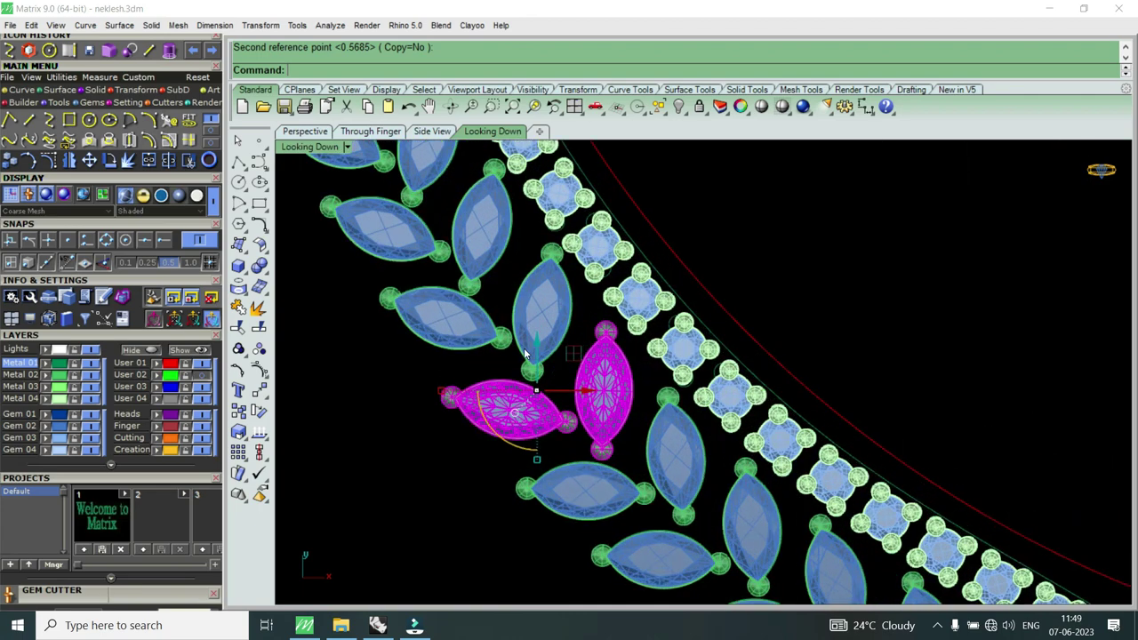
key(Escape)
Step: Rotate the marquise pair again around a new centre to refine its angle
click(109, 160)
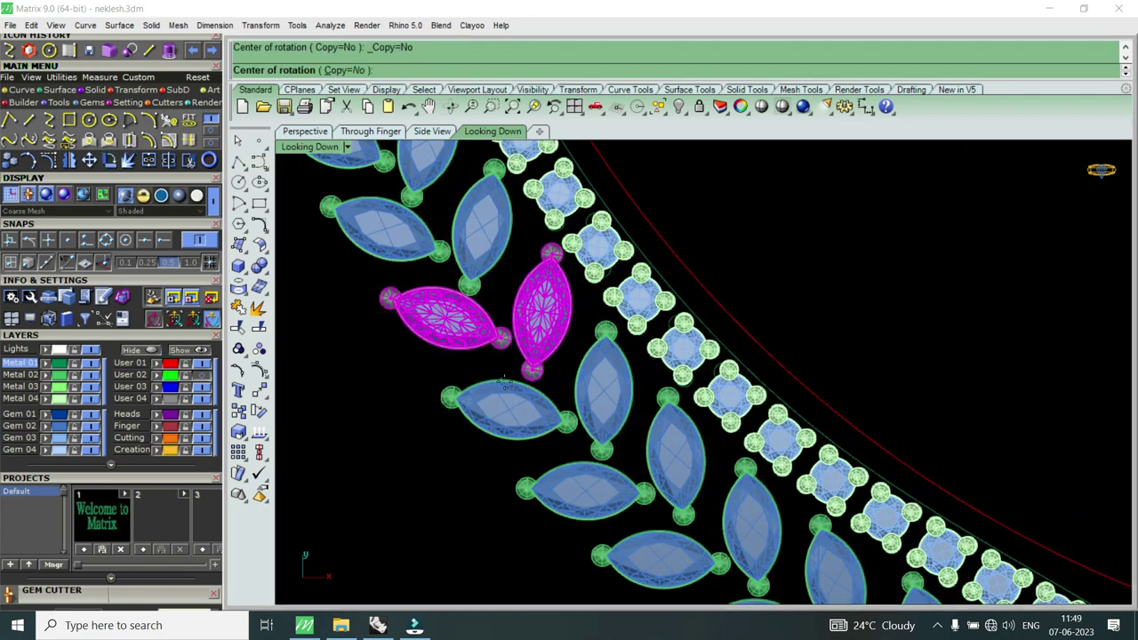
click(531, 371)
scroll(512, 253, up, 1)
click(507, 262)
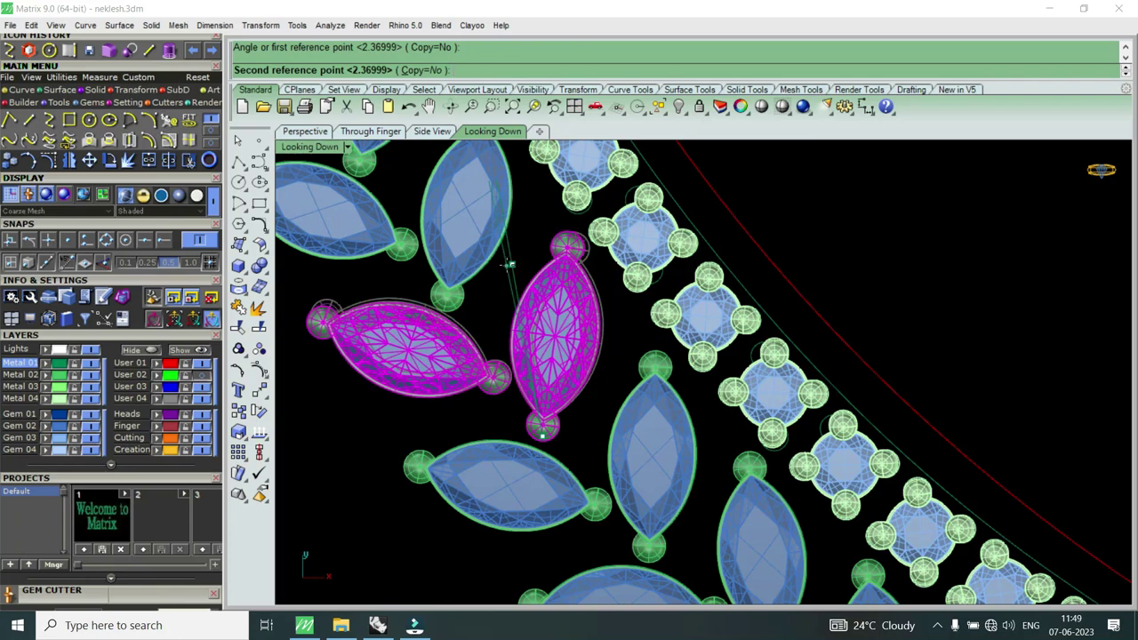
click(507, 265)
scroll(507, 265, down, 2)
Step: Rotate the upper marquise pair about its gem tip by roughly 1.77° to follow the curve
right_drag(507, 266, 558, 374)
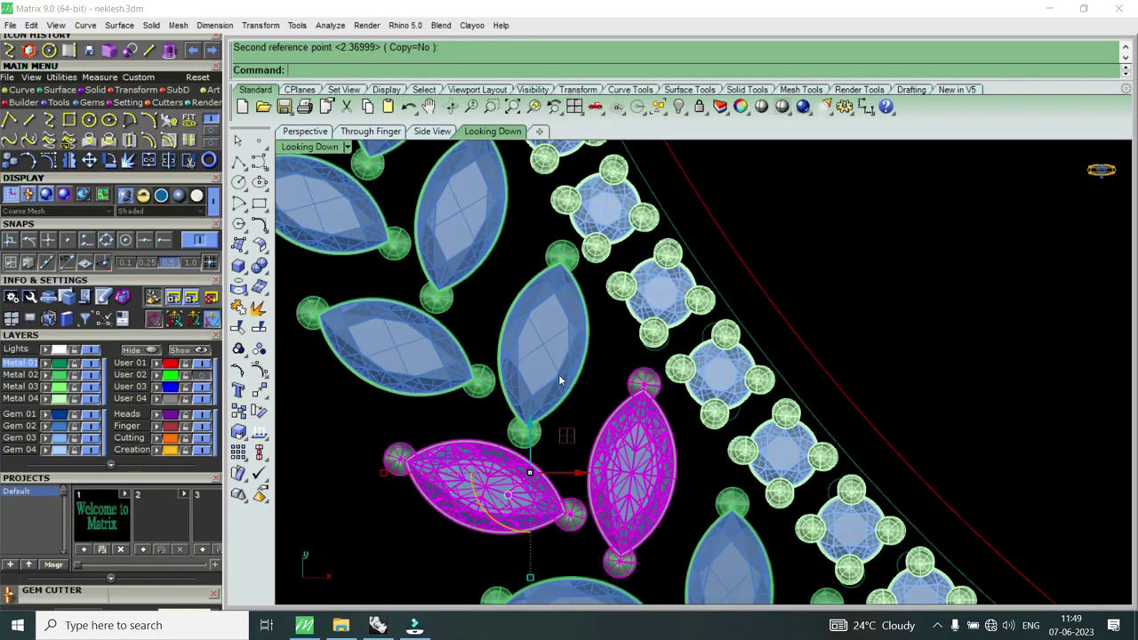
click(494, 300)
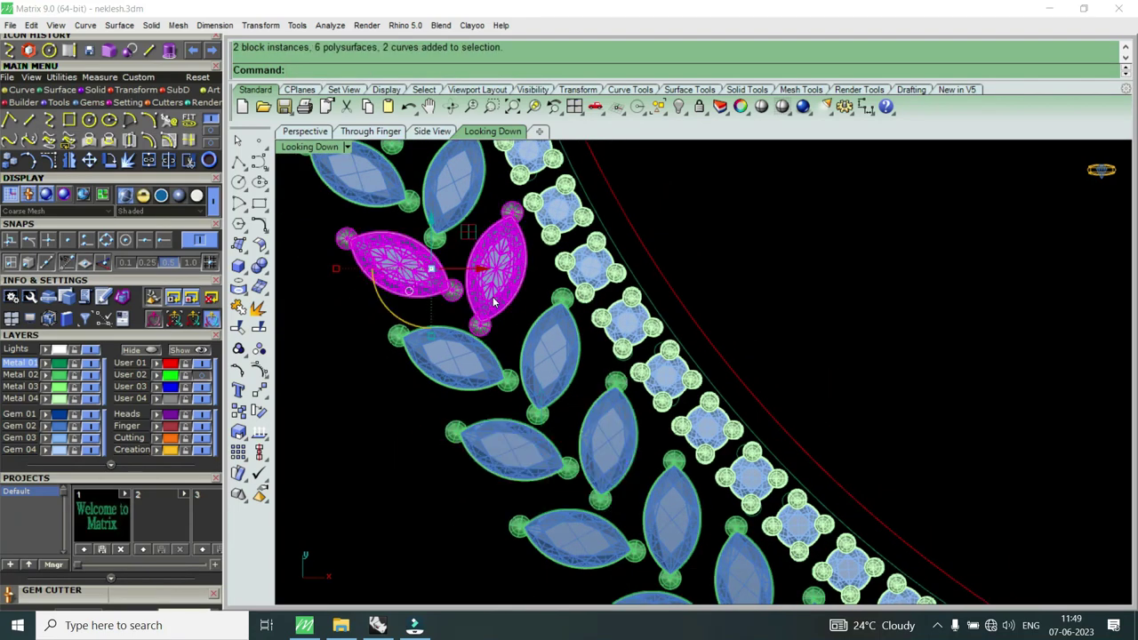
click(108, 160)
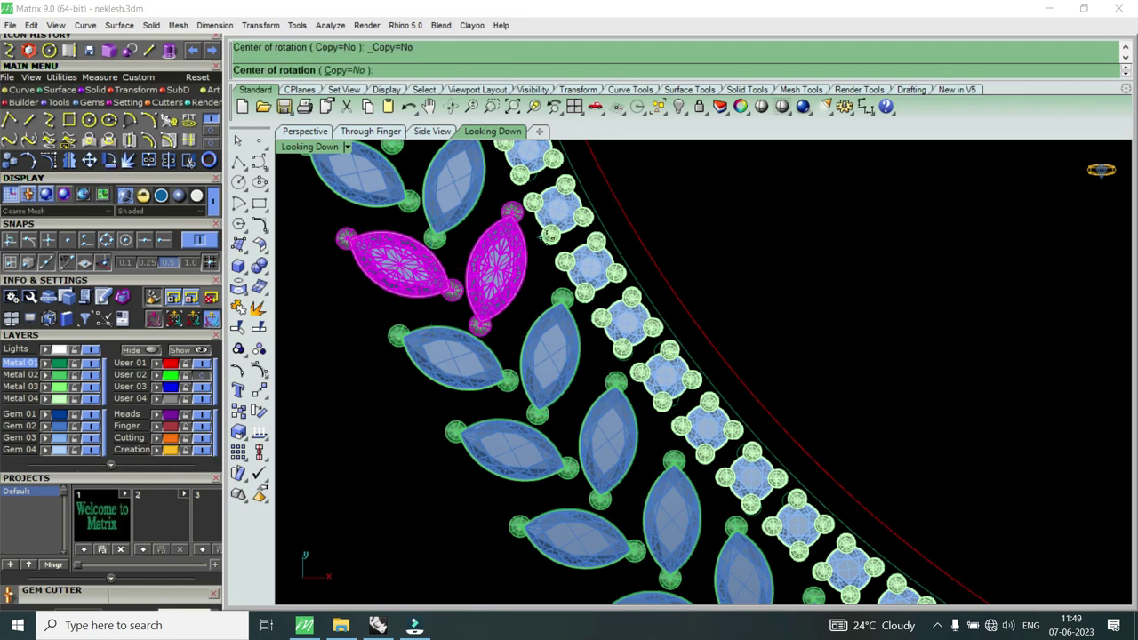
click(512, 211)
scroll(462, 321, up, 2)
click(487, 322)
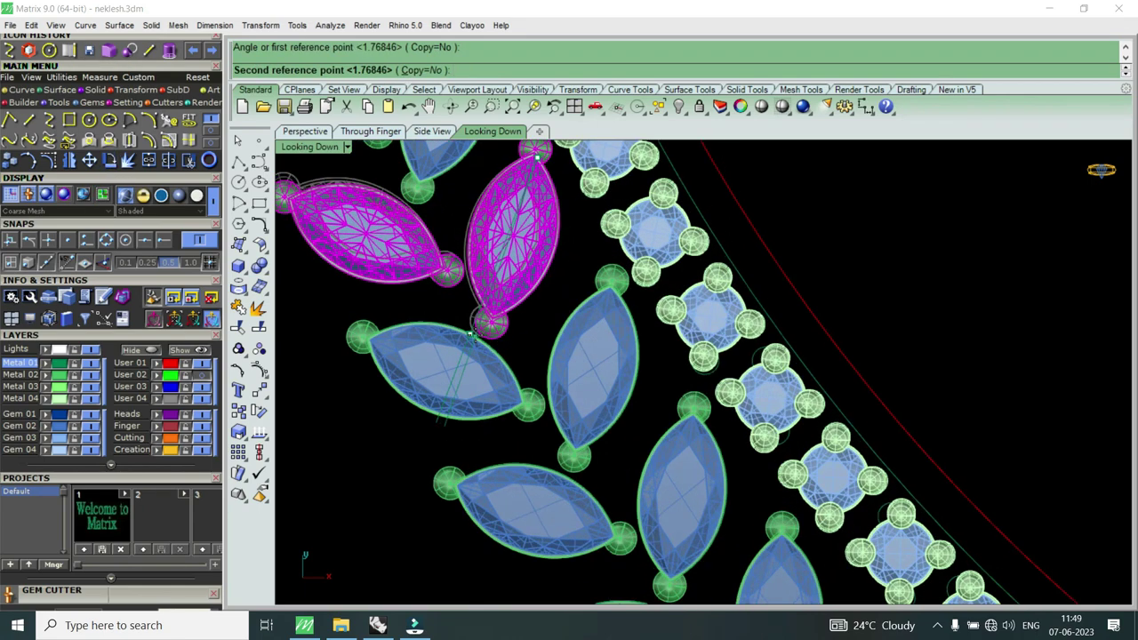
click(471, 333)
scroll(497, 346, down, 2)
scroll(498, 346, down, 2)
scroll(524, 360, up, 4)
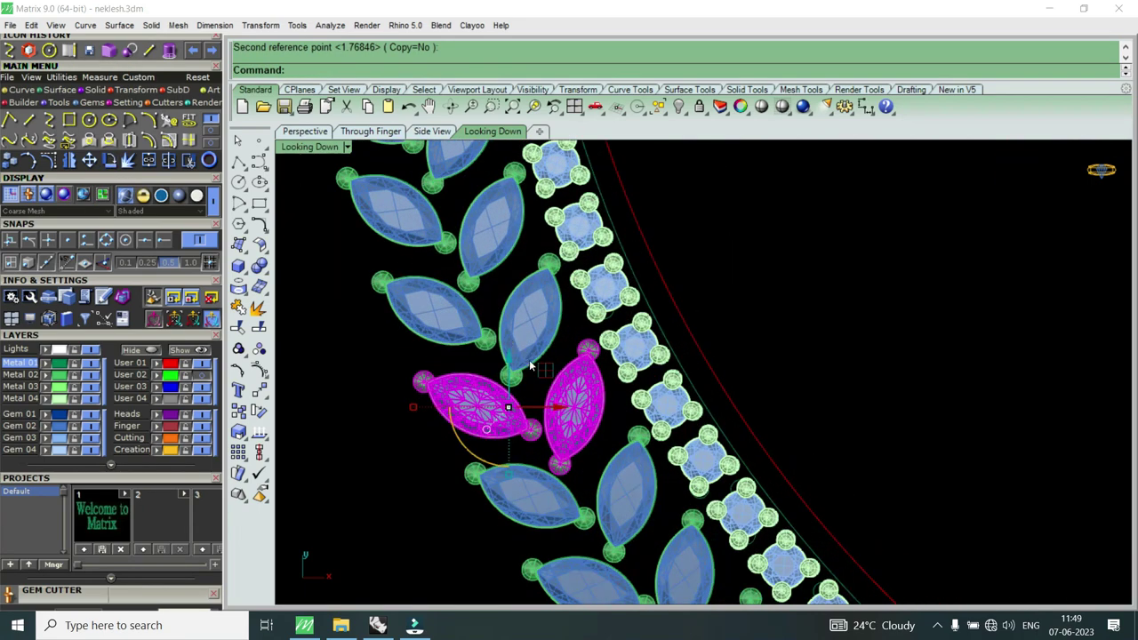
scroll(530, 365, down, 2)
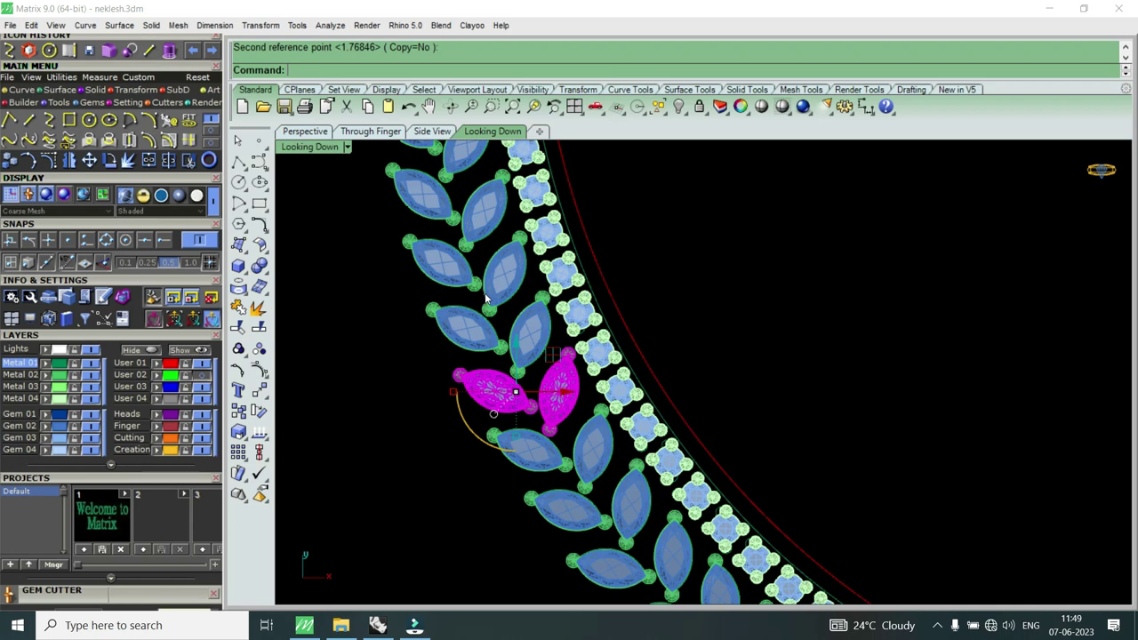
Step: Start rotating the lower marquise gem pair, then cancel the rotation
scroll(514, 351, down, 2)
scroll(509, 349, up, 2)
scroll(513, 318, up, 2)
click(514, 312)
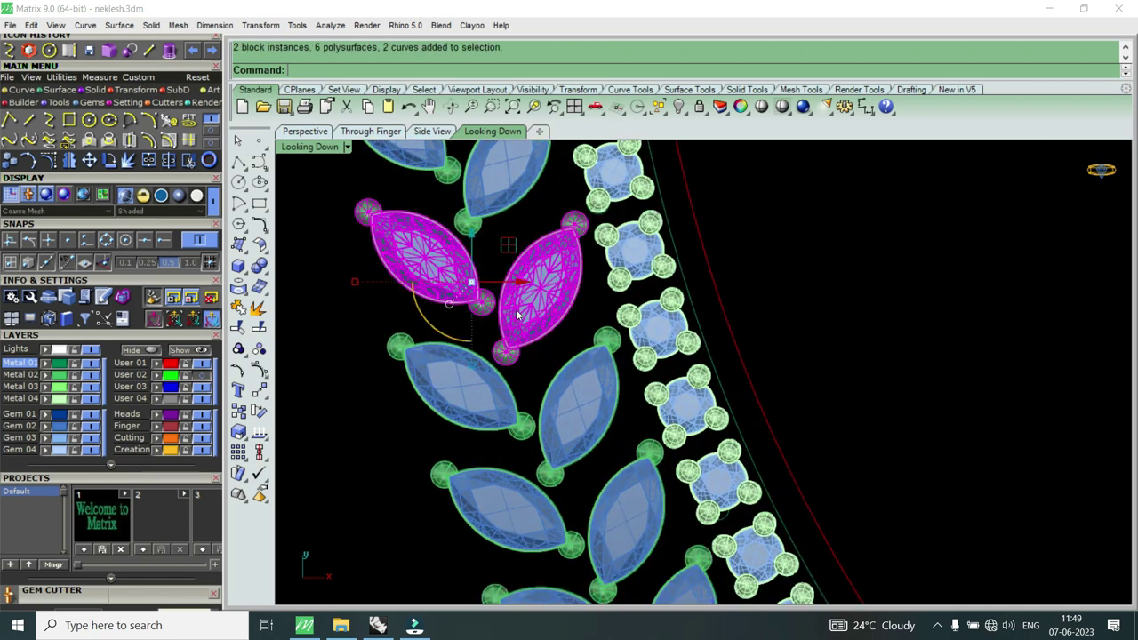
click(527, 428)
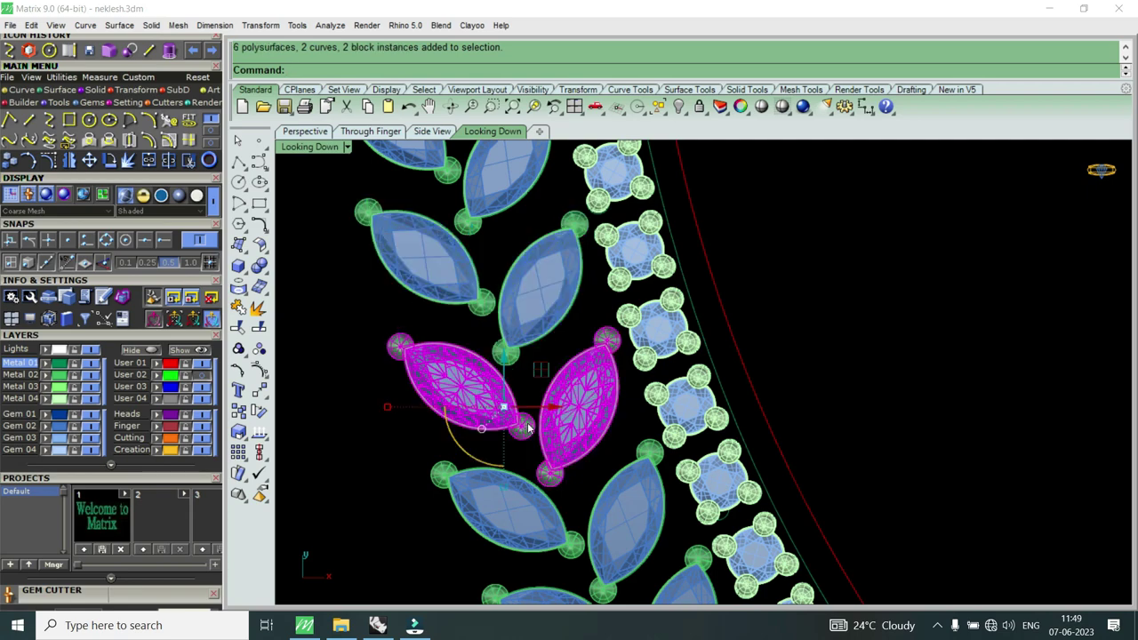
click(109, 160)
click(603, 346)
scroll(519, 439, up, 2)
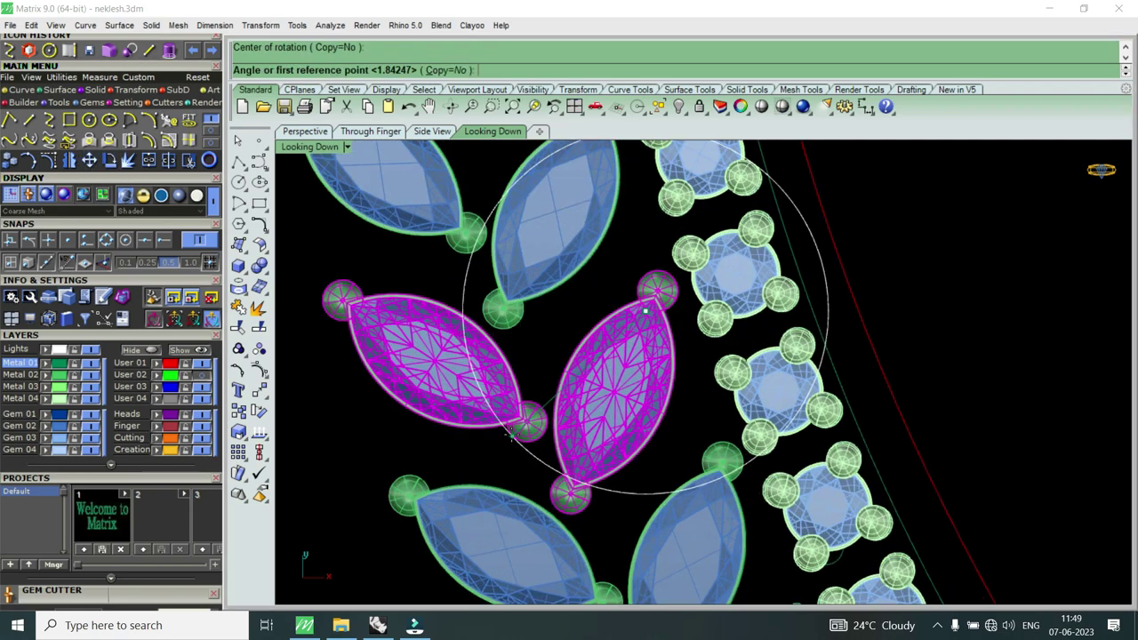
click(511, 433)
key(Escape)
Step: Select the upper marquise gem pair
scroll(524, 399, down, 2)
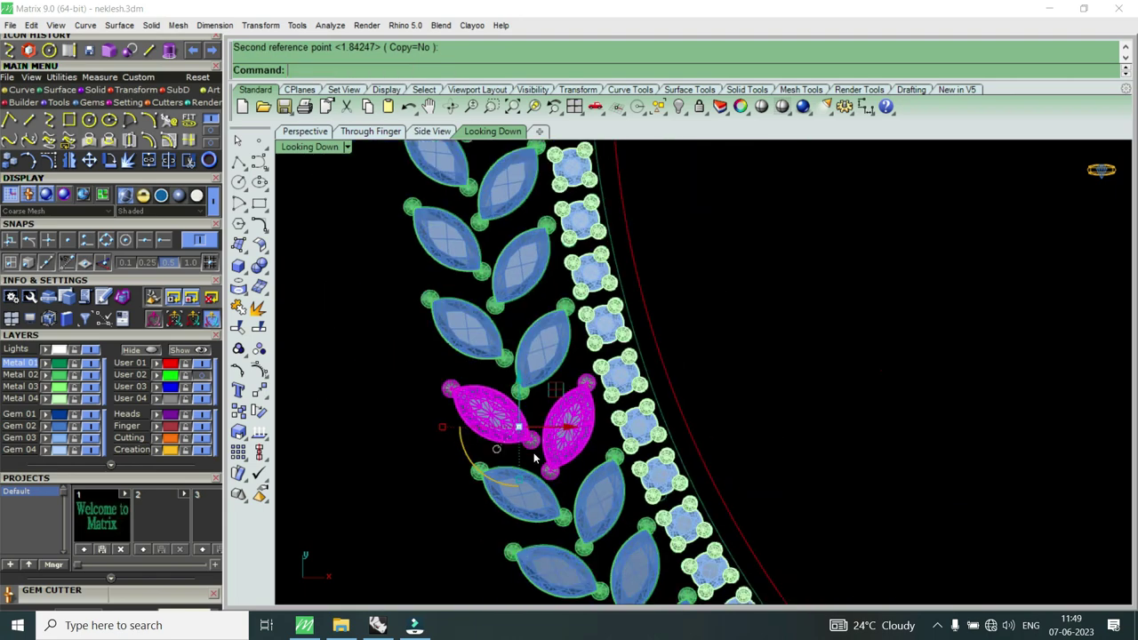
scroll(525, 400, down, 2)
scroll(525, 355, up, 2)
click(525, 342)
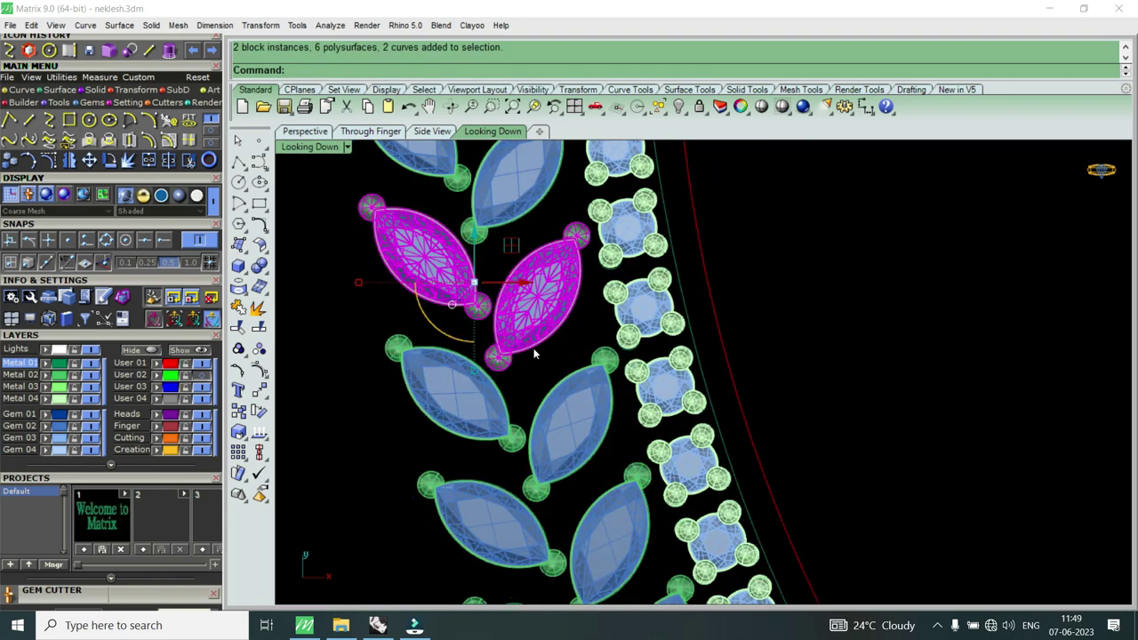
scroll(559, 374, down, 1)
scroll(564, 377, down, 1)
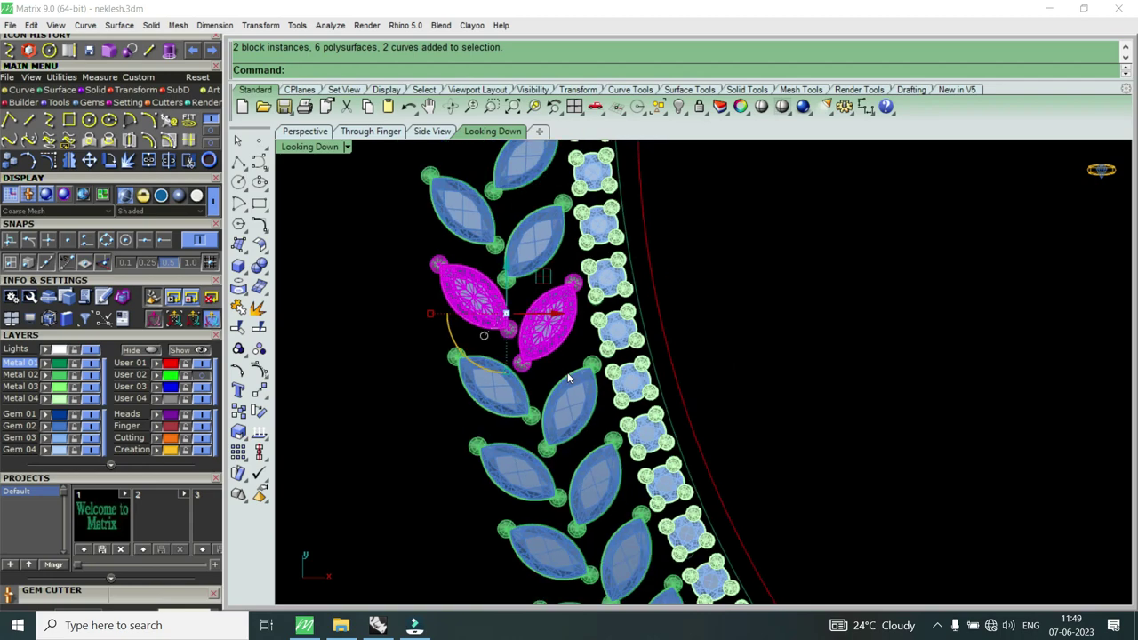
scroll(536, 348, down, 2)
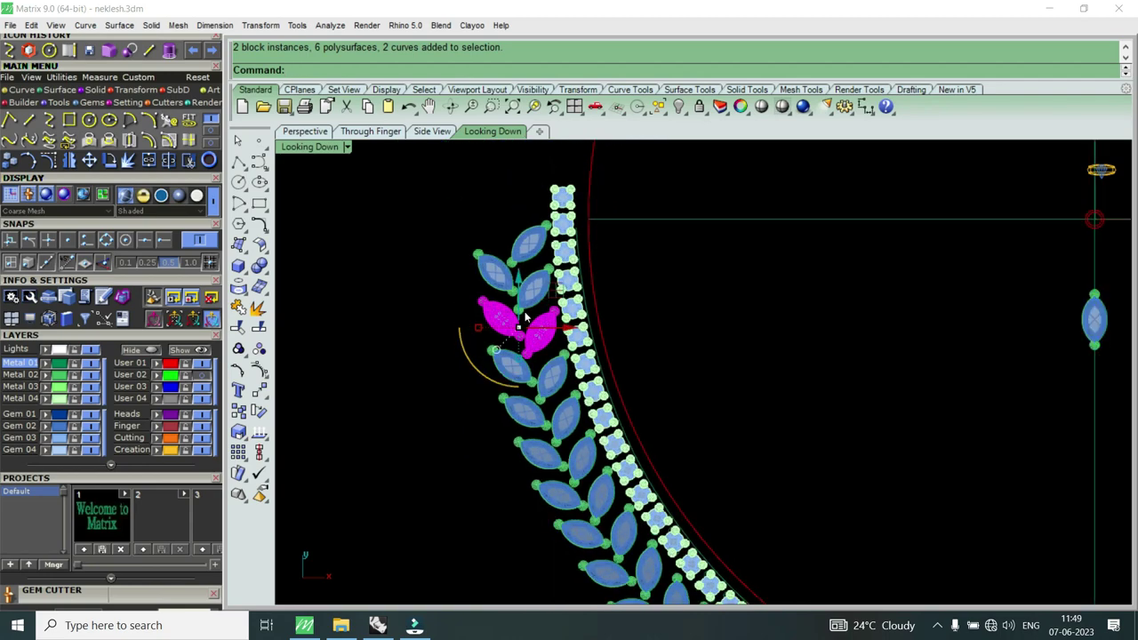
scroll(519, 267, up, 2)
scroll(520, 263, up, 2)
Step: Rotate the single top marquise gem about a set centre using two reference points
click(524, 255)
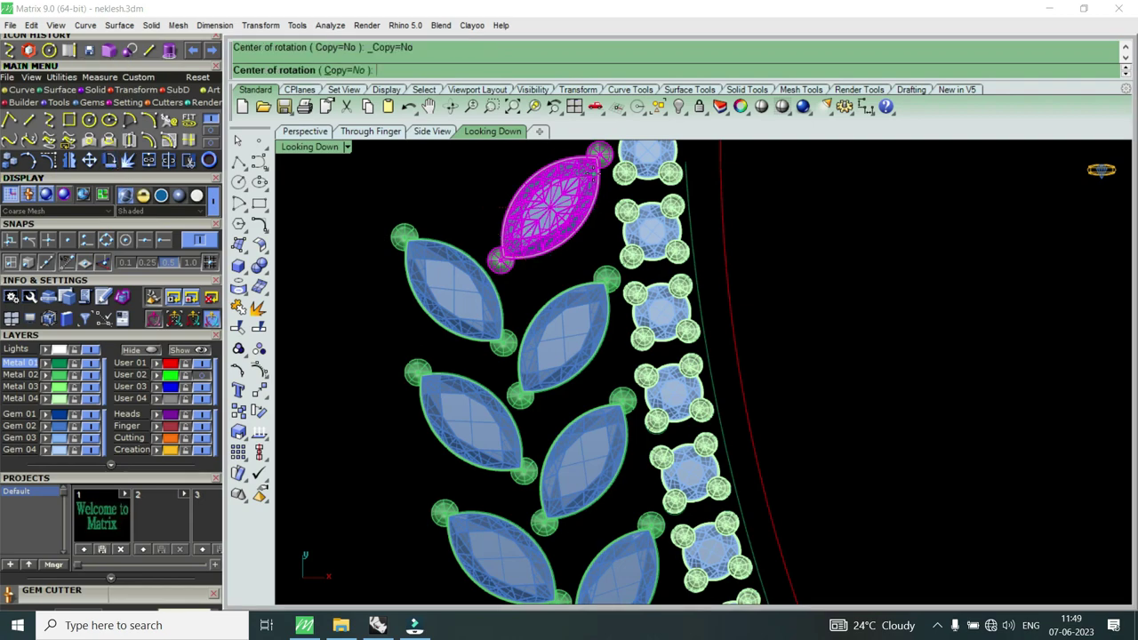
click(500, 259)
scroll(533, 243, up, 2)
click(533, 245)
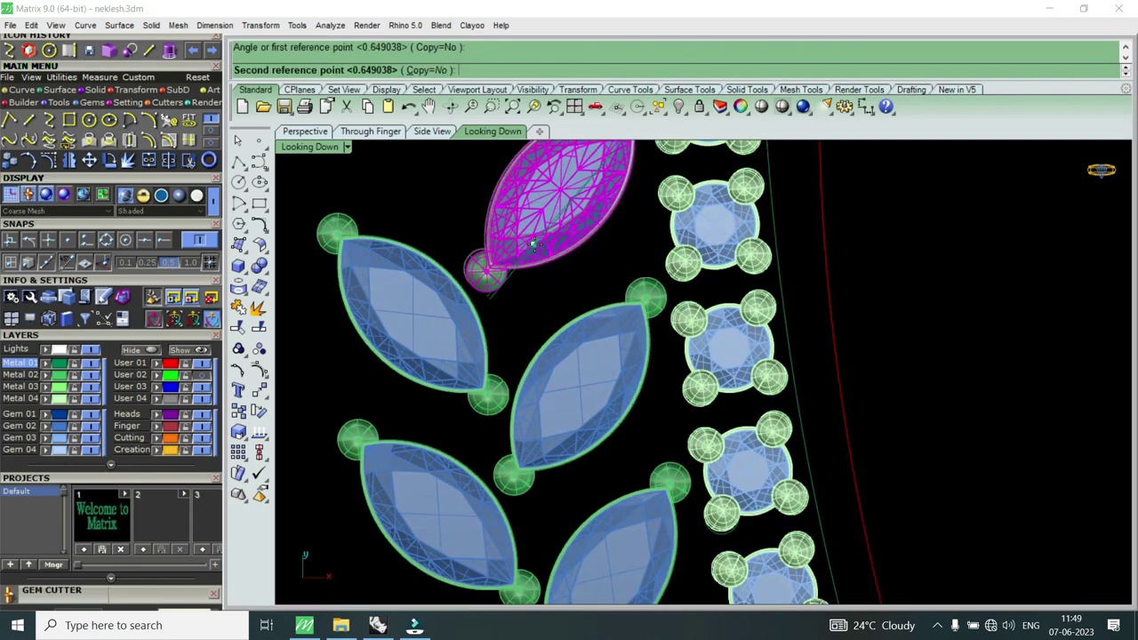
click(536, 250)
scroll(540, 258, down, 2)
scroll(549, 254, up, 2)
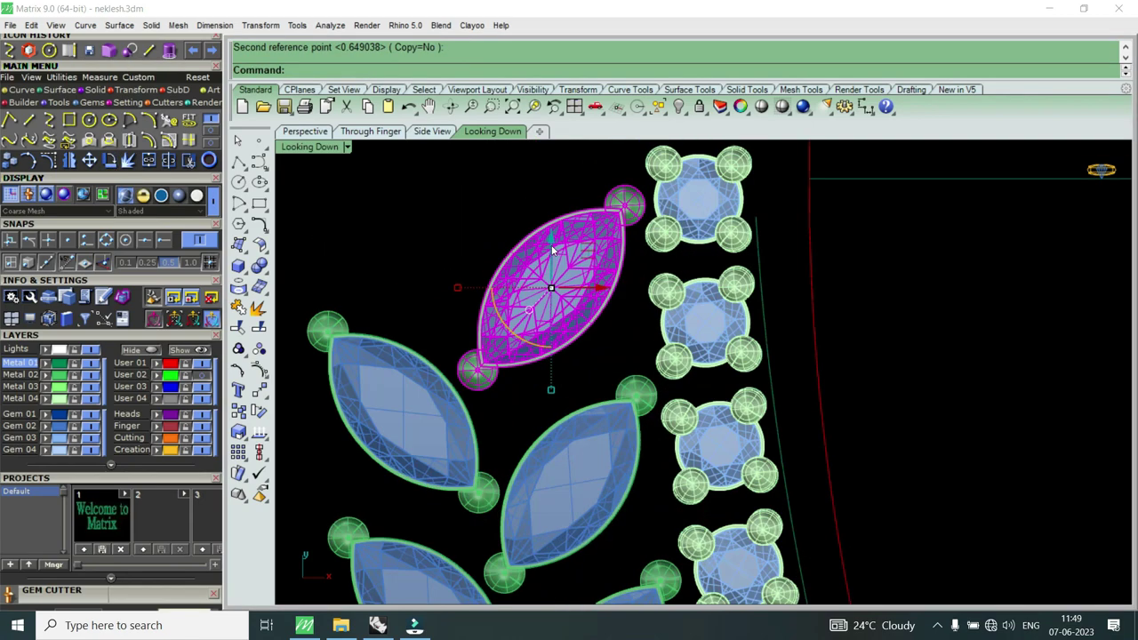
Step: Nudge the selected leaf gem slightly downward with the gumball
drag(552, 251, 591, 334)
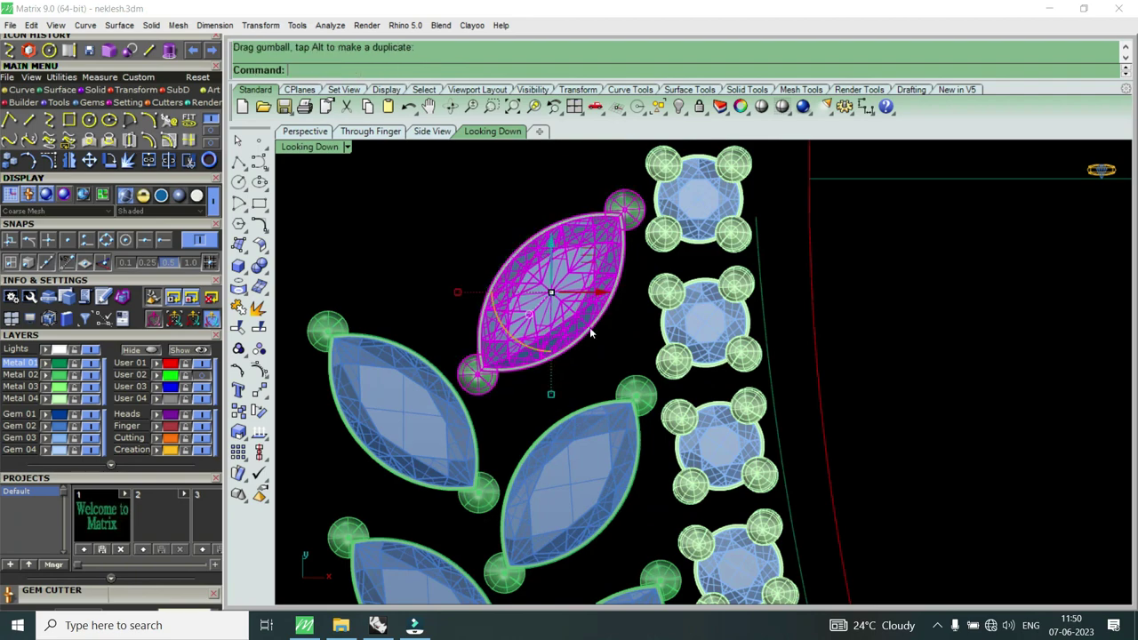
scroll(587, 325, down, 2)
scroll(580, 310, down, 1)
scroll(598, 425, up, 2)
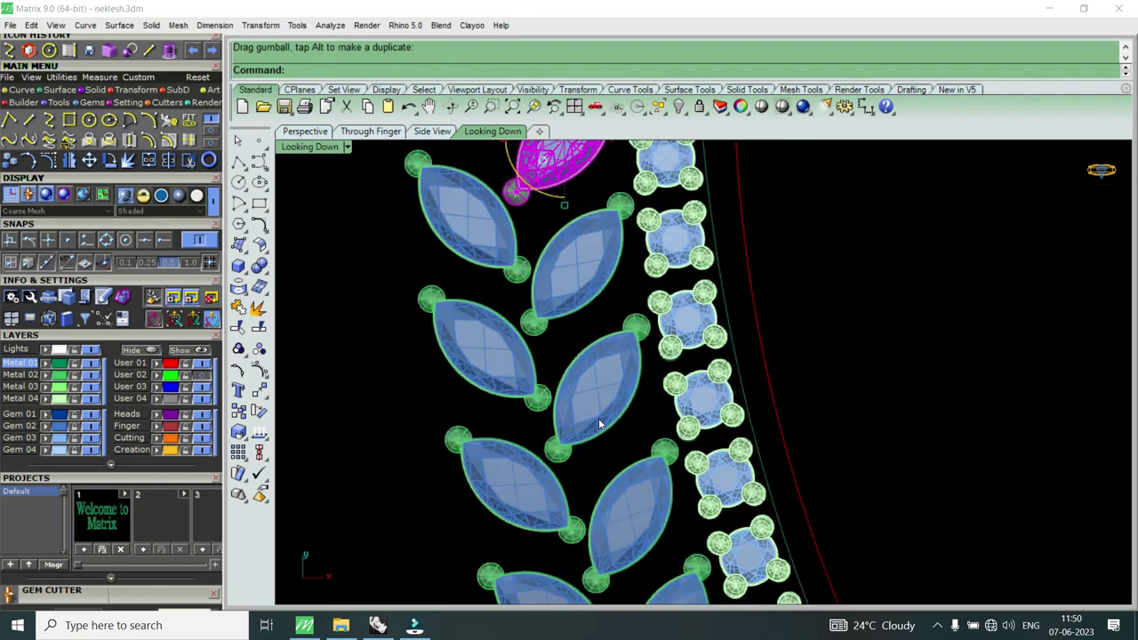
scroll(585, 412, down, 1)
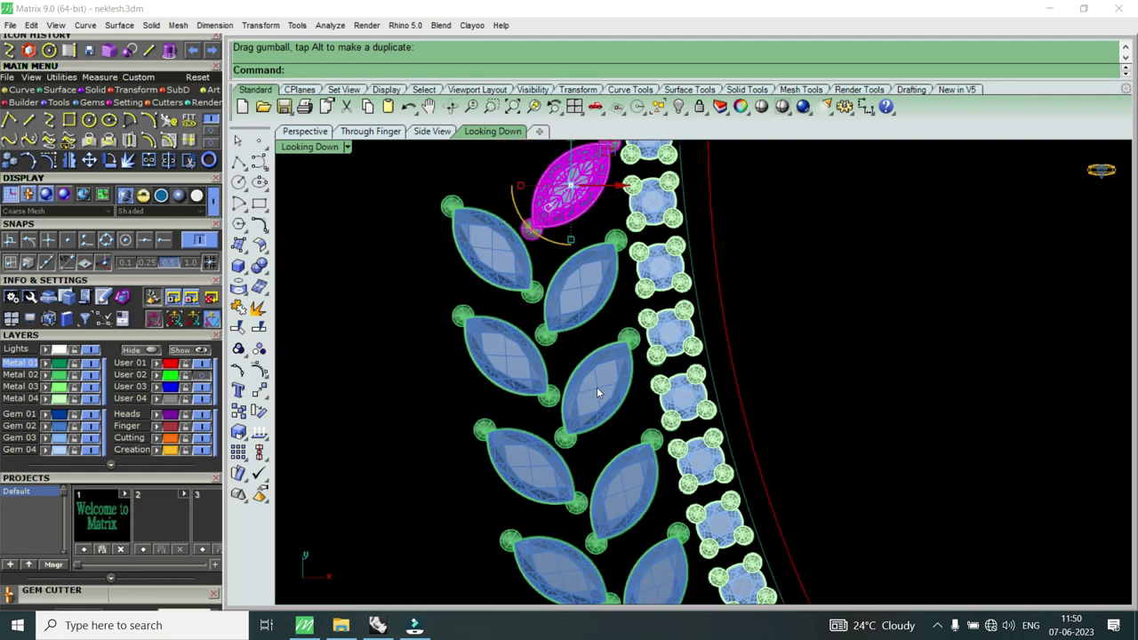
scroll(596, 389, down, 1)
scroll(627, 366, down, 1)
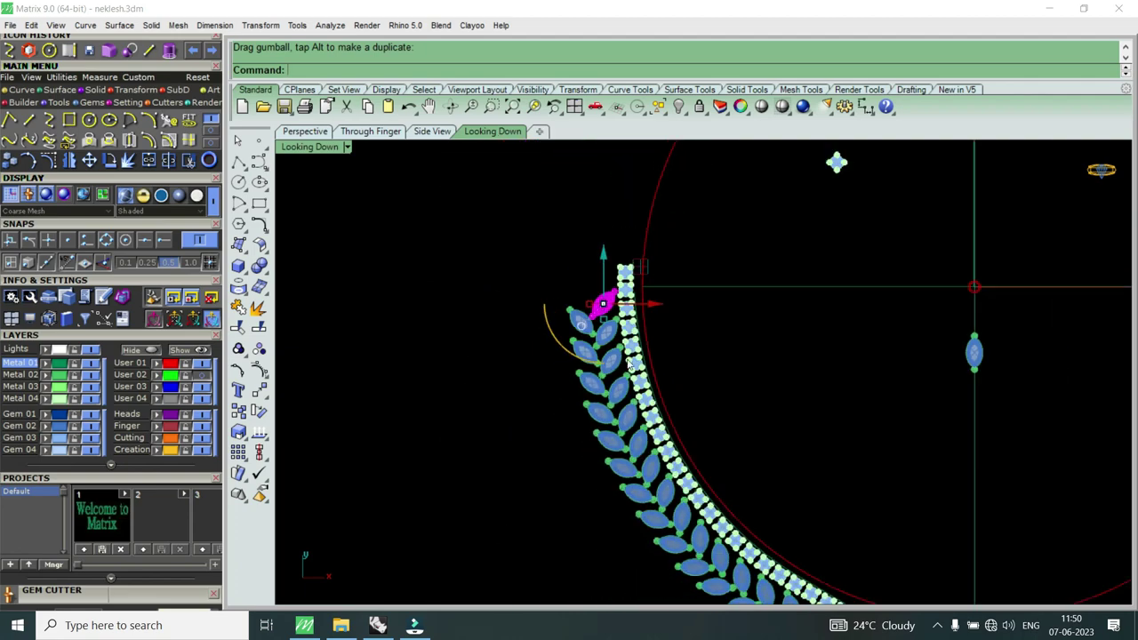
scroll(613, 395, up, 2)
scroll(616, 399, up, 2)
scroll(615, 399, up, 1)
Step: Rotate the leaf gem pair with its prongs about a gem tip by about 1.31°
click(611, 394)
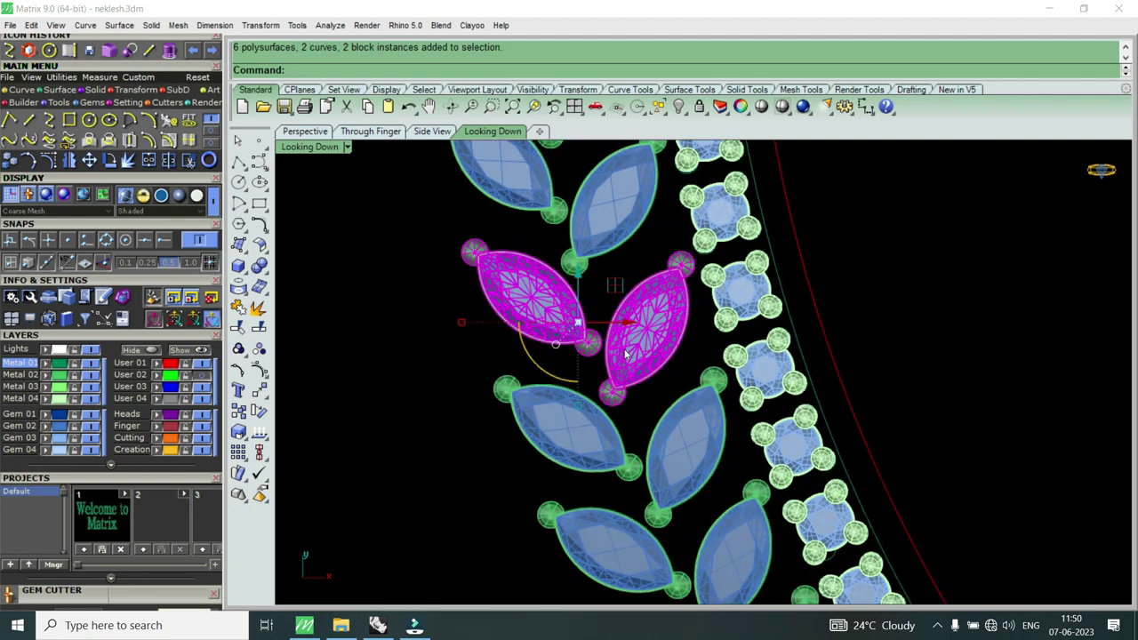
click(109, 160)
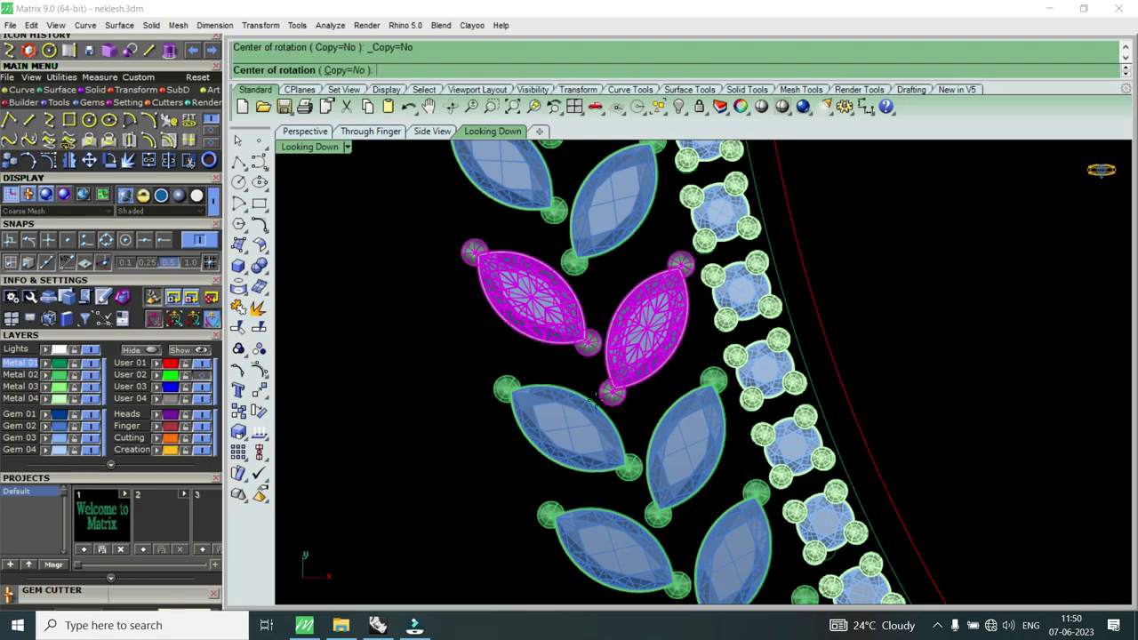
click(612, 394)
scroll(679, 301, up, 2)
click(701, 281)
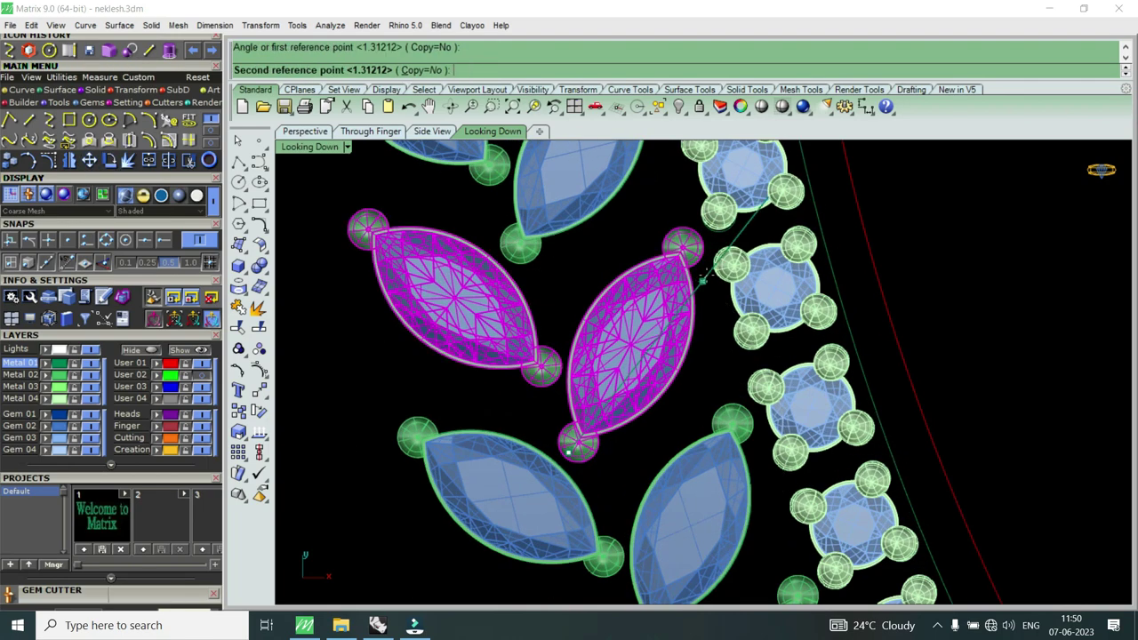
click(333, 331)
scroll(607, 380, down, 2)
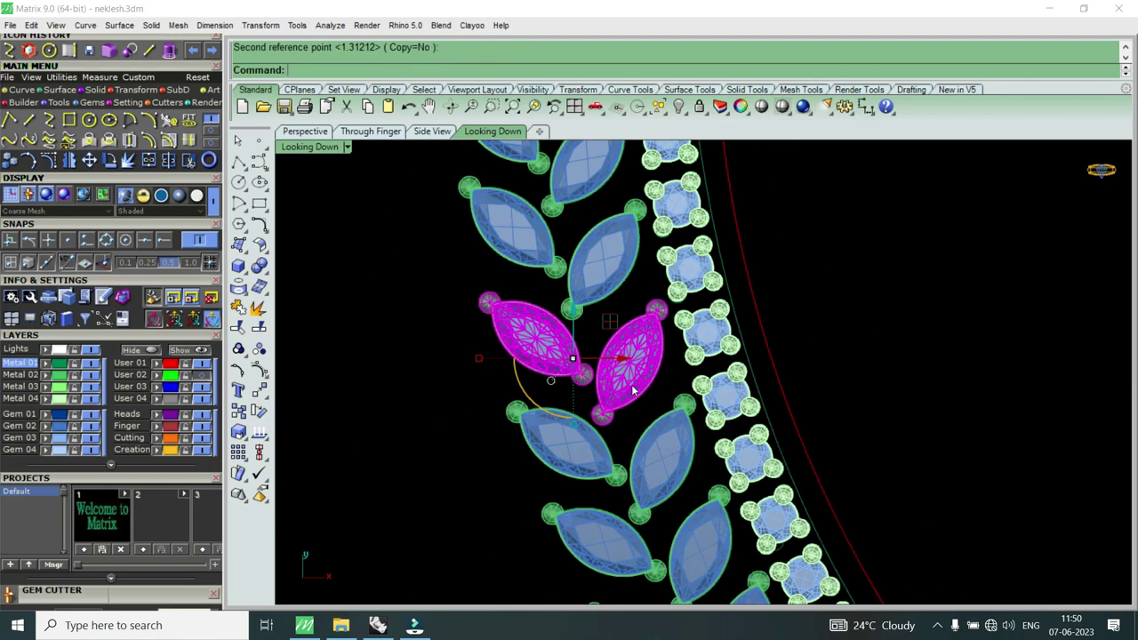
scroll(607, 380, down, 1)
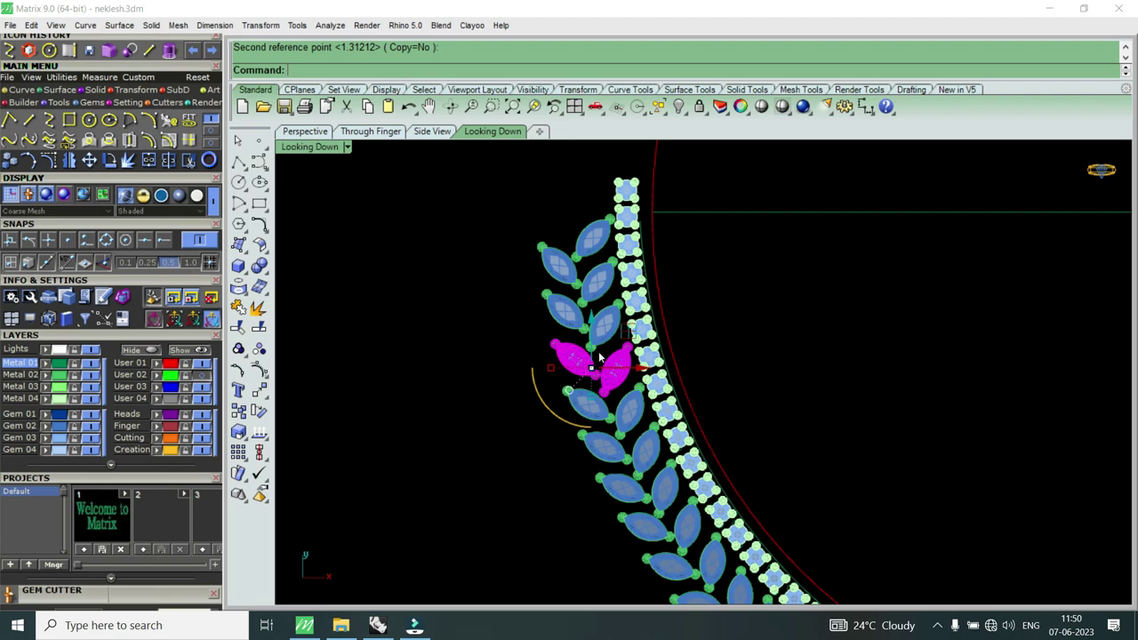
scroll(601, 349, down, 3)
click(689, 407)
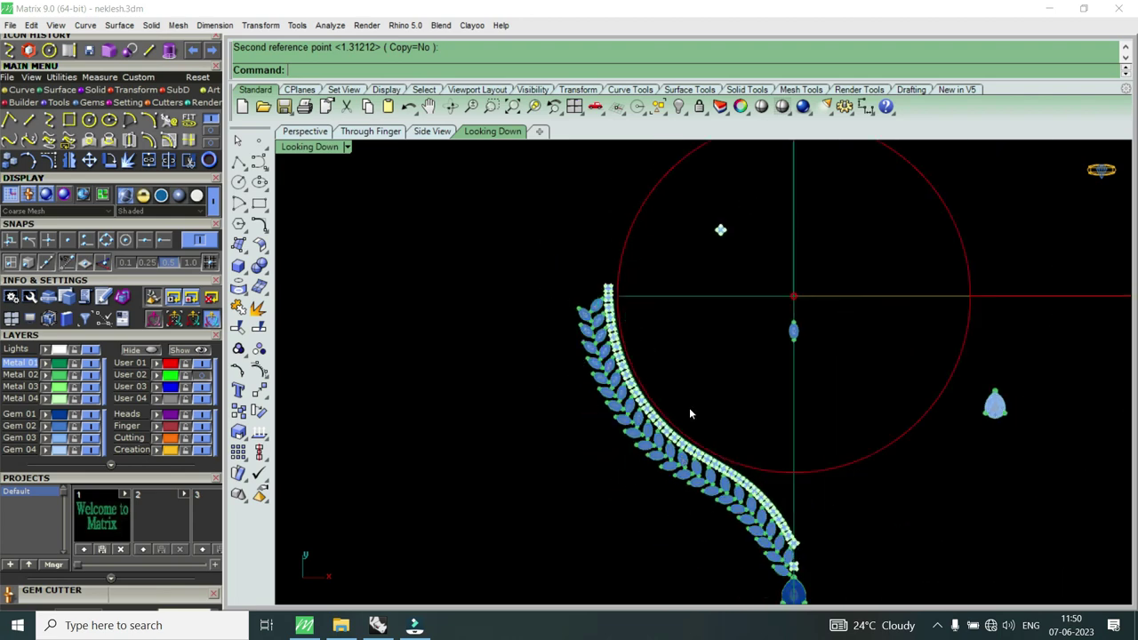
scroll(703, 403, down, 2)
scroll(762, 516, up, 3)
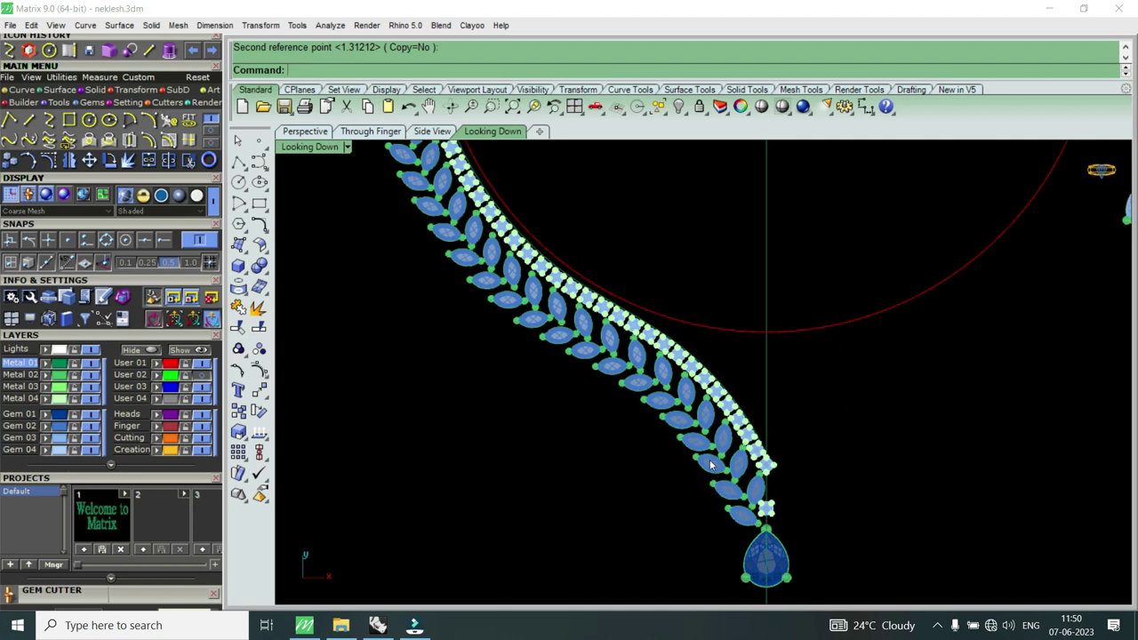
scroll(710, 463, up, 1)
scroll(725, 470, up, 1)
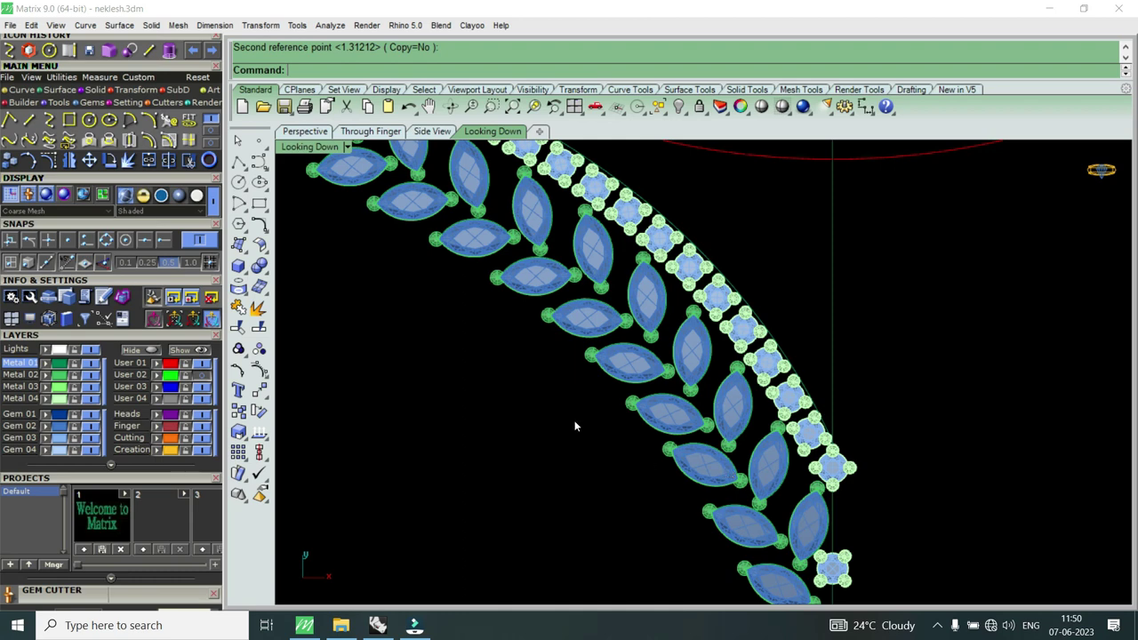
Step: Draw a small 1 by 1.2 rectangle near the leaf gems
click(71, 121)
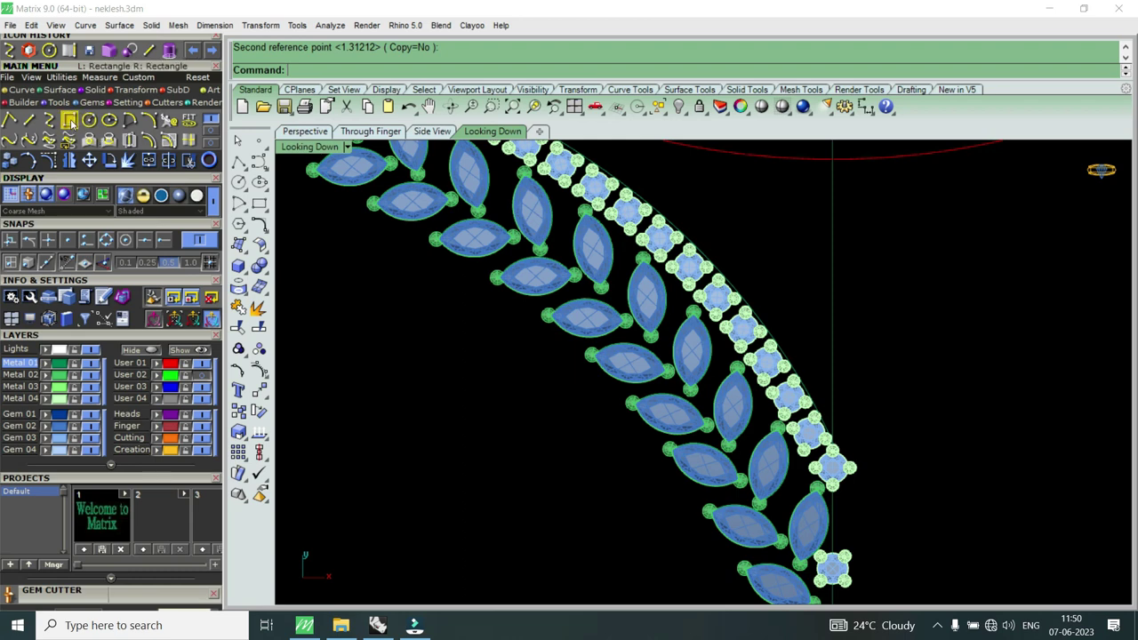
click(554, 426)
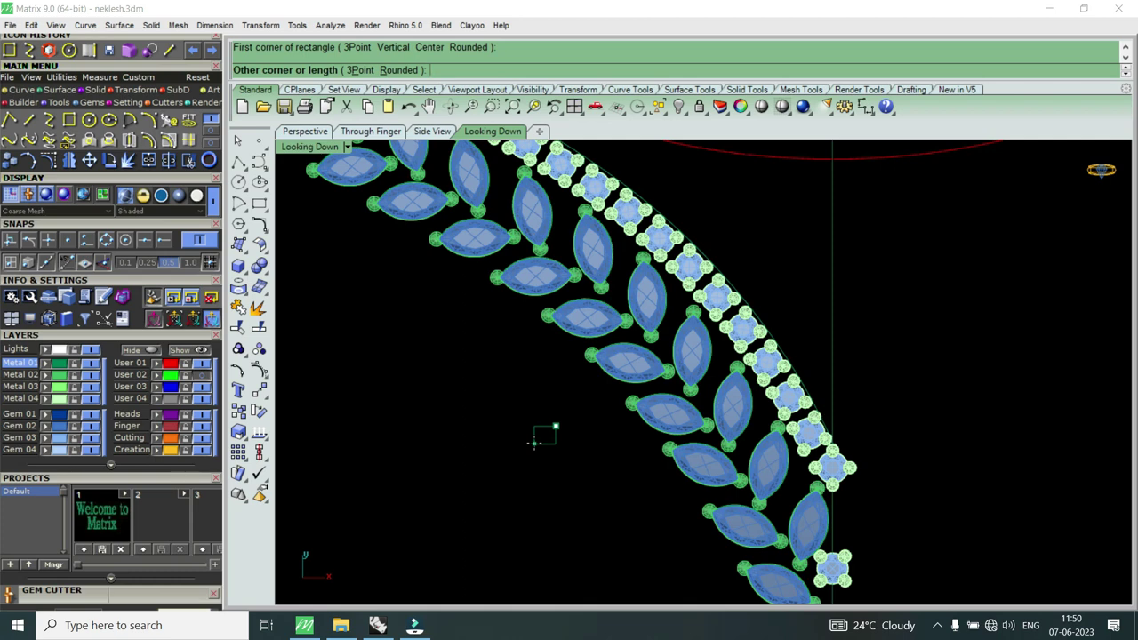
text(1)
key(Return)
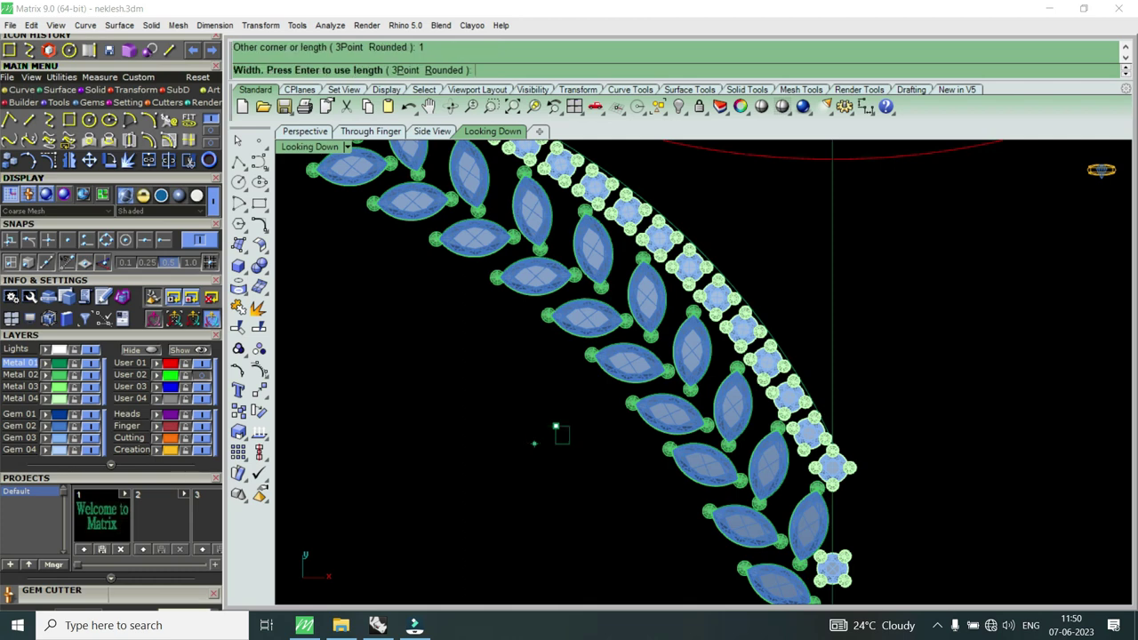
text(1.2)
key(Return)
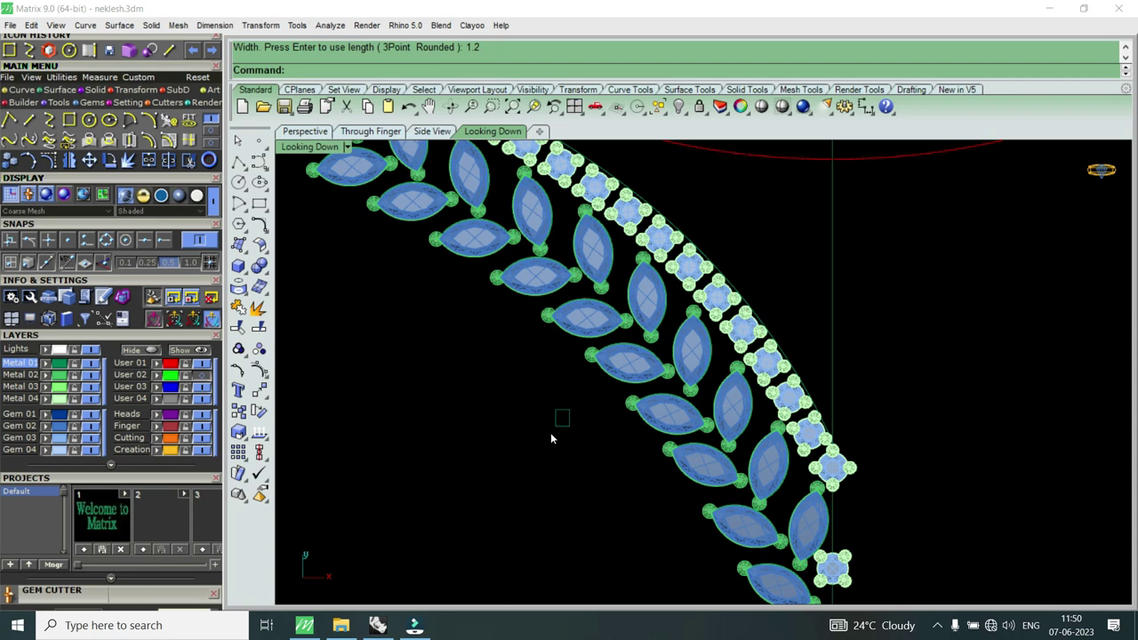
scroll(560, 434, up, 2)
Step: Copy the rectangle onto two prongs between adjacent leaf gems
click(573, 425)
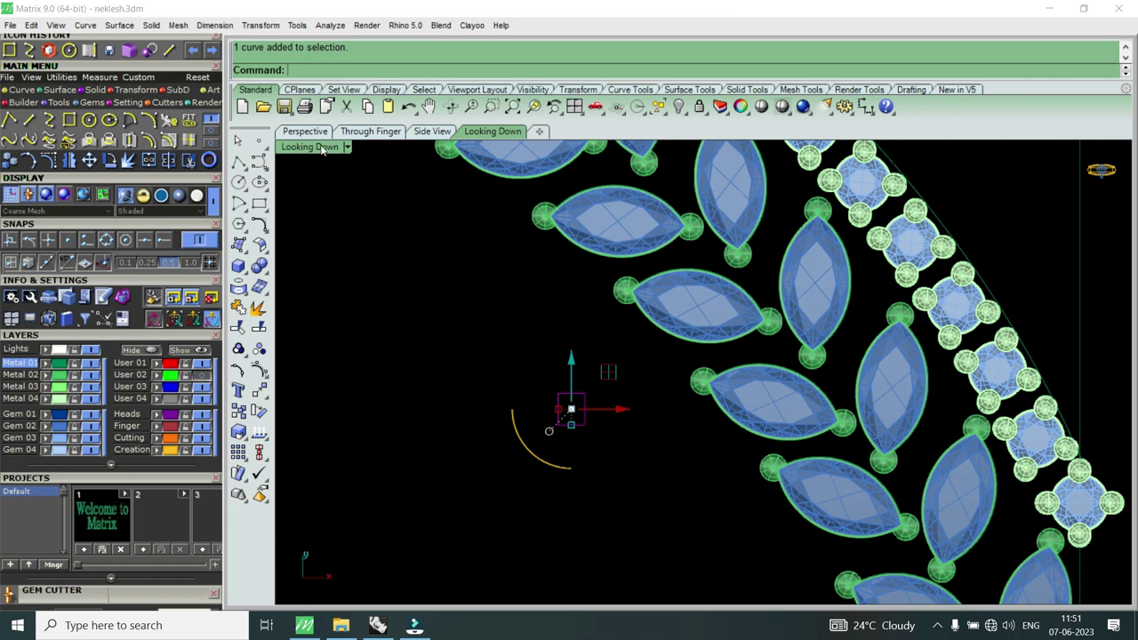
scroll(602, 287, down, 2)
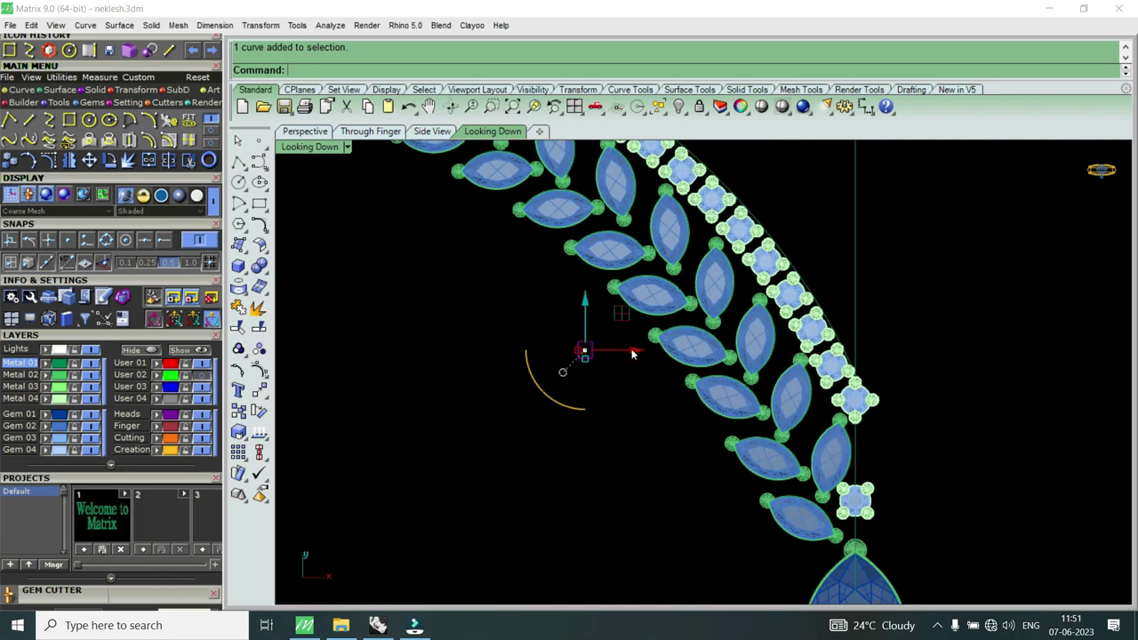
click(10, 161)
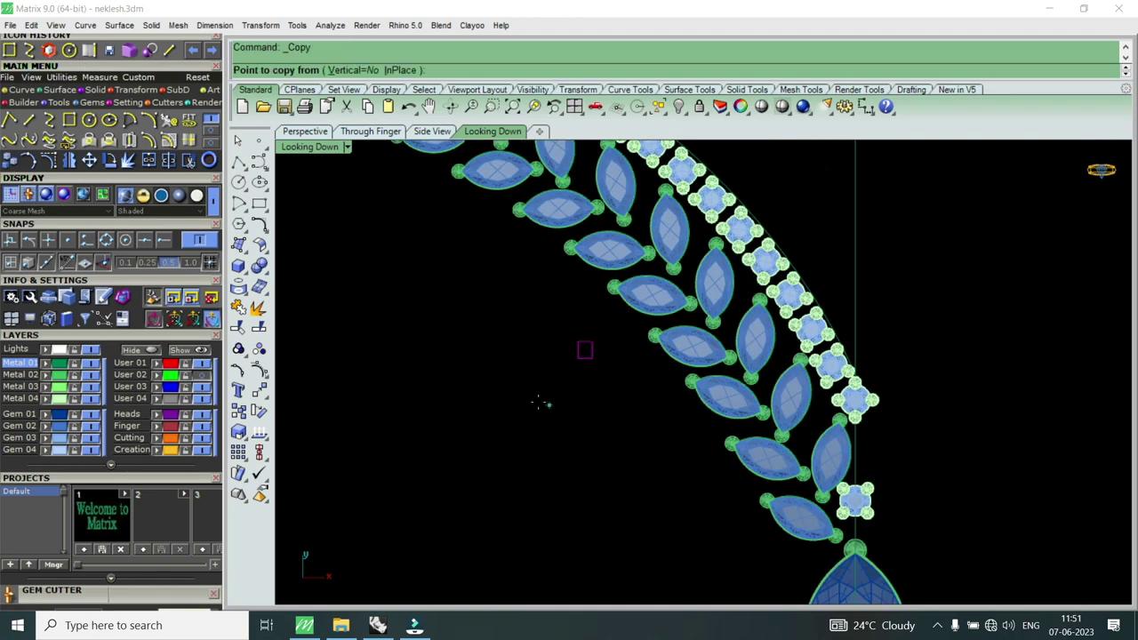
click(584, 349)
scroll(800, 489, up, 2)
scroll(849, 502, up, 2)
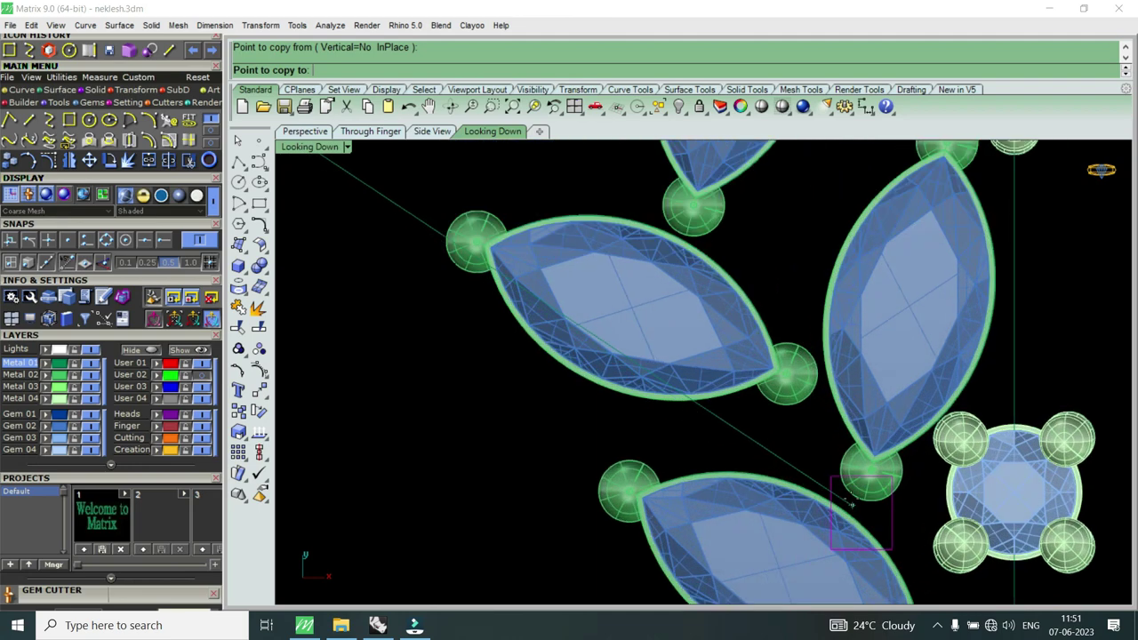
click(849, 502)
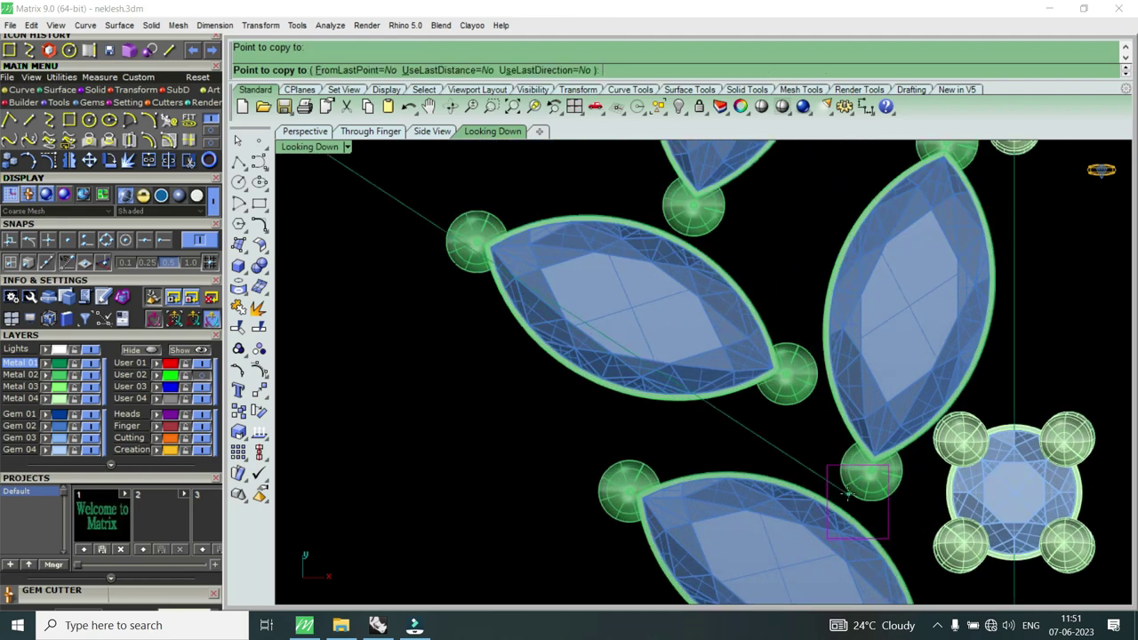
click(797, 367)
key(Return)
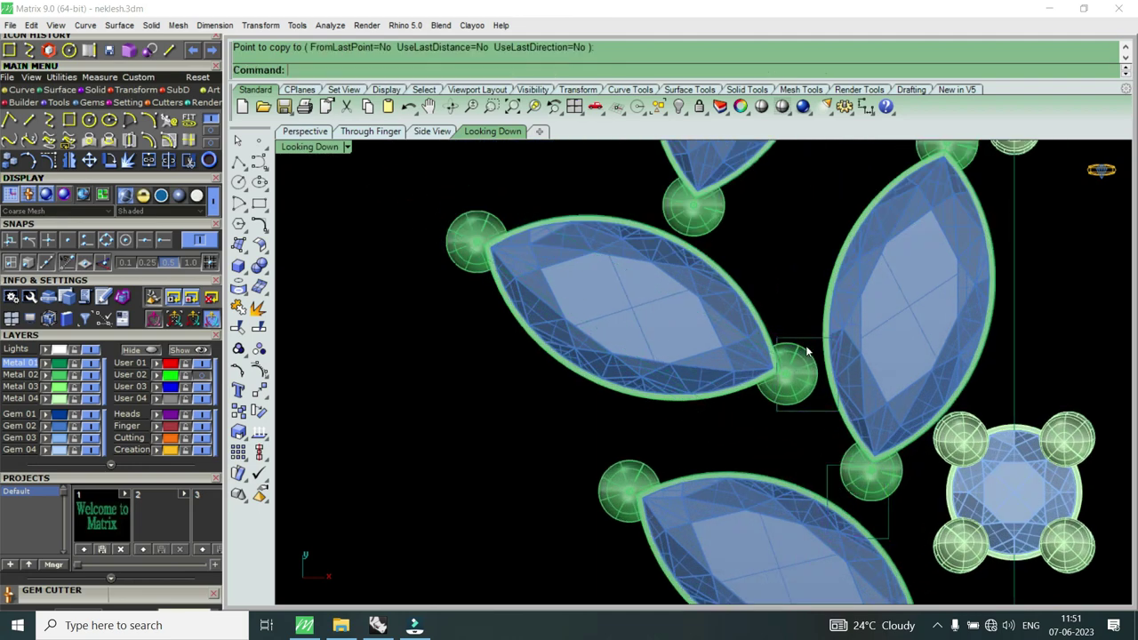
click(807, 352)
scroll(809, 364, up, 2)
Step: Rotate and shift the copied rectangle so it sits across the prong between two leaves
mouse_move(788, 430)
mouse_down()
mouse_move(879, 400)
mouse_move(876, 387)
mouse_up()
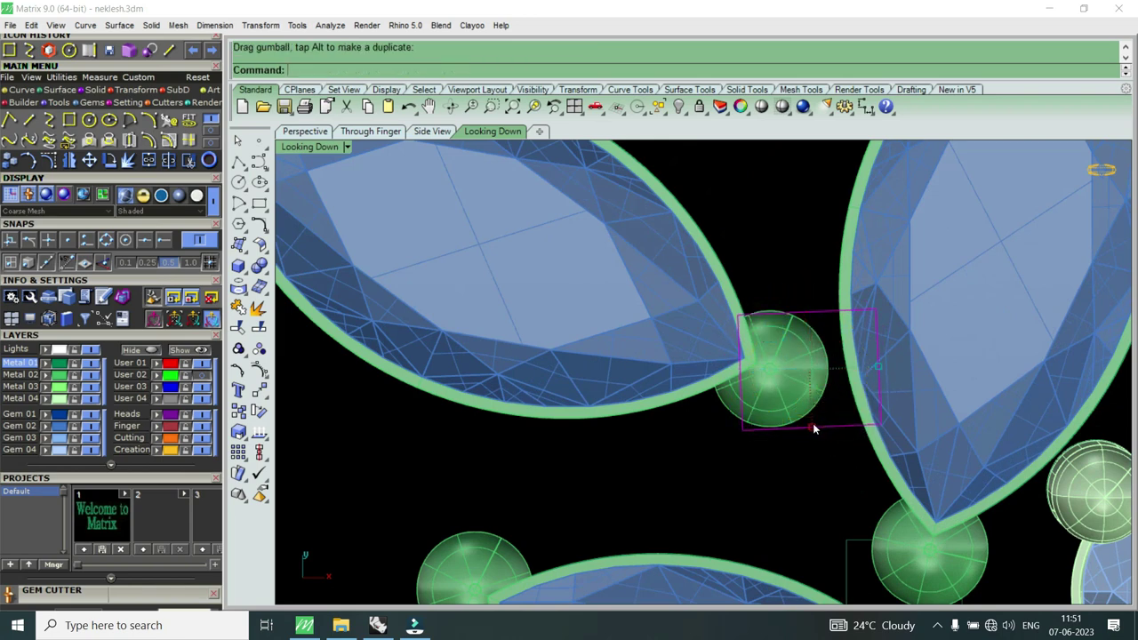
mouse_move(814, 428)
mouse_down()
mouse_move(758, 379)
mouse_move(784, 373)
mouse_up()
scroll(816, 413, up, 2)
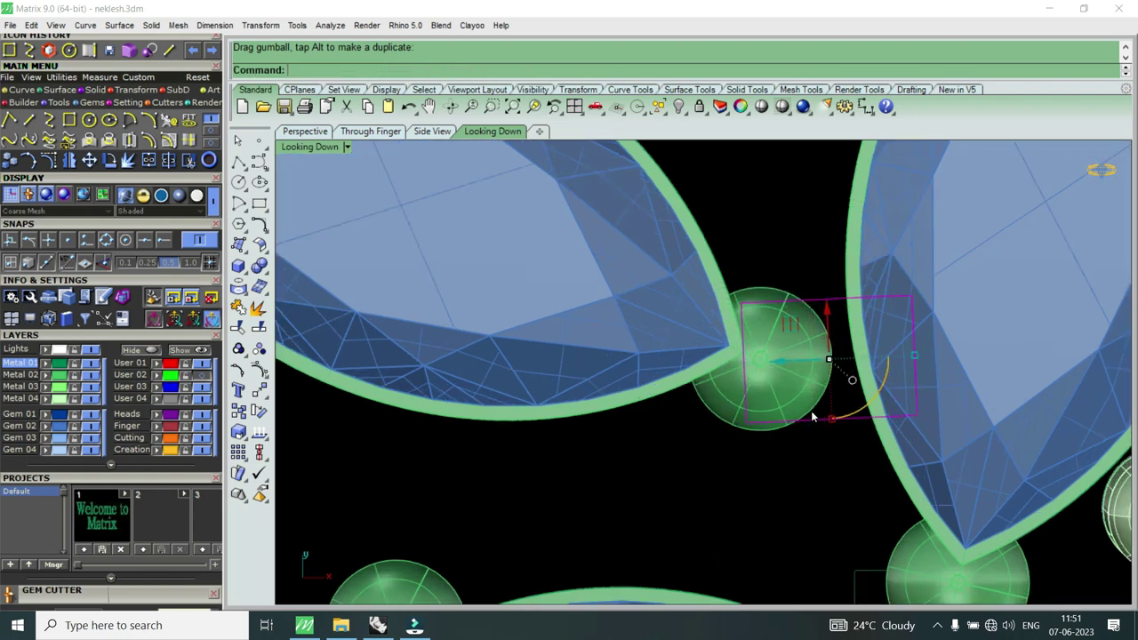
scroll(816, 414, up, 1)
drag(836, 423, 834, 427)
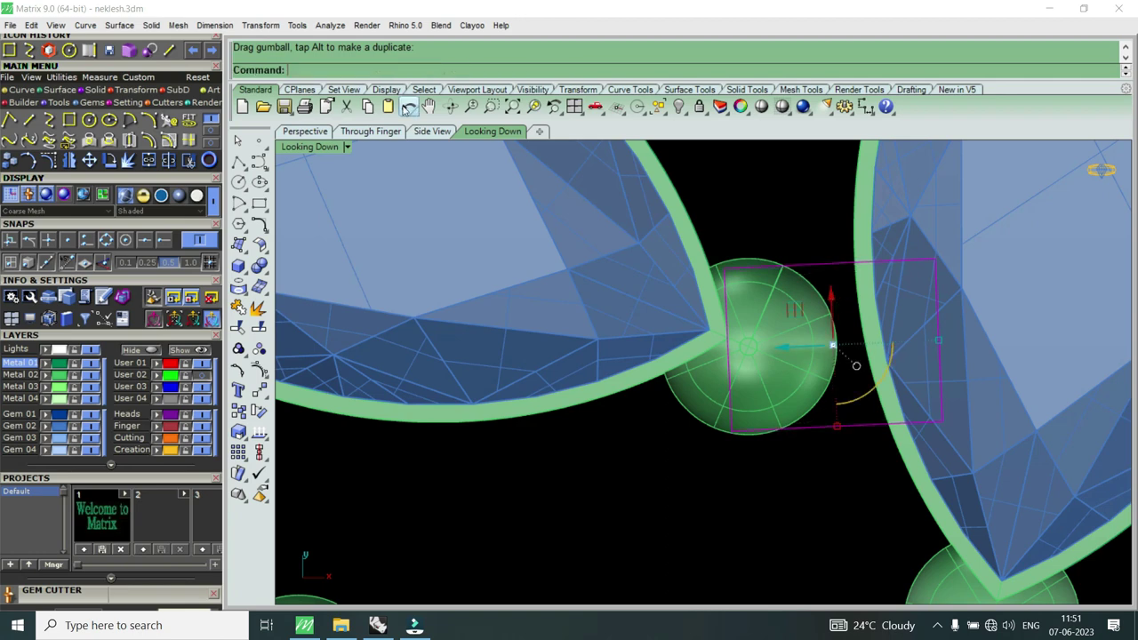
Step: Maximize the Perspective viewport and show its display mode choices
double_click(306, 148)
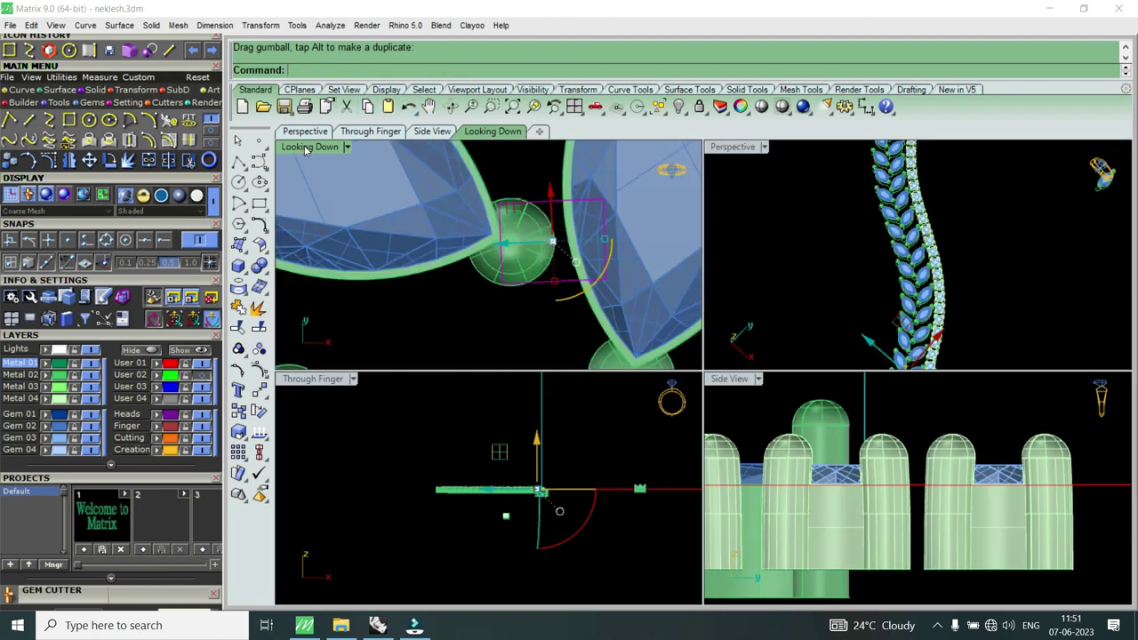
double_click(733, 147)
scroll(655, 501, up, 3)
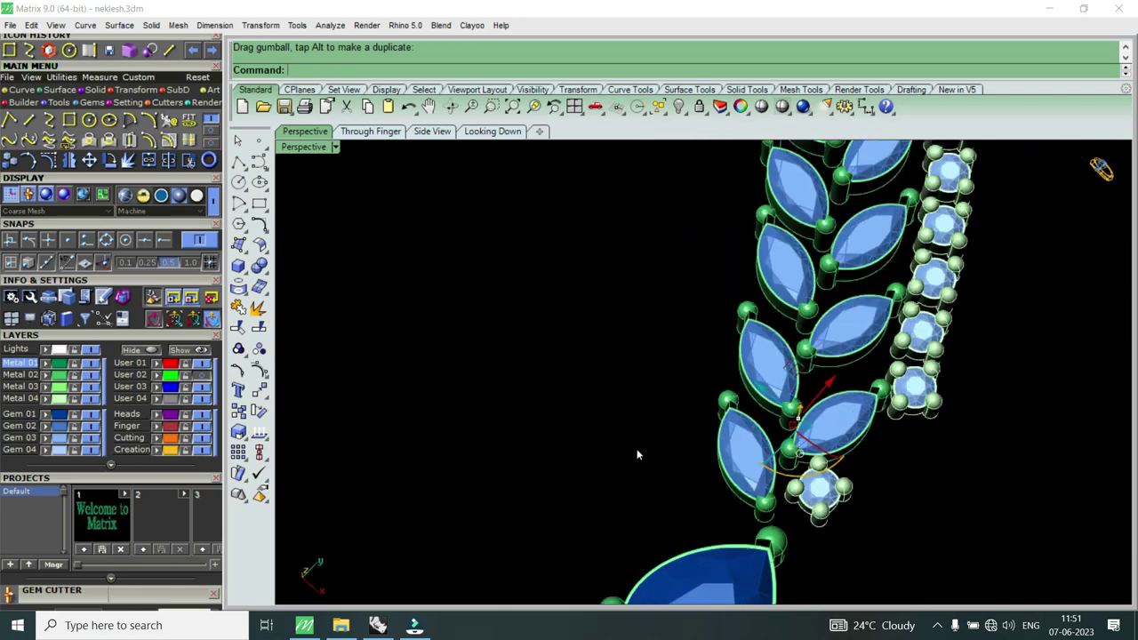
scroll(812, 216, up, 3)
scroll(812, 216, up, 2)
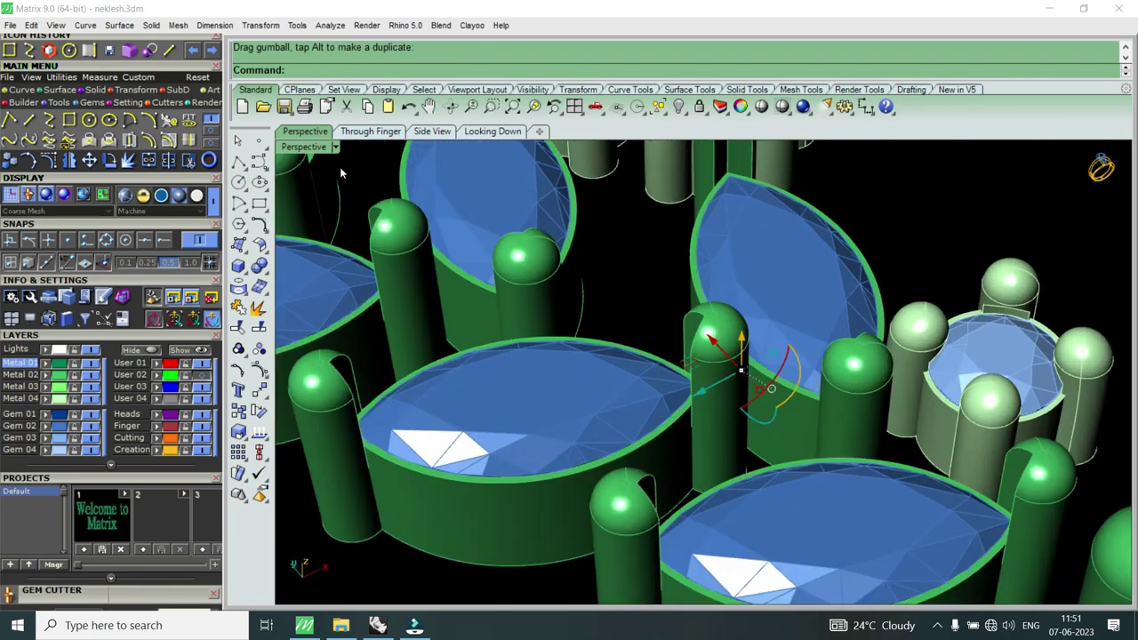
click(320, 149)
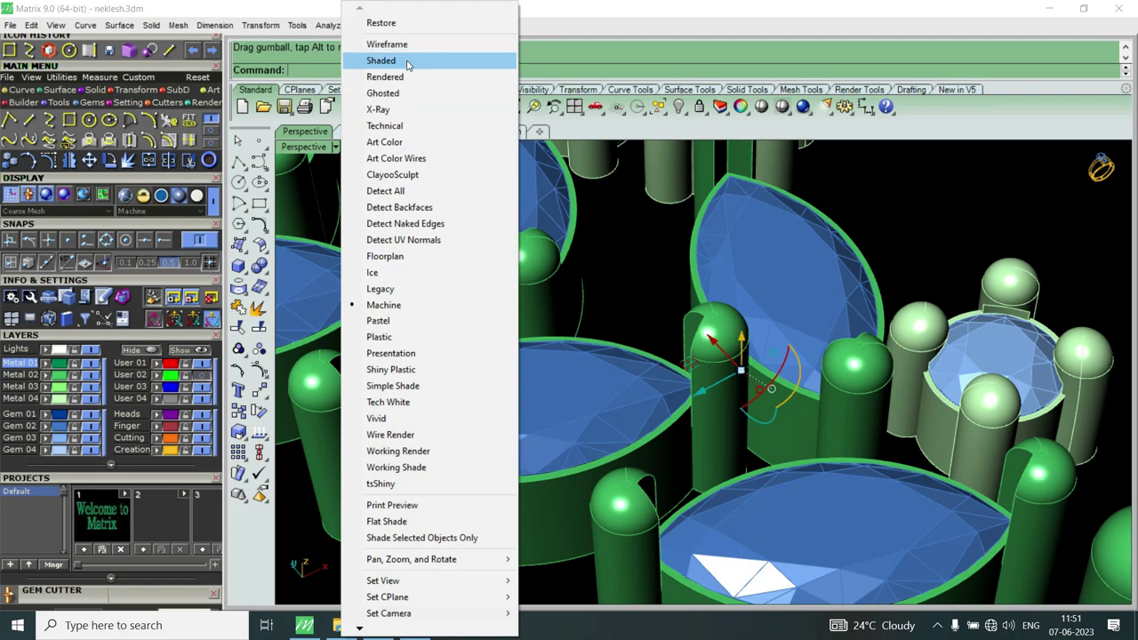
Step: Switch the view to Shaded and draw a small box bar between two marquise settings
click(407, 61)
right_drag(729, 382, 653, 348)
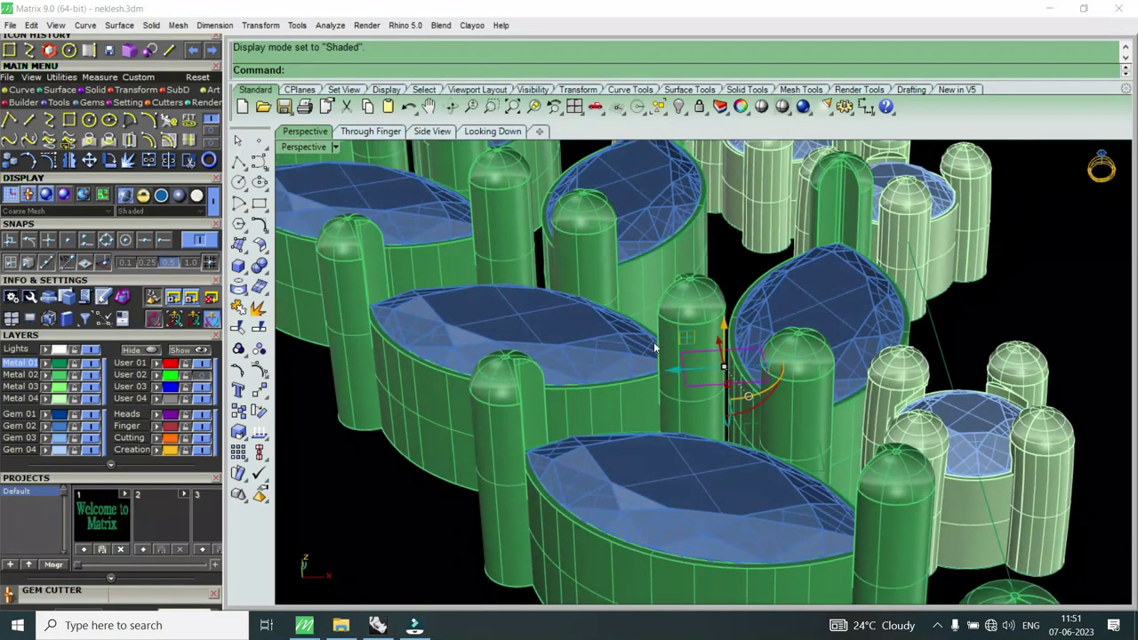
click(95, 89)
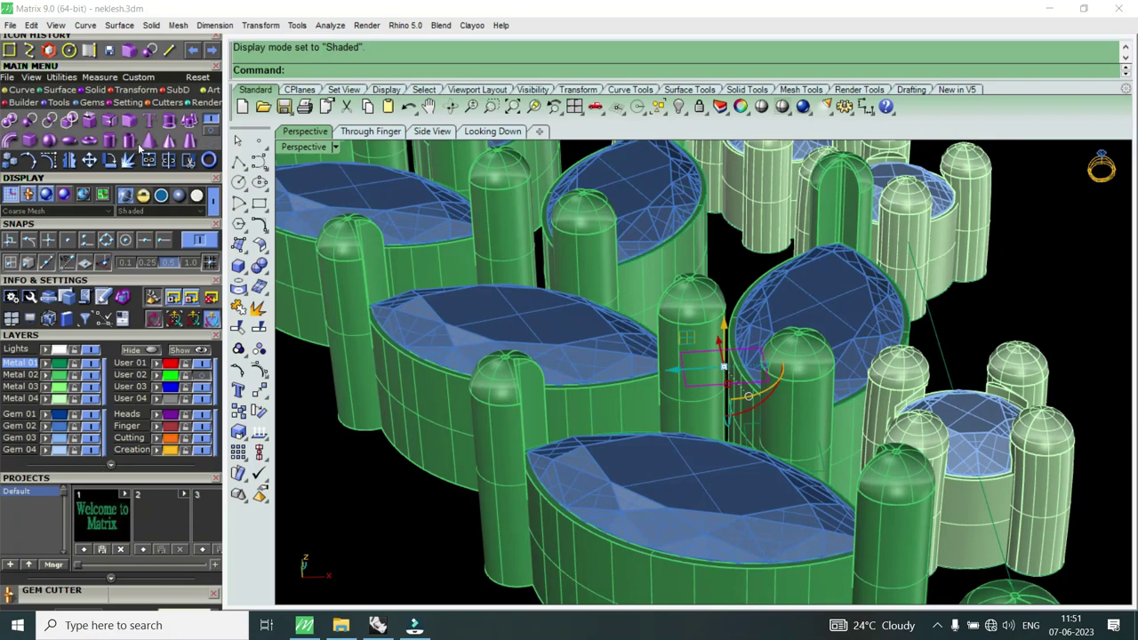
click(171, 122)
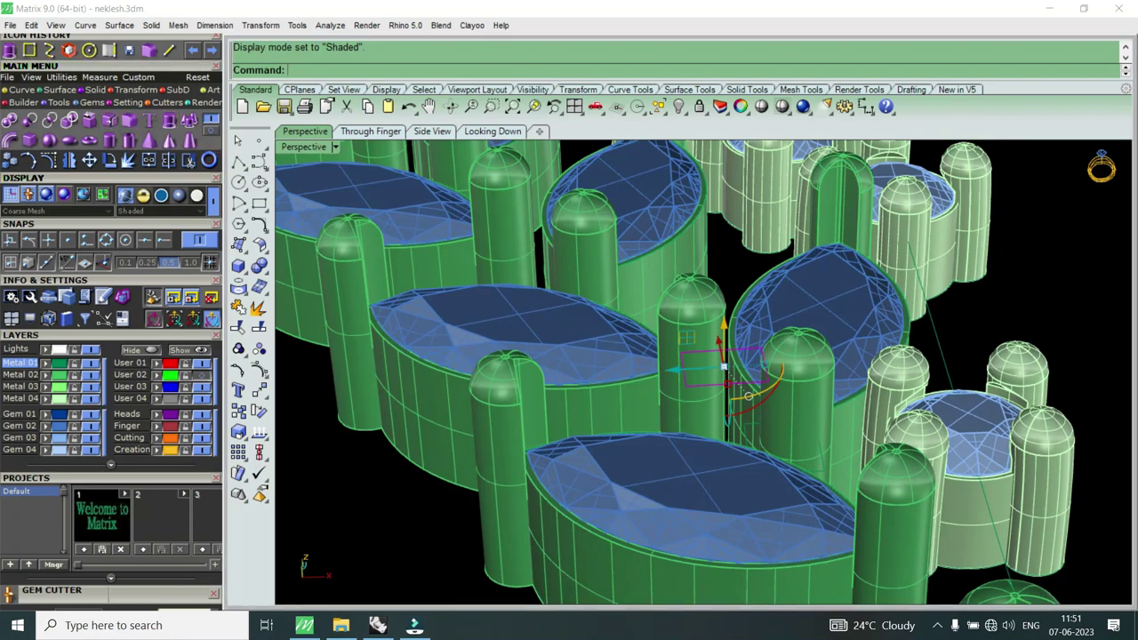
right_drag(724, 427, 854, 311)
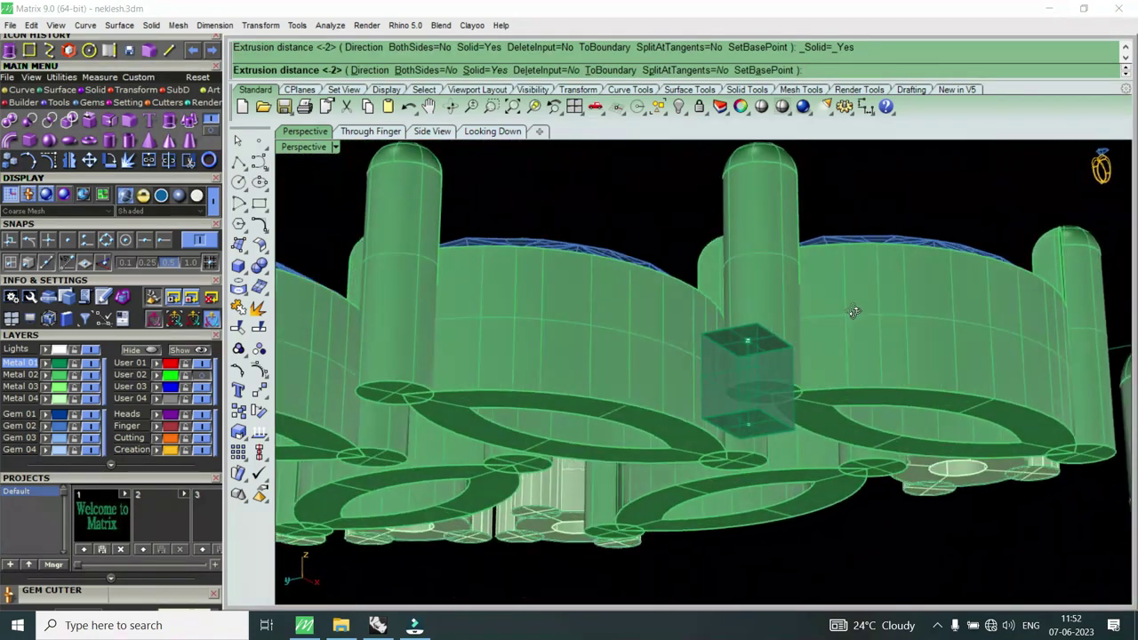
click(761, 471)
Step: Inspect the new box bar from below, then orbit to look down on the gem tops
scroll(787, 460, up, 4)
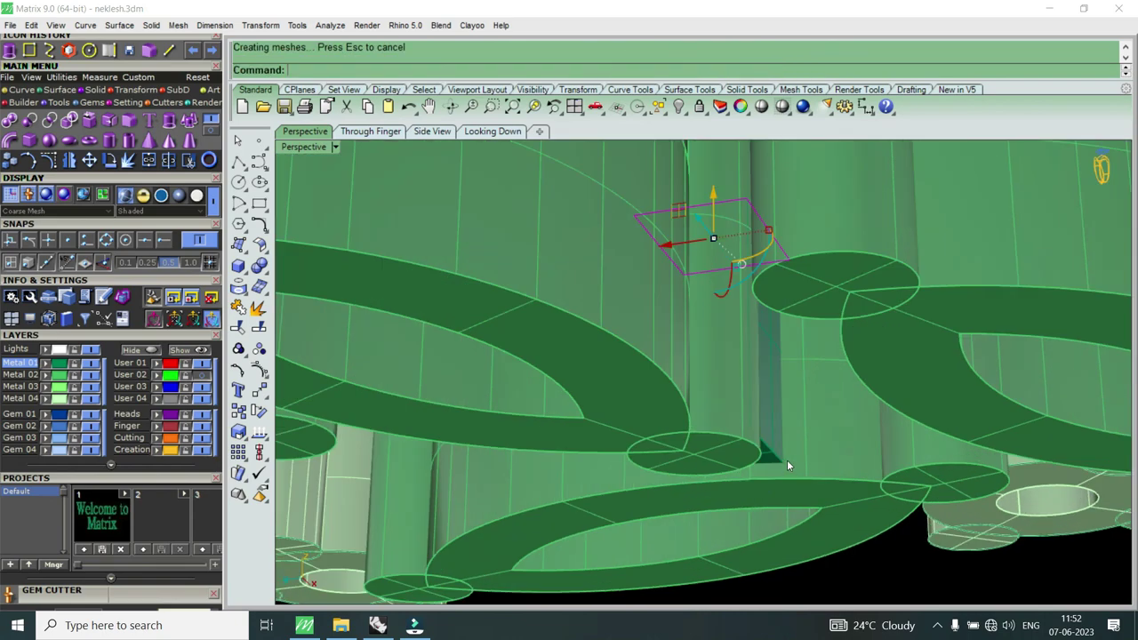
click(768, 431)
mouse_move(768, 431)
right_down()
mouse_move(685, 317)
mouse_move(677, 275)
right_up()
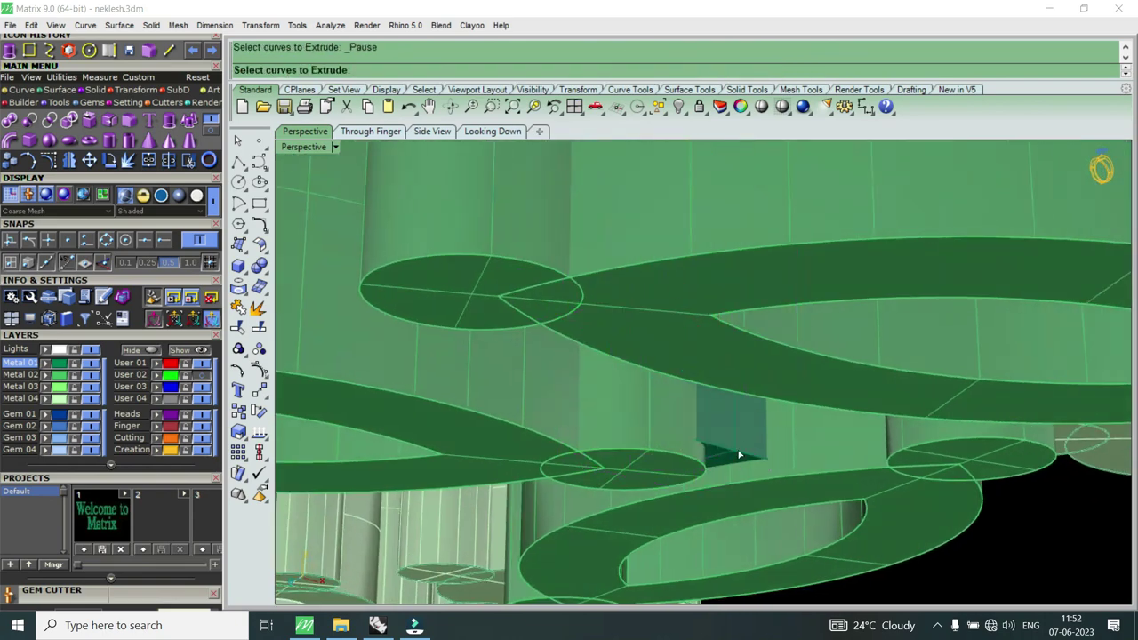
scroll(735, 427, down, 3)
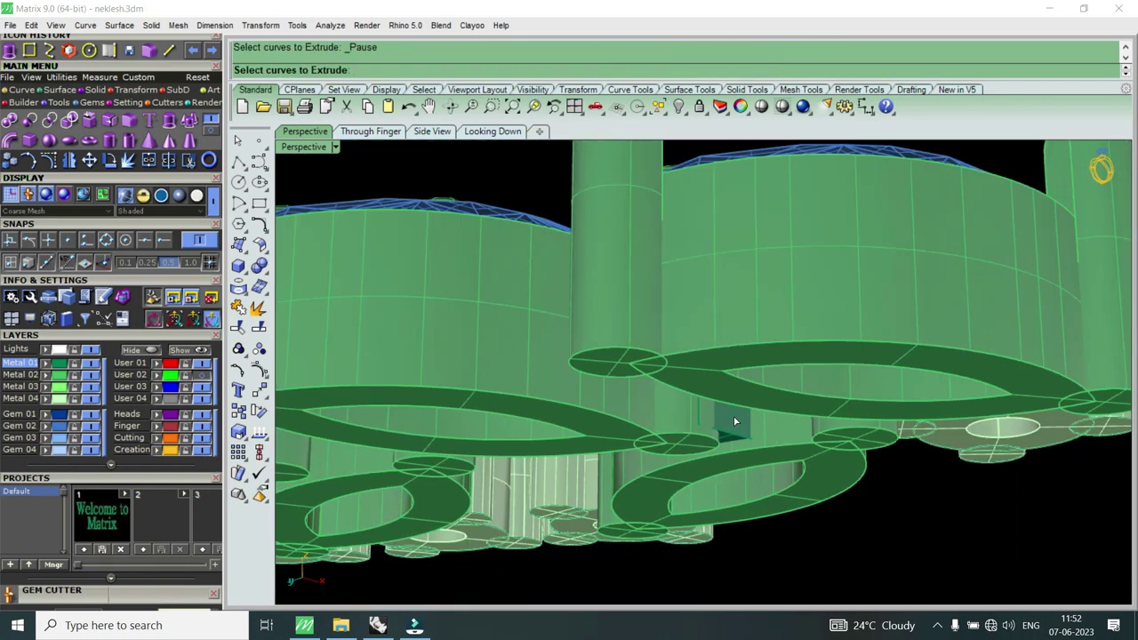
click(733, 416)
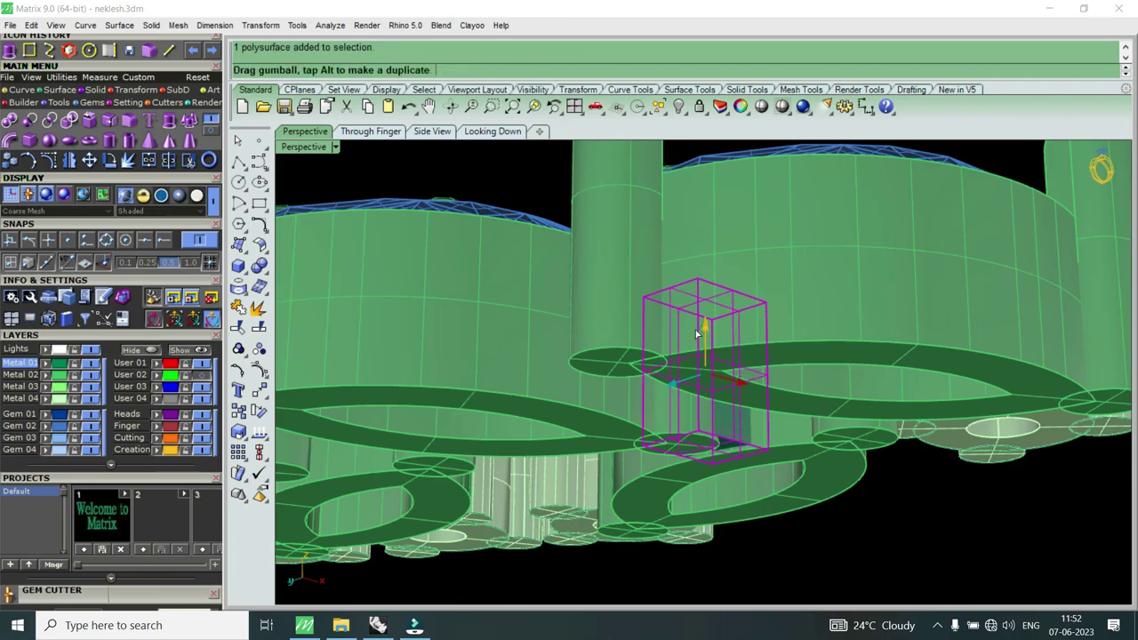
key(Escape)
mouse_move(698, 312)
right_down()
mouse_move(711, 434)
mouse_move(620, 441)
mouse_move(679, 396)
mouse_move(481, 353)
right_up()
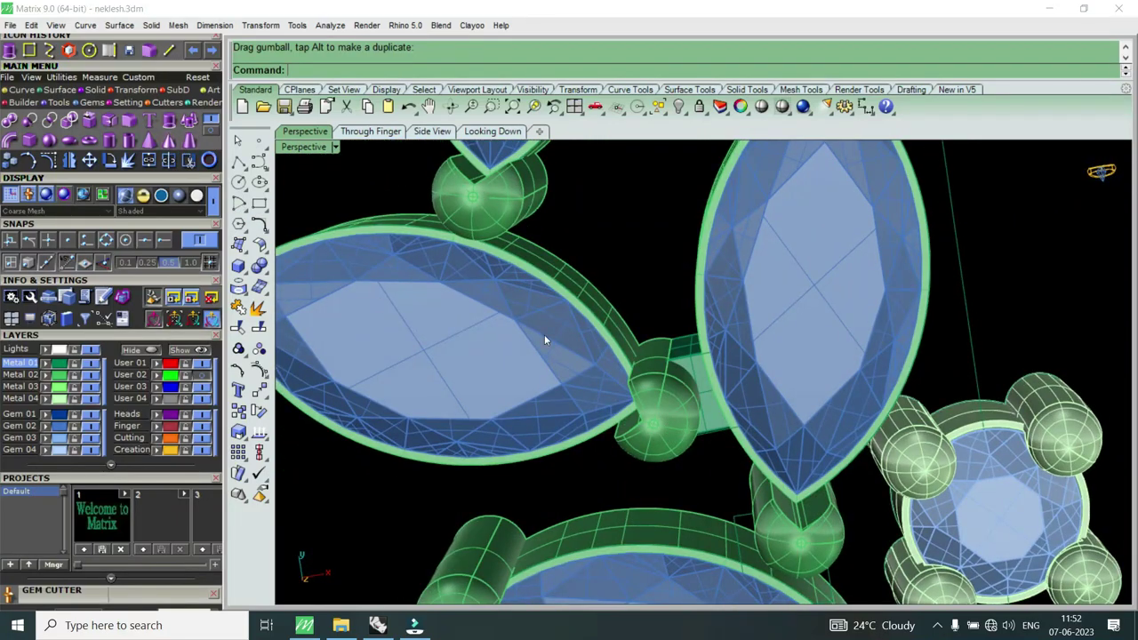
Step: Zoom and orbit to a low angle close to the connector bar
scroll(544, 339, up, 2)
scroll(721, 387, up, 2)
click(642, 339)
scroll(642, 338, down, 5)
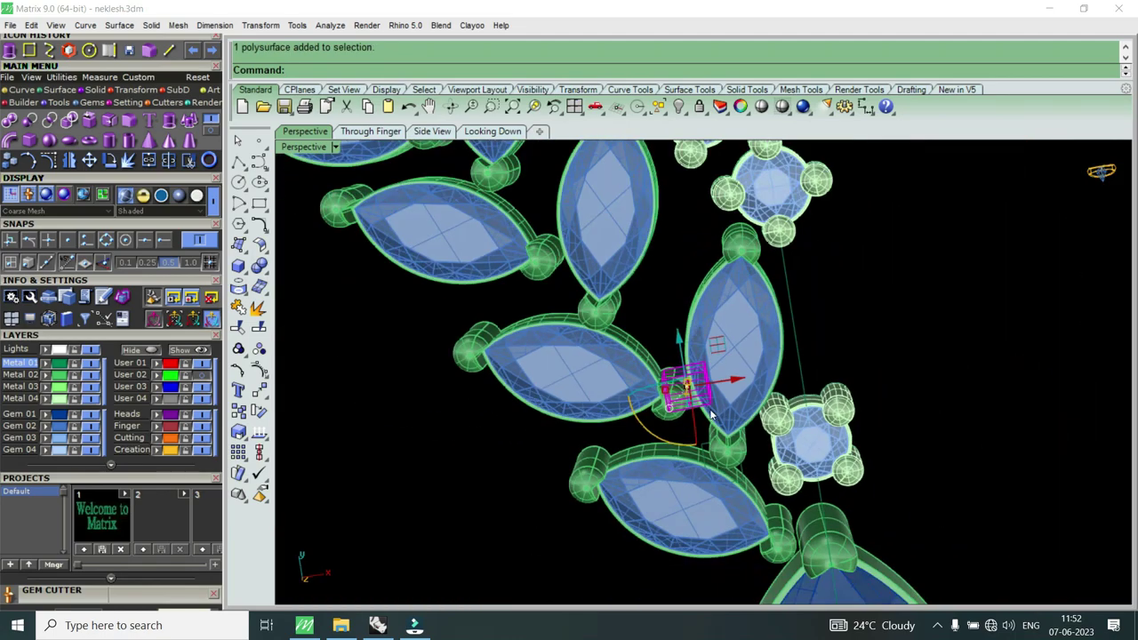
right_drag(711, 414, 688, 378)
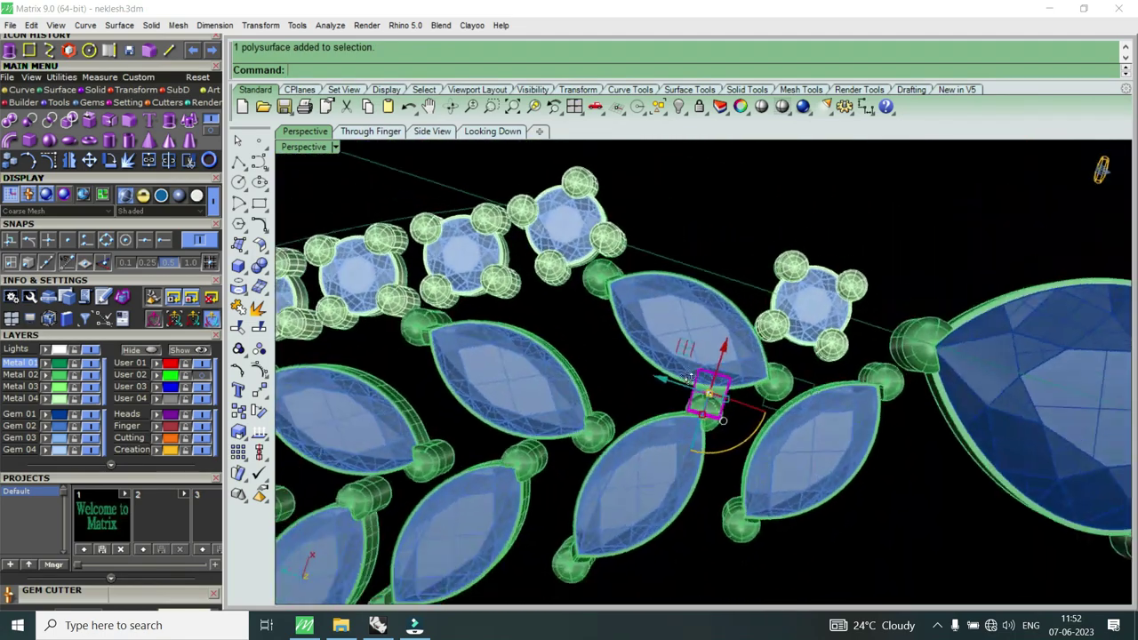
scroll(688, 378, up, 2)
scroll(752, 354, up, 2)
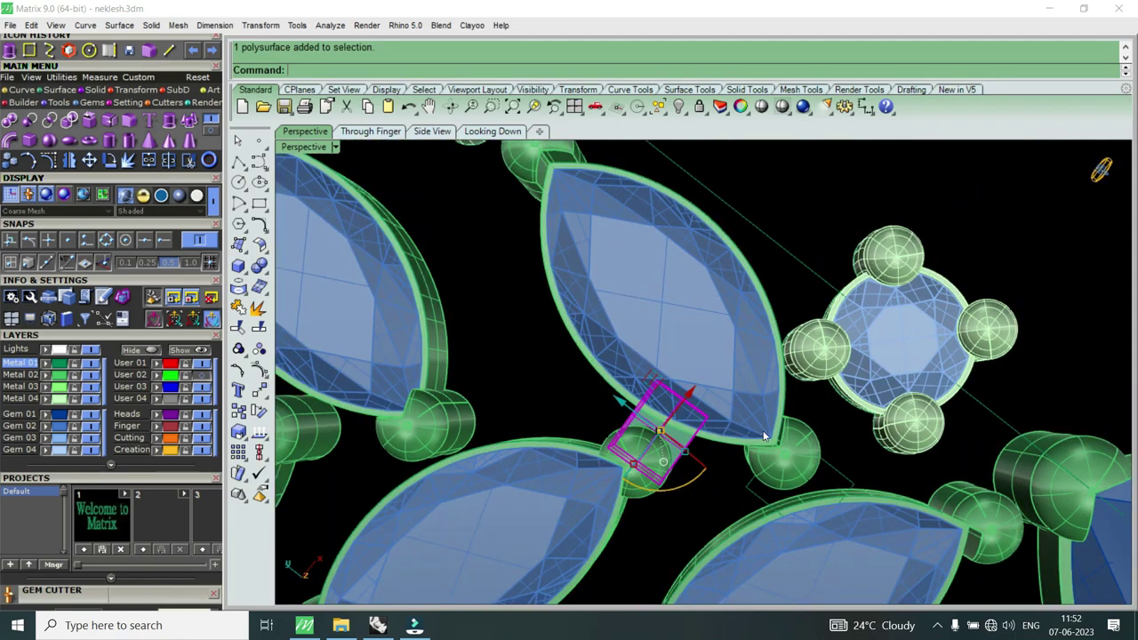
mouse_move(762, 435)
right_down()
mouse_move(668, 394)
mouse_move(611, 281)
mouse_move(574, 333)
right_up()
scroll(668, 395, up, 3)
key(Escape)
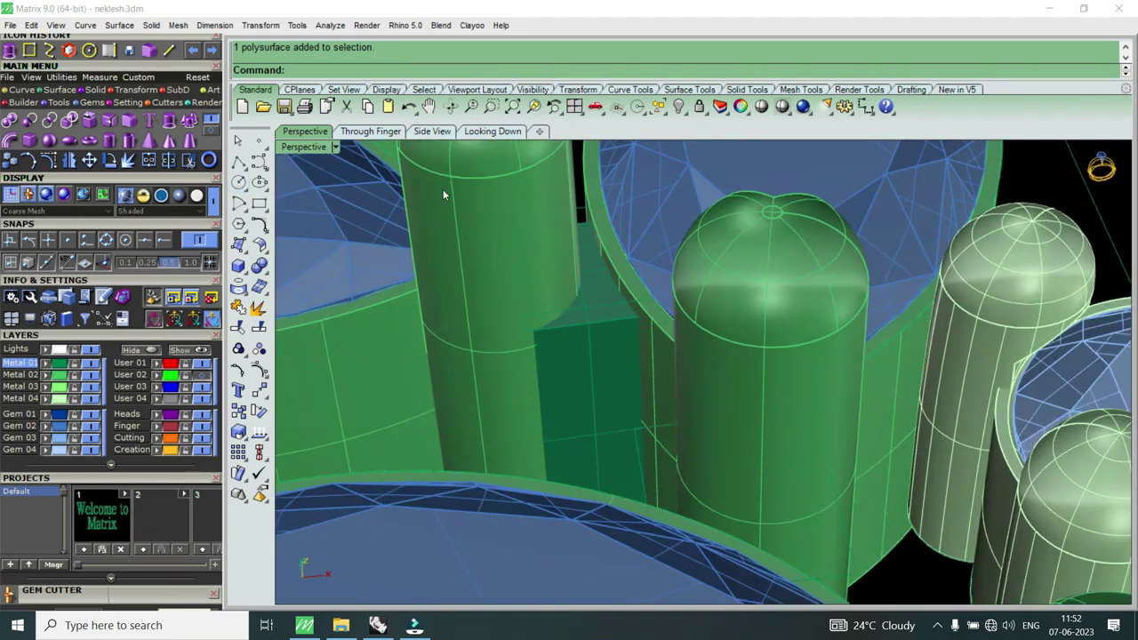
Step: Chamfer two edges of the connector bar by 0.35
click(151, 25)
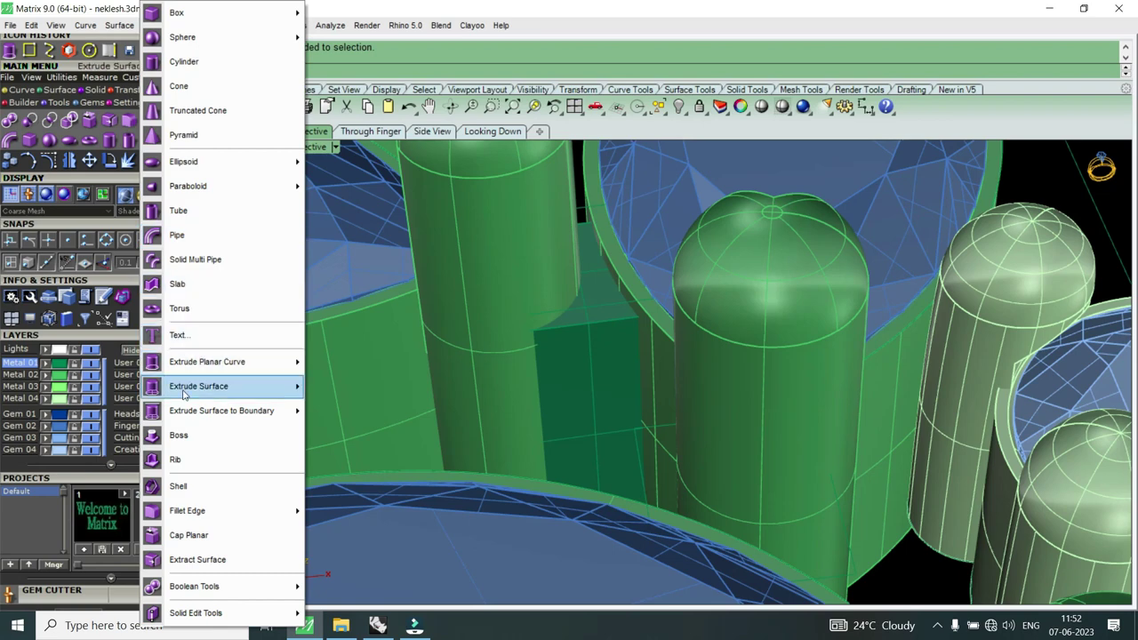
mouse_move(188, 511)
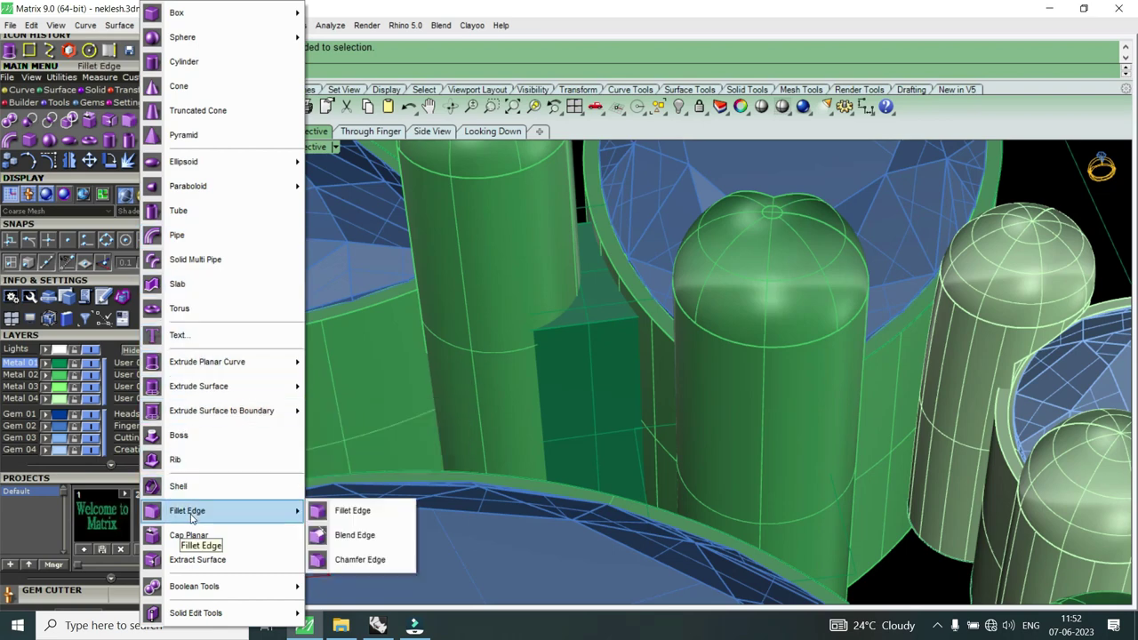
click(365, 560)
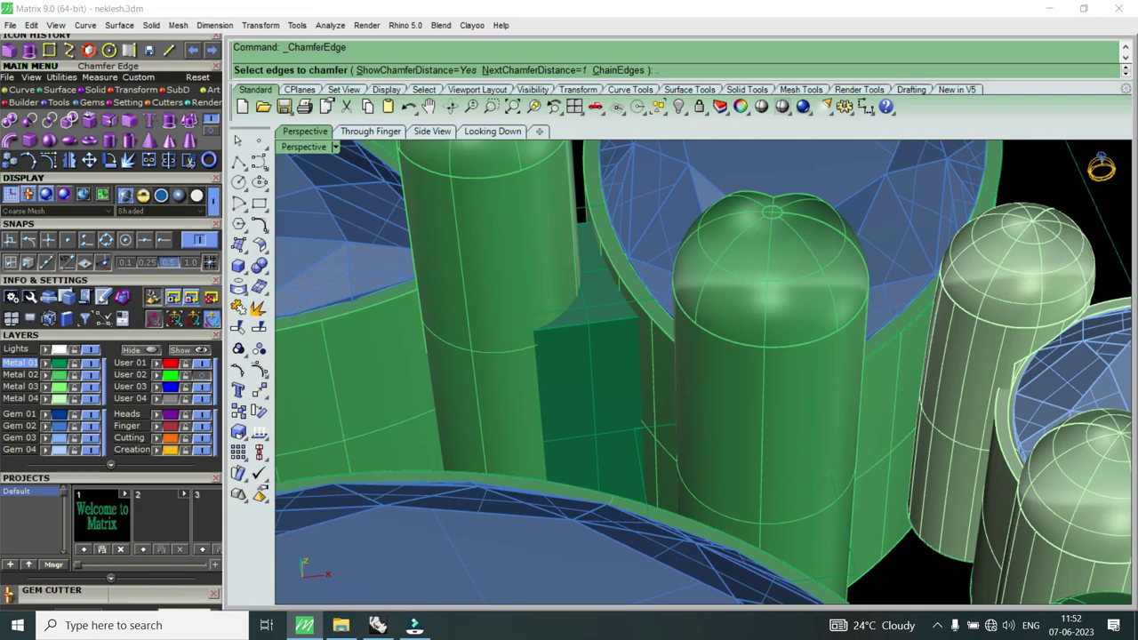
text(.35)
key(Return)
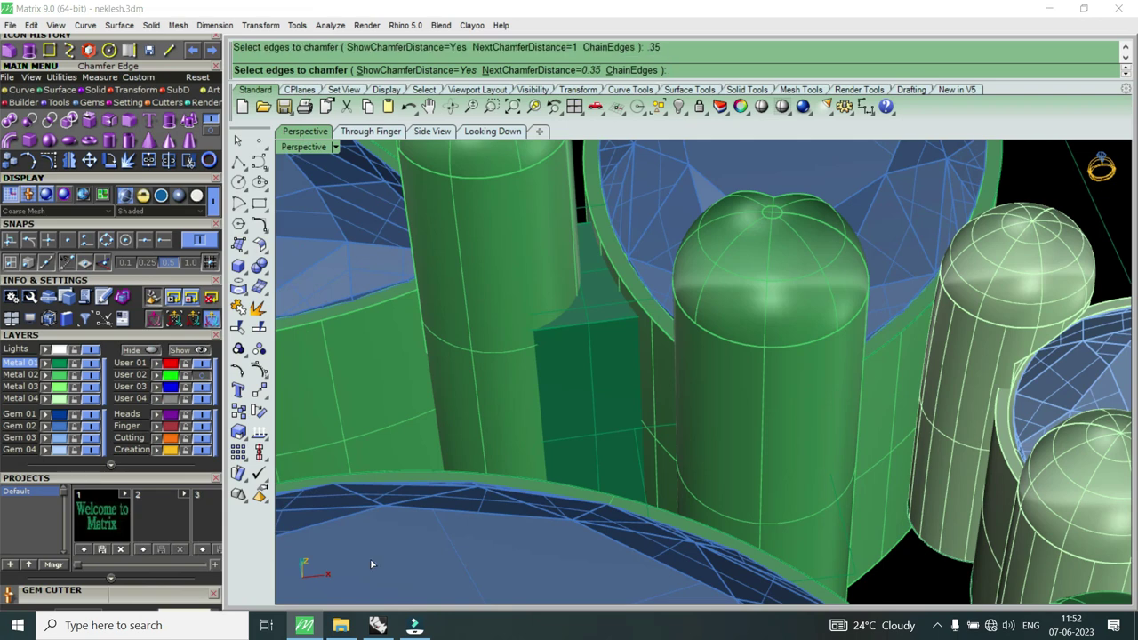
click(591, 323)
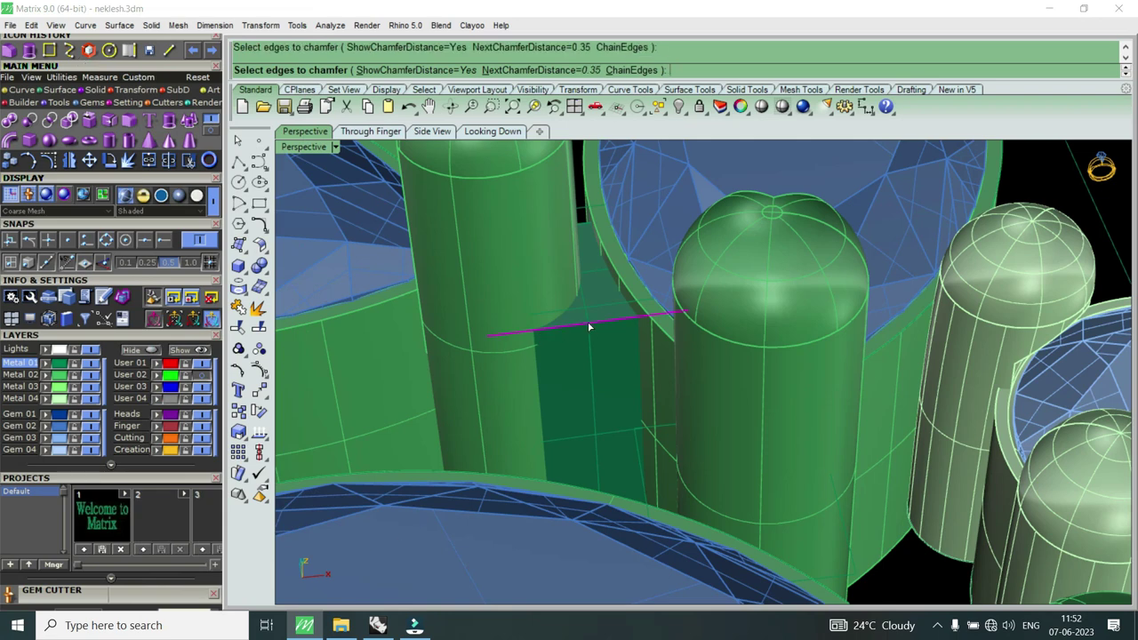
click(585, 227)
key(Return)
key(Return)
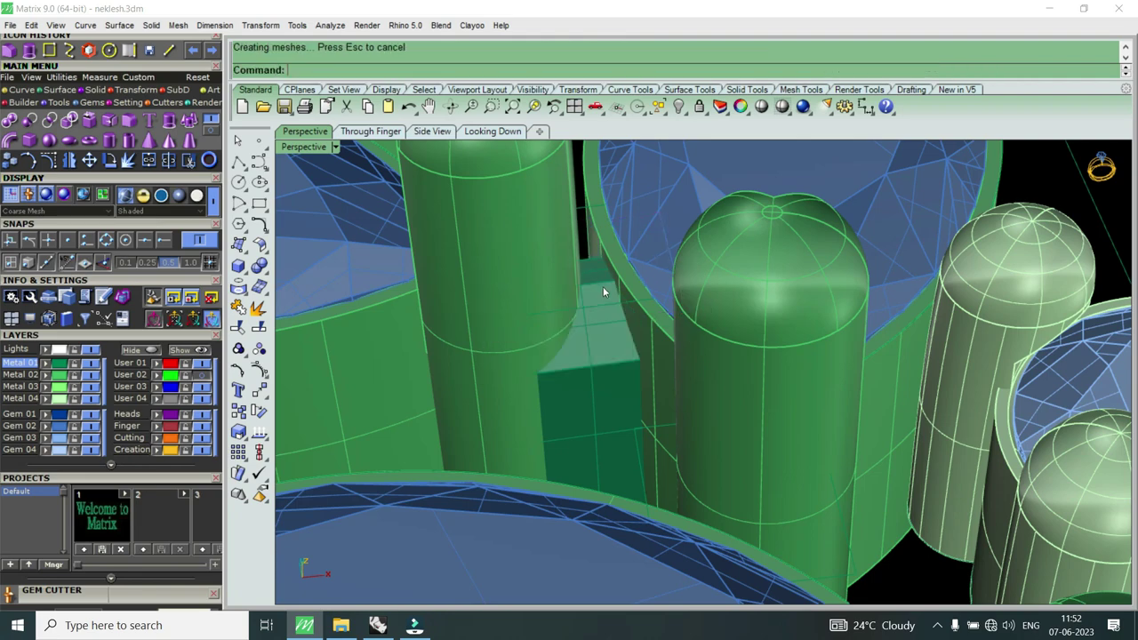
scroll(602, 287, down, 5)
right_drag(612, 335, 737, 520)
scroll(738, 519, up, 3)
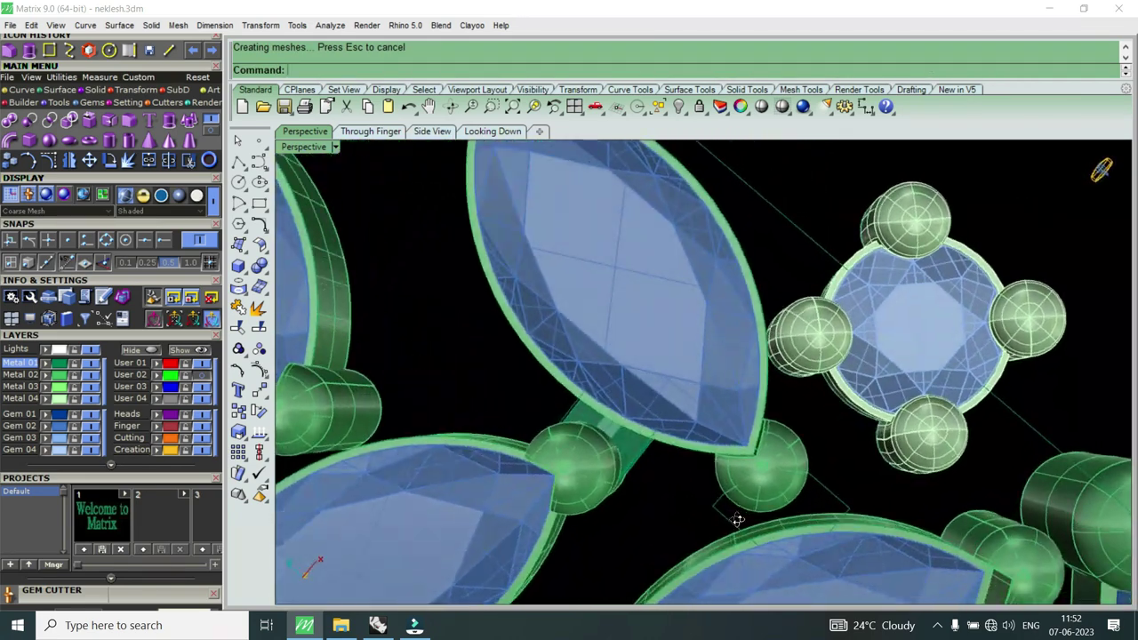
Step: Select just the chamfered connector bar, excluding nearby stones and prongs, and orbit around it
scroll(722, 408, down, 3)
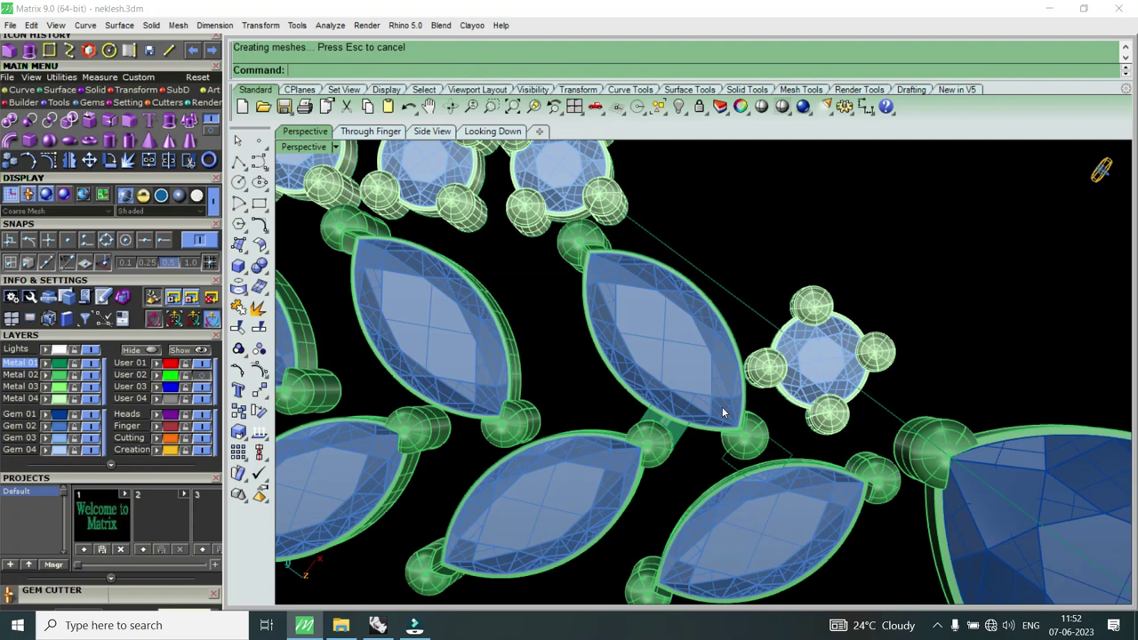
scroll(717, 406, up, 5)
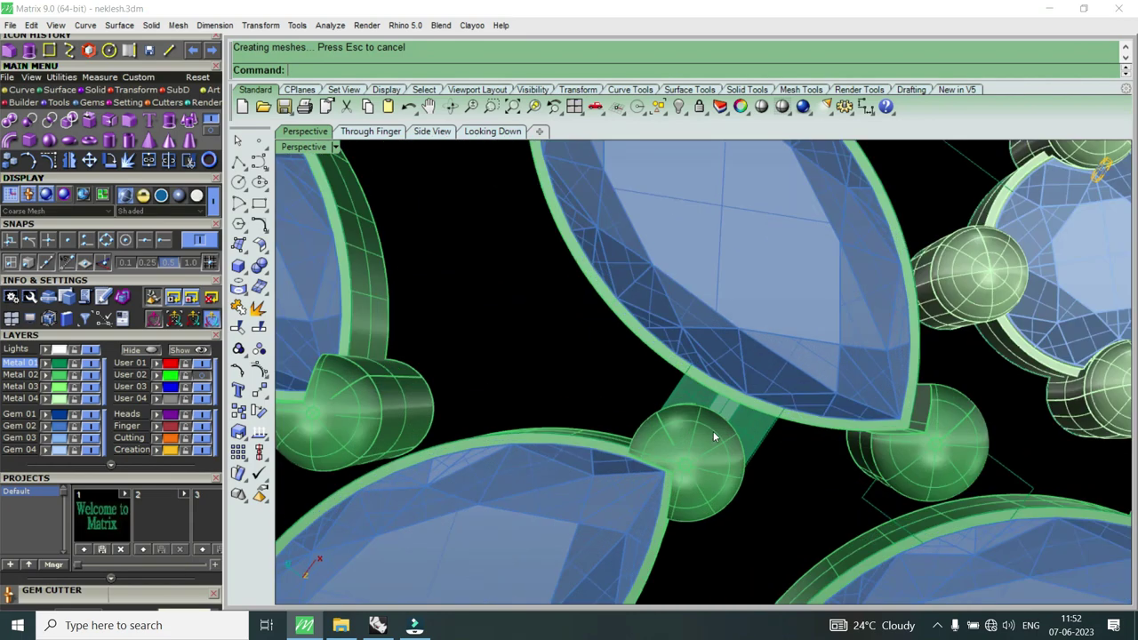
click(782, 422)
click(767, 427)
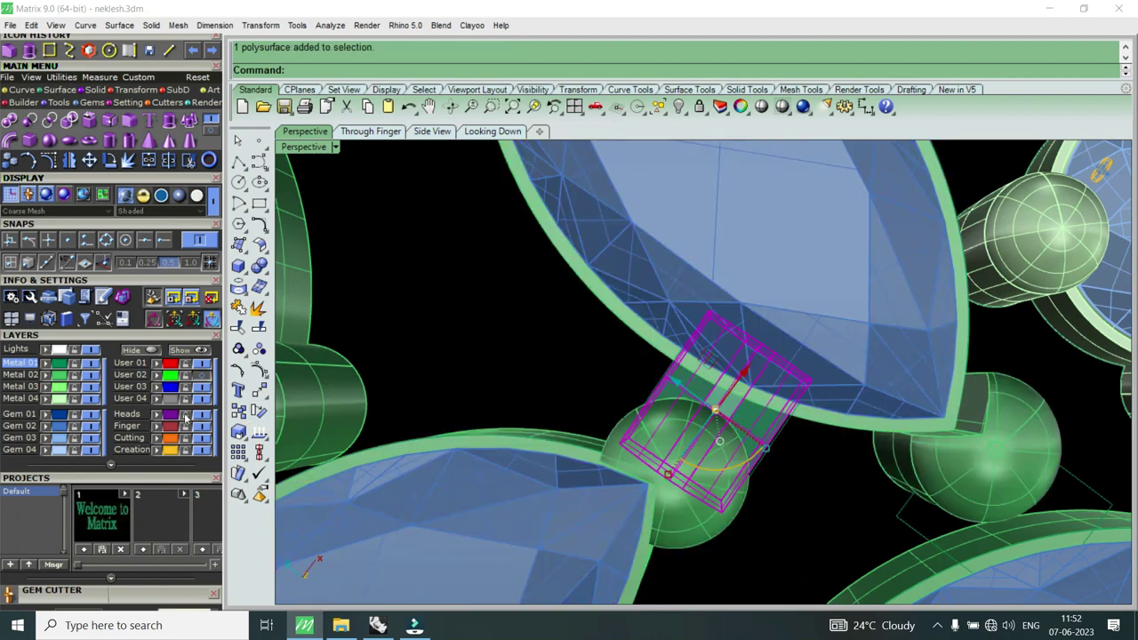
scroll(698, 368, down, 5)
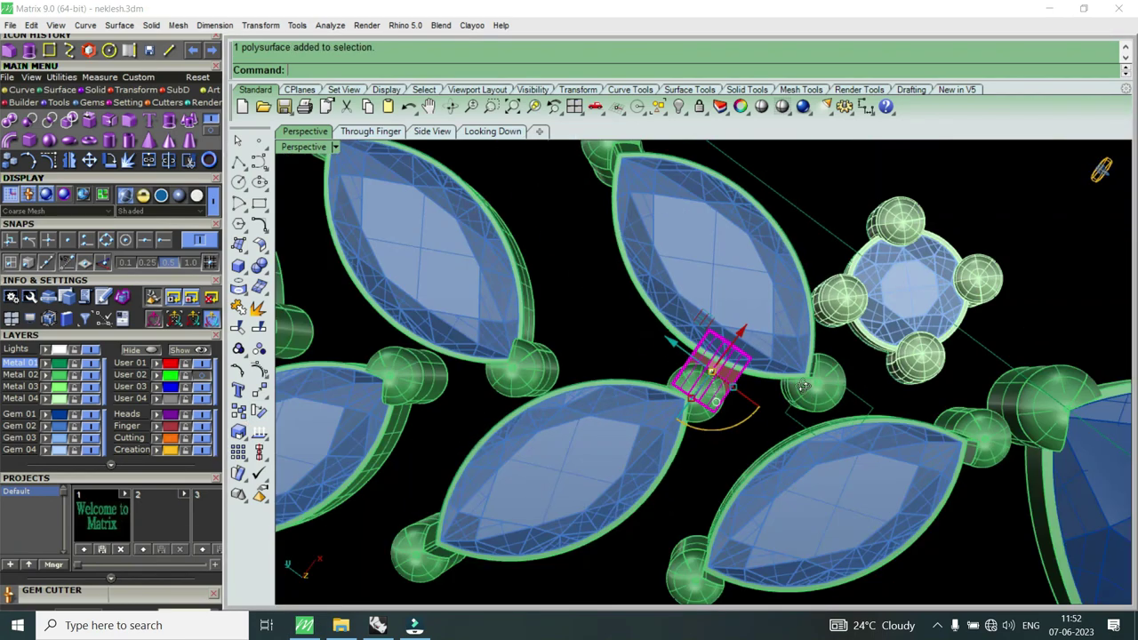
right_drag(699, 368, 726, 380)
scroll(783, 402, up, 2)
scroll(808, 402, up, 2)
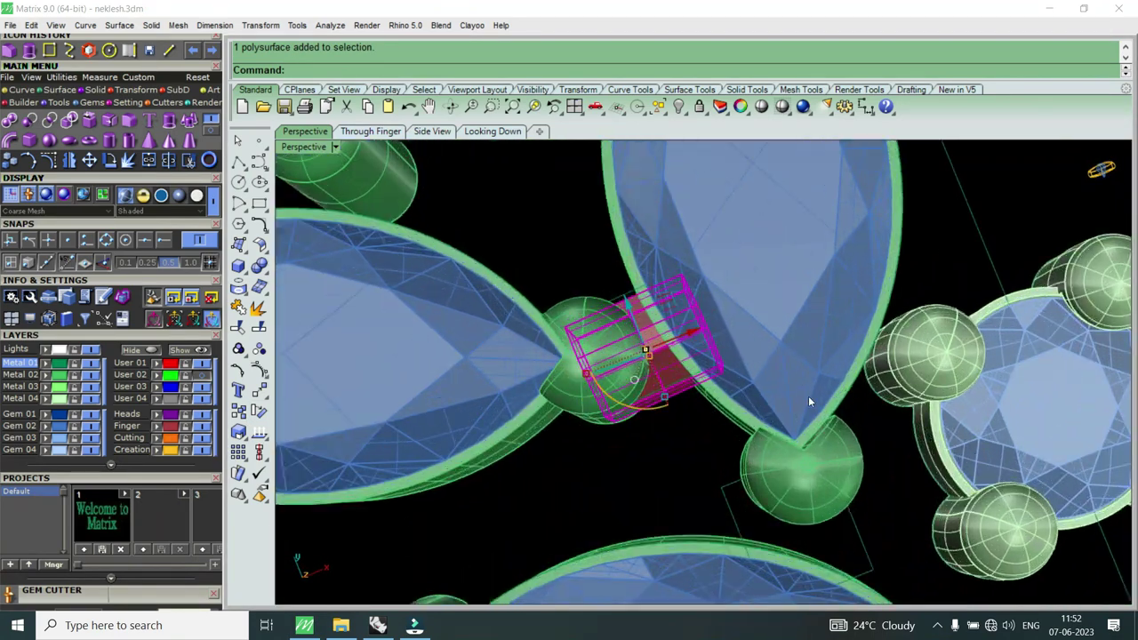
scroll(775, 400, down, 3)
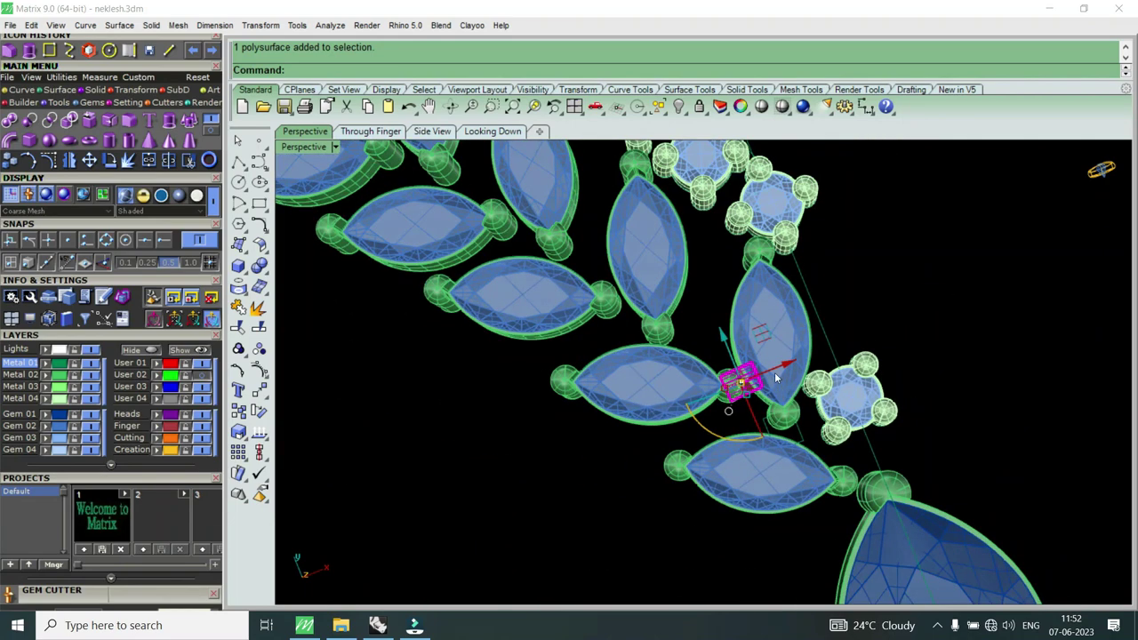
scroll(777, 389, up, 3)
scroll(775, 378, up, 1)
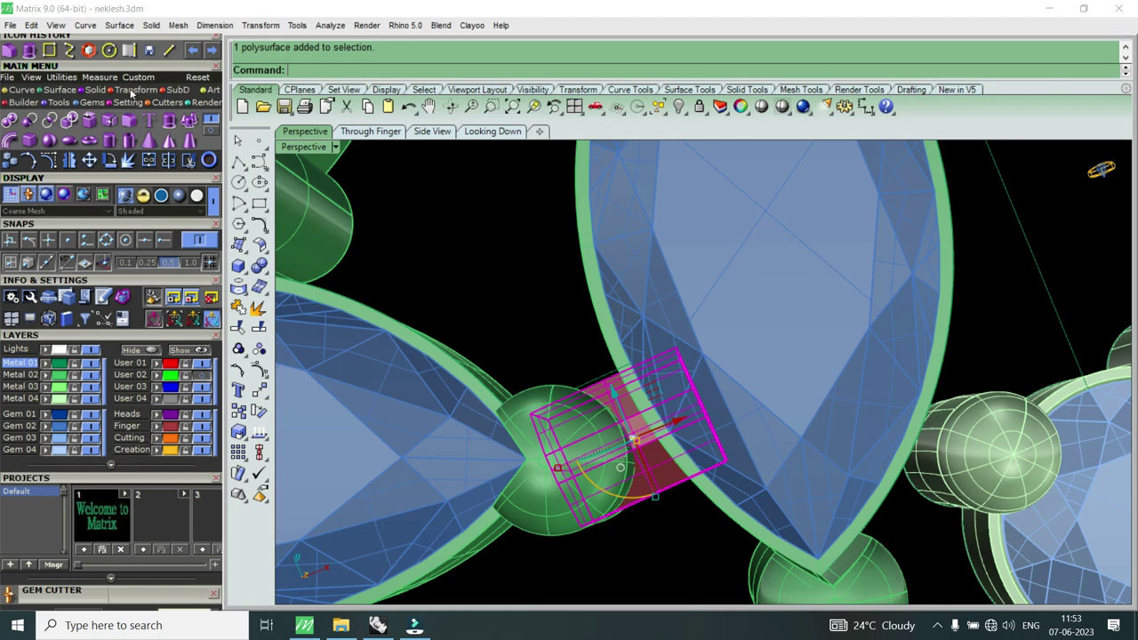
Step: Start an Orient 3 Points copy (Copy=Yes) of the red connector bar
click(131, 93)
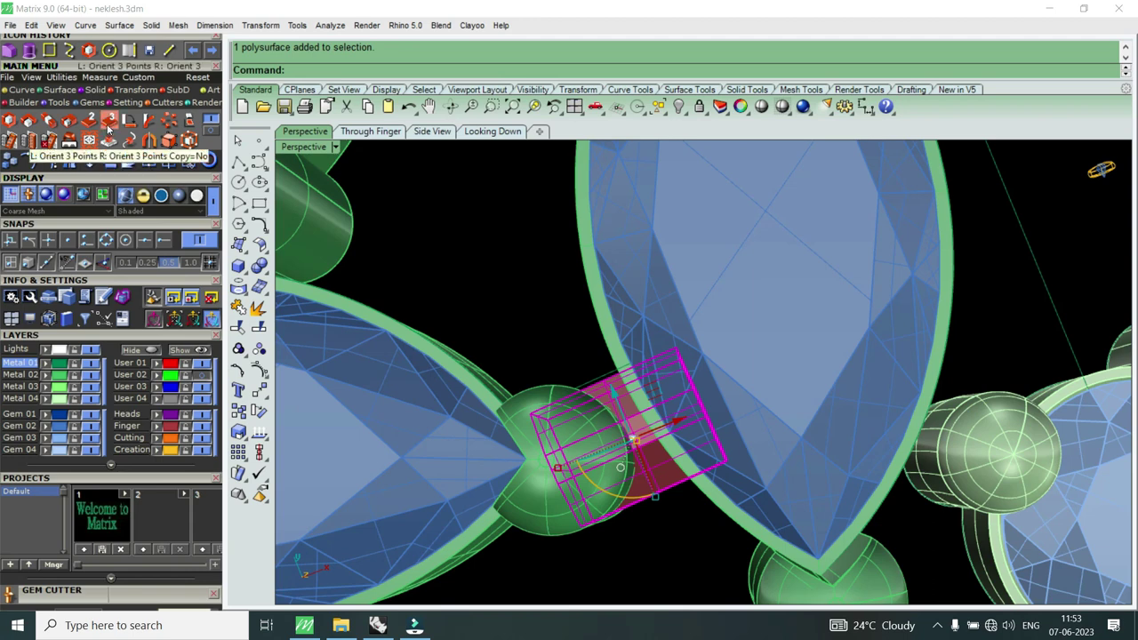
click(108, 129)
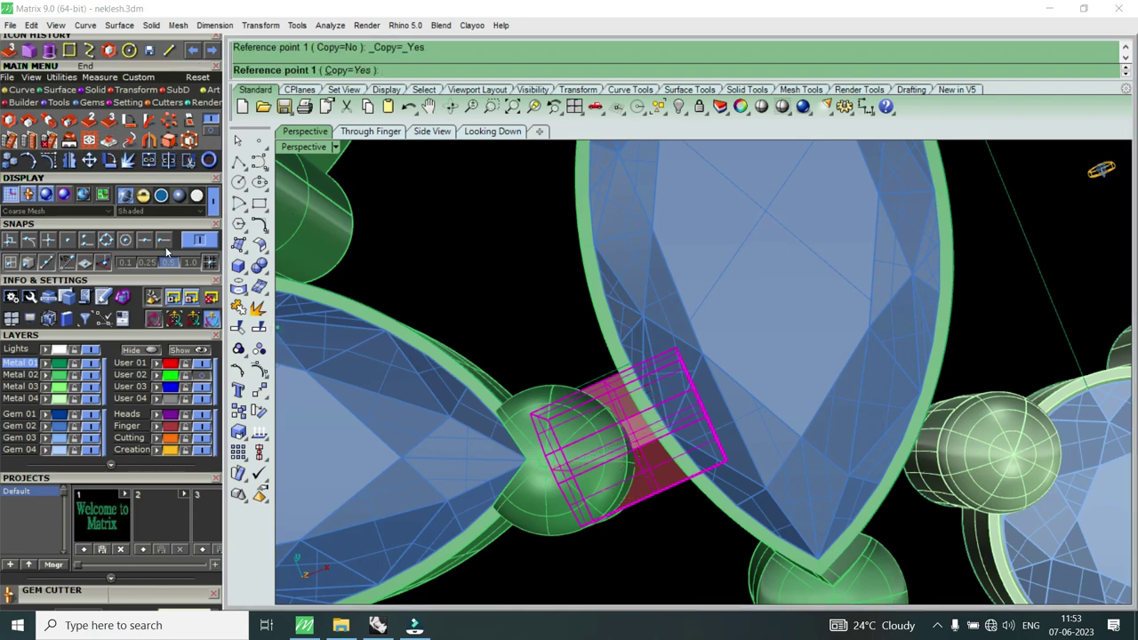
scroll(809, 462, up, 2)
scroll(809, 462, down, 1)
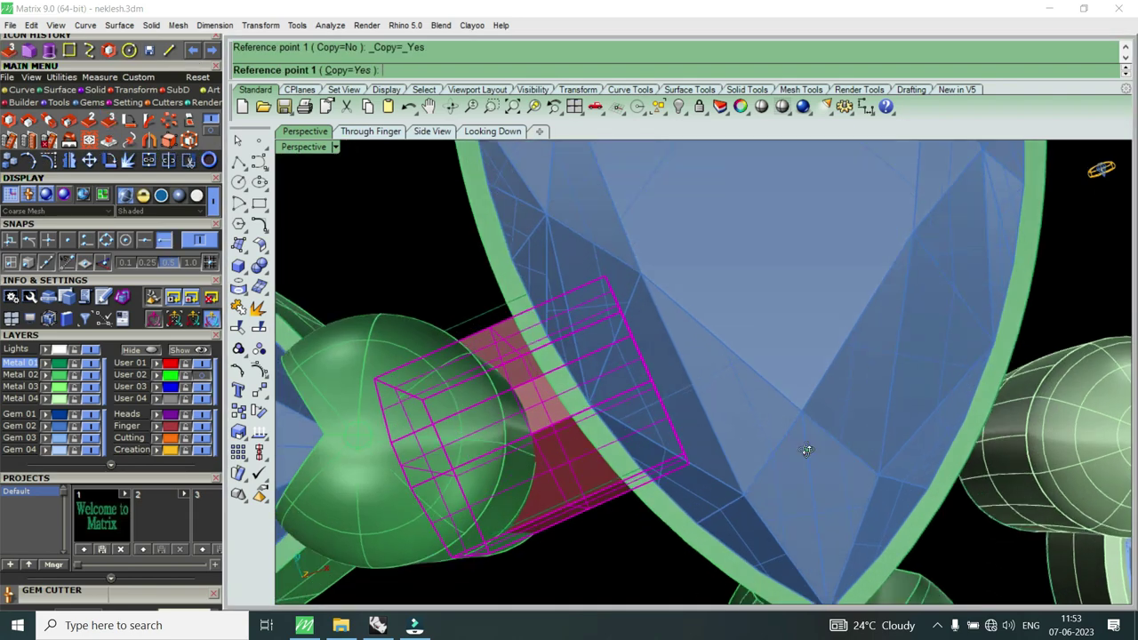
scroll(807, 458, down, 2)
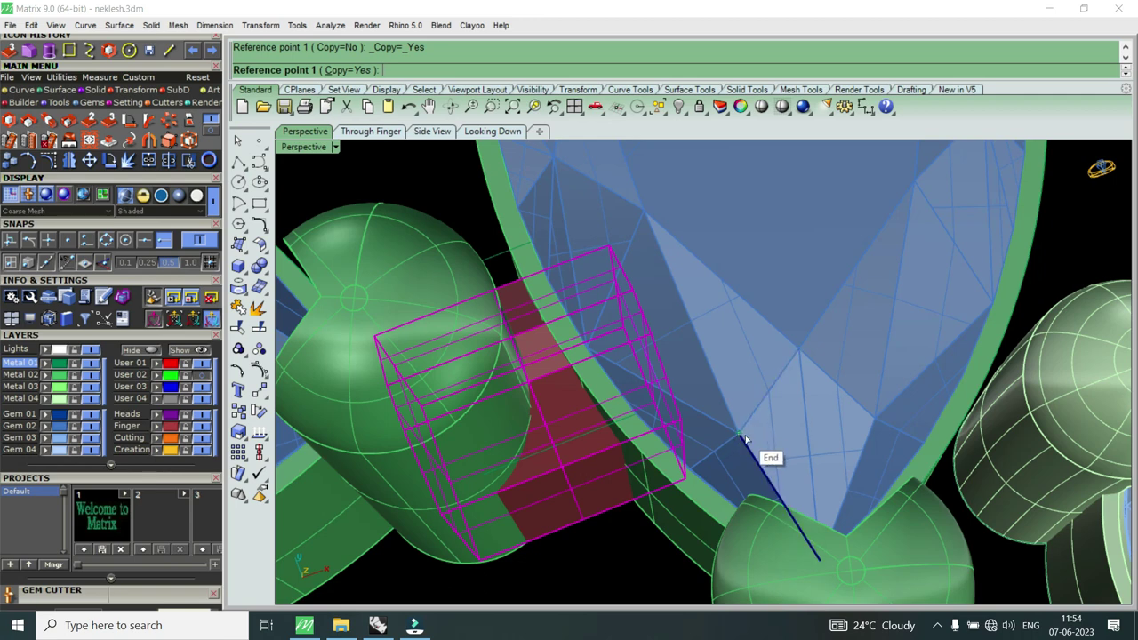
Step: Set three reference points on the neighbouring marquise gem's end and edge
click(739, 433)
click(799, 351)
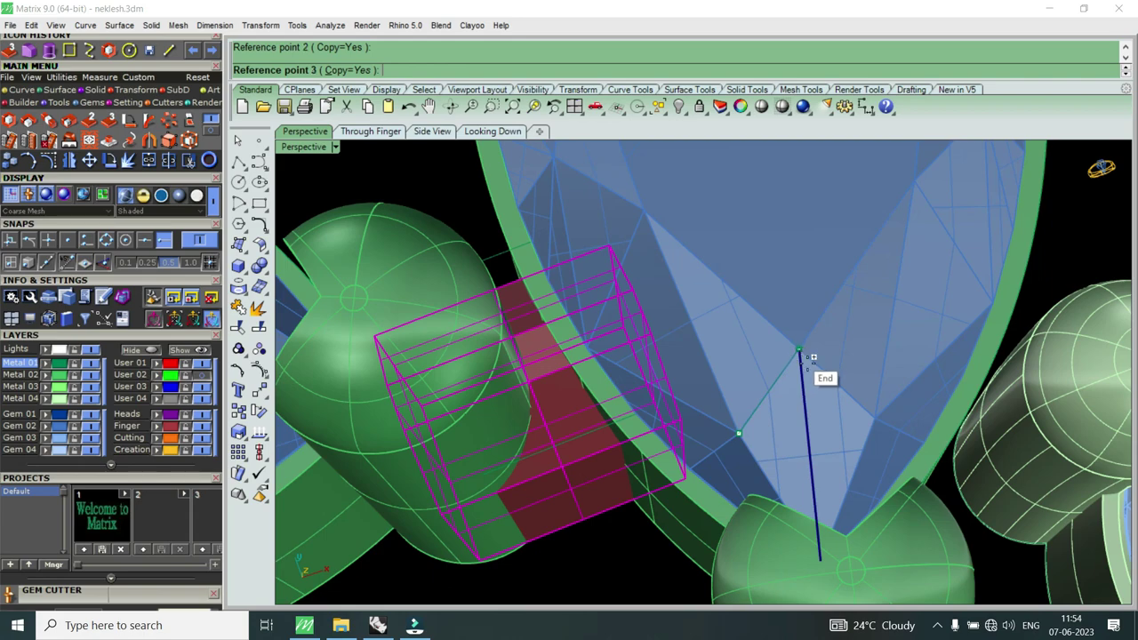
click(875, 407)
scroll(875, 407, down, 2)
Step: Place a red bar copy at the next marquise joint using three target points
scroll(875, 407, down, 2)
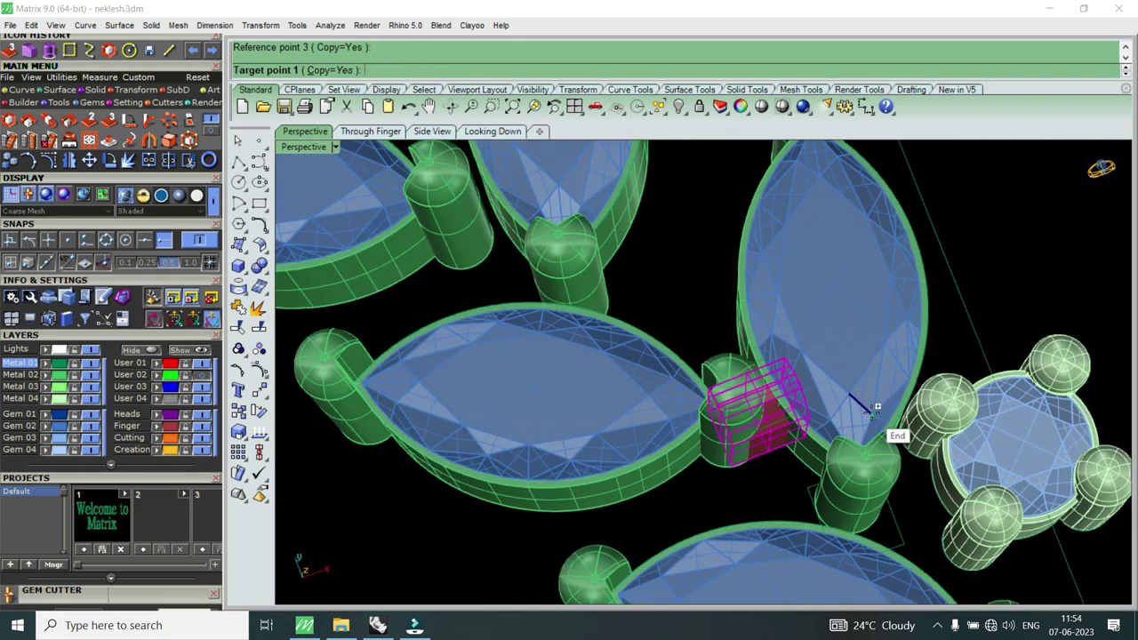
scroll(863, 393, down, 3)
scroll(831, 414, down, 1)
scroll(756, 372, up, 1)
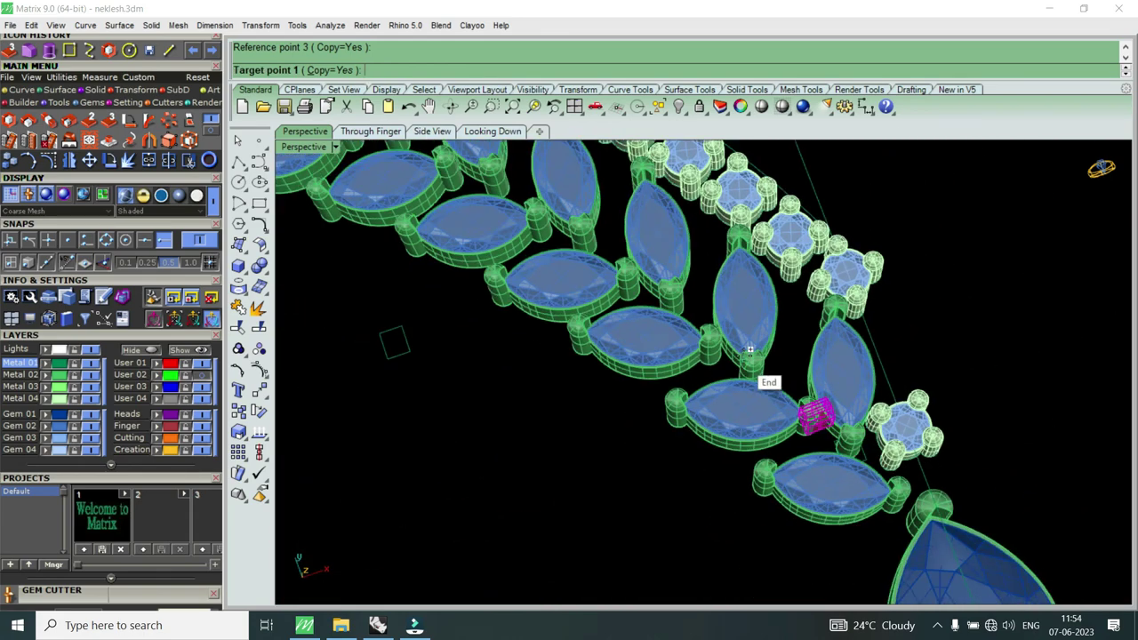
scroll(755, 356, up, 2)
scroll(755, 340, up, 2)
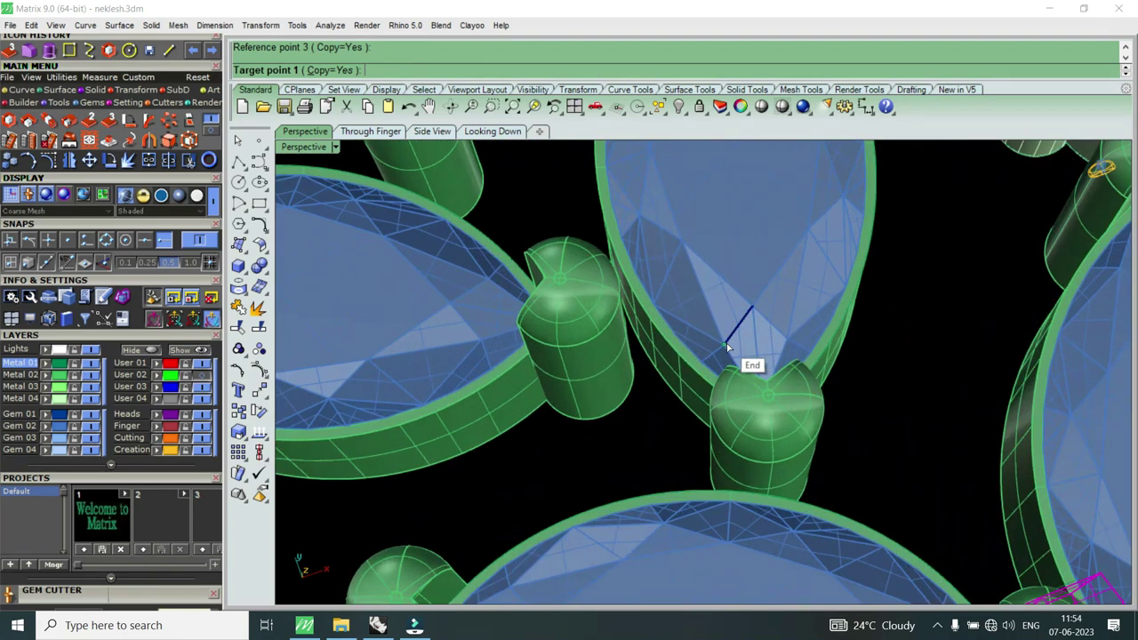
click(752, 306)
click(724, 344)
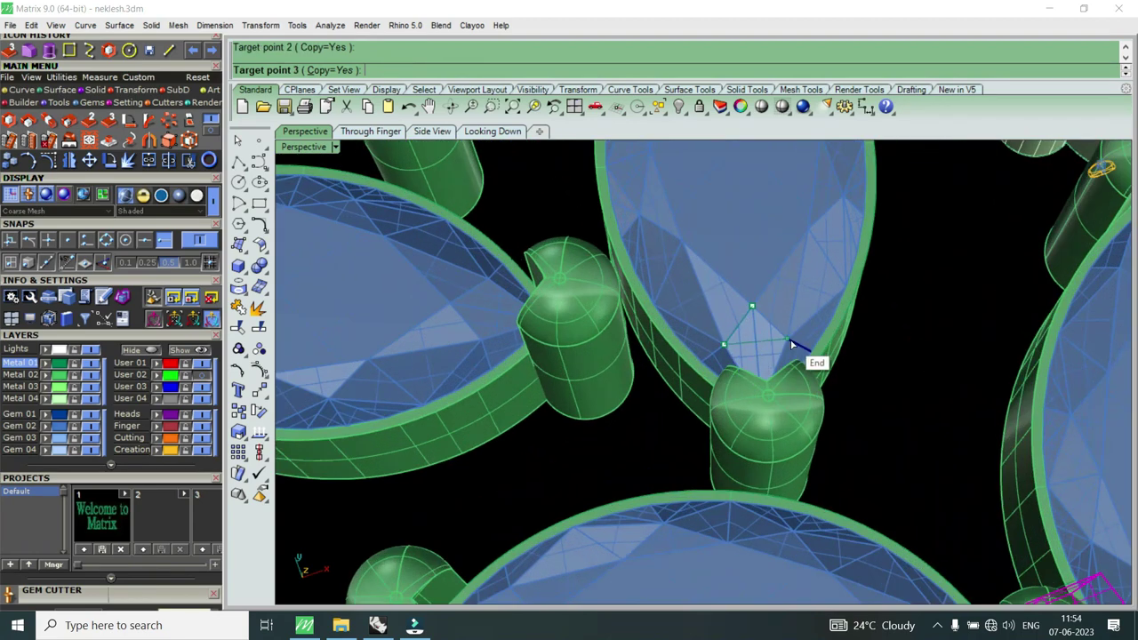
click(796, 350)
Step: Drop a second connector bar copy at another marquise tip and edge
scroll(651, 386, down, 3)
scroll(666, 400, down, 2)
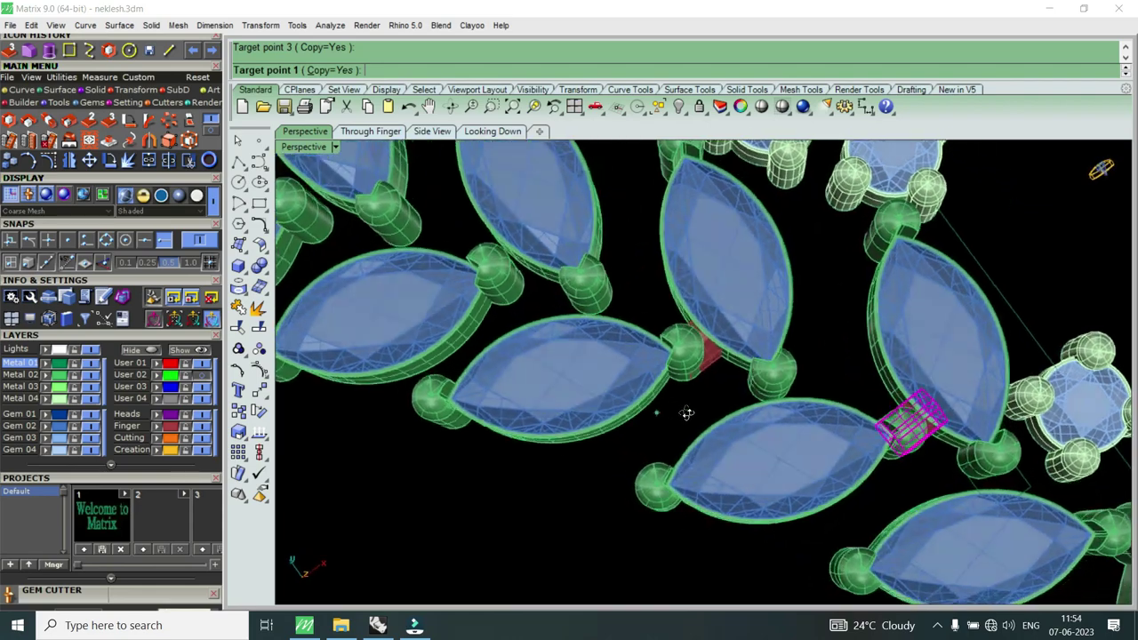
scroll(617, 332, up, 2)
scroll(622, 338, down, 3)
scroll(585, 255, up, 5)
scroll(614, 302, up, 3)
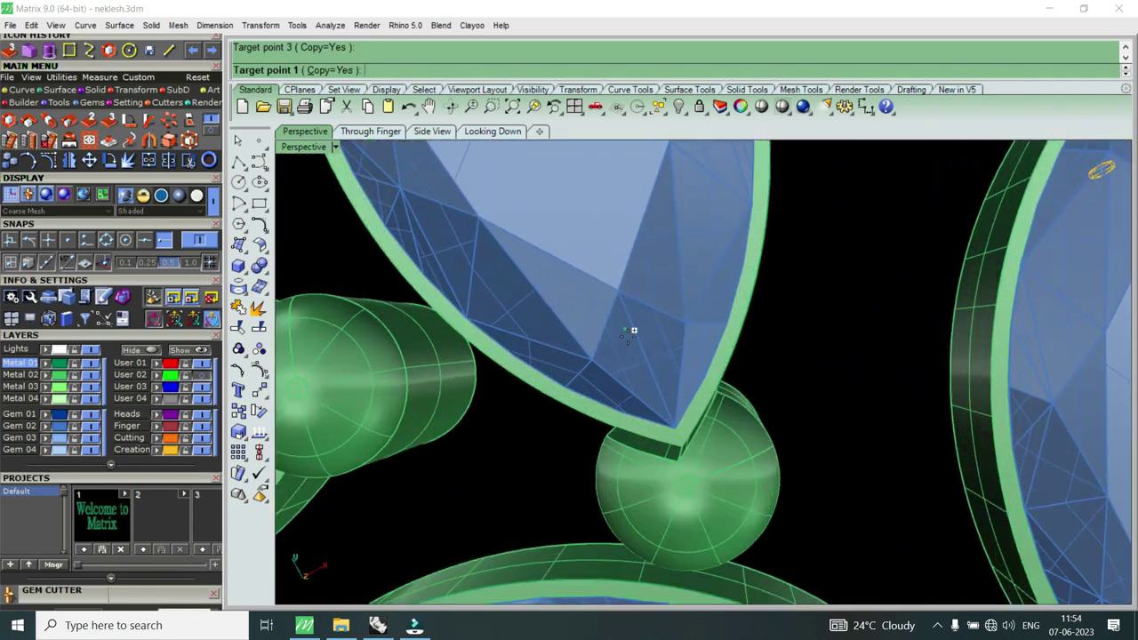
scroll(621, 356, down, 2)
scroll(641, 367, up, 2)
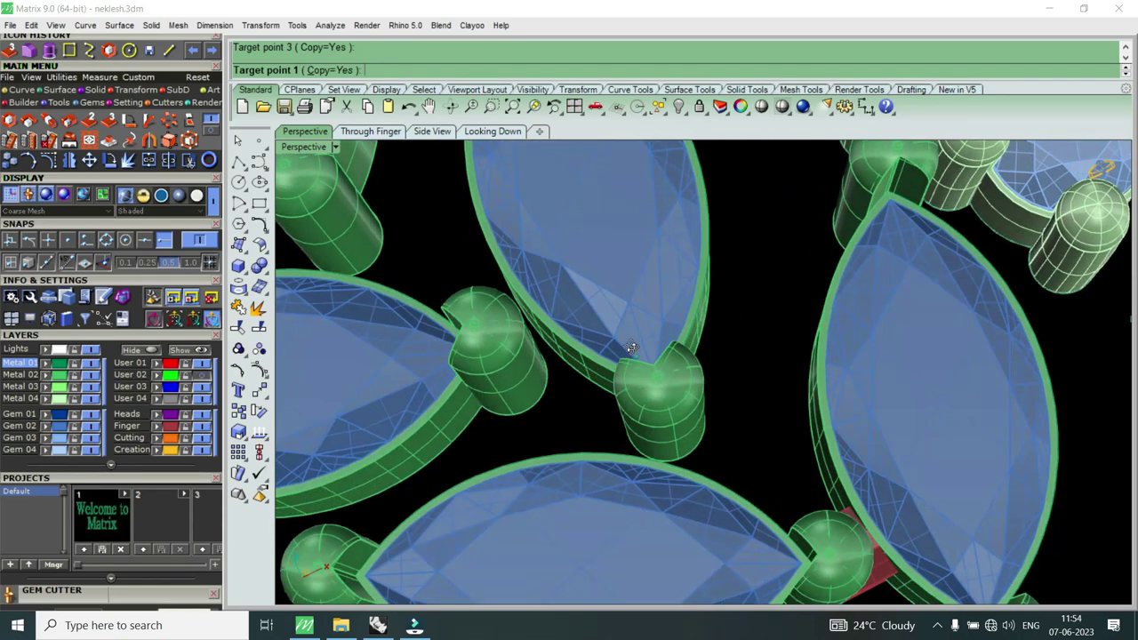
scroll(630, 347, up, 2)
click(606, 333)
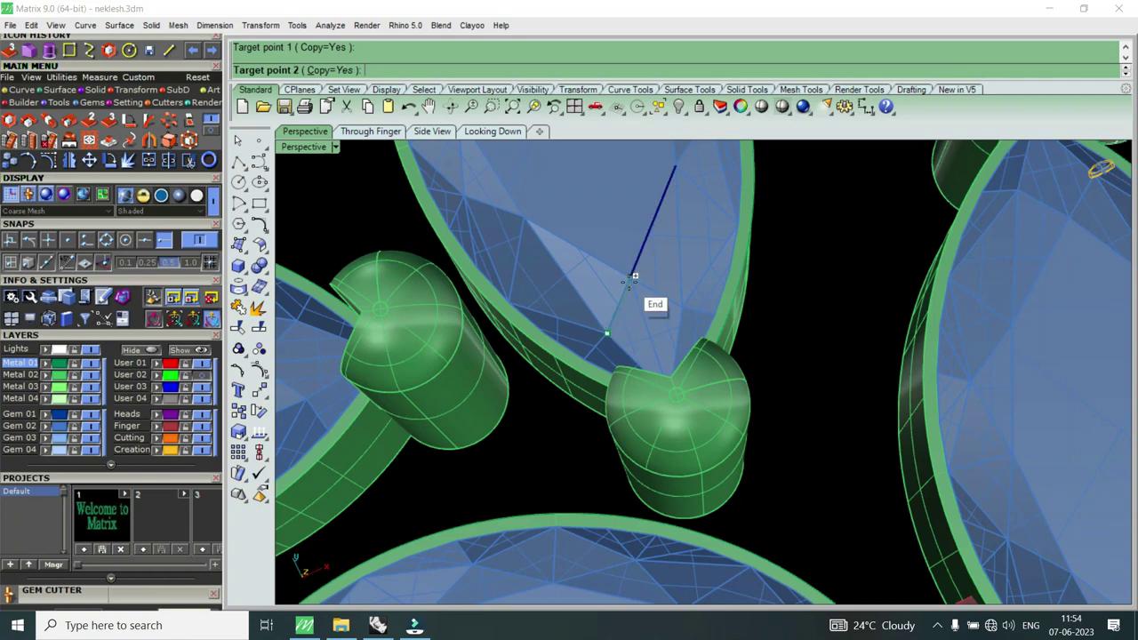
click(629, 279)
click(687, 303)
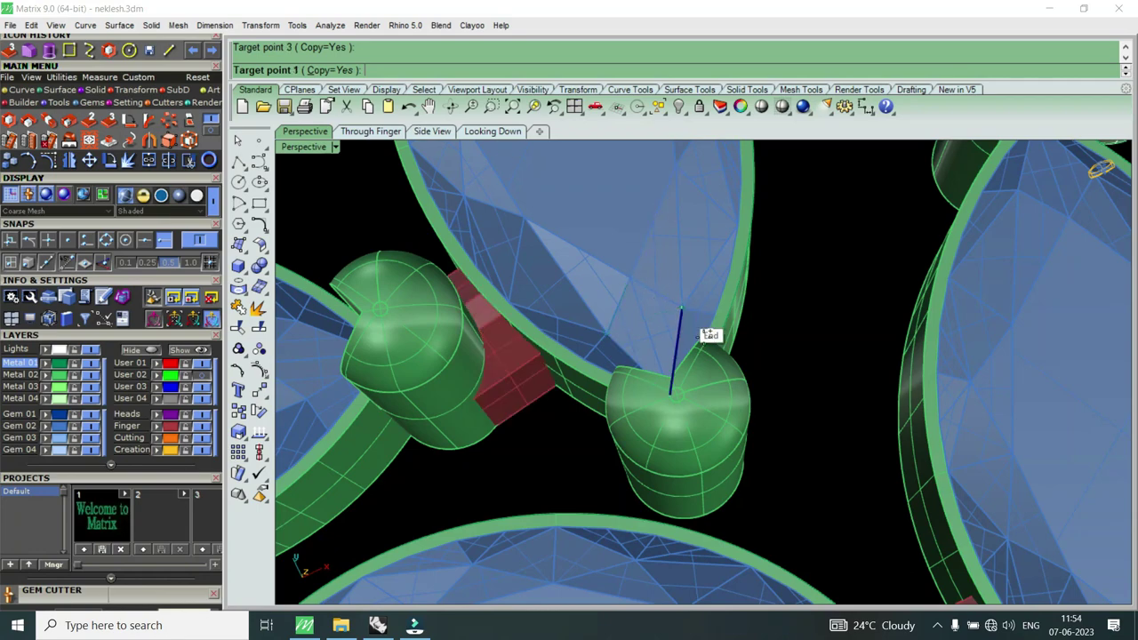
Step: Add a third connector bar copy at the following marquise junction
scroll(728, 346, down, 3)
scroll(775, 380, down, 3)
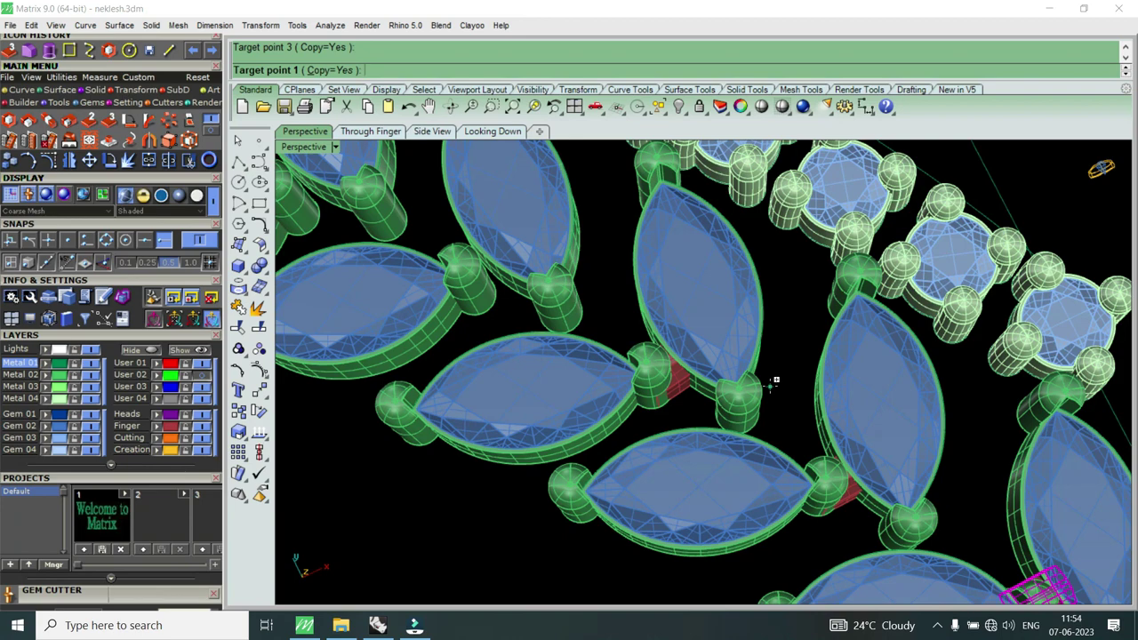
scroll(775, 381, down, 2)
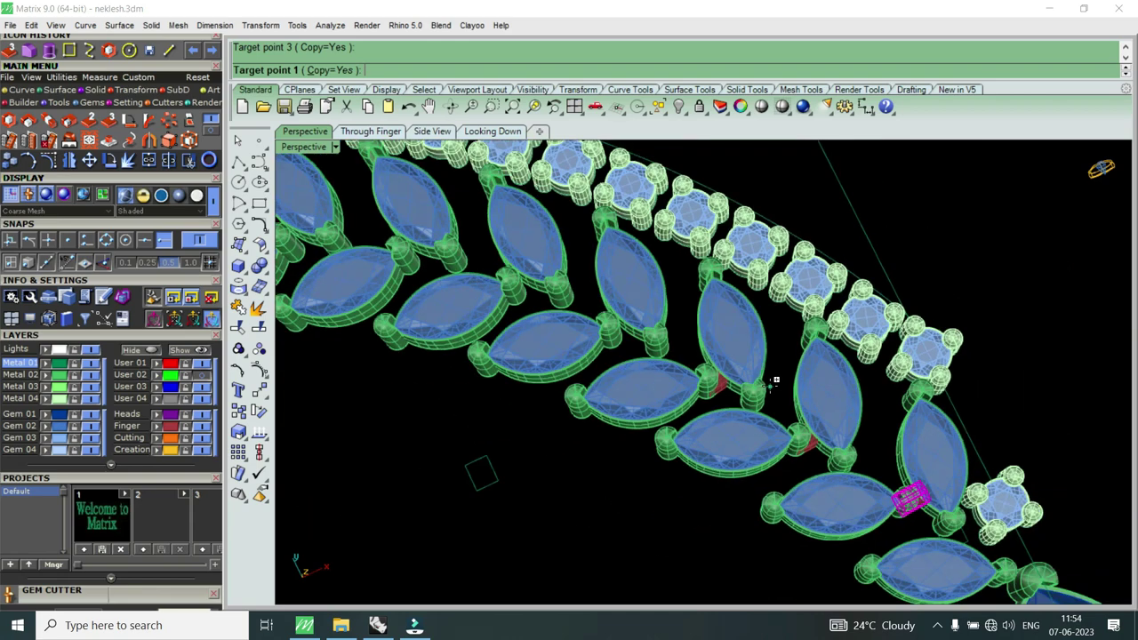
scroll(775, 380, down, 1)
scroll(775, 380, down, 1)
scroll(692, 360, up, 2)
scroll(693, 360, up, 2)
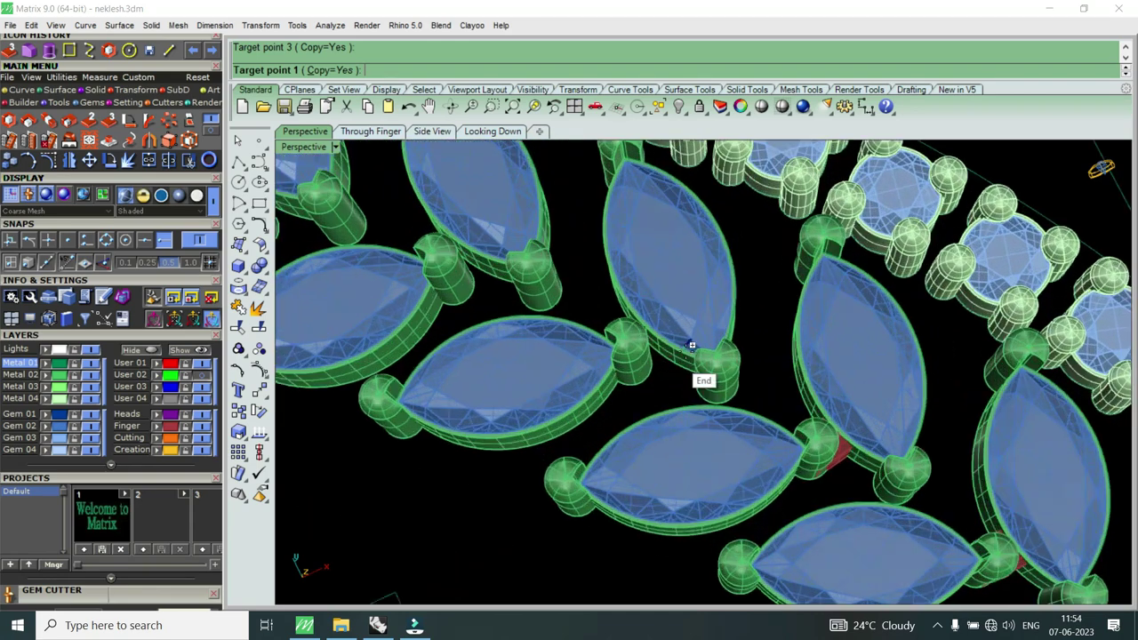
scroll(693, 338, up, 3)
click(690, 317)
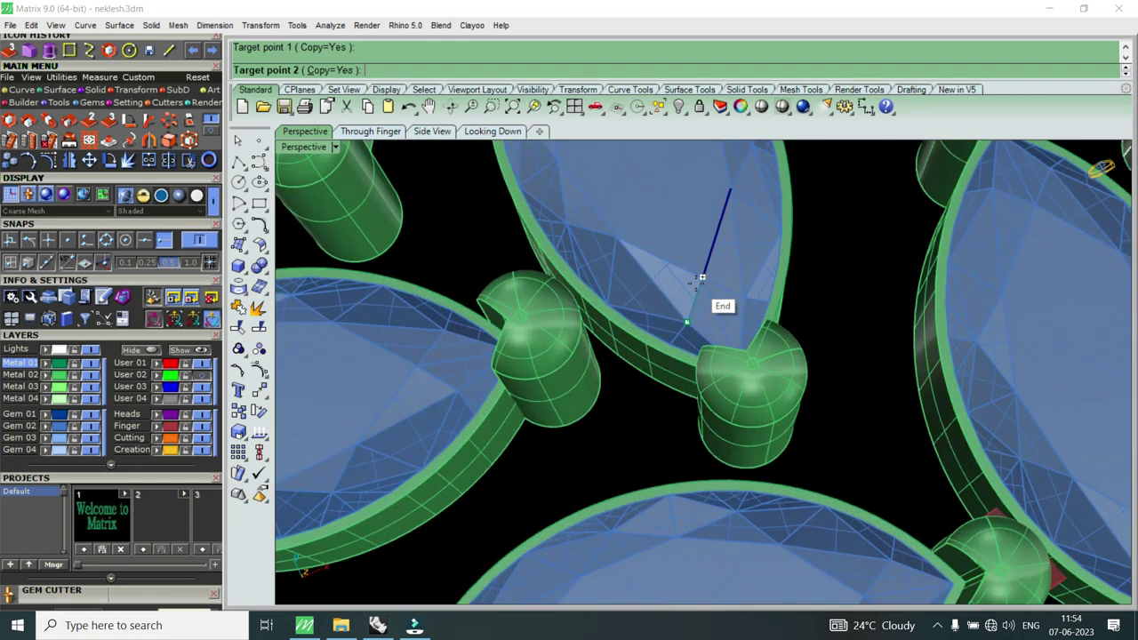
click(716, 283)
click(756, 315)
Step: Add a fourth connector bar copy at the next gem tip and edge
scroll(797, 419, down, 2)
scroll(711, 409, down, 3)
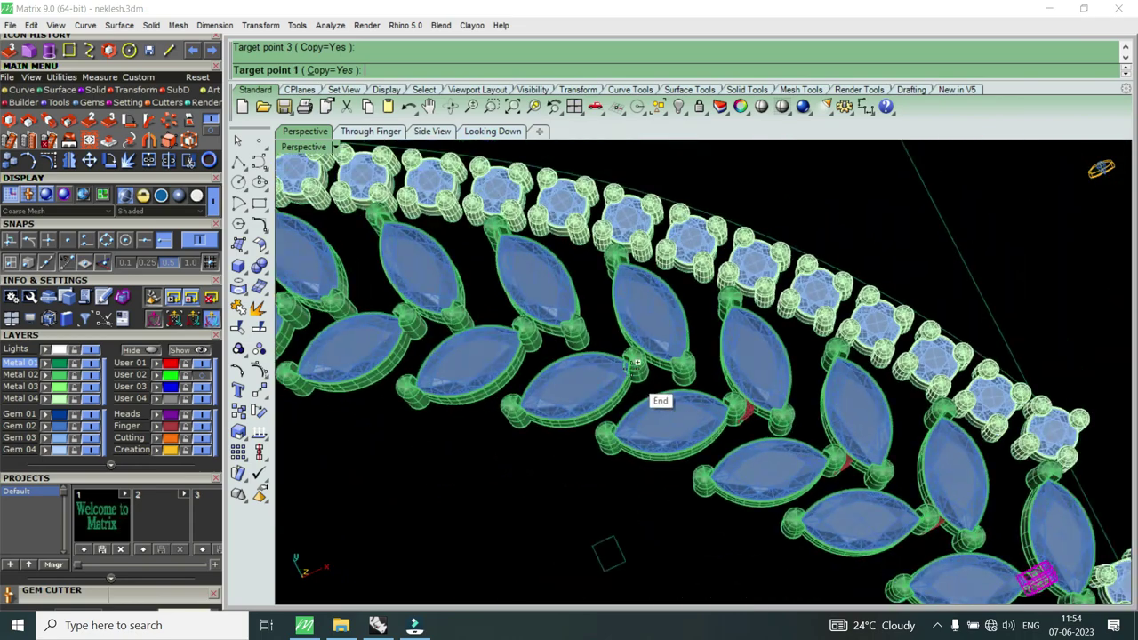
scroll(703, 337, up, 3)
scroll(671, 327, up, 2)
click(671, 329)
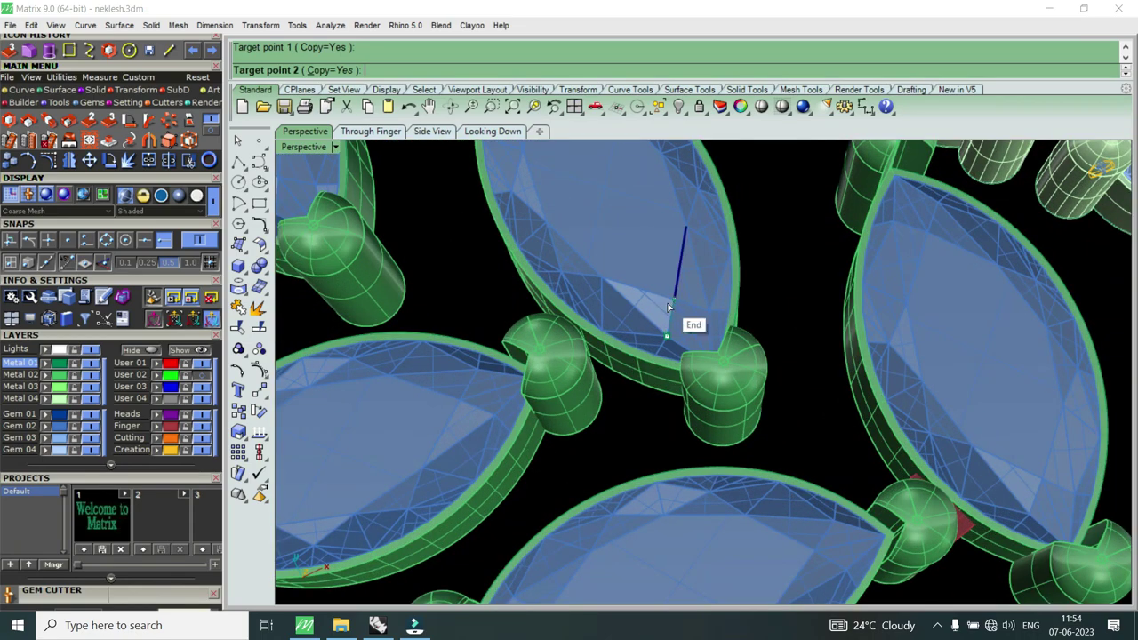
click(668, 304)
click(723, 330)
Step: Snap target points at one more marquise tip to add another connector bar
scroll(800, 427, down, 3)
scroll(800, 436, down, 2)
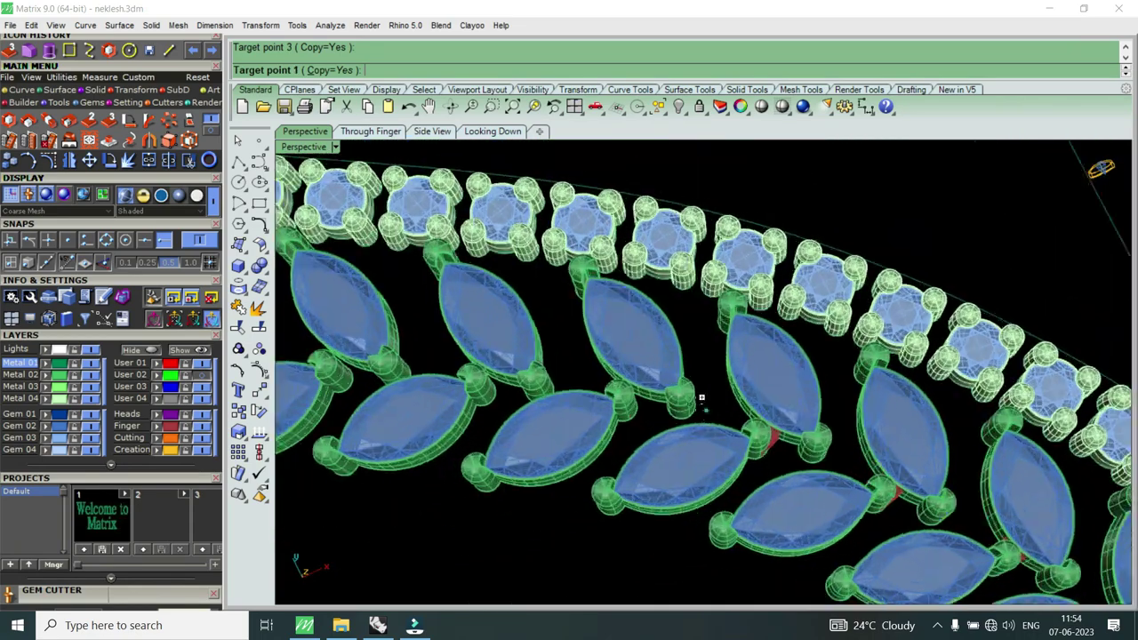
scroll(662, 387, up, 3)
scroll(646, 367, up, 2)
click(640, 361)
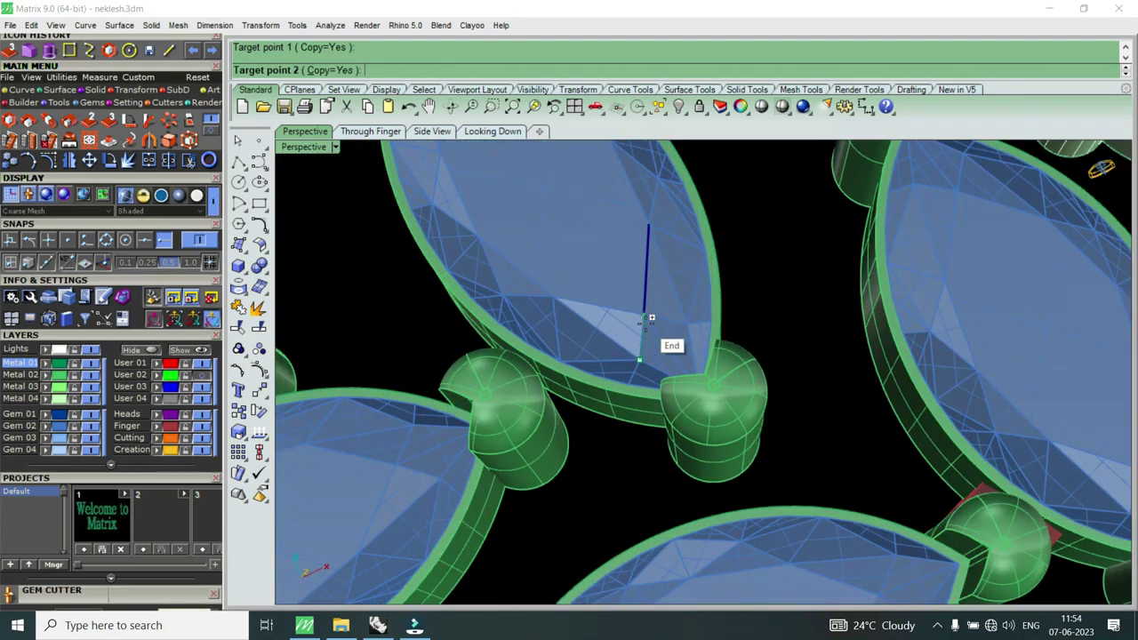
click(687, 317)
scroll(787, 407, down, 2)
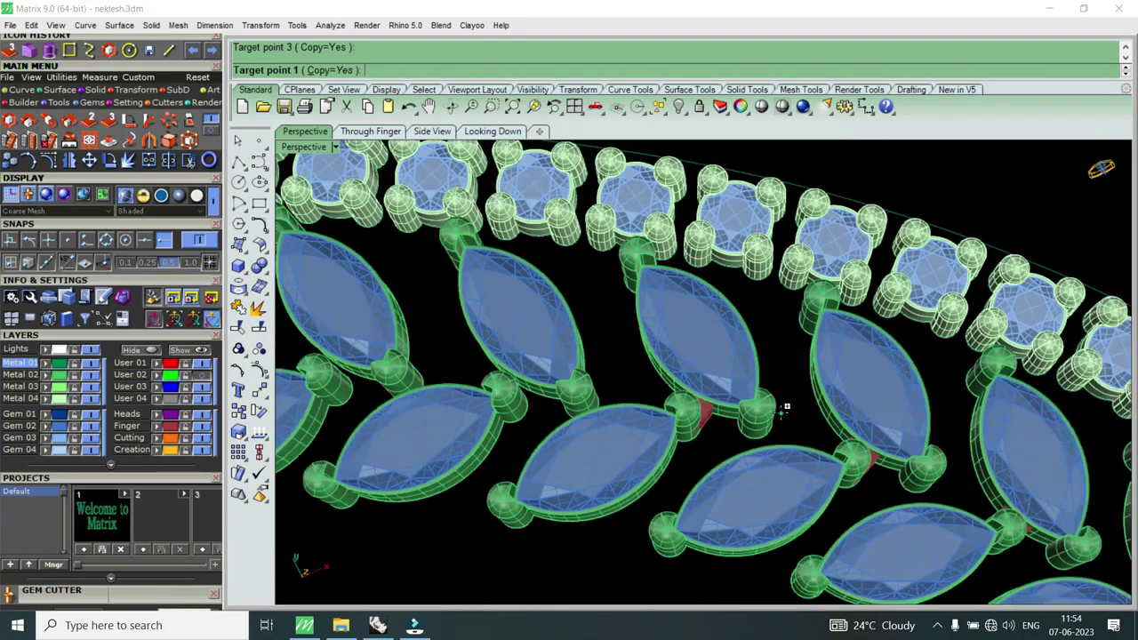
scroll(642, 426, down, 1)
scroll(647, 380, up, 3)
scroll(646, 382, up, 2)
Step: Place the first three red connector bar copies, snapping to end points at neighbouring marquise tips
scroll(647, 391, up, 1)
click(629, 355)
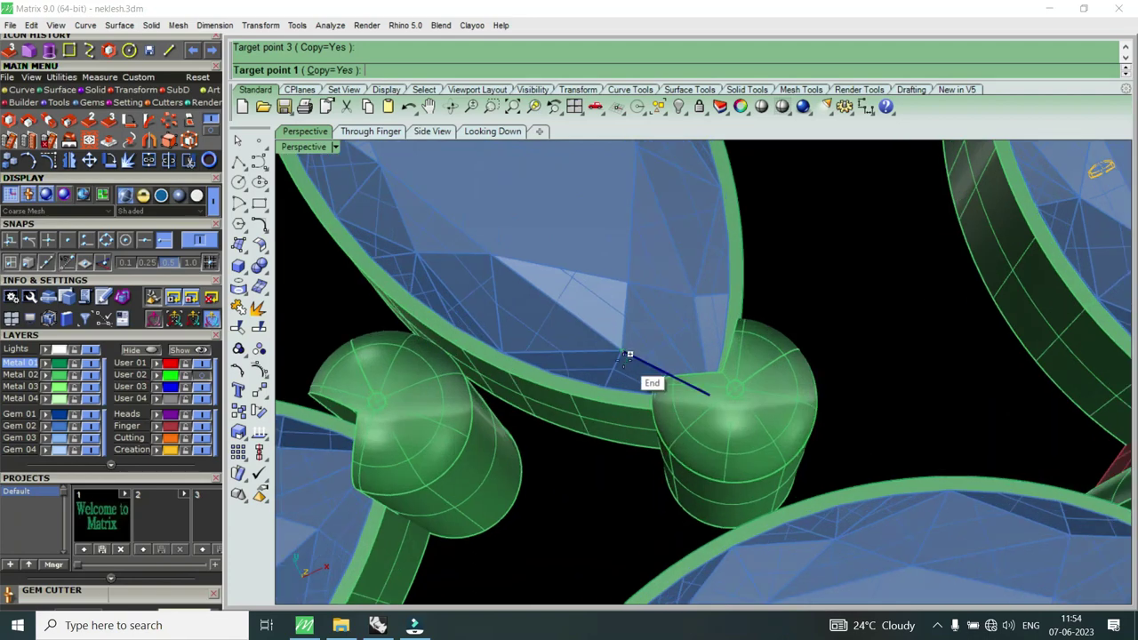
click(636, 276)
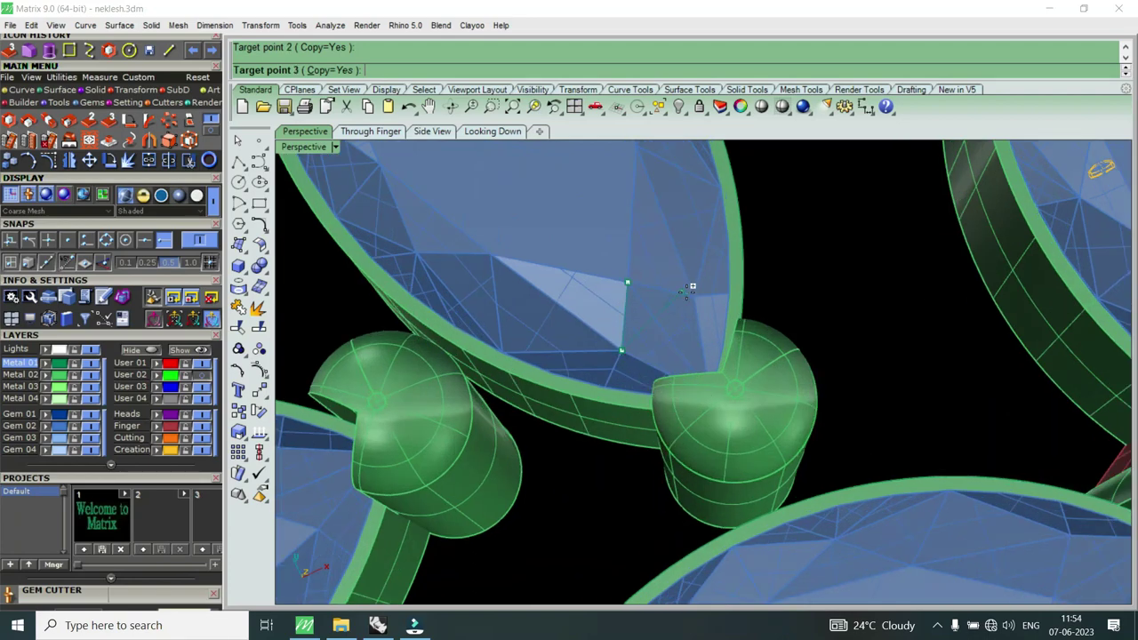
click(689, 284)
scroll(766, 385, down, 2)
scroll(767, 384, down, 3)
scroll(738, 493, down, 2)
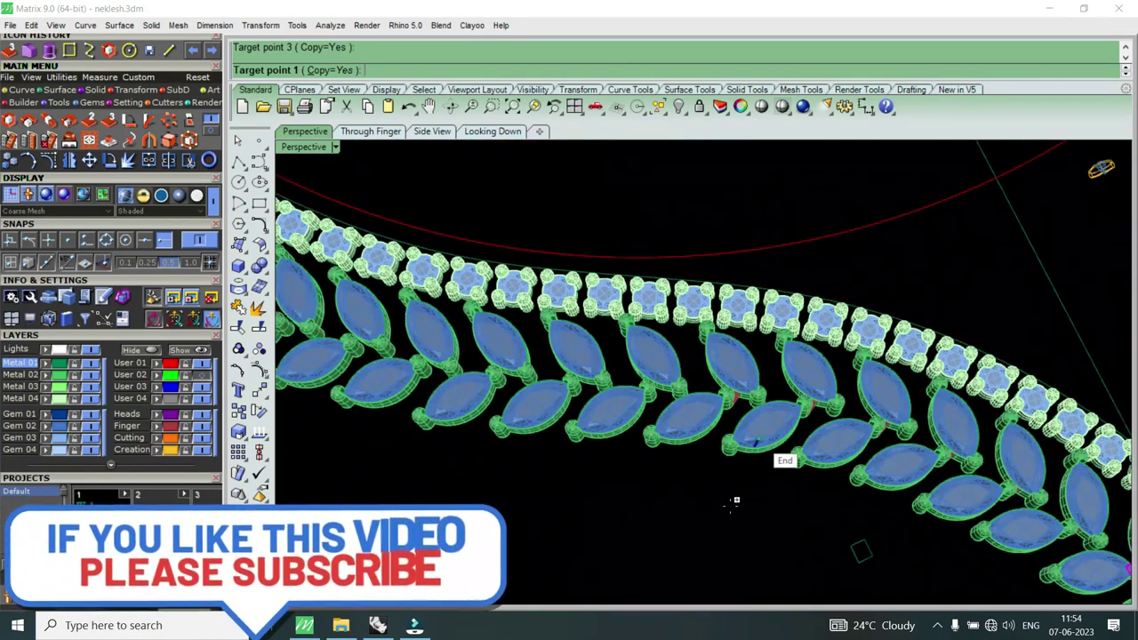
scroll(739, 490, up, 1)
scroll(737, 494, up, 1)
scroll(734, 506, up, 1)
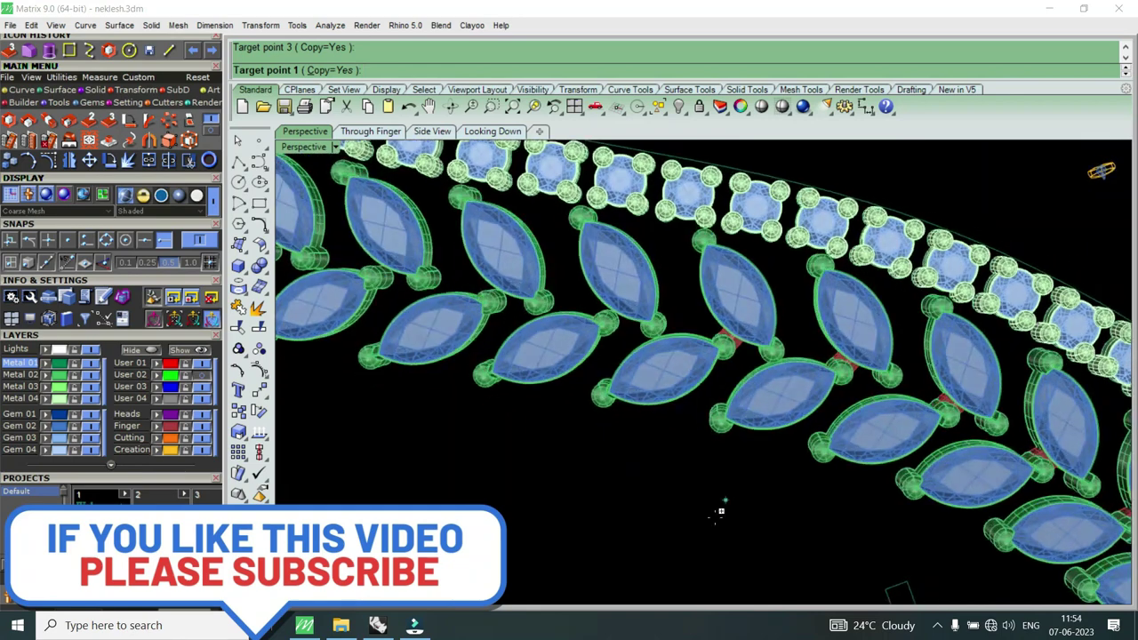
scroll(635, 292, up, 2)
scroll(664, 307, up, 2)
scroll(664, 308, up, 1)
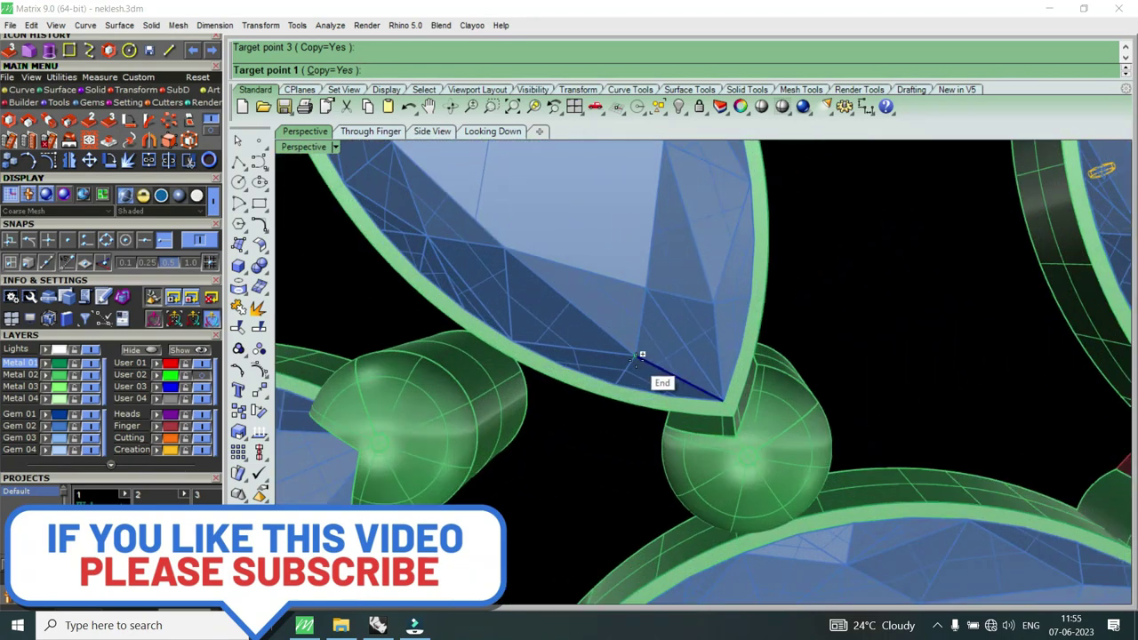
click(635, 357)
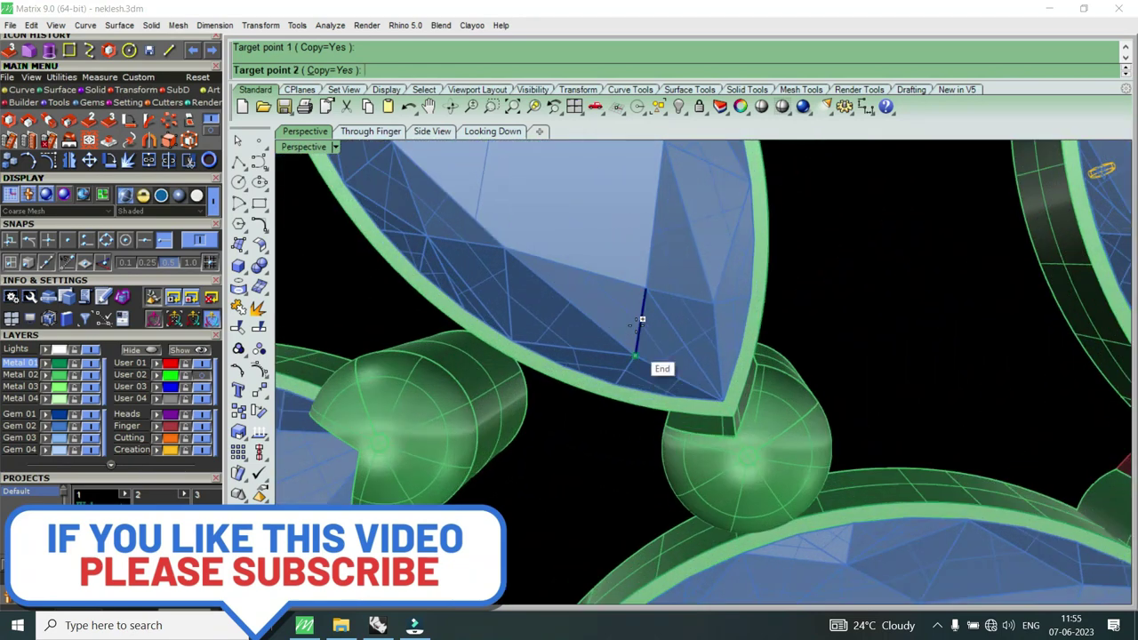
click(713, 297)
scroll(787, 393, down, 2)
scroll(805, 439, down, 2)
scroll(635, 457, up, 1)
scroll(617, 406, up, 2)
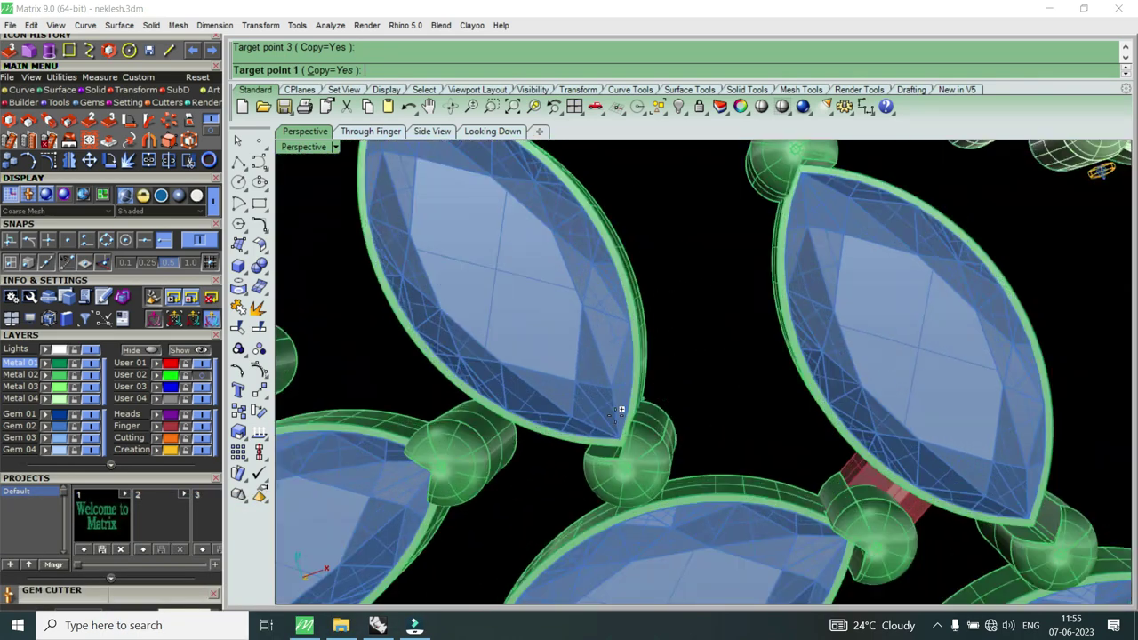
scroll(572, 406, up, 2)
click(538, 412)
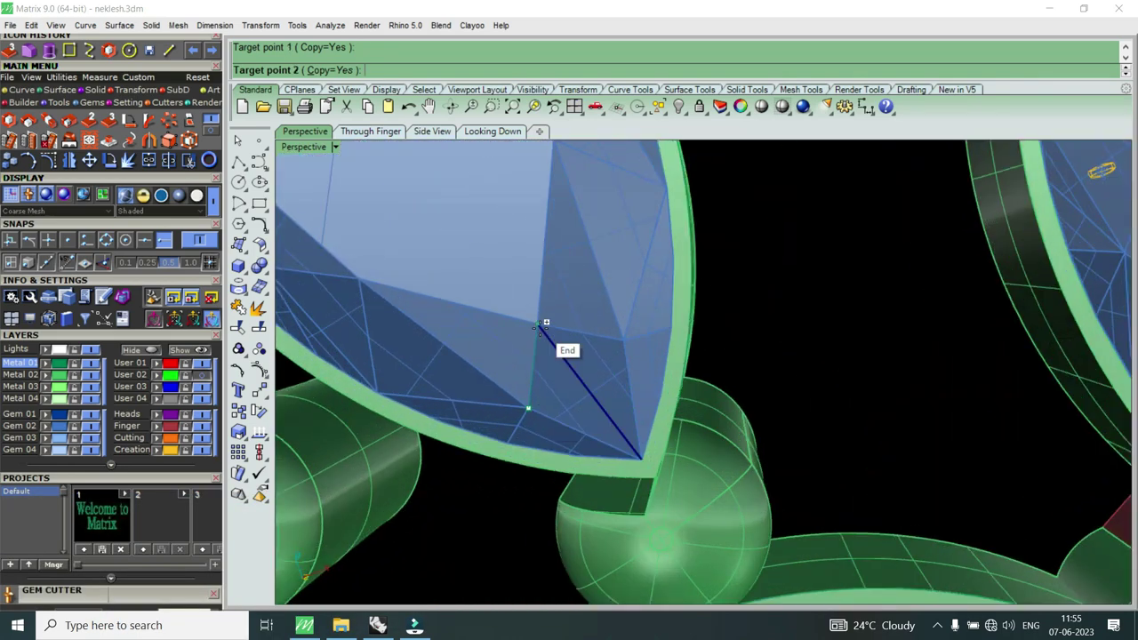
click(543, 326)
click(613, 349)
scroll(851, 432, down, 2)
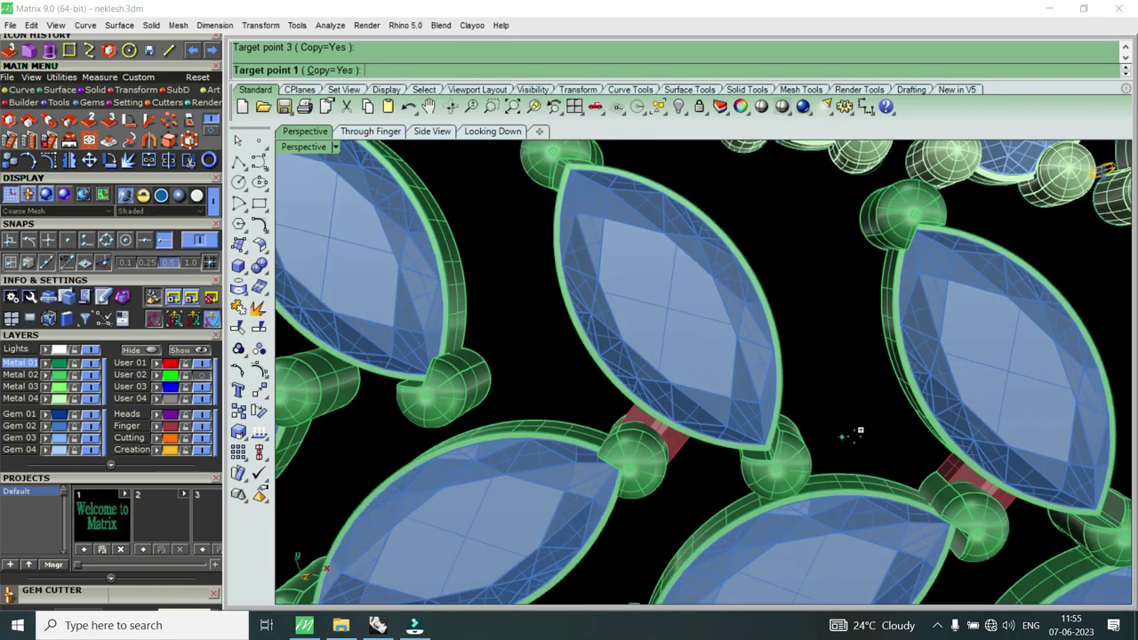
scroll(851, 432, down, 2)
scroll(702, 427, up, 3)
scroll(702, 428, up, 2)
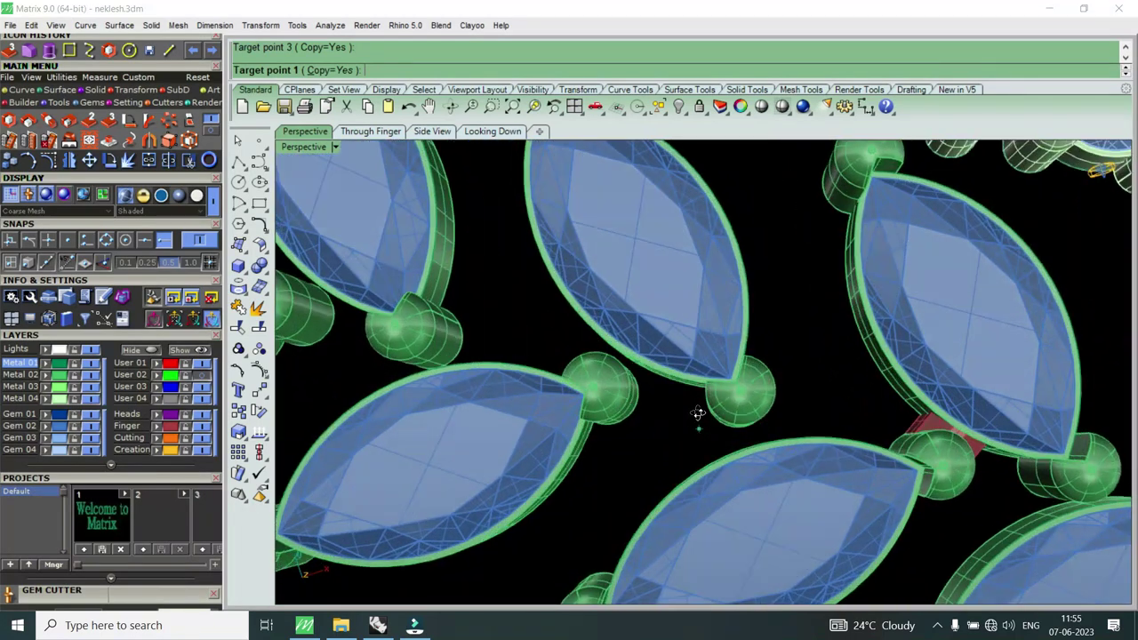
scroll(704, 373, up, 2)
scroll(706, 351, up, 1)
Step: Add four more red connector bars at the next marquise tips, extending to the right
click(703, 338)
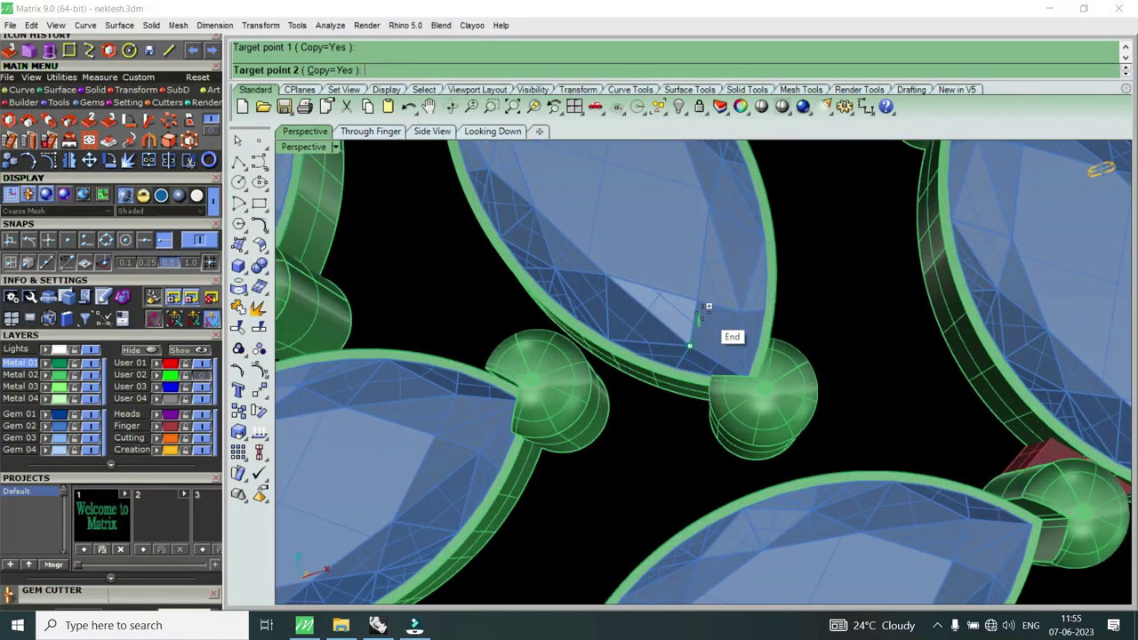
click(697, 300)
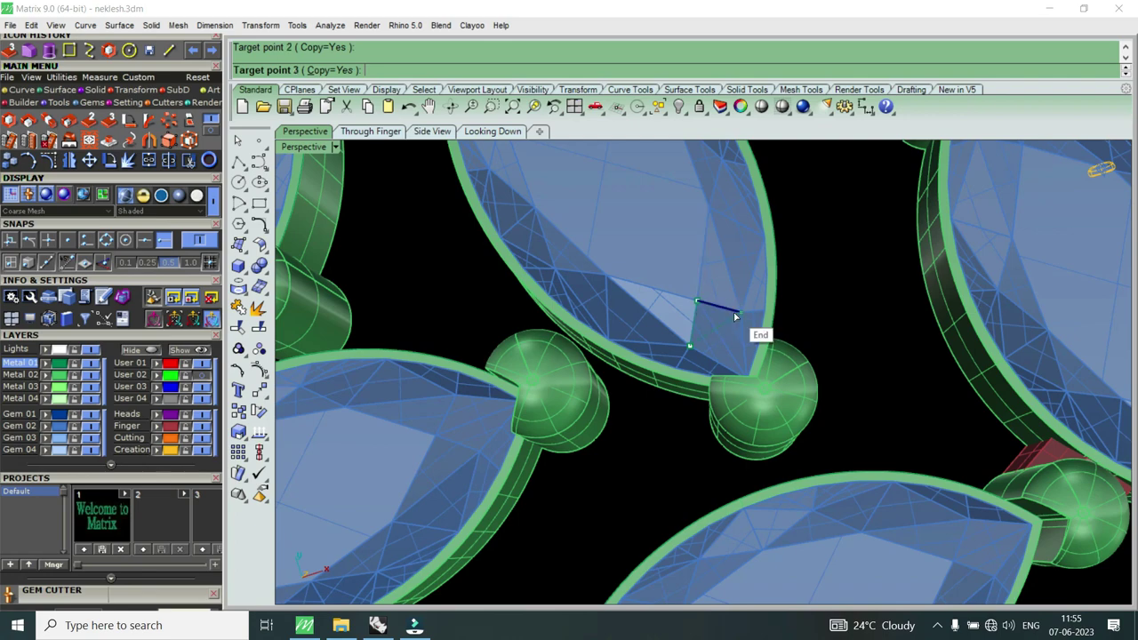
click(735, 316)
scroll(825, 450, down, 3)
scroll(678, 388, down, 1)
scroll(678, 388, up, 3)
scroll(575, 371, up, 2)
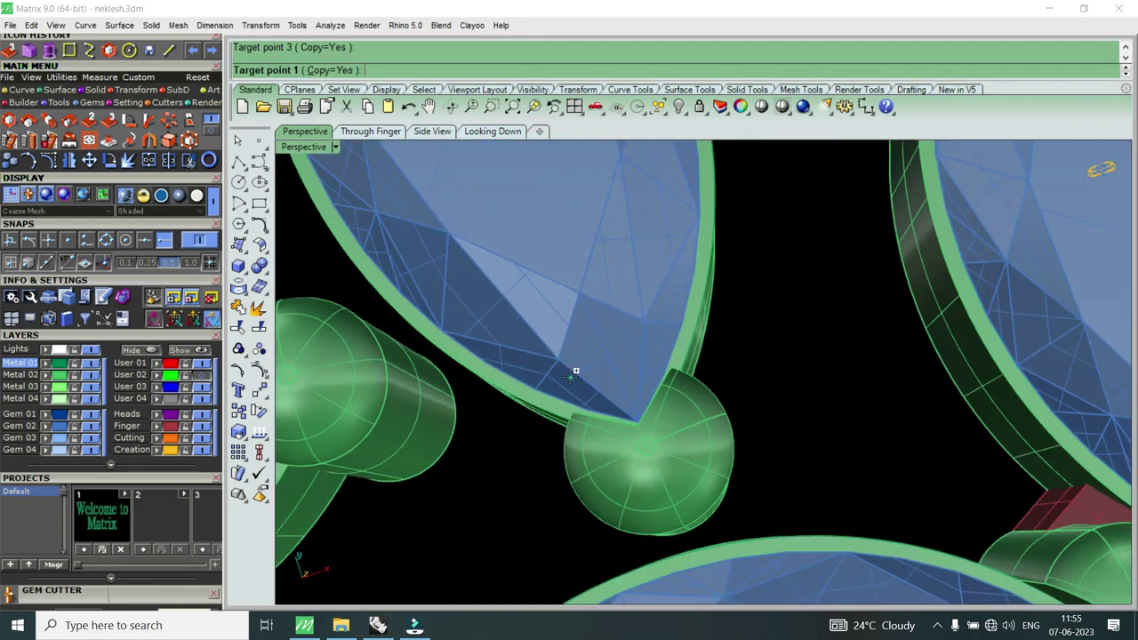
click(560, 364)
click(640, 313)
scroll(808, 447, down, 2)
scroll(826, 457, down, 2)
scroll(826, 456, up, 2)
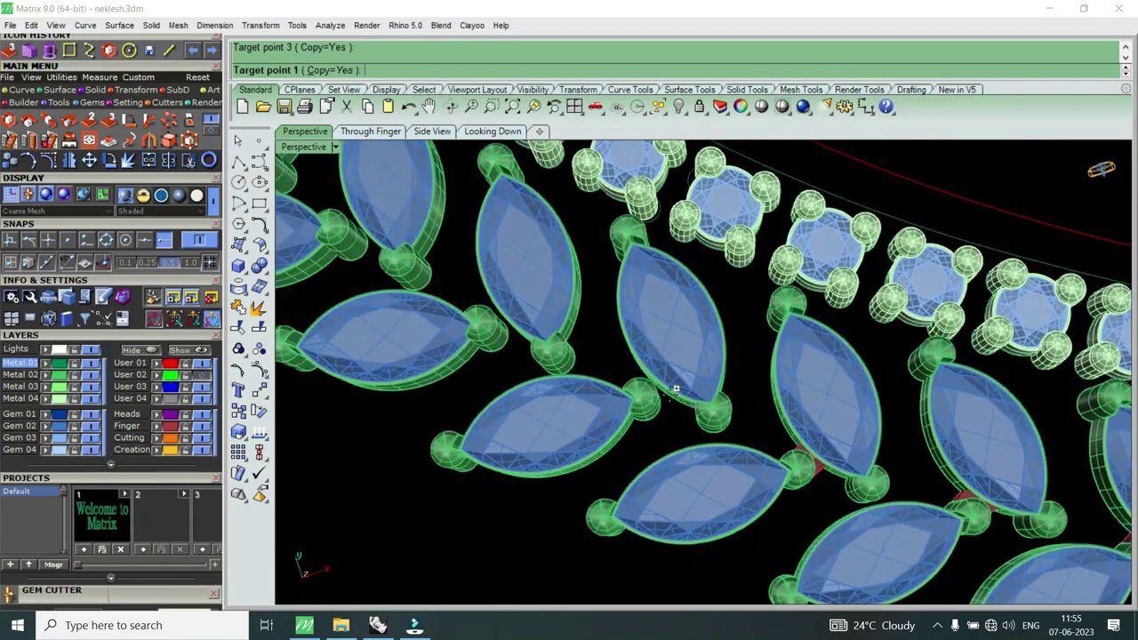
scroll(708, 391, up, 2)
scroll(708, 391, up, 3)
click(673, 361)
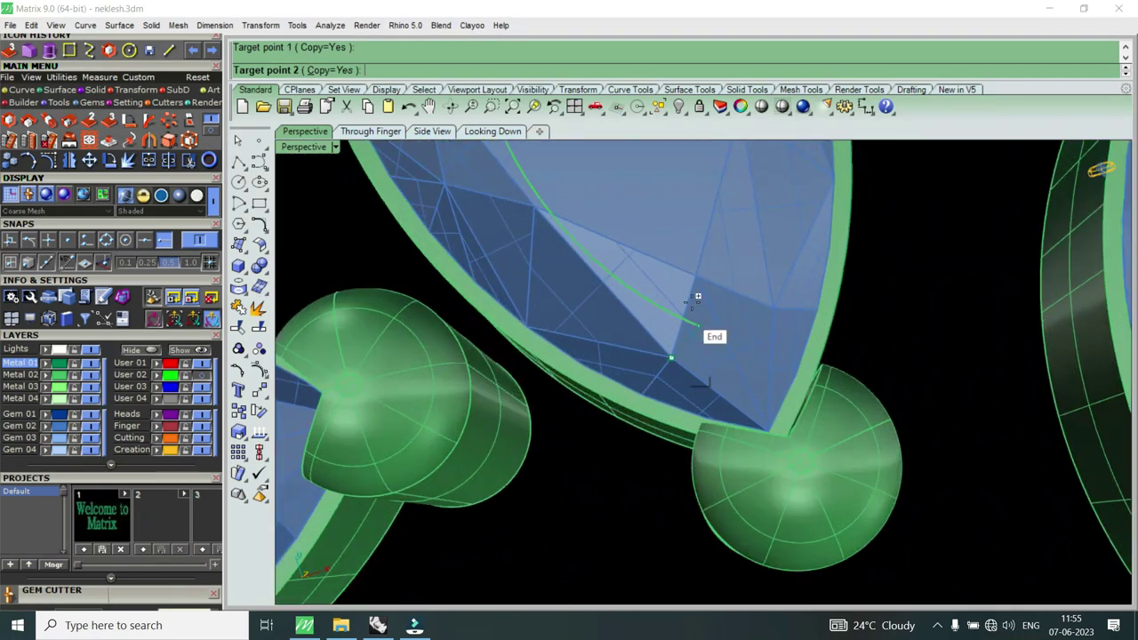
click(699, 281)
click(774, 305)
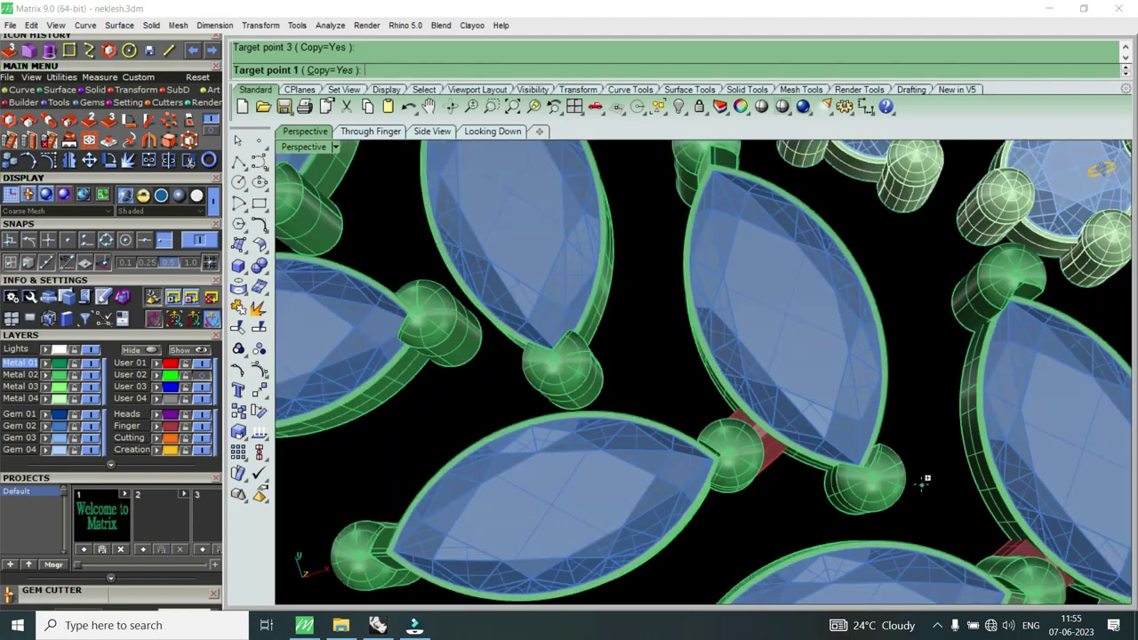
scroll(681, 430, down, 5)
scroll(682, 430, up, 3)
scroll(900, 420, up, 3)
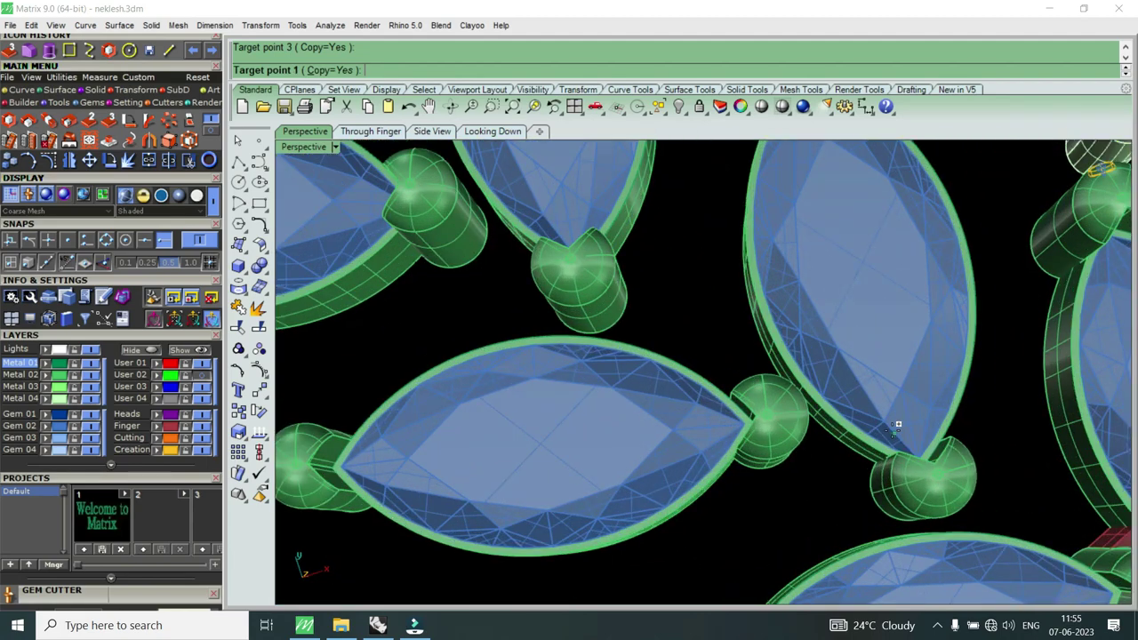
click(891, 419)
scroll(907, 401, up, 2)
scroll(902, 382, up, 1)
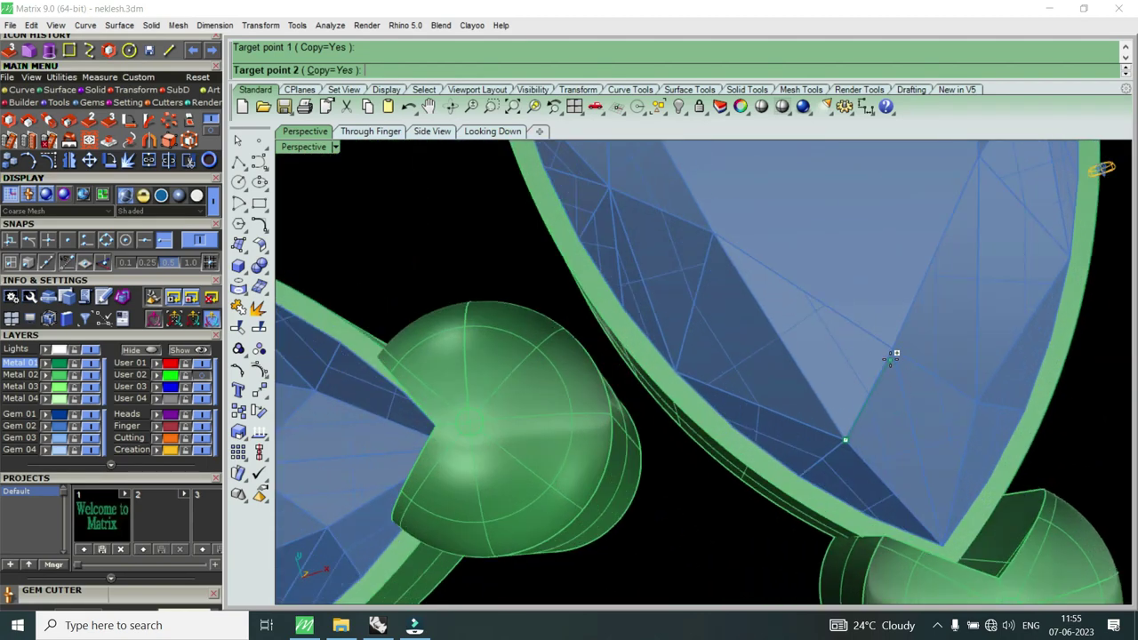
click(893, 356)
click(990, 415)
scroll(911, 458, down, 2)
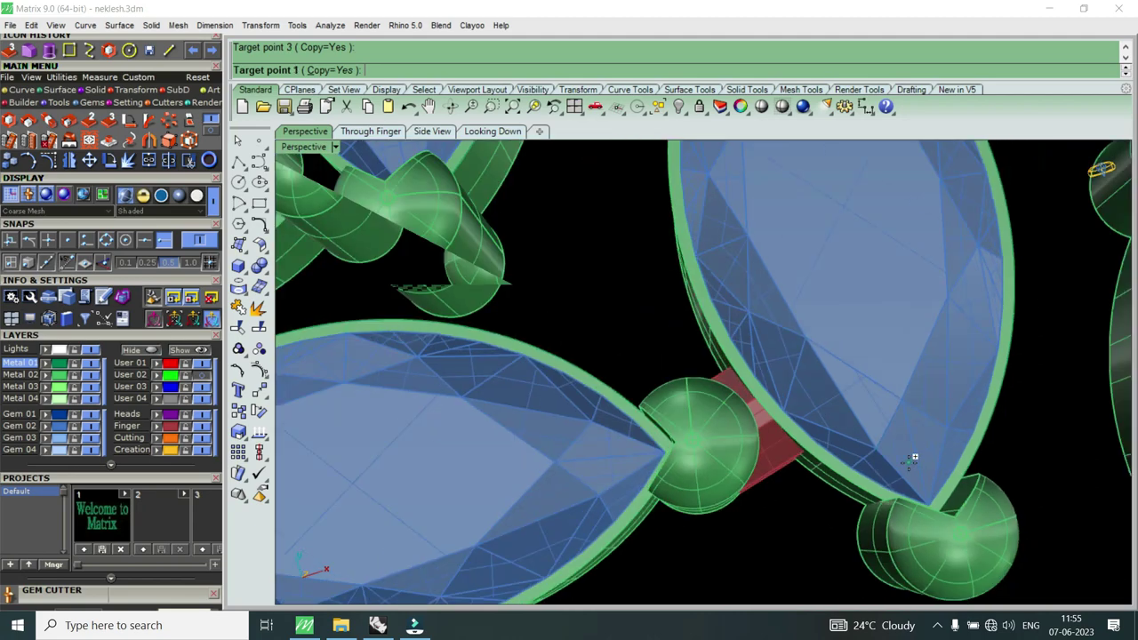
scroll(911, 458, down, 3)
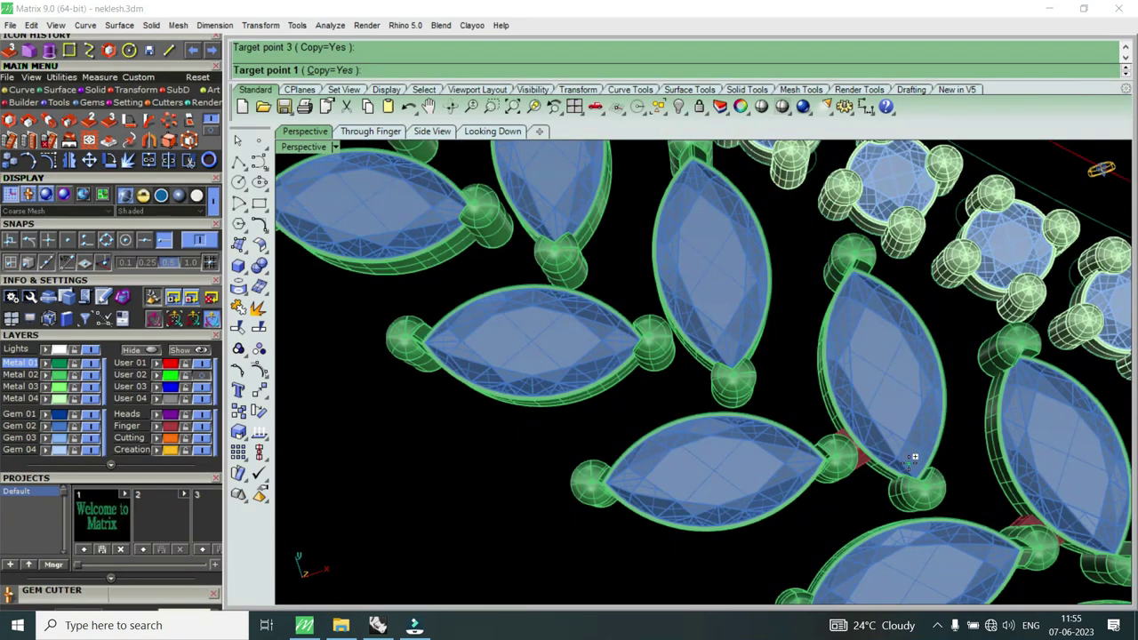
scroll(763, 358, up, 2)
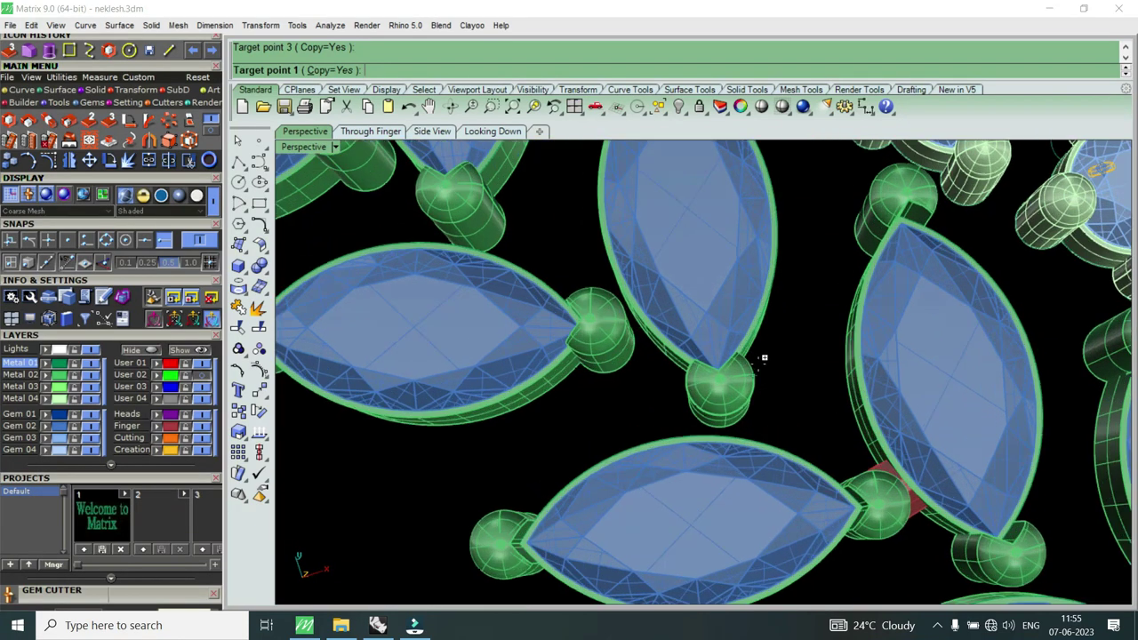
scroll(730, 339, up, 2)
scroll(727, 306, up, 2)
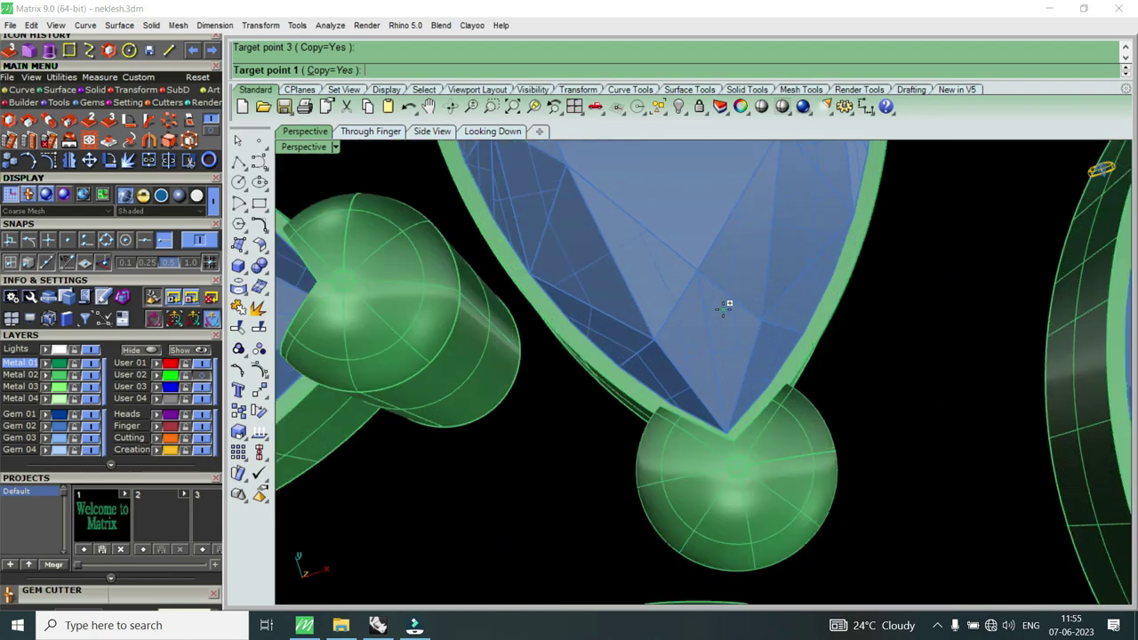
scroll(699, 310, up, 2)
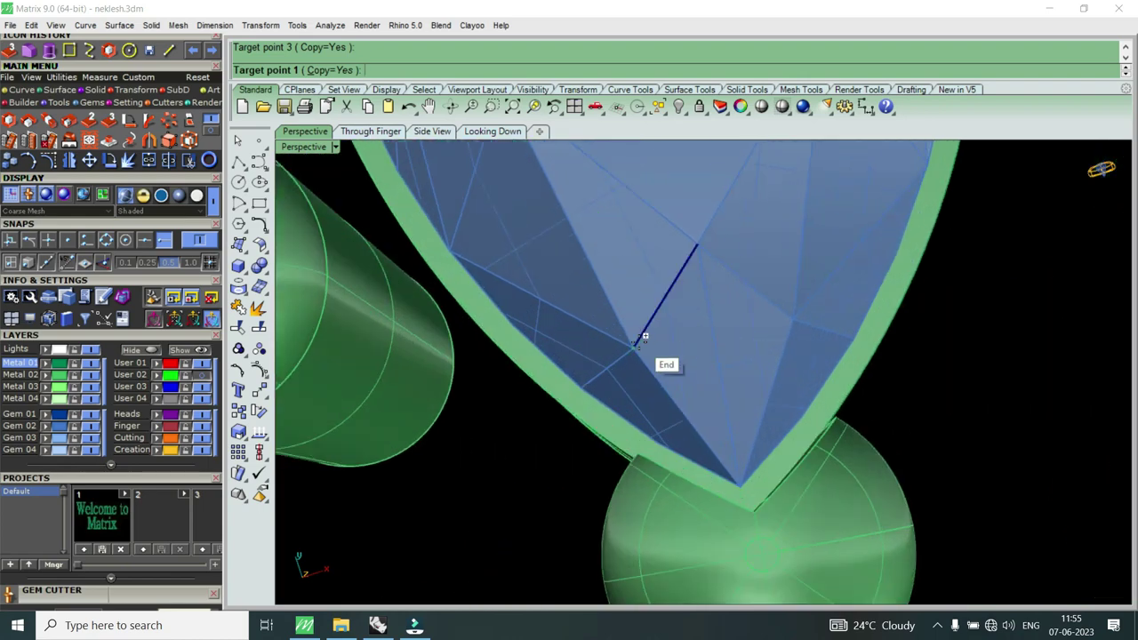
Step: Orient another four red connector copies between further marquise gem tips
click(633, 347)
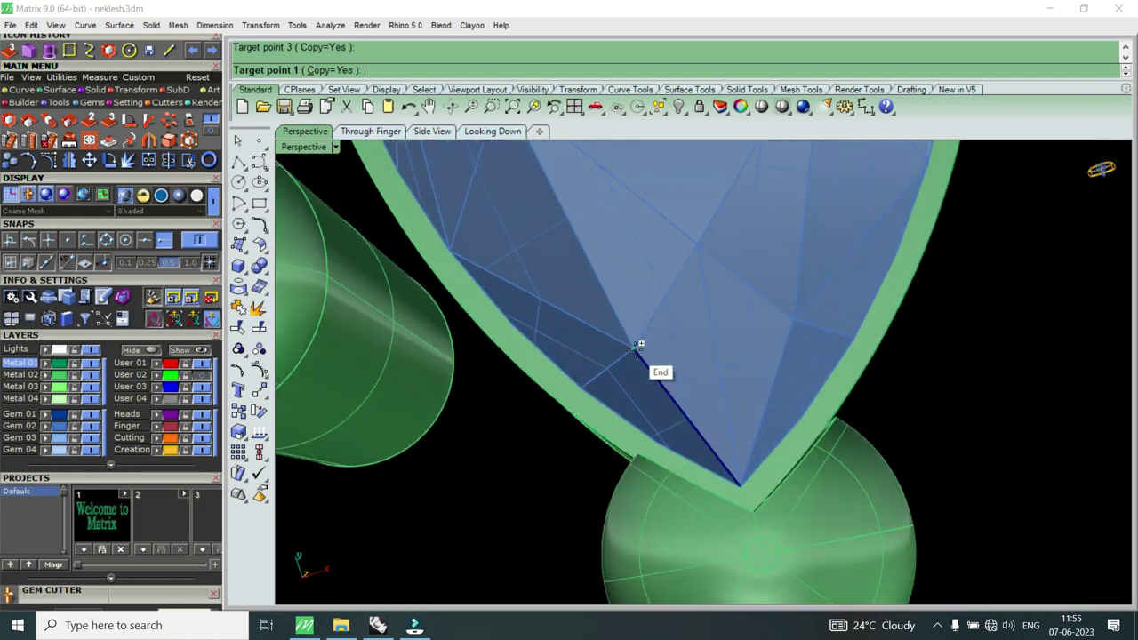
click(702, 249)
click(793, 315)
scroll(876, 446, down, 5)
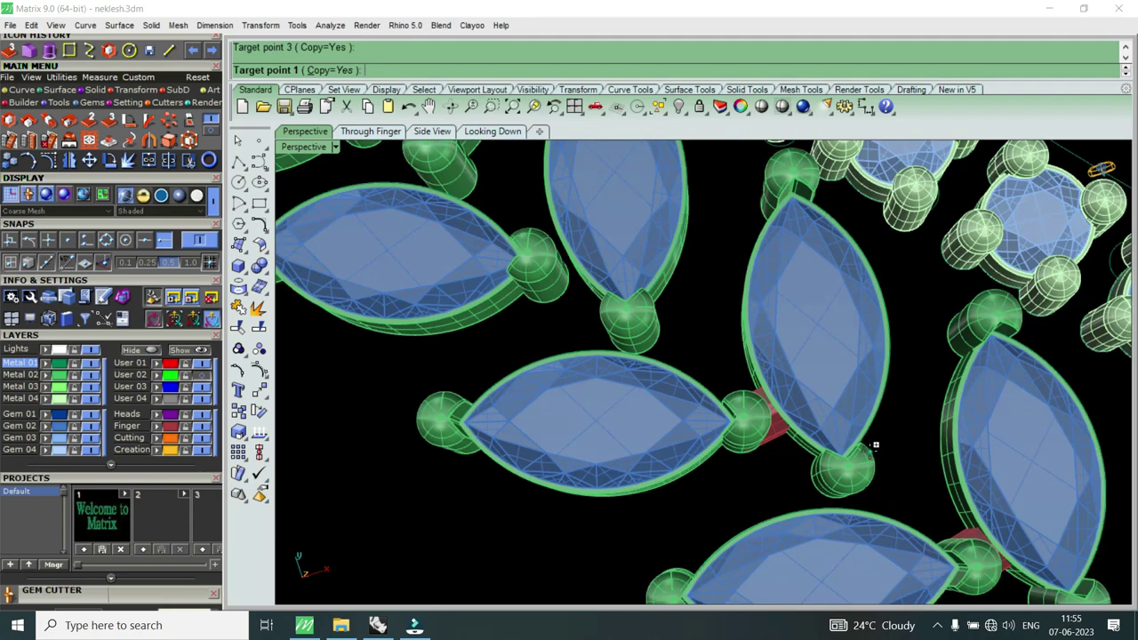
scroll(875, 446, down, 2)
scroll(805, 432, up, 3)
scroll(806, 382, up, 3)
scroll(737, 394, up, 2)
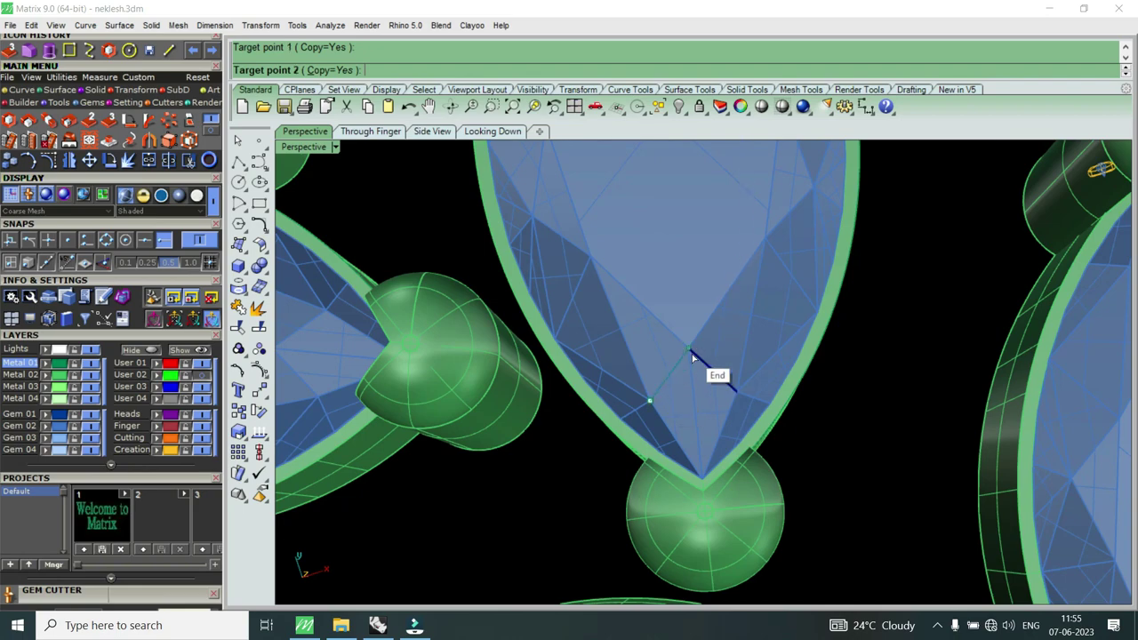
click(694, 357)
click(782, 406)
scroll(830, 424, down, 2)
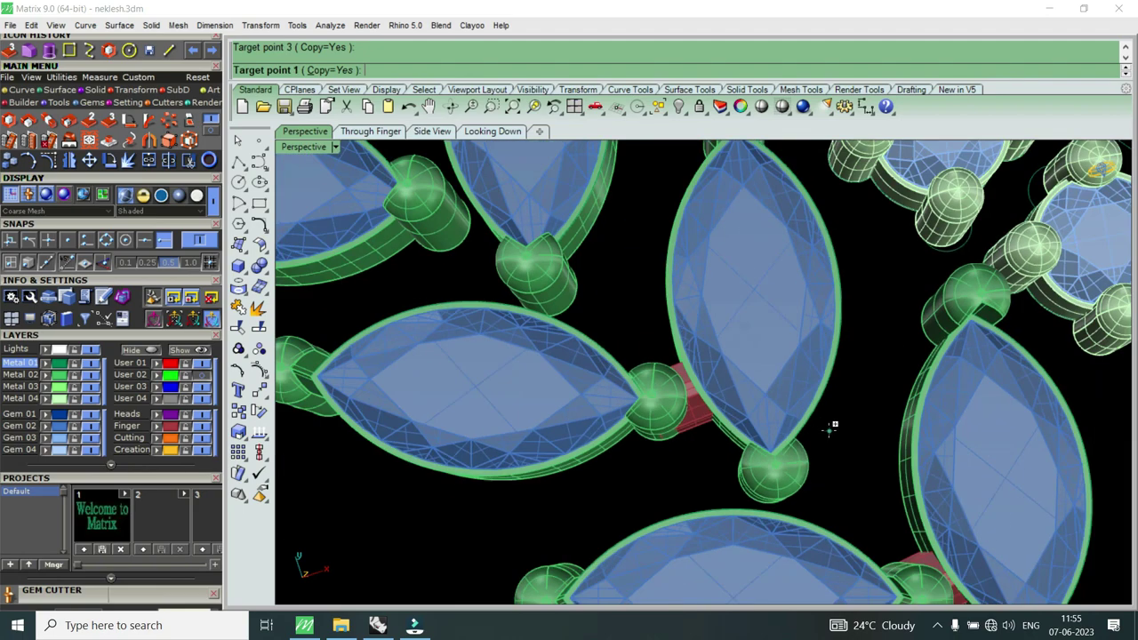
scroll(673, 343, down, 2)
scroll(673, 343, up, 3)
scroll(665, 313, up, 2)
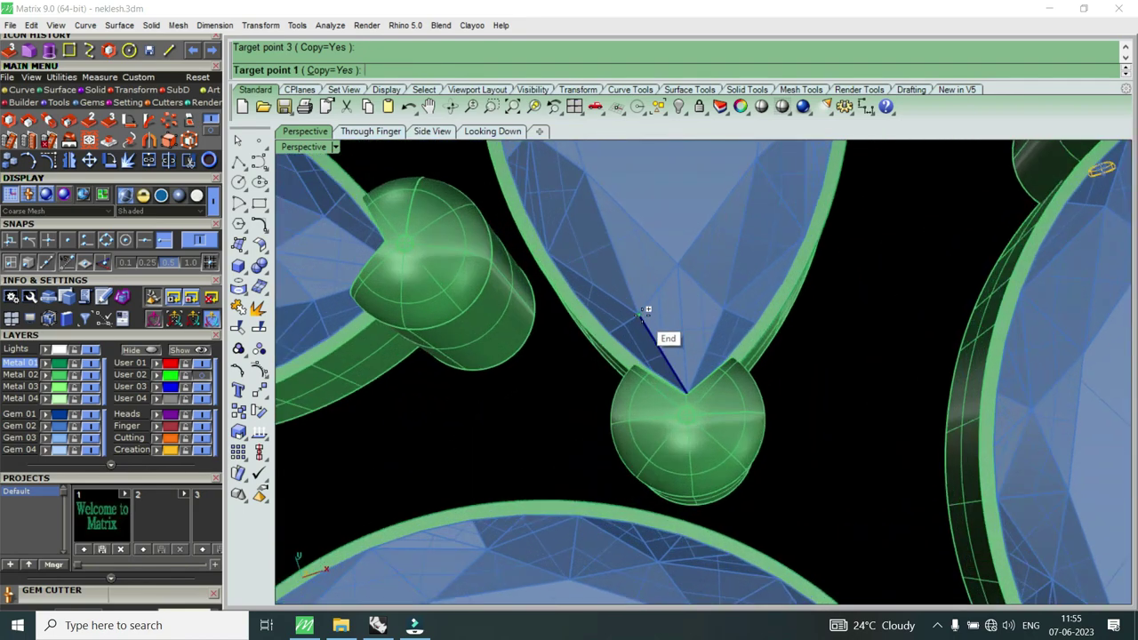
click(638, 315)
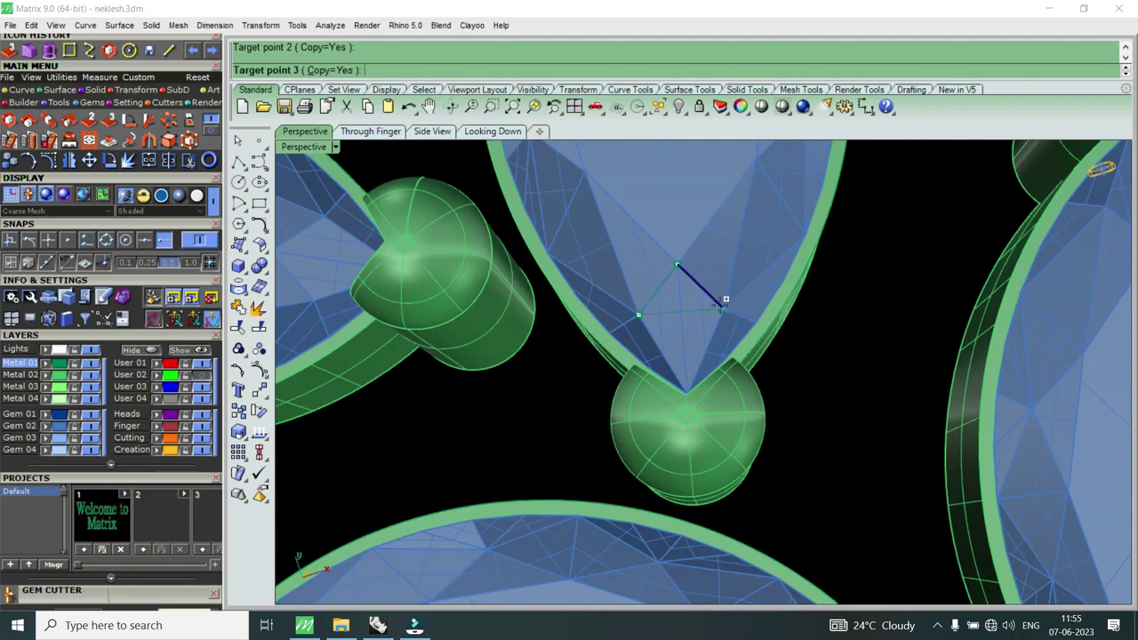
click(722, 303)
scroll(868, 414, down, 2)
scroll(716, 396, down, 2)
scroll(681, 385, up, 2)
scroll(740, 407, up, 2)
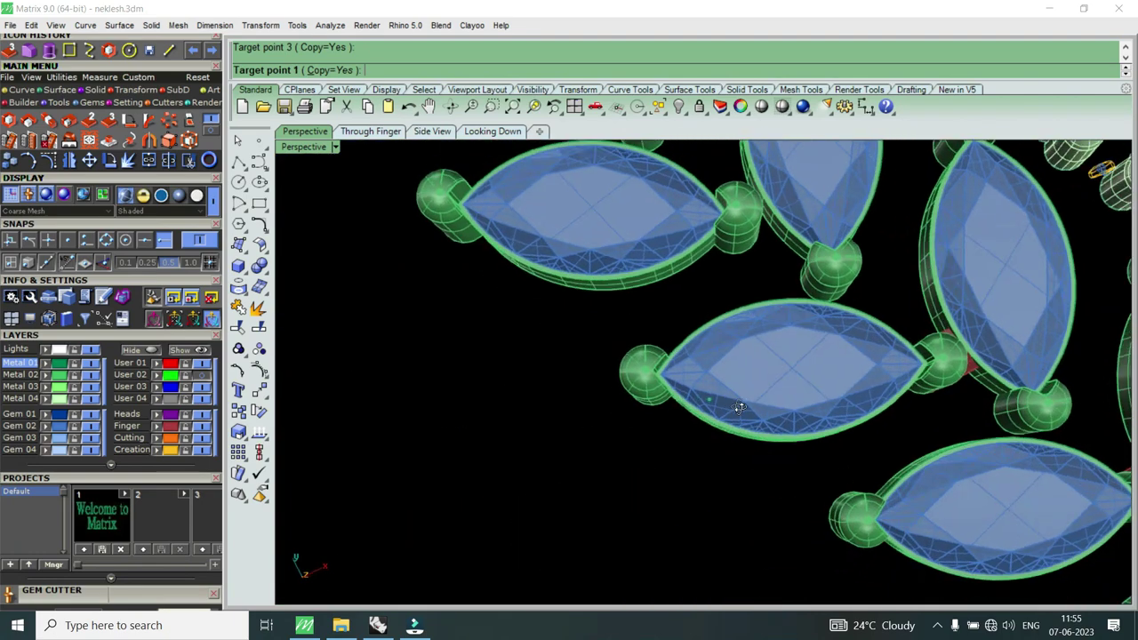
scroll(747, 373, down, 1)
scroll(812, 232, up, 2)
scroll(780, 347, up, 2)
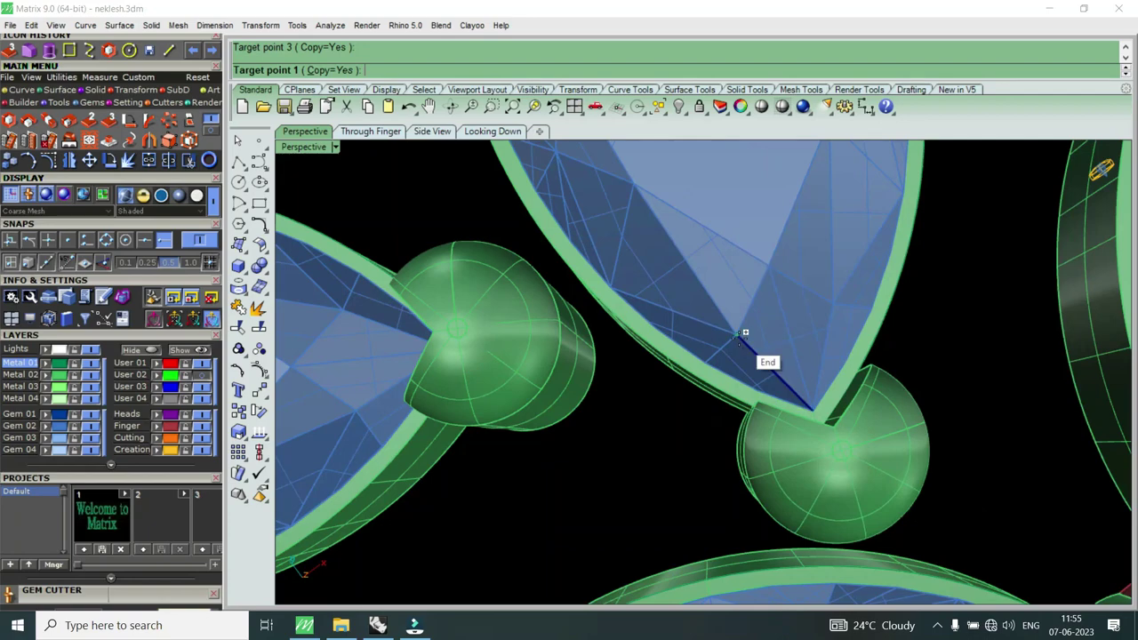
click(770, 268)
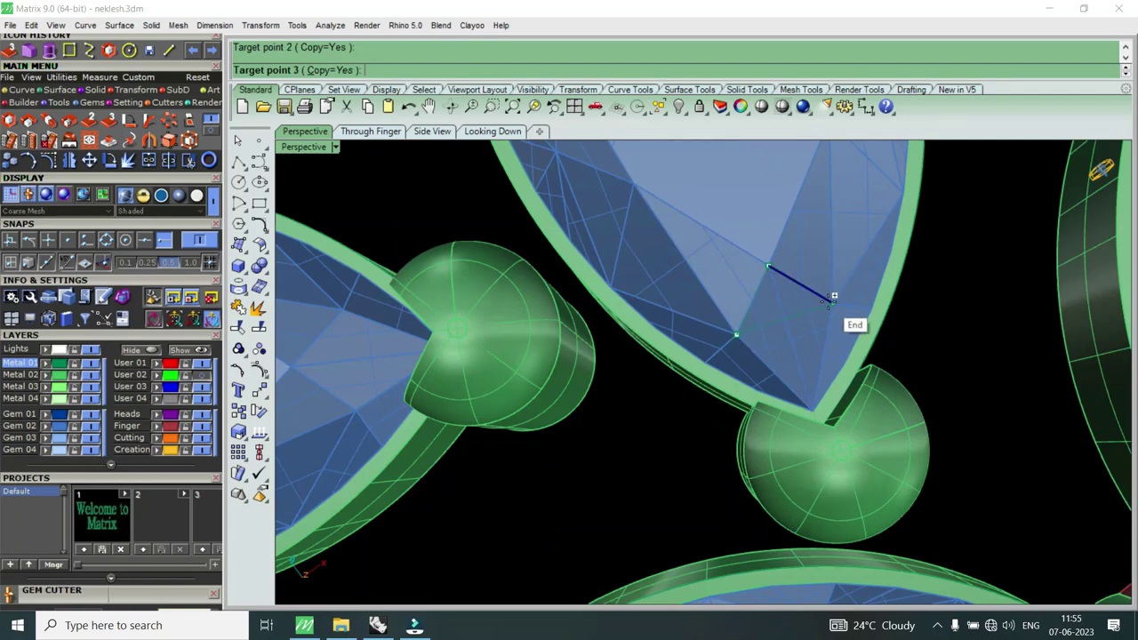
click(830, 295)
scroll(913, 475, down, 3)
scroll(913, 474, down, 3)
scroll(800, 352, up, 4)
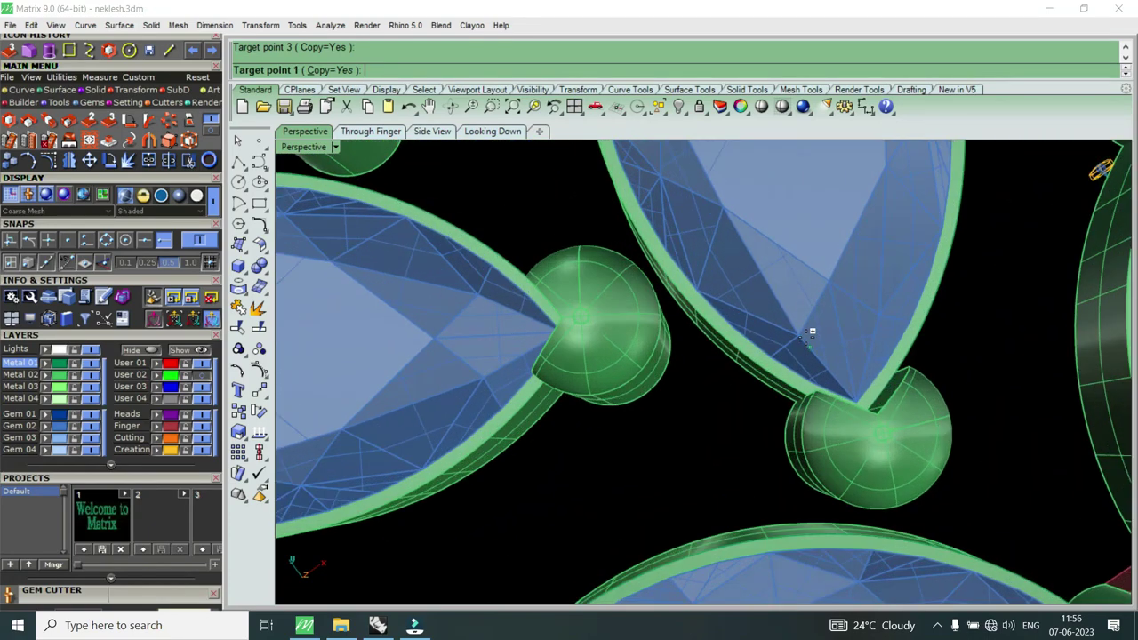
Step: Place the last four red connector copies at the remaining marquise tips
click(800, 335)
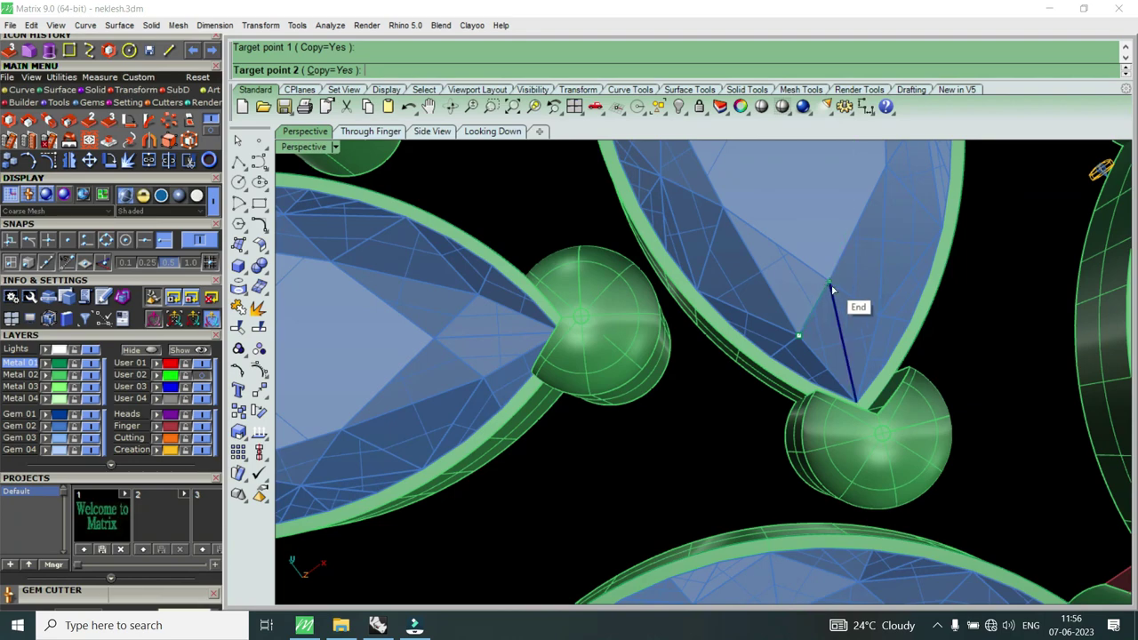
click(878, 311)
click(873, 336)
scroll(873, 336, down, 3)
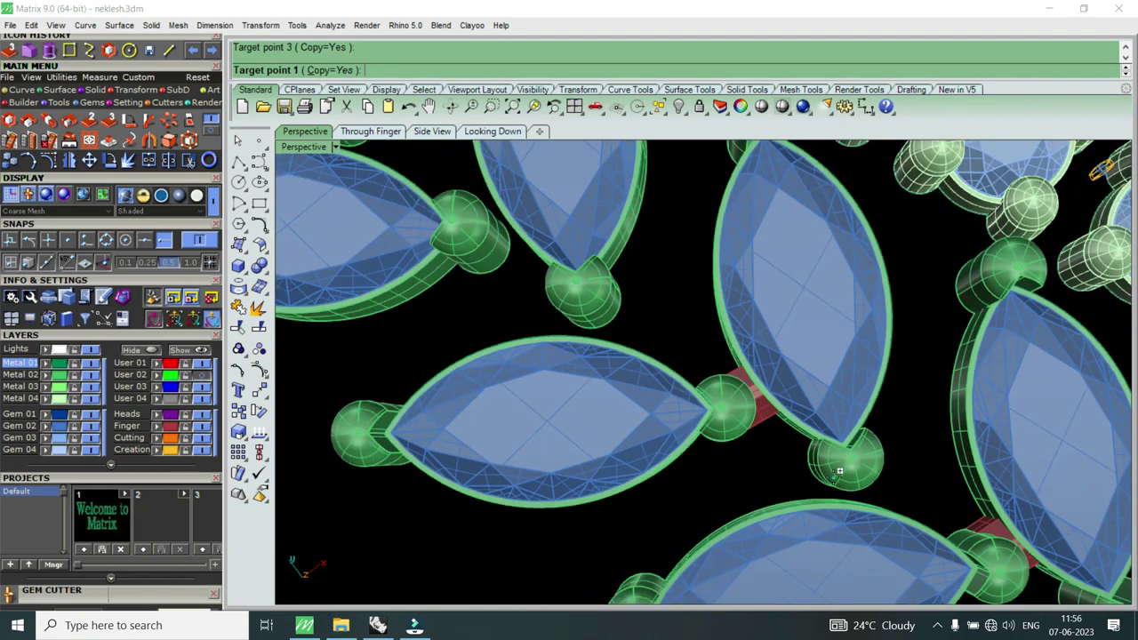
scroll(853, 374, down, 3)
scroll(787, 466, up, 2)
scroll(753, 404, up, 2)
scroll(753, 404, up, 2)
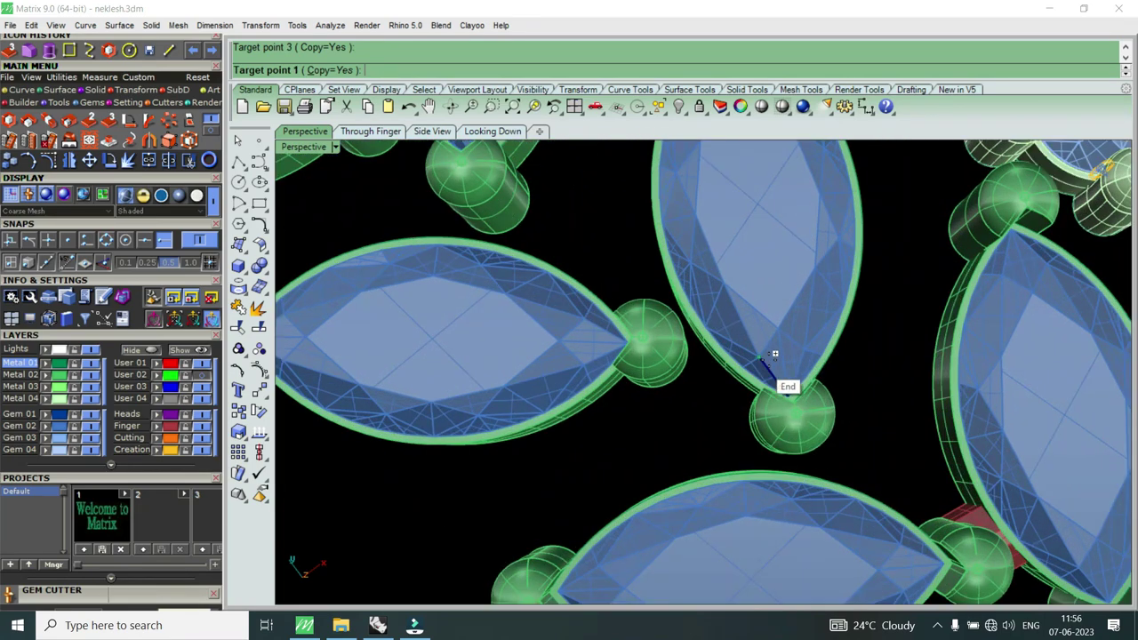
click(760, 357)
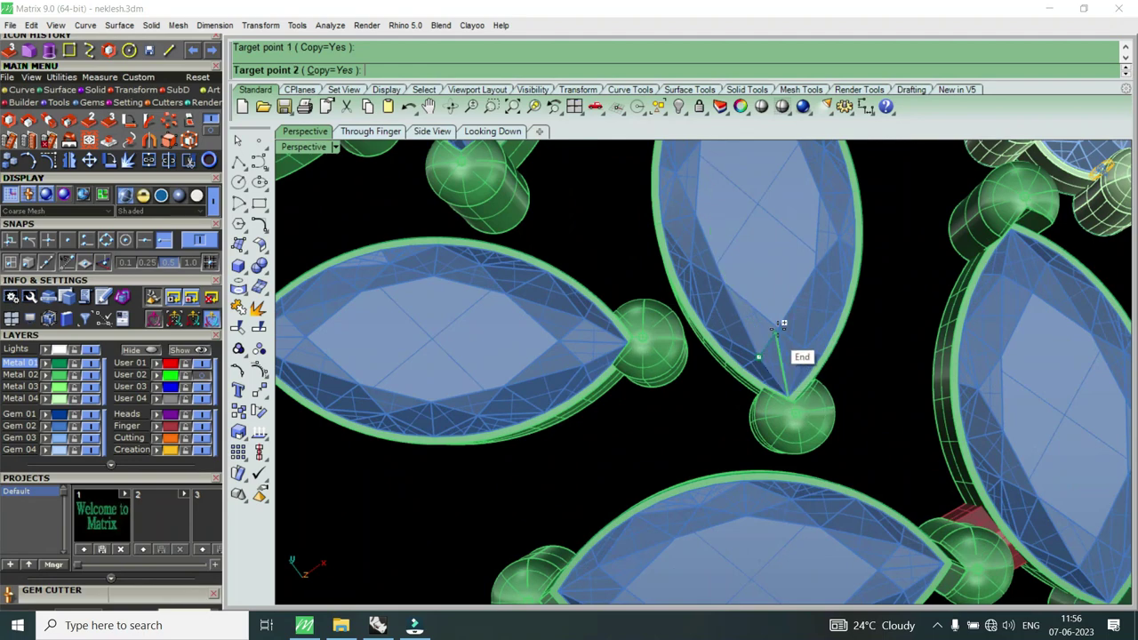
click(777, 329)
click(818, 383)
scroll(817, 382, down, 3)
scroll(614, 241, up, 3)
scroll(650, 284, up, 2)
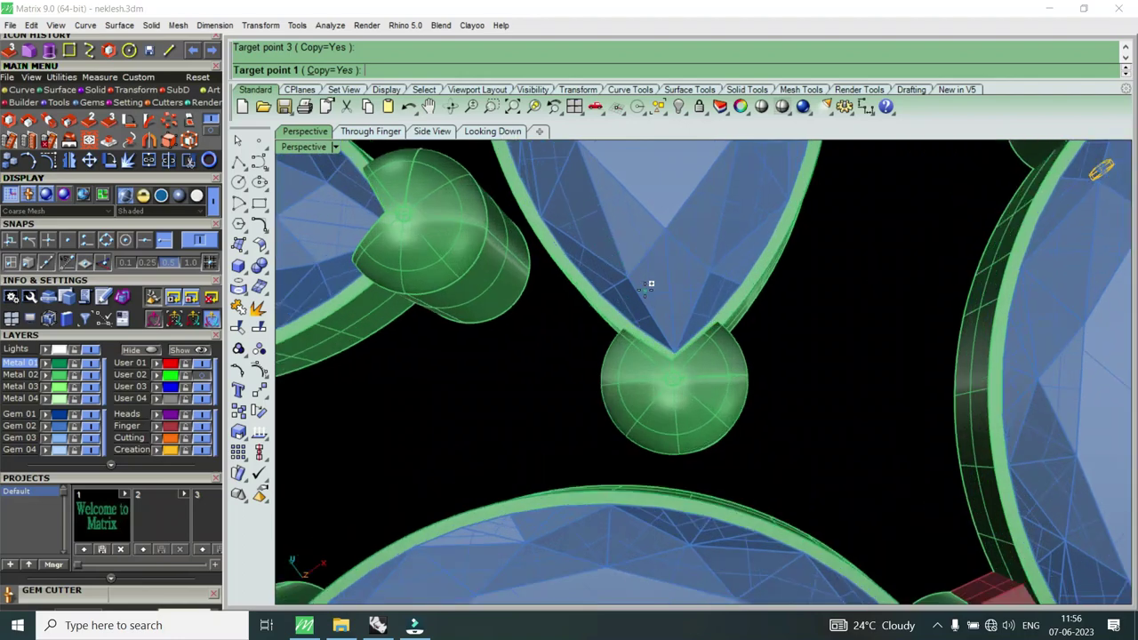
click(643, 282)
click(708, 271)
scroll(787, 456, down, 5)
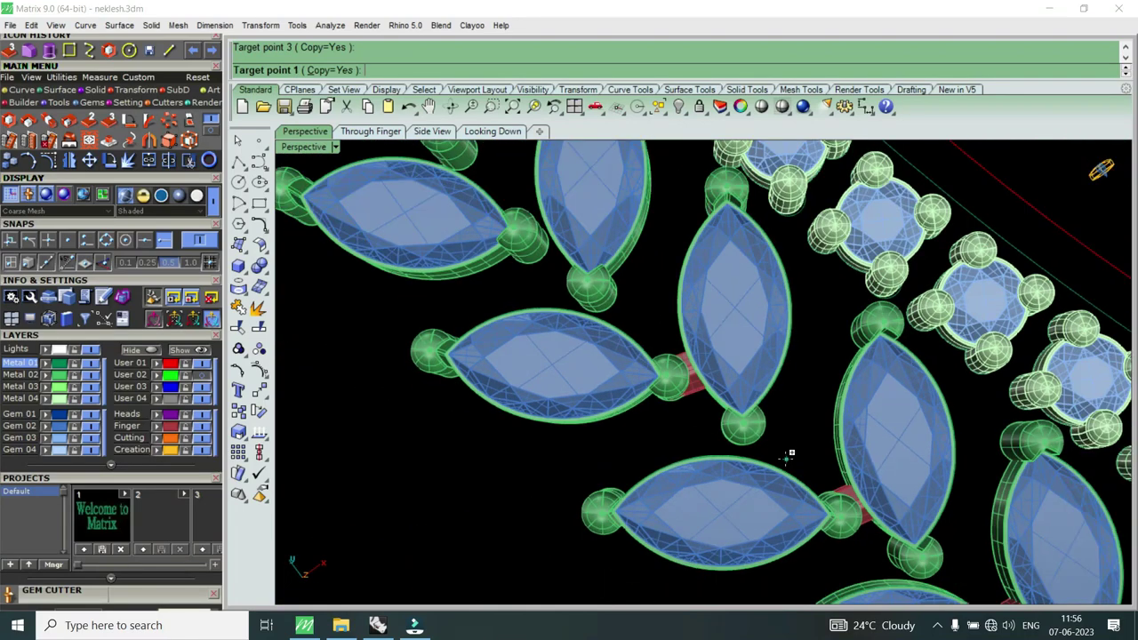
scroll(636, 293, up, 3)
scroll(636, 293, up, 2)
click(622, 303)
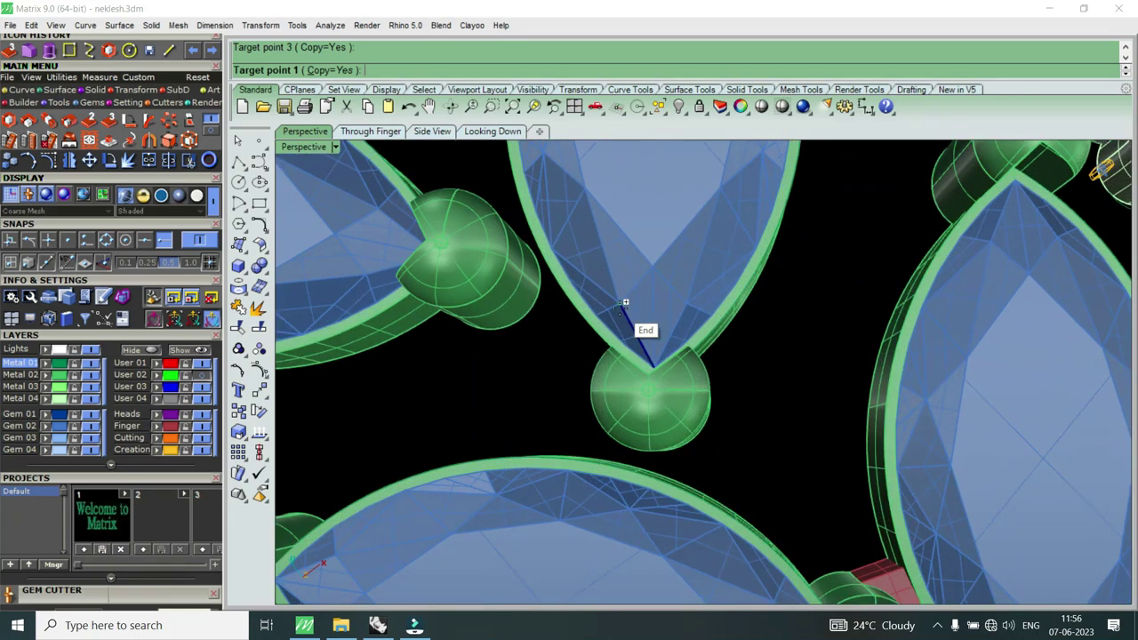
click(653, 266)
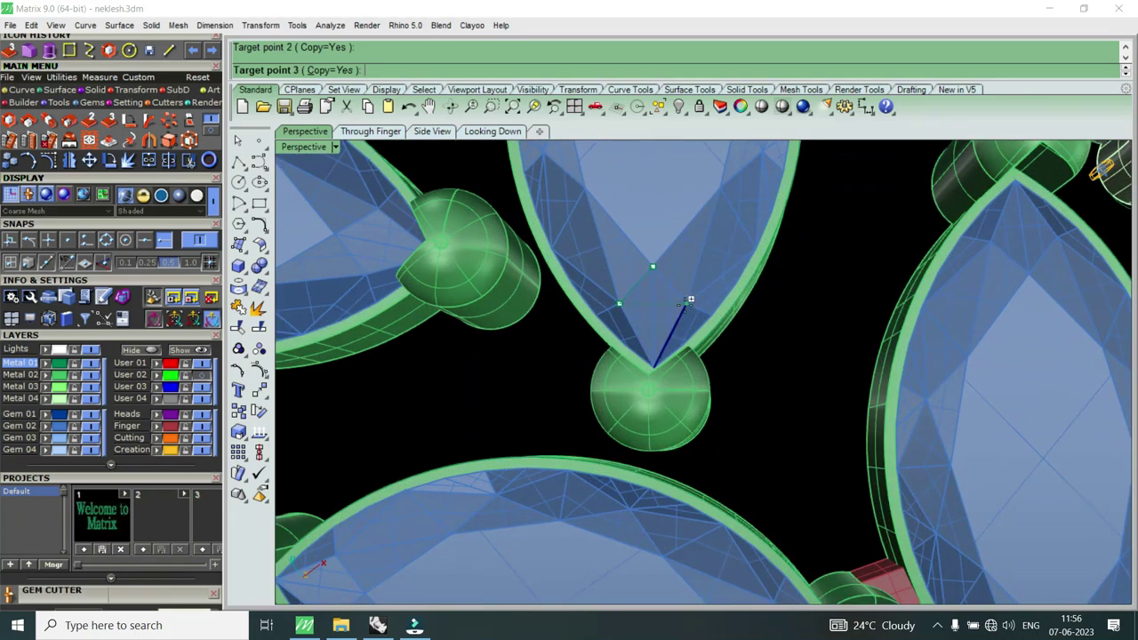
click(690, 300)
scroll(795, 432, down, 4)
scroll(794, 436, up, 2)
scroll(681, 329, up, 1)
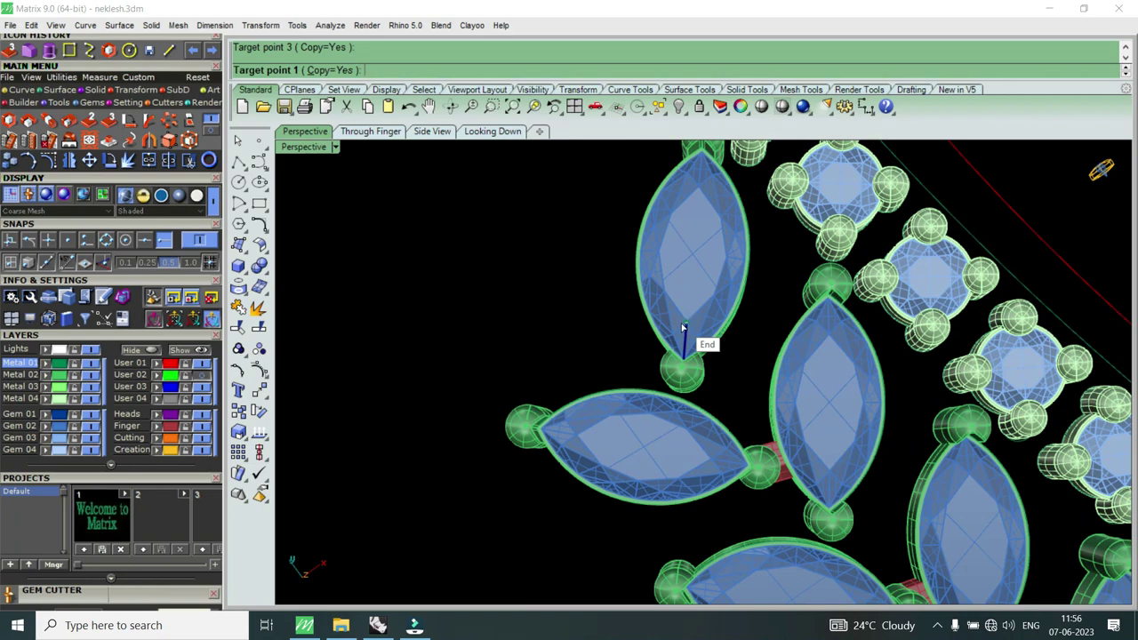
scroll(671, 322, down, 2)
Step: Zoom out to review the whole necklace and deselect the pendant
scroll(612, 310, down, 1)
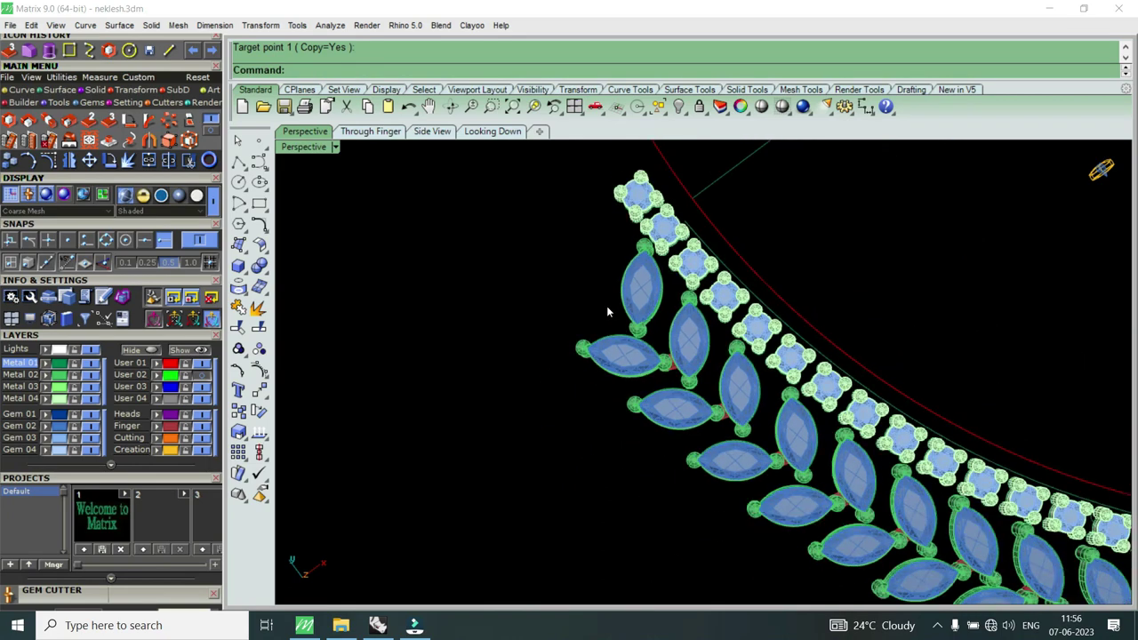
scroll(606, 305, down, 2)
scroll(702, 409, down, 2)
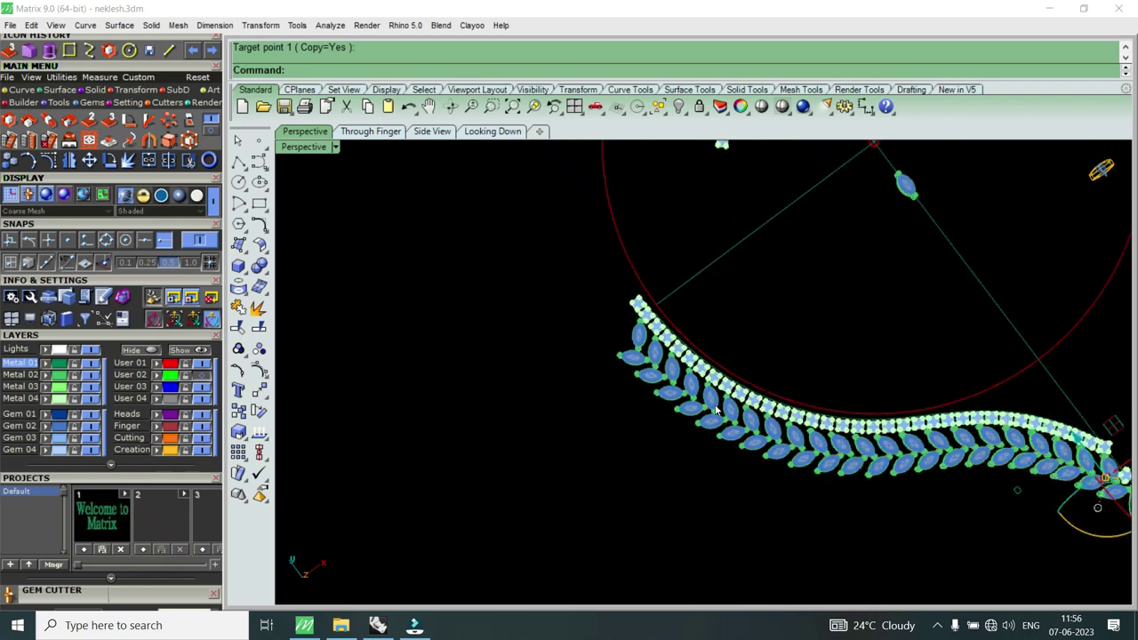
scroll(806, 403, down, 1)
scroll(958, 431, up, 3)
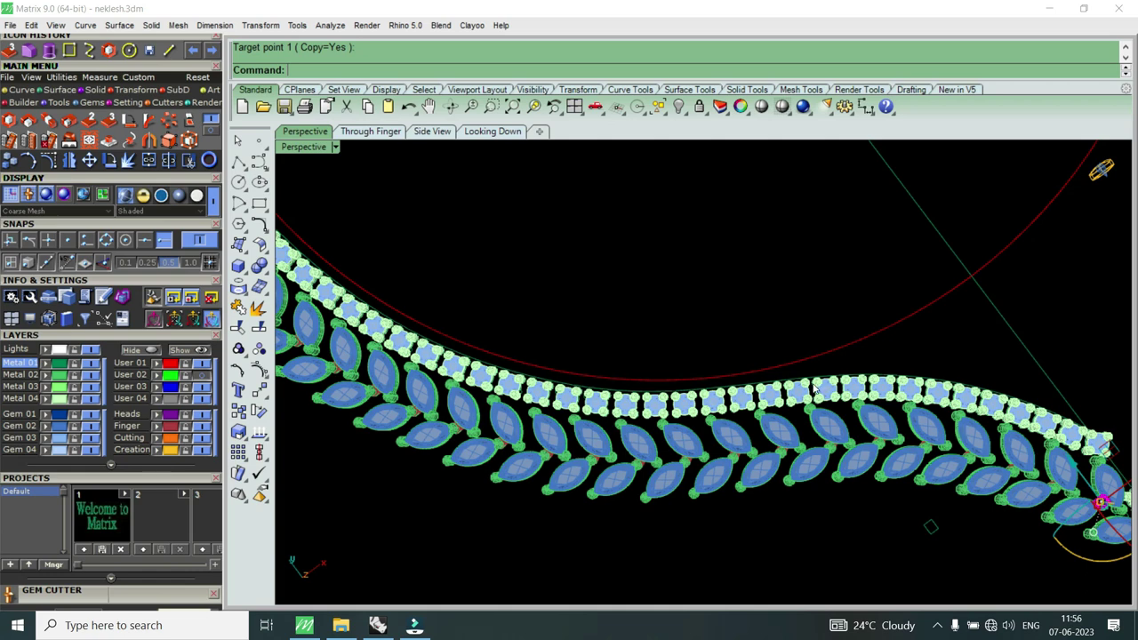
scroll(653, 389, down, 3)
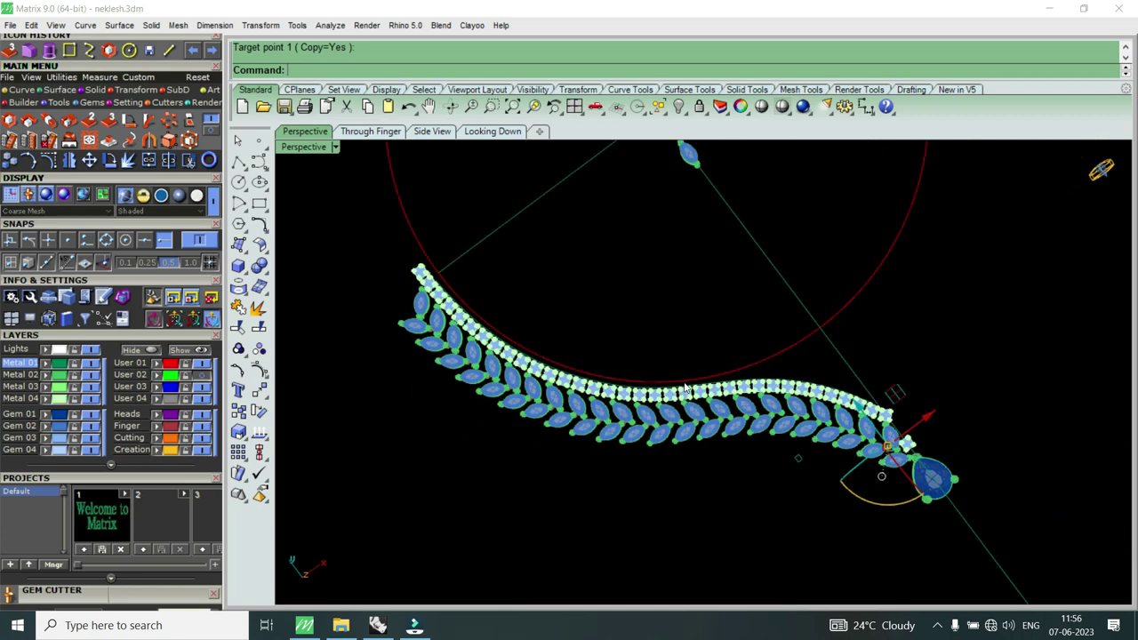
scroll(653, 389, up, 4)
scroll(642, 409, down, 3)
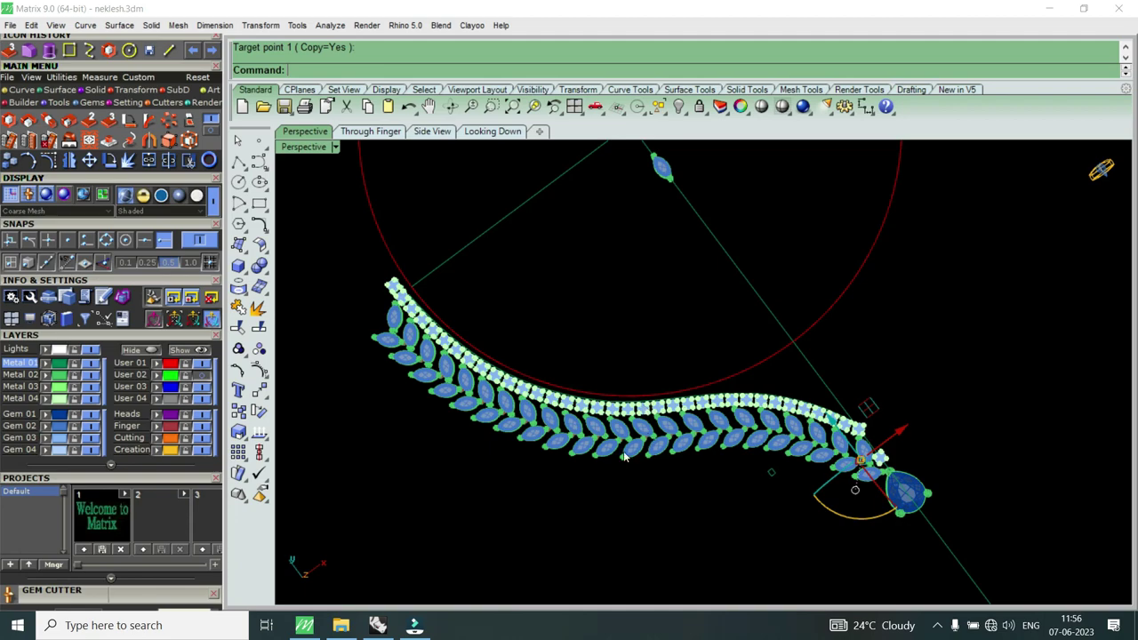
key(Escape)
Step: Zoom in and select a red connector bar between two marquise settings
scroll(812, 451, up, 2)
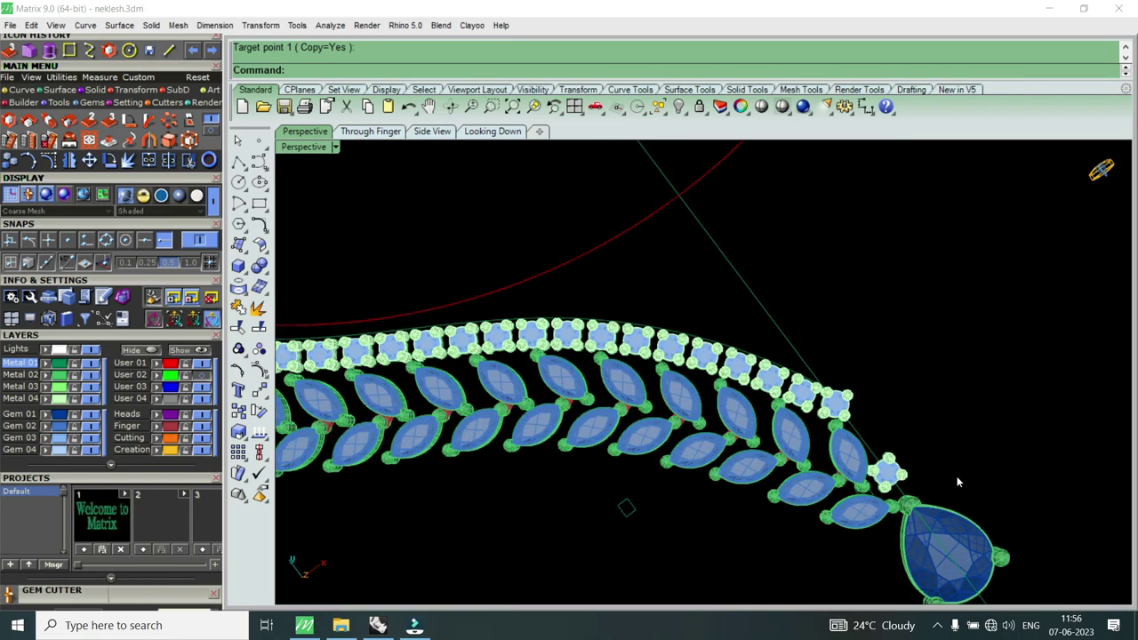
scroll(813, 453, up, 2)
scroll(812, 455, up, 2)
scroll(813, 461, up, 2)
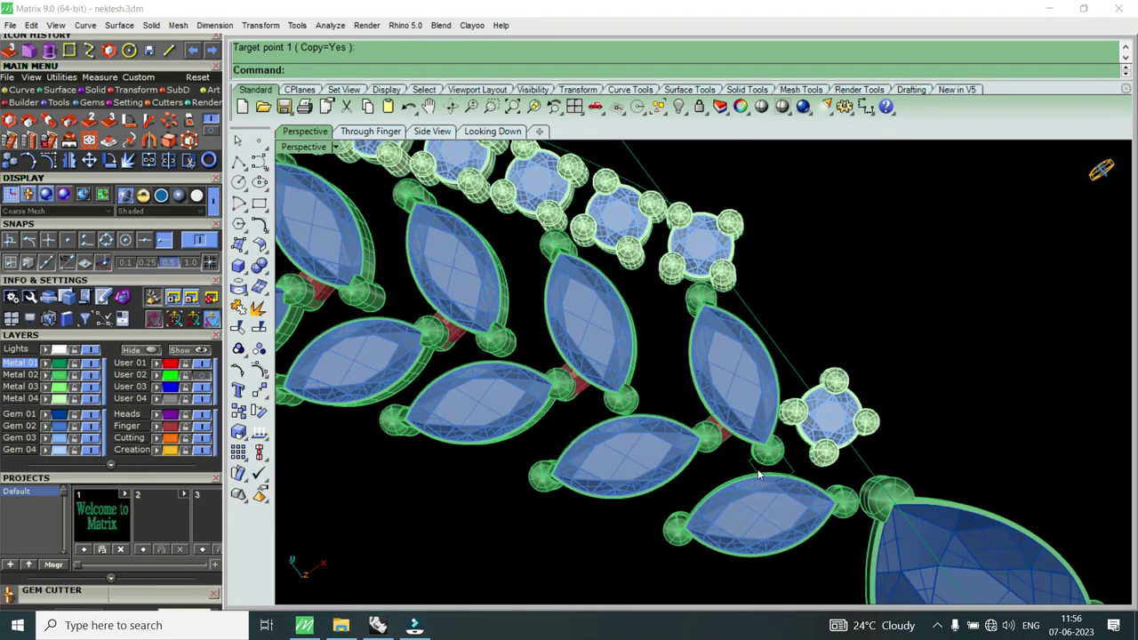
scroll(751, 431, up, 5)
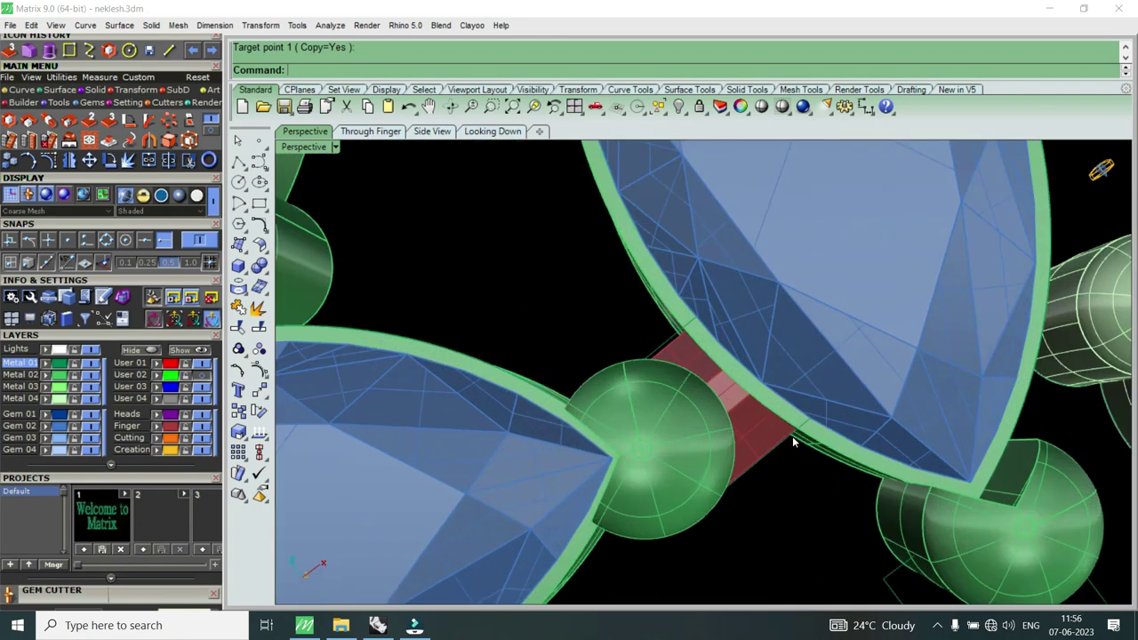
click(751, 428)
scroll(751, 428, down, 5)
scroll(751, 429, up, 2)
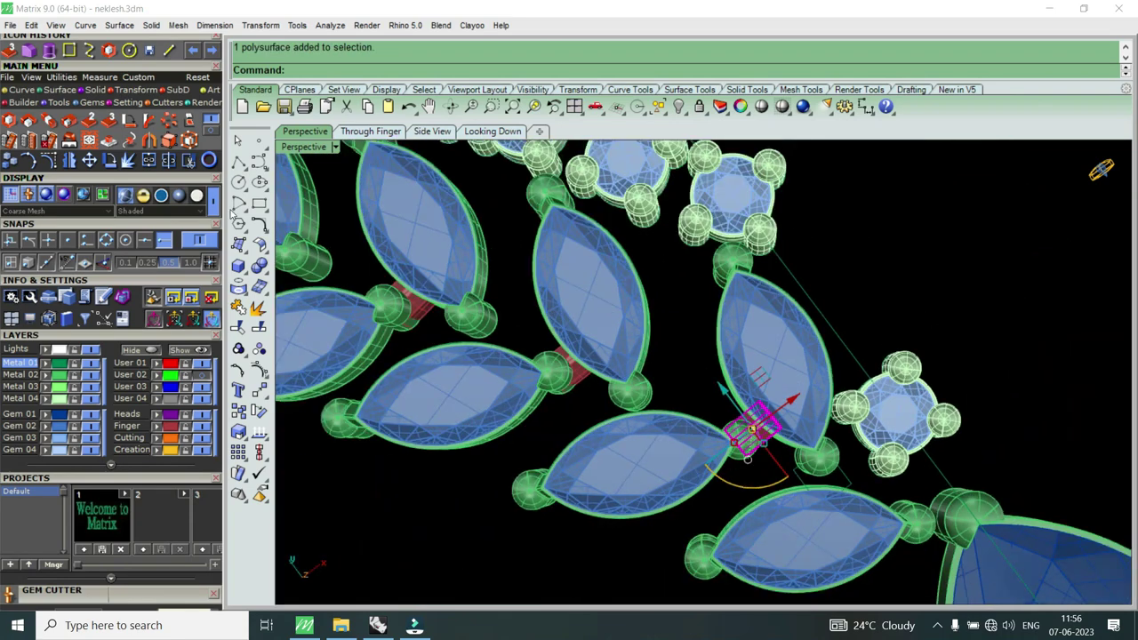
Step: In the enlarged top view, copy the red connector bar down to the lower round setting
double_click(306, 148)
double_click(313, 147)
scroll(668, 373, down, 3)
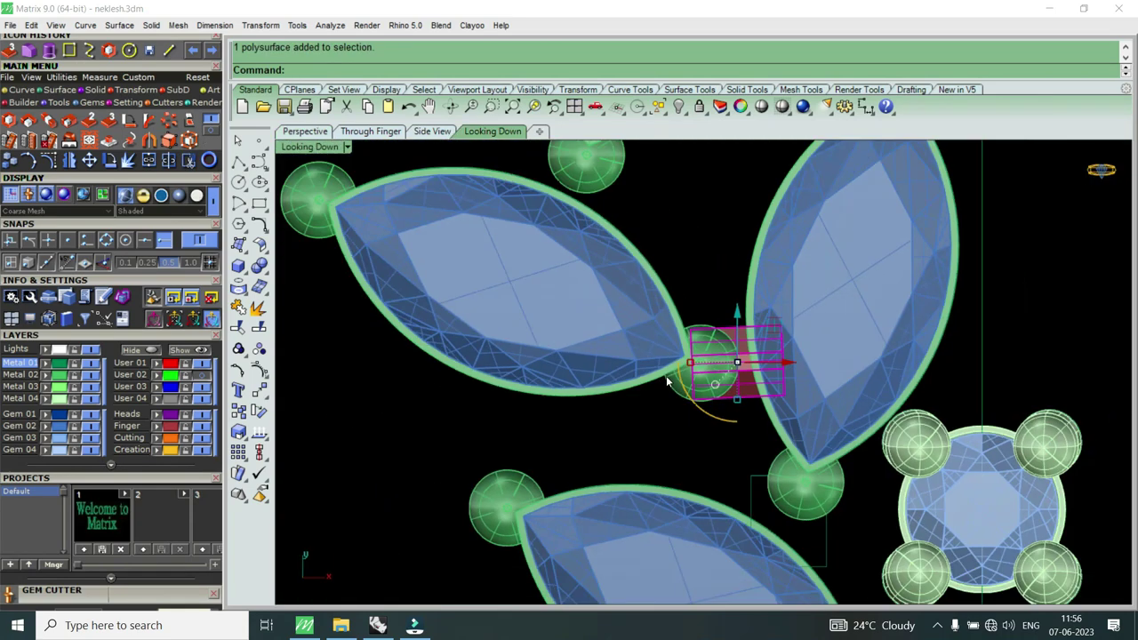
scroll(669, 373, down, 3)
scroll(669, 373, down, 1)
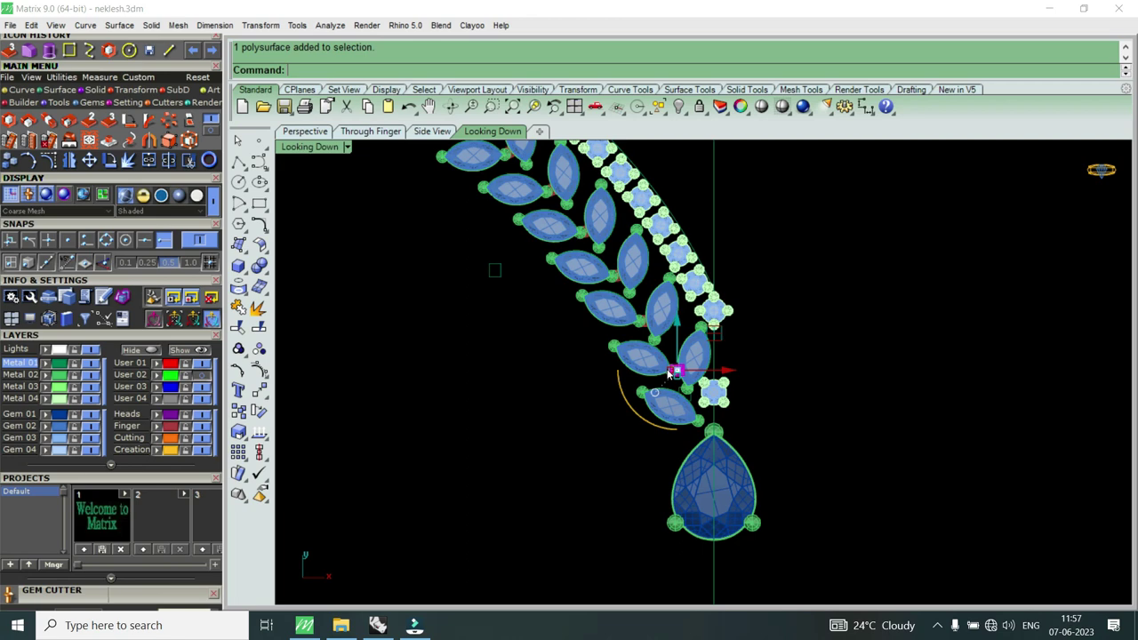
scroll(668, 385, up, 6)
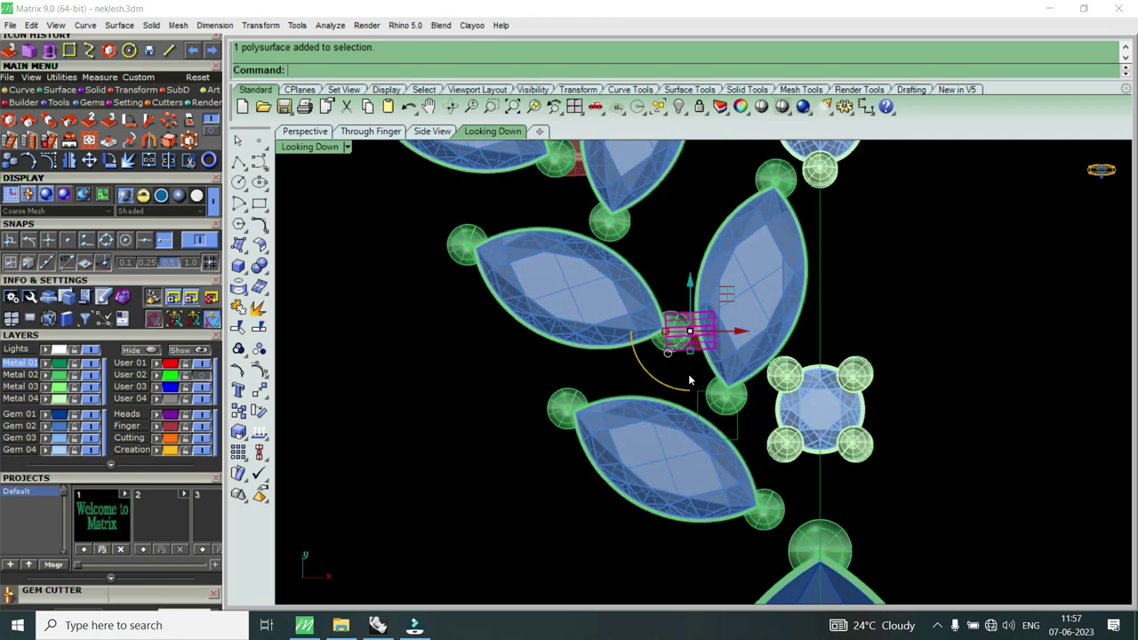
scroll(668, 385, up, 3)
click(8, 164)
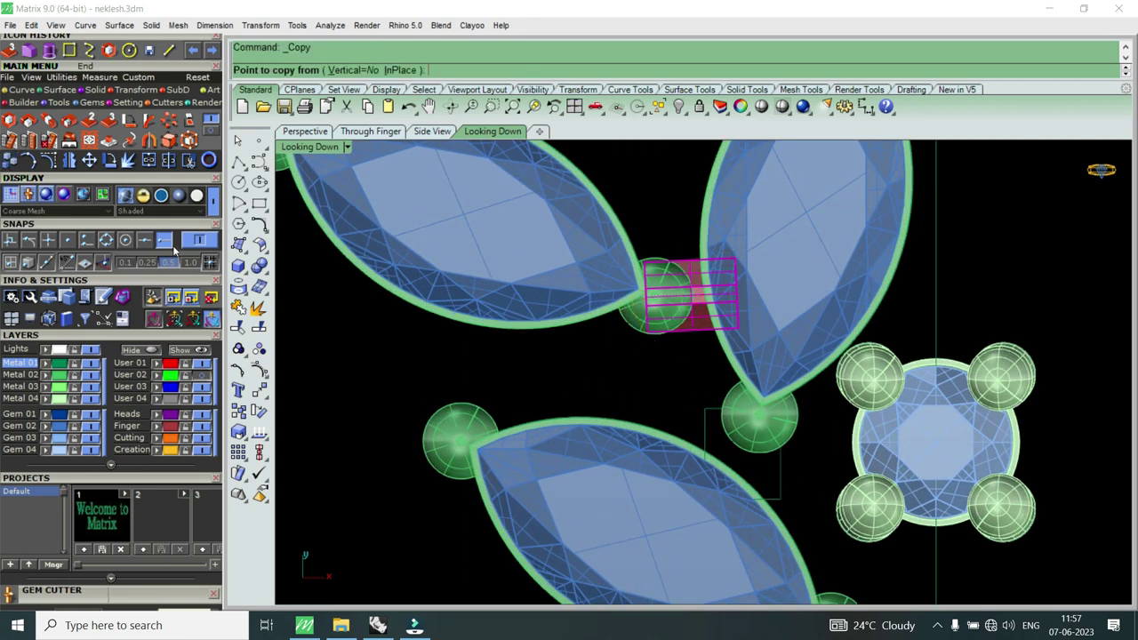
click(692, 304)
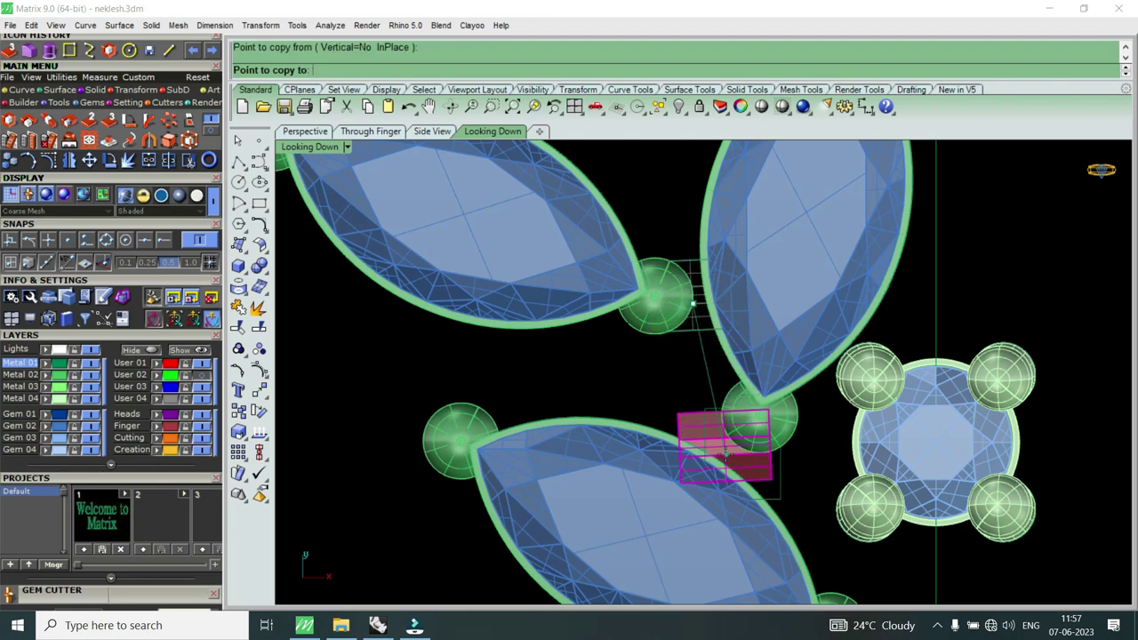
click(725, 453)
key(Return)
Step: Rotate the copied bar about 45° and nudge it between the lower marquise prongs
scroll(734, 457, up, 2)
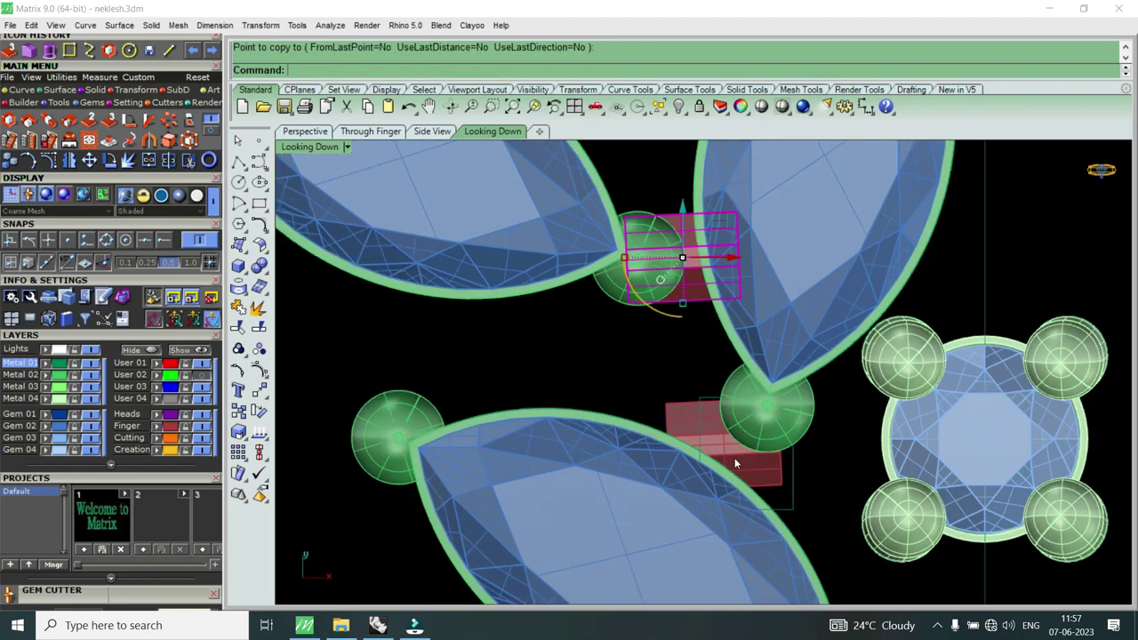
scroll(734, 458, up, 2)
click(737, 456)
drag(702, 495, 746, 489)
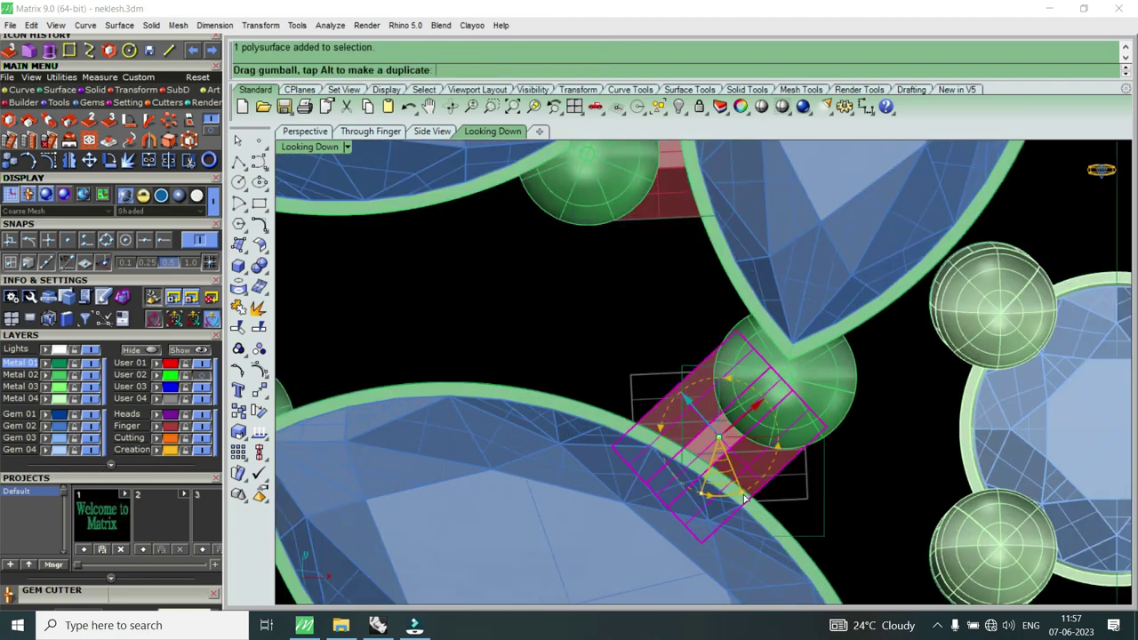
scroll(778, 455, down, 4)
scroll(774, 451, down, 3)
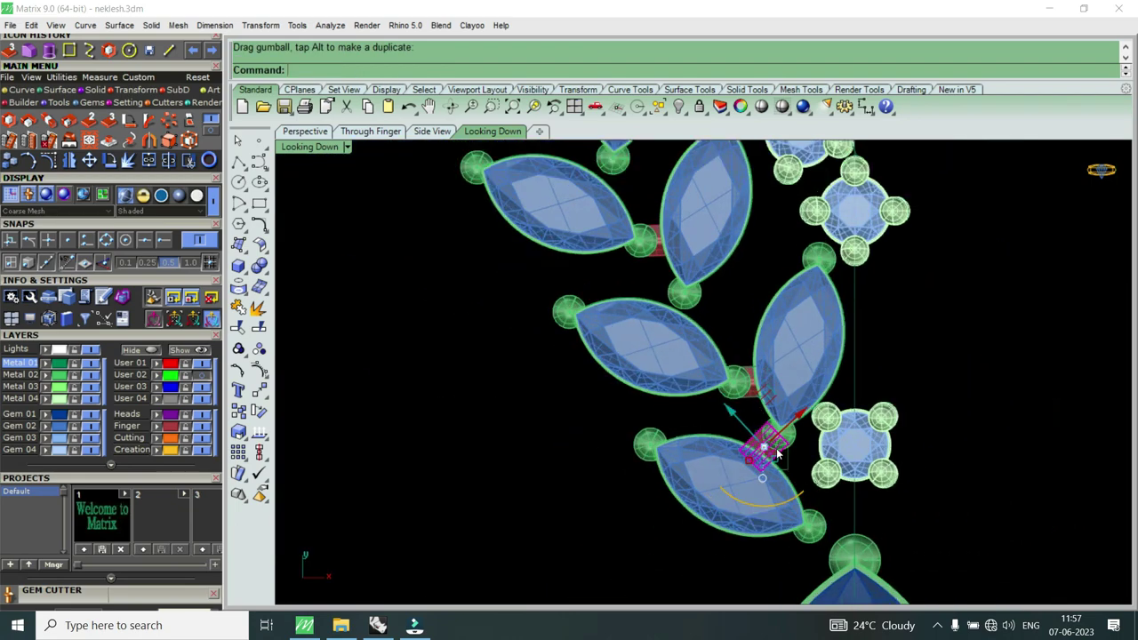
scroll(755, 445, up, 4)
scroll(728, 439, up, 2)
drag(647, 394, 655, 399)
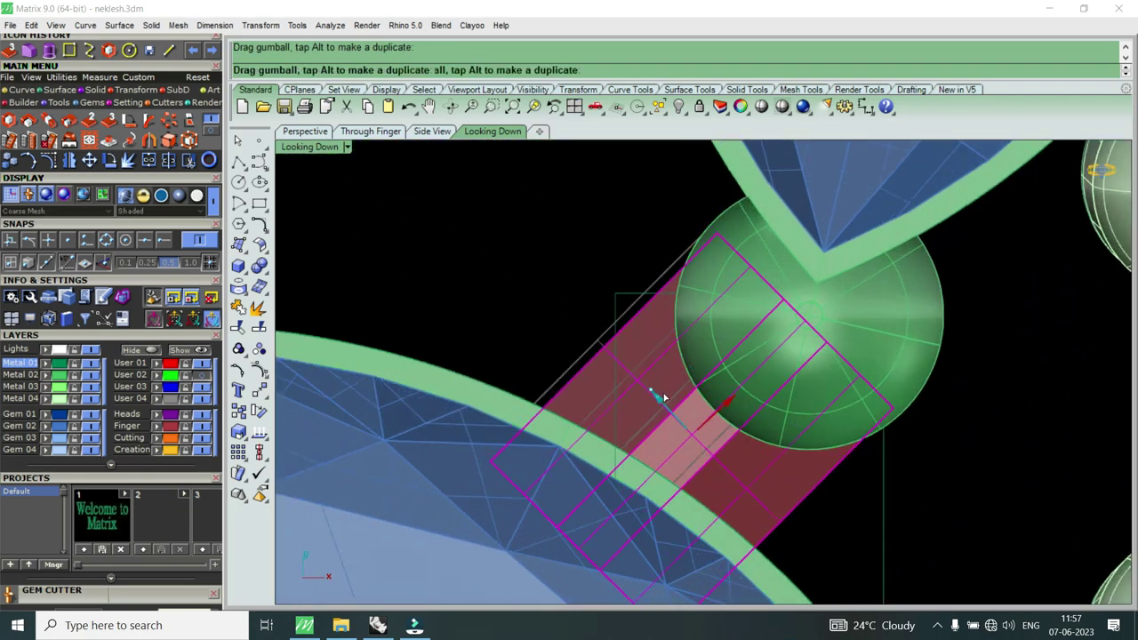
drag(729, 406, 722, 411)
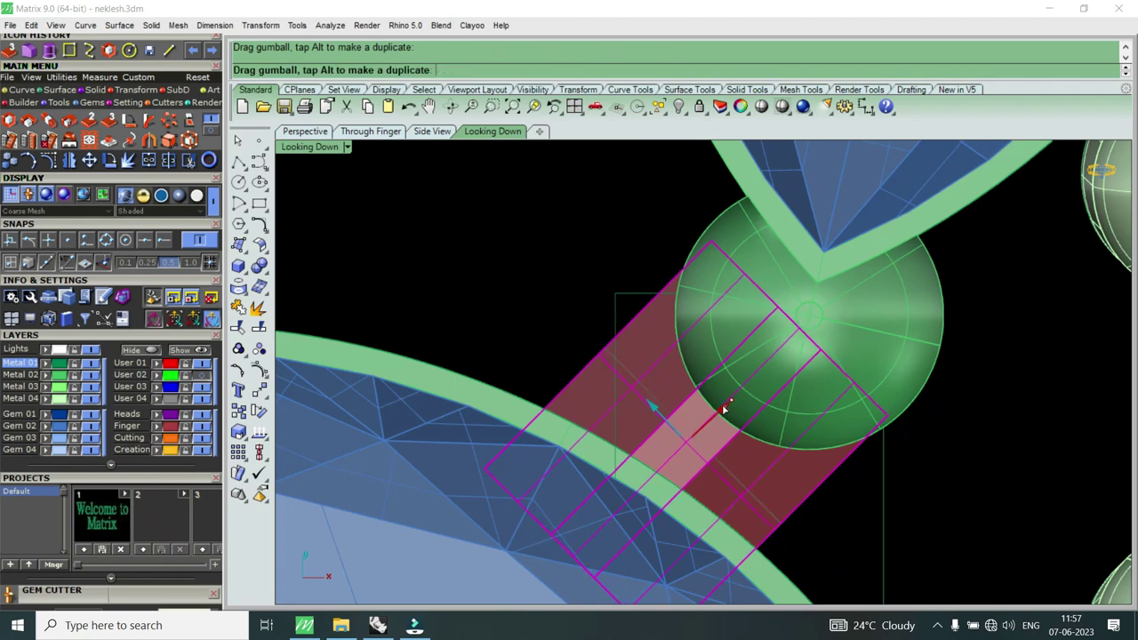
drag(678, 508, 678, 509)
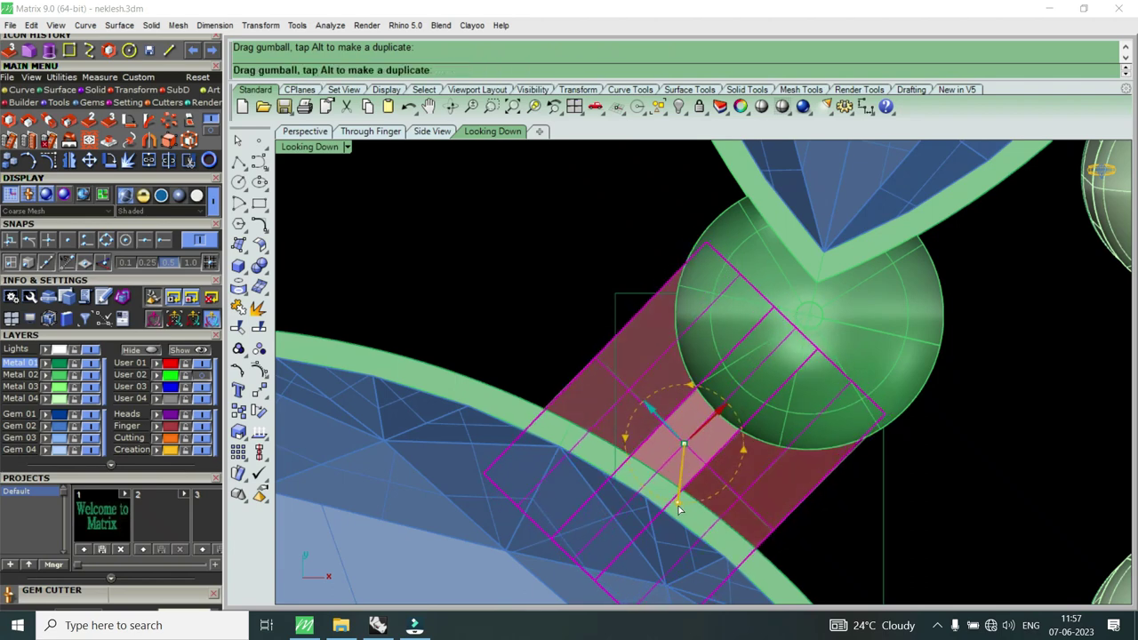
Step: Zoom in and out to check the connector bar's fit at the joint
scroll(702, 427, down, 5)
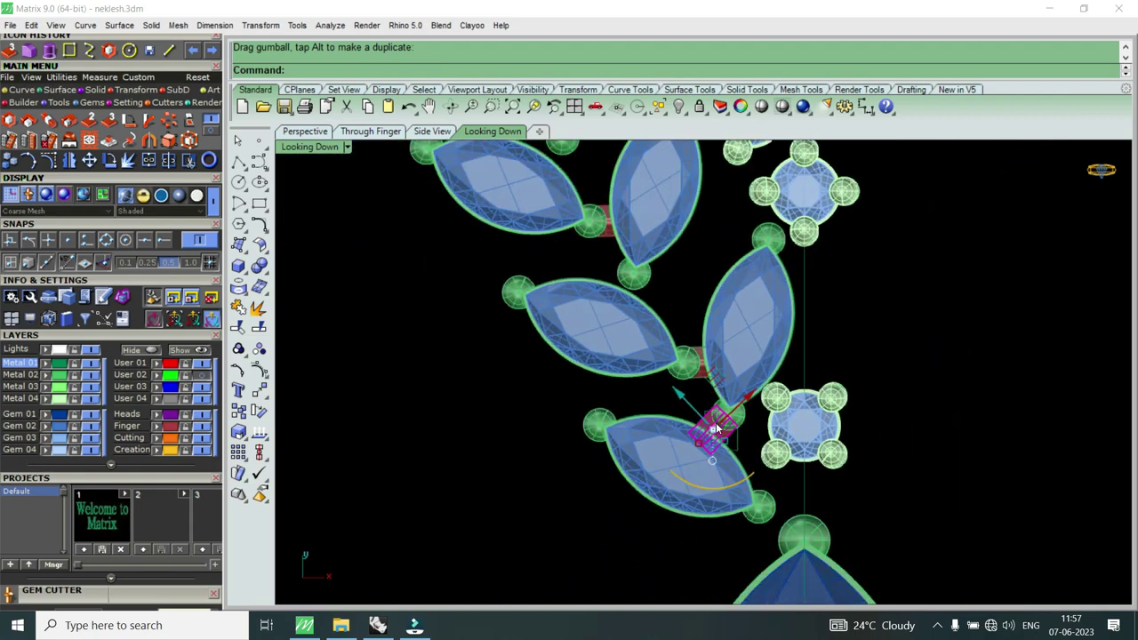
scroll(715, 429, down, 2)
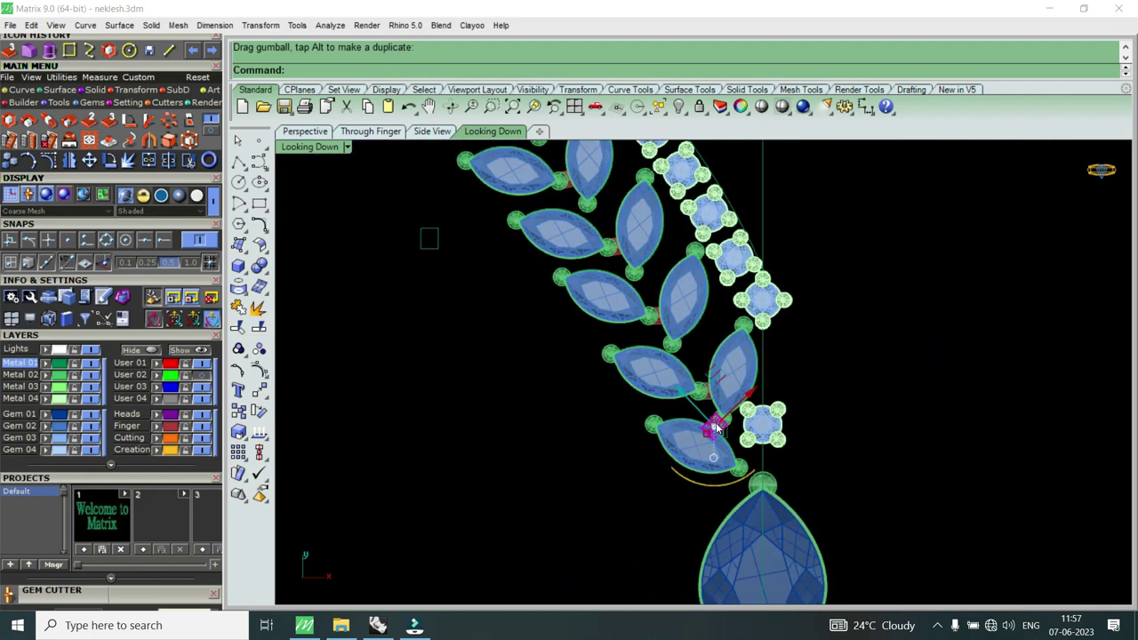
scroll(715, 428, up, 3)
scroll(721, 425, up, 2)
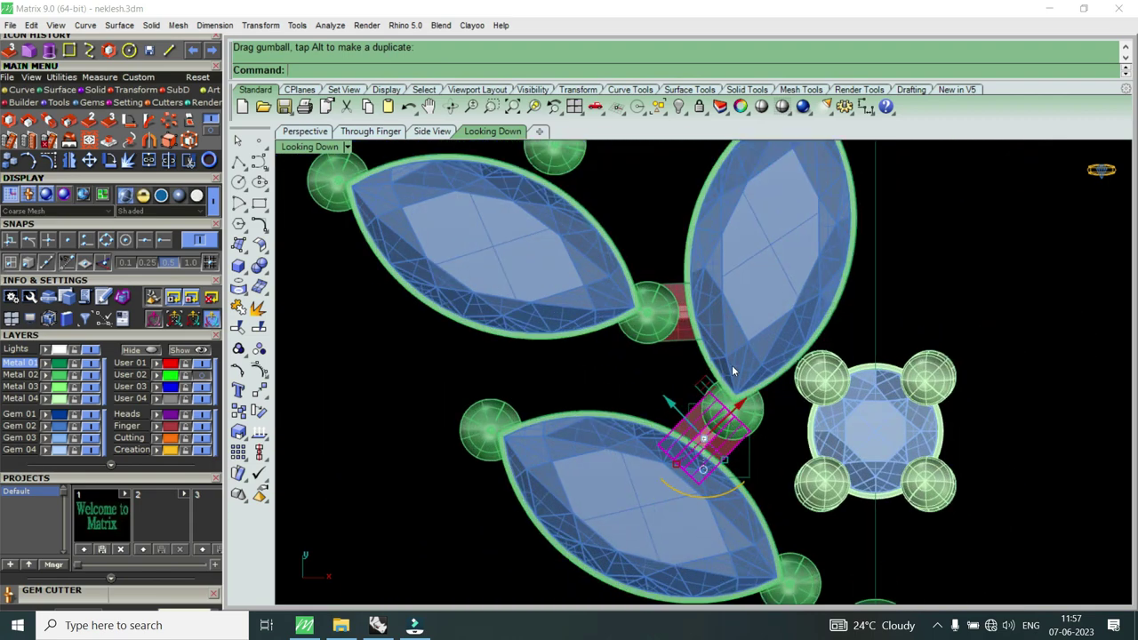
scroll(713, 449, down, 2)
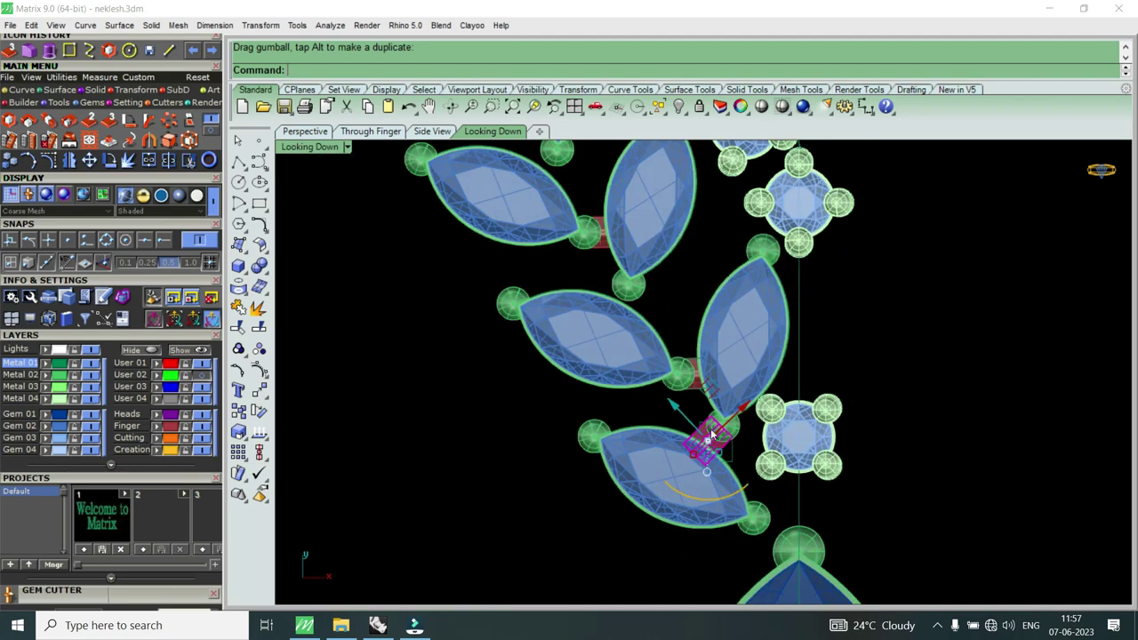
scroll(712, 435, up, 1)
scroll(715, 436, up, 2)
scroll(722, 440, up, 2)
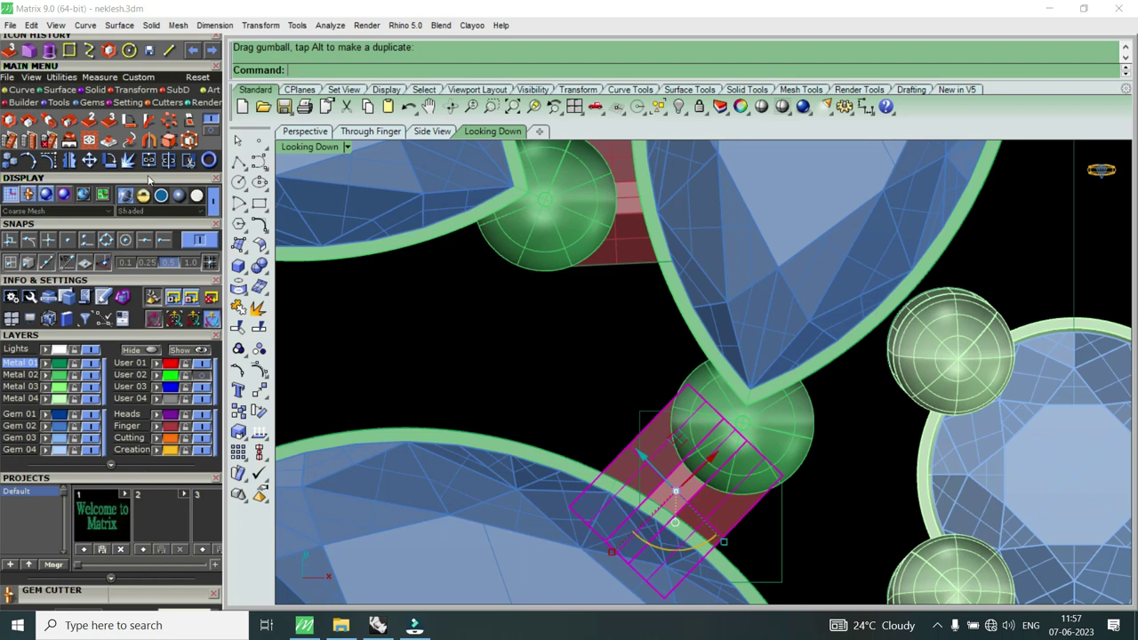
Step: Start an Orient 3 Points copy with endpoint snapping and pick three reference points on the source gem
click(7, 51)
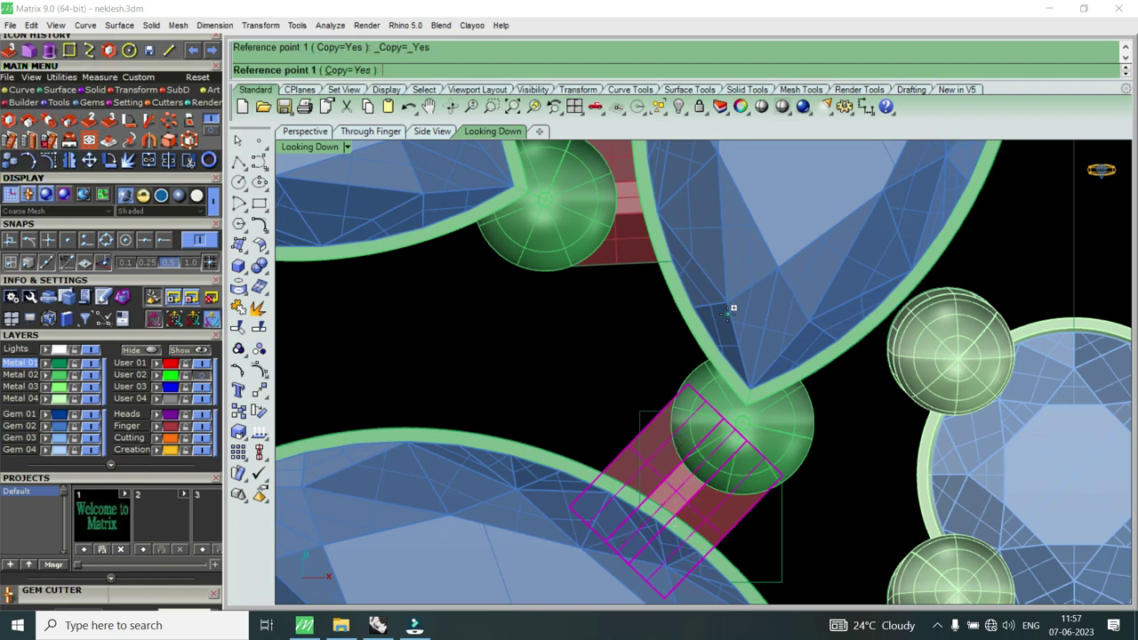
click(166, 240)
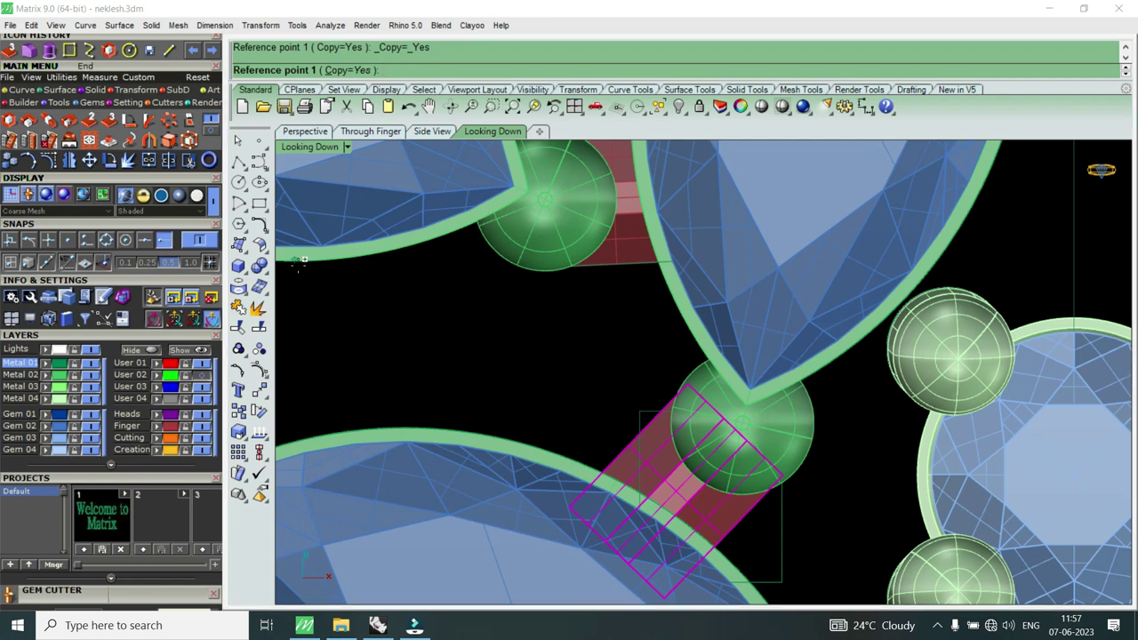
click(729, 302)
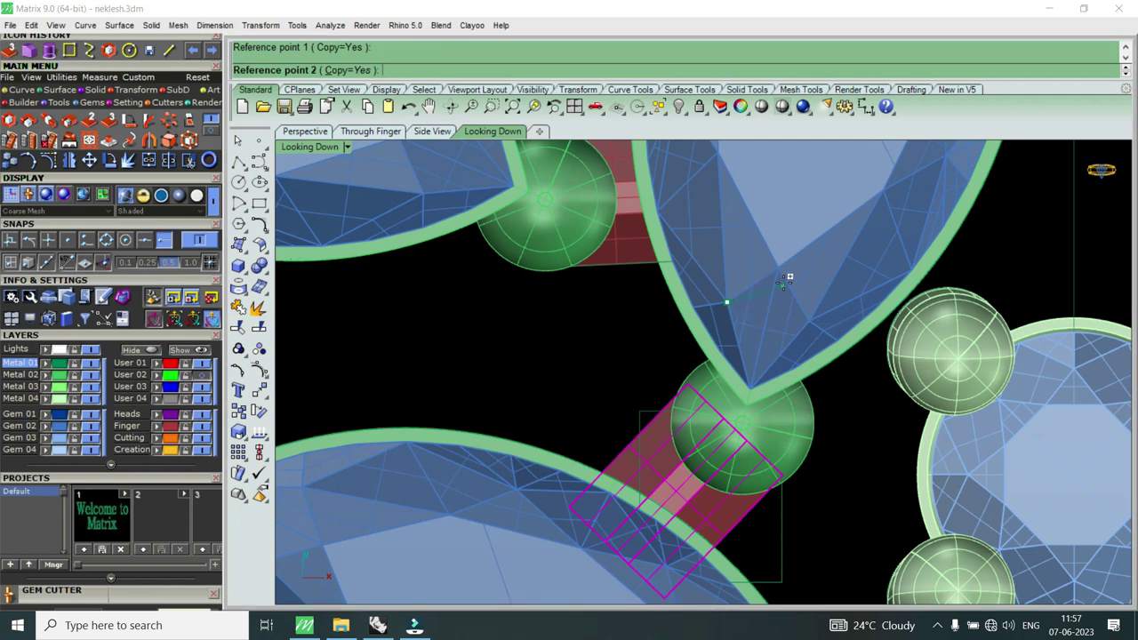
click(807, 295)
click(807, 317)
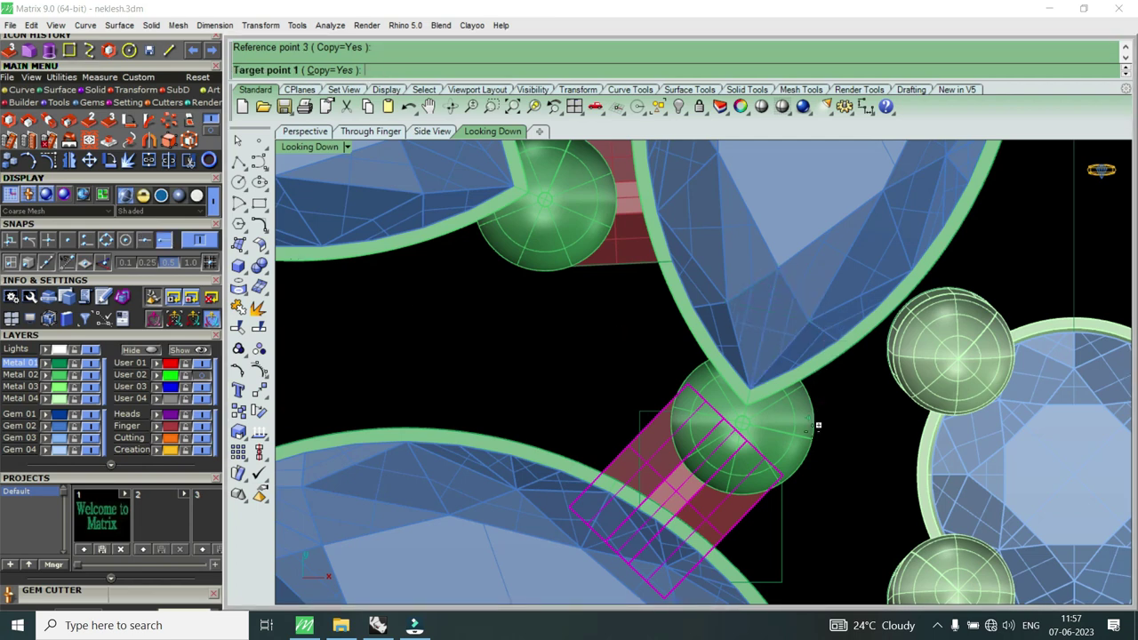
scroll(817, 426, down, 5)
scroll(788, 373, up, 3)
scroll(734, 275, up, 2)
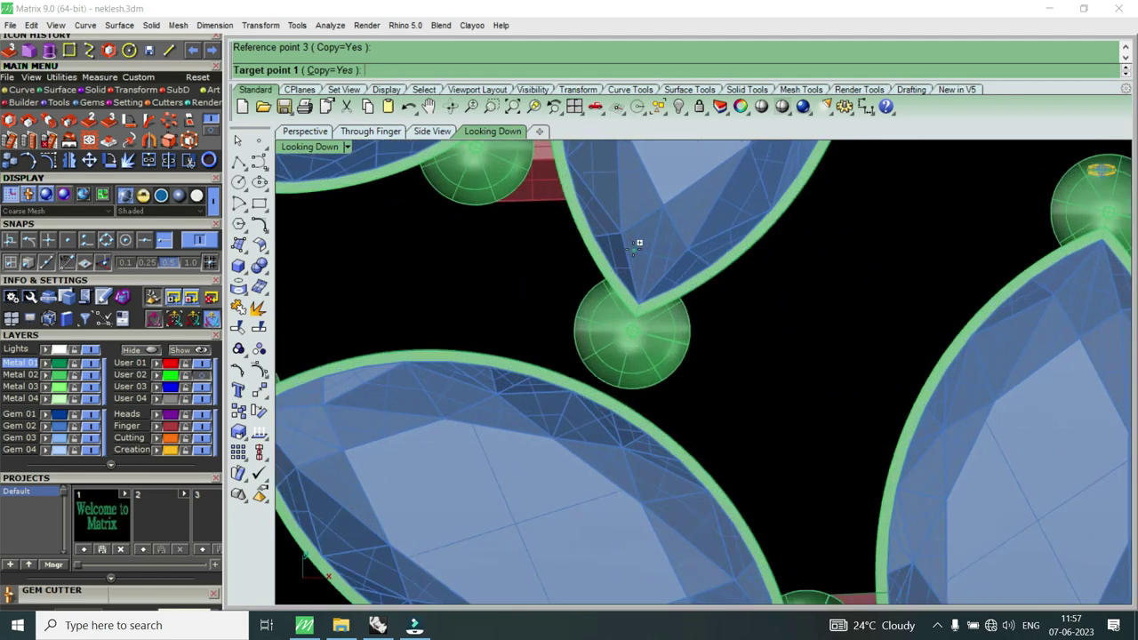
Step: Orient bar copies onto the next marquise junction below the source gem
click(620, 233)
click(663, 207)
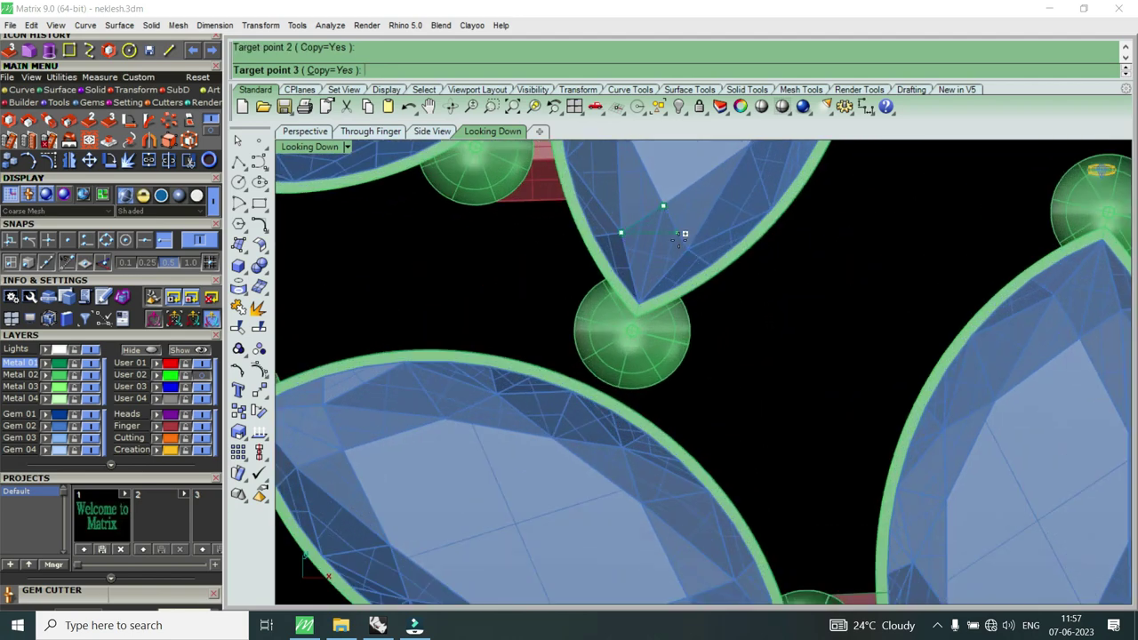
click(706, 269)
scroll(680, 378, down, 2)
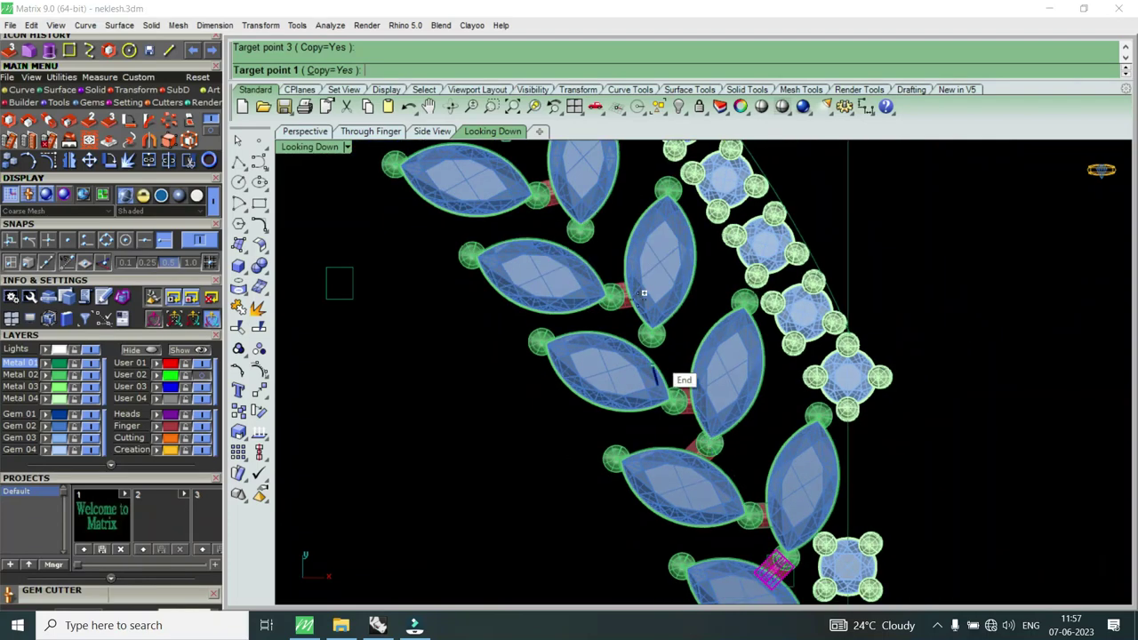
scroll(681, 323, up, 2)
scroll(655, 318, up, 3)
scroll(602, 303, up, 2)
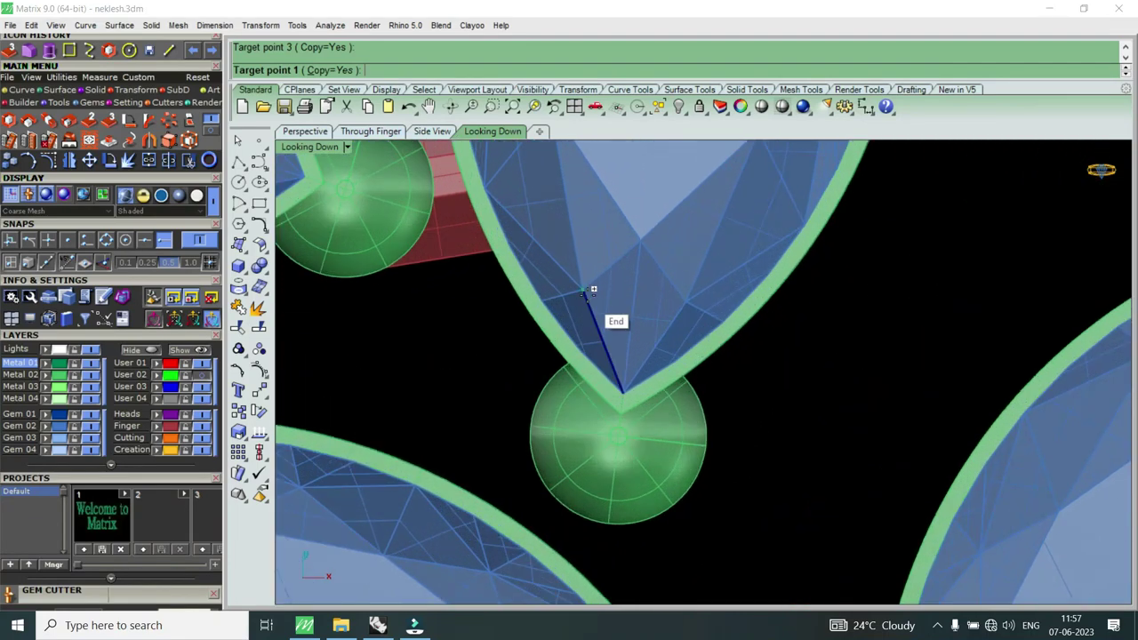
click(686, 296)
Step: Place another oriented bar copy on the following marquise tip
scroll(711, 373, down, 2)
scroll(699, 458, down, 3)
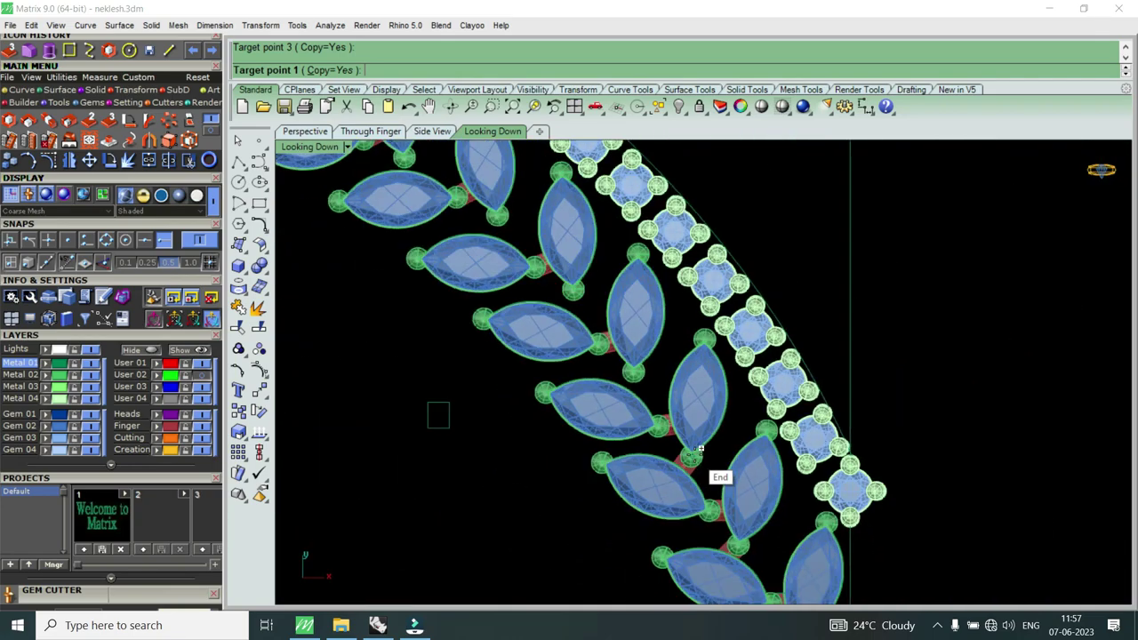
scroll(699, 450, up, 1)
scroll(702, 451, up, 2)
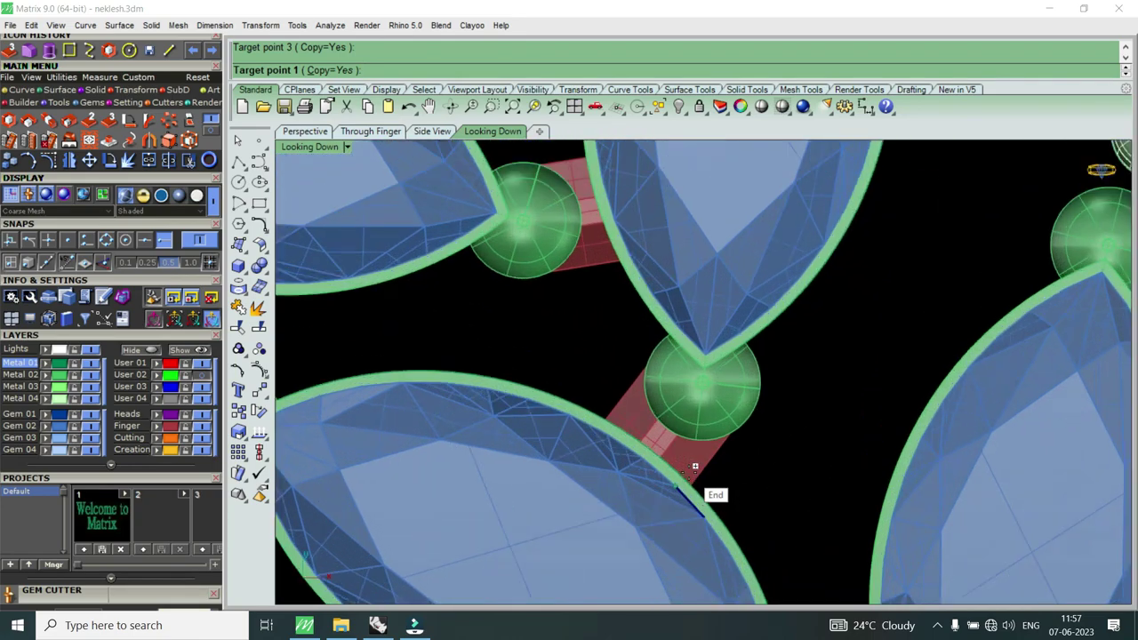
scroll(706, 451, down, 2)
scroll(716, 449, down, 1)
scroll(717, 447, down, 1)
scroll(729, 421, up, 1)
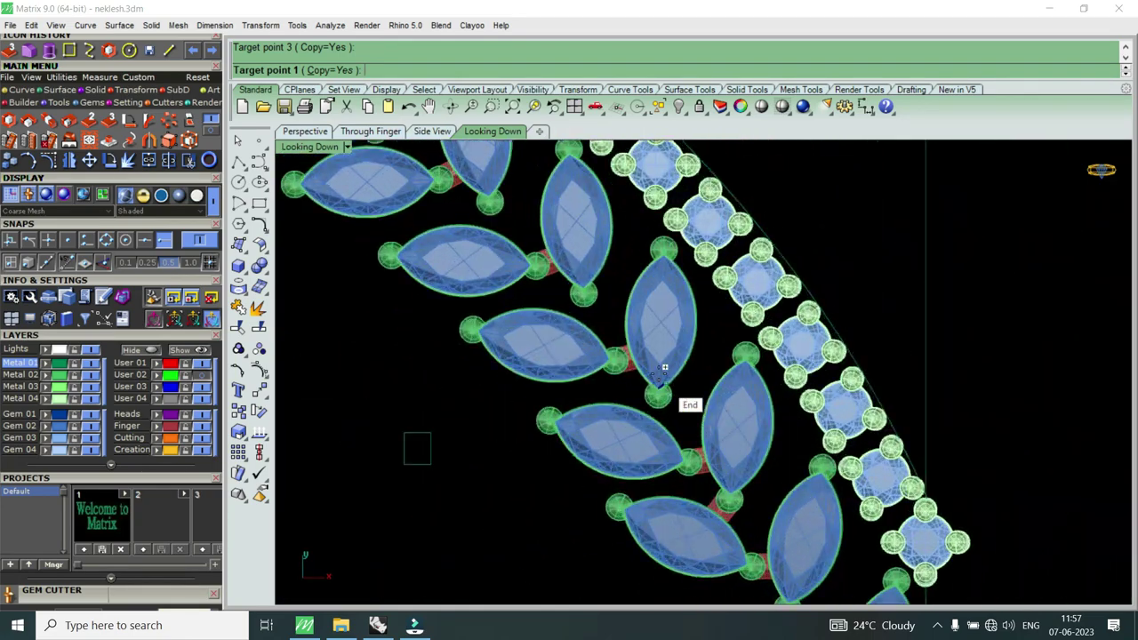
scroll(681, 399, up, 2)
scroll(666, 368, up, 3)
scroll(667, 366, up, 2)
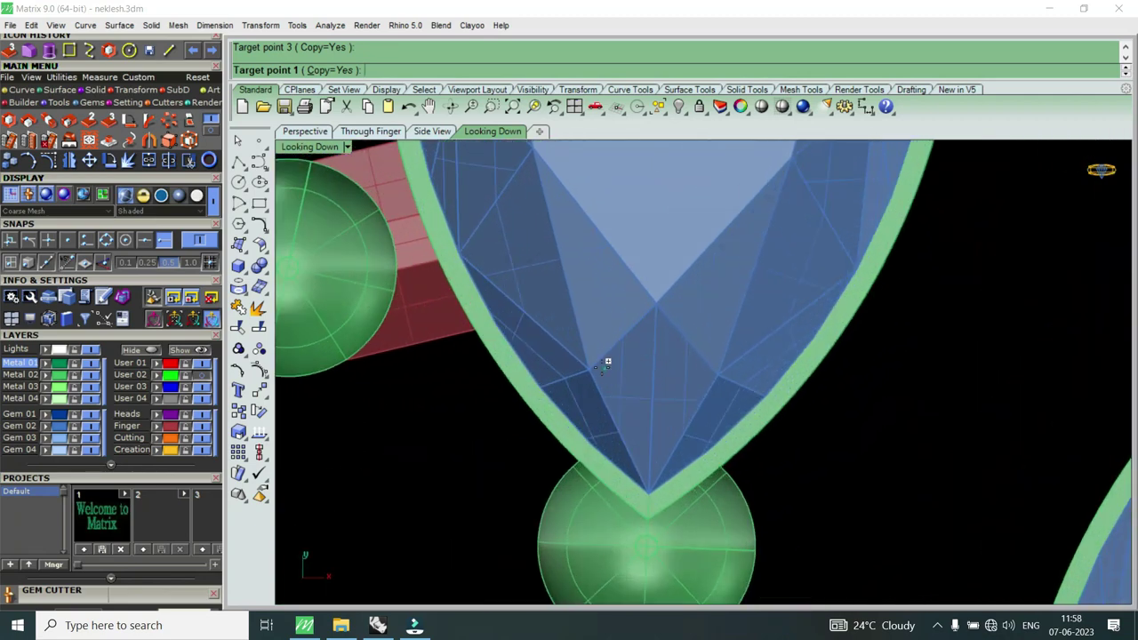
click(661, 305)
click(723, 377)
Step: Copy the bar onto the next gem's facet-vertex junction
scroll(686, 482, down, 3)
scroll(687, 483, down, 3)
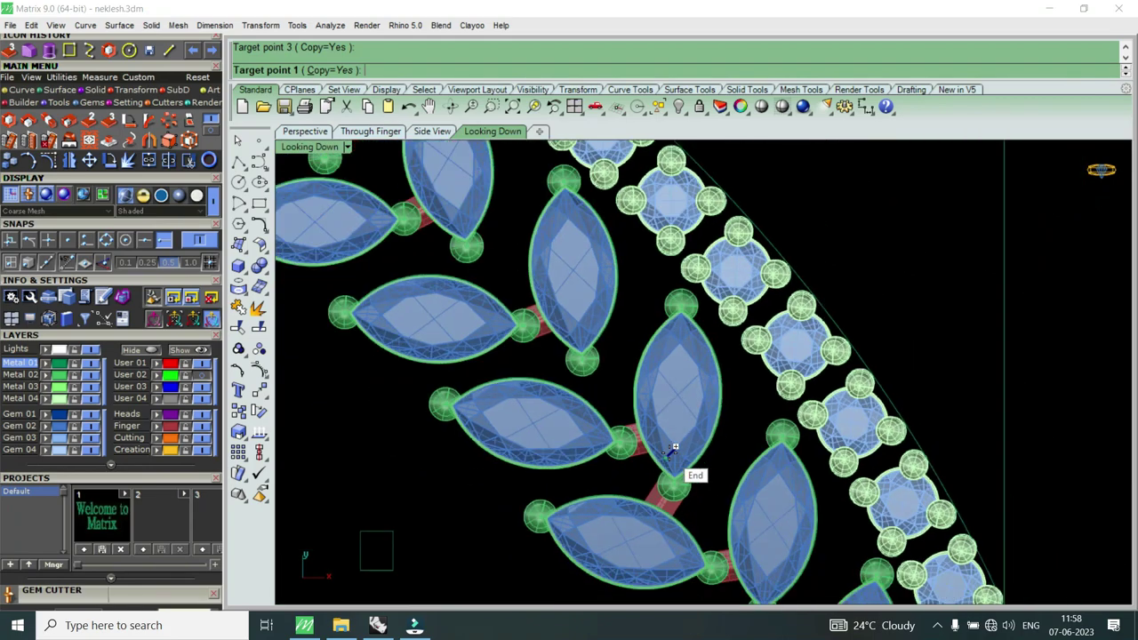
scroll(670, 450, down, 2)
scroll(691, 475, up, 2)
scroll(634, 432, up, 2)
scroll(632, 408, up, 2)
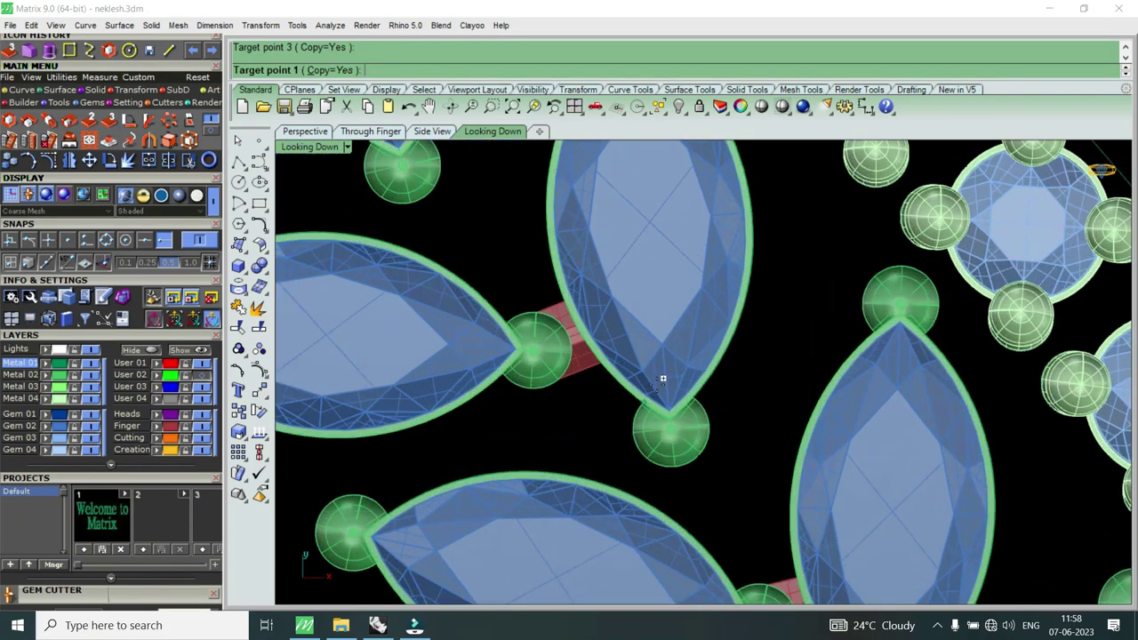
scroll(658, 381, up, 3)
click(619, 343)
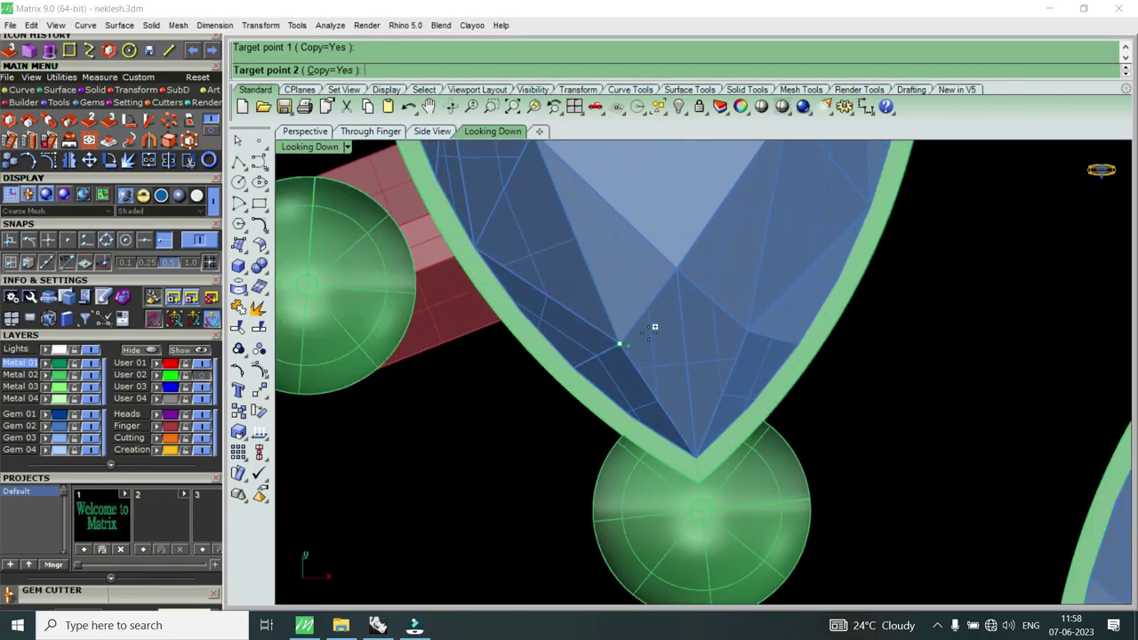
click(677, 268)
click(751, 319)
Step: Add two more oriented bar copies at the following marquise junctions
scroll(732, 475, down, 2)
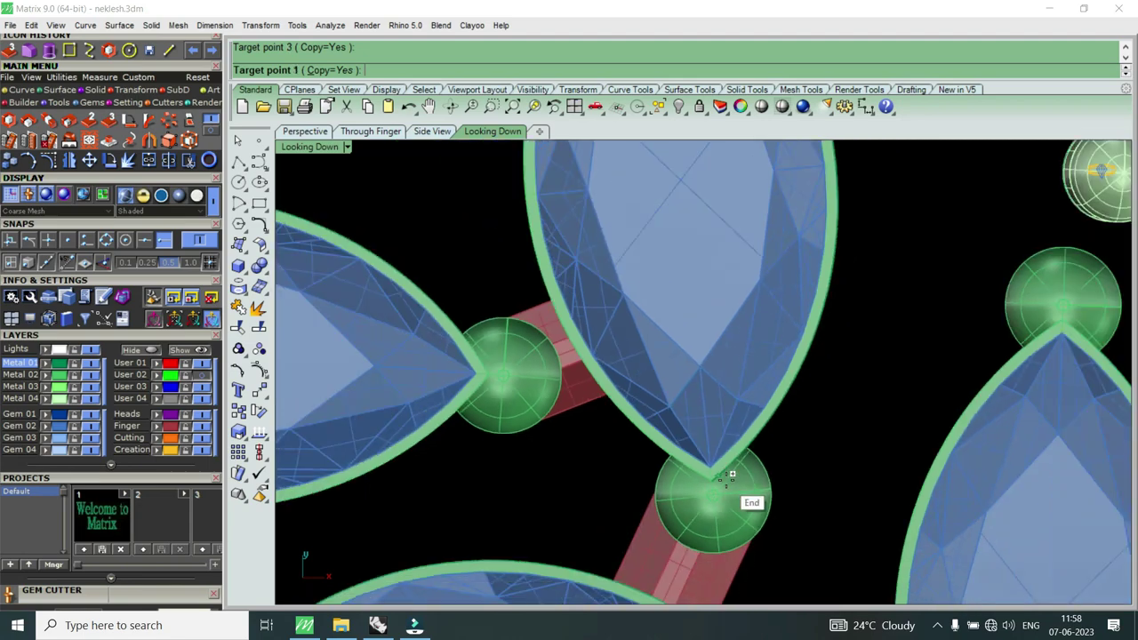
scroll(723, 488, down, 2)
scroll(626, 395, down, 2)
scroll(636, 382, up, 2)
scroll(643, 368, up, 3)
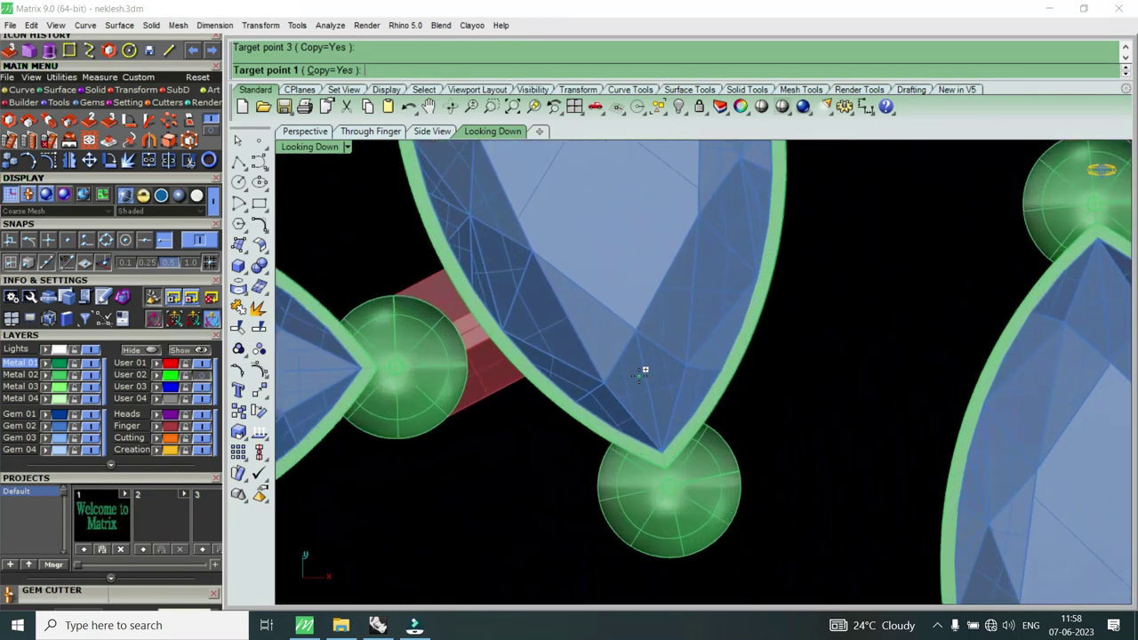
scroll(591, 386, up, 2)
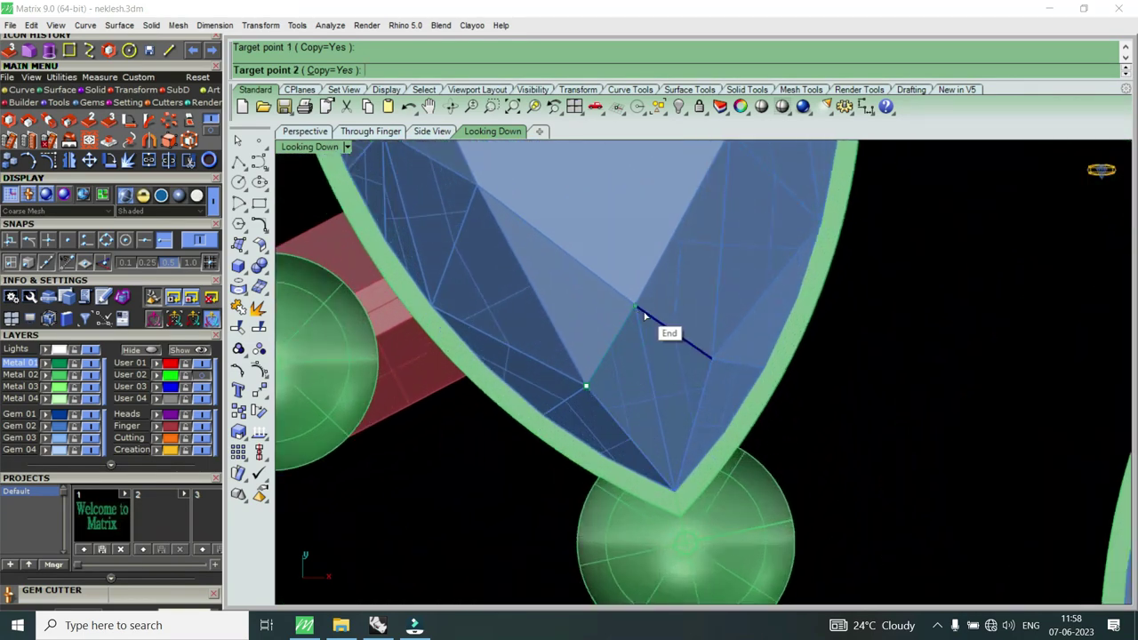
click(711, 355)
click(744, 452)
scroll(724, 500, down, 3)
scroll(725, 499, down, 3)
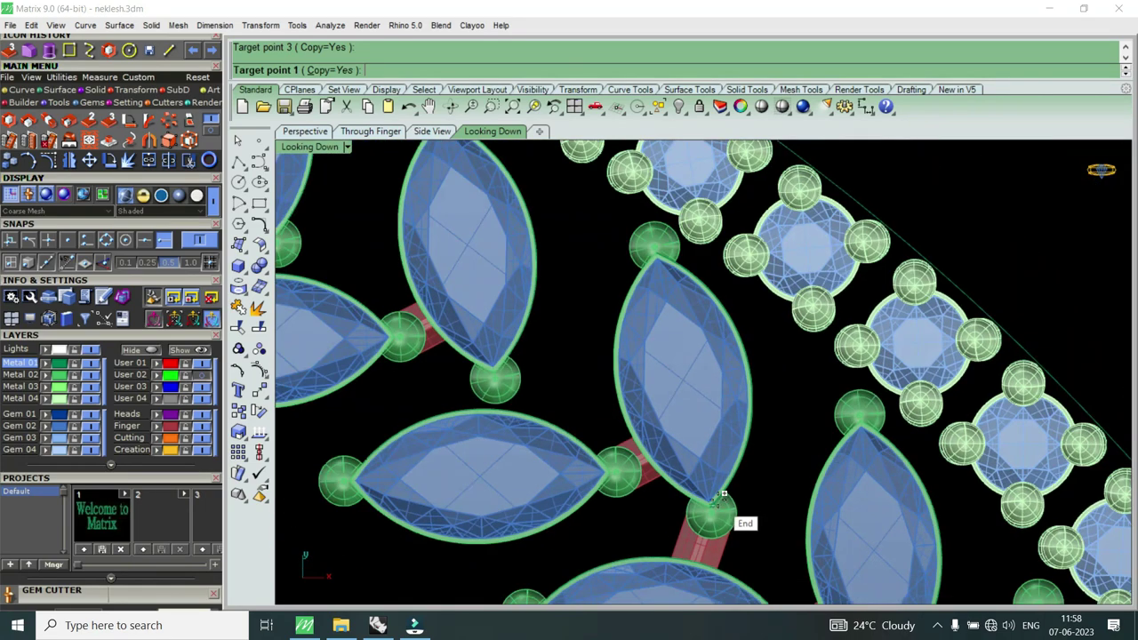
scroll(719, 521, down, 1)
scroll(604, 465, up, 2)
scroll(581, 407, up, 2)
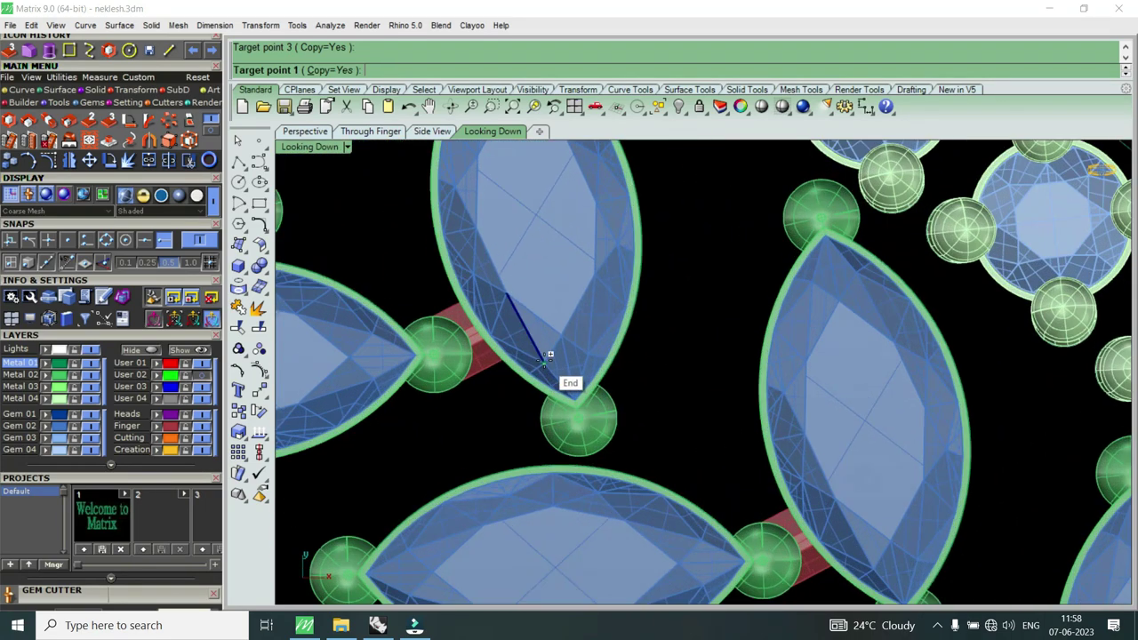
scroll(555, 367, up, 3)
scroll(547, 357, up, 2)
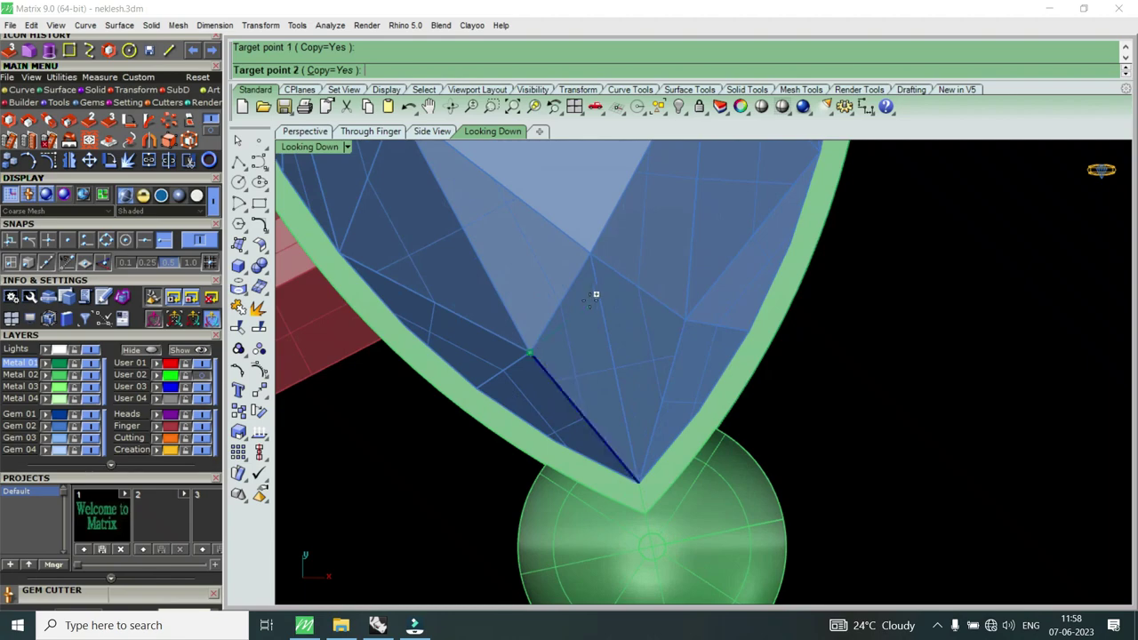
click(594, 257)
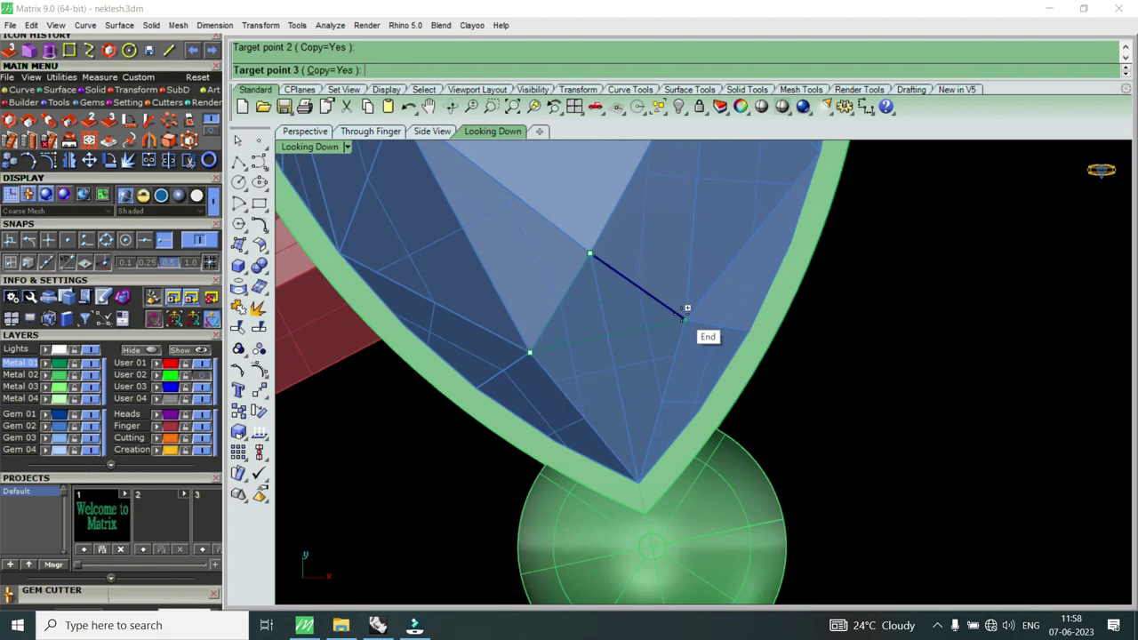
click(686, 312)
Step: Orient a further bar copy onto the lower marquise tip junction
scroll(734, 477, down, 3)
scroll(734, 477, down, 3)
scroll(730, 498, up, 3)
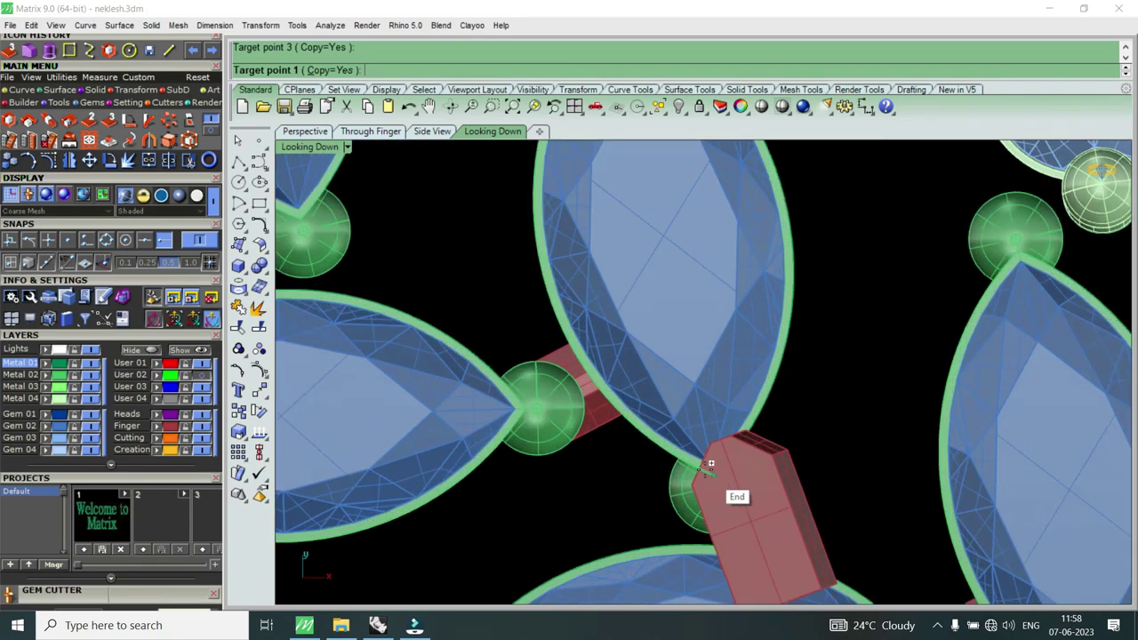
scroll(730, 498, up, 2)
click(653, 379)
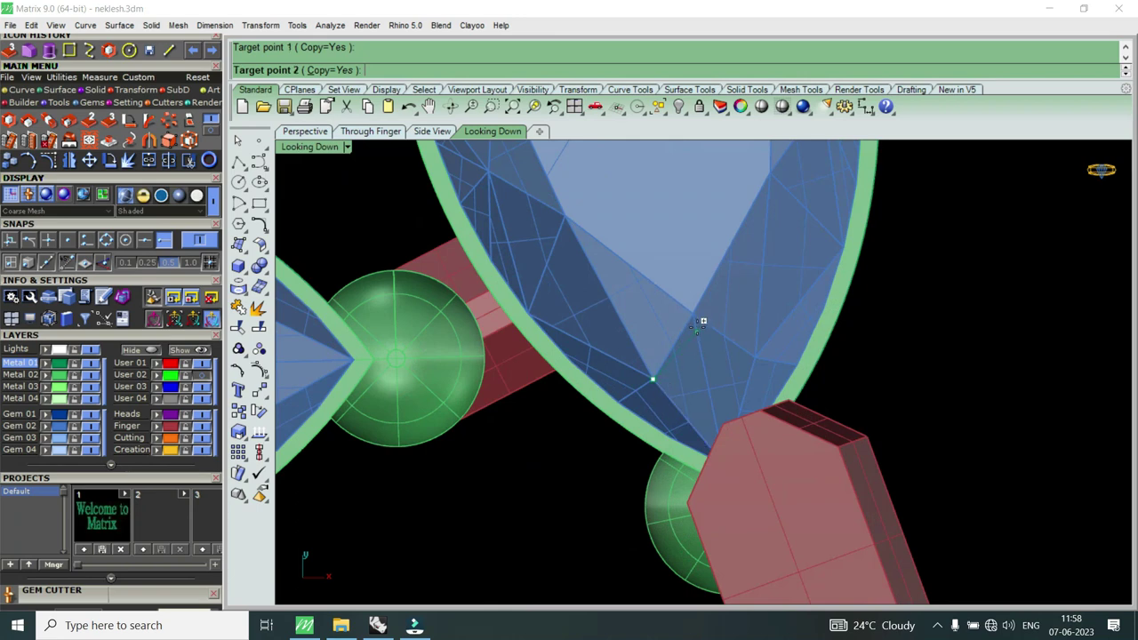
click(695, 314)
click(755, 363)
scroll(760, 359, down, 3)
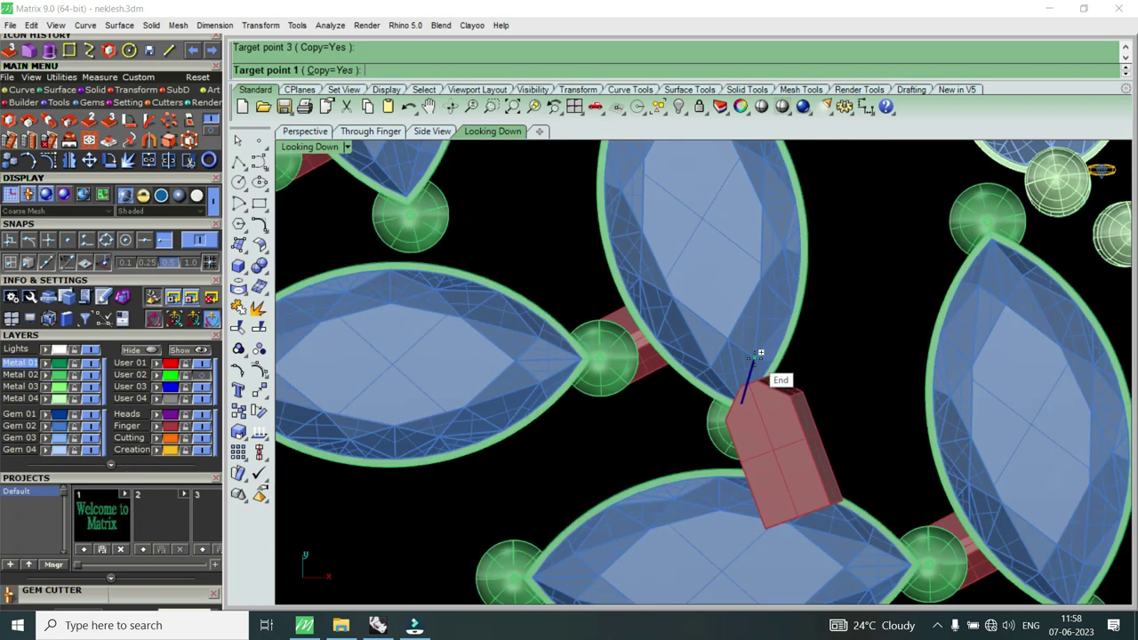
Step: End the previous orient and delete the misplaced red connector bar
key(Escape)
click(782, 419)
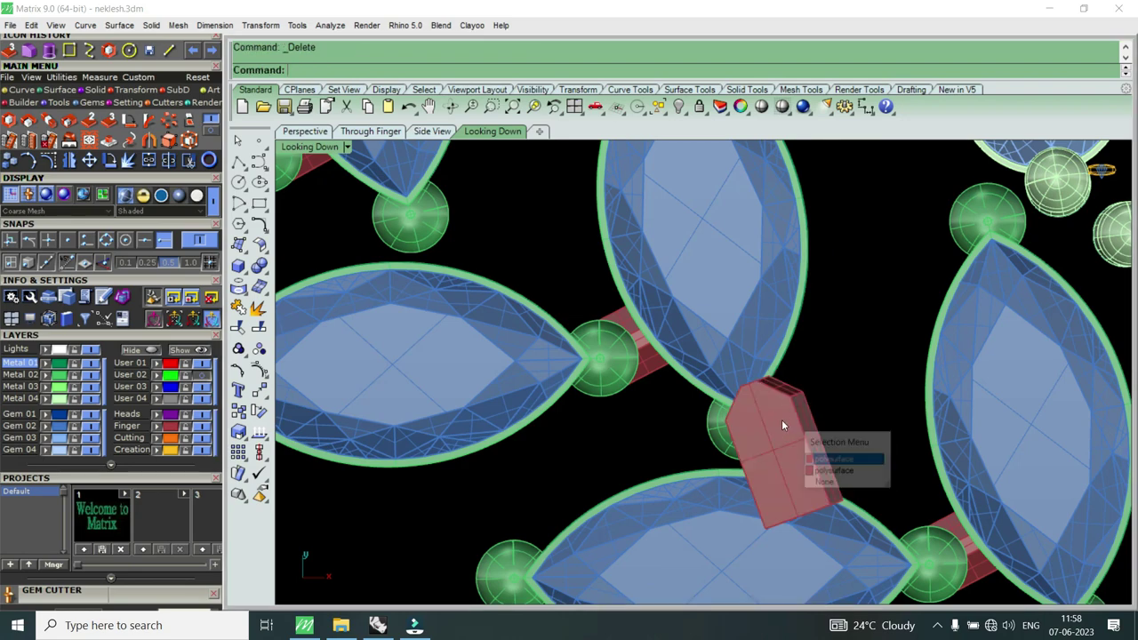
key(Delete)
scroll(755, 382, down, 3)
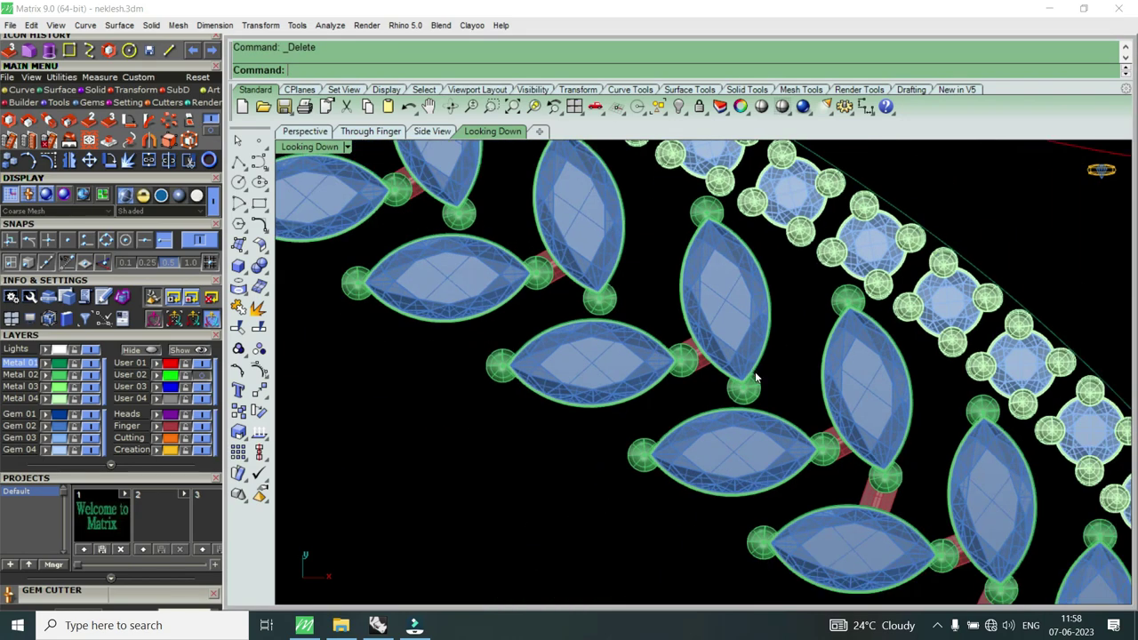
scroll(800, 449, up, 4)
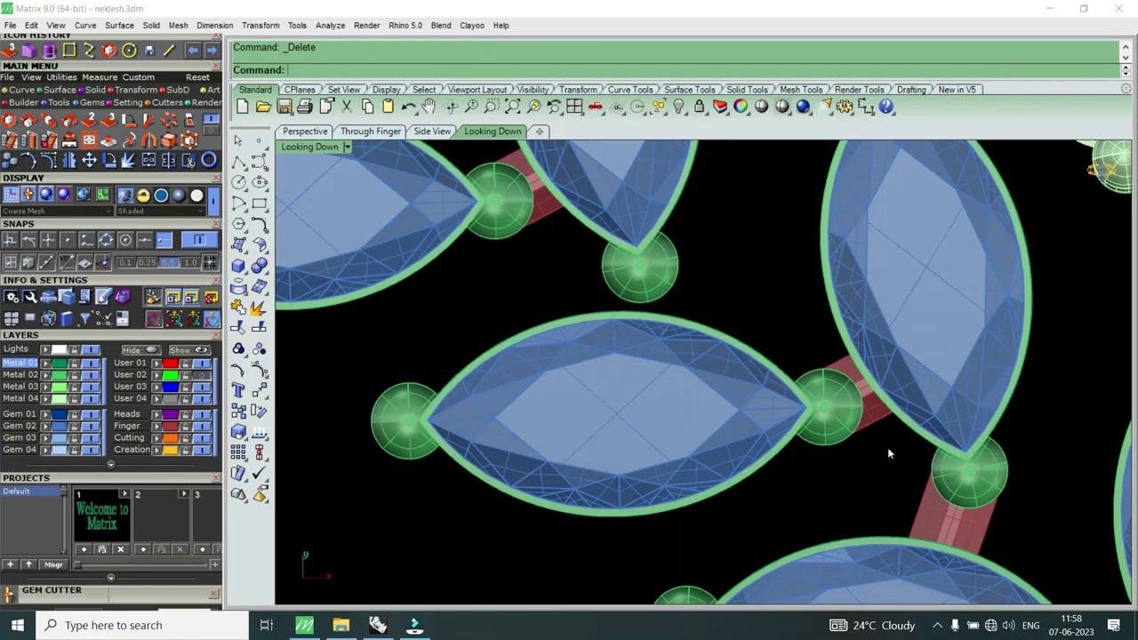
scroll(887, 454, down, 3)
scroll(884, 469, up, 2)
Step: Select the red connector below the marquise tip and start a copying 3-point orient
click(884, 470)
scroll(885, 470, up, 2)
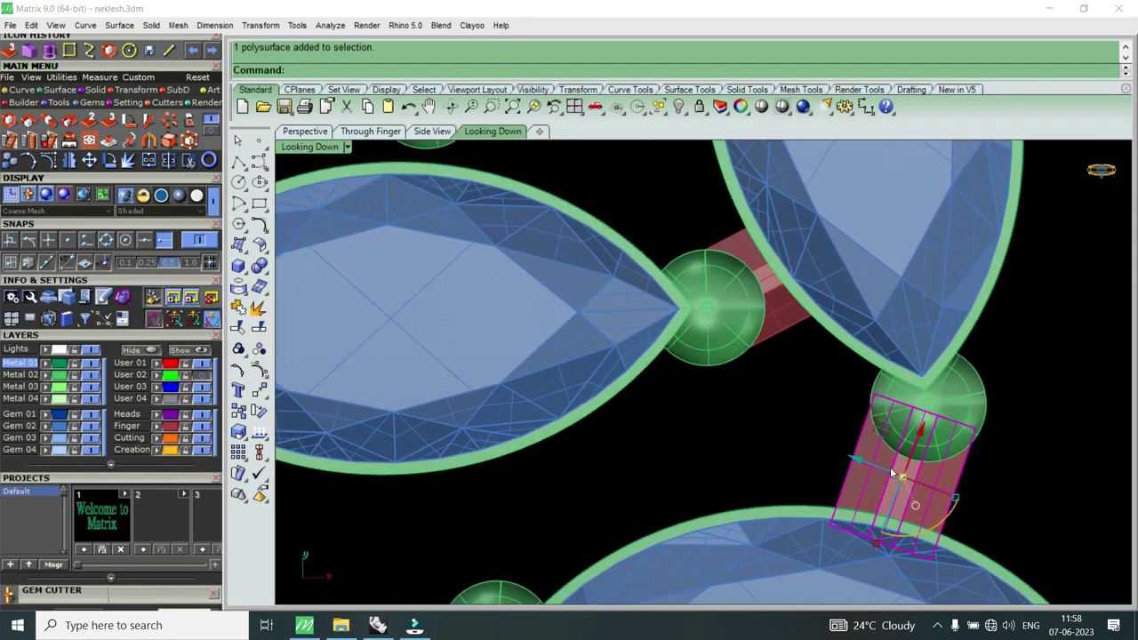
key(ctrl+c)
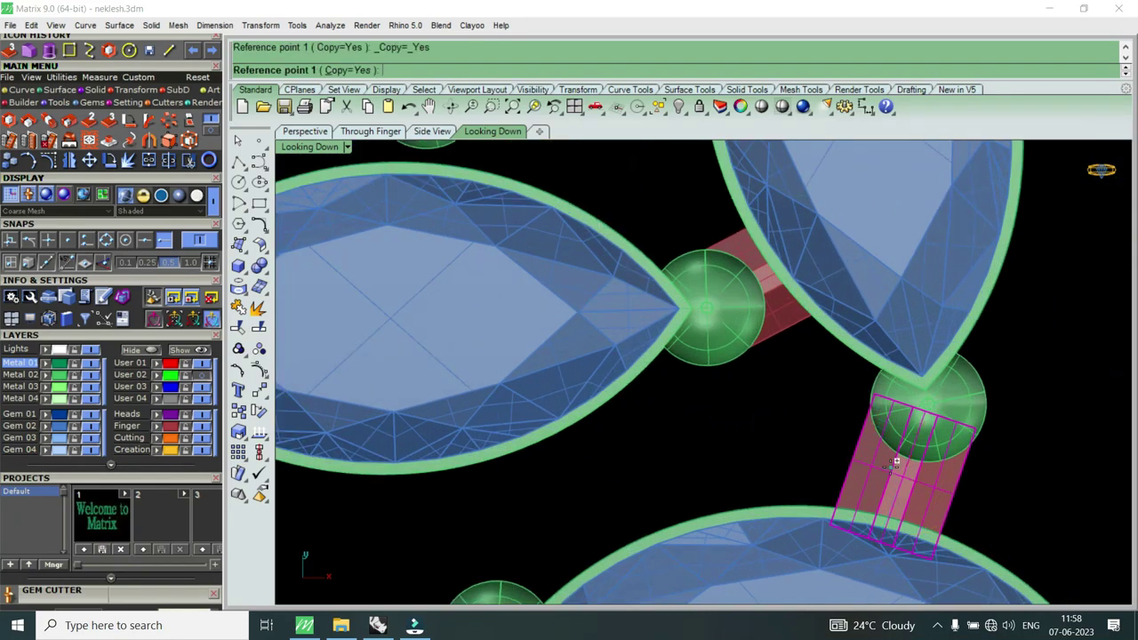
key(Escape)
key(Escape)
click(891, 464)
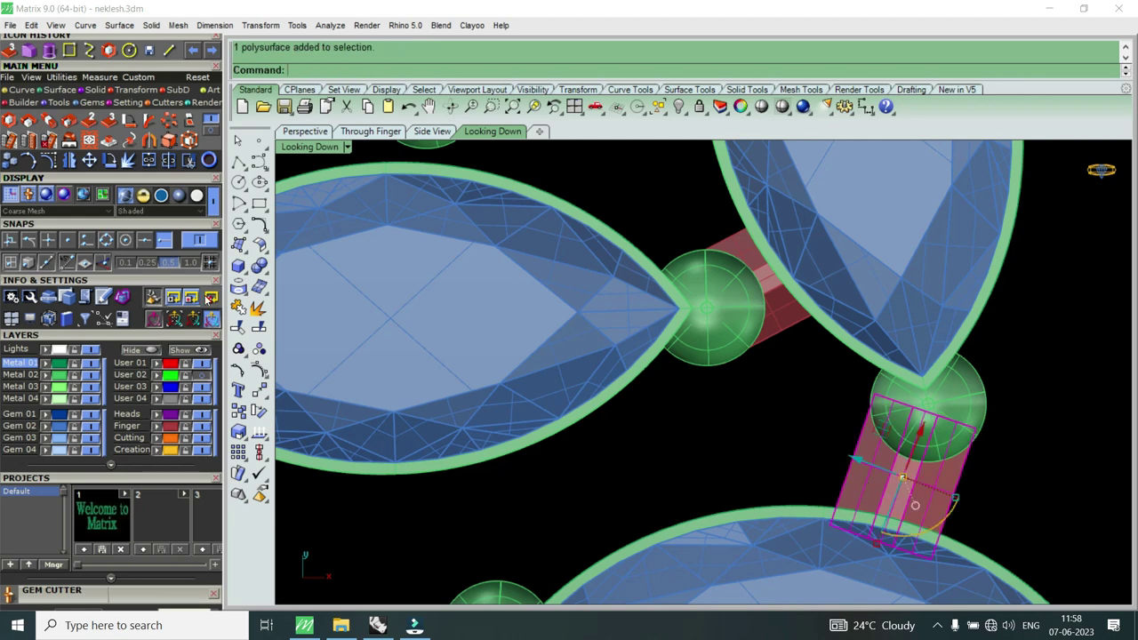
click(12, 50)
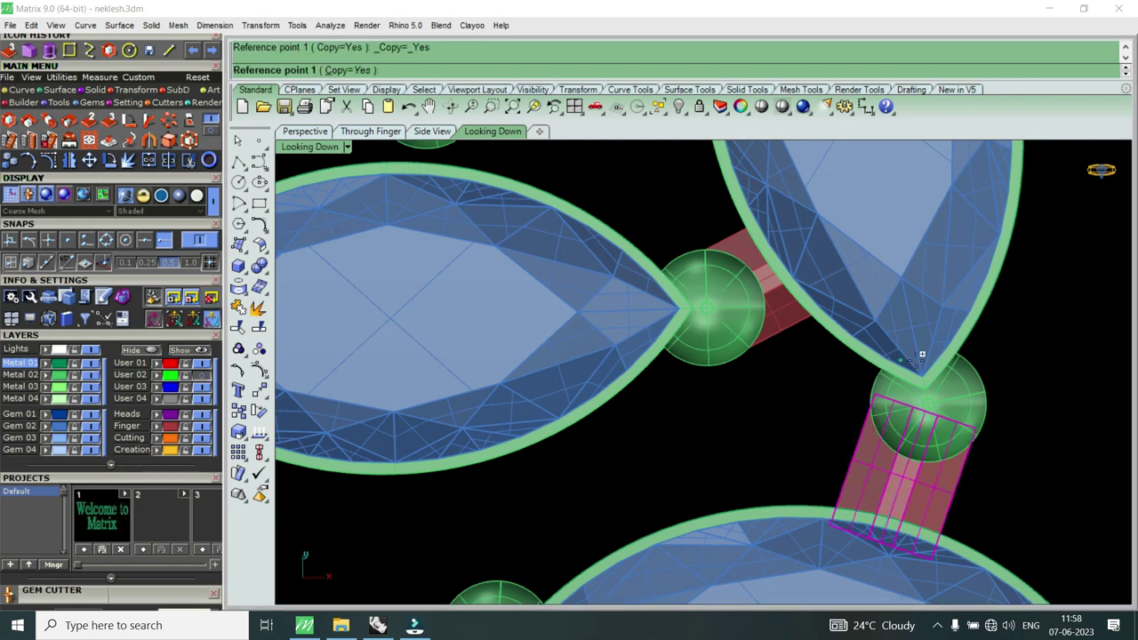
scroll(933, 364, up, 2)
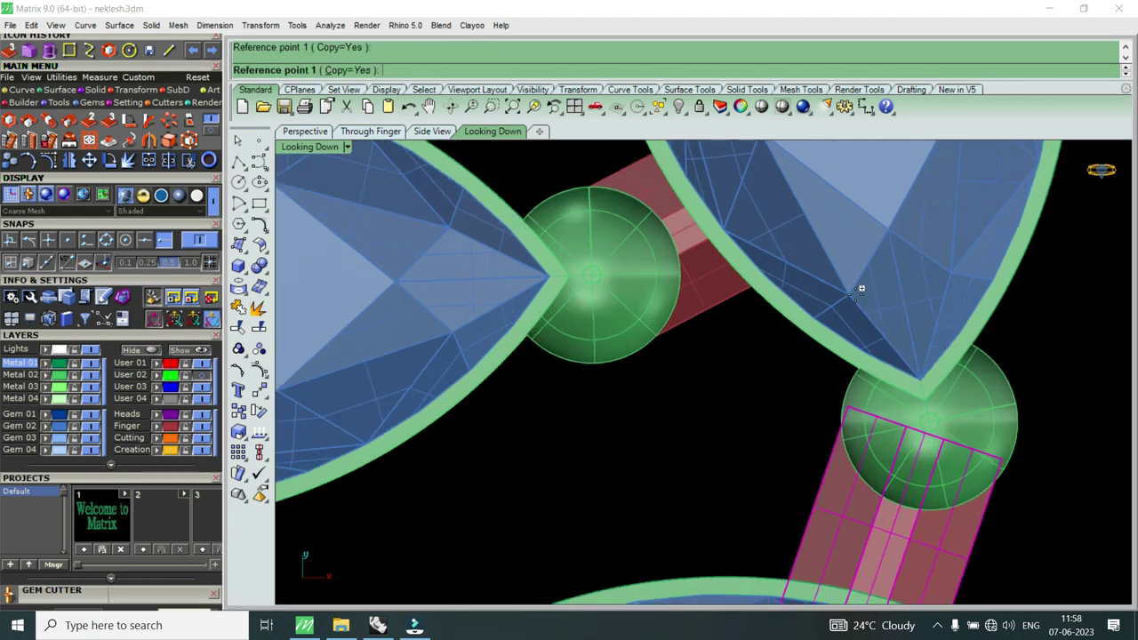
Step: Pick the third reference point on the marquise, then maximize the perspective viewport
click(949, 272)
scroll(782, 311, down, 2)
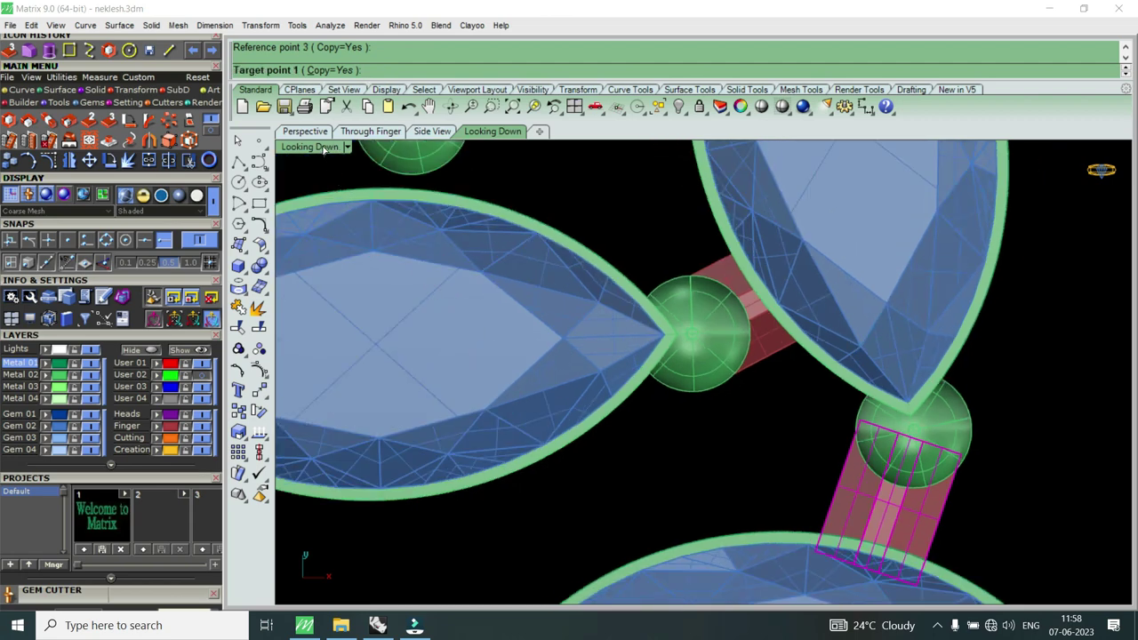
double_click(325, 150)
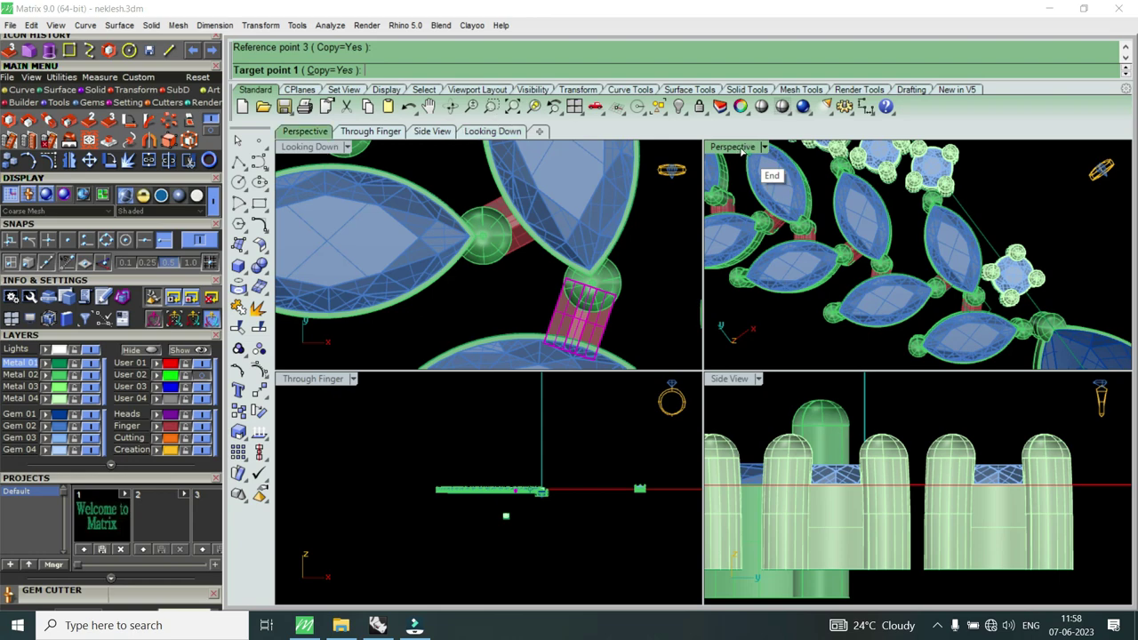
double_click(742, 149)
scroll(891, 508, down, 2)
scroll(892, 509, down, 2)
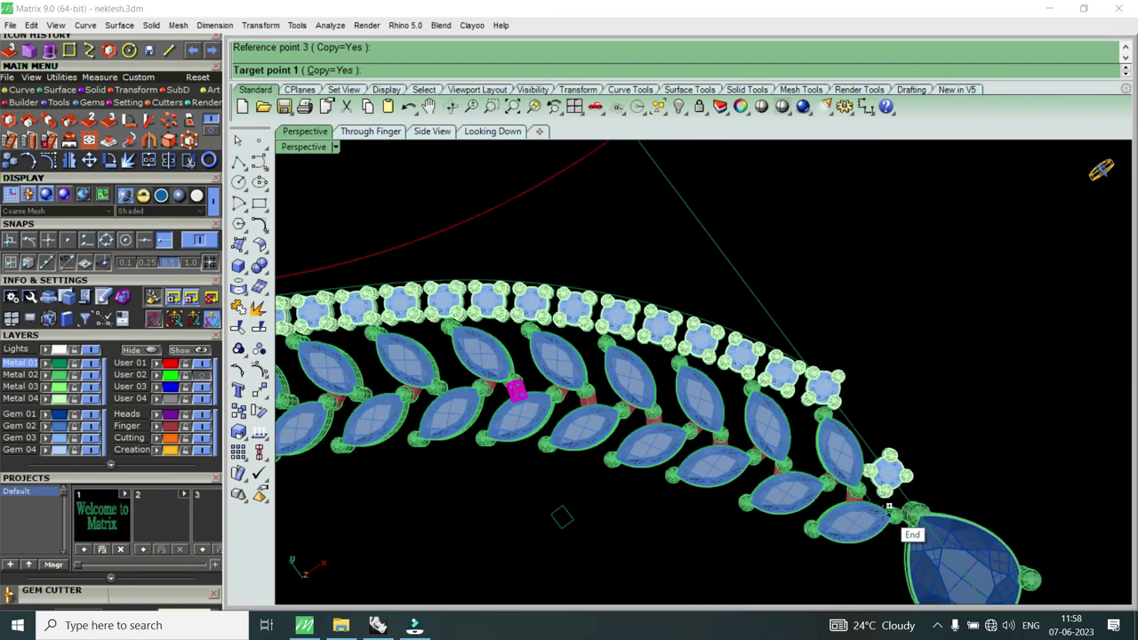
scroll(464, 450, up, 3)
scroll(460, 432, up, 3)
scroll(602, 482, down, 1)
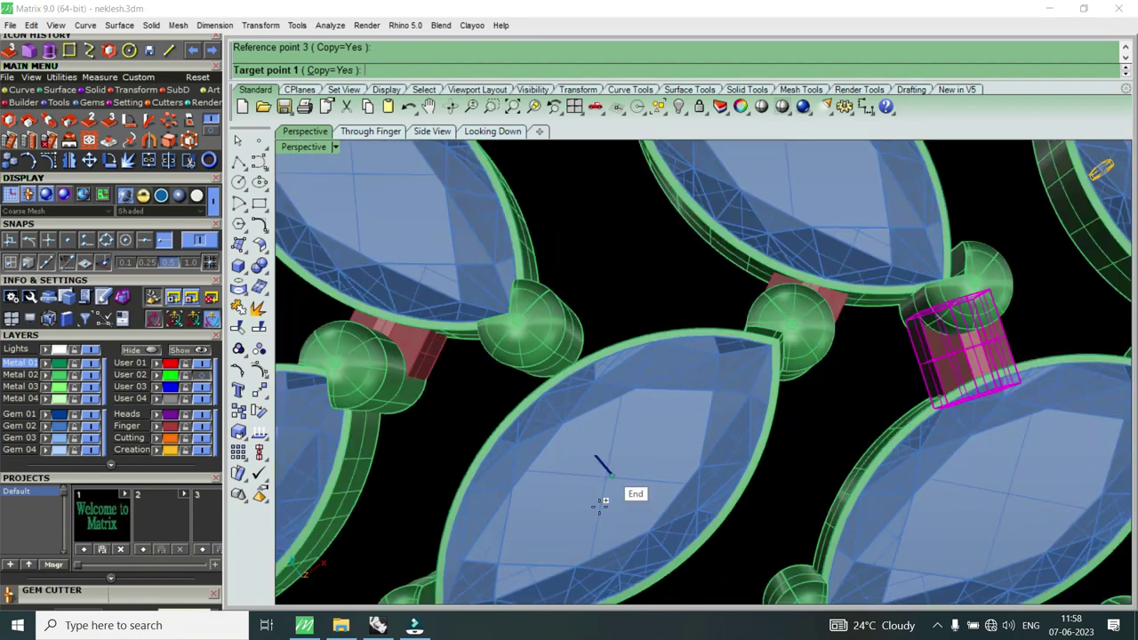
scroll(515, 507, down, 1)
scroll(529, 496, up, 1)
scroll(516, 311, up, 3)
scroll(502, 310, up, 2)
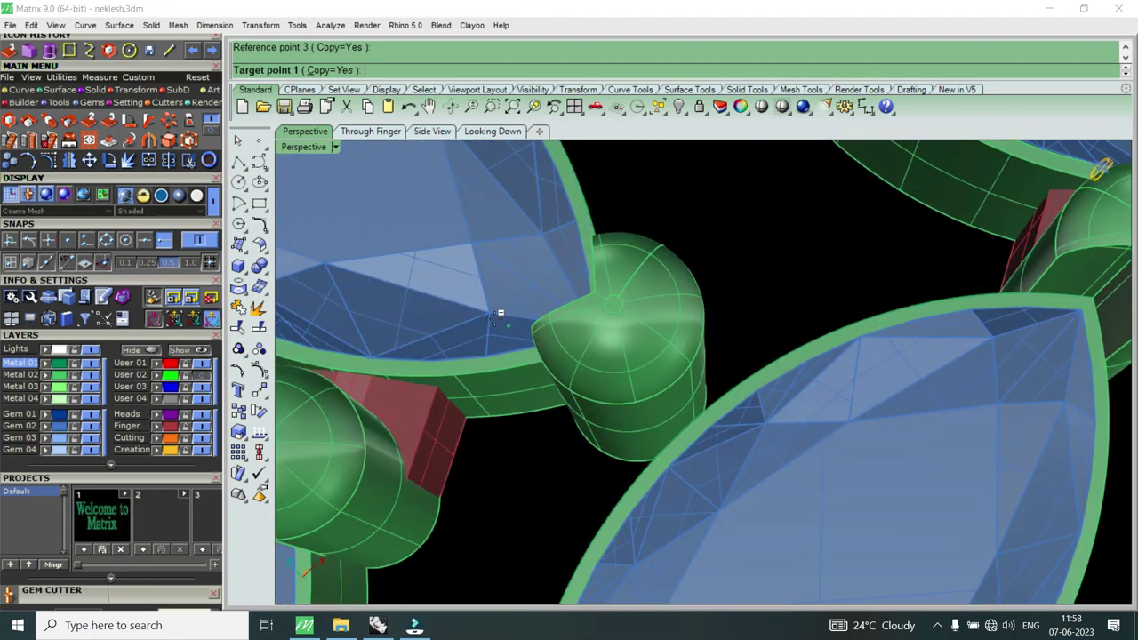
Step: Drop the first two connector bar copies at the beads beside the marquise settings
click(487, 315)
click(472, 244)
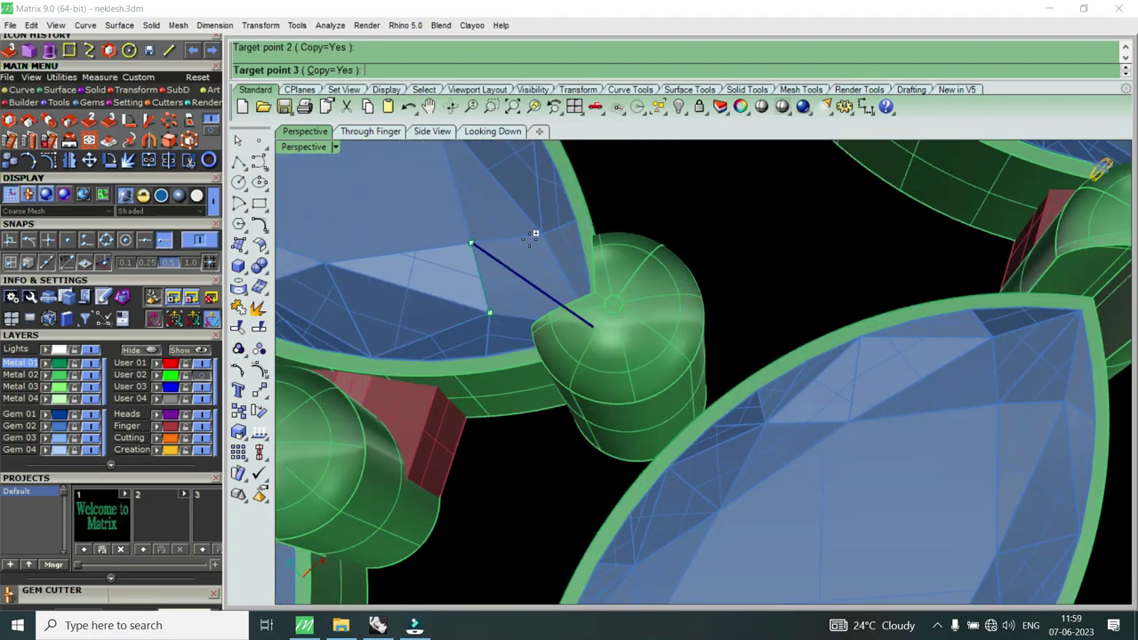
click(546, 230)
scroll(719, 358, down, 5)
scroll(741, 436, up, 2)
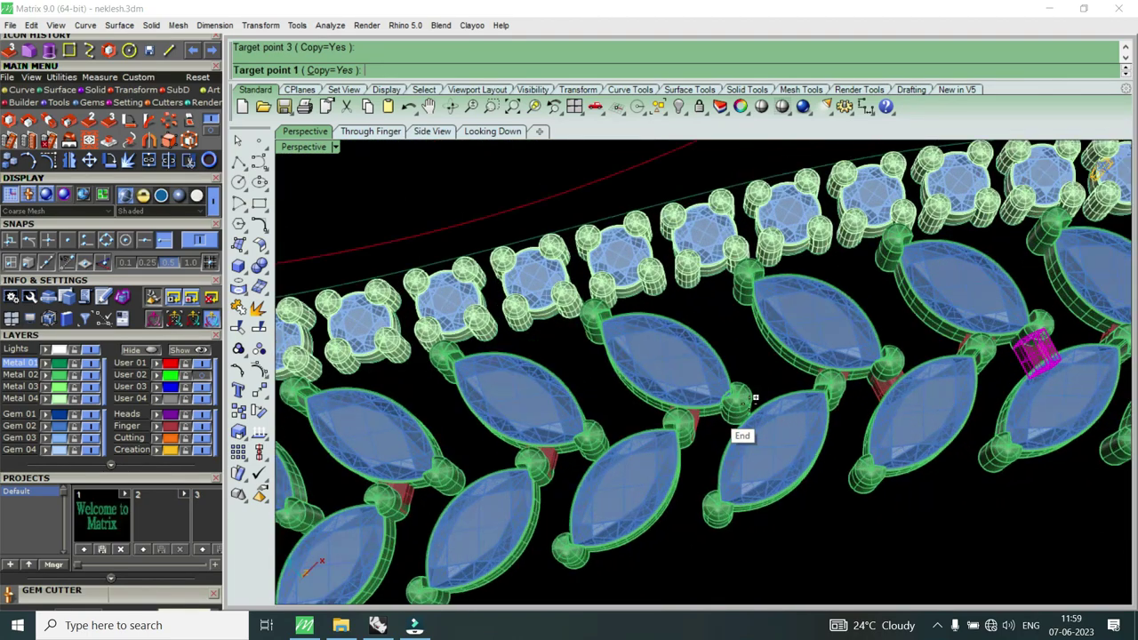
scroll(675, 381, up, 3)
click(675, 380)
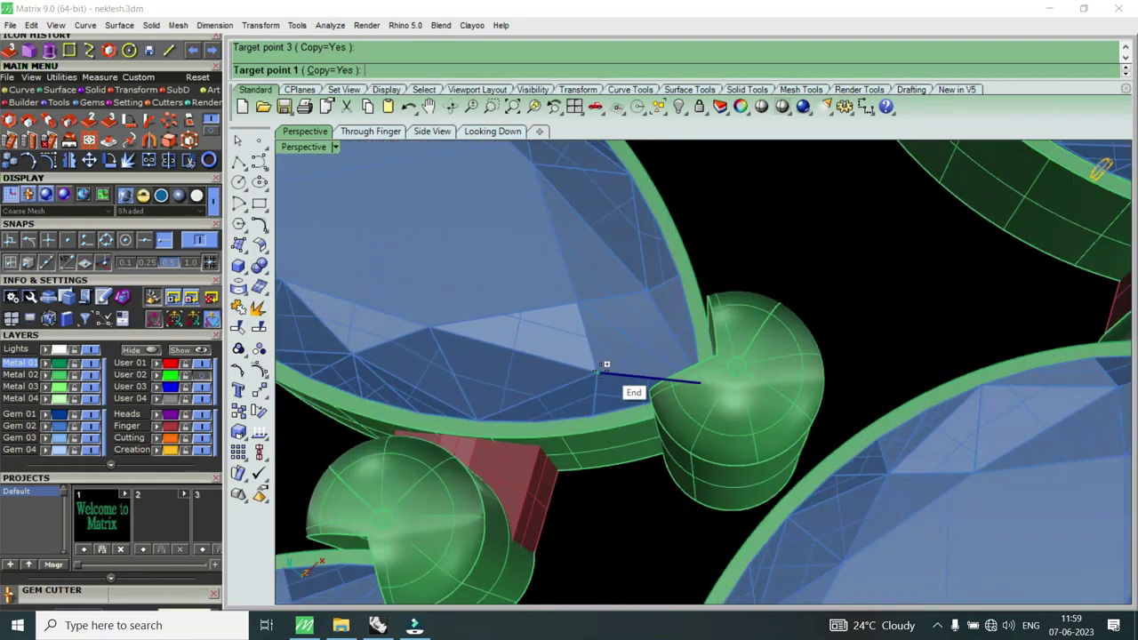
click(589, 295)
click(578, 299)
scroll(820, 406, down, 3)
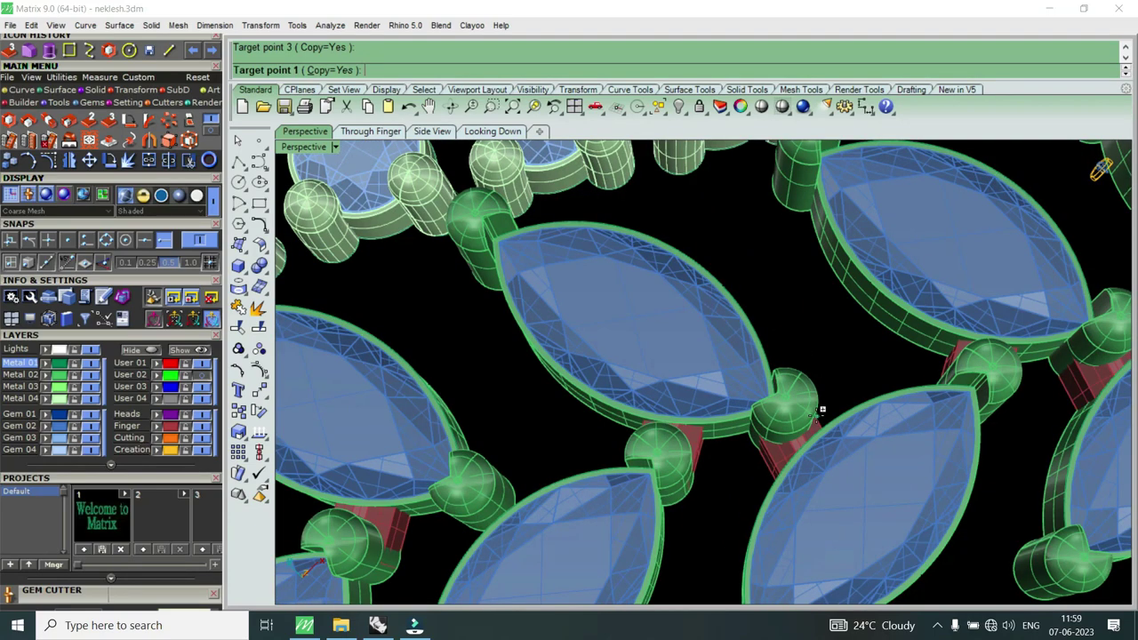
scroll(821, 410, down, 4)
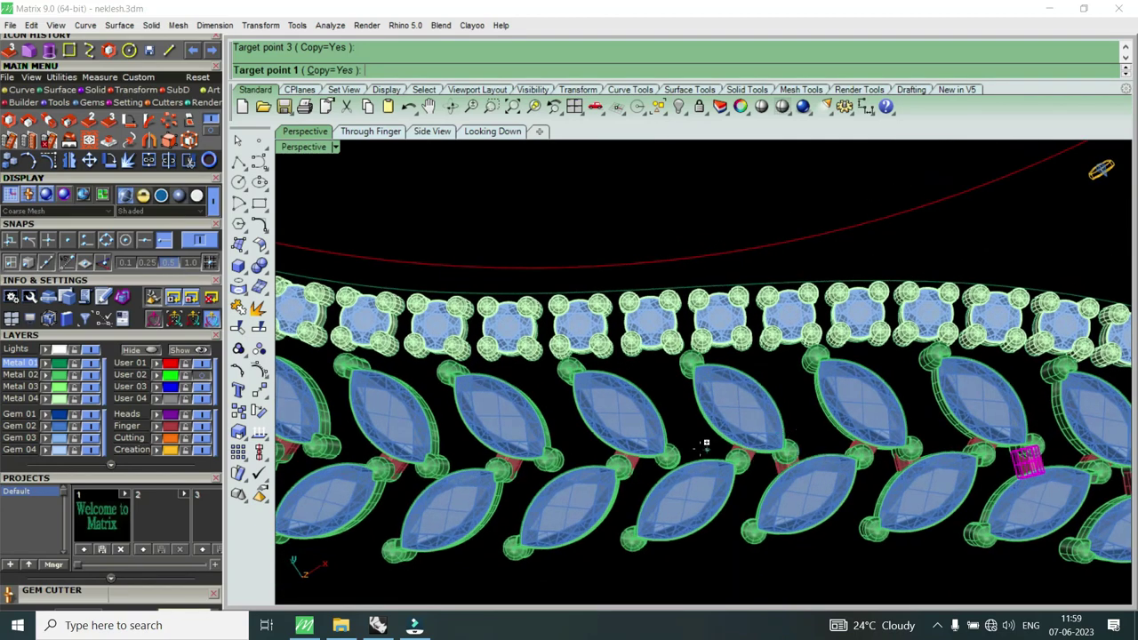
scroll(591, 447, up, 5)
scroll(526, 453, up, 3)
Step: Add two more connector copies snapped to the next marquise gem tips
click(523, 451)
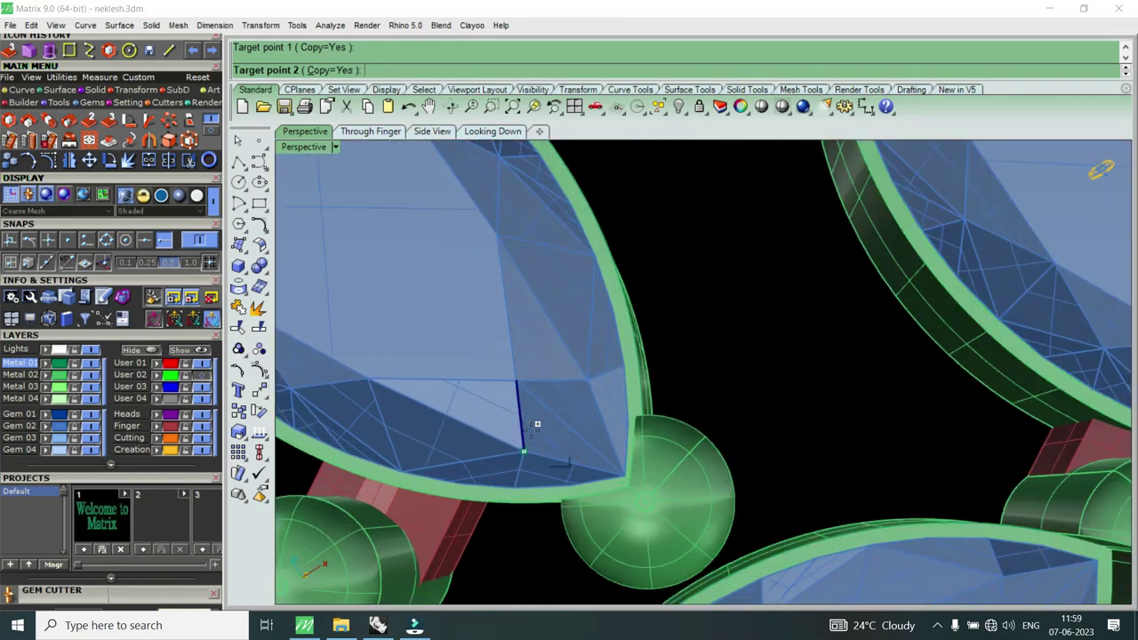
click(516, 380)
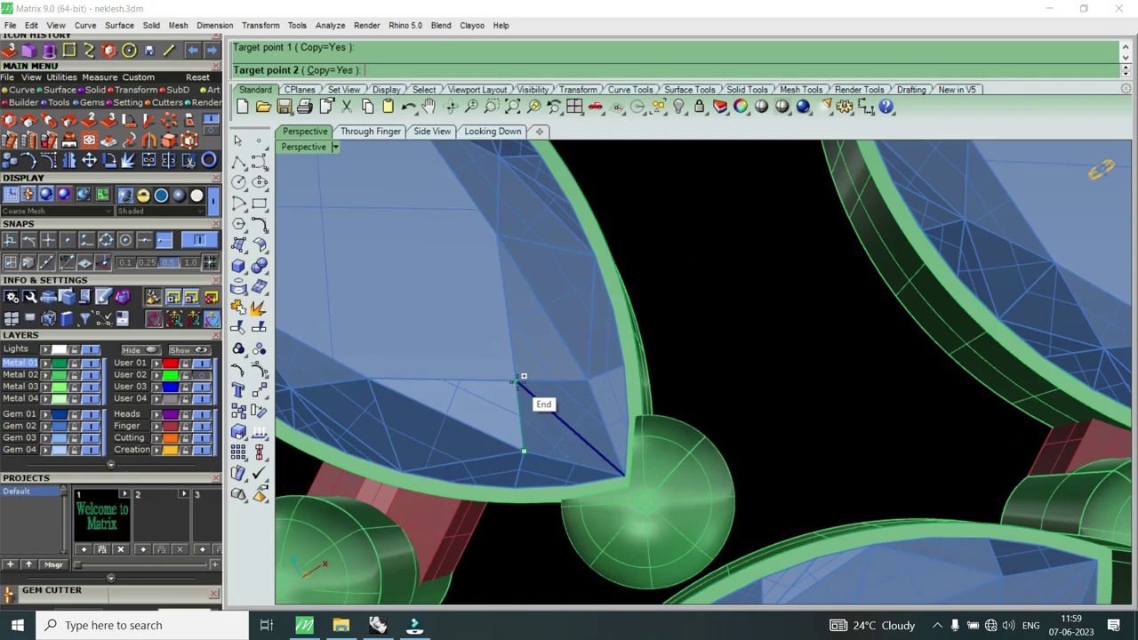
click(602, 394)
scroll(756, 407, down, 3)
scroll(774, 451, down, 3)
scroll(628, 418, up, 4)
scroll(627, 418, up, 2)
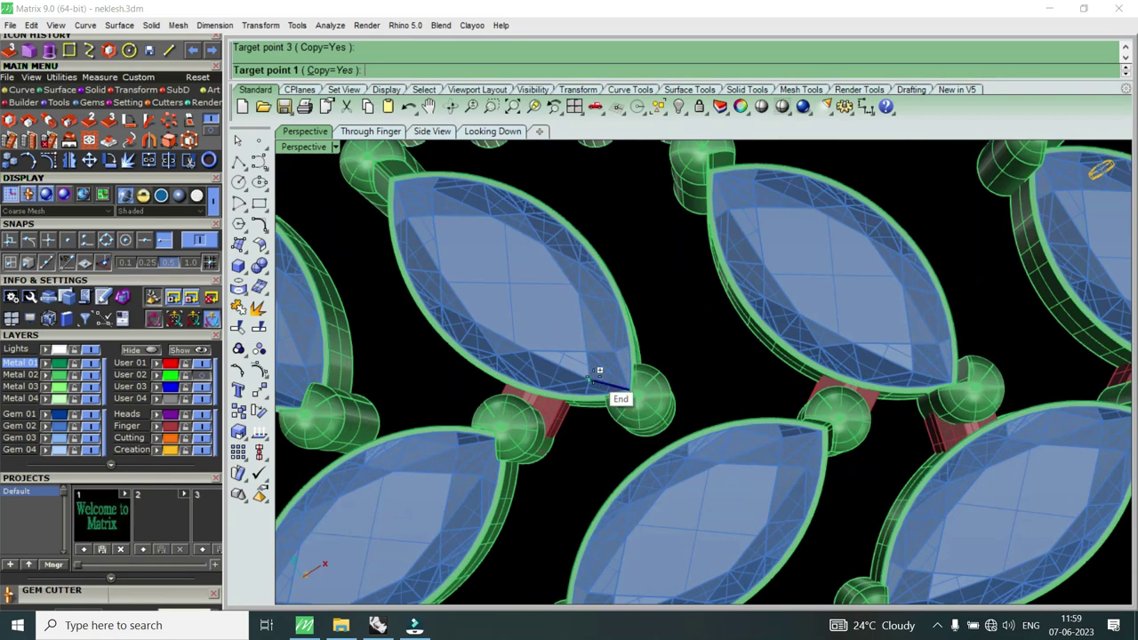
click(599, 368)
click(590, 354)
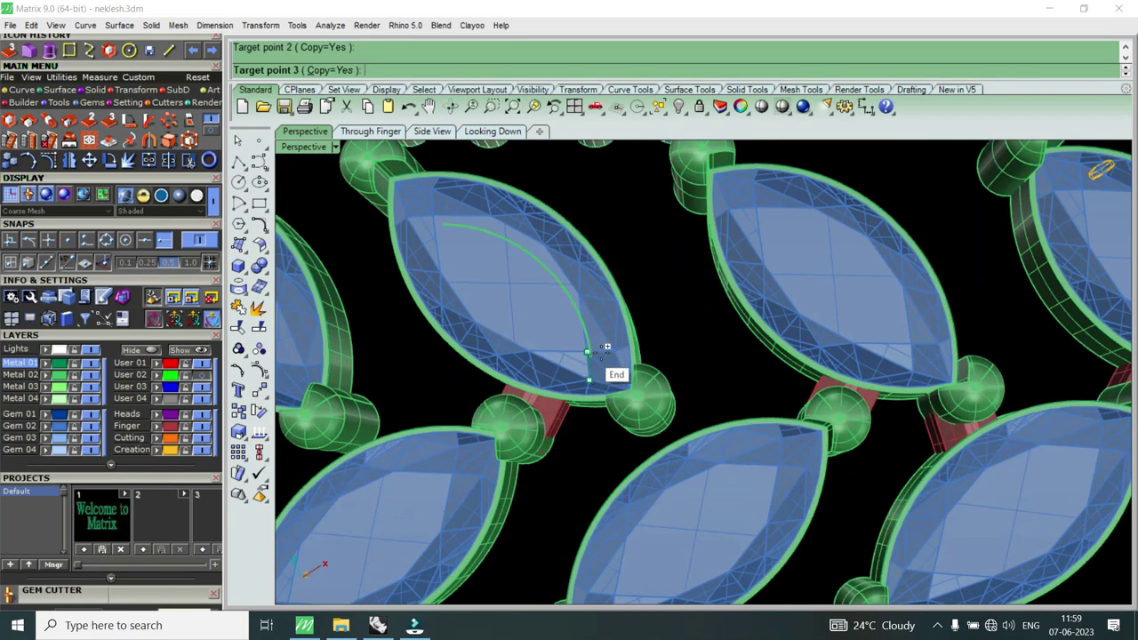
scroll(604, 352, up, 2)
click(633, 382)
scroll(765, 410, down, 4)
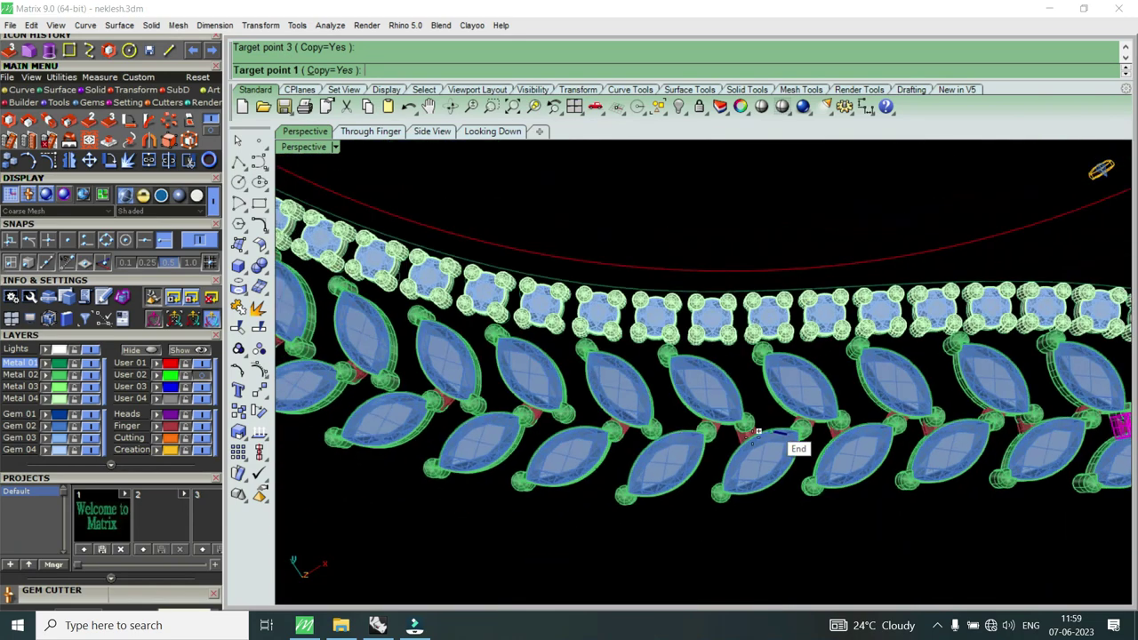
scroll(673, 457, up, 1)
scroll(648, 418, up, 3)
scroll(612, 380, up, 1)
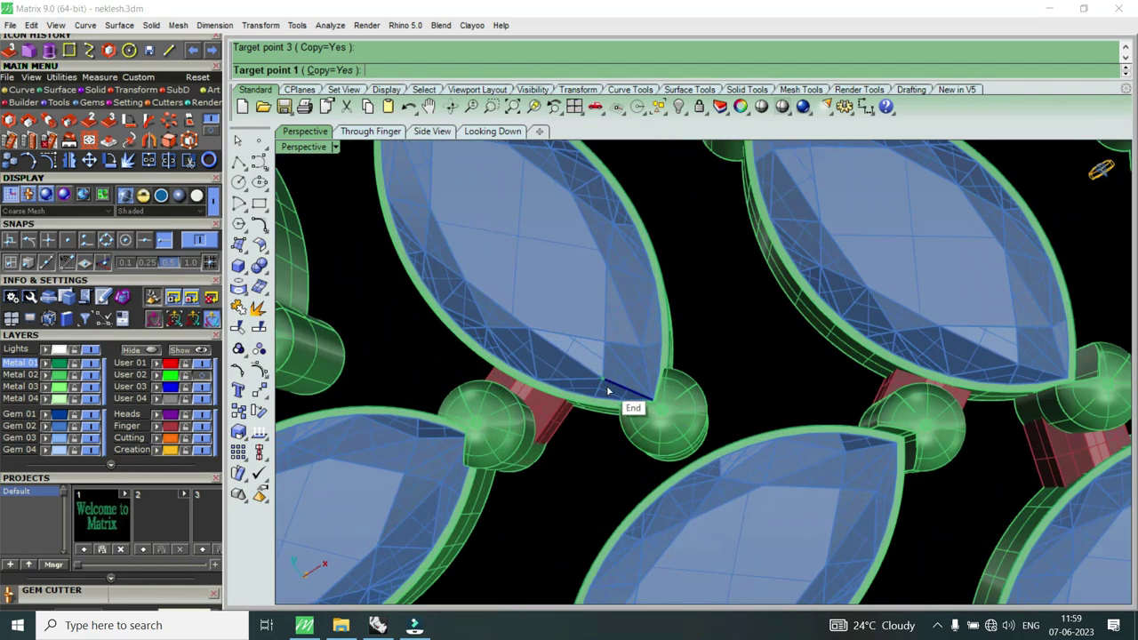
Step: Place three further bar copies at the following marquise tips along the row
click(608, 391)
scroll(613, 382, up, 3)
click(591, 313)
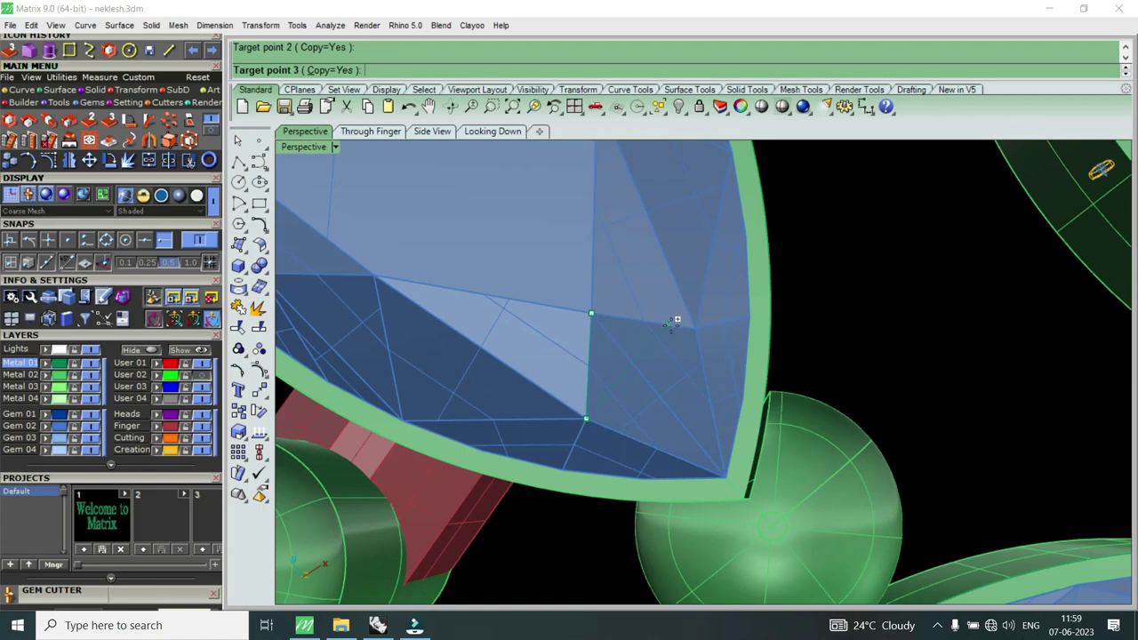
click(693, 329)
scroll(952, 418, down, 3)
scroll(946, 429, down, 2)
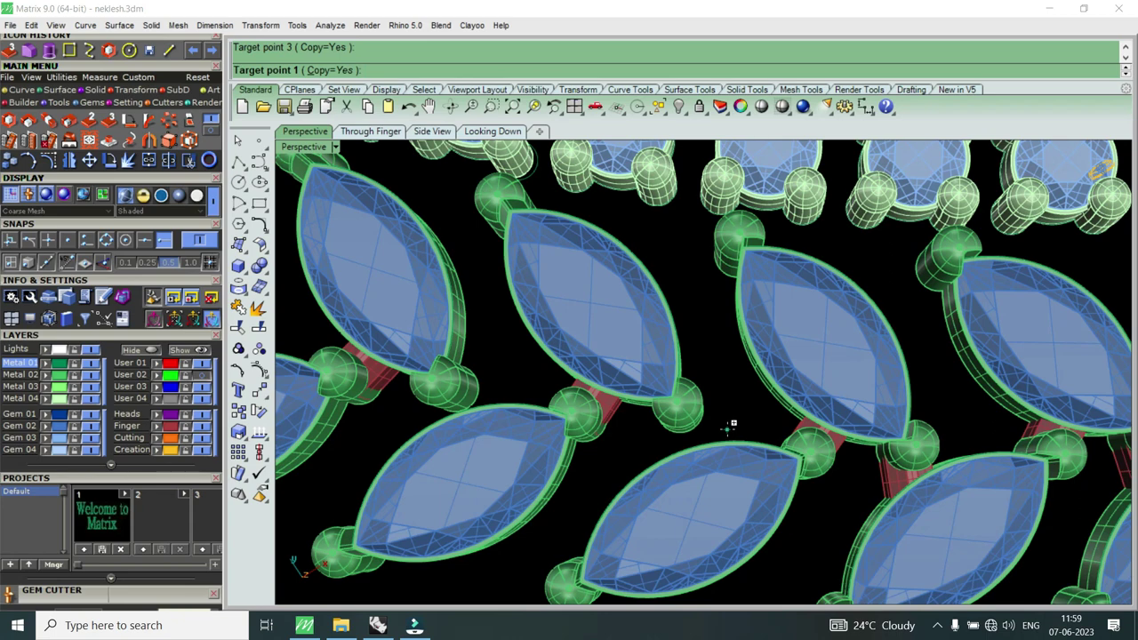
scroll(689, 384, up, 3)
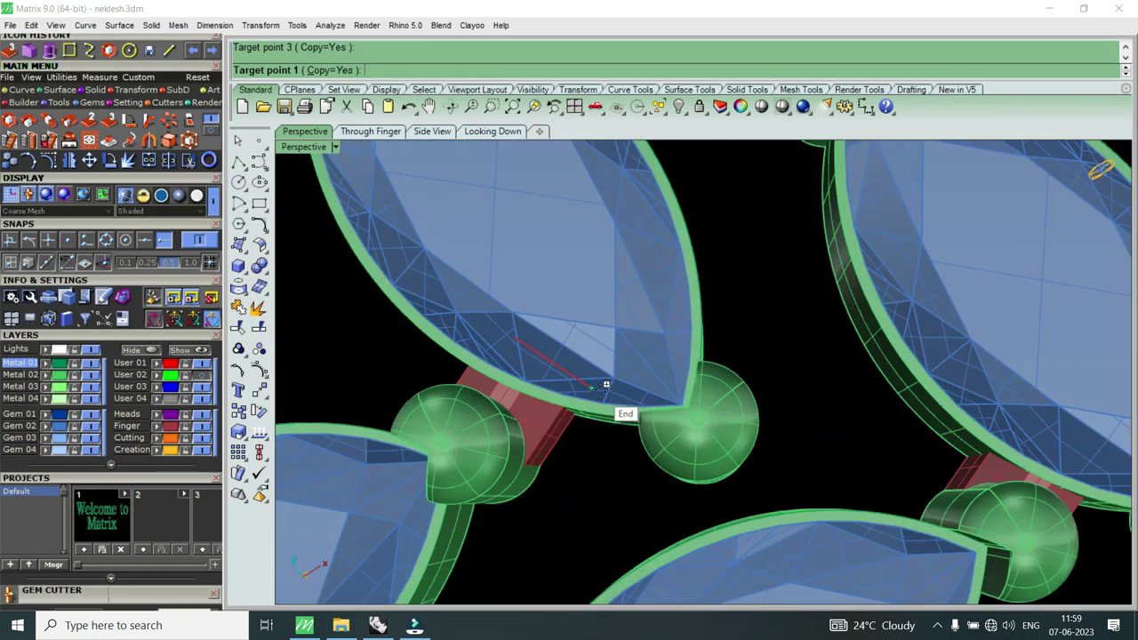
click(612, 378)
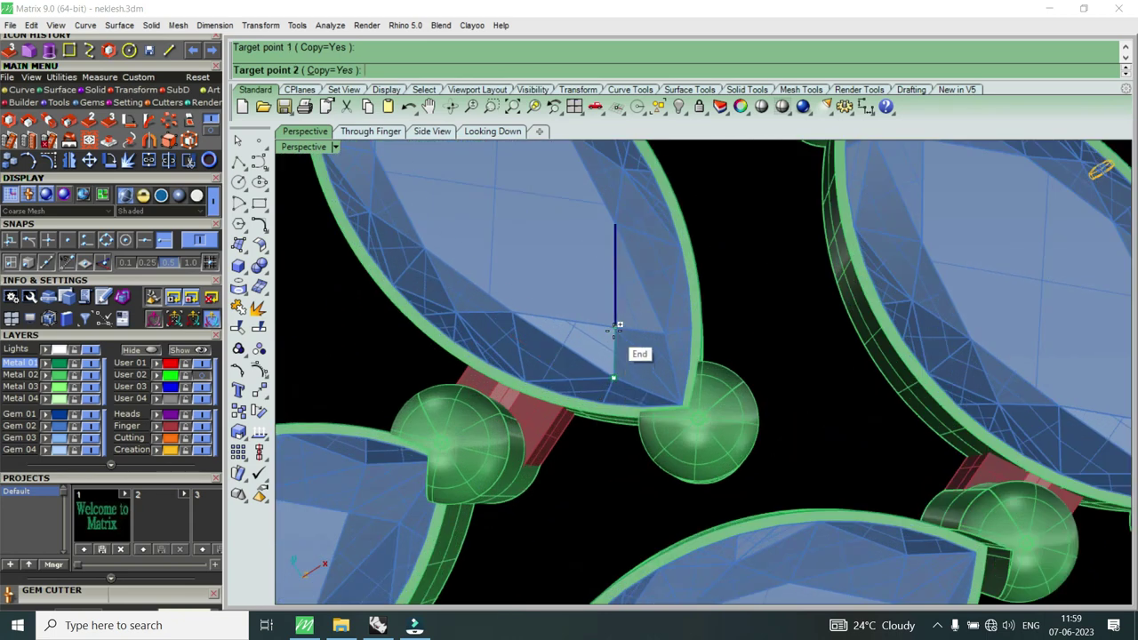
click(663, 327)
scroll(678, 340, down, 4)
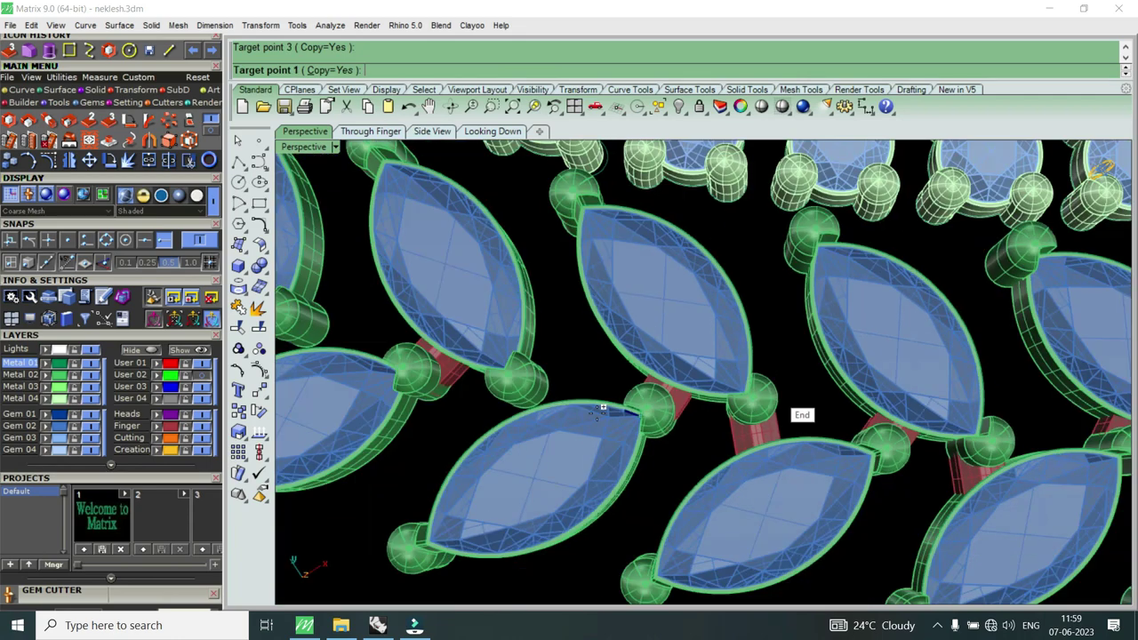
scroll(552, 369, down, 3)
scroll(628, 388, up, 4)
scroll(628, 387, up, 3)
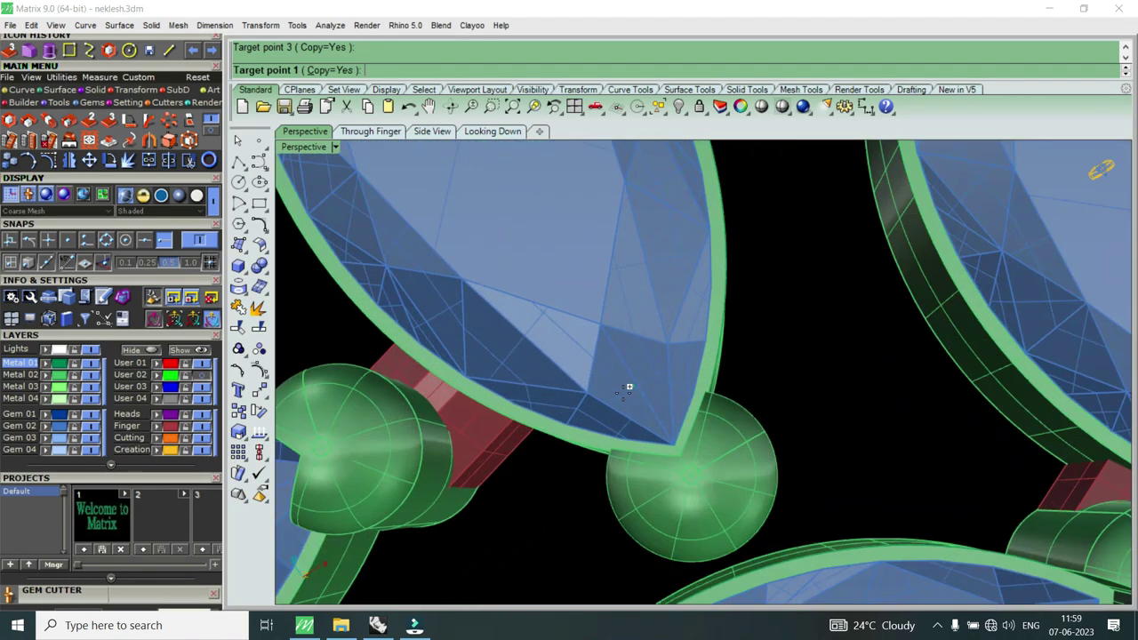
click(595, 389)
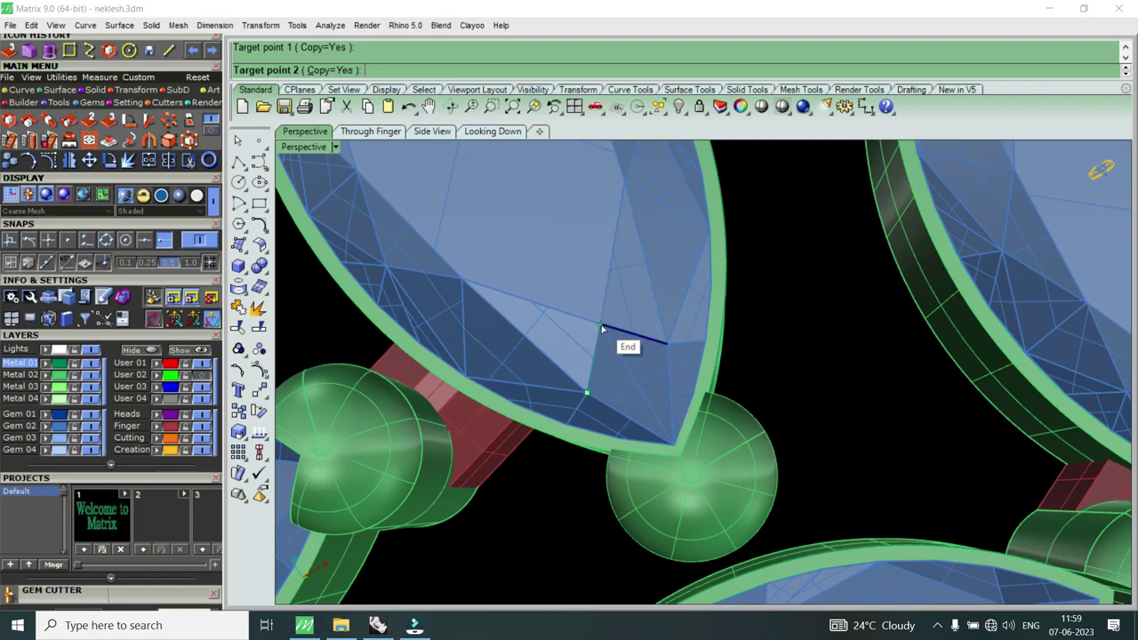
click(668, 356)
Step: Orient two connector bar copies onto the next marquise tips and facet edges
scroll(862, 406, down, 3)
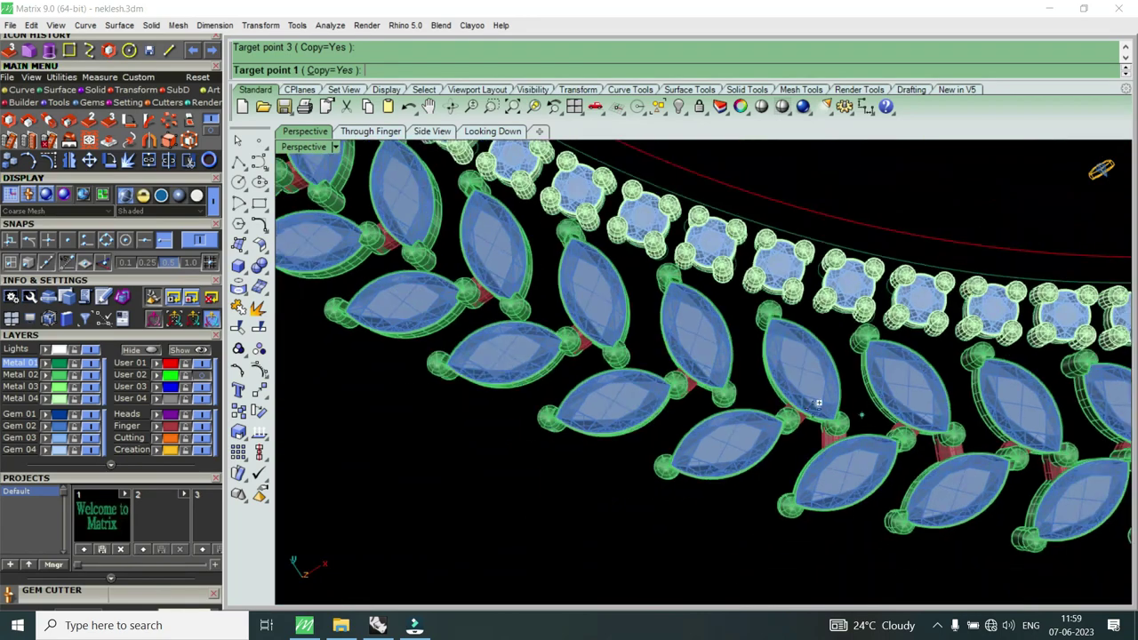
scroll(800, 391, down, 2)
scroll(736, 380, up, 4)
scroll(743, 375, up, 3)
click(702, 364)
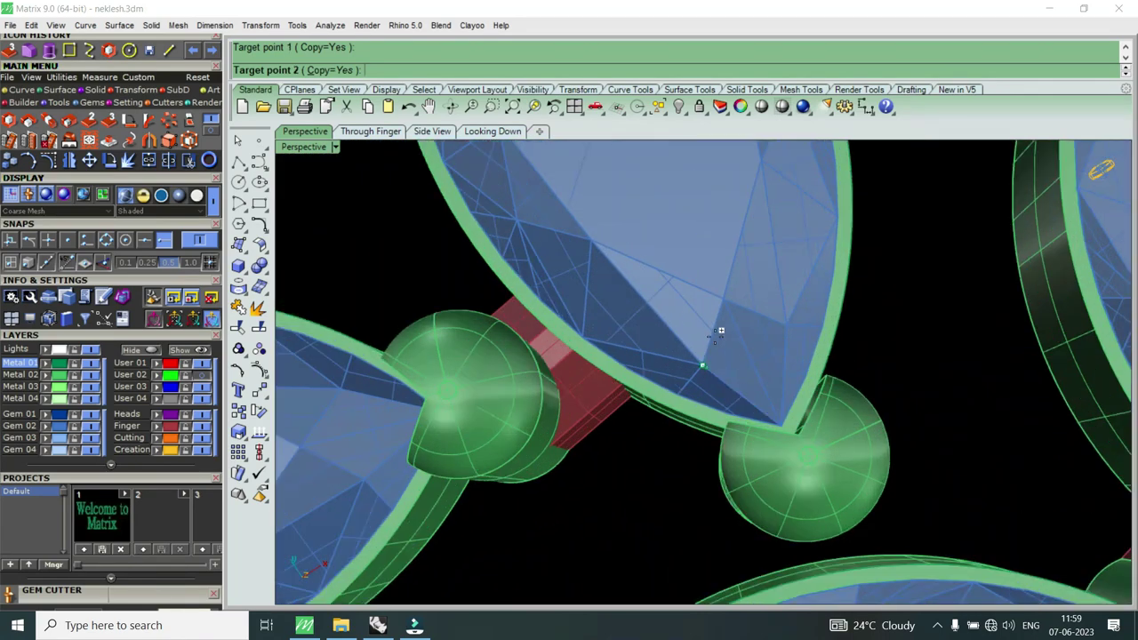
click(726, 295)
click(784, 324)
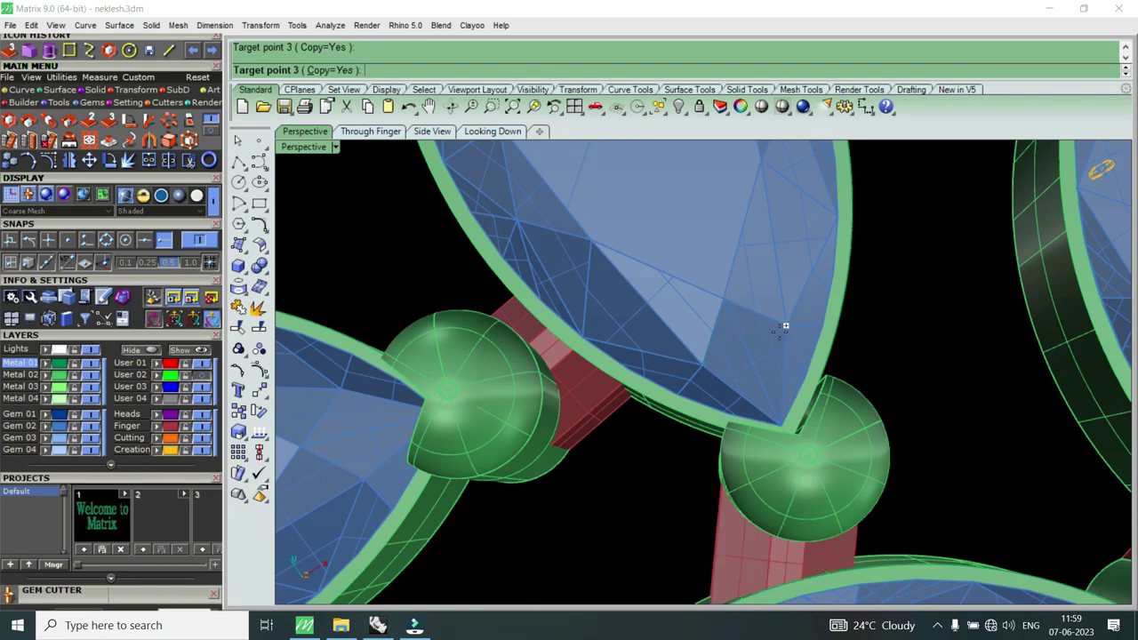
scroll(924, 429, down, 3)
scroll(924, 429, down, 2)
scroll(838, 406, up, 5)
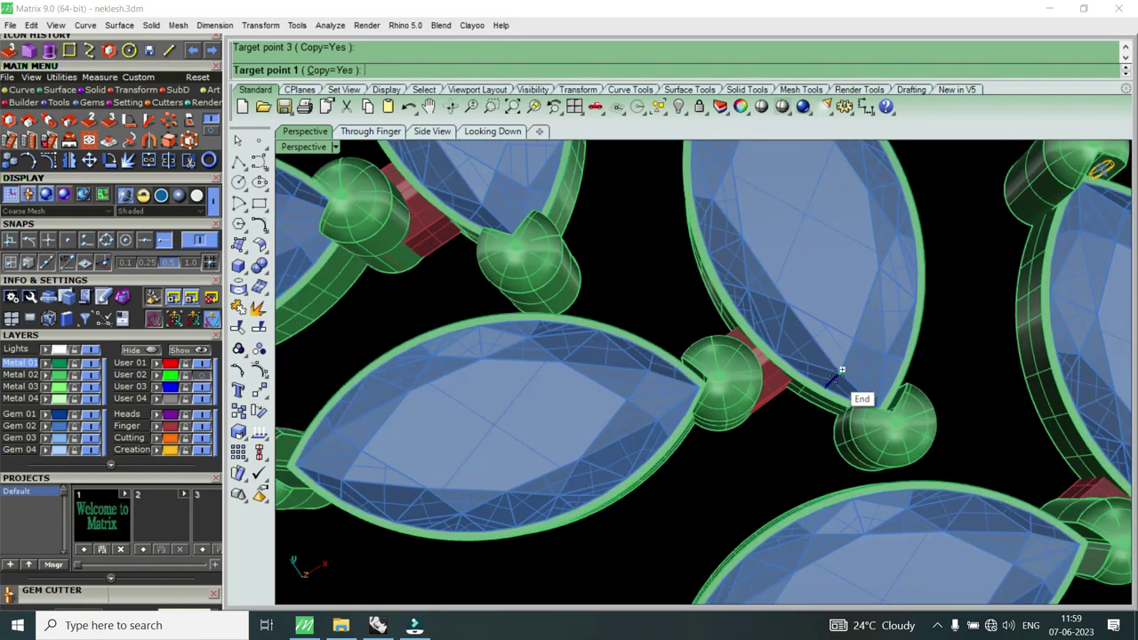
scroll(858, 343, up, 2)
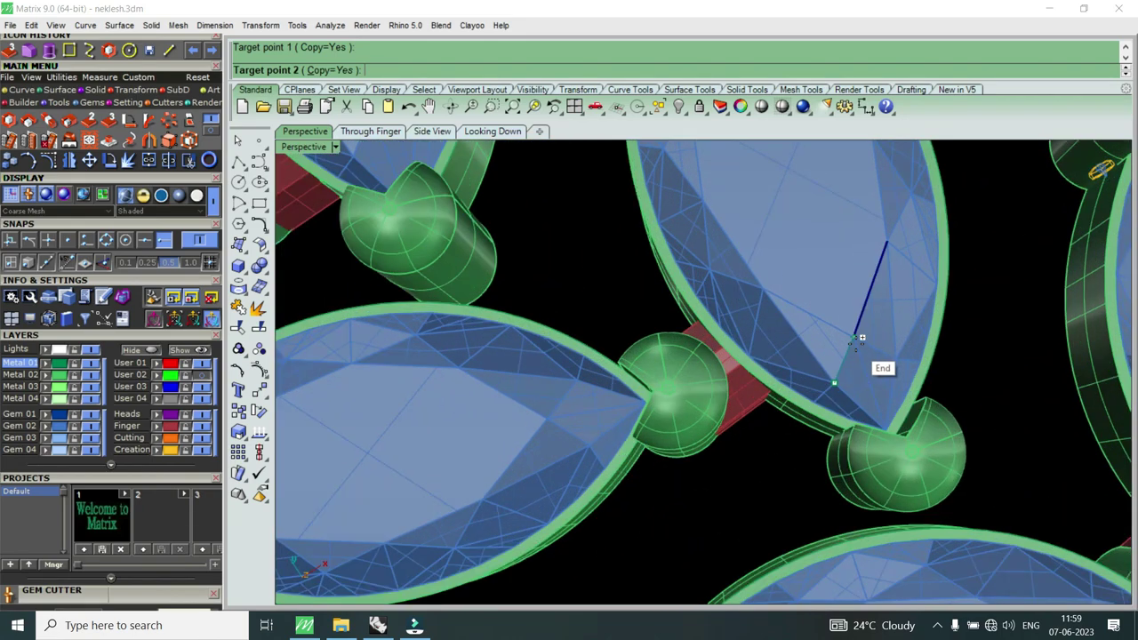
click(857, 339)
click(895, 353)
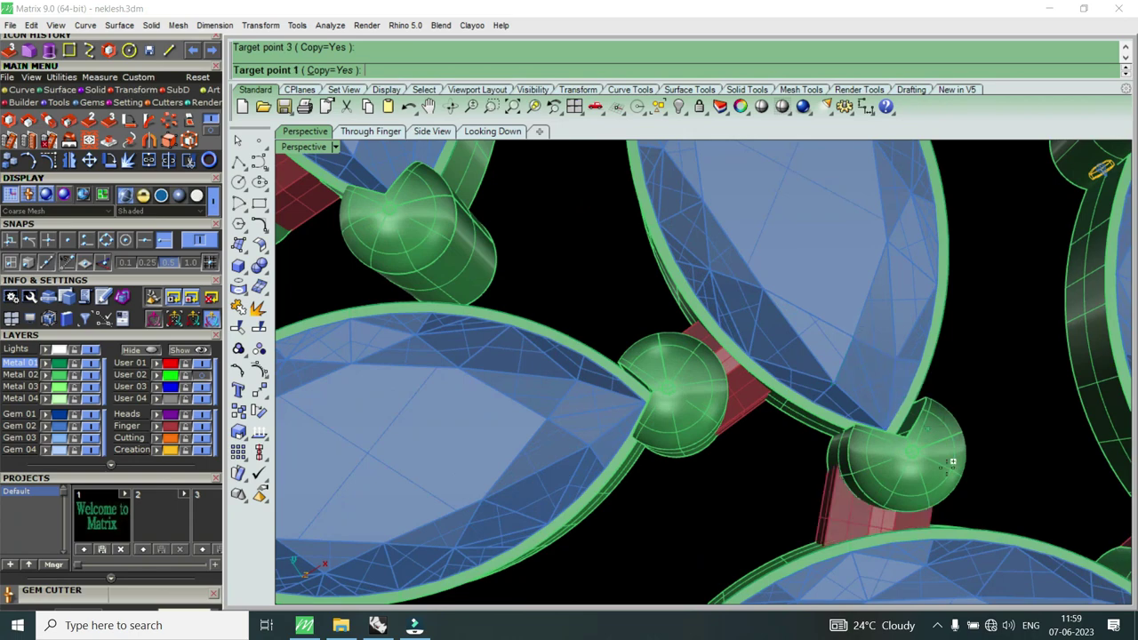
Step: Drop two more bar copies snapped to the gem tip and facet vertices
scroll(952, 462, down, 3)
scroll(826, 457, up, 3)
scroll(802, 436, up, 2)
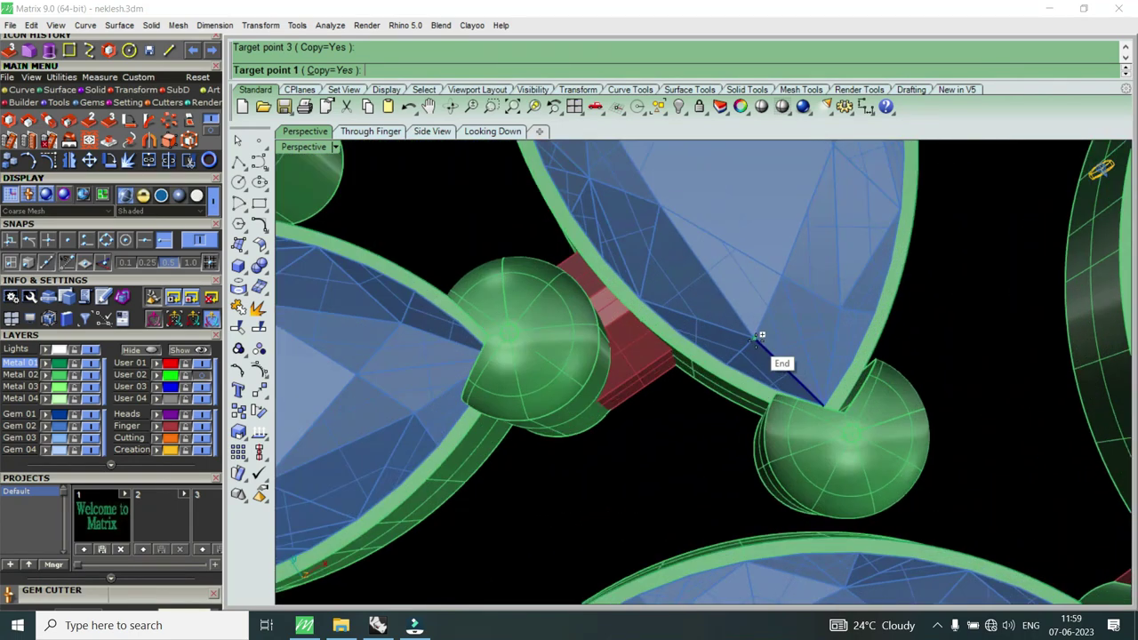
click(754, 339)
click(781, 276)
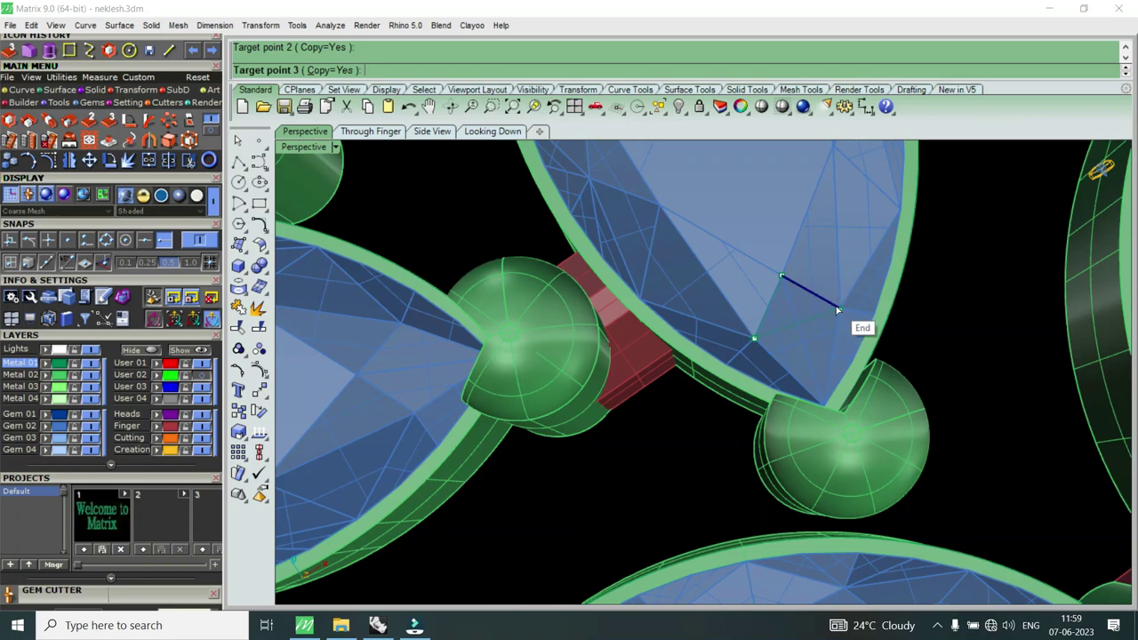
click(837, 309)
scroll(836, 309, down, 3)
scroll(921, 459, down, 2)
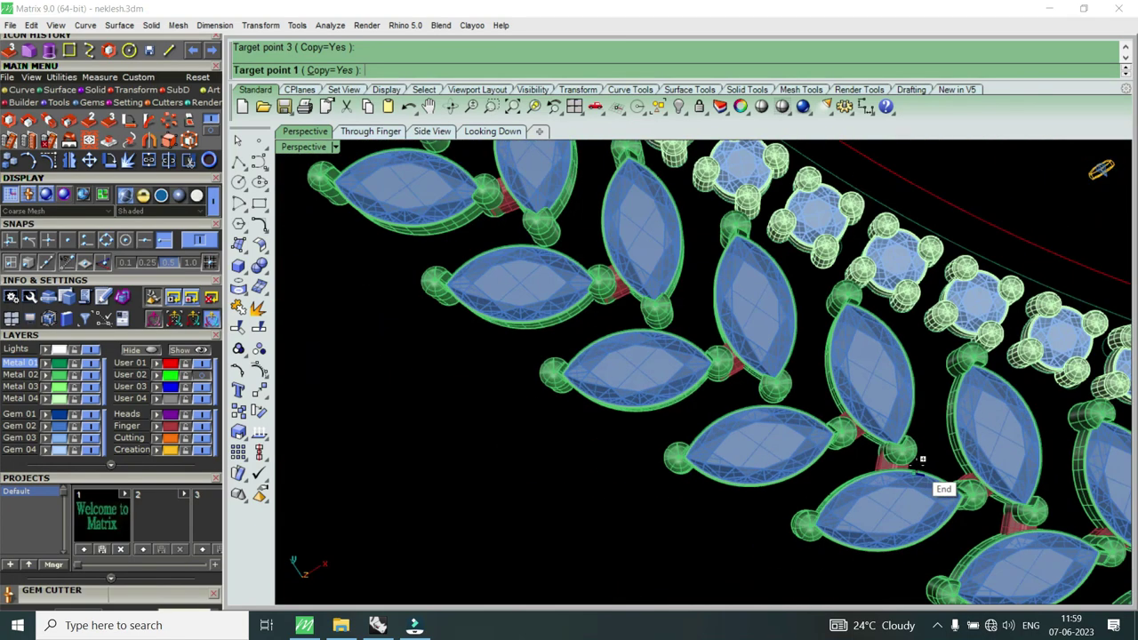
scroll(853, 413, up, 1)
scroll(757, 378, up, 2)
scroll(736, 348, up, 1)
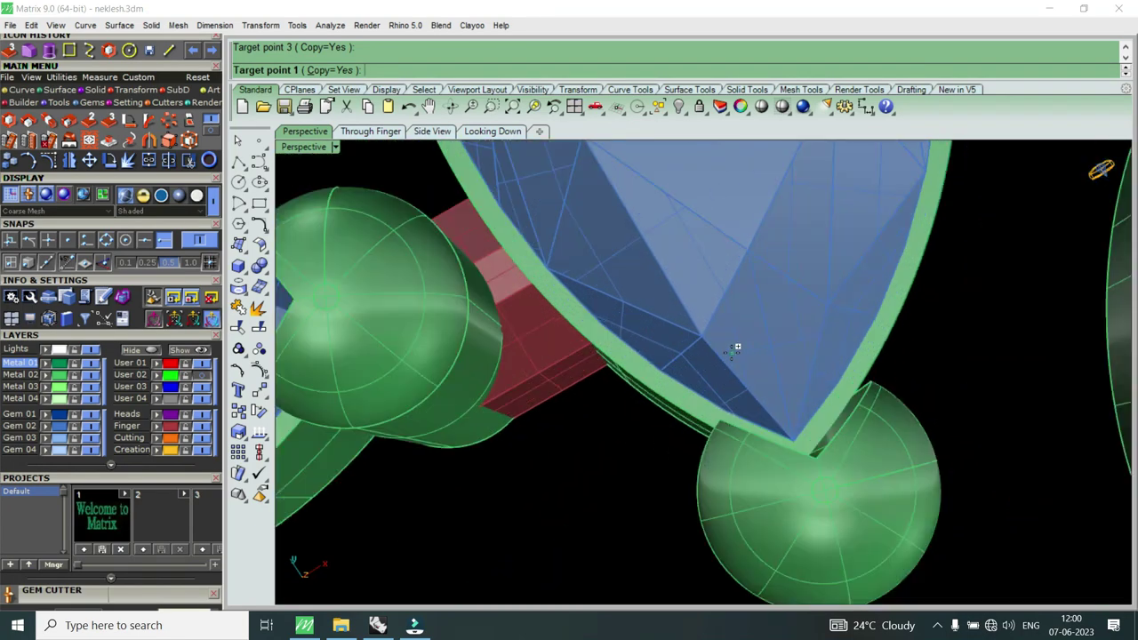
click(709, 340)
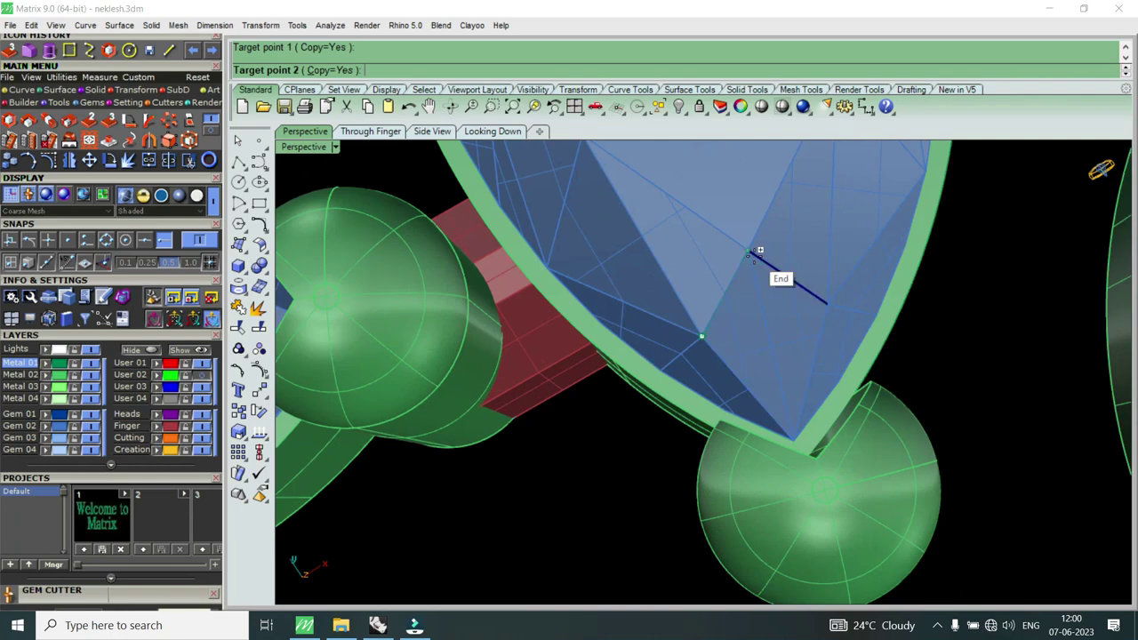
click(758, 252)
click(827, 302)
Step: Add connector copies at the next gem edge end and gem tip
scroll(862, 462, down, 3)
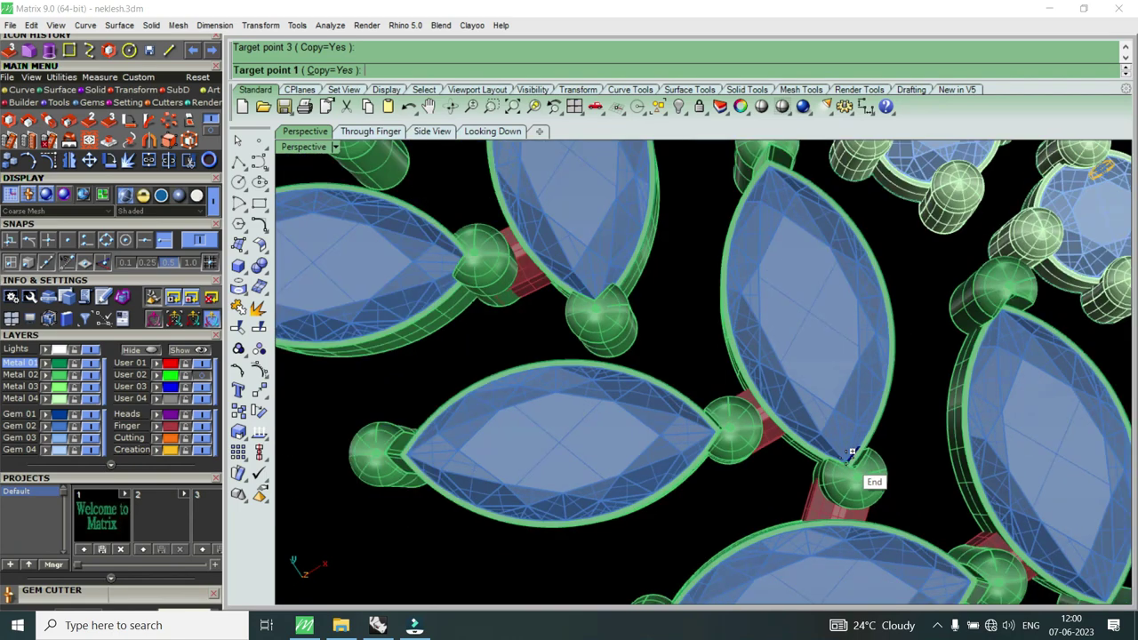
scroll(851, 452, down, 2)
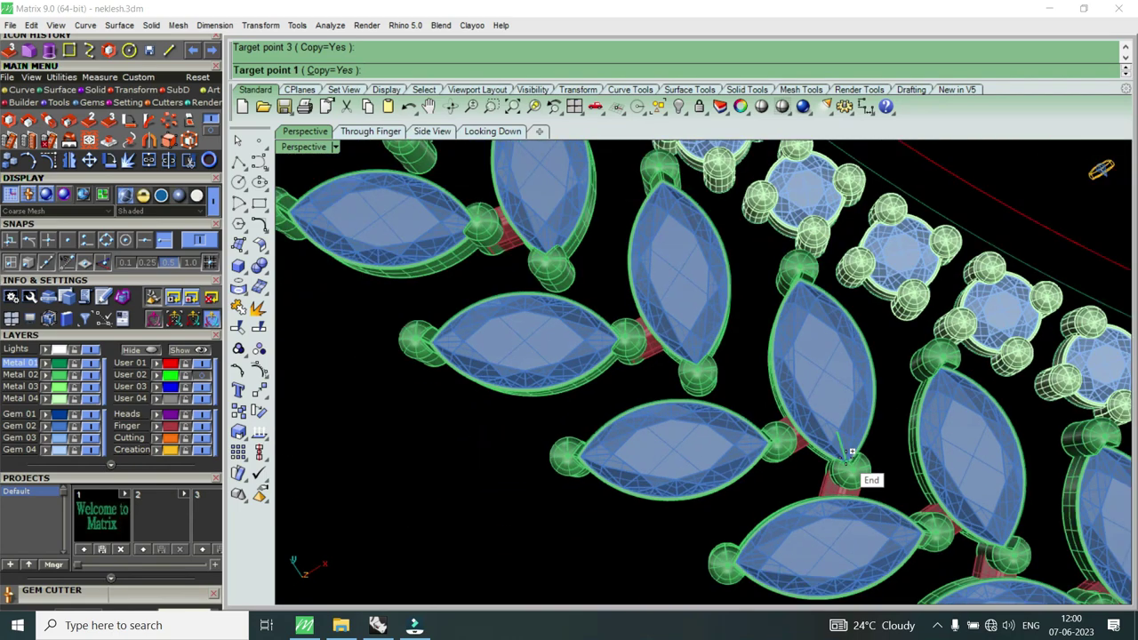
scroll(800, 414, up, 2)
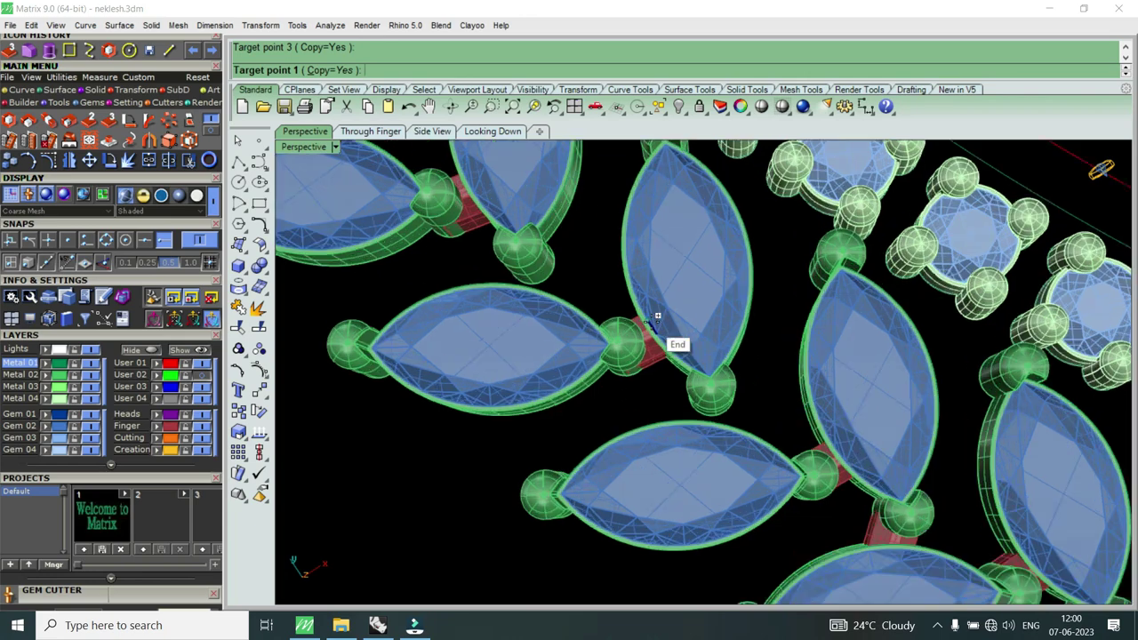
scroll(655, 317, up, 2)
scroll(691, 353, up, 2)
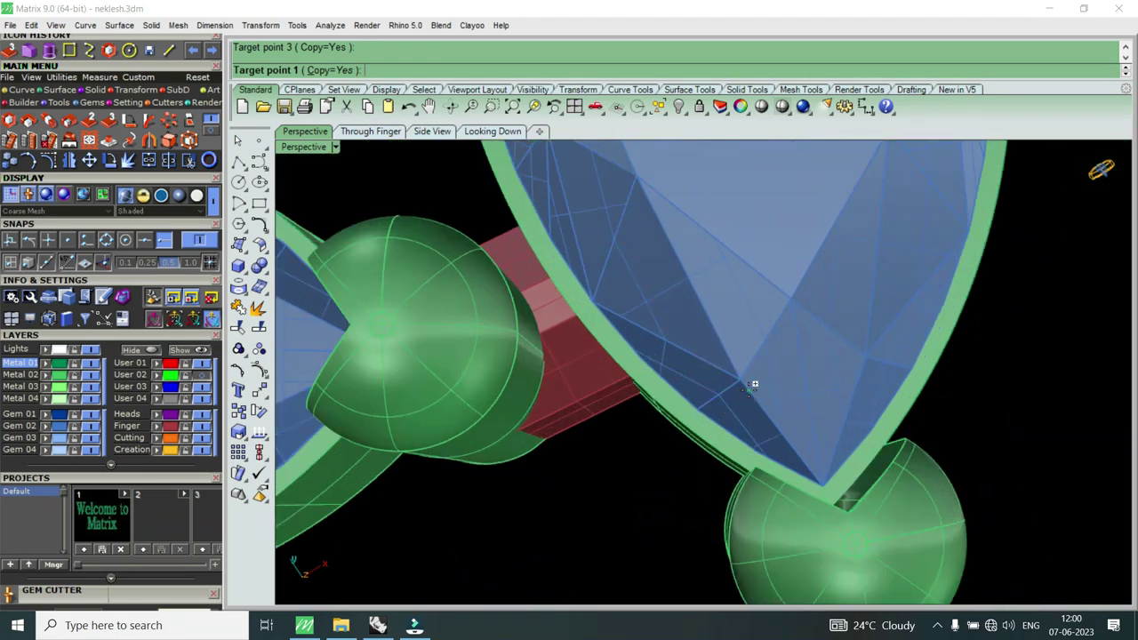
click(740, 380)
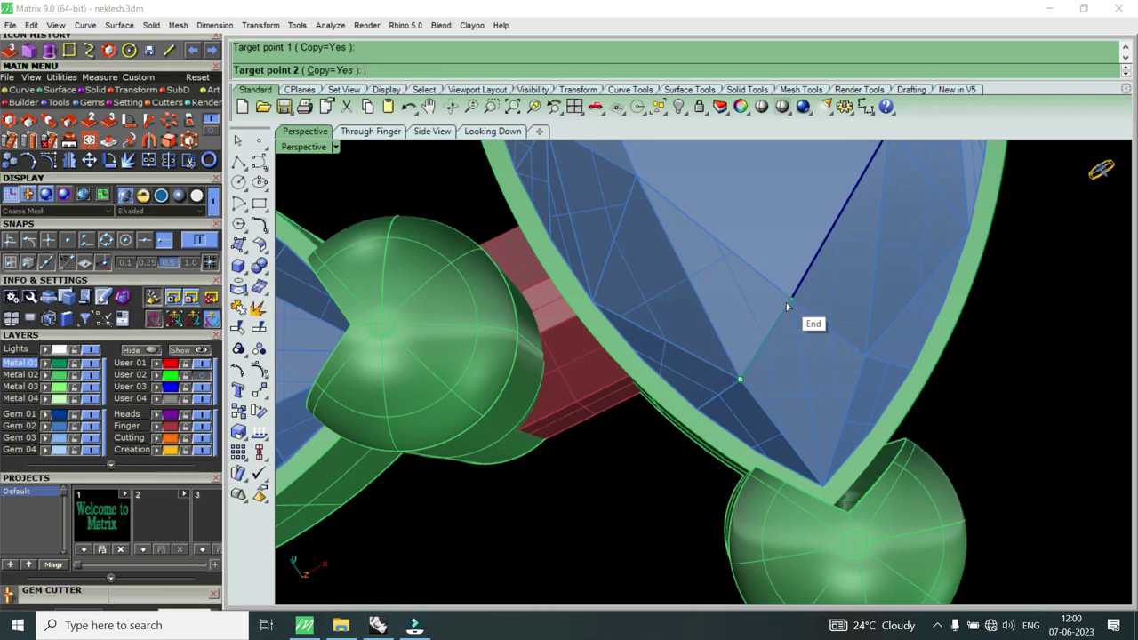
click(787, 307)
click(856, 343)
scroll(855, 343, down, 3)
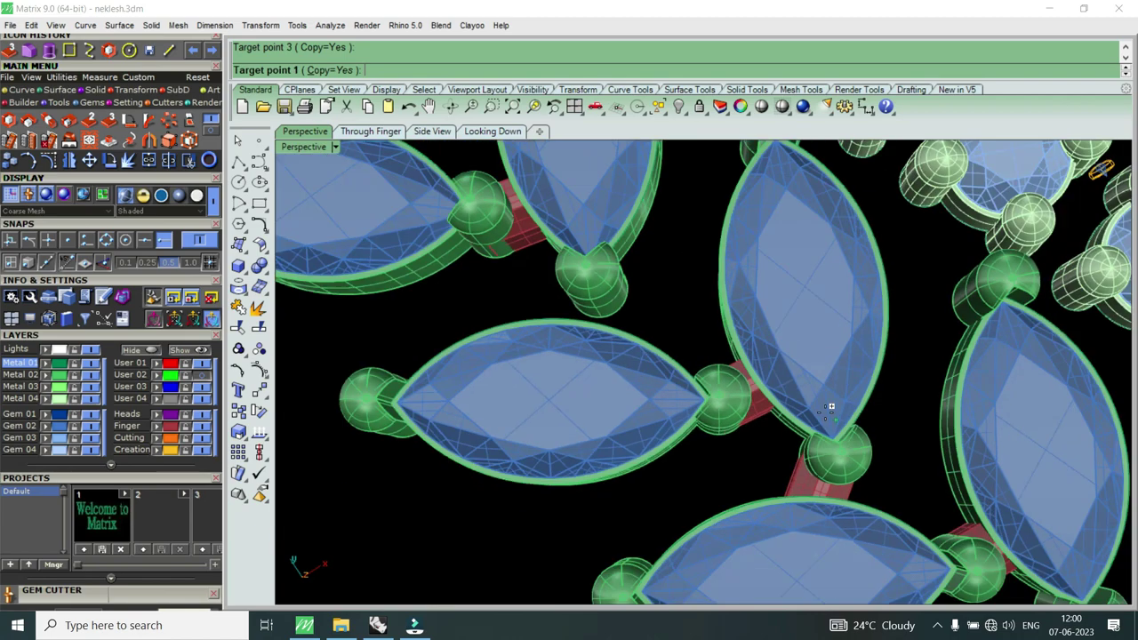
scroll(806, 397, down, 2)
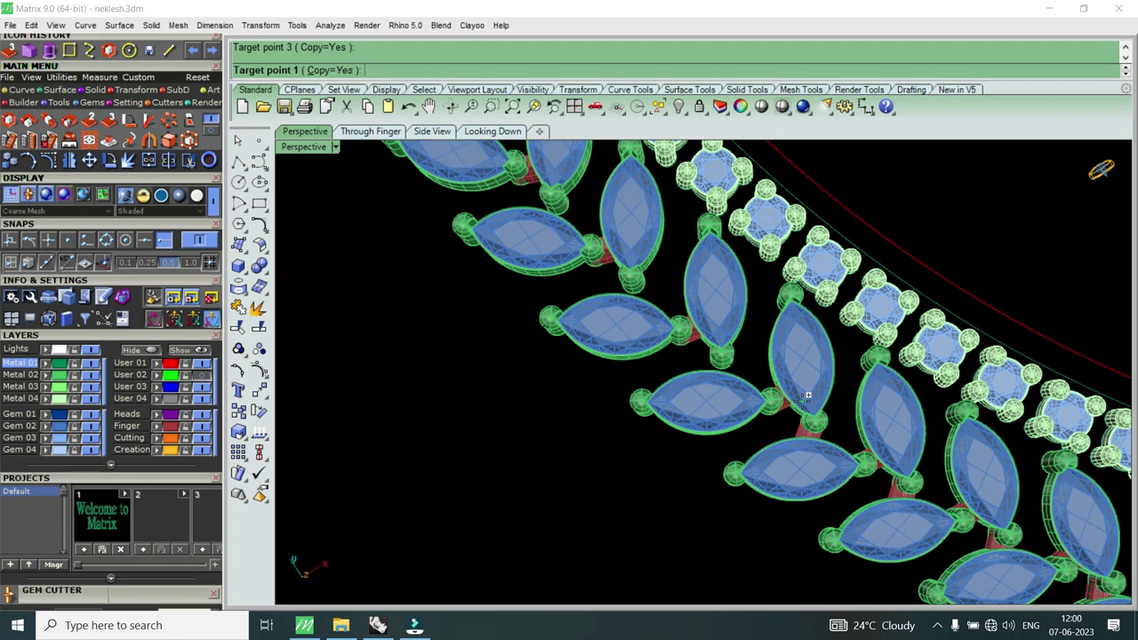
scroll(744, 338, up, 2)
scroll(742, 343, up, 2)
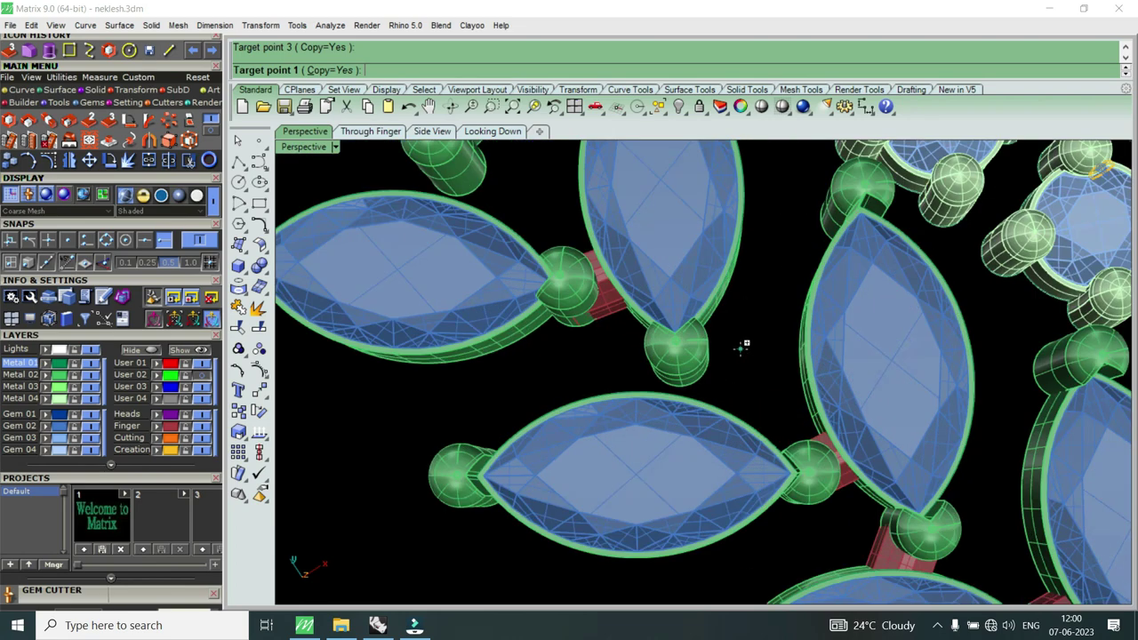
scroll(746, 376, up, 2)
scroll(752, 362, up, 2)
scroll(679, 355, up, 3)
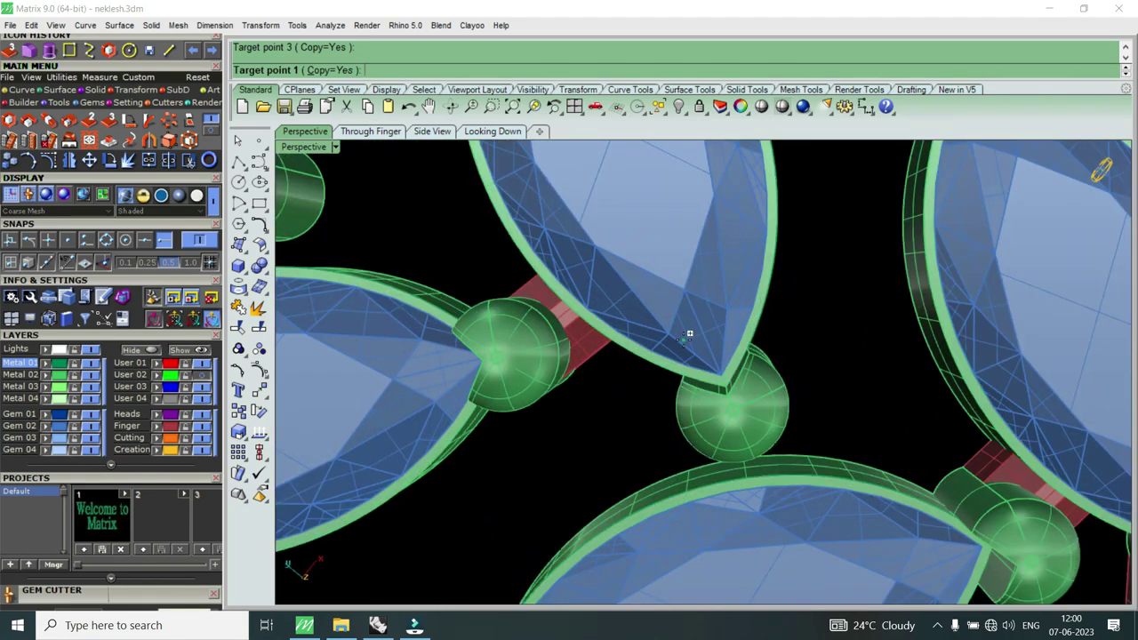
click(684, 290)
click(726, 301)
Step: Place red bar copies at the gem tip and a facet vertex, orbiting lower to see the tilt
scroll(1023, 488, down, 3)
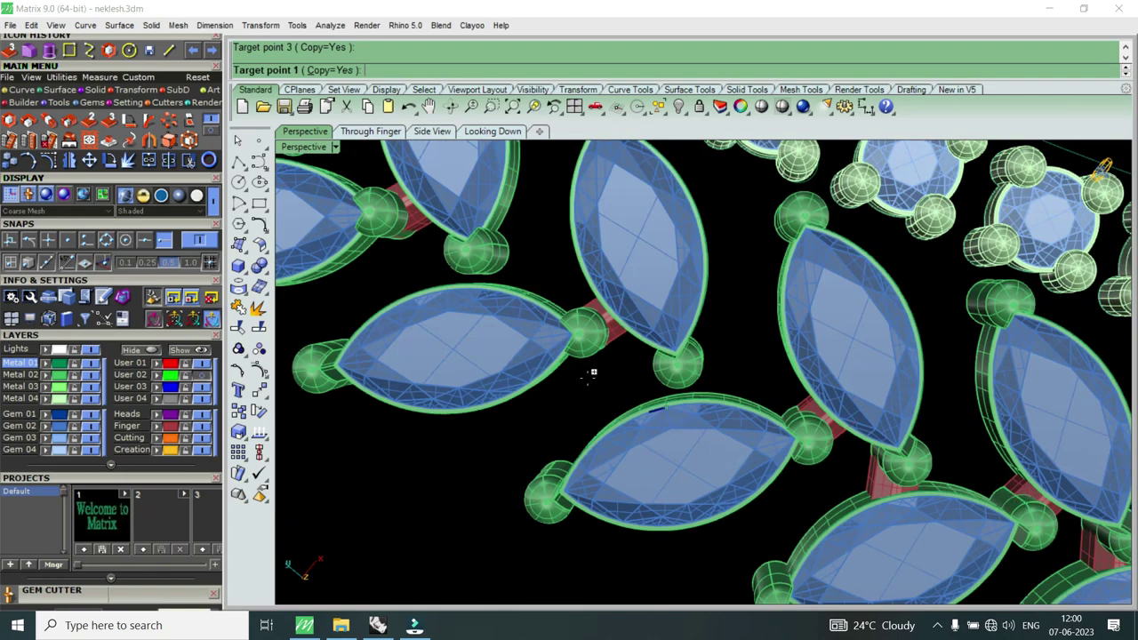
scroll(592, 374, up, 3)
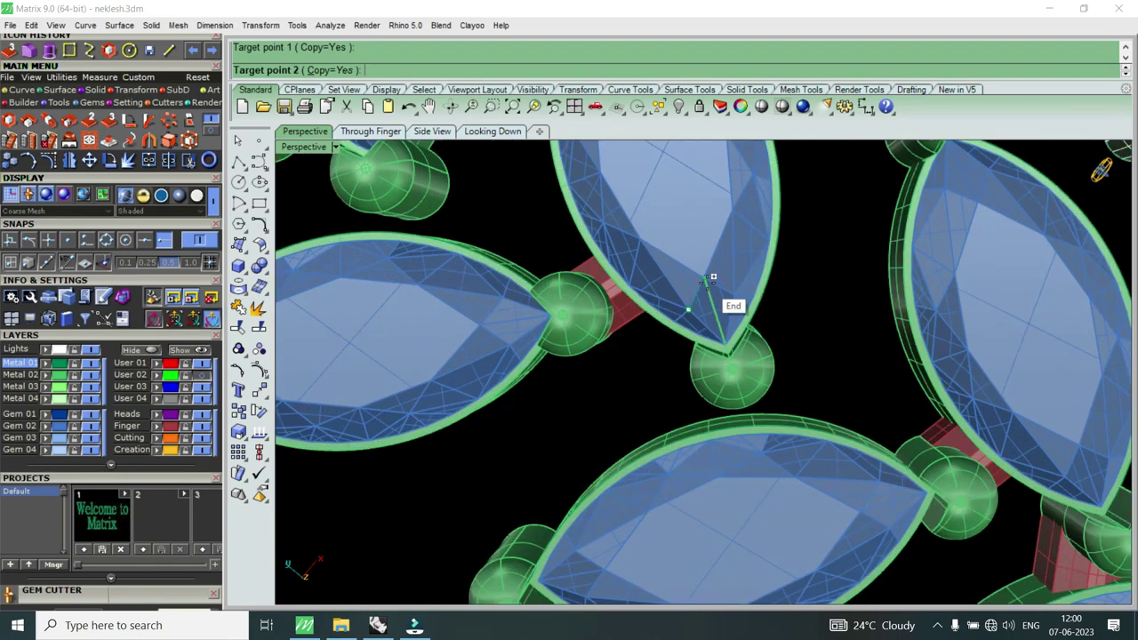
click(704, 279)
click(735, 287)
scroll(828, 412, down, 2)
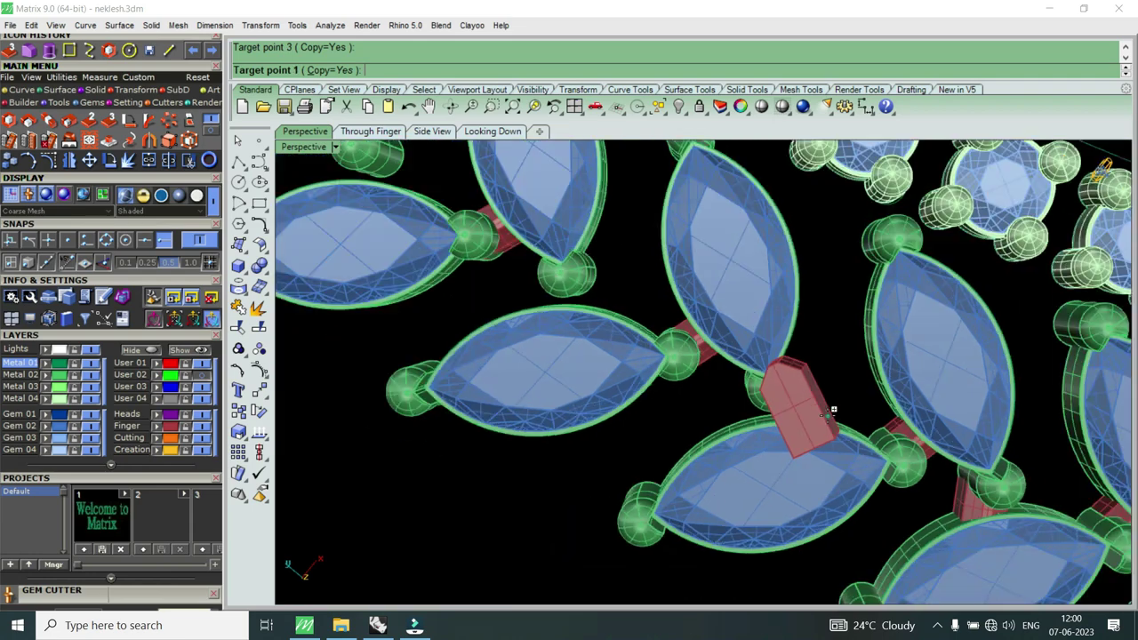
scroll(769, 393, down, 1)
scroll(769, 393, down, 1)
right_drag(771, 394, 812, 350)
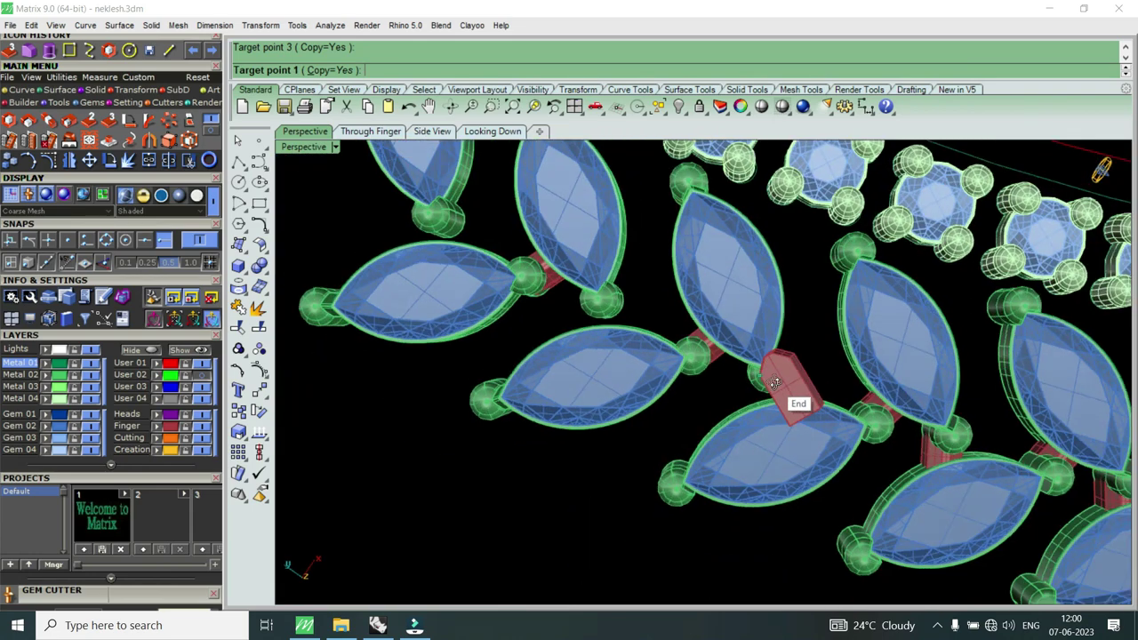
scroll(800, 328, up, 3)
scroll(788, 281, up, 3)
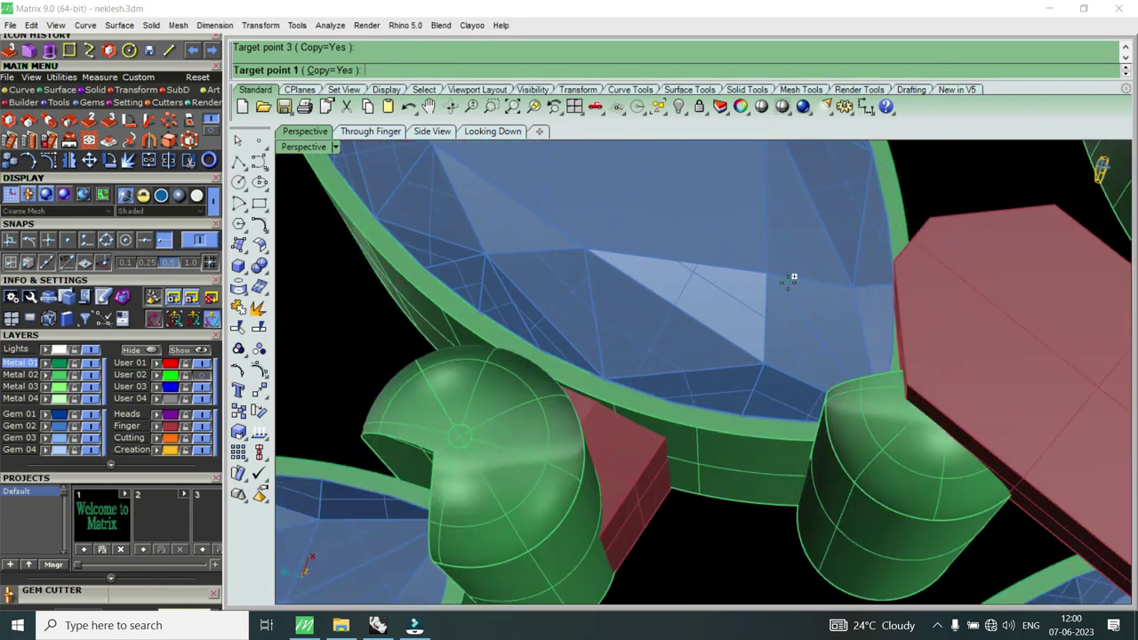
click(769, 360)
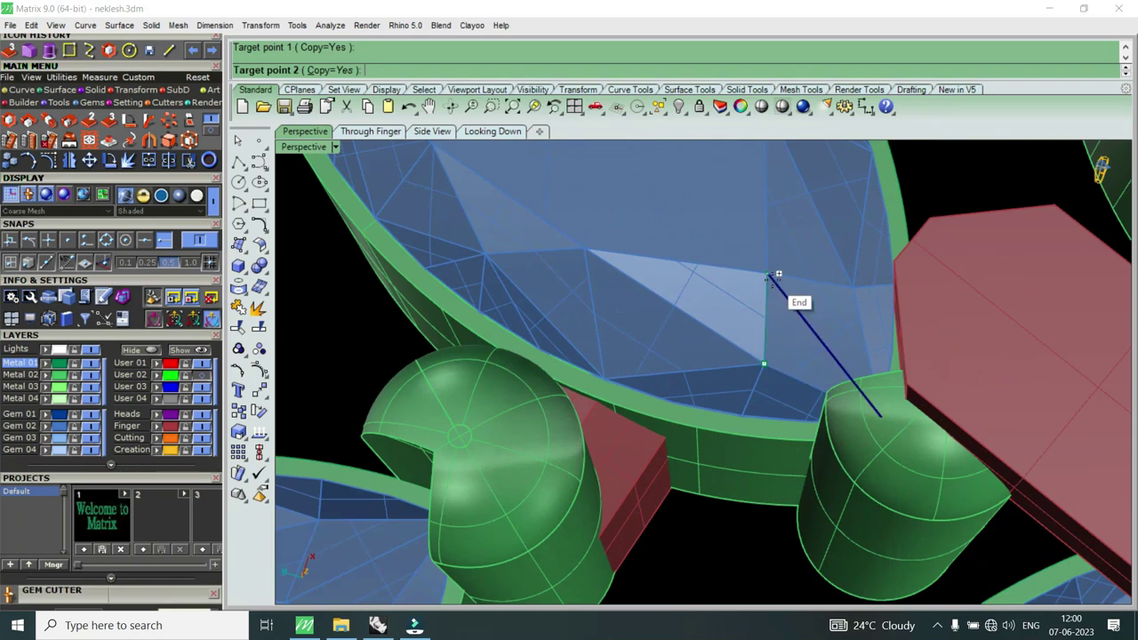
click(851, 277)
Step: Orient a connector bar onto the prong top and prong end points
scroll(835, 284, down, 3)
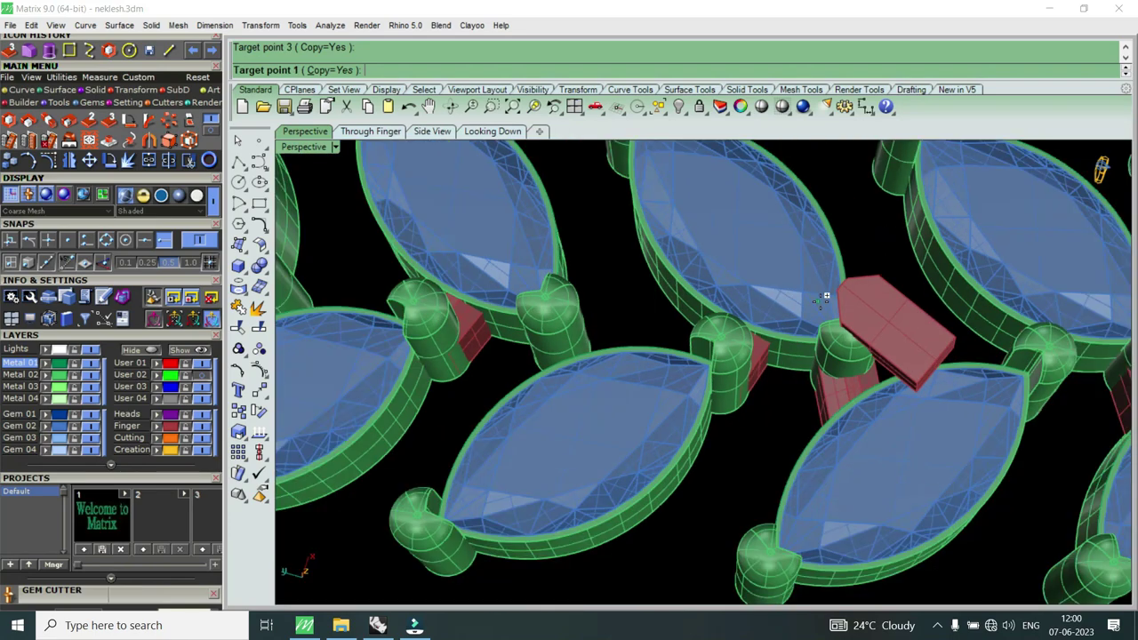
scroll(755, 297, down, 2)
scroll(702, 300, up, 5)
click(650, 295)
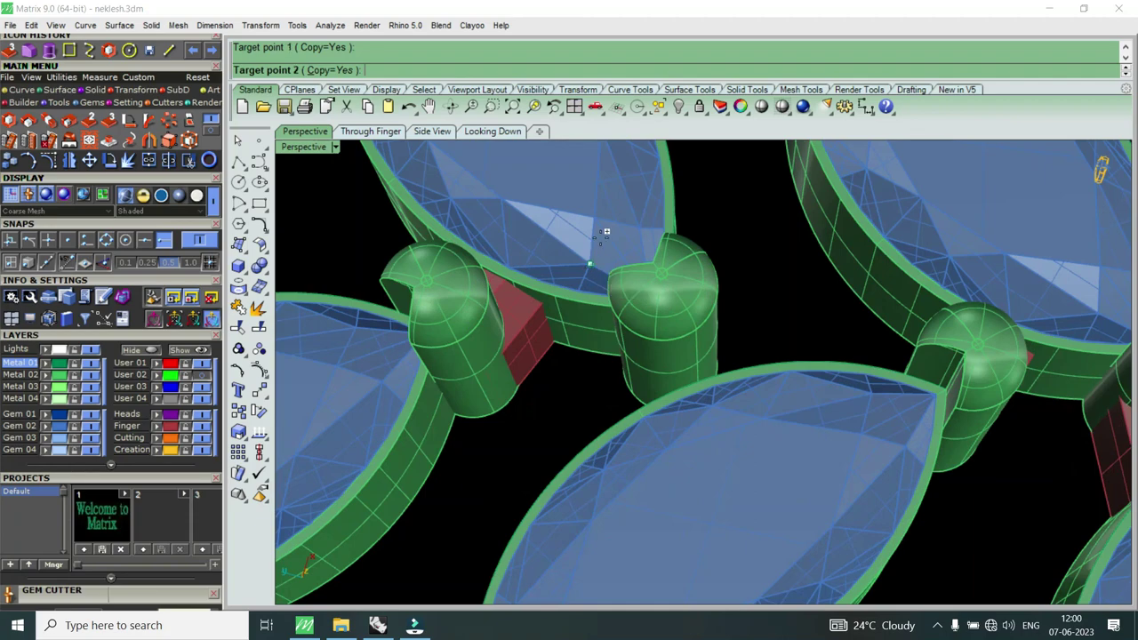
click(603, 214)
click(638, 234)
scroll(729, 353, down, 2)
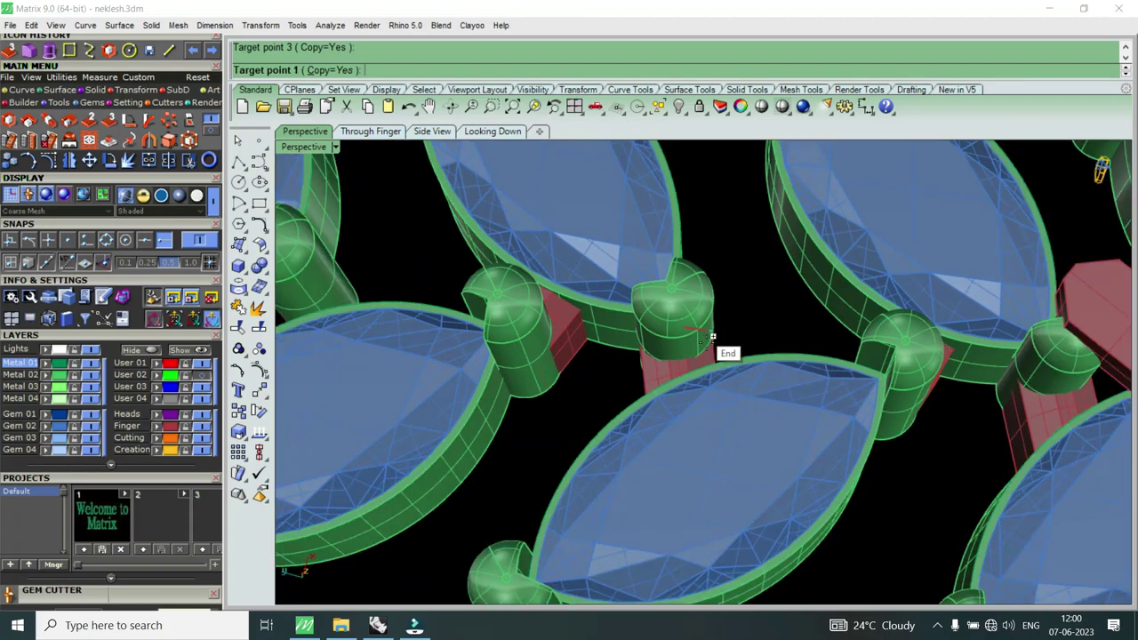
scroll(736, 368, down, 2)
scroll(574, 332, up, 2)
scroll(572, 337, down, 1)
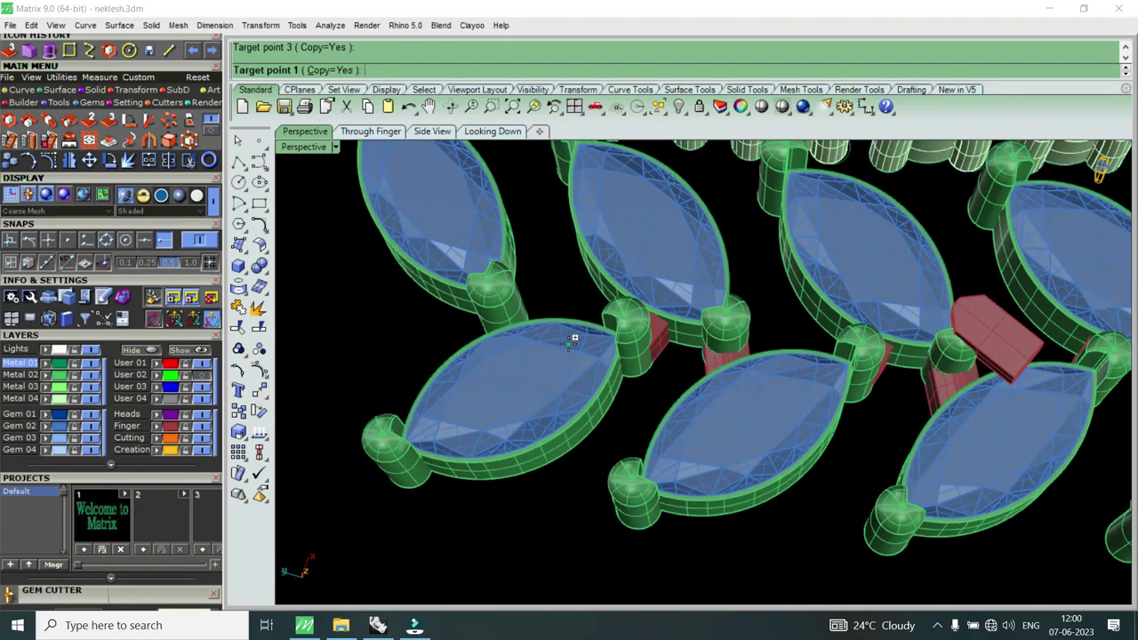
right_drag(573, 338, 573, 366)
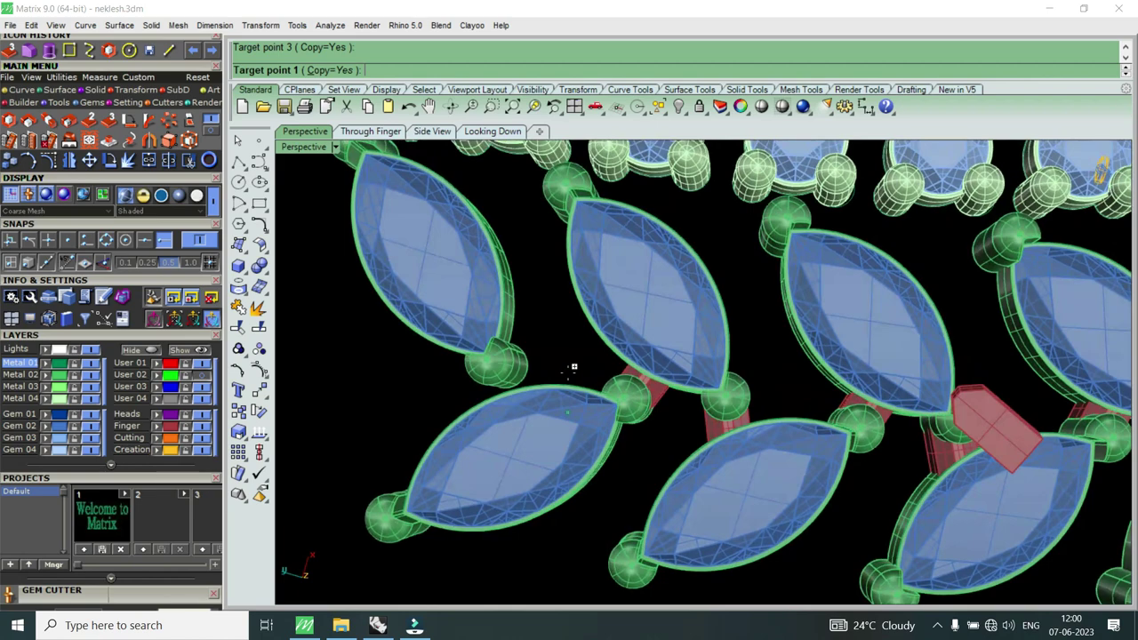
Step: End orienting and delete the oversized stray red block
key(Escape)
click(986, 426)
key(Delete)
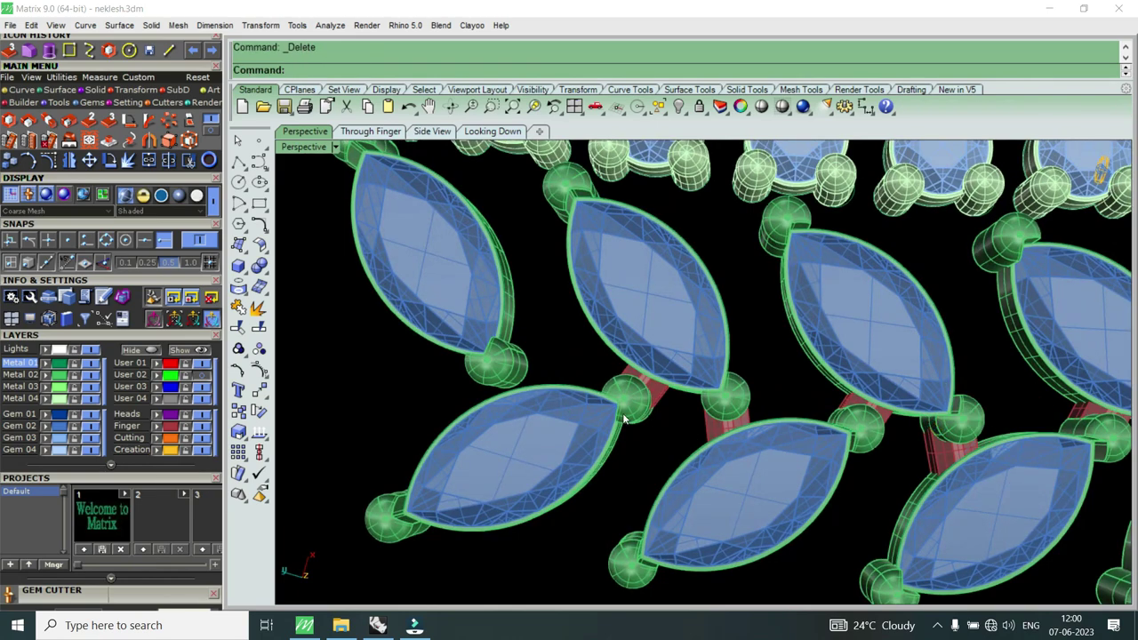
Step: Select one of the red connector bars on the necklace
scroll(624, 417, up, 5)
click(806, 457)
scroll(806, 457, down, 3)
scroll(806, 457, down, 2)
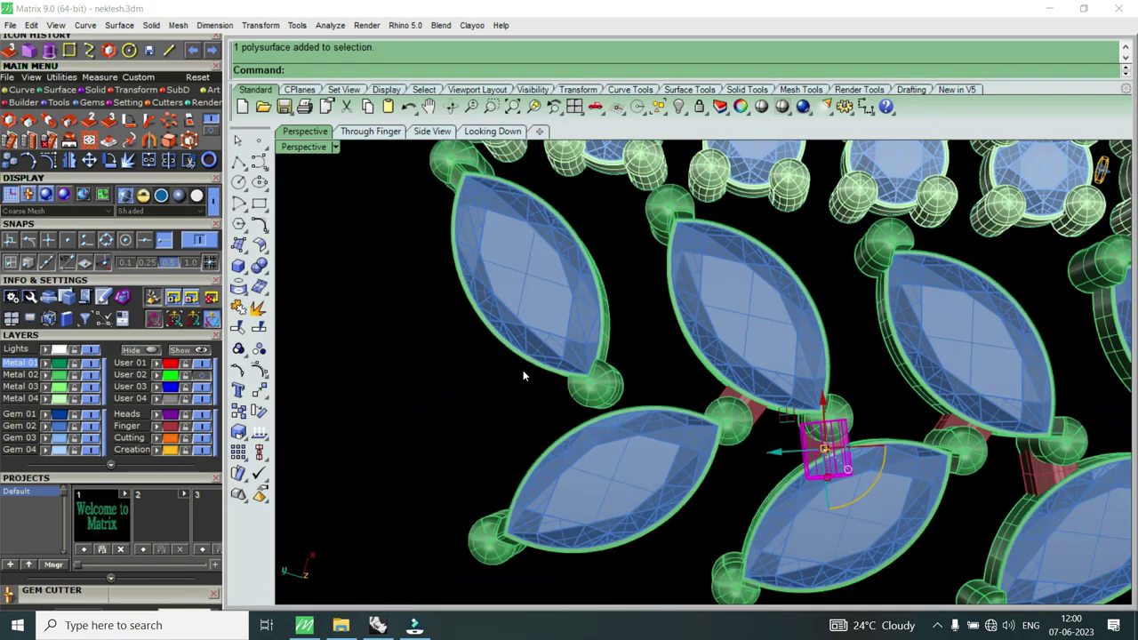
Step: Maximize the Looking Down view and start copying the selected red bar
double_click(301, 150)
double_click(301, 150)
scroll(698, 516, down, 3)
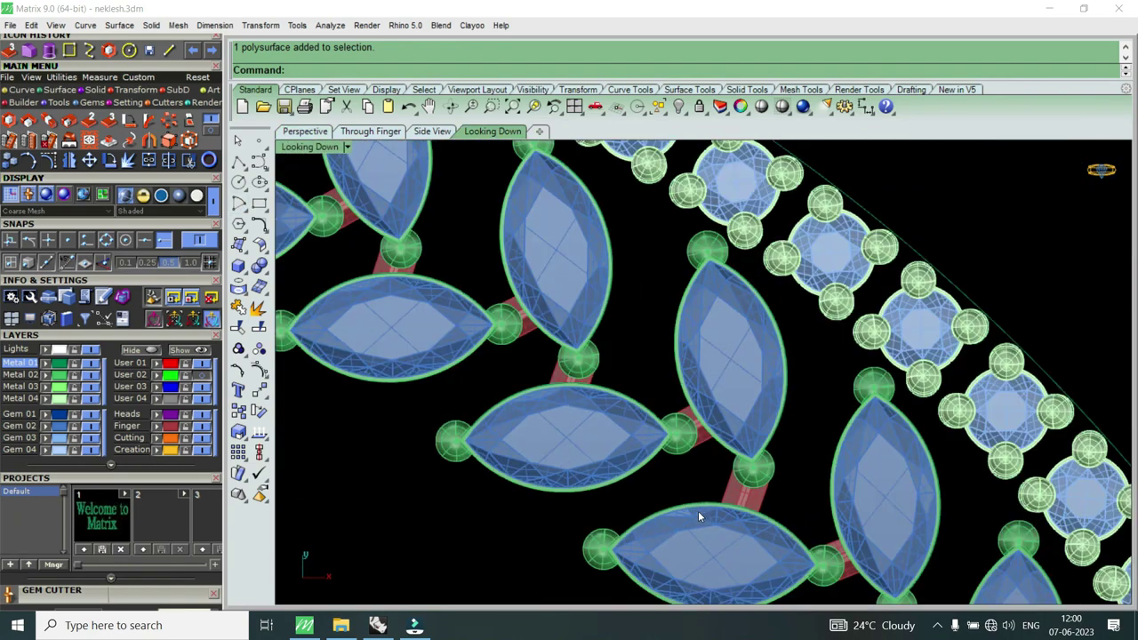
scroll(697, 516, down, 3)
scroll(698, 516, down, 2)
scroll(697, 515, down, 2)
scroll(618, 363, up, 2)
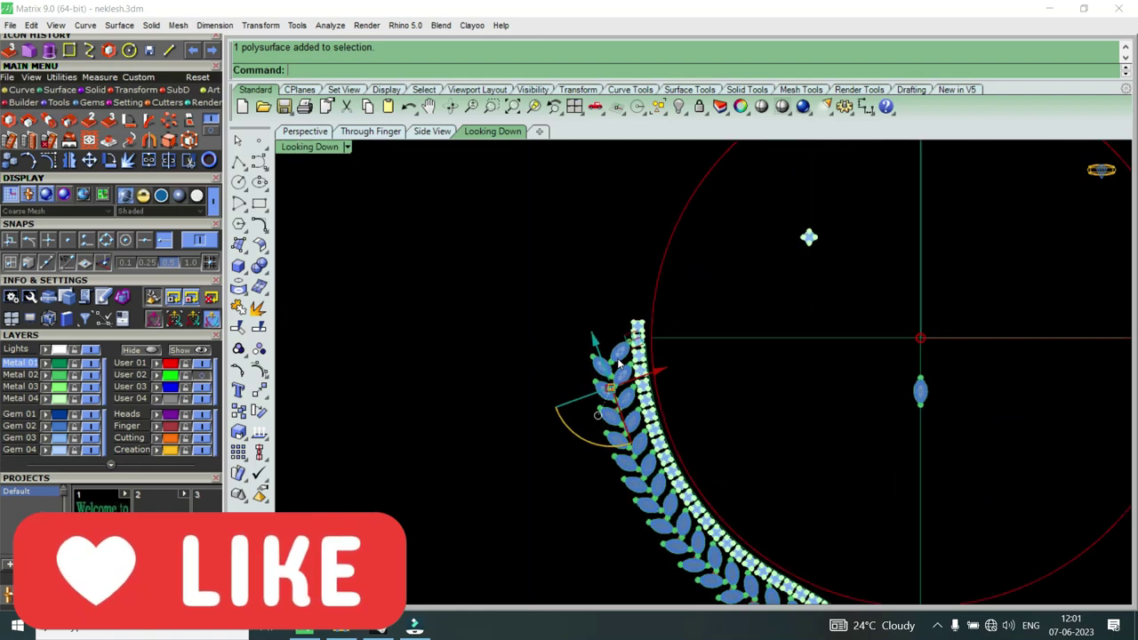
scroll(617, 363, up, 3)
scroll(618, 363, up, 2)
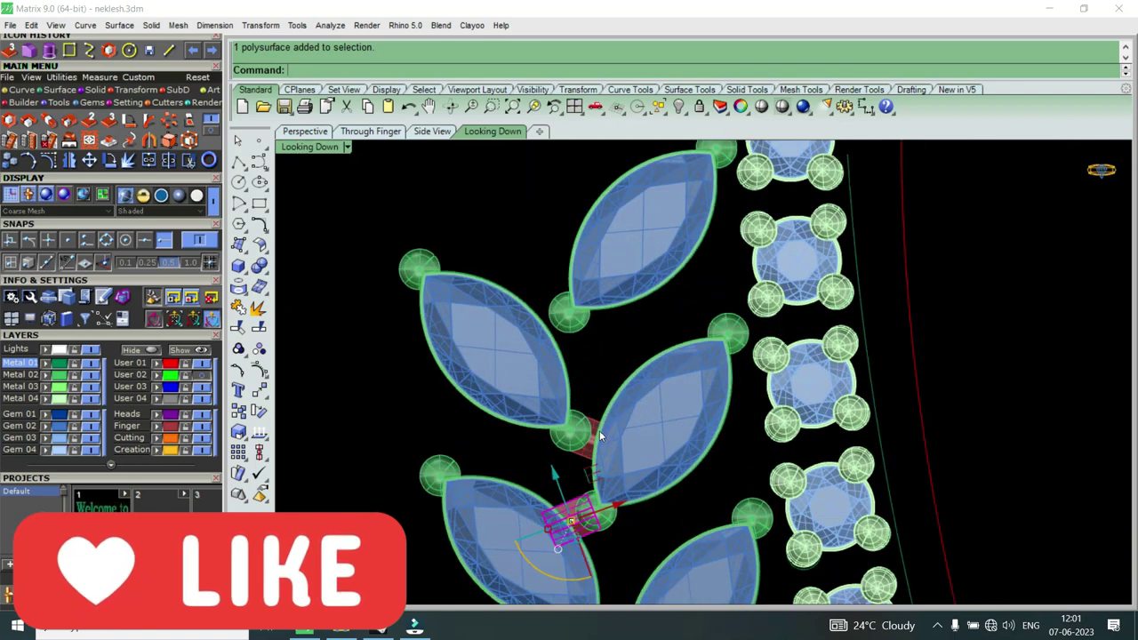
click(9, 160)
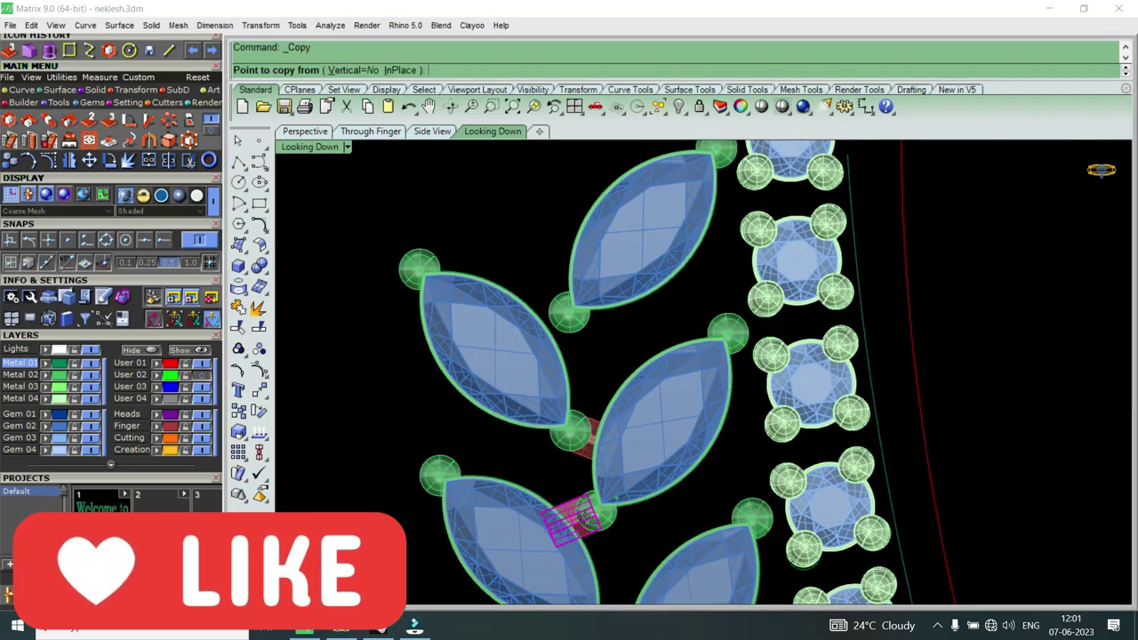
Step: Set the copy's base point and zoom in Looking Down to place it between marquise settings
click(582, 516)
scroll(562, 384, up, 2)
scroll(547, 309, up, 2)
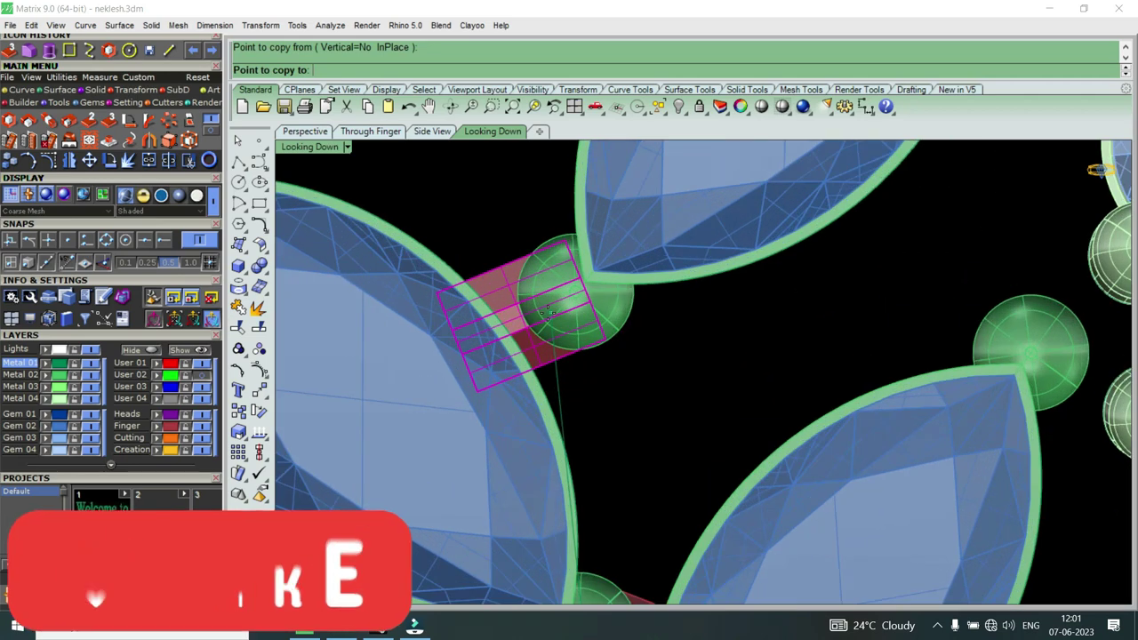
scroll(542, 316, down, 2)
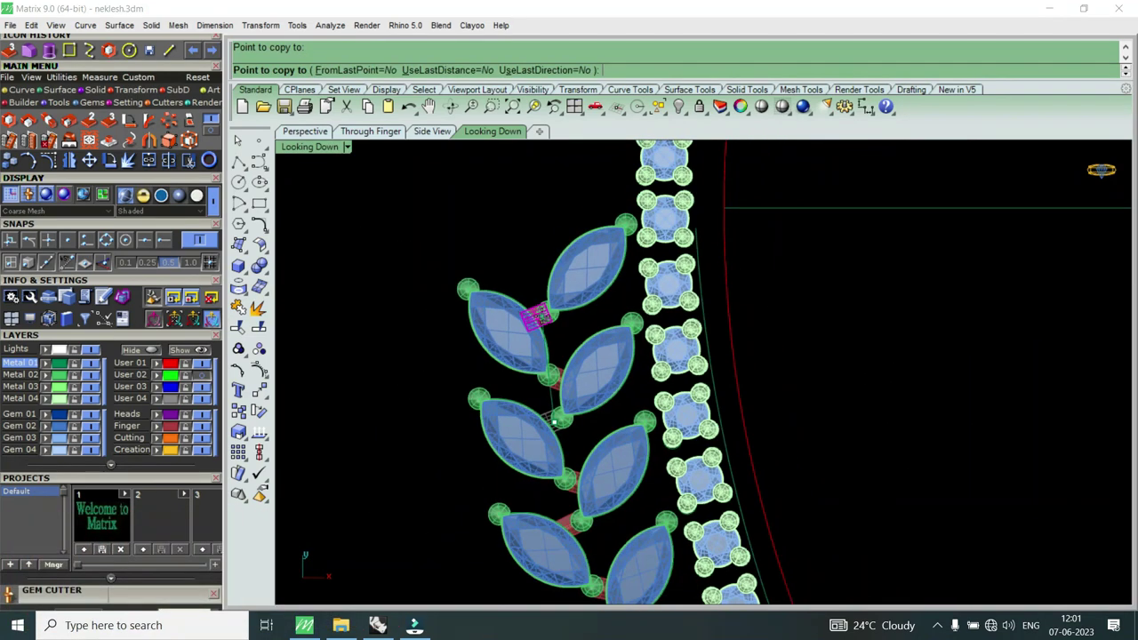
scroll(542, 320, down, 2)
scroll(542, 323, down, 2)
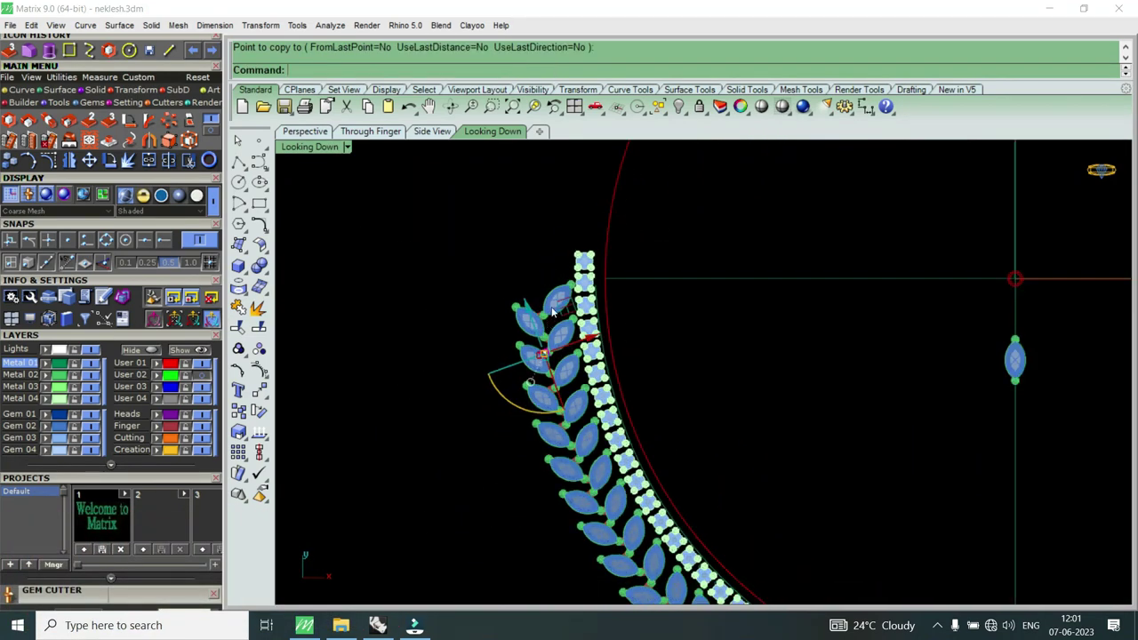
scroll(553, 311, down, 2)
scroll(727, 510, up, 2)
scroll(711, 471, up, 2)
scroll(701, 439, up, 2)
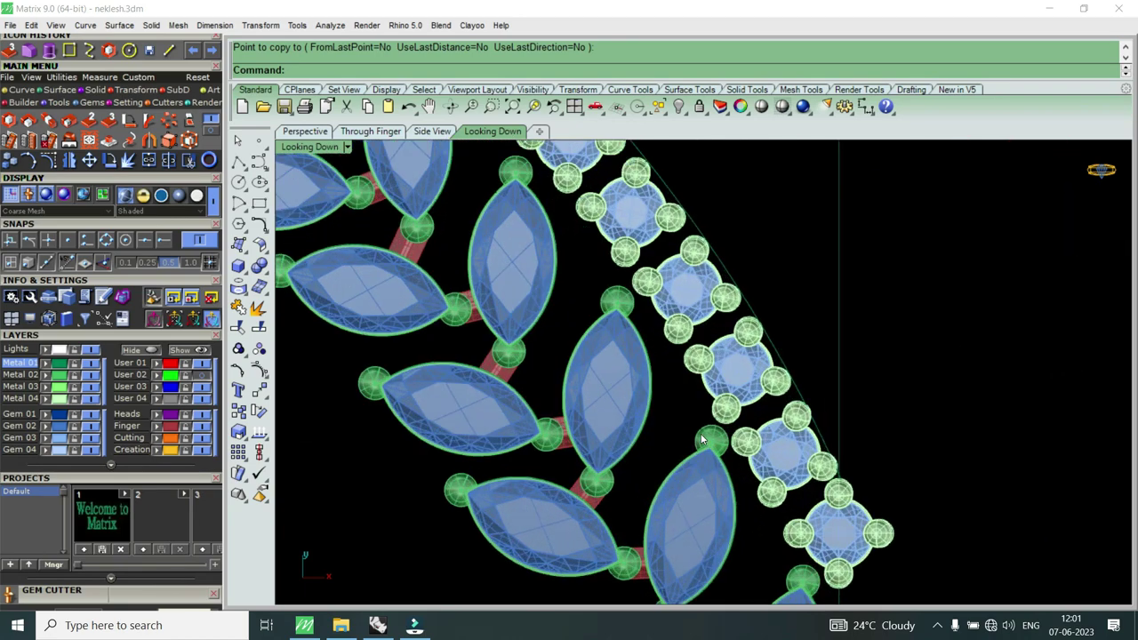
scroll(701, 439, up, 1)
scroll(698, 409, down, 2)
scroll(663, 359, up, 3)
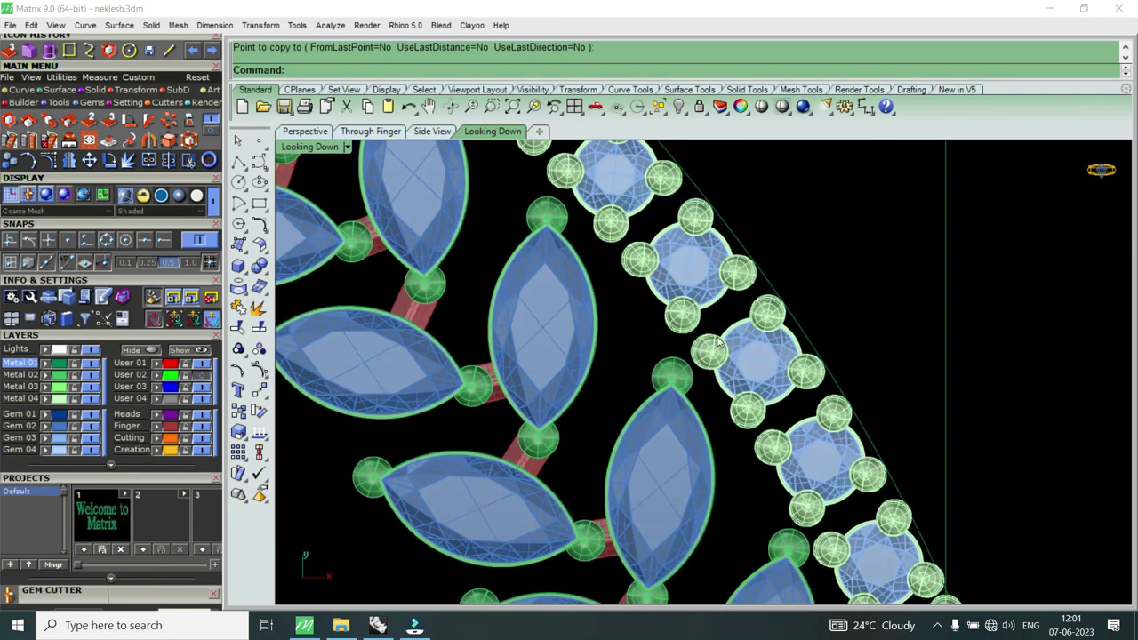
scroll(718, 342, down, 3)
scroll(538, 325, down, 1)
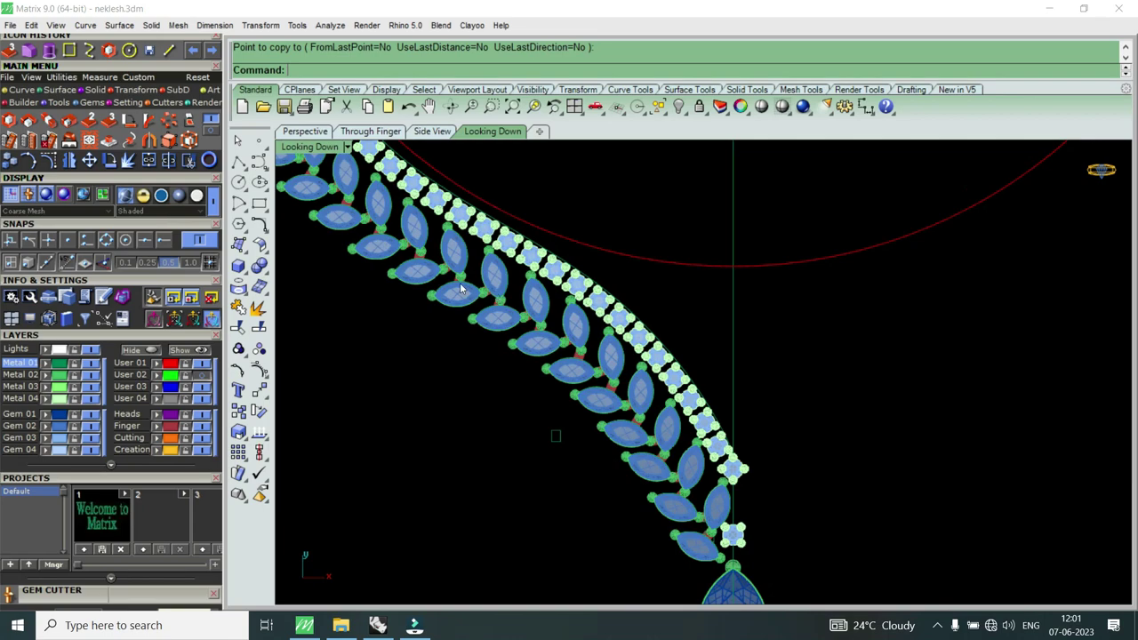
scroll(584, 400, down, 2)
scroll(570, 511, up, 2)
scroll(561, 290, up, 3)
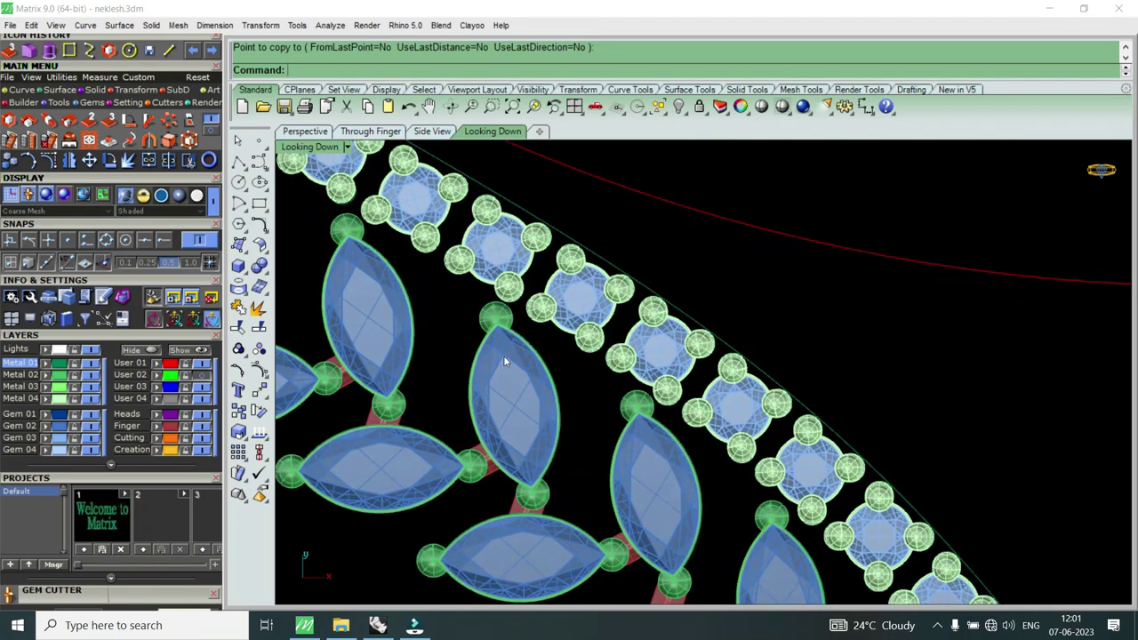
Step: Zoom around the Looking Down view to check the red bars along the necklace
scroll(400, 417, up, 2)
scroll(380, 419, up, 2)
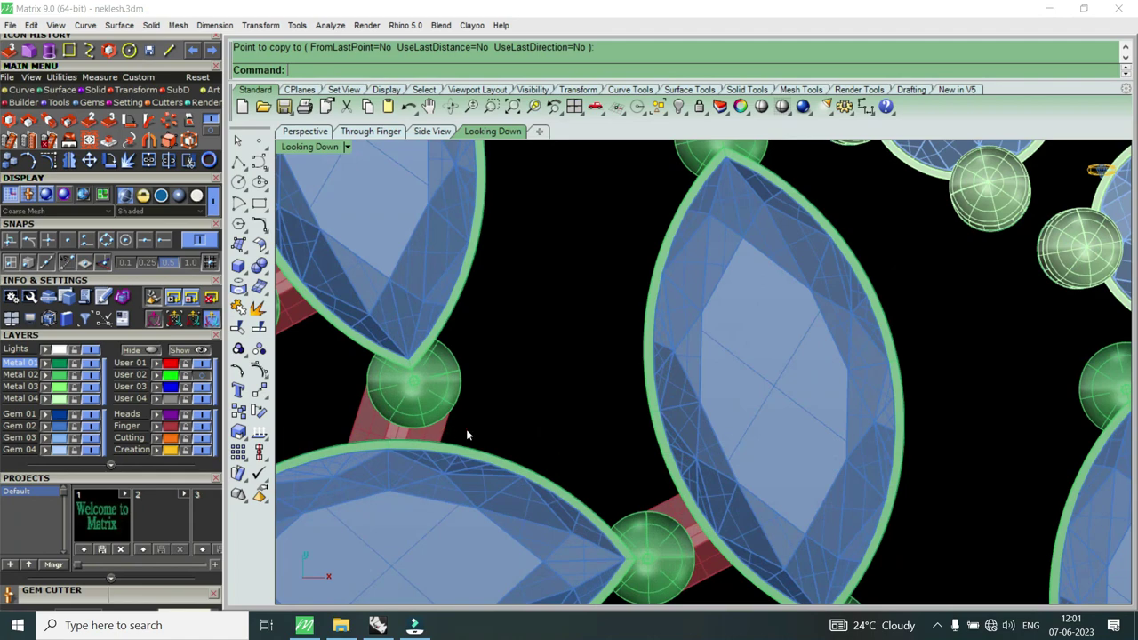
scroll(465, 429, down, 3)
scroll(471, 430, down, 1)
scroll(457, 428, up, 3)
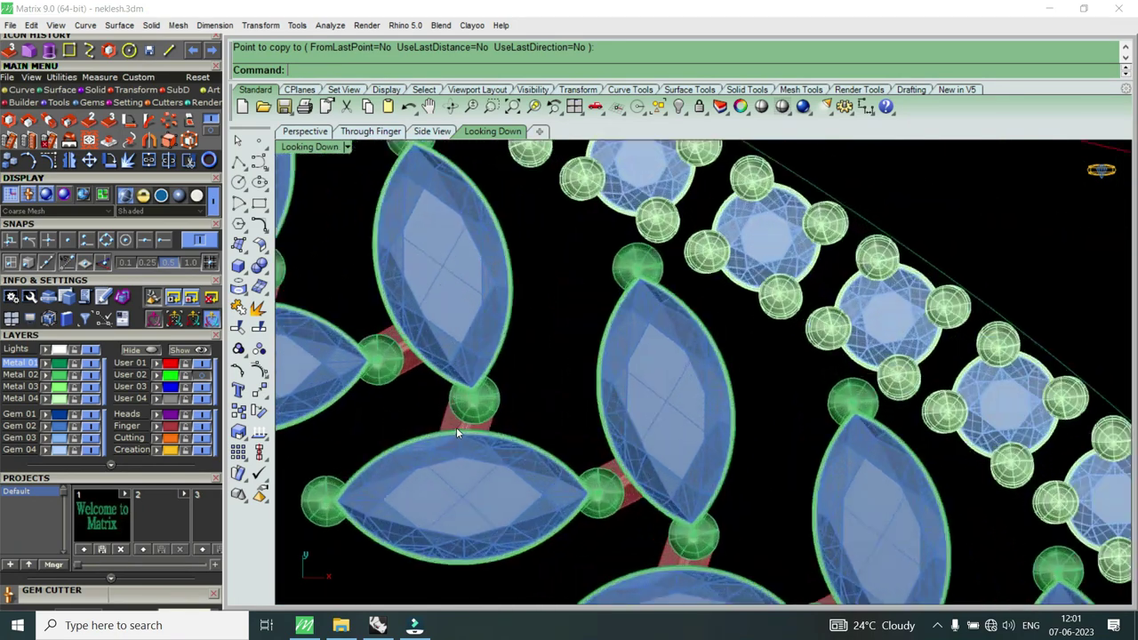
scroll(471, 428, up, 2)
scroll(531, 400, down, 3)
scroll(568, 403, down, 1)
scroll(597, 405, down, 2)
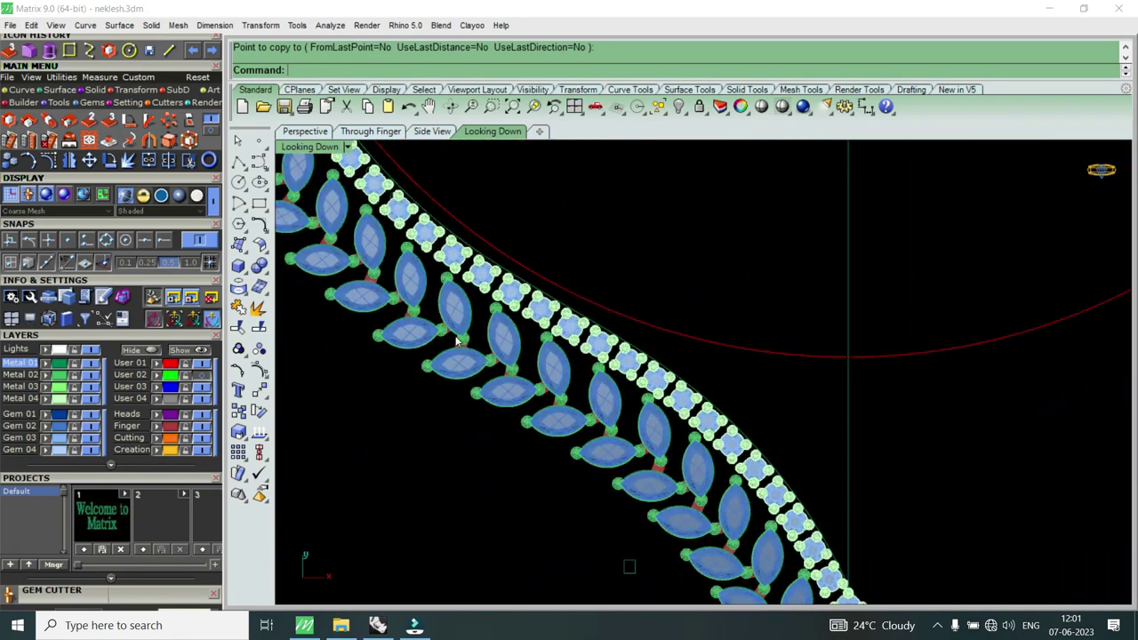
scroll(591, 412, down, 2)
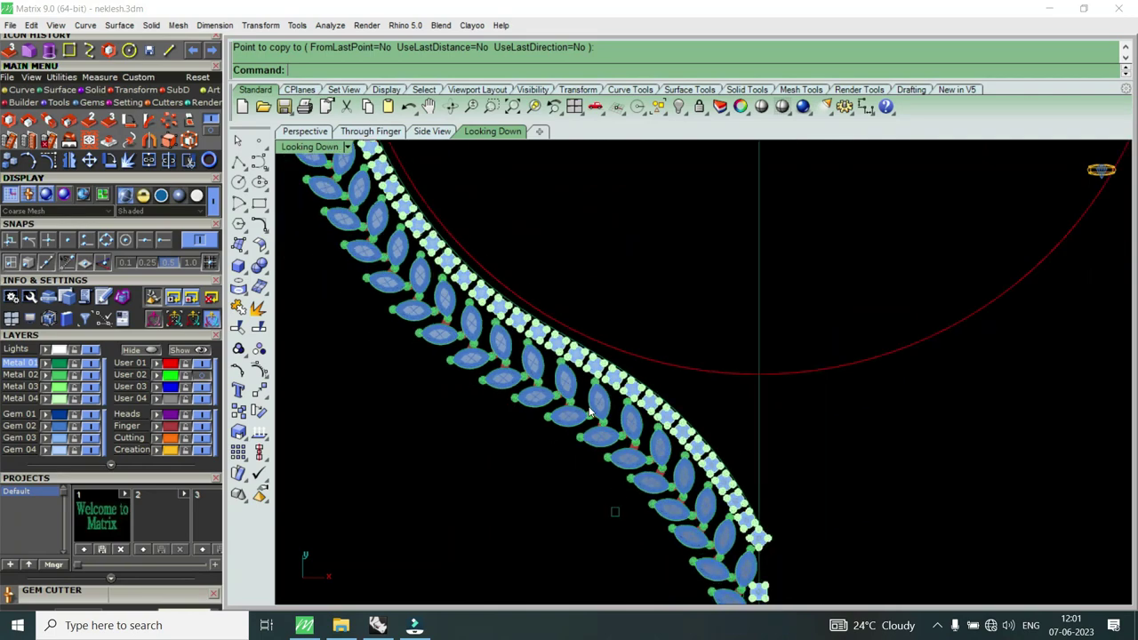
scroll(604, 408, up, 1)
scroll(613, 405, up, 2)
scroll(624, 402, down, 1)
scroll(625, 402, down, 2)
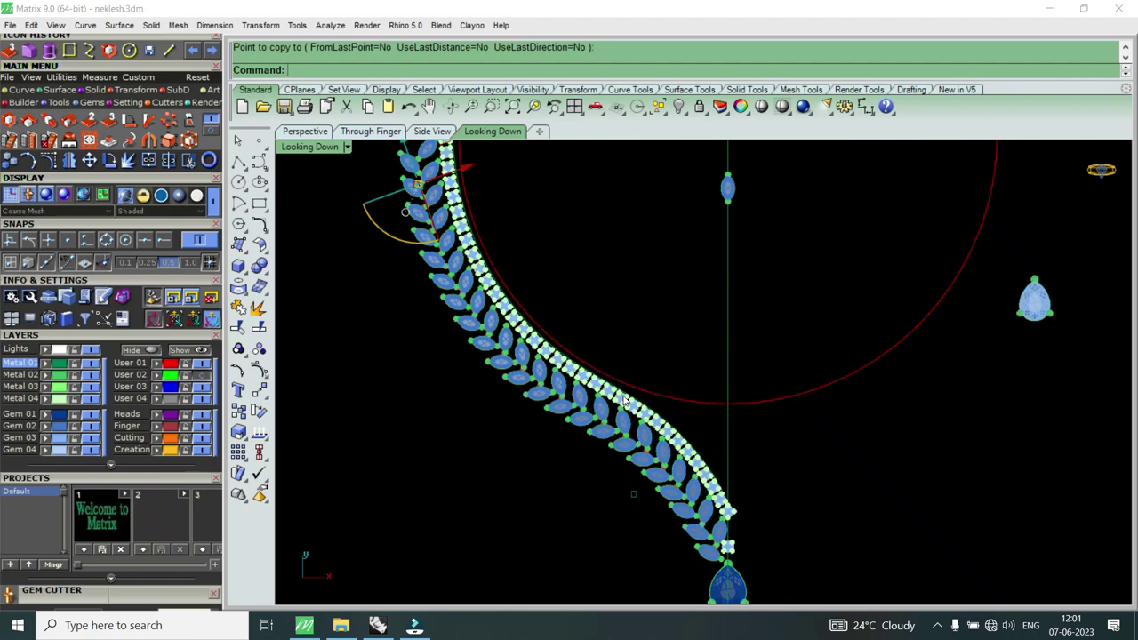
scroll(631, 484, up, 2)
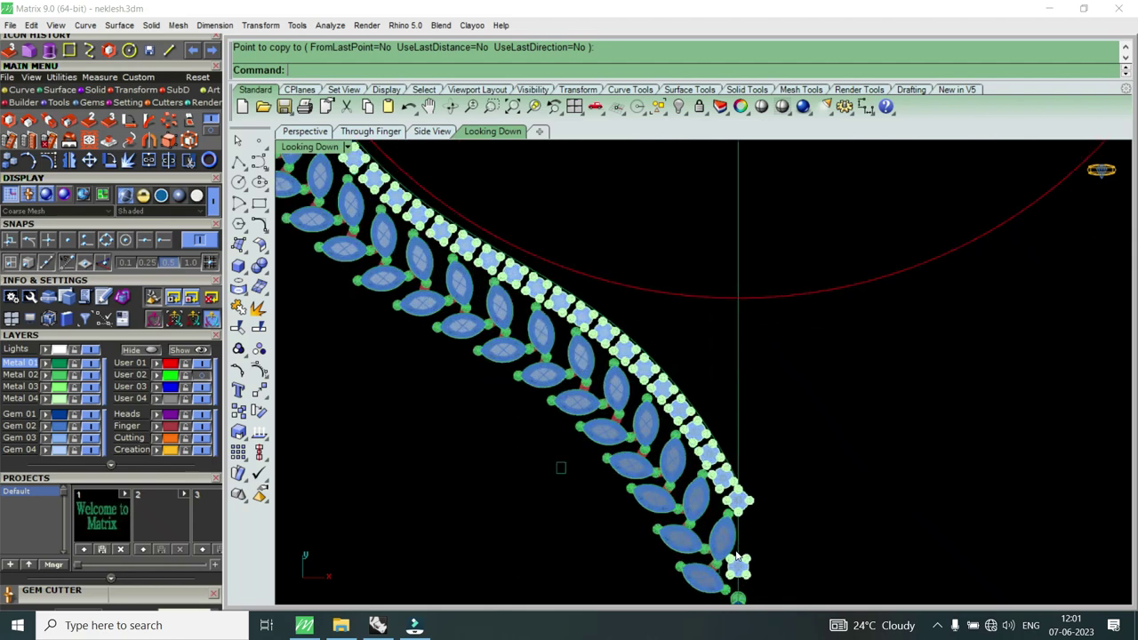
scroll(629, 478, up, 3)
scroll(629, 478, up, 3)
scroll(617, 453, up, 2)
Step: Copy a red connector bar to a spot between two round-gem settings
click(607, 425)
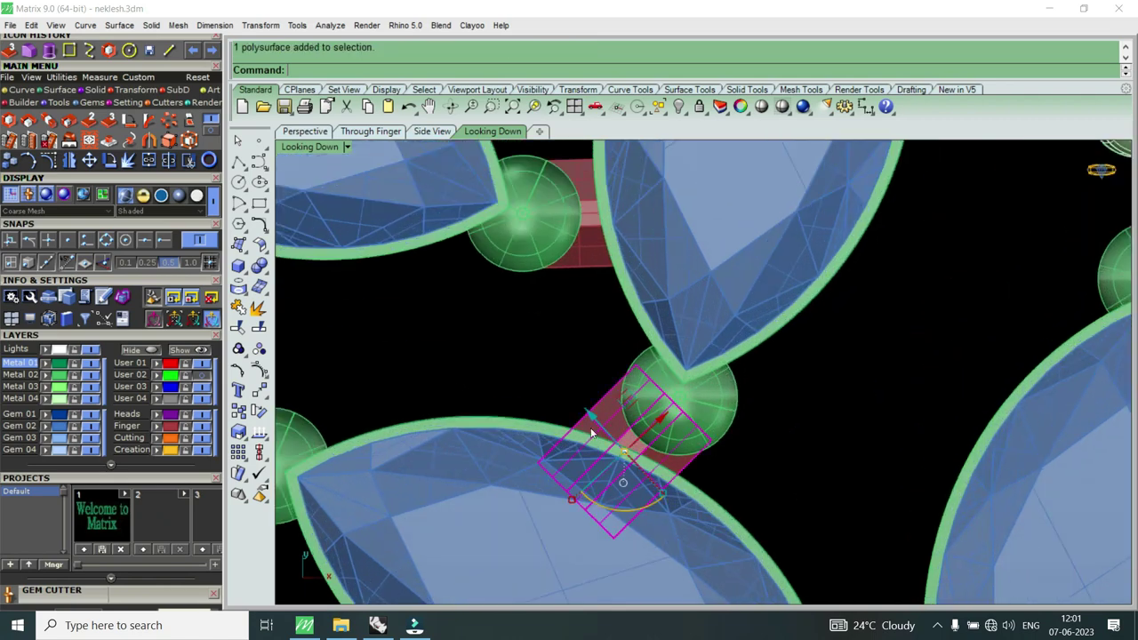
click(9, 161)
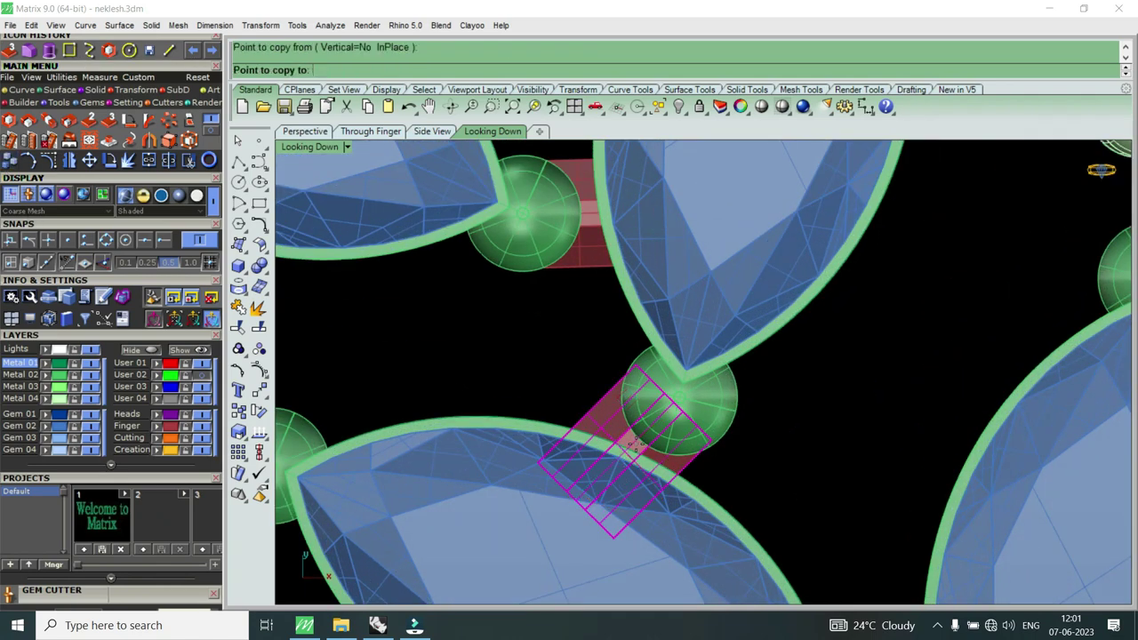
scroll(633, 444, down, 3)
scroll(741, 330, up, 2)
scroll(681, 256, up, 2)
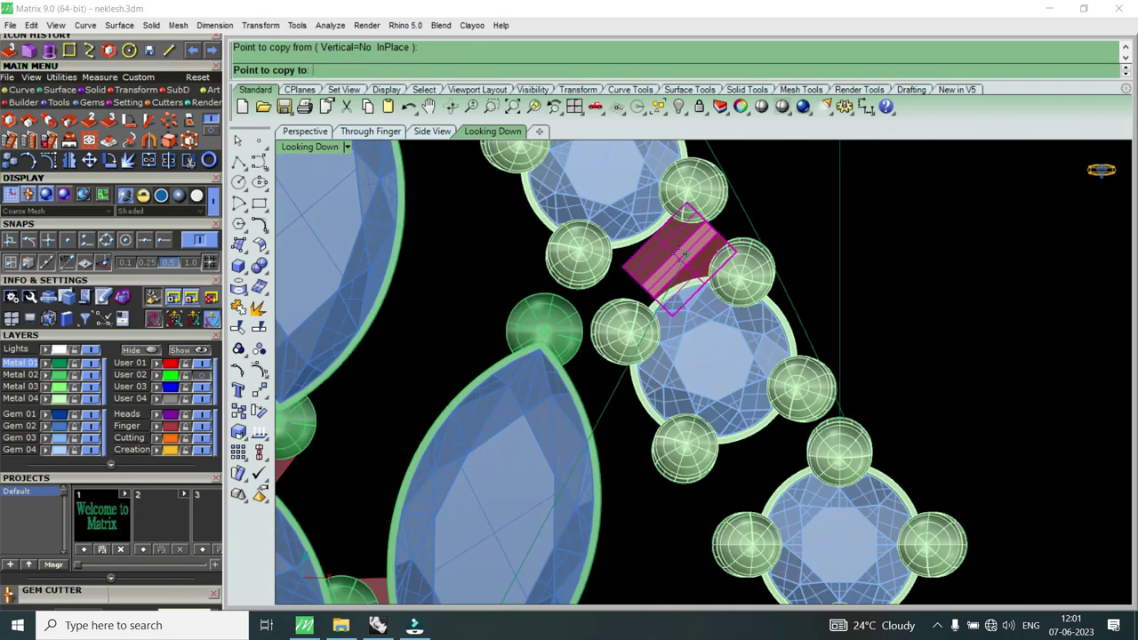
click(663, 257)
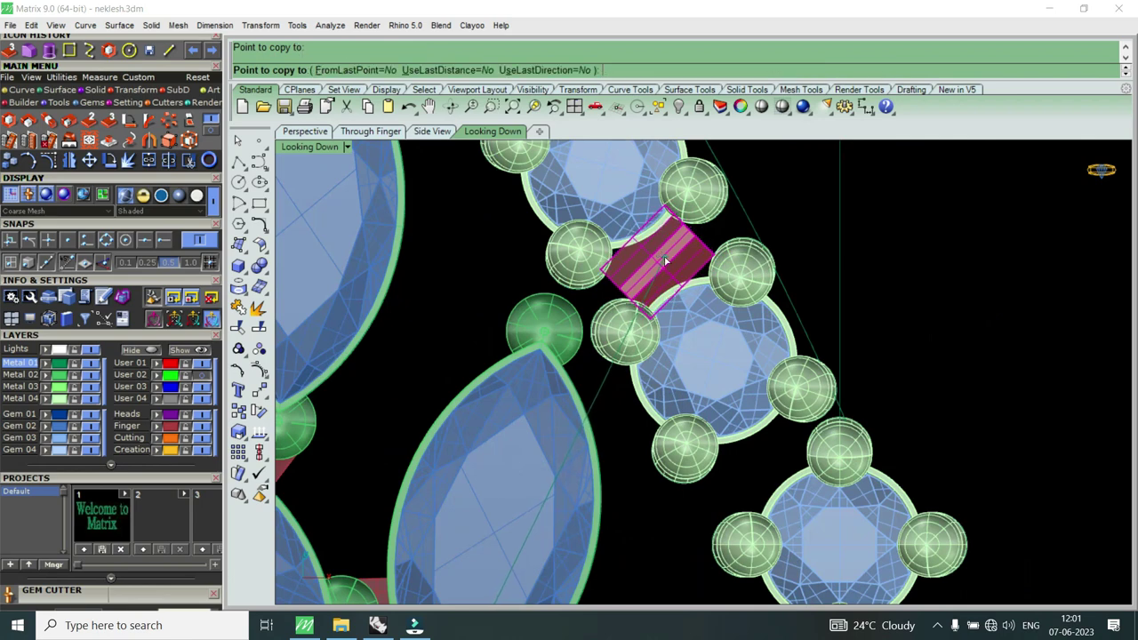
key(Return)
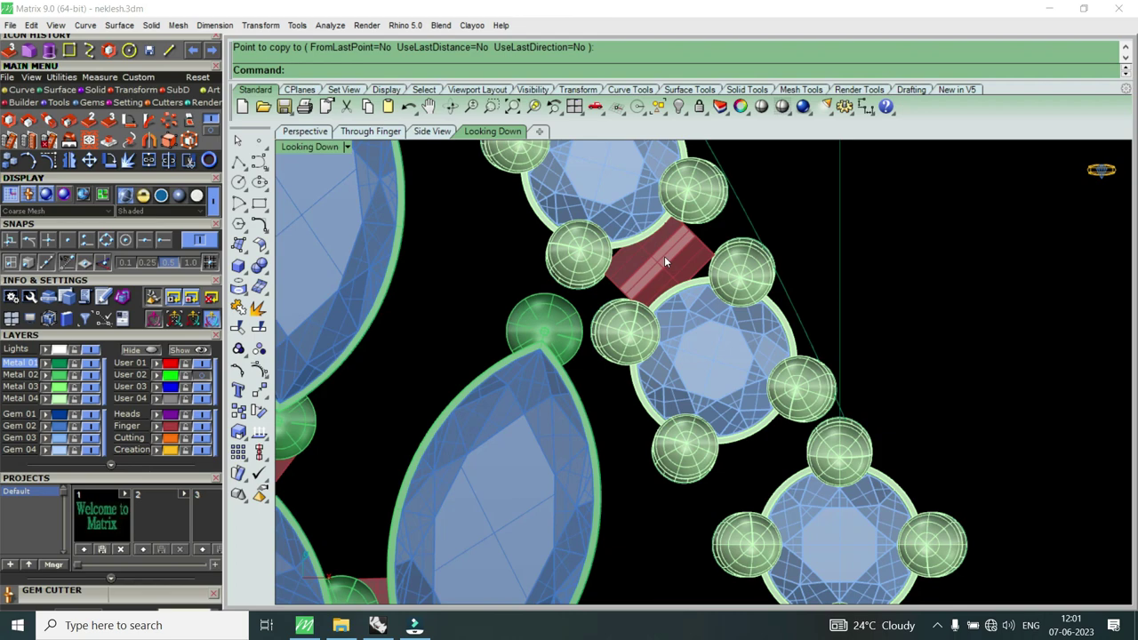
Step: Rotate and stretch the new bar with the gumball to fit between the round settings
click(664, 256)
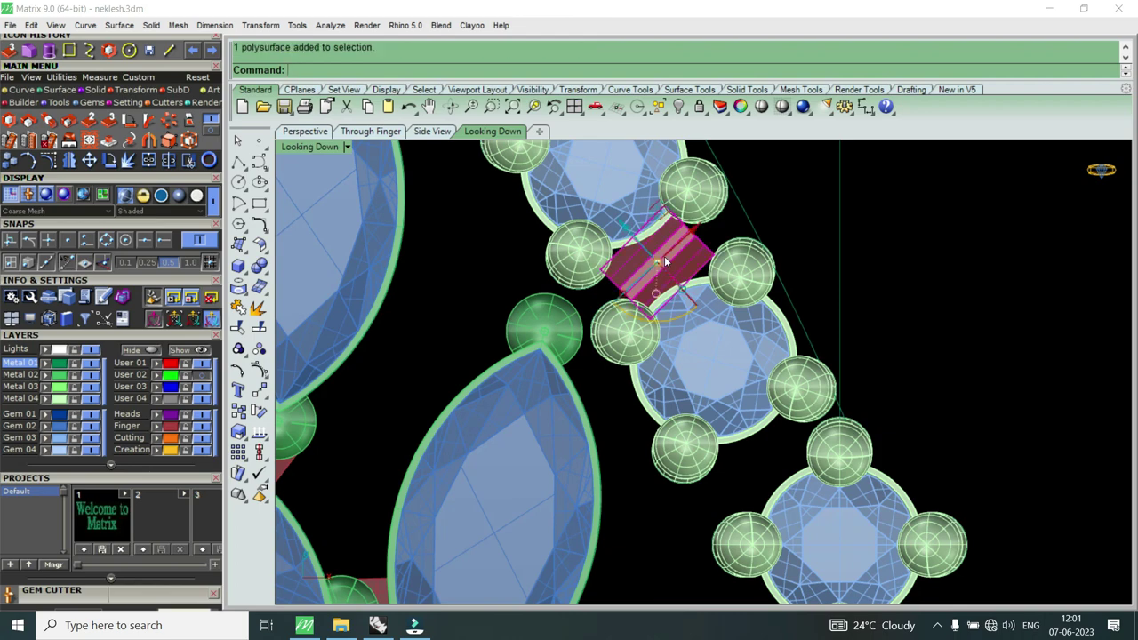
scroll(664, 258, up, 2)
drag(654, 320, 759, 299)
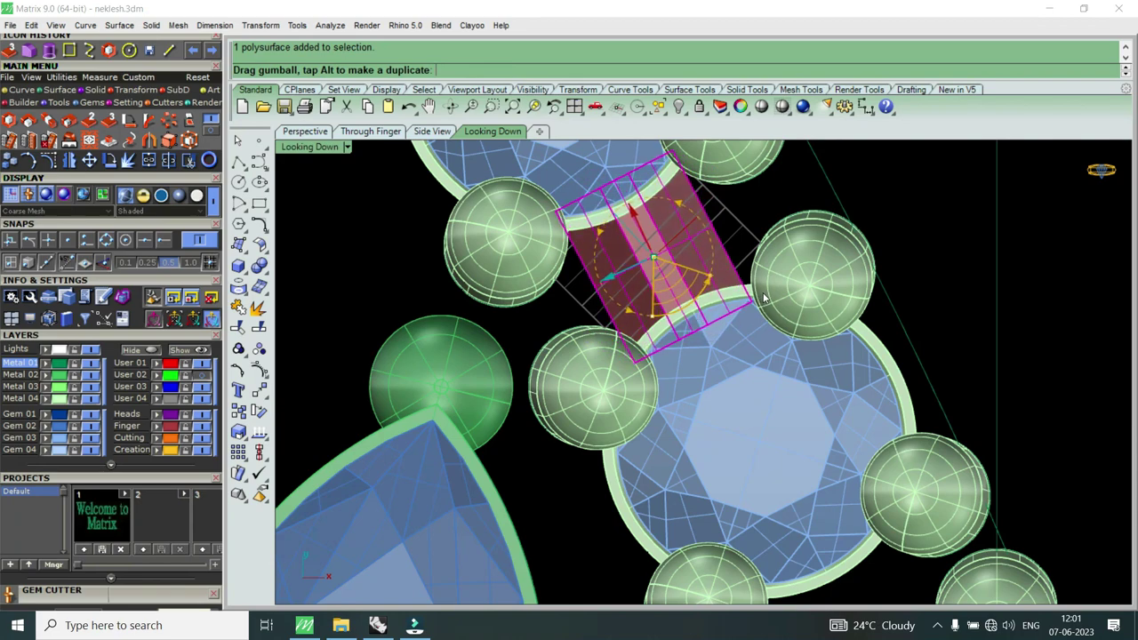
scroll(721, 249, up, 1)
drag(724, 222, 736, 223)
scroll(710, 265, down, 3)
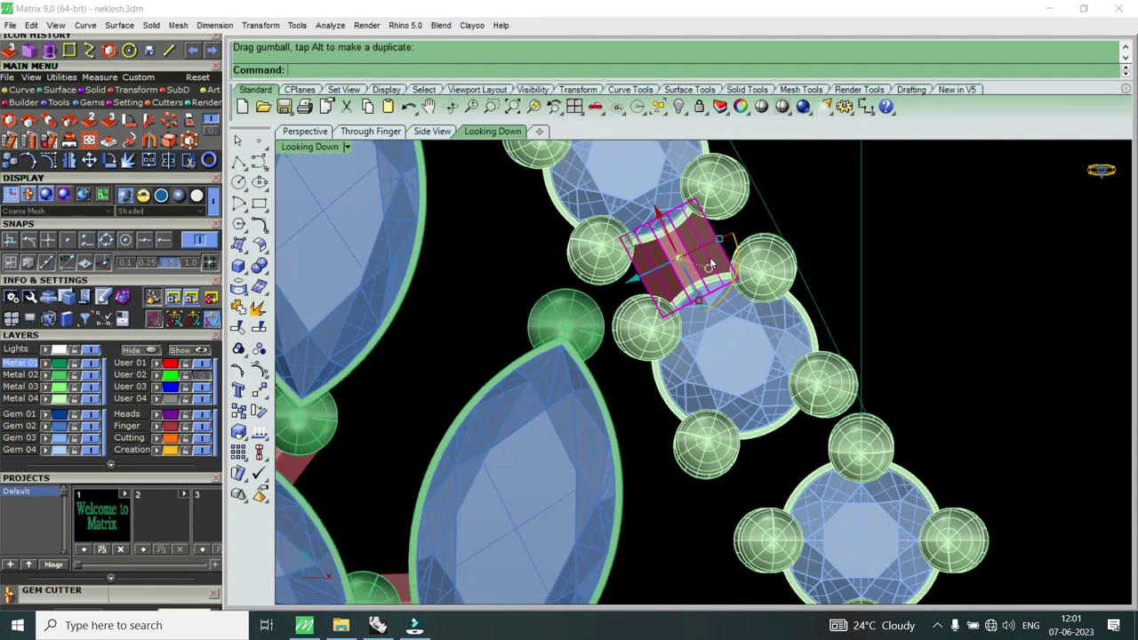
scroll(710, 265, down, 3)
scroll(727, 370, down, 2)
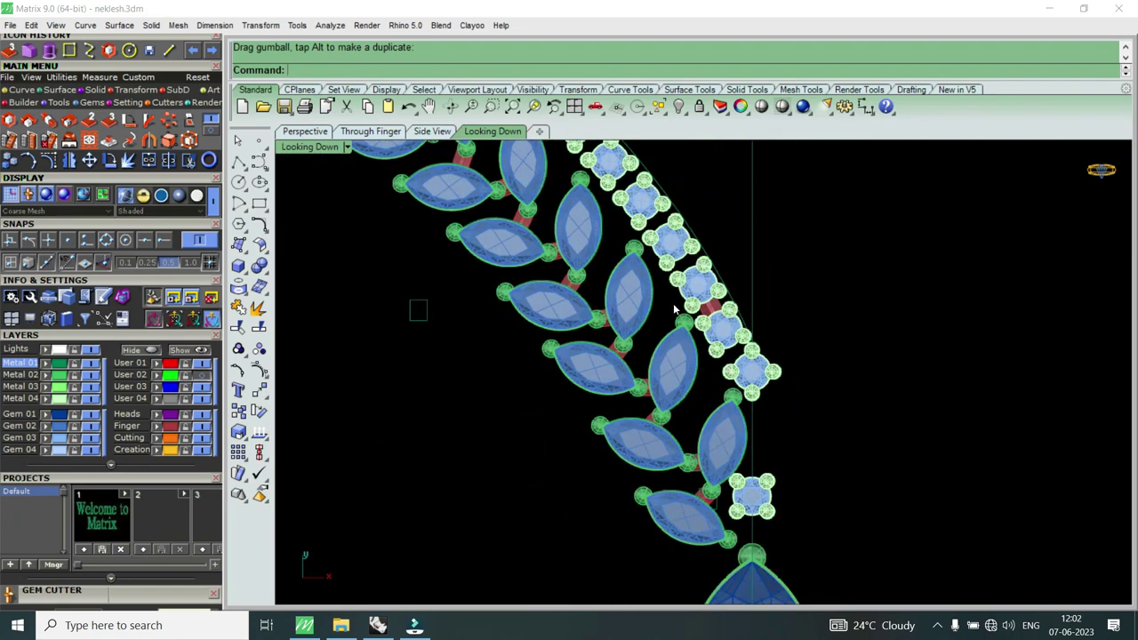
Step: Restore the four views, maximize Perspective, and orbit toward the gem rows
double_click(325, 149)
double_click(740, 147)
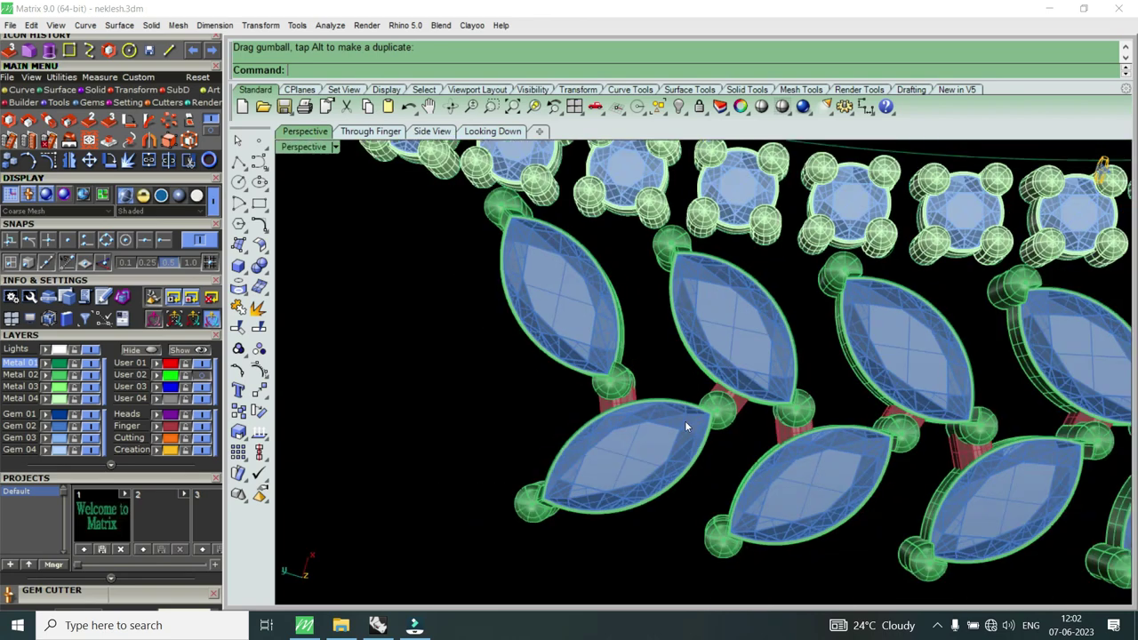
right_drag(958, 328, 1072, 247)
scroll(1072, 247, up, 3)
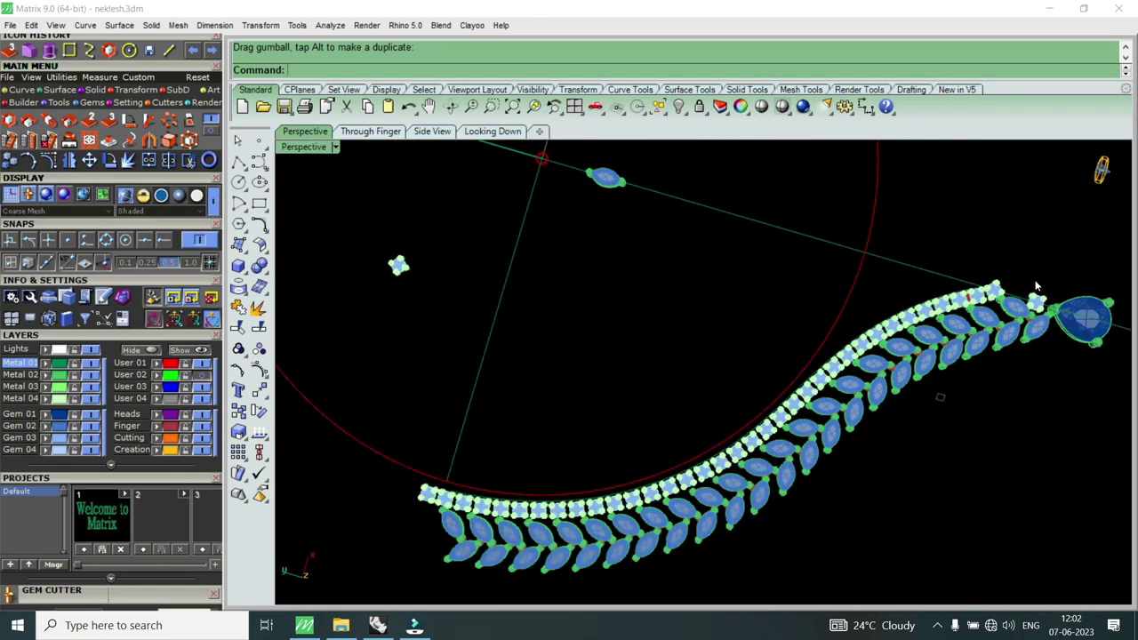
scroll(902, 336, up, 3)
scroll(663, 409, up, 2)
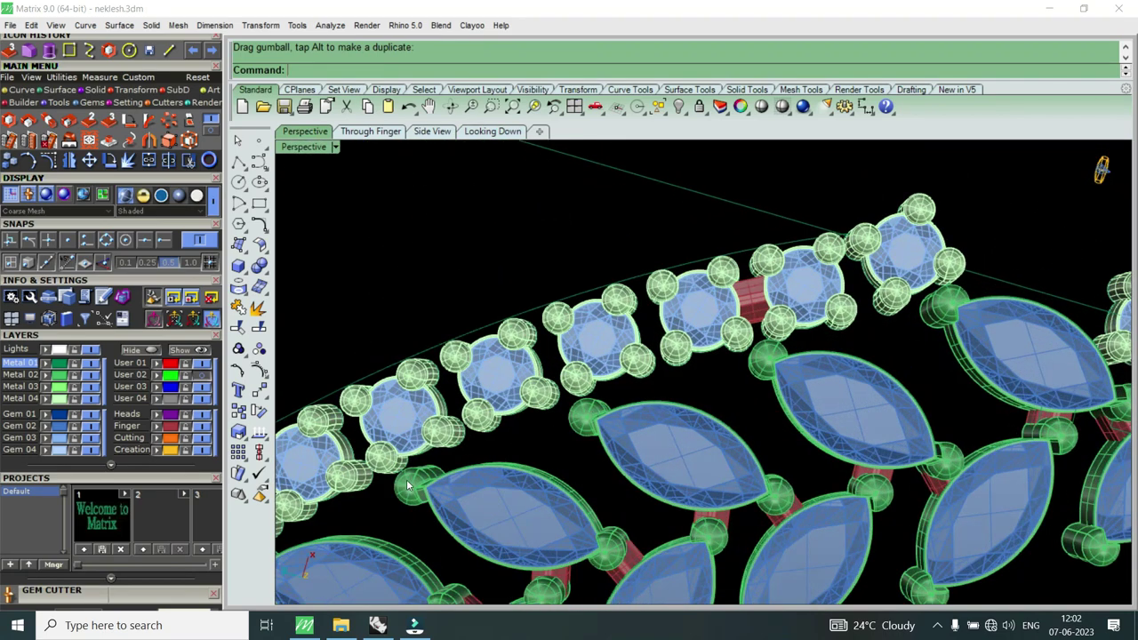
scroll(810, 362, down, 3)
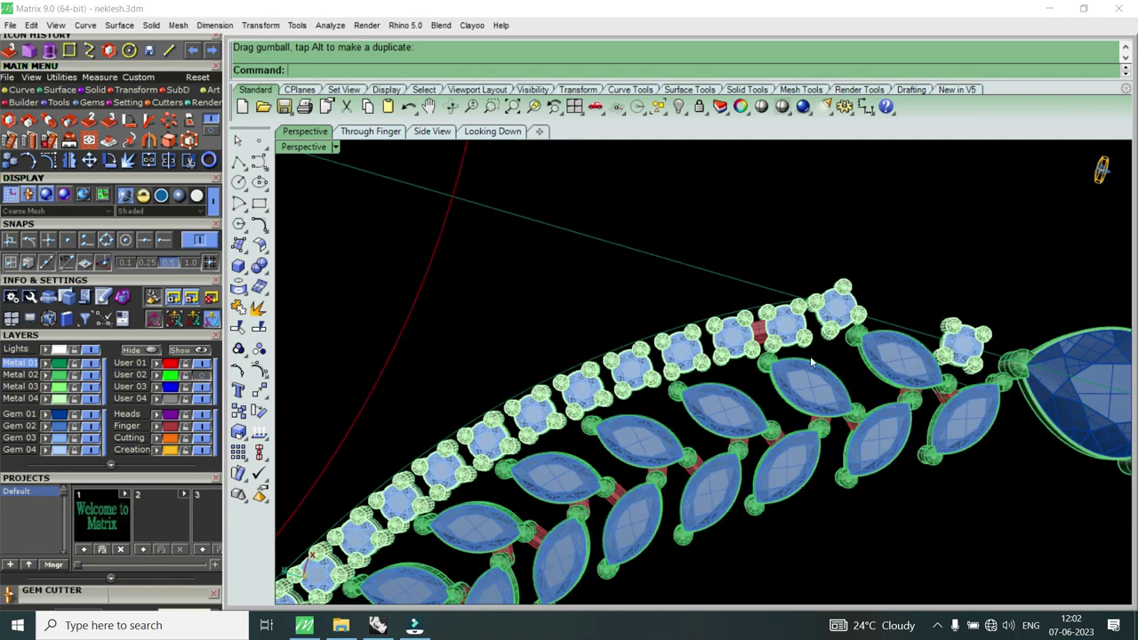
Step: Orbit to a side view of the settings row and select the red connector bar
right_drag(896, 336, 611, 390)
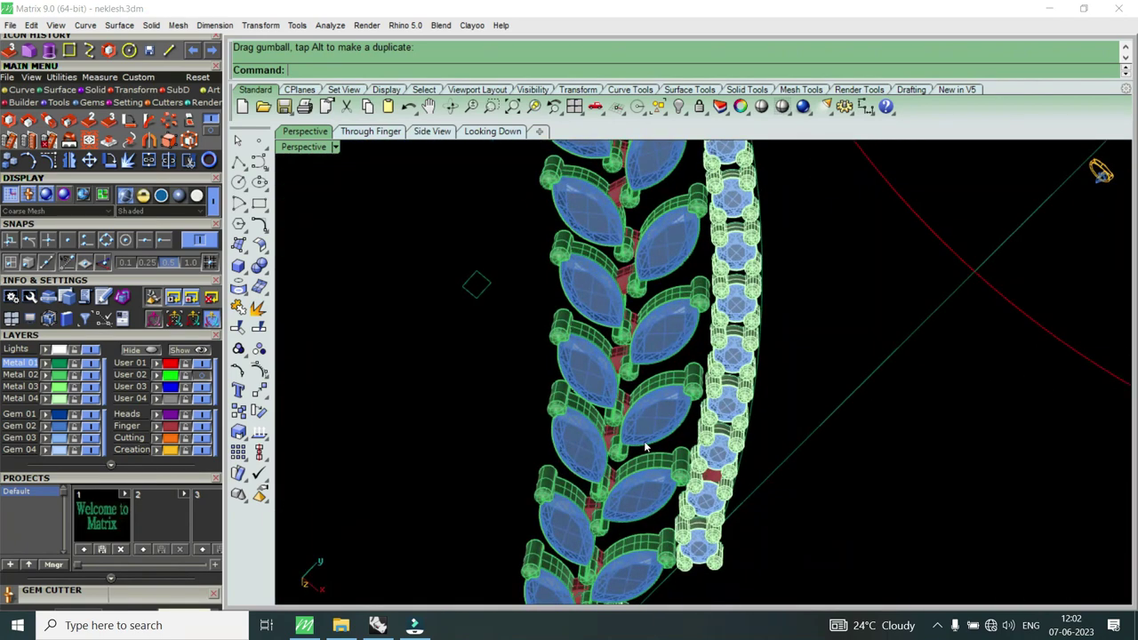
scroll(694, 460, up, 3)
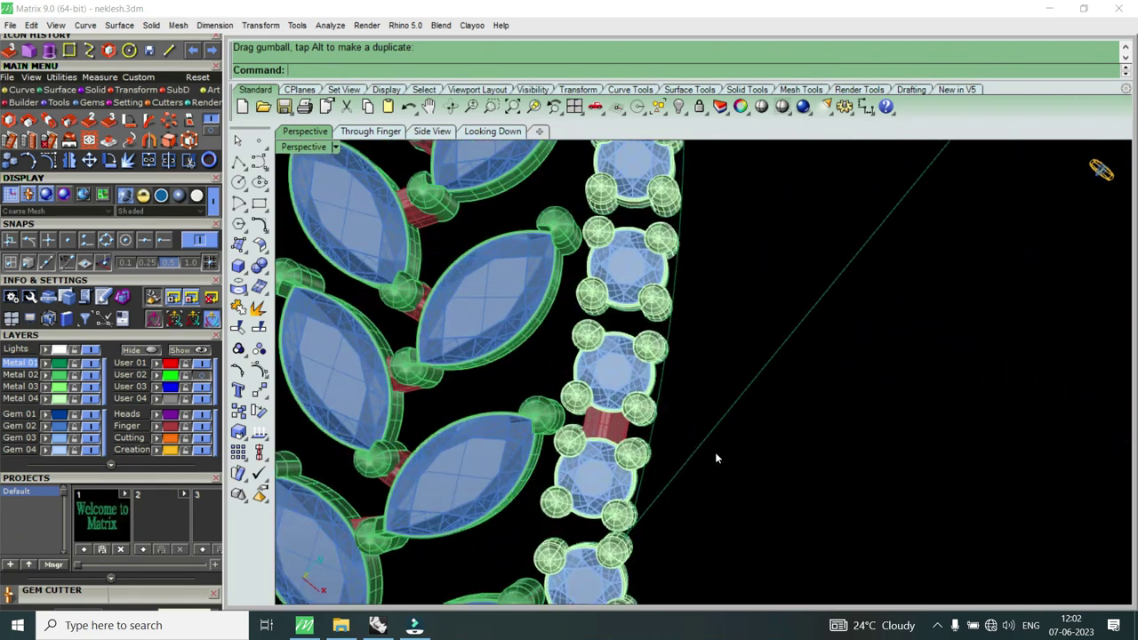
scroll(716, 458, up, 2)
scroll(702, 443, up, 3)
right_drag(709, 442, 538, 394)
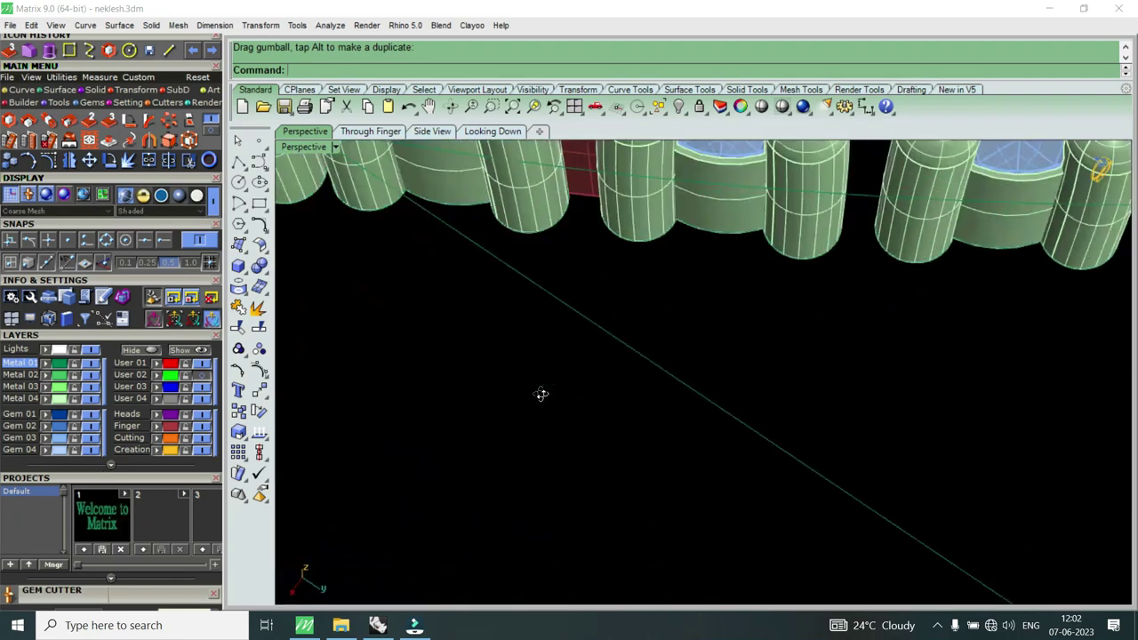
scroll(584, 453, down, 3)
right_drag(584, 452, 610, 256)
scroll(609, 256, up, 3)
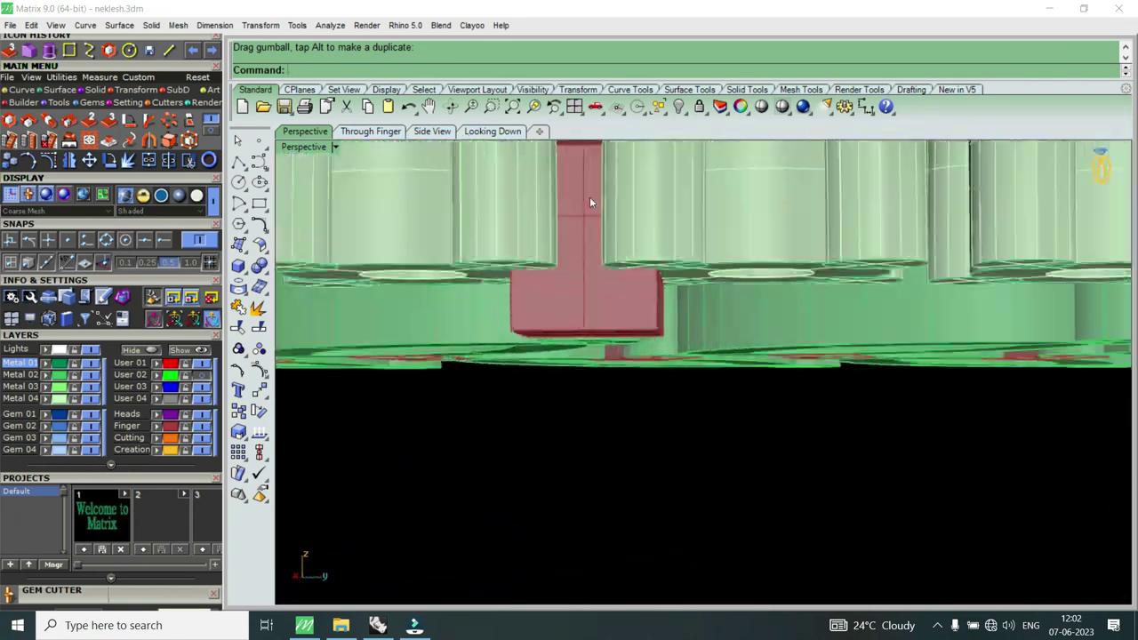
click(589, 196)
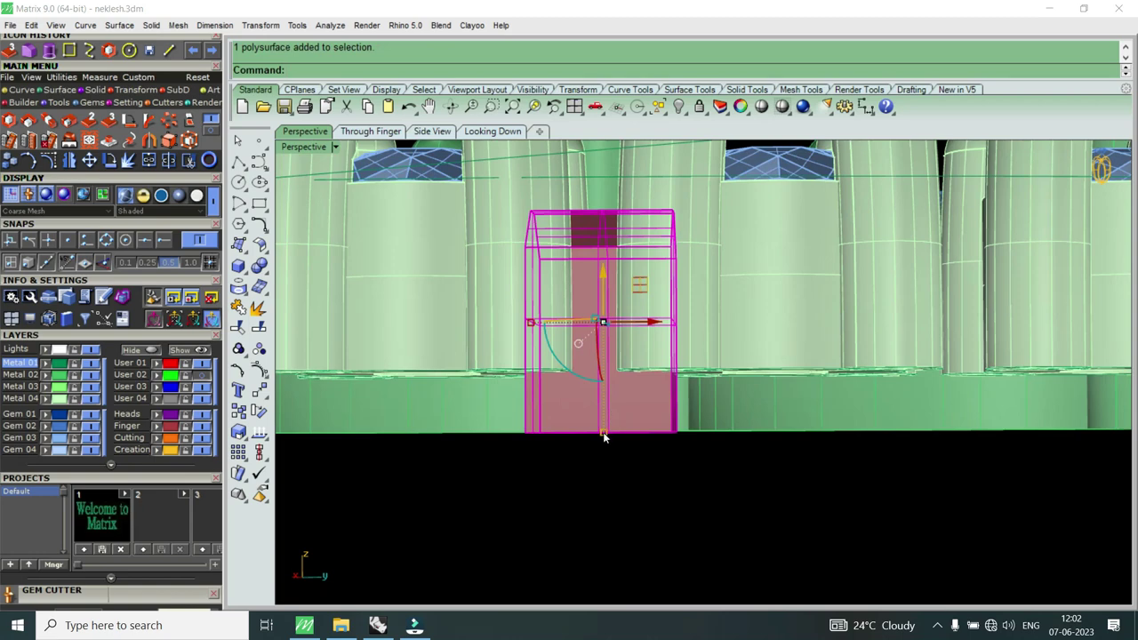
Step: Shorten the red connector bar and move it up level with the settings' bases
drag(602, 432, 603, 244)
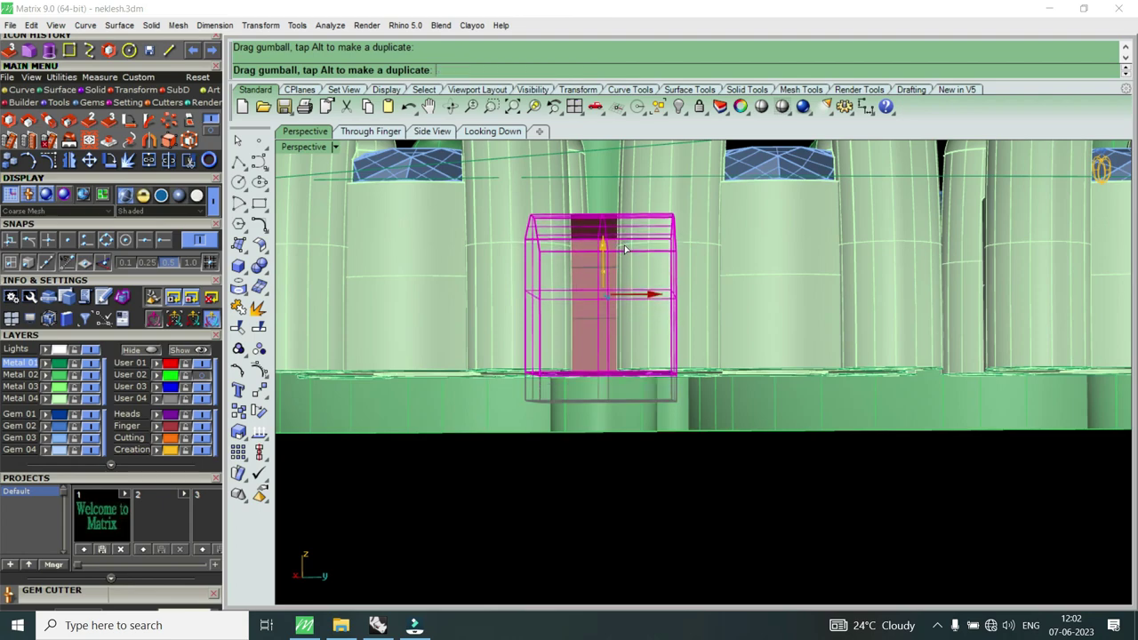
right_drag(632, 406, 640, 316)
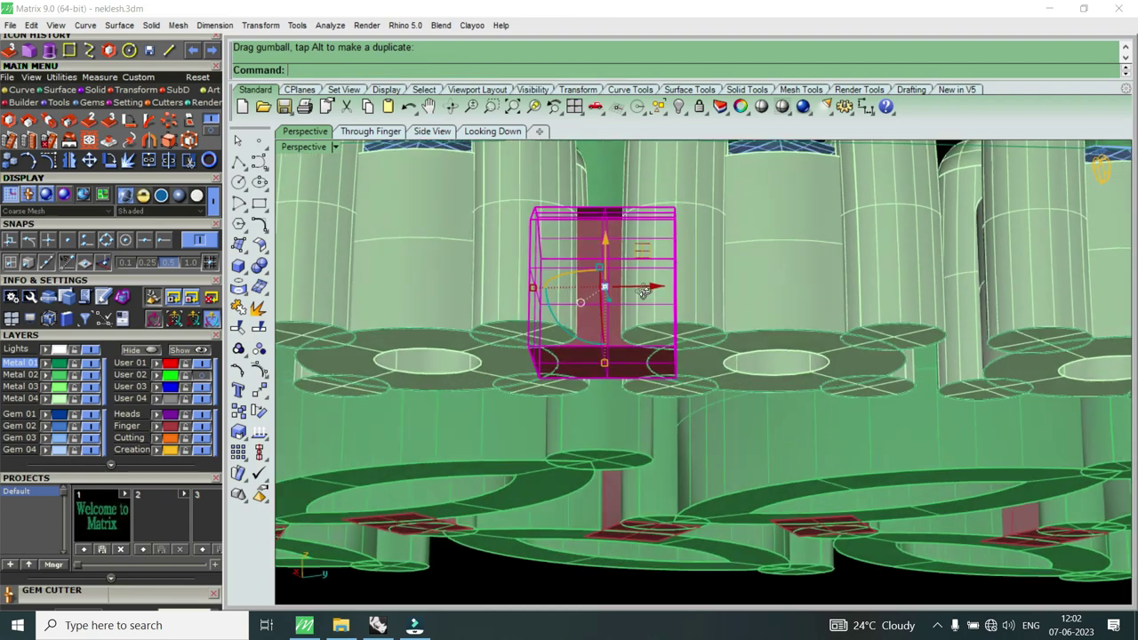
scroll(640, 316, up, 4)
scroll(595, 231, up, 2)
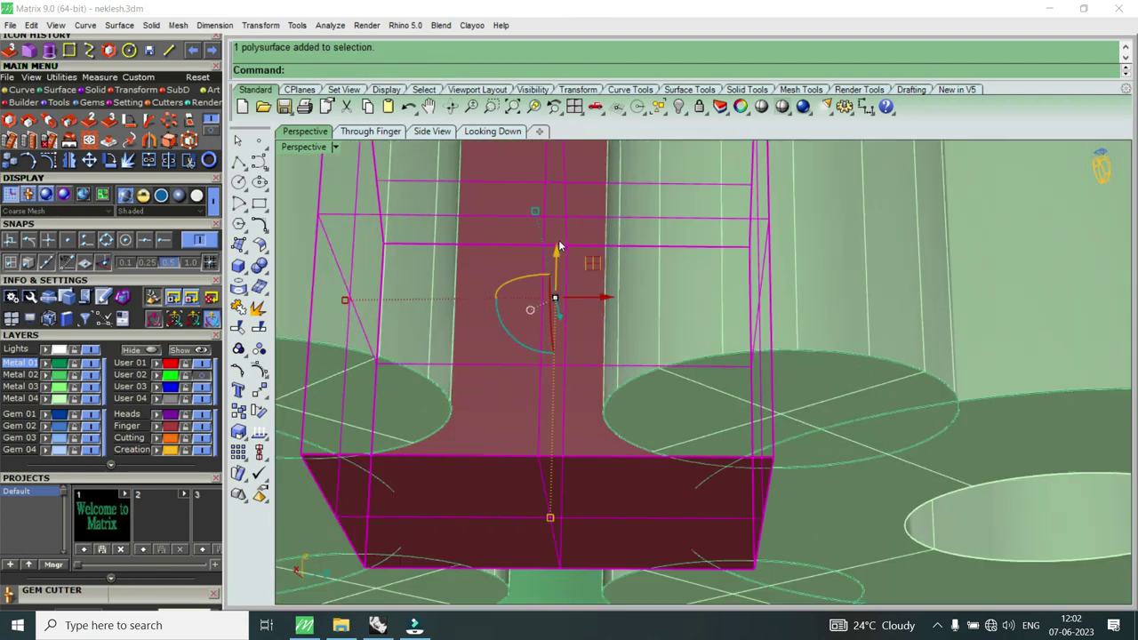
drag(556, 252, 560, 253)
scroll(634, 289, down, 5)
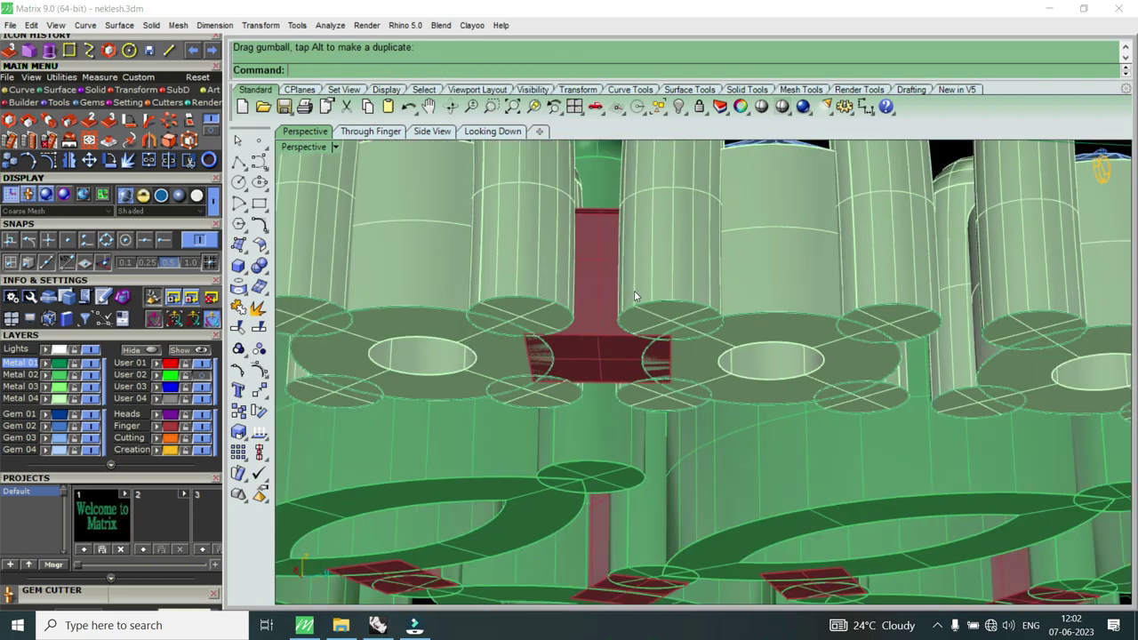
scroll(634, 290, down, 5)
right_drag(614, 380, 724, 483)
Step: Cancel the pending copy and nudge a round-gem setting upward with the gumball Z arrow
scroll(702, 429, up, 4)
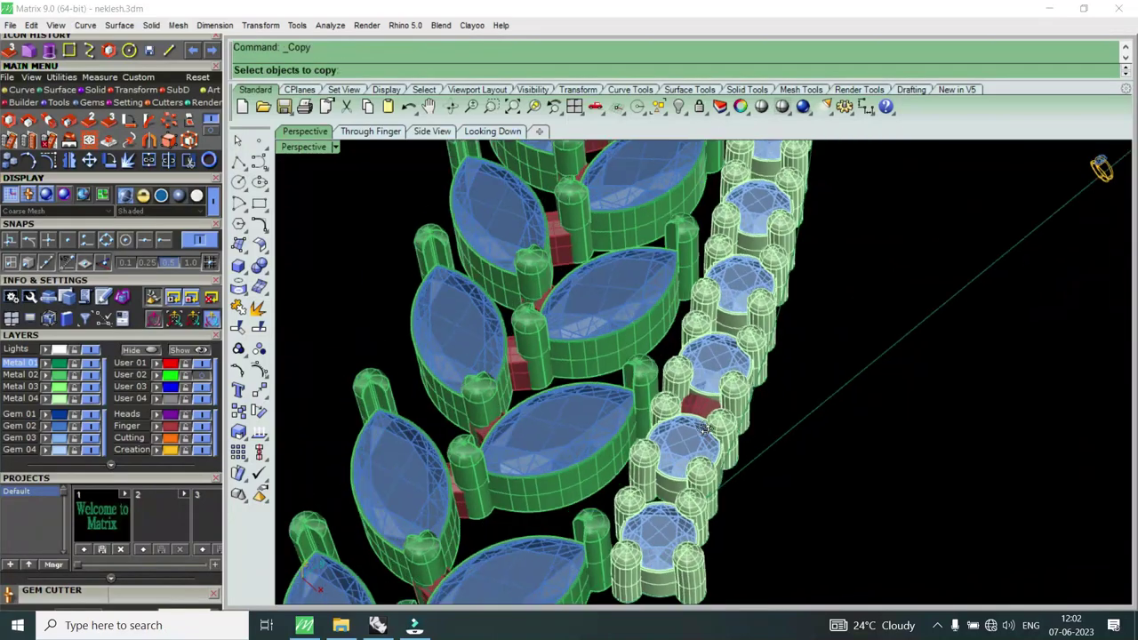
right_drag(705, 429, 979, 335)
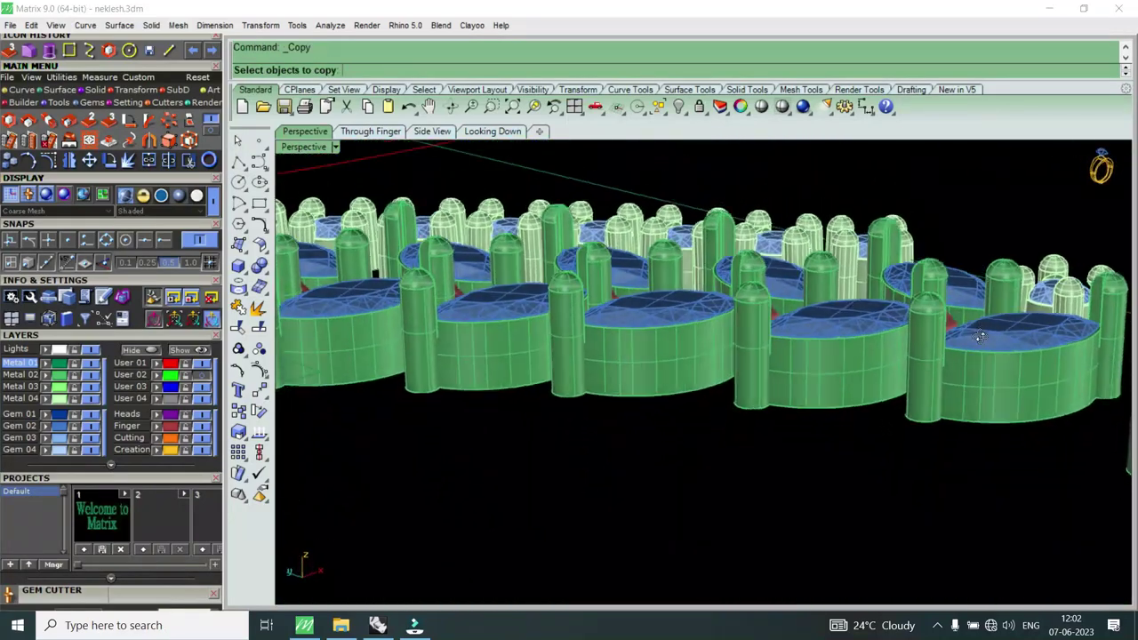
right_drag(980, 336, 1031, 336)
click(1034, 335)
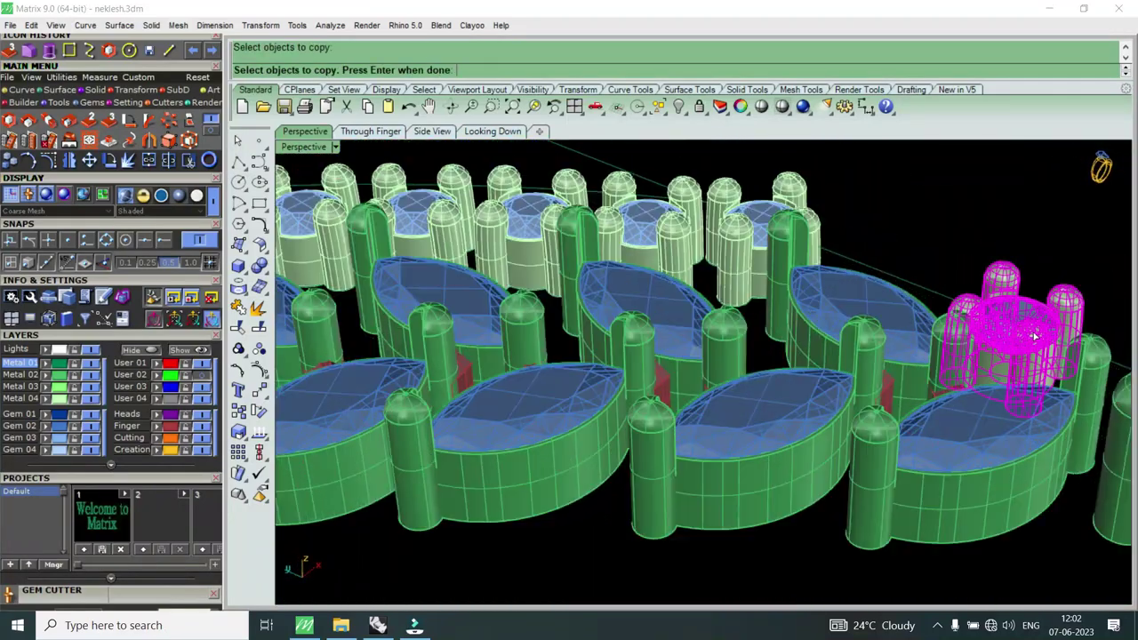
scroll(1013, 333, up, 3)
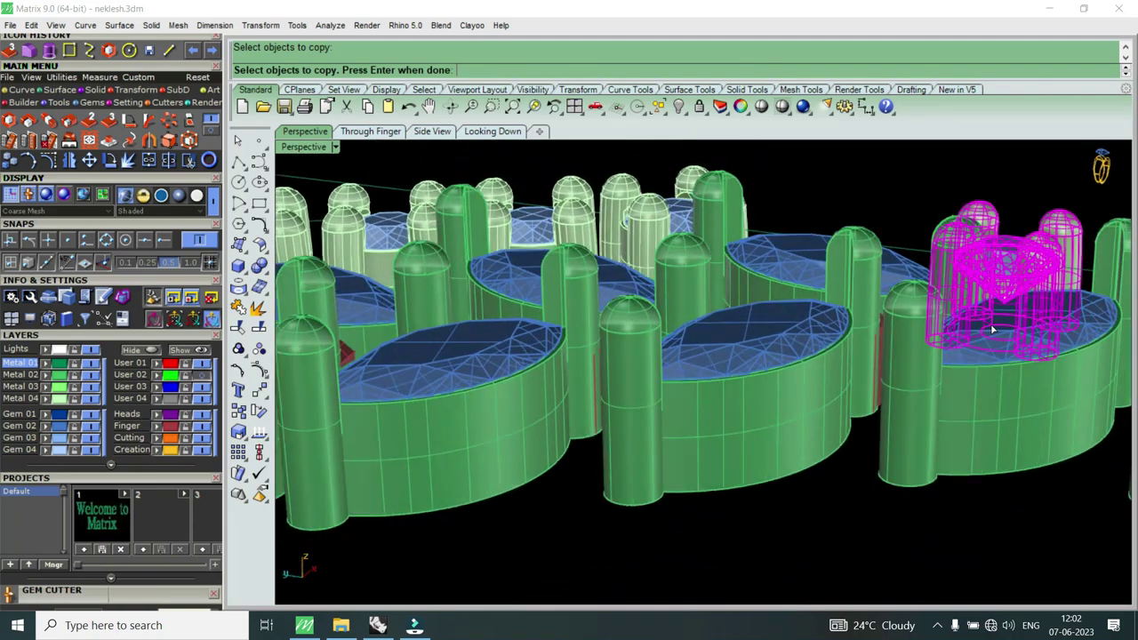
key(Escape)
click(1051, 231)
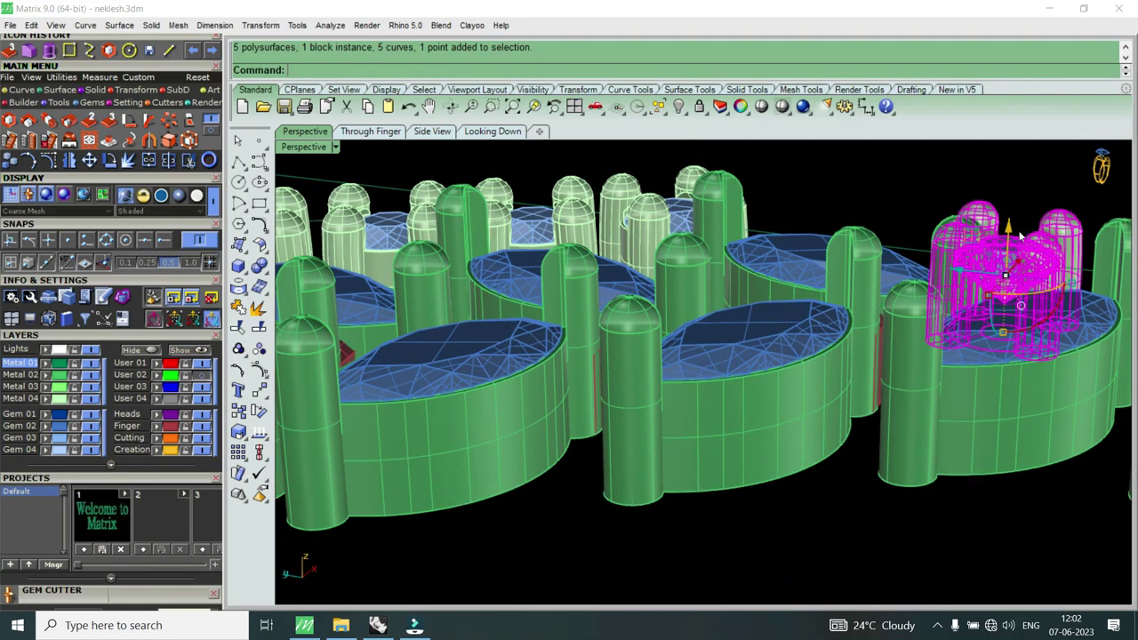
drag(1016, 233, 1013, 218)
scroll(816, 309, down, 5)
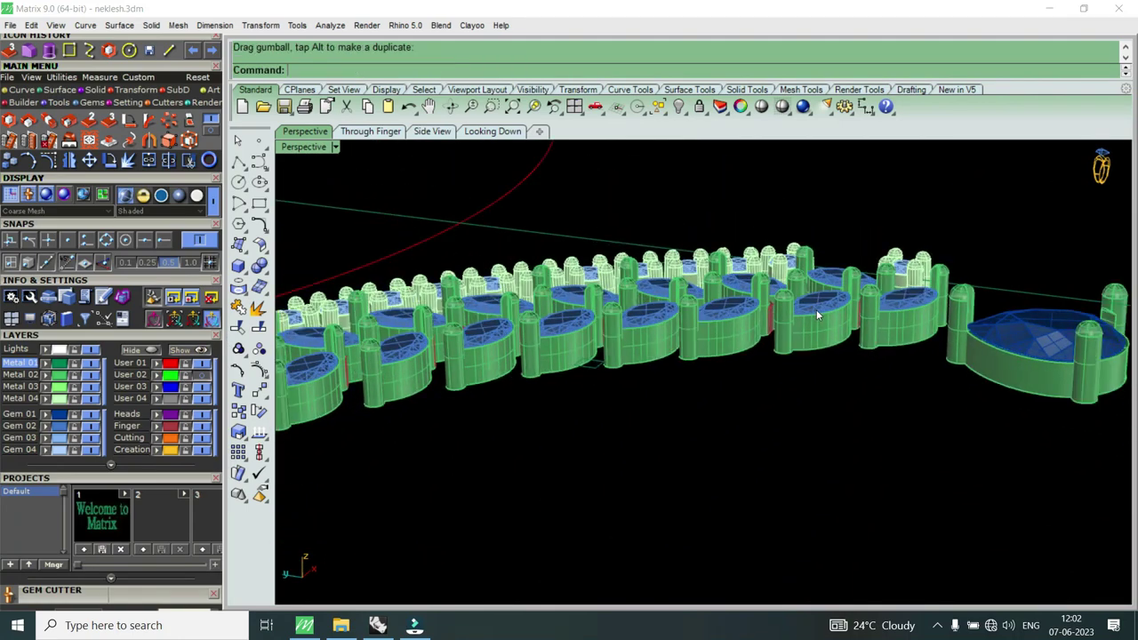
scroll(926, 255, up, 3)
scroll(996, 392, up, 3)
Step: Raise the large pendant setting at the end of the chain
click(997, 392)
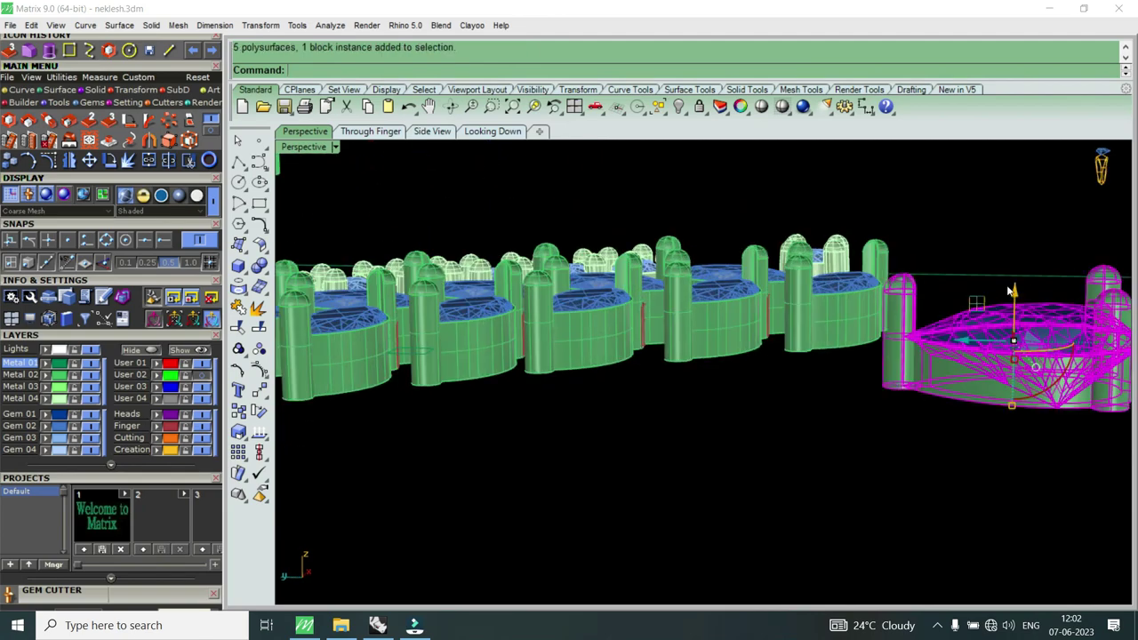
drag(1013, 292, 1016, 227)
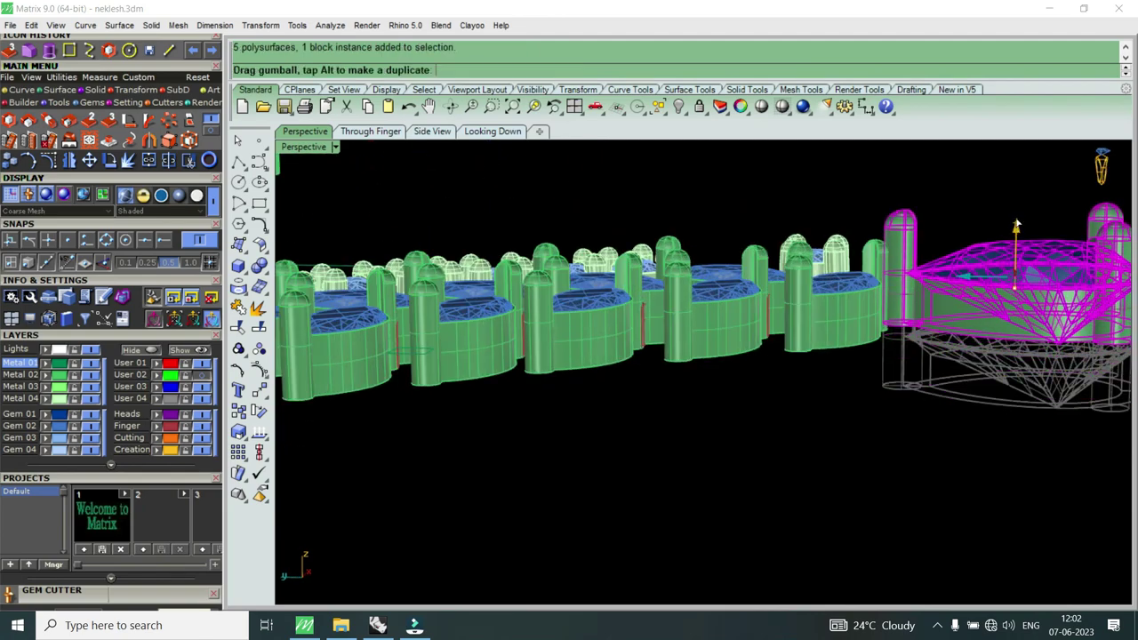
scroll(858, 281, down, 3)
click(901, 338)
mouse_move(901, 337)
right_down()
mouse_move(940, 376)
mouse_move(652, 378)
mouse_move(749, 515)
mouse_move(831, 454)
mouse_move(890, 382)
mouse_move(853, 406)
mouse_move(801, 474)
right_up()
Step: Select the red connector bar between round-gem settings and orbit the chain to run vertically
scroll(776, 433, up, 3)
scroll(776, 433, up, 4)
scroll(782, 449, up, 4)
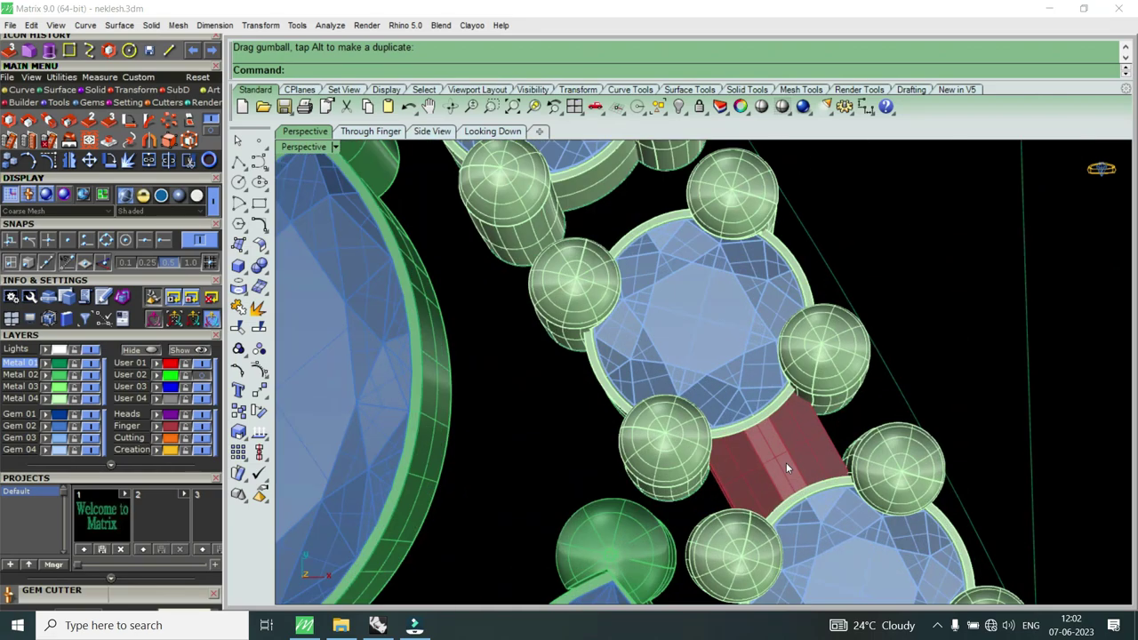
click(786, 463)
mouse_move(816, 420)
right_down()
mouse_move(782, 426)
mouse_move(748, 363)
mouse_move(750, 442)
mouse_move(511, 441)
mouse_move(558, 308)
right_up()
scroll(512, 441, down, 2)
scroll(602, 300, up, 3)
scroll(603, 300, up, 2)
scroll(606, 314, down, 3)
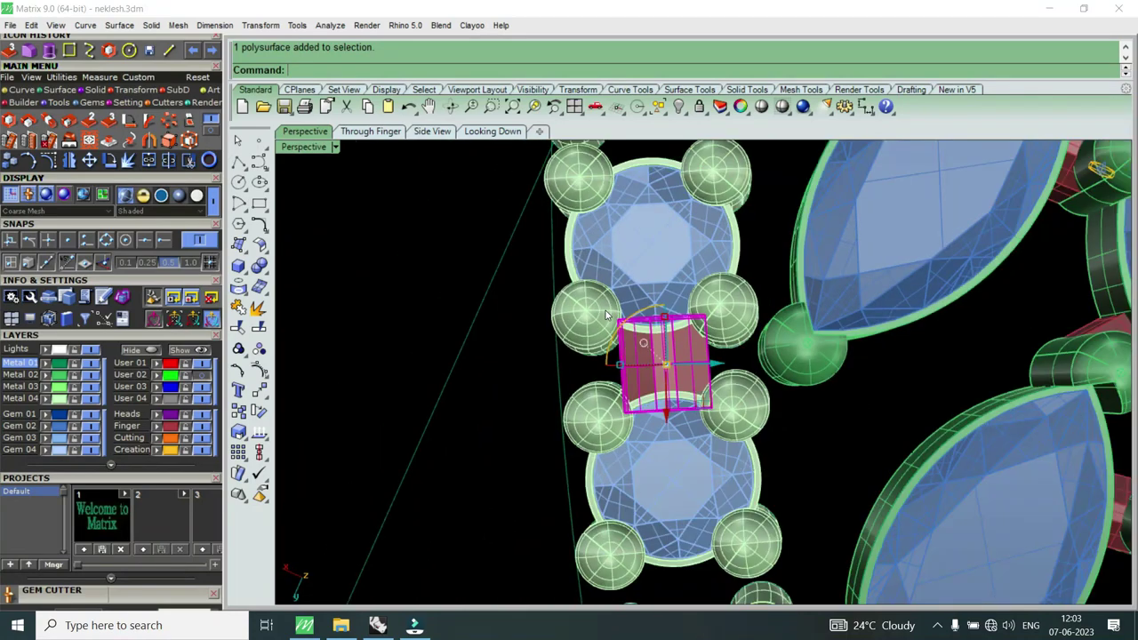
scroll(623, 319, up, 3)
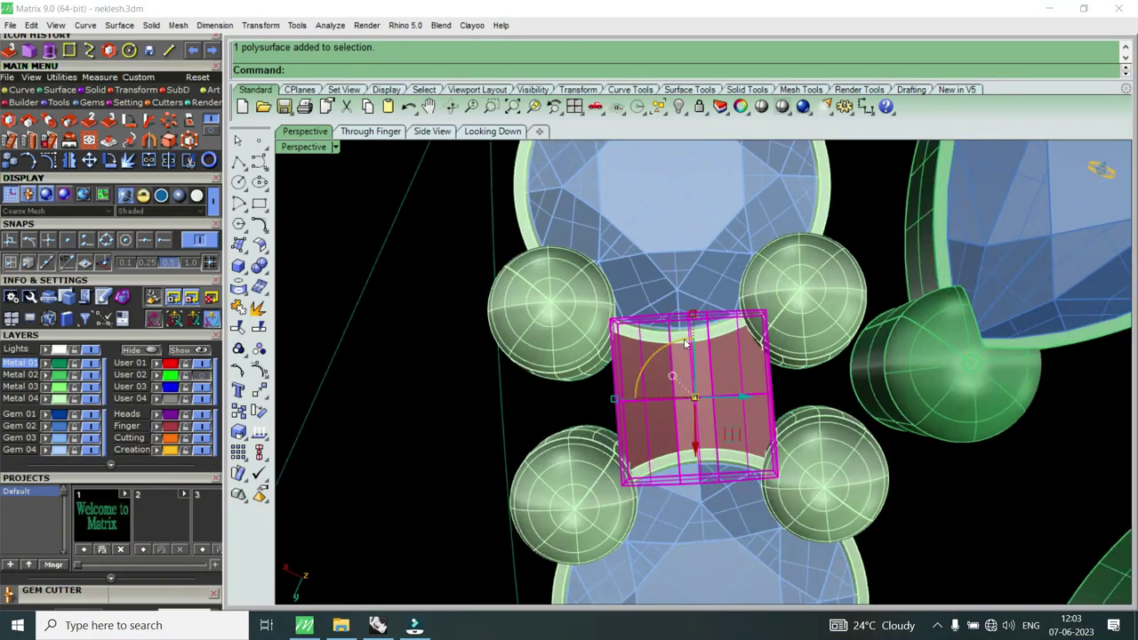
scroll(683, 338, up, 2)
drag(754, 420, 747, 422)
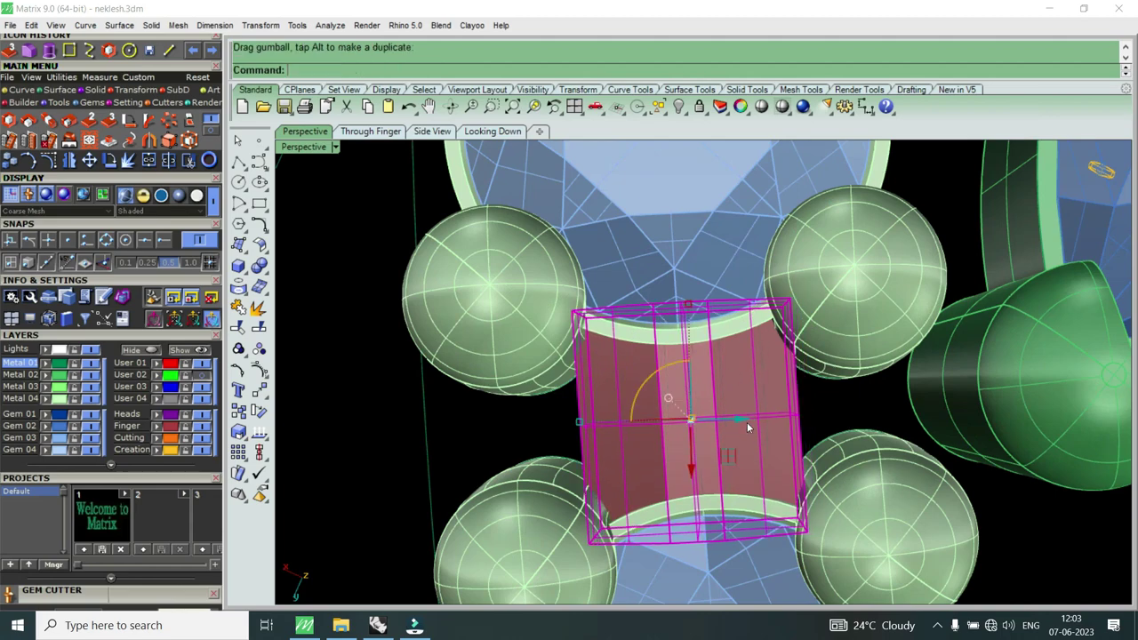
scroll(745, 420, down, 3)
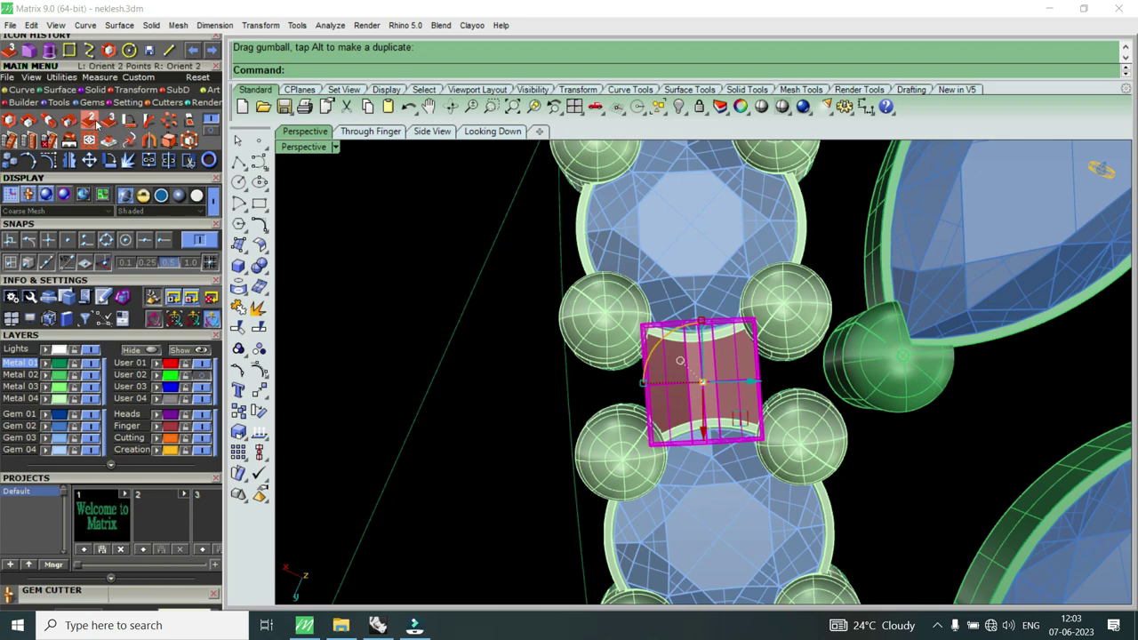
Step: Start the 3D orient copy of the connector with Cen snap, referencing prong sphere centres
click(108, 159)
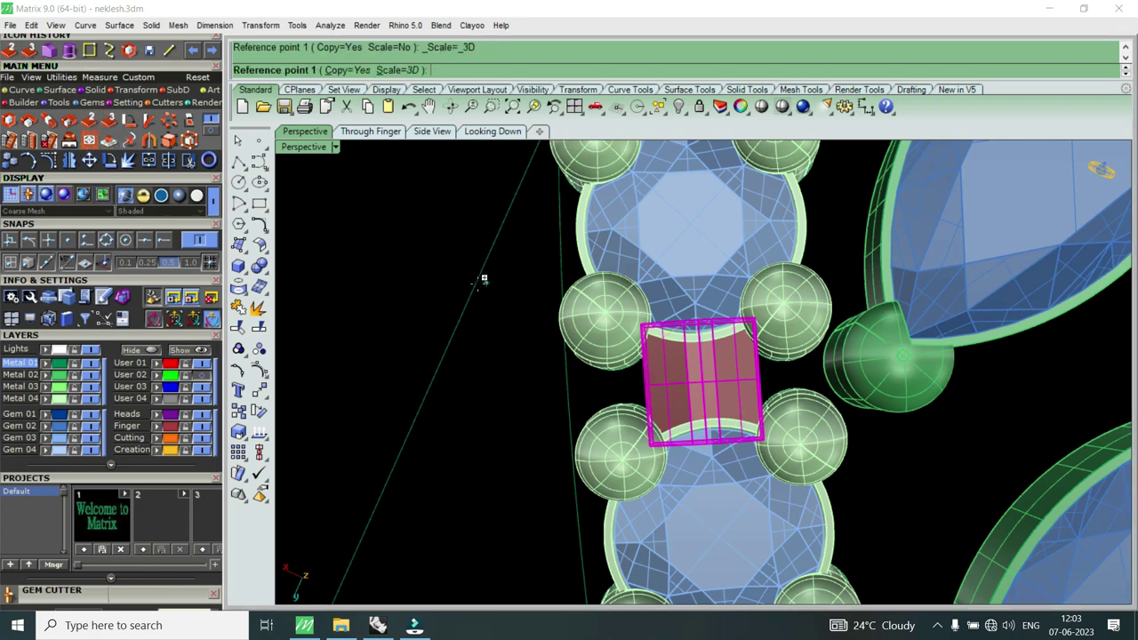
click(125, 244)
scroll(631, 458, up, 3)
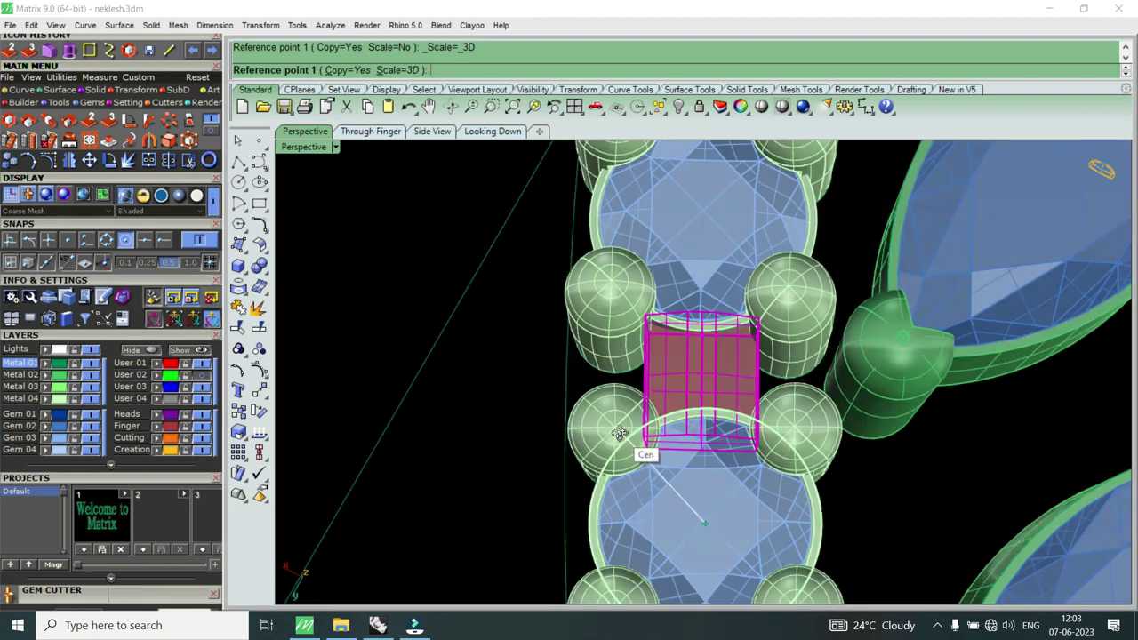
scroll(639, 278, up, 2)
scroll(638, 278, up, 3)
scroll(589, 249, up, 3)
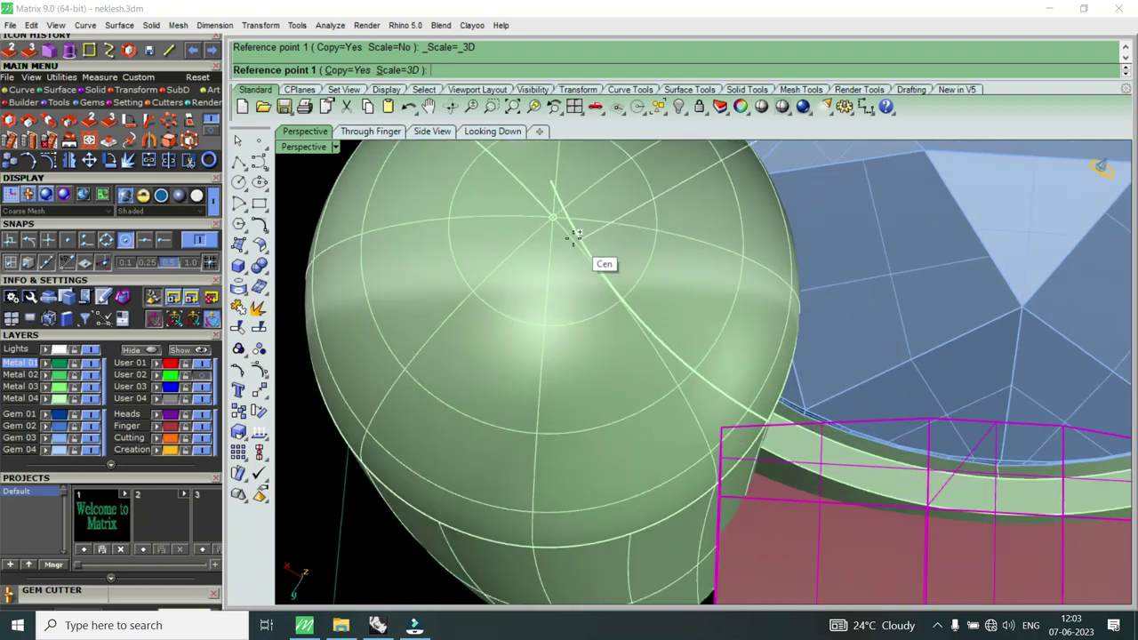
scroll(666, 296, down, 2)
scroll(965, 322, down, 3)
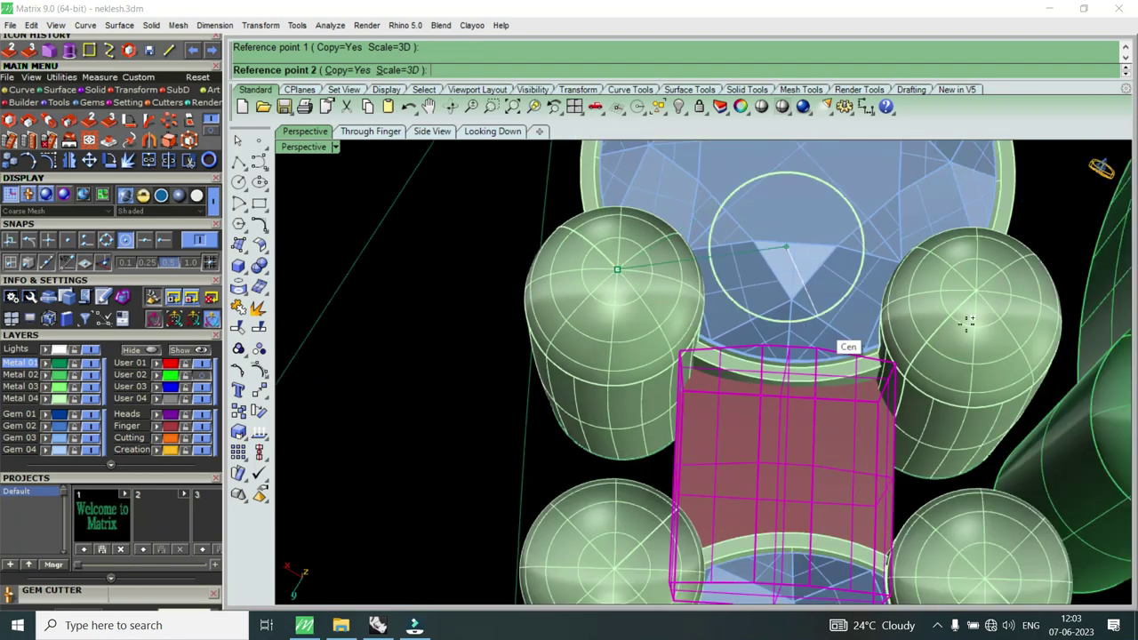
scroll(960, 299, up, 3)
scroll(909, 229, up, 2)
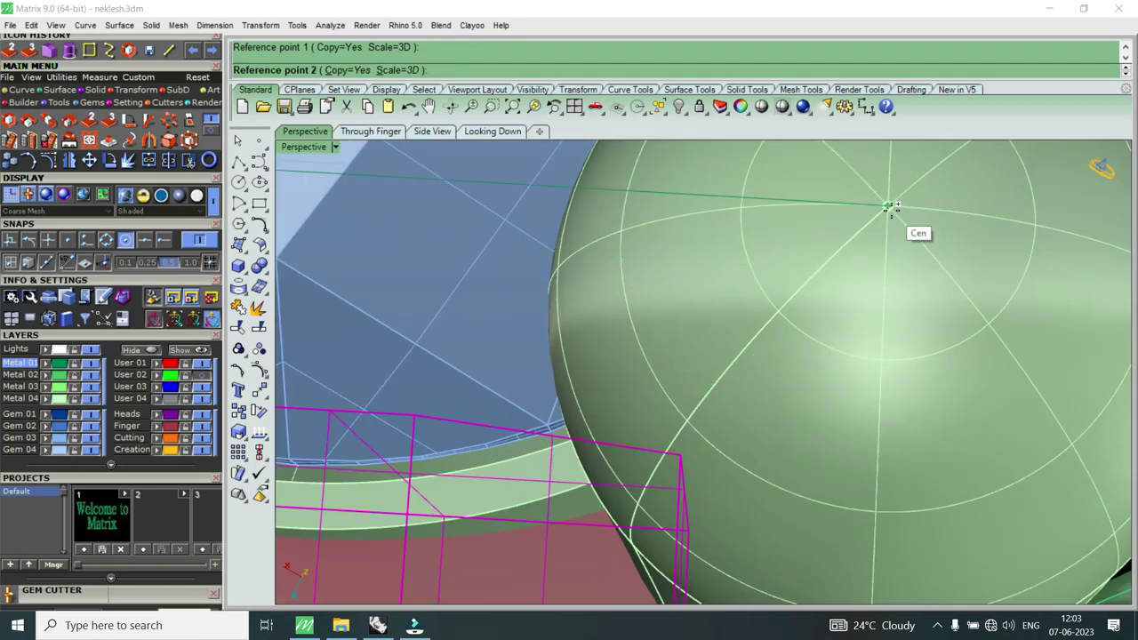
click(893, 208)
scroll(893, 208, down, 2)
scroll(893, 208, down, 2)
scroll(807, 525, up, 1)
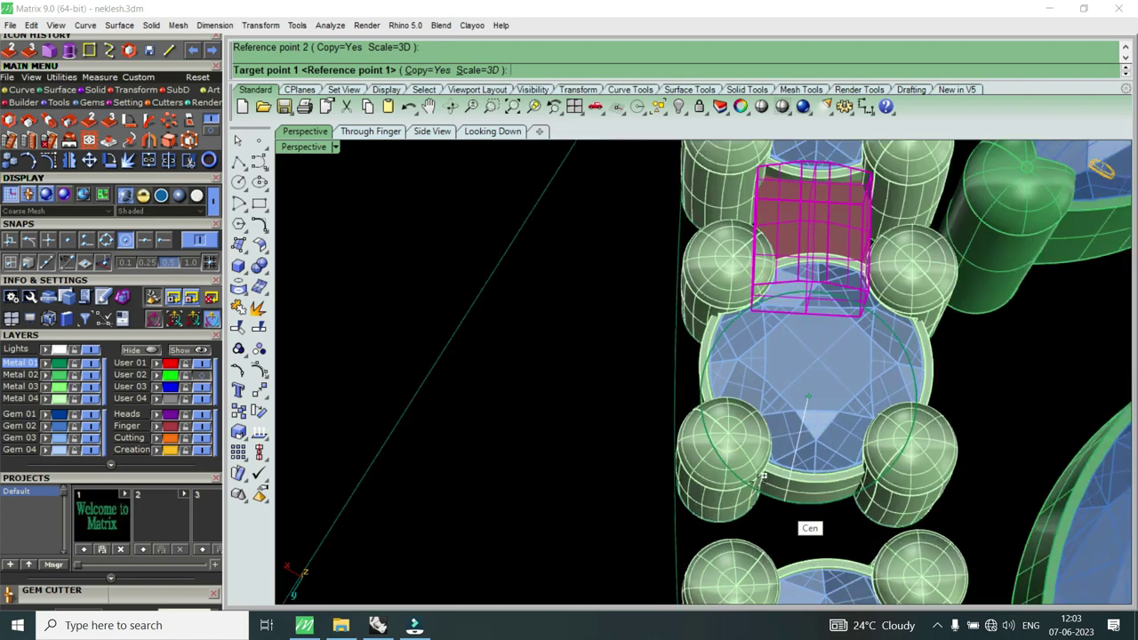
scroll(723, 432, up, 2)
scroll(711, 380, up, 2)
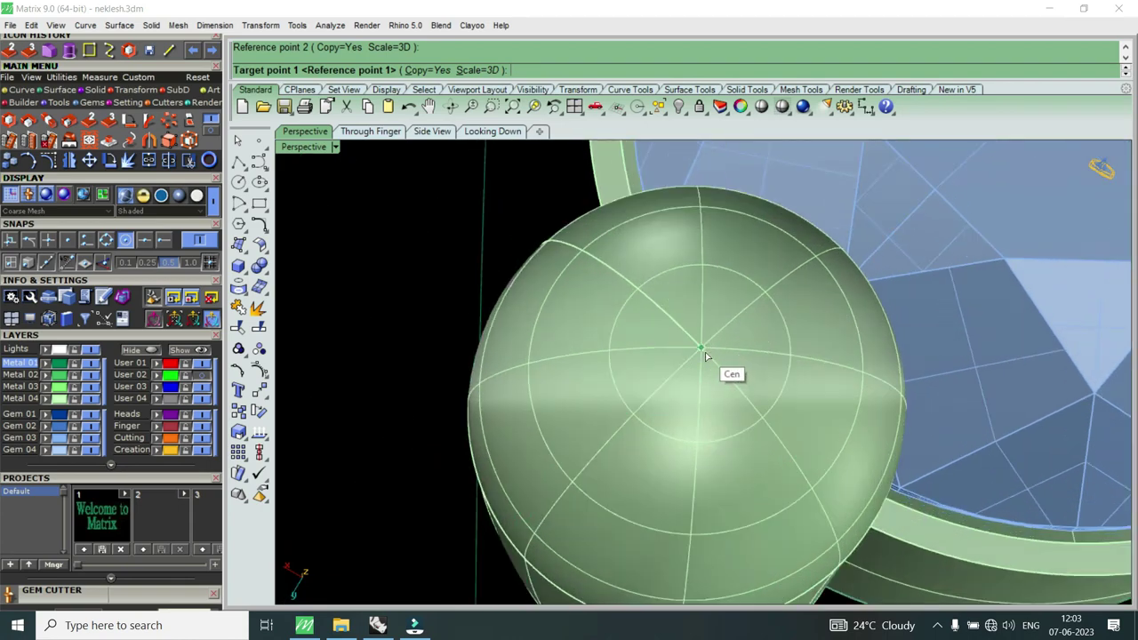
Step: Place a red connector copy centred between the two lower round-gem prongs
click(705, 356)
scroll(705, 356, down, 2)
scroll(978, 337, up, 2)
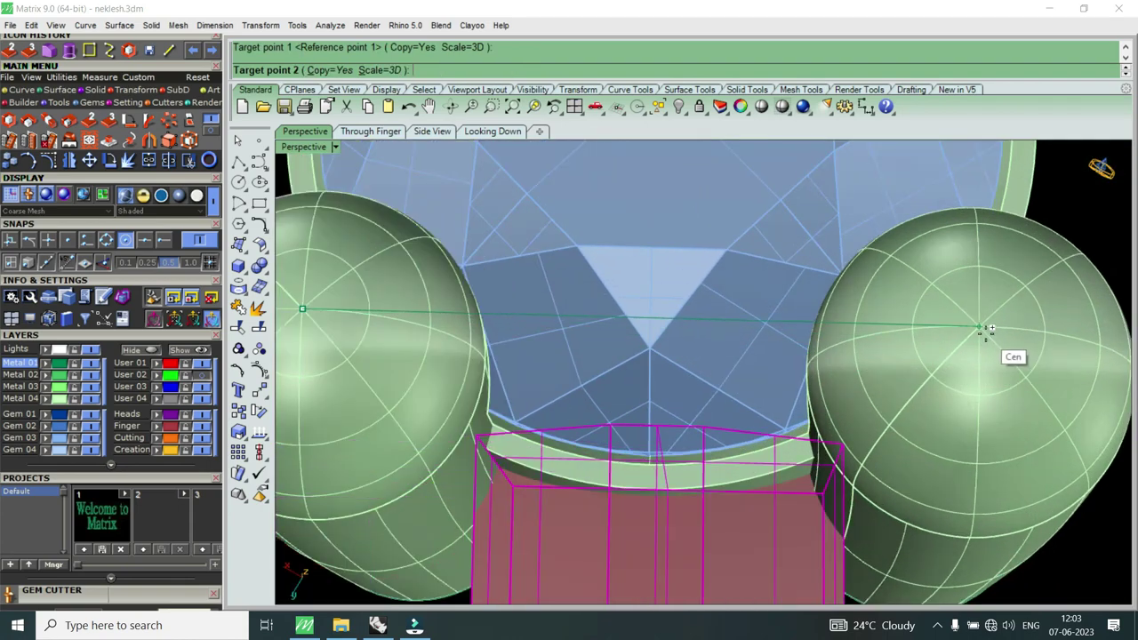
click(987, 329)
scroll(987, 328, down, 2)
scroll(838, 368, down, 2)
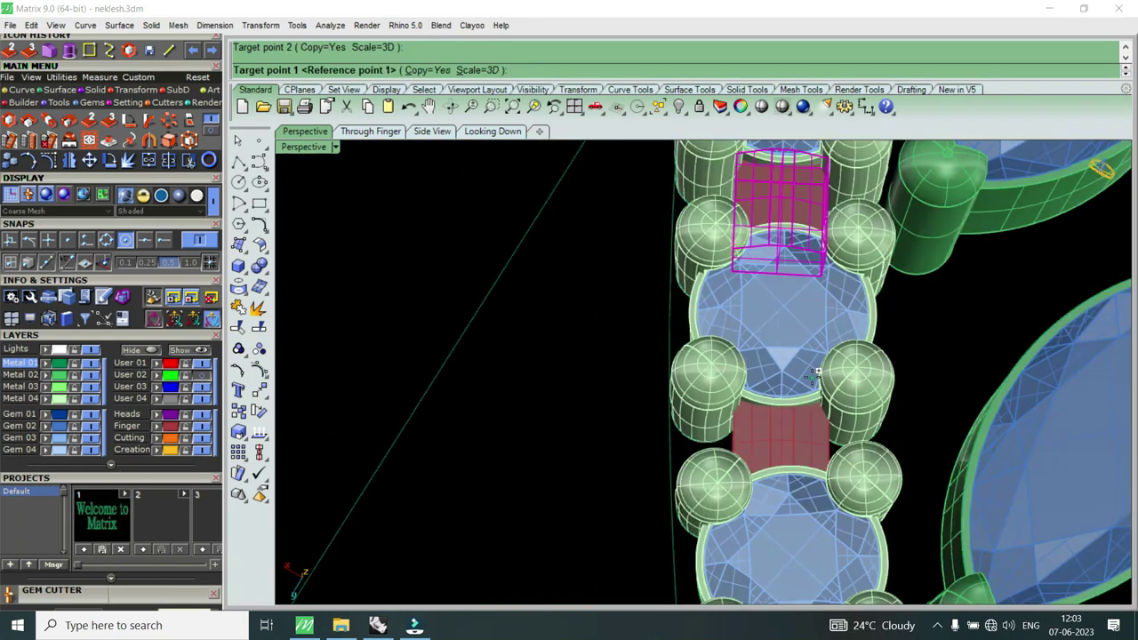
scroll(811, 376, down, 1)
scroll(787, 347, down, 1)
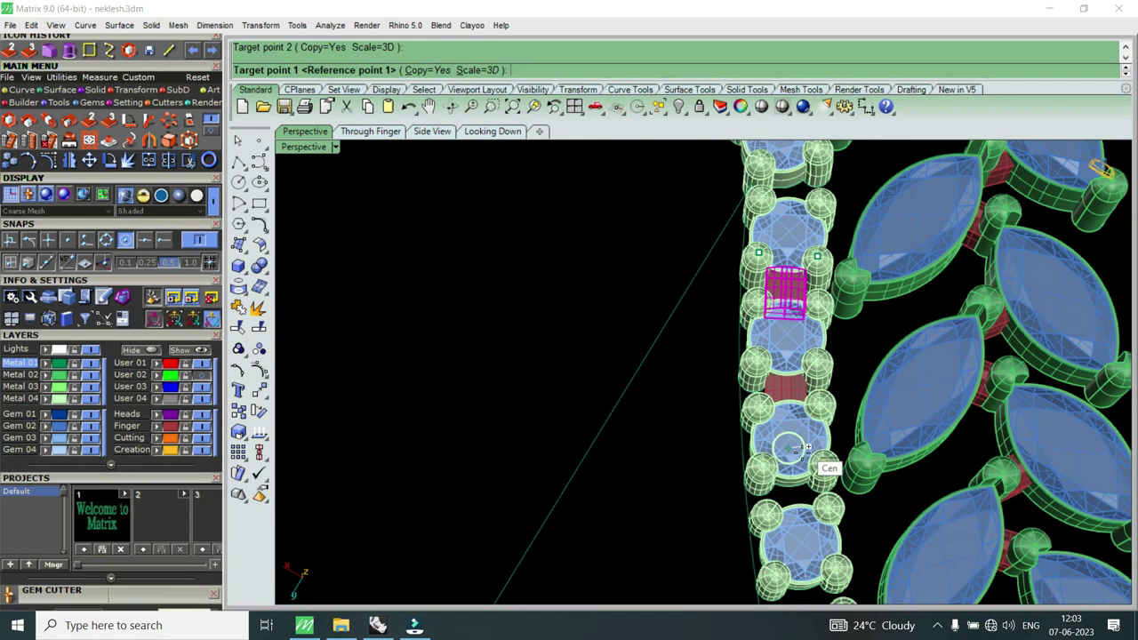
scroll(787, 457, up, 1)
scroll(838, 512, up, 1)
scroll(720, 462, up, 1)
scroll(665, 401, up, 1)
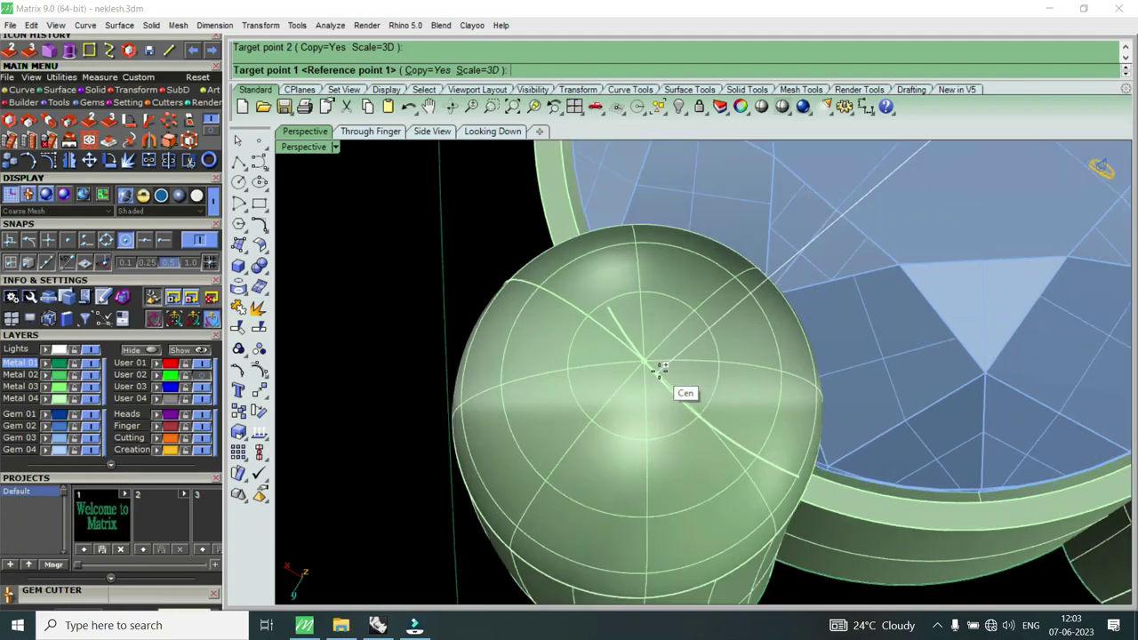
scroll(660, 373, up, 2)
Step: Copy another red bar from the lower-left prong centre to the next facing prong
click(601, 333)
scroll(616, 399, down, 2)
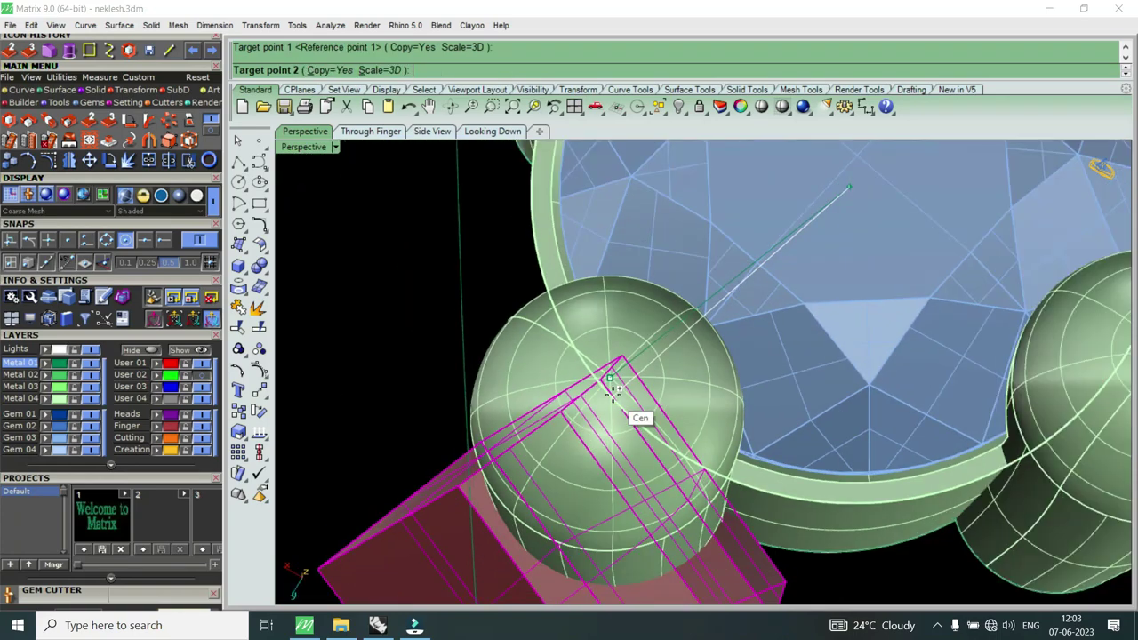
scroll(610, 432, down, 1)
scroll(775, 388, up, 1)
scroll(774, 389, up, 1)
scroll(781, 373, down, 1)
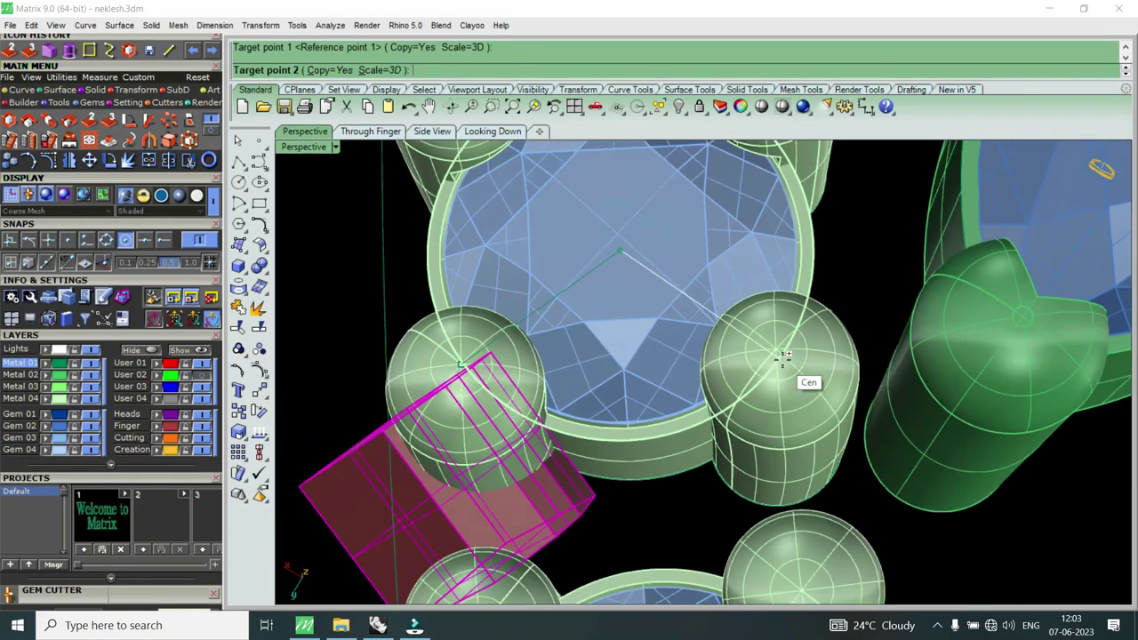
scroll(775, 351, up, 2)
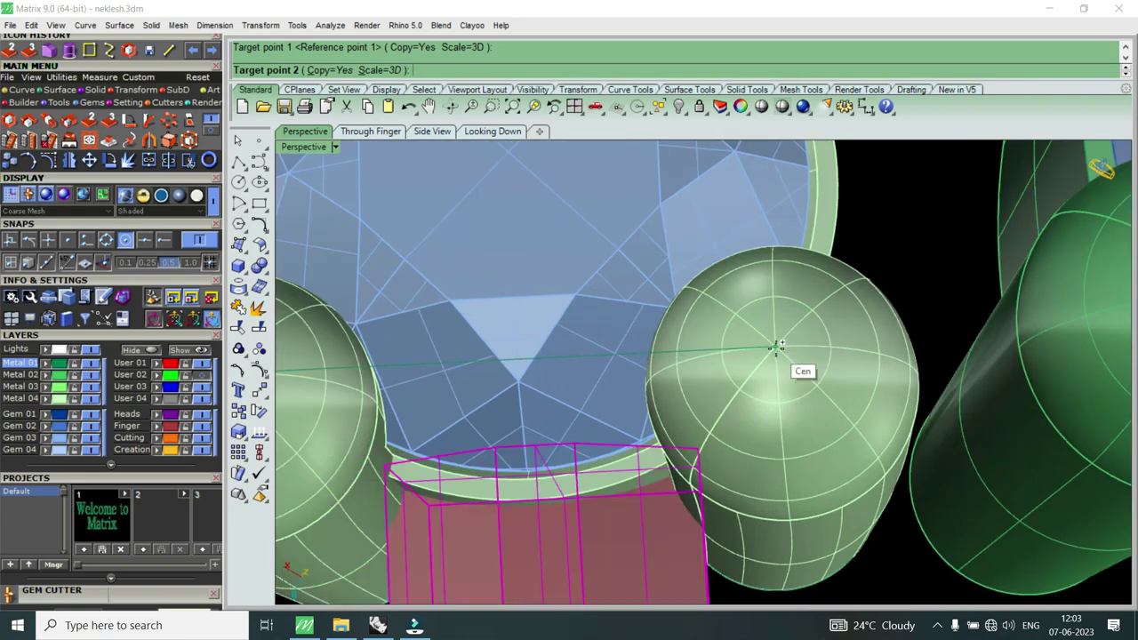
click(776, 345)
scroll(773, 365, down, 2)
scroll(780, 366, down, 1)
scroll(735, 483, up, 2)
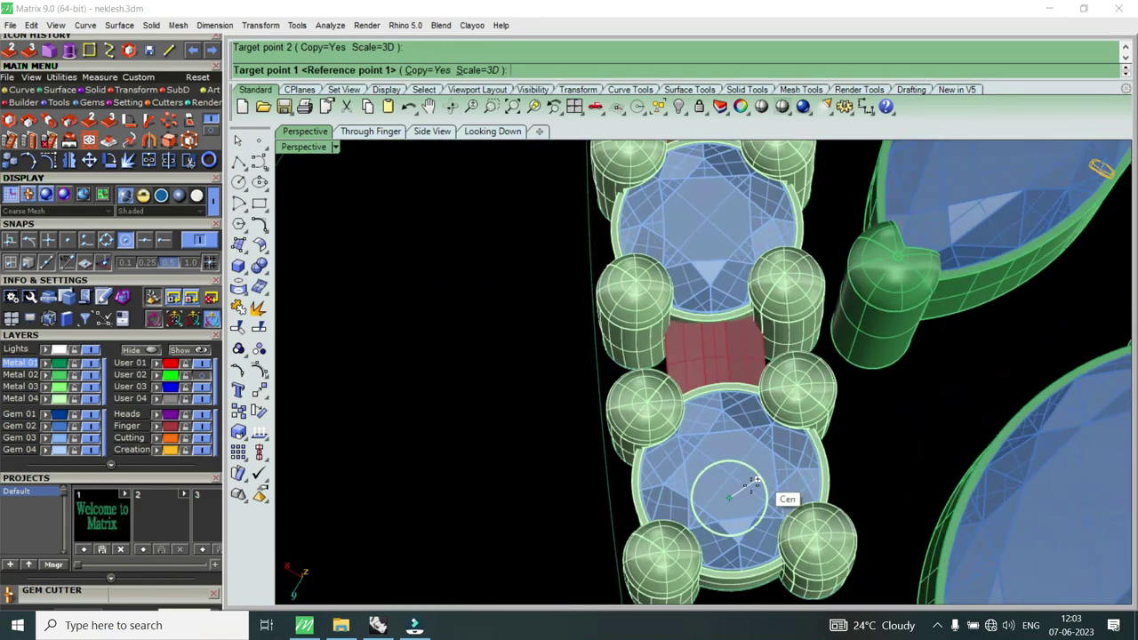
scroll(726, 464, down, 1)
scroll(726, 464, up, 3)
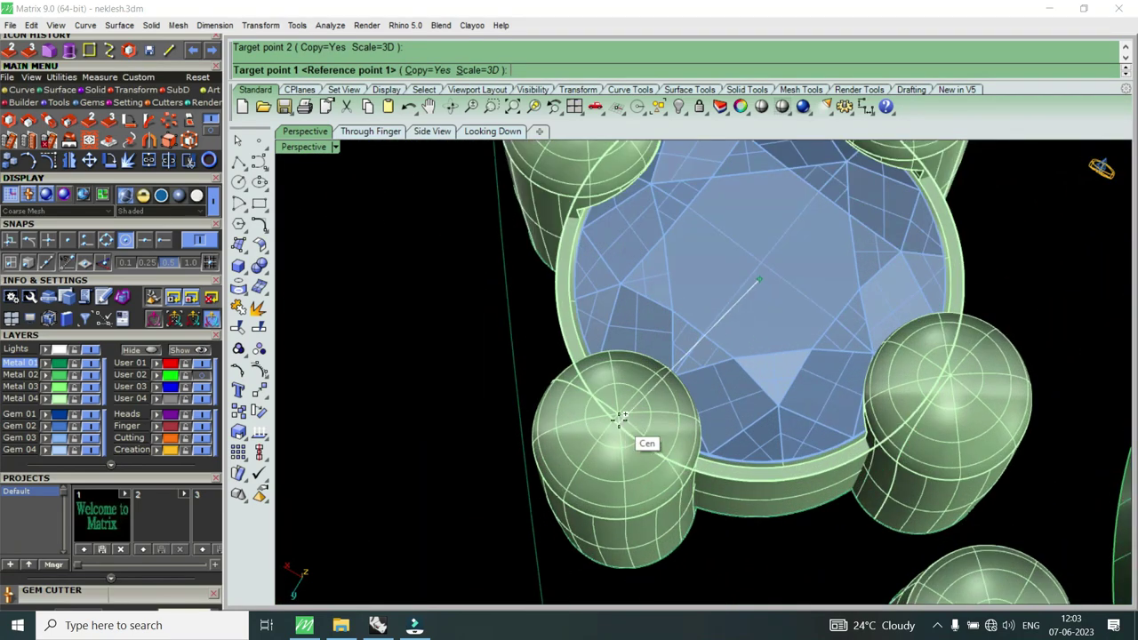
scroll(622, 416, up, 3)
Step: Add a red connector spanning the left prong centre and its opposite prong
click(613, 390)
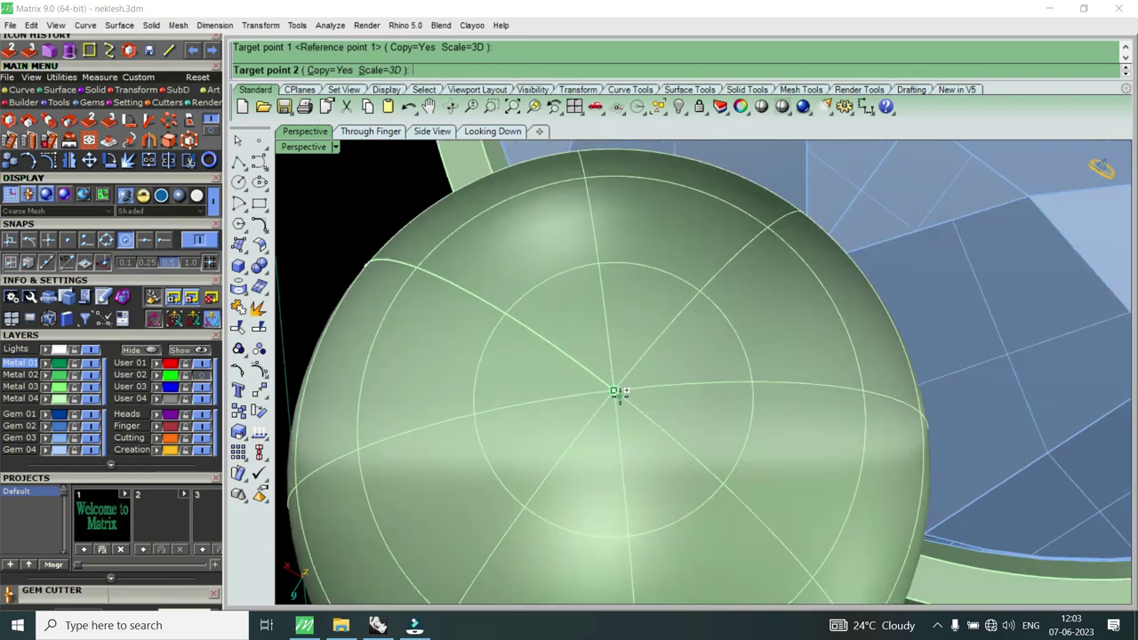
scroll(620, 393, down, 2)
scroll(622, 396, down, 1)
scroll(751, 395, up, 3)
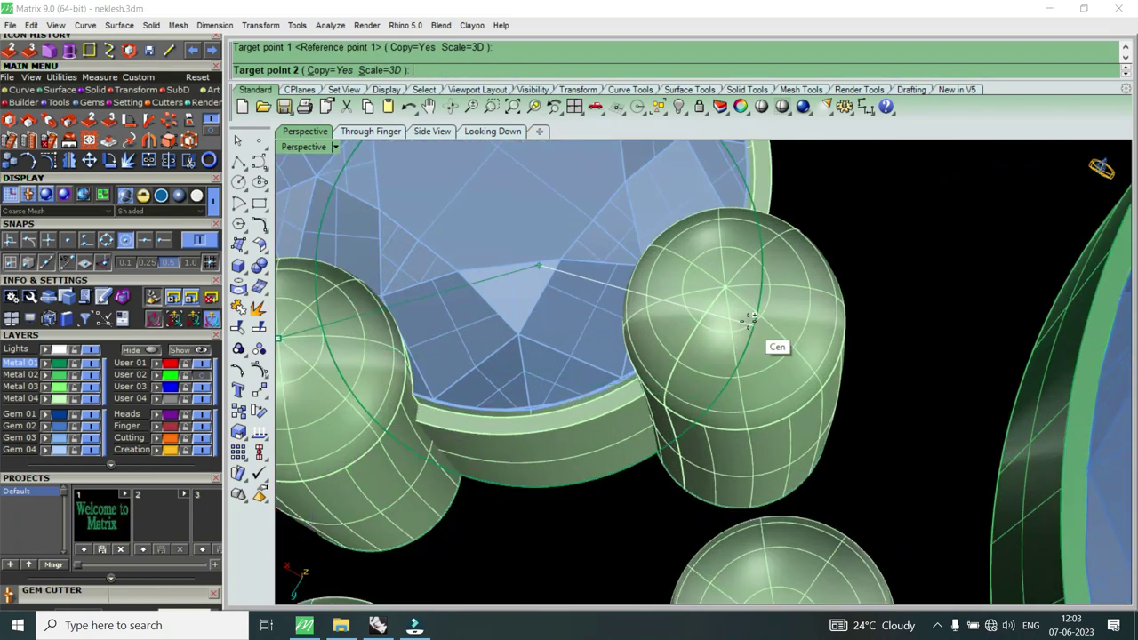
scroll(751, 315, up, 2)
scroll(711, 267, up, 2)
scroll(680, 251, up, 2)
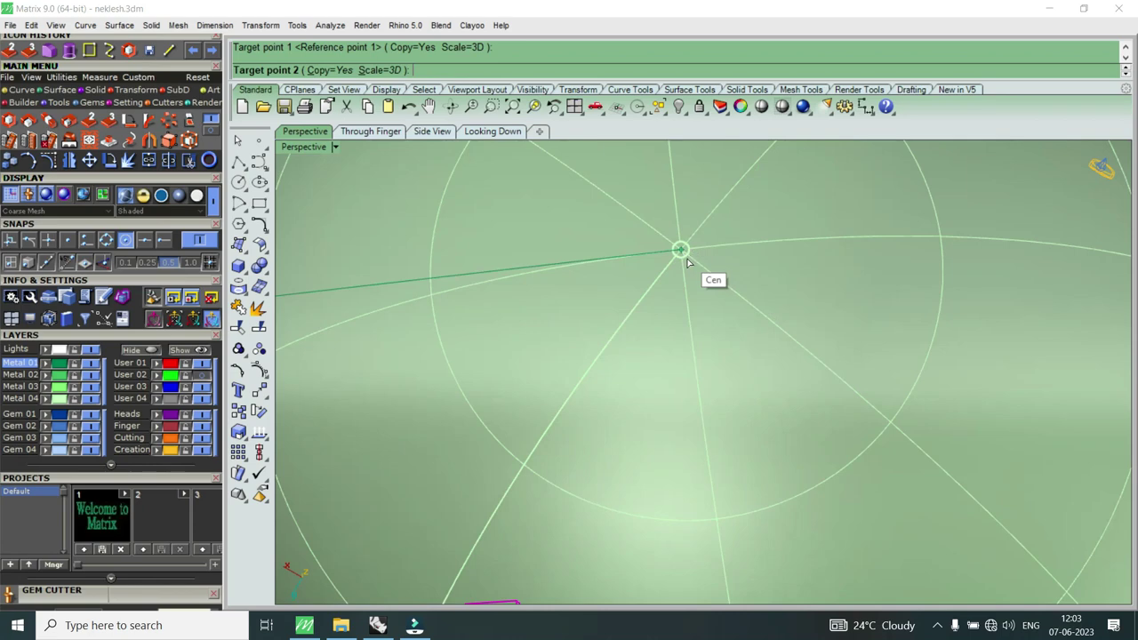
click(687, 260)
scroll(711, 284, down, 3)
scroll(730, 331, down, 2)
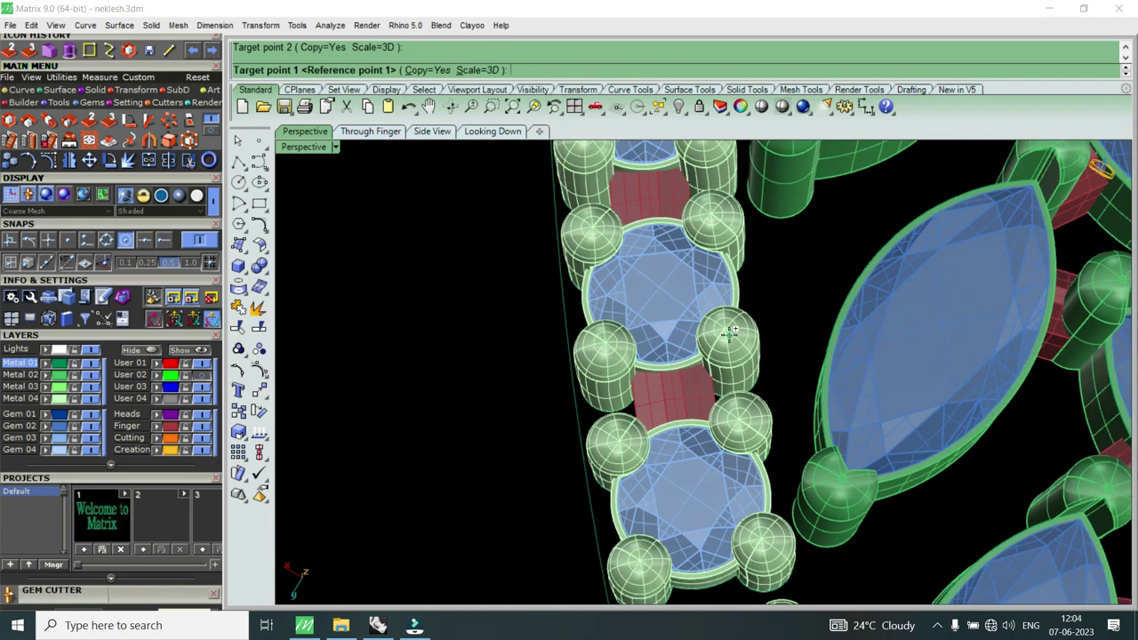
scroll(730, 331, down, 2)
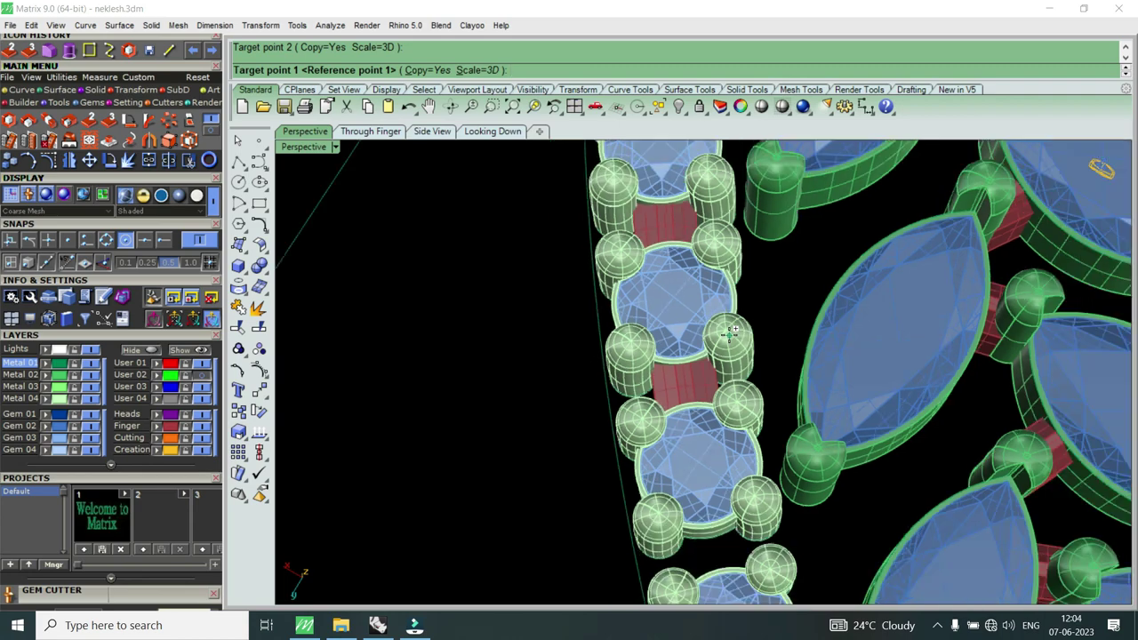
scroll(752, 361, down, 2)
scroll(736, 475, up, 3)
scroll(711, 429, up, 2)
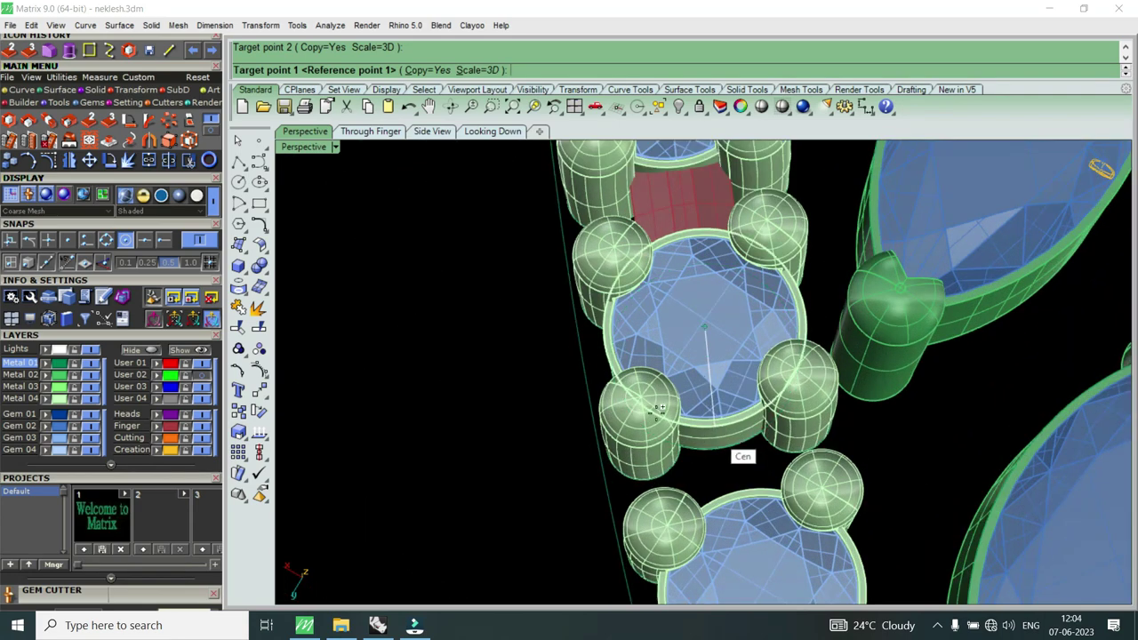
scroll(715, 444, up, 2)
scroll(655, 411, up, 1)
scroll(642, 389, up, 2)
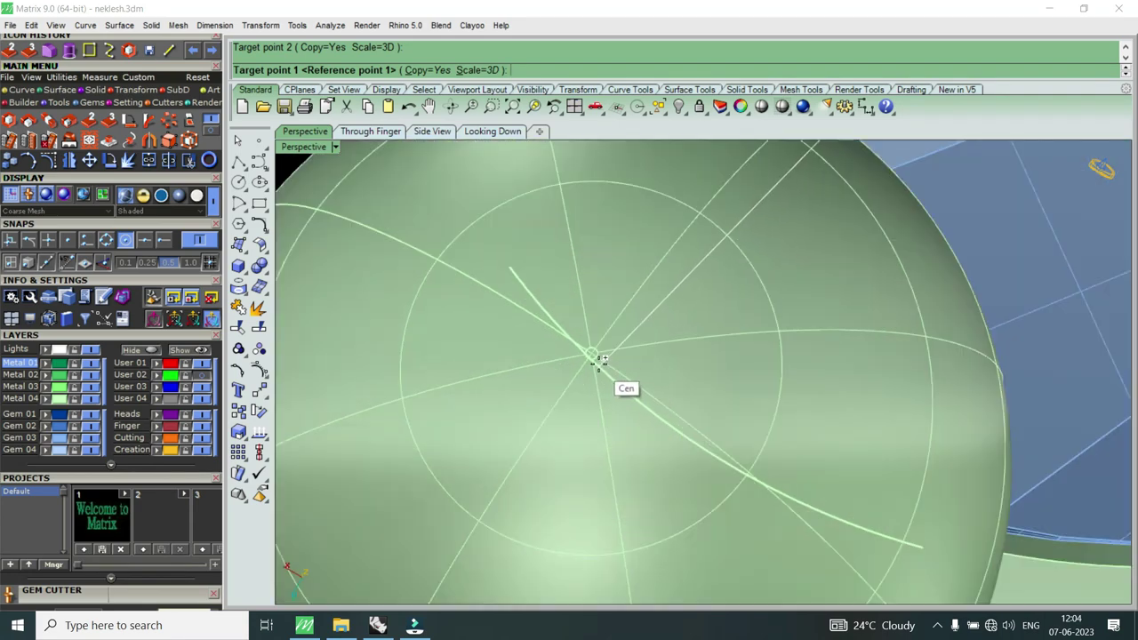
Step: Bridge the next round-gem pair with a red bar between lower and upper prong centres
click(594, 353)
scroll(622, 400, down, 3)
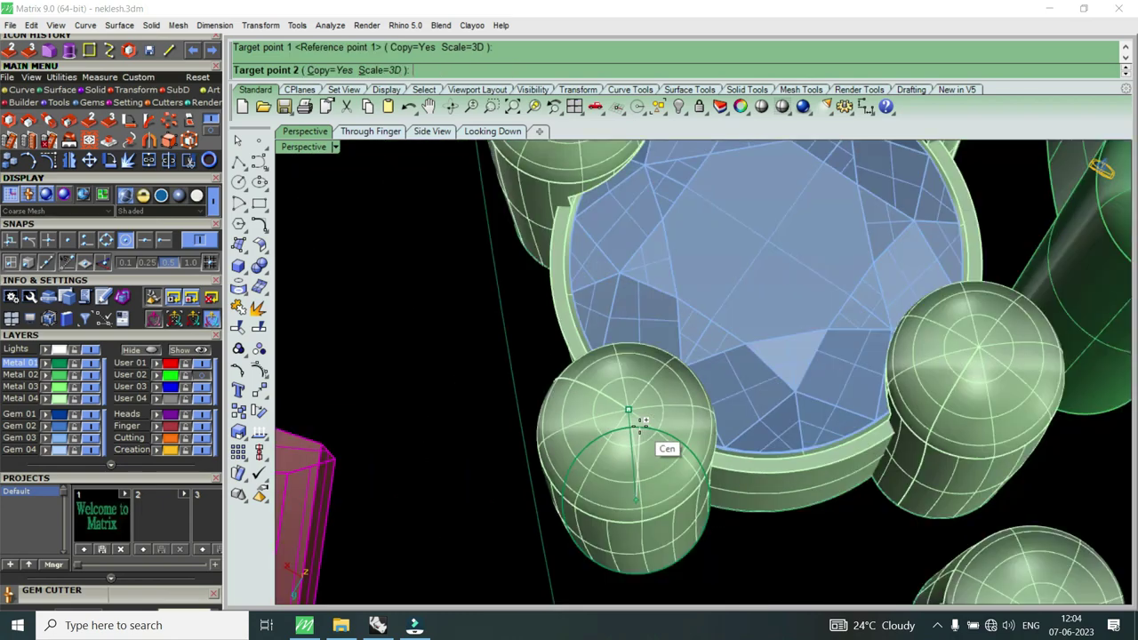
scroll(658, 447, down, 2)
scroll(711, 435, up, 1)
scroll(786, 418, up, 3)
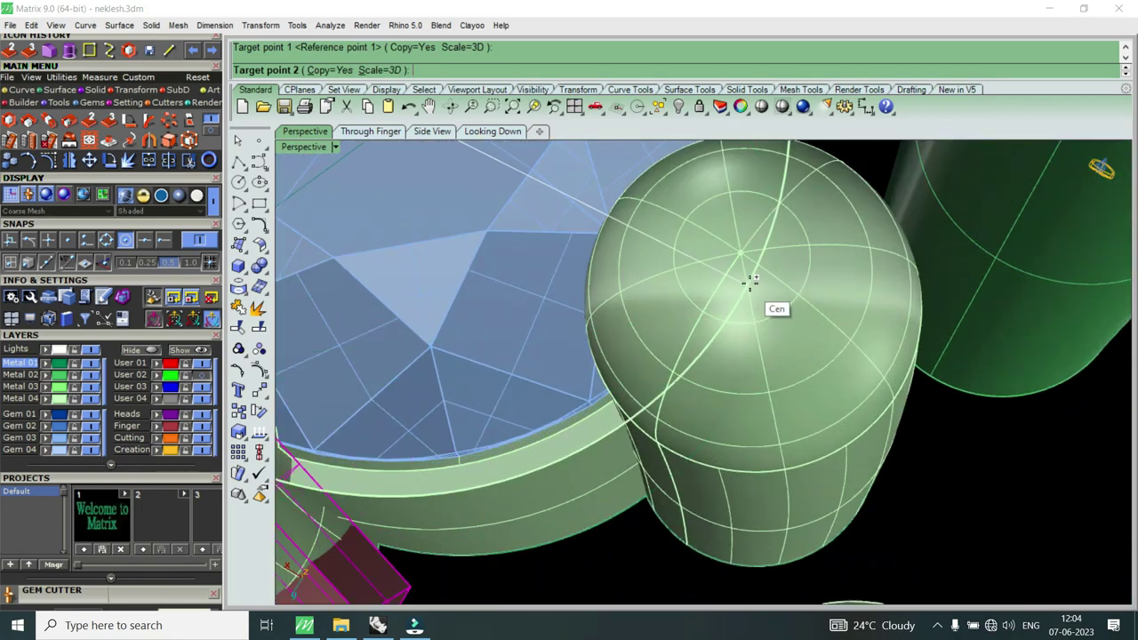
scroll(747, 255, up, 3)
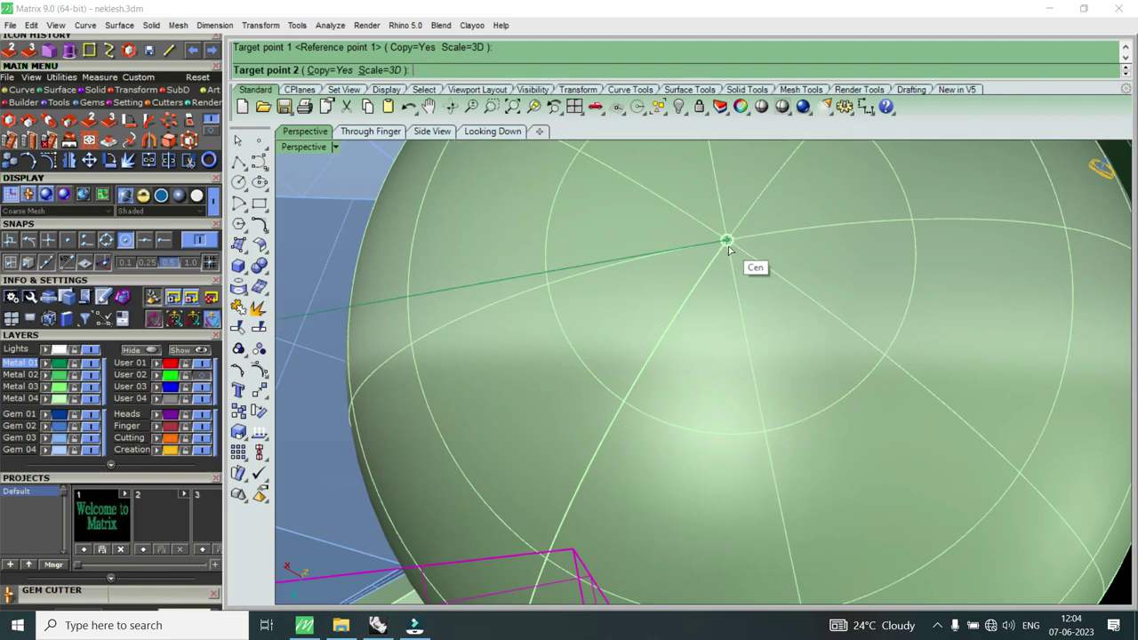
click(727, 246)
scroll(808, 333, down, 5)
scroll(808, 333, down, 2)
scroll(820, 444, up, 2)
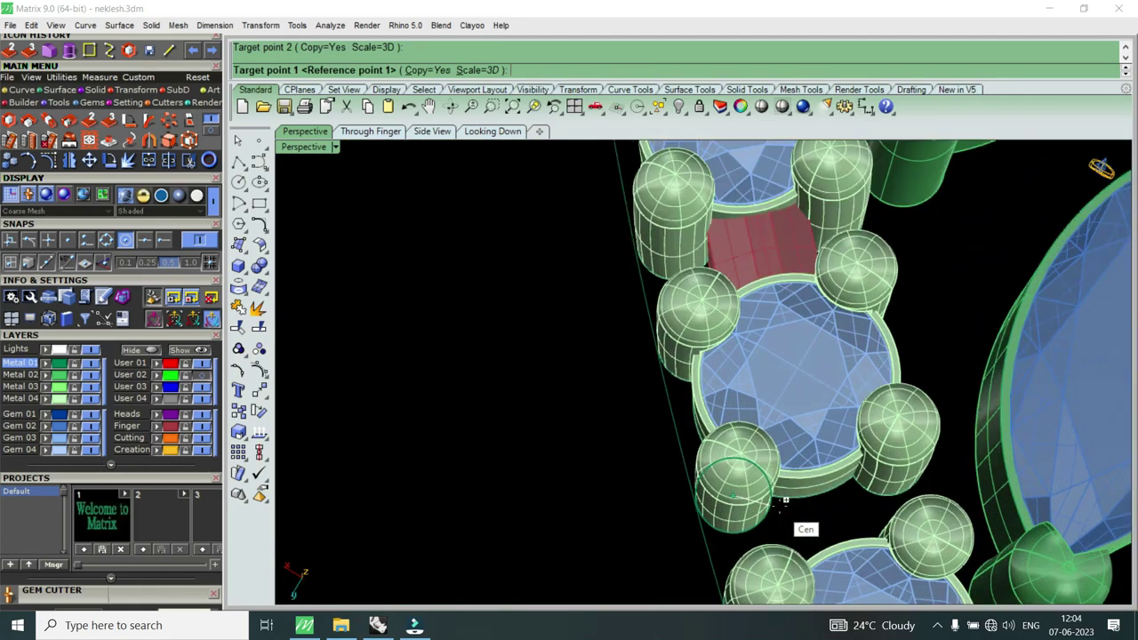
scroll(800, 525, up, 2)
scroll(729, 470, up, 3)
scroll(734, 384, up, 2)
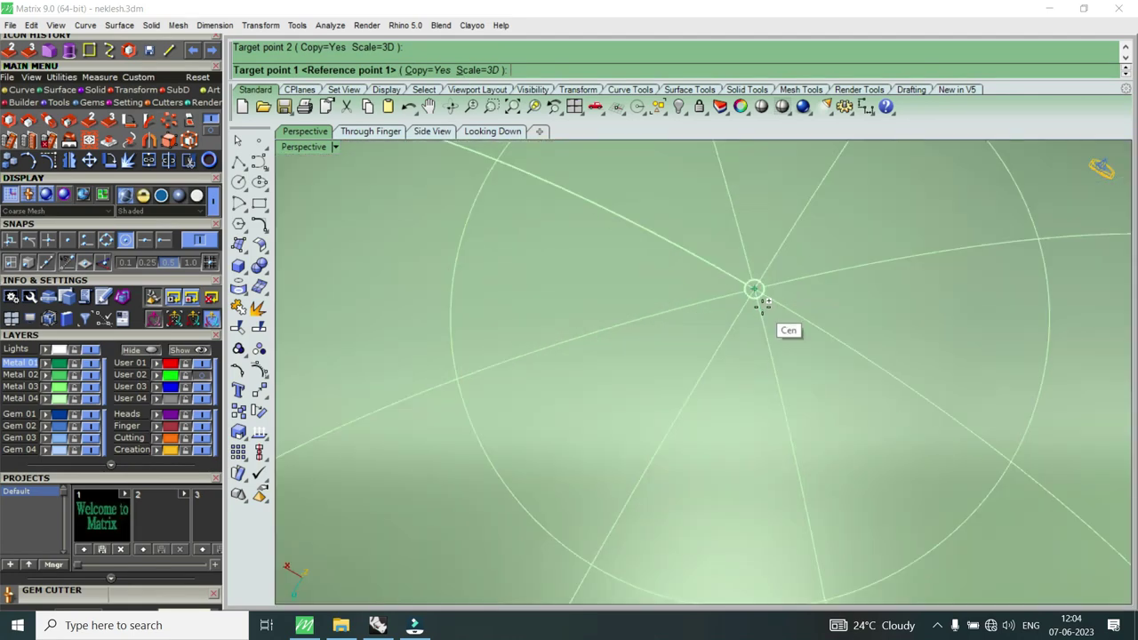
Step: Place two more red bar copies centred on prong spheres further along the outer row
click(762, 308)
scroll(777, 389, down, 3)
scroll(795, 414, down, 2)
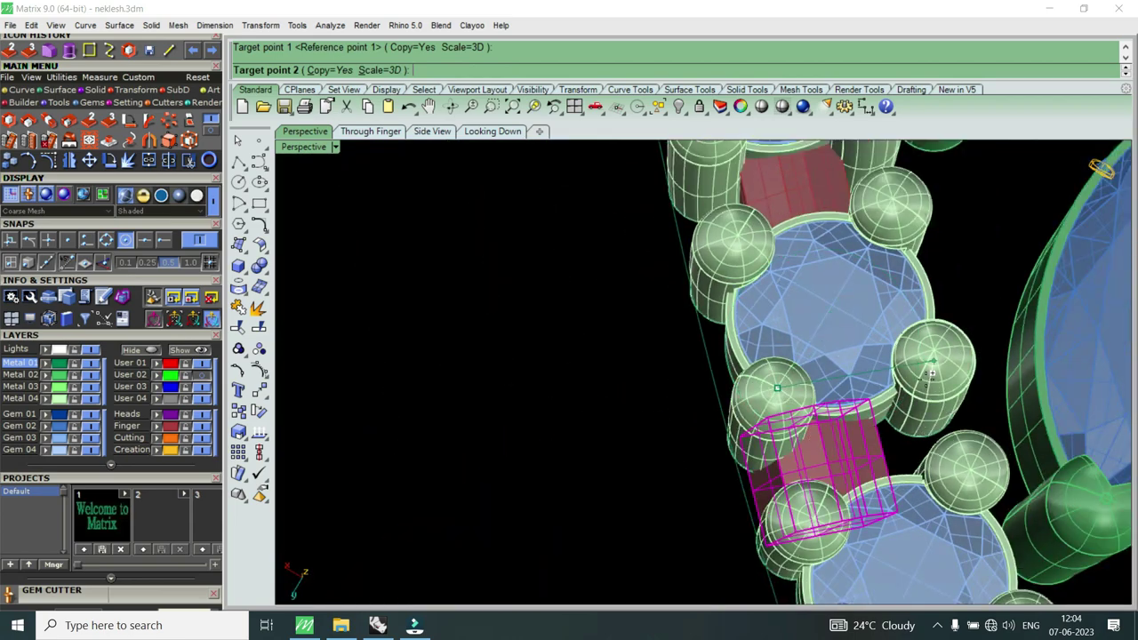
scroll(930, 358, up, 1)
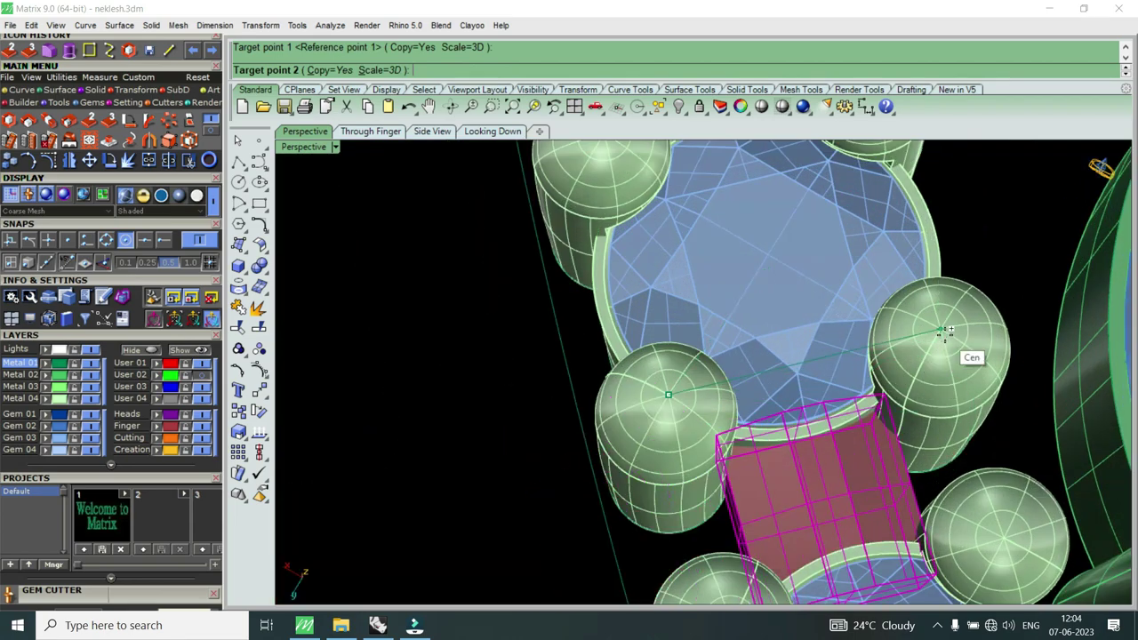
click(944, 332)
scroll(944, 331, down, 3)
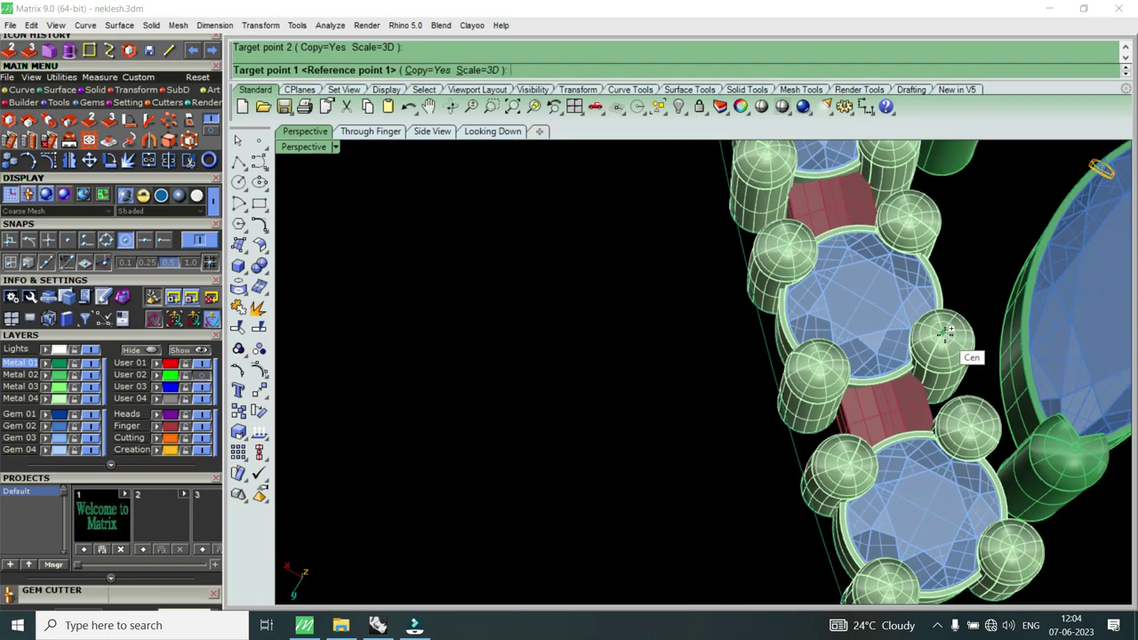
scroll(943, 336, down, 2)
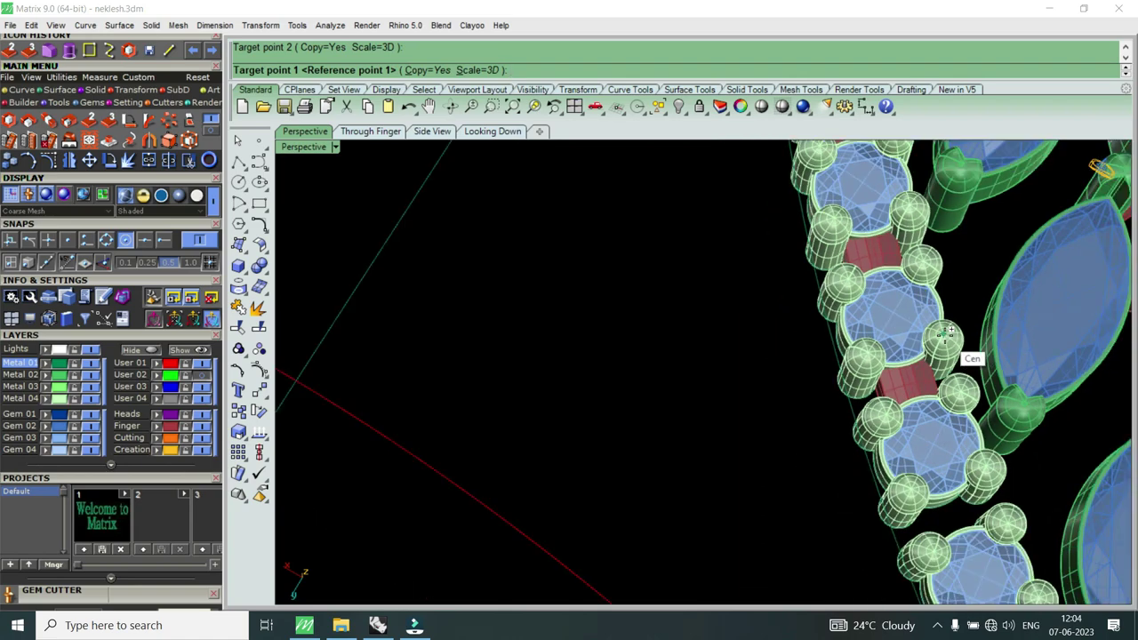
scroll(973, 412, down, 1)
scroll(944, 493, up, 2)
scroll(899, 435, up, 4)
scroll(899, 435, up, 2)
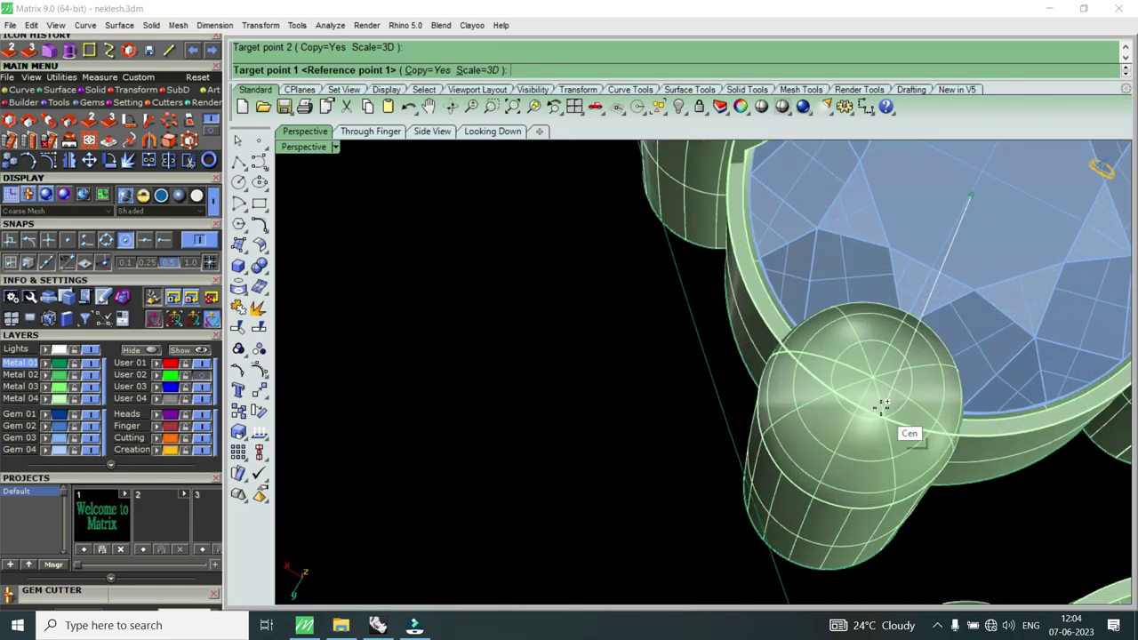
scroll(878, 396, up, 2)
scroll(869, 370, down, 5)
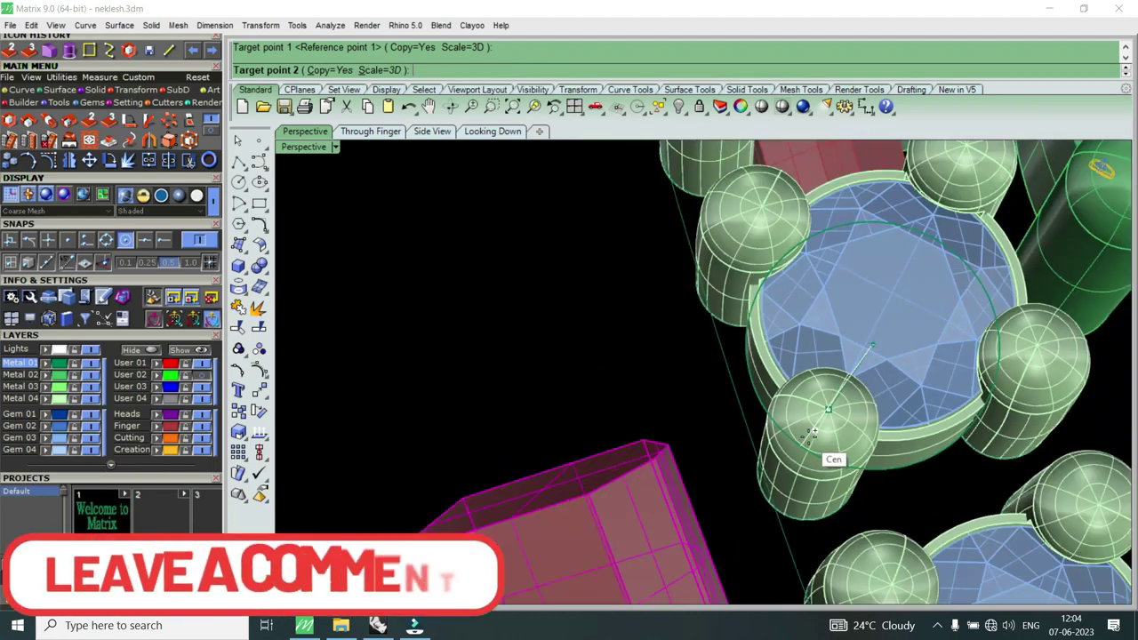
scroll(901, 391, up, 3)
scroll(868, 353, up, 4)
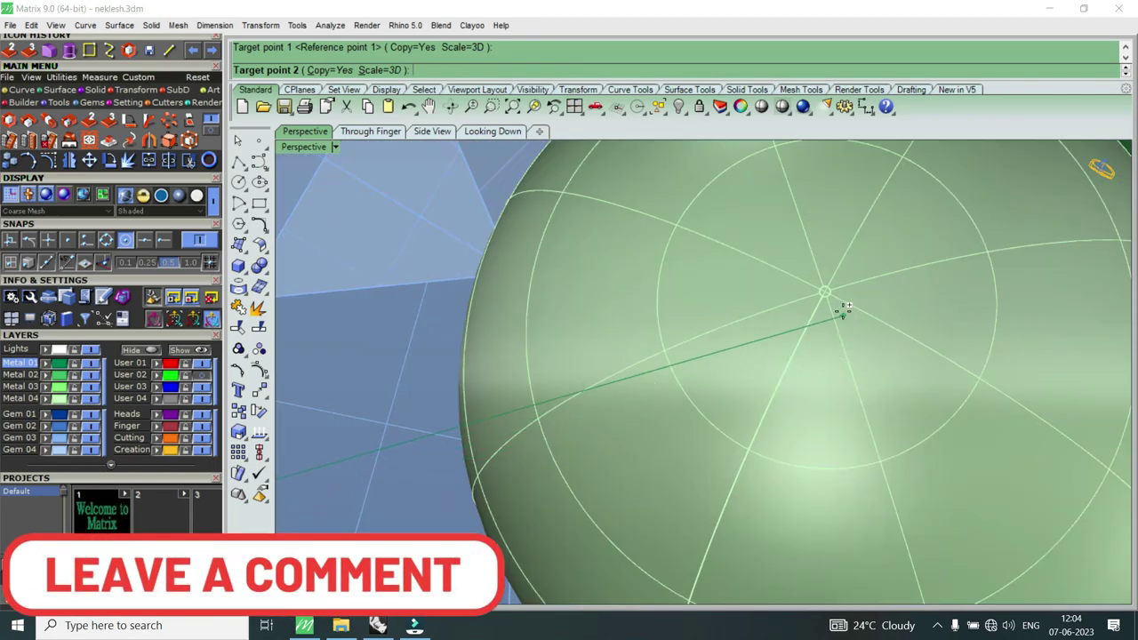
click(825, 292)
scroll(840, 329, down, 4)
scroll(844, 347, down, 2)
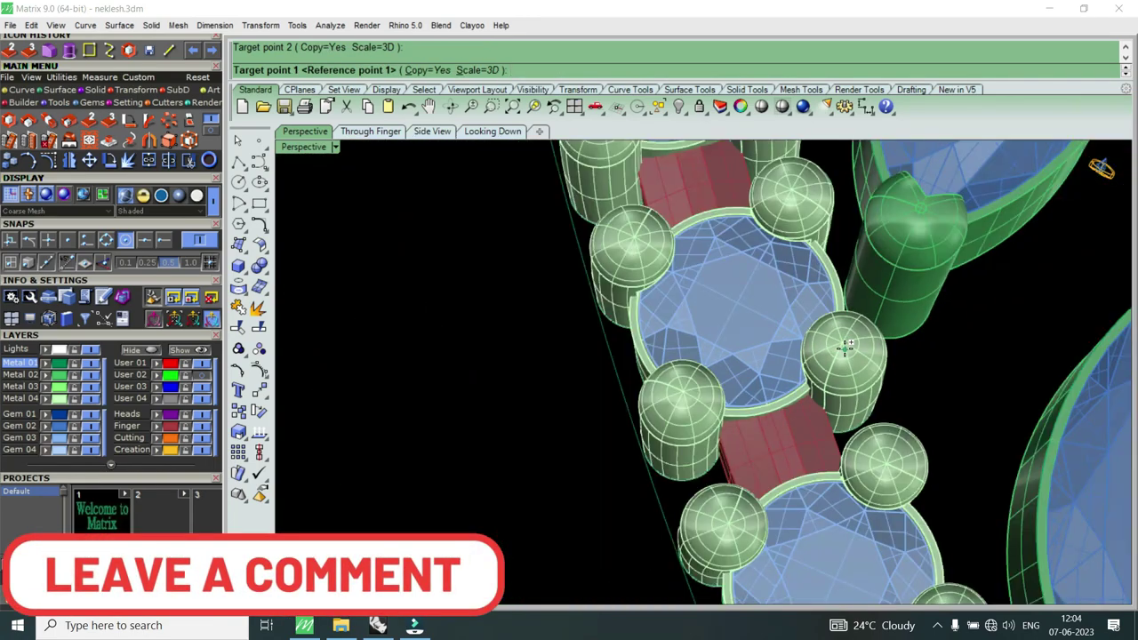
scroll(845, 347, down, 3)
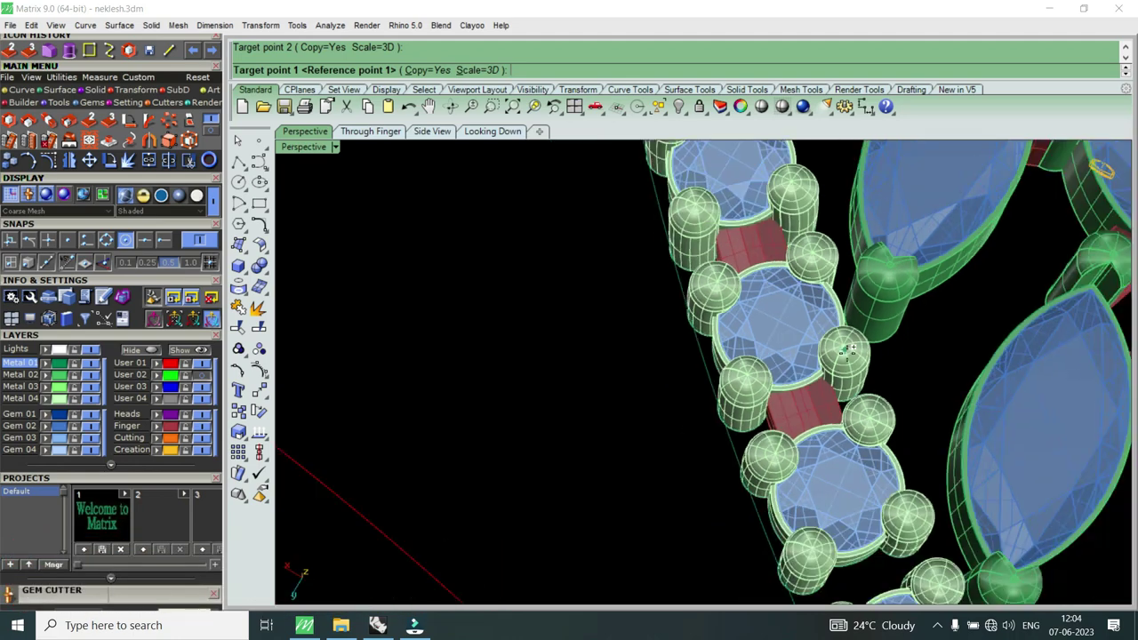
scroll(763, 399, down, 2)
Step: Orbit along the round-gem row and orient-copy a red bar between the first pair of prong centres
mouse_move(753, 402)
right_down()
mouse_move(761, 432)
mouse_move(780, 442)
right_up()
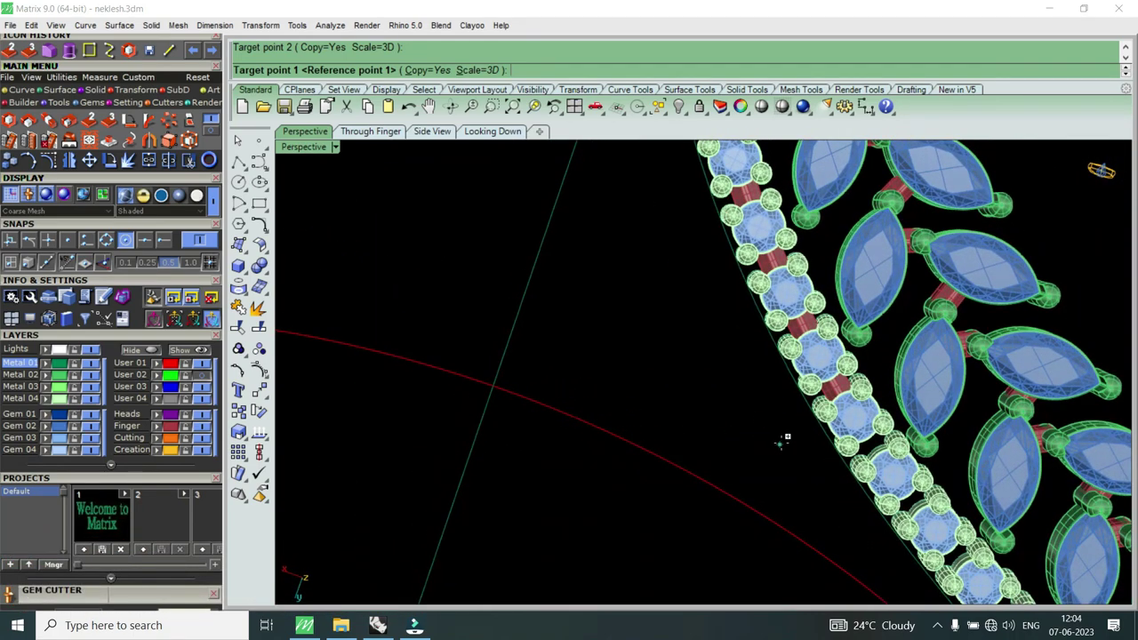
scroll(875, 473, up, 3)
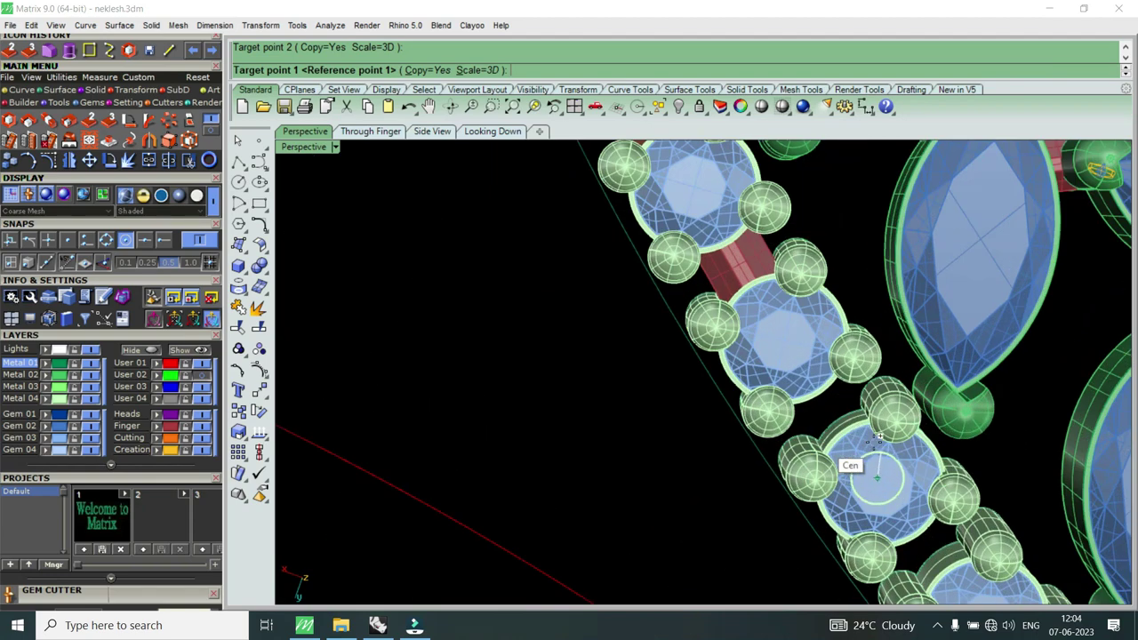
scroll(853, 444, up, 3)
scroll(772, 399, up, 2)
scroll(762, 383, up, 2)
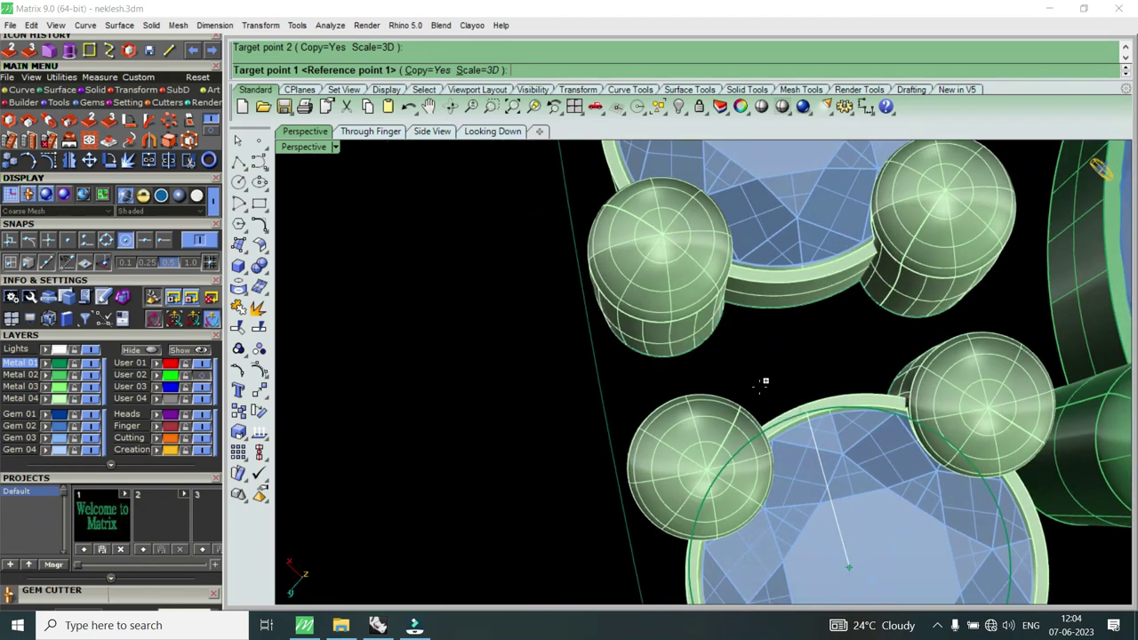
scroll(663, 246, up, 2)
scroll(682, 231, up, 2)
scroll(681, 231, up, 2)
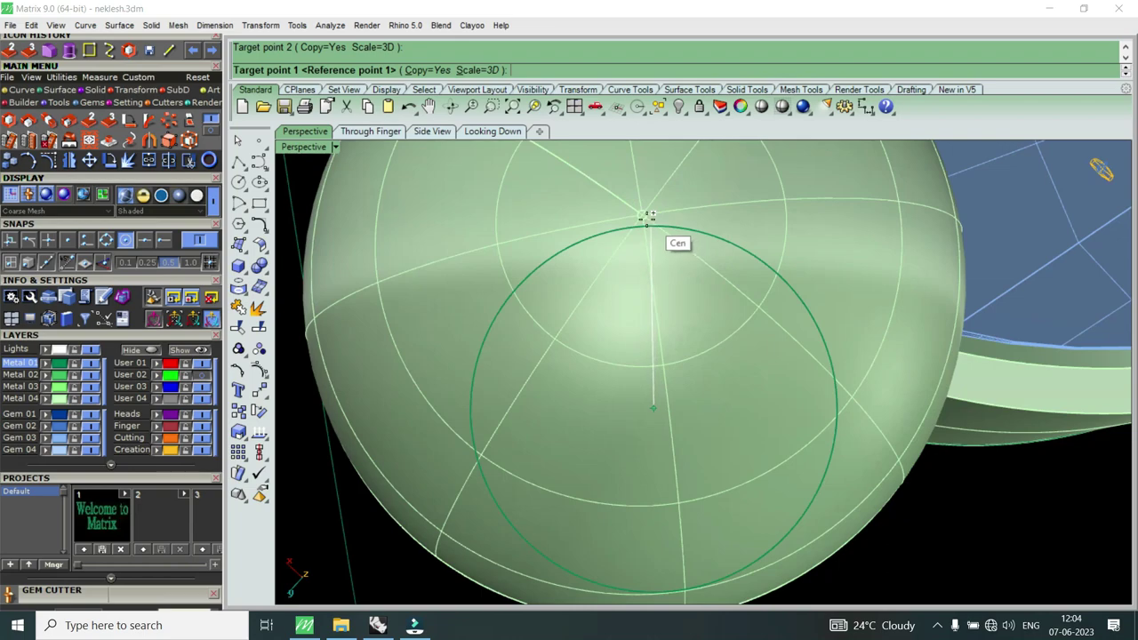
click(646, 216)
scroll(648, 332, down, 3)
scroll(756, 302, down, 2)
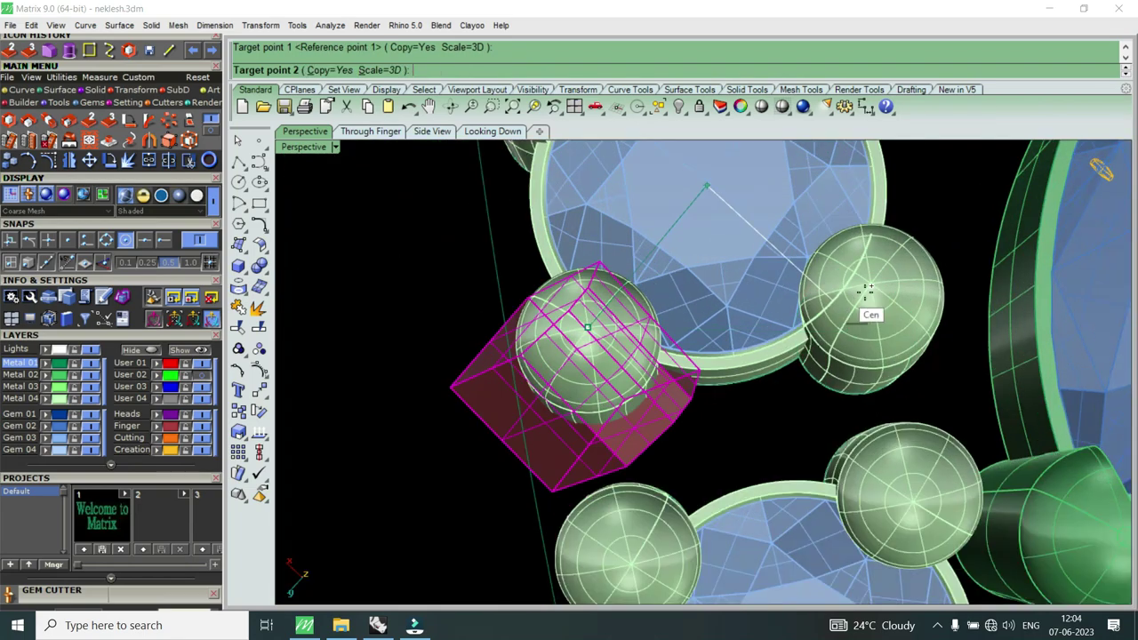
scroll(867, 291, up, 3)
scroll(876, 284, up, 2)
click(840, 249)
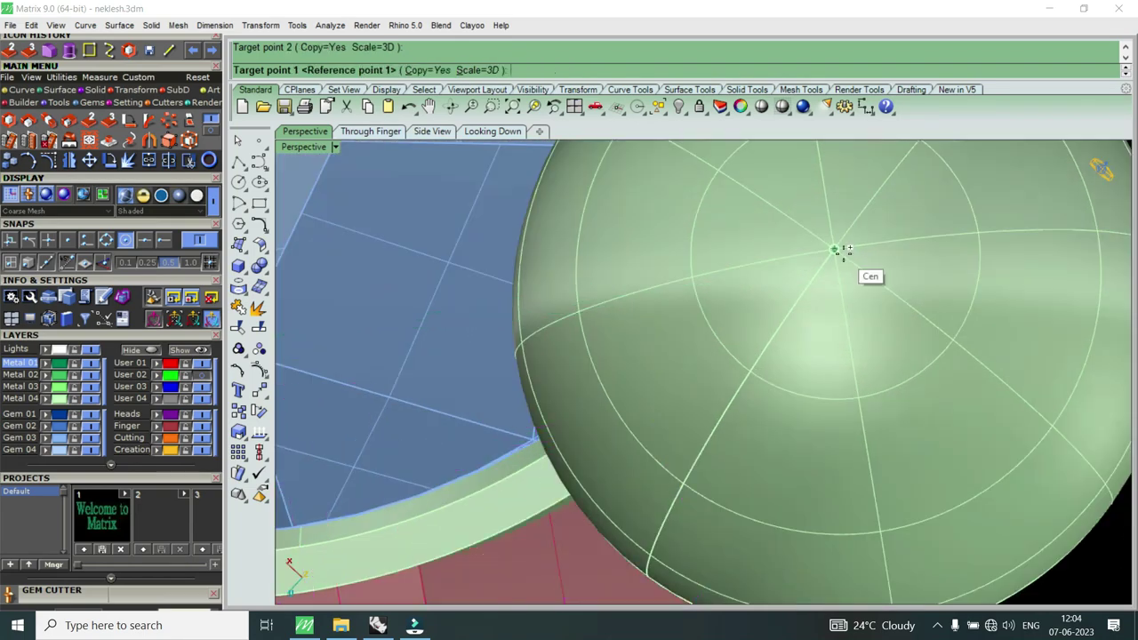
Step: Copy another red bar between the next two adjacent prong sphere centres
scroll(840, 249, down, 3)
scroll(845, 254, down, 2)
scroll(782, 311, up, 1)
scroll(764, 360, up, 3)
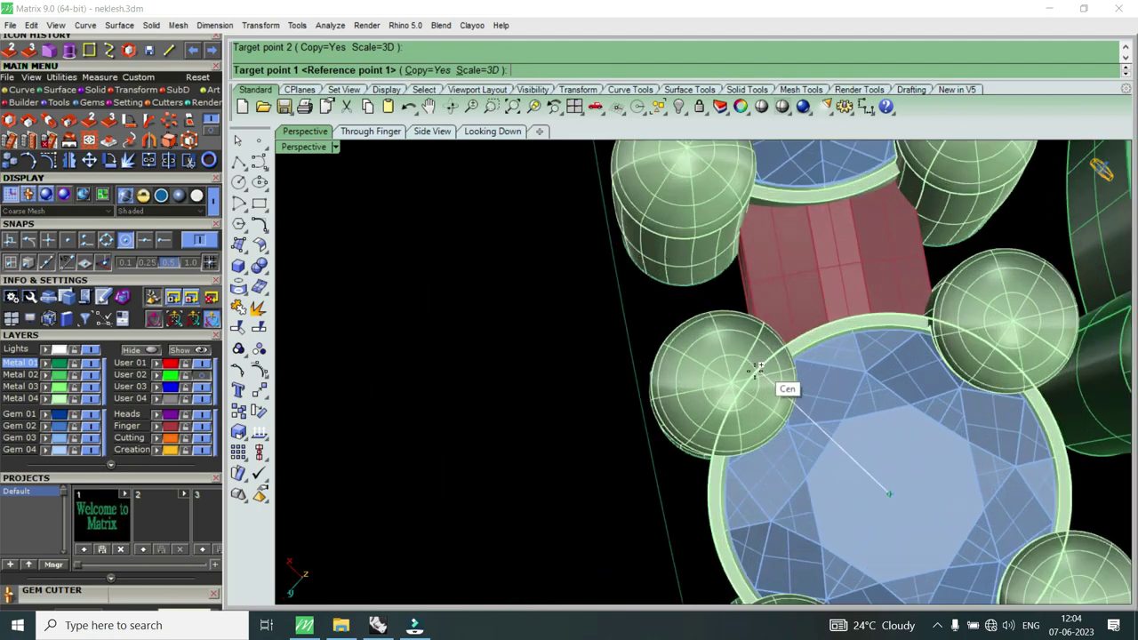
scroll(758, 365, up, 3)
scroll(738, 386, up, 2)
scroll(711, 388, down, 3)
scroll(673, 368, down, 2)
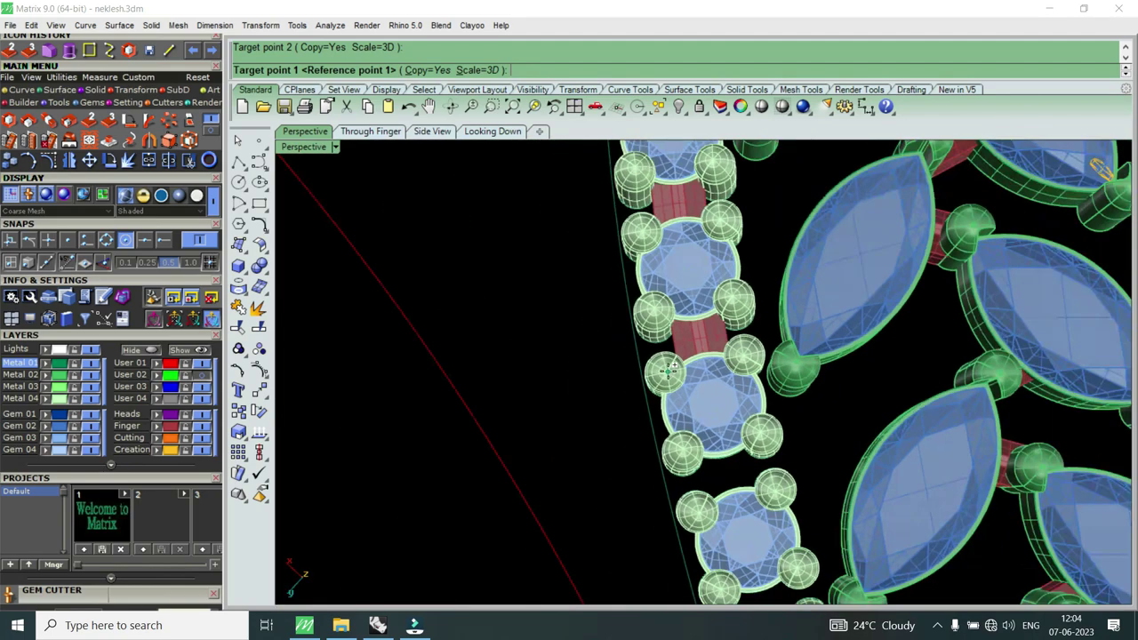
scroll(708, 463, up, 2)
scroll(669, 455, up, 3)
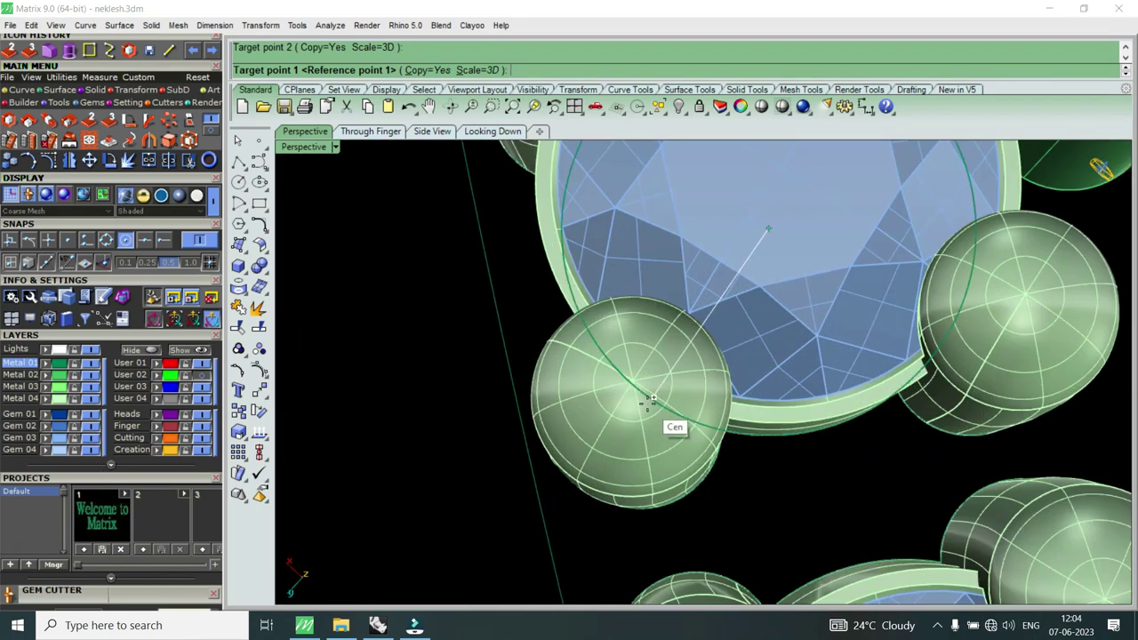
scroll(633, 381, up, 2)
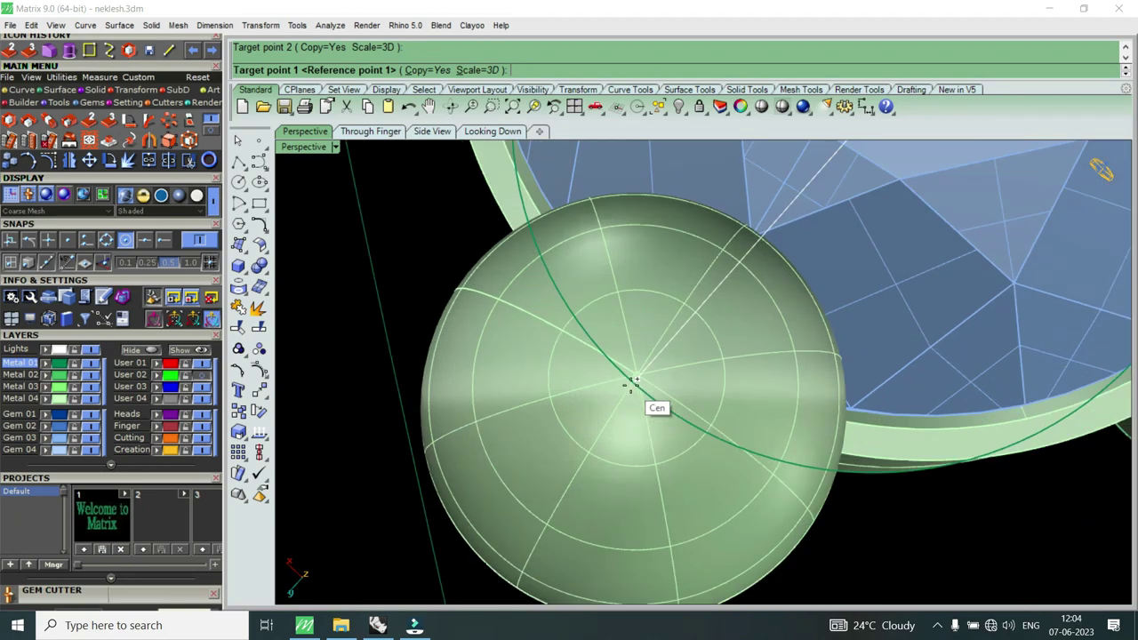
click(638, 372)
scroll(635, 376, down, 3)
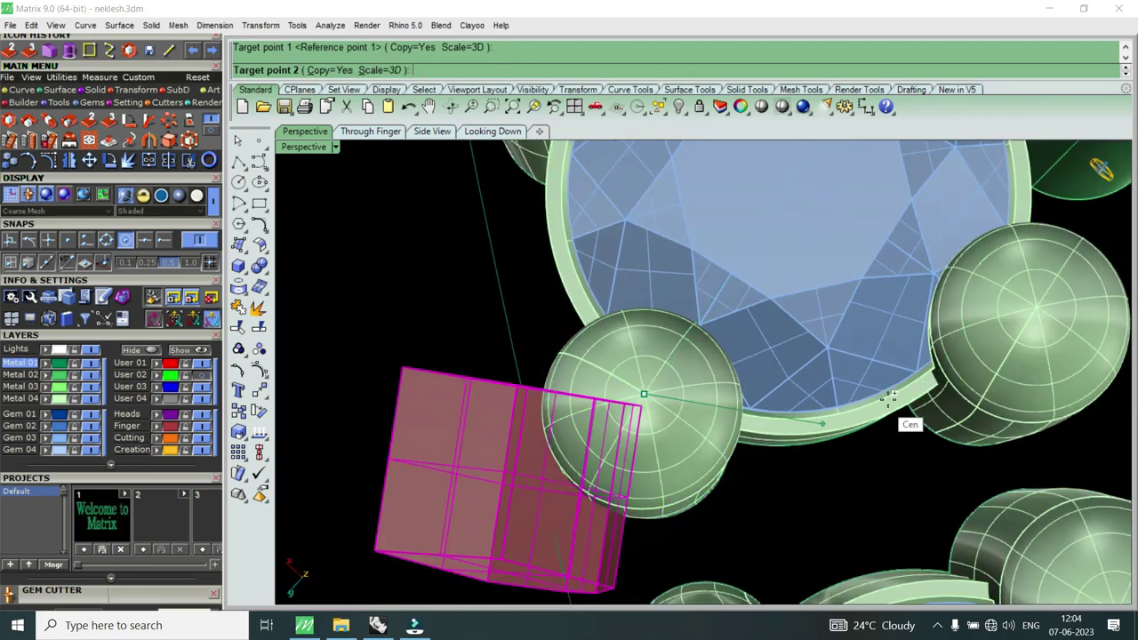
scroll(906, 423, up, 2)
scroll(1008, 353, up, 2)
click(973, 326)
Step: Link the following pair of adjacent prongs with a third red bar copy
scroll(978, 322, down, 3)
scroll(983, 312, up, 3)
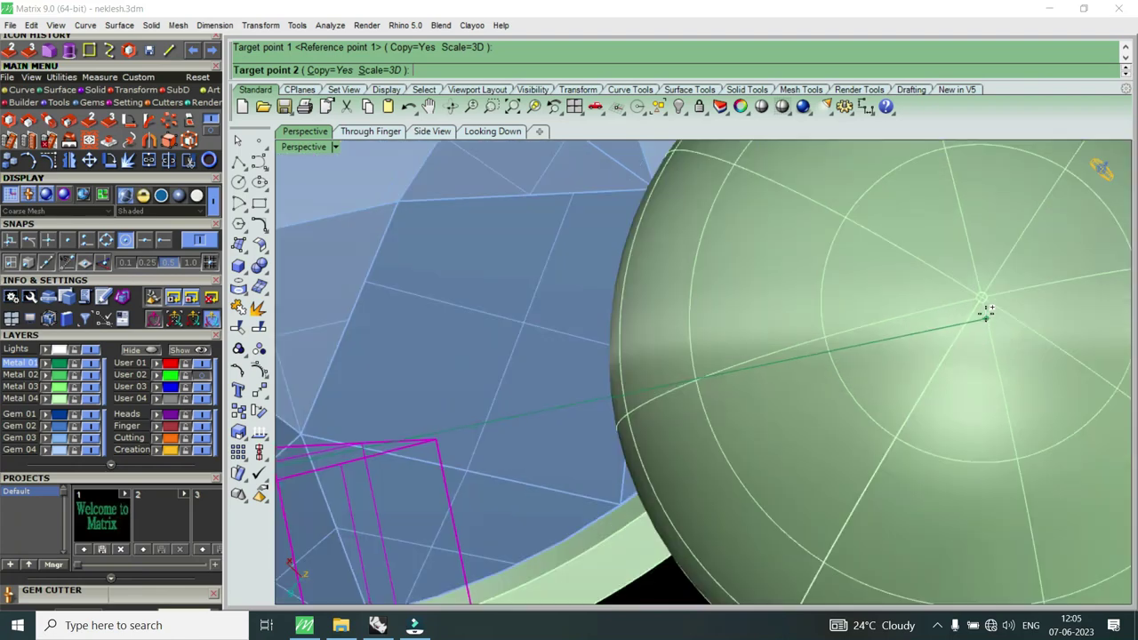
scroll(898, 343, down, 3)
scroll(883, 368, down, 2)
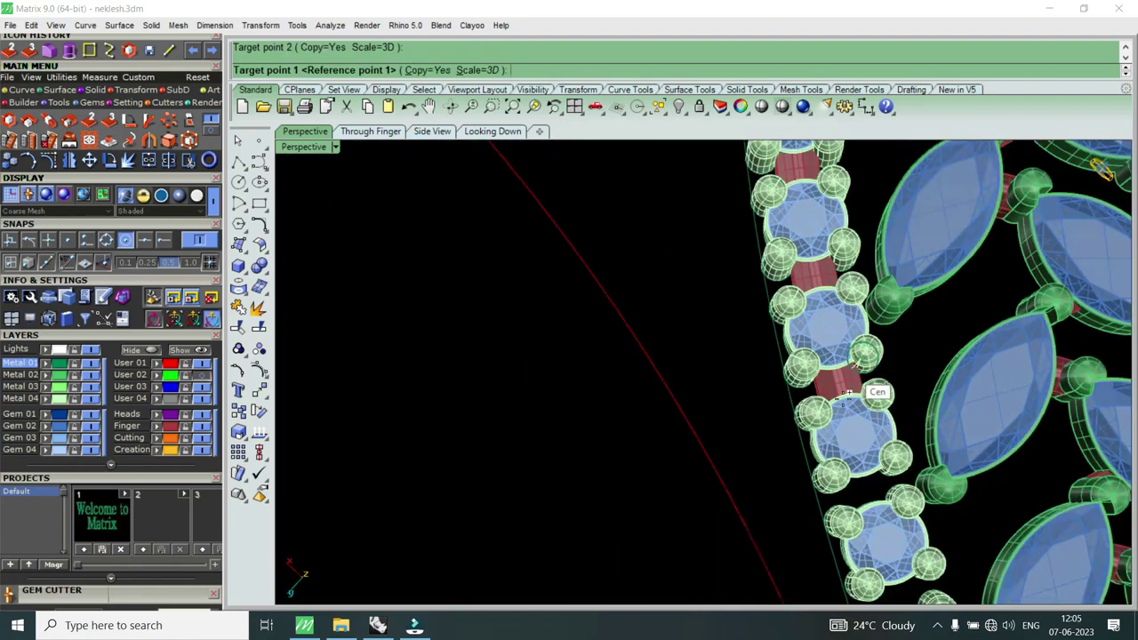
scroll(868, 521, up, 2)
scroll(853, 462, up, 2)
scroll(848, 442, up, 3)
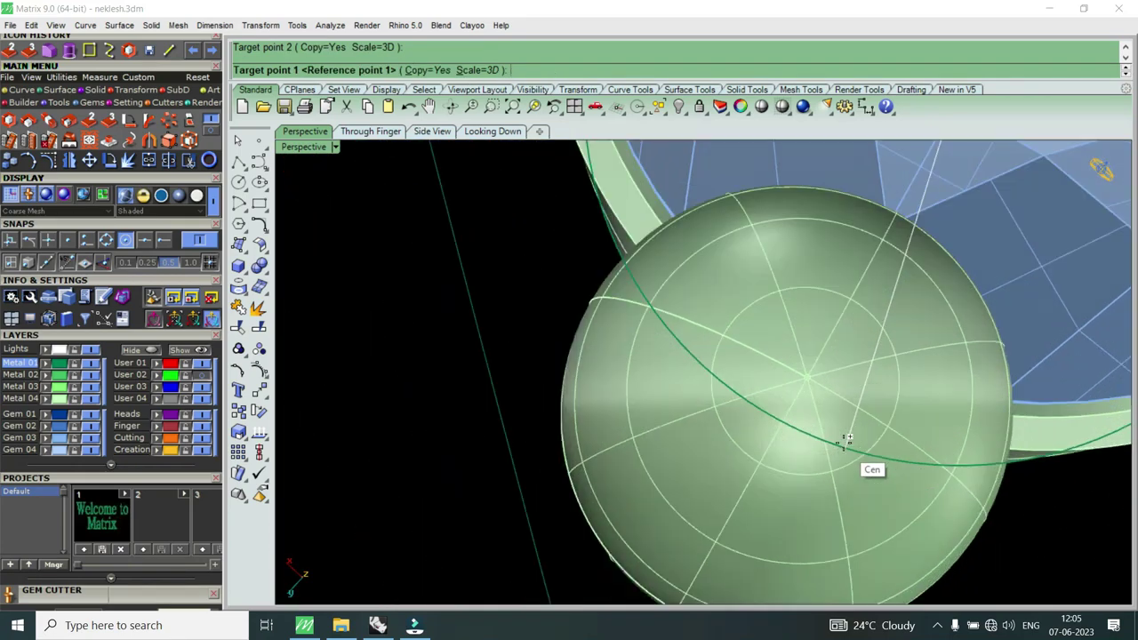
click(811, 380)
scroll(755, 427, down, 3)
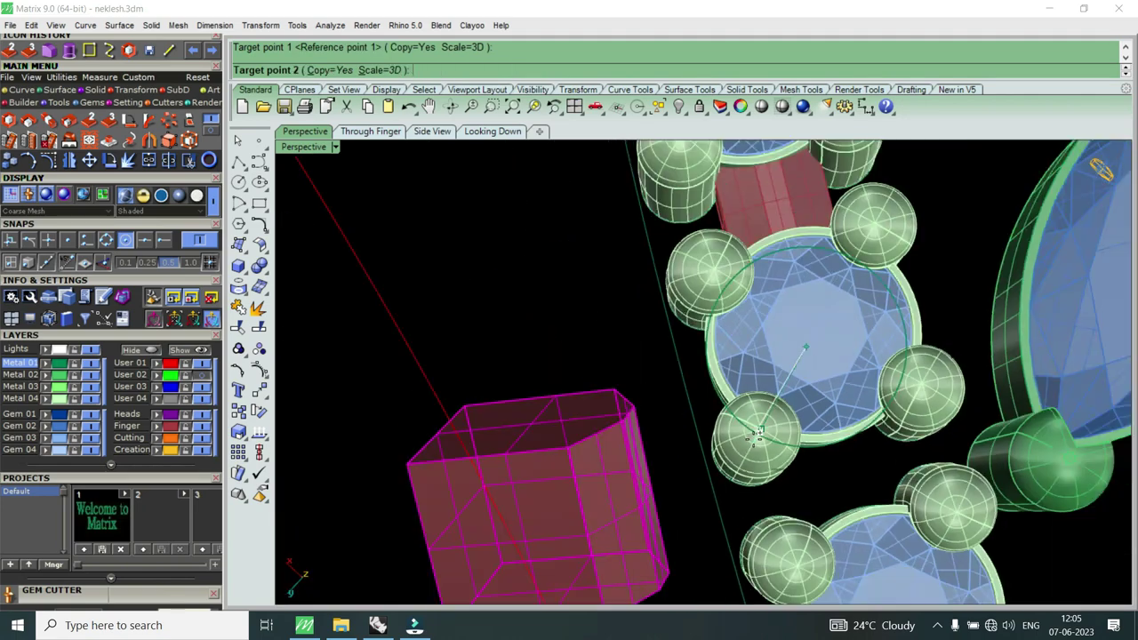
scroll(889, 374, up, 2)
scroll(986, 355, up, 2)
scroll(986, 356, up, 3)
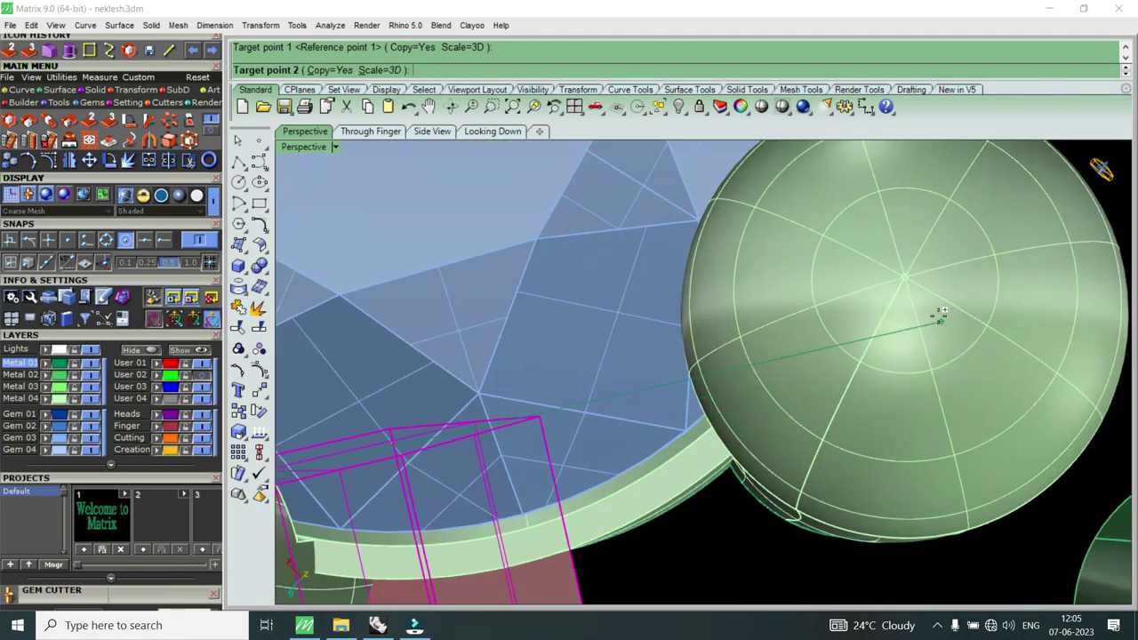
click(905, 279)
scroll(853, 355, down, 3)
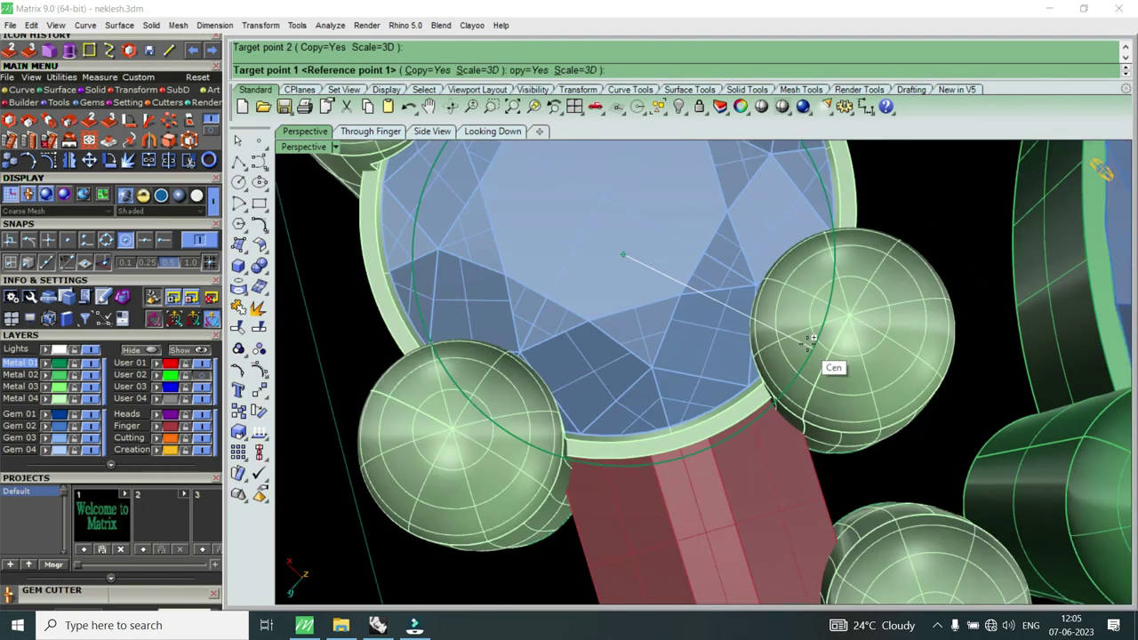
scroll(800, 371, down, 3)
scroll(800, 373, down, 2)
scroll(818, 355, down, 2)
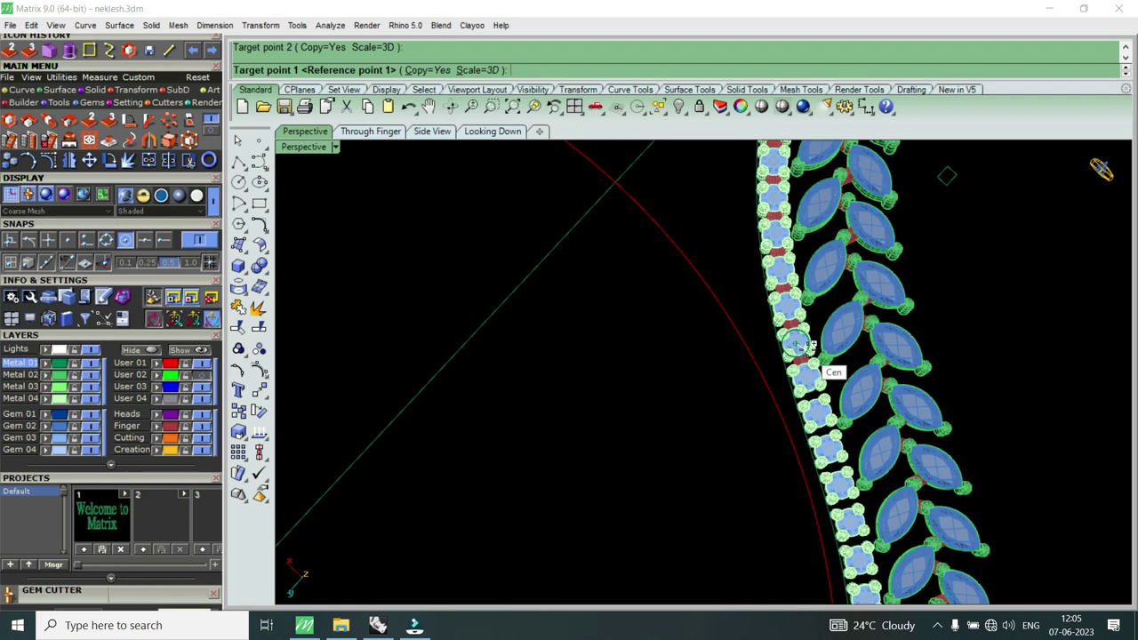
scroll(827, 391, up, 2)
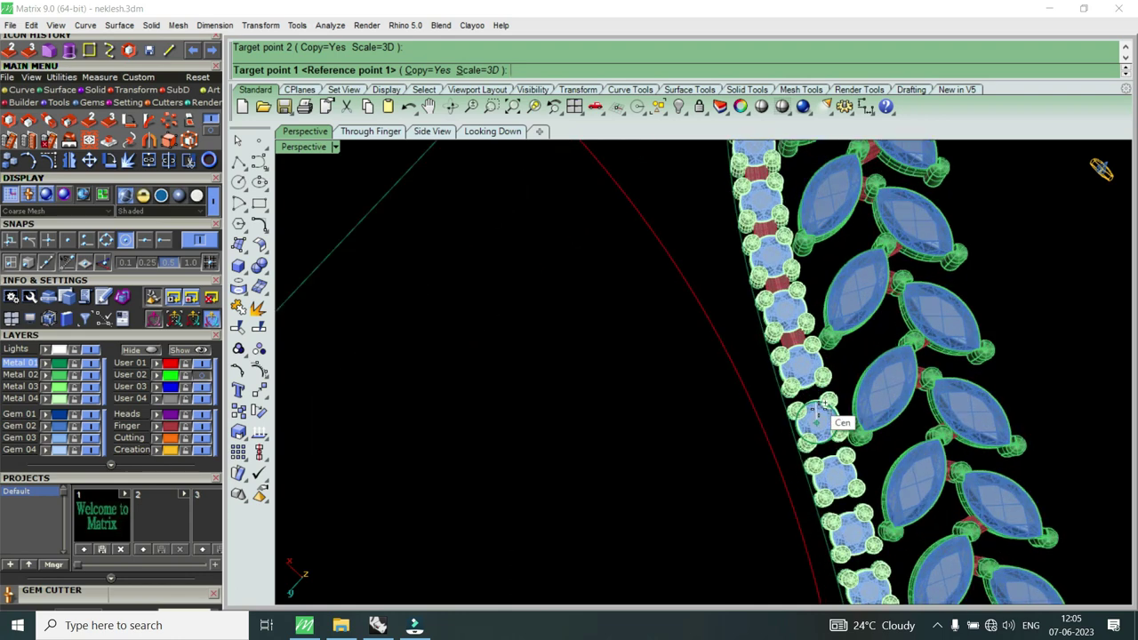
scroll(827, 411, up, 3)
scroll(809, 405, down, 2)
scroll(772, 408, down, 2)
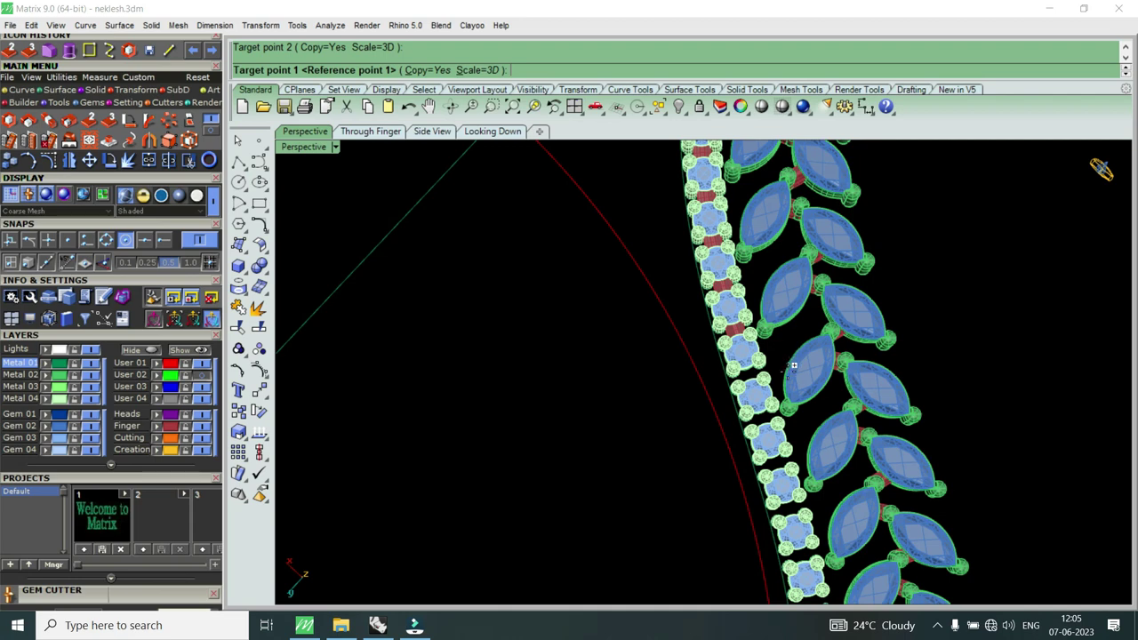
Step: Place a scaled connector bar copy between the first pair of prong centres
scroll(793, 365, up, 2)
scroll(788, 399, up, 2)
scroll(752, 386, up, 2)
scroll(673, 376, up, 2)
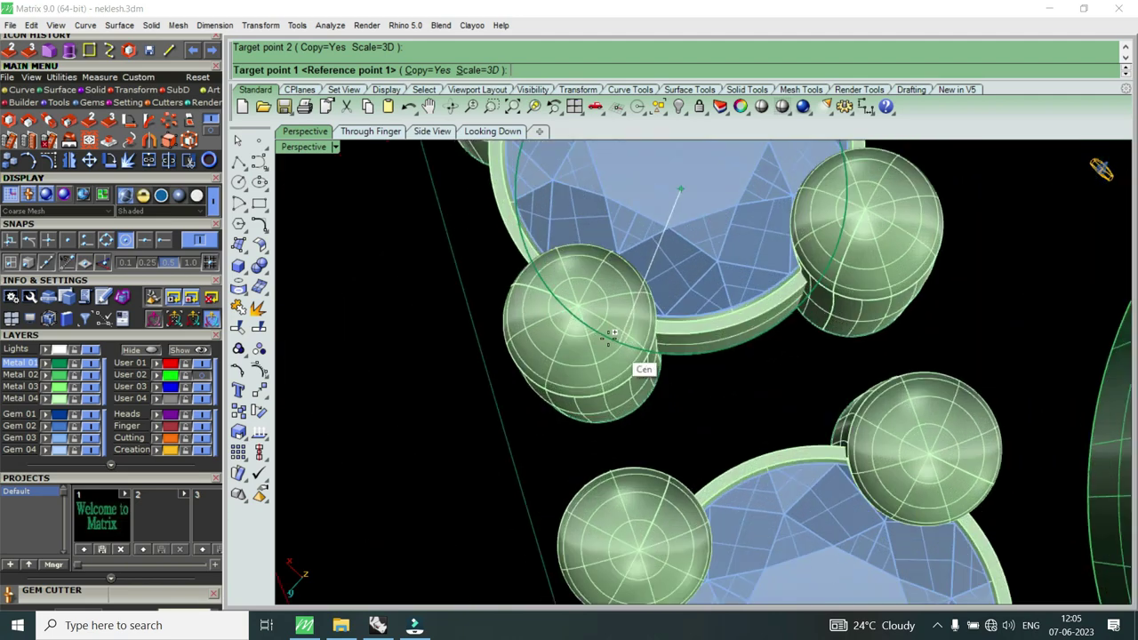
scroll(596, 320, up, 3)
scroll(582, 320, down, 1)
scroll(575, 302, up, 1)
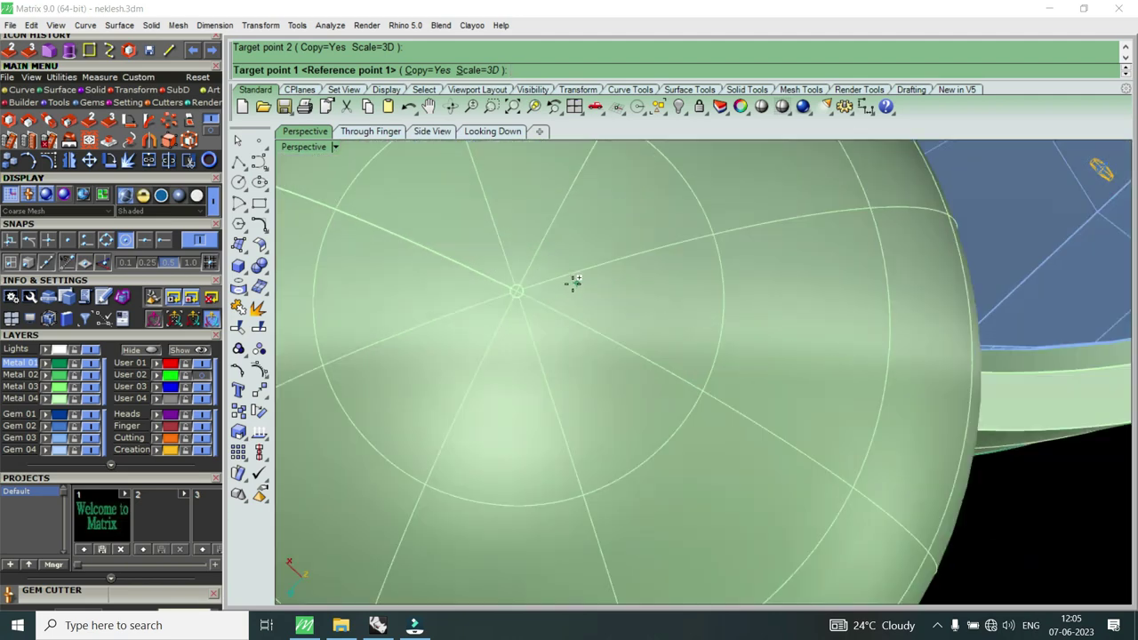
click(521, 290)
scroll(529, 320, down, 2)
scroll(622, 329, down, 1)
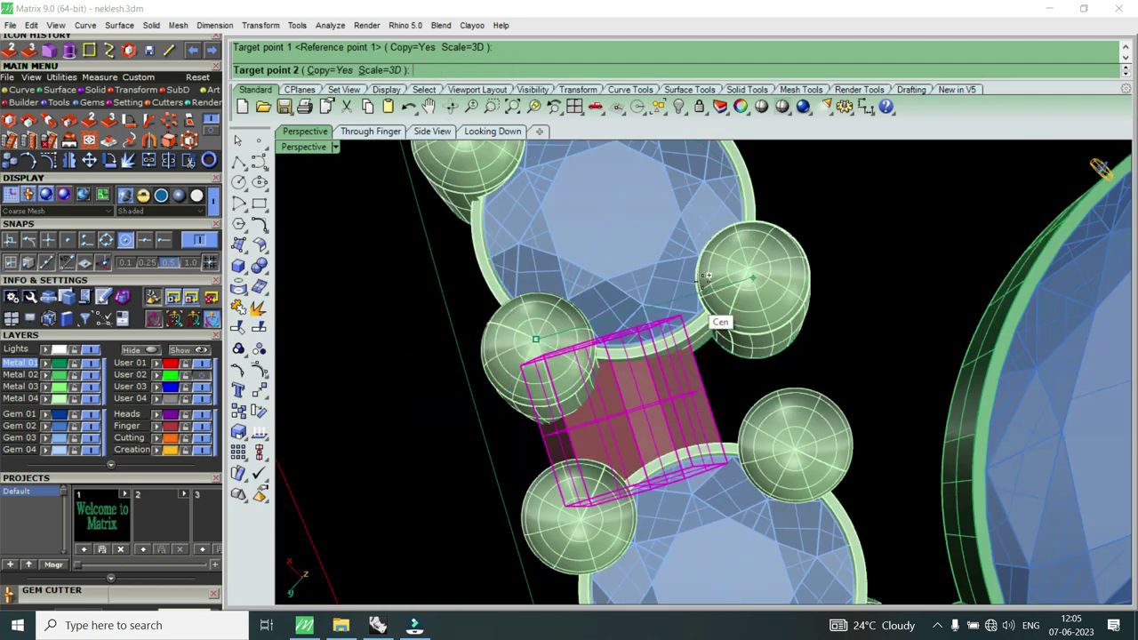
scroll(747, 294, up, 2)
scroll(791, 265, up, 2)
scroll(797, 264, up, 1)
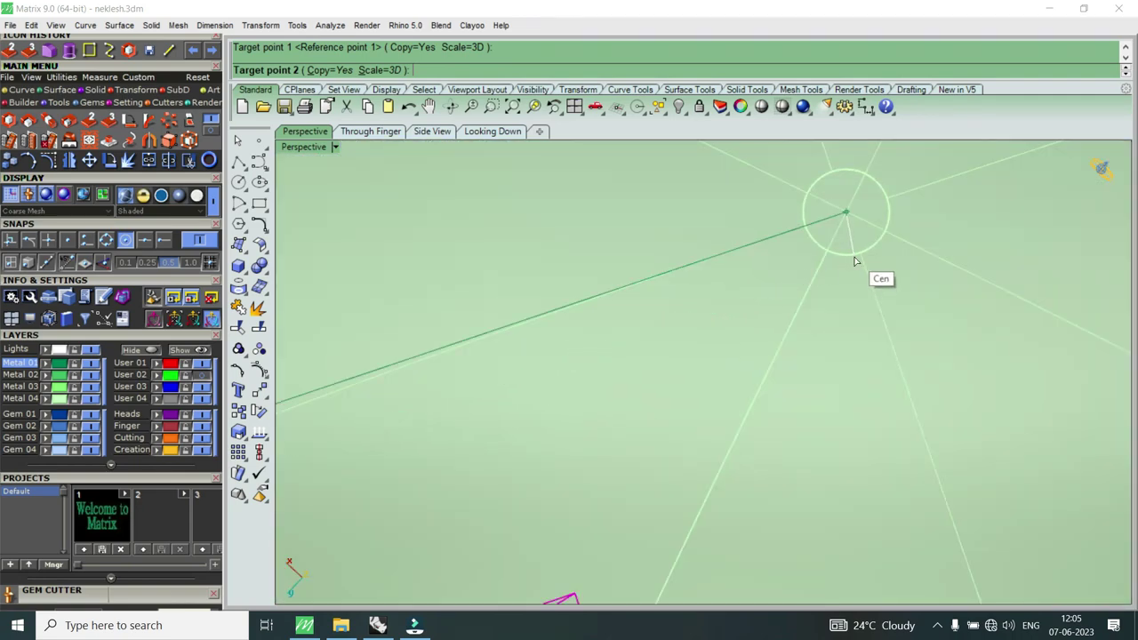
click(853, 255)
Step: Add a second connector bar copy between the next two neighbouring gem settings
scroll(853, 255, down, 1)
scroll(855, 256, down, 2)
scroll(842, 300, down, 2)
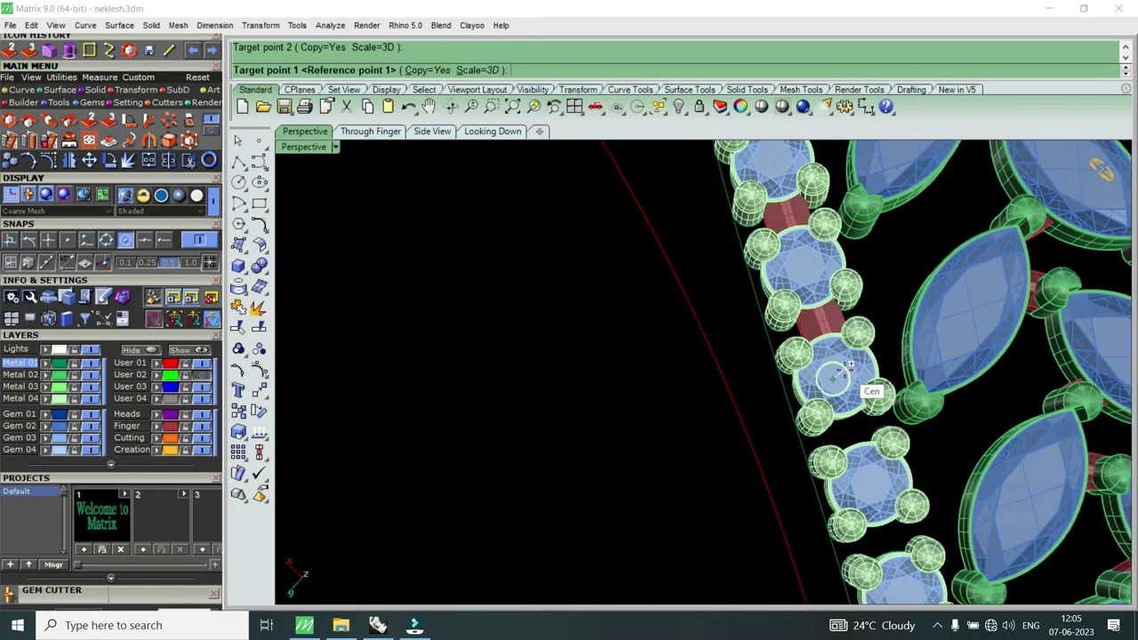
scroll(838, 376, up, 1)
scroll(859, 459, up, 2)
scroll(797, 447, up, 2)
scroll(763, 413, up, 3)
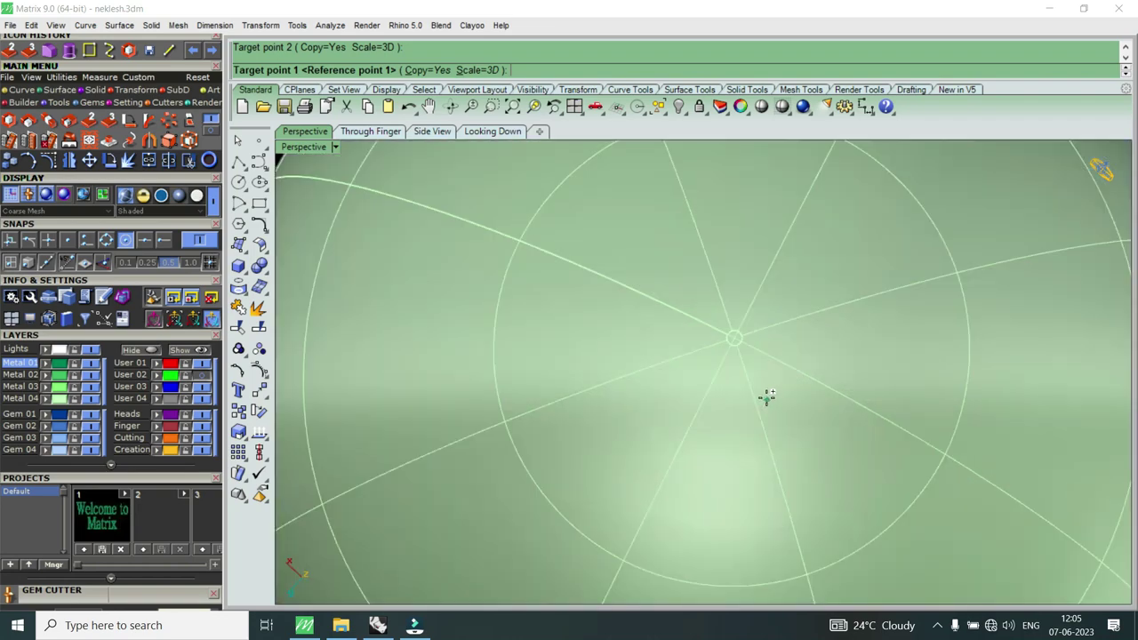
click(738, 350)
scroll(723, 380, down, 2)
scroll(724, 380, down, 2)
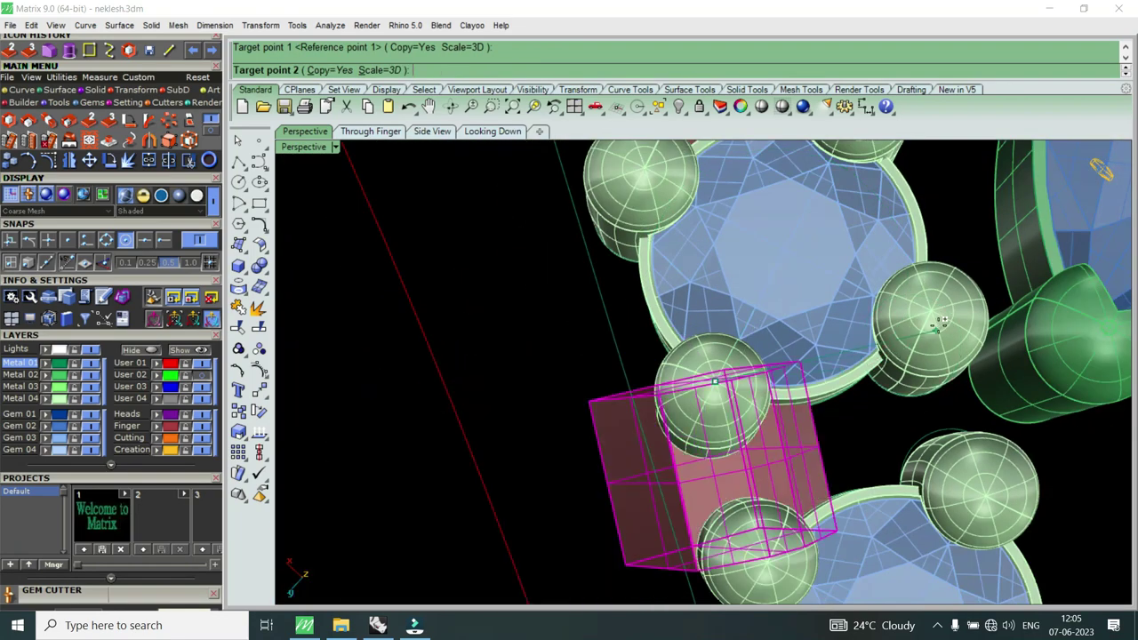
scroll(936, 307, up, 3)
scroll(909, 279, up, 1)
click(908, 284)
scroll(924, 298, down, 3)
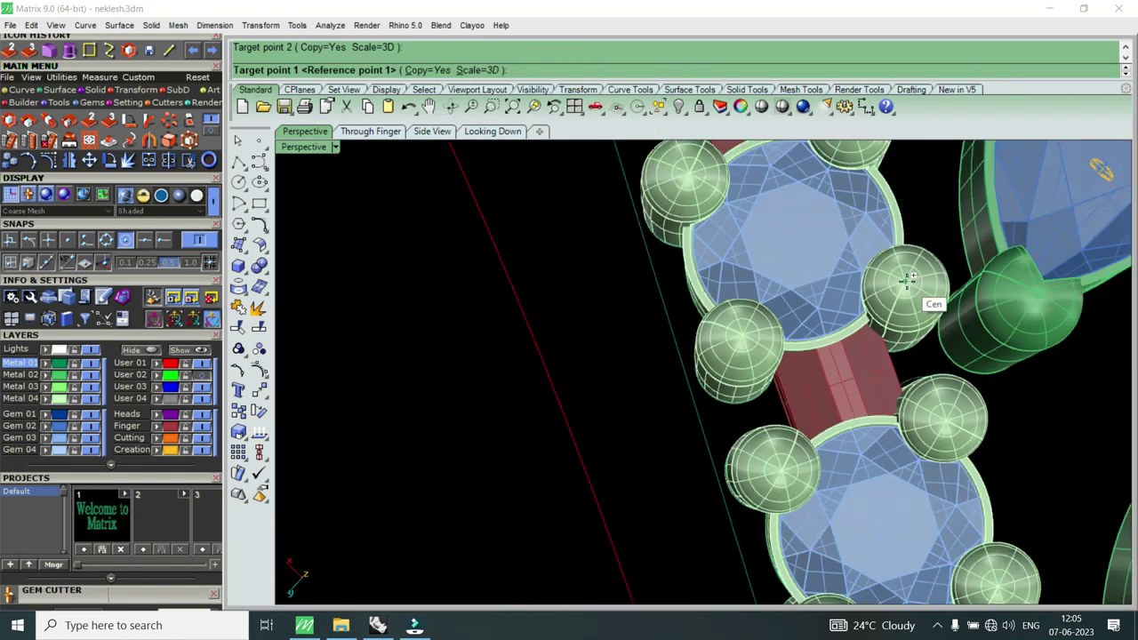
scroll(927, 391, down, 1)
scroll(845, 374, up, 2)
scroll(762, 354, up, 1)
scroll(763, 354, down, 3)
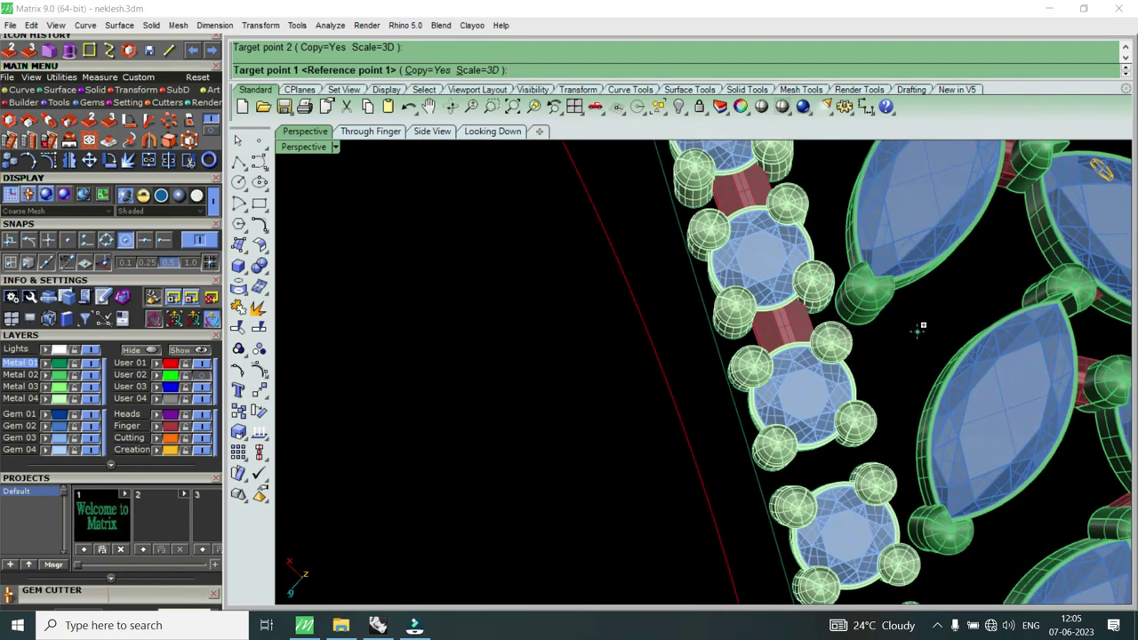
Step: Orbit along the chain and add a third connector bar copy between settings
right_drag(921, 329, 797, 355)
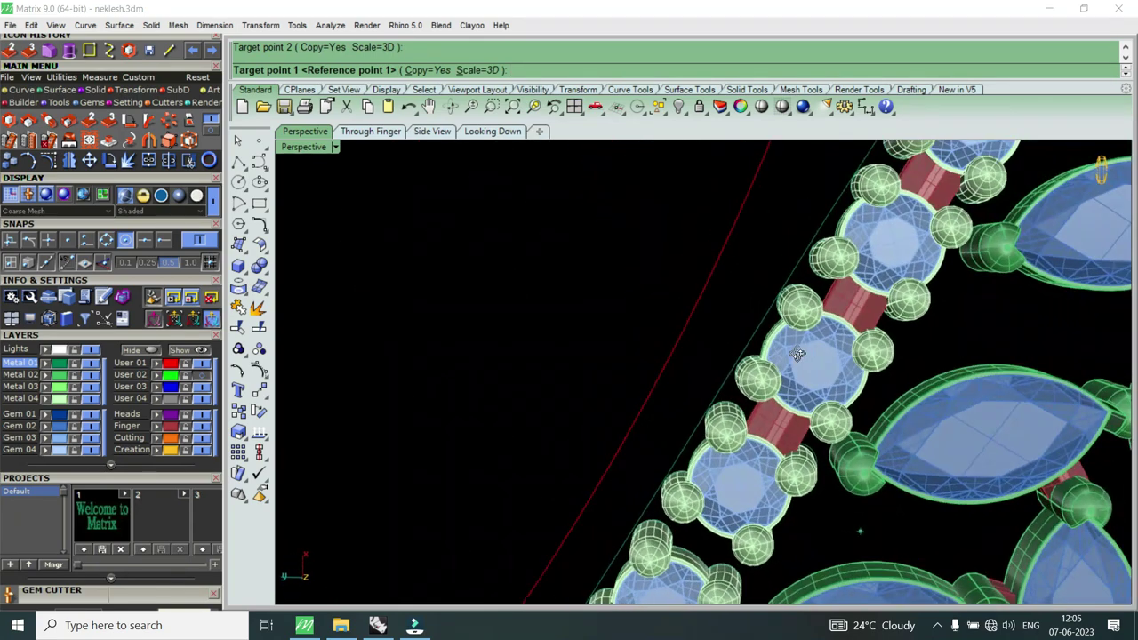
scroll(797, 354, down, 3)
scroll(835, 351, down, 3)
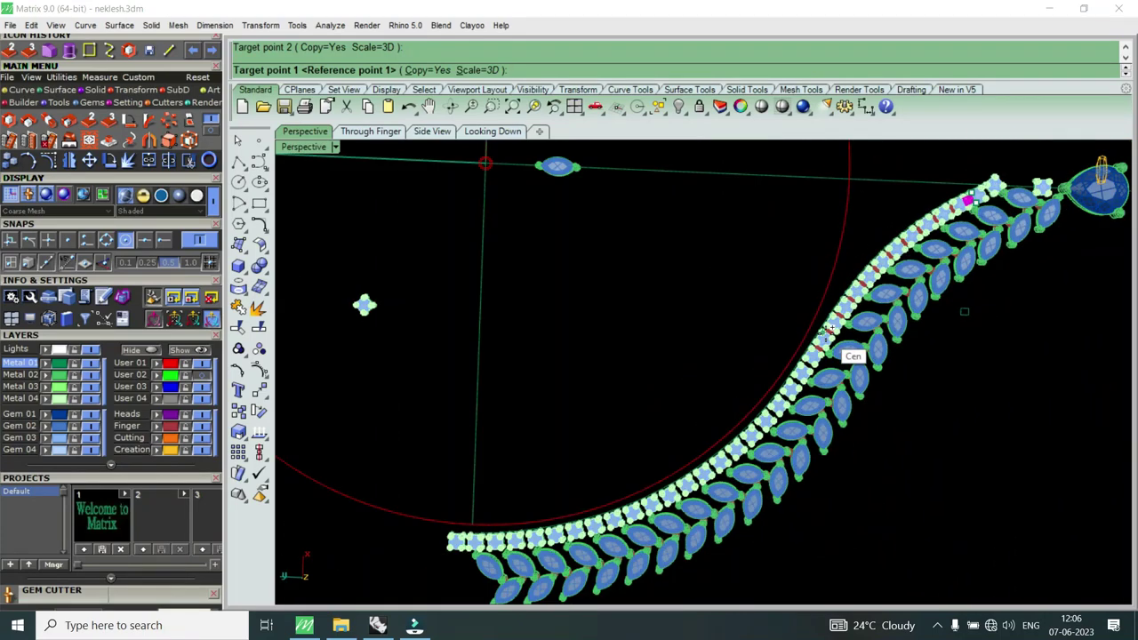
scroll(825, 329, up, 2)
scroll(818, 331, up, 2)
scroll(782, 325, up, 2)
scroll(774, 323, up, 2)
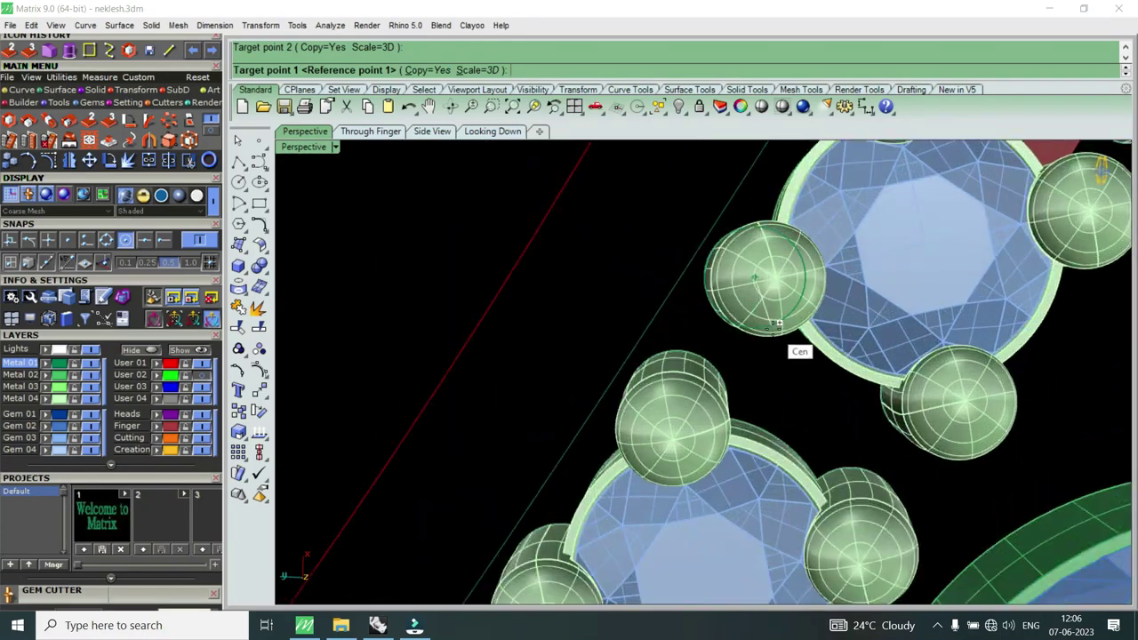
scroll(777, 325, up, 2)
scroll(787, 294, up, 2)
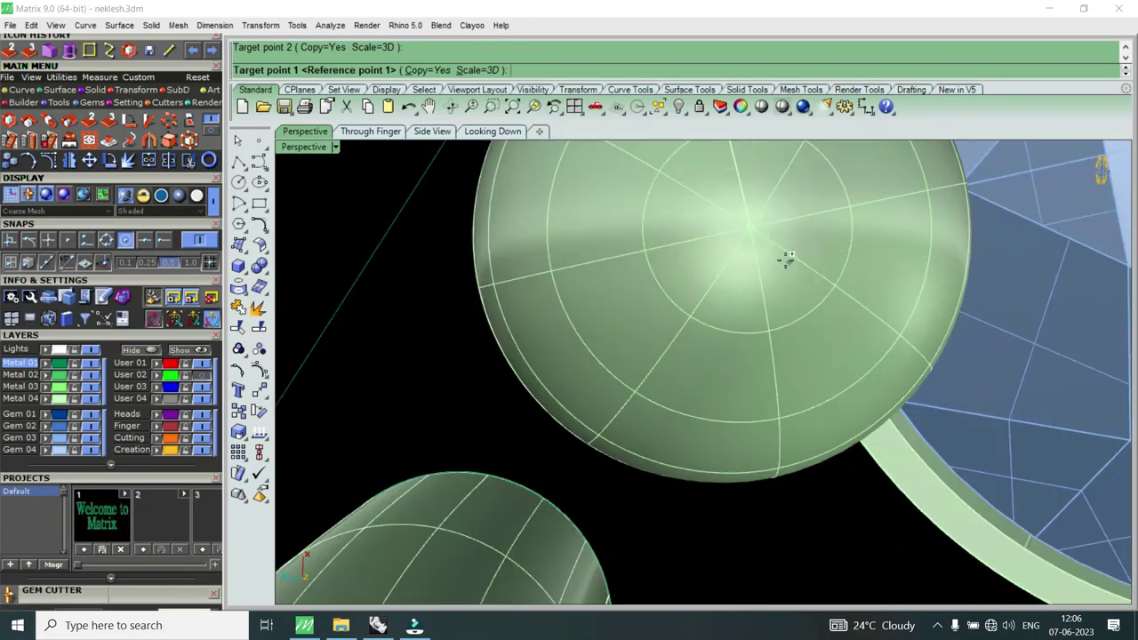
click(751, 229)
scroll(756, 233, down, 2)
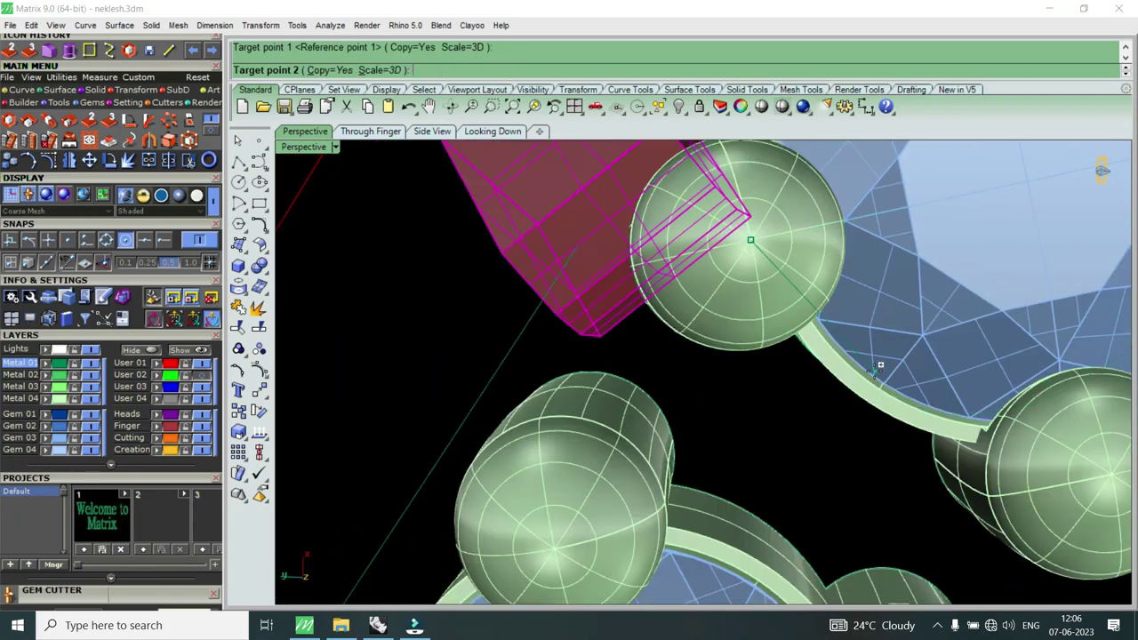
scroll(888, 338, down, 2)
scroll(918, 400, up, 3)
scroll(907, 365, up, 2)
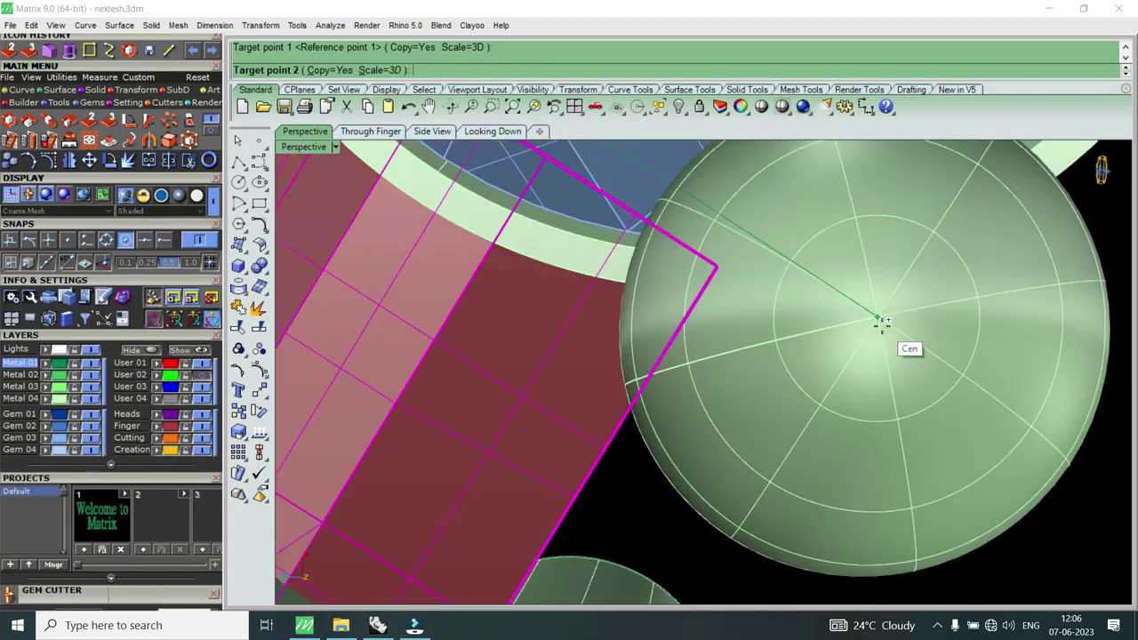
click(881, 322)
scroll(882, 325, down, 4)
scroll(610, 452, down, 3)
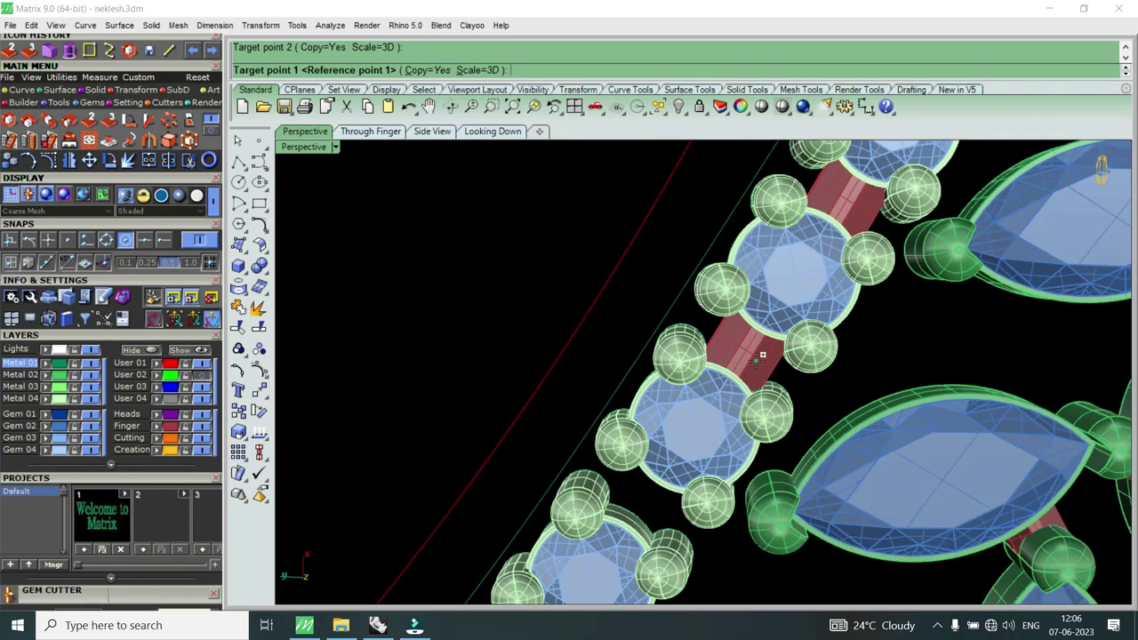
scroll(655, 449, up, 1)
scroll(649, 418, up, 2)
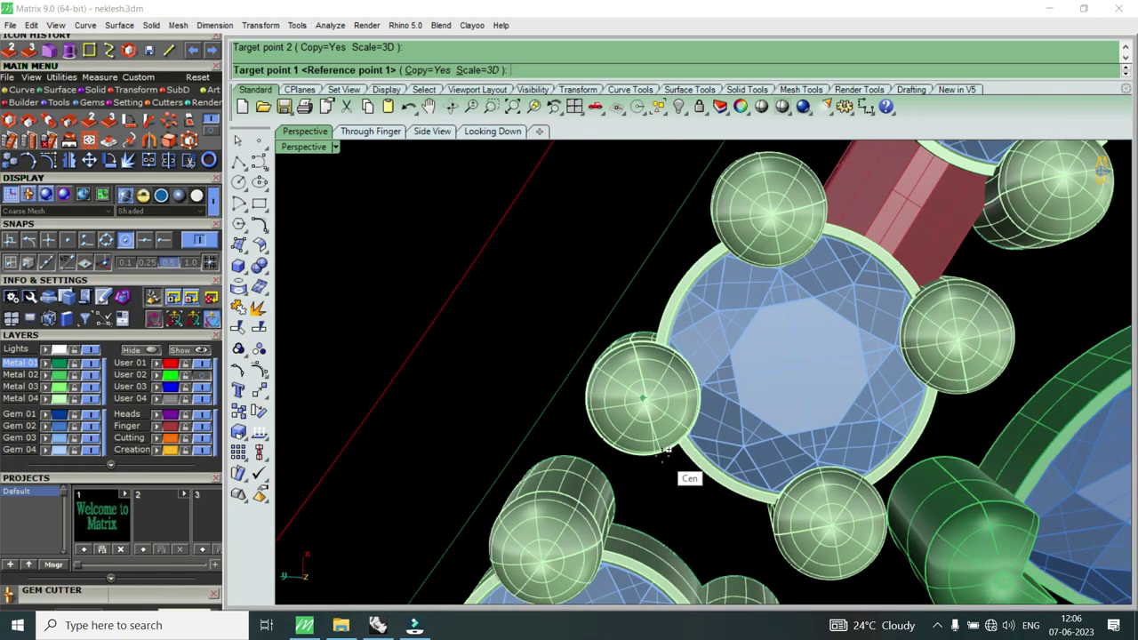
click(665, 451)
Step: End the copy command and select another red connector bar
key(Return)
scroll(675, 444, down, 2)
scroll(759, 369, up, 1)
click(759, 370)
Step: Orbit the gem chain upright and start a Scale 3D copy of that bar
scroll(749, 414, down, 1)
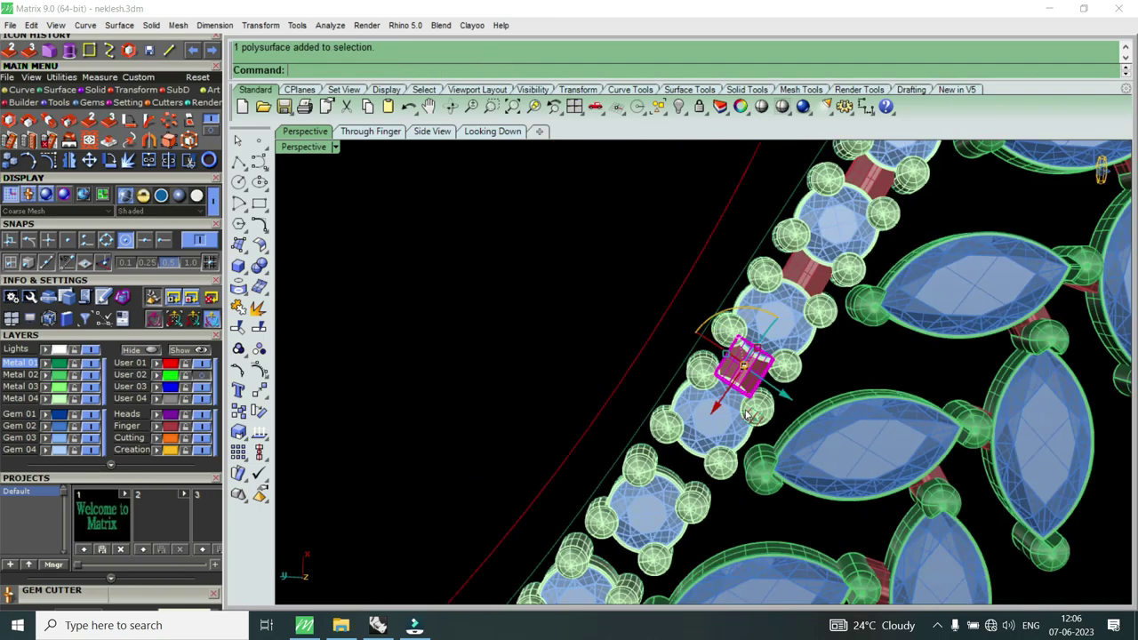
right_drag(750, 414, 779, 373)
mouse_move(702, 393)
right_down()
mouse_move(693, 351)
mouse_move(787, 351)
mouse_move(770, 347)
right_up()
scroll(693, 346, up, 2)
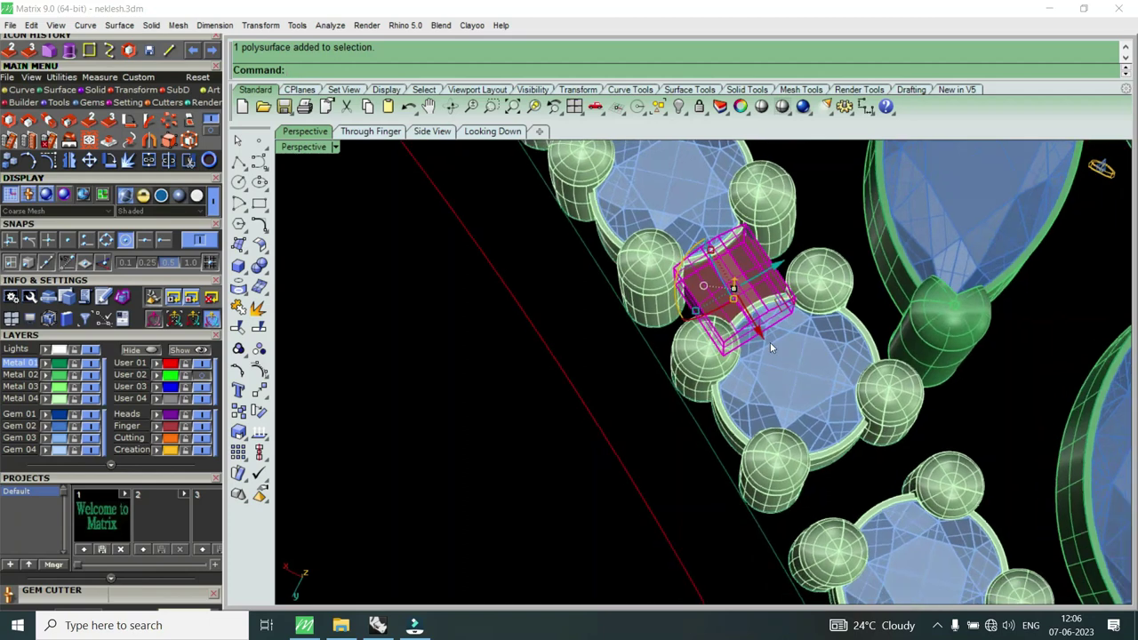
click(91, 122)
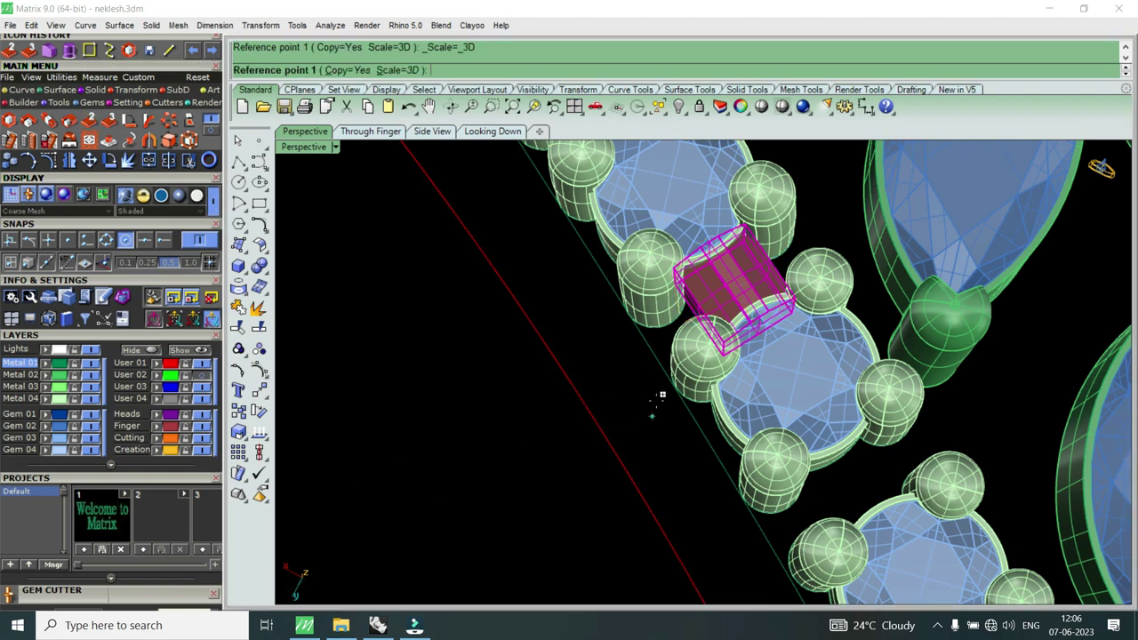
Step: Anchor the copy at a prong centre and place the first three connector bars between stones
click(779, 251)
scroll(775, 445, down, 2)
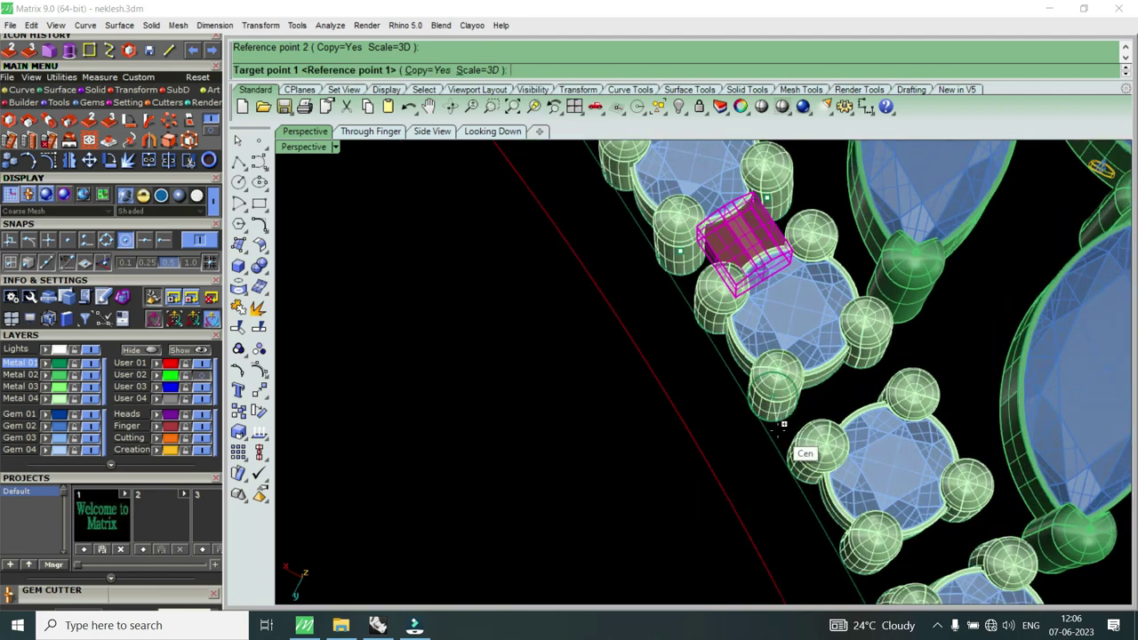
click(783, 424)
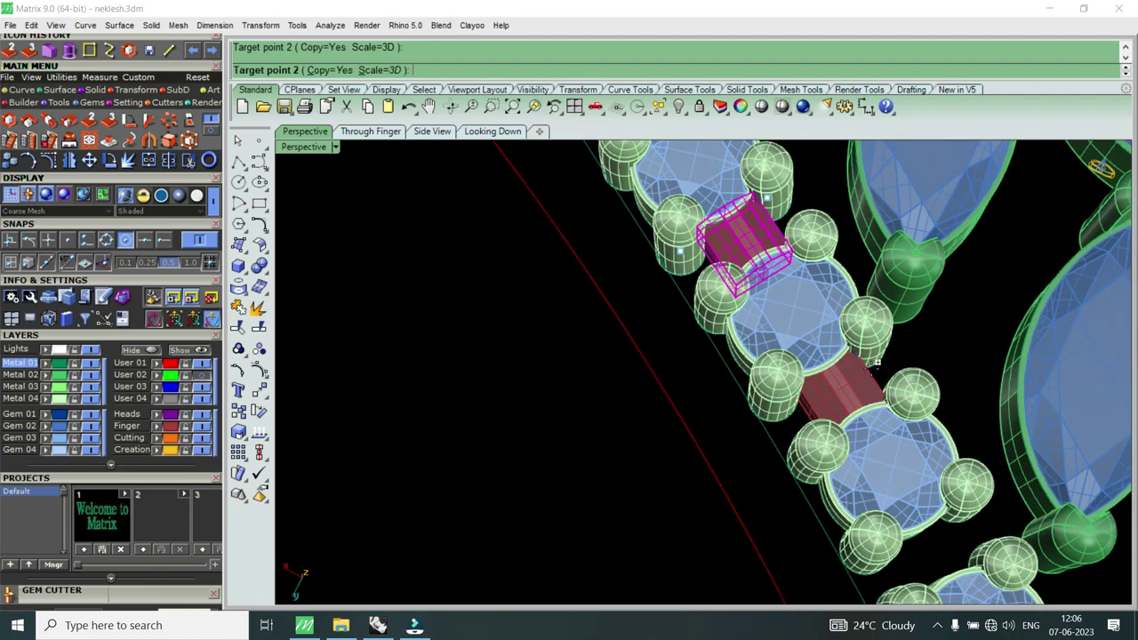
click(902, 398)
scroll(844, 480, down, 2)
scroll(853, 531, up, 2)
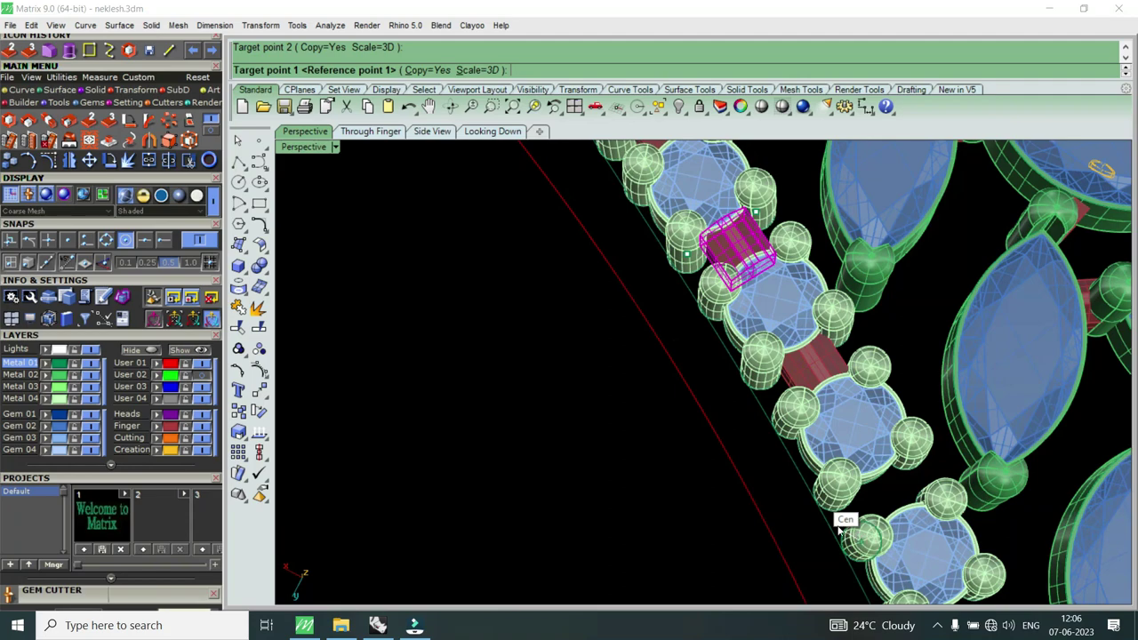
click(809, 533)
scroll(836, 533, up, 2)
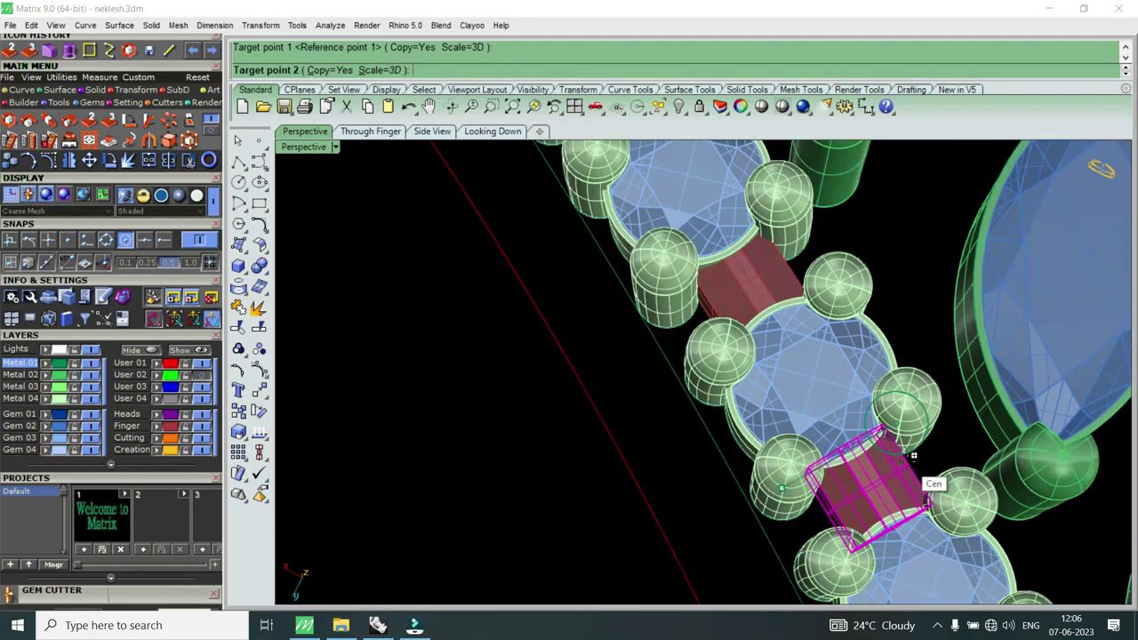
click(911, 454)
scroll(850, 452, down, 2)
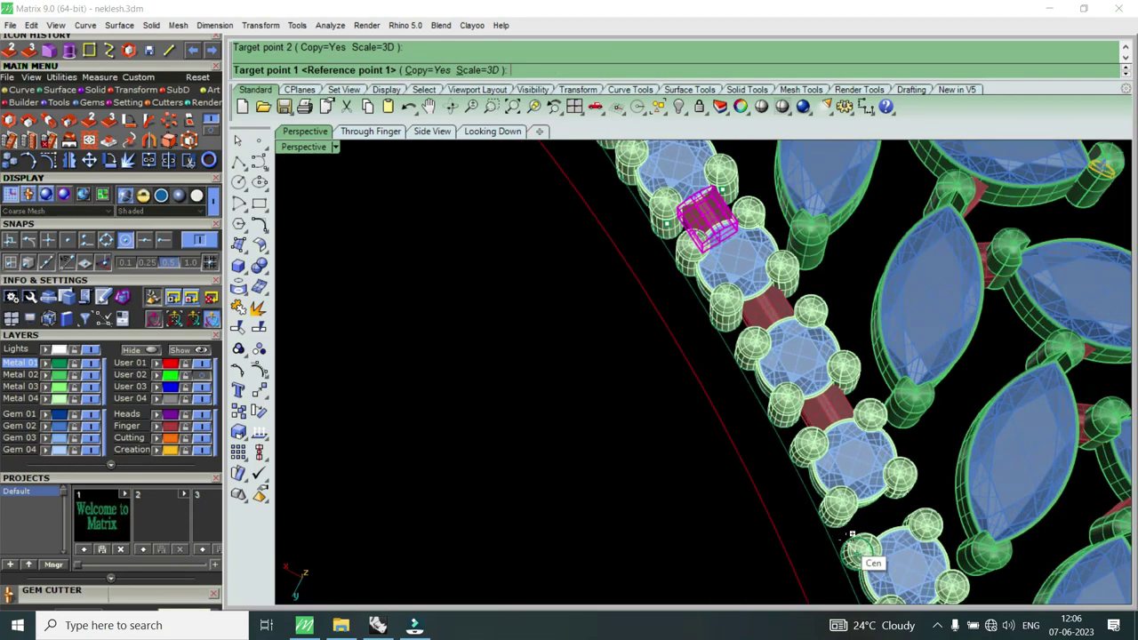
scroll(835, 507, up, 3)
click(824, 512)
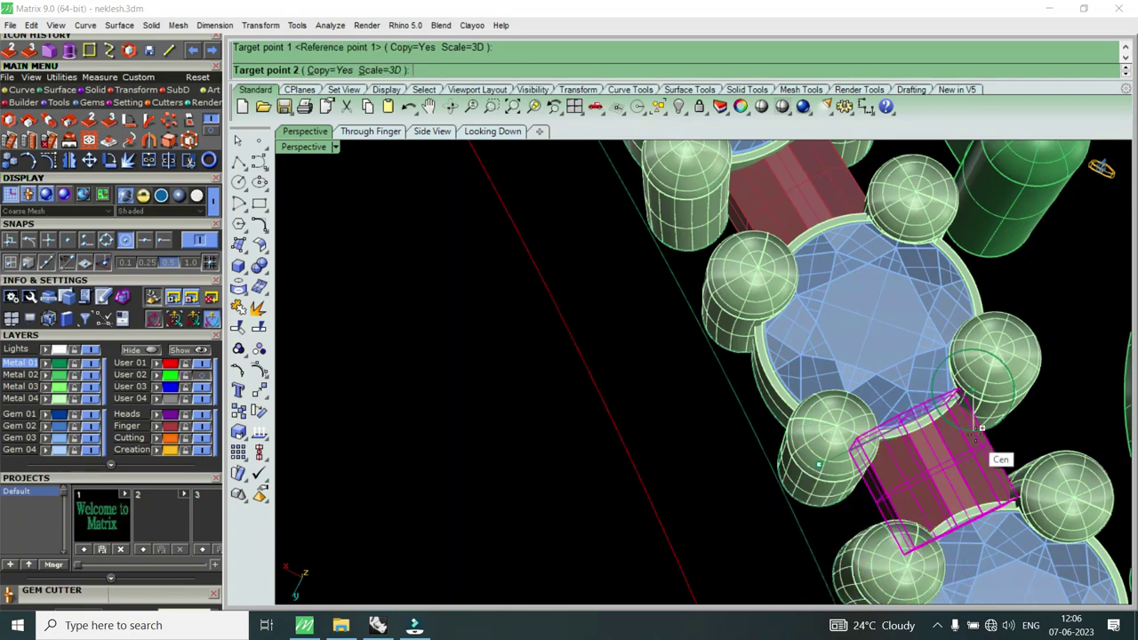
click(978, 429)
scroll(826, 444, down, 2)
scroll(840, 471, down, 1)
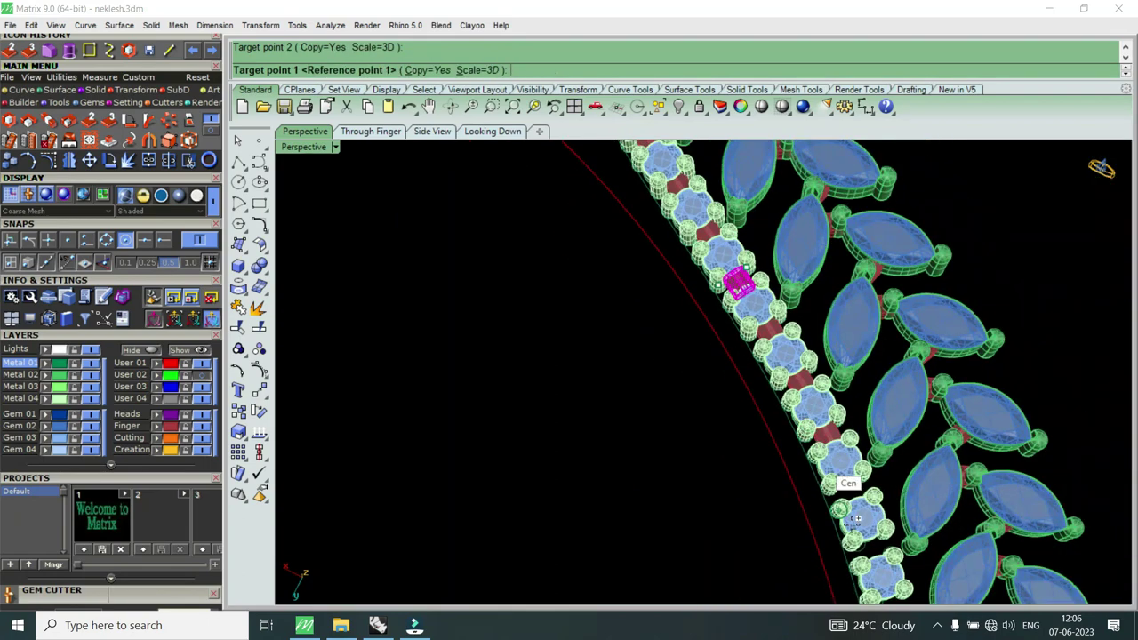
scroll(849, 536, up, 2)
scroll(848, 536, up, 2)
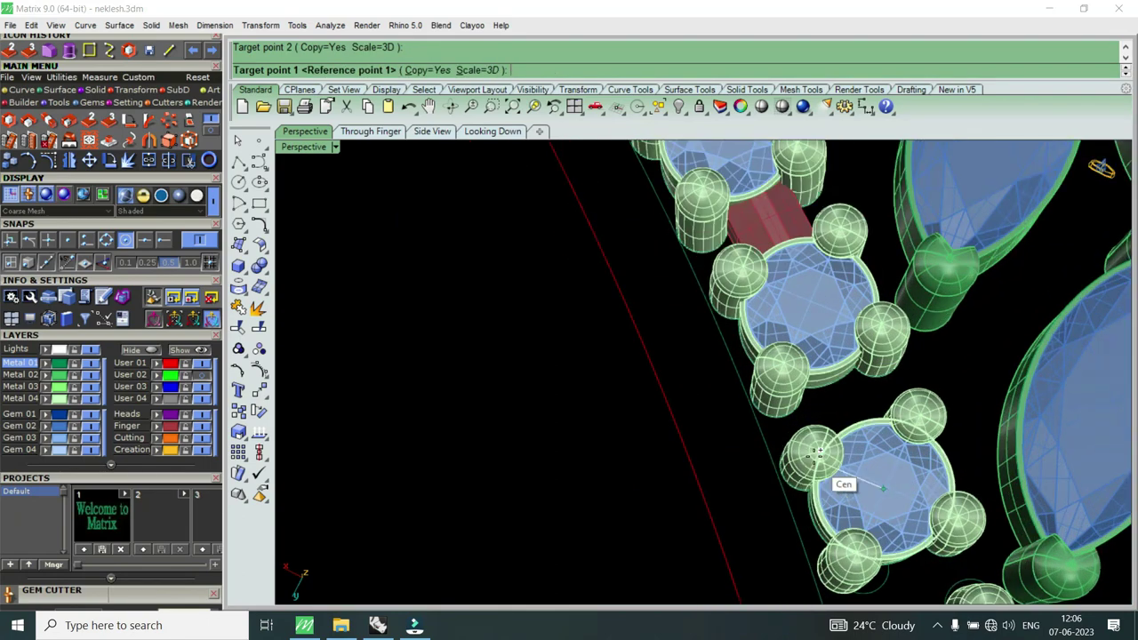
Step: Place three more red connector bar copies between the next round stone settings
click(785, 418)
click(886, 386)
scroll(898, 396, down, 2)
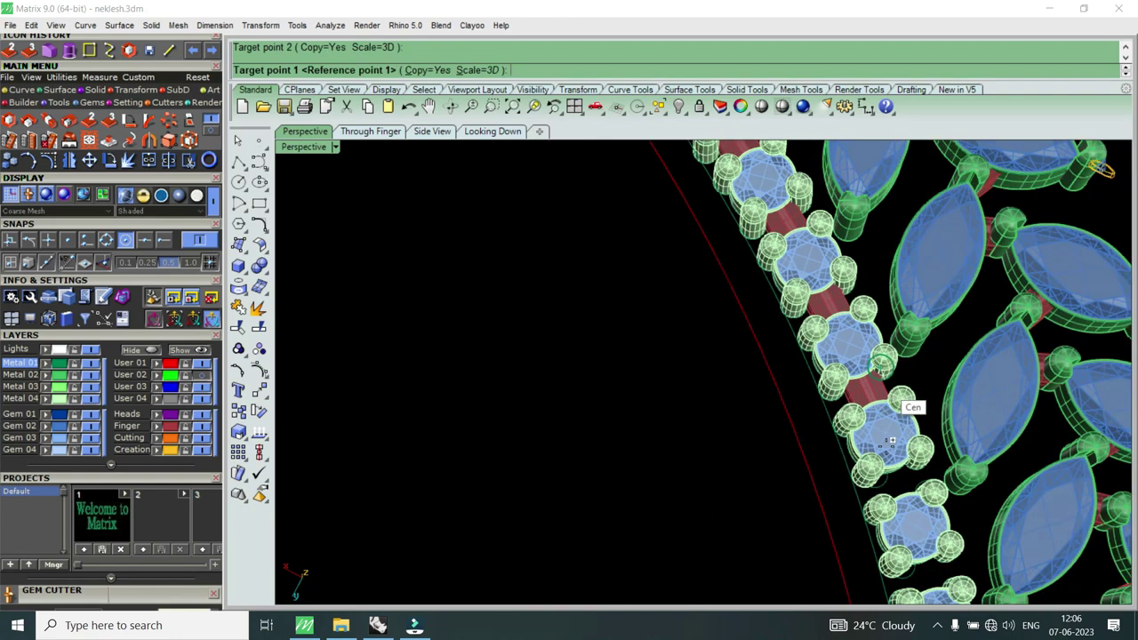
scroll(910, 401, up, 1)
scroll(888, 462, up, 1)
click(839, 407)
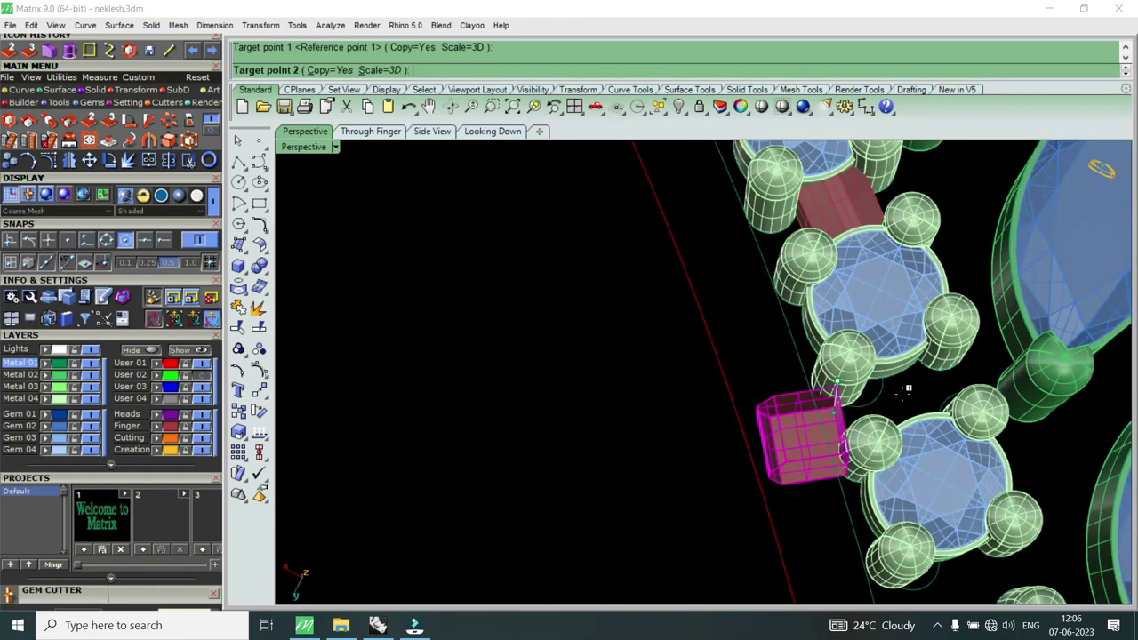
click(942, 369)
scroll(934, 502, down, 1)
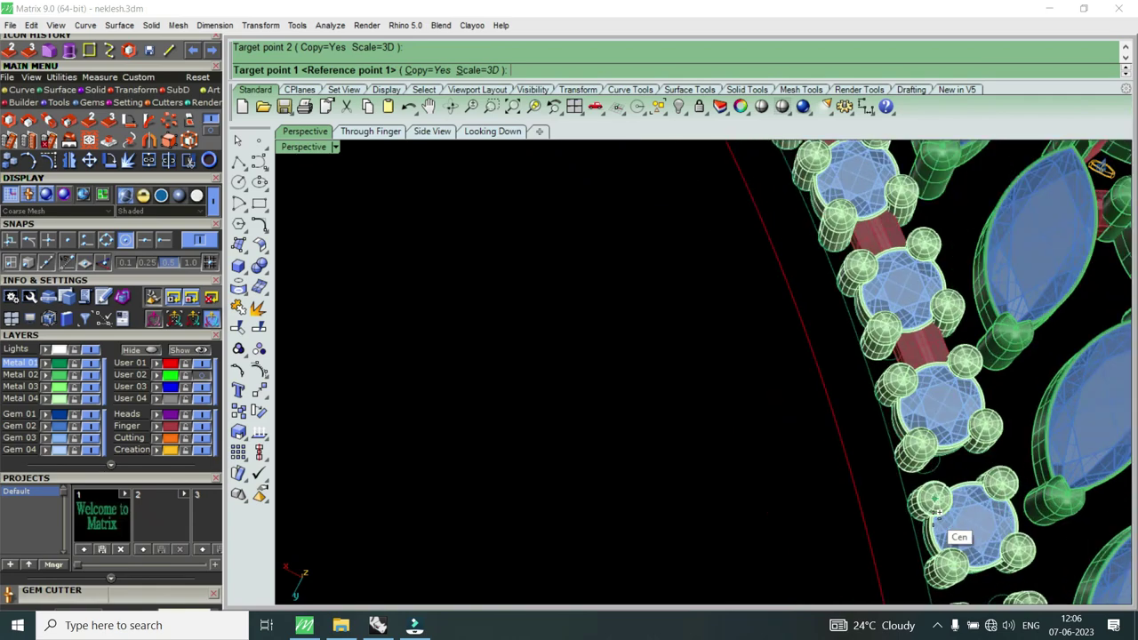
scroll(898, 456, up, 1)
click(889, 455)
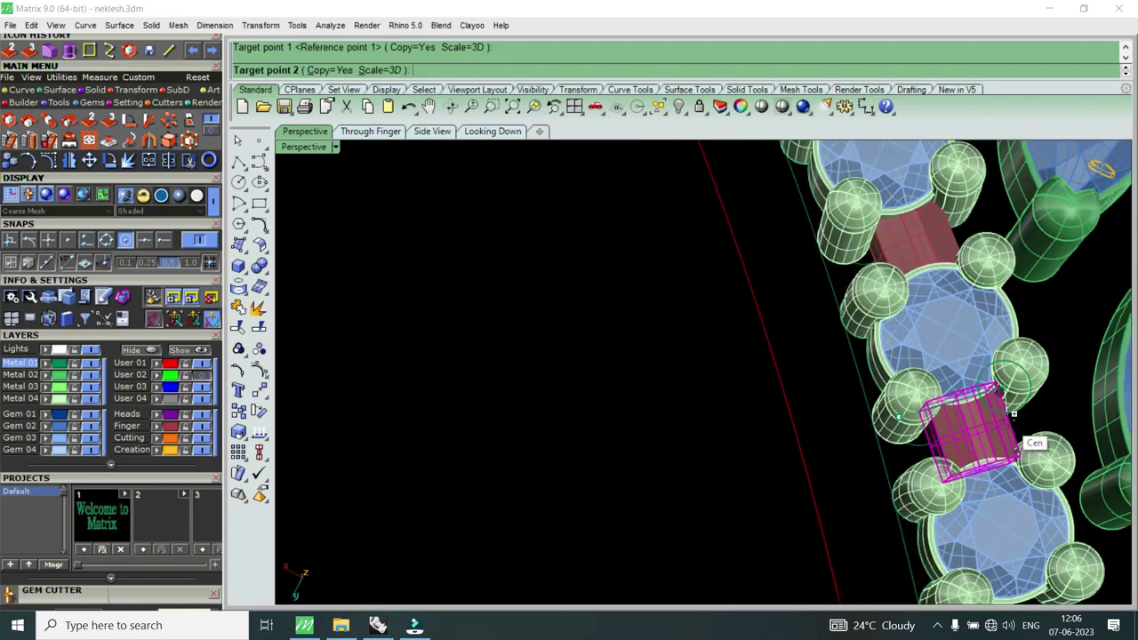
click(1013, 414)
scroll(964, 444, down, 1)
scroll(972, 465, down, 1)
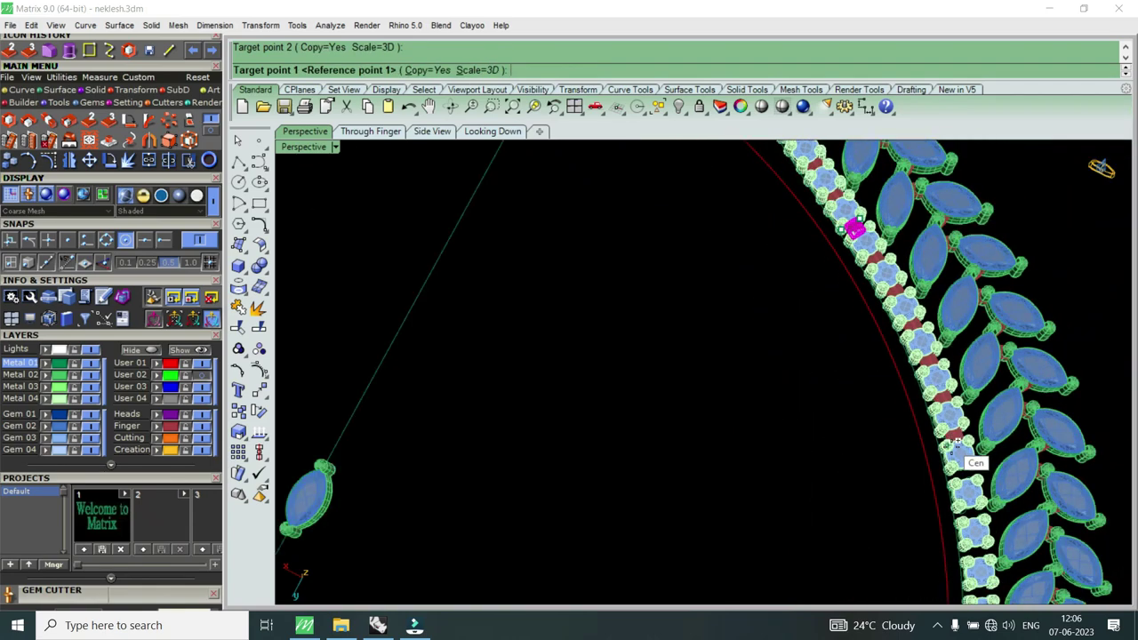
scroll(964, 466, down, 1)
scroll(959, 469, up, 1)
scroll(976, 475, up, 2)
scroll(967, 434, up, 1)
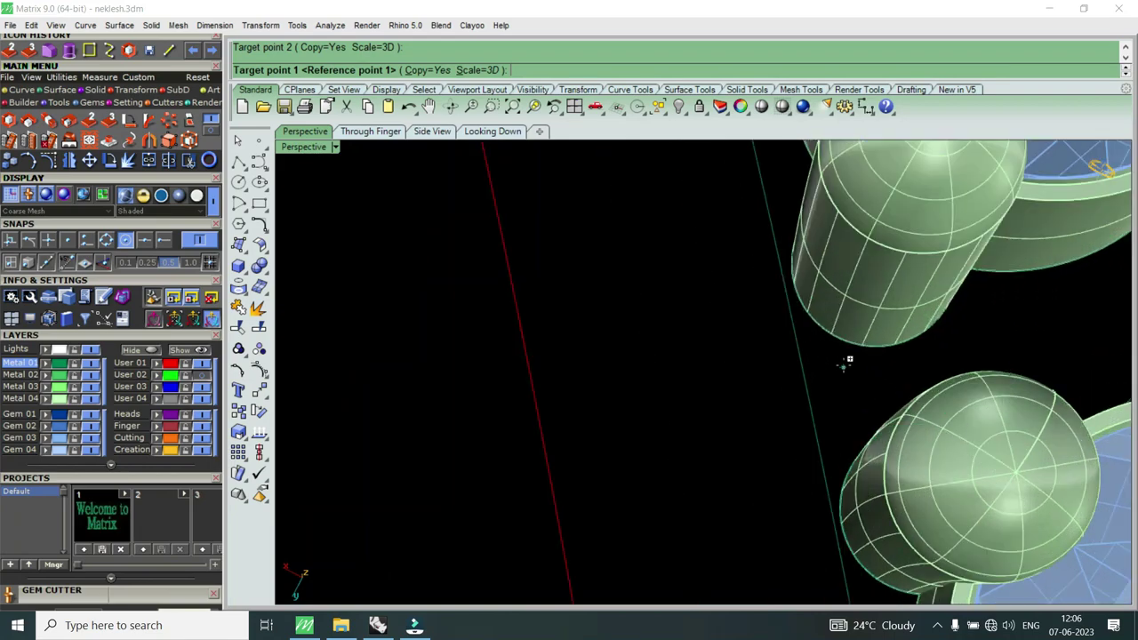
scroll(855, 347, down, 2)
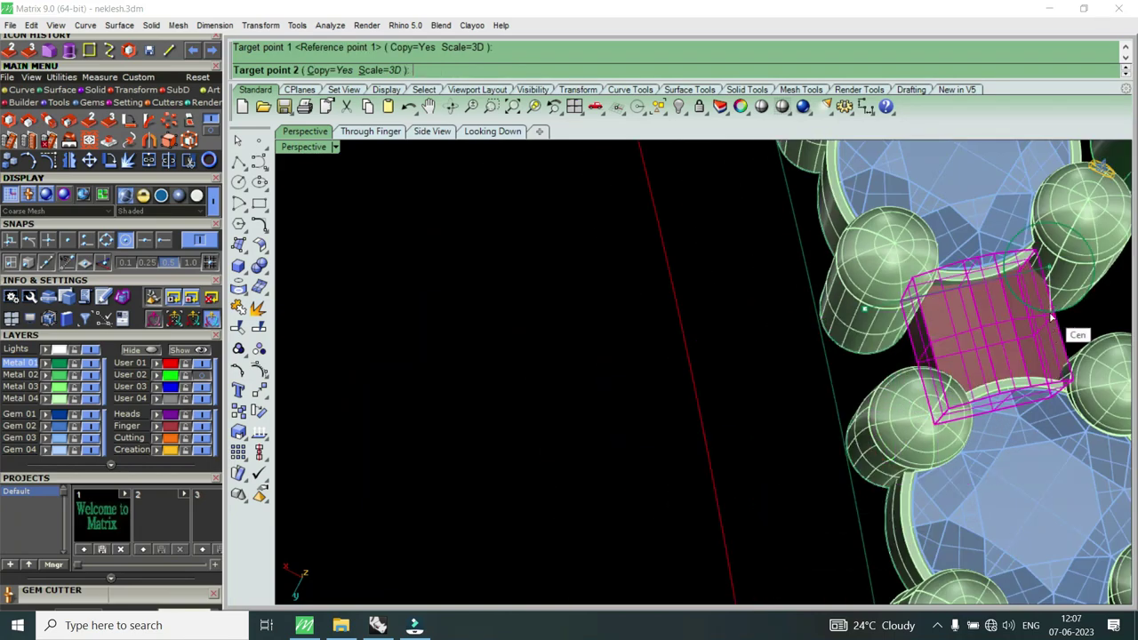
Step: Continue placing red link copies between gem settings further down the strand
click(951, 332)
scroll(889, 394, down, 1)
scroll(881, 427, down, 1)
scroll(876, 407, down, 1)
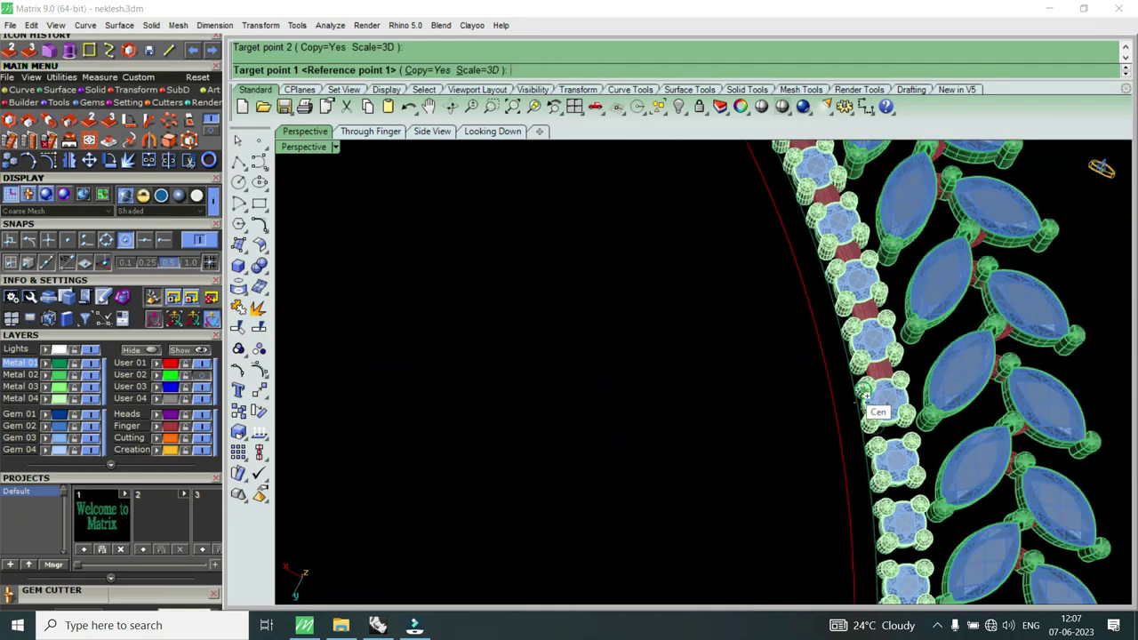
scroll(878, 432, up, 1)
scroll(876, 433, up, 2)
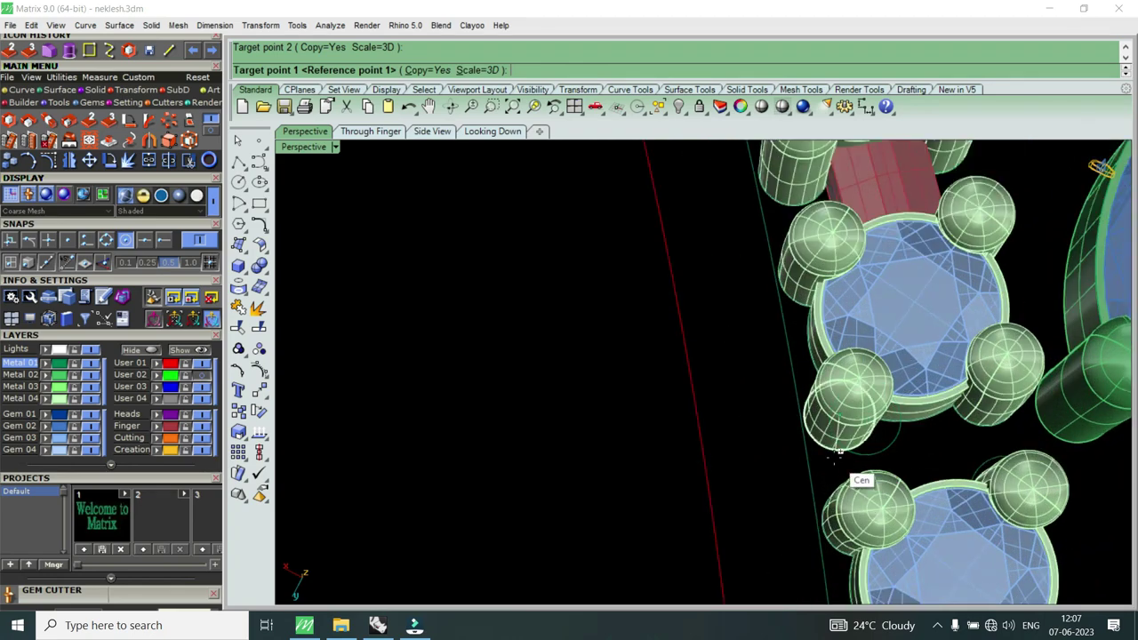
click(987, 425)
scroll(851, 378, down, 1)
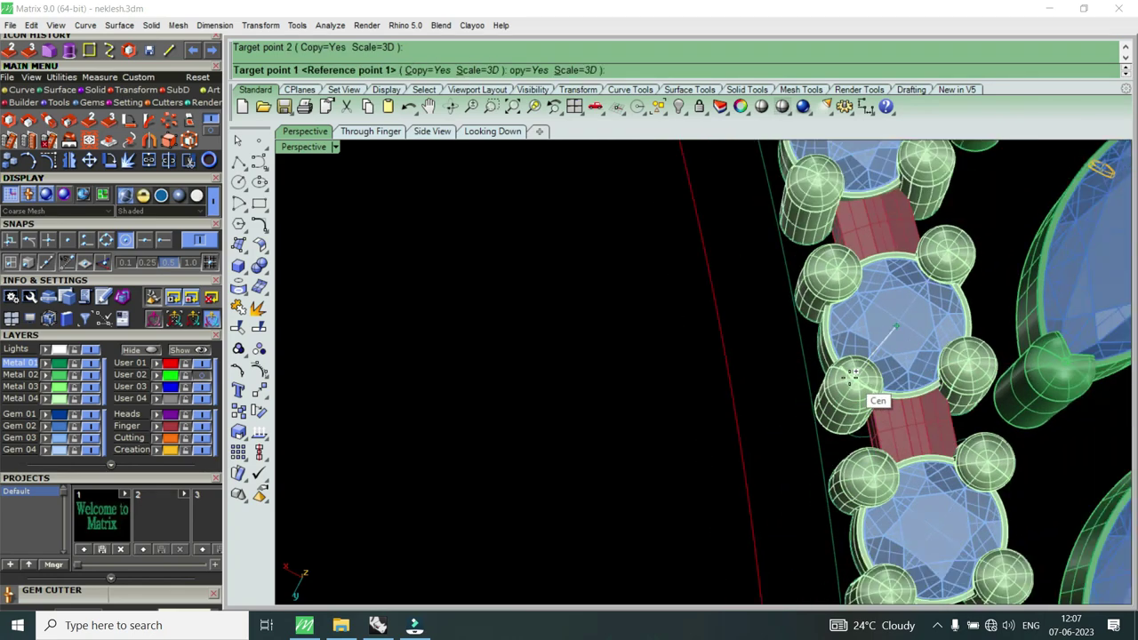
scroll(852, 381, down, 1)
scroll(860, 409, up, 1)
scroll(851, 432, up, 1)
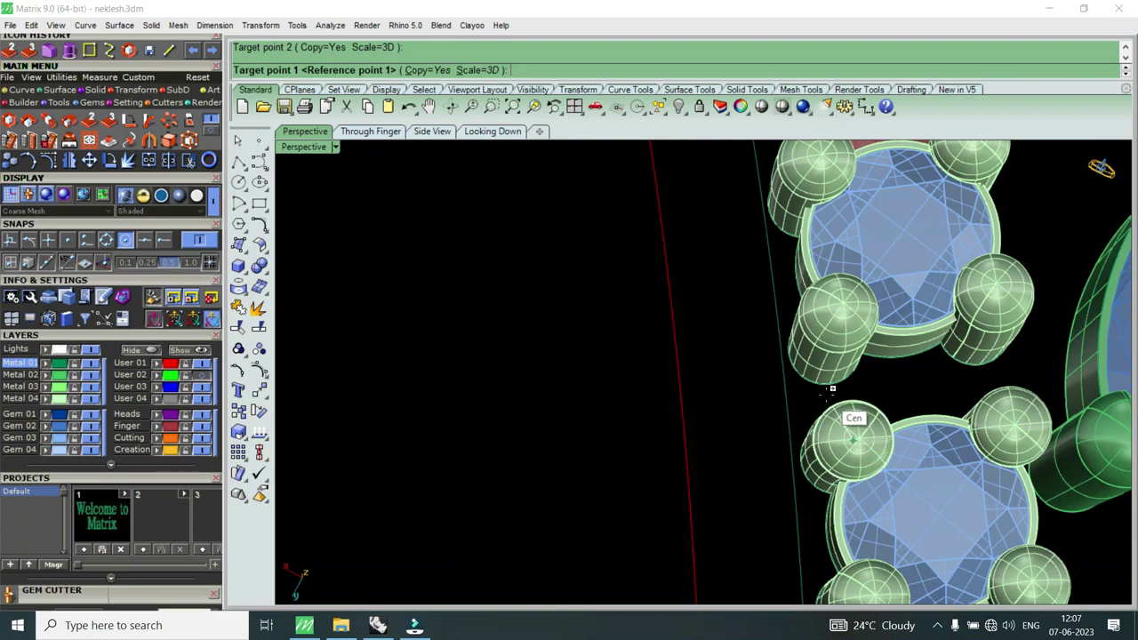
click(980, 364)
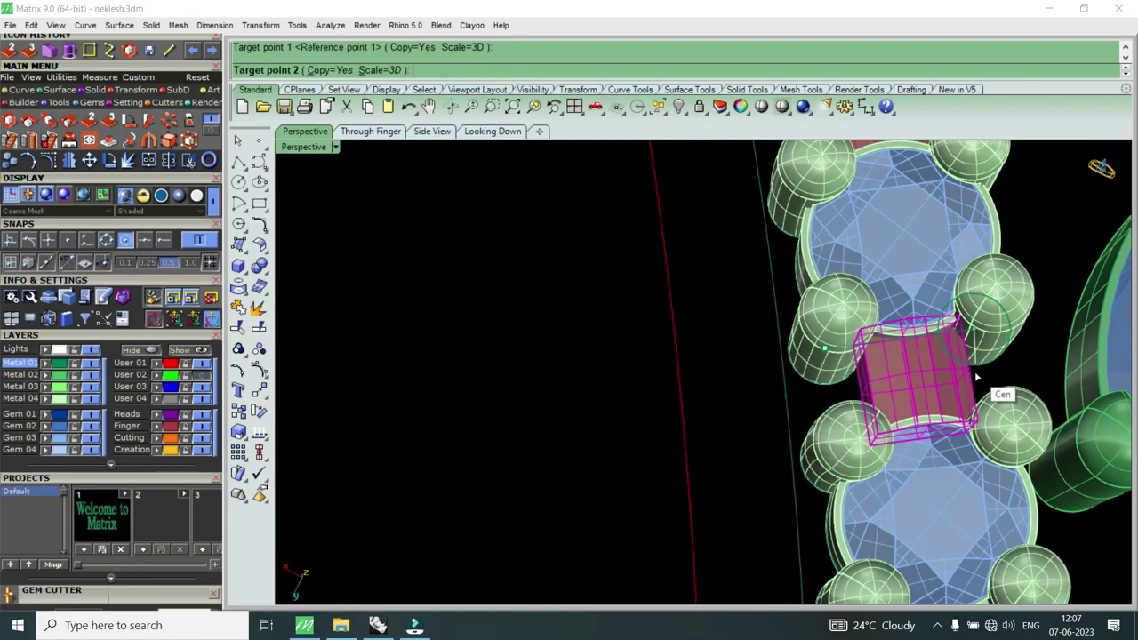
click(975, 378)
scroll(960, 391, down, 1)
scroll(925, 426, down, 1)
scroll(925, 444, up, 1)
scroll(890, 391, up, 1)
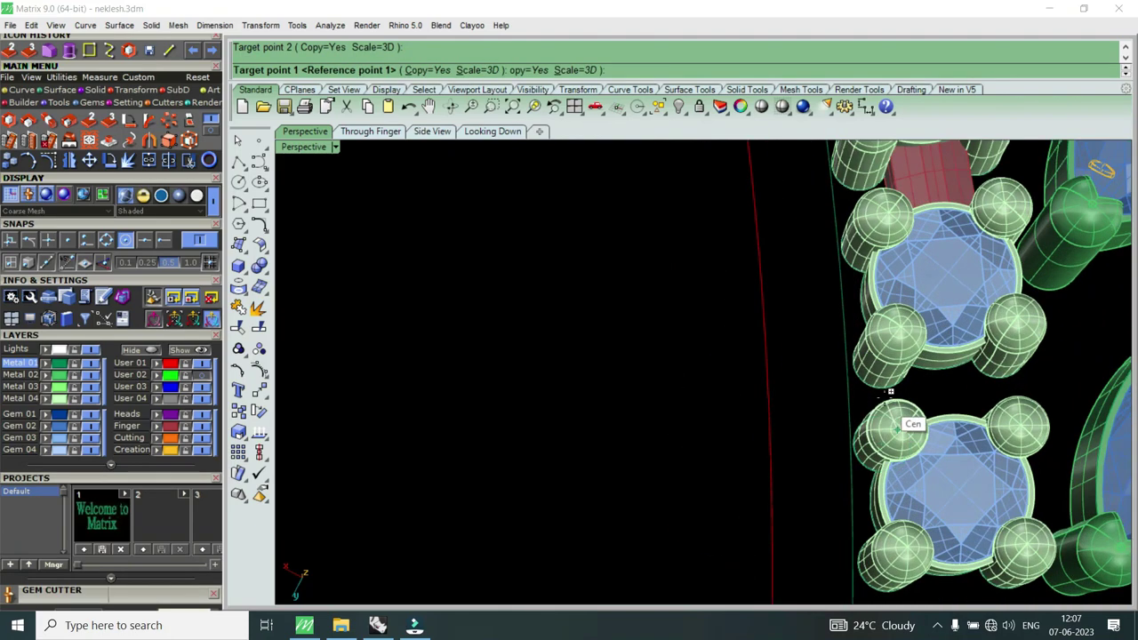
click(882, 401)
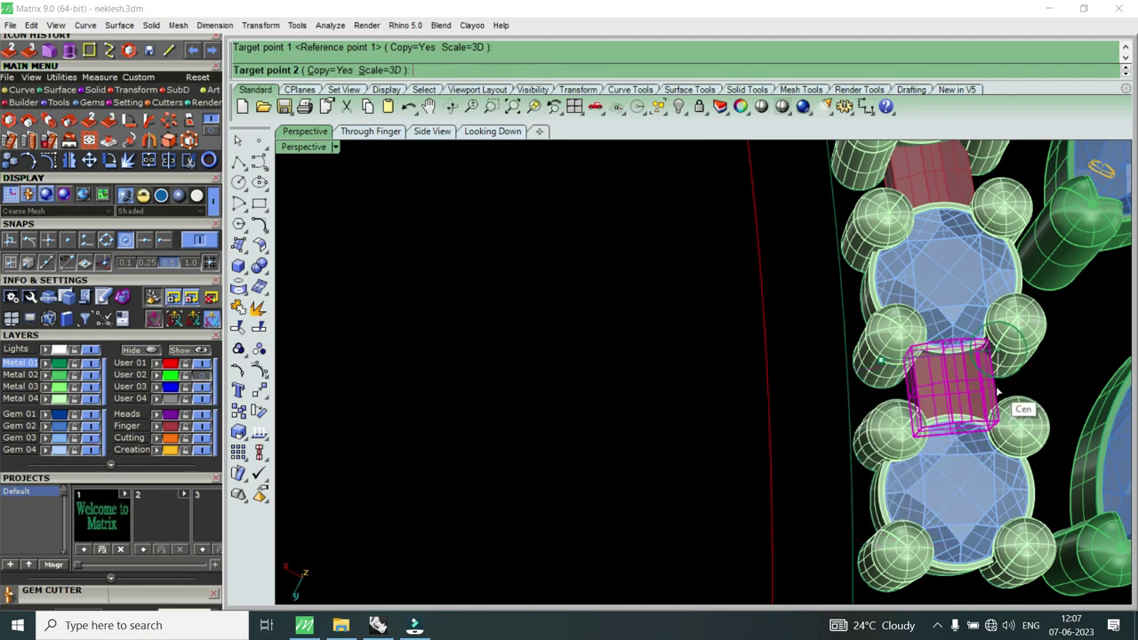
click(994, 391)
scroll(966, 388, down, 2)
scroll(942, 445, up, 2)
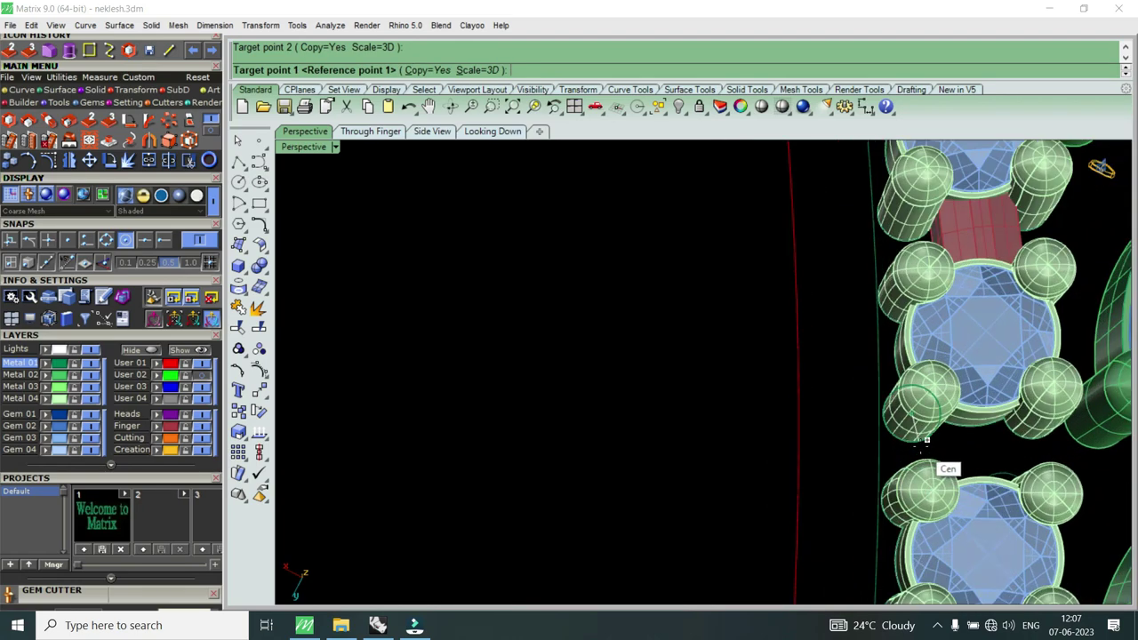
Step: Add red link copies between the lower gem settings of the necklace
click(926, 439)
click(975, 411)
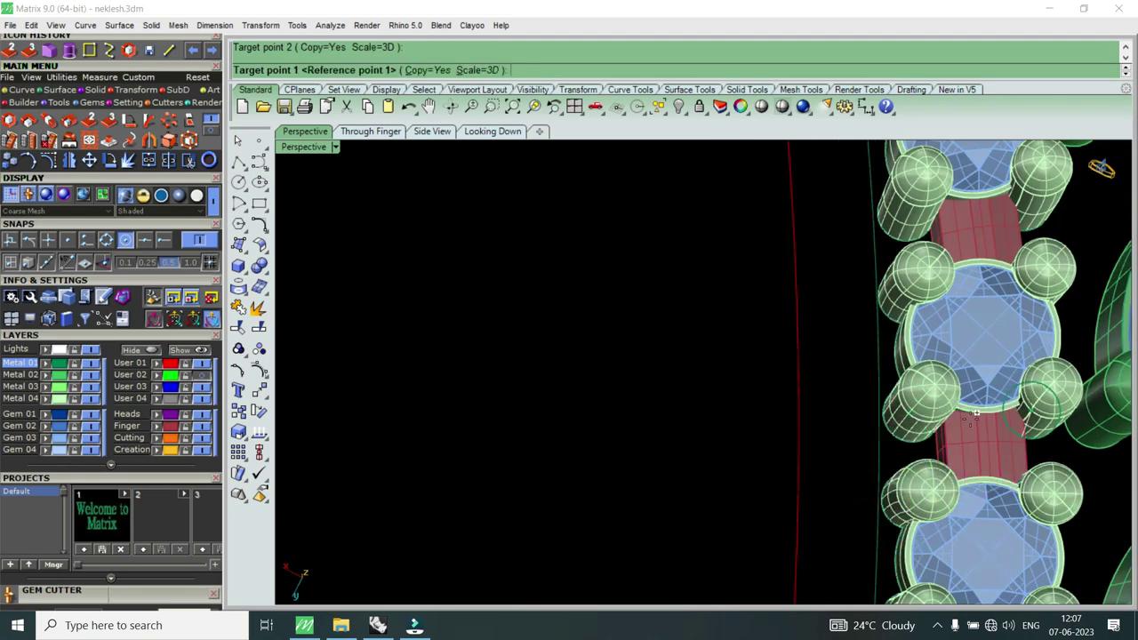
scroll(975, 412, down, 2)
scroll(969, 449, up, 2)
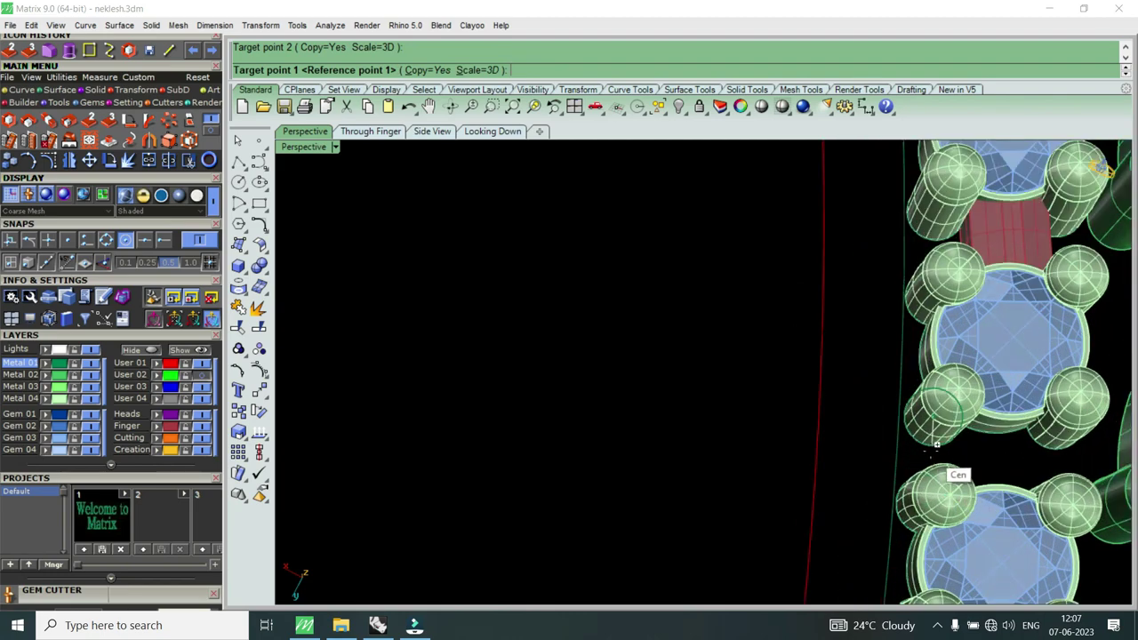
click(936, 443)
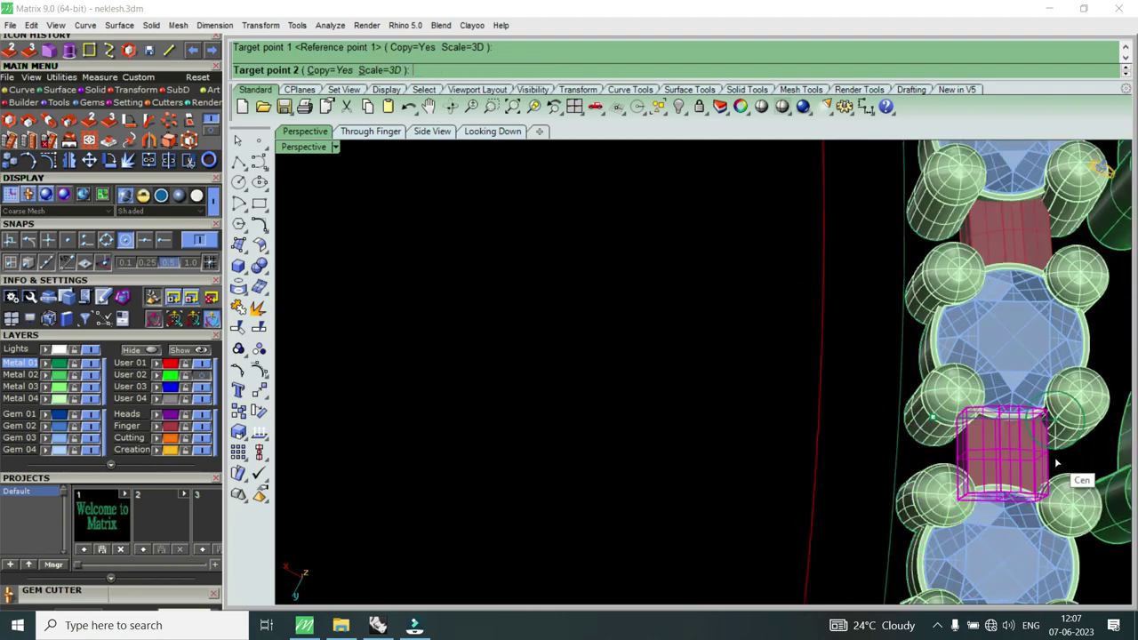
click(1057, 462)
scroll(866, 411, down, 2)
scroll(907, 482, up, 1)
scroll(857, 471, up, 1)
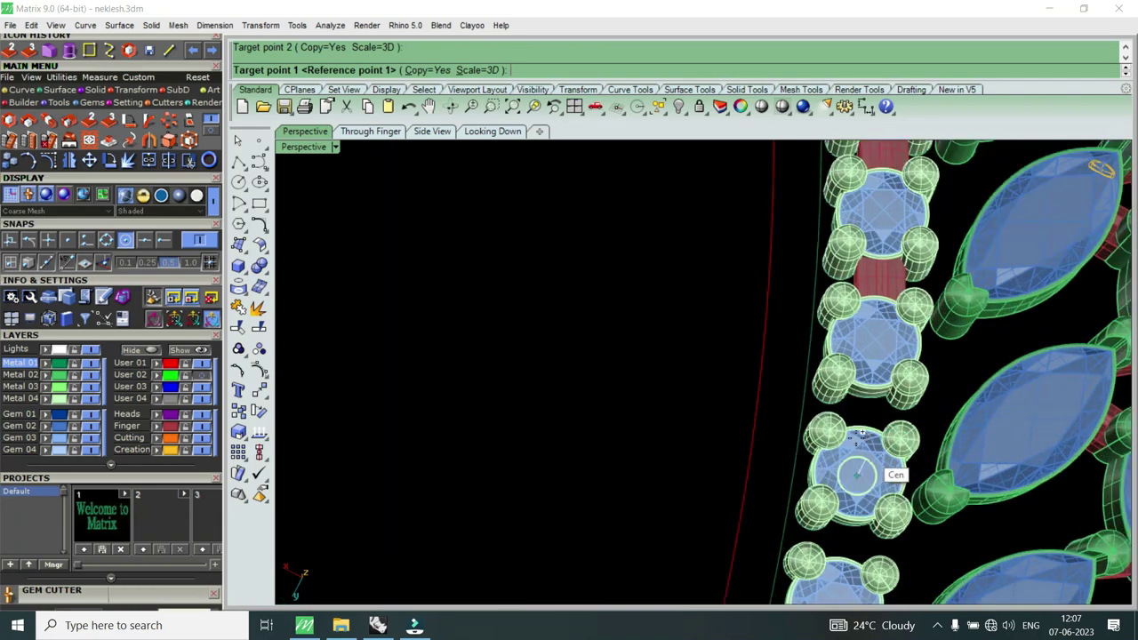
scroll(860, 433, up, 2)
click(812, 385)
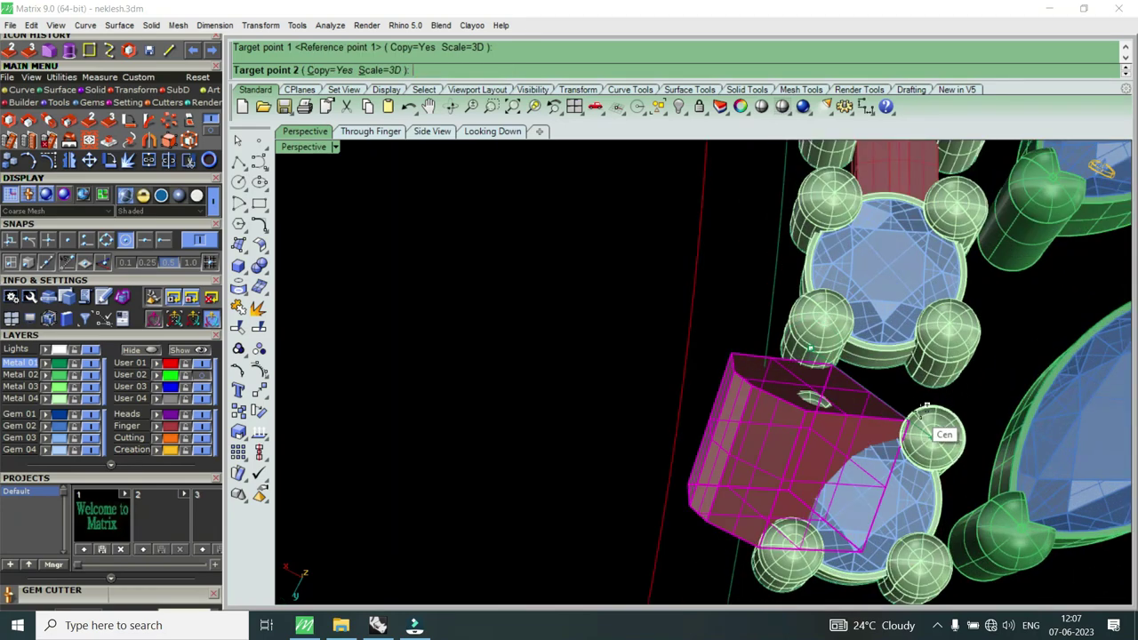
click(933, 397)
scroll(889, 426, down, 2)
scroll(854, 498, up, 1)
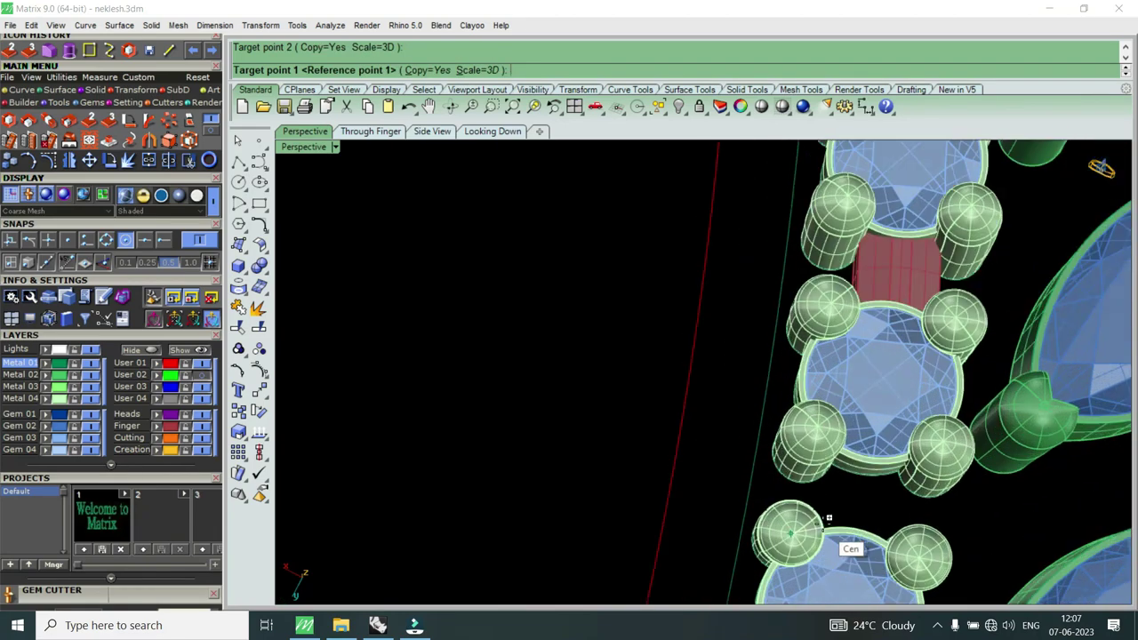
scroll(808, 471, up, 1)
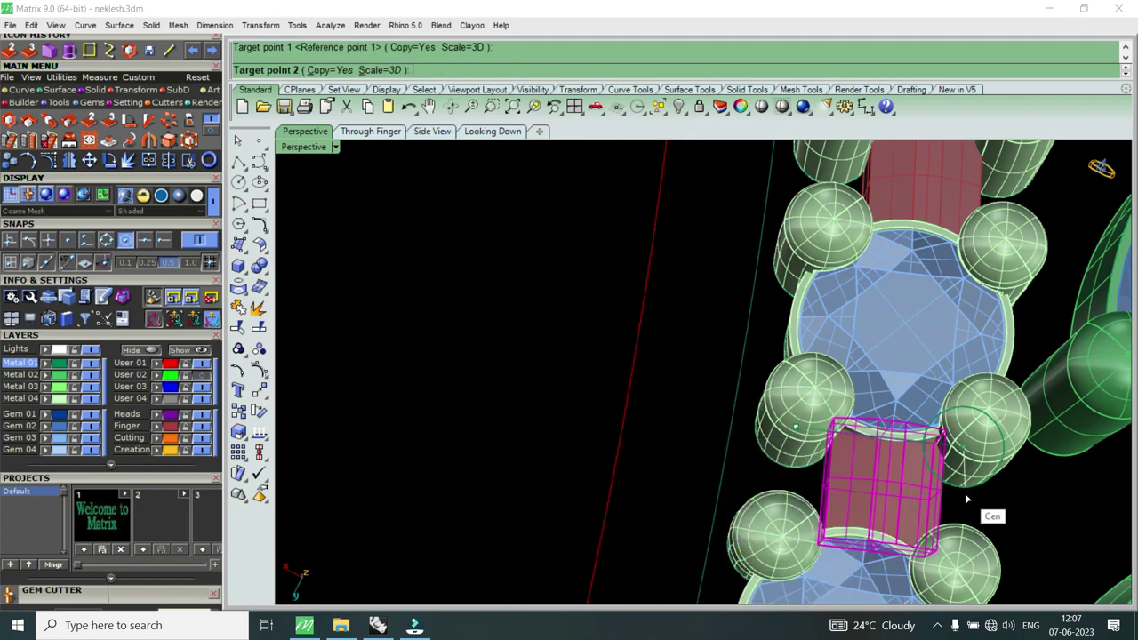
click(900, 454)
scroll(826, 423, down, 3)
scroll(831, 444, down, 2)
scroll(835, 480, up, 3)
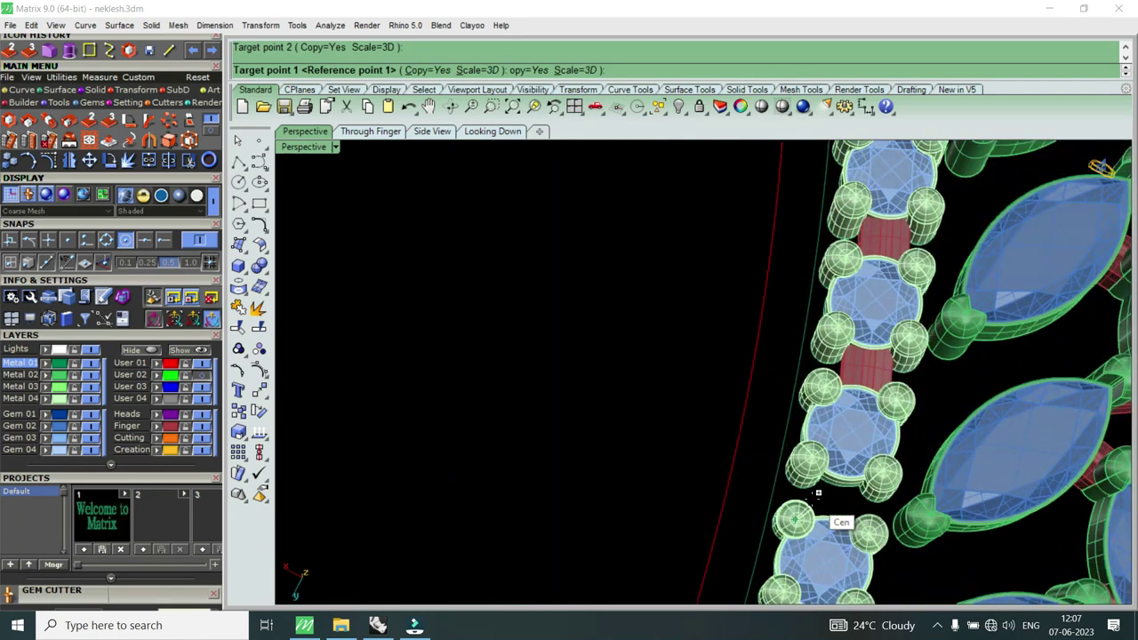
scroll(809, 484, up, 2)
Step: Place four more red links between the remaining round stones along the chain
click(791, 477)
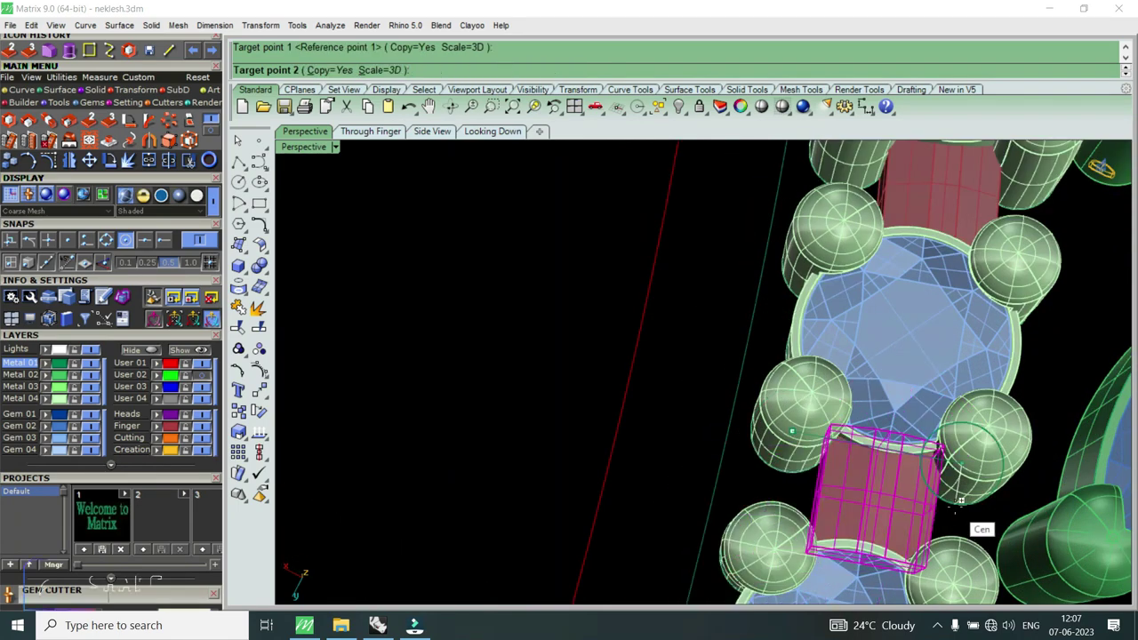
click(960, 500)
scroll(942, 502, down, 2)
scroll(888, 505, down, 2)
scroll(845, 506, down, 1)
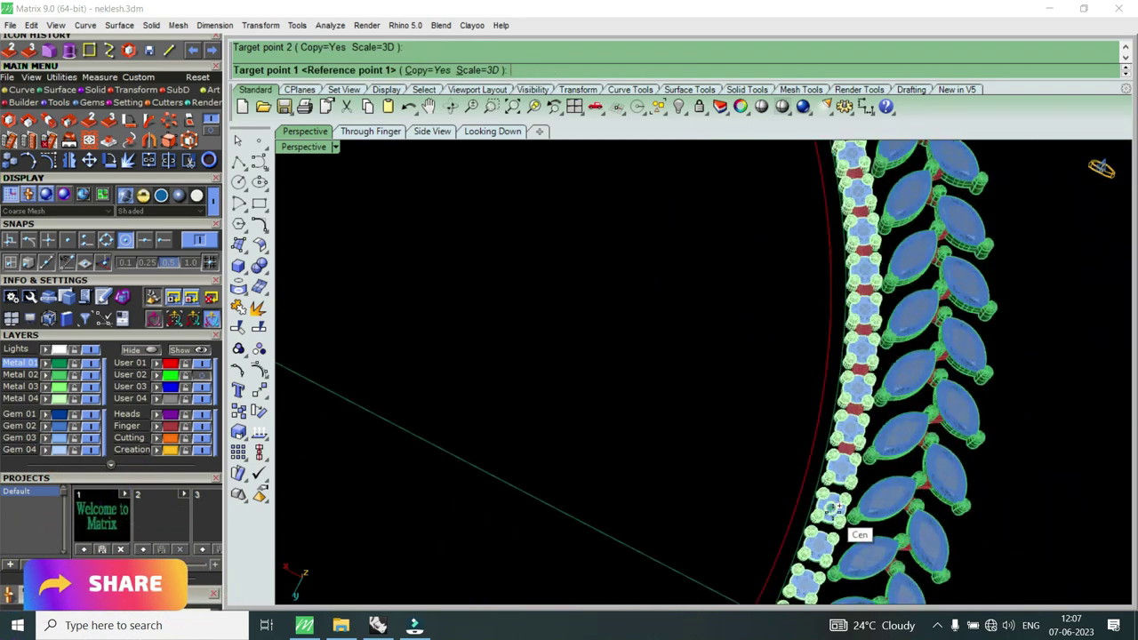
scroll(836, 508, up, 2)
scroll(827, 471, up, 2)
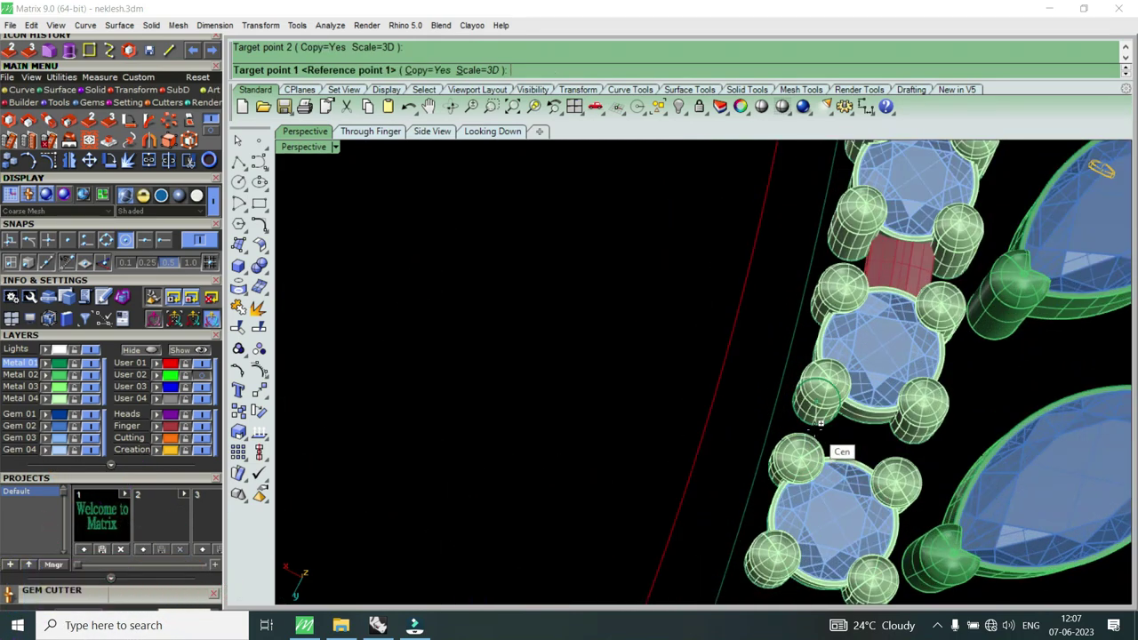
click(820, 424)
click(905, 451)
scroll(888, 507, down, 2)
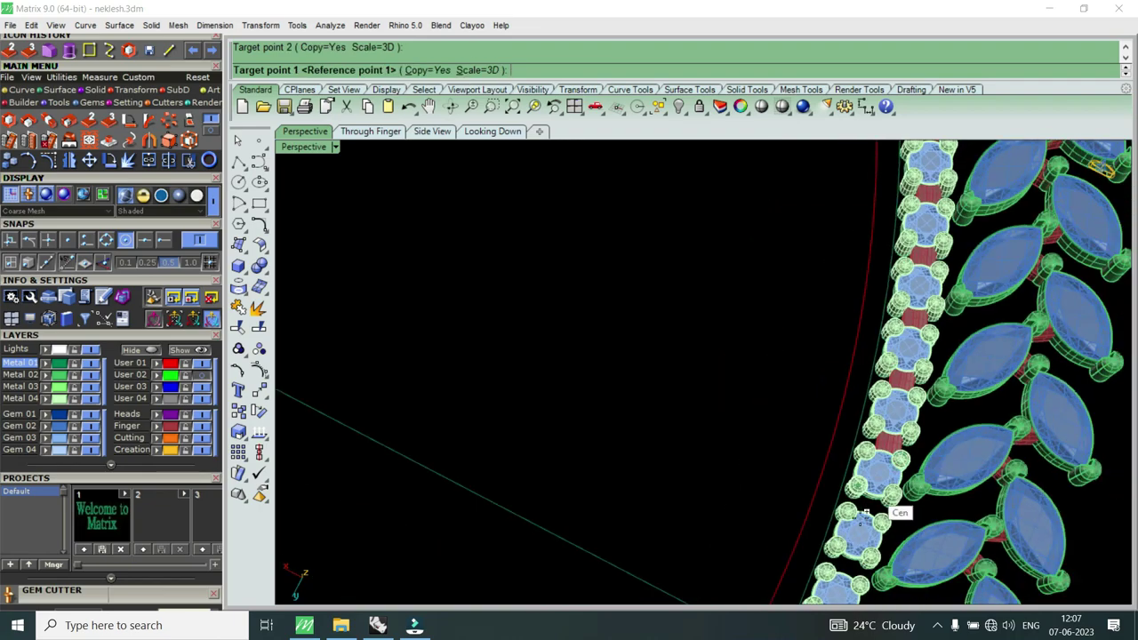
scroll(891, 520, up, 2)
scroll(853, 489, up, 3)
click(790, 403)
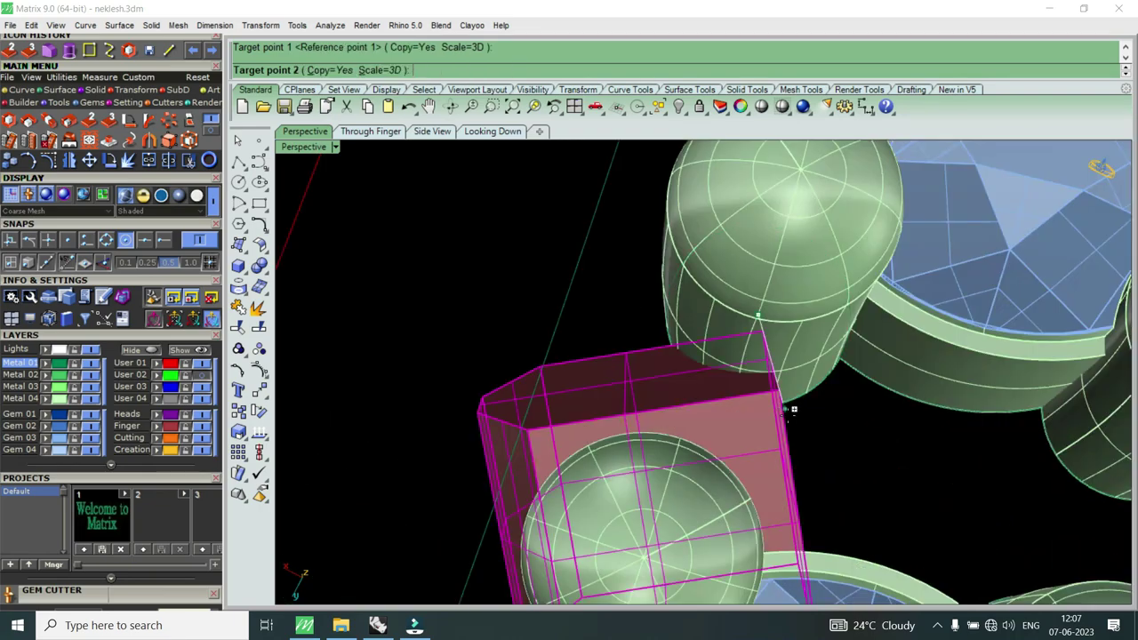
scroll(788, 406, down, 2)
scroll(888, 435, up, 2)
click(899, 427)
scroll(894, 440, down, 3)
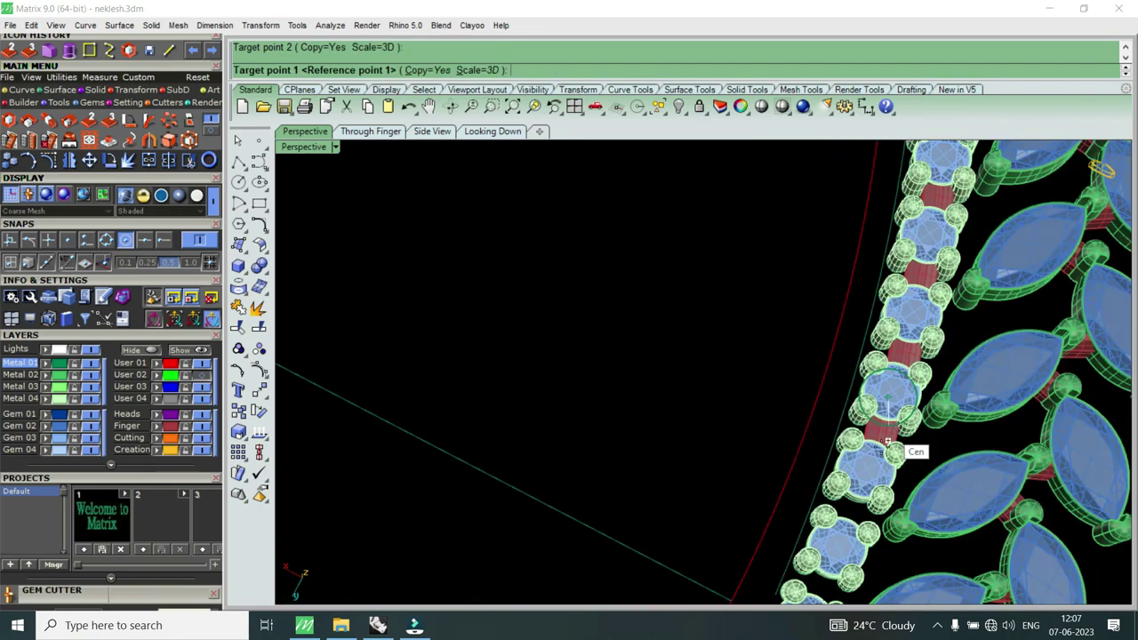
scroll(878, 493, up, 1)
scroll(884, 418, up, 1)
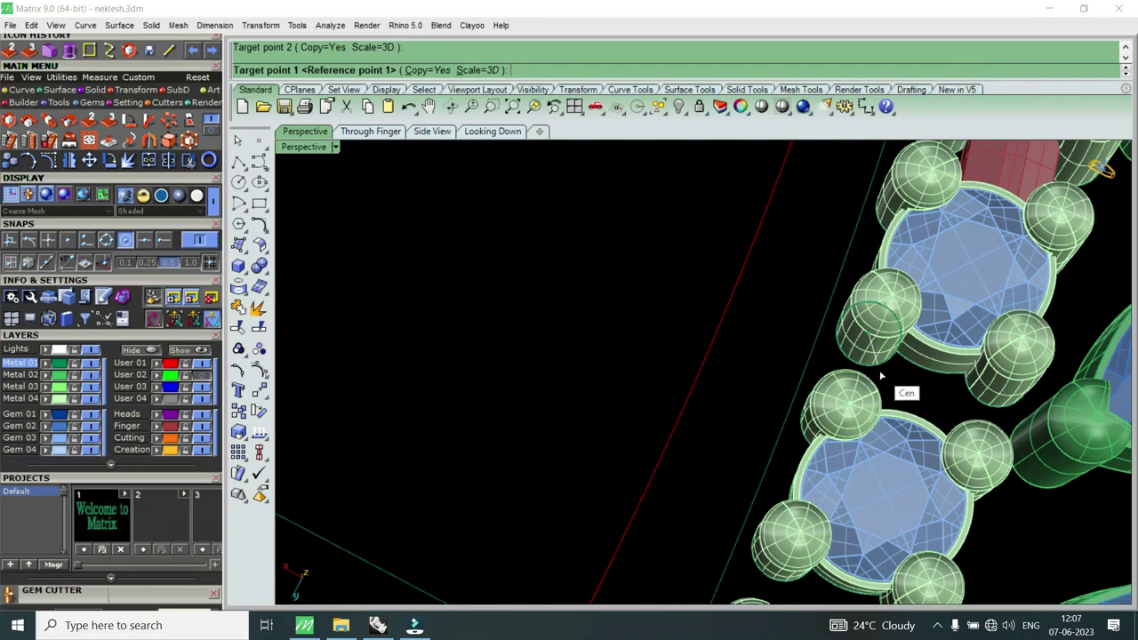
click(880, 377)
click(990, 415)
scroll(1000, 425, down, 2)
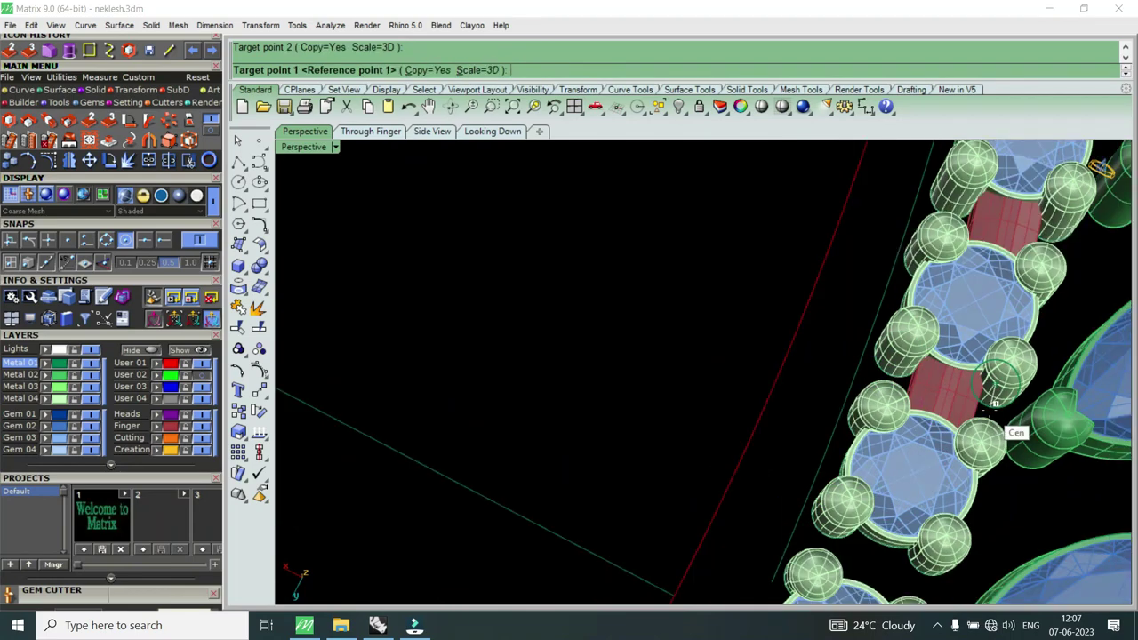
scroll(1011, 432, down, 2)
scroll(978, 508, up, 3)
scroll(934, 437, up, 2)
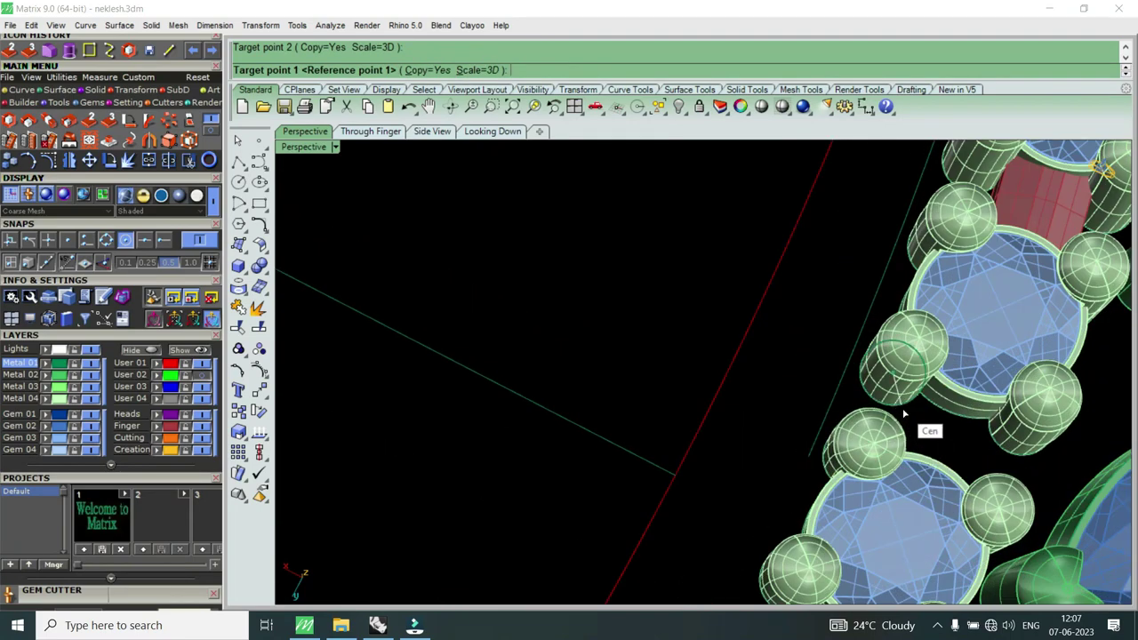
Step: Place the last two connector copies at stone centres and end the Copy command
click(908, 405)
click(1007, 461)
scroll(1029, 475, down, 2)
scroll(986, 542, up, 2)
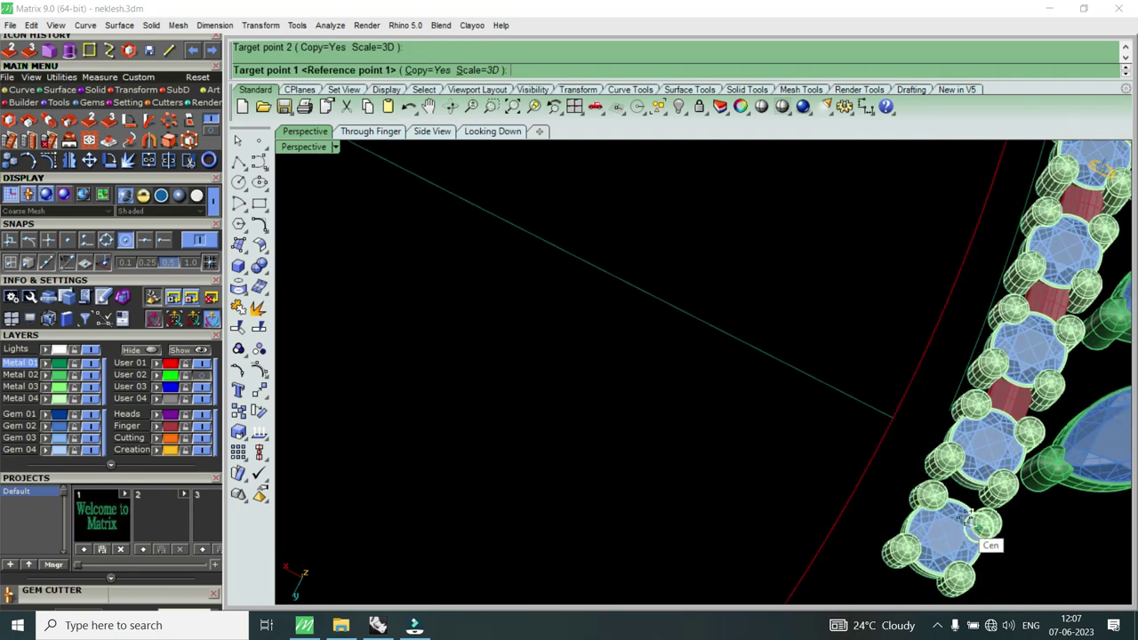
scroll(945, 467, up, 2)
click(931, 466)
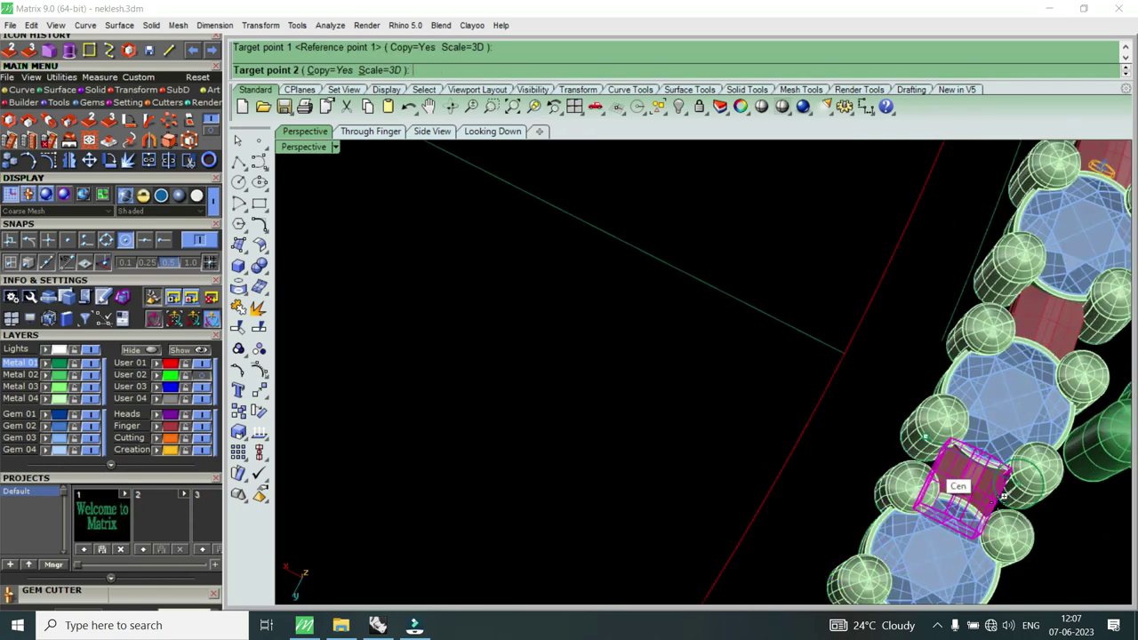
click(997, 505)
scroll(1007, 502, down, 2)
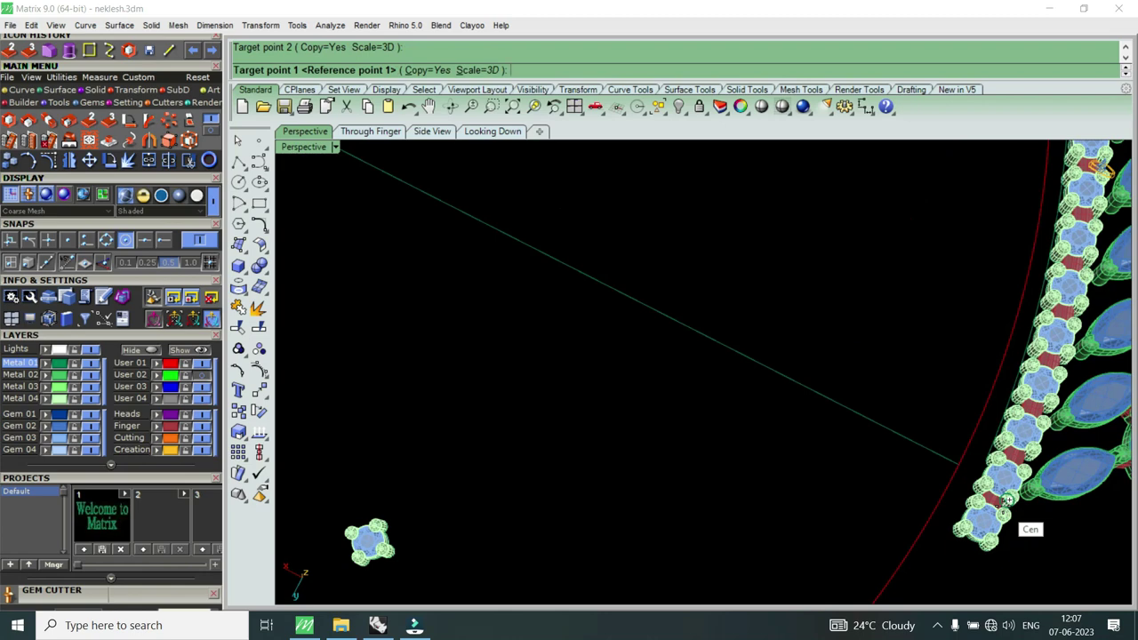
right_click(1004, 511)
scroll(756, 489, down, 2)
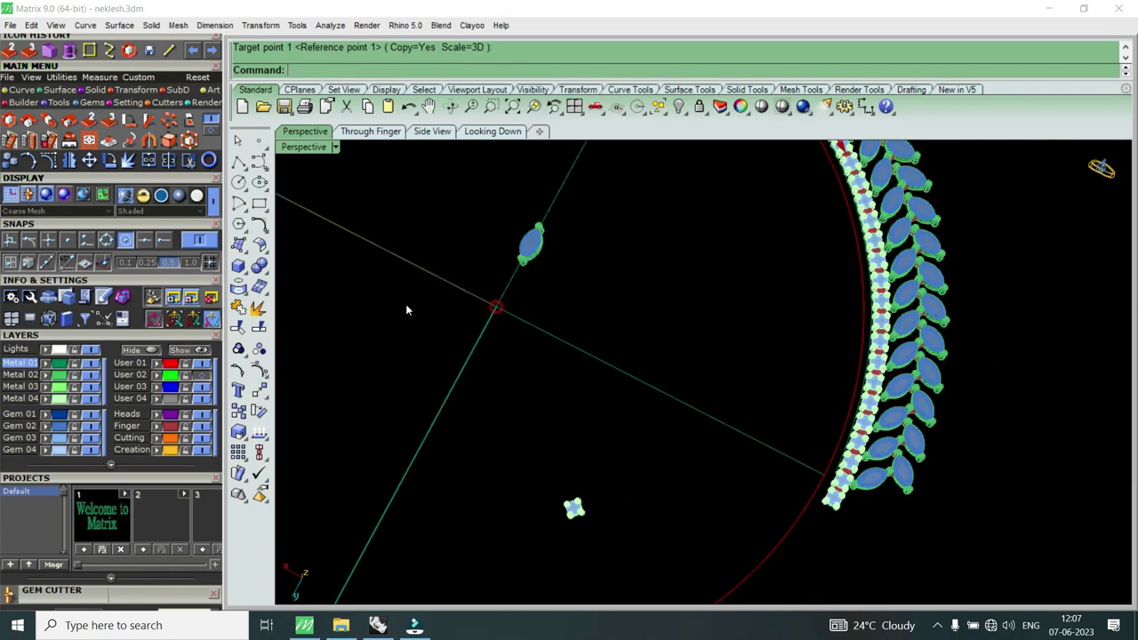
Step: Maximize the top-down view and select the red connector bar between two stones
double_click(310, 147)
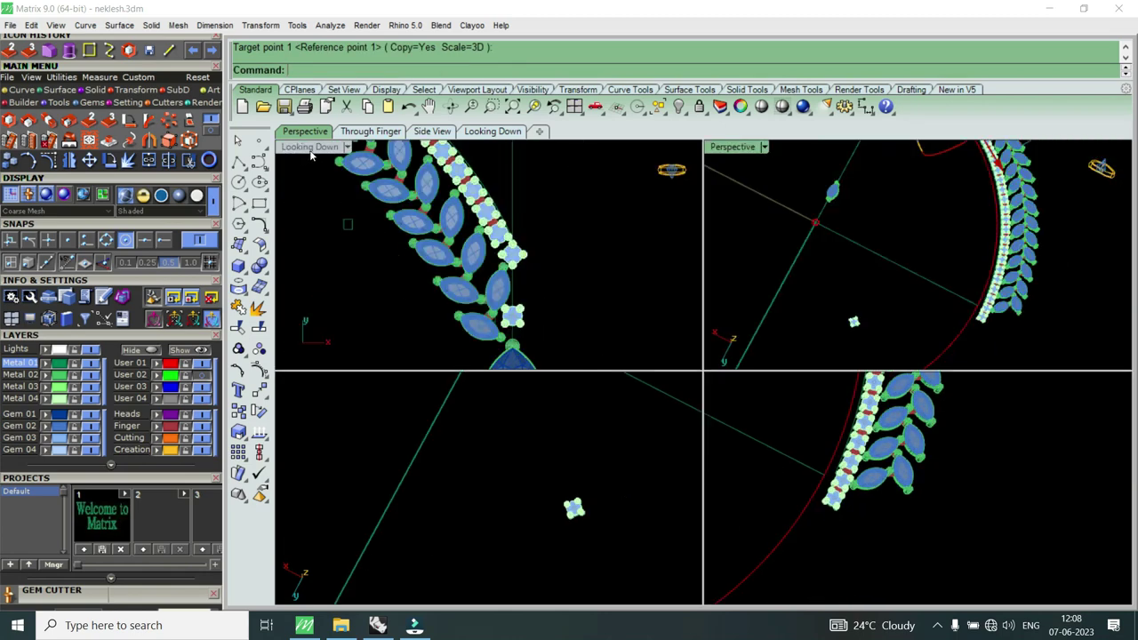
double_click(306, 146)
scroll(654, 415, down, 3)
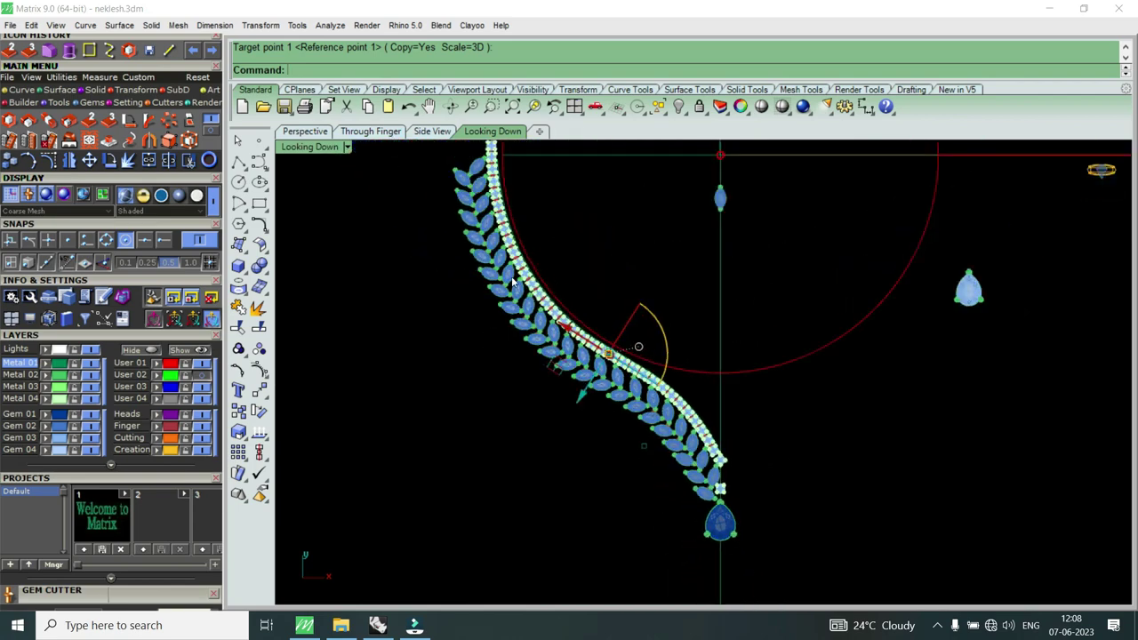
scroll(659, 412, up, 3)
scroll(659, 411, up, 3)
scroll(660, 411, up, 2)
scroll(626, 302, up, 1)
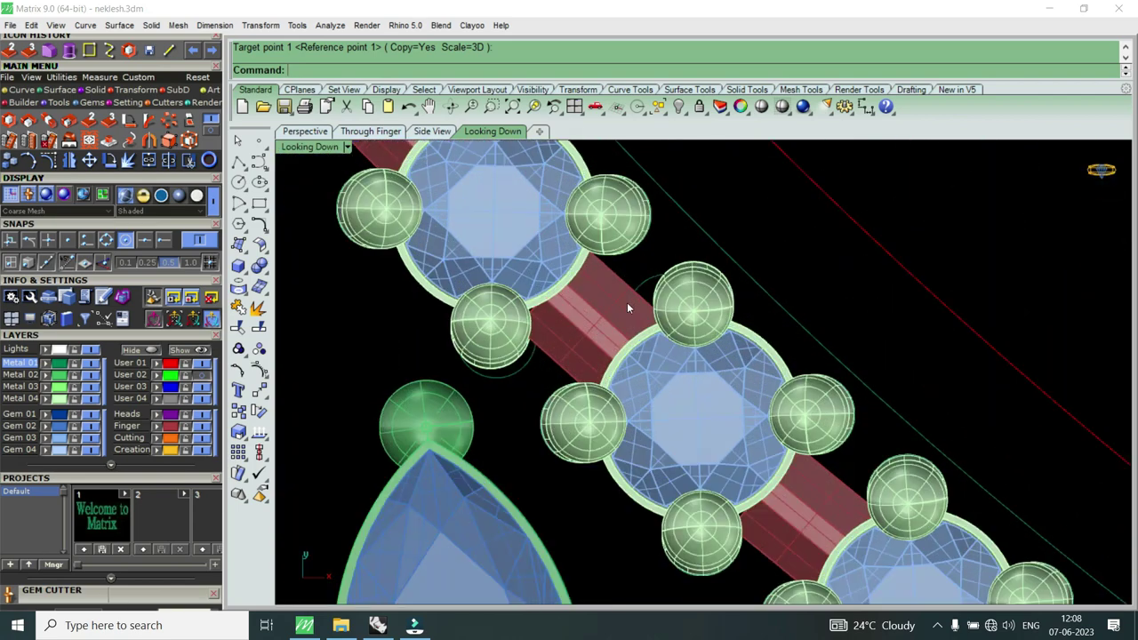
click(627, 302)
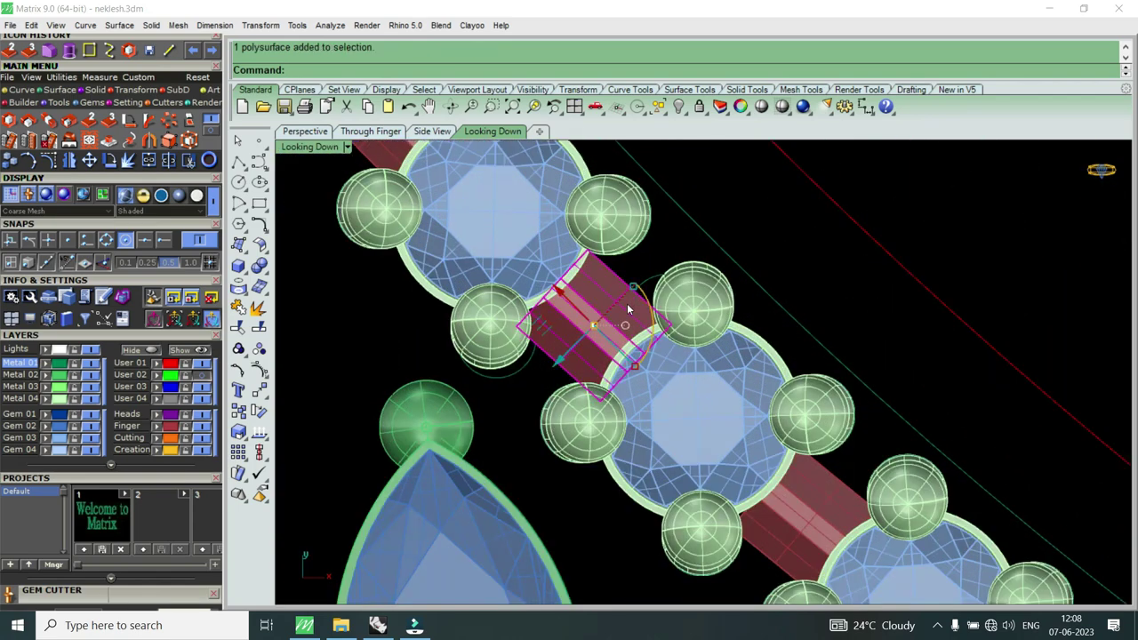
scroll(627, 309, down, 2)
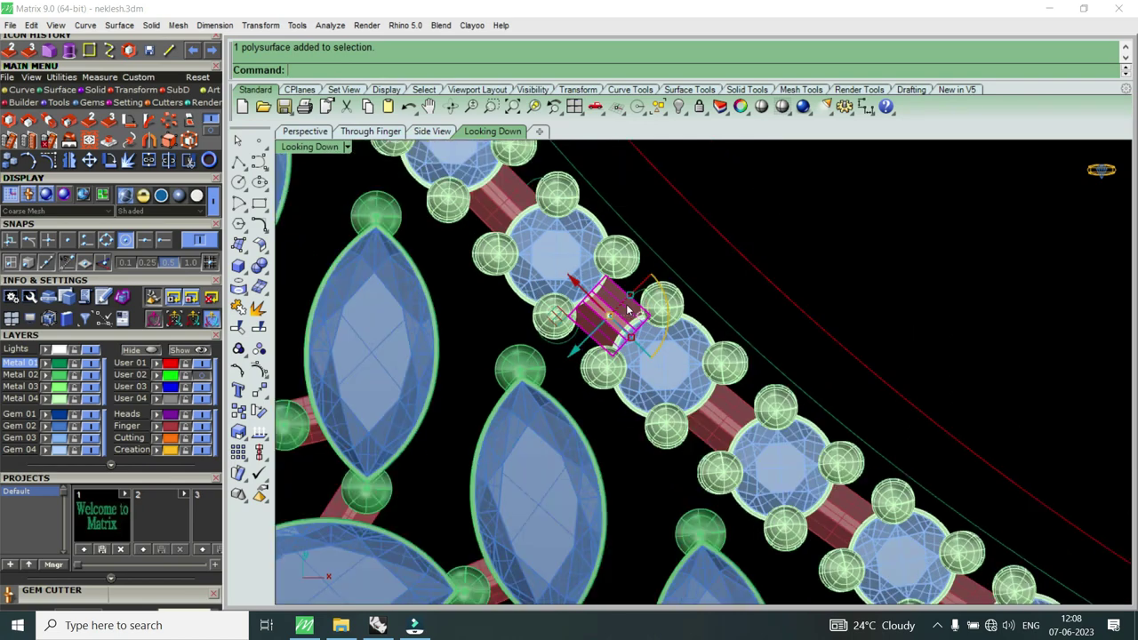
scroll(627, 309, down, 2)
scroll(757, 467, up, 1)
scroll(691, 424, down, 1)
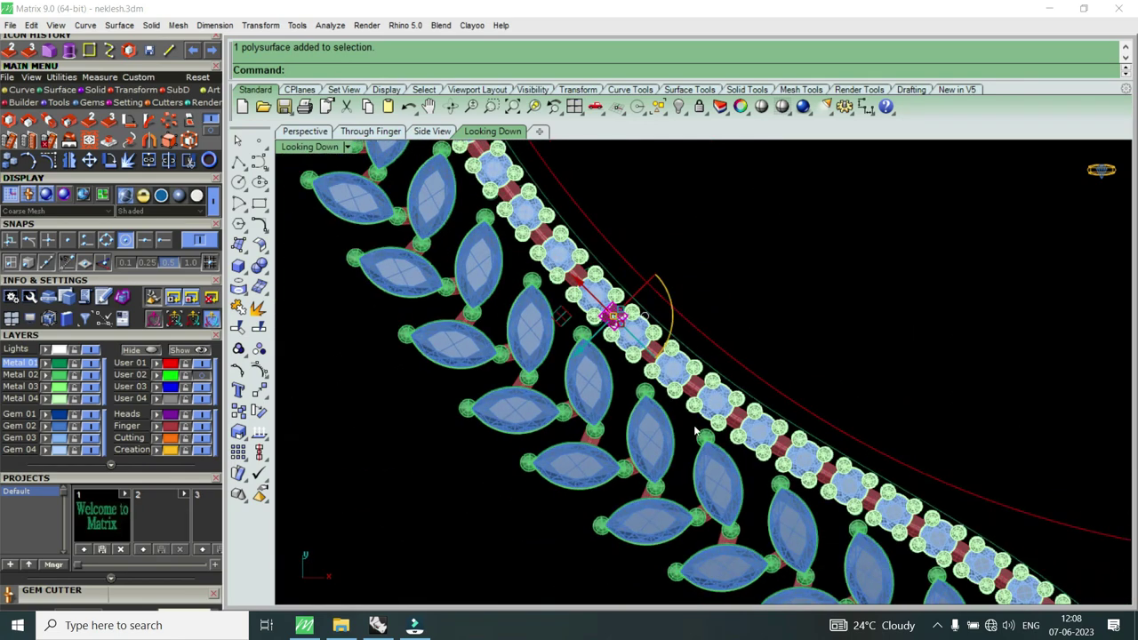
scroll(696, 428, up, 3)
scroll(698, 418, up, 3)
scroll(700, 407, up, 3)
scroll(701, 404, up, 3)
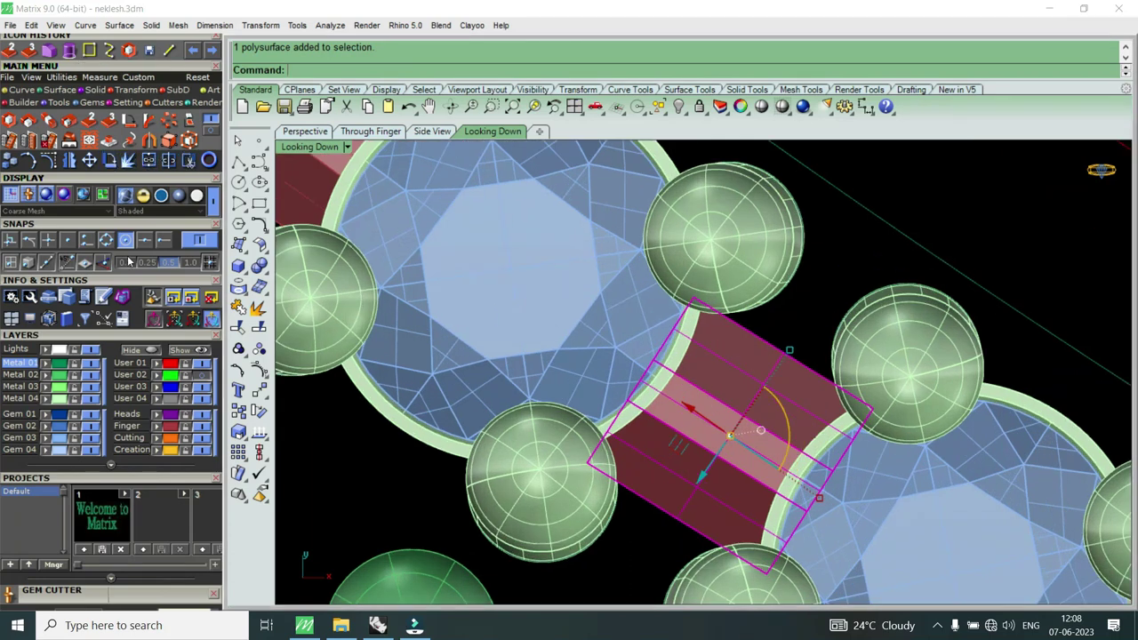
Step: Rotate the first connector bar about its corner into line with the stones
click(112, 161)
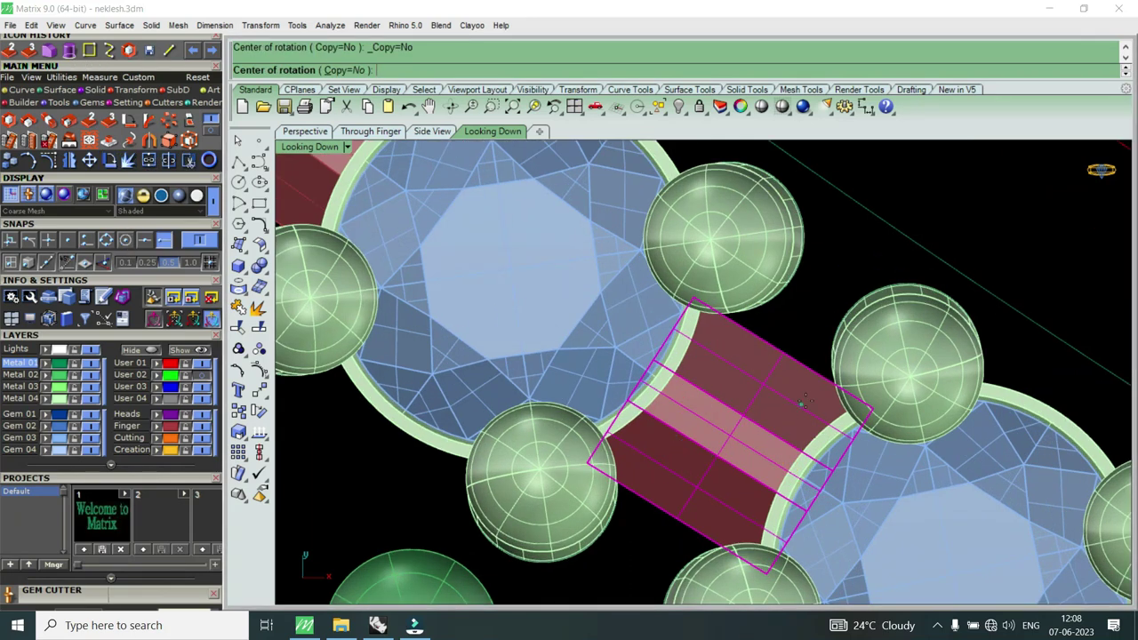
click(873, 405)
scroll(726, 404, up, 2)
click(694, 426)
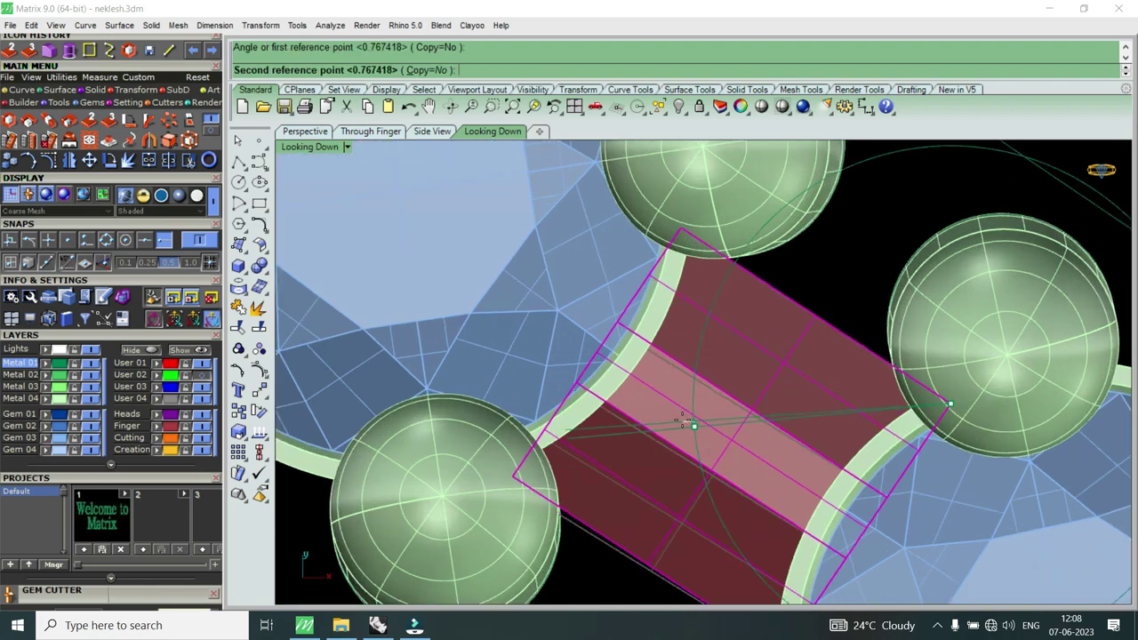
click(678, 414)
scroll(678, 414, down, 2)
scroll(825, 441, down, 2)
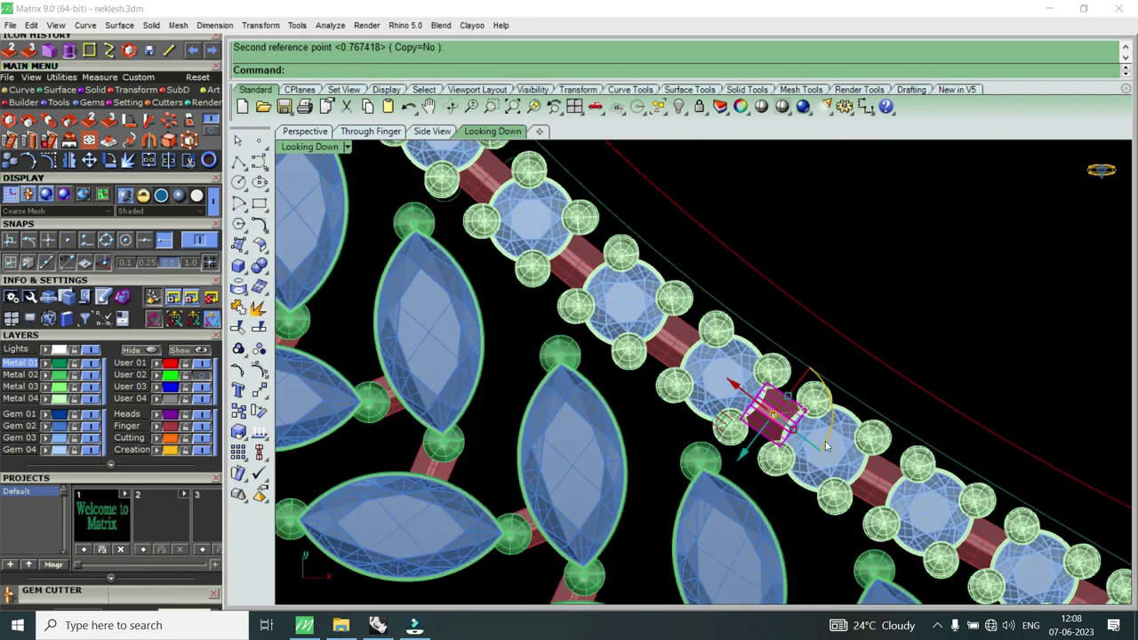
scroll(873, 473, up, 2)
Step: Select the next connector bar and rotate it about its corner to align with the stones
click(873, 473)
scroll(871, 473, up, 1)
scroll(871, 478, up, 1)
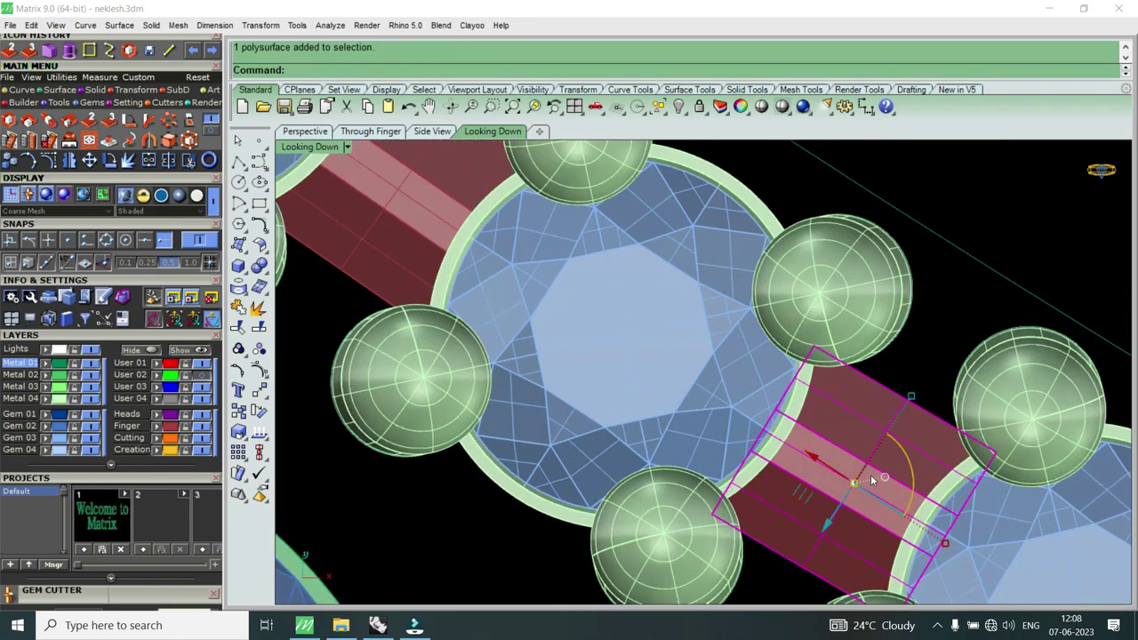
key(Return)
click(993, 456)
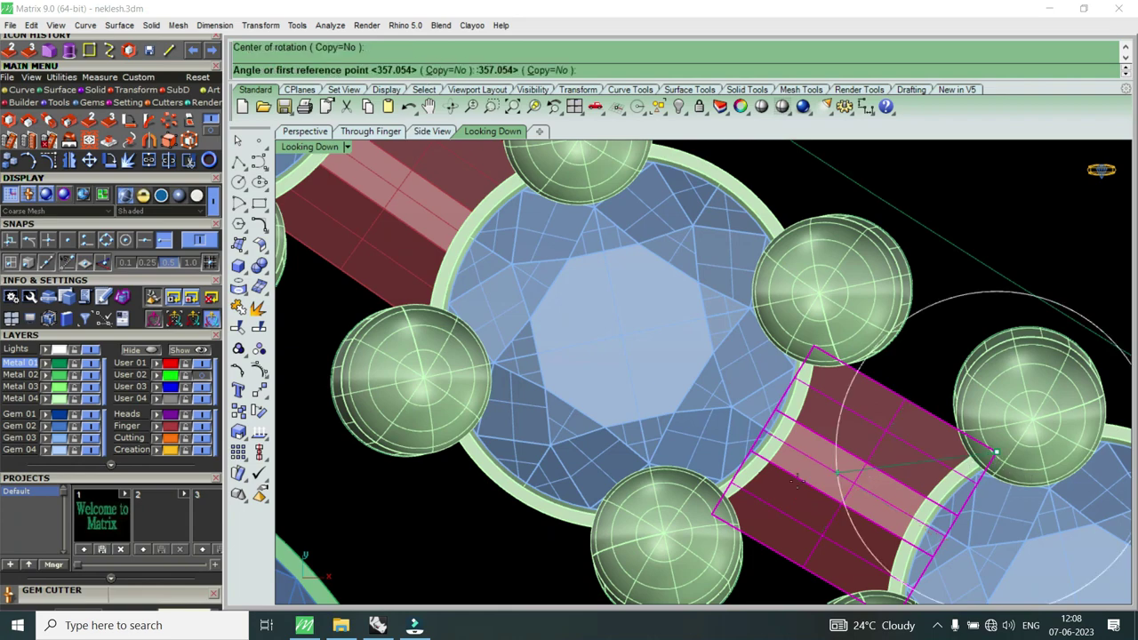
scroll(800, 480, up, 2)
click(800, 480)
click(793, 483)
scroll(800, 485, down, 2)
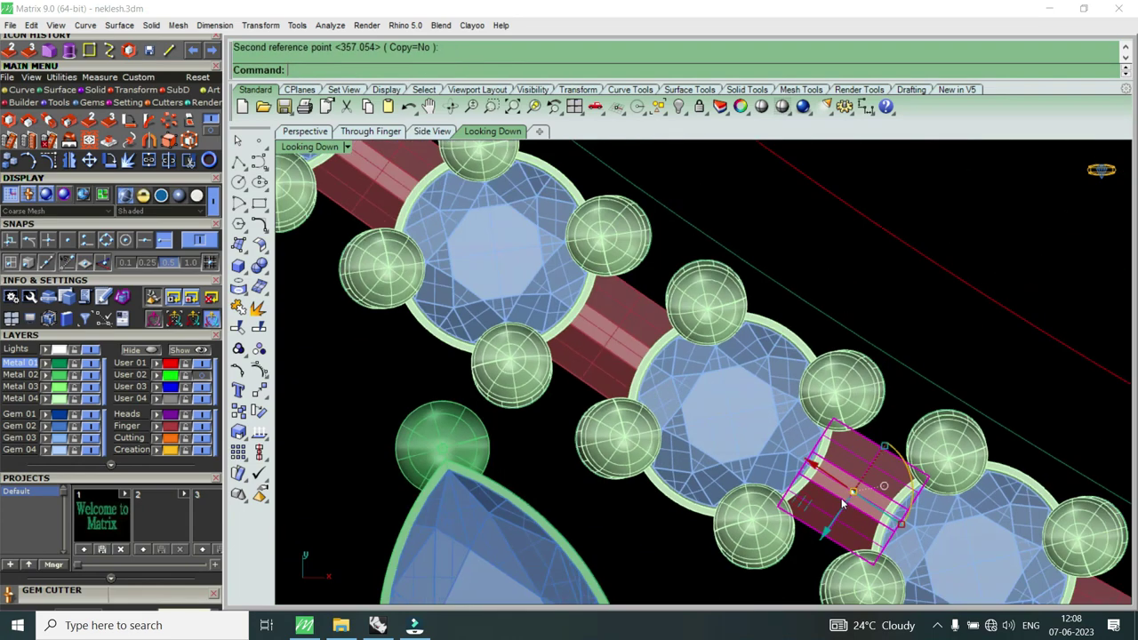
scroll(835, 489, down, 2)
scroll(864, 495, up, 3)
Step: Select another connector bar and rotate it about its end to its final angle
click(867, 492)
scroll(895, 480, up, 2)
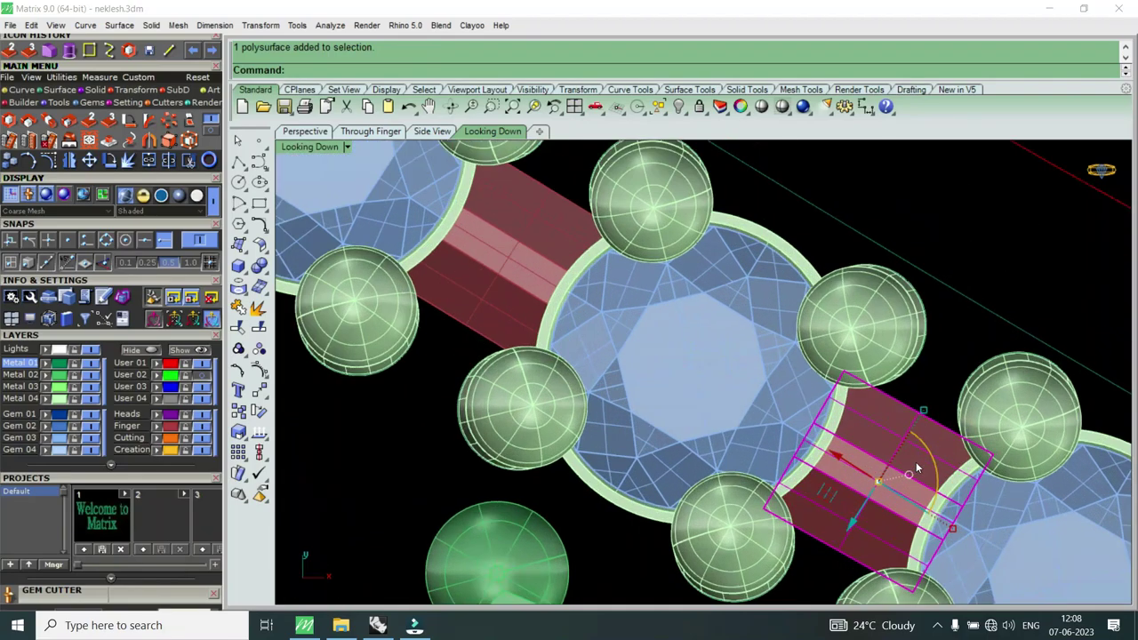
scroll(901, 465, down, 5)
scroll(815, 485, up, 2)
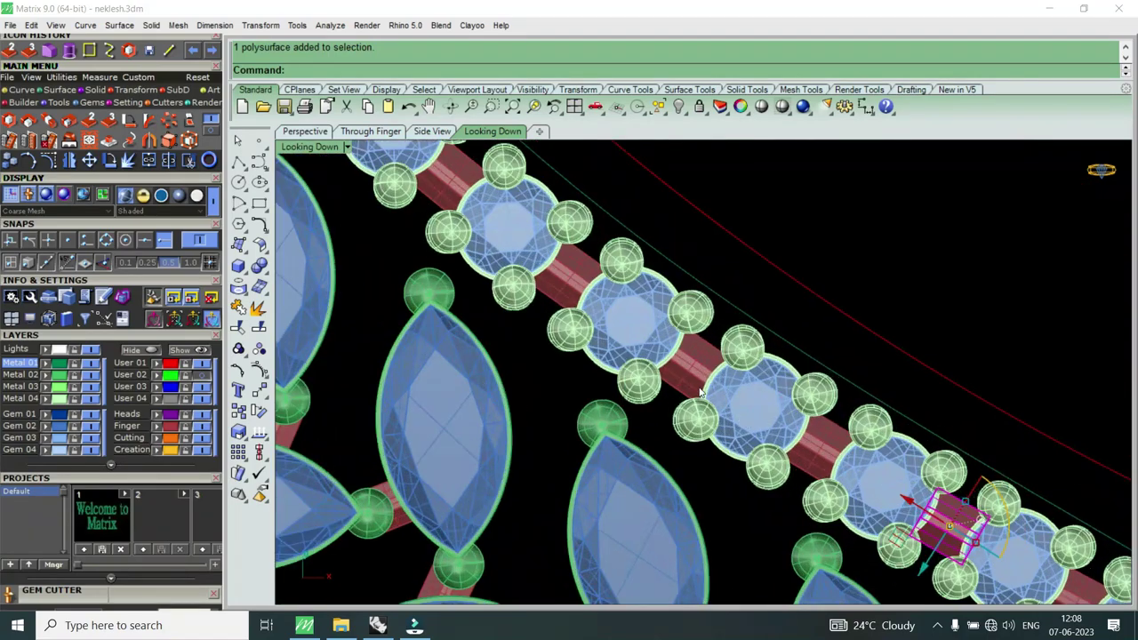
scroll(693, 387, up, 2)
scroll(702, 391, up, 2)
scroll(774, 458, up, 1)
scroll(764, 445, down, 2)
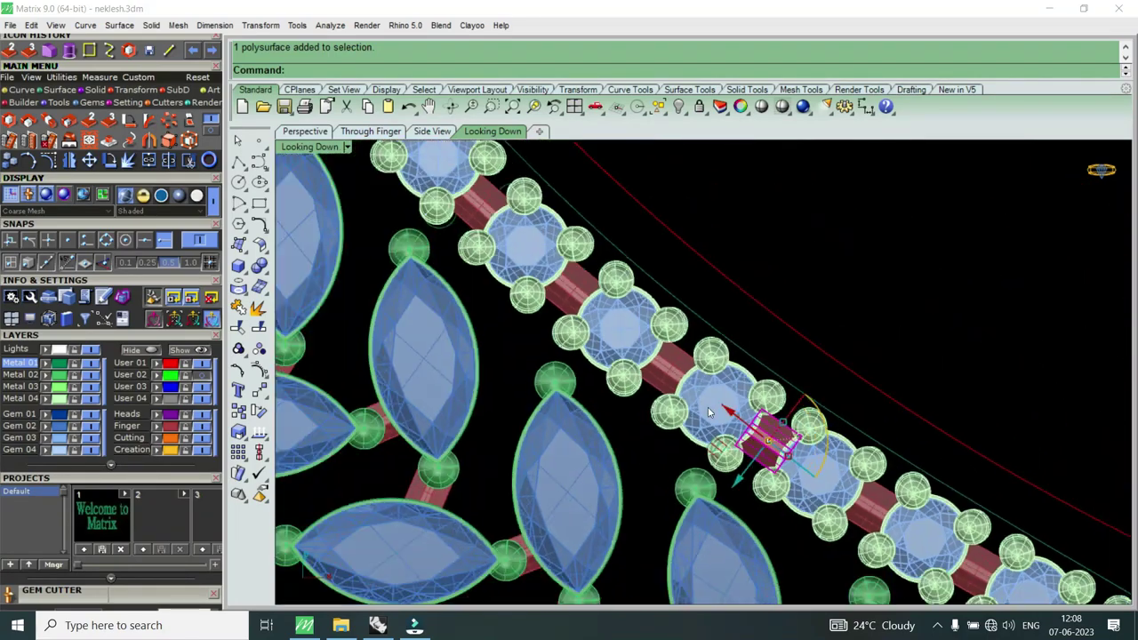
scroll(693, 382, up, 2)
scroll(674, 349, up, 1)
click(110, 160)
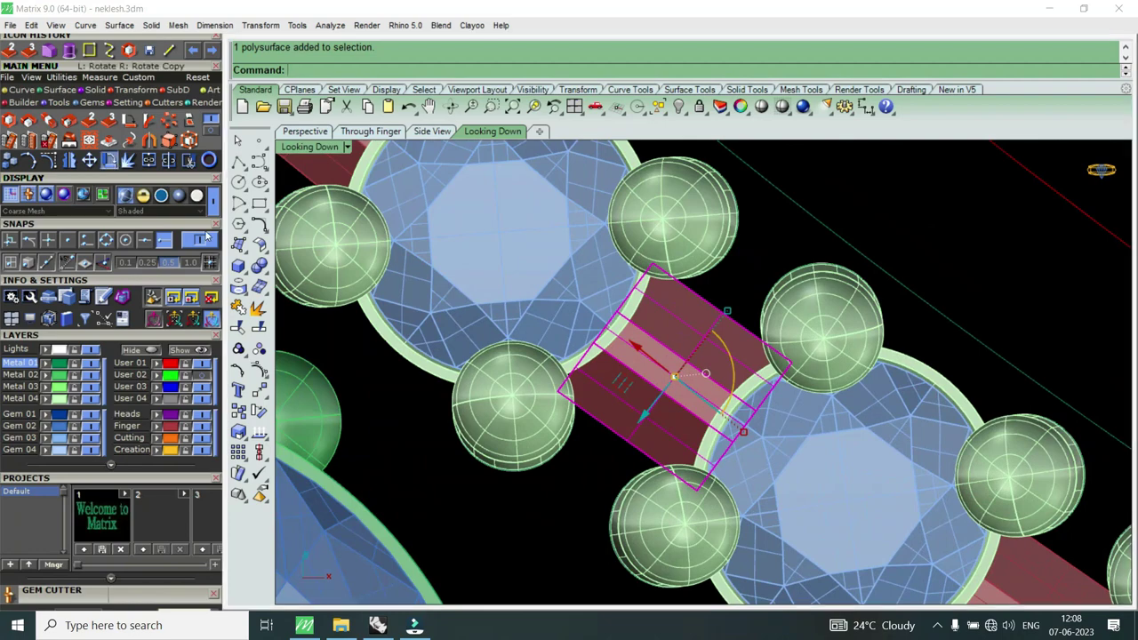
click(790, 367)
scroll(589, 314, up, 2)
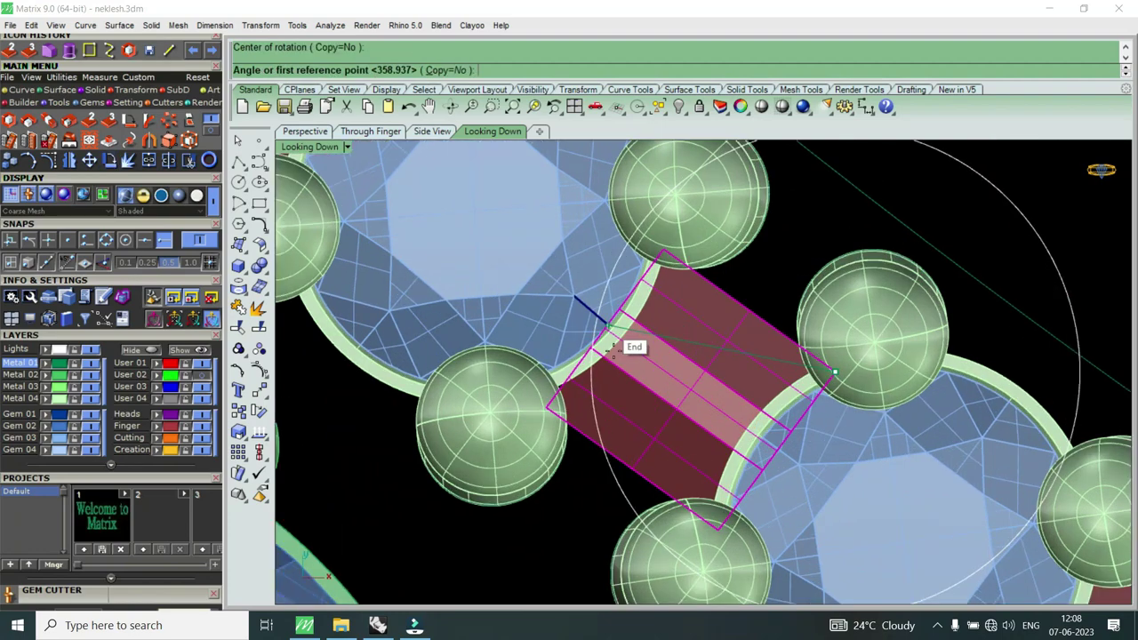
scroll(578, 400, up, 2)
click(564, 493)
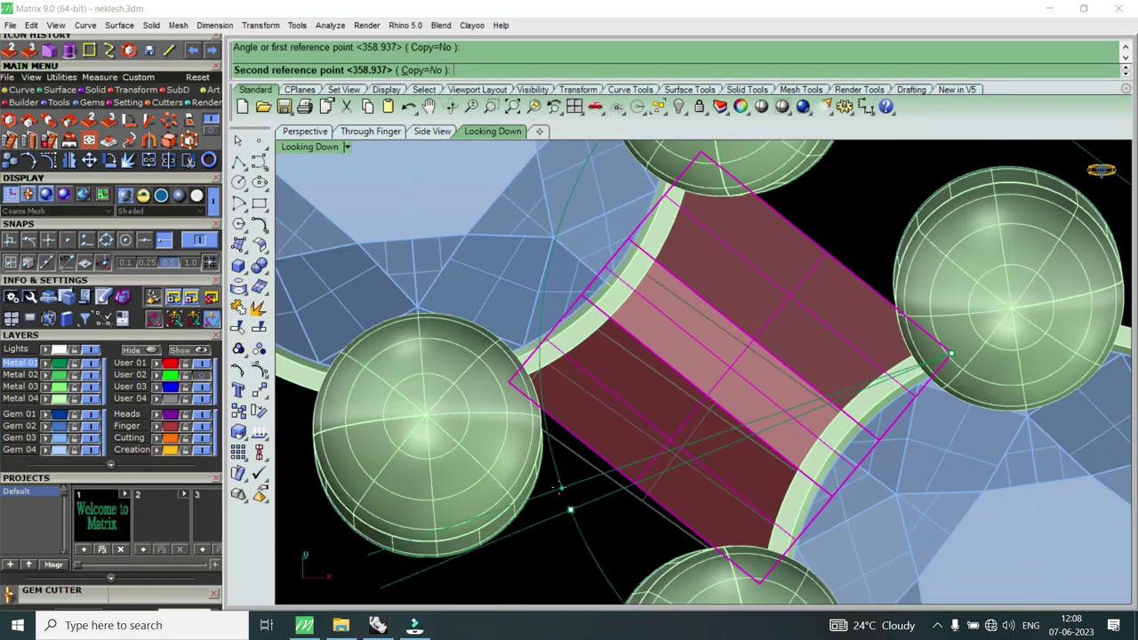
Step: Slide the bar up-left along its length and stretch it to bridge the stones
click(696, 404)
scroll(692, 405, down, 5)
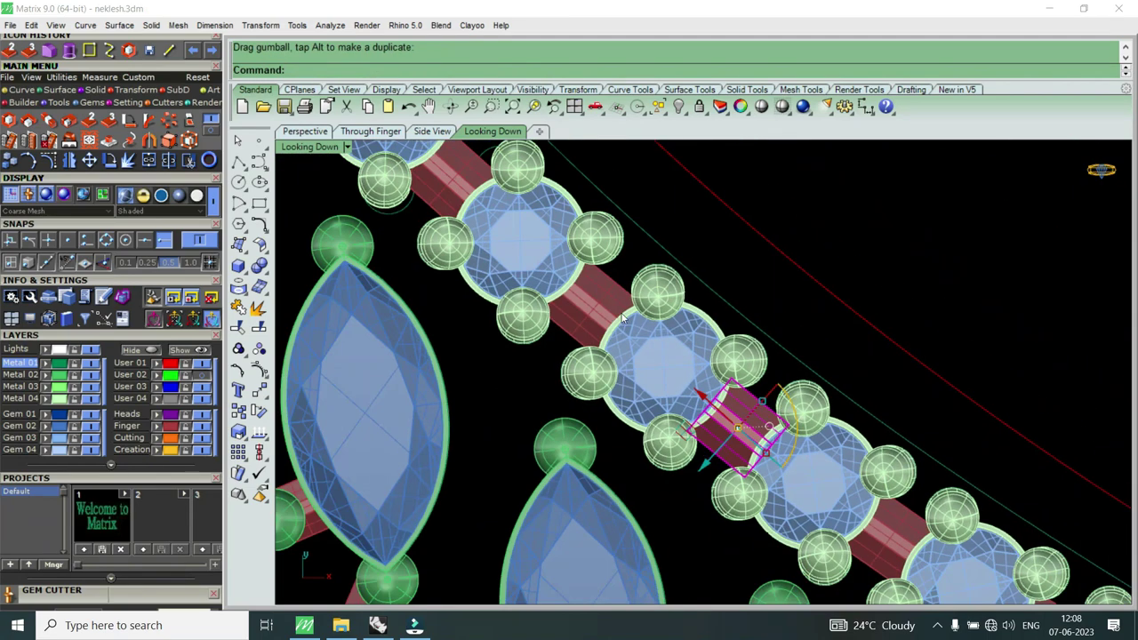
scroll(622, 318, up, 3)
scroll(551, 307, up, 3)
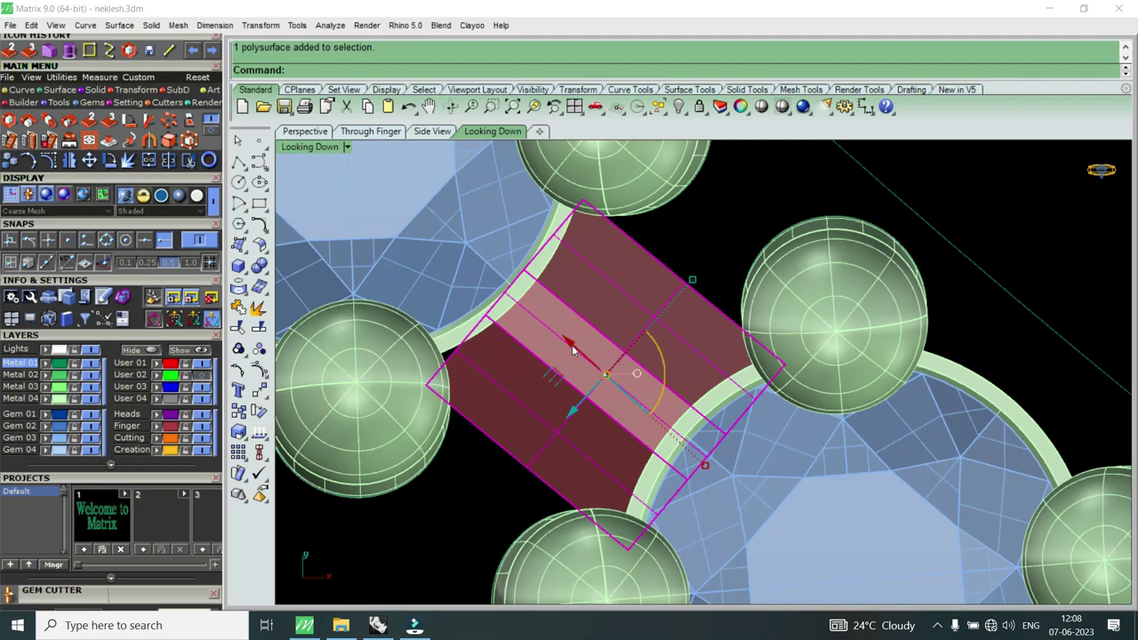
mouse_move(572, 350)
mouse_down()
mouse_move(556, 344)
mouse_move(697, 460)
mouse_up()
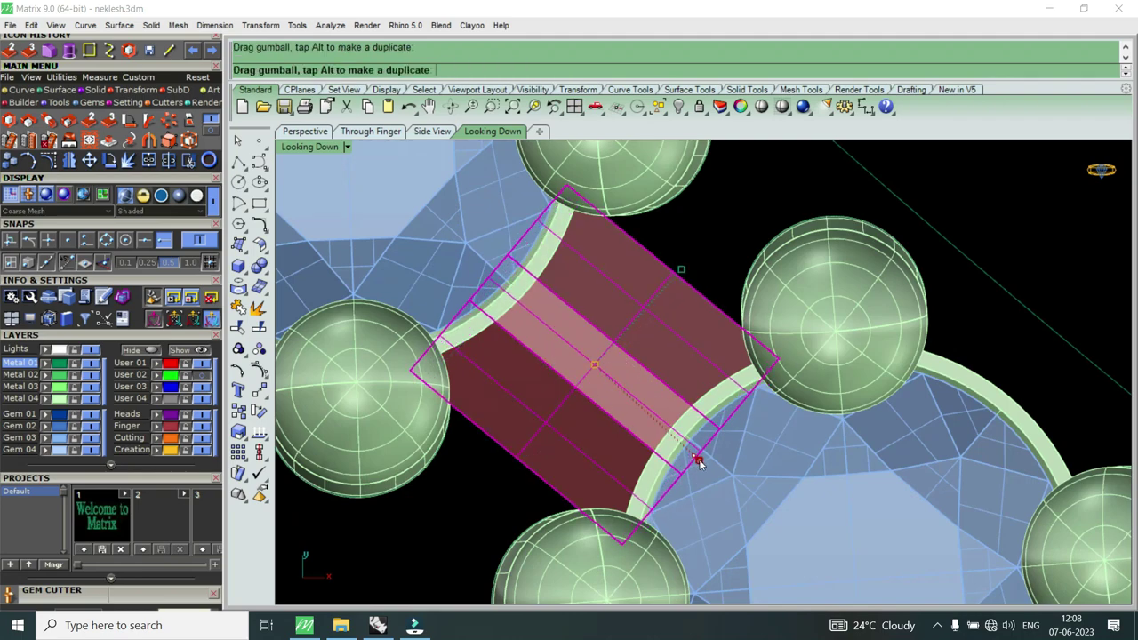
scroll(730, 485, down, 3)
scroll(558, 306, up, 2)
scroll(576, 415, up, 1)
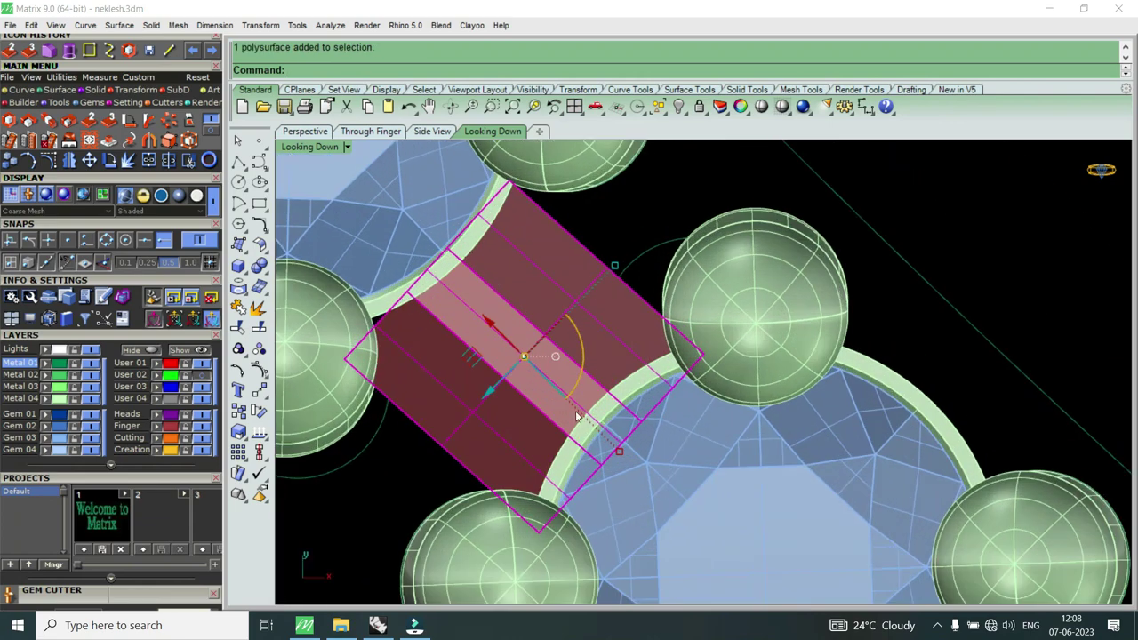
drag(622, 455, 630, 462)
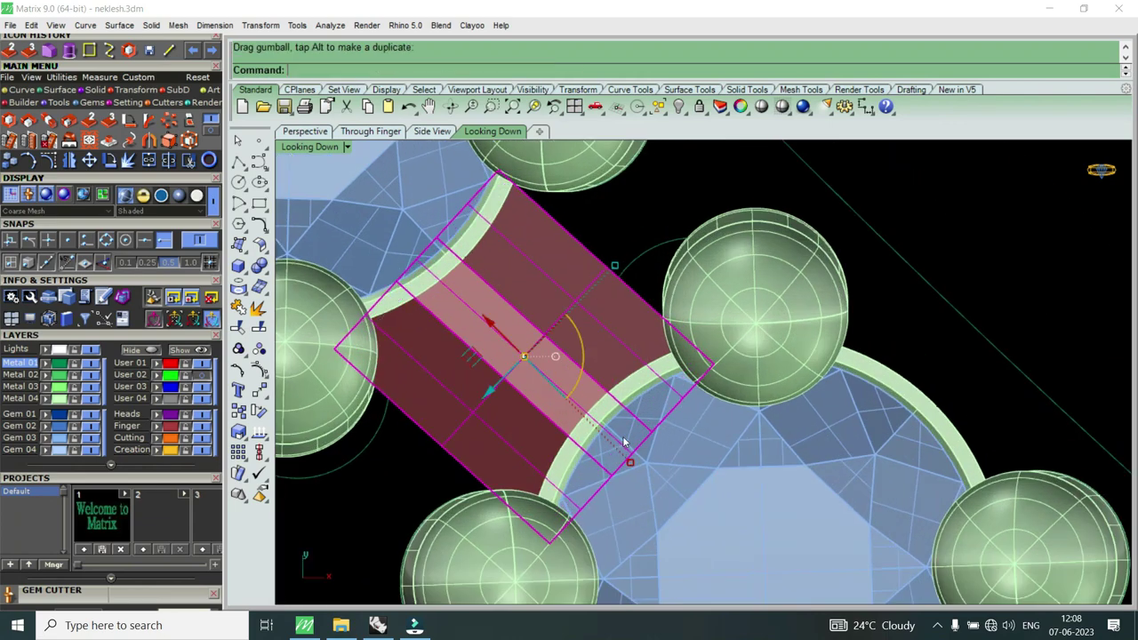
drag(489, 328, 484, 325)
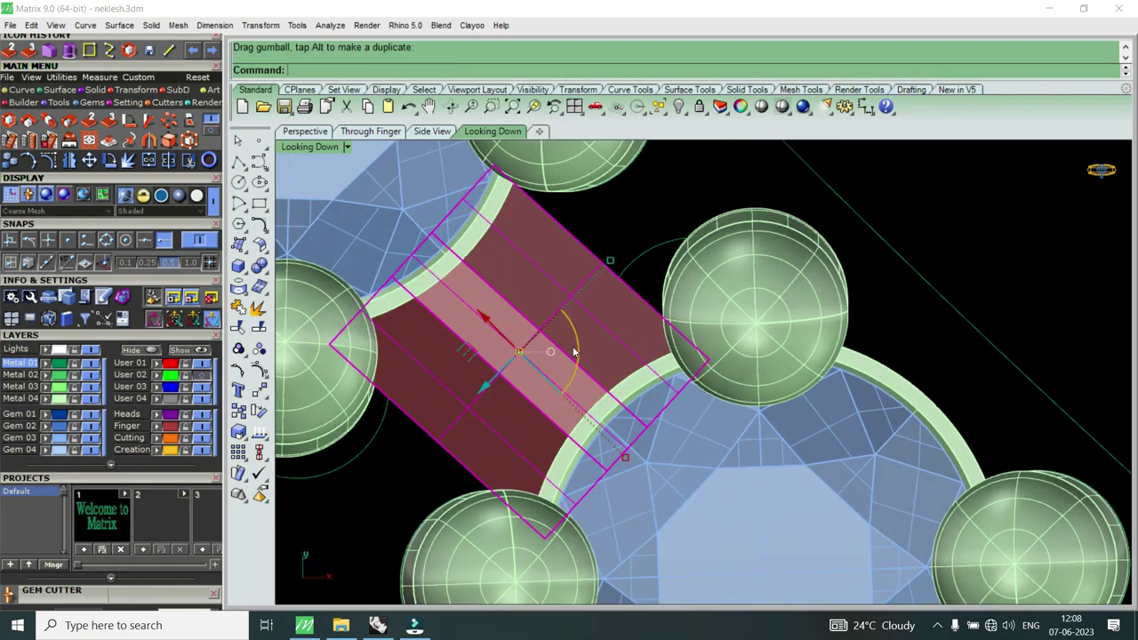
Step: Rotate the bar about its corner to align it with the gem edge
click(107, 158)
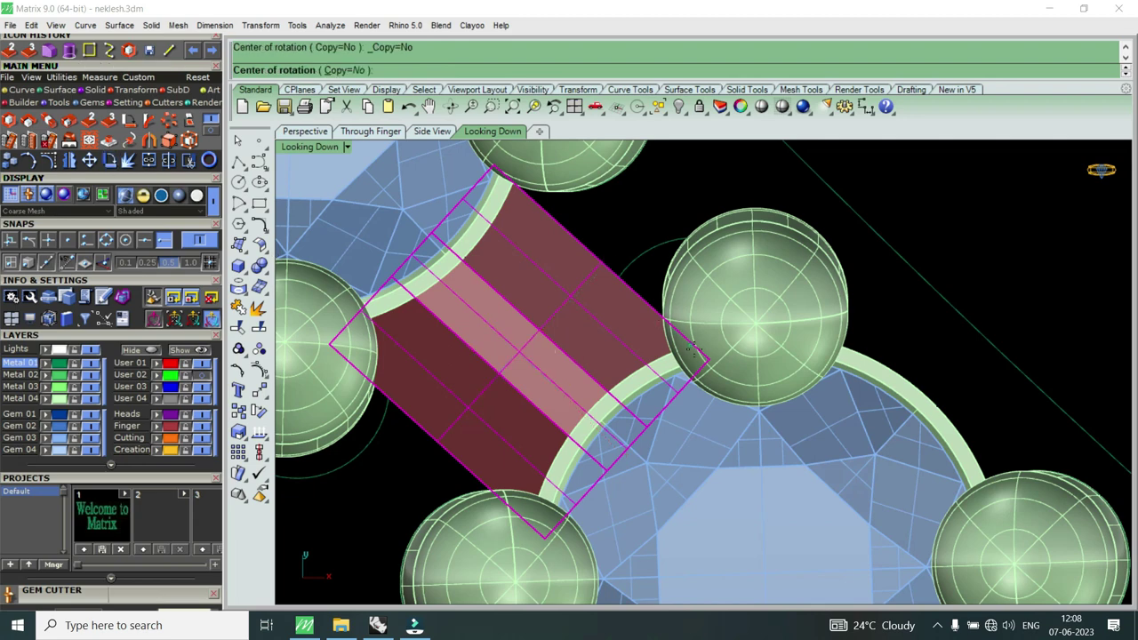
click(703, 359)
scroll(542, 225, up, 2)
click(563, 235)
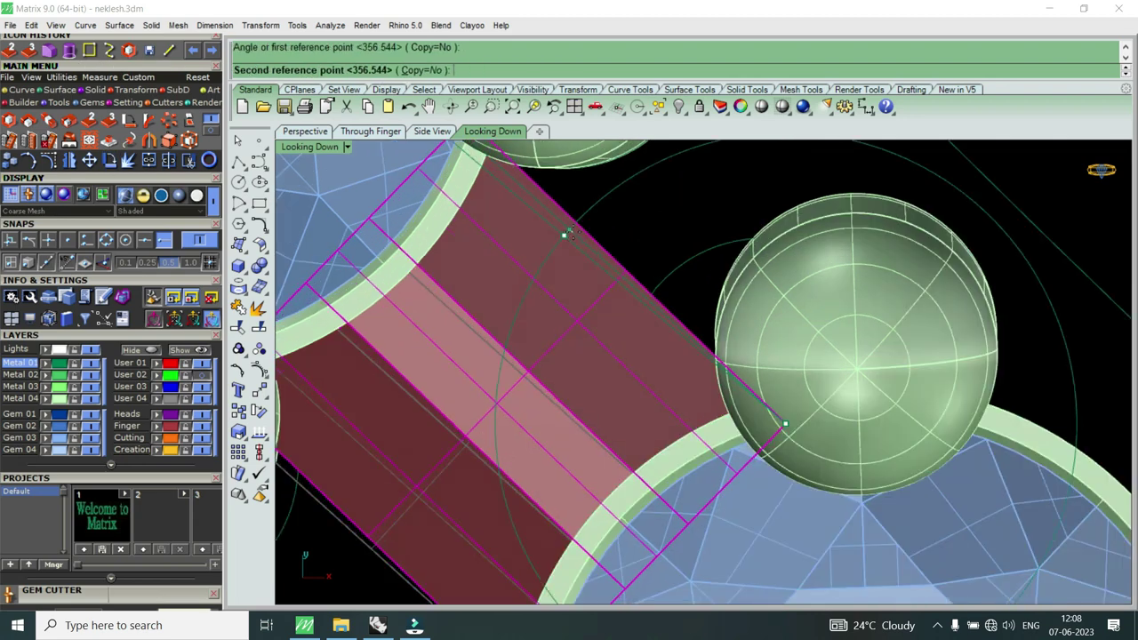
click(572, 235)
scroll(667, 274, down, 3)
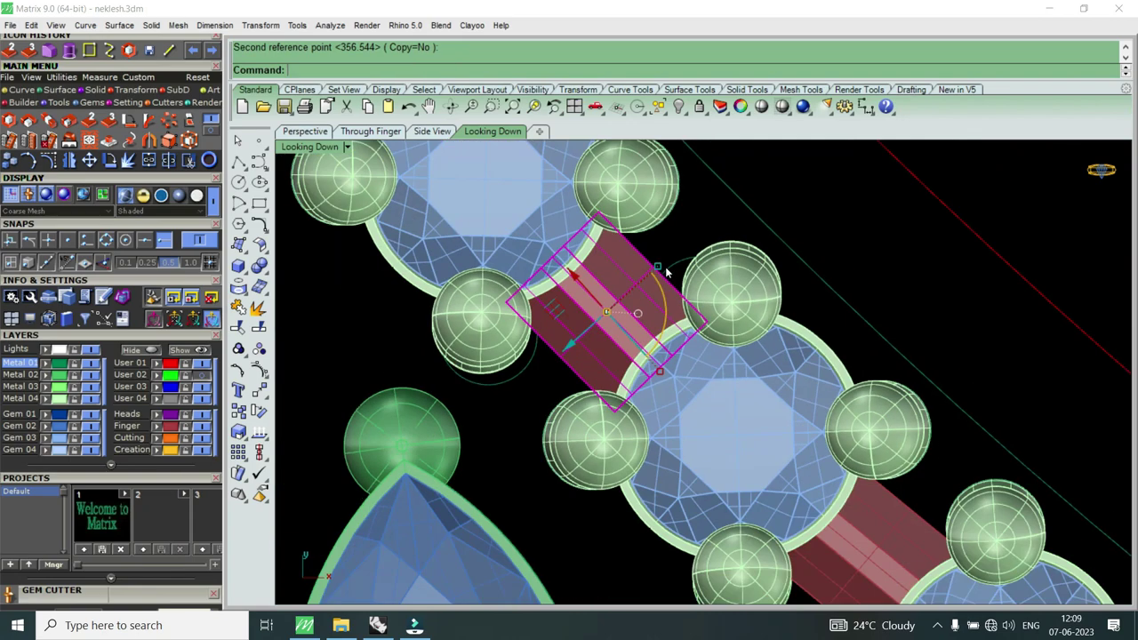
scroll(681, 442, down, 3)
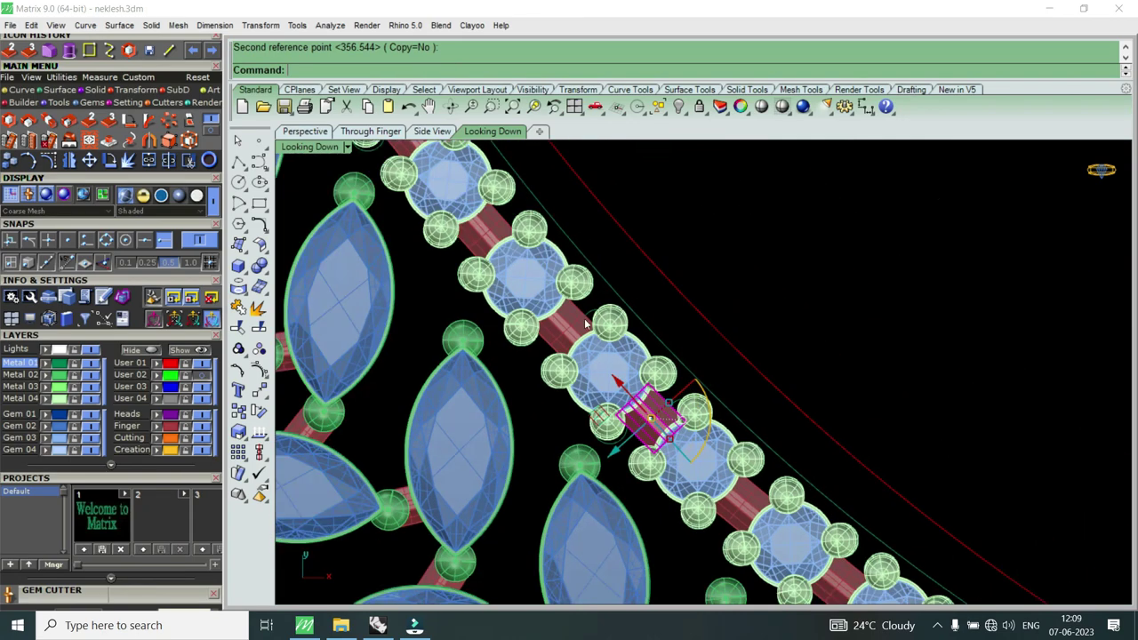
scroll(554, 346, up, 3)
Step: Lengthen the connector bar along its diagonal and shift it toward the upper gem
click(554, 347)
scroll(587, 380, up, 2)
drag(629, 468, 638, 475)
drag(523, 351, 515, 348)
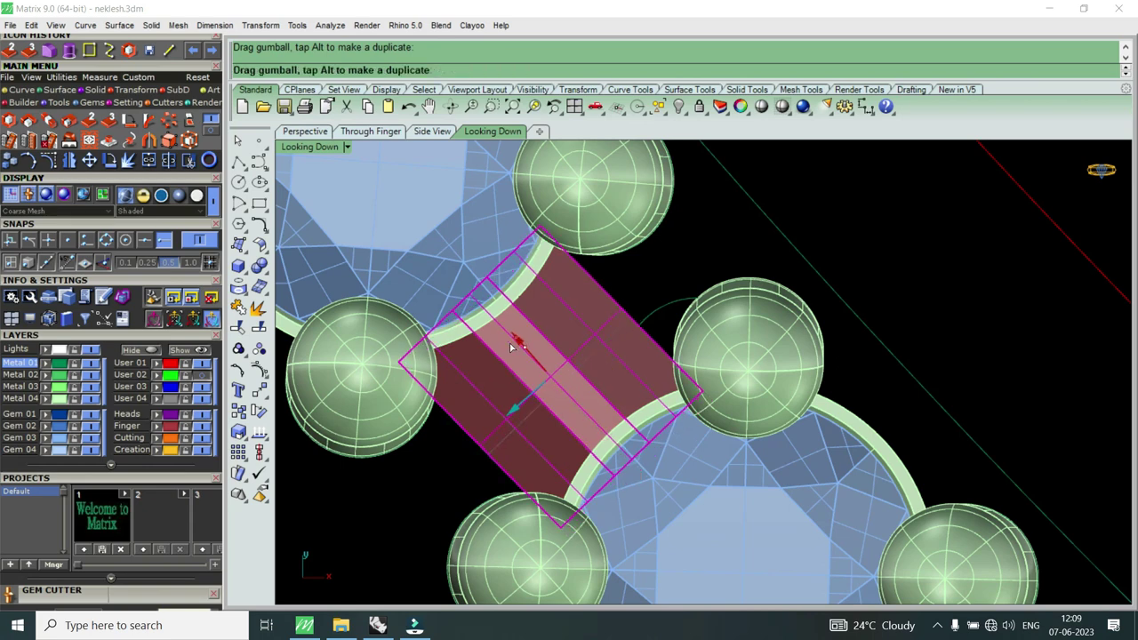
Step: Rotate the lengthened bar about its corner to realign it with the gems
click(109, 161)
click(702, 392)
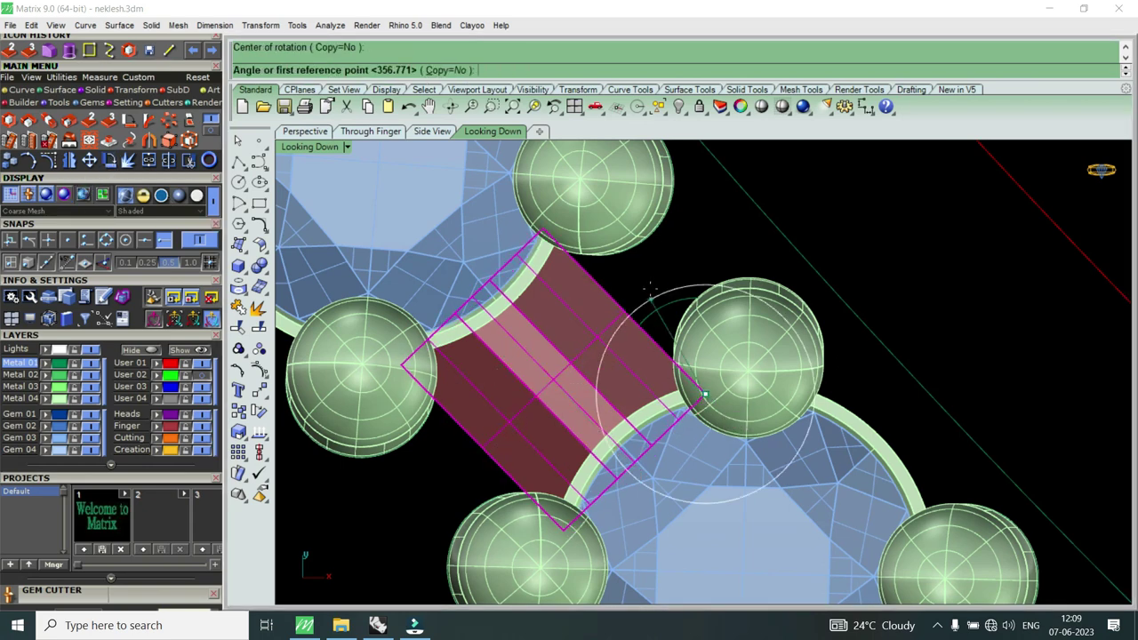
scroll(653, 302, up, 2)
click(653, 297)
click(653, 285)
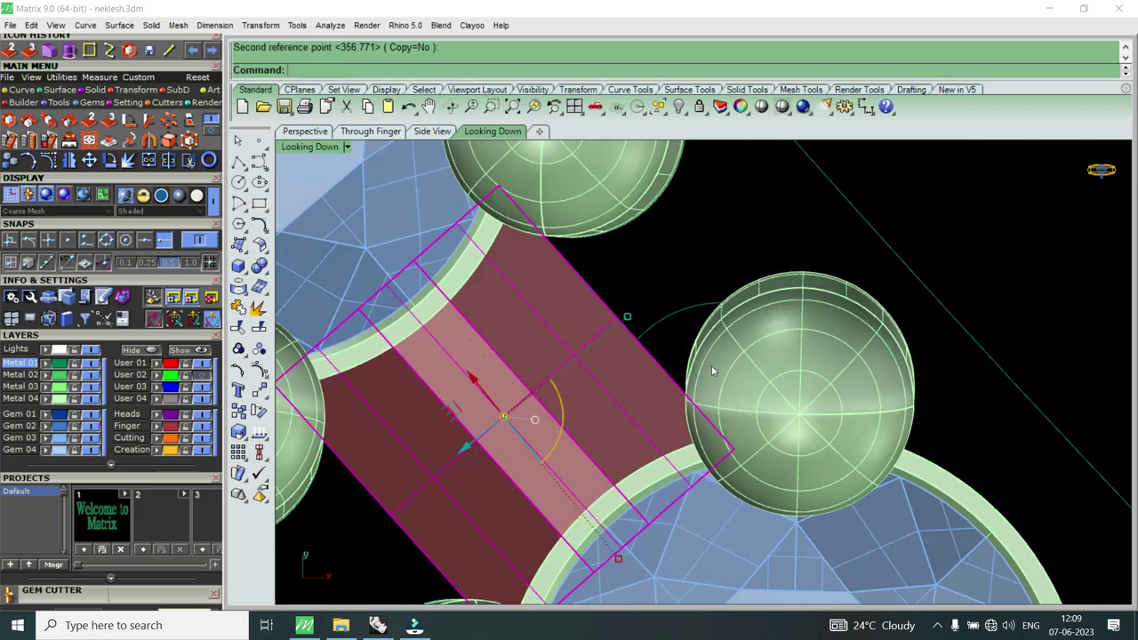
scroll(711, 365, down, 2)
scroll(621, 307, up, 2)
Step: Reselect the connector bar and repeat the rotation to bring it into line
click(633, 312)
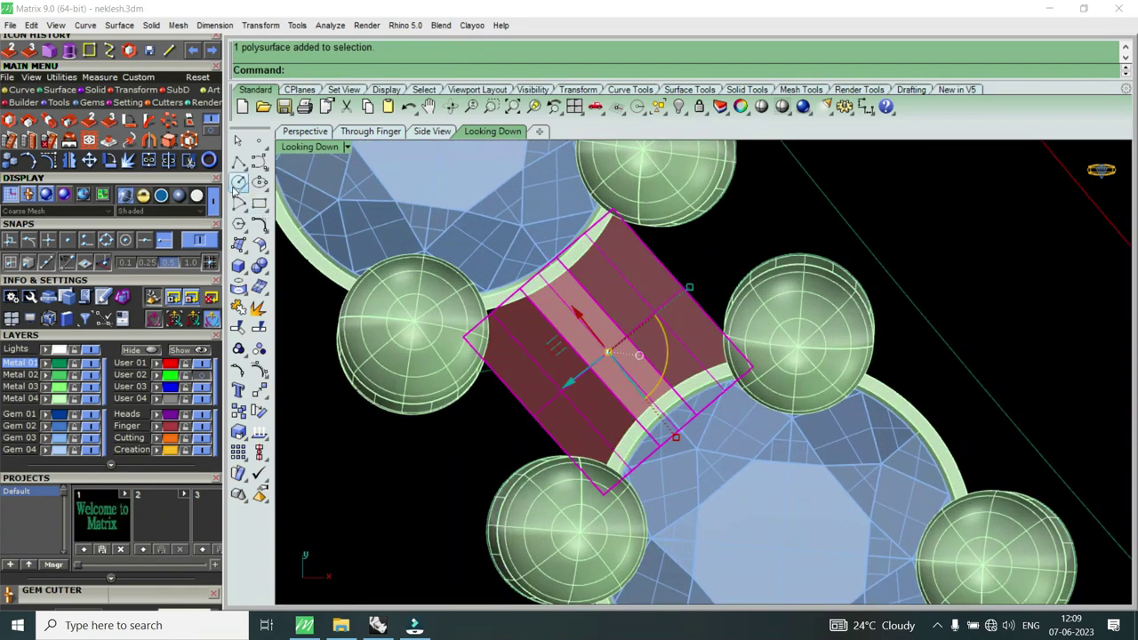
key(Return)
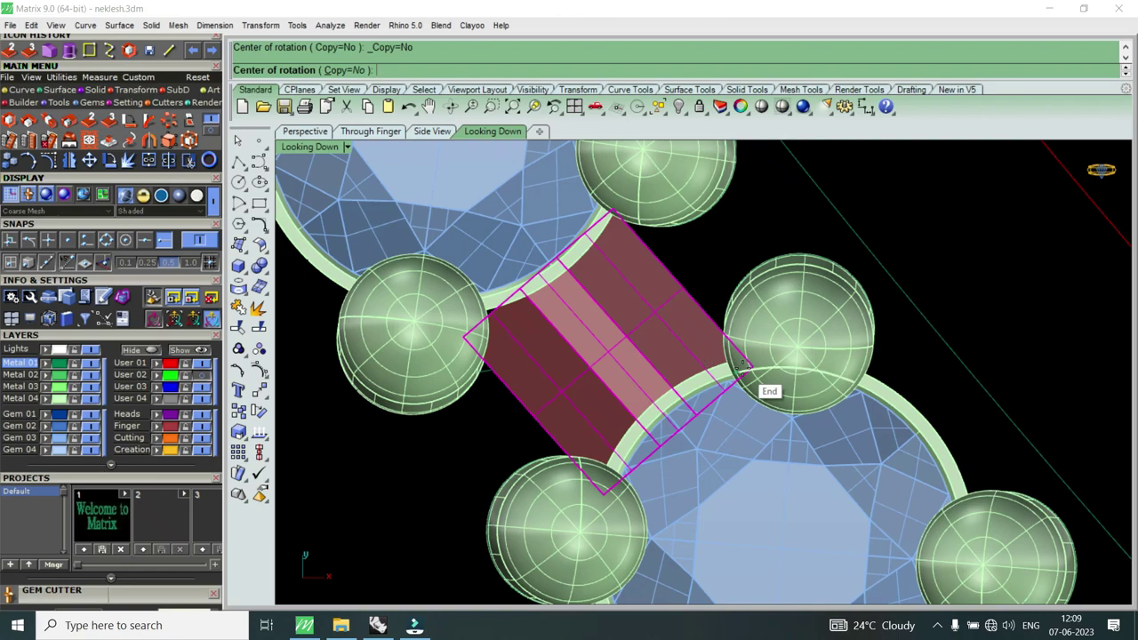
click(741, 368)
scroll(746, 374, up, 1)
click(536, 363)
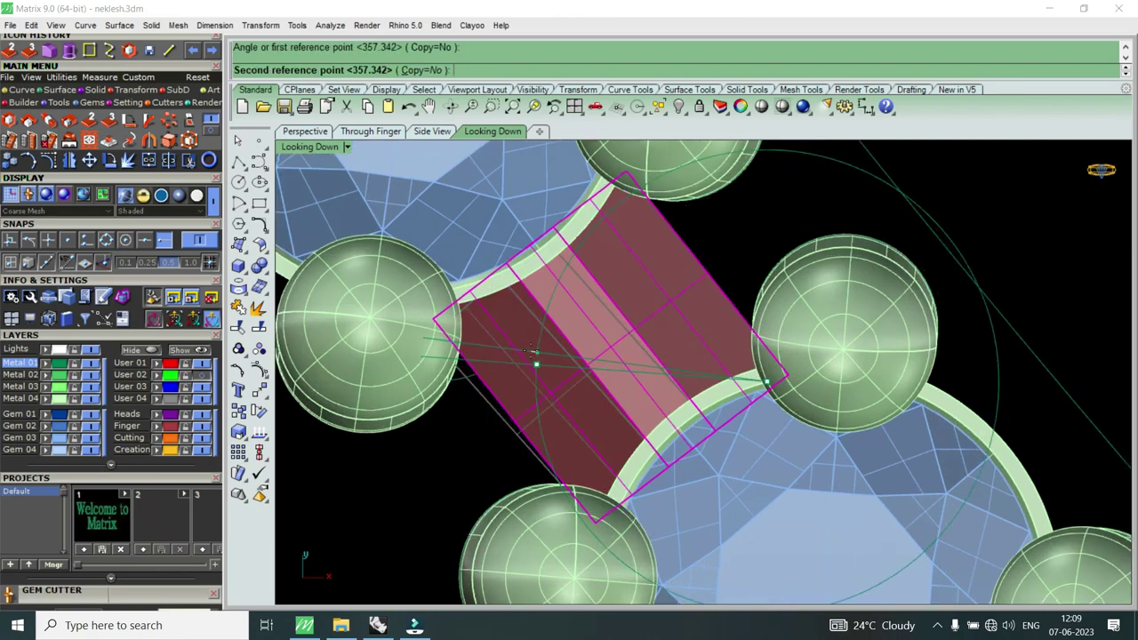
click(530, 350)
scroll(578, 391, down, 2)
scroll(633, 434, up, 2)
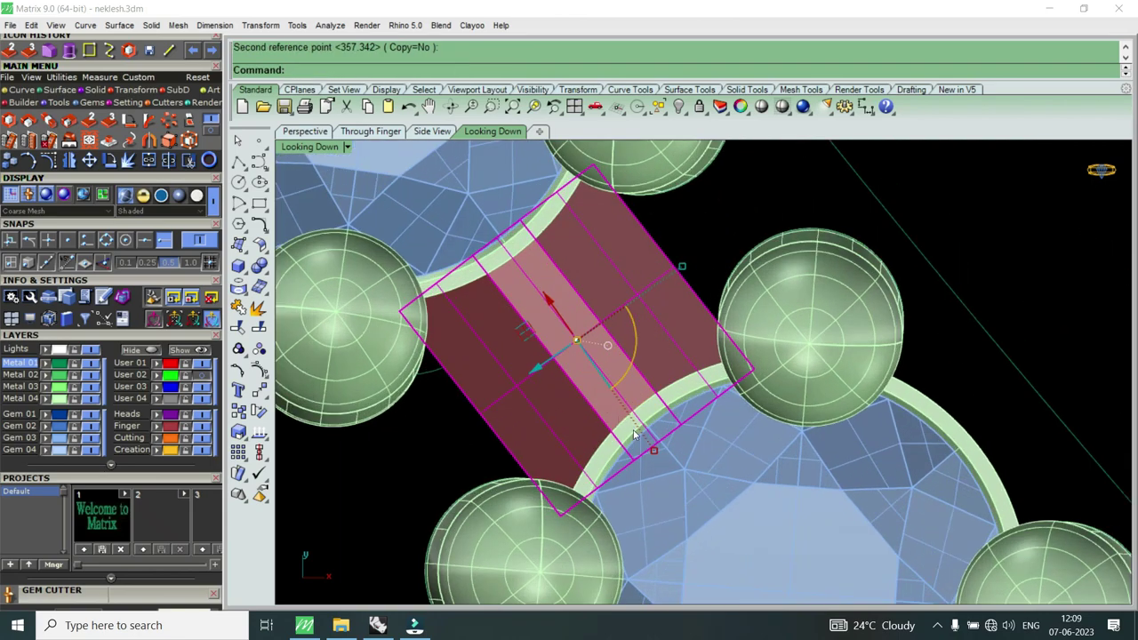
Step: Select the next connector bar along the chain and nudge it up-left between the gems
click(652, 453)
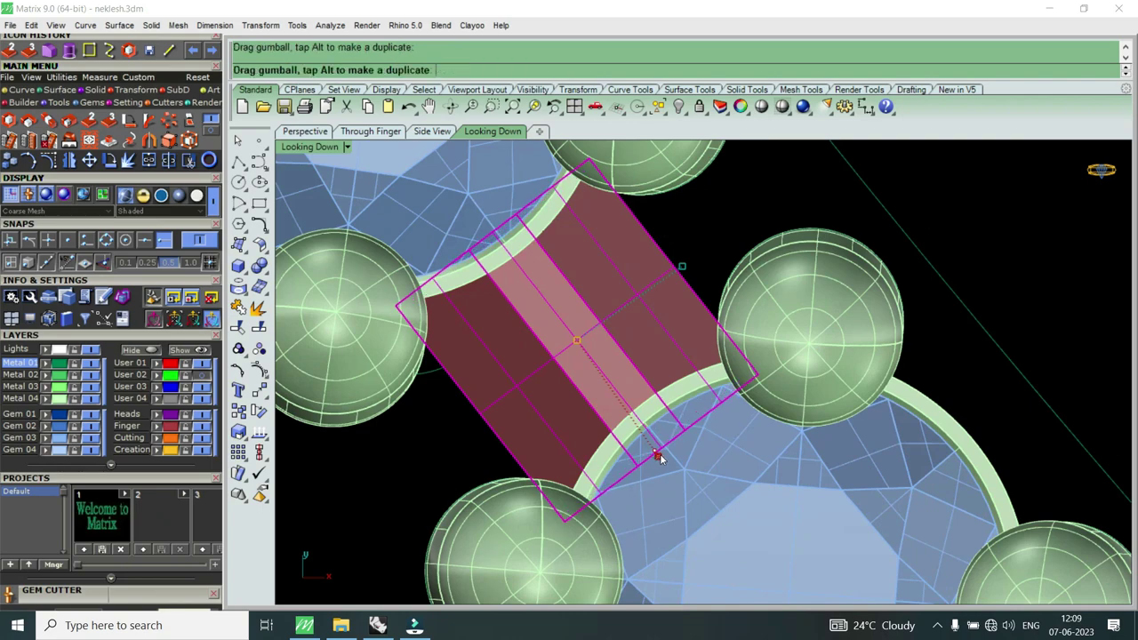
scroll(652, 452, down, 3)
scroll(640, 427, down, 2)
scroll(681, 431, up, 5)
click(538, 316)
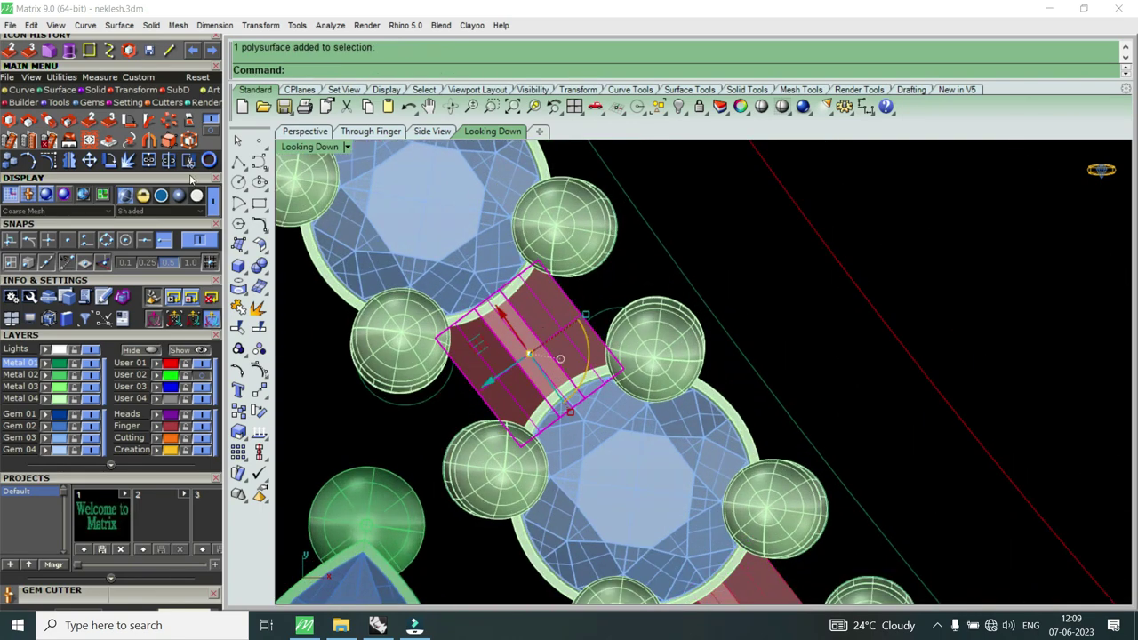
scroll(576, 414, up, 2)
drag(574, 423, 579, 426)
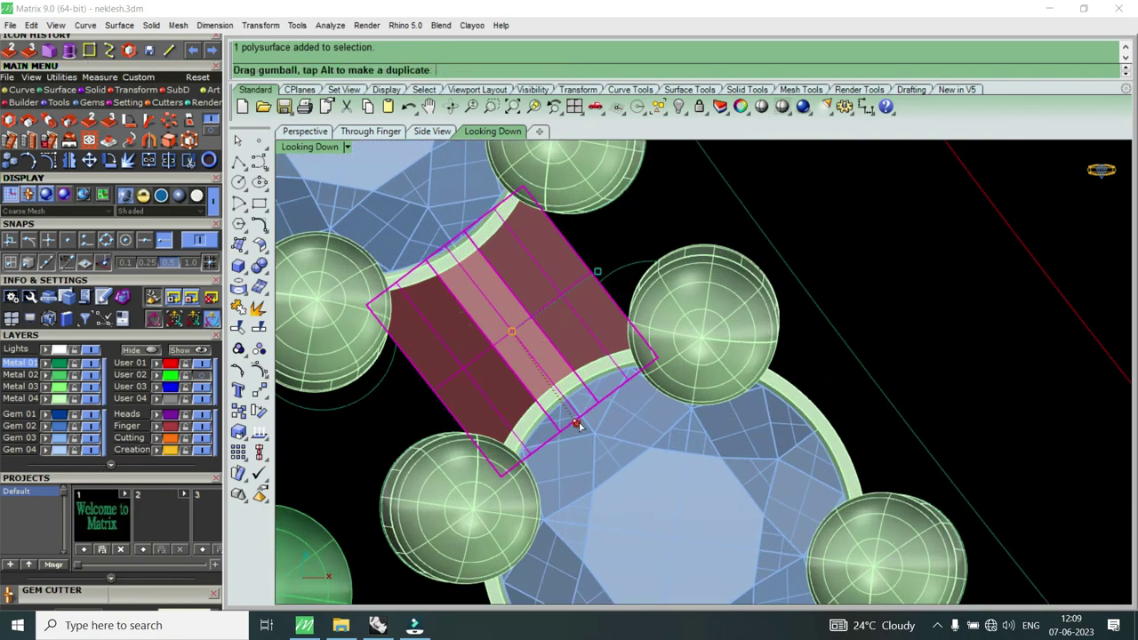
drag(484, 298, 507, 323)
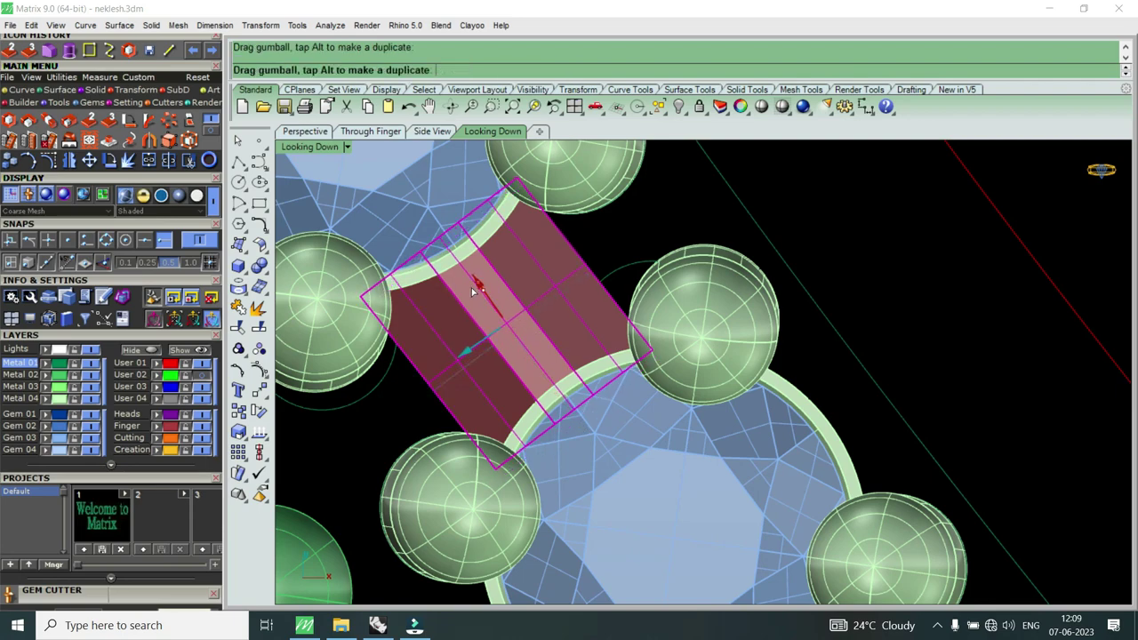
scroll(506, 322, down, 6)
scroll(553, 325, up, 4)
scroll(557, 325, up, 2)
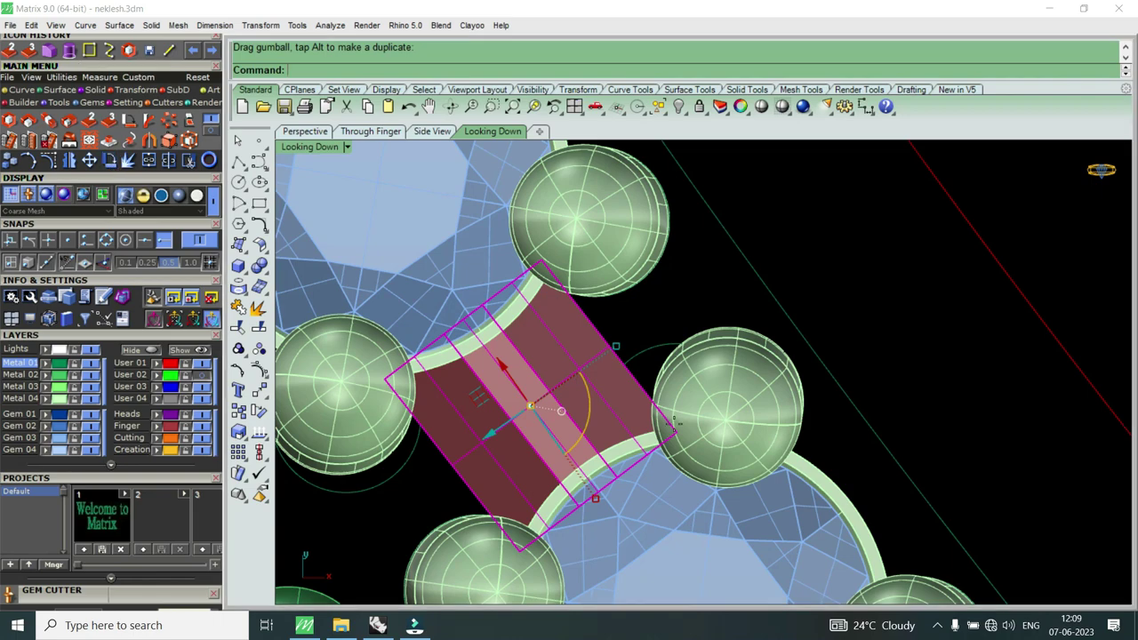
Step: Rotate that bar about its corner into line between its neighbouring gems
right_click(673, 426)
click(676, 429)
scroll(675, 429, up, 2)
click(615, 323)
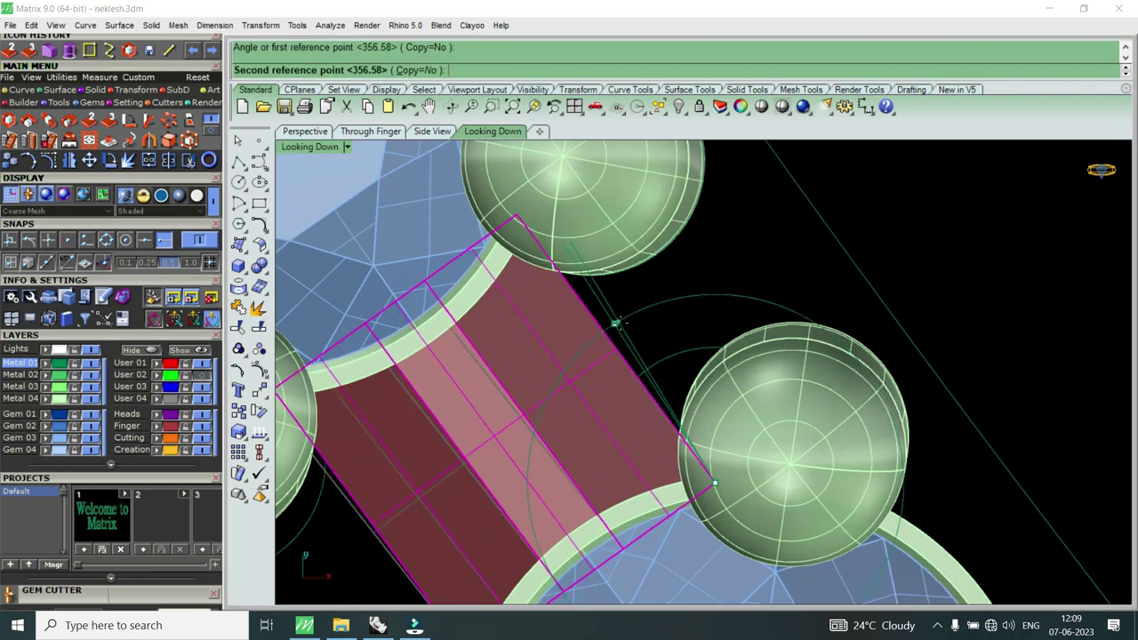
click(617, 323)
scroll(620, 329, down, 3)
scroll(627, 351, down, 3)
Step: Rotate the next connector bar into line with the gems and nudge it along its length
scroll(633, 367, down, 2)
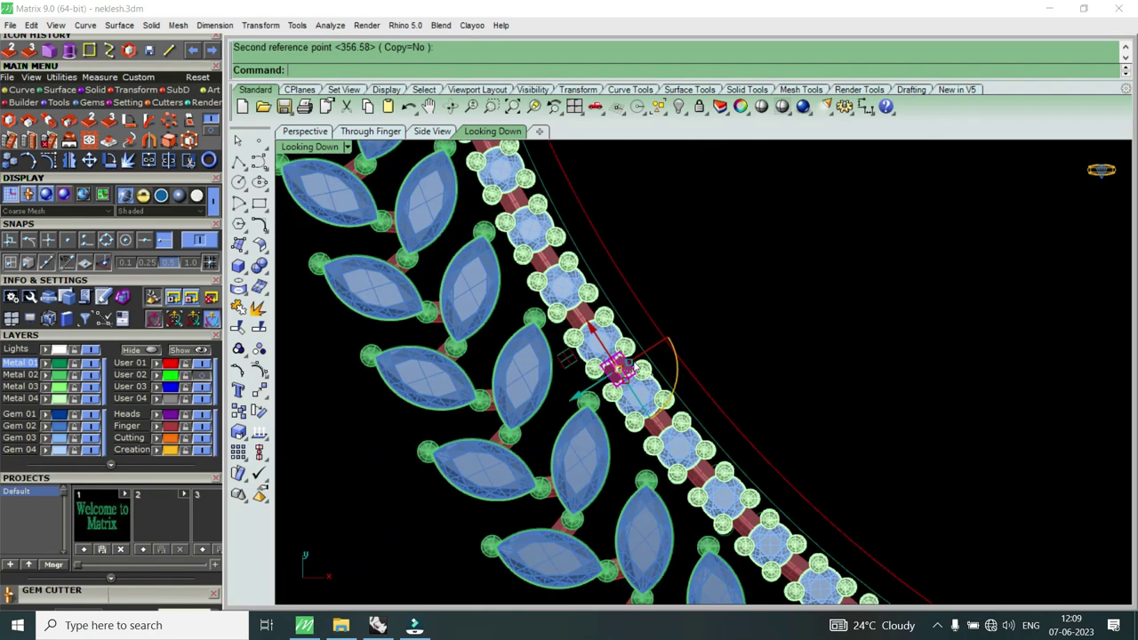
scroll(625, 344, up, 3)
scroll(613, 337, up, 2)
click(588, 329)
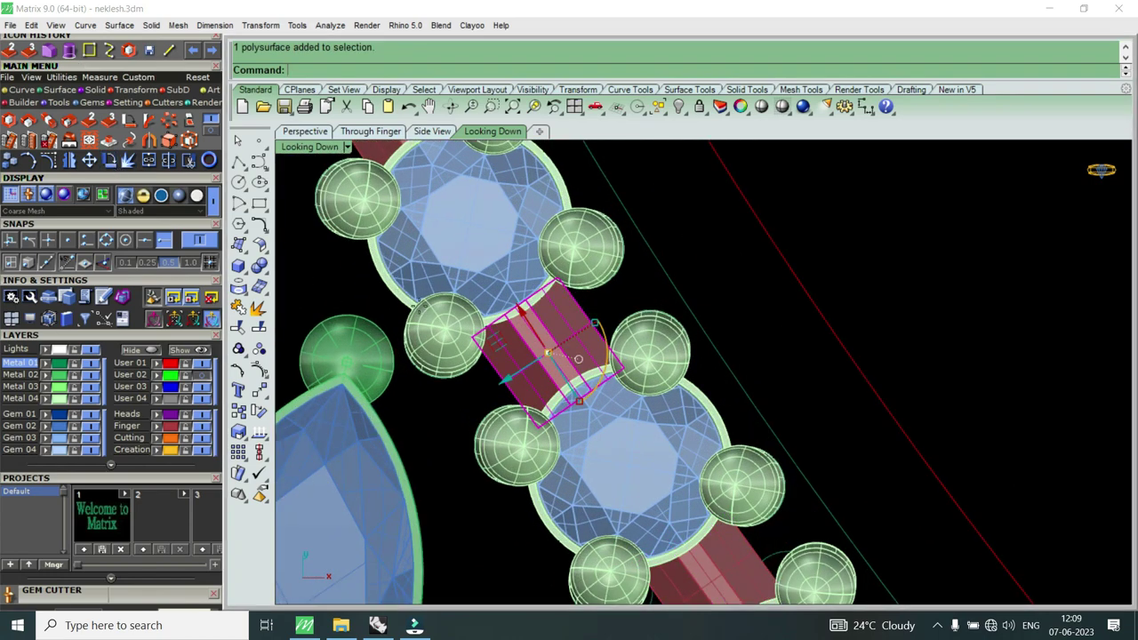
right_click(578, 358)
scroll(595, 359, up, 2)
click(644, 375)
scroll(645, 375, up, 1)
click(600, 296)
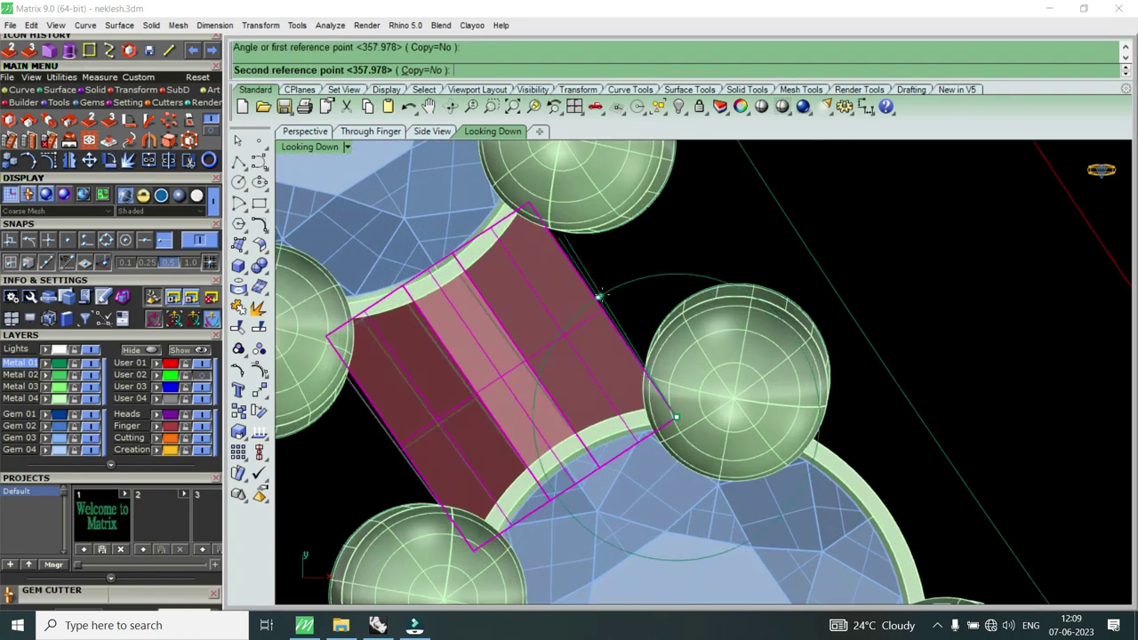
click(674, 410)
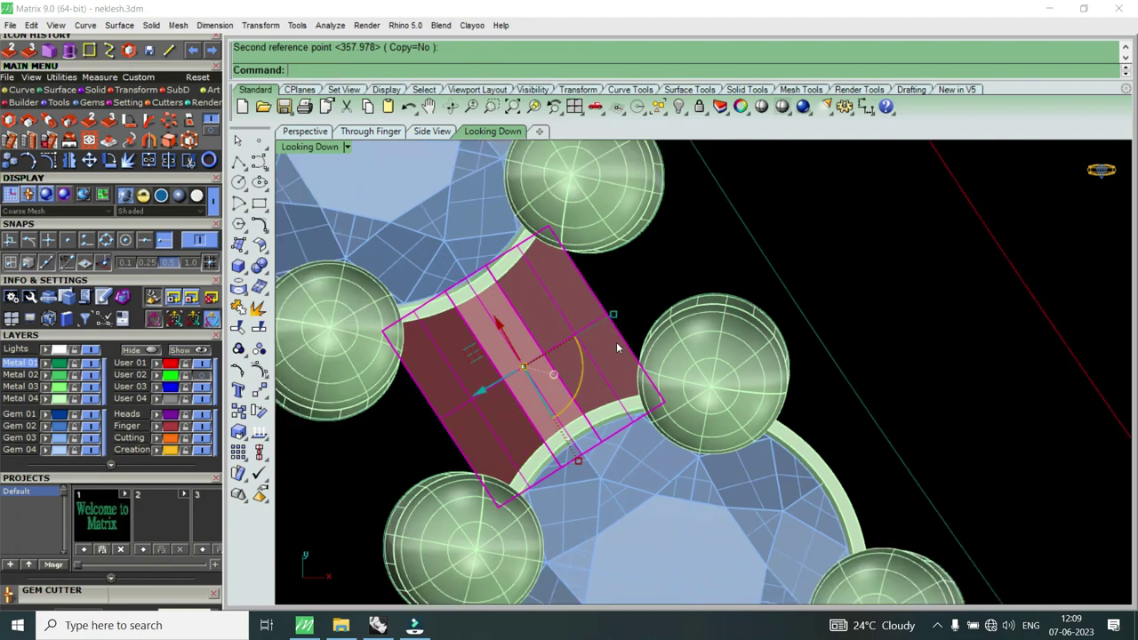
scroll(598, 382, down, 2)
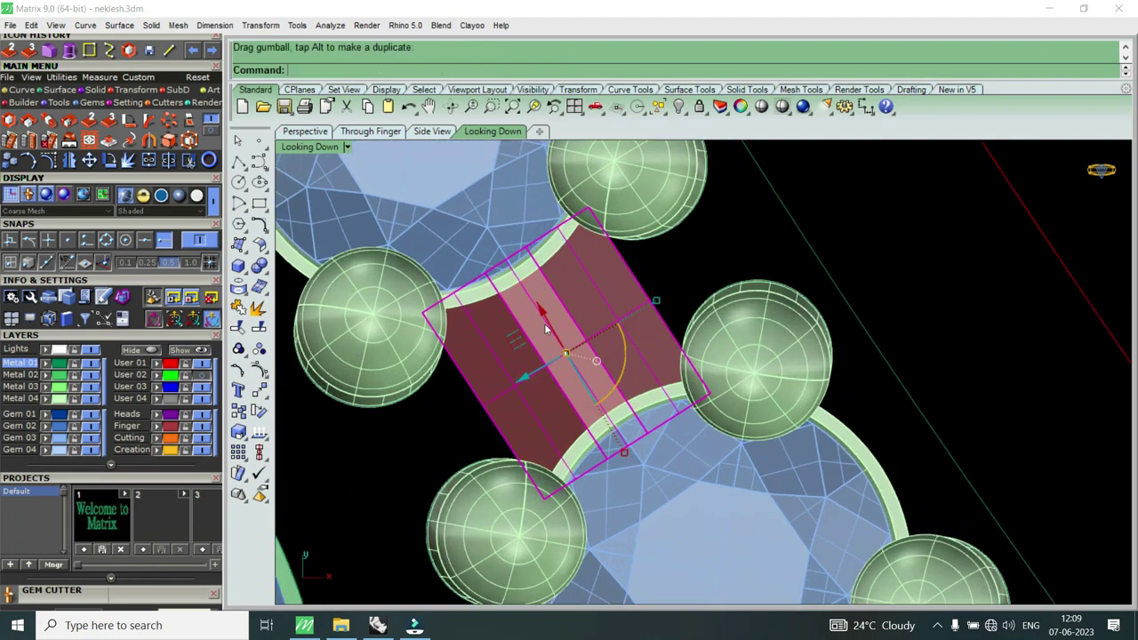
scroll(567, 356, up, 2)
click(542, 303)
drag(545, 304, 545, 295)
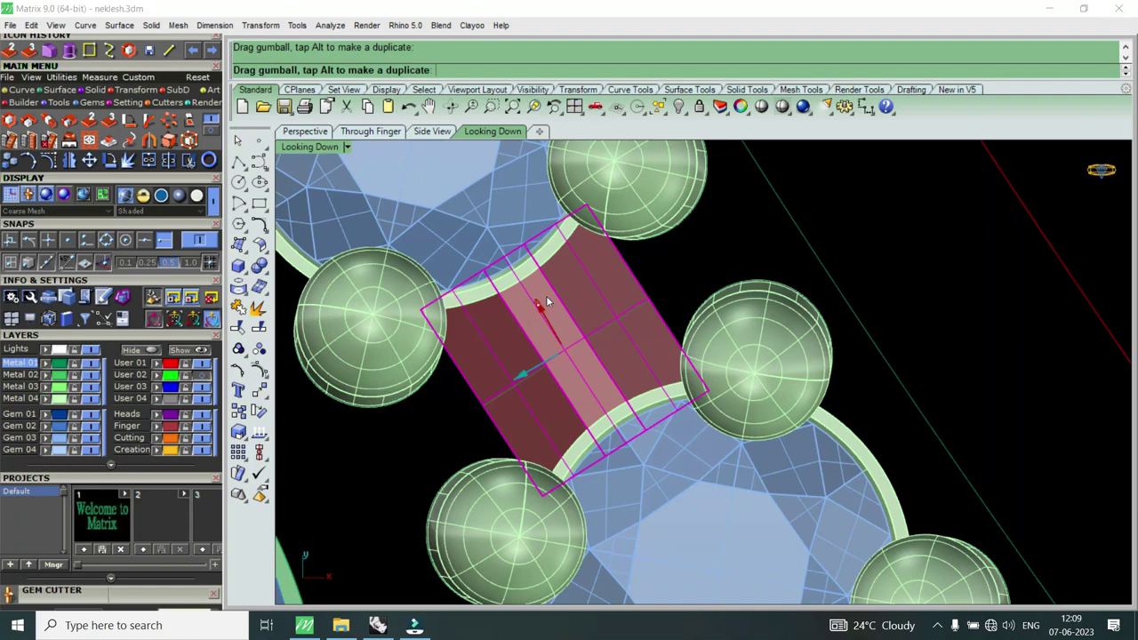
Step: Rotate the following connector bar about its corner and slide it into place between gems
scroll(559, 296, down, 3)
scroll(560, 302, up, 3)
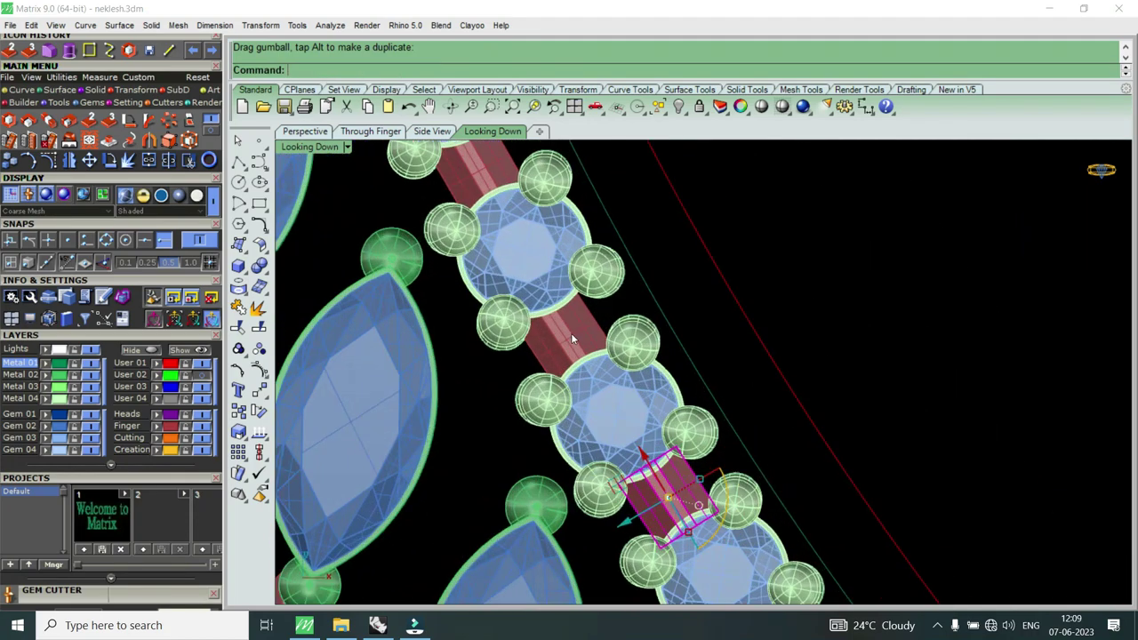
click(572, 333)
scroll(582, 334, up, 3)
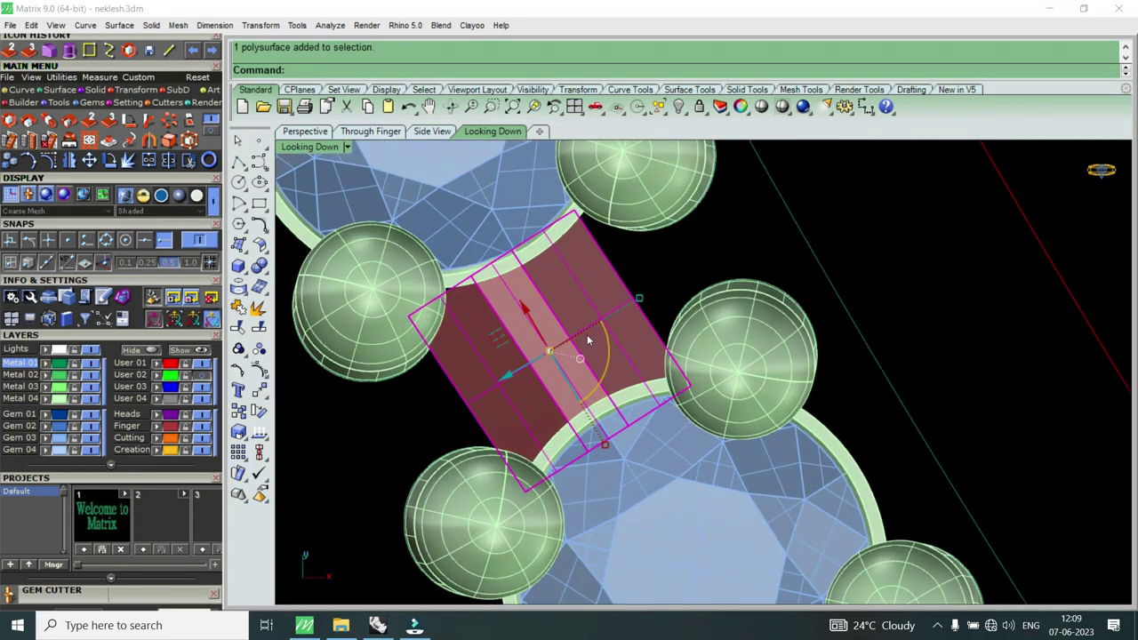
click(108, 160)
click(672, 371)
scroll(673, 372, up, 3)
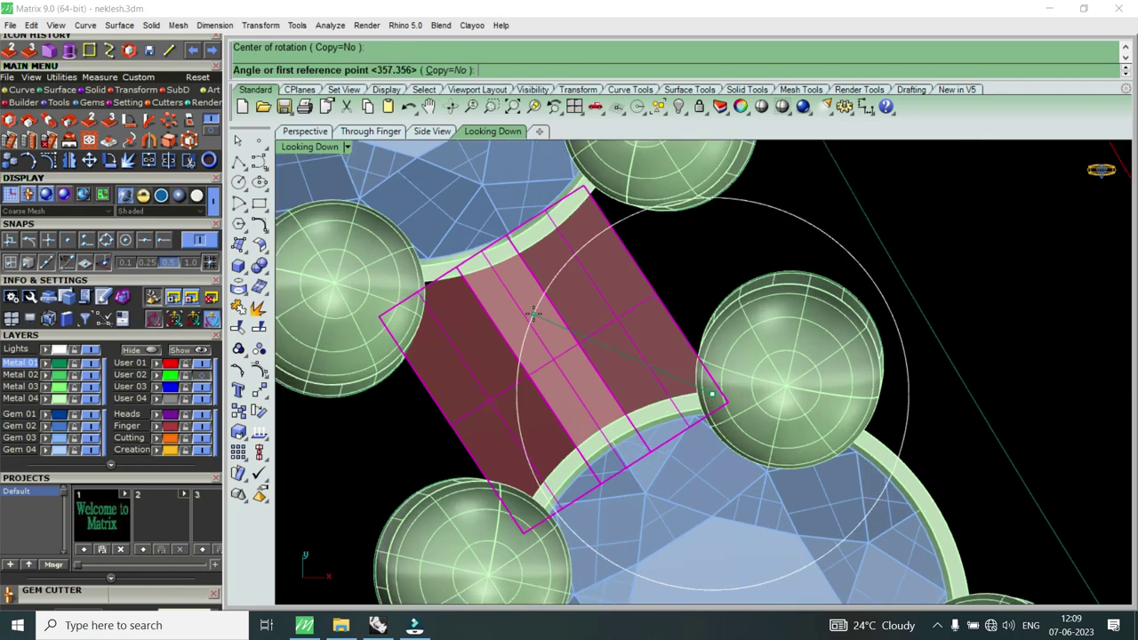
click(534, 308)
click(562, 344)
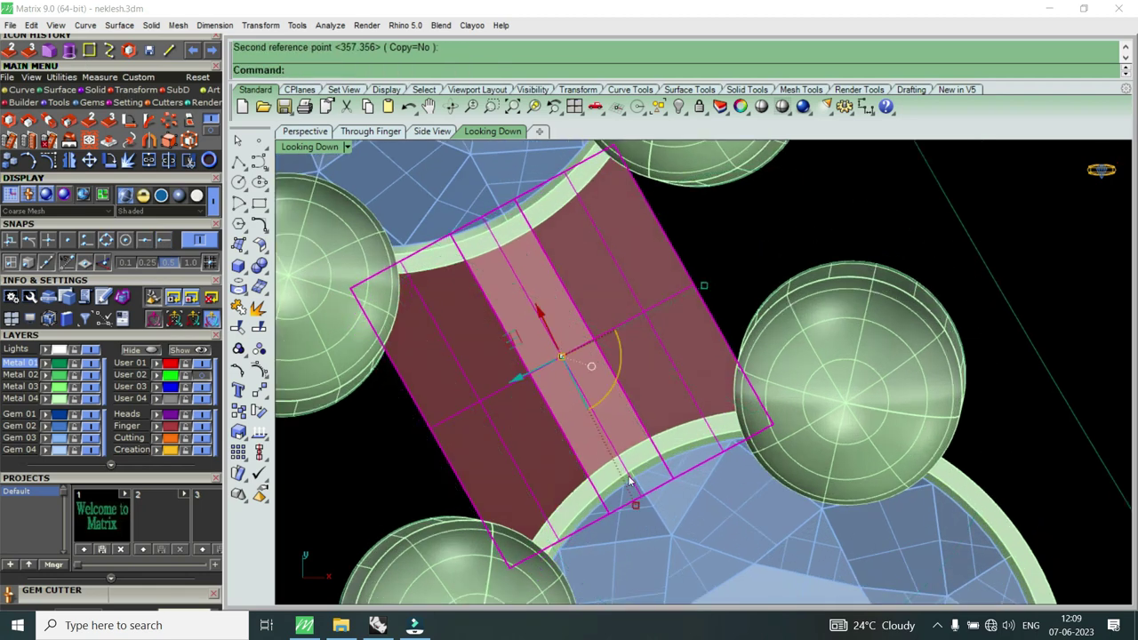
click(635, 508)
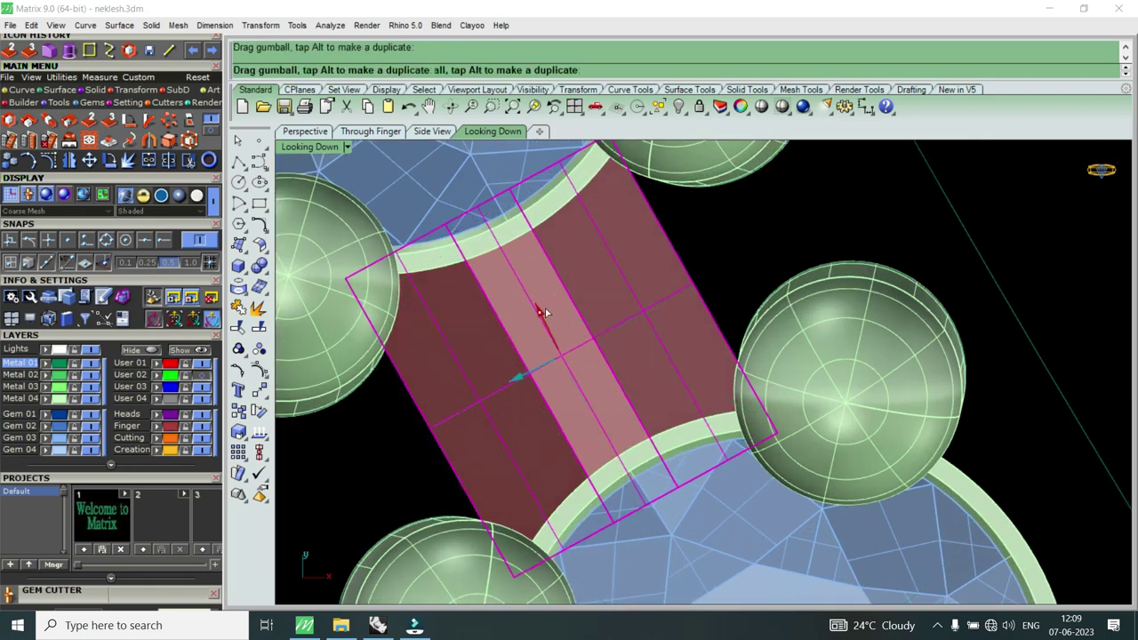
drag(559, 306, 657, 325)
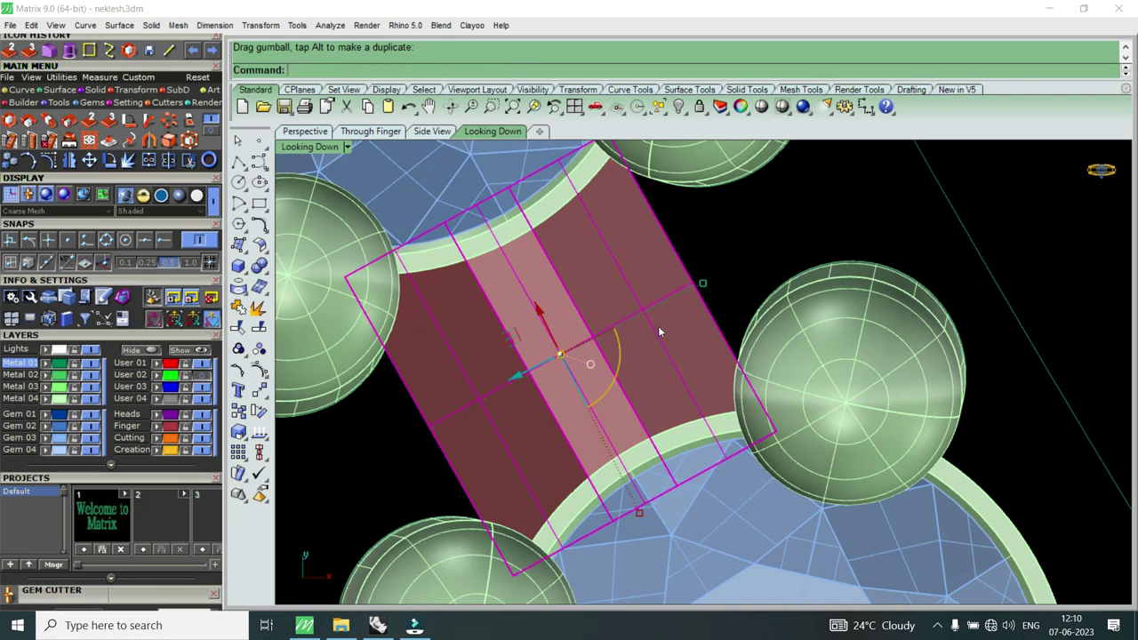
Step: Stretch the next connector until it reaches the gems, then rotate it to a new angle
scroll(658, 325, down, 5)
scroll(647, 306, down, 2)
scroll(644, 304, up, 3)
scroll(642, 280, up, 1)
click(642, 280)
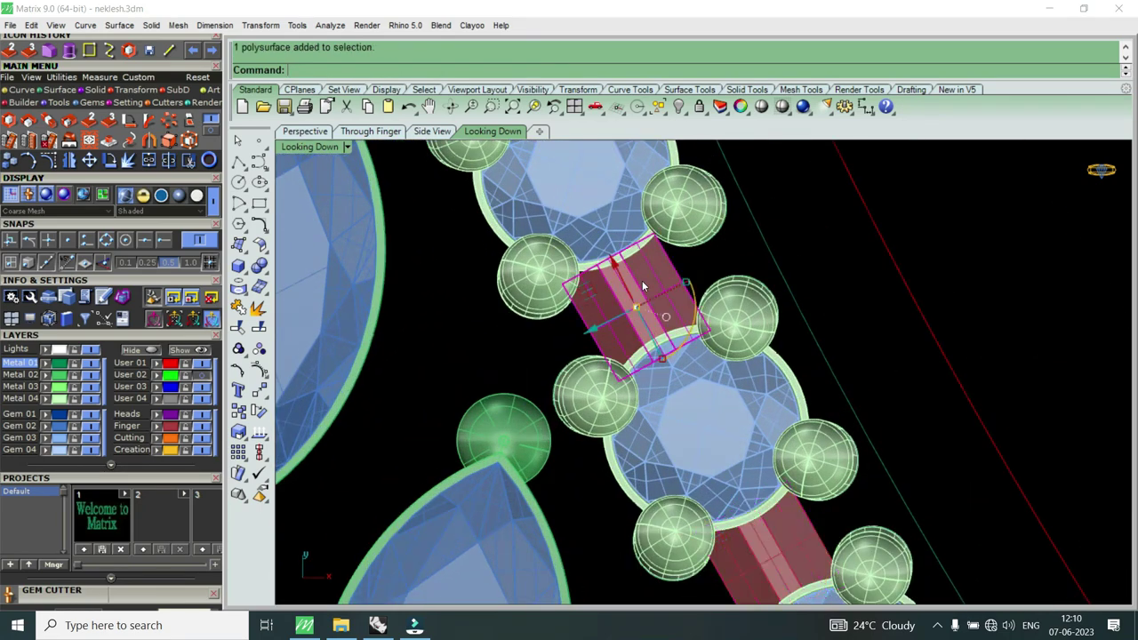
scroll(642, 280, up, 3)
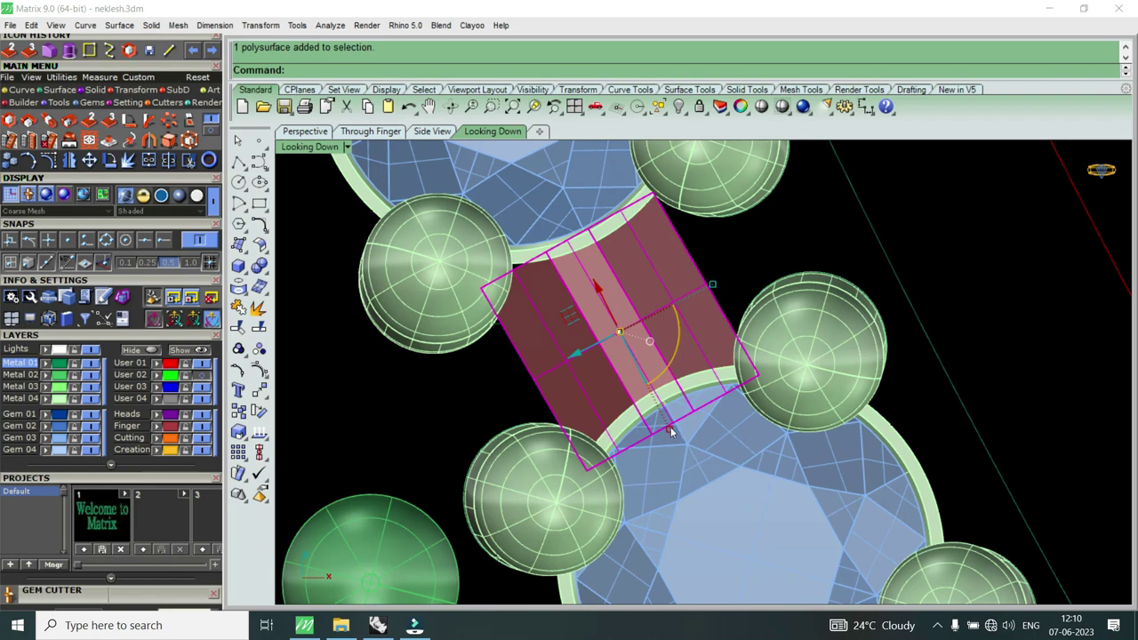
drag(671, 432, 626, 350)
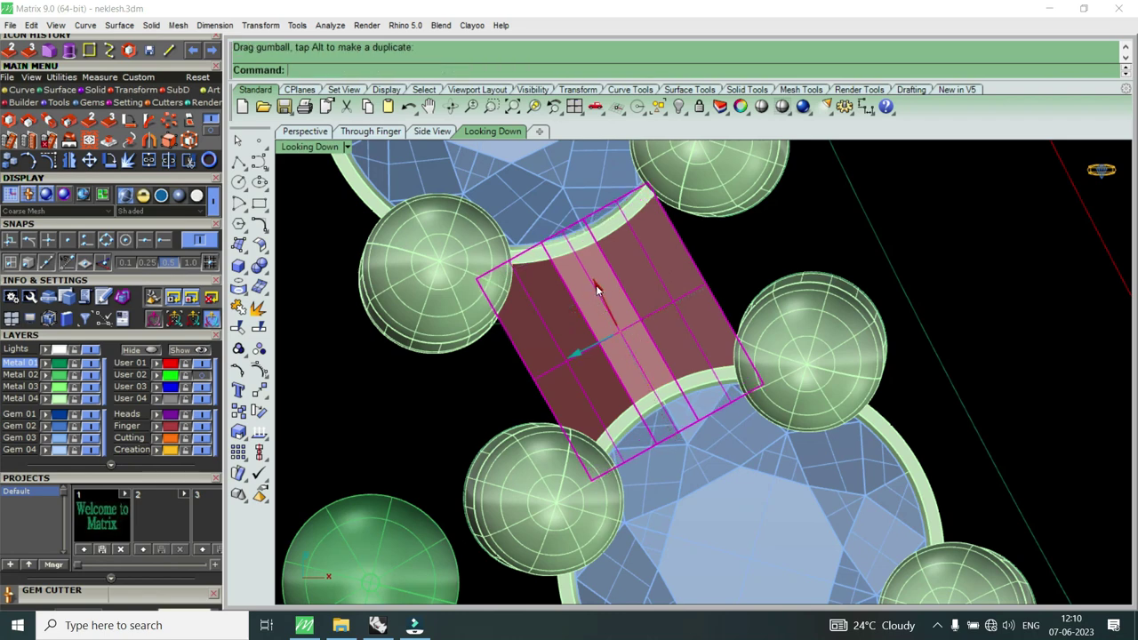
drag(596, 285, 612, 274)
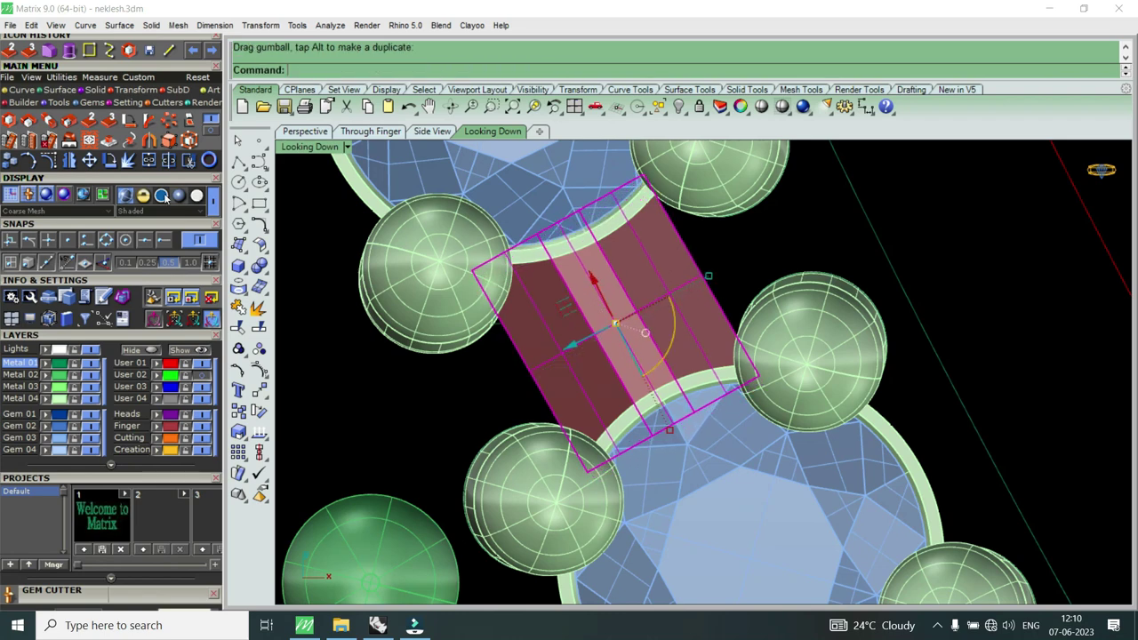
click(109, 159)
click(745, 356)
scroll(638, 226, up, 3)
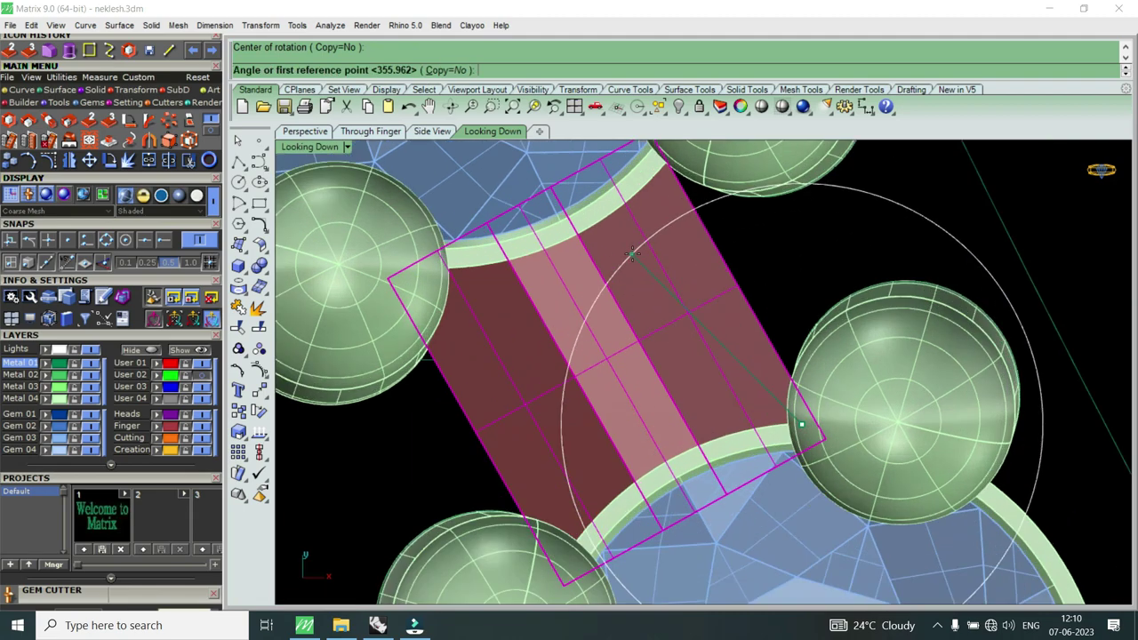
click(632, 253)
click(636, 249)
scroll(676, 263, down, 3)
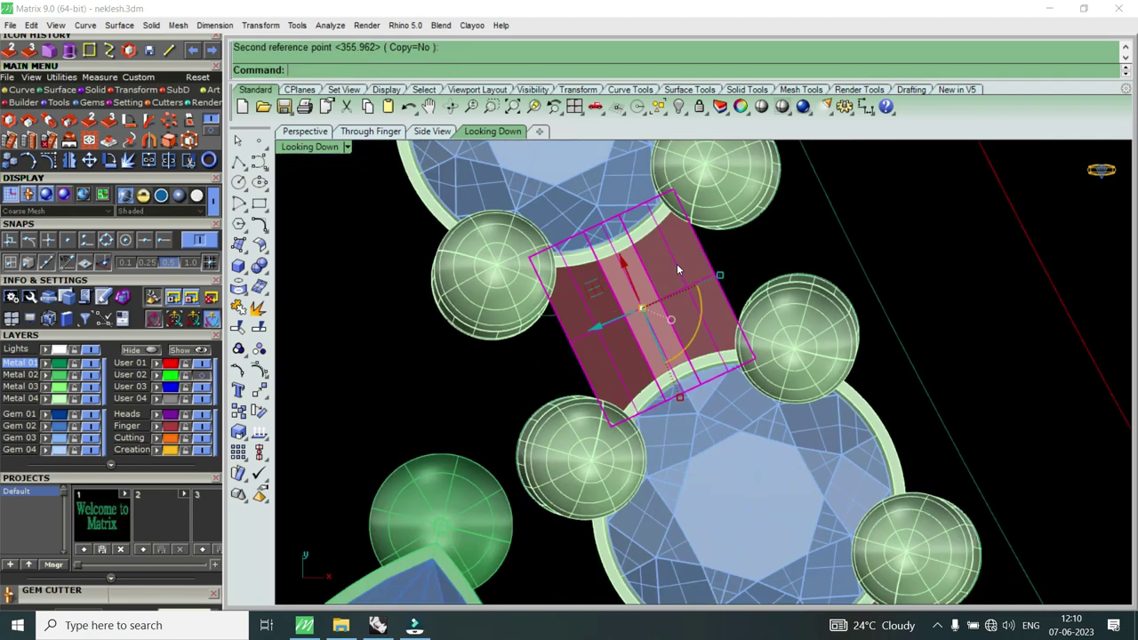
Step: Reselect the red connector between the gems and slightly adjust its angle
click(636, 231)
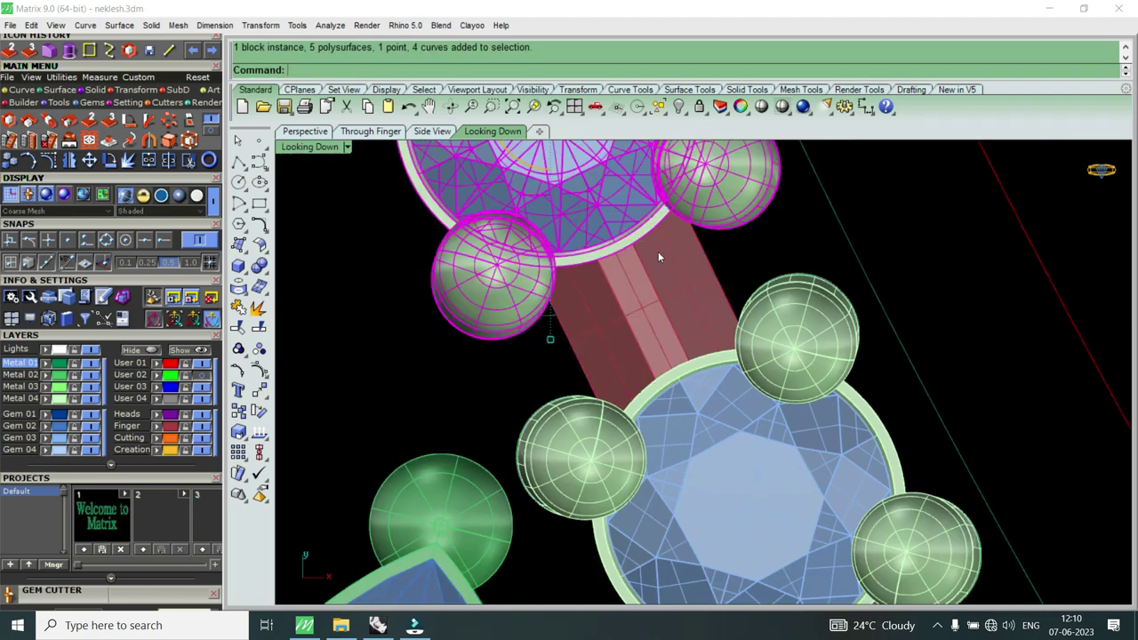
key(Escape)
click(677, 280)
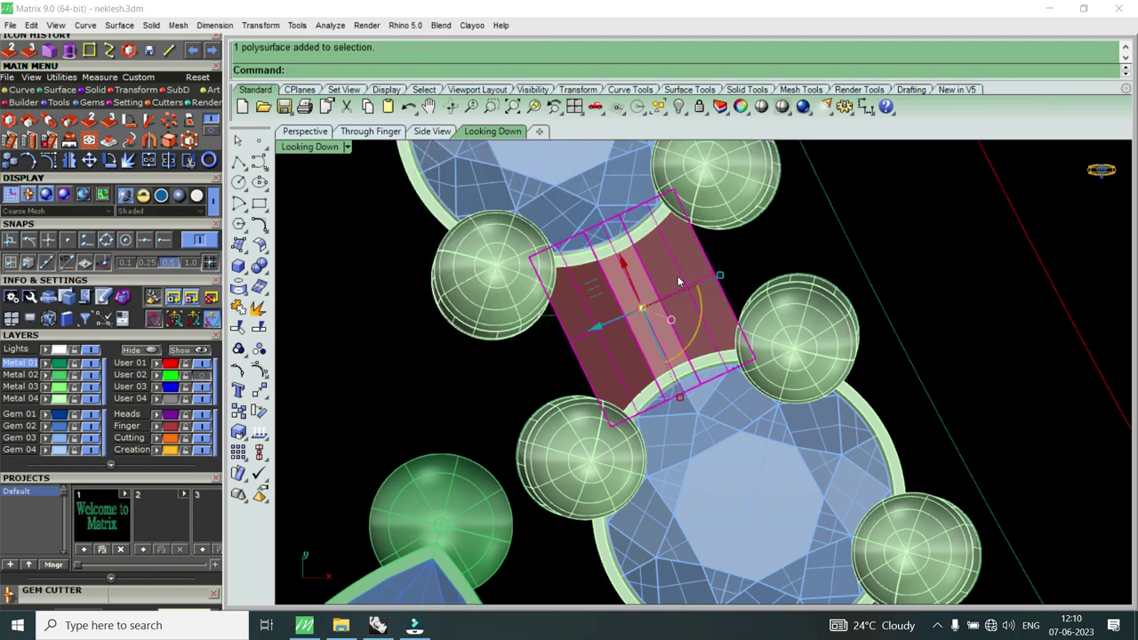
click(108, 160)
click(625, 233)
scroll(679, 306, up, 3)
click(690, 347)
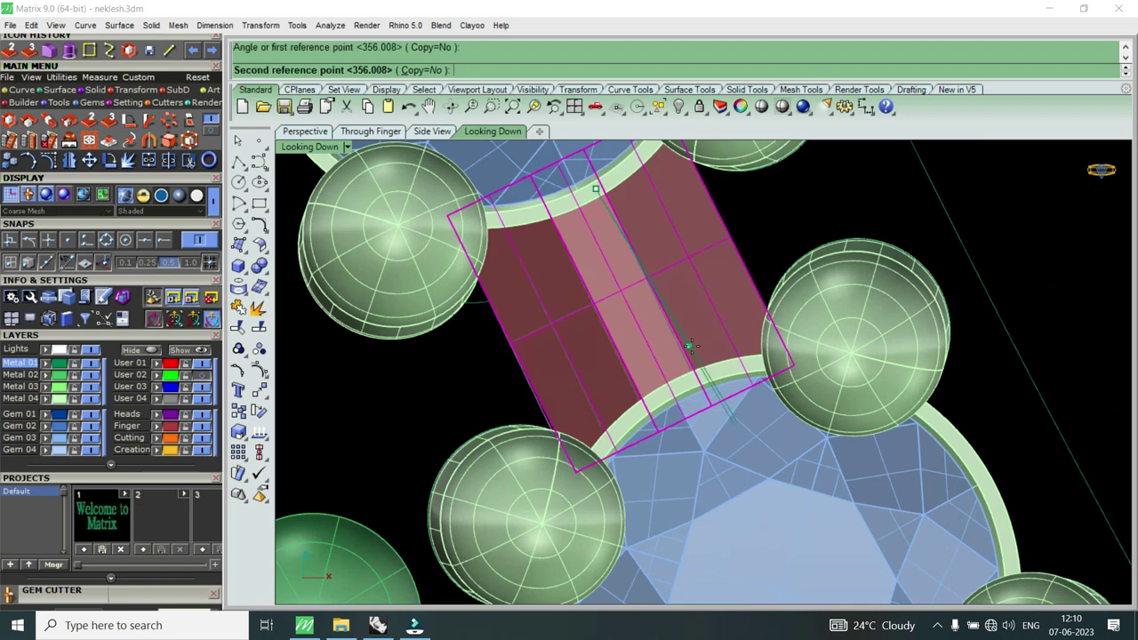
click(691, 351)
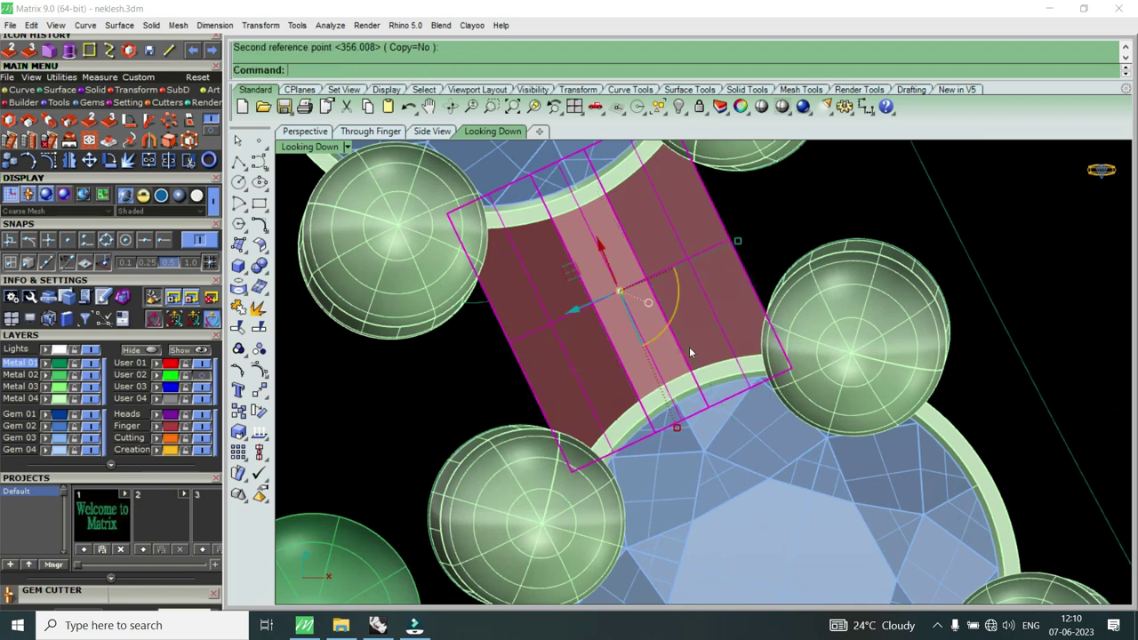
Step: Rotate that connector once more to refine its alignment between the gems
click(109, 161)
click(668, 415)
scroll(624, 308, up, 2)
click(594, 172)
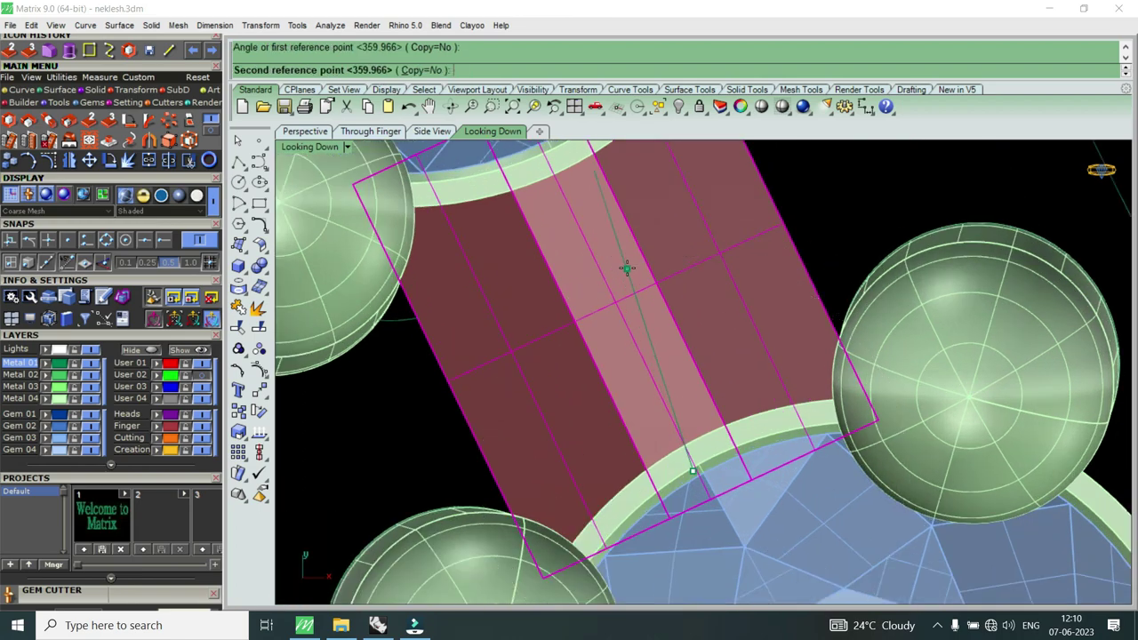
click(626, 269)
scroll(626, 268, down, 2)
scroll(625, 284, down, 2)
scroll(622, 298, down, 2)
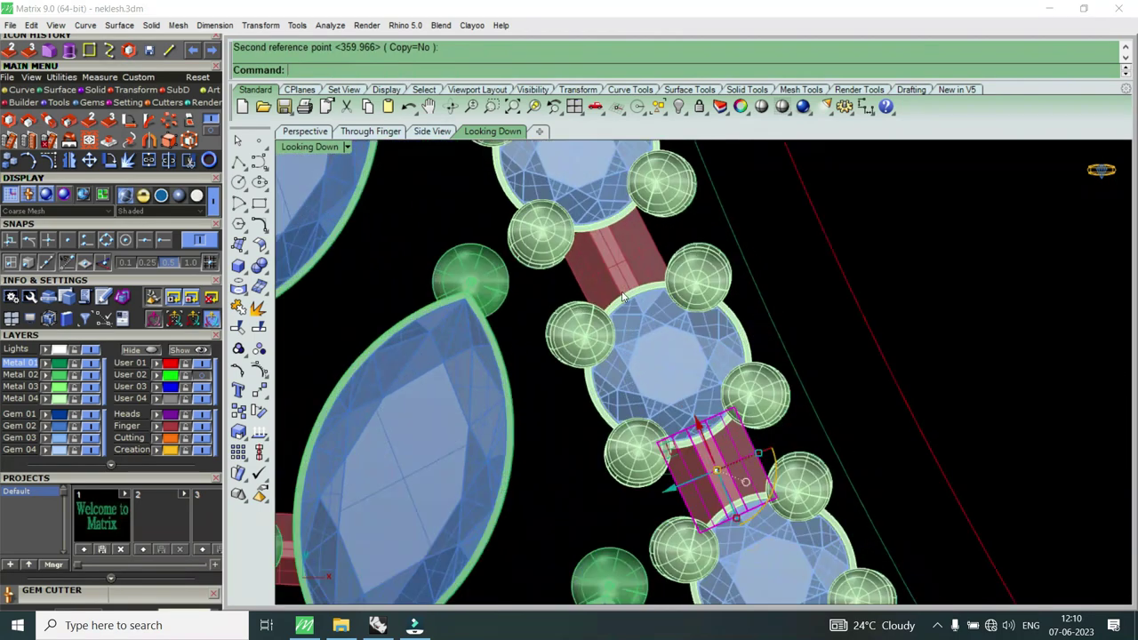
Step: Select the upper connector between the gems and slide it slightly along its length
click(623, 298)
scroll(627, 276, up, 2)
scroll(630, 264, up, 2)
scroll(639, 311, up, 2)
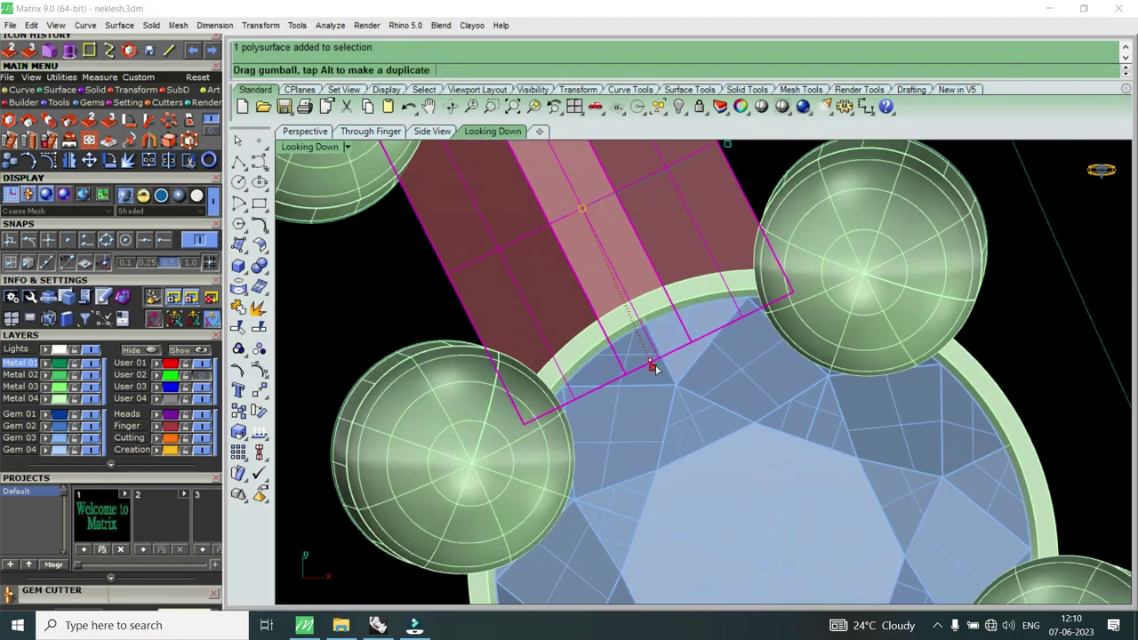
scroll(654, 367, down, 2)
scroll(624, 318, up, 3)
drag(616, 312, 617, 298)
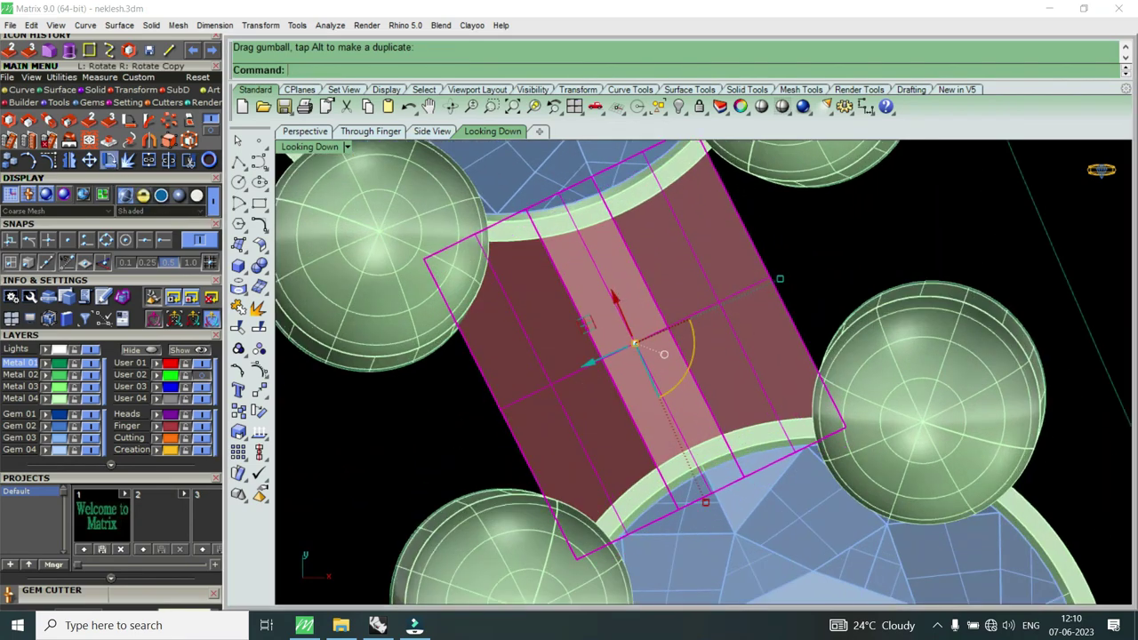
Step: Rotate the upper connector about its end into line with the neighbouring gems
click(110, 160)
click(717, 470)
scroll(668, 333, down, 2)
scroll(668, 333, up, 3)
click(668, 332)
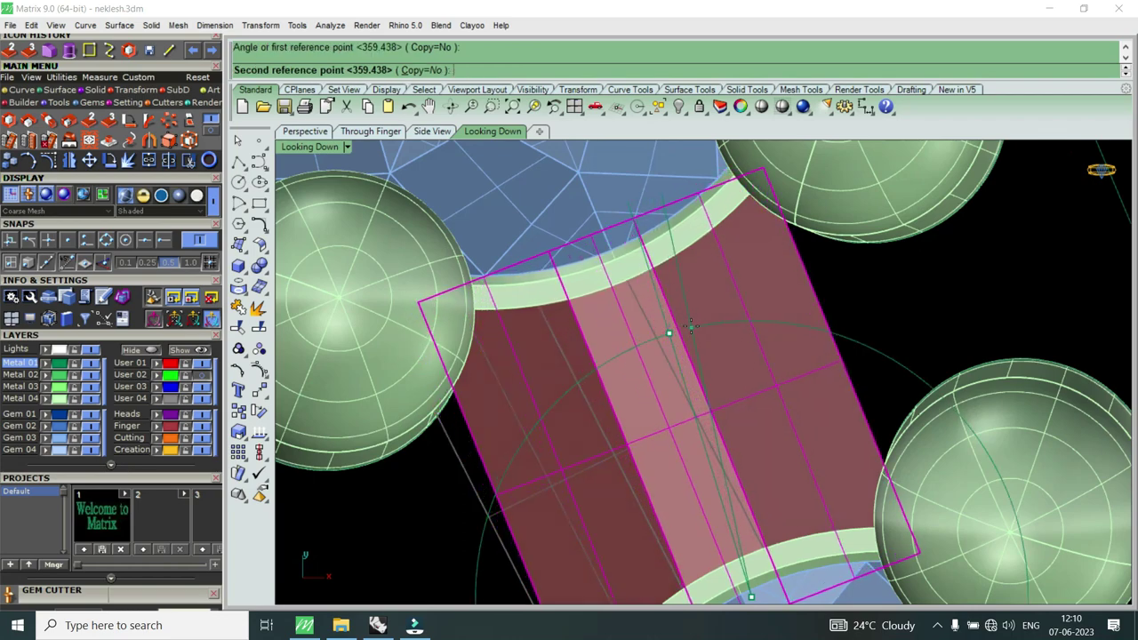
click(694, 331)
scroll(711, 373, down, 2)
scroll(724, 382, down, 1)
scroll(724, 378, down, 2)
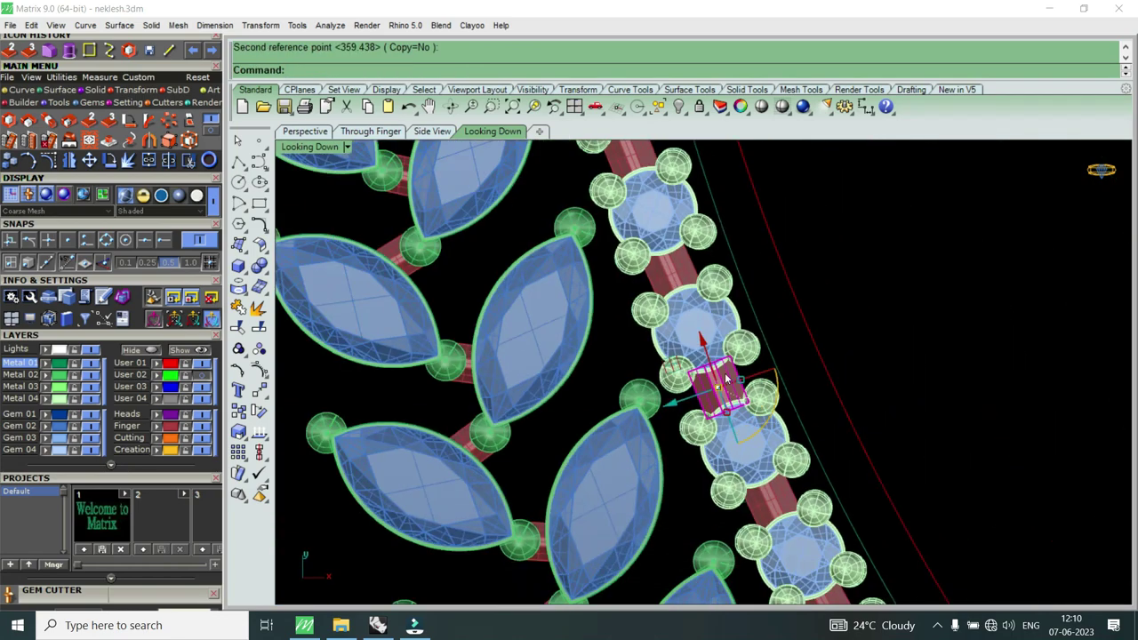
scroll(724, 373, up, 2)
scroll(711, 333, up, 2)
Step: Rotate the next connector slightly clockwise, then tilt it and move it up its axis
click(703, 303)
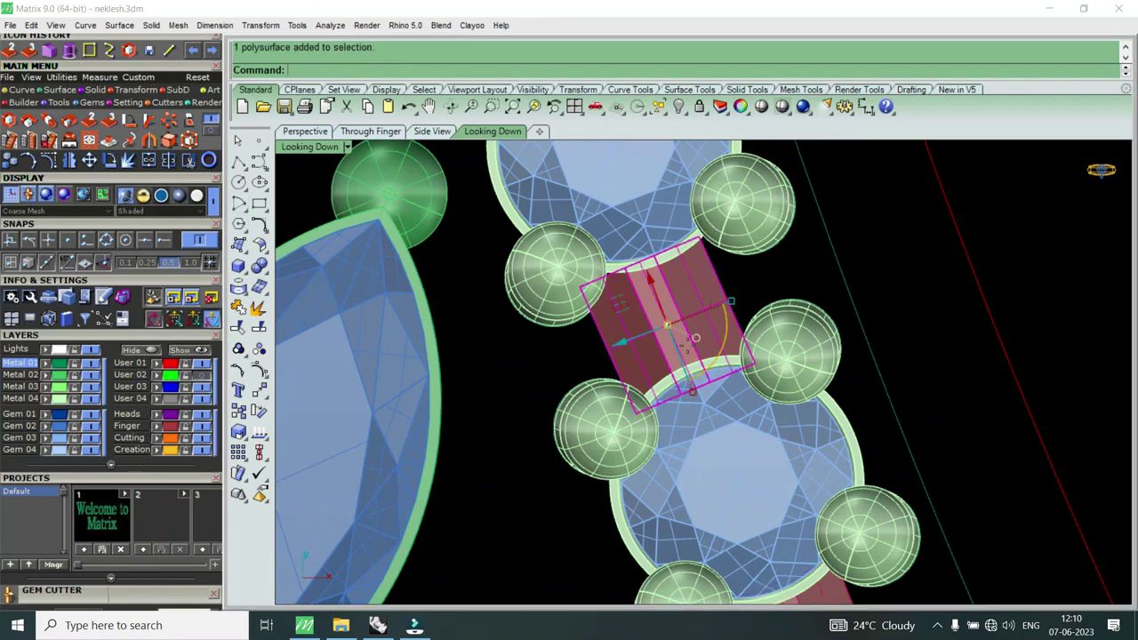
click(109, 160)
click(702, 373)
scroll(698, 266, up, 2)
click(697, 265)
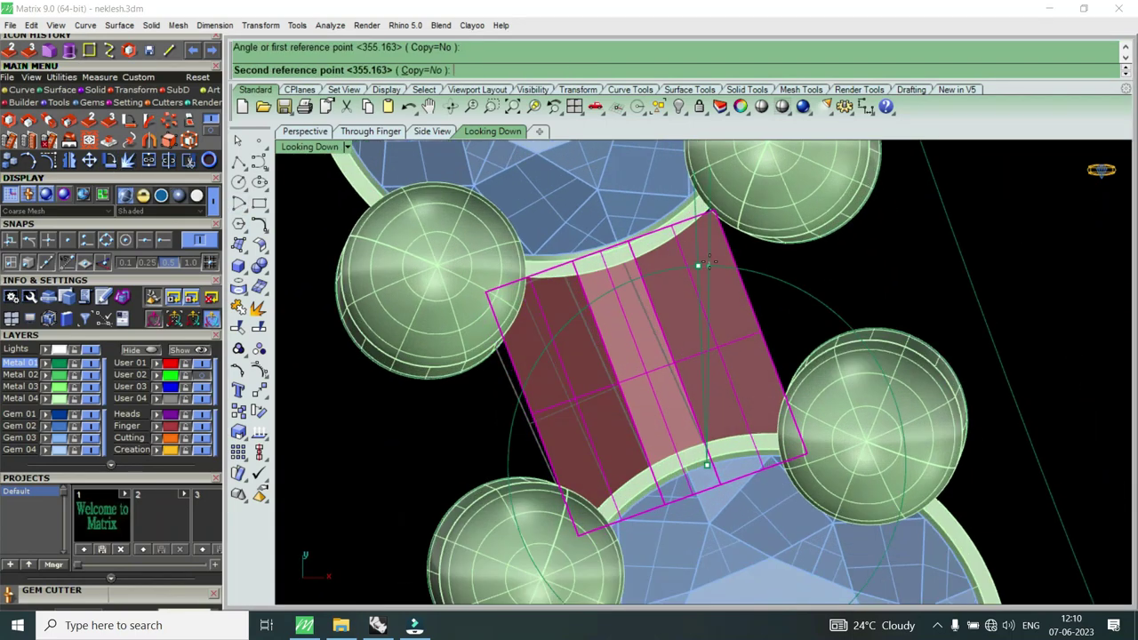
click(718, 306)
drag(686, 500, 695, 482)
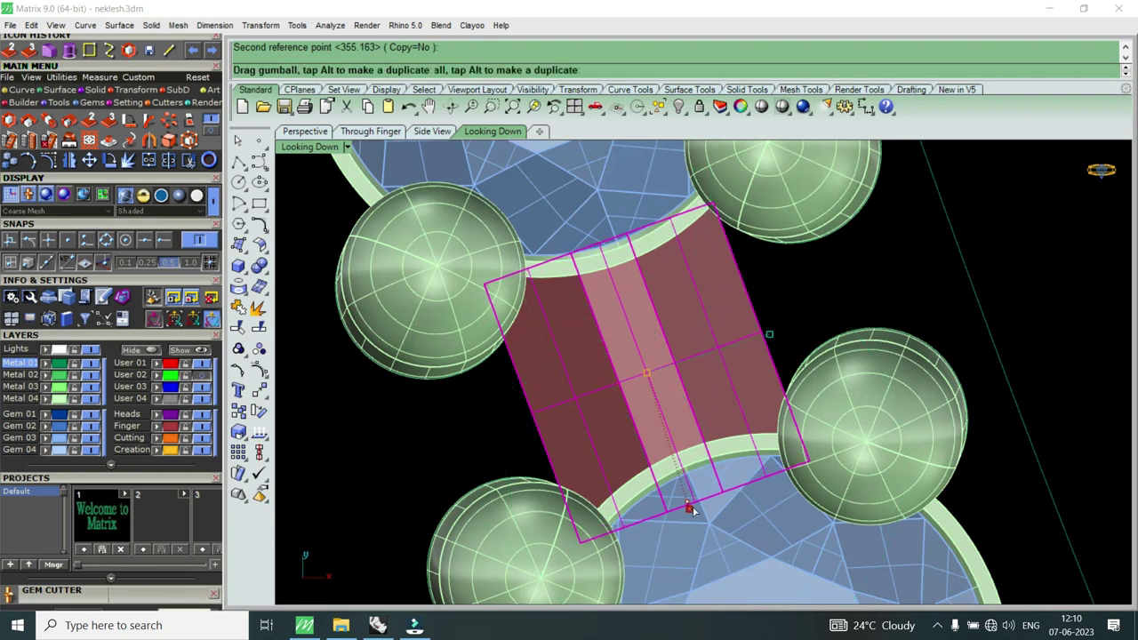
drag(636, 336, 654, 317)
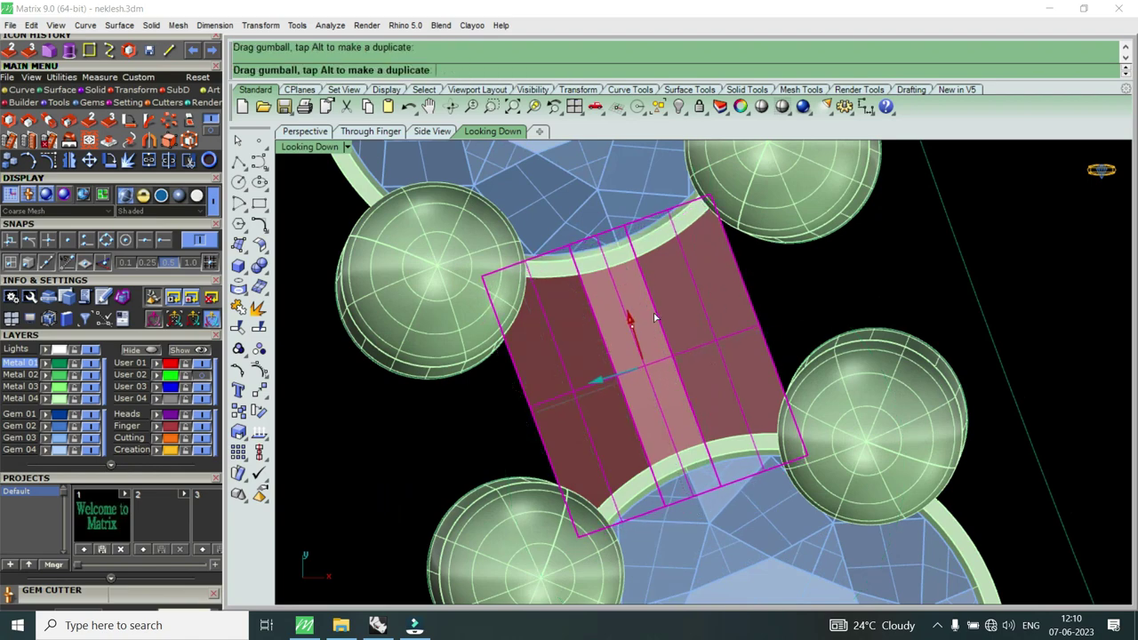
Step: Nudge that connector along its axis, rotate it about its bottom end, and centre it
scroll(659, 314, down, 5)
scroll(671, 304, up, 2)
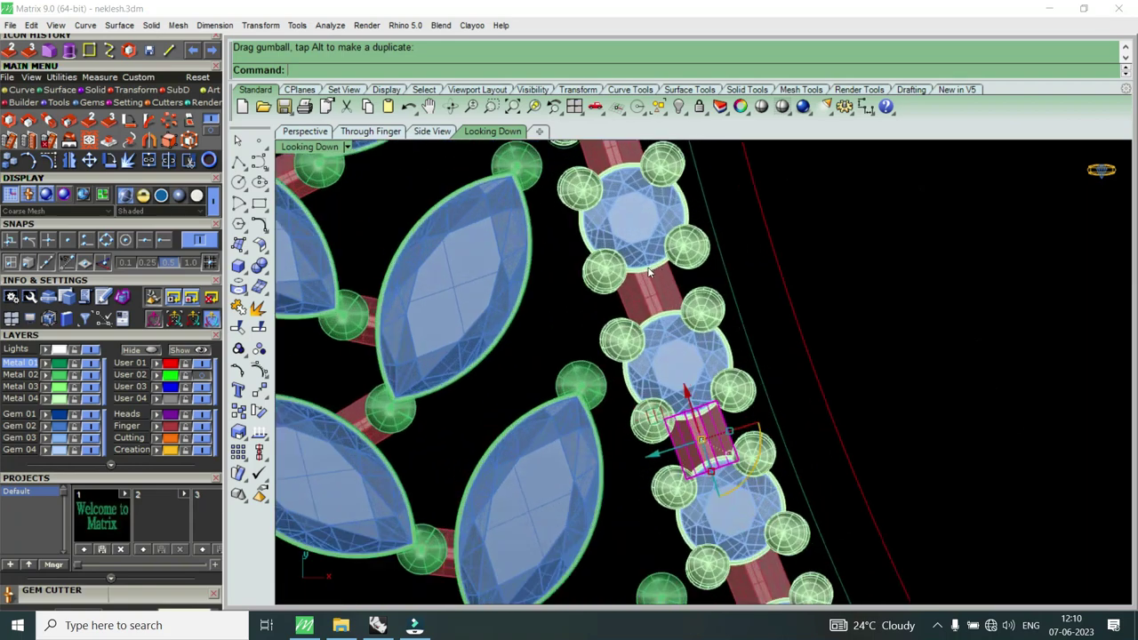
scroll(671, 302, up, 3)
mouse_move(596, 320)
mouse_down()
mouse_move(645, 451)
mouse_move(596, 318)
mouse_up()
drag(580, 279, 602, 265)
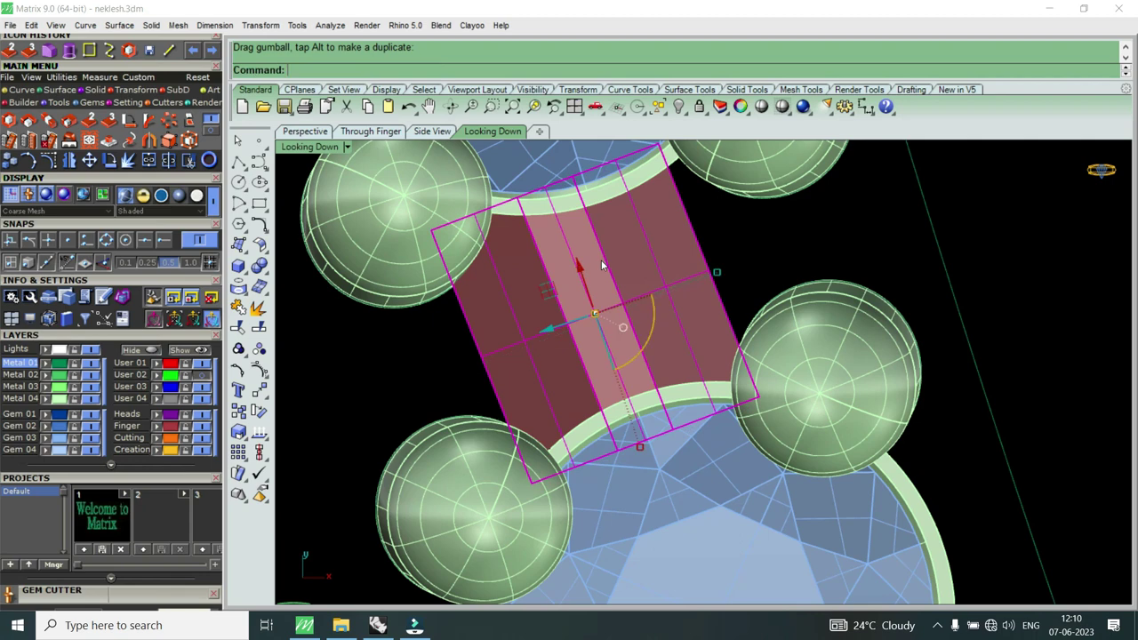
click(109, 160)
click(675, 426)
click(622, 305)
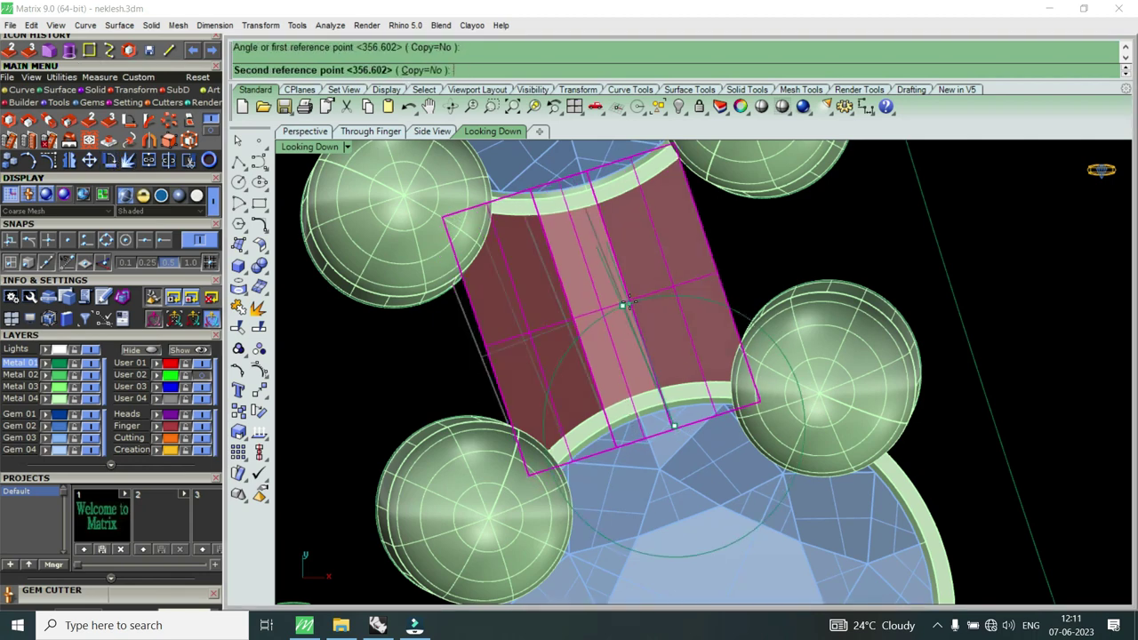
click(634, 300)
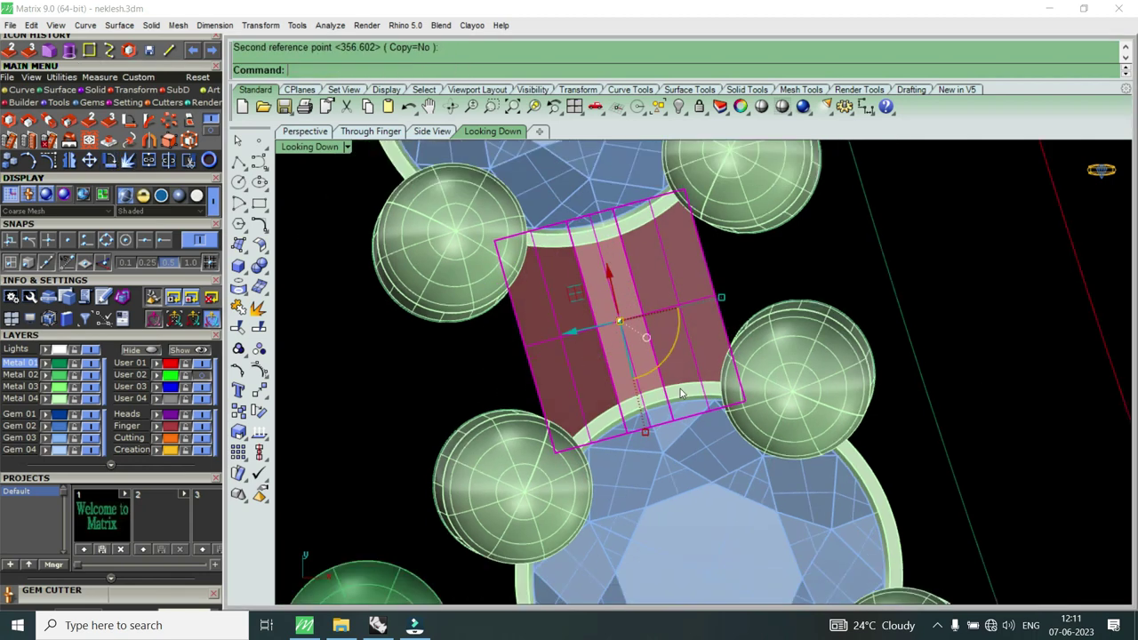
scroll(670, 333, down, 2)
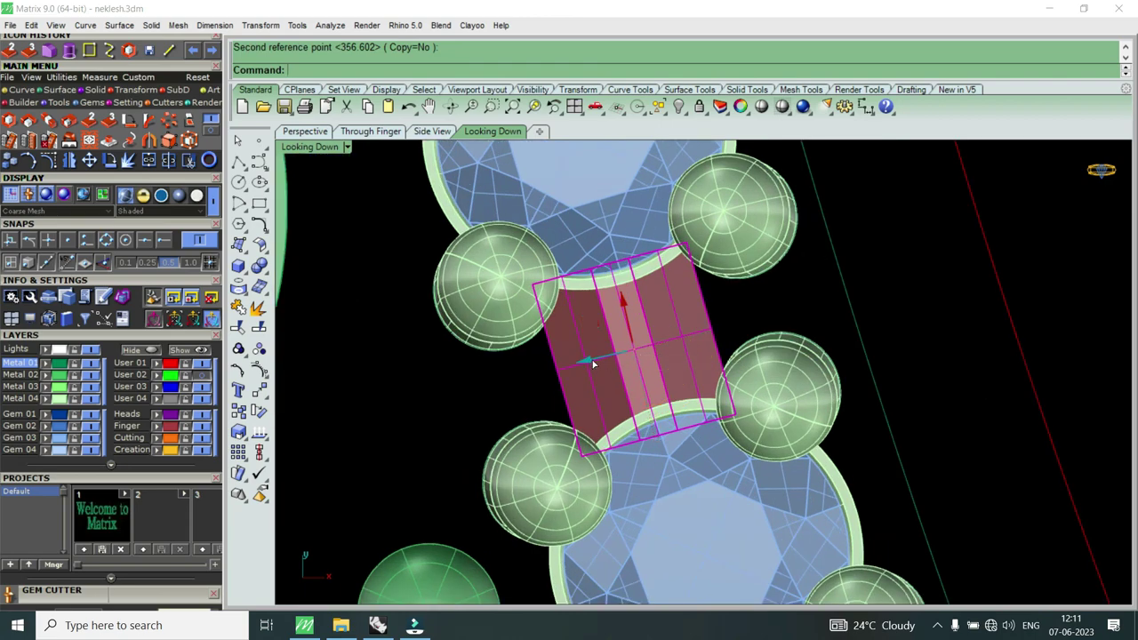
drag(593, 363, 592, 359)
Step: Rotate the next red link slightly, then shift it up and back into position
scroll(592, 359, down, 3)
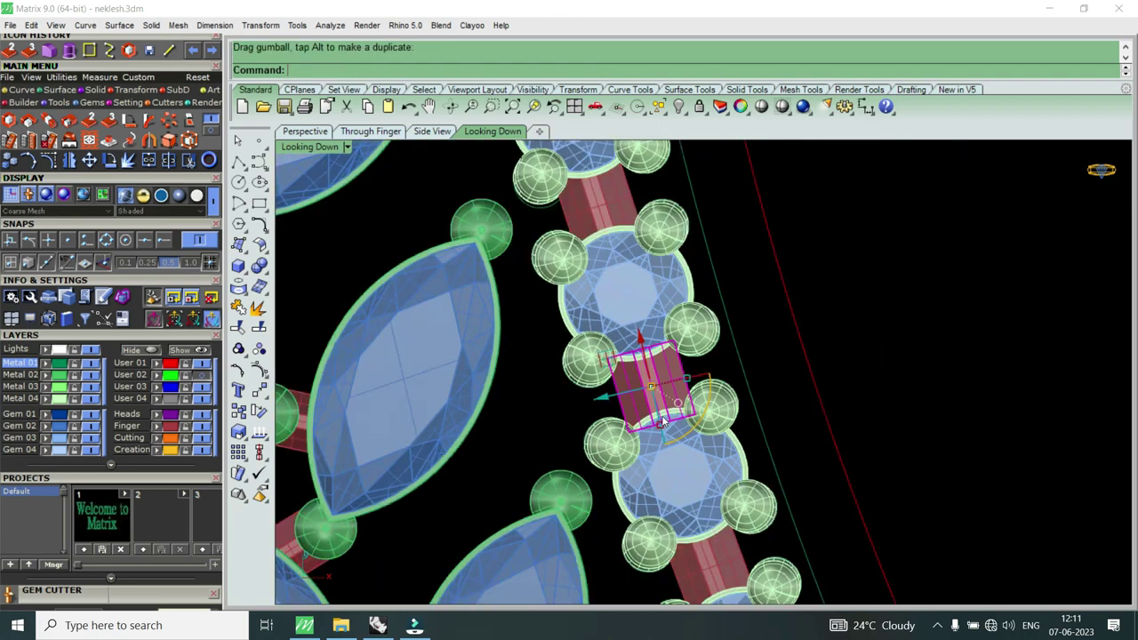
scroll(640, 350, up, 2)
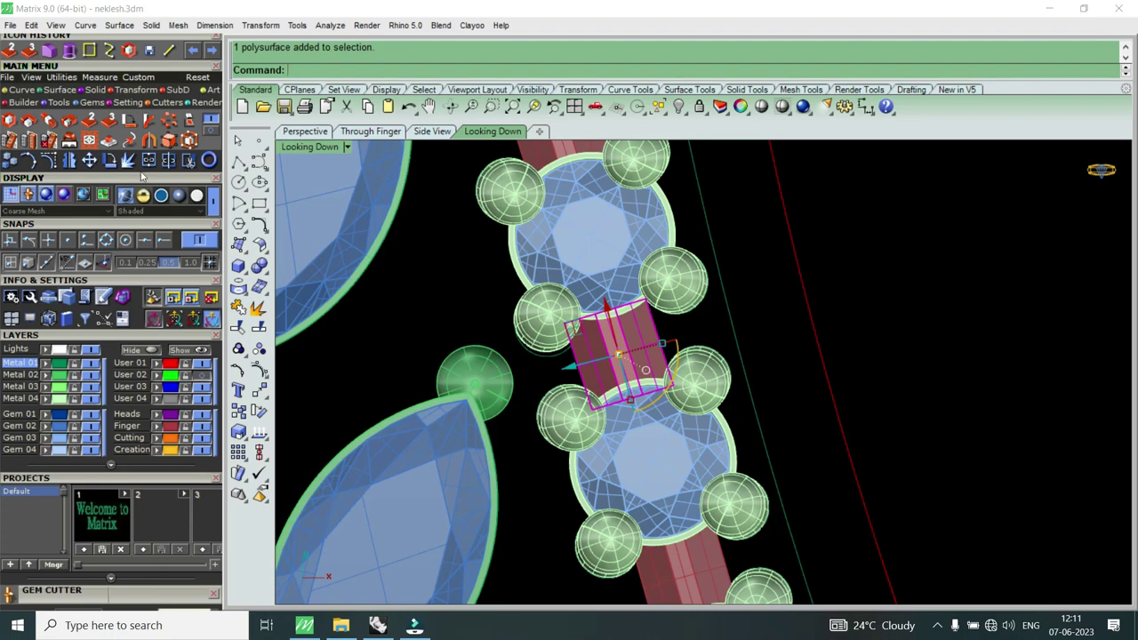
click(110, 160)
click(648, 391)
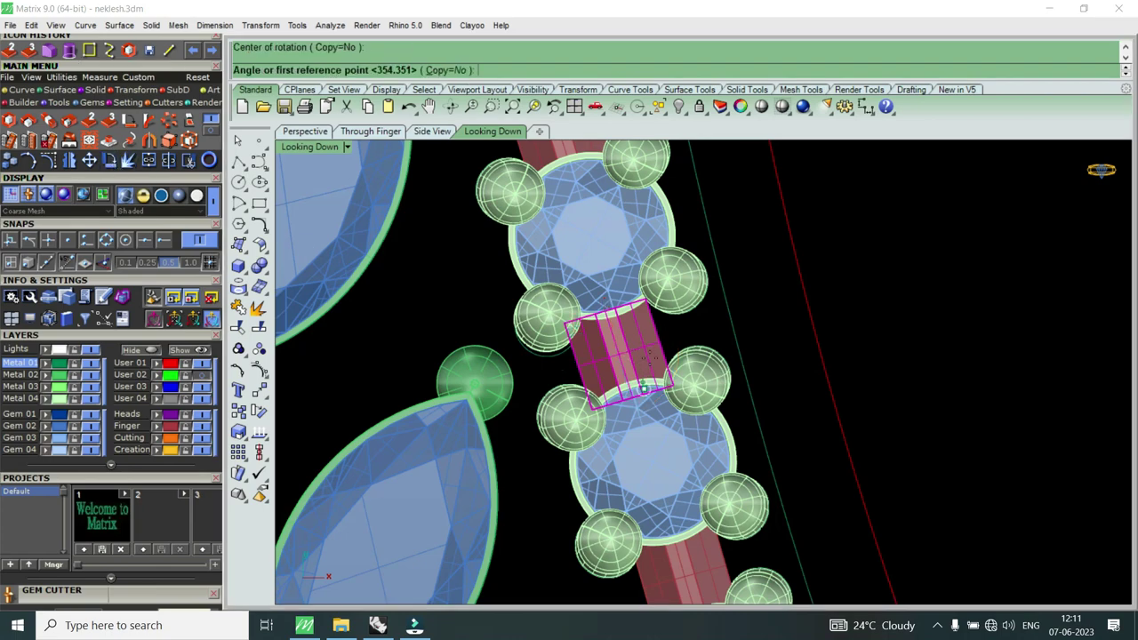
scroll(673, 317, up, 5)
click(673, 317)
click(683, 323)
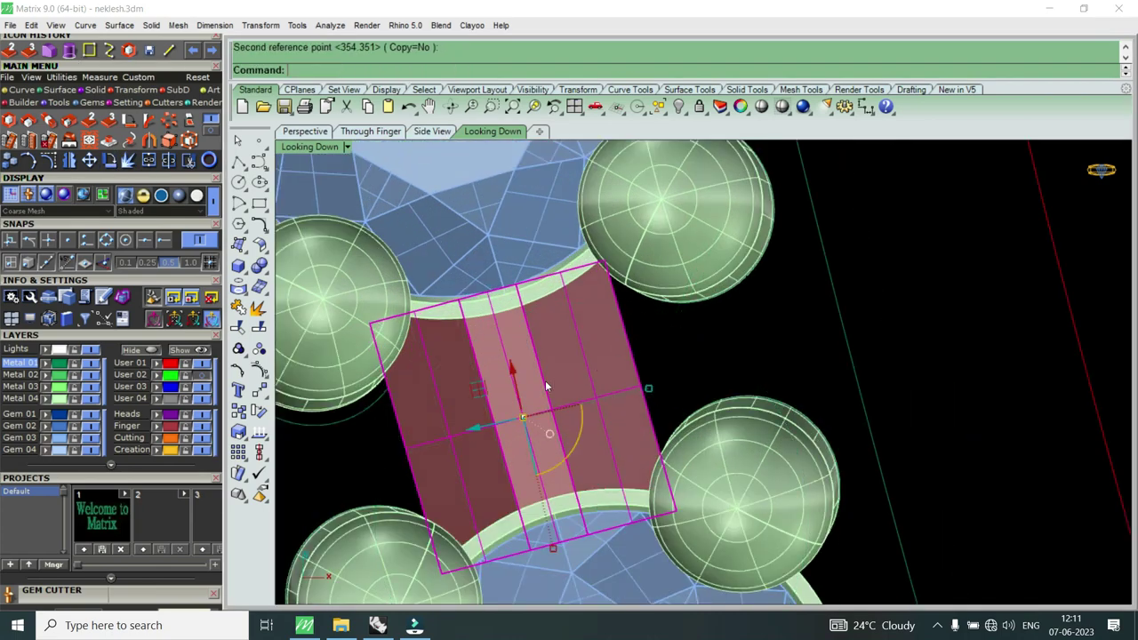
drag(509, 372, 531, 354)
drag(546, 539, 554, 552)
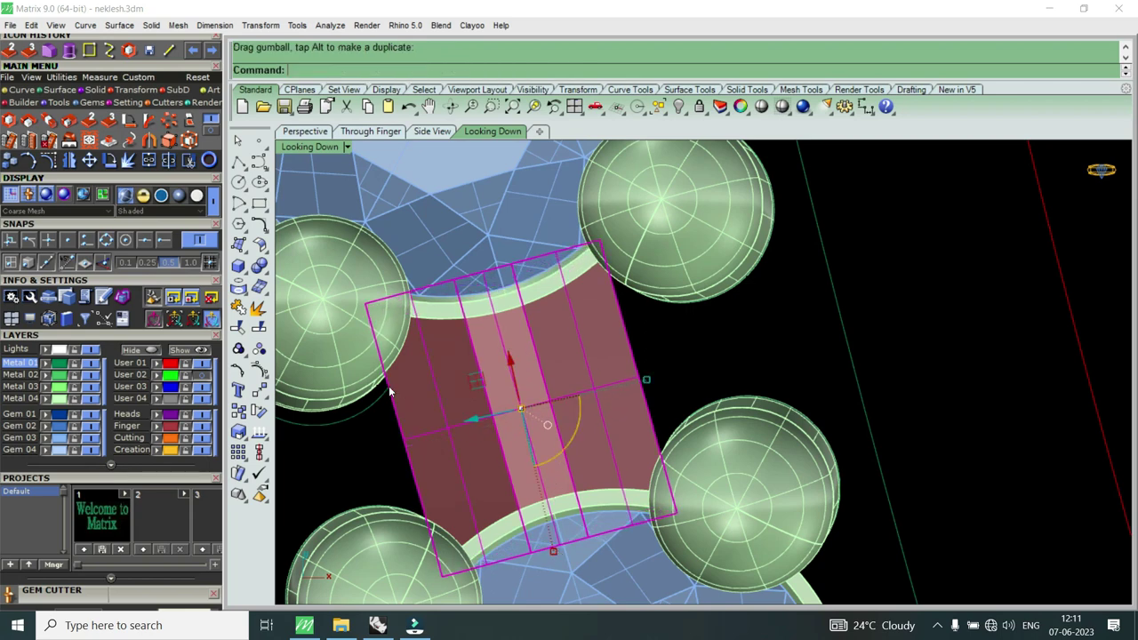
Step: Rotate the link again about a new centre to set its angle
click(109, 160)
click(560, 519)
scroll(609, 356, up, 2)
click(608, 357)
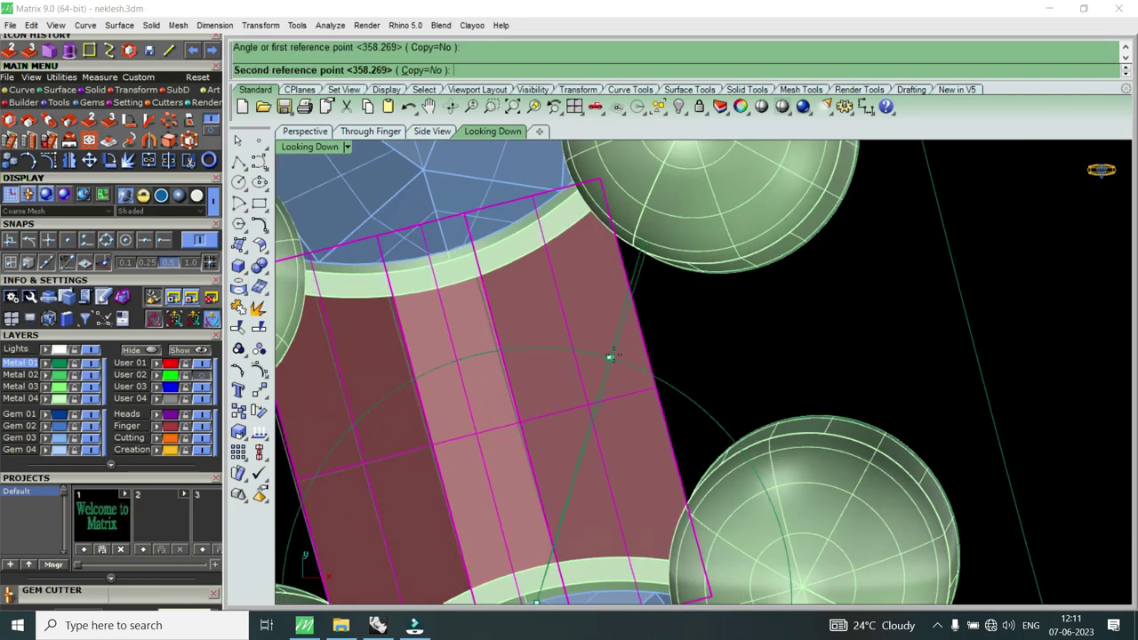
click(641, 349)
scroll(641, 349, down, 2)
Step: Repeat the rotation twice more to fine-tune the link along the chain line
key(Return)
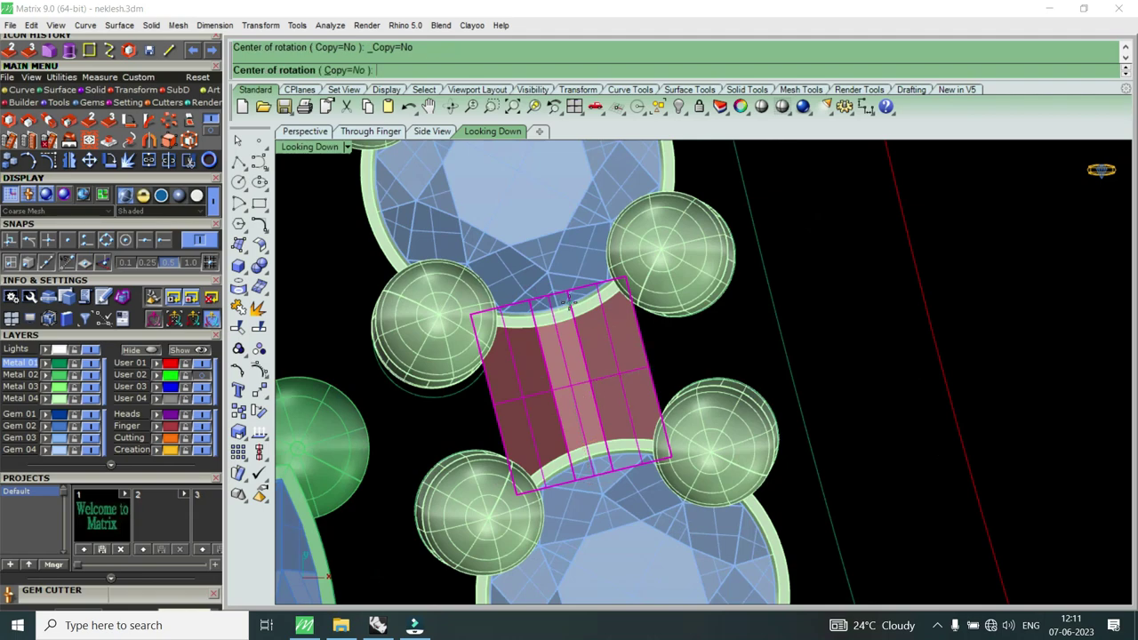
click(572, 299)
scroll(637, 401, up, 2)
click(637, 429)
click(637, 429)
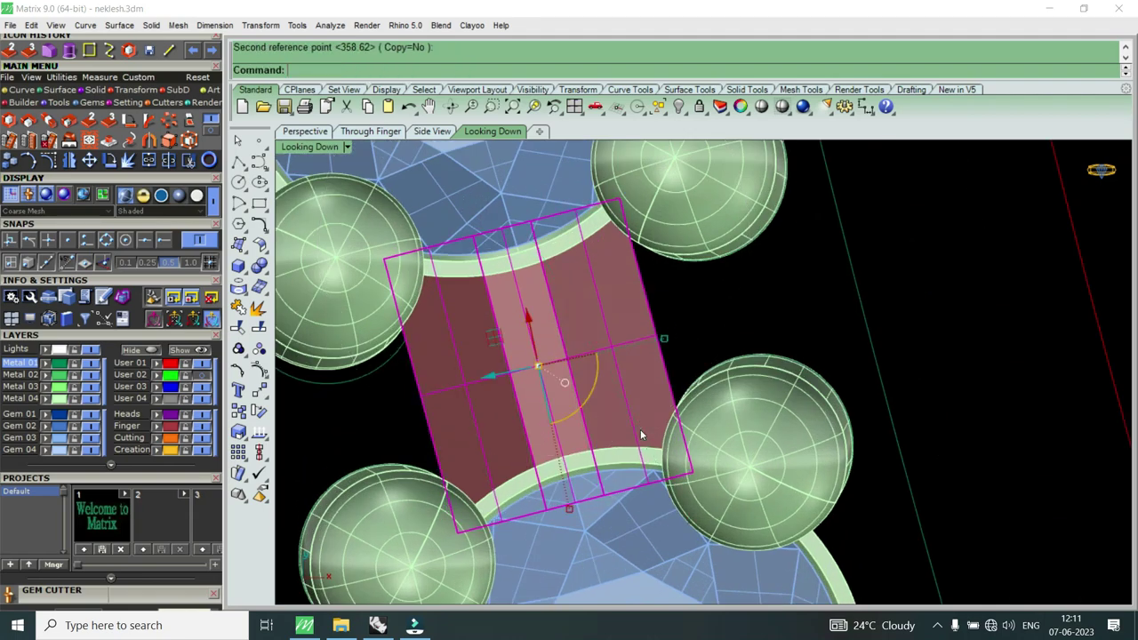
key(Return)
click(587, 477)
click(575, 314)
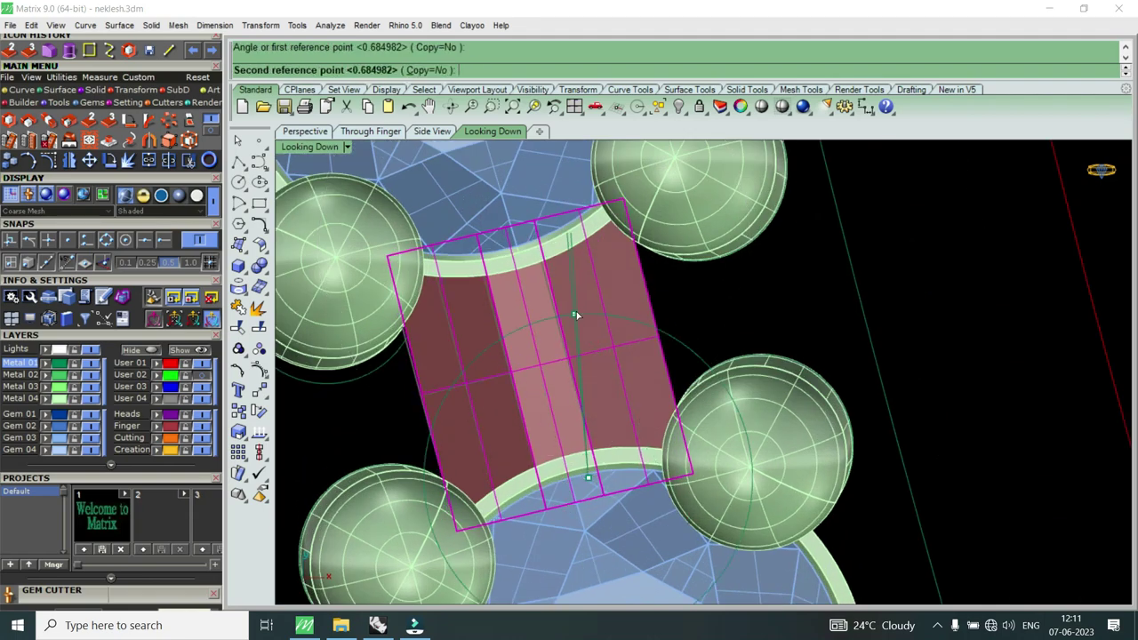
click(582, 315)
scroll(606, 316, down, 2)
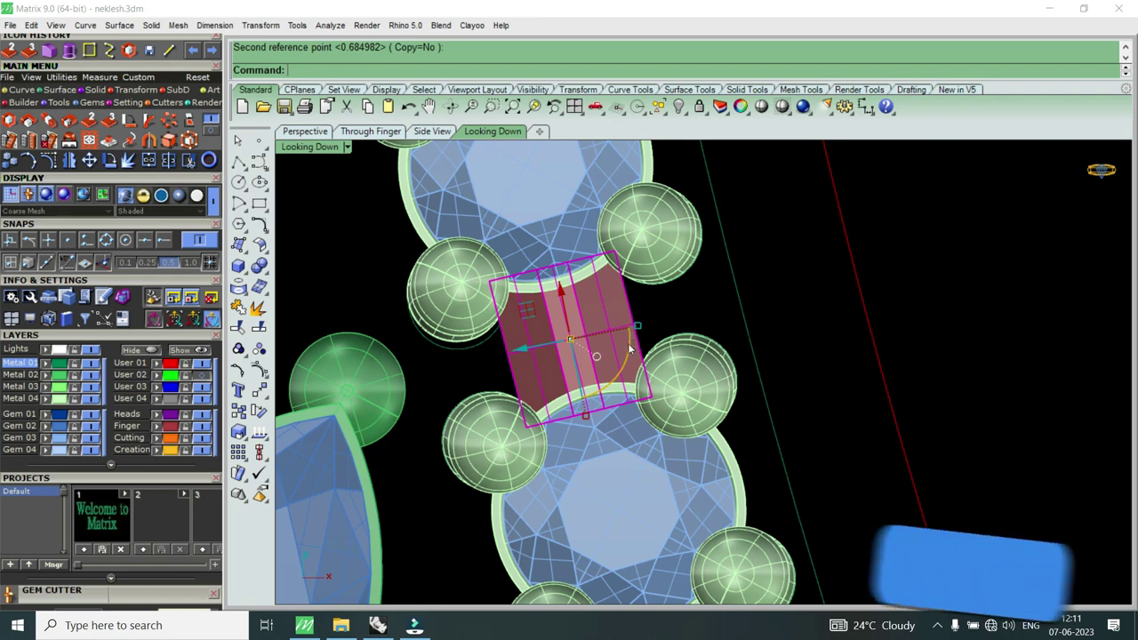
Step: Cancel the copy, select the chain link and nudge it slightly right
click(10, 160)
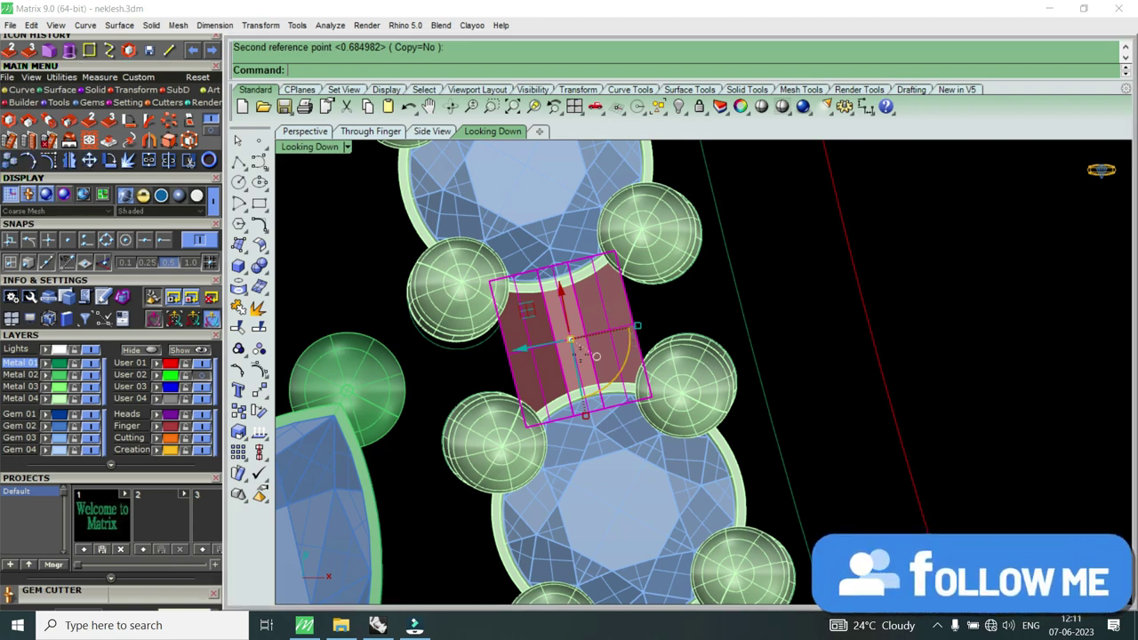
scroll(625, 364, down, 2)
scroll(626, 363, down, 3)
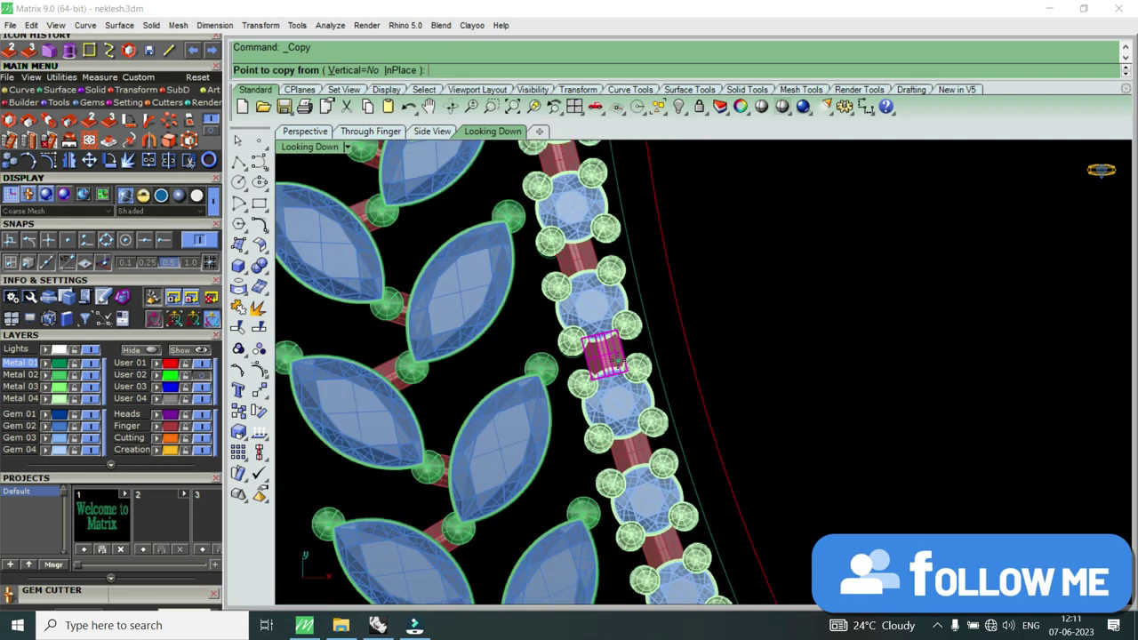
scroll(627, 357, down, 2)
key(Escape)
scroll(625, 357, up, 3)
scroll(610, 357, up, 4)
click(610, 357)
scroll(619, 369, up, 2)
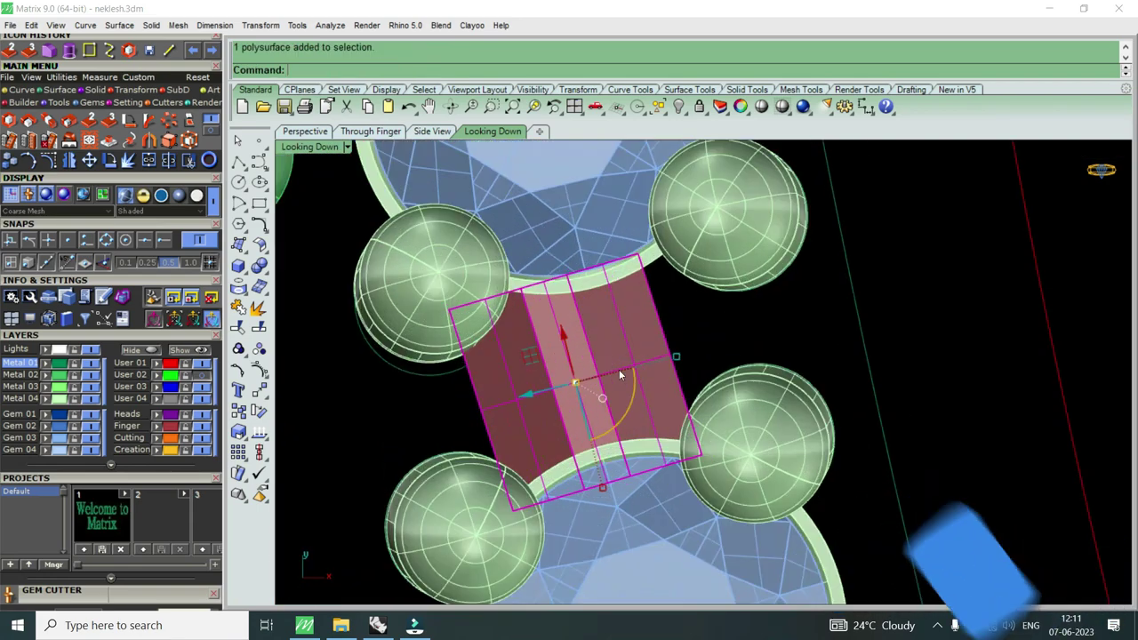
scroll(549, 404, up, 2)
drag(501, 386, 506, 385)
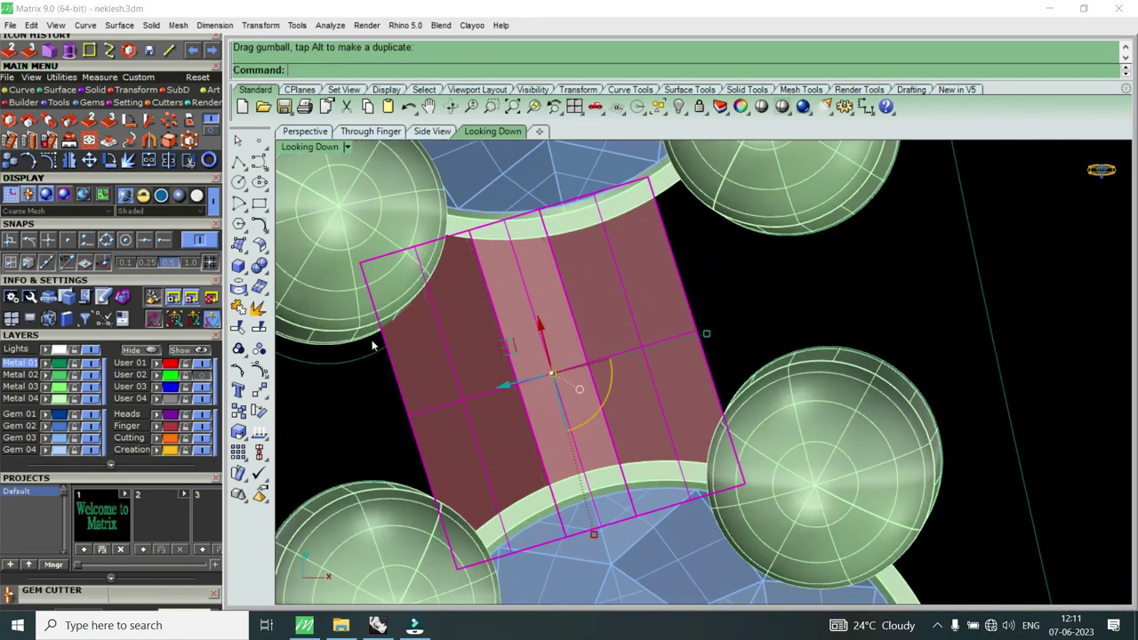
Step: Rotate the link slightly clockwise, then raise it and stretch it taller toward the gems
click(109, 160)
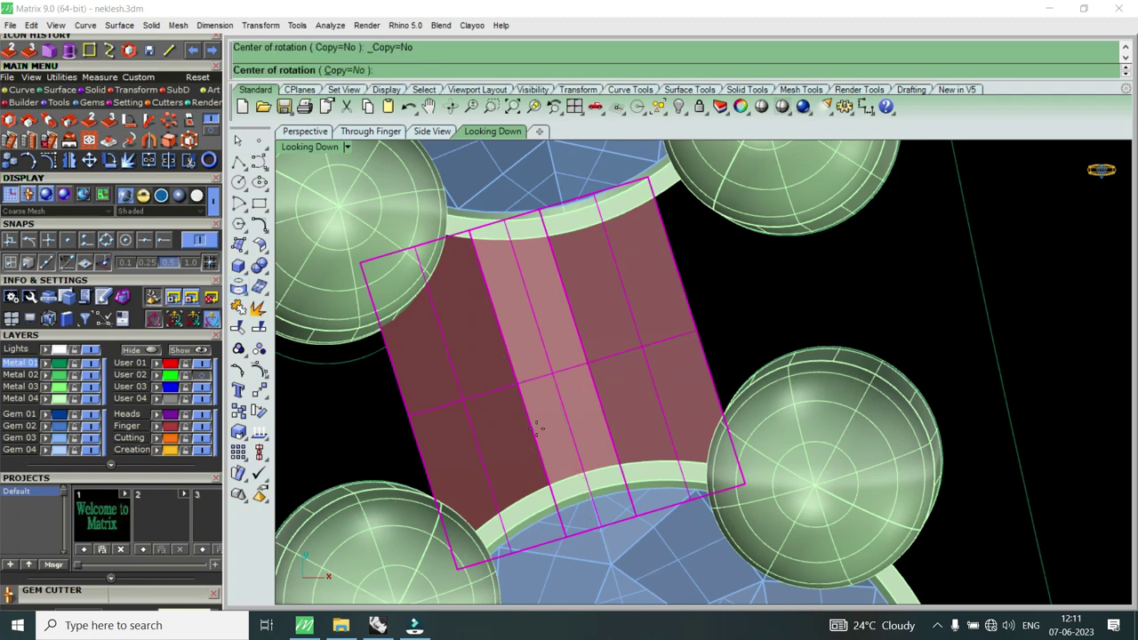
click(578, 465)
click(560, 375)
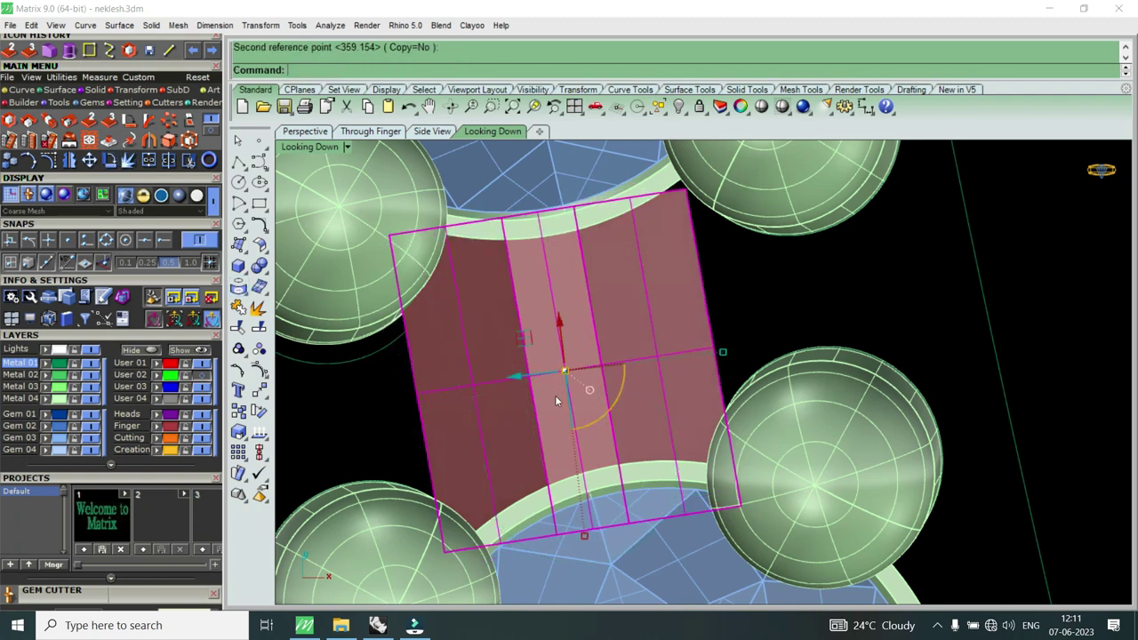
click(589, 519)
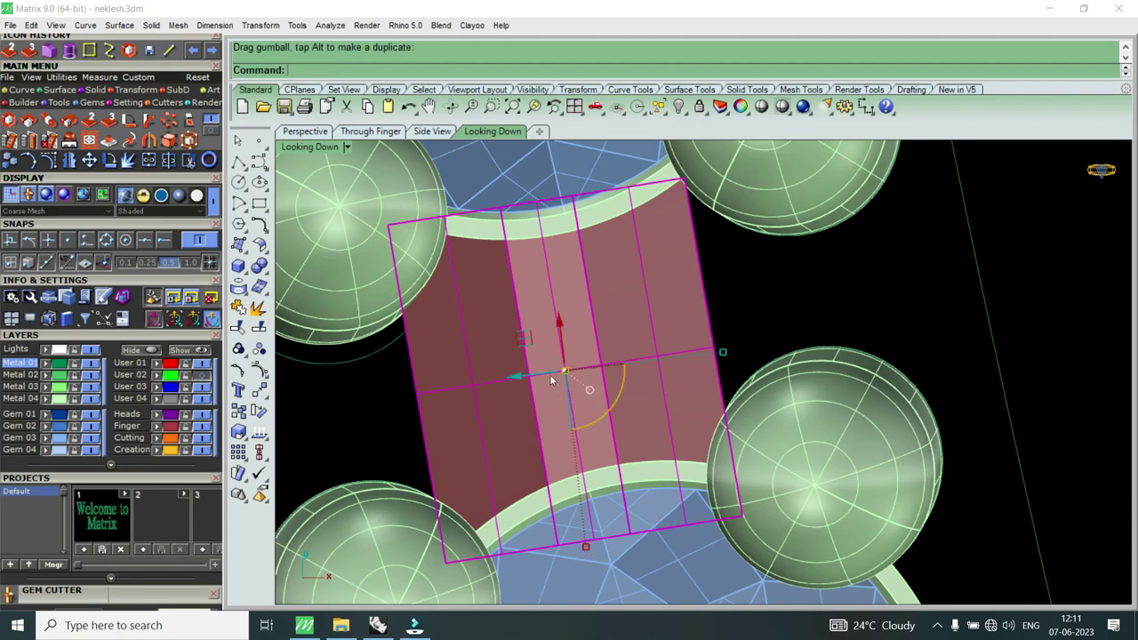
drag(560, 331, 586, 324)
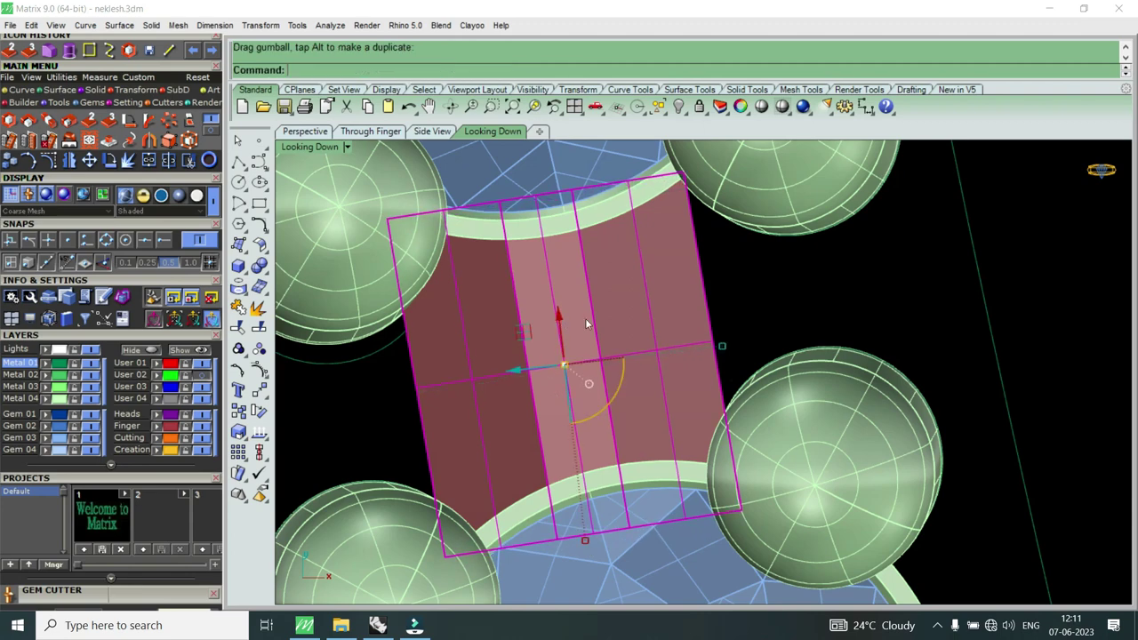
drag(585, 540, 585, 545)
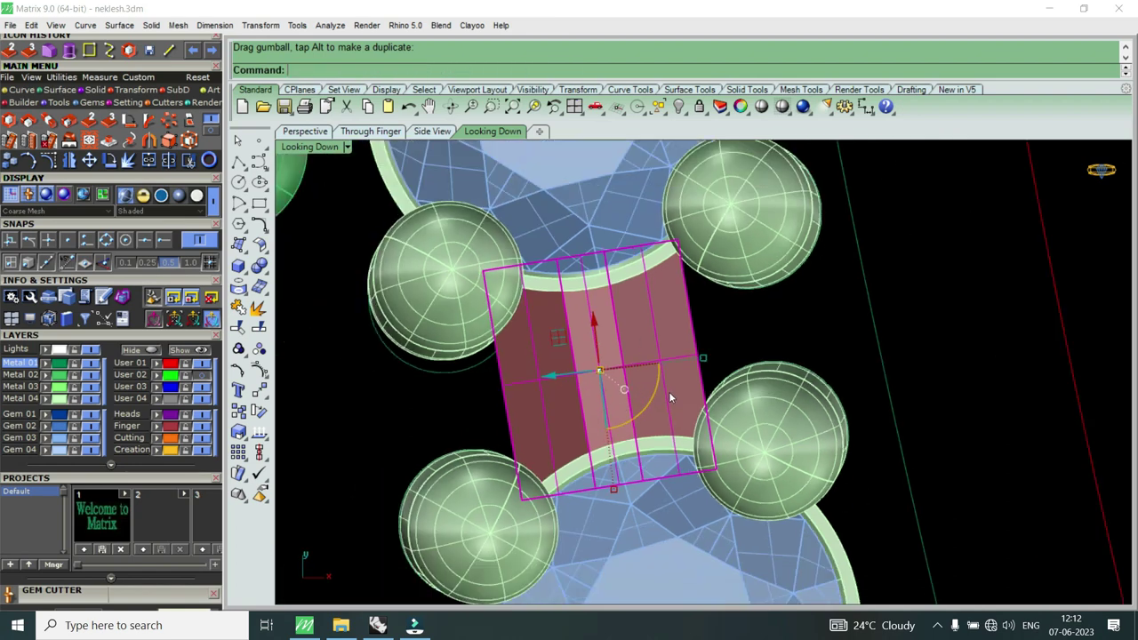
scroll(578, 317, down, 2)
drag(595, 322, 594, 317)
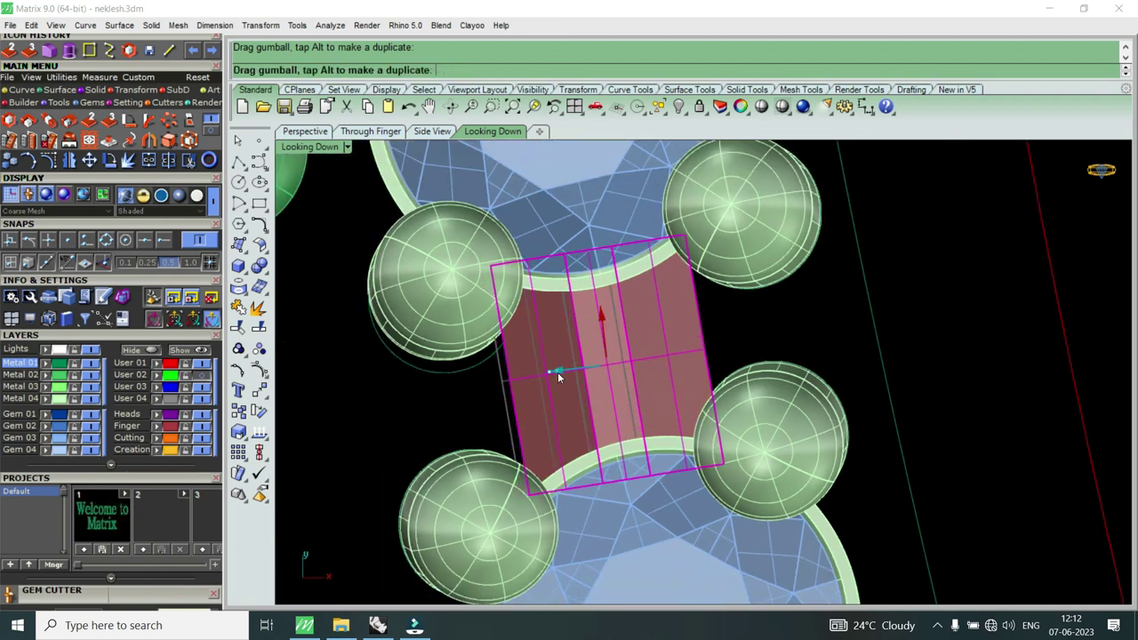
scroll(621, 409, down, 2)
scroll(620, 409, down, 2)
scroll(627, 404, down, 2)
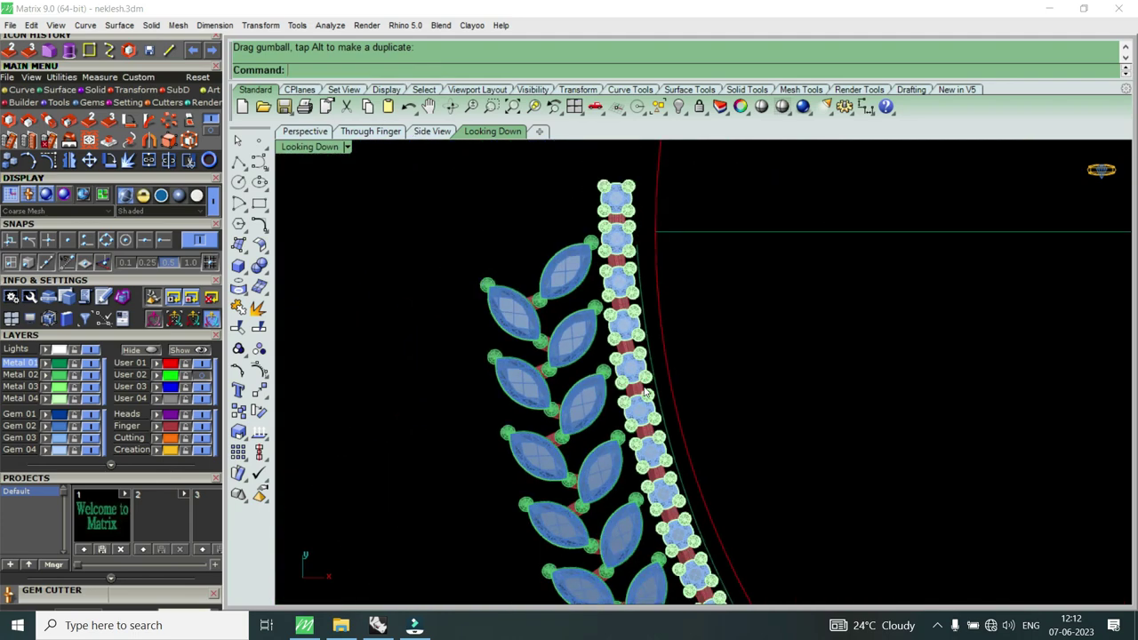
scroll(637, 347, up, 3)
Step: Nudge the next link right, rotate it, and stretch it to fill the gap between gems
click(616, 383)
scroll(613, 382, up, 2)
scroll(612, 382, up, 3)
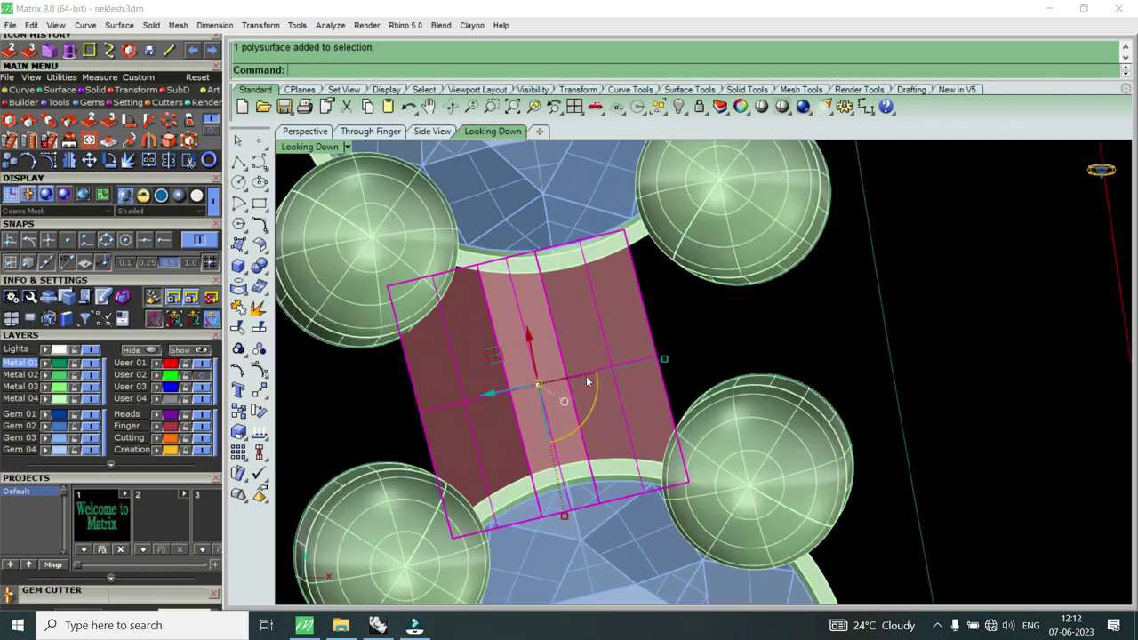
drag(491, 392, 508, 394)
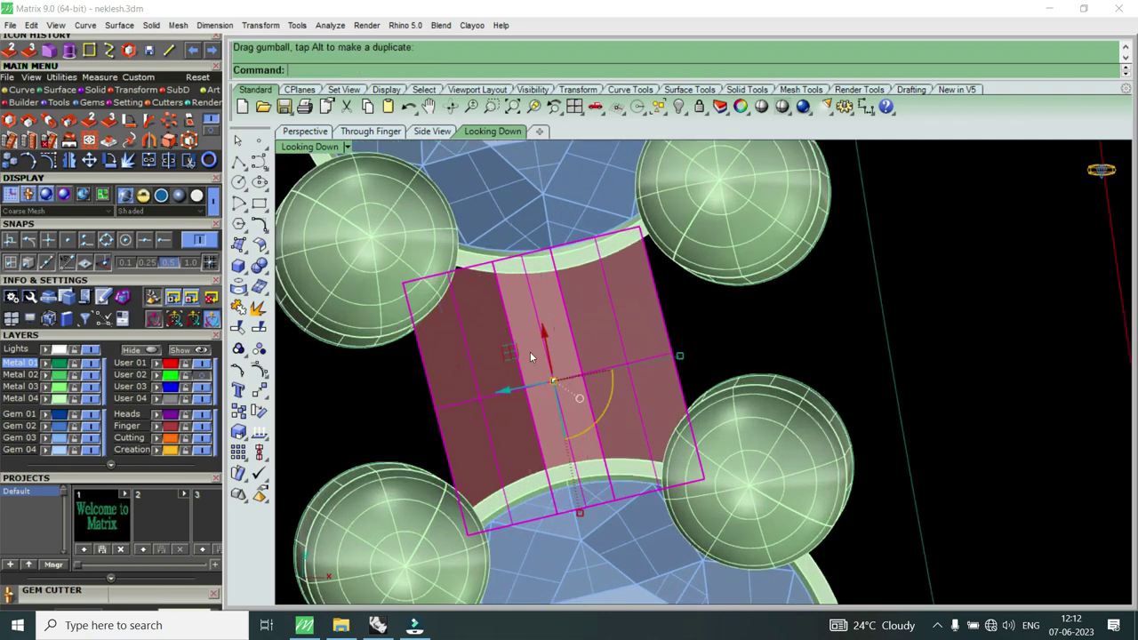
click(109, 160)
click(670, 454)
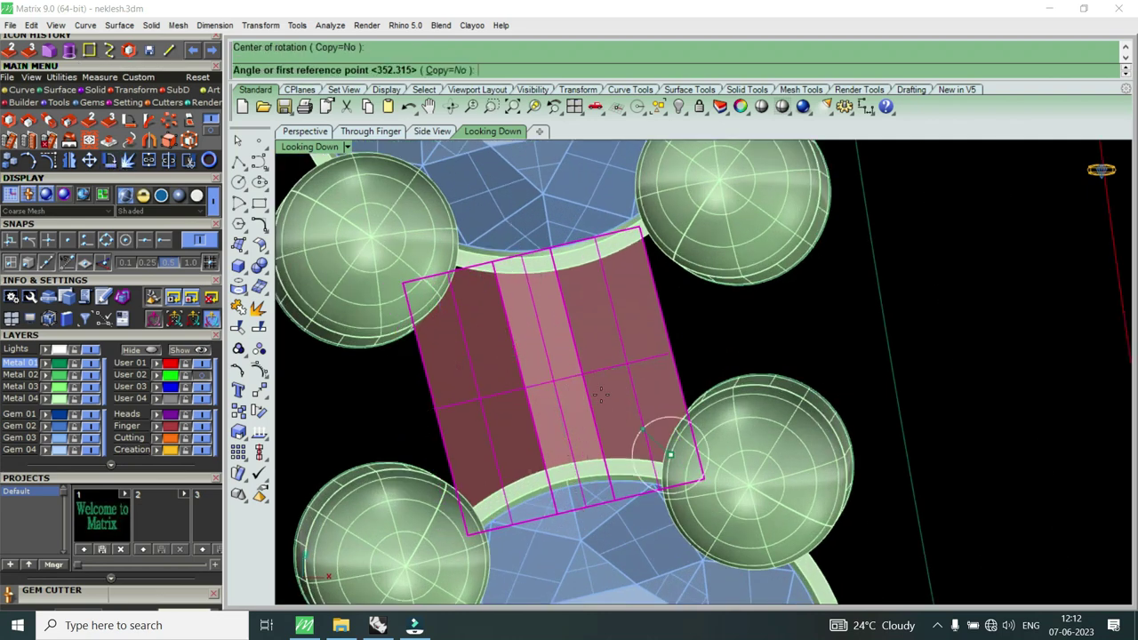
click(576, 373)
click(580, 372)
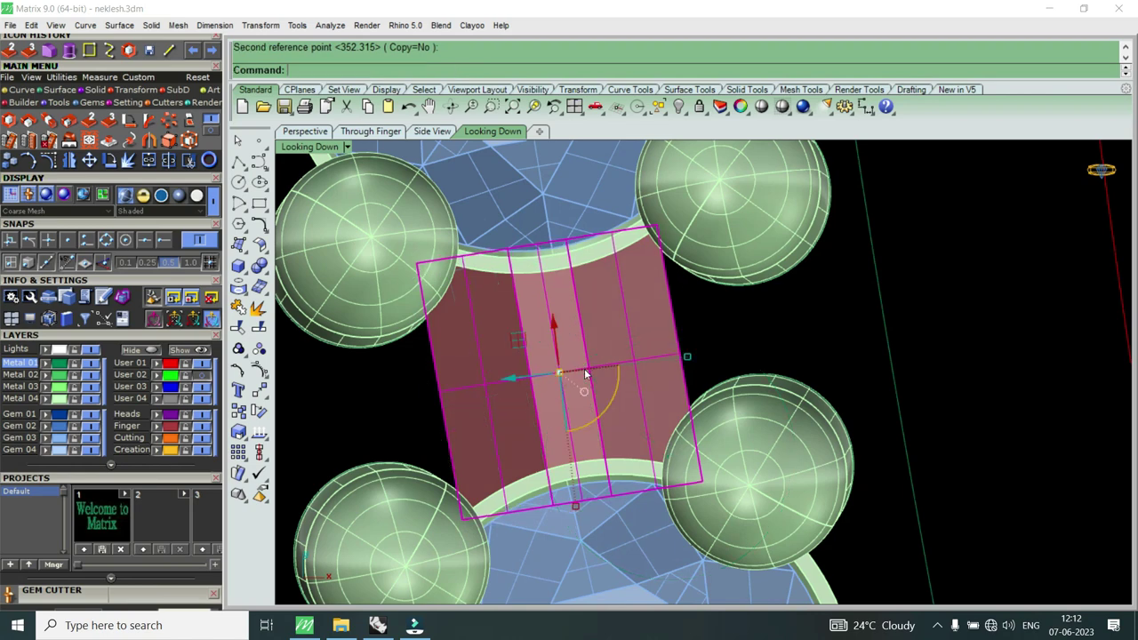
drag(581, 508, 579, 521)
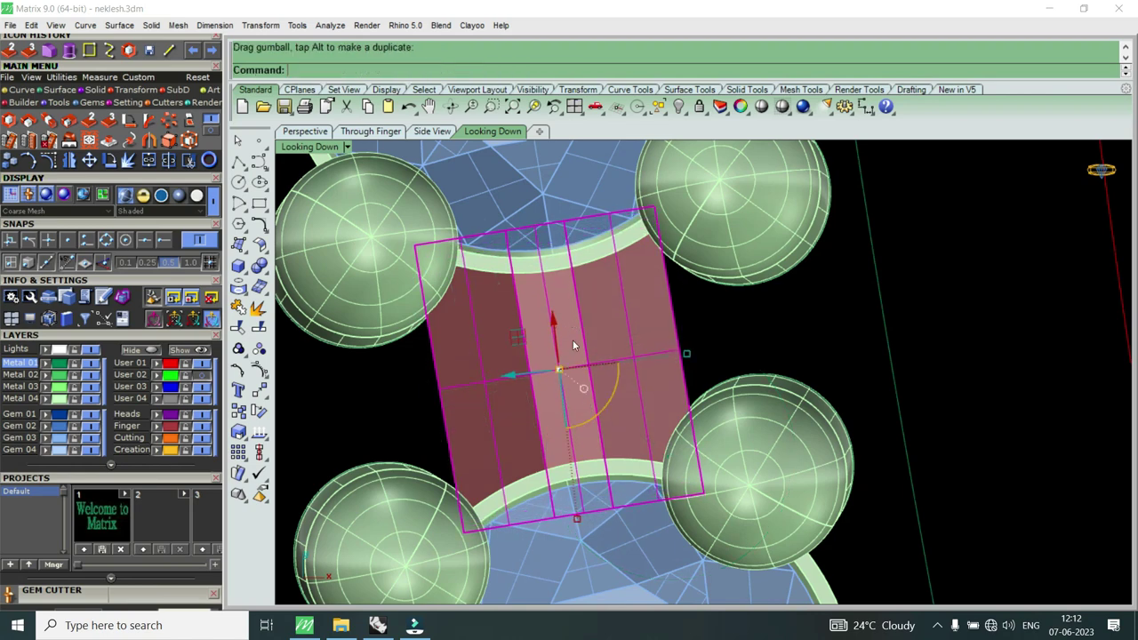
scroll(572, 340, down, 5)
scroll(581, 251, up, 2)
Step: Rotate the upper chain link so it aligns with the chain
click(581, 253)
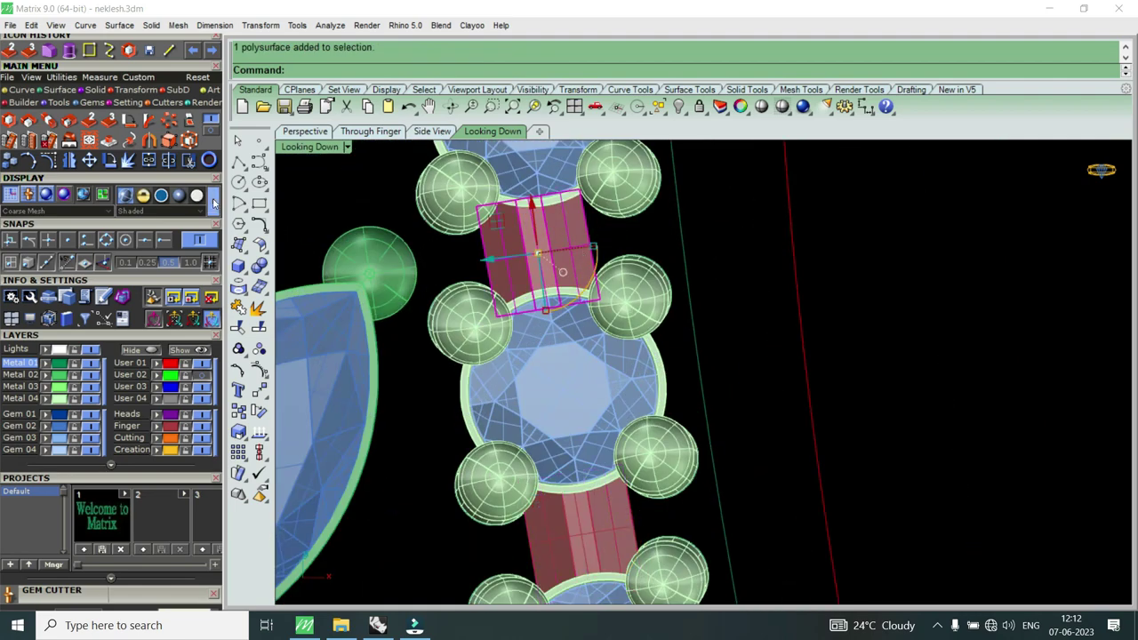
click(111, 161)
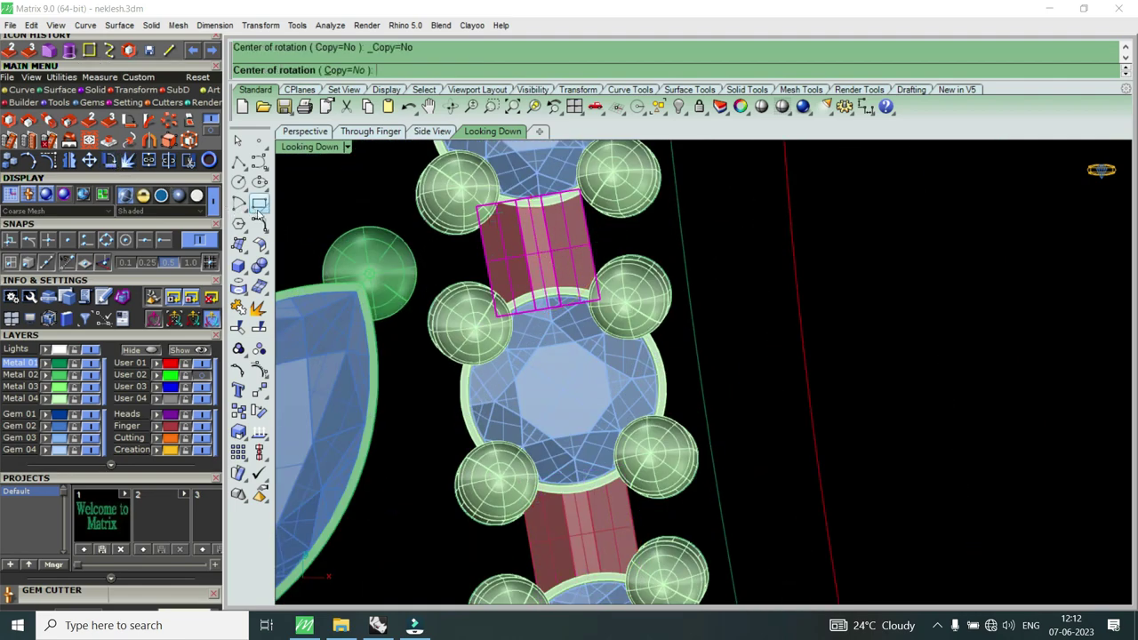
click(589, 299)
scroll(589, 298, down, 2)
scroll(595, 276, up, 2)
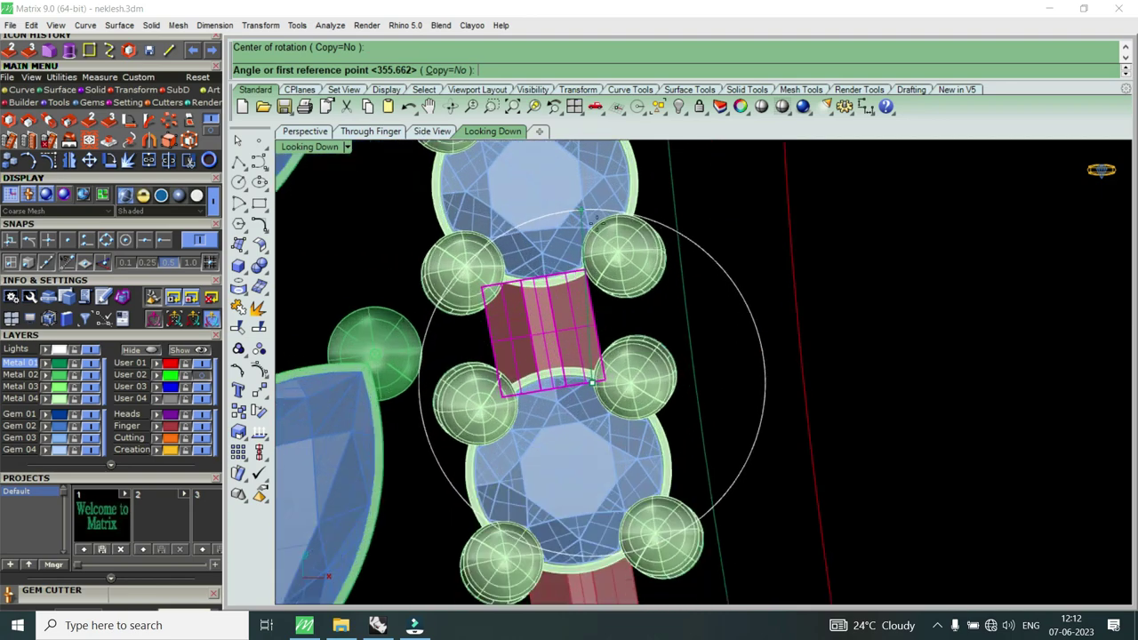
scroll(604, 263, up, 3)
click(607, 257)
click(608, 254)
scroll(607, 251, down, 3)
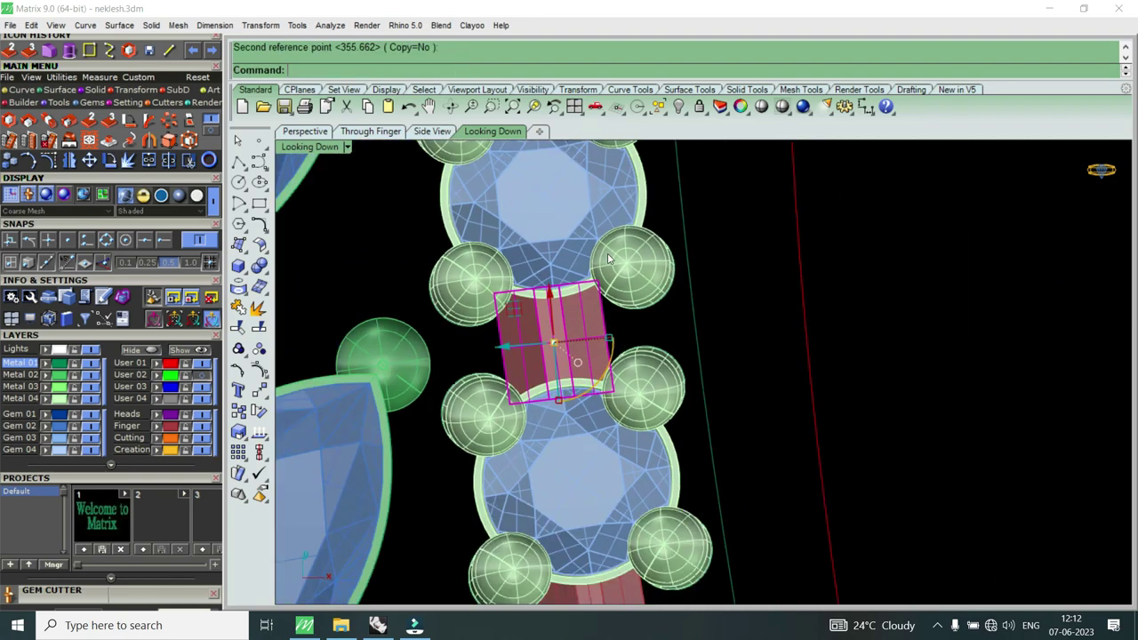
scroll(610, 260, up, 3)
scroll(565, 321, up, 1)
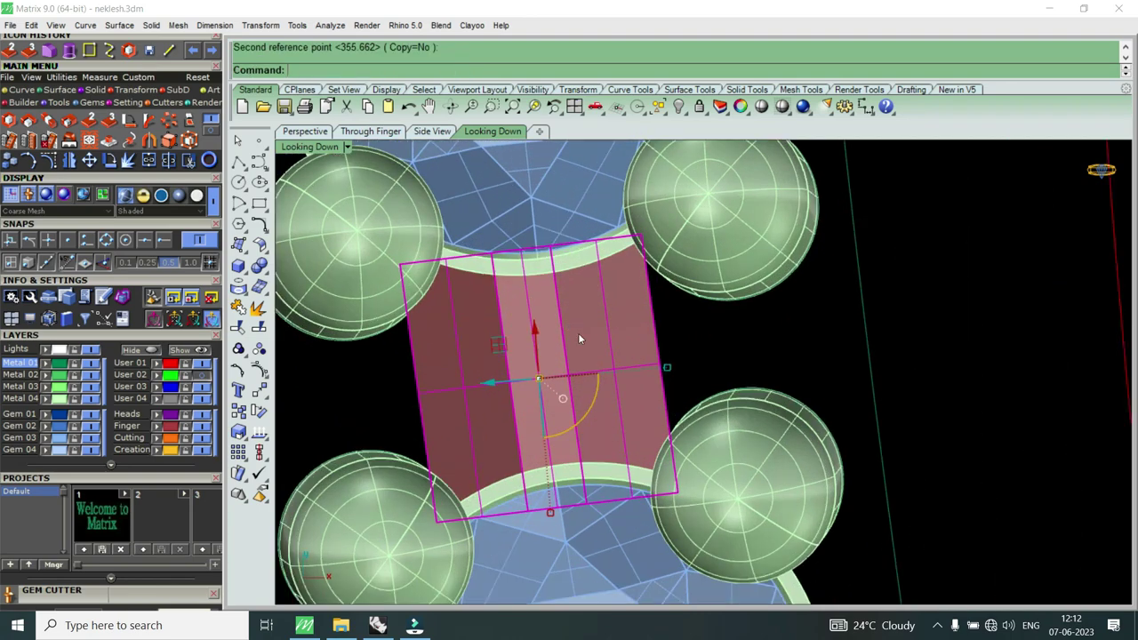
scroll(631, 352, down, 2)
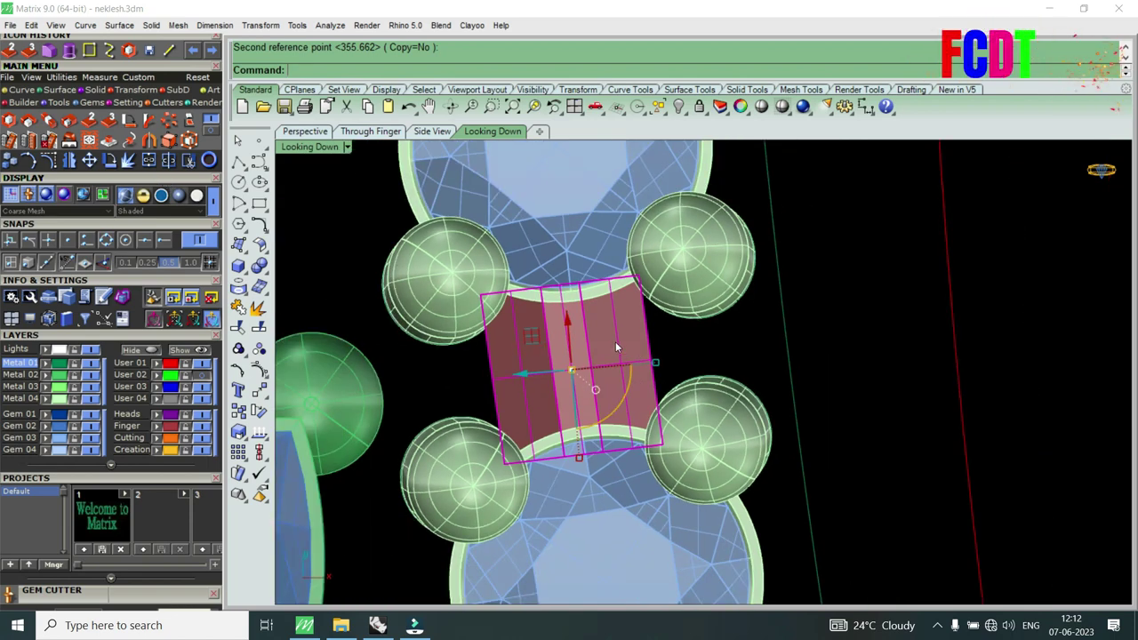
key(Escape)
Step: Rotate the reselected chain link upright between its round gems
click(616, 347)
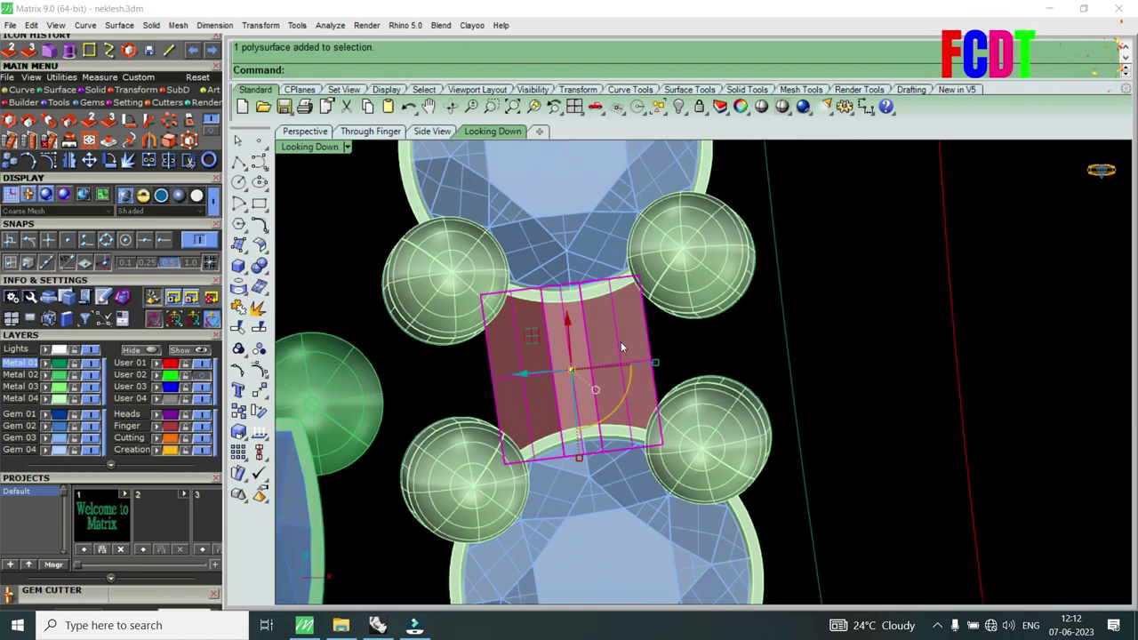
scroll(616, 346, up, 2)
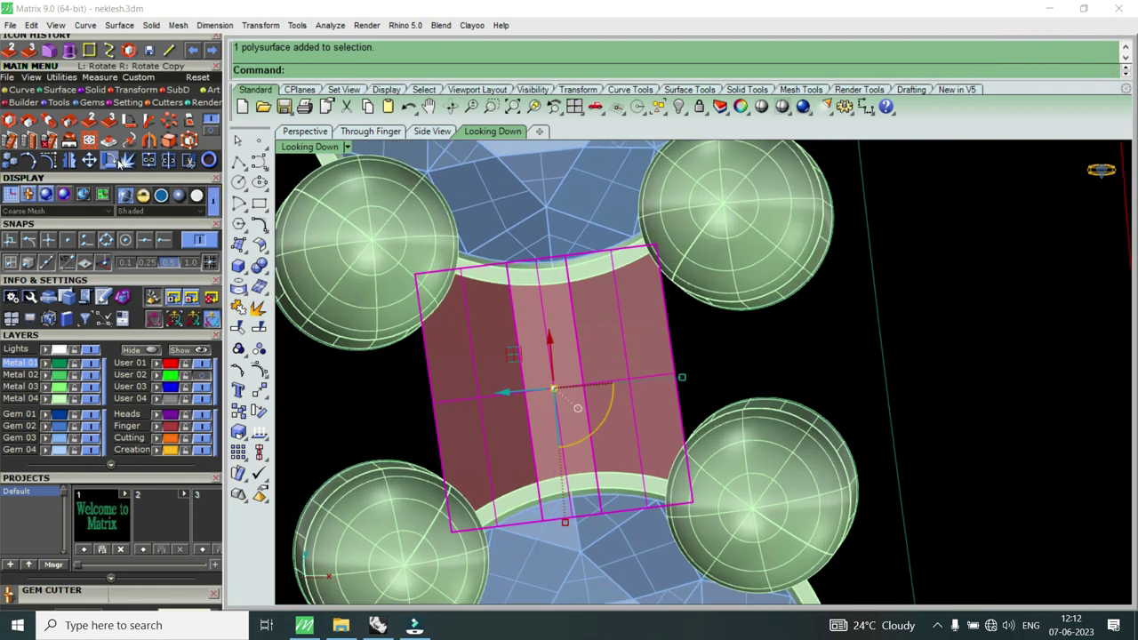
click(29, 160)
click(659, 475)
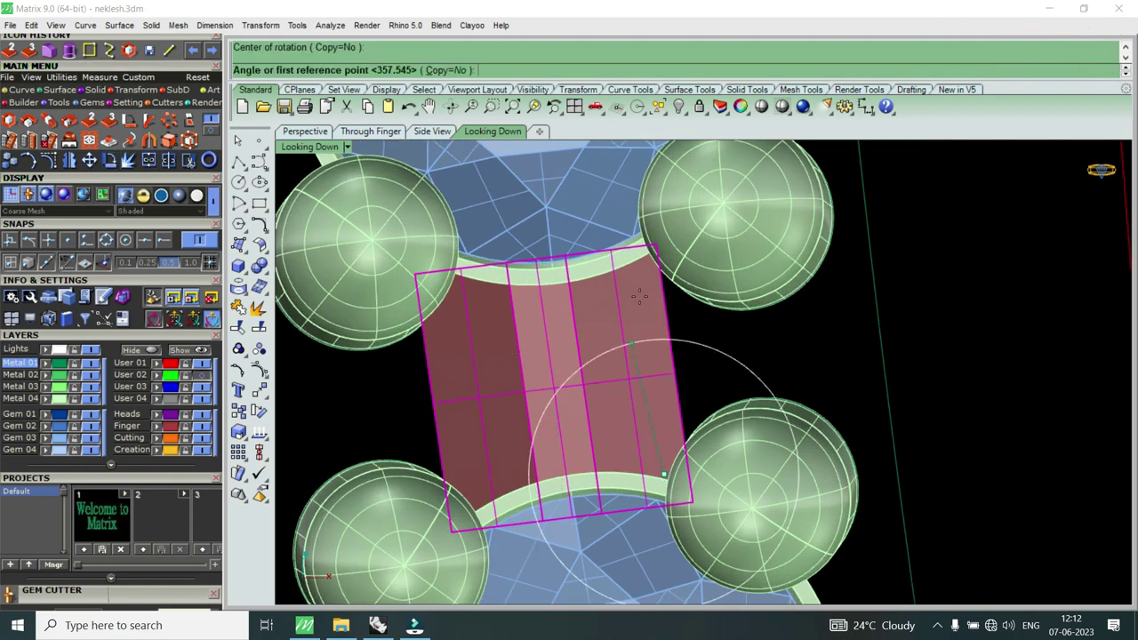
scroll(633, 297, up, 2)
click(644, 291)
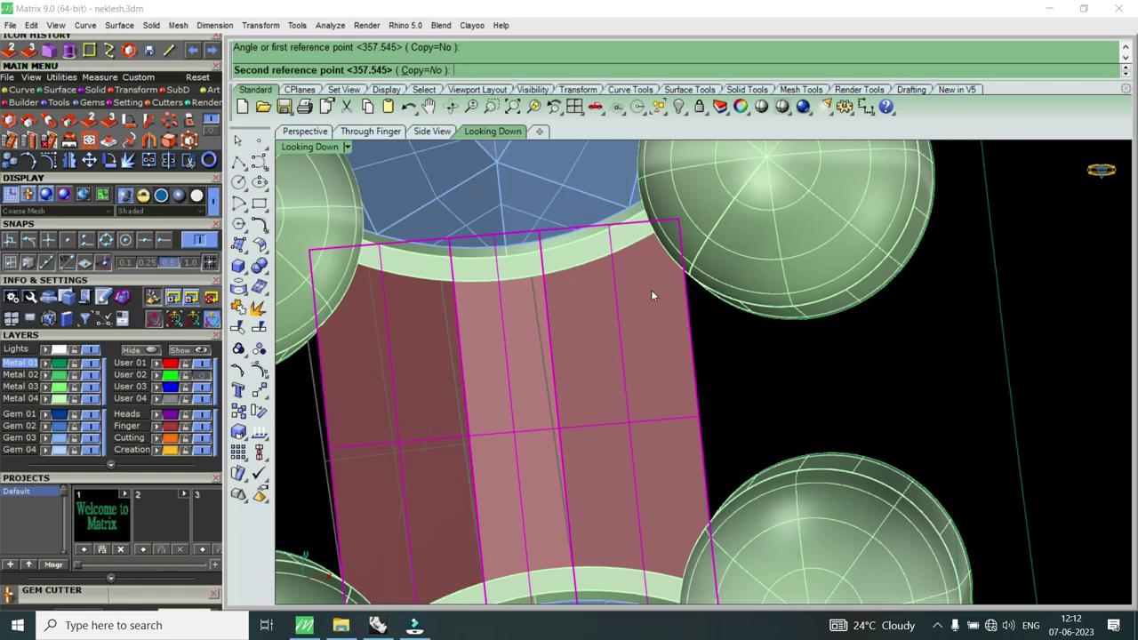
click(651, 289)
scroll(644, 312, down, 3)
scroll(639, 333, up, 2)
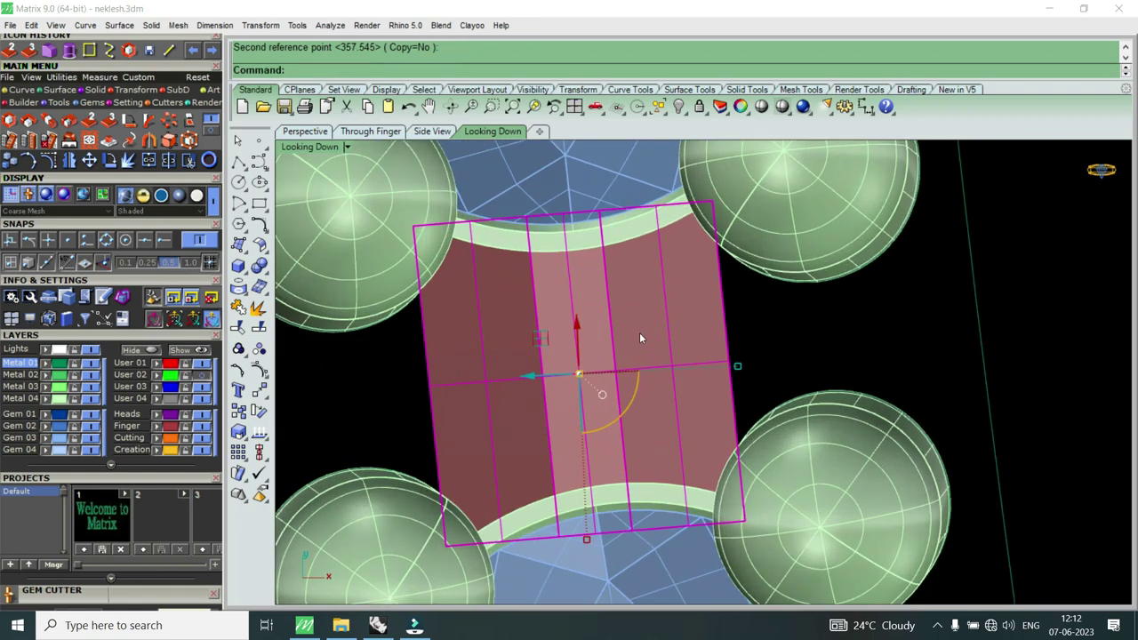
click(576, 325)
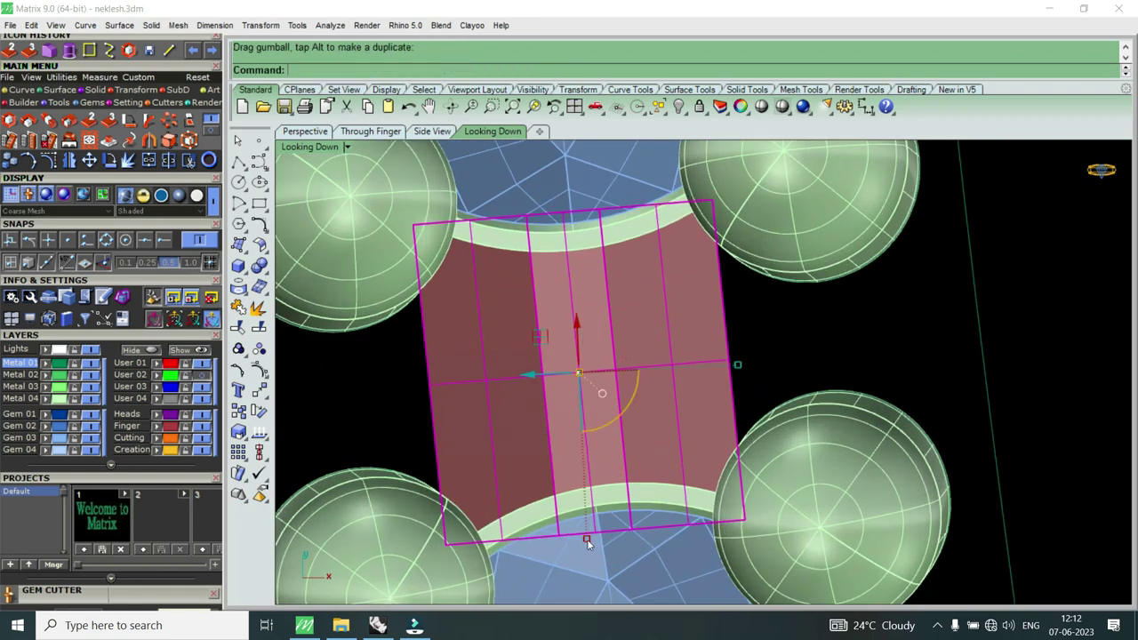
scroll(666, 426, down, 3)
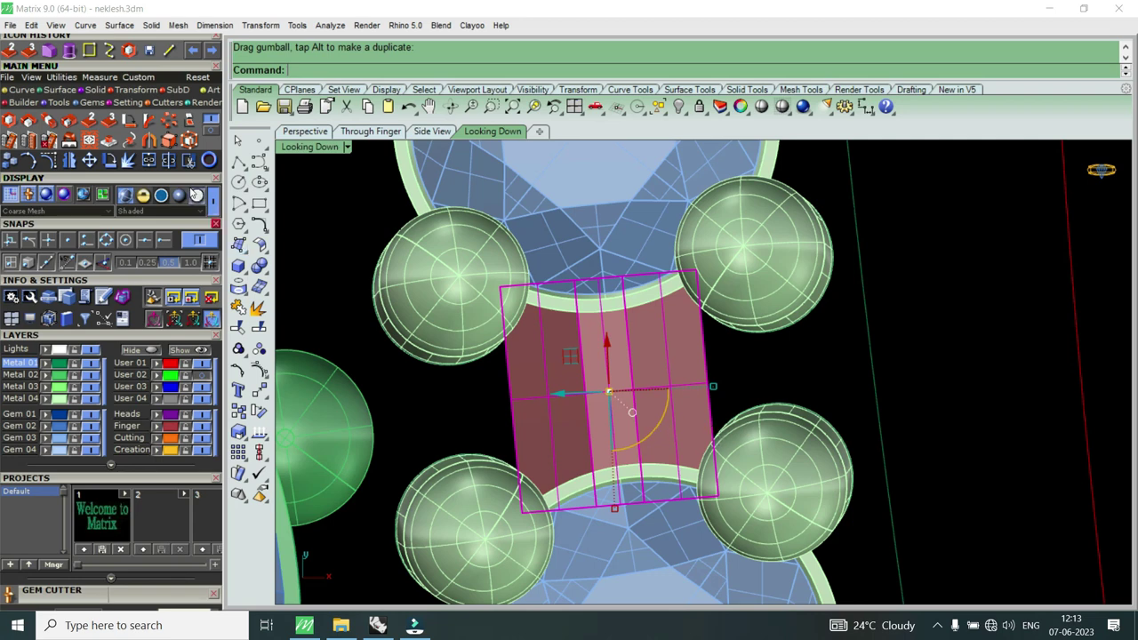
Step: Rotate the selected connecting link into its final angle
click(109, 160)
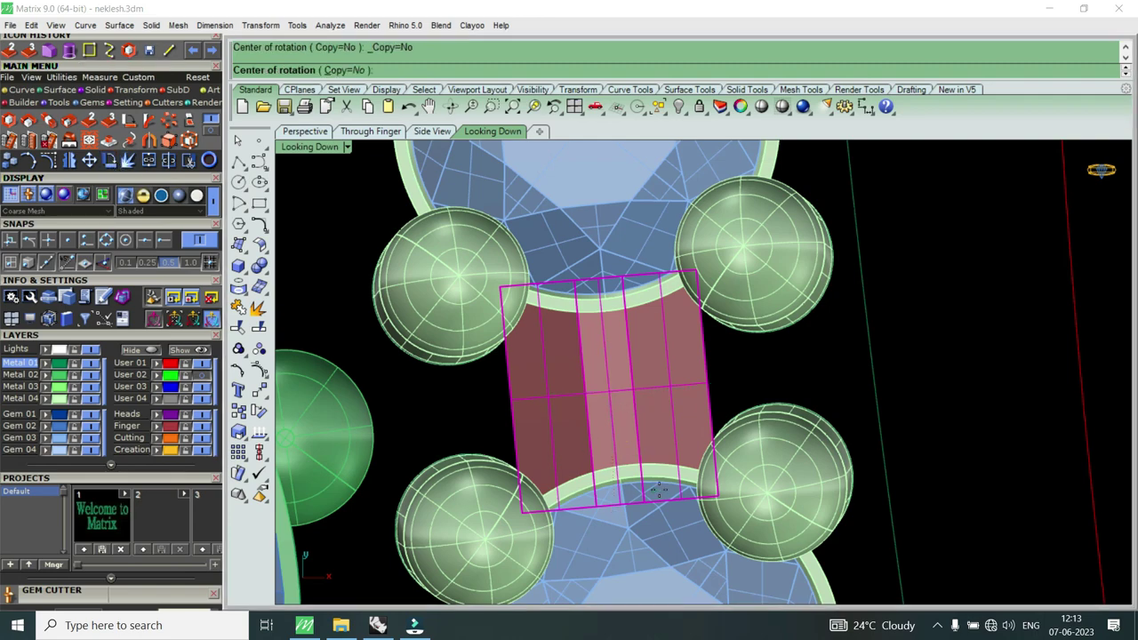
click(657, 489)
scroll(647, 329, up, 3)
click(645, 314)
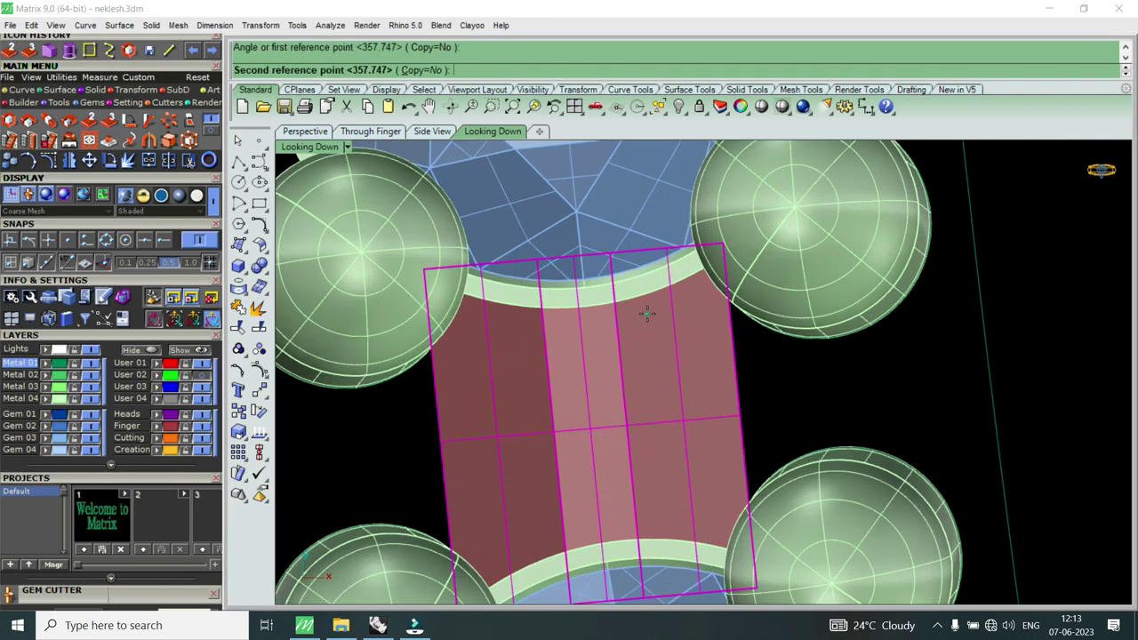
click(648, 314)
scroll(675, 315, down, 3)
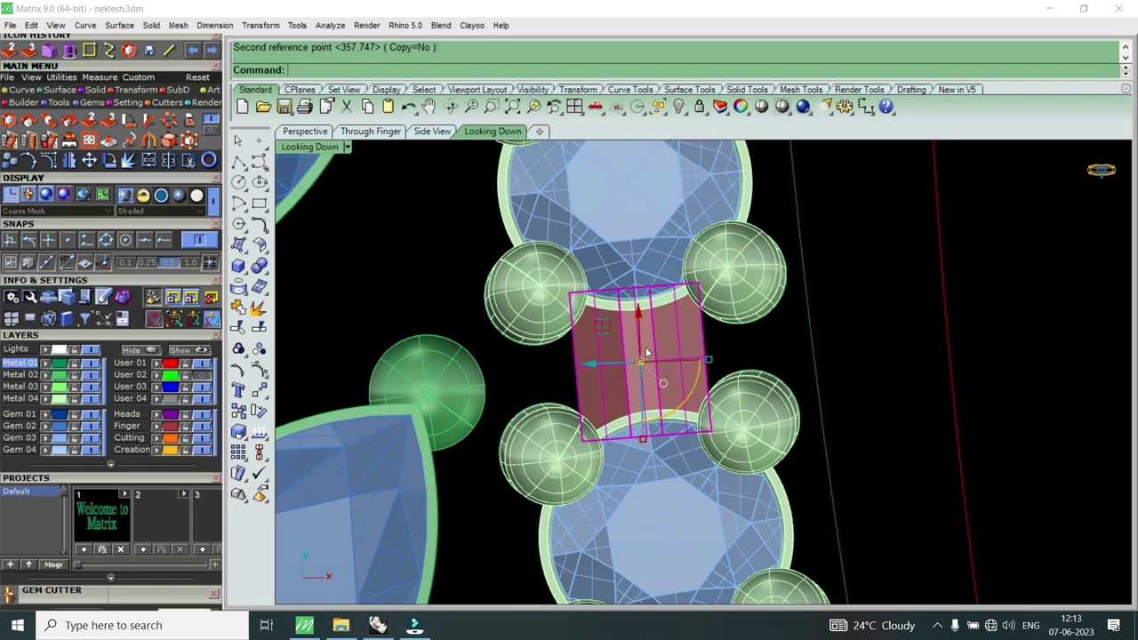
scroll(646, 348, down, 2)
scroll(645, 350, down, 3)
scroll(651, 248, up, 3)
scroll(652, 247, up, 2)
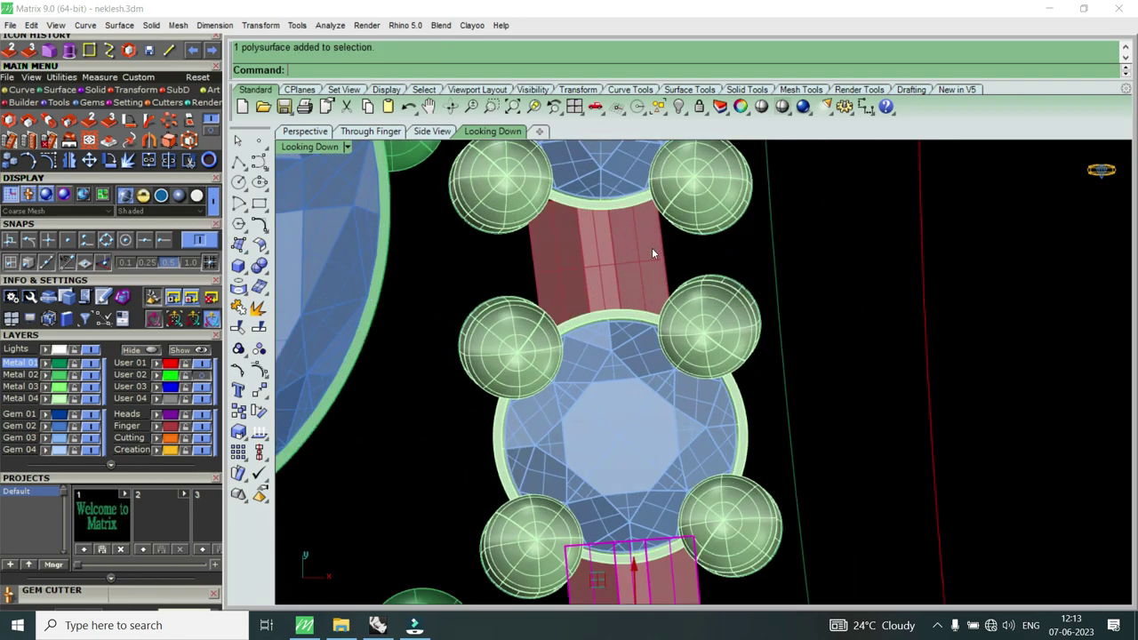
Step: Rotate the next link into line, stretch it to reach both gems, and raise it slightly
click(109, 160)
click(613, 329)
scroll(613, 329, up, 4)
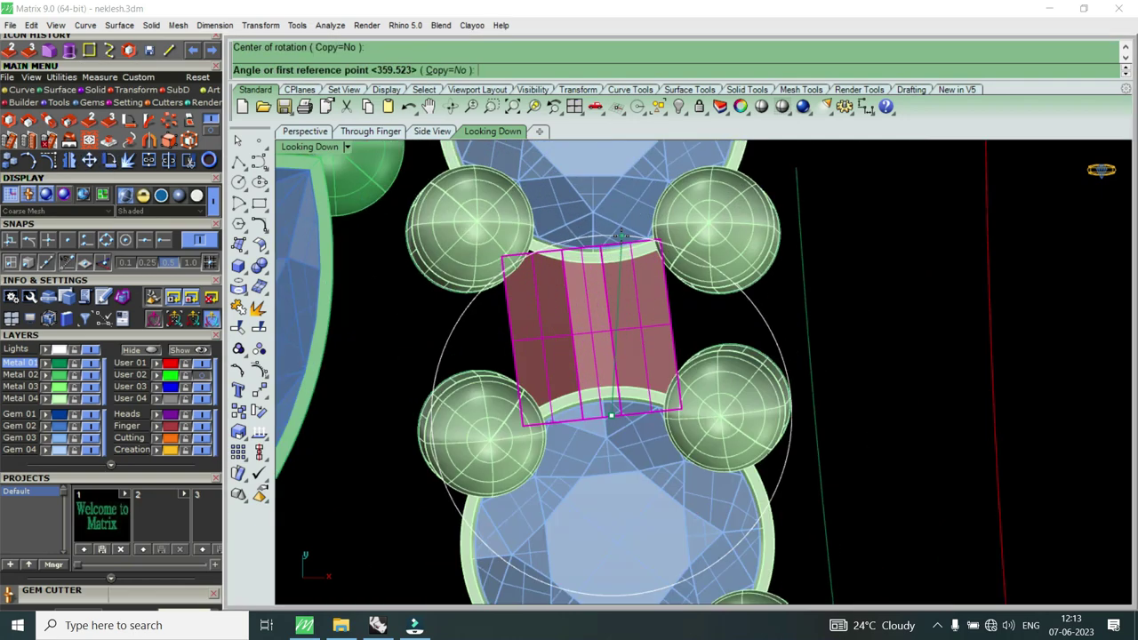
click(601, 490)
click(650, 253)
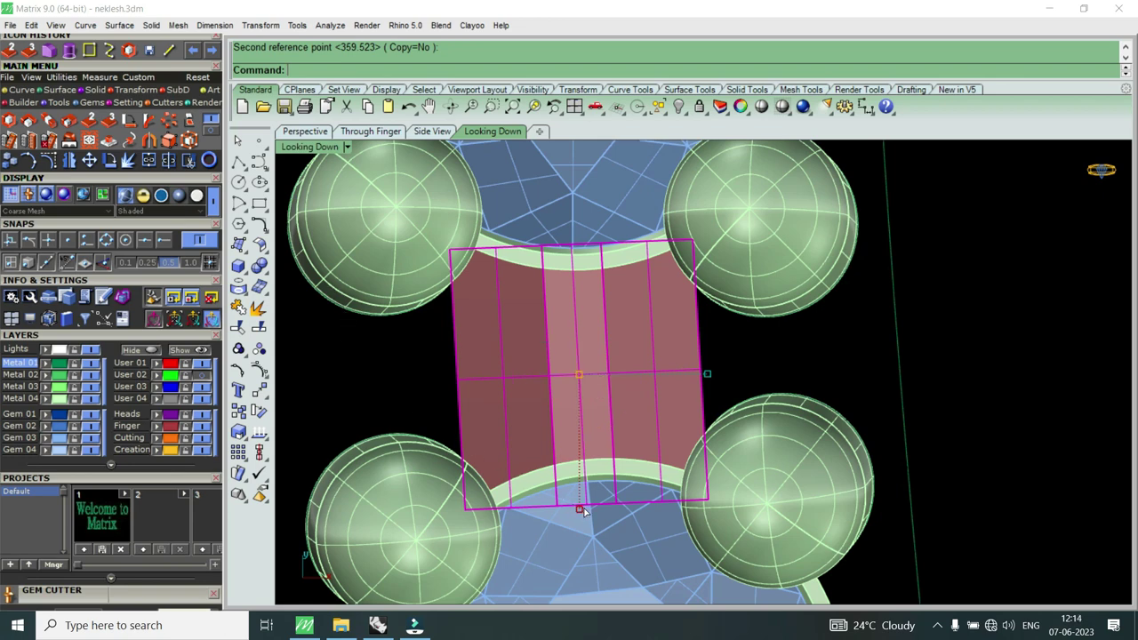
drag(576, 506, 597, 515)
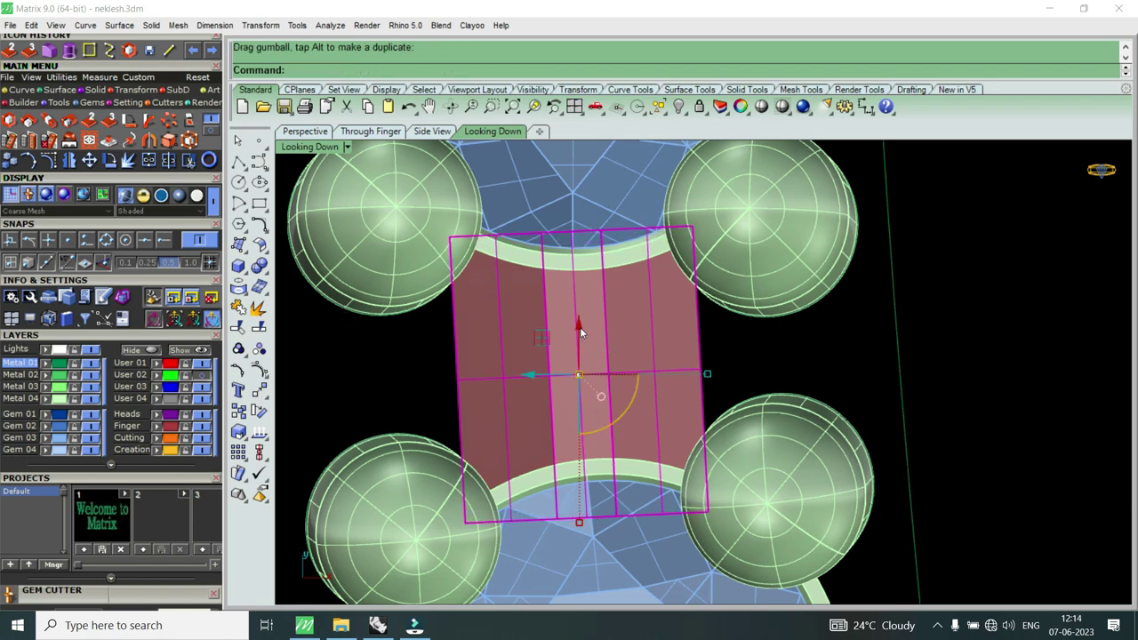
drag(582, 332, 595, 326)
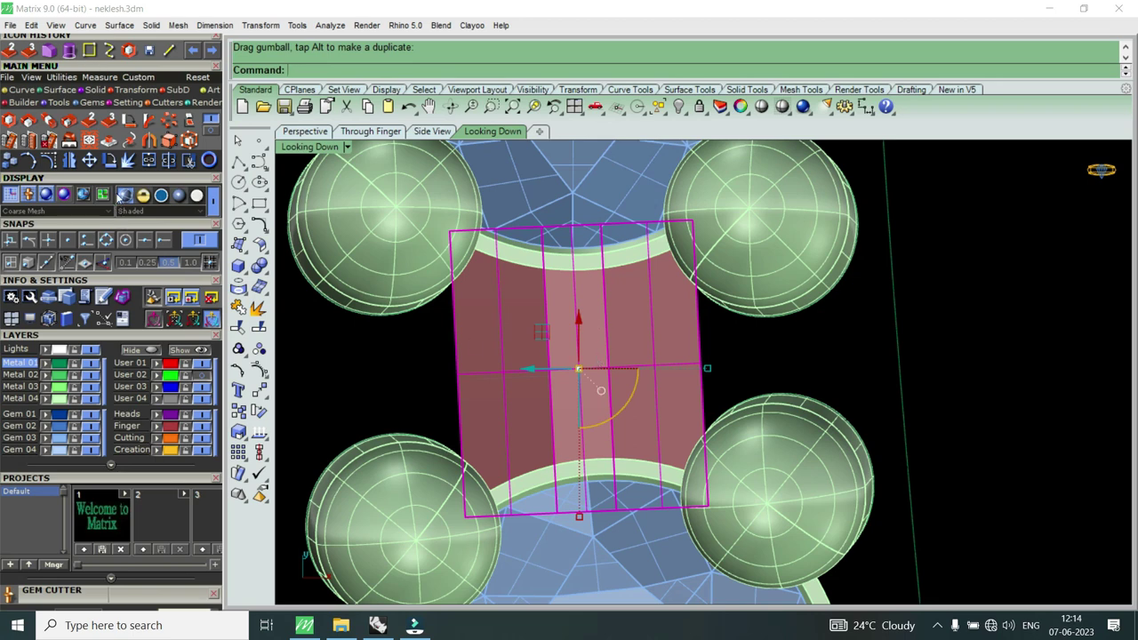
Step: Rotate the link again around its bottom to tilt it slightly into place
click(109, 166)
click(620, 504)
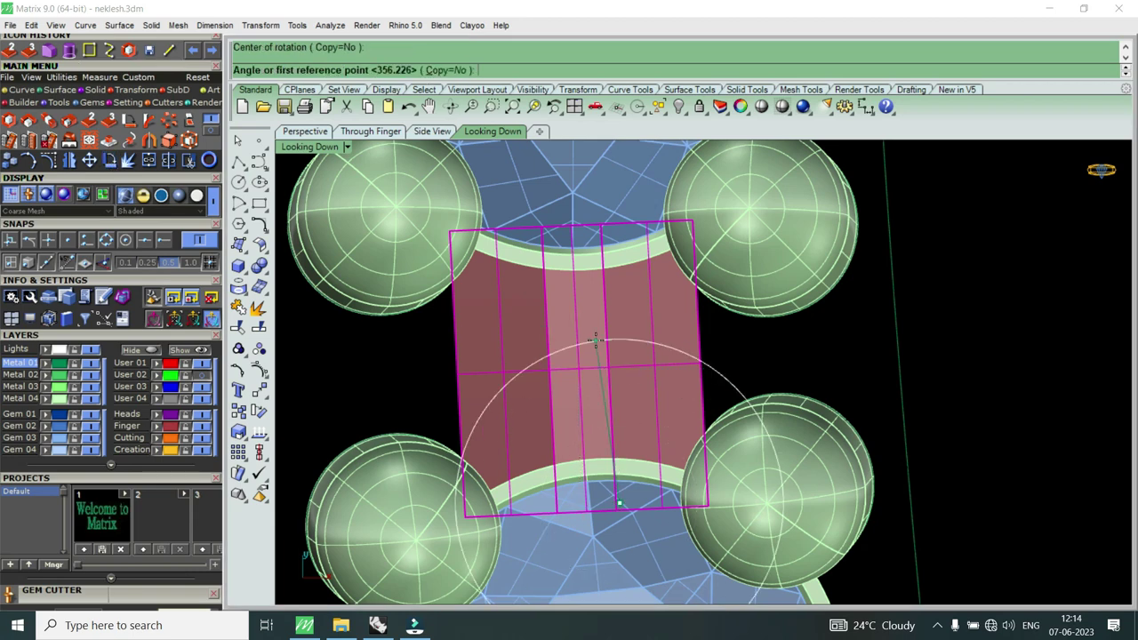
click(595, 340)
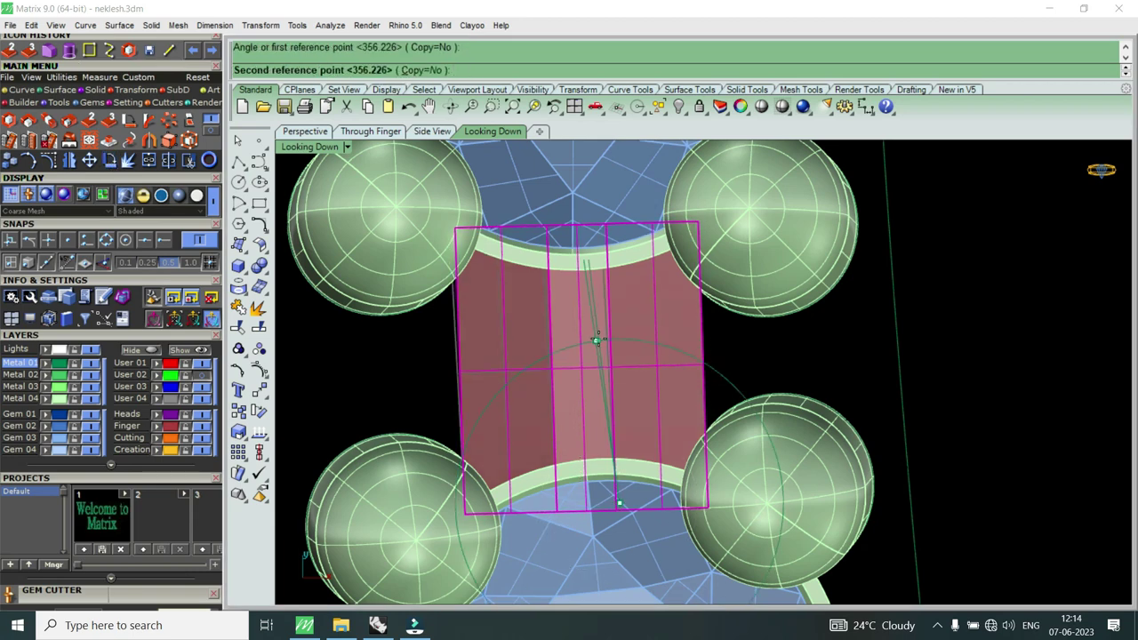
click(596, 340)
scroll(642, 327, down, 2)
scroll(643, 333, down, 2)
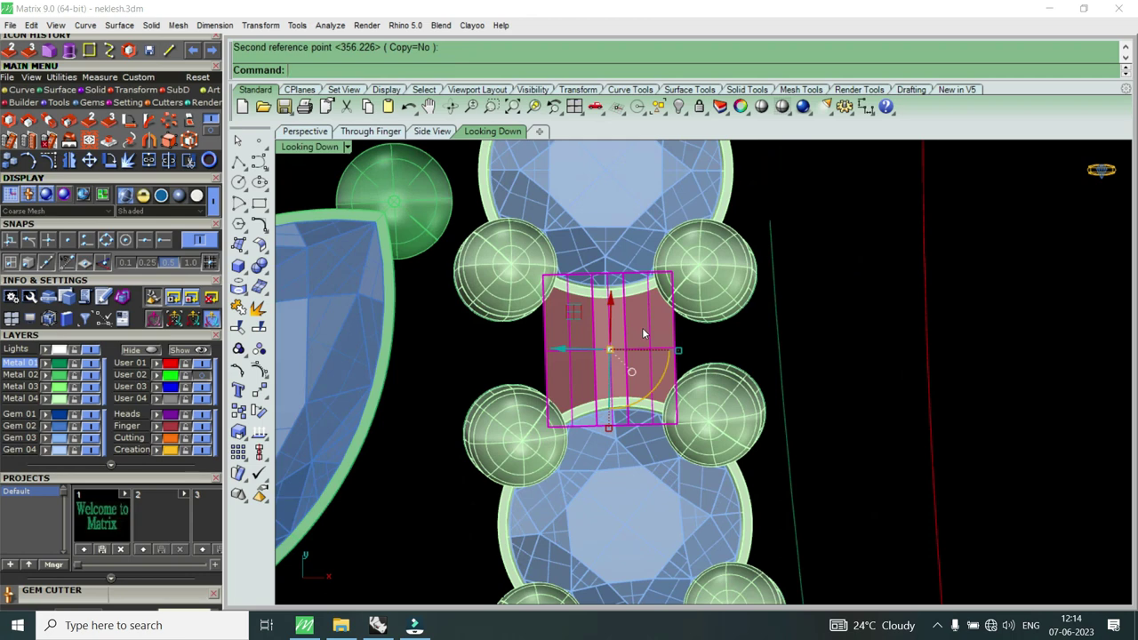
scroll(631, 382, down, 1)
Step: Rotate the next link upright and drag it slightly down toward the lower gem
scroll(655, 420, down, 3)
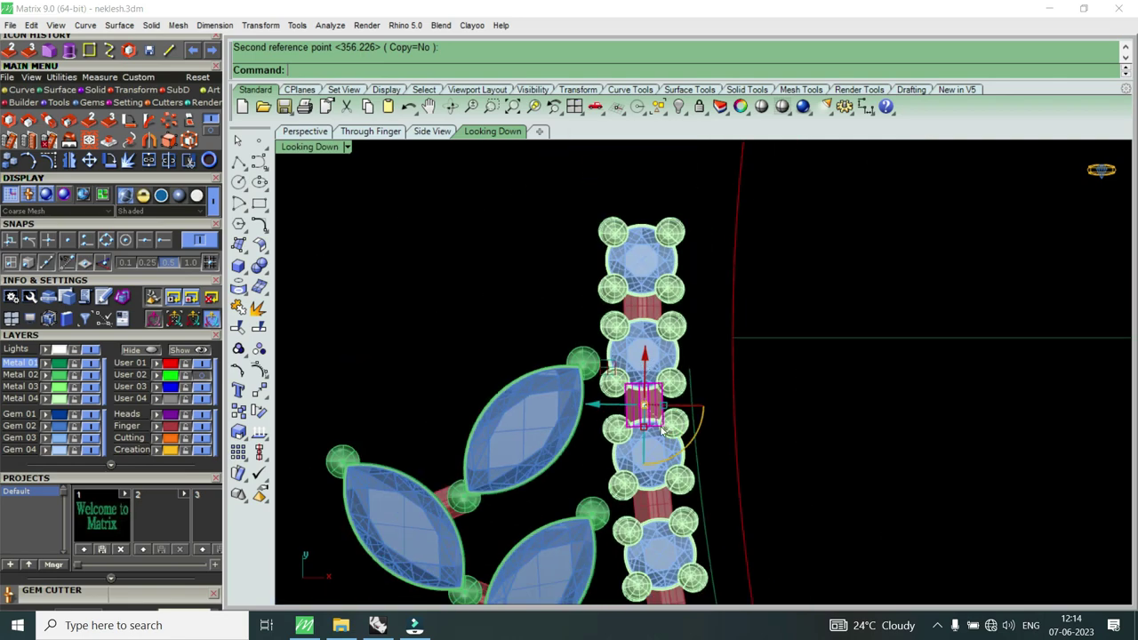
scroll(657, 355, up, 2)
scroll(656, 293, up, 2)
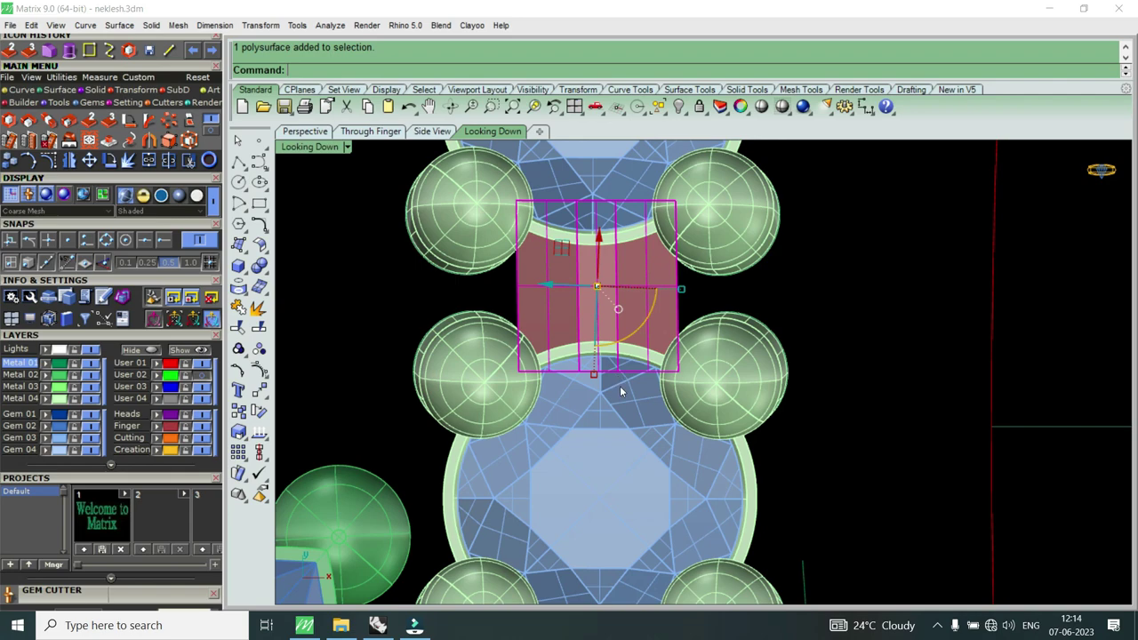
scroll(593, 373, up, 3)
click(593, 379)
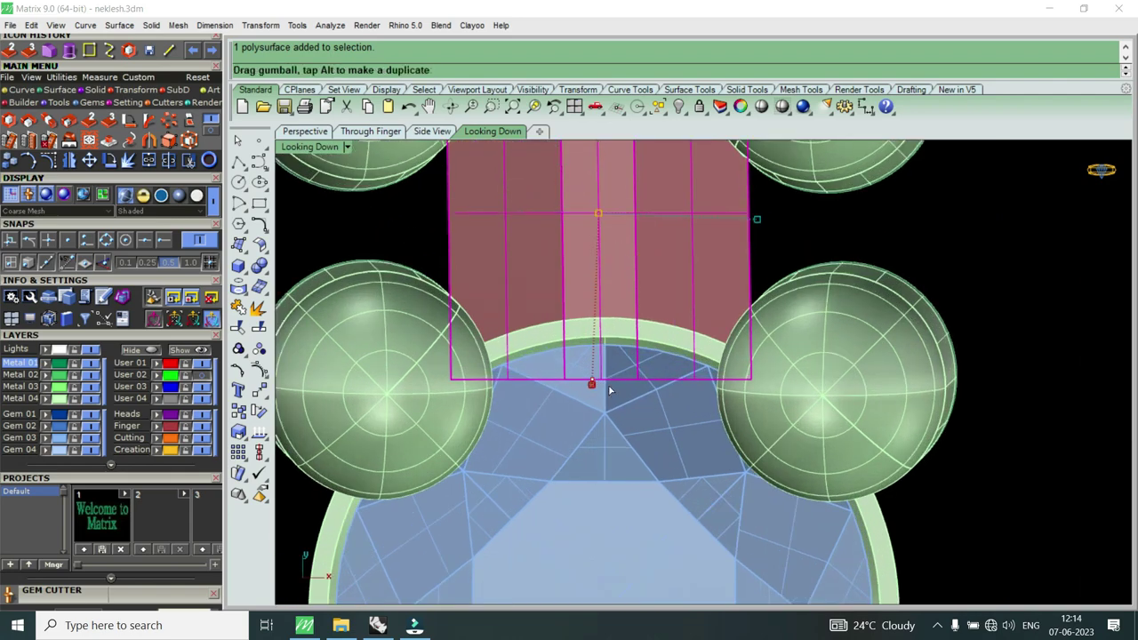
scroll(629, 394, down, 4)
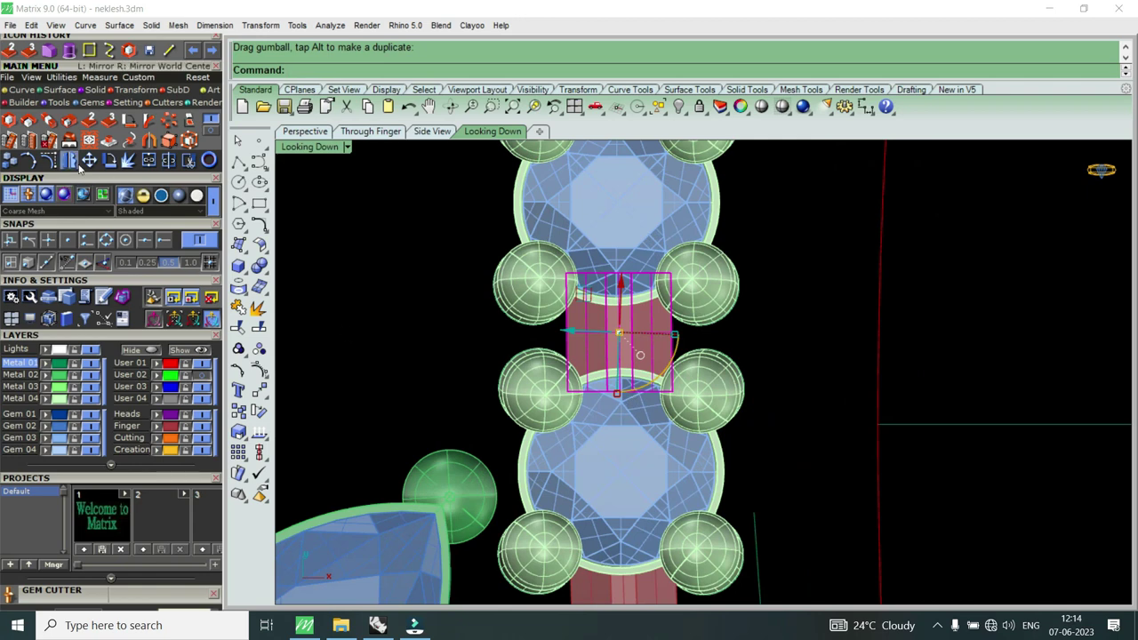
click(110, 160)
scroll(622, 382, up, 3)
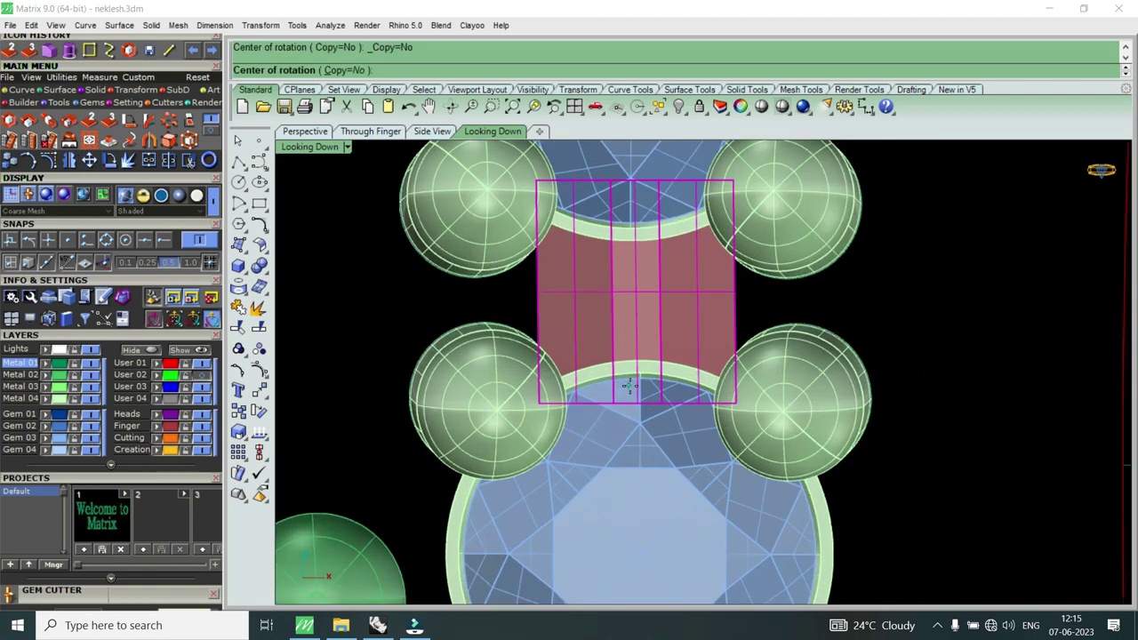
click(622, 382)
scroll(625, 213, up, 2)
click(625, 213)
click(639, 216)
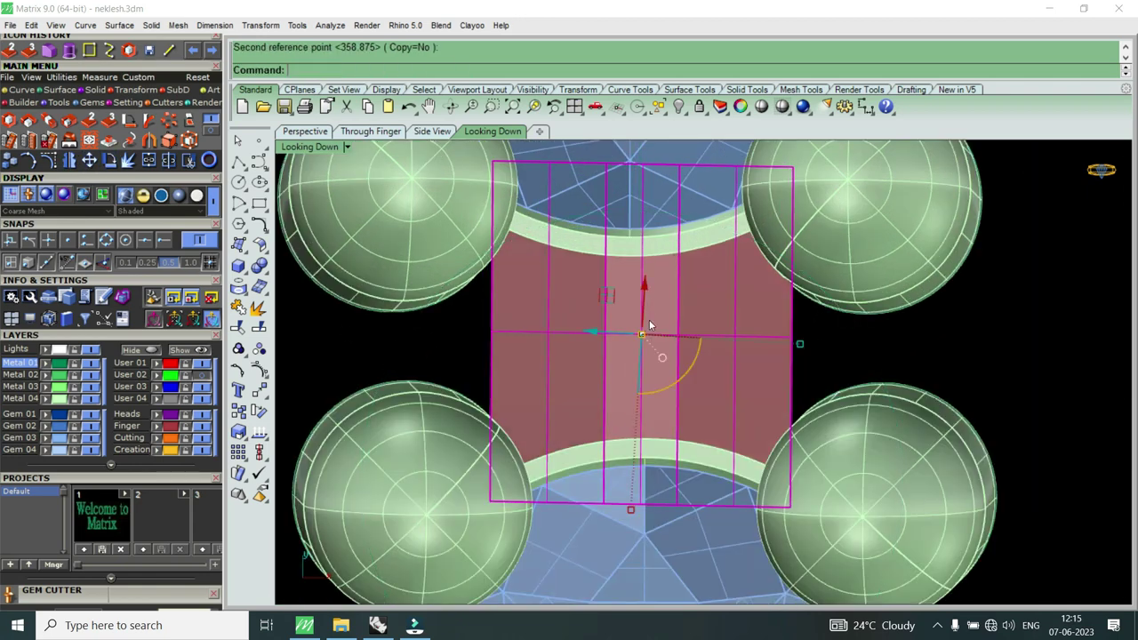
drag(641, 284, 636, 299)
scroll(633, 299, down, 1)
scroll(630, 298, down, 3)
scroll(631, 300, down, 2)
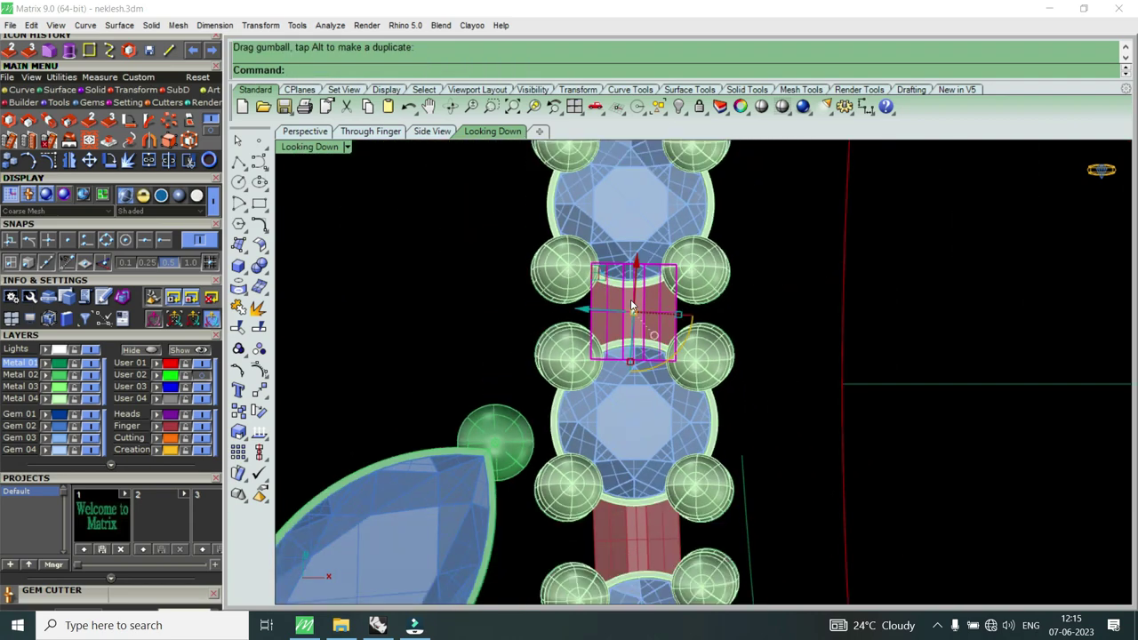
scroll(631, 305, down, 1)
scroll(632, 304, down, 2)
scroll(636, 302, down, 2)
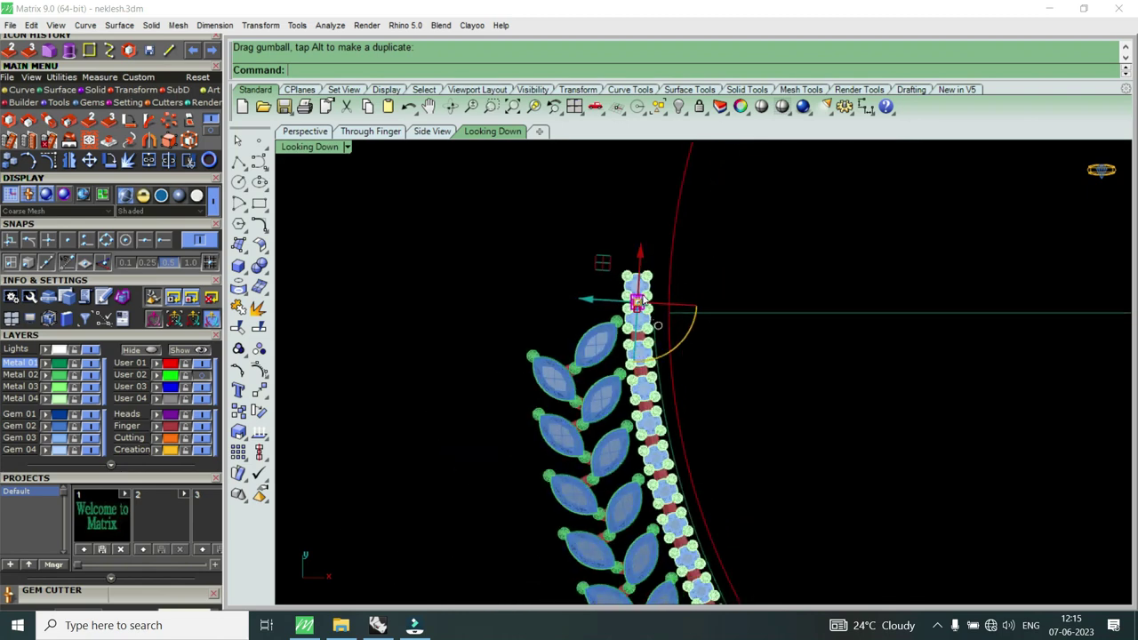
scroll(639, 301, down, 1)
scroll(638, 302, down, 1)
scroll(638, 302, down, 3)
scroll(640, 300, down, 1)
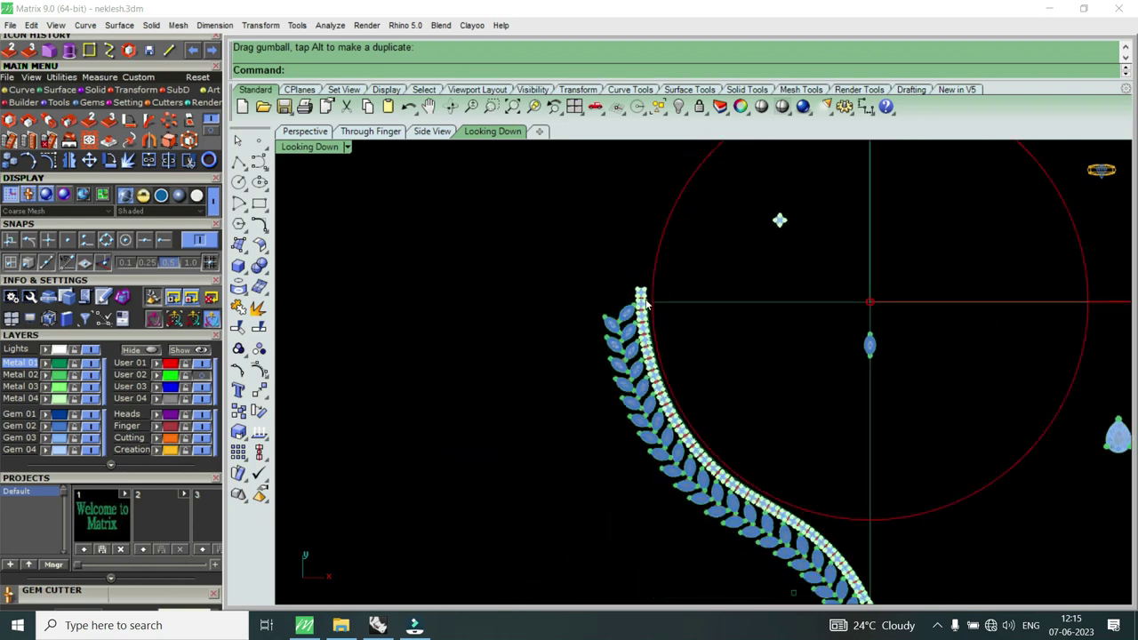
scroll(640, 300, down, 2)
scroll(733, 480, up, 1)
scroll(751, 484, up, 1)
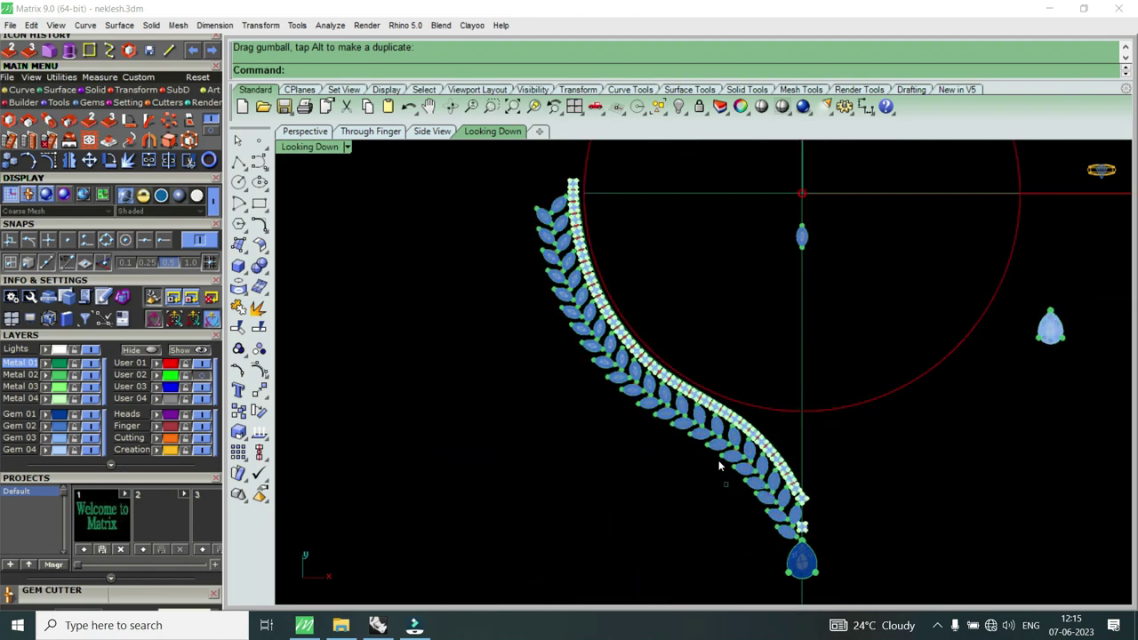
scroll(720, 465, down, 1)
scroll(716, 458, down, 1)
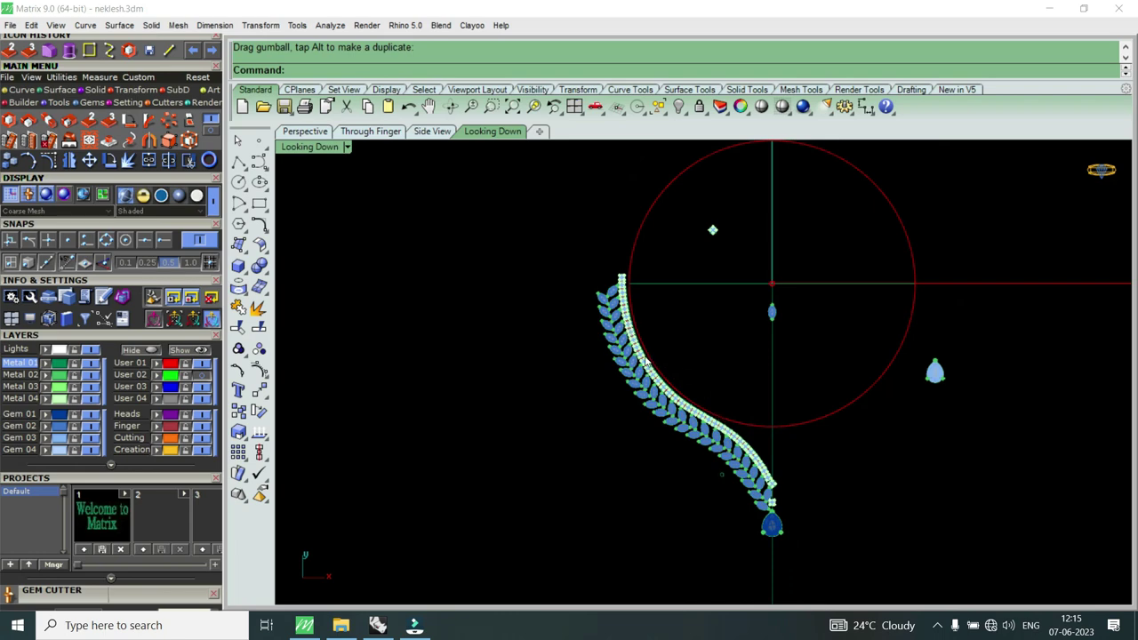
scroll(706, 431, up, 1)
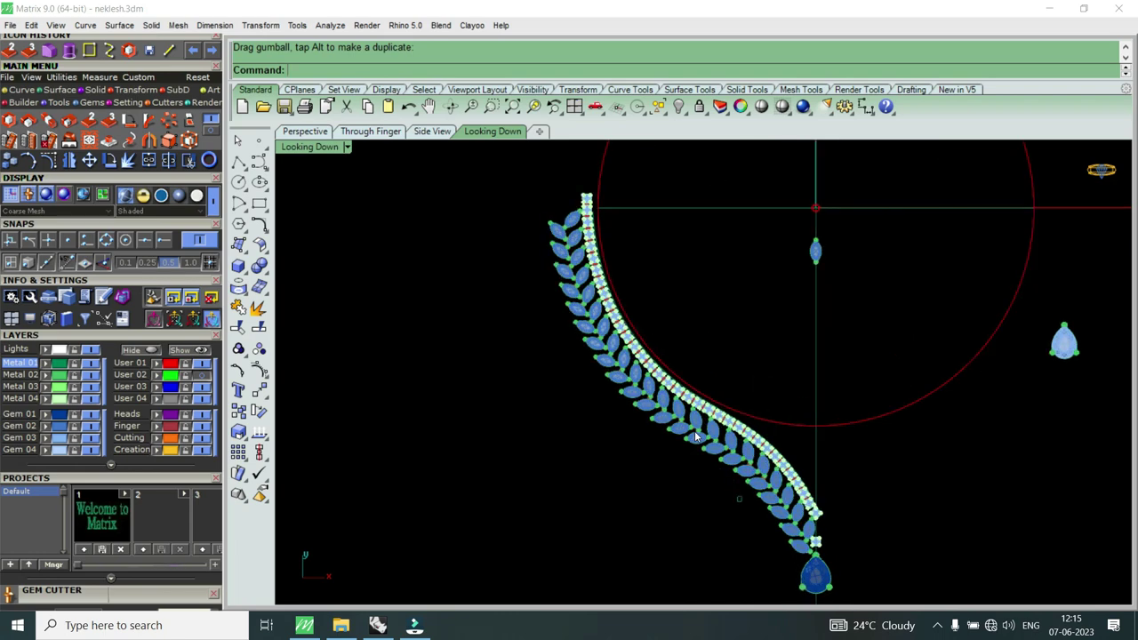
scroll(713, 438, up, 1)
scroll(713, 437, up, 2)
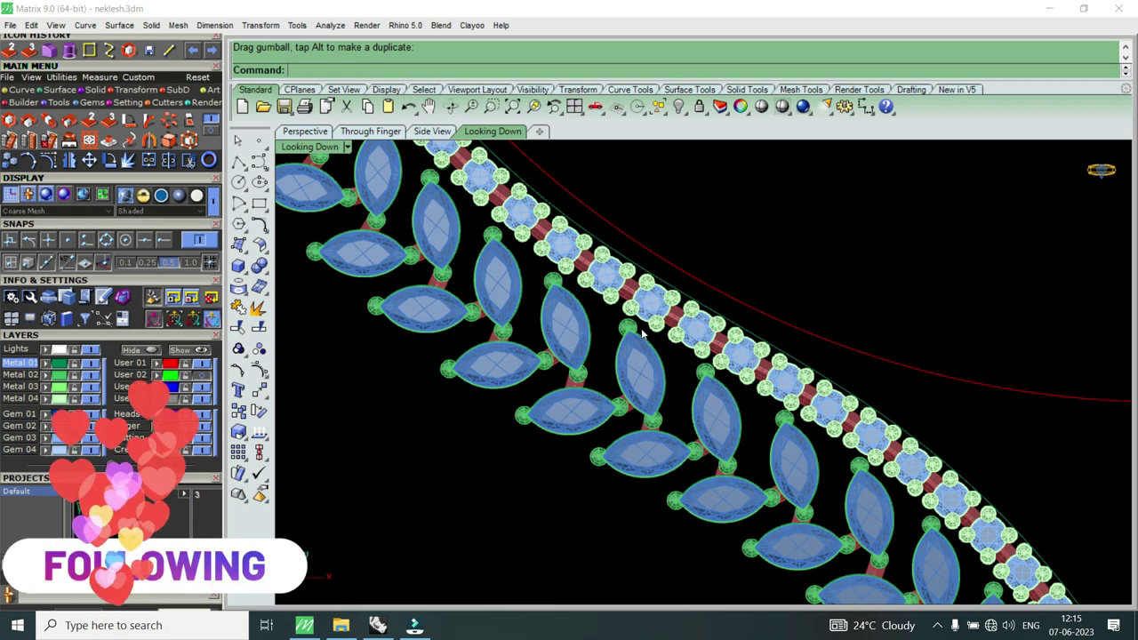
scroll(625, 313, up, 2)
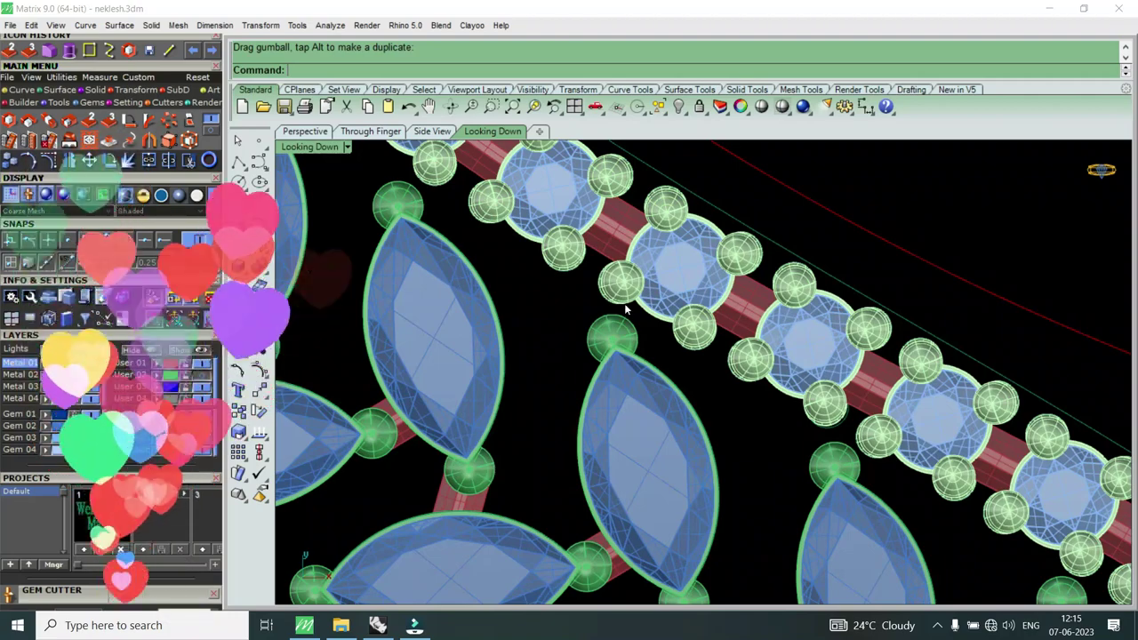
scroll(612, 313, down, 3)
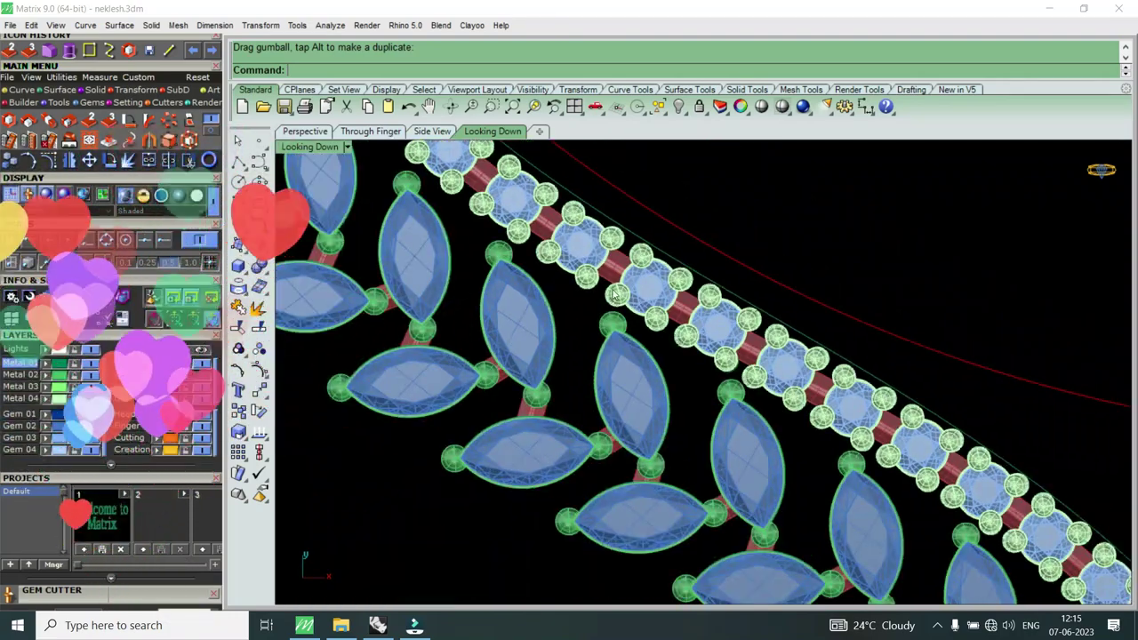
scroll(559, 348, down, 2)
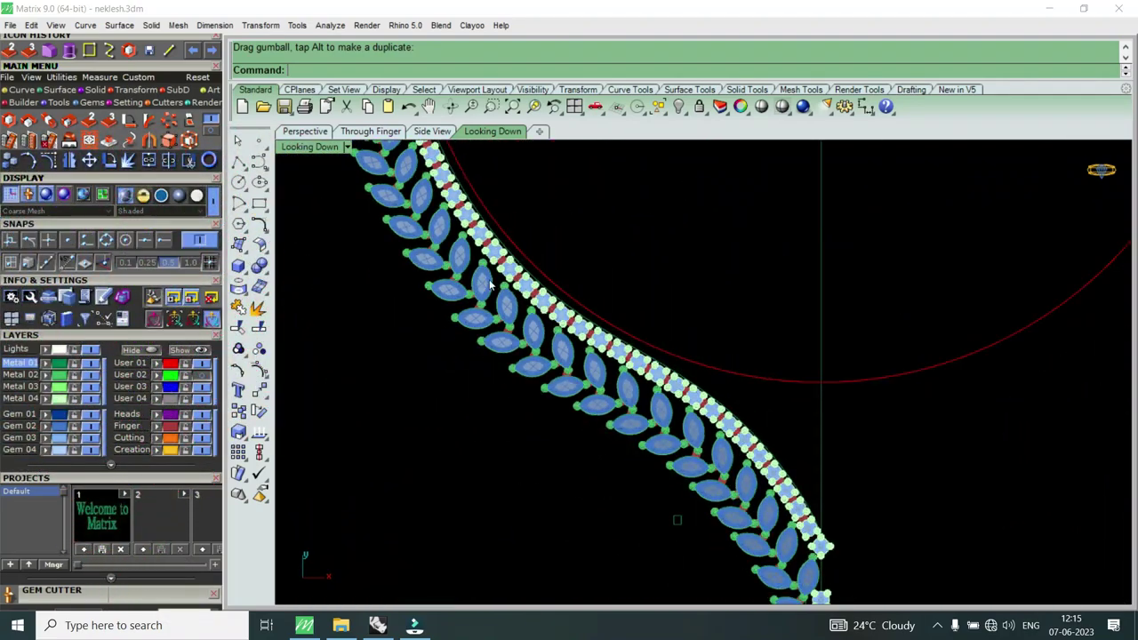
scroll(715, 416, up, 2)
scroll(788, 494, up, 1)
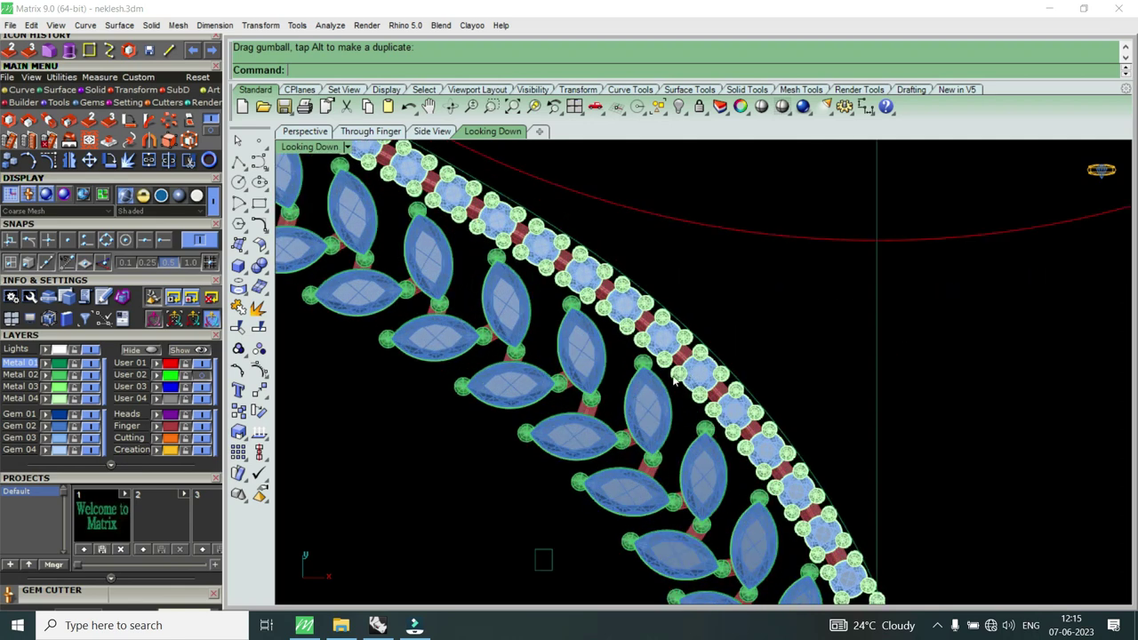
scroll(851, 359, down, 2)
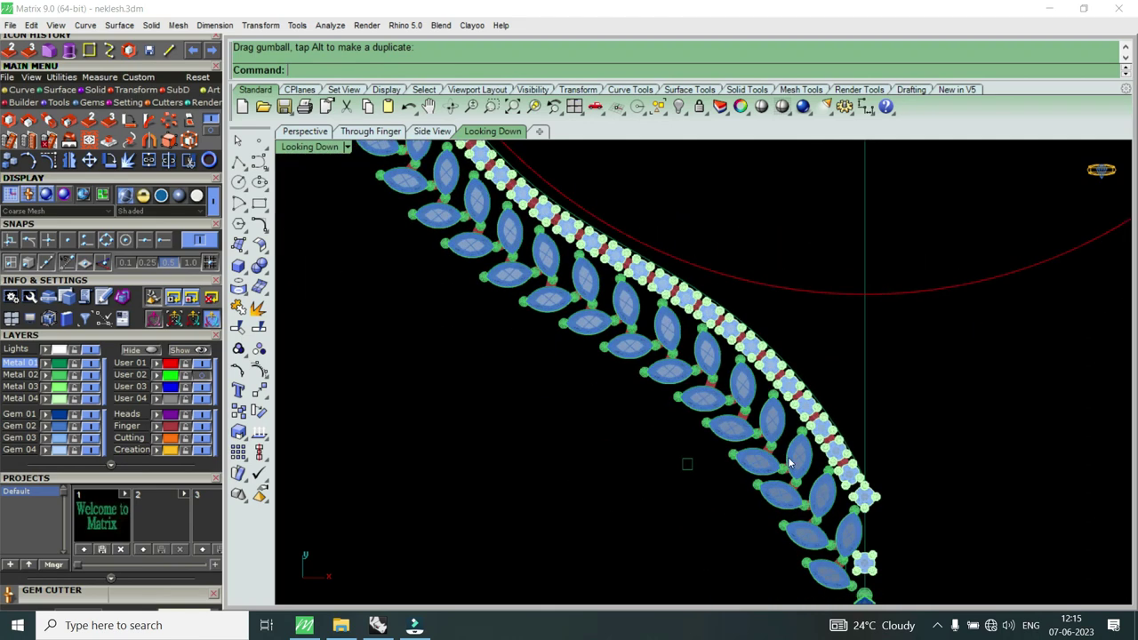
scroll(788, 457, up, 1)
scroll(838, 453, down, 1)
scroll(837, 453, down, 1)
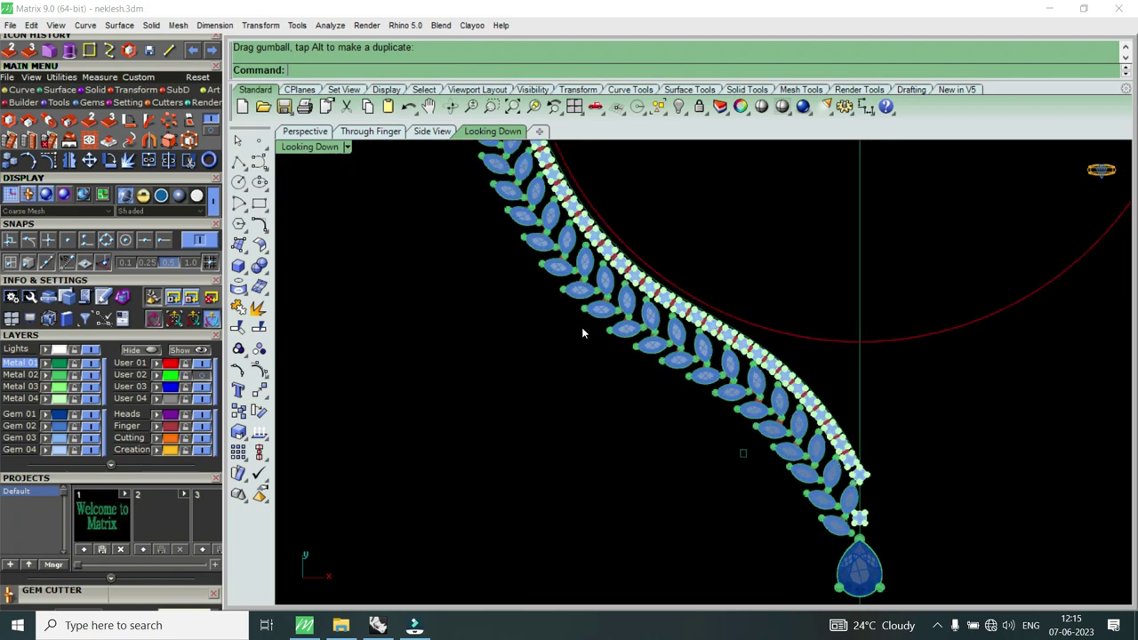
scroll(653, 376, down, 1)
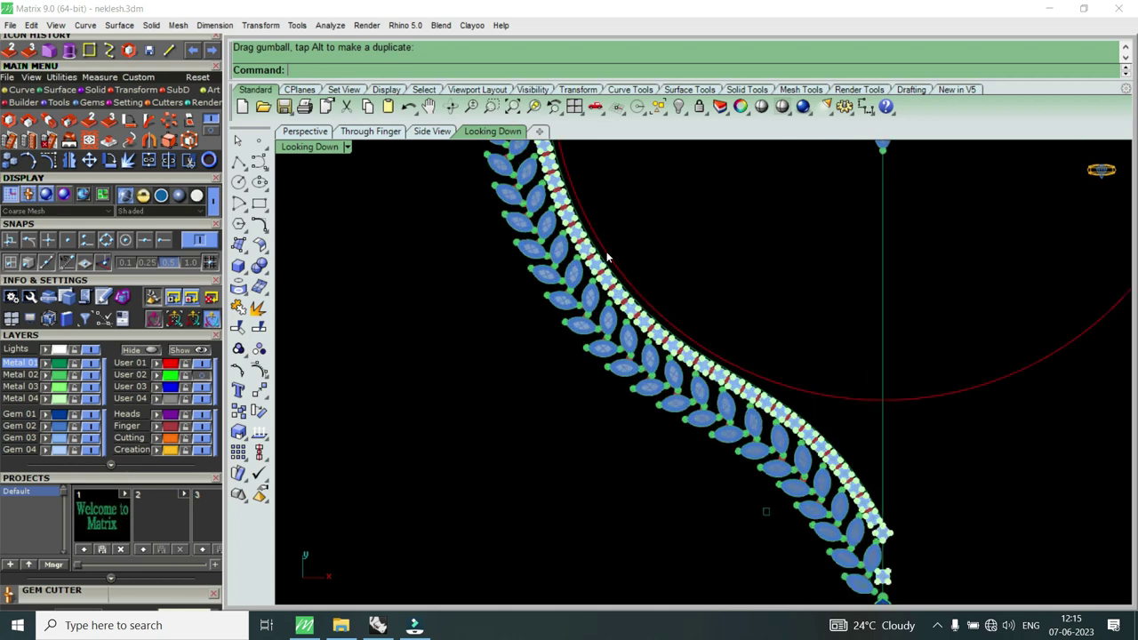
scroll(613, 303, up, 3)
scroll(584, 423, down, 1)
scroll(584, 422, down, 3)
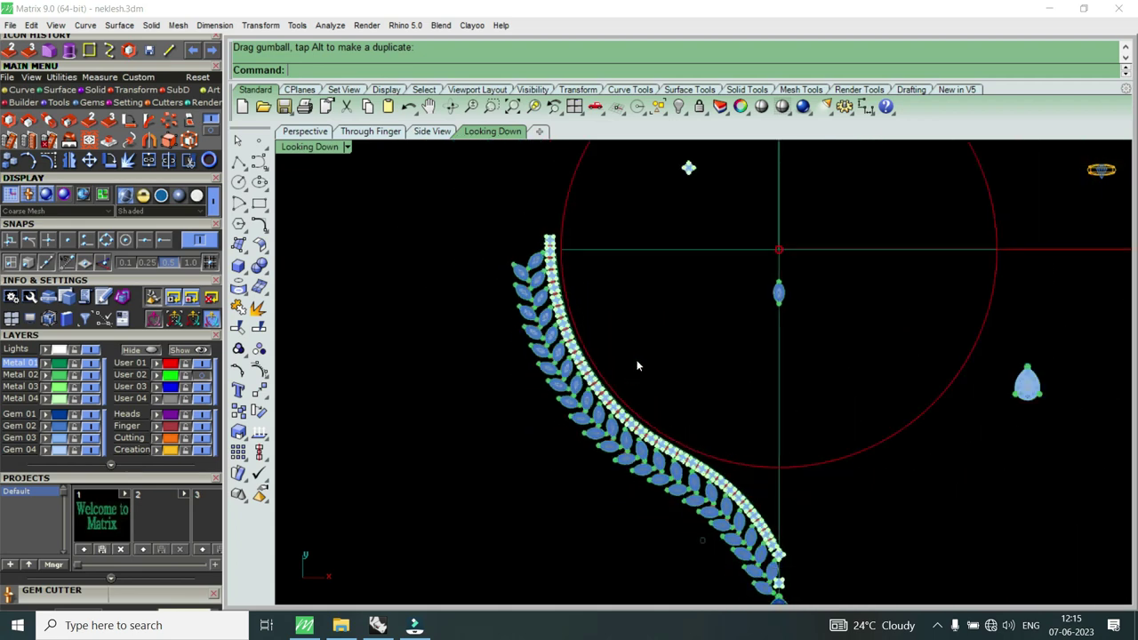
scroll(638, 357, down, 1)
scroll(651, 428, down, 1)
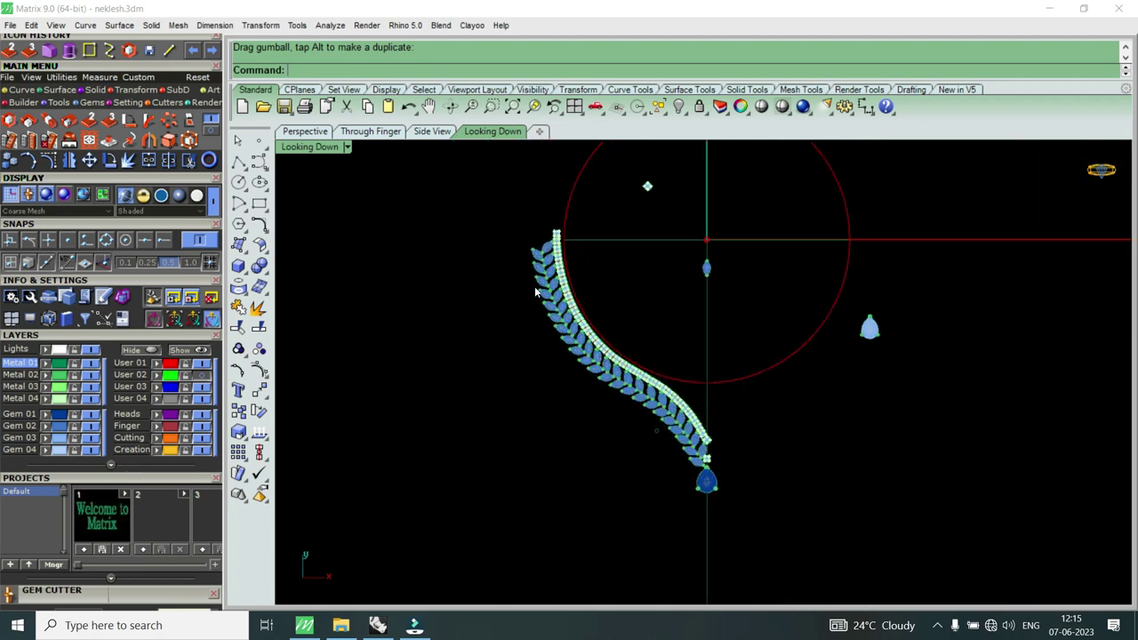
Step: Window-select the left necklace half, excluding the small central gem and the centre quatrefoil links
drag(473, 204, 715, 471)
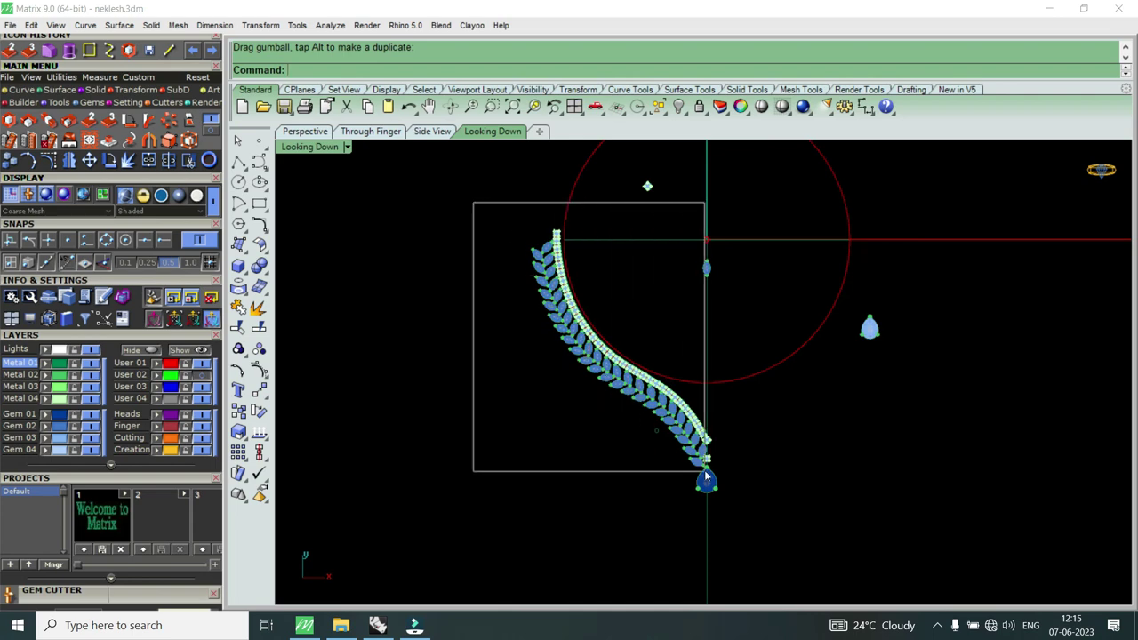
scroll(707, 382, up, 2)
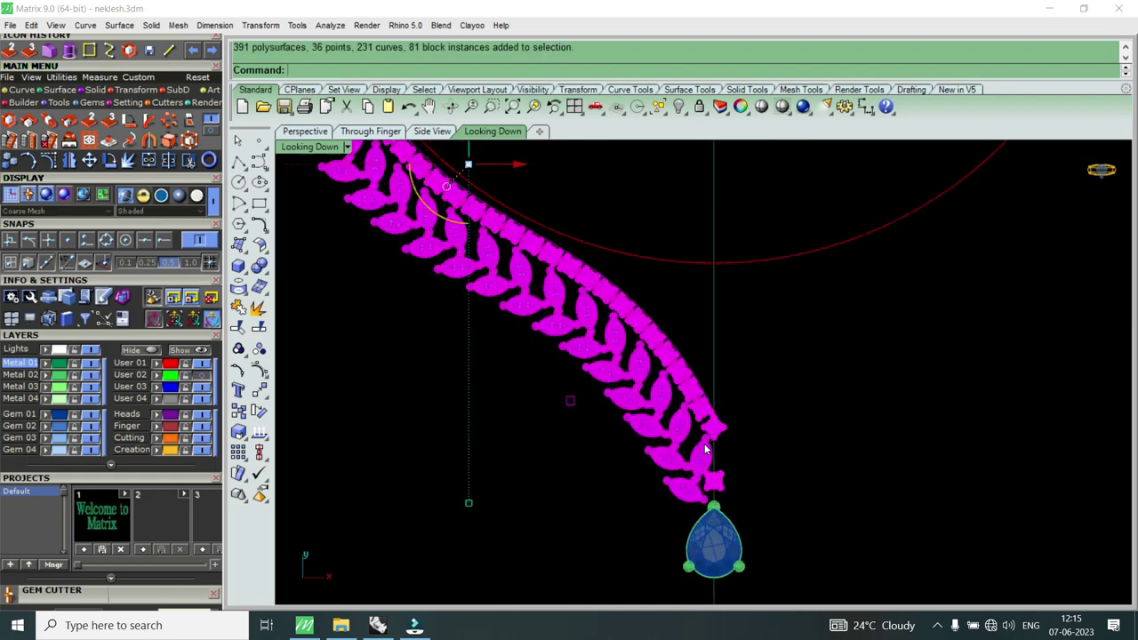
scroll(706, 320, down, 2)
scroll(705, 274, down, 1)
scroll(706, 273, up, 2)
ctrl+drag(746, 191, 605, 310)
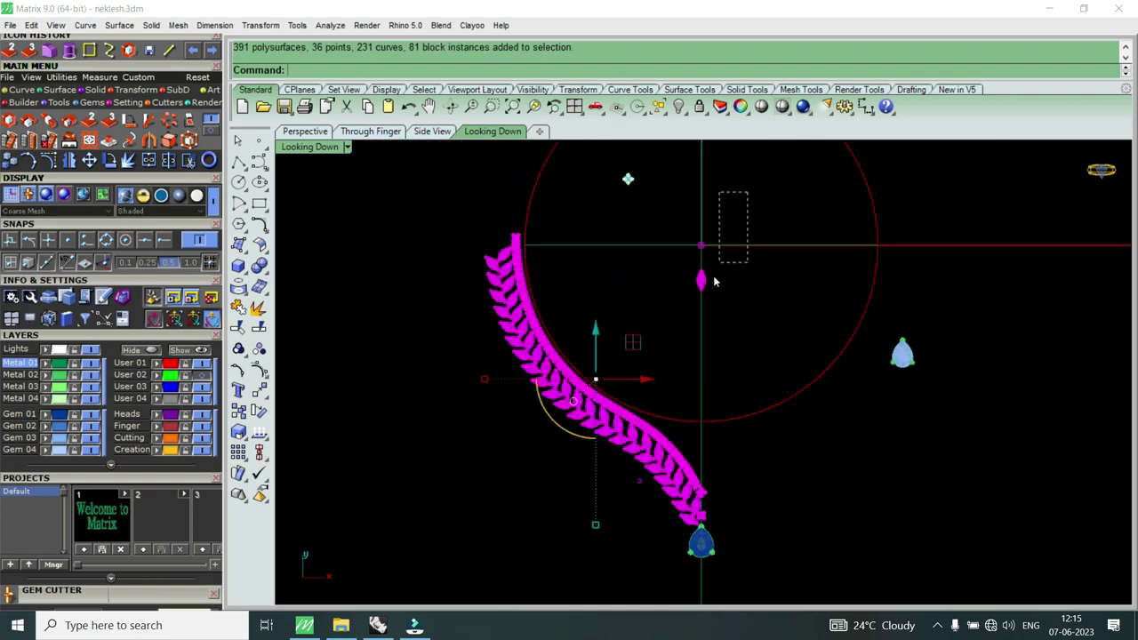
scroll(712, 527, up, 3)
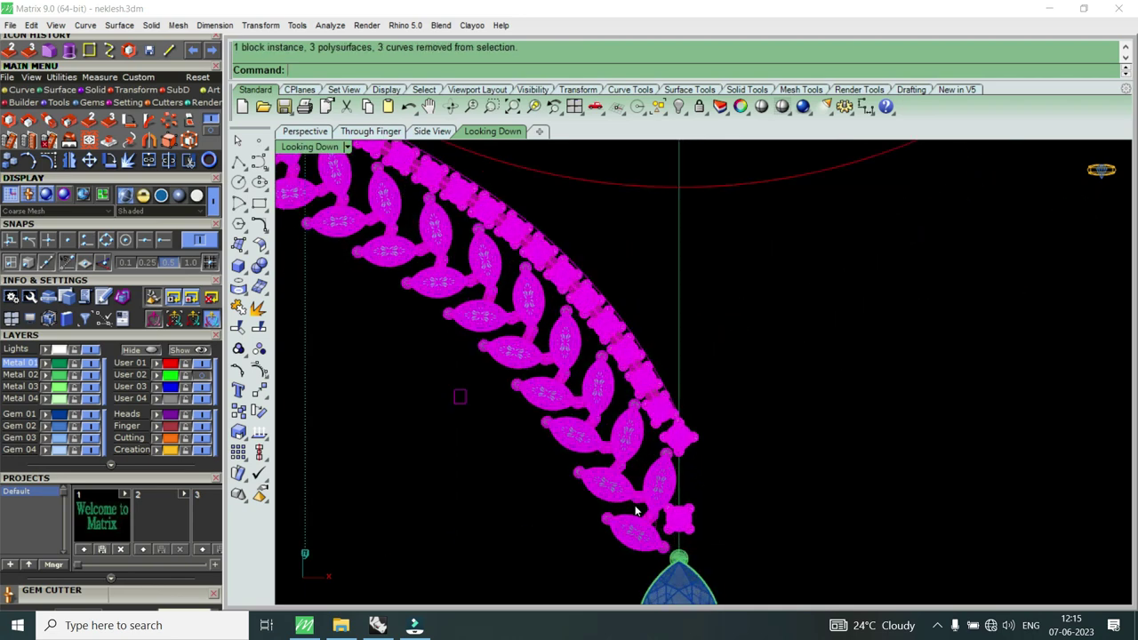
ctrl+click(458, 397)
ctrl+click(690, 523)
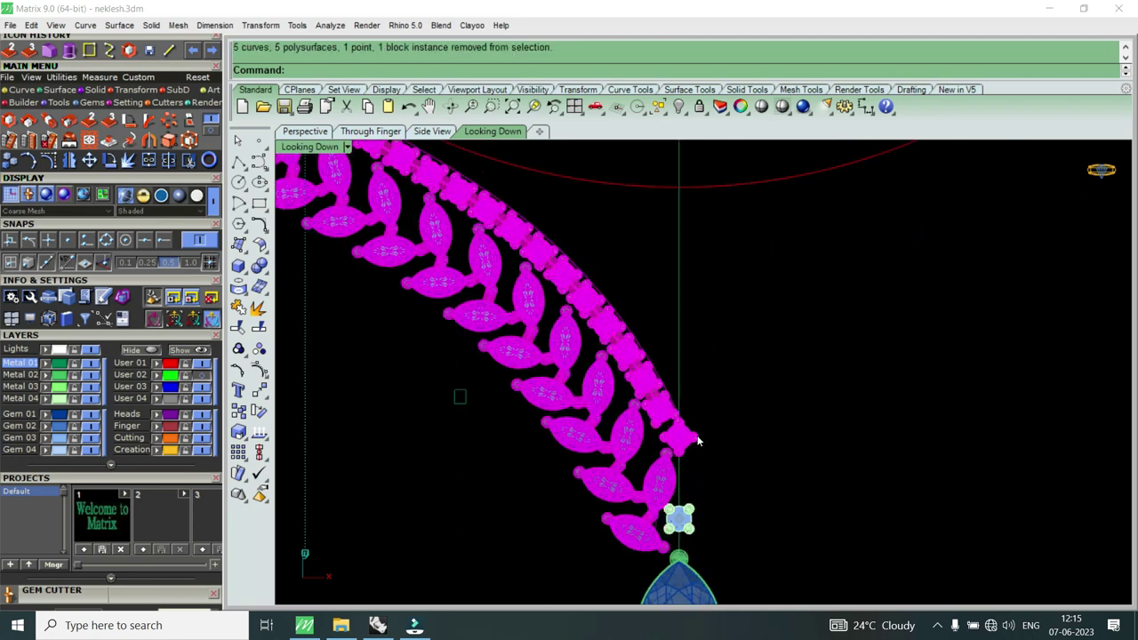
ctrl+click(696, 440)
scroll(659, 367, down, 2)
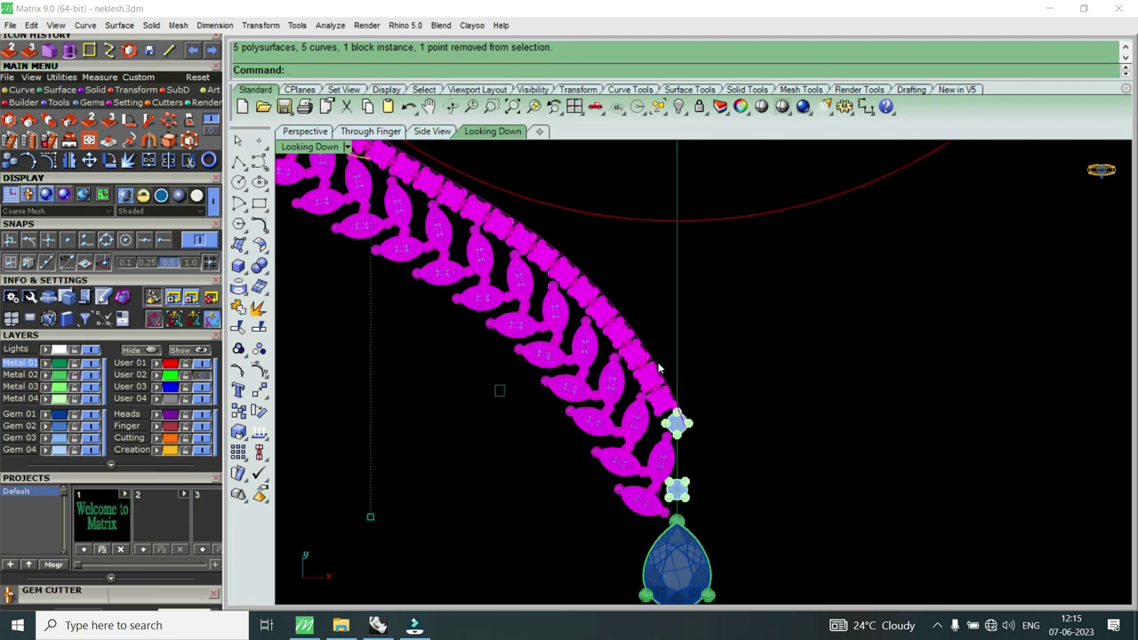
scroll(659, 367, down, 4)
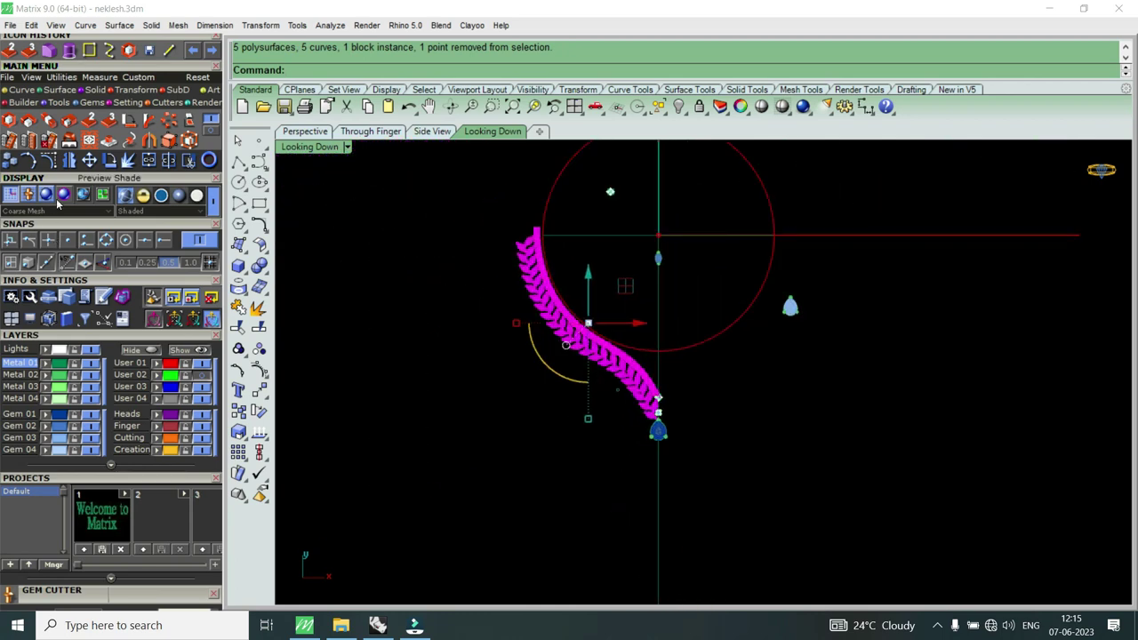
Step: Mirror the selected half across the vertical axis starting at origin 0
click(70, 160)
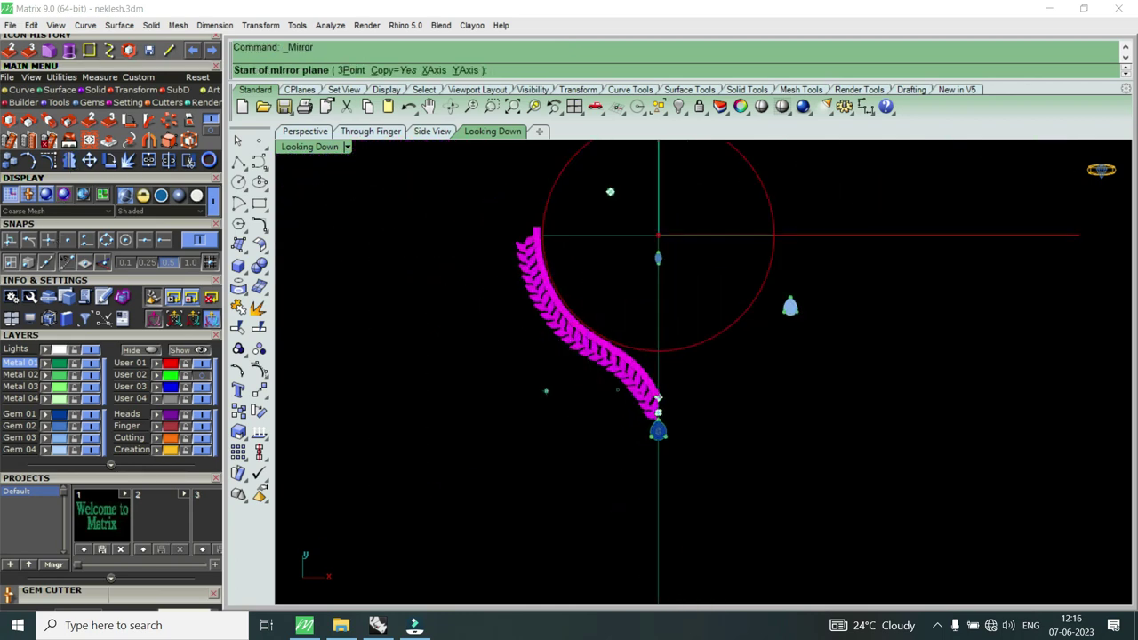
text(0)
key(Return)
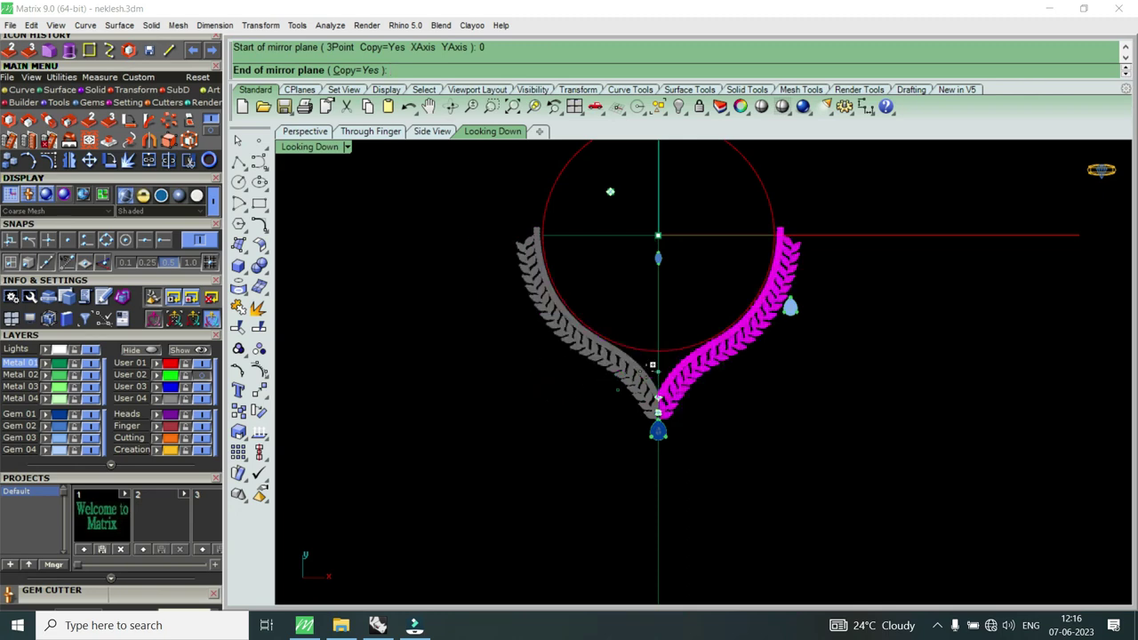
scroll(653, 364, up, 1)
scroll(651, 368, up, 2)
scroll(649, 373, up, 2)
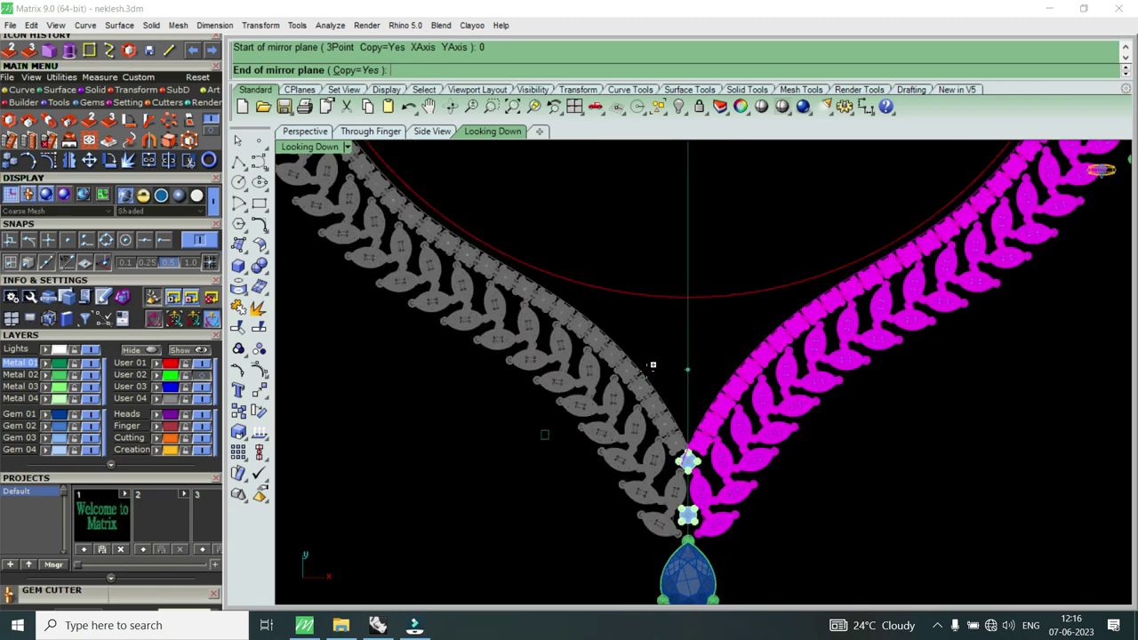
click(629, 405)
scroll(640, 391, down, 1)
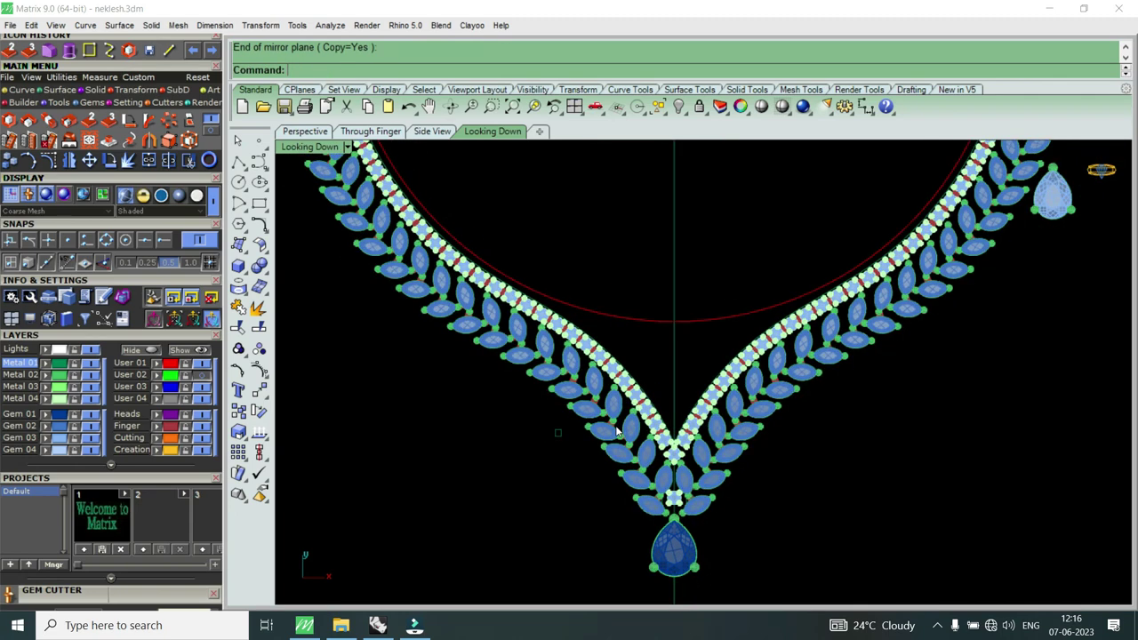
scroll(675, 382, down, 2)
scroll(729, 374, down, 2)
Step: Move the spare drop gem to the right and save the file as neklesh.3dm
click(773, 360)
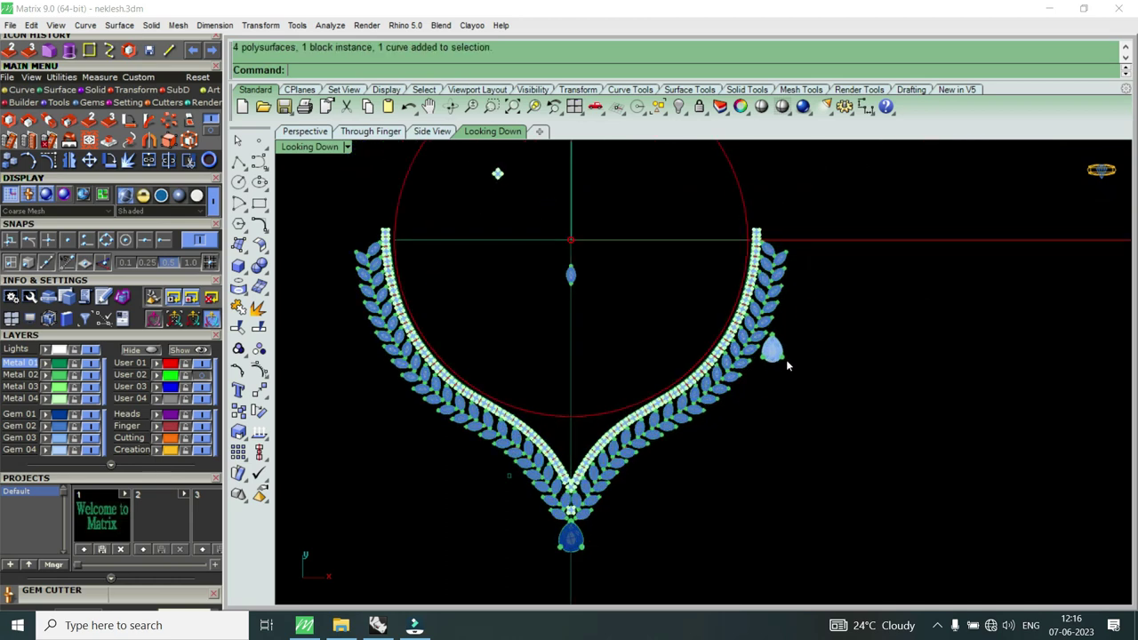
drag(818, 348, 1057, 355)
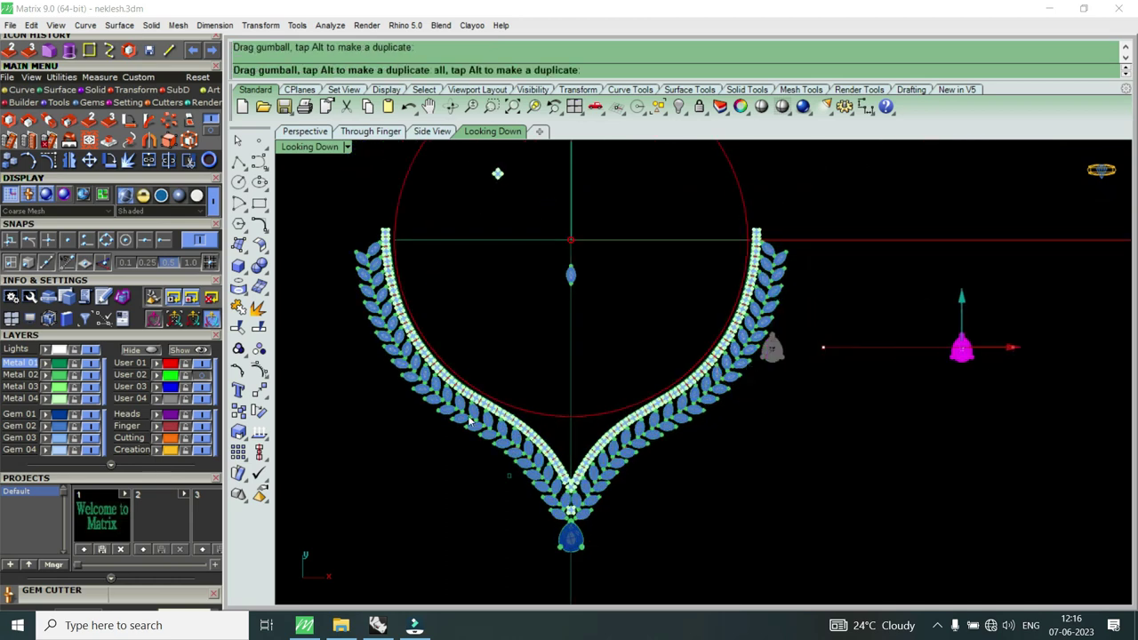
scroll(485, 315, down, 2)
key(Escape)
drag(470, 229, 558, 334)
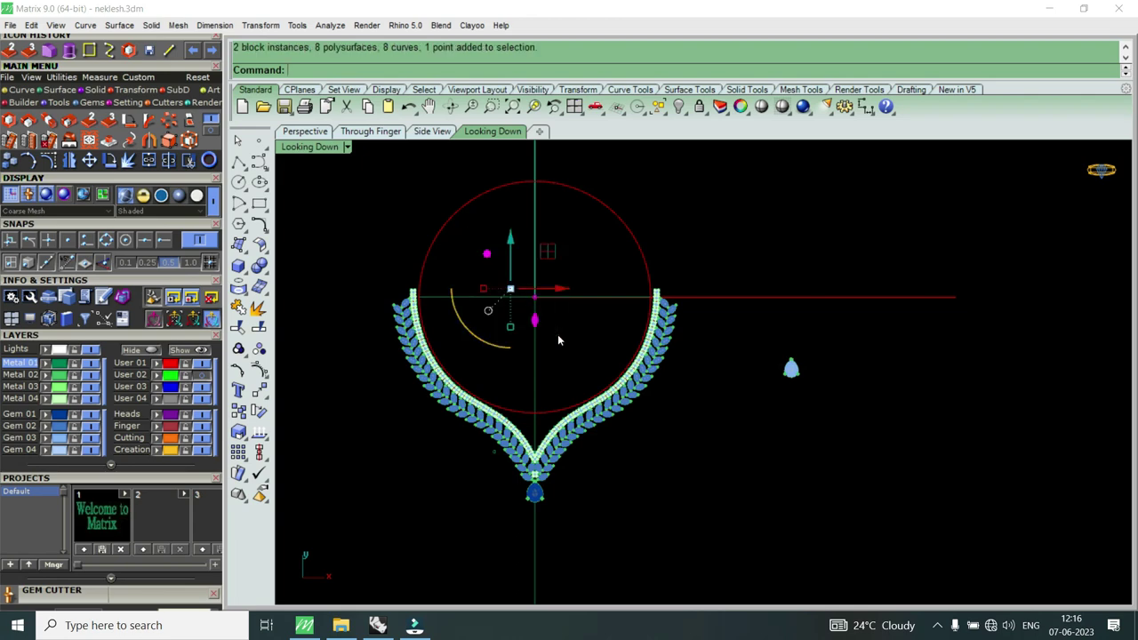
key(Escape)
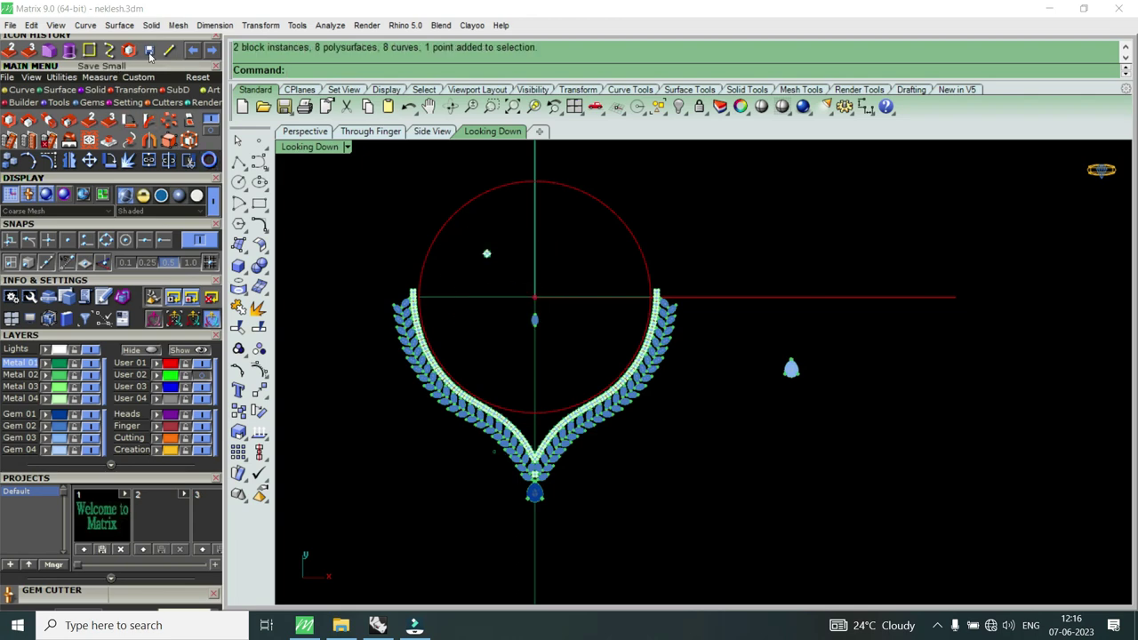
click(150, 55)
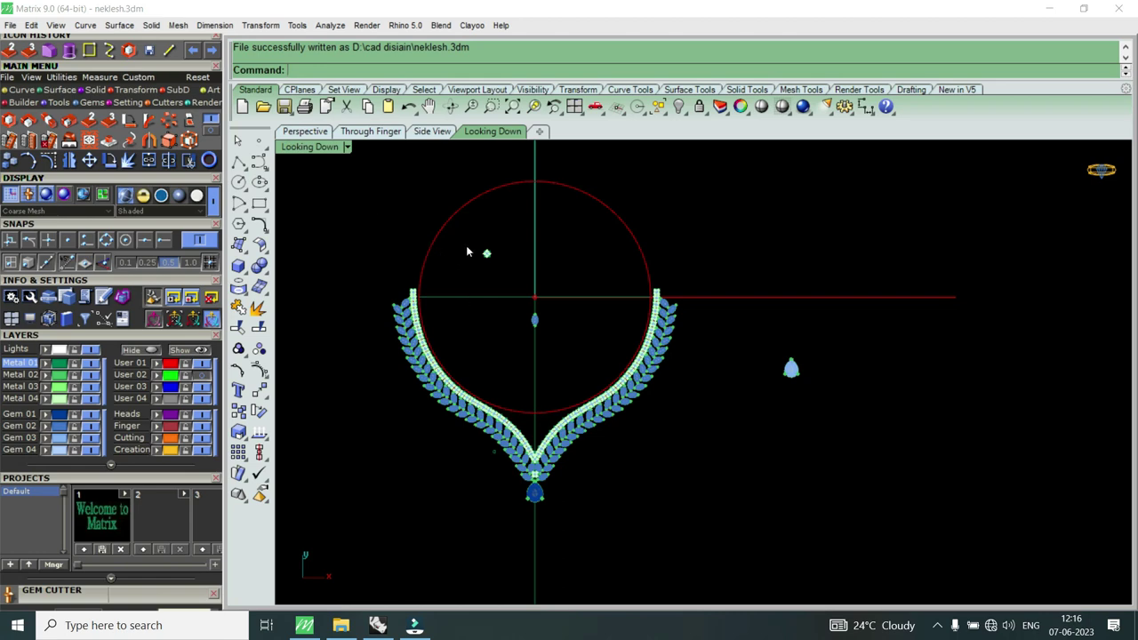
Step: Delete the loose gem and point inside the circle and the spare drop gem
drag(467, 251, 561, 346)
key(Delete)
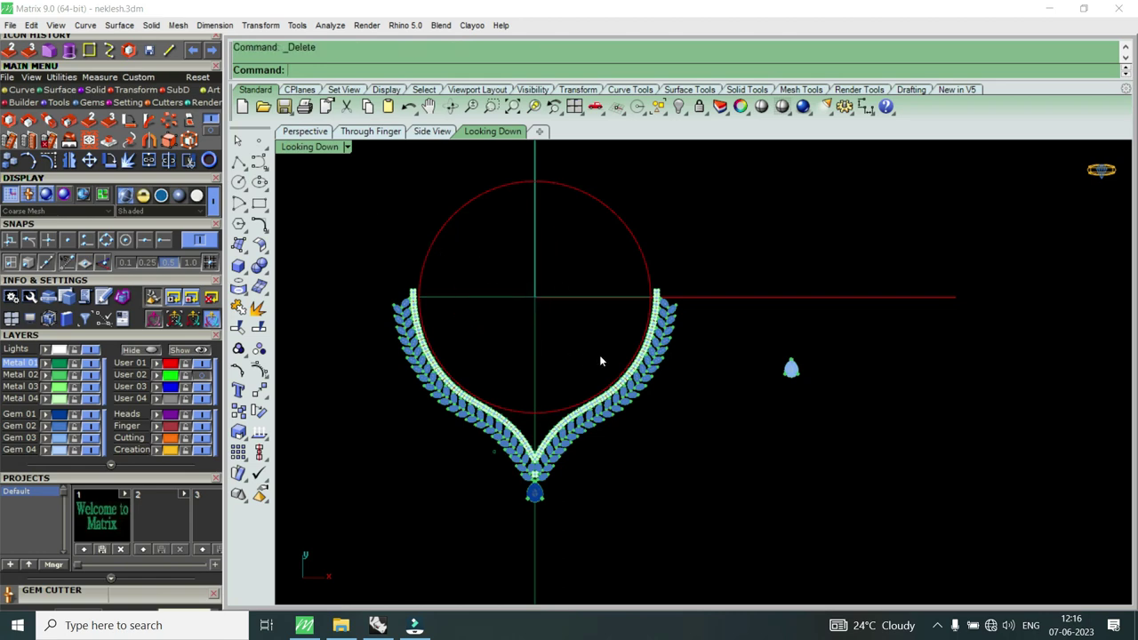
drag(752, 330, 853, 401)
key(Delete)
scroll(487, 478, up, 3)
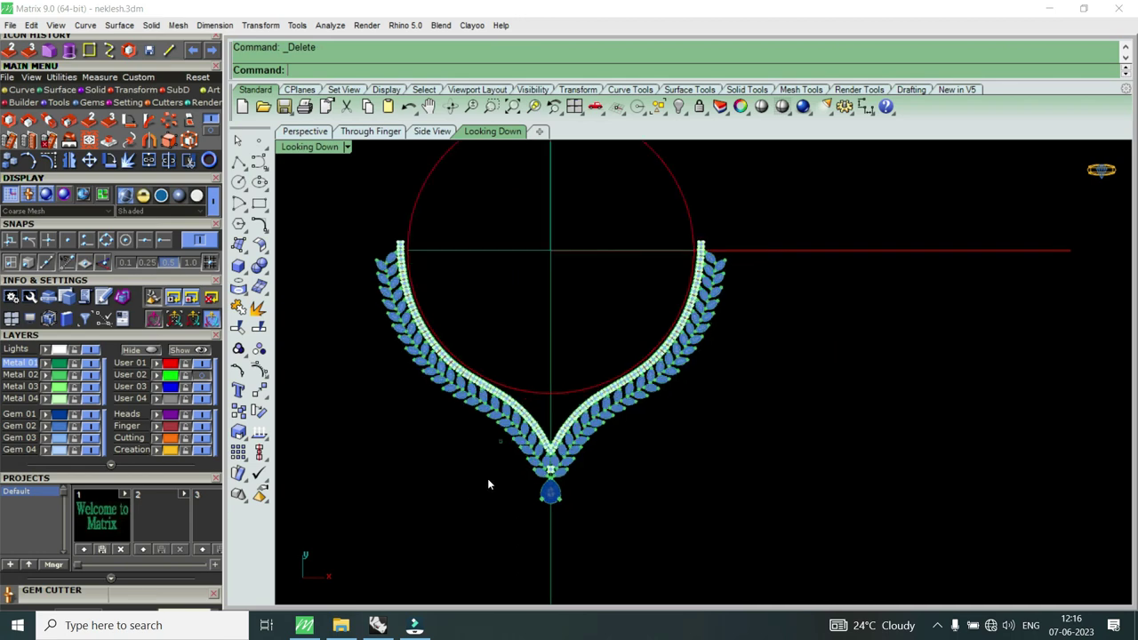
Step: Switch the Looking Down view to Machine display and zoom to frame the necklace on the photo
click(303, 152)
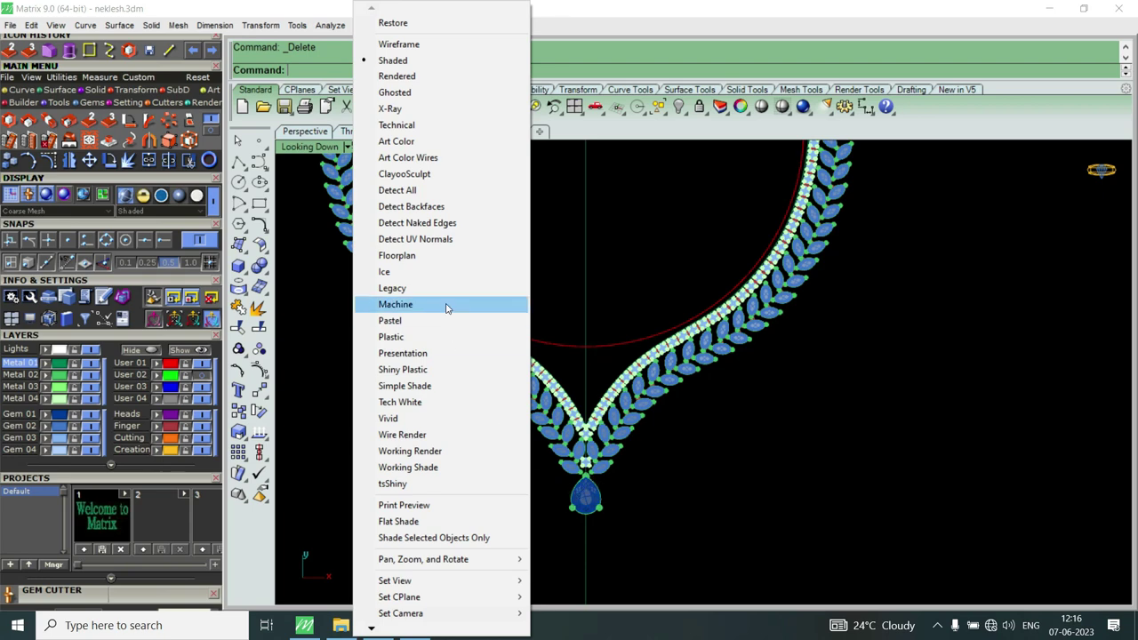
click(416, 306)
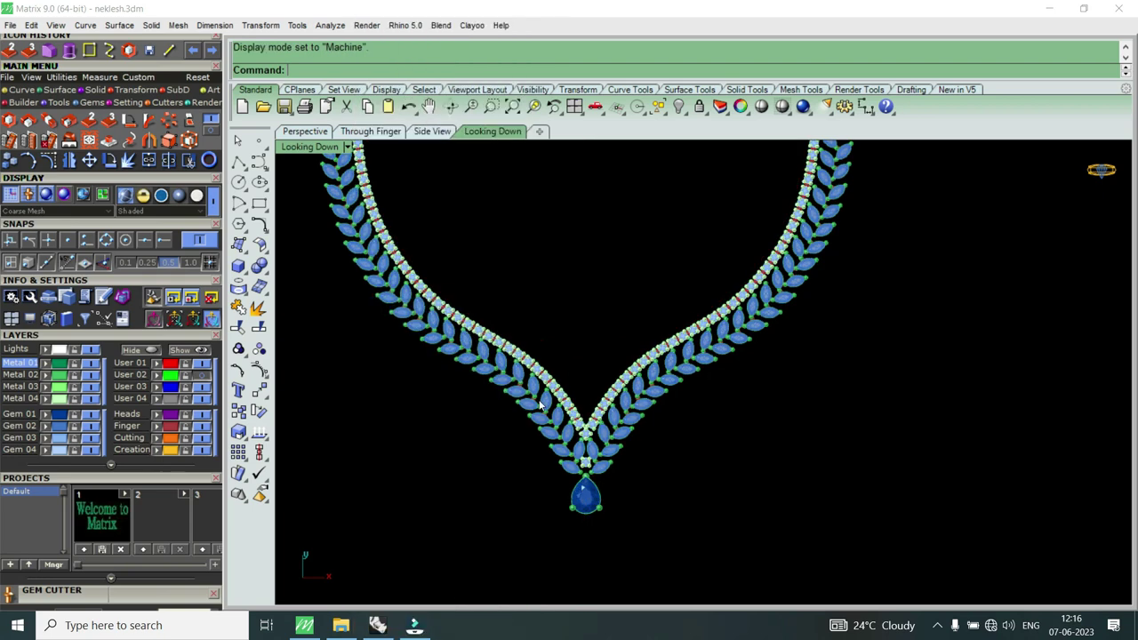
scroll(634, 286, up, 2)
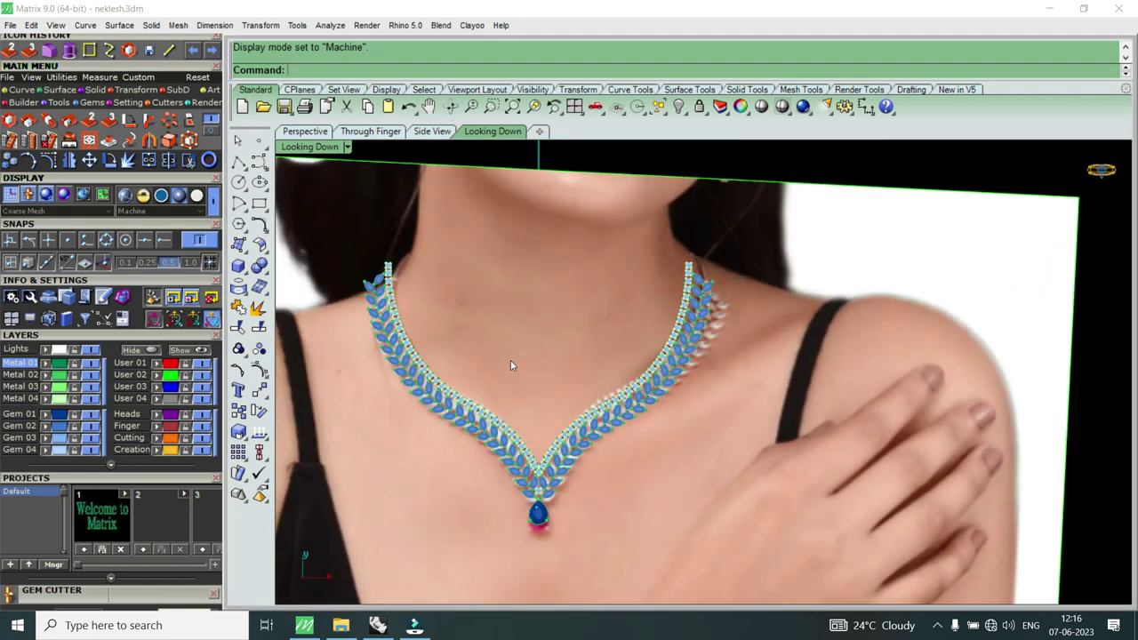
scroll(629, 309, down, 1)
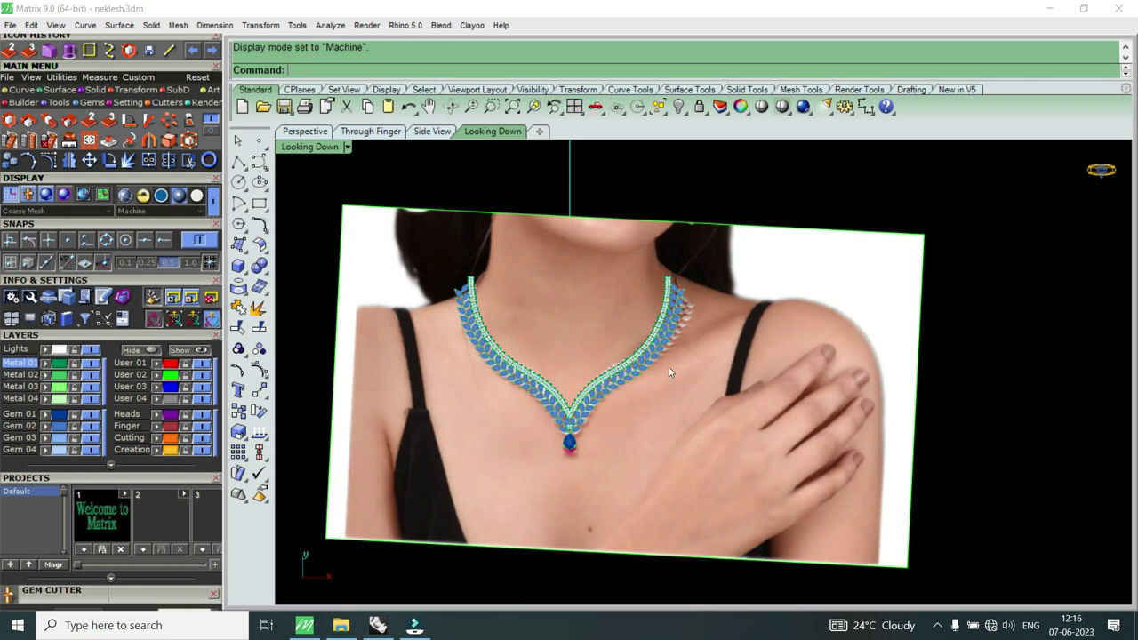
Step: Copy the model reference photo and place the duplicate to the right of the original
click(690, 379)
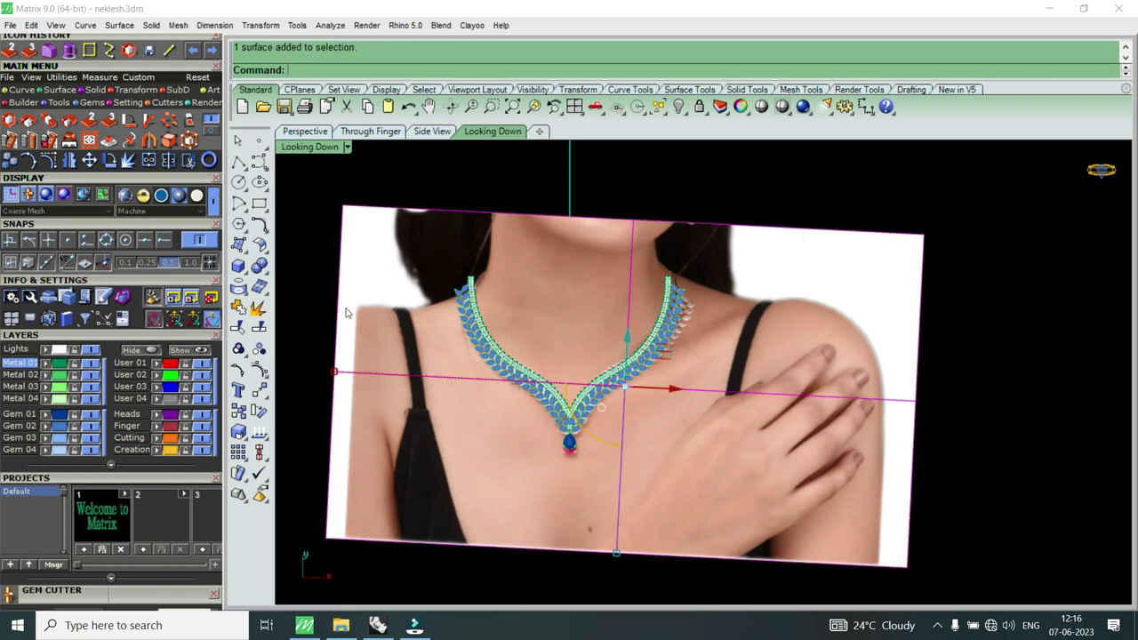
click(10, 160)
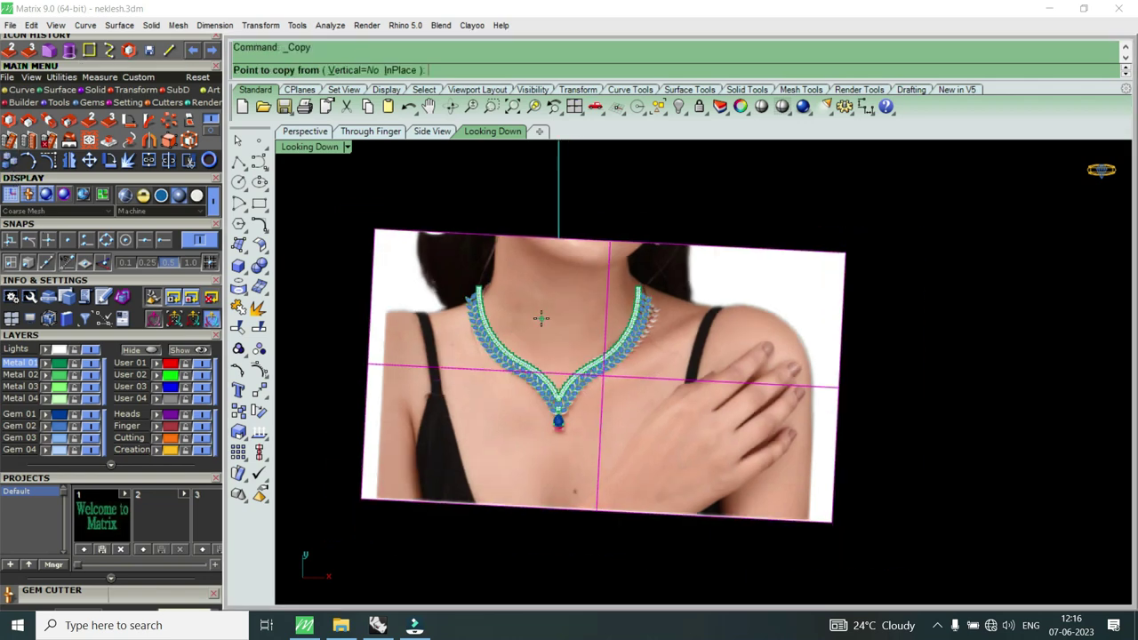
click(541, 319)
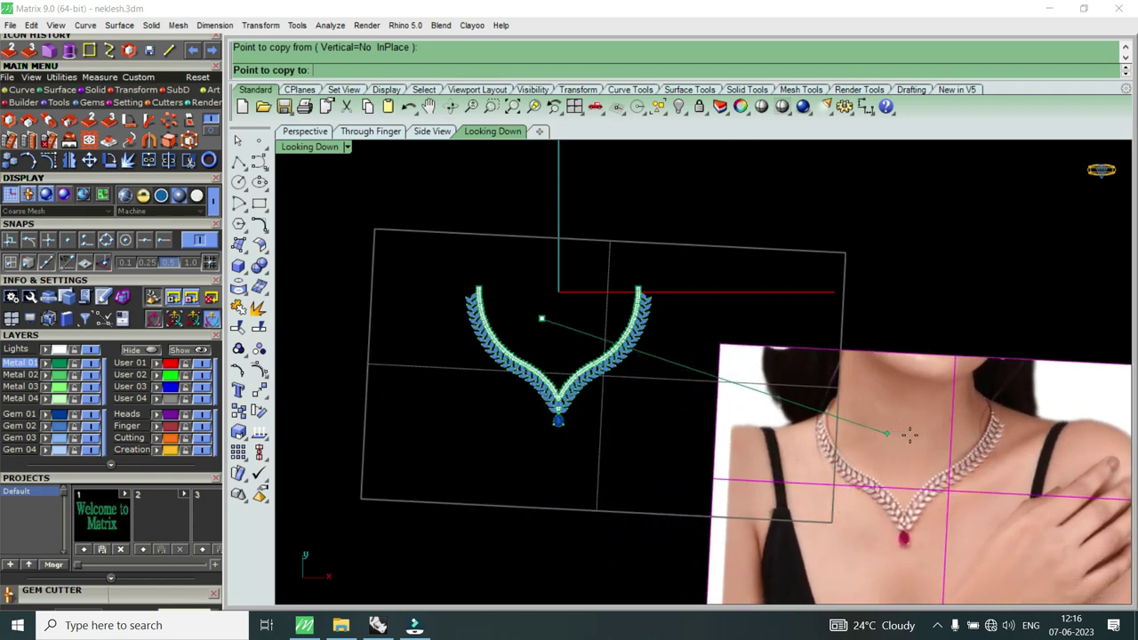
click(909, 435)
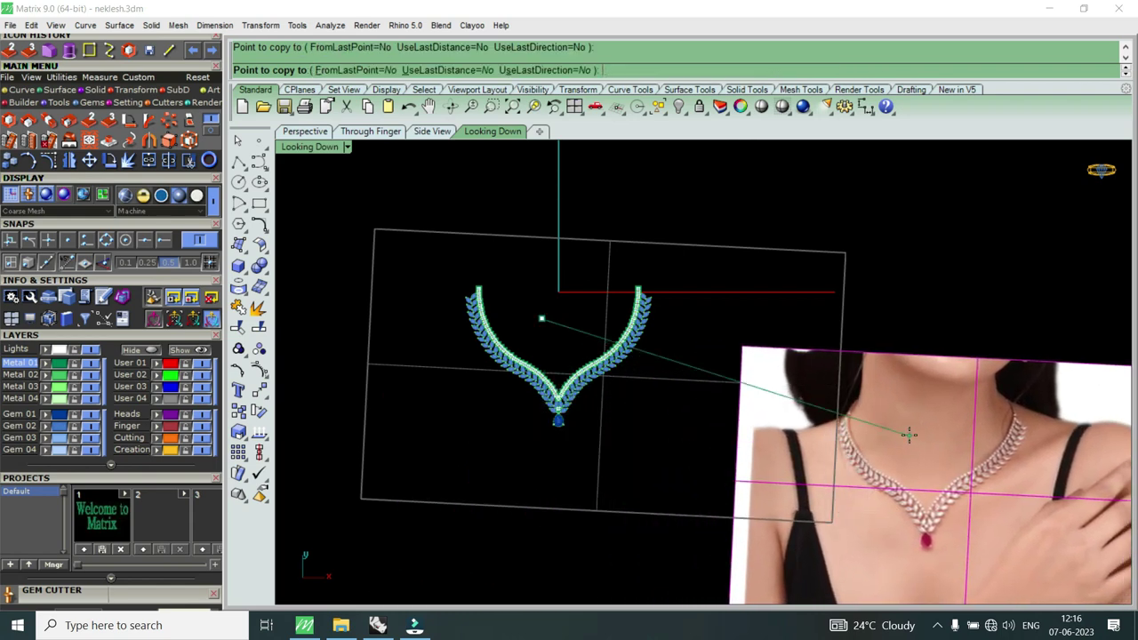
key(Return)
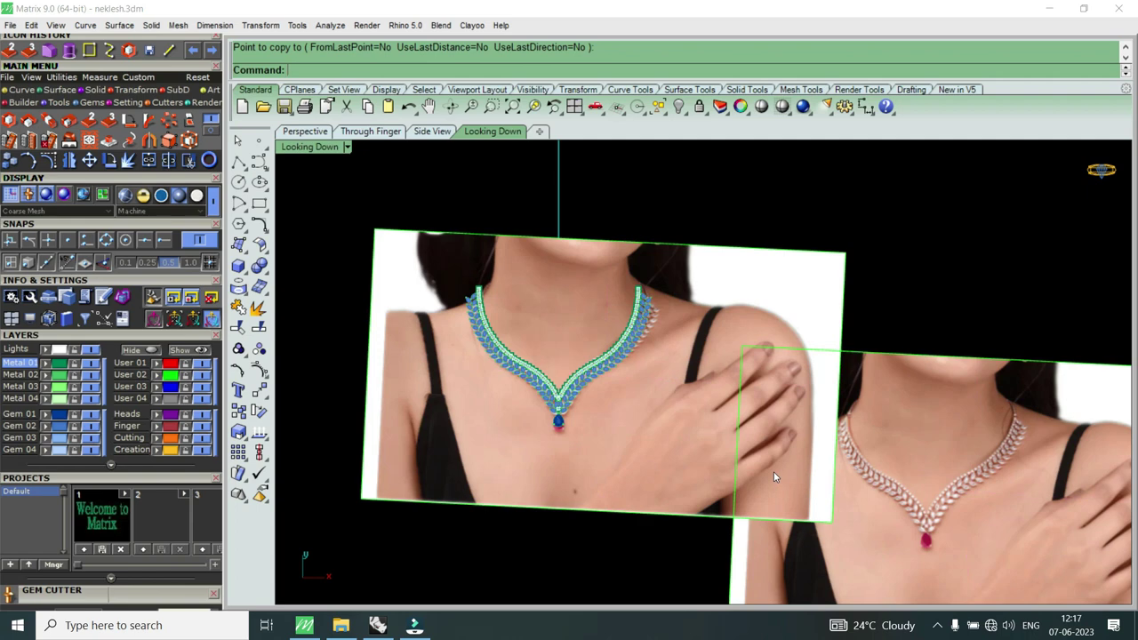
scroll(773, 477, down, 2)
scroll(764, 462, down, 1)
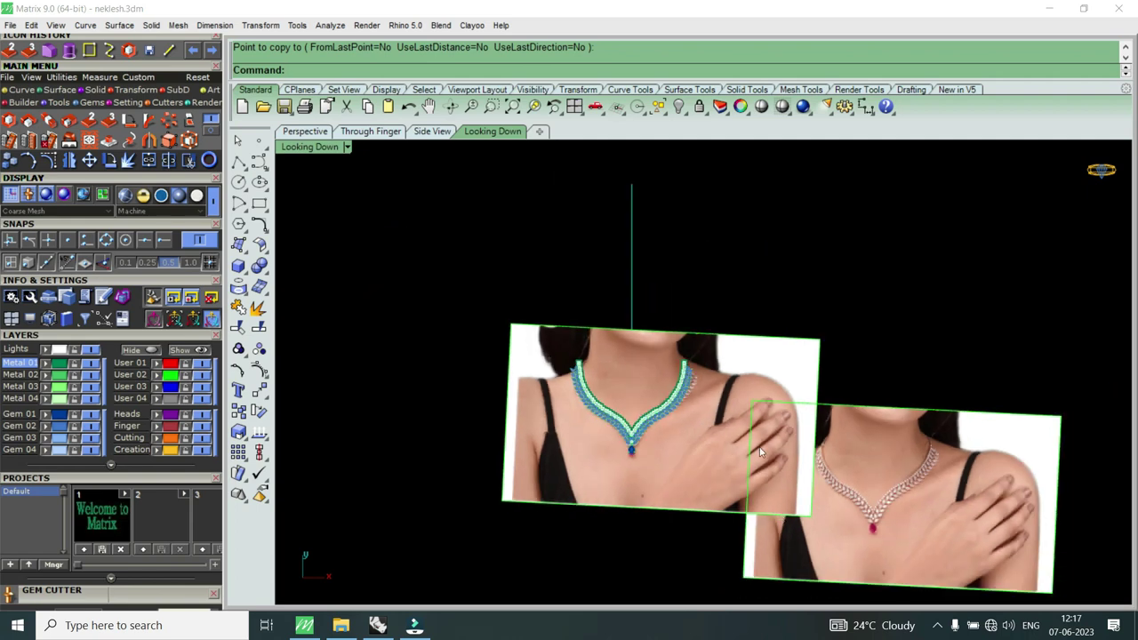
scroll(741, 365, up, 2)
scroll(706, 318, up, 1)
scroll(662, 302, down, 3)
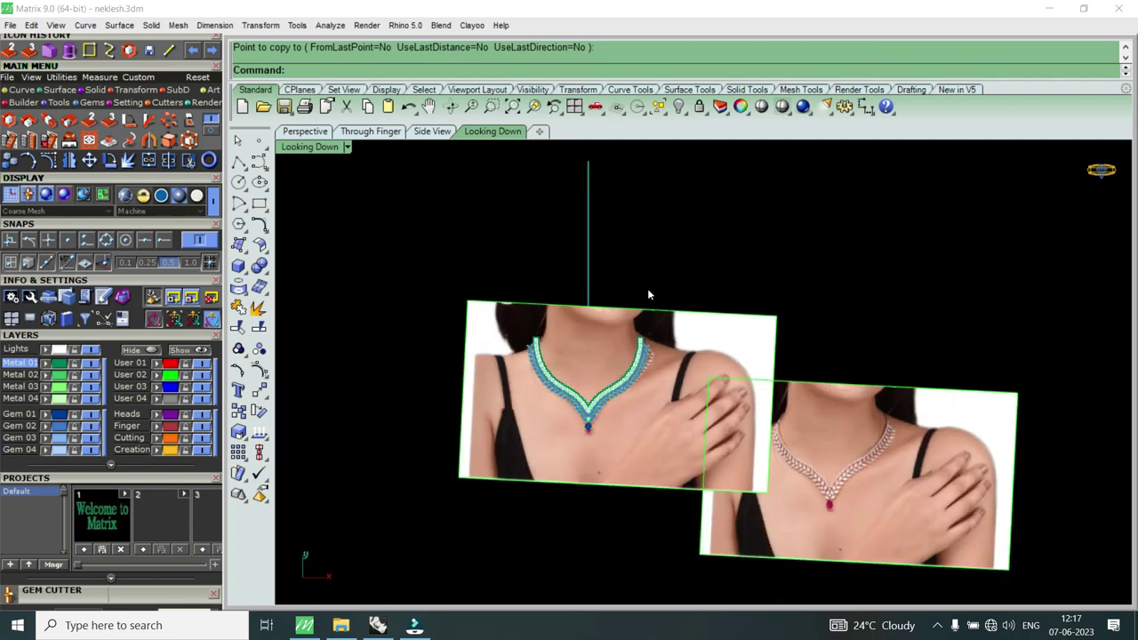
scroll(628, 305, up, 2)
scroll(628, 305, down, 1)
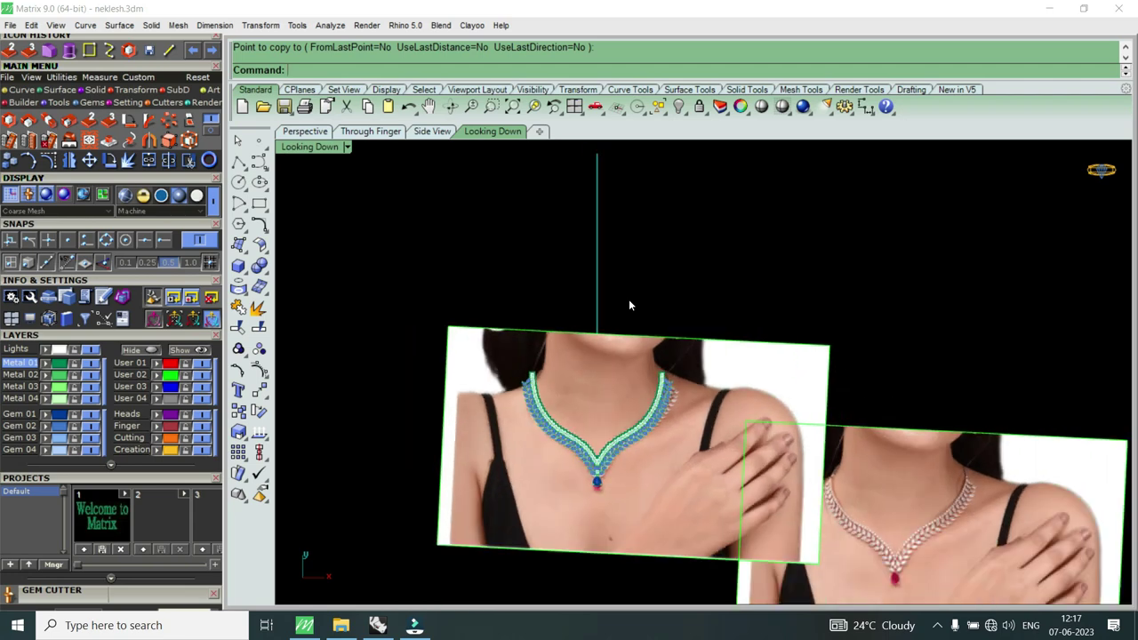
Step: Repeat the Copy command and adjust the view, opening and closing the viewport display options
right_click(702, 296)
right_drag(717, 300, 727, 311)
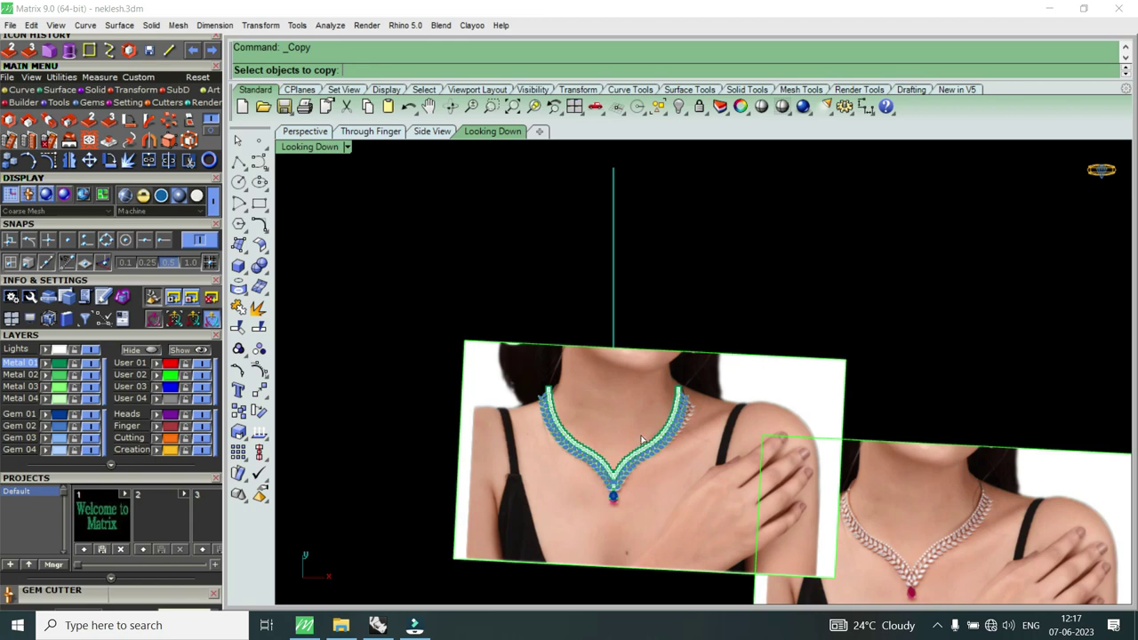
click(313, 147)
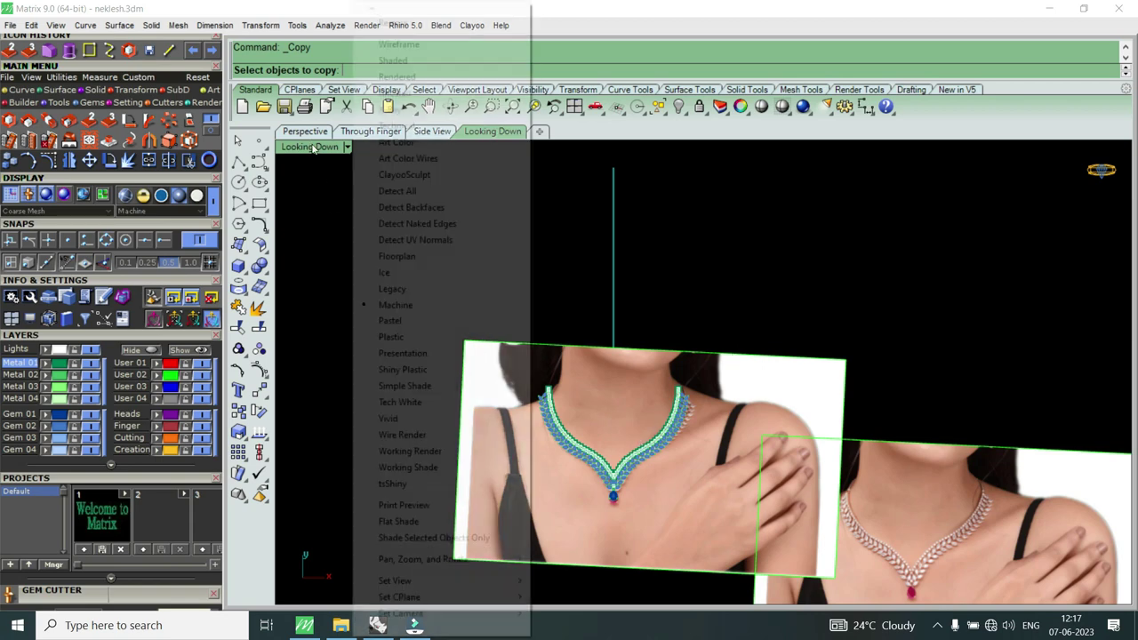
click(313, 148)
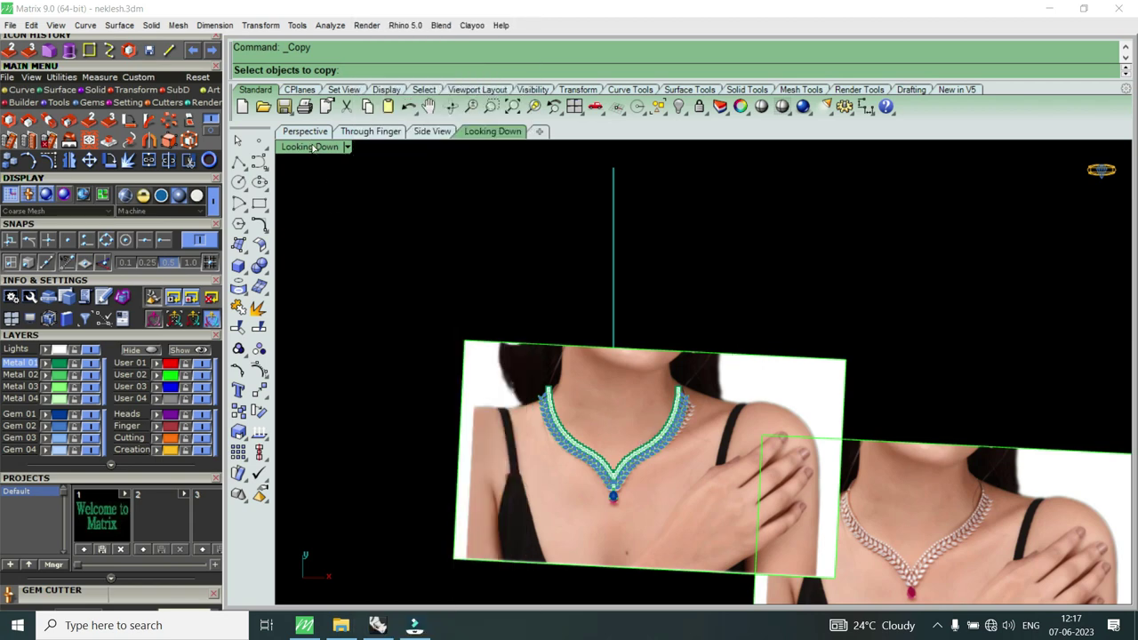
scroll(689, 385, down, 2)
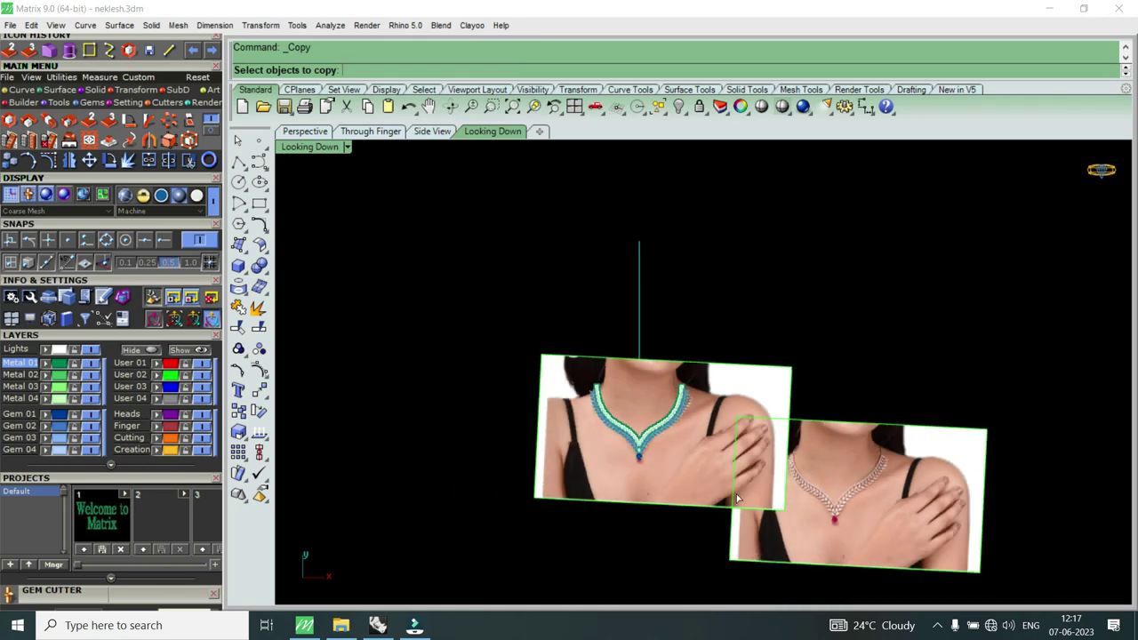
scroll(739, 495, up, 4)
scroll(739, 495, up, 2)
scroll(706, 427, down, 1)
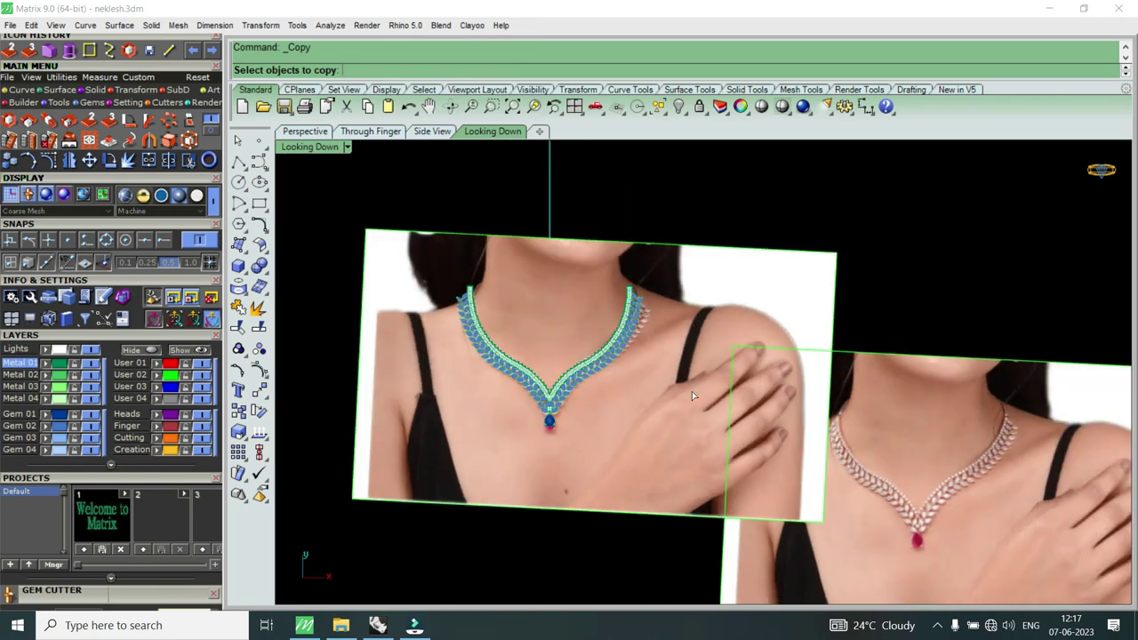
scroll(668, 313, up, 1)
scroll(722, 401, down, 2)
scroll(722, 397, up, 3)
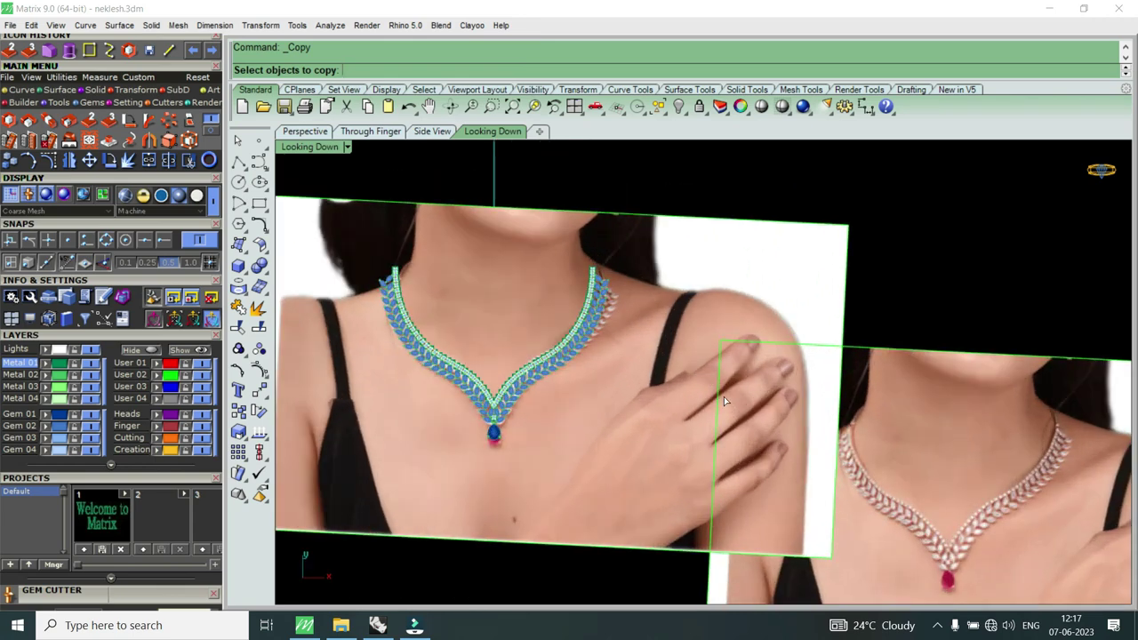
scroll(536, 380, up, 2)
scroll(536, 380, up, 1)
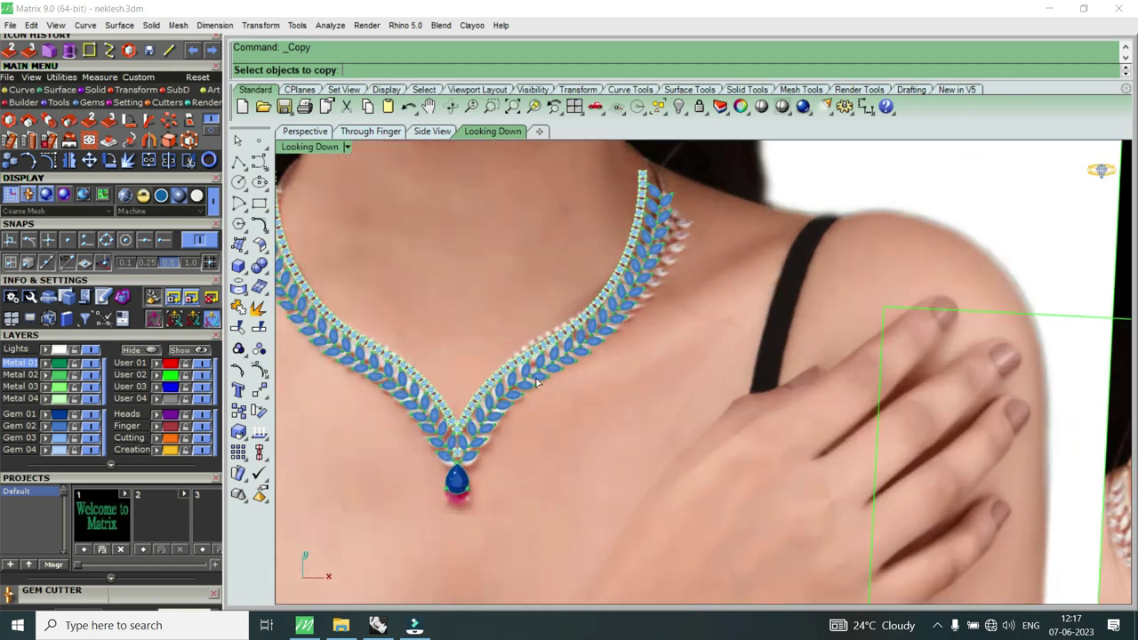
scroll(573, 342, down, 1)
scroll(573, 342, down, 1)
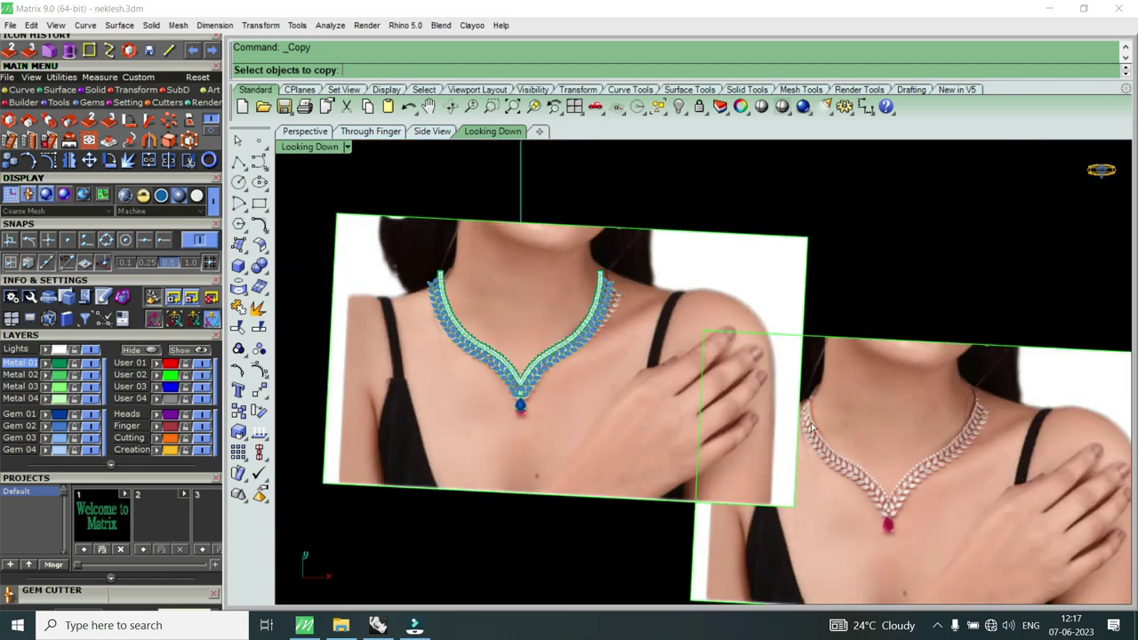
Step: Cancel the repeated copy and delete the duplicate photo on the right
click(854, 416)
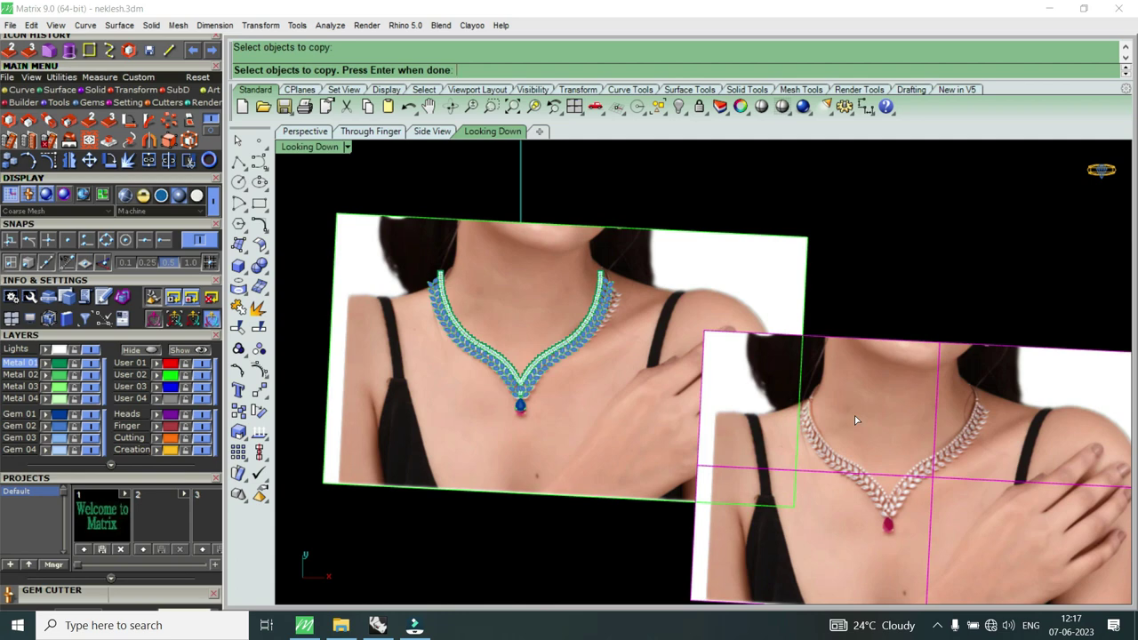
key(Escape)
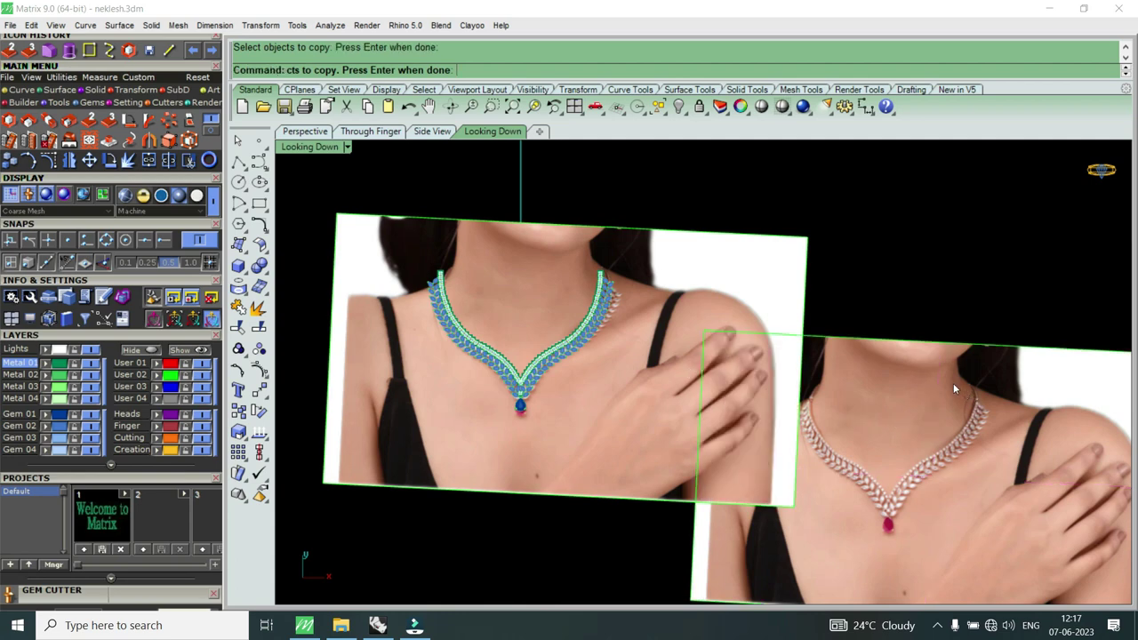
click(953, 383)
key(Delete)
Step: Move the remaining reference photo right of the necklace, level with it, then deselect it
click(675, 363)
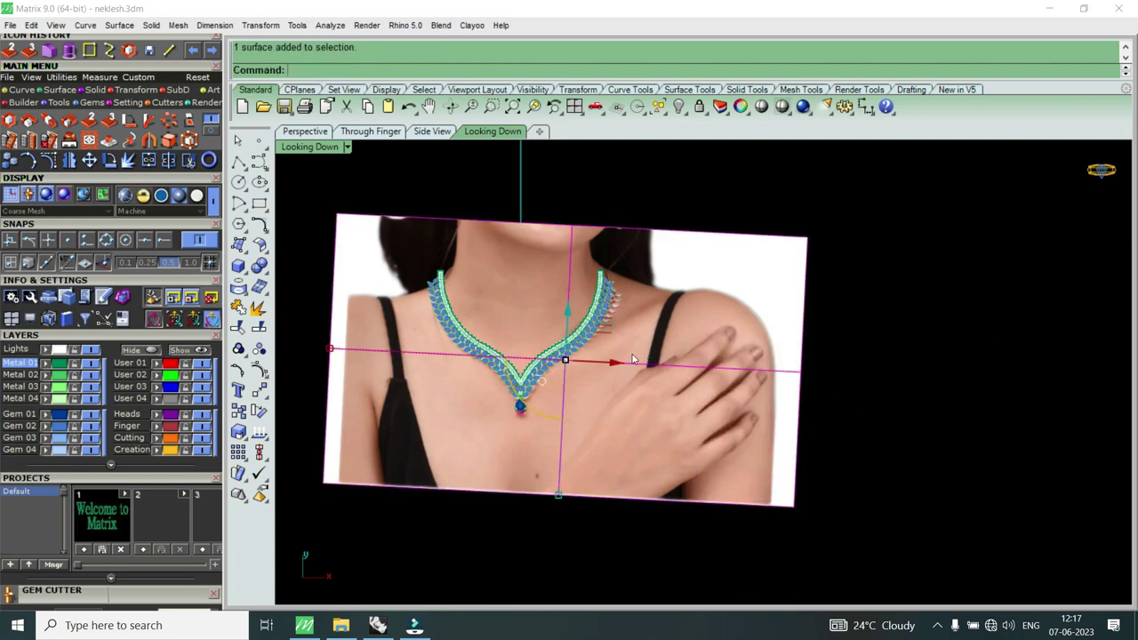
mouse_move(570, 314)
mouse_down()
mouse_move(571, 384)
mouse_move(600, 410)
mouse_up()
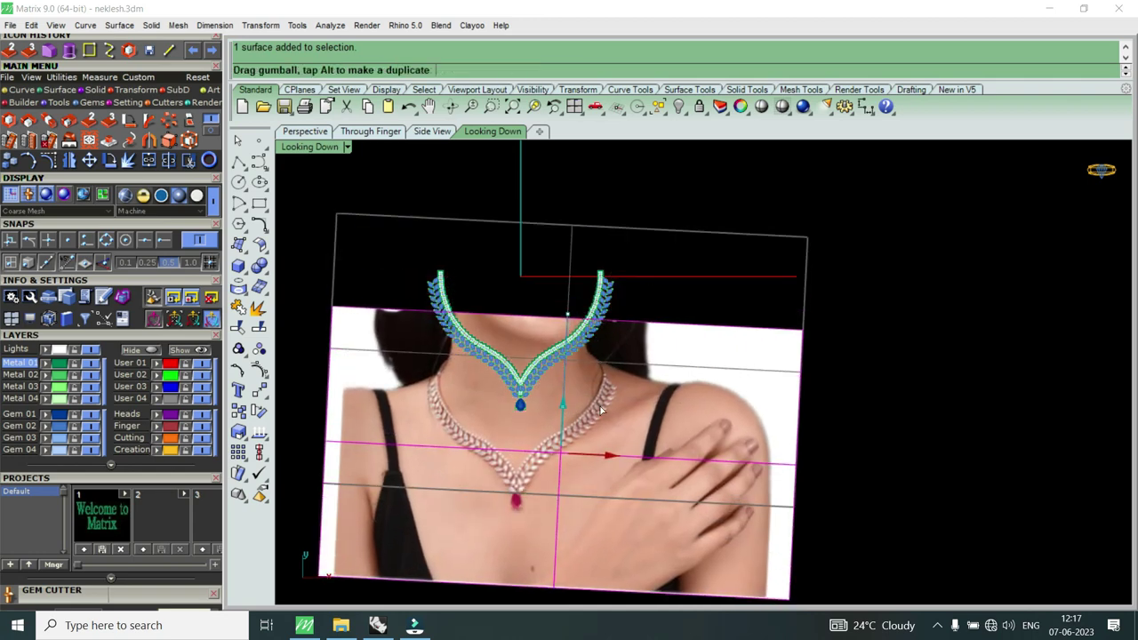
drag(600, 409, 601, 396)
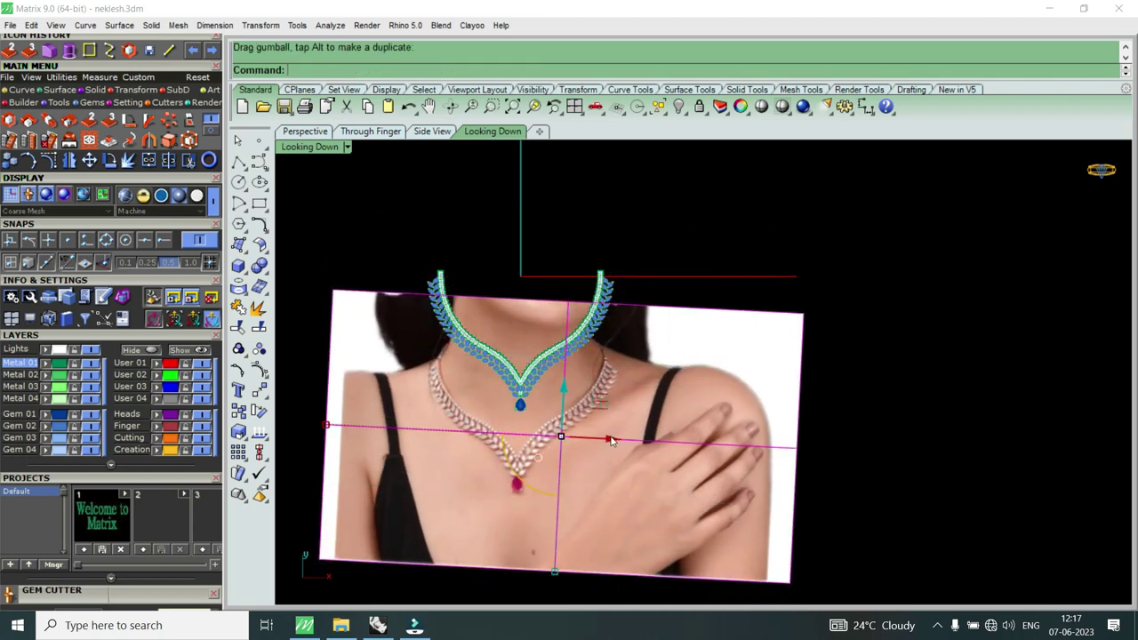
drag(610, 440, 743, 443)
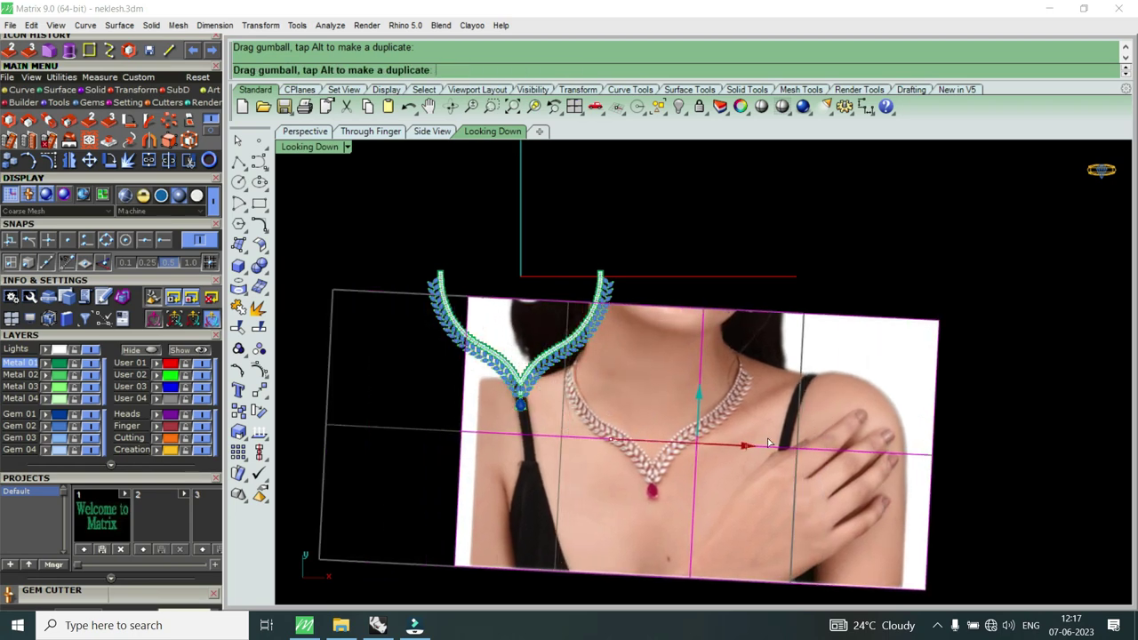
drag(743, 443, 823, 449)
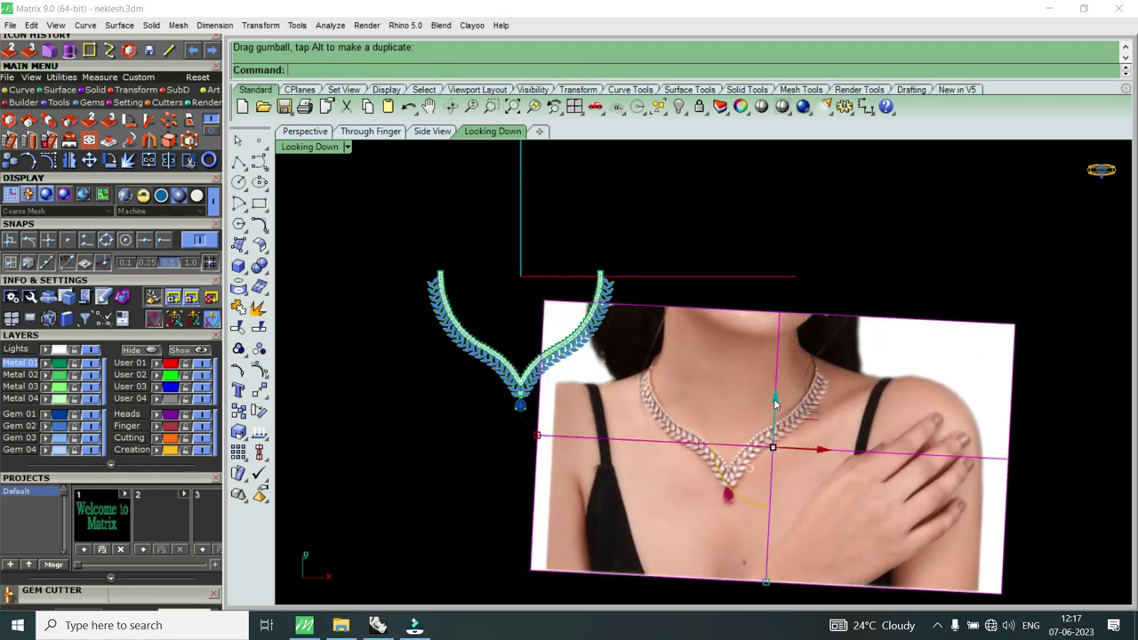
drag(774, 405, 779, 363)
scroll(711, 338, down, 2)
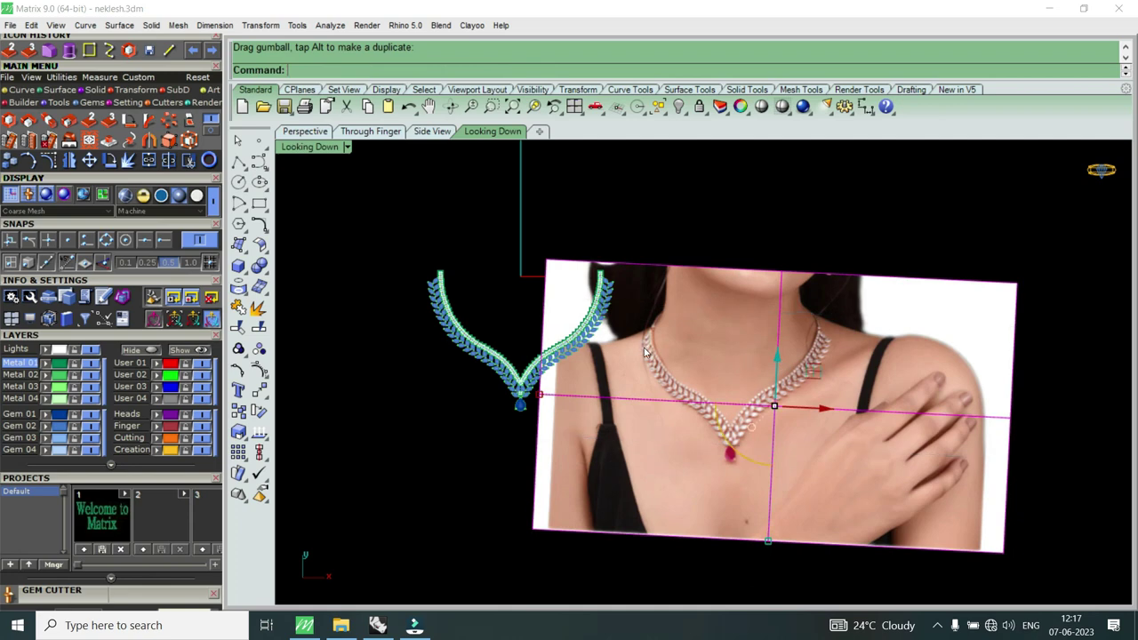
scroll(622, 302, up, 3)
scroll(604, 298, down, 2)
scroll(600, 296, up, 3)
scroll(601, 296, down, 1)
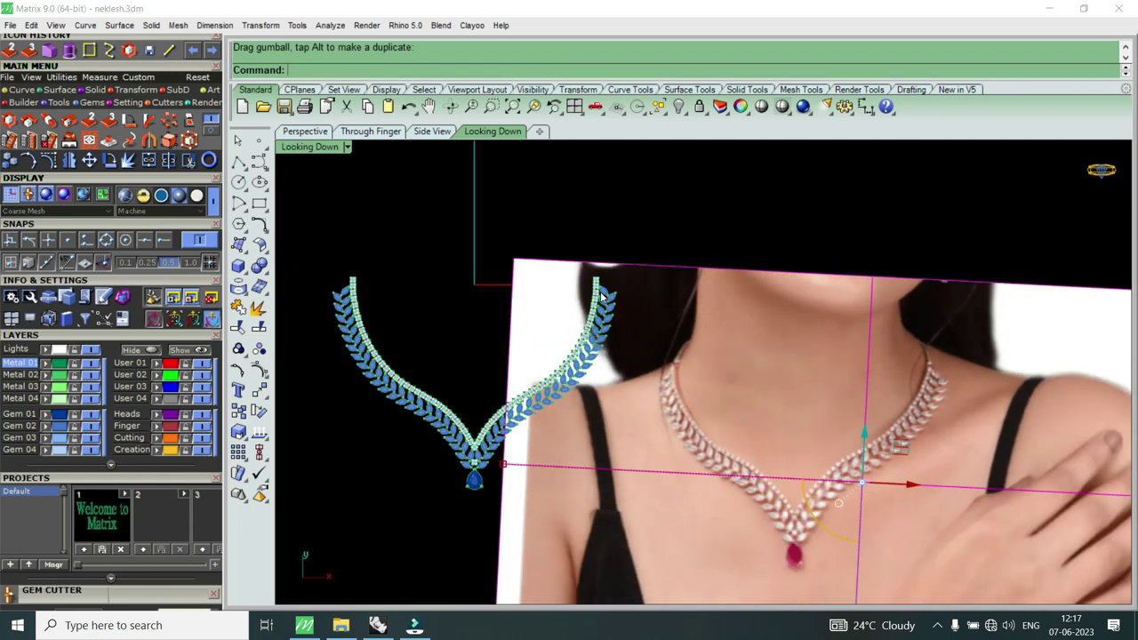
scroll(604, 299, down, 2)
key(Escape)
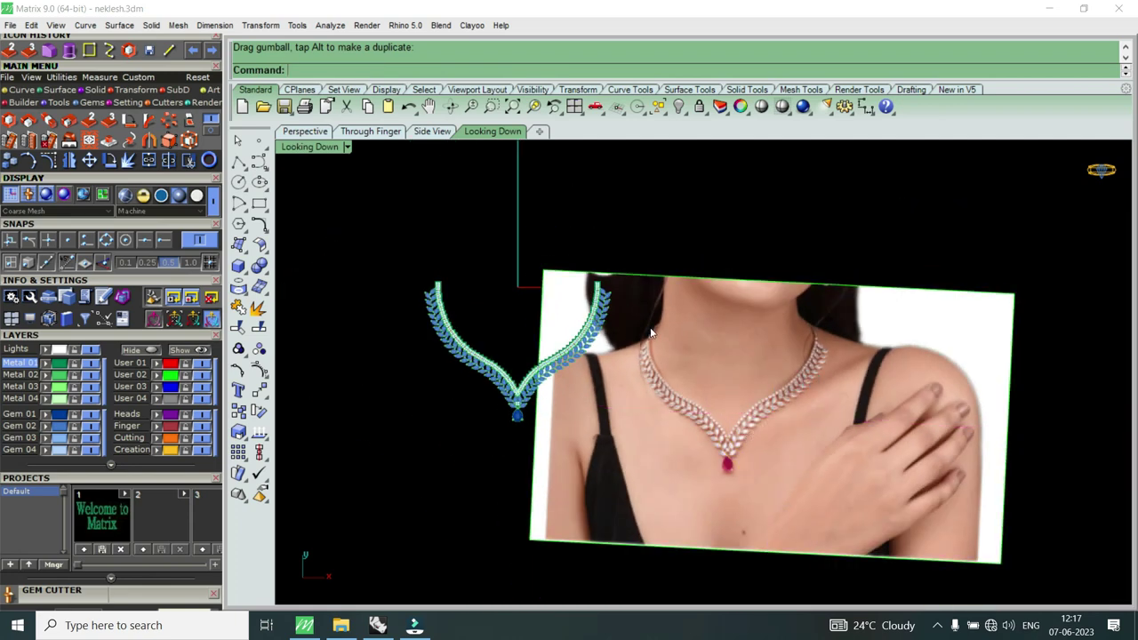
Step: Start two lines above the photo, cancelling each unfinished line
click(109, 51)
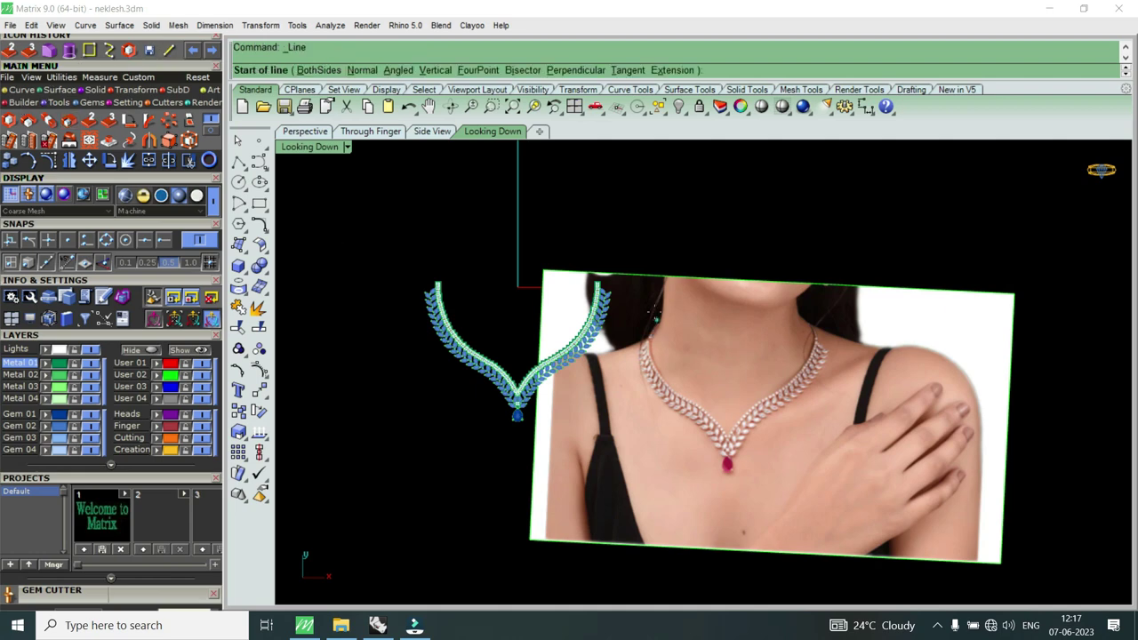
click(647, 247)
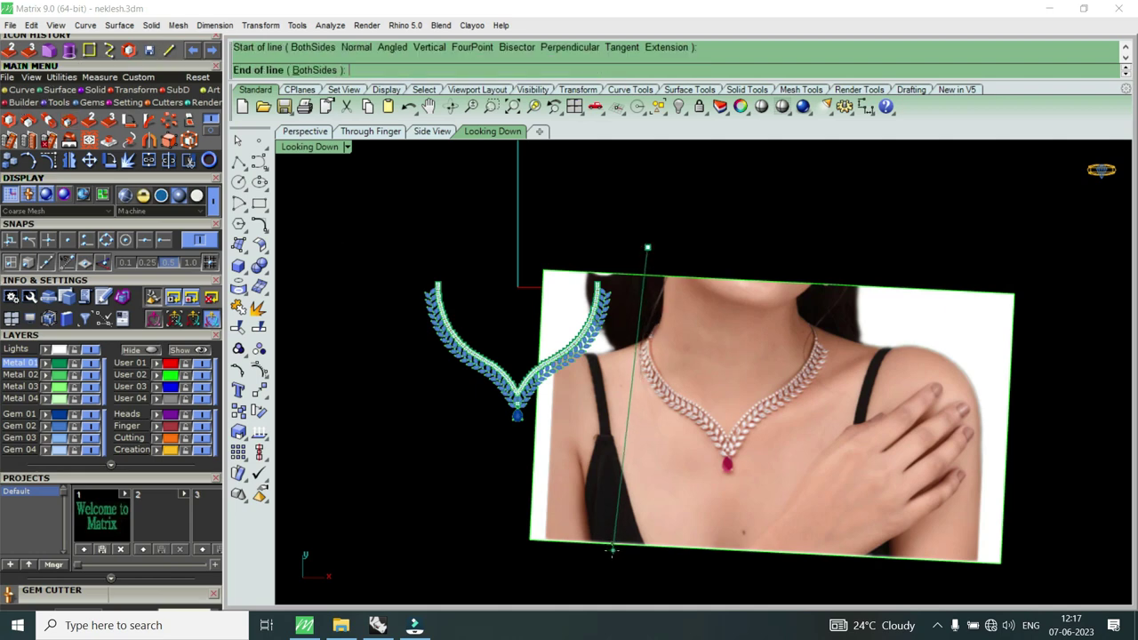
key(Escape)
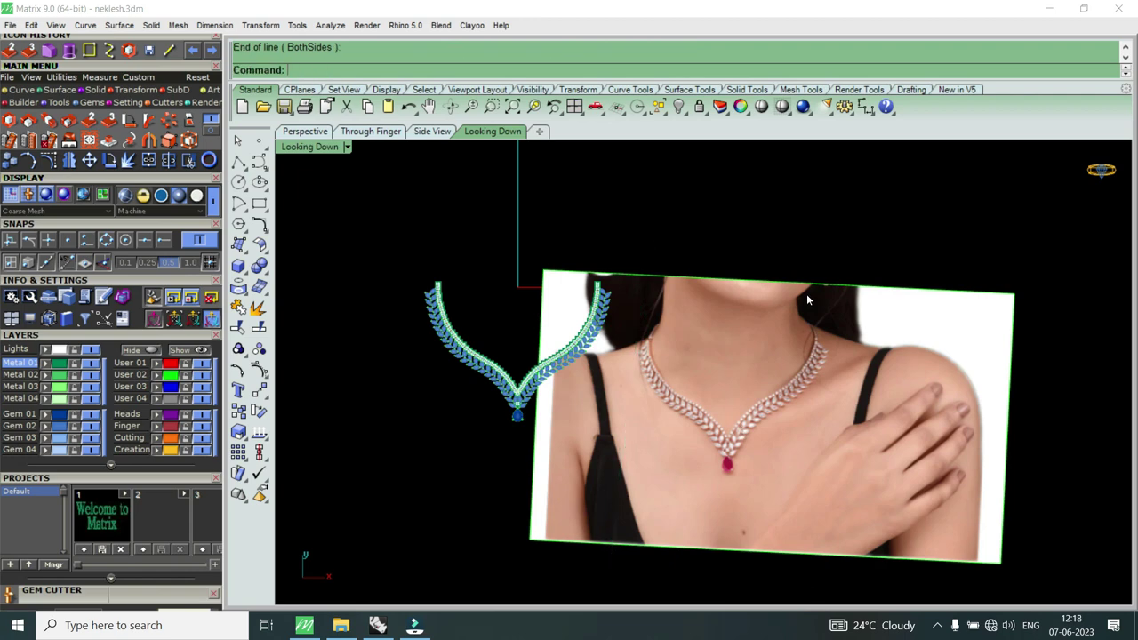
key(Return)
click(851, 239)
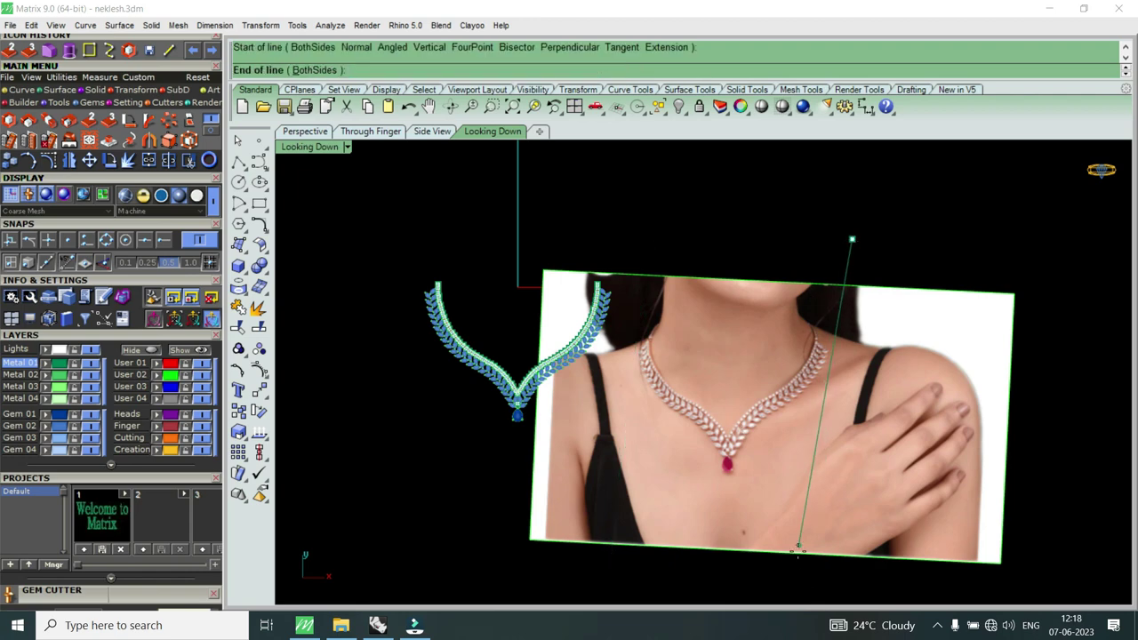
key(Escape)
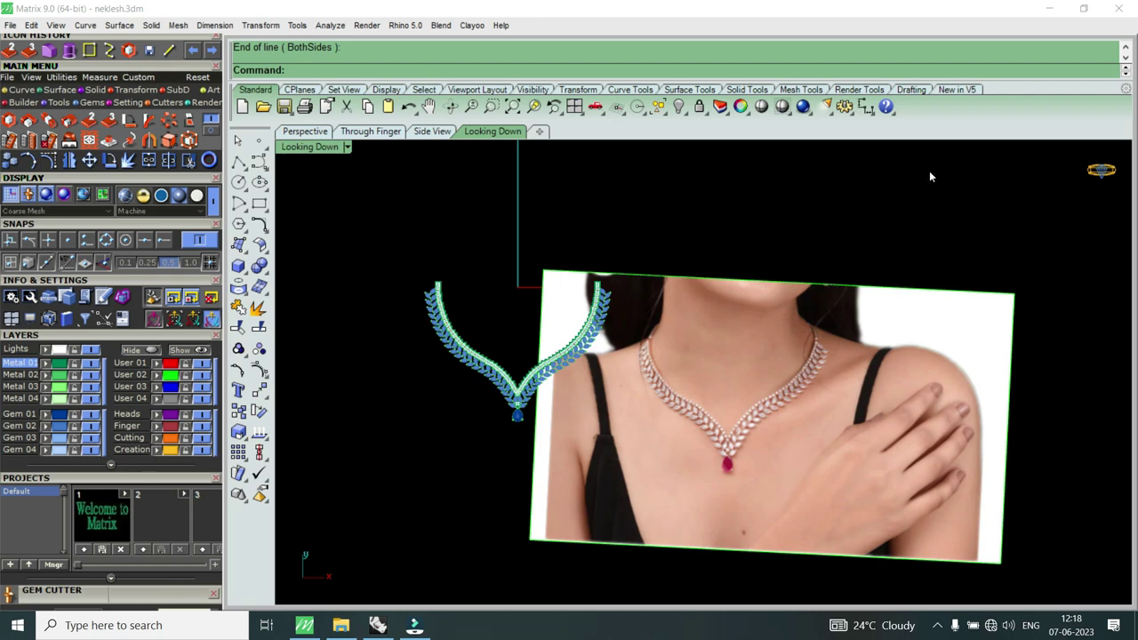
Step: Switch the top view to Shaded and trim away the photo's left and right parts
drag(642, 463, 642, 463)
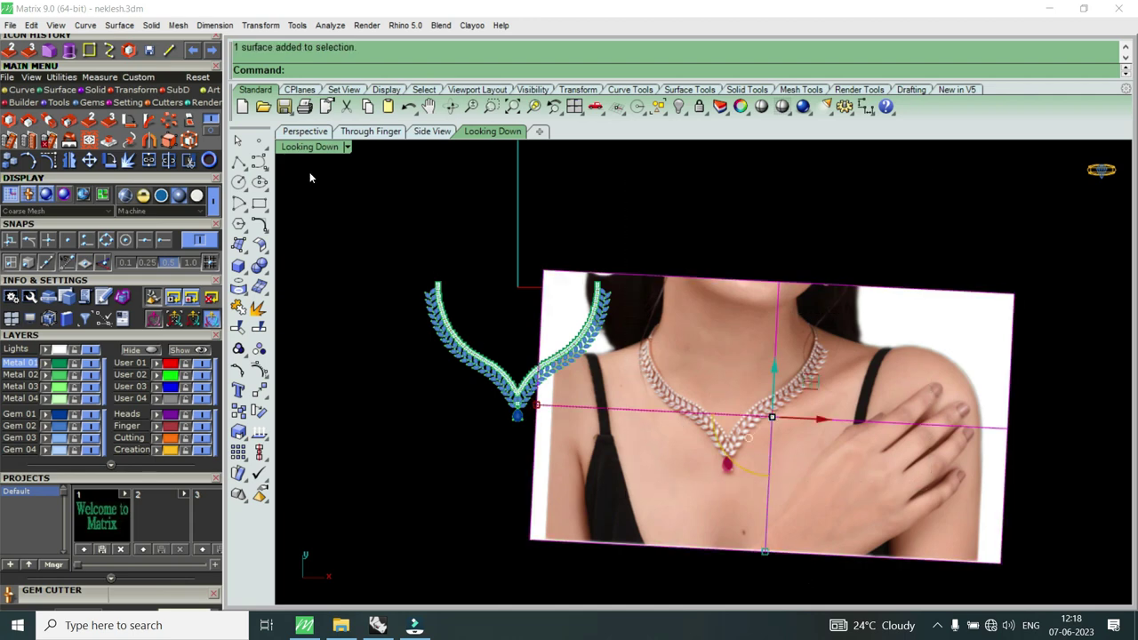
click(313, 150)
click(396, 59)
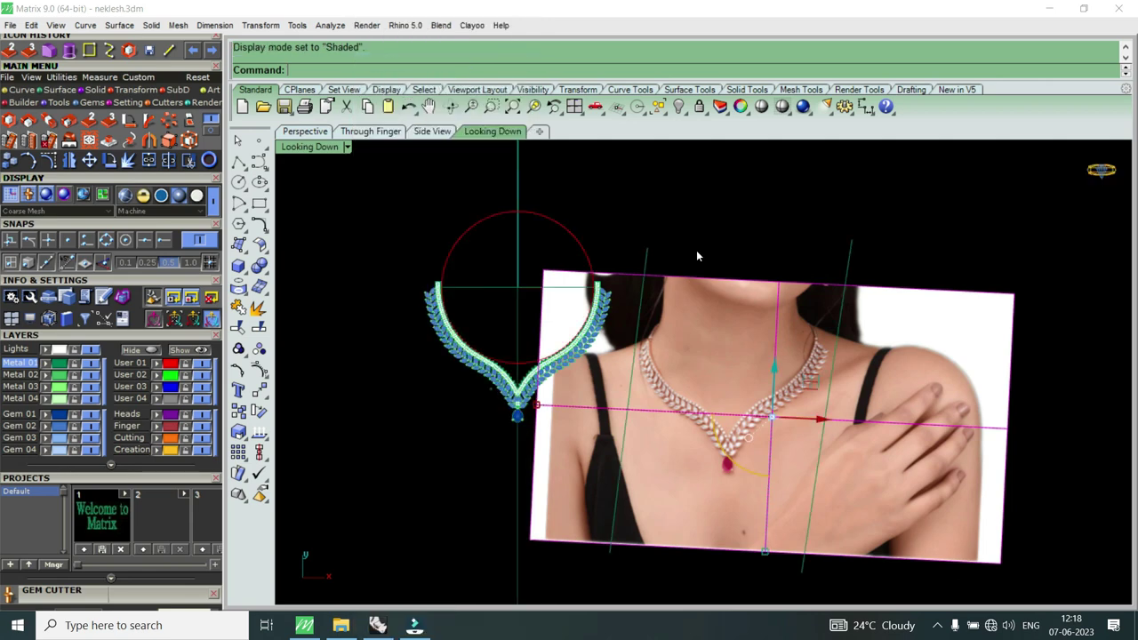
click(884, 219)
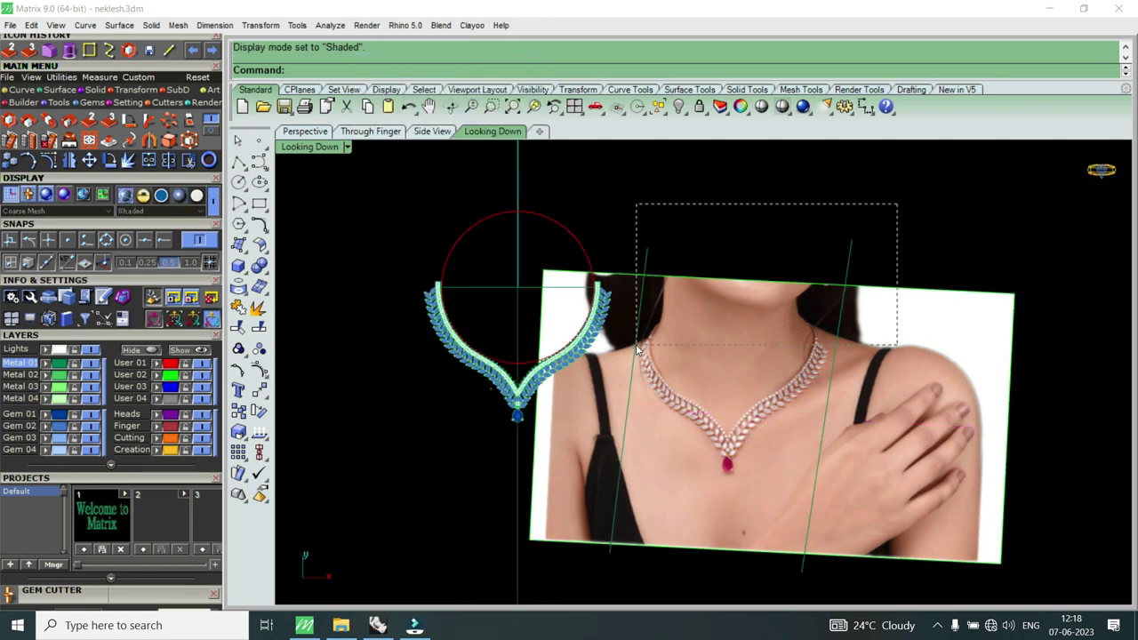
drag(629, 349, 652, 348)
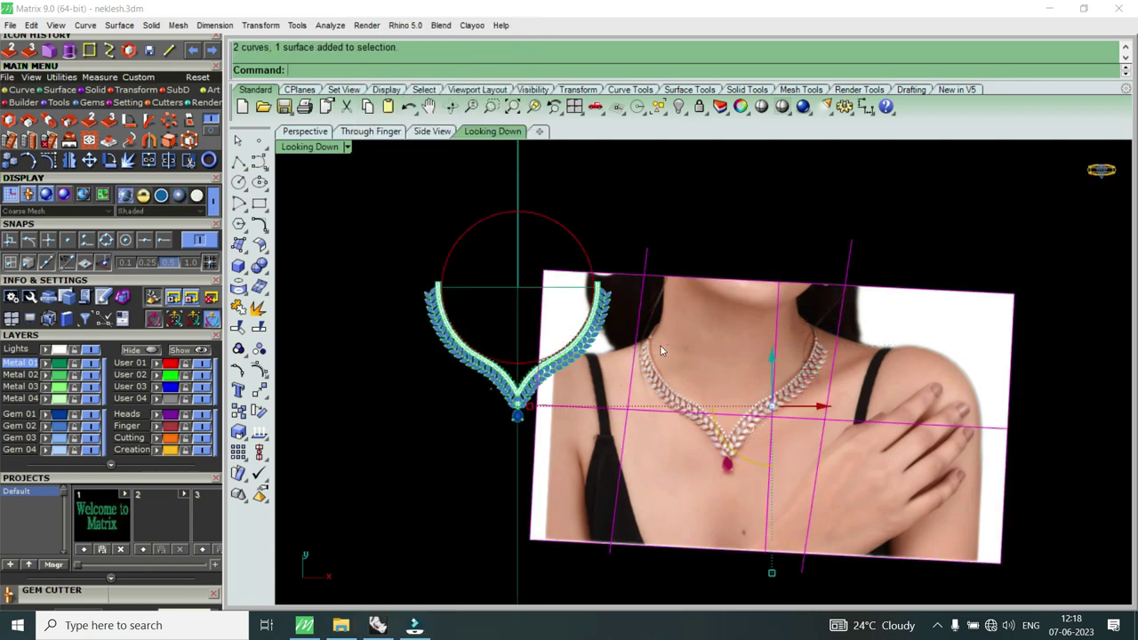
click(953, 462)
click(583, 507)
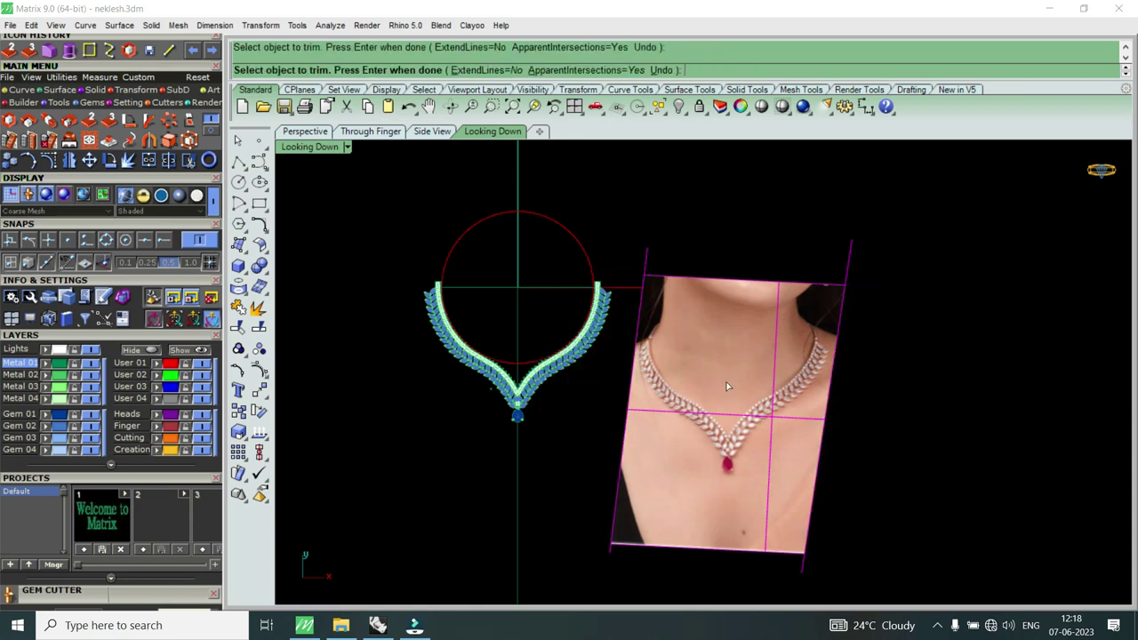
key(Return)
Step: Delete the left and right edge guide lines
click(847, 258)
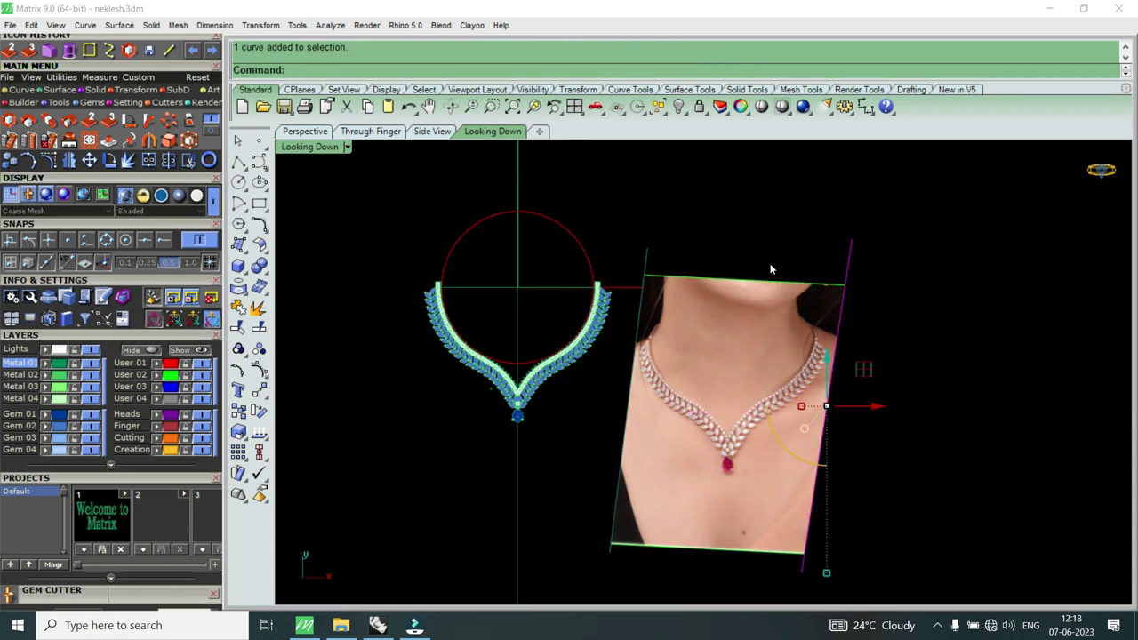
key(Delete)
click(650, 257)
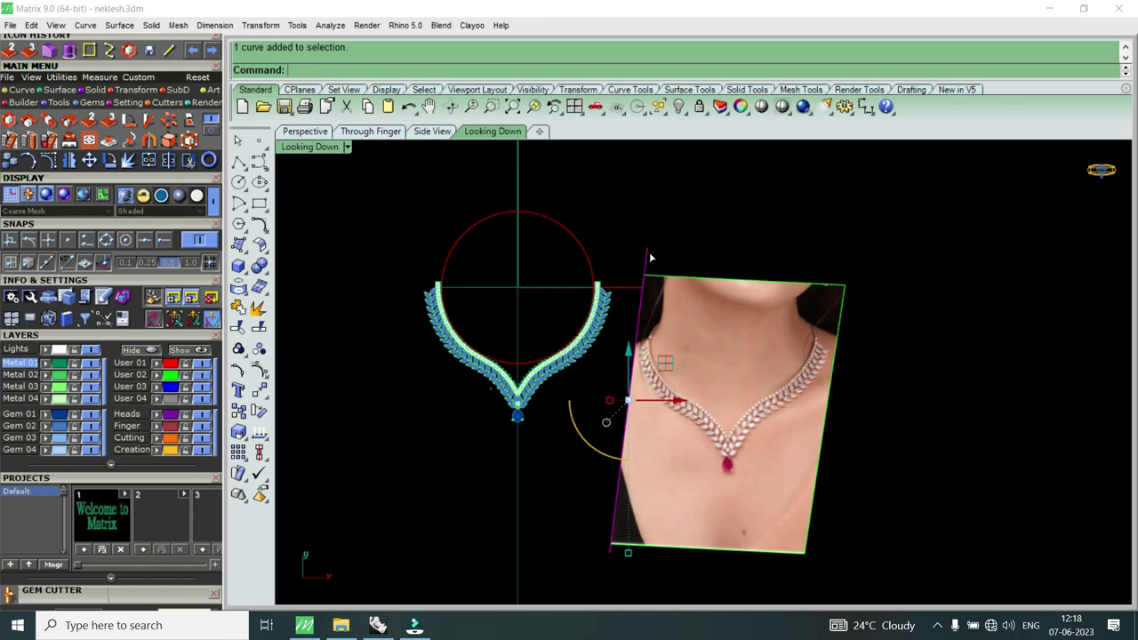
key(Delete)
scroll(650, 367, up, 1)
Step: Cancel the lingering Trim command and centre the necklace in the top view
scroll(650, 366, up, 1)
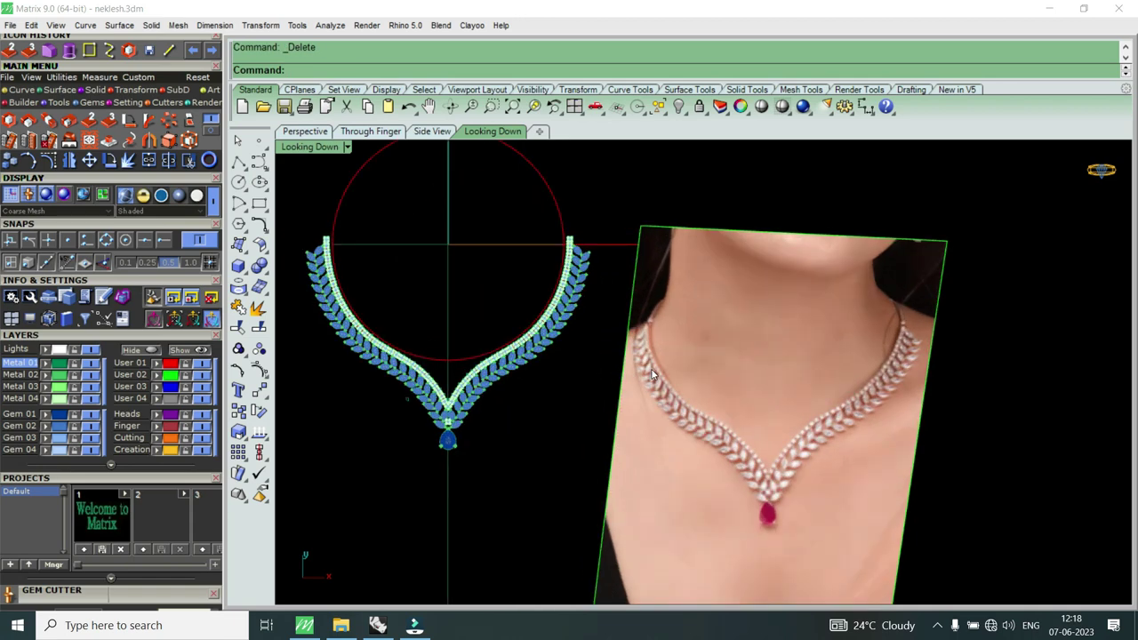
scroll(649, 366, down, 1)
scroll(617, 350, down, 1)
scroll(573, 268, up, 1)
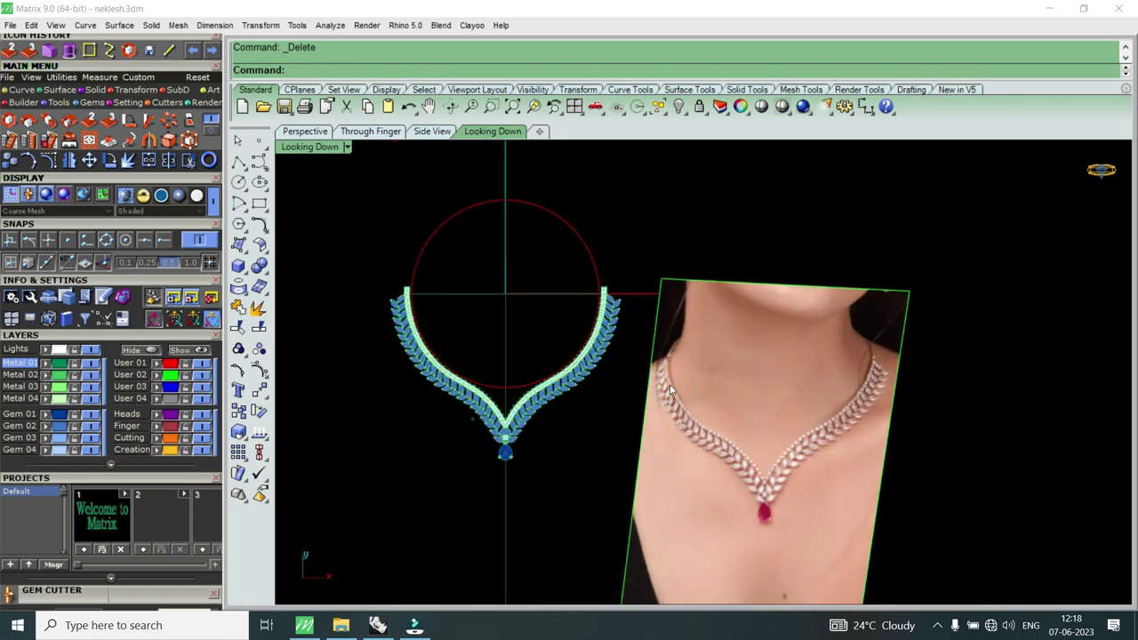
scroll(622, 419, down, 2)
scroll(534, 310, up, 2)
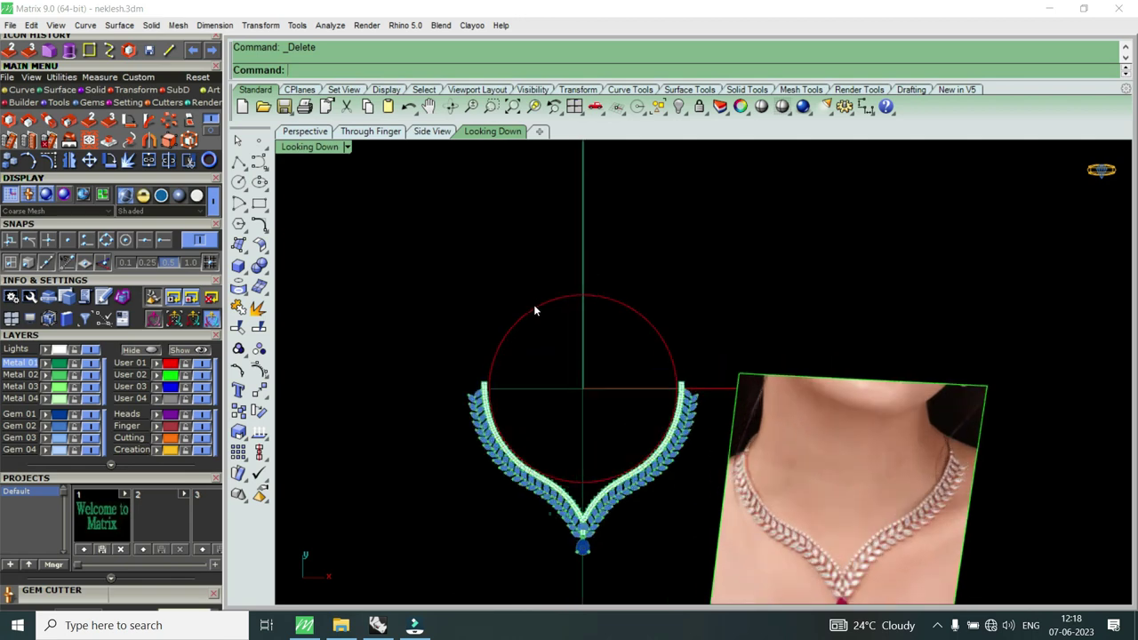
scroll(534, 306, down, 1)
scroll(534, 302, up, 1)
text(trim)
key(Return)
key(Escape)
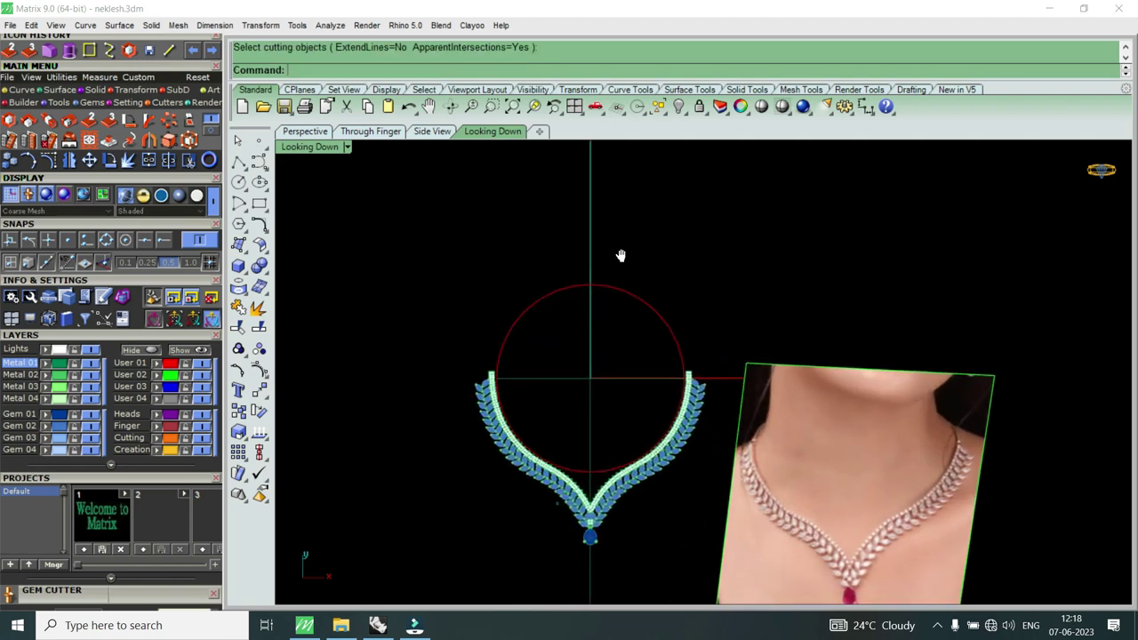
right_drag(622, 257, 655, 249)
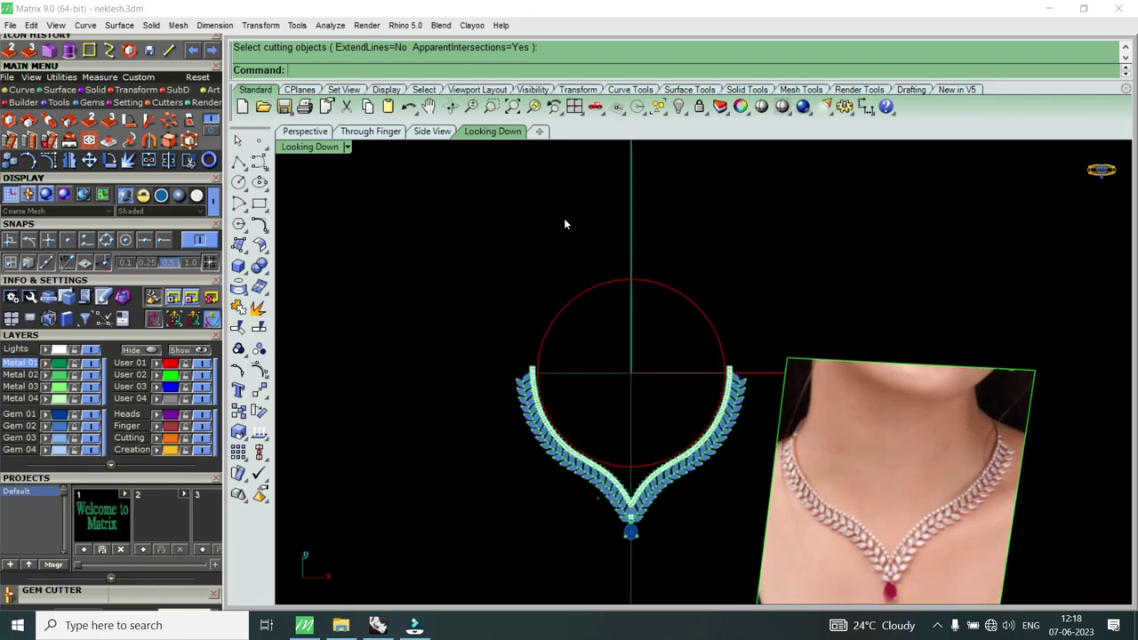
Step: Set the Looking Down view to Machine display and frame the necklace with the photo
click(303, 149)
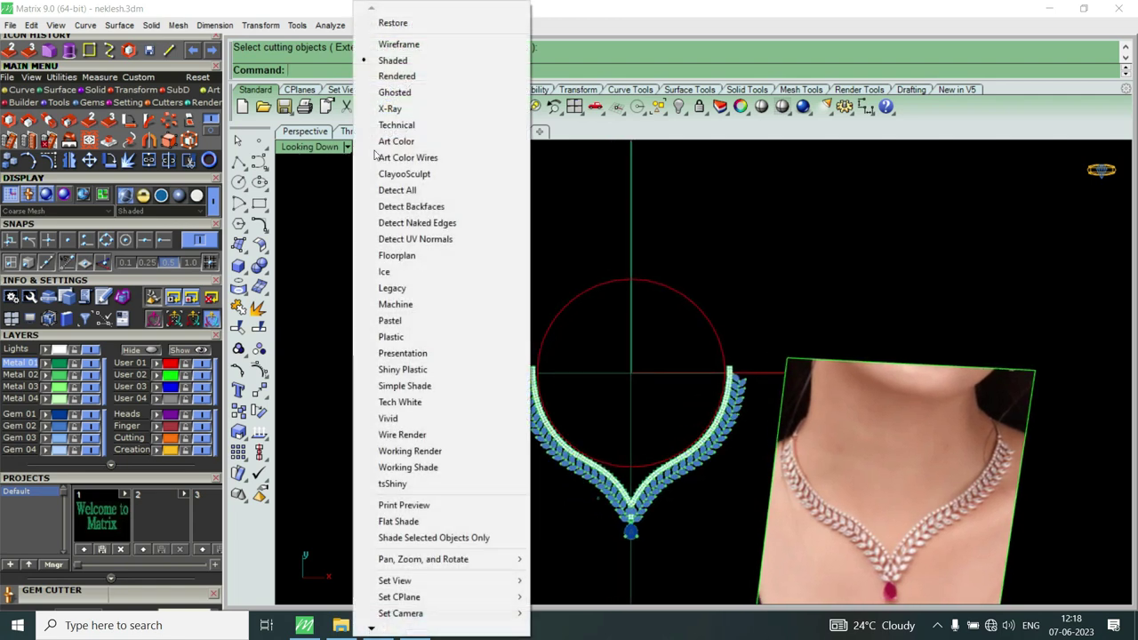
click(413, 305)
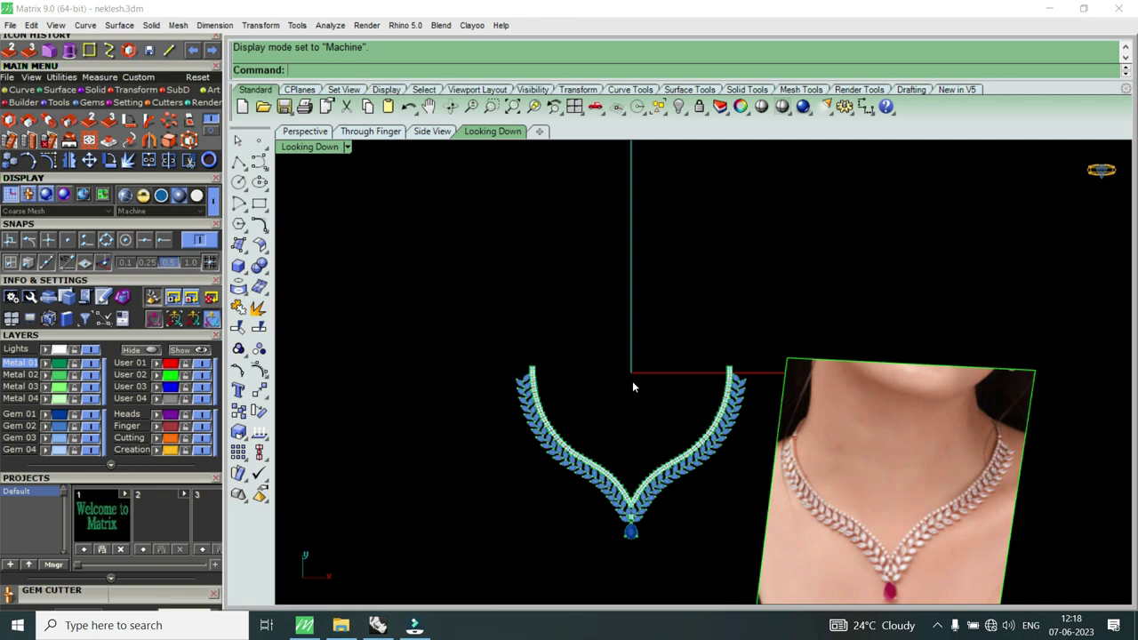
scroll(612, 476, up, 3)
scroll(608, 477, up, 3)
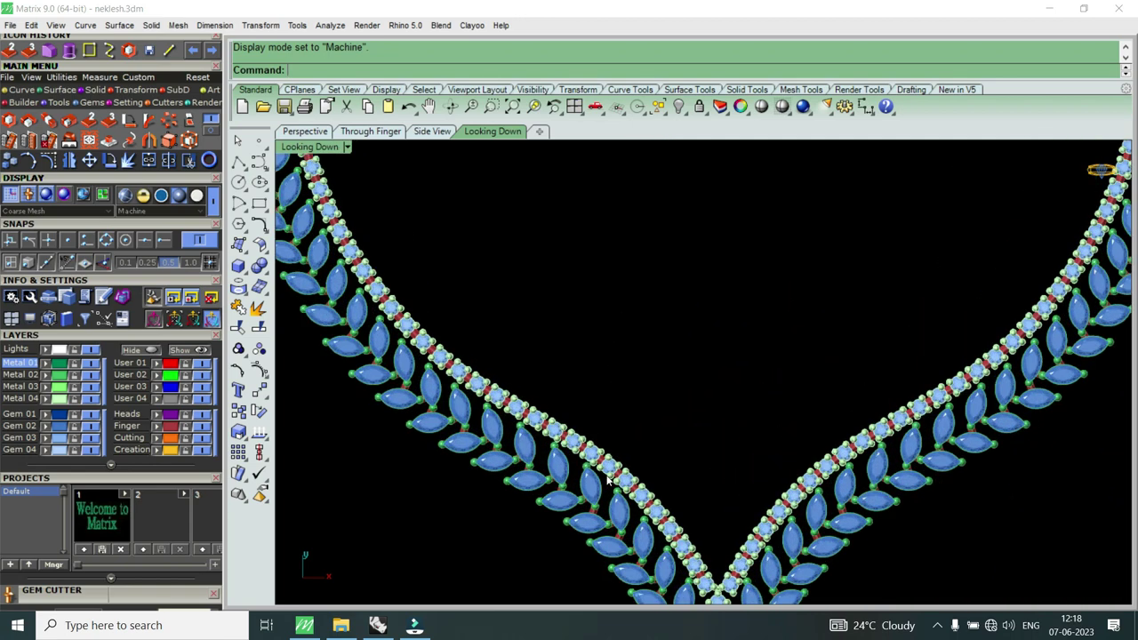
scroll(608, 477, up, 2)
scroll(610, 473, down, 3)
scroll(612, 467, down, 3)
scroll(614, 461, down, 2)
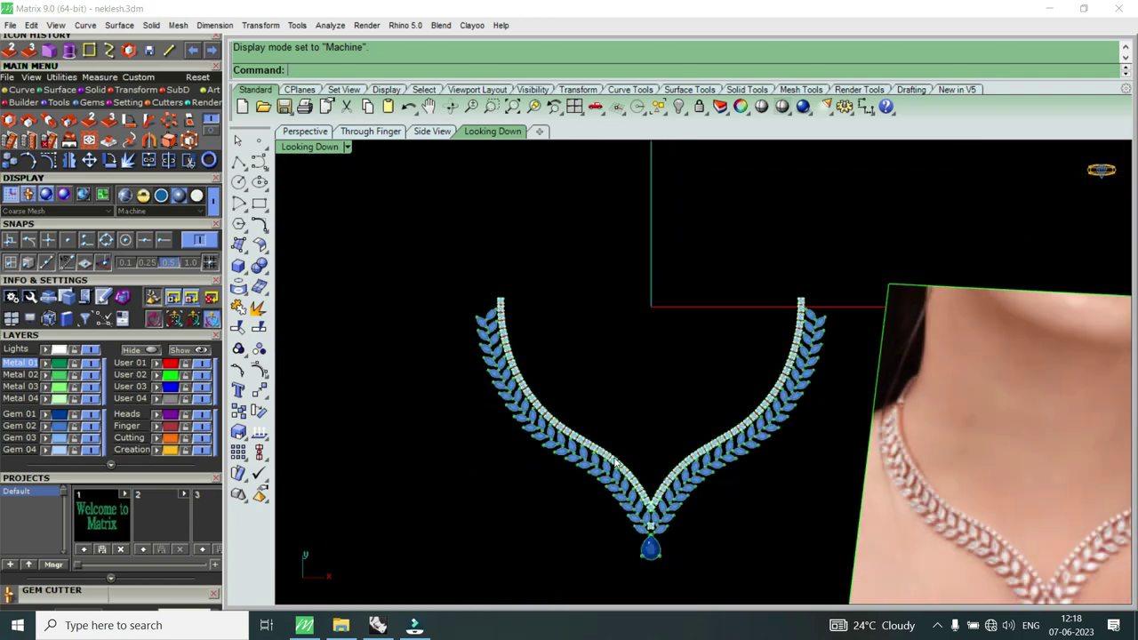
scroll(614, 462, down, 2)
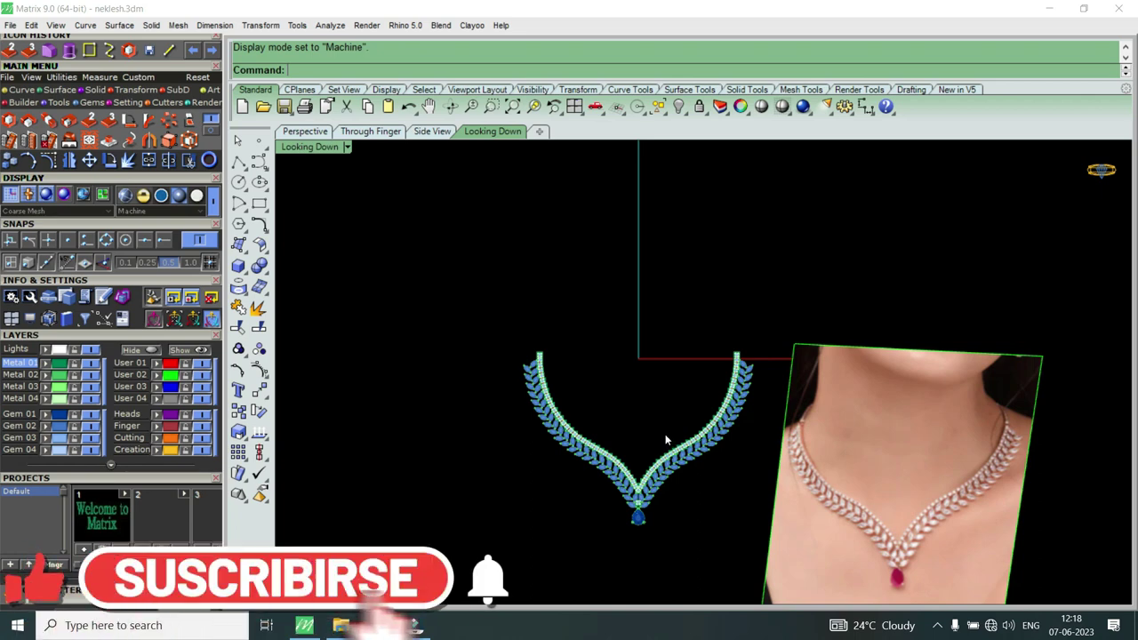
scroll(665, 434, up, 1)
right_drag(663, 420, 659, 388)
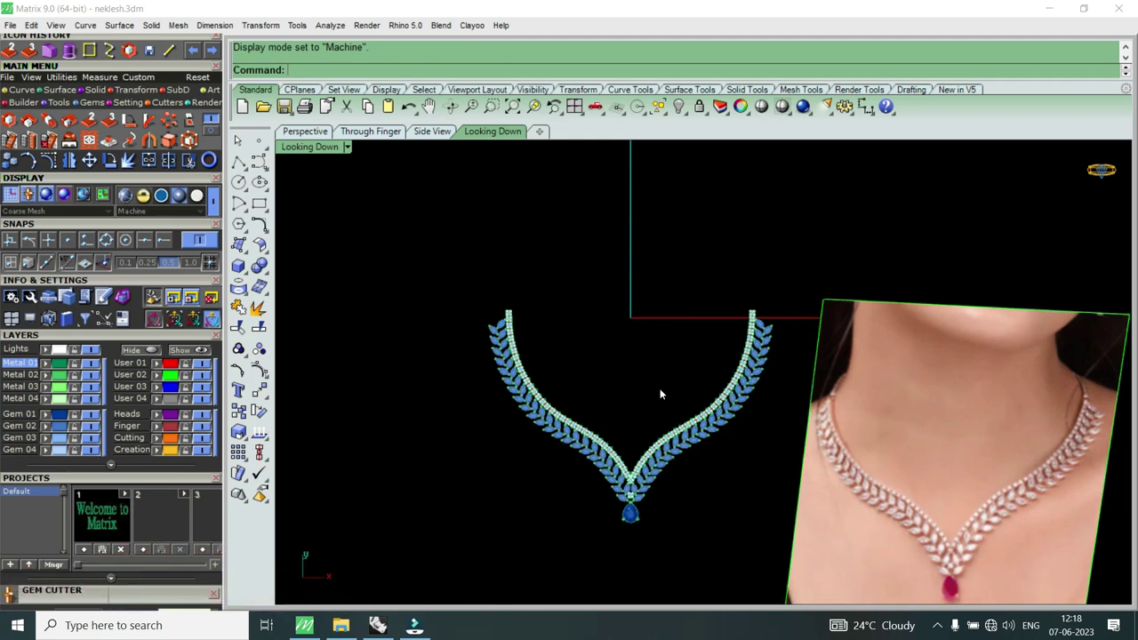
right_drag(660, 397, 657, 393)
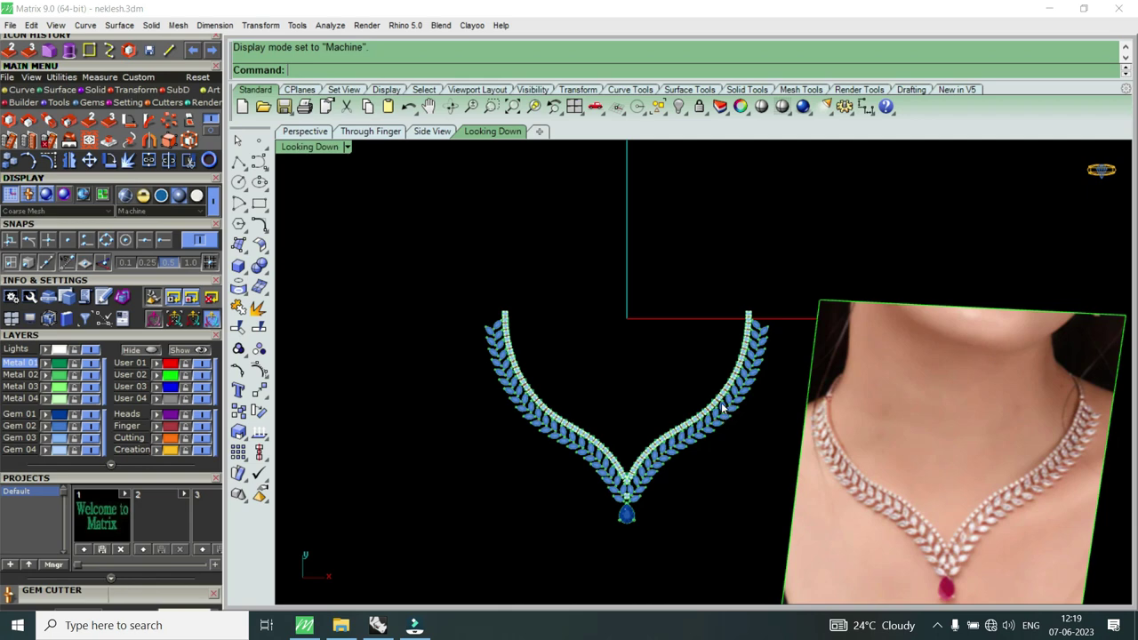
Step: Maximize the Perspective viewport and set it to Machine display
double_click(305, 145)
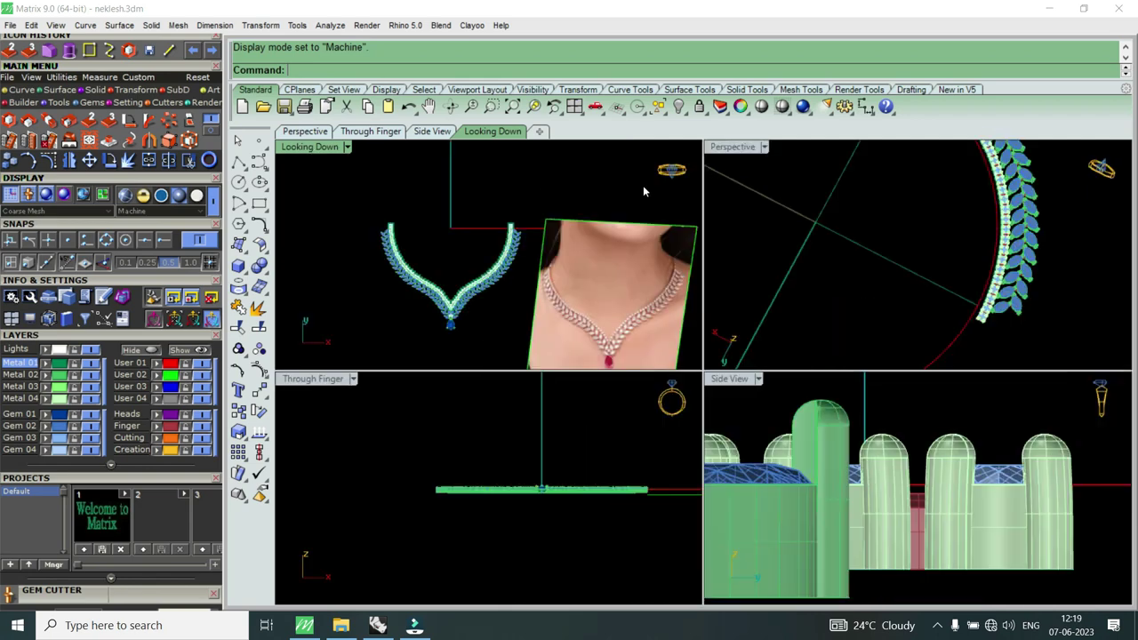
double_click(755, 149)
right_drag(787, 430, 647, 400)
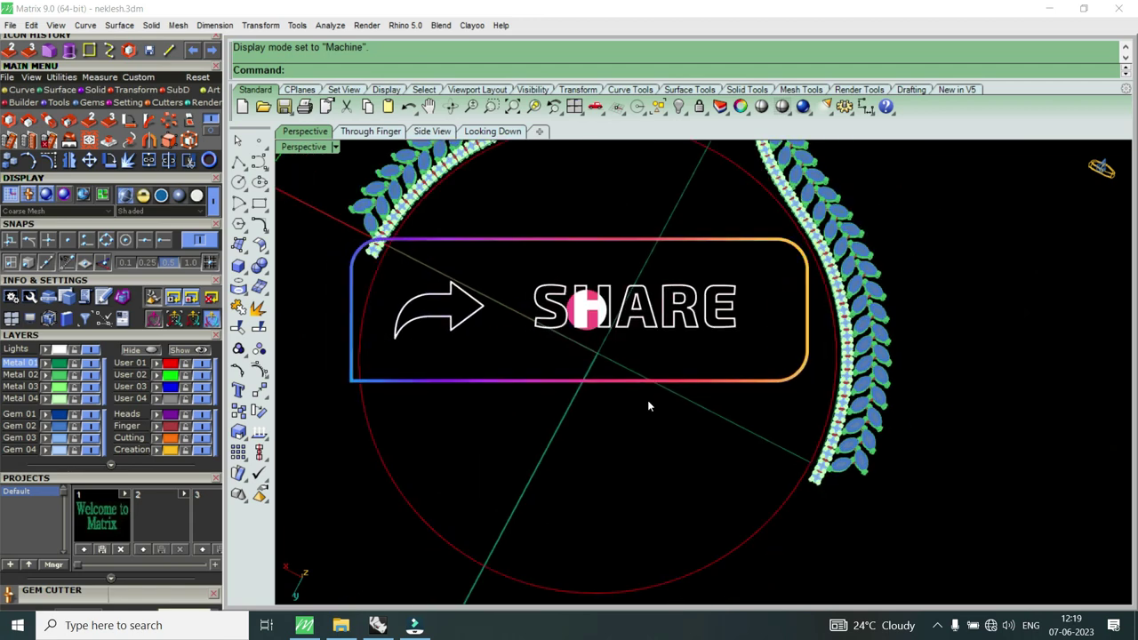
click(335, 147)
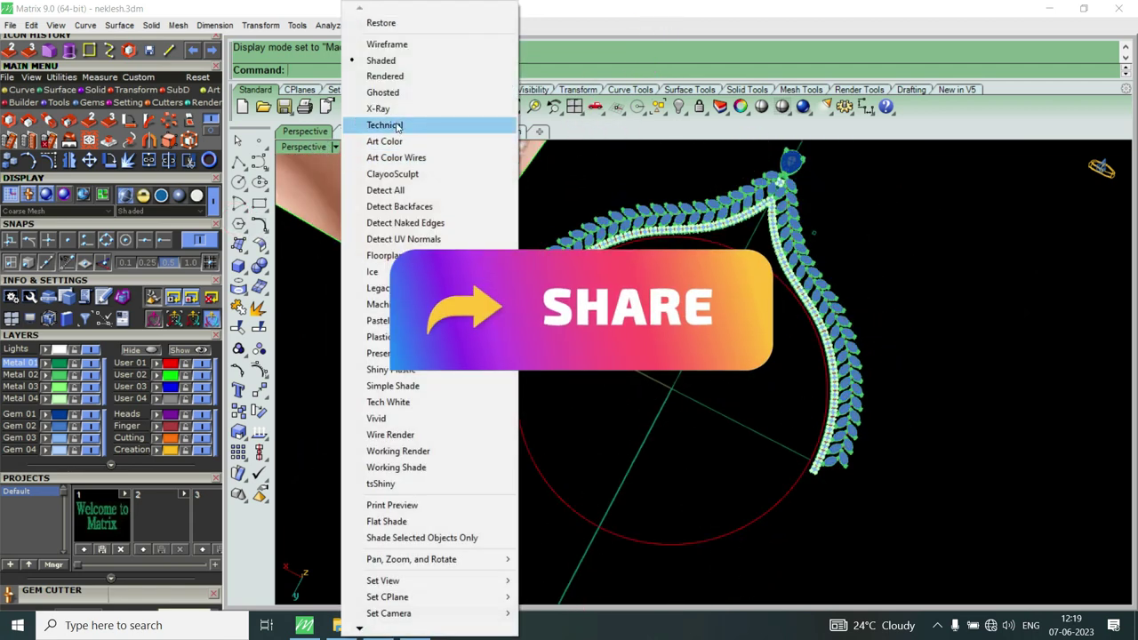
click(378, 304)
Step: Orbit and zoom the perspective view until the necklace faces head-on beside the photo
mouse_move(691, 311)
right_down()
mouse_move(982, 319)
mouse_move(886, 342)
mouse_move(676, 475)
mouse_move(756, 421)
mouse_move(835, 274)
mouse_move(837, 293)
mouse_move(688, 379)
mouse_move(678, 479)
mouse_move(653, 488)
right_up()
scroll(676, 475, up, 3)
scroll(653, 488, down, 5)
scroll(733, 388, up, 2)
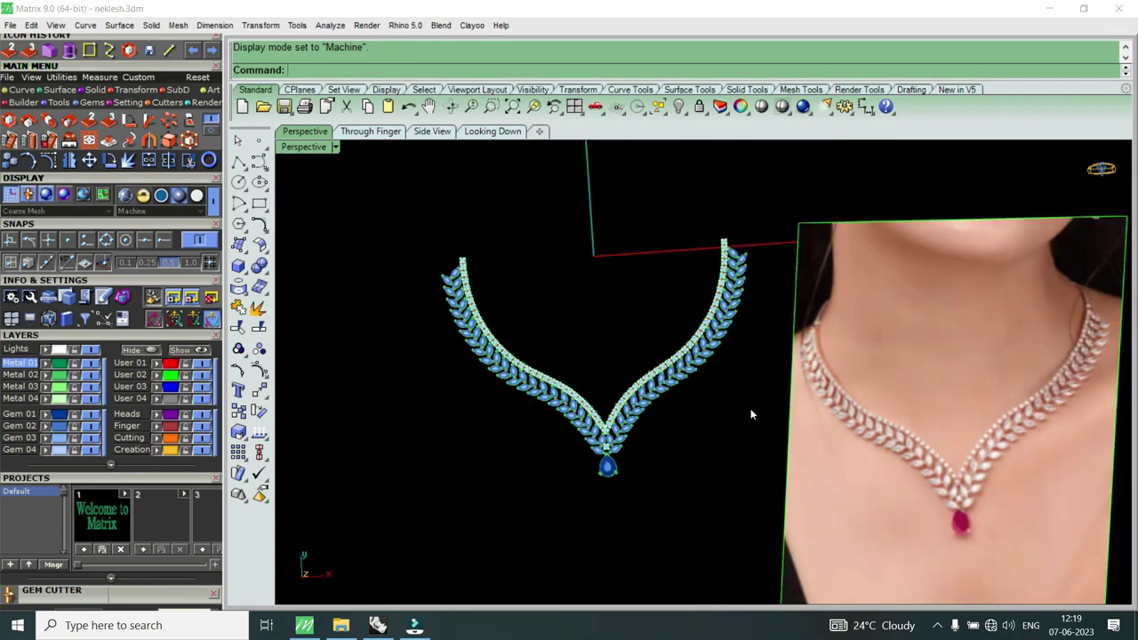
mouse_move(750, 413)
right_down()
mouse_move(749, 480)
mouse_move(738, 409)
mouse_move(773, 389)
mouse_move(805, 390)
right_up()
scroll(806, 390, up, 2)
scroll(935, 382, up, 3)
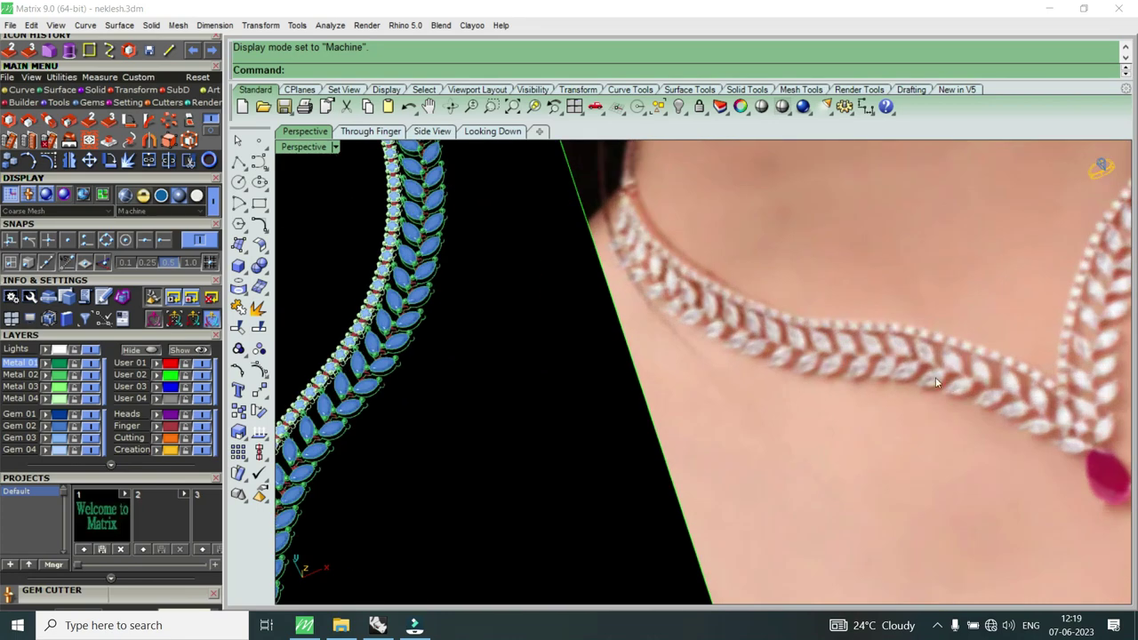
scroll(935, 377, down, 4)
scroll(851, 364, down, 1)
right_drag(855, 368, 809, 436)
scroll(673, 457, up, 3)
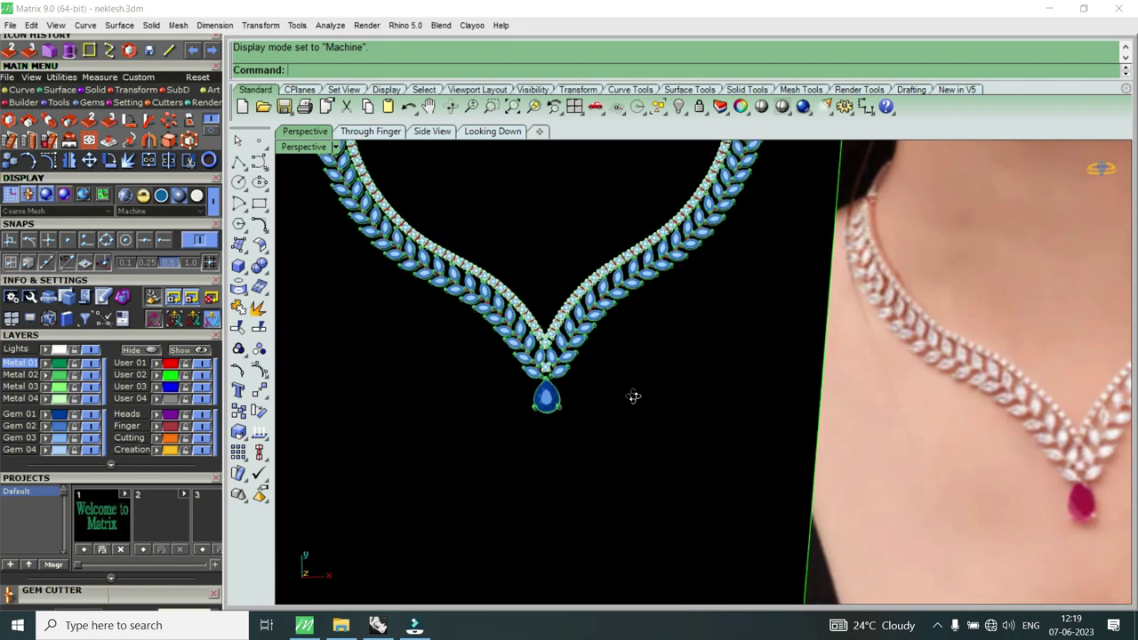
scroll(615, 464, down, 3)
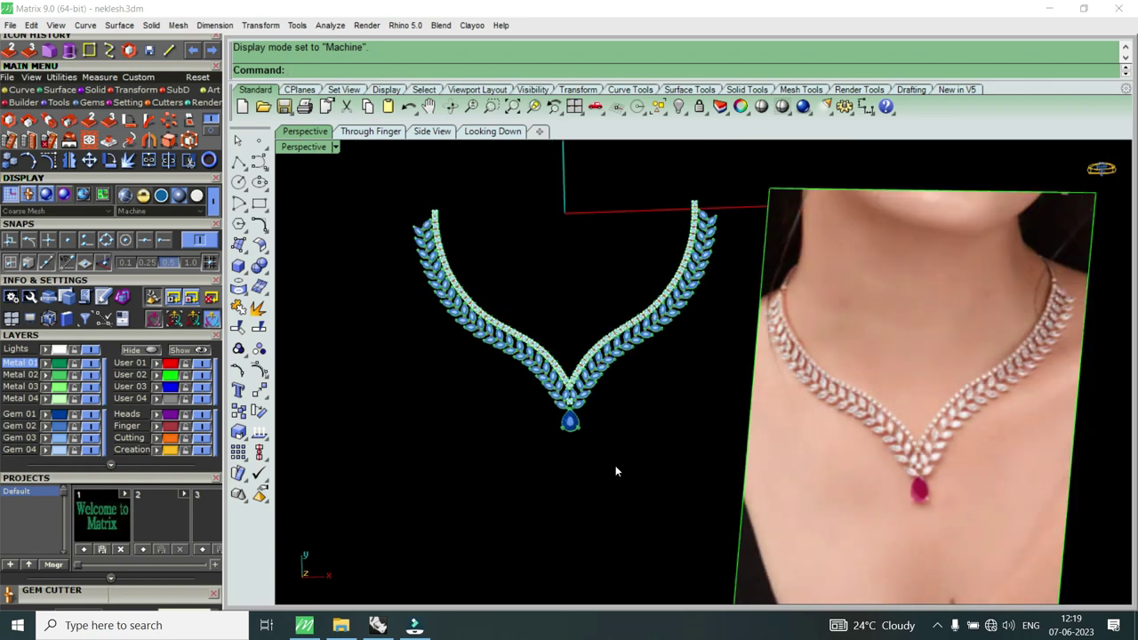